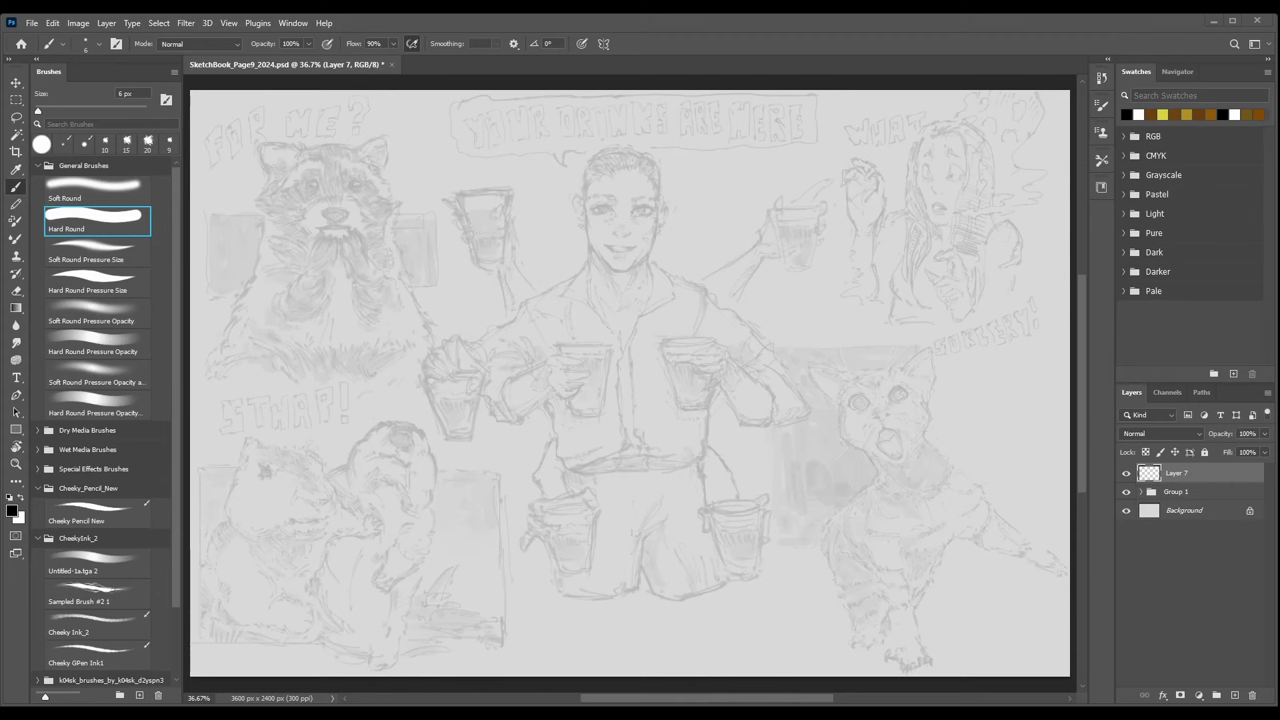
# Select the Cheeky GPen Ink1 brush for working on the central man's face.
pyautogui.hotkey('ctrl', '+')
pyautogui.moveTo(499, 312); pyautogui.dragTo(455, 398)
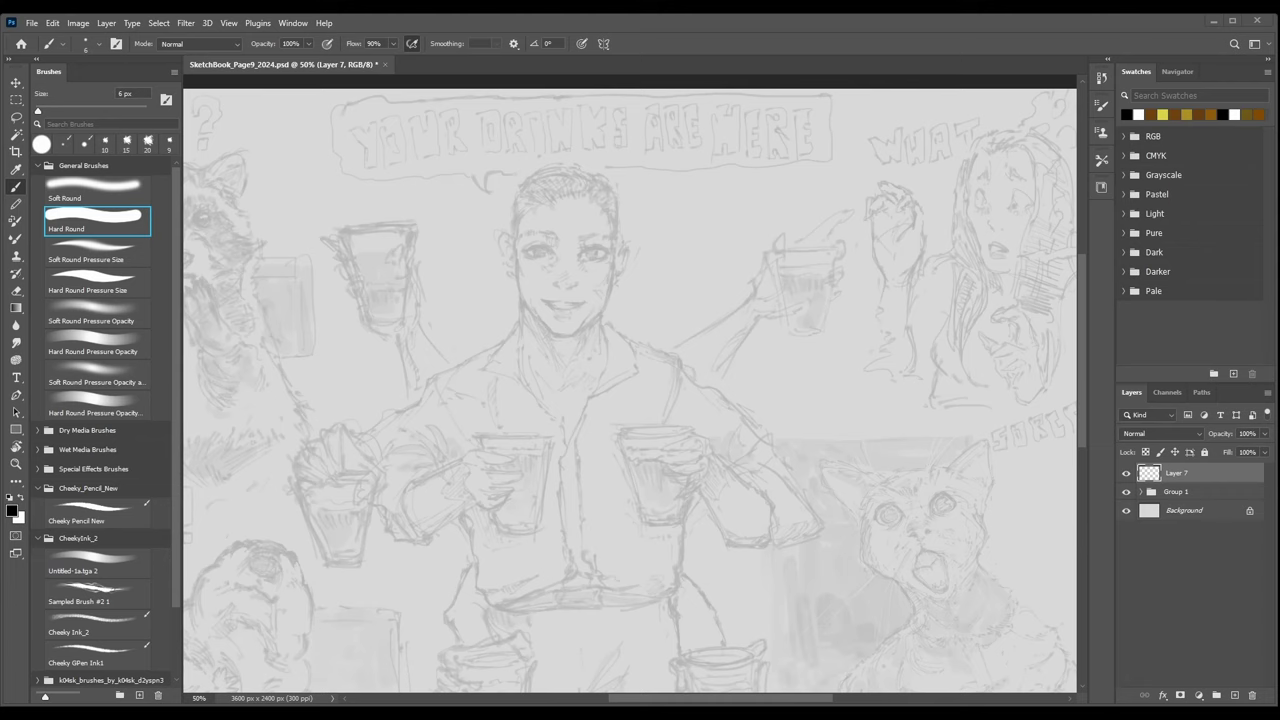
pyautogui.click(97, 655)
pyautogui.moveTo(352, 333)
pyautogui.mouseDown()
pyautogui.moveTo(335, 388)
pyautogui.moveTo(300, 410)
pyautogui.mouseUp()
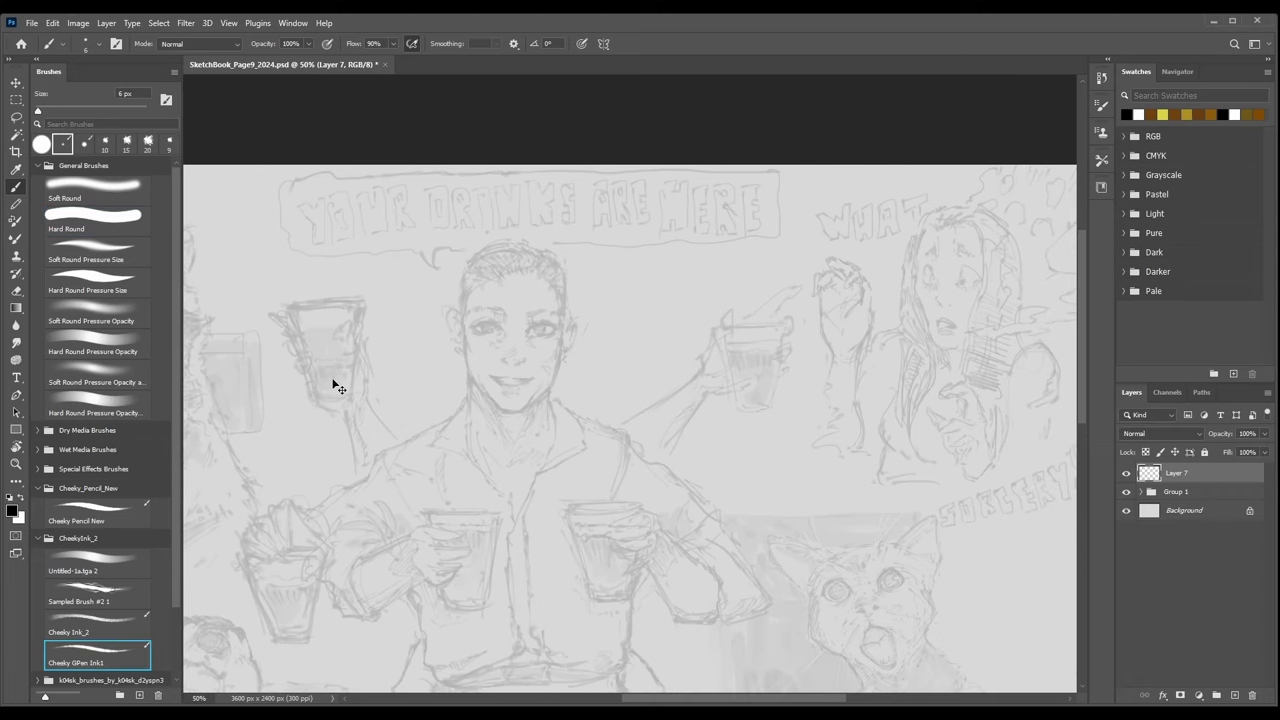
pyautogui.hotkey('ctrl', '+')
pyautogui.moveTo(294, 358); pyautogui.dragTo(342, 386)
pyautogui.hotkey('ctrl', '+')
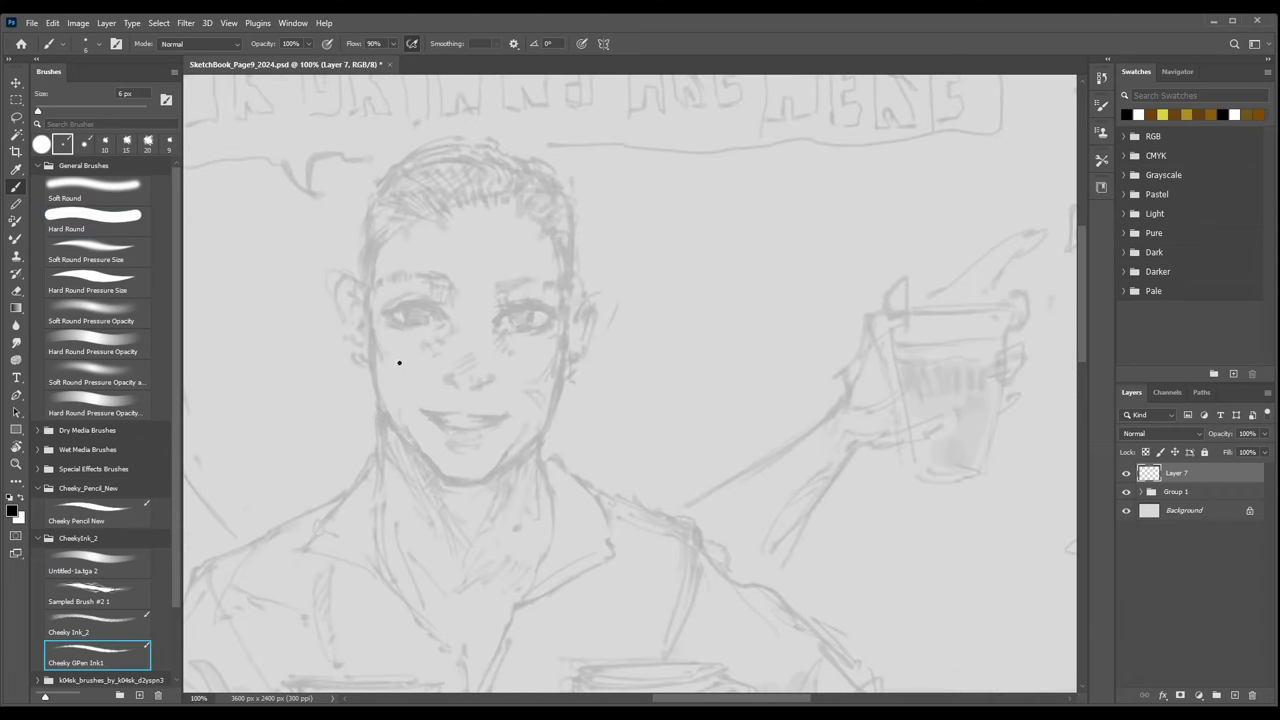
pyautogui.moveTo(357, 332); pyautogui.dragTo(389, 400)
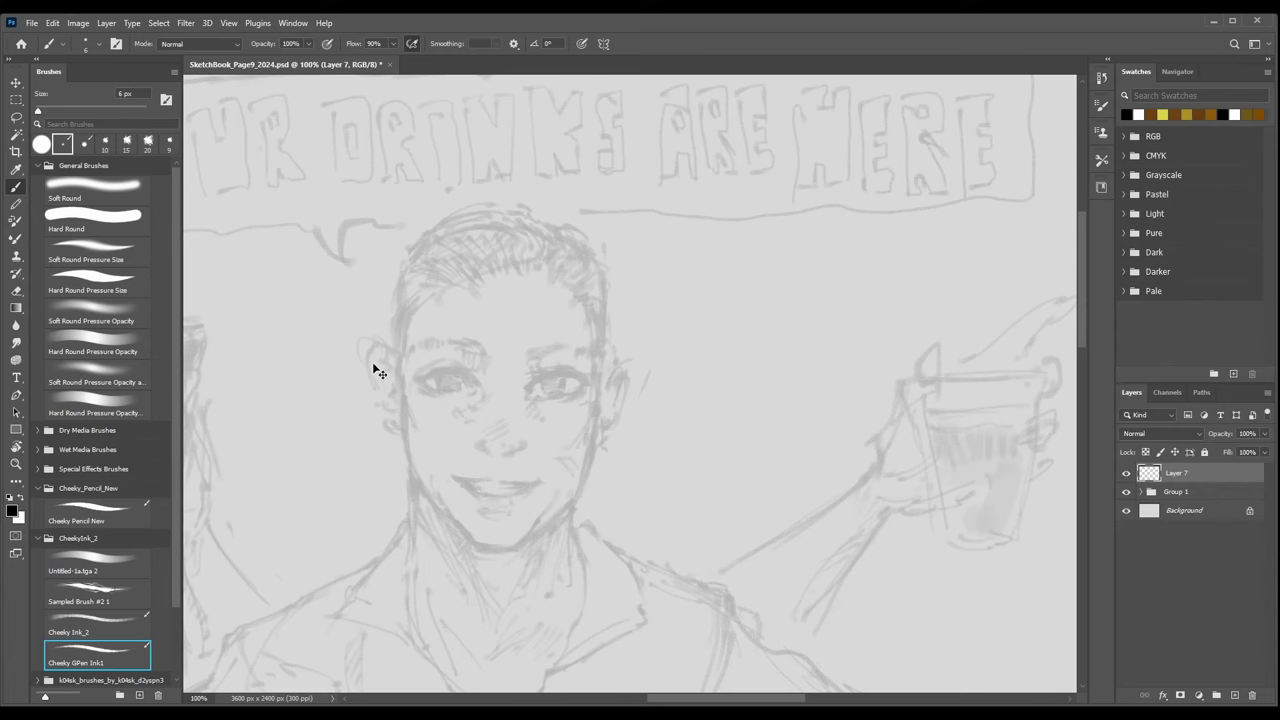
pyautogui.hotkey('ctrl', '0')
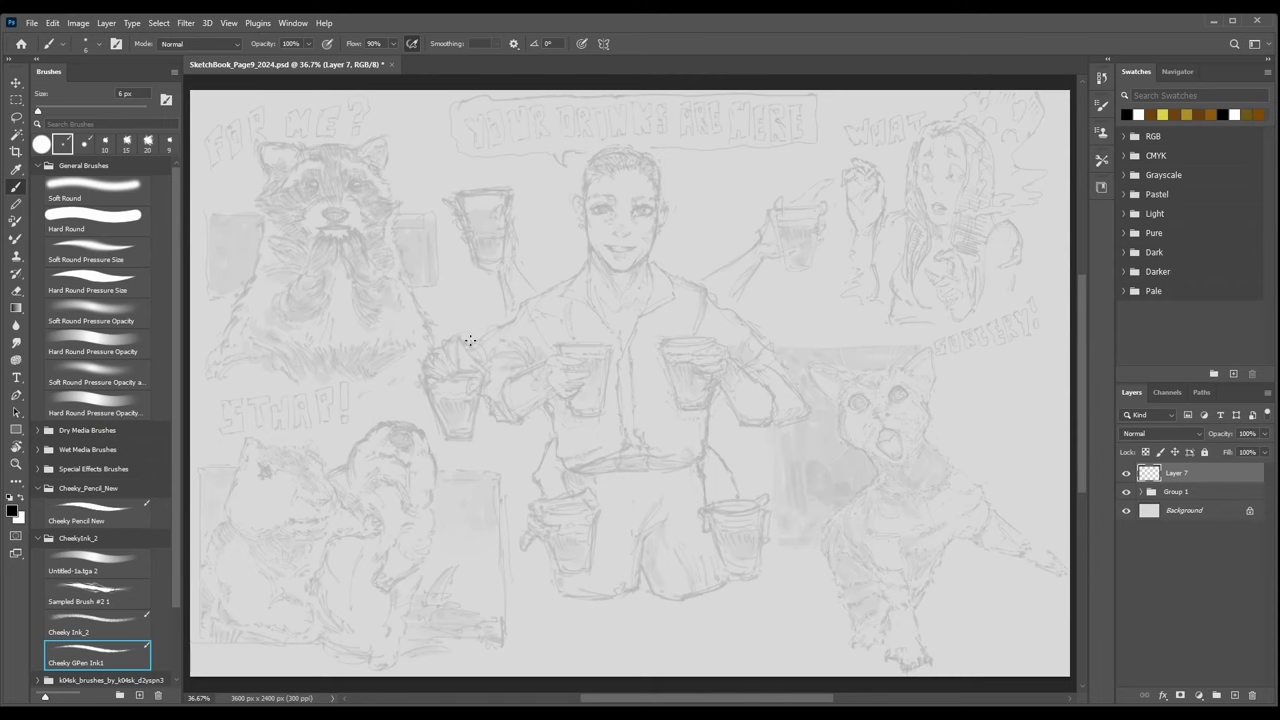
pyautogui.moveTo(504, 329); pyautogui.dragTo(404, 450)
pyautogui.scroll(4, 460, 366)
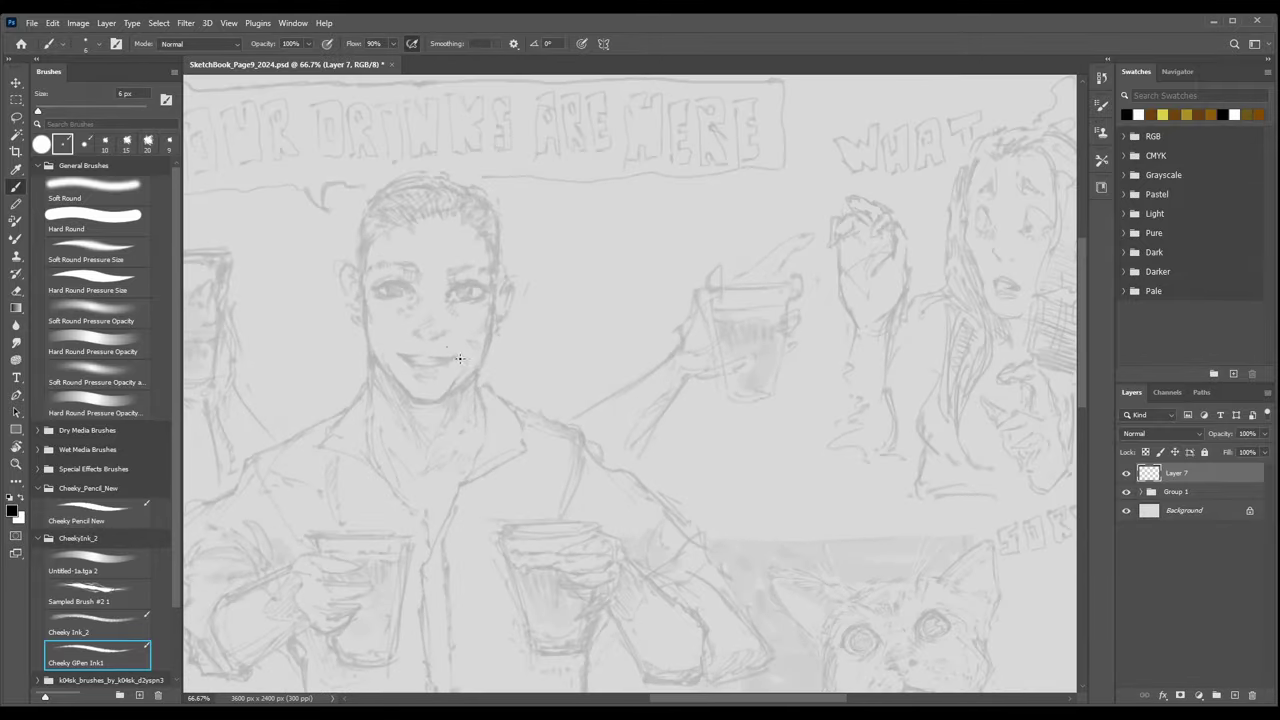
pyautogui.hotkey('ctrl', '+')
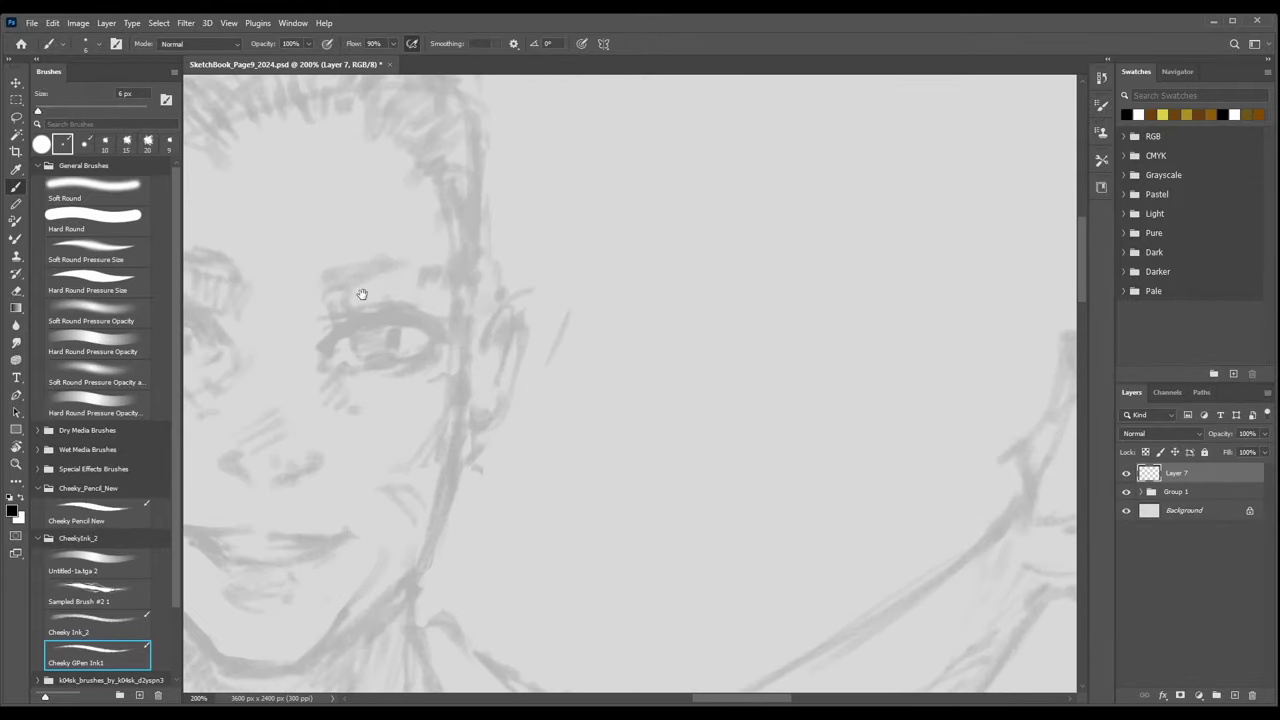
pyautogui.moveTo(361, 291); pyautogui.dragTo(600, 520)
pyautogui.moveTo(358, 395)
pyautogui.mouseDown()
pyautogui.moveTo(396, 311)
pyautogui.moveTo(431, 285)
pyautogui.mouseUp()
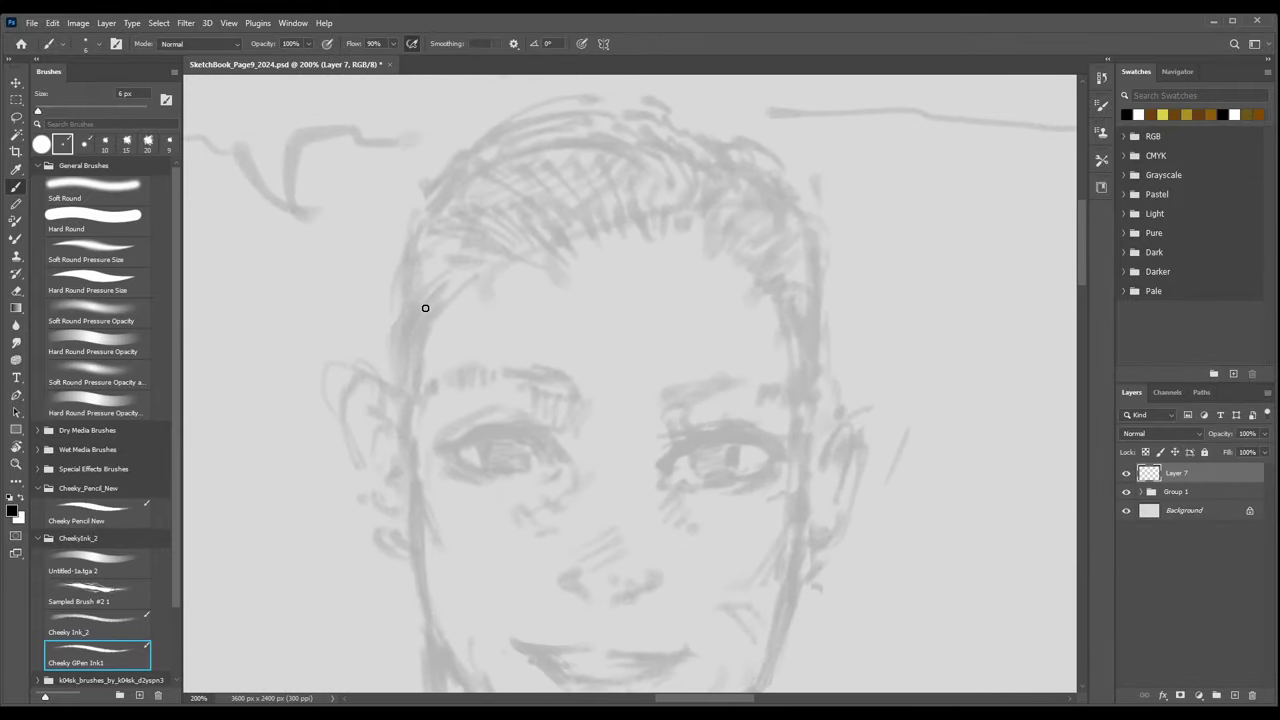
pyautogui.hotkey('ctrl', '-')
pyautogui.hotkey('ctrl', '-')
# Test the Cheeky Ink_2 brush at 6 px with groups of slanted hatching strokes across the man's forehead.
pyautogui.click(122, 619)
pyautogui.scroll(2, 519, 347)
pyautogui.press(']')
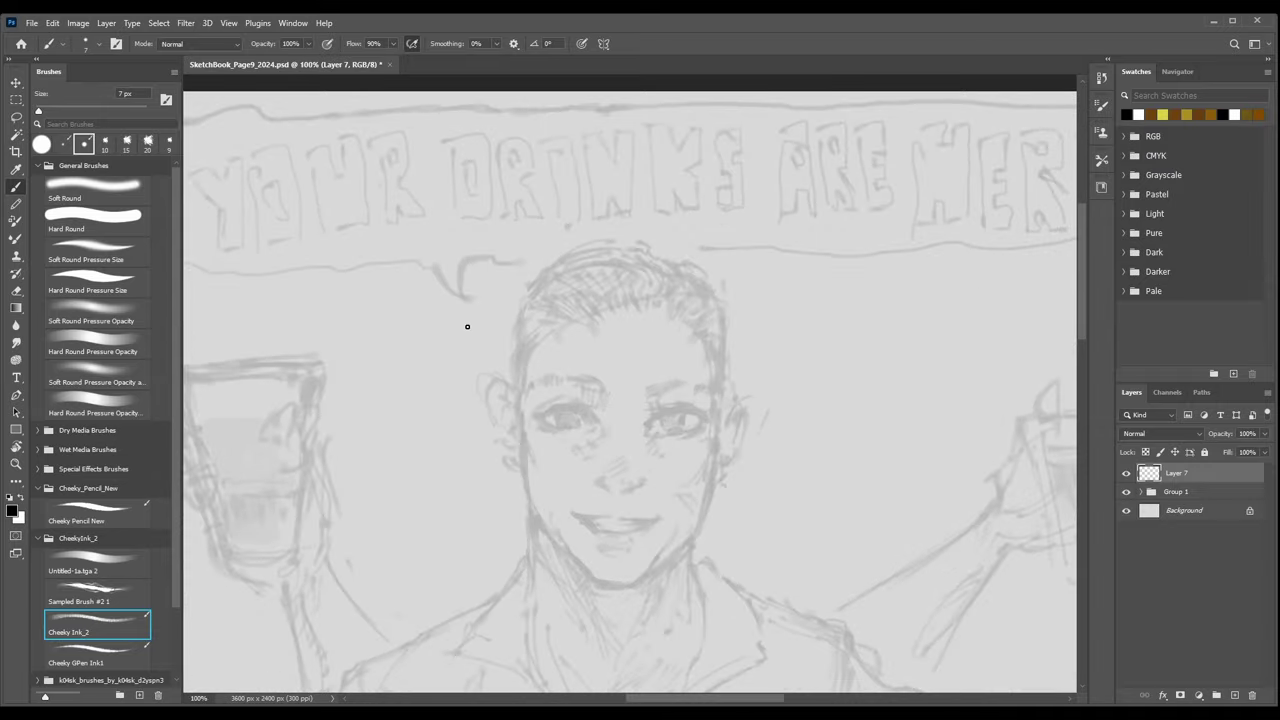
pyautogui.hotkey('ctrl', '+')
pyautogui.press('[')
pyautogui.press('[')
pyautogui.moveTo(424, 327); pyautogui.dragTo(513, 264)
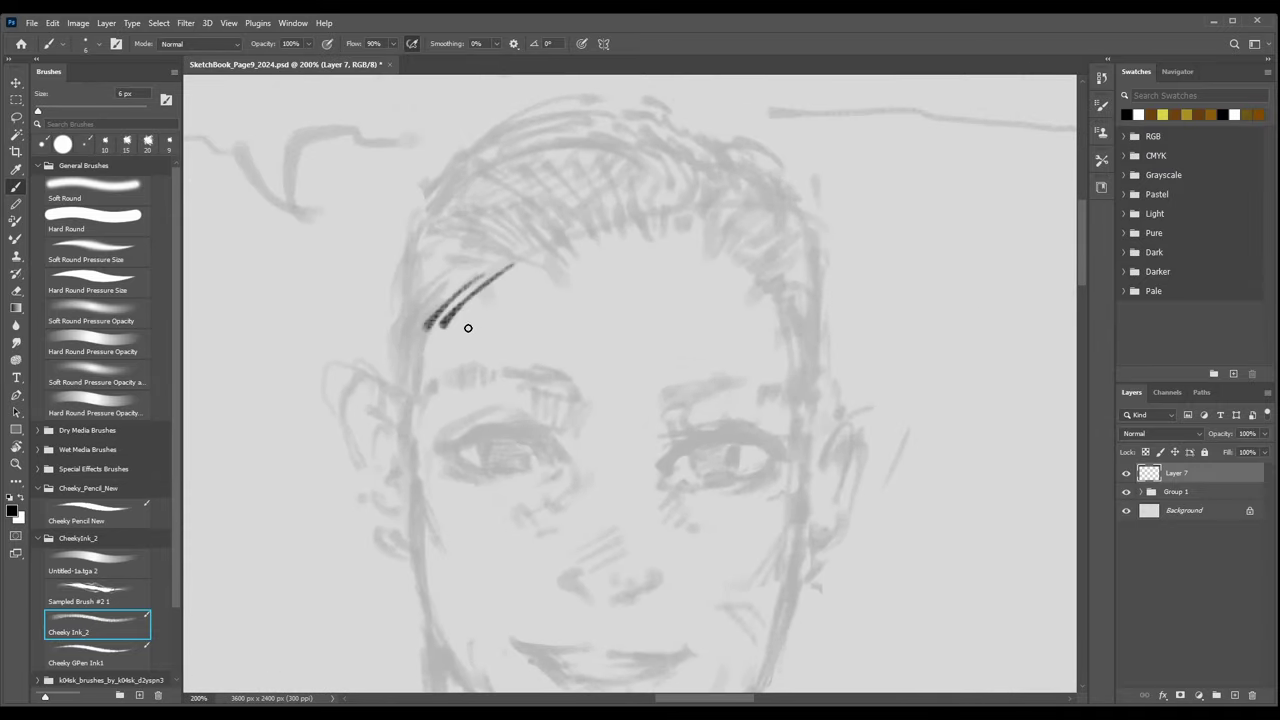
pyautogui.moveTo(482, 333)
pyautogui.mouseDown()
pyautogui.moveTo(556, 283)
pyautogui.moveTo(546, 290)
pyautogui.mouseUp()
pyautogui.press('[')
pyautogui.moveTo(534, 345)
pyautogui.mouseDown()
pyautogui.moveTo(568, 288)
pyautogui.moveTo(604, 278)
pyautogui.moveTo(580, 338)
pyautogui.mouseUp()
pyautogui.press(']')
pyautogui.press(']')
pyautogui.moveTo(665, 290); pyautogui.dragTo(597, 342)
pyautogui.moveTo(673, 293)
pyautogui.mouseDown()
pyautogui.moveTo(606, 346)
pyautogui.moveTo(619, 347)
pyautogui.mouseUp()
pyautogui.moveTo(670, 321); pyautogui.dragTo(629, 350)
pyautogui.moveTo(665, 341); pyautogui.dragTo(640, 354)
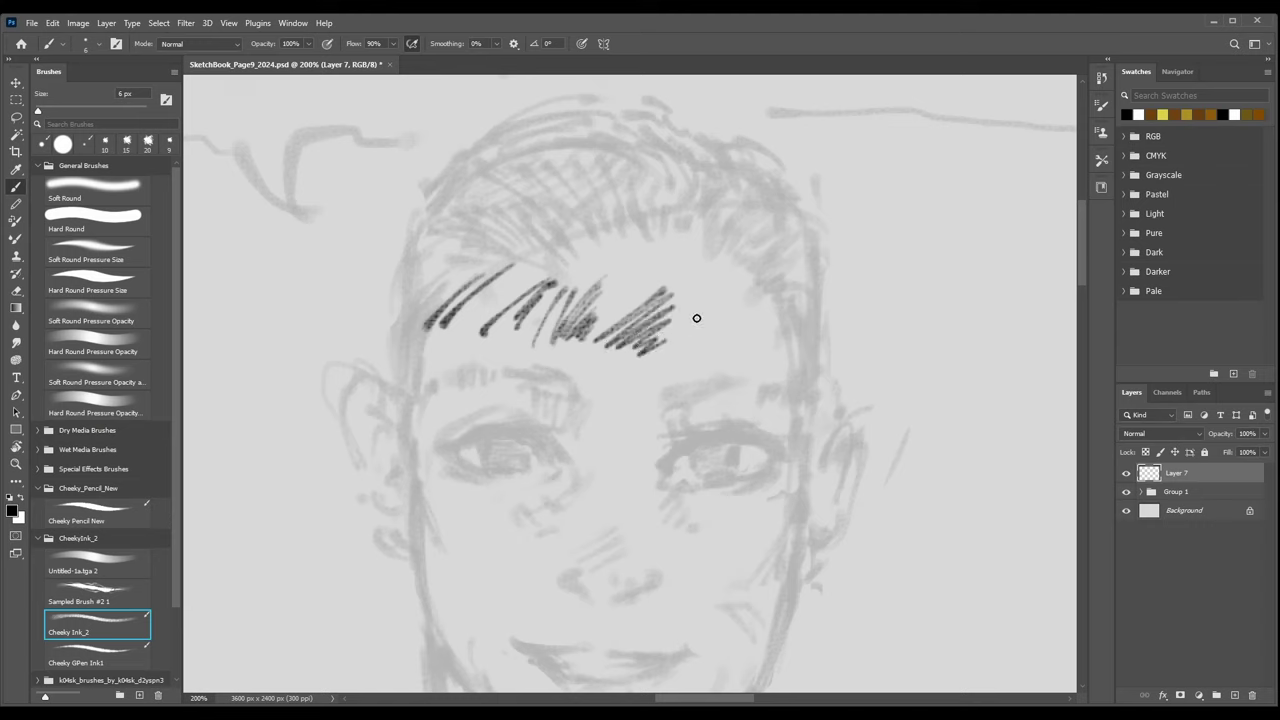
# Switch to the Cheeky GPen Ink1 brush and test it with fine hatching at the temple beside the forehead strokes.
pyautogui.press('.')
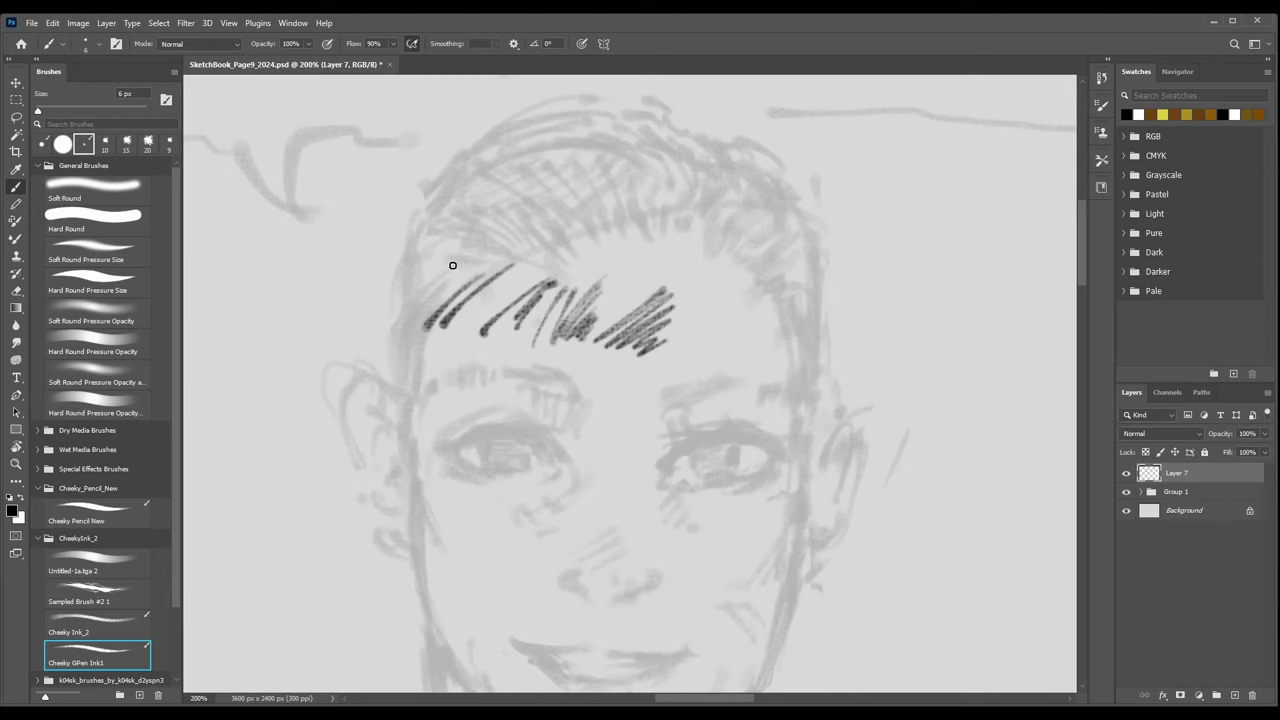
pyautogui.press(']')
pyautogui.moveTo(422, 284); pyautogui.dragTo(464, 259)
pyautogui.moveTo(439, 285); pyautogui.dragTo(462, 268)
pyautogui.moveTo(437, 295)
pyautogui.mouseDown()
pyautogui.moveTo(459, 277)
pyautogui.moveTo(392, 322)
pyautogui.mouseUp()
pyautogui.moveTo(430, 298); pyautogui.dragTo(395, 332)
pyautogui.moveTo(426, 316); pyautogui.dragTo(397, 343)
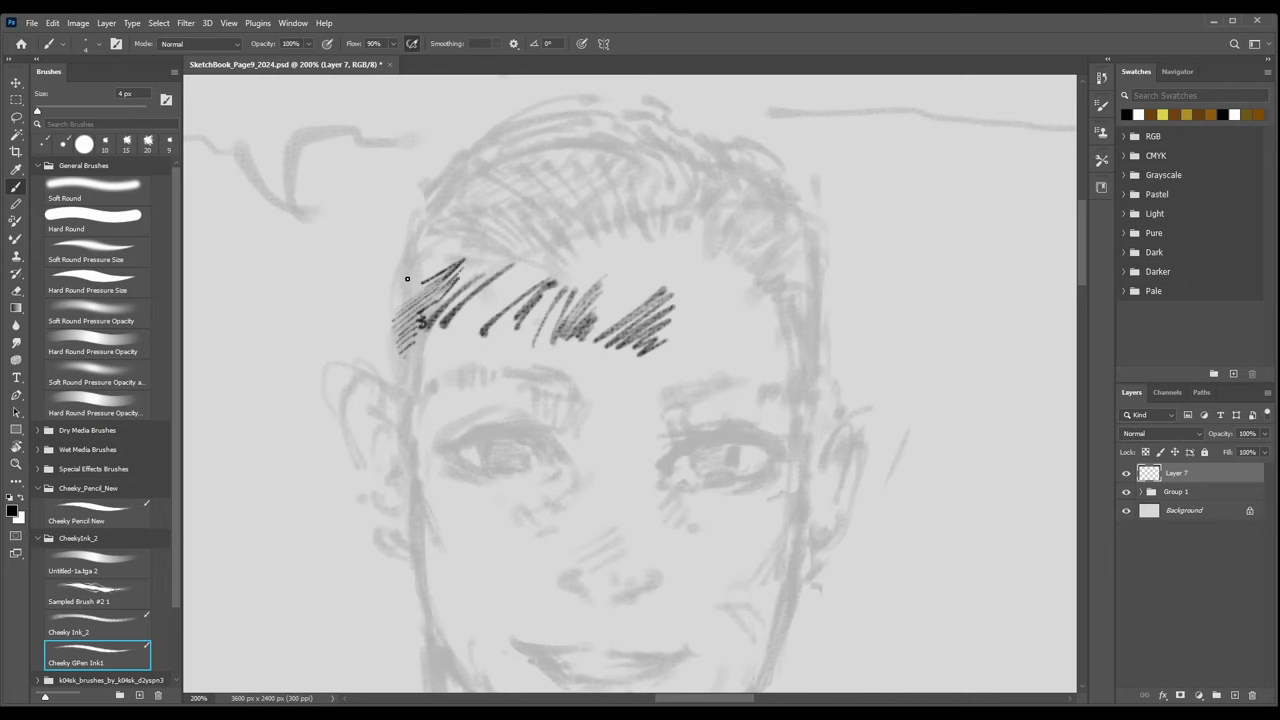
pyautogui.moveTo(397, 300); pyautogui.dragTo(431, 265)
# Draw long diagonal GPen test strokes of varied weight in the empty area beside the man's head and over the ear.
pyautogui.press(']')
pyautogui.moveTo(292, 322); pyautogui.dragTo(358, 271)
pyautogui.moveTo(260, 376)
pyautogui.mouseDown()
pyautogui.moveTo(345, 313)
pyautogui.moveTo(357, 322)
pyautogui.mouseUp()
pyautogui.moveTo(246, 410); pyautogui.dragTo(388, 310)
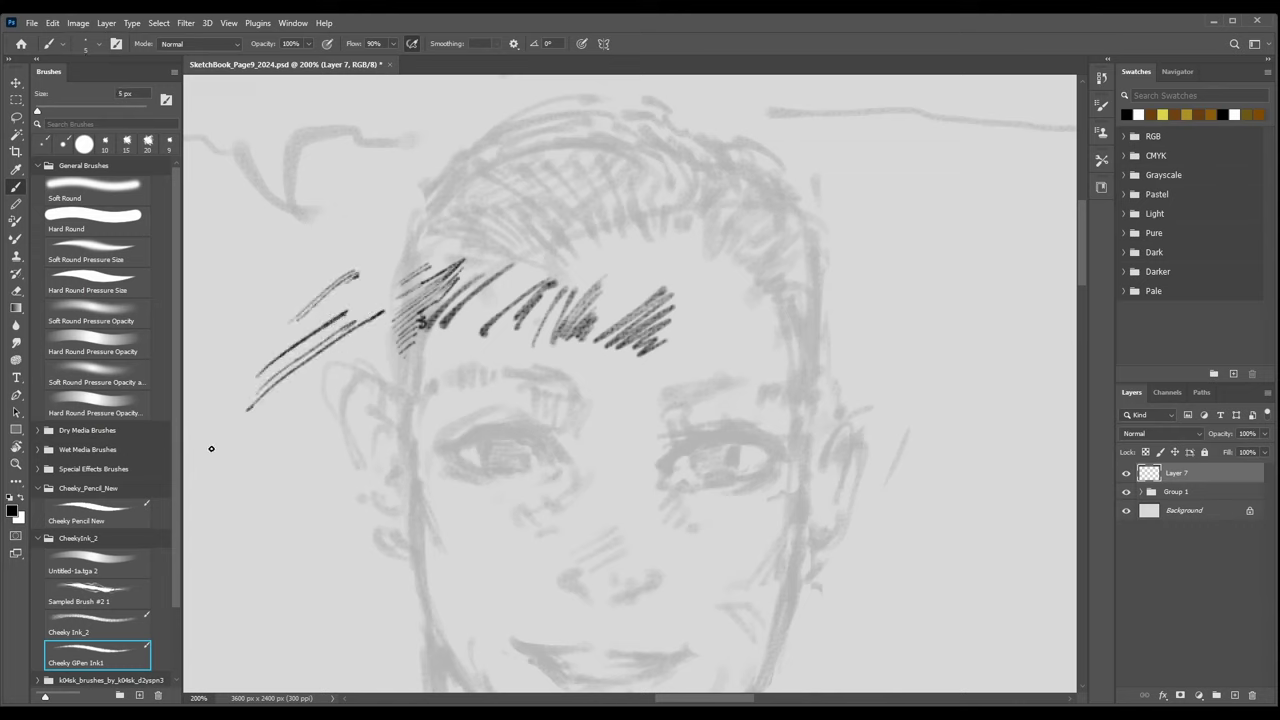
pyautogui.moveTo(211, 507); pyautogui.dragTo(393, 388)
pyautogui.moveTo(223, 503); pyautogui.dragTo(416, 387)
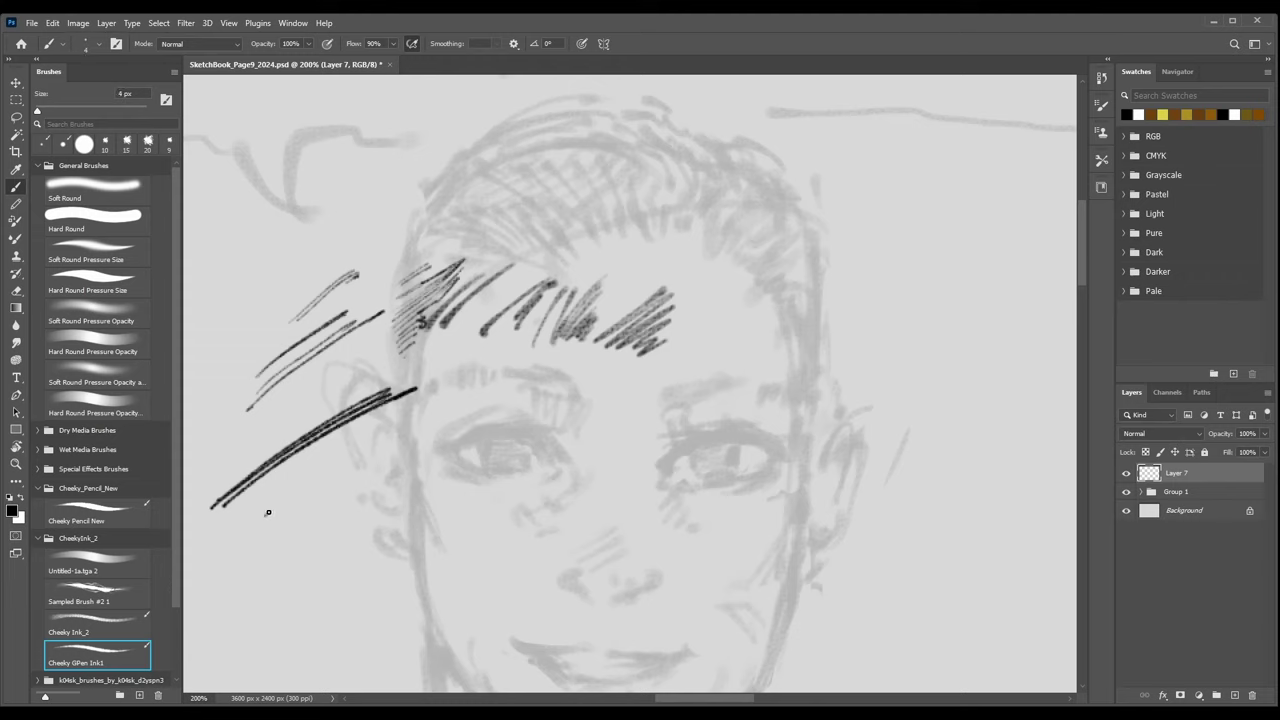
# Add thin parallel test strokes at 4 px below the heavy lines, crossing the ear and the edge of the face.
pyautogui.press('[')
pyautogui.moveTo(266, 514); pyautogui.dragTo(290, 493)
pyautogui.moveTo(245, 529); pyautogui.dragTo(394, 433)
pyautogui.moveTo(300, 510); pyautogui.dragTo(368, 463)
pyautogui.moveTo(290, 517); pyautogui.dragTo(399, 449)
pyautogui.moveTo(298, 518); pyautogui.dragTo(424, 450)
pyautogui.moveTo(365, 488); pyautogui.dragTo(432, 448)
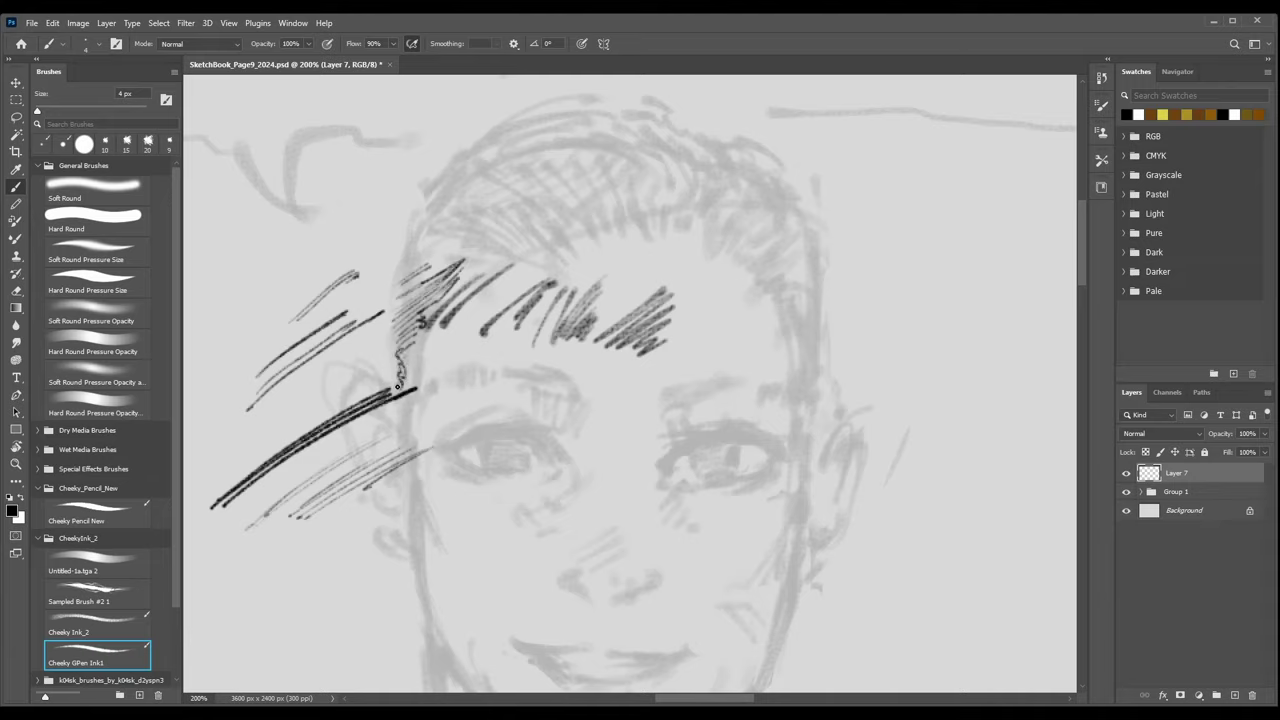
pyautogui.moveTo(413, 380); pyautogui.dragTo(432, 340)
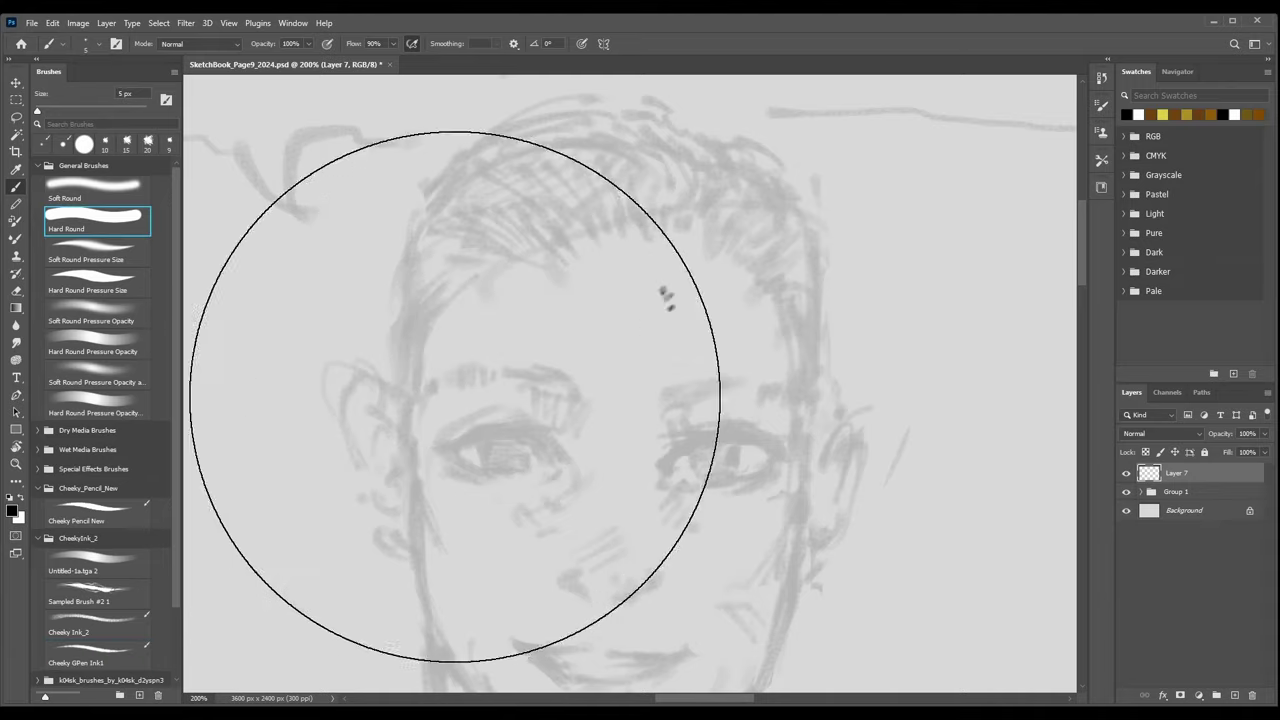
# Try the Sampled Brush #2 1 with short strokes along the man's temple.
pyautogui.click(100, 594)
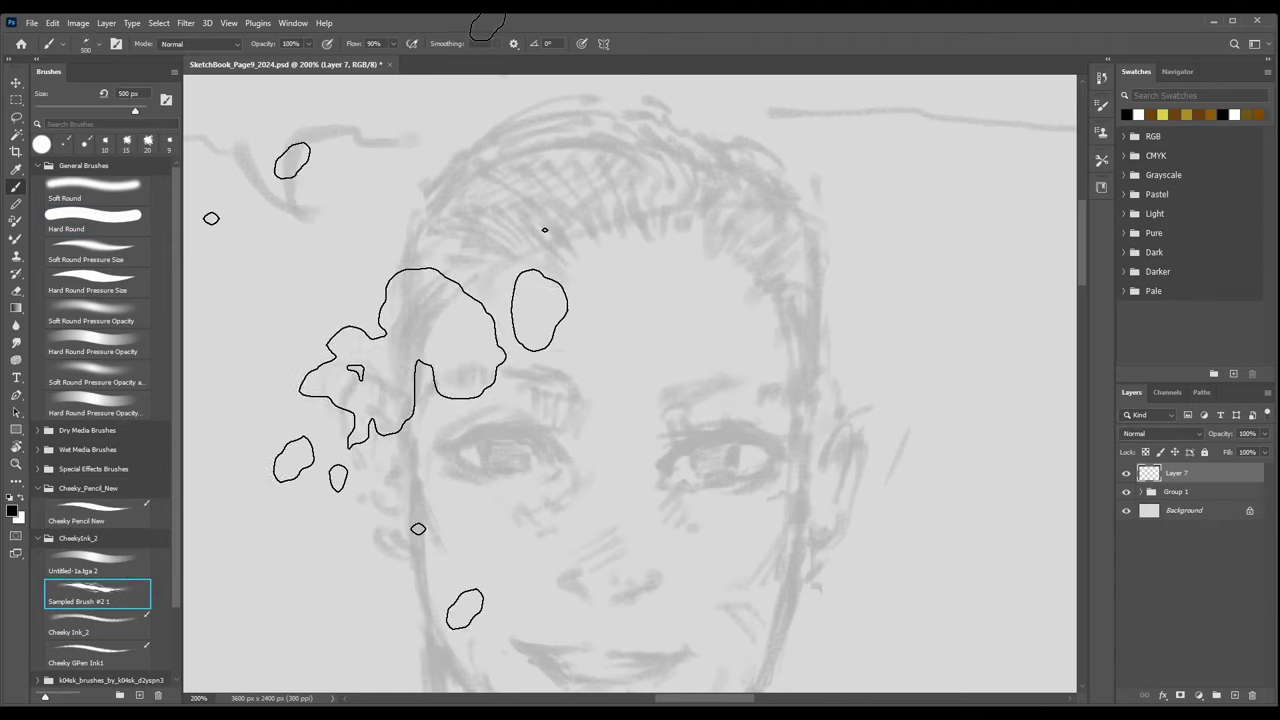
pyautogui.moveTo(438, 297)
pyautogui.mouseDown()
pyautogui.moveTo(409, 326)
pyautogui.moveTo(404, 380)
pyautogui.mouseUp()
pyautogui.moveTo(436, 320); pyautogui.dragTo(413, 383)
pyautogui.press('[')
pyautogui.moveTo(427, 293)
pyautogui.mouseDown()
pyautogui.moveTo(402, 304)
pyautogui.moveTo(414, 316)
pyautogui.mouseUp()
pyautogui.moveTo(424, 288)
pyautogui.mouseDown()
pyautogui.moveTo(410, 256)
pyautogui.moveTo(392, 256)
pyautogui.moveTo(407, 278)
pyautogui.moveTo(427, 266)
pyautogui.moveTo(401, 285)
pyautogui.moveTo(430, 278)
pyautogui.moveTo(433, 292)
pyautogui.moveTo(449, 236)
pyautogui.moveTo(445, 270)
pyautogui.moveTo(458, 258)
pyautogui.moveTo(447, 245)
pyautogui.moveTo(494, 254)
pyautogui.mouseUp()
# Try further strokes across the hairline and forehead while varying the brush size.
pyautogui.press(']')
pyautogui.press(']')
pyautogui.press('[')
pyautogui.moveTo(456, 212)
pyautogui.mouseDown()
pyautogui.moveTo(479, 232)
pyautogui.moveTo(458, 234)
pyautogui.moveTo(489, 246)
pyautogui.moveTo(498, 224)
pyautogui.moveTo(467, 204)
pyautogui.moveTo(526, 244)
pyautogui.mouseUp()
pyautogui.moveTo(520, 242)
pyautogui.mouseDown()
pyautogui.moveTo(500, 205)
pyautogui.moveTo(542, 222)
pyautogui.mouseUp()
pyautogui.moveTo(534, 230); pyautogui.dragTo(552, 218)
pyautogui.press(']')
pyautogui.moveTo(473, 286); pyautogui.dragTo(484, 312)
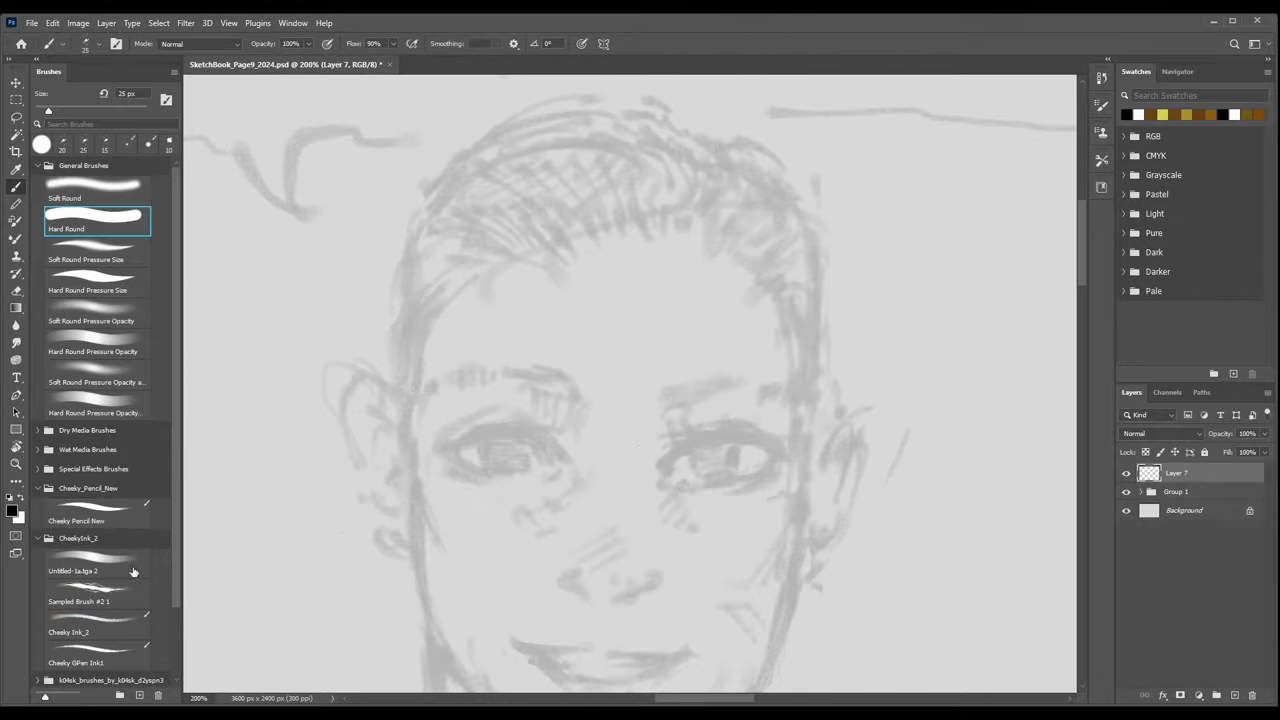
# Test the Untitled-1a.tga 2 brush with broad shading strokes over the hairline and forehead, and erase them.
pyautogui.click(100, 565)
pyautogui.moveTo(428, 281); pyautogui.dragTo(520, 250)
pyautogui.moveTo(515, 325); pyautogui.dragTo(640, 295)
pyautogui.press(']')
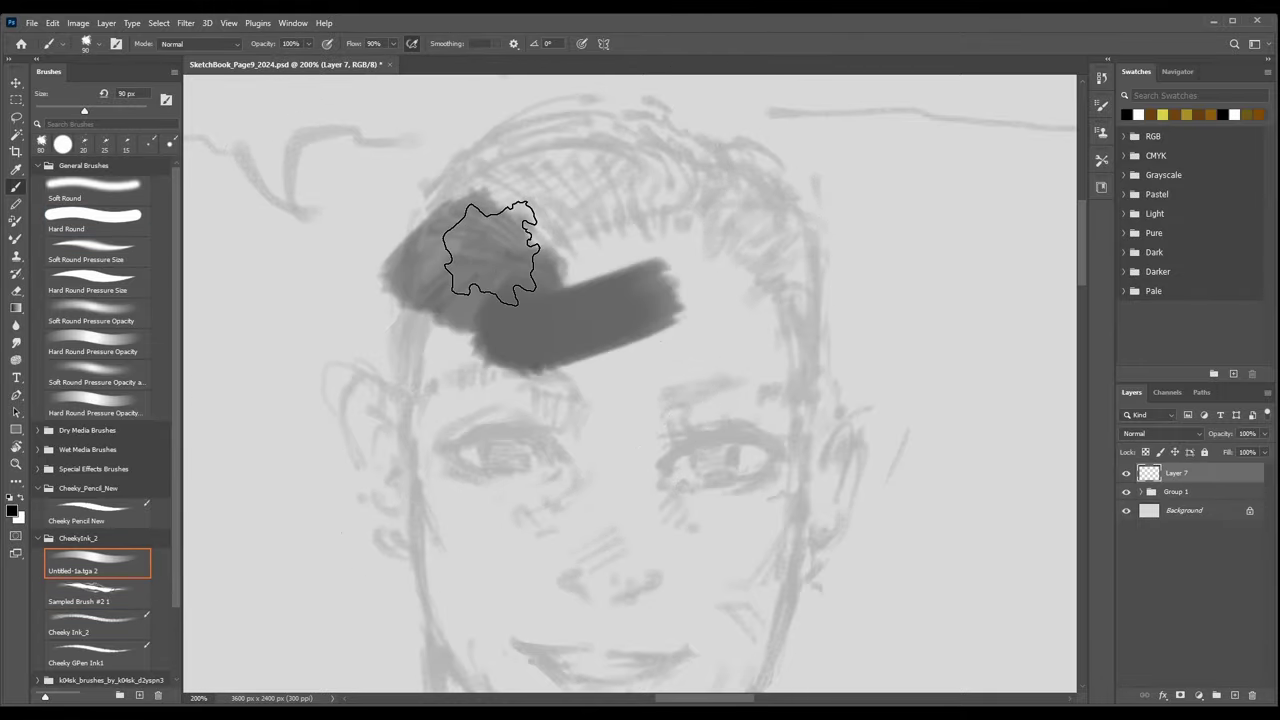
pyautogui.moveTo(574, 334); pyautogui.dragTo(548, 342)
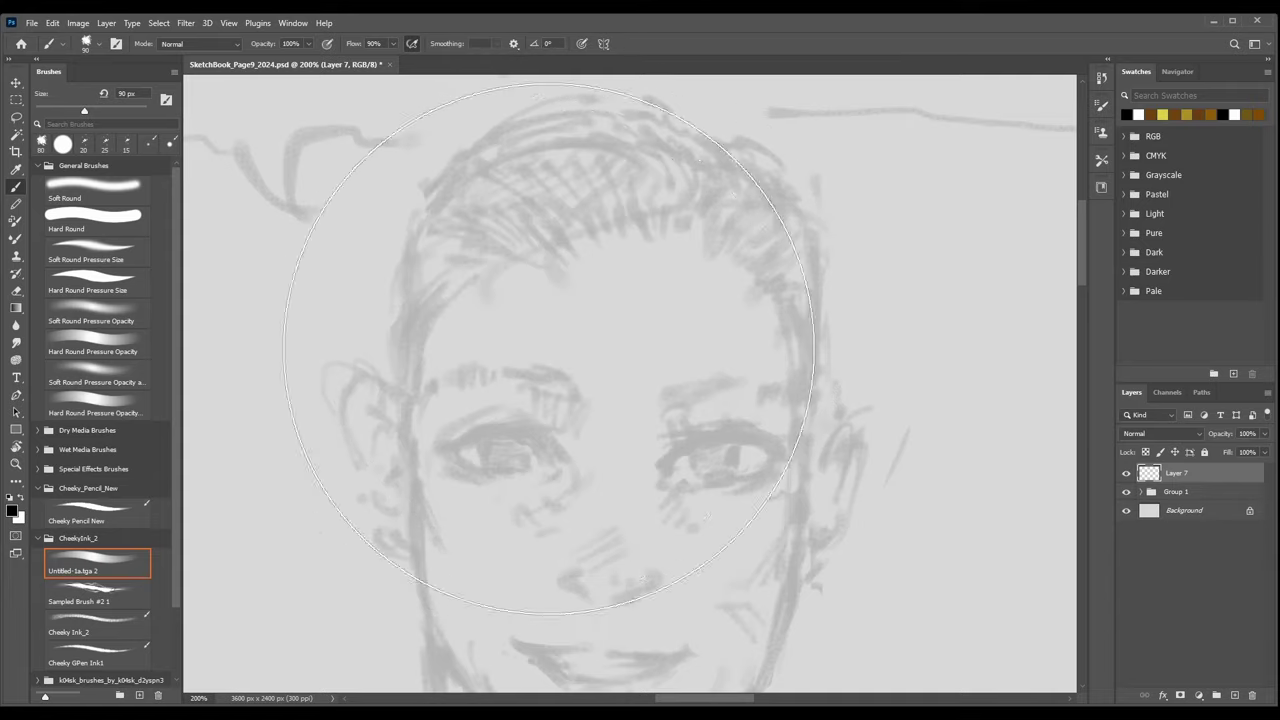
# Try a stroke at the temple with the brush reduced to 20 px, and undo it.
pyautogui.press('[')
pyautogui.press('[')
pyautogui.press('[')
pyautogui.press('[')
pyautogui.press('[')
pyautogui.press('[')
pyautogui.press('[')
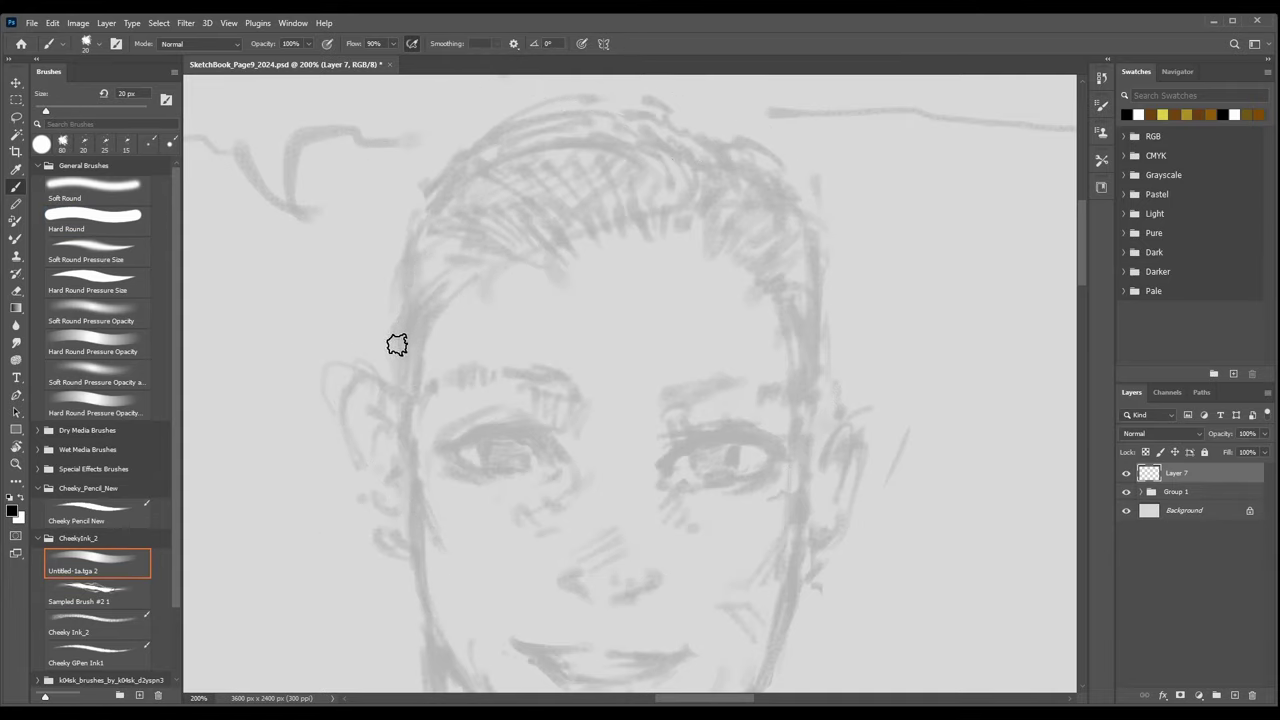
pyautogui.moveTo(396, 344); pyautogui.dragTo(435, 316)
pyautogui.hotkey('ctrl', 'z')
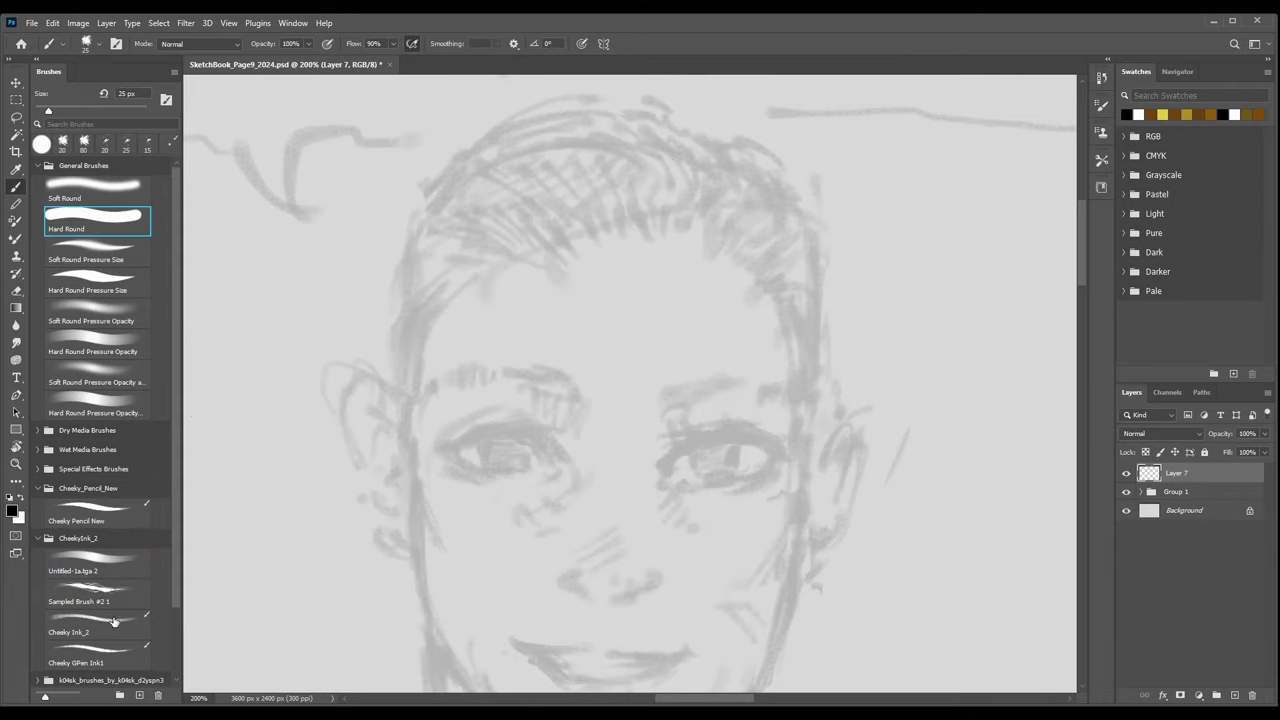
# Return to the Cheeky GPen Ink1 brush and reduce its size to 6 px.
pyautogui.click(131, 662)
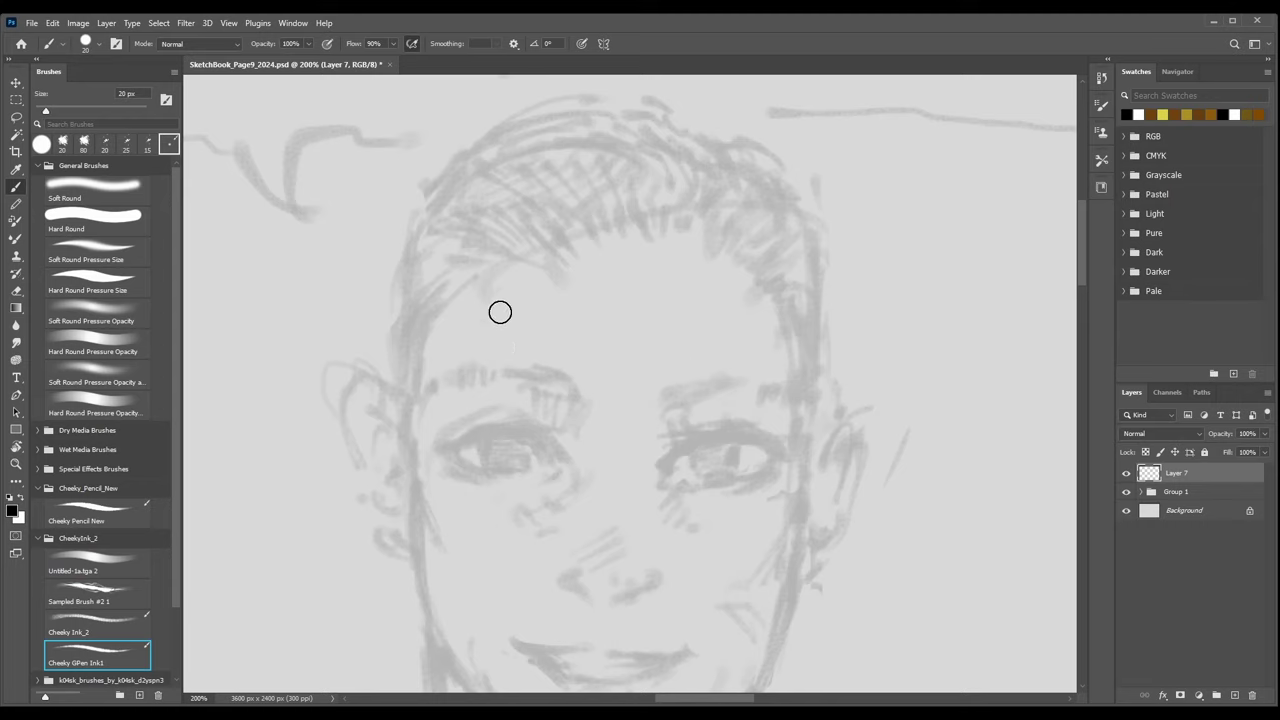
pyautogui.press('[')
pyautogui.press('[')
pyautogui.hotkey('ctrl', '+')
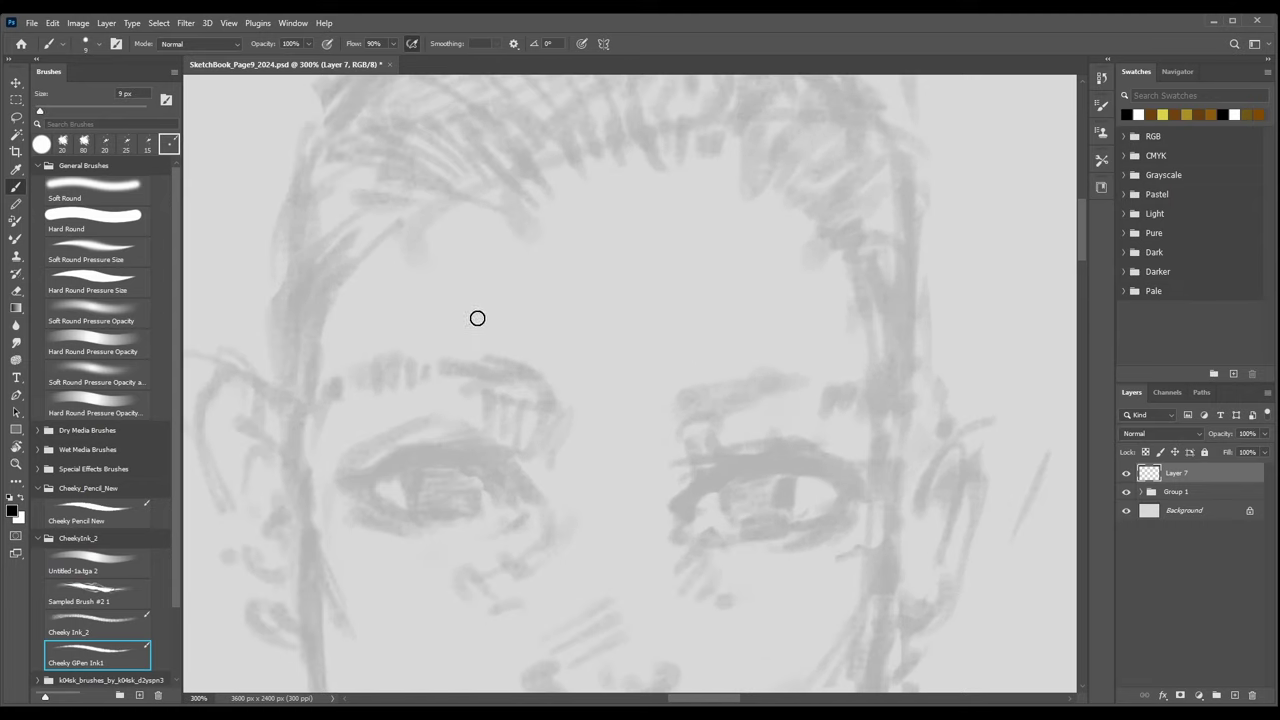
pyautogui.hotkey('ctrl', '-')
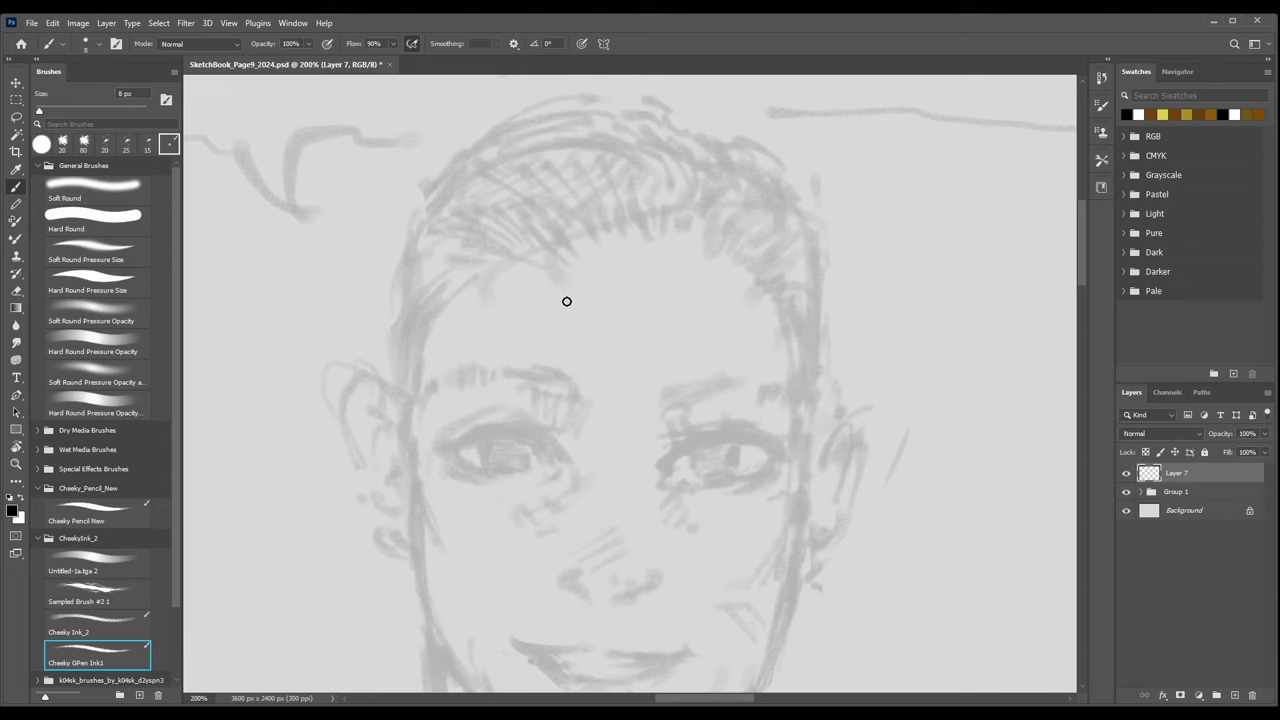
pyautogui.press('[')
pyautogui.press('[')
pyautogui.hotkey('ctrl', '+')
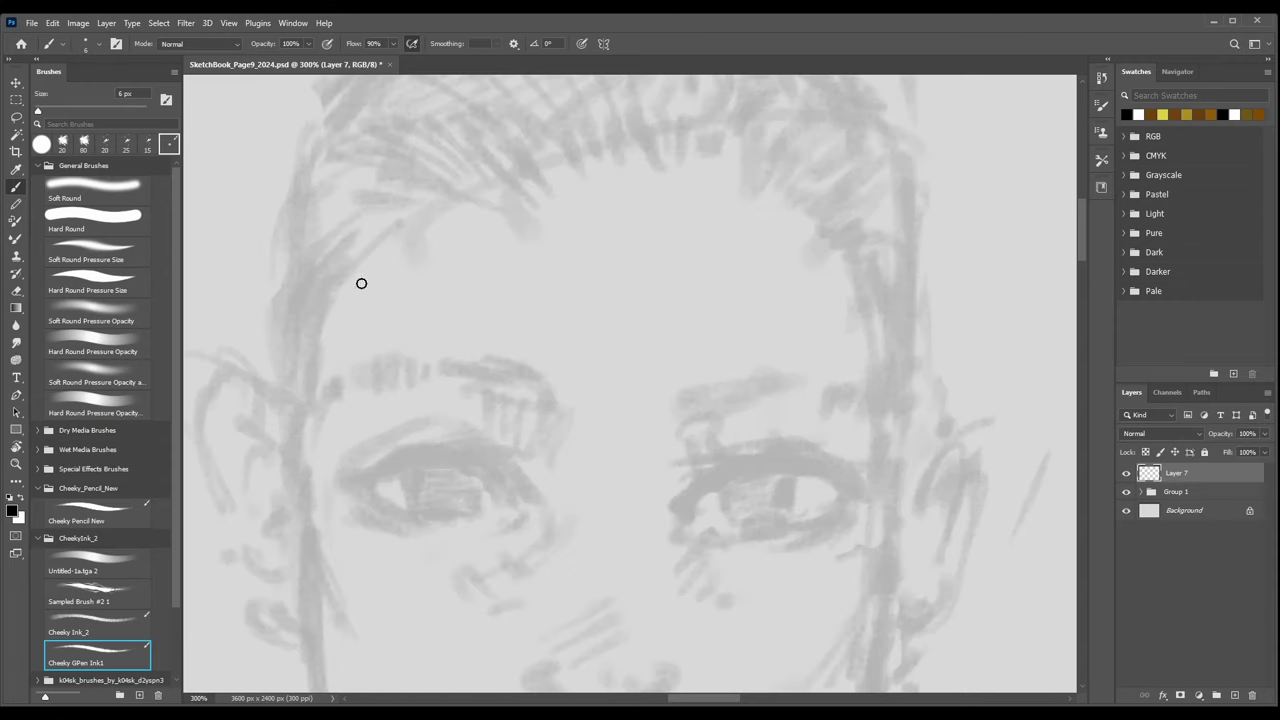
# Ink the upper eyelid line of the man's eye on the viewer's left with the brush at 5 px.
pyautogui.moveTo(342, 304); pyautogui.dragTo(420, 368)
pyautogui.hotkey('ctrl', '-')
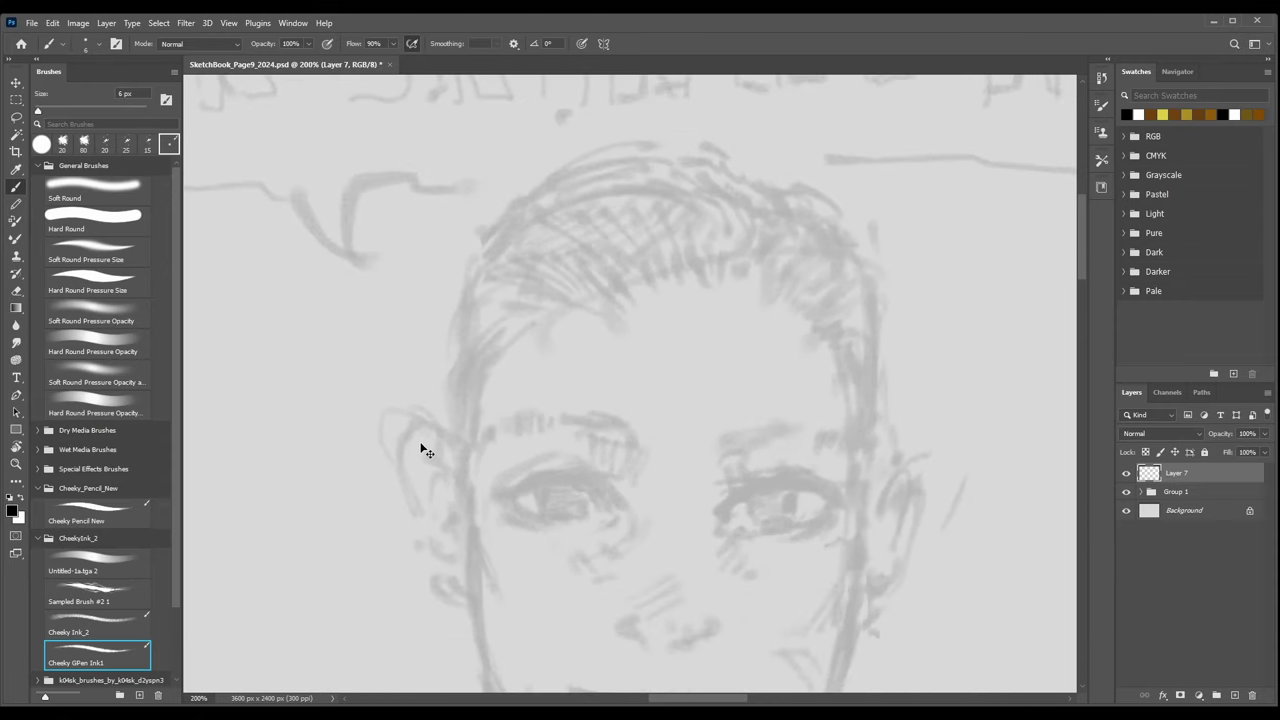
pyautogui.hotkey('ctrl', '+')
pyautogui.press('[')
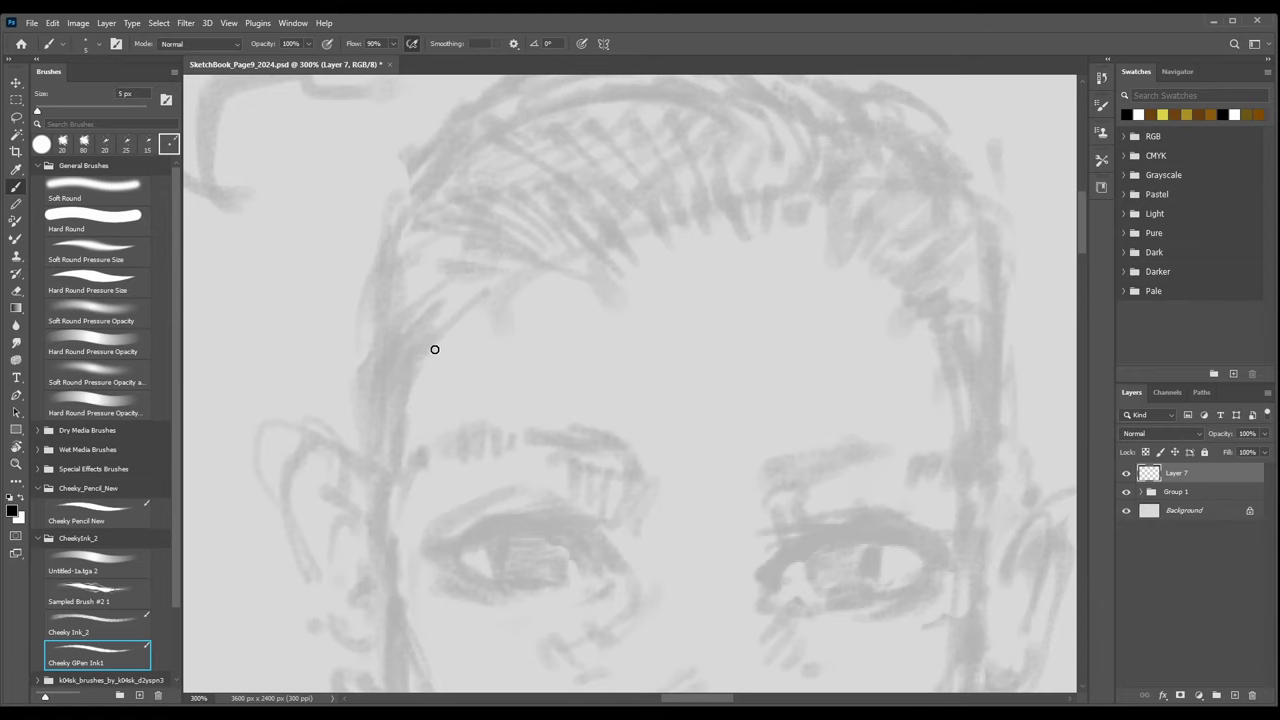
pyautogui.moveTo(444, 445); pyautogui.dragTo(436, 243)
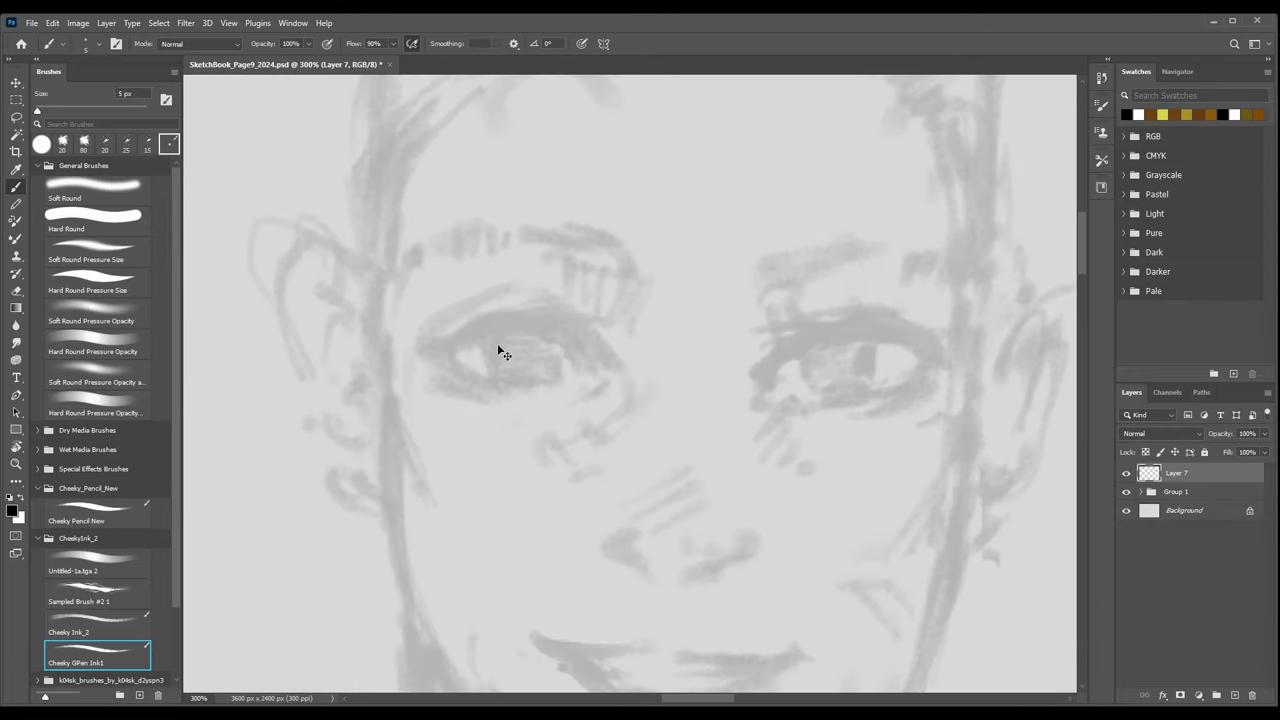
pyautogui.press(']')
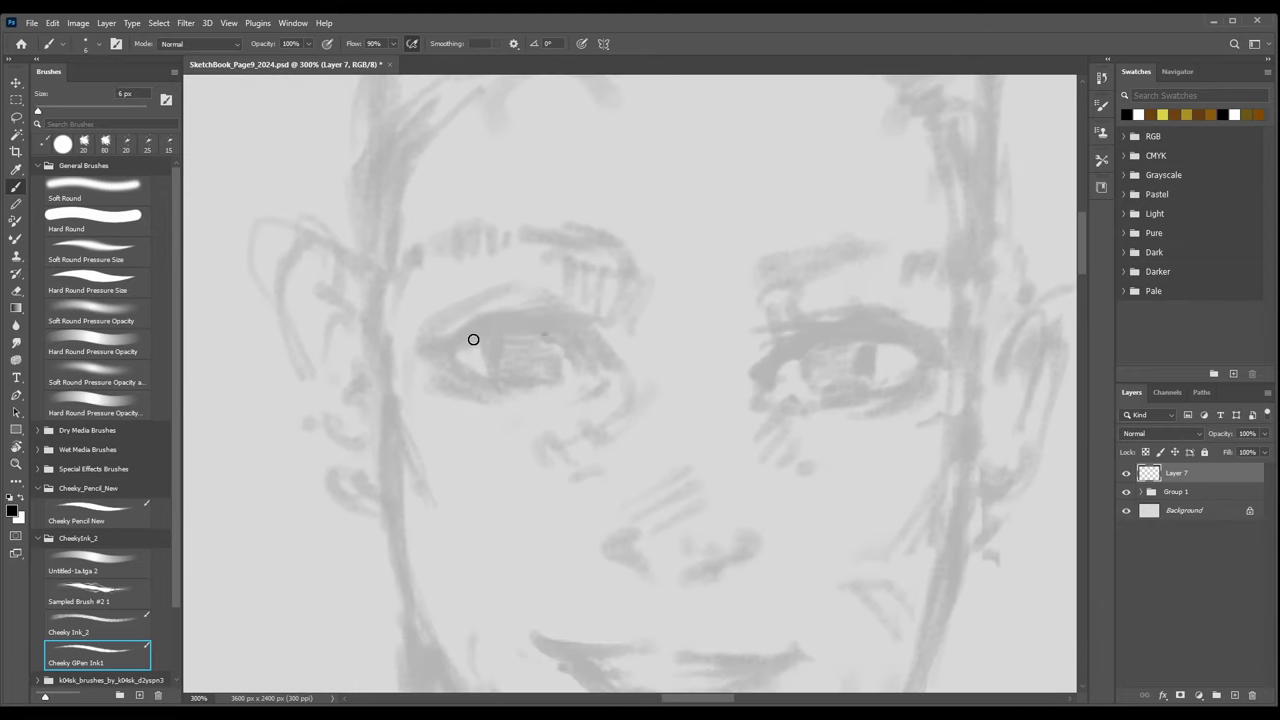
pyautogui.press('[')
pyautogui.moveTo(470, 341)
pyautogui.mouseDown()
pyautogui.moveTo(556, 330)
pyautogui.moveTo(590, 366)
pyautogui.mouseUp()
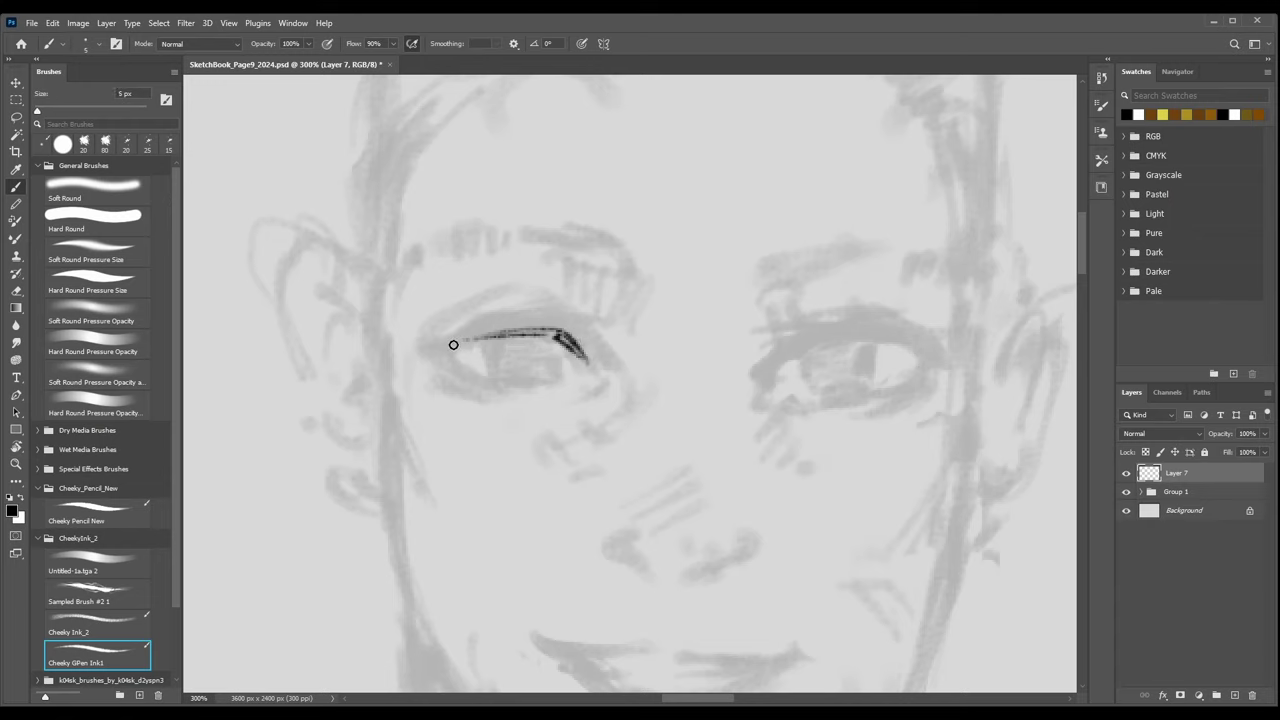
# Thicken the upper lid and ink the outer corner lashes and inner corner of the same eye at 5 px.
pyautogui.moveTo(453, 344)
pyautogui.mouseDown()
pyautogui.moveTo(468, 337)
pyautogui.moveTo(440, 354)
pyautogui.moveTo(486, 380)
pyautogui.moveTo(446, 372)
pyautogui.moveTo(474, 392)
pyautogui.mouseUp()
pyautogui.moveTo(440, 352); pyautogui.dragTo(447, 322)
pyautogui.moveTo(444, 350)
pyautogui.mouseDown()
pyautogui.moveTo(430, 340)
pyautogui.moveTo(540, 324)
pyautogui.moveTo(568, 330)
pyautogui.moveTo(586, 362)
pyautogui.mouseUp()
pyautogui.moveTo(568, 318)
pyautogui.mouseDown()
pyautogui.moveTo(602, 380)
pyautogui.moveTo(577, 401)
pyautogui.mouseUp()
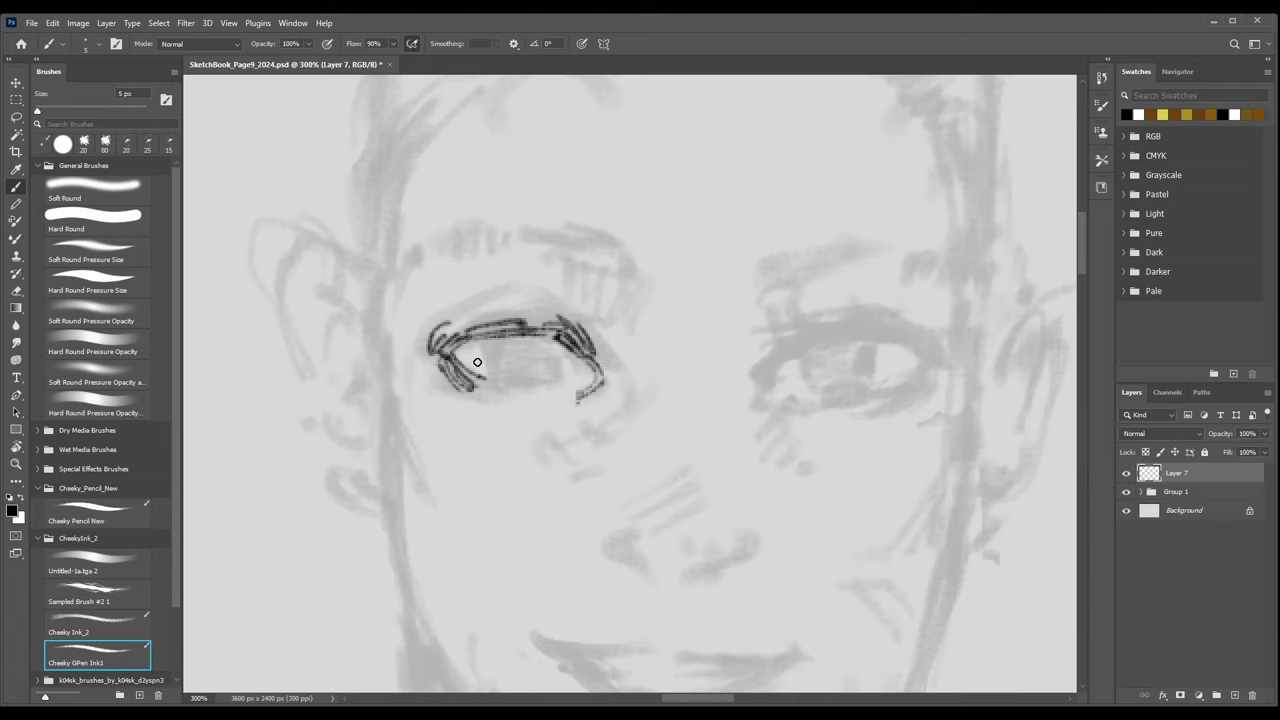
# Ink the iris and pupil and shade the upper and lower lids with finer strokes, down to 3 px.
pyautogui.moveTo(482, 358)
pyautogui.mouseDown()
pyautogui.moveTo(535, 359)
pyautogui.moveTo(493, 374)
pyautogui.moveTo(556, 378)
pyautogui.moveTo(560, 365)
pyautogui.moveTo(494, 348)
pyautogui.moveTo(566, 332)
pyautogui.moveTo(572, 296)
pyautogui.moveTo(620, 380)
pyautogui.mouseUp()
pyautogui.press('[')
pyautogui.moveTo(458, 328)
pyautogui.mouseDown()
pyautogui.moveTo(509, 312)
pyautogui.moveTo(533, 327)
pyautogui.moveTo(526, 316)
pyautogui.moveTo(573, 295)
pyautogui.moveTo(583, 337)
pyautogui.moveTo(611, 333)
pyautogui.moveTo(597, 341)
pyautogui.moveTo(615, 368)
pyautogui.moveTo(550, 330)
pyautogui.moveTo(528, 334)
pyautogui.moveTo(563, 341)
pyautogui.moveTo(464, 337)
pyautogui.moveTo(448, 356)
pyautogui.moveTo(508, 386)
pyautogui.moveTo(553, 380)
pyautogui.mouseUp()
pyautogui.press(']')
pyautogui.press(']')
pyautogui.press('[')
pyautogui.moveTo(477, 388); pyautogui.dragTo(493, 389)
pyautogui.moveTo(484, 400)
pyautogui.mouseDown()
pyautogui.moveTo(510, 399)
pyautogui.moveTo(500, 412)
pyautogui.mouseUp()
pyautogui.moveTo(613, 382); pyautogui.dragTo(626, 376)
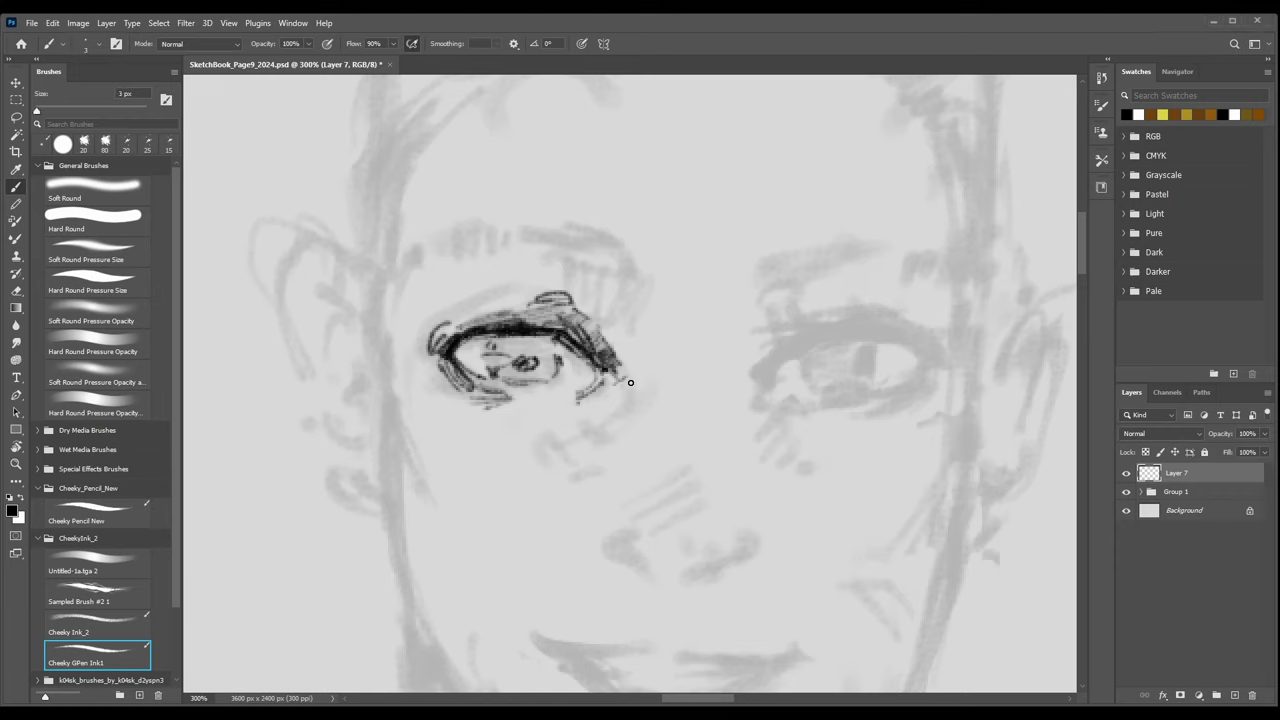
# Hatch the shadow under the eye, from the inner corner down to the cheek, with the brush at 4 px.
pyautogui.moveTo(620, 391)
pyautogui.mouseDown()
pyautogui.moveTo(634, 382)
pyautogui.moveTo(642, 400)
pyautogui.mouseUp()
pyautogui.press(']')
pyautogui.press(']')
pyautogui.moveTo(606, 422); pyautogui.dragTo(636, 407)
pyautogui.moveTo(603, 426); pyautogui.dragTo(633, 411)
pyautogui.moveTo(576, 441)
pyautogui.mouseDown()
pyautogui.moveTo(607, 437)
pyautogui.moveTo(568, 451)
pyautogui.mouseUp()
pyautogui.moveTo(542, 461)
pyautogui.mouseDown()
pyautogui.moveTo(568, 457)
pyautogui.moveTo(546, 444)
pyautogui.moveTo(574, 471)
pyautogui.moveTo(604, 471)
pyautogui.moveTo(594, 483)
pyautogui.mouseUp()
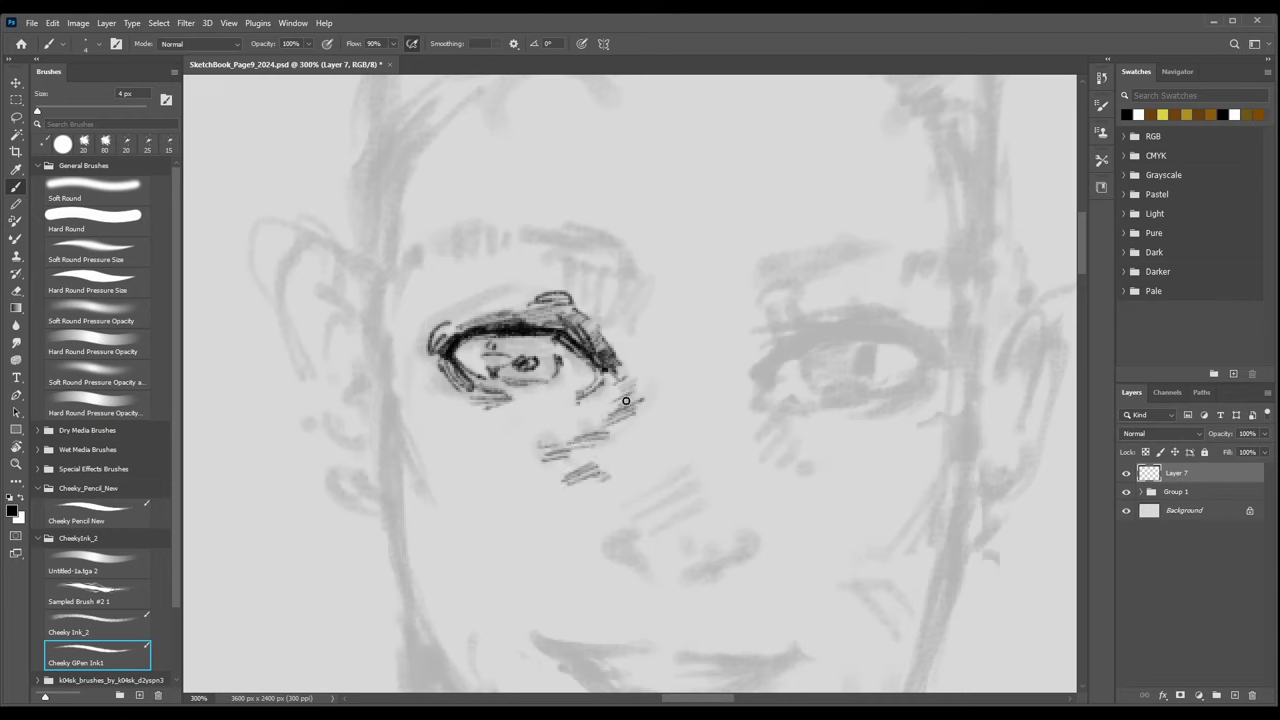
# Ink the crease above the upper lid of the eye on the viewer's left and extend its lower lid line at 4 to 5 px.
pyautogui.moveTo(623, 372); pyautogui.dragTo(623, 378)
pyautogui.moveTo(544, 275); pyautogui.dragTo(545, 281)
pyautogui.press(']')
pyautogui.moveTo(440, 322)
pyautogui.mouseDown()
pyautogui.moveTo(463, 303)
pyautogui.moveTo(520, 296)
pyautogui.mouseUp()
pyautogui.press('[')
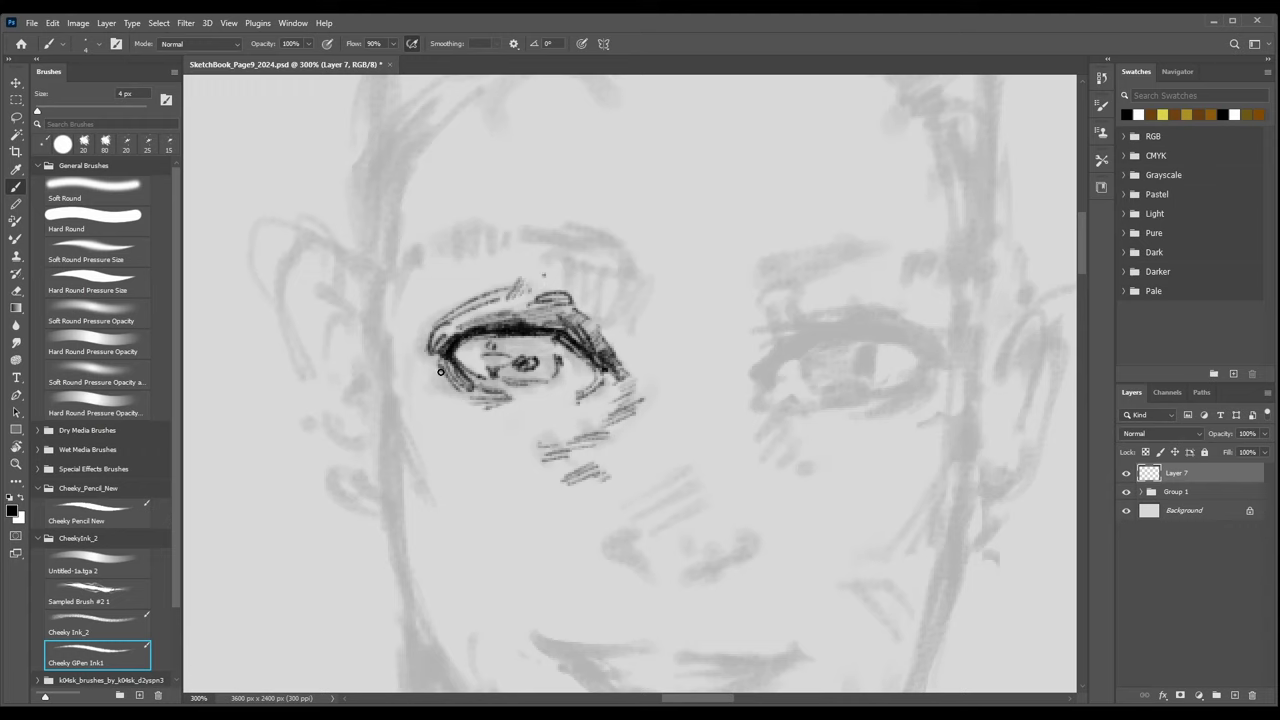
pyautogui.moveTo(438, 370)
pyautogui.mouseDown()
pyautogui.moveTo(465, 335)
pyautogui.moveTo(455, 342)
pyautogui.moveTo(509, 321)
pyautogui.moveTo(467, 333)
pyautogui.moveTo(557, 321)
pyautogui.moveTo(570, 326)
pyautogui.moveTo(516, 332)
pyautogui.moveTo(566, 335)
pyautogui.moveTo(572, 349)
pyautogui.moveTo(595, 334)
pyautogui.moveTo(604, 386)
pyautogui.moveTo(574, 404)
pyautogui.mouseUp()
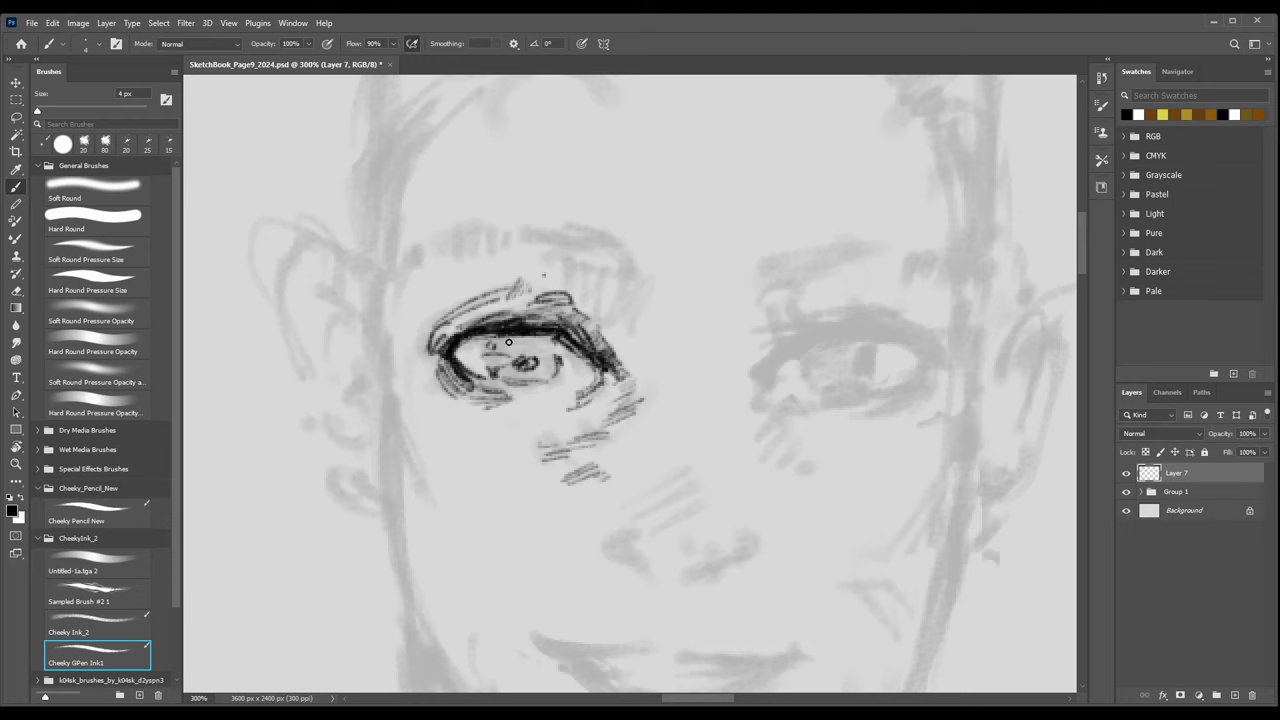
# Shade the iris and darken the pupil of the eye on the viewer's left at 4 px.
pyautogui.moveTo(494, 344)
pyautogui.mouseDown()
pyautogui.moveTo(539, 341)
pyautogui.moveTo(490, 349)
pyautogui.moveTo(550, 366)
pyautogui.mouseUp()
pyautogui.moveTo(488, 352)
pyautogui.mouseDown()
pyautogui.moveTo(499, 338)
pyautogui.moveTo(490, 352)
pyautogui.moveTo(509, 387)
pyautogui.mouseUp()
pyautogui.moveTo(513, 340)
pyautogui.mouseDown()
pyautogui.moveTo(568, 360)
pyautogui.moveTo(526, 359)
pyautogui.moveTo(550, 357)
pyautogui.mouseUp()
pyautogui.hotkey('ctrl', '-')
pyautogui.hotkey('ctrl', '-')
pyautogui.hotkey('ctrl', '-')
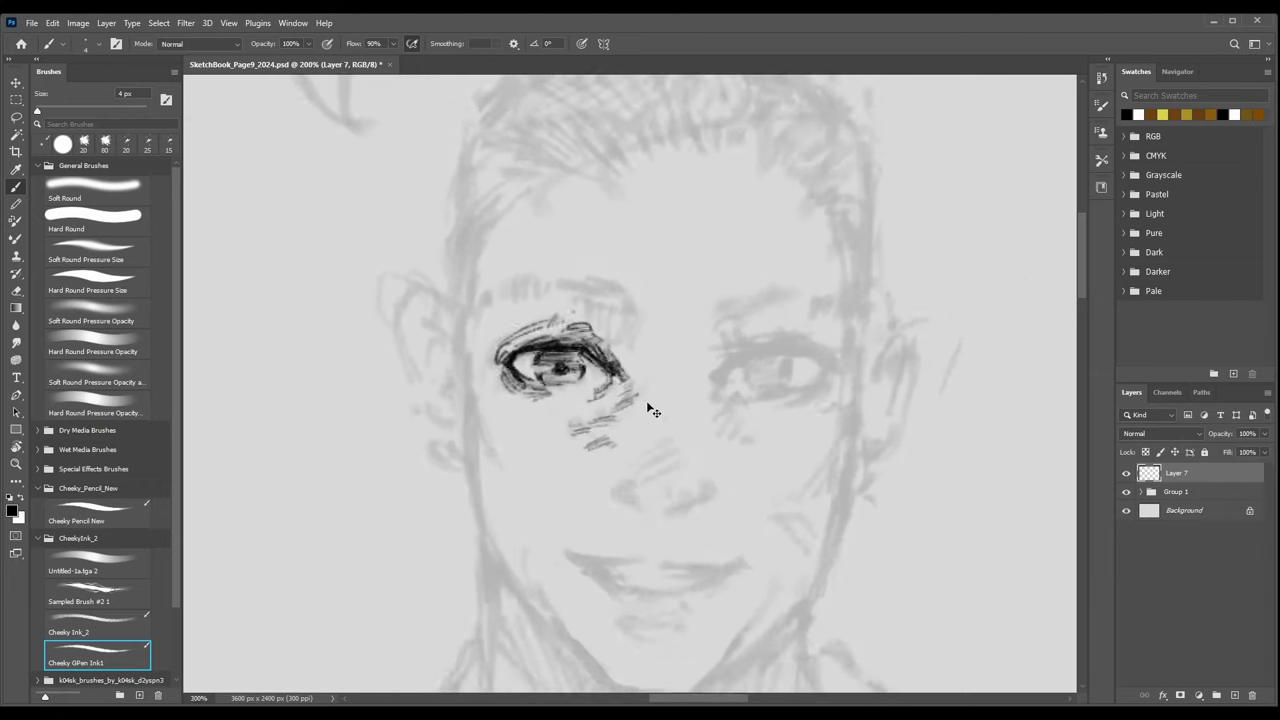
pyautogui.hotkey('ctrl', '+')
pyautogui.hotkey('ctrl', '+')
pyautogui.hotkey('ctrl', '+')
pyautogui.hotkey('ctrl', '+')
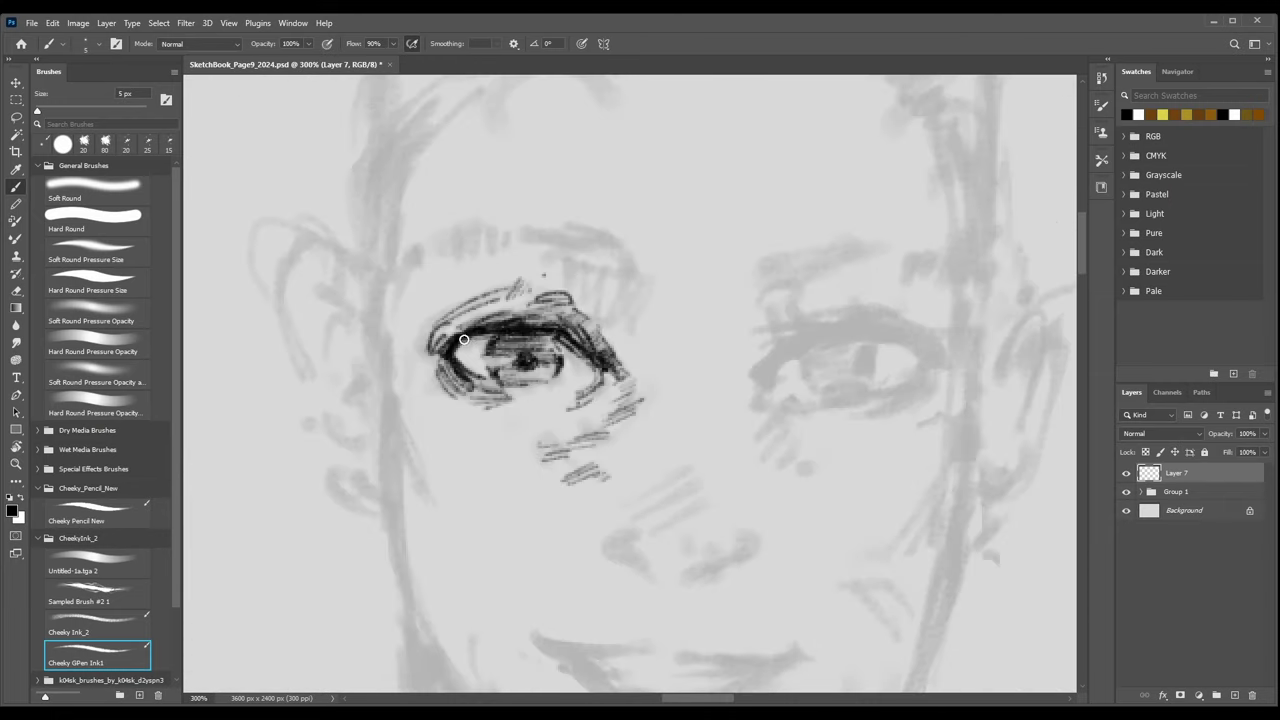
# Thicken the upper lid line of the same eye at 5 px and touch up its outer corner at 4 px.
pyautogui.moveTo(464, 340)
pyautogui.mouseDown()
pyautogui.moveTo(621, 343)
pyautogui.moveTo(596, 334)
pyautogui.moveTo(587, 343)
pyautogui.moveTo(605, 348)
pyautogui.moveTo(577, 334)
pyautogui.moveTo(606, 382)
pyautogui.mouseUp()
pyautogui.press(']')
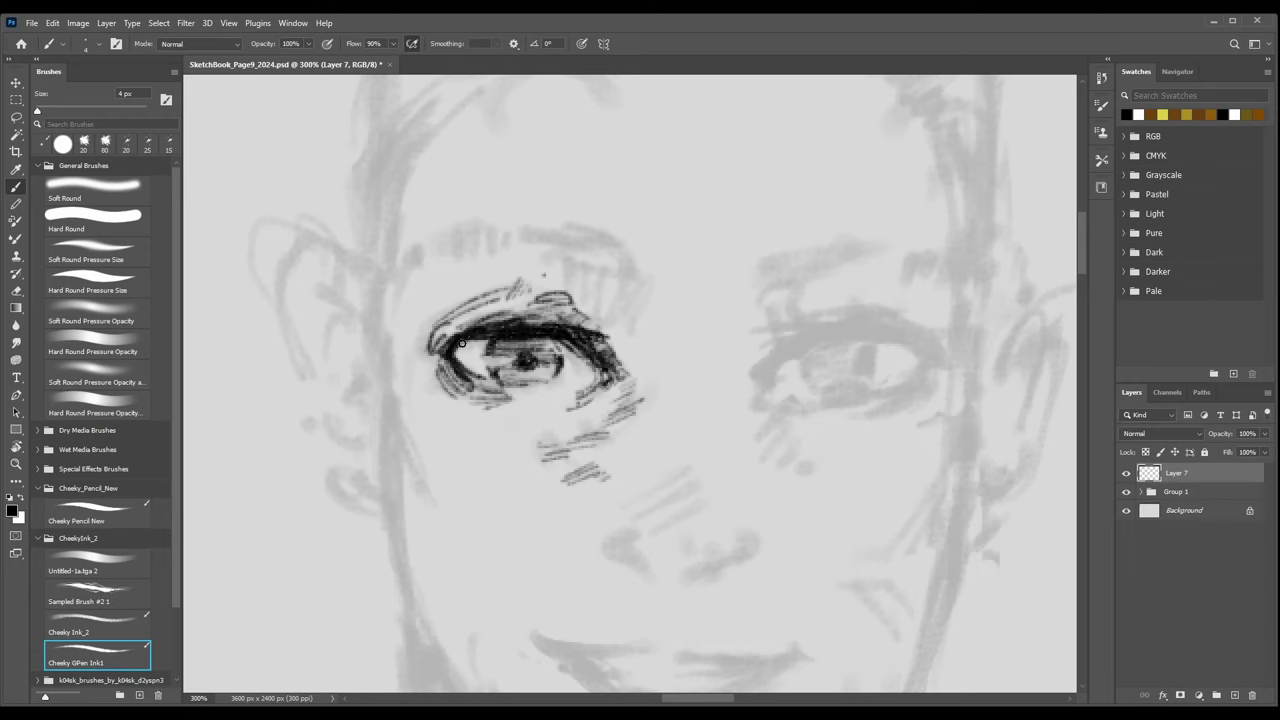
pyautogui.moveTo(462, 343)
pyautogui.mouseDown()
pyautogui.moveTo(489, 376)
pyautogui.moveTo(462, 344)
pyautogui.moveTo(581, 336)
pyautogui.moveTo(456, 356)
pyautogui.mouseUp()
pyautogui.hotkey('ctrl', '-')
pyautogui.hotkey('ctrl', '-')
pyautogui.hotkey('ctrl', '-')
pyautogui.hotkey('ctrl', '-')
pyautogui.hotkey('ctrl', '+')
pyautogui.hotkey('ctrl', '+')
pyautogui.hotkey('ctrl', '+')
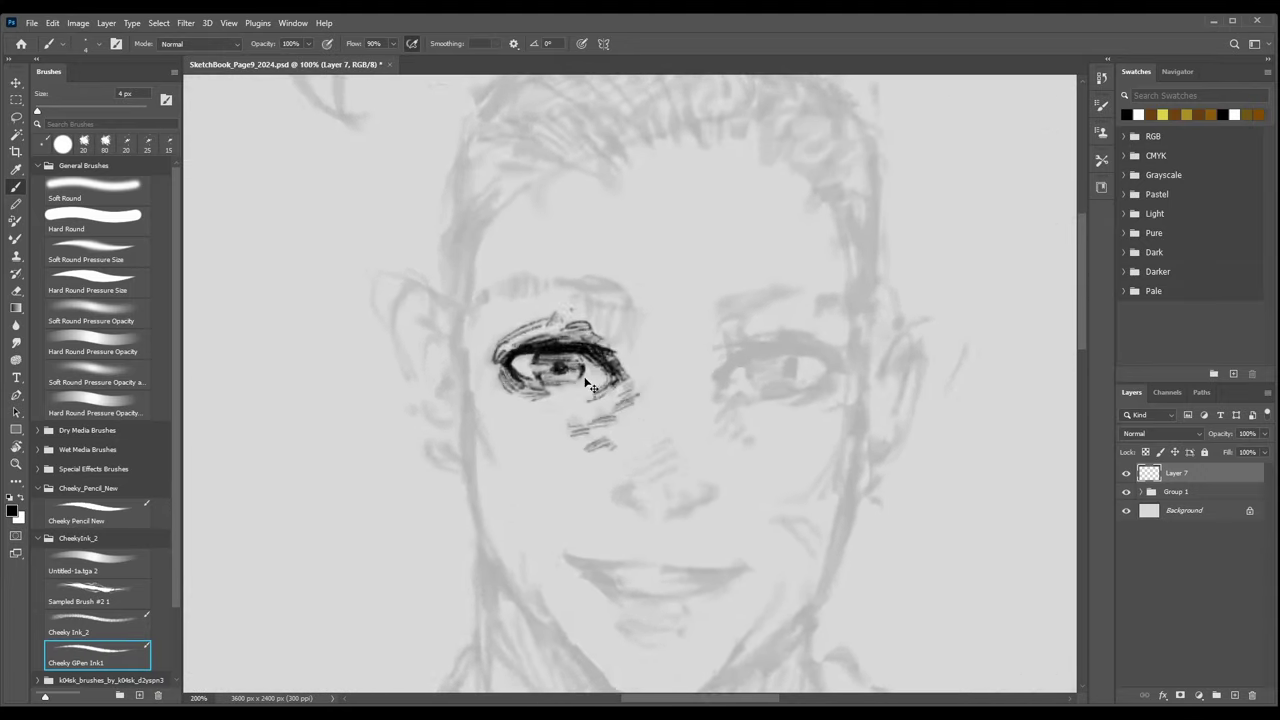
pyautogui.hotkey('ctrl', '=')
# Try the Untitled-1a.tga 2 brush on the iris, reducing its size to 9 px and on to 6 px.
pyautogui.click(100, 565)
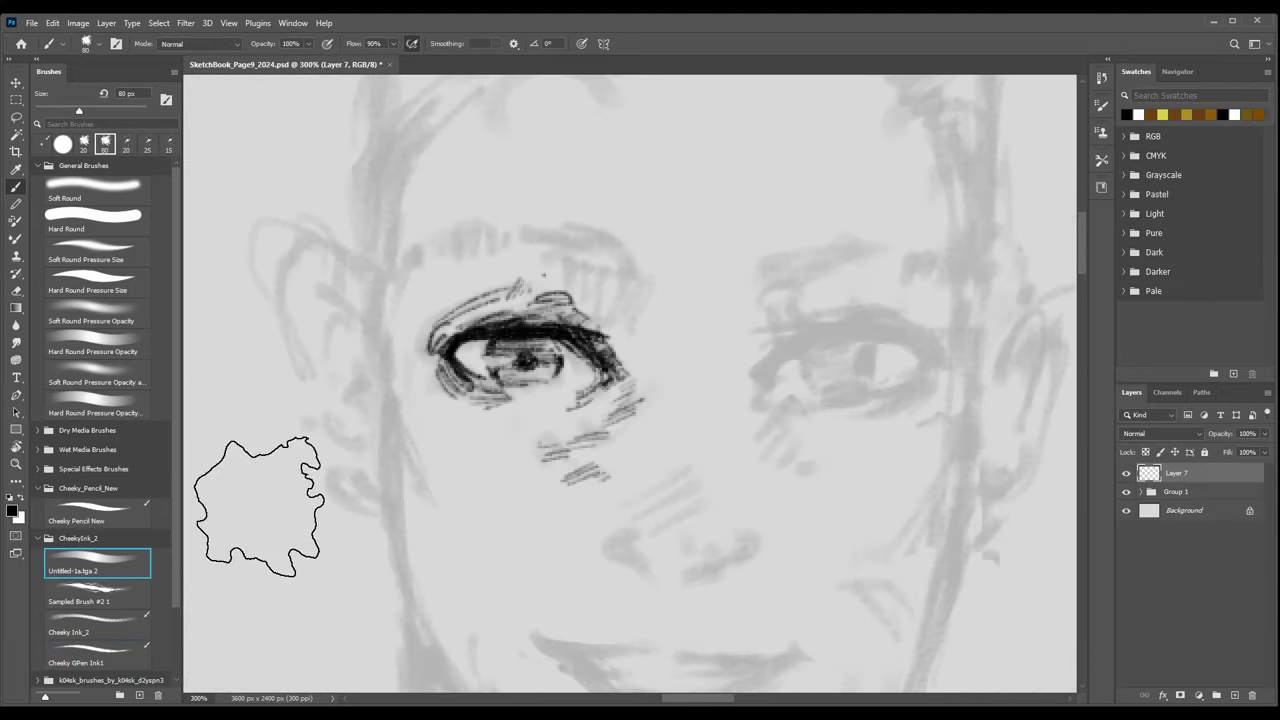
pyautogui.press('[')
pyautogui.press('[')
pyautogui.press('[')
pyautogui.press('[')
pyautogui.press('[')
pyautogui.press('[')
pyautogui.press('[')
pyautogui.press('[')
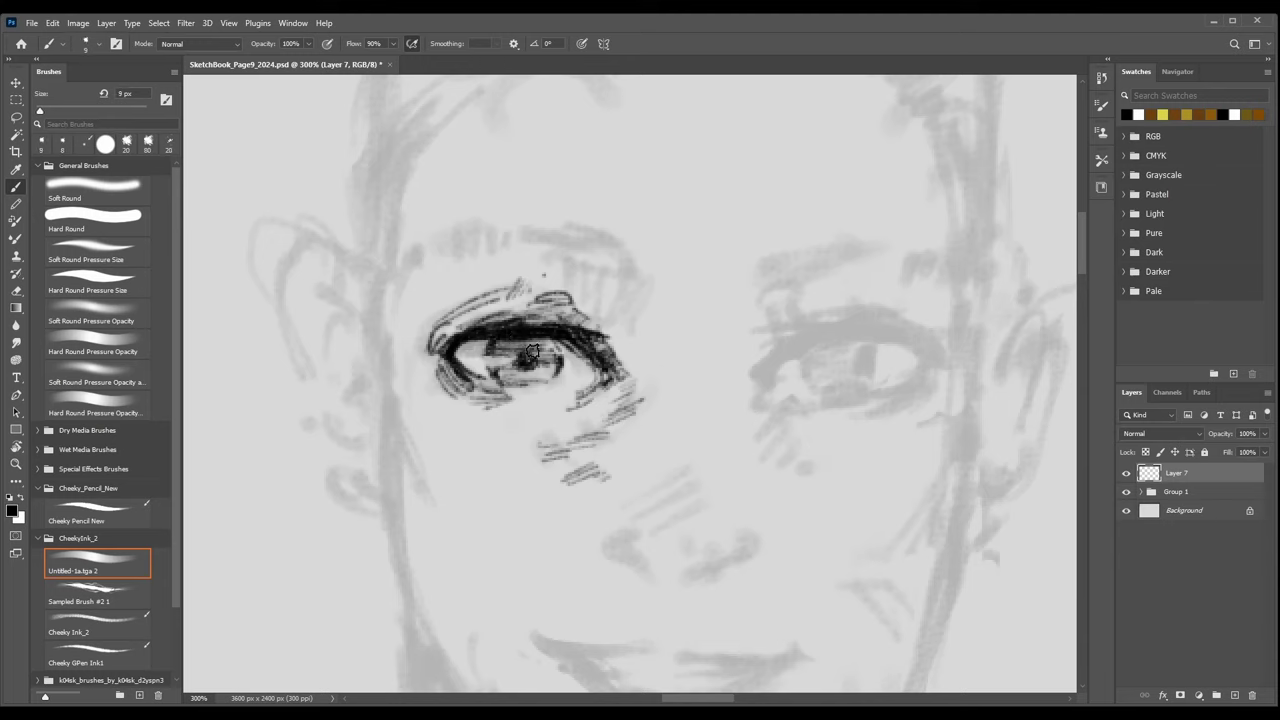
pyautogui.moveTo(503, 347)
pyautogui.mouseDown()
pyautogui.moveTo(568, 349)
pyautogui.moveTo(604, 385)
pyautogui.moveTo(459, 358)
pyautogui.moveTo(487, 354)
pyautogui.mouseUp()
pyautogui.press('[')
pyautogui.press('[')
pyautogui.press('[')
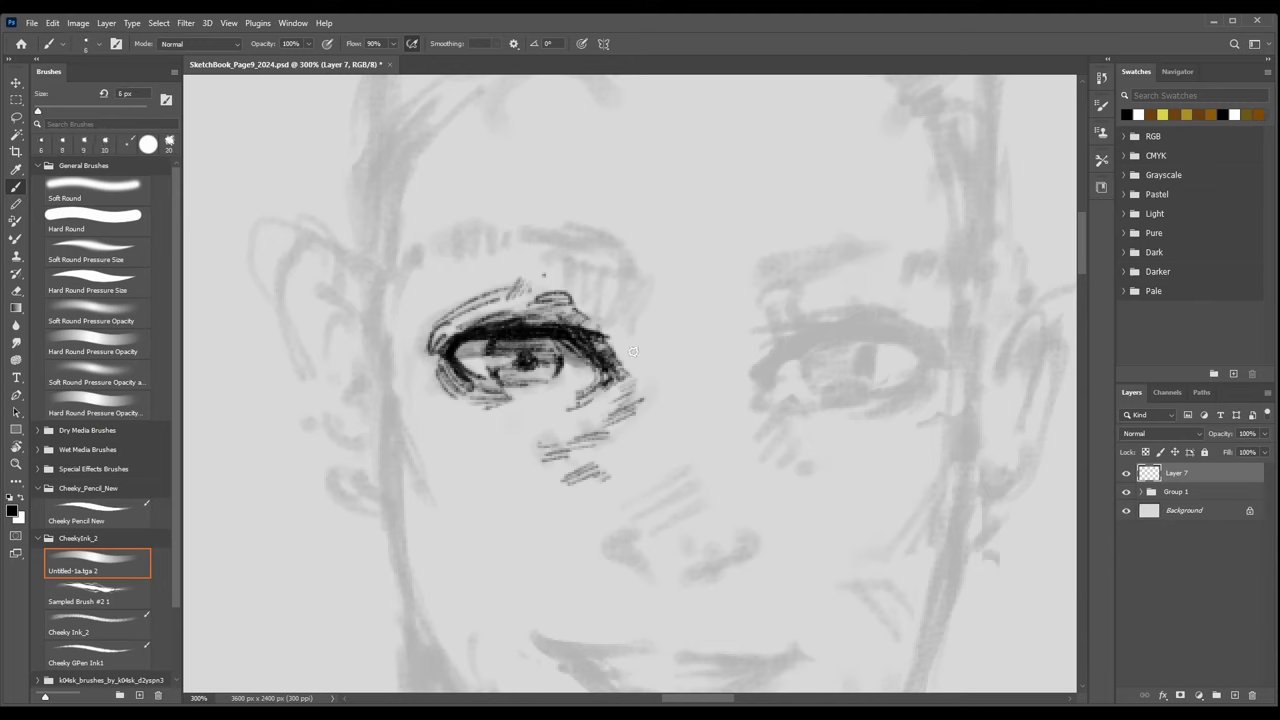
# Ink the lid outline and both corners of the eye on the viewer's right with the Cheeky GPen Ink1 brush at 5 px.
pyautogui.click(97, 656)
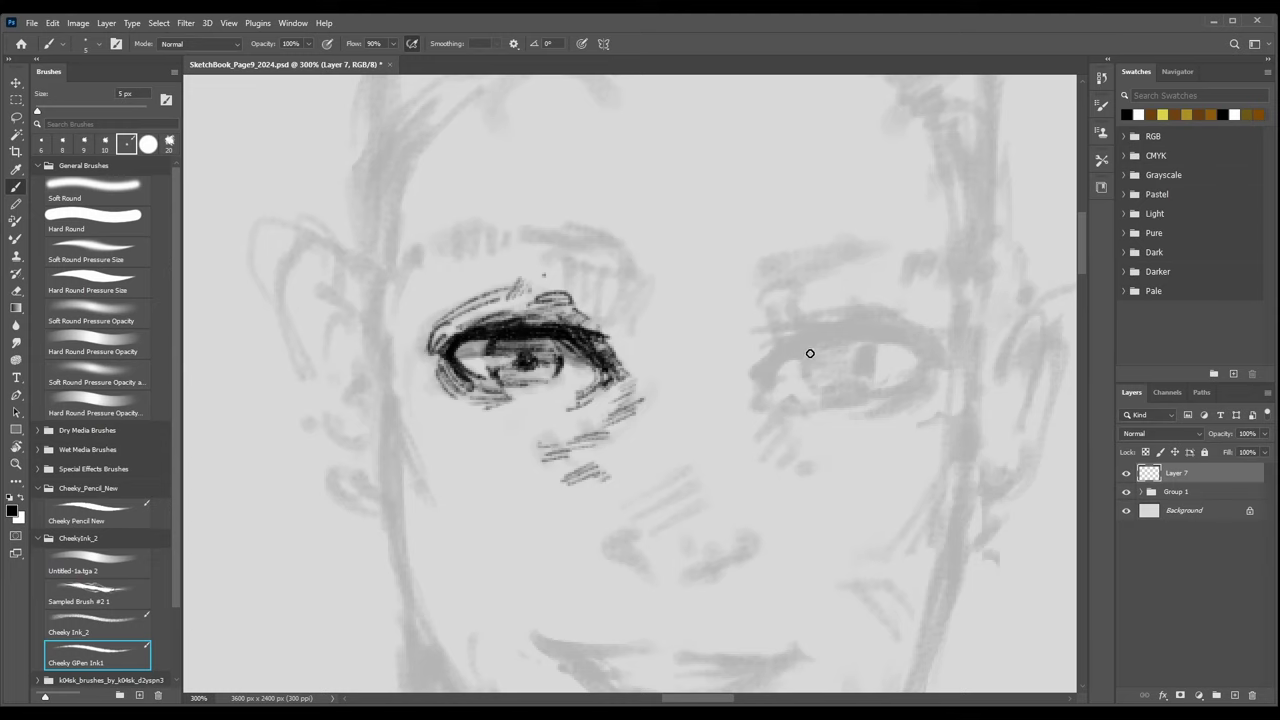
pyautogui.hotkey('ctrl', '-')
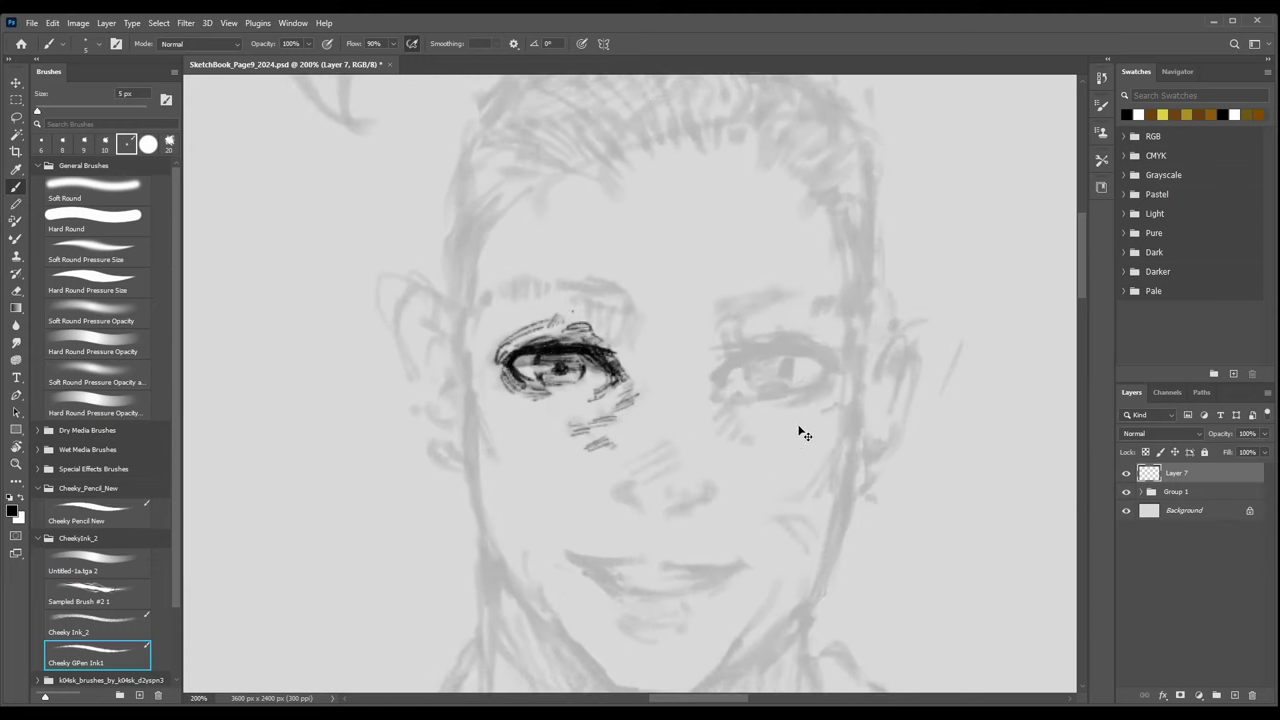
pyautogui.hotkey('ctrl', '+')
pyautogui.moveTo(789, 343); pyautogui.dragTo(910, 336)
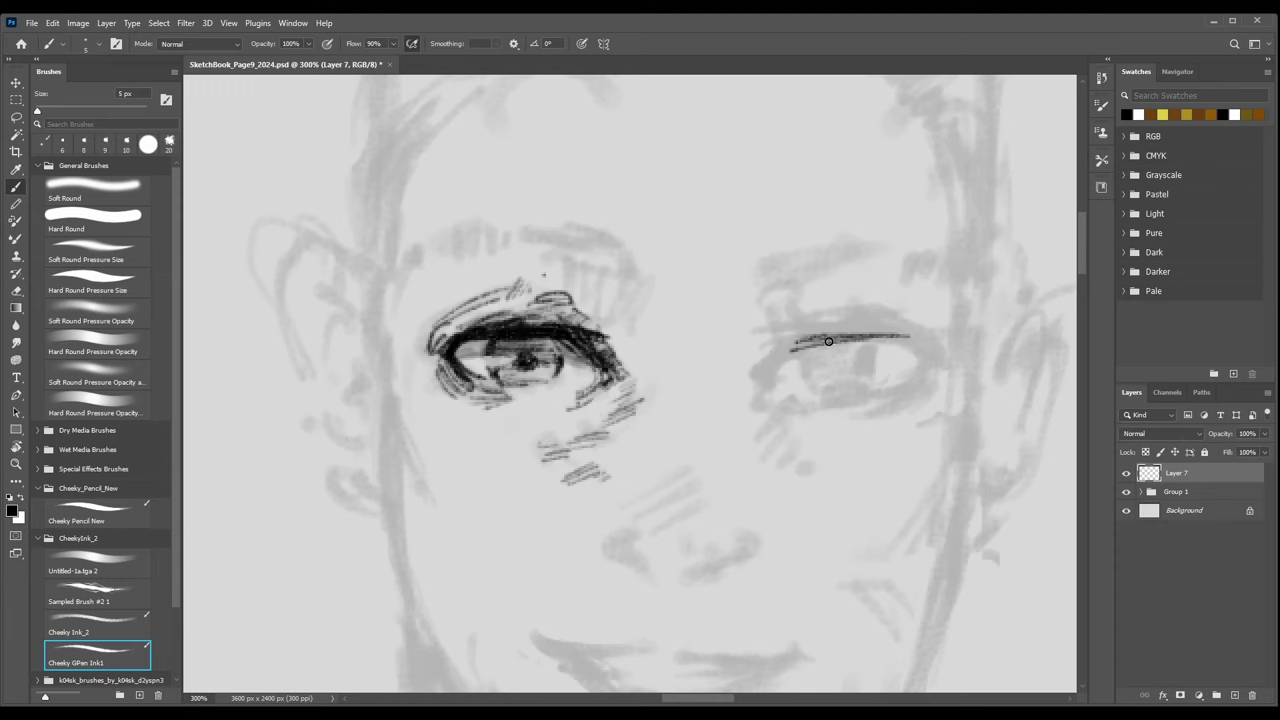
pyautogui.moveTo(828, 341)
pyautogui.mouseDown()
pyautogui.moveTo(883, 328)
pyautogui.moveTo(804, 340)
pyautogui.moveTo(766, 374)
pyautogui.moveTo(780, 348)
pyautogui.moveTo(753, 383)
pyautogui.moveTo(767, 343)
pyautogui.moveTo(765, 382)
pyautogui.moveTo(823, 348)
pyautogui.moveTo(902, 343)
pyautogui.moveTo(810, 339)
pyautogui.moveTo(909, 337)
pyautogui.moveTo(938, 362)
pyautogui.moveTo(910, 342)
pyautogui.moveTo(912, 384)
pyautogui.mouseUp()
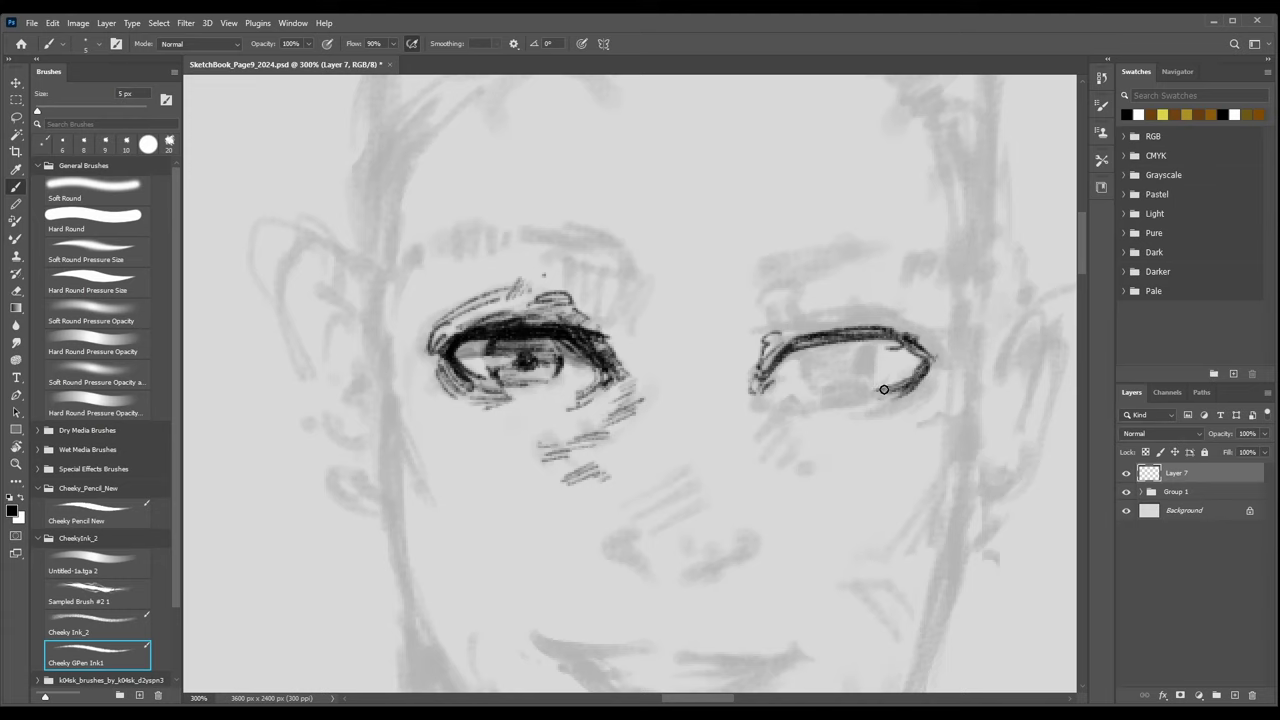
# Thicken the upper lid of the eye on the viewer's right and add the crease line above it at 5 px.
pyautogui.moveTo(830, 331); pyautogui.dragTo(883, 331)
pyautogui.moveTo(826, 337); pyautogui.dragTo(906, 321)
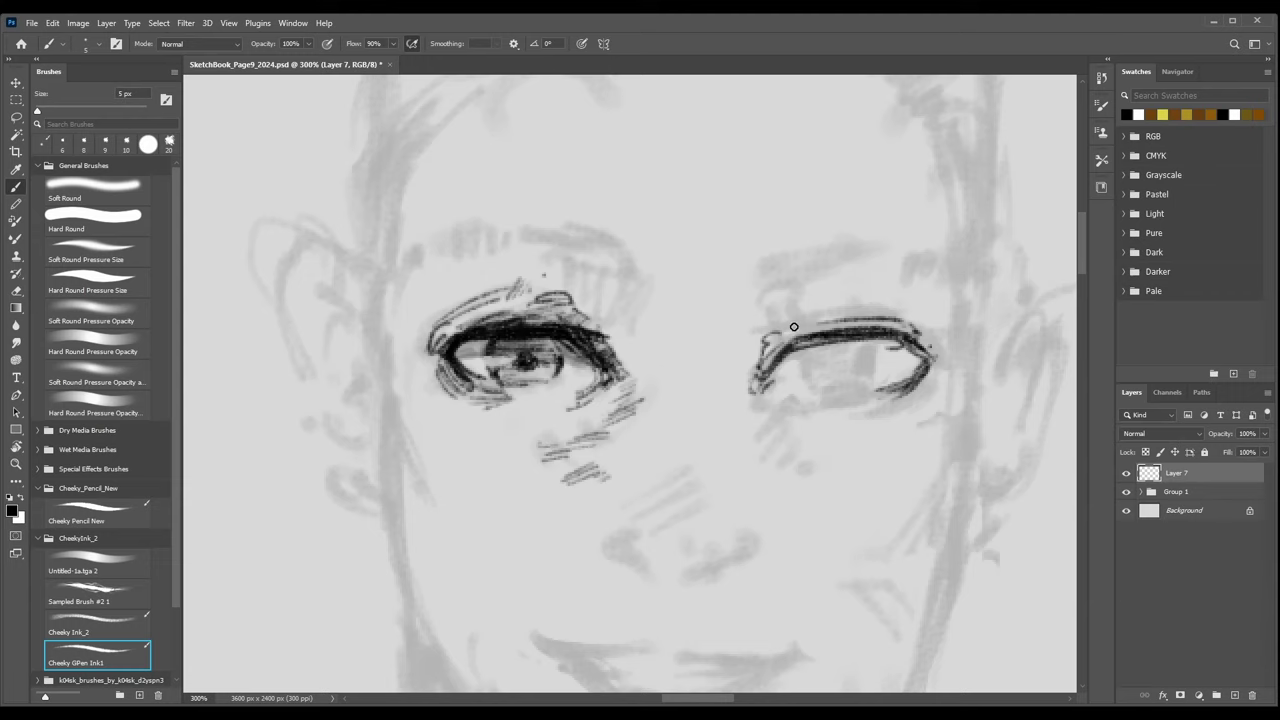
pyautogui.moveTo(790, 332); pyautogui.dragTo(906, 327)
# Ink the iris and pupil of the eye on the viewer's right with the brush at 4 px.
pyautogui.press('[')
pyautogui.moveTo(796, 362)
pyautogui.mouseDown()
pyautogui.moveTo(844, 374)
pyautogui.moveTo(841, 357)
pyautogui.moveTo(870, 350)
pyautogui.moveTo(811, 379)
pyautogui.moveTo(817, 388)
pyautogui.moveTo(875, 363)
pyautogui.moveTo(828, 347)
pyautogui.moveTo(871, 347)
pyautogui.moveTo(811, 352)
pyautogui.moveTo(872, 350)
pyautogui.mouseUp()
pyautogui.press(']')
pyautogui.press('[')
pyautogui.moveTo(810, 358)
pyautogui.mouseDown()
pyautogui.moveTo(880, 352)
pyautogui.moveTo(835, 359)
pyautogui.moveTo(876, 367)
pyautogui.moveTo(853, 367)
pyautogui.moveTo(853, 355)
pyautogui.moveTo(879, 353)
pyautogui.moveTo(809, 397)
pyautogui.moveTo(905, 386)
pyautogui.moveTo(848, 400)
pyautogui.mouseUp()
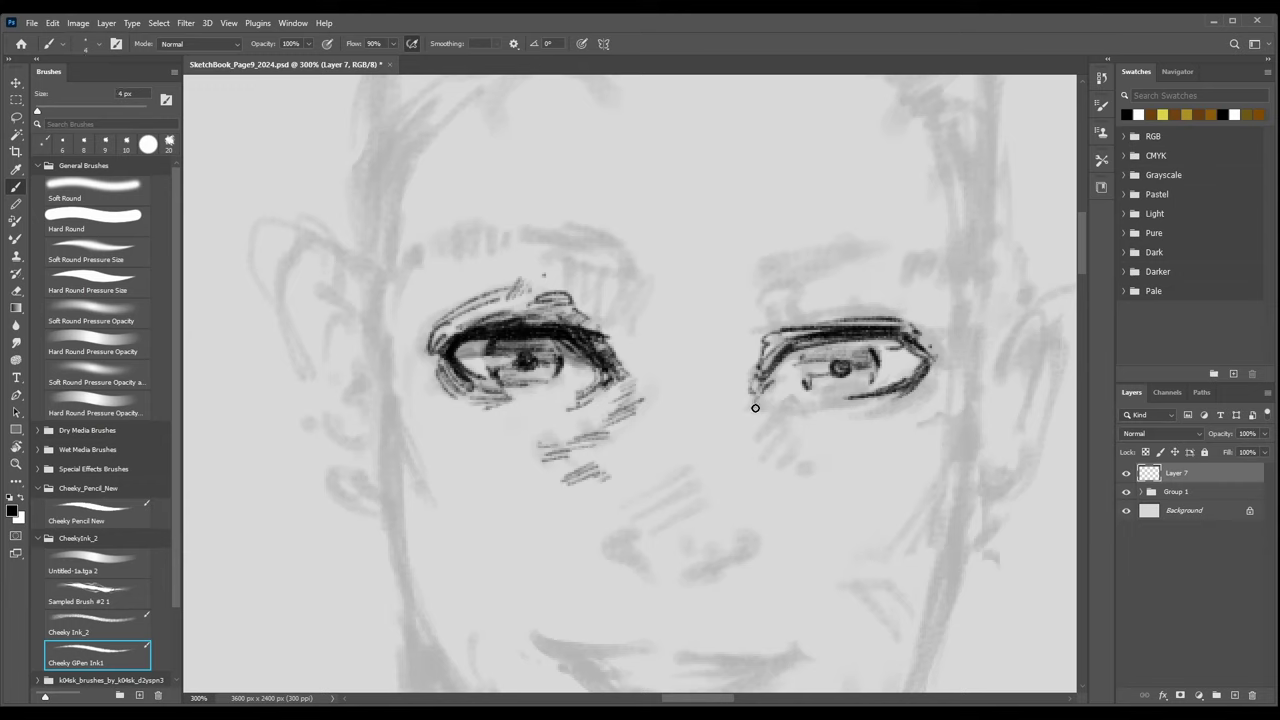
# Hatch the shadow below the inner corner and along the outer lower lid of the eye on the viewer's right at 4 px.
pyautogui.moveTo(744, 406)
pyautogui.mouseDown()
pyautogui.moveTo(774, 426)
pyautogui.moveTo(792, 418)
pyautogui.mouseUp()
pyautogui.press('r')
pyautogui.moveTo(870, 410); pyautogui.dragTo(796, 331)
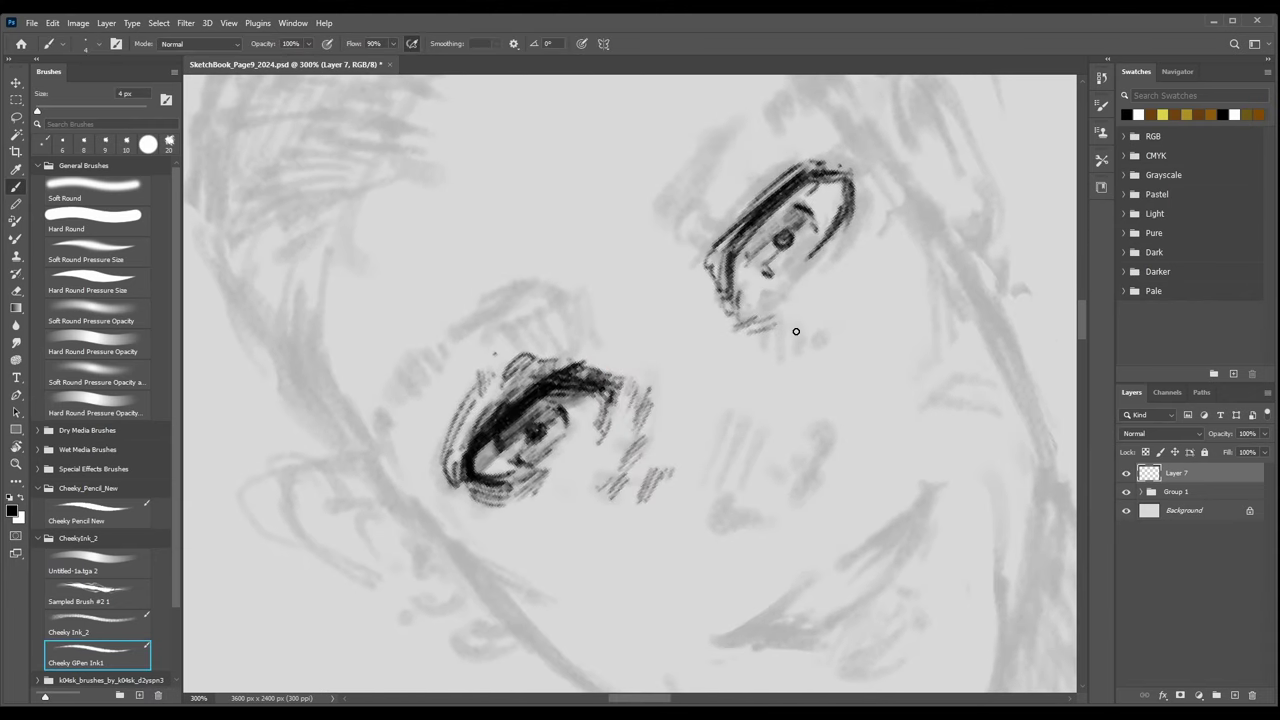
pyautogui.moveTo(817, 312); pyautogui.dragTo(817, 330)
pyautogui.moveTo(904, 272)
pyautogui.mouseDown()
pyautogui.moveTo(894, 306)
pyautogui.moveTo(938, 386)
pyautogui.moveTo(870, 378)
pyautogui.moveTo(915, 358)
pyautogui.moveTo(880, 385)
pyautogui.moveTo(915, 374)
pyautogui.mouseUp()
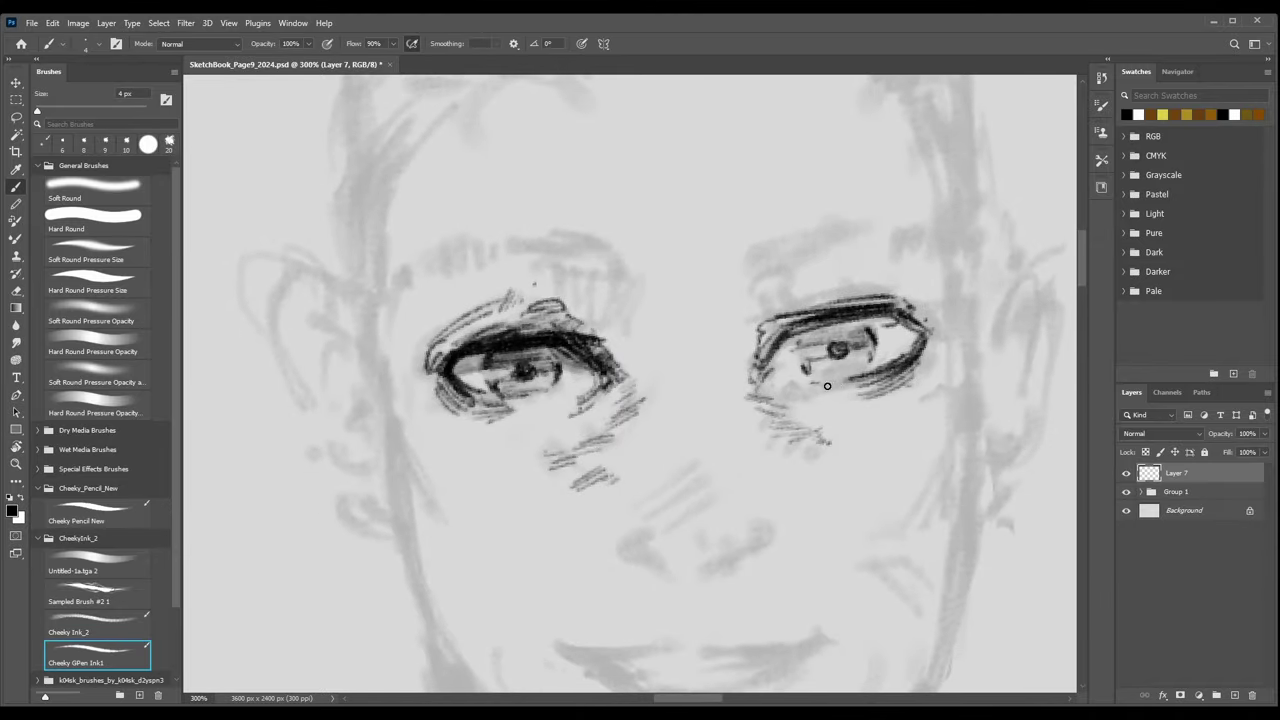
# Shade the upper iris of the same eye and ink the folds above its upper lid and inner corner at 4 px.
pyautogui.moveTo(815, 362)
pyautogui.mouseDown()
pyautogui.moveTo(853, 360)
pyautogui.moveTo(822, 375)
pyautogui.moveTo(851, 368)
pyautogui.moveTo(851, 349)
pyautogui.moveTo(873, 338)
pyautogui.moveTo(824, 330)
pyautogui.moveTo(834, 326)
pyautogui.moveTo(801, 337)
pyautogui.moveTo(865, 327)
pyautogui.mouseUp()
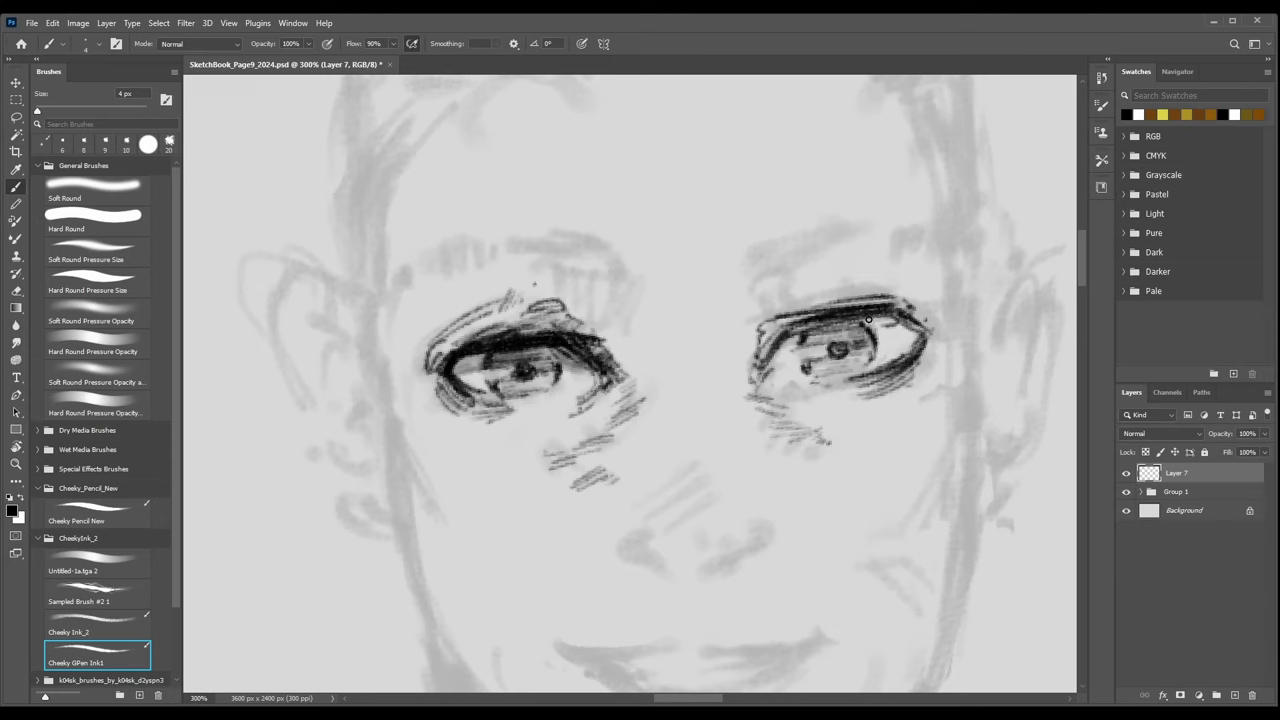
pyautogui.moveTo(751, 332)
pyautogui.mouseDown()
pyautogui.moveTo(843, 290)
pyautogui.moveTo(821, 293)
pyautogui.moveTo(887, 290)
pyautogui.moveTo(936, 318)
pyautogui.mouseUp()
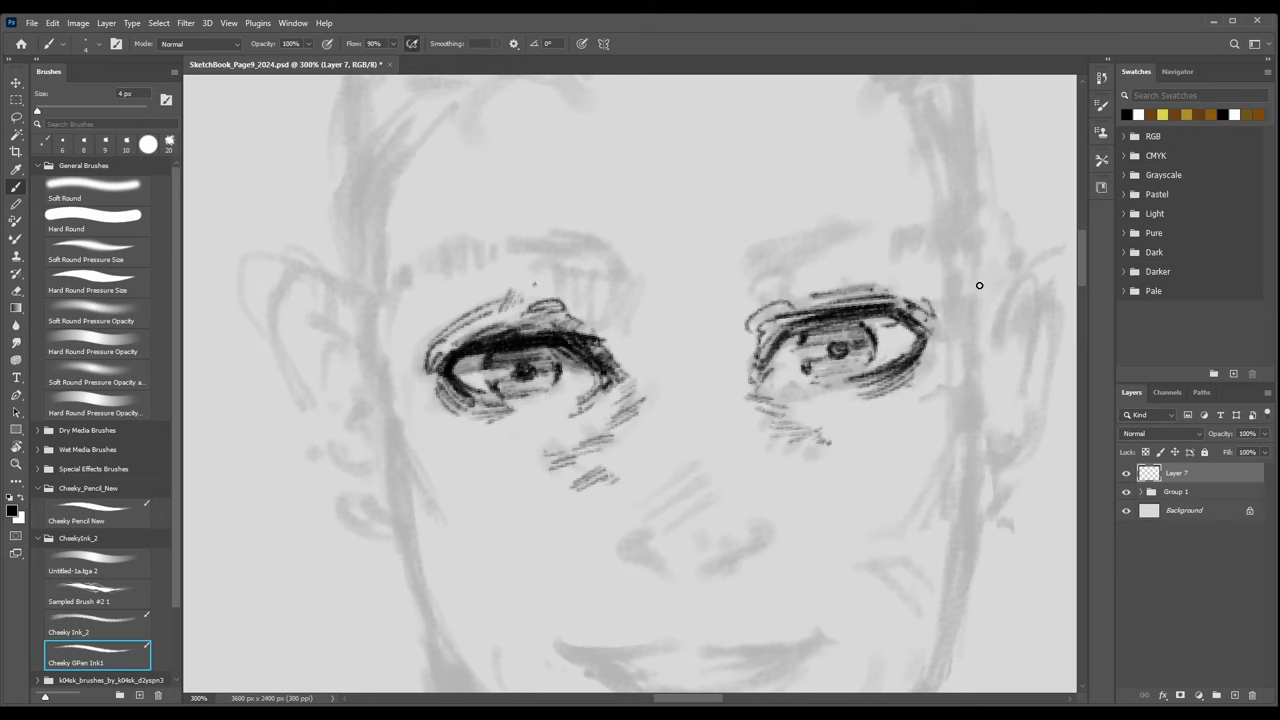
pyautogui.moveTo(760, 277); pyautogui.dragTo(752, 296)
pyautogui.hscroll(2, 637, 375)
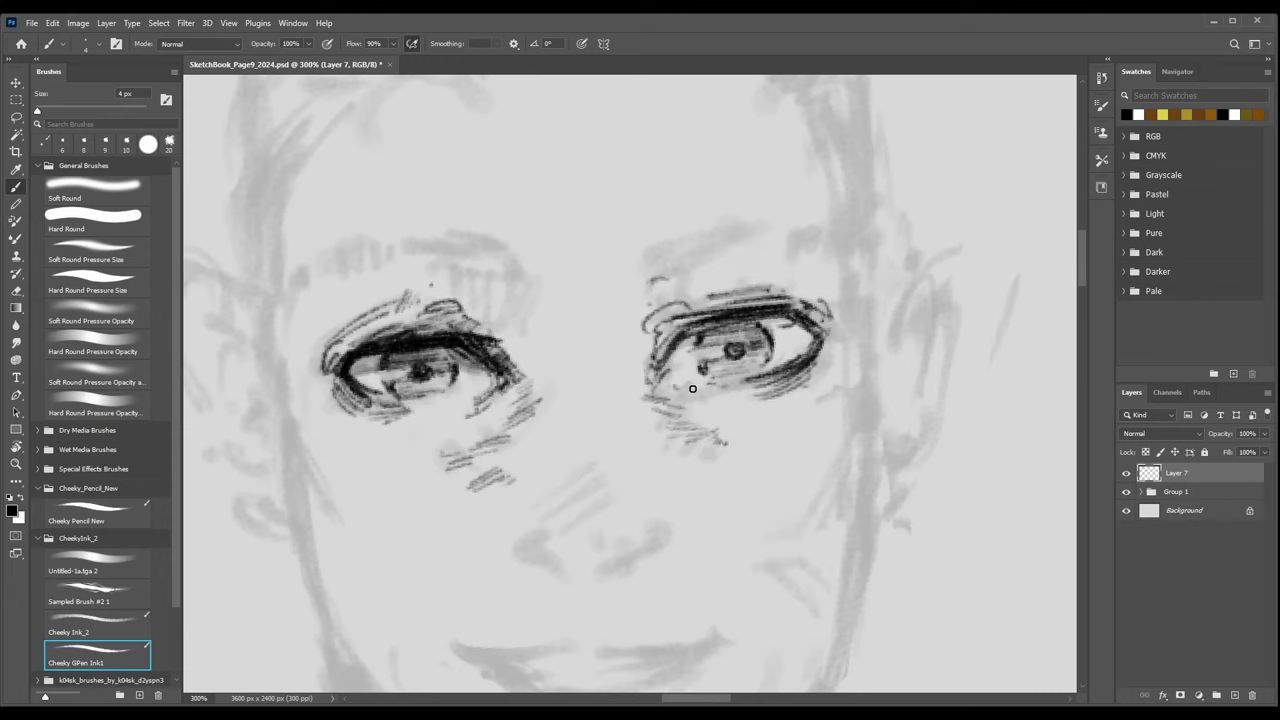
# Ink the inner part of the lower lid and darken the upper lid edge of the eye on the viewer's right at 4 px.
pyautogui.moveTo(692, 392)
pyautogui.mouseDown()
pyautogui.moveTo(674, 386)
pyautogui.moveTo(703, 397)
pyautogui.moveTo(660, 374)
pyautogui.mouseUp()
pyautogui.moveTo(692, 325); pyautogui.dragTo(810, 327)
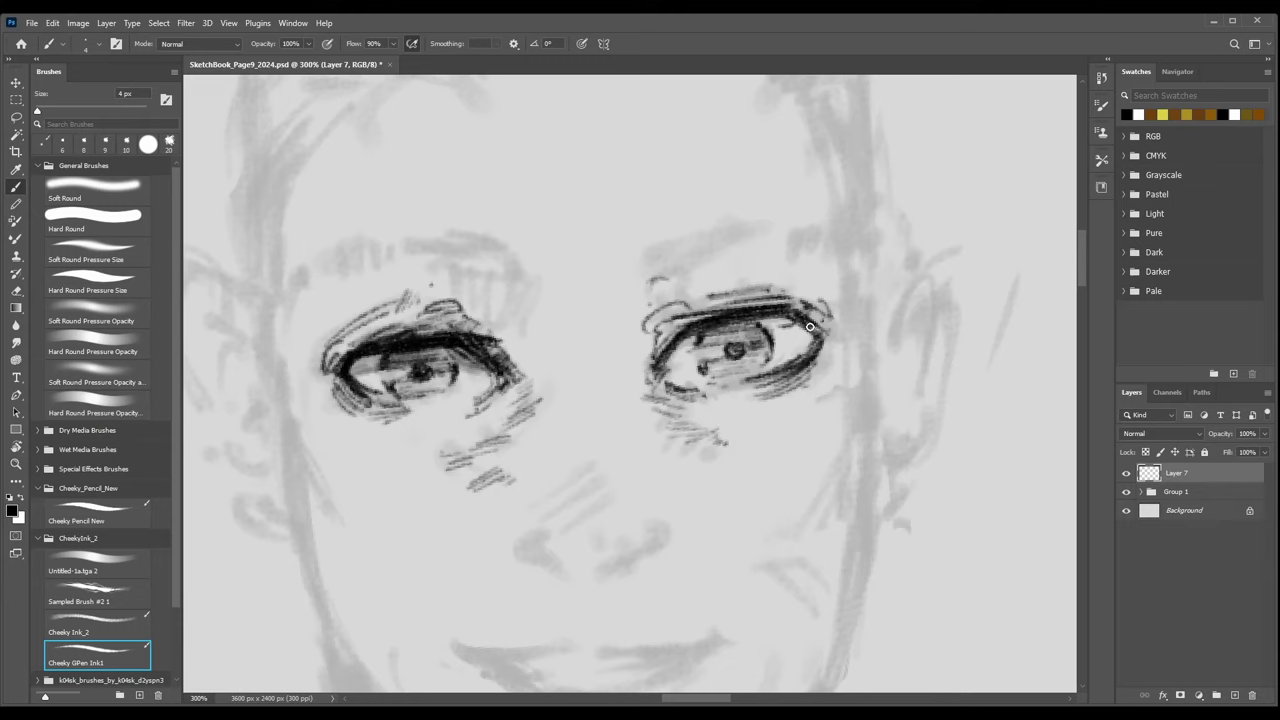
pyautogui.press('r')
pyautogui.moveTo(843, 380); pyautogui.dragTo(830, 362)
pyautogui.press('b')
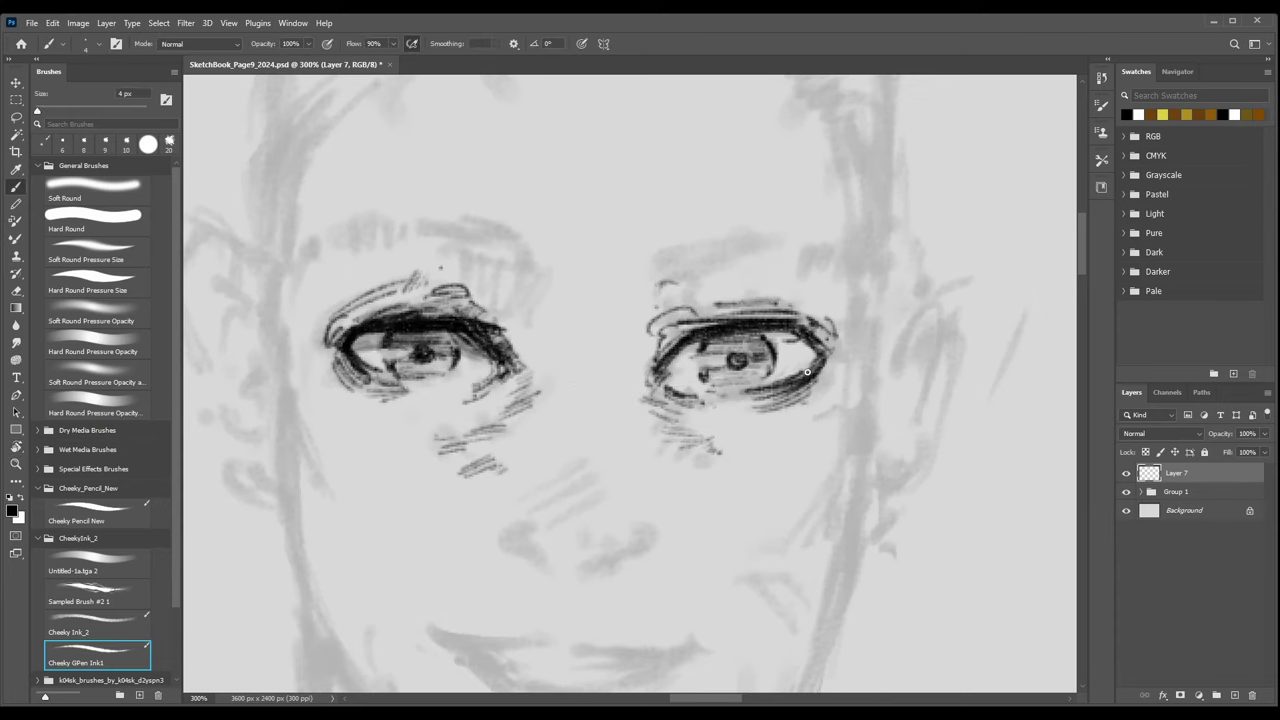
# Darken the upper lid of the eye on the viewer's right, then hatch its crease and the skin below its outer corner.
pyautogui.hotkey('ctrl', '-')
pyautogui.hotkey('ctrl', '-')
pyautogui.hotkey('ctrl', '+')
pyautogui.hotkey('ctrl', '+')
pyautogui.moveTo(694, 336)
pyautogui.mouseDown()
pyautogui.moveTo(763, 330)
pyautogui.moveTo(823, 349)
pyautogui.moveTo(702, 322)
pyautogui.moveTo(794, 320)
pyautogui.moveTo(669, 324)
pyautogui.moveTo(797, 319)
pyautogui.mouseUp()
pyautogui.press('[')
pyautogui.moveTo(722, 297); pyautogui.dragTo(789, 315)
pyautogui.moveTo(690, 297); pyautogui.dragTo(709, 298)
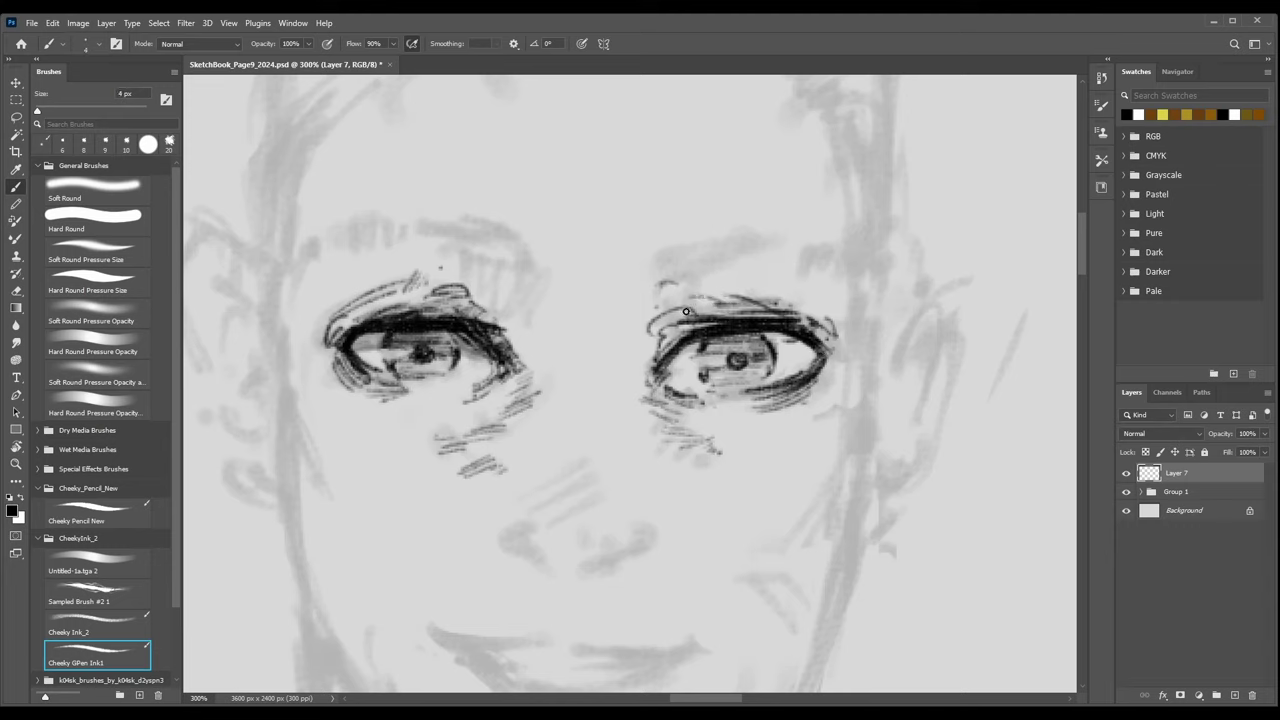
pyautogui.moveTo(827, 356)
pyautogui.mouseDown()
pyautogui.moveTo(807, 389)
pyautogui.moveTo(820, 405)
pyautogui.mouseUp()
# Ink the face contour beside both eyes at 5 px and hatch the upper cheek on the viewer's right.
pyautogui.press('[')
pyautogui.moveTo(858, 302)
pyautogui.mouseDown()
pyautogui.moveTo(880, 333)
pyautogui.moveTo(840, 428)
pyautogui.mouseUp()
pyautogui.moveTo(870, 386); pyautogui.dragTo(848, 421)
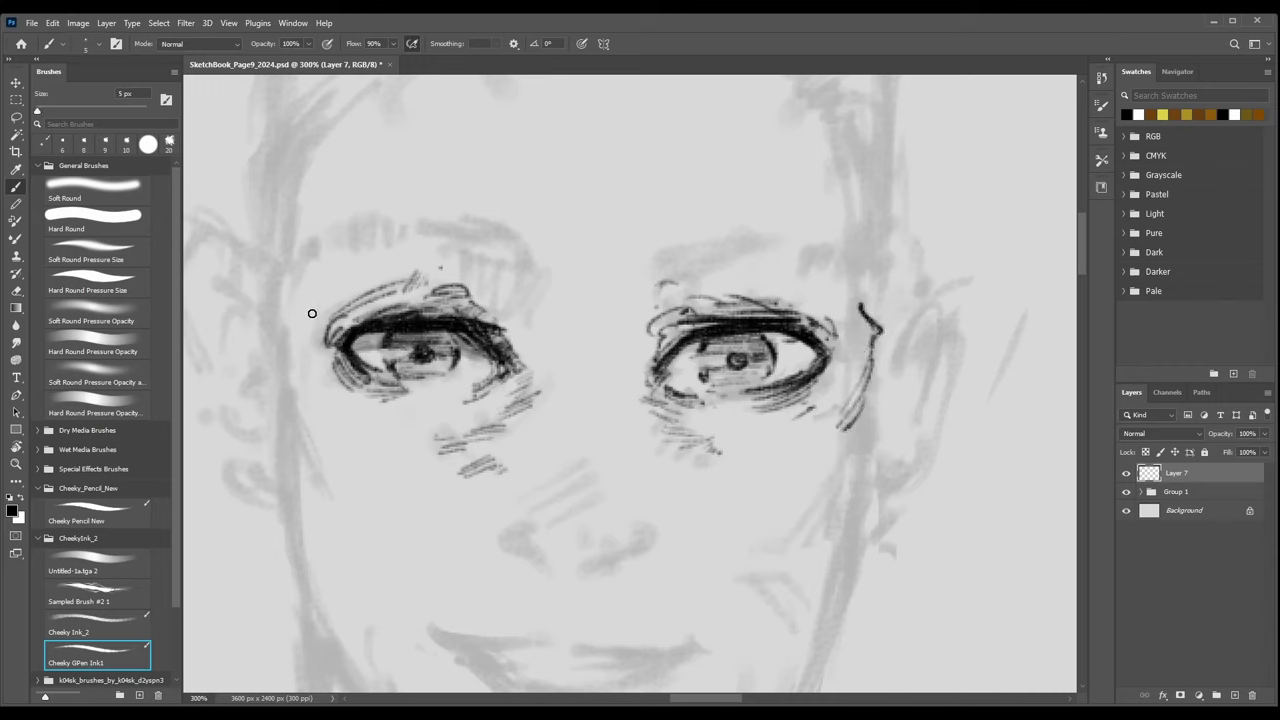
pyautogui.moveTo(280, 267)
pyautogui.mouseDown()
pyautogui.moveTo(289, 380)
pyautogui.moveTo(282, 336)
pyautogui.moveTo(298, 369)
pyautogui.moveTo(280, 362)
pyautogui.moveTo(314, 450)
pyautogui.mouseUp()
pyautogui.moveTo(271, 329)
pyautogui.mouseDown()
pyautogui.moveTo(276, 398)
pyautogui.moveTo(302, 438)
pyautogui.mouseUp()
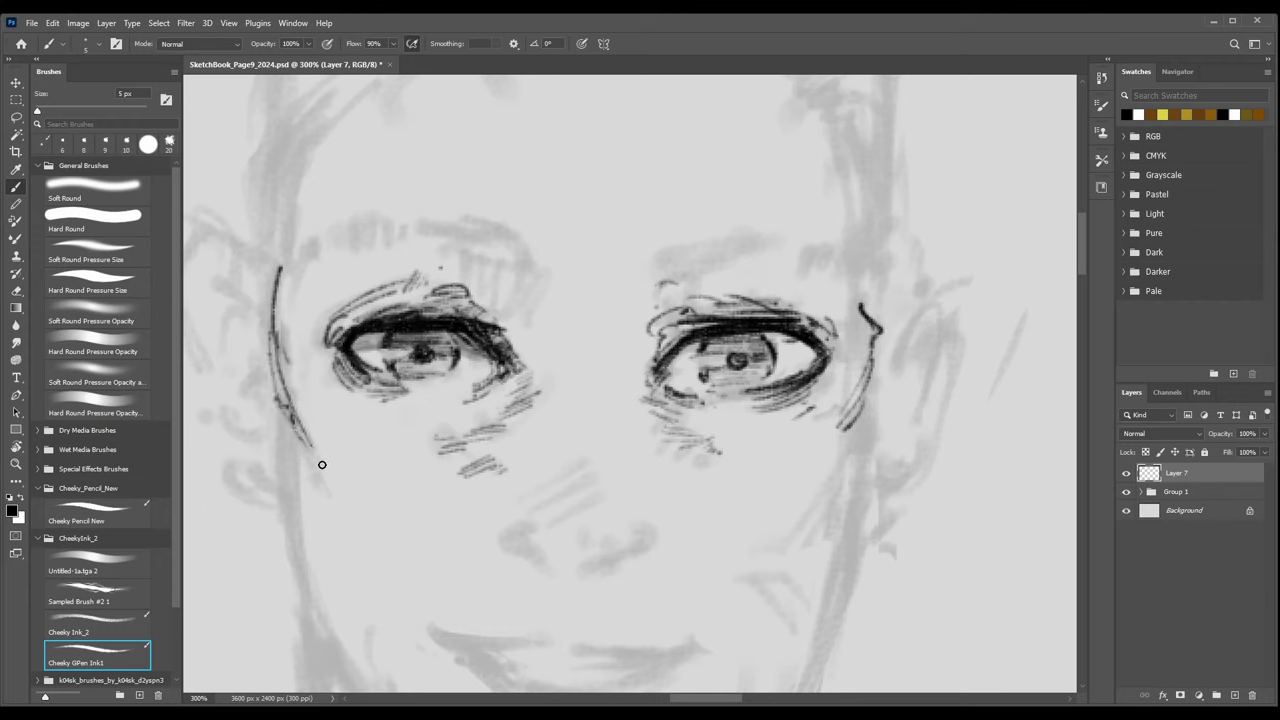
pyautogui.moveTo(866, 405); pyautogui.dragTo(814, 506)
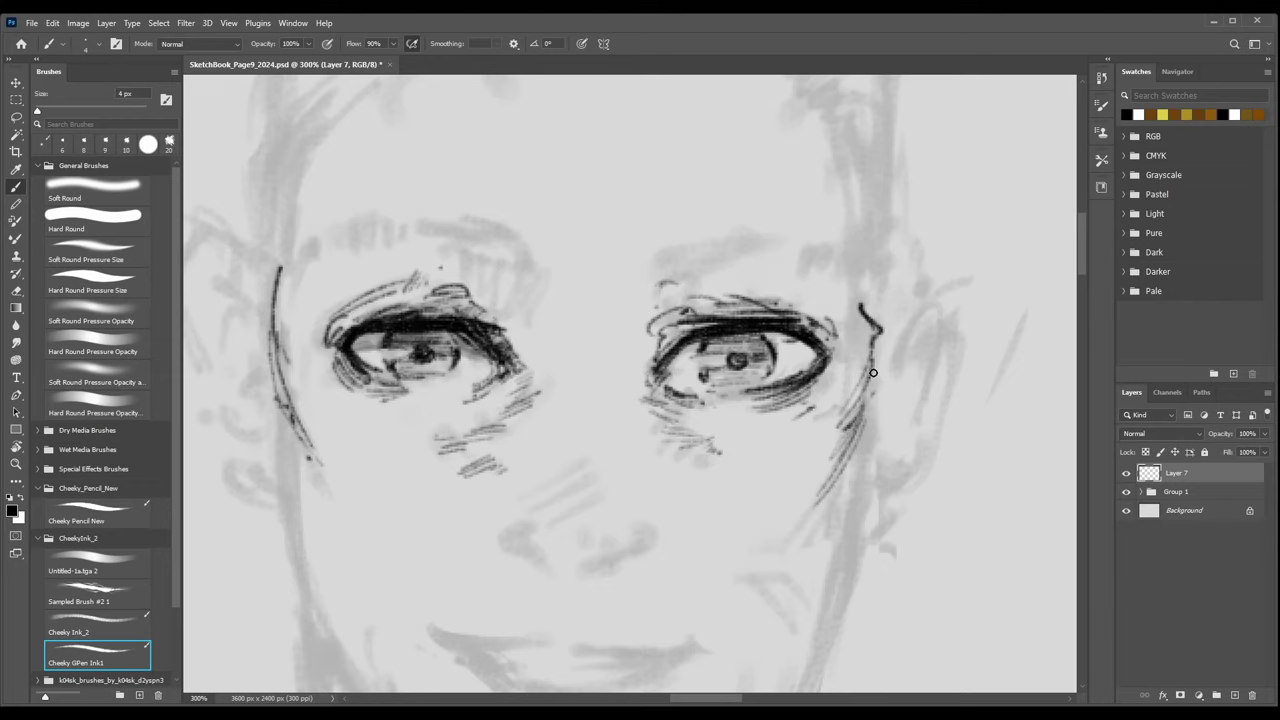
# Thicken the face contour beside both eyes, increasing the brush to 6 px, and extend the viewer's left side down the cheek.
pyautogui.press(']')
pyautogui.moveTo(874, 367); pyautogui.dragTo(867, 416)
pyautogui.moveTo(877, 334); pyautogui.dragTo(867, 419)
pyautogui.press(']')
pyautogui.moveTo(270, 372)
pyautogui.mouseDown()
pyautogui.moveTo(294, 451)
pyautogui.moveTo(281, 381)
pyautogui.moveTo(290, 436)
pyautogui.mouseUp()
pyautogui.moveTo(282, 410); pyautogui.dragTo(292, 505)
pyautogui.moveTo(280, 386); pyautogui.dragTo(293, 503)
pyautogui.hotkey('ctrl', '-')
pyautogui.hotkey('ctrl', '=')
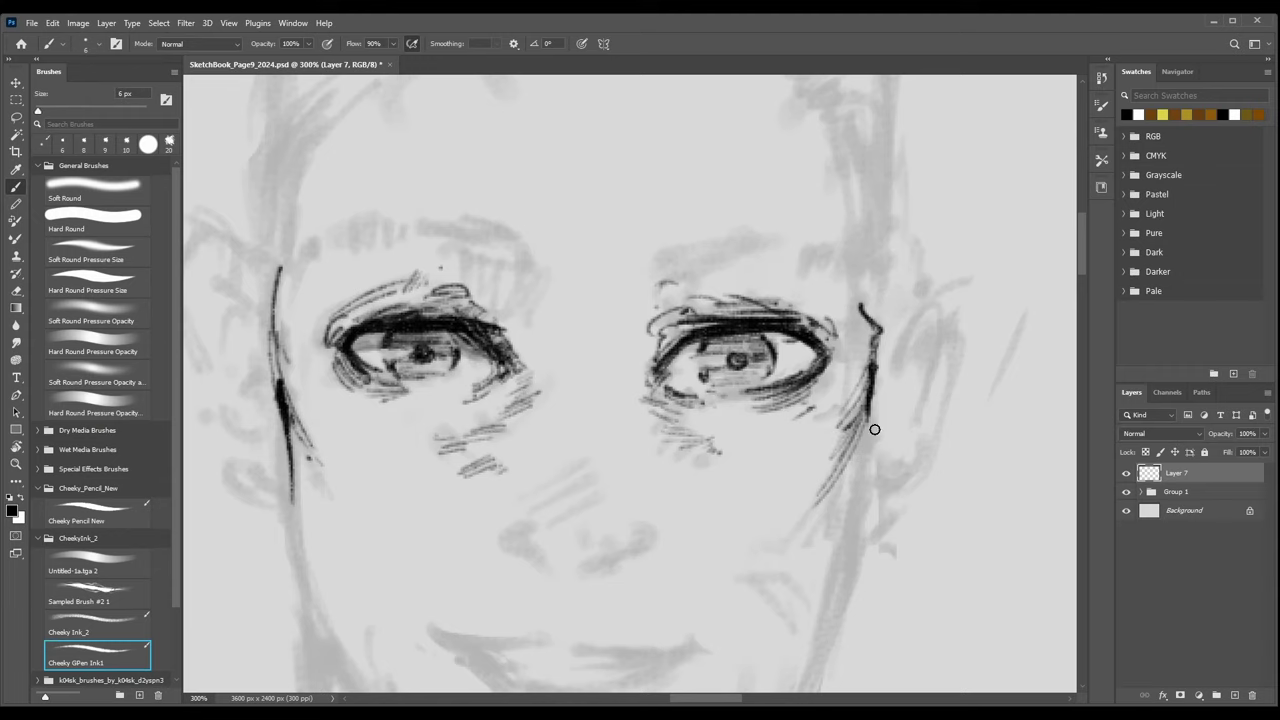
# Extend the face contour on the viewer's right down the cheek with the brush at 6 px.
pyautogui.moveTo(874, 410); pyautogui.dragTo(852, 502)
pyautogui.moveTo(864, 438); pyautogui.dragTo(843, 548)
pyautogui.hotkey('ctrl', '-')
pyautogui.moveTo(560, 324); pyautogui.dragTo(556, 353)
pyautogui.hotkey('ctrl', '=')
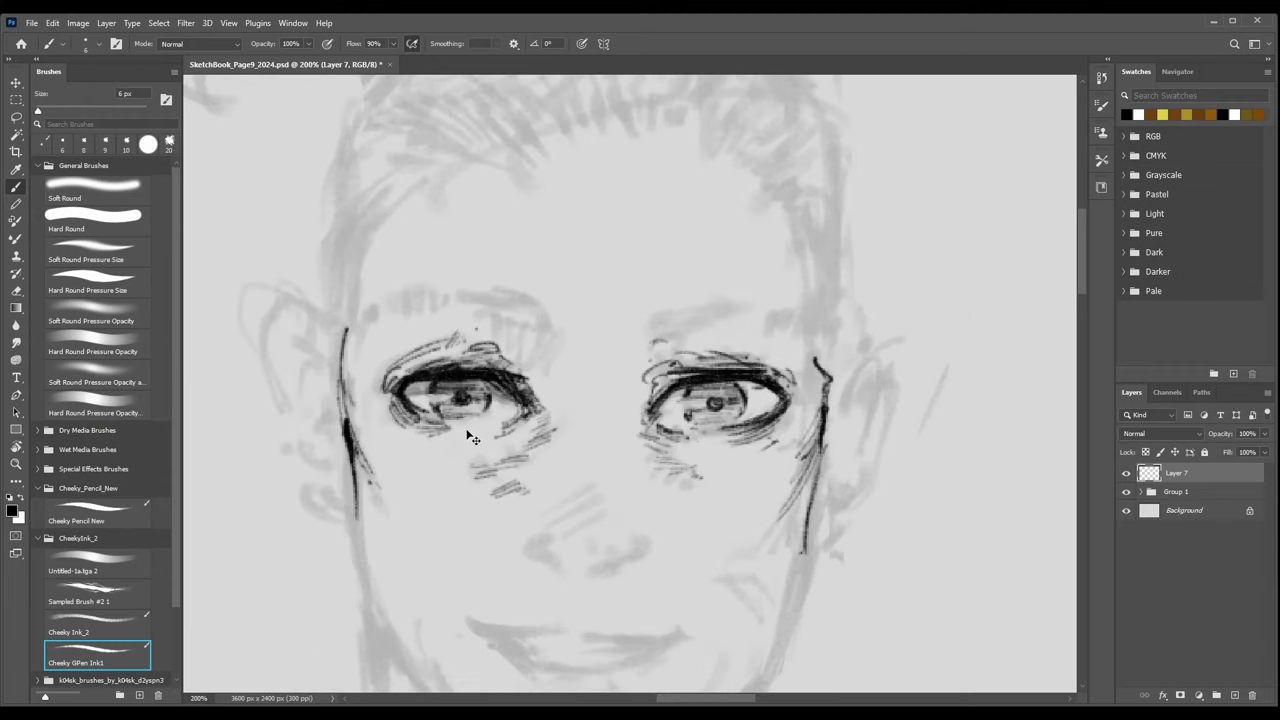
pyautogui.scroll(1, 472, 437)
# Darken the inner corner of the eye on the viewer's left and ink the brow's inner end and the folds beneath it at 5 px.
pyautogui.press('[')
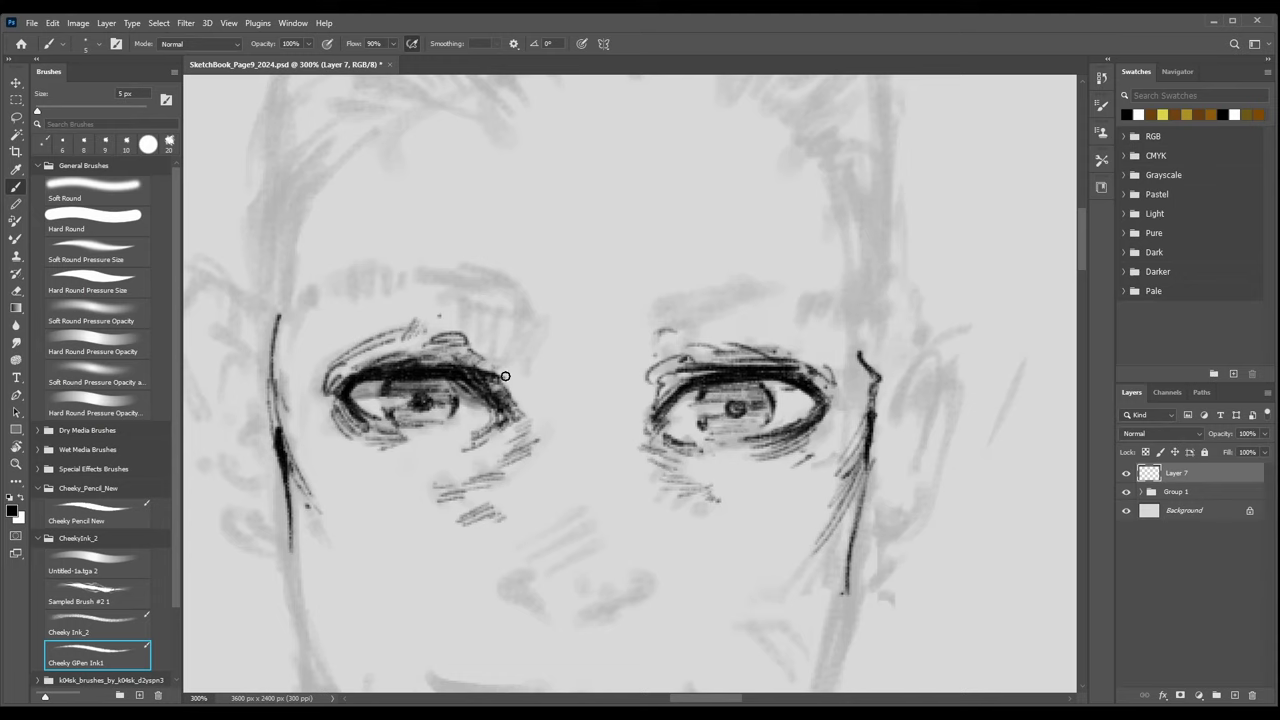
pyautogui.moveTo(503, 373); pyautogui.dragTo(520, 394)
pyautogui.moveTo(523, 319); pyautogui.dragTo(537, 321)
pyautogui.moveTo(537, 339); pyautogui.dragTo(522, 378)
pyautogui.moveTo(443, 294)
pyautogui.mouseDown()
pyautogui.moveTo(439, 329)
pyautogui.moveTo(413, 294)
pyautogui.moveTo(425, 329)
pyautogui.moveTo(518, 286)
pyautogui.moveTo(472, 306)
pyautogui.moveTo(518, 314)
pyautogui.moveTo(541, 293)
pyautogui.moveTo(537, 319)
pyautogui.moveTo(524, 286)
pyautogui.moveTo(543, 288)
pyautogui.moveTo(540, 307)
pyautogui.moveTo(561, 300)
pyautogui.moveTo(531, 305)
pyautogui.moveTo(542, 311)
pyautogui.moveTo(553, 311)
pyautogui.moveTo(516, 304)
pyautogui.mouseUp()
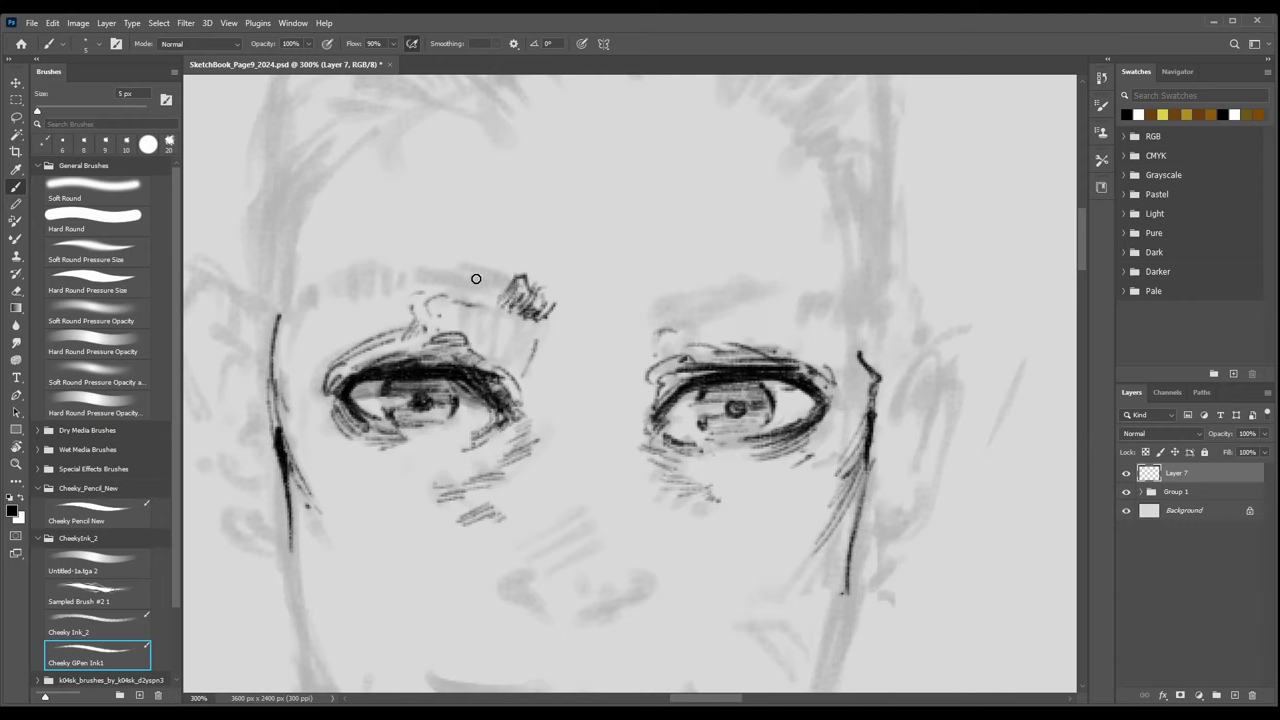
# Ink the eyebrow on the viewer's left with short hair strokes out to its tail at 5 px.
pyautogui.moveTo(455, 265); pyautogui.dragTo(498, 288)
pyautogui.moveTo(412, 270)
pyautogui.mouseDown()
pyautogui.moveTo(414, 285)
pyautogui.moveTo(475, 295)
pyautogui.mouseUp()
pyautogui.hotkey('ctrl', '-')
pyautogui.hotkey('ctrl', '+')
pyautogui.moveTo(351, 272)
pyautogui.mouseDown()
pyautogui.moveTo(394, 270)
pyautogui.moveTo(379, 266)
pyautogui.moveTo(386, 291)
pyautogui.moveTo(386, 266)
pyautogui.moveTo(398, 292)
pyautogui.moveTo(418, 267)
pyautogui.moveTo(450, 297)
pyautogui.moveTo(391, 291)
pyautogui.moveTo(494, 275)
pyautogui.mouseUp()
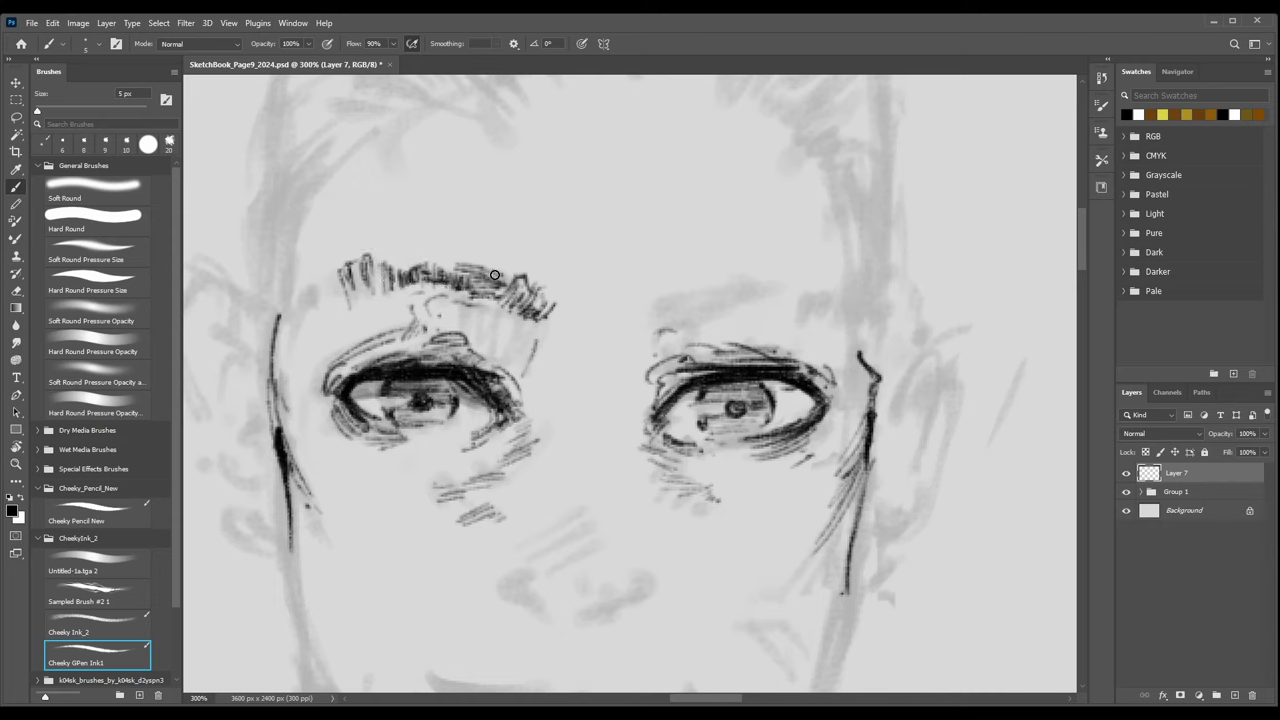
pyautogui.moveTo(327, 291); pyautogui.dragTo(338, 276)
# Ink the eyebrow on the viewer's right with short hair strokes from its inner end to its tail at 4 px.
pyautogui.moveTo(654, 298)
pyautogui.mouseDown()
pyautogui.moveTo(643, 325)
pyautogui.moveTo(652, 300)
pyautogui.moveTo(668, 330)
pyautogui.moveTo(673, 298)
pyautogui.moveTo(683, 322)
pyautogui.mouseUp()
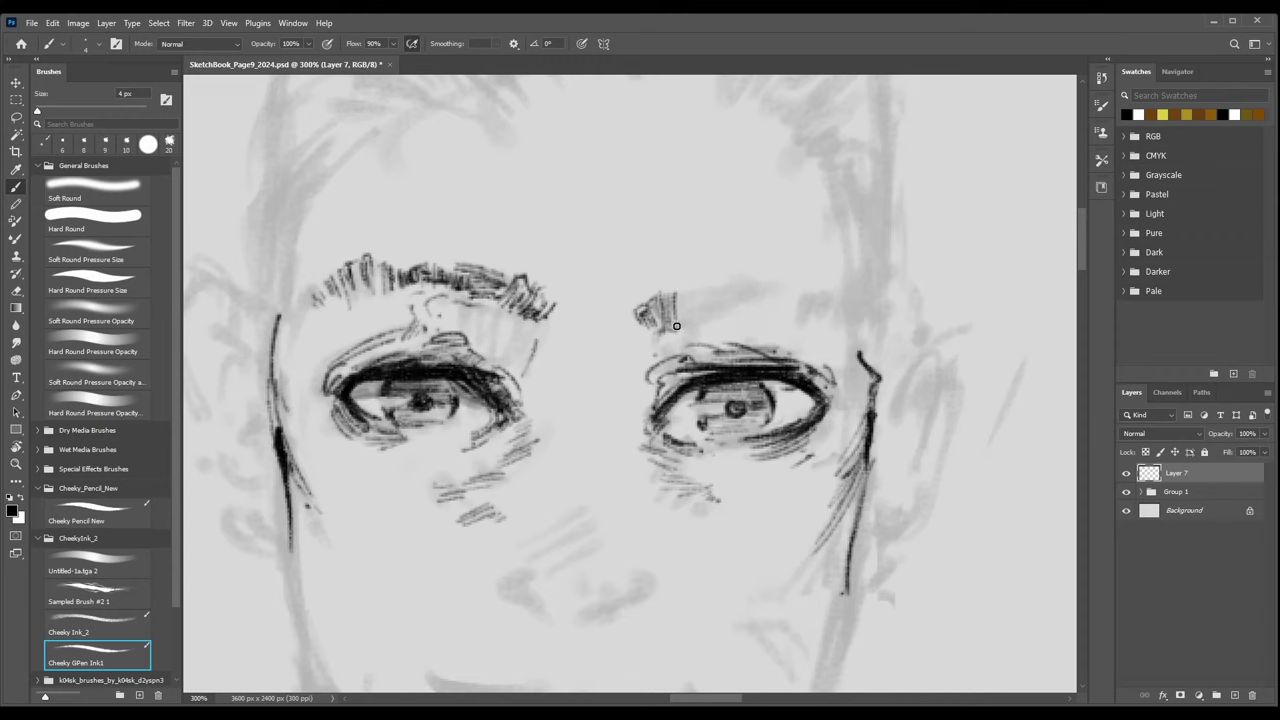
pyautogui.moveTo(695, 320); pyautogui.dragTo(768, 281)
pyautogui.moveTo(678, 293)
pyautogui.mouseDown()
pyautogui.moveTo(684, 320)
pyautogui.moveTo(708, 313)
pyautogui.mouseUp()
pyautogui.moveTo(712, 290)
pyautogui.mouseDown()
pyautogui.moveTo(717, 312)
pyautogui.moveTo(772, 281)
pyautogui.moveTo(783, 312)
pyautogui.moveTo(798, 312)
pyautogui.mouseUp()
pyautogui.moveTo(820, 296); pyautogui.dragTo(822, 307)
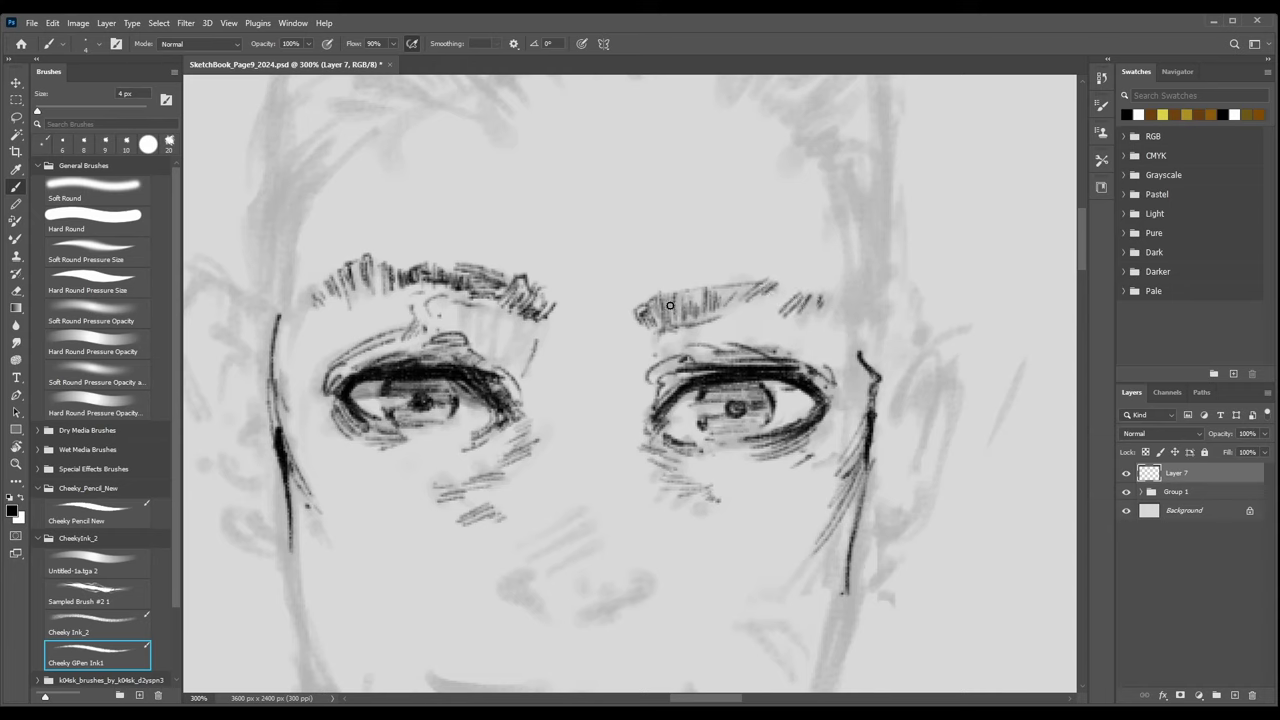
# Darken the inner end of the eyebrow on the viewer's right and add fold lines between brow and lid at 4 px.
pyautogui.moveTo(648, 308)
pyautogui.mouseDown()
pyautogui.moveTo(654, 328)
pyautogui.moveTo(688, 324)
pyautogui.moveTo(684, 309)
pyautogui.moveTo(654, 356)
pyautogui.mouseUp()
pyautogui.moveTo(660, 348); pyautogui.dragTo(652, 368)
pyautogui.moveTo(741, 317); pyautogui.dragTo(756, 350)
# Hatch the shadow between the brow and inner eye corner on the viewer's left with the Cheeky Ink_2 brush at 3 to 4 px.
pyautogui.click(89, 633)
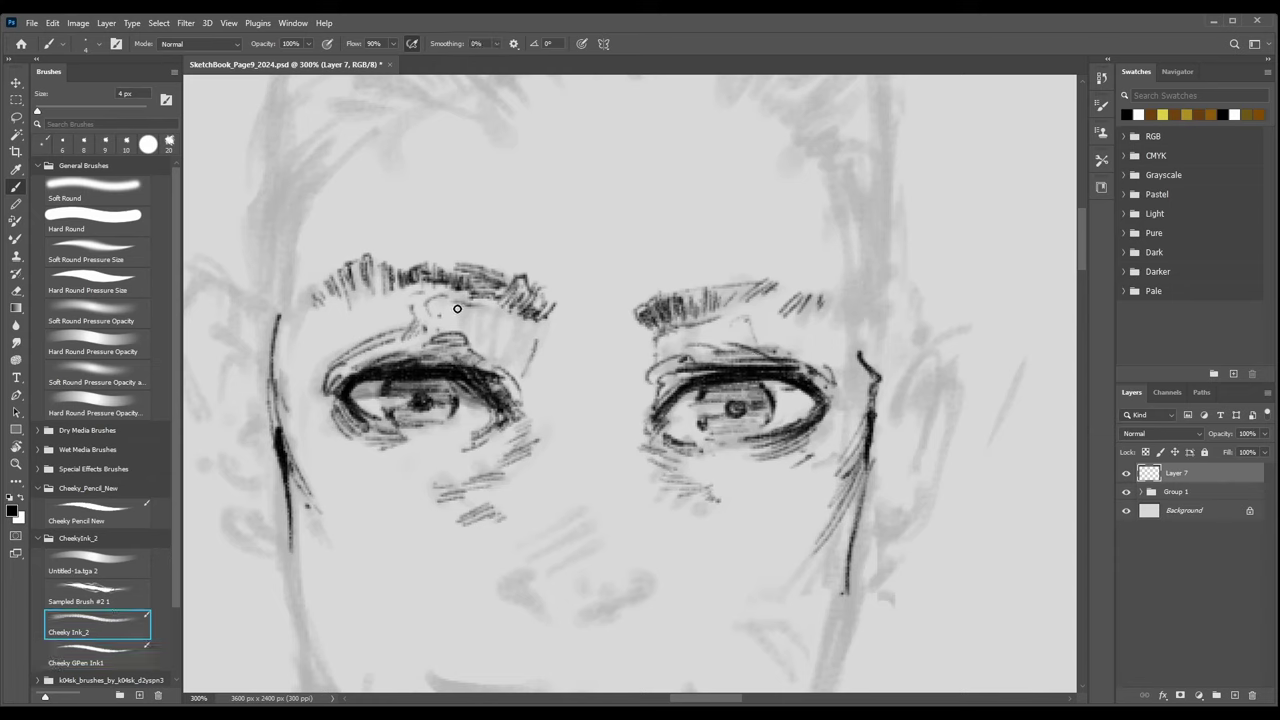
pyautogui.moveTo(467, 301)
pyautogui.mouseDown()
pyautogui.moveTo(474, 338)
pyautogui.moveTo(492, 346)
pyautogui.moveTo(508, 333)
pyautogui.moveTo(530, 362)
pyautogui.mouseUp()
pyautogui.moveTo(546, 316); pyautogui.dragTo(530, 366)
pyautogui.press(']')
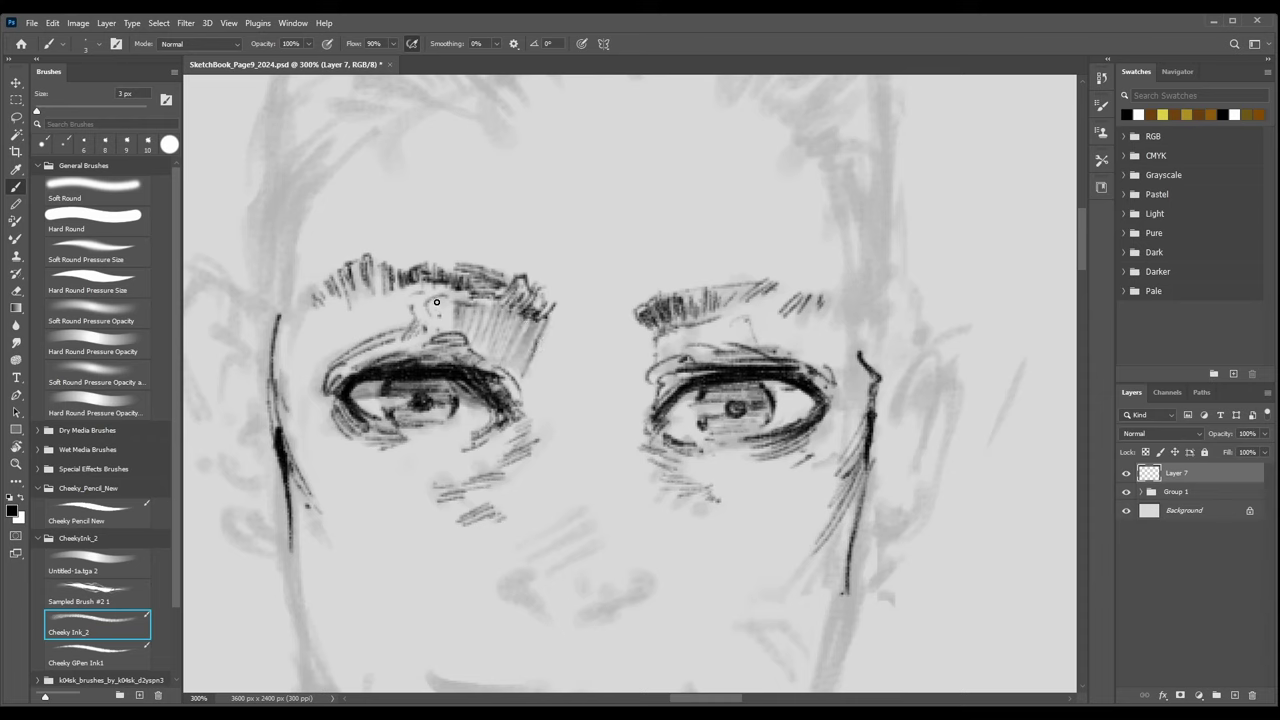
# Extend the hatched shadow under the brow on the viewer's left and add strokes at both brows' inner ends at 3 to 4 px.
pyautogui.moveTo(430, 296); pyautogui.dragTo(438, 330)
pyautogui.moveTo(436, 295); pyautogui.dragTo(450, 328)
pyautogui.moveTo(446, 297); pyautogui.dragTo(454, 328)
pyautogui.moveTo(475, 279); pyautogui.dragTo(537, 288)
pyautogui.press(']')
pyautogui.moveTo(533, 307); pyautogui.dragTo(549, 294)
pyautogui.press('[')
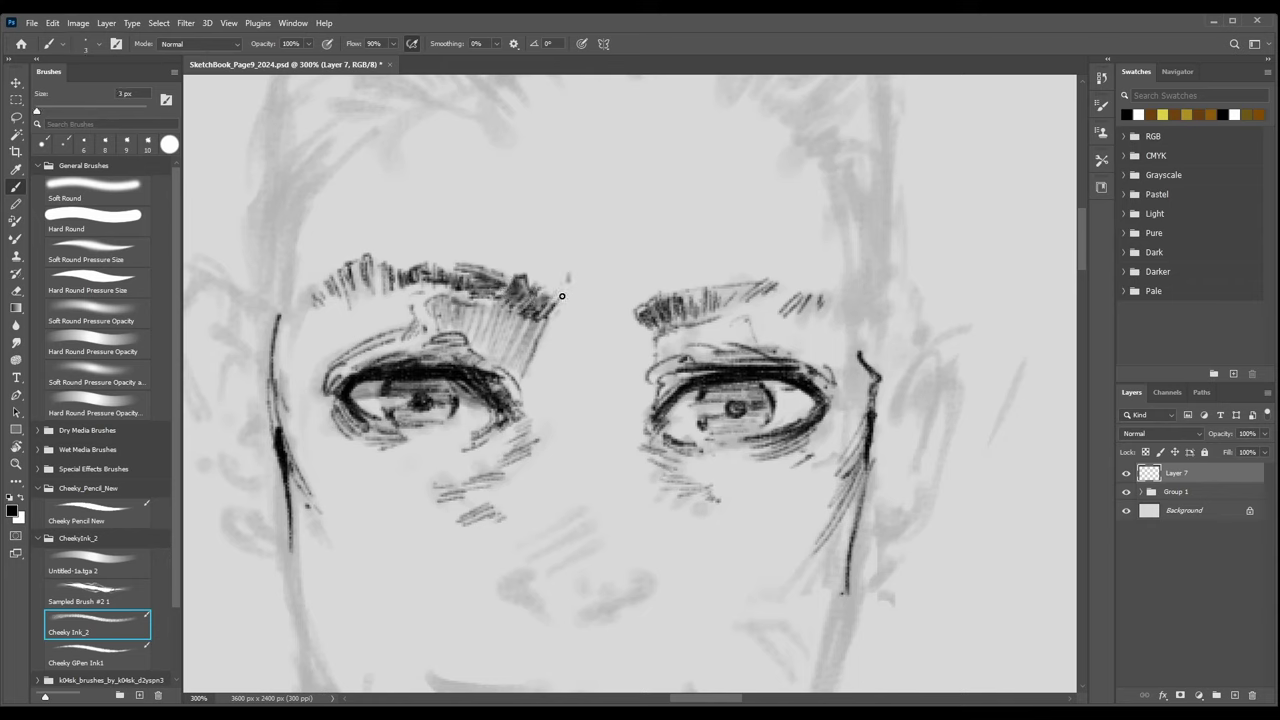
pyautogui.moveTo(640, 330); pyautogui.dragTo(632, 307)
pyautogui.press('[')
# Erase the stray stroke beside the inner end of the eyebrow on the viewer's left with a reduced Hard Round tip.
pyautogui.press('e')
pyautogui.press('[')
pyautogui.press('[')
pyautogui.press('[')
pyautogui.press('[')
pyautogui.press('[')
pyautogui.press('[')
pyautogui.press('[')
pyautogui.press('[')
pyautogui.press('[')
pyautogui.press('[')
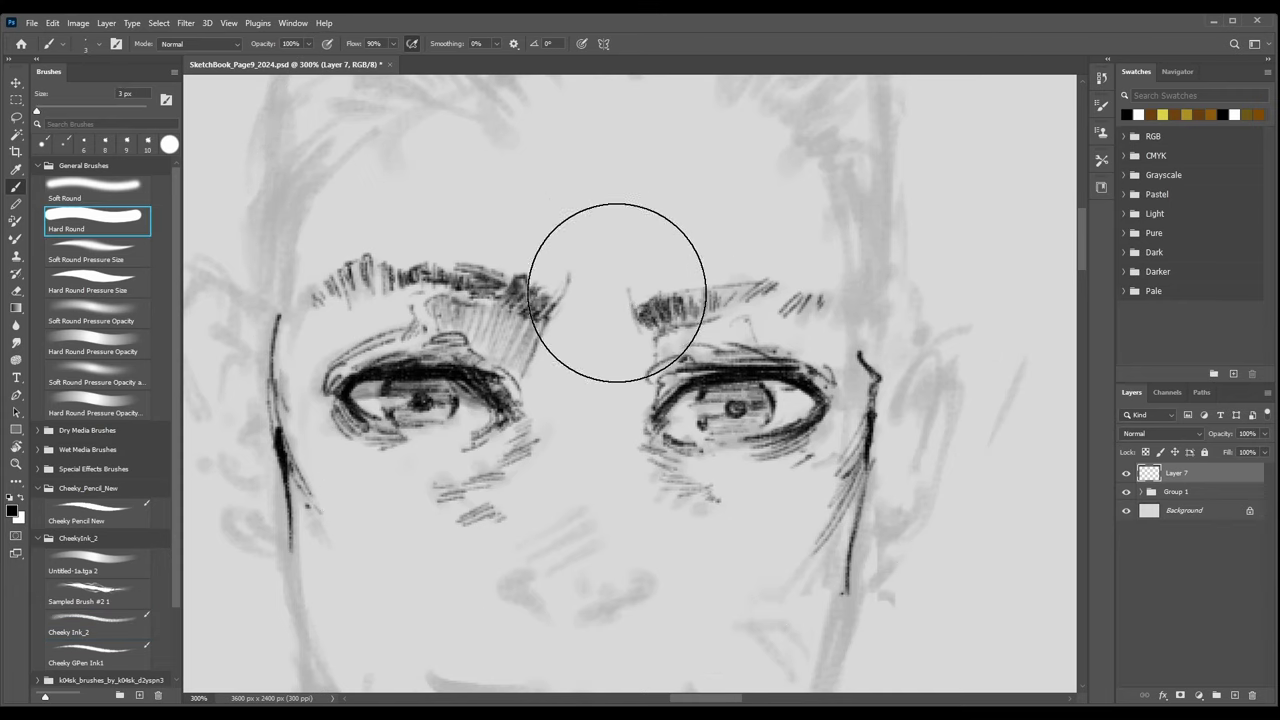
pyautogui.press('[')
pyautogui.press('[')
pyautogui.press('[')
pyautogui.press('[')
pyautogui.press('[')
pyautogui.press('[')
pyautogui.press('[')
pyautogui.press('[')
pyautogui.press('[')
pyautogui.press('[')
pyautogui.moveTo(577, 270); pyautogui.dragTo(582, 274)
pyautogui.press('b')
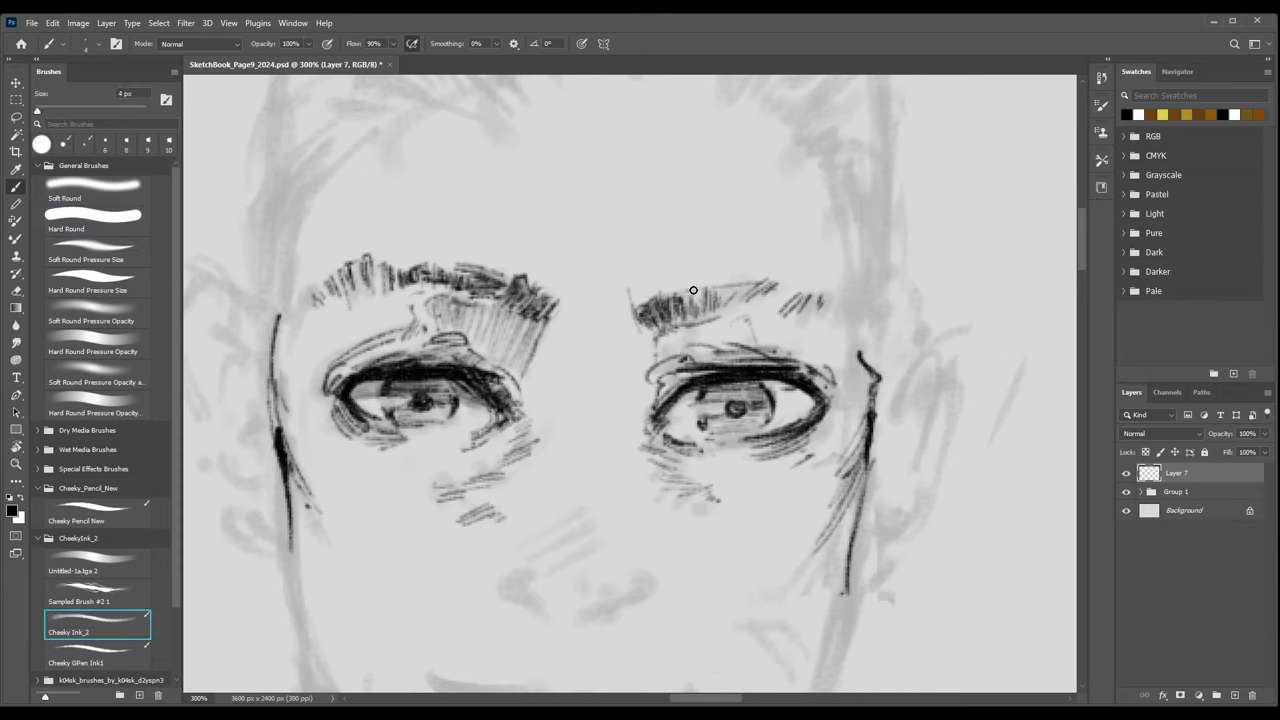
# Fill the middle of the eyebrow on the viewer's right with short Cheeky Ink_2 hair strokes at 4 px.
pyautogui.moveTo(693, 290)
pyautogui.mouseDown()
pyautogui.moveTo(699, 306)
pyautogui.moveTo(678, 317)
pyautogui.mouseUp()
pyautogui.moveTo(711, 290)
pyautogui.mouseDown()
pyautogui.moveTo(711, 306)
pyautogui.moveTo(725, 306)
pyautogui.mouseUp()
pyautogui.moveTo(742, 287); pyautogui.dragTo(743, 301)
pyautogui.moveTo(767, 285); pyautogui.dragTo(759, 298)
pyautogui.press('[')
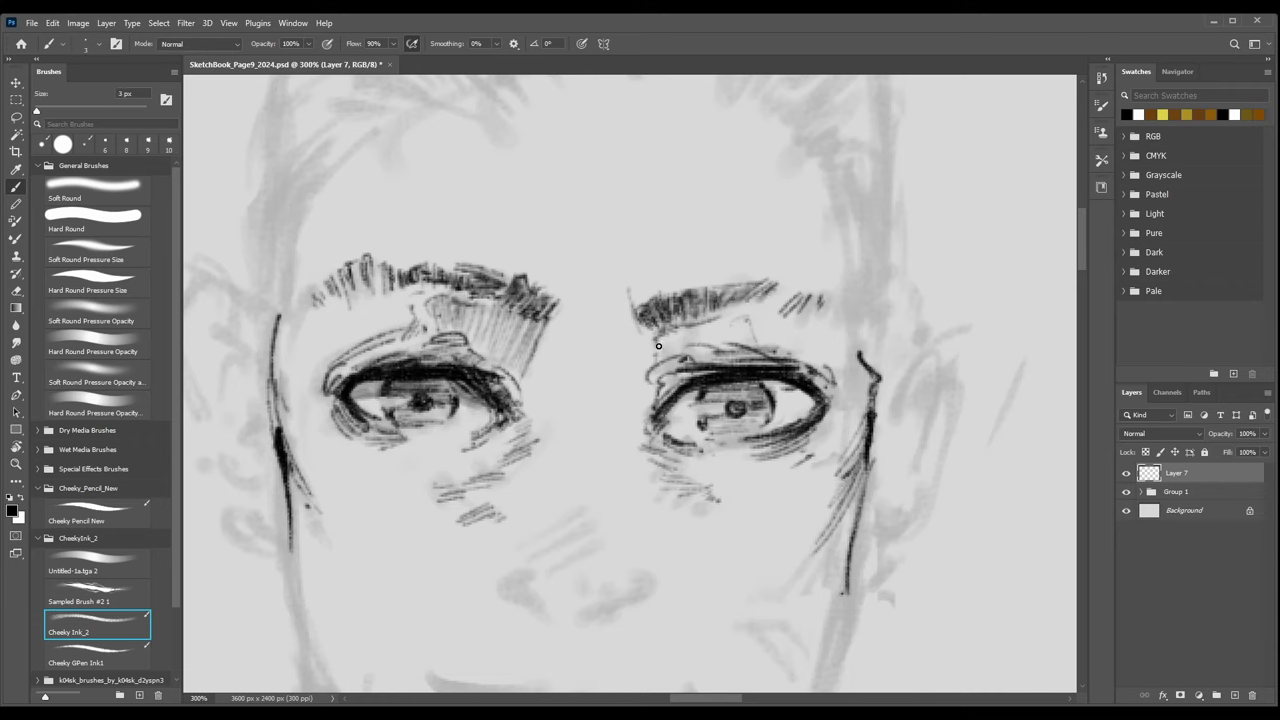
# Hatch the shadow between brow and upper lid on the viewer's right, out to the brow's tail, at 3 to 4 px.
pyautogui.press(']')
pyautogui.moveTo(658, 356)
pyautogui.mouseDown()
pyautogui.moveTo(662, 334)
pyautogui.moveTo(700, 326)
pyautogui.mouseUp()
pyautogui.press('[')
pyautogui.moveTo(704, 358)
pyautogui.mouseDown()
pyautogui.moveTo(711, 331)
pyautogui.moveTo(732, 324)
pyautogui.mouseUp()
pyautogui.moveTo(736, 362)
pyautogui.mouseDown()
pyautogui.moveTo(742, 324)
pyautogui.moveTo(826, 307)
pyautogui.mouseUp()
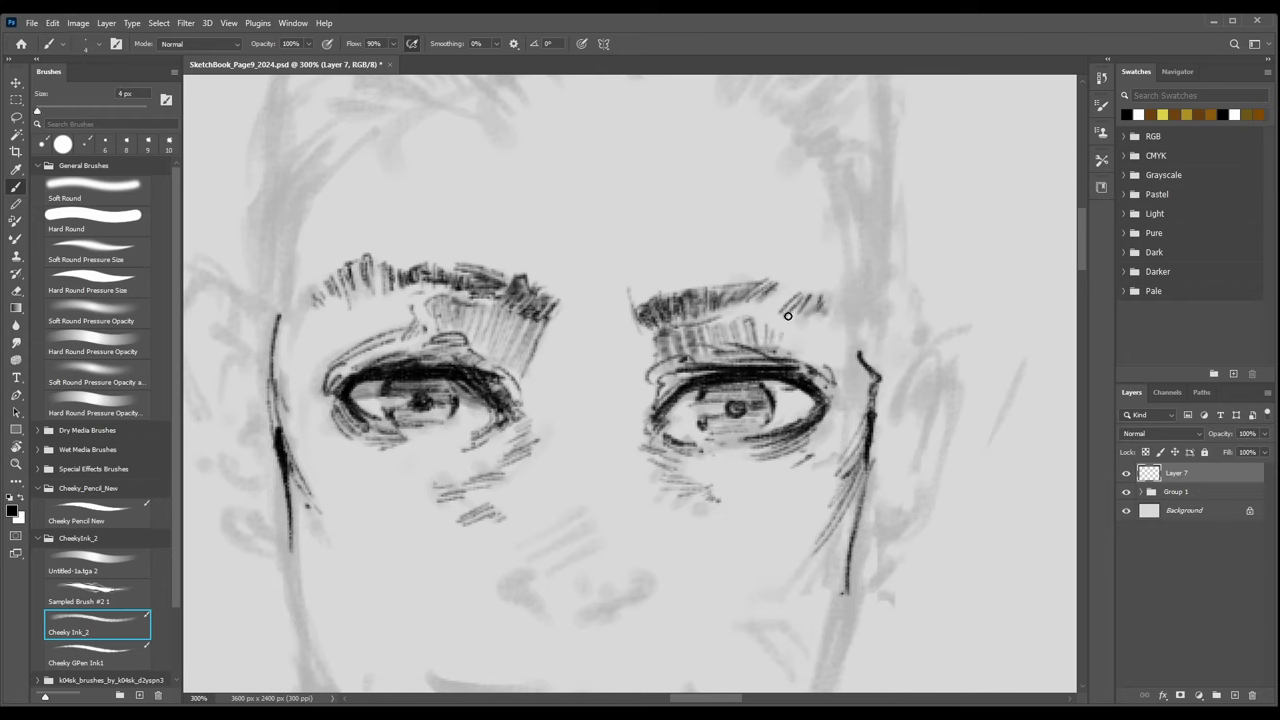
# Add a touch of tone inside the eye on the viewer's right with the Untitled-1a.tga 2 brush at 10 px.
pyautogui.click(110, 572)
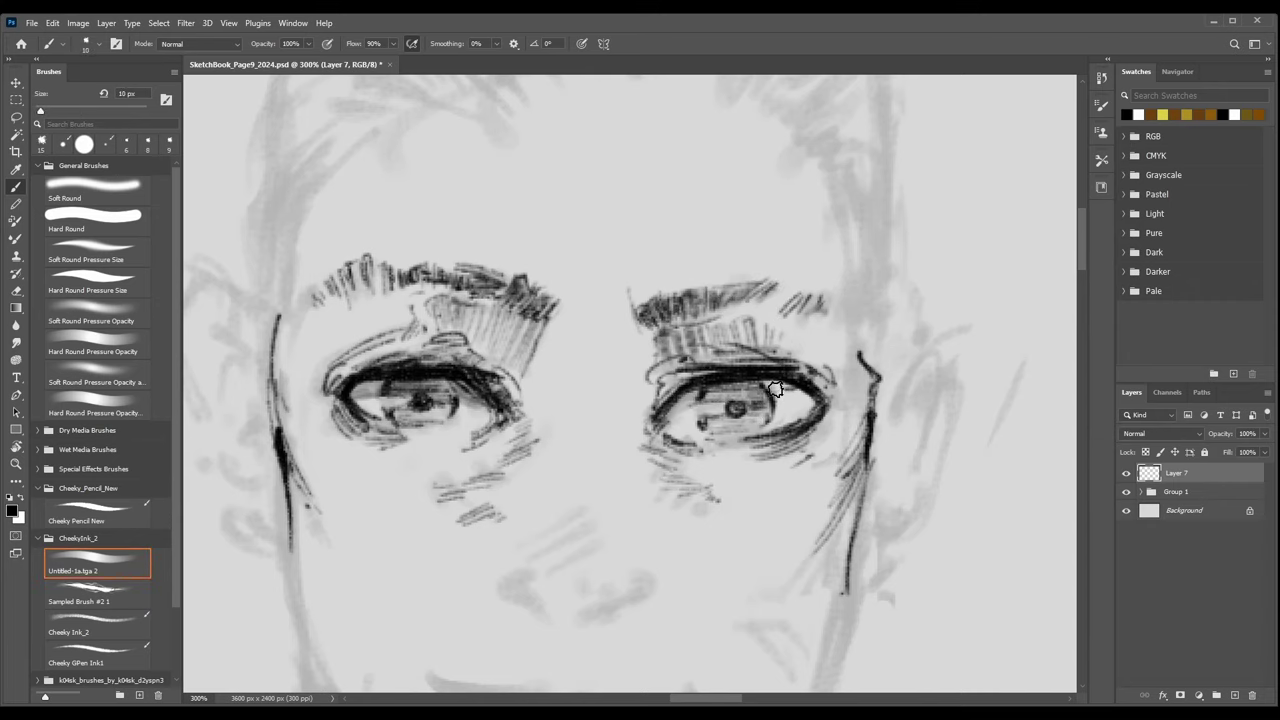
pyautogui.press('[')
pyautogui.moveTo(676, 410); pyautogui.dragTo(698, 419)
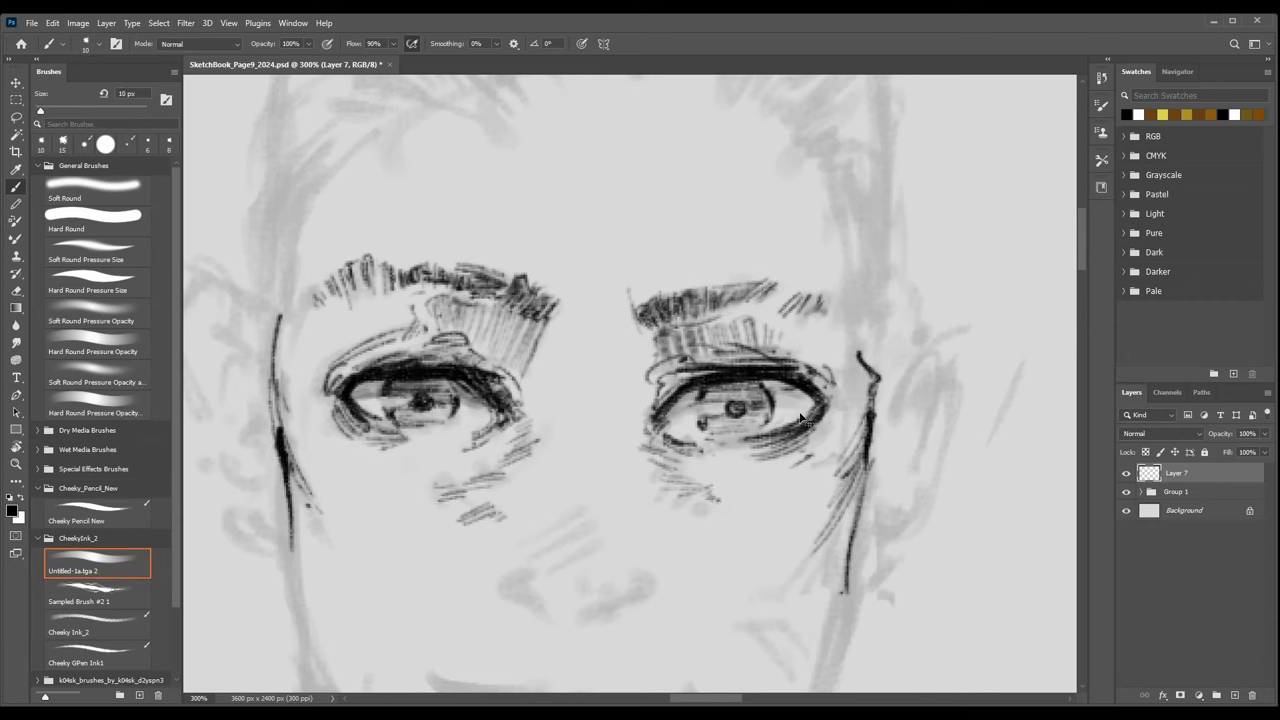
pyautogui.hotkey('ctrl', '-')
pyautogui.hotkey('ctrl', '-')
pyautogui.hotkey('ctrl', '-')
pyautogui.hotkey('ctrl', '-')
pyautogui.hotkey('ctrl', '+')
pyautogui.hotkey('ctrl', '+')
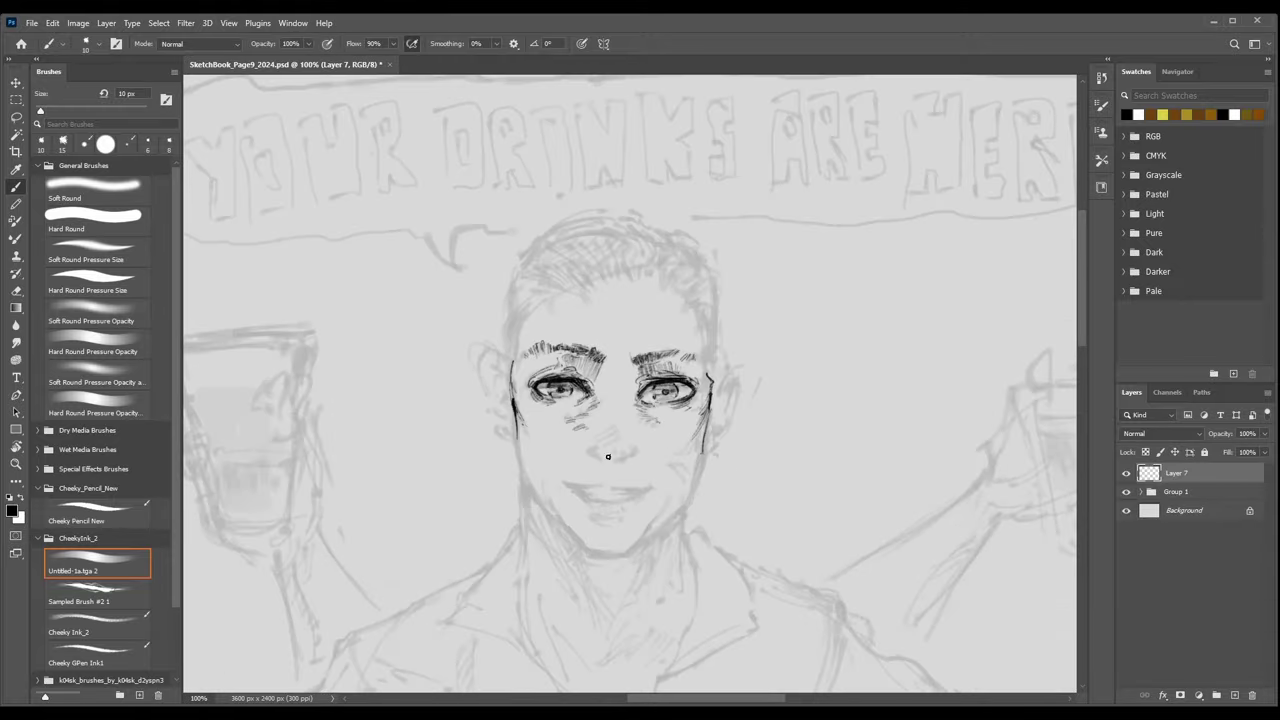
# Choose the Cheeky GPen Ink1 brush and reduce its size to 6 px.
pyautogui.click(112, 635)
pyautogui.click(124, 658)
pyautogui.hotkey('ctrl', '+')
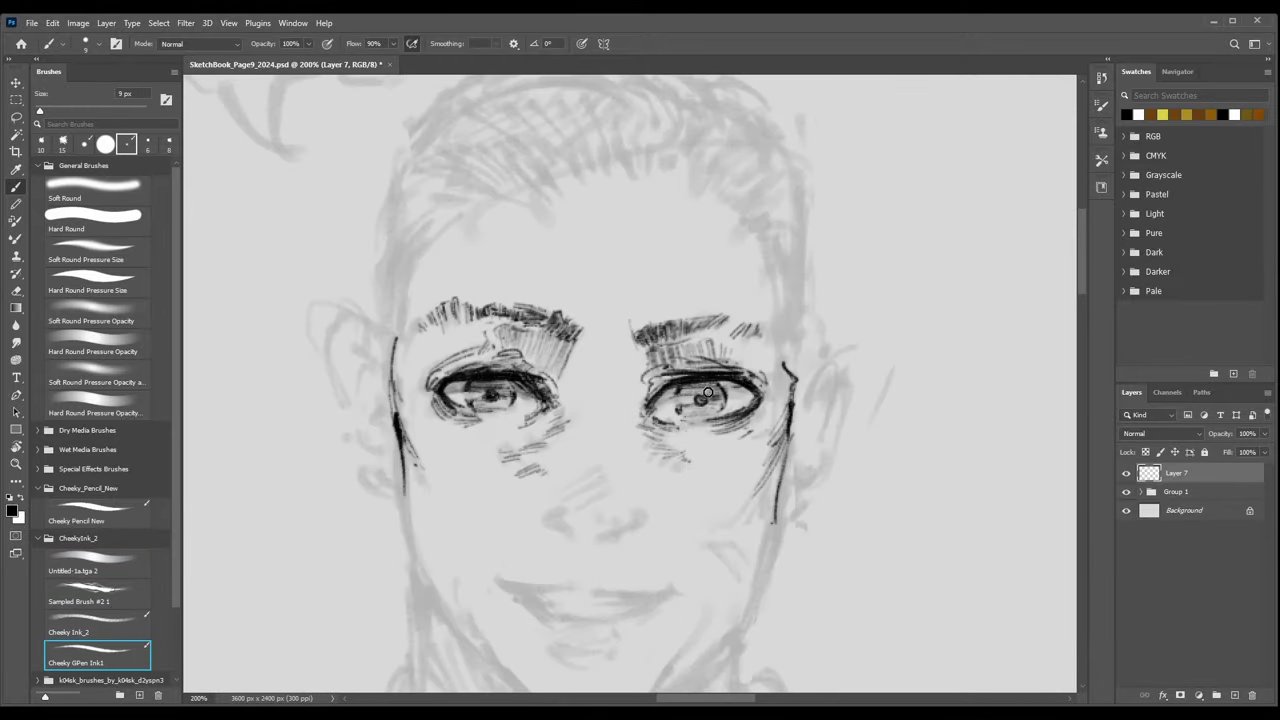
pyautogui.press('[')
pyautogui.press('[')
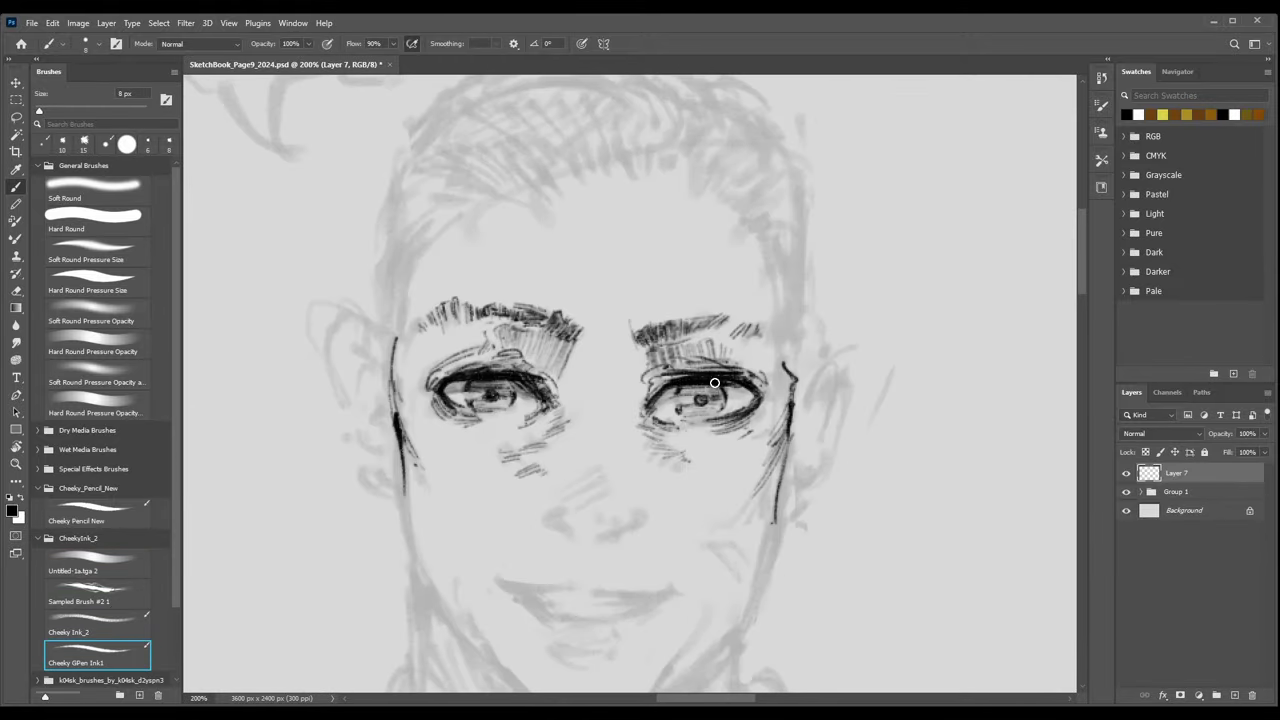
pyautogui.hotkey('ctrl', '-')
pyautogui.hotkey('ctrl', '-')
pyautogui.hotkey('ctrl', '-')
pyautogui.hotkey('ctrl', '-')
pyautogui.hotkey('ctrl', '-')
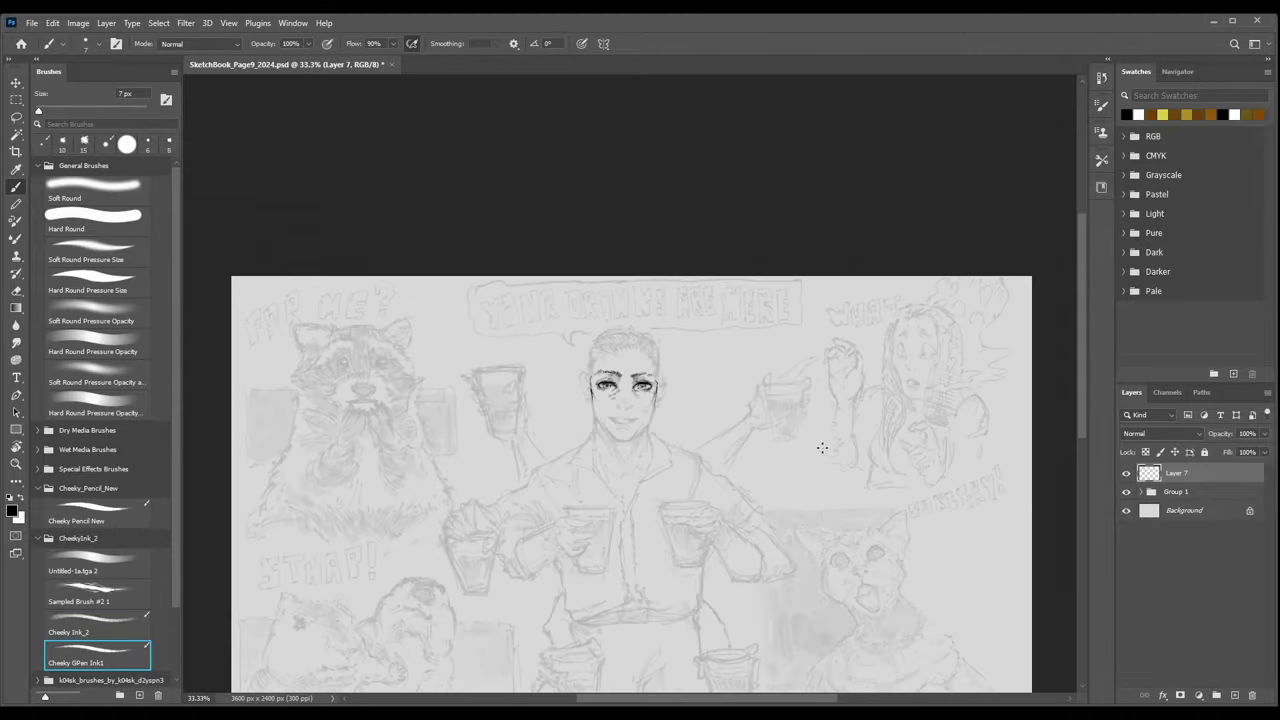
pyautogui.hotkey('ctrl', '+')
pyautogui.hotkey('ctrl', '+')
pyautogui.hotkey('ctrl', '+')
pyautogui.hotkey('ctrl', '+')
pyautogui.hotkey('ctrl', '+')
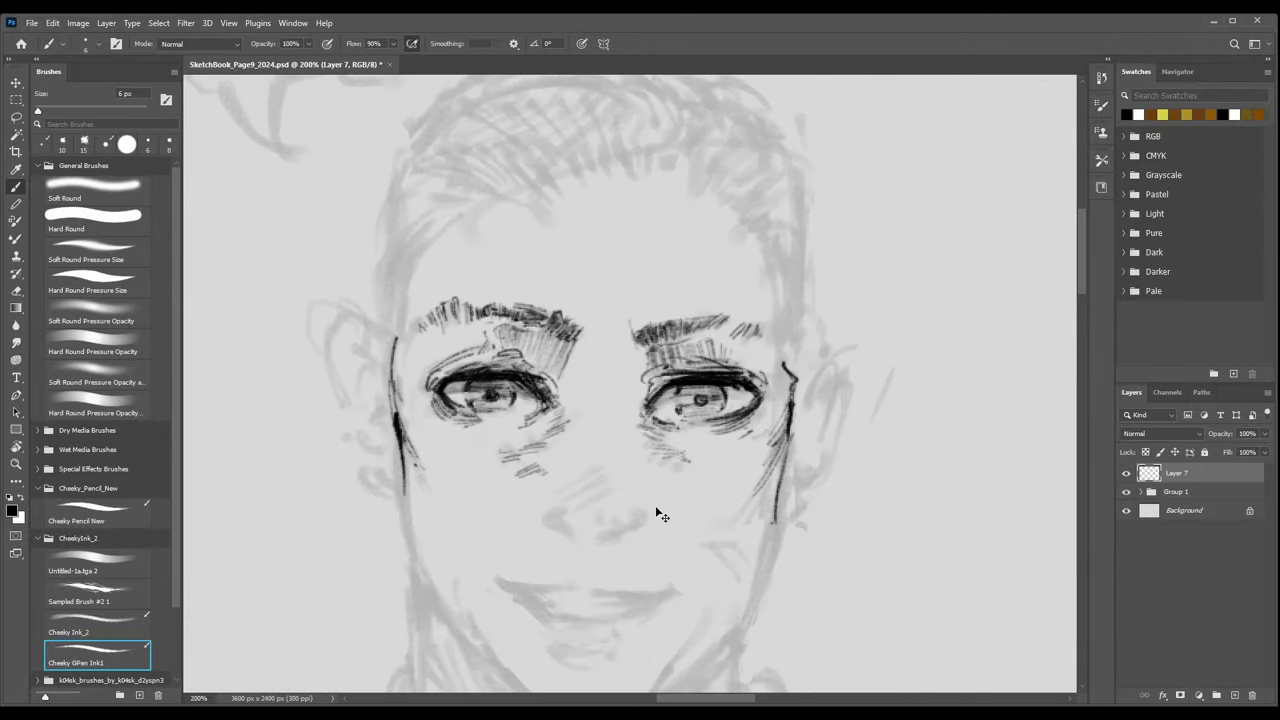
pyautogui.press('[')
# Examine how the inked eyes and brows read against the whole sketchbook page and up close.
pyautogui.hotkey('ctrl', '-')
pyautogui.hotkey('ctrl', '-')
pyautogui.hotkey('ctrl', '-')
pyautogui.hotkey('ctrl', '-')
pyautogui.hotkey('ctrl', '-')
pyautogui.hotkey('ctrl', '-')
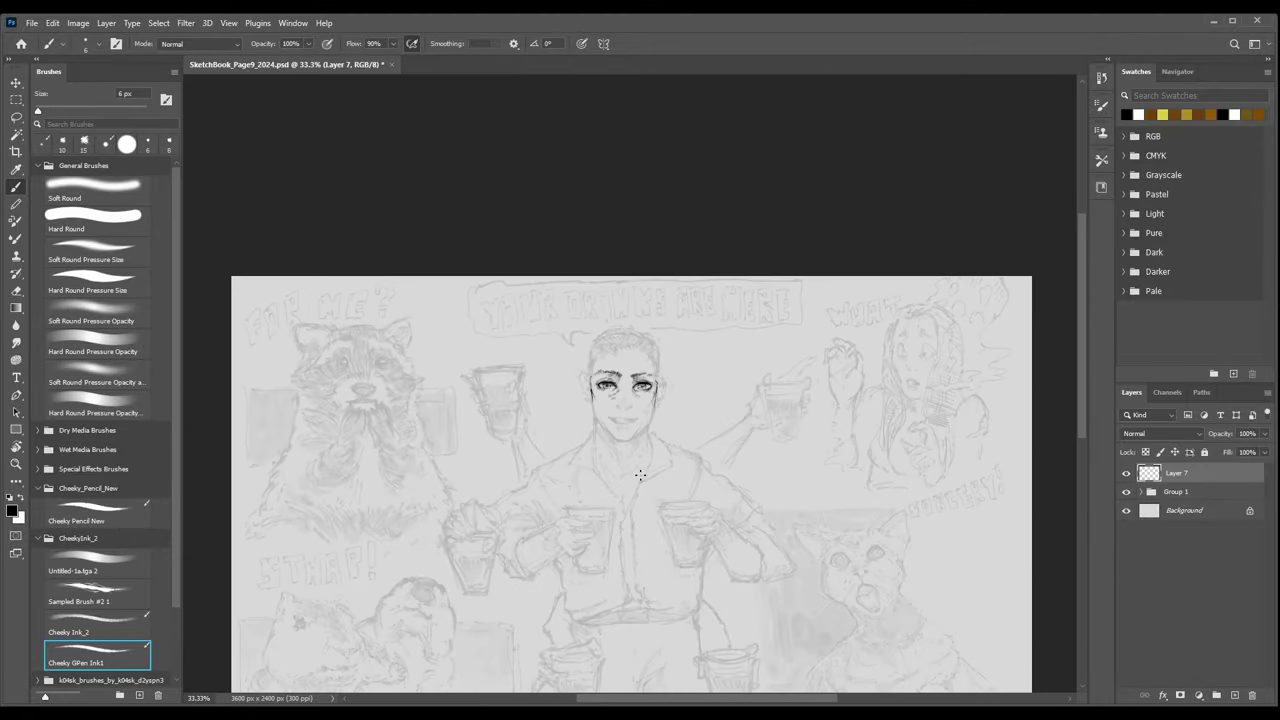
pyautogui.hotkey('ctrl', '+')
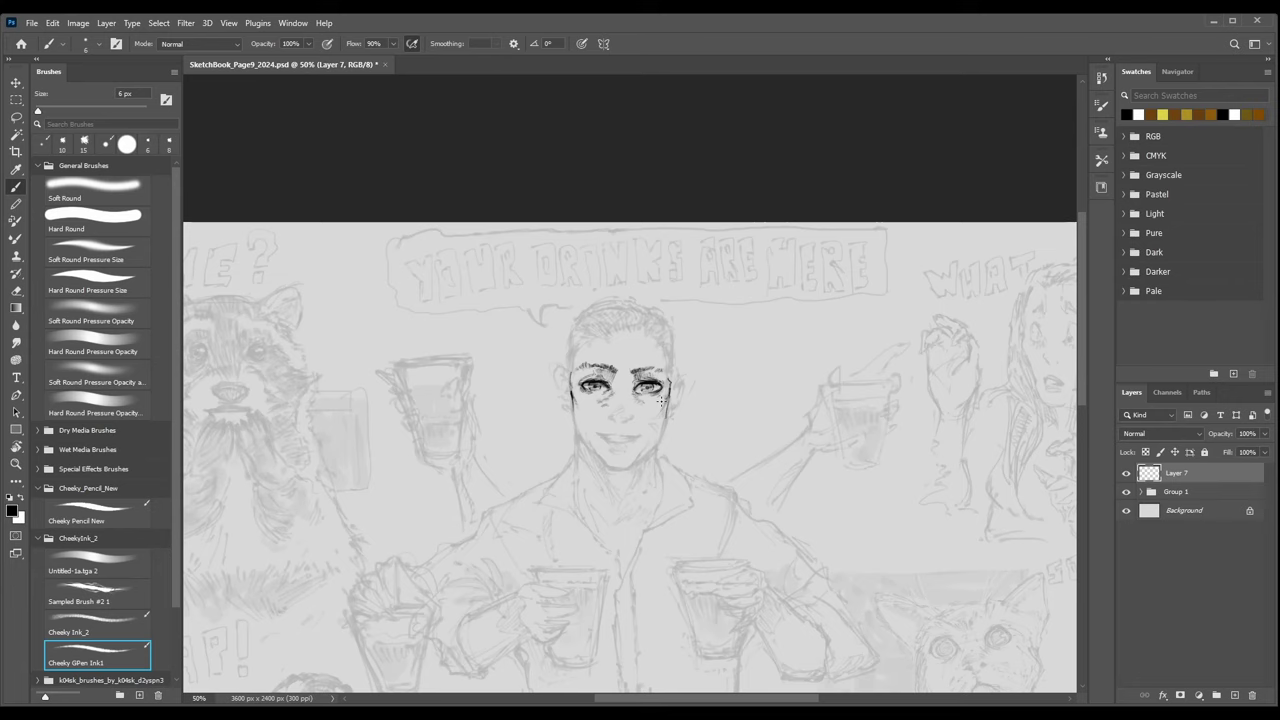
pyautogui.moveTo(605, 468); pyautogui.dragTo(543, 451)
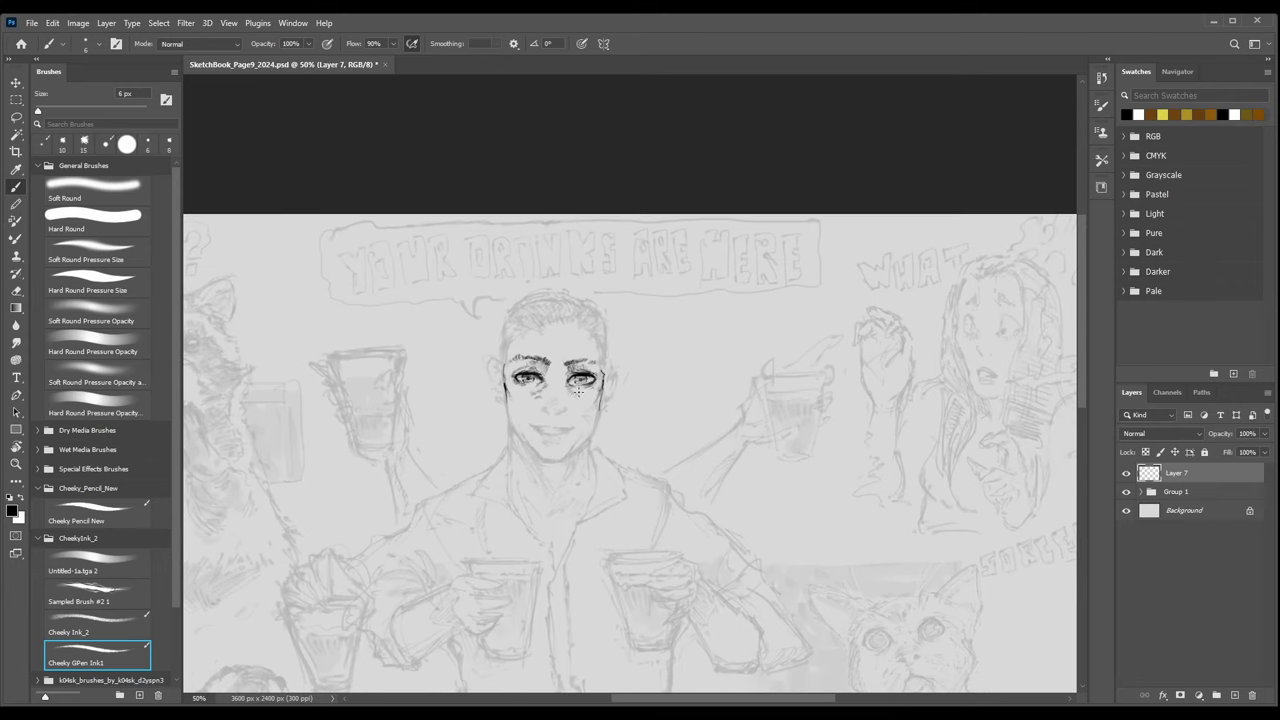
pyautogui.hotkey('ctrl', '+')
pyautogui.hotkey('ctrl', '+')
pyautogui.hotkey('ctrl', '+')
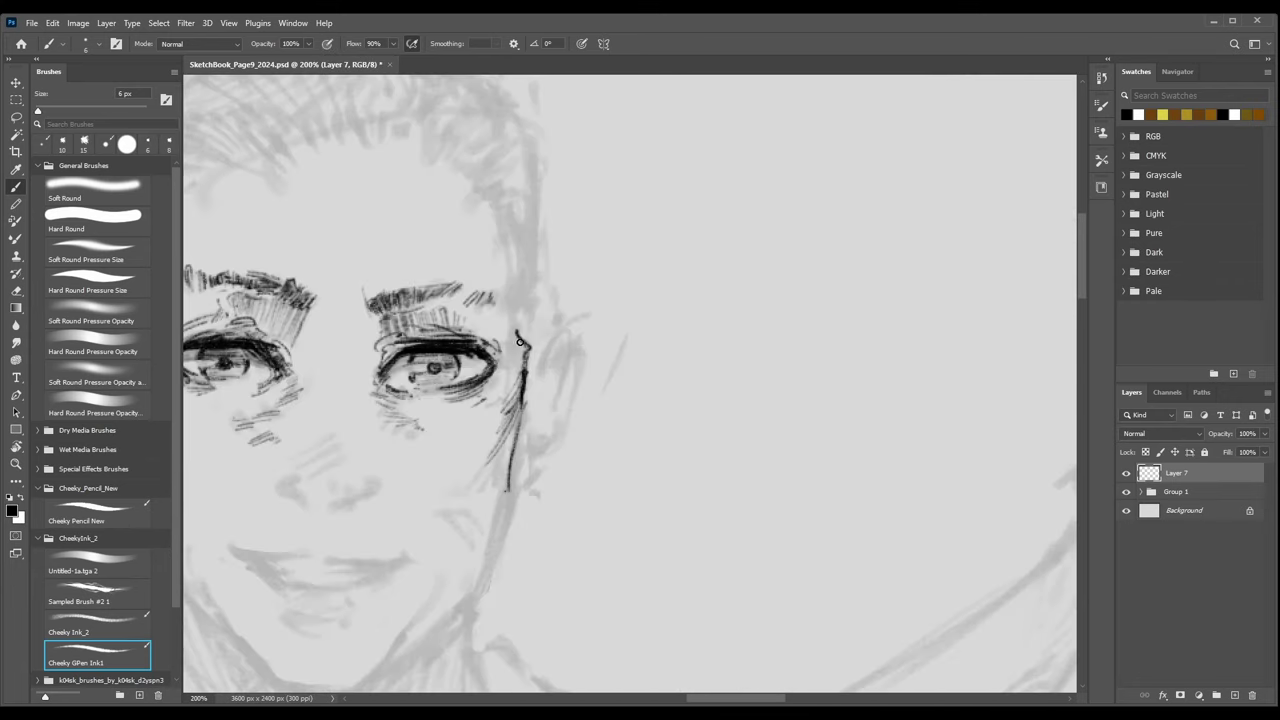
# Ink the temple contour and sideburn edges above the ear on the viewer's right, adding hair strokes at 5 to 6 px.
pyautogui.moveTo(516, 308); pyautogui.dragTo(527, 347)
pyautogui.moveTo(512, 278); pyautogui.dragTo(512, 313)
pyautogui.moveTo(538, 278); pyautogui.dragTo(546, 328)
pyautogui.moveTo(495, 188)
pyautogui.mouseDown()
pyautogui.moveTo(540, 181)
pyautogui.moveTo(496, 211)
pyautogui.moveTo(543, 190)
pyautogui.moveTo(506, 224)
pyautogui.moveTo(519, 231)
pyautogui.moveTo(547, 206)
pyautogui.moveTo(527, 237)
pyautogui.moveTo(512, 235)
pyautogui.moveTo(531, 260)
pyautogui.moveTo(543, 230)
pyautogui.moveTo(525, 267)
pyautogui.moveTo(540, 265)
pyautogui.moveTo(534, 288)
pyautogui.moveTo(545, 273)
pyautogui.moveTo(535, 286)
pyautogui.moveTo(505, 247)
pyautogui.moveTo(516, 285)
pyautogui.mouseUp()
pyautogui.moveTo(492, 230)
pyautogui.mouseDown()
pyautogui.moveTo(517, 276)
pyautogui.moveTo(515, 254)
pyautogui.mouseUp()
pyautogui.moveTo(498, 217); pyautogui.dragTo(517, 243)
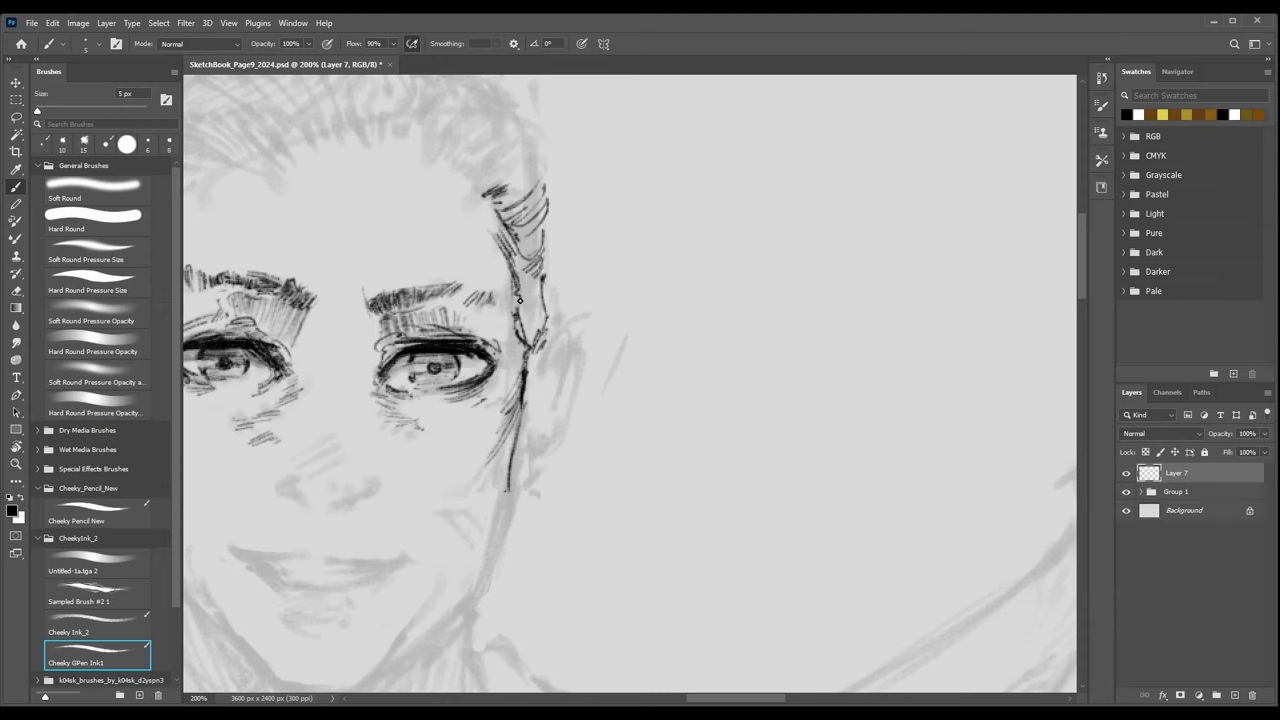
# Ink the outer outline, inner folds and lobe of the ear on the viewer's right at 5 px.
pyautogui.moveTo(522, 318)
pyautogui.mouseDown()
pyautogui.moveTo(519, 330)
pyautogui.moveTo(547, 340)
pyautogui.moveTo(570, 316)
pyautogui.mouseUp()
pyautogui.moveTo(532, 371)
pyautogui.mouseDown()
pyautogui.moveTo(573, 327)
pyautogui.moveTo(576, 366)
pyautogui.moveTo(544, 379)
pyautogui.moveTo(569, 341)
pyautogui.moveTo(563, 394)
pyautogui.moveTo(525, 438)
pyautogui.moveTo(541, 397)
pyautogui.moveTo(547, 446)
pyautogui.mouseUp()
pyautogui.moveTo(579, 356); pyautogui.dragTo(571, 410)
pyautogui.moveTo(520, 468)
pyautogui.mouseDown()
pyautogui.moveTo(546, 462)
pyautogui.moveTo(573, 408)
pyautogui.moveTo(541, 452)
pyautogui.moveTo(566, 438)
pyautogui.mouseUp()
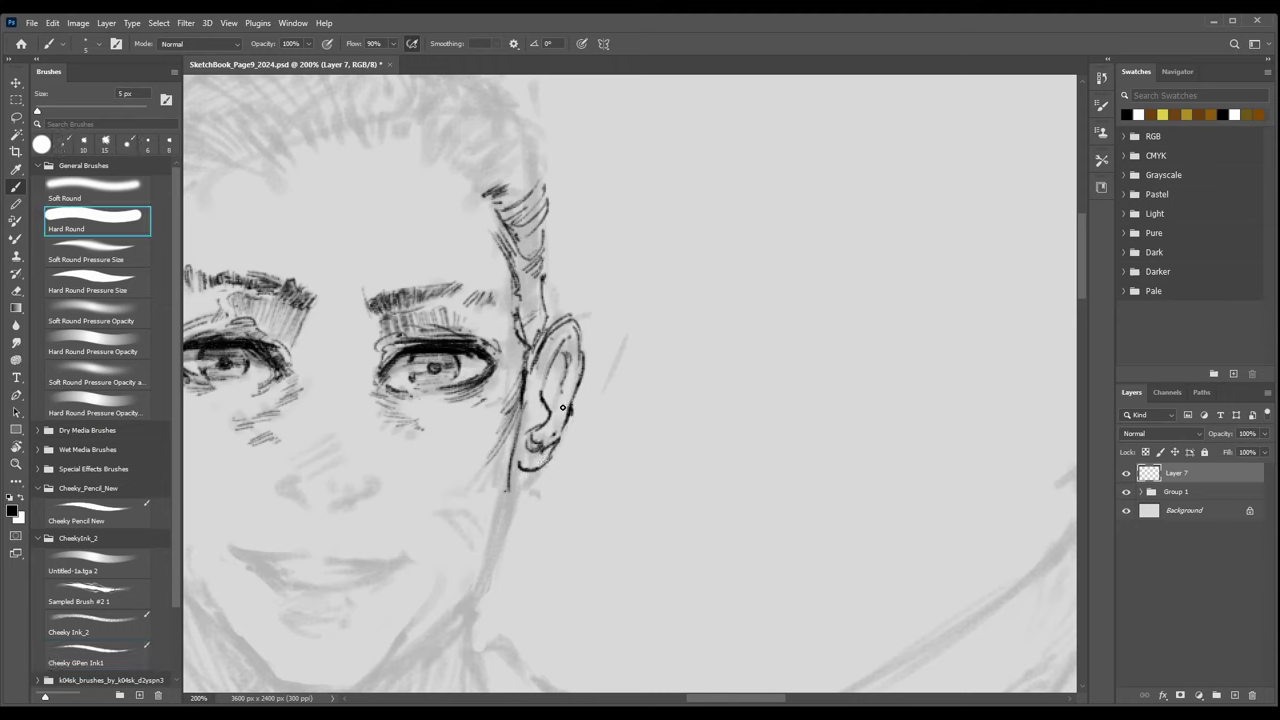
# Retouch the earlobe, alternating Hard Round and Cheeky GPen Ink1, and ink the small round detail inside it at 5 px.
pyautogui.press(',')
pyautogui.press(',')
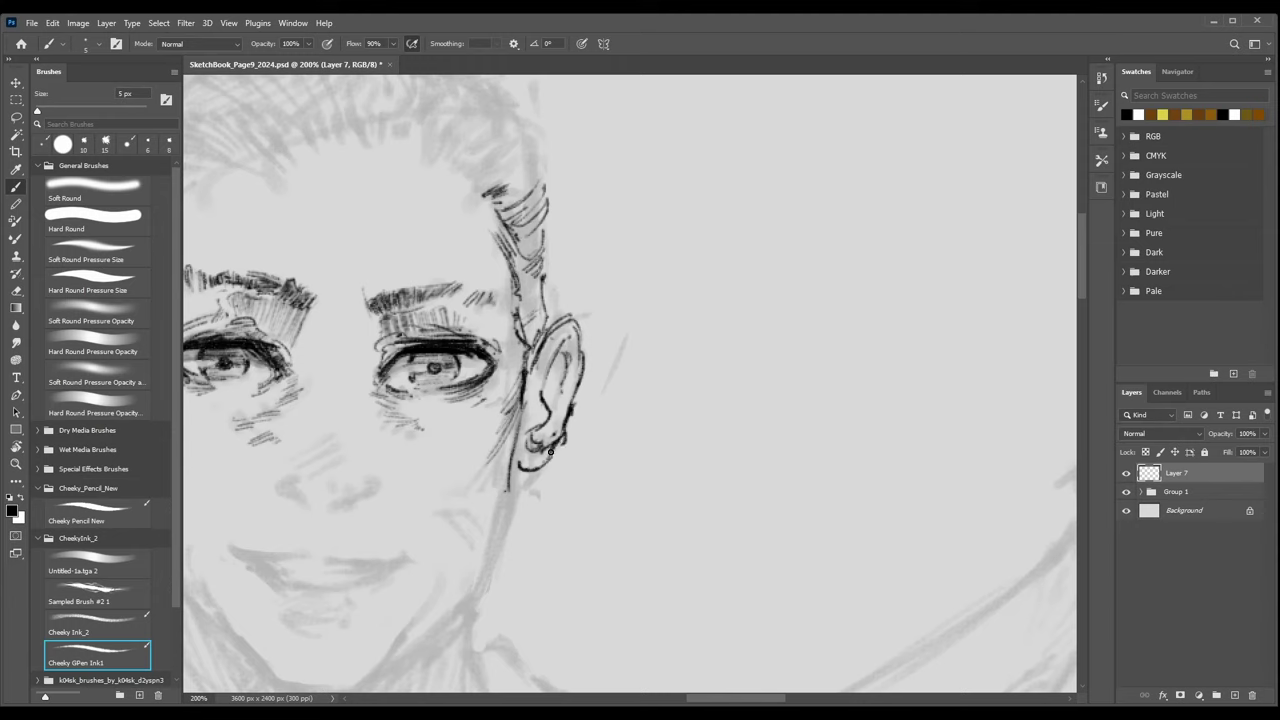
pyautogui.press('.')
pyautogui.press('.')
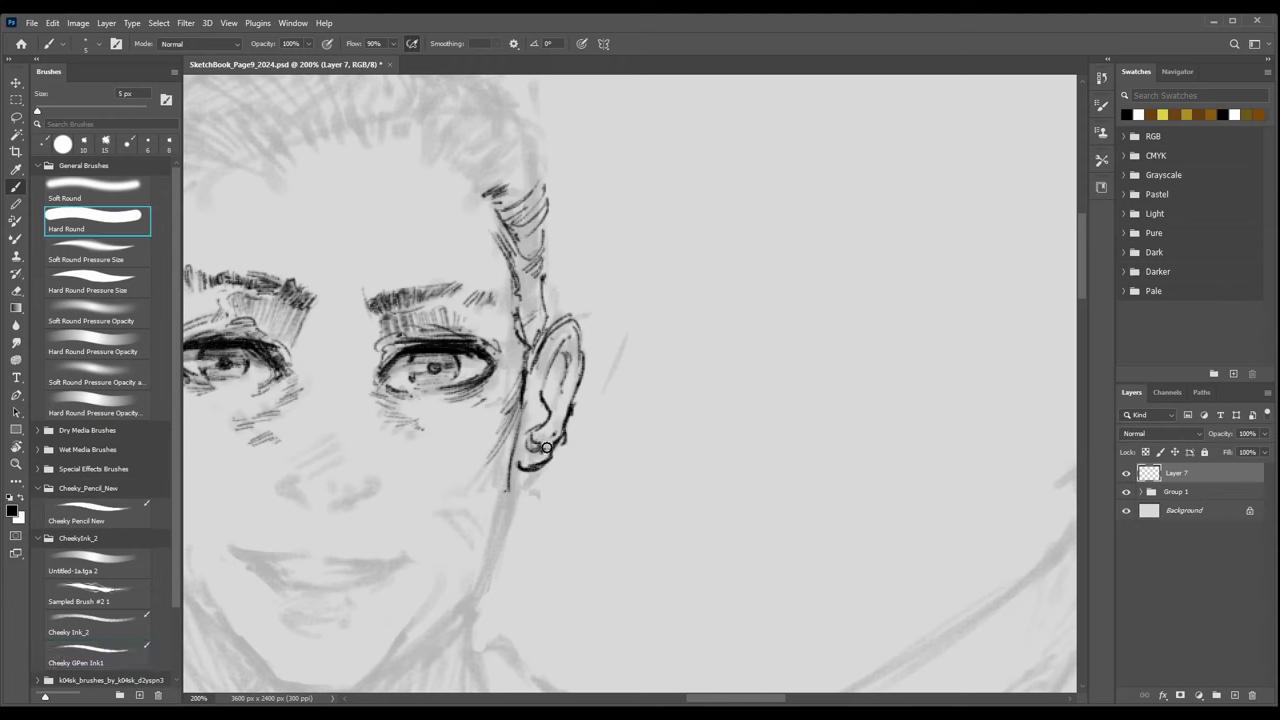
pyautogui.press(',')
pyautogui.press(',')
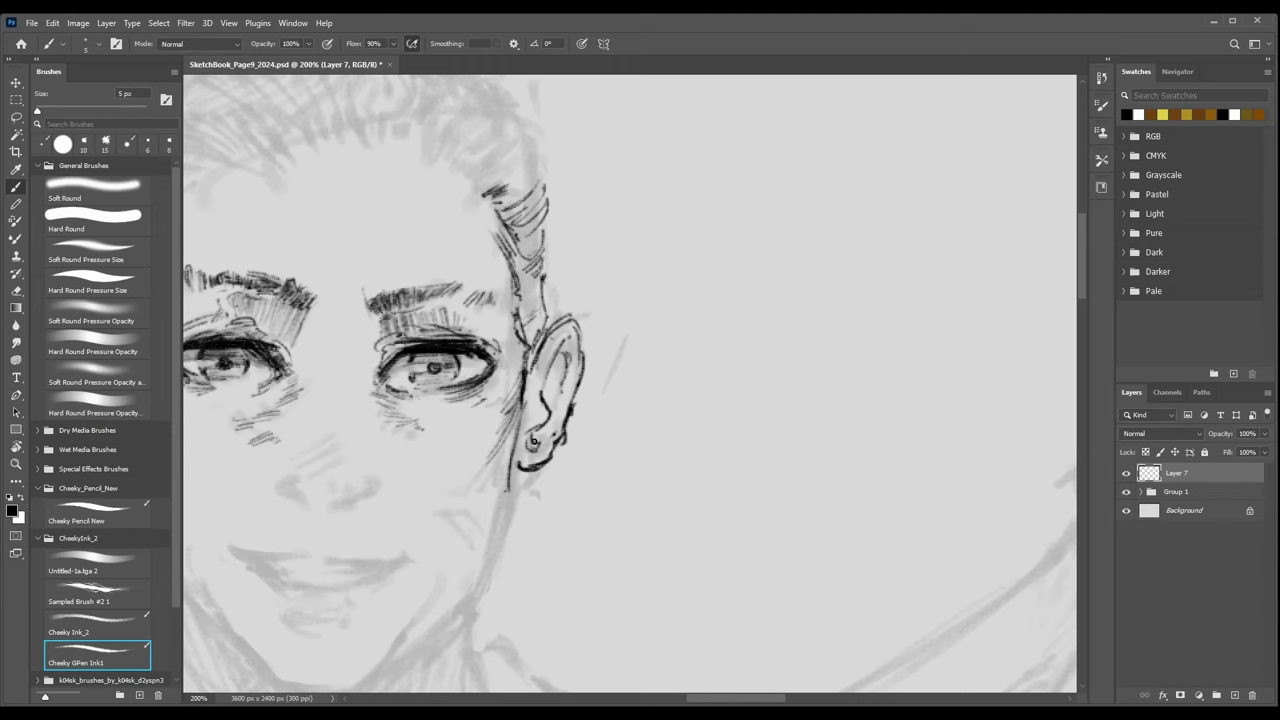
pyautogui.moveTo(533, 445); pyautogui.dragTo(540, 442)
pyautogui.hotkey('ctrl', '-')
pyautogui.hotkey('ctrl', '+')
# Darken the upper lid lines of both eyes with Cheeky GPen Ink1 at 4 px.
pyautogui.moveTo(483, 365)
pyautogui.mouseDown()
pyautogui.moveTo(693, 380)
pyautogui.moveTo(655, 406)
pyautogui.mouseUp()
pyautogui.press('e')
pyautogui.press('b')
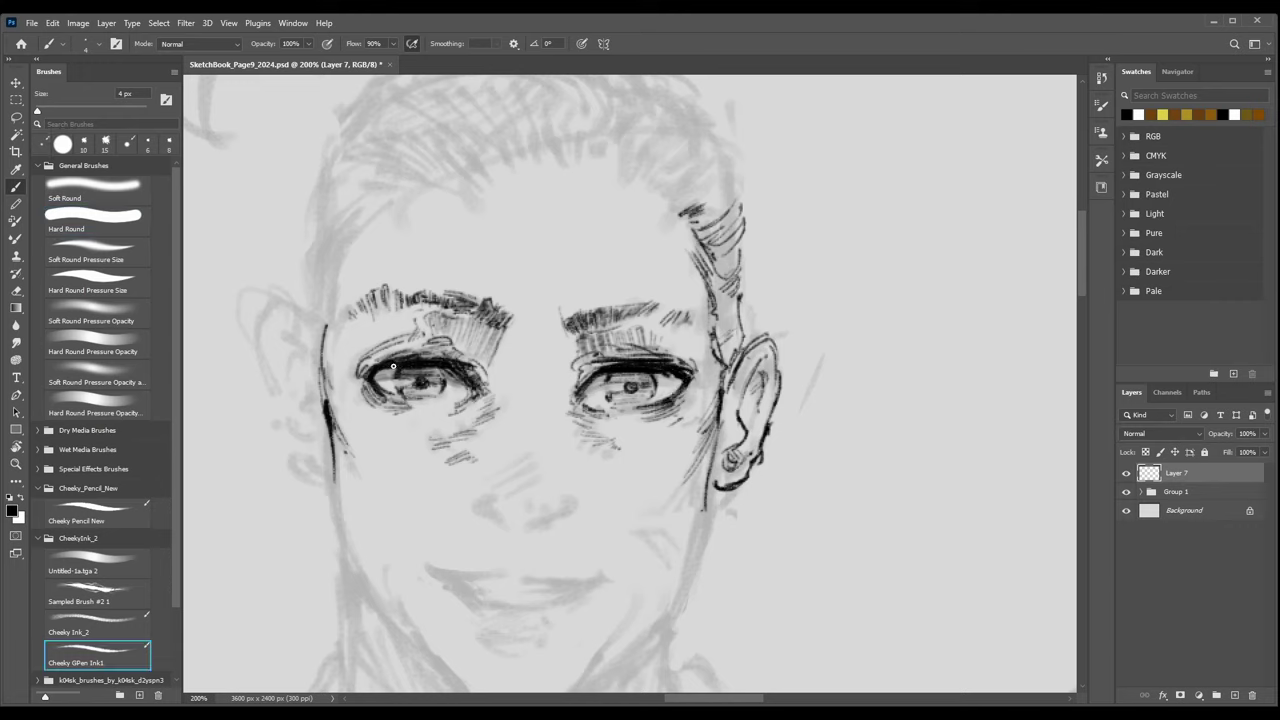
pyautogui.moveTo(393, 366); pyautogui.dragTo(447, 371)
pyautogui.hotkey('ctrl', '-')
pyautogui.hotkey('ctrl', '+')
pyautogui.moveTo(663, 373); pyautogui.dragTo(683, 379)
pyautogui.press('e')
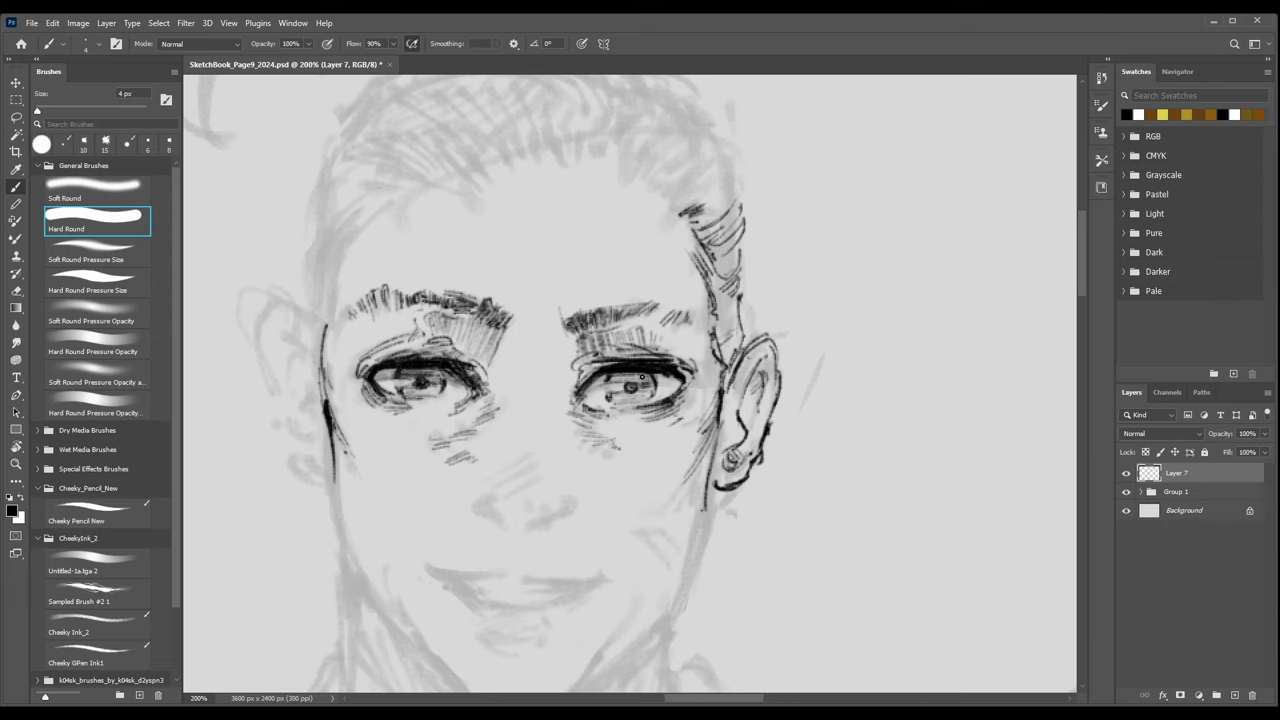
pyautogui.press(',')
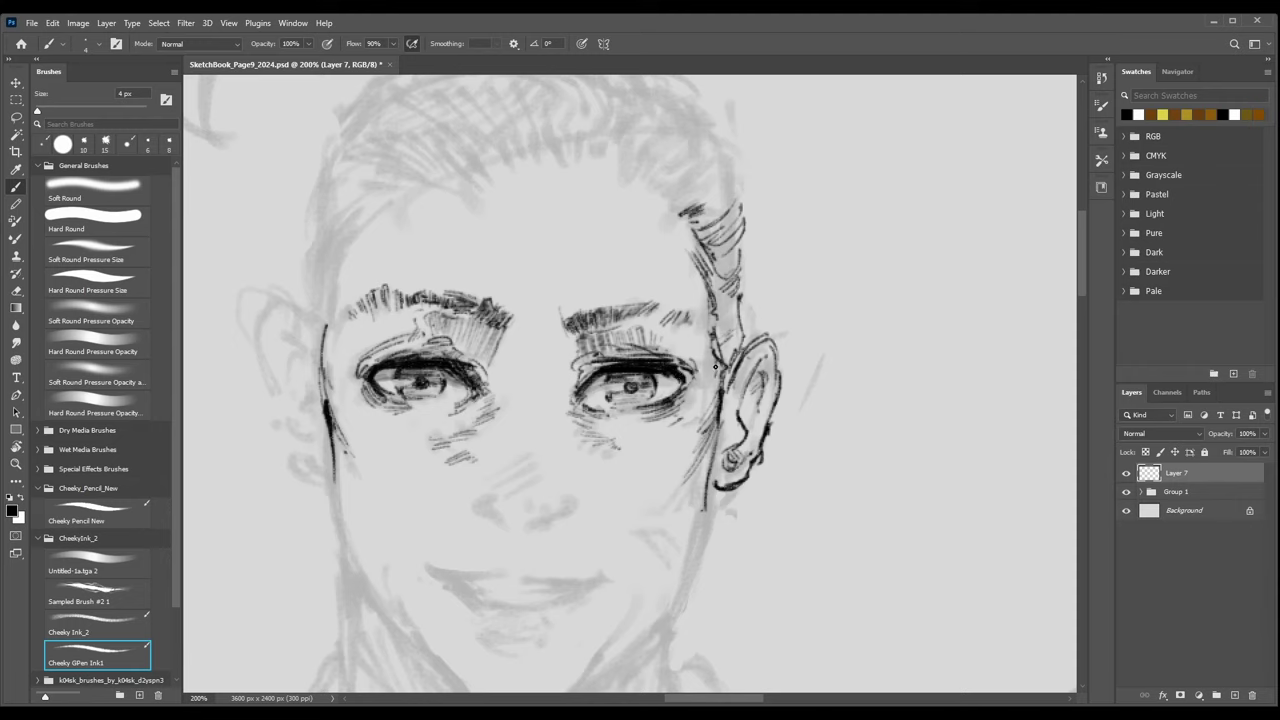
# Strengthen the temple contour beside the ear and start hatching the lower sideburn with Cheeky Ink_2 at 4 px.
pyautogui.moveTo(715, 366)
pyautogui.mouseDown()
pyautogui.moveTo(716, 388)
pyautogui.moveTo(707, 330)
pyautogui.mouseUp()
pyautogui.press(',')
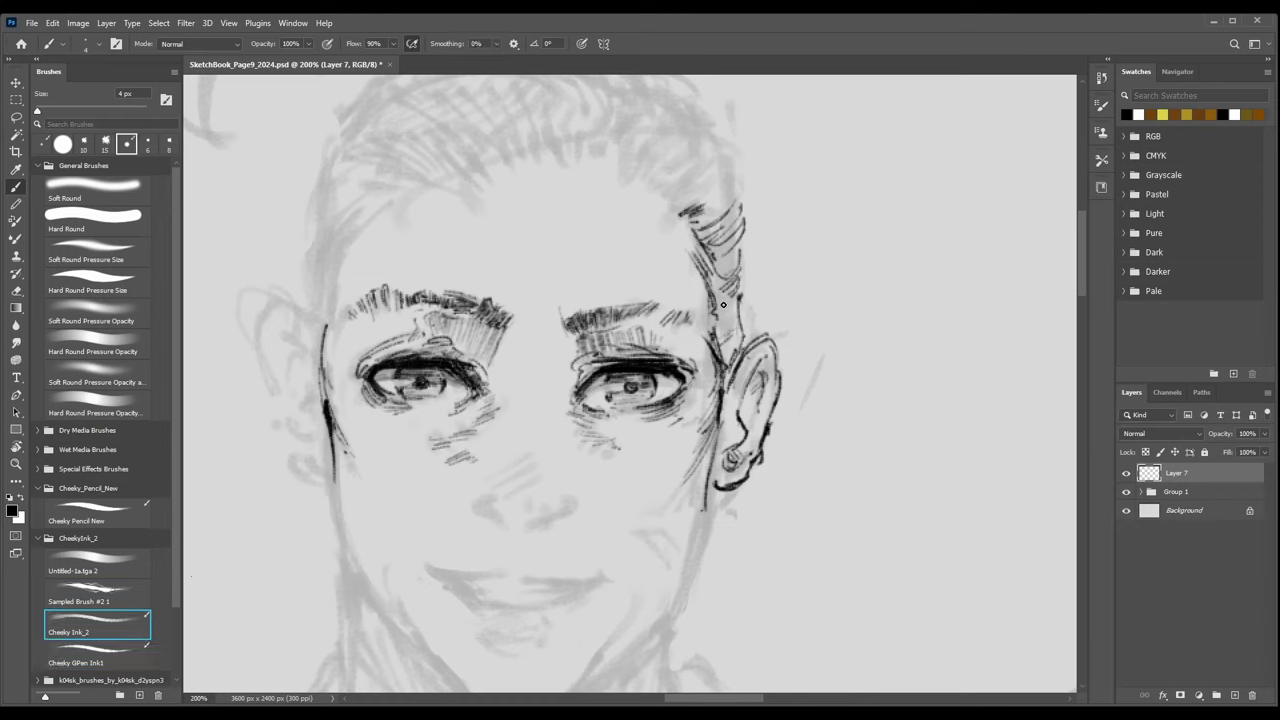
pyautogui.moveTo(724, 306); pyautogui.dragTo(740, 308)
pyautogui.moveTo(718, 327)
pyautogui.mouseDown()
pyautogui.moveTo(737, 313)
pyautogui.moveTo(715, 339)
pyautogui.moveTo(718, 357)
pyautogui.moveTo(730, 354)
pyautogui.mouseUp()
pyautogui.hotkey('ctrl', '-')
pyautogui.hotkey('ctrl', '-')
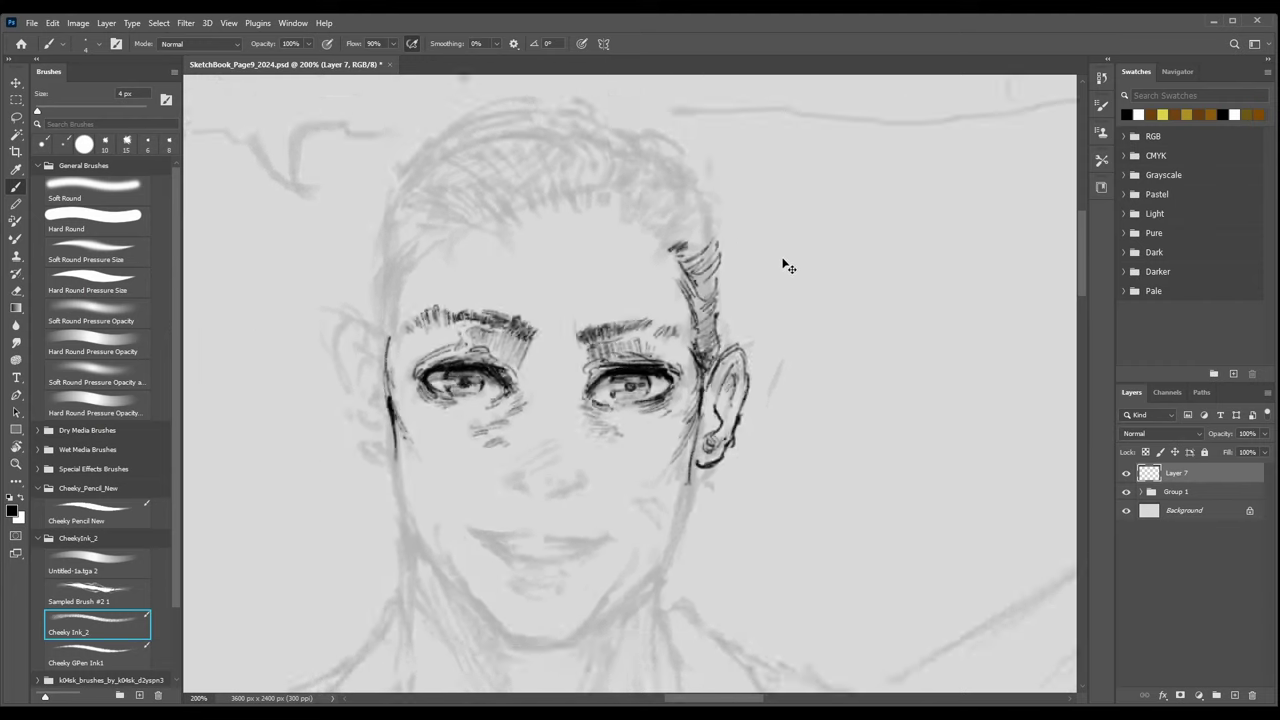
# Fill the sideburn with dense Cheeky Ink_2 hatching from the temple down to the ear.
pyautogui.hotkey('ctrl', '+')
pyautogui.hotkey('ctrl', '+')
pyautogui.moveTo(712, 261)
pyautogui.mouseDown()
pyautogui.moveTo(738, 242)
pyautogui.moveTo(725, 292)
pyautogui.moveTo(730, 283)
pyautogui.mouseUp()
pyautogui.press('[')
pyautogui.moveTo(716, 306); pyautogui.dragTo(733, 299)
pyautogui.press(']')
pyautogui.moveTo(716, 345)
pyautogui.mouseDown()
pyautogui.moveTo(742, 338)
pyautogui.moveTo(716, 334)
pyautogui.moveTo(730, 324)
pyautogui.mouseUp()
pyautogui.hotkey('ctrl', '-')
pyautogui.hotkey('ctrl', '+')
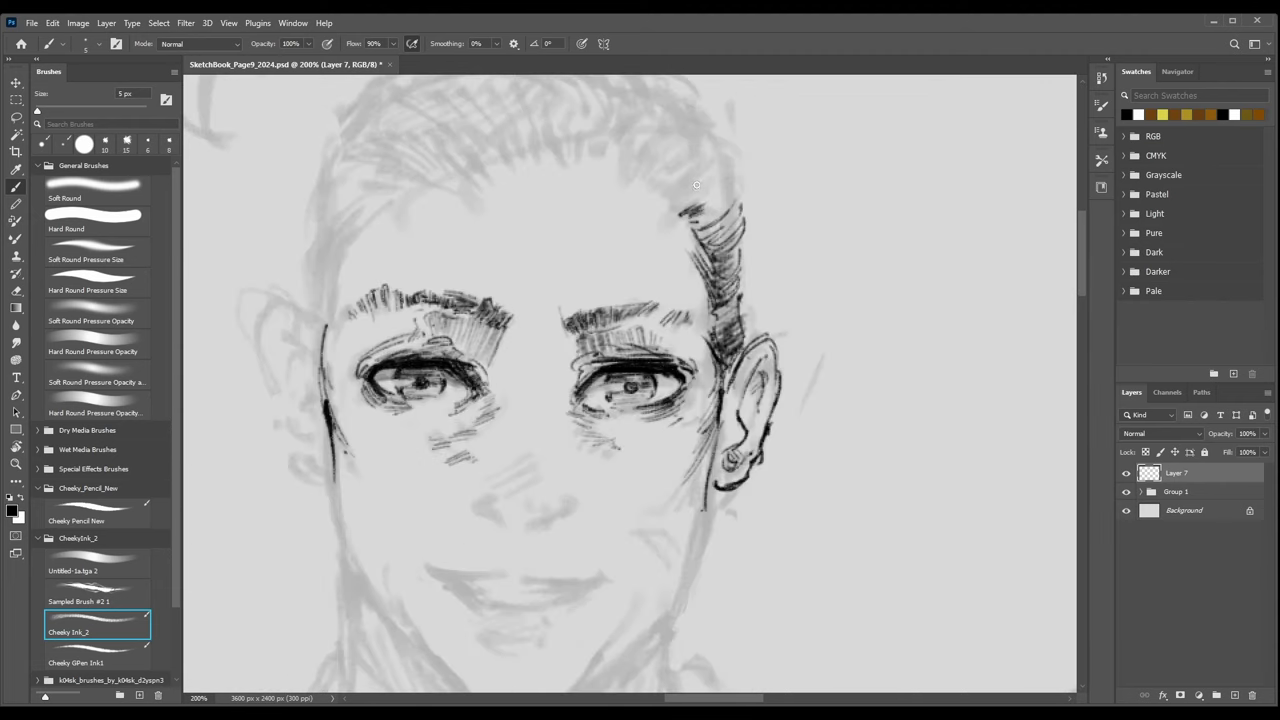
# Ink hair strokes rising from the forehead hairline on the viewer's right, from the front lock towards the temple.
pyautogui.press(']')
pyautogui.moveTo(624, 184)
pyautogui.mouseDown()
pyautogui.moveTo(635, 114)
pyautogui.moveTo(644, 136)
pyautogui.moveTo(666, 132)
pyautogui.mouseUp()
pyautogui.moveTo(634, 182)
pyautogui.mouseDown()
pyautogui.moveTo(688, 132)
pyautogui.moveTo(652, 184)
pyautogui.moveTo(690, 160)
pyautogui.moveTo(667, 194)
pyautogui.moveTo(693, 177)
pyautogui.moveTo(670, 204)
pyautogui.mouseUp()
pyautogui.press('[')
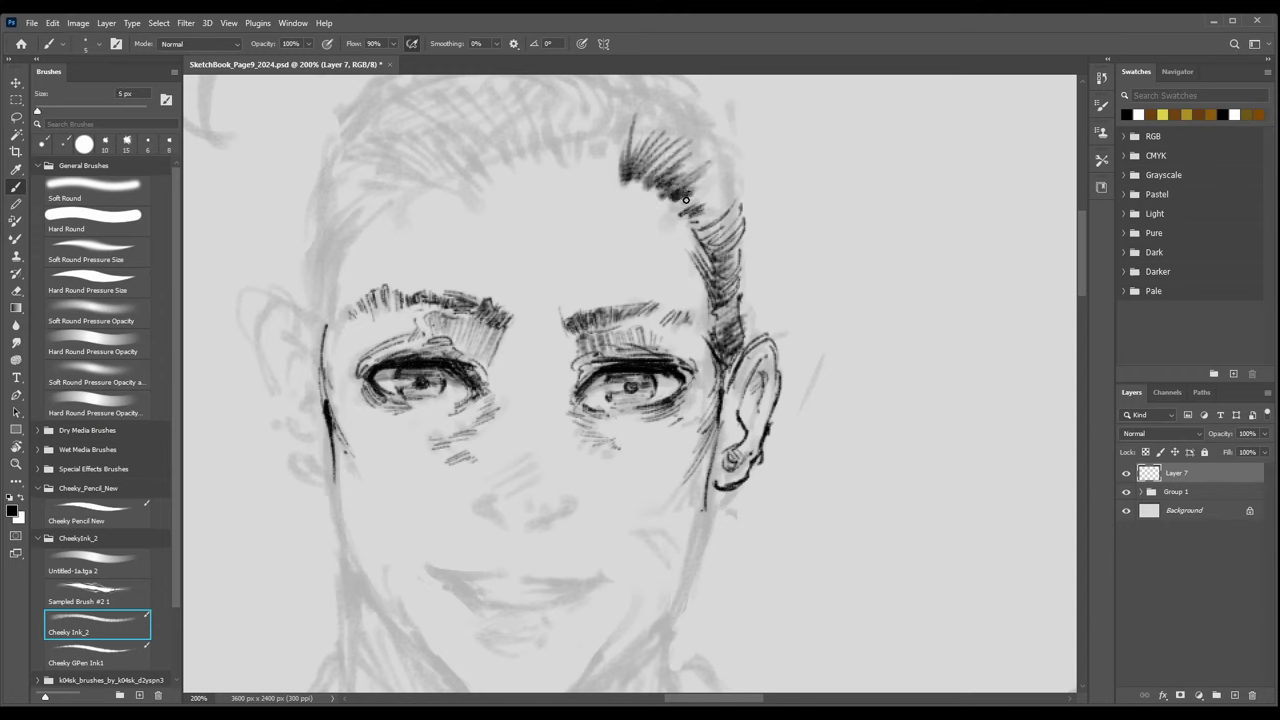
# Ink curved hair strokes from the outer edge of the head down to the temple hairline at 5 px.
pyautogui.moveTo(736, 148); pyautogui.dragTo(686, 208)
pyautogui.moveTo(746, 156); pyautogui.dragTo(692, 212)
pyautogui.moveTo(742, 166); pyautogui.dragTo(696, 214)
pyautogui.moveTo(746, 160)
pyautogui.mouseDown()
pyautogui.moveTo(702, 216)
pyautogui.moveTo(736, 188)
pyautogui.moveTo(738, 212)
pyautogui.moveTo(716, 230)
pyautogui.mouseUp()
pyautogui.hotkey('ctrl', '-')
pyautogui.hotkey('ctrl', '-')
pyautogui.hotkey('ctrl', '+')
pyautogui.hotkey('ctrl', '+')
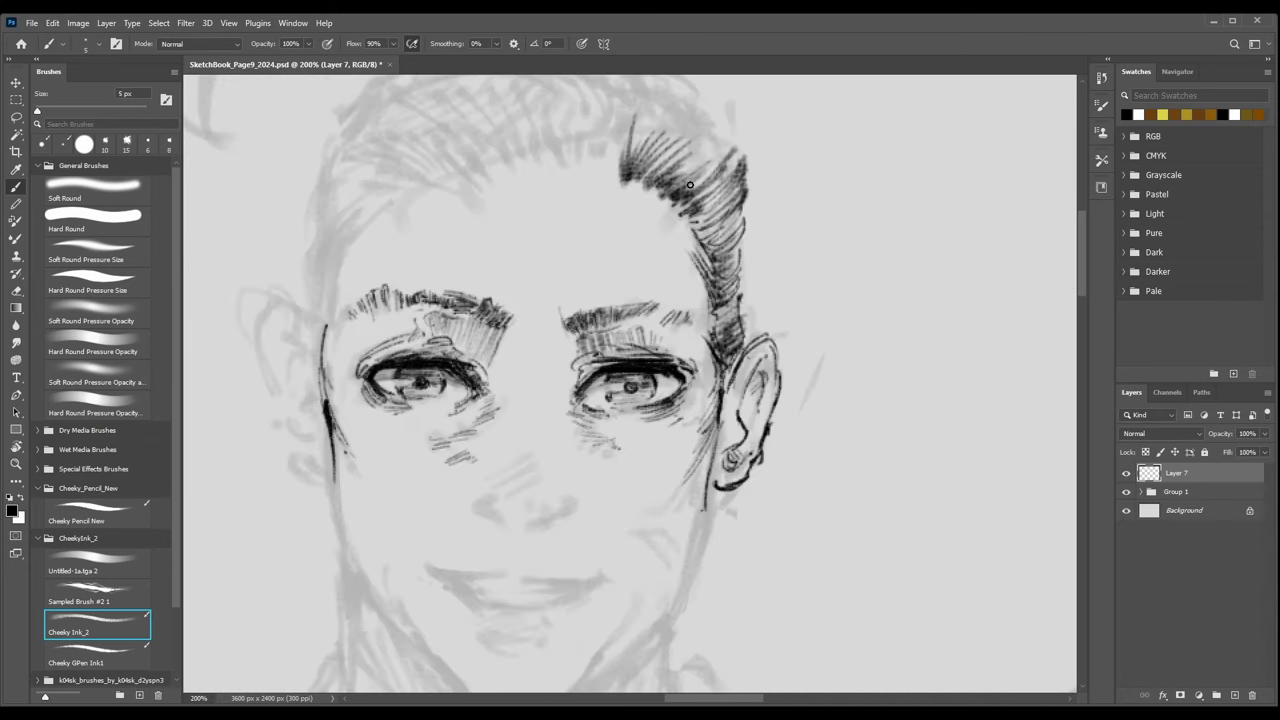
# Darken the hair above the temple on the viewer's right with layered curved strokes at 5 to 6 px.
pyautogui.moveTo(728, 162)
pyautogui.mouseDown()
pyautogui.moveTo(680, 206)
pyautogui.moveTo(690, 222)
pyautogui.mouseUp()
pyautogui.moveTo(742, 184); pyautogui.dragTo(697, 216)
pyautogui.moveTo(739, 174); pyautogui.dragTo(704, 217)
pyautogui.moveTo(740, 193); pyautogui.dragTo(695, 223)
pyautogui.moveTo(744, 185)
pyautogui.mouseDown()
pyautogui.moveTo(692, 223)
pyautogui.moveTo(735, 215)
pyautogui.moveTo(706, 240)
pyautogui.mouseUp()
pyautogui.press(']')
pyautogui.moveTo(736, 226)
pyautogui.mouseDown()
pyautogui.moveTo(700, 238)
pyautogui.moveTo(708, 248)
pyautogui.mouseUp()
pyautogui.moveTo(740, 227); pyautogui.dragTo(704, 246)
pyautogui.moveTo(718, 238)
pyautogui.mouseDown()
pyautogui.moveTo(698, 246)
pyautogui.moveTo(716, 256)
pyautogui.mouseUp()
pyautogui.press('[')
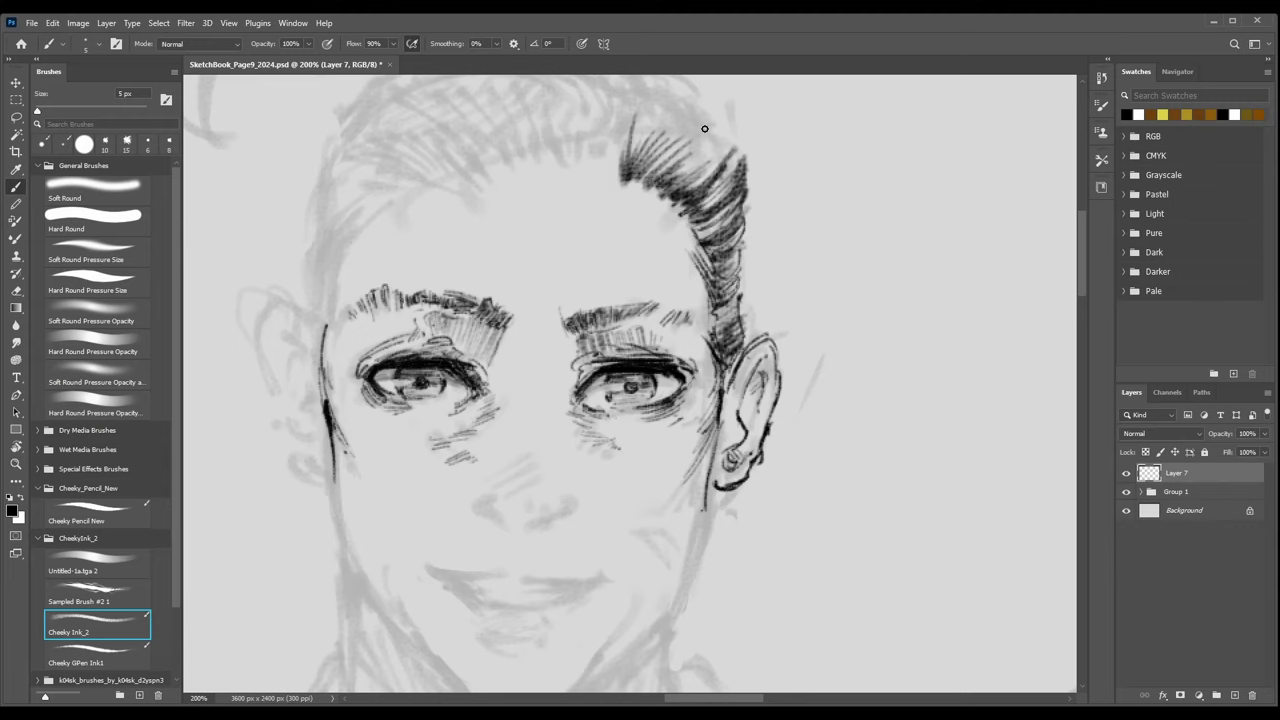
# Ink short strokes along the hair's outer edge on the viewer's right, up towards the crown, at 4 to 5 px.
pyautogui.moveTo(704, 128)
pyautogui.mouseDown()
pyautogui.moveTo(664, 164)
pyautogui.moveTo(700, 150)
pyautogui.moveTo(710, 162)
pyautogui.mouseUp()
pyautogui.moveTo(725, 138); pyautogui.dragTo(720, 159)
pyautogui.press('[')
pyautogui.moveTo(657, 187); pyautogui.dragTo(667, 330)
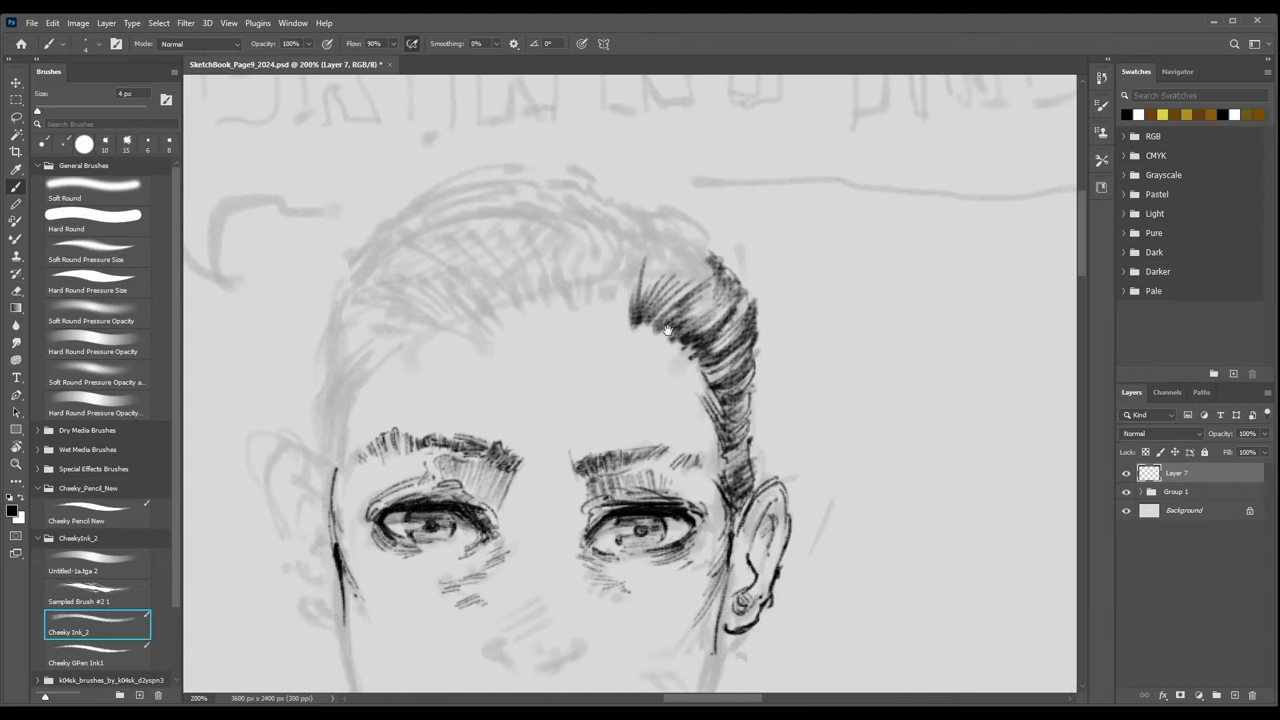
pyautogui.press(']')
pyautogui.moveTo(648, 208)
pyautogui.mouseDown()
pyautogui.moveTo(670, 254)
pyautogui.moveTo(708, 264)
pyautogui.mouseUp()
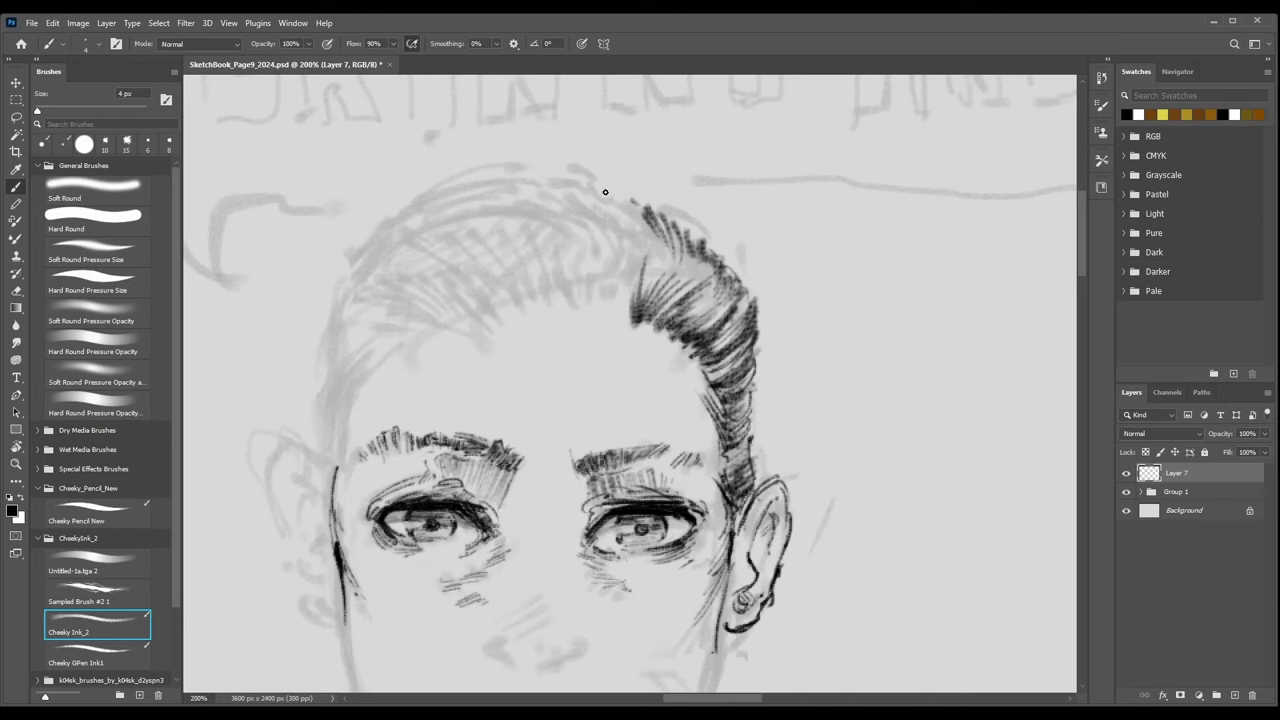
# Ink short strokes along the hair's outer edge on the viewer's right, from the crown towards the front lock.
pyautogui.press(']')
pyautogui.moveTo(604, 190)
pyautogui.mouseDown()
pyautogui.moveTo(652, 236)
pyautogui.moveTo(672, 216)
pyautogui.mouseUp()
pyautogui.moveTo(668, 208); pyautogui.dragTo(716, 250)
pyautogui.moveTo(642, 196); pyautogui.dragTo(696, 236)
pyautogui.moveTo(688, 226)
pyautogui.mouseDown()
pyautogui.moveTo(698, 236)
pyautogui.moveTo(650, 270)
pyautogui.mouseUp()
pyautogui.press('[')
pyautogui.moveTo(616, 198); pyautogui.dragTo(640, 236)
pyautogui.moveTo(630, 208); pyautogui.dragTo(644, 272)
# Darken the swept-back hair between the front lock and the outer edge with curved strokes at up to 6 px.
pyautogui.press(']')
pyautogui.moveTo(655, 228); pyautogui.dragTo(648, 292)
pyautogui.moveTo(690, 248)
pyautogui.mouseDown()
pyautogui.moveTo(660, 294)
pyautogui.moveTo(676, 278)
pyautogui.moveTo(698, 284)
pyautogui.moveTo(686, 276)
pyautogui.mouseUp()
pyautogui.moveTo(694, 232)
pyautogui.mouseDown()
pyautogui.moveTo(682, 250)
pyautogui.moveTo(692, 306)
pyautogui.moveTo(706, 326)
pyautogui.moveTo(746, 310)
pyautogui.moveTo(708, 354)
pyautogui.mouseUp()
pyautogui.press(']')
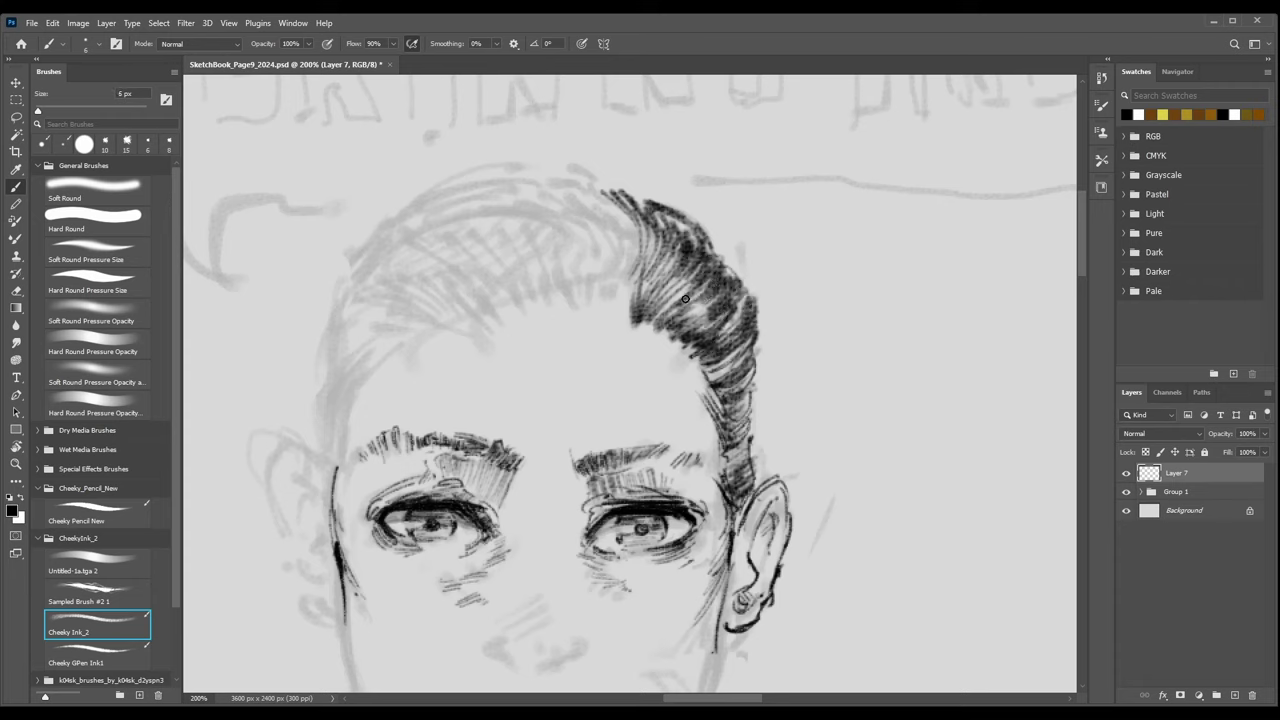
pyautogui.moveTo(706, 286); pyautogui.dragTo(688, 323)
# Examine the inked face and hair at several magnifications against the rest of the sketchbook page.
pyautogui.hotkey('ctrl', '-')
pyautogui.hotkey('ctrl', '-')
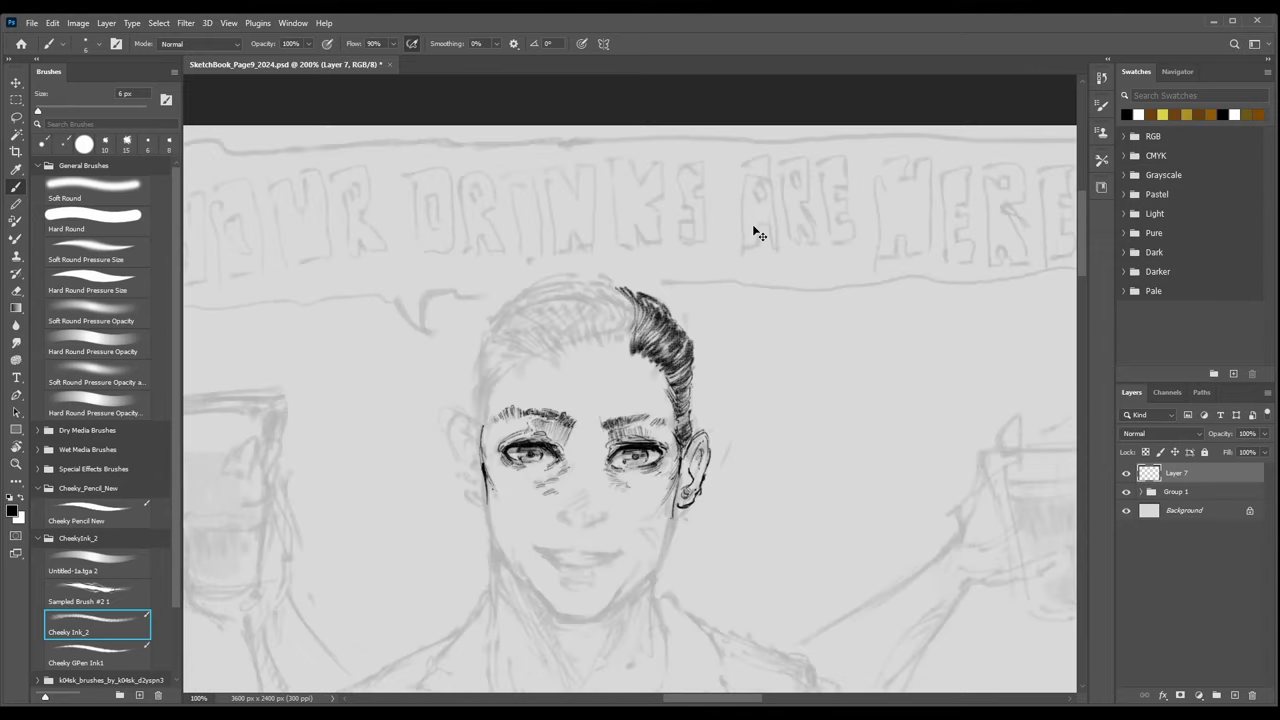
pyautogui.hotkey('ctrl', '-')
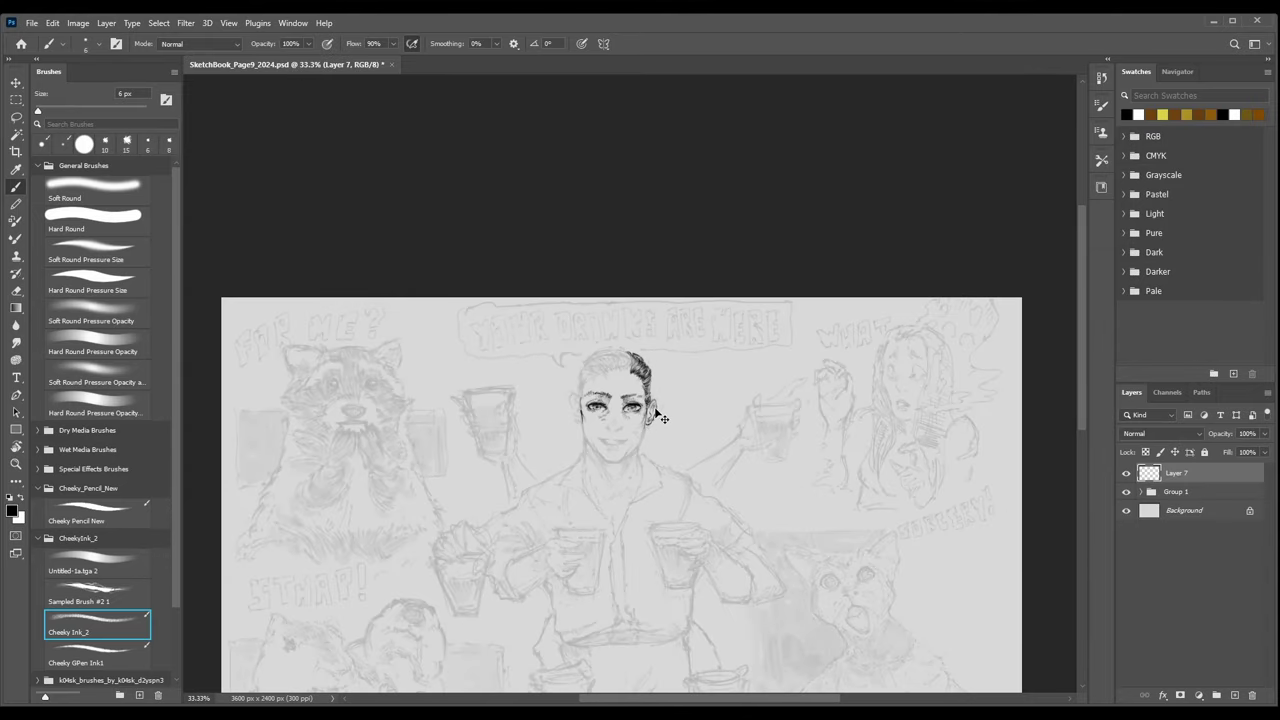
pyautogui.hotkey('ctrl', '+')
pyautogui.hotkey('ctrl', '+')
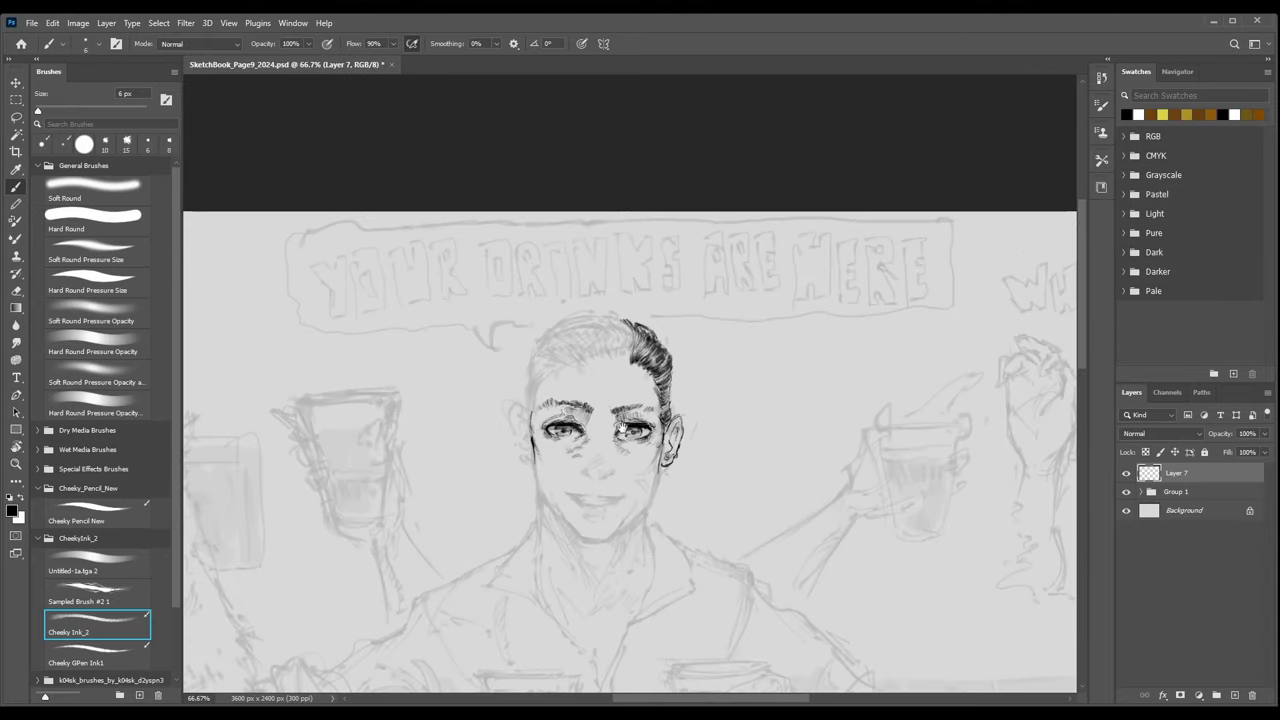
pyautogui.moveTo(654, 420); pyautogui.dragTo(632, 442)
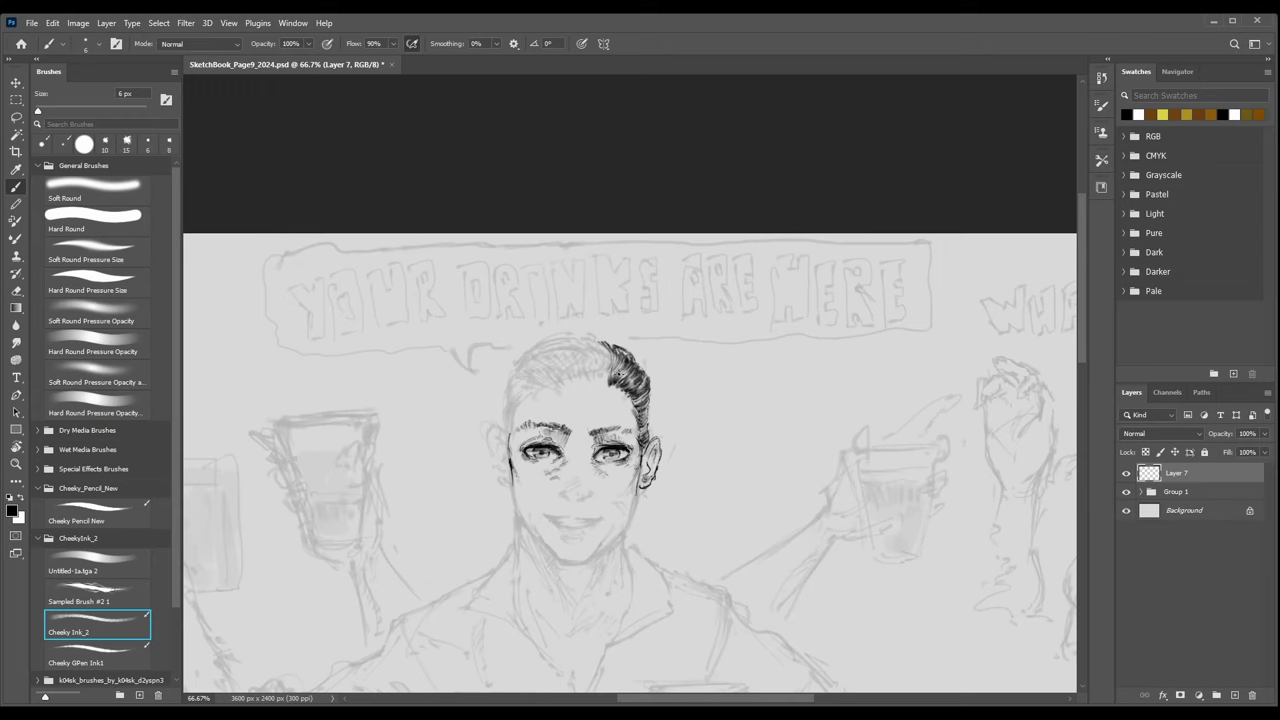
pyautogui.hotkey('ctrl', '+')
pyautogui.hotkey('ctrl', '-')
pyautogui.hotkey('ctrl', '+')
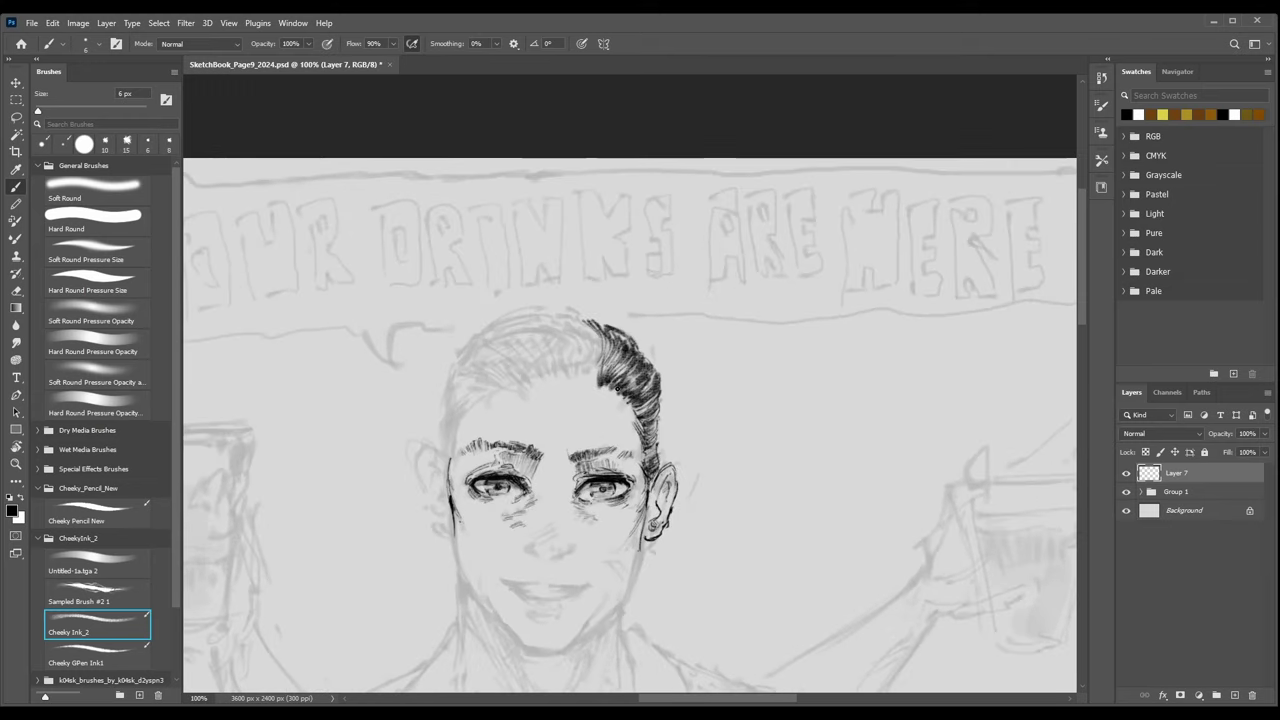
pyautogui.moveTo(564, 370); pyautogui.dragTo(568, 392)
pyautogui.hotkey('ctrl', '+')
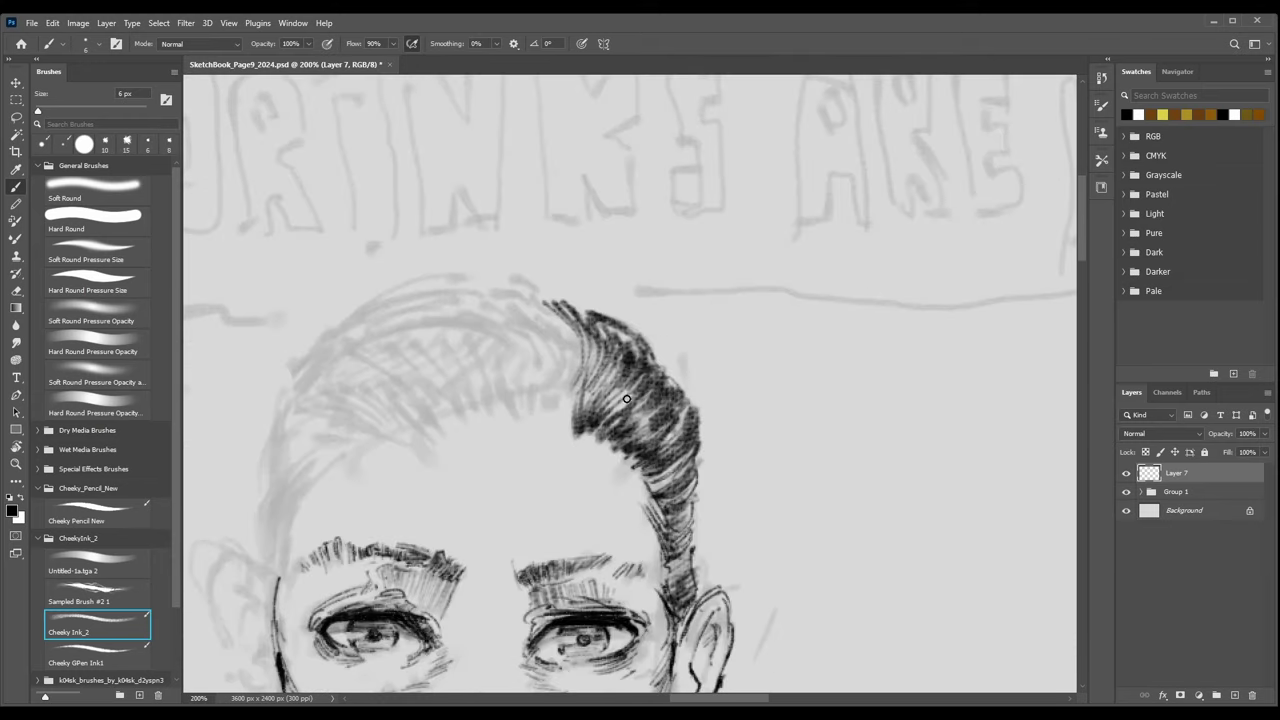
pyautogui.hotkey('ctrl', '-')
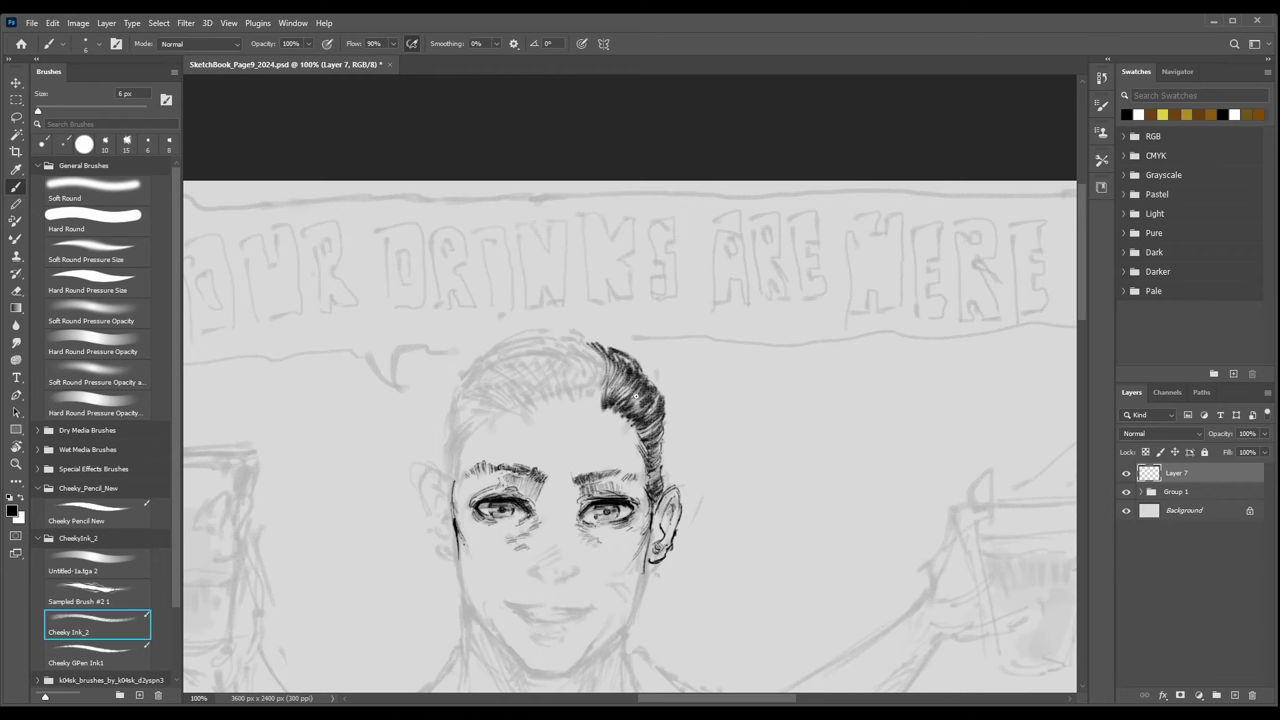
# Darken the sideburn hair above the ear on the viewer's right with dense strokes at 7 px.
pyautogui.hotkey('ctrl', '+')
pyautogui.press(']')
pyautogui.moveTo(683, 571)
pyautogui.mouseDown()
pyautogui.moveTo(673, 566)
pyautogui.moveTo(688, 600)
pyautogui.moveTo(677, 622)
pyautogui.moveTo(689, 592)
pyautogui.moveTo(664, 490)
pyautogui.moveTo(682, 572)
pyautogui.mouseUp()
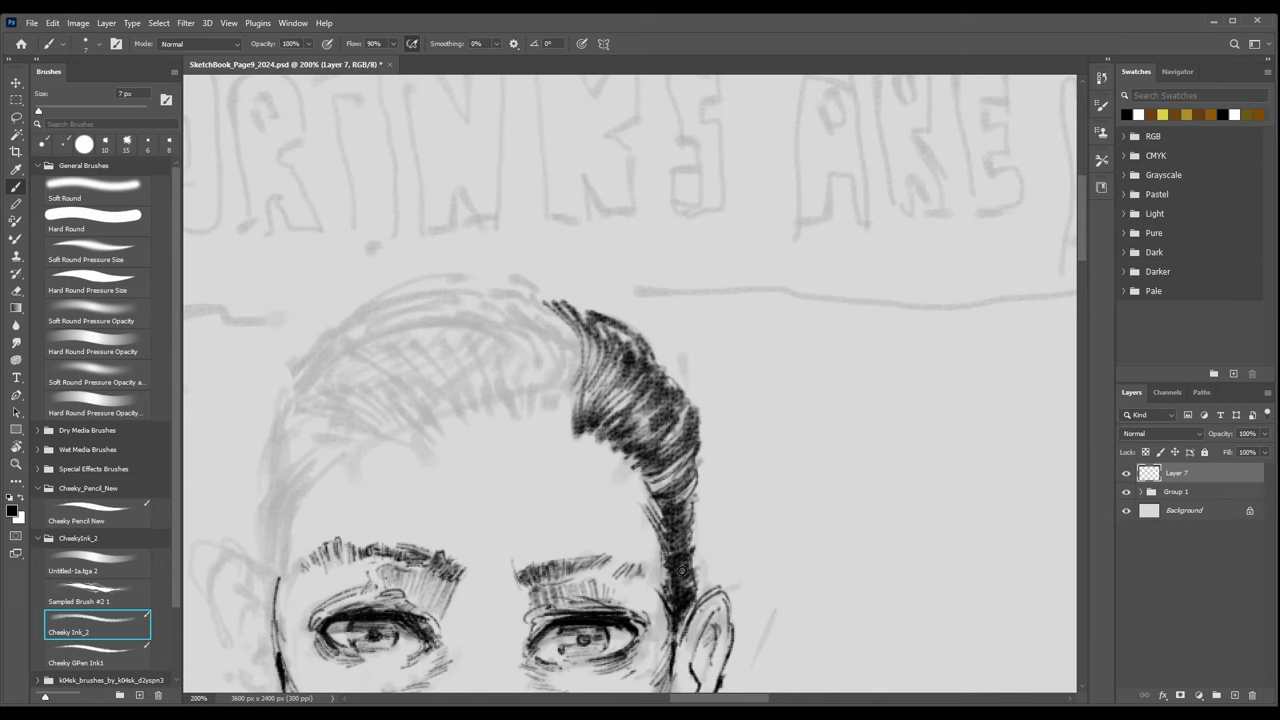
pyautogui.moveTo(681, 497)
pyautogui.mouseDown()
pyautogui.moveTo(690, 492)
pyautogui.moveTo(685, 530)
pyautogui.mouseUp()
pyautogui.press('[')
pyautogui.hotkey('ctrl', '-')
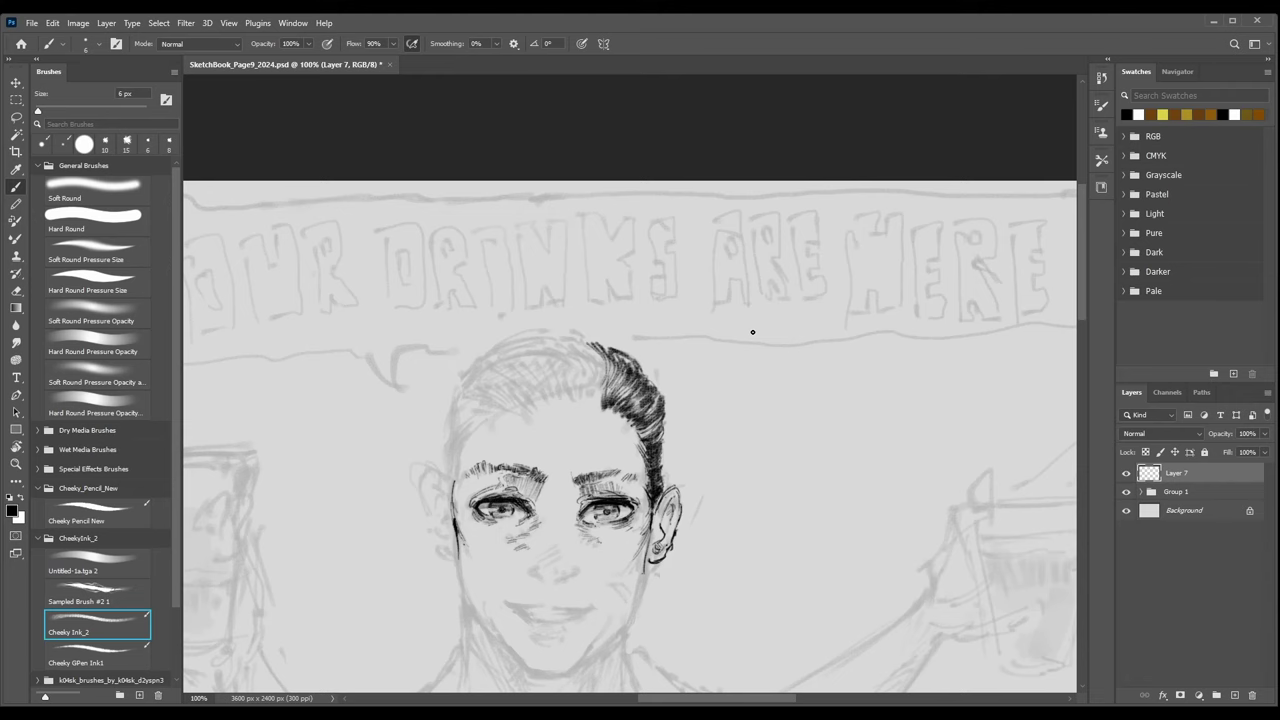
# Ink short strokes beside the front lock at the forehead hairline at 5 px.
pyautogui.hotkey('ctrl', '+')
pyautogui.press('[')
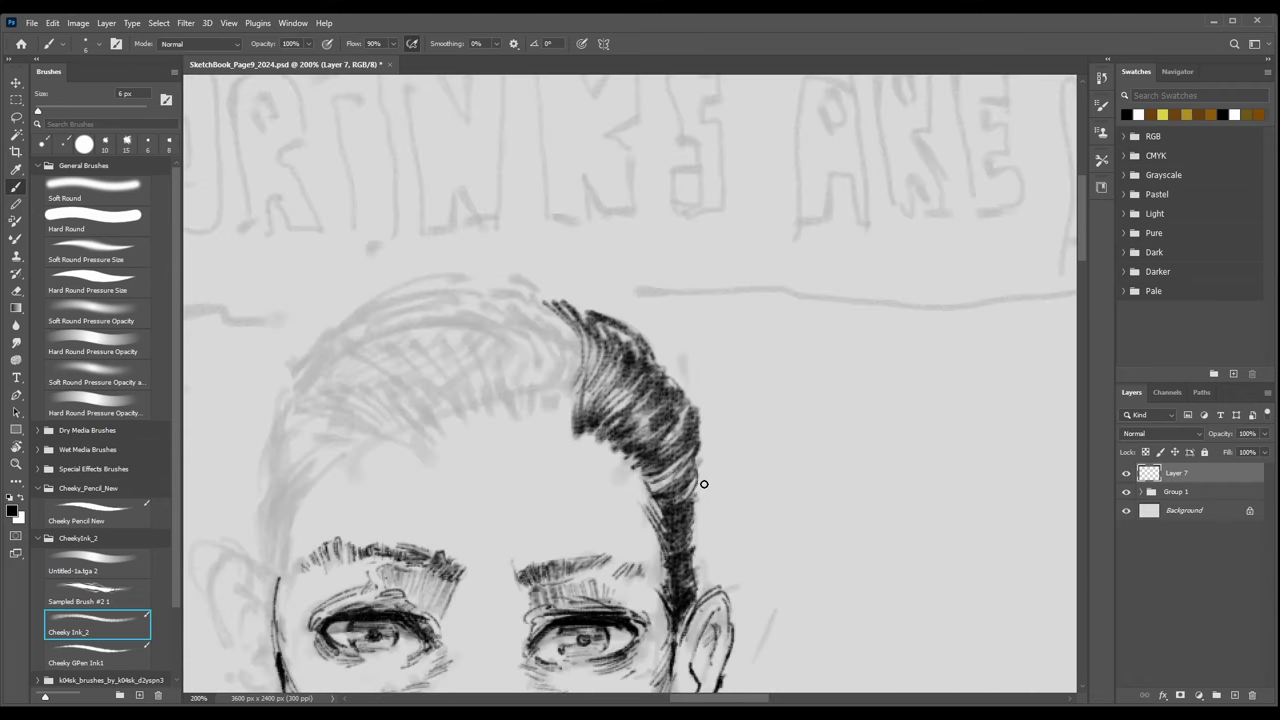
pyautogui.moveTo(558, 382)
pyautogui.mouseDown()
pyautogui.moveTo(556, 405)
pyautogui.moveTo(575, 362)
pyautogui.moveTo(576, 410)
pyautogui.mouseUp()
pyautogui.hotkey('ctrl', '-')
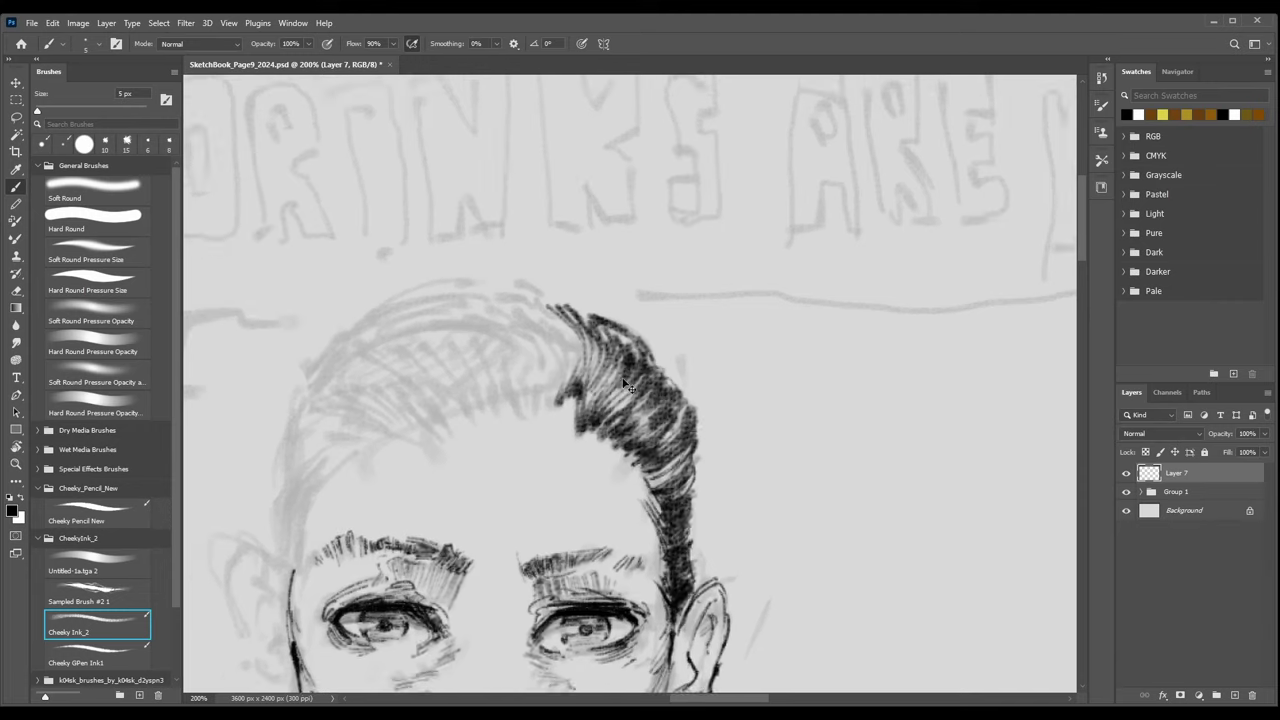
pyautogui.hotkey('ctrl', '-')
pyautogui.scroll(1, 672, 468)
pyautogui.hotkey('ctrl', '+')
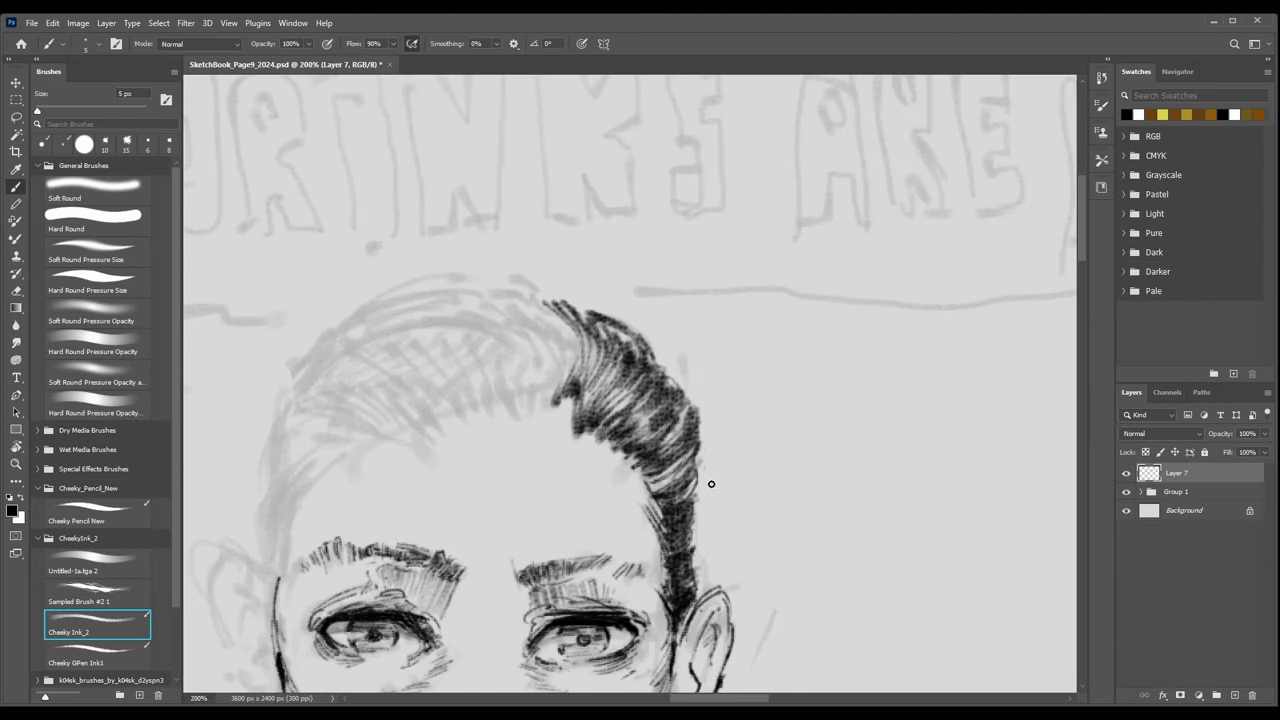
# Fill the light hair above the sideburn and extend the front lock with upward strokes from the hairline.
pyautogui.moveTo(688, 485); pyautogui.dragTo(695, 477)
pyautogui.press('[')
pyautogui.moveTo(556, 334)
pyautogui.mouseDown()
pyautogui.moveTo(533, 421)
pyautogui.moveTo(562, 352)
pyautogui.moveTo(538, 405)
pyautogui.moveTo(563, 385)
pyautogui.moveTo(560, 399)
pyautogui.moveTo(585, 366)
pyautogui.mouseUp()
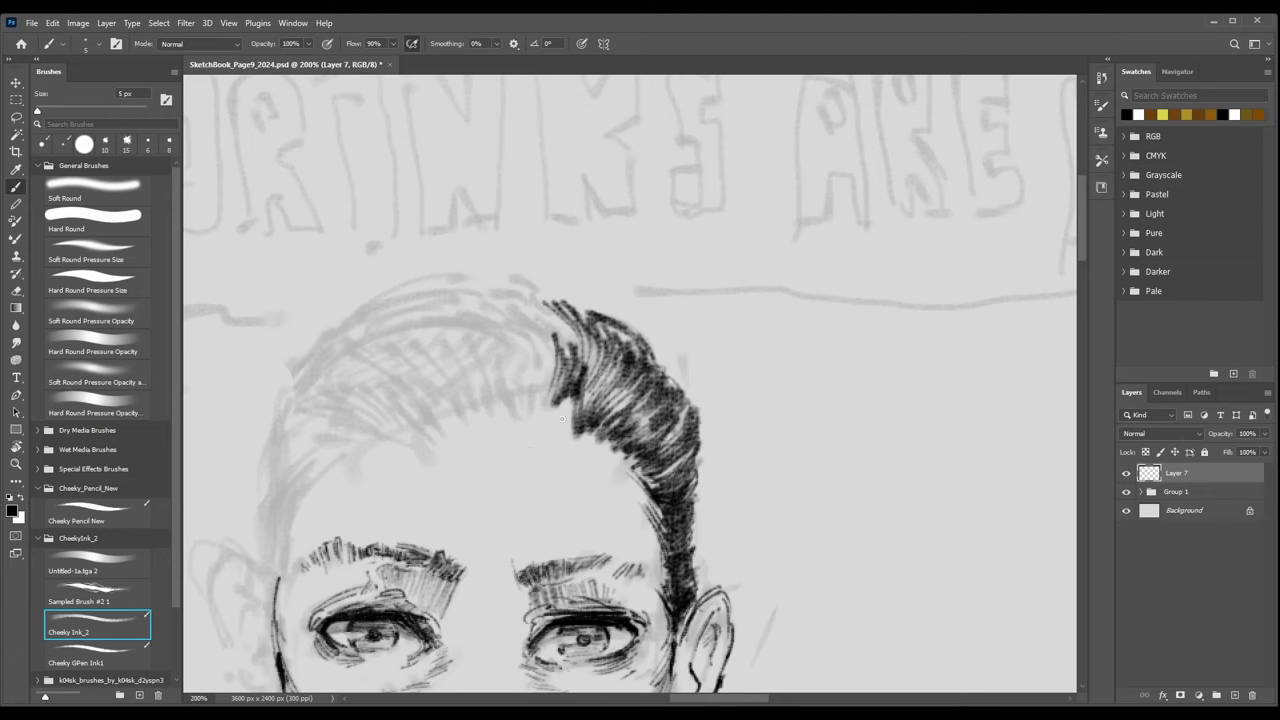
pyautogui.moveTo(572, 410); pyautogui.dragTo(585, 368)
pyautogui.press('[')
pyautogui.moveTo(556, 406); pyautogui.dragTo(582, 322)
pyautogui.press(']')
pyautogui.moveTo(590, 376); pyautogui.dragTo(592, 330)
# Ink thick strokes along the top edge of the hair towards the viewer's left at up to 7 px.
pyautogui.moveTo(512, 278); pyautogui.dragTo(533, 293)
pyautogui.moveTo(506, 291)
pyautogui.mouseDown()
pyautogui.moveTo(548, 331)
pyautogui.moveTo(558, 315)
pyautogui.mouseUp()
pyautogui.hotkey('ctrl', '-')
pyautogui.hotkey('ctrl', '+')
pyautogui.press(']')
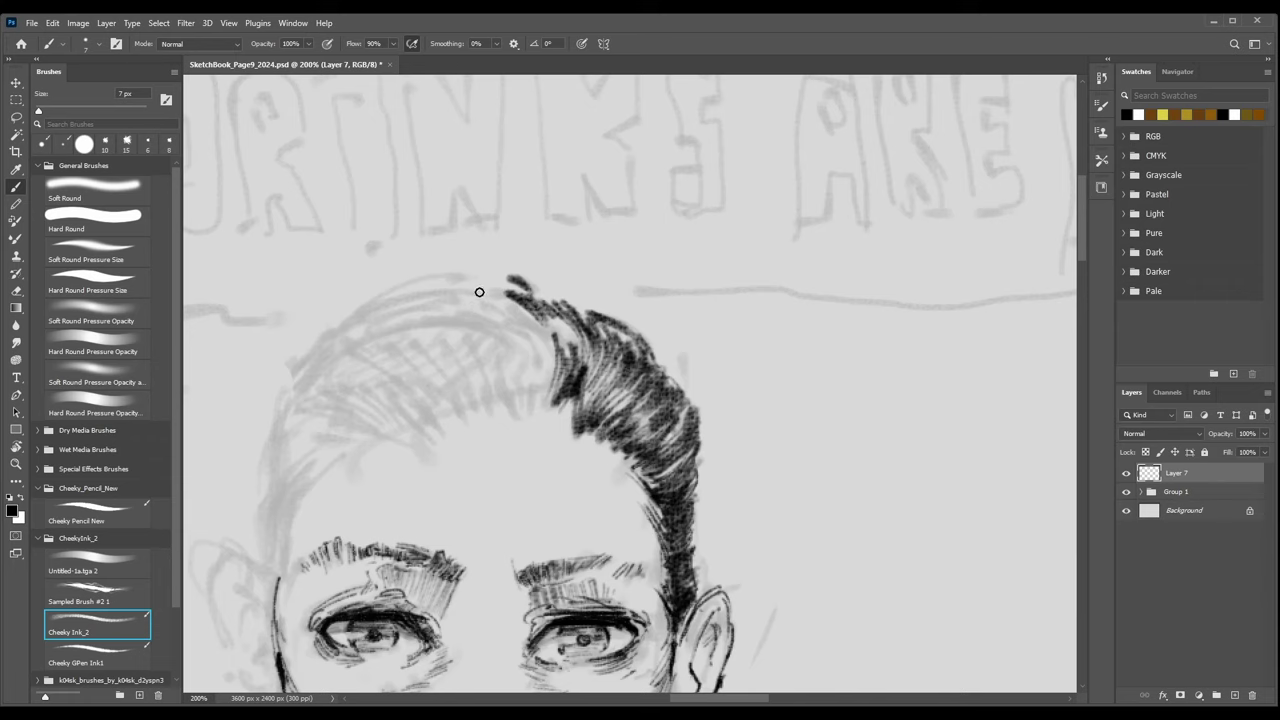
pyautogui.moveTo(476, 292); pyautogui.dragTo(532, 333)
# Ink curved locks rising from the centre of the forehead hairline and join them to the front lock.
pyautogui.moveTo(498, 292)
pyautogui.mouseDown()
pyautogui.moveTo(539, 338)
pyautogui.moveTo(498, 300)
pyautogui.moveTo(541, 349)
pyautogui.moveTo(546, 399)
pyautogui.moveTo(531, 351)
pyautogui.moveTo(521, 378)
pyautogui.moveTo(500, 337)
pyautogui.moveTo(514, 400)
pyautogui.mouseUp()
pyautogui.press('[')
pyautogui.moveTo(490, 345)
pyautogui.mouseDown()
pyautogui.moveTo(512, 410)
pyautogui.moveTo(526, 412)
pyautogui.mouseUp()
pyautogui.press(']')
pyautogui.moveTo(544, 330); pyautogui.dragTo(524, 410)
pyautogui.moveTo(540, 364); pyautogui.dragTo(526, 408)
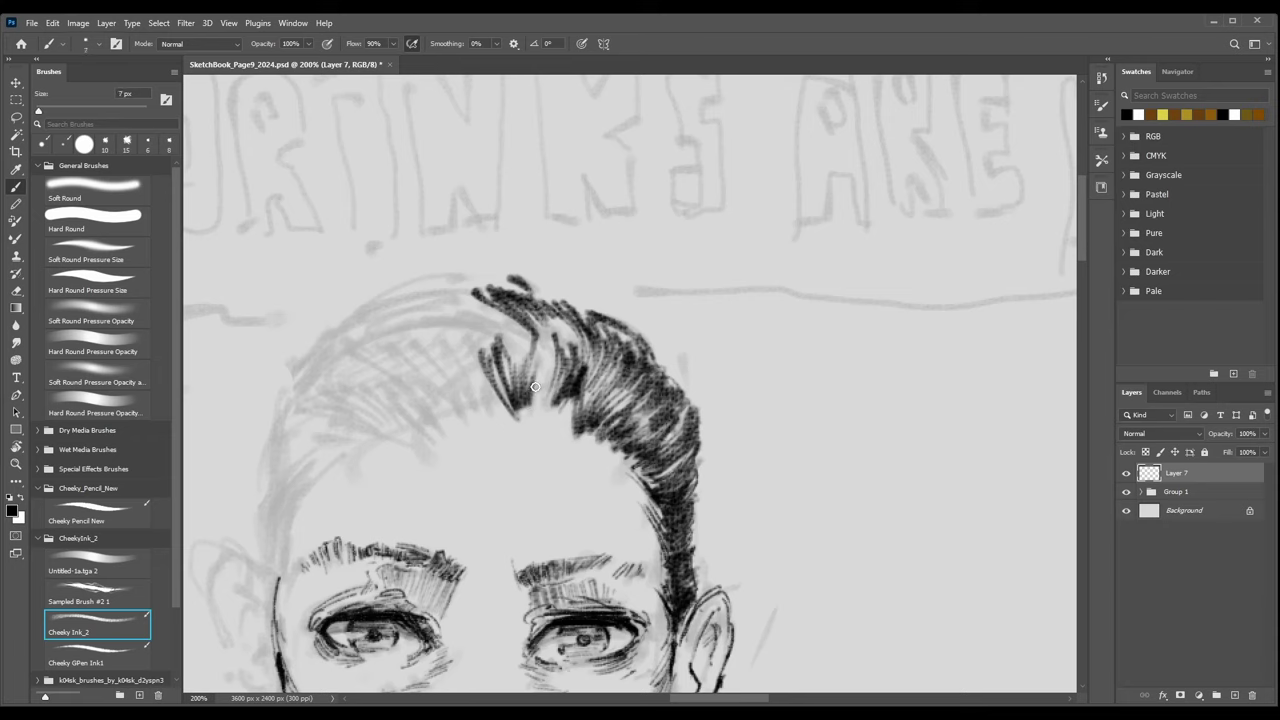
pyautogui.moveTo(530, 332); pyautogui.dragTo(546, 404)
pyautogui.moveTo(564, 360); pyautogui.dragTo(544, 408)
# Extend the hairline locks towards the viewer's left with curved strokes running down to the forehead.
pyautogui.press('[')
pyautogui.moveTo(473, 364); pyautogui.dragTo(494, 405)
pyautogui.press(']')
pyautogui.moveTo(438, 326); pyautogui.dragTo(492, 402)
pyautogui.moveTo(468, 350); pyautogui.dragTo(500, 396)
pyautogui.moveTo(478, 370); pyautogui.dragTo(490, 399)
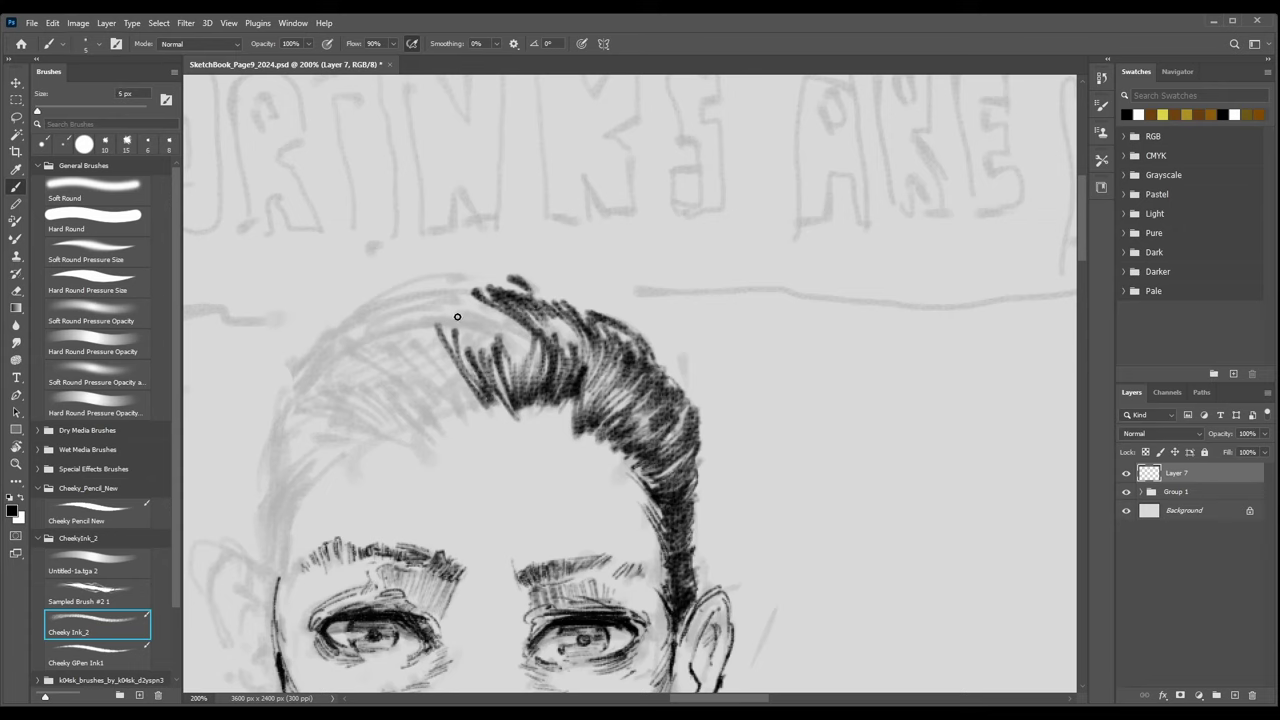
# Darken the hair along the top of the head with layered strokes sweeping back from the crown.
pyautogui.press(']')
pyautogui.moveTo(432, 310); pyautogui.dragTo(494, 334)
pyautogui.moveTo(458, 294); pyautogui.dragTo(520, 340)
pyautogui.moveTo(496, 292)
pyautogui.mouseDown()
pyautogui.moveTo(512, 322)
pyautogui.moveTo(462, 298)
pyautogui.mouseUp()
# Ink the head's outer hair contour from the crown down the viewer's left side, thickening it with strokes.
pyautogui.press(']')
pyautogui.moveTo(453, 280)
pyautogui.mouseDown()
pyautogui.moveTo(487, 291)
pyautogui.moveTo(410, 293)
pyautogui.moveTo(436, 280)
pyautogui.moveTo(393, 304)
pyautogui.moveTo(436, 288)
pyautogui.moveTo(385, 294)
pyautogui.moveTo(314, 356)
pyautogui.mouseUp()
pyautogui.press('[')
pyautogui.press(']')
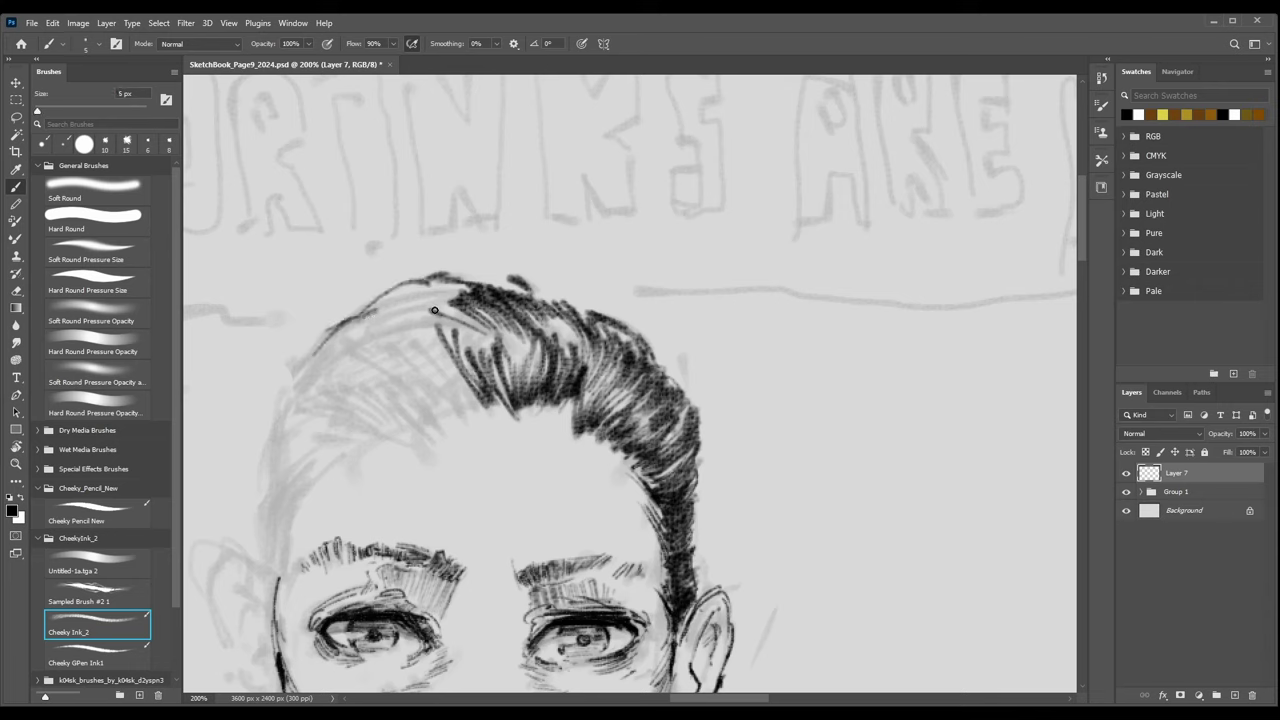
pyautogui.press(']')
pyautogui.moveTo(397, 300)
pyautogui.mouseDown()
pyautogui.moveTo(454, 318)
pyautogui.moveTo(436, 295)
pyautogui.moveTo(463, 289)
pyautogui.moveTo(388, 300)
pyautogui.moveTo(437, 299)
pyautogui.moveTo(335, 349)
pyautogui.moveTo(374, 318)
pyautogui.moveTo(344, 338)
pyautogui.moveTo(358, 323)
pyautogui.moveTo(381, 312)
pyautogui.moveTo(338, 349)
pyautogui.moveTo(393, 308)
pyautogui.moveTo(342, 350)
pyautogui.mouseUp()
pyautogui.press('[')
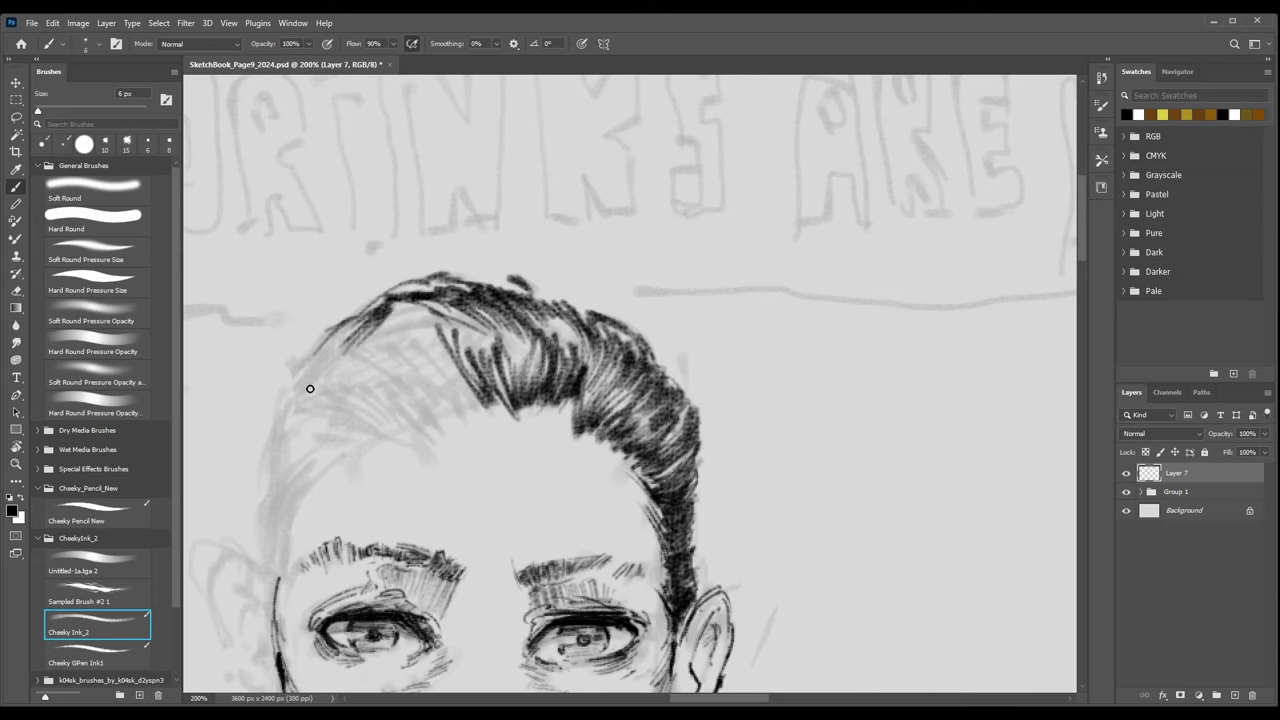
# Ink diagonal hair strokes down to the forehead hairline's corner on the viewer's left.
pyautogui.press(']')
pyautogui.press(']')
pyautogui.moveTo(320, 419); pyautogui.dragTo(402, 441)
pyautogui.moveTo(342, 393); pyautogui.dragTo(402, 435)
pyautogui.moveTo(366, 404); pyautogui.dragTo(402, 431)
pyautogui.press('[')
pyautogui.press('[')
pyautogui.moveTo(340, 382)
pyautogui.mouseDown()
pyautogui.moveTo(416, 432)
pyautogui.moveTo(424, 418)
pyautogui.mouseUp()
pyautogui.press('[')
pyautogui.moveTo(368, 362)
pyautogui.mouseDown()
pyautogui.moveTo(421, 410)
pyautogui.moveTo(383, 372)
pyautogui.moveTo(423, 392)
pyautogui.moveTo(389, 357)
pyautogui.moveTo(444, 426)
pyautogui.mouseUp()
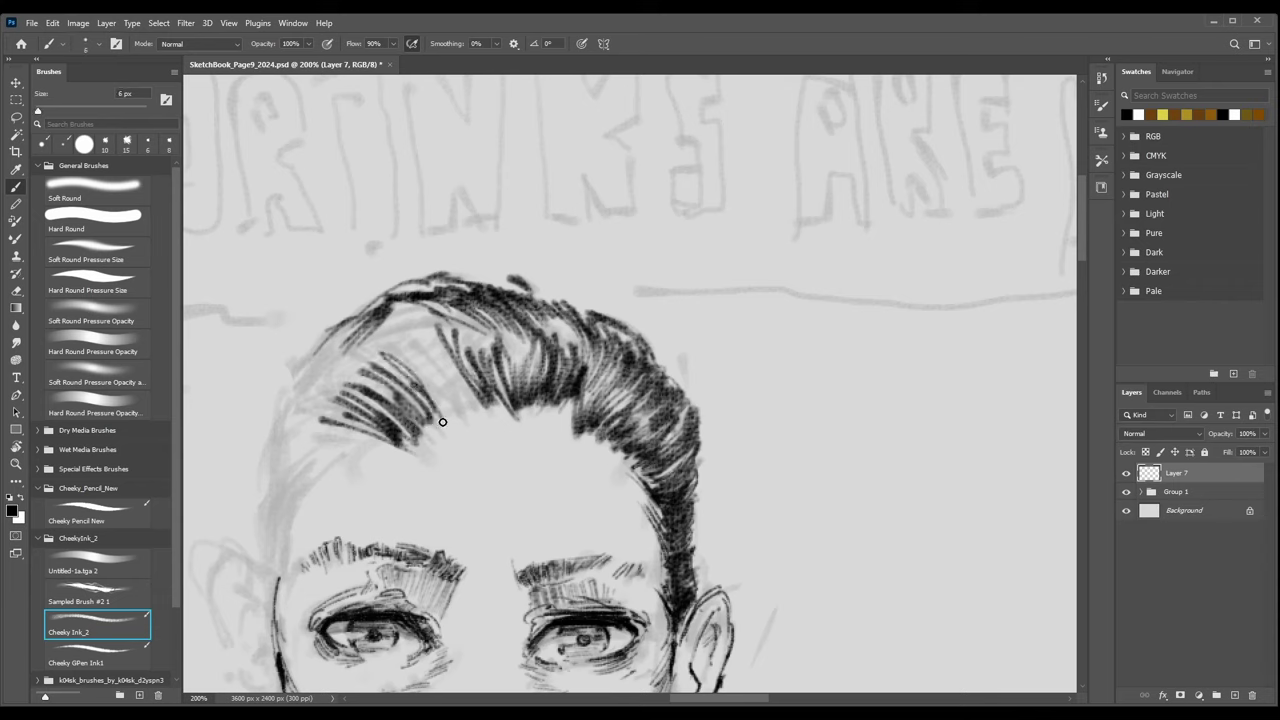
pyautogui.moveTo(394, 378); pyautogui.dragTo(432, 415)
pyautogui.moveTo(380, 342); pyautogui.dragTo(446, 416)
# Fill the gap between the hairline's left-hand strokes and the central locks with curved strokes.
pyautogui.press(']')
pyautogui.moveTo(444, 396); pyautogui.dragTo(450, 416)
pyautogui.moveTo(428, 360); pyautogui.dragTo(452, 402)
pyautogui.moveTo(429, 359); pyautogui.dragTo(456, 410)
pyautogui.moveTo(442, 368); pyautogui.dragTo(459, 407)
pyautogui.press(']')
pyautogui.moveTo(440, 364); pyautogui.dragTo(480, 414)
pyautogui.moveTo(424, 324); pyautogui.dragTo(478, 410)
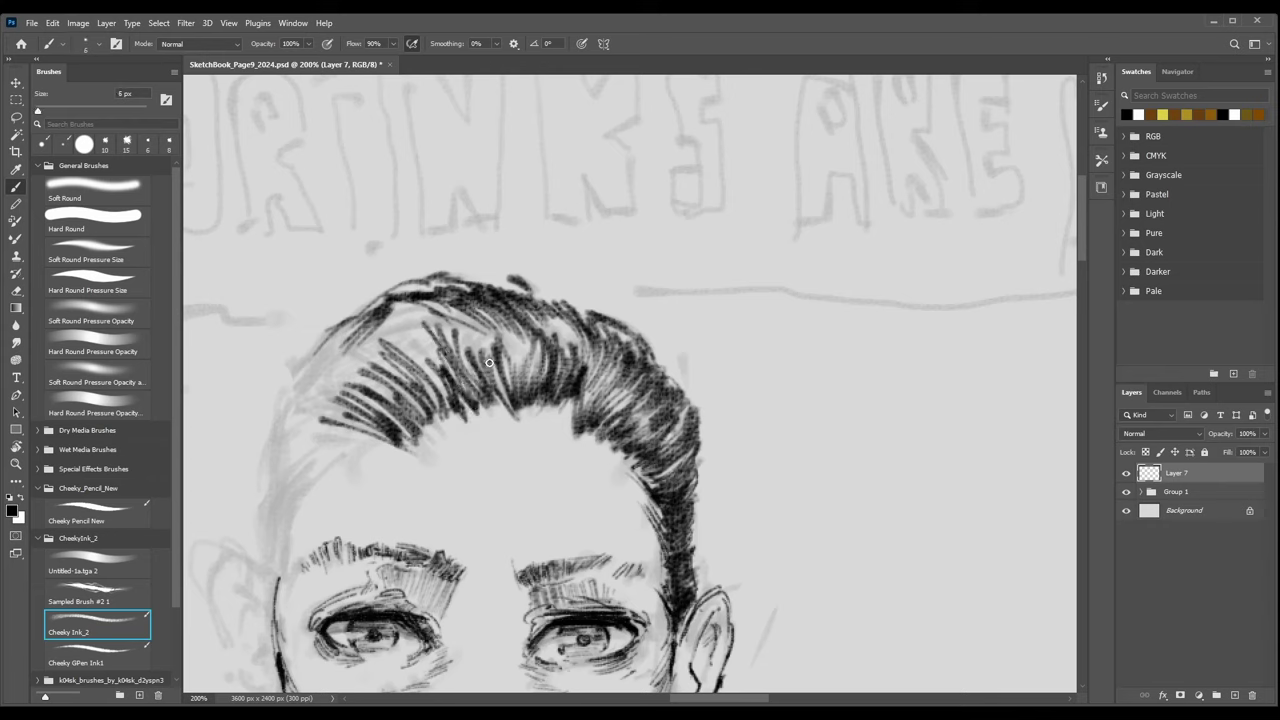
# Darken the hairline's corner on the viewer's left with short, dense strokes.
pyautogui.moveTo(406, 432)
pyautogui.mouseDown()
pyautogui.moveTo(436, 448)
pyautogui.moveTo(424, 460)
pyautogui.mouseUp()
pyautogui.moveTo(396, 436)
pyautogui.mouseDown()
pyautogui.moveTo(436, 450)
pyautogui.moveTo(444, 432)
pyautogui.mouseUp()
pyautogui.press(']')
pyautogui.moveTo(424, 411)
pyautogui.mouseDown()
pyautogui.moveTo(448, 436)
pyautogui.moveTo(442, 426)
pyautogui.mouseUp()
pyautogui.moveTo(432, 391); pyautogui.dragTo(444, 422)
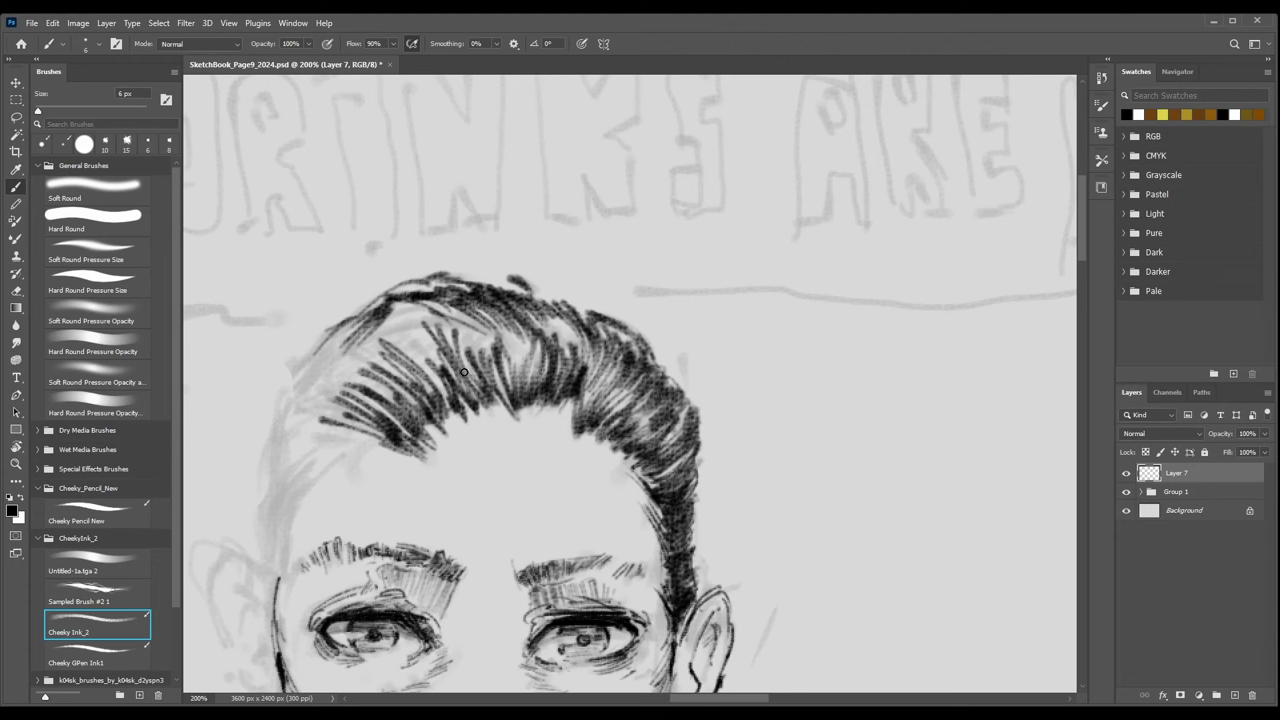
# Ink long strokes sweeping from the hairline corner down towards the temple on the viewer's left at 5 px.
pyautogui.hotkey('ctrl', '-')
pyautogui.hotkey('ctrl', '-')
pyautogui.hotkey('ctrl', '+')
pyautogui.hotkey('ctrl', '+')
pyautogui.moveTo(389, 446); pyautogui.dragTo(346, 449)
pyautogui.moveTo(388, 446)
pyautogui.mouseDown()
pyautogui.moveTo(312, 450)
pyautogui.moveTo(298, 467)
pyautogui.mouseUp()
pyautogui.press('[')
pyautogui.moveTo(370, 454)
pyautogui.mouseDown()
pyautogui.moveTo(292, 472)
pyautogui.moveTo(324, 468)
pyautogui.mouseUp()
pyautogui.moveTo(344, 465)
pyautogui.mouseDown()
pyautogui.moveTo(288, 486)
pyautogui.moveTo(290, 472)
pyautogui.mouseUp()
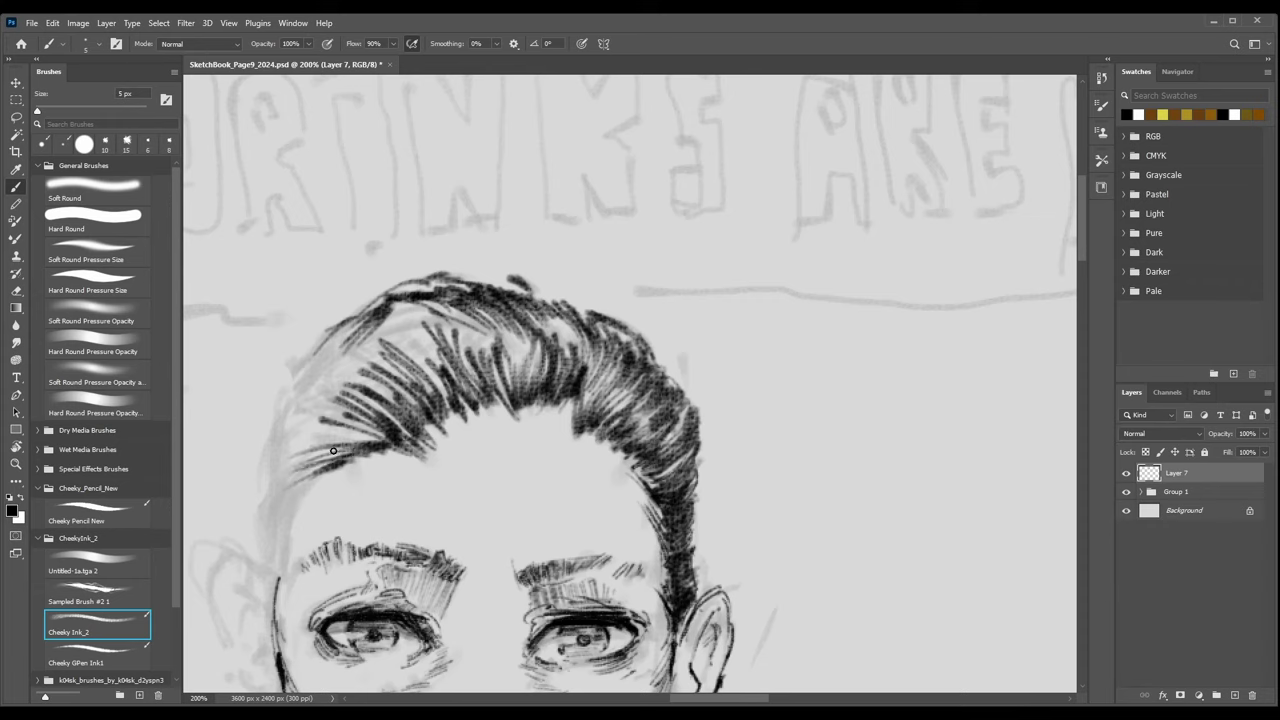
# Ink curved strokes from the hairline corner out to the head's edge on the viewer's left.
pyautogui.moveTo(368, 444)
pyautogui.mouseDown()
pyautogui.moveTo(292, 464)
pyautogui.moveTo(328, 439)
pyautogui.mouseUp()
pyautogui.moveTo(370, 432)
pyautogui.mouseDown()
pyautogui.moveTo(294, 442)
pyautogui.moveTo(298, 413)
pyautogui.mouseUp()
pyautogui.moveTo(327, 424); pyautogui.dragTo(311, 415)
pyautogui.press('[')
pyautogui.moveTo(359, 373); pyautogui.dragTo(297, 405)
pyautogui.moveTo(354, 382); pyautogui.dragTo(301, 393)
pyautogui.moveTo(348, 369)
pyautogui.mouseDown()
pyautogui.moveTo(297, 390)
pyautogui.moveTo(357, 346)
pyautogui.mouseUp()
# Thicken the upper hair on the viewer's left with strokes curving inward from the outer contour.
pyautogui.press(']')
pyautogui.press(']')
pyautogui.moveTo(311, 367)
pyautogui.mouseDown()
pyautogui.moveTo(381, 331)
pyautogui.moveTo(394, 340)
pyautogui.mouseUp()
pyautogui.moveTo(350, 354); pyautogui.dragTo(414, 341)
pyautogui.moveTo(377, 334); pyautogui.dragTo(446, 366)
pyautogui.moveTo(392, 345)
pyautogui.mouseDown()
pyautogui.moveTo(443, 373)
pyautogui.moveTo(436, 340)
pyautogui.mouseUp()
# Fill the hair between the top contour and the central hairline locks with long curved strokes.
pyautogui.moveTo(392, 300); pyautogui.dragTo(453, 319)
pyautogui.moveTo(430, 297); pyautogui.dragTo(476, 333)
pyautogui.moveTo(448, 302); pyautogui.dragTo(476, 332)
pyautogui.moveTo(445, 303)
pyautogui.mouseDown()
pyautogui.moveTo(494, 340)
pyautogui.moveTo(472, 388)
pyautogui.mouseUp()
pyautogui.press('[')
pyautogui.press(']')
pyautogui.moveTo(454, 328)
pyautogui.mouseDown()
pyautogui.moveTo(472, 373)
pyautogui.moveTo(508, 386)
pyautogui.mouseUp()
pyautogui.press('[')
pyautogui.moveTo(488, 342)
pyautogui.mouseDown()
pyautogui.moveTo(508, 402)
pyautogui.moveTo(520, 394)
pyautogui.mouseUp()
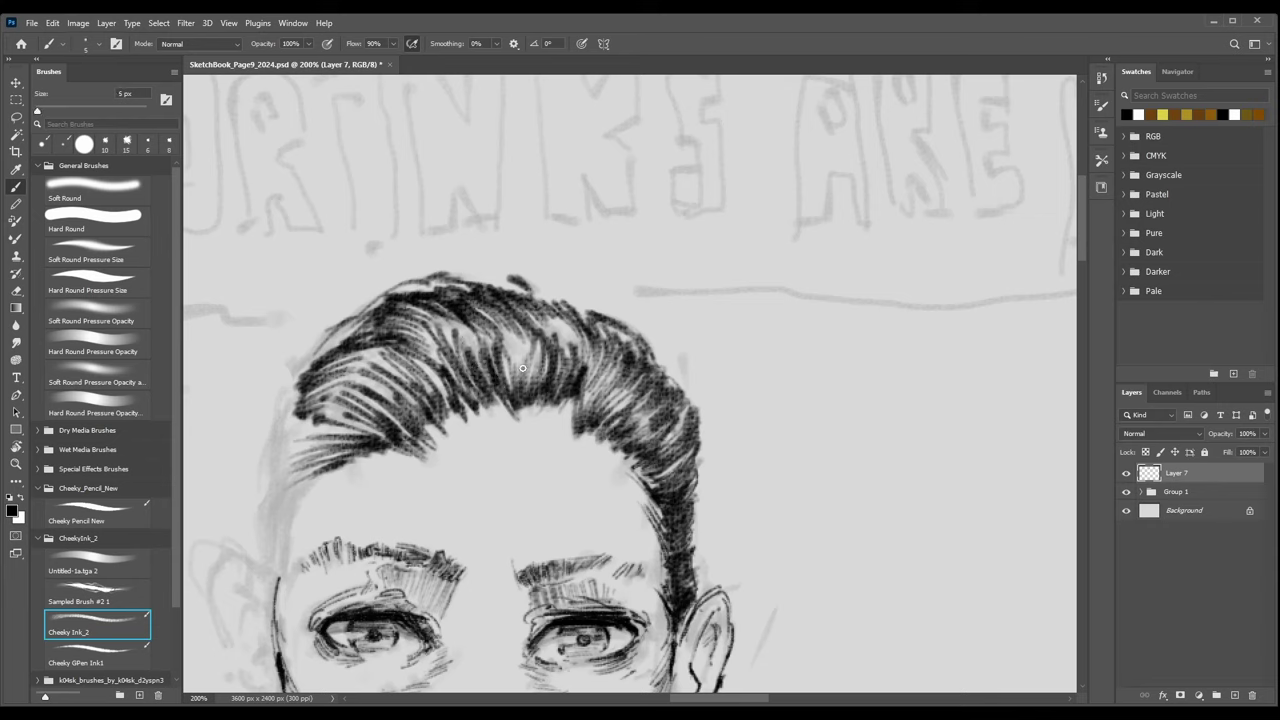
# Darken the middle of the hair, from the crown to the front locks, with fine layered strokes.
pyautogui.moveTo(517, 338); pyautogui.dragTo(523, 389)
pyautogui.press('[')
pyautogui.moveTo(510, 331); pyautogui.dragTo(536, 380)
pyautogui.moveTo(546, 314); pyautogui.dragTo(568, 350)
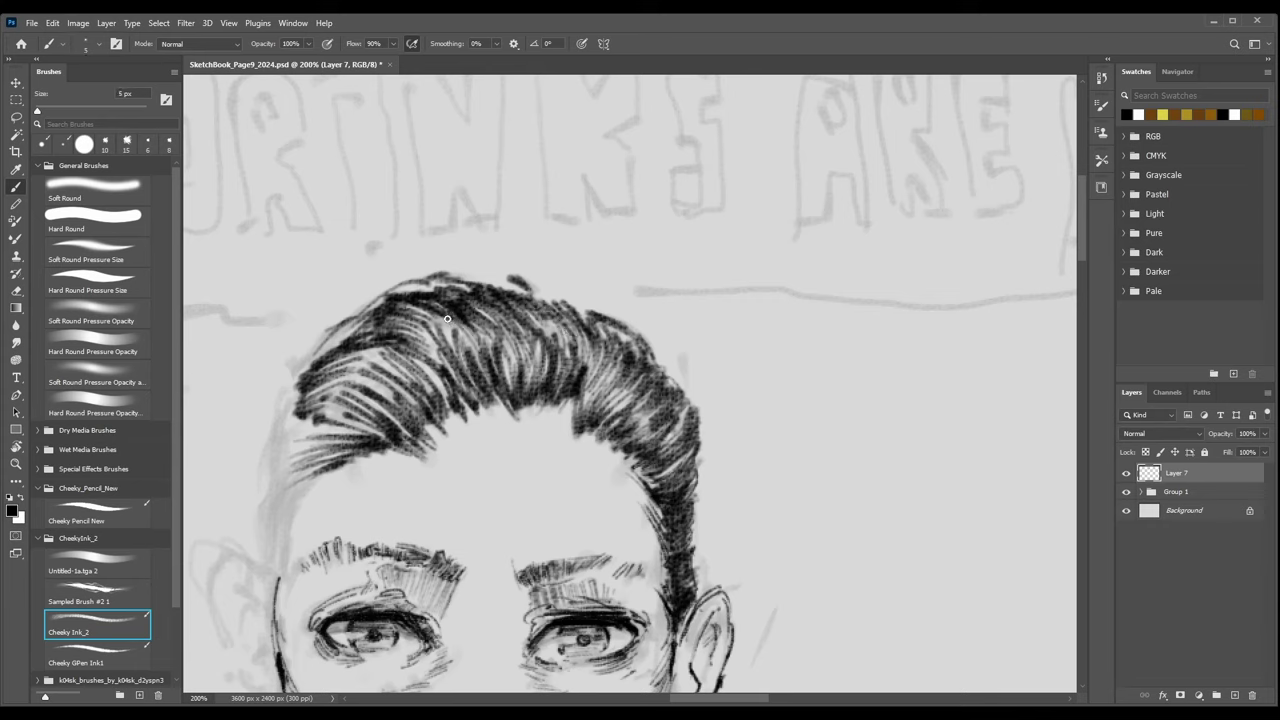
pyautogui.moveTo(447, 318); pyautogui.dragTo(480, 376)
pyautogui.moveTo(436, 318); pyautogui.dragTo(476, 366)
pyautogui.moveTo(474, 303); pyautogui.dragTo(552, 330)
pyautogui.press(']')
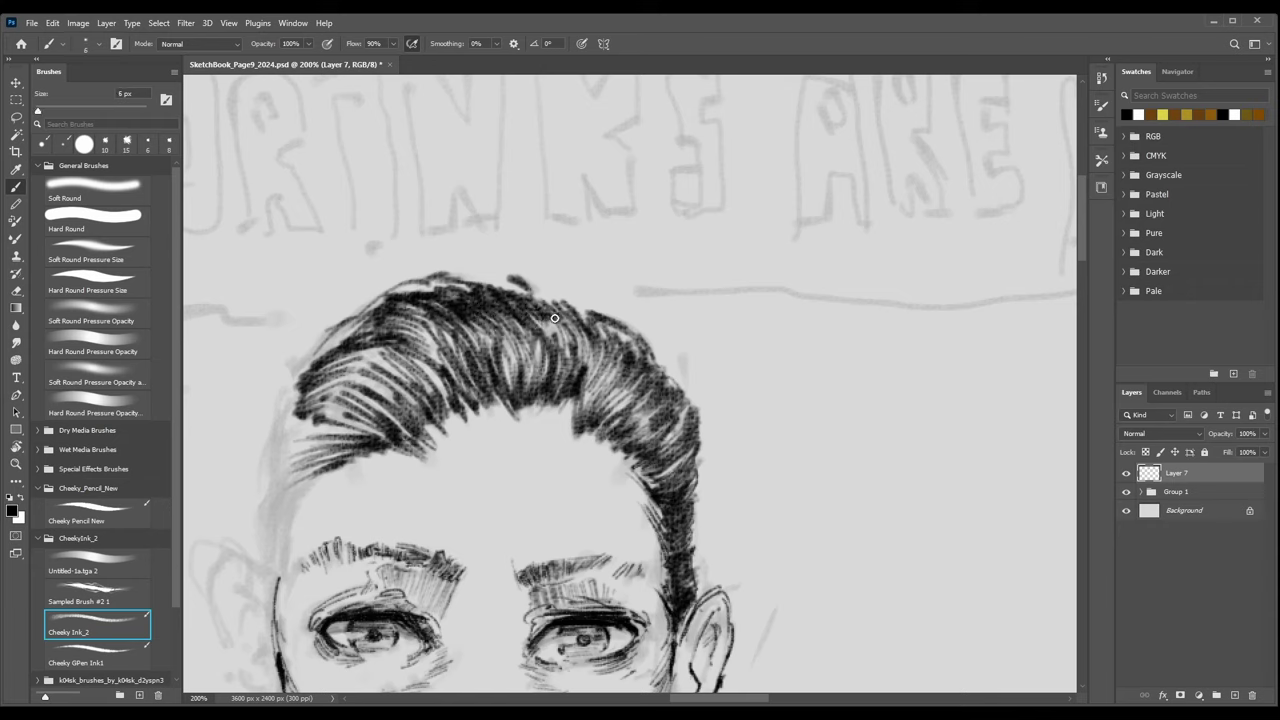
# Add darker strokes within the swept hair on the viewer's left, between the outer contour and the hairline.
pyautogui.moveTo(342, 357); pyautogui.dragTo(415, 394)
pyautogui.press(']')
pyautogui.press(']')
pyautogui.moveTo(396, 348)
pyautogui.mouseDown()
pyautogui.moveTo(428, 389)
pyautogui.moveTo(444, 372)
pyautogui.mouseUp()
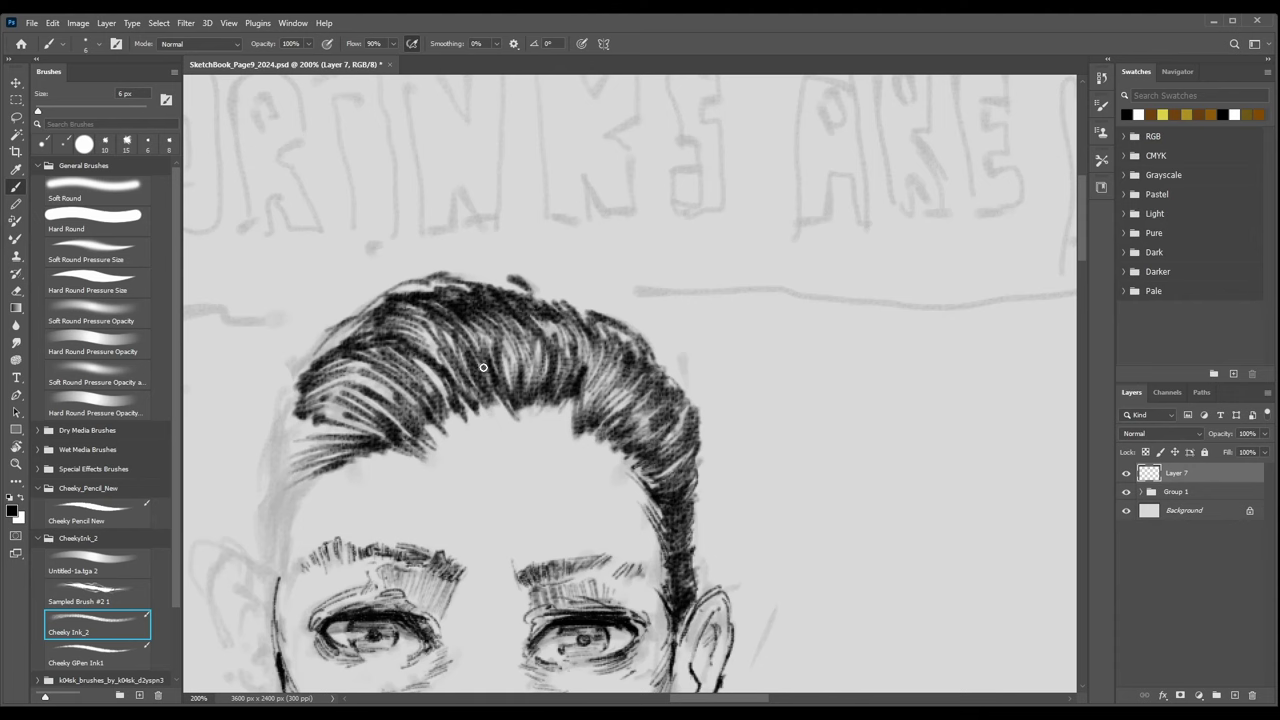
# Ink the hair at the temple on the viewer's left with 6 px strokes sweeping down to the face outline.
pyautogui.hotkey('ctrl', '-')
pyautogui.hotkey('ctrl', '-')
pyautogui.hotkey('ctrl', '-')
pyautogui.hotkey('ctrl', '+')
pyautogui.scroll(4, 556, 400)
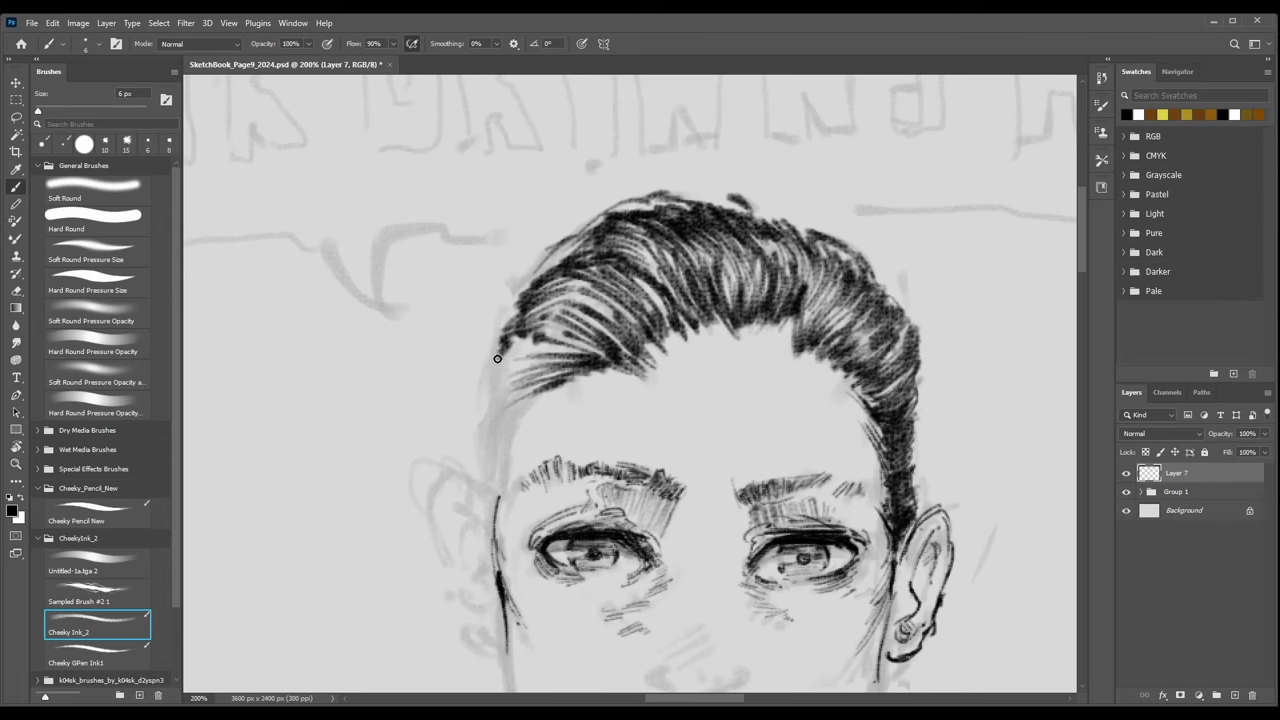
pyautogui.moveTo(528, 344)
pyautogui.mouseDown()
pyautogui.moveTo(480, 400)
pyautogui.moveTo(510, 400)
pyautogui.moveTo(488, 406)
pyautogui.mouseUp()
pyautogui.moveTo(521, 391)
pyautogui.mouseDown()
pyautogui.moveTo(499, 409)
pyautogui.moveTo(513, 412)
pyautogui.moveTo(494, 452)
pyautogui.mouseUp()
pyautogui.press('[')
pyautogui.moveTo(516, 430); pyautogui.dragTo(498, 457)
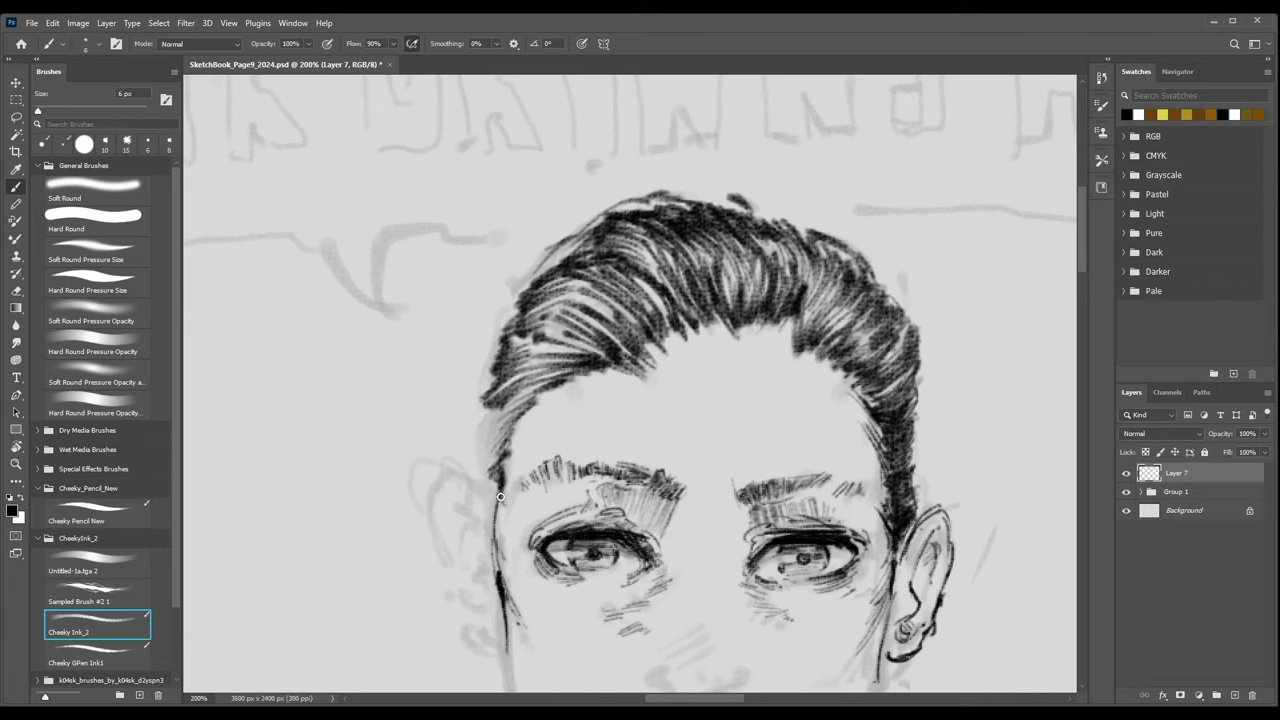
# Thicken the sideburn on the viewer's left with short strokes and reinforce the outer hair contour up to the crown.
pyautogui.moveTo(500, 460); pyautogui.dragTo(486, 478)
pyautogui.moveTo(499, 452)
pyautogui.mouseDown()
pyautogui.moveTo(484, 472)
pyautogui.moveTo(482, 461)
pyautogui.mouseUp()
pyautogui.moveTo(499, 434)
pyautogui.mouseDown()
pyautogui.moveTo(483, 456)
pyautogui.moveTo(483, 445)
pyautogui.mouseUp()
pyautogui.moveTo(506, 415); pyautogui.dragTo(484, 432)
pyautogui.press('[')
pyautogui.moveTo(490, 410)
pyautogui.mouseDown()
pyautogui.moveTo(476, 426)
pyautogui.moveTo(531, 342)
pyautogui.moveTo(505, 340)
pyautogui.moveTo(530, 279)
pyautogui.moveTo(625, 215)
pyautogui.moveTo(685, 198)
pyautogui.mouseUp()
pyautogui.hotkey('ctrl', '-')
pyautogui.hotkey('ctrl', '-')
pyautogui.hotkey('ctrl', '-')
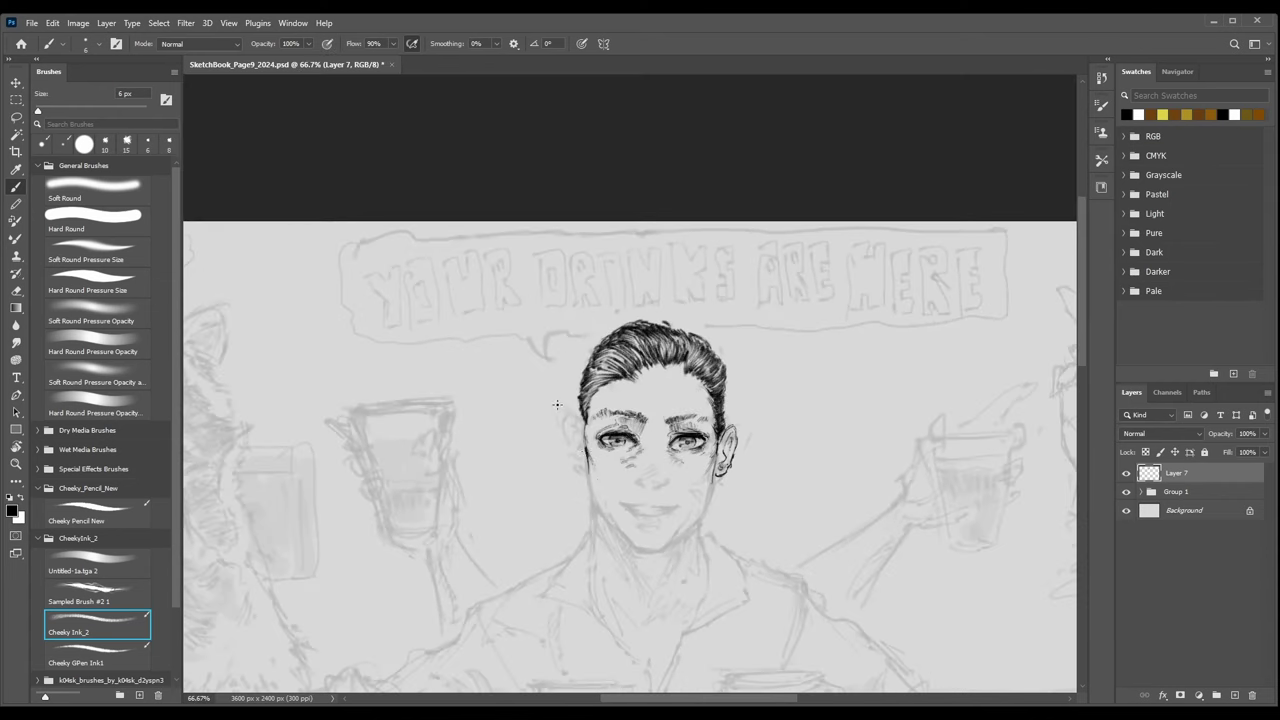
# Darken the lower sideburn on the viewer's left and close the gaps in the top contour beside the crown.
pyautogui.hotkey('ctrl', '+')
pyautogui.hotkey('ctrl', '-')
pyautogui.hotkey('ctrl', '+')
pyautogui.hotkey('ctrl', '+')
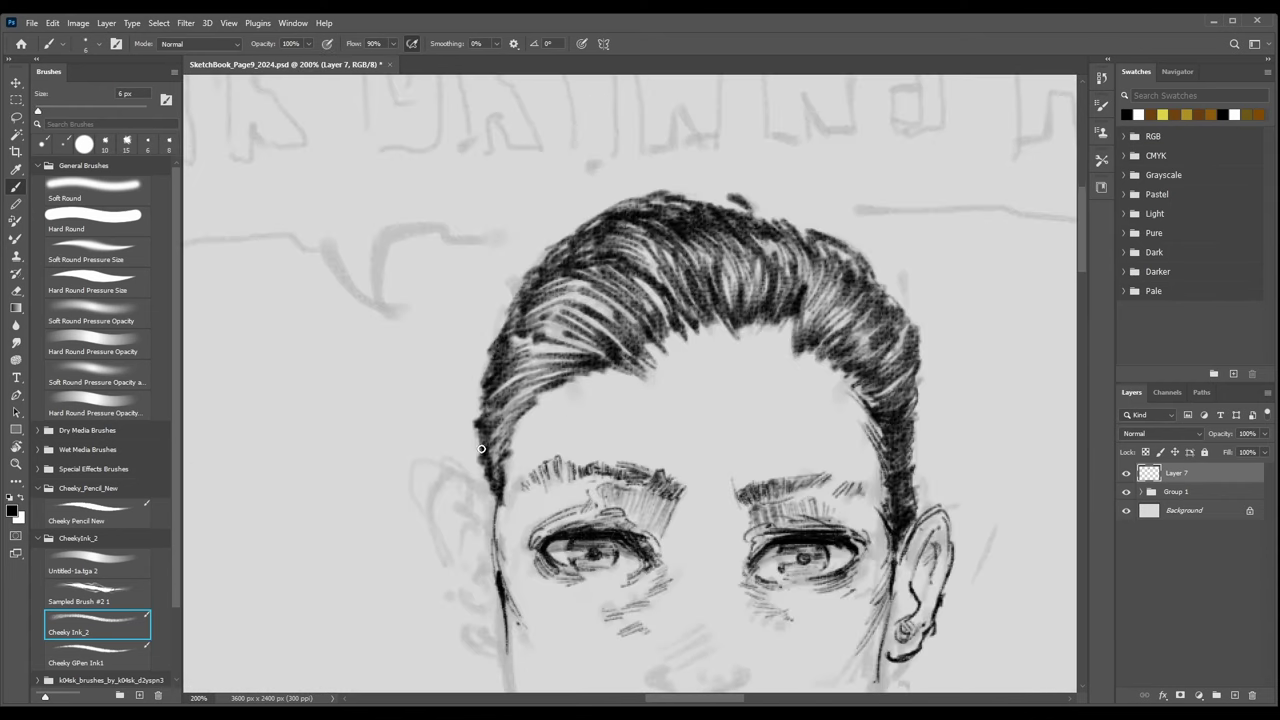
pyautogui.moveTo(481, 449); pyautogui.dragTo(497, 494)
pyautogui.hotkey('ctrl', '-')
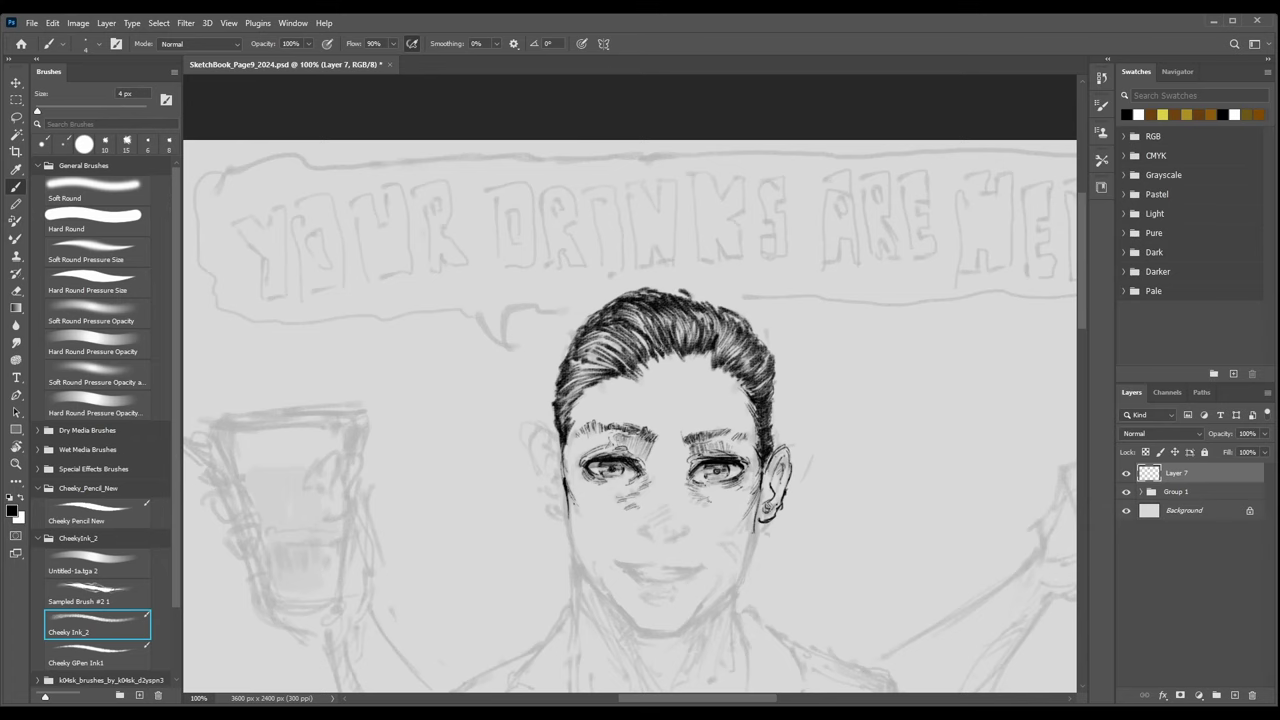
pyautogui.hotkey('ctrl', '+')
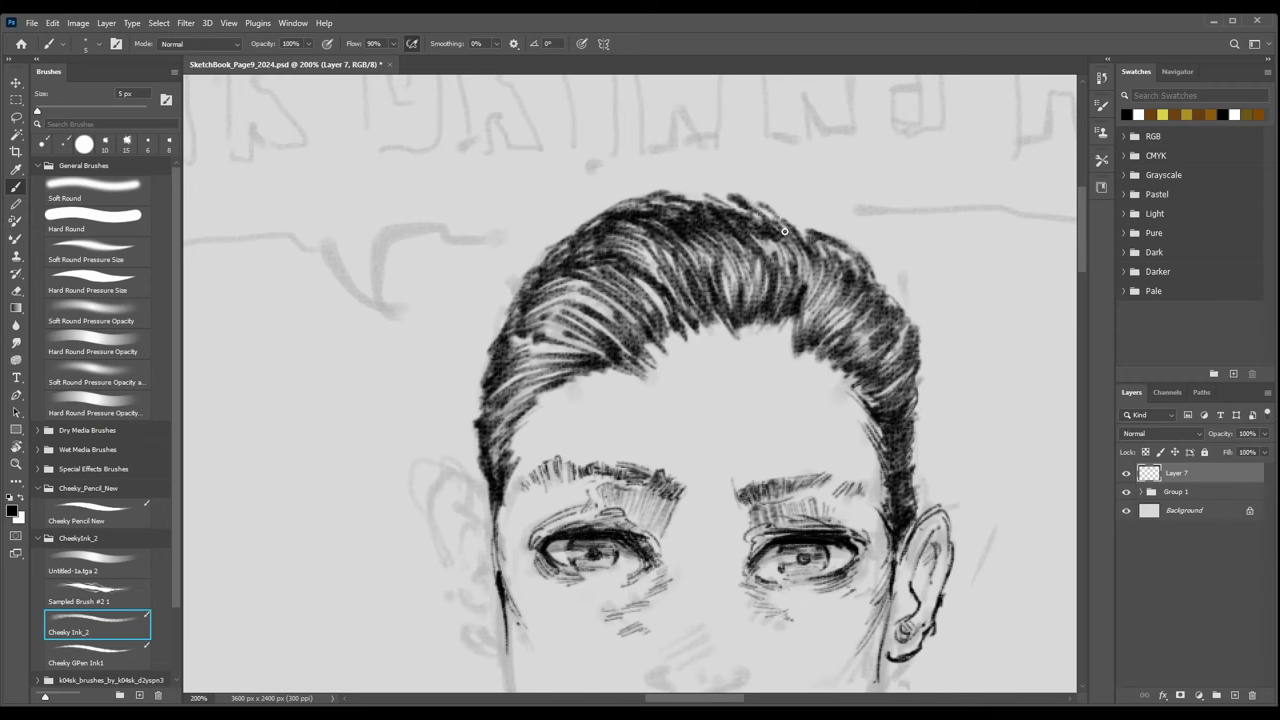
pyautogui.moveTo(776, 212); pyautogui.dragTo(798, 232)
pyautogui.moveTo(545, 267)
pyautogui.mouseDown()
pyautogui.moveTo(576, 247)
pyautogui.moveTo(497, 336)
pyautogui.moveTo(534, 304)
pyautogui.mouseUp()
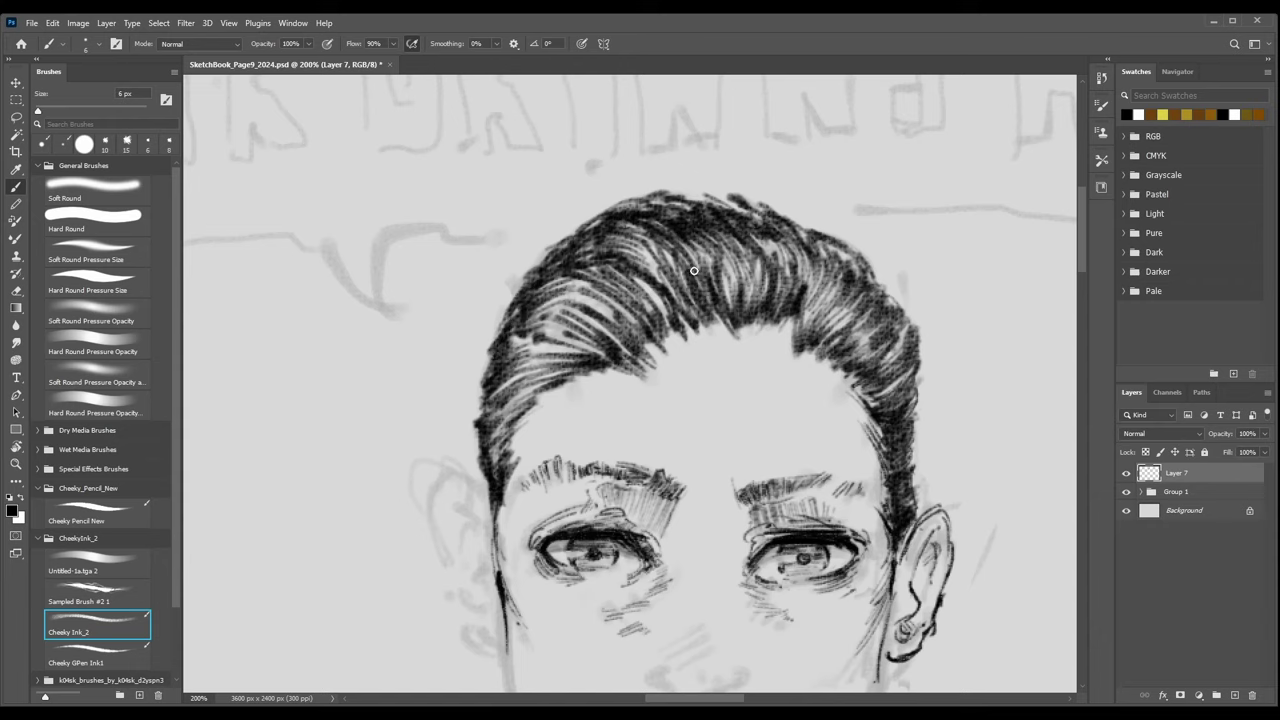
# Deepen the swept-back hair on the viewer's left with layered strokes from the crown toward the temple.
pyautogui.moveTo(640, 255)
pyautogui.mouseDown()
pyautogui.moveTo(596, 246)
pyautogui.moveTo(626, 230)
pyautogui.moveTo(645, 246)
pyautogui.moveTo(582, 258)
pyautogui.moveTo(610, 270)
pyautogui.moveTo(529, 289)
pyautogui.moveTo(500, 366)
pyautogui.moveTo(530, 345)
pyautogui.moveTo(518, 332)
pyautogui.moveTo(495, 415)
pyautogui.moveTo(595, 350)
pyautogui.moveTo(630, 372)
pyautogui.moveTo(548, 332)
pyautogui.moveTo(603, 354)
pyautogui.moveTo(557, 322)
pyautogui.moveTo(632, 358)
pyautogui.moveTo(608, 308)
pyautogui.moveTo(673, 326)
pyautogui.moveTo(623, 323)
pyautogui.moveTo(660, 300)
pyautogui.moveTo(649, 264)
pyautogui.moveTo(620, 278)
pyautogui.moveTo(640, 258)
pyautogui.moveTo(560, 284)
pyautogui.moveTo(607, 290)
pyautogui.moveTo(534, 294)
pyautogui.moveTo(514, 331)
pyautogui.moveTo(546, 320)
pyautogui.moveTo(522, 358)
pyautogui.mouseUp()
pyautogui.press(']')
pyautogui.press(']')
pyautogui.press('[')
pyautogui.press(']')
pyautogui.press(']')
pyautogui.press(']')
# Switch to the Sampled Brush #2 1 brush, reduce it to 20 px, and add textured strokes at the temple on the viewer's left.
pyautogui.click(97, 594)
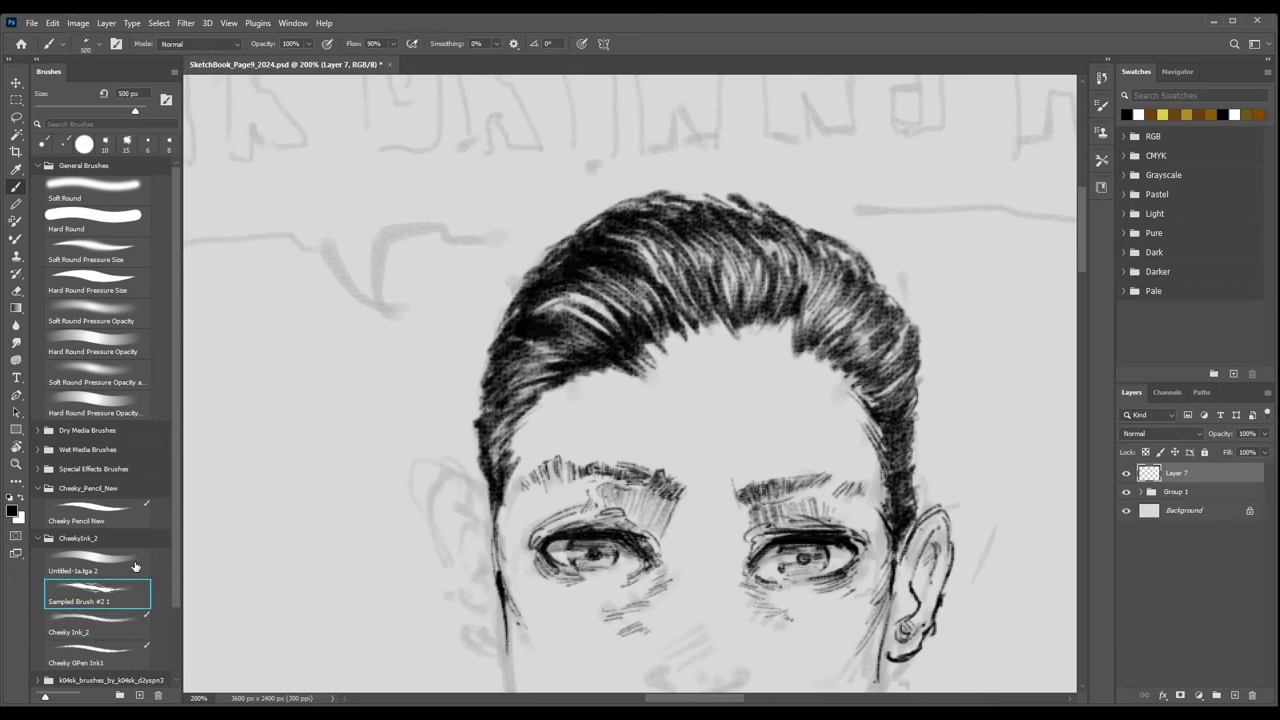
pyautogui.press('[')
pyautogui.press('[')
pyautogui.press('[')
pyautogui.press('[')
pyautogui.press('[')
pyautogui.press('[')
pyautogui.press('[')
pyautogui.press('[')
pyautogui.press('[')
pyautogui.press('[')
pyautogui.press('[')
pyautogui.press('[')
pyautogui.press('[')
pyautogui.press('[')
pyautogui.press('[')
pyautogui.moveTo(538, 354); pyautogui.dragTo(492, 413)
pyautogui.press('[')
pyautogui.press('[')
pyautogui.moveTo(522, 396); pyautogui.dragTo(484, 425)
pyautogui.press('[')
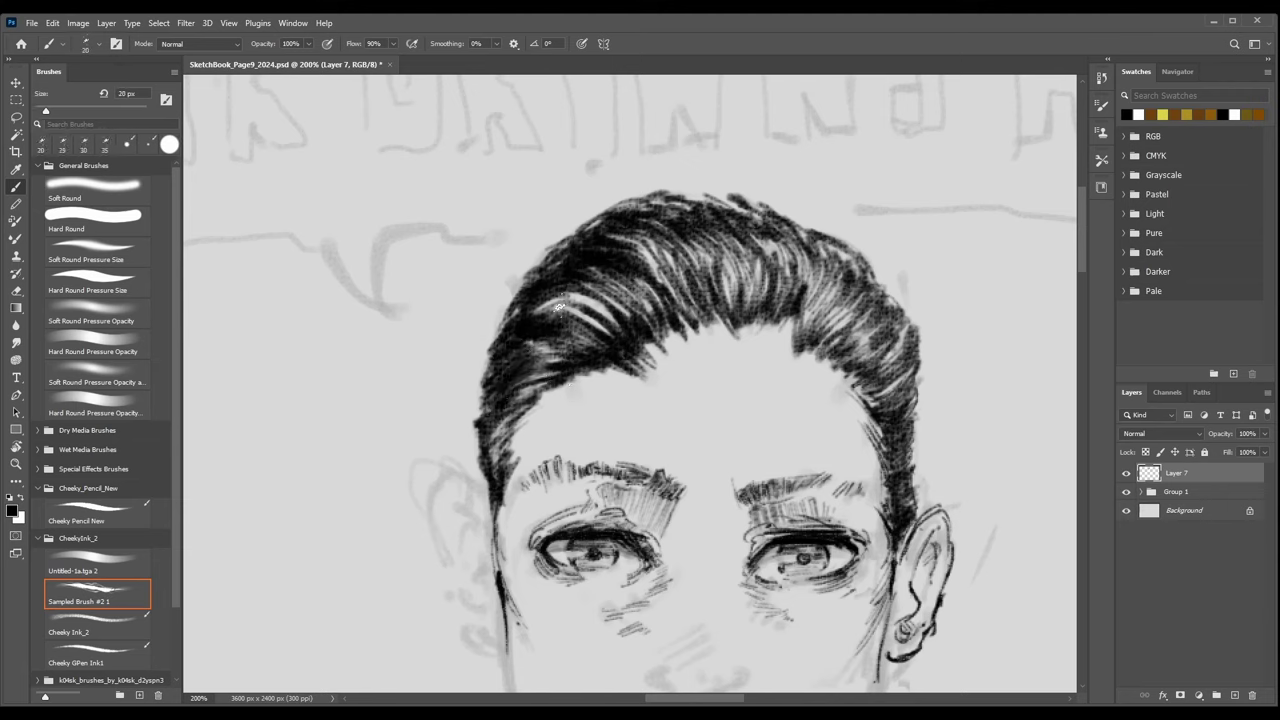
# Darken the hair from the upper contour on the viewer's left across the crown with 20 to 30 px textured strokes.
pyautogui.press(']')
pyautogui.press(']')
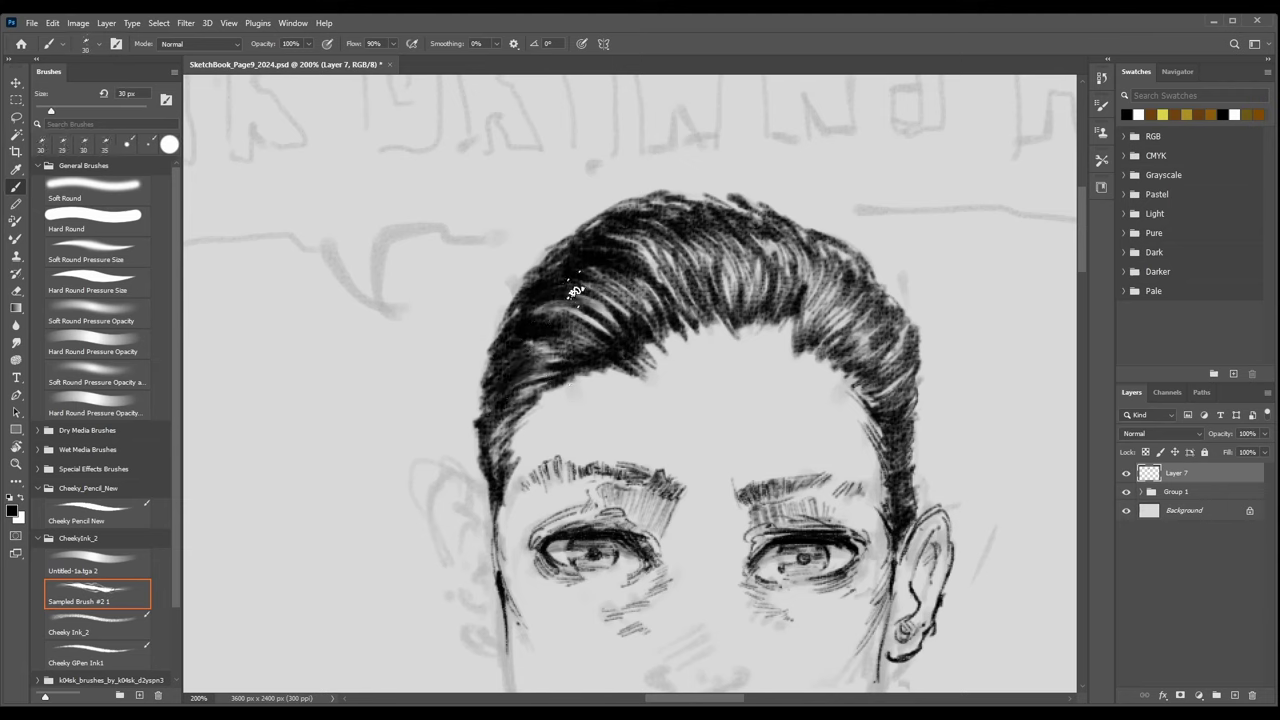
pyautogui.press('[')
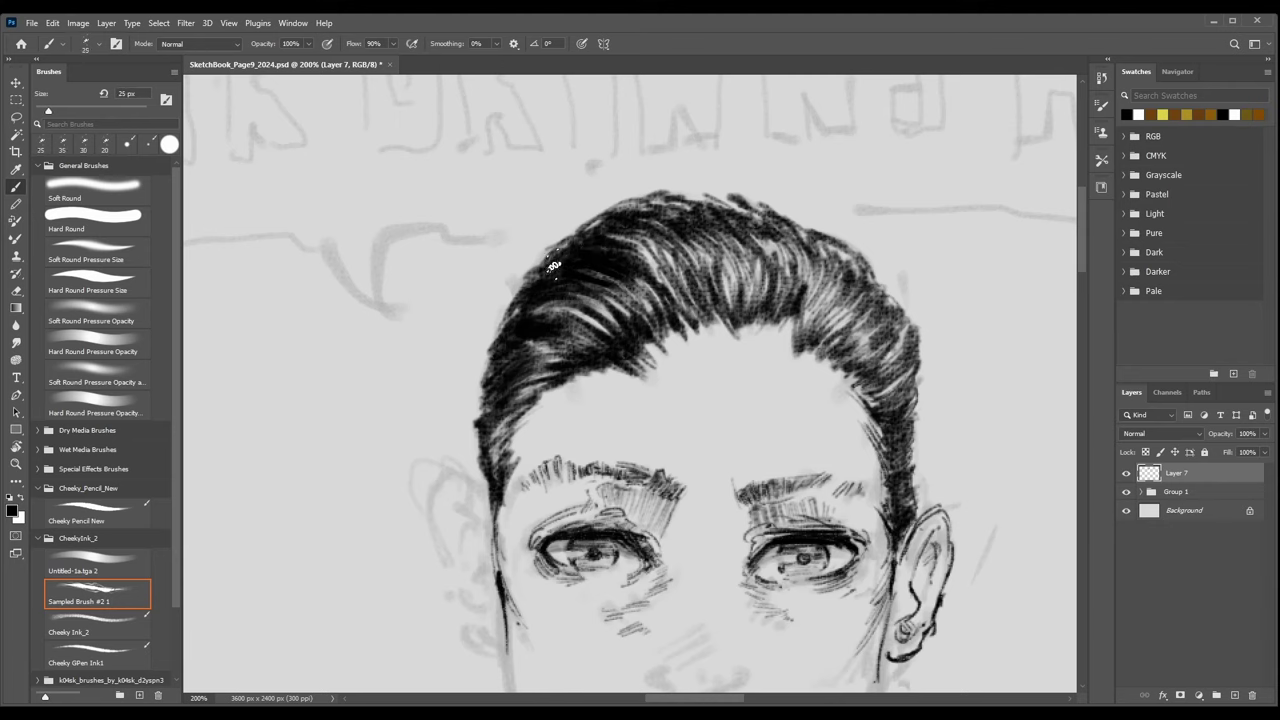
pyautogui.moveTo(611, 235); pyautogui.dragTo(664, 269)
pyautogui.moveTo(645, 227)
pyautogui.mouseDown()
pyautogui.moveTo(688, 258)
pyautogui.moveTo(697, 250)
pyautogui.mouseUp()
pyautogui.press('[')
pyautogui.moveTo(622, 208)
pyautogui.mouseDown()
pyautogui.moveTo(664, 200)
pyautogui.moveTo(717, 250)
pyautogui.mouseUp()
pyautogui.press(']')
pyautogui.press(']')
pyautogui.moveTo(670, 222); pyautogui.dragTo(742, 280)
pyautogui.press('[')
pyautogui.press('[')
pyautogui.moveTo(720, 221)
pyautogui.mouseDown()
pyautogui.moveTo(746, 264)
pyautogui.moveTo(738, 318)
pyautogui.mouseUp()
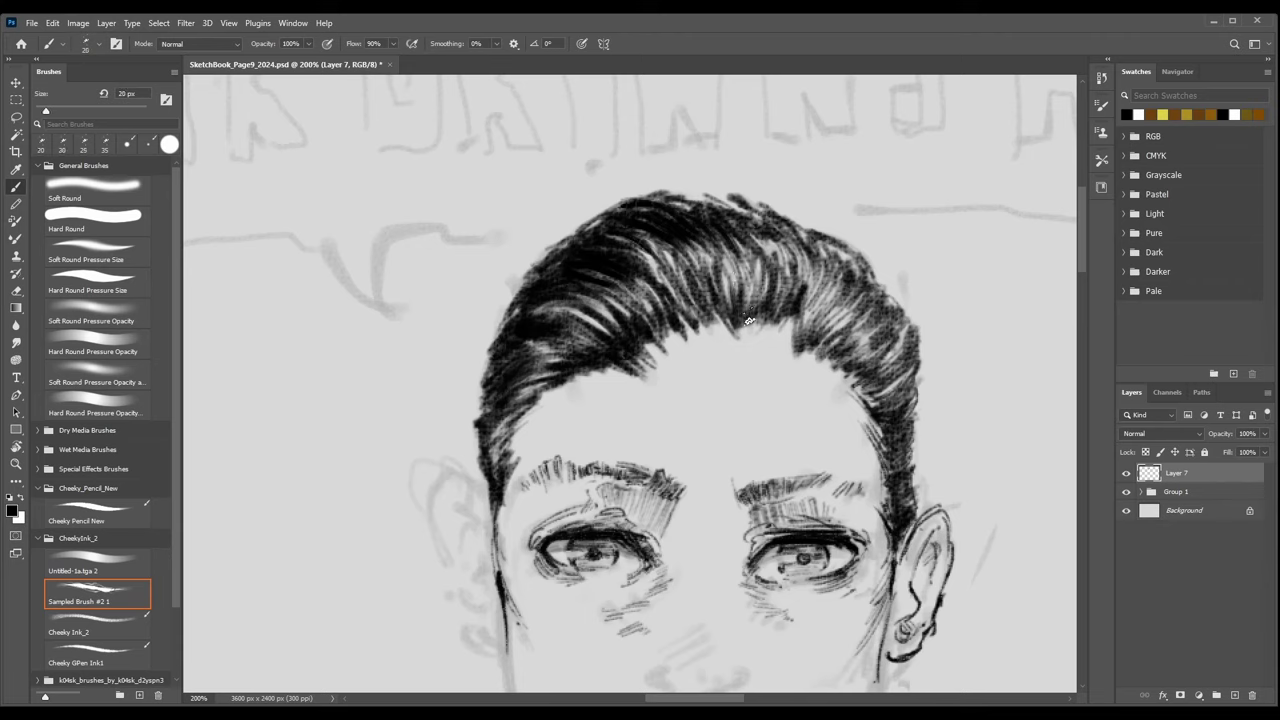
# Fill the central front locks above the forehead, up to the parting, with 20 to 30 px textured strokes.
pyautogui.moveTo(746, 275); pyautogui.dragTo(752, 320)
pyautogui.moveTo(744, 270)
pyautogui.mouseDown()
pyautogui.moveTo(759, 320)
pyautogui.moveTo(776, 313)
pyautogui.mouseUp()
pyautogui.moveTo(777, 264); pyautogui.dragTo(784, 306)
pyautogui.press(']')
pyautogui.press(']')
pyautogui.moveTo(808, 264); pyautogui.dragTo(794, 305)
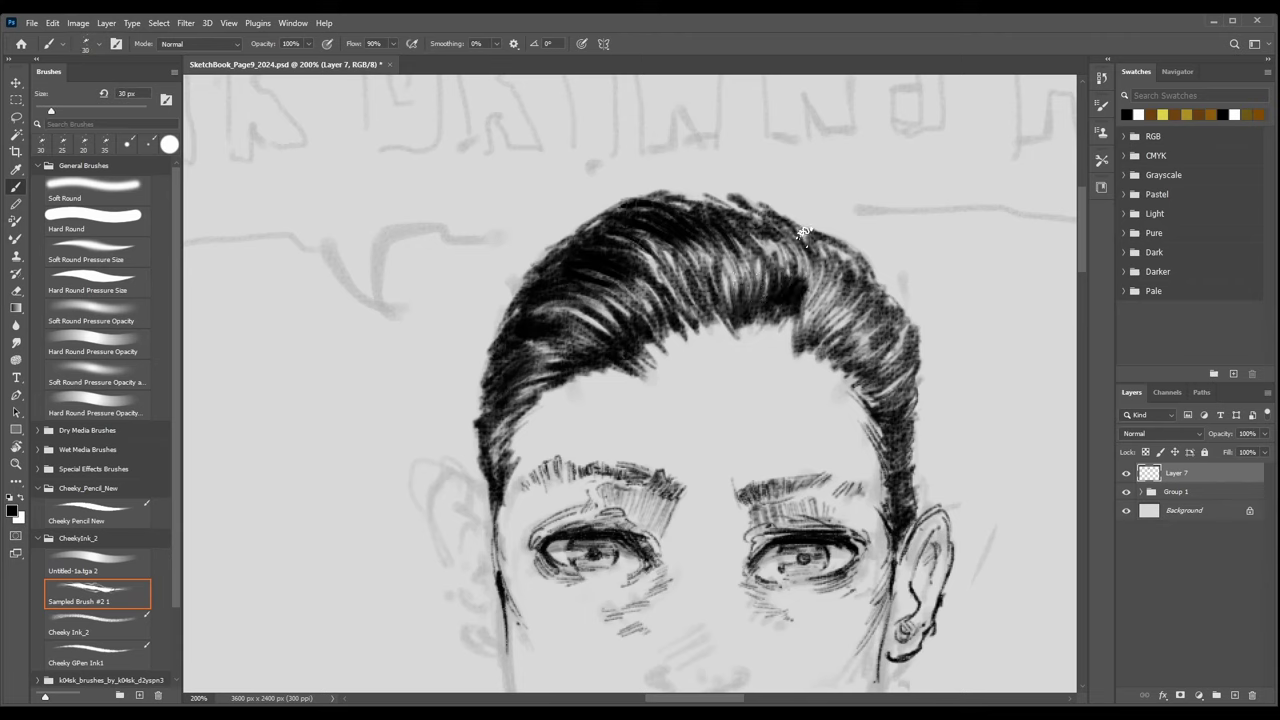
pyautogui.press('[')
pyautogui.moveTo(750, 250)
pyautogui.mouseDown()
pyautogui.moveTo(730, 312)
pyautogui.moveTo(758, 303)
pyautogui.mouseUp()
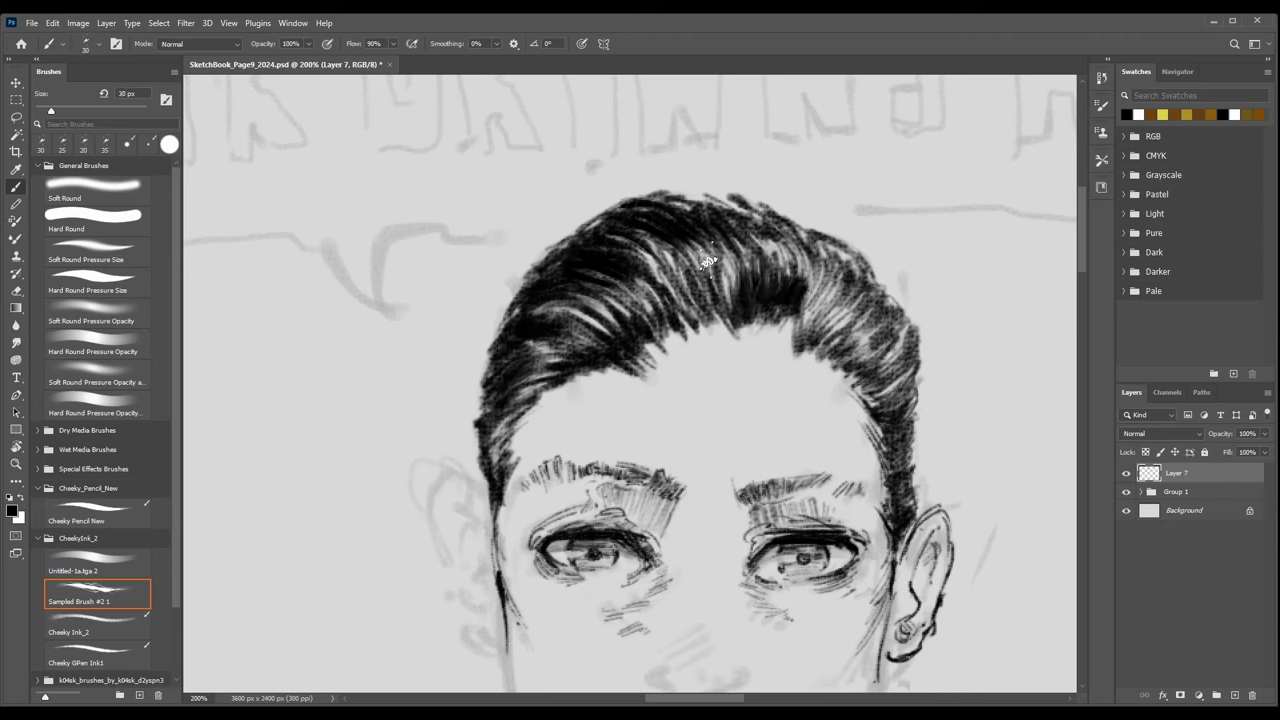
# Darken the light gaps in the front locks just to the viewer's left of the forehead's center.
pyautogui.press('[')
pyautogui.moveTo(710, 254); pyautogui.dragTo(729, 311)
pyautogui.moveTo(724, 252); pyautogui.dragTo(734, 310)
pyautogui.moveTo(668, 254); pyautogui.dragTo(704, 306)
pyautogui.moveTo(690, 250)
pyautogui.mouseDown()
pyautogui.moveTo(711, 302)
pyautogui.moveTo(662, 330)
pyautogui.mouseUp()
pyautogui.press('[')
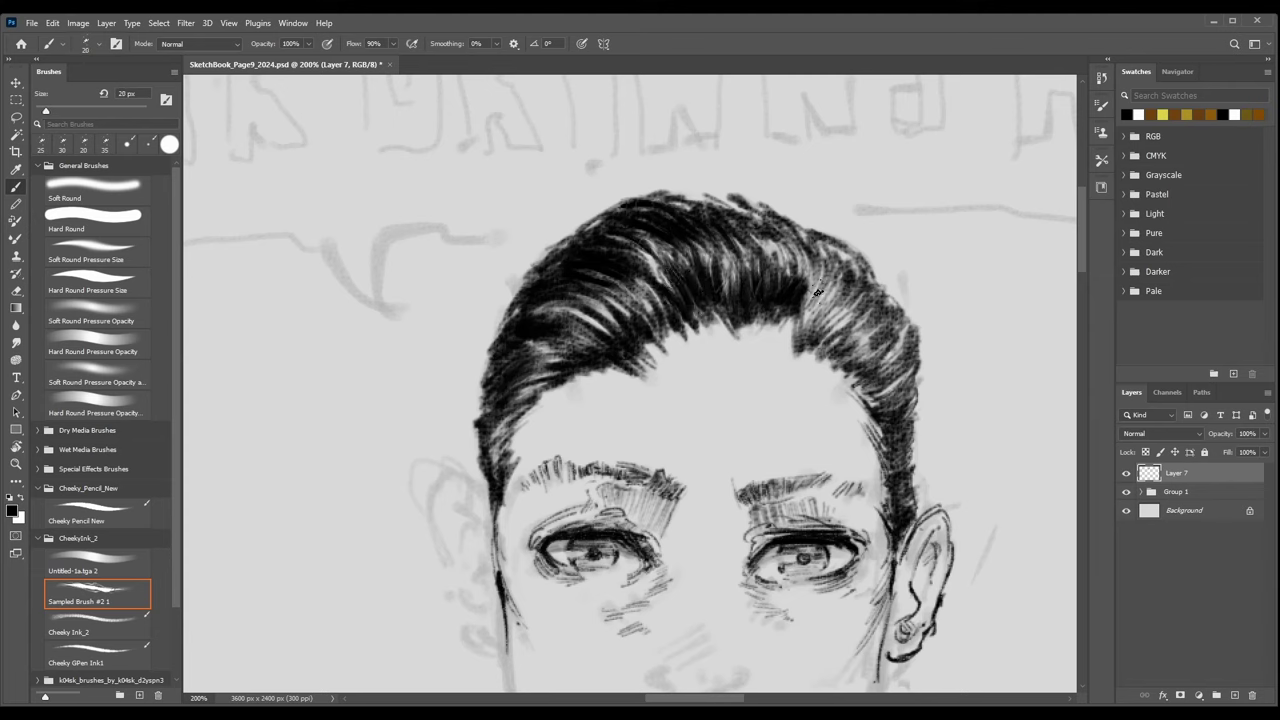
# Build up dark textured strokes in the locks just to the viewer's right of the parting, from top contour to hairline.
pyautogui.moveTo(814, 302); pyautogui.dragTo(794, 326)
pyautogui.moveTo(830, 254); pyautogui.dragTo(798, 350)
pyautogui.moveTo(818, 304); pyautogui.dragTo(802, 328)
pyautogui.moveTo(818, 276); pyautogui.dragTo(794, 342)
pyautogui.press('[')
pyautogui.moveTo(812, 242)
pyautogui.mouseDown()
pyautogui.moveTo(790, 270)
pyautogui.moveTo(806, 278)
pyautogui.mouseUp()
pyautogui.moveTo(827, 252); pyautogui.dragTo(818, 300)
pyautogui.press(']')
pyautogui.press(']')
pyautogui.moveTo(840, 264); pyautogui.dragTo(827, 318)
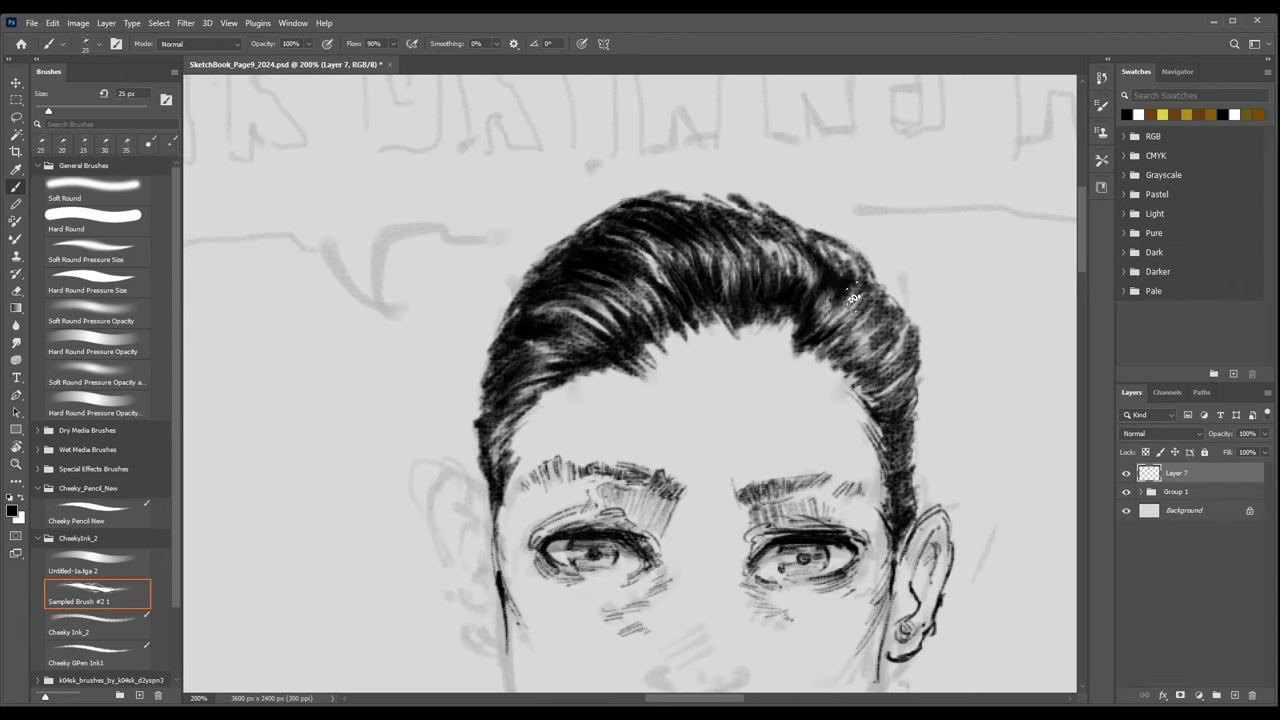
# Darken the hair along the upper contour on the viewer's right, blending it into the parting.
pyautogui.press('[')
pyautogui.moveTo(830, 240); pyautogui.dragTo(824, 278)
pyautogui.moveTo(846, 260); pyautogui.dragTo(839, 306)
pyautogui.moveTo(870, 287); pyautogui.dragTo(857, 316)
pyautogui.press('[')
pyautogui.moveTo(781, 230); pyautogui.dragTo(811, 262)
pyautogui.press(']')
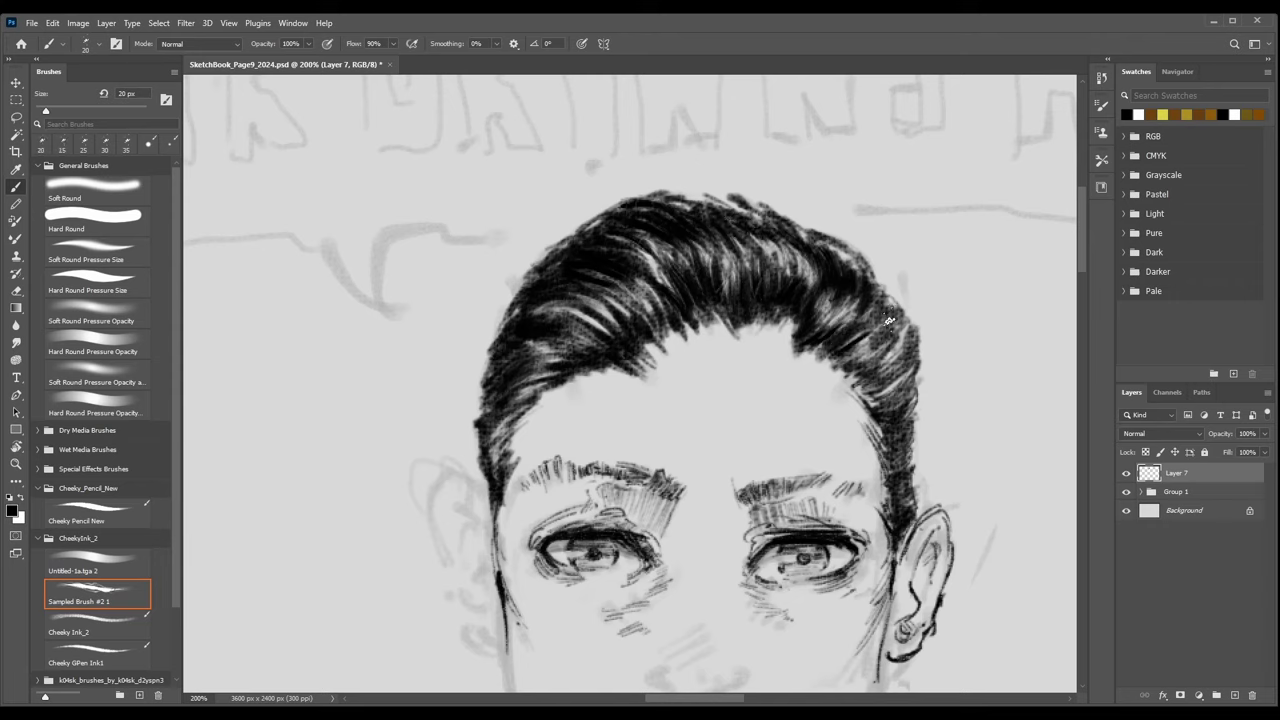
pyautogui.press('[')
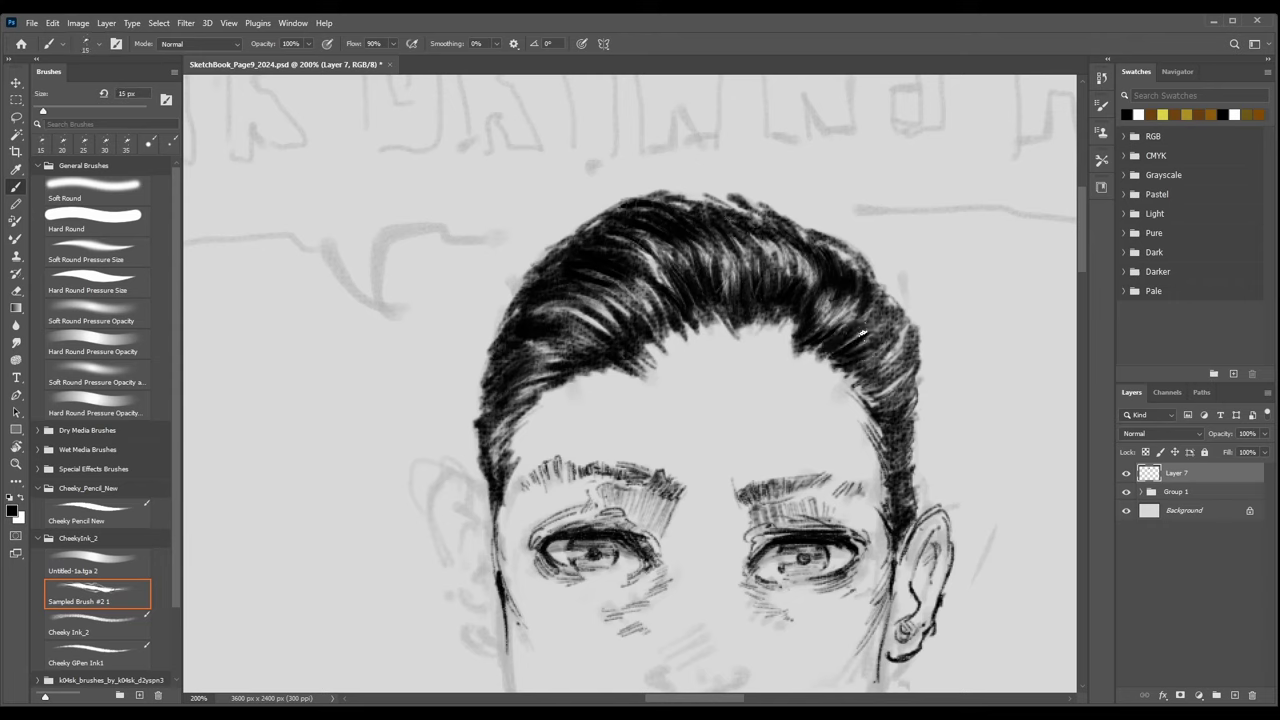
# Add 10 to 20 px textured strokes to the side hair and temple on the viewer's right.
pyautogui.press('[')
pyautogui.press('[')
pyautogui.moveTo(881, 410)
pyautogui.mouseDown()
pyautogui.moveTo(913, 395)
pyautogui.moveTo(903, 468)
pyautogui.mouseUp()
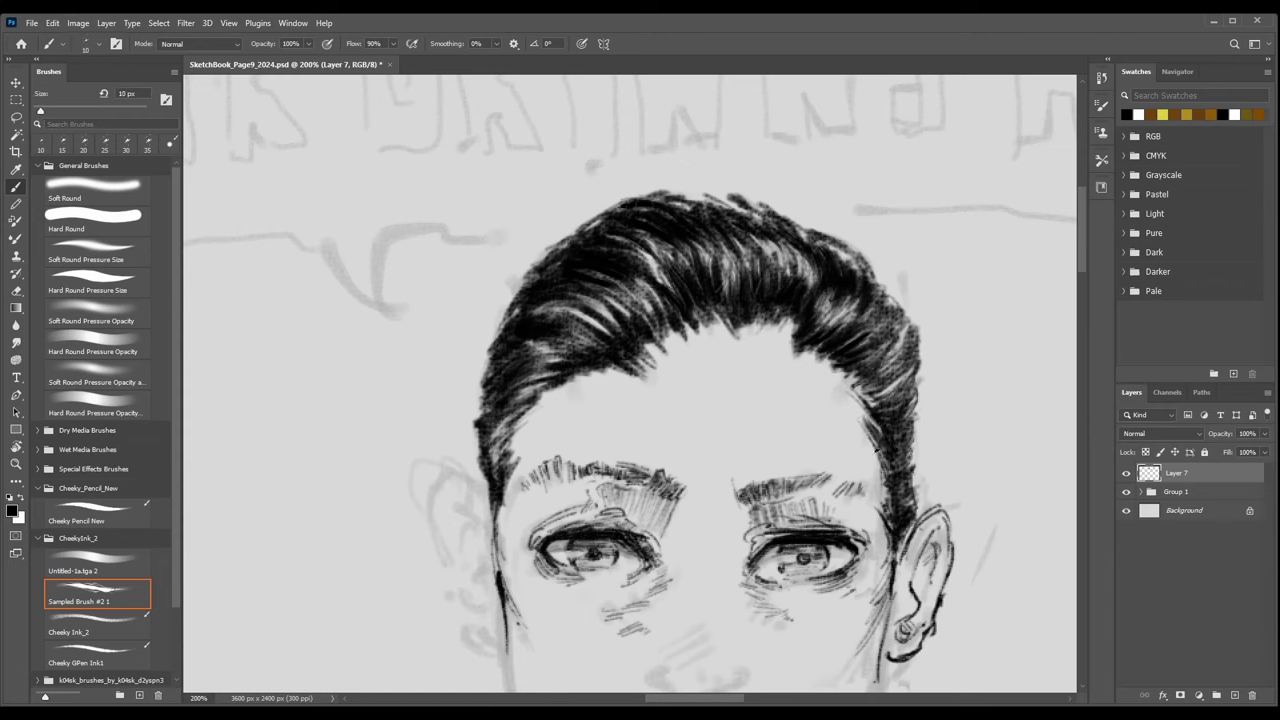
pyautogui.press(']')
pyautogui.press(']')
pyautogui.moveTo(884, 404); pyautogui.dragTo(898, 388)
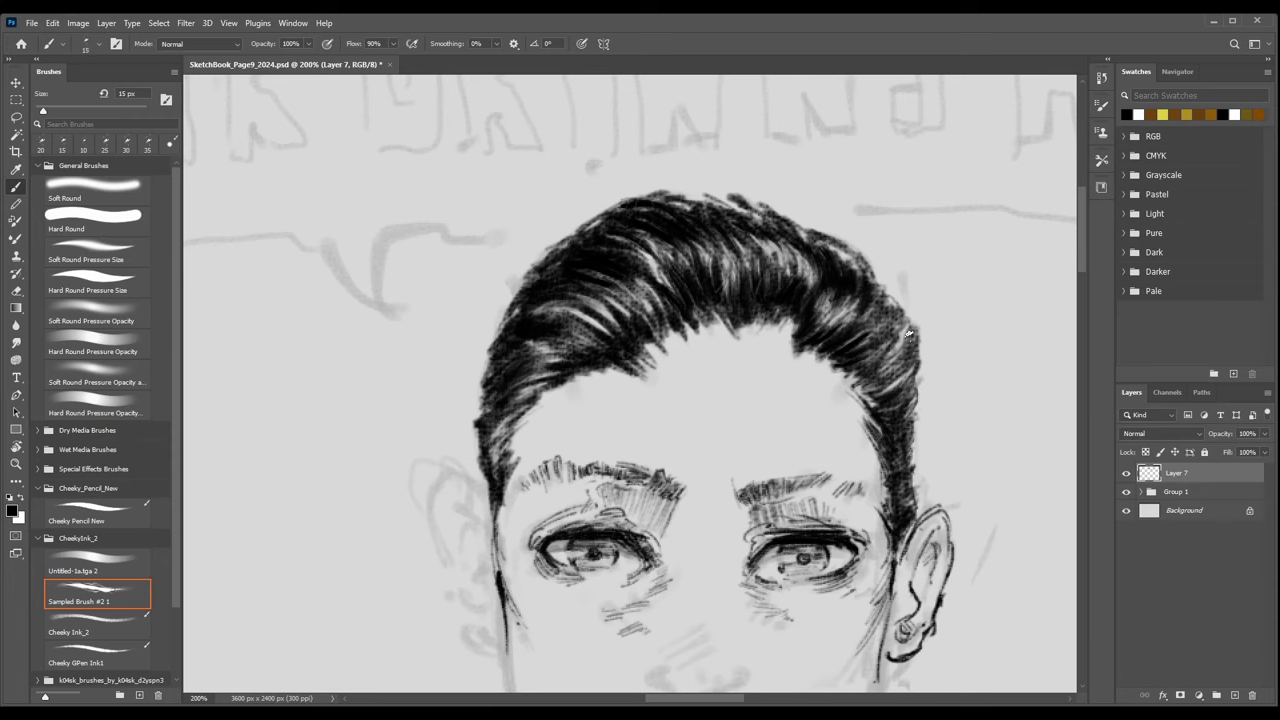
pyautogui.moveTo(910, 336)
pyautogui.mouseDown()
pyautogui.moveTo(892, 386)
pyautogui.moveTo(878, 336)
pyautogui.moveTo(880, 352)
pyautogui.mouseUp()
pyautogui.moveTo(886, 306); pyautogui.dragTo(866, 330)
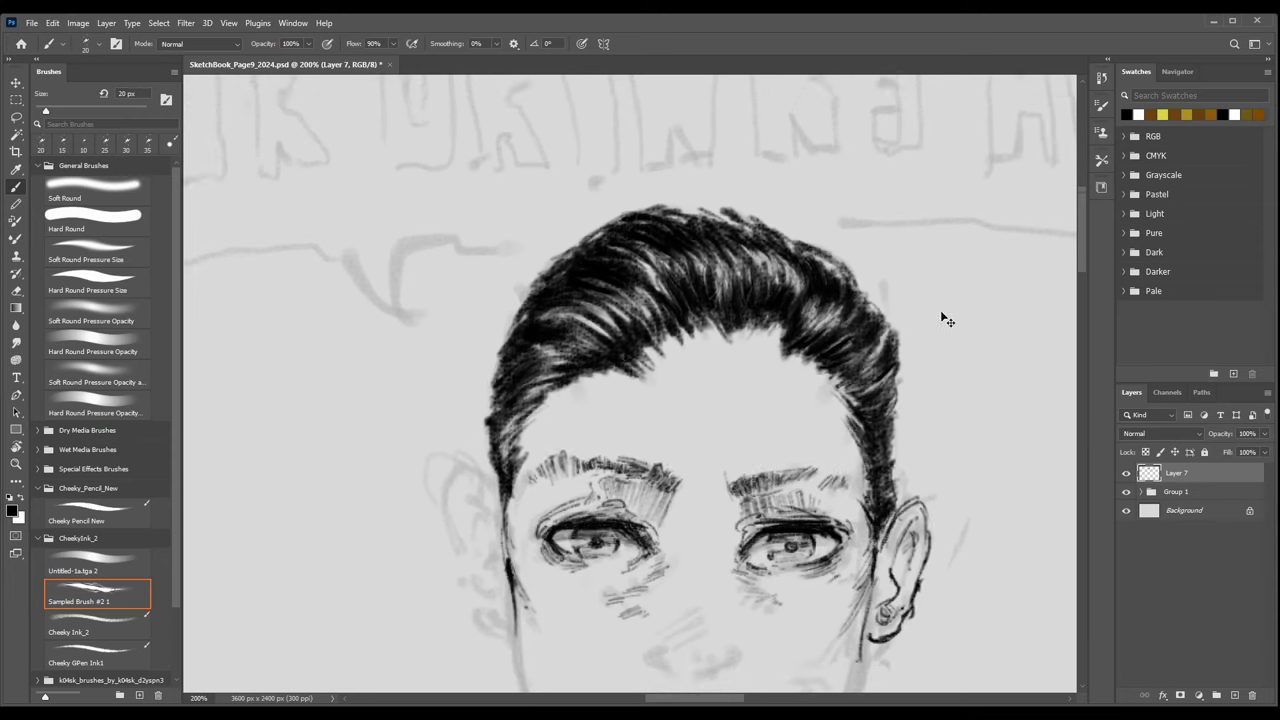
# Switch to the Cheeky GPen Ink1 brush at 6 px for detailing the man's eyes.
pyautogui.hotkey('ctrl', '-')
pyautogui.hotkey('ctrl', '-')
pyautogui.hotkey('ctrl', '-')
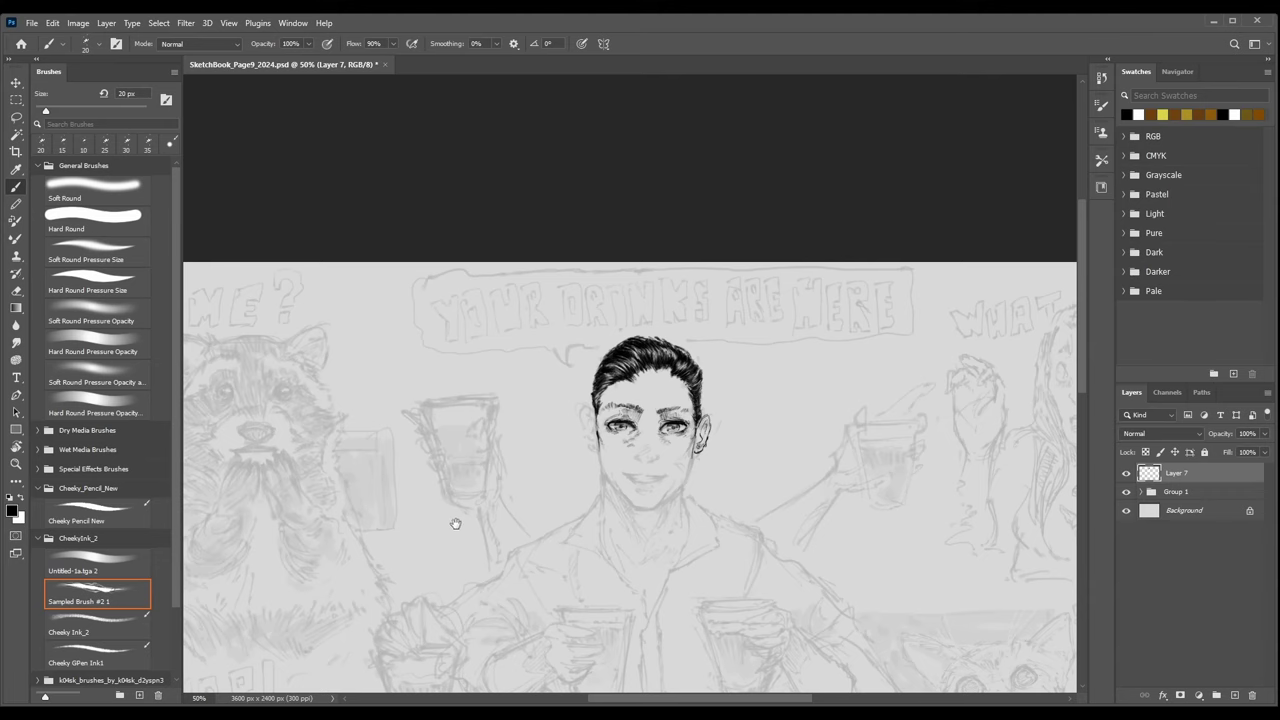
pyautogui.moveTo(451, 523); pyautogui.dragTo(374, 449)
pyautogui.click(138, 628)
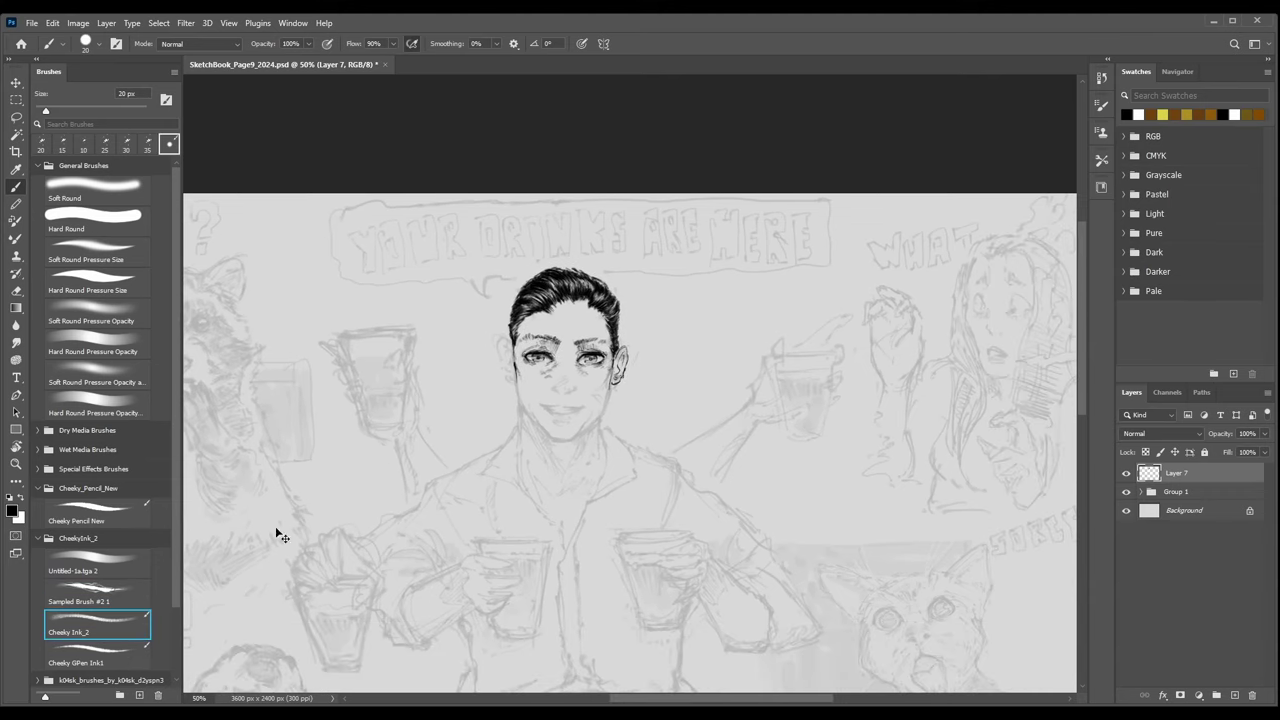
pyautogui.hotkey('ctrl', '+')
pyautogui.hotkey('ctrl', '+')
pyautogui.moveTo(516, 372); pyautogui.dragTo(558, 404)
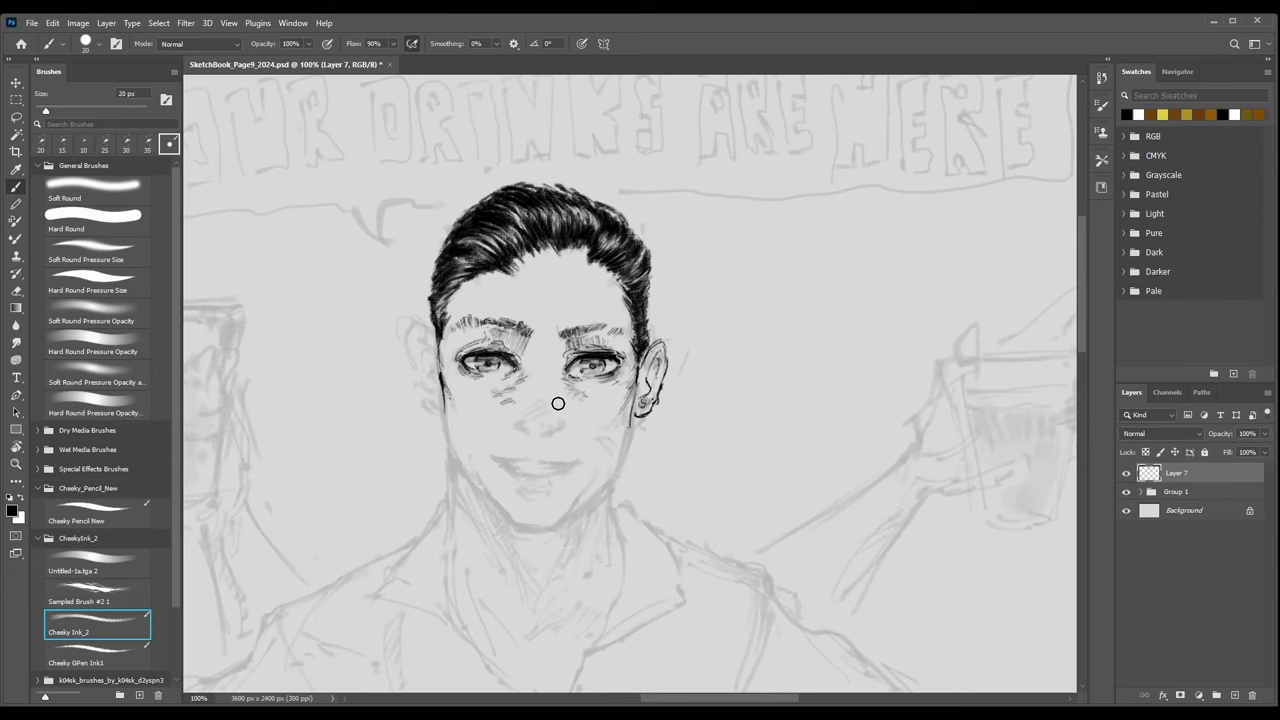
pyautogui.click(110, 655)
pyautogui.scroll(1, 625, 395)
pyautogui.press('[')
pyautogui.press('[')
pyautogui.press('[')
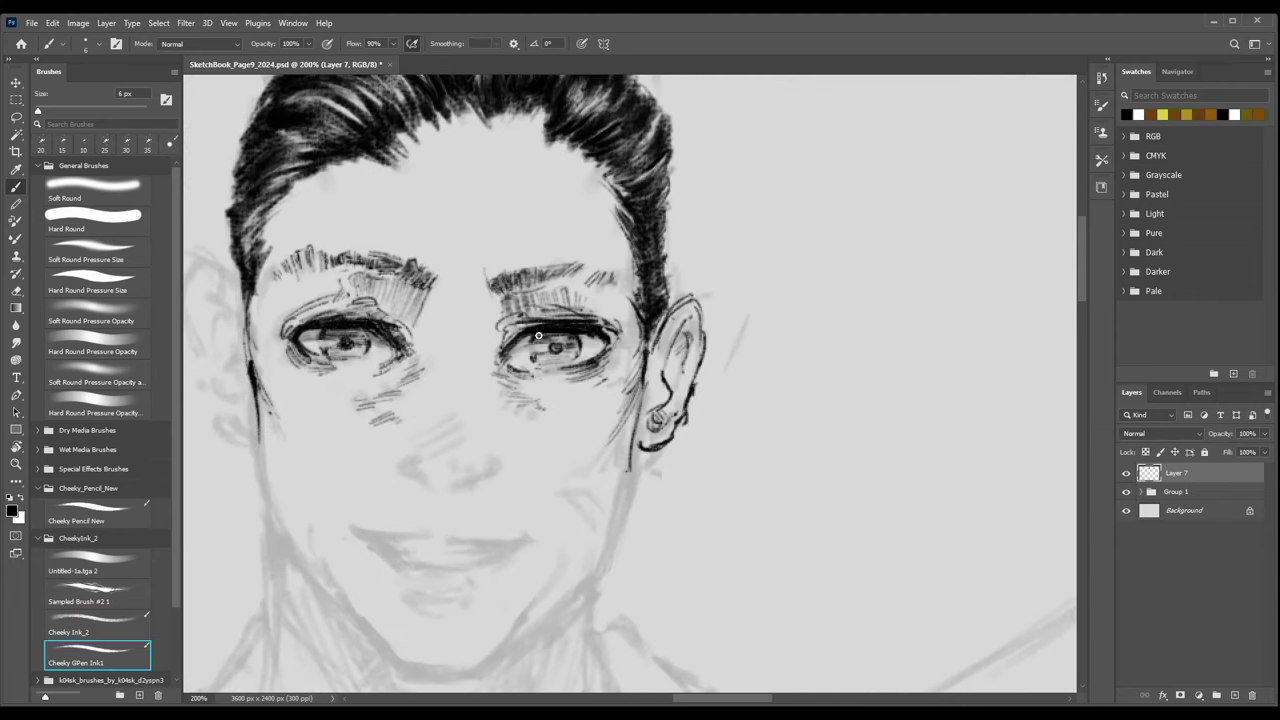
# Erase the rough ink at the inner corner of the eye on the viewer's right with a 4 px Hard Round tip.
pyautogui.scroll(-3, 640, 370)
pyautogui.scroll(2, 660, 355)
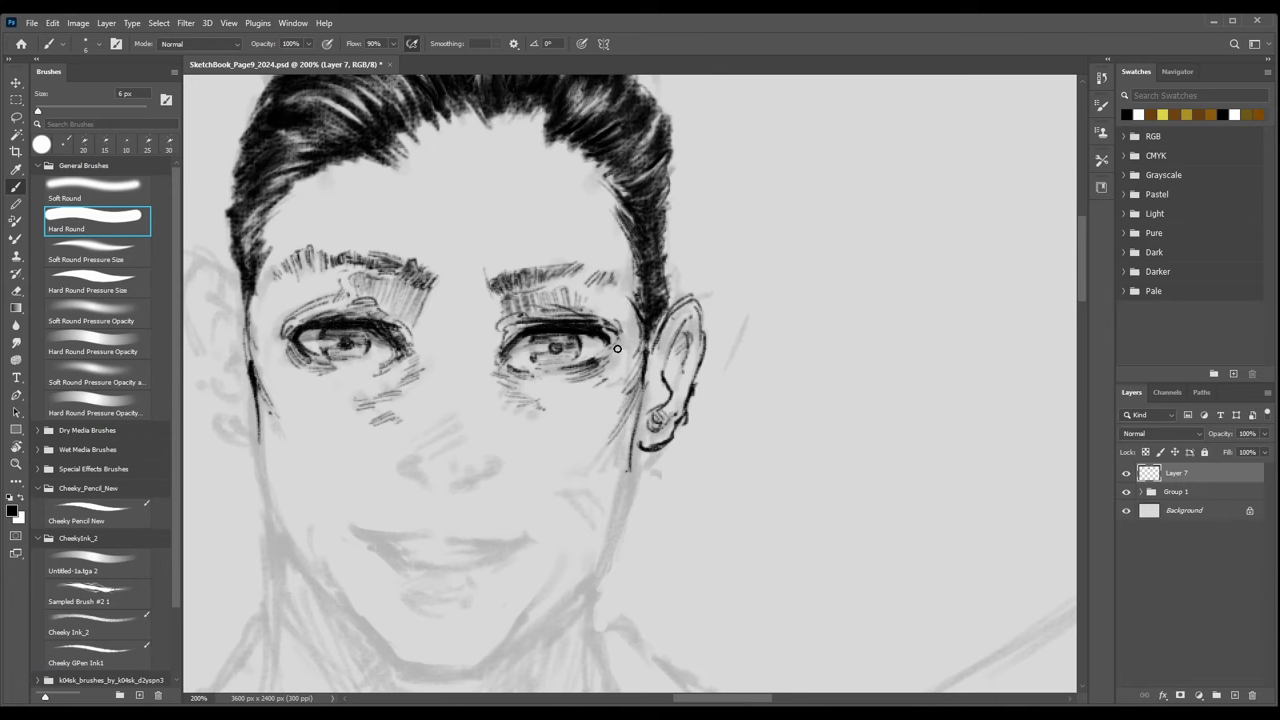
pyautogui.press('[')
pyautogui.moveTo(601, 353); pyautogui.dragTo(598, 356)
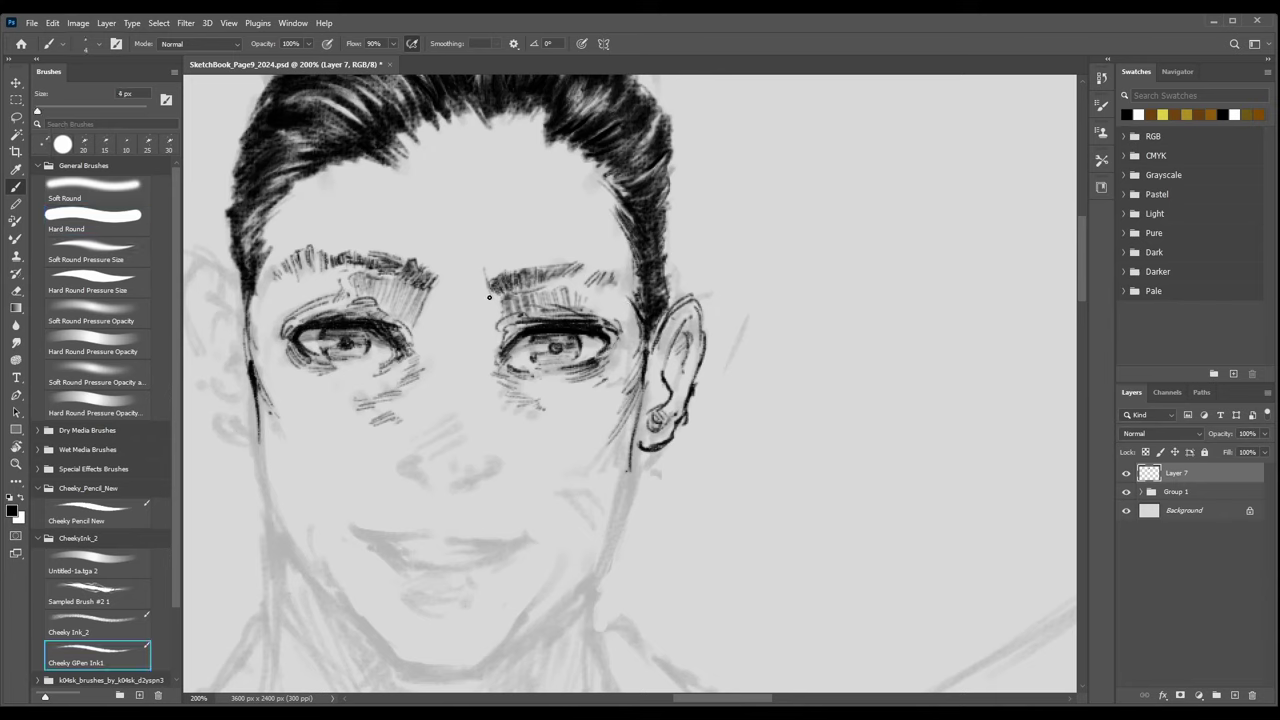
pyautogui.hotkey('ctrl', 'z')
pyautogui.moveTo(519, 346); pyautogui.dragTo(510, 359)
pyautogui.hotkey('ctrl', '+')
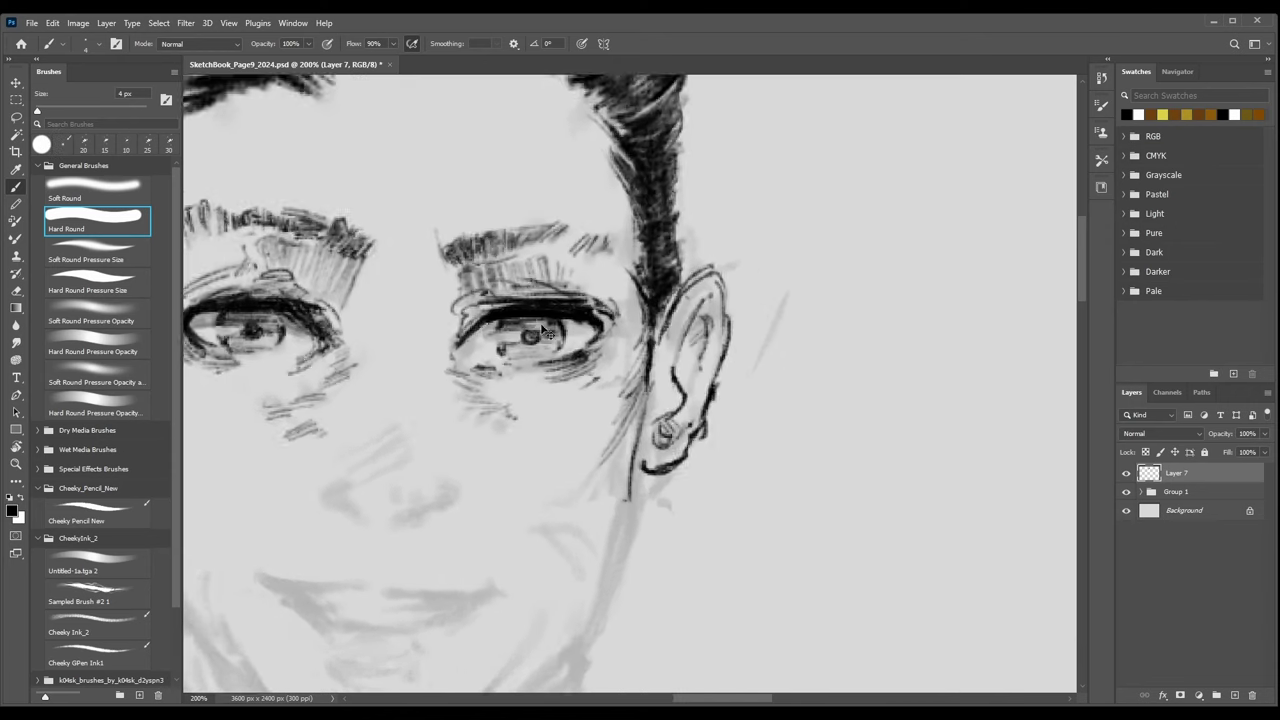
pyautogui.moveTo(470, 309); pyautogui.dragTo(435, 331)
pyautogui.moveTo(467, 310); pyautogui.dragTo(435, 331)
pyautogui.moveTo(468, 307); pyautogui.dragTo(433, 334)
pyautogui.hotkey('ctrl', '-')
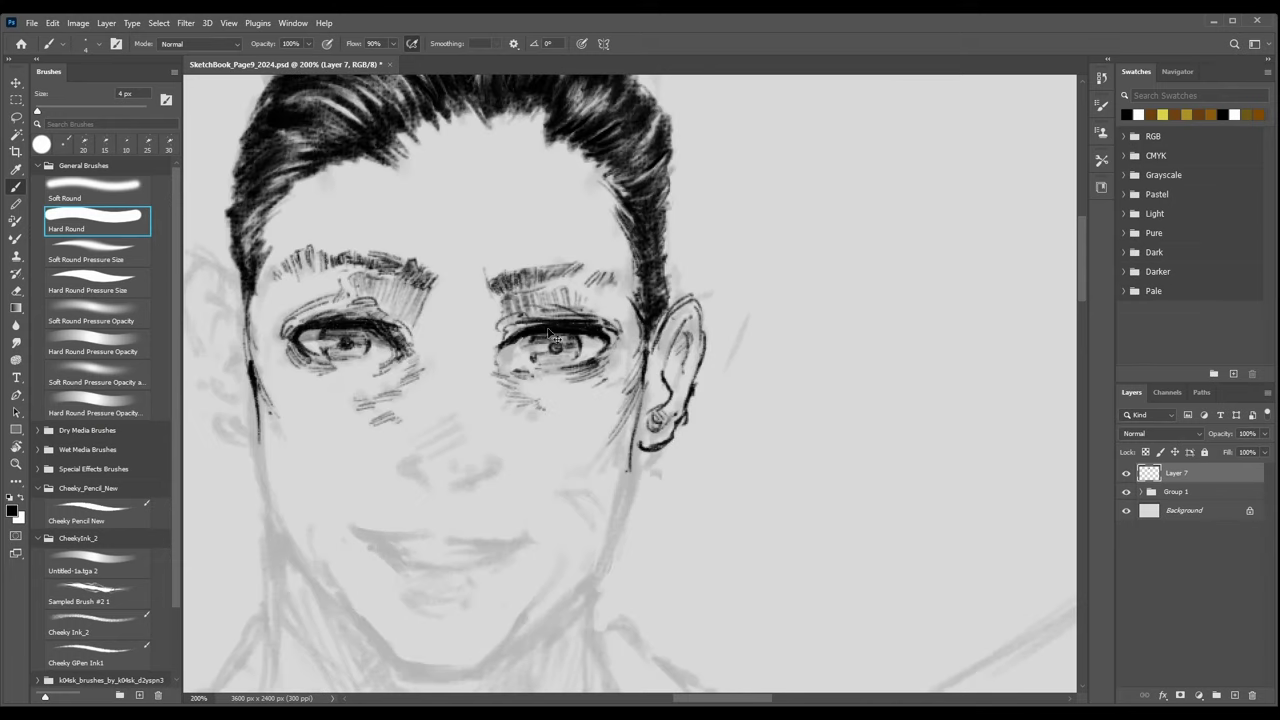
# Redraw the inner corner and upper lid line of the eye on the viewer's right with Cheeky GPen Ink1 at 4 px.
pyautogui.press('b')
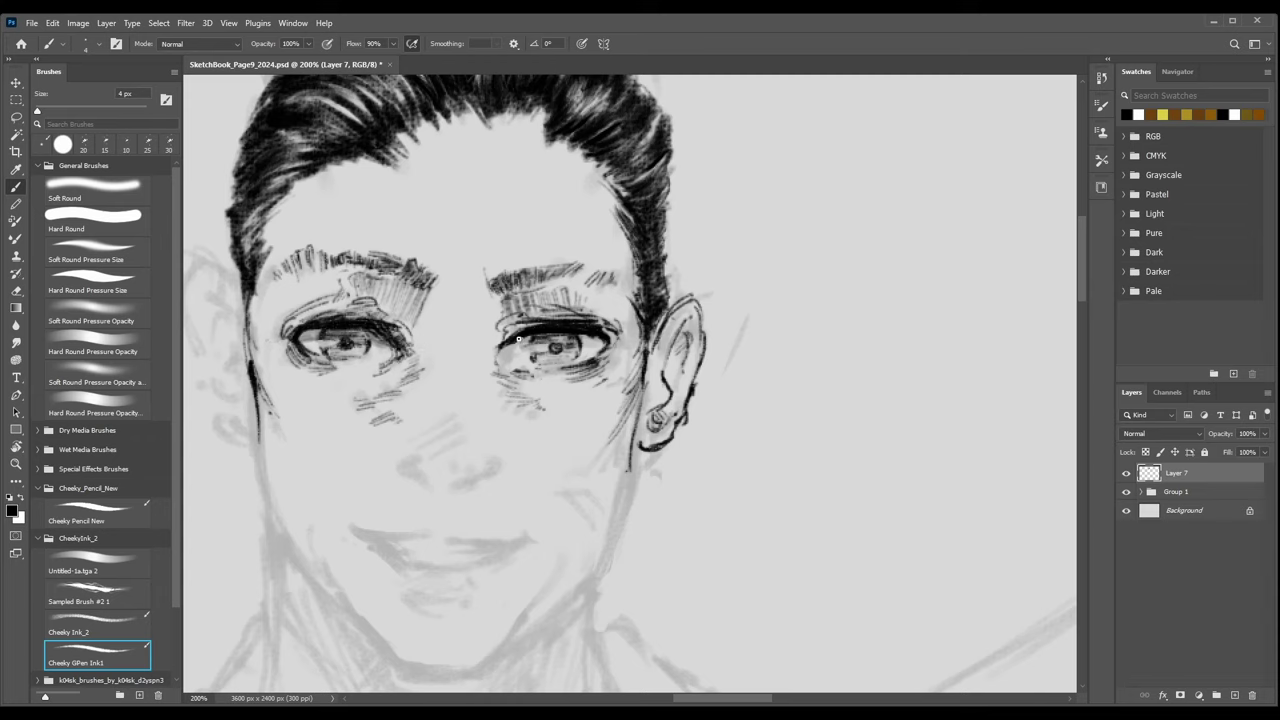
pyautogui.moveTo(518, 340); pyautogui.dragTo(504, 355)
pyautogui.moveTo(506, 351); pyautogui.dragTo(569, 333)
pyautogui.hotkey('ctrl', '-')
pyautogui.hotkey('ctrl', '+')
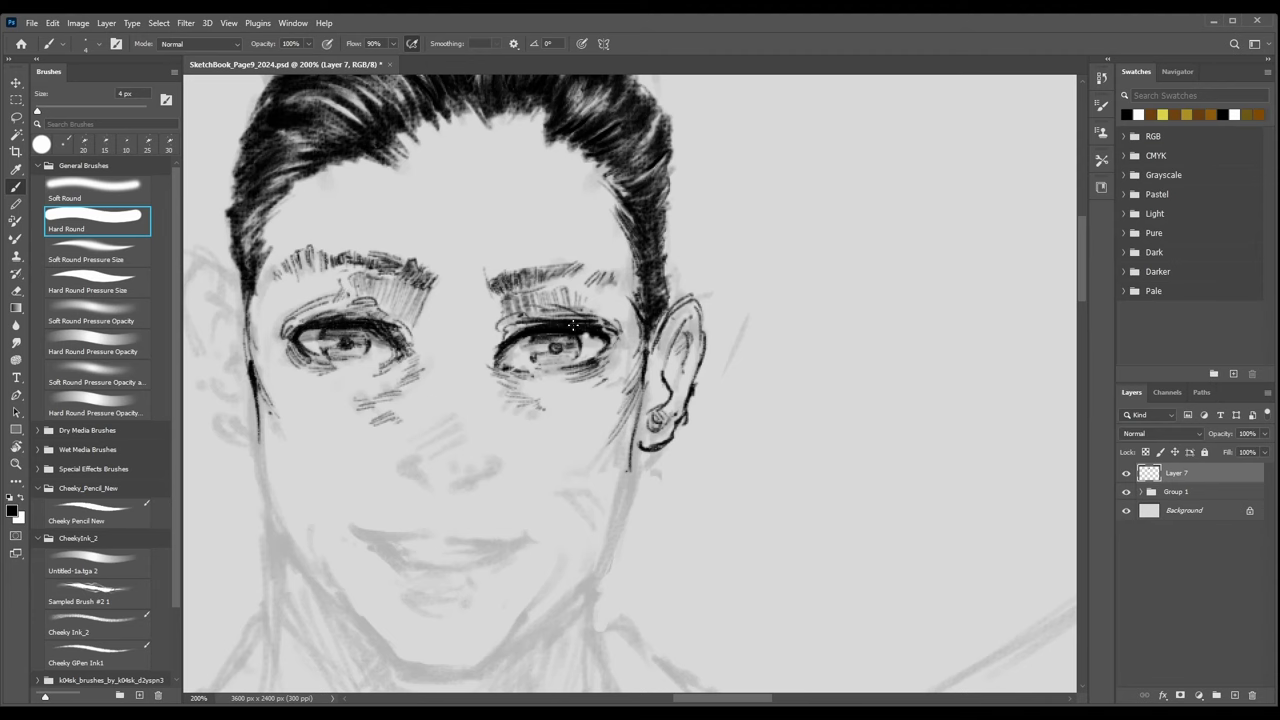
pyautogui.scroll(-5, 567, 332)
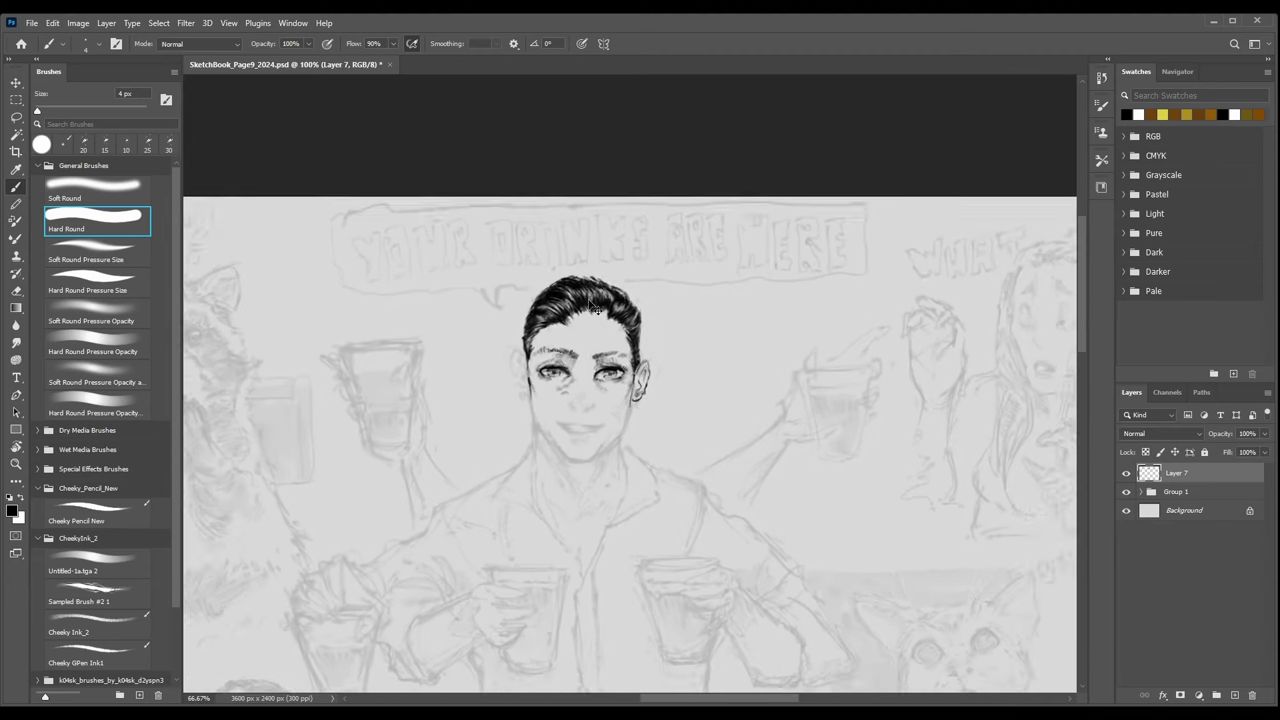
pyautogui.scroll(3, 575, 355)
pyautogui.scroll(1, 576, 360)
# Trim stray ink at the inner corner of the eye on the viewer's right with the Hard Round tip.
pyautogui.hotkey('shift', '.')
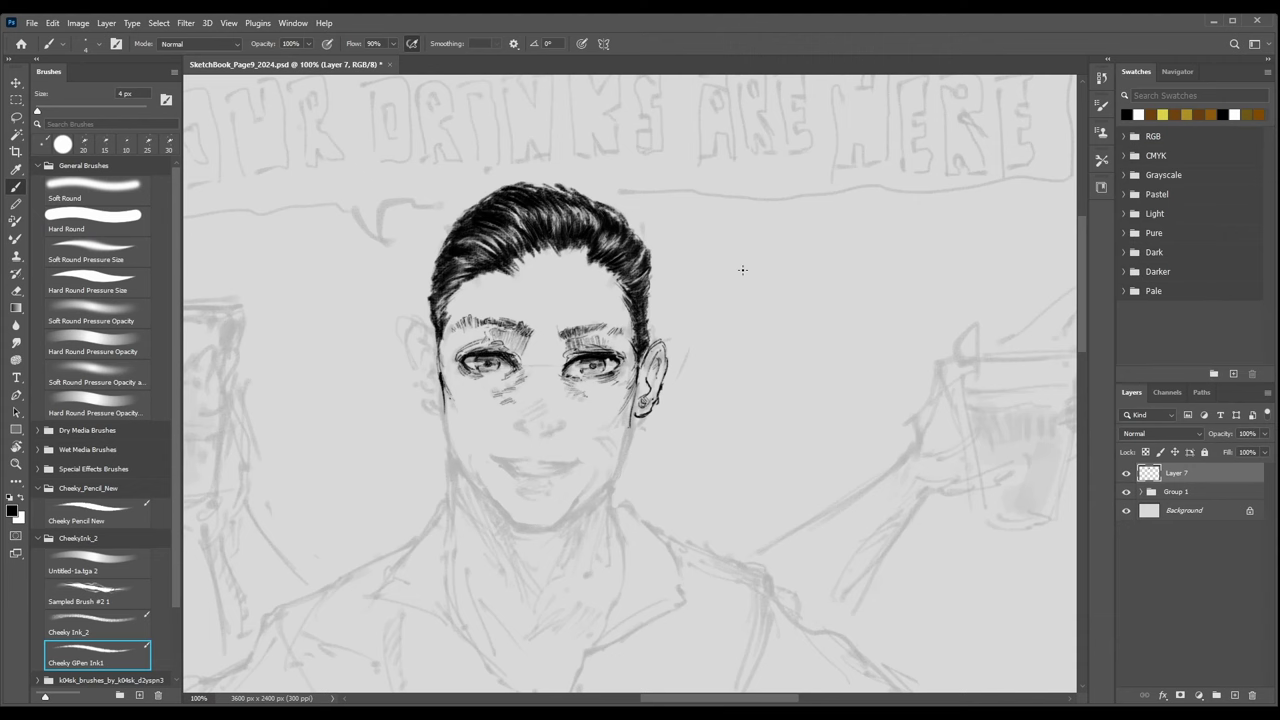
pyautogui.scroll(1, 598, 388)
pyautogui.press('e')
pyautogui.moveTo(506, 352); pyautogui.dragTo(499, 353)
pyautogui.hotkey('shift', '.')
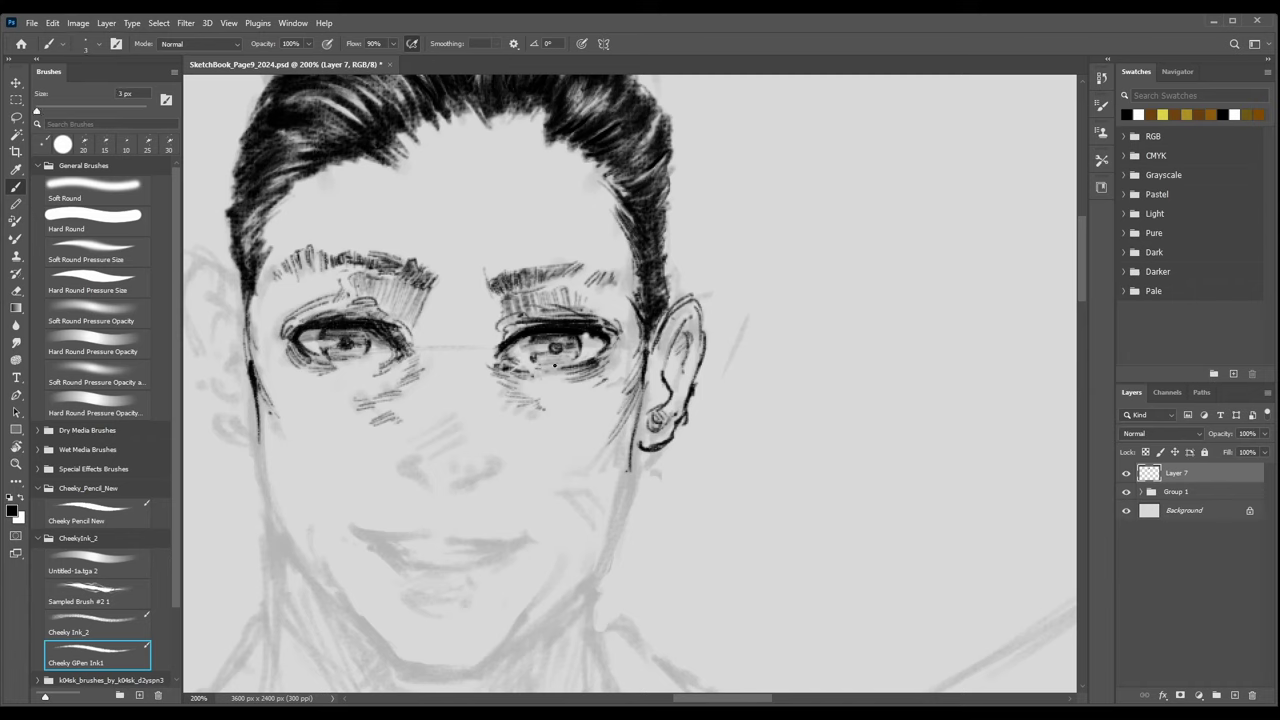
# Ink the lower lid of the eye on the viewer's right with Cheeky GPen Ink1 at 3 px and tidy it with a fine Hard Round tip.
pyautogui.moveTo(553, 364); pyautogui.dragTo(597, 356)
pyautogui.press(']')
pyautogui.hotkey('shift', ',')
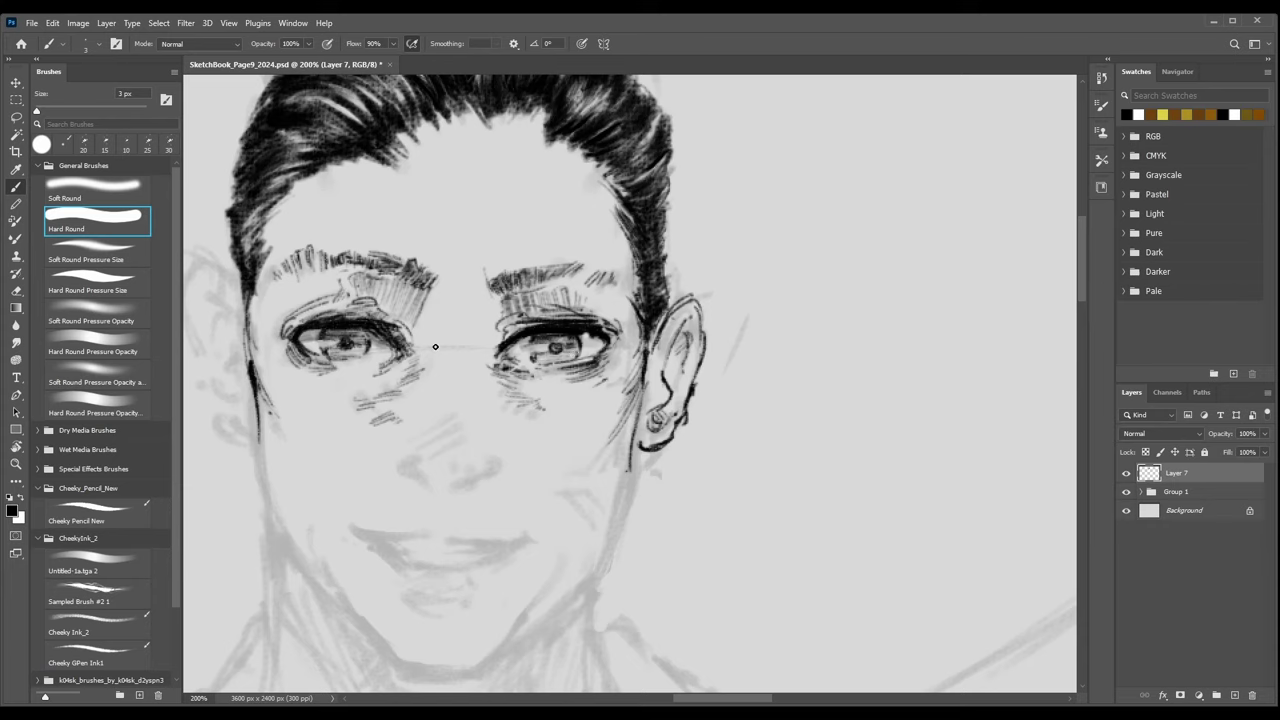
pyautogui.hotkey('shift', '.')
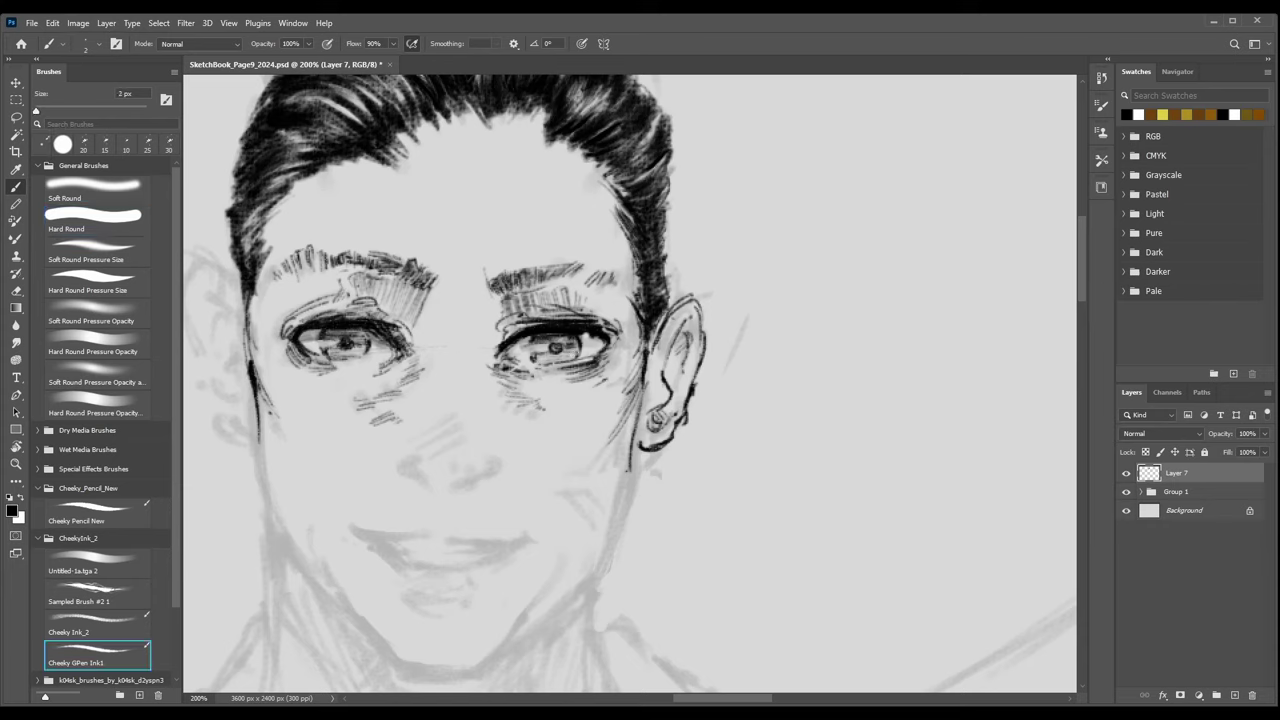
pyautogui.press('e')
pyautogui.moveTo(583, 357); pyautogui.dragTo(586, 360)
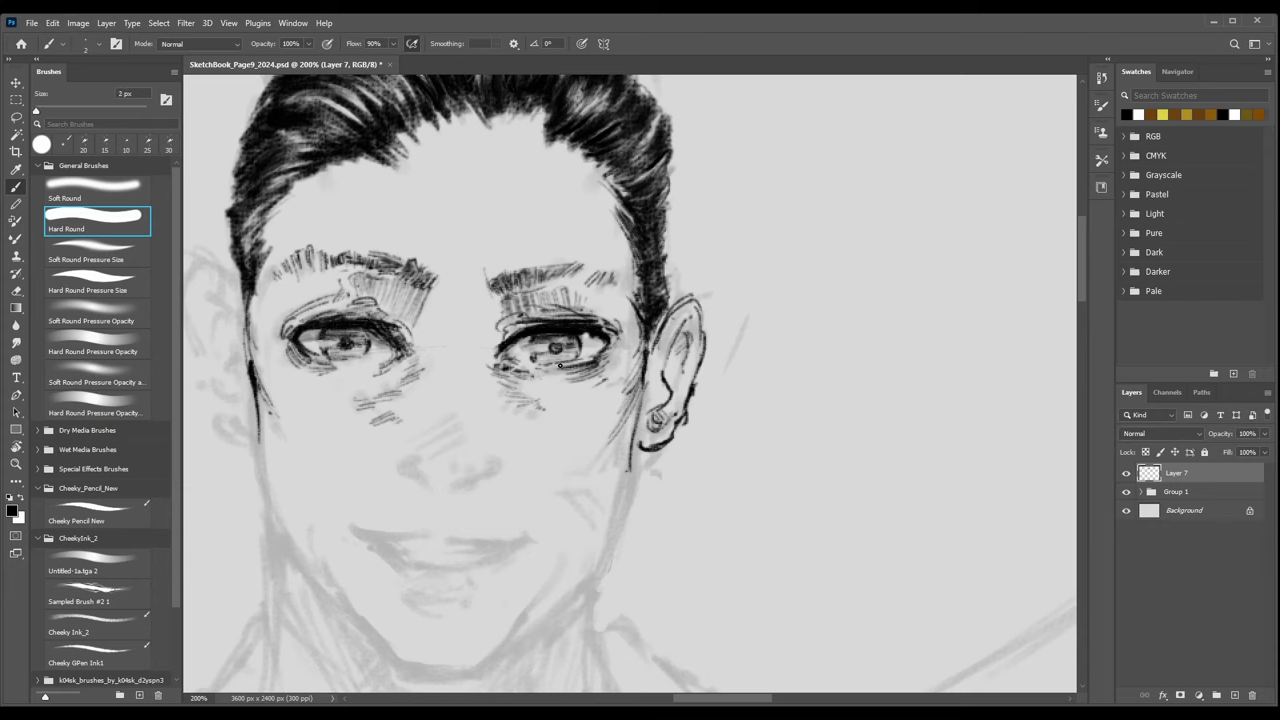
pyautogui.hotkey('shift', '.')
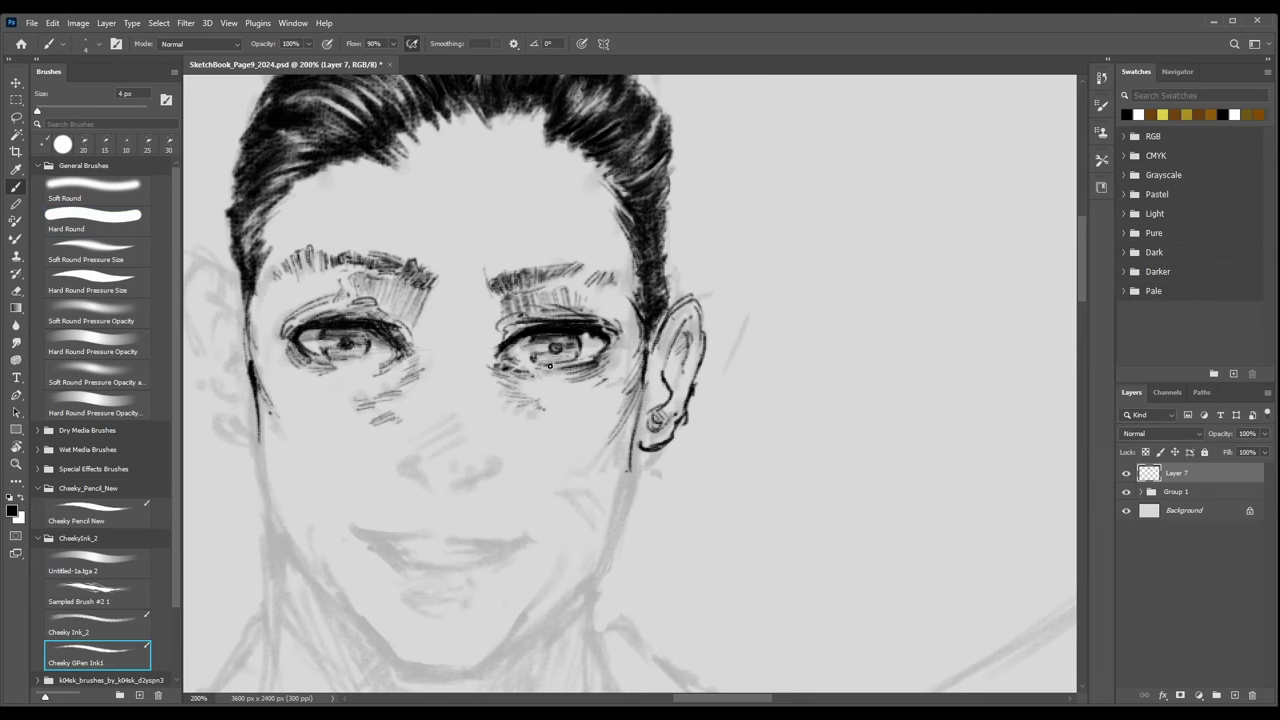
# Sketch a simple demonstration head outline in the empty area beside the man with Cheeky GPen Ink1 at 5 px.
pyautogui.hotkey('ctrl', '-')
pyautogui.hotkey('ctrl', '+')
pyautogui.hotkey('ctrl', '-')
pyautogui.moveTo(760, 285); pyautogui.dragTo(812, 321)
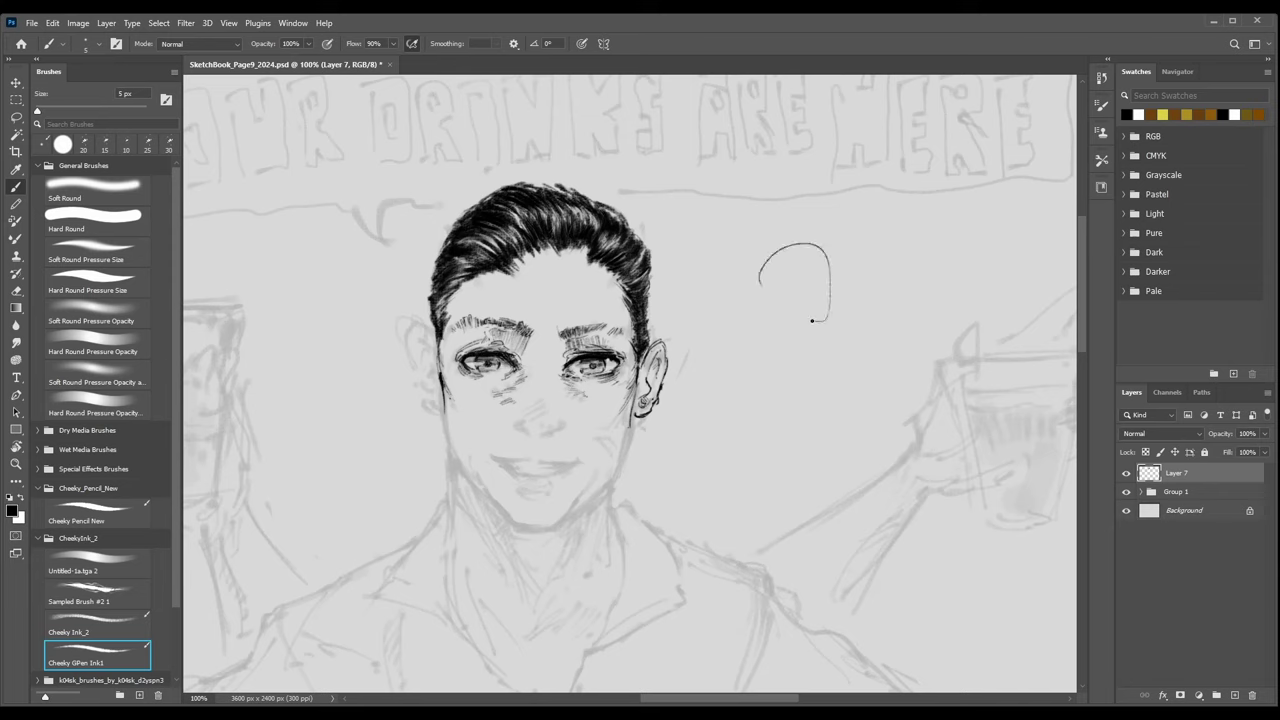
pyautogui.moveTo(755, 285)
pyautogui.mouseDown()
pyautogui.moveTo(766, 350)
pyautogui.moveTo(830, 300)
pyautogui.moveTo(809, 357)
pyautogui.mouseUp()
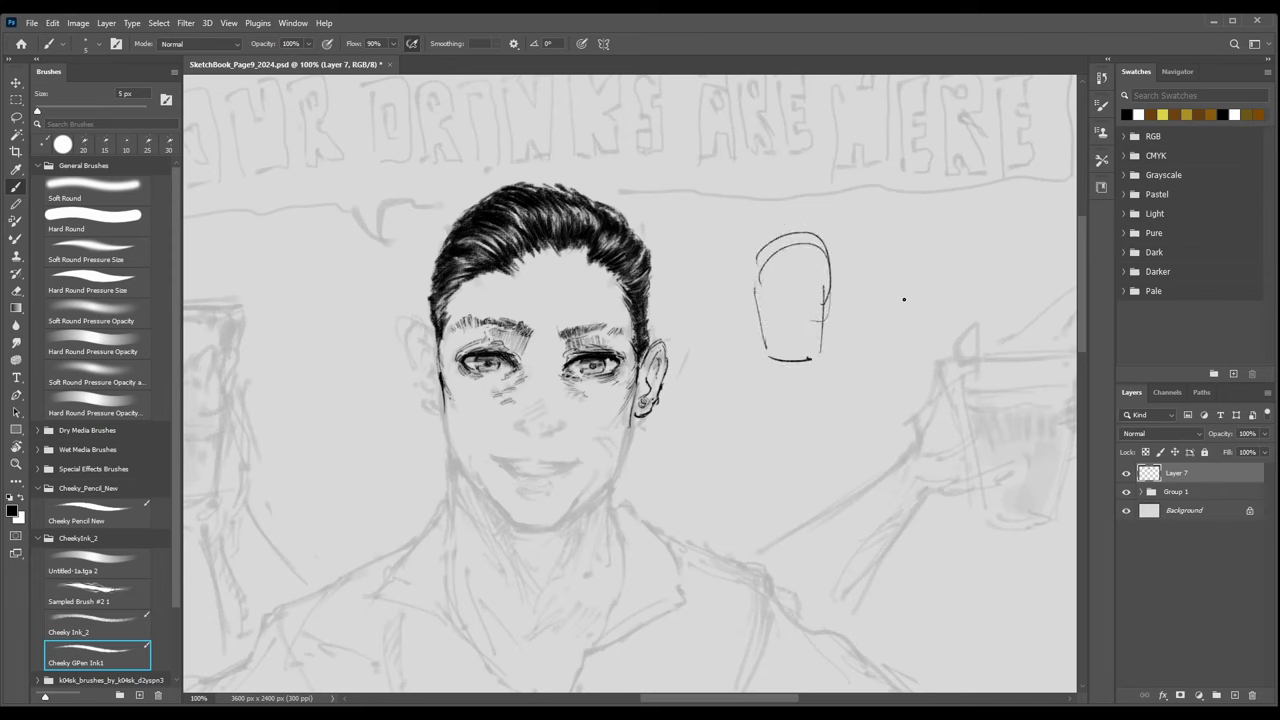
# Sketch a second head outline beside the first one and erase it with the Hard Round tip.
pyautogui.moveTo(900, 266)
pyautogui.mouseDown()
pyautogui.moveTo(892, 346)
pyautogui.moveTo(956, 267)
pyautogui.moveTo(938, 348)
pyautogui.mouseUp()
pyautogui.moveTo(887, 354); pyautogui.dragTo(931, 357)
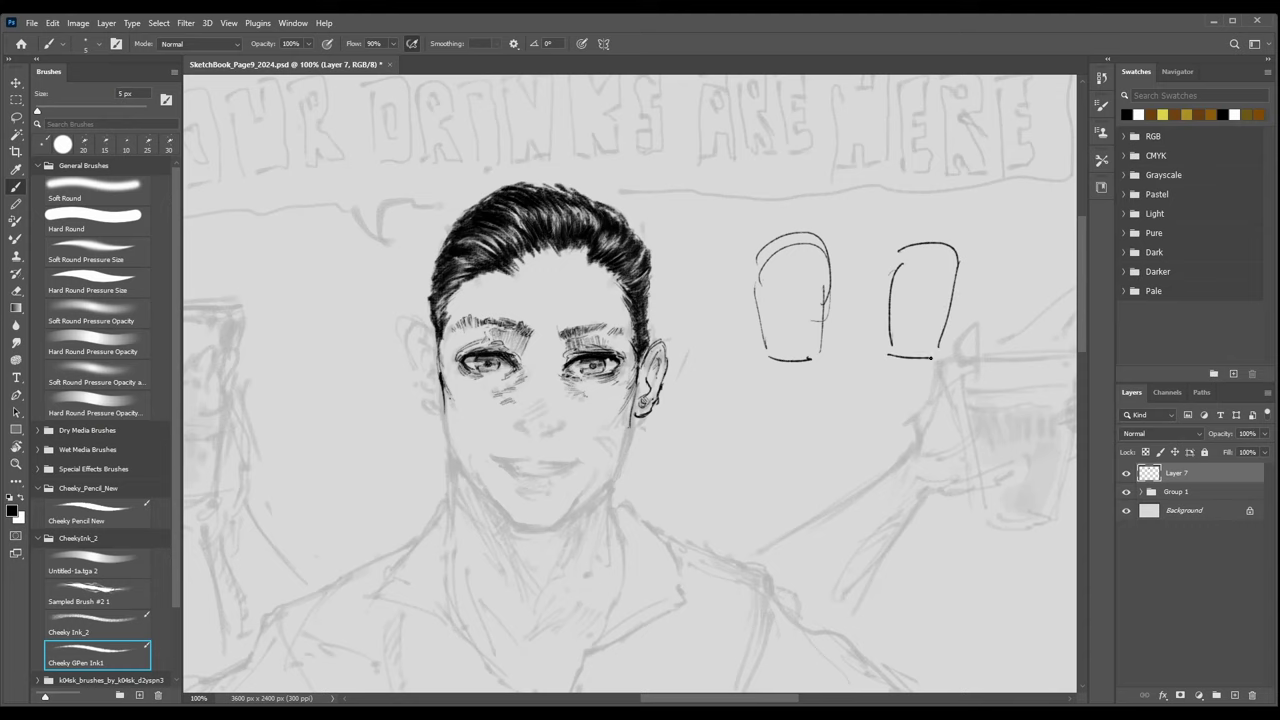
pyautogui.press('e')
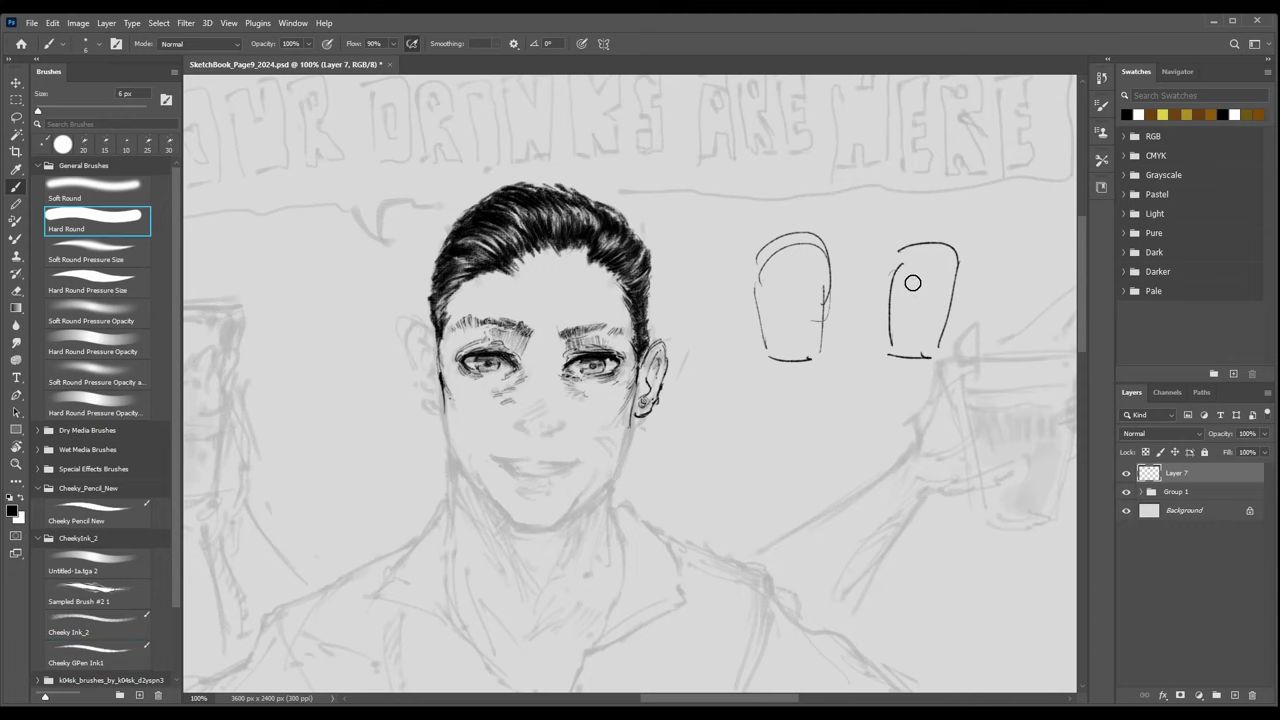
pyautogui.moveTo(903, 286)
pyautogui.mouseDown()
pyautogui.moveTo(903, 349)
pyautogui.moveTo(958, 260)
pyautogui.mouseUp()
pyautogui.press('b')
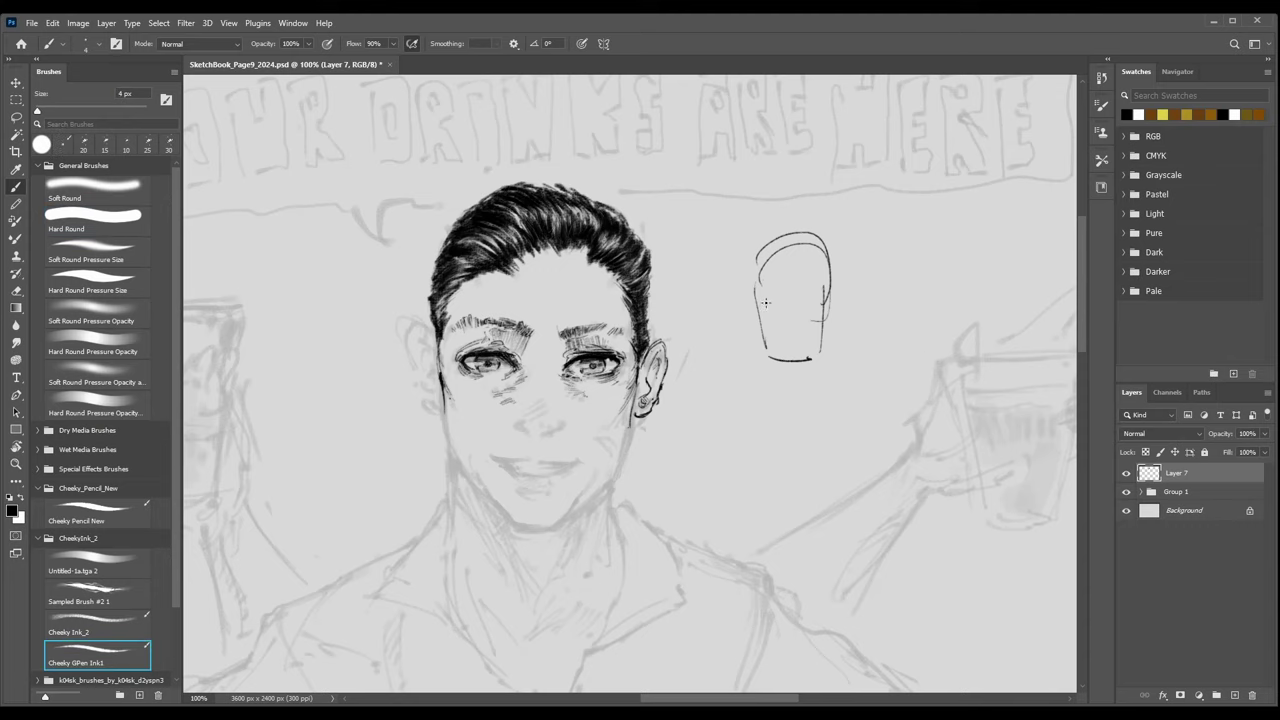
# Add a horizontal eye line and two triangular eyes to the demonstration head at 4 px.
pyautogui.moveTo(740, 300)
pyautogui.mouseDown()
pyautogui.moveTo(848, 296)
pyautogui.moveTo(828, 298)
pyautogui.mouseUp()
pyautogui.hotkey('ctrl', '+')
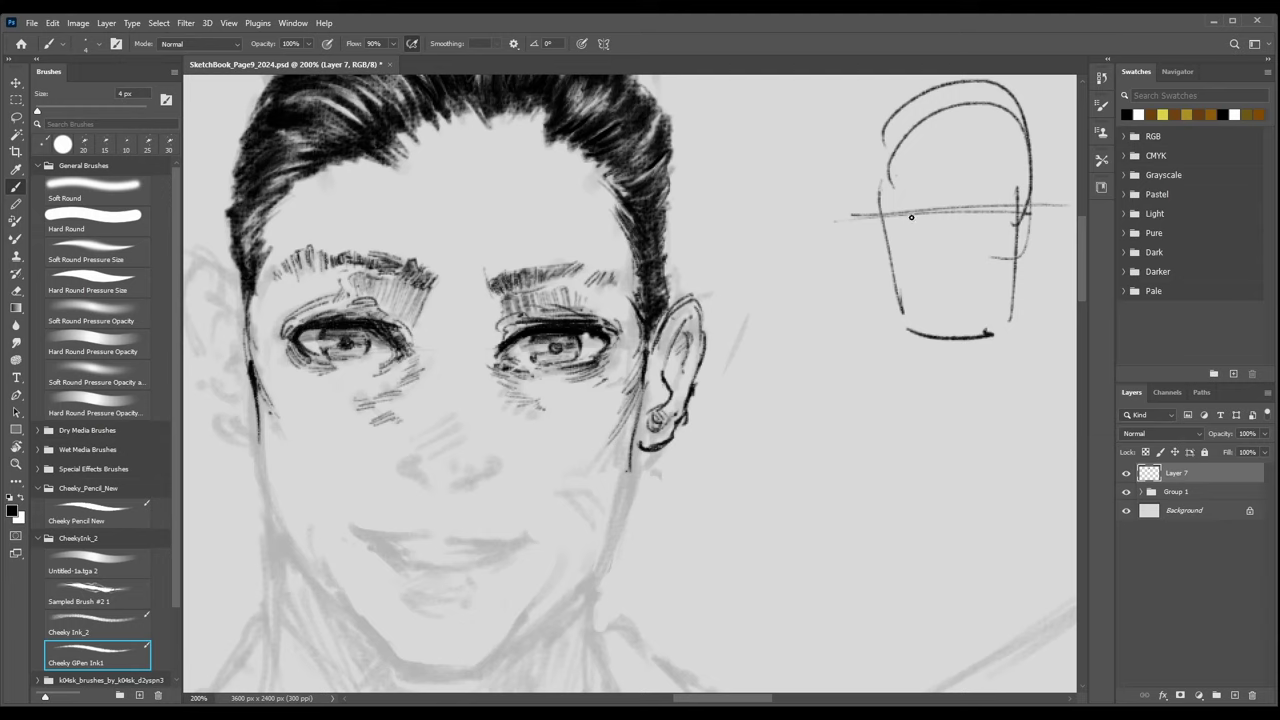
pyautogui.moveTo(903, 216)
pyautogui.mouseDown()
pyautogui.moveTo(977, 201)
pyautogui.moveTo(1010, 212)
pyautogui.mouseUp()
pyautogui.moveTo(943, 309)
pyautogui.mouseDown()
pyautogui.moveTo(589, 400)
pyautogui.moveTo(592, 414)
pyautogui.mouseUp()
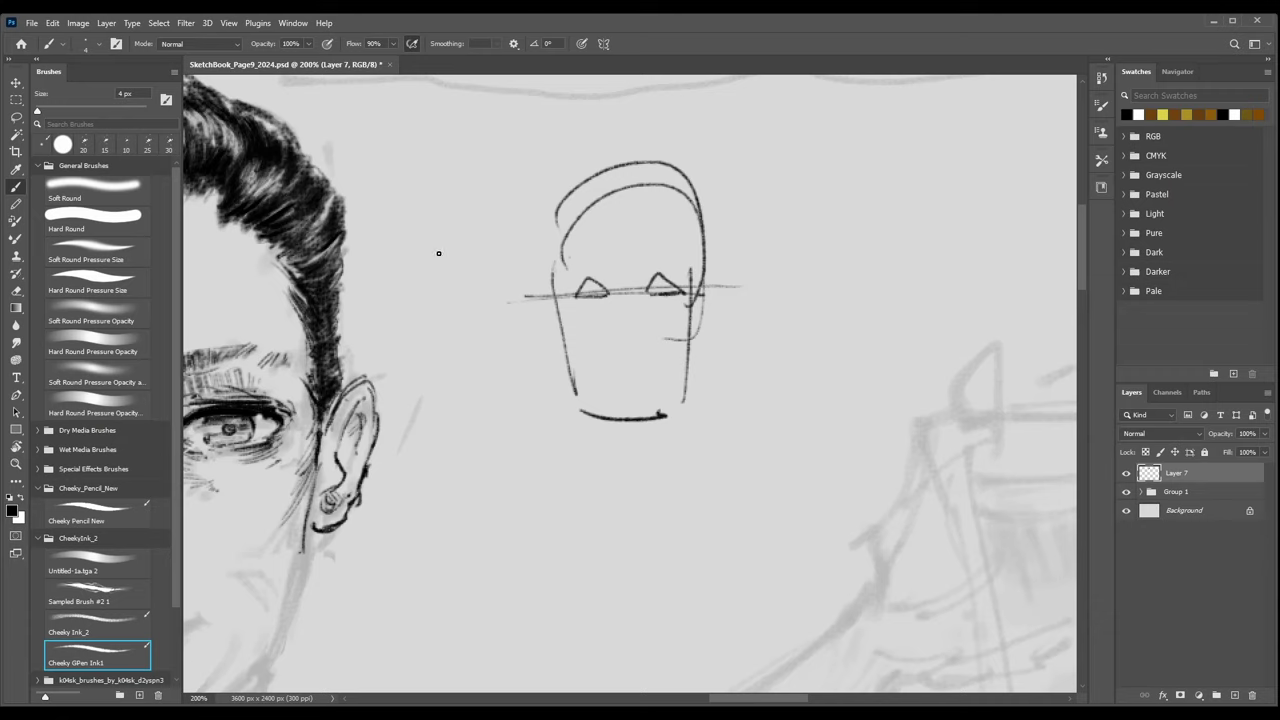
# Lasso the demonstration head, rotate it about 12 degrees clockwise with Free Transform, and deselect it.
pyautogui.press('l')
pyautogui.moveTo(519, 141)
pyautogui.mouseDown()
pyautogui.moveTo(770, 224)
pyautogui.moveTo(693, 158)
pyautogui.moveTo(615, 147)
pyautogui.mouseUp()
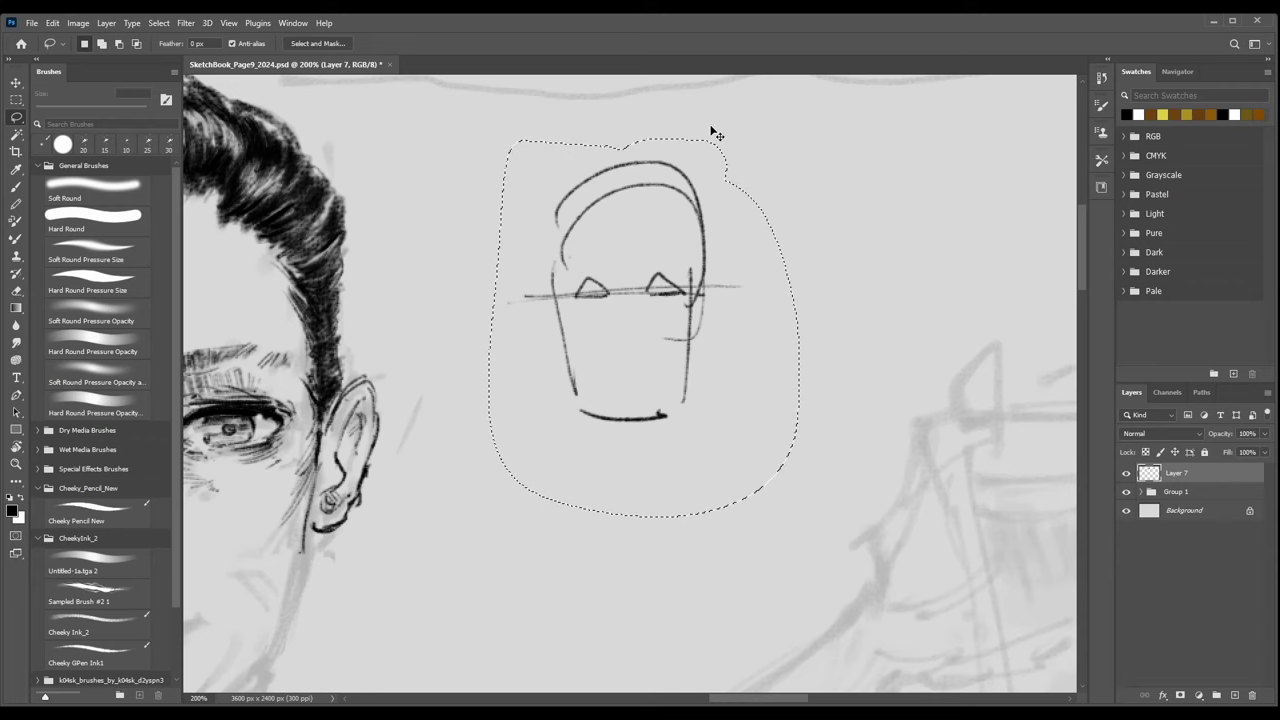
pyautogui.hotkey('ctrl', 't')
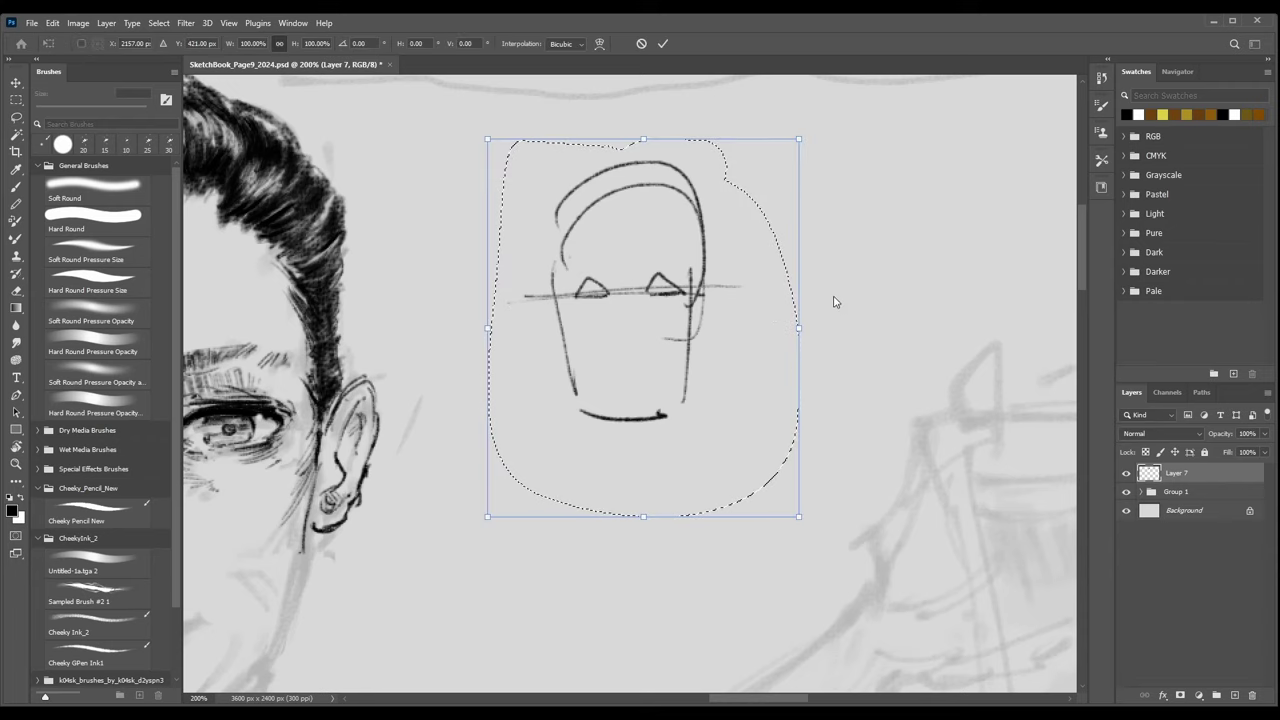
pyautogui.press('Escape')
pyautogui.hotkey('ctrl', 'y')
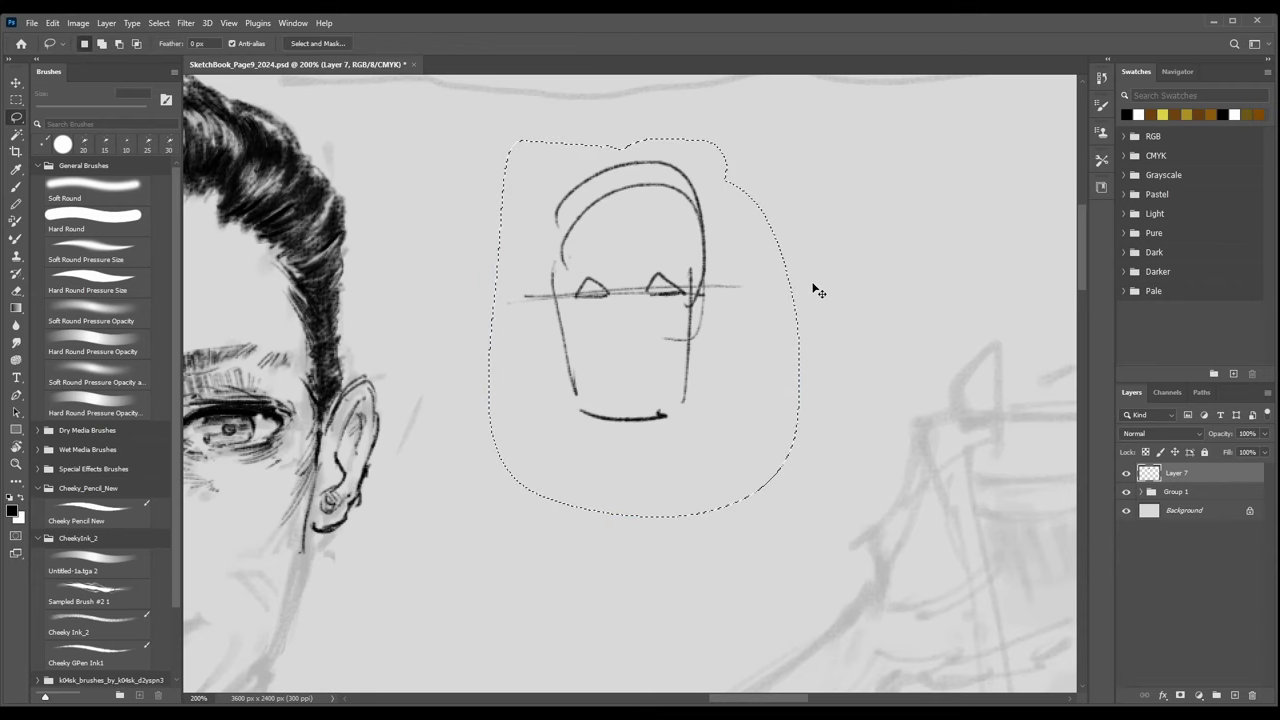
pyautogui.hotkey('ctrl', 't')
pyautogui.moveTo(814, 320)
pyautogui.mouseDown()
pyautogui.moveTo(814, 357)
pyautogui.moveTo(810, 333)
pyautogui.mouseUp()
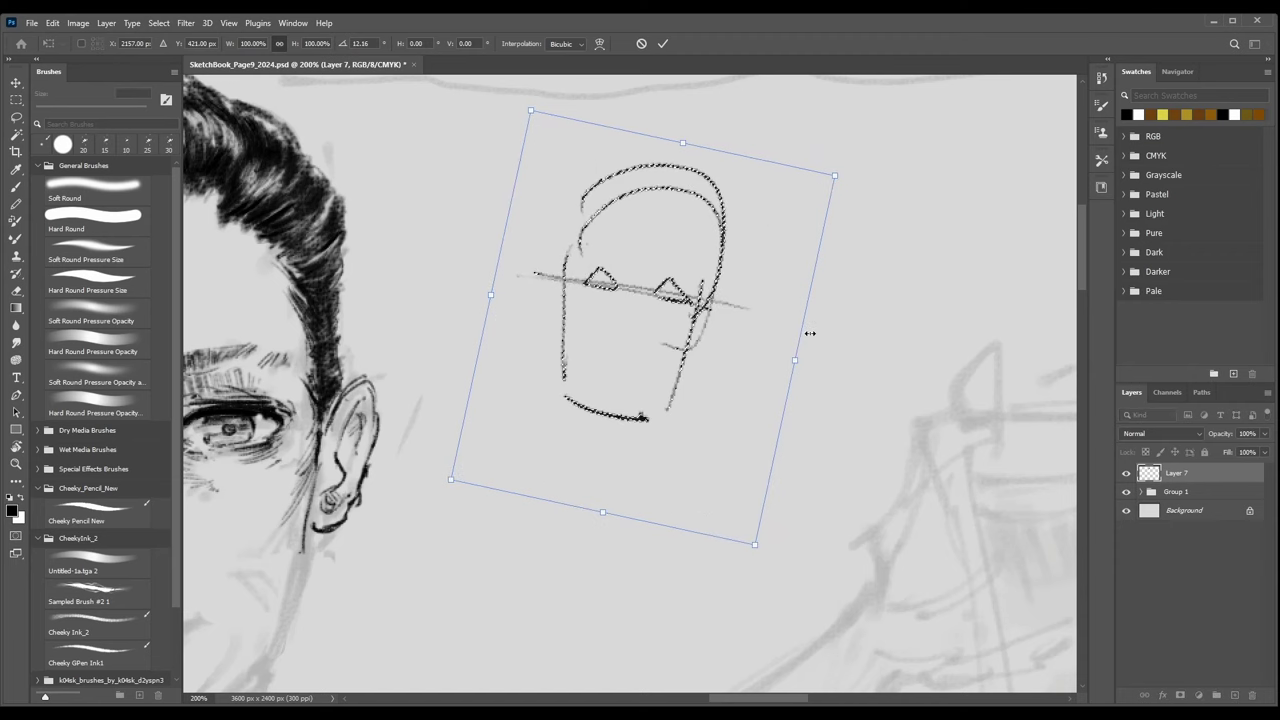
pyautogui.press('Return')
pyautogui.hotkey('ctrl', 'd')
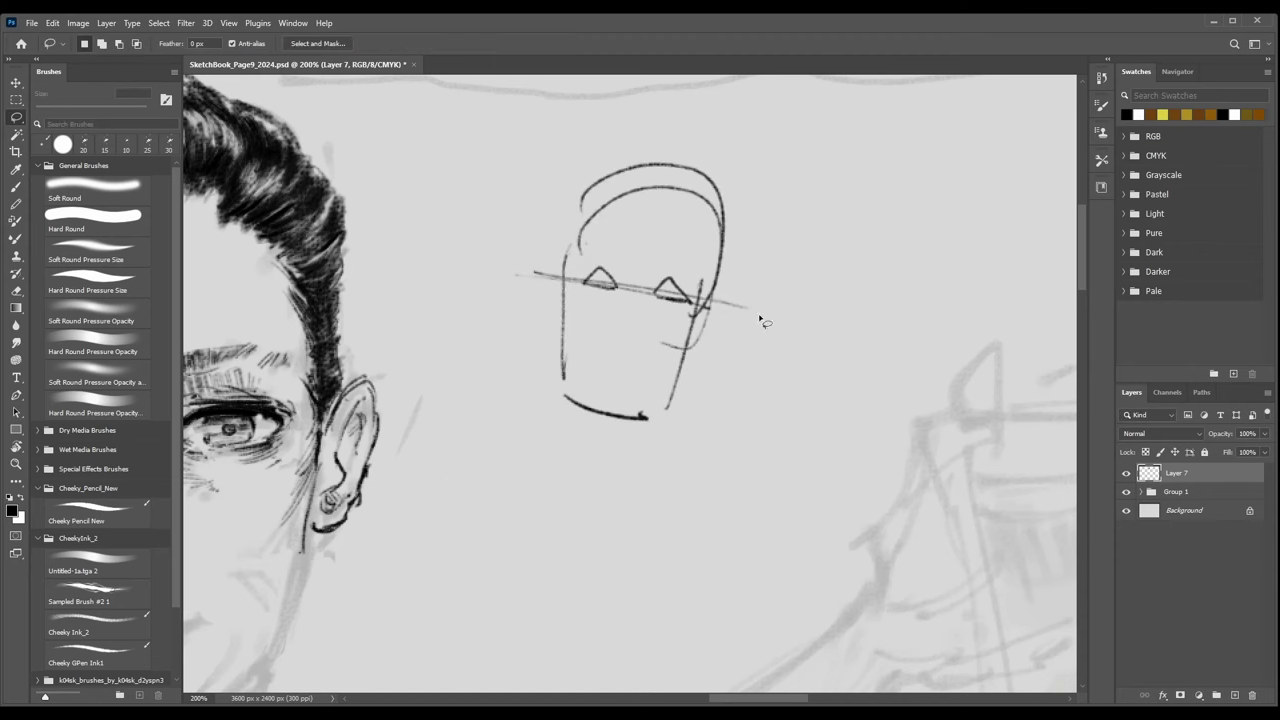
# Erase the demonstration head with a greatly enlarged Hard Round tip.
pyautogui.hotkey('ctrl', '-')
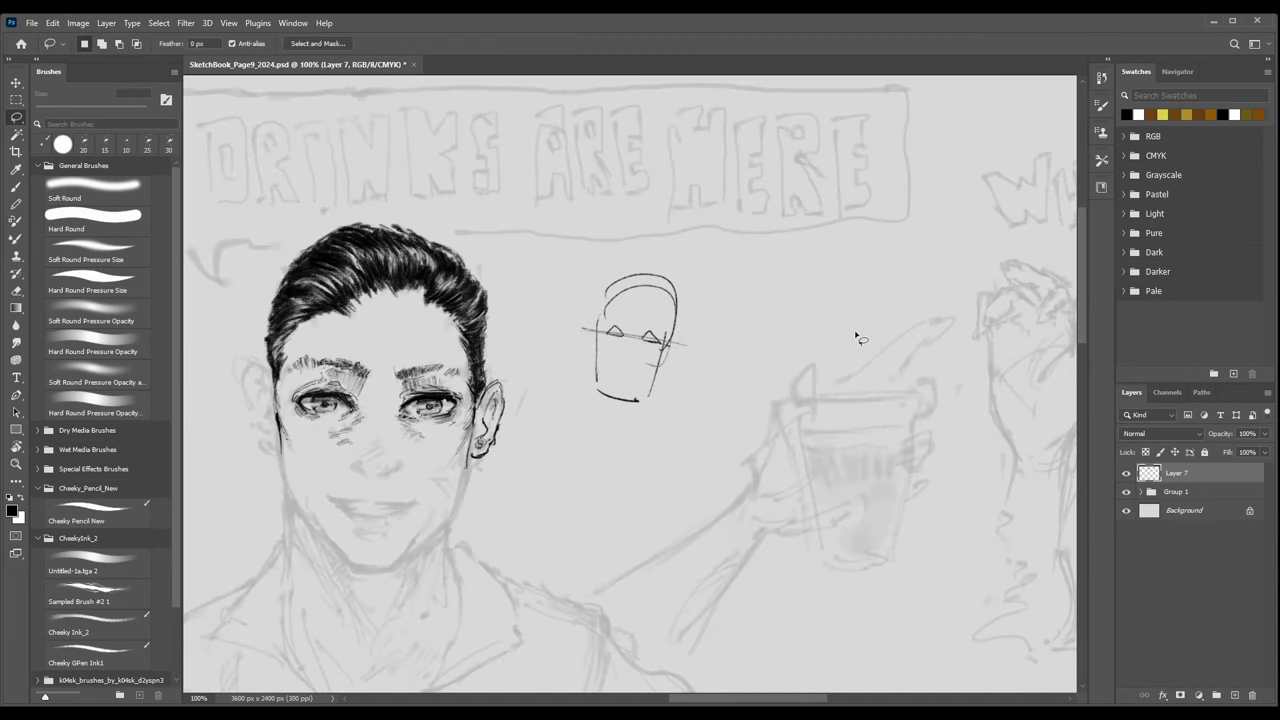
pyautogui.press('e')
pyautogui.press(']')
pyautogui.press(']')
pyautogui.press(']')
pyautogui.press(']')
pyautogui.press(']')
pyautogui.press(']')
pyautogui.moveTo(660, 308); pyautogui.dragTo(640, 387)
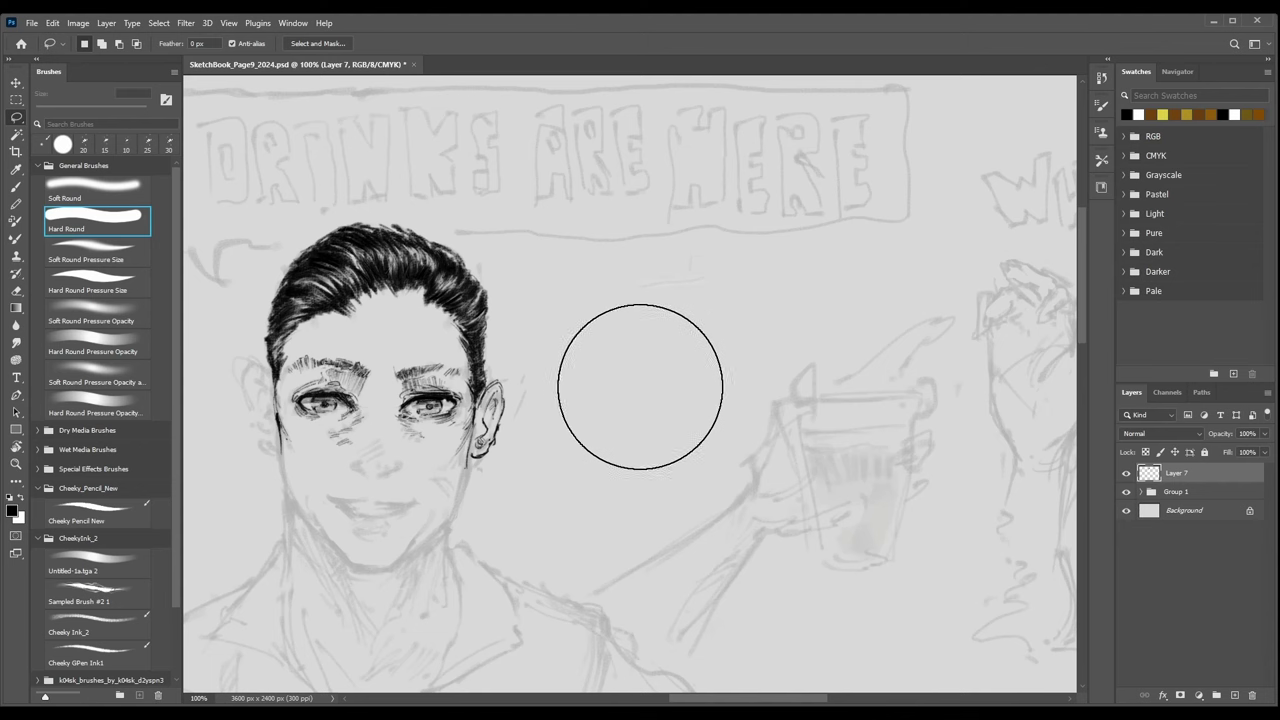
# Reinforce the inner upper lid line of the eye on the viewer's right with Cheeky GPen Ink1 at 4 px.
pyautogui.hotkey('ctrl', '-')
pyautogui.hotkey('ctrl', '+')
pyautogui.moveTo(456, 394); pyautogui.dragTo(651, 349)
pyautogui.press('b')
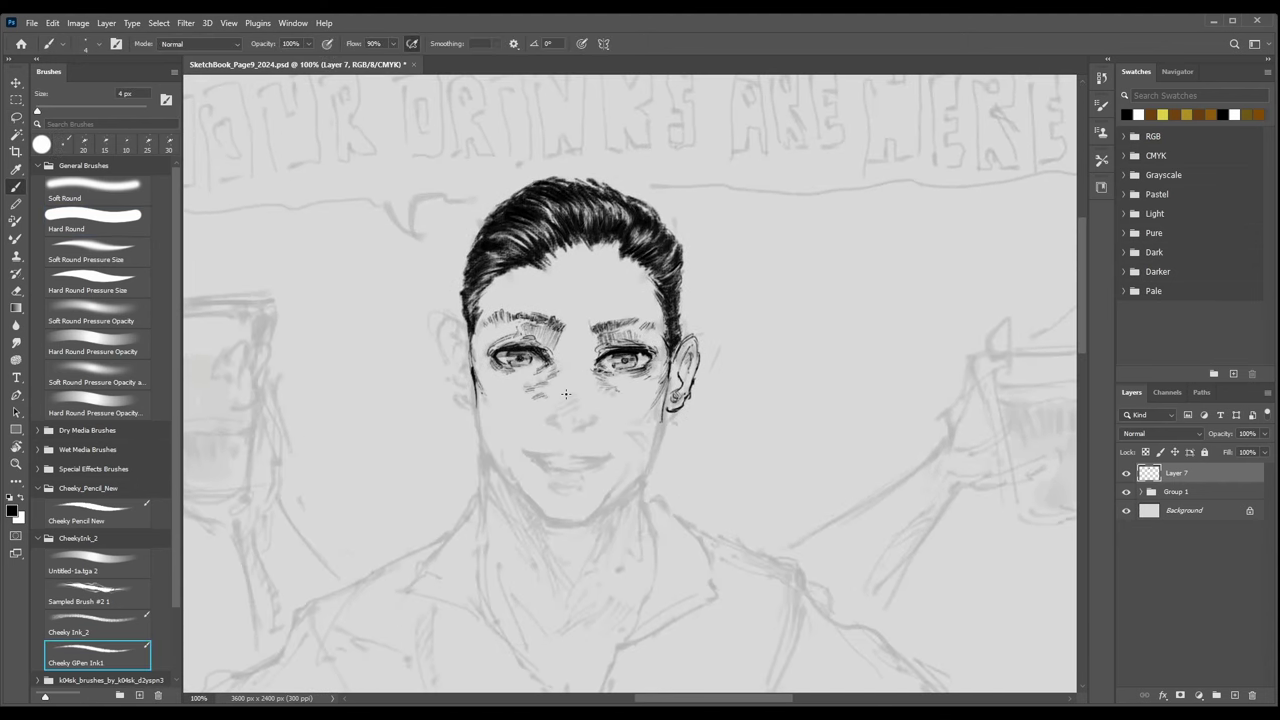
pyautogui.hotkey('ctrl', '+')
pyautogui.moveTo(560, 344); pyautogui.dragTo(607, 325)
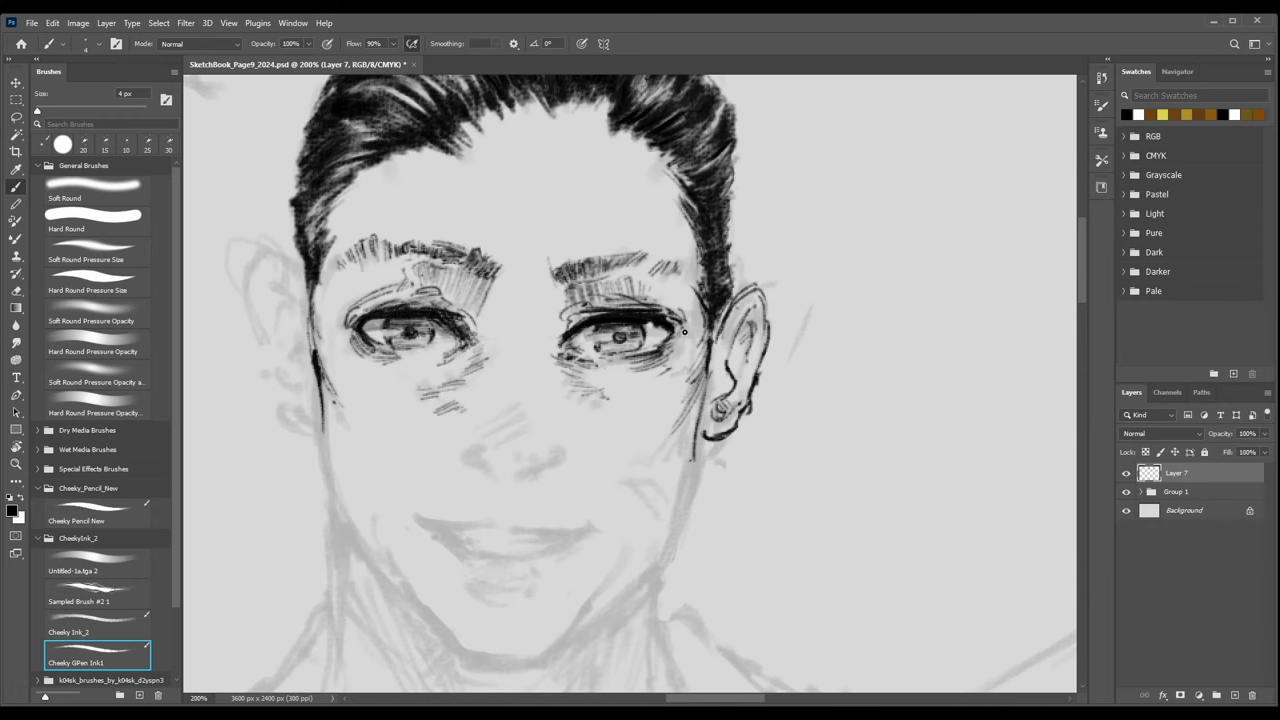
# Examine the inked eyes both close up and within the whole figure to judge their balance.
pyautogui.hotkey('ctrl', '-')
pyautogui.hotkey('ctrl', '-')
pyautogui.hotkey('ctrl', '-')
pyautogui.hotkey('ctrl', '+')
pyautogui.hotkey('ctrl', '+')
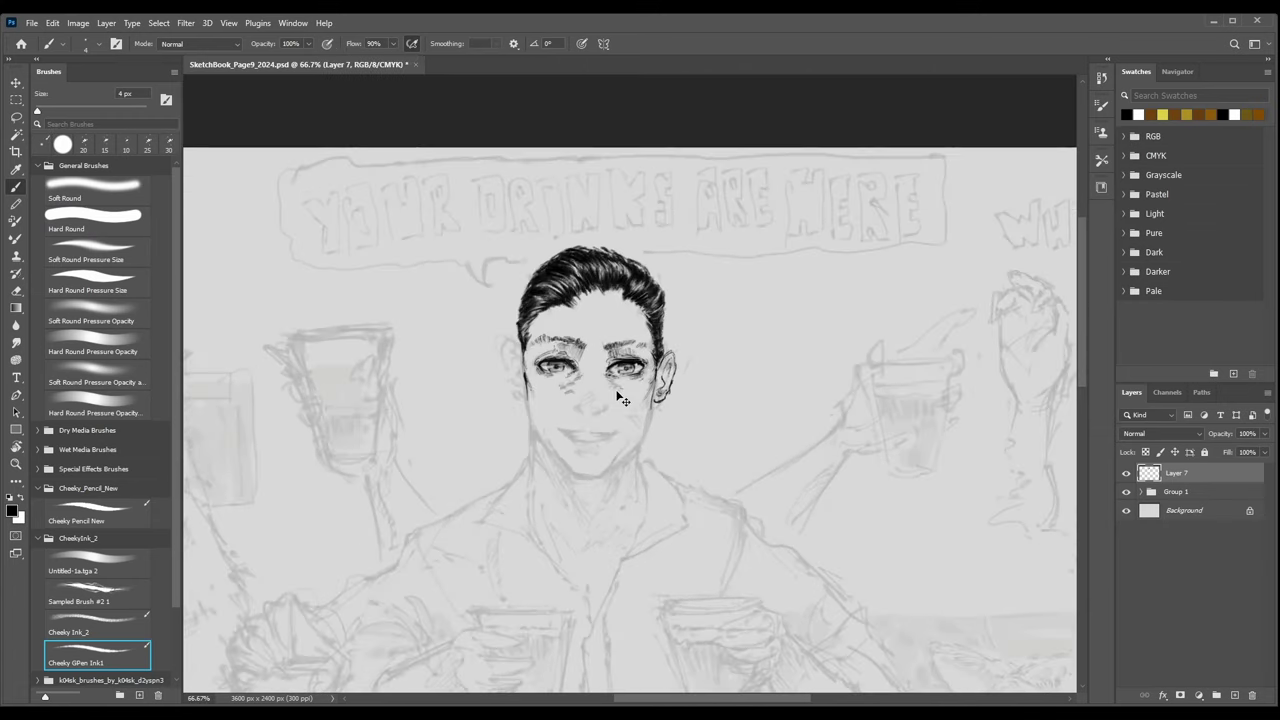
pyautogui.hotkey('ctrl', '+')
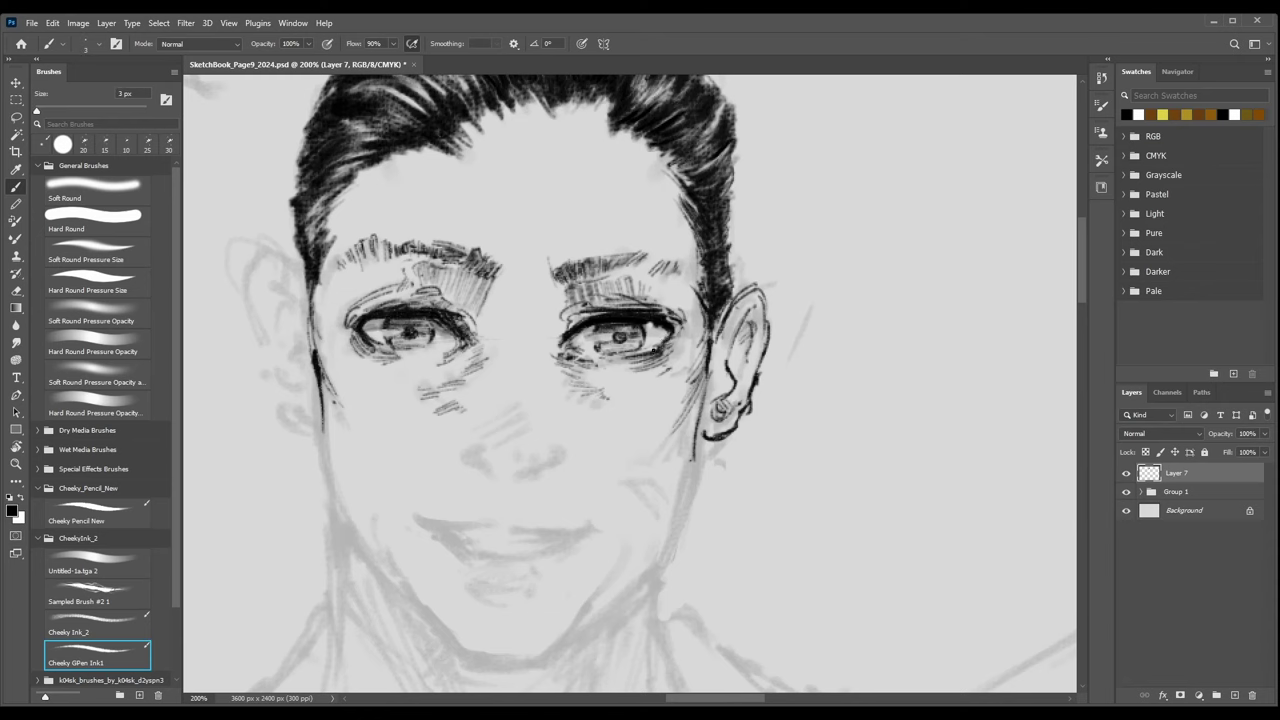
pyautogui.hotkey('ctrl', '-')
pyautogui.hotkey('ctrl', '-')
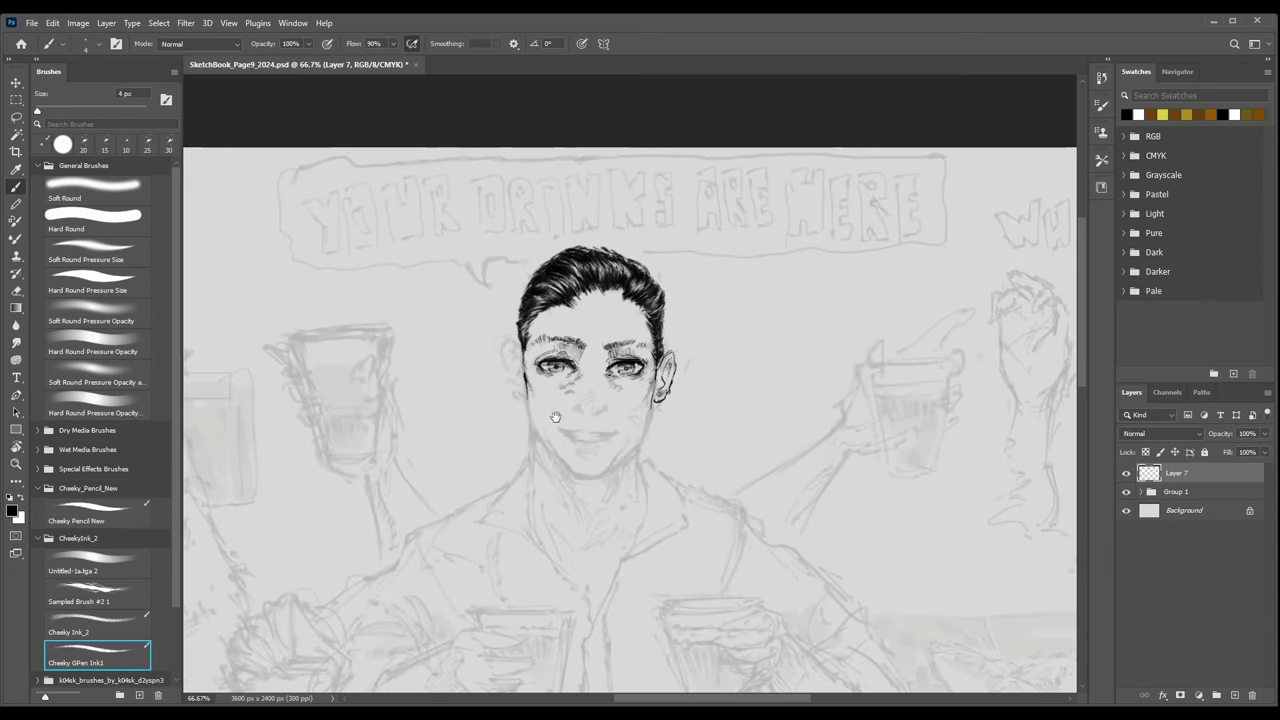
pyautogui.hotkey('ctrl', '+')
pyautogui.hotkey('ctrl', '+')
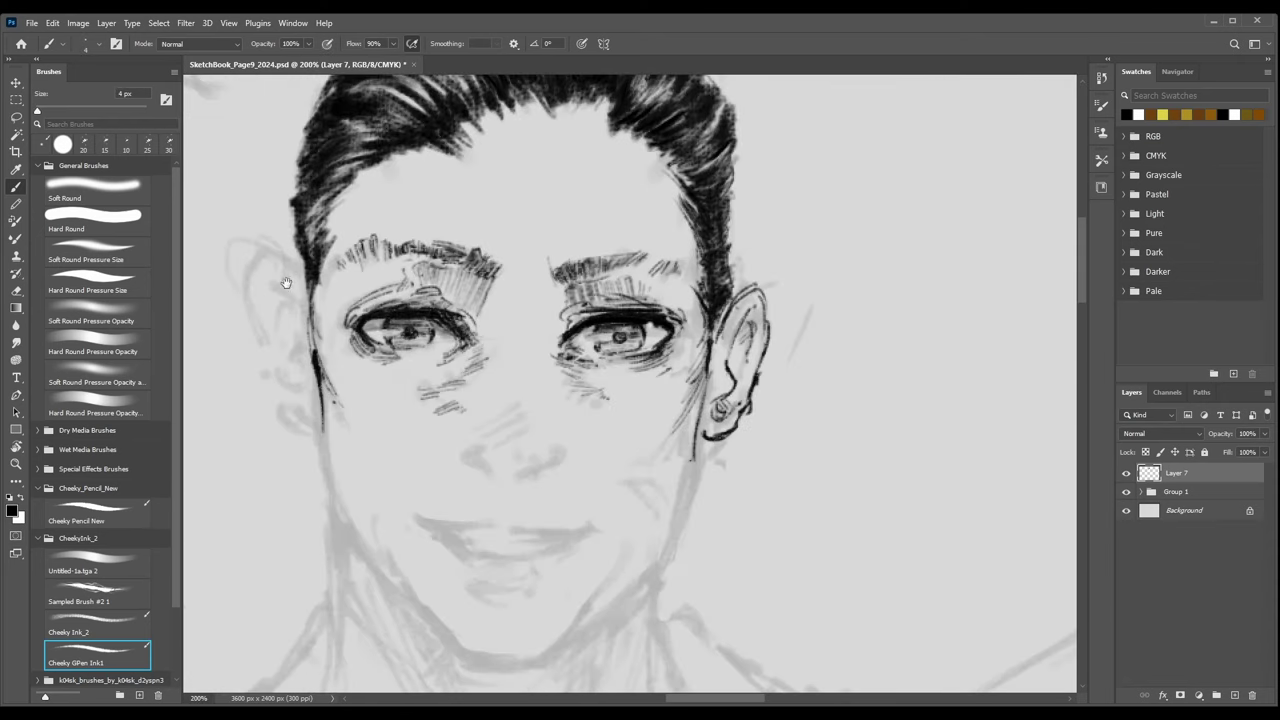
# Ink the outer rim, inner folds and lobe of the ear on the viewer's left with Cheeky GPen Ink1 at 5 to 6 px.
pyautogui.moveTo(286, 283); pyautogui.dragTo(452, 355)
pyautogui.press(']')
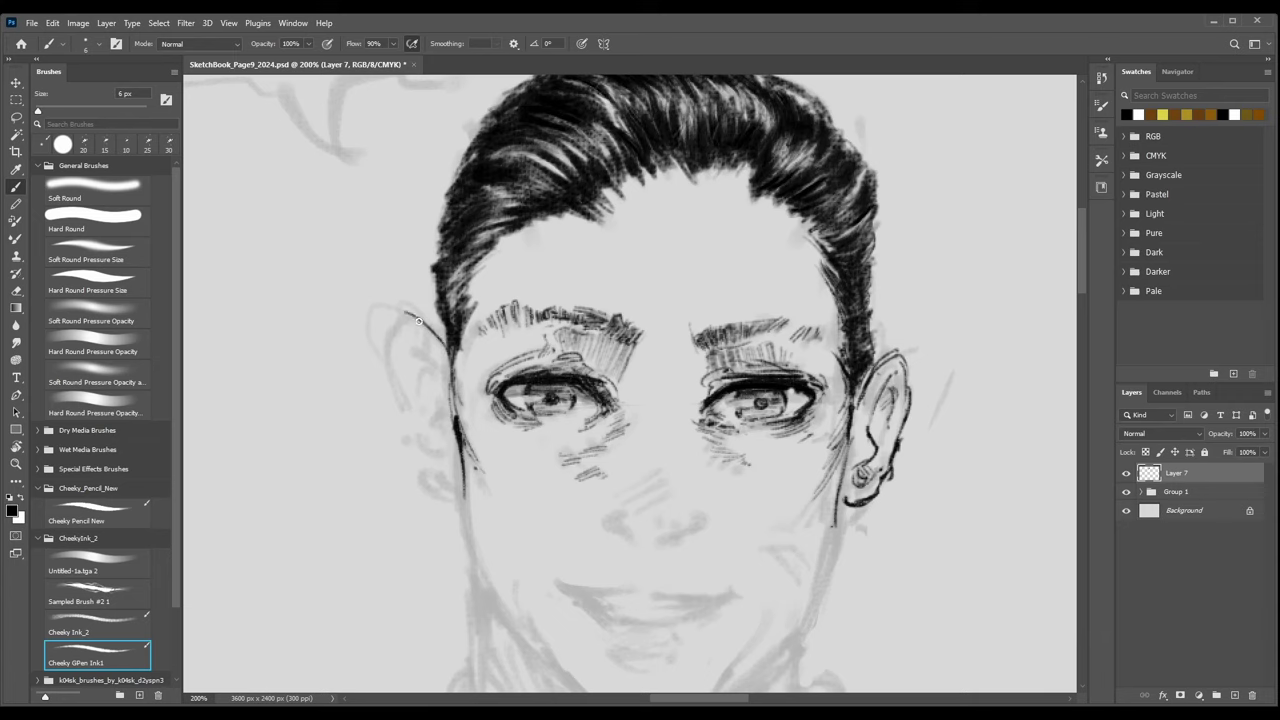
pyautogui.moveTo(411, 313)
pyautogui.mouseDown()
pyautogui.moveTo(453, 352)
pyautogui.moveTo(419, 314)
pyautogui.moveTo(395, 318)
pyautogui.moveTo(401, 348)
pyautogui.moveTo(400, 313)
pyautogui.moveTo(383, 345)
pyautogui.moveTo(394, 326)
pyautogui.moveTo(389, 354)
pyautogui.moveTo(413, 346)
pyautogui.moveTo(440, 386)
pyautogui.mouseUp()
pyautogui.press('[')
pyautogui.moveTo(400, 348)
pyautogui.mouseDown()
pyautogui.moveTo(421, 393)
pyautogui.moveTo(437, 389)
pyautogui.moveTo(444, 445)
pyautogui.mouseUp()
pyautogui.moveTo(445, 452)
pyautogui.mouseDown()
pyautogui.moveTo(421, 433)
pyautogui.moveTo(442, 455)
pyautogui.moveTo(452, 495)
pyautogui.mouseUp()
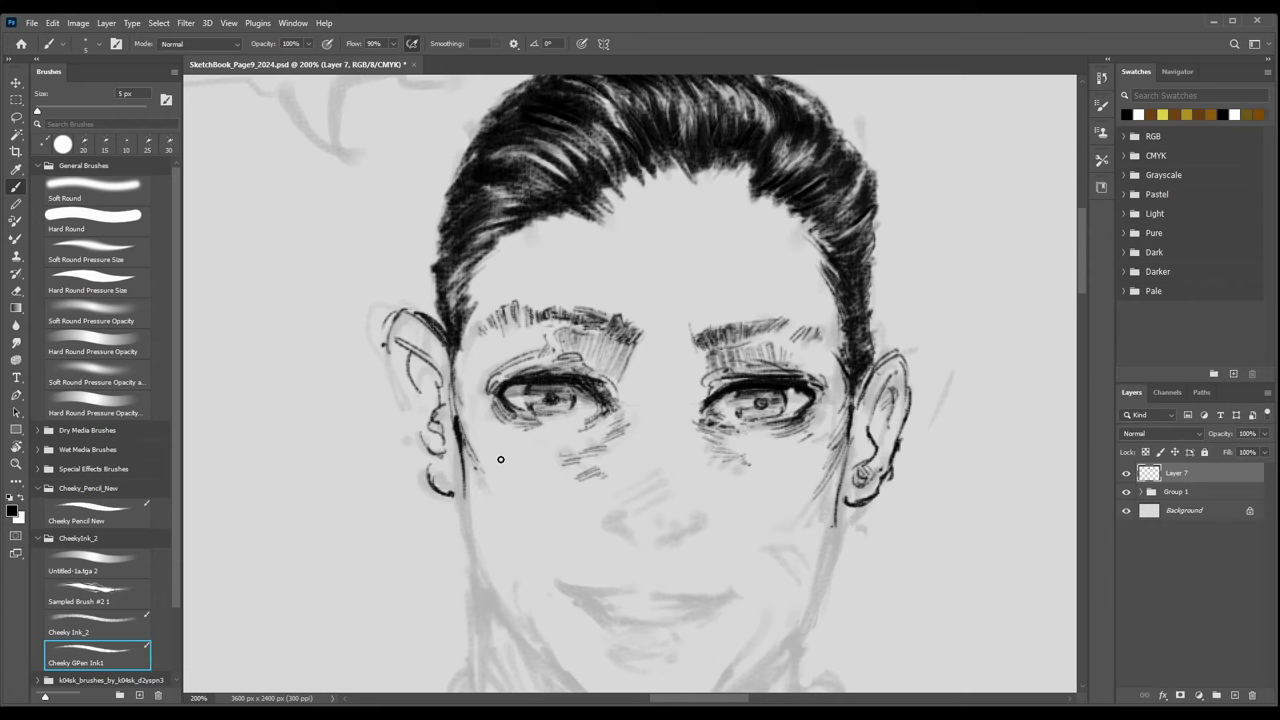
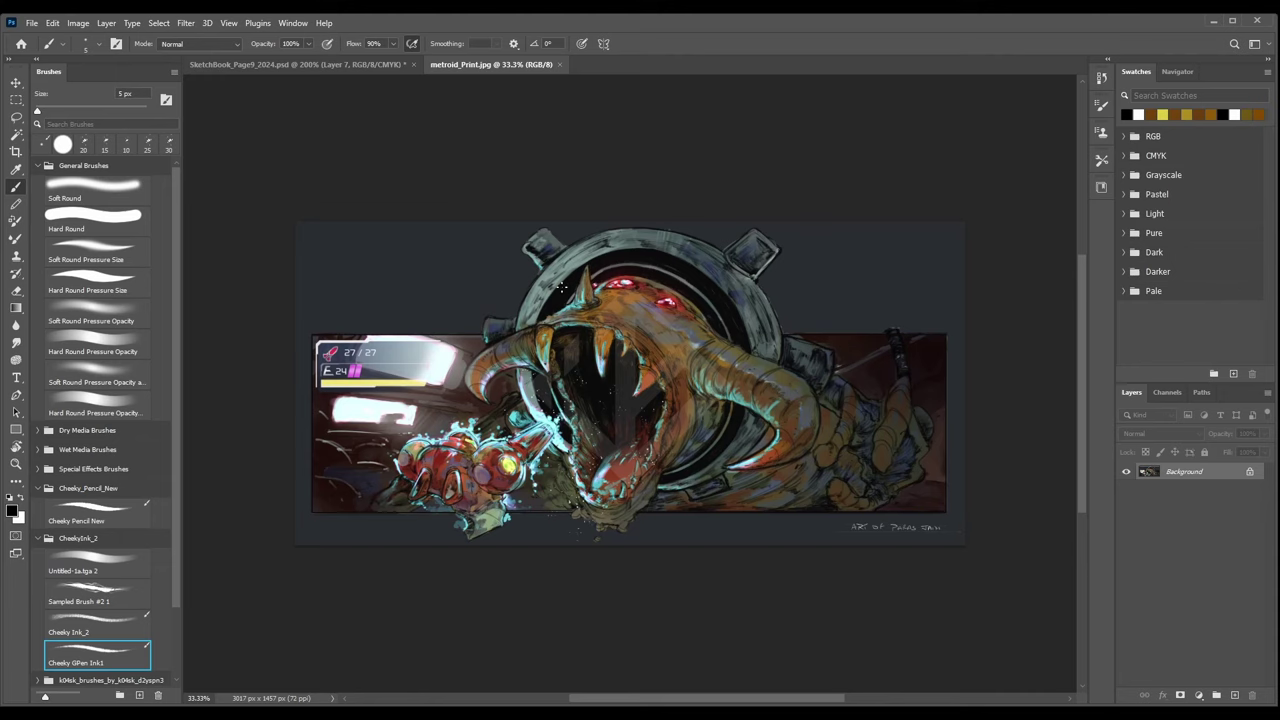
# Close metroid_Print.jpg and examine the TV-headed figure in TeeVee2.jpg up close, from the torso down to the boots.
pyautogui.click(559, 64)
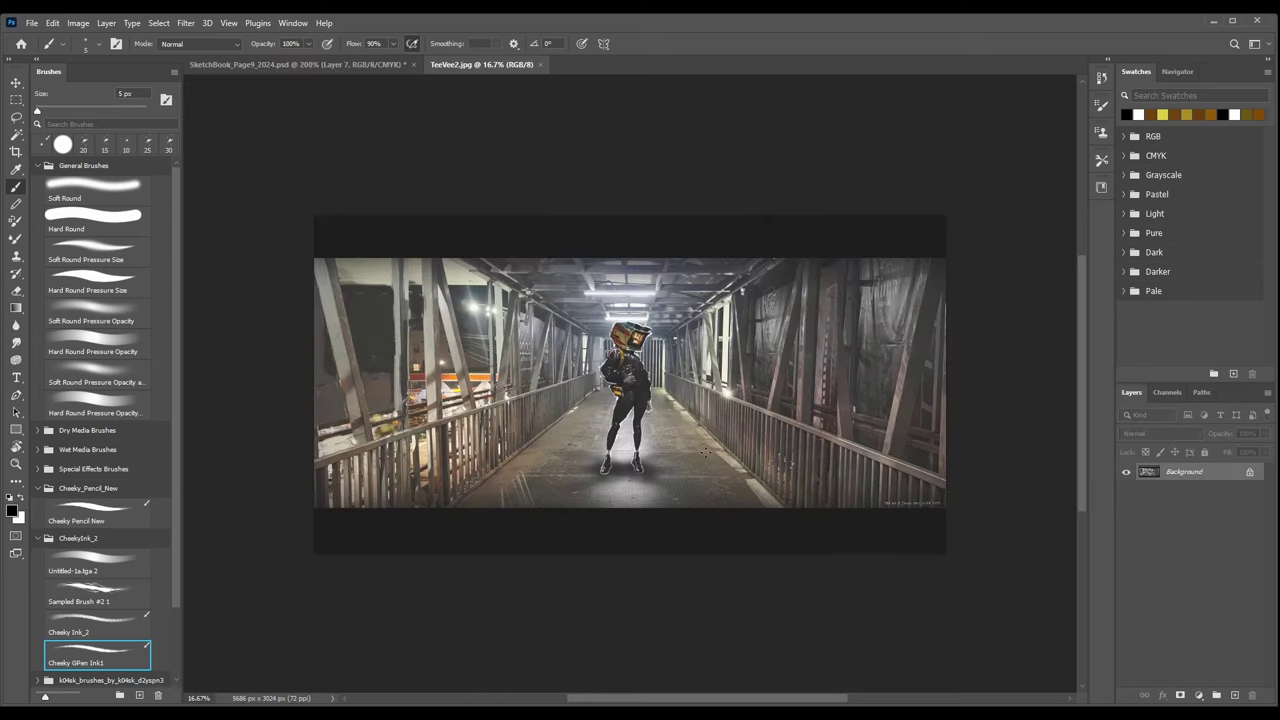
pyautogui.hotkey('ctrl', '+')
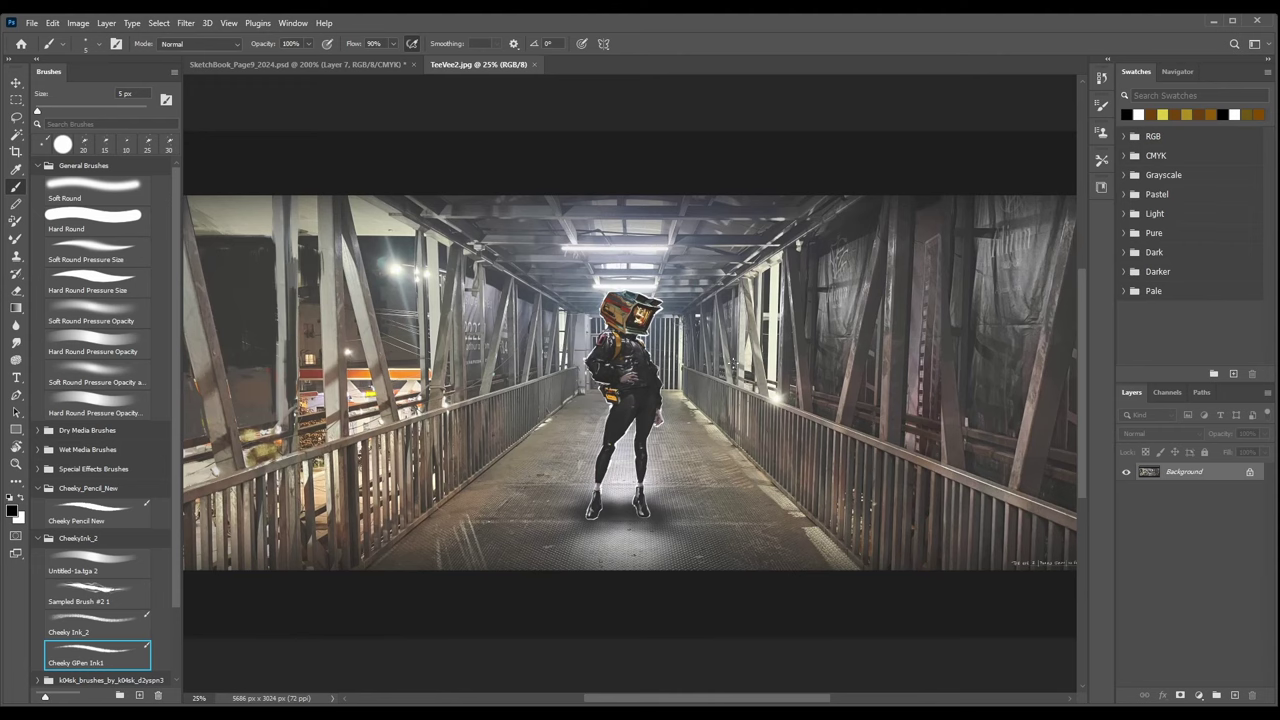
pyautogui.moveTo(783, 357)
pyautogui.mouseDown()
pyautogui.moveTo(761, 379)
pyautogui.moveTo(778, 342)
pyautogui.moveTo(802, 366)
pyautogui.mouseUp()
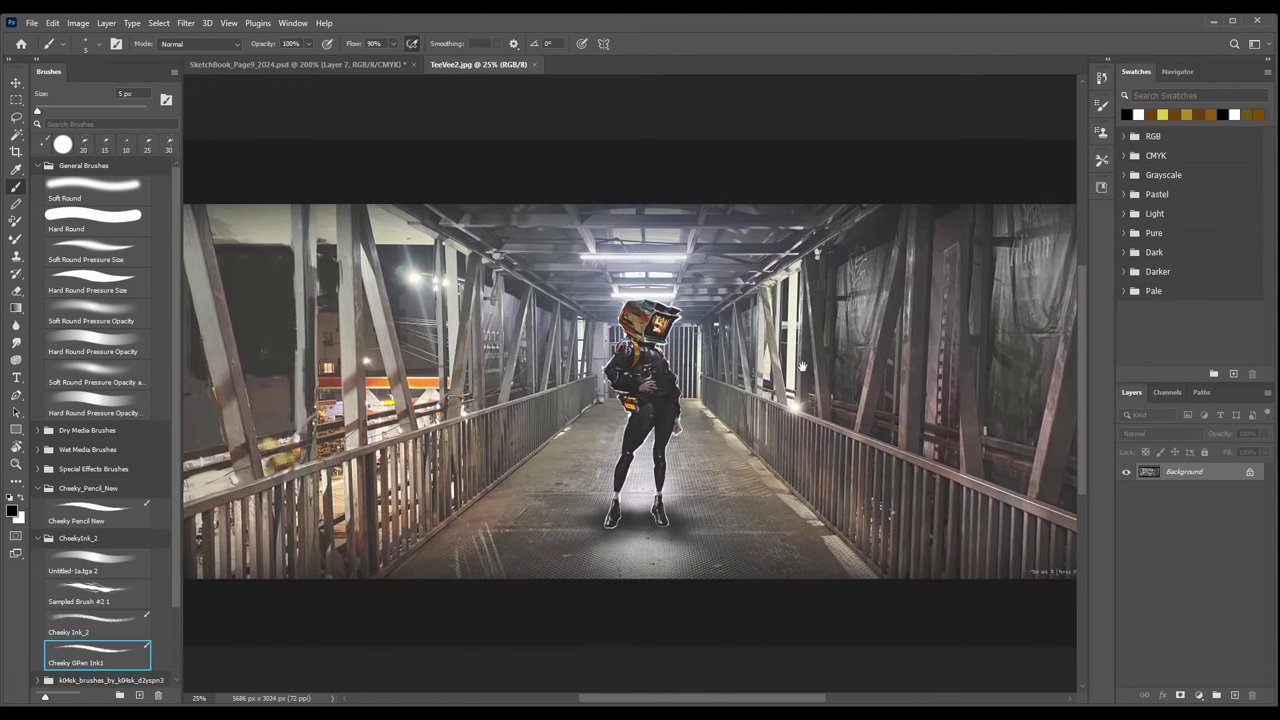
pyautogui.hotkey('ctrl', '+')
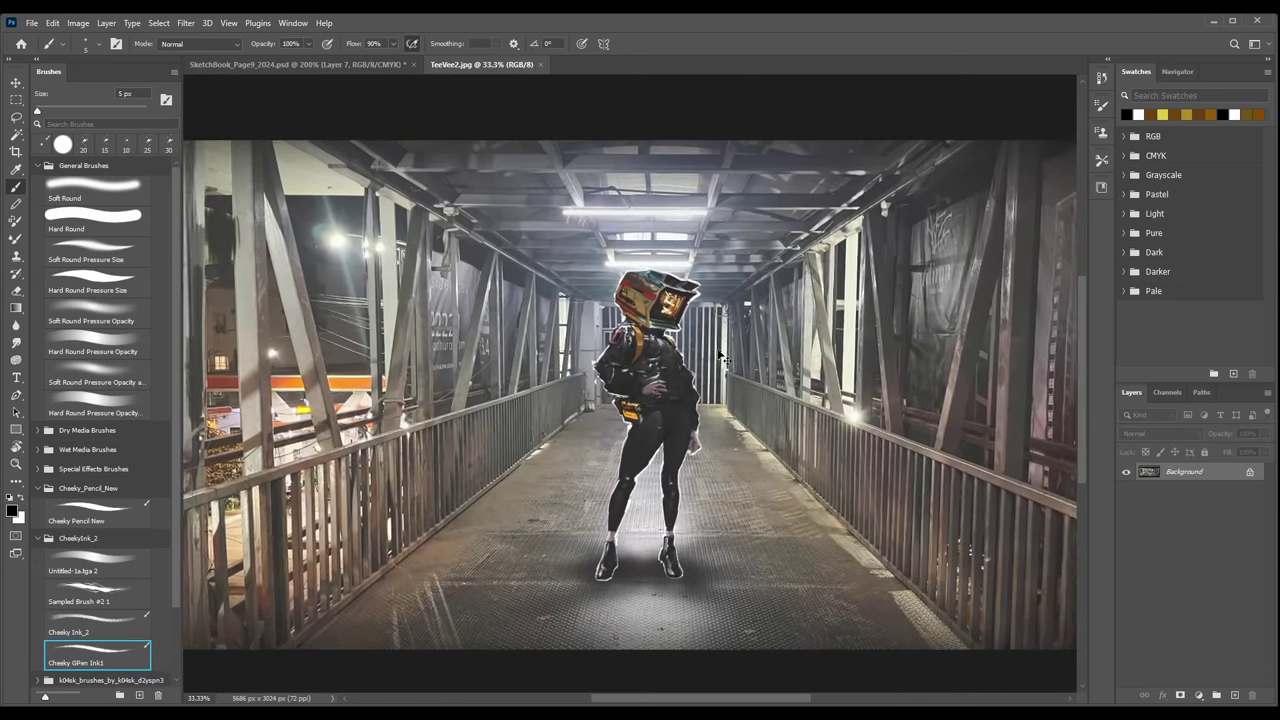
pyautogui.hotkey('ctrl', '+')
pyautogui.hotkey('ctrl', '+')
pyautogui.hotkey('ctrl', '+')
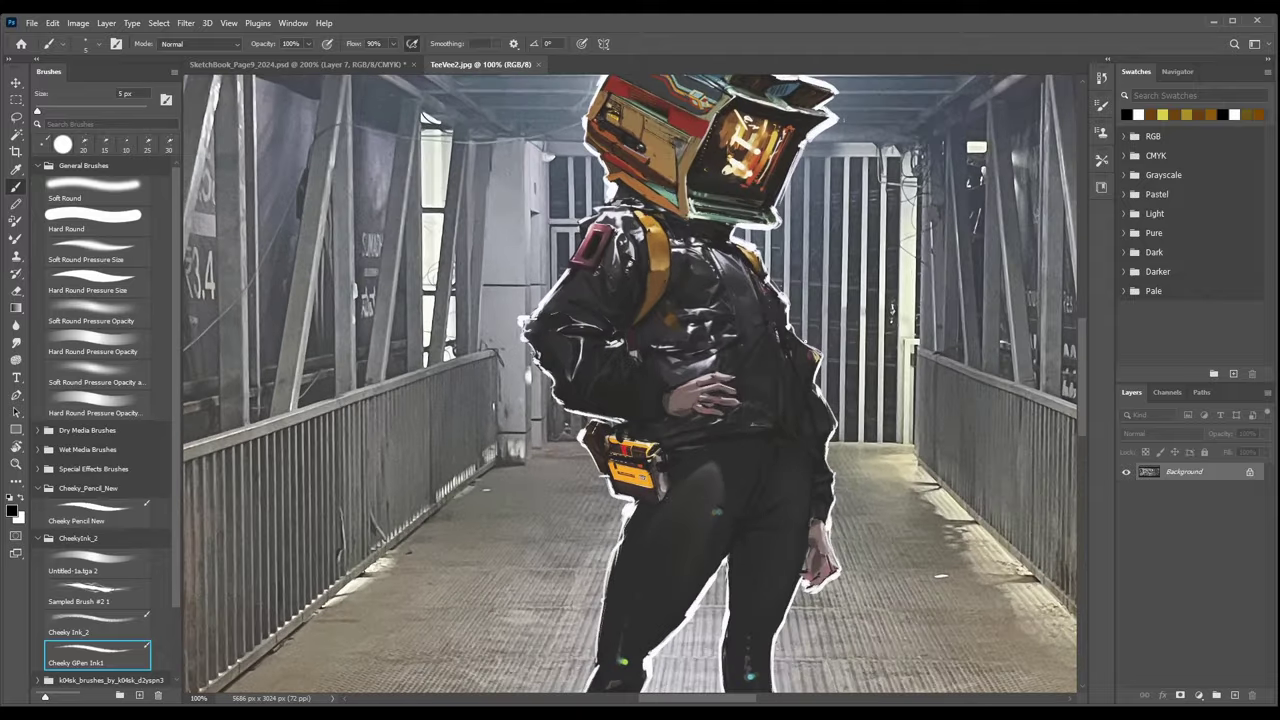
pyautogui.moveTo(846, 419); pyautogui.dragTo(838, 210)
pyautogui.scroll(-2, 838, 210)
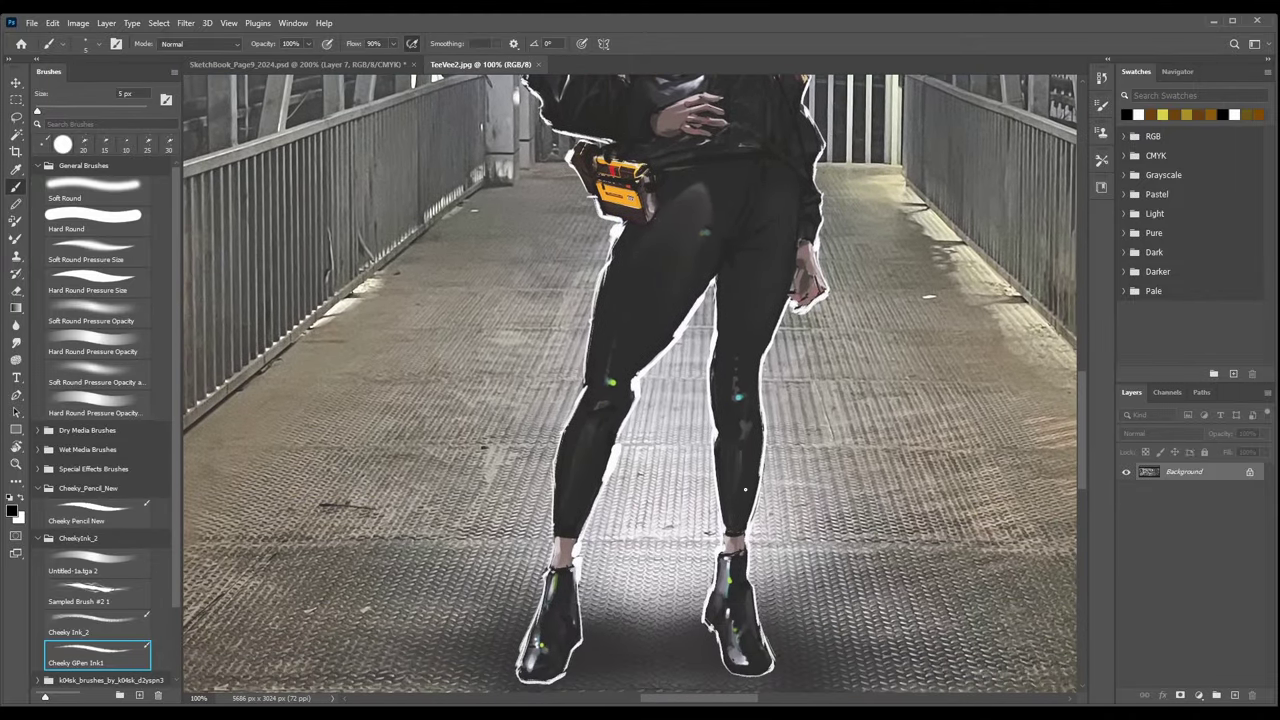
# Examine the whole TeeVee2.jpg composition, including the footbridge surrounding the TV-headed figure.
pyautogui.hotkey('ctrl', '-')
pyautogui.hotkey('ctrl', '-')
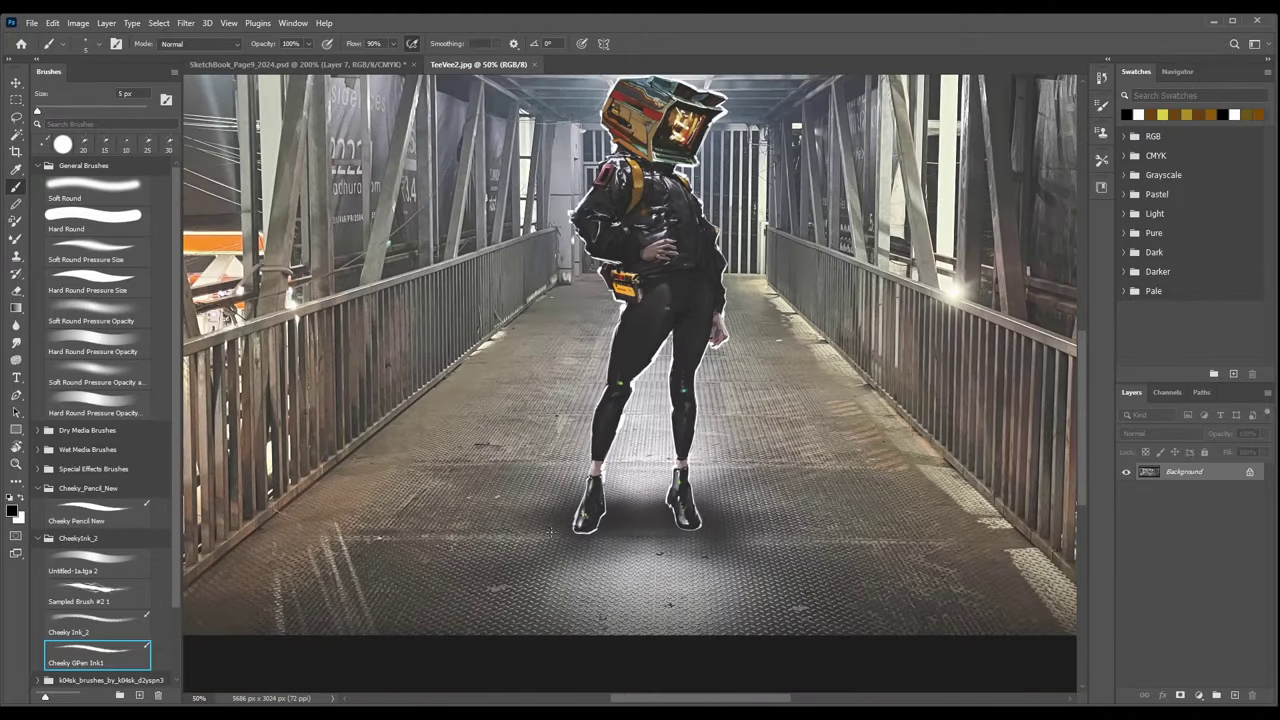
pyautogui.hotkey('ctrl', '-')
pyautogui.hotkey('ctrl', '-')
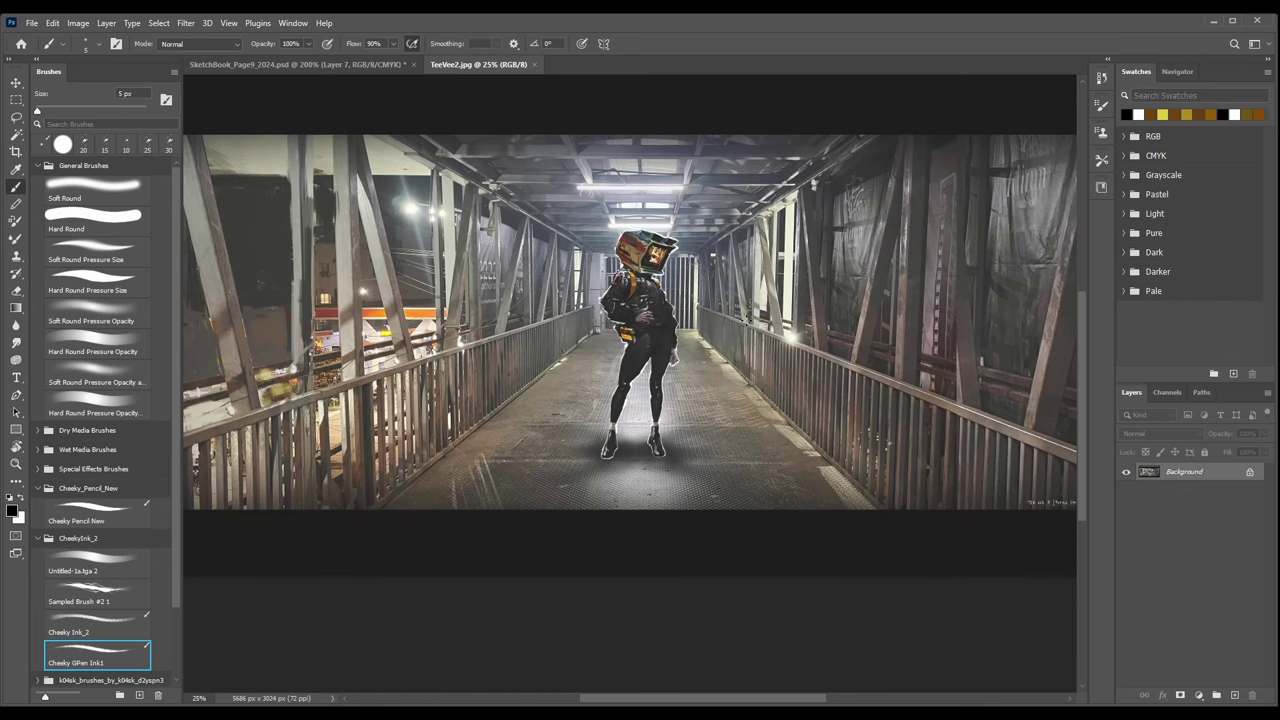
pyautogui.hotkey('ctrl', '0')
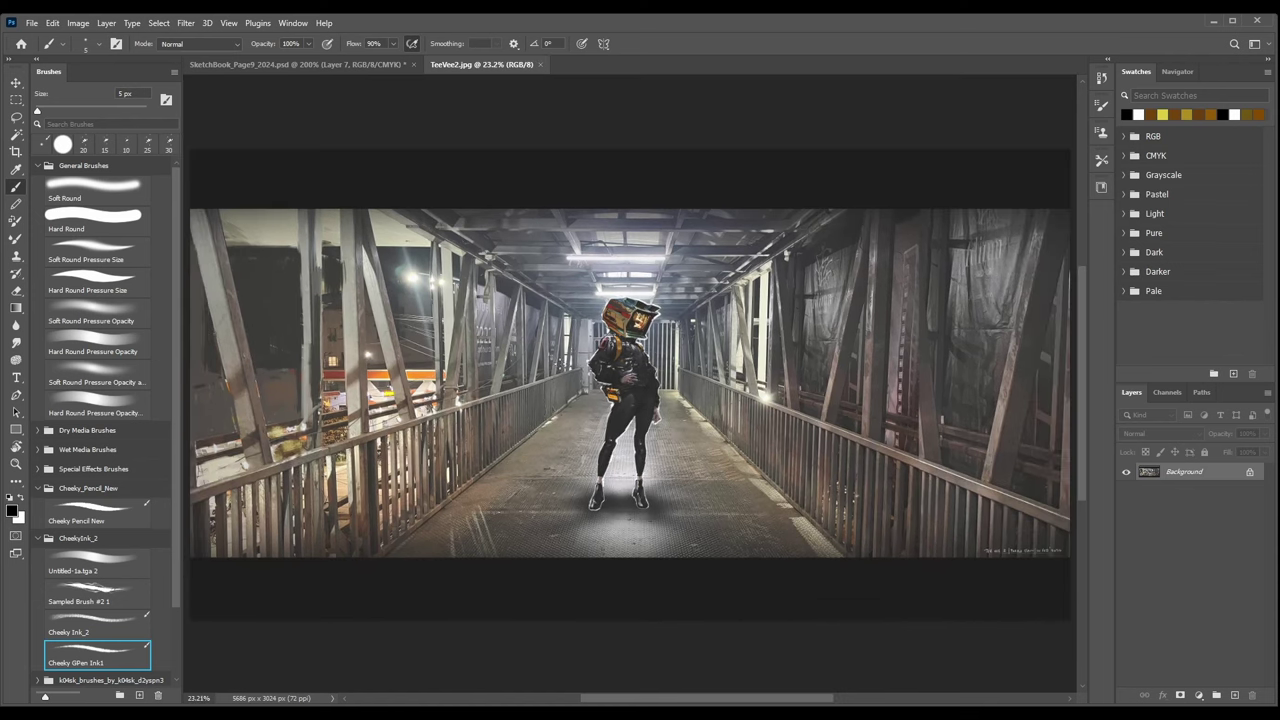
pyautogui.hotkey('ctrl', '+')
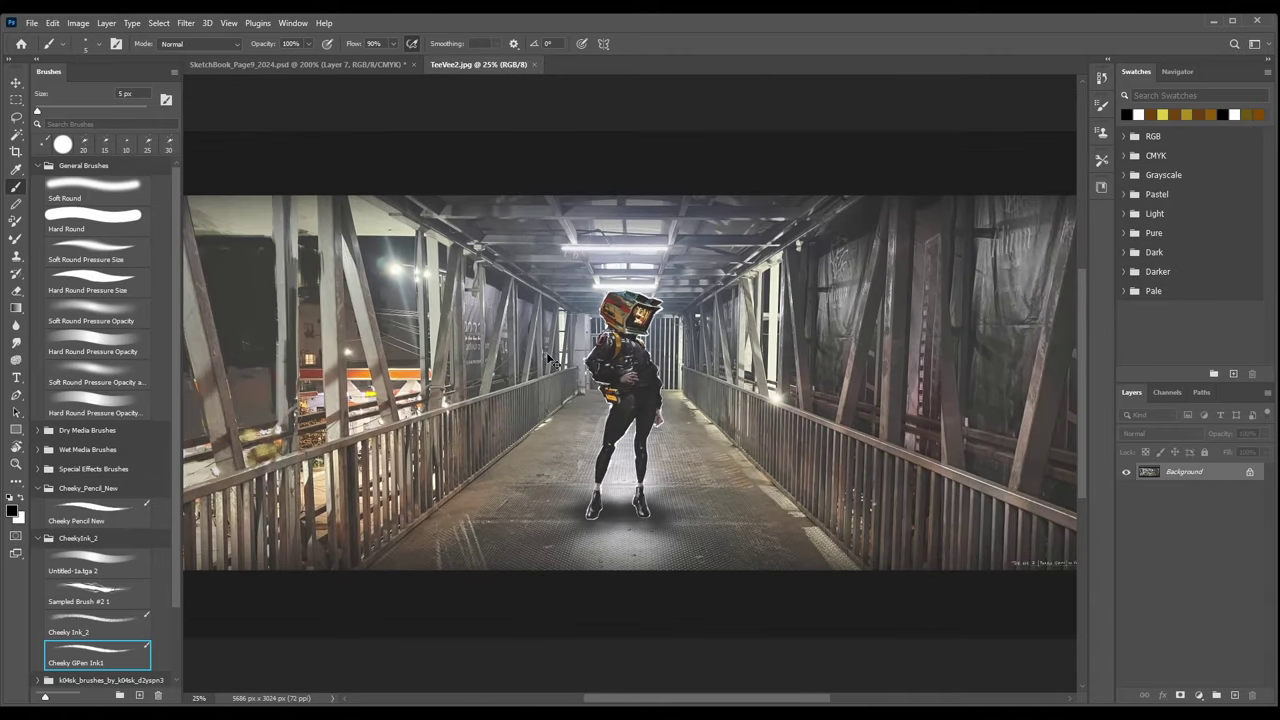
pyautogui.moveTo(219, 318); pyautogui.dragTo(384, 347)
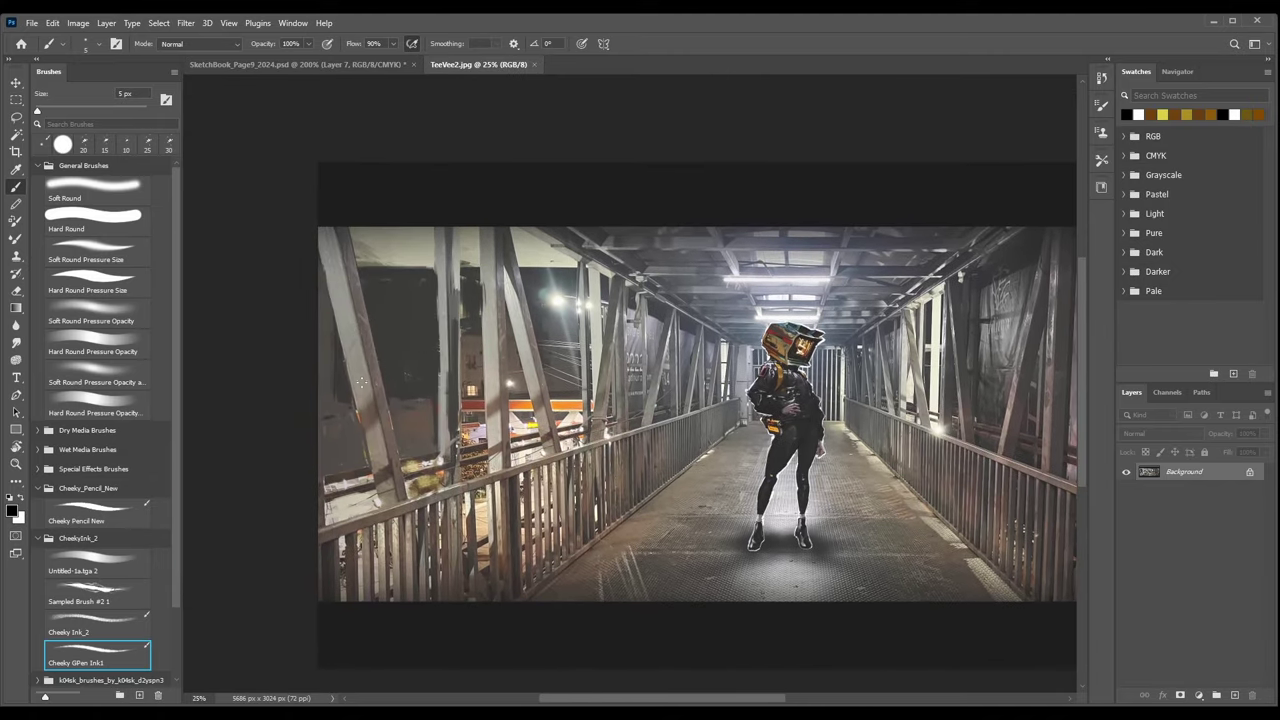
pyautogui.moveTo(916, 447); pyautogui.dragTo(700, 448)
pyautogui.hotkey('ctrl', '+')
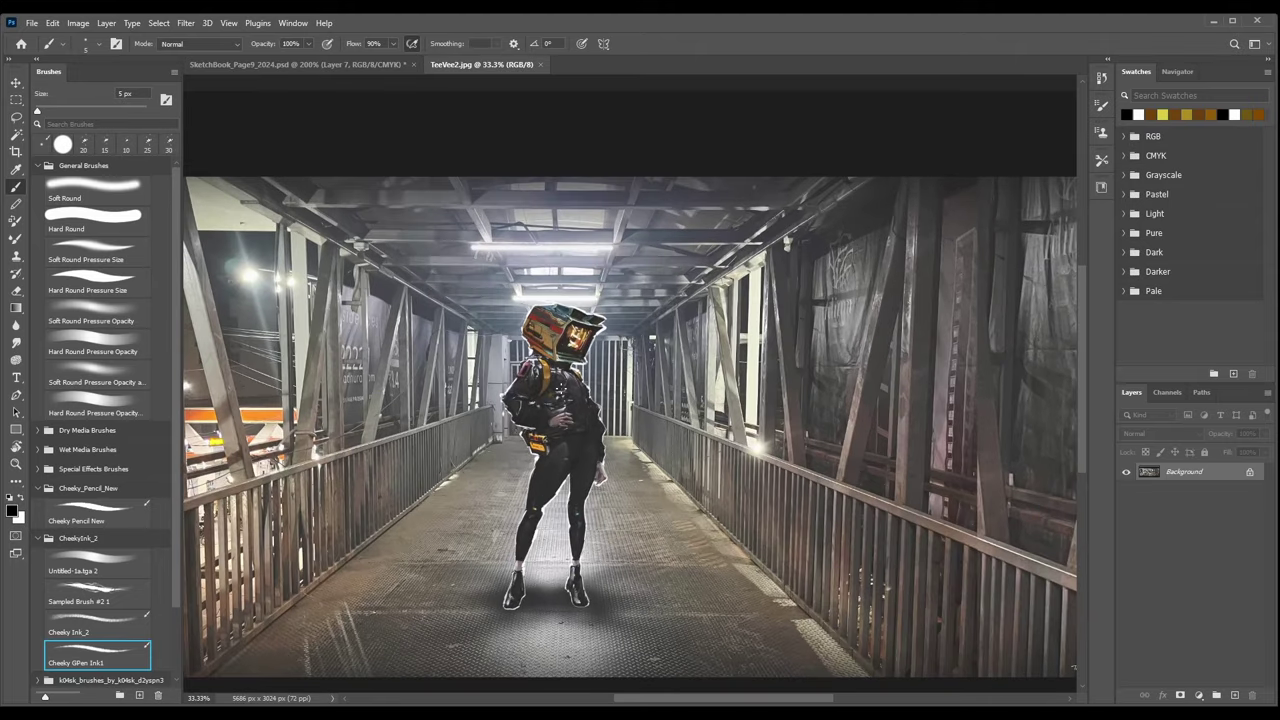
pyautogui.moveTo(403, 543); pyautogui.dragTo(483, 543)
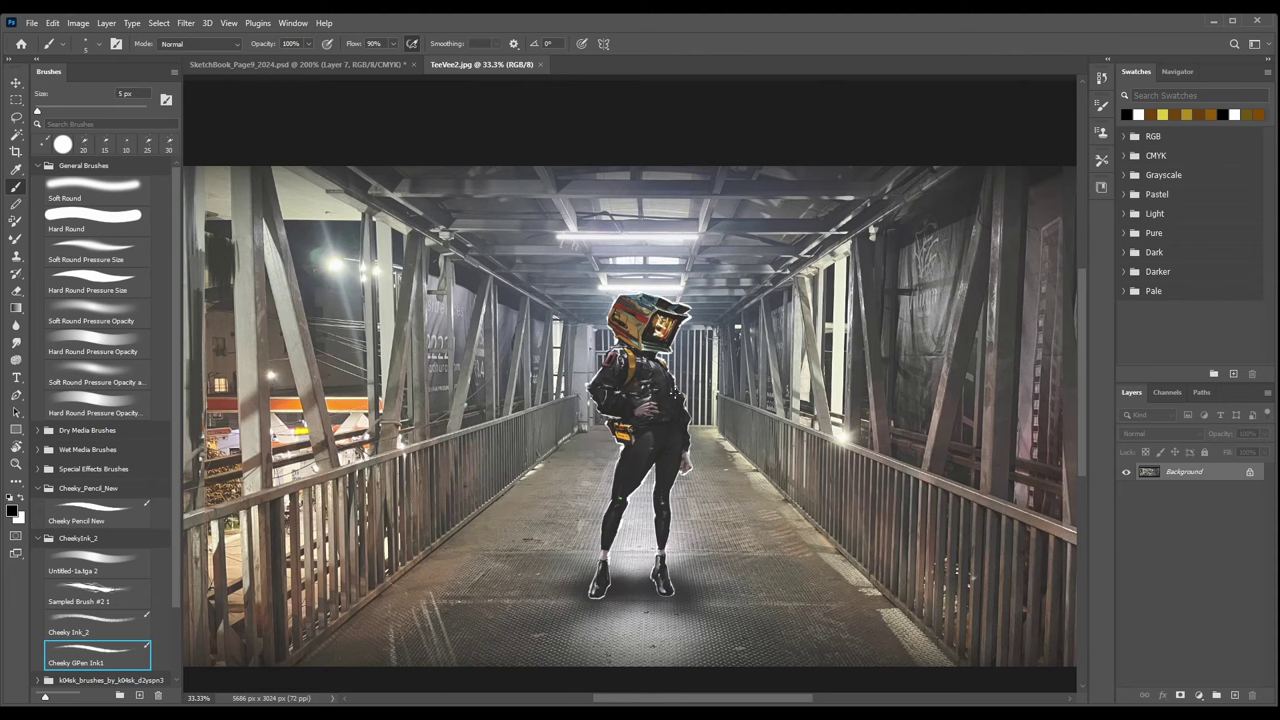
# Examine the TV-headed figure at closer and wider views, then close TeeVee2.jpg.
pyautogui.hotkey('ctrl', '+')
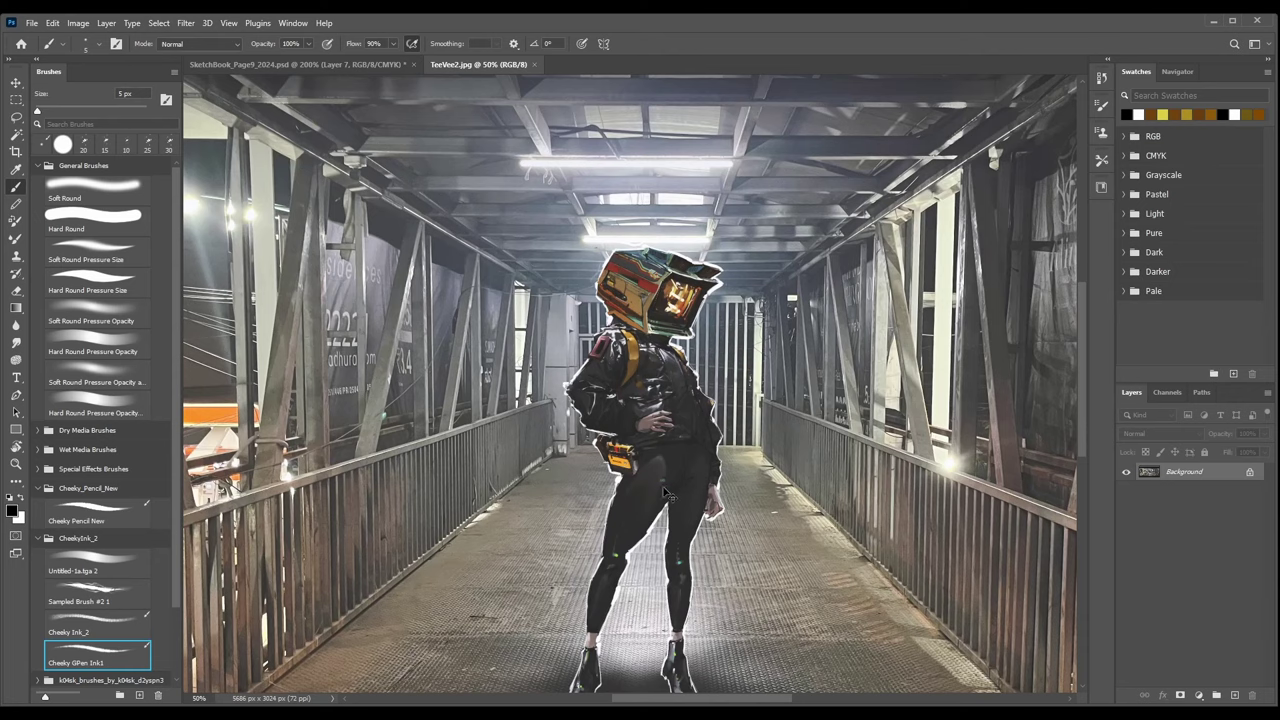
pyautogui.hotkey('ctrl', '+')
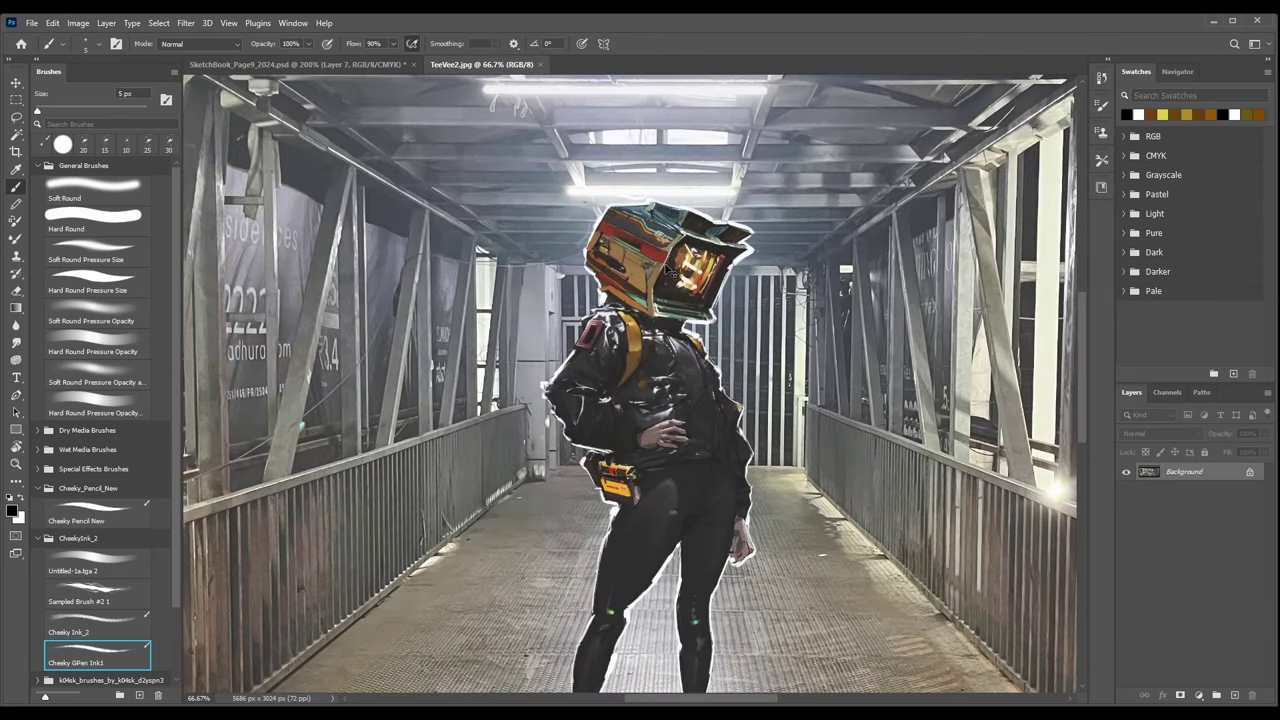
pyautogui.hotkey('ctrl', '-')
pyautogui.scroll(-3, 705, 418)
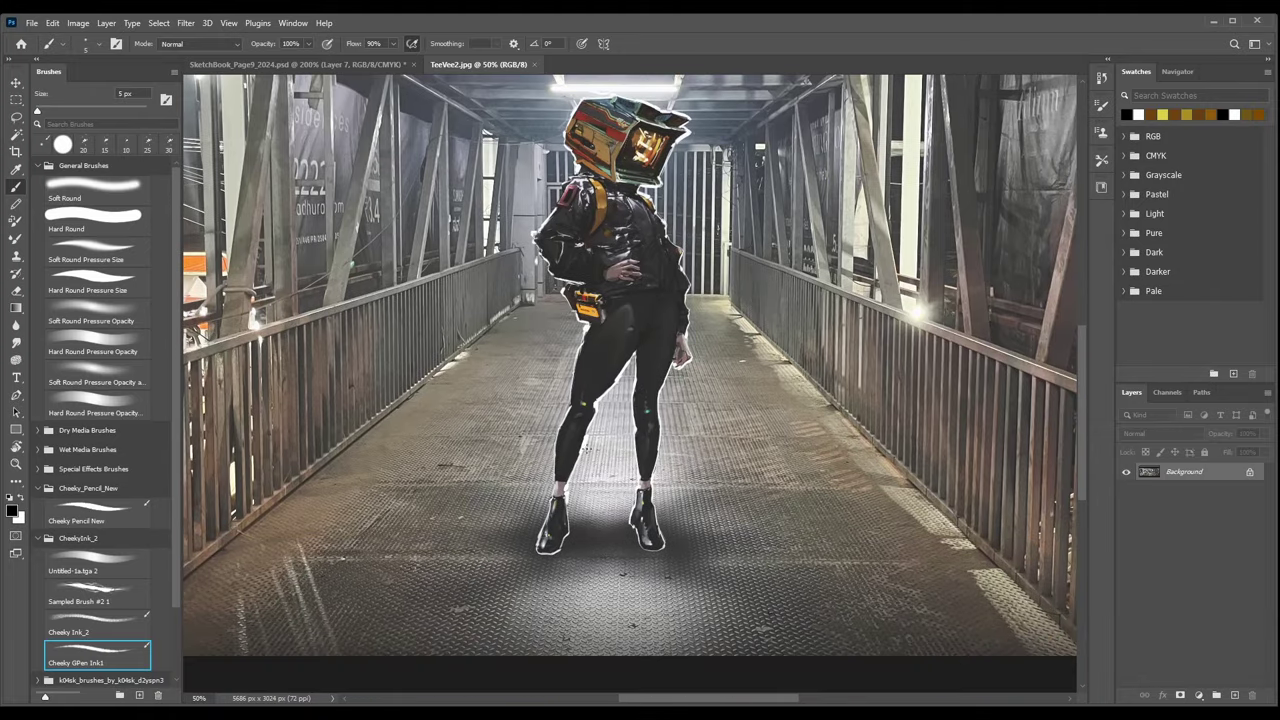
pyautogui.hotkey('ctrl', '-')
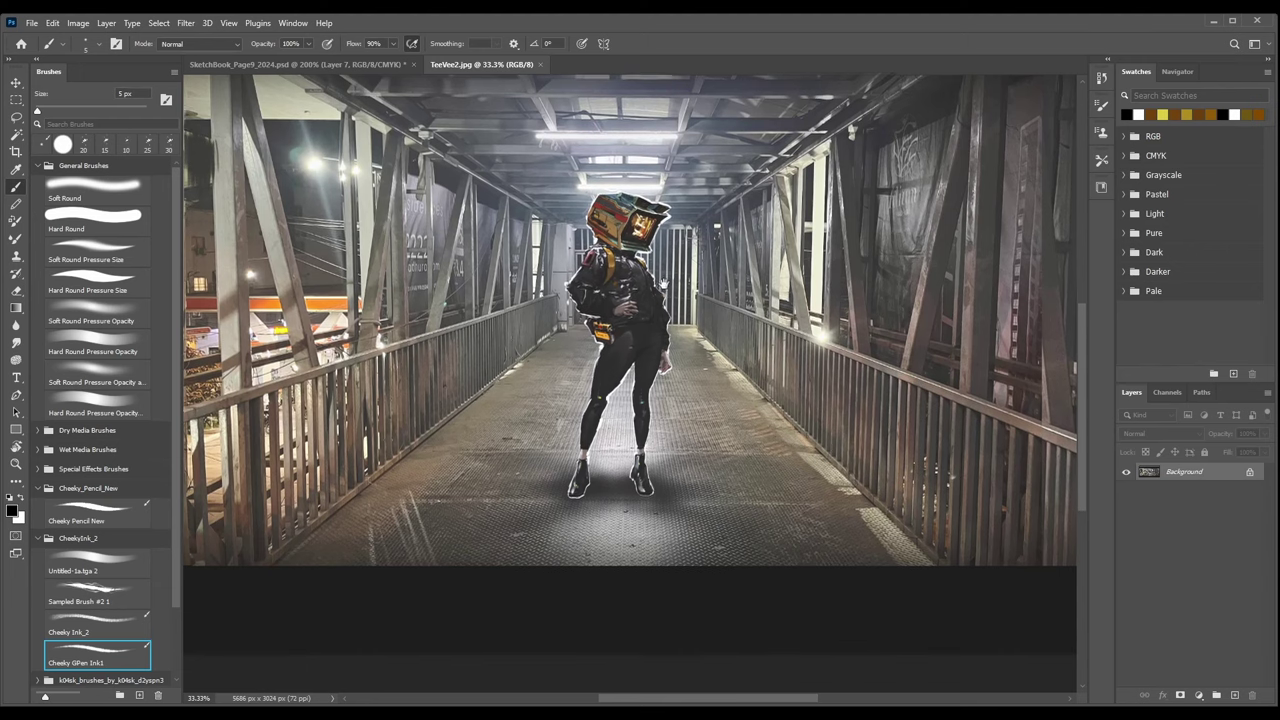
pyautogui.hotkey('ctrl', '+')
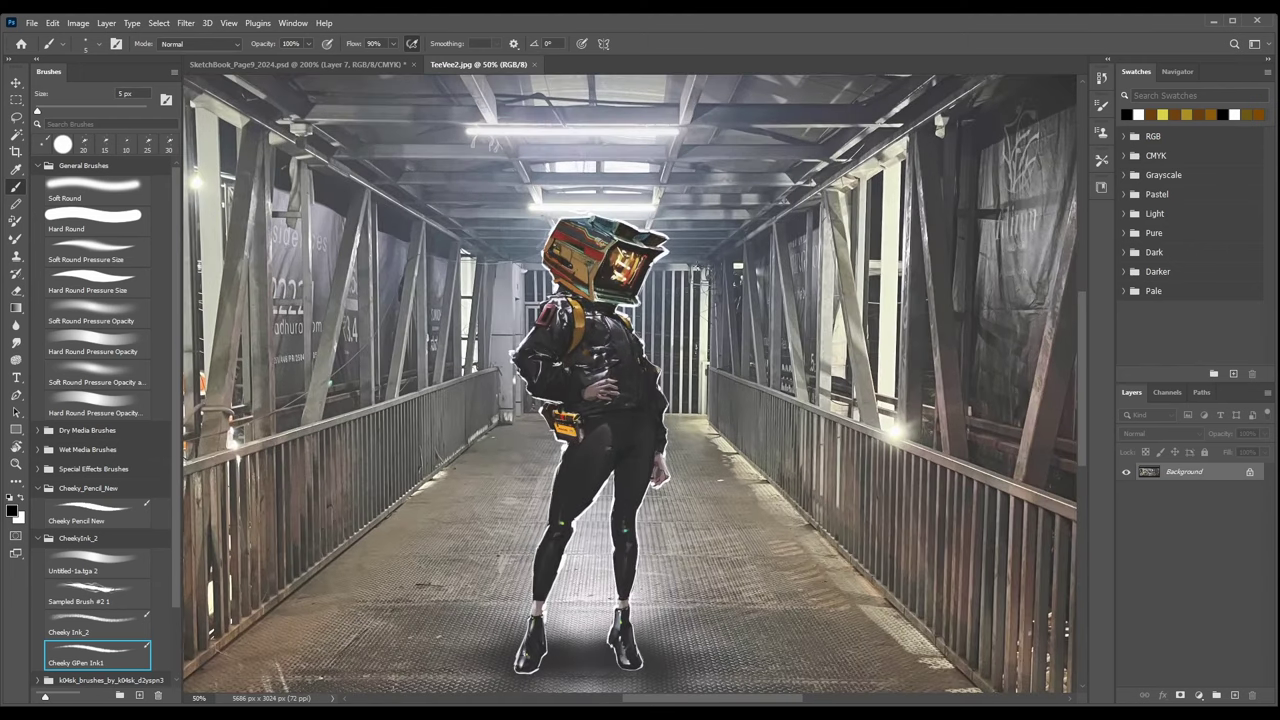
pyautogui.hotkey('ctrl', '-')
pyautogui.hotkey('ctrl', '0')
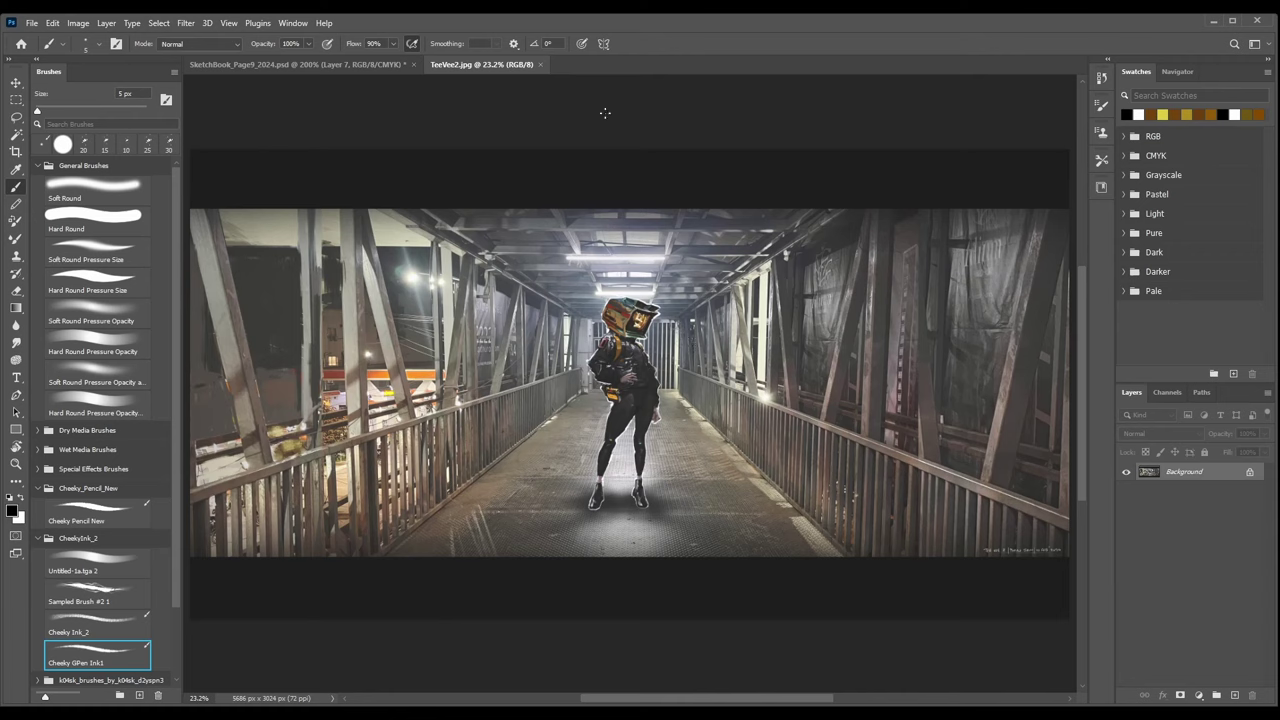
pyautogui.click(540, 64)
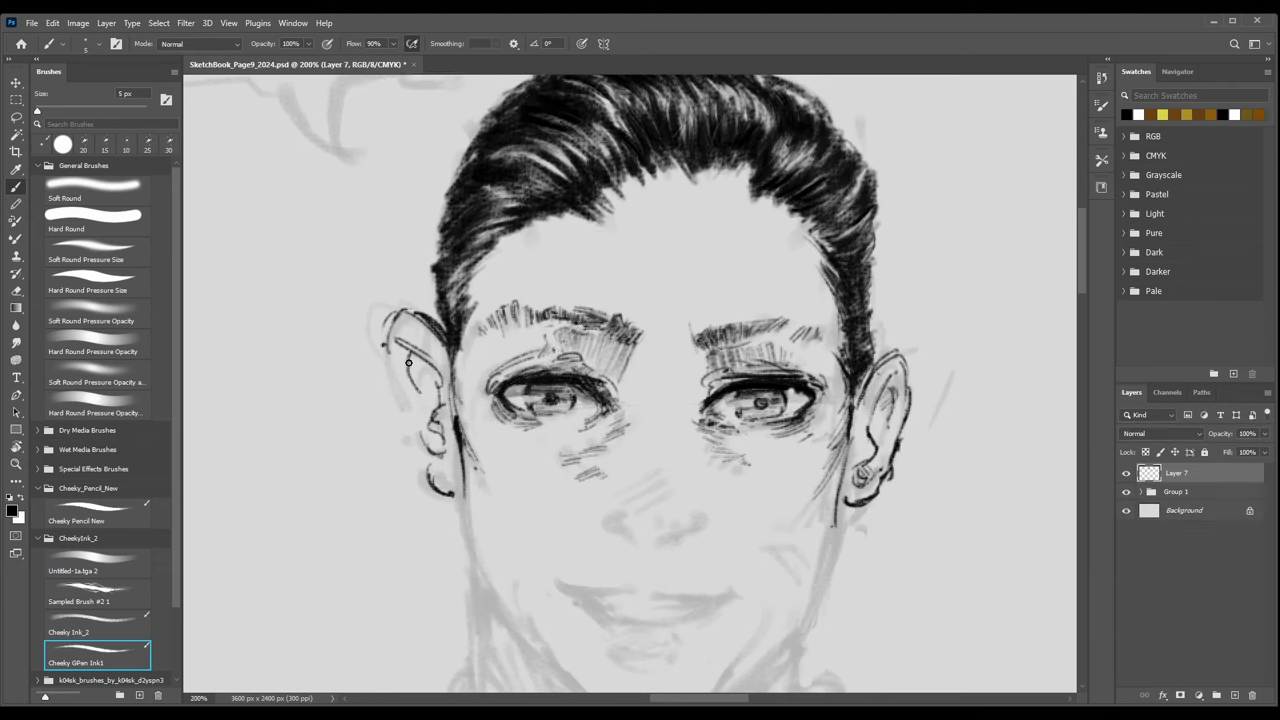
# Complete the outer rim, inner fold and lobe of the man's ear on the viewer's left with Cheeky GPen Ink1 at 5 px.
pyautogui.moveTo(388, 318); pyautogui.dragTo(401, 395)
pyautogui.moveTo(421, 452); pyautogui.dragTo(448, 495)
pyautogui.moveTo(421, 436); pyautogui.dragTo(442, 446)
pyautogui.moveTo(392, 344); pyautogui.dragTo(413, 410)
pyautogui.press(']')
pyautogui.hotkey('ctrl', '-')
pyautogui.hotkey('ctrl', '-')
pyautogui.hotkey('ctrl', '-')
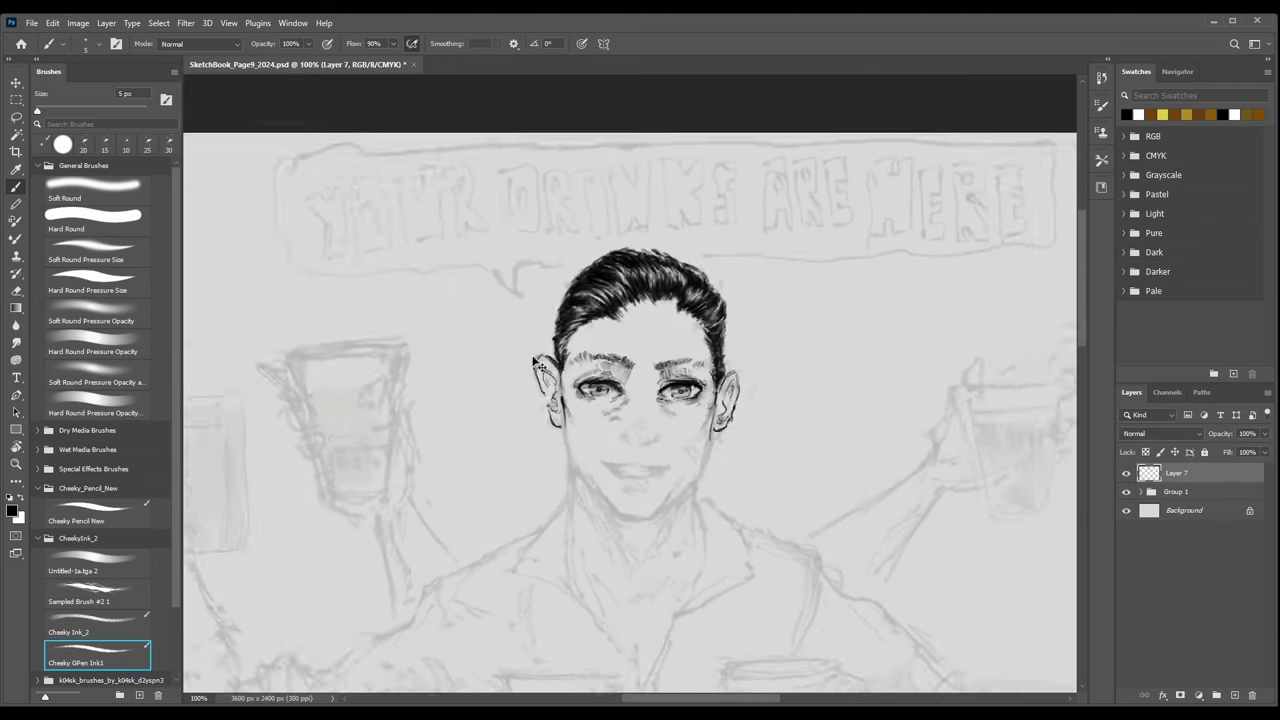
# Rotate the canvas and ink the side of the face and upper jaw below the ear on the viewer's left at 5 px.
pyautogui.hotkey('ctrl', '+')
pyautogui.hotkey('ctrl', '+')
pyautogui.hotkey('ctrl', '+')
pyautogui.press('r')
pyautogui.moveTo(512, 453)
pyautogui.mouseDown()
pyautogui.moveTo(499, 423)
pyautogui.moveTo(514, 309)
pyautogui.mouseUp()
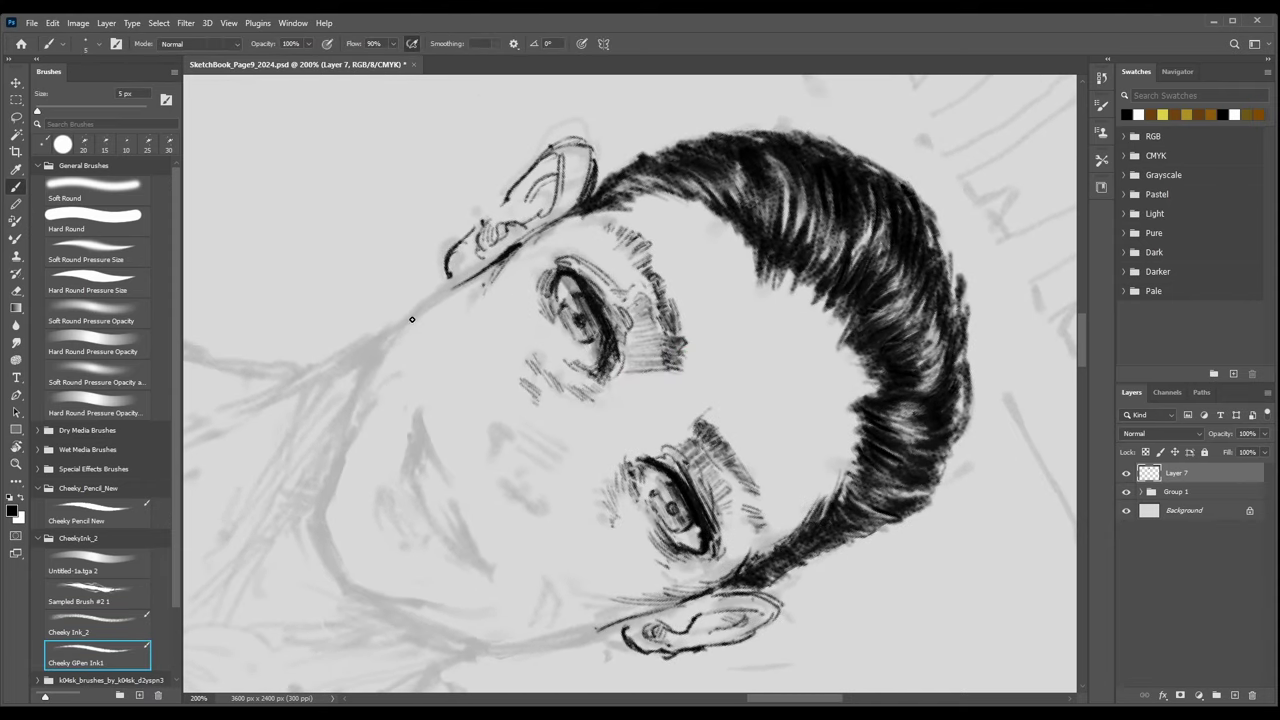
pyautogui.moveTo(412, 320); pyautogui.dragTo(471, 277)
pyautogui.moveTo(520, 242); pyautogui.dragTo(592, 213)
pyautogui.moveTo(428, 300); pyautogui.dragTo(368, 382)
pyautogui.moveTo(428, 301); pyautogui.dragTo(490, 264)
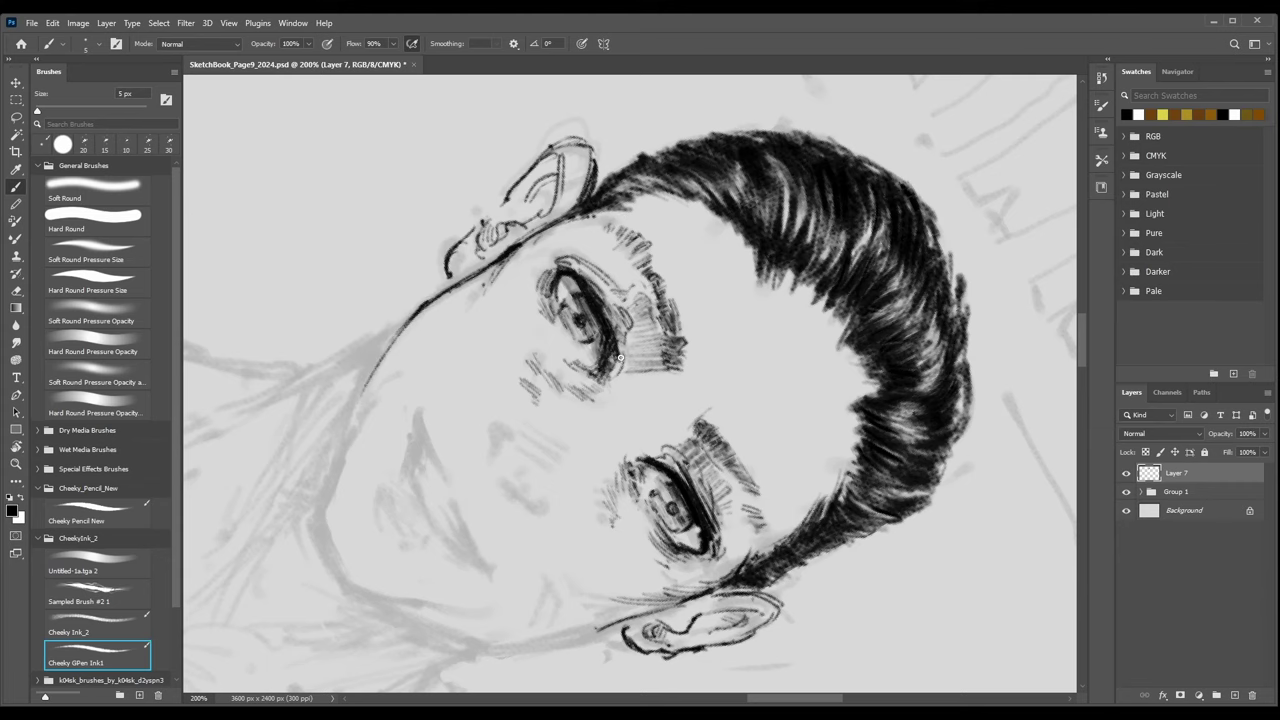
# Rotate the canvas nearer upright and ink the jawline from the viewer's left down and around the chin.
pyautogui.press('r')
pyautogui.moveTo(725, 293)
pyautogui.mouseDown()
pyautogui.moveTo(680, 260)
pyautogui.moveTo(551, 279)
pyautogui.mouseUp()
pyautogui.moveTo(652, 612)
pyautogui.mouseDown()
pyautogui.moveTo(552, 422)
pyautogui.moveTo(559, 479)
pyautogui.mouseUp()
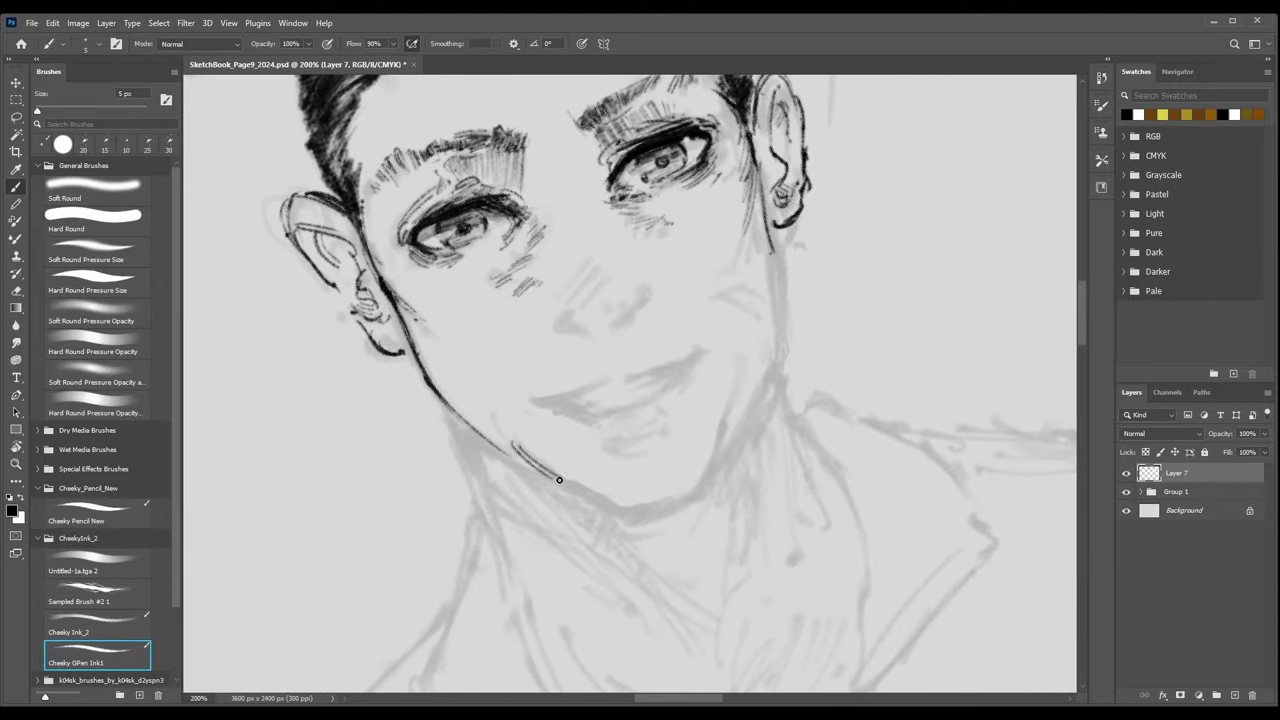
pyautogui.moveTo(500, 448)
pyautogui.mouseDown()
pyautogui.moveTo(622, 513)
pyautogui.moveTo(648, 516)
pyautogui.moveTo(710, 487)
pyautogui.mouseUp()
pyautogui.hotkey('ctrl', 'z')
pyautogui.hotkey('ctrl', 'z')
pyautogui.moveTo(632, 515)
pyautogui.mouseDown()
pyautogui.moveTo(701, 493)
pyautogui.moveTo(730, 440)
pyautogui.mouseUp()
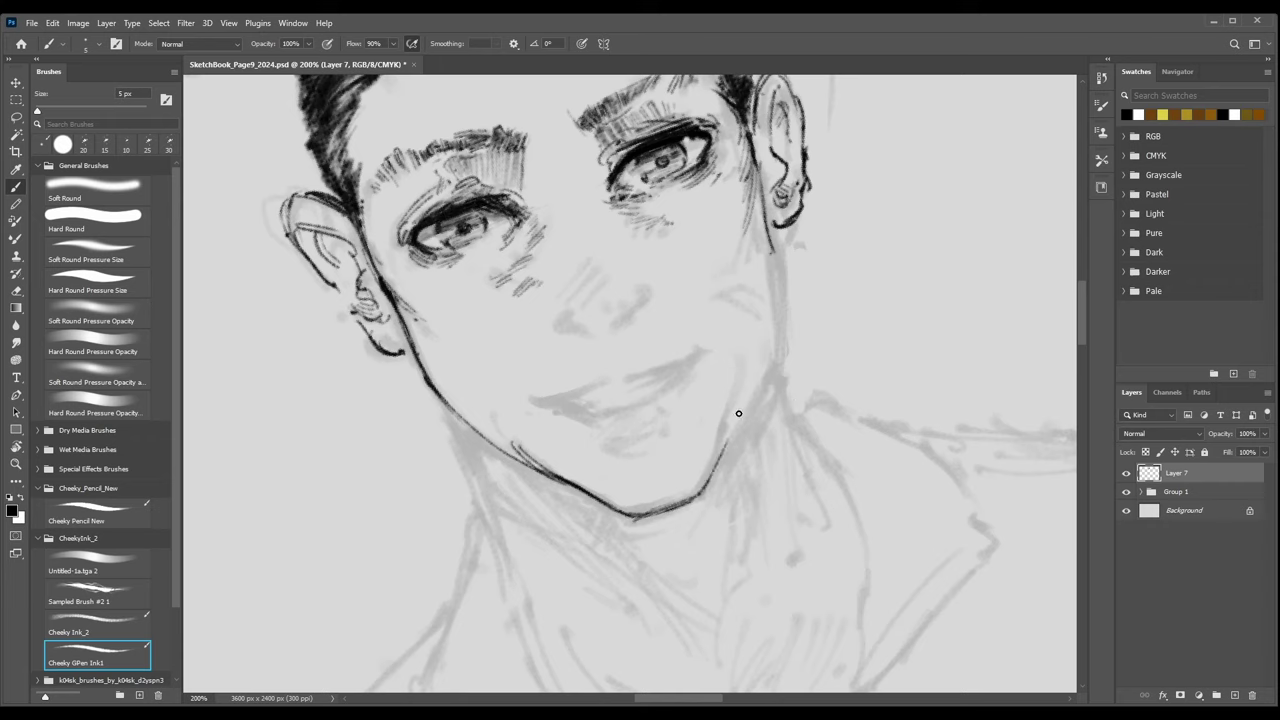
# Redo the chin's rising stroke and ink the jaw and cheek contour up to the ear on the viewer's right.
pyautogui.hotkey('ctrl', 'z')
pyautogui.moveTo(698, 496); pyautogui.dragTo(740, 378)
pyautogui.moveTo(706, 484); pyautogui.dragTo(742, 428)
pyautogui.moveTo(779, 343)
pyautogui.mouseDown()
pyautogui.moveTo(754, 414)
pyautogui.moveTo(774, 380)
pyautogui.moveTo(698, 498)
pyautogui.mouseUp()
pyautogui.moveTo(767, 237); pyautogui.dragTo(782, 350)
pyautogui.moveTo(777, 268); pyautogui.dragTo(781, 356)
pyautogui.moveTo(778, 306); pyautogui.dragTo(779, 358)
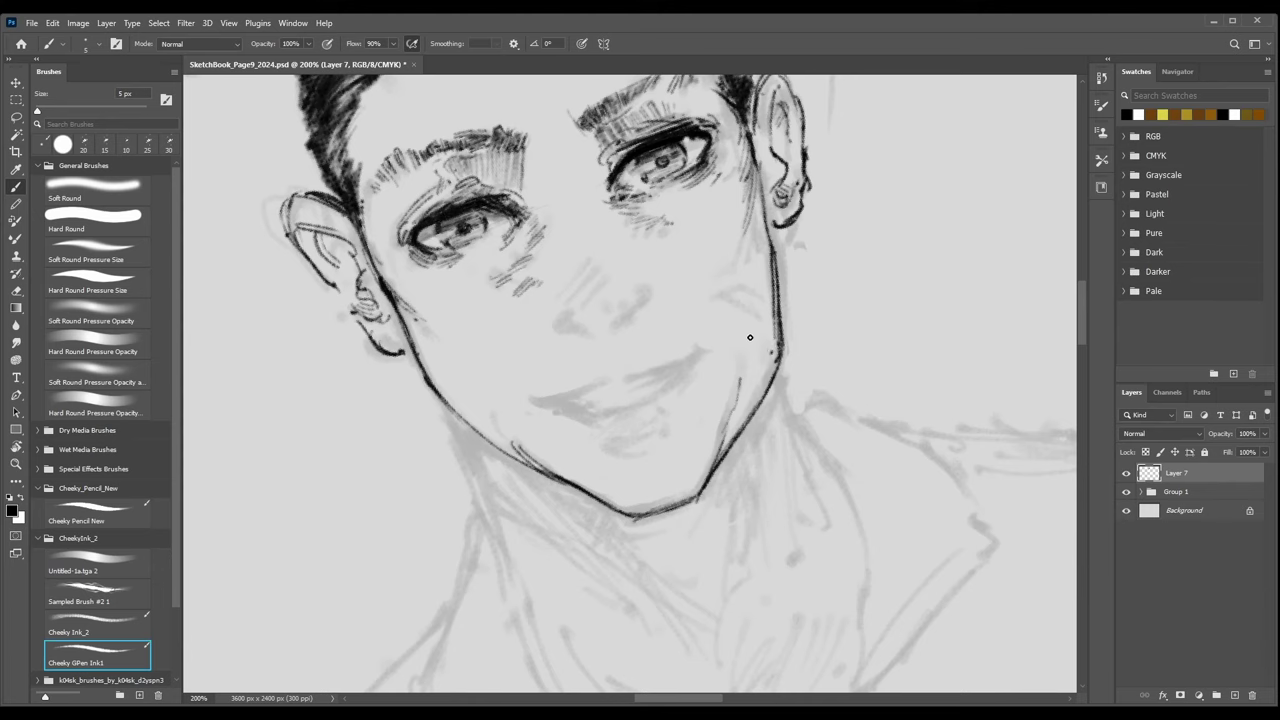
pyautogui.moveTo(792, 312); pyautogui.dragTo(771, 361)
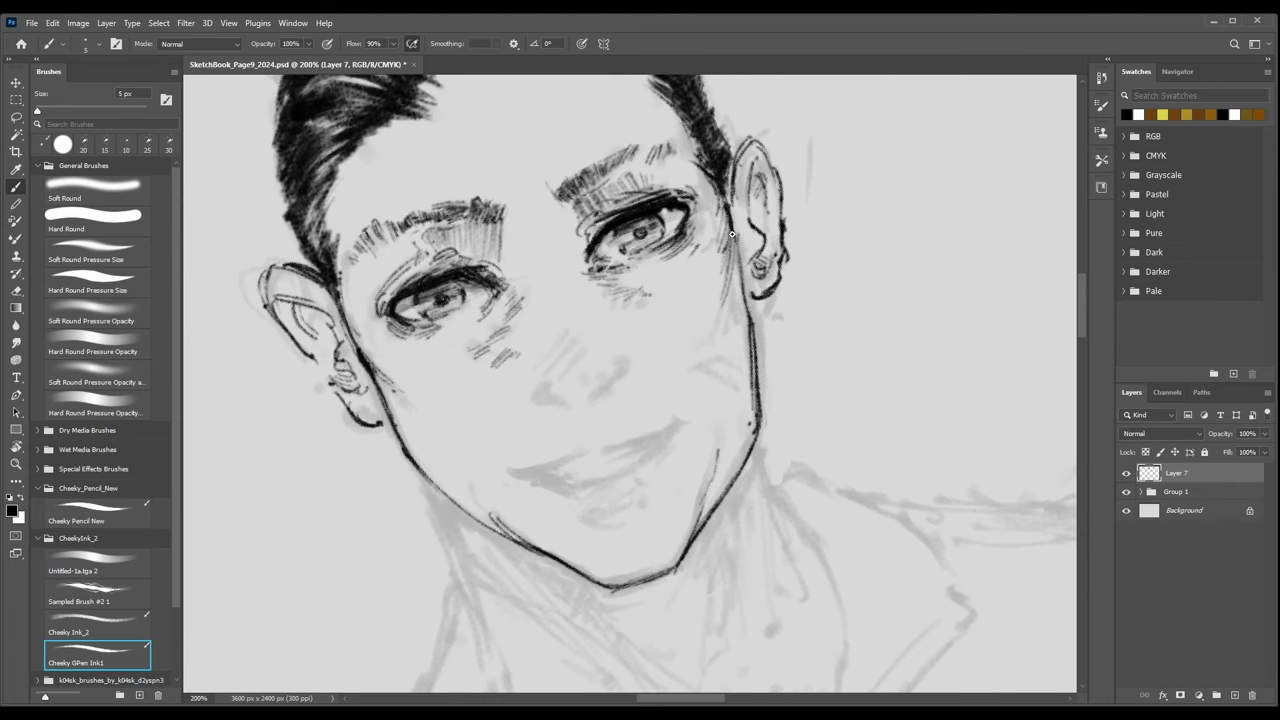
pyautogui.moveTo(733, 232); pyautogui.dragTo(750, 342)
# Ink the upper line of the smiling mouth and darken both corners with Cheeky GPen Ink1 at 5 px.
pyautogui.moveTo(591, 451); pyautogui.dragTo(618, 380)
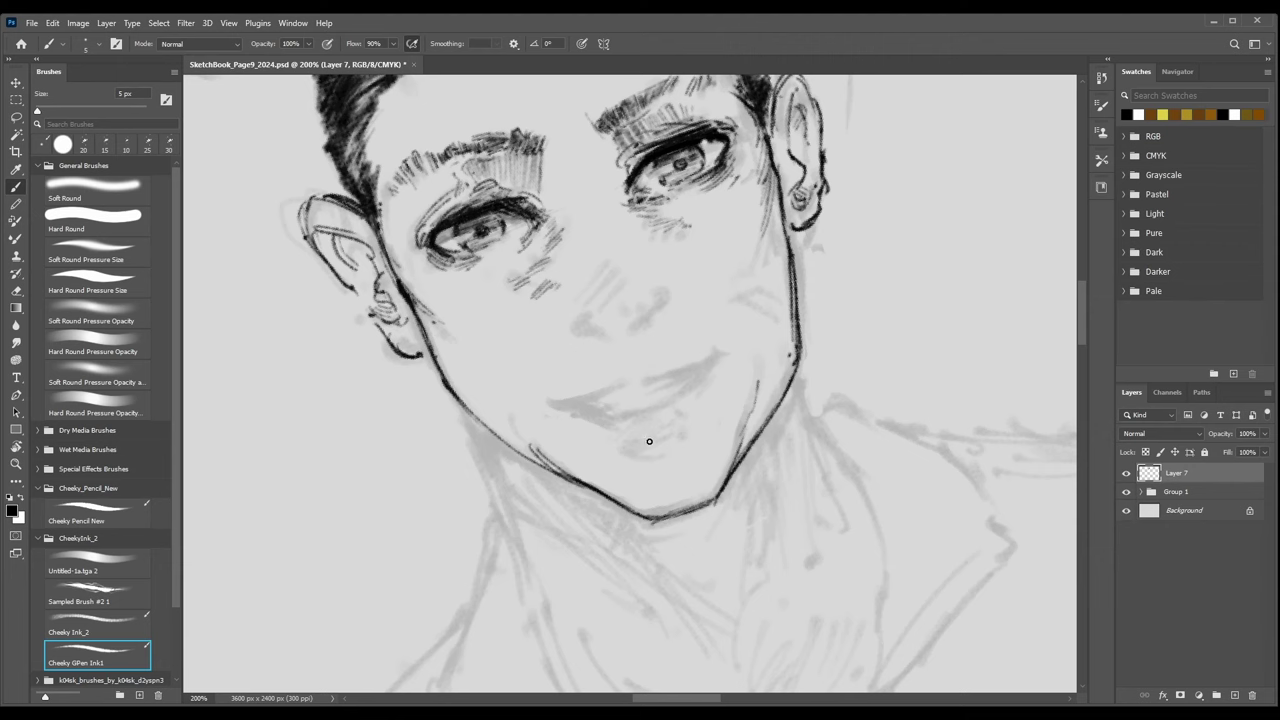
pyautogui.hotkey('ctrl', '+')
pyautogui.moveTo(520, 414); pyautogui.dragTo(590, 397)
pyautogui.moveTo(552, 409)
pyautogui.mouseDown()
pyautogui.moveTo(604, 391)
pyautogui.moveTo(514, 416)
pyautogui.moveTo(607, 414)
pyautogui.mouseUp()
pyautogui.moveTo(733, 360)
pyautogui.mouseDown()
pyautogui.moveTo(679, 390)
pyautogui.moveTo(663, 375)
pyautogui.moveTo(769, 338)
pyautogui.moveTo(749, 343)
pyautogui.moveTo(762, 334)
pyautogui.moveTo(718, 390)
pyautogui.mouseUp()
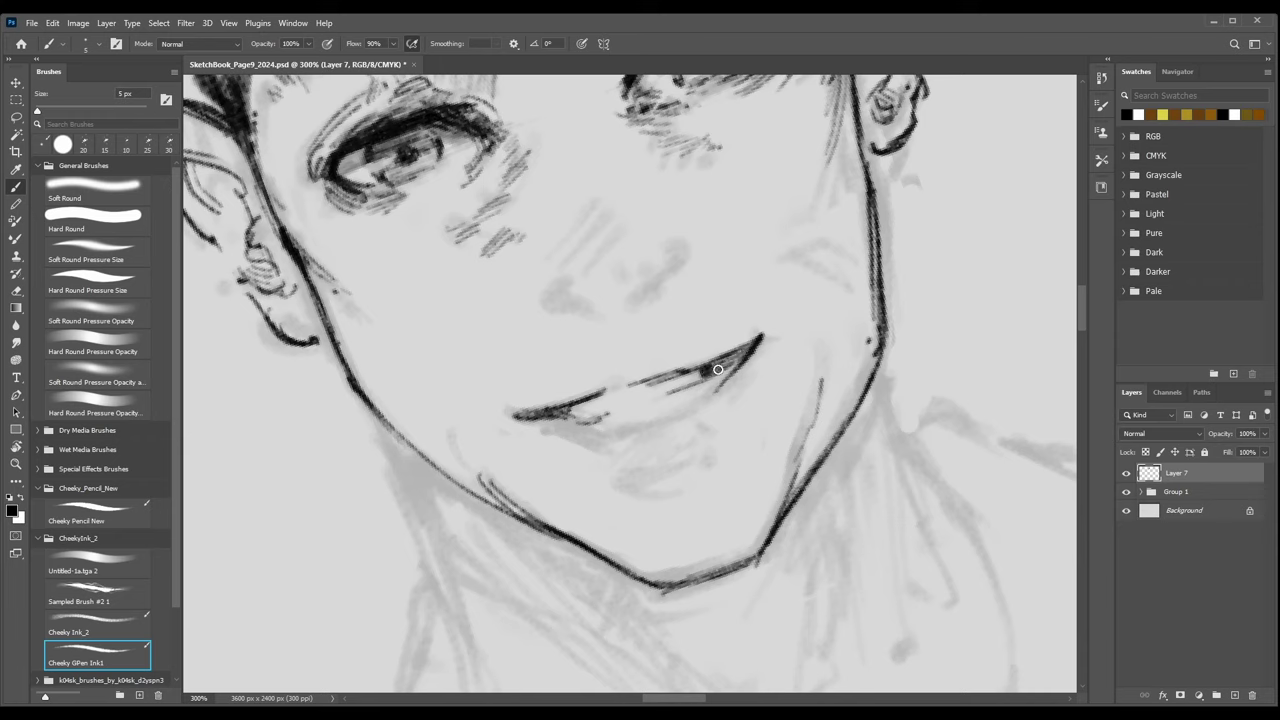
# Ink the lower edge of the teeth and the lower lip line with Cheeky GPen Ink1 at 4 px.
pyautogui.press(']')
pyautogui.moveTo(529, 418); pyautogui.dragTo(571, 422)
pyautogui.moveTo(582, 420); pyautogui.dragTo(620, 412)
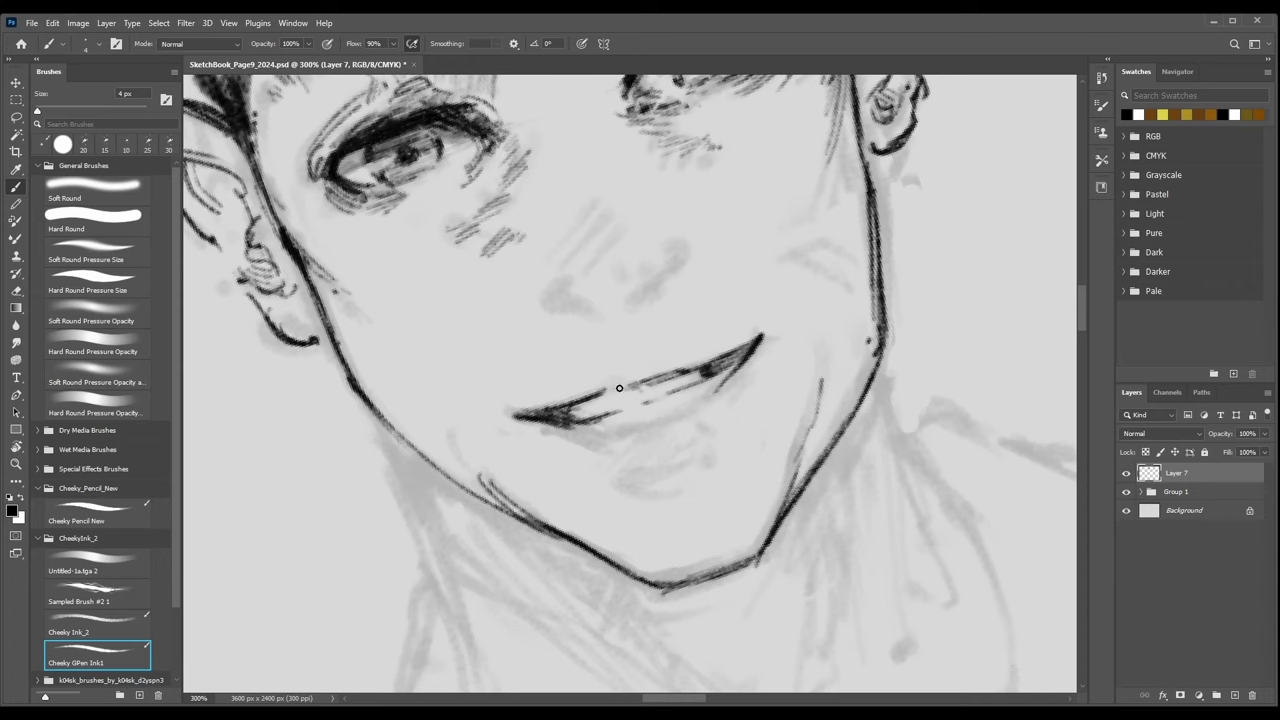
pyautogui.moveTo(608, 391); pyautogui.dragTo(640, 384)
pyautogui.moveTo(542, 427)
pyautogui.mouseDown()
pyautogui.moveTo(588, 439)
pyautogui.moveTo(553, 424)
pyautogui.moveTo(619, 432)
pyautogui.moveTo(594, 438)
pyautogui.moveTo(652, 421)
pyautogui.moveTo(626, 434)
pyautogui.moveTo(692, 410)
pyautogui.mouseUp()
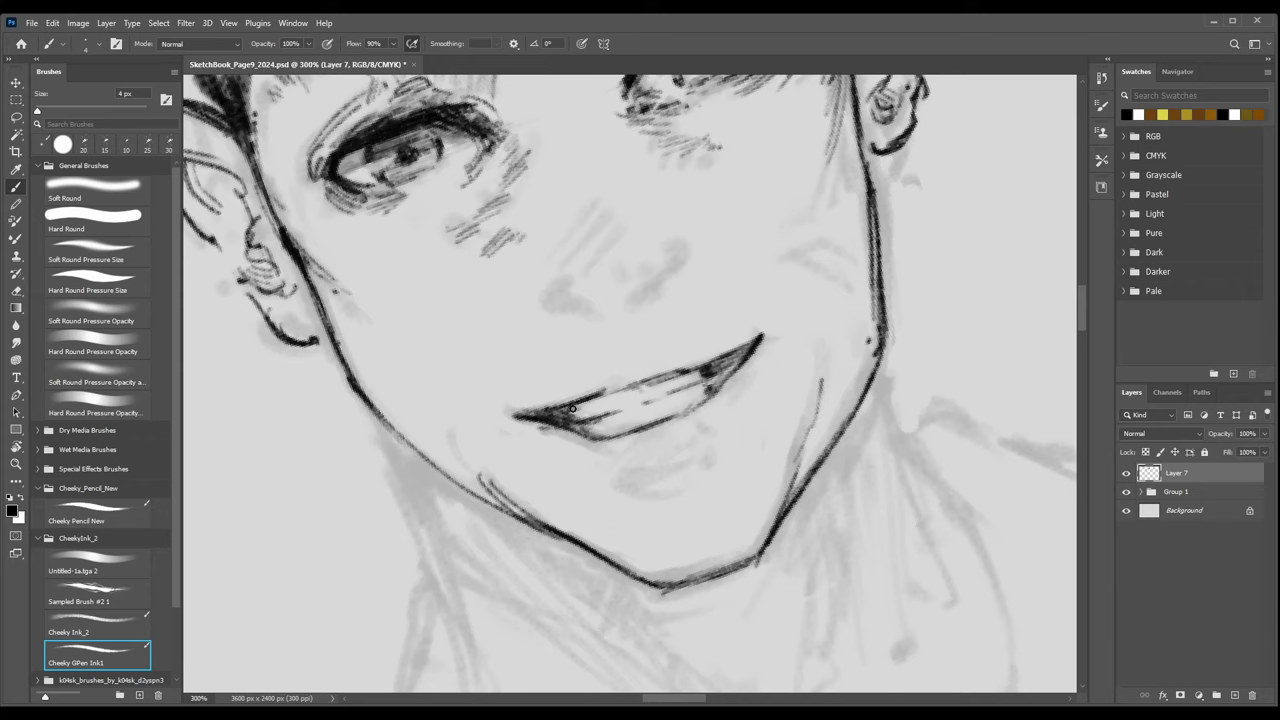
pyautogui.moveTo(565, 409)
pyautogui.mouseDown()
pyautogui.moveTo(584, 415)
pyautogui.moveTo(571, 416)
pyautogui.mouseUp()
pyautogui.moveTo(708, 366); pyautogui.dragTo(688, 392)
# Trim the dark ink inside the mouth corner on the viewer's right using Hard Round, and return to Cheeky GPen Ink1 at 3 px.
pyautogui.hotkey('ctrl', '-')
pyautogui.hotkey('ctrl', '-')
pyautogui.hotkey('ctrl', '-')
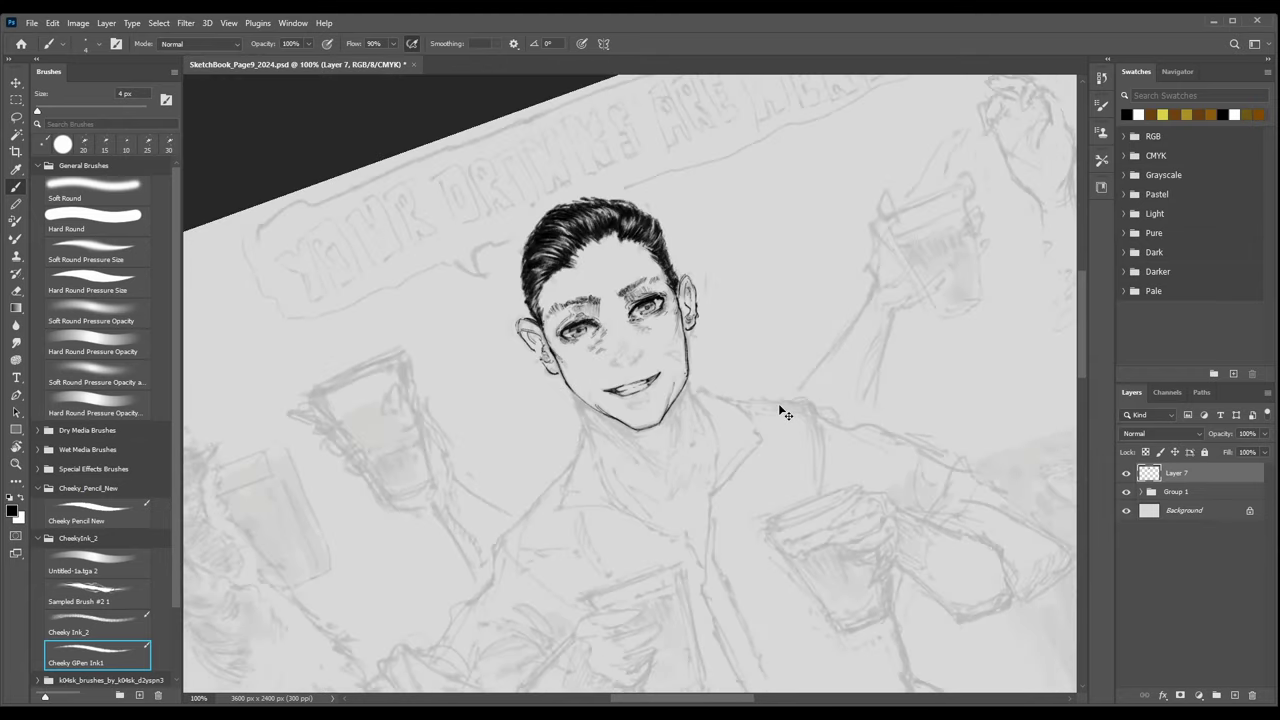
pyautogui.hotkey('ctrl', '+')
pyautogui.hotkey('ctrl', '+')
pyautogui.hotkey('ctrl', '+')
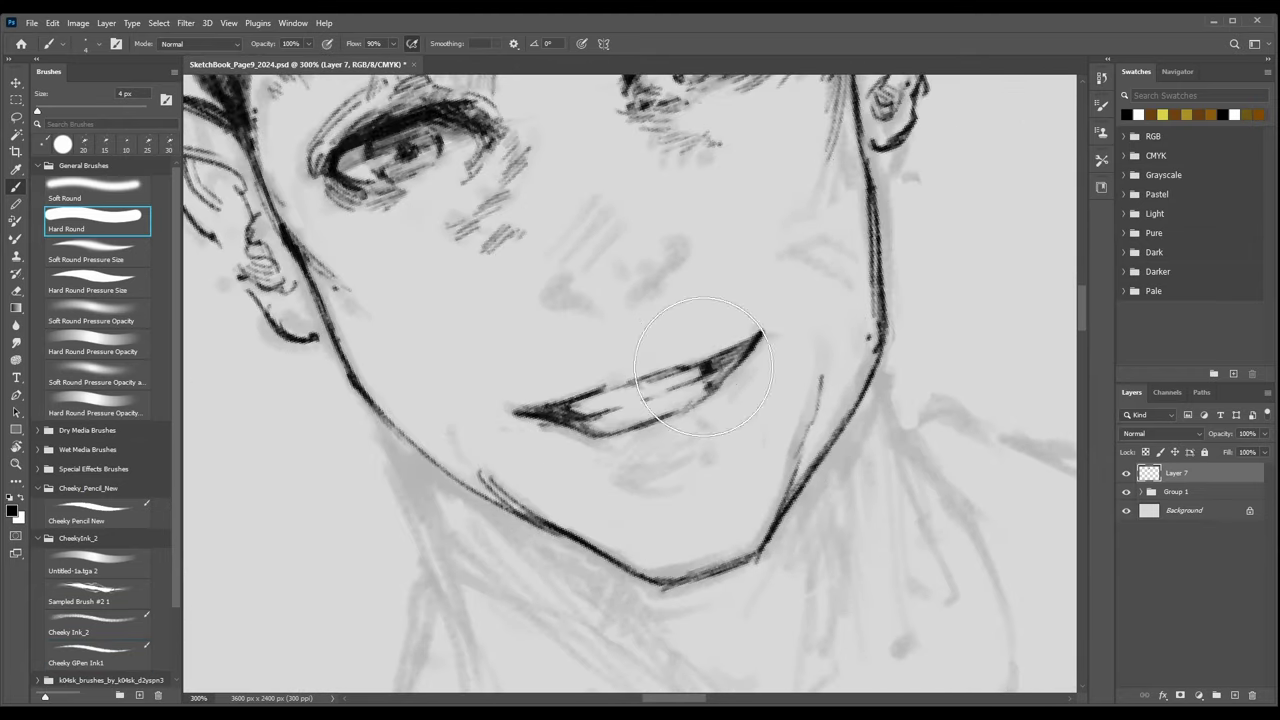
pyautogui.moveTo(701, 371); pyautogui.dragTo(713, 367)
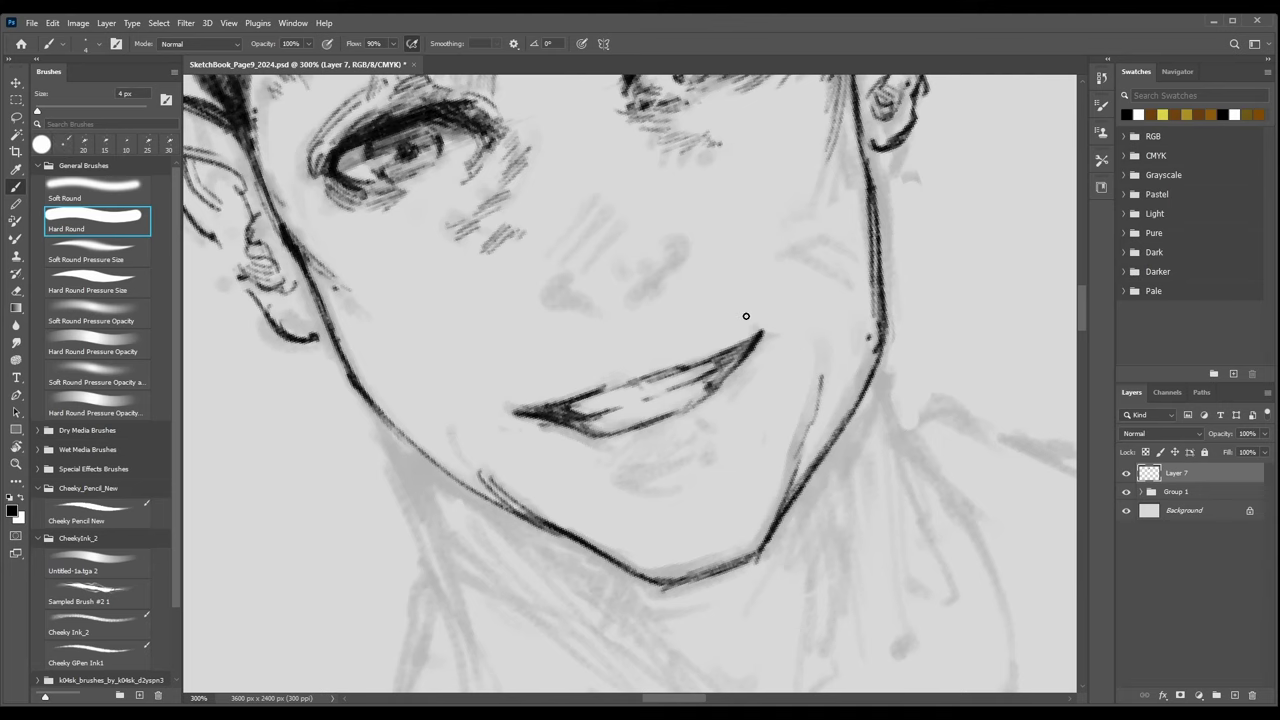
pyautogui.press('b')
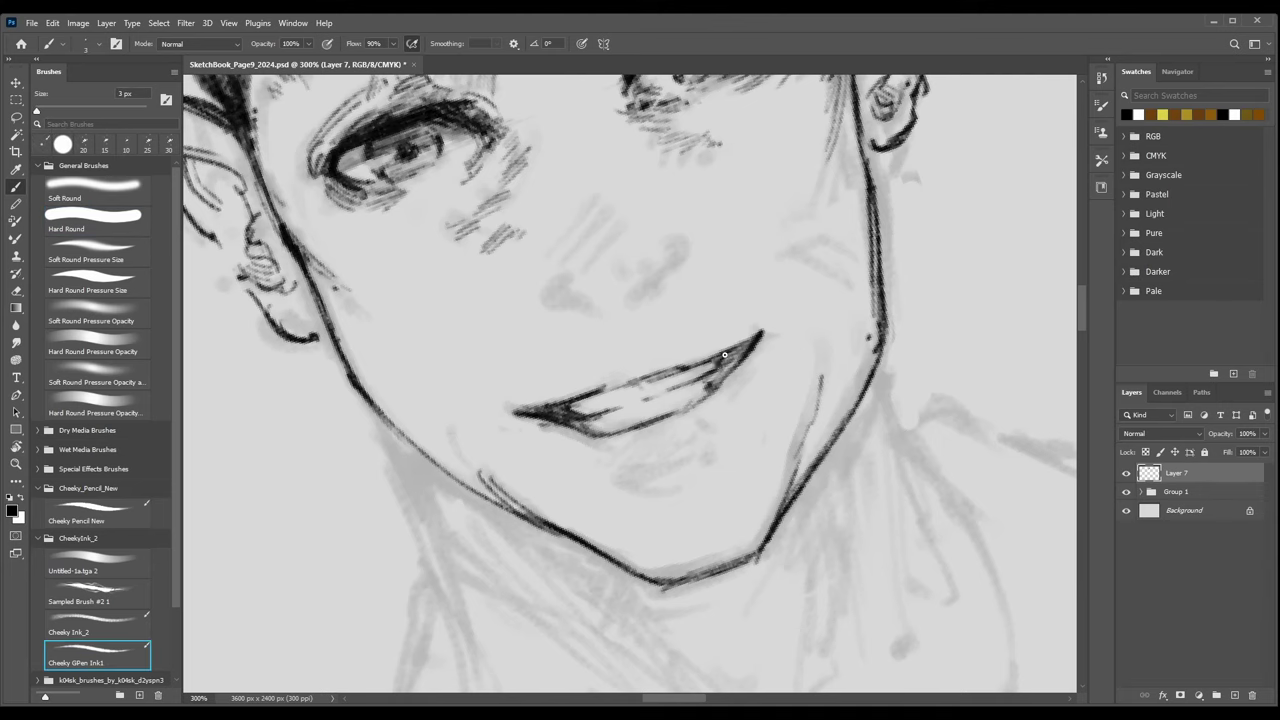
# Examine the inked mouth both close up and within the whole figure to judge the smile.
pyautogui.hotkey('ctrl', '-')
pyautogui.hotkey('ctrl', '-')
pyautogui.hotkey('ctrl', '-')
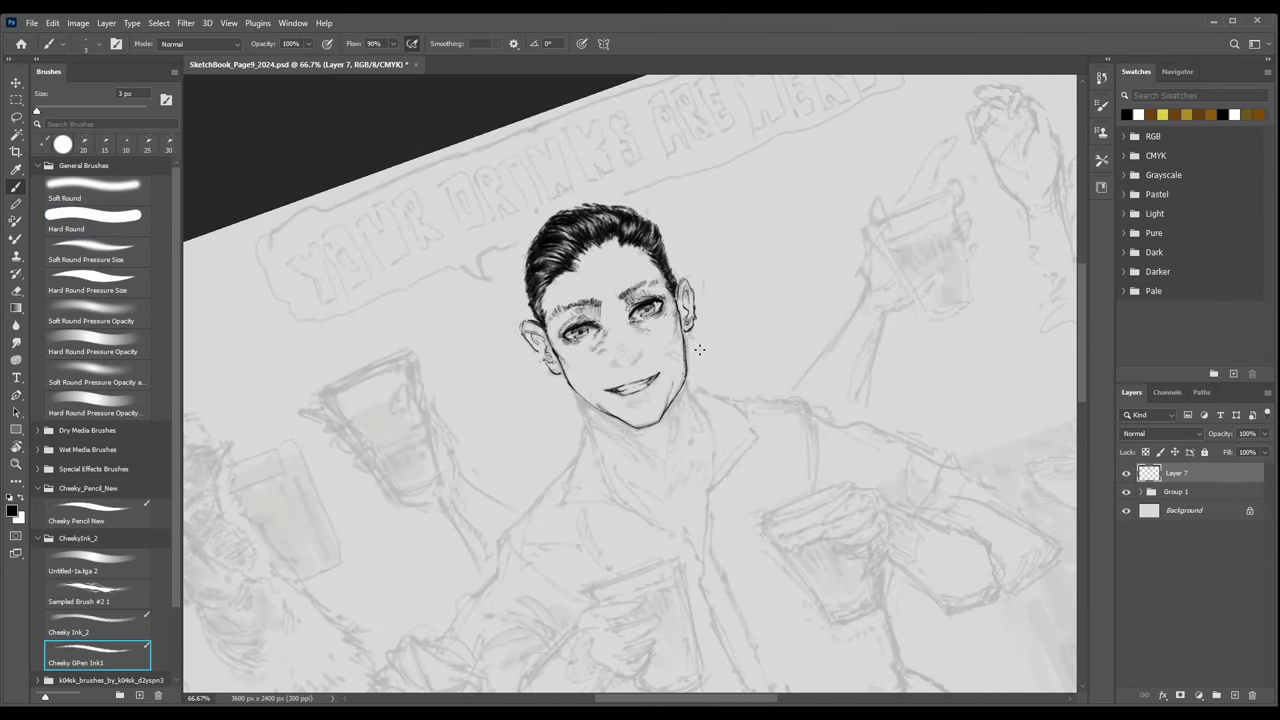
pyautogui.hotkey('ctrl', '+')
pyautogui.hotkey('ctrl', '+')
pyautogui.hotkey('ctrl', '+')
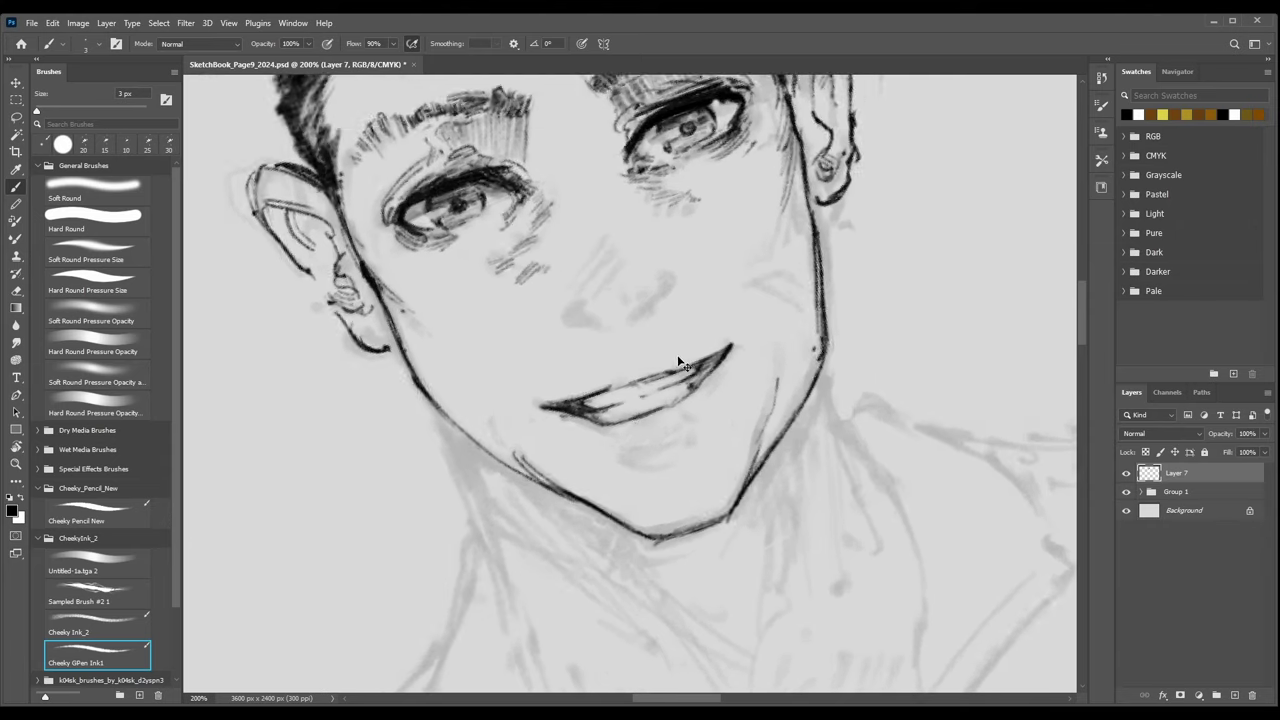
pyautogui.hotkey('shift', ',')
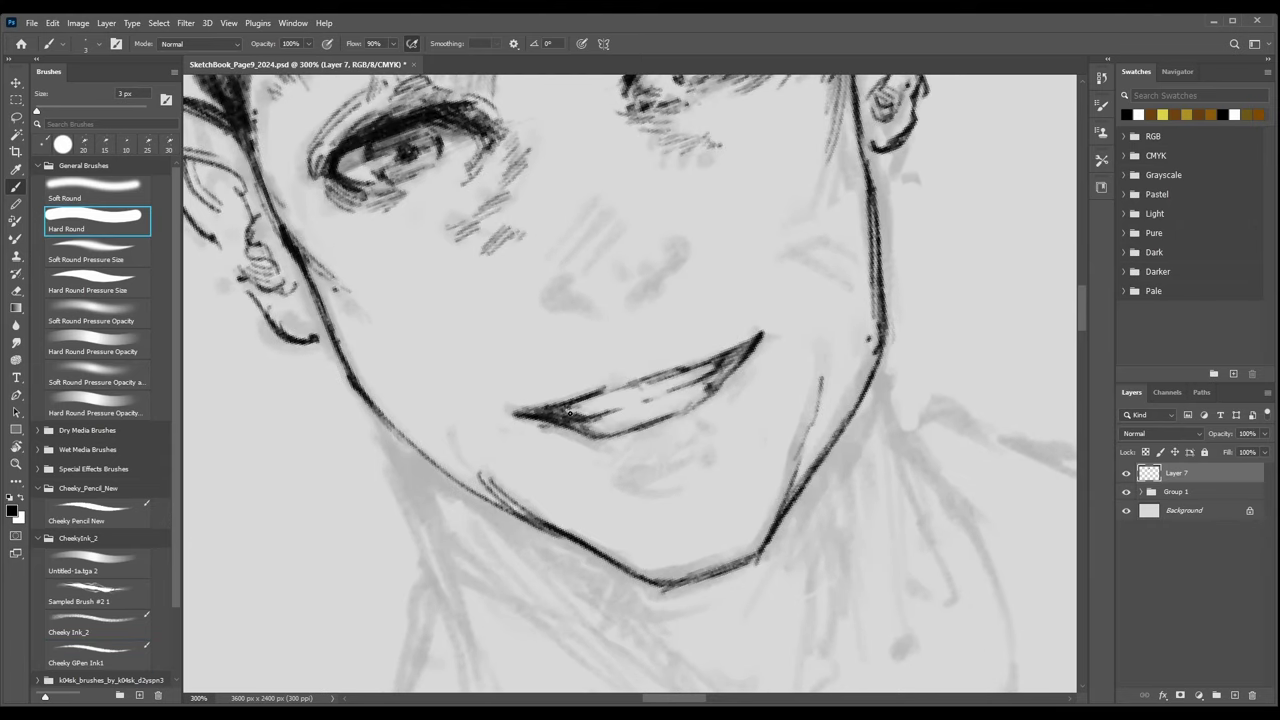
pyautogui.hotkey('ctrl', '-')
pyautogui.hotkey('ctrl', '-')
pyautogui.hotkey('ctrl', '-')
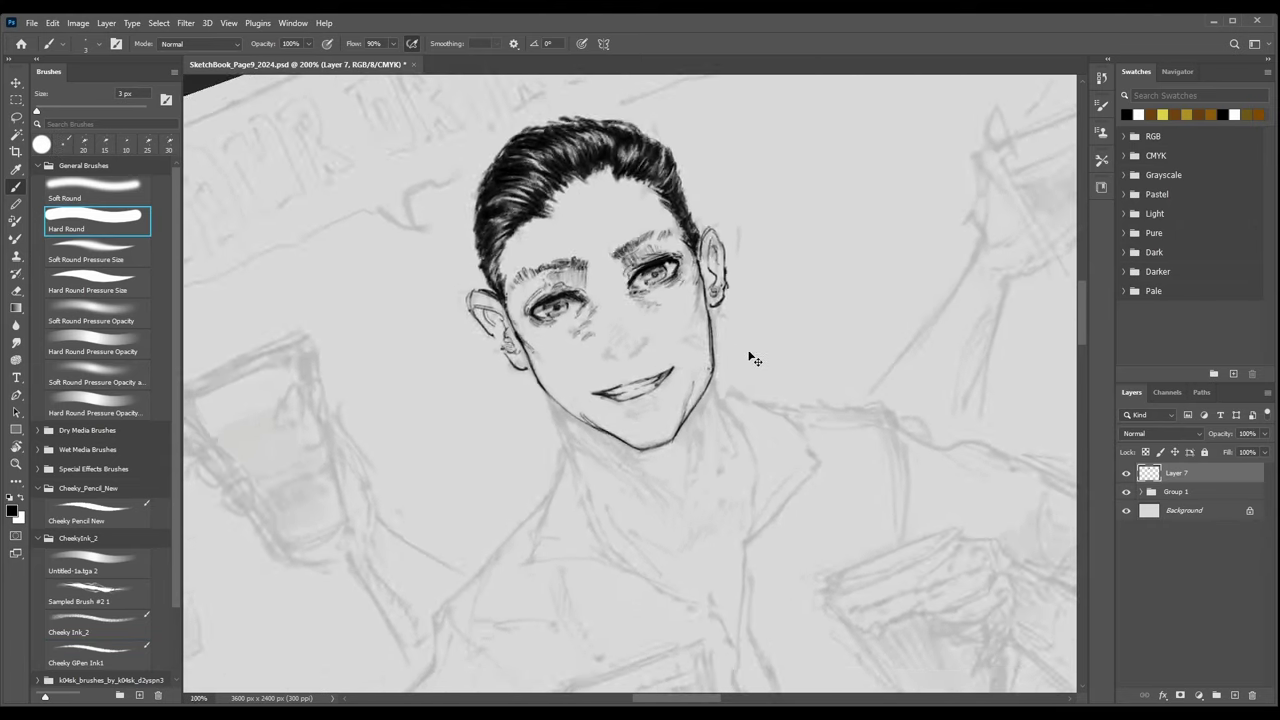
# Darken both mouth corners and reinforce the crease line beside the chin with Cheeky GPen Ink1 at 4 px.
pyautogui.hotkey('ctrl', '+')
pyautogui.hotkey('ctrl', '+')
pyautogui.hotkey('ctrl', '+')
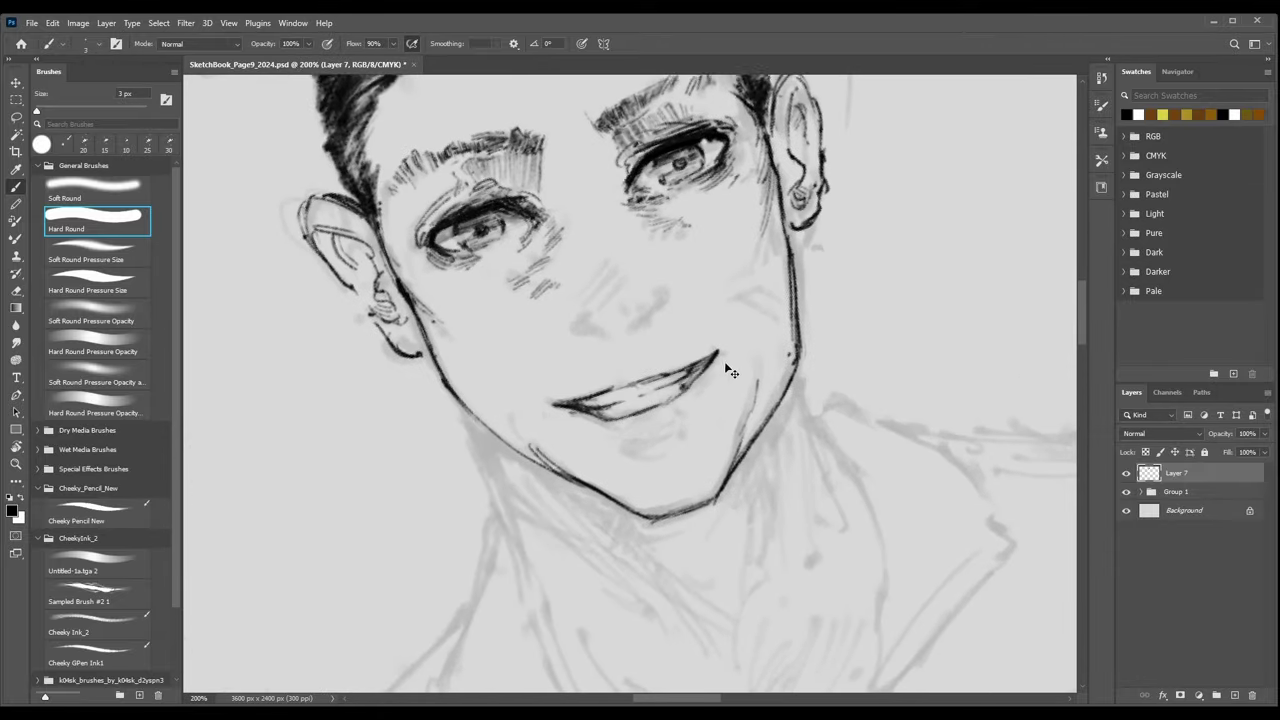
pyautogui.hotkey('shift', '.')
pyautogui.press(']')
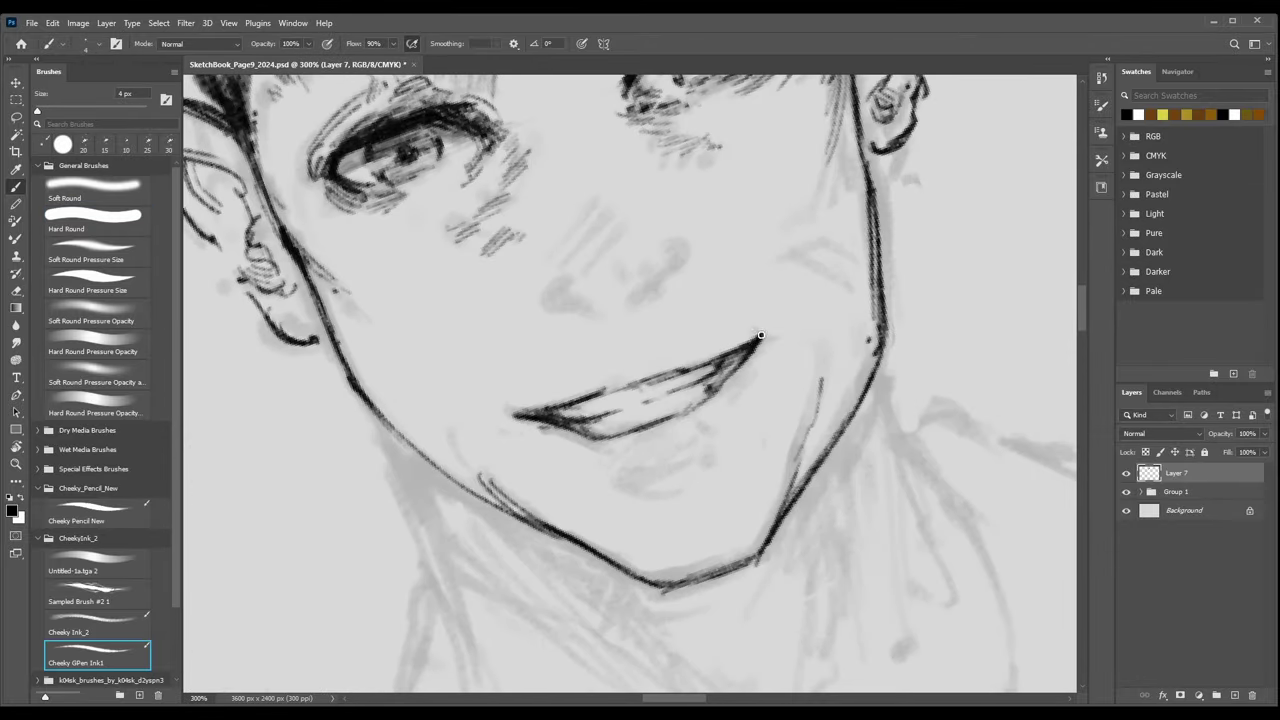
pyautogui.moveTo(748, 346); pyautogui.dragTo(766, 334)
pyautogui.moveTo(520, 415); pyautogui.dragTo(557, 405)
pyautogui.press(']')
pyautogui.press('[')
pyautogui.press('[')
pyautogui.moveTo(821, 377); pyautogui.dragTo(797, 447)
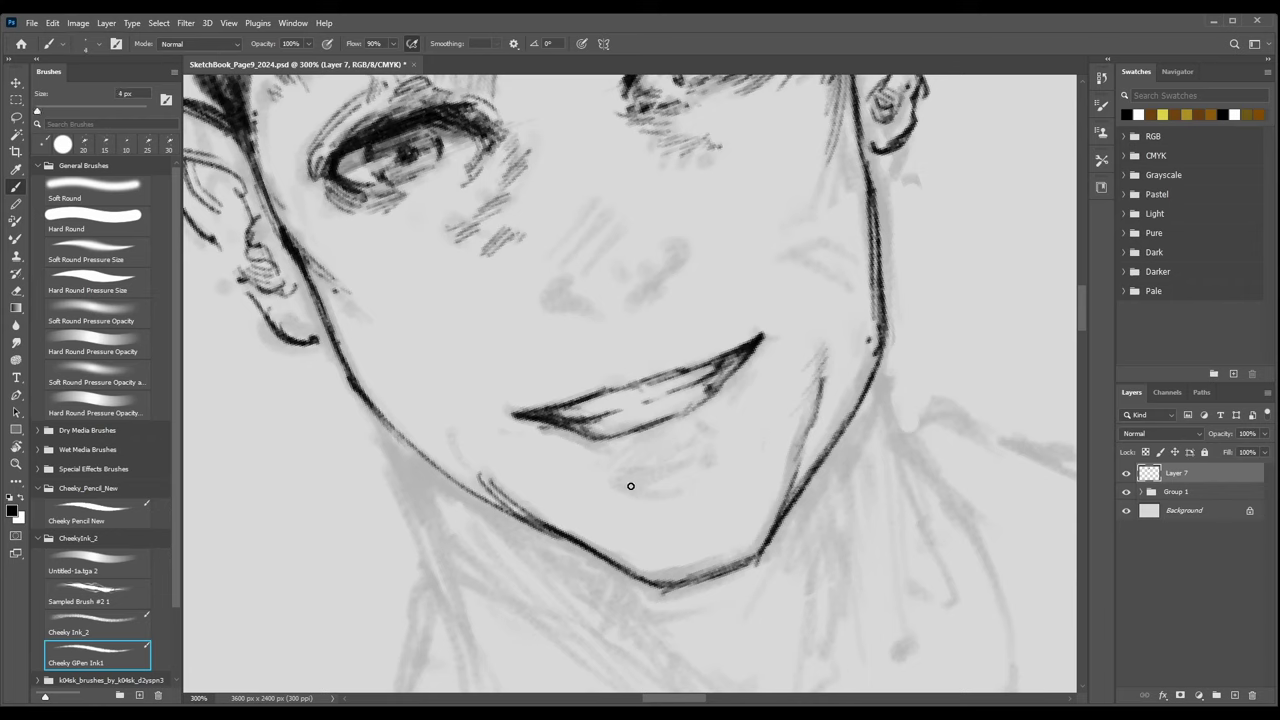
# Ink the lower lip's highlight and under-lip shadow at 3 px, and hatch around the highlight with Cheeky Ink_2.
pyautogui.moveTo(632, 468)
pyautogui.mouseDown()
pyautogui.moveTo(717, 448)
pyautogui.moveTo(619, 485)
pyautogui.moveTo(666, 494)
pyautogui.moveTo(708, 461)
pyautogui.moveTo(703, 474)
pyautogui.moveTo(701, 438)
pyautogui.mouseUp()
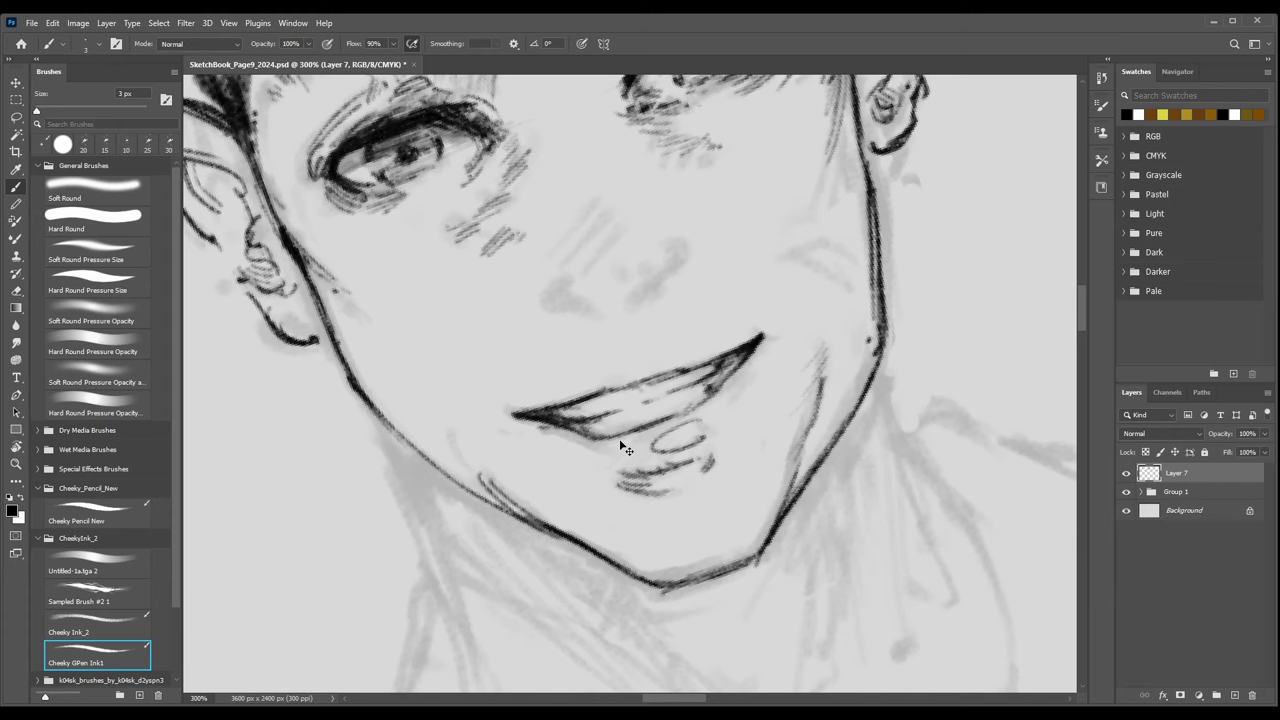
pyautogui.hotkey('ctrl', '-')
pyautogui.hotkey('ctrl', '-')
pyautogui.hotkey('ctrl', '+')
pyautogui.hotkey('ctrl', '+')
pyautogui.press(',')
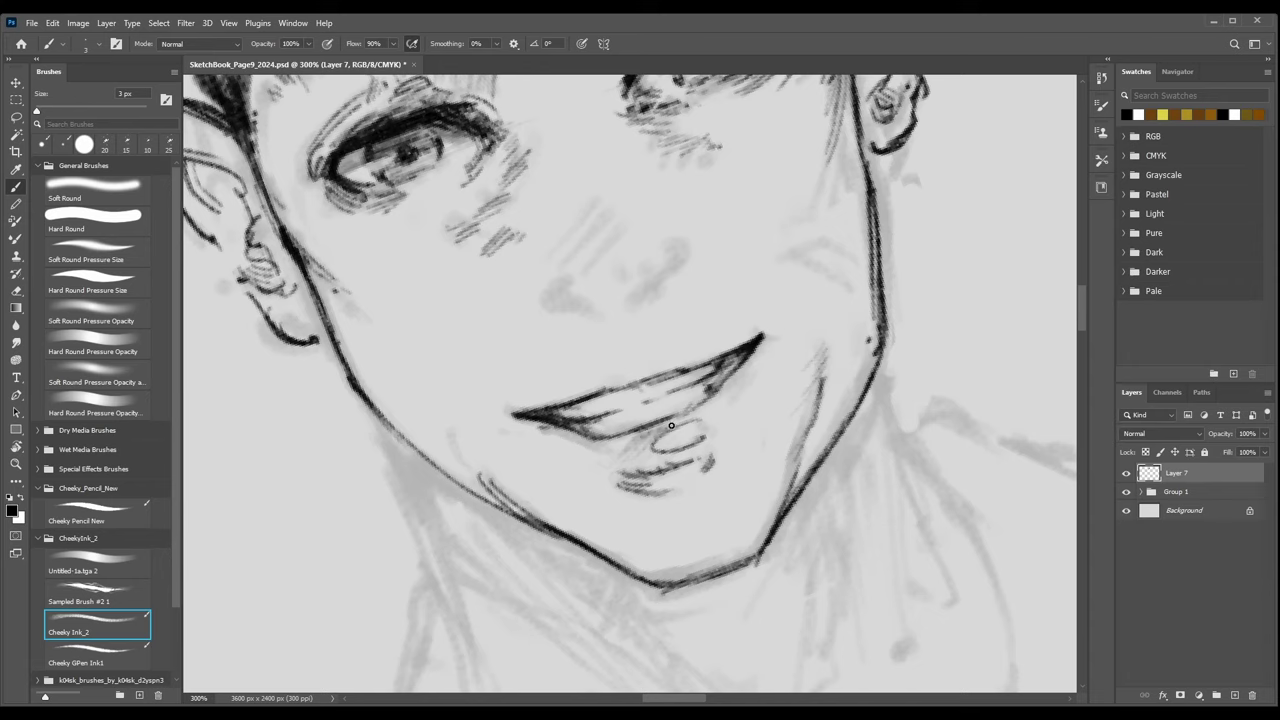
pyautogui.moveTo(675, 424); pyautogui.dragTo(640, 453)
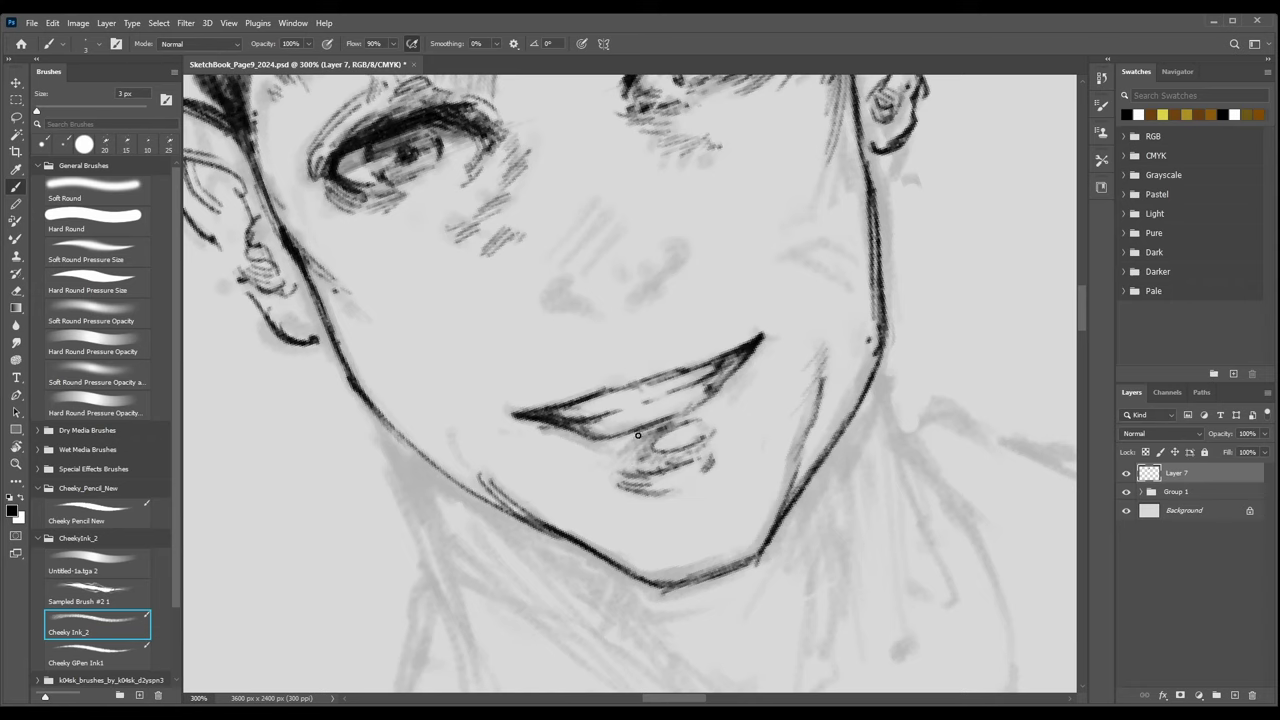
# Hatch short shadow strokes below both ends of the lower lip with Cheeky GPen Ink1 at 3 px.
pyautogui.press('[')
pyautogui.click(104, 655)
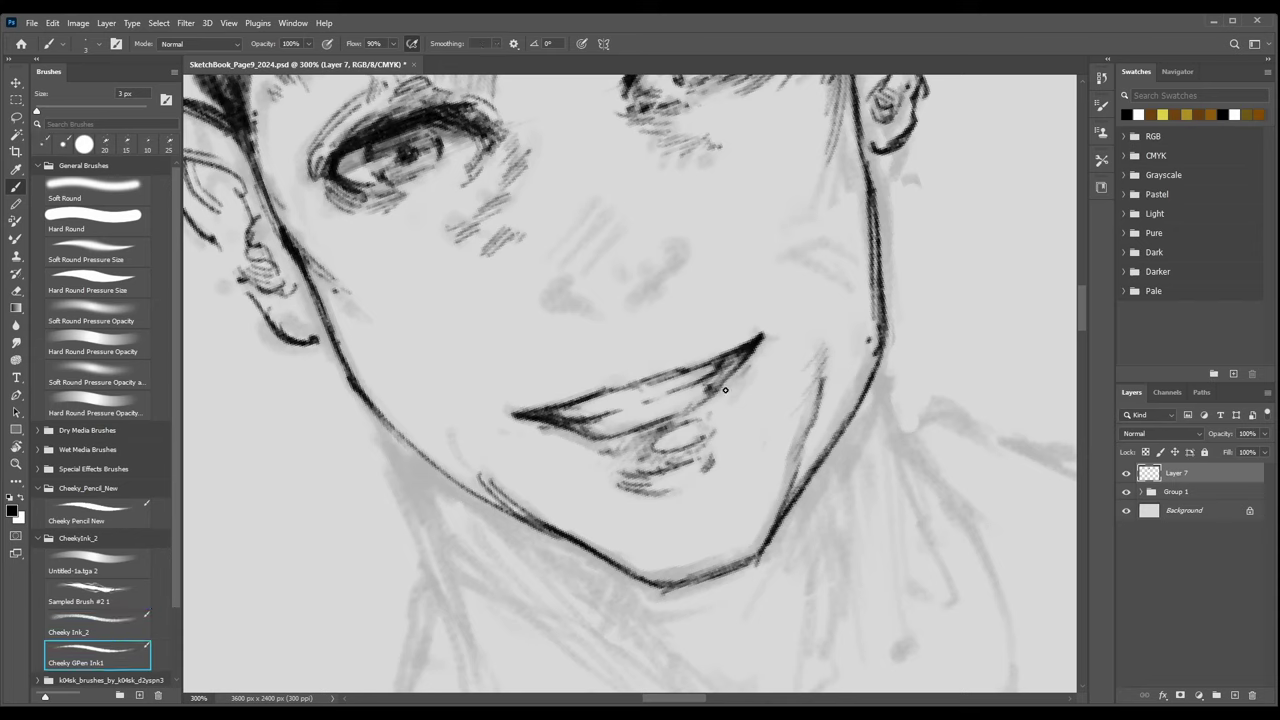
pyautogui.moveTo(749, 377); pyautogui.dragTo(734, 404)
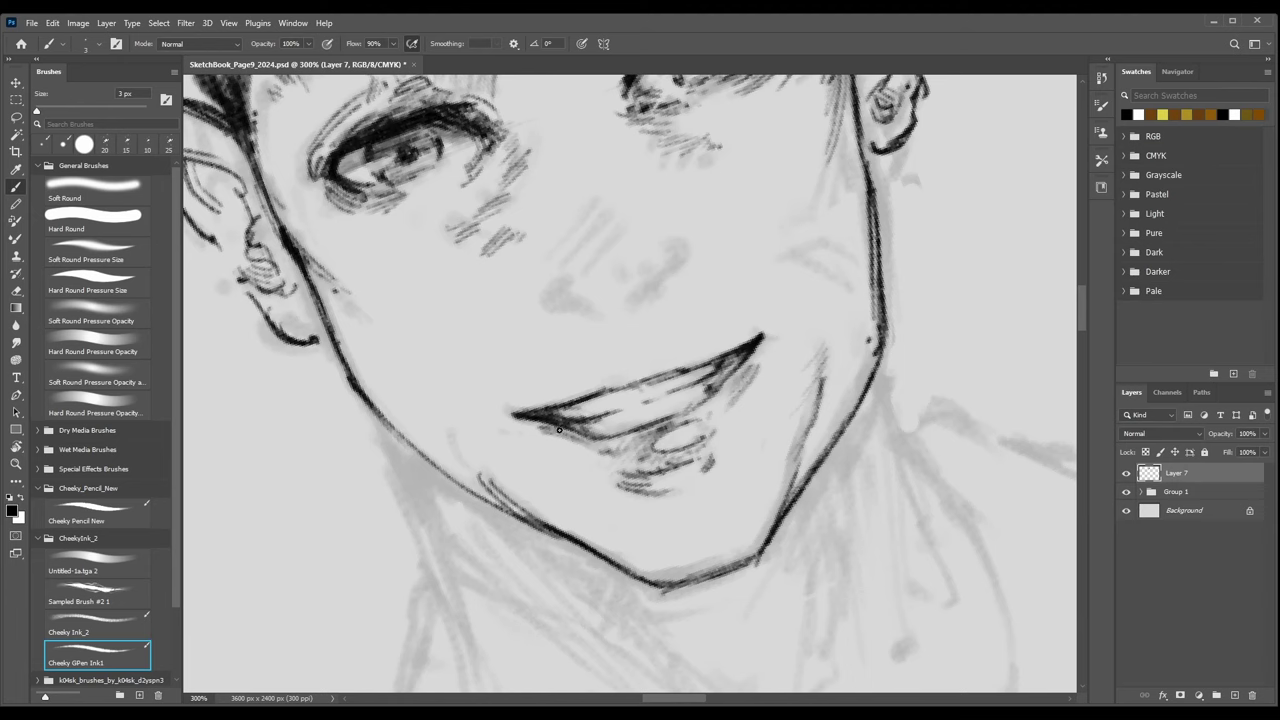
pyautogui.moveTo(565, 433); pyautogui.dragTo(602, 448)
pyautogui.moveTo(755, 358); pyautogui.dragTo(731, 380)
pyautogui.hotkey('ctrl', '-')
pyautogui.hotkey('ctrl', '-')
pyautogui.hotkey('ctrl', '-')
pyautogui.hotkey('ctrl', '+')
pyautogui.hotkey('ctrl', '+')
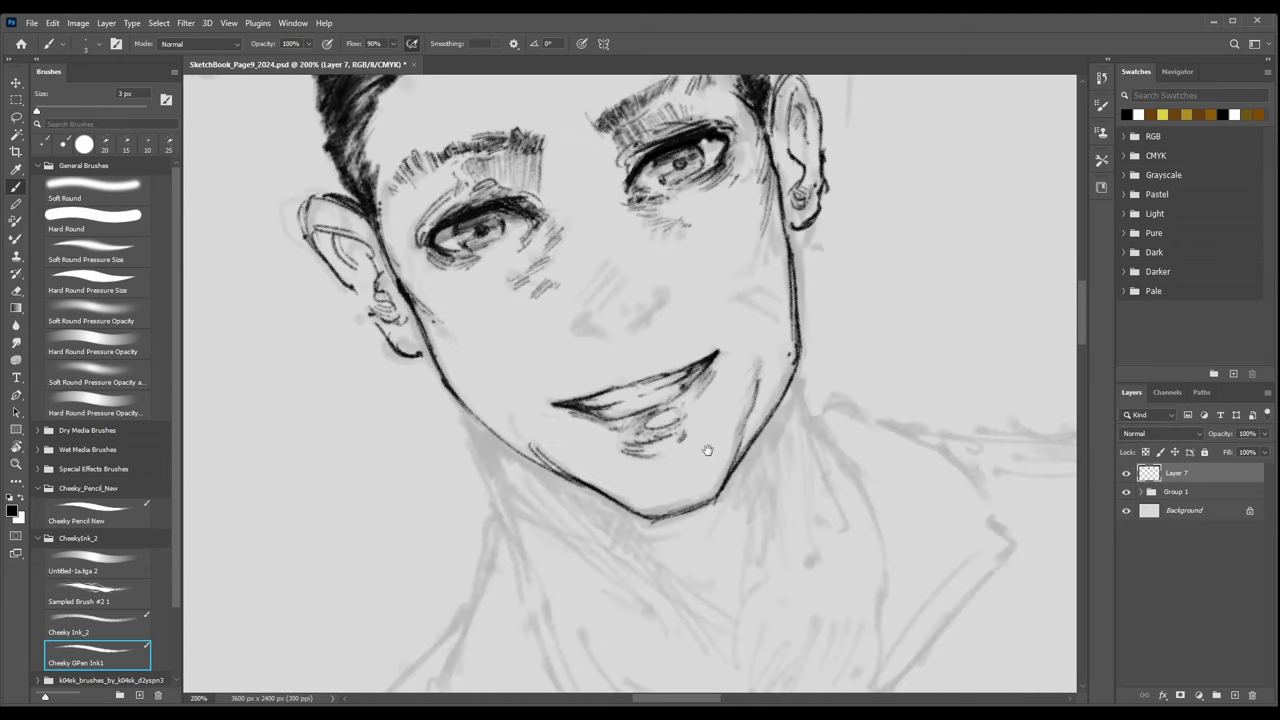
# Ink the nostril curves and the shadow outline below the nose with Cheeky GPen Ink1 at 4 px.
pyautogui.hotkey('ctrl', '+')
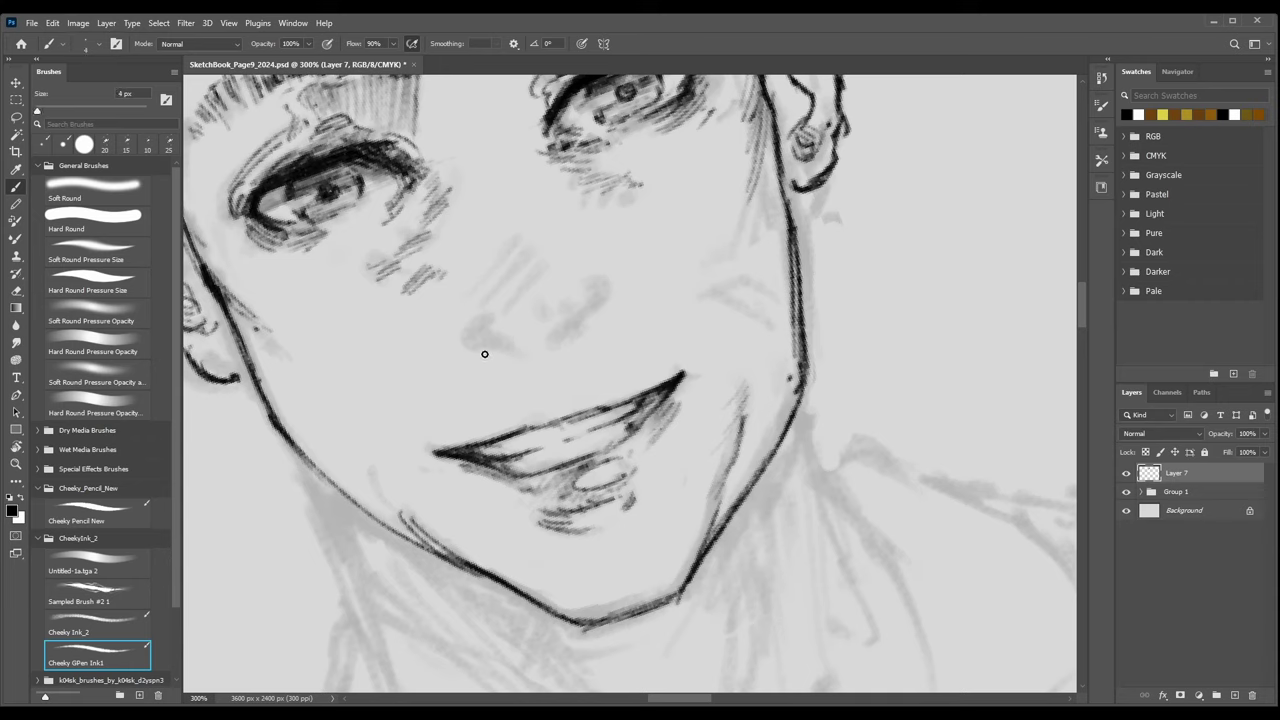
pyautogui.moveTo(466, 331)
pyautogui.mouseDown()
pyautogui.moveTo(476, 346)
pyautogui.moveTo(519, 352)
pyautogui.moveTo(598, 302)
pyautogui.mouseUp()
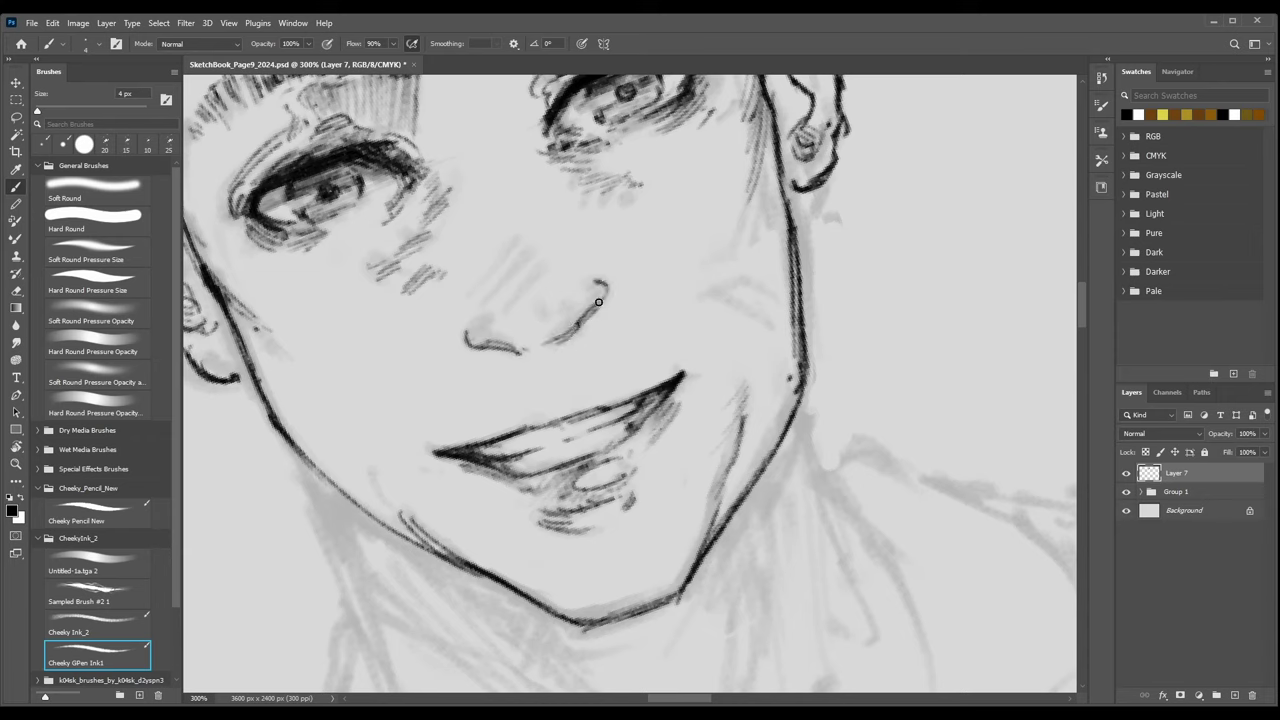
pyautogui.moveTo(484, 357); pyautogui.dragTo(531, 382)
pyautogui.click(578, 367)
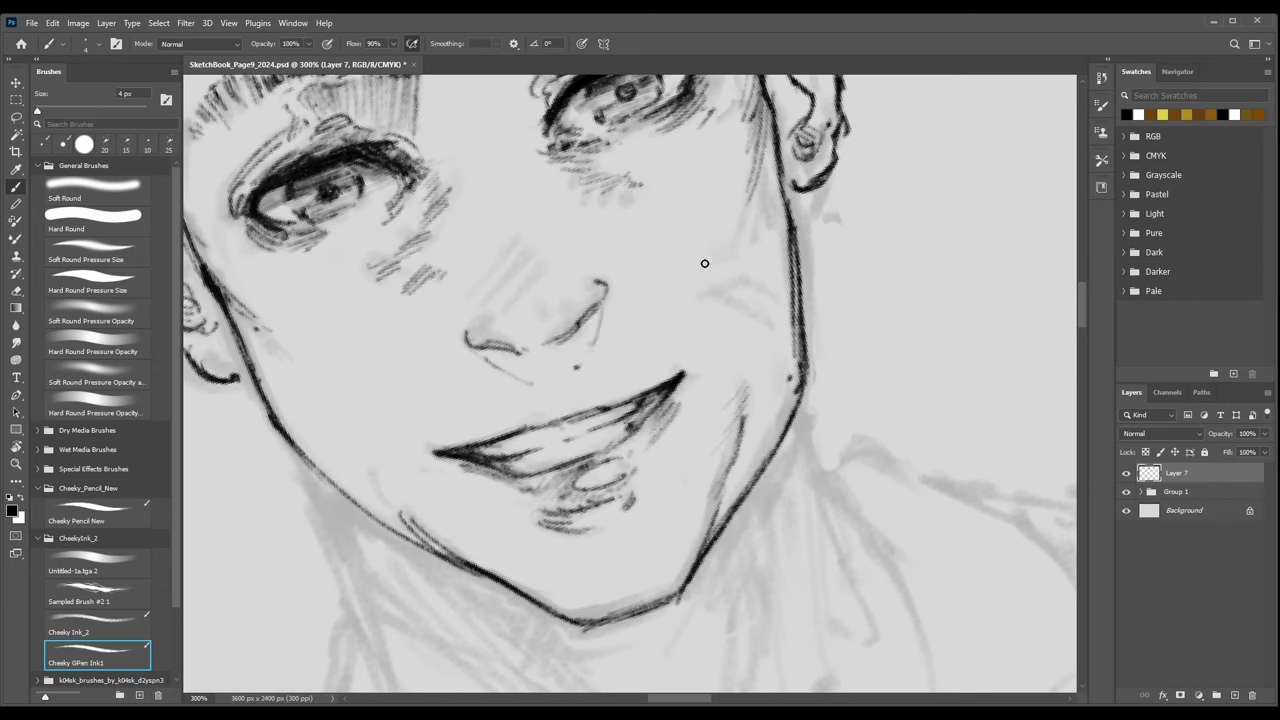
# Hatch the shadow beneath the nose and shade around both nostrils with Cheeky Ink_2 at 3 px.
pyautogui.click(108, 626)
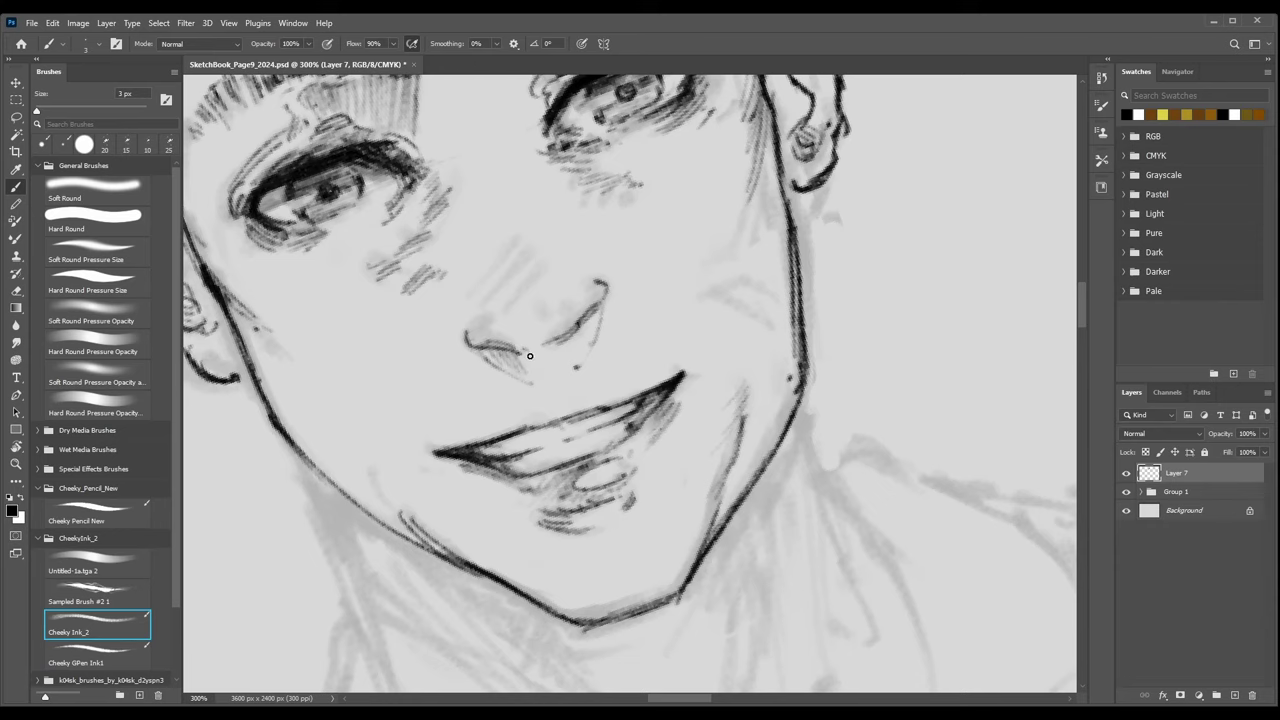
pyautogui.moveTo(520, 354); pyautogui.dragTo(547, 374)
pyautogui.moveTo(544, 349); pyautogui.dragTo(558, 370)
pyautogui.moveTo(574, 330); pyautogui.dragTo(572, 362)
pyautogui.moveTo(586, 322); pyautogui.dragTo(584, 350)
pyautogui.moveTo(604, 308)
pyautogui.mouseDown()
pyautogui.moveTo(594, 344)
pyautogui.moveTo(546, 374)
pyautogui.mouseUp()
pyautogui.moveTo(528, 350)
pyautogui.mouseDown()
pyautogui.moveTo(548, 385)
pyautogui.moveTo(478, 362)
pyautogui.mouseUp()
pyautogui.moveTo(496, 348)
pyautogui.mouseDown()
pyautogui.moveTo(488, 366)
pyautogui.moveTo(474, 358)
pyautogui.mouseUp()
pyautogui.moveTo(590, 320)
pyautogui.mouseDown()
pyautogui.moveTo(580, 348)
pyautogui.moveTo(592, 342)
pyautogui.moveTo(588, 326)
pyautogui.moveTo(568, 362)
pyautogui.moveTo(533, 303)
pyautogui.moveTo(544, 320)
pyautogui.moveTo(567, 314)
pyautogui.mouseUp()
pyautogui.hotkey('ctrl', '-')
pyautogui.hotkey('ctrl', '+')
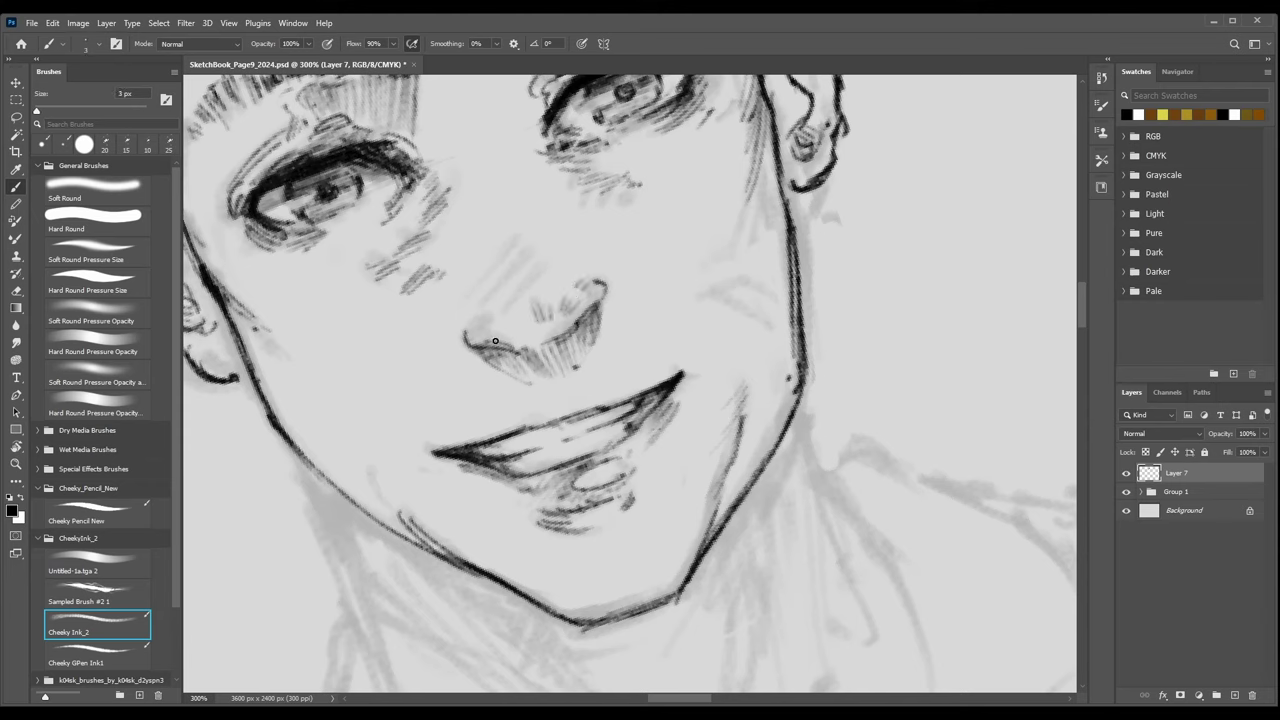
# Add light diagonal hatching above the nose tip and along its side with Cheeky Ink_2 at 3 px.
pyautogui.moveTo(468, 320)
pyautogui.mouseDown()
pyautogui.moveTo(499, 318)
pyautogui.moveTo(518, 263)
pyautogui.moveTo(491, 296)
pyautogui.moveTo(573, 257)
pyautogui.mouseUp()
pyautogui.hotkey('ctrl', 'z')
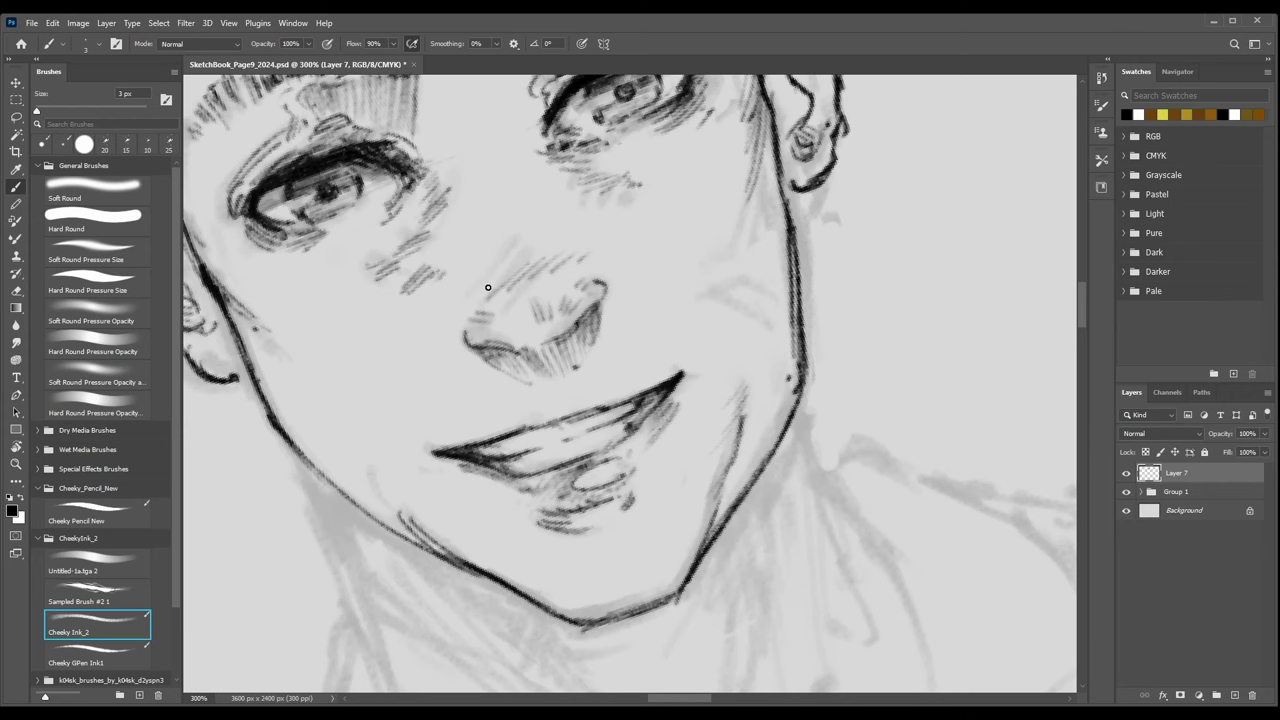
pyautogui.moveTo(438, 325); pyautogui.dragTo(462, 304)
pyautogui.hotkey('ctrl', '-')
pyautogui.hotkey('ctrl', '-')
pyautogui.hotkey('ctrl', '+')
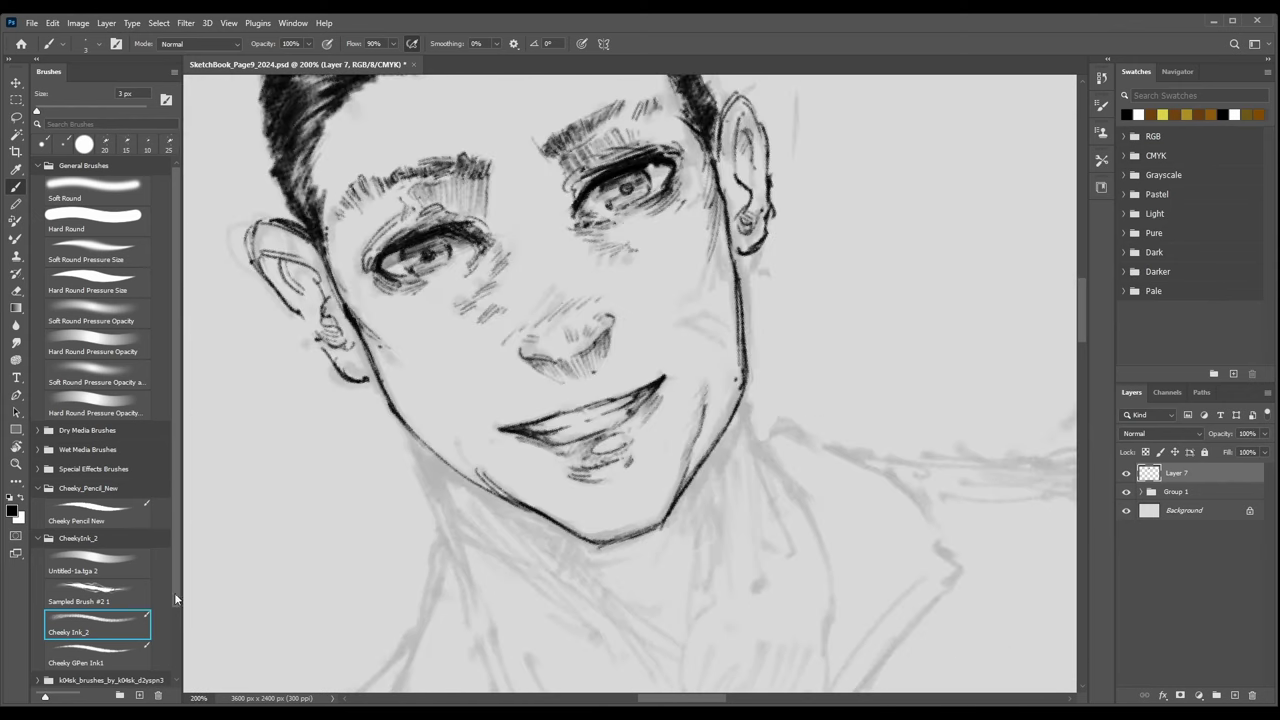
# Rotate the canvas sideways and ink the neck outline on the viewer's left with Cheeky GPen Ink1 at 5 px.
pyautogui.click(125, 657)
pyautogui.moveTo(436, 473)
pyautogui.mouseDown()
pyautogui.moveTo(443, 366)
pyautogui.moveTo(511, 311)
pyautogui.mouseUp()
pyautogui.press('r')
pyautogui.moveTo(655, 332)
pyautogui.mouseDown()
pyautogui.moveTo(690, 300)
pyautogui.moveTo(764, 307)
pyautogui.moveTo(512, 350)
pyautogui.moveTo(581, 350)
pyautogui.mouseUp()
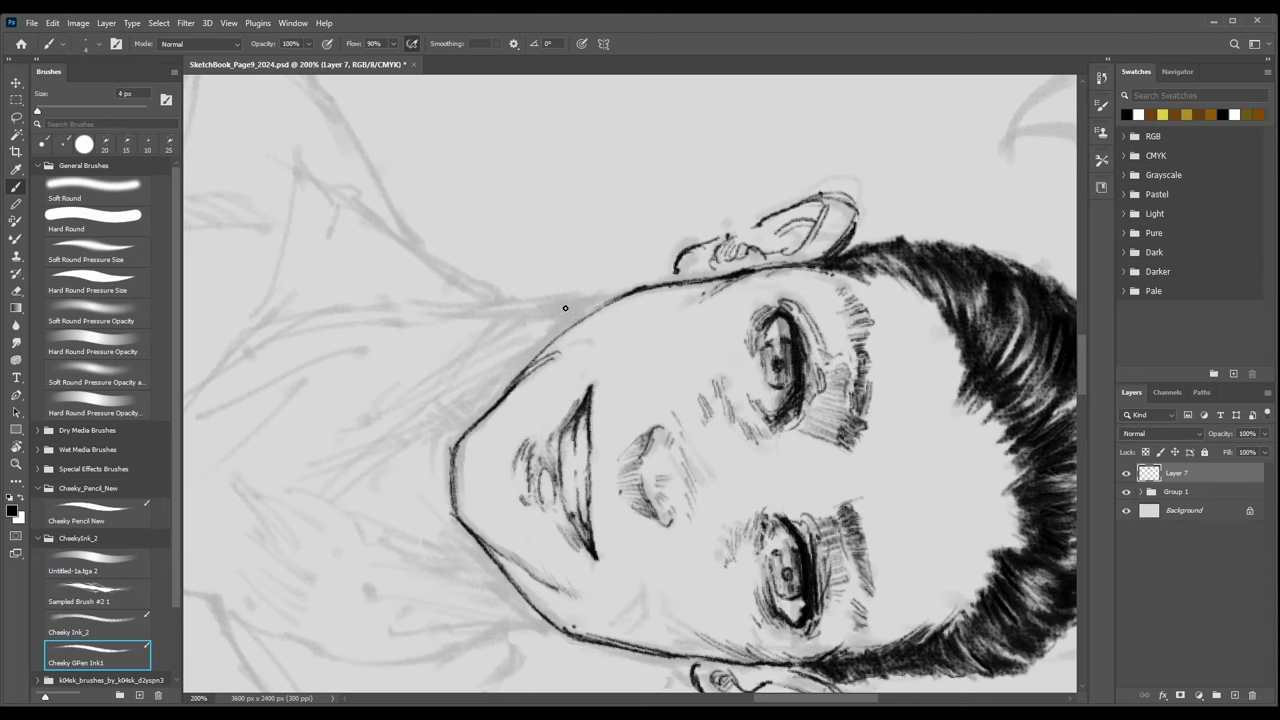
pyautogui.press(']')
pyautogui.moveTo(612, 297); pyautogui.dragTo(532, 309)
pyautogui.moveTo(414, 311)
pyautogui.mouseDown()
pyautogui.moveTo(509, 307)
pyautogui.moveTo(468, 318)
pyautogui.mouseUp()
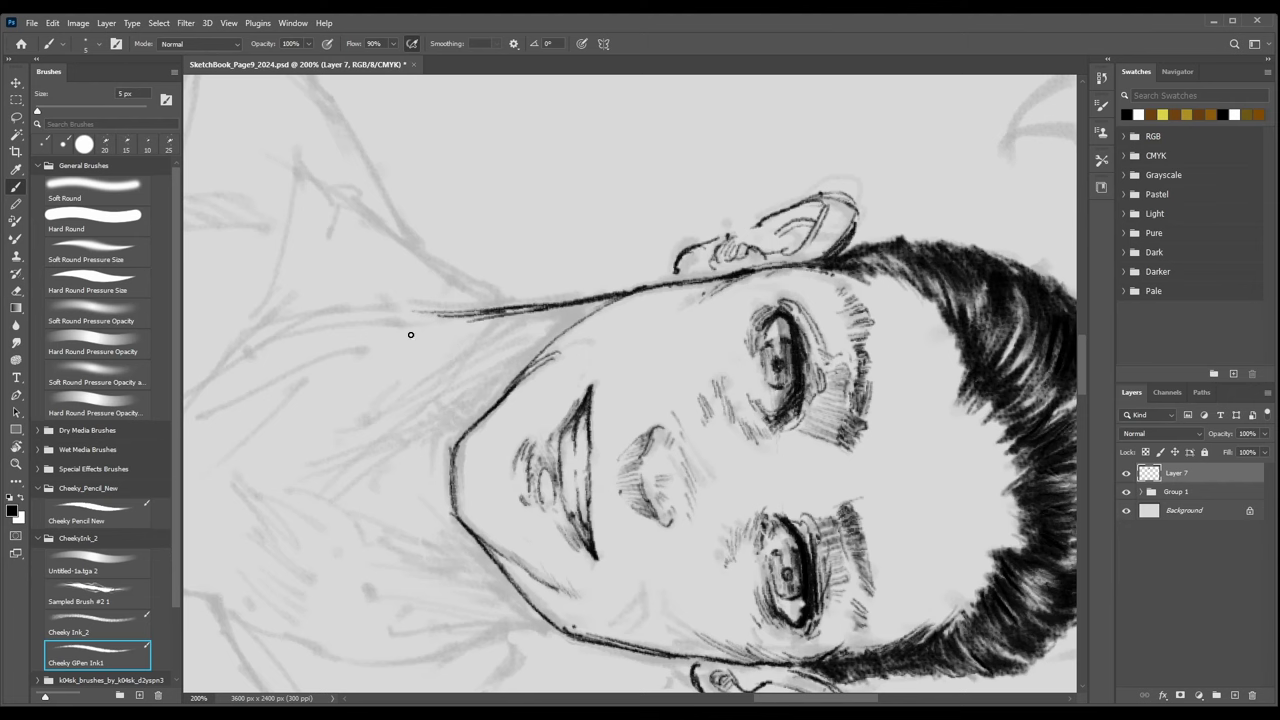
pyautogui.hotkey('ctrl', '-')
pyautogui.hotkey('ctrl', '-')
pyautogui.hotkey('ctrl', '+')
pyautogui.hotkey('ctrl', '+')
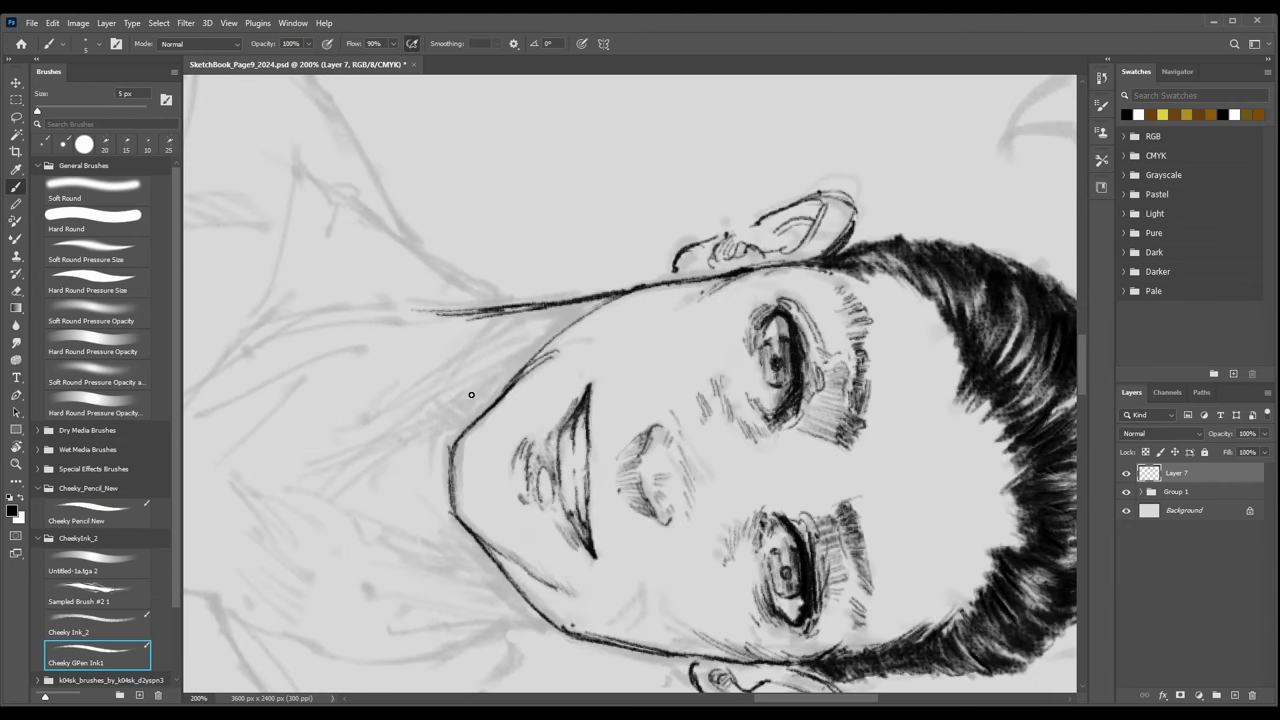
# Ink the diagonal neck muscle line running from the jaw toward the throat, and turn the canvas back upright.
pyautogui.moveTo(532, 310); pyautogui.dragTo(371, 411)
pyautogui.press('[')
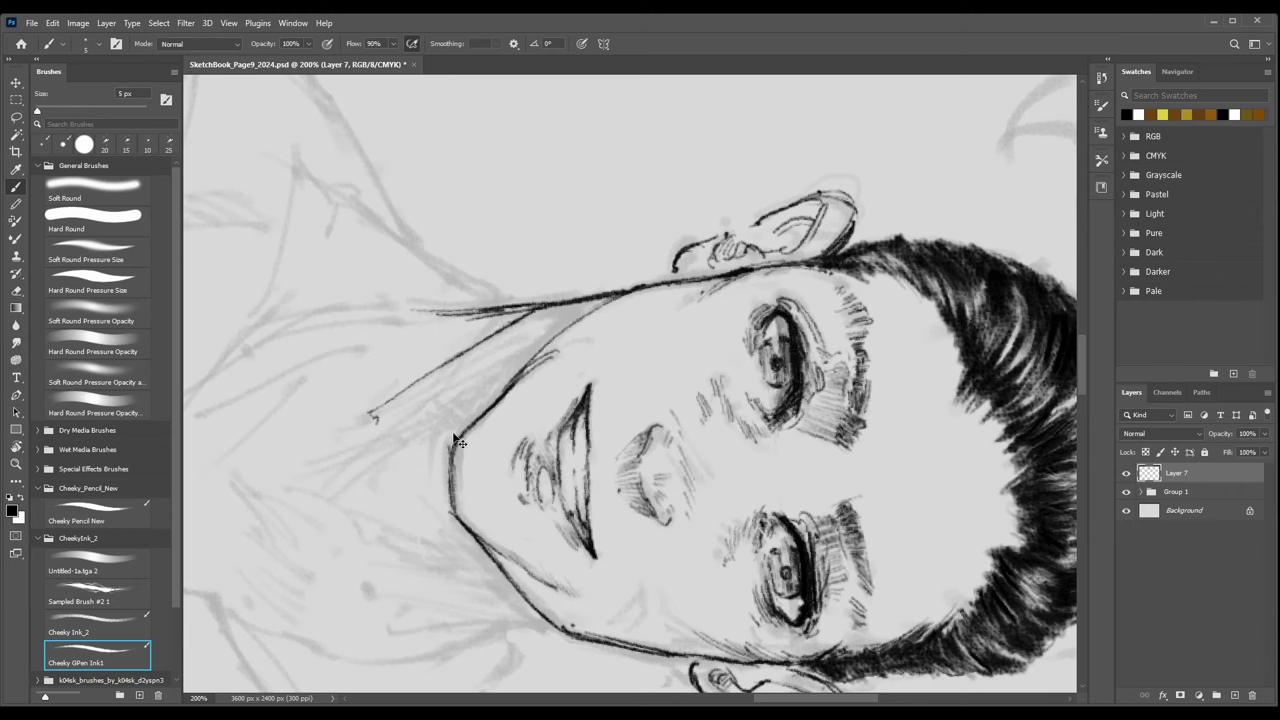
pyautogui.hotkey('ctrl', '-')
pyautogui.press('r')
pyautogui.moveTo(745, 470); pyautogui.dragTo(687, 291)
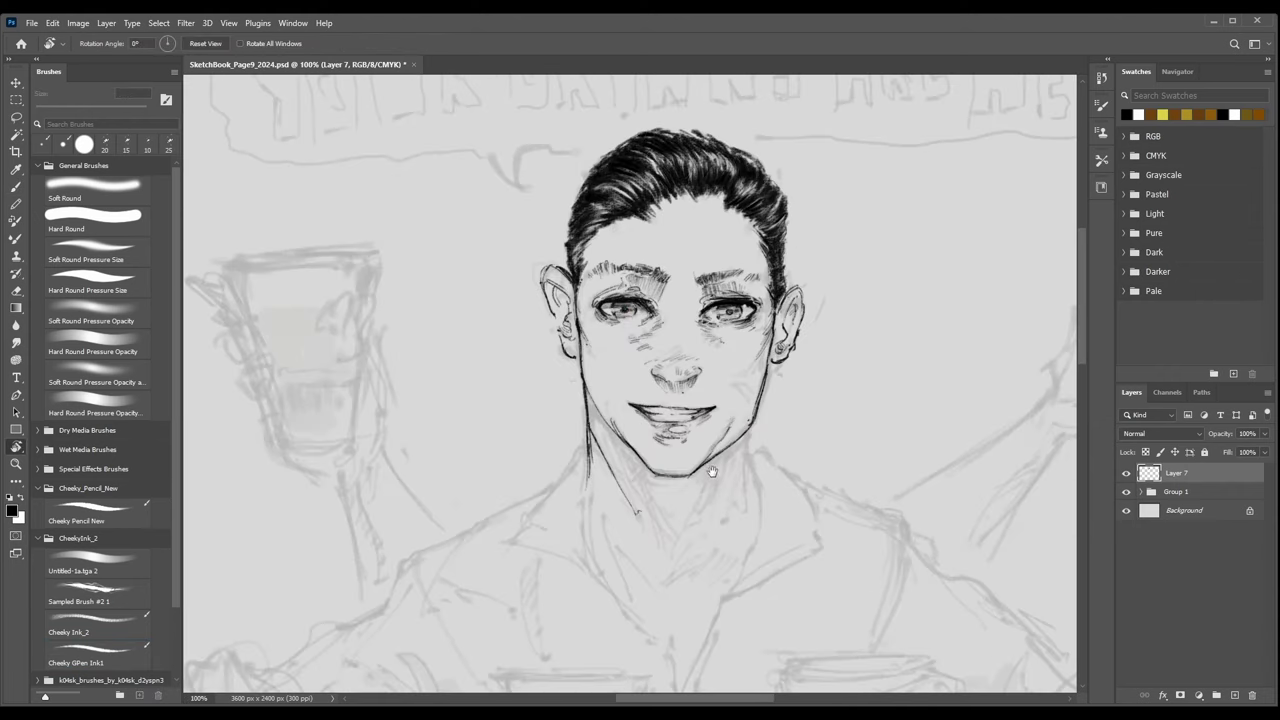
# Ink the neck outline below the jaw on the viewer's right and reinforce the jaw edge on the viewer's left.
pyautogui.scroll(2, 710, 470)
pyautogui.scroll(2, 745, 471)
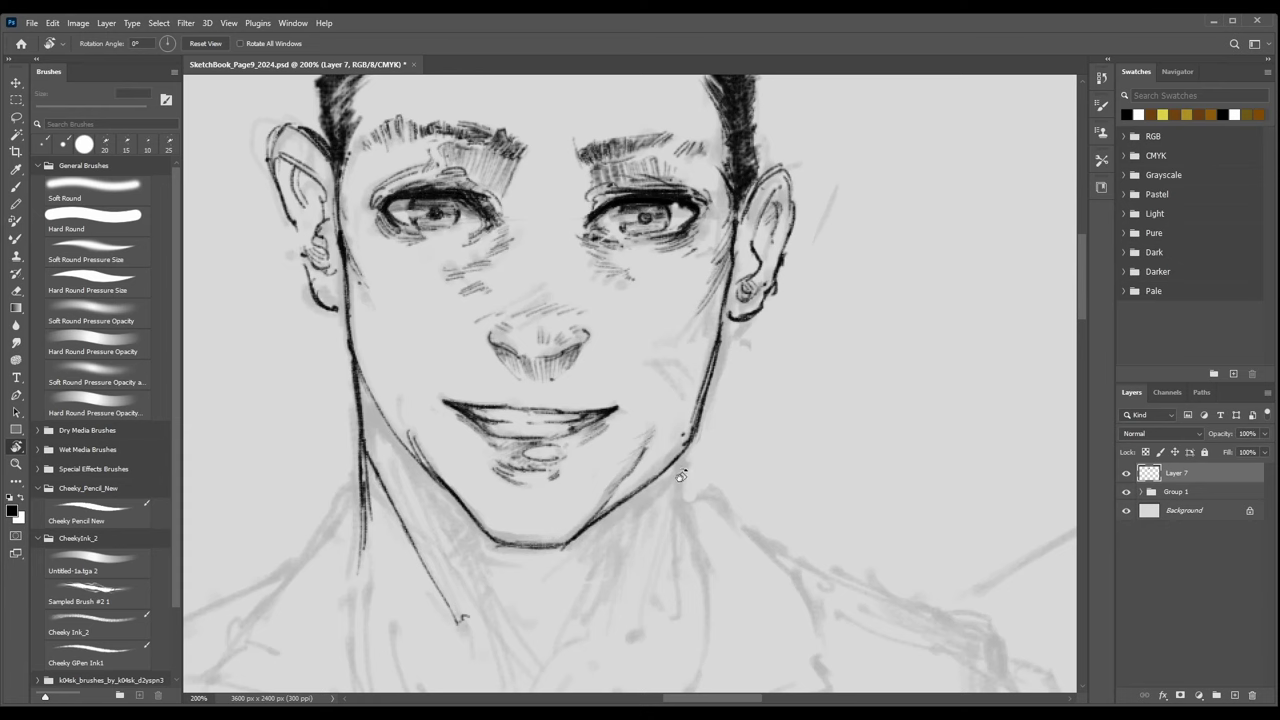
pyautogui.press('b')
pyautogui.moveTo(692, 513); pyautogui.dragTo(680, 423)
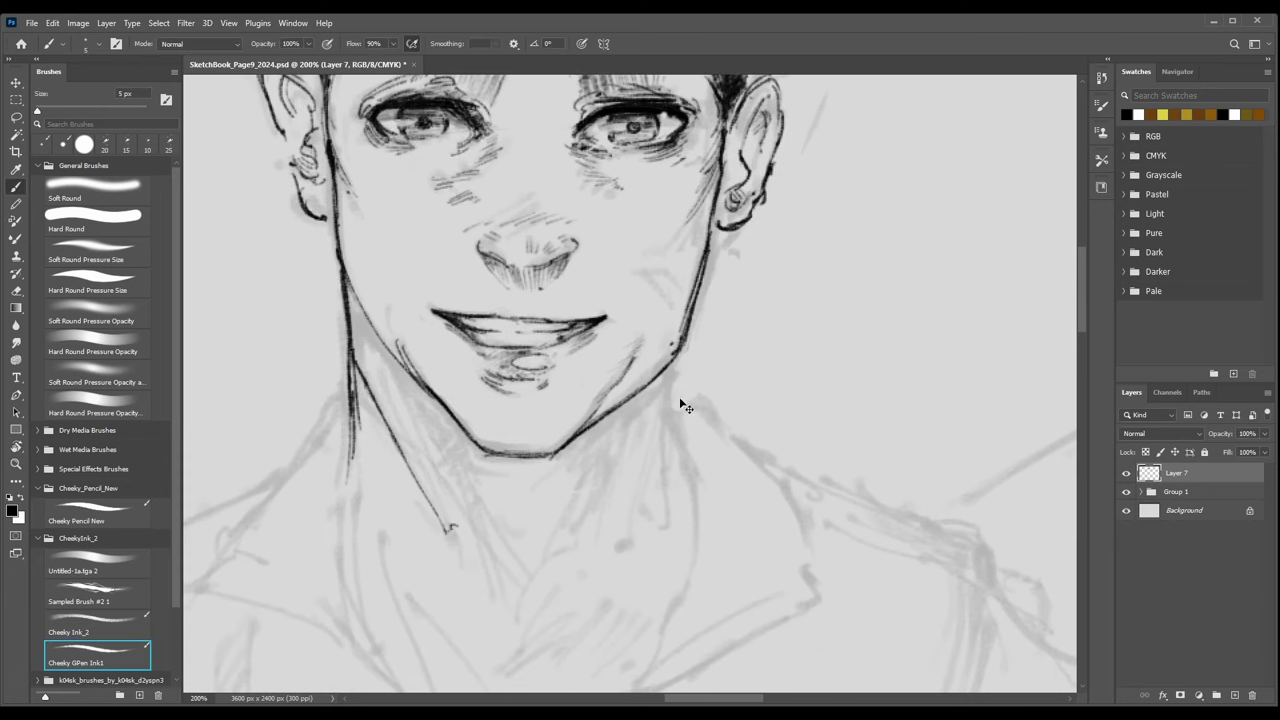
pyautogui.hotkey('ctrl', '=')
pyautogui.press(']')
pyautogui.press(']')
pyautogui.moveTo(700, 335); pyautogui.dragTo(686, 462)
pyautogui.hotkey('ctrl', '-')
pyautogui.moveTo(341, 257)
pyautogui.mouseDown()
pyautogui.moveTo(342, 306)
pyautogui.moveTo(341, 285)
pyautogui.mouseUp()
# Hatch near-vertical shadow strokes at the lower end of the neck muscle line with Cheeky GPen Ink1 at 4 px.
pyautogui.press('[')
pyautogui.moveTo(438, 494); pyautogui.dragTo(466, 552)
pyautogui.moveTo(466, 498); pyautogui.dragTo(476, 548)
pyautogui.moveTo(478, 504); pyautogui.dragTo(491, 562)
pyautogui.moveTo(490, 518); pyautogui.dragTo(497, 564)
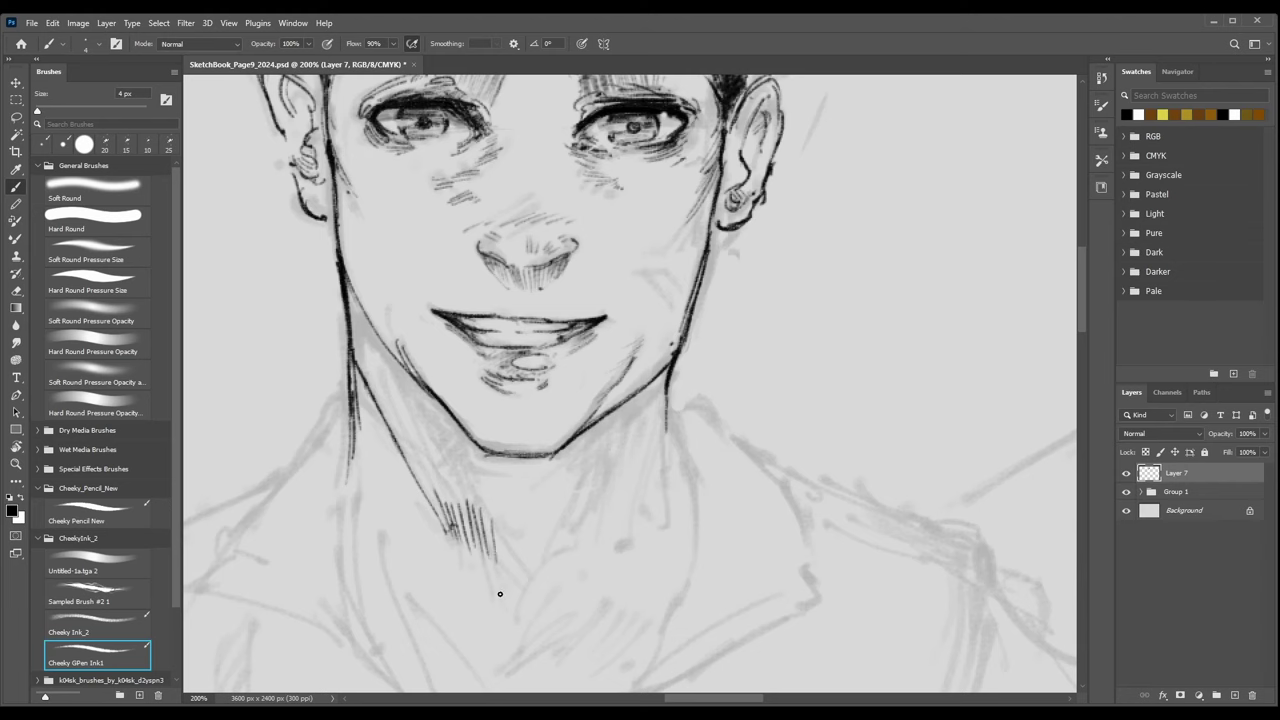
pyautogui.scroll(-4, 523, 547)
pyautogui.scroll(3, 610, 450)
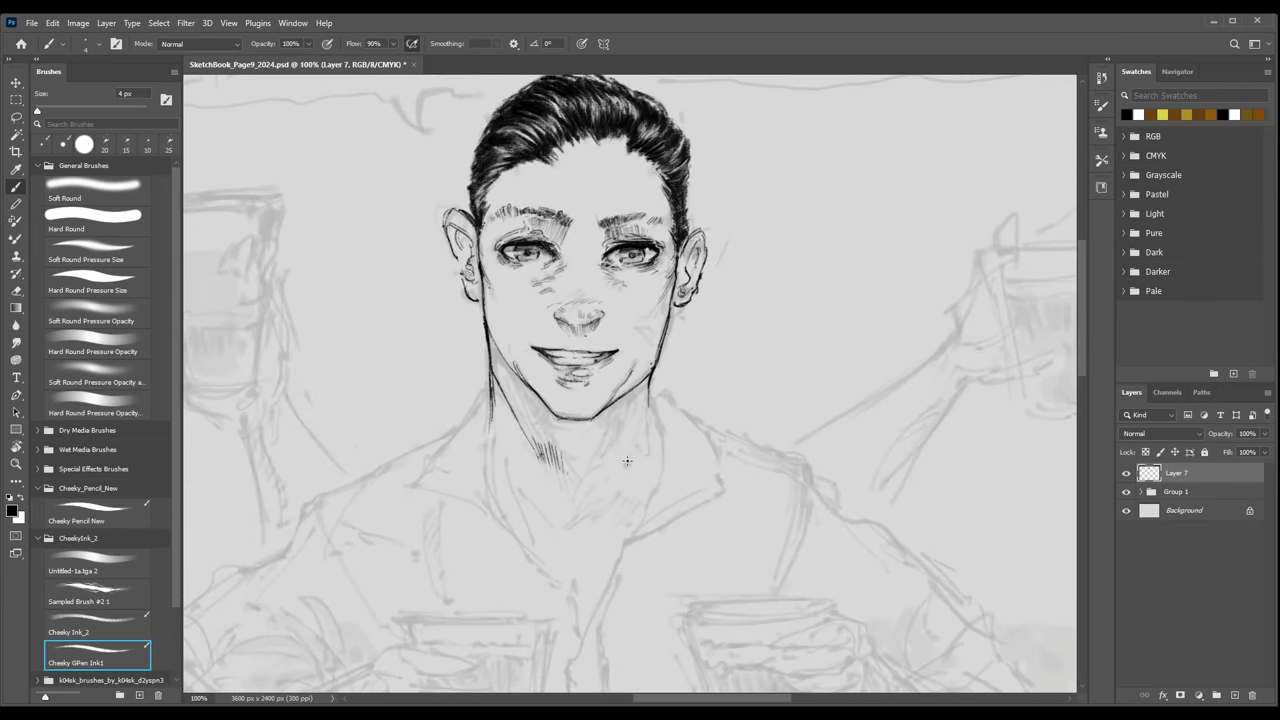
# Extend the hatching into the hollow of the throat with diagonal strokes at 3 px and 4 px.
pyautogui.scroll(2, 593, 506)
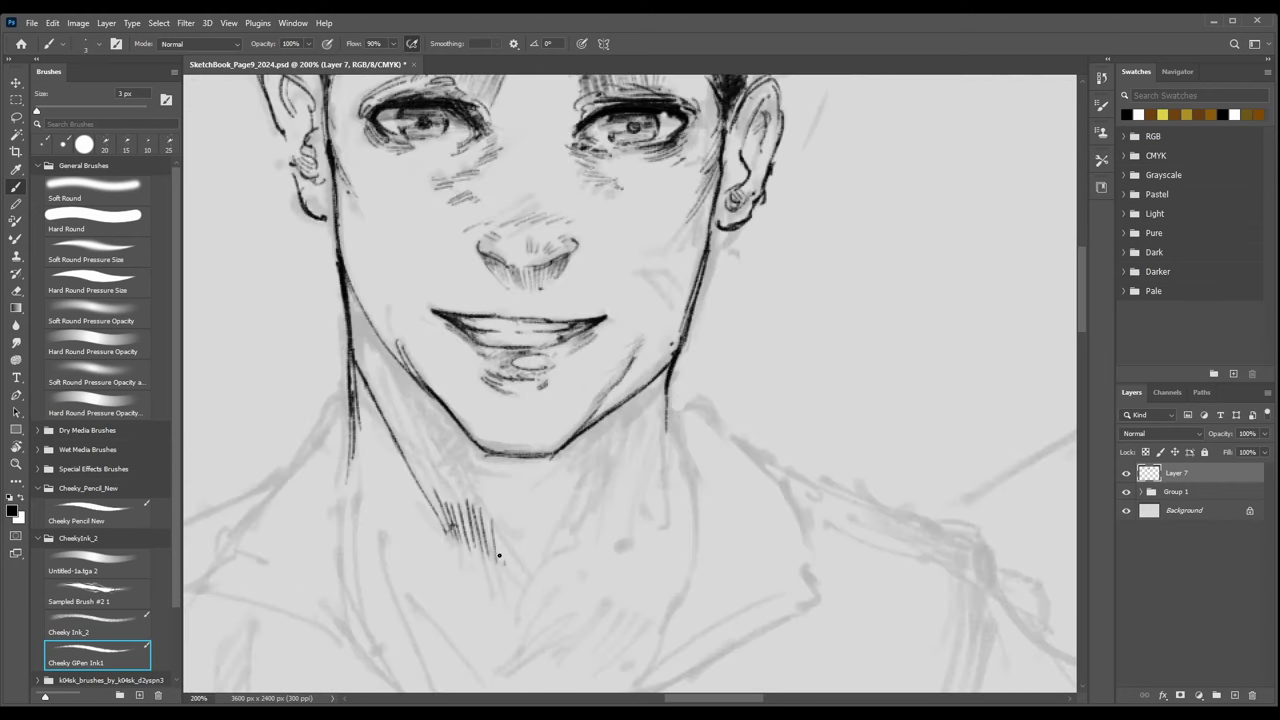
pyautogui.moveTo(504, 546); pyautogui.dragTo(514, 597)
pyautogui.press(']')
pyautogui.moveTo(546, 557)
pyautogui.mouseDown()
pyautogui.moveTo(514, 608)
pyautogui.moveTo(522, 597)
pyautogui.moveTo(518, 634)
pyautogui.mouseUp()
pyautogui.moveTo(558, 580)
pyautogui.mouseDown()
pyautogui.moveTo(522, 636)
pyautogui.moveTo(573, 574)
pyautogui.mouseUp()
pyautogui.moveTo(523, 632); pyautogui.dragTo(575, 579)
pyautogui.hotkey('ctrl', '-')
pyautogui.hotkey('ctrl', '-')
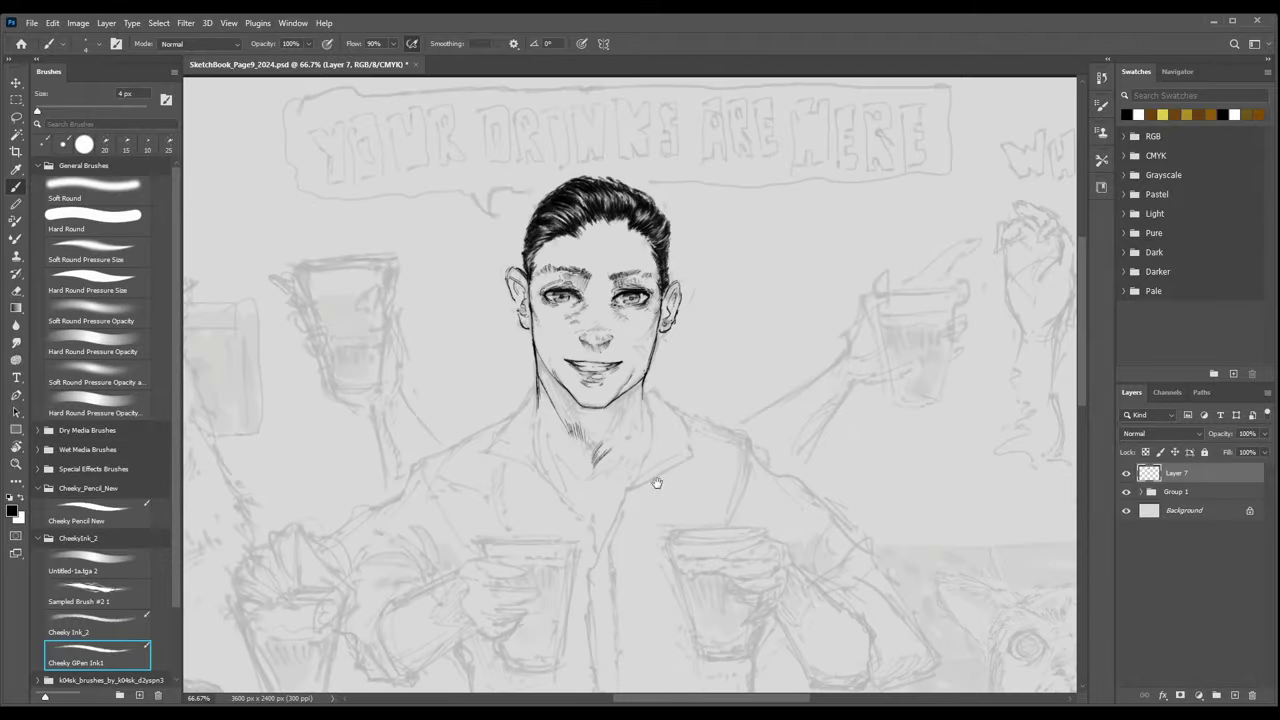
# Hatch bold diagonal shadow strokes across the collarbones and upper chest inside the open collar.
pyautogui.moveTo(625, 496); pyautogui.dragTo(583, 482)
pyautogui.scroll(3, 554, 466)
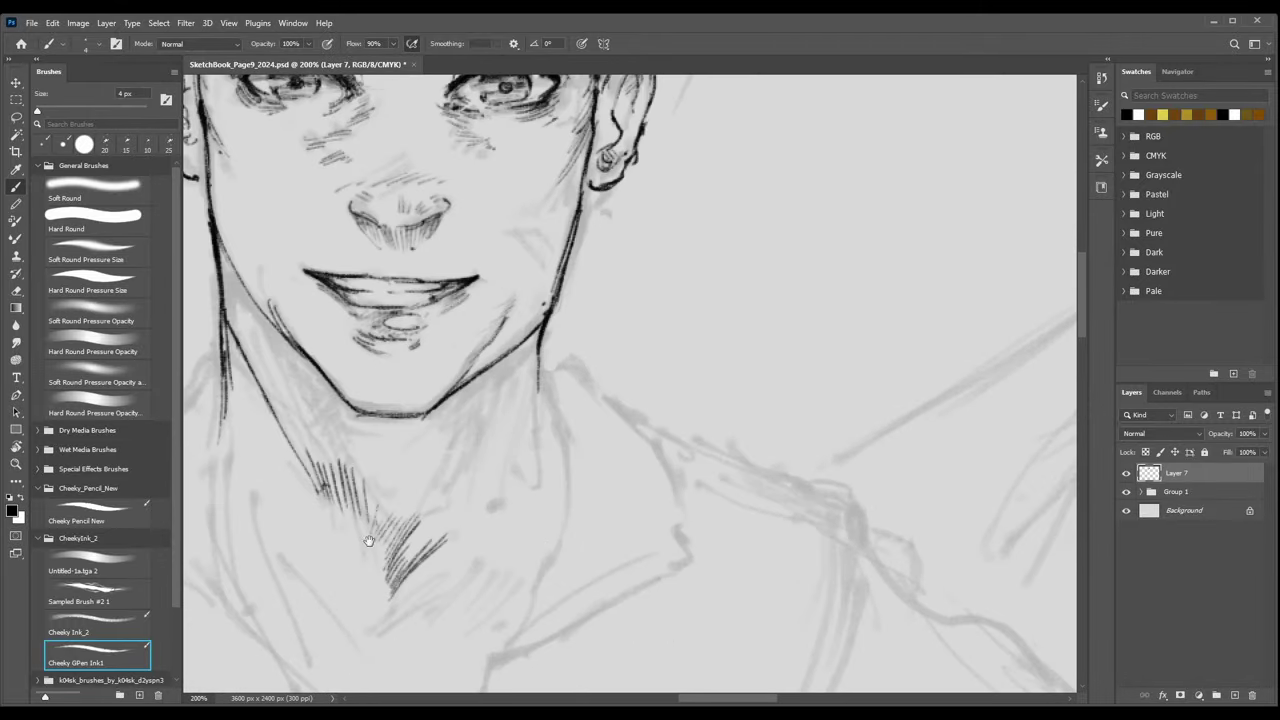
pyautogui.moveTo(368, 540); pyautogui.dragTo(448, 407)
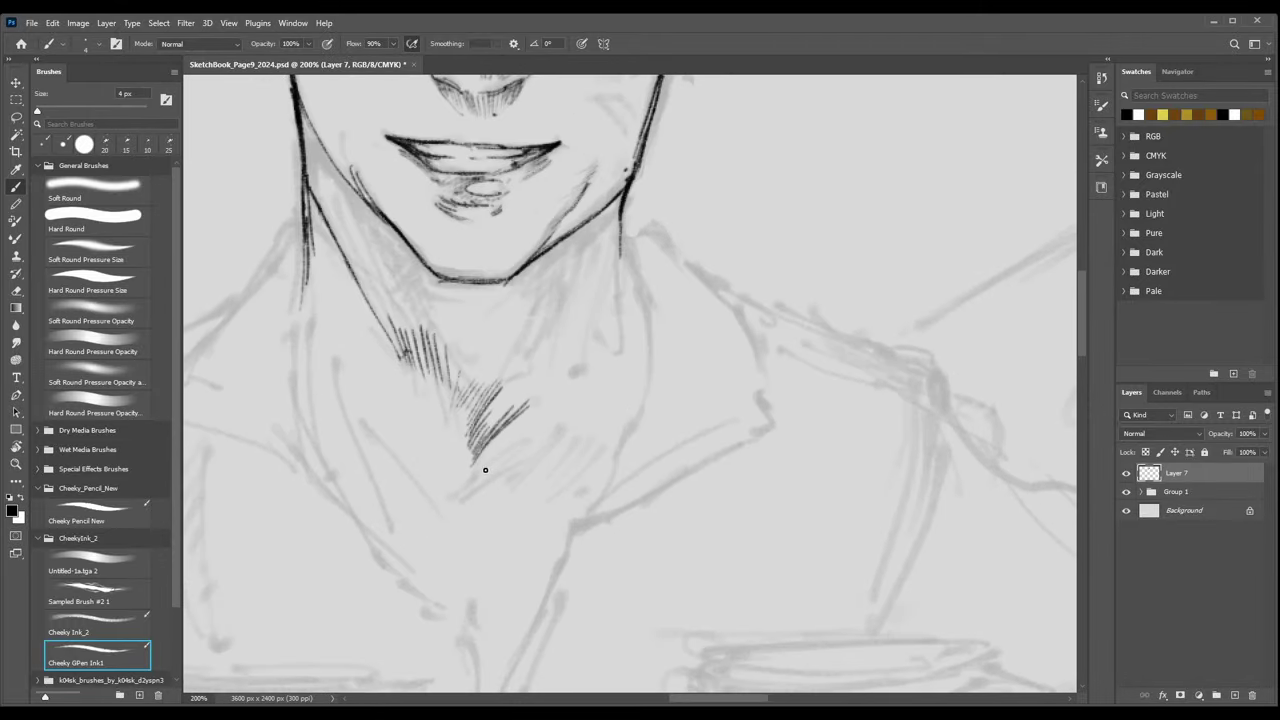
pyautogui.moveTo(452, 495)
pyautogui.mouseDown()
pyautogui.moveTo(529, 439)
pyautogui.moveTo(526, 465)
pyautogui.mouseUp()
pyautogui.press('[')
pyautogui.moveTo(547, 445)
pyautogui.mouseDown()
pyautogui.moveTo(562, 422)
pyautogui.moveTo(542, 450)
pyautogui.mouseUp()
pyautogui.moveTo(568, 426); pyautogui.dragTo(519, 481)
pyautogui.moveTo(571, 424); pyautogui.dragTo(541, 486)
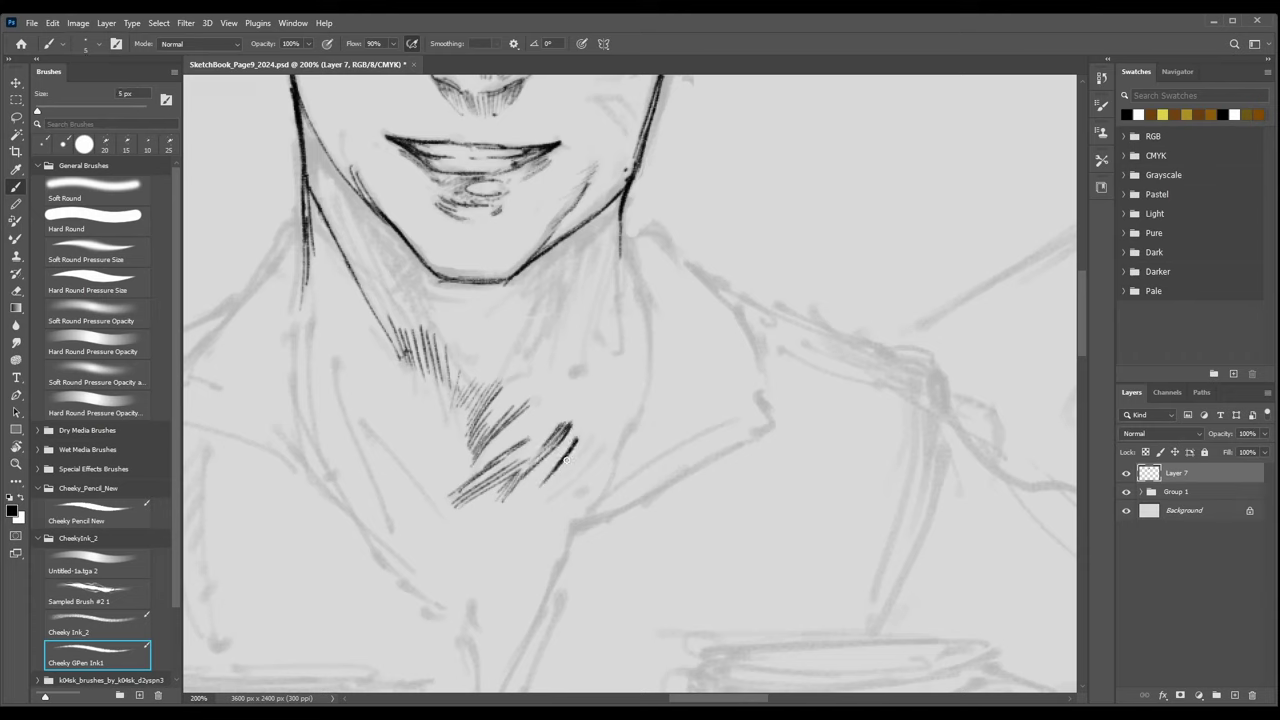
pyautogui.moveTo(590, 440)
pyautogui.mouseDown()
pyautogui.moveTo(546, 490)
pyautogui.moveTo(572, 471)
pyautogui.moveTo(555, 494)
pyautogui.moveTo(578, 496)
pyautogui.mouseUp()
pyautogui.hotkey('ctrl', '-')
pyautogui.hotkey('ctrl', '-')
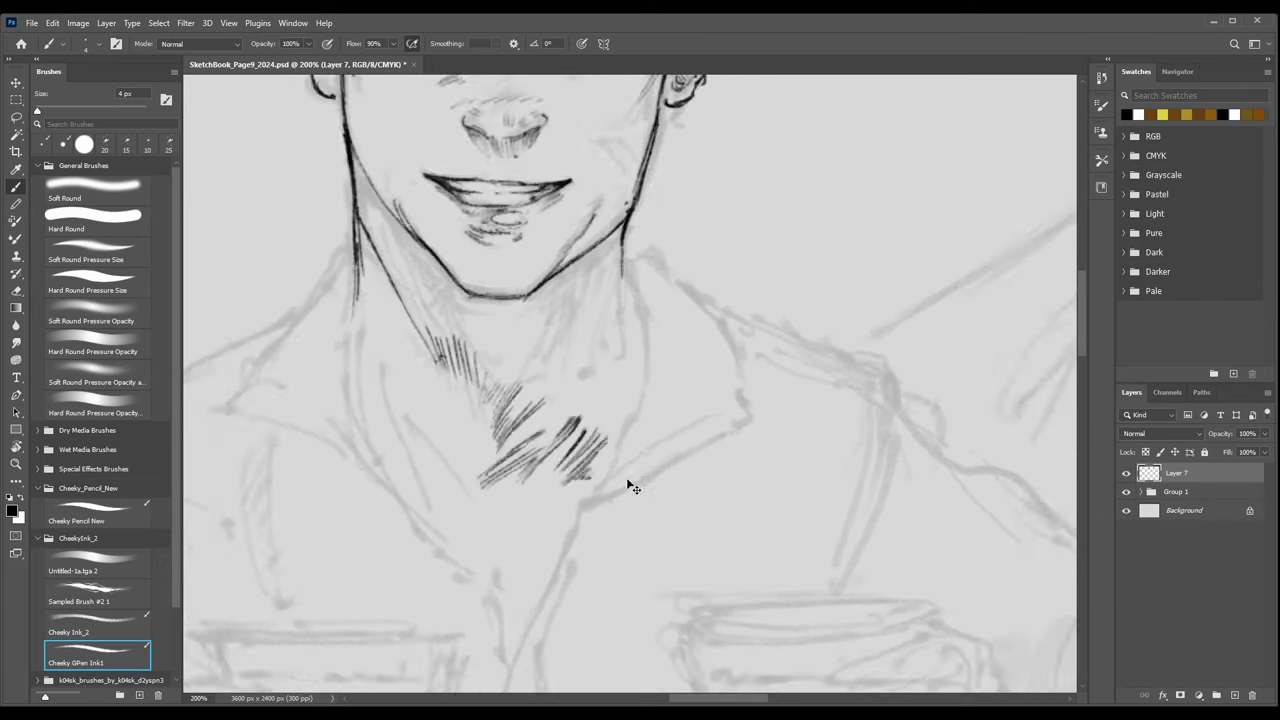
pyautogui.hotkey('ctrl', '+')
pyautogui.hotkey('ctrl', '+')
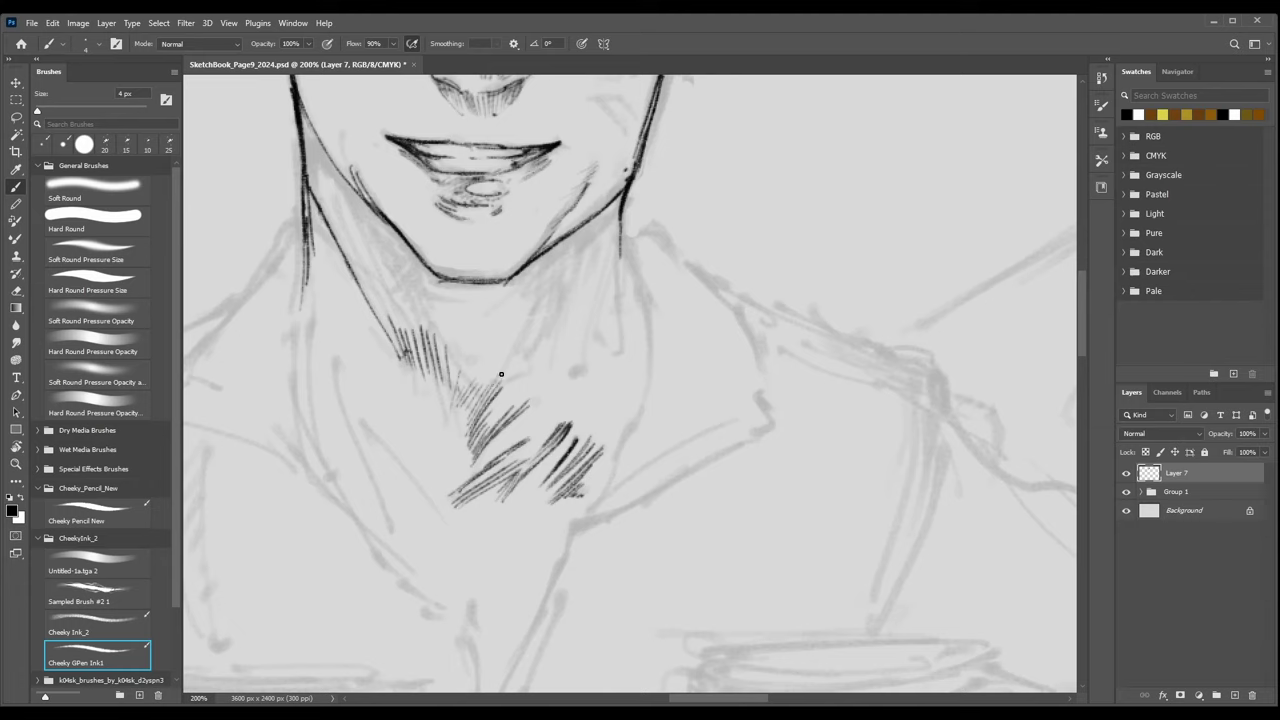
# Hatch the throat hollow upward with short strokes at 3 px and darken the neck muscle's end.
pyautogui.moveTo(517, 347); pyautogui.dragTo(507, 372)
pyautogui.press('[')
pyautogui.moveTo(530, 345); pyautogui.dragTo(522, 362)
pyautogui.moveTo(535, 343); pyautogui.dragTo(527, 360)
pyautogui.moveTo(451, 343)
pyautogui.mouseDown()
pyautogui.moveTo(454, 370)
pyautogui.moveTo(480, 393)
pyautogui.moveTo(448, 347)
pyautogui.moveTo(476, 386)
pyautogui.mouseUp()
# Hatch the neck shadow below the jaw on the viewer's right, finishing with darker strokes at 4 px.
pyautogui.moveTo(550, 279); pyautogui.dragTo(538, 314)
pyautogui.moveTo(554, 278)
pyautogui.mouseDown()
pyautogui.moveTo(548, 304)
pyautogui.moveTo(561, 294)
pyautogui.mouseUp()
pyautogui.press(']')
pyautogui.moveTo(566, 282)
pyautogui.mouseDown()
pyautogui.moveTo(542, 332)
pyautogui.moveTo(562, 296)
pyautogui.moveTo(550, 350)
pyautogui.mouseUp()
pyautogui.moveTo(560, 341); pyautogui.dragTo(550, 366)
pyautogui.moveTo(560, 357); pyautogui.dragTo(553, 370)
pyautogui.hotkey('ctrl', '-')
pyautogui.hotkey('ctrl', '-')
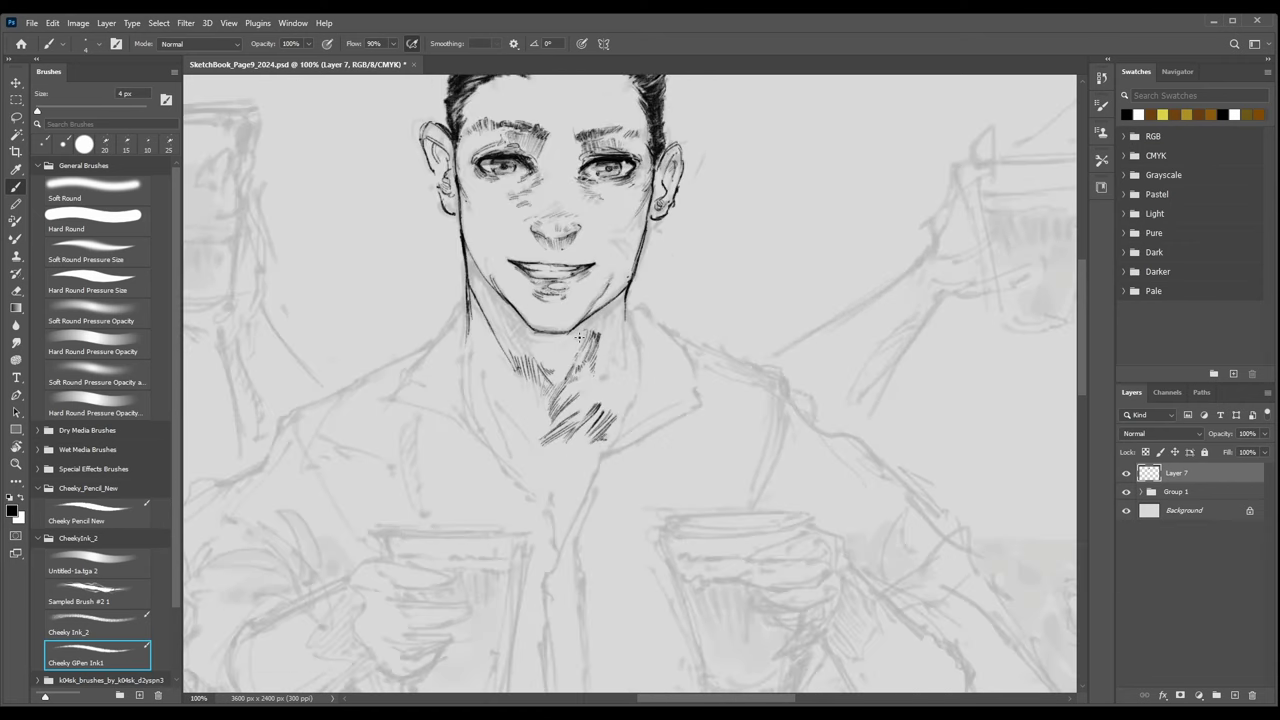
pyautogui.hotkey('ctrl', '+')
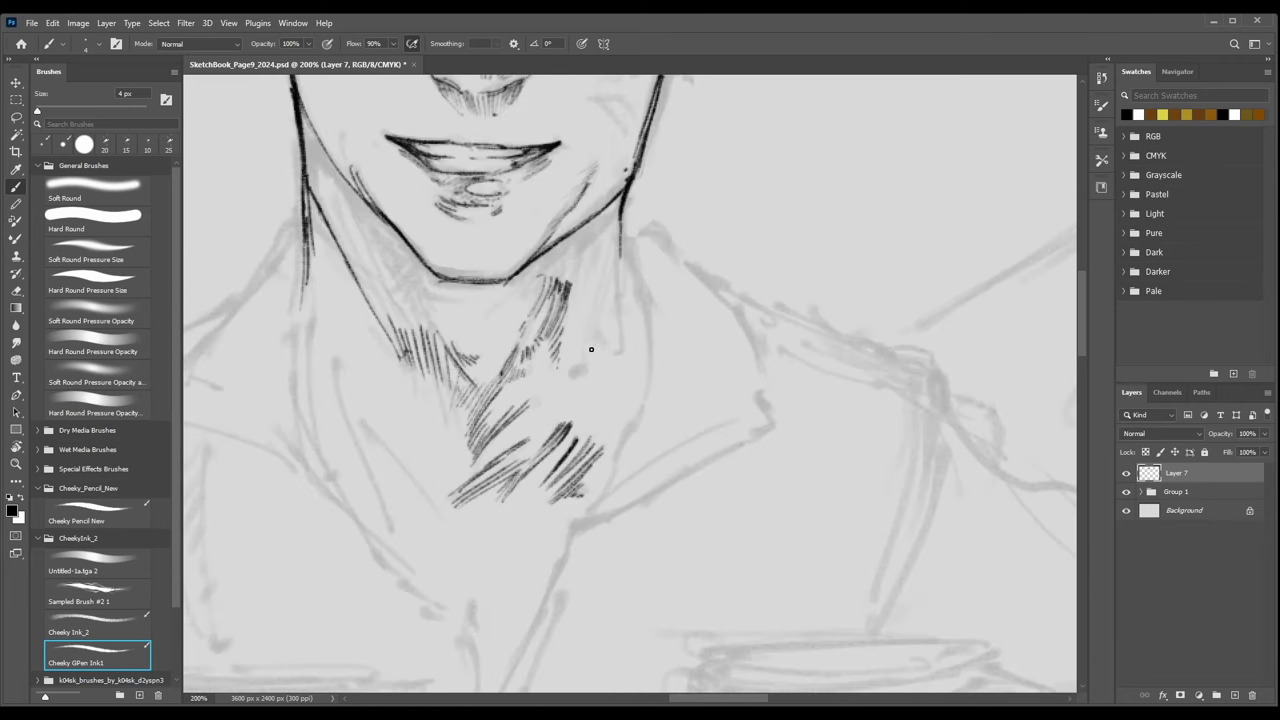
# Hatch a small shadow patch at 3 px beside the neck shadow on the viewer's right.
pyautogui.hotkey('ctrl', '+')
pyautogui.press('[')
pyautogui.moveTo(531, 367)
pyautogui.mouseDown()
pyautogui.moveTo(568, 336)
pyautogui.moveTo(567, 366)
pyautogui.mouseUp()
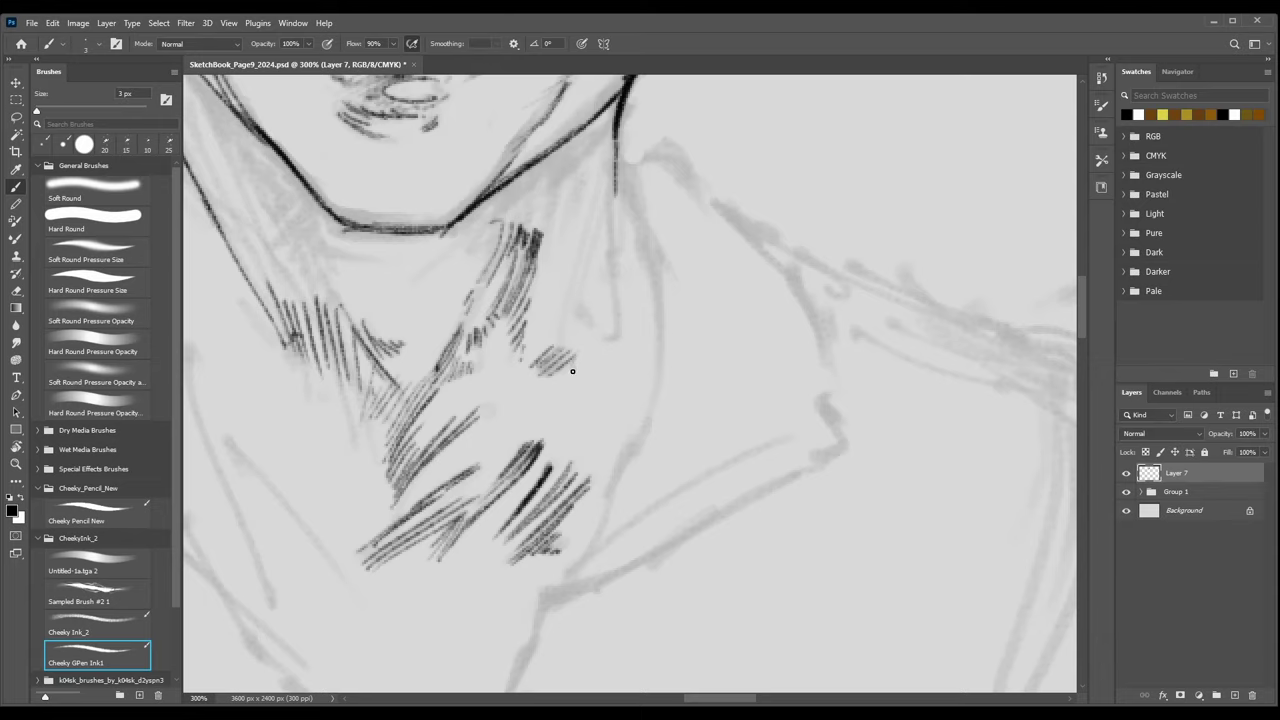
# Ink the neck line running from the chin down to the throat at 4 px, thicken the chin contour and add short hatches under it.
pyautogui.moveTo(407, 325); pyautogui.dragTo(599, 449)
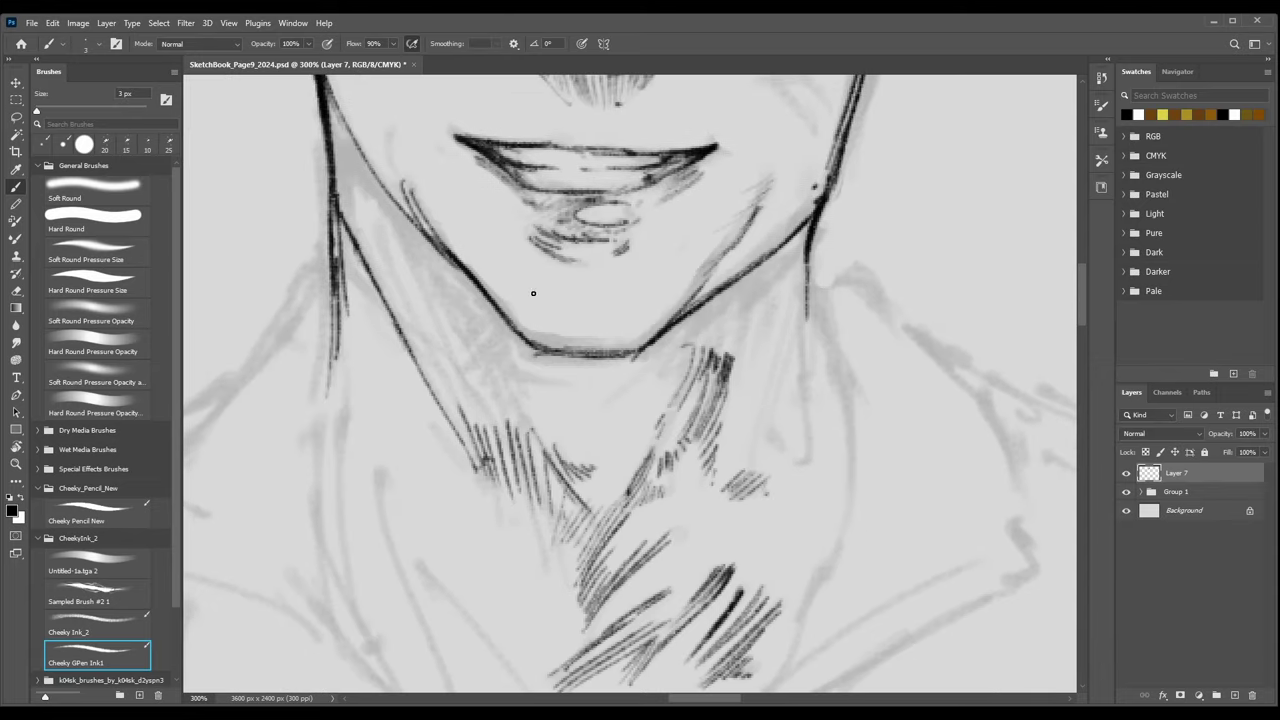
pyautogui.press('r')
pyautogui.moveTo(605, 334)
pyautogui.mouseDown()
pyautogui.moveTo(640, 366)
pyautogui.moveTo(620, 386)
pyautogui.moveTo(671, 300)
pyautogui.mouseUp()
pyautogui.scroll(3, 671, 300)
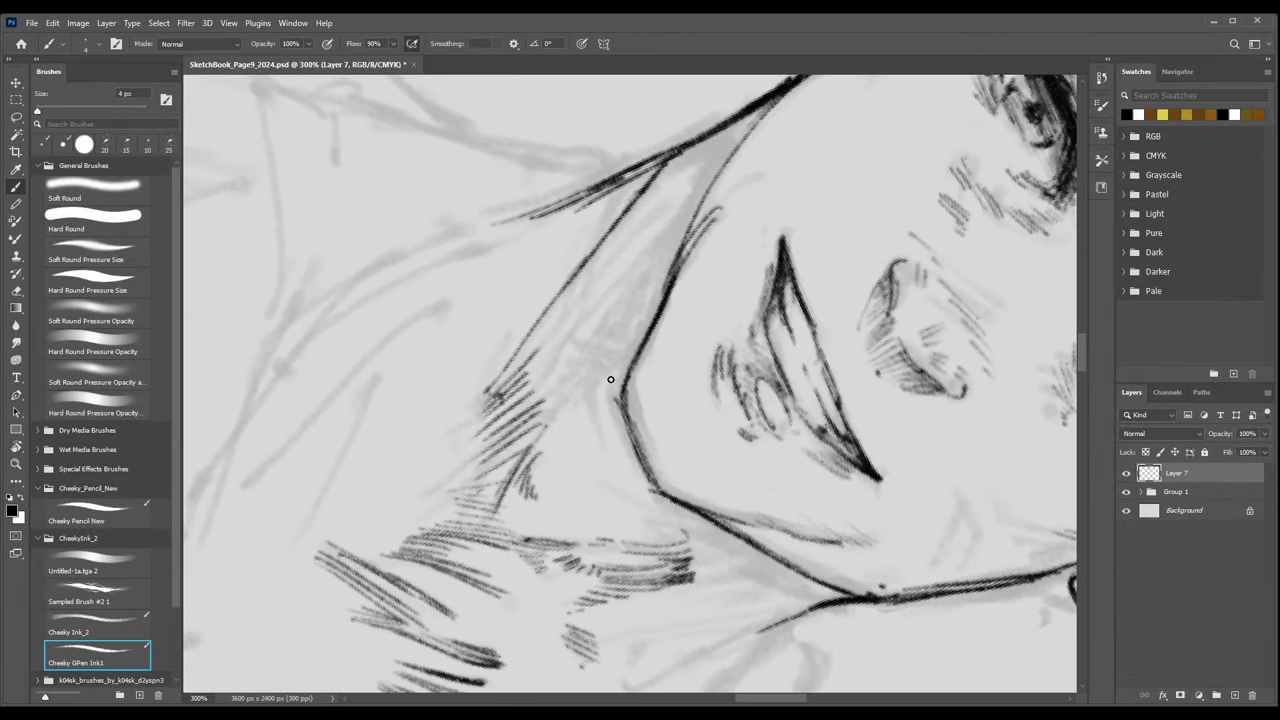
pyautogui.moveTo(598, 376)
pyautogui.mouseDown()
pyautogui.moveTo(583, 421)
pyautogui.moveTo(600, 408)
pyautogui.moveTo(608, 448)
pyautogui.moveTo(593, 397)
pyautogui.moveTo(556, 418)
pyautogui.moveTo(613, 361)
pyautogui.moveTo(536, 443)
pyautogui.moveTo(605, 372)
pyautogui.moveTo(558, 418)
pyautogui.mouseUp()
pyautogui.press(']')
pyautogui.moveTo(571, 400)
pyautogui.mouseDown()
pyautogui.moveTo(634, 354)
pyautogui.moveTo(618, 364)
pyautogui.moveTo(613, 418)
pyautogui.mouseUp()
pyautogui.moveTo(615, 395)
pyautogui.mouseDown()
pyautogui.moveTo(640, 471)
pyautogui.moveTo(620, 398)
pyautogui.moveTo(646, 482)
pyautogui.mouseUp()
pyautogui.moveTo(613, 395)
pyautogui.mouseDown()
pyautogui.moveTo(622, 356)
pyautogui.moveTo(618, 376)
pyautogui.moveTo(575, 384)
pyautogui.mouseUp()
pyautogui.press('[')
pyautogui.press(']')
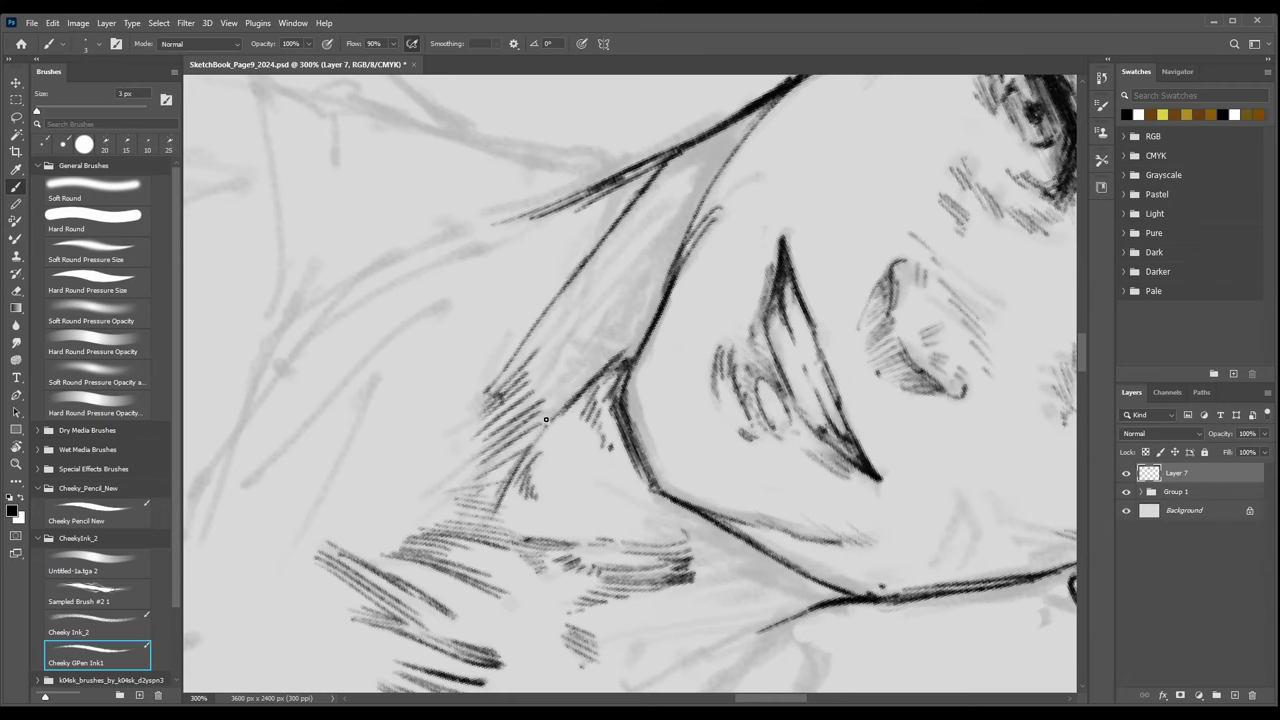
# Darken the lower end of the neck muscle on the viewer's left with extra 4 px hatching strokes.
pyautogui.press(']')
pyautogui.moveTo(504, 336); pyautogui.dragTo(497, 364)
pyautogui.moveTo(511, 351)
pyautogui.mouseDown()
pyautogui.moveTo(435, 443)
pyautogui.moveTo(480, 428)
pyautogui.moveTo(440, 479)
pyautogui.moveTo(474, 448)
pyautogui.moveTo(428, 496)
pyautogui.mouseUp()
pyautogui.press('[')
pyautogui.press(']')
pyautogui.moveTo(486, 464)
pyautogui.mouseDown()
pyautogui.moveTo(434, 502)
pyautogui.moveTo(448, 500)
pyautogui.mouseUp()
pyautogui.hotkey('ctrl', '-')
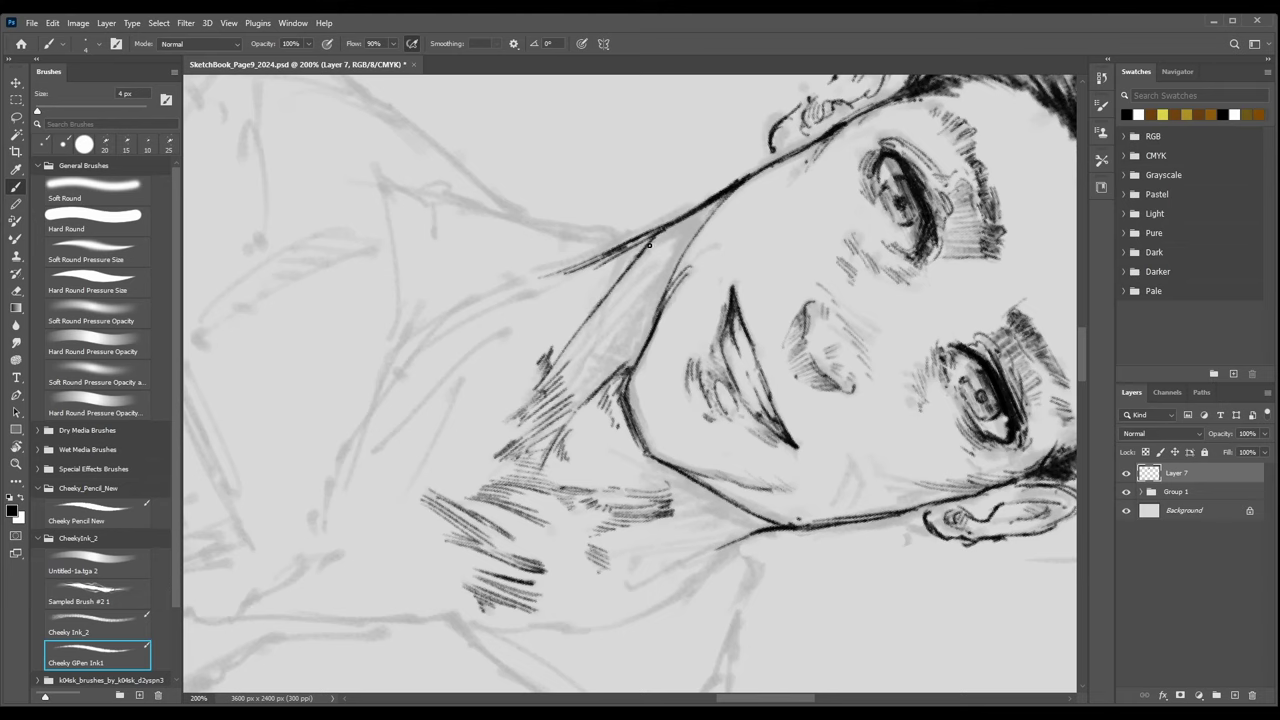
# Start hatching the neck shadow along the jaw on the viewer's left, switching to the Cheeky Ink_2 brush at 4 px.
pyautogui.moveTo(649, 244)
pyautogui.mouseDown()
pyautogui.moveTo(707, 211)
pyautogui.moveTo(662, 243)
pyautogui.moveTo(682, 245)
pyautogui.mouseUp()
pyautogui.hotkey('ctrl', '-')
pyautogui.hotkey('ctrl', '-')
pyautogui.hotkey('ctrl', '+')
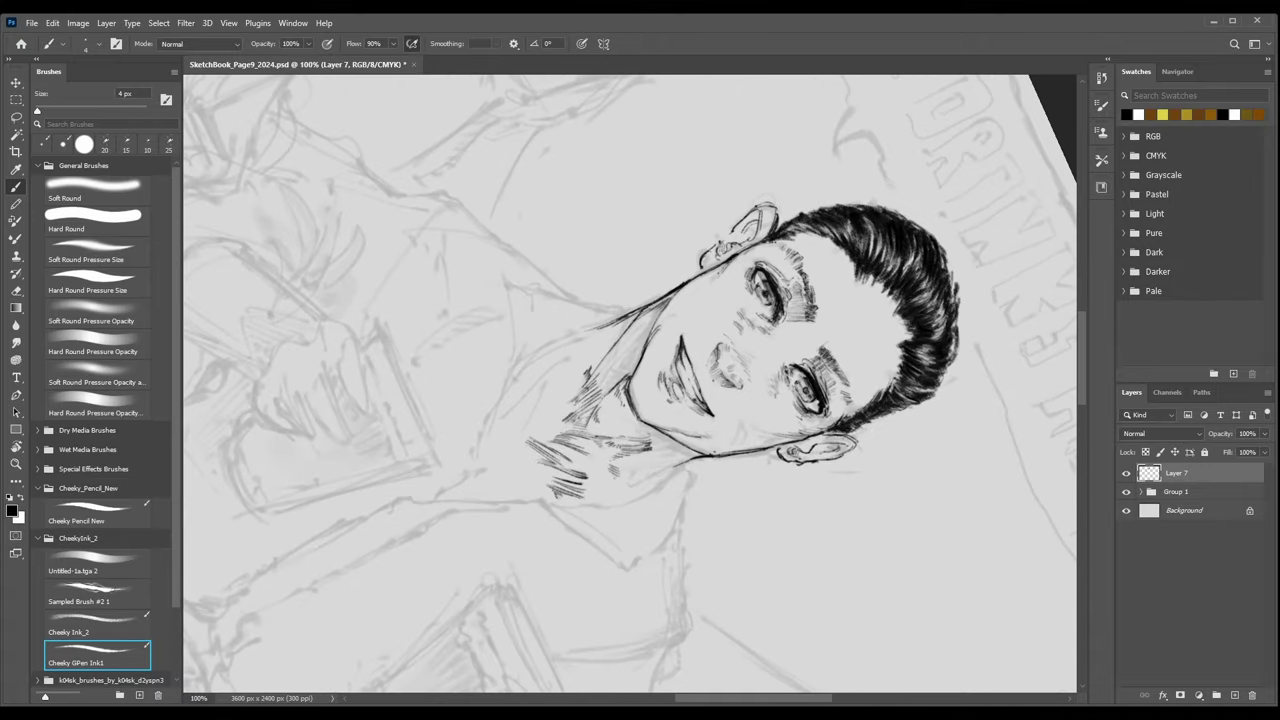
pyautogui.click(105, 621)
pyautogui.hotkey('ctrl', '+')
pyautogui.hotkey('ctrl', '+')
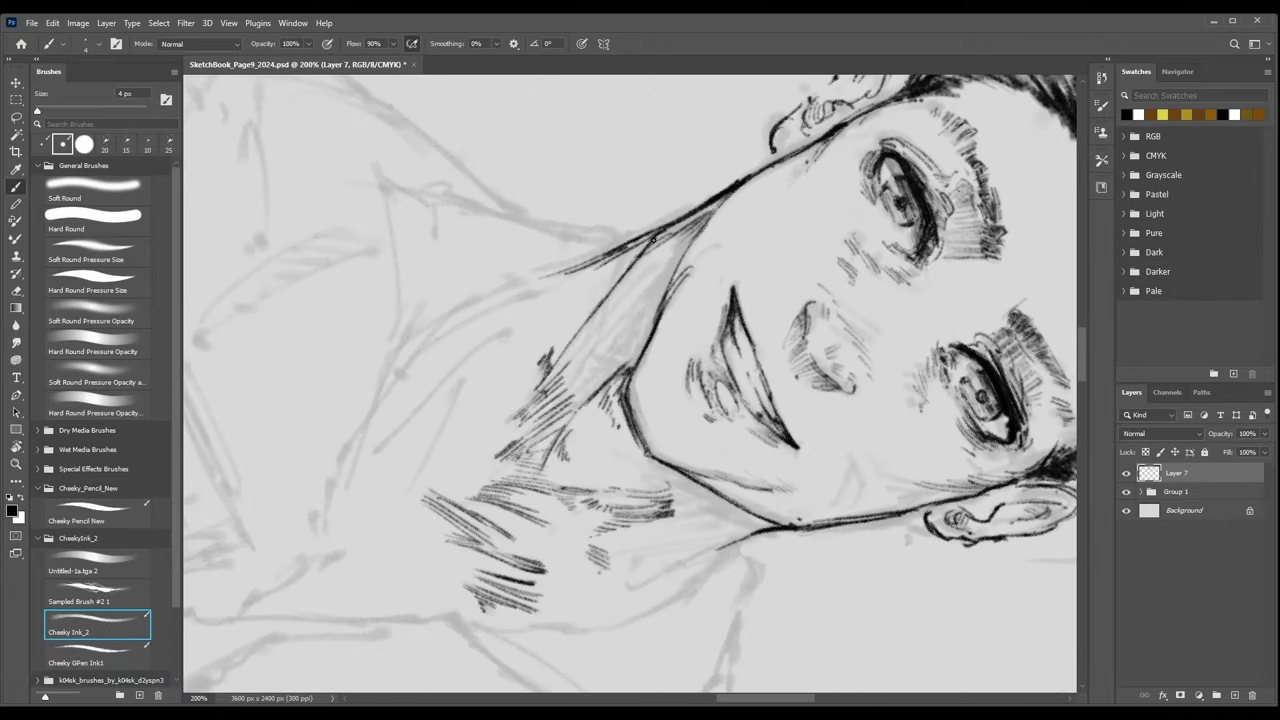
pyautogui.moveTo(656, 253)
pyautogui.mouseDown()
pyautogui.moveTo(703, 215)
pyautogui.moveTo(685, 236)
pyautogui.mouseUp()
pyautogui.moveTo(639, 275)
pyautogui.mouseDown()
pyautogui.moveTo(706, 223)
pyautogui.moveTo(639, 297)
pyautogui.mouseUp()
pyautogui.moveTo(675, 272)
pyautogui.mouseDown()
pyautogui.moveTo(580, 350)
pyautogui.moveTo(655, 299)
pyautogui.moveTo(577, 374)
pyautogui.moveTo(649, 318)
pyautogui.moveTo(588, 385)
pyautogui.moveTo(626, 364)
pyautogui.mouseUp()
pyautogui.press('[')
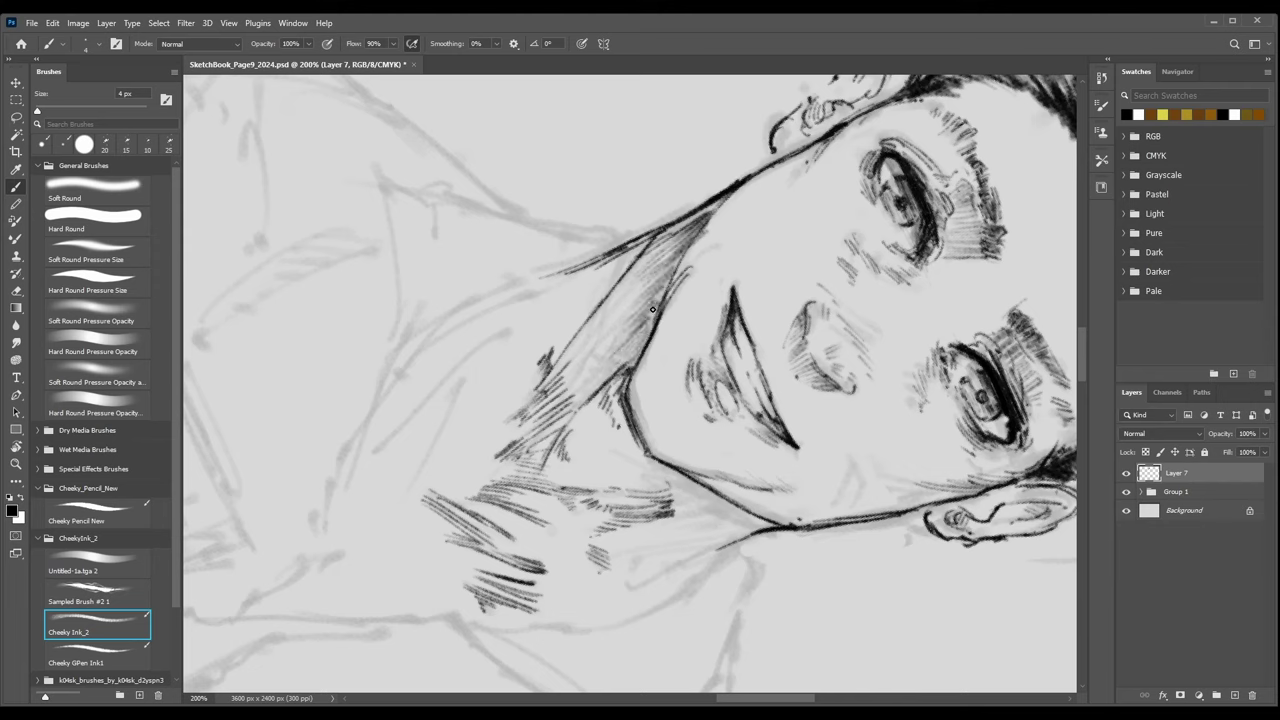
# Fill the neck shadow on the viewer's left with long parallel strokes from below the ear down to the throat hatching.
pyautogui.moveTo(660, 302); pyautogui.dragTo(642, 330)
pyautogui.moveTo(674, 268)
pyautogui.mouseDown()
pyautogui.moveTo(652, 312)
pyautogui.moveTo(660, 300)
pyautogui.mouseUp()
pyautogui.moveTo(706, 218); pyautogui.dragTo(688, 246)
pyautogui.moveTo(688, 244)
pyautogui.mouseDown()
pyautogui.moveTo(660, 304)
pyautogui.moveTo(674, 266)
pyautogui.mouseUp()
pyautogui.moveTo(666, 286); pyautogui.dragTo(540, 398)
pyautogui.press(']')
pyautogui.moveTo(622, 330)
pyautogui.mouseDown()
pyautogui.moveTo(570, 376)
pyautogui.moveTo(637, 314)
pyautogui.moveTo(543, 400)
pyautogui.mouseUp()
pyautogui.moveTo(600, 357)
pyautogui.mouseDown()
pyautogui.moveTo(544, 406)
pyautogui.moveTo(546, 428)
pyautogui.moveTo(568, 406)
pyautogui.mouseUp()
pyautogui.moveTo(610, 378); pyautogui.dragTo(548, 430)
pyautogui.moveTo(620, 316); pyautogui.dragTo(544, 392)
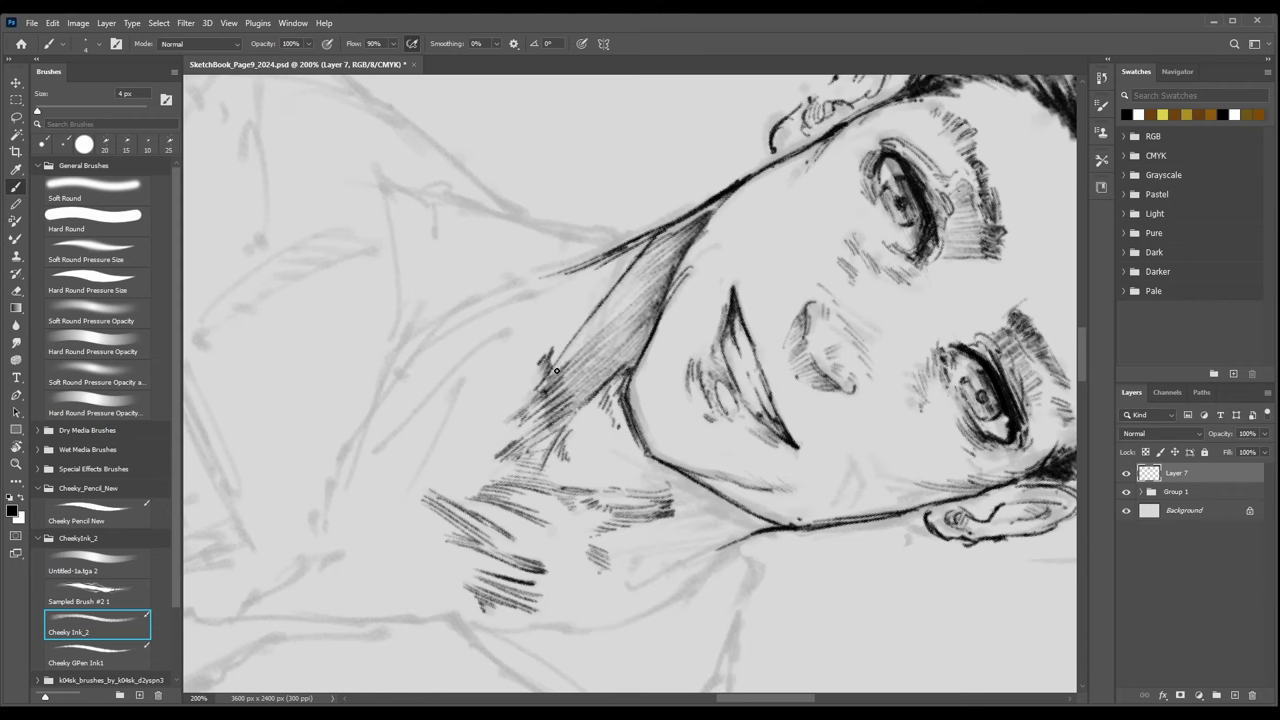
# Darken the outer edge and upper corner of the neck shadow just below the ear on the viewer's left.
pyautogui.moveTo(626, 292)
pyautogui.mouseDown()
pyautogui.moveTo(550, 378)
pyautogui.moveTo(586, 342)
pyautogui.mouseUp()
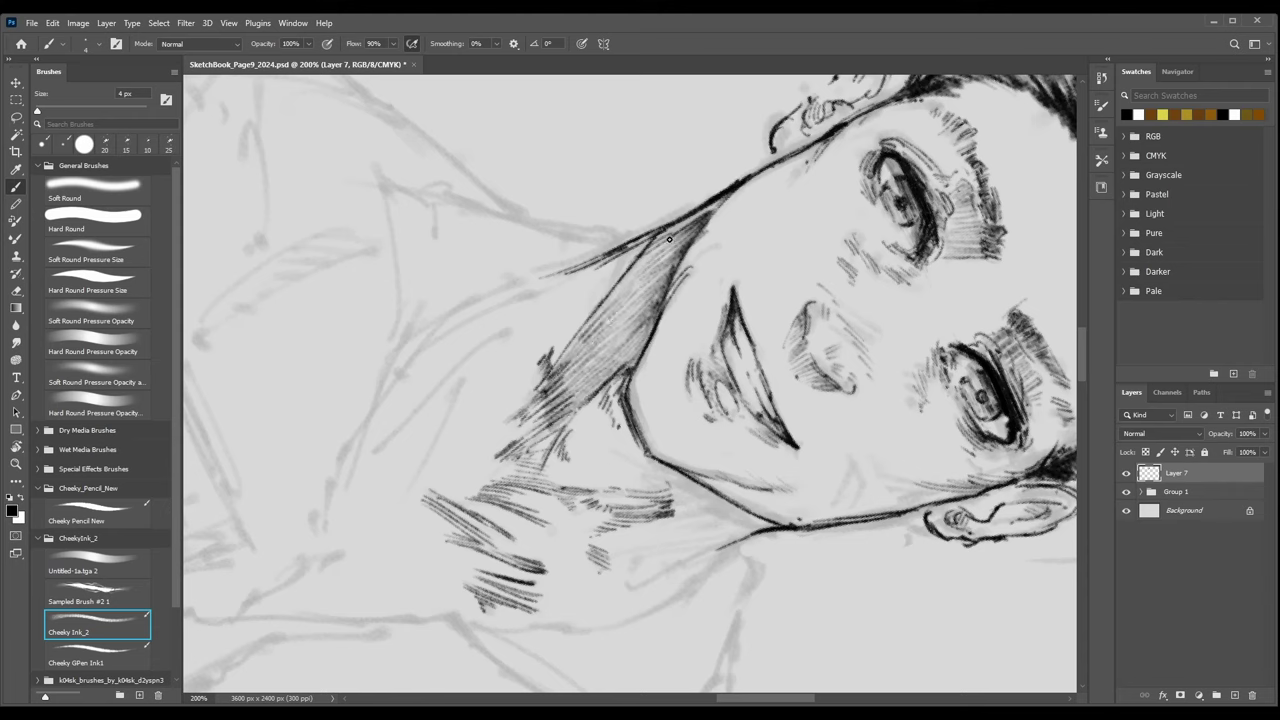
pyautogui.moveTo(674, 238); pyautogui.dragTo(654, 258)
pyautogui.moveTo(700, 220)
pyautogui.mouseDown()
pyautogui.moveTo(646, 261)
pyautogui.moveTo(690, 239)
pyautogui.mouseUp()
pyautogui.press('[')
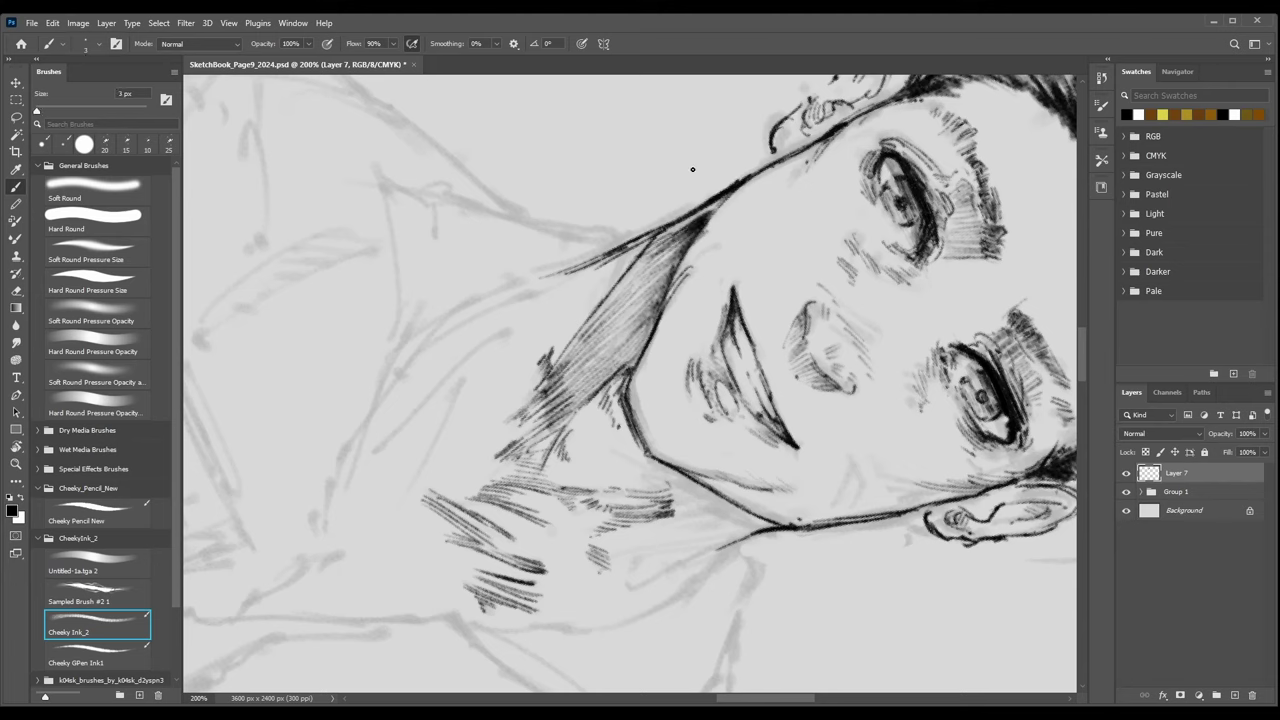
pyautogui.hotkey('shift', ',')
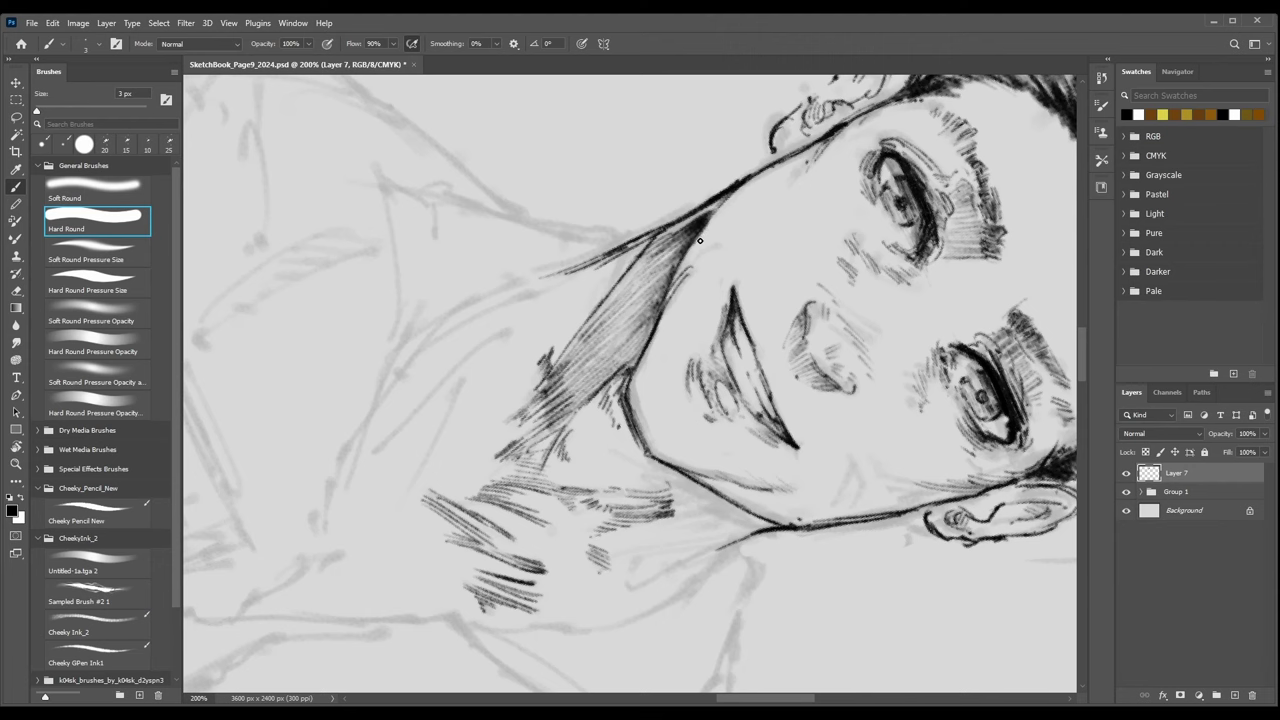
pyautogui.hotkey('ctrl', '-')
pyautogui.hotkey('ctrl', '-')
pyautogui.hotkey('ctrl', '-')
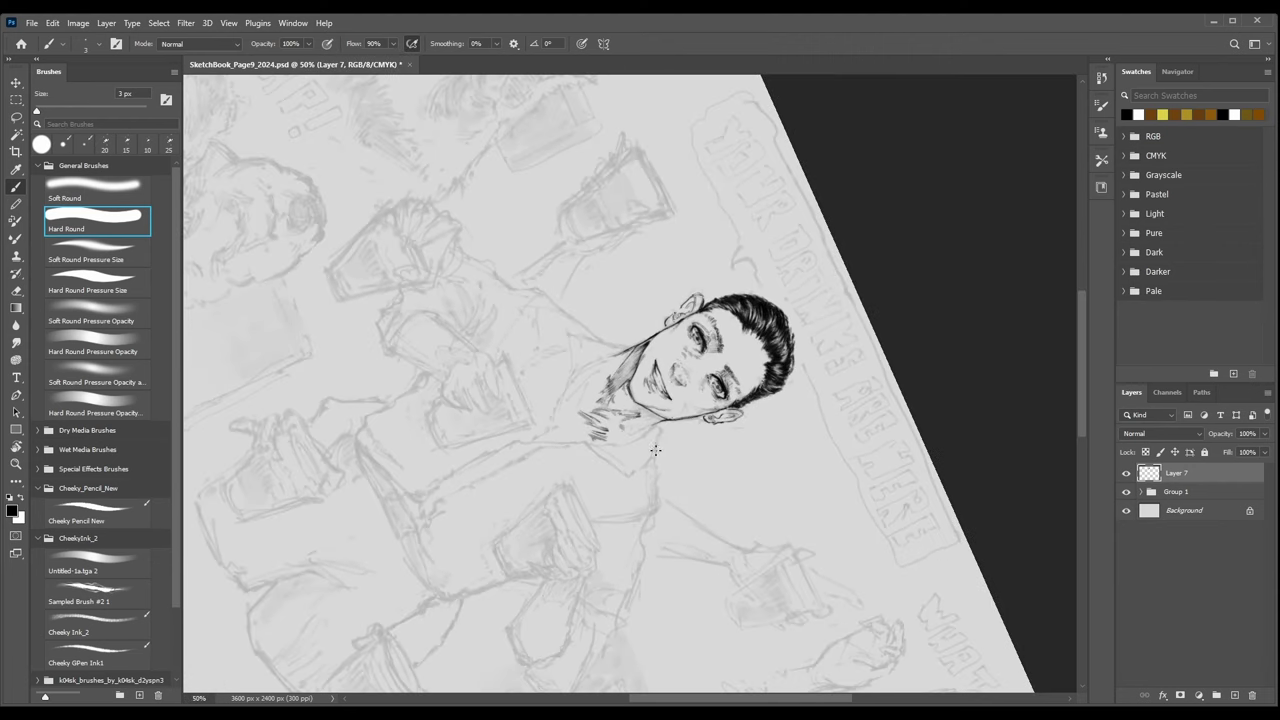
pyautogui.press('b')
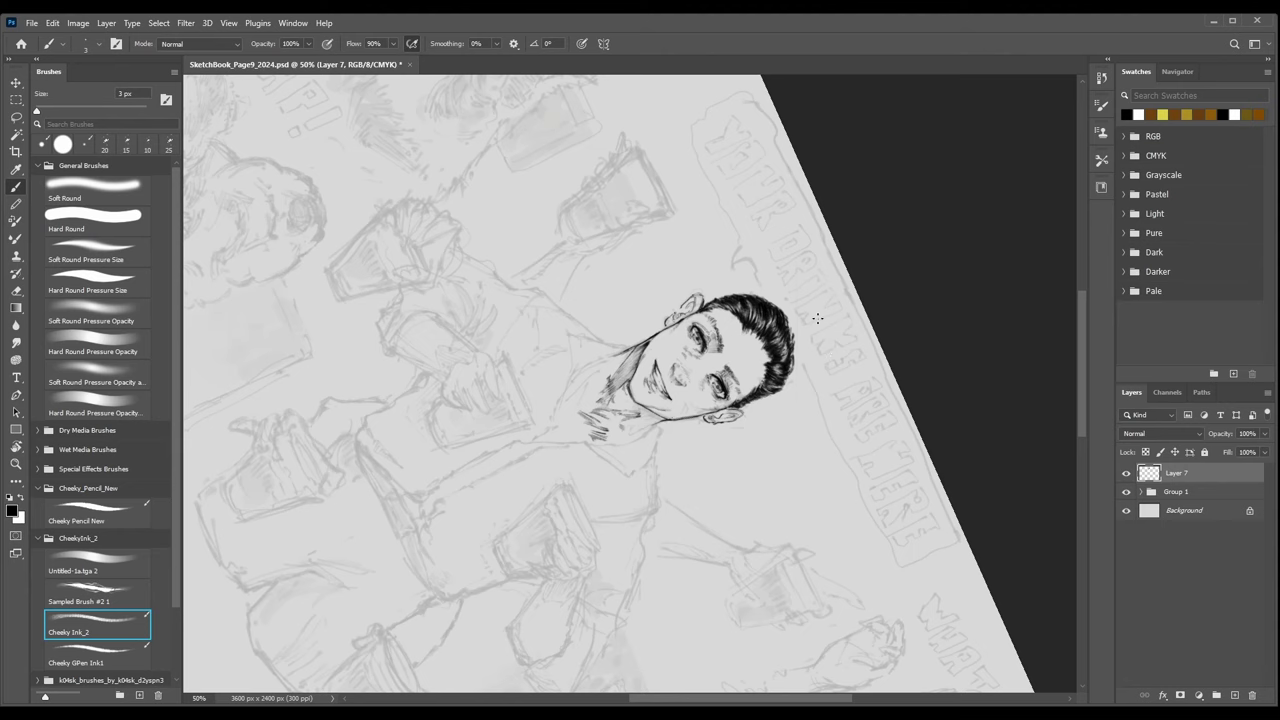
# Straighten the canvas rotation to 0° and hatch the shadow under the jaw on the viewer's right with Cheeky Ink_2, ending at 4 px.
pyautogui.press('r')
pyautogui.moveTo(806, 394); pyautogui.dragTo(692, 264)
pyautogui.hotkey('ctrl', '1')
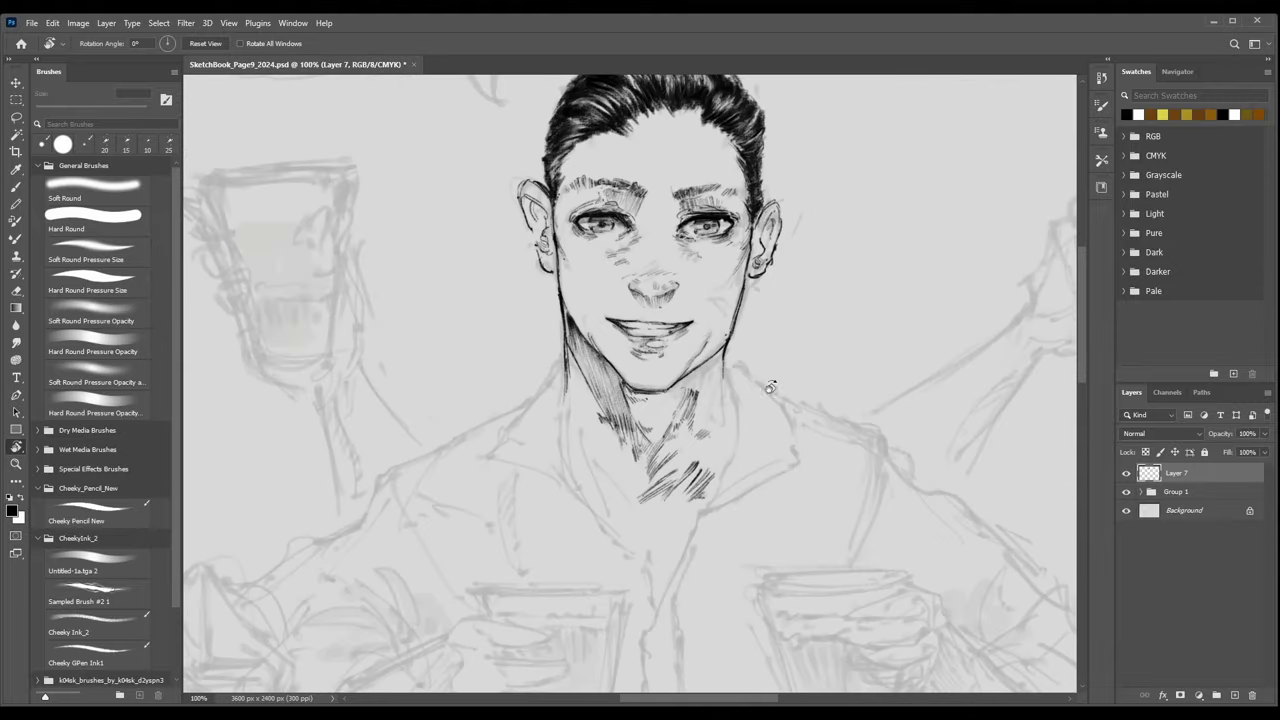
pyautogui.press('b')
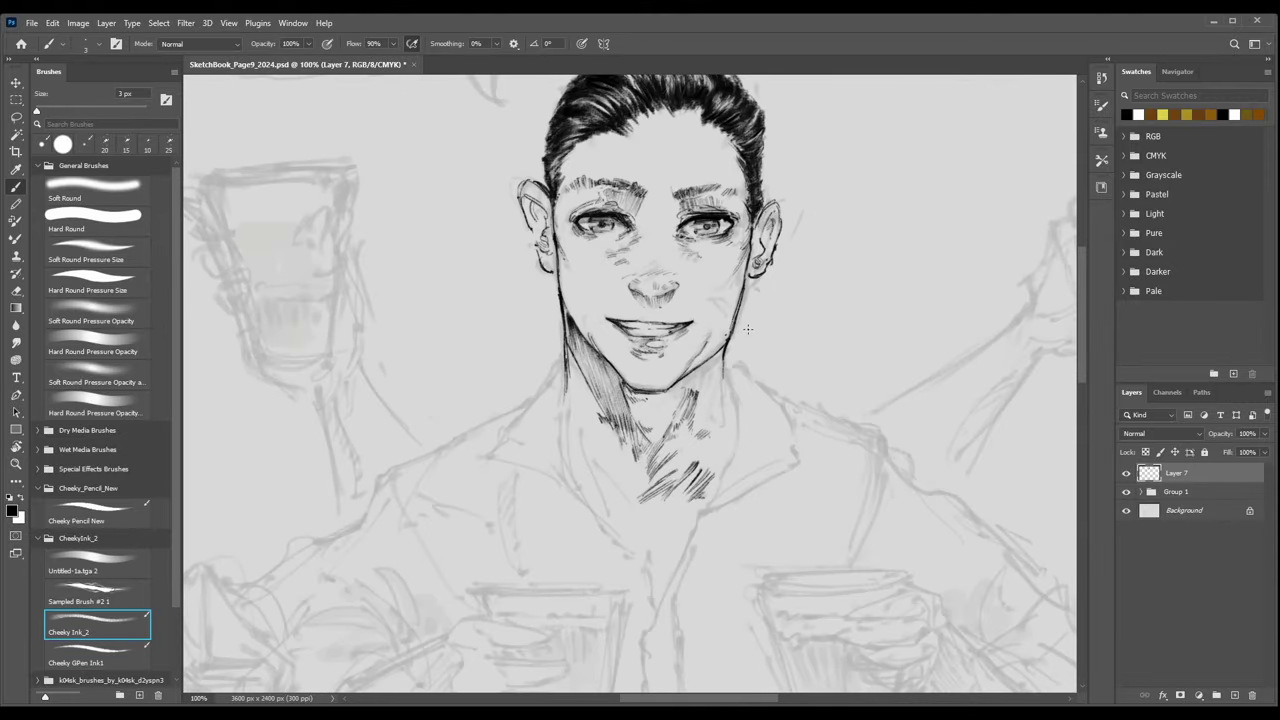
pyautogui.hotkey('ctrl', '+')
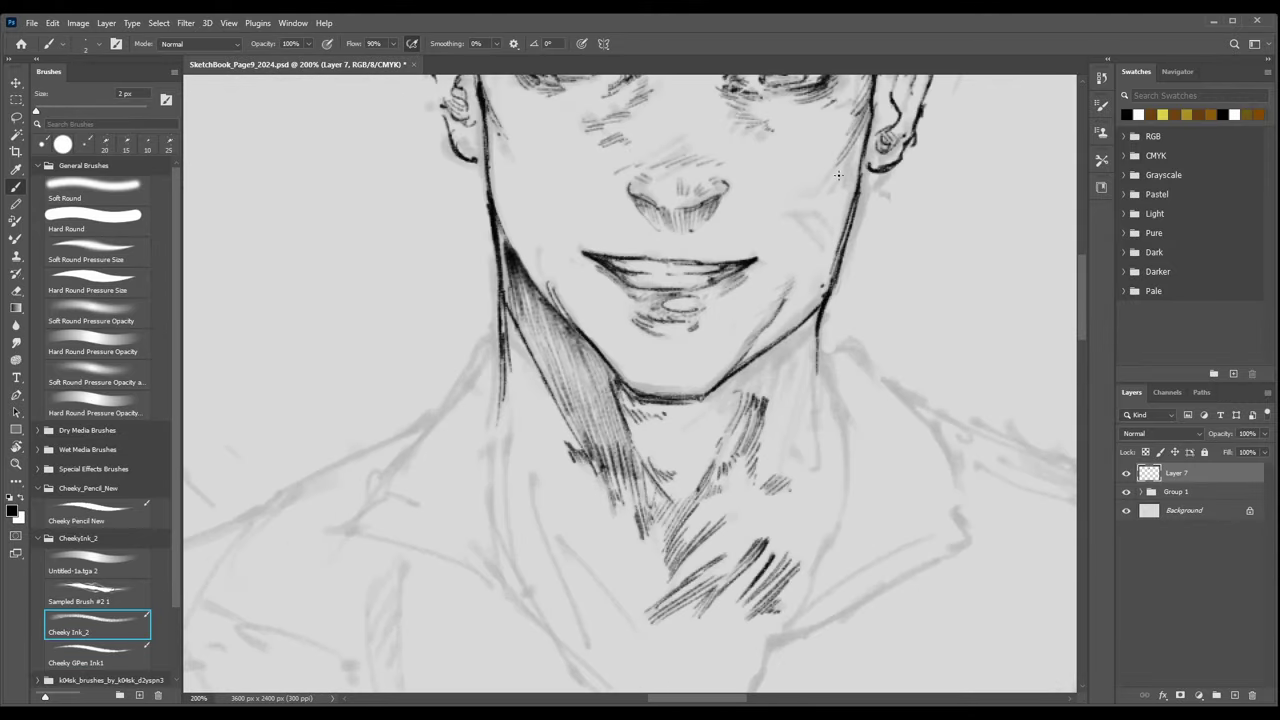
pyautogui.press(']')
pyautogui.scroll(-4, 541, 262)
pyautogui.scroll(2, 772, 360)
pyautogui.scroll(3, 768, 363)
pyautogui.press('[')
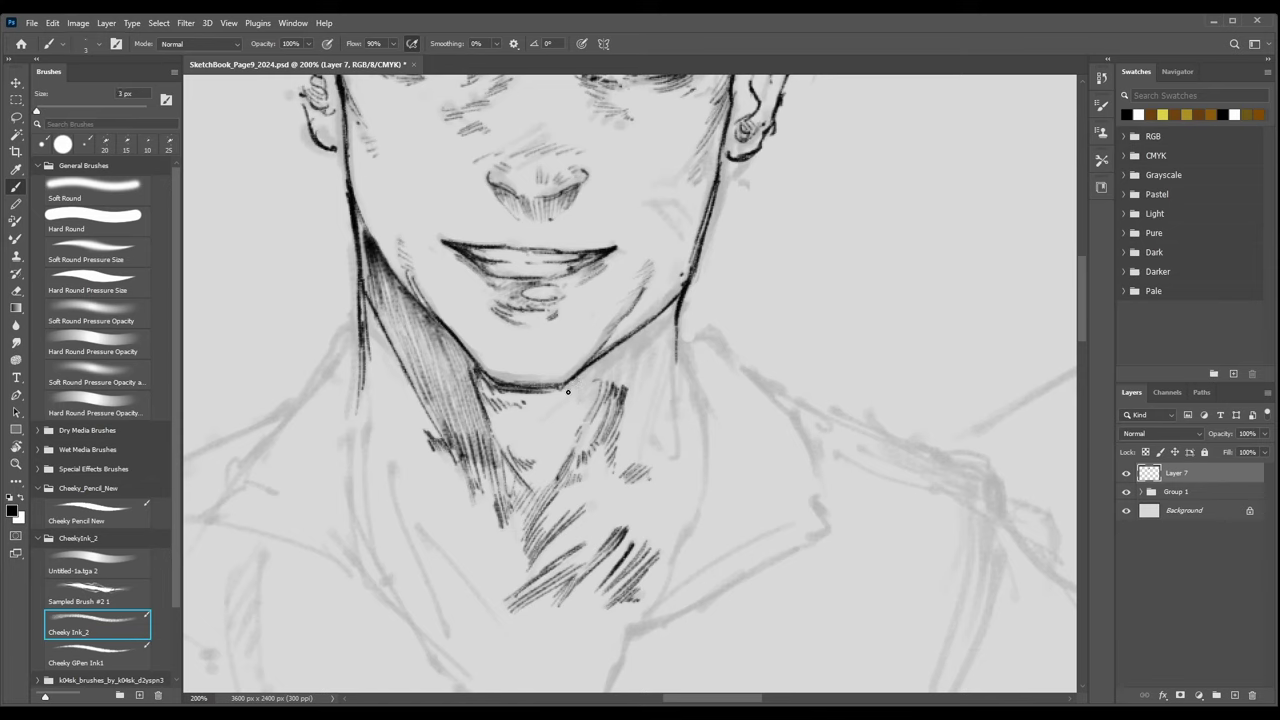
pyautogui.moveTo(576, 385)
pyautogui.mouseDown()
pyautogui.moveTo(547, 414)
pyautogui.moveTo(570, 402)
pyautogui.mouseUp()
pyautogui.moveTo(616, 350)
pyautogui.mouseDown()
pyautogui.moveTo(602, 377)
pyautogui.moveTo(616, 377)
pyautogui.mouseUp()
pyautogui.press(']')
pyautogui.press(']')
pyautogui.moveTo(635, 339); pyautogui.dragTo(616, 384)
pyautogui.press('[')
pyautogui.press(']')
# Switch to the Cheeky GPen Ink1 brush at 4 px and ink the neck's edge line and short hatches on the viewer's right.
pyautogui.click(93, 654)
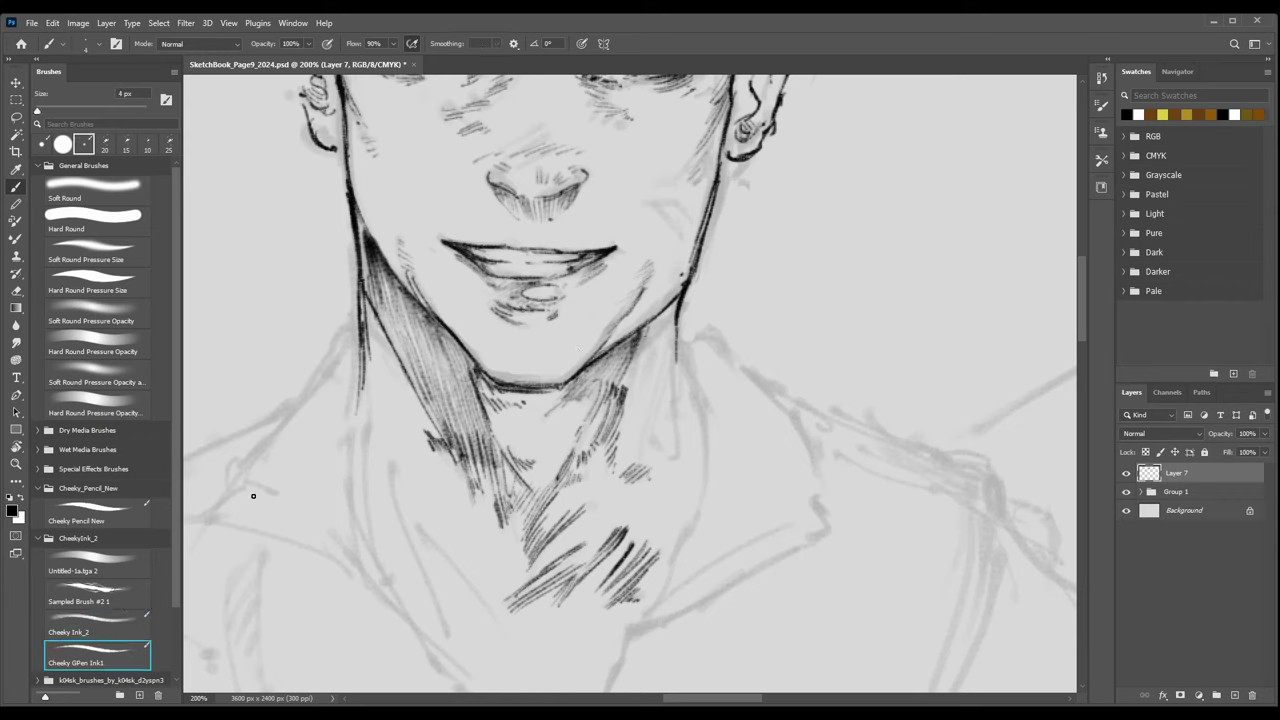
pyautogui.press(']')
pyautogui.moveTo(671, 303)
pyautogui.mouseDown()
pyautogui.moveTo(676, 396)
pyautogui.moveTo(614, 447)
pyautogui.mouseUp()
pyautogui.moveTo(641, 411)
pyautogui.mouseDown()
pyautogui.moveTo(622, 437)
pyautogui.moveTo(650, 446)
pyautogui.mouseUp()
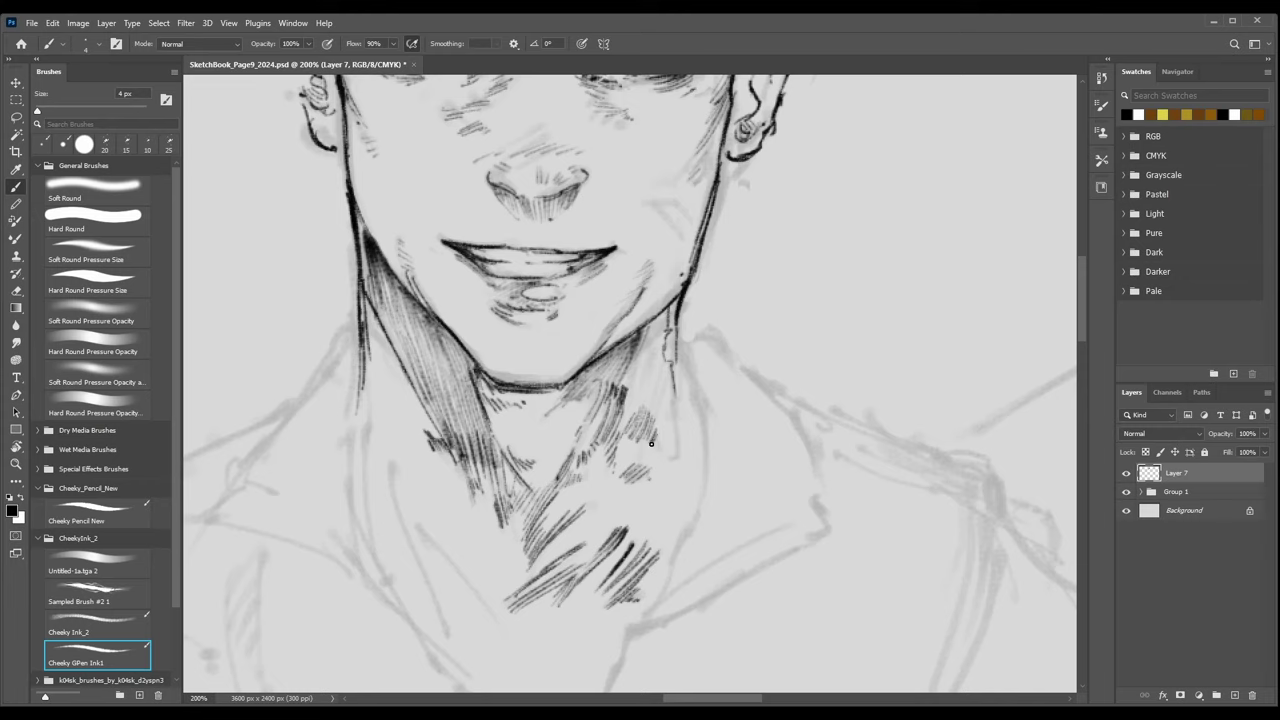
pyautogui.moveTo(674, 394); pyautogui.dragTo(676, 453)
# Rotate the canvas and hatch the neck corner just below the jaw angle on the viewer's right.
pyautogui.press('r')
pyautogui.moveTo(818, 325)
pyautogui.mouseDown()
pyautogui.moveTo(832, 391)
pyautogui.moveTo(743, 476)
pyautogui.mouseUp()
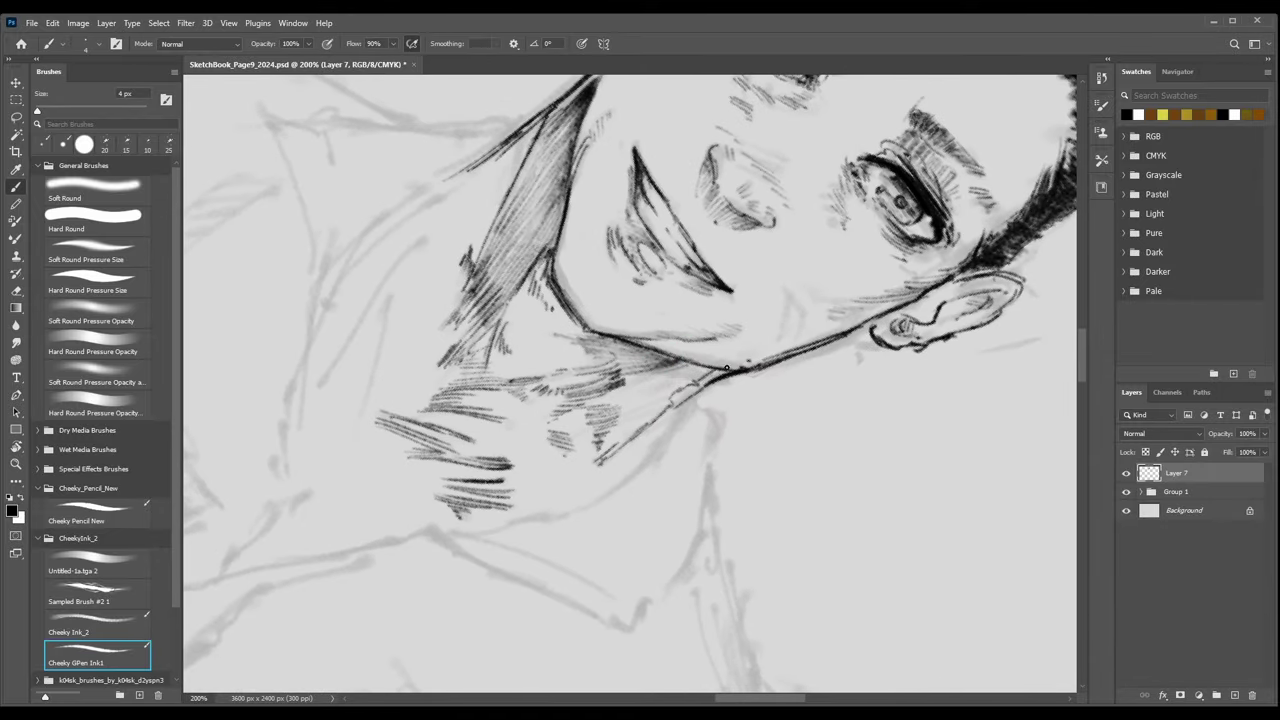
pyautogui.moveTo(684, 362)
pyautogui.mouseDown()
pyautogui.moveTo(626, 395)
pyautogui.moveTo(706, 366)
pyautogui.moveTo(678, 380)
pyautogui.moveTo(690, 374)
pyautogui.mouseUp()
pyautogui.moveTo(698, 362); pyautogui.dragTo(670, 376)
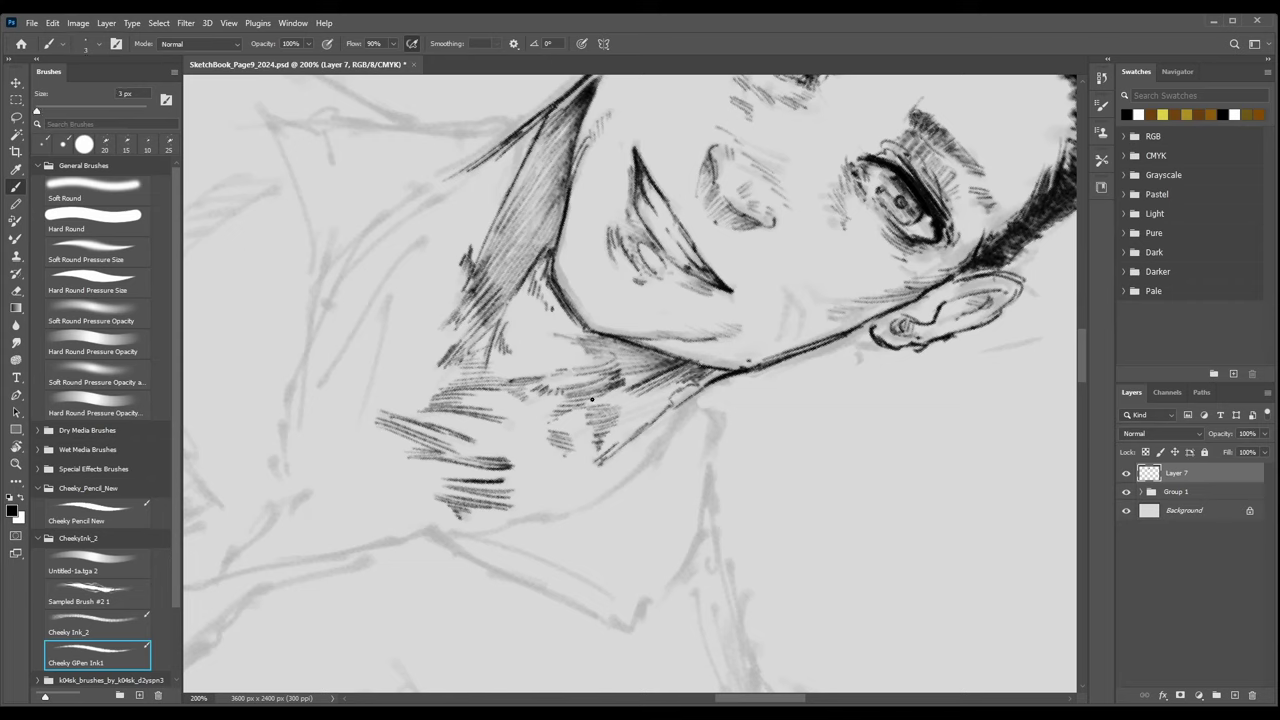
# Fill the side of the neck on the viewer's right down to its outer edge line with 3 px and 4 px hatching.
pyautogui.moveTo(592, 399); pyautogui.dragTo(620, 395)
pyautogui.moveTo(600, 407)
pyautogui.mouseDown()
pyautogui.moveTo(634, 396)
pyautogui.moveTo(612, 406)
pyautogui.moveTo(635, 405)
pyautogui.moveTo(593, 463)
pyautogui.mouseUp()
pyautogui.moveTo(617, 449); pyautogui.dragTo(597, 463)
pyautogui.moveTo(686, 370)
pyautogui.mouseDown()
pyautogui.moveTo(628, 398)
pyautogui.moveTo(698, 381)
pyautogui.moveTo(654, 401)
pyautogui.mouseUp()
pyautogui.moveTo(693, 382); pyautogui.dragTo(644, 398)
pyautogui.press(']')
pyautogui.moveTo(664, 356); pyautogui.dragTo(636, 370)
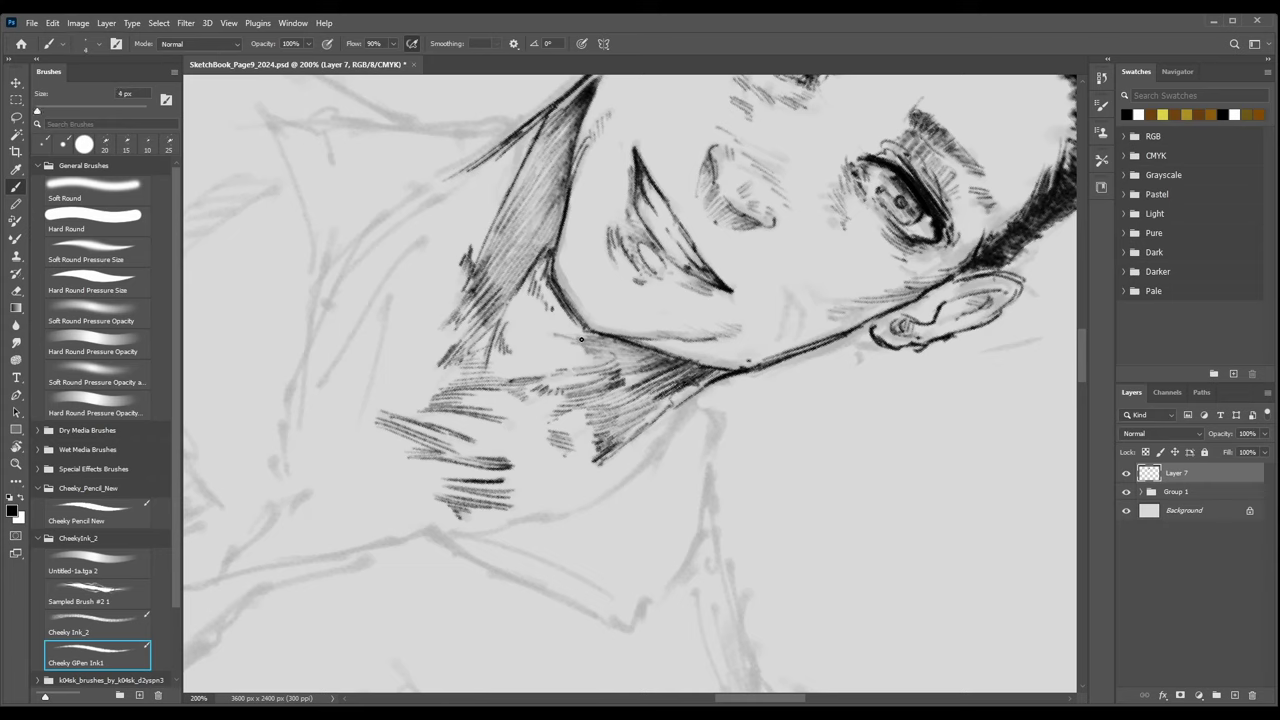
# Hatch the shadow directly under the chin and along the jaw's underside at 3 px.
pyautogui.press('[')
pyautogui.moveTo(606, 339); pyautogui.dragTo(675, 360)
pyautogui.moveTo(612, 367)
pyautogui.mouseDown()
pyautogui.moveTo(579, 373)
pyautogui.moveTo(591, 366)
pyautogui.mouseUp()
pyautogui.moveTo(628, 353); pyautogui.dragTo(586, 366)
pyautogui.hotkey('ctrl', '-')
pyautogui.hotkey('ctrl', '-')
pyautogui.hotkey('ctrl', '+')
pyautogui.hotkey('ctrl', '+')
pyautogui.press(']')
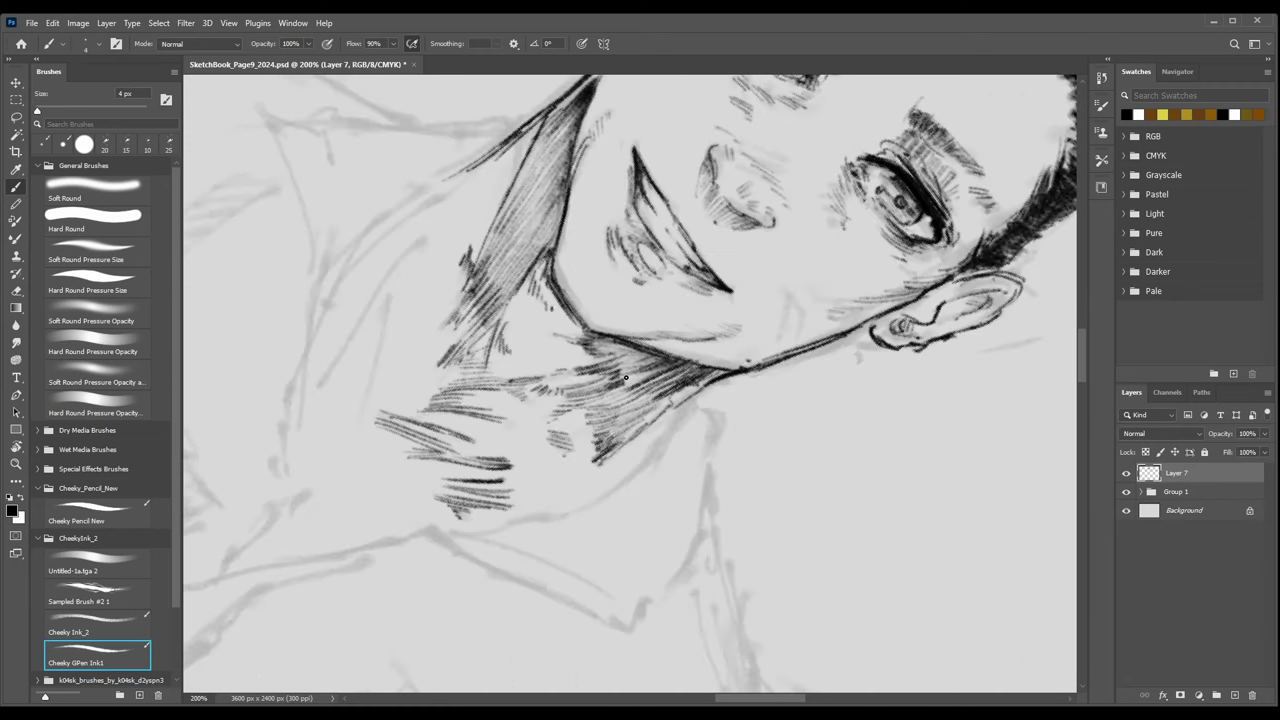
# Darken the neck shadow on the viewer's right and its outer edge with bolder strokes at 4 px and 5 px.
pyautogui.moveTo(564, 390)
pyautogui.mouseDown()
pyautogui.moveTo(605, 390)
pyautogui.moveTo(585, 413)
pyautogui.moveTo(614, 409)
pyautogui.moveTo(589, 454)
pyautogui.moveTo(672, 392)
pyautogui.mouseUp()
pyautogui.press(']')
pyautogui.moveTo(636, 418); pyautogui.dragTo(673, 396)
pyautogui.moveTo(656, 410); pyautogui.dragTo(666, 407)
pyautogui.press(']')
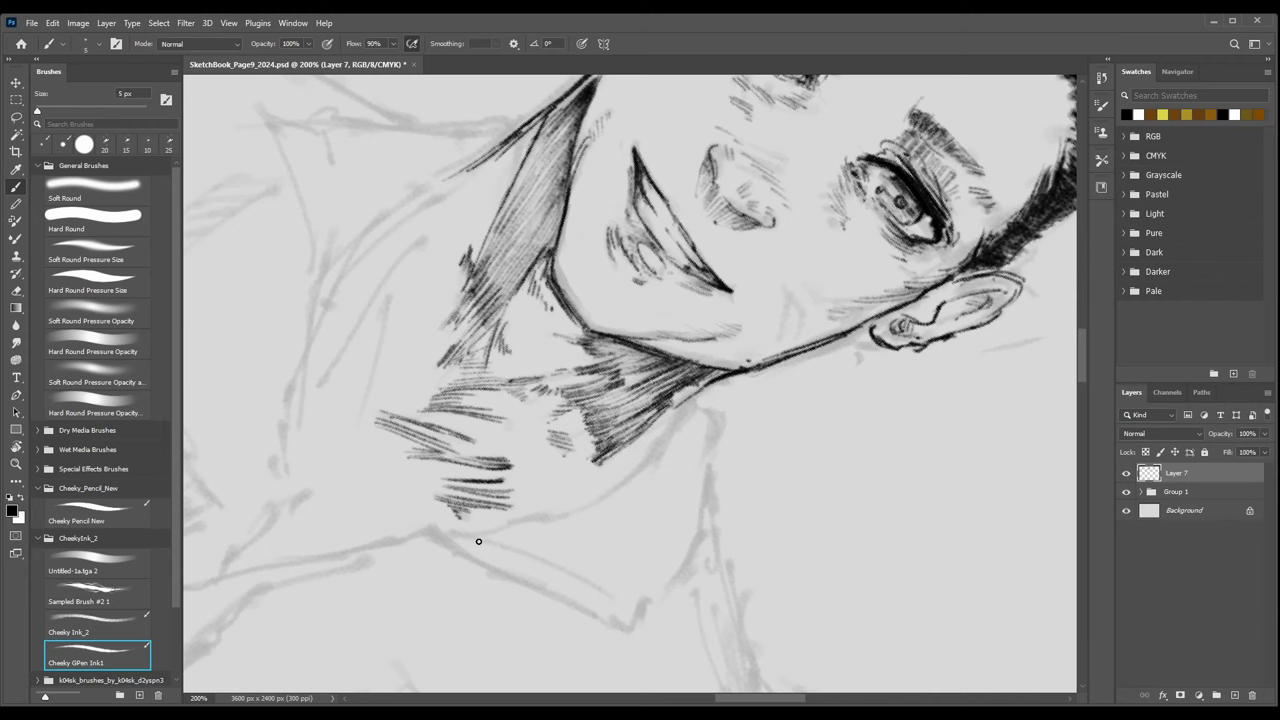
# Strengthen the neck shadow on the viewer's left with 5 px strokes and reduce the brush to 4 px.
pyautogui.scroll(-5, 690, 448)
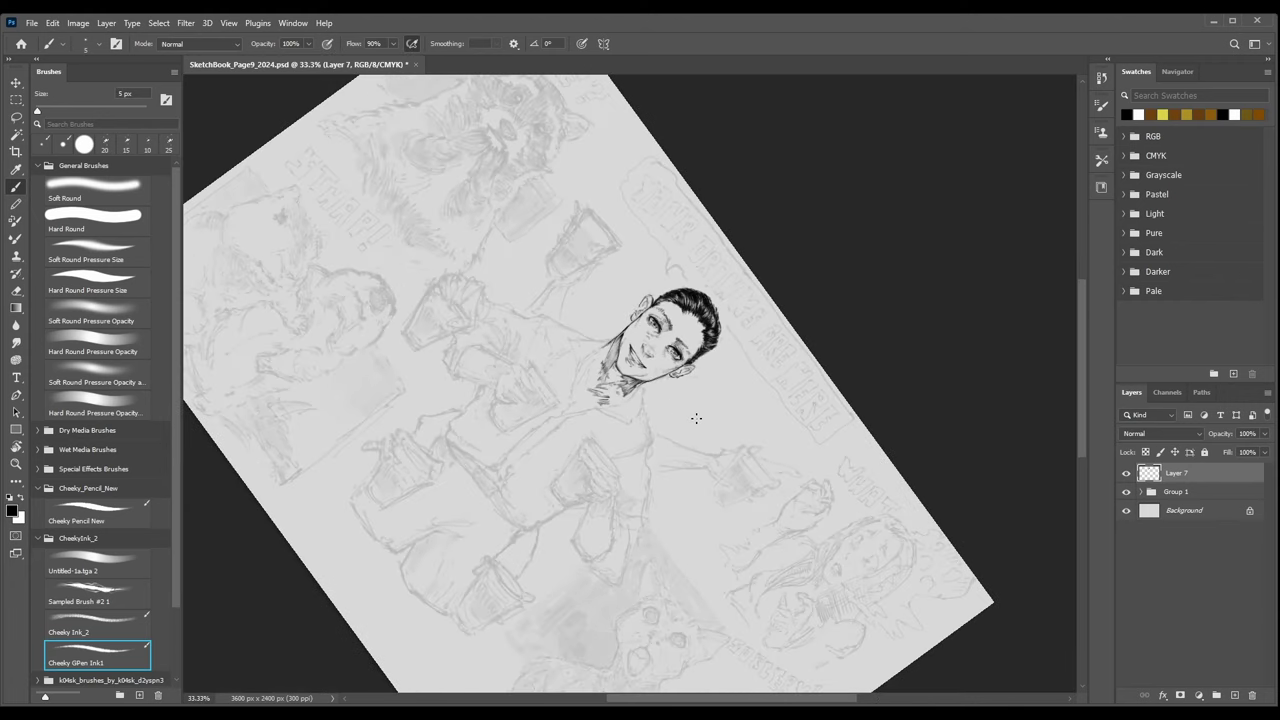
pyautogui.scroll(5, 696, 418)
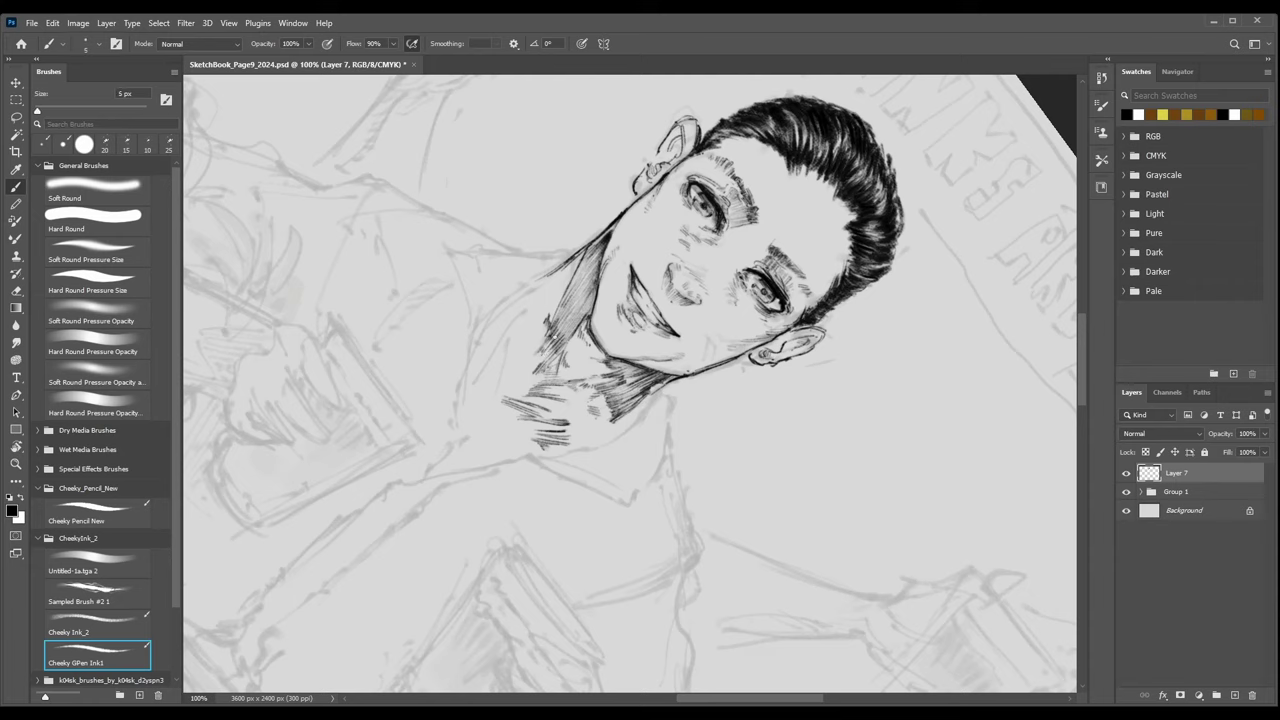
pyautogui.moveTo(554, 346)
pyautogui.mouseDown()
pyautogui.moveTo(570, 324)
pyautogui.moveTo(574, 334)
pyautogui.mouseUp()
pyautogui.moveTo(601, 250)
pyautogui.mouseDown()
pyautogui.moveTo(583, 277)
pyautogui.moveTo(595, 274)
pyautogui.moveTo(587, 310)
pyautogui.mouseUp()
pyautogui.press('[')
pyautogui.hotkey('ctrl', '-')
pyautogui.hotkey('ctrl', '-')
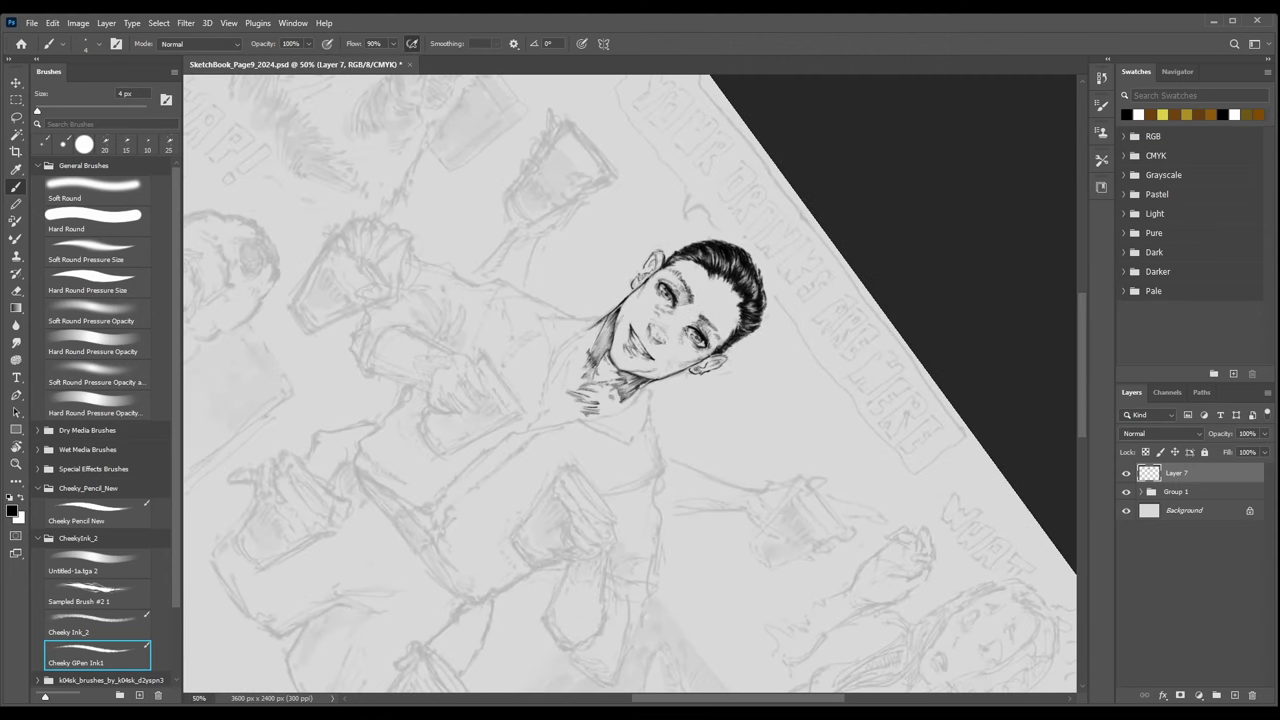
# Straighten the canvas to 0° and examine the inked head with the pencil sketch in Group 1 hidden and shown again.
pyautogui.press('r')
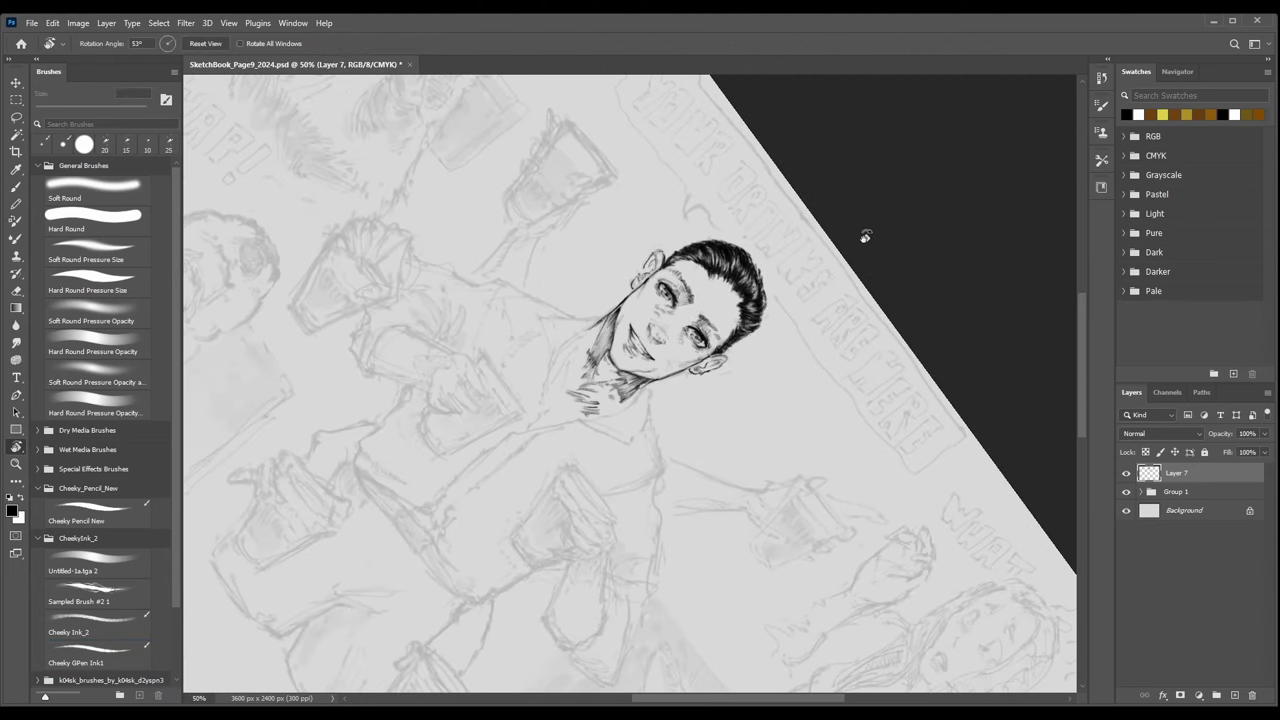
pyautogui.moveTo(865, 236); pyautogui.dragTo(654, 214)
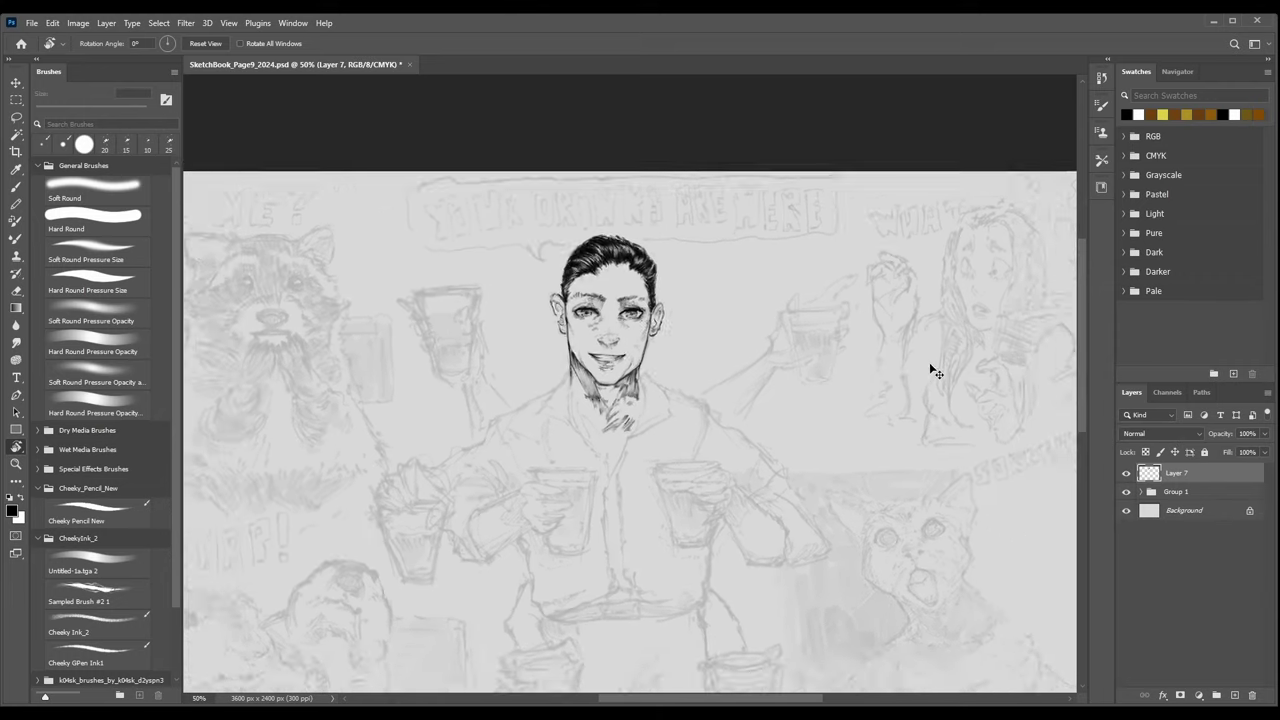
pyautogui.hotkey('ctrl', '-')
pyautogui.hotkey('ctrl', '0')
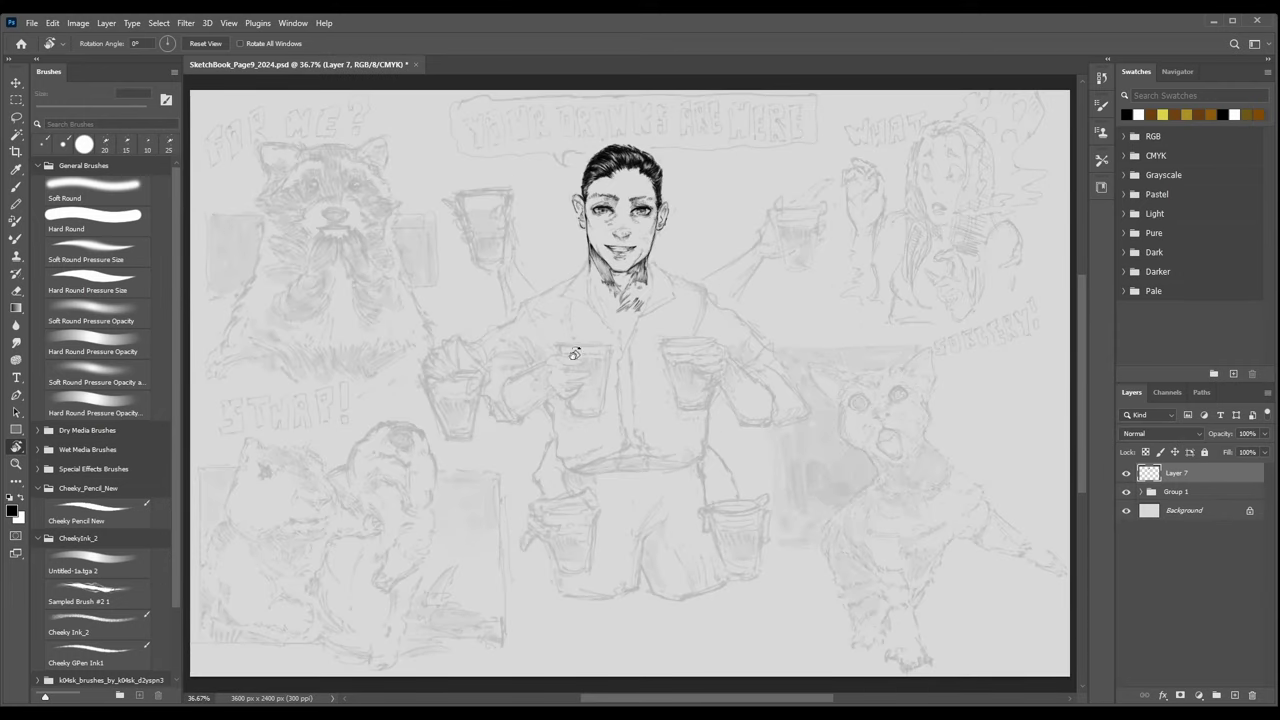
pyautogui.hotkey('ctrl', '+')
pyautogui.moveTo(628, 321); pyautogui.dragTo(540, 458)
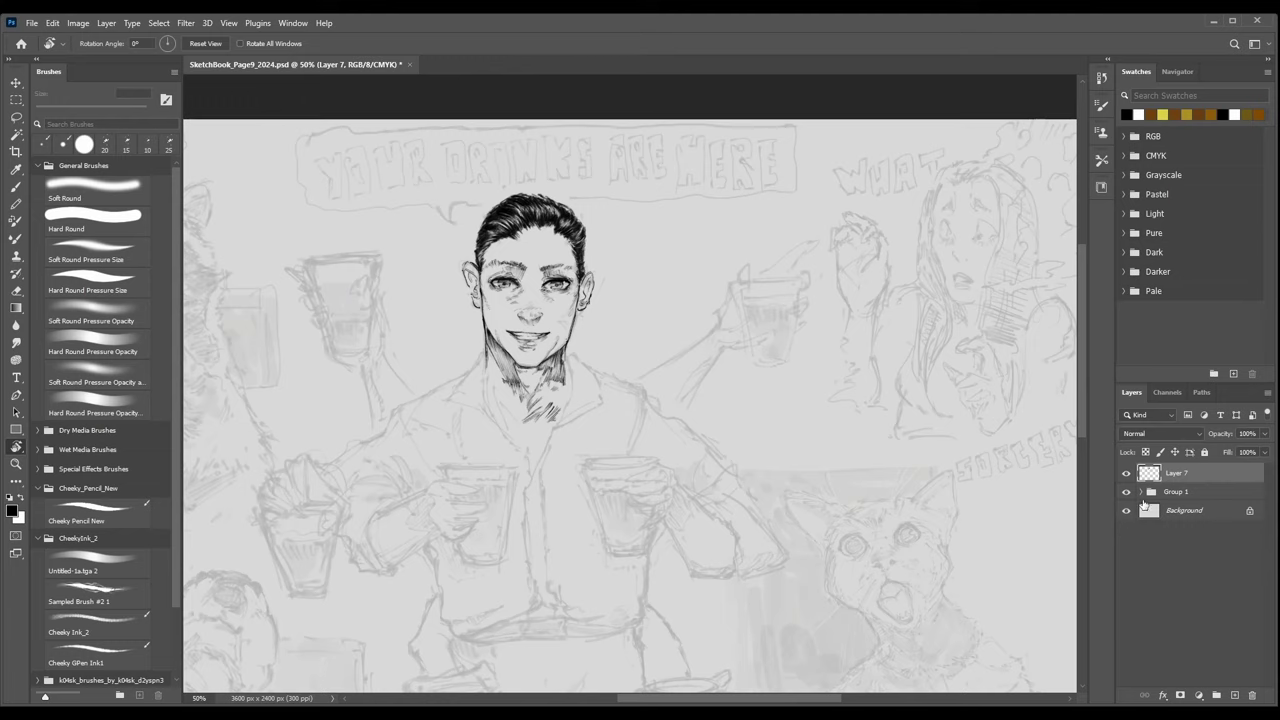
pyautogui.click(1126, 492)
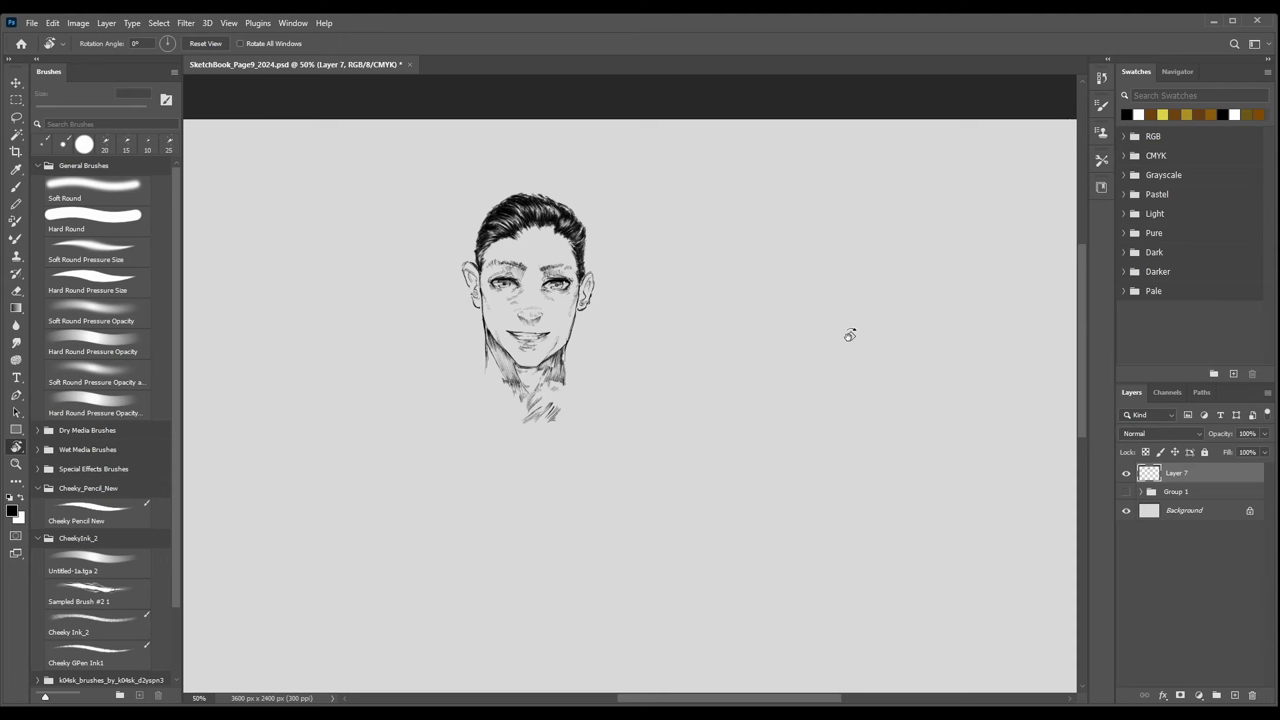
pyautogui.click(1126, 491)
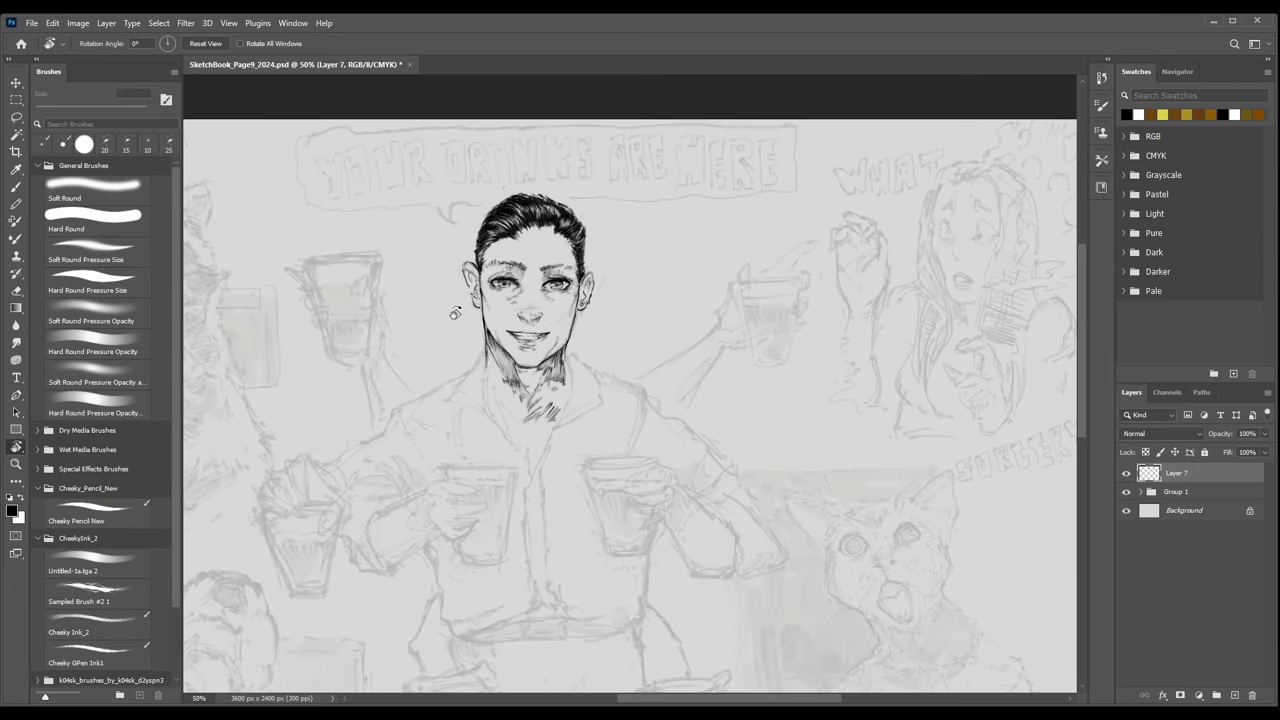
pyautogui.press('b')
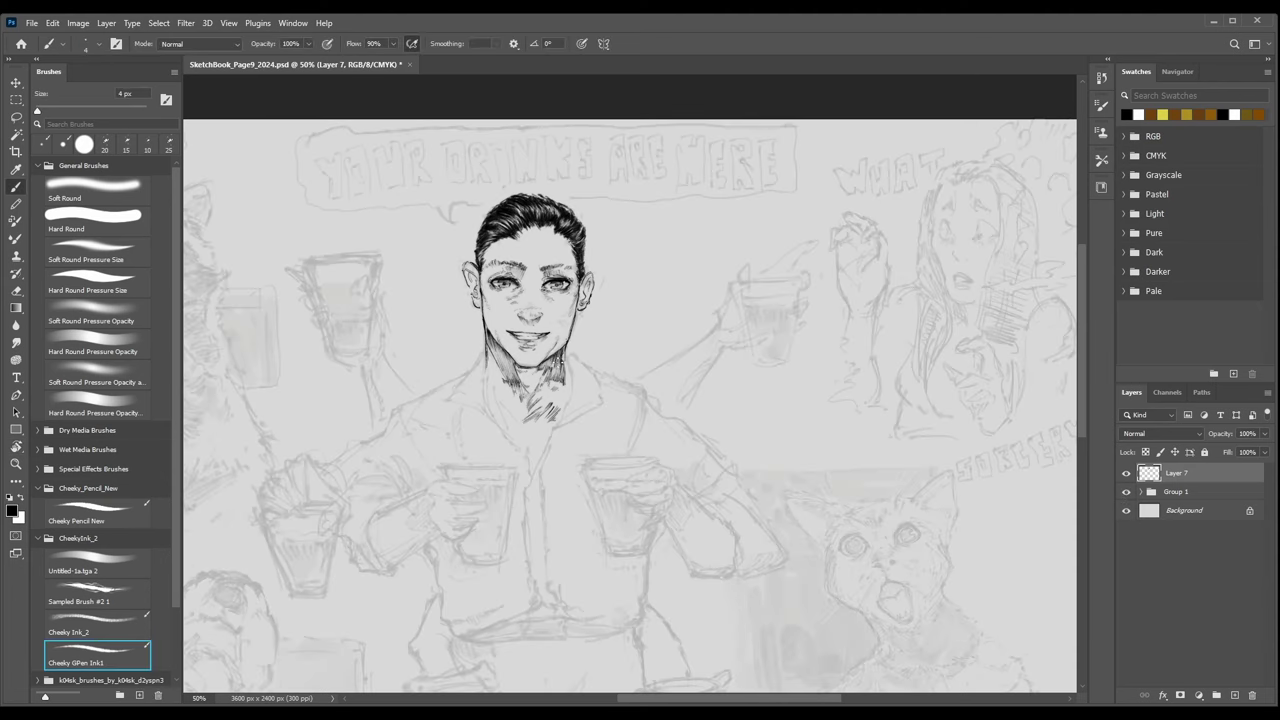
# Ink the folds where the shirt collar meets the man's neck on the viewer's right with 5 px strokes.
pyautogui.scroll(-1, 177, 570)
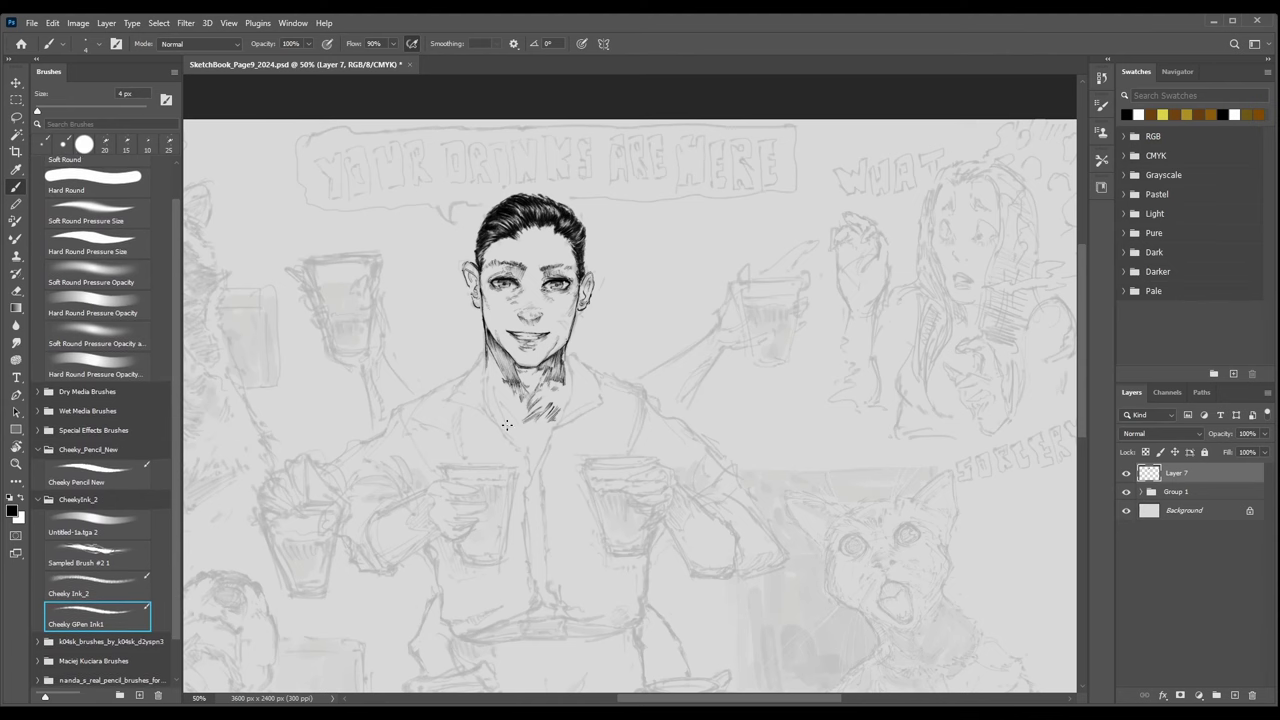
pyautogui.hotkey('ctrl', '+')
pyautogui.hotkey('ctrl', '+')
pyautogui.moveTo(392, 391); pyautogui.dragTo(519, 411)
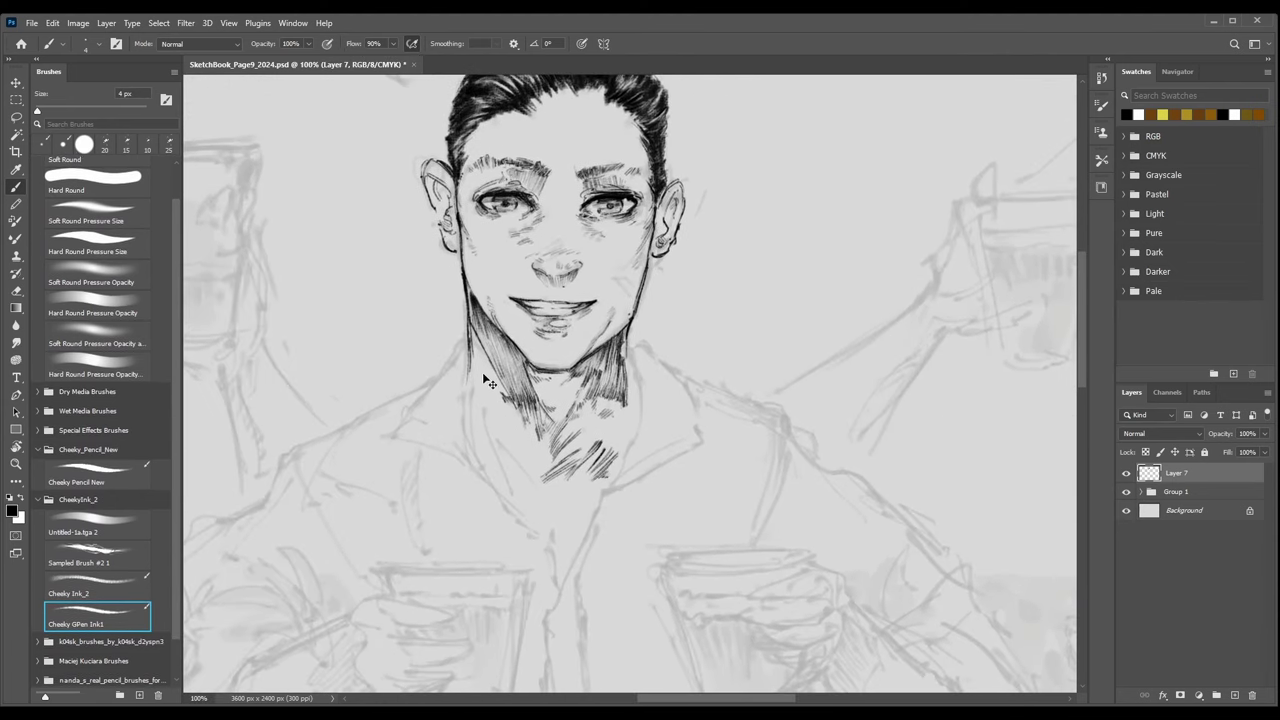
pyautogui.hotkey('ctrl', '+')
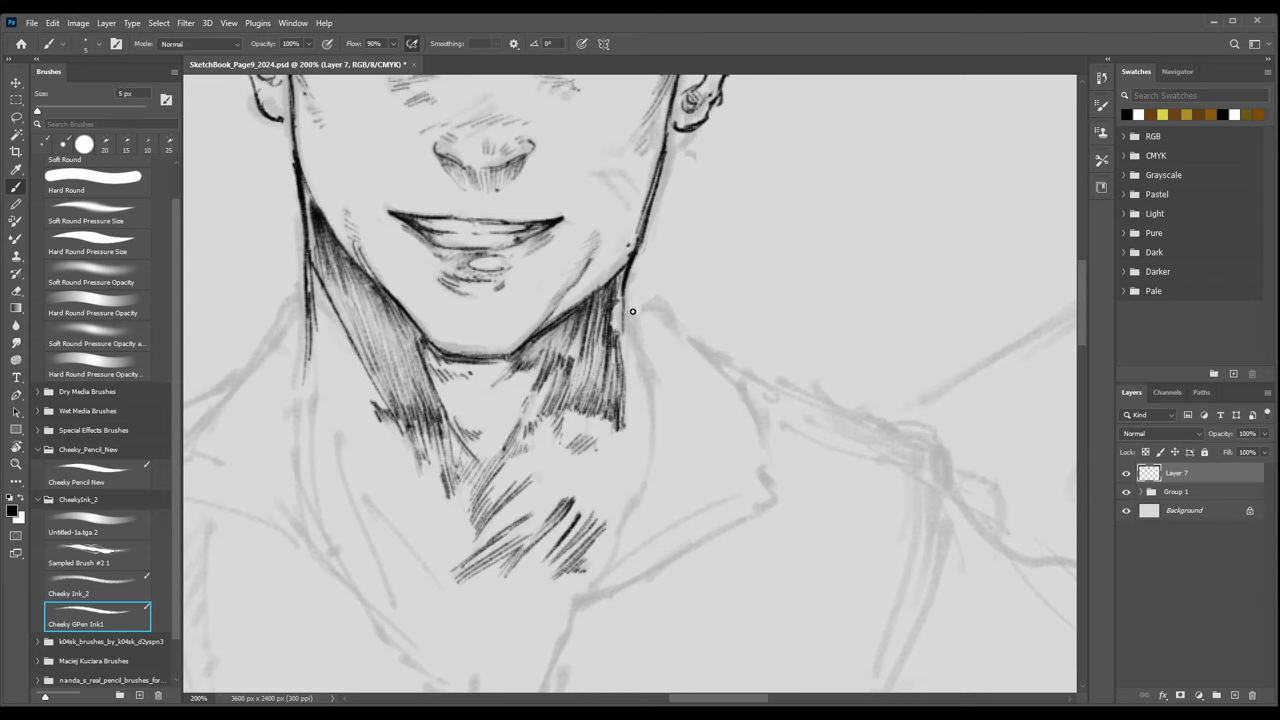
pyautogui.moveTo(627, 306)
pyautogui.mouseDown()
pyautogui.moveTo(646, 373)
pyautogui.moveTo(625, 316)
pyautogui.moveTo(626, 335)
pyautogui.moveTo(651, 382)
pyautogui.mouseUp()
pyautogui.moveTo(637, 330)
pyautogui.mouseDown()
pyautogui.moveTo(627, 354)
pyautogui.moveTo(650, 384)
pyautogui.moveTo(648, 354)
pyautogui.mouseUp()
# Ink the top and outer edge of the collar on the viewer's right down to its pointed corner.
pyautogui.press(']')
pyautogui.press(']')
pyautogui.press('[')
pyautogui.moveTo(632, 281)
pyautogui.mouseDown()
pyautogui.moveTo(670, 282)
pyautogui.moveTo(643, 296)
pyautogui.mouseUp()
pyautogui.press(']')
pyautogui.moveTo(657, 290); pyautogui.dragTo(651, 302)
pyautogui.moveTo(664, 295)
pyautogui.mouseDown()
pyautogui.moveTo(656, 304)
pyautogui.moveTo(671, 314)
pyautogui.mouseUp()
pyautogui.moveTo(664, 305)
pyautogui.mouseDown()
pyautogui.moveTo(719, 350)
pyautogui.moveTo(684, 329)
pyautogui.moveTo(742, 396)
pyautogui.moveTo(708, 360)
pyautogui.moveTo(741, 374)
pyautogui.moveTo(760, 437)
pyautogui.mouseUp()
pyautogui.moveTo(768, 426)
pyautogui.mouseDown()
pyautogui.moveTo(760, 478)
pyautogui.moveTo(778, 498)
pyautogui.moveTo(763, 514)
pyautogui.mouseUp()
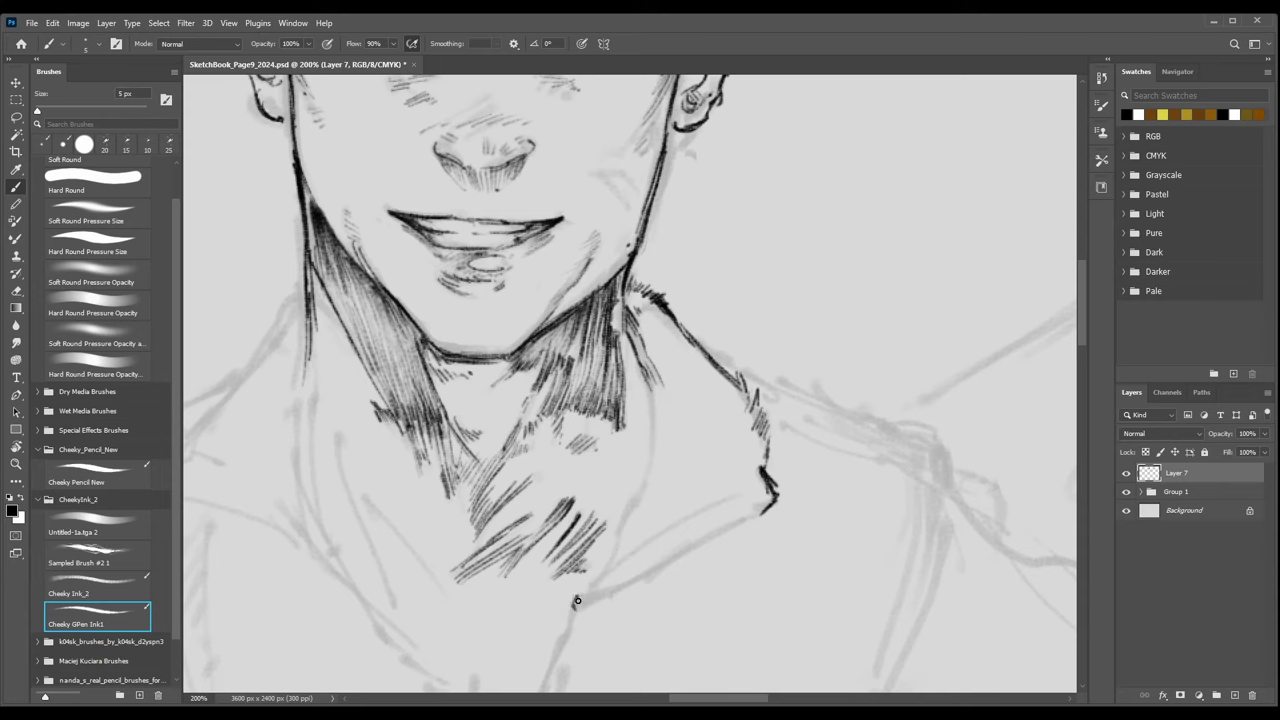
# Ink the same collar's lower edge from the shirt opening to the corner, plus the fold line running parallel above it.
pyautogui.moveTo(578, 602); pyautogui.dragTo(757, 513)
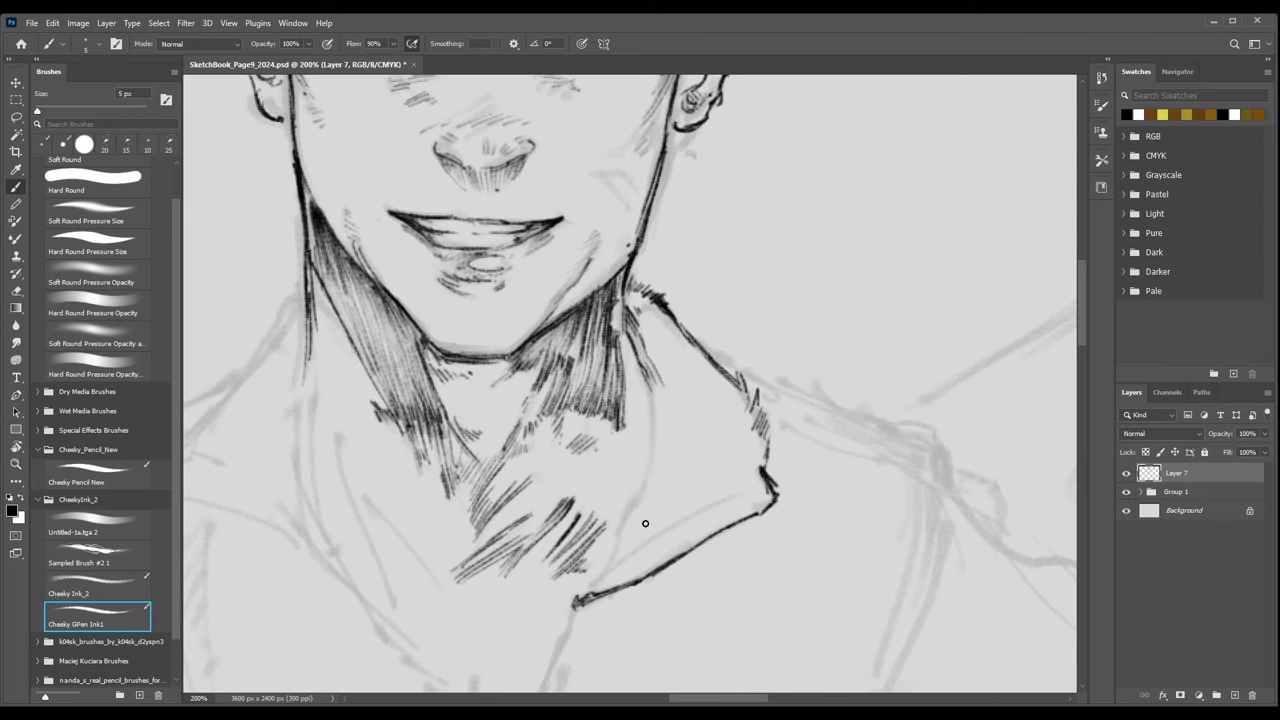
pyautogui.moveTo(590, 584)
pyautogui.mouseDown()
pyautogui.moveTo(627, 565)
pyautogui.moveTo(592, 587)
pyautogui.moveTo(660, 493)
pyautogui.moveTo(644, 527)
pyautogui.moveTo(613, 537)
pyautogui.moveTo(627, 556)
pyautogui.moveTo(642, 546)
pyautogui.moveTo(621, 560)
pyautogui.moveTo(730, 496)
pyautogui.mouseUp()
pyautogui.moveTo(628, 553); pyautogui.dragTo(739, 494)
pyautogui.press(']')
pyautogui.moveTo(605, 571); pyautogui.dragTo(645, 492)
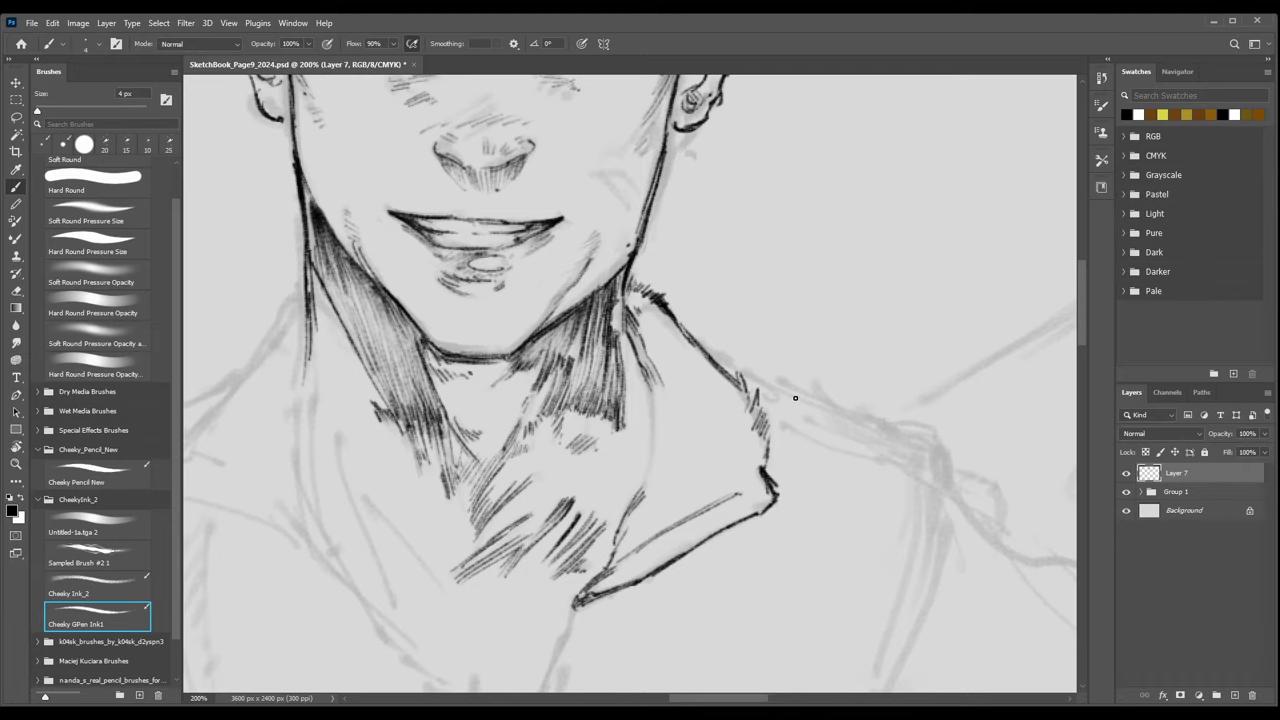
# Rotate the canvas and ink the collar's inner edge from the shirt opening up to the neck with bold 4 px strokes.
pyautogui.press('r')
pyautogui.moveTo(795, 398)
pyautogui.mouseDown()
pyautogui.moveTo(623, 343)
pyautogui.moveTo(609, 400)
pyautogui.moveTo(648, 320)
pyautogui.mouseUp()
pyautogui.moveTo(614, 371); pyautogui.dragTo(673, 295)
pyautogui.moveTo(638, 334); pyautogui.dragTo(726, 264)
pyautogui.press('r')
pyautogui.moveTo(709, 191)
pyautogui.mouseDown()
pyautogui.moveTo(588, 484)
pyautogui.moveTo(619, 491)
pyautogui.mouseUp()
pyautogui.press('b')
pyautogui.moveTo(540, 517); pyautogui.dragTo(519, 409)
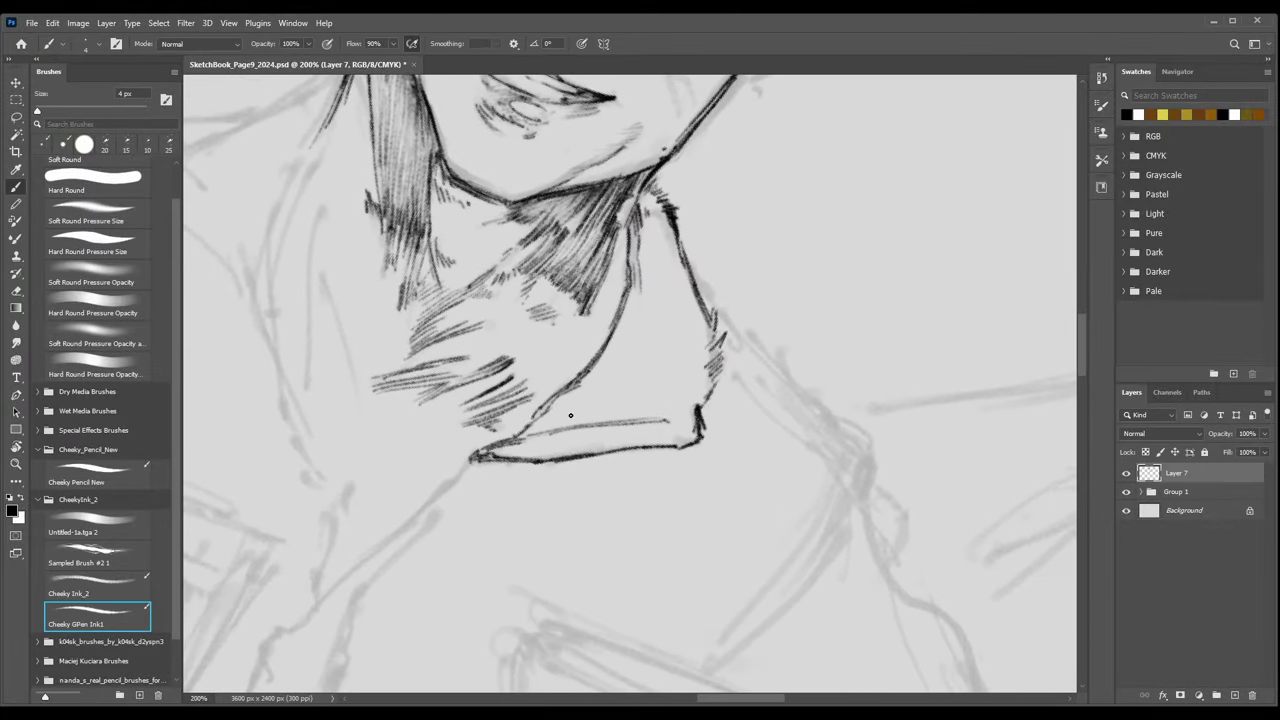
pyautogui.moveTo(480, 452)
pyautogui.mouseDown()
pyautogui.moveTo(588, 371)
pyautogui.moveTo(620, 318)
pyautogui.mouseUp()
pyautogui.moveTo(622, 309); pyautogui.dragTo(636, 264)
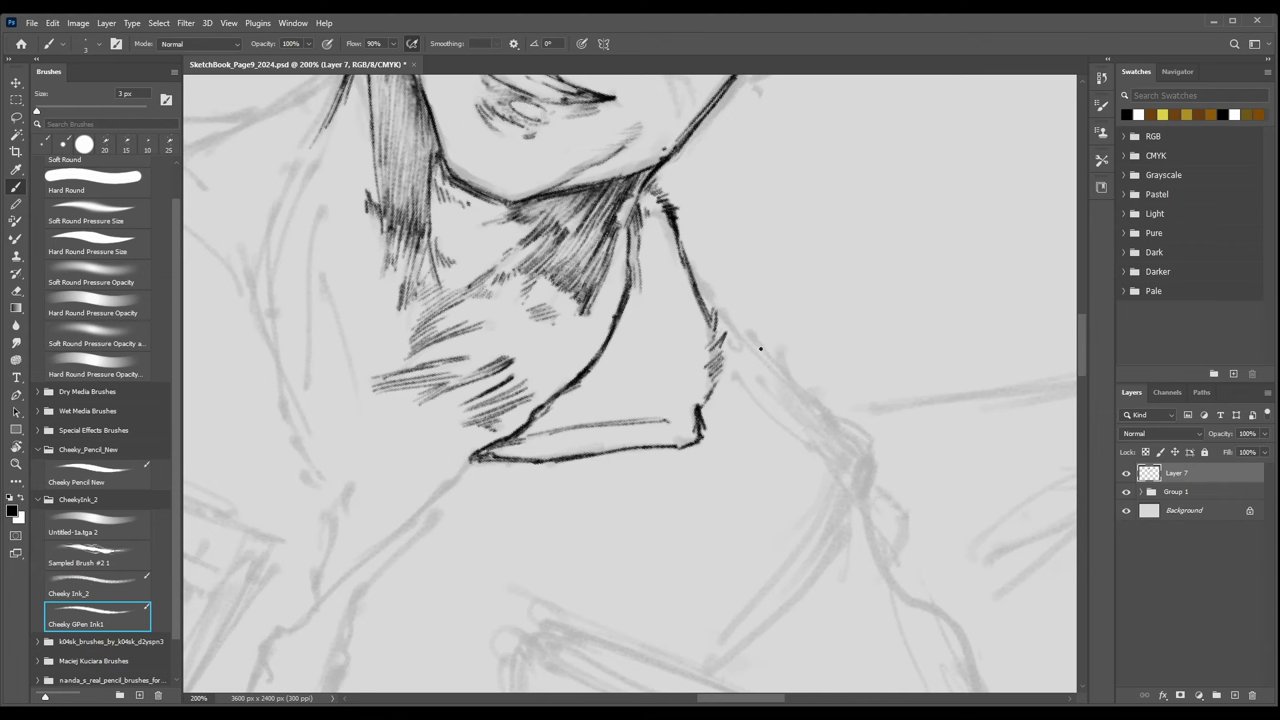
# Rotate the canvas back, switch to the Cheeky Ink_2 brush and darken the collar's inner edge beside the neck.
pyautogui.press('r')
pyautogui.moveTo(846, 403)
pyautogui.mouseDown()
pyautogui.moveTo(660, 370)
pyautogui.moveTo(702, 421)
pyautogui.moveTo(699, 407)
pyautogui.mouseUp()
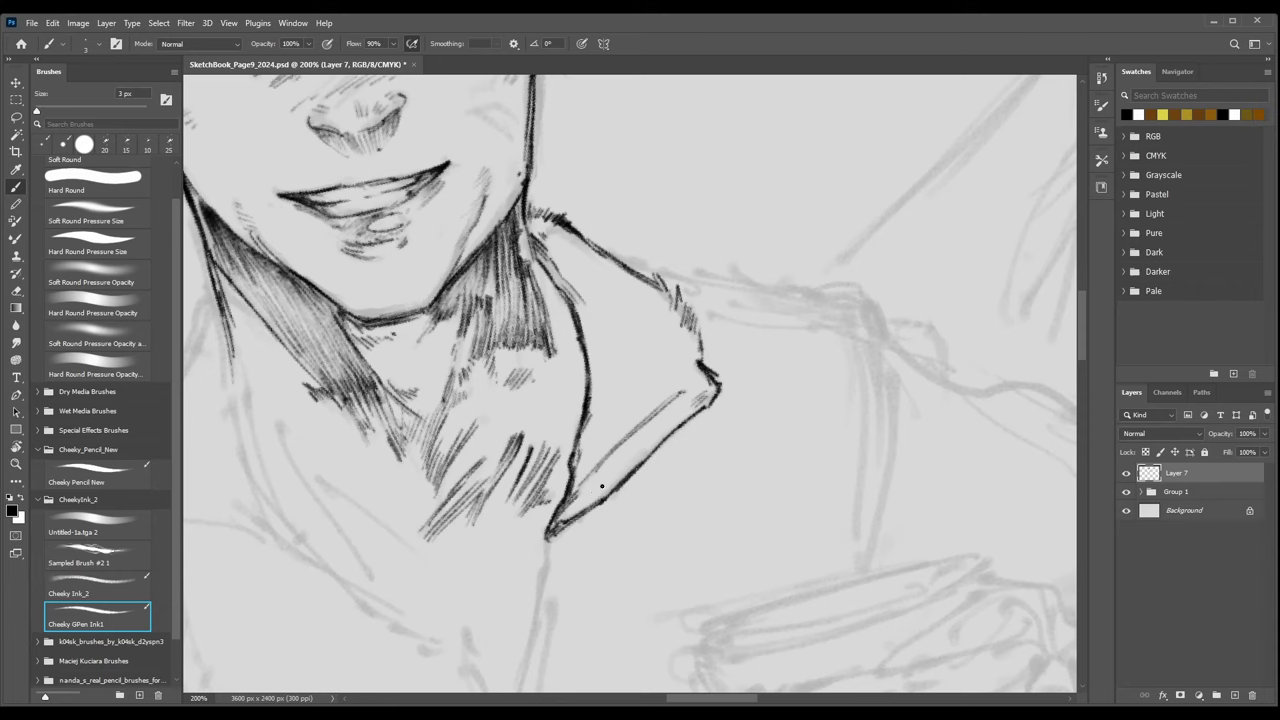
pyautogui.moveTo(668, 386); pyautogui.dragTo(677, 380)
pyautogui.click(90, 582)
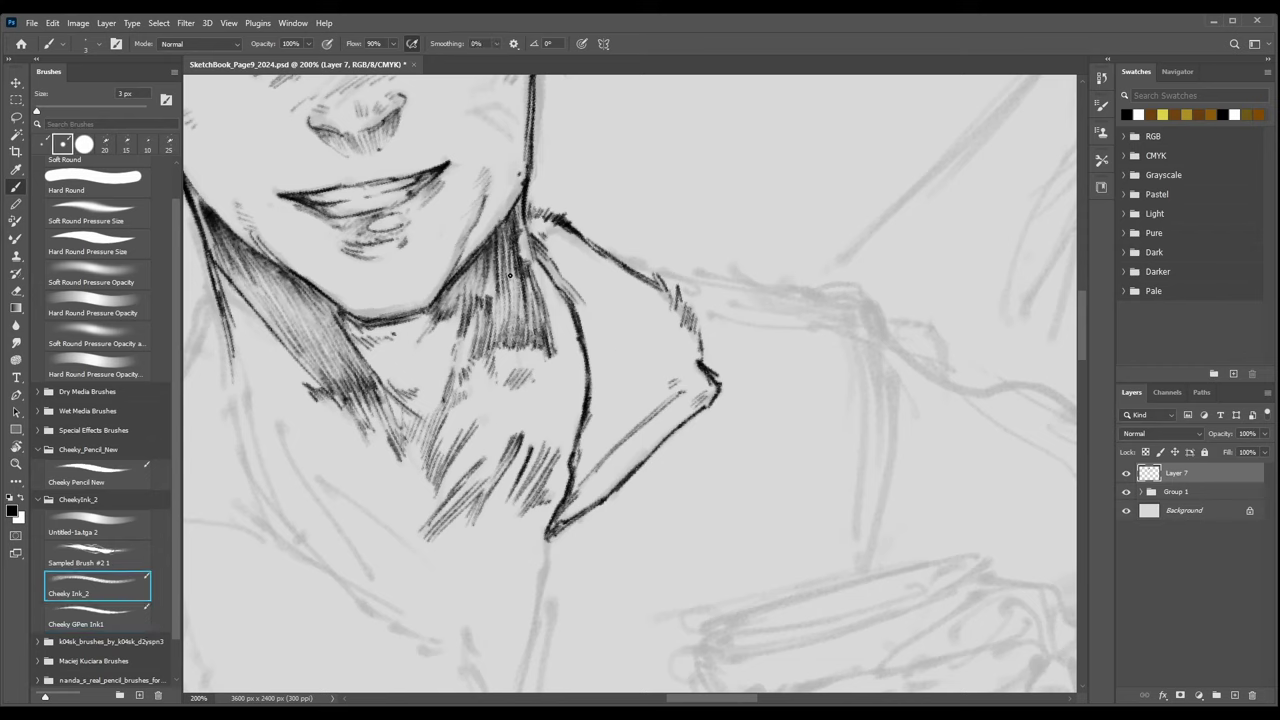
pyautogui.press(']')
pyautogui.moveTo(540, 254); pyautogui.dragTo(568, 293)
pyautogui.press(']')
pyautogui.hotkey('ctrl', '-')
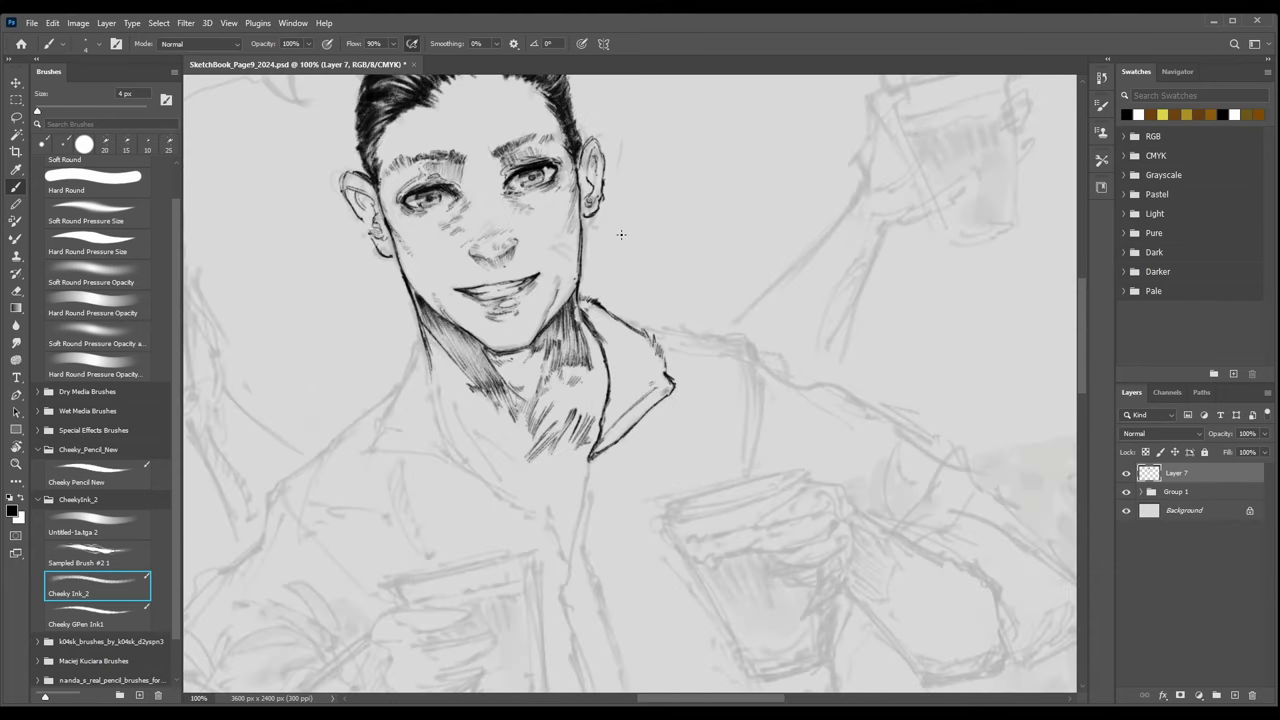
pyautogui.hotkey('ctrl', '+')
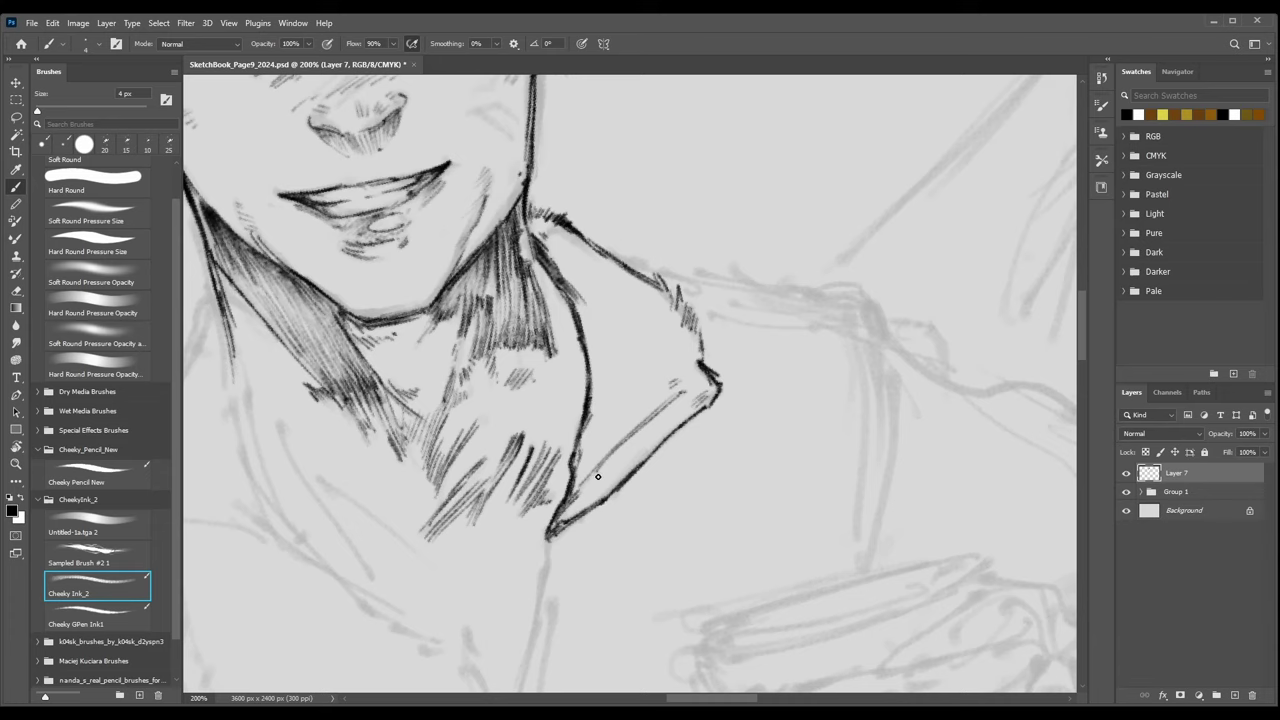
# Shade the collar's lower edge and corner, and hatch lightly above its fold line with Cheeky Ink_2.
pyautogui.moveTo(631, 462)
pyautogui.mouseDown()
pyautogui.moveTo(671, 432)
pyautogui.moveTo(585, 504)
pyautogui.mouseUp()
pyautogui.moveTo(699, 401); pyautogui.dragTo(682, 413)
pyautogui.press(']')
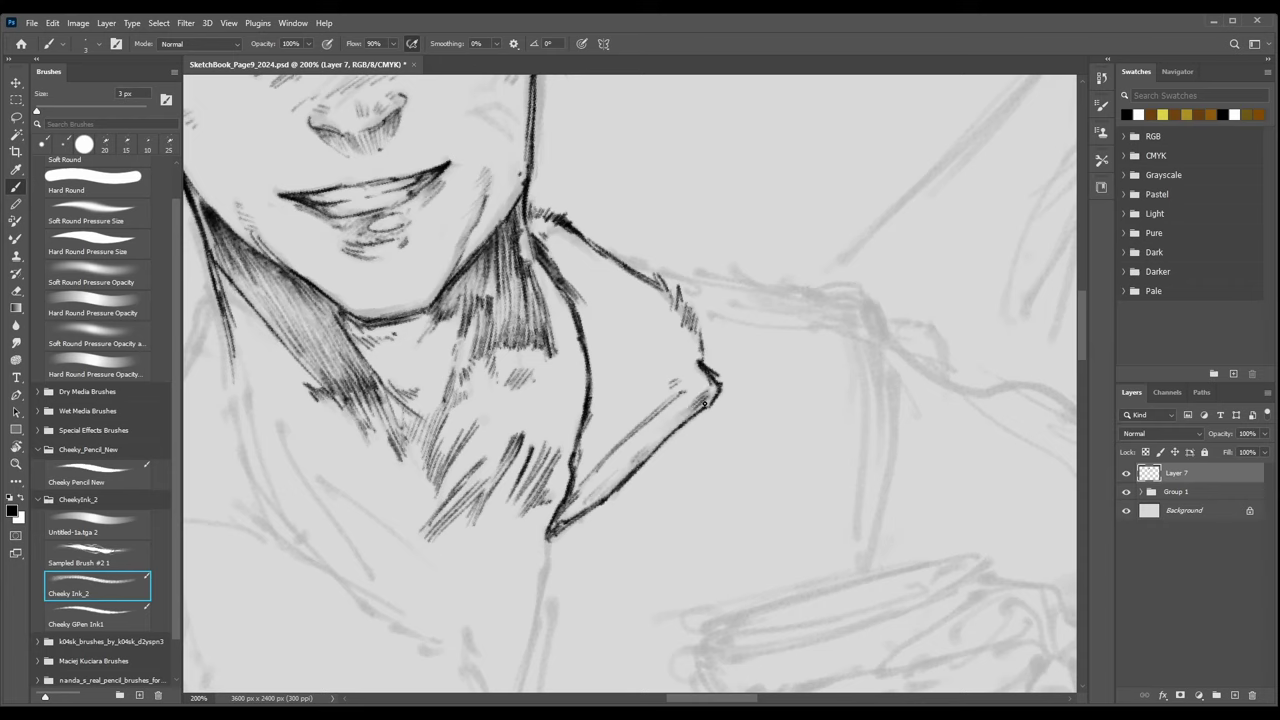
pyautogui.press('[')
pyautogui.press('[')
pyautogui.hotkey('ctrl', '-')
pyautogui.hotkey('ctrl', '+')
pyautogui.press(']')
pyautogui.hotkey('ctrl', '-')
pyautogui.scroll(1, 603, 395)
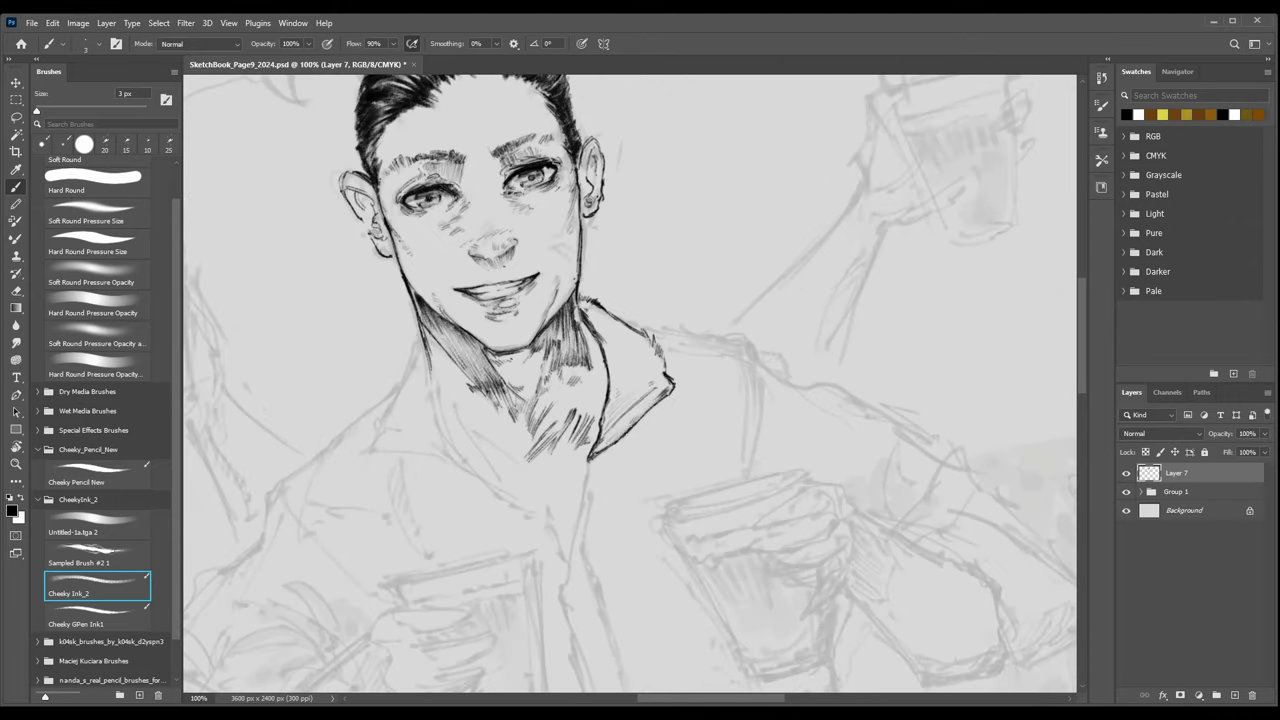
pyautogui.scroll(1, 536, 270)
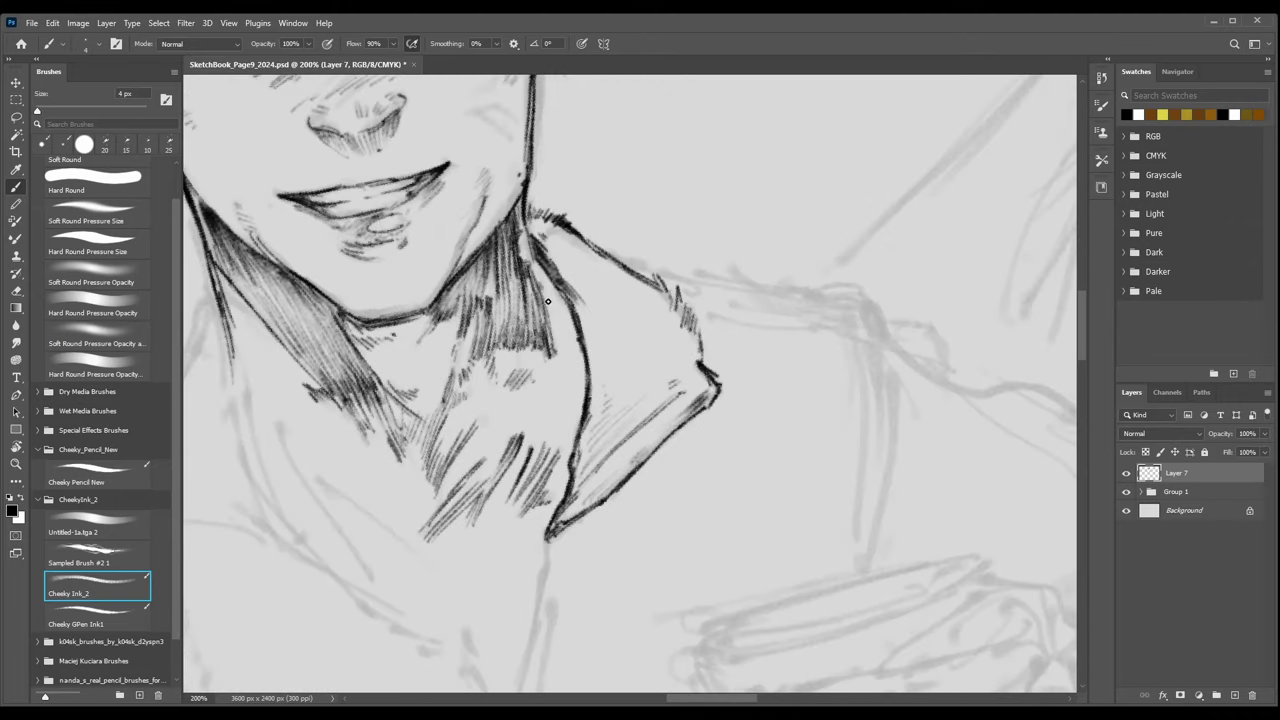
# Hatch the neck shadow along the inside of the collar on the viewer's right at 4 px and 3 px.
pyautogui.moveTo(541, 280); pyautogui.dragTo(553, 311)
pyautogui.moveTo(543, 280); pyautogui.dragTo(559, 302)
pyautogui.moveTo(545, 277); pyautogui.dragTo(560, 300)
pyautogui.press('[')
pyautogui.moveTo(569, 322); pyautogui.dragTo(578, 352)
pyautogui.press(']')
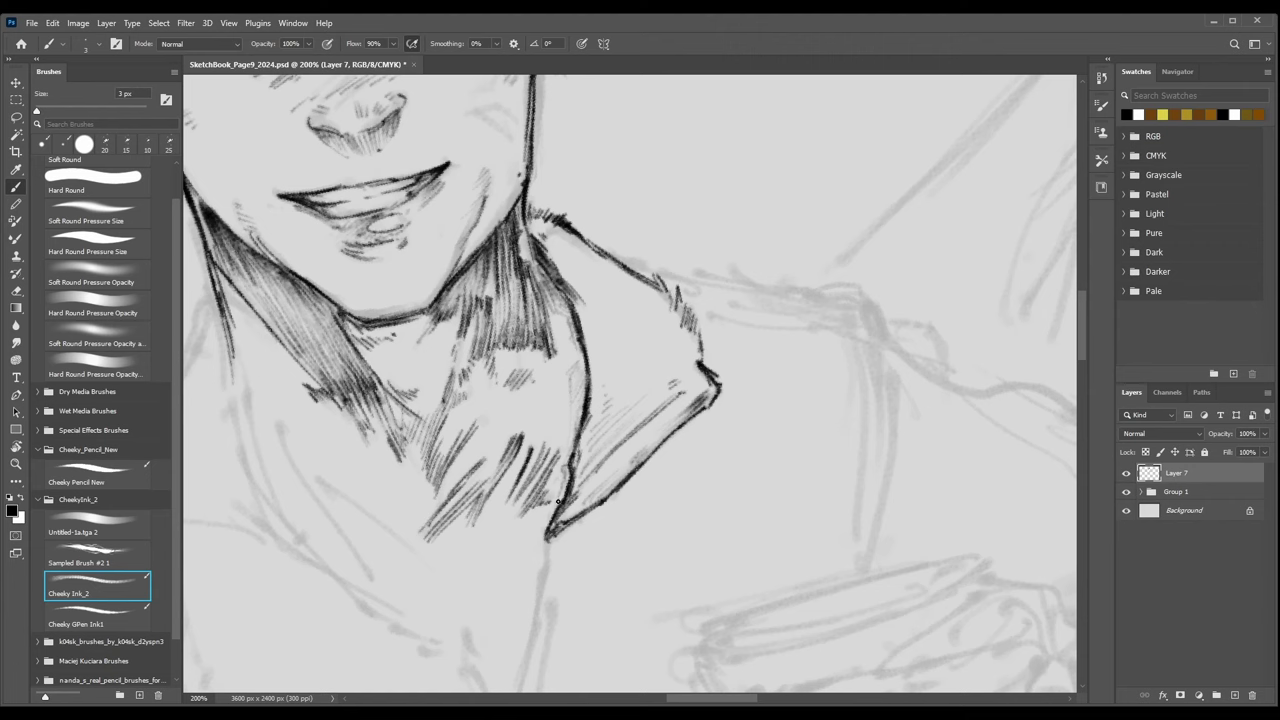
pyautogui.hotkey('ctrl', '-')
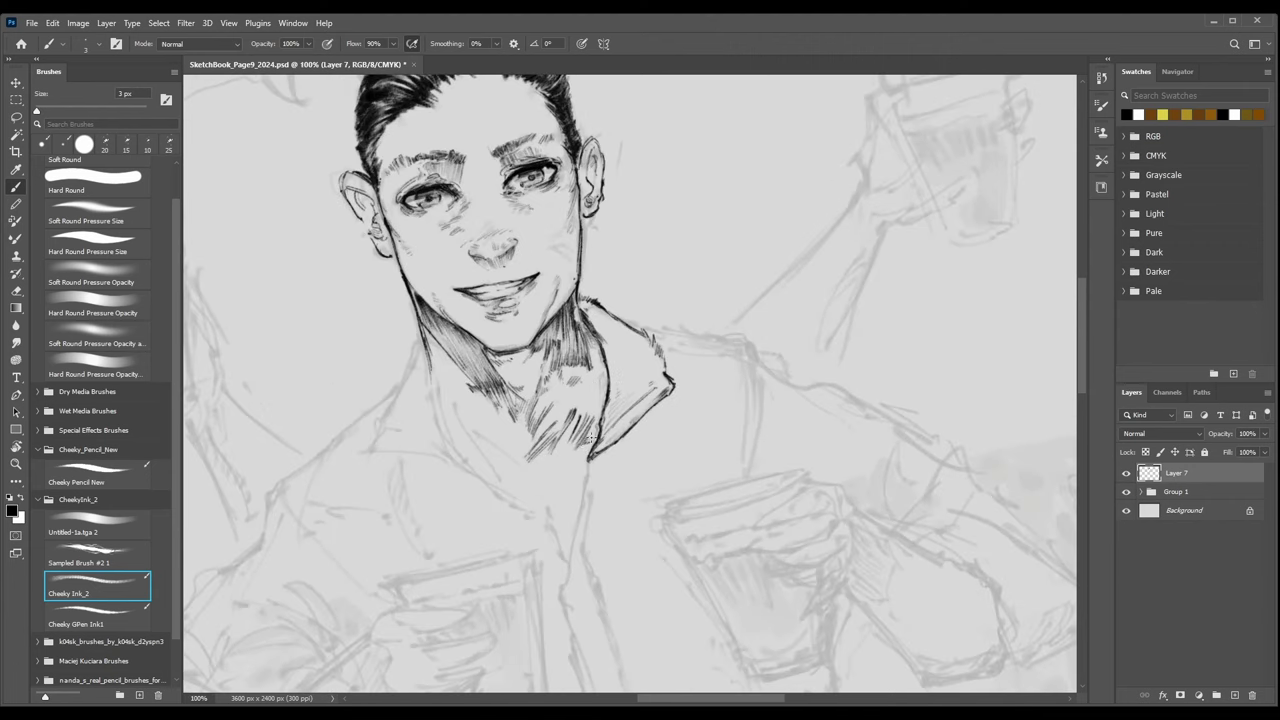
# Switch to Cheeky GPen Ink1, rotate the canvas and ink the collar's edge running down from the neck on the viewer's left at 5 px.
pyautogui.press('.')
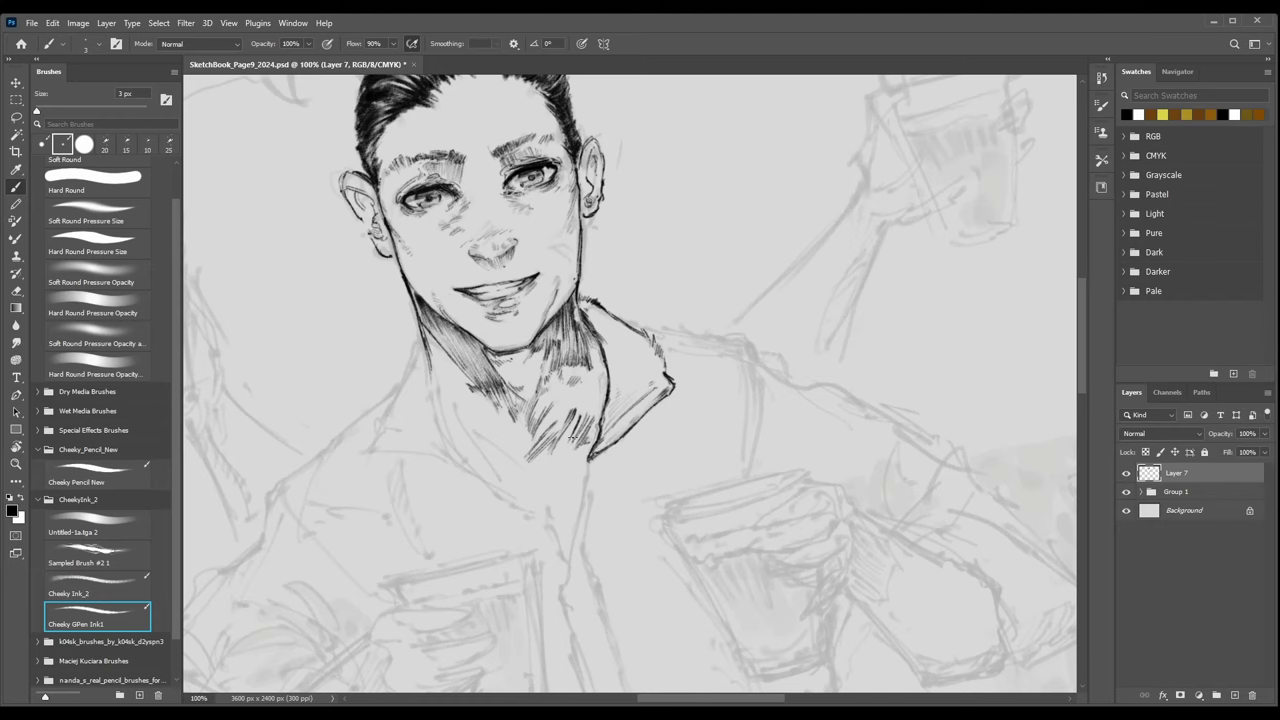
pyautogui.hotkey('ctrl', '+')
pyautogui.moveTo(466, 402)
pyautogui.mouseDown()
pyautogui.moveTo(734, 311)
pyautogui.moveTo(683, 187)
pyautogui.moveTo(662, 224)
pyautogui.mouseUp()
pyautogui.press('r')
pyautogui.moveTo(710, 187); pyautogui.dragTo(612, 252)
pyautogui.moveTo(532, 344); pyautogui.dragTo(637, 241)
pyautogui.moveTo(522, 333)
pyautogui.mouseDown()
pyautogui.moveTo(520, 352)
pyautogui.moveTo(572, 297)
pyautogui.mouseUp()
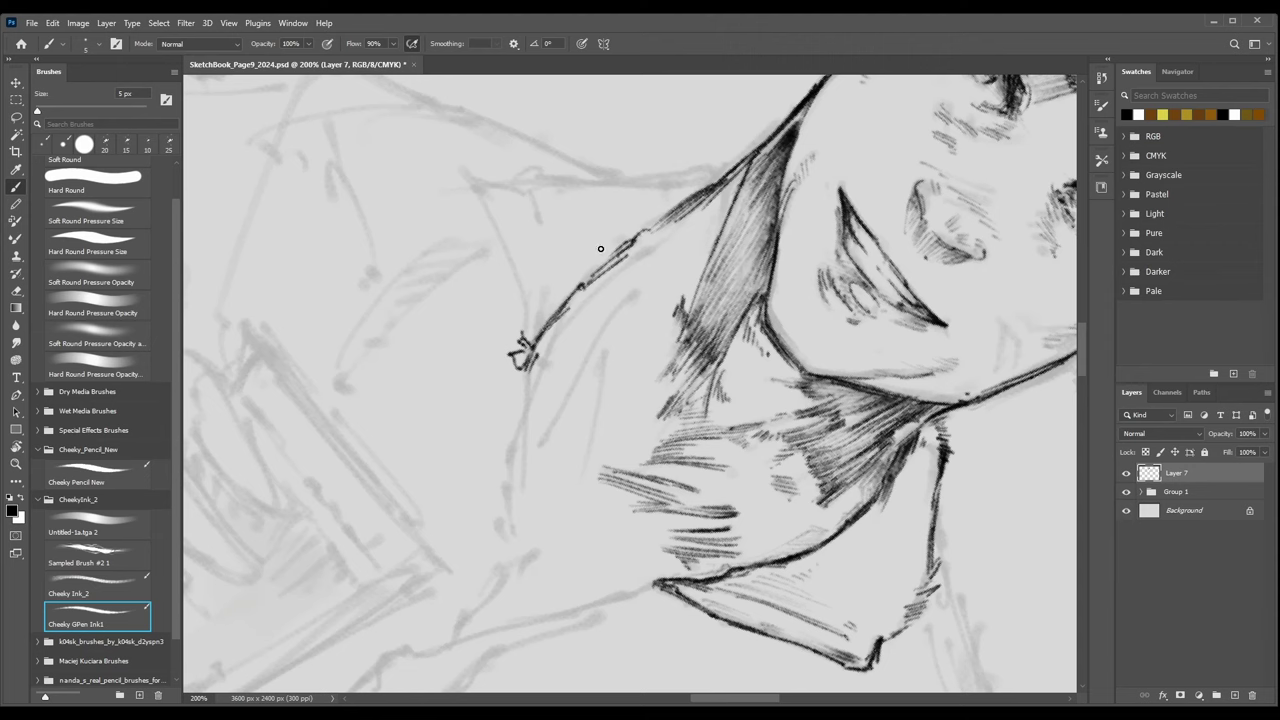
# Ink the lower edge of the left collar flap out to its corner, with short hatching beside the tip.
pyautogui.press('r')
pyautogui.moveTo(676, 270)
pyautogui.mouseDown()
pyautogui.moveTo(533, 312)
pyautogui.moveTo(512, 375)
pyautogui.mouseUp()
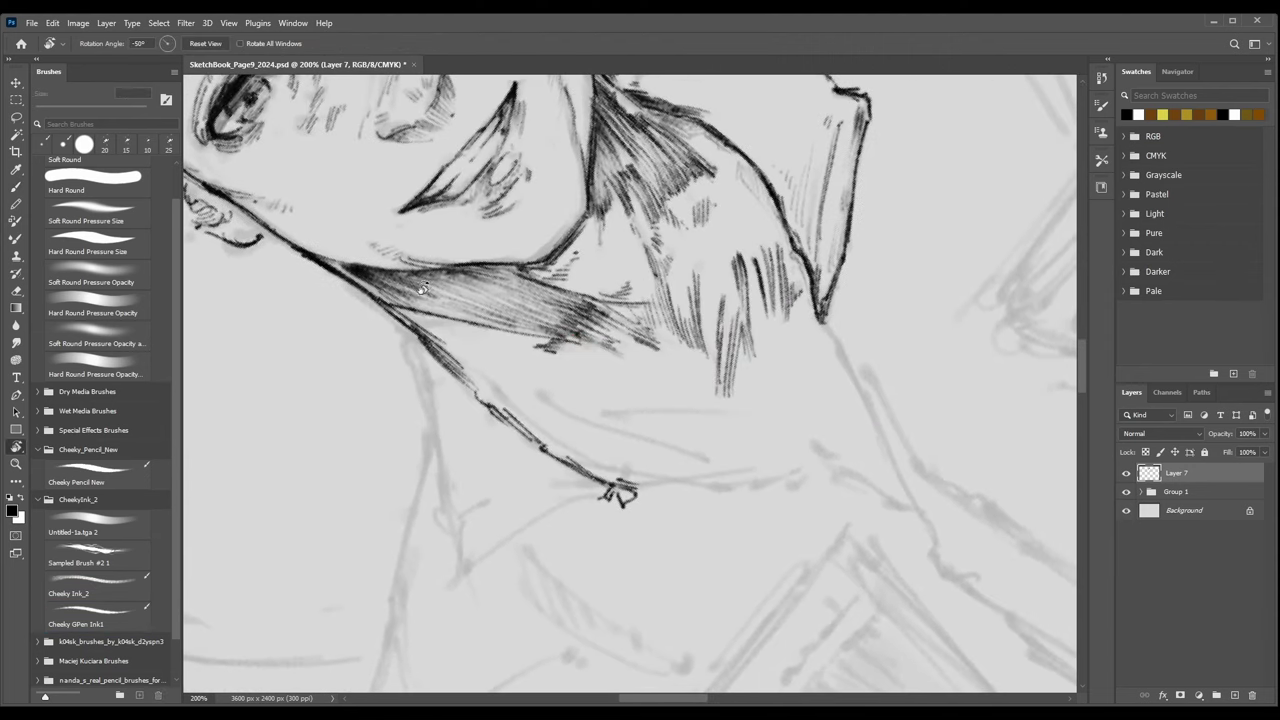
pyautogui.moveTo(453, 588)
pyautogui.mouseDown()
pyautogui.moveTo(559, 510)
pyautogui.moveTo(604, 496)
pyautogui.moveTo(570, 487)
pyautogui.mouseUp()
pyautogui.moveTo(453, 578); pyautogui.dragTo(463, 560)
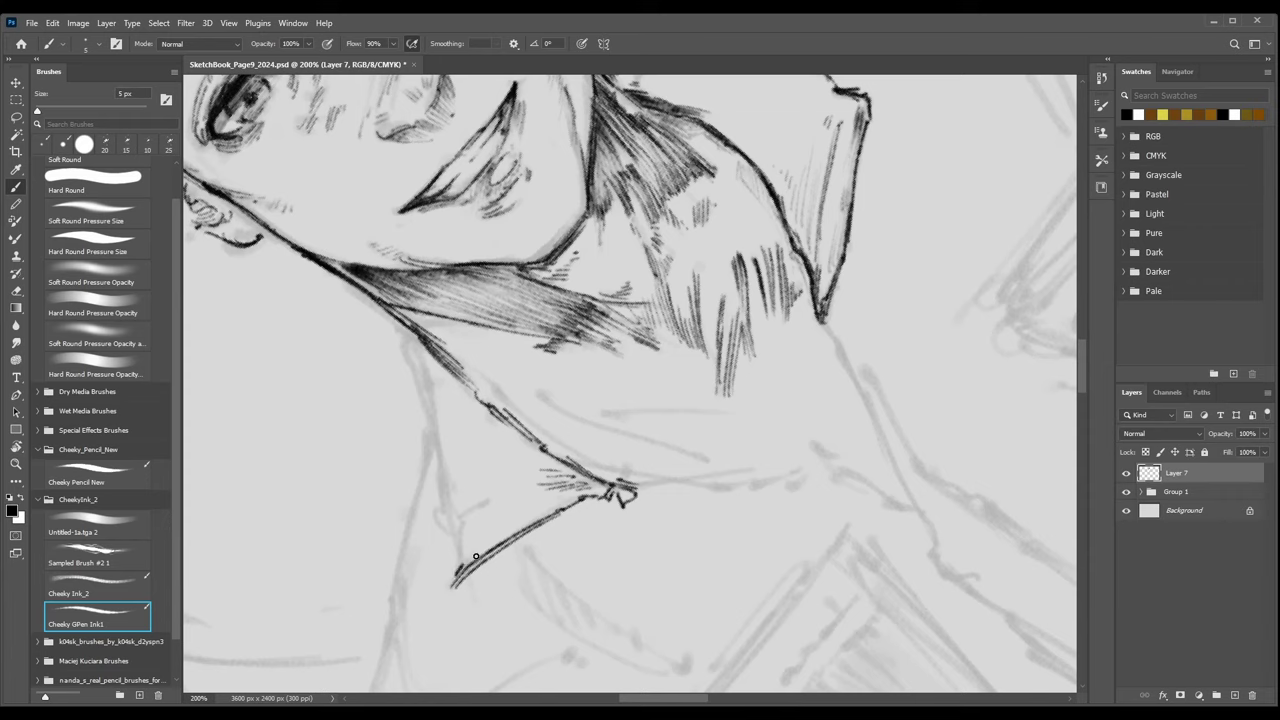
pyautogui.moveTo(456, 516); pyautogui.dragTo(458, 561)
# Ink the upper edge of the left collar from its folded corner up to the neck, with light hatching beneath it.
pyautogui.press('r')
pyautogui.moveTo(623, 377); pyautogui.dragTo(700, 384)
pyautogui.moveTo(599, 223); pyautogui.dragTo(607, 333)
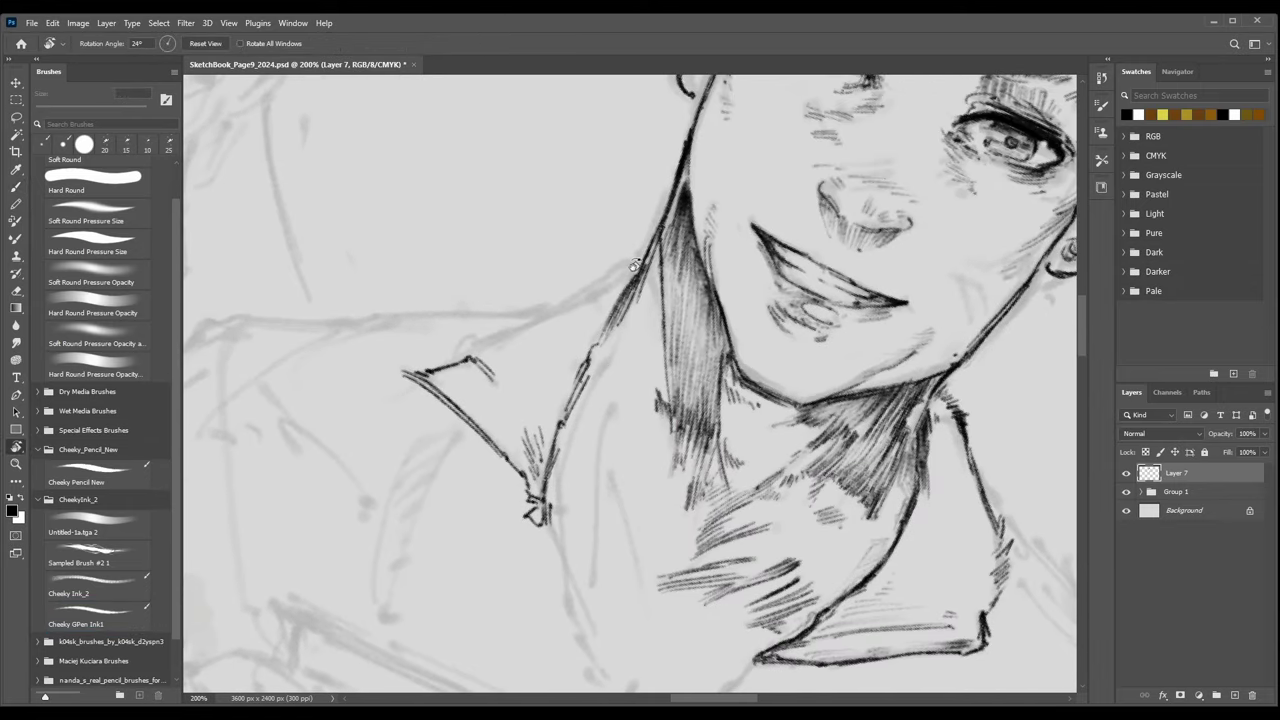
pyautogui.press('b')
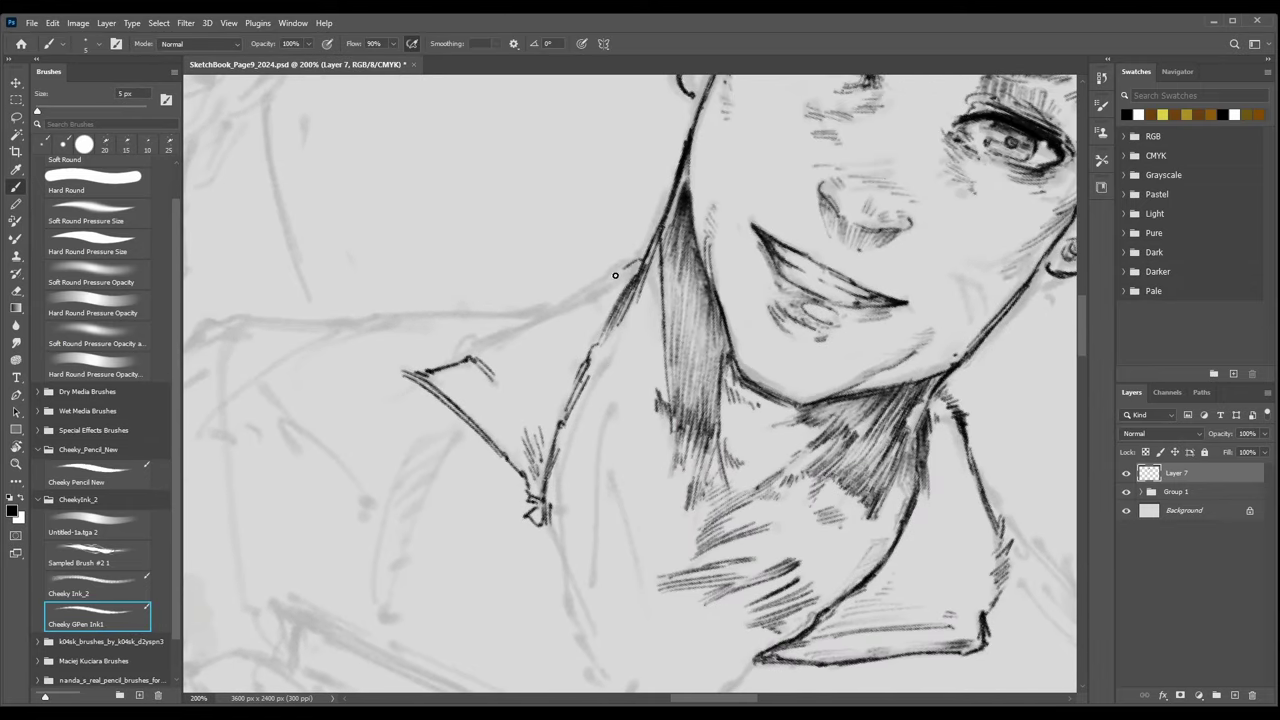
pyautogui.moveTo(615, 275)
pyautogui.mouseDown()
pyautogui.moveTo(625, 268)
pyautogui.moveTo(553, 314)
pyautogui.mouseUp()
pyautogui.moveTo(453, 357)
pyautogui.mouseDown()
pyautogui.moveTo(554, 323)
pyautogui.moveTo(526, 326)
pyautogui.moveTo(583, 297)
pyautogui.moveTo(510, 329)
pyautogui.moveTo(639, 259)
pyautogui.mouseUp()
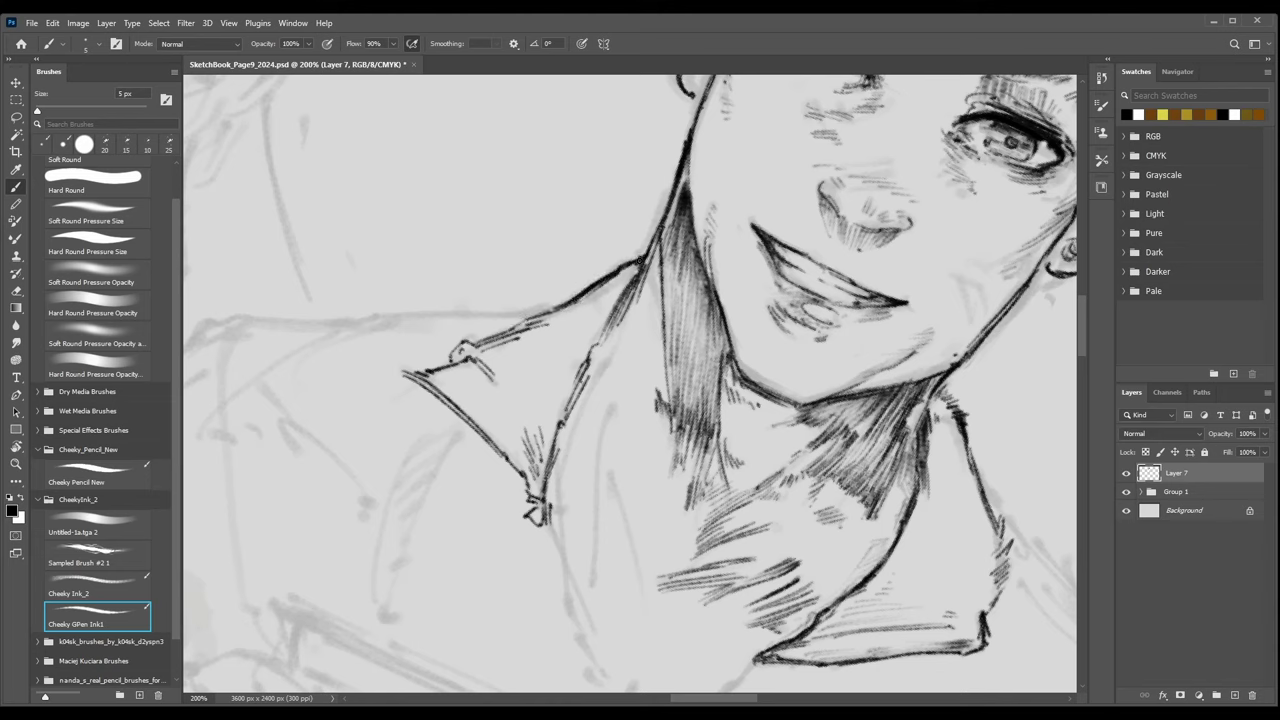
pyautogui.moveTo(584, 298); pyautogui.dragTo(613, 299)
# Touch up the shading where the left collar meets the neck, using the Cheeky Ink_2 brush at 3 px.
pyautogui.click(126, 578)
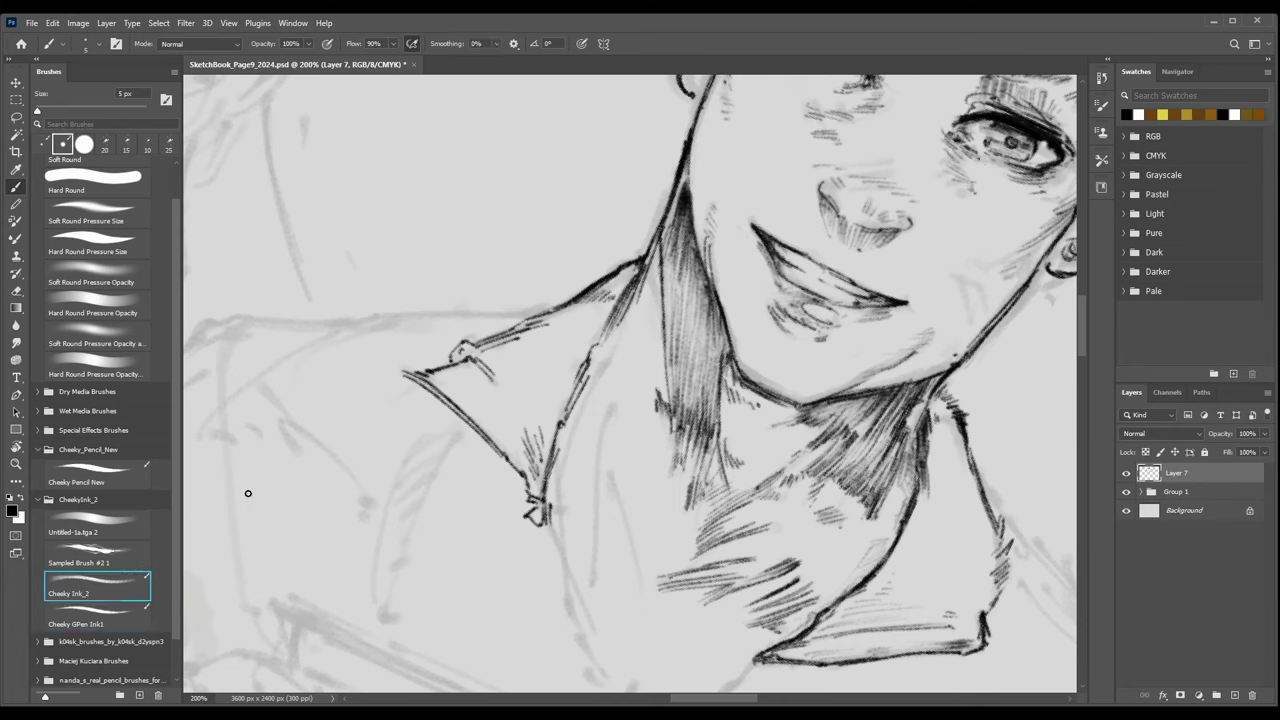
pyautogui.moveTo(632, 266)
pyautogui.mouseDown()
pyautogui.moveTo(608, 284)
pyautogui.moveTo(617, 294)
pyautogui.moveTo(634, 260)
pyautogui.mouseUp()
pyautogui.hotkey('ctrl', '-')
pyautogui.hotkey('ctrl', '-')
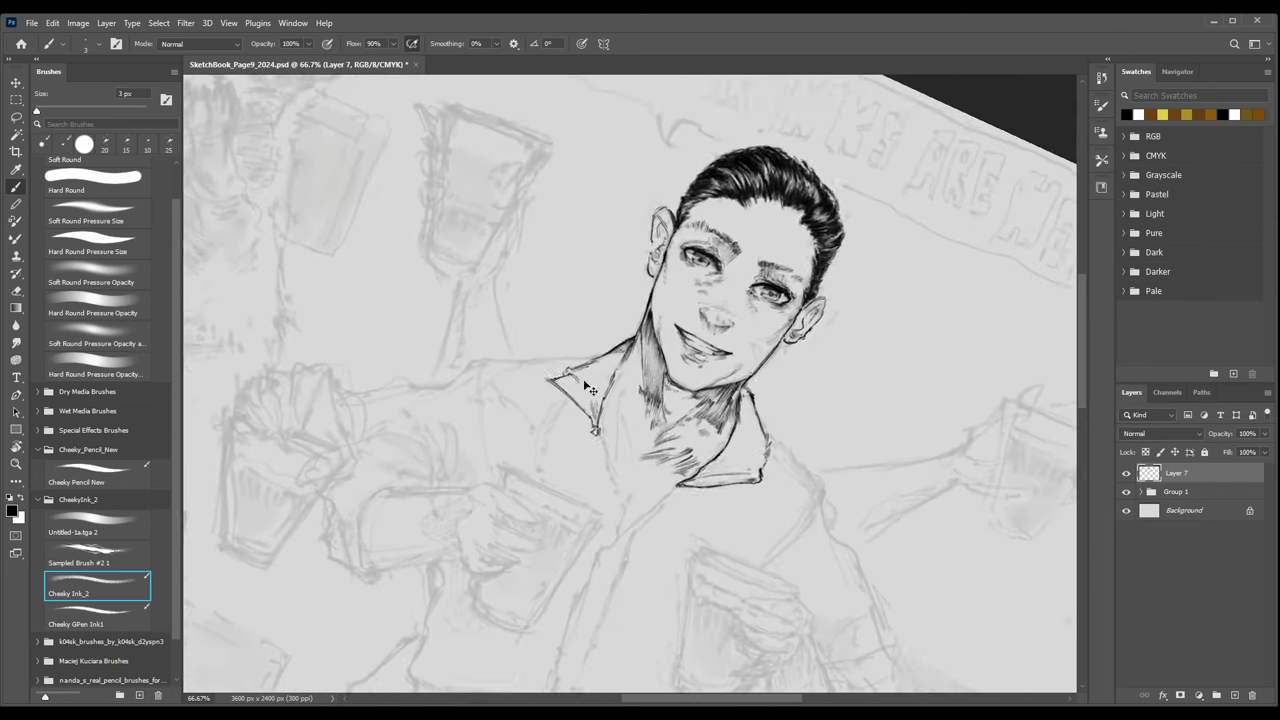
pyautogui.hotkey('ctrl', '+')
pyautogui.hotkey('ctrl', '+')
pyautogui.press('e')
pyautogui.moveTo(584, 302); pyautogui.dragTo(621, 272)
pyautogui.scroll(-5, 636, 264)
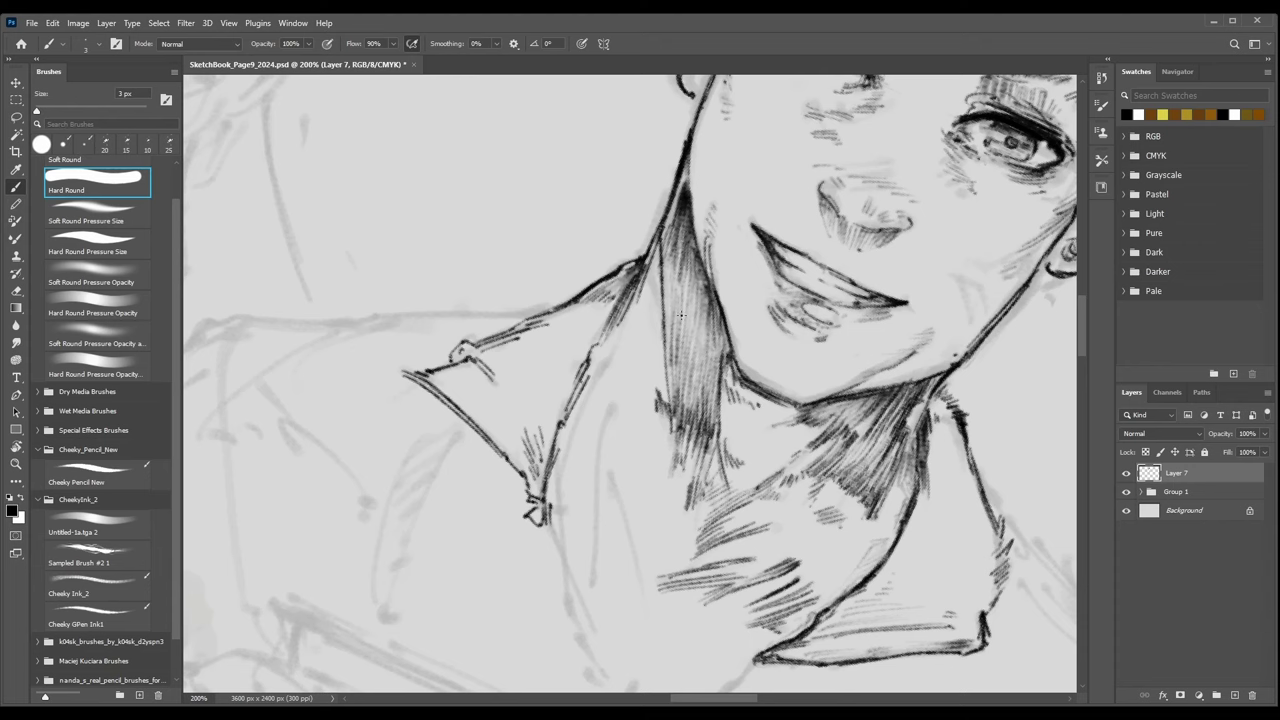
# Hatch the top of the right collar below the jaw with the Cheeky Ink_2 brush and a fine Cheeky GPen Ink1 brush.
pyautogui.scroll(5, 836, 358)
pyautogui.moveTo(681, 393); pyautogui.dragTo(480, 340)
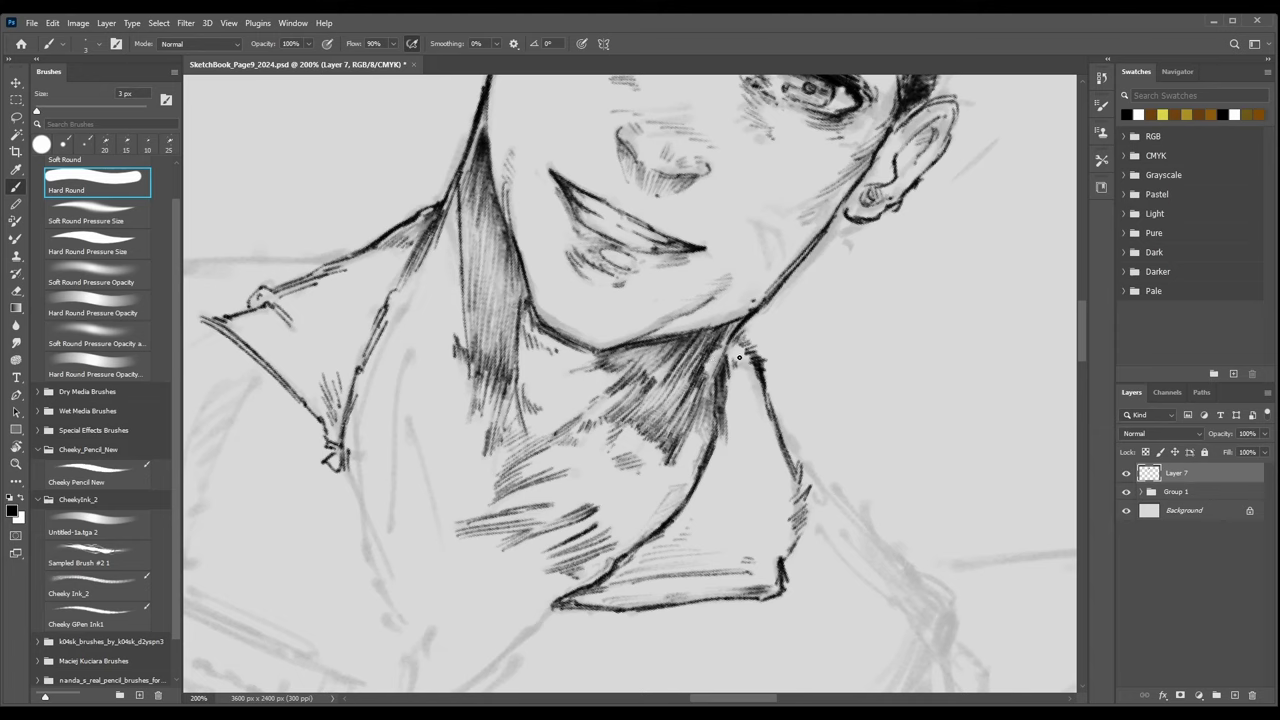
pyautogui.moveTo(732, 349); pyautogui.dragTo(743, 357)
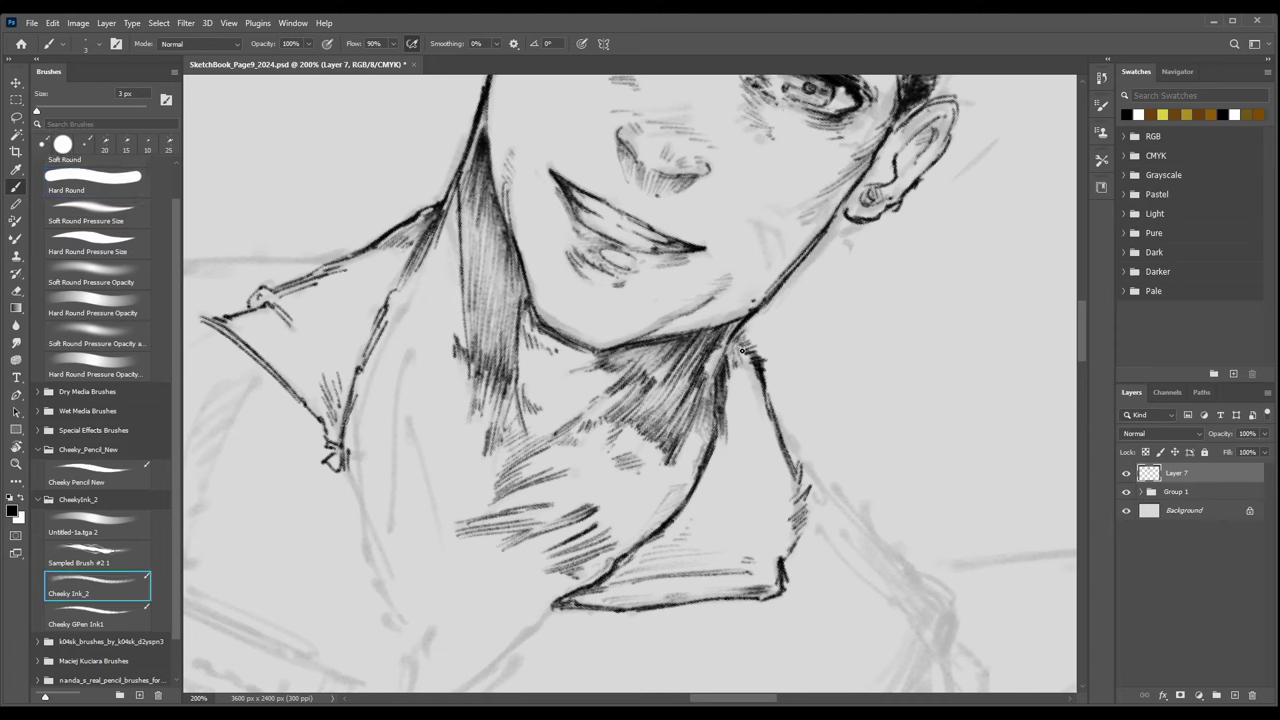
pyautogui.click(104, 607)
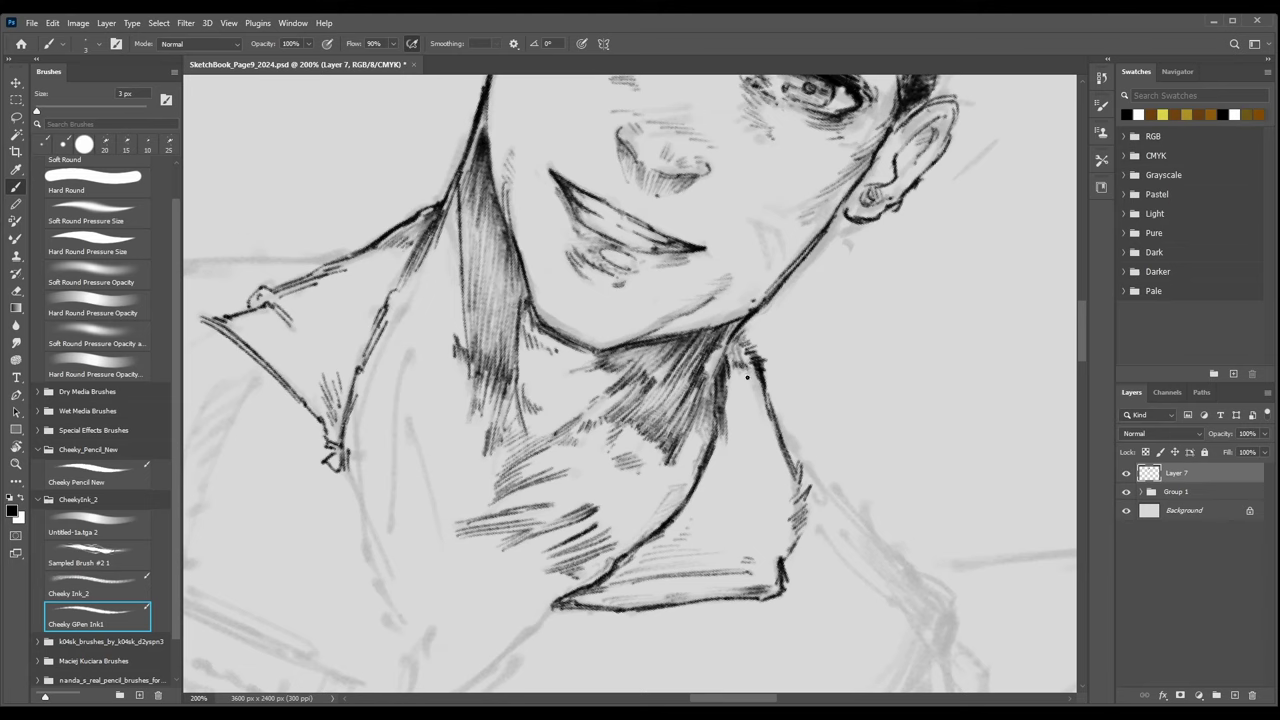
pyautogui.moveTo(750, 375); pyautogui.dragTo(759, 405)
pyautogui.hotkey('ctrl', '-')
pyautogui.hotkey('ctrl', '+')
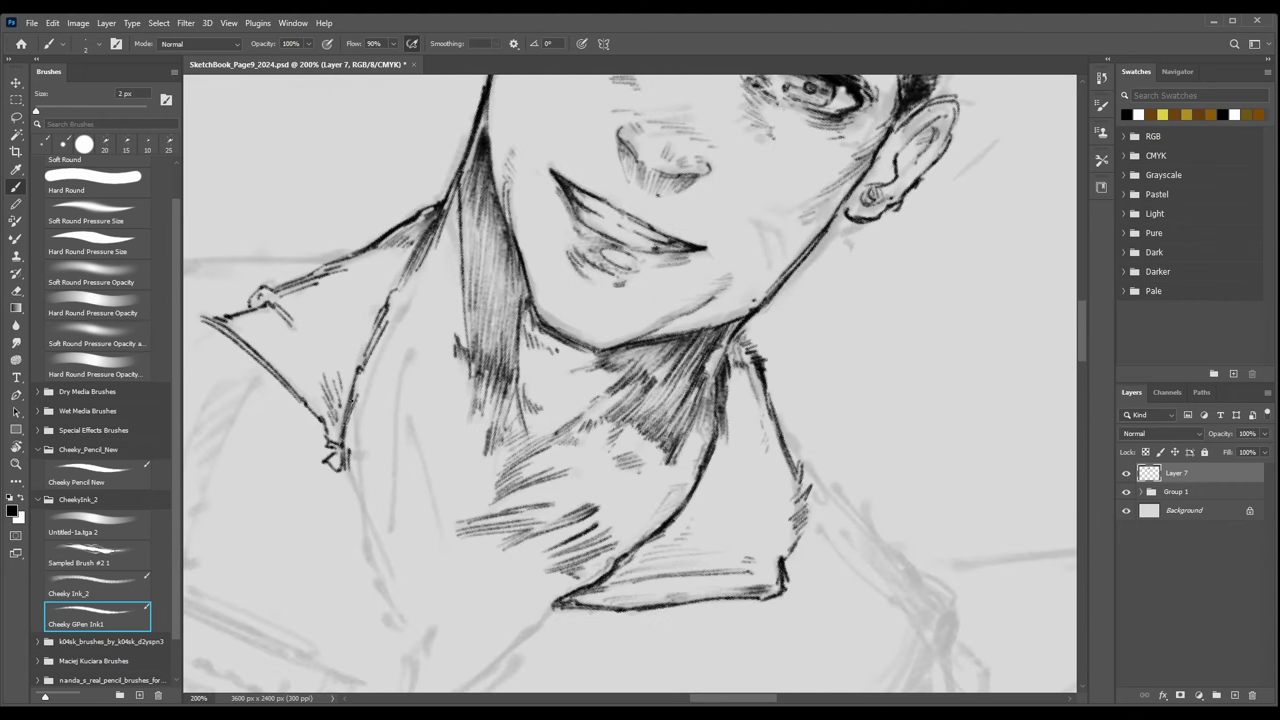
# Hatch the shadow along the inner edge of the left collar above its tip, using Cheeky Ink_2 at 3 px.
pyautogui.moveTo(368, 410); pyautogui.dragTo(456, 410)
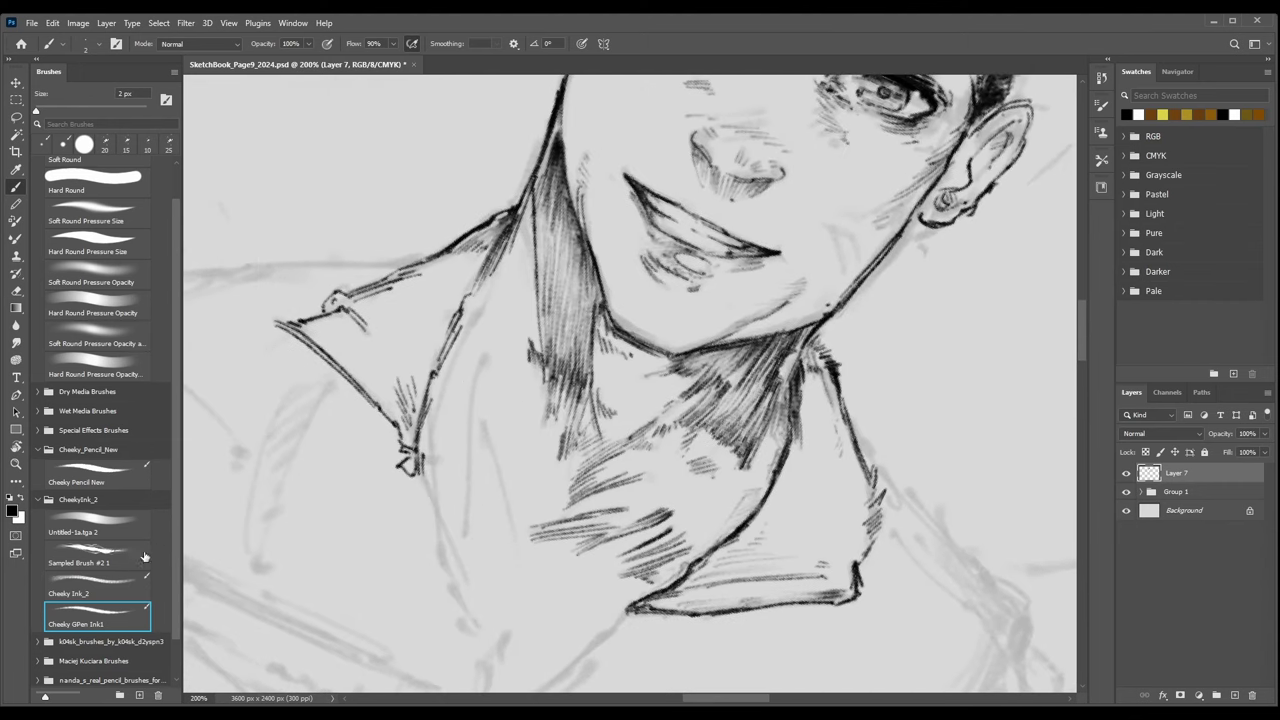
pyautogui.click(122, 576)
pyautogui.hotkey('ctrl', '+')
pyautogui.press(']')
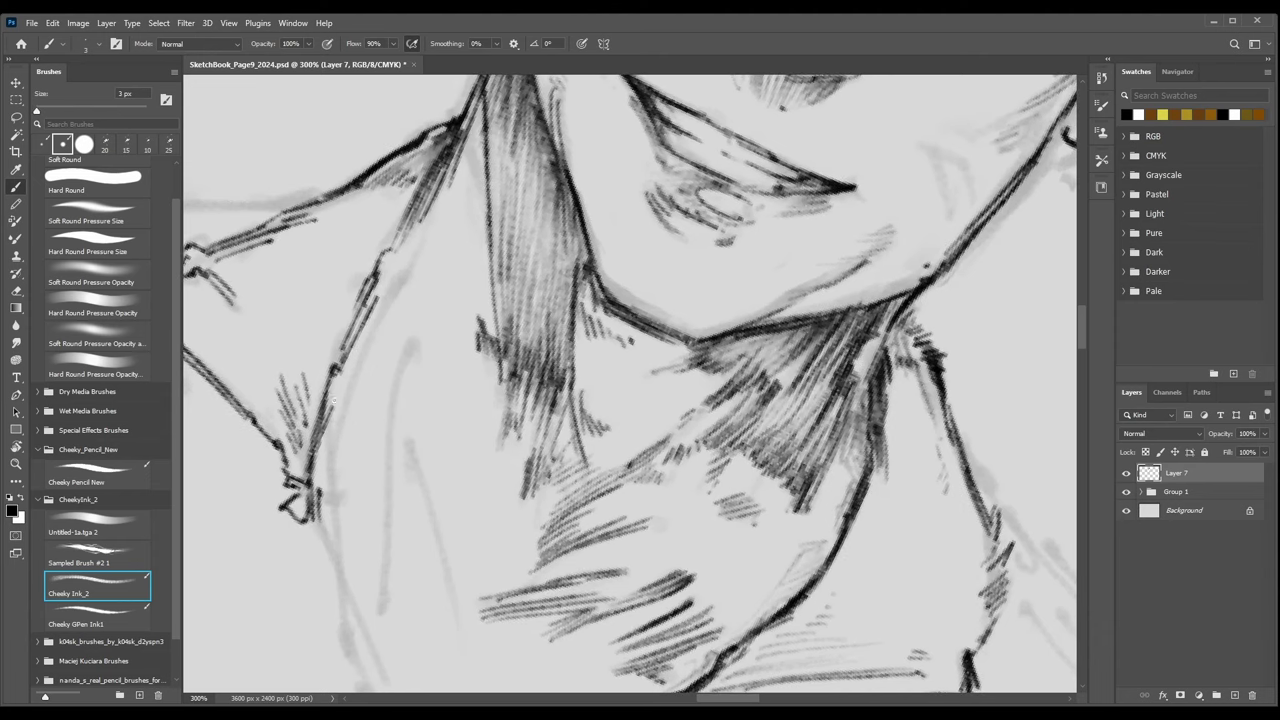
pyautogui.moveTo(320, 488); pyautogui.dragTo(337, 428)
pyautogui.moveTo(317, 480); pyautogui.dragTo(321, 461)
pyautogui.moveTo(314, 491)
pyautogui.mouseDown()
pyautogui.moveTo(343, 427)
pyautogui.moveTo(342, 466)
pyautogui.mouseUp()
pyautogui.moveTo(335, 487)
pyautogui.mouseDown()
pyautogui.moveTo(352, 463)
pyautogui.moveTo(323, 431)
pyautogui.mouseUp()
pyautogui.moveTo(316, 472); pyautogui.dragTo(341, 362)
# Extend the hatched shadow up the middle of the left collar's inner edge, using 4 px and 3 px strokes.
pyautogui.press(']')
pyautogui.moveTo(327, 409); pyautogui.dragTo(340, 371)
pyautogui.moveTo(333, 408); pyautogui.dragTo(358, 364)
pyautogui.moveTo(347, 408); pyautogui.dragTo(371, 376)
pyautogui.moveTo(369, 402); pyautogui.dragTo(379, 382)
pyautogui.moveTo(398, 306); pyautogui.dragTo(418, 414)
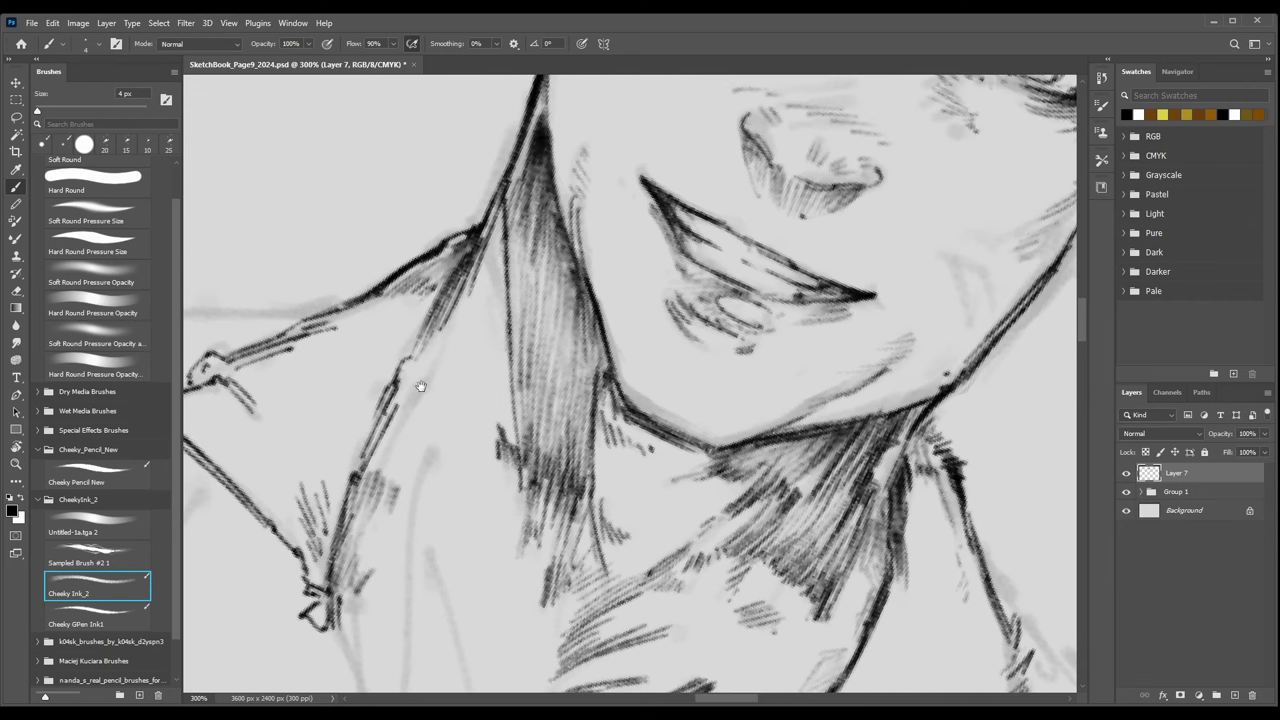
pyautogui.press('[')
pyautogui.moveTo(388, 475); pyautogui.dragTo(411, 452)
# Hatch the shadow around the fold on the upper half of the left collar's inner edge.
pyautogui.press(']')
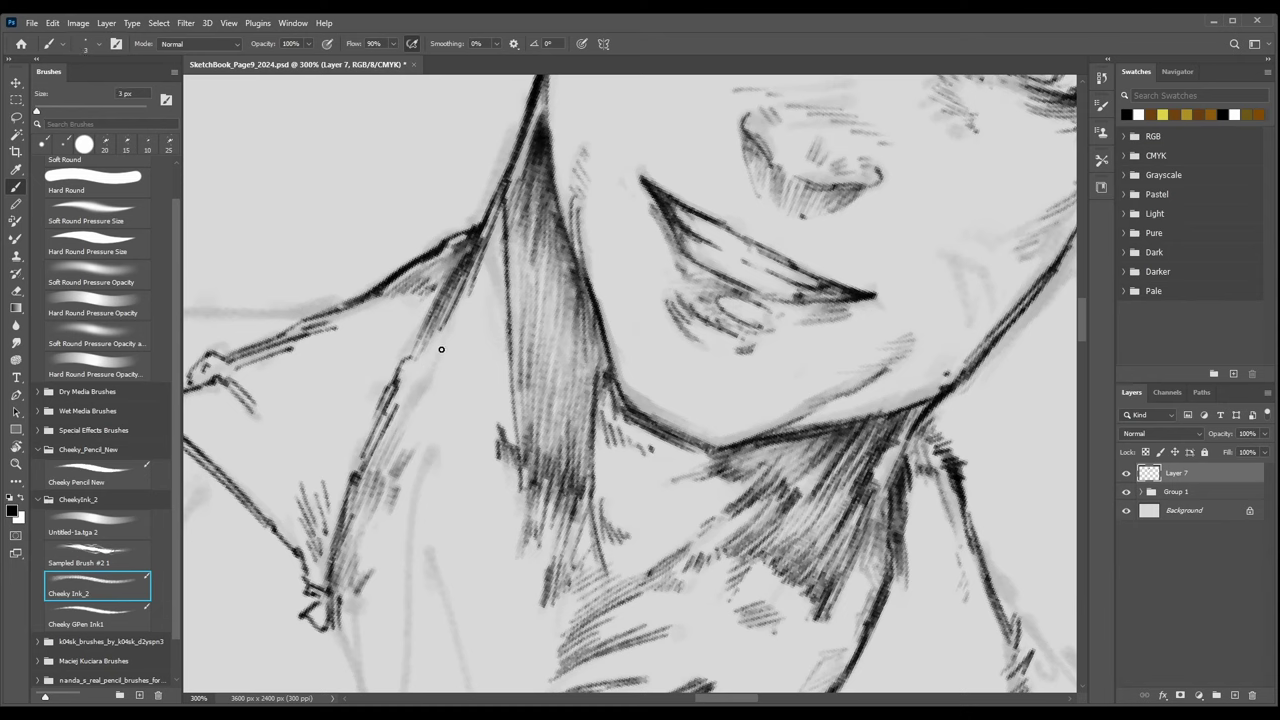
pyautogui.moveTo(442, 350)
pyautogui.mouseDown()
pyautogui.moveTo(403, 424)
pyautogui.moveTo(451, 351)
pyautogui.moveTo(409, 369)
pyautogui.mouseUp()
pyautogui.press(']')
pyautogui.moveTo(438, 328); pyautogui.dragTo(419, 370)
pyautogui.moveTo(443, 341); pyautogui.dragTo(413, 378)
pyautogui.moveTo(439, 326); pyautogui.dragTo(419, 355)
# Add fine and heavier hatching between the left collar and the shaded side of the neck.
pyautogui.press('[')
pyautogui.moveTo(479, 270); pyautogui.dragTo(458, 314)
pyautogui.moveTo(480, 277); pyautogui.dragTo(466, 318)
pyautogui.moveTo(493, 281)
pyautogui.mouseDown()
pyautogui.moveTo(475, 314)
pyautogui.moveTo(488, 313)
pyautogui.mouseUp()
pyautogui.moveTo(500, 300); pyautogui.dragTo(492, 326)
pyautogui.press(']')
pyautogui.moveTo(490, 240); pyautogui.dragTo(480, 275)
pyautogui.moveTo(488, 260); pyautogui.dragTo(468, 313)
pyautogui.press('[')
# Examine the inked collar and neck shading close up and against the whole figure.
pyautogui.hotkey('ctrl', '-')
pyautogui.hotkey('ctrl', '-')
pyautogui.hotkey('ctrl', '-')
pyautogui.hotkey('ctrl', '+')
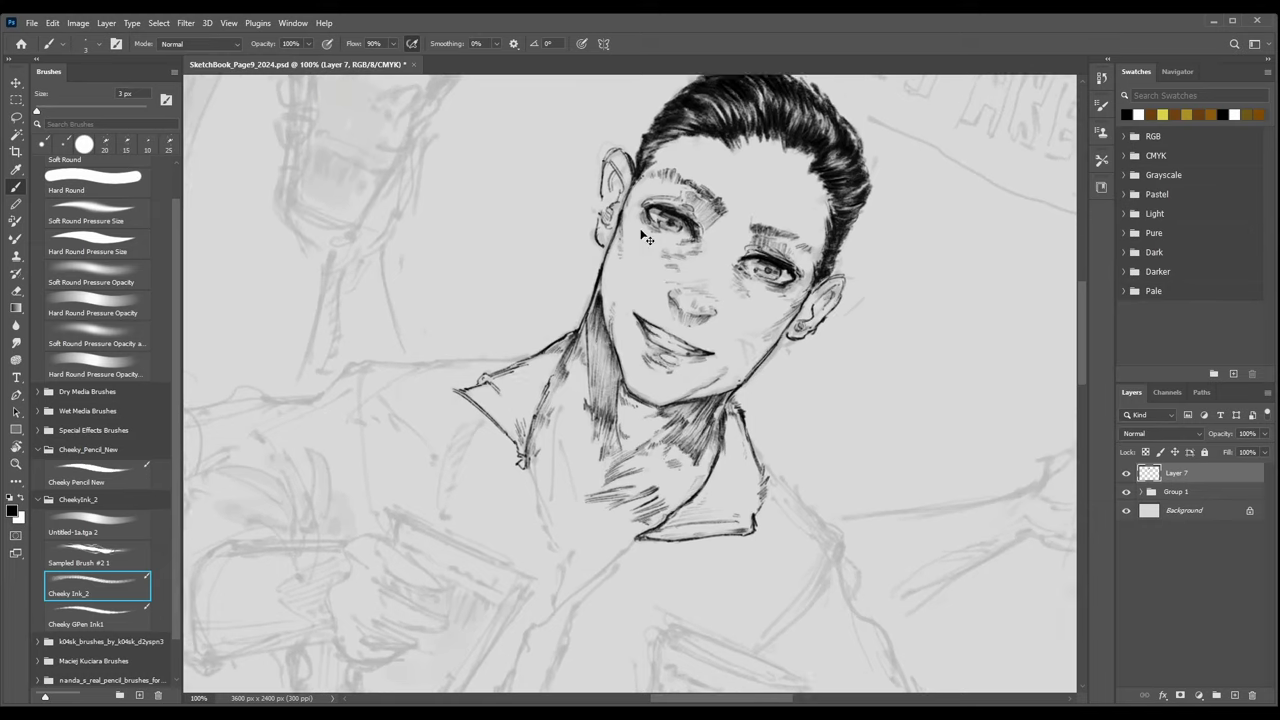
pyautogui.hotkey('ctrl', '+')
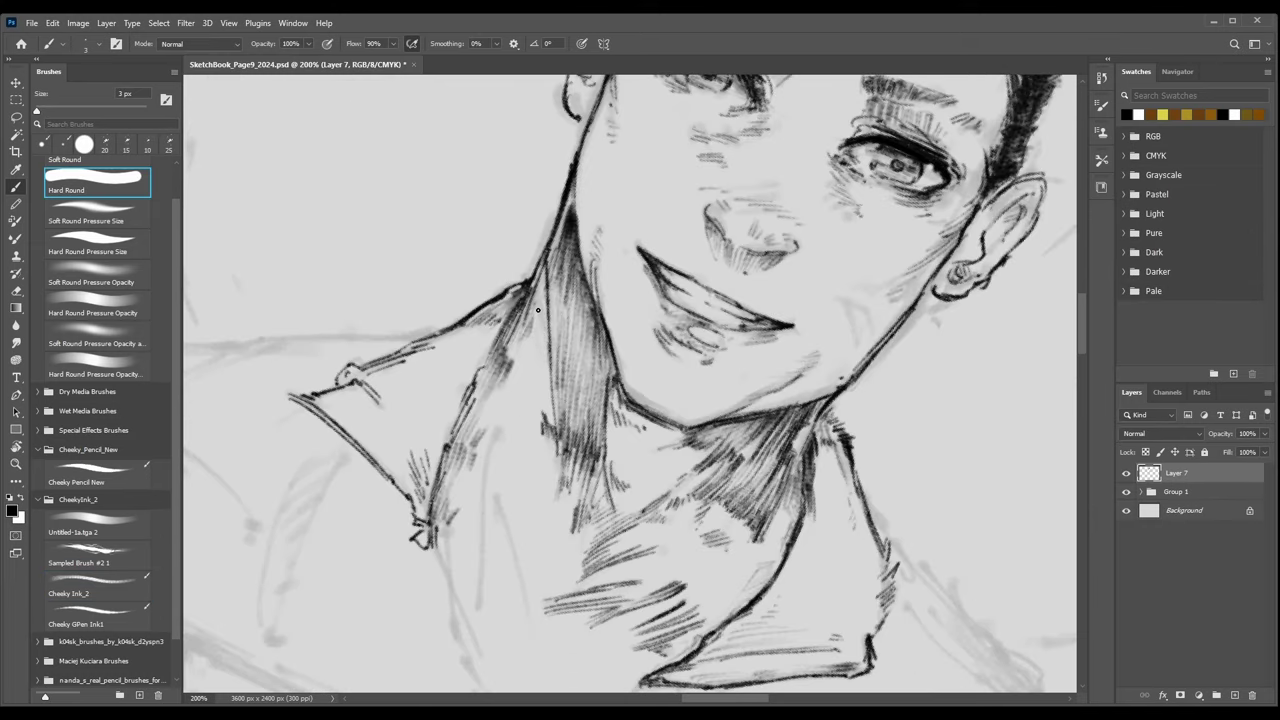
pyautogui.hotkey('ctrl', '-')
pyautogui.hotkey('ctrl', '-')
pyautogui.hotkey('ctrl', '-')
pyautogui.hotkey('ctrl', '+')
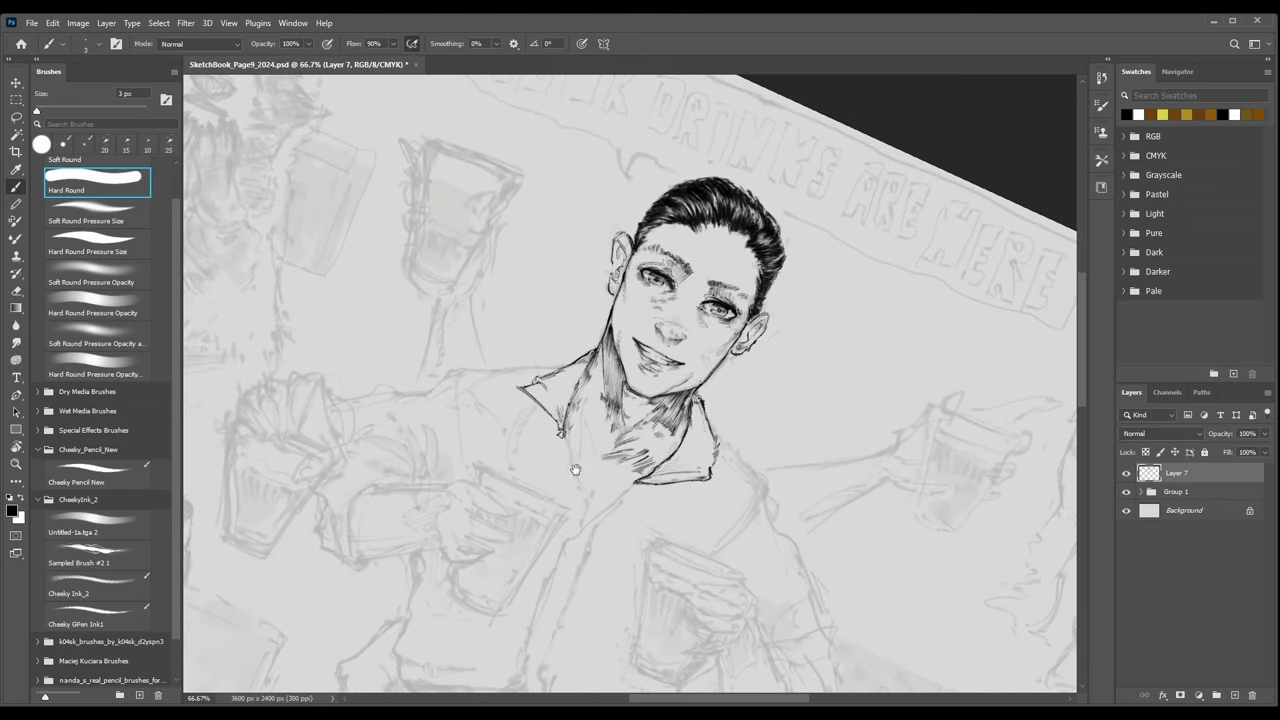
pyautogui.moveTo(576, 470); pyautogui.dragTo(558, 404)
# Ink the two fold lines on the upper chest inside the left collar, using Cheeky GPen Ink1 at 4 px.
pyautogui.click(130, 606)
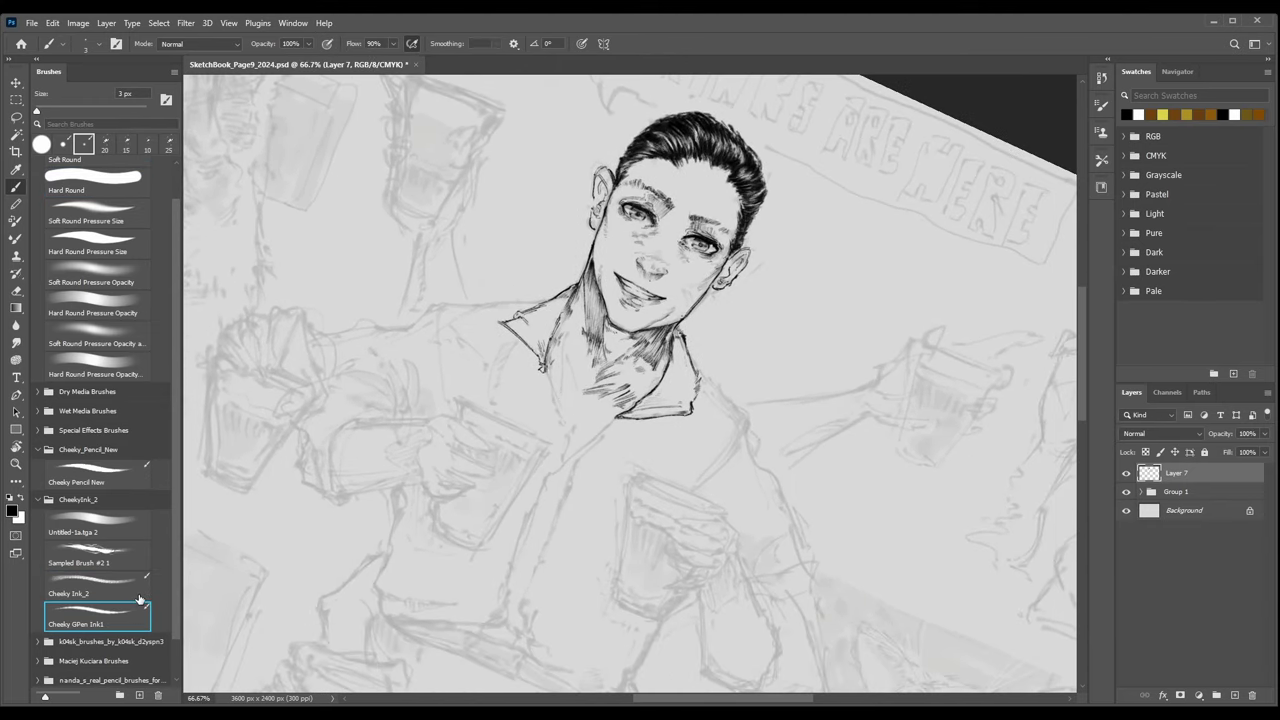
pyautogui.hotkey('ctrl', '+')
pyautogui.hotkey('ctrl', '+')
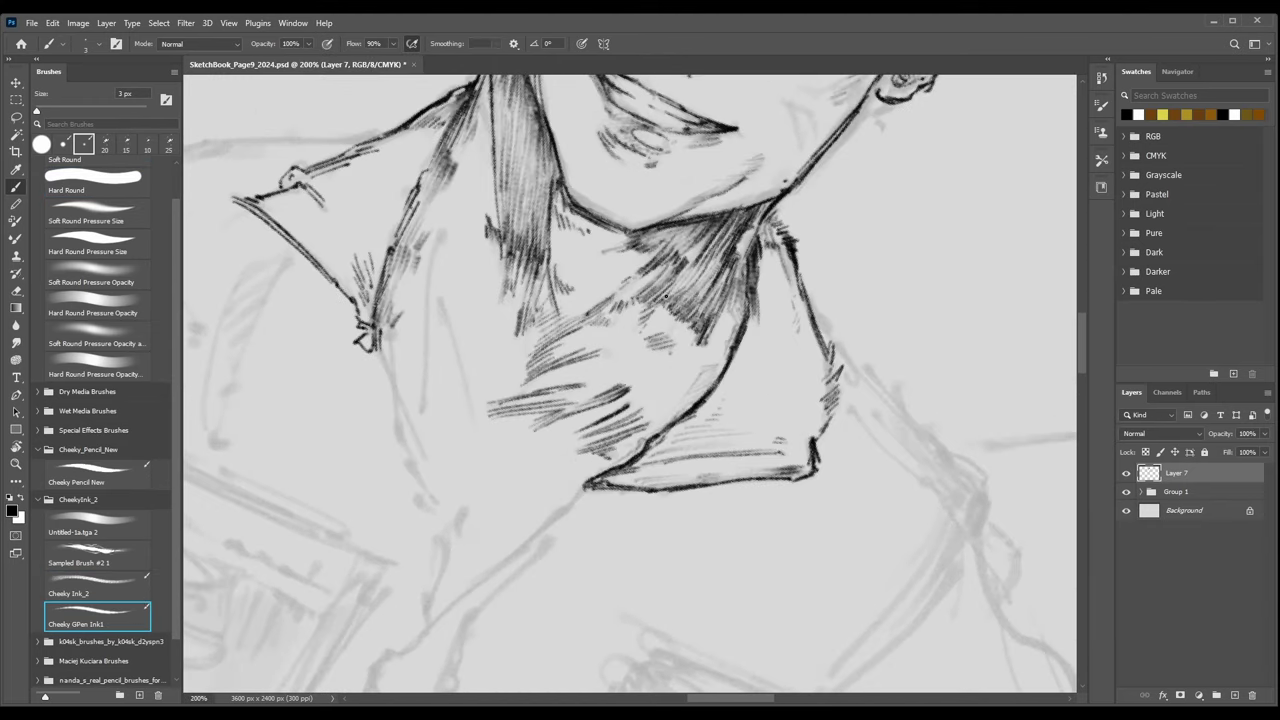
pyautogui.press('r')
pyautogui.moveTo(620, 303); pyautogui.dragTo(684, 328)
pyautogui.press('b')
pyautogui.moveTo(542, 233)
pyautogui.mouseDown()
pyautogui.moveTo(585, 311)
pyautogui.moveTo(586, 291)
pyautogui.mouseUp()
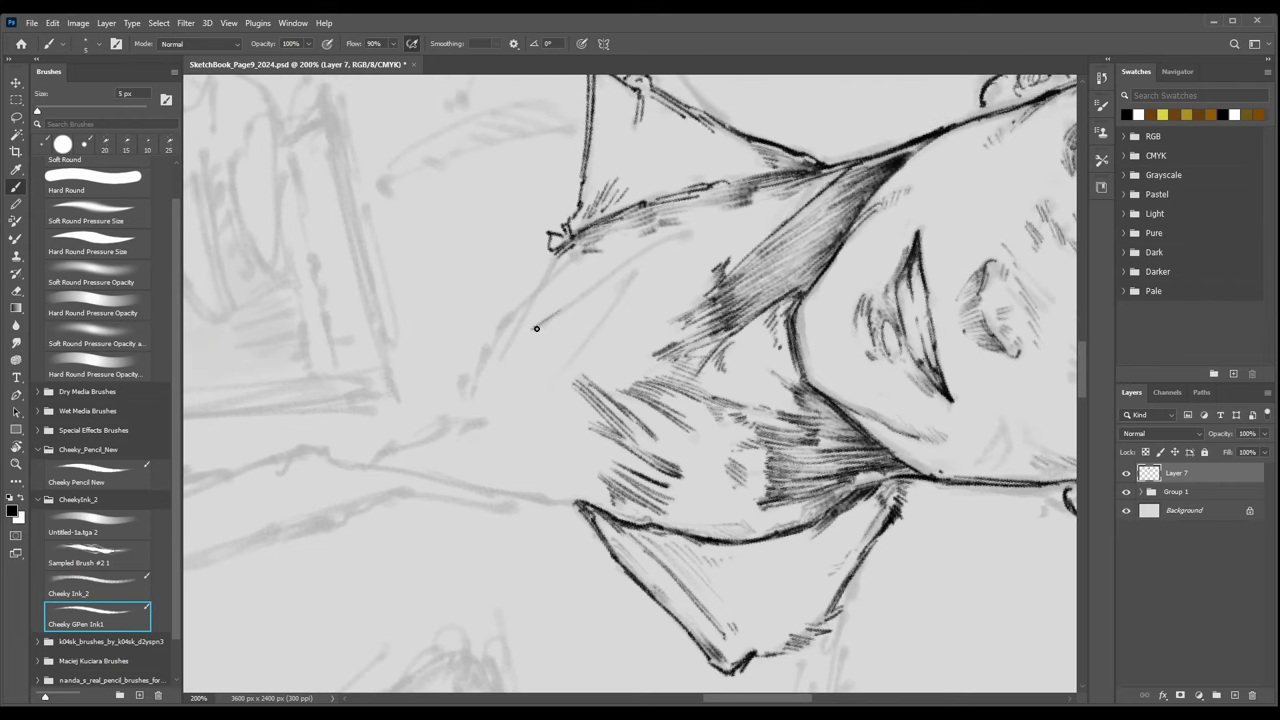
pyautogui.press('[')
pyautogui.moveTo(536, 328)
pyautogui.mouseDown()
pyautogui.moveTo(640, 246)
pyautogui.moveTo(673, 236)
pyautogui.moveTo(598, 280)
pyautogui.moveTo(691, 233)
pyautogui.mouseUp()
pyautogui.moveTo(632, 271); pyautogui.dragTo(564, 378)
pyautogui.hotkey('ctrl', '-')
pyautogui.hotkey('ctrl', '-')
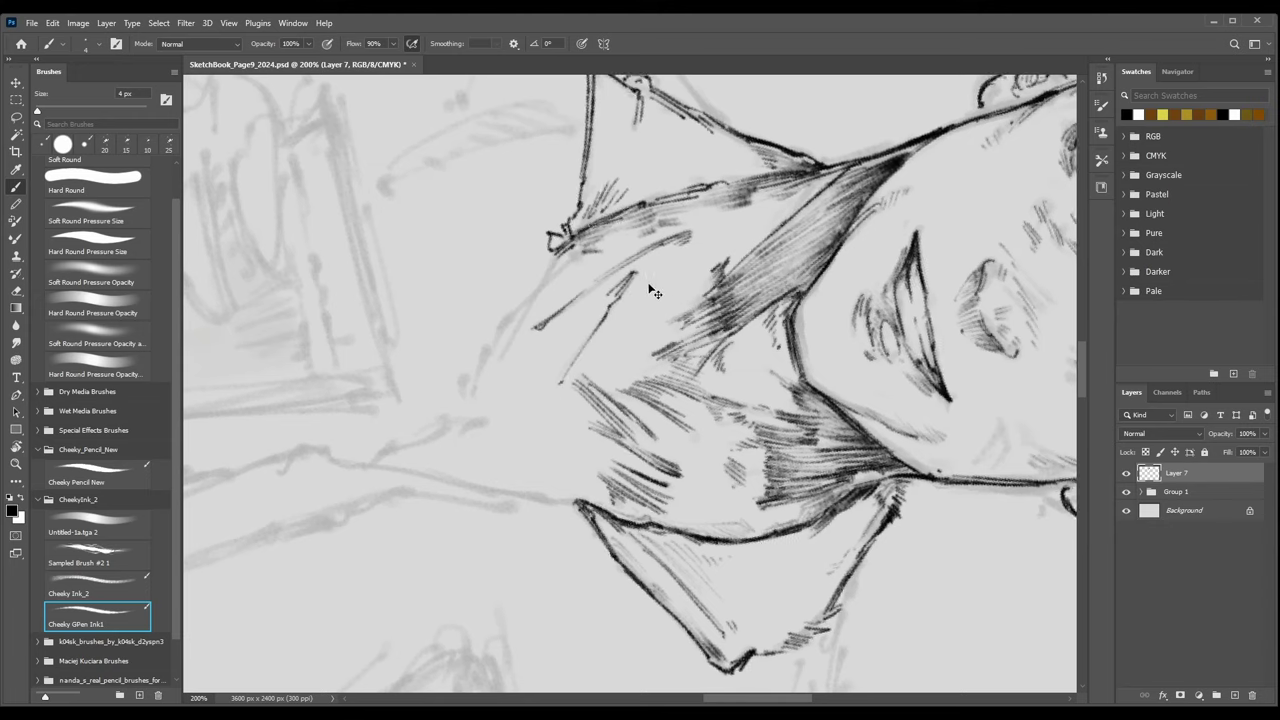
# Ink the left neckline edge from the collar tip down to the shirt opening, with the view set upright.
pyautogui.press('r')
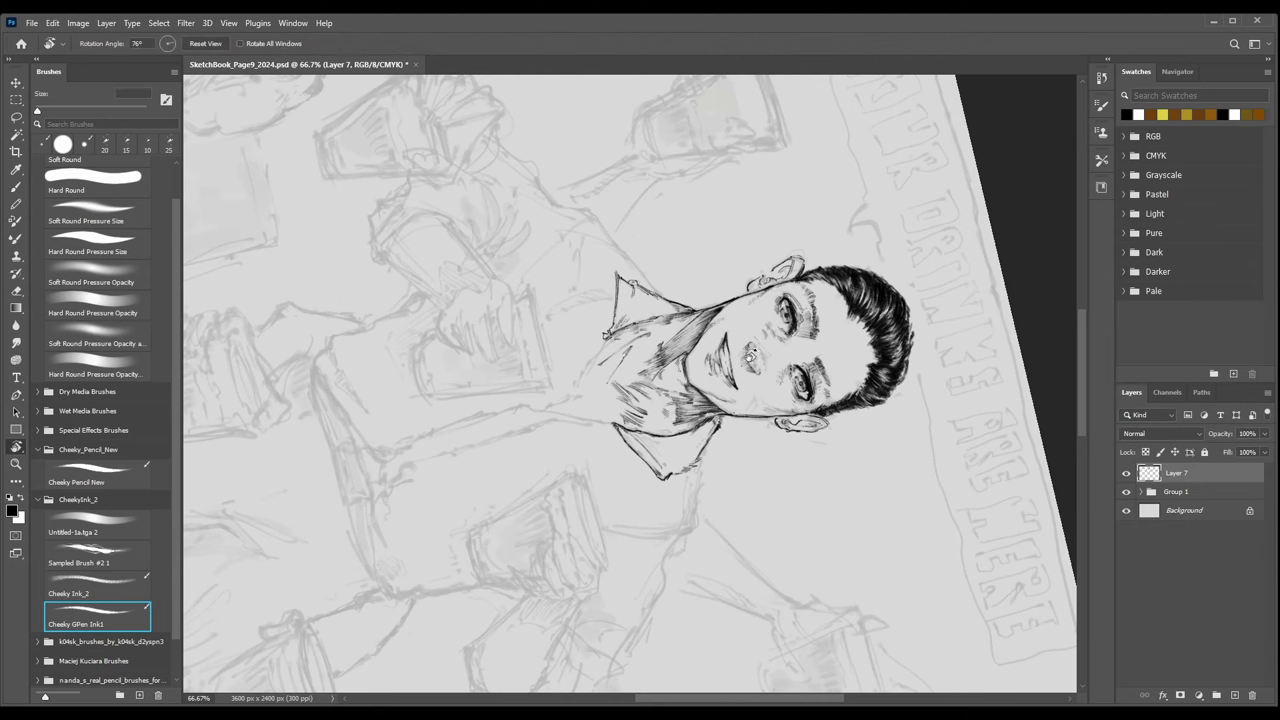
pyautogui.moveTo(760, 409)
pyautogui.mouseDown()
pyautogui.moveTo(646, 280)
pyautogui.moveTo(670, 294)
pyautogui.mouseUp()
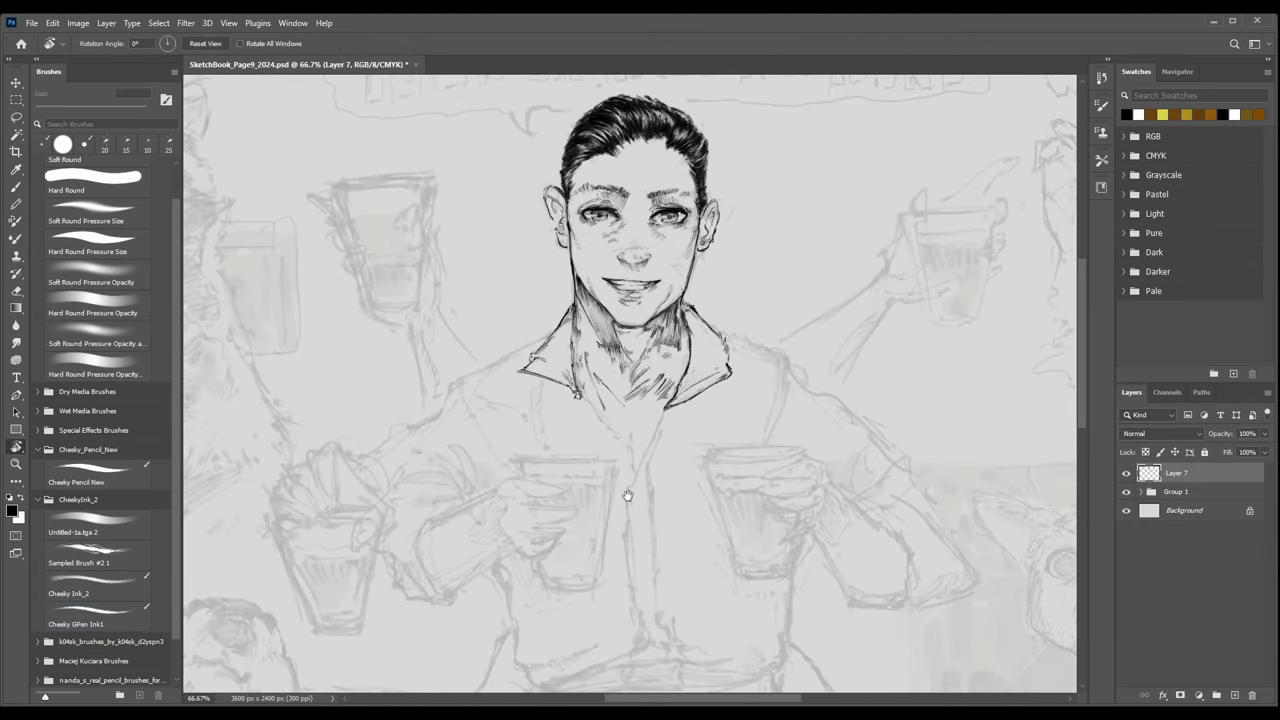
pyautogui.scroll(-2, 629, 423)
pyautogui.hotkey('ctrl', '+')
pyautogui.hotkey('ctrl', '+')
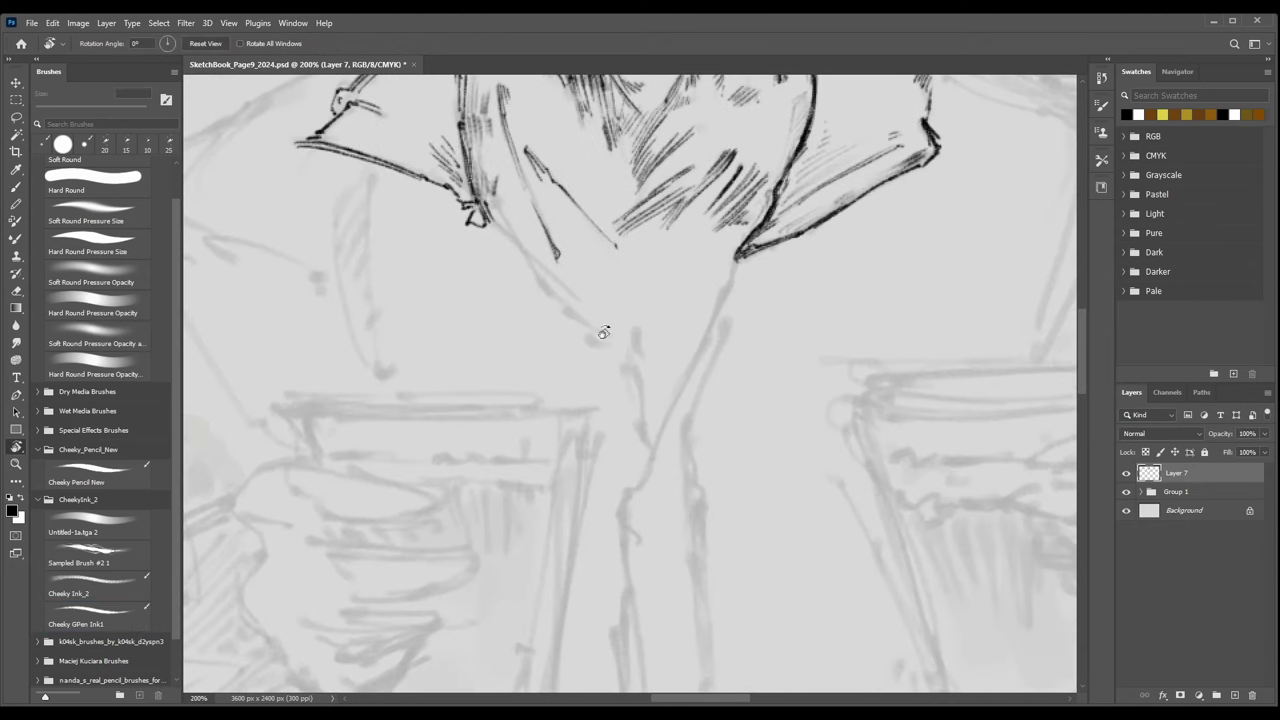
pyautogui.press('b')
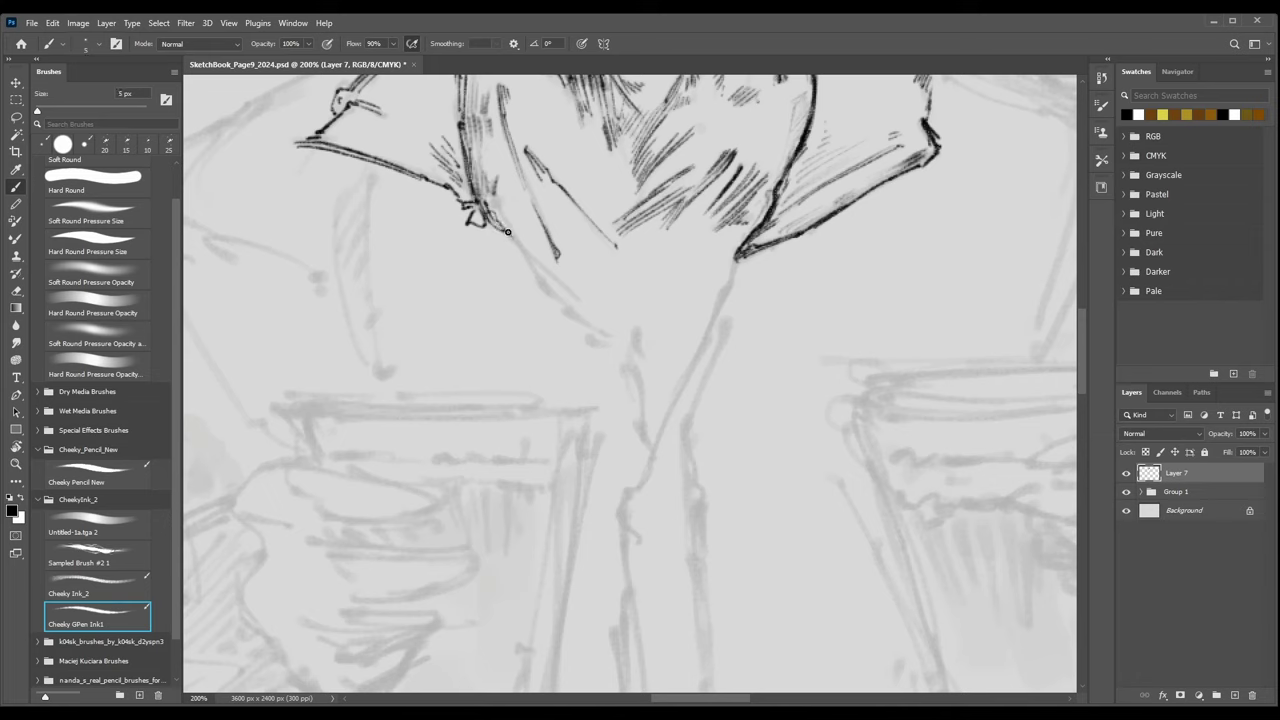
pyautogui.press(']')
pyautogui.moveTo(507, 232); pyautogui.dragTo(567, 310)
pyautogui.moveTo(528, 262); pyautogui.dragTo(588, 328)
pyautogui.moveTo(548, 286)
pyautogui.mouseDown()
pyautogui.moveTo(618, 340)
pyautogui.moveTo(632, 335)
pyautogui.moveTo(640, 408)
pyautogui.mouseUp()
# Ink the right neckline edge from the collar point down to the bottom of the V-shaped shirt opening.
pyautogui.hotkey('ctrl', '-')
pyautogui.hotkey('ctrl', '-')
pyautogui.hotkey('ctrl', '+')
pyautogui.press(']')
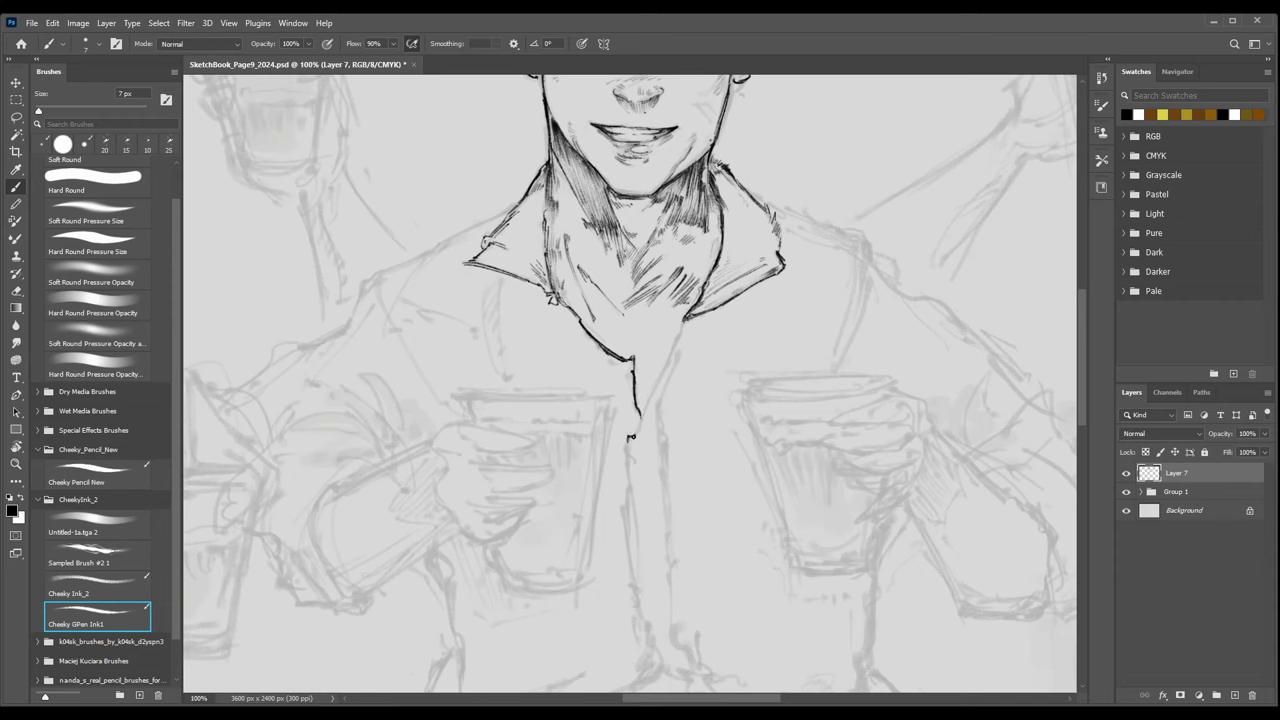
pyautogui.moveTo(633, 433); pyautogui.dragTo(648, 402)
pyautogui.moveTo(685, 322); pyautogui.dragTo(647, 408)
pyautogui.hotkey('ctrl', '+')
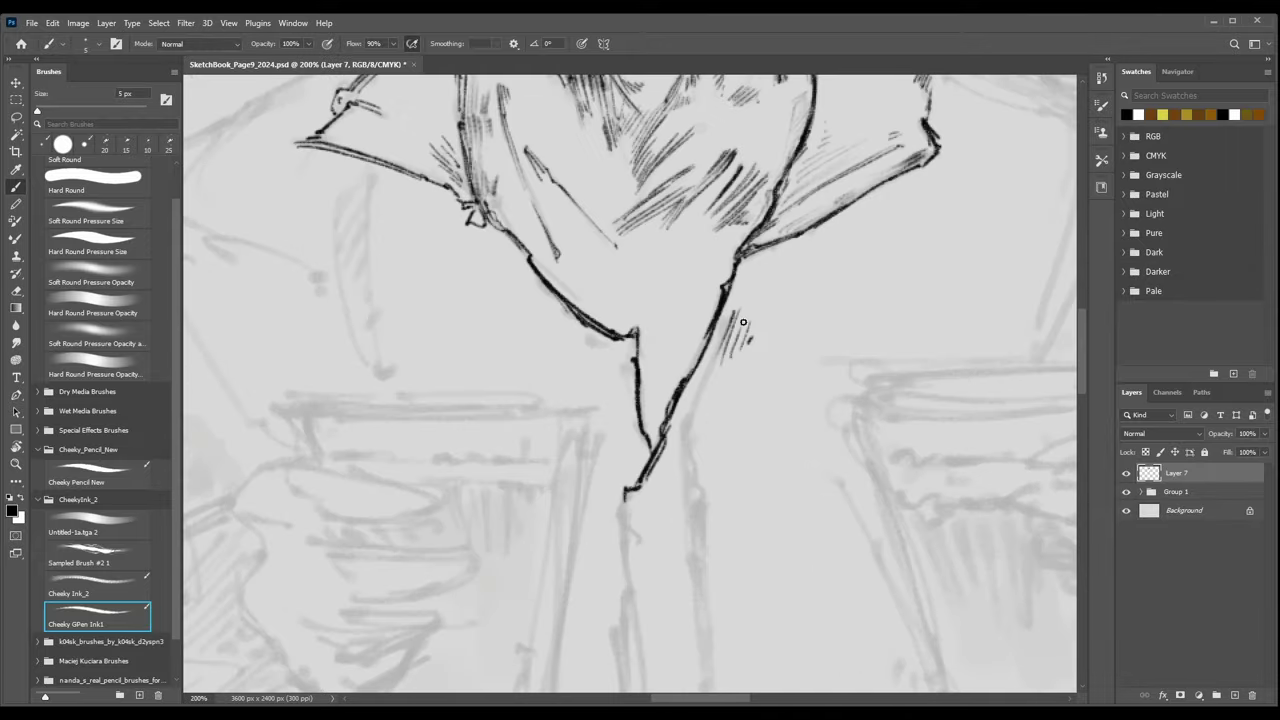
# Hatch the shadow beside the right neckline edge down toward the top of the shirt placket.
pyautogui.moveTo(784, 431); pyautogui.dragTo(556, 441)
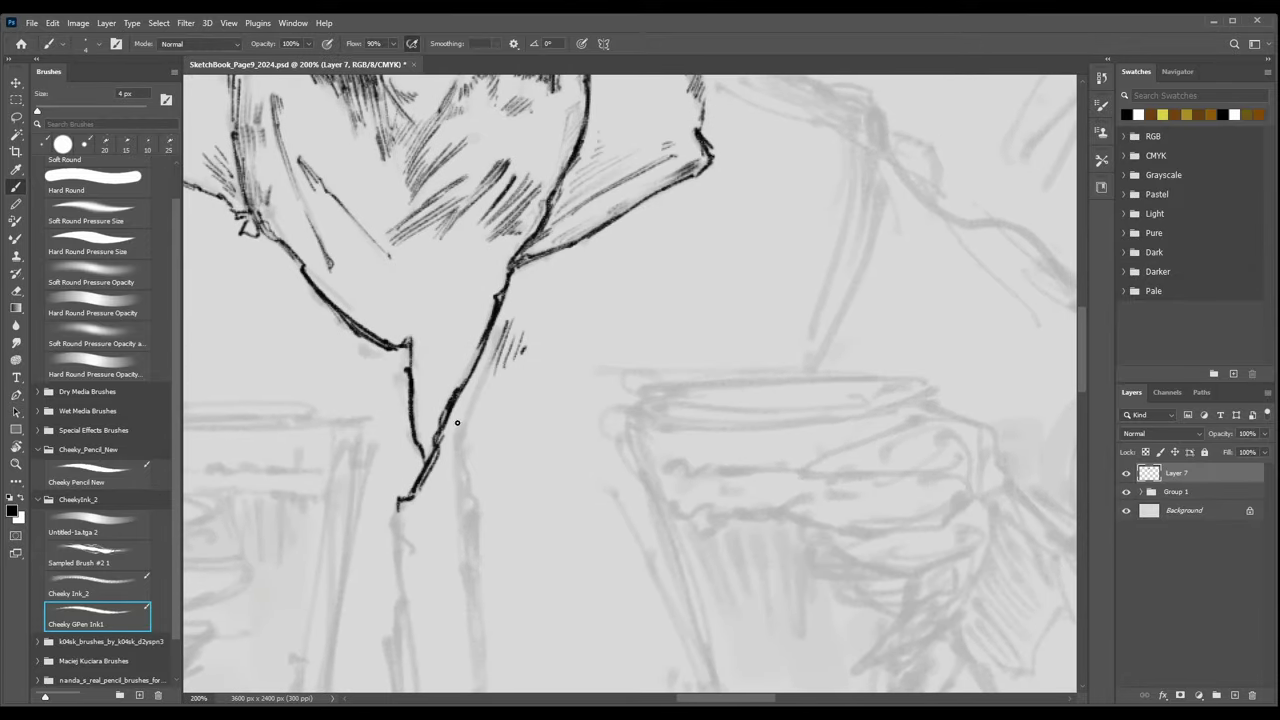
pyautogui.moveTo(455, 442); pyautogui.dragTo(468, 419)
pyautogui.moveTo(456, 447); pyautogui.dragTo(475, 413)
pyautogui.moveTo(457, 451)
pyautogui.mouseDown()
pyautogui.moveTo(482, 407)
pyautogui.moveTo(484, 418)
pyautogui.mouseUp()
pyautogui.press(']')
pyautogui.moveTo(476, 414); pyautogui.dragTo(506, 381)
pyautogui.hotkey('ctrl', '-')
pyautogui.hotkey('ctrl', '-')
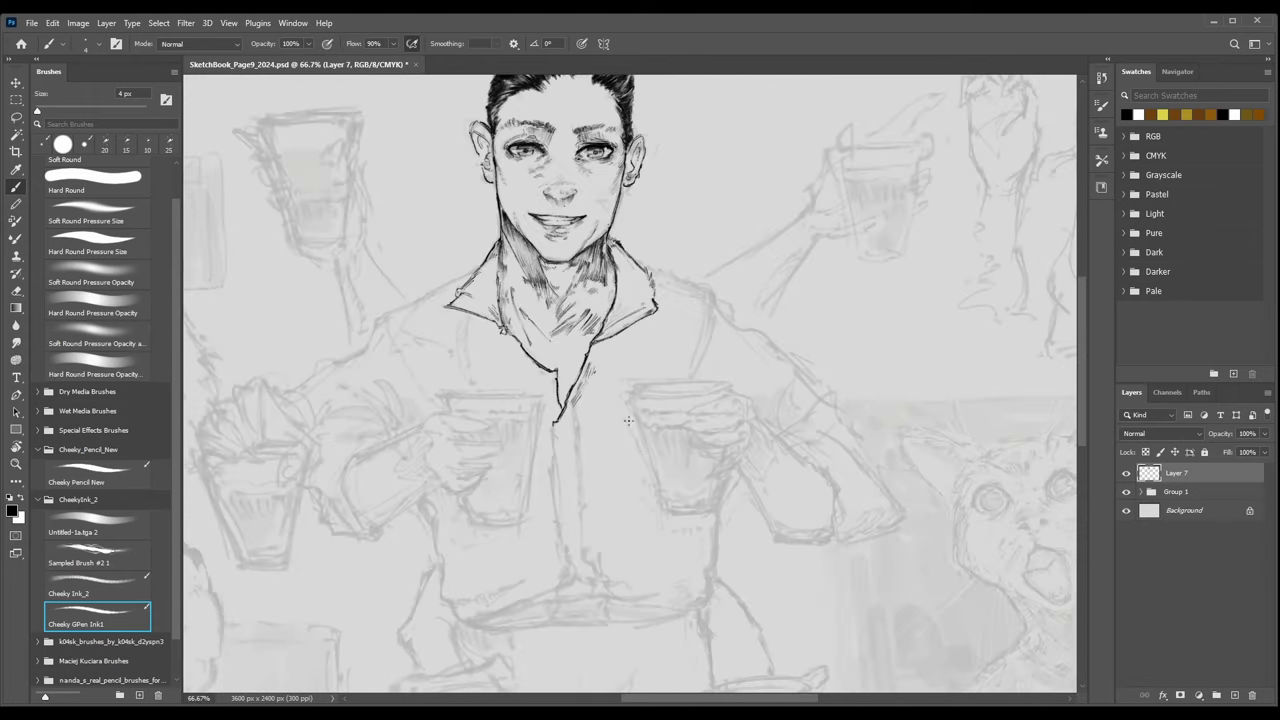
# Ink the small fold and top of the placket's right edge just below the hatching, using Cheeky GPen Ink1 at 5 px.
pyautogui.hotkey('ctrl', '+')
pyautogui.hotkey('ctrl', '+')
pyautogui.moveTo(518, 470)
pyautogui.mouseDown()
pyautogui.moveTo(680, 283)
pyautogui.moveTo(640, 254)
pyautogui.moveTo(636, 280)
pyautogui.mouseUp()
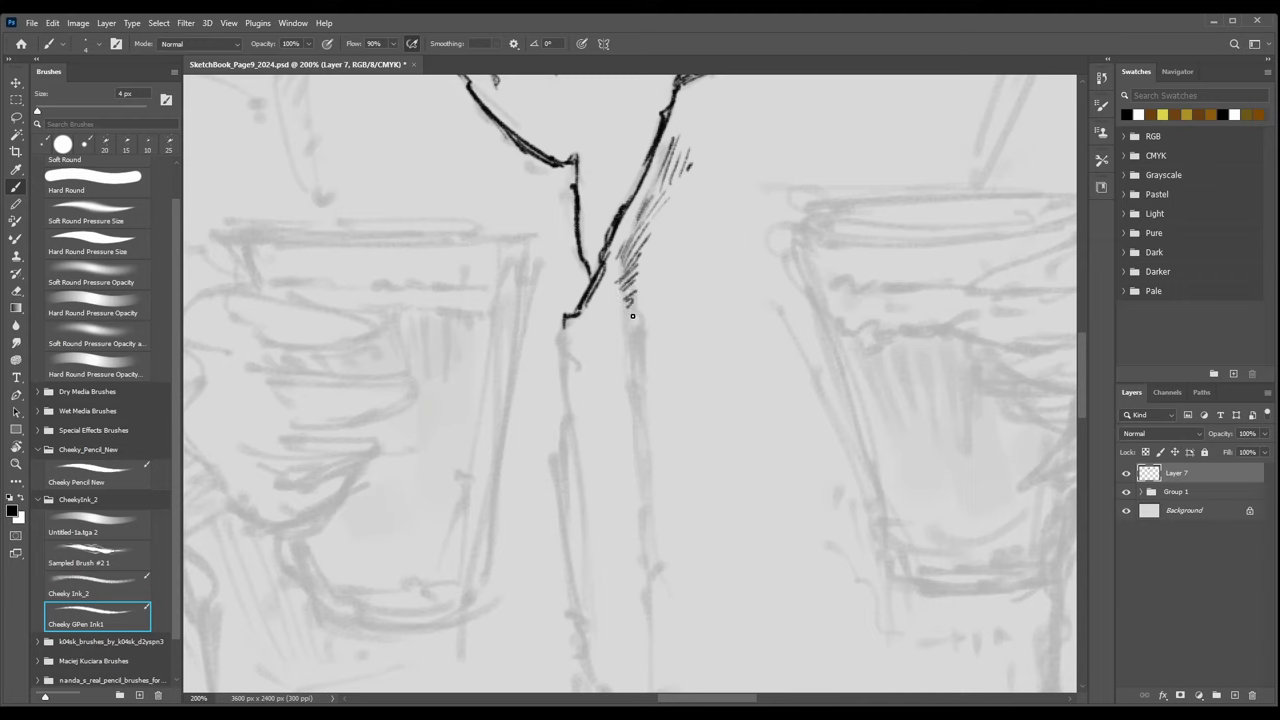
pyautogui.moveTo(629, 314)
pyautogui.mouseDown()
pyautogui.moveTo(622, 328)
pyautogui.moveTo(638, 312)
pyautogui.moveTo(645, 323)
pyautogui.moveTo(629, 325)
pyautogui.moveTo(642, 323)
pyautogui.mouseUp()
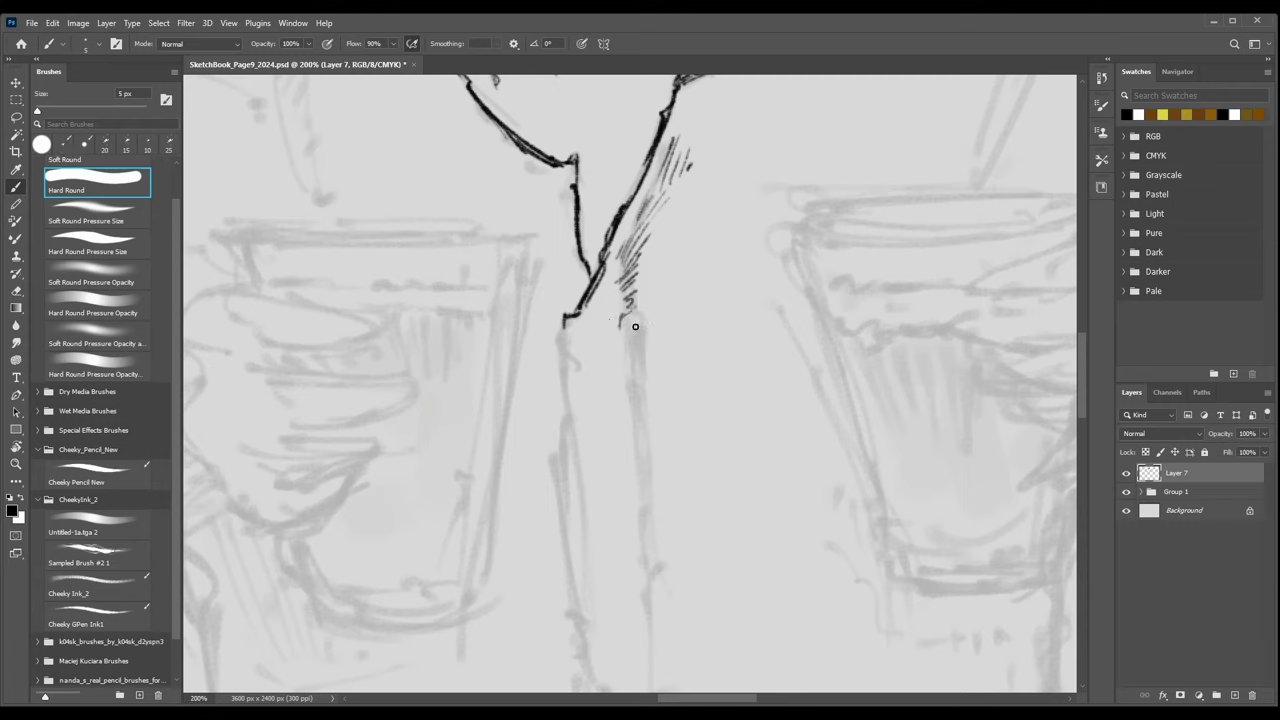
pyautogui.press(',')
pyautogui.moveTo(624, 320); pyautogui.dragTo(638, 376)
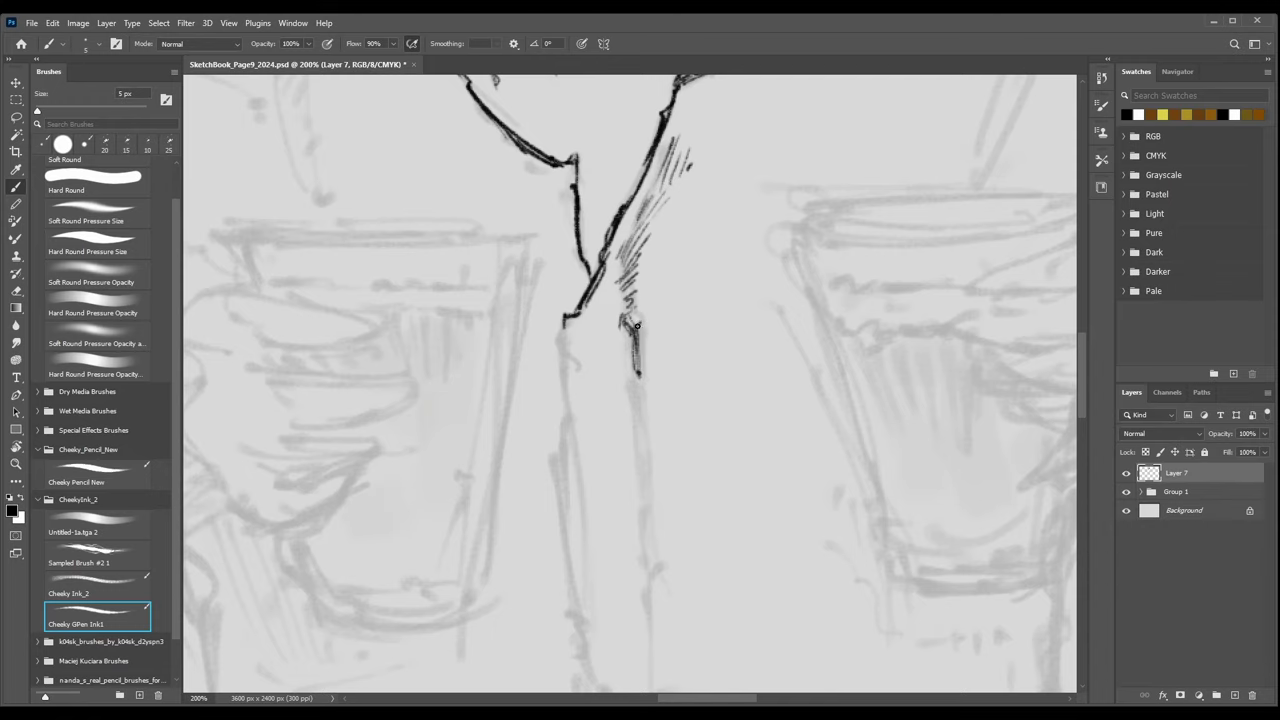
pyautogui.hotkey('ctrl', '-')
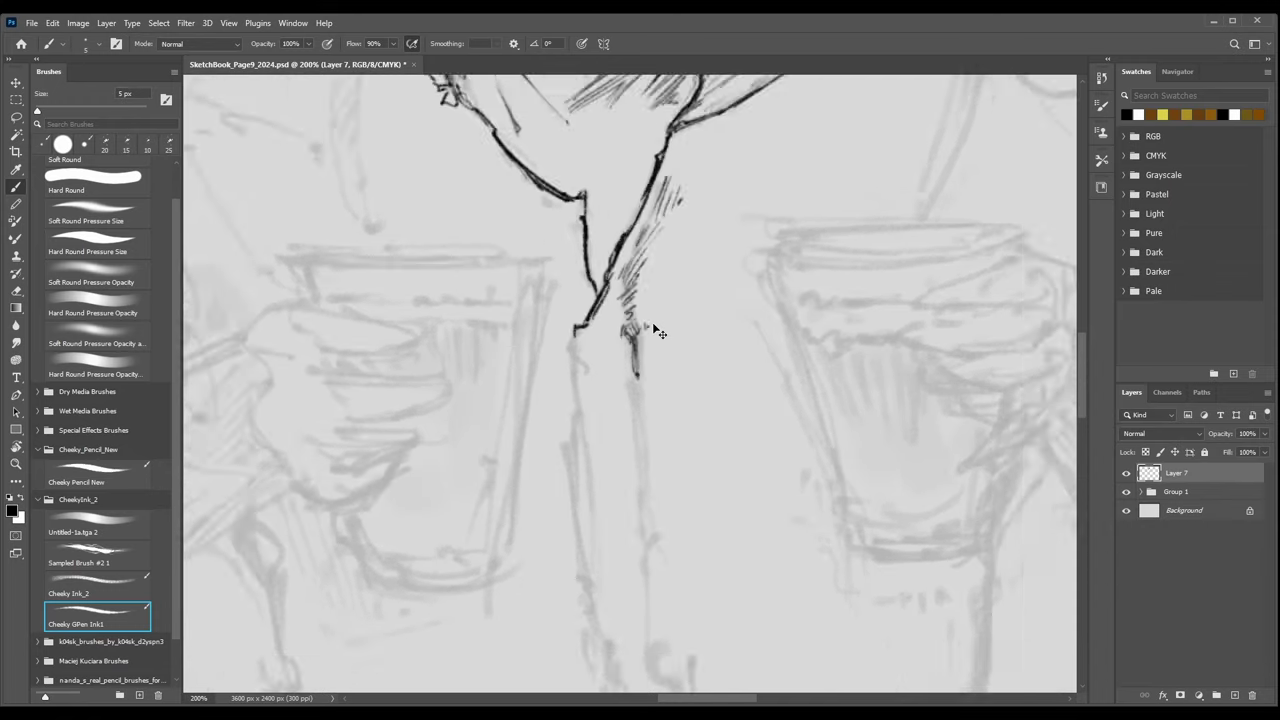
# Ink the placket's right edge from the upper fold down to its hooked lower end, with the view rotated and light hatching beside it.
pyautogui.hotkey('ctrl', '+')
pyautogui.press('r')
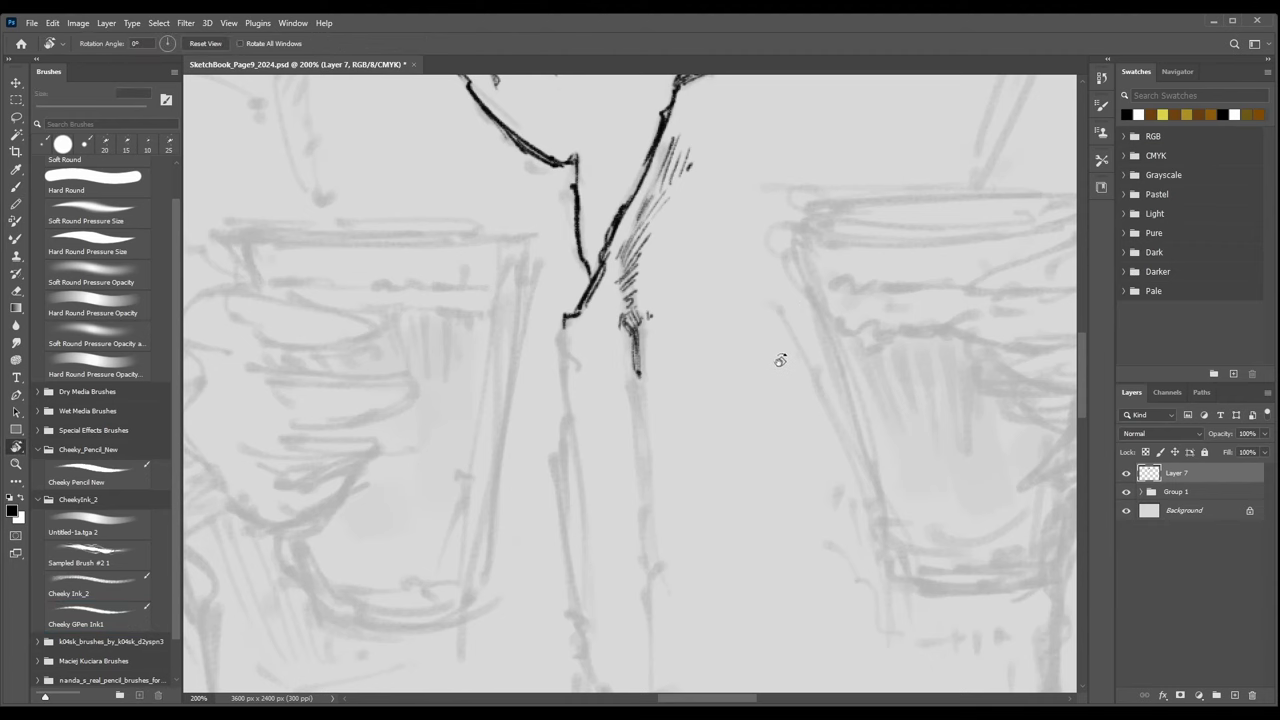
pyautogui.moveTo(777, 357)
pyautogui.mouseDown()
pyautogui.moveTo(686, 500)
pyautogui.moveTo(543, 434)
pyautogui.mouseUp()
pyautogui.moveTo(466, 486); pyautogui.dragTo(603, 402)
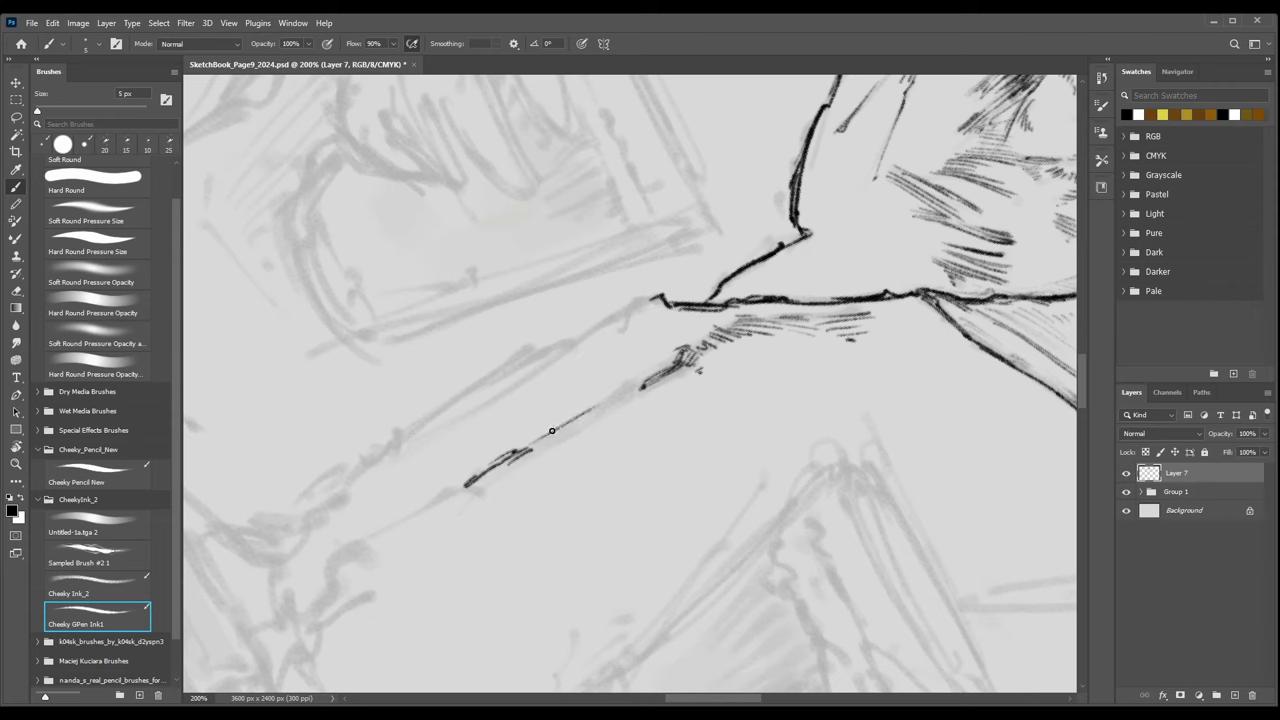
pyautogui.moveTo(534, 443)
pyautogui.mouseDown()
pyautogui.moveTo(690, 360)
pyautogui.moveTo(638, 385)
pyautogui.mouseUp()
pyautogui.moveTo(582, 418); pyautogui.dragTo(527, 451)
pyautogui.moveTo(592, 414); pyautogui.dragTo(536, 449)
pyautogui.press('[')
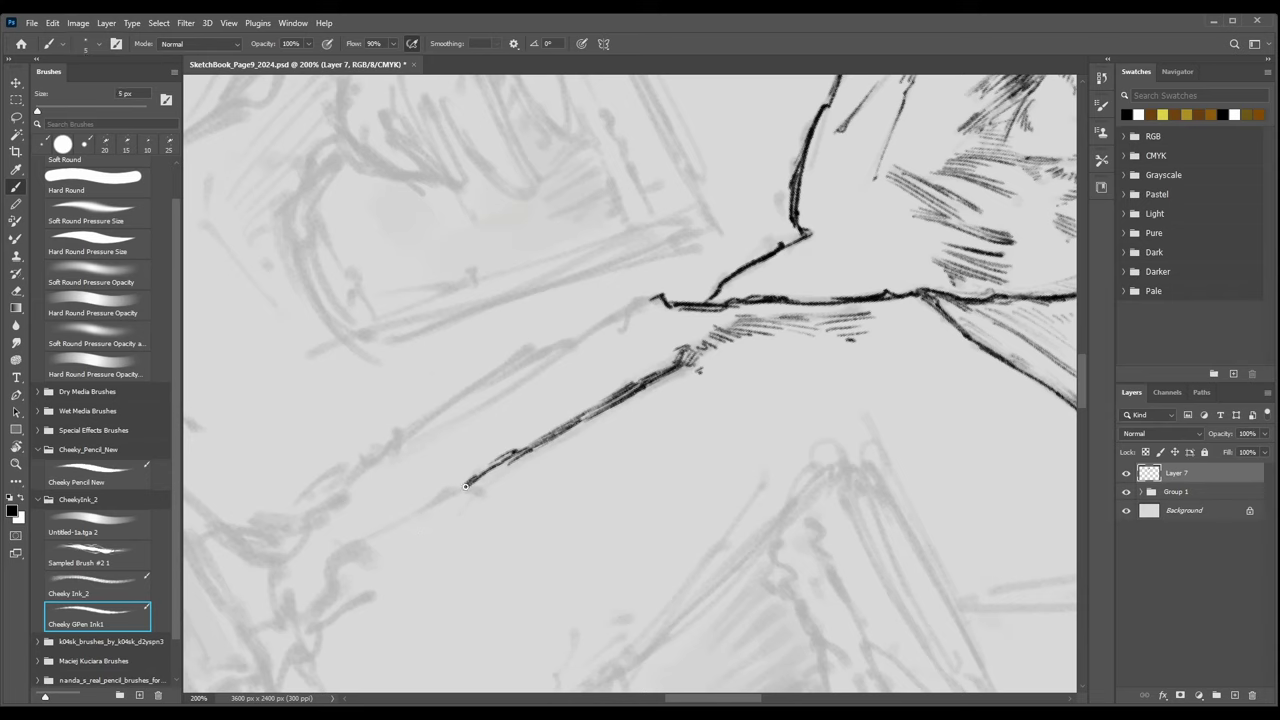
pyautogui.moveTo(330, 557)
pyautogui.mouseDown()
pyautogui.moveTo(439, 497)
pyautogui.moveTo(482, 480)
pyautogui.moveTo(490, 492)
pyautogui.mouseUp()
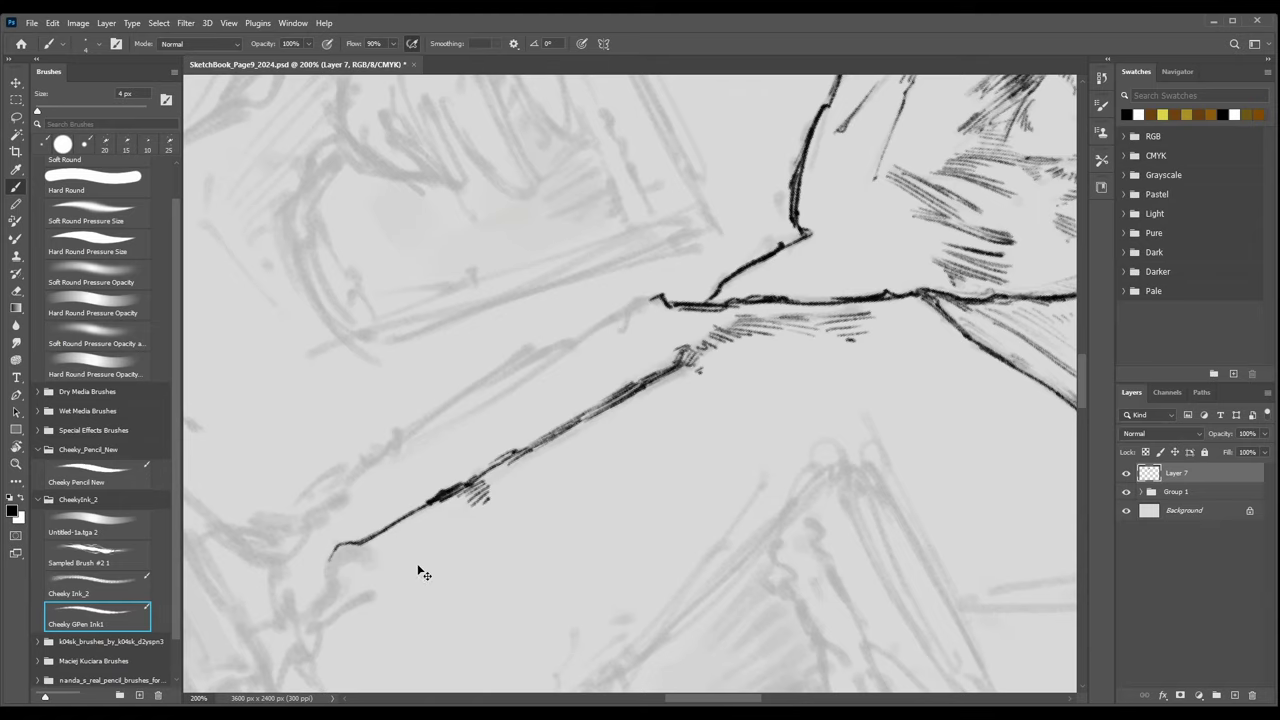
# Ink the lower half of the placket's left edge upward from the waist, with small folds and hatching along it.
pyautogui.hotkey('ctrl', '-')
pyautogui.hotkey('ctrl', '-')
pyautogui.hotkey('ctrl', '-')
pyautogui.hotkey('ctrl', '+')
pyautogui.hotkey('ctrl', '+')
pyautogui.hotkey('ctrl', '+')
pyautogui.press(']')
pyautogui.press(']')
pyautogui.moveTo(255, 527)
pyautogui.mouseDown()
pyautogui.moveTo(301, 526)
pyautogui.moveTo(337, 499)
pyautogui.mouseUp()
pyautogui.press('[')
pyautogui.moveTo(304, 524)
pyautogui.mouseDown()
pyautogui.moveTo(337, 502)
pyautogui.moveTo(329, 527)
pyautogui.moveTo(364, 459)
pyautogui.moveTo(388, 462)
pyautogui.moveTo(400, 440)
pyautogui.mouseUp()
pyautogui.press('[')
pyautogui.moveTo(379, 458)
pyautogui.mouseDown()
pyautogui.moveTo(402, 428)
pyautogui.moveTo(412, 442)
pyautogui.moveTo(462, 421)
pyautogui.moveTo(411, 429)
pyautogui.moveTo(477, 386)
pyautogui.mouseUp()
# Ink and thicken the rest of the placket's left edge up to the base of the V-shaped neckline at 5 px.
pyautogui.press(']')
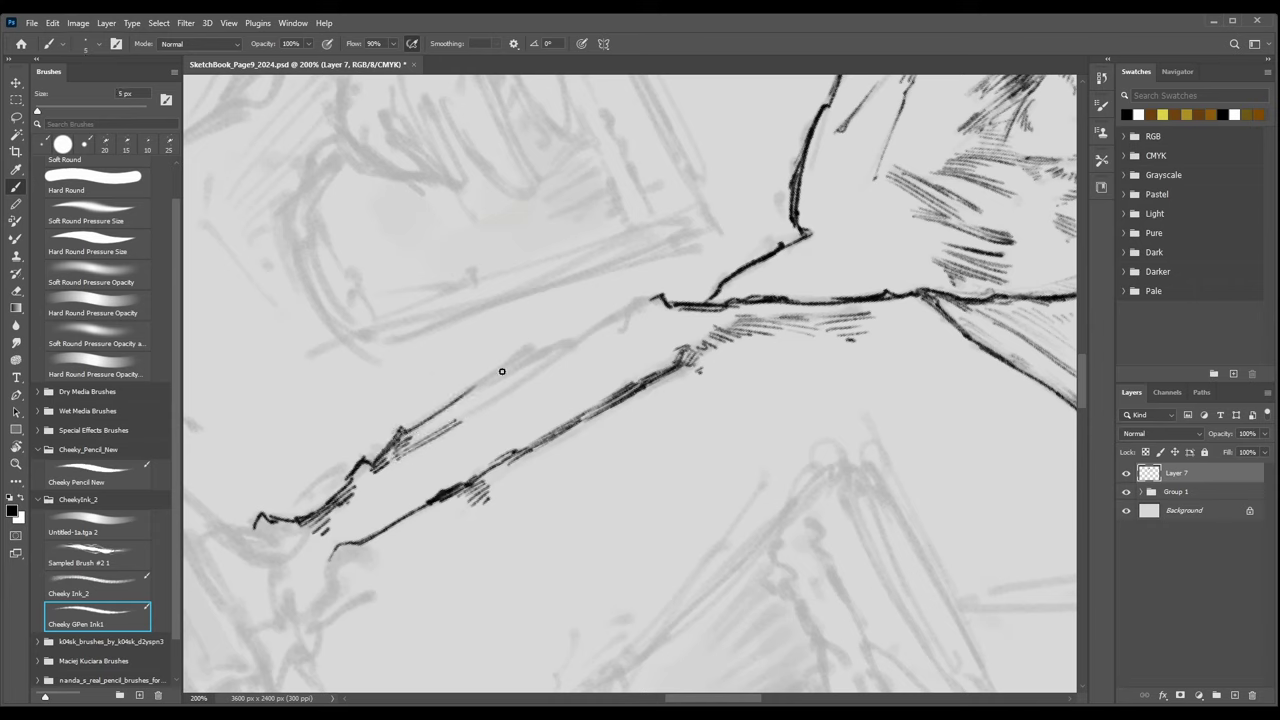
pyautogui.moveTo(392, 449); pyautogui.dragTo(532, 344)
pyautogui.moveTo(480, 384)
pyautogui.mouseDown()
pyautogui.moveTo(530, 348)
pyautogui.moveTo(517, 361)
pyautogui.mouseUp()
pyautogui.moveTo(488, 384)
pyautogui.mouseDown()
pyautogui.moveTo(547, 347)
pyautogui.moveTo(488, 387)
pyautogui.moveTo(574, 337)
pyautogui.moveTo(478, 408)
pyautogui.moveTo(644, 299)
pyautogui.mouseUp()
pyautogui.press('[')
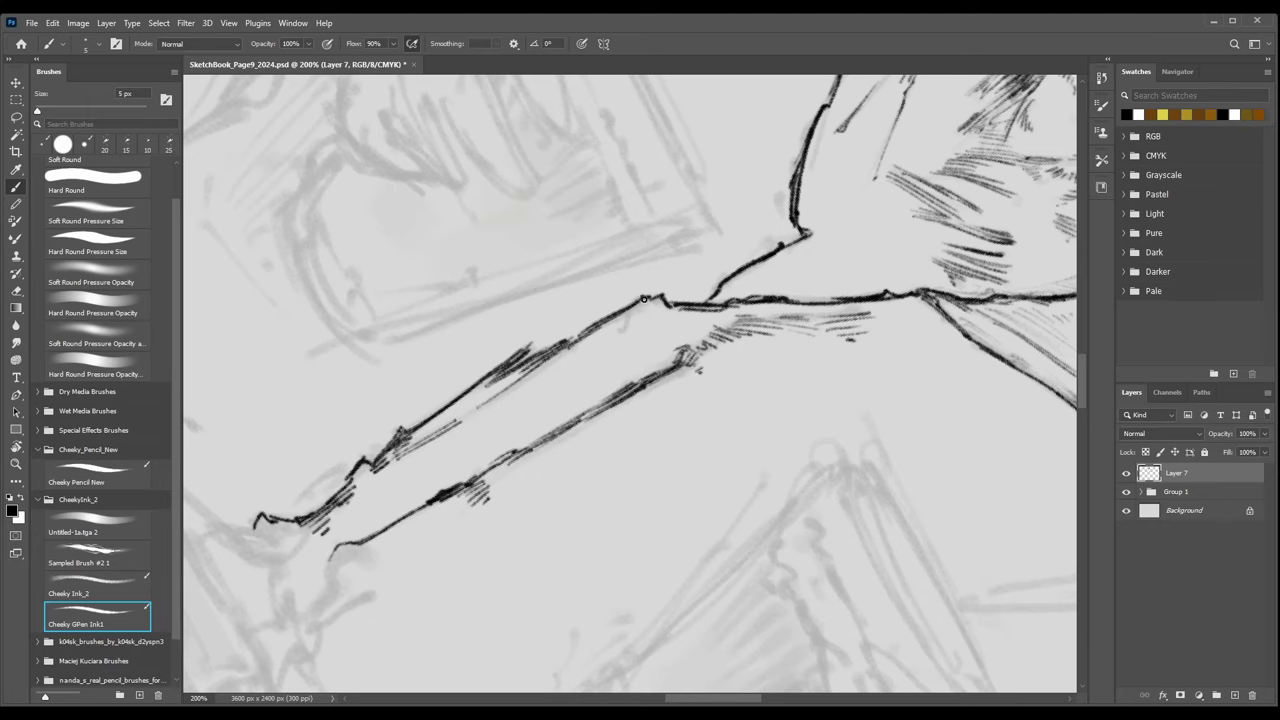
# Outline and lightly hatch the pointed fold at the lower end of the placket's left edge.
pyautogui.hotkey('ctrl', '-')
pyautogui.hotkey('ctrl', '-')
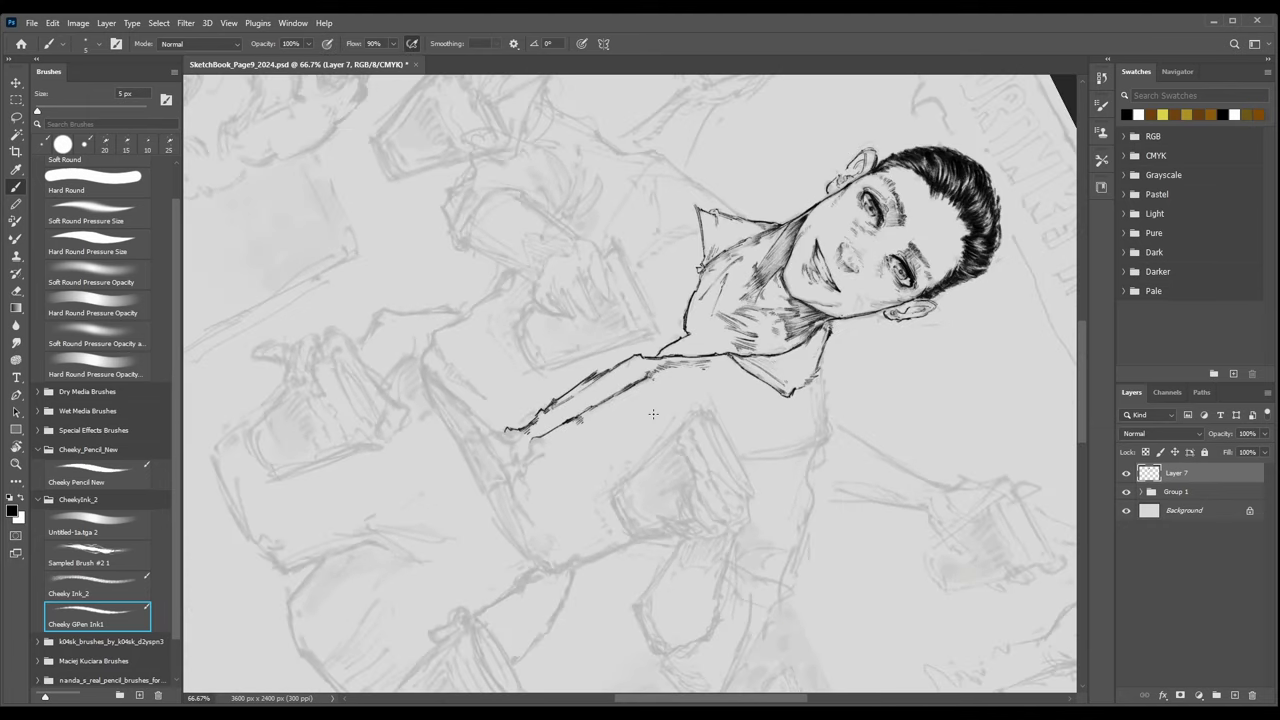
pyautogui.hotkey('ctrl', '+')
pyautogui.hotkey('ctrl', '+')
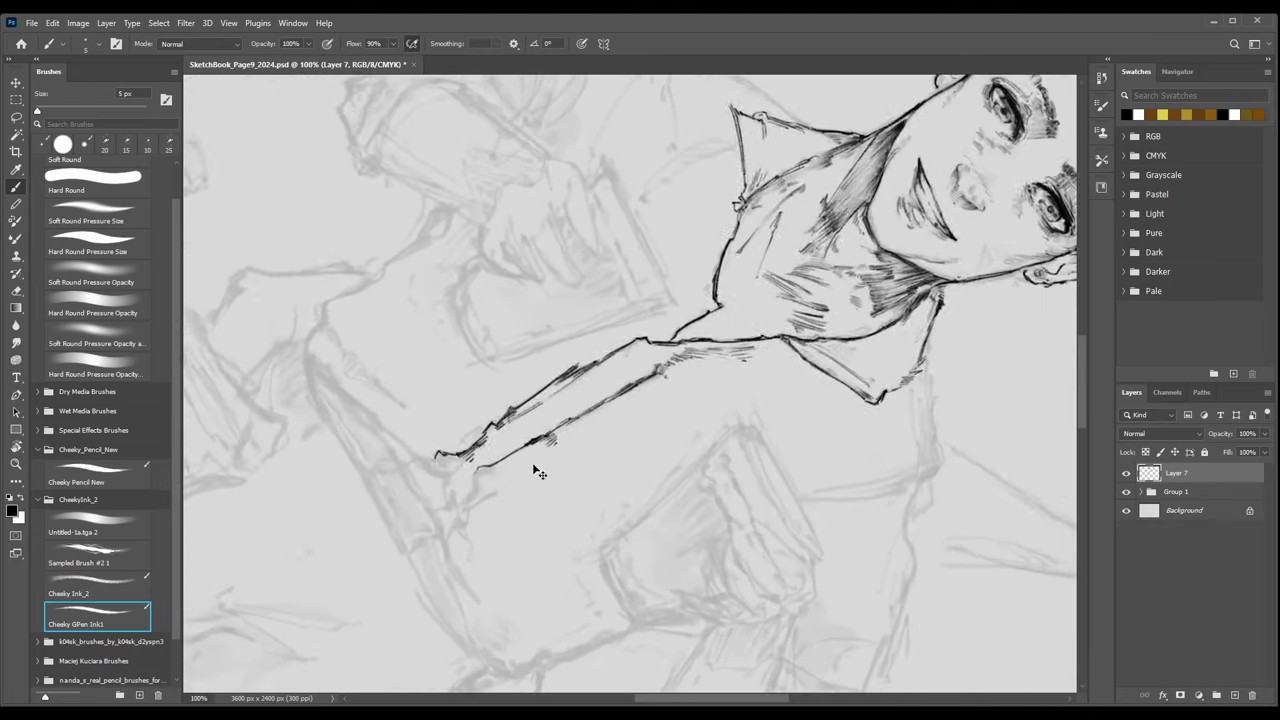
pyautogui.moveTo(447, 535); pyautogui.dragTo(696, 392)
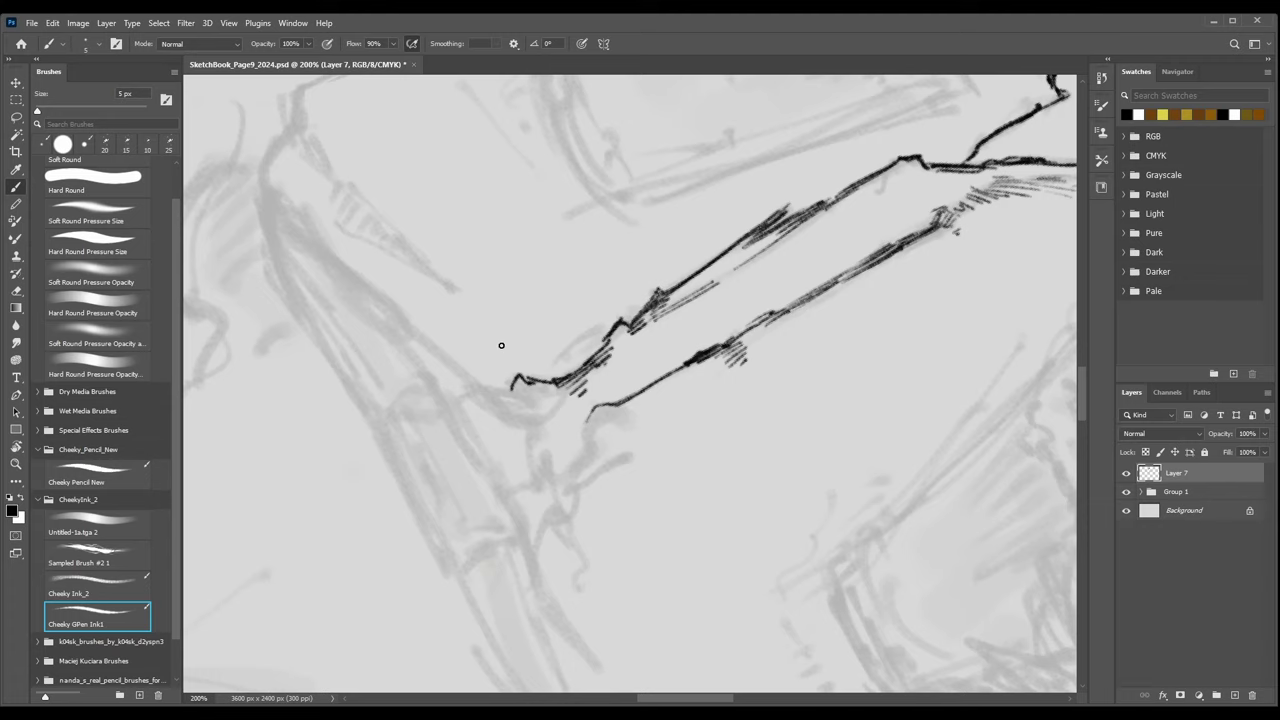
pyautogui.moveTo(512, 381); pyautogui.dragTo(479, 383)
pyautogui.moveTo(467, 391)
pyautogui.mouseDown()
pyautogui.moveTo(493, 417)
pyautogui.moveTo(480, 400)
pyautogui.mouseUp()
pyautogui.moveTo(472, 387)
pyautogui.mouseDown()
pyautogui.moveTo(536, 399)
pyautogui.moveTo(490, 419)
pyautogui.moveTo(554, 412)
pyautogui.mouseUp()
pyautogui.click(539, 429)
pyautogui.moveTo(546, 411); pyautogui.dragTo(552, 415)
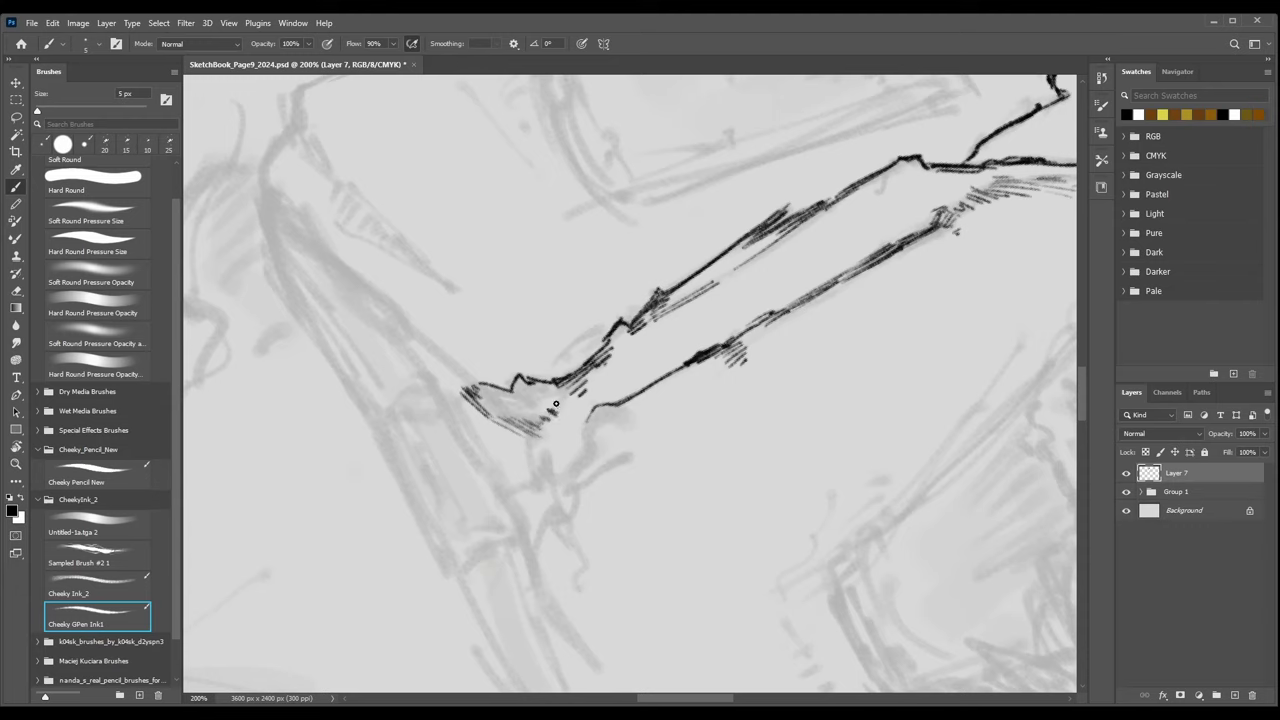
# Darken the pointed fold and hatch the shadow just beneath it, using Cheeky Ink_2 at 4 px.
pyautogui.click(104, 585)
pyautogui.press('[')
pyautogui.moveTo(477, 398)
pyautogui.mouseDown()
pyautogui.moveTo(552, 384)
pyautogui.moveTo(530, 410)
pyautogui.moveTo(560, 396)
pyautogui.moveTo(538, 410)
pyautogui.moveTo(552, 390)
pyautogui.moveTo(520, 380)
pyautogui.moveTo(516, 396)
pyautogui.moveTo(540, 400)
pyautogui.moveTo(523, 452)
pyautogui.moveTo(540, 458)
pyautogui.moveTo(522, 476)
pyautogui.moveTo(548, 462)
pyautogui.moveTo(528, 486)
pyautogui.moveTo(574, 464)
pyautogui.mouseUp()
pyautogui.press(']')
pyautogui.press('[')
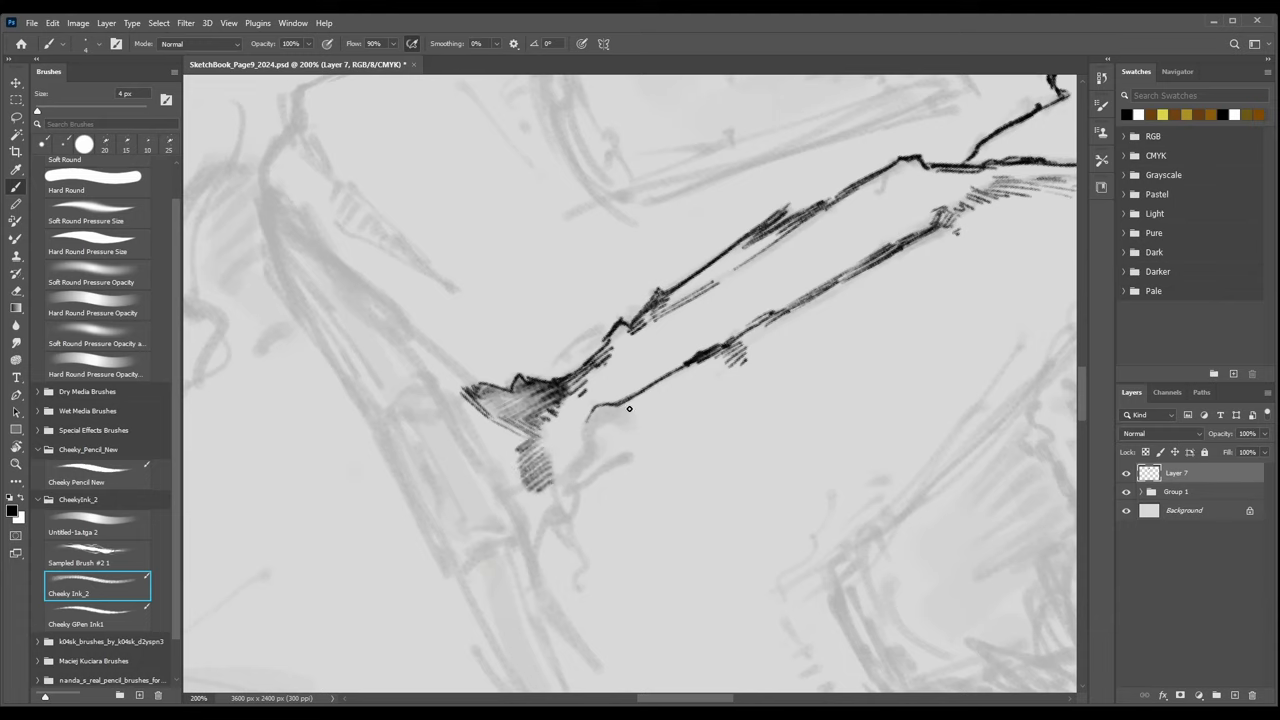
# Ink and shade the curled fold at the lower end of the placket's right edge with Cheeky Ink_2.
pyautogui.moveTo(629, 408)
pyautogui.mouseDown()
pyautogui.moveTo(622, 428)
pyautogui.moveTo(630, 420)
pyautogui.moveTo(590, 418)
pyautogui.moveTo(620, 411)
pyautogui.moveTo(588, 422)
pyautogui.moveTo(574, 443)
pyautogui.moveTo(594, 448)
pyautogui.moveTo(560, 492)
pyautogui.mouseUp()
pyautogui.press('[')
pyautogui.press(']')
pyautogui.press(']')
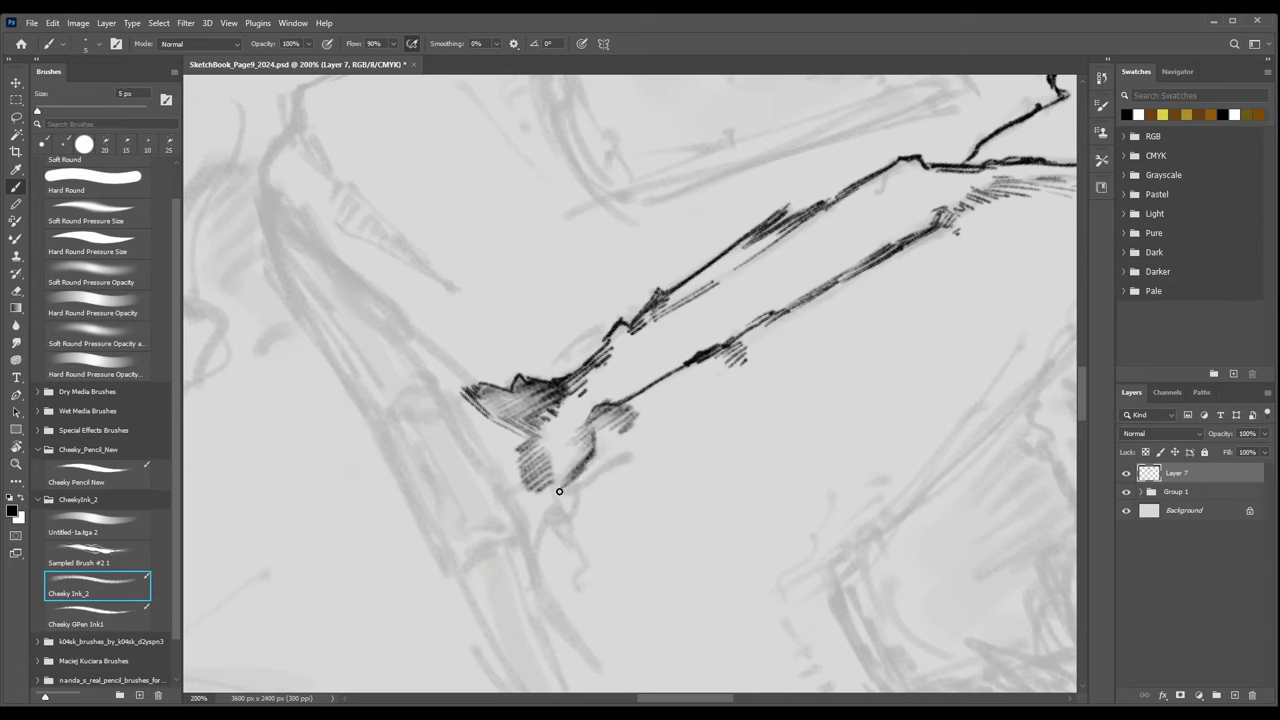
# Hatch the small folds below the placket's curled end with Cheeky GPen Ink1.
pyautogui.press('.')
pyautogui.moveTo(591, 447)
pyautogui.mouseDown()
pyautogui.moveTo(594, 425)
pyautogui.moveTo(611, 426)
pyautogui.moveTo(545, 494)
pyautogui.moveTo(630, 452)
pyautogui.mouseUp()
pyautogui.moveTo(566, 491); pyautogui.dragTo(636, 457)
pyautogui.moveTo(624, 468)
pyautogui.mouseDown()
pyautogui.moveTo(639, 461)
pyautogui.moveTo(563, 510)
pyautogui.mouseUp()
pyautogui.moveTo(577, 498)
pyautogui.mouseDown()
pyautogui.moveTo(566, 521)
pyautogui.moveTo(532, 536)
pyautogui.moveTo(556, 506)
pyautogui.moveTo(540, 536)
pyautogui.moveTo(571, 519)
pyautogui.moveTo(552, 540)
pyautogui.moveTo(578, 524)
pyautogui.moveTo(576, 547)
pyautogui.mouseUp()
pyautogui.press(']')
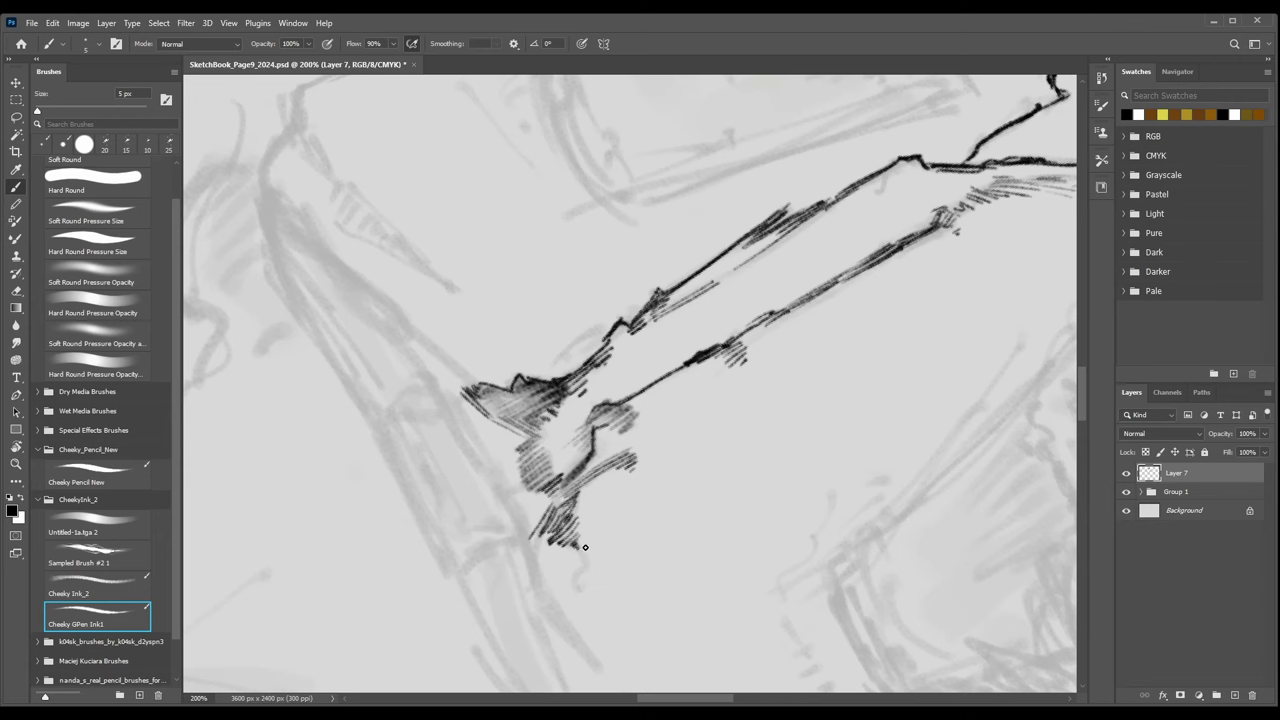
# Try to ink the curved fold running down from the hatched shadow below the placket.
pyautogui.hotkey('ctrl', '-')
pyautogui.hotkey('ctrl', '-')
pyautogui.hotkey('ctrl', '-')
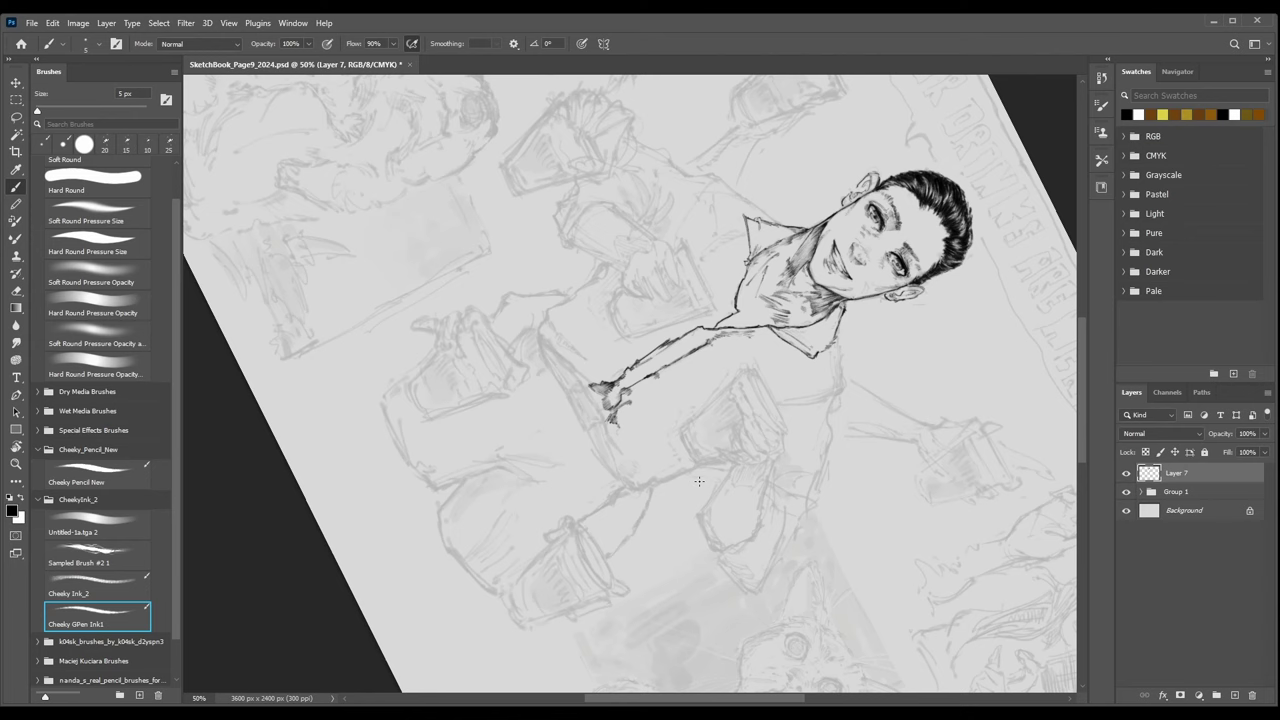
pyautogui.hotkey('ctrl', '+')
pyautogui.moveTo(602, 445); pyautogui.dragTo(560, 381)
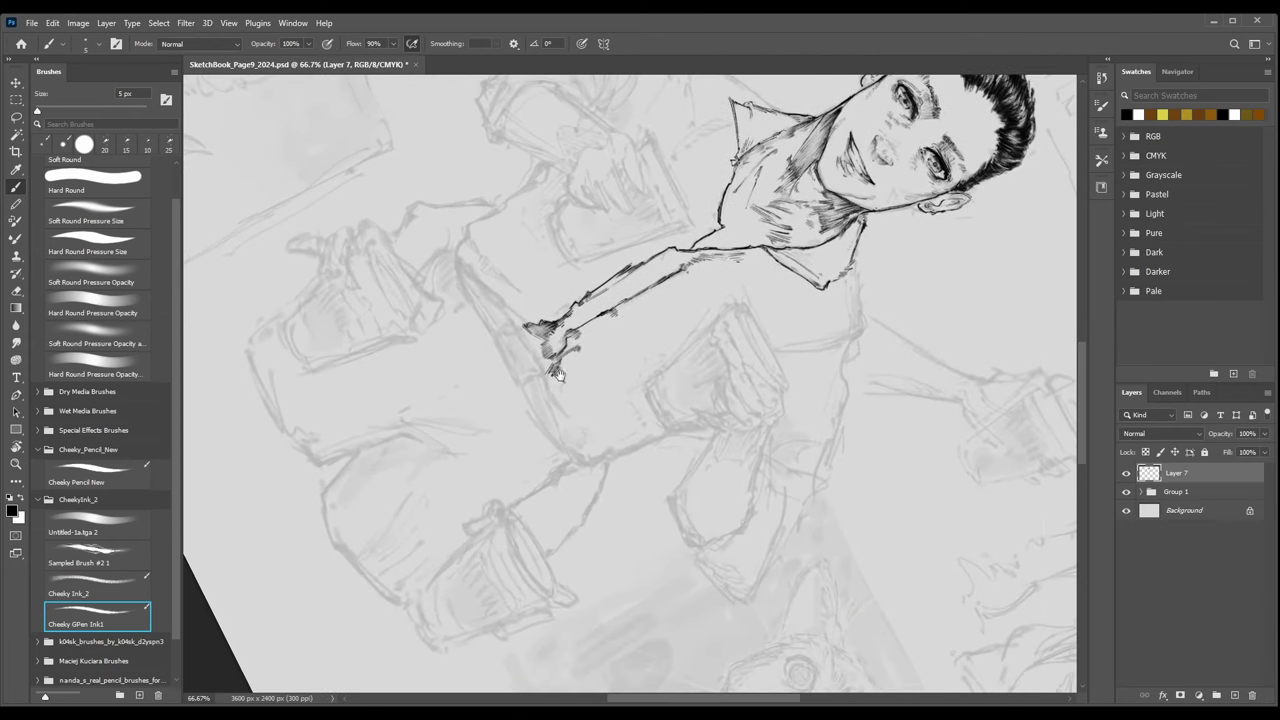
pyautogui.hotkey('ctrl', '+')
pyautogui.scroll(2, 555, 390)
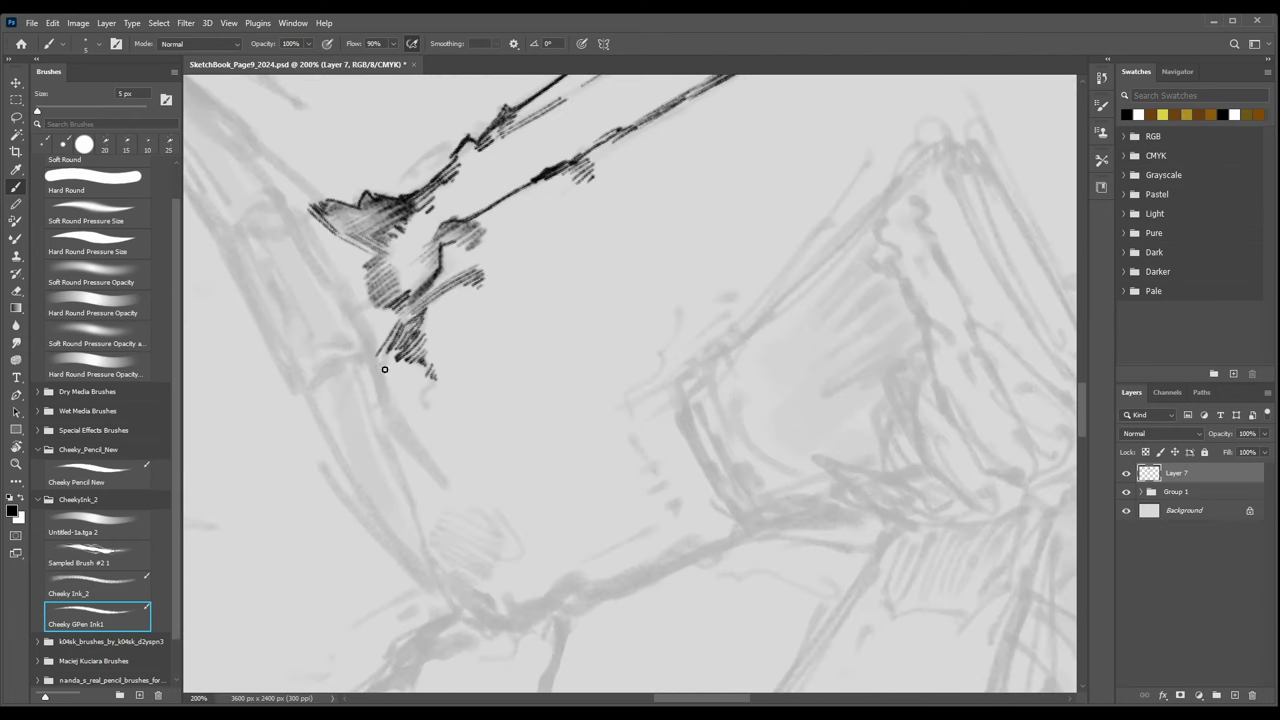
pyautogui.moveTo(378, 352)
pyautogui.mouseDown()
pyautogui.moveTo(446, 486)
pyautogui.moveTo(420, 464)
pyautogui.moveTo(451, 491)
pyautogui.mouseUp()
pyautogui.hotkey('ctrl', 'z')
pyautogui.hotkey('ctrl', 'z')
pyautogui.hotkey('ctrl', '-')
pyautogui.hotkey('ctrl', '-')
pyautogui.hotkey('ctrl', '-')
pyautogui.hotkey('ctrl', '+')
pyautogui.hotkey('ctrl', '+')
pyautogui.hotkey('ctrl', '+')
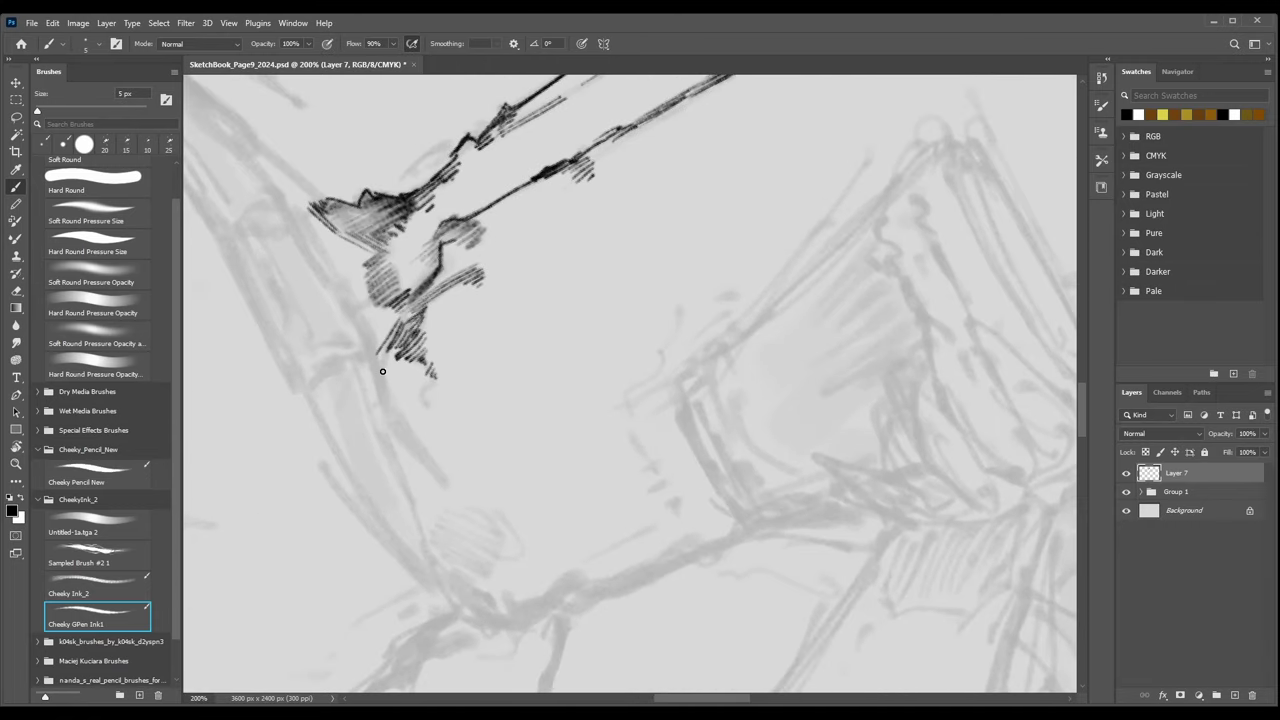
pyautogui.moveTo(381, 355); pyautogui.dragTo(442, 461)
pyautogui.hotkey('ctrl', 'z')
# Ink the curved fold running down from the hatched shadow below the placket and hatch along its inner side.
pyautogui.moveTo(384, 352)
pyautogui.mouseDown()
pyautogui.moveTo(384, 426)
pyautogui.moveTo(388, 393)
pyautogui.moveTo(402, 445)
pyautogui.moveTo(389, 405)
pyautogui.moveTo(423, 469)
pyautogui.moveTo(405, 434)
pyautogui.moveTo(457, 489)
pyautogui.mouseUp()
pyautogui.hotkey('ctrl', '-')
pyautogui.hotkey('ctrl', '-')
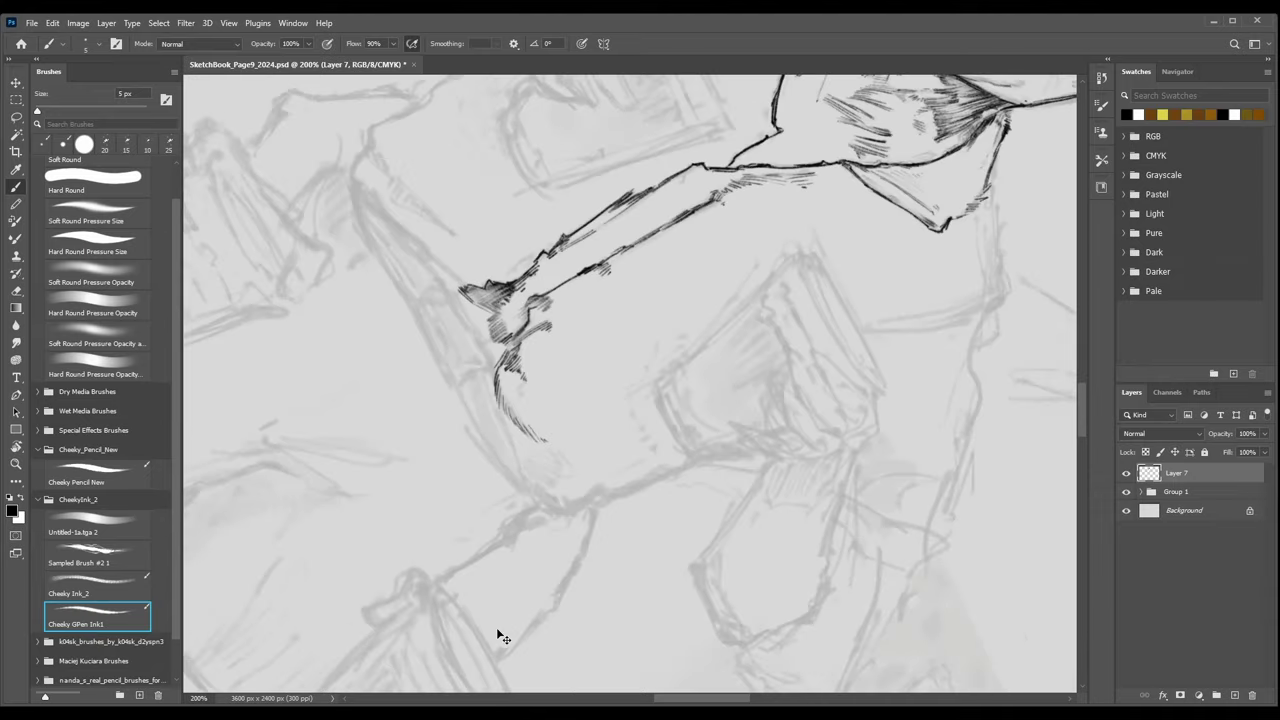
pyautogui.hotkey('ctrl', '+')
pyautogui.hotkey('ctrl', '+')
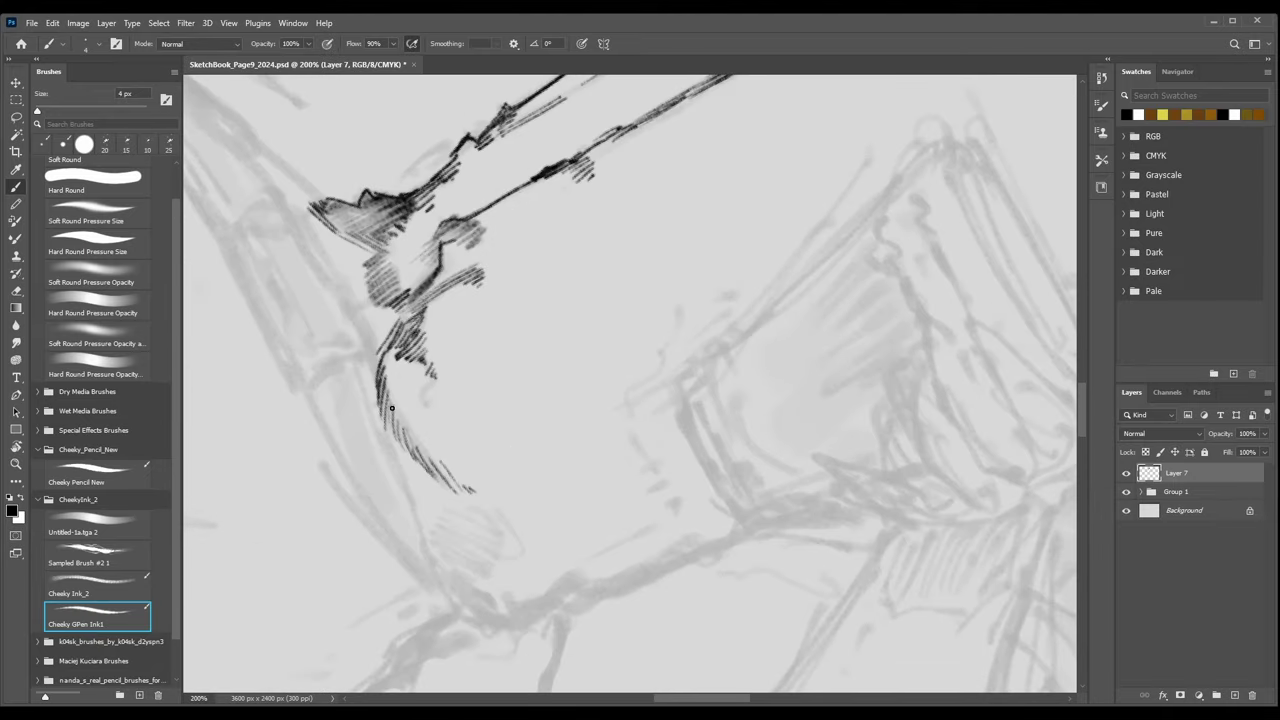
pyautogui.moveTo(384, 390)
pyautogui.mouseDown()
pyautogui.moveTo(386, 419)
pyautogui.moveTo(369, 405)
pyautogui.moveTo(379, 419)
pyautogui.mouseUp()
# Ink the shirt's bottom contour beside the curved fold and hatch its continuation up past the placket's end at 4 px.
pyautogui.scroll(-3, 620, 411)
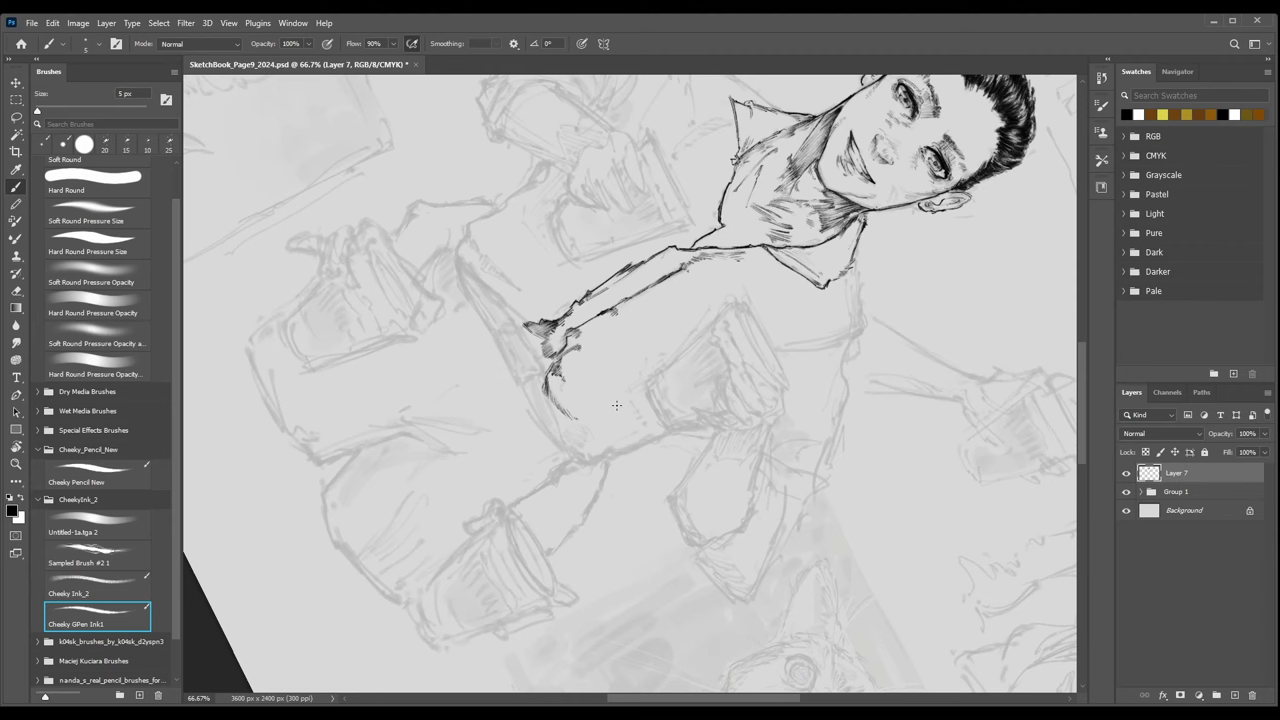
pyautogui.scroll(3, 617, 405)
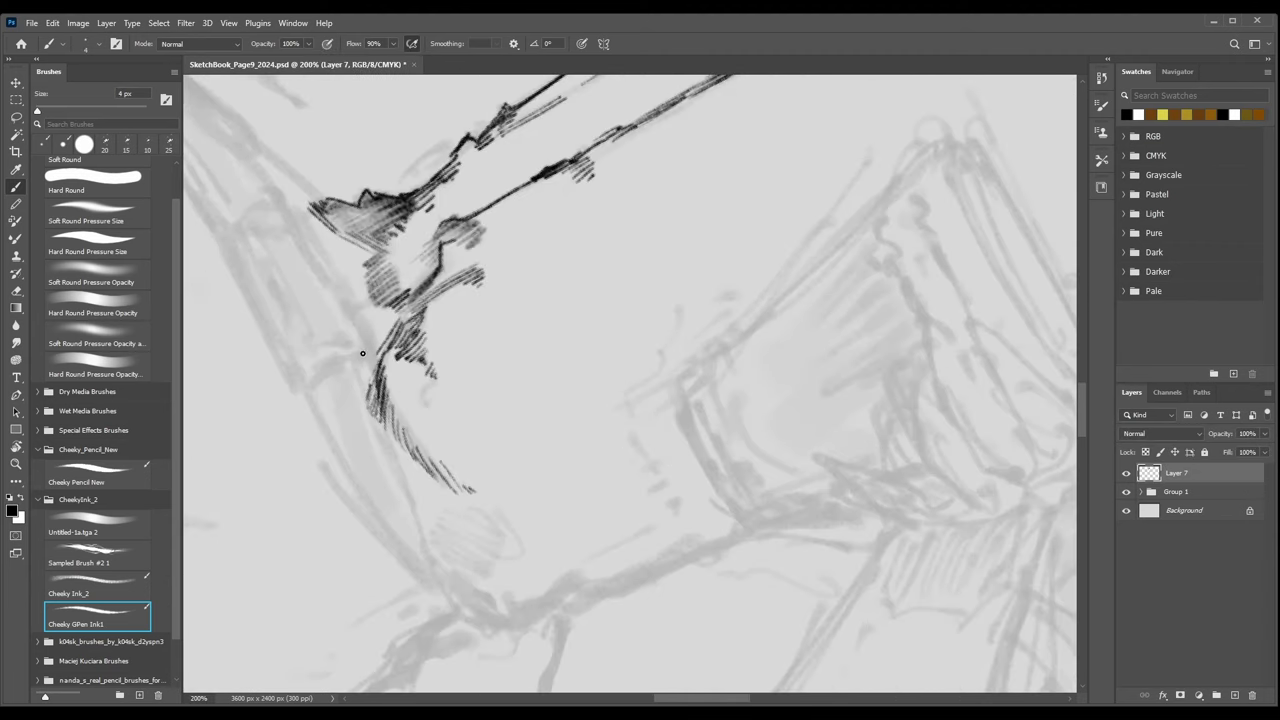
pyautogui.moveTo(370, 365)
pyautogui.mouseDown()
pyautogui.moveTo(370, 409)
pyautogui.moveTo(398, 462)
pyautogui.mouseUp()
pyautogui.moveTo(376, 418); pyautogui.dragTo(404, 474)
pyautogui.moveTo(372, 361)
pyautogui.mouseDown()
pyautogui.moveTo(350, 314)
pyautogui.moveTo(374, 350)
pyautogui.moveTo(365, 304)
pyautogui.moveTo(355, 319)
pyautogui.moveTo(377, 354)
pyautogui.moveTo(373, 308)
pyautogui.moveTo(381, 338)
pyautogui.mouseUp()
pyautogui.moveTo(331, 289)
pyautogui.mouseDown()
pyautogui.moveTo(351, 302)
pyautogui.moveTo(326, 291)
pyautogui.moveTo(308, 251)
pyautogui.moveTo(352, 298)
pyautogui.mouseUp()
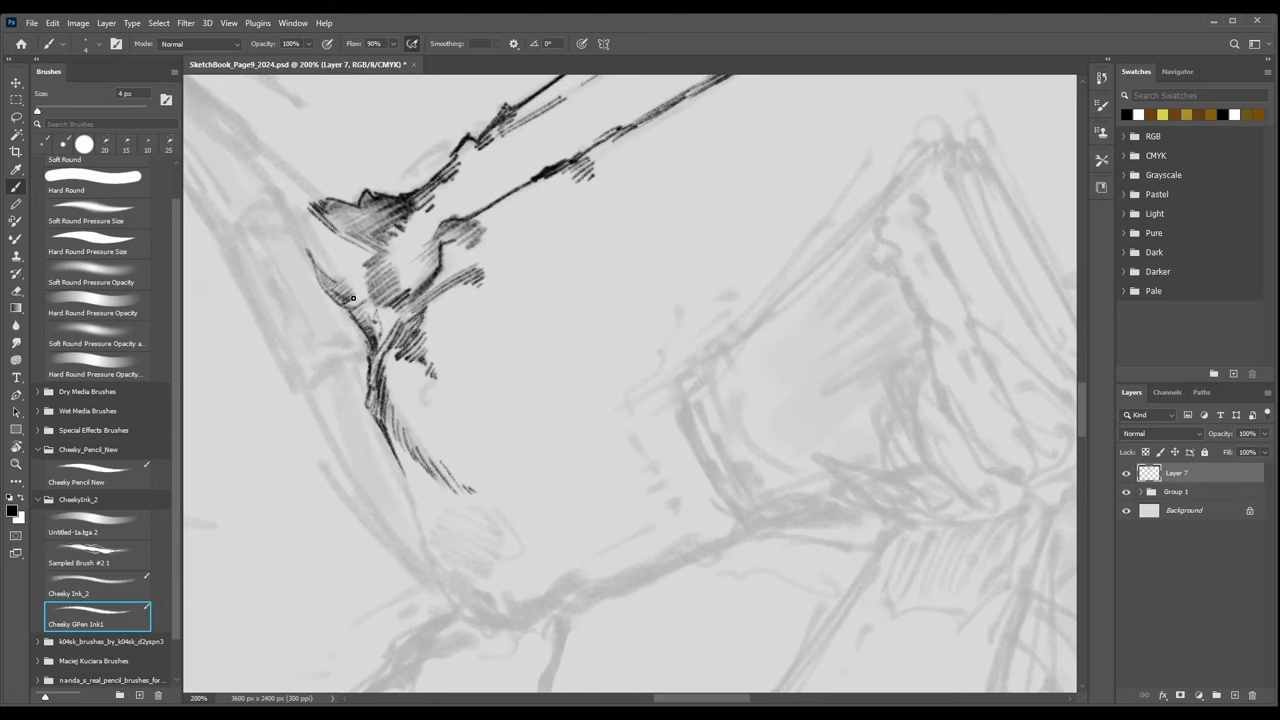
# Extend the shirt's bottom contour beyond the pointed fold toward the man's left-hand side of the drawing, hatching inside it.
pyautogui.hotkey('ctrl', '-')
pyautogui.hotkey('ctrl', '-')
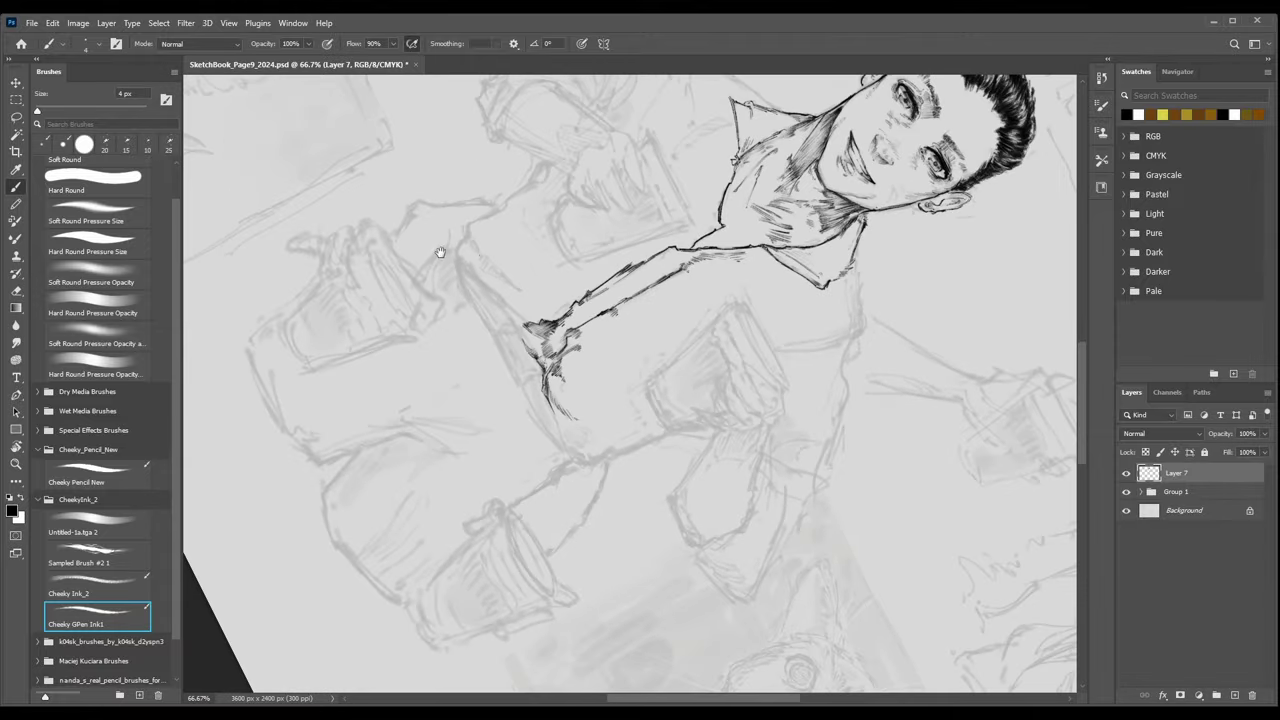
pyautogui.moveTo(440, 251); pyautogui.dragTo(524, 327)
pyautogui.hotkey('ctrl', '+')
pyautogui.scroll(3, 570, 335)
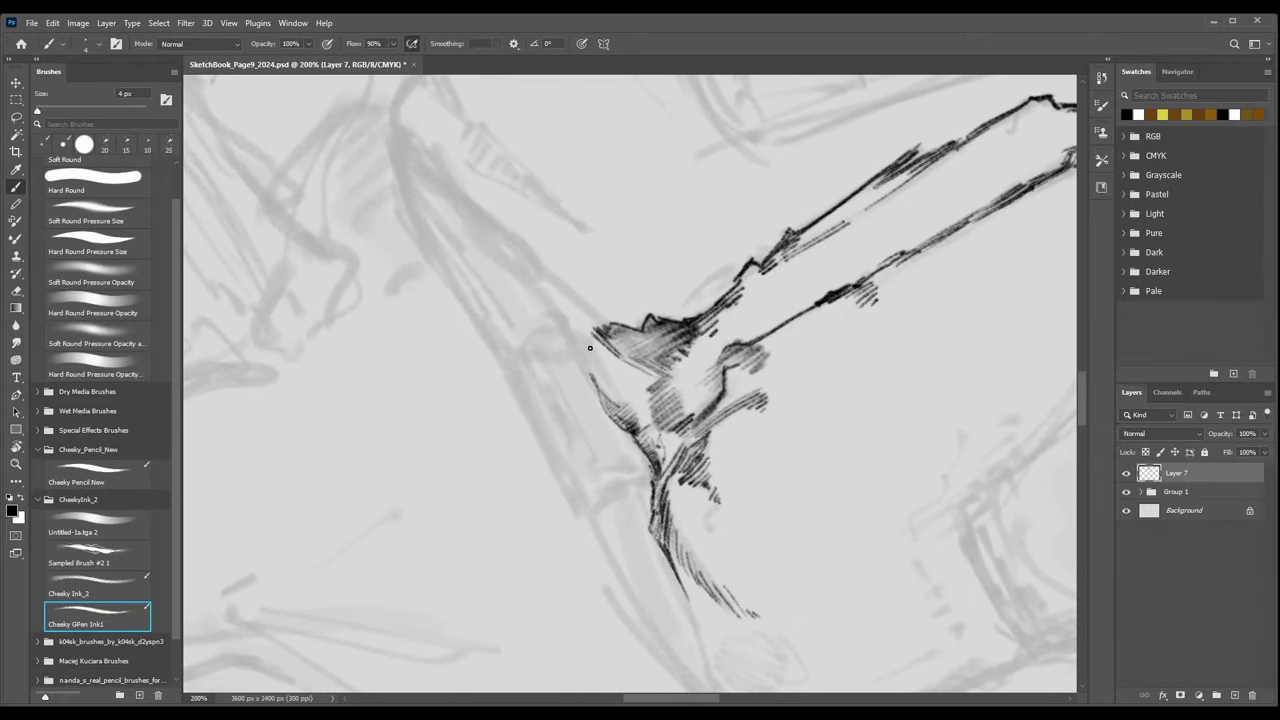
pyautogui.moveTo(598, 390)
pyautogui.mouseDown()
pyautogui.moveTo(542, 313)
pyautogui.moveTo(613, 380)
pyautogui.mouseUp()
pyautogui.moveTo(587, 358); pyautogui.dragTo(611, 366)
pyautogui.moveTo(587, 341)
pyautogui.mouseDown()
pyautogui.moveTo(530, 293)
pyautogui.moveTo(543, 303)
pyautogui.moveTo(520, 263)
pyautogui.moveTo(575, 336)
pyautogui.mouseUp()
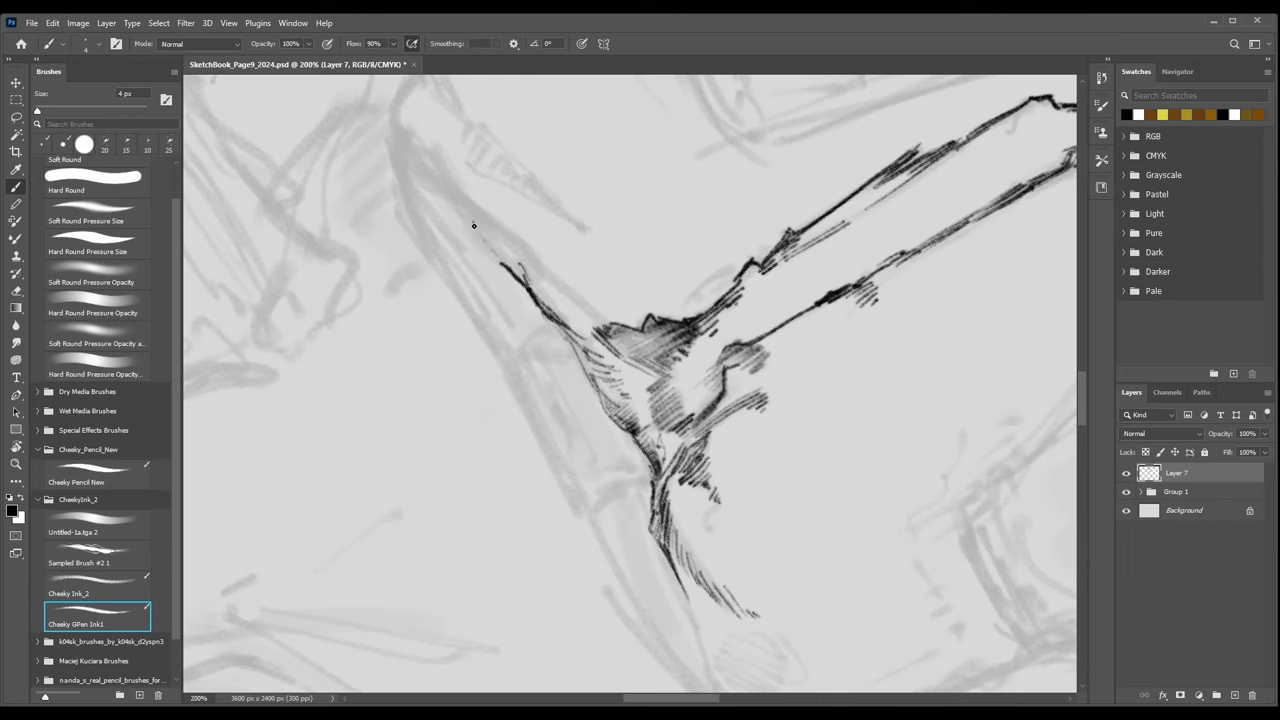
# Continue the bottom contour with a thin line and hatch the shadow along the inner side of the shirt band.
pyautogui.moveTo(473, 222); pyautogui.dragTo(500, 259)
pyautogui.moveTo(518, 251)
pyautogui.mouseDown()
pyautogui.moveTo(588, 290)
pyautogui.moveTo(620, 328)
pyautogui.mouseUp()
# Ink a small fold with short hatching on the bottom contour beyond the shaded shirt band, using a 5 px brush.
pyautogui.press(']')
pyautogui.hotkey('ctrl', '-')
pyautogui.hotkey('ctrl', '-')
pyautogui.hotkey('ctrl', '-')
pyautogui.hotkey('ctrl', '+')
pyautogui.hotkey('ctrl', '+')
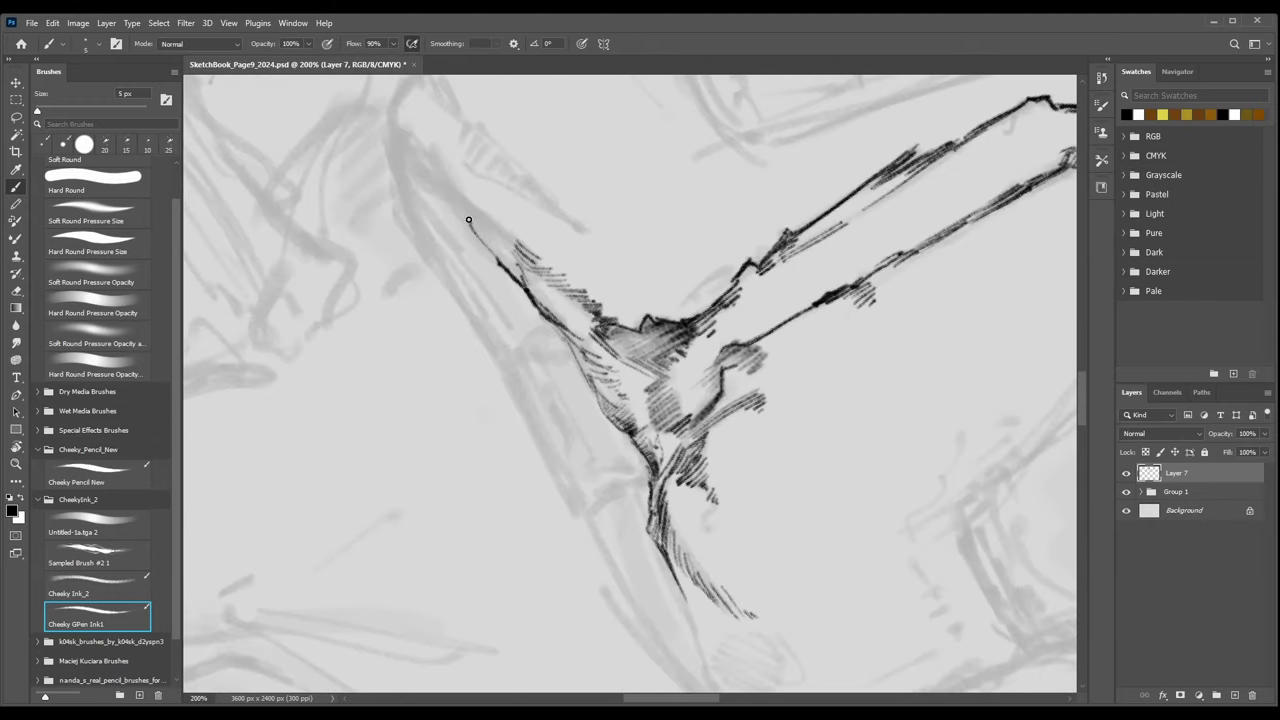
pyautogui.moveTo(468, 219); pyautogui.dragTo(500, 220)
pyautogui.moveTo(460, 209); pyautogui.dragTo(437, 186)
# Ink the pointed corner at the far end of the shirt's bottom edge, with inner fold lines and a heavier outer contour.
pyautogui.press(']')
pyautogui.press(']')
pyautogui.moveTo(396, 112)
pyautogui.mouseDown()
pyautogui.moveTo(442, 140)
pyautogui.moveTo(446, 155)
pyautogui.moveTo(420, 153)
pyautogui.moveTo(424, 164)
pyautogui.moveTo(434, 176)
pyautogui.moveTo(424, 158)
pyautogui.moveTo(436, 164)
pyautogui.moveTo(437, 149)
pyautogui.moveTo(474, 219)
pyautogui.moveTo(497, 217)
pyautogui.moveTo(454, 202)
pyautogui.moveTo(491, 223)
pyautogui.mouseUp()
pyautogui.press('[')
pyautogui.press(']')
pyautogui.press(']')
pyautogui.press(']')
pyautogui.moveTo(440, 185); pyautogui.dragTo(415, 148)
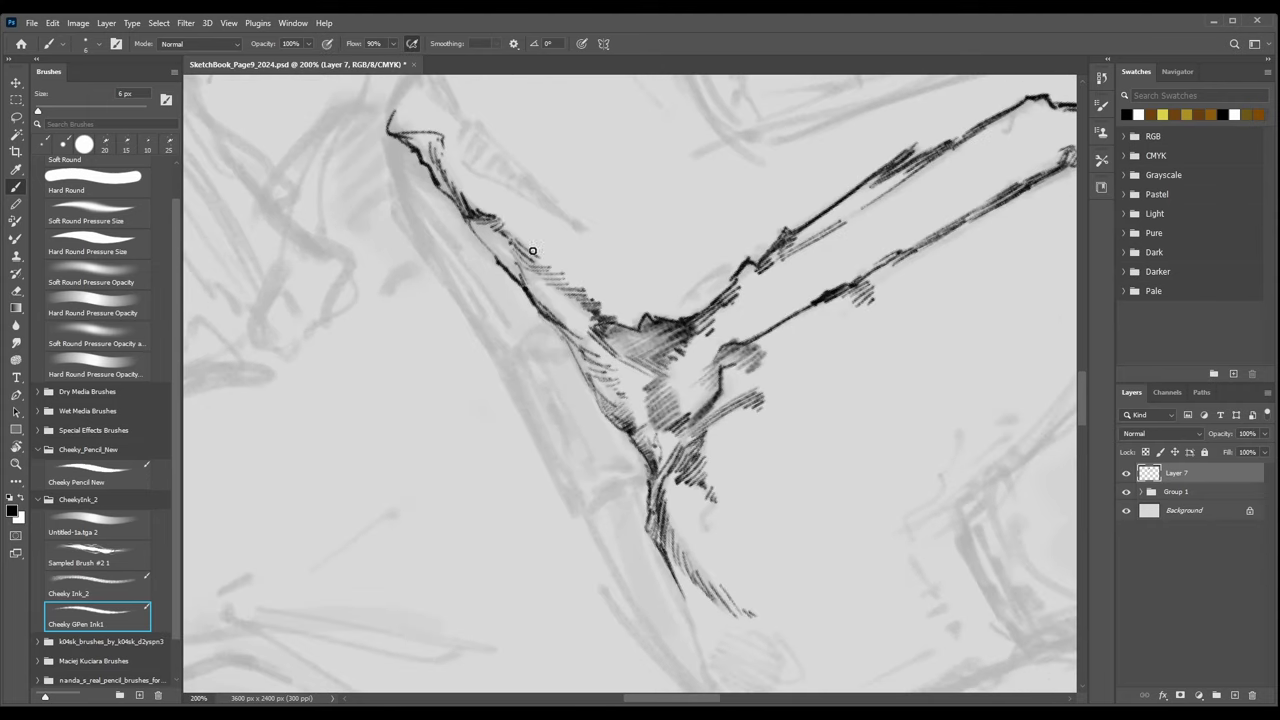
# Thicken the shirt's outer bottom contour from the pointed corner down past the folds at the placket's end.
pyautogui.press('[')
pyautogui.moveTo(440, 186)
pyautogui.mouseDown()
pyautogui.moveTo(563, 336)
pyautogui.moveTo(585, 328)
pyautogui.moveTo(574, 361)
pyautogui.moveTo(563, 341)
pyautogui.moveTo(634, 452)
pyautogui.mouseUp()
pyautogui.press('[')
pyautogui.press('[')
pyautogui.hotkey('ctrl', '-')
pyautogui.hotkey('ctrl', '-')
pyautogui.hotkey('ctrl', '-')
pyautogui.hotkey('ctrl', '-')
pyautogui.hotkey('ctrl', '+')
pyautogui.hotkey('ctrl', '+')
pyautogui.hotkey('ctrl', '+')
pyautogui.hotkey('ctrl', '+')
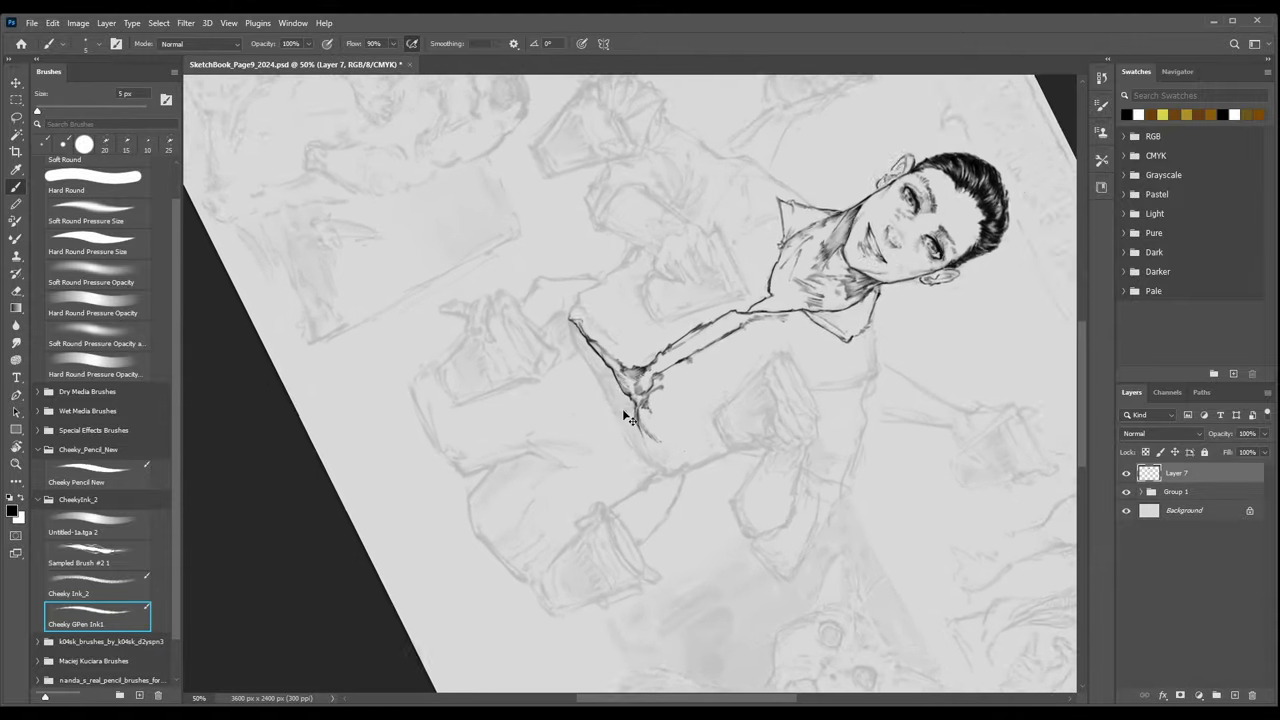
pyautogui.press(']')
pyautogui.press(']')
pyautogui.moveTo(638, 445)
pyautogui.mouseDown()
pyautogui.moveTo(649, 556)
pyautogui.moveTo(652, 532)
pyautogui.moveTo(698, 648)
pyautogui.mouseUp()
# Ink the short diagonal fold line on the shirt above the pointed bottom corner at 5 px.
pyautogui.hotkey('ctrl', '-')
pyautogui.hotkey('ctrl', '-')
pyautogui.hotkey('ctrl', '-')
pyautogui.hotkey('ctrl', '-')
pyautogui.hotkey('ctrl', '-')
pyautogui.hotkey('ctrl', '+')
pyautogui.hotkey('ctrl', '+')
pyautogui.hotkey('ctrl', '+')
pyautogui.hotkey('ctrl', '+')
pyautogui.hotkey('ctrl', '+')
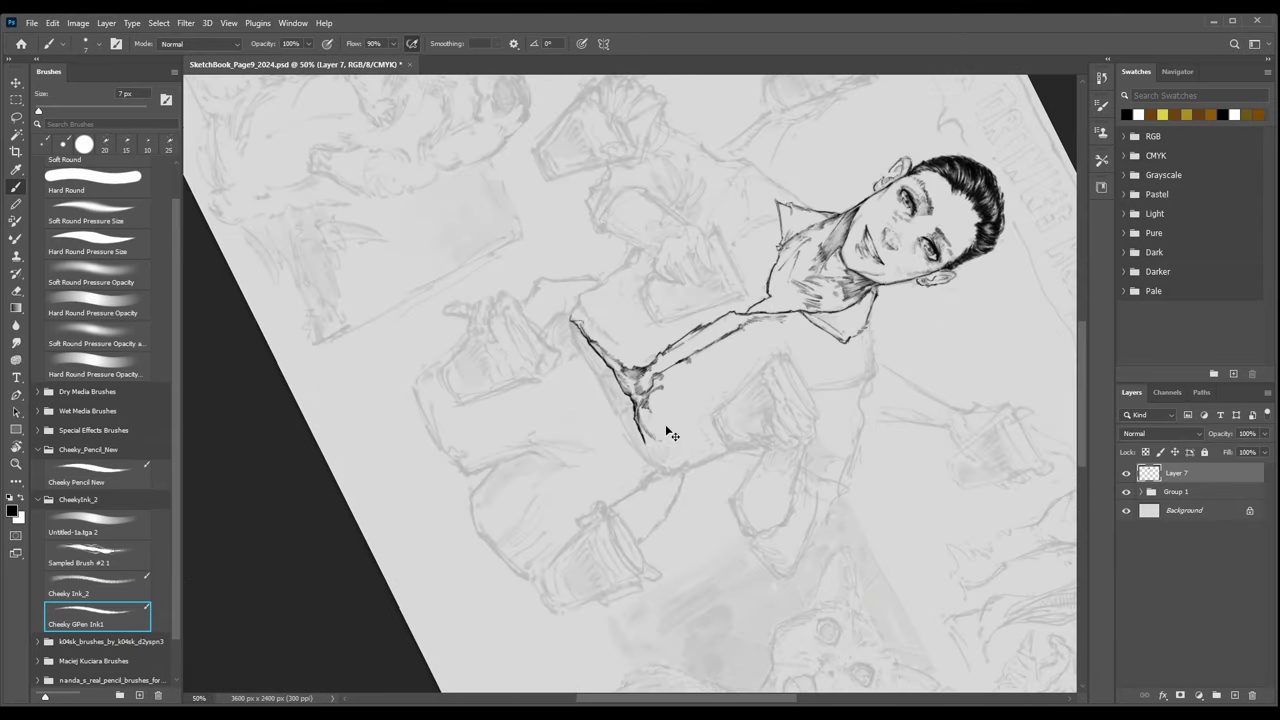
pyautogui.moveTo(423, 186); pyautogui.dragTo(490, 371)
pyautogui.press('[')
pyautogui.press('[')
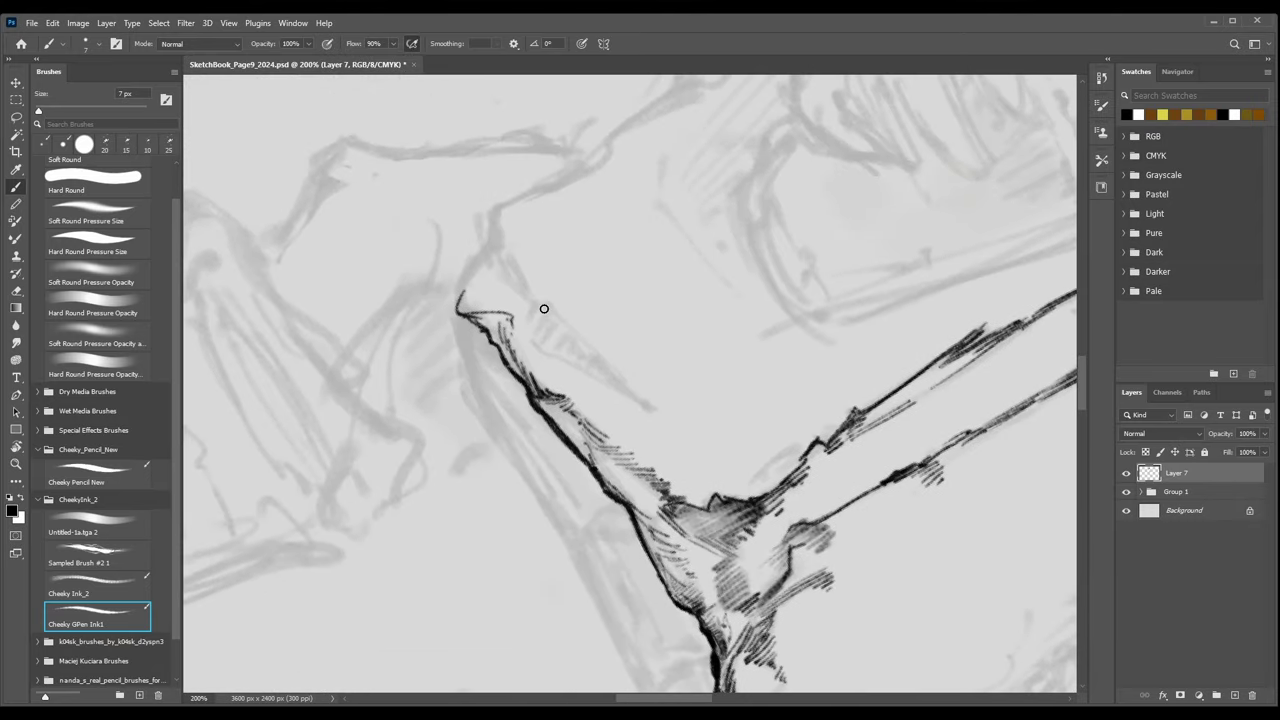
pyautogui.moveTo(646, 407); pyautogui.dragTo(590, 347)
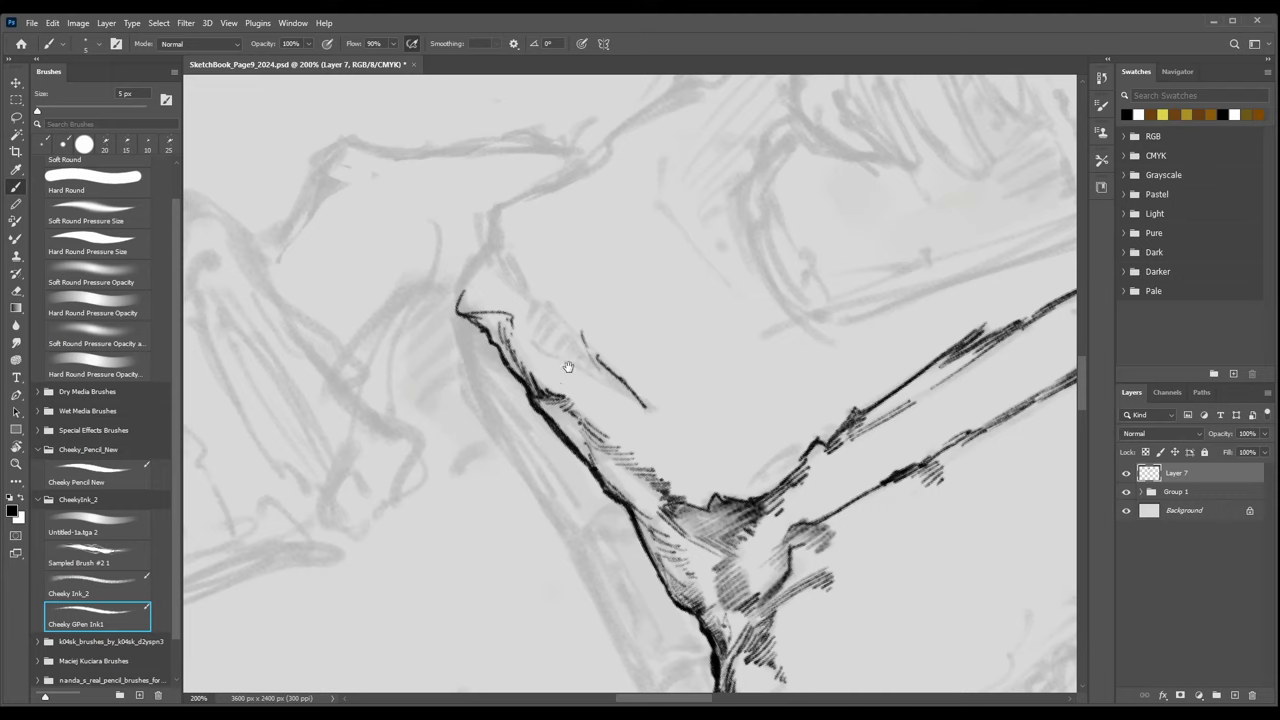
# Rotate the canvas view and hatch the shadow of the diagonal shirt fold from its tip to its wide end.
pyautogui.moveTo(550, 328); pyautogui.dragTo(583, 361)
pyautogui.hotkey('ctrl', '+')
pyautogui.hotkey('ctrl', '=')
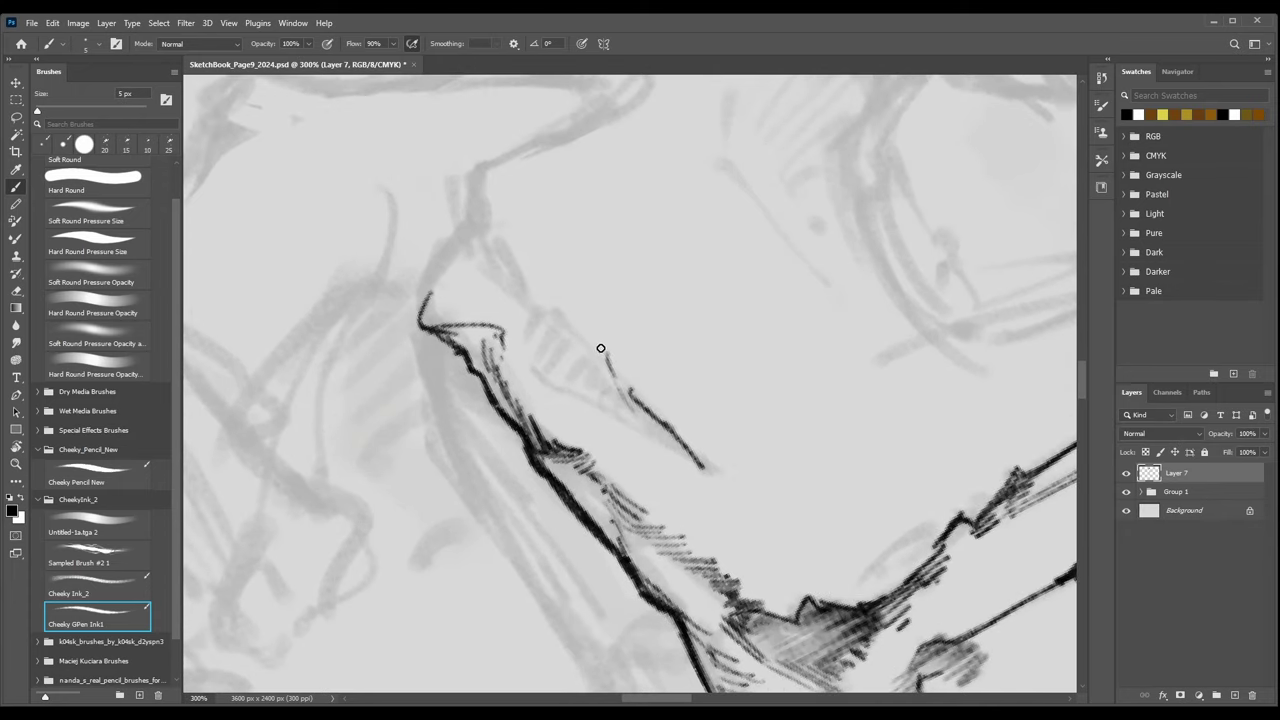
pyautogui.press('r')
pyautogui.moveTo(666, 309); pyautogui.dragTo(442, 383)
pyautogui.press('b')
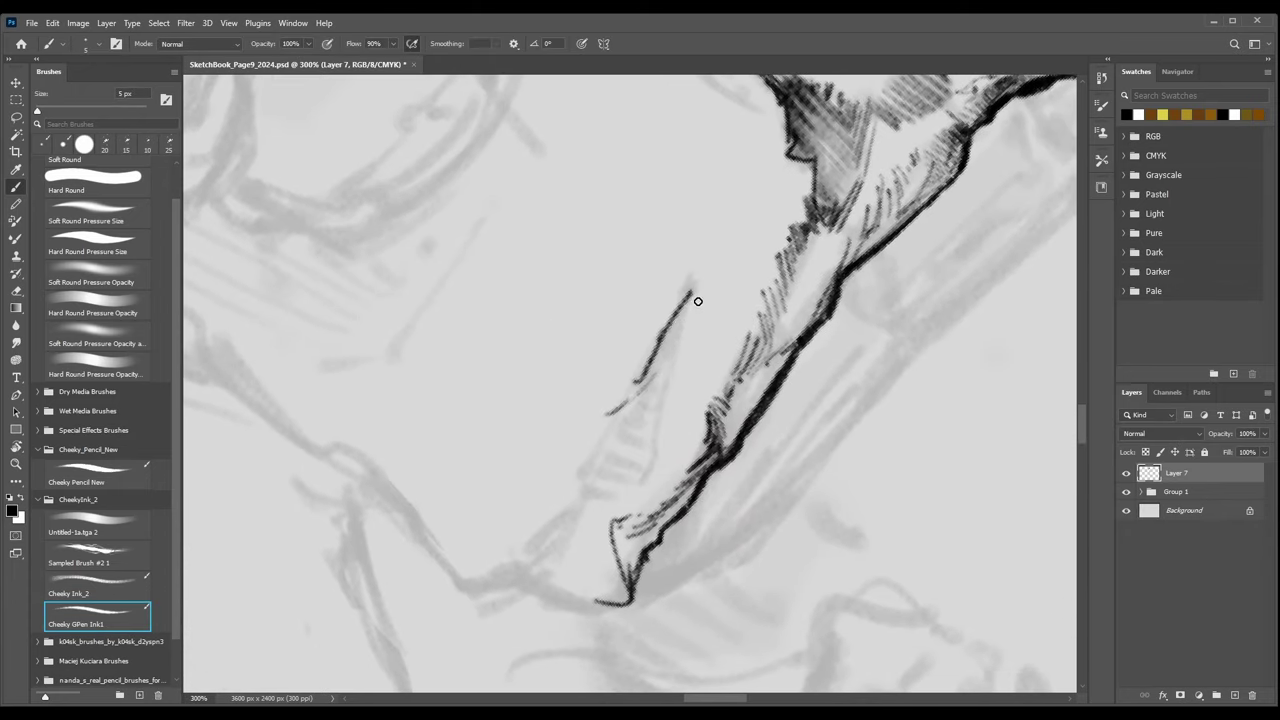
pyautogui.moveTo(686, 322)
pyautogui.mouseDown()
pyautogui.moveTo(666, 378)
pyautogui.moveTo(669, 357)
pyautogui.moveTo(687, 359)
pyautogui.moveTo(650, 410)
pyautogui.moveTo(666, 403)
pyautogui.moveTo(641, 407)
pyautogui.moveTo(619, 439)
pyautogui.moveTo(666, 411)
pyautogui.moveTo(613, 448)
pyautogui.mouseUp()
pyautogui.press('[')
pyautogui.press('[')
pyautogui.moveTo(667, 411)
pyautogui.mouseDown()
pyautogui.moveTo(624, 441)
pyautogui.moveTo(665, 428)
pyautogui.moveTo(618, 460)
pyautogui.mouseUp()
pyautogui.press(']')
pyautogui.moveTo(669, 424)
pyautogui.mouseDown()
pyautogui.moveTo(616, 472)
pyautogui.moveTo(675, 445)
pyautogui.moveTo(608, 486)
pyautogui.moveTo(654, 465)
pyautogui.moveTo(612, 496)
pyautogui.mouseUp()
pyautogui.moveTo(654, 476); pyautogui.dragTo(612, 510)
# Darken the rounded wide end of the diagonal shirt fold with denser strokes from a larger brush.
pyautogui.press(']')
pyautogui.moveTo(606, 441); pyautogui.dragTo(578, 488)
pyautogui.press(']')
pyautogui.moveTo(602, 472)
pyautogui.mouseDown()
pyautogui.moveTo(580, 495)
pyautogui.moveTo(615, 504)
pyautogui.mouseUp()
pyautogui.moveTo(635, 488); pyautogui.dragTo(622, 499)
pyautogui.moveTo(643, 486); pyautogui.dragTo(627, 499)
# Ink the tapered shadow extending from the fold's wide end toward the shirt's side outline and hatch lightly beside it.
pyautogui.moveTo(656, 448)
pyautogui.mouseDown()
pyautogui.moveTo(628, 478)
pyautogui.moveTo(636, 492)
pyautogui.moveTo(518, 550)
pyautogui.mouseUp()
pyautogui.press('[')
pyautogui.press('[')
pyautogui.moveTo(578, 504)
pyautogui.mouseDown()
pyautogui.moveTo(527, 551)
pyautogui.moveTo(585, 504)
pyautogui.moveTo(549, 578)
pyautogui.mouseUp()
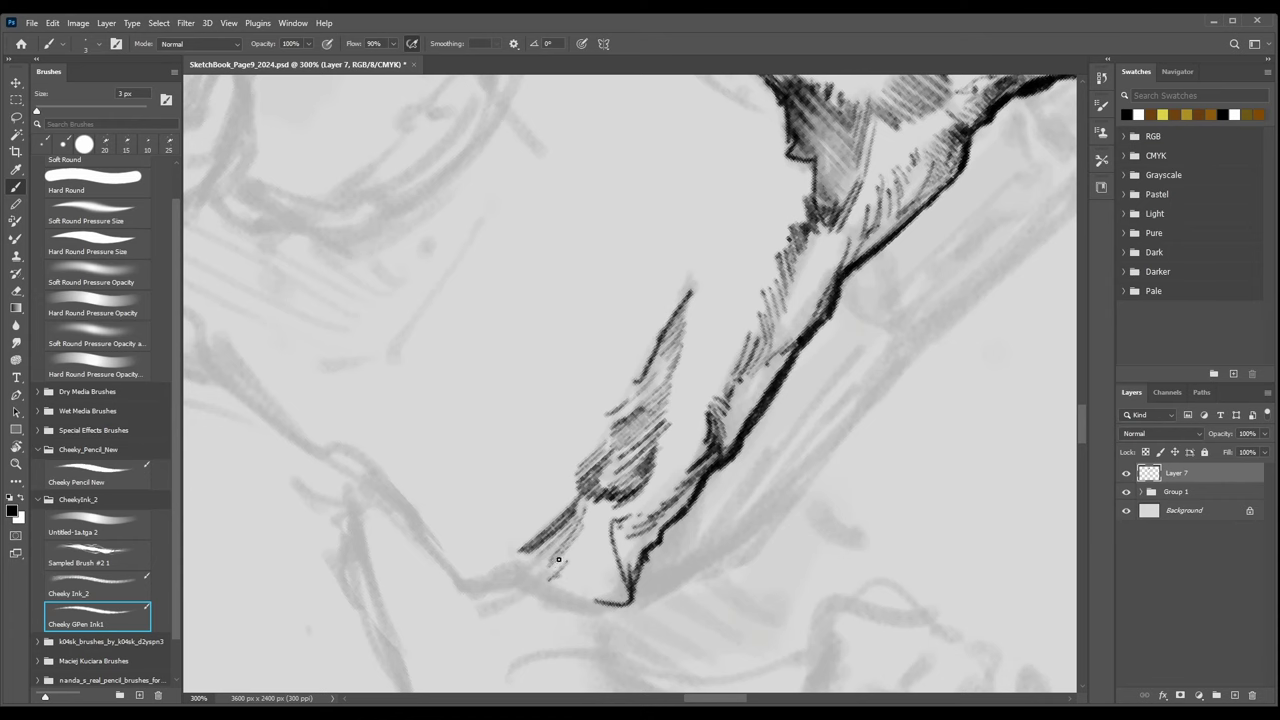
# Ink the shirt outline's short corner at the end of the tapered shadow and fill the gap behind it with hatching.
pyautogui.hotkey('ctrl', '-')
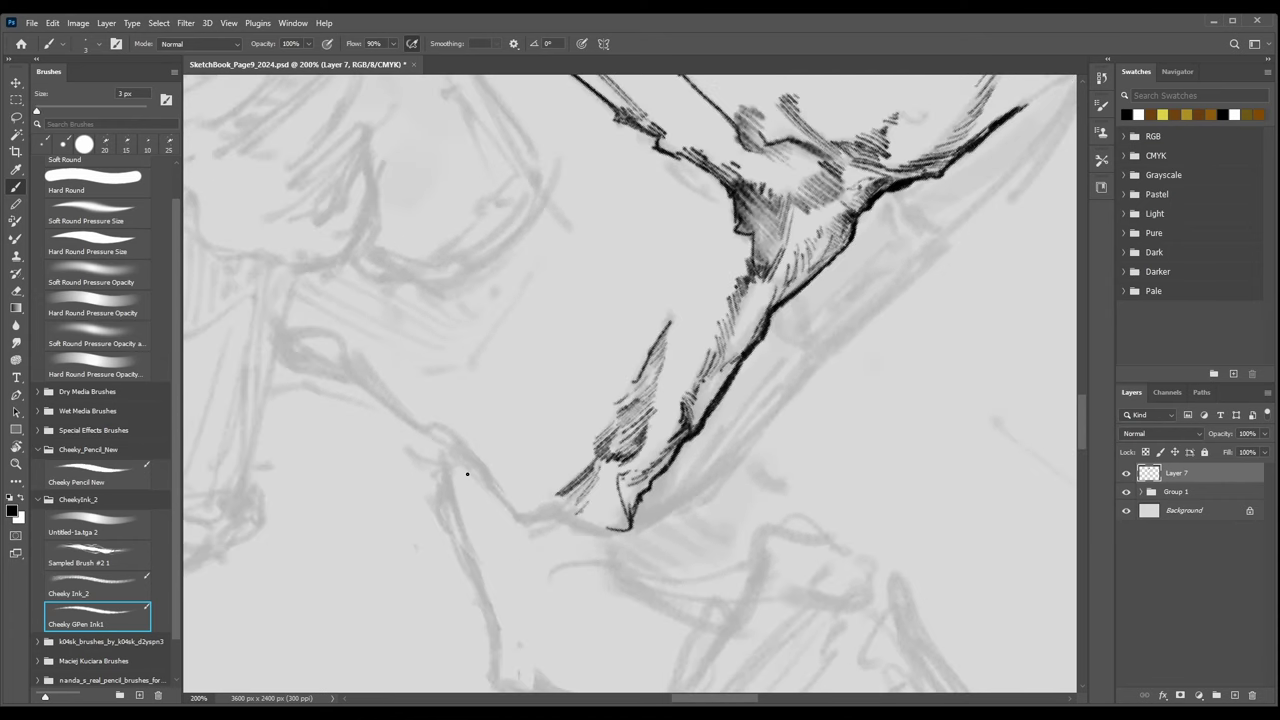
pyautogui.hotkey('ctrl', '+')
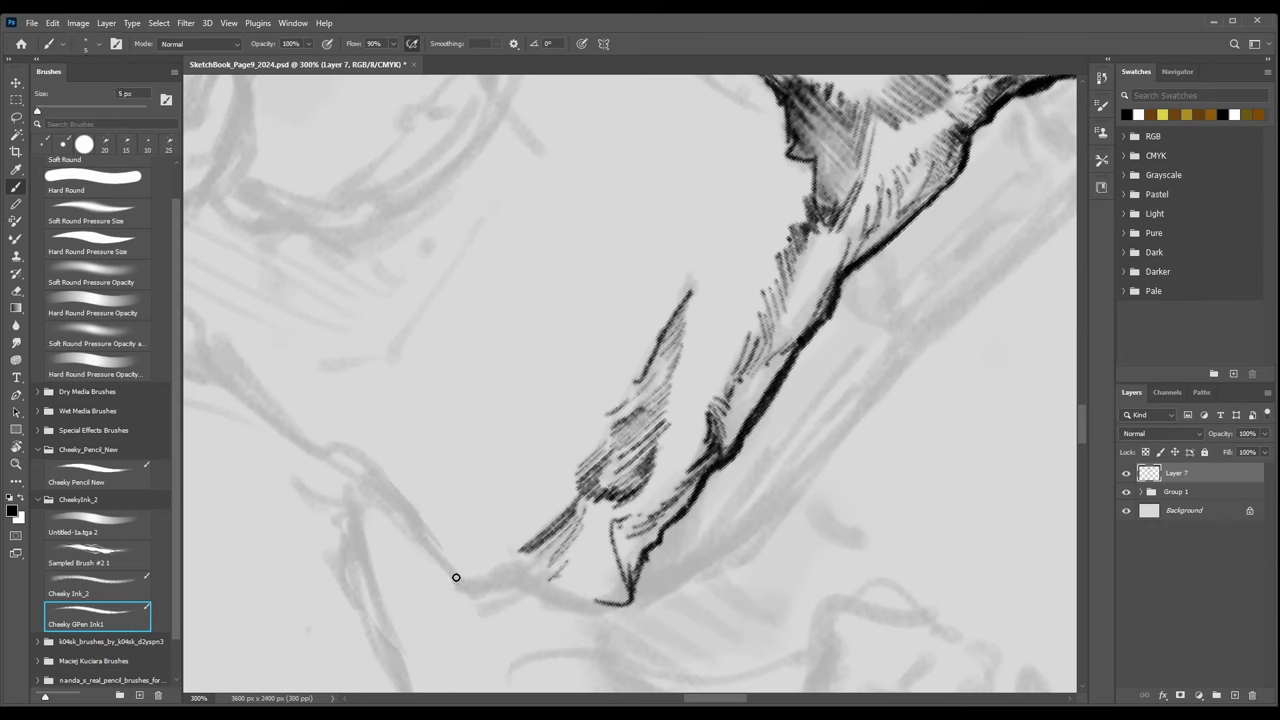
pyautogui.press('[')
pyautogui.moveTo(447, 569)
pyautogui.mouseDown()
pyautogui.moveTo(488, 593)
pyautogui.moveTo(517, 582)
pyautogui.moveTo(508, 556)
pyautogui.moveTo(477, 584)
pyautogui.moveTo(498, 581)
pyautogui.mouseUp()
pyautogui.press('[')
pyautogui.press(']')
pyautogui.moveTo(519, 560)
pyautogui.mouseDown()
pyautogui.moveTo(506, 580)
pyautogui.moveTo(540, 555)
pyautogui.moveTo(550, 570)
pyautogui.moveTo(573, 541)
pyautogui.moveTo(549, 543)
pyautogui.mouseUp()
pyautogui.moveTo(578, 516)
pyautogui.mouseDown()
pyautogui.moveTo(556, 541)
pyautogui.moveTo(567, 534)
pyautogui.mouseUp()
pyautogui.moveTo(584, 518); pyautogui.dragTo(572, 539)
pyautogui.press(']')
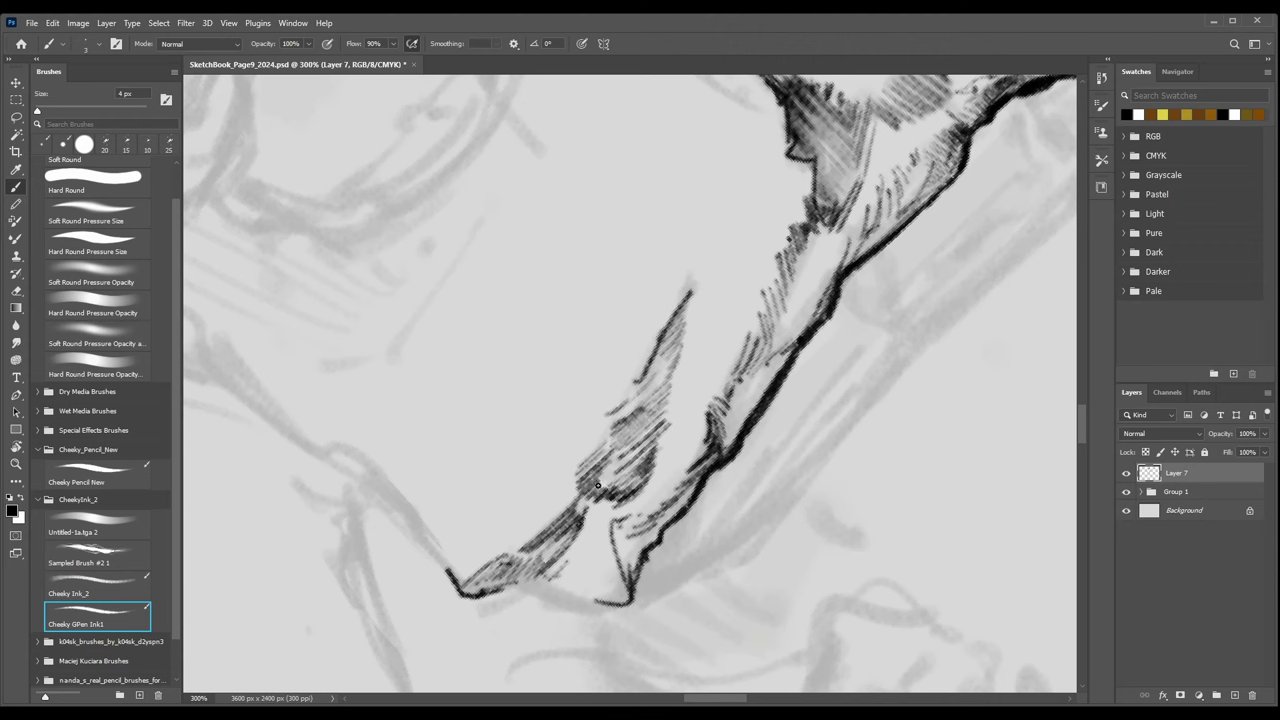
# Ink the jagged contour joining the shirt's two bottom corners and hatch the small folds just inside it.
pyautogui.press(']')
pyautogui.press(']')
pyautogui.moveTo(484, 594)
pyautogui.mouseDown()
pyautogui.moveTo(524, 588)
pyautogui.moveTo(566, 610)
pyautogui.moveTo(615, 603)
pyautogui.mouseUp()
pyautogui.press('[')
pyautogui.press('[')
pyautogui.moveTo(542, 588)
pyautogui.mouseDown()
pyautogui.moveTo(586, 588)
pyautogui.moveTo(569, 597)
pyautogui.moveTo(596, 585)
pyautogui.moveTo(579, 590)
pyautogui.moveTo(592, 584)
pyautogui.moveTo(589, 600)
pyautogui.moveTo(615, 581)
pyautogui.moveTo(617, 603)
pyautogui.moveTo(597, 610)
pyautogui.moveTo(622, 607)
pyautogui.moveTo(629, 562)
pyautogui.mouseUp()
pyautogui.press(']')
pyautogui.press('[')
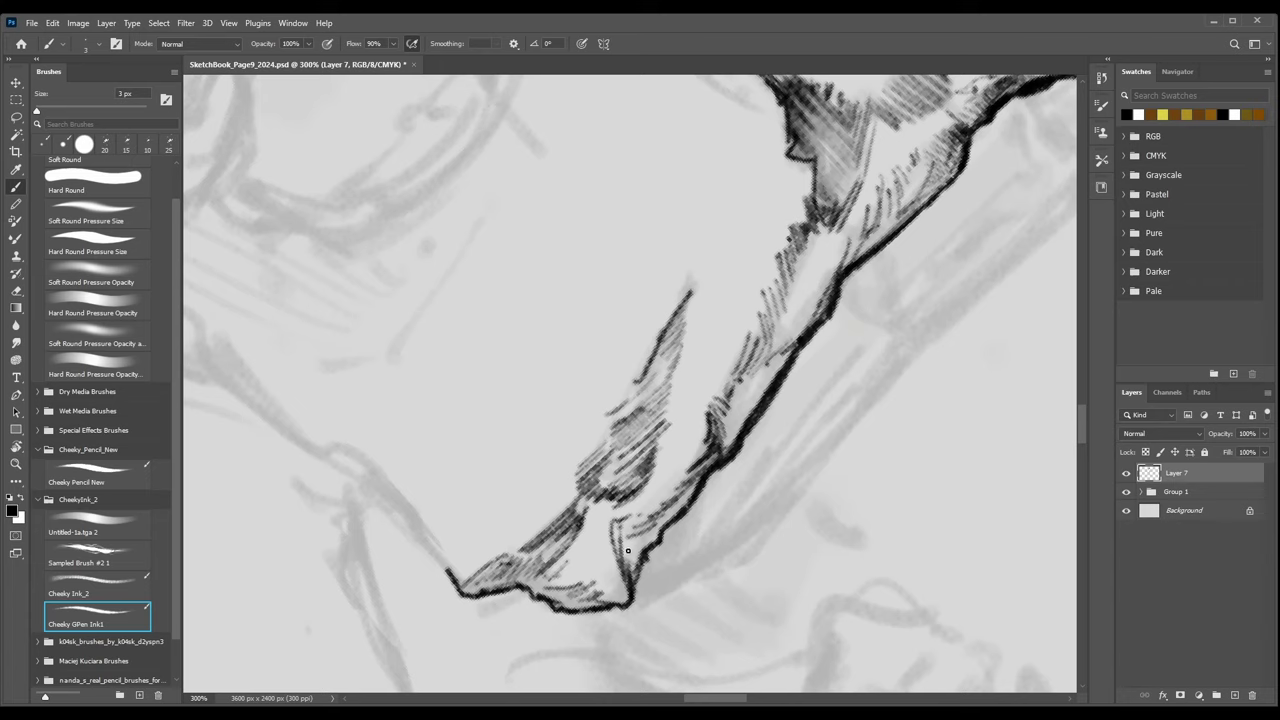
pyautogui.moveTo(626, 551)
pyautogui.mouseDown()
pyautogui.moveTo(643, 537)
pyautogui.moveTo(641, 561)
pyautogui.moveTo(647, 543)
pyautogui.mouseUp()
pyautogui.press('[')
# Shade between the hatch lines along the shirt's thick bottom contour with the Cheeky Ink_2 brush.
pyautogui.click(118, 583)
pyautogui.press(']')
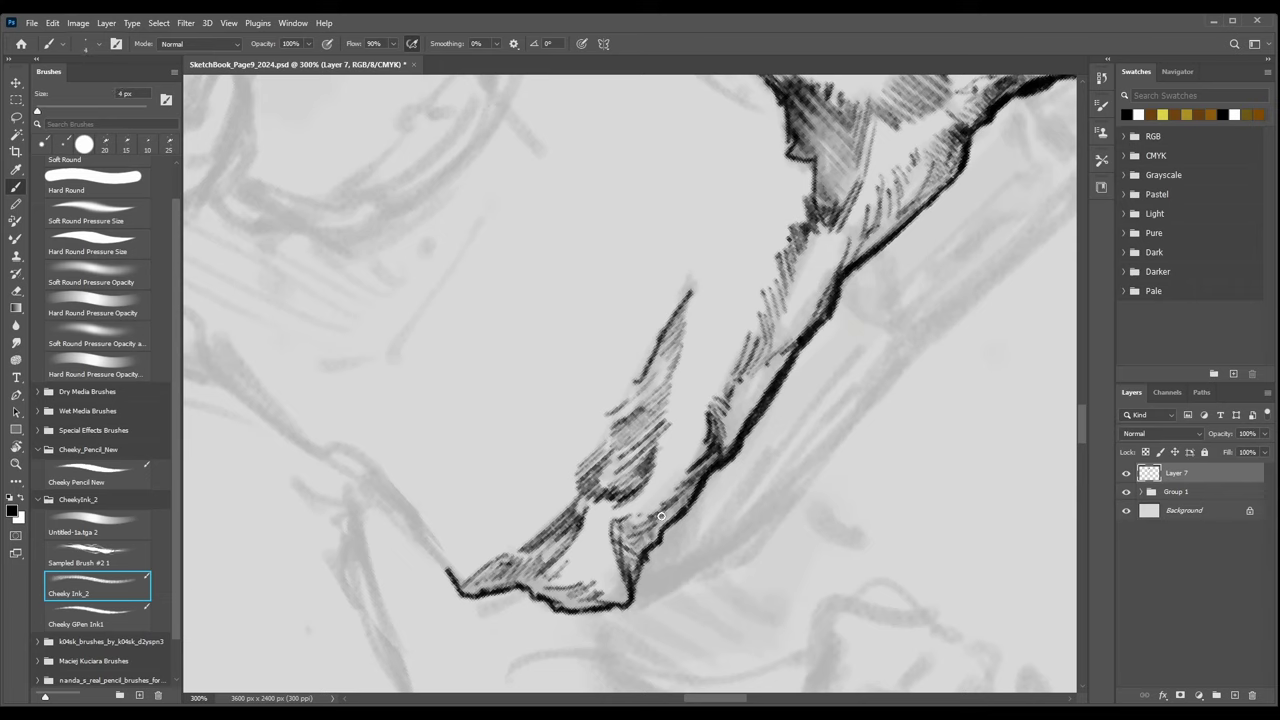
pyautogui.press('[')
pyautogui.moveTo(718, 409)
pyautogui.mouseDown()
pyautogui.moveTo(724, 420)
pyautogui.moveTo(737, 380)
pyautogui.moveTo(737, 428)
pyautogui.mouseUp()
pyautogui.moveTo(758, 366); pyautogui.dragTo(743, 415)
pyautogui.moveTo(772, 358)
pyautogui.mouseDown()
pyautogui.moveTo(757, 398)
pyautogui.moveTo(780, 326)
pyautogui.moveTo(780, 344)
pyautogui.mouseUp()
pyautogui.press('[')
pyautogui.press(']')
pyautogui.press(']')
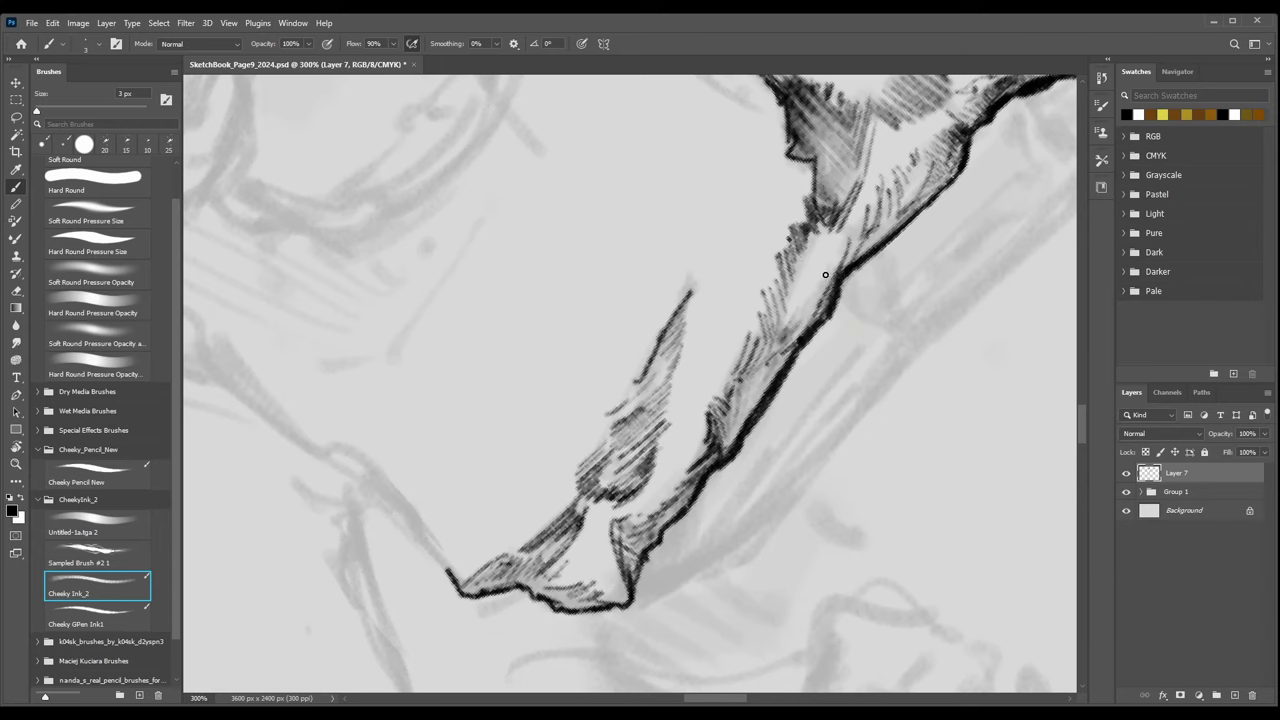
pyautogui.press('[')
# Ink the shirt's side outline upward from the bottom corner with Cheeky GPen Ink1 at 5 px, including a small fold line.
pyautogui.hotkey('ctrl', '-')
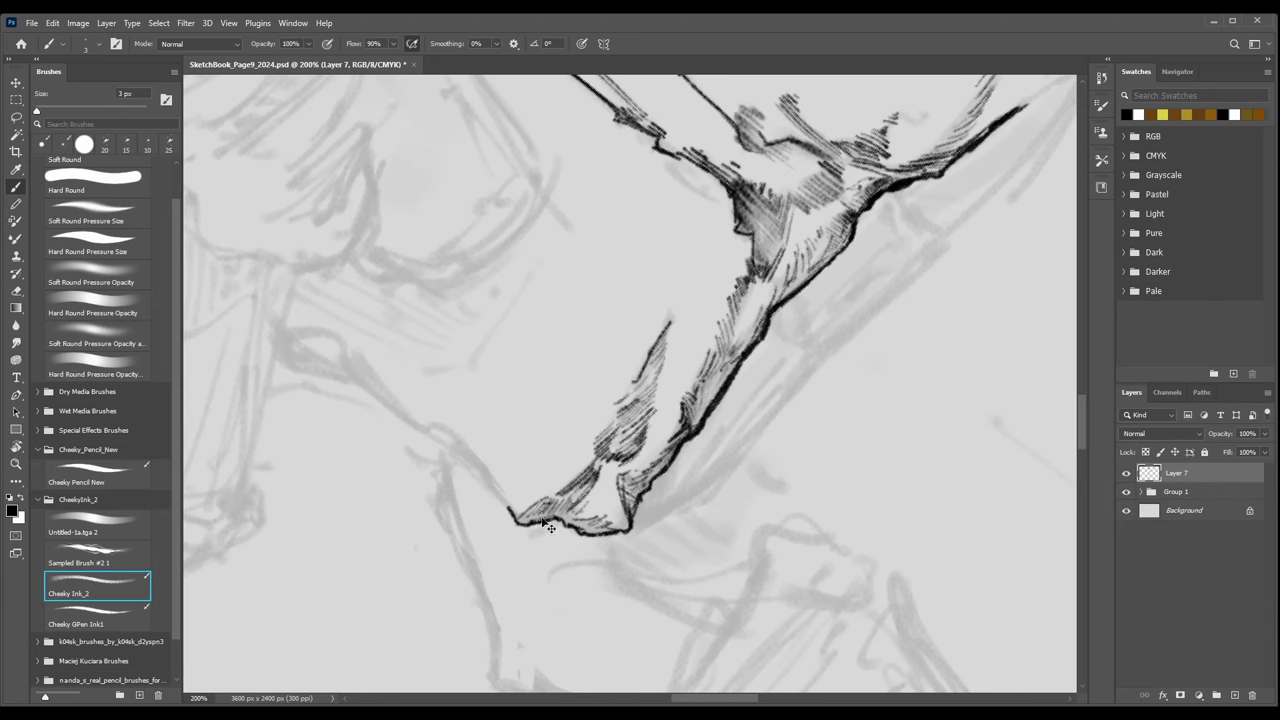
pyautogui.hotkey('ctrl', '+')
pyautogui.click(80, 615)
pyautogui.moveTo(464, 473)
pyautogui.mouseDown()
pyautogui.moveTo(489, 385)
pyautogui.moveTo(522, 458)
pyautogui.mouseUp()
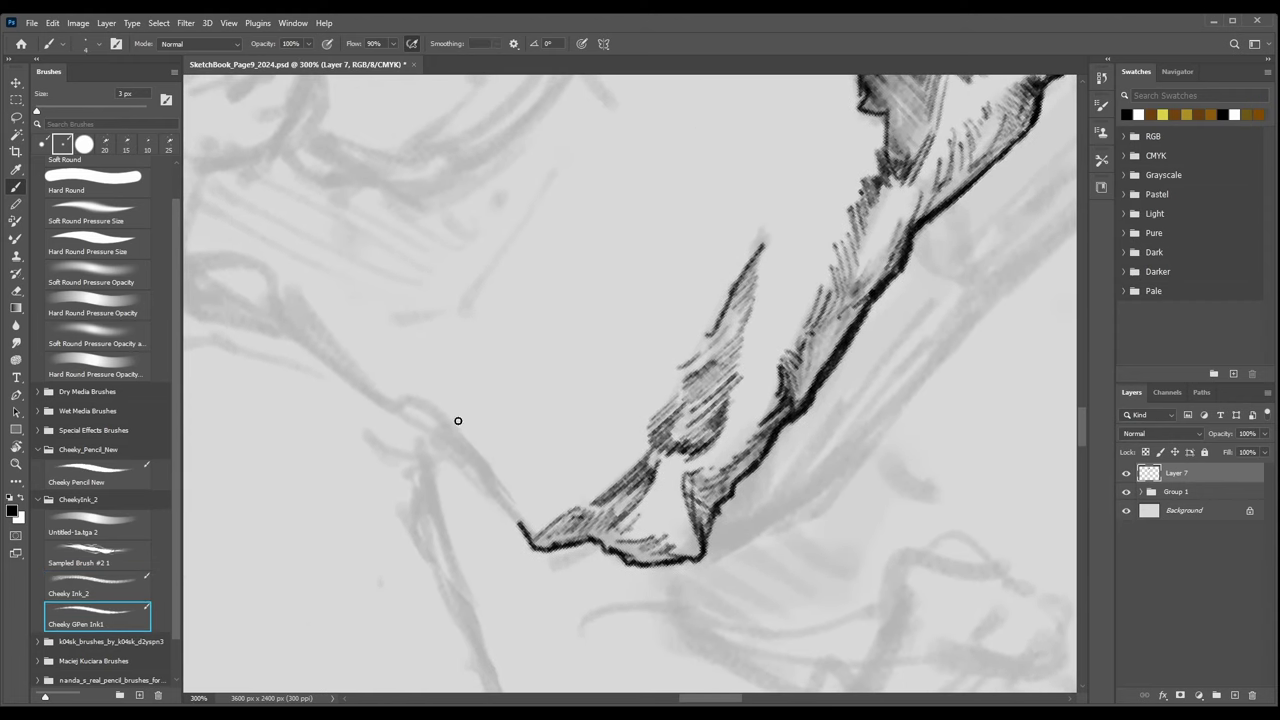
pyautogui.hotkey('ctrl', '-')
pyautogui.hotkey('ctrl', '-')
pyautogui.hotkey('ctrl', '+')
pyautogui.press(']')
pyautogui.press(']')
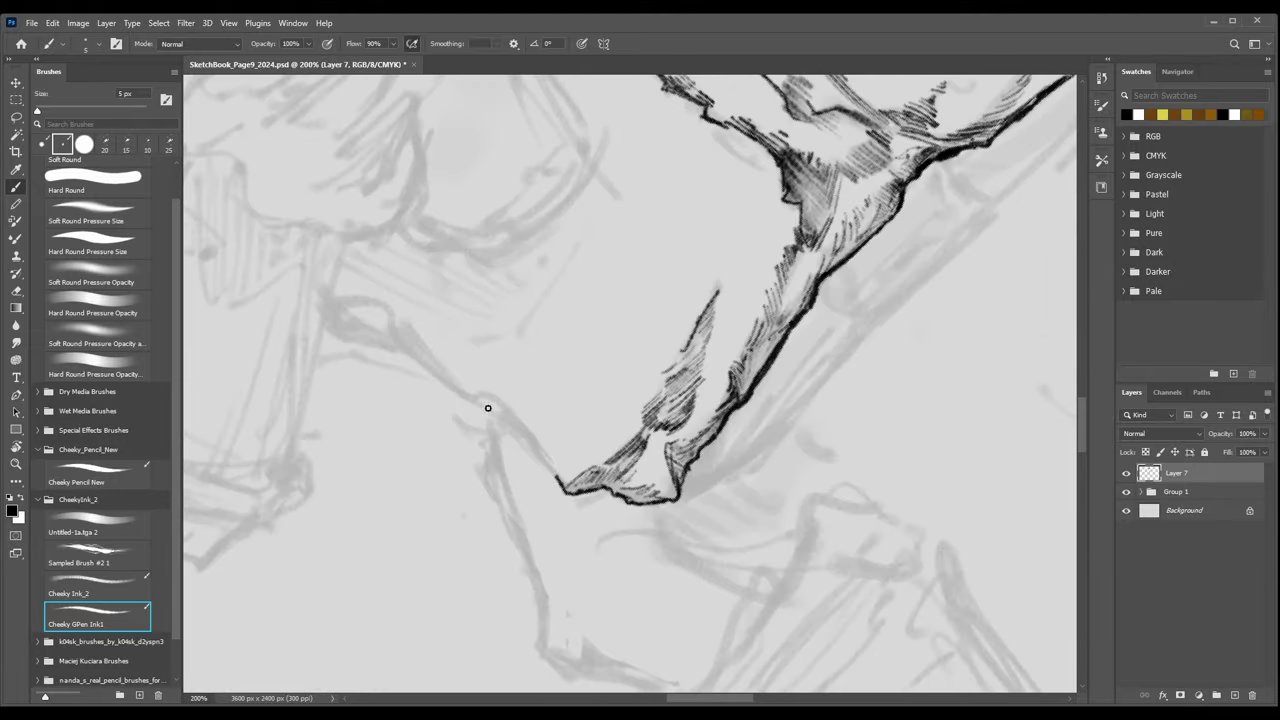
pyautogui.hotkey('ctrl', '+')
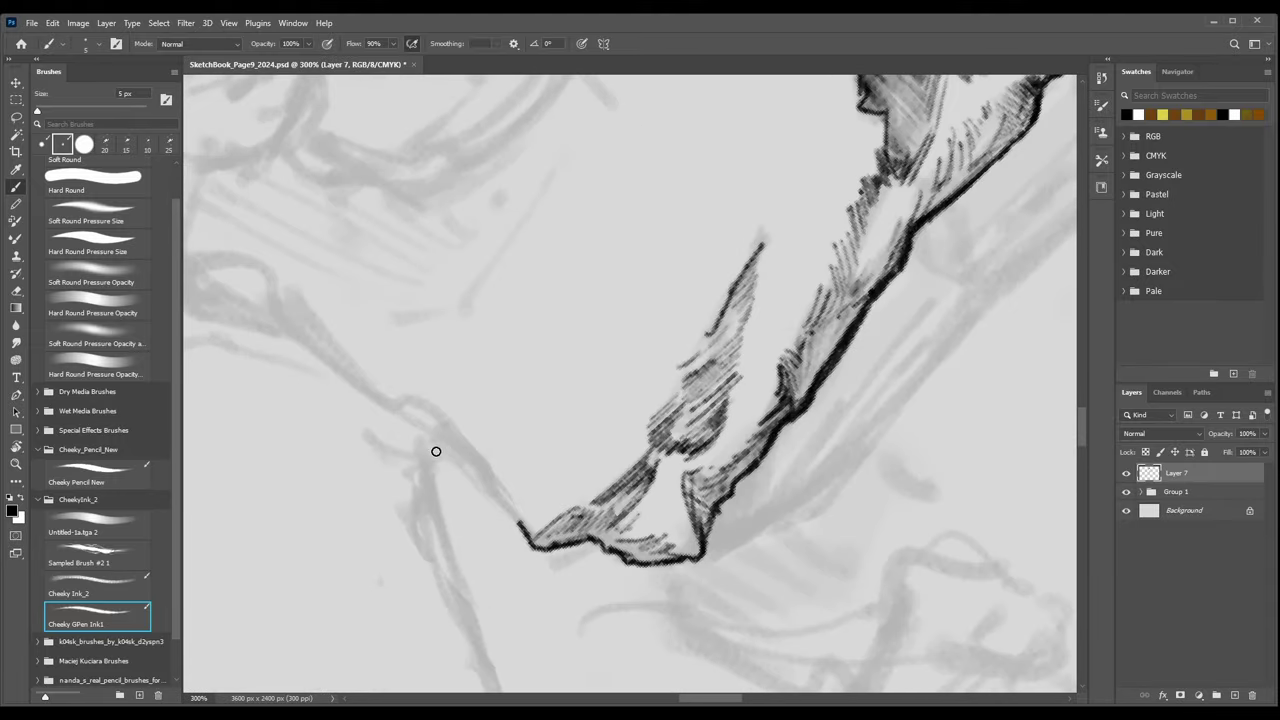
pyautogui.moveTo(400, 418)
pyautogui.mouseDown()
pyautogui.moveTo(506, 468)
pyautogui.moveTo(494, 485)
pyautogui.moveTo(538, 547)
pyautogui.moveTo(562, 511)
pyautogui.mouseUp()
pyautogui.press('[')
pyautogui.press('[')
pyautogui.press('[')
pyautogui.hotkey('ctrl', '-')
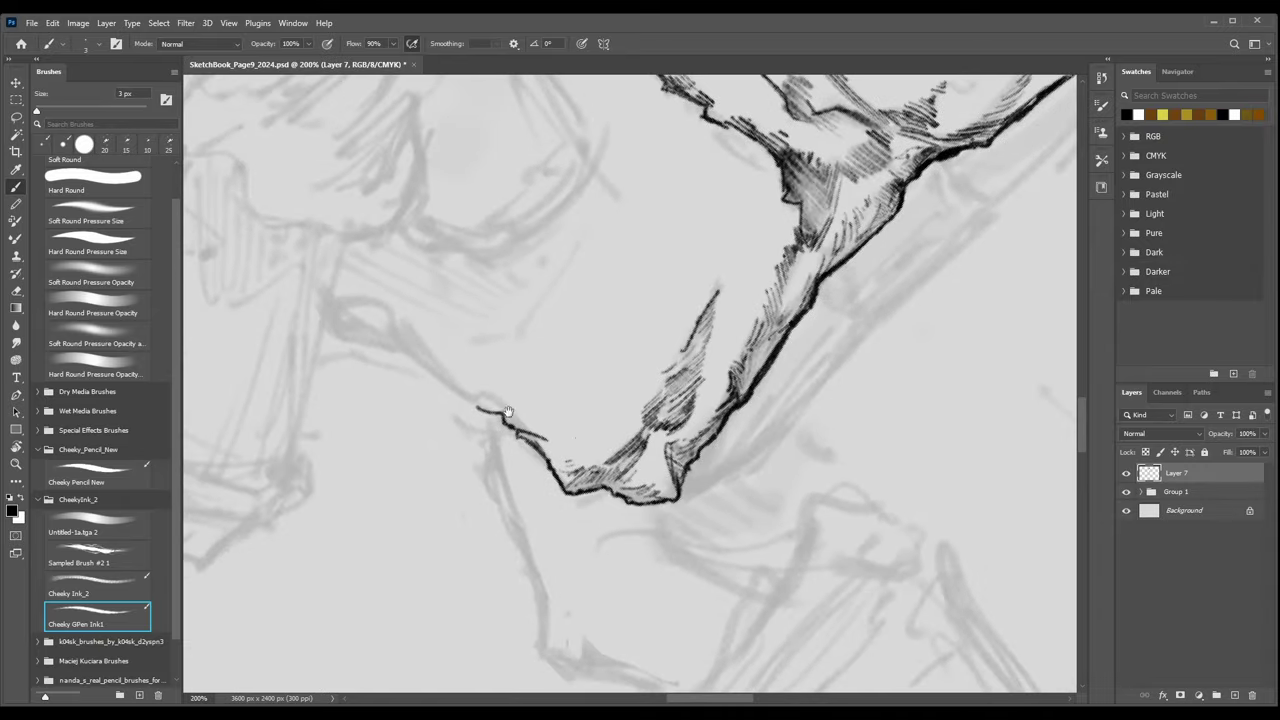
# Extend the shirt's side outline further along the sketch and hatch the small folds just inside it.
pyautogui.moveTo(508, 412); pyautogui.dragTo(560, 458)
pyautogui.hotkey('ctrl', '+')
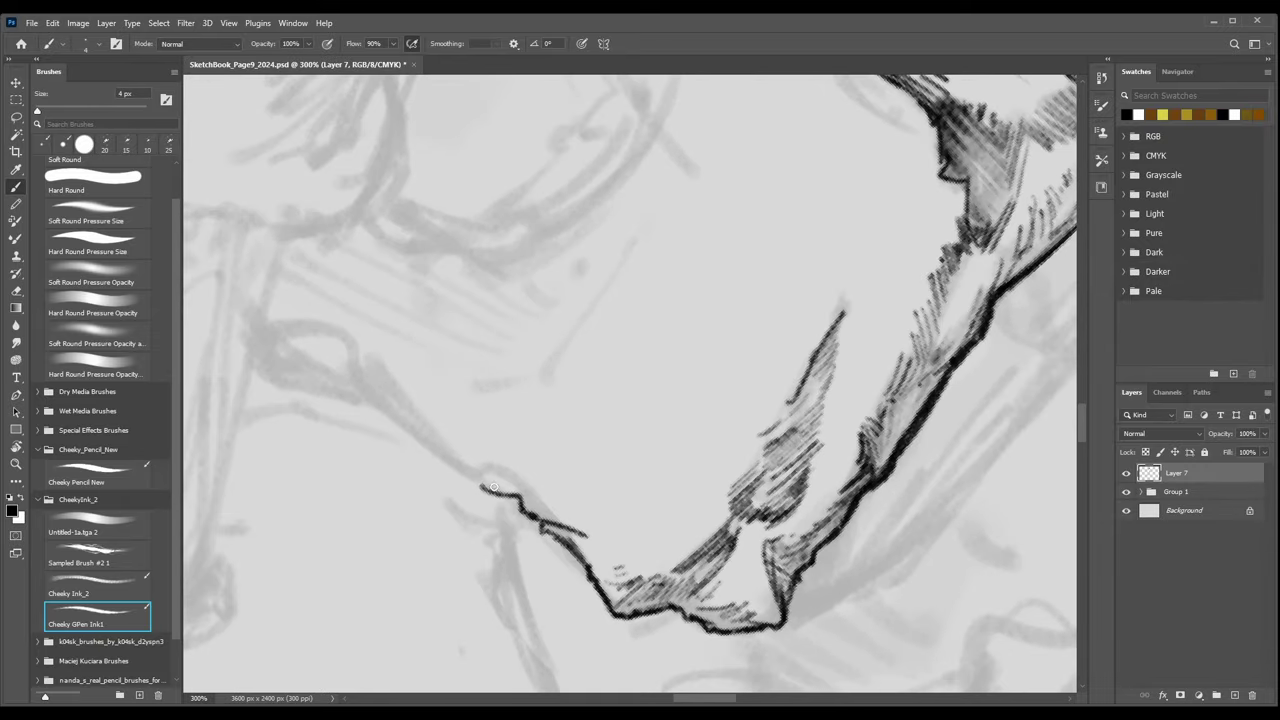
pyautogui.press(']')
pyautogui.moveTo(482, 487); pyautogui.dragTo(452, 471)
pyautogui.moveTo(398, 415)
pyautogui.mouseDown()
pyautogui.moveTo(434, 456)
pyautogui.moveTo(495, 490)
pyautogui.moveTo(535, 494)
pyautogui.mouseUp()
pyautogui.press('[')
pyautogui.press('[')
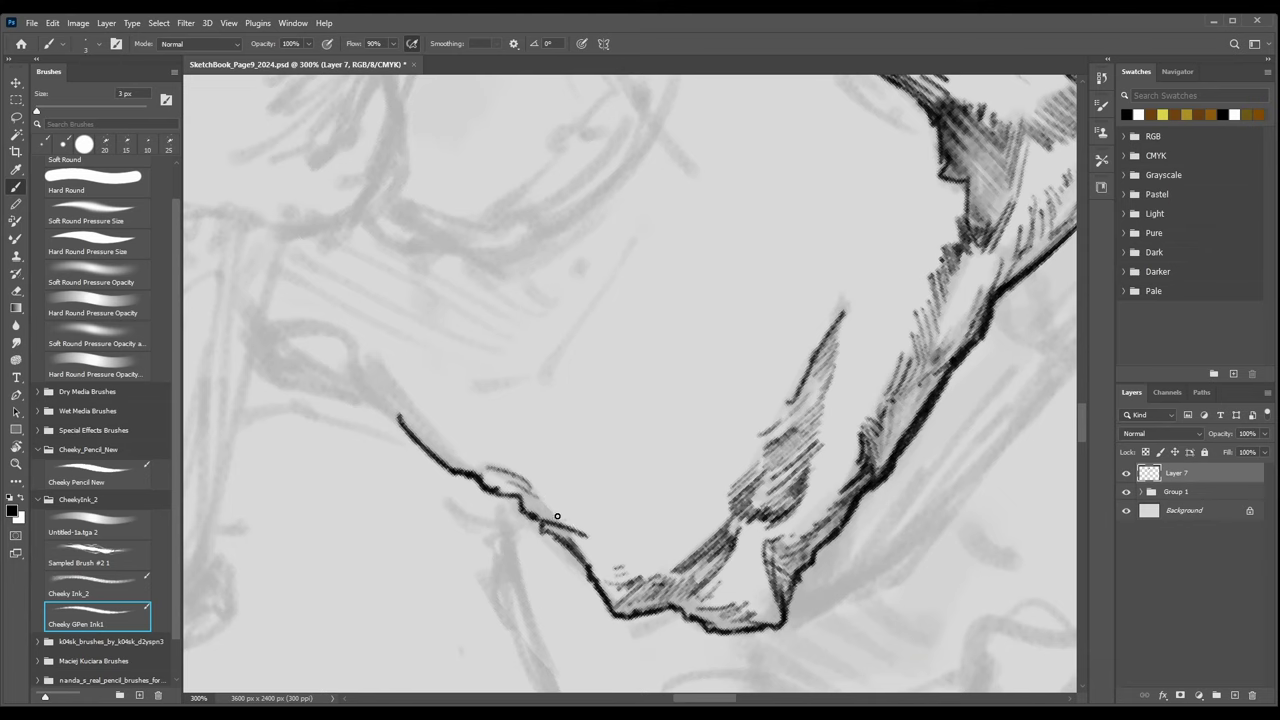
pyautogui.moveTo(557, 516); pyautogui.dragTo(590, 527)
# Examine the inked figure as a whole, hiding the Group 1 sketch and showing it again.
pyautogui.hotkey('ctrl', '-')
pyautogui.hotkey('ctrl', '-')
pyautogui.hotkey('ctrl', '-')
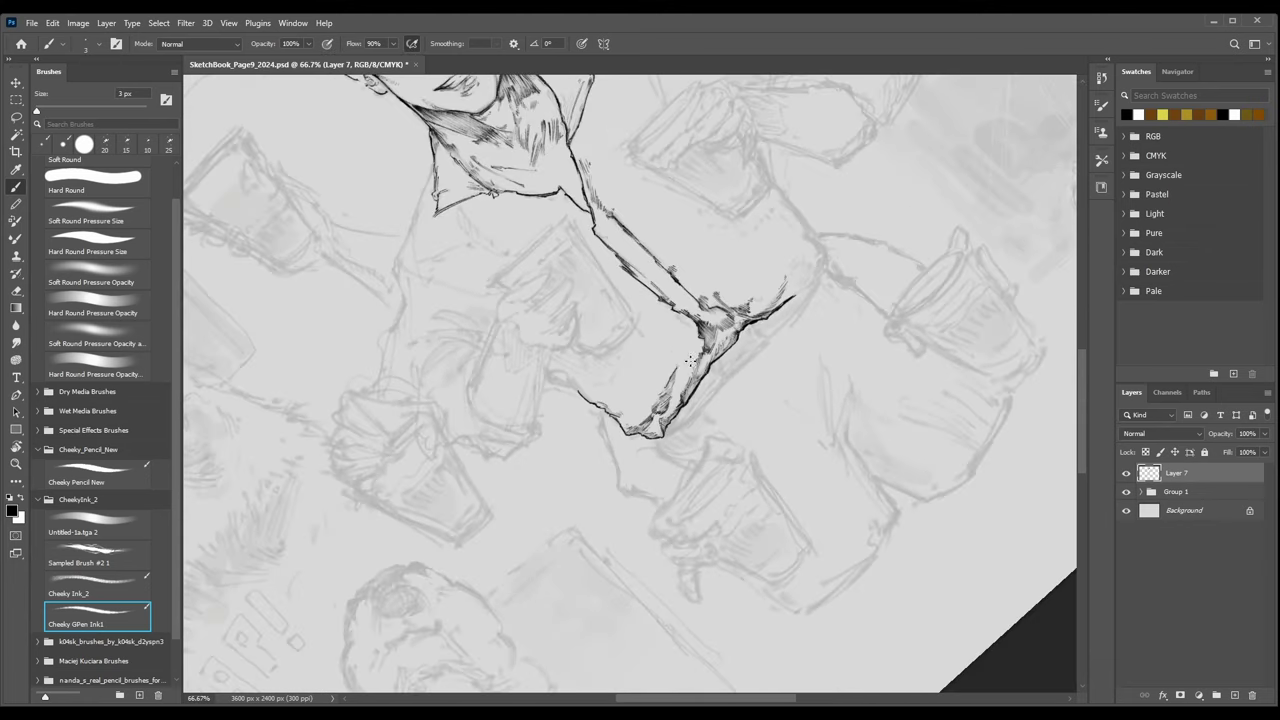
pyautogui.moveTo(608, 339); pyautogui.dragTo(628, 393)
pyautogui.hotkey('ctrl', '+')
pyautogui.moveTo(662, 465); pyautogui.dragTo(539, 487)
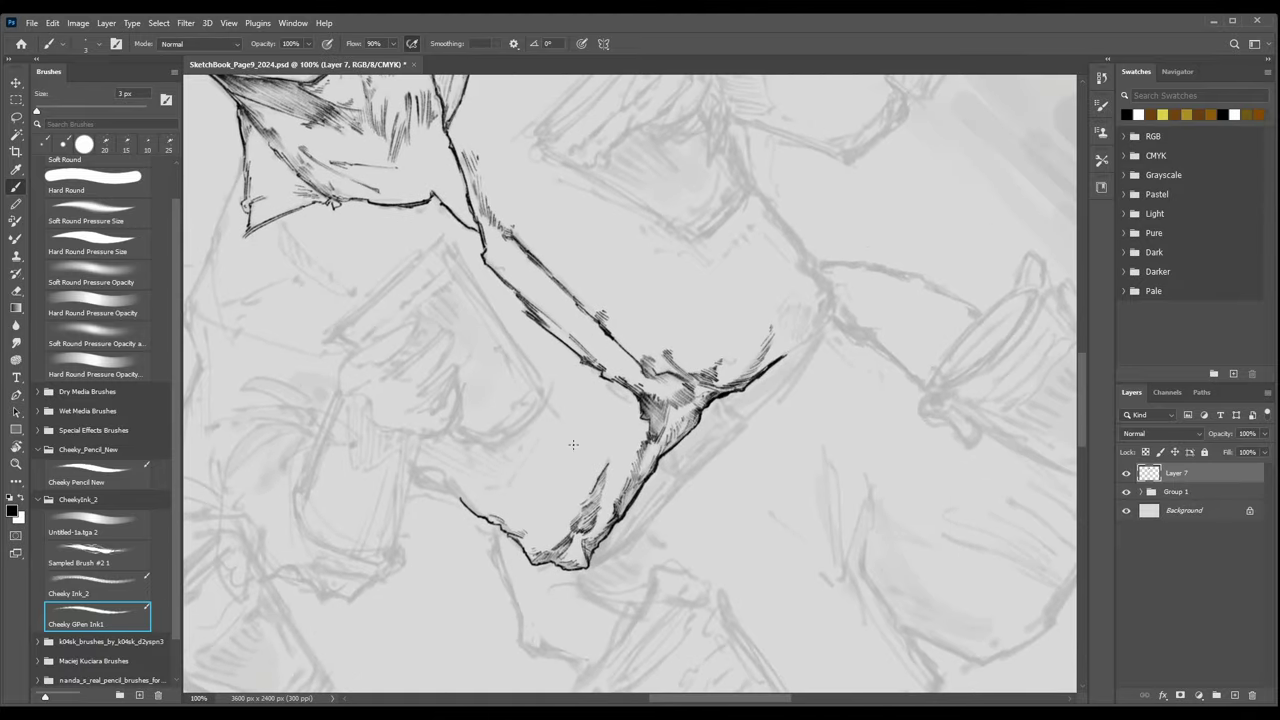
pyautogui.hotkey('ctrl', '-')
pyautogui.hotkey('ctrl', '-')
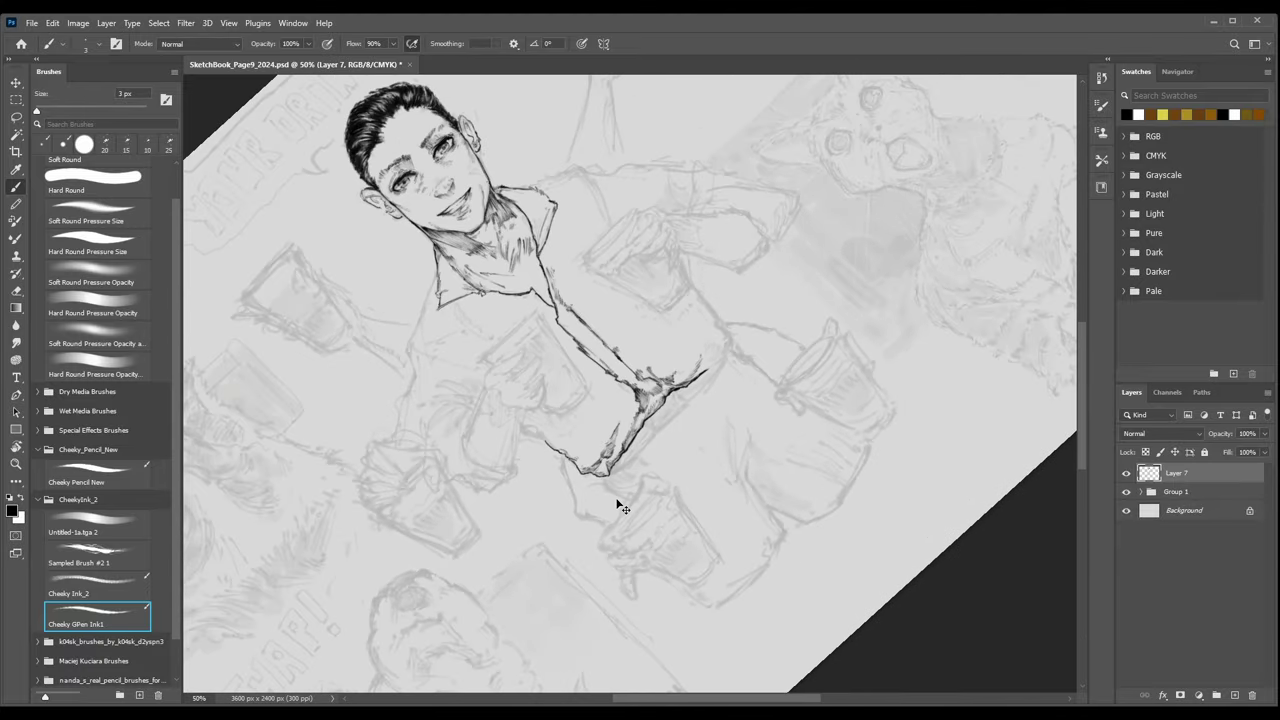
pyautogui.scroll(-1, 620, 507)
pyautogui.click(1126, 492)
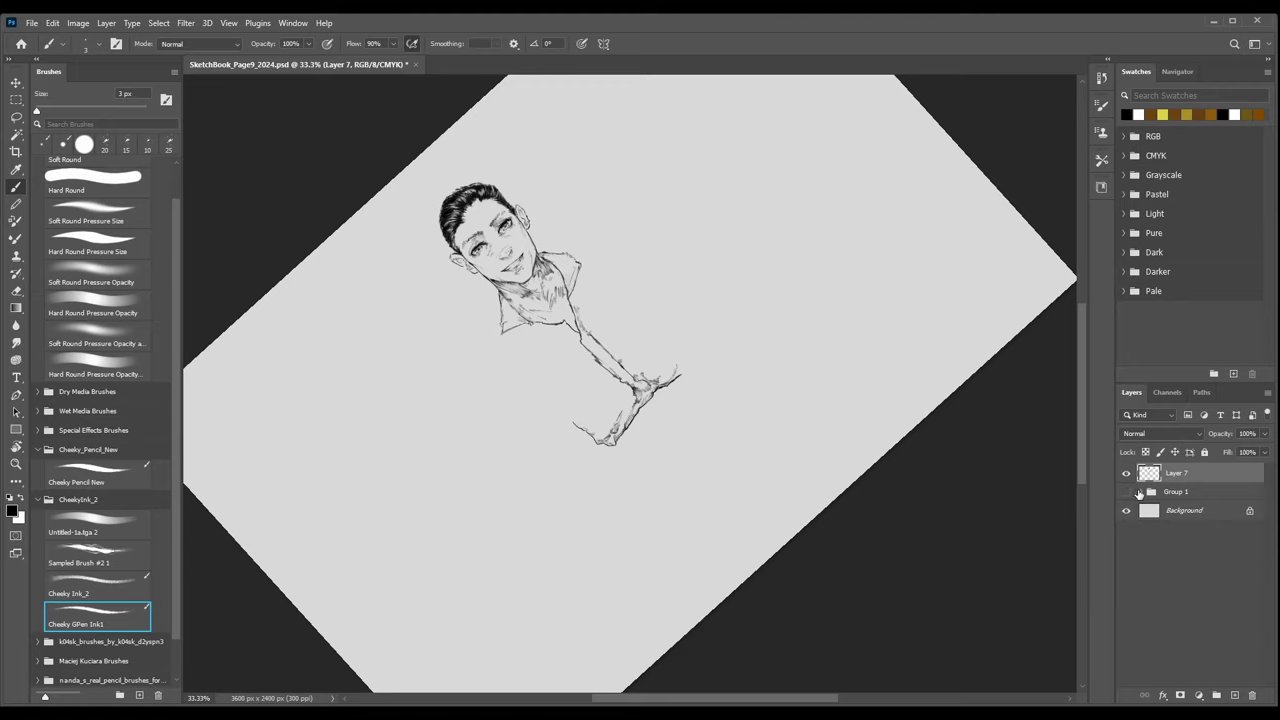
pyautogui.click(1126, 492)
pyautogui.scroll(5, 771, 491)
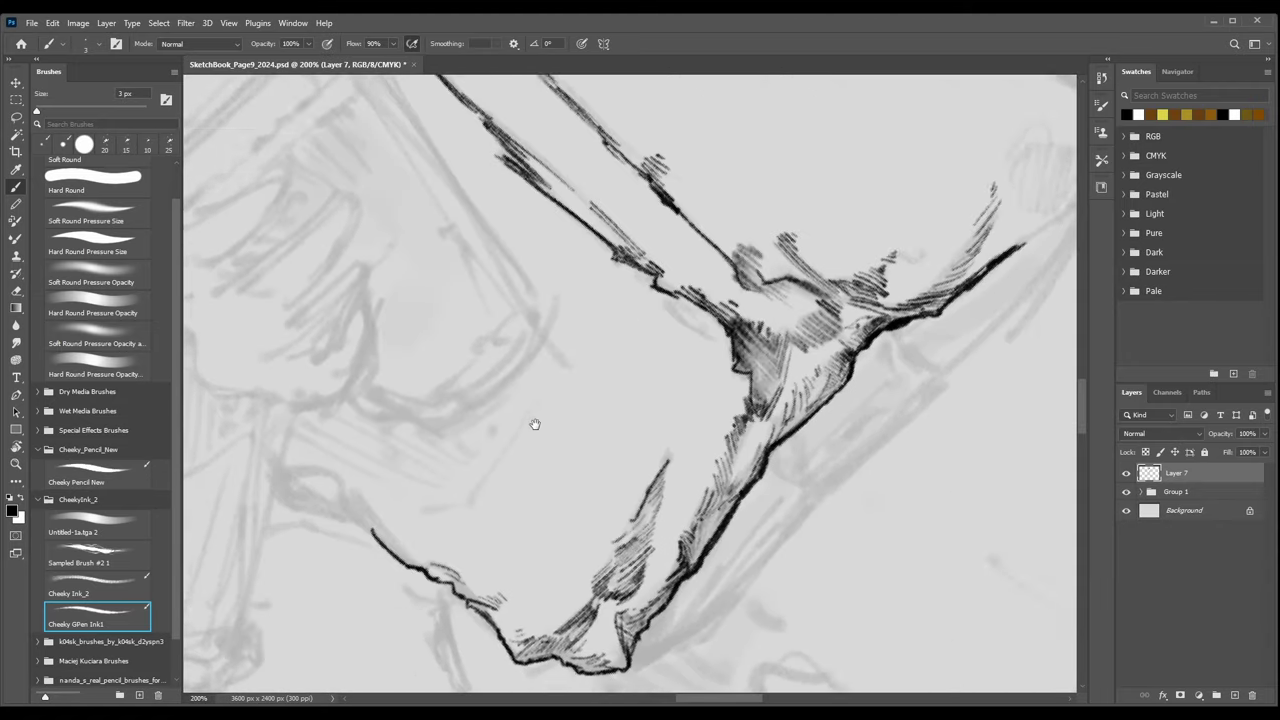
# Ink the side outline's upper end with a rounded, hatched fold and shade the fold with the Cheeky Ink_2 brush.
pyautogui.moveTo(535, 424); pyautogui.dragTo(638, 351)
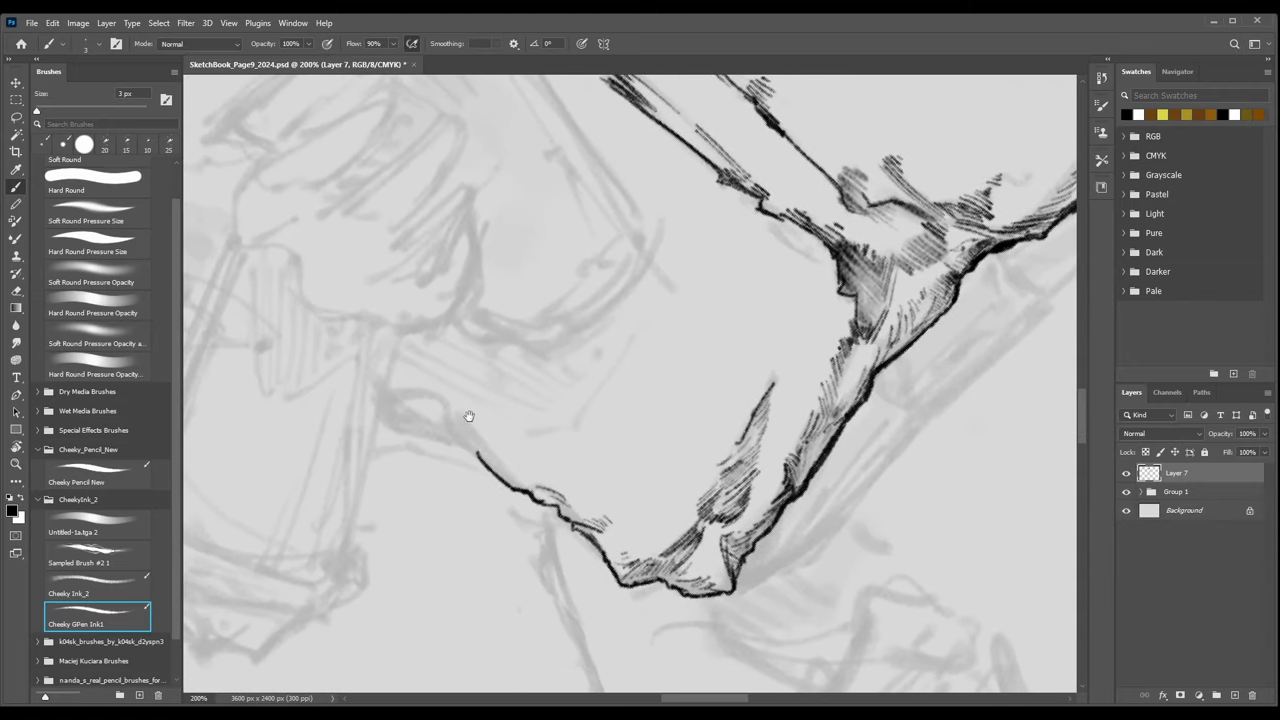
pyautogui.moveTo(469, 416)
pyautogui.mouseDown()
pyautogui.moveTo(552, 421)
pyautogui.moveTo(468, 426)
pyautogui.moveTo(524, 436)
pyautogui.mouseUp()
pyautogui.press(']')
pyautogui.press('[')
pyautogui.moveTo(470, 400)
pyautogui.mouseDown()
pyautogui.moveTo(524, 400)
pyautogui.moveTo(503, 402)
pyautogui.moveTo(538, 411)
pyautogui.moveTo(522, 415)
pyautogui.moveTo(542, 422)
pyautogui.moveTo(527, 433)
pyautogui.moveTo(542, 434)
pyautogui.moveTo(528, 417)
pyautogui.moveTo(547, 418)
pyautogui.moveTo(577, 459)
pyautogui.moveTo(563, 437)
pyautogui.moveTo(489, 430)
pyautogui.moveTo(562, 446)
pyautogui.mouseUp()
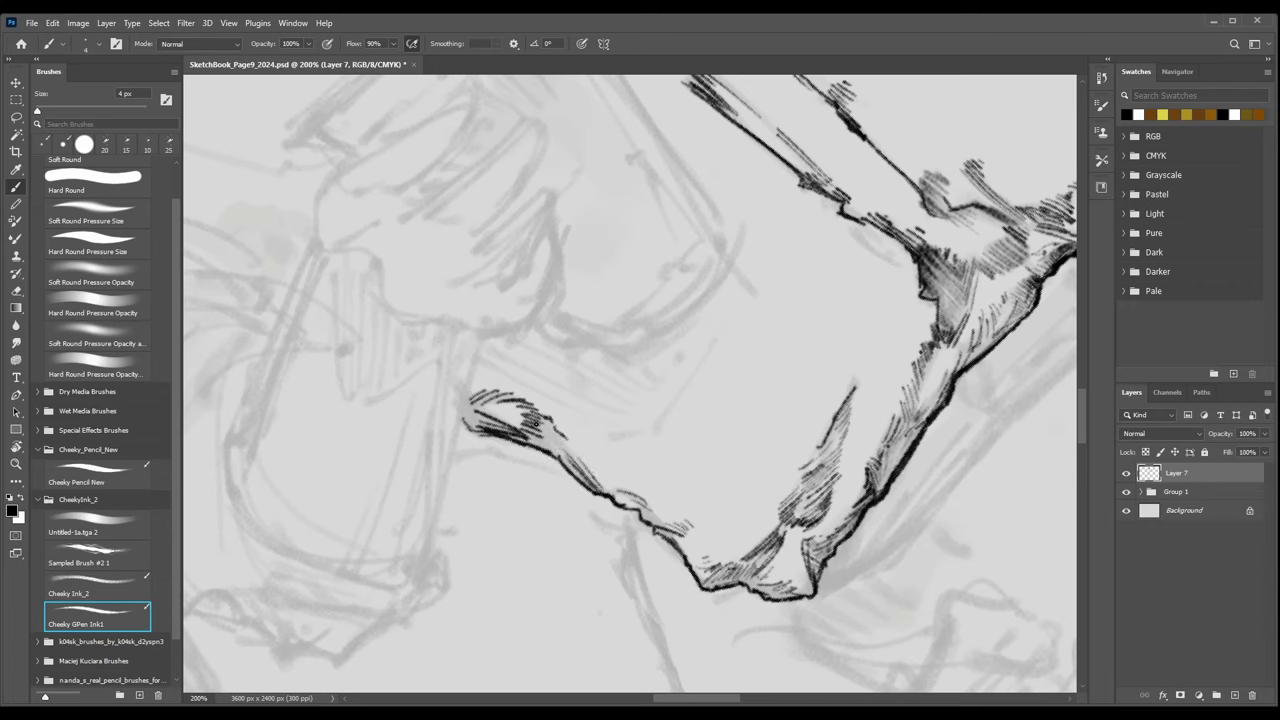
pyautogui.click(105, 588)
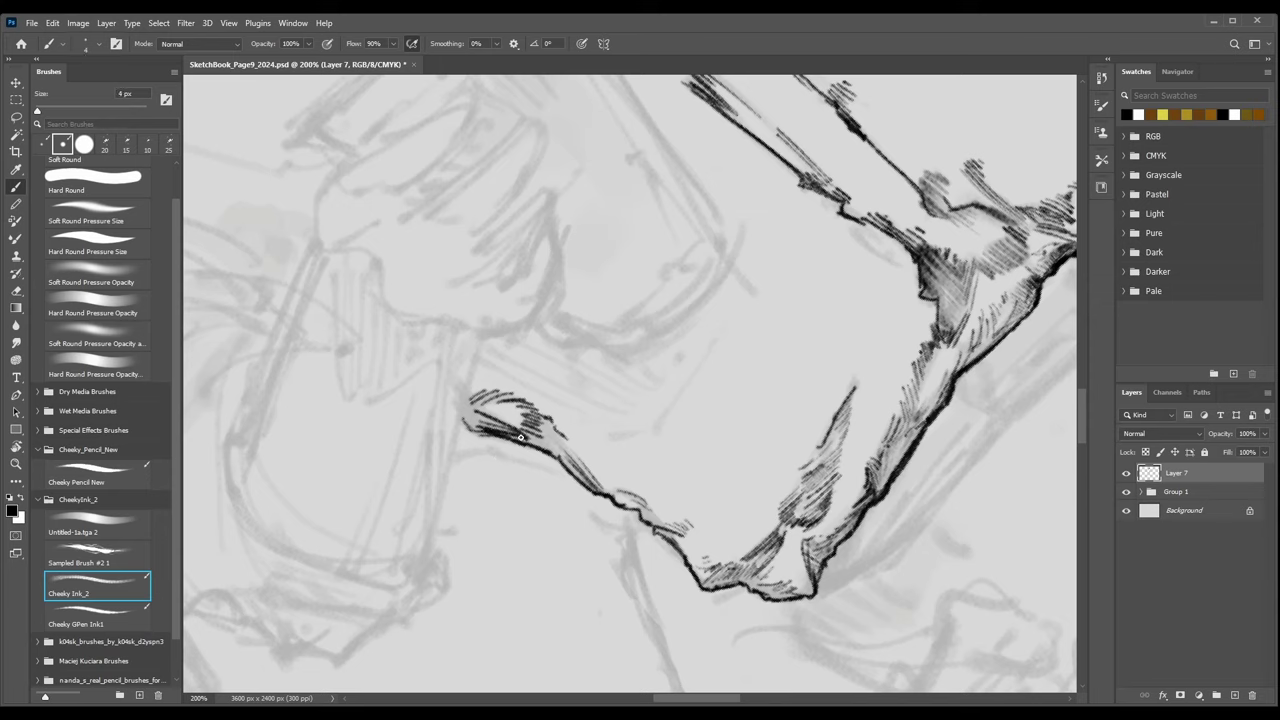
pyautogui.moveTo(520, 437)
pyautogui.mouseDown()
pyautogui.moveTo(573, 460)
pyautogui.moveTo(555, 430)
pyautogui.mouseUp()
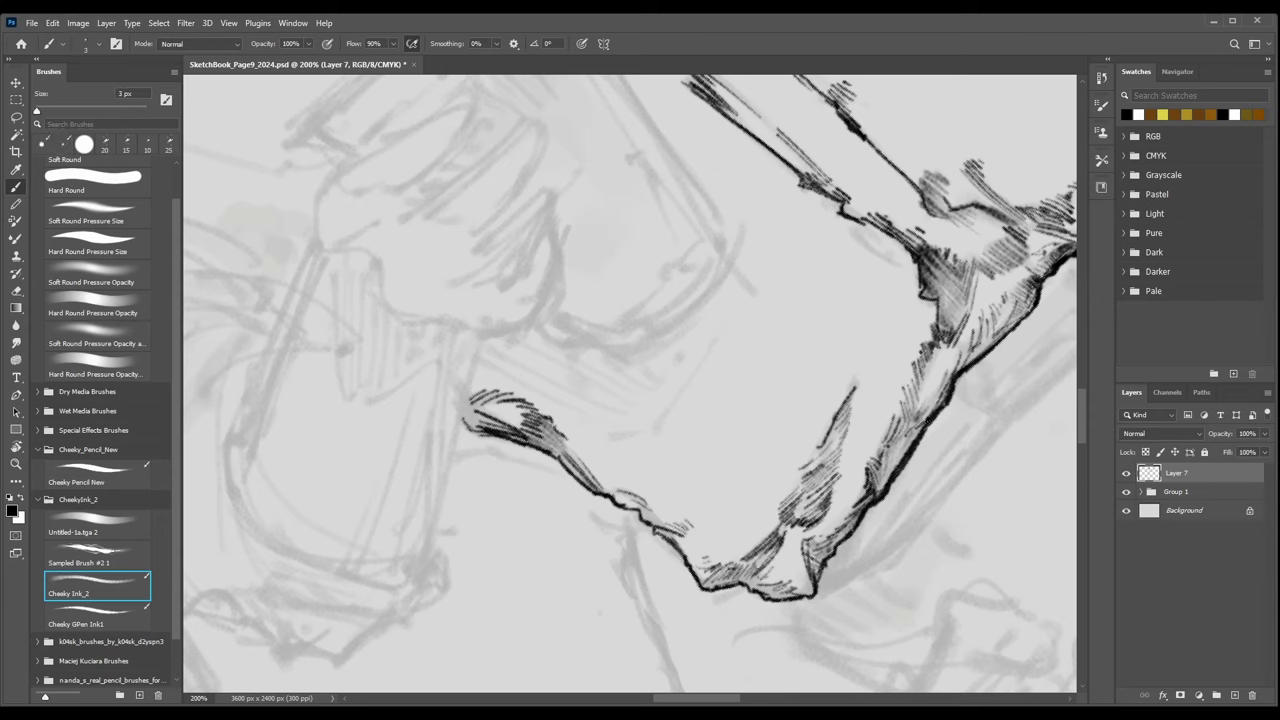
# Rotate the canvas view to 2° and shade the folds along the shirt's bottom hem with the Untitled-1a.tga 2 brush at 30 px.
pyautogui.press('r')
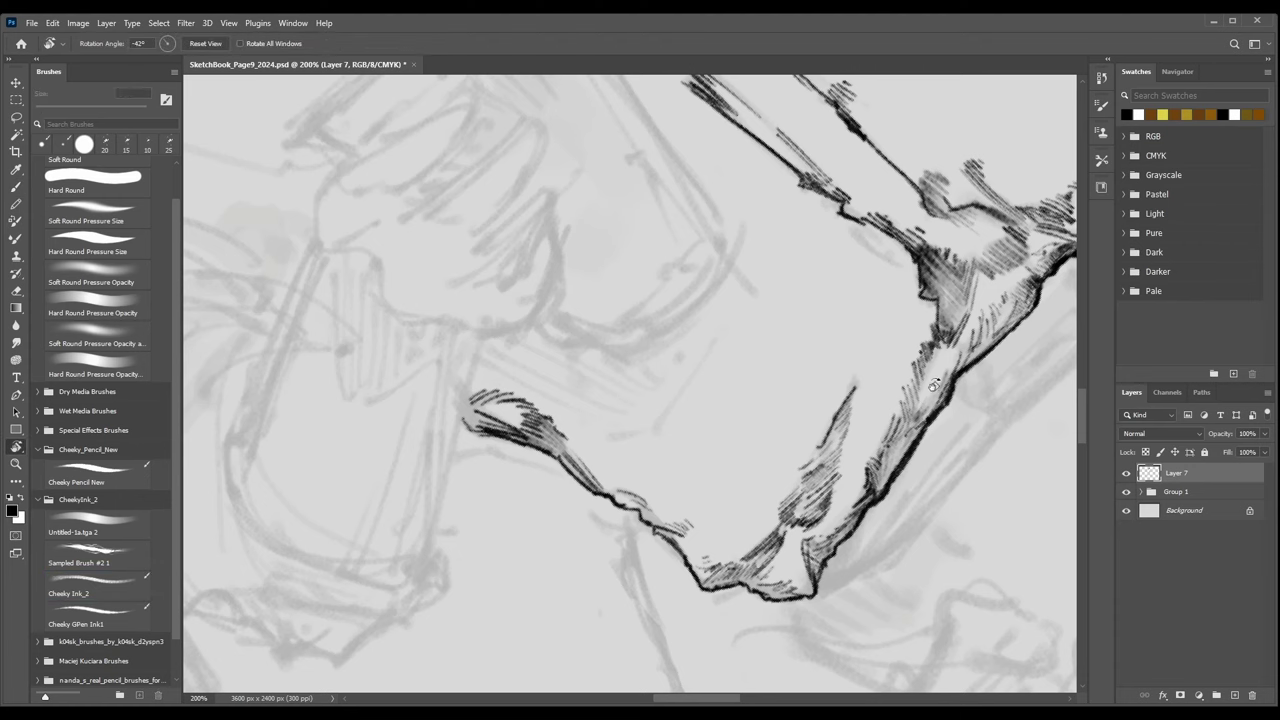
pyautogui.moveTo(926, 427)
pyautogui.mouseDown()
pyautogui.moveTo(825, 545)
pyautogui.moveTo(806, 471)
pyautogui.moveTo(571, 363)
pyautogui.mouseUp()
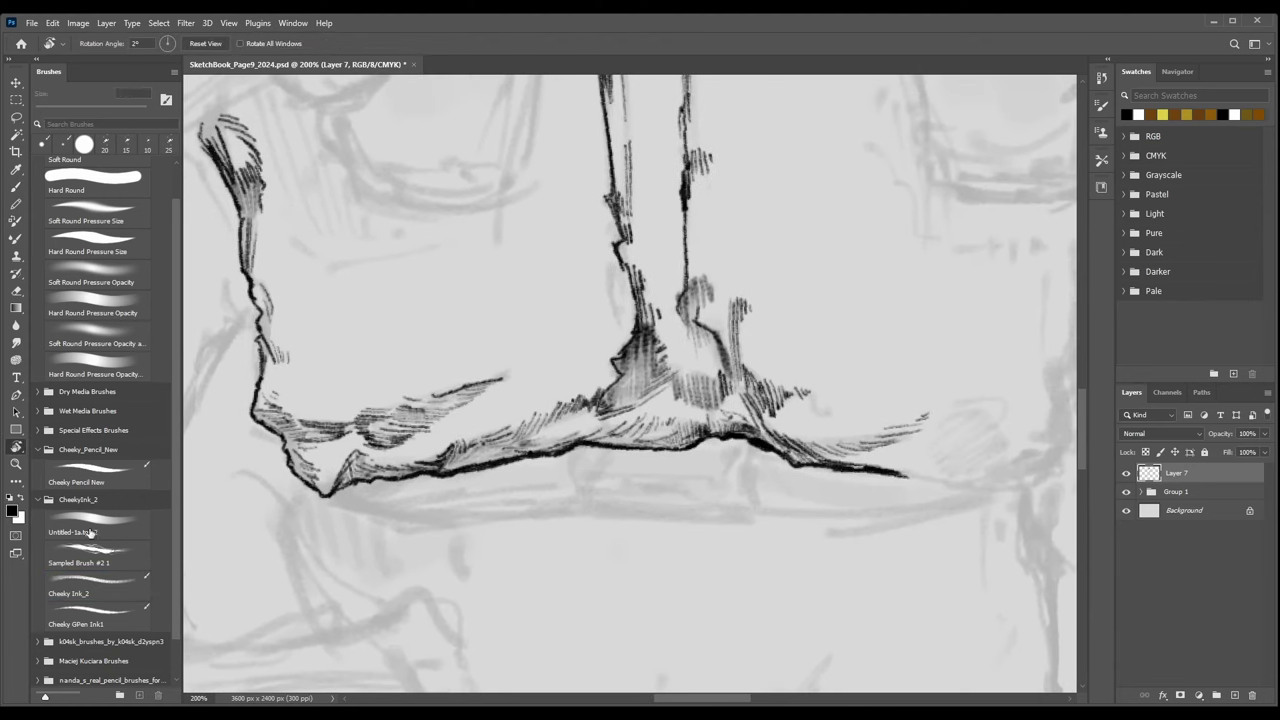
pyautogui.press('b')
pyautogui.press('[')
pyautogui.press('[')
pyautogui.press('[')
pyautogui.press('[')
pyautogui.press('[')
pyautogui.press('[')
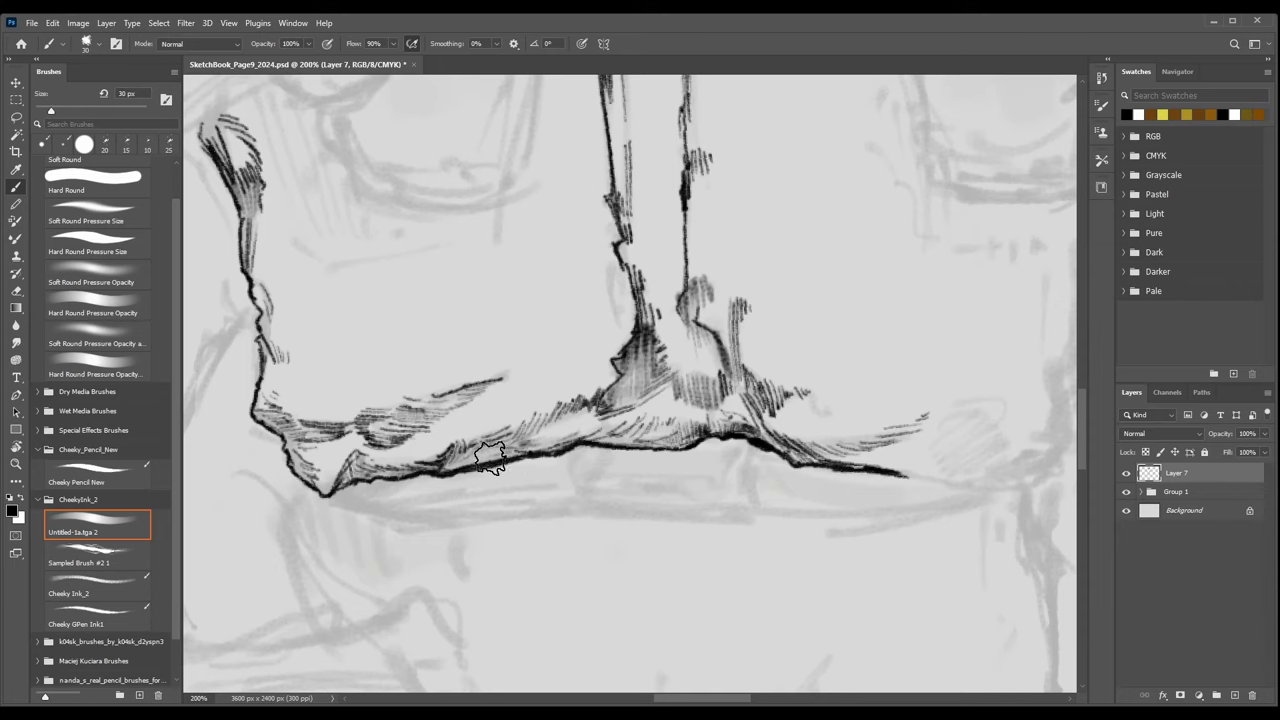
pyautogui.moveTo(533, 440)
pyautogui.mouseDown()
pyautogui.moveTo(607, 413)
pyautogui.moveTo(581, 435)
pyautogui.mouseUp()
pyautogui.moveTo(669, 437)
pyautogui.mouseDown()
pyautogui.moveTo(620, 425)
pyautogui.moveTo(703, 384)
pyautogui.moveTo(652, 409)
pyautogui.moveTo(633, 369)
pyautogui.moveTo(622, 402)
pyautogui.moveTo(666, 387)
pyautogui.moveTo(650, 352)
pyautogui.moveTo(643, 473)
pyautogui.moveTo(634, 374)
pyautogui.moveTo(628, 403)
pyautogui.moveTo(647, 368)
pyautogui.moveTo(660, 403)
pyautogui.moveTo(664, 381)
pyautogui.moveTo(648, 372)
pyautogui.moveTo(665, 444)
pyautogui.moveTo(644, 377)
pyautogui.moveTo(656, 423)
pyautogui.moveTo(675, 396)
pyautogui.moveTo(681, 415)
pyautogui.moveTo(695, 397)
pyautogui.moveTo(700, 409)
pyautogui.moveTo(774, 358)
pyautogui.moveTo(722, 401)
pyautogui.moveTo(753, 396)
pyautogui.moveTo(728, 410)
pyautogui.moveTo(730, 363)
pyautogui.moveTo(726, 427)
pyautogui.moveTo(691, 433)
pyautogui.moveTo(693, 397)
pyautogui.moveTo(631, 408)
pyautogui.moveTo(776, 430)
pyautogui.moveTo(762, 400)
pyautogui.moveTo(838, 451)
pyautogui.moveTo(808, 415)
pyautogui.moveTo(768, 412)
pyautogui.moveTo(865, 441)
pyautogui.moveTo(825, 420)
pyautogui.moveTo(827, 446)
pyautogui.moveTo(922, 432)
pyautogui.moveTo(885, 412)
pyautogui.moveTo(793, 437)
pyautogui.mouseUp()
pyautogui.moveTo(875, 452); pyautogui.dragTo(818, 447)
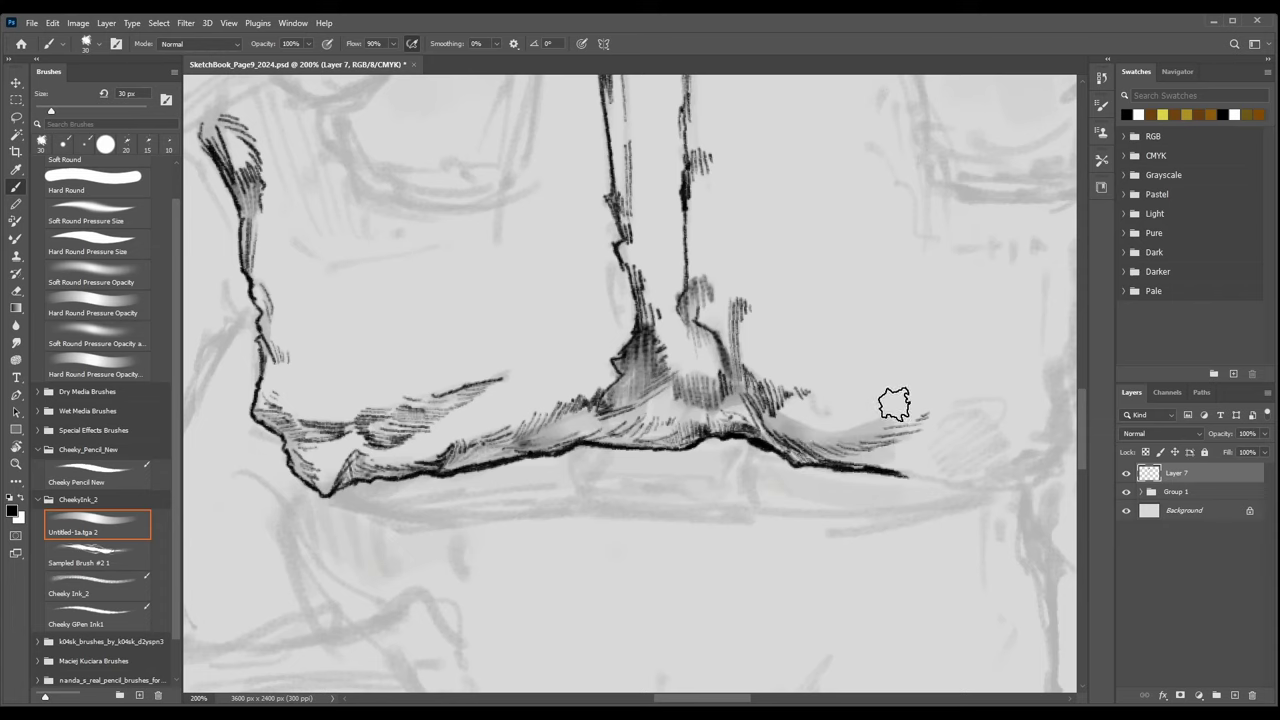
pyautogui.moveTo(877, 422); pyautogui.dragTo(886, 426)
# Add soft grey shading to the hatched folds beside the placket base and to the diagonal fold near the bottom corner.
pyautogui.press('b')
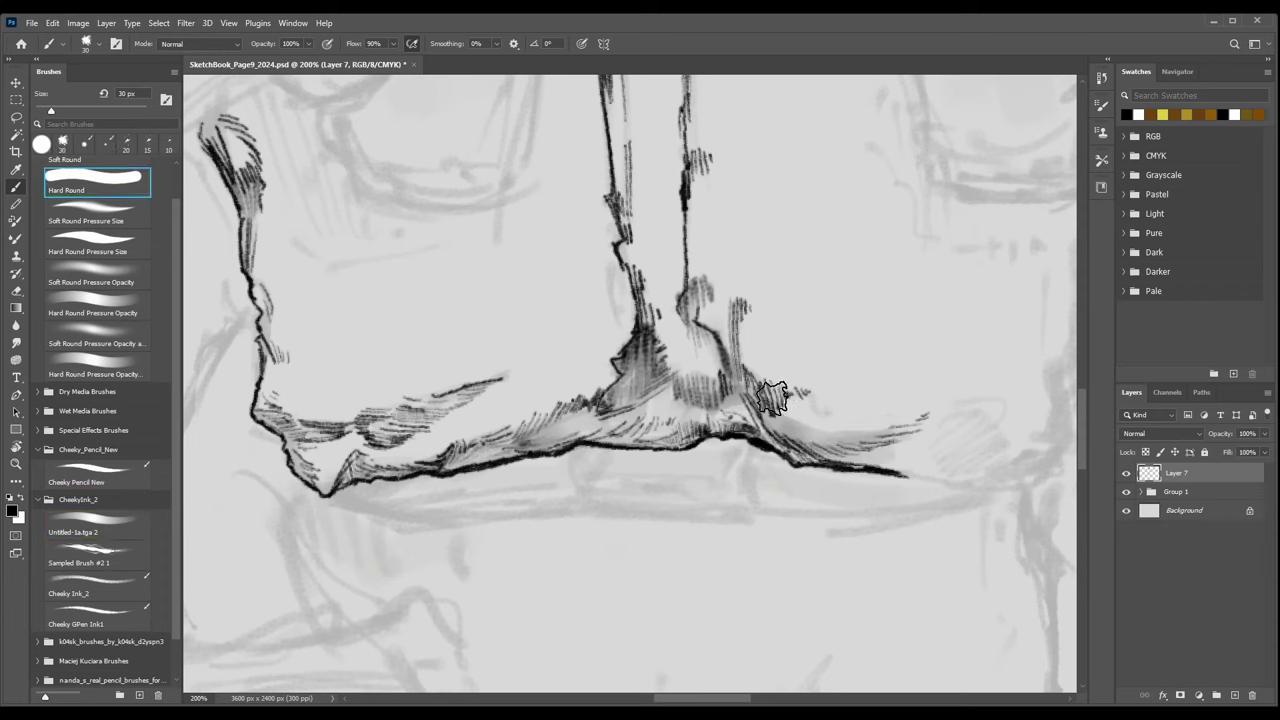
pyautogui.moveTo(781, 401); pyautogui.dragTo(825, 404)
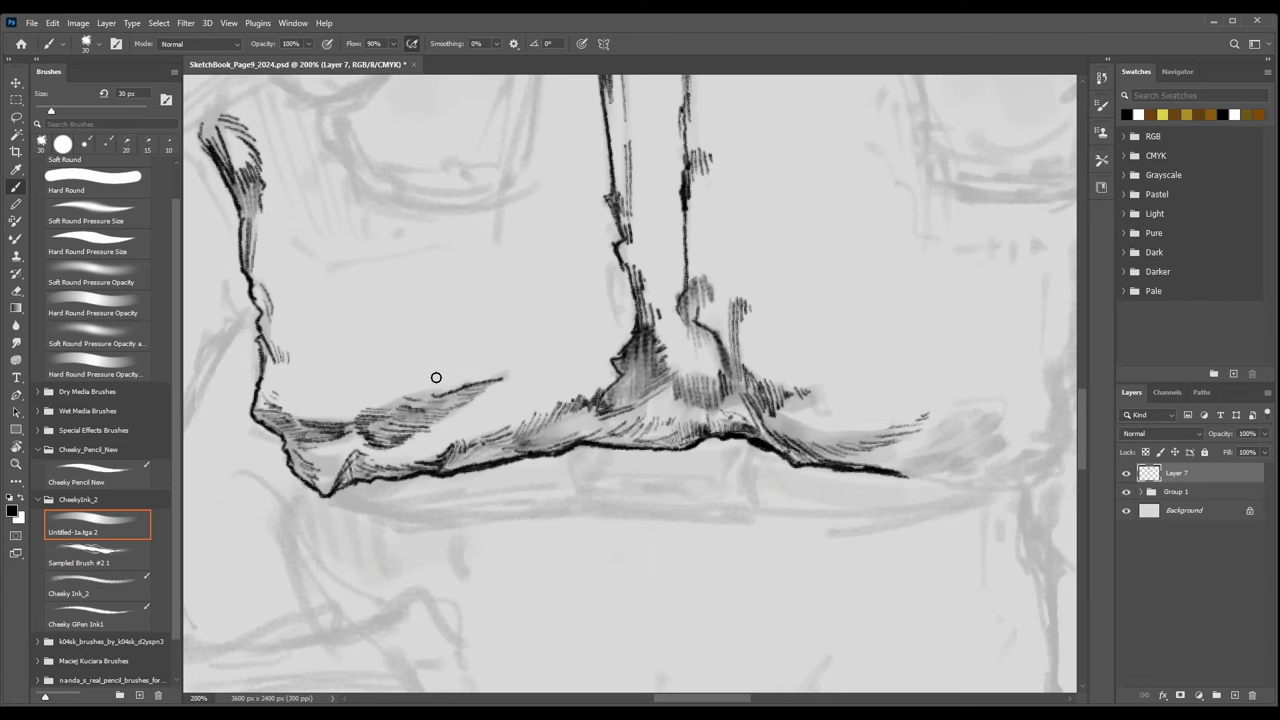
pyautogui.press('e')
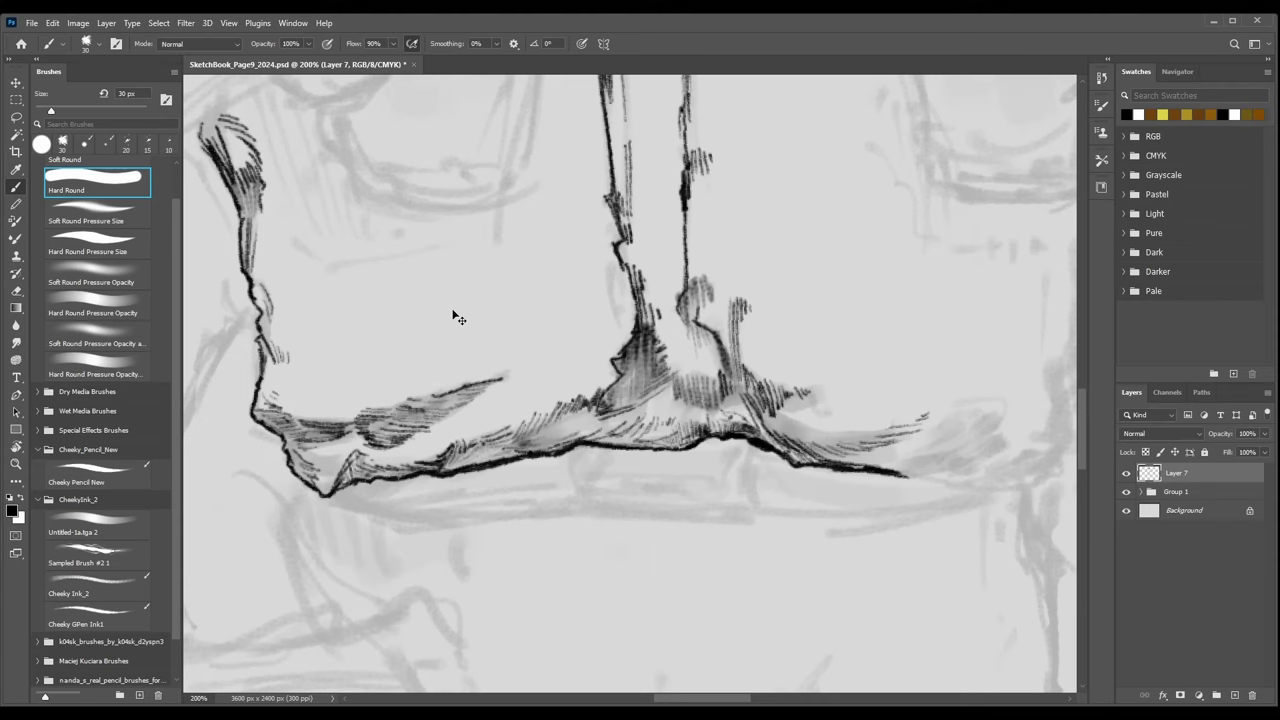
# Switch to the Cheeky GPen Ink1 brush, reduce it to 7 px and ink a hatched fold under the bent arm's rolled sleeve.
pyautogui.hotkey('ctrl', '-')
pyautogui.hotkey('ctrl', '-')
pyautogui.hotkey('ctrl', '-')
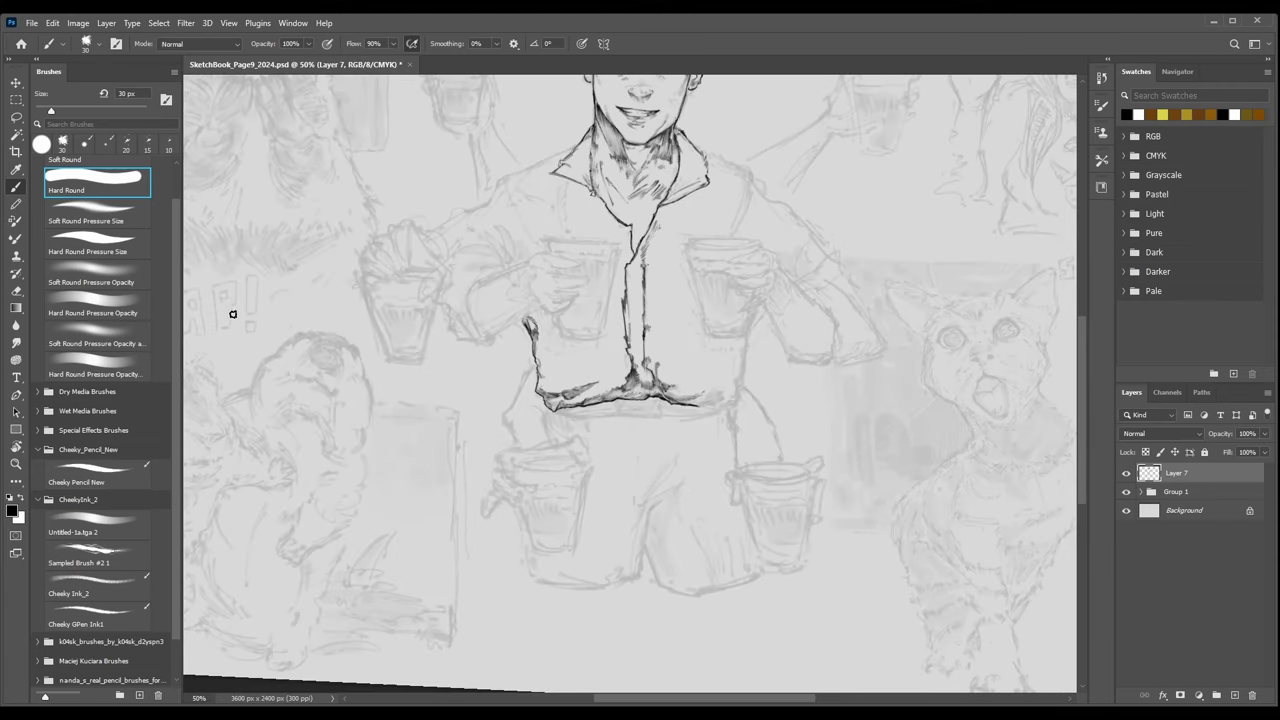
pyautogui.click(100, 612)
pyautogui.hotkey('ctrl', '+')
pyautogui.hotkey('ctrl', '+')
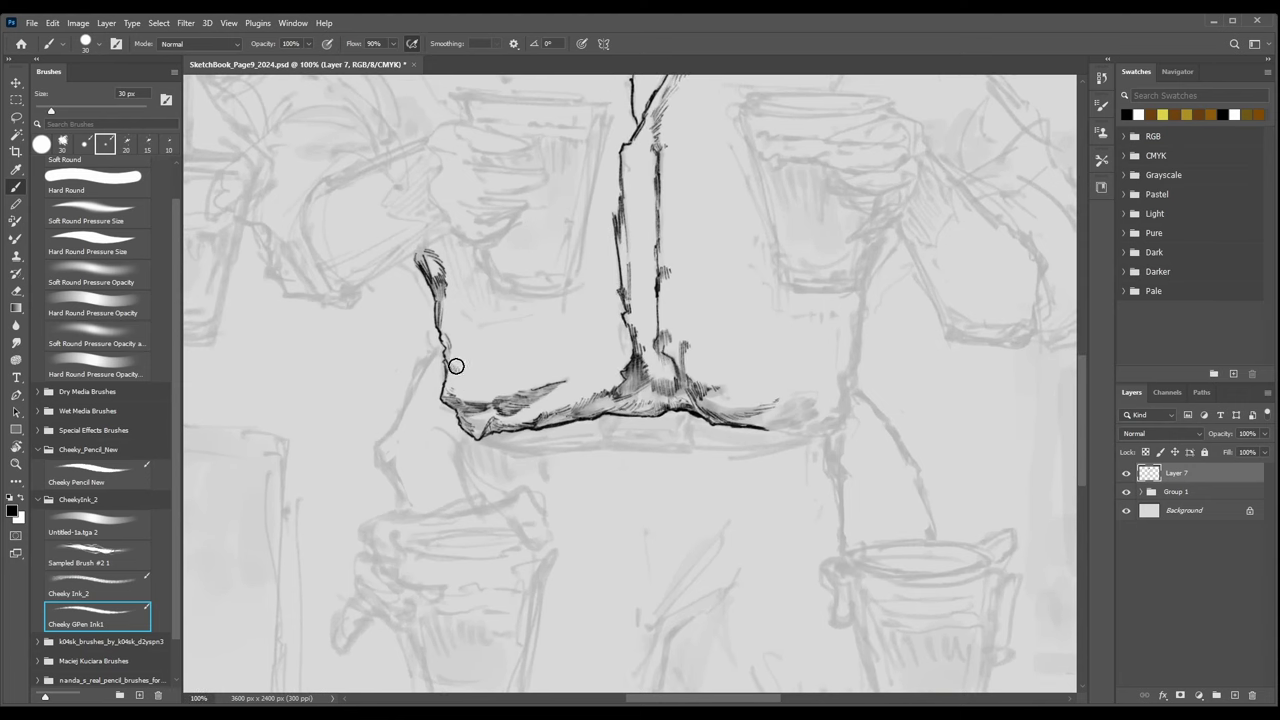
pyautogui.press('[')
pyautogui.moveTo(468, 302); pyautogui.dragTo(526, 418)
pyautogui.hotkey('ctrl', '+')
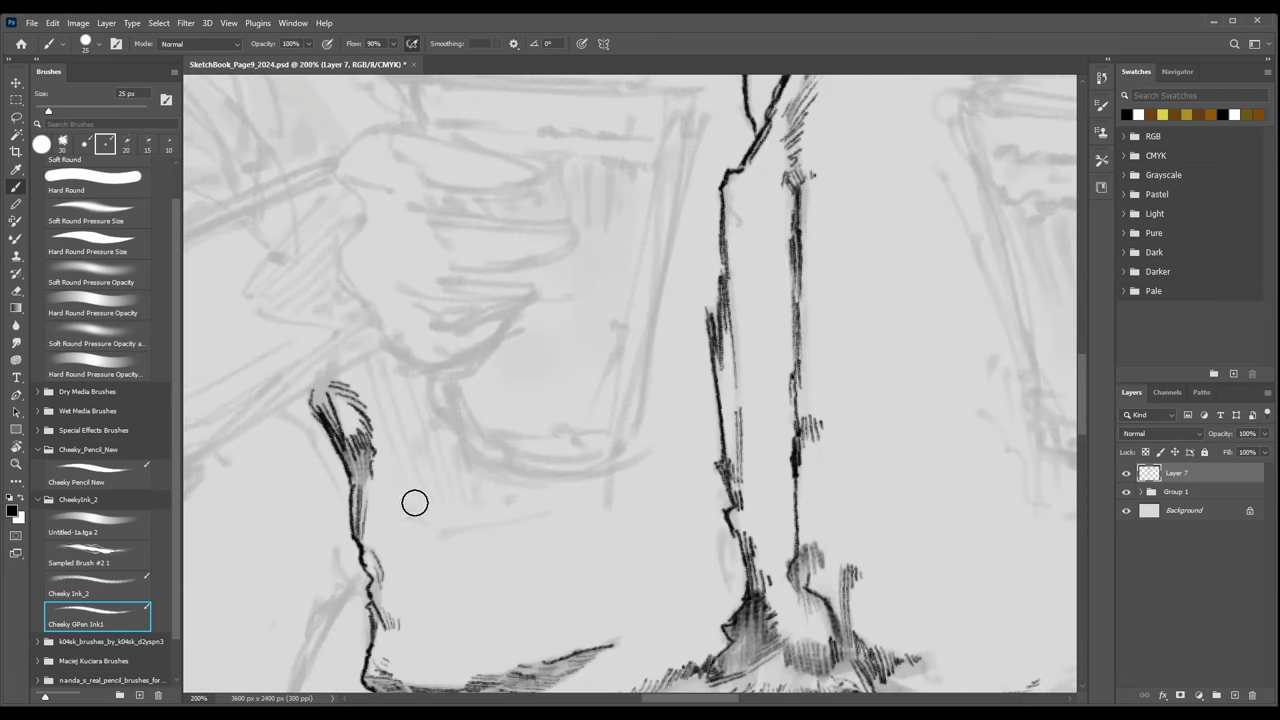
pyautogui.press('[')
pyautogui.press('[')
pyautogui.press('[')
pyautogui.press('[')
pyautogui.press('[')
pyautogui.press('[')
pyautogui.press('[')
pyautogui.press('[')
pyautogui.moveTo(306, 370); pyautogui.dragTo(591, 283)
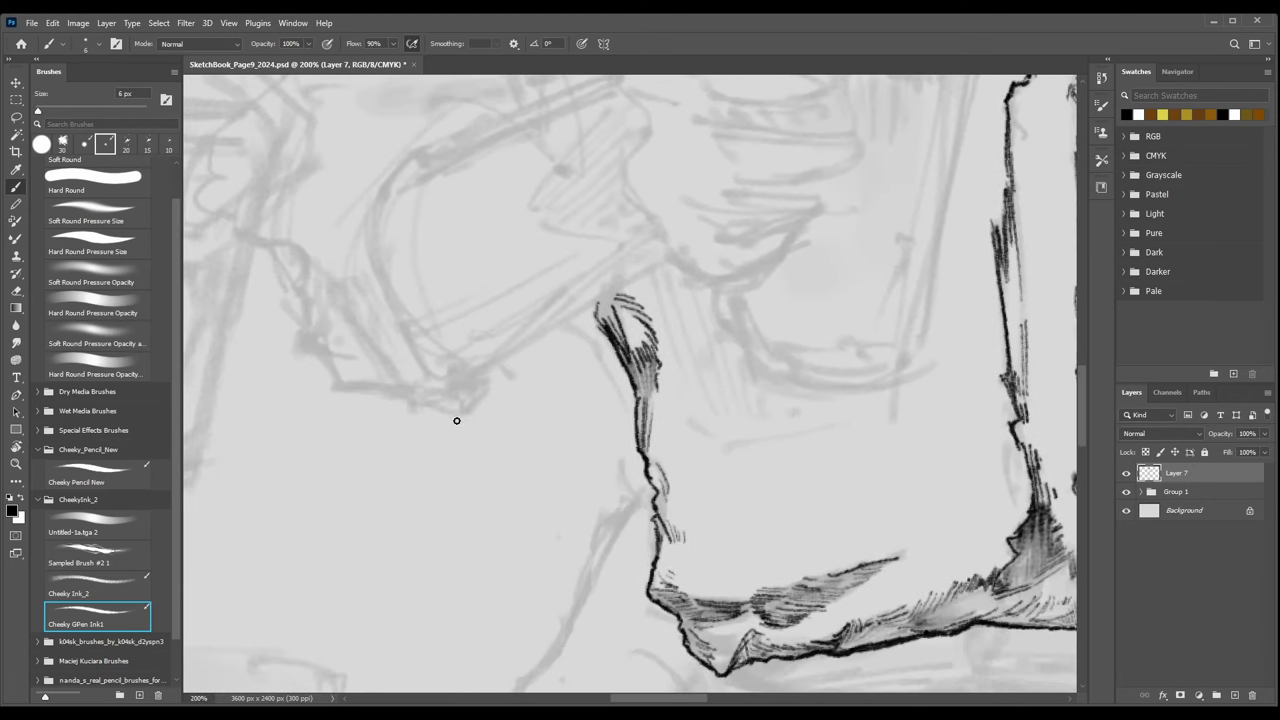
pyautogui.hotkey('ctrl', '-')
pyautogui.hotkey('ctrl', '-')
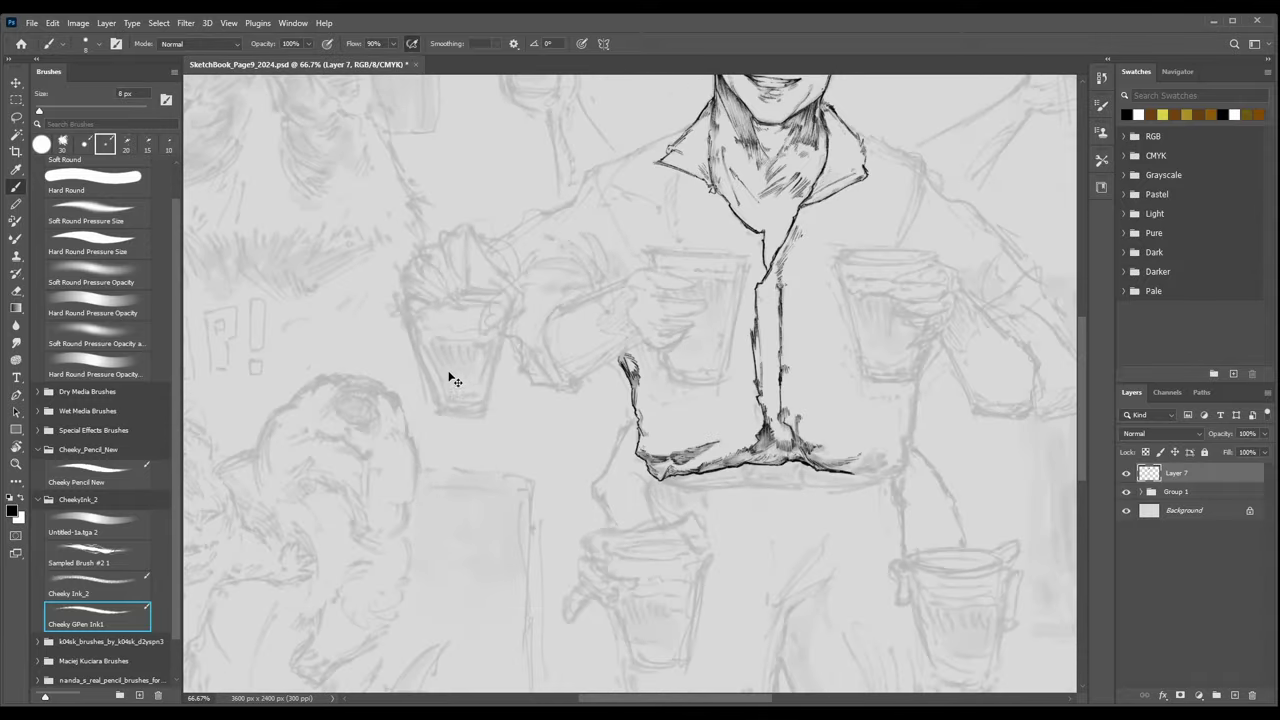
pyautogui.hotkey('ctrl', '+')
pyautogui.hotkey('ctrl', '+')
pyautogui.moveTo(530, 345); pyautogui.dragTo(580, 423)
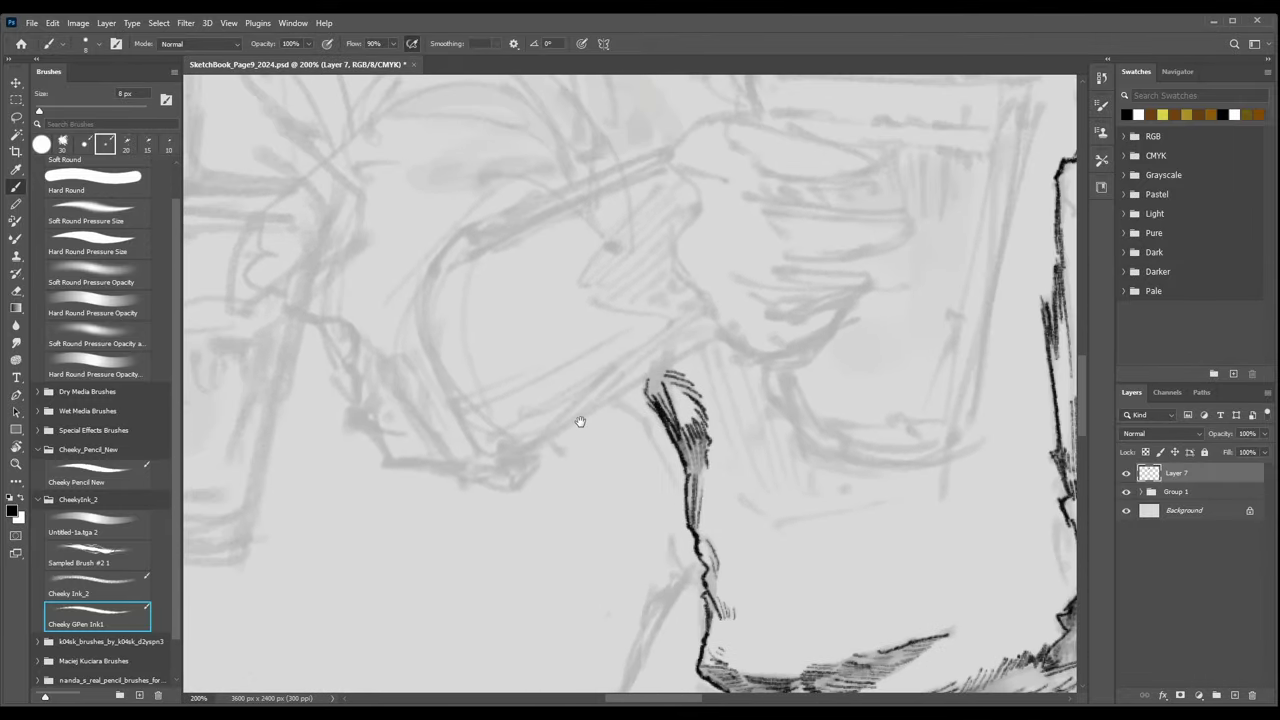
pyautogui.moveTo(466, 446)
pyautogui.mouseDown()
pyautogui.moveTo(522, 457)
pyautogui.moveTo(494, 469)
pyautogui.moveTo(538, 460)
pyautogui.moveTo(515, 490)
pyautogui.mouseUp()
pyautogui.moveTo(546, 450); pyautogui.dragTo(516, 496)
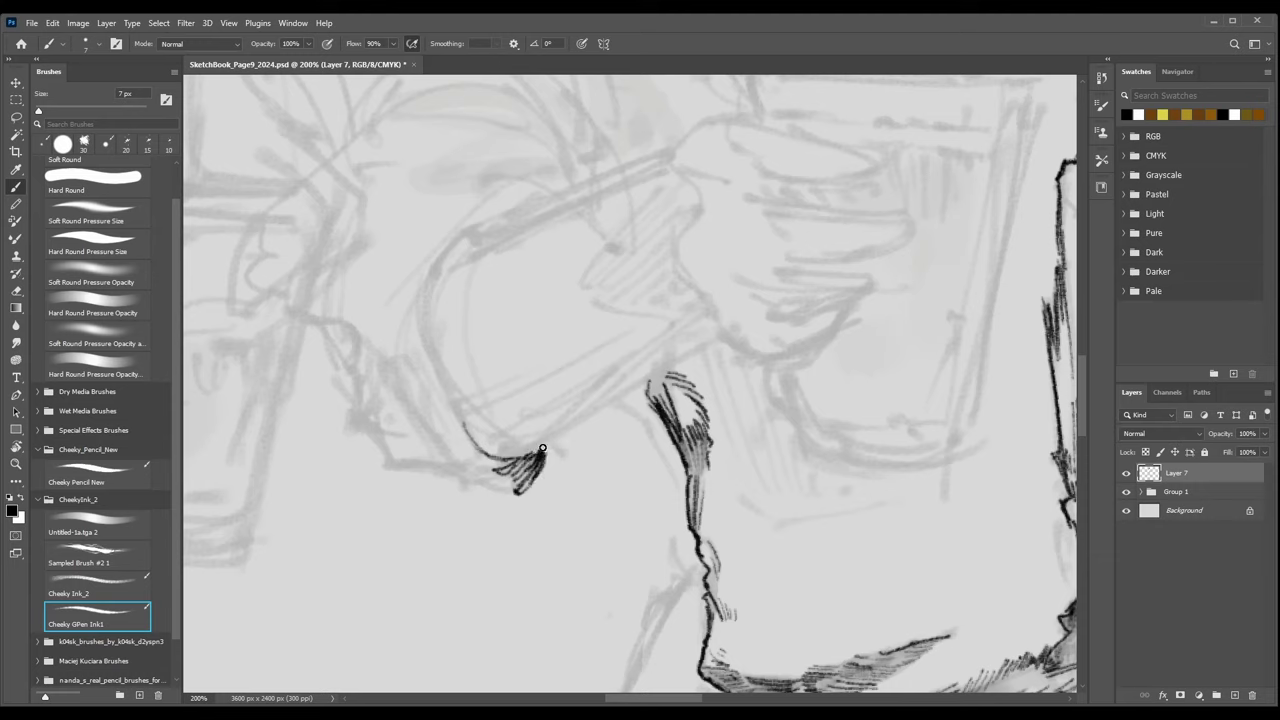
# Ink the forearm's straight lower outline from sleeve to wrist and extend the rolled sleeve's jagged bottom edge towards the elbow.
pyautogui.moveTo(532, 455); pyautogui.dragTo(650, 378)
pyautogui.moveTo(716, 338); pyautogui.dragTo(650, 378)
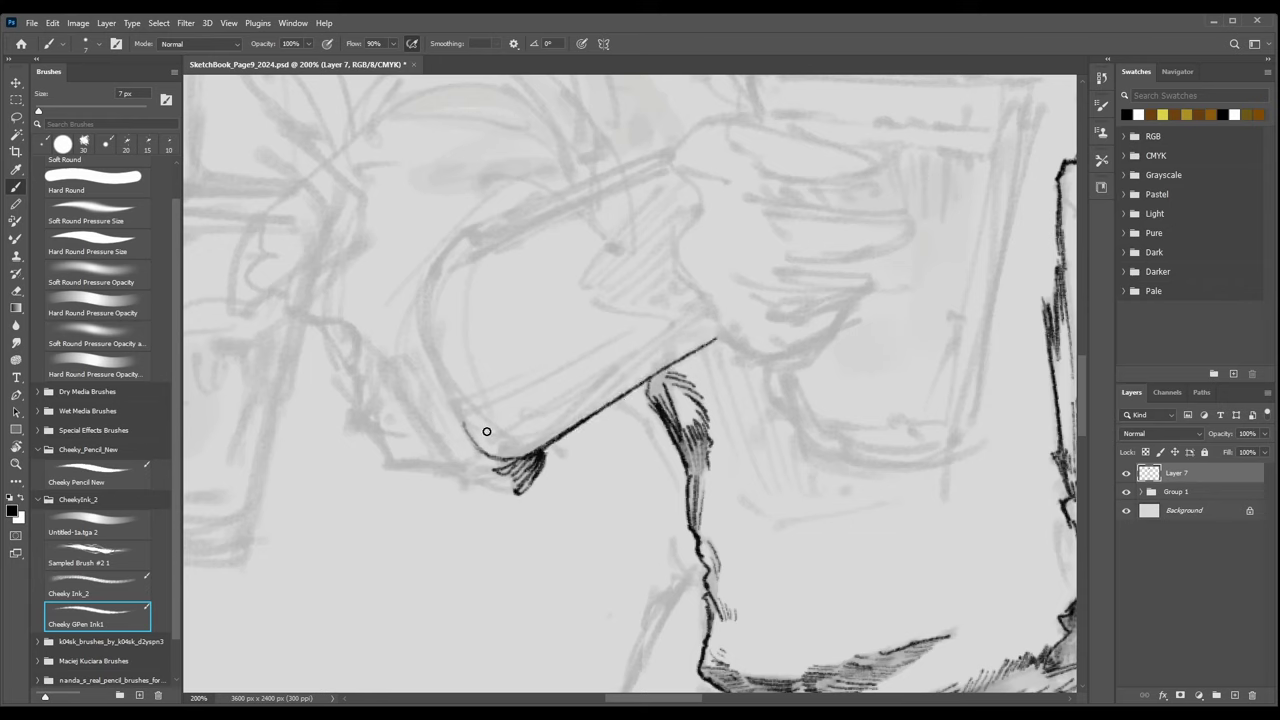
pyautogui.moveTo(440, 471)
pyautogui.mouseDown()
pyautogui.moveTo(462, 490)
pyautogui.moveTo(512, 494)
pyautogui.moveTo(470, 472)
pyautogui.moveTo(512, 460)
pyautogui.moveTo(478, 440)
pyautogui.mouseUp()
pyautogui.hotkey('ctrl', '-')
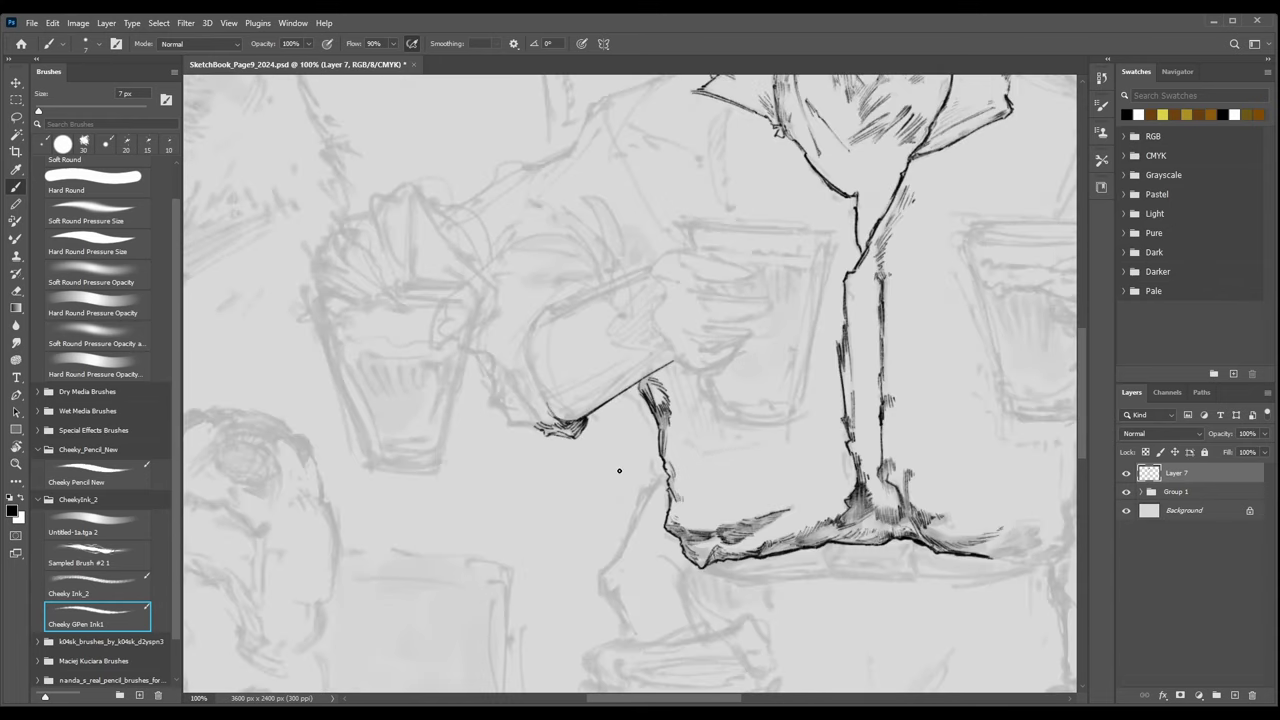
pyautogui.hotkey('ctrl', '+')
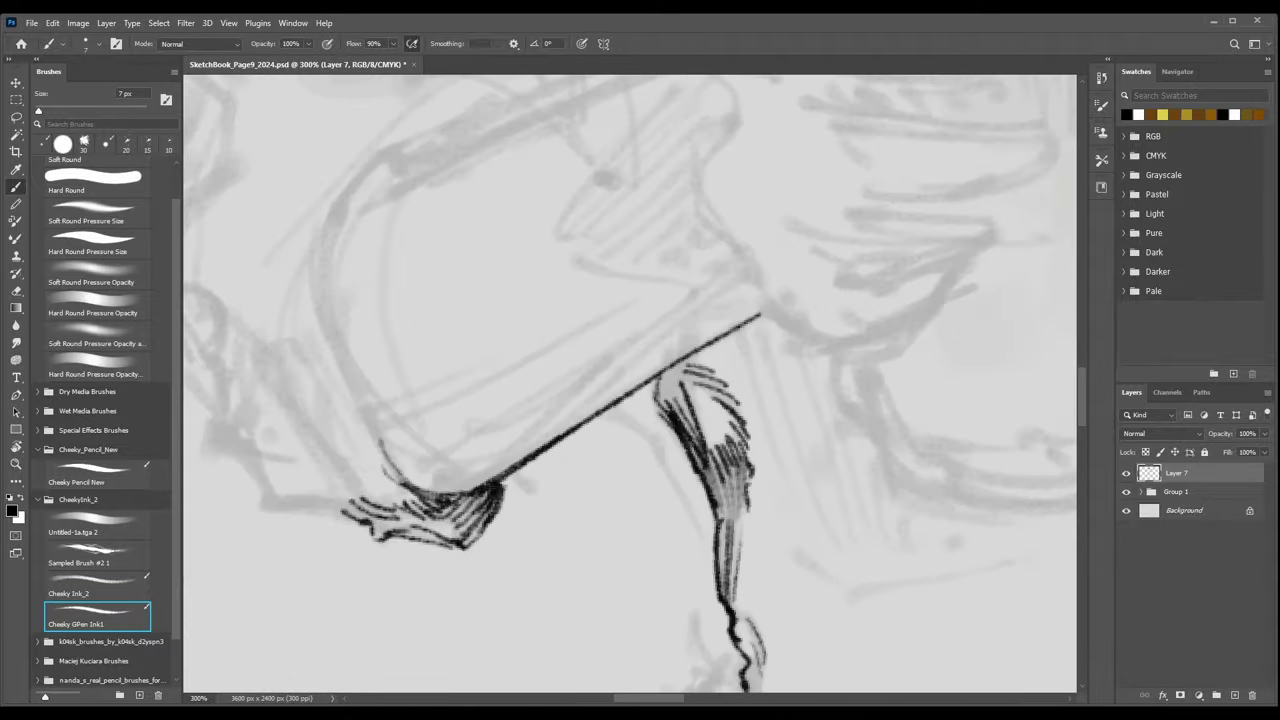
pyautogui.hotkey('ctrl', '+')
pyautogui.moveTo(396, 418)
pyautogui.mouseDown()
pyautogui.moveTo(474, 444)
pyautogui.moveTo(456, 440)
pyautogui.moveTo(515, 472)
pyautogui.moveTo(550, 469)
pyautogui.mouseUp()
pyautogui.hotkey('ctrl', '-')
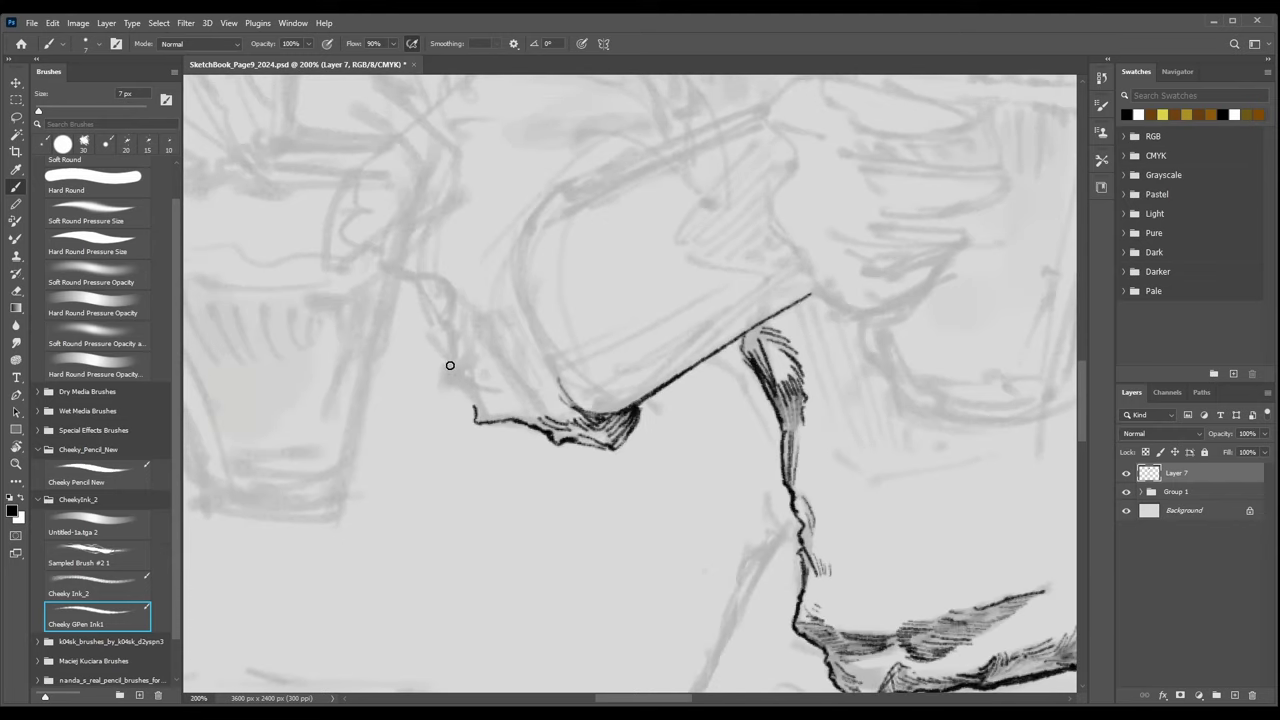
# Ink the sleeve's outline around the elbow and hatch its small folds, reducing the brush to 4 px.
pyautogui.moveTo(450, 361)
pyautogui.mouseDown()
pyautogui.moveTo(462, 389)
pyautogui.moveTo(501, 403)
pyautogui.moveTo(500, 392)
pyautogui.mouseUp()
pyautogui.press('[')
pyautogui.moveTo(486, 423); pyautogui.dragTo(500, 418)
pyautogui.moveTo(445, 352)
pyautogui.mouseDown()
pyautogui.moveTo(435, 333)
pyautogui.moveTo(450, 364)
pyautogui.mouseUp()
pyautogui.press(']')
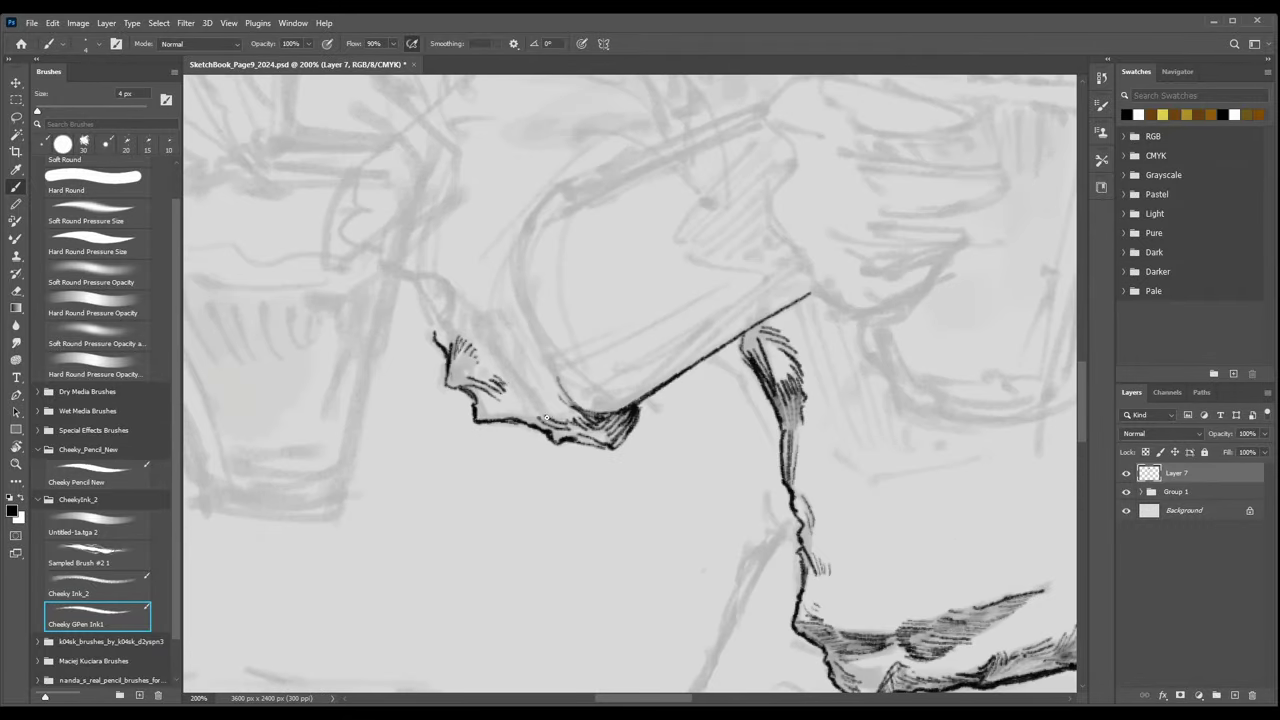
# Ink the rolled sleeve's inner fold at 5 px, then the lower part of its curved cuff edge at 6 px with hatching.
pyautogui.press(']')
pyautogui.moveTo(490, 306)
pyautogui.mouseDown()
pyautogui.moveTo(523, 397)
pyautogui.moveTo(514, 380)
pyautogui.moveTo(574, 428)
pyautogui.mouseUp()
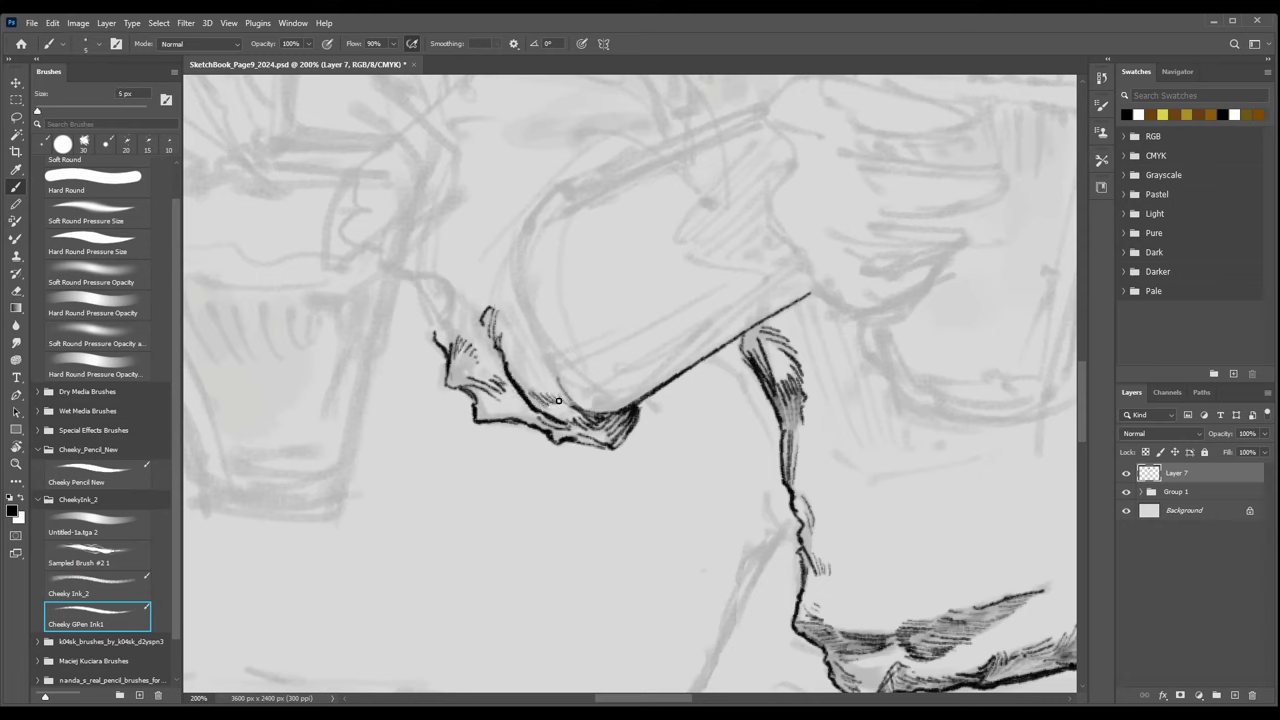
pyautogui.moveTo(563, 396); pyautogui.dragTo(555, 387)
pyautogui.press(']')
pyautogui.moveTo(500, 303)
pyautogui.mouseDown()
pyautogui.moveTo(504, 336)
pyautogui.moveTo(512, 289)
pyautogui.moveTo(552, 367)
pyautogui.moveTo(513, 276)
pyautogui.moveTo(605, 410)
pyautogui.mouseUp()
pyautogui.moveTo(514, 261)
pyautogui.mouseDown()
pyautogui.moveTo(571, 396)
pyautogui.moveTo(541, 344)
pyautogui.moveTo(598, 411)
pyautogui.mouseUp()
pyautogui.hotkey('ctrl', '-')
pyautogui.scroll(-4, 645, 403)
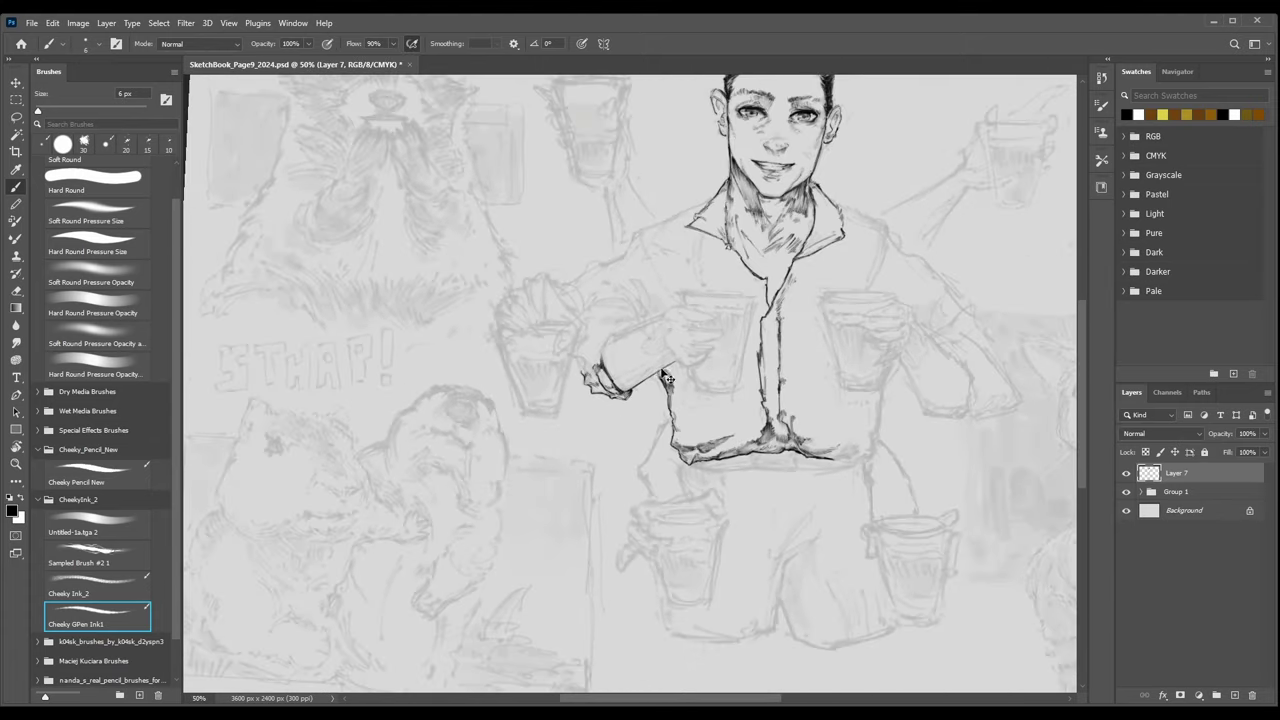
pyautogui.scroll(4, 627, 354)
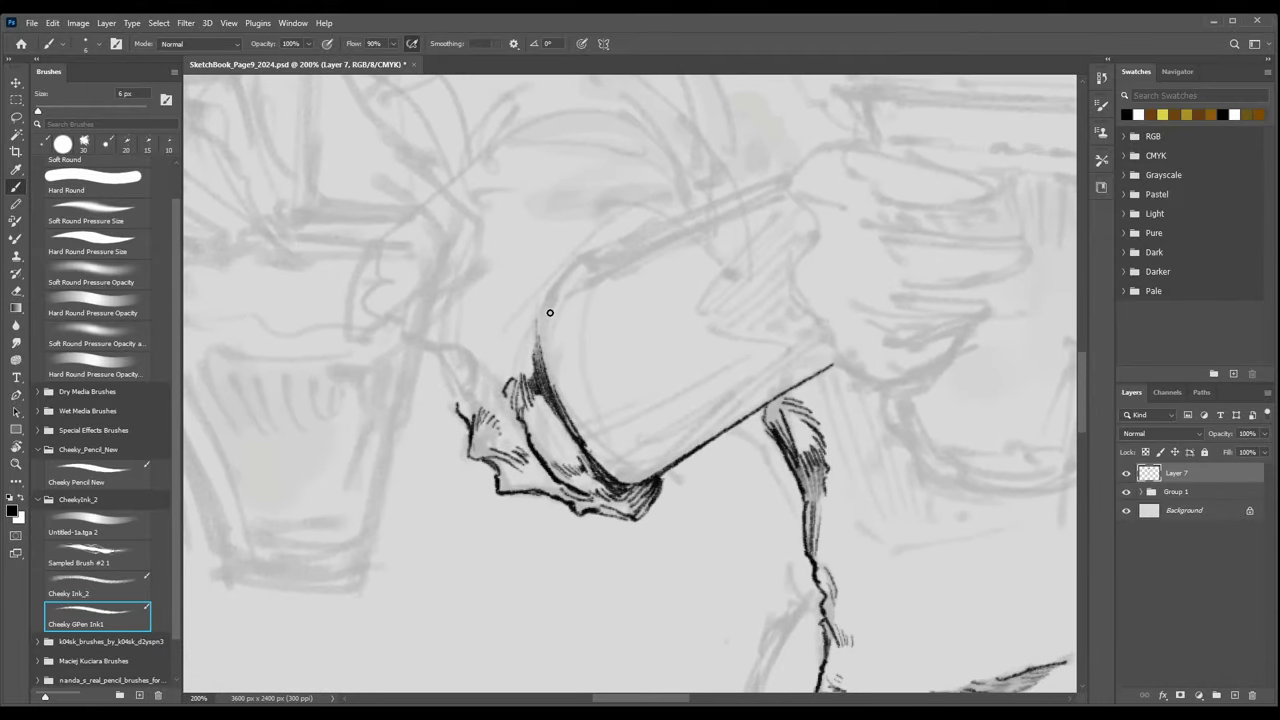
# Continue the curved cuff edge up to a rounded end and ink the small curling folds above it.
pyautogui.moveTo(545, 328)
pyautogui.mouseDown()
pyautogui.moveTo(565, 283)
pyautogui.moveTo(543, 335)
pyautogui.moveTo(566, 281)
pyautogui.moveTo(541, 344)
pyautogui.moveTo(558, 280)
pyautogui.moveTo(594, 248)
pyautogui.mouseUp()
pyautogui.hotkey('ctrl', '-')
pyautogui.hotkey('ctrl', '-')
pyautogui.hotkey('ctrl', '+')
pyautogui.hotkey('ctrl', '+')
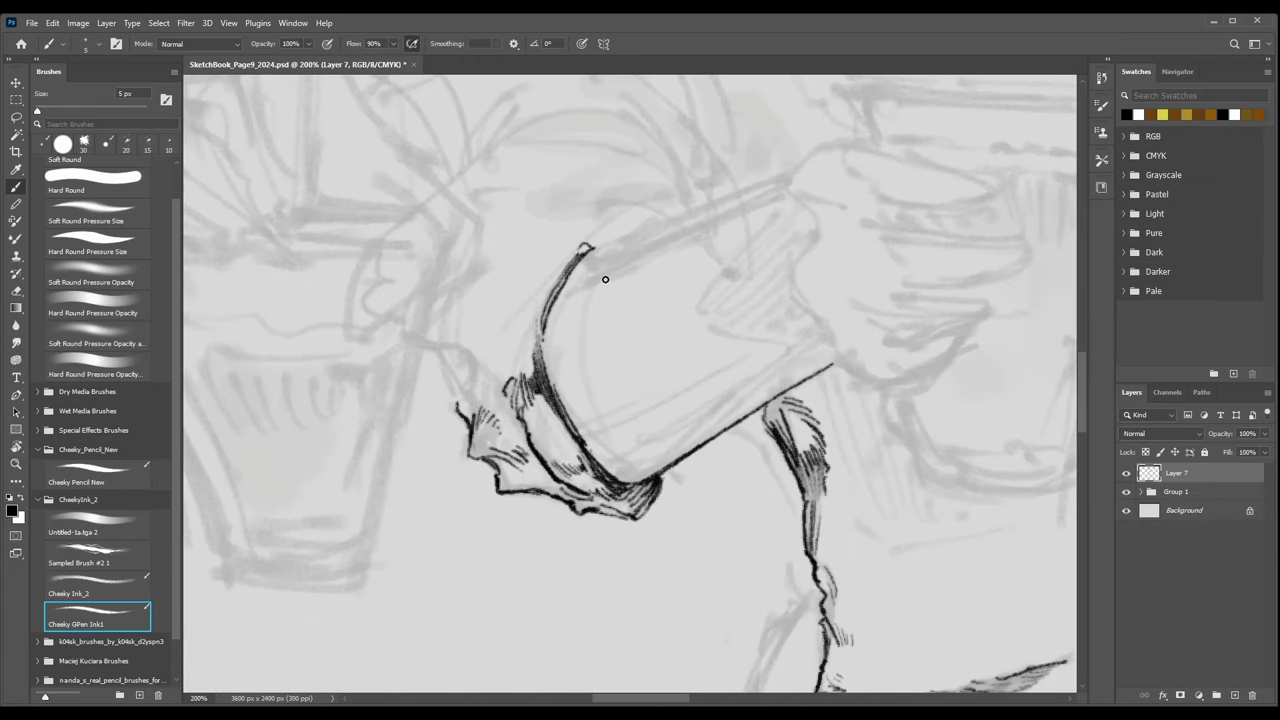
pyautogui.moveTo(570, 287)
pyautogui.mouseDown()
pyautogui.moveTo(612, 266)
pyautogui.moveTo(624, 236)
pyautogui.mouseUp()
pyautogui.moveTo(634, 206)
pyautogui.mouseDown()
pyautogui.moveTo(567, 187)
pyautogui.moveTo(533, 212)
pyautogui.moveTo(575, 162)
pyautogui.moveTo(651, 187)
pyautogui.moveTo(611, 283)
pyautogui.mouseUp()
pyautogui.hotkey('ctrl', '-')
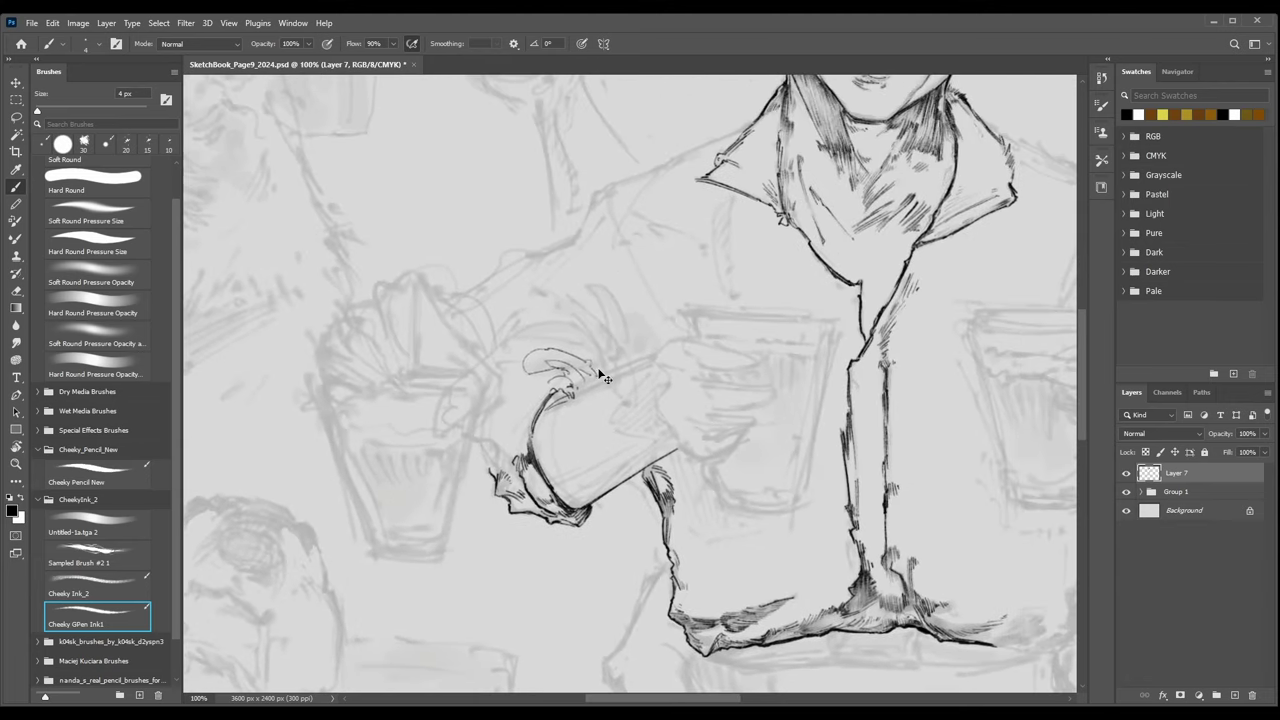
# Ink a long arched fold and short crease lines across the sleeve above the curling cuff folds.
pyautogui.hotkey('ctrl', '+')
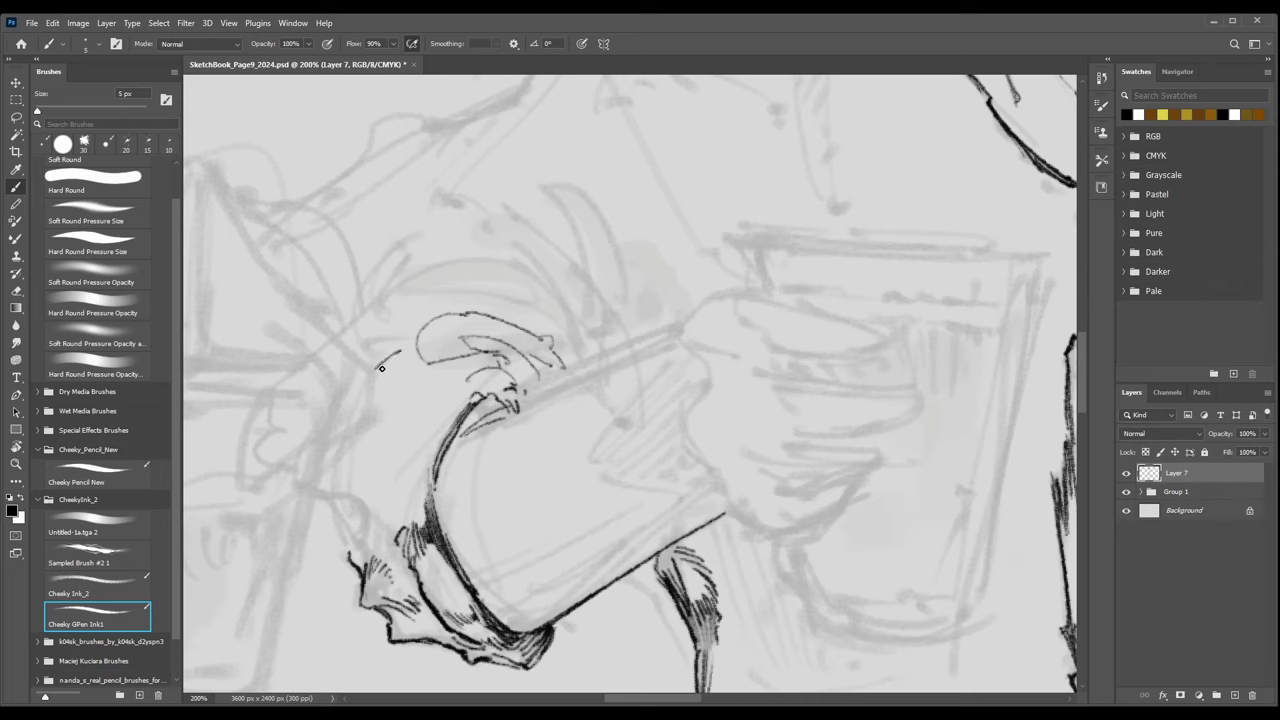
pyautogui.moveTo(381, 368)
pyautogui.mouseDown()
pyautogui.moveTo(415, 352)
pyautogui.moveTo(392, 336)
pyautogui.mouseUp()
pyautogui.moveTo(370, 304)
pyautogui.mouseDown()
pyautogui.moveTo(464, 283)
pyautogui.moveTo(547, 320)
pyautogui.moveTo(581, 355)
pyautogui.mouseUp()
# Ink and thicken the forearm's upper outline from the cuff to the wrist, then touch up the line beside the cuff.
pyautogui.moveTo(458, 438); pyautogui.dragTo(557, 400)
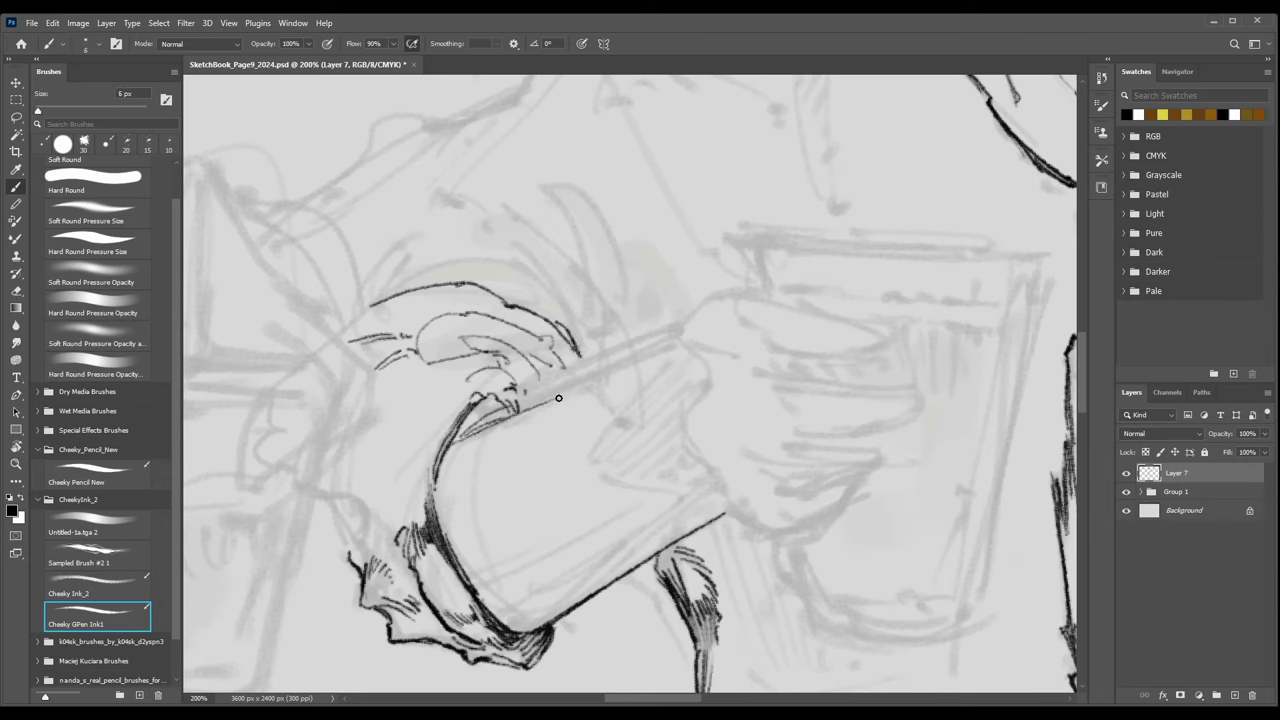
pyautogui.moveTo(683, 343); pyautogui.dragTo(590, 380)
pyautogui.moveTo(454, 440); pyautogui.dragTo(613, 381)
pyautogui.moveTo(460, 437)
pyautogui.mouseDown()
pyautogui.moveTo(592, 394)
pyautogui.moveTo(612, 370)
pyautogui.moveTo(685, 342)
pyautogui.moveTo(588, 395)
pyautogui.mouseUp()
pyautogui.moveTo(668, 354); pyautogui.dragTo(637, 371)
pyautogui.scroll(-4, 637, 370)
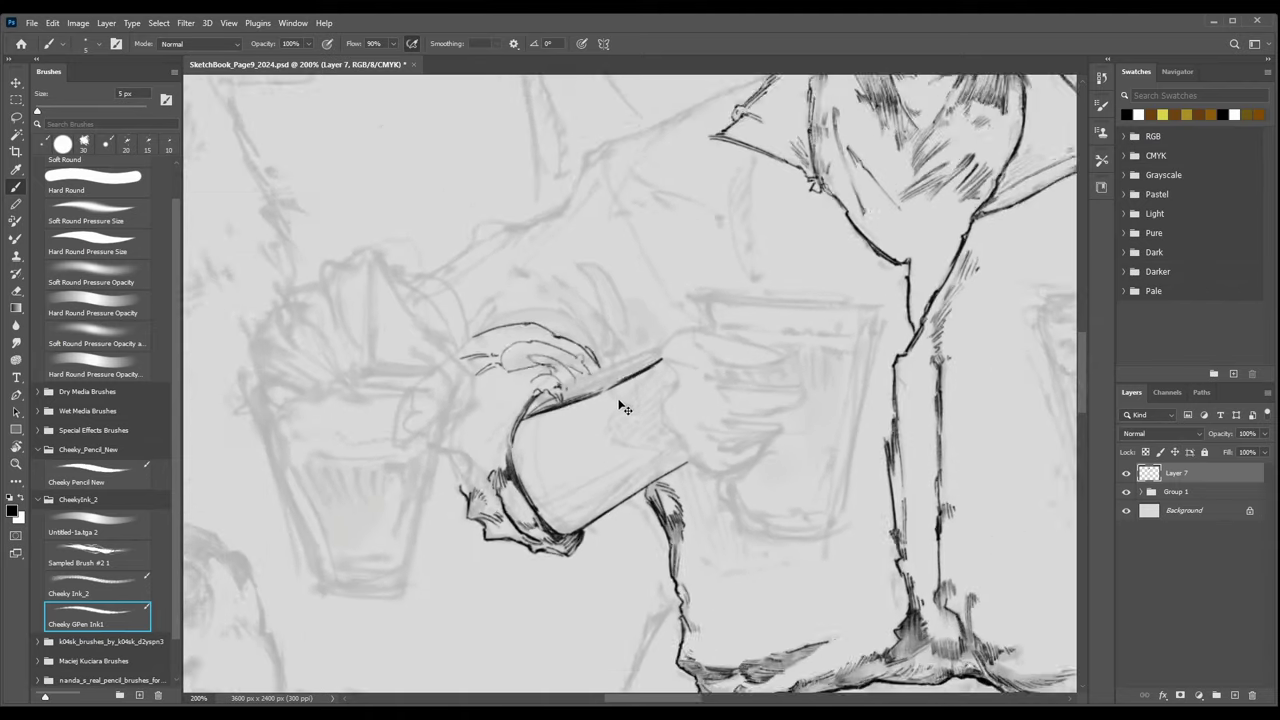
pyautogui.scroll(2, 645, 401)
pyautogui.scroll(1, 645, 401)
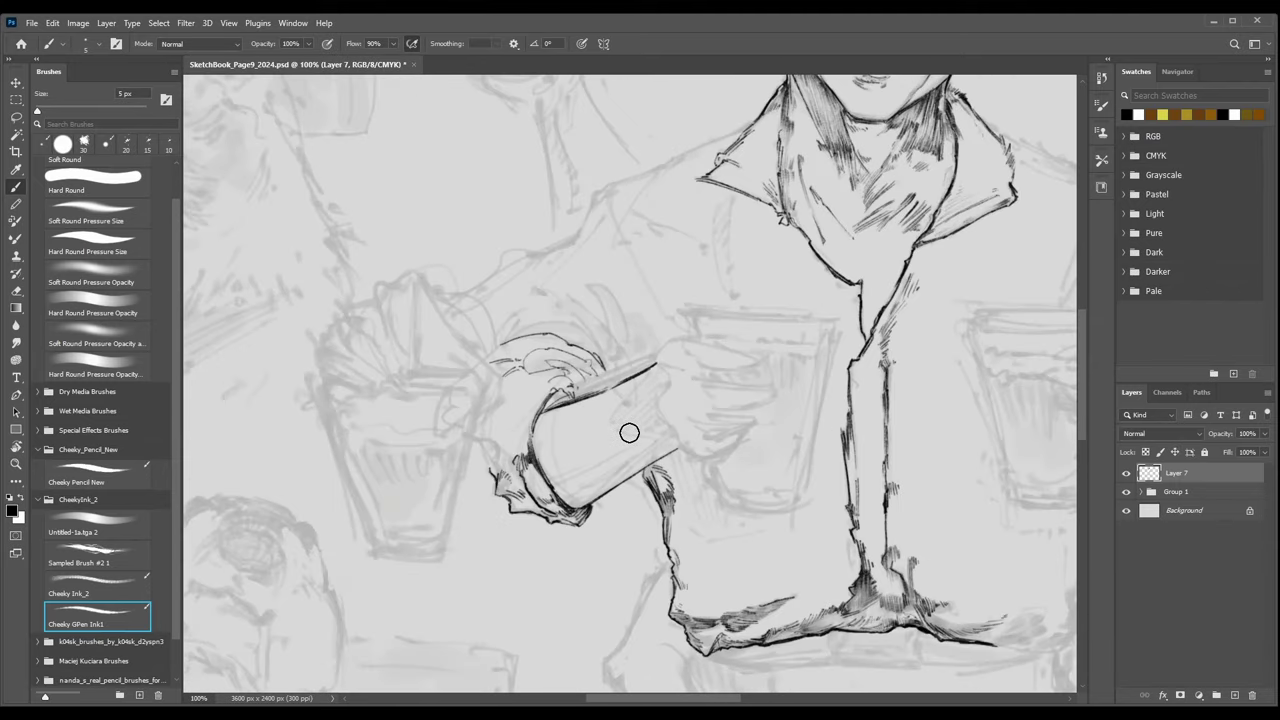
pyautogui.moveTo(580, 411); pyautogui.dragTo(593, 403)
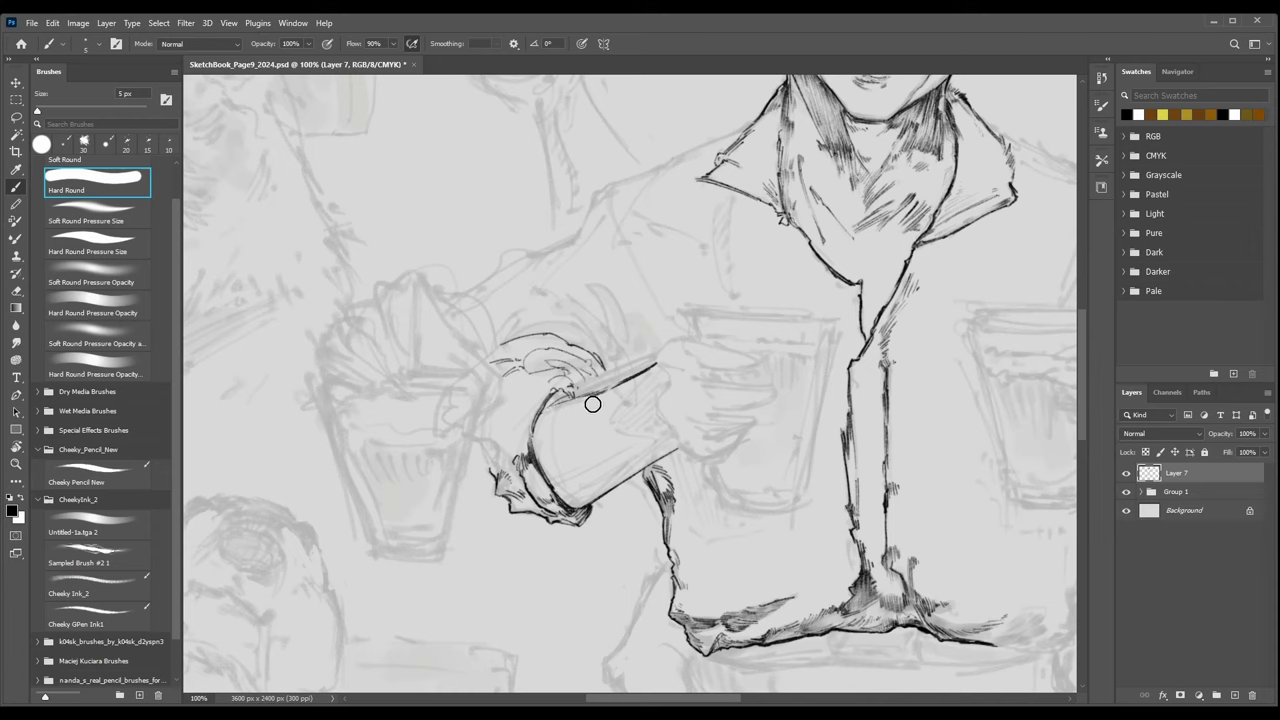
pyautogui.press(',')
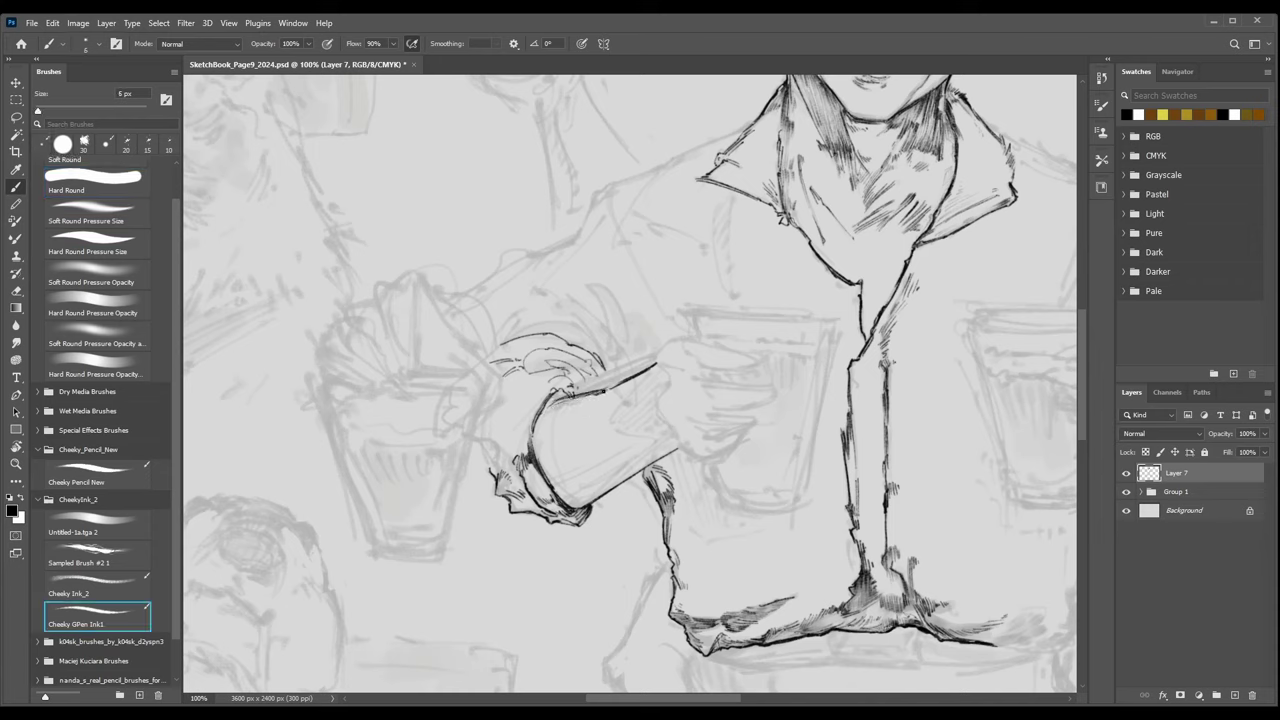
# Add more arched folds to the upper sleeve, including a tall rounded fold and short hatching beside it, at 6 px.
pyautogui.moveTo(522, 330)
pyautogui.mouseDown()
pyautogui.moveTo(597, 350)
pyautogui.moveTo(581, 328)
pyautogui.moveTo(600, 348)
pyautogui.moveTo(596, 335)
pyautogui.moveTo(604, 369)
pyautogui.mouseUp()
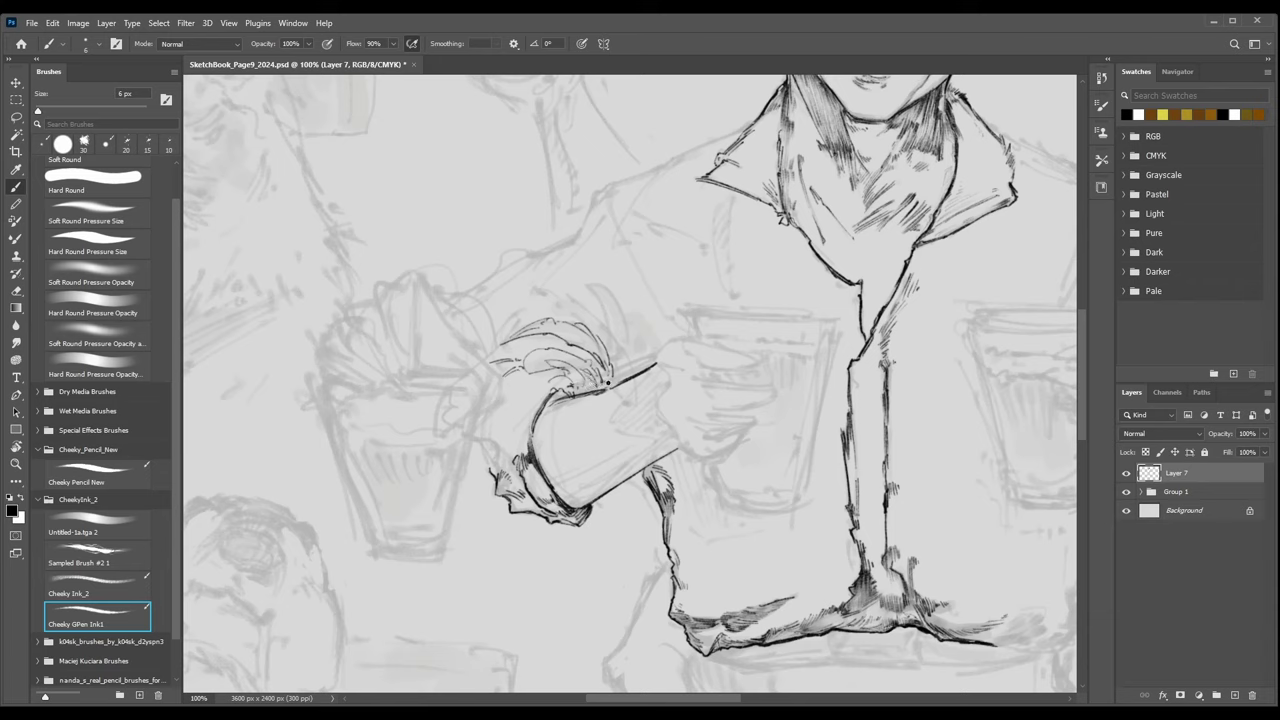
pyautogui.moveTo(619, 373)
pyautogui.mouseDown()
pyautogui.moveTo(606, 308)
pyautogui.moveTo(616, 314)
pyautogui.moveTo(615, 384)
pyautogui.moveTo(589, 304)
pyautogui.mouseUp()
pyautogui.hotkey('ctrl', 'z')
pyautogui.hotkey('ctrl', 'z')
pyautogui.moveTo(611, 375)
pyautogui.mouseDown()
pyautogui.moveTo(587, 289)
pyautogui.moveTo(629, 350)
pyautogui.mouseUp()
pyautogui.press('Left')
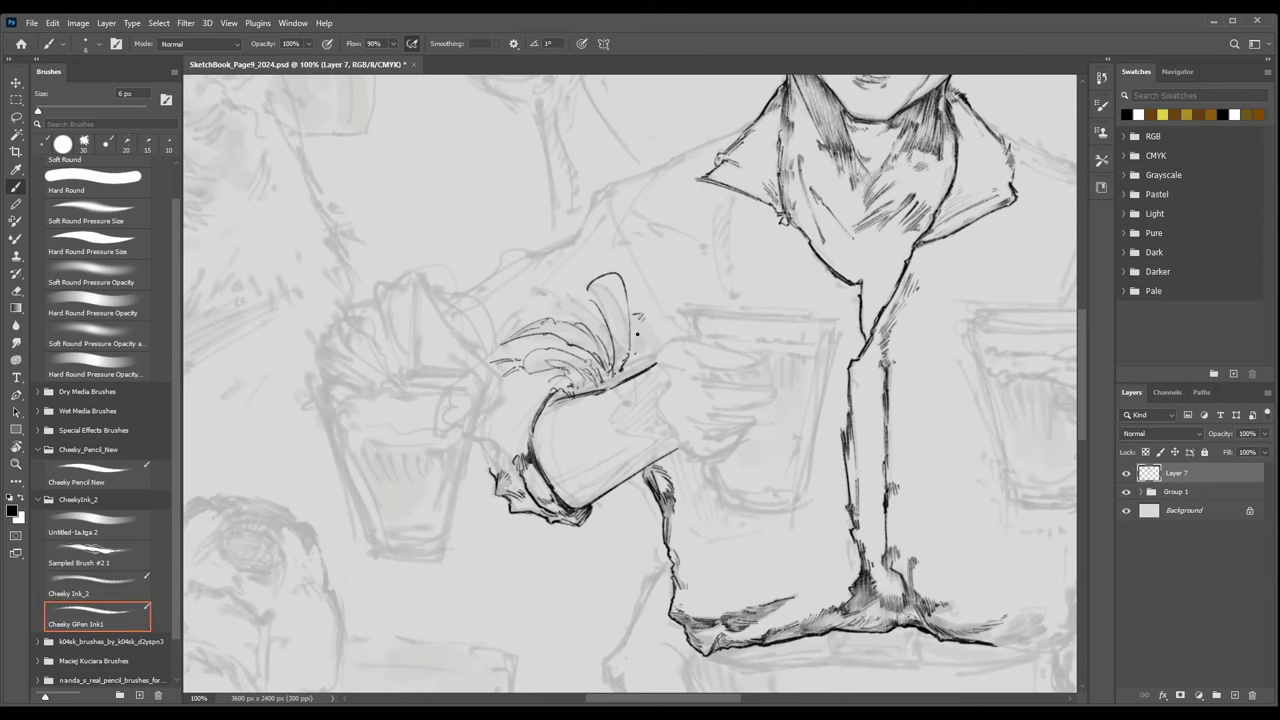
pyautogui.moveTo(642, 319); pyautogui.dragTo(649, 323)
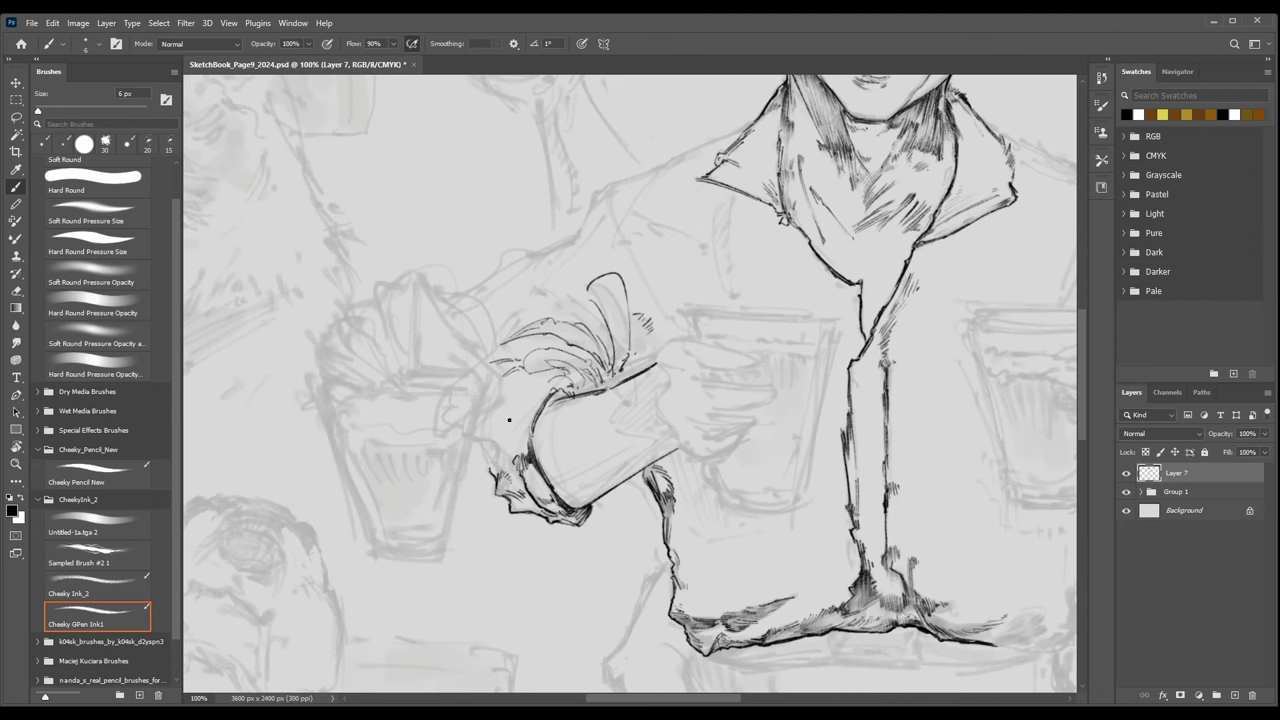
# Ink the wrist and heel of the hand holding the cup, with small crease marks along the wrist.
pyautogui.hotkey('ctrl', '-')
pyautogui.hotkey('ctrl', '+')
pyautogui.hotkey('ctrl', '+')
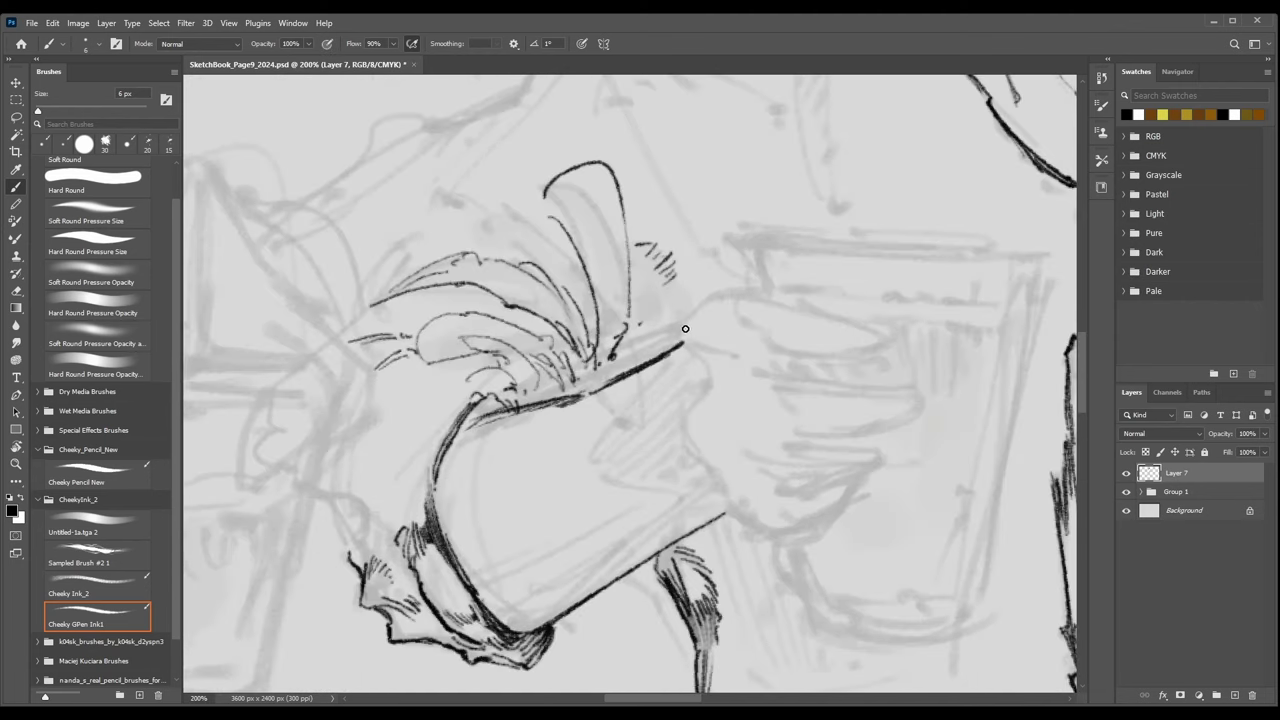
pyautogui.moveTo(699, 308)
pyautogui.mouseDown()
pyautogui.moveTo(683, 338)
pyautogui.moveTo(711, 361)
pyautogui.moveTo(691, 418)
pyautogui.mouseUp()
pyautogui.moveTo(679, 393); pyautogui.dragTo(693, 422)
pyautogui.moveTo(696, 411)
pyautogui.mouseDown()
pyautogui.moveTo(695, 442)
pyautogui.moveTo(687, 460)
pyautogui.moveTo(688, 444)
pyautogui.moveTo(718, 465)
pyautogui.moveTo(766, 520)
pyautogui.mouseUp()
pyautogui.press('[')
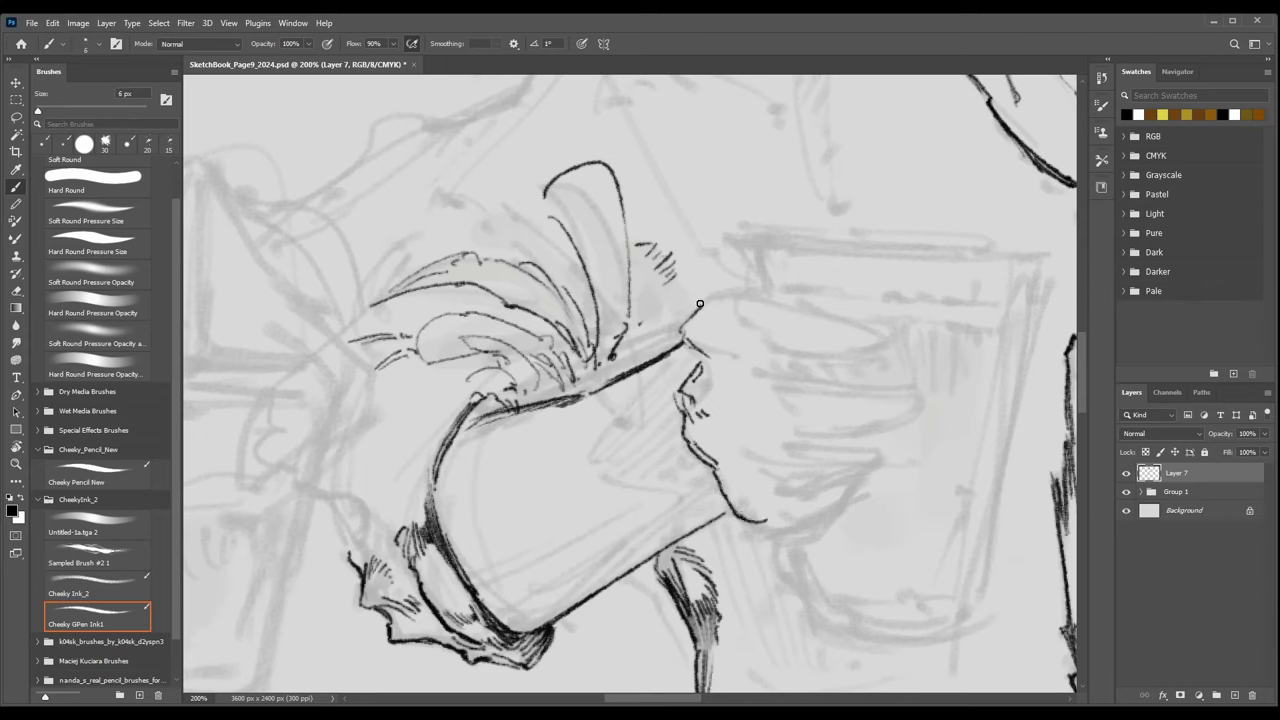
# Ink the knuckle and outline of the hand's uppermost finger around the cup, with short crease lines near its base.
pyautogui.moveTo(694, 308)
pyautogui.mouseDown()
pyautogui.moveTo(730, 288)
pyautogui.moveTo(852, 328)
pyautogui.moveTo(857, 360)
pyautogui.moveTo(908, 350)
pyautogui.moveTo(874, 360)
pyautogui.moveTo(908, 324)
pyautogui.moveTo(866, 361)
pyautogui.moveTo(767, 363)
pyautogui.mouseUp()
pyautogui.hotkey('ctrl', 'z')
pyautogui.hotkey('ctrl', 'z')
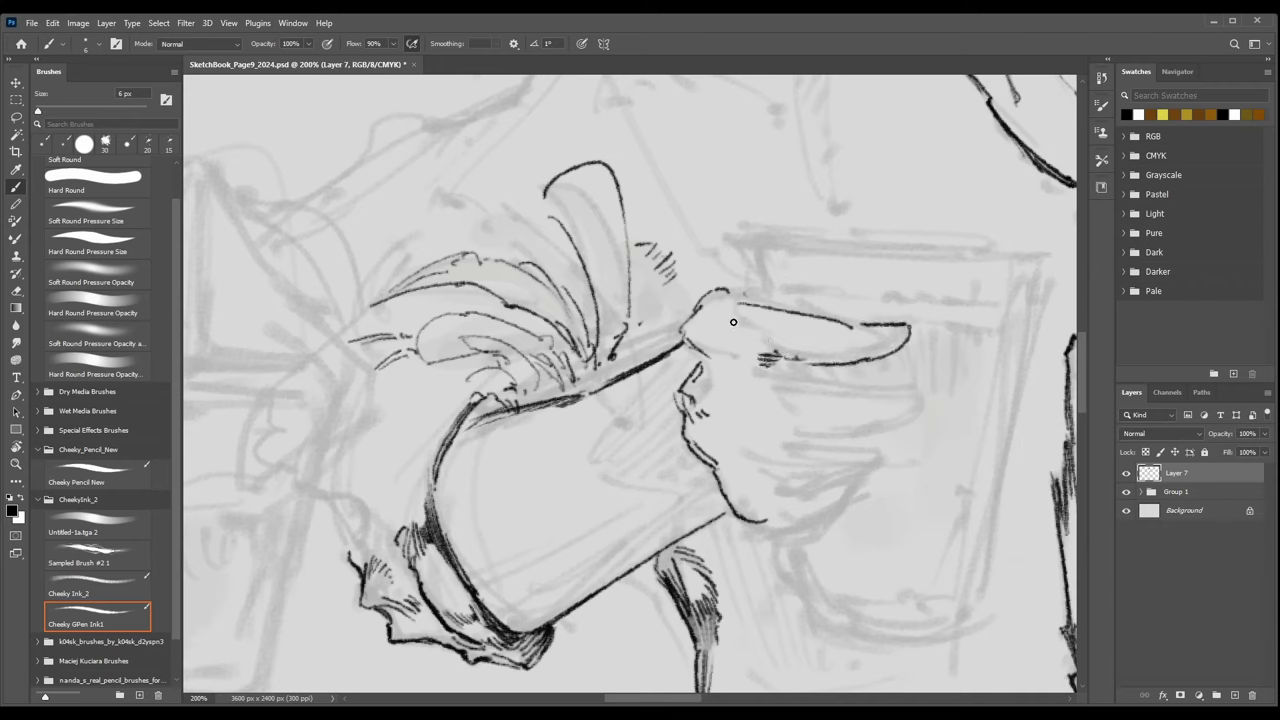
pyautogui.moveTo(726, 319); pyautogui.dragTo(760, 339)
# Ink the second finger's outline below the uppermost one, with dark hatching in the gap between them.
pyautogui.moveTo(830, 396)
pyautogui.mouseDown()
pyautogui.moveTo(906, 377)
pyautogui.moveTo(829, 433)
pyautogui.mouseUp()
pyautogui.hotkey('ctrl', 'z')
pyautogui.hotkey('ctrl', 'z')
pyautogui.moveTo(802, 388)
pyautogui.mouseDown()
pyautogui.moveTo(900, 373)
pyautogui.moveTo(838, 428)
pyautogui.moveTo(879, 410)
pyautogui.moveTo(821, 440)
pyautogui.mouseUp()
pyautogui.hotkey('ctrl', 'z')
pyautogui.moveTo(901, 403)
pyautogui.mouseDown()
pyautogui.moveTo(792, 436)
pyautogui.moveTo(766, 401)
pyautogui.moveTo(763, 414)
pyautogui.moveTo(788, 368)
pyautogui.moveTo(833, 387)
pyautogui.moveTo(888, 381)
pyautogui.mouseUp()
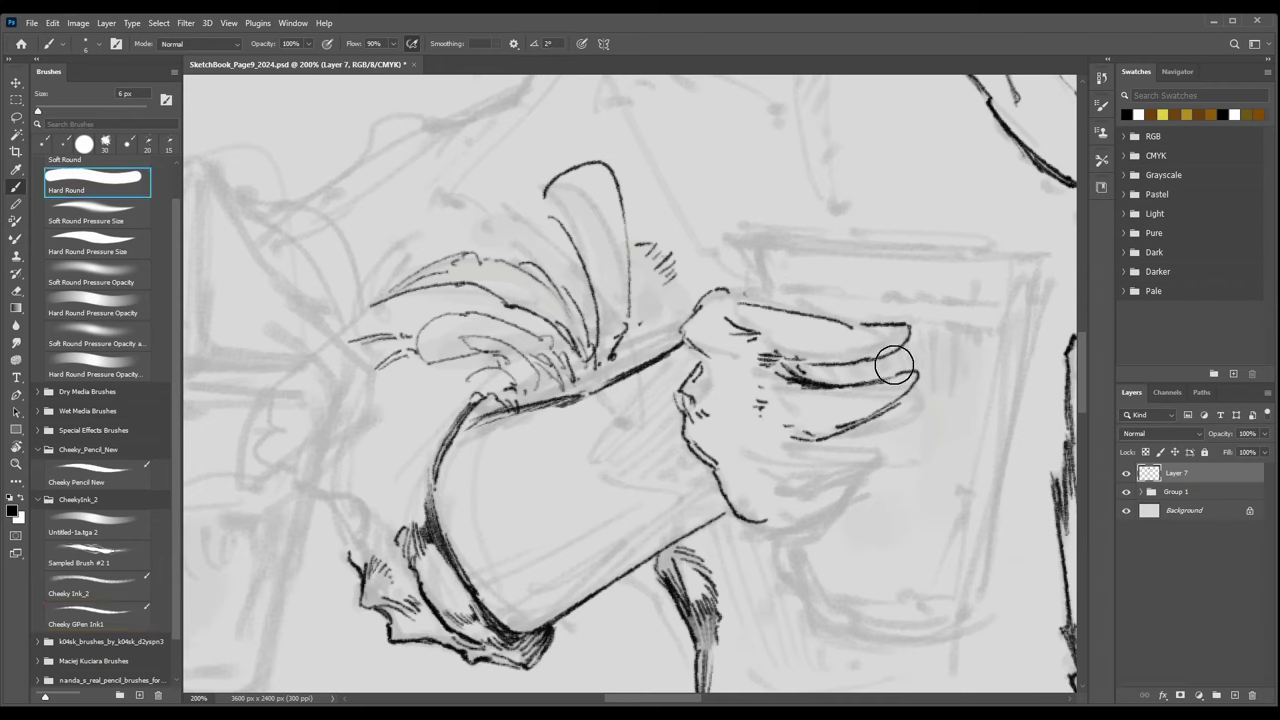
# Reshape the upper two fingertips and ink the lower two fingers with hatching between them, using Cheeky GPen Ink1 at 5 px.
pyautogui.moveTo(917, 382); pyautogui.dragTo(901, 408)
pyautogui.moveTo(902, 335)
pyautogui.mouseDown()
pyautogui.moveTo(861, 342)
pyautogui.moveTo(851, 325)
pyautogui.moveTo(870, 347)
pyautogui.moveTo(863, 326)
pyautogui.moveTo(841, 326)
pyautogui.moveTo(876, 343)
pyautogui.moveTo(837, 343)
pyautogui.mouseUp()
pyautogui.press('b')
pyautogui.moveTo(884, 378)
pyautogui.mouseDown()
pyautogui.moveTo(932, 382)
pyautogui.moveTo(878, 423)
pyautogui.moveTo(901, 430)
pyautogui.moveTo(884, 422)
pyautogui.moveTo(829, 444)
pyautogui.moveTo(893, 438)
pyautogui.moveTo(800, 492)
pyautogui.moveTo(850, 490)
pyautogui.moveTo(783, 522)
pyautogui.mouseUp()
pyautogui.press('e')
pyautogui.press('b')
pyautogui.press('[')
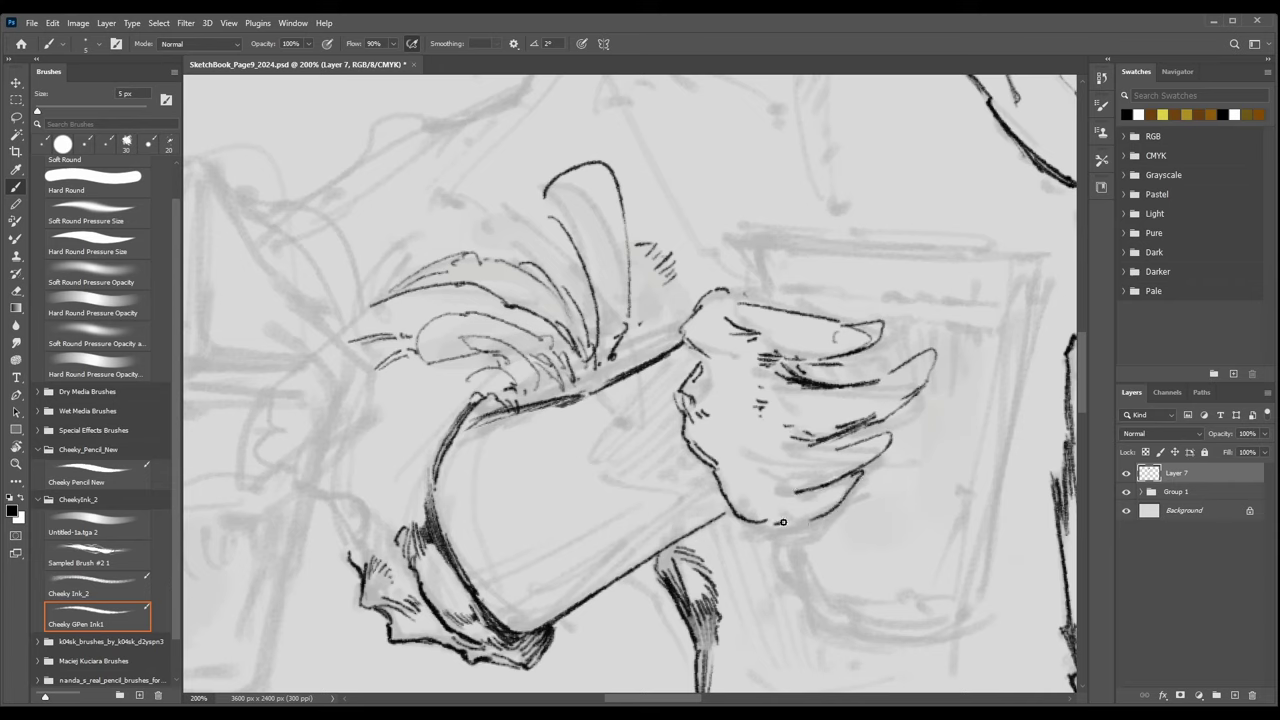
pyautogui.moveTo(845, 447)
pyautogui.mouseDown()
pyautogui.moveTo(816, 445)
pyautogui.moveTo(894, 430)
pyautogui.moveTo(866, 468)
pyautogui.mouseUp()
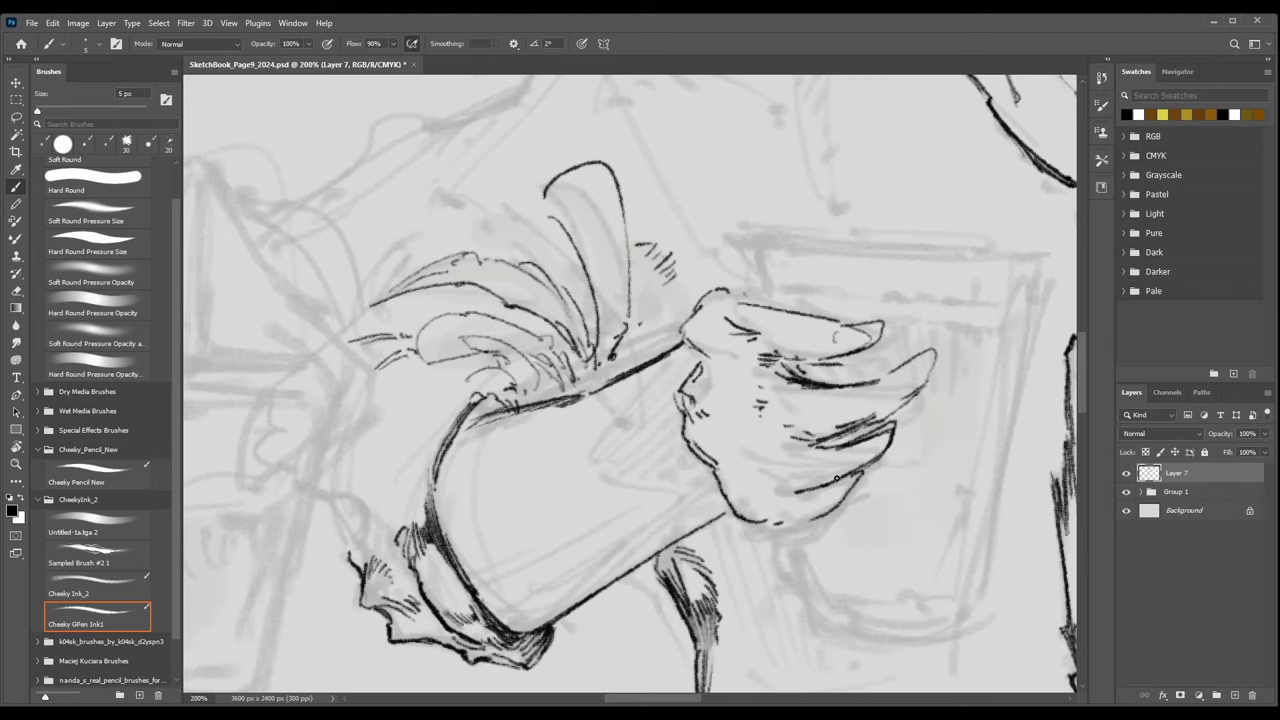
# Strengthen the hand's lower outline and add small crease marks at the base of the lowest finger.
pyautogui.hotkey('ctrl', '-')
pyautogui.hotkey('ctrl', '-')
pyautogui.hotkey('ctrl', '+')
pyautogui.hotkey('ctrl', '+')
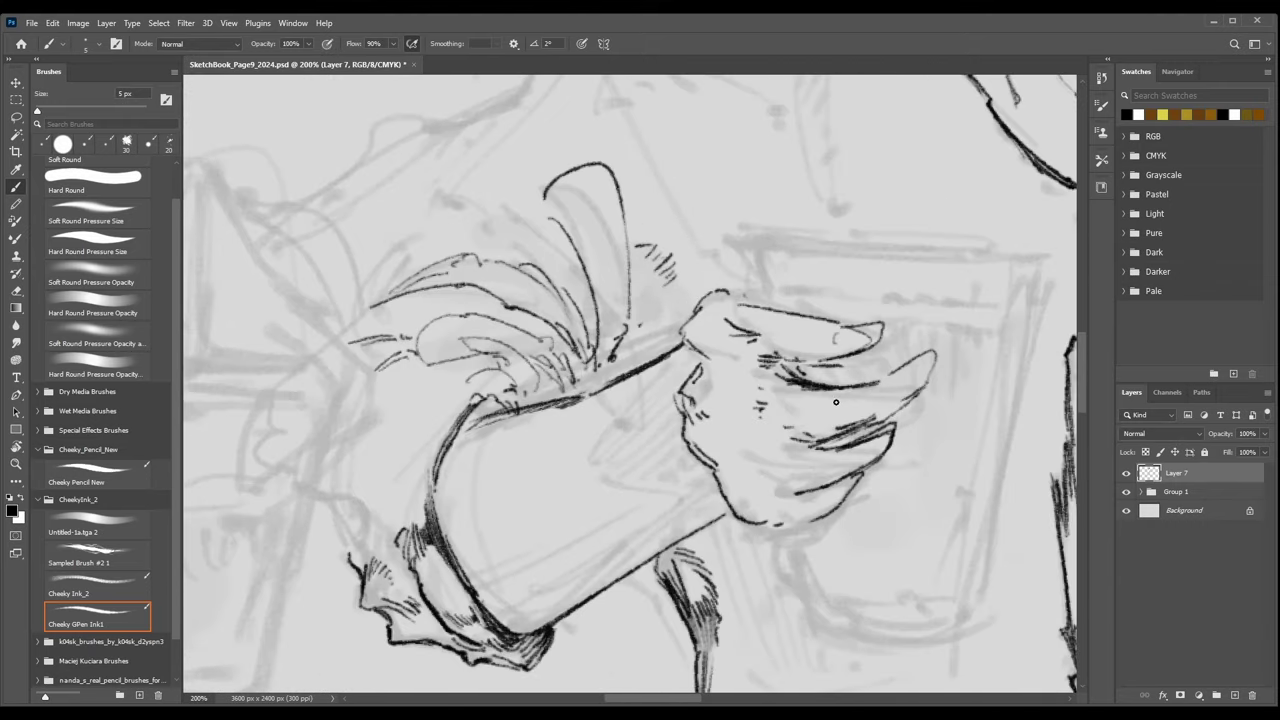
pyautogui.moveTo(776, 482)
pyautogui.mouseDown()
pyautogui.moveTo(765, 522)
pyautogui.moveTo(830, 511)
pyautogui.mouseUp()
pyautogui.hotkey('ctrl', '-')
pyautogui.hotkey('ctrl', '-')
pyautogui.hotkey('ctrl', '-')
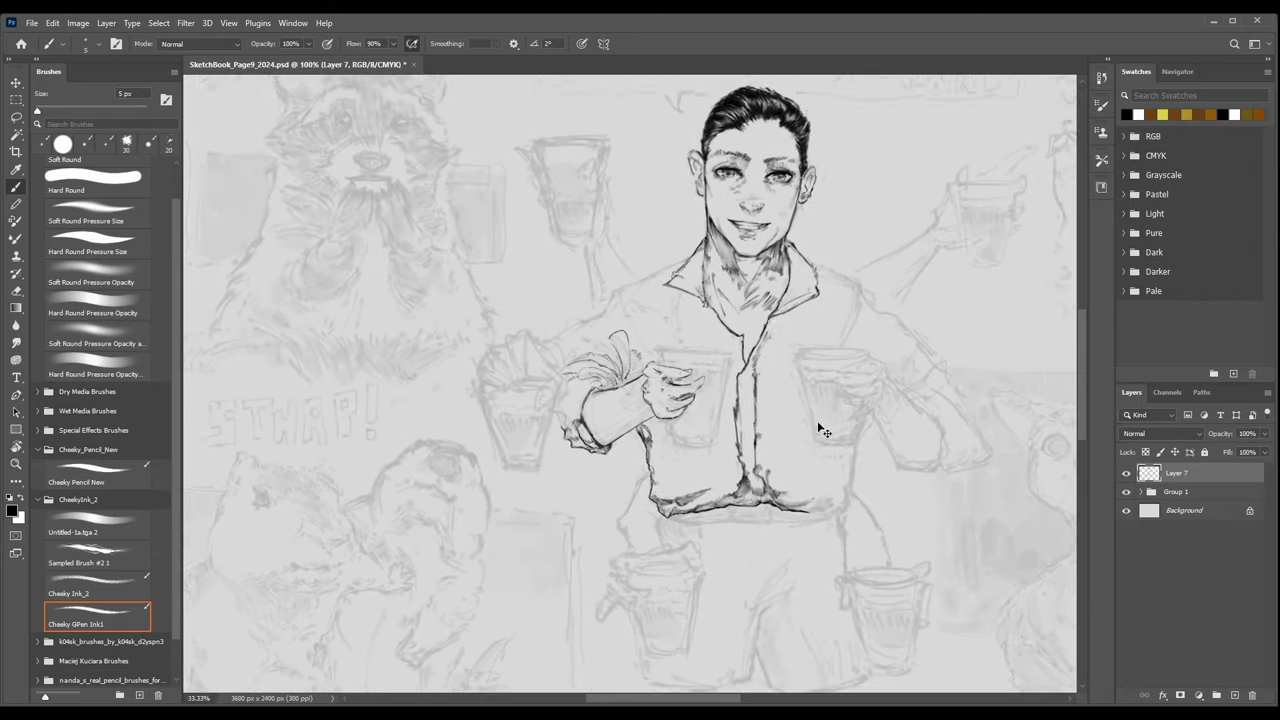
pyautogui.hotkey('ctrl', '+')
pyautogui.hotkey('ctrl', '+')
pyautogui.hotkey('ctrl', '+')
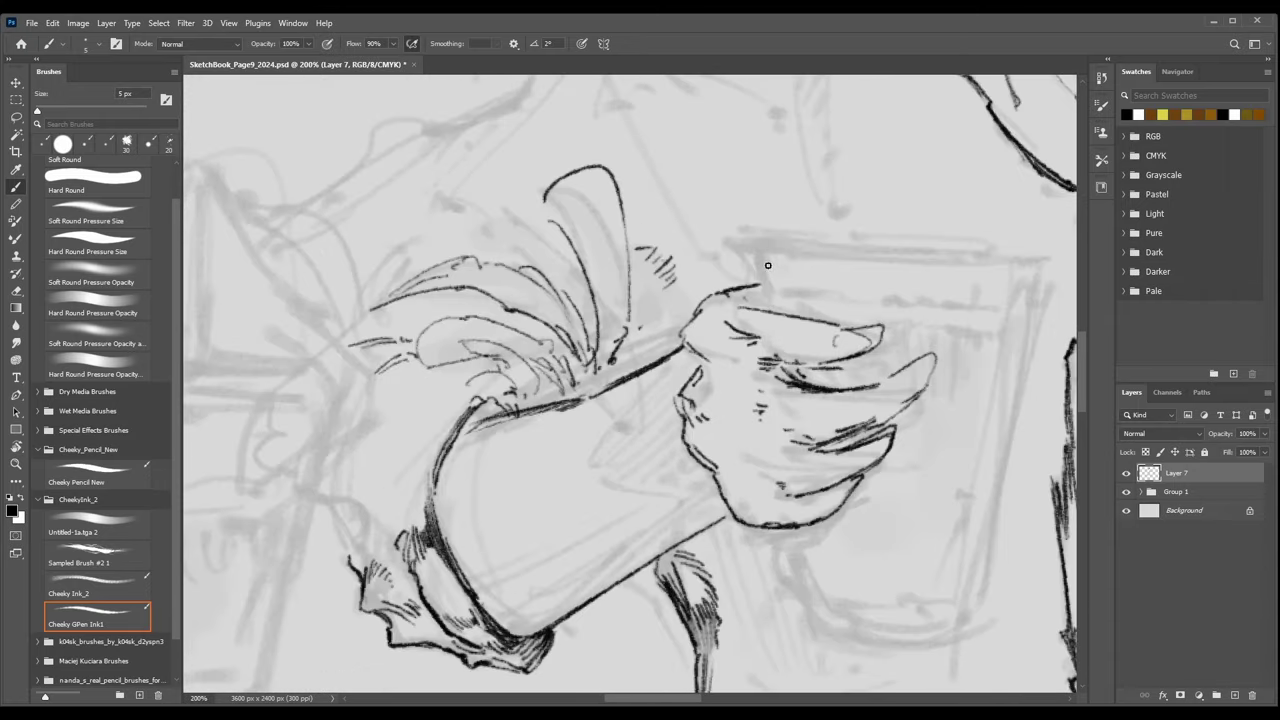
# Ink the cup's rim as a narrow double line, with the short side edge running down to the uppermost finger.
pyautogui.moveTo(730, 242); pyautogui.dragTo(758, 300)
pyautogui.moveTo(733, 237); pyautogui.dragTo(804, 248)
pyautogui.moveTo(957, 255); pyautogui.dragTo(1037, 254)
pyautogui.moveTo(820, 253)
pyautogui.mouseDown()
pyautogui.moveTo(903, 254)
pyautogui.moveTo(810, 253)
pyautogui.mouseUp()
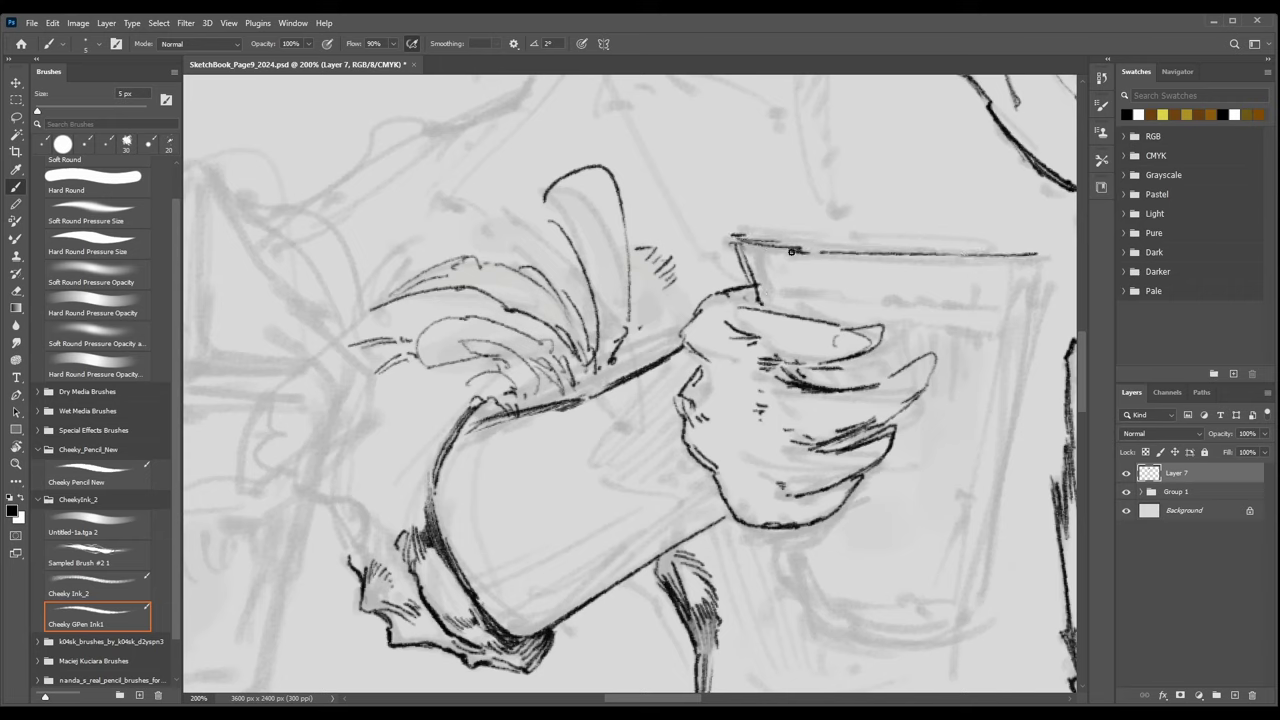
pyautogui.moveTo(738, 233)
pyautogui.mouseDown()
pyautogui.moveTo(1048, 255)
pyautogui.moveTo(978, 256)
pyautogui.mouseUp()
pyautogui.hotkey('ctrl', '-')
pyautogui.hotkey('ctrl', '-')
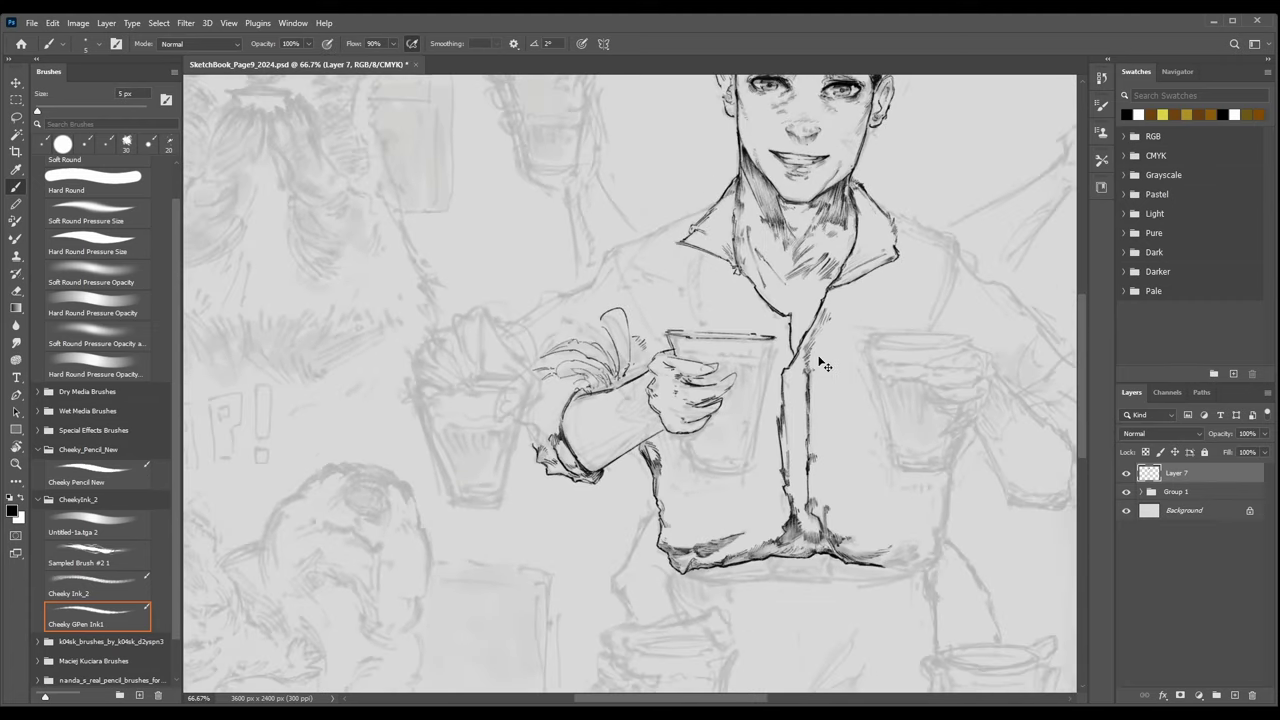
# Ink the cup's long side facing the shirt's button placket, then round the base corner with a few short shading strokes.
pyautogui.hotkey('ctrl', '+')
pyautogui.hotkey('ctrl', '+')
pyautogui.moveTo(815, 377); pyautogui.dragTo(614, 317)
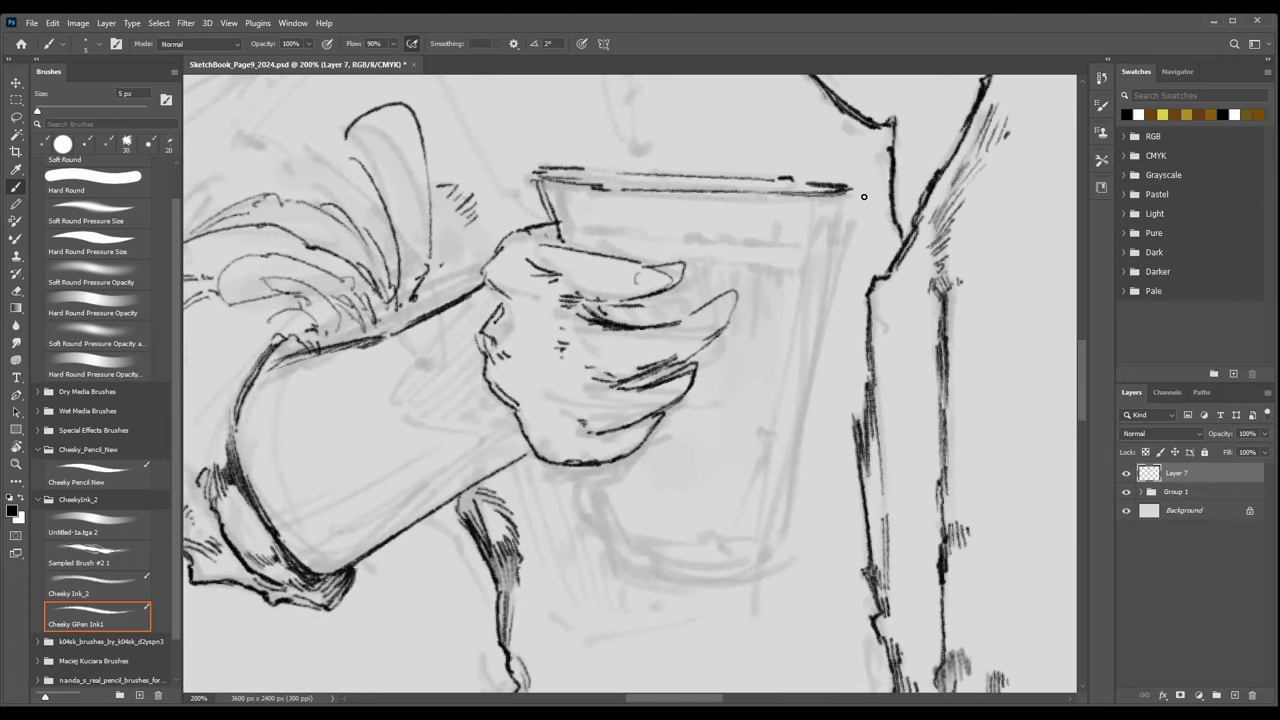
pyautogui.moveTo(851, 189); pyautogui.dragTo(836, 270)
pyautogui.press('r')
pyautogui.moveTo(890, 400)
pyautogui.mouseDown()
pyautogui.moveTo(450, 360)
pyautogui.moveTo(598, 330)
pyautogui.moveTo(585, 325)
pyautogui.mouseUp()
pyautogui.press('b')
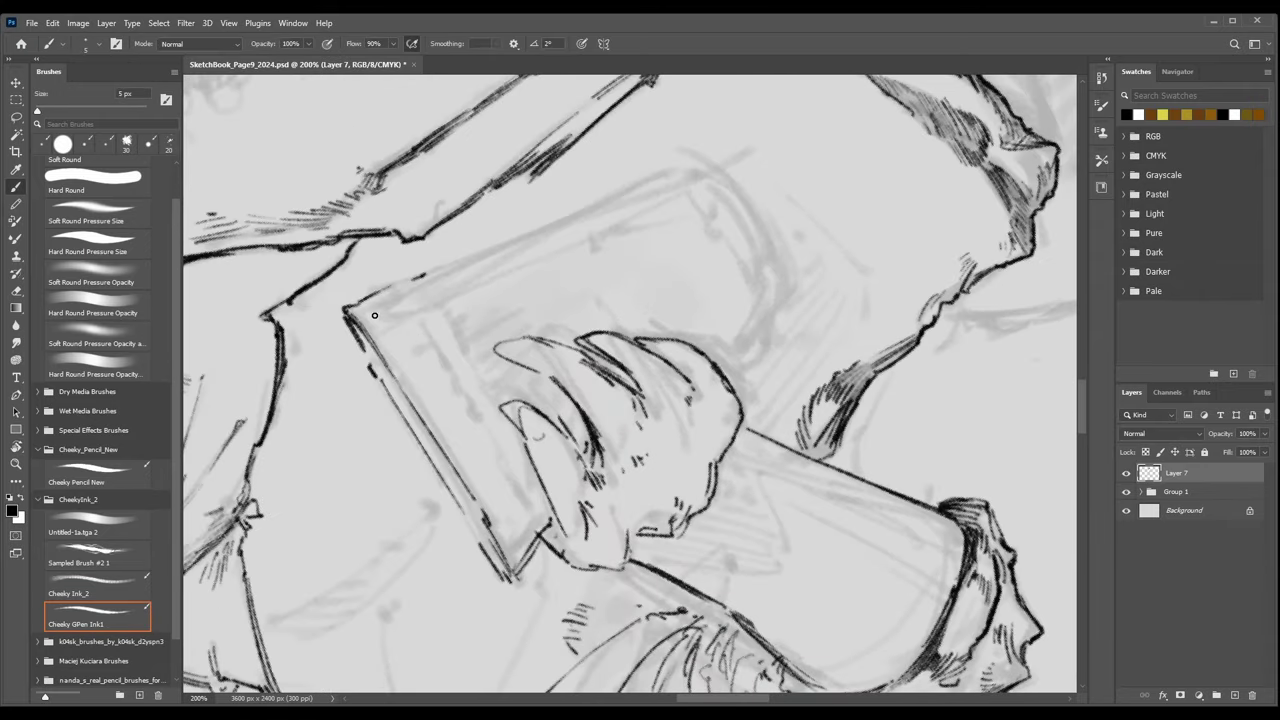
pyautogui.moveTo(343, 309); pyautogui.dragTo(424, 275)
pyautogui.moveTo(673, 171); pyautogui.dragTo(545, 223)
pyautogui.moveTo(456, 265)
pyautogui.mouseDown()
pyautogui.moveTo(673, 170)
pyautogui.moveTo(716, 194)
pyautogui.moveTo(717, 176)
pyautogui.moveTo(758, 219)
pyautogui.mouseUp()
pyautogui.moveTo(700, 167)
pyautogui.mouseDown()
pyautogui.moveTo(757, 212)
pyautogui.moveTo(786, 290)
pyautogui.mouseUp()
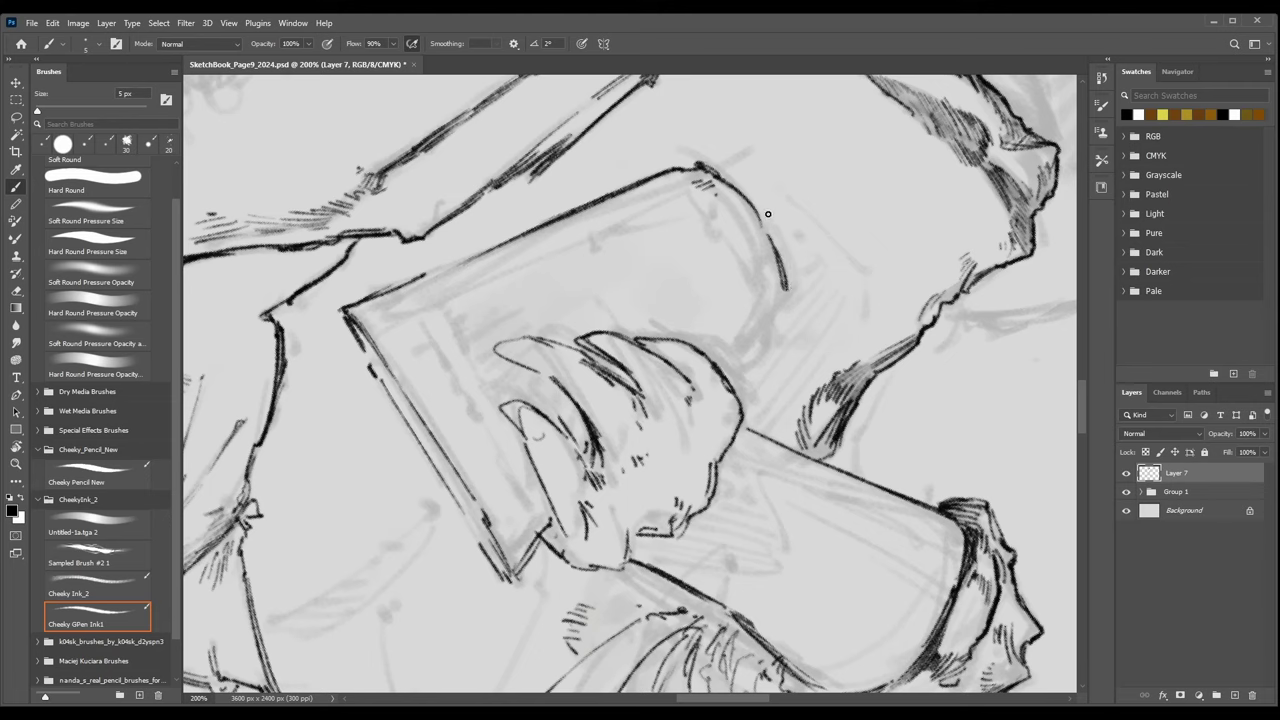
# Ink the cup's curved base and the side edge from the base back up to the hand, thickening that edge.
pyautogui.moveTo(748, 200)
pyautogui.mouseDown()
pyautogui.moveTo(777, 258)
pyautogui.moveTo(760, 322)
pyautogui.moveTo(770, 344)
pyautogui.moveTo(724, 374)
pyautogui.mouseUp()
pyautogui.moveTo(762, 314); pyautogui.dragTo(720, 370)
pyautogui.moveTo(776, 288)
pyautogui.mouseDown()
pyautogui.moveTo(762, 316)
pyautogui.moveTo(786, 354)
pyautogui.moveTo(758, 384)
pyautogui.moveTo(768, 308)
pyautogui.mouseUp()
pyautogui.hotkey('shift', '.')
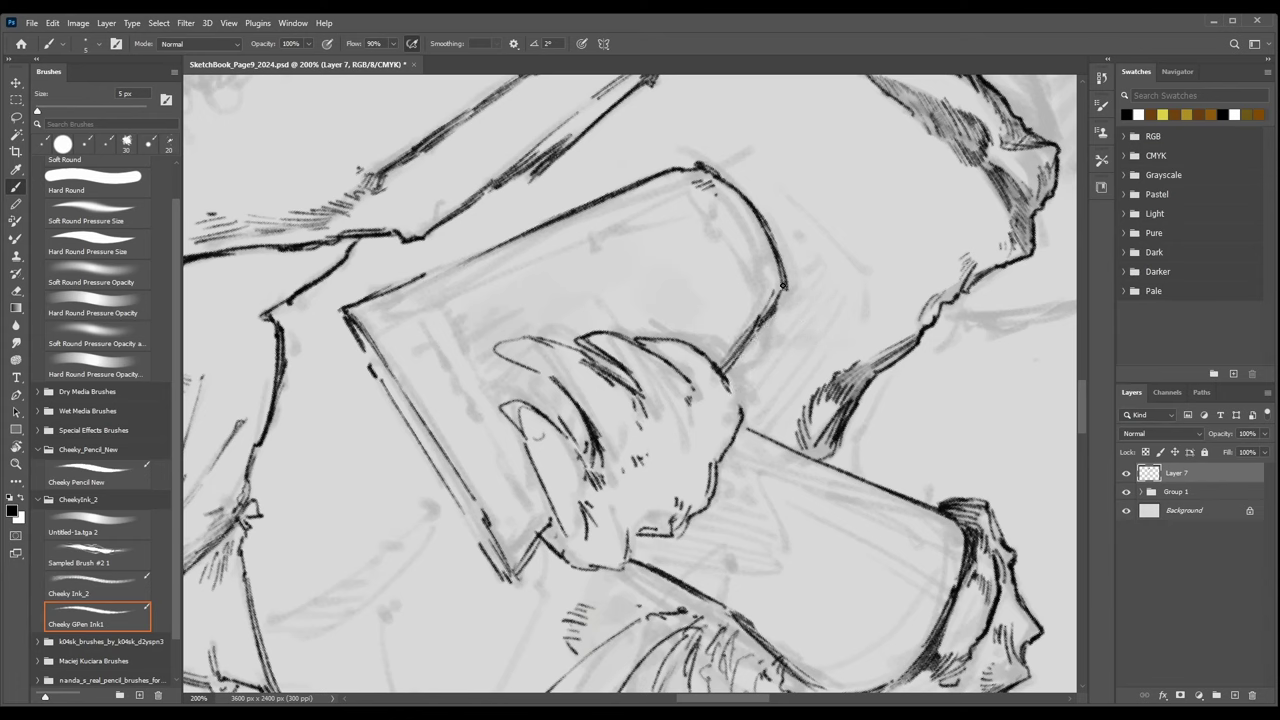
pyautogui.moveTo(554, 521)
pyautogui.mouseDown()
pyautogui.moveTo(516, 573)
pyautogui.moveTo(550, 530)
pyautogui.mouseUp()
pyautogui.moveTo(725, 366); pyautogui.dragTo(781, 294)
pyautogui.hotkey('ctrl', '-')
pyautogui.hotkey('ctrl', '-')
pyautogui.hotkey('ctrl', '-')
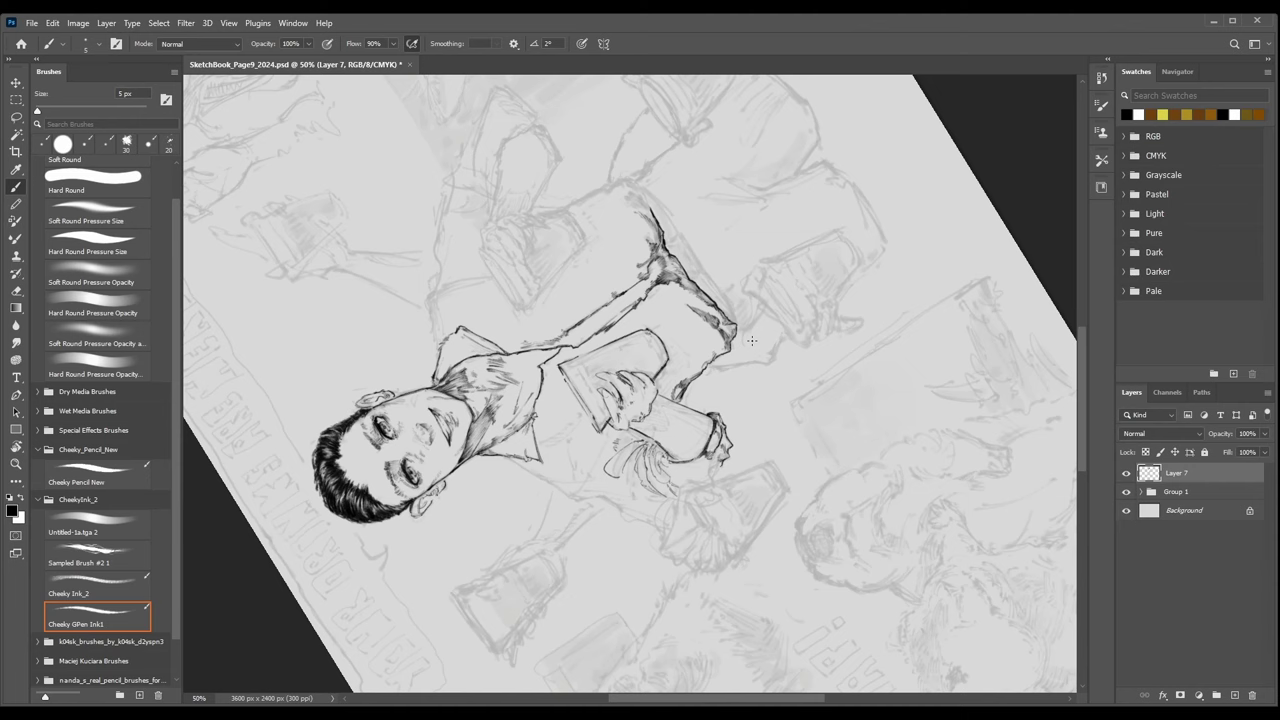
# Hatch the shadow on the shirt between the hand, cup and forearm with parallel strokes, using Cheeky Ink_2 at 5 px.
pyautogui.click(124, 587)
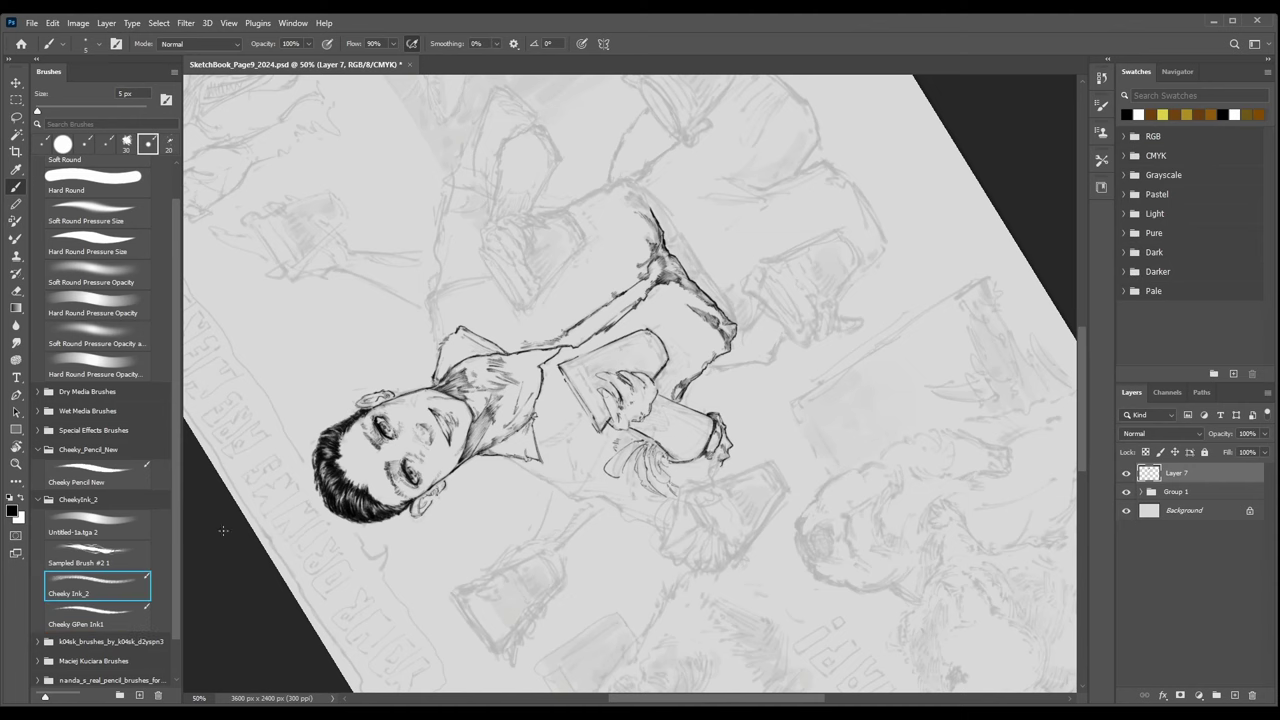
pyautogui.hotkey('ctrl', '+')
pyautogui.hotkey('ctrl', '+')
pyautogui.hotkey('ctrl', '+')
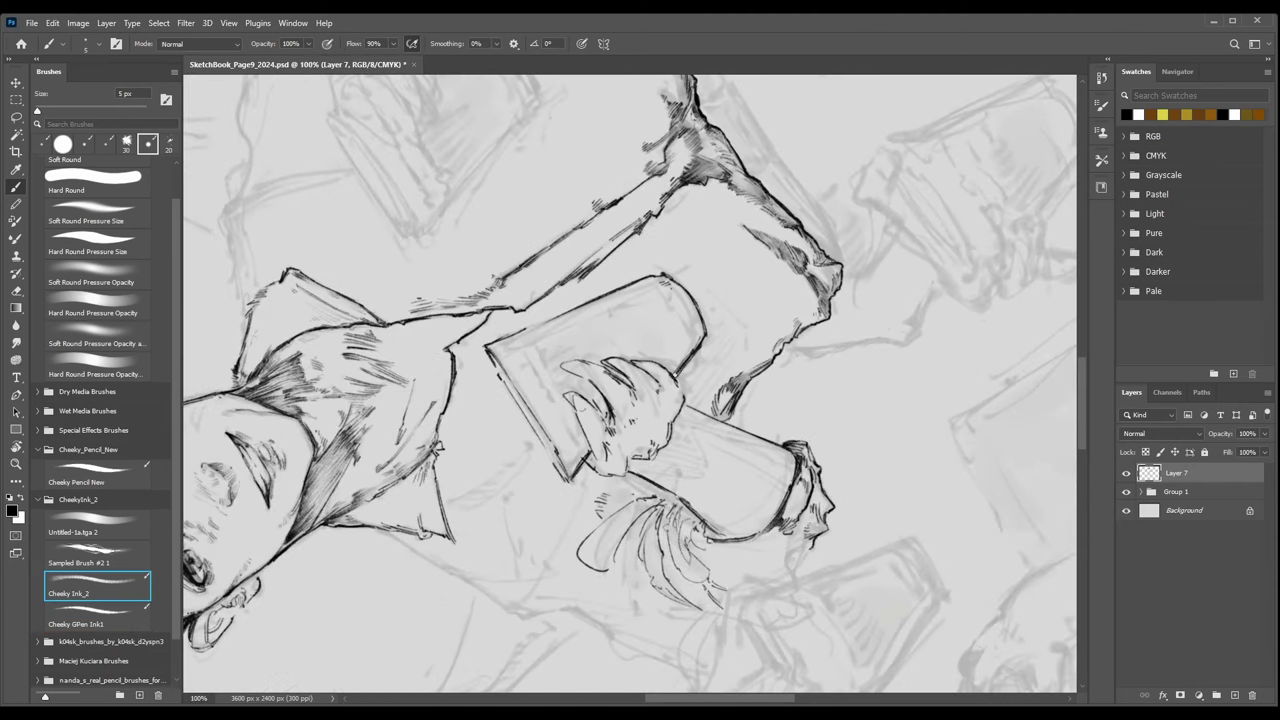
pyautogui.press('[')
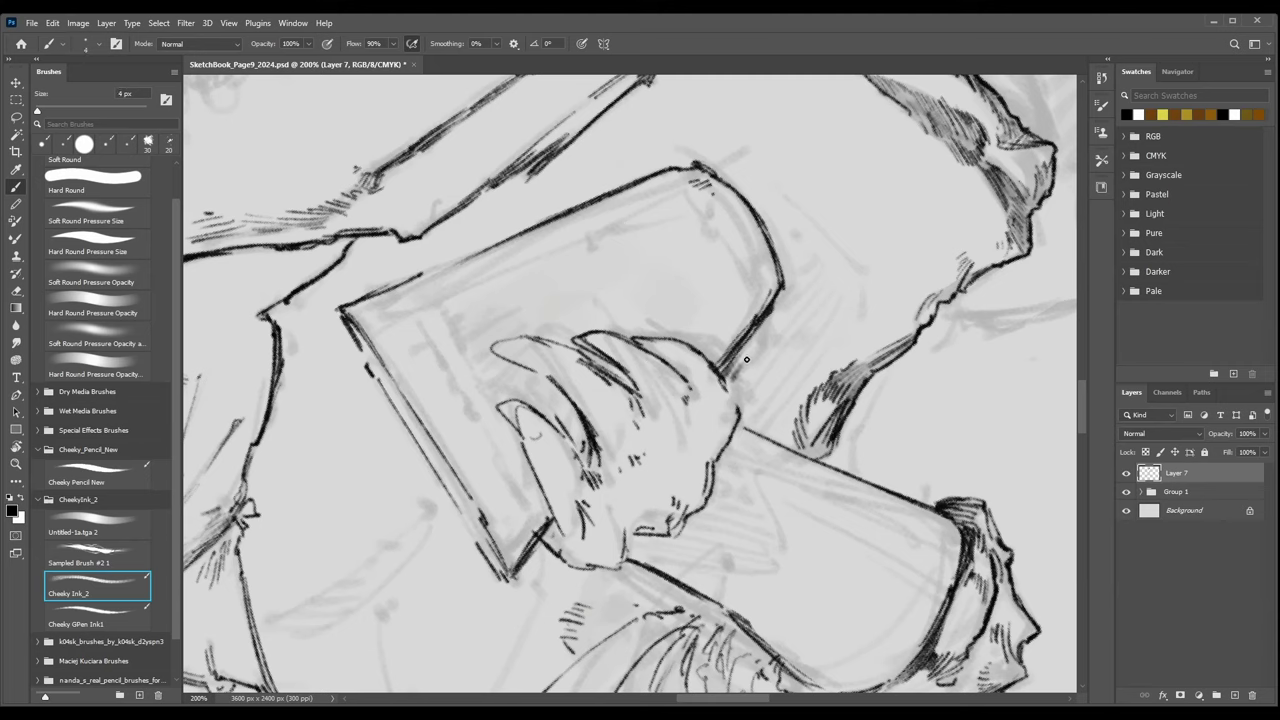
pyautogui.moveTo(748, 356)
pyautogui.mouseDown()
pyautogui.moveTo(730, 388)
pyautogui.moveTo(742, 424)
pyautogui.mouseUp()
pyautogui.press(']')
pyautogui.moveTo(790, 356)
pyautogui.mouseDown()
pyautogui.moveTo(754, 422)
pyautogui.moveTo(764, 436)
pyautogui.mouseUp()
pyautogui.moveTo(806, 368)
pyautogui.mouseDown()
pyautogui.moveTo(770, 440)
pyautogui.moveTo(782, 444)
pyautogui.mouseUp()
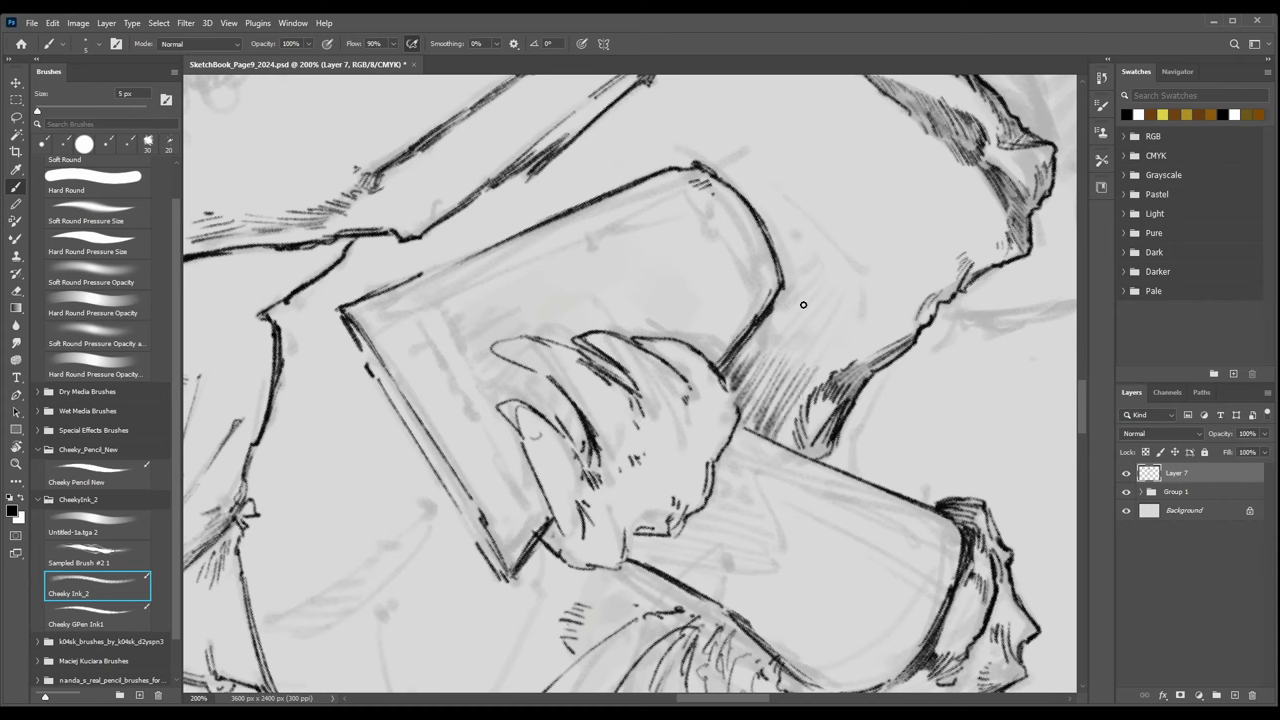
# Extend the shirt shadow's parallel hatching down beside the cup to the level of its base.
pyautogui.moveTo(798, 270); pyautogui.dragTo(752, 356)
pyautogui.moveTo(798, 284)
pyautogui.mouseDown()
pyautogui.moveTo(762, 340)
pyautogui.moveTo(786, 312)
pyautogui.mouseUp()
pyautogui.moveTo(814, 280)
pyautogui.mouseDown()
pyautogui.moveTo(796, 308)
pyautogui.moveTo(804, 330)
pyautogui.mouseUp()
pyautogui.moveTo(824, 292); pyautogui.dragTo(800, 340)
pyautogui.moveTo(834, 288); pyautogui.dragTo(808, 350)
pyautogui.moveTo(840, 286); pyautogui.dragTo(814, 360)
pyautogui.moveTo(844, 313)
pyautogui.mouseDown()
pyautogui.moveTo(809, 387)
pyautogui.moveTo(865, 319)
pyautogui.moveTo(844, 366)
pyautogui.mouseUp()
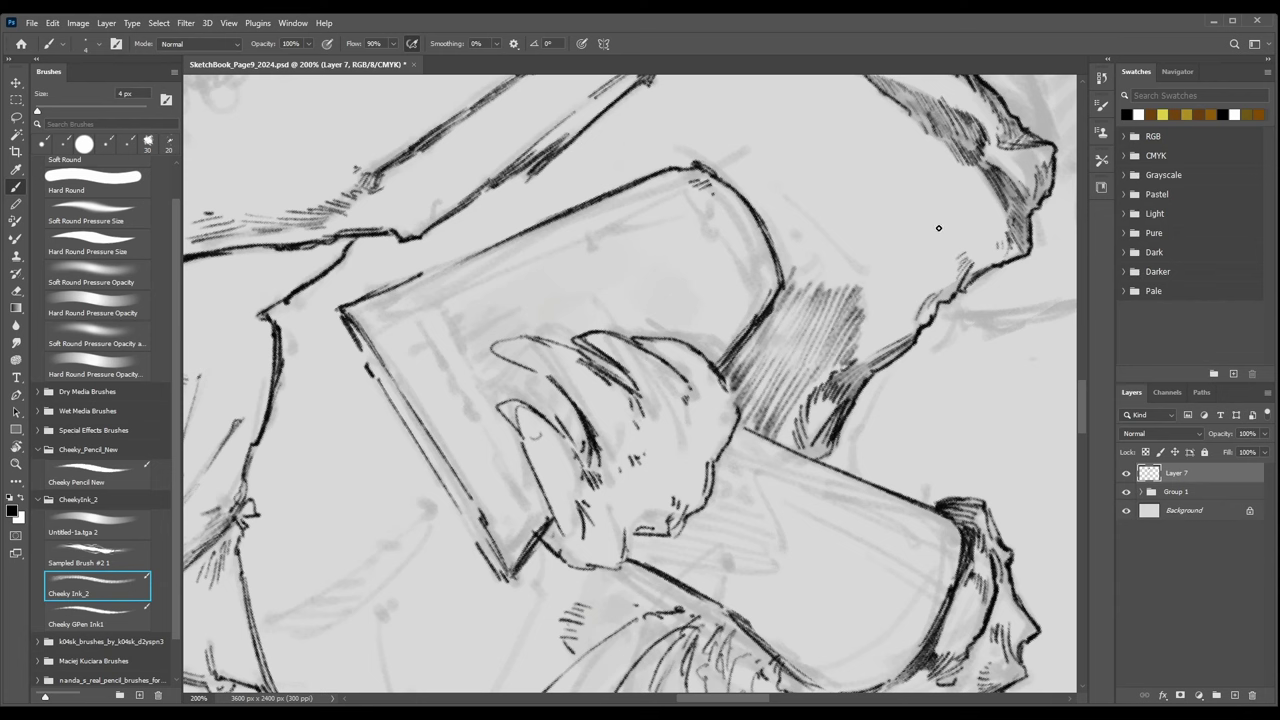
pyautogui.hotkey('ctrl', '-')
pyautogui.hotkey('ctrl', '+')
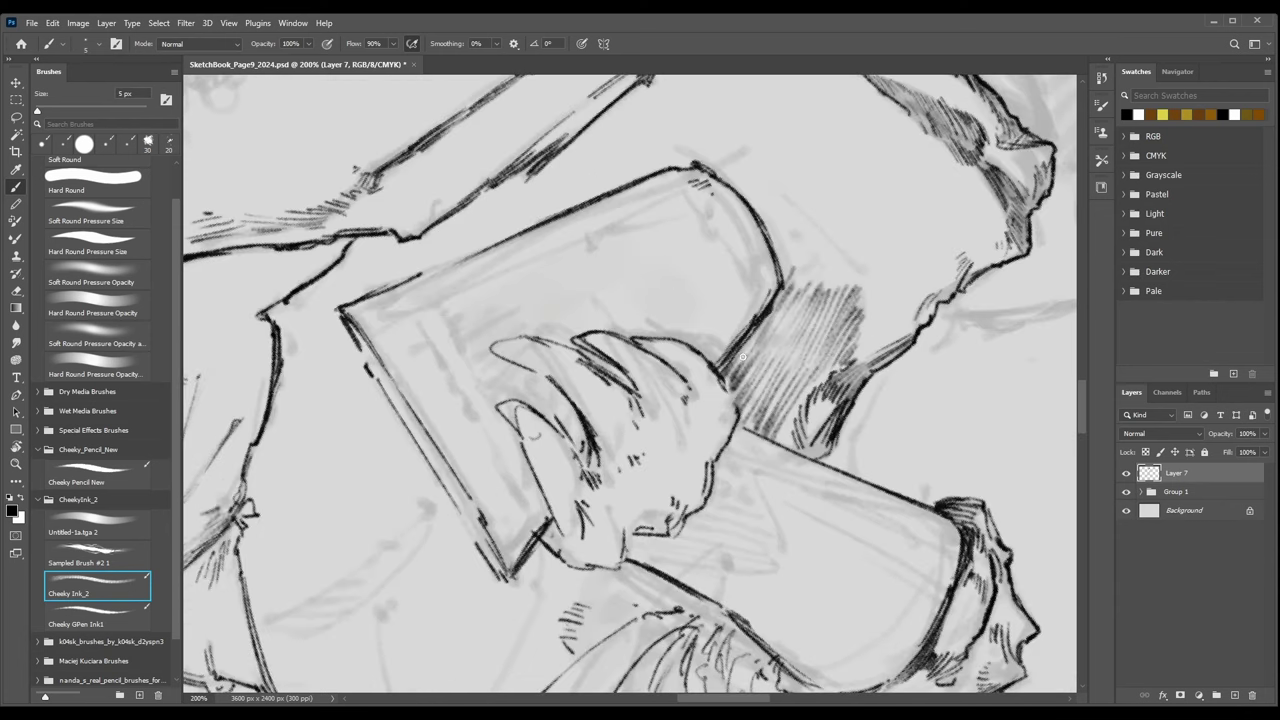
# Darken the shirt shadow next to the hand and add small groups of short strokes beneath the cup's base.
pyautogui.moveTo(742, 356)
pyautogui.mouseDown()
pyautogui.moveTo(732, 390)
pyautogui.moveTo(724, 378)
pyautogui.moveTo(759, 432)
pyautogui.mouseUp()
pyautogui.hotkey('ctrl', '-')
pyautogui.hotkey('ctrl', '+')
pyautogui.press(']')
pyautogui.moveTo(727, 173); pyautogui.dragTo(750, 155)
pyautogui.press(']')
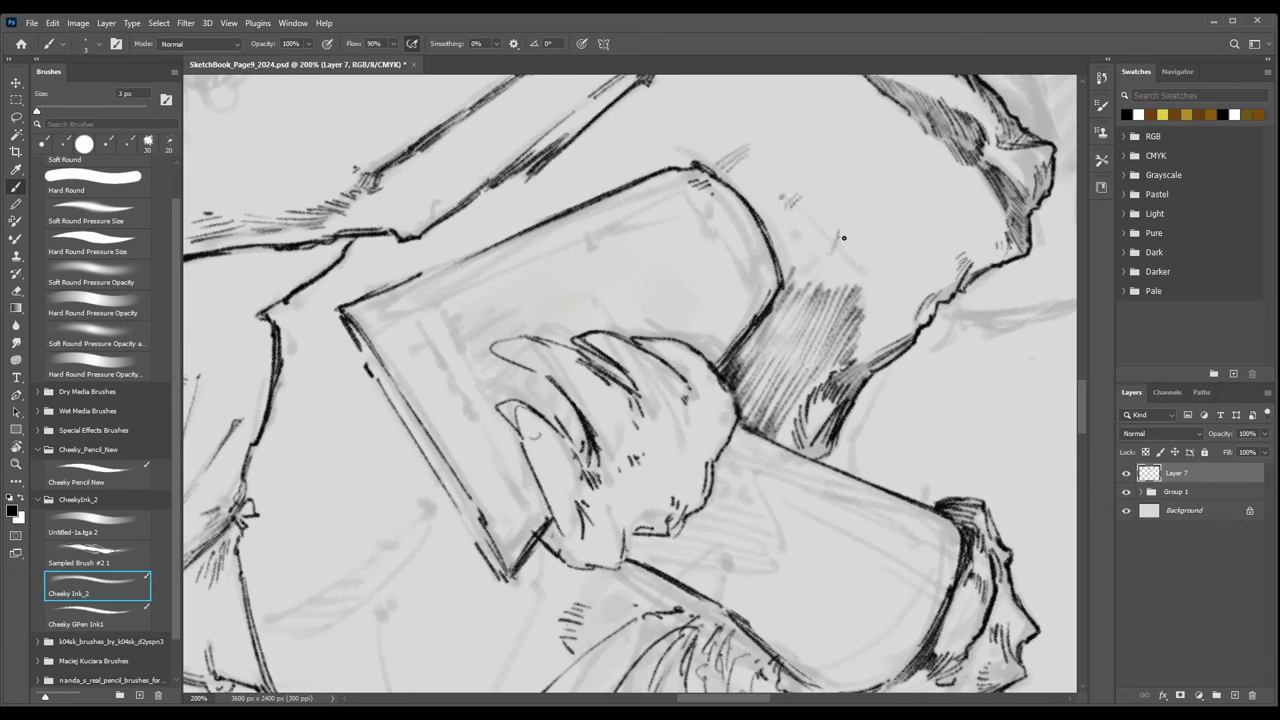
# Deepen the shirt shadow against the cup's lower side with denser hatching and add fading strokes past its lower end.
pyautogui.moveTo(845, 247)
pyautogui.mouseDown()
pyautogui.moveTo(934, 216)
pyautogui.moveTo(804, 232)
pyautogui.moveTo(810, 269)
pyautogui.moveTo(797, 279)
pyautogui.moveTo(825, 281)
pyautogui.moveTo(787, 287)
pyautogui.moveTo(748, 354)
pyautogui.mouseUp()
pyautogui.moveTo(782, 298)
pyautogui.mouseDown()
pyautogui.moveTo(741, 357)
pyautogui.moveTo(752, 362)
pyautogui.moveTo(766, 334)
pyautogui.mouseUp()
pyautogui.moveTo(804, 285); pyautogui.dragTo(768, 348)
pyautogui.moveTo(812, 287); pyautogui.dragTo(766, 358)
pyautogui.moveTo(806, 289)
pyautogui.mouseDown()
pyautogui.moveTo(766, 352)
pyautogui.moveTo(786, 332)
pyautogui.mouseUp()
pyautogui.moveTo(820, 287)
pyautogui.mouseDown()
pyautogui.moveTo(792, 328)
pyautogui.moveTo(814, 344)
pyautogui.mouseUp()
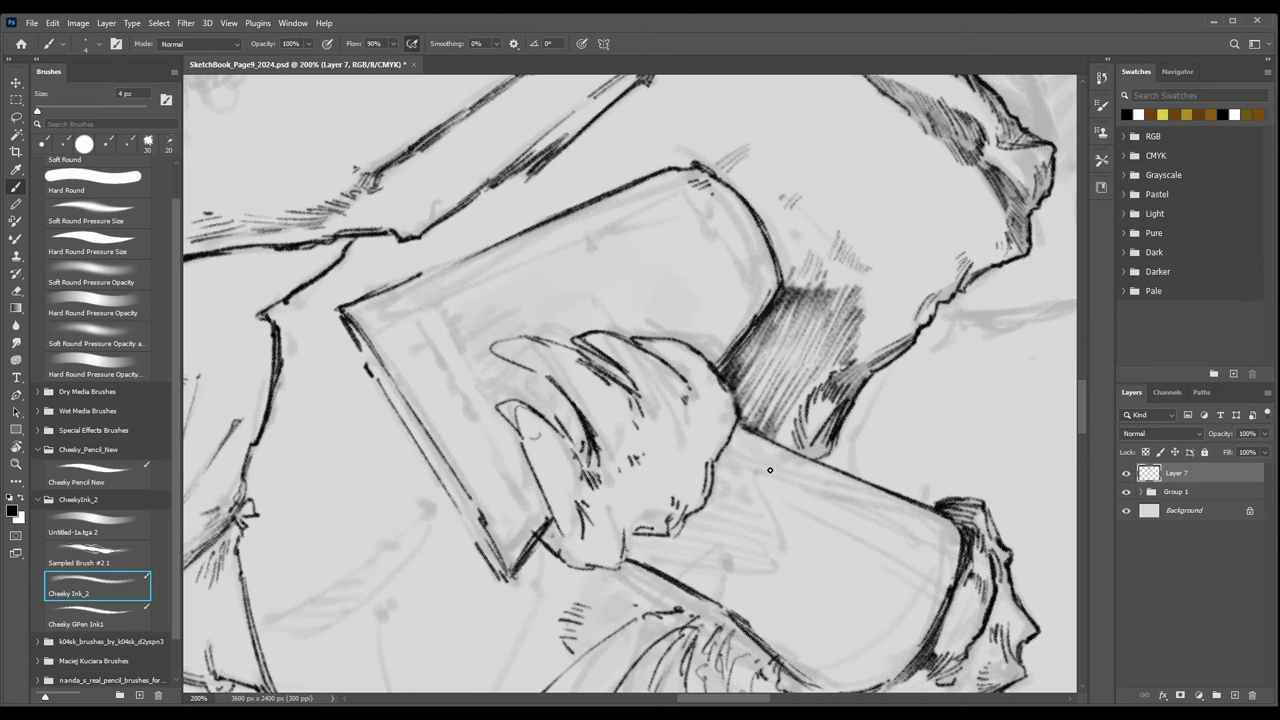
# Ink the drink foam's wavy top line and curly lower edge inside the cup, using Cheeky GPen Ink1 at 4 px.
pyautogui.hotkey('ctrl', '-')
pyautogui.hotkey('ctrl', '-')
pyautogui.press('r')
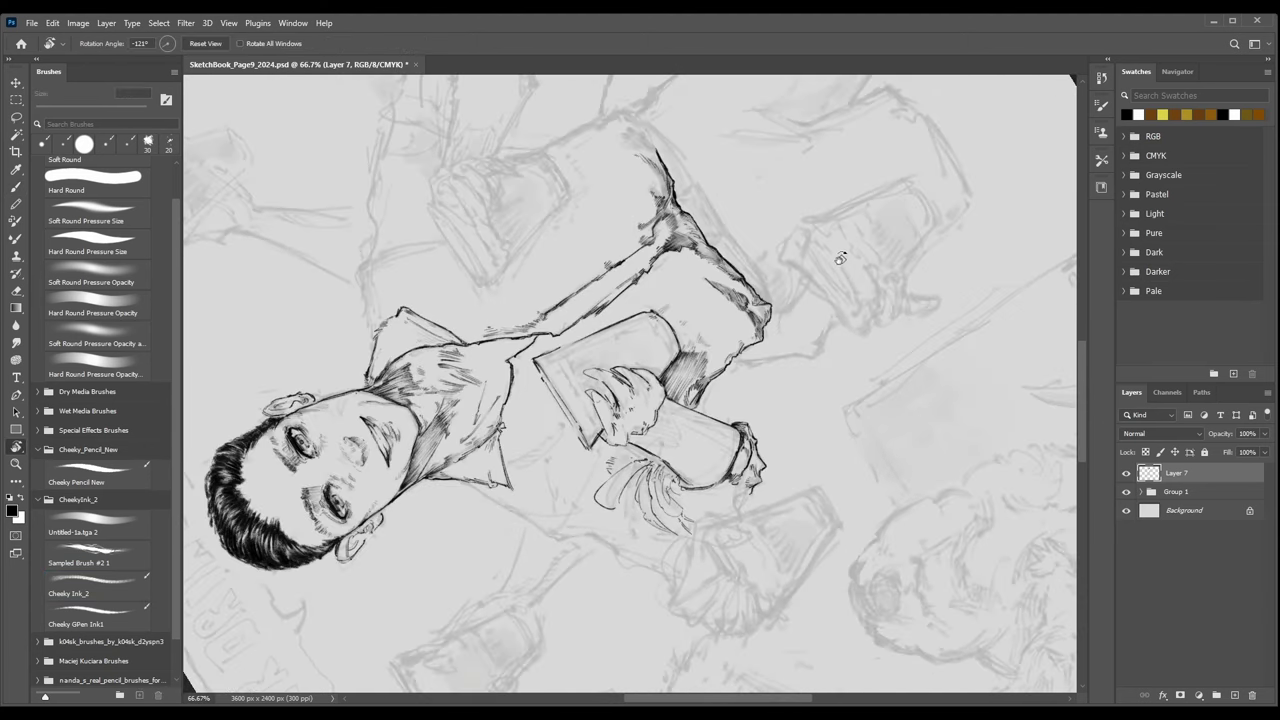
pyautogui.moveTo(843, 266); pyautogui.dragTo(645, 522)
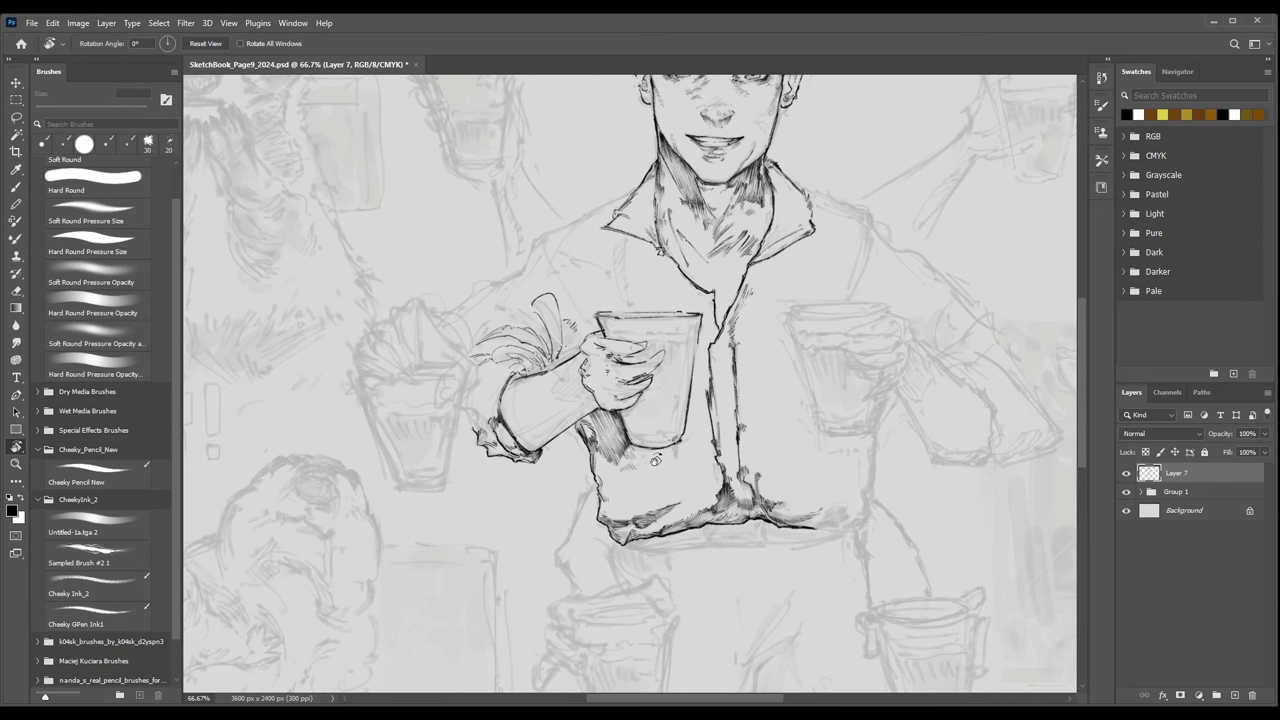
pyautogui.hotkey('ctrl', '+')
pyautogui.hotkey('ctrl', '+')
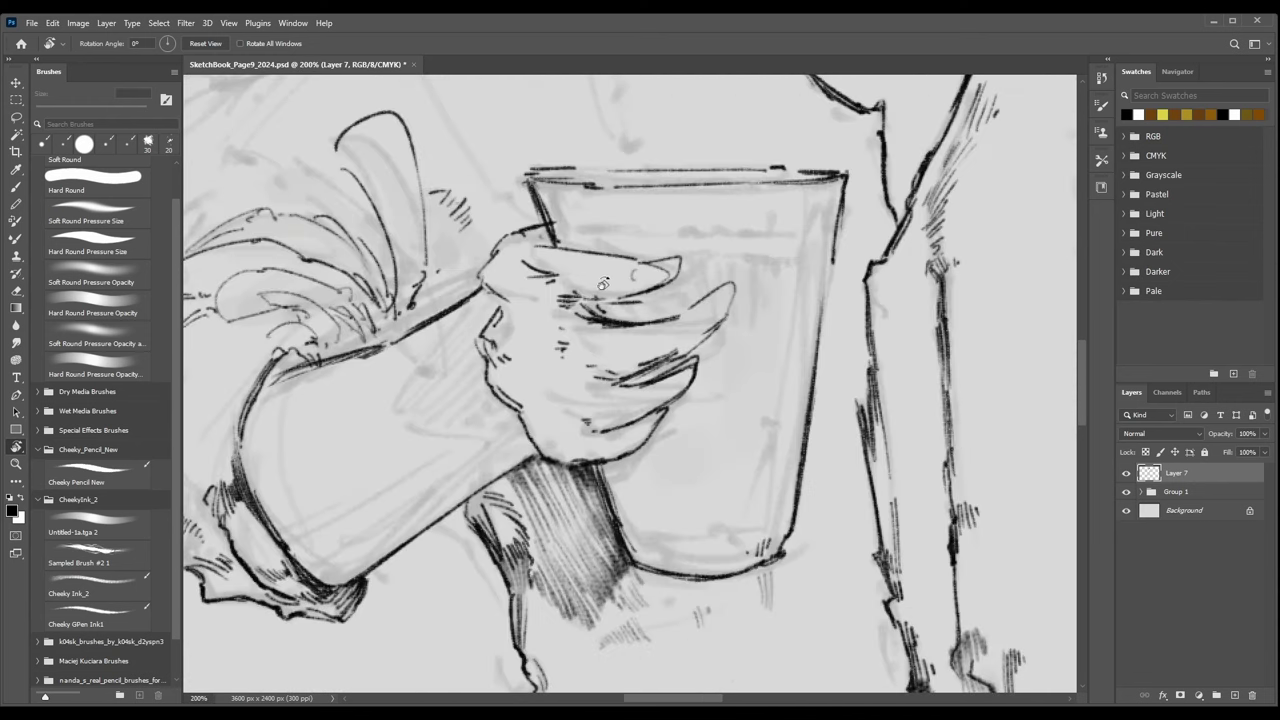
pyautogui.press('b')
pyautogui.click(100, 612)
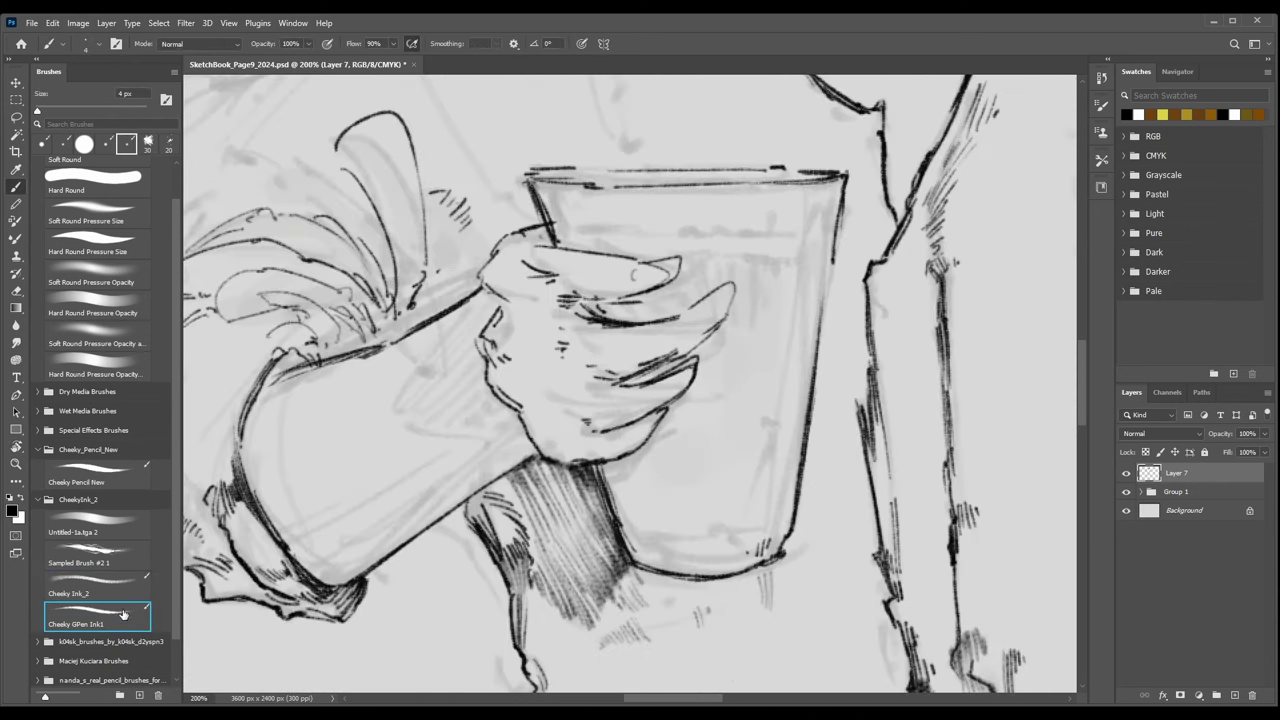
pyautogui.moveTo(560, 233)
pyautogui.mouseDown()
pyautogui.moveTo(614, 214)
pyautogui.moveTo(767, 235)
pyautogui.moveTo(821, 214)
pyautogui.moveTo(810, 232)
pyautogui.moveTo(826, 224)
pyautogui.mouseUp()
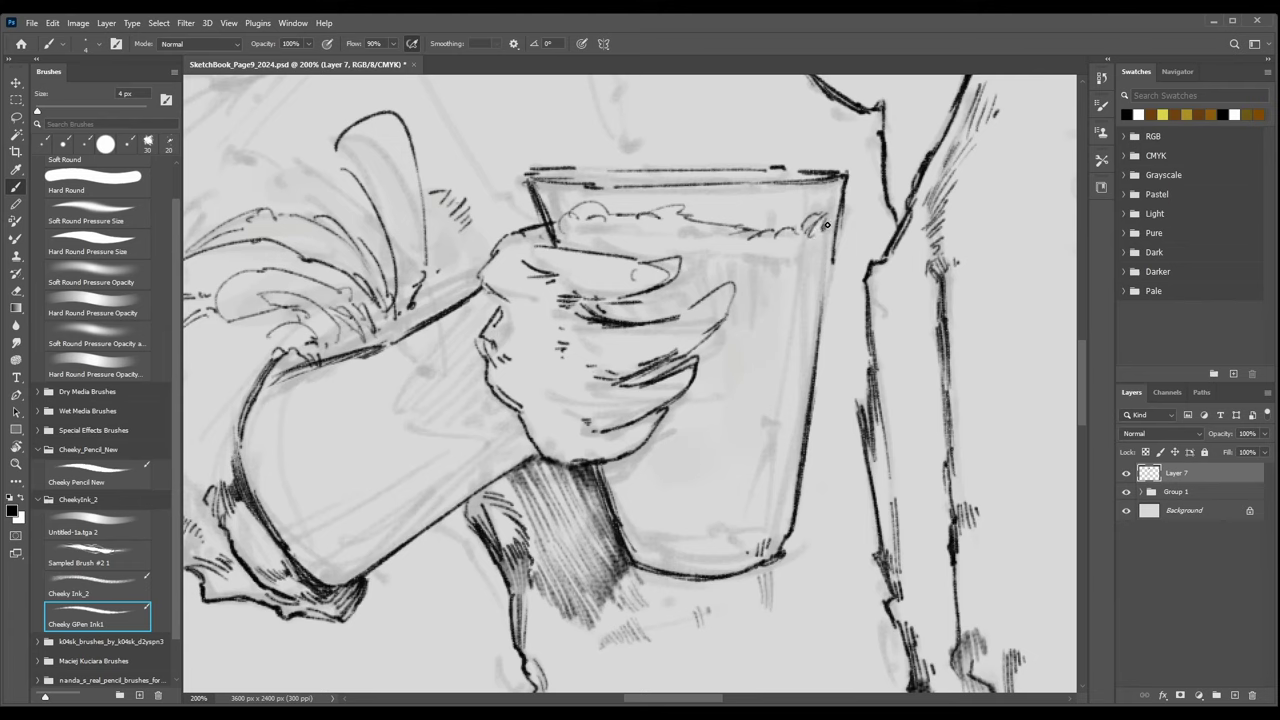
pyautogui.moveTo(716, 283)
pyautogui.mouseDown()
pyautogui.moveTo(749, 255)
pyautogui.moveTo(735, 277)
pyautogui.moveTo(762, 265)
pyautogui.moveTo(772, 282)
pyautogui.moveTo(810, 271)
pyautogui.mouseUp()
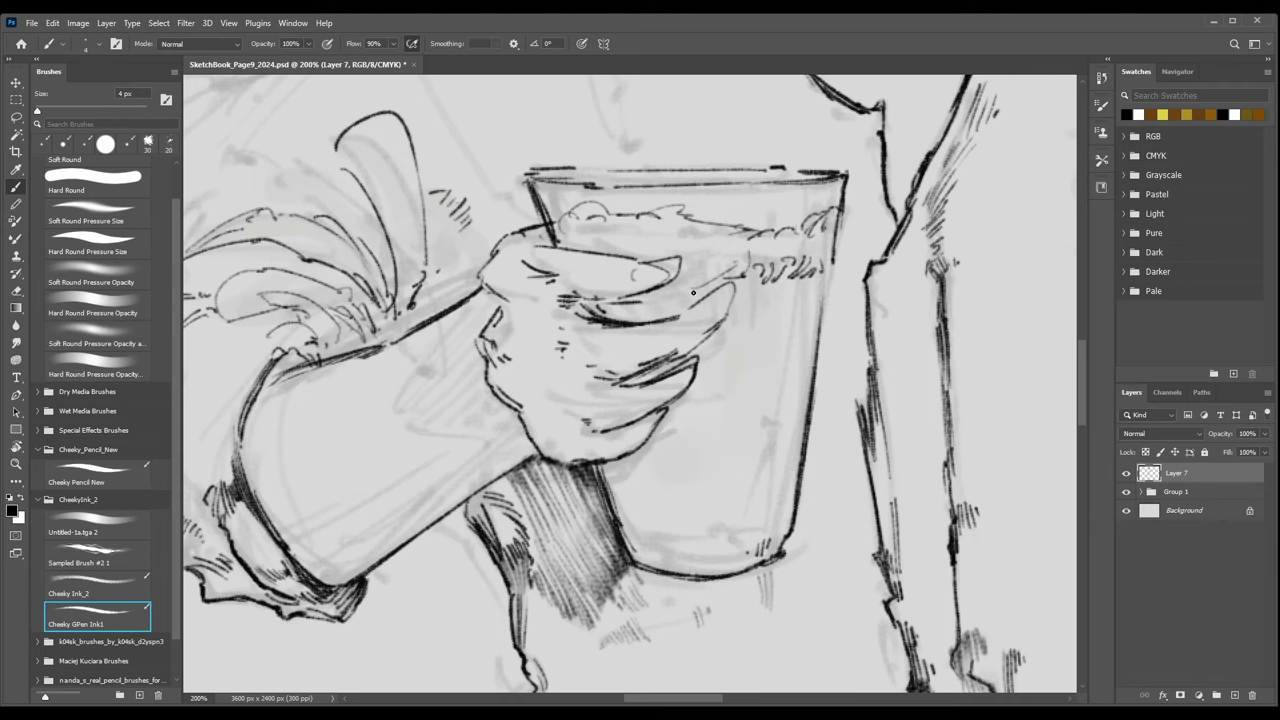
pyautogui.moveTo(693, 292)
pyautogui.mouseDown()
pyautogui.moveTo(680, 290)
pyautogui.moveTo(730, 283)
pyautogui.mouseUp()
# Strengthen the cup's side edges above and below the hand and on the opposite side, with the brush at 5 px.
pyautogui.moveTo(828, 264); pyautogui.dragTo(818, 330)
pyautogui.moveTo(604, 476); pyautogui.dragTo(629, 555)
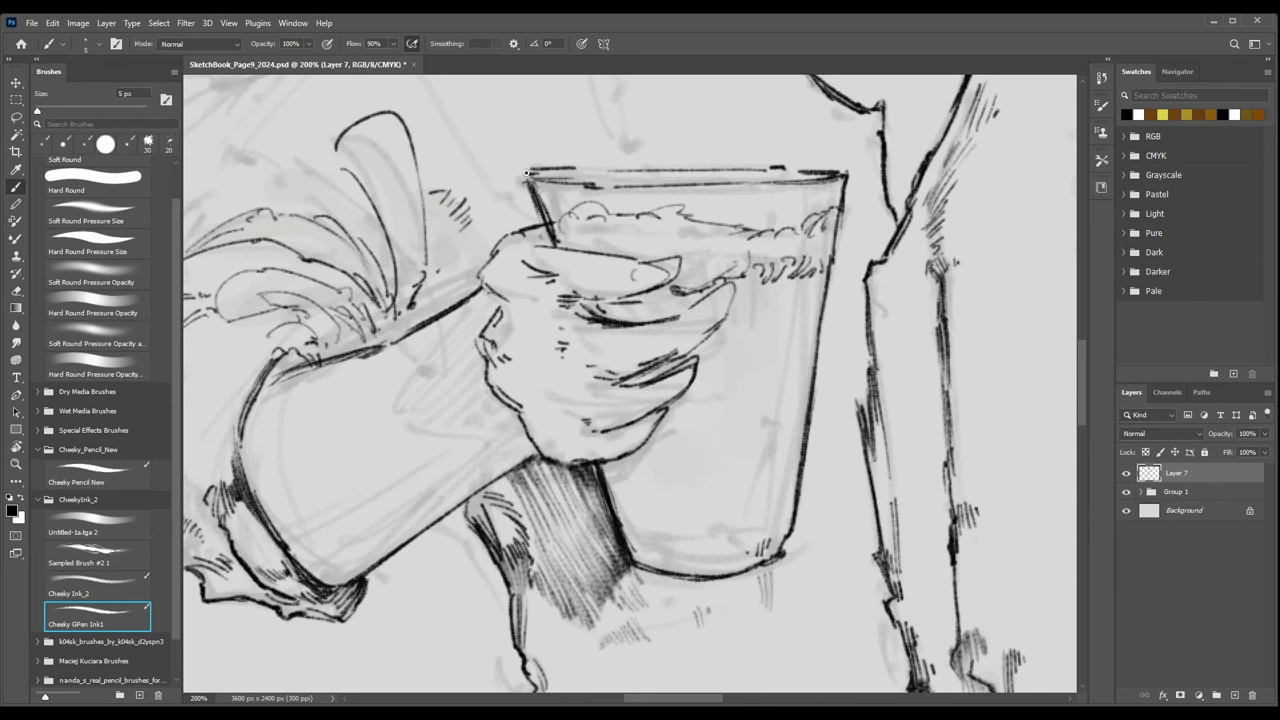
pyautogui.moveTo(526, 172); pyautogui.dragTo(556, 252)
pyautogui.hotkey('ctrl', '-')
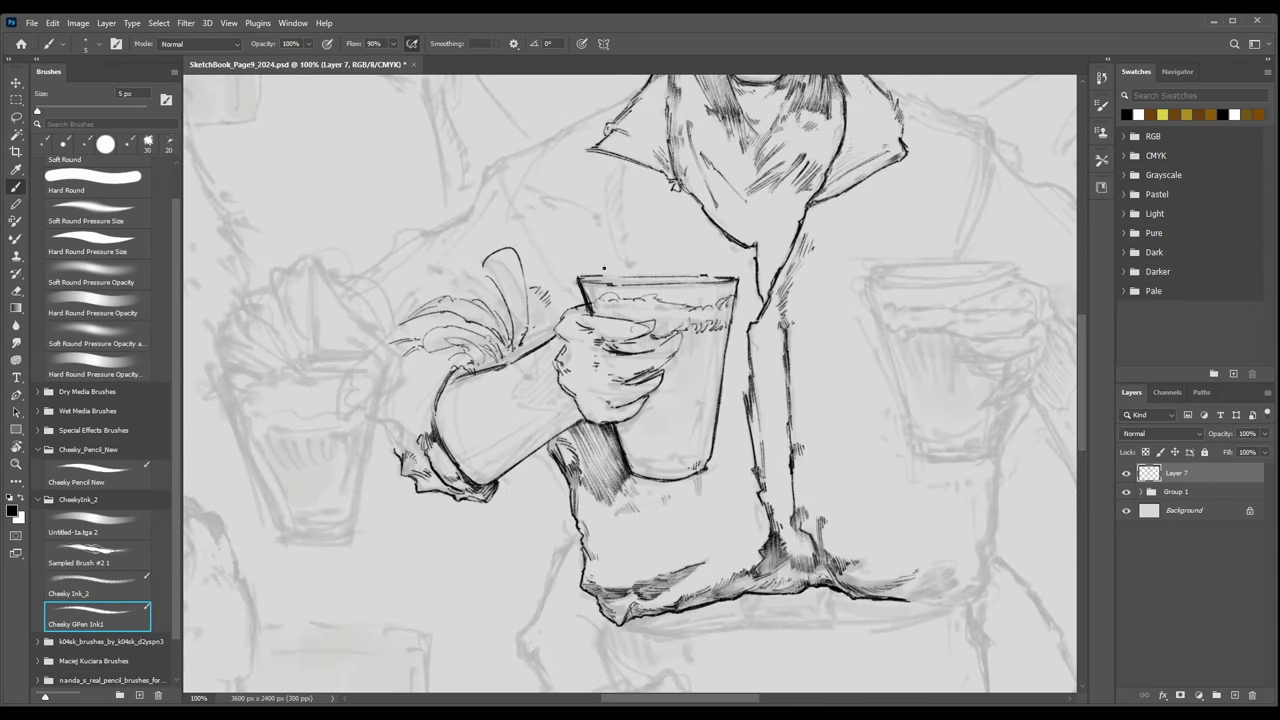
pyautogui.hotkey('ctrl', '+')
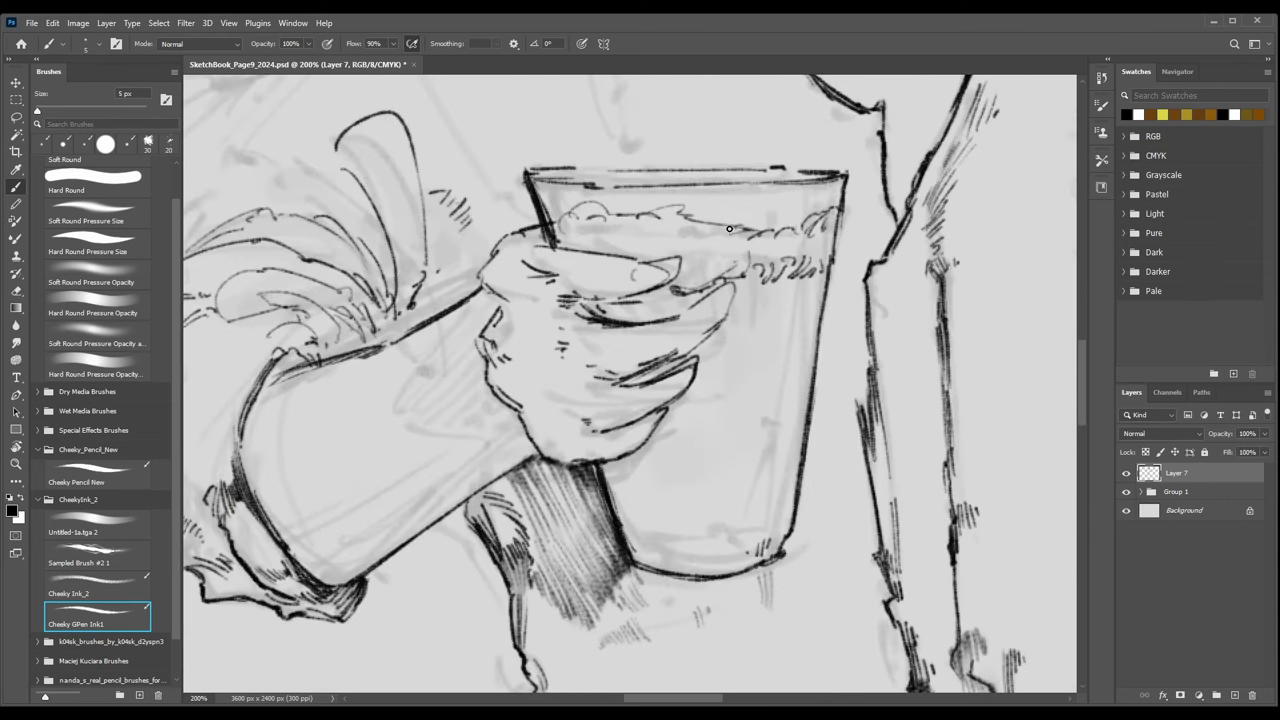
# Add short foam strokes in the gap between the upper two fingers.
pyautogui.moveTo(649, 302); pyautogui.dragTo(662, 298)
pyautogui.moveTo(577, 297); pyautogui.dragTo(609, 302)
pyautogui.hotkey('ctrl', '-')
pyautogui.hotkey('ctrl', '+')
pyautogui.press(']')
pyautogui.press(']')
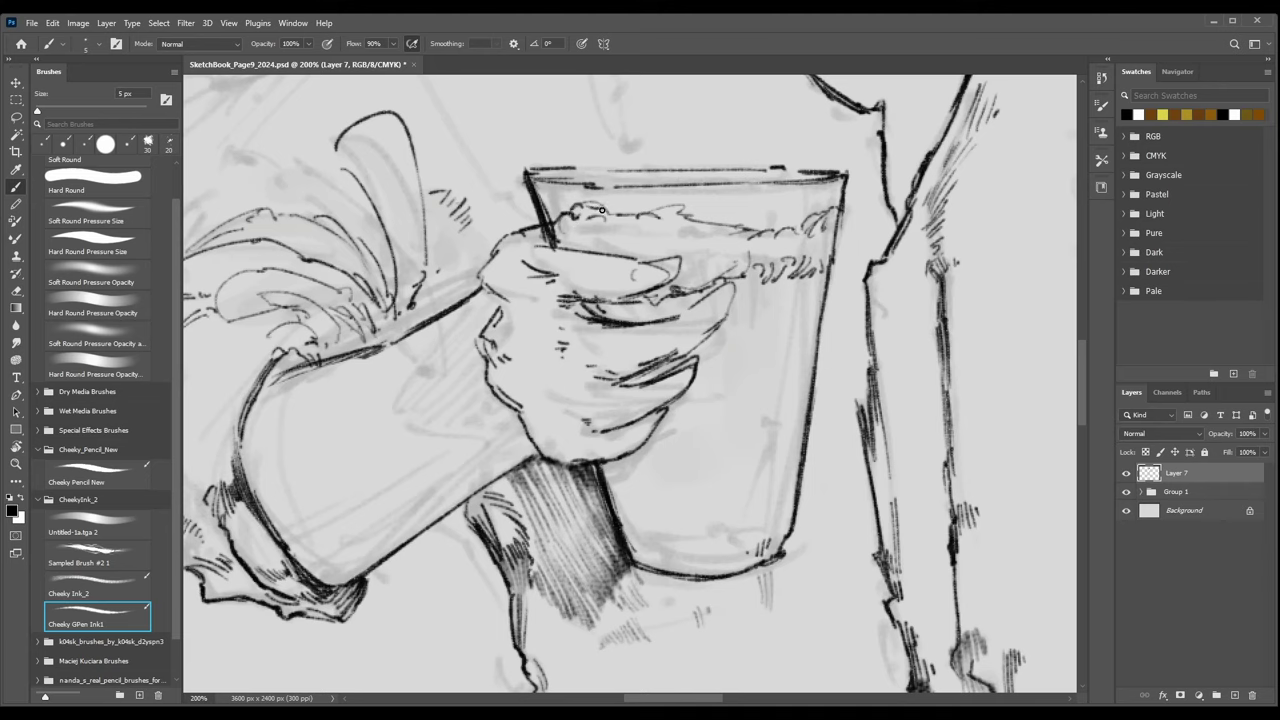
# Retrace the foam's top line from the hand side toward the middle of the cup.
pyautogui.moveTo(601, 209); pyautogui.dragTo(713, 234)
pyautogui.hotkey('ctrl', '-')
pyautogui.hotkey('ctrl', '-')
pyautogui.hotkey('ctrl', '-')
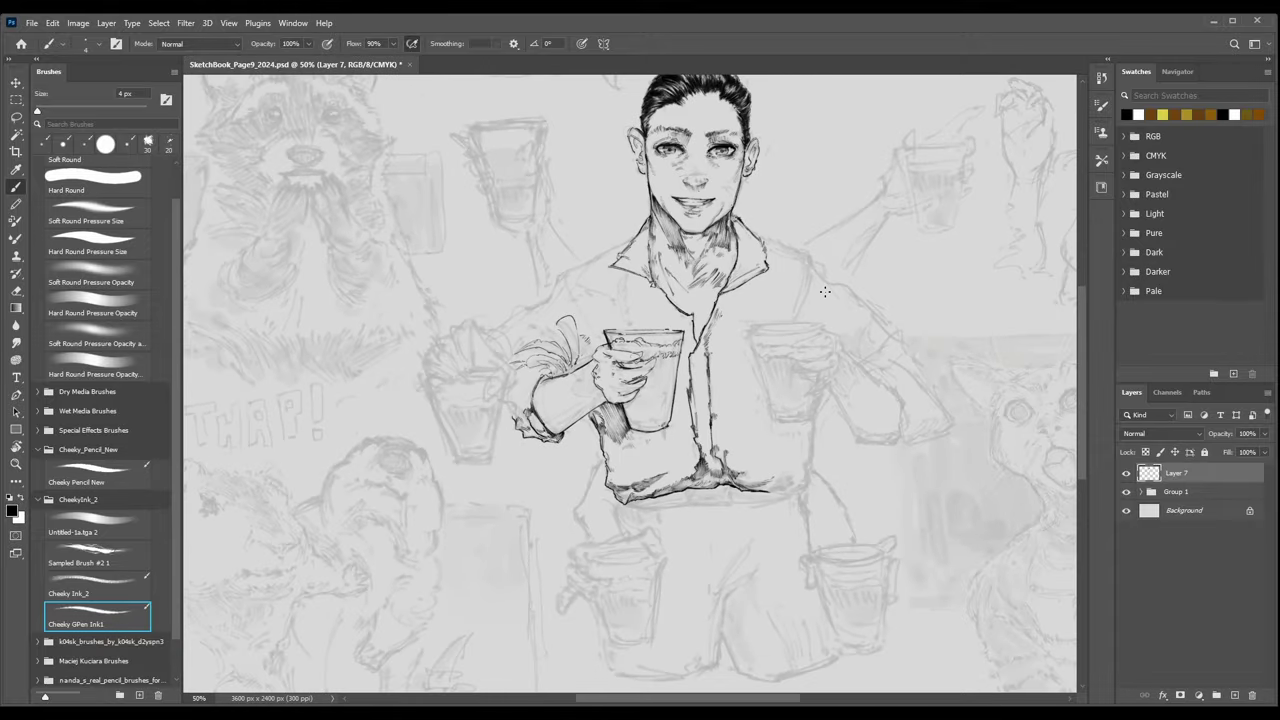
# Erase most of the foam's wavy top line inside the cup.
pyautogui.hotkey('ctrl', '+')
pyautogui.hotkey('ctrl', '+')
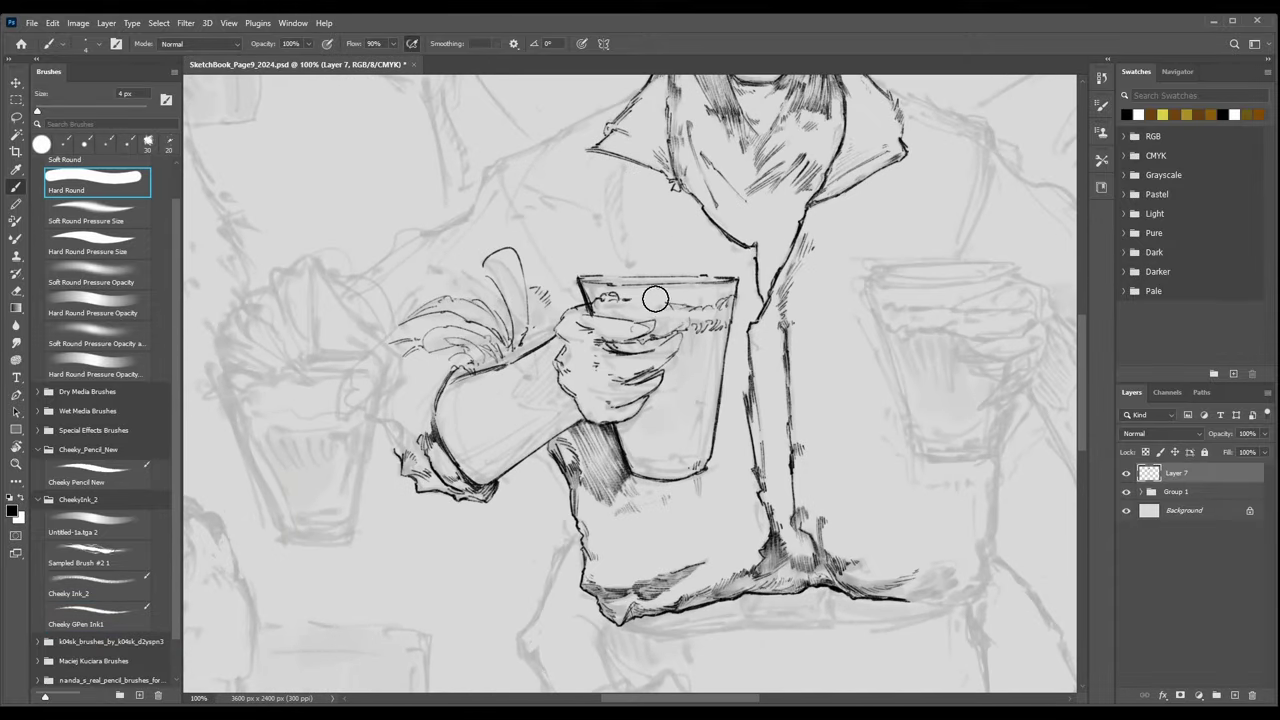
pyautogui.moveTo(614, 302); pyautogui.dragTo(622, 301)
pyautogui.moveTo(690, 309); pyautogui.dragTo(703, 304)
pyautogui.hotkey('ctrl', '+')
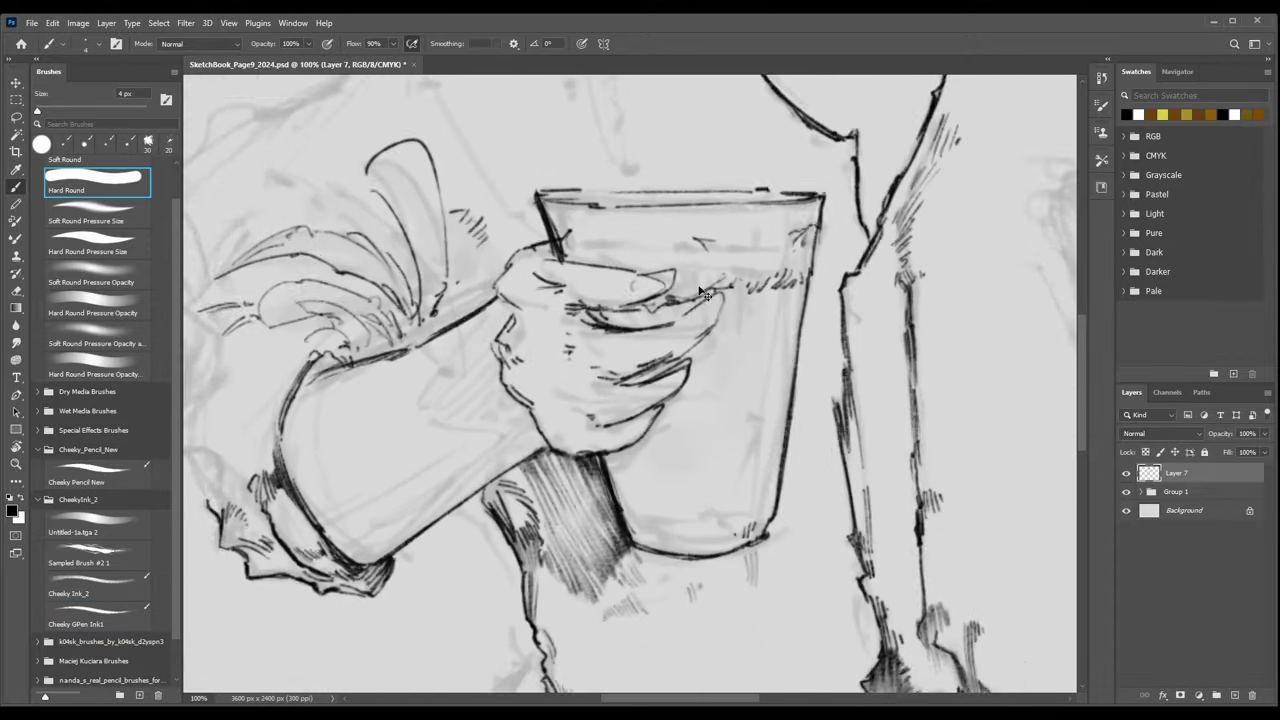
# Redraw the foam's top edge as clusters of short curved strokes across the cup, using Cheeky GPen Ink1 at 4 px.
pyautogui.press(']')
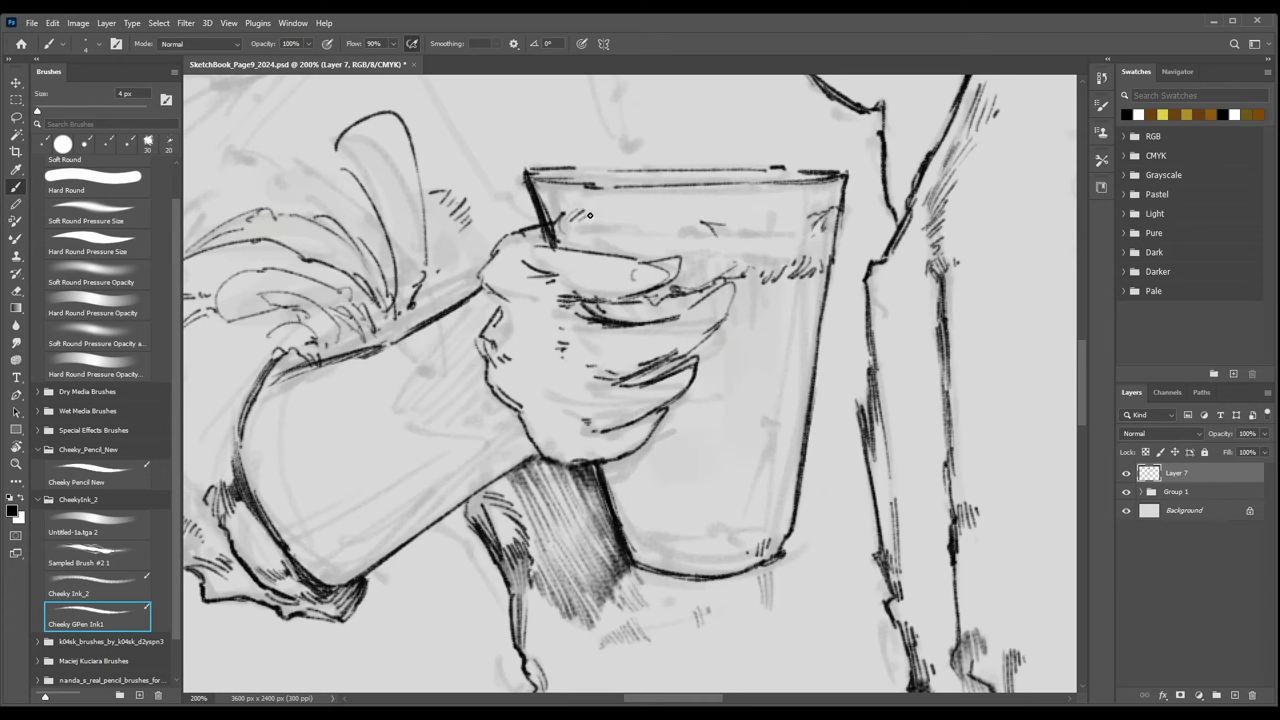
pyautogui.moveTo(636, 220)
pyautogui.mouseDown()
pyautogui.moveTo(713, 216)
pyautogui.moveTo(686, 198)
pyautogui.mouseUp()
pyautogui.moveTo(685, 207); pyautogui.dragTo(692, 204)
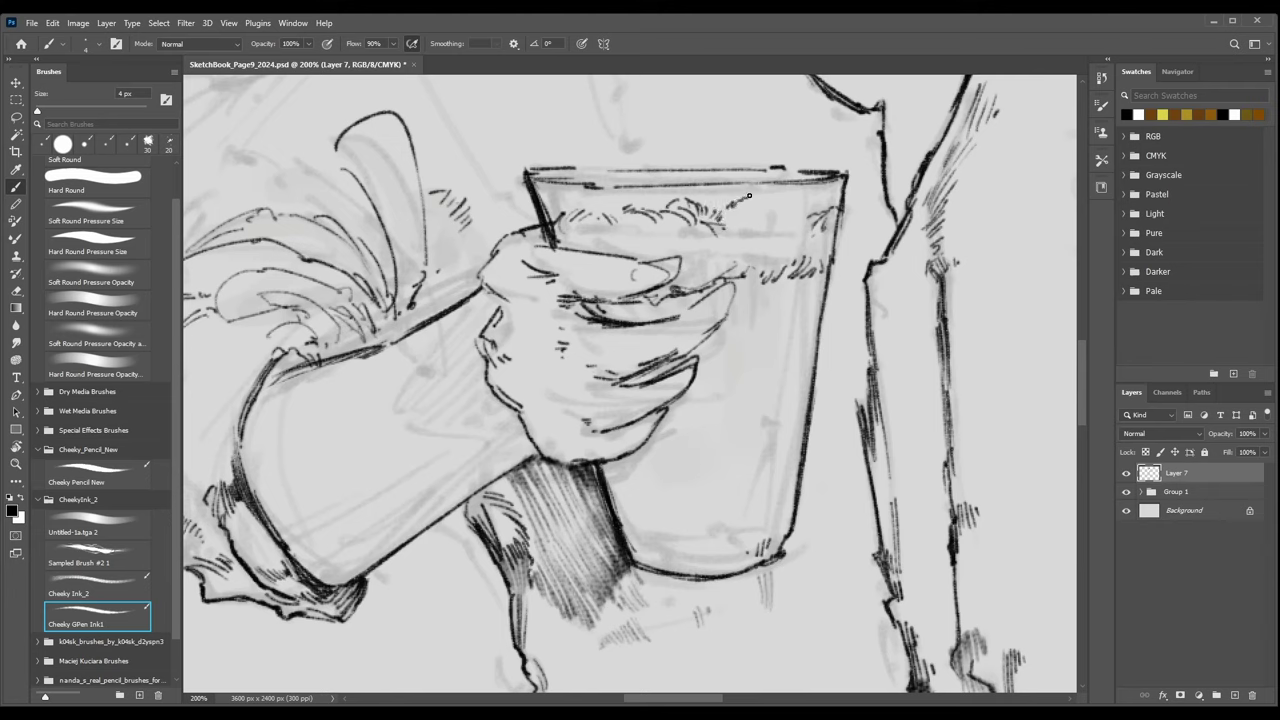
pyautogui.moveTo(757, 228); pyautogui.dragTo(778, 210)
pyautogui.moveTo(762, 230)
pyautogui.mouseDown()
pyautogui.moveTo(811, 212)
pyautogui.moveTo(792, 209)
pyautogui.moveTo(827, 201)
pyautogui.mouseUp()
# Add curved texture strokes within the foam and extend its lower edge toward the fingertips.
pyautogui.moveTo(719, 237)
pyautogui.mouseDown()
pyautogui.moveTo(696, 257)
pyautogui.moveTo(760, 238)
pyautogui.mouseUp()
pyautogui.moveTo(738, 261); pyautogui.dragTo(759, 247)
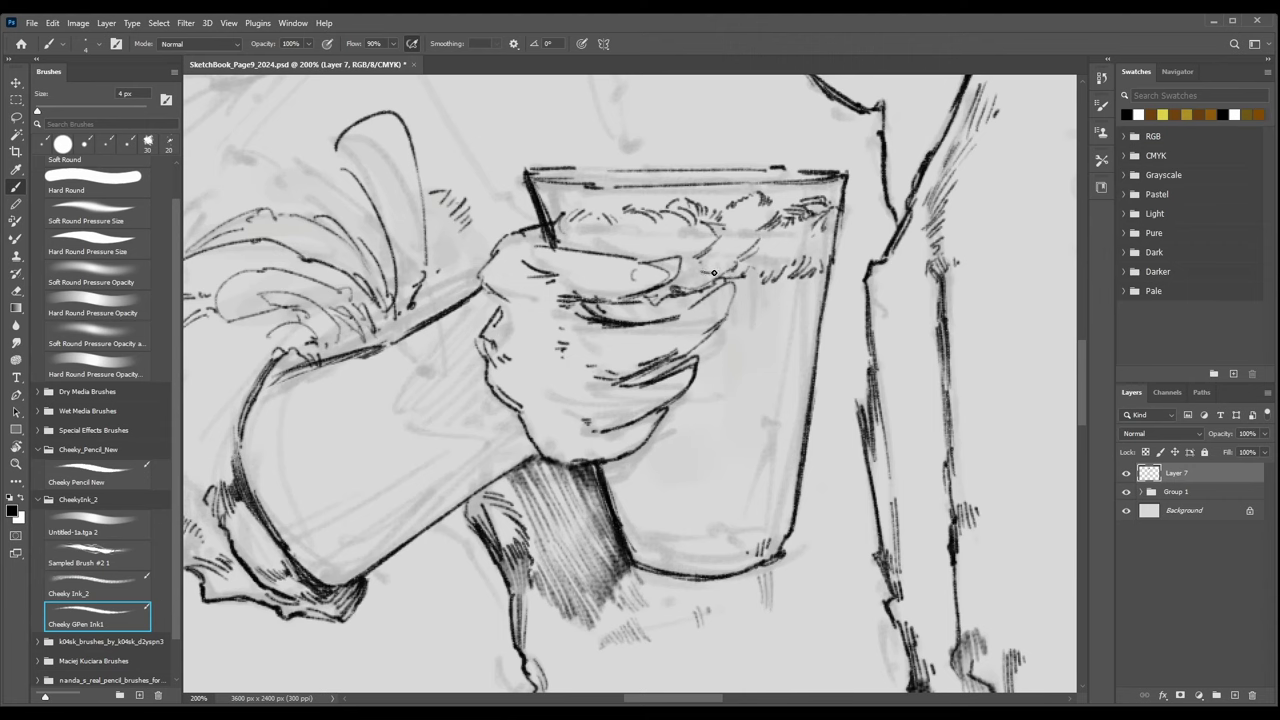
pyautogui.moveTo(698, 277); pyautogui.dragTo(722, 271)
pyautogui.moveTo(704, 283); pyautogui.dragTo(724, 272)
pyautogui.hotkey('ctrl', '-')
pyautogui.hotkey('ctrl', '-')
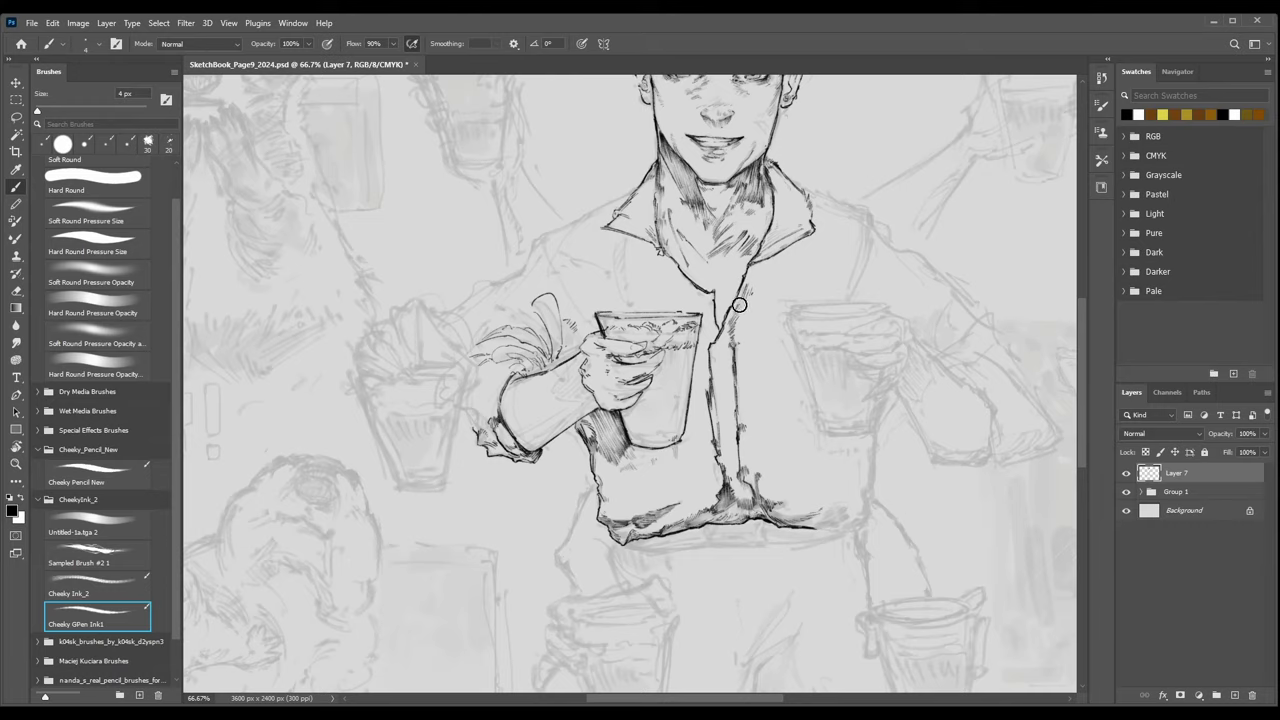
pyautogui.hotkey('ctrl', '+')
pyautogui.hotkey('ctrl', '+')
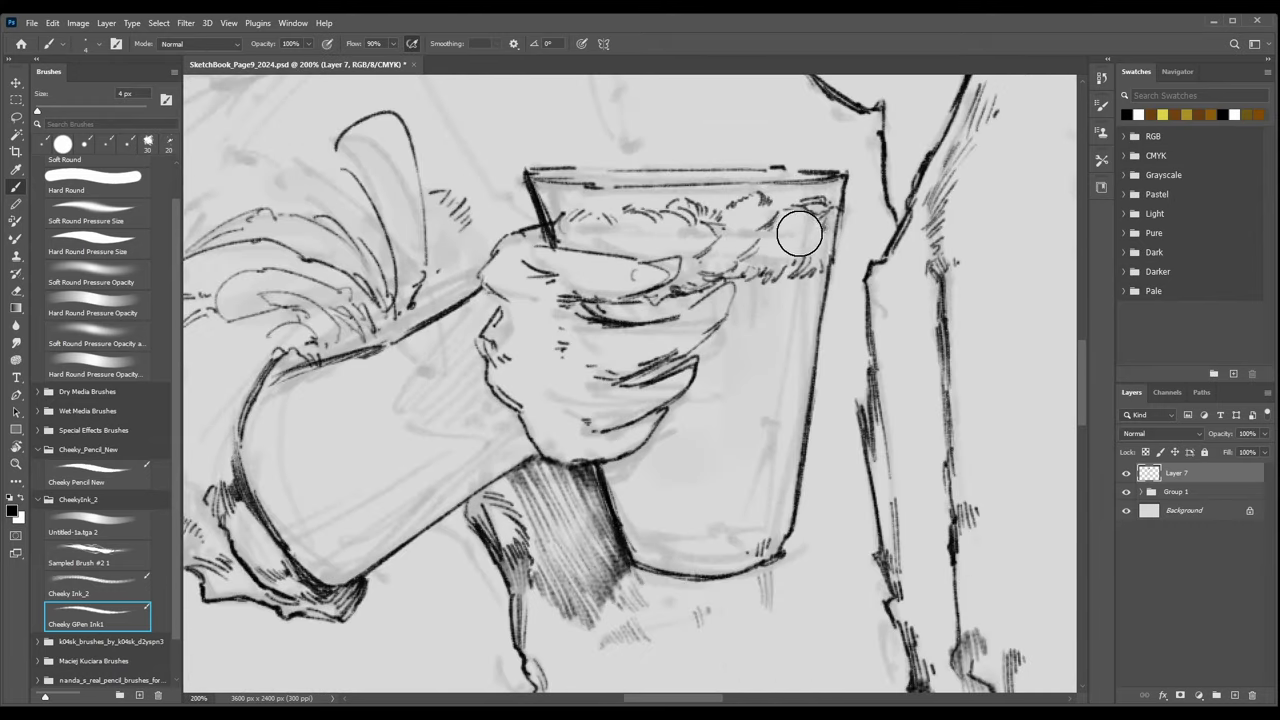
pyautogui.press('[')
pyautogui.hotkey('ctrl', '-')
pyautogui.hotkey('ctrl', '-')
pyautogui.hotkey('ctrl', '-')
pyautogui.hotkey('ctrl', '+')
pyautogui.hotkey('ctrl', '+')
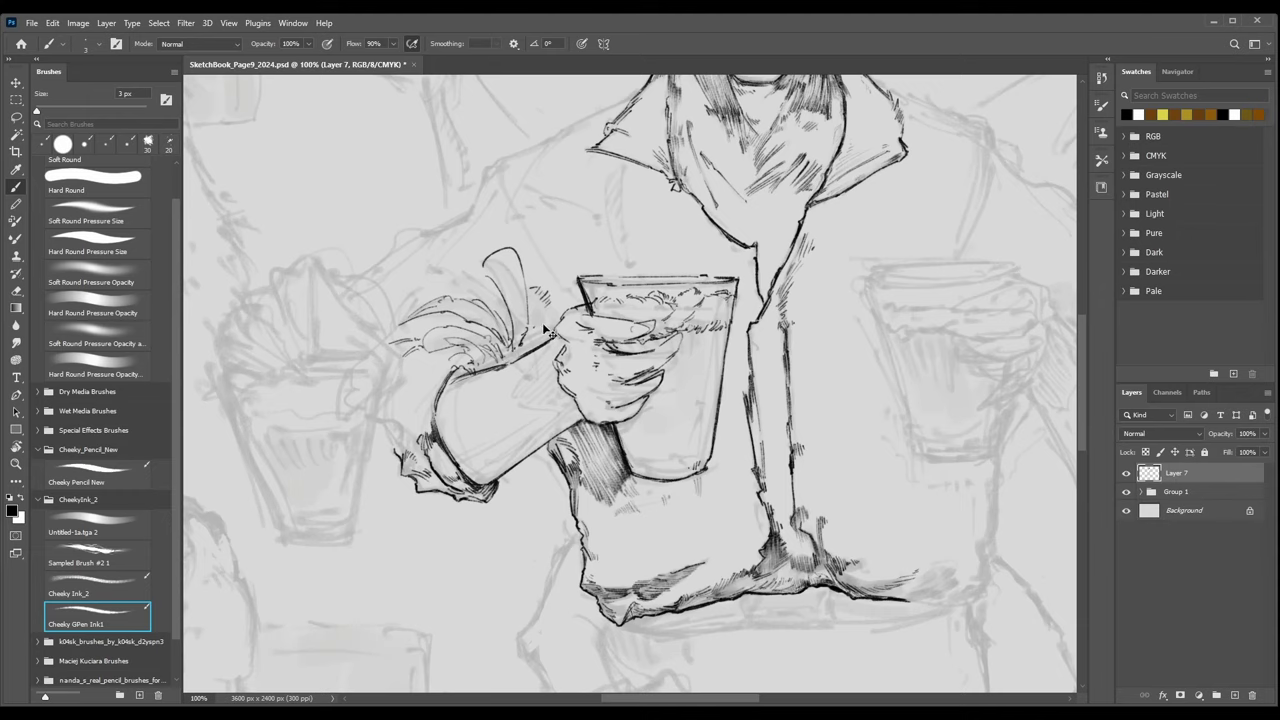
pyautogui.hotkey('ctrl', '+')
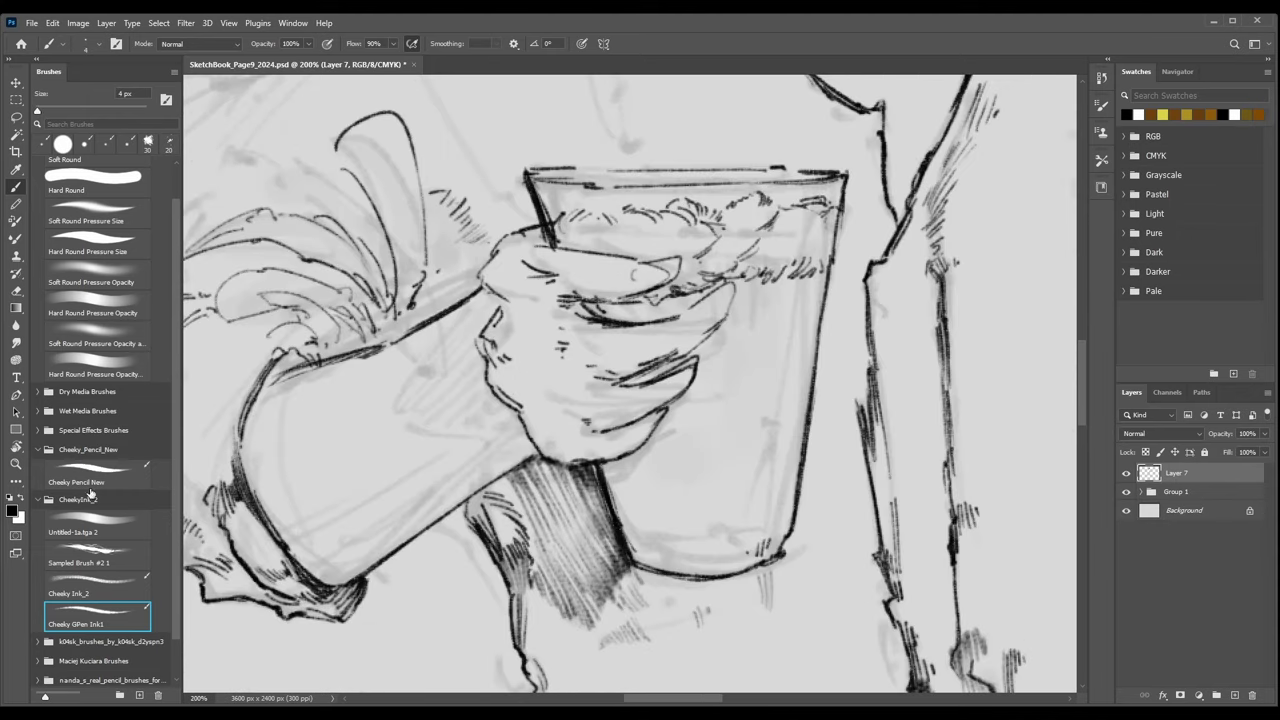
# Hatch the shadow between the upright sleeve fold and the back of the hand with Cheeky Ink_2, reduced to 3 px.
pyautogui.click(98, 580)
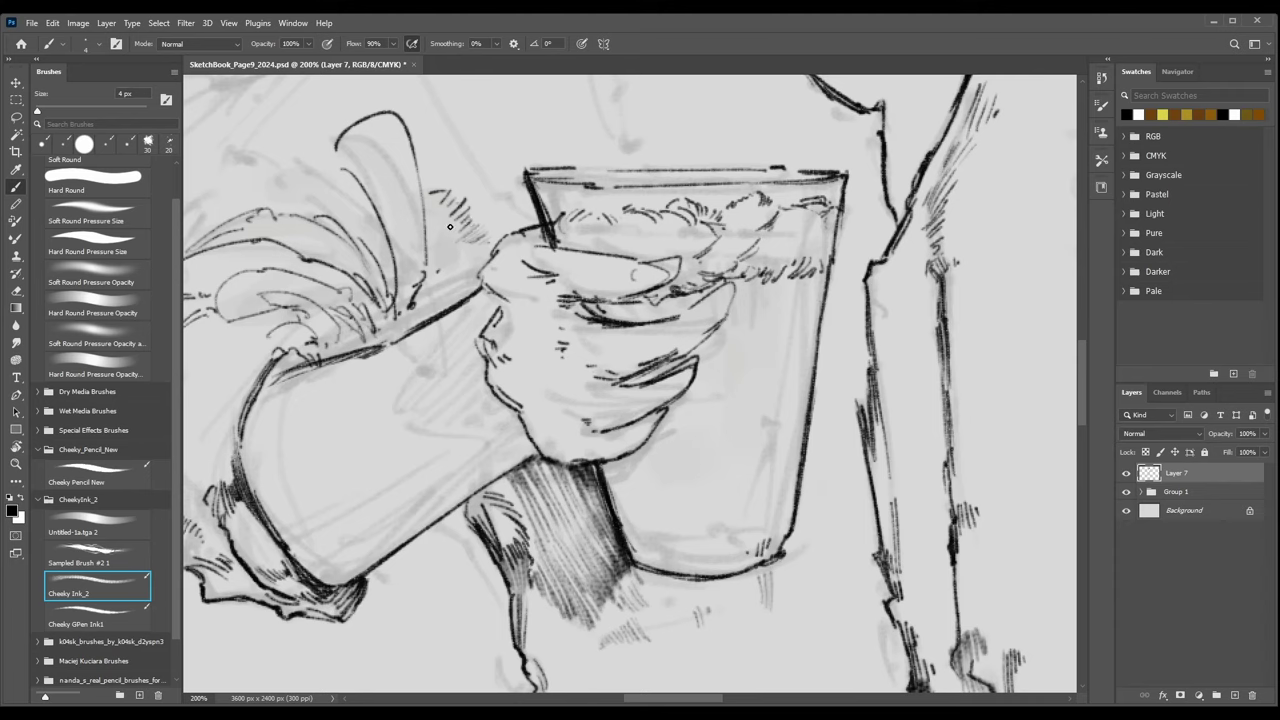
pyautogui.moveTo(450, 226)
pyautogui.mouseDown()
pyautogui.moveTo(373, 317)
pyautogui.moveTo(461, 295)
pyautogui.moveTo(457, 282)
pyautogui.moveTo(408, 314)
pyautogui.moveTo(432, 318)
pyautogui.moveTo(480, 286)
pyautogui.moveTo(461, 279)
pyautogui.moveTo(394, 316)
pyautogui.mouseUp()
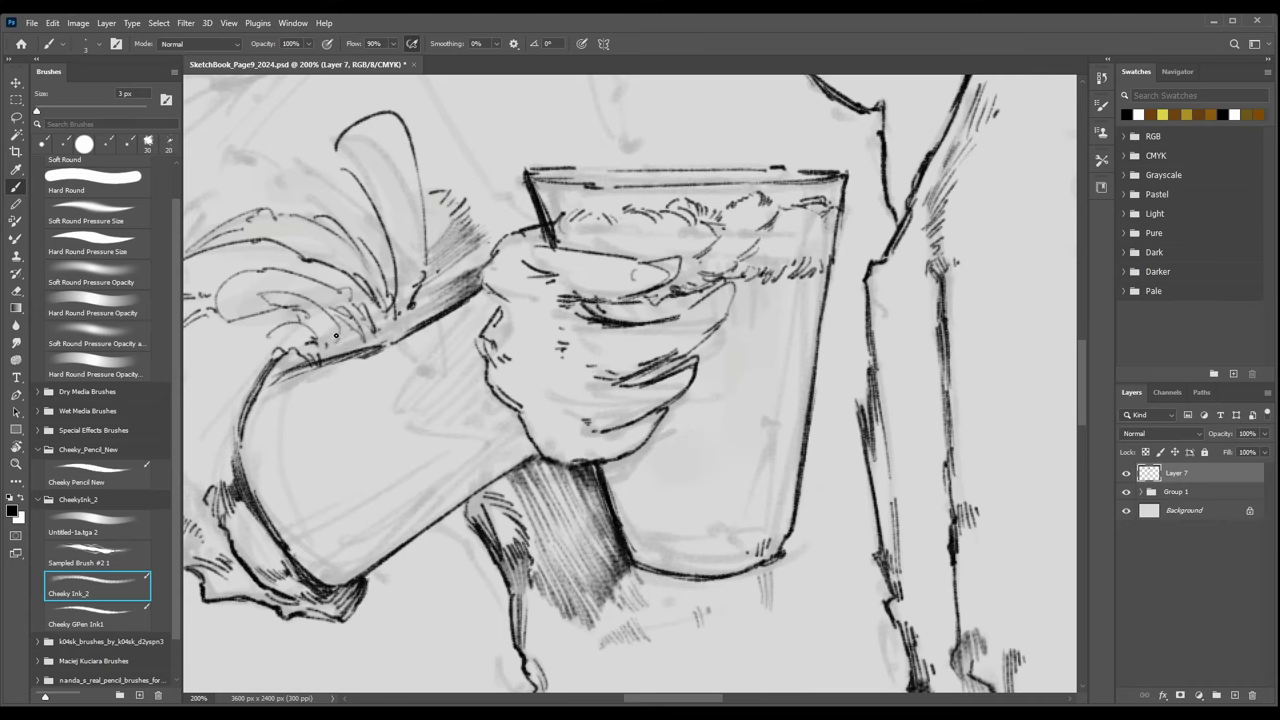
pyautogui.hotkey('ctrl', '-')
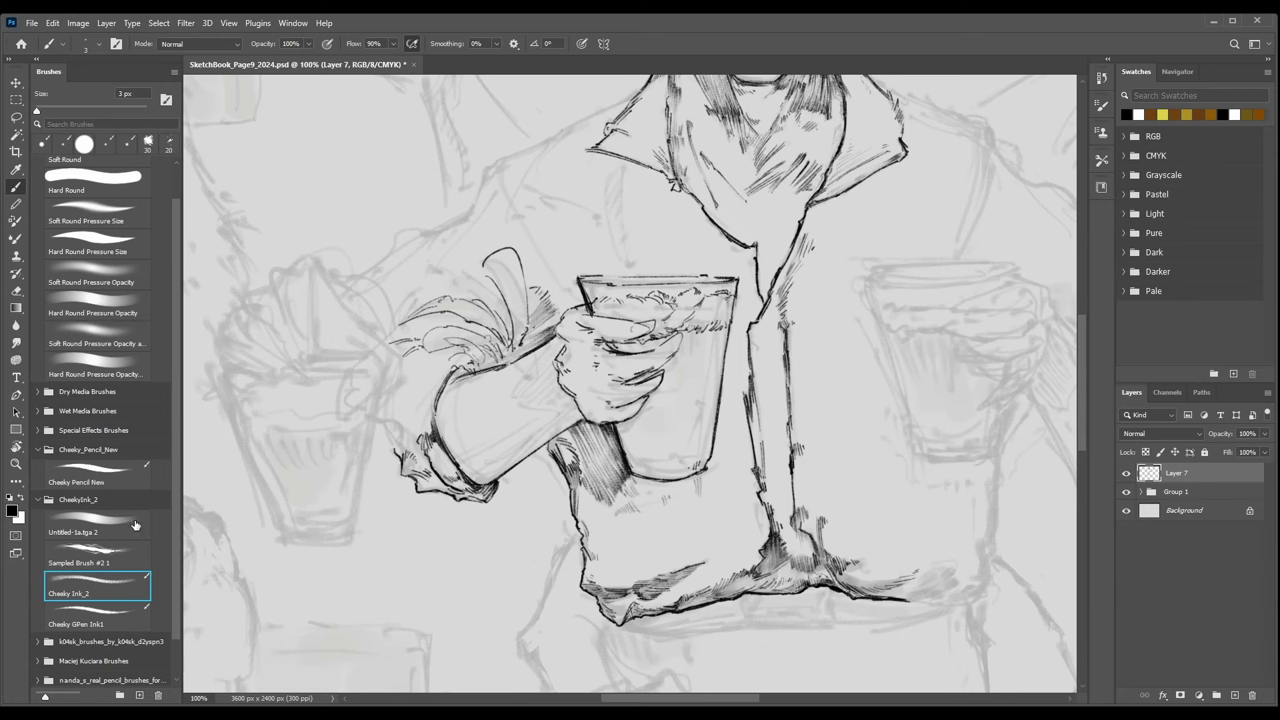
# Fill the rolled sleeve's fanned folds with grey tone using the Untitled-1a.tga 2 brush at about 30 to 35 px.
pyautogui.click(140, 526)
pyautogui.press('[')
pyautogui.press('[')
pyautogui.press('[')
pyautogui.press('[')
pyautogui.press('[')
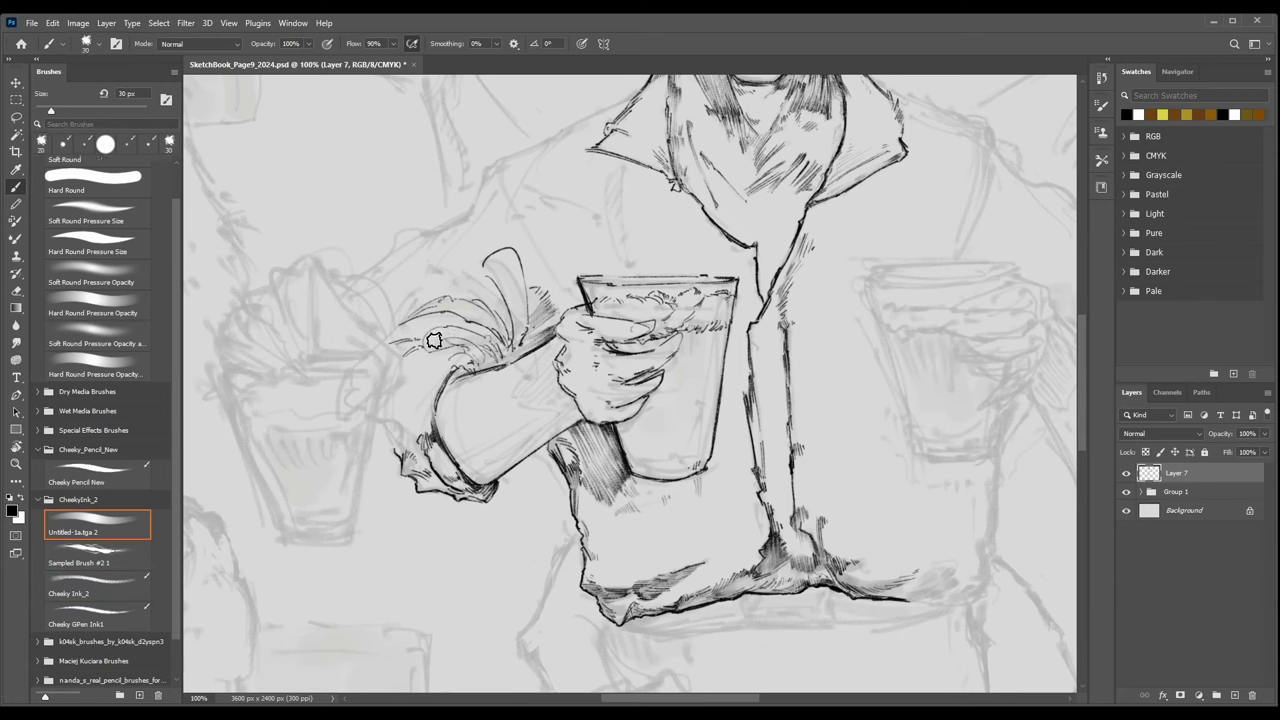
pyautogui.moveTo(425, 342)
pyautogui.mouseDown()
pyautogui.moveTo(464, 335)
pyautogui.moveTo(491, 361)
pyautogui.mouseUp()
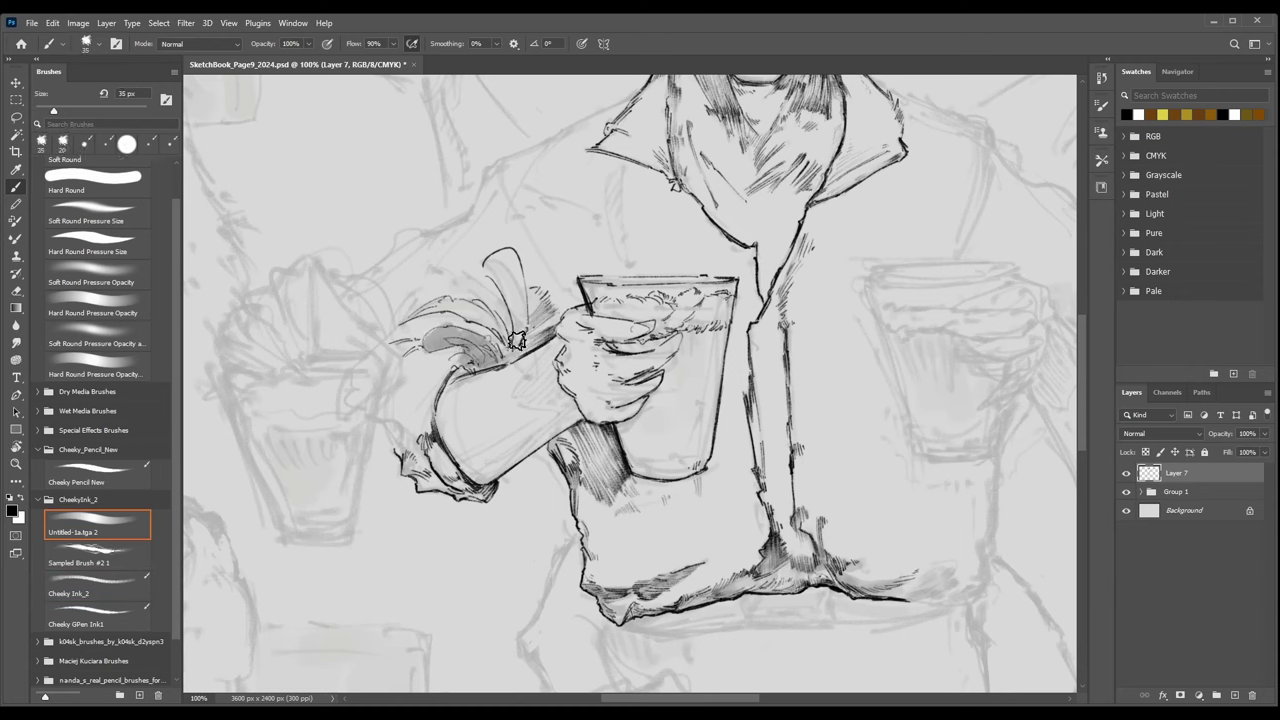
pyautogui.press('[')
pyautogui.moveTo(424, 311)
pyautogui.mouseDown()
pyautogui.moveTo(500, 325)
pyautogui.moveTo(506, 352)
pyautogui.mouseUp()
pyautogui.press(']')
pyautogui.moveTo(495, 265)
pyautogui.mouseDown()
pyautogui.moveTo(512, 346)
pyautogui.moveTo(545, 343)
pyautogui.moveTo(541, 312)
pyautogui.moveTo(496, 367)
pyautogui.moveTo(529, 348)
pyautogui.moveTo(461, 372)
pyautogui.moveTo(532, 346)
pyautogui.moveTo(456, 338)
pyautogui.mouseUp()
# Darken the base of the sleeve folds where they meet the forearm with the same brush at about 9 px.
pyautogui.press('[')
pyautogui.press('[')
pyautogui.press('[')
pyautogui.press('[')
pyautogui.press('[')
pyautogui.press(']')
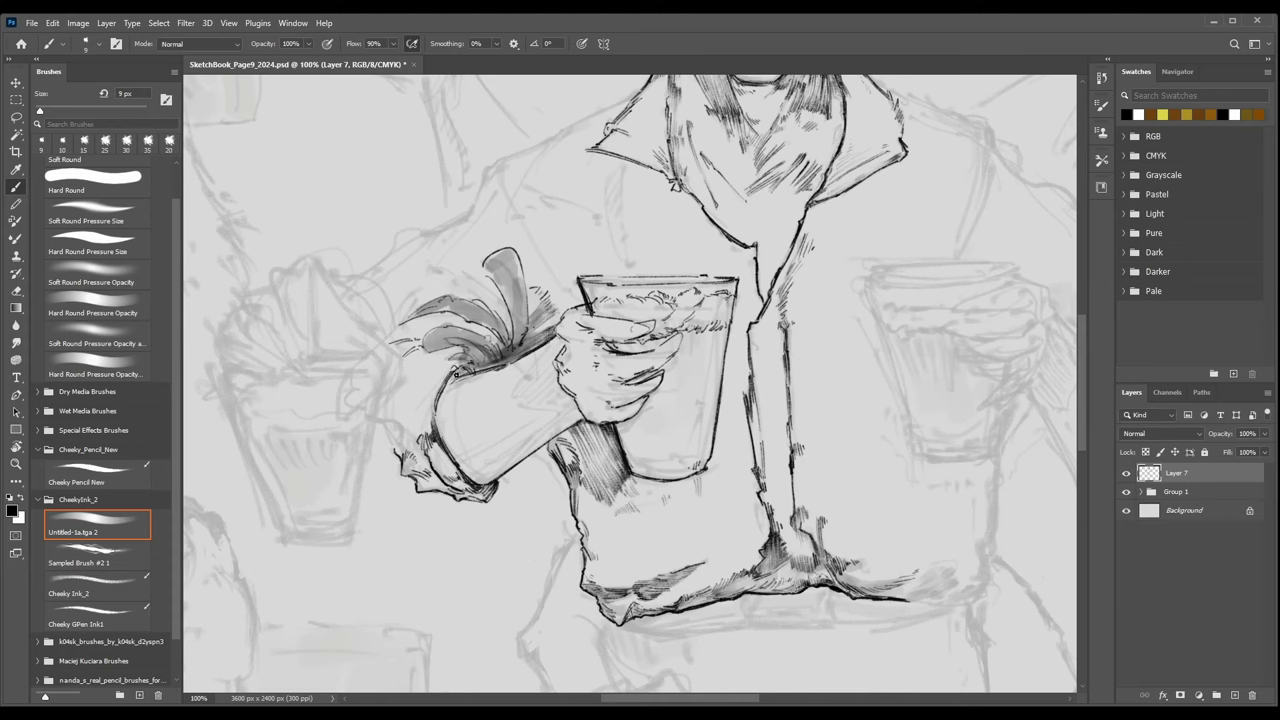
pyautogui.moveTo(498, 344); pyautogui.dragTo(516, 355)
pyautogui.press(']')
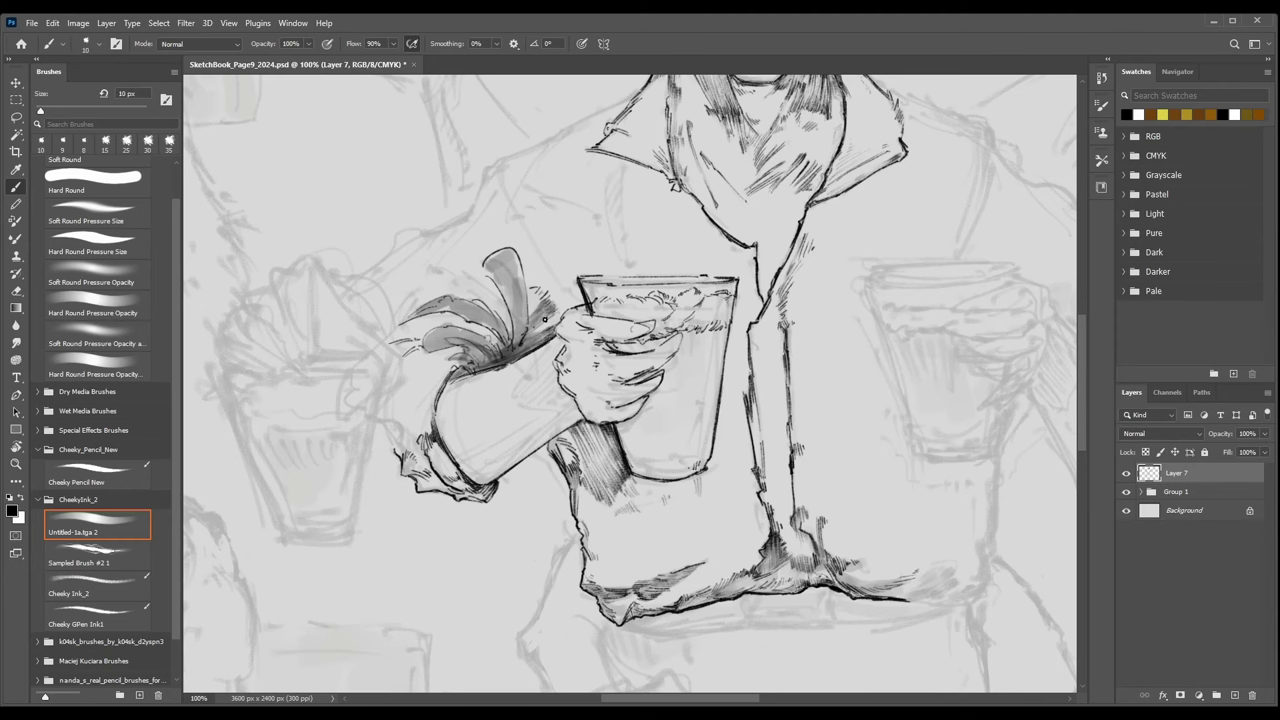
# Lay grey tone over the hatched shirt shadow under the forearm, working from 40 px down to smaller sizes along the shirt's side edge.
pyautogui.hotkey('ctrl', '-')
pyautogui.hotkey('ctrl', '-')
pyautogui.hotkey('ctrl', '+')
pyautogui.hotkey('ctrl', '+')
pyautogui.press(']')
pyautogui.press(']')
pyautogui.press(']')
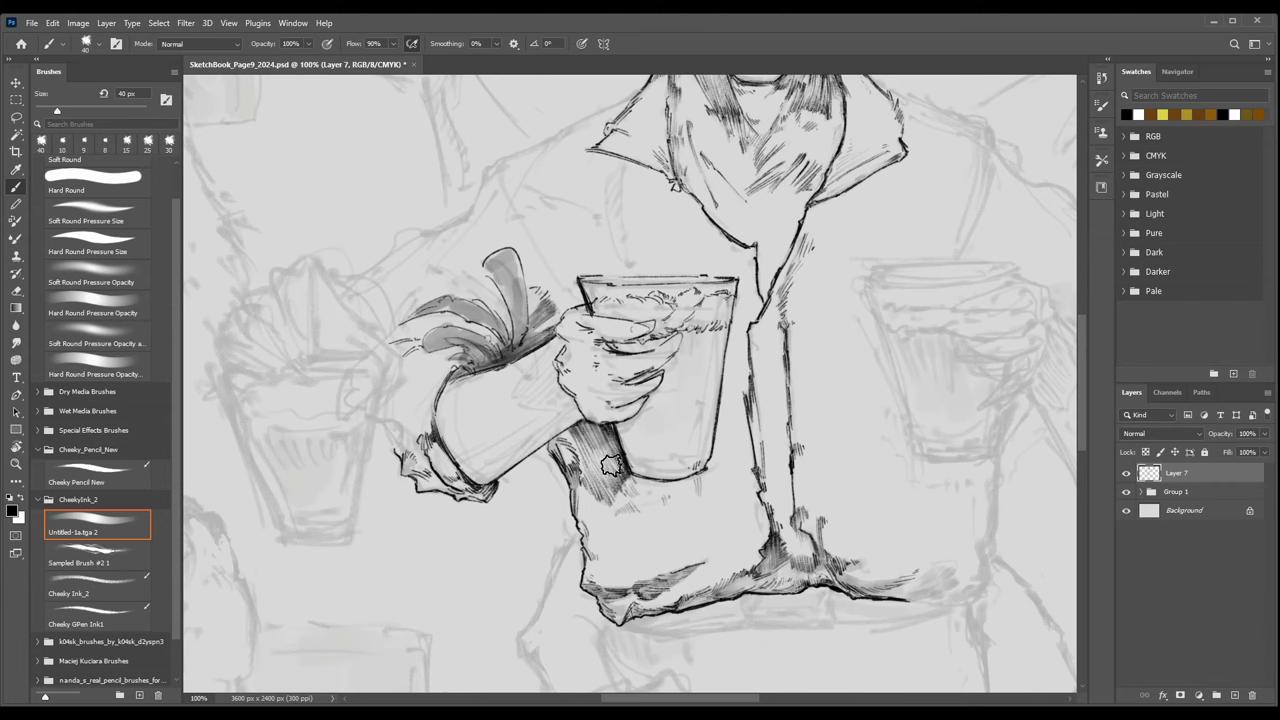
pyautogui.press('[')
pyautogui.press('[')
pyautogui.press('[')
pyautogui.press('[')
pyautogui.moveTo(559, 446); pyautogui.dragTo(574, 464)
pyautogui.press('[')
pyautogui.press(']')
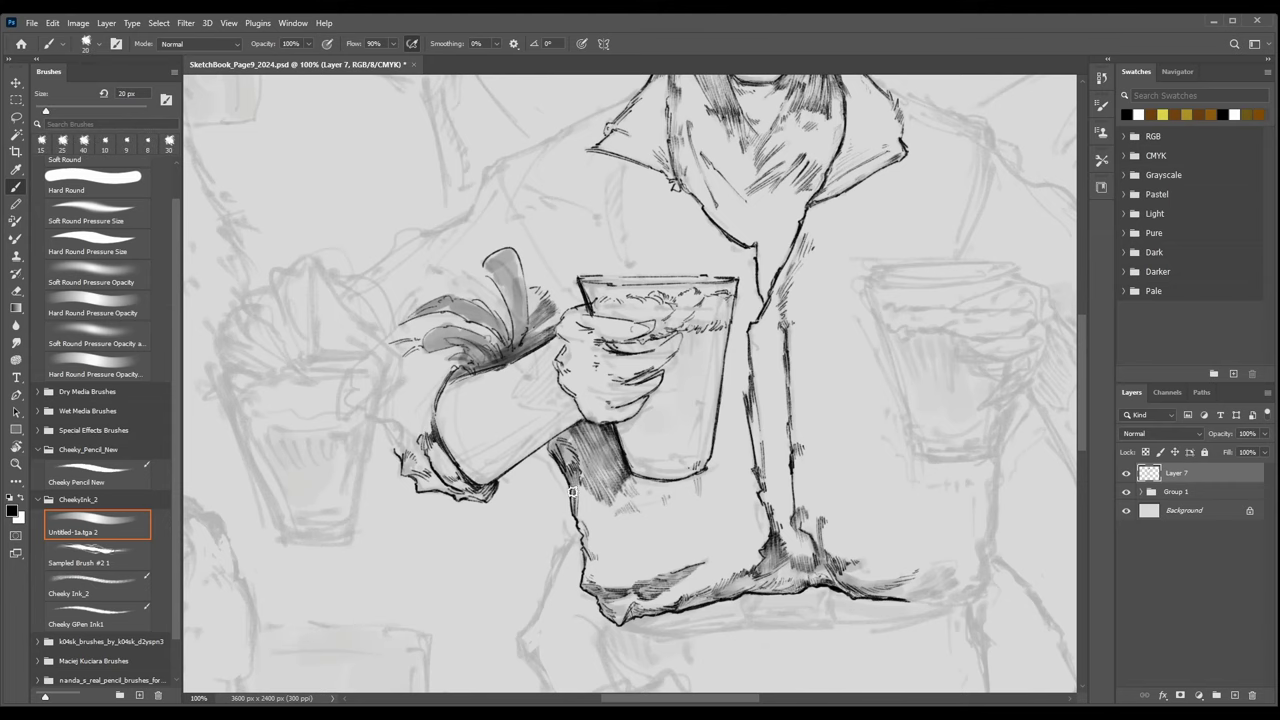
# Examine the inked figure without the sketch by temporarily hiding Group 1.
pyautogui.hotkey('ctrl', '-')
pyautogui.hotkey('ctrl', '-')
pyautogui.hotkey('ctrl', '-')
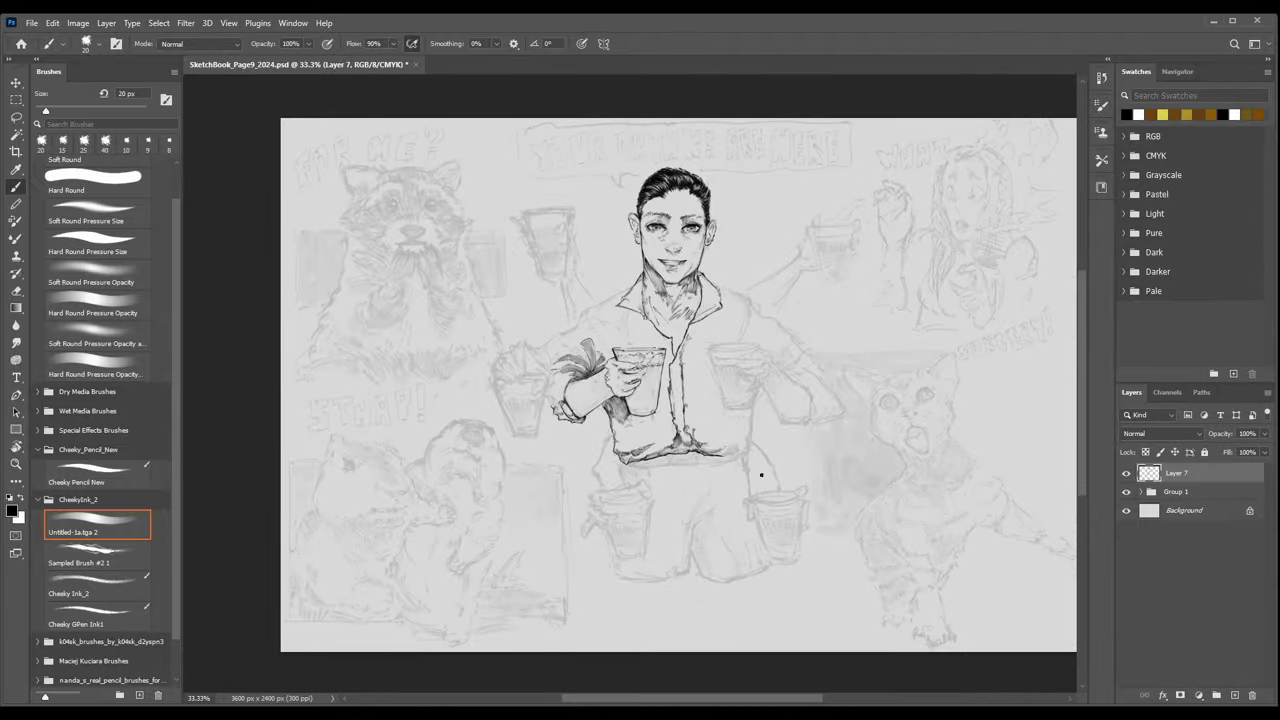
pyautogui.hotkey('ctrl', '-')
pyautogui.click(1127, 491)
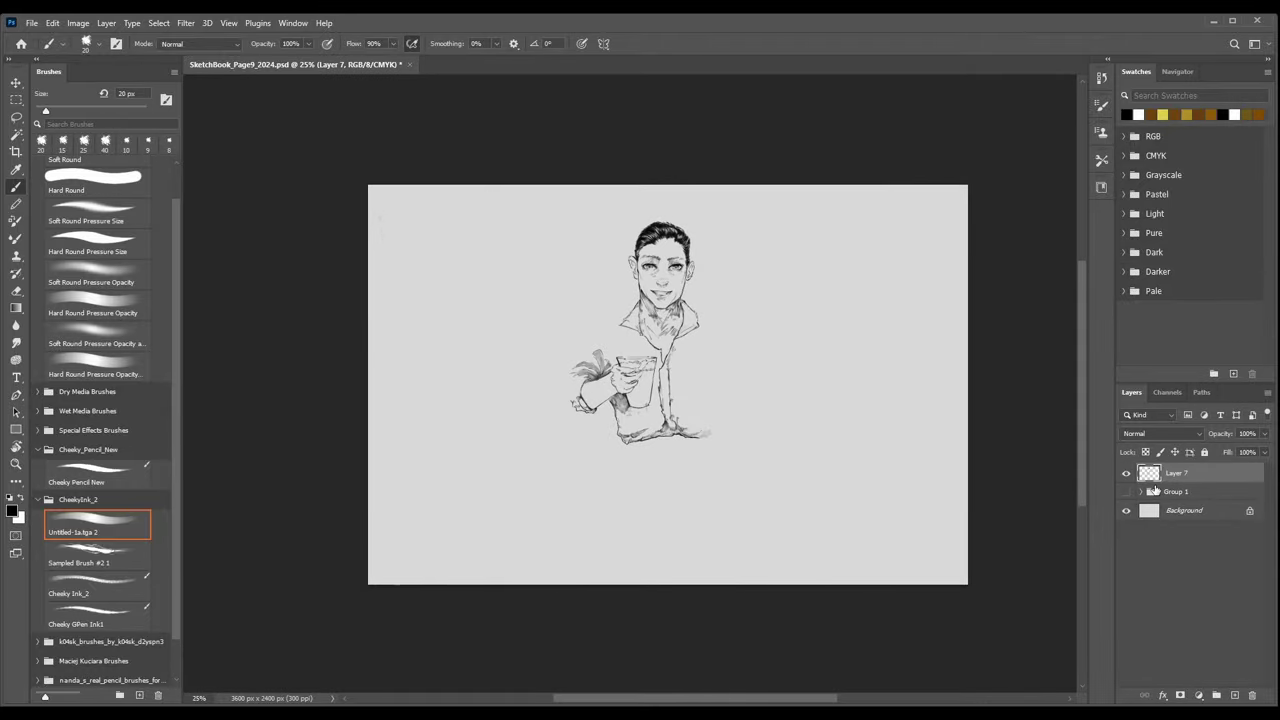
pyautogui.hotkey('ctrl', '+')
pyautogui.hotkey('ctrl', '+')
pyautogui.hotkey('ctrl', '+')
pyautogui.click(1127, 491)
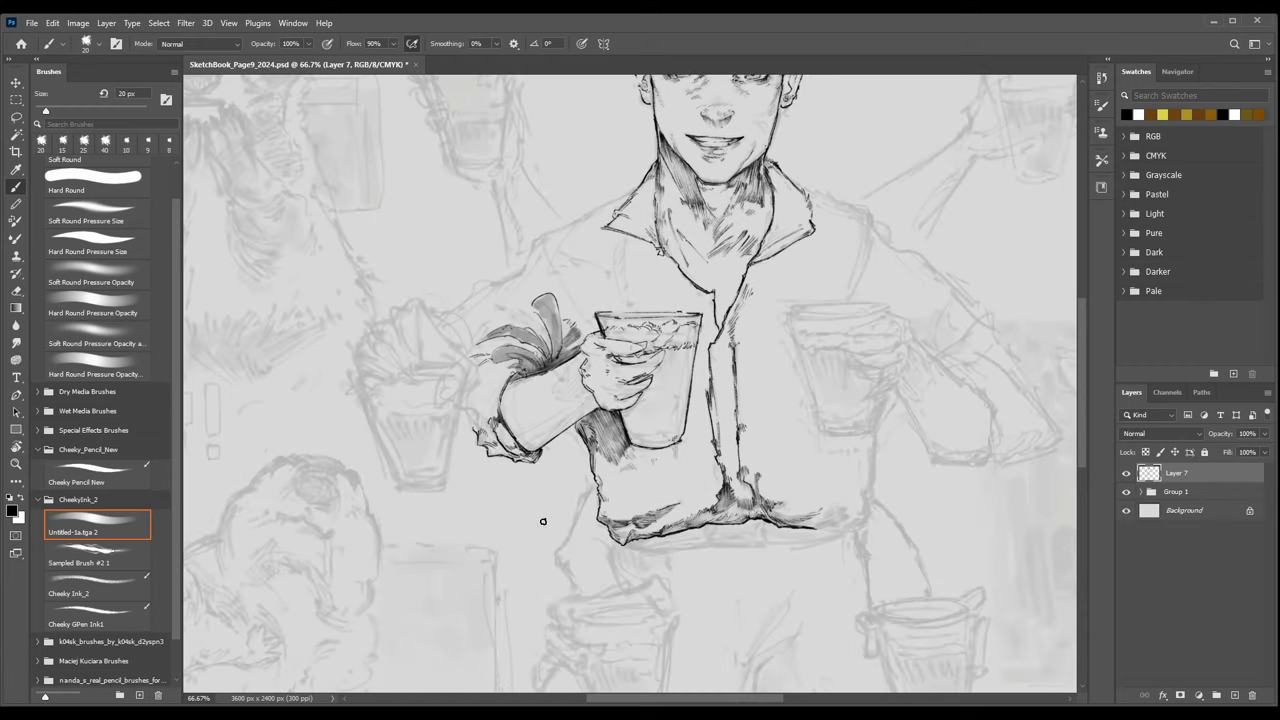
# Hatch short vertical strokes under the foam, between the fingers and across the cup, using Cheeky Ink_2 at about 5 px.
pyautogui.click(97, 556)
pyautogui.click(97, 585)
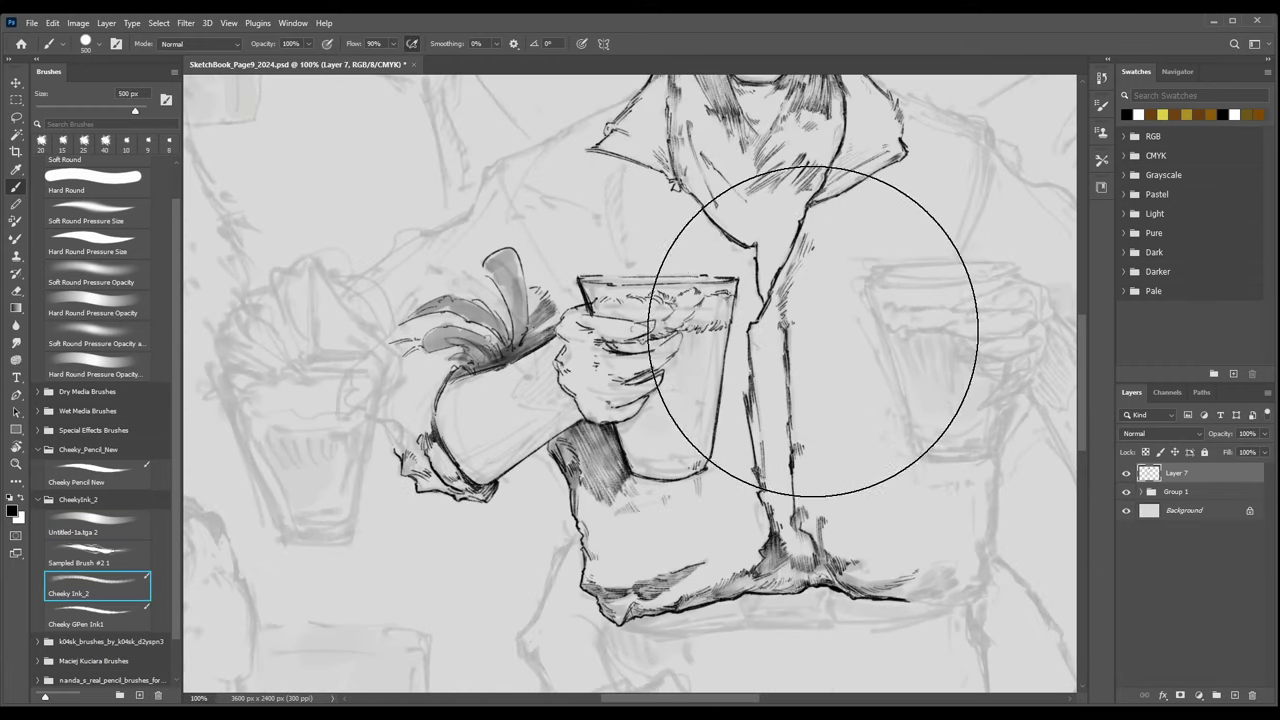
pyautogui.hotkey('ctrl', '+')
pyautogui.press('[')
pyautogui.press('[')
pyautogui.press('[')
pyautogui.press('[')
pyautogui.press('[')
pyautogui.press('[')
pyautogui.press('[')
pyautogui.press('[')
pyautogui.press('[')
pyautogui.press('[')
pyautogui.press('[')
pyautogui.press('[')
pyautogui.press('[')
pyautogui.press('[')
pyautogui.press('[')
pyautogui.press('[')
pyautogui.press('[')
pyautogui.press('[')
pyautogui.press('[')
pyautogui.press('[')
pyautogui.hotkey('ctrl', '+')
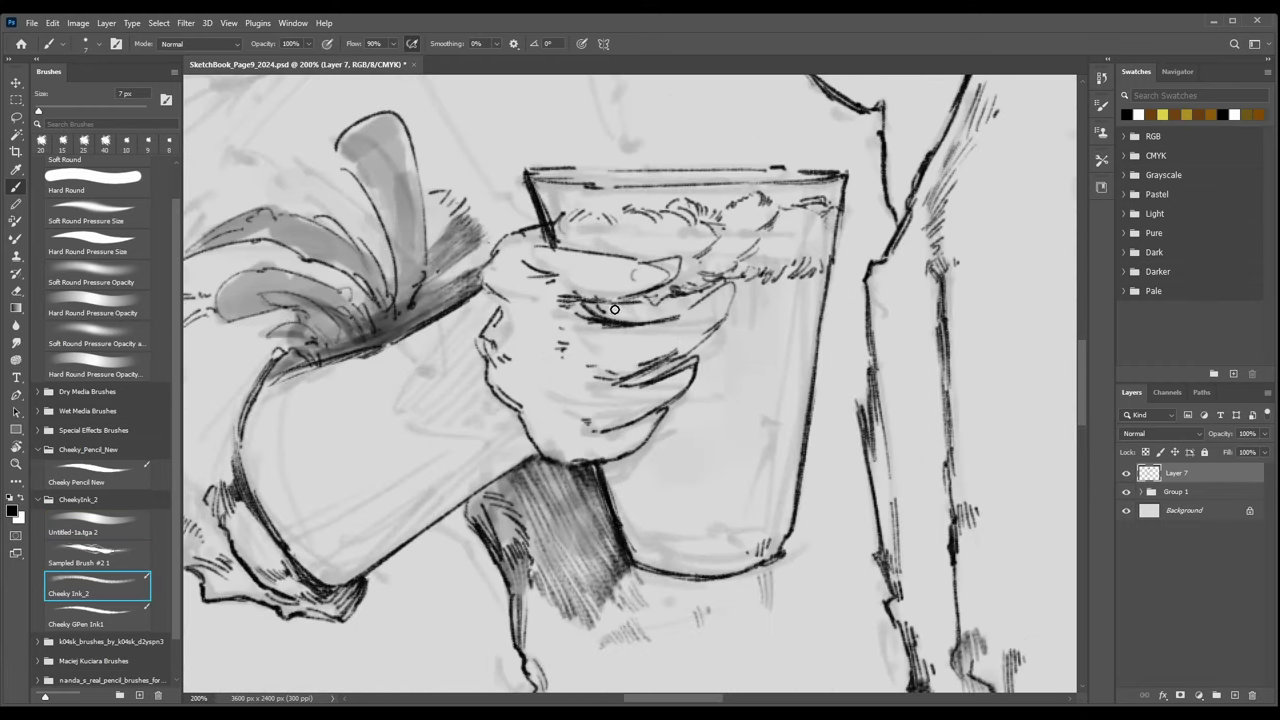
pyautogui.press('[')
pyautogui.moveTo(590, 302)
pyautogui.mouseDown()
pyautogui.moveTo(657, 313)
pyautogui.moveTo(790, 273)
pyautogui.moveTo(816, 285)
pyautogui.moveTo(796, 300)
pyautogui.moveTo(777, 281)
pyautogui.mouseUp()
pyautogui.press('[')
pyautogui.press(']')
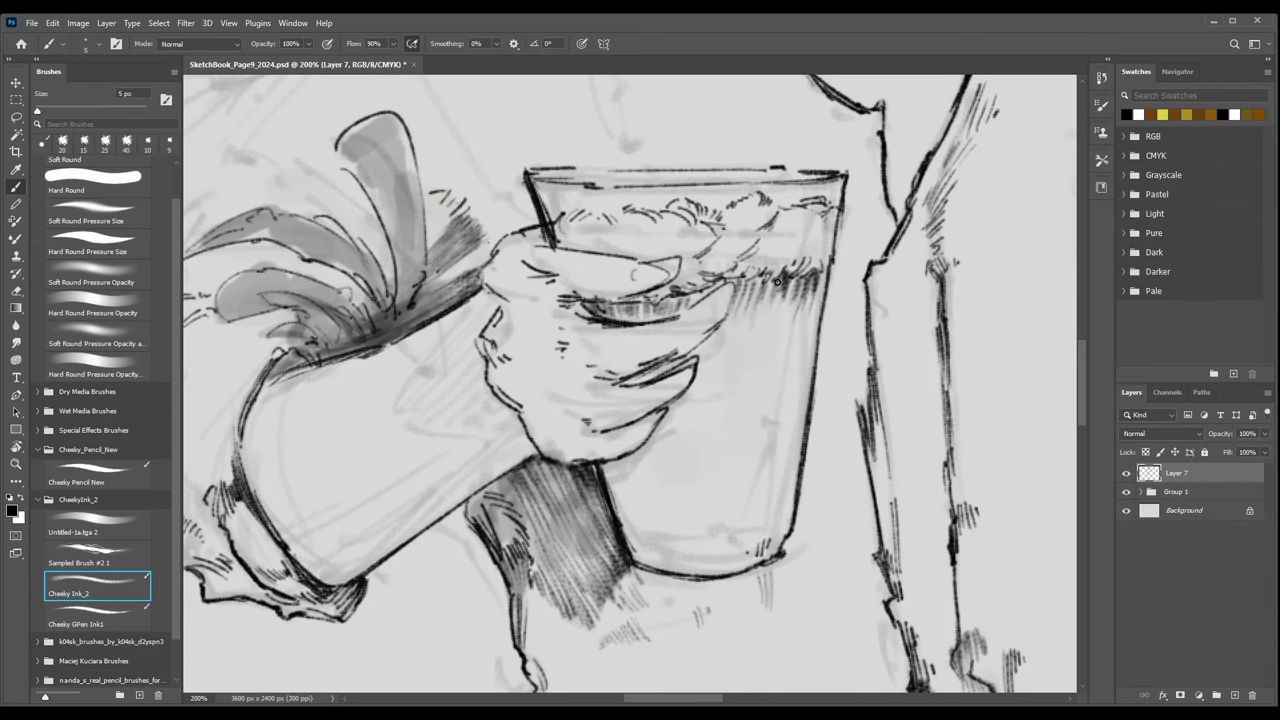
# Brush grey tone over the drink below the foam with the Untitled-1a.tga 2 brush at about 70 px.
pyautogui.hotkey('ctrl', '-')
pyautogui.click(97, 521)
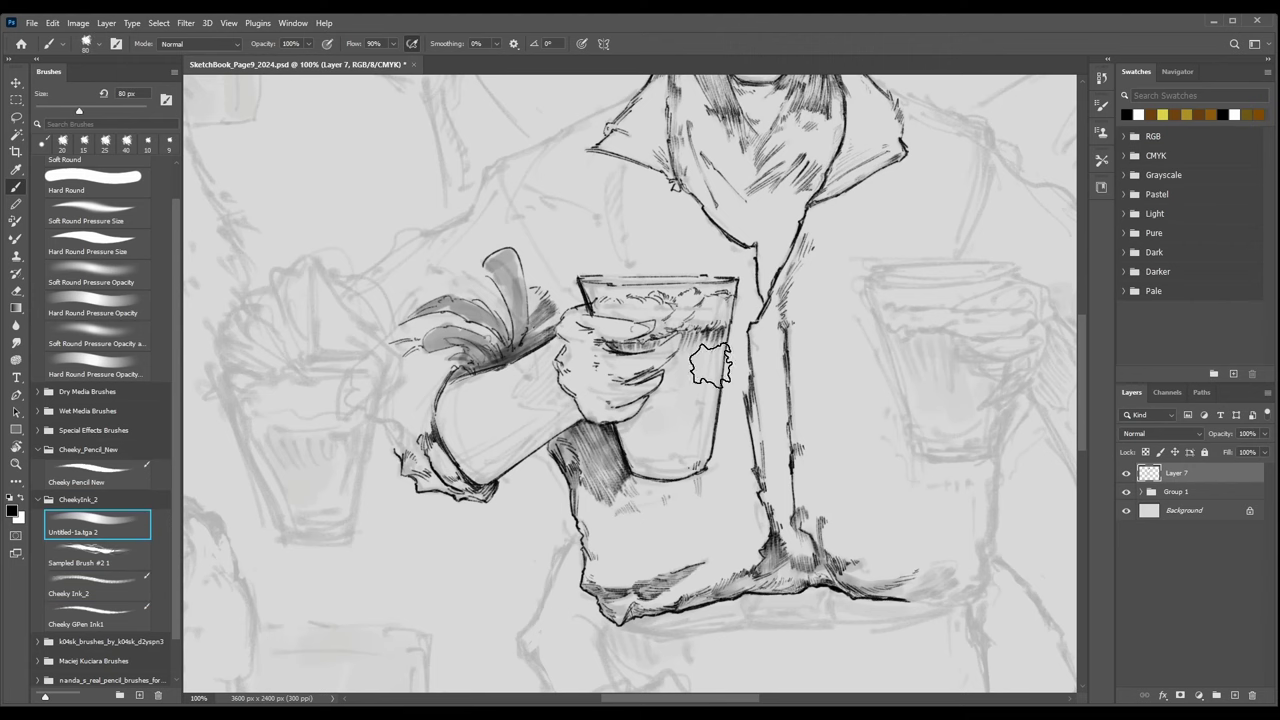
pyautogui.press('[')
pyautogui.moveTo(691, 355)
pyautogui.mouseDown()
pyautogui.moveTo(667, 428)
pyautogui.moveTo(668, 384)
pyautogui.moveTo(682, 372)
pyautogui.moveTo(657, 430)
pyautogui.moveTo(640, 433)
pyautogui.moveTo(681, 410)
pyautogui.moveTo(687, 434)
pyautogui.moveTo(698, 374)
pyautogui.mouseUp()
pyautogui.press('[')
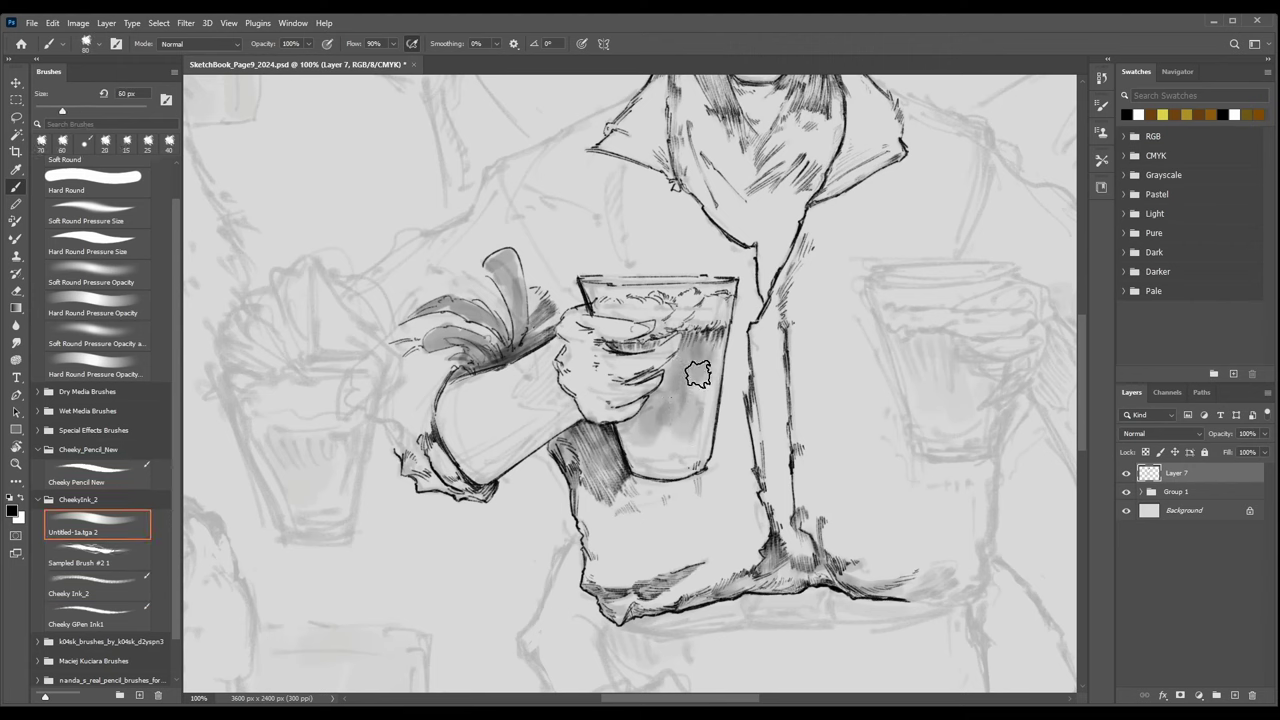
# Add darker mottled tone to the drink and shade the gap between the upper fingers at about 30 px.
pyautogui.press('[')
pyautogui.press('[')
pyautogui.press('[')
pyautogui.press('[')
pyautogui.press('[')
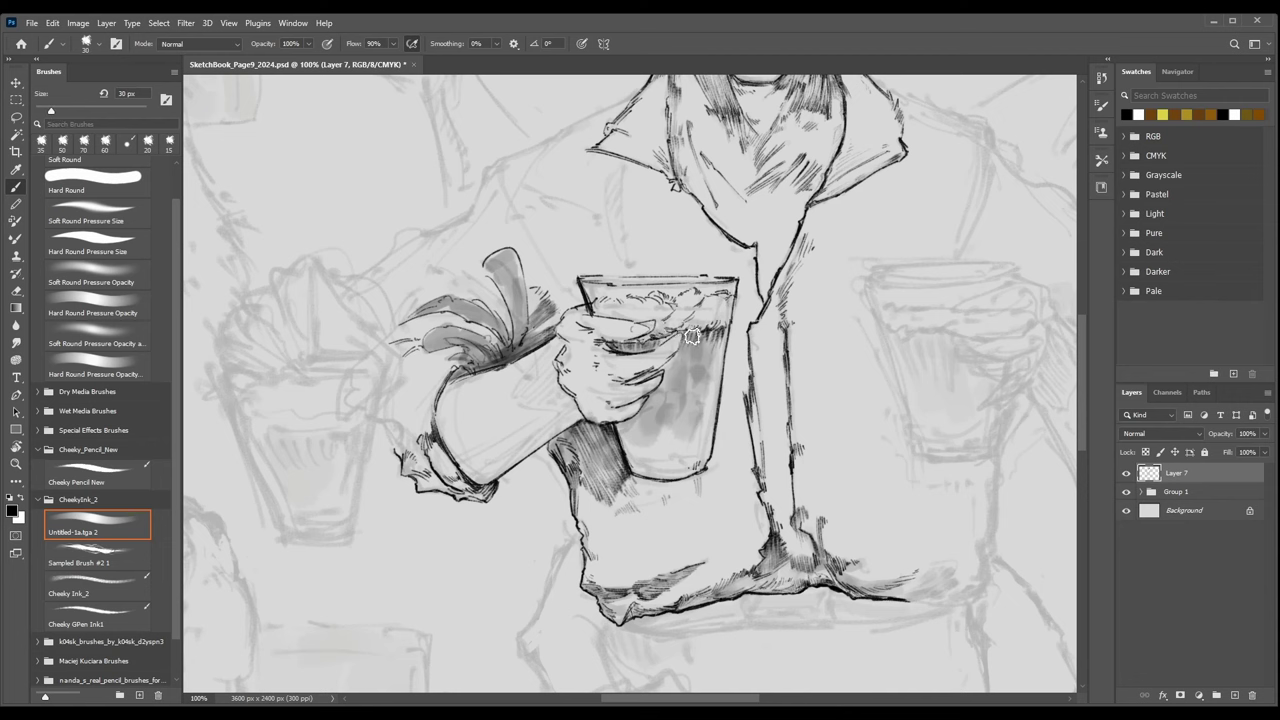
pyautogui.moveTo(637, 343); pyautogui.dragTo(659, 338)
# Dab small light bubbles out of the drink's grey tone with the hard round eraser.
pyautogui.hotkey('ctrl', '+')
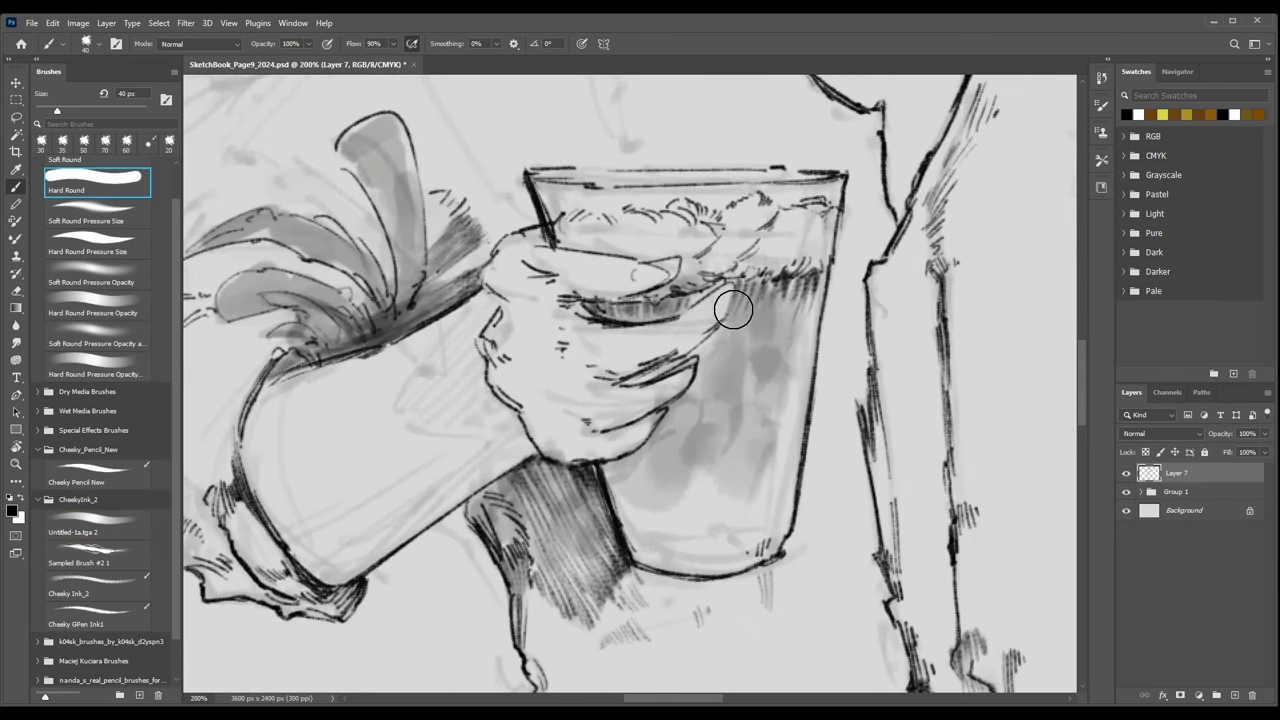
pyautogui.click(755, 317)
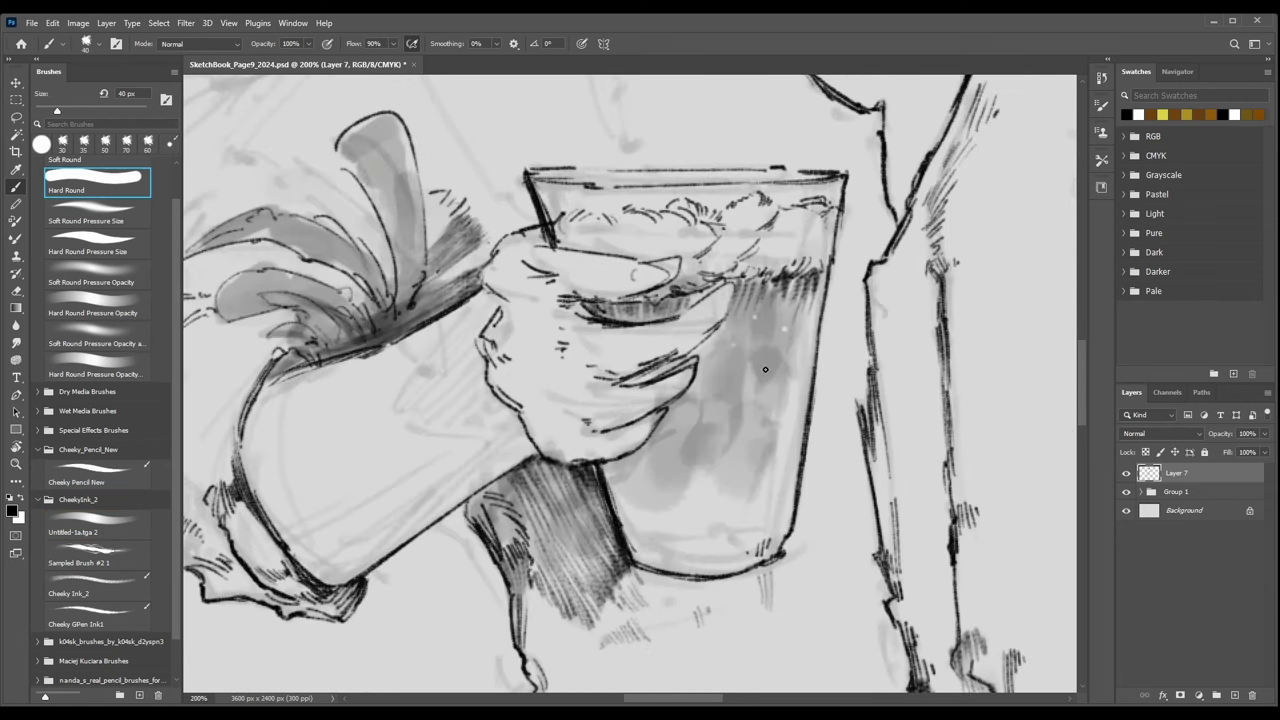
pyautogui.click(762, 366)
pyautogui.hotkey('ctrl', '-')
pyautogui.hotkey('ctrl', '-')
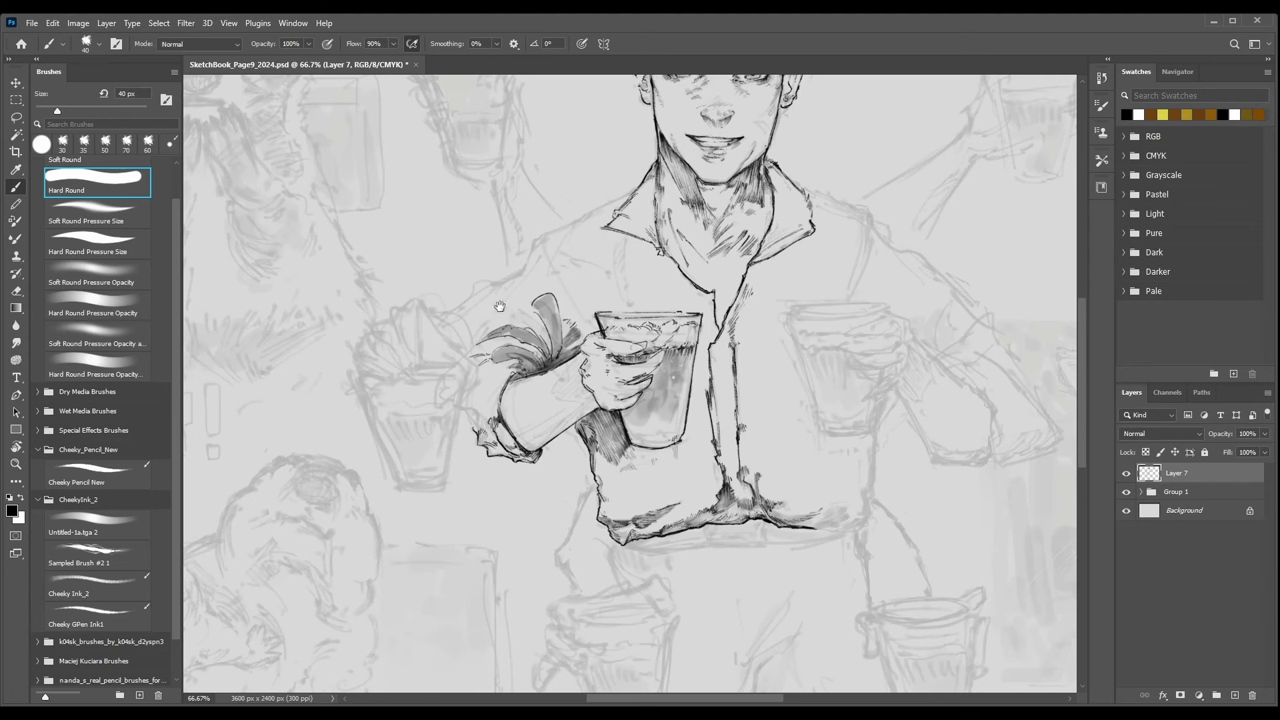
# Ink the thumb and thumbnail of the sketched hand holding the neighbouring cup from above, using Cheeky GPen Ink1 at about 4 to 6 px.
pyautogui.moveTo(473, 315); pyautogui.dragTo(513, 363)
pyautogui.click(104, 606)
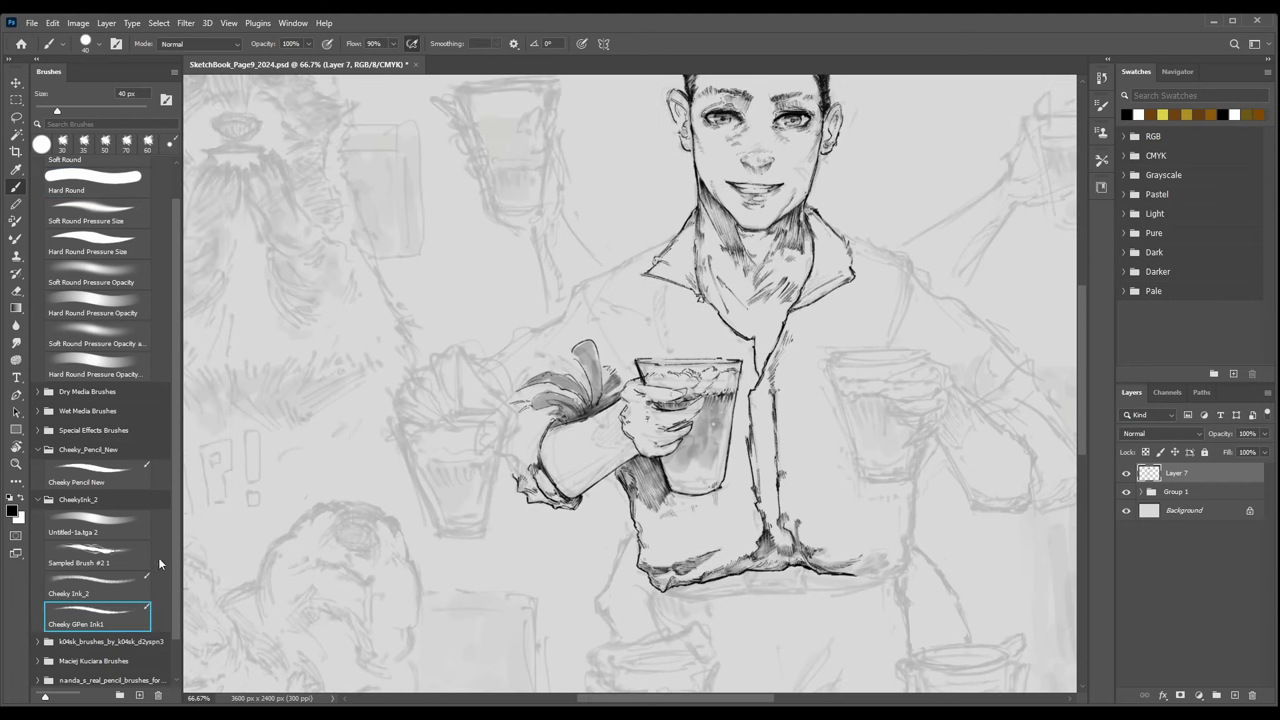
pyautogui.hotkey('ctrl', '+')
pyautogui.hotkey('ctrl', '+')
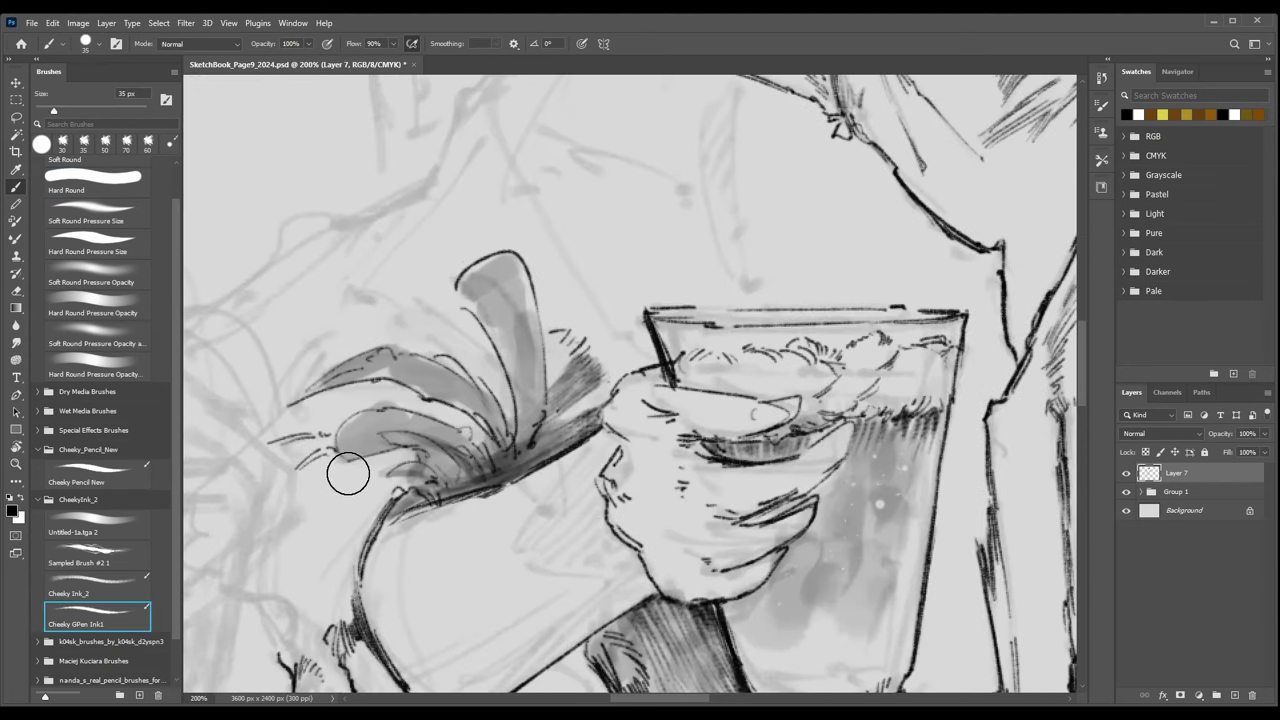
pyautogui.press('[')
pyautogui.press('[')
pyautogui.press('[')
pyautogui.press('[')
pyautogui.press('[')
pyautogui.press('[')
pyautogui.press('[')
pyautogui.press('[')
pyautogui.moveTo(300, 478)
pyautogui.mouseDown()
pyautogui.moveTo(338, 448)
pyautogui.moveTo(780, 341)
pyautogui.mouseUp()
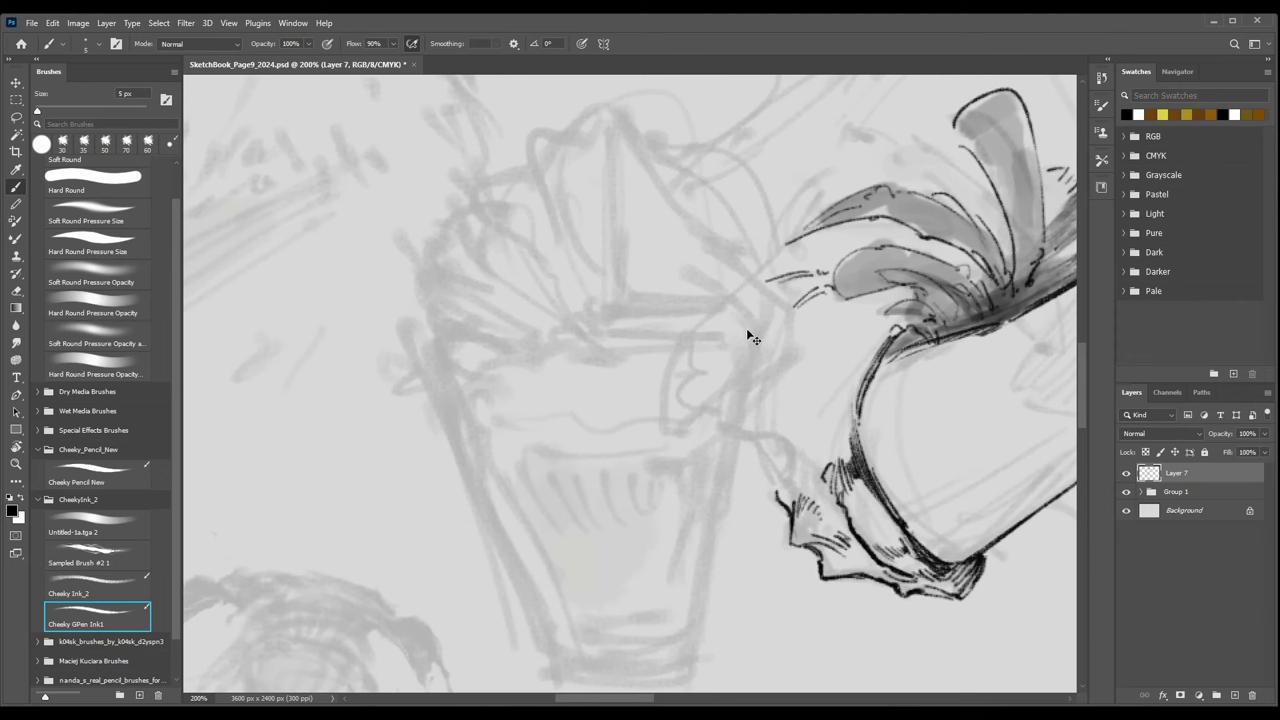
pyautogui.hotkey('ctrl', '-')
pyautogui.hotkey('ctrl', '+')
pyautogui.press(']')
pyautogui.moveTo(745, 262)
pyautogui.mouseDown()
pyautogui.moveTo(796, 312)
pyautogui.moveTo(741, 305)
pyautogui.moveTo(752, 360)
pyautogui.mouseUp()
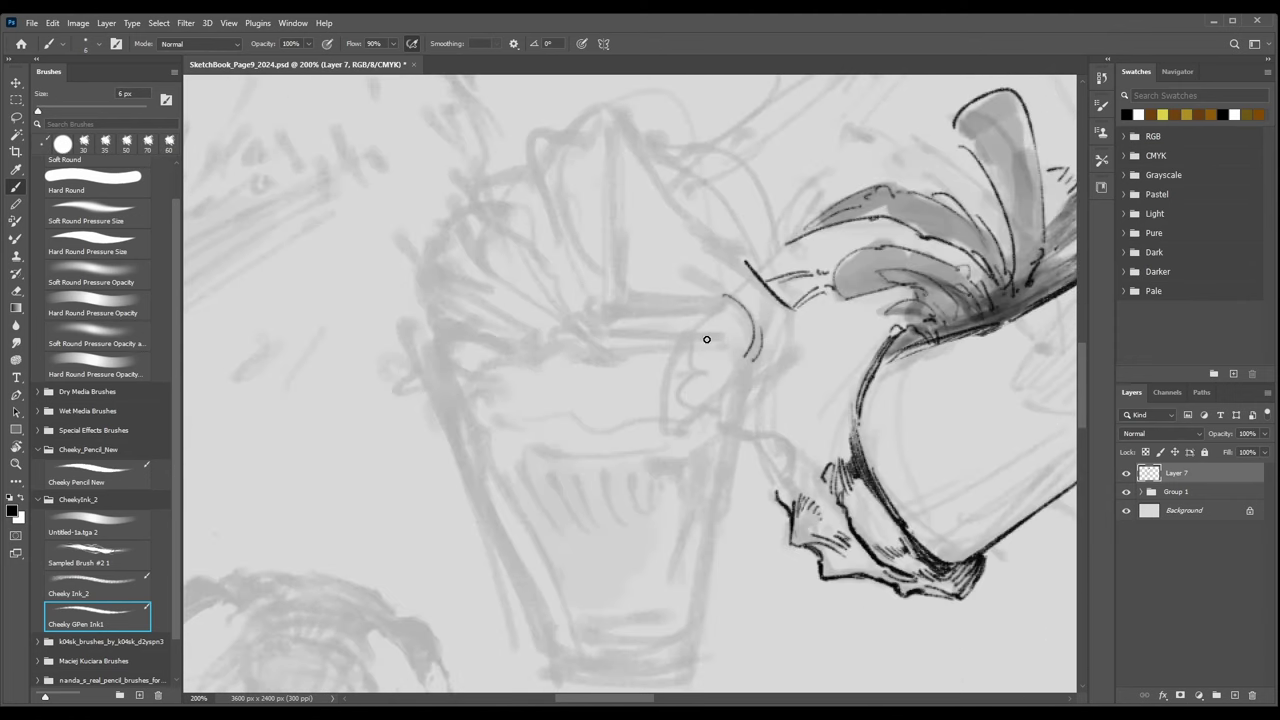
pyautogui.moveTo(703, 306)
pyautogui.mouseDown()
pyautogui.moveTo(718, 300)
pyautogui.moveTo(658, 424)
pyautogui.moveTo(670, 434)
pyautogui.mouseUp()
pyautogui.moveTo(690, 380)
pyautogui.mouseDown()
pyautogui.moveTo(711, 388)
pyautogui.moveTo(679, 394)
pyautogui.moveTo(684, 426)
pyautogui.moveTo(766, 348)
pyautogui.mouseUp()
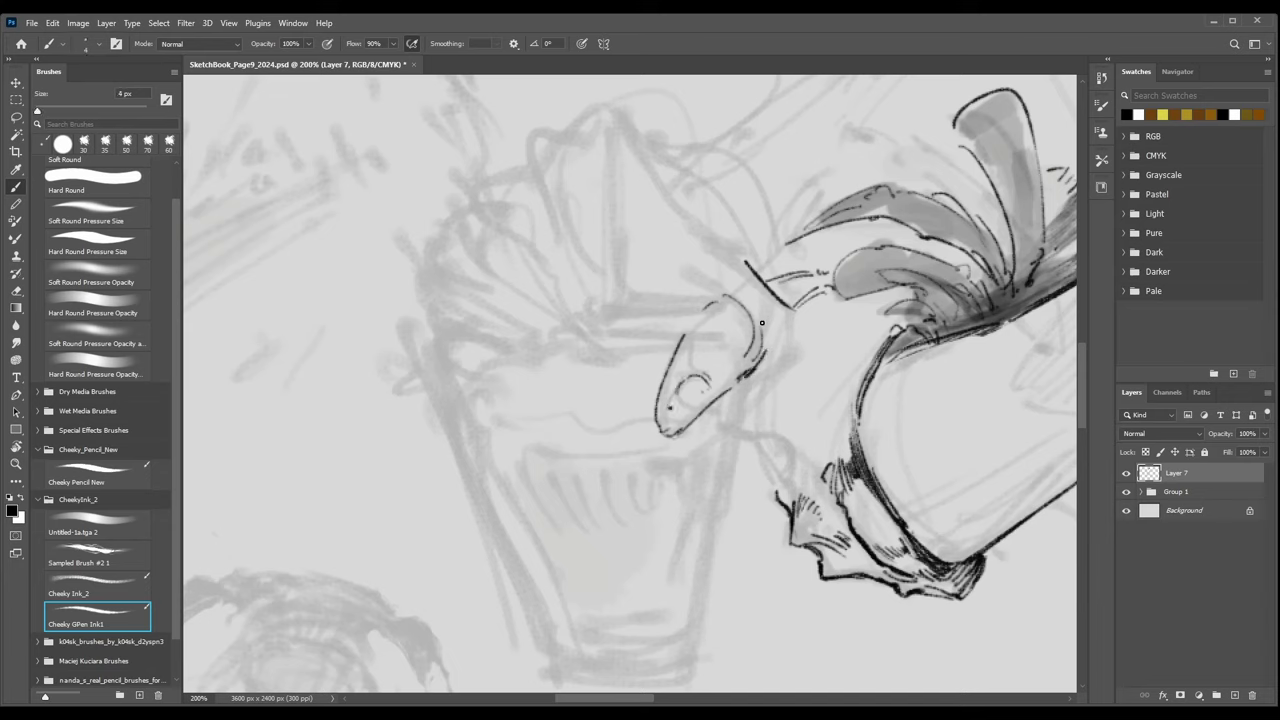
# Thicken the thumb's outer edge and ink the crease lines and short cup-rim line at its base.
pyautogui.moveTo(786, 306)
pyautogui.mouseDown()
pyautogui.moveTo(774, 346)
pyautogui.moveTo(723, 386)
pyautogui.moveTo(782, 333)
pyautogui.moveTo(666, 436)
pyautogui.mouseUp()
pyautogui.press(']')
pyautogui.press('[')
pyautogui.moveTo(700, 310)
pyautogui.mouseDown()
pyautogui.moveTo(729, 286)
pyautogui.moveTo(710, 293)
pyautogui.moveTo(718, 268)
pyautogui.moveTo(684, 273)
pyautogui.moveTo(703, 291)
pyautogui.moveTo(653, 245)
pyautogui.mouseUp()
pyautogui.moveTo(692, 288)
pyautogui.mouseDown()
pyautogui.moveTo(652, 270)
pyautogui.moveTo(698, 304)
pyautogui.mouseUp()
pyautogui.press(']')
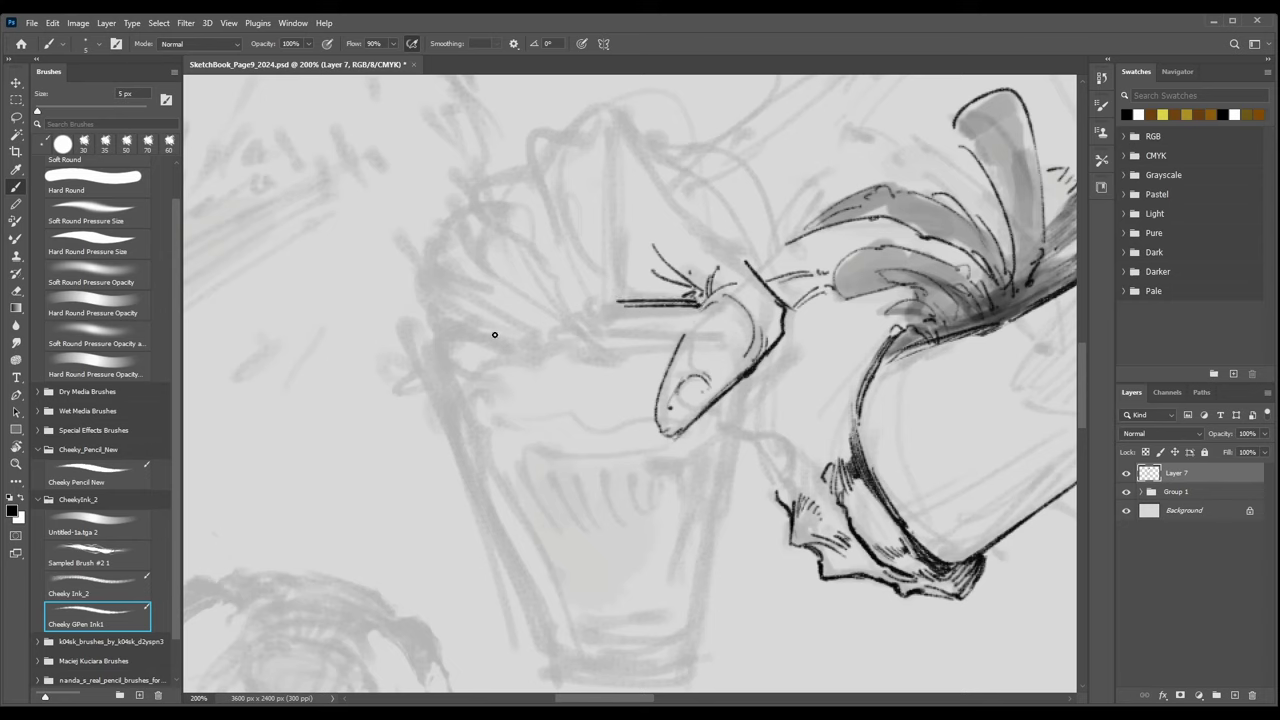
# Ink the outlines of the fingers and knuckles gripping the opposite side of the neighbouring cup at 5 px.
pyautogui.moveTo(397, 299)
pyautogui.mouseDown()
pyautogui.moveTo(368, 313)
pyautogui.moveTo(424, 372)
pyautogui.mouseUp()
pyautogui.moveTo(453, 254)
pyautogui.mouseDown()
pyautogui.moveTo(550, 309)
pyautogui.moveTo(580, 382)
pyautogui.moveTo(570, 401)
pyautogui.moveTo(583, 395)
pyautogui.mouseUp()
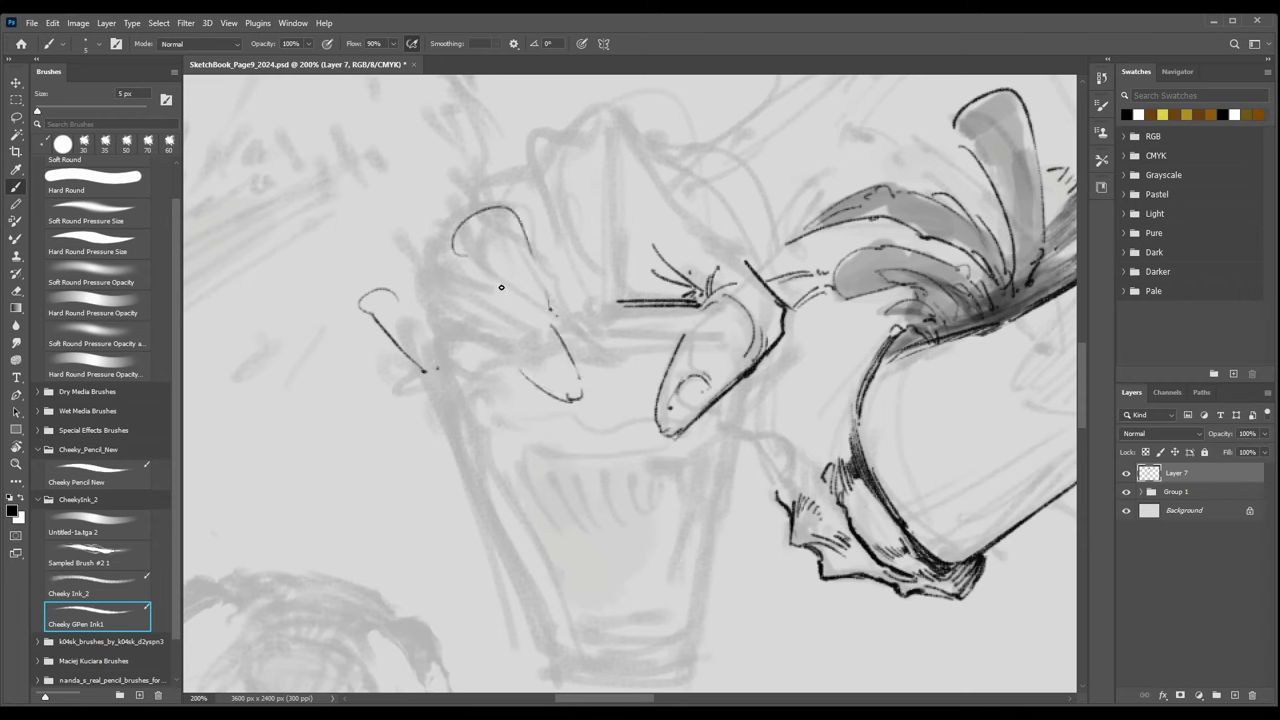
pyautogui.moveTo(515, 222)
pyautogui.mouseDown()
pyautogui.moveTo(457, 214)
pyautogui.moveTo(460, 262)
pyautogui.moveTo(401, 289)
pyautogui.moveTo(396, 254)
pyautogui.moveTo(396, 288)
pyautogui.moveTo(556, 442)
pyautogui.mouseUp()
pyautogui.moveTo(490, 398)
pyautogui.mouseDown()
pyautogui.moveTo(567, 449)
pyautogui.moveTo(558, 414)
pyautogui.mouseUp()
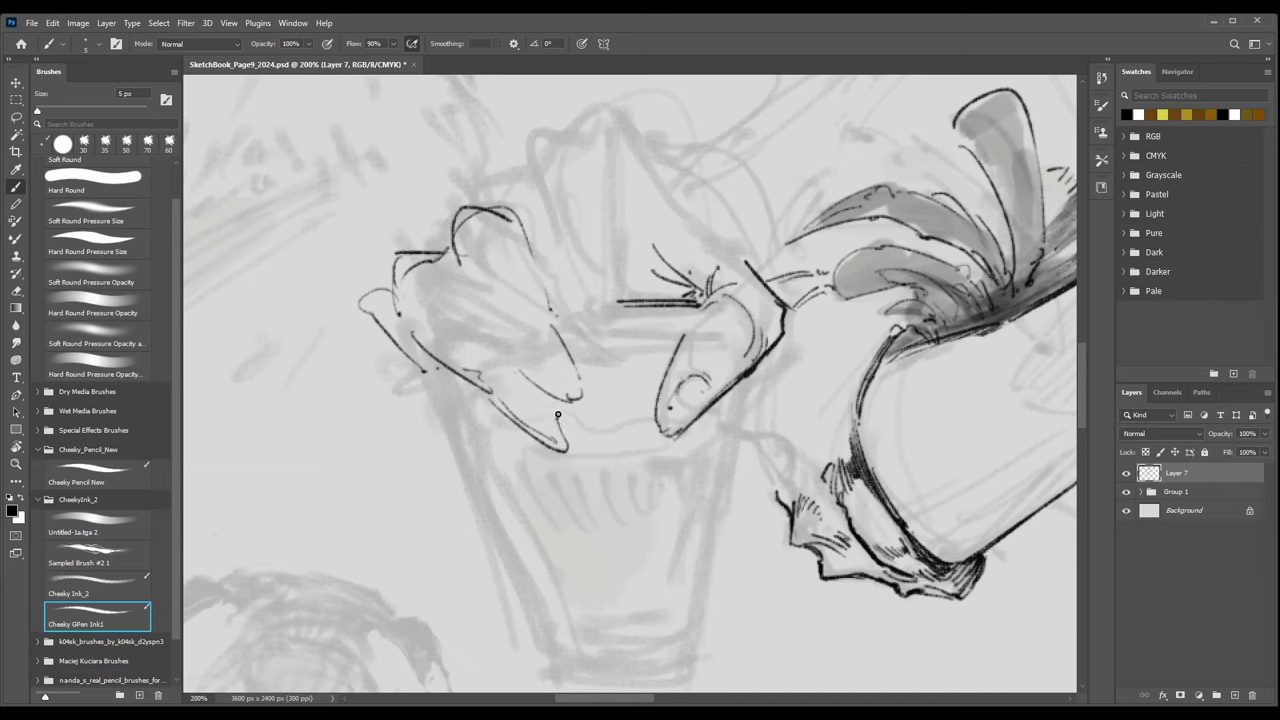
pyautogui.moveTo(400, 331)
pyautogui.mouseDown()
pyautogui.moveTo(372, 389)
pyautogui.moveTo(472, 420)
pyautogui.mouseUp()
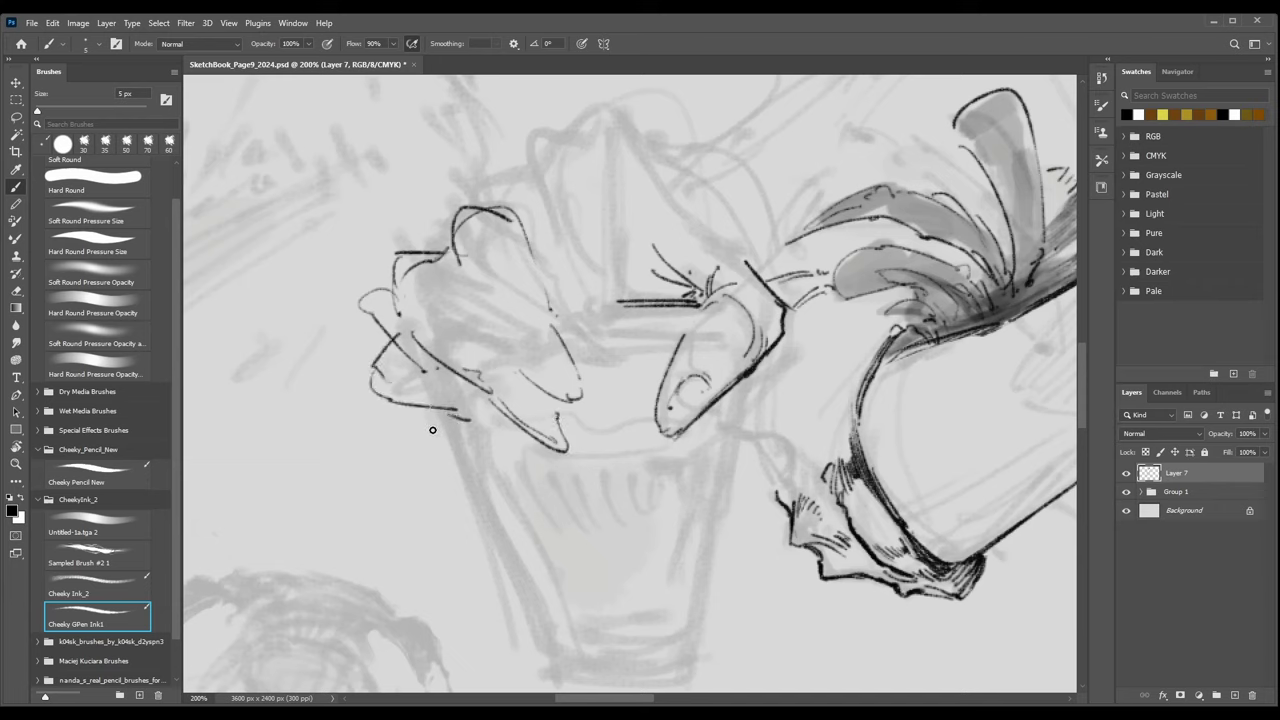
pyautogui.moveTo(389, 428)
pyautogui.mouseDown()
pyautogui.moveTo(405, 456)
pyautogui.moveTo(499, 424)
pyautogui.moveTo(470, 418)
pyautogui.mouseUp()
# Erase the stray contour beside the outer fingers and ink the inner finger contour and fingernail details at 4 px.
pyautogui.press('e')
pyautogui.moveTo(371, 305)
pyautogui.mouseDown()
pyautogui.moveTo(358, 307)
pyautogui.moveTo(435, 375)
pyautogui.mouseUp()
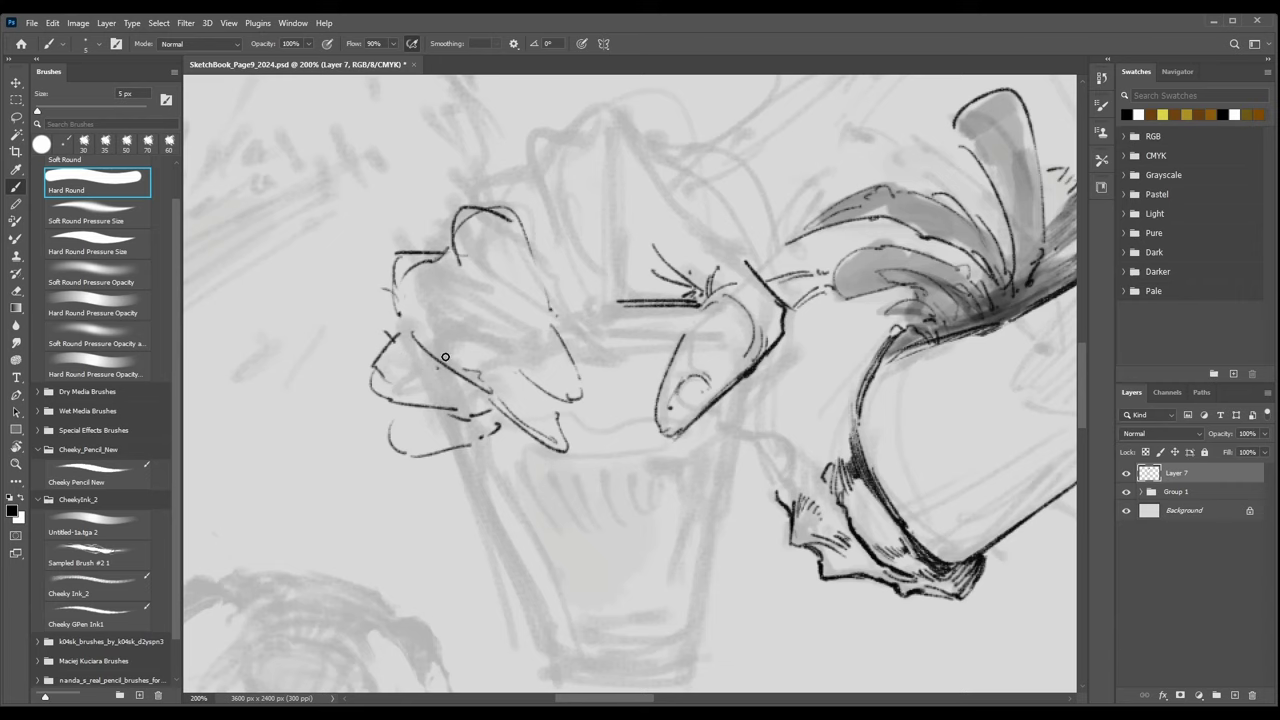
pyautogui.press('b')
pyautogui.moveTo(523, 356)
pyautogui.mouseDown()
pyautogui.moveTo(496, 341)
pyautogui.moveTo(504, 354)
pyautogui.moveTo(474, 315)
pyautogui.mouseUp()
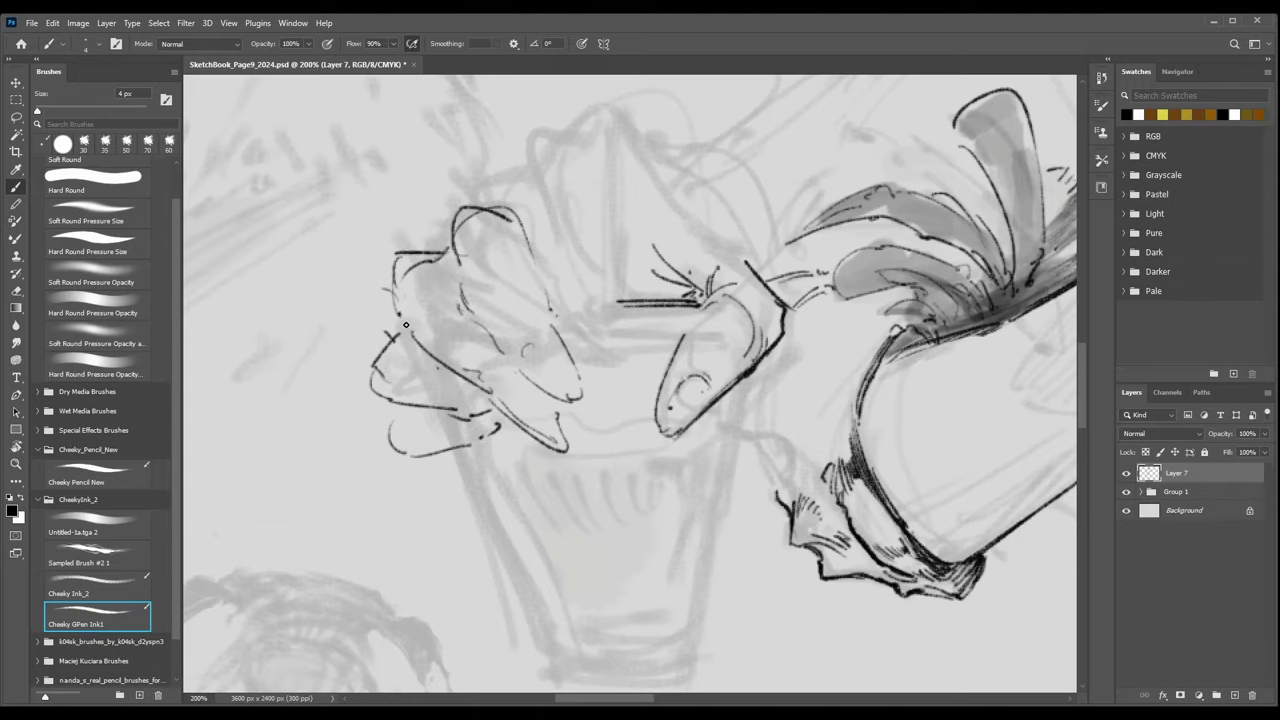
# Trim the ink line around the outer knuckles of the hand gripping the neighbouring cup.
pyautogui.hotkey('ctrl', '-')
pyautogui.hotkey('ctrl', '-')
pyautogui.hotkey('ctrl', '+')
pyautogui.press('e')
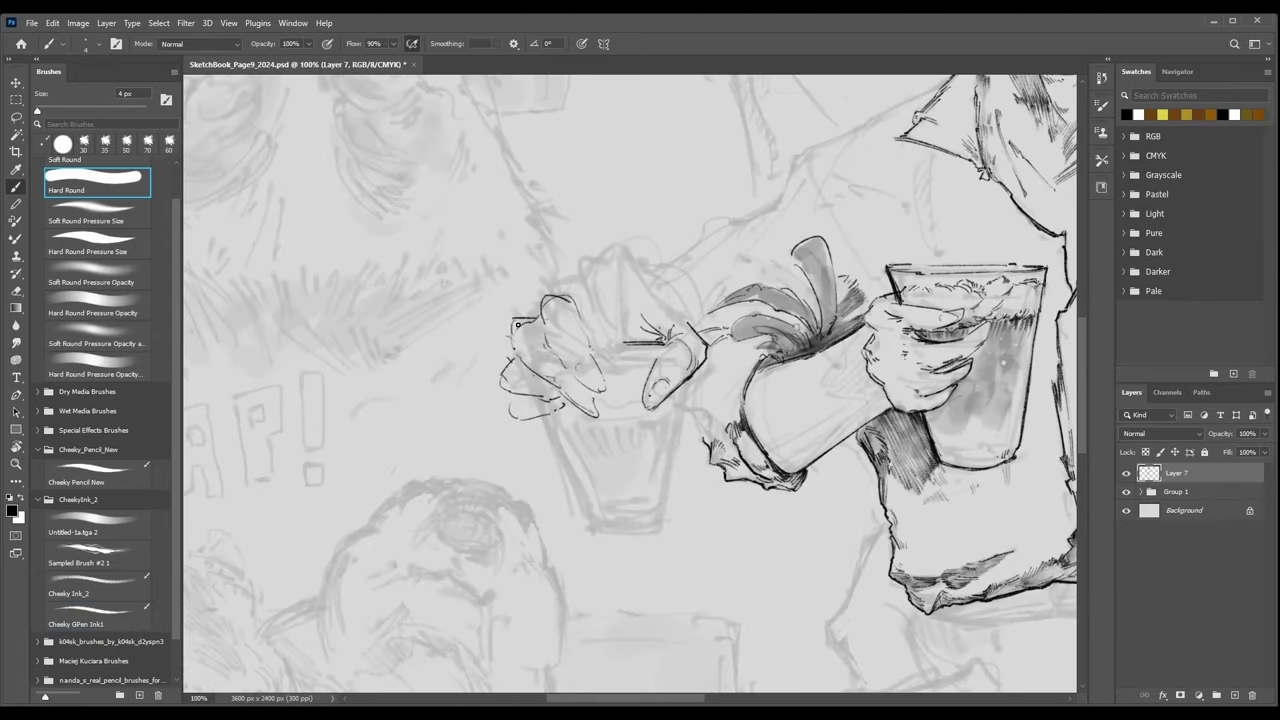
pyautogui.moveTo(518, 331); pyautogui.dragTo(549, 303)
# Ink the cup's front rim between the fingers and thumb with doubled horizontal strokes, using Cheeky GPen Ink1 at 4 px.
pyautogui.hotkey('ctrl', '-')
pyautogui.hotkey('ctrl', '-')
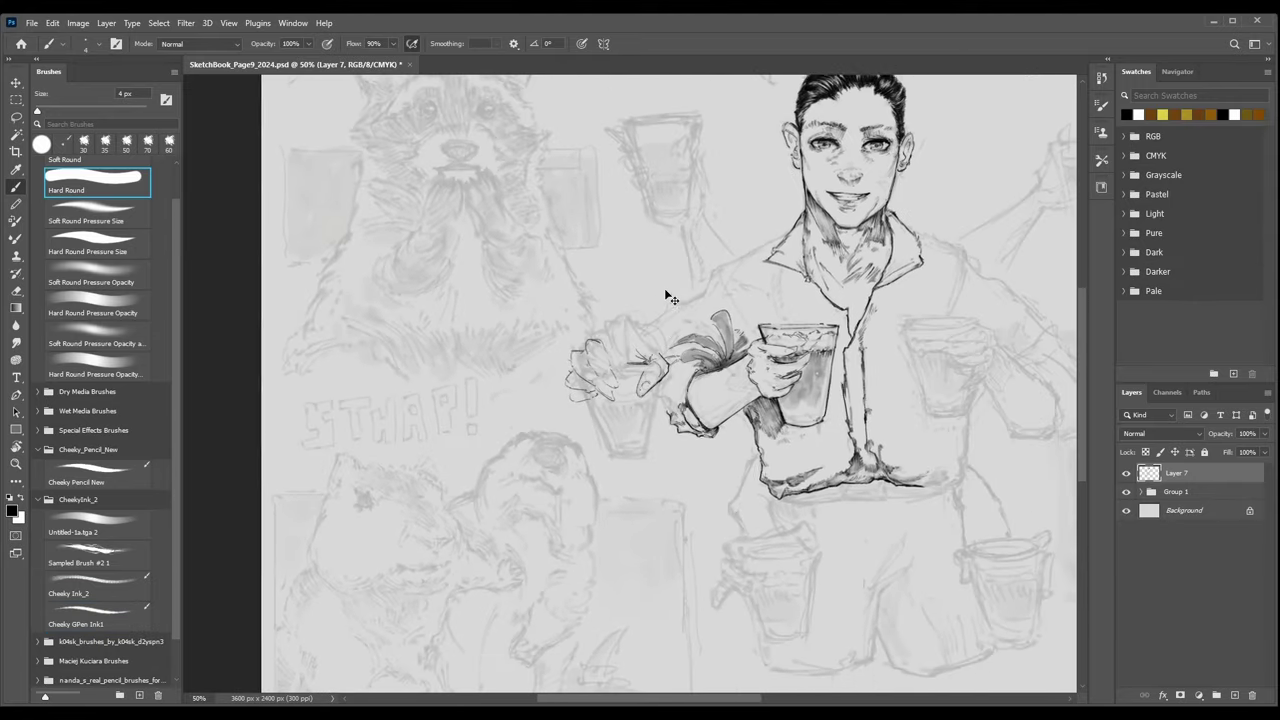
pyautogui.hotkey('ctrl', '+')
pyautogui.hotkey('ctrl', '+')
pyautogui.hotkey('ctrl', '+')
pyautogui.hotkey('ctrl', '+')
pyautogui.press('b')
pyautogui.moveTo(537, 316); pyautogui.dragTo(674, 310)
pyautogui.moveTo(530, 312); pyautogui.dragTo(700, 308)
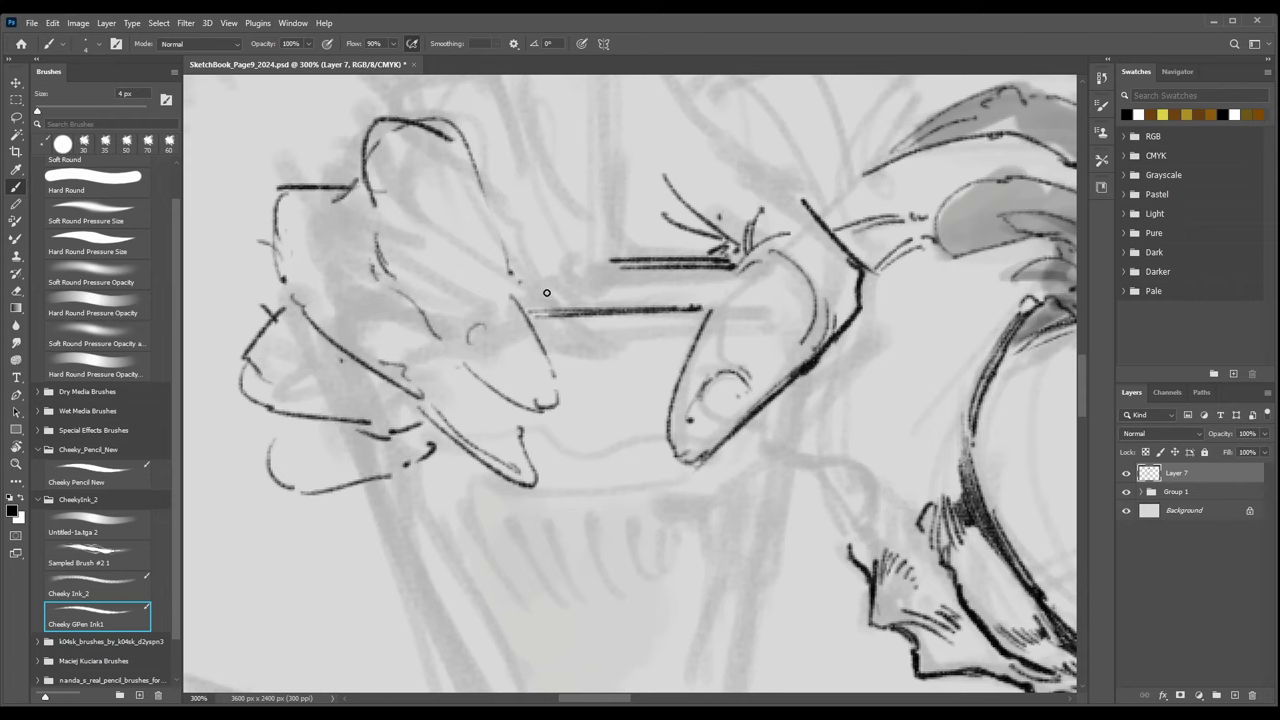
# Extend the cup's far rim line between the fingers and thumb with ink strokes at 4 px.
pyautogui.press('[')
pyautogui.moveTo(533, 272); pyautogui.dragTo(718, 264)
pyautogui.hotkey('ctrl', '-')
pyautogui.hotkey('ctrl', '-')
pyautogui.hotkey('ctrl', '+')
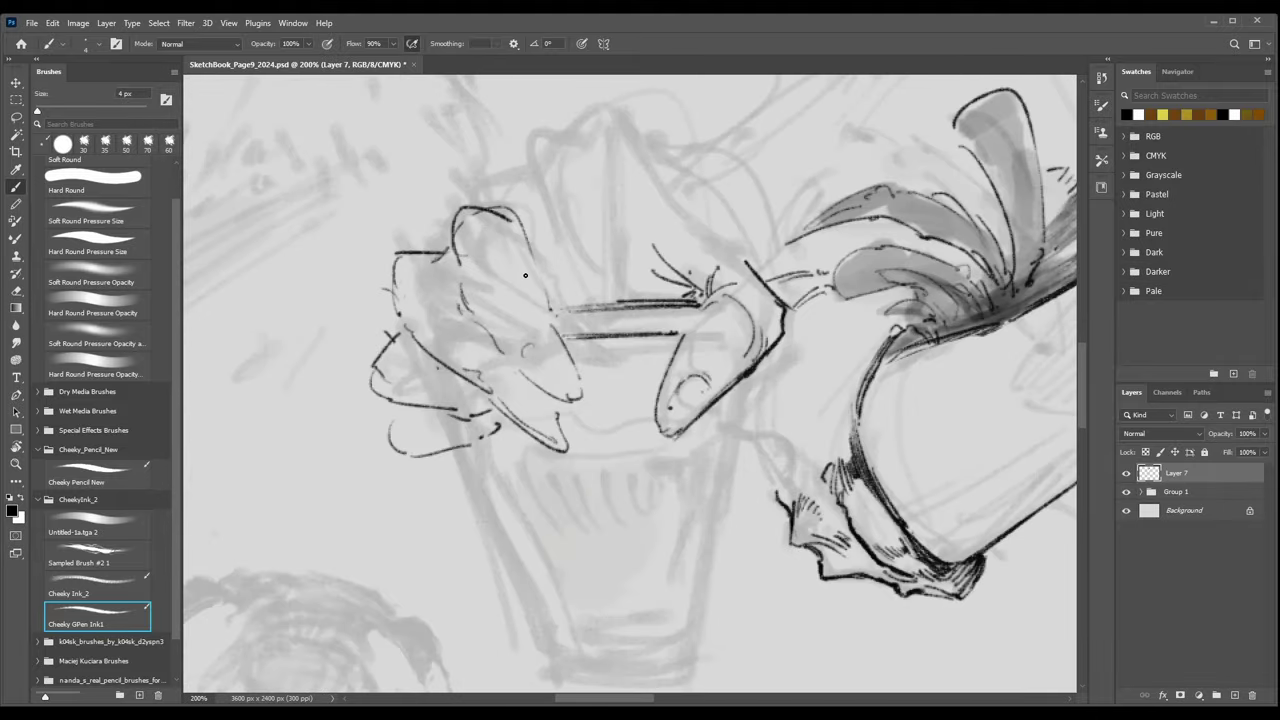
# Ink the knuckle tendons and the back-of-hand contour from the index knuckle across to the thumb base at 5 px.
pyautogui.moveTo(541, 264); pyautogui.dragTo(539, 304)
pyautogui.press(']')
pyautogui.moveTo(508, 250); pyautogui.dragTo(557, 281)
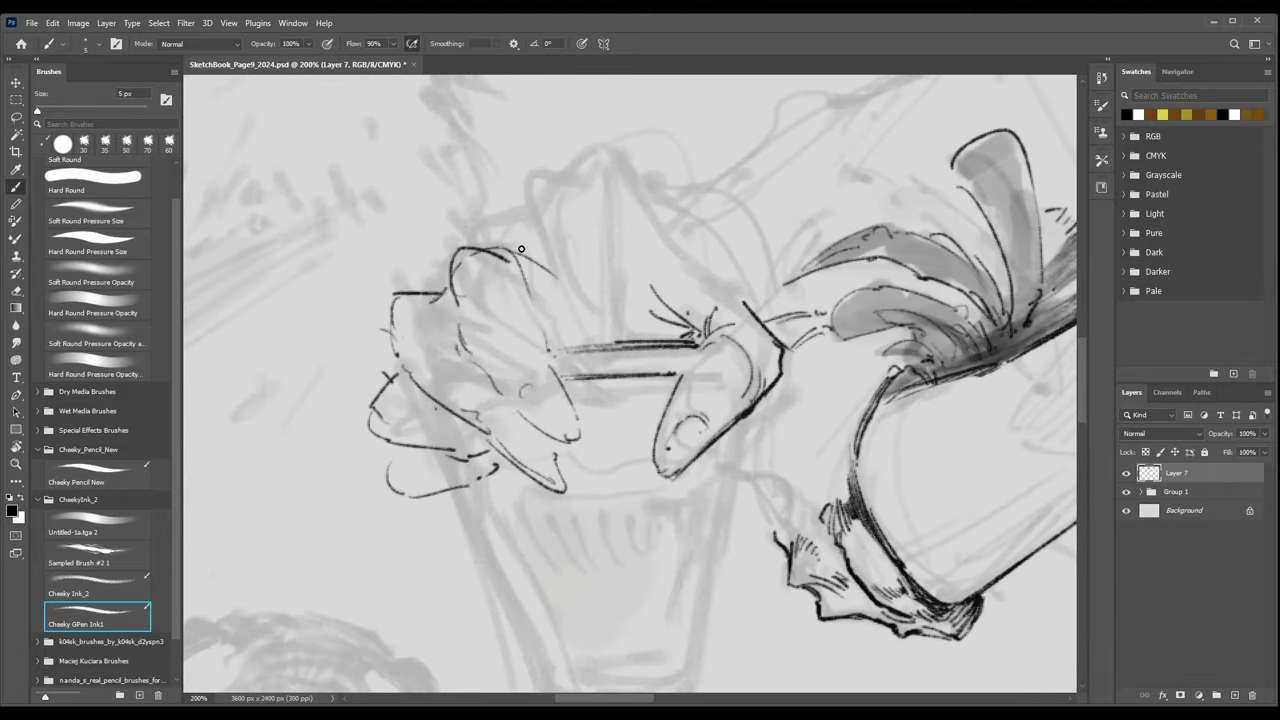
pyautogui.moveTo(496, 247)
pyautogui.mouseDown()
pyautogui.moveTo(535, 249)
pyautogui.moveTo(598, 303)
pyautogui.mouseUp()
pyautogui.moveTo(744, 304); pyautogui.dragTo(664, 289)
pyautogui.moveTo(536, 252); pyautogui.dragTo(670, 276)
pyautogui.moveTo(534, 241); pyautogui.dragTo(716, 284)
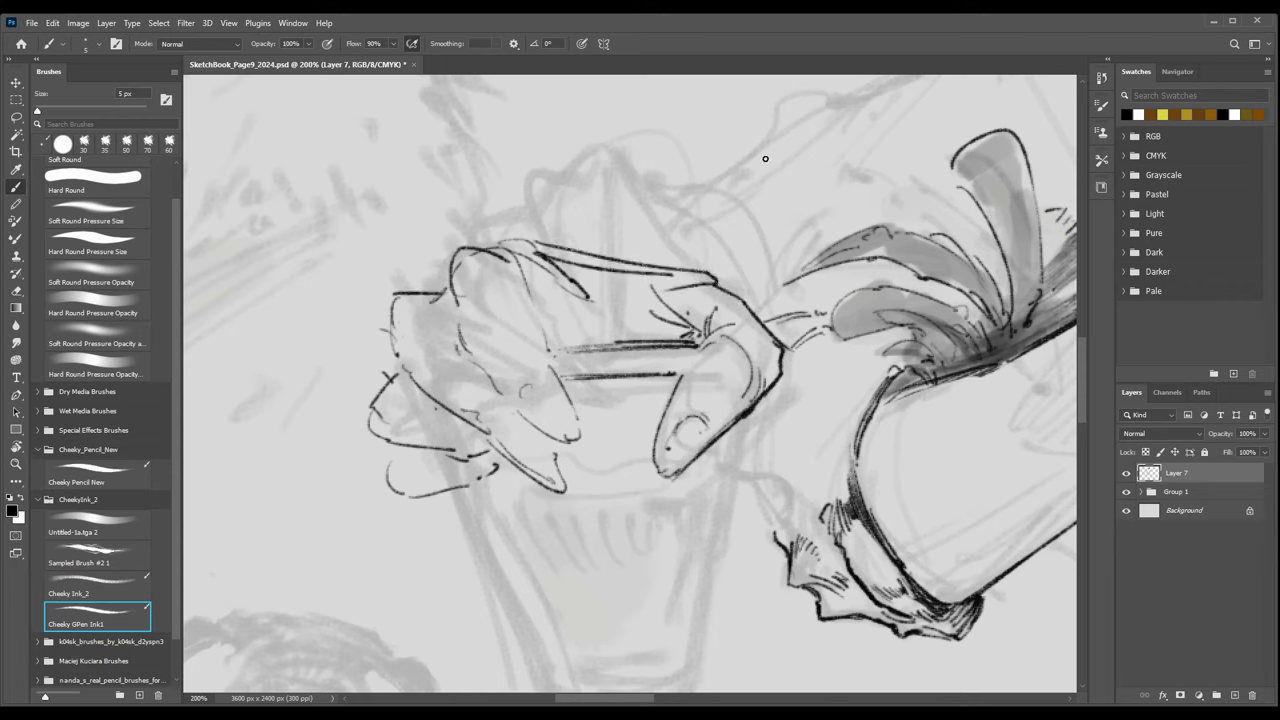
# Trim the creases above the thumb, then ink the web contour behind the rim and strengthen the index finger's outline and nail.
pyautogui.press('e')
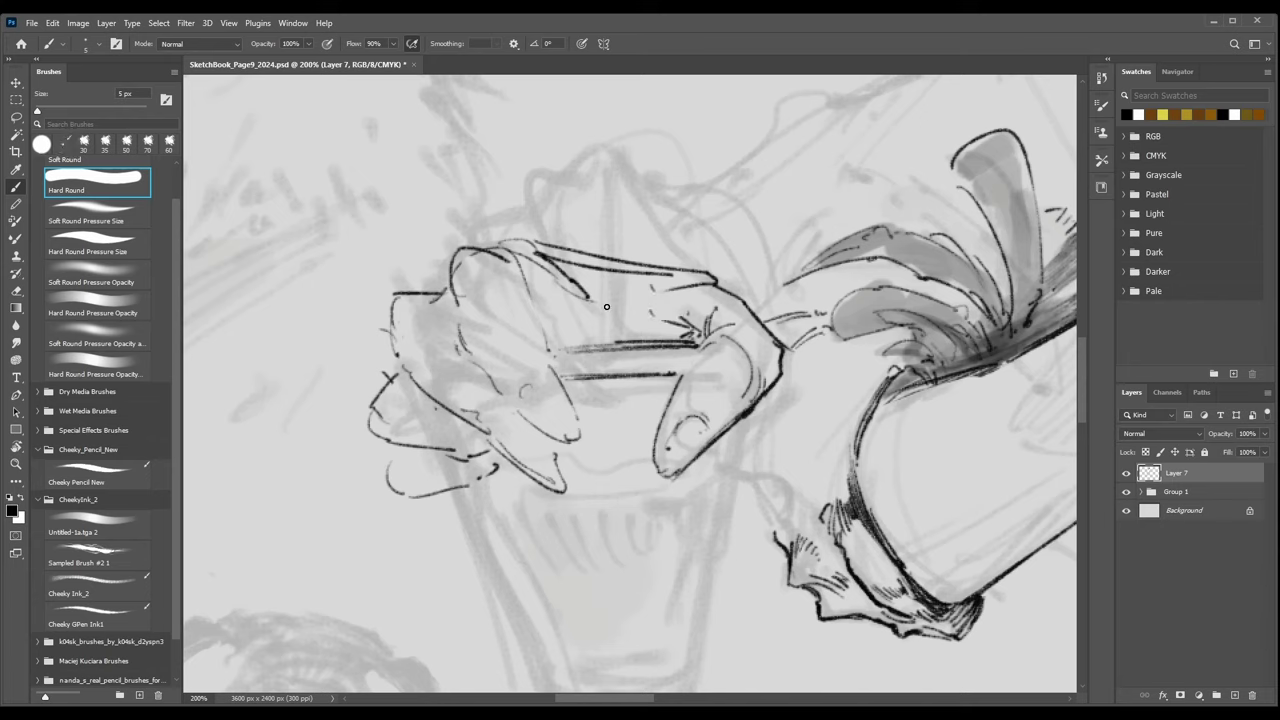
pyautogui.moveTo(604, 305); pyautogui.dragTo(625, 339)
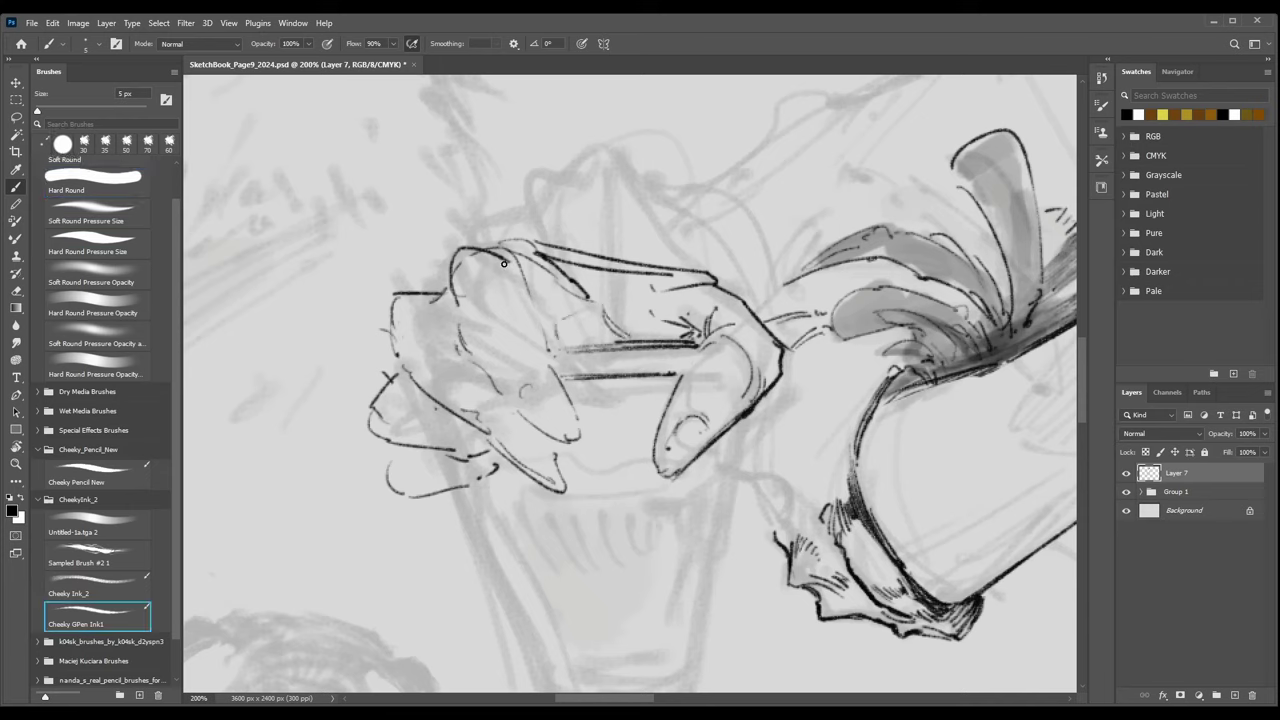
pyautogui.moveTo(539, 288)
pyautogui.mouseDown()
pyautogui.moveTo(558, 345)
pyautogui.moveTo(531, 314)
pyautogui.moveTo(540, 344)
pyautogui.moveTo(583, 405)
pyautogui.moveTo(566, 389)
pyautogui.moveTo(579, 440)
pyautogui.mouseUp()
pyautogui.moveTo(579, 411); pyautogui.dragTo(575, 439)
pyautogui.moveTo(515, 410)
pyautogui.mouseDown()
pyautogui.moveTo(555, 392)
pyautogui.moveTo(599, 447)
pyautogui.moveTo(606, 482)
pyautogui.moveTo(573, 421)
pyautogui.mouseUp()
# Ink the bunched sleeve folds and creases behind the wrist of the outstretched hand at 5 px.
pyautogui.hotkey('ctrl', '-')
pyautogui.hotkey('ctrl', '-')
pyautogui.hotkey('ctrl', '-')
pyautogui.hotkey('ctrl', '-')
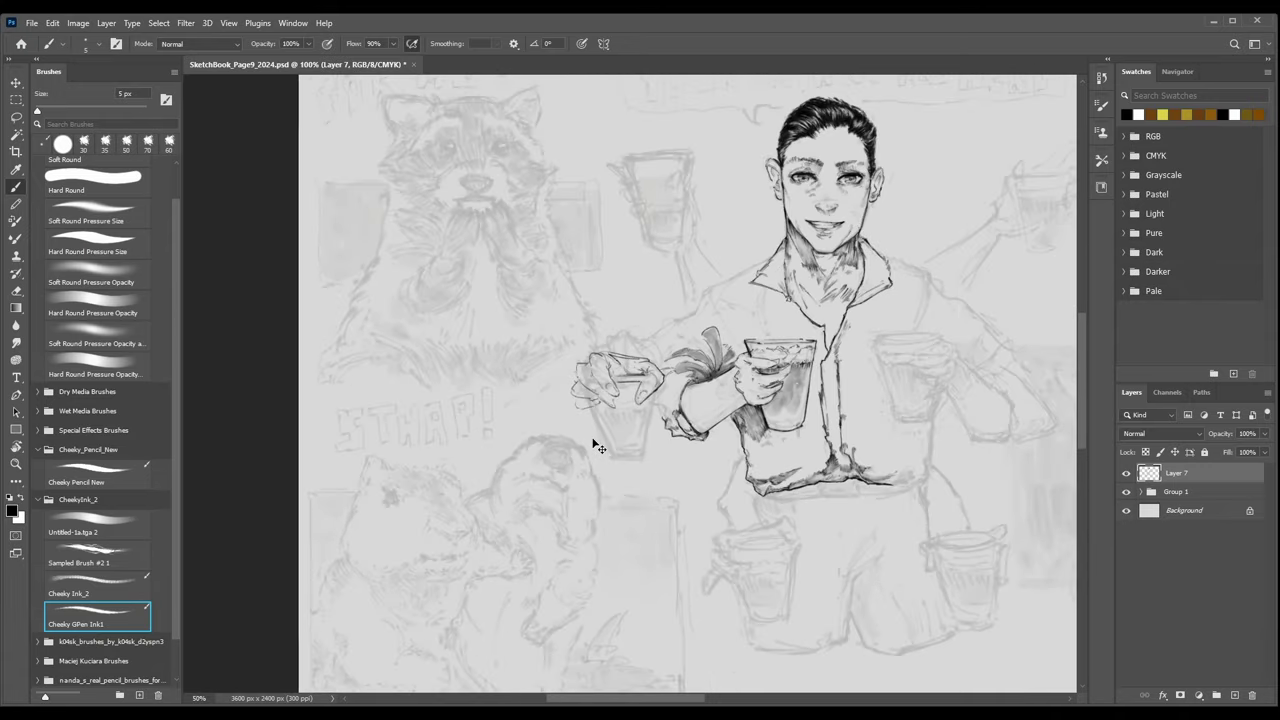
pyautogui.scroll(3, 630, 375)
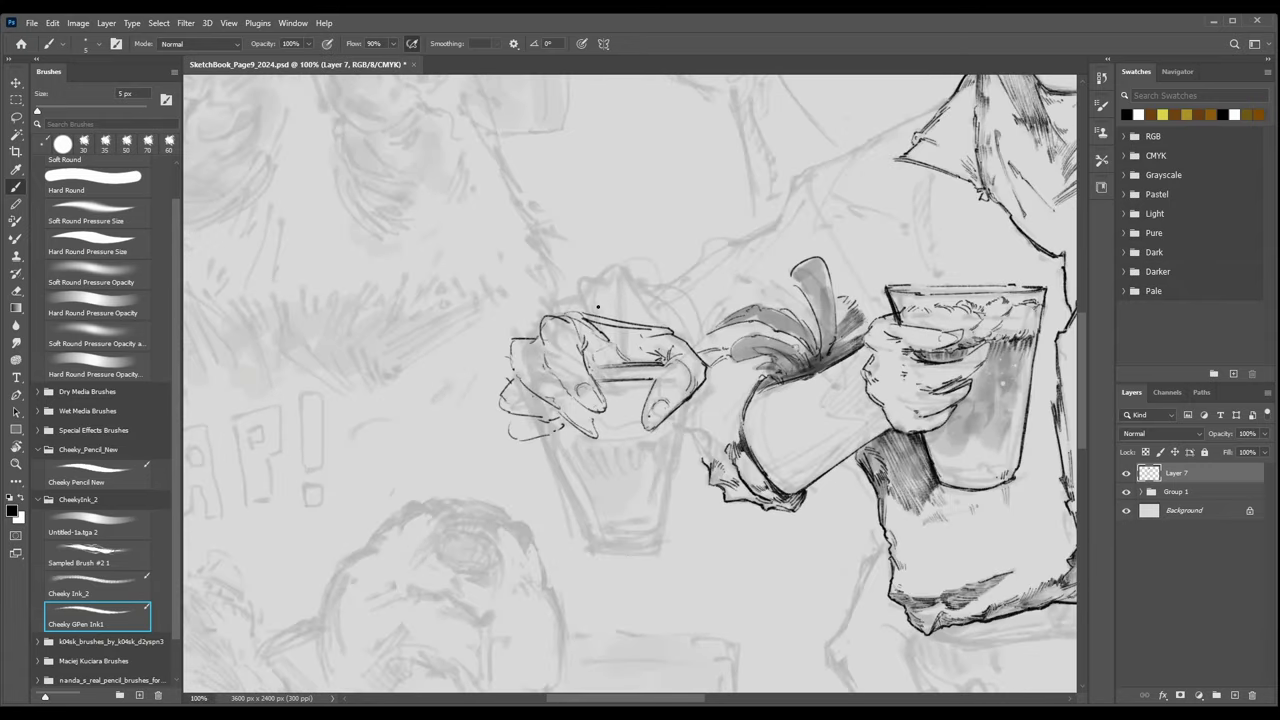
pyautogui.scroll(1, 600, 292)
pyautogui.moveTo(604, 254)
pyautogui.mouseDown()
pyautogui.moveTo(643, 251)
pyautogui.moveTo(628, 234)
pyautogui.moveTo(697, 213)
pyautogui.moveTo(736, 281)
pyautogui.mouseUp()
pyautogui.moveTo(724, 205); pyautogui.dragTo(765, 288)
pyautogui.moveTo(797, 220)
pyautogui.mouseDown()
pyautogui.moveTo(795, 273)
pyautogui.moveTo(760, 300)
pyautogui.moveTo(829, 220)
pyautogui.moveTo(809, 233)
pyautogui.moveTo(846, 211)
pyautogui.mouseUp()
pyautogui.moveTo(774, 288)
pyautogui.mouseDown()
pyautogui.moveTo(786, 274)
pyautogui.moveTo(604, 393)
pyautogui.mouseUp()
pyautogui.hotkey('ctrl', '-')
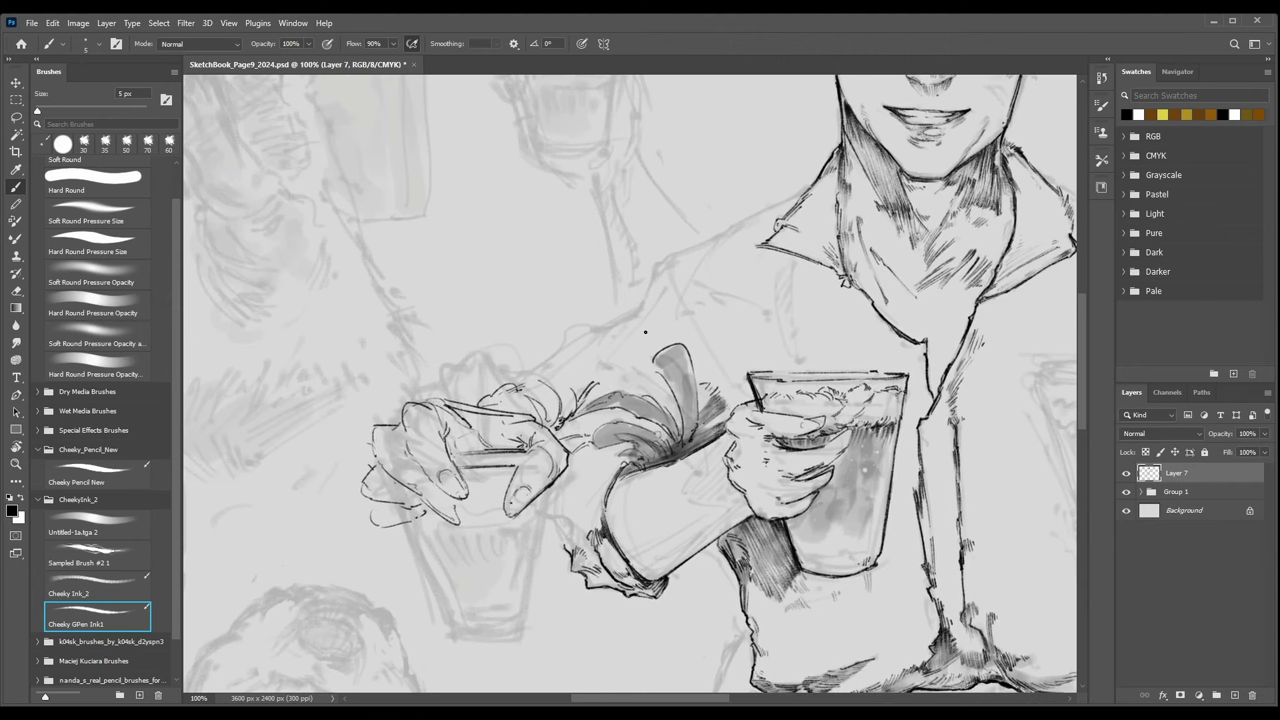
# Ink the outstretched sleeve's upper contour towards the elbow and hatch the folds beneath it, finishing at 4 px.
pyautogui.moveTo(414, 409); pyautogui.dragTo(430, 382)
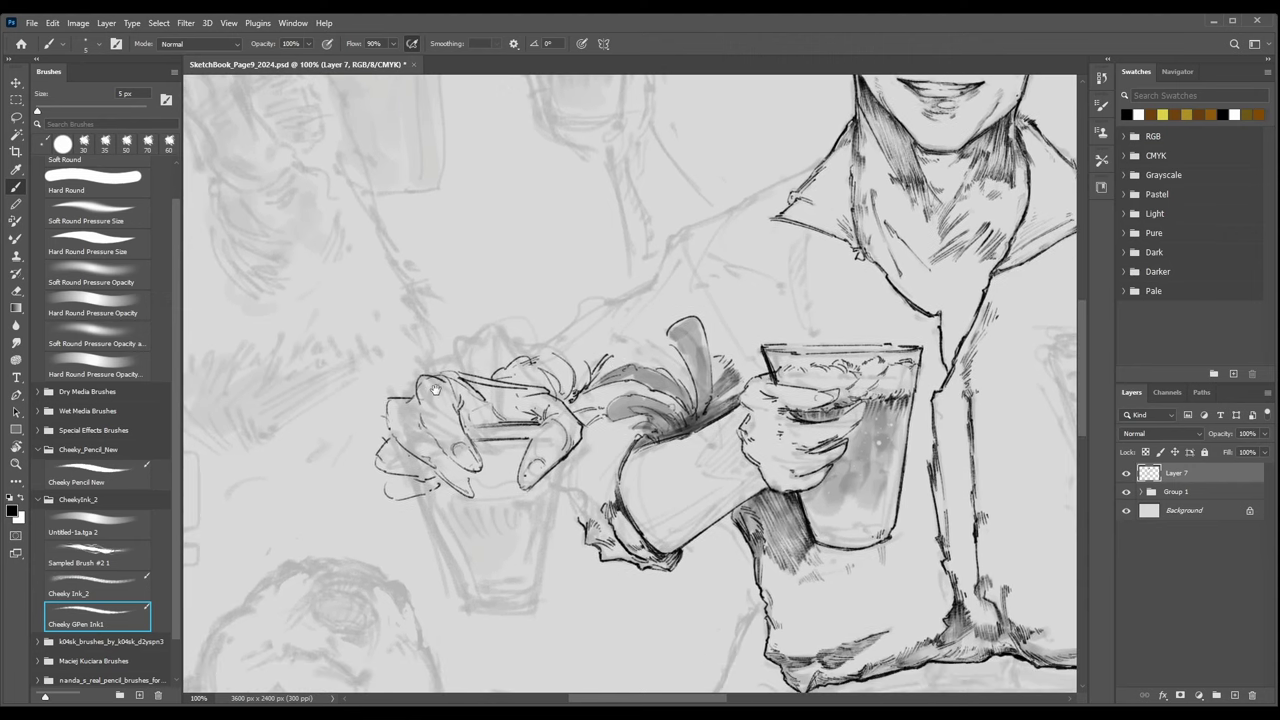
pyautogui.hotkey('ctrl', '+')
pyautogui.moveTo(427, 329)
pyautogui.mouseDown()
pyautogui.moveTo(499, 307)
pyautogui.moveTo(476, 298)
pyautogui.moveTo(582, 214)
pyautogui.moveTo(558, 258)
pyautogui.moveTo(576, 209)
pyautogui.moveTo(683, 180)
pyautogui.mouseUp()
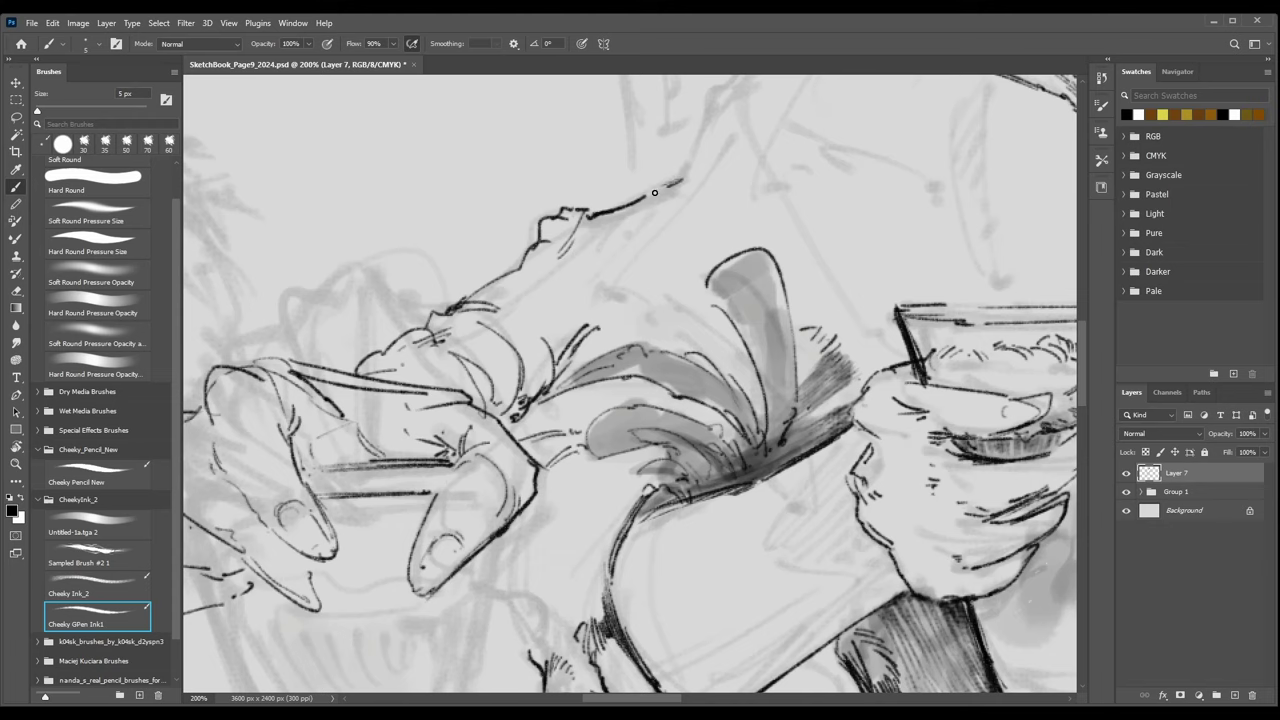
pyautogui.moveTo(608, 213)
pyautogui.mouseDown()
pyautogui.moveTo(679, 185)
pyautogui.moveTo(686, 194)
pyautogui.moveTo(604, 250)
pyautogui.moveTo(608, 296)
pyautogui.mouseUp()
pyautogui.press('[')
pyautogui.moveTo(624, 294); pyautogui.dragTo(635, 300)
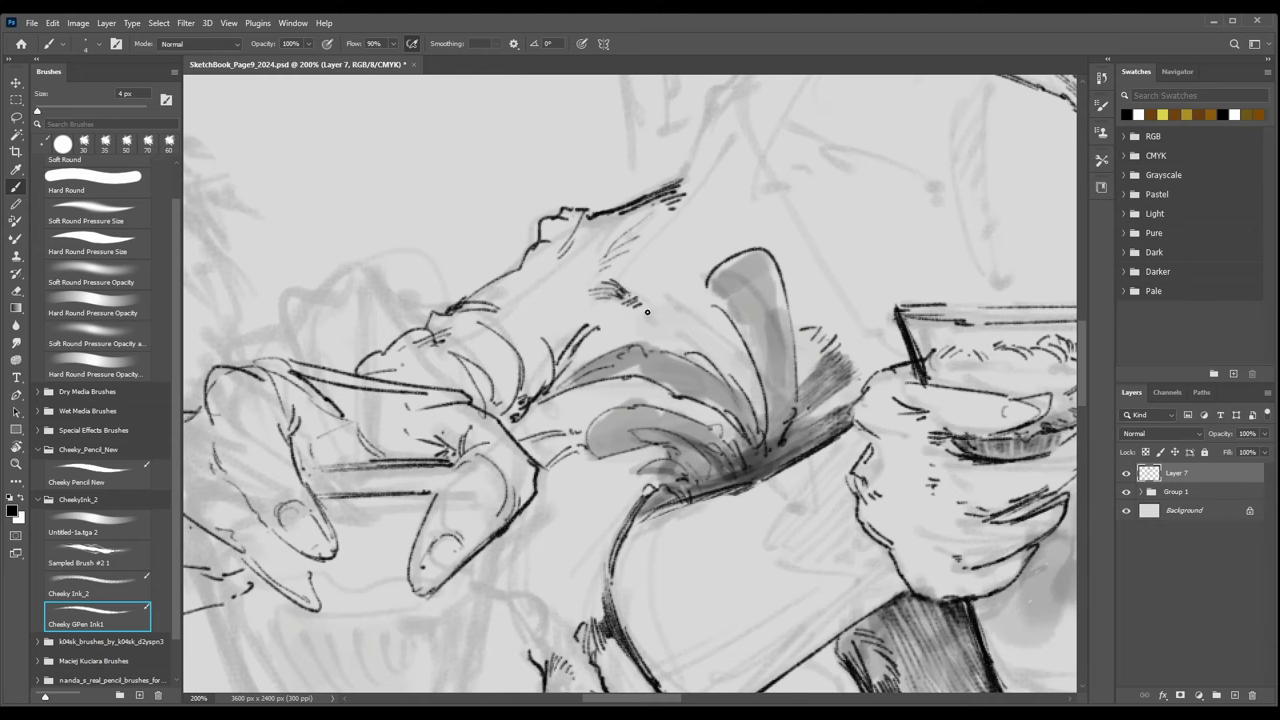
# Ink the upper arm and shoulder contour from the elbow up to the shirt collar at 6 px.
pyautogui.hotkey('ctrl', '-')
pyautogui.hotkey('ctrl', '-')
pyautogui.hotkey('ctrl', '-')
pyautogui.hotkey('ctrl', '-')
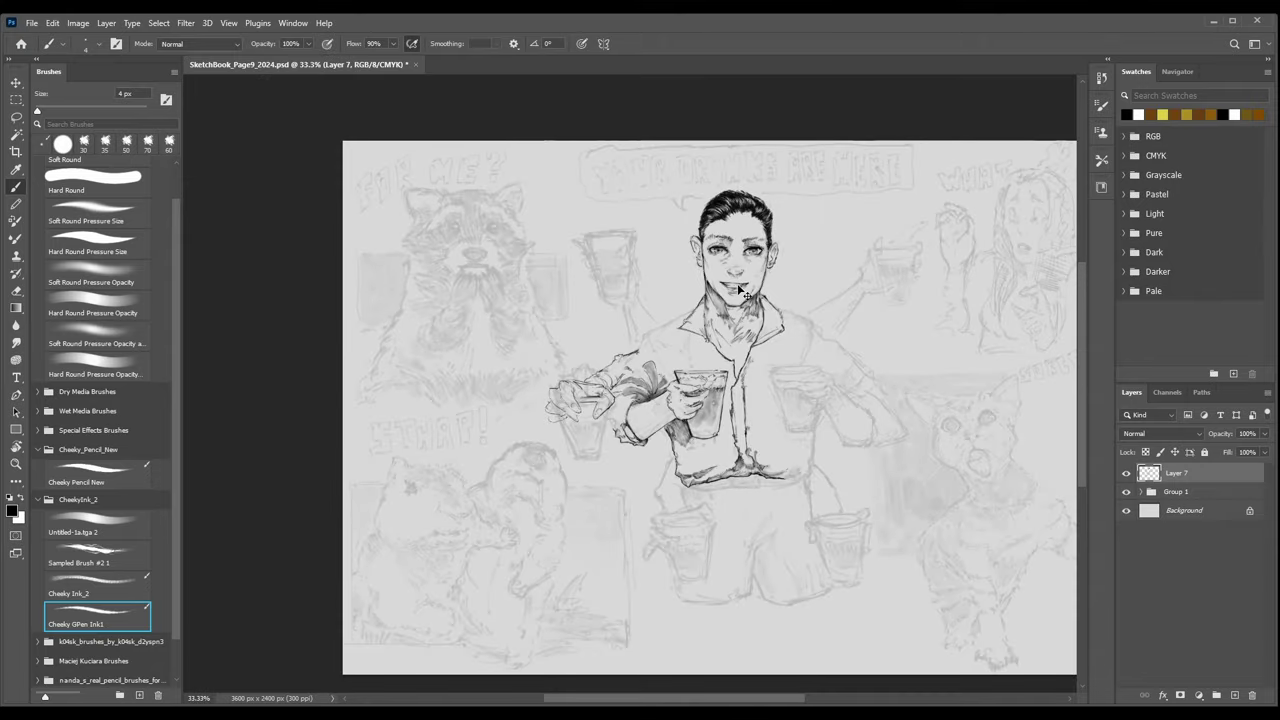
pyautogui.hotkey('ctrl', '+')
pyautogui.hotkey('ctrl', '+')
pyautogui.scroll(1, 740, 293)
pyautogui.moveTo(720, 318)
pyautogui.mouseDown()
pyautogui.moveTo(543, 420)
pyautogui.moveTo(482, 431)
pyautogui.moveTo(498, 407)
pyautogui.mouseUp()
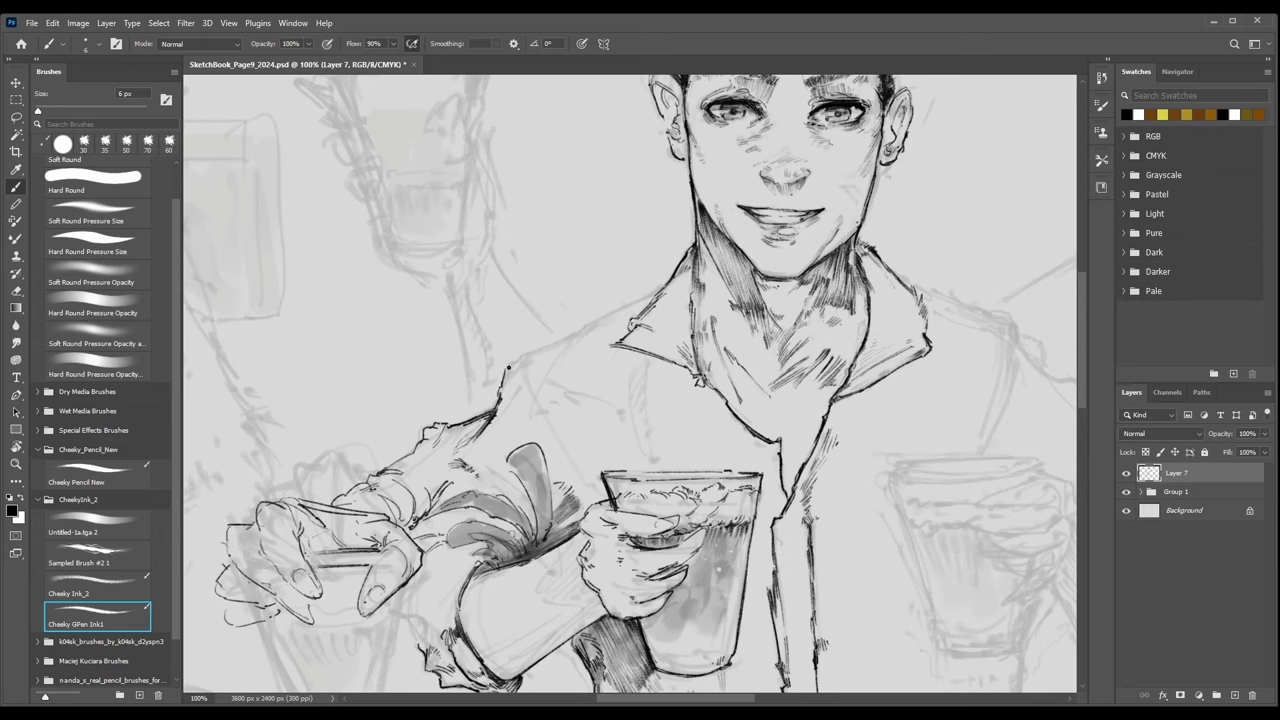
pyautogui.moveTo(515, 363); pyautogui.dragTo(495, 408)
pyautogui.moveTo(660, 288)
pyautogui.mouseDown()
pyautogui.moveTo(560, 352)
pyautogui.moveTo(530, 356)
pyautogui.mouseUp()
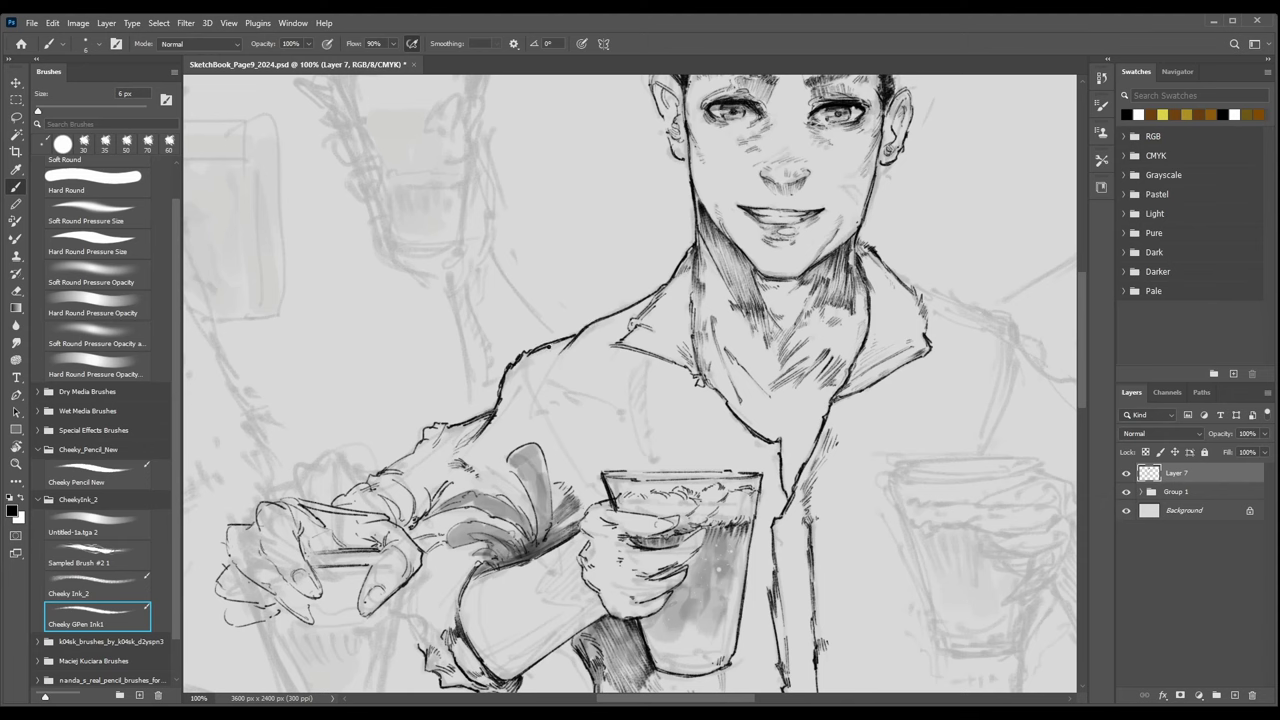
# Ink the shoulder seam and hatch the small creases around the armhole at 5 px.
pyautogui.hotkey('ctrl', '+')
pyautogui.press('[')
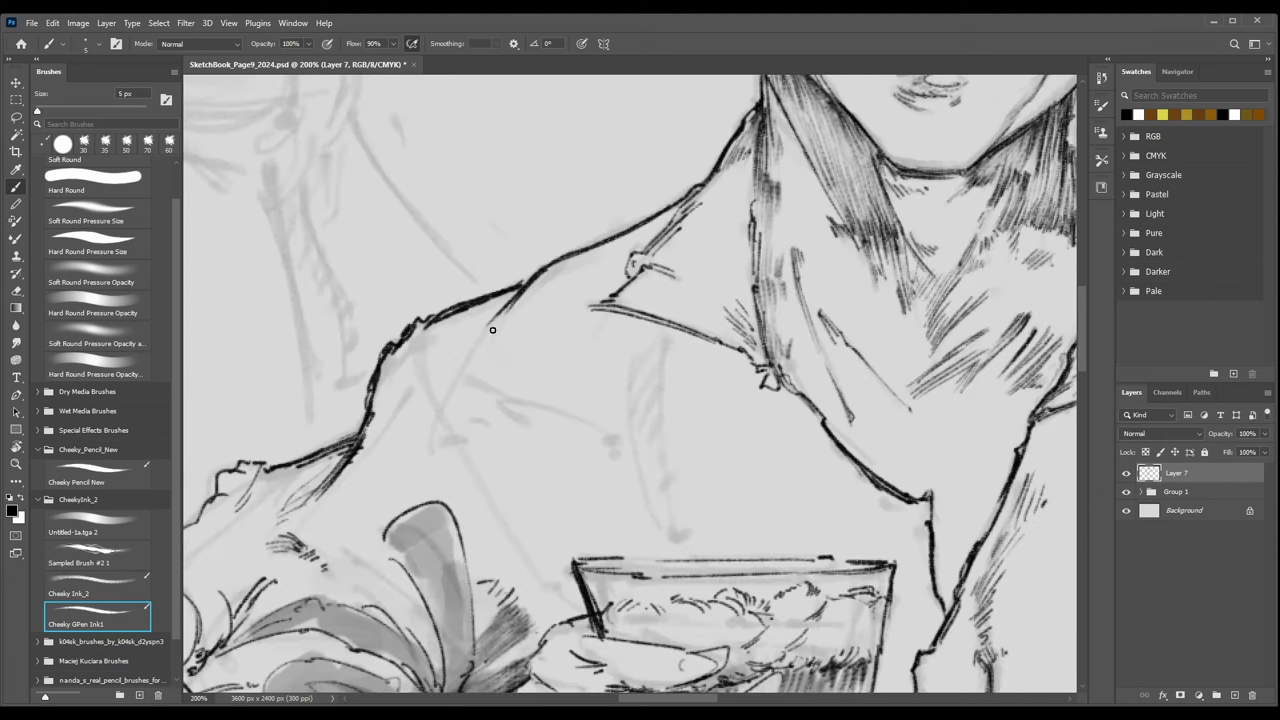
pyautogui.moveTo(483, 330); pyautogui.dragTo(443, 411)
pyautogui.moveTo(437, 331)
pyautogui.mouseDown()
pyautogui.moveTo(408, 356)
pyautogui.moveTo(474, 466)
pyautogui.mouseUp()
pyautogui.moveTo(438, 441)
pyautogui.mouseDown()
pyautogui.moveTo(430, 448)
pyautogui.moveTo(476, 426)
pyautogui.mouseUp()
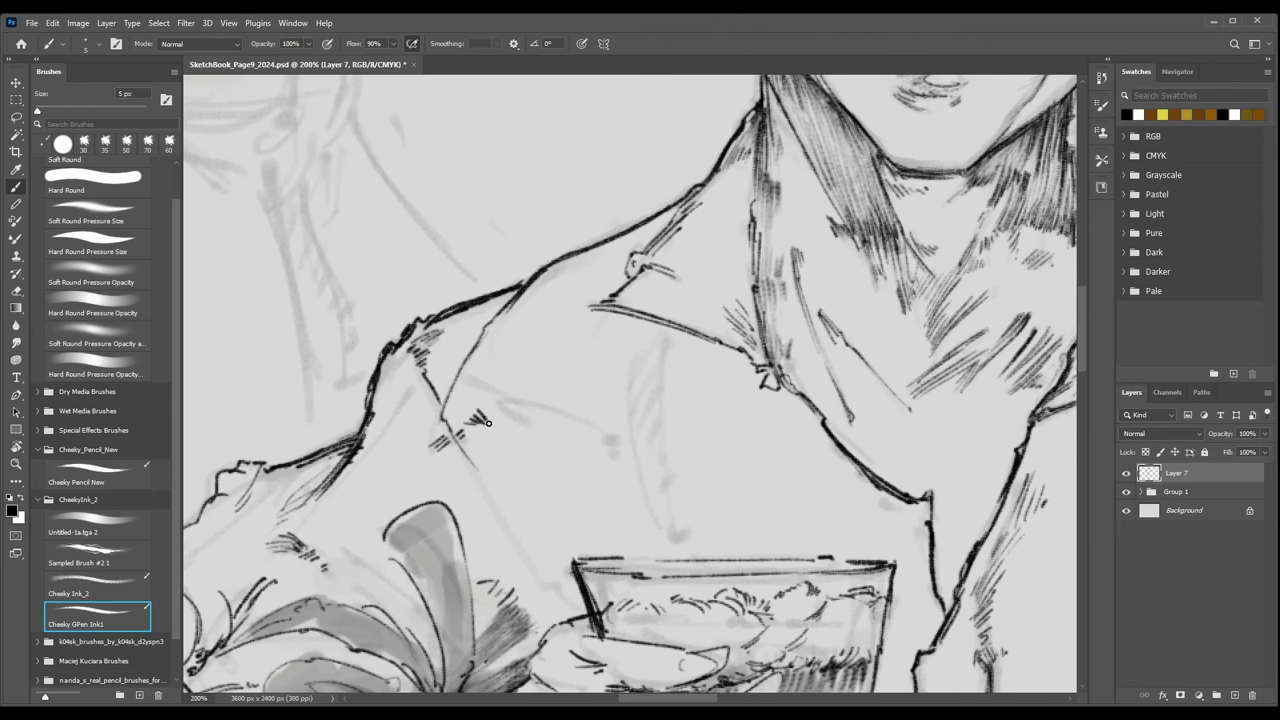
# Continue the armhole seam down to the rim of the held drink cup at 6 px.
pyautogui.hotkey('ctrl', '-')
pyautogui.press(']')
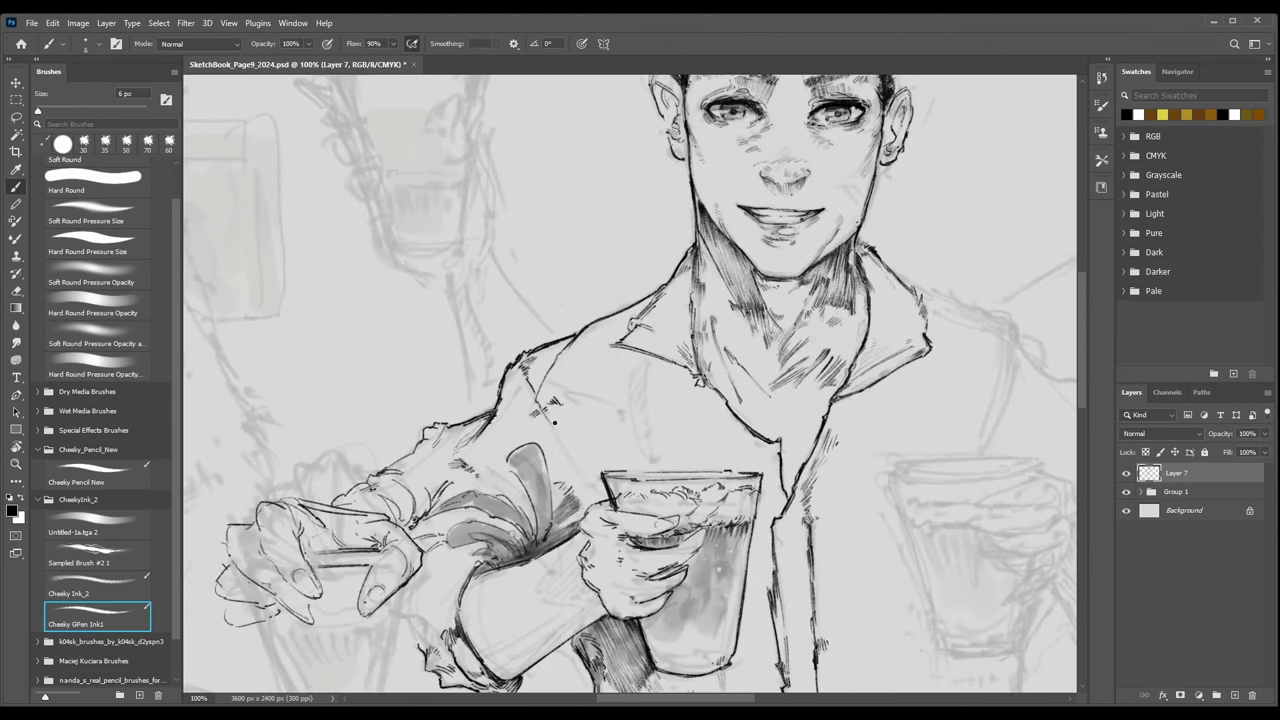
pyautogui.moveTo(559, 435); pyautogui.dragTo(582, 476)
pyautogui.hotkey('ctrl', '+')
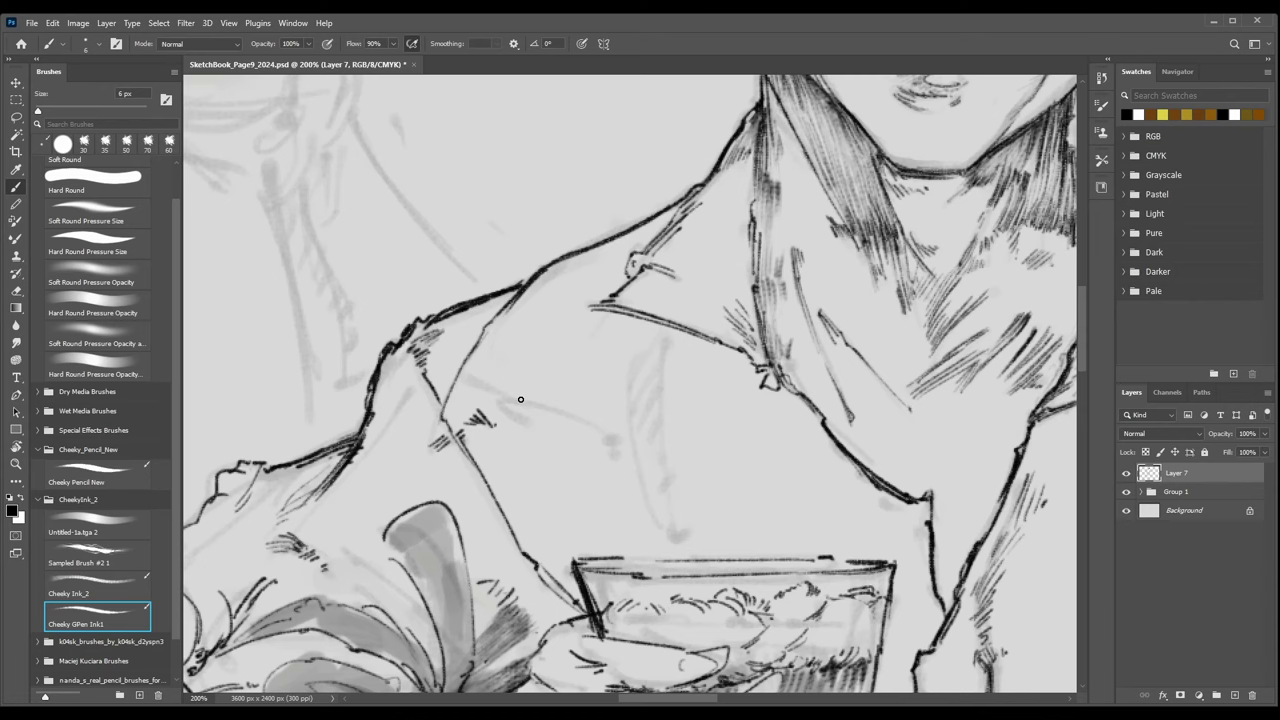
# Ink the long vertical chest fold below the collar and hatch its upper and lower ends at 5 px.
pyautogui.hotkey('ctrl', '+')
pyautogui.press('[')
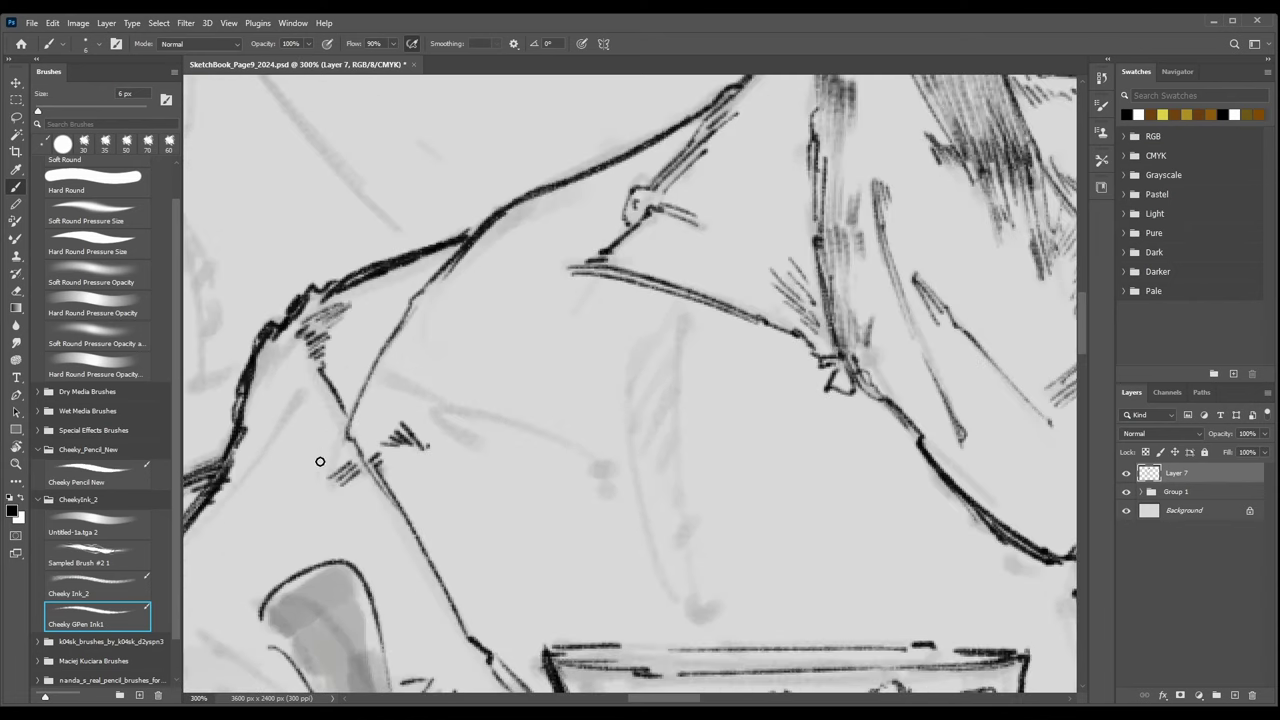
pyautogui.hotkey('ctrl', '-')
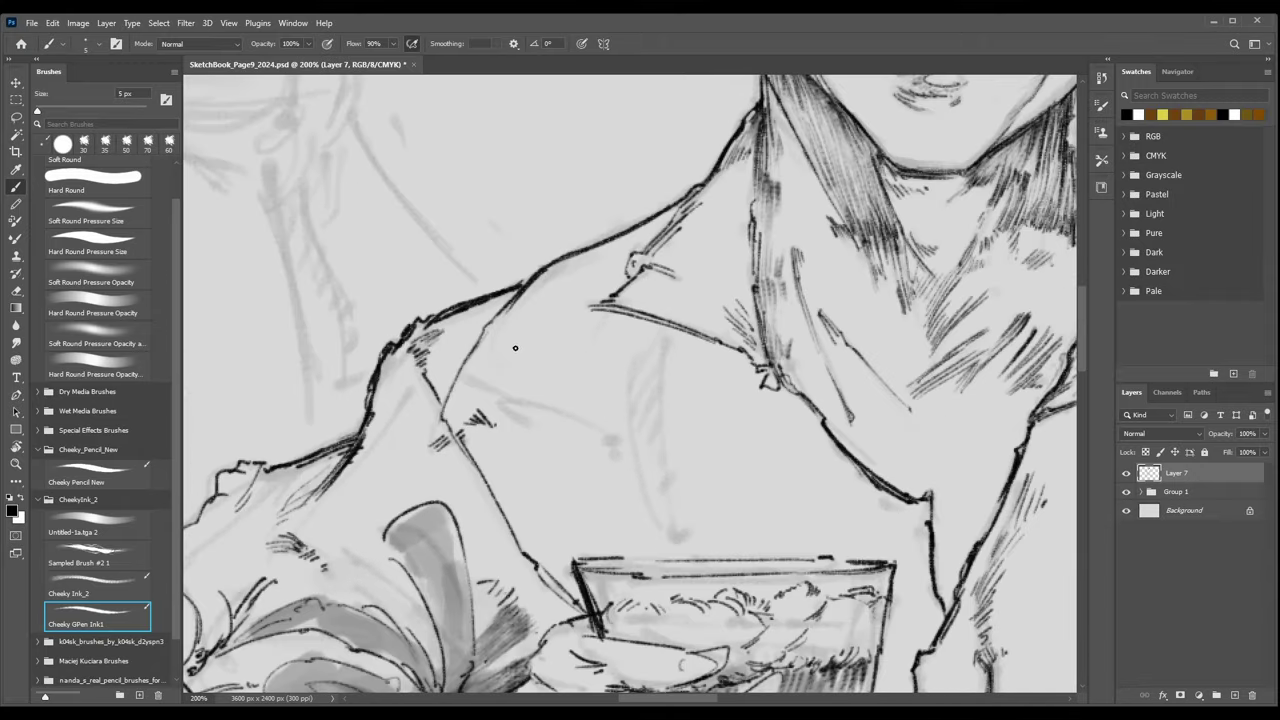
pyautogui.hotkey('ctrl', '-')
pyautogui.hotkey('ctrl', '+')
pyautogui.moveTo(663, 340); pyautogui.dragTo(666, 474)
pyautogui.moveTo(679, 527)
pyautogui.mouseDown()
pyautogui.moveTo(691, 535)
pyautogui.moveTo(664, 538)
pyautogui.moveTo(688, 542)
pyautogui.mouseUp()
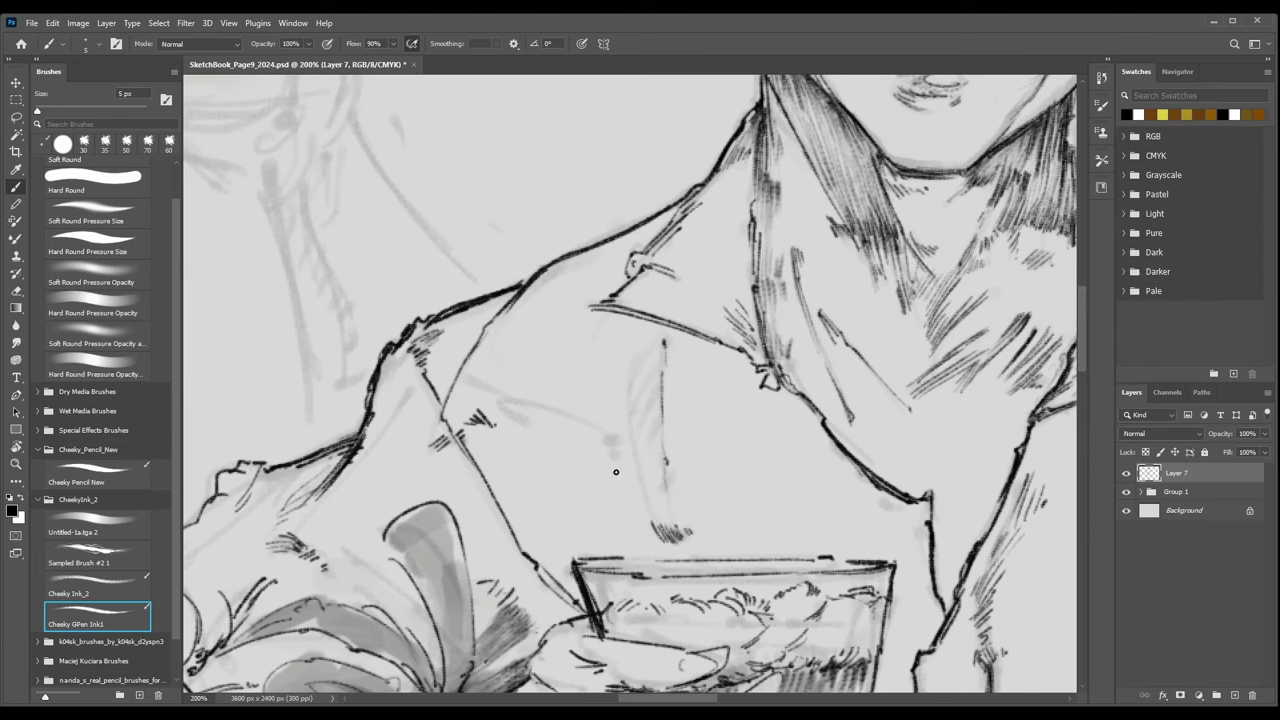
pyautogui.moveTo(636, 366); pyautogui.dragTo(640, 512)
pyautogui.moveTo(641, 355)
pyautogui.mouseDown()
pyautogui.moveTo(634, 338)
pyautogui.moveTo(654, 344)
pyautogui.moveTo(644, 374)
pyautogui.mouseUp()
# Hide the Group 1 sketch to review the inked figure at full-page view, and show the group again.
pyautogui.hotkey('ctrl', '-')
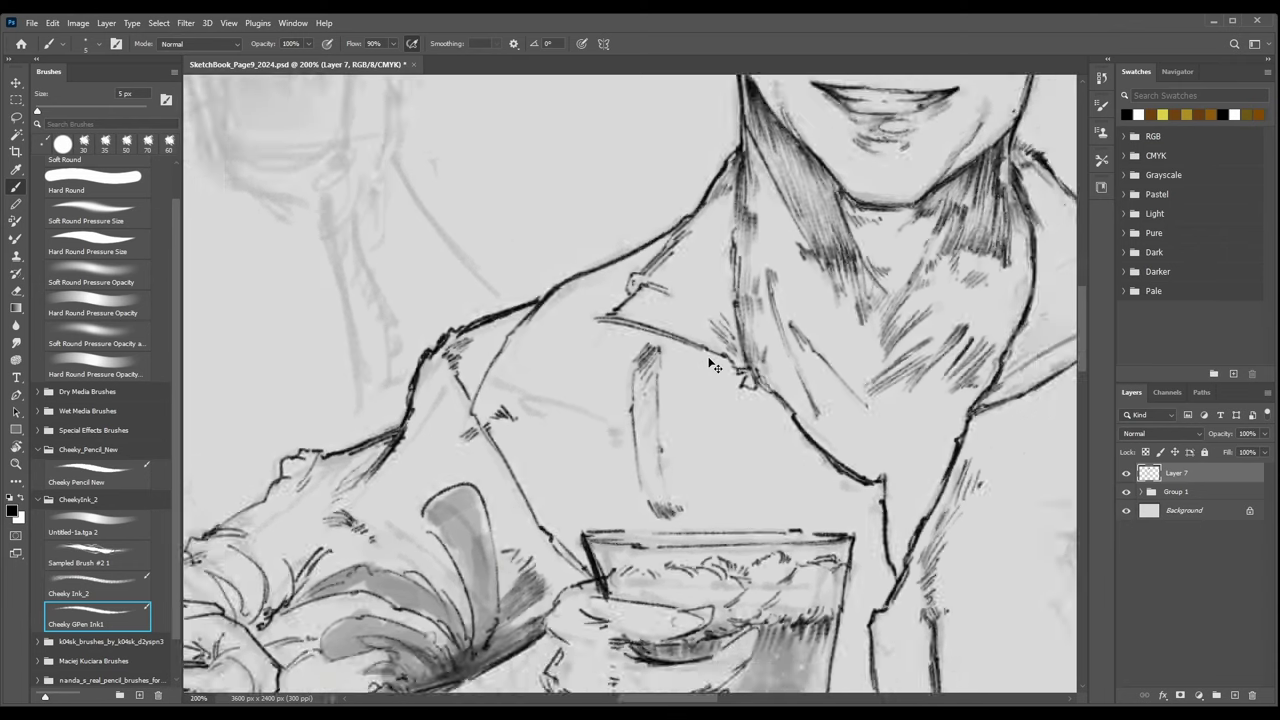
pyautogui.scroll(-3, 712, 366)
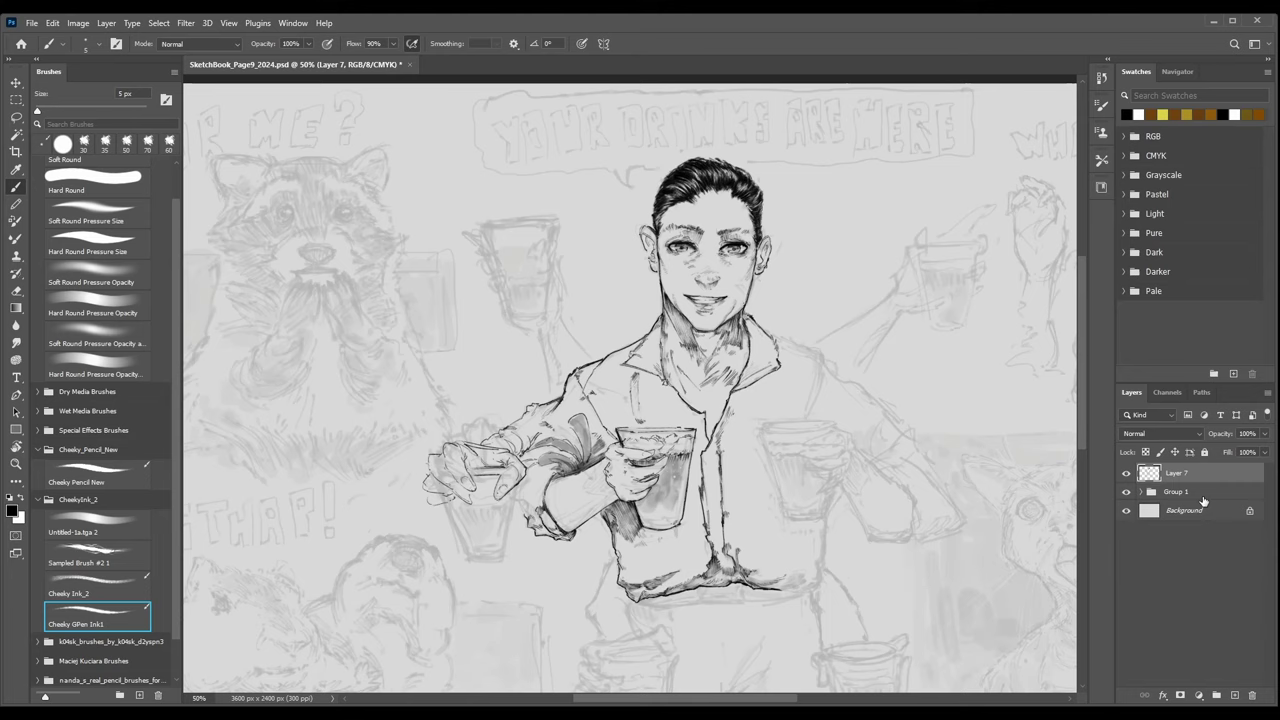
pyautogui.click(1127, 492)
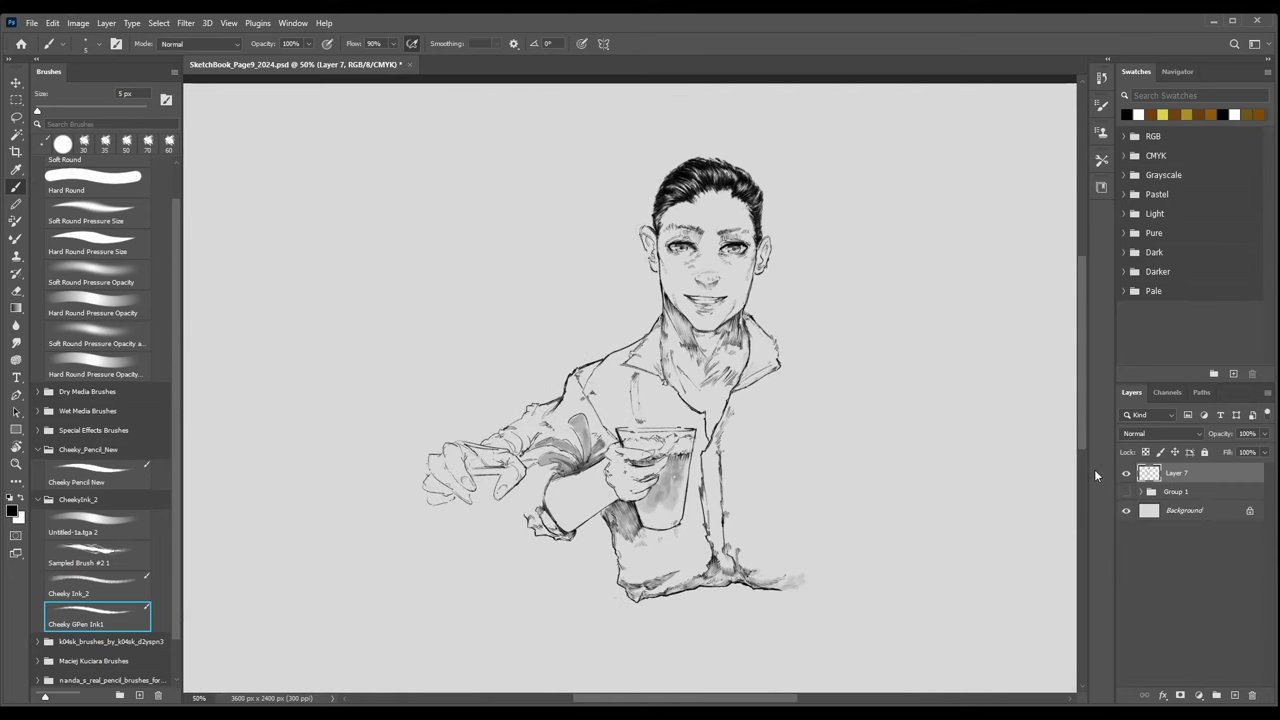
pyautogui.hotkey('ctrl', '-')
pyautogui.hotkey('ctrl', '-')
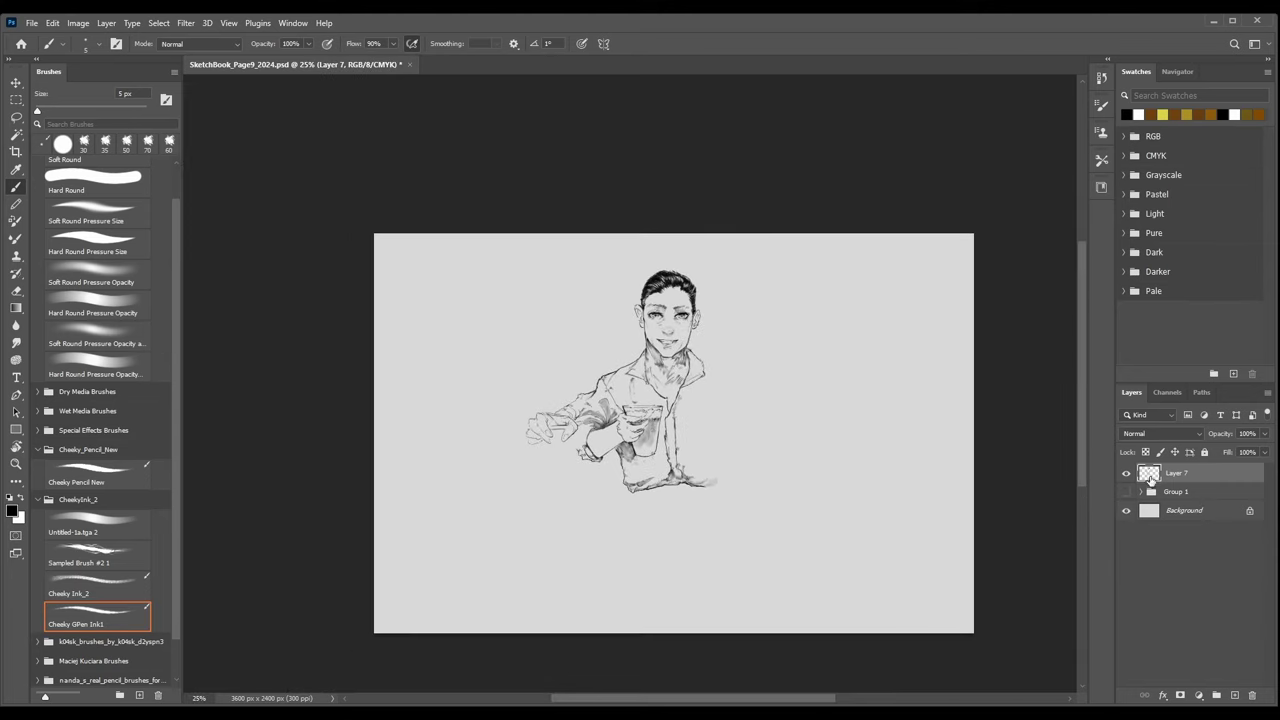
pyautogui.click(1127, 492)
# Ink and hatch the sleeve folds beside the outstretched hand's thumb with strokes at 6 px and 5 px.
pyautogui.hotkey('ctrl', '+')
pyautogui.hotkey('ctrl', '+')
pyautogui.hotkey('ctrl', '+')
pyautogui.hotkey('ctrl', '+')
pyautogui.moveTo(573, 475); pyautogui.dragTo(735, 298)
pyautogui.hotkey('ctrl', '+')
pyautogui.press(']')
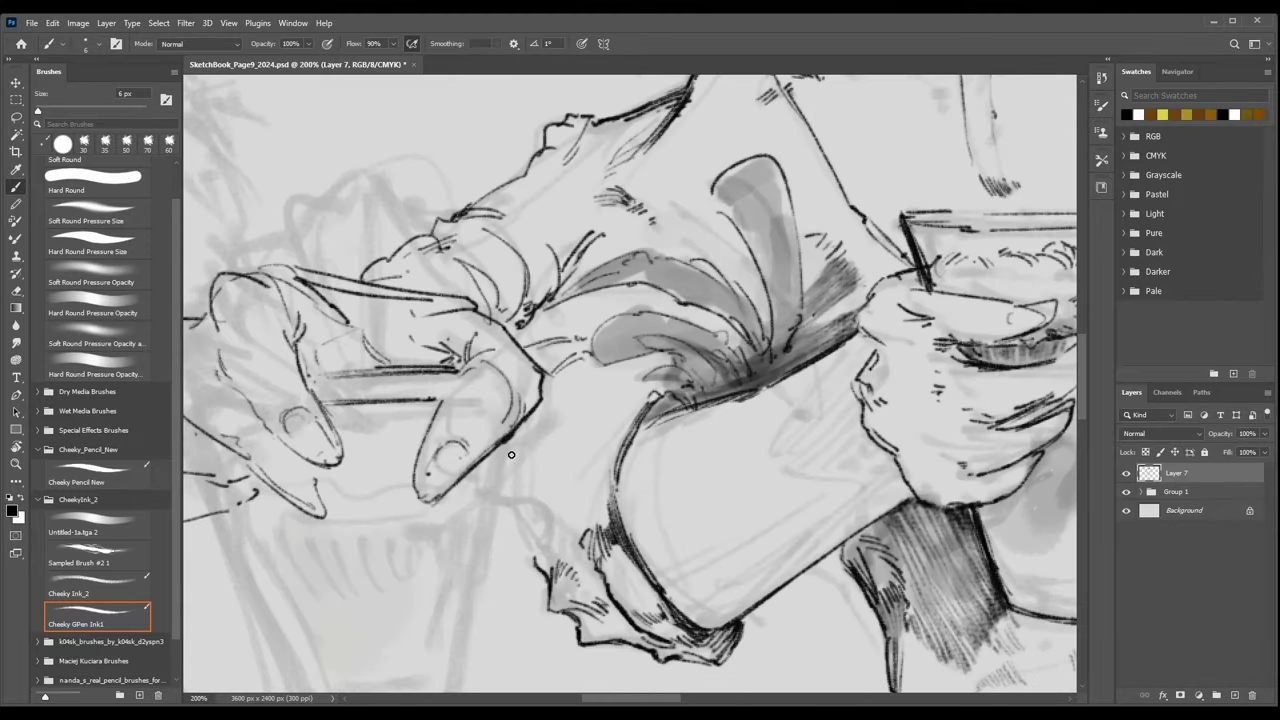
pyautogui.moveTo(506, 462)
pyautogui.mouseDown()
pyautogui.moveTo(561, 409)
pyautogui.moveTo(608, 391)
pyautogui.mouseUp()
pyautogui.press('[')
pyautogui.moveTo(530, 447); pyautogui.dragTo(550, 428)
pyautogui.moveTo(511, 464)
pyautogui.mouseDown()
pyautogui.moveTo(562, 427)
pyautogui.moveTo(556, 439)
pyautogui.moveTo(563, 415)
pyautogui.mouseUp()
# Ink the ragged cuff edge below the thumb, hatch its inner shadow at 4 px, and switch to the Cheeky Ink_2 brush.
pyautogui.press('[')
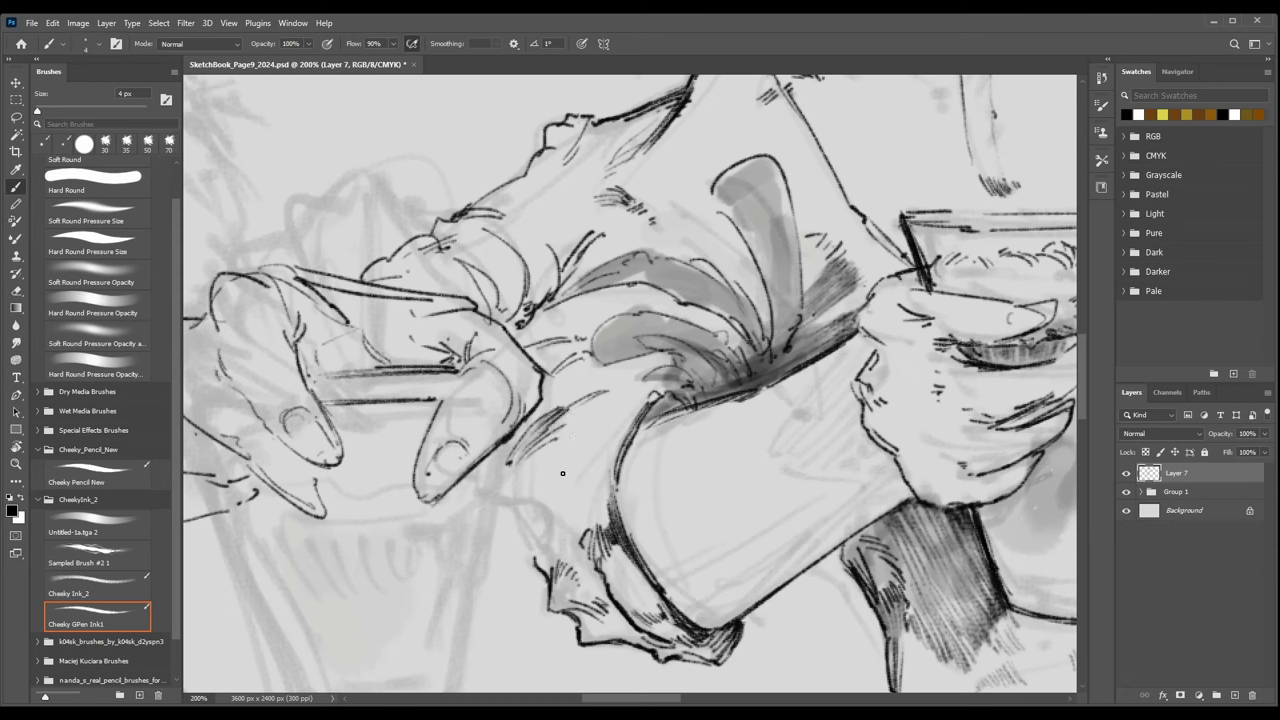
pyautogui.moveTo(519, 456)
pyautogui.mouseDown()
pyautogui.moveTo(513, 504)
pyautogui.moveTo(552, 522)
pyautogui.moveTo(512, 513)
pyautogui.moveTo(528, 555)
pyautogui.moveTo(525, 535)
pyautogui.moveTo(552, 560)
pyautogui.moveTo(561, 523)
pyautogui.moveTo(579, 547)
pyautogui.moveTo(562, 549)
pyautogui.moveTo(572, 545)
pyautogui.moveTo(567, 567)
pyautogui.moveTo(592, 585)
pyautogui.mouseUp()
pyautogui.press('[')
pyautogui.press(',')
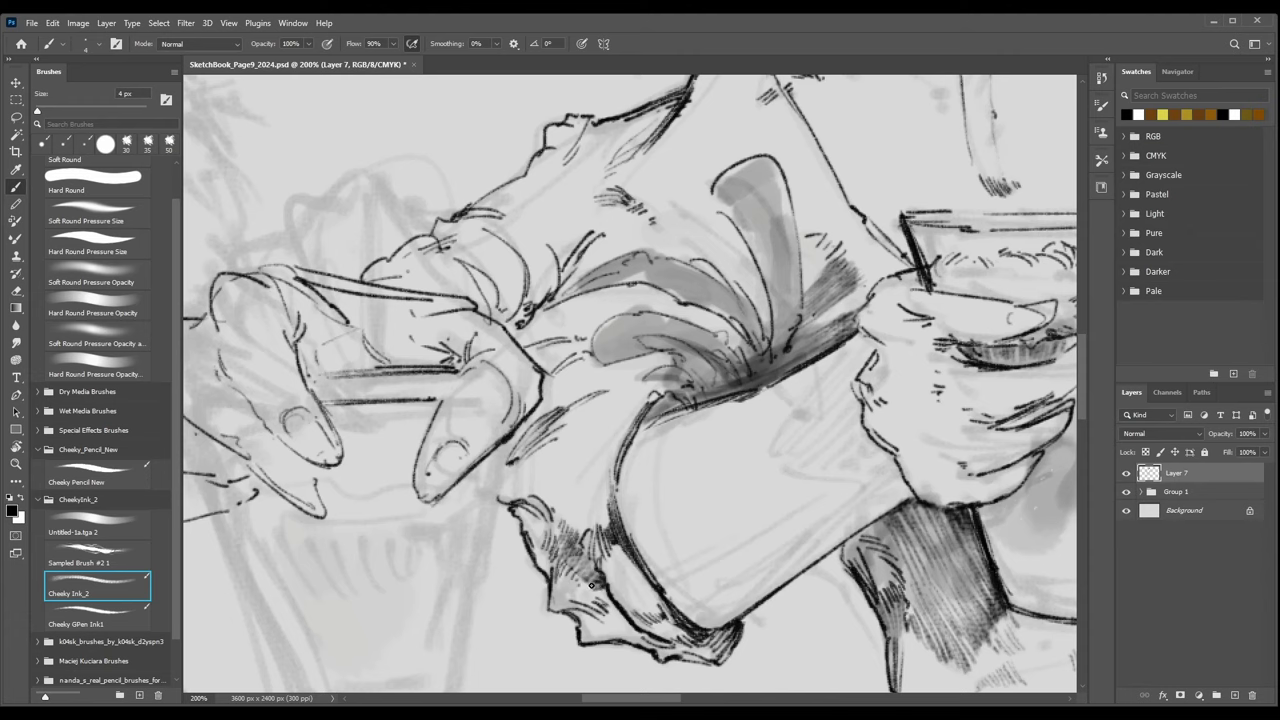
# Toggle the Group 1 sketch off and back on to check the cuff and sleeve inking.
pyautogui.hotkey('ctrl', '-')
pyautogui.hotkey('ctrl', '-')
pyautogui.hotkey('ctrl', '-')
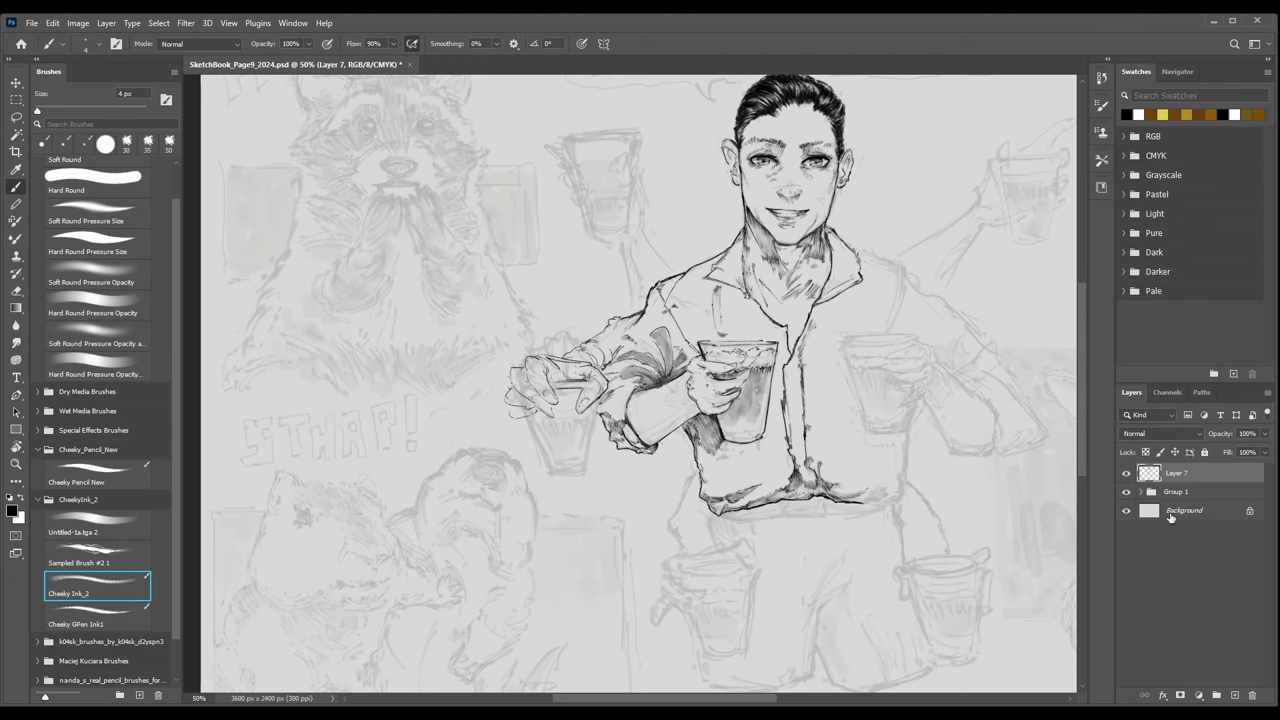
pyautogui.click(1127, 492)
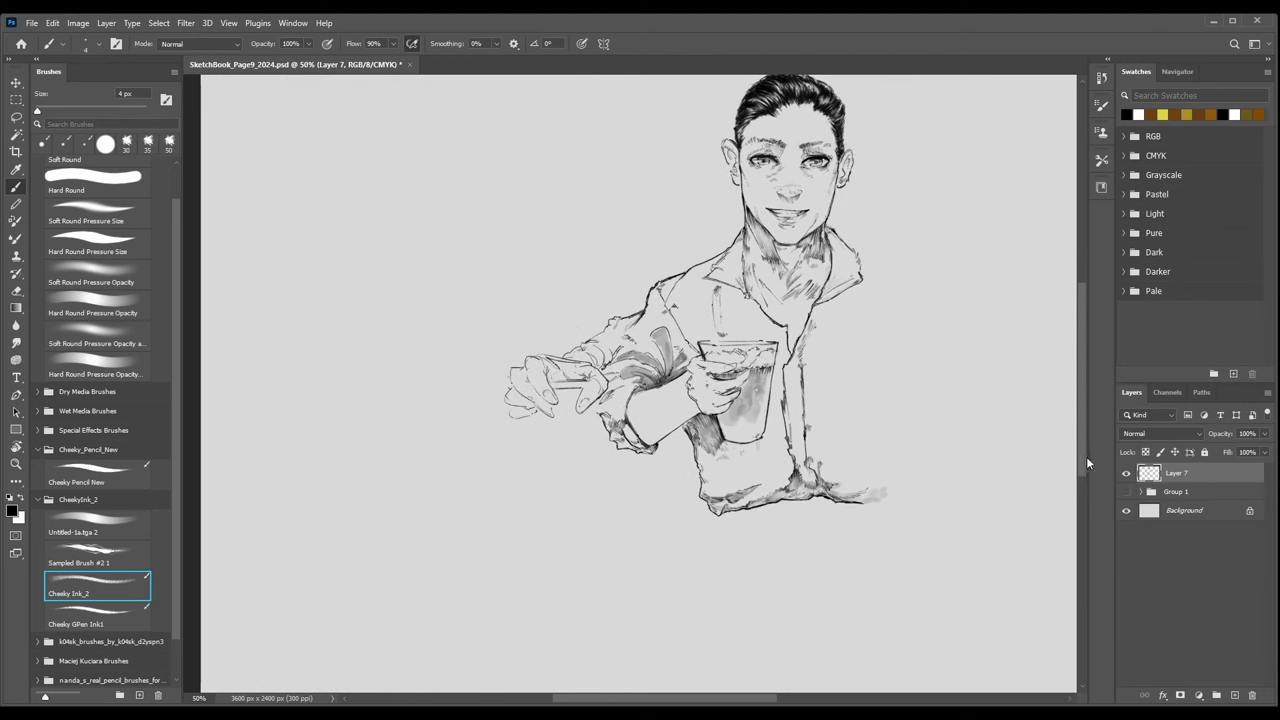
pyautogui.click(1127, 492)
# Darken the shadows inside the ragged cuff with Cheeky Ink_2 strokes at 3 px and 5 px.
pyautogui.hotkey('ctrl', '+')
pyautogui.hotkey('ctrl', '+')
pyautogui.hotkey('ctrl', '+')
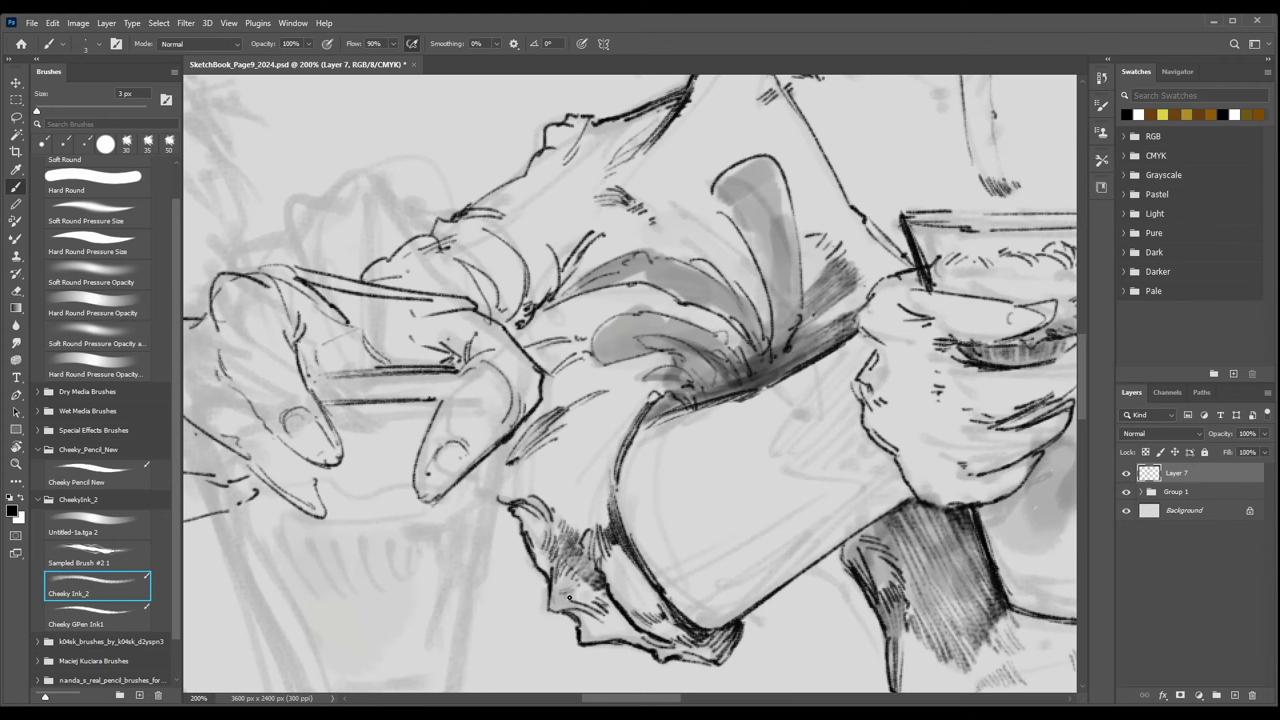
pyautogui.hotkey('ctrl', '-')
pyautogui.hotkey('ctrl', '+')
pyautogui.moveTo(645, 620)
pyautogui.mouseDown()
pyautogui.moveTo(708, 653)
pyautogui.moveTo(724, 633)
pyautogui.moveTo(712, 658)
pyautogui.moveTo(694, 648)
pyautogui.moveTo(720, 650)
pyautogui.moveTo(670, 649)
pyautogui.mouseUp()
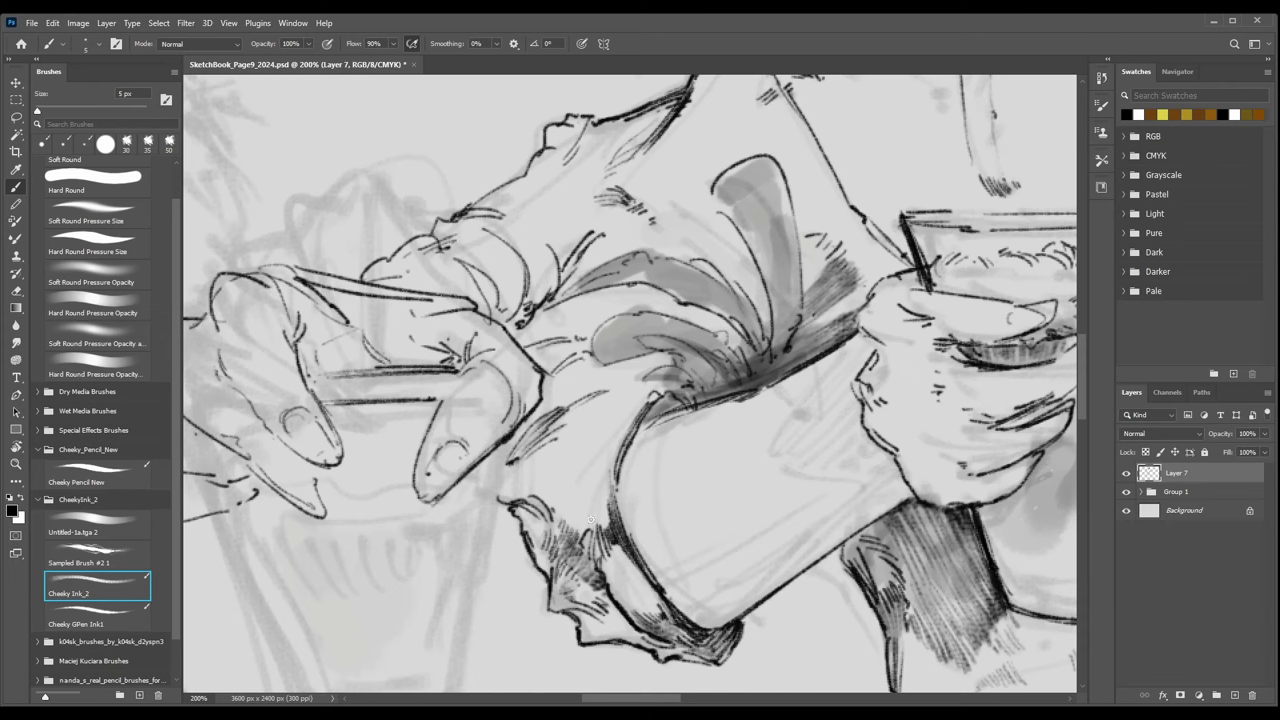
pyautogui.press(']')
pyautogui.press(']')
pyautogui.moveTo(585, 555)
pyautogui.mouseDown()
pyautogui.moveTo(598, 530)
pyautogui.moveTo(602, 555)
pyautogui.moveTo(594, 512)
pyautogui.mouseUp()
# Hatch the sleeve beside the upper edge of the rolled cuff with Cheeky GPen Ink1 at 3 px.
pyautogui.press('[')
pyautogui.press('[')
pyautogui.click(122, 614)
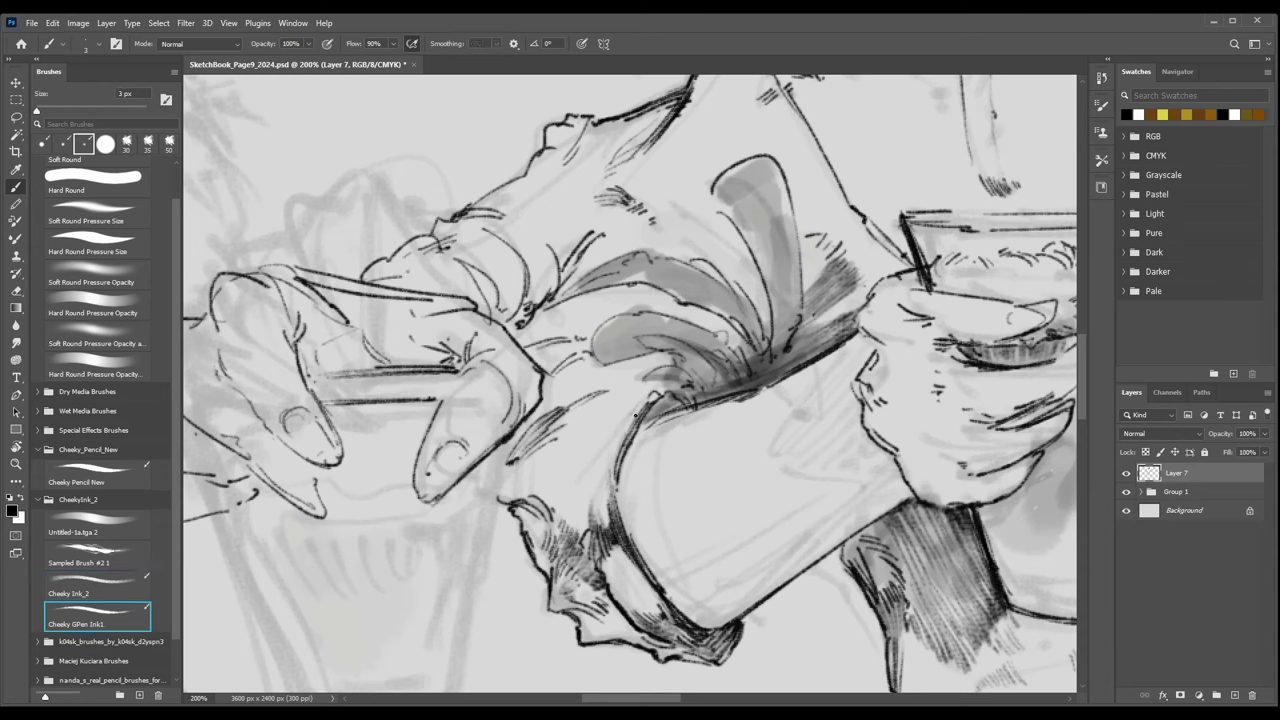
pyautogui.moveTo(625, 421); pyautogui.dragTo(610, 442)
# Fit the whole page in view and hide the Group 1 sketch to examine the ink alone.
pyautogui.hotkey('ctrl', '0')
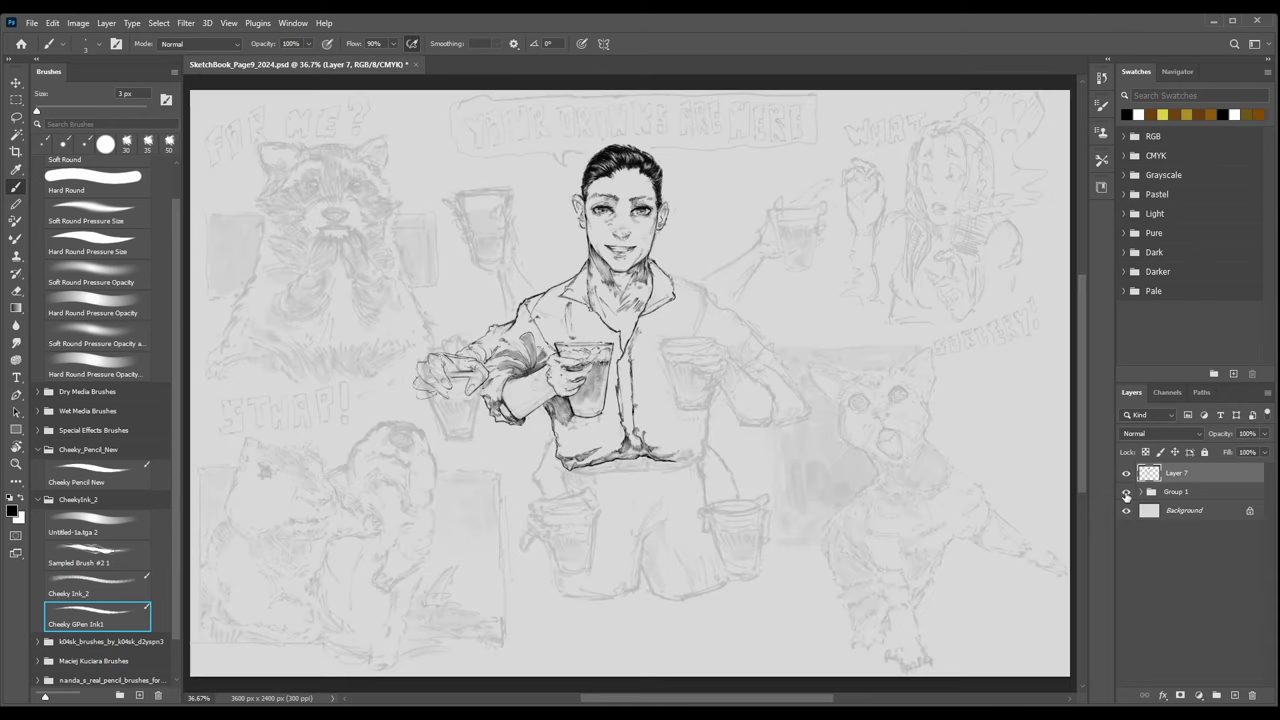
pyautogui.click(1126, 492)
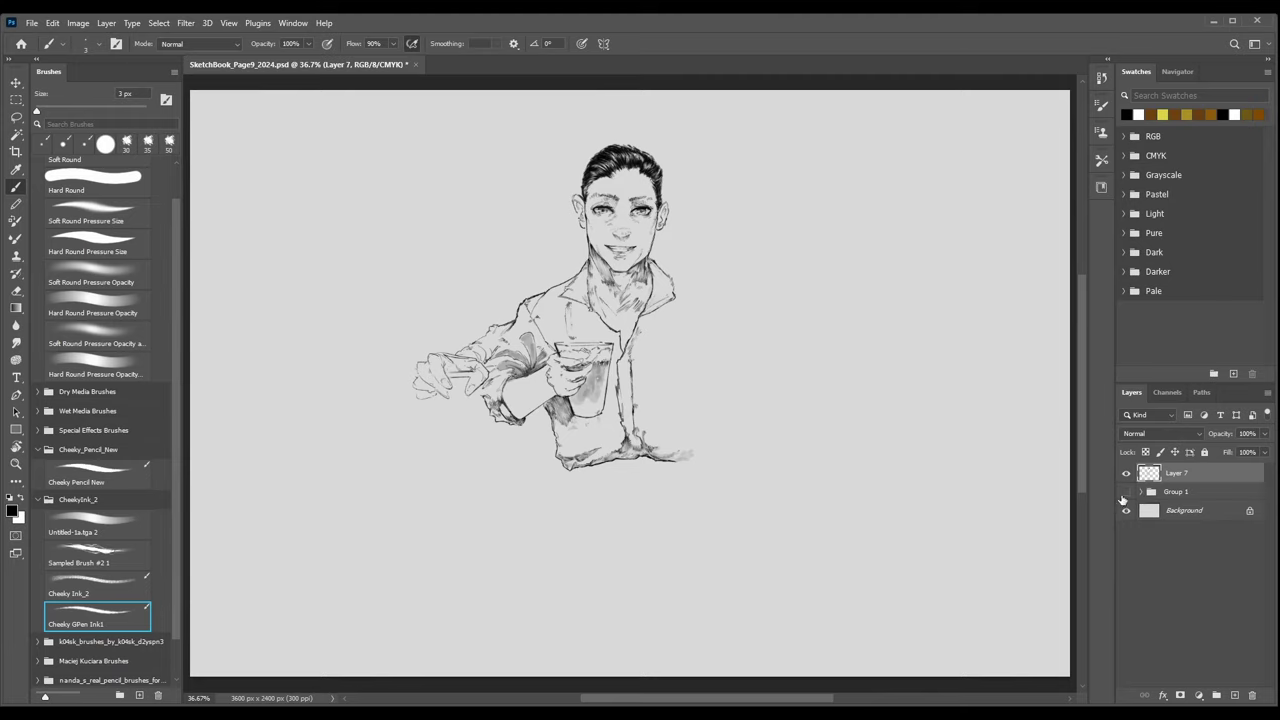
# Show the Group 1 sketch and ink the outer cup's outline below the hand with Cheeky GPen Ink1 at 4 to 6 px.
pyautogui.click(1126, 492)
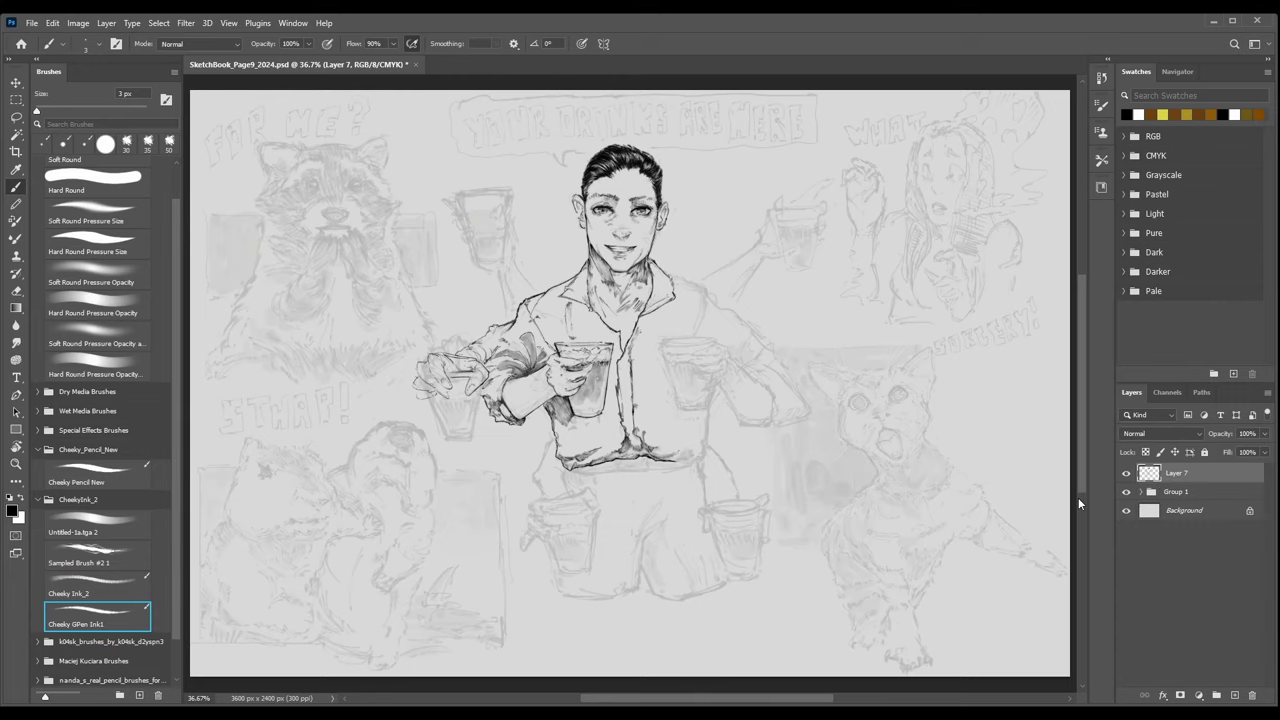
pyautogui.hotkey('ctrl', '+')
pyautogui.hotkey('ctrl', '+')
pyautogui.moveTo(487, 387); pyautogui.dragTo(720, 388)
pyautogui.scroll(3, 592, 392)
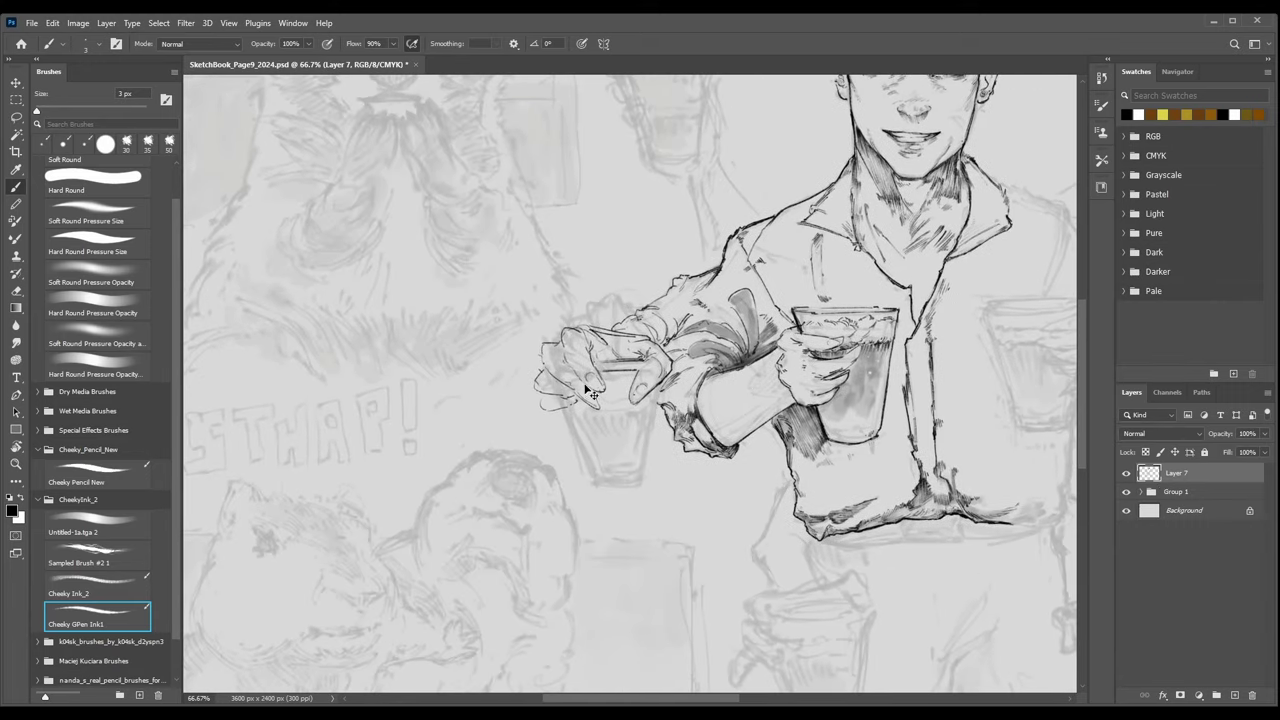
pyautogui.scroll(-2, 450, 454)
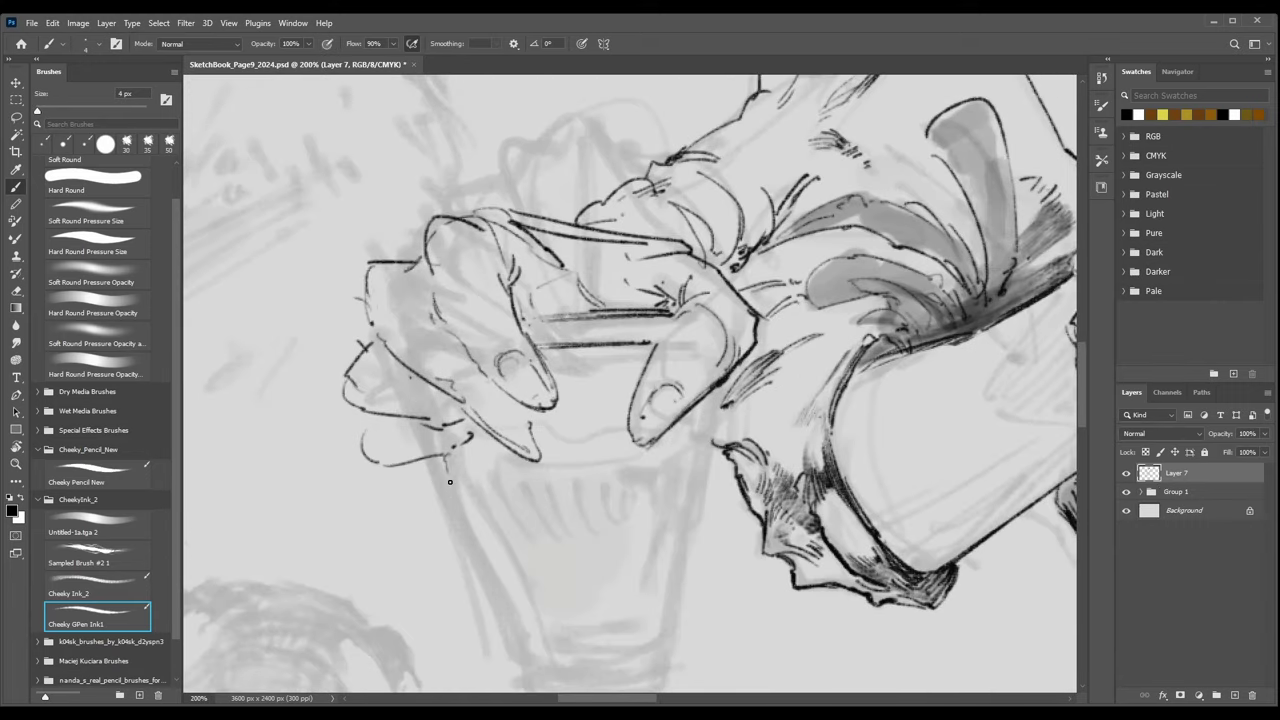
pyautogui.press(']')
pyautogui.moveTo(537, 424); pyautogui.dragTo(566, 500)
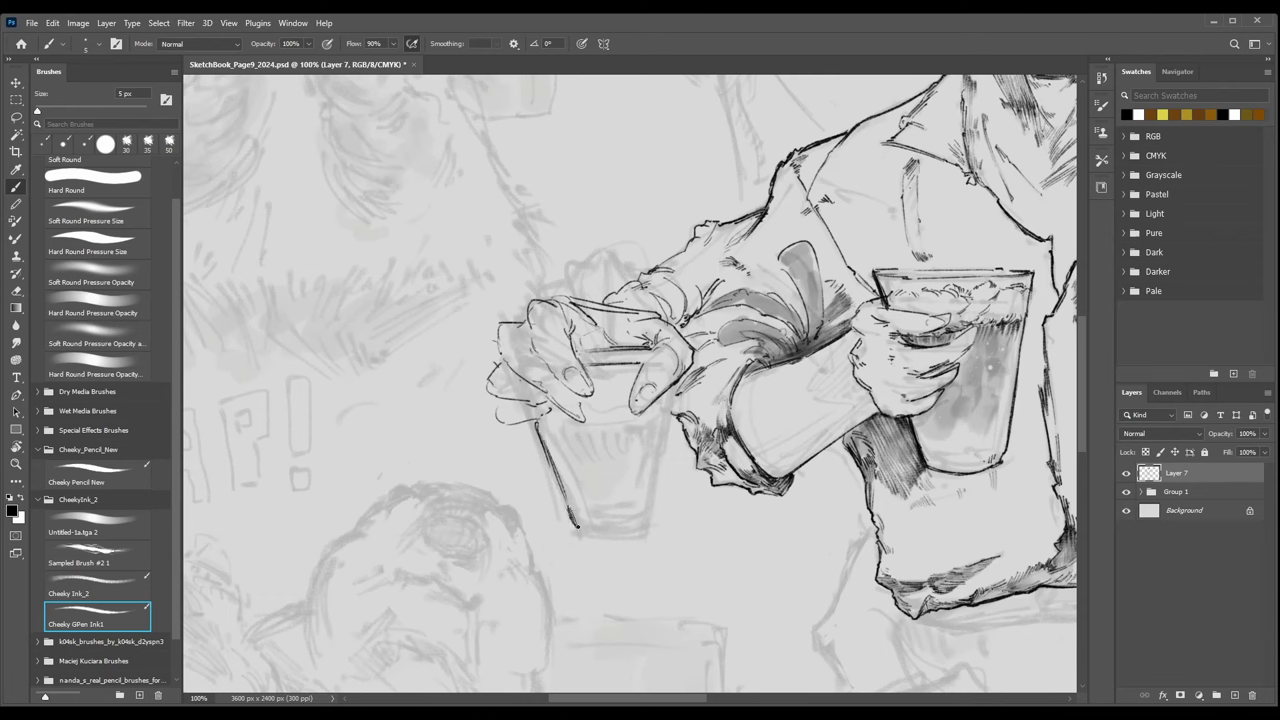
pyautogui.press(']')
pyautogui.moveTo(581, 532); pyautogui.dragTo(620, 532)
pyautogui.moveTo(675, 386); pyautogui.dragTo(641, 528)
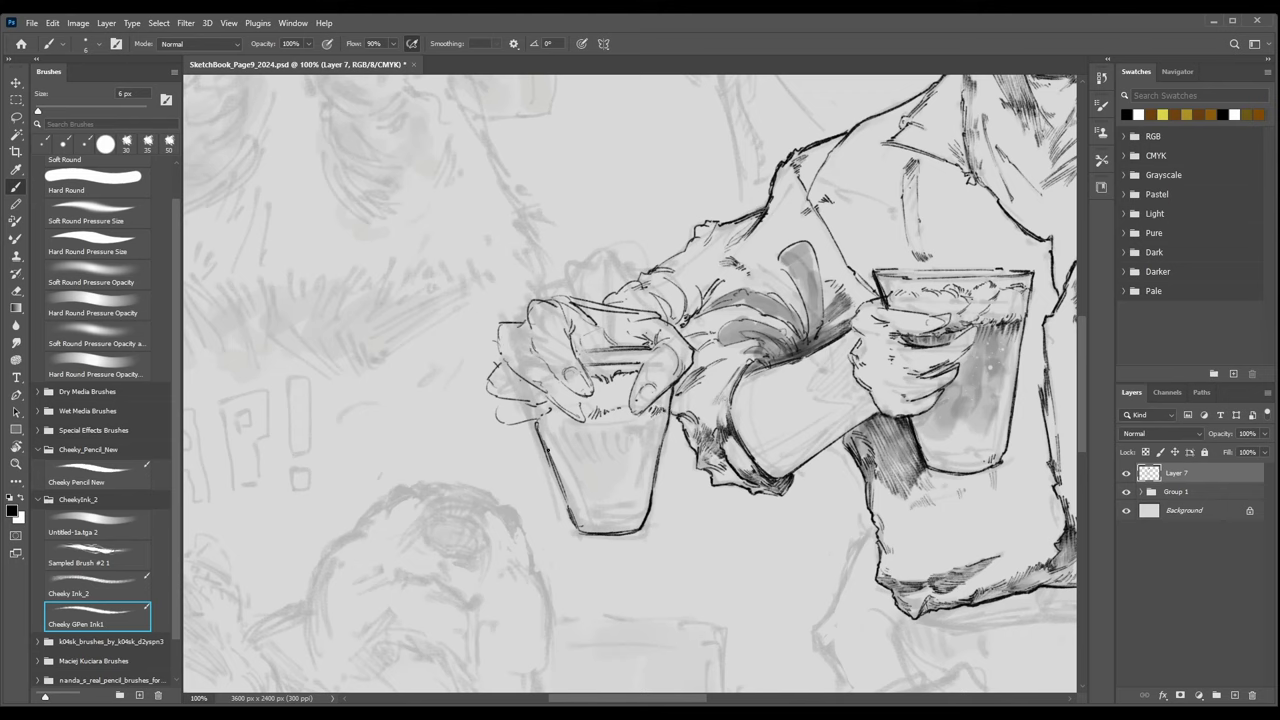
# Lay gray vertical tones over the drink in the outer cup with the Untitled-1a.tga 2 brush, using up to 70 px.
pyautogui.click(115, 554)
pyautogui.click(109, 577)
pyautogui.click(110, 526)
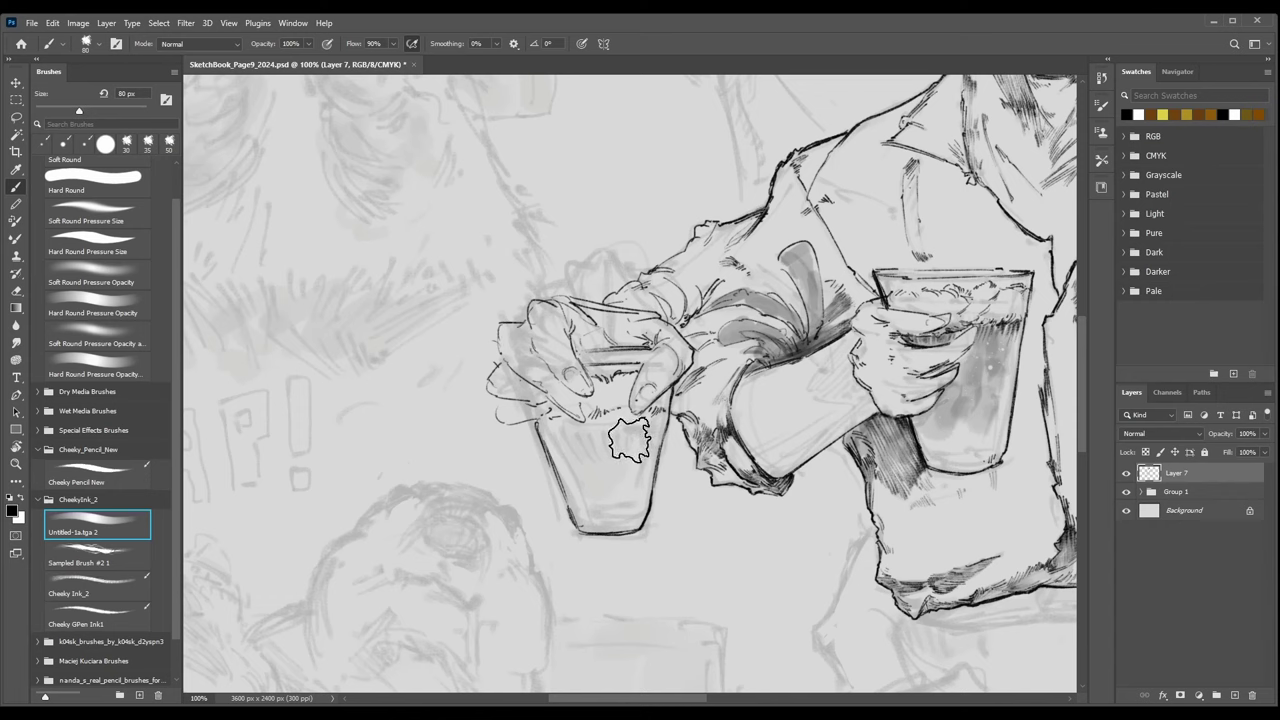
pyautogui.press('[')
pyautogui.press('[')
pyautogui.press('[')
pyautogui.press('[')
pyautogui.moveTo(555, 430); pyautogui.dragTo(594, 507)
pyautogui.press(']')
pyautogui.press(']')
pyautogui.press(']')
pyautogui.moveTo(597, 457)
pyautogui.mouseDown()
pyautogui.moveTo(613, 445)
pyautogui.moveTo(622, 496)
pyautogui.mouseUp()
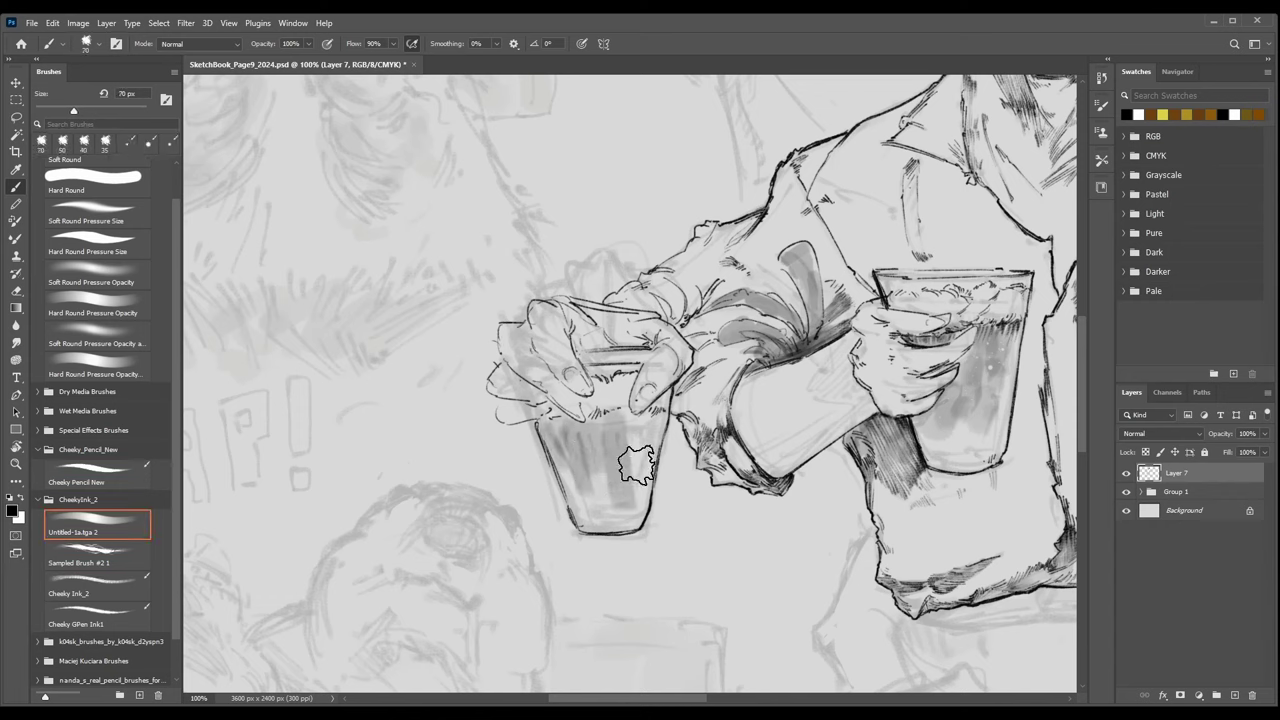
pyautogui.moveTo(637, 421)
pyautogui.mouseDown()
pyautogui.moveTo(637, 499)
pyautogui.moveTo(647, 464)
pyautogui.mouseUp()
pyautogui.press('[')
pyautogui.press('[')
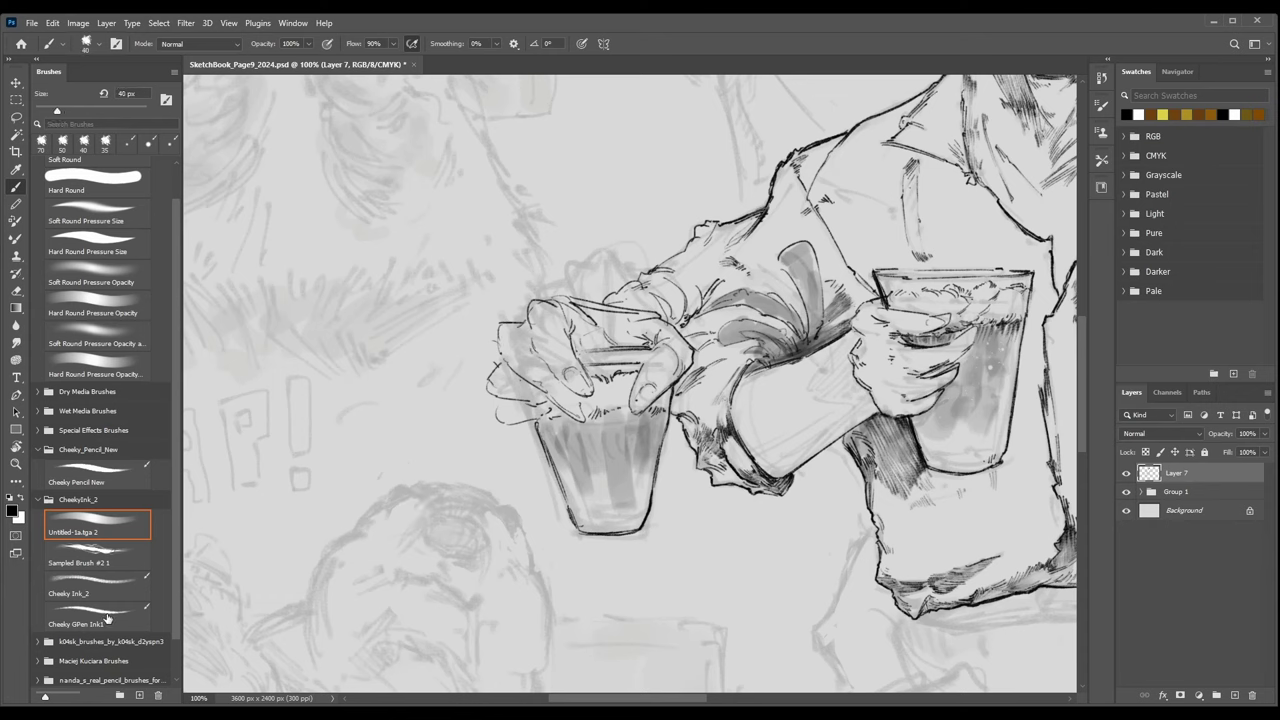
# Hatch the upper part of the drink in the outer cup with Cheeky Ink_2 at 5 px.
pyautogui.click(100, 590)
pyautogui.press('[')
pyautogui.press('[')
pyautogui.press('[')
pyautogui.press('[')
pyautogui.press('[')
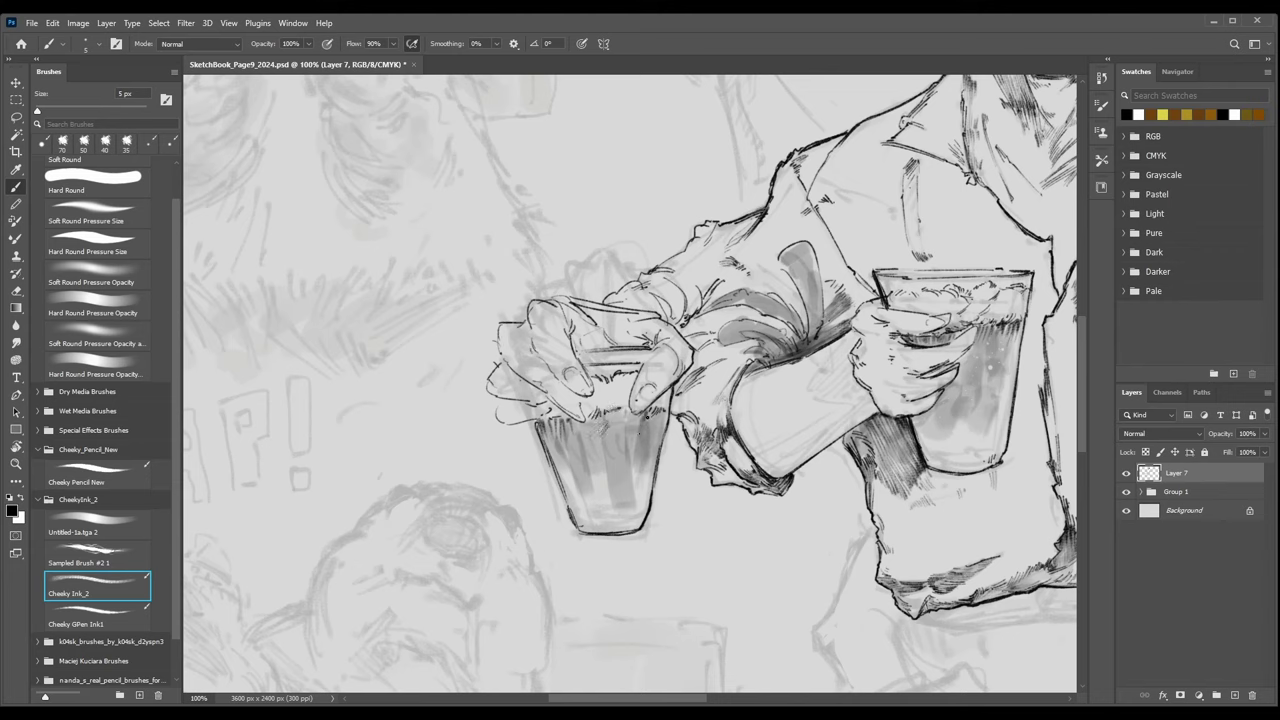
pyautogui.moveTo(652, 430); pyautogui.dragTo(656, 456)
# View the whole figure and hide the Group 1 sketch to examine the inked cup alone.
pyautogui.hotkey('ctrl', '-')
pyautogui.hotkey('ctrl', '-')
pyautogui.hotkey('ctrl', '-')
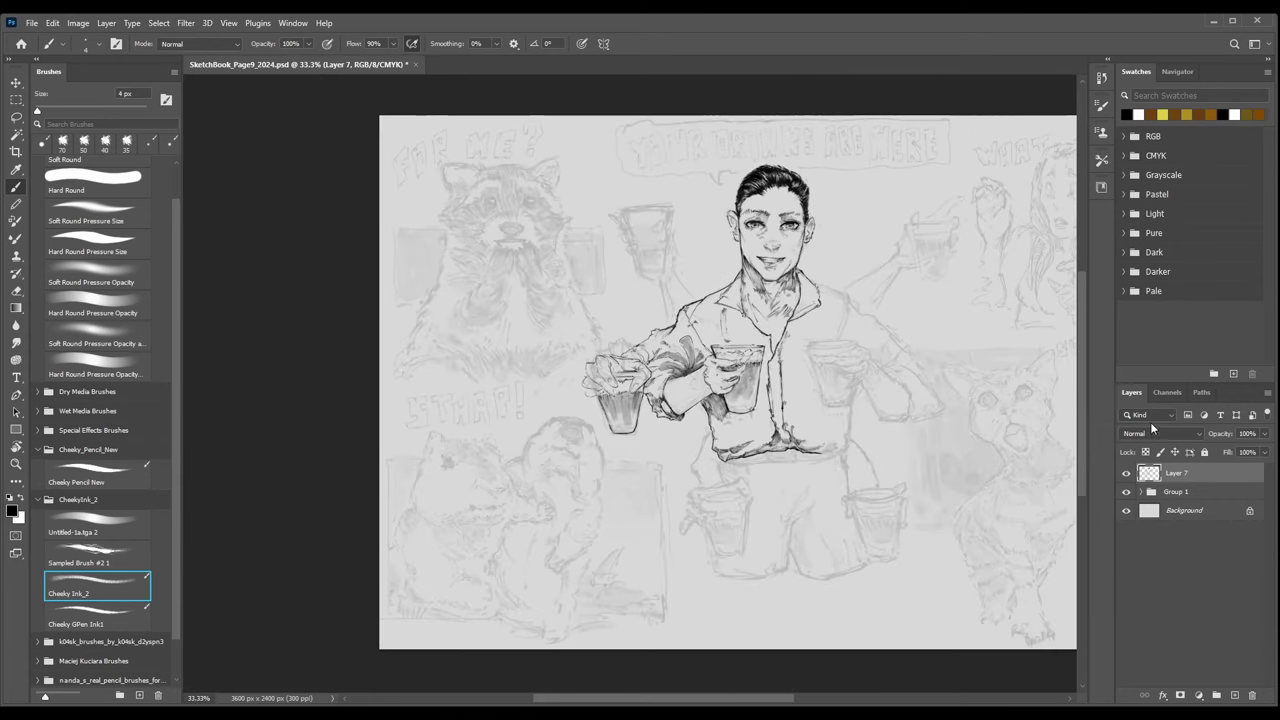
pyautogui.click(1126, 491)
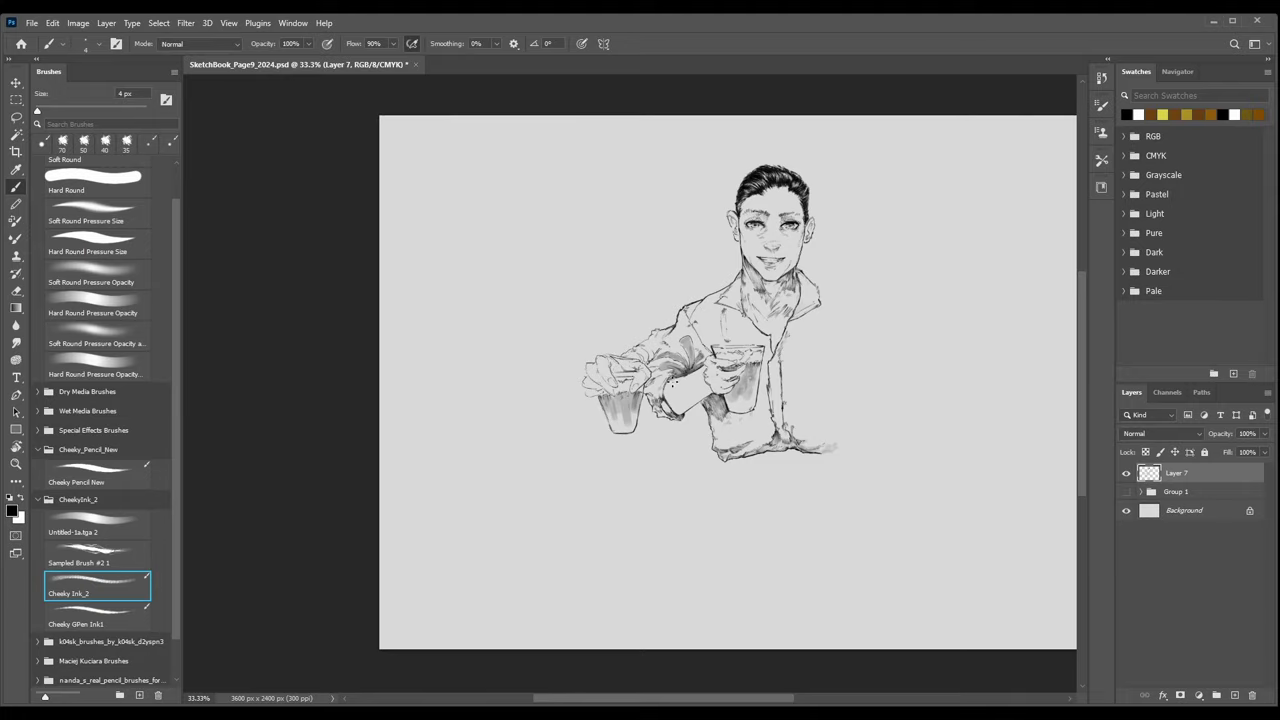
# Hatch the shadow between the fingers and thumb of the hand over the outer cup with Cheeky Ink_2 at 3 px.
pyautogui.scroll(2, 640, 398)
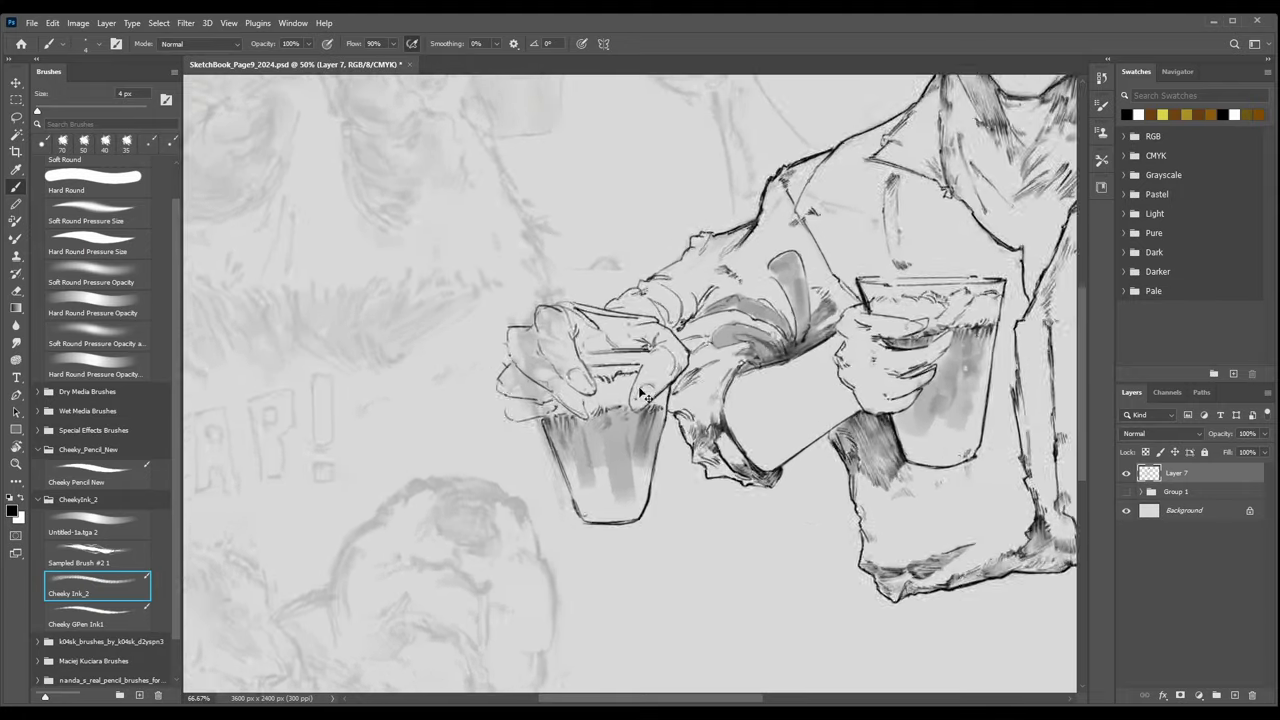
pyautogui.scroll(3, 645, 397)
pyautogui.click(104, 558)
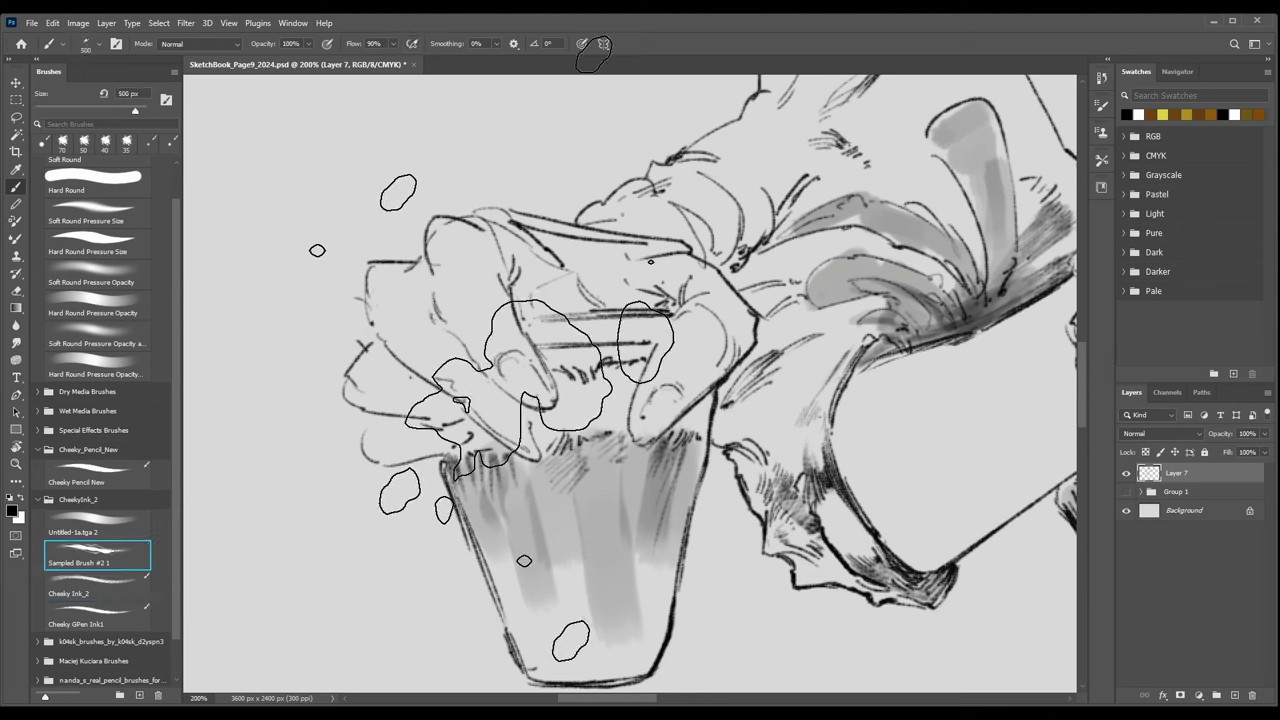
pyautogui.click(105, 595)
pyautogui.press('[')
pyautogui.press('[')
pyautogui.press('[')
pyautogui.press('[')
pyautogui.press('[')
pyautogui.press('[')
pyautogui.press('[')
pyautogui.press('[')
pyautogui.press('[')
pyautogui.press('[')
pyautogui.press('[')
pyautogui.press('[')
pyautogui.press('[')
pyautogui.press('[')
pyautogui.press('[')
pyautogui.press('[')
pyautogui.press('[')
pyautogui.press('[')
pyautogui.press('[')
pyautogui.press('[')
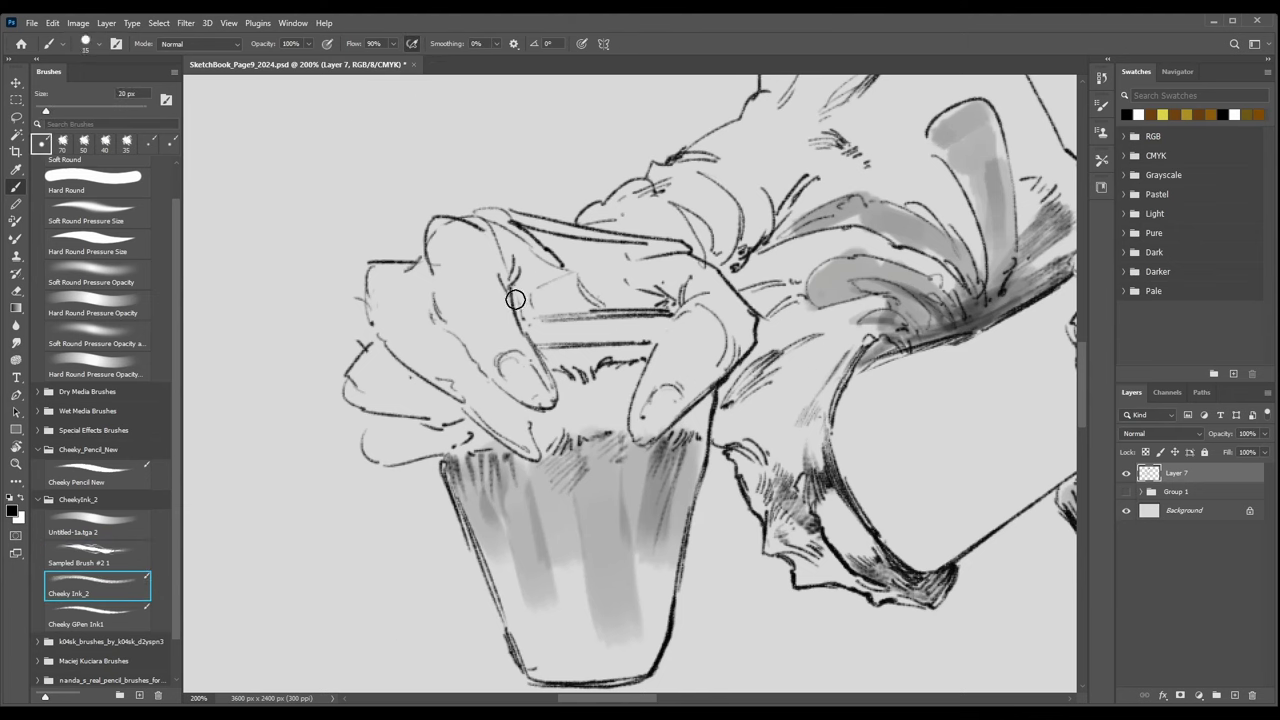
pyautogui.press('[')
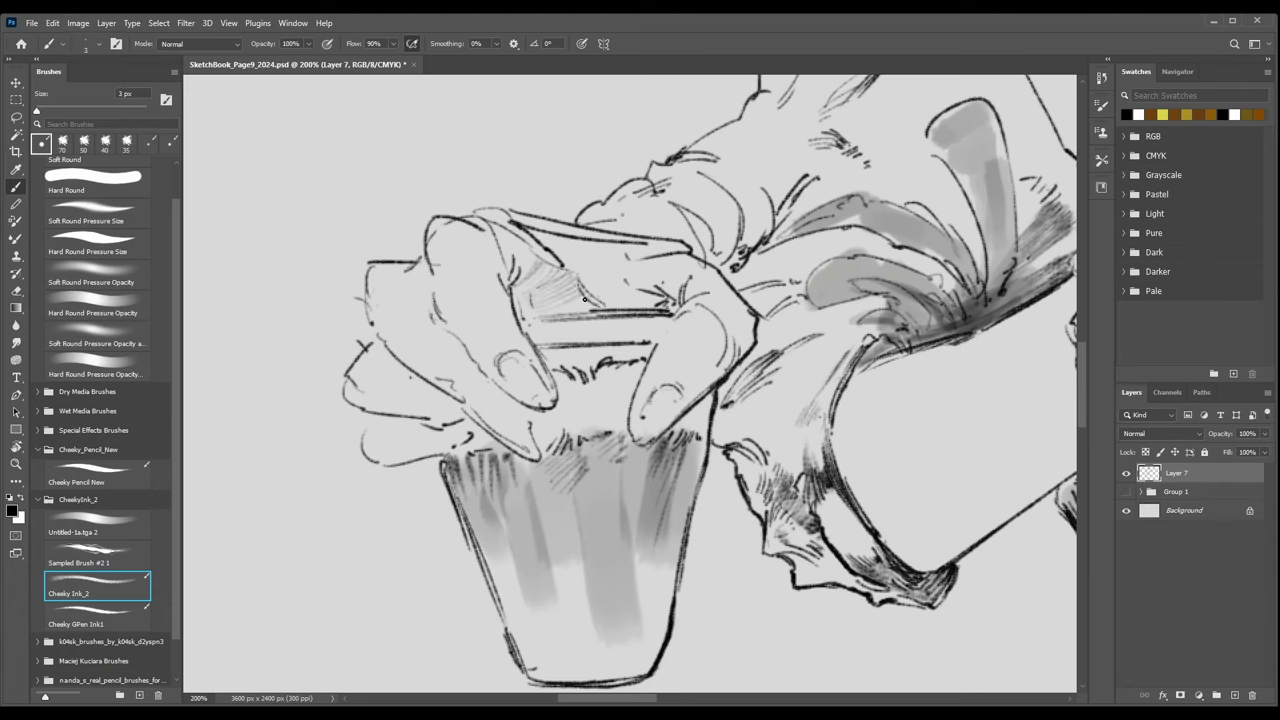
pyautogui.moveTo(597, 301); pyautogui.dragTo(571, 312)
pyautogui.moveTo(608, 301); pyautogui.dragTo(663, 300)
pyautogui.moveTo(650, 309); pyautogui.dragTo(667, 303)
pyautogui.moveTo(595, 287); pyautogui.dragTo(615, 277)
# Shade the palm and the index finger's knuckle on the outer hand with soft gray Untitled-1a.tga 2 strokes.
pyautogui.click(97, 520)
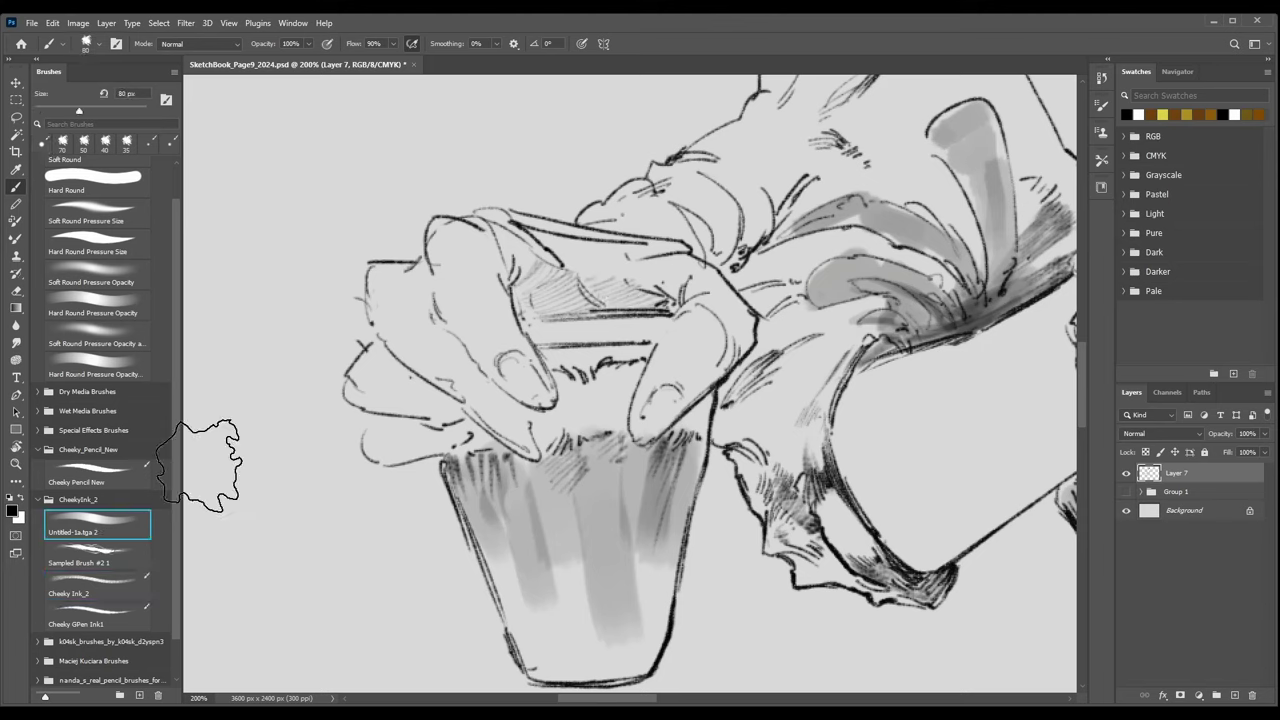
pyautogui.press('[')
pyautogui.moveTo(532, 290)
pyautogui.mouseDown()
pyautogui.moveTo(620, 293)
pyautogui.moveTo(493, 352)
pyautogui.moveTo(532, 262)
pyautogui.moveTo(500, 232)
pyautogui.moveTo(511, 279)
pyautogui.moveTo(524, 257)
pyautogui.moveTo(455, 238)
pyautogui.mouseUp()
pyautogui.press('[')
pyautogui.press('[')
pyautogui.press('[')
pyautogui.press('[')
pyautogui.press(']')
pyautogui.press(']')
pyautogui.press(']')
pyautogui.press(']')
pyautogui.press(']')
pyautogui.press(']')
pyautogui.press(']')
pyautogui.press(']')
pyautogui.moveTo(385, 289); pyautogui.dragTo(397, 276)
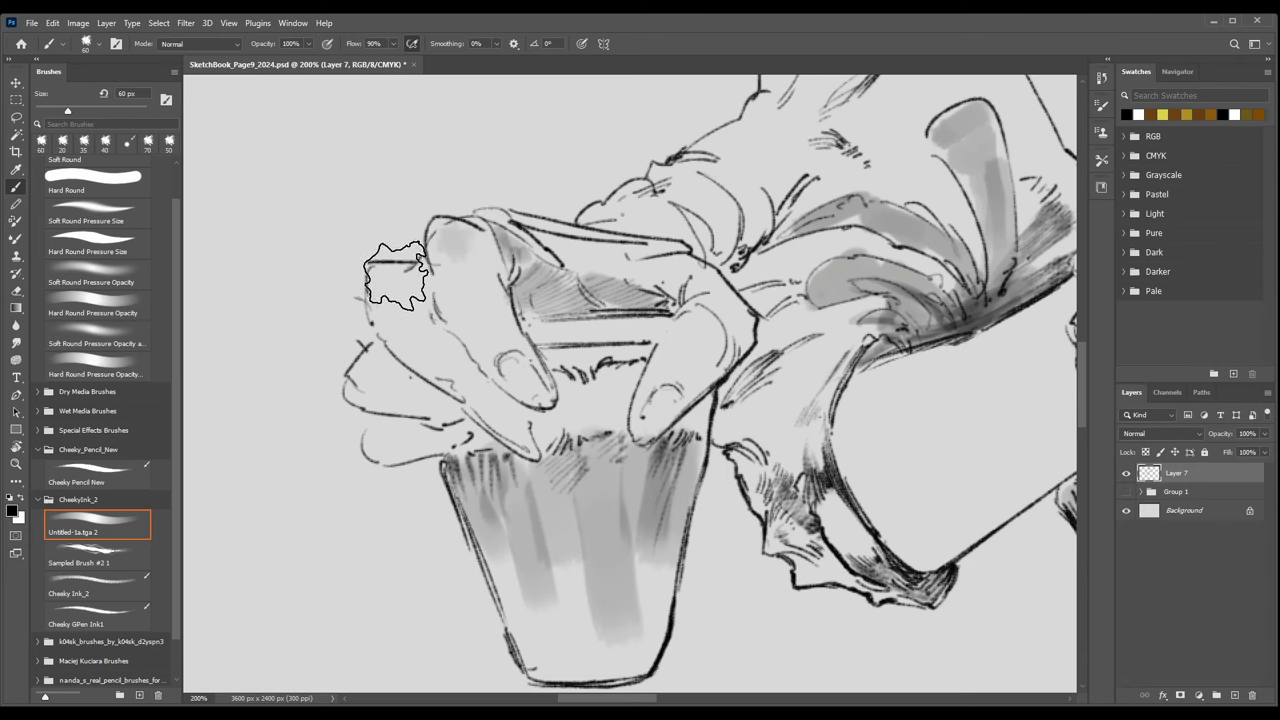
# Shade the outer hand's remaining fingers with Untitled-1a.tga 2 at 45 px, undoing strokes that are too heavy.
pyautogui.press('[')
pyautogui.press('[')
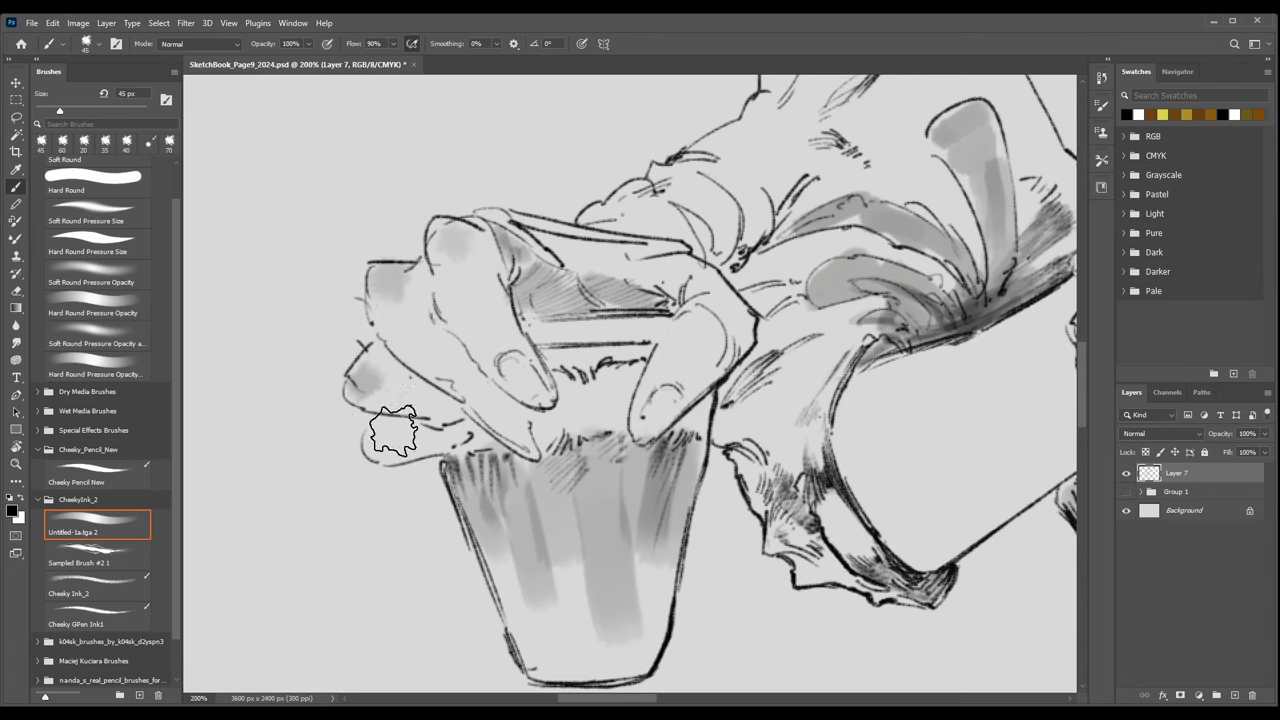
pyautogui.hotkey('ctrl', 'z')
pyautogui.moveTo(373, 372)
pyautogui.mouseDown()
pyautogui.moveTo(415, 407)
pyautogui.moveTo(393, 431)
pyautogui.moveTo(379, 369)
pyautogui.mouseUp()
pyautogui.hotkey('ctrl', 'z')
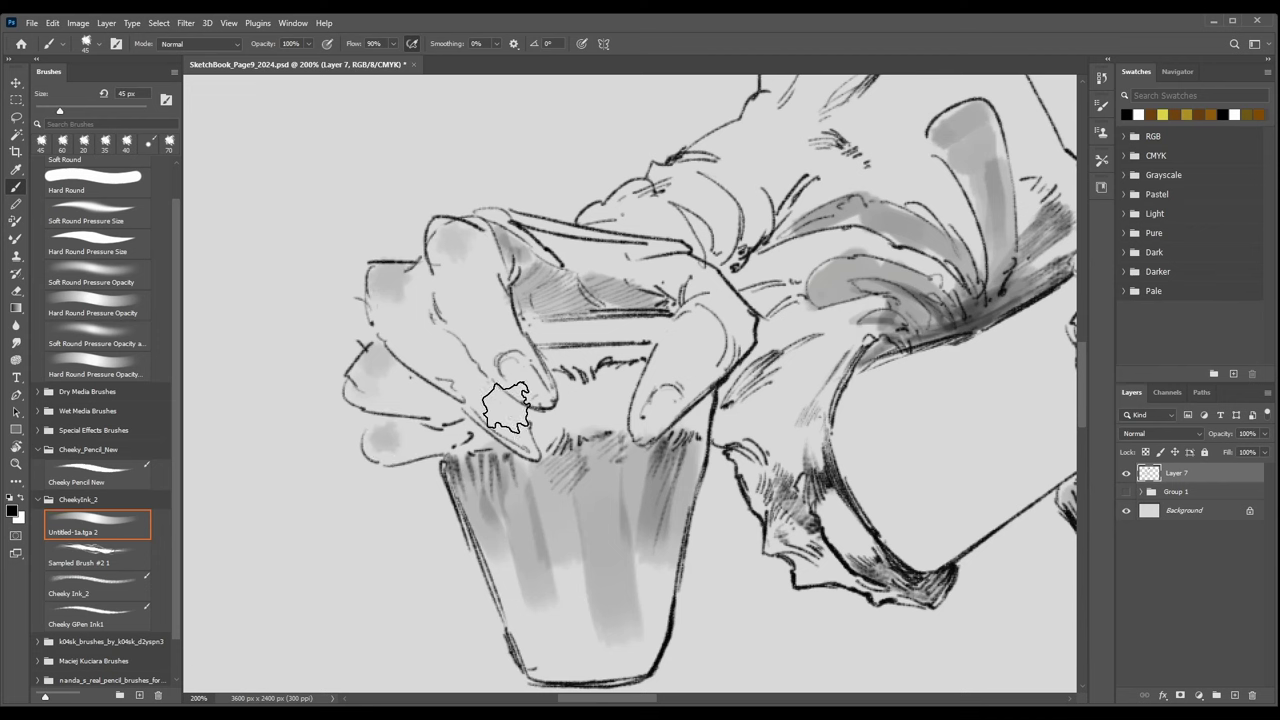
pyautogui.hotkey('ctrl', '-')
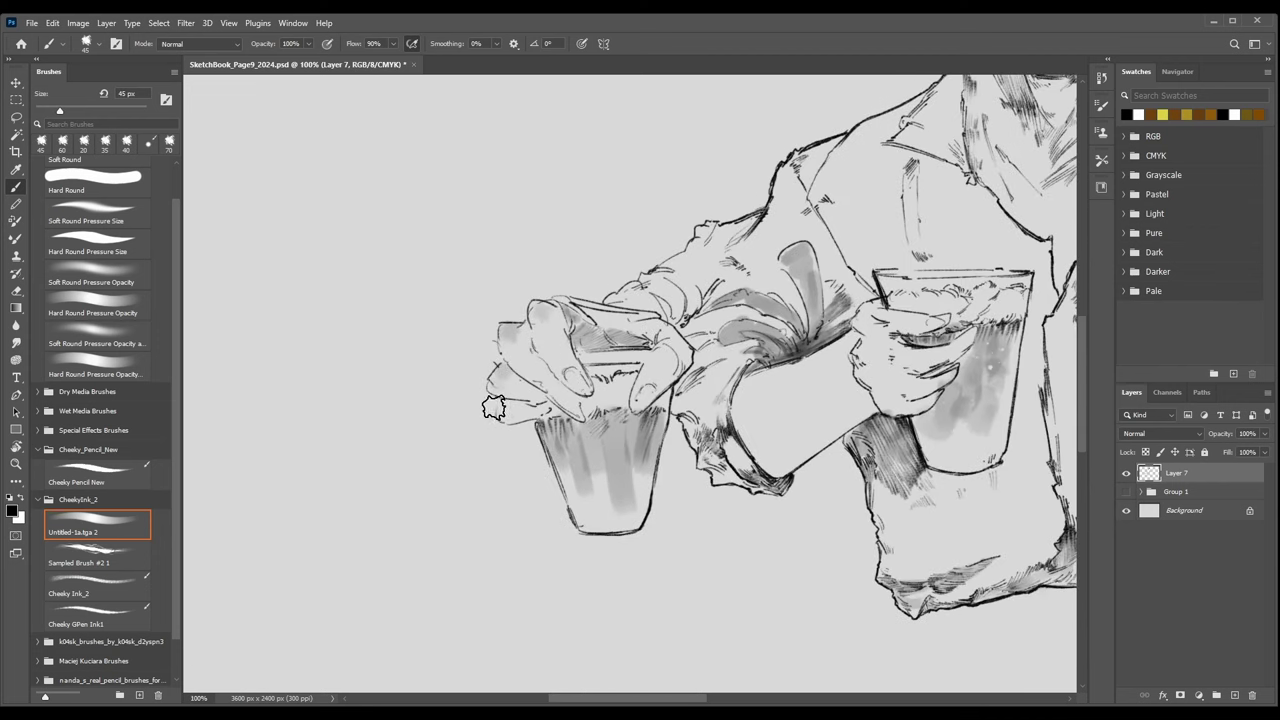
# Shade the underside of the hand gripping the chest-level cup with Untitled-1a.tga 2 at 70 px and 60 px.
pyautogui.press(']')
pyautogui.press(']')
pyautogui.press(']')
pyautogui.press(']')
pyautogui.press('[')
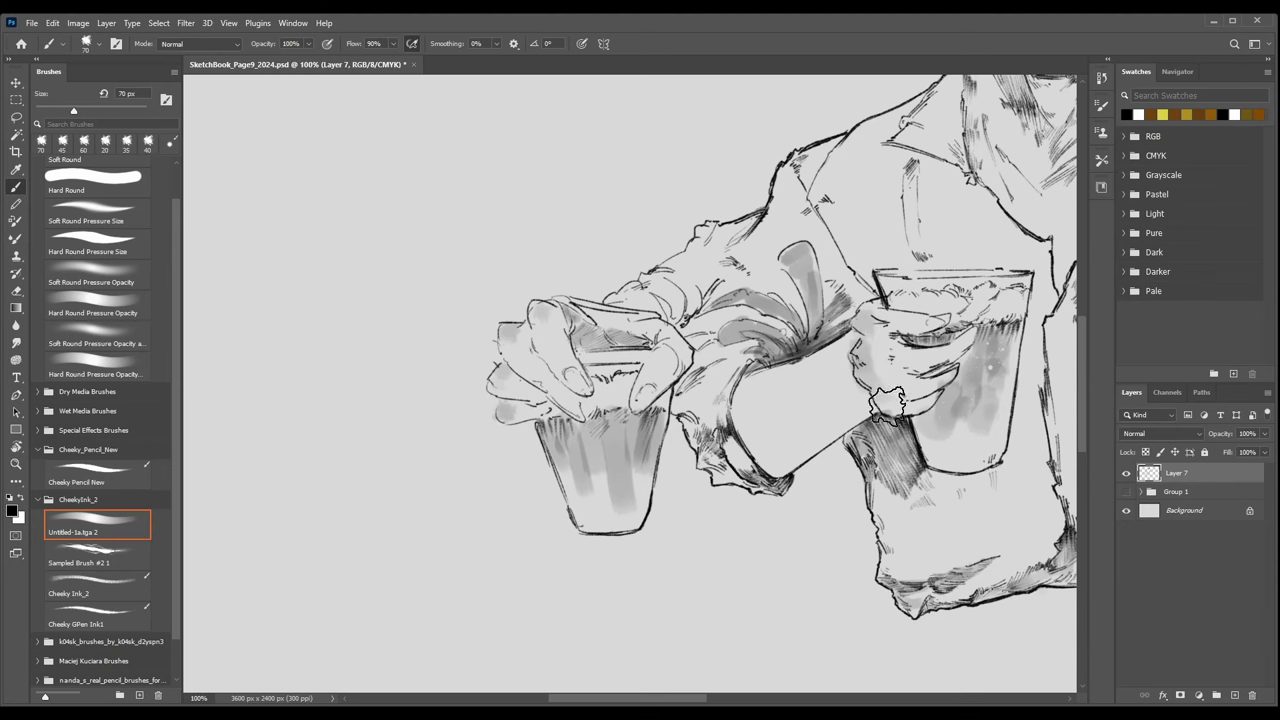
pyautogui.hotkey('ctrl', '-')
pyautogui.hotkey('ctrl', '+')
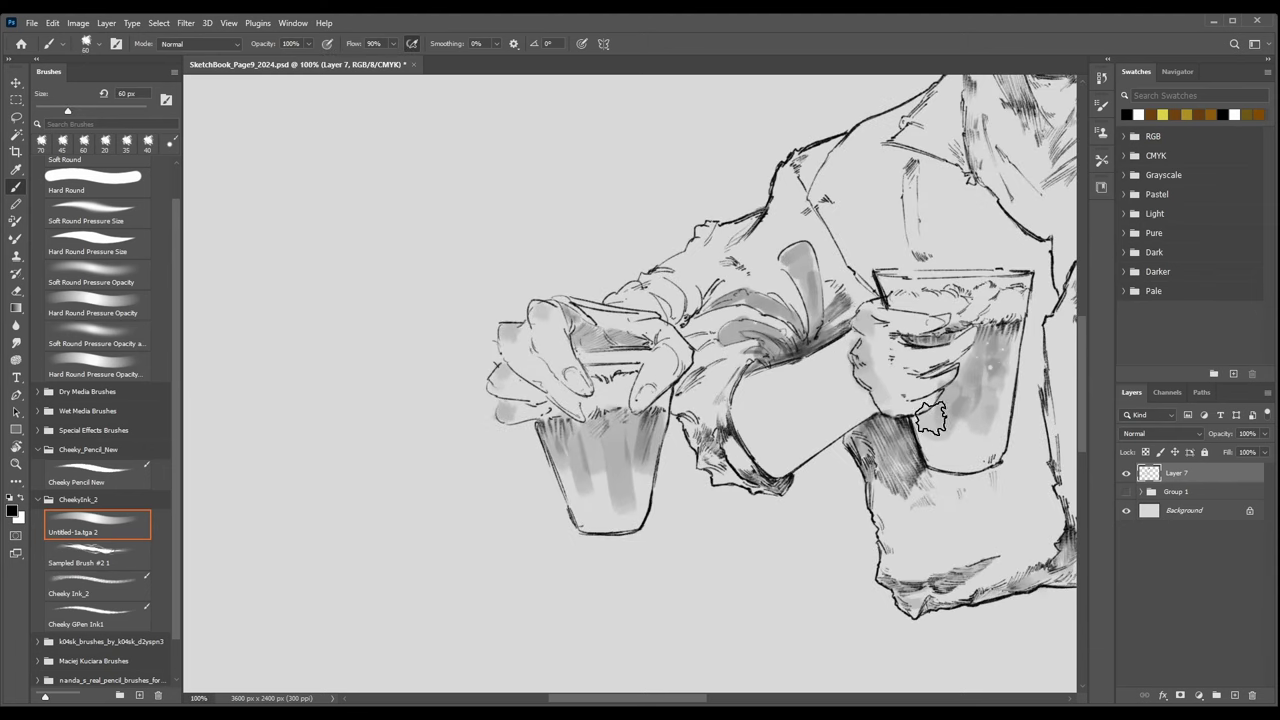
pyautogui.press('[')
# Show the Group 1 sketch and hatch the forearm between the wrist and rolled cuff with Cheeky Ink_2 at 5 px and 4 px.
pyautogui.click(1126, 491)
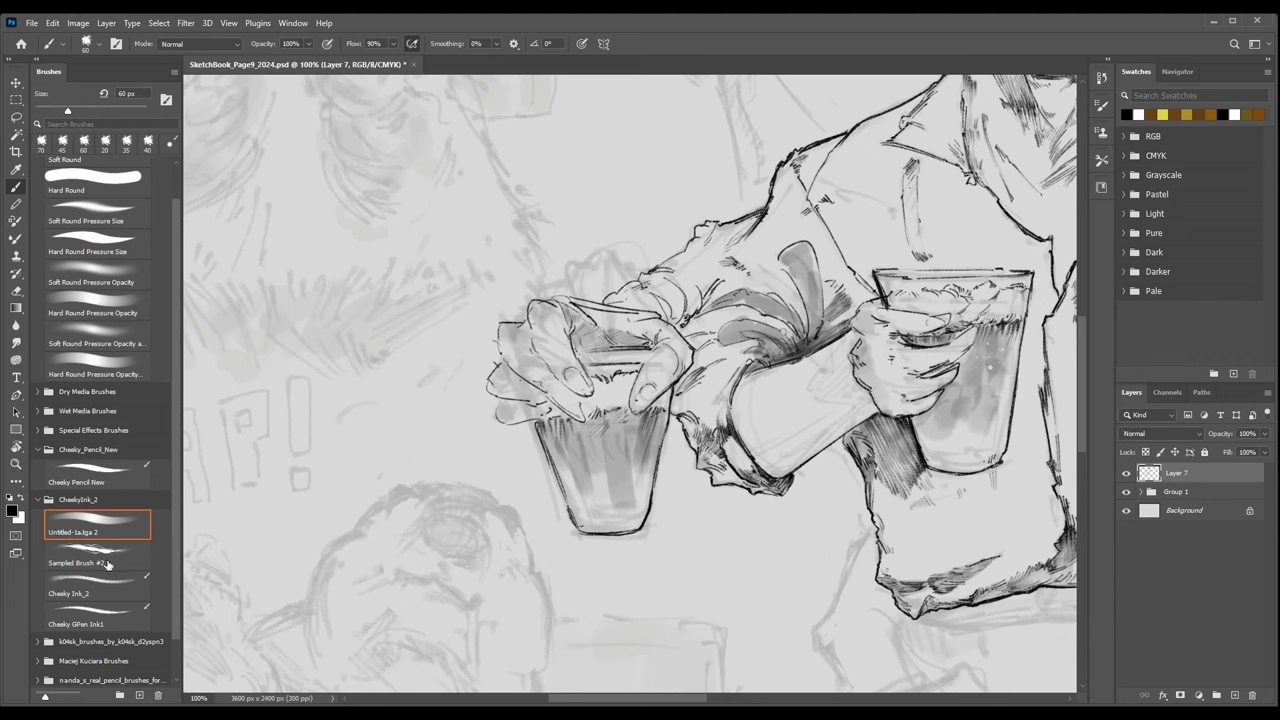
pyautogui.click(108, 580)
pyautogui.press('[')
pyautogui.press('[')
pyautogui.press('[')
pyautogui.press('[')
pyautogui.press('[')
pyautogui.press('[')
pyautogui.press('[')
pyautogui.press('[')
pyautogui.press('[')
pyautogui.press('[')
pyautogui.press('[')
pyautogui.press('[')
pyautogui.press('[')
pyautogui.press('[')
pyautogui.press('[')
pyautogui.press('[')
pyautogui.press('[')
pyautogui.press('[')
pyautogui.press('[')
pyautogui.press('[')
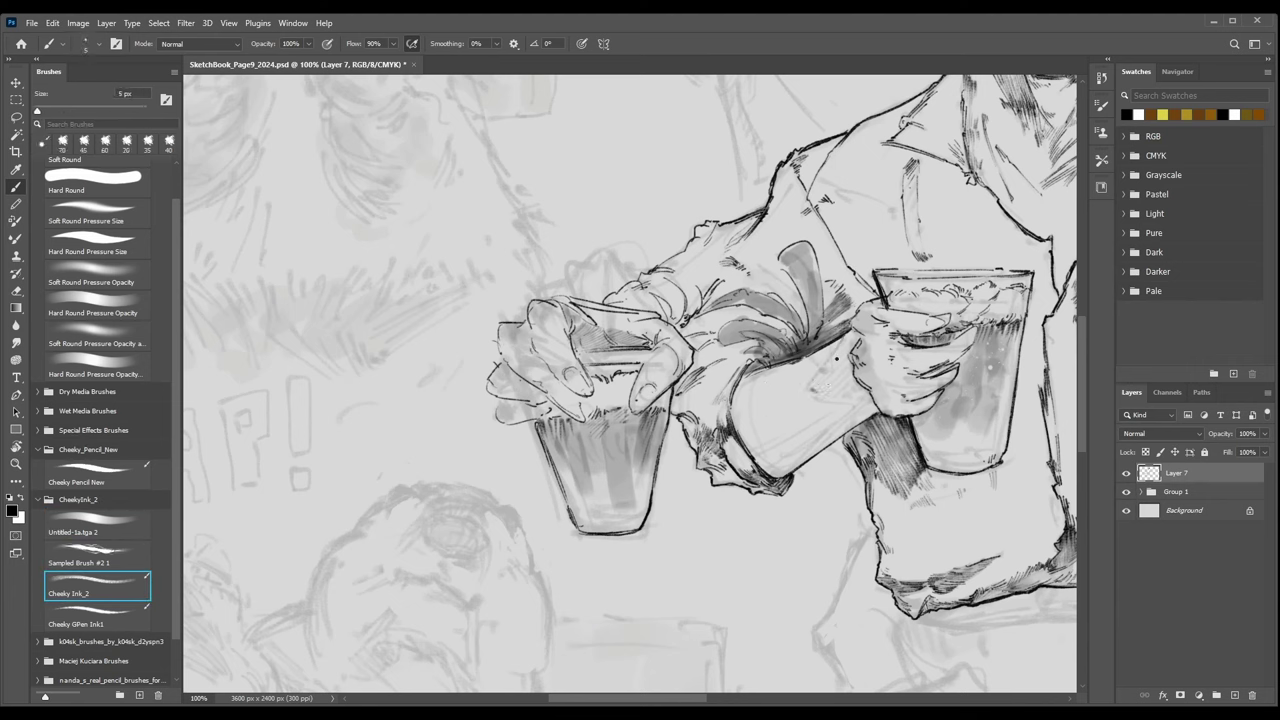
pyautogui.moveTo(850, 338)
pyautogui.mouseDown()
pyautogui.moveTo(818, 376)
pyautogui.moveTo(834, 377)
pyautogui.moveTo(824, 395)
pyautogui.mouseUp()
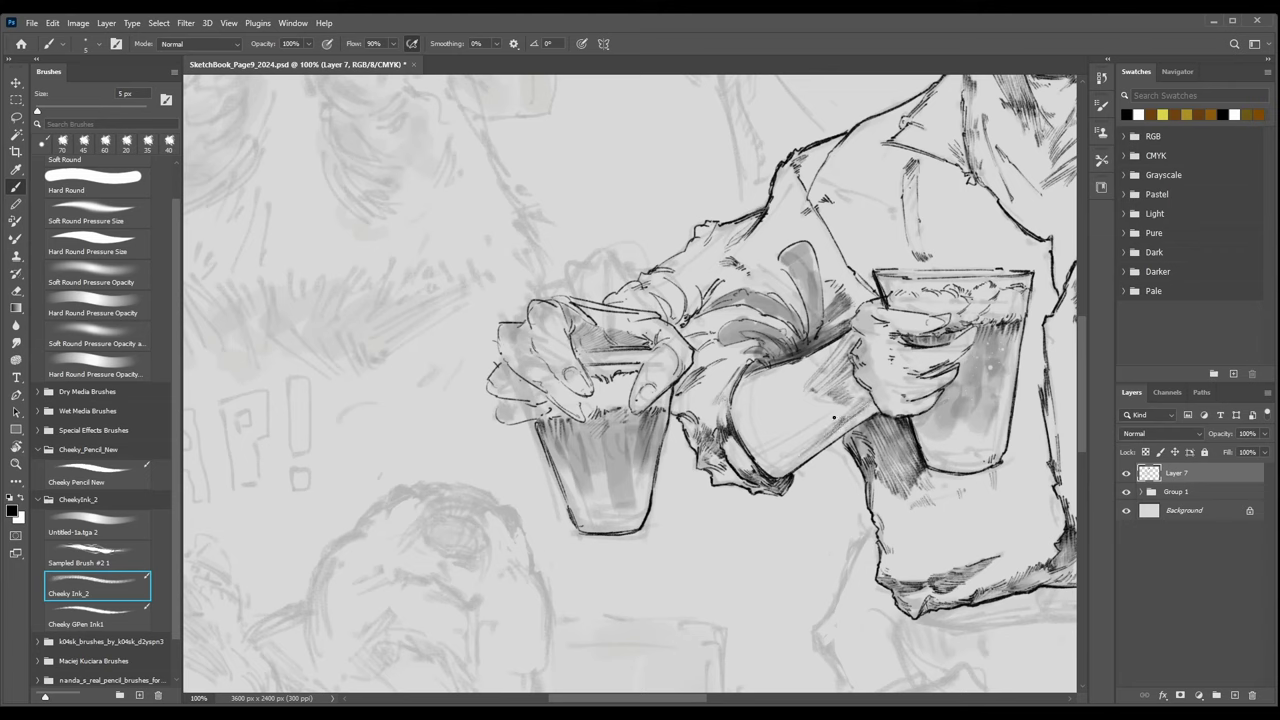
pyautogui.moveTo(768, 447)
pyautogui.mouseDown()
pyautogui.moveTo(806, 425)
pyautogui.moveTo(796, 434)
pyautogui.mouseUp()
pyautogui.moveTo(816, 438); pyautogui.dragTo(843, 415)
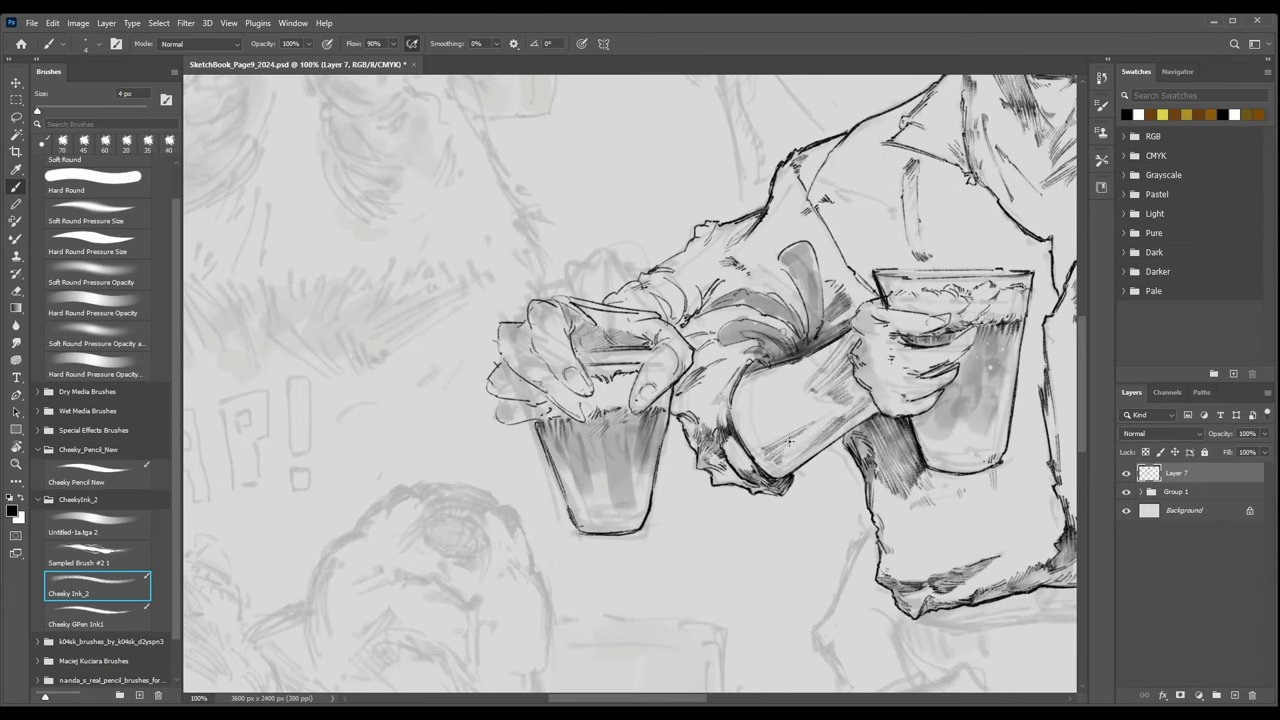
pyautogui.moveTo(760, 458); pyautogui.dragTo(763, 452)
# View the whole figure and toggle the Group 1 sketch off and on to check the forearm shading.
pyautogui.hotkey('ctrl', '-')
pyautogui.hotkey('ctrl', '-')
pyautogui.hotkey('ctrl', '-')
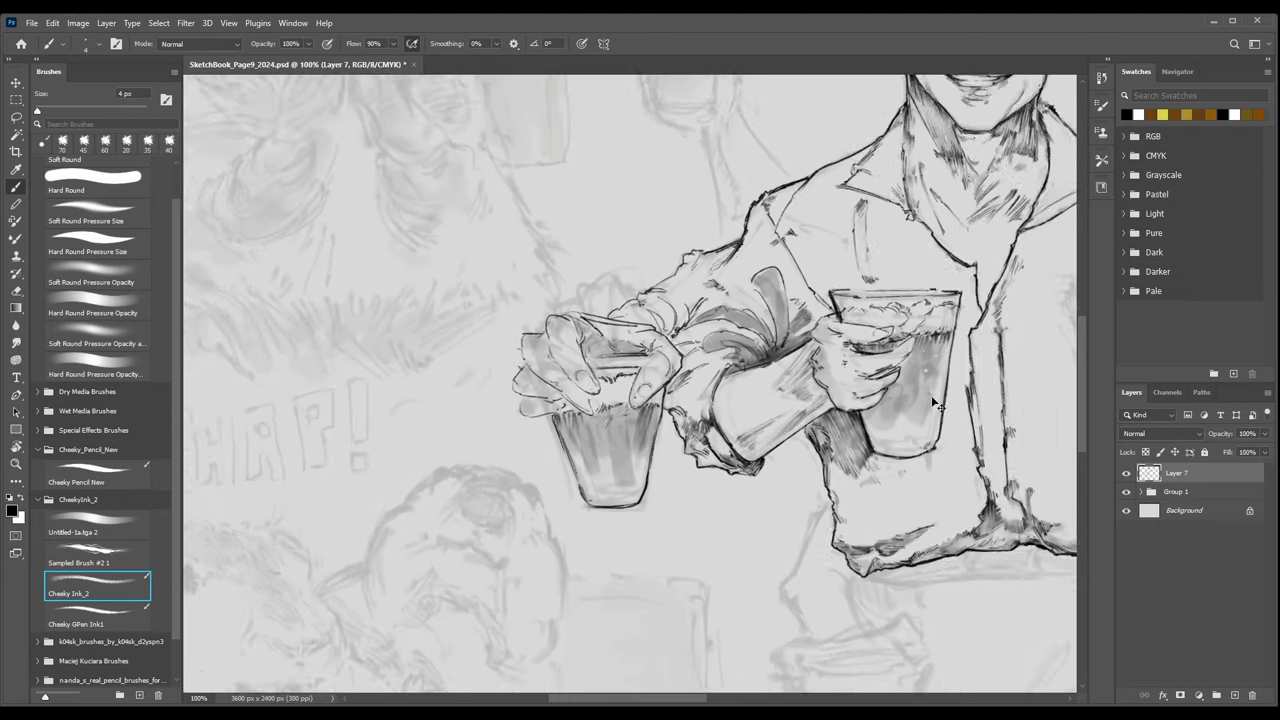
pyautogui.click(1127, 492)
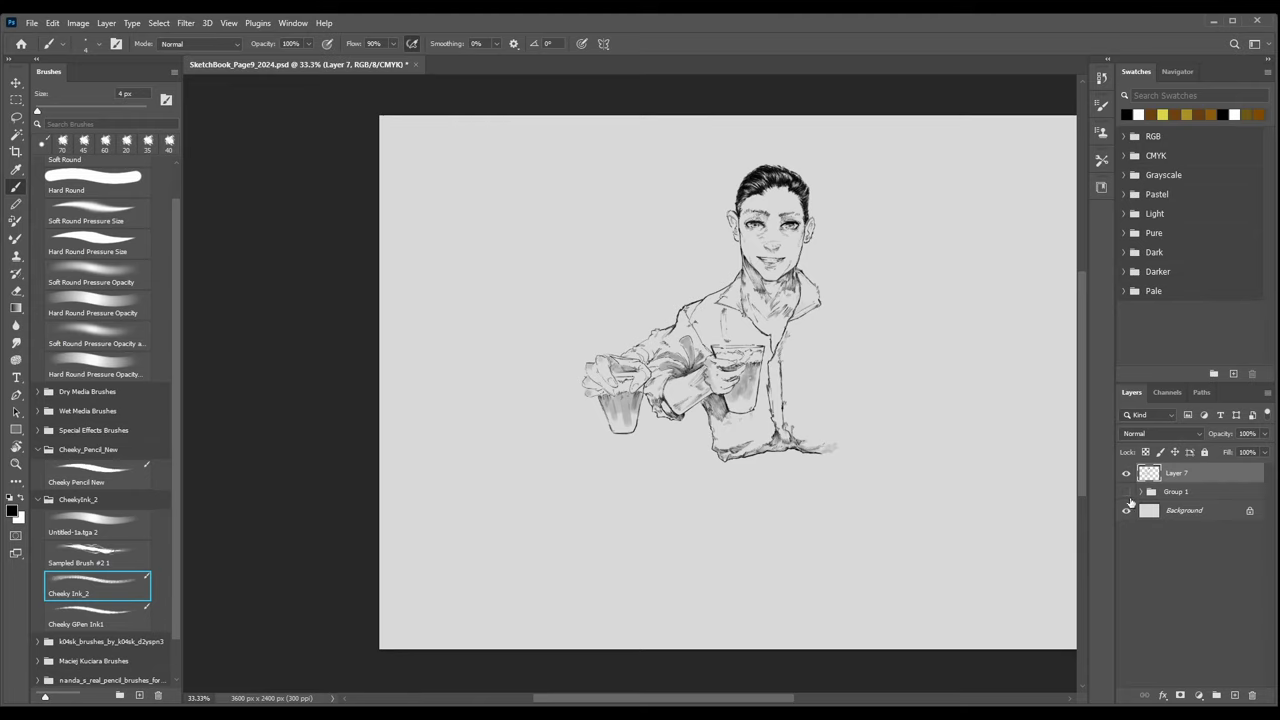
pyautogui.click(1127, 493)
# Add short fold strokes to the sleeve above the outer hand with Cheeky GPen Ink1 at 6 px.
pyautogui.hotkey('ctrl', '+')
pyautogui.hotkey('ctrl', '+')
pyautogui.hotkey('ctrl', '+')
pyautogui.moveTo(716, 272); pyautogui.dragTo(606, 348)
pyautogui.click(128, 608)
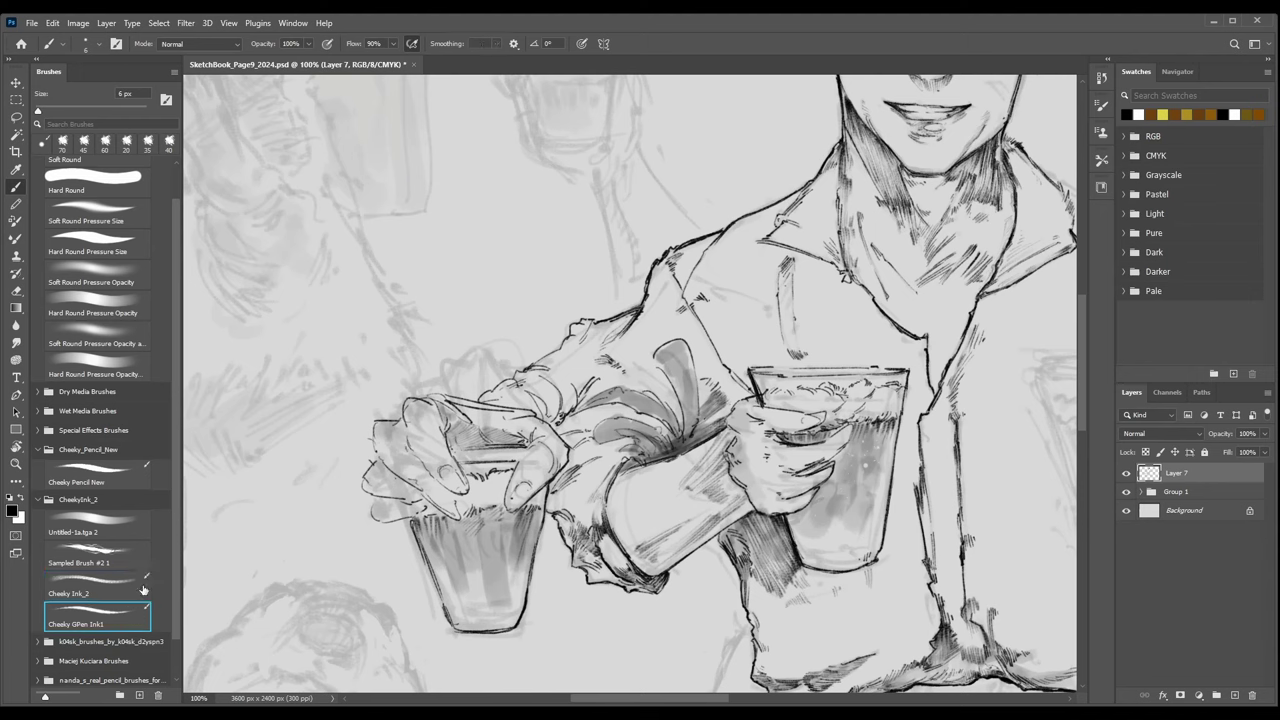
pyautogui.moveTo(583, 377); pyautogui.dragTo(577, 399)
pyautogui.moveTo(580, 400); pyautogui.dragTo(600, 382)
# Ink the shirt's shoulder line outward from the collar on the unfinished side with Cheeky GPen Ink1 at 7 px.
pyautogui.hotkey('ctrl', '-')
pyautogui.hotkey('ctrl', '-')
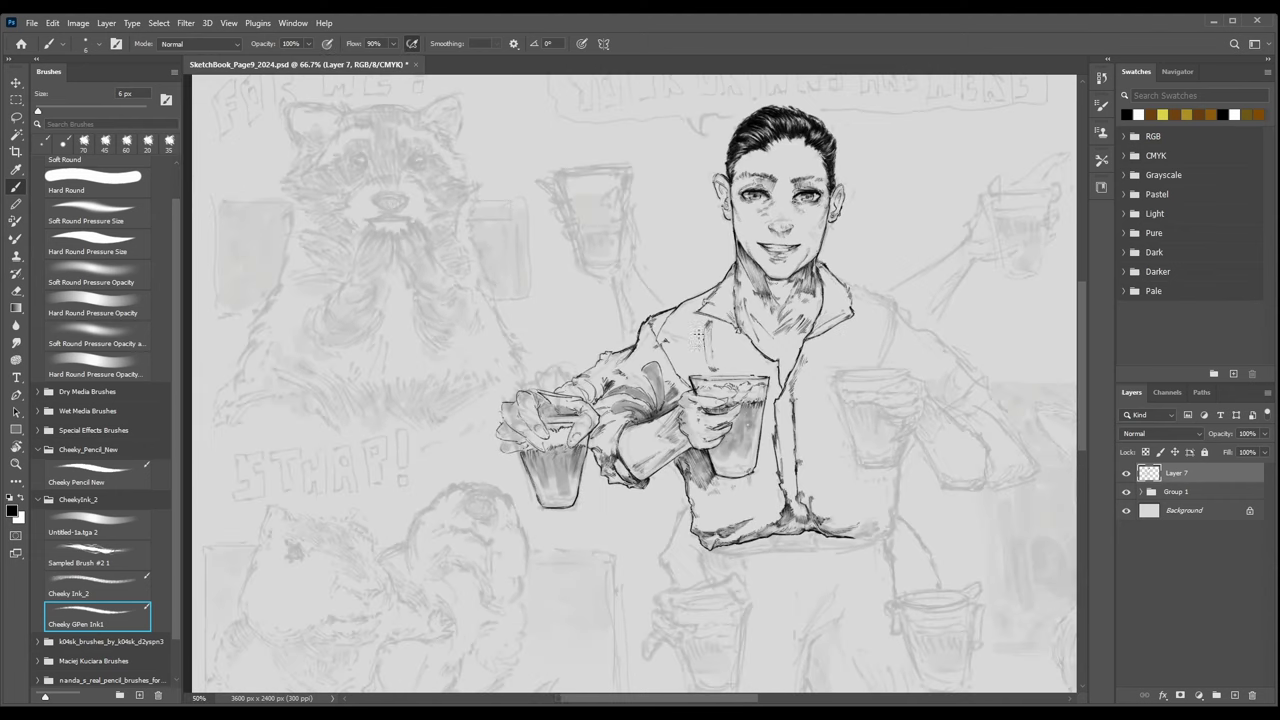
pyautogui.moveTo(808, 322); pyautogui.dragTo(575, 422)
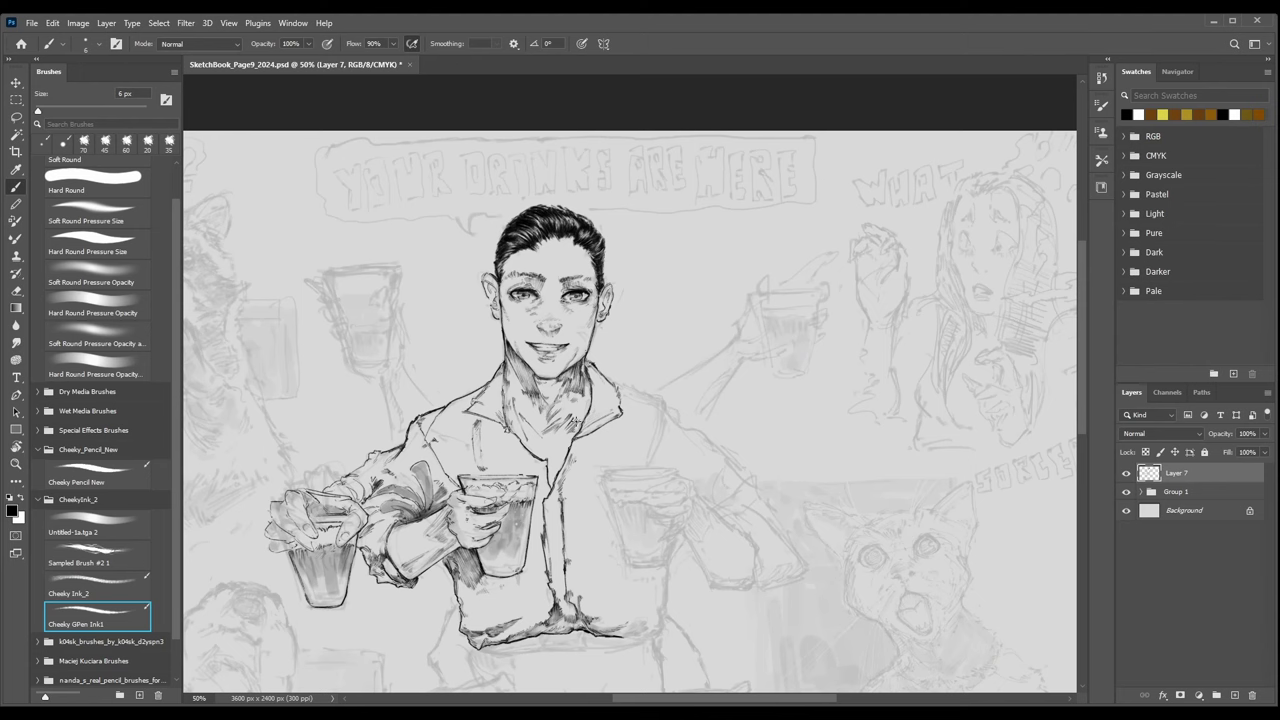
pyautogui.hotkey('ctrl', '+')
pyautogui.hotkey('ctrl', '+')
pyautogui.moveTo(434, 428); pyautogui.dragTo(442, 344)
pyautogui.hotkey('ctrl', '+')
pyautogui.press(']')
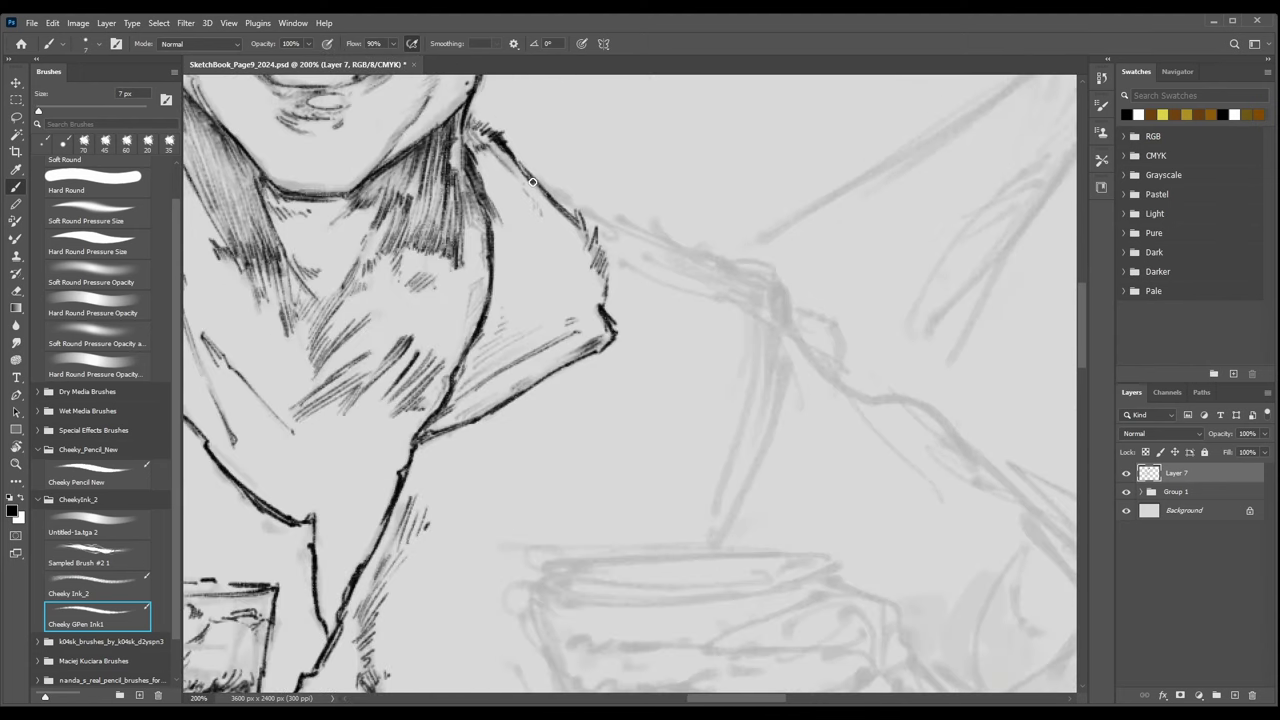
pyautogui.moveTo(535, 183)
pyautogui.mouseDown()
pyautogui.moveTo(623, 233)
pyautogui.moveTo(592, 213)
pyautogui.moveTo(701, 250)
pyautogui.mouseUp()
pyautogui.hotkey('ctrl', 'z')
pyautogui.moveTo(597, 213); pyautogui.dragTo(637, 224)
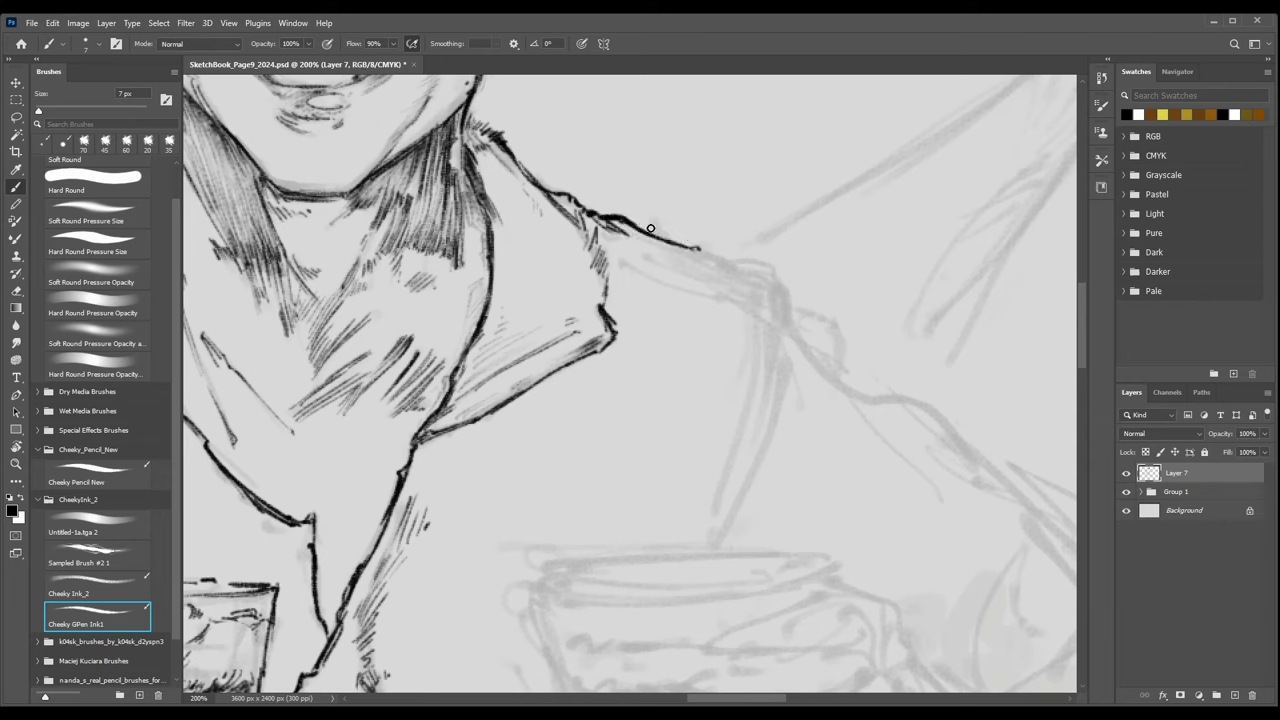
# Extend the outline to the shoulder point and hatch beneath it beside the collar with Cheeky GPen Ink1 at 6 px.
pyautogui.press('[')
pyautogui.press('r')
pyautogui.moveTo(794, 280)
pyautogui.mouseDown()
pyautogui.moveTo(809, 209)
pyautogui.moveTo(614, 80)
pyautogui.mouseUp()
pyautogui.moveTo(554, 251)
pyautogui.mouseDown()
pyautogui.moveTo(606, 204)
pyautogui.moveTo(654, 220)
pyautogui.mouseUp()
pyautogui.moveTo(525, 289)
pyautogui.mouseDown()
pyautogui.moveTo(576, 260)
pyautogui.moveTo(529, 305)
pyautogui.moveTo(608, 252)
pyautogui.mouseUp()
pyautogui.moveTo(538, 318); pyautogui.dragTo(584, 276)
pyautogui.moveTo(522, 334); pyautogui.dragTo(568, 294)
pyautogui.moveTo(520, 342)
pyautogui.mouseDown()
pyautogui.moveTo(554, 314)
pyautogui.moveTo(544, 332)
pyautogui.mouseUp()
pyautogui.moveTo(602, 257); pyautogui.dragTo(640, 237)
pyautogui.moveTo(547, 269); pyautogui.dragTo(569, 252)
pyautogui.moveTo(564, 257); pyautogui.dragTo(599, 230)
pyautogui.moveTo(597, 232)
pyautogui.mouseDown()
pyautogui.moveTo(620, 212)
pyautogui.moveTo(643, 228)
pyautogui.moveTo(594, 236)
pyautogui.mouseUp()
# Darken the hatching along the top of the shoulder with Cheeky Ink_2 at 6 px and 4 px.
pyautogui.click(118, 580)
pyautogui.moveTo(620, 224); pyautogui.dragTo(532, 288)
pyautogui.moveTo(588, 242)
pyautogui.mouseDown()
pyautogui.moveTo(540, 288)
pyautogui.moveTo(530, 282)
pyautogui.mouseUp()
pyautogui.moveTo(637, 219); pyautogui.dragTo(626, 239)
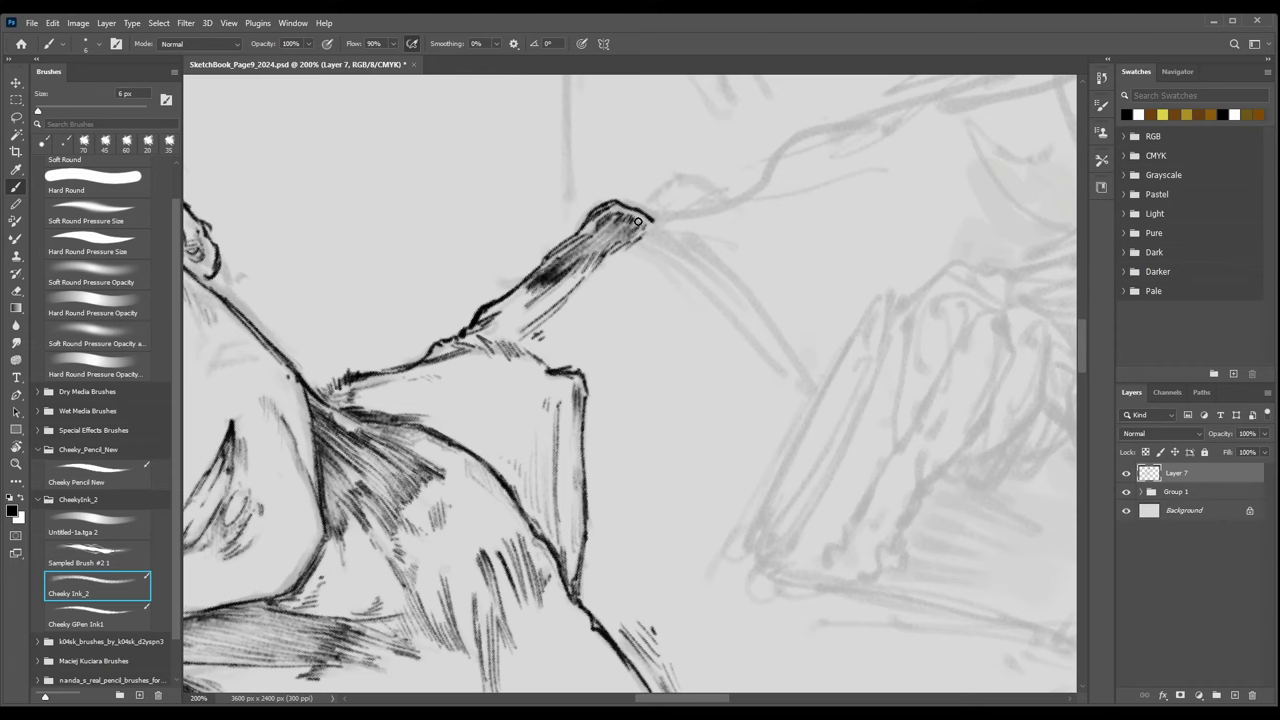
pyautogui.press('e')
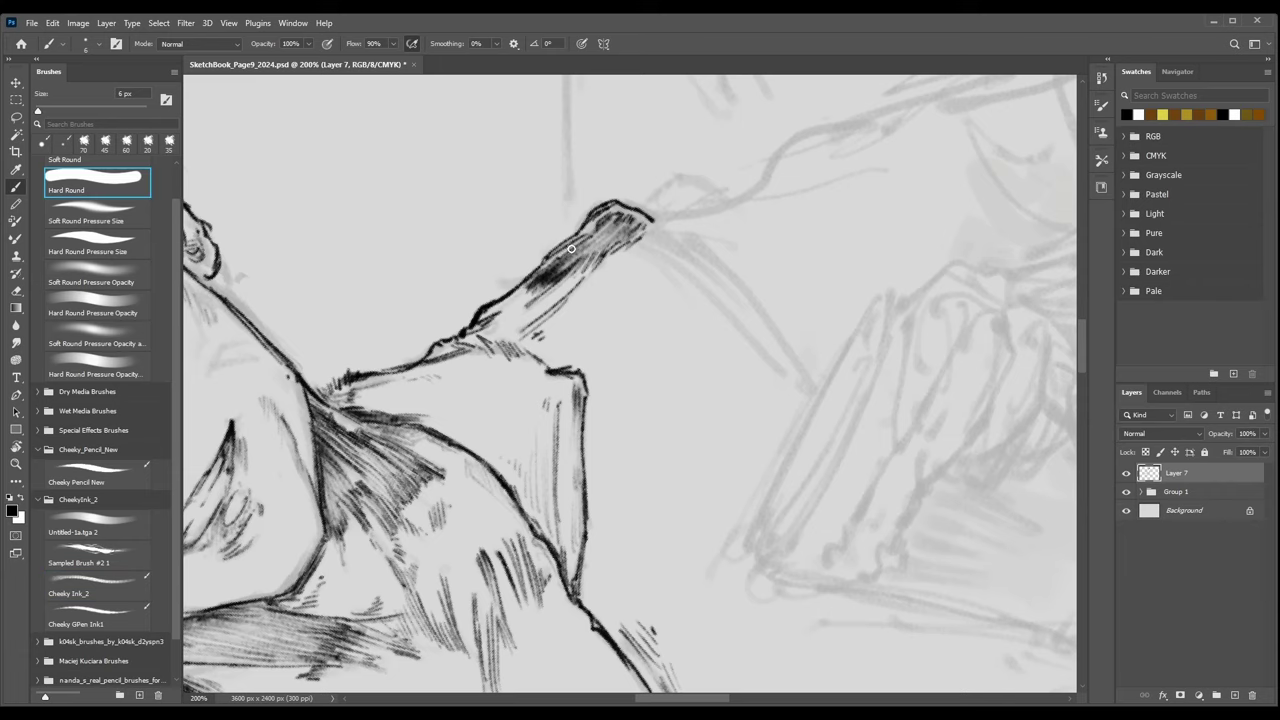
pyautogui.press('.')
pyautogui.press('[')
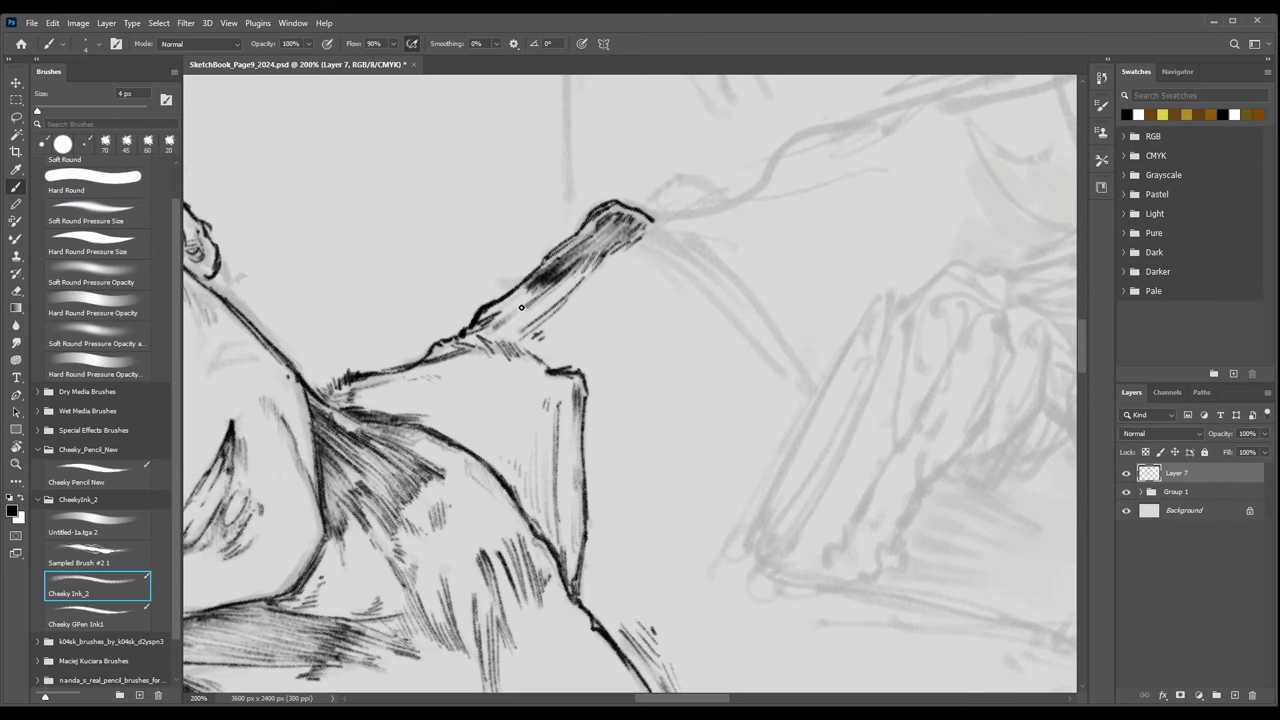
pyautogui.scroll(-5, 528, 323)
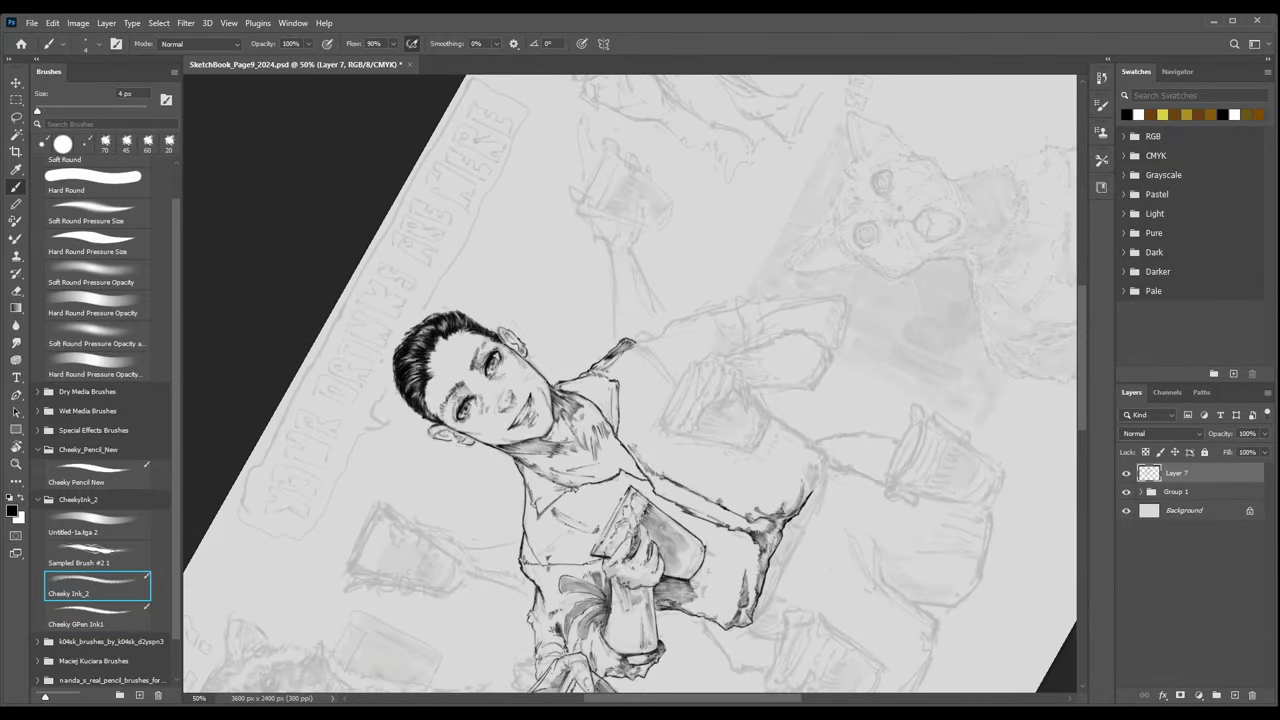
# Ink the sleeve seam running down from the shoulder point toward the sketched cup with Cheeky GPen Ink1 at 4 px.
pyautogui.press('.')
pyautogui.scroll(5, 716, 224)
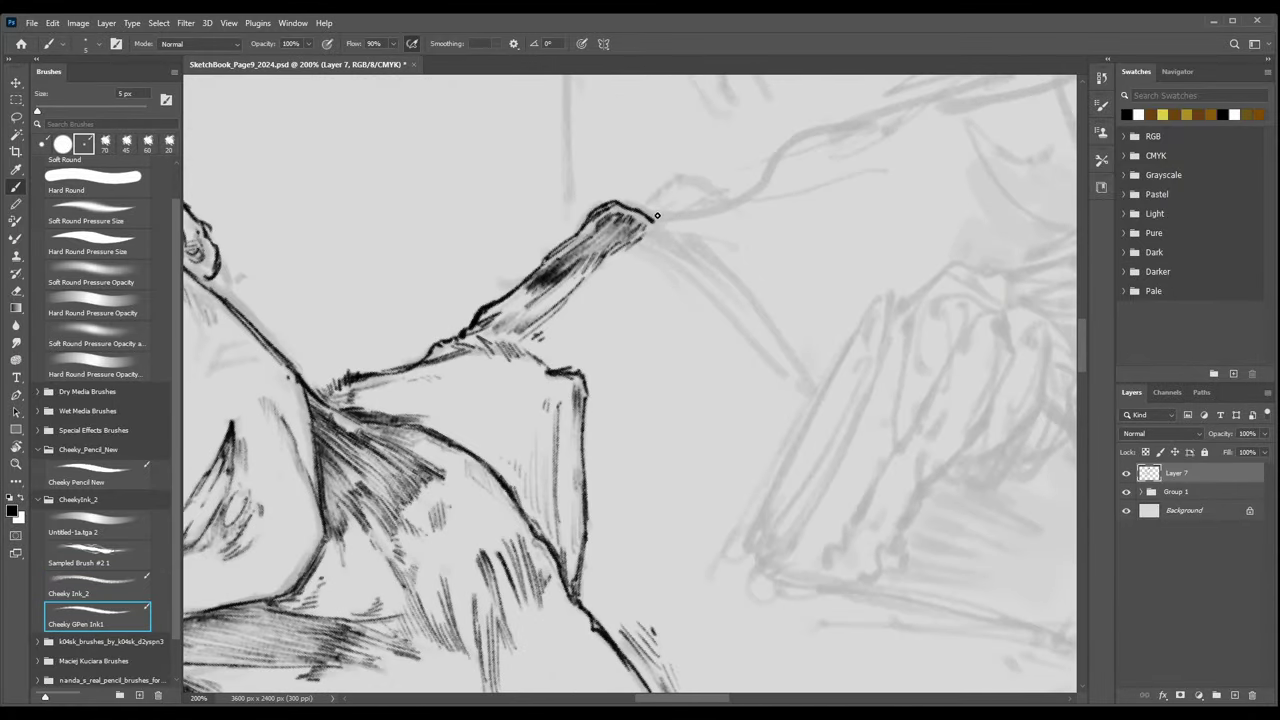
pyautogui.scroll(-5, 657, 215)
pyautogui.scroll(5, 698, 246)
pyautogui.press('[')
pyautogui.press(']')
pyautogui.moveTo(652, 224)
pyautogui.mouseDown()
pyautogui.moveTo(645, 240)
pyautogui.moveTo(668, 234)
pyautogui.moveTo(738, 295)
pyautogui.mouseUp()
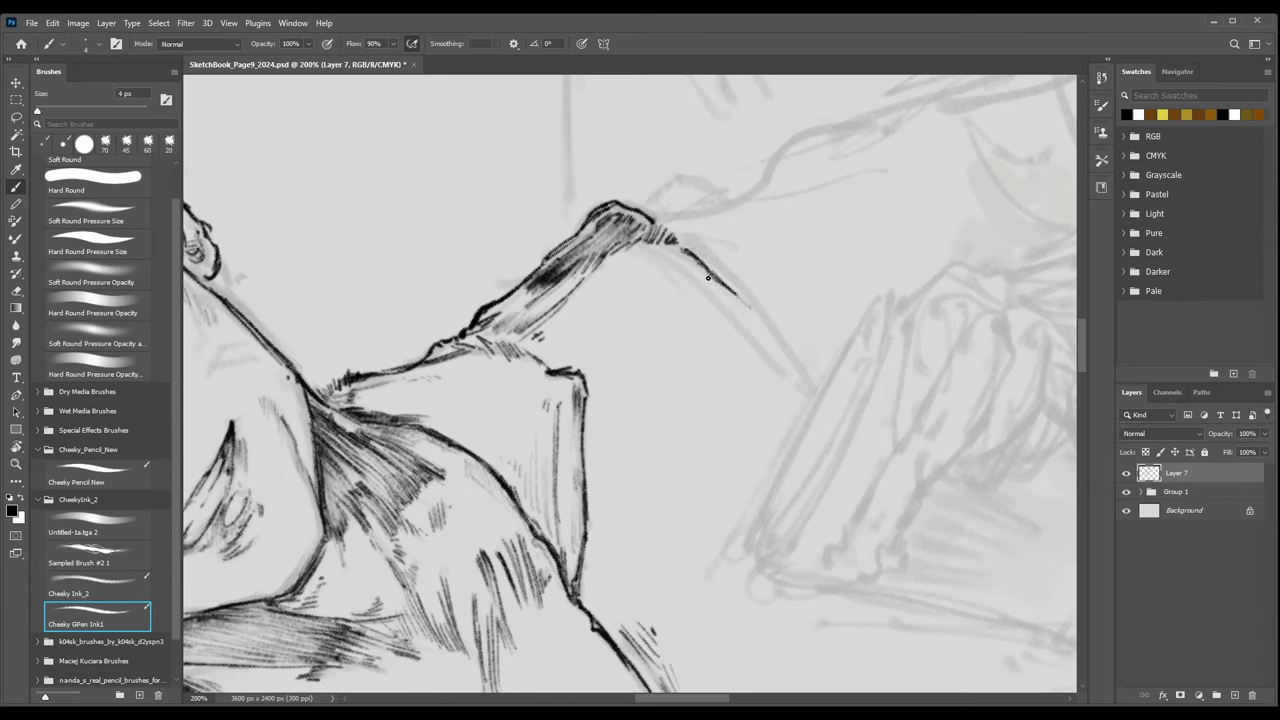
pyautogui.moveTo(656, 255)
pyautogui.mouseDown()
pyautogui.moveTo(727, 316)
pyautogui.moveTo(681, 270)
pyautogui.moveTo(725, 309)
pyautogui.moveTo(707, 284)
pyautogui.moveTo(735, 309)
pyautogui.mouseUp()
pyautogui.moveTo(724, 262)
pyautogui.mouseDown()
pyautogui.moveTo(756, 303)
pyautogui.moveTo(736, 262)
pyautogui.moveTo(759, 292)
pyautogui.moveTo(766, 331)
pyautogui.moveTo(740, 325)
pyautogui.moveTo(757, 319)
pyautogui.moveTo(797, 361)
pyautogui.moveTo(740, 294)
pyautogui.moveTo(790, 350)
pyautogui.mouseUp()
pyautogui.moveTo(756, 302)
pyautogui.mouseDown()
pyautogui.moveTo(806, 388)
pyautogui.moveTo(815, 380)
pyautogui.mouseUp()
pyautogui.hotkey('ctrl', '-')
pyautogui.hotkey('ctrl', '-')
pyautogui.hotkey('ctrl', '-')
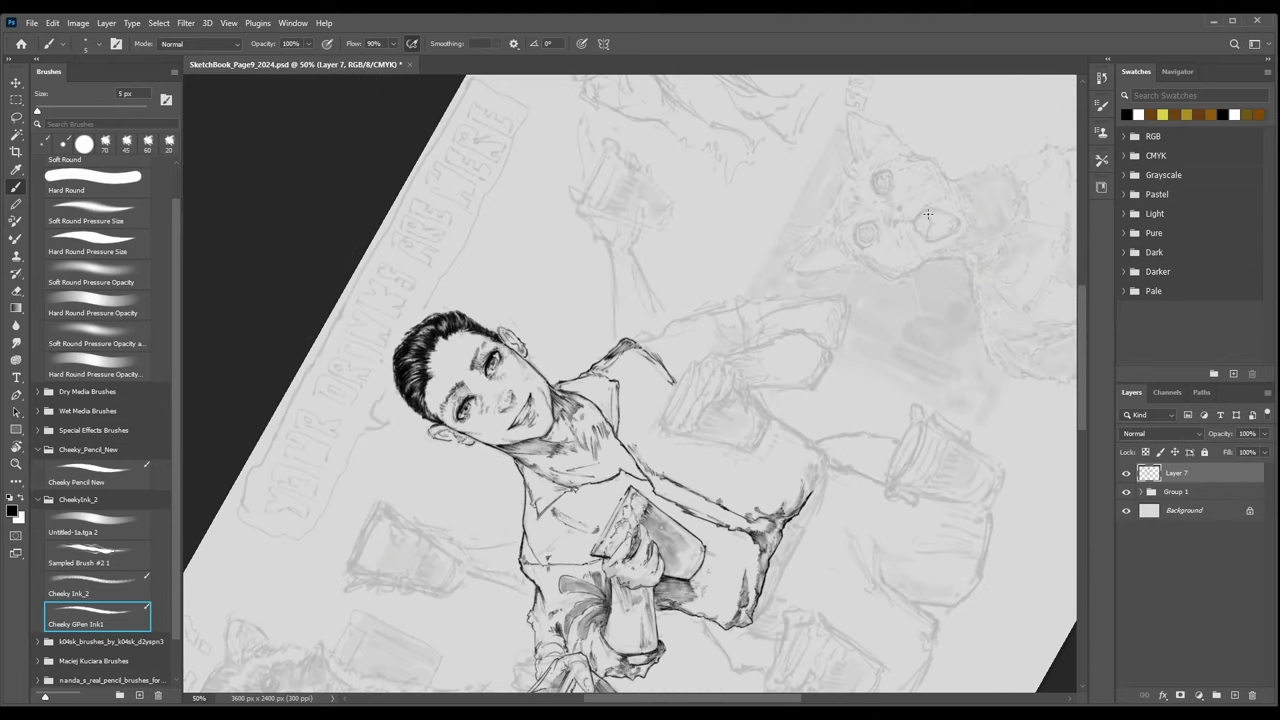
# Ink the upper sleeve's first folds beyond the shoulder point and hatch them with Cheeky GPen Ink1 at 7 px and 6 px.
pyautogui.scroll(2, 722, 369)
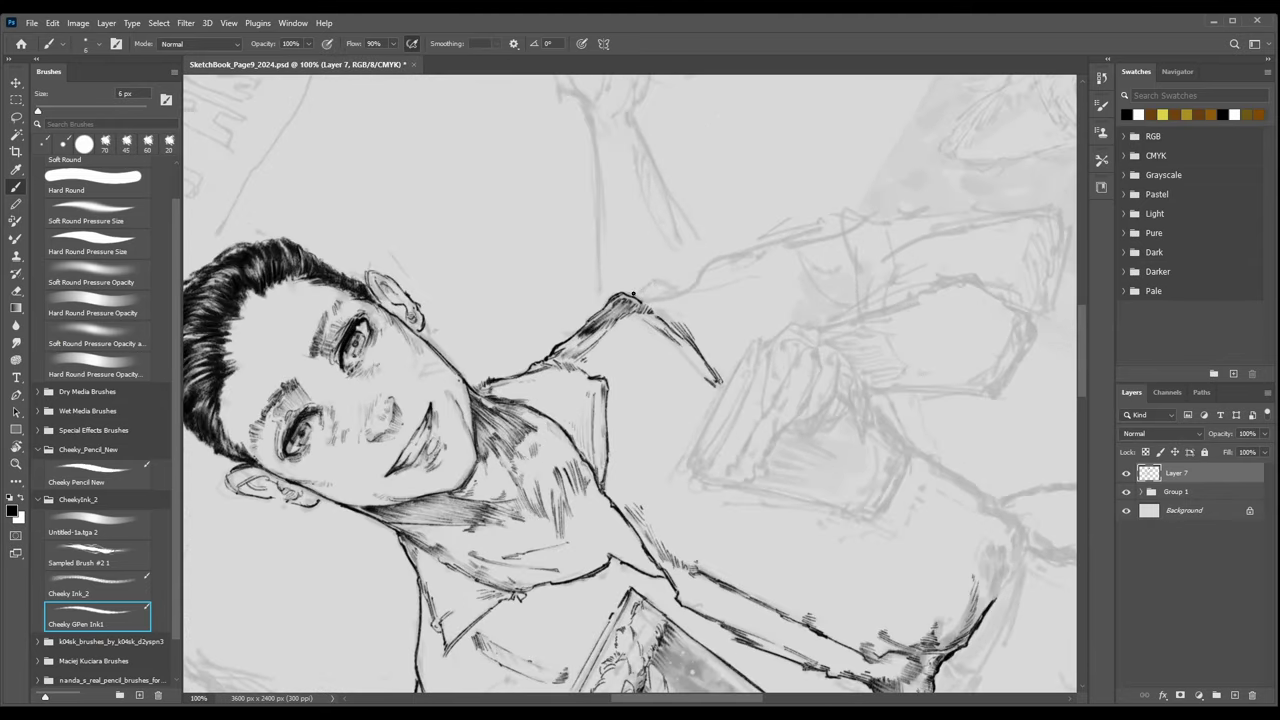
pyautogui.scroll(-1, 633, 293)
pyautogui.scroll(1, 668, 290)
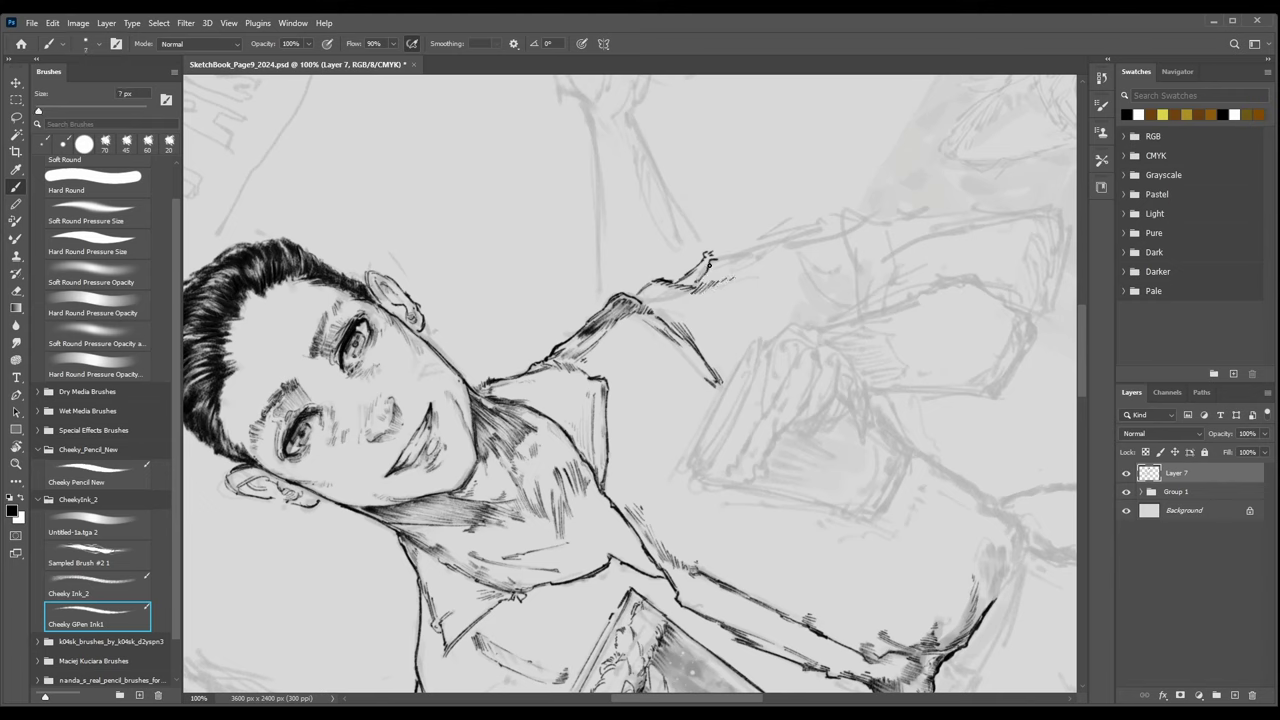
pyautogui.moveTo(714, 257)
pyautogui.mouseDown()
pyautogui.moveTo(740, 252)
pyautogui.moveTo(719, 260)
pyautogui.moveTo(729, 264)
pyautogui.mouseUp()
pyautogui.hotkey('ctrl', '-')
pyautogui.hotkey('ctrl', '-')
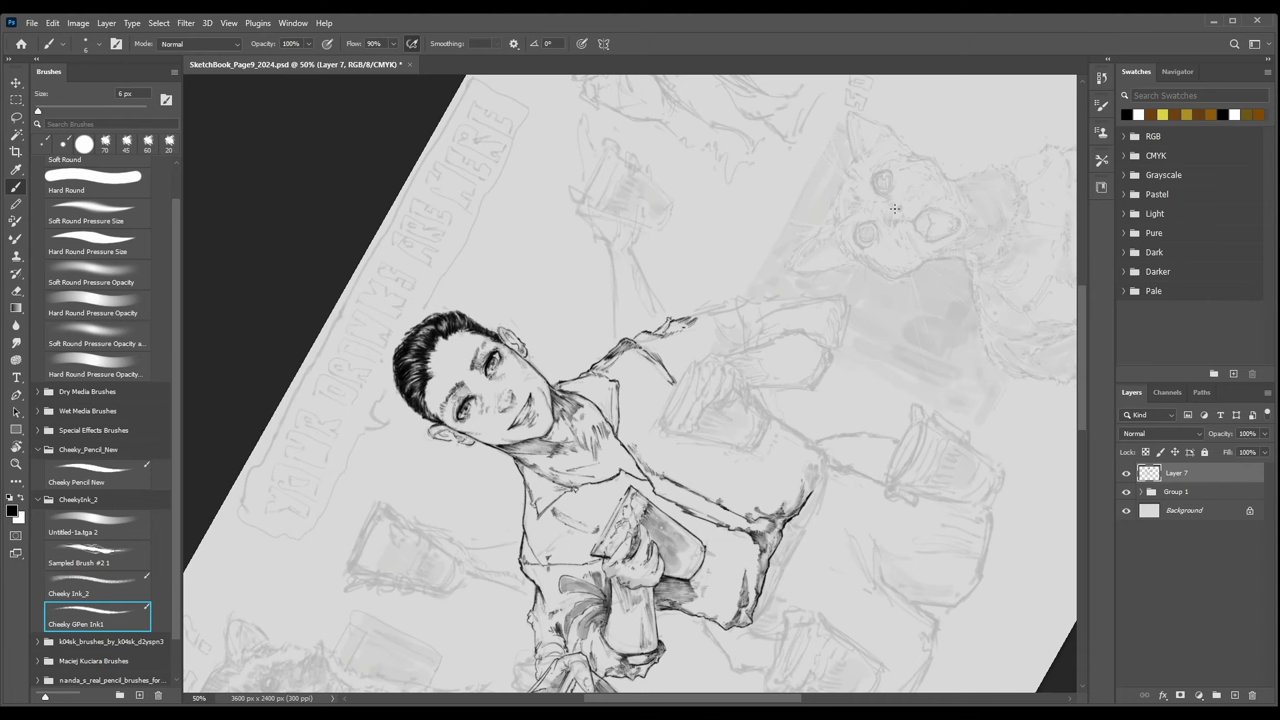
pyautogui.hotkey('ctrl', '+')
pyautogui.hotkey('ctrl', '+')
pyautogui.hotkey('ctrl', '+')
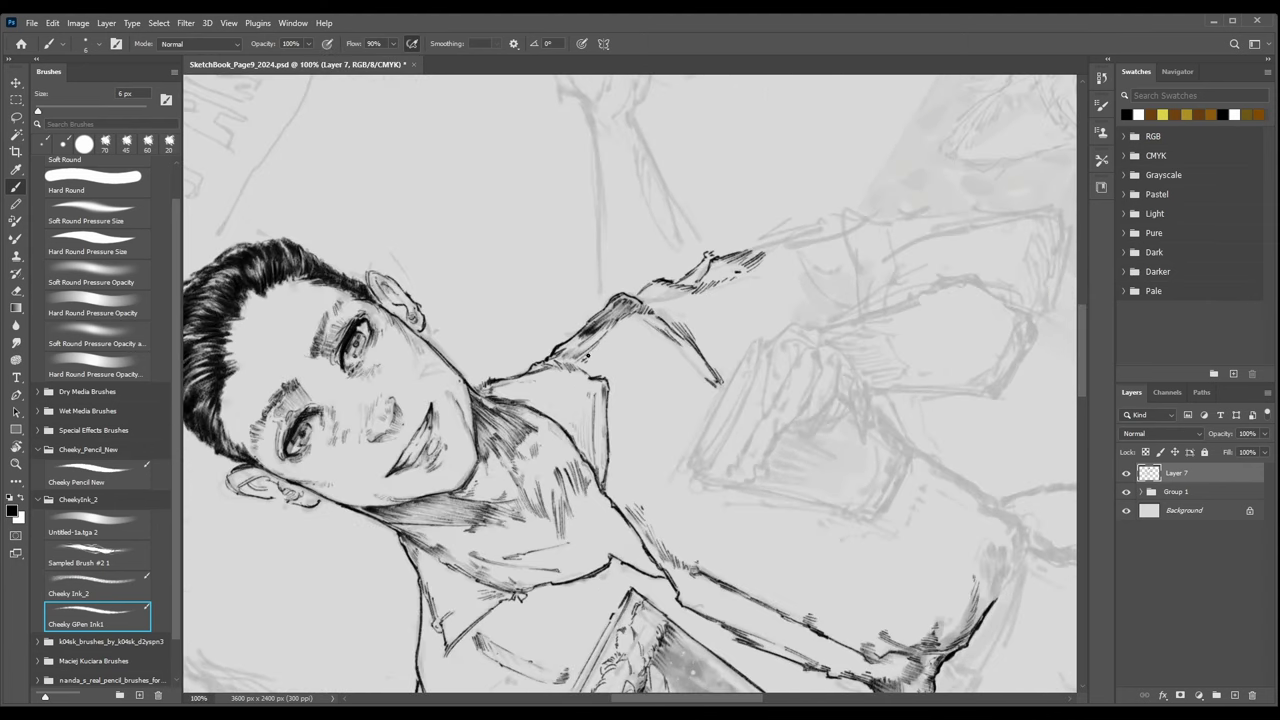
# Hatch both sides of the shoulder seam with Cheeky GPen Ink1 at 5 px and Cheeky Ink_2 at 3 px.
pyautogui.scroll(3, 607, 395)
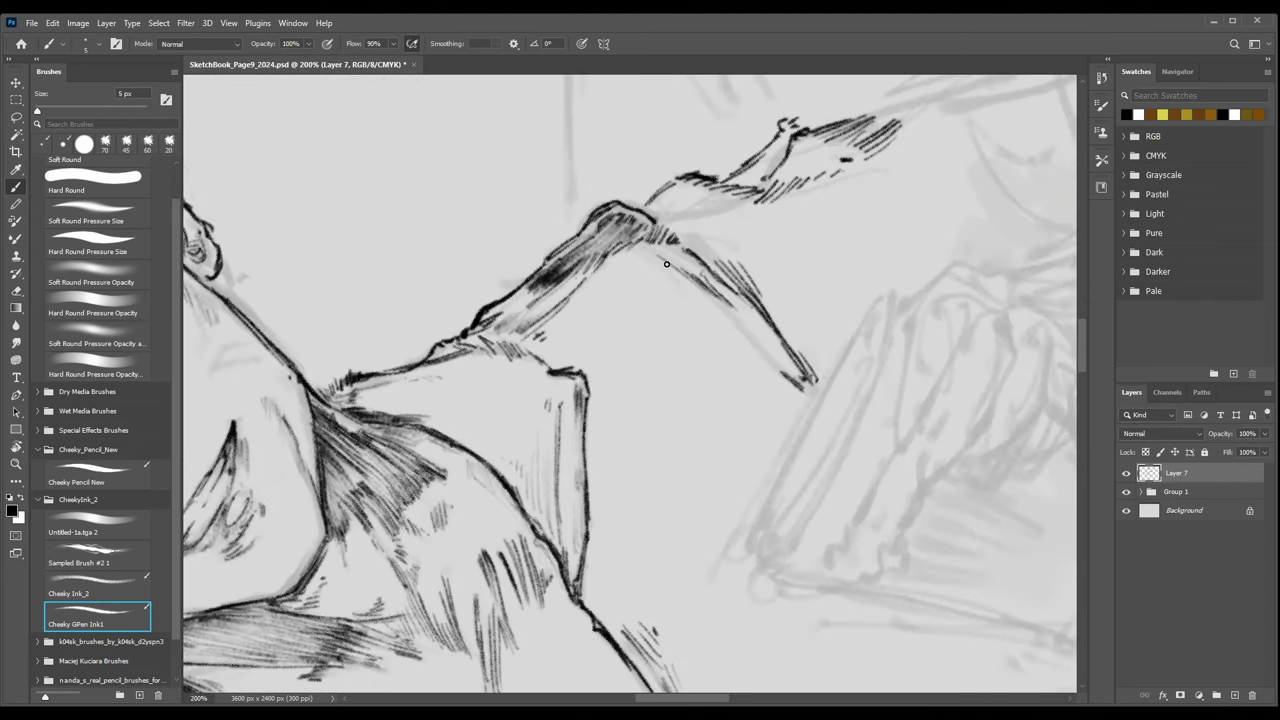
pyautogui.moveTo(635, 257); pyautogui.dragTo(697, 300)
pyautogui.press(',')
pyautogui.moveTo(686, 237); pyautogui.dragTo(711, 259)
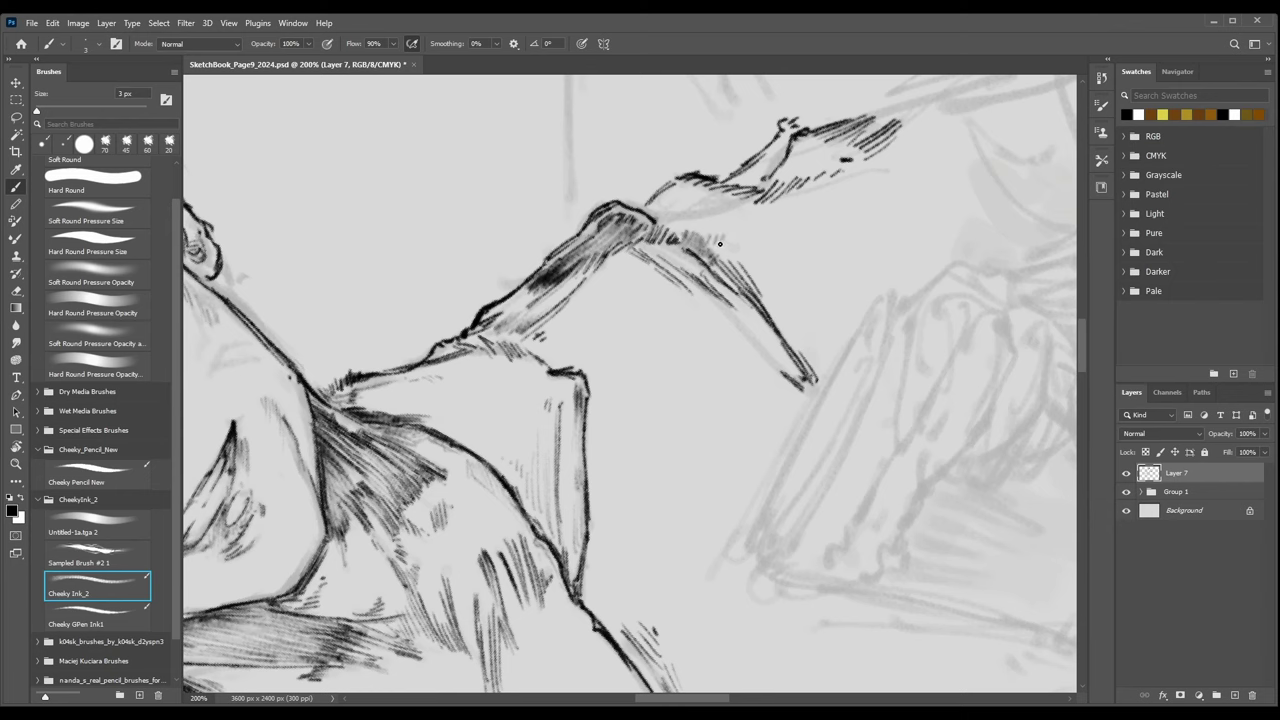
pyautogui.hotkey('ctrl', '-')
pyautogui.hotkey('ctrl', '+')
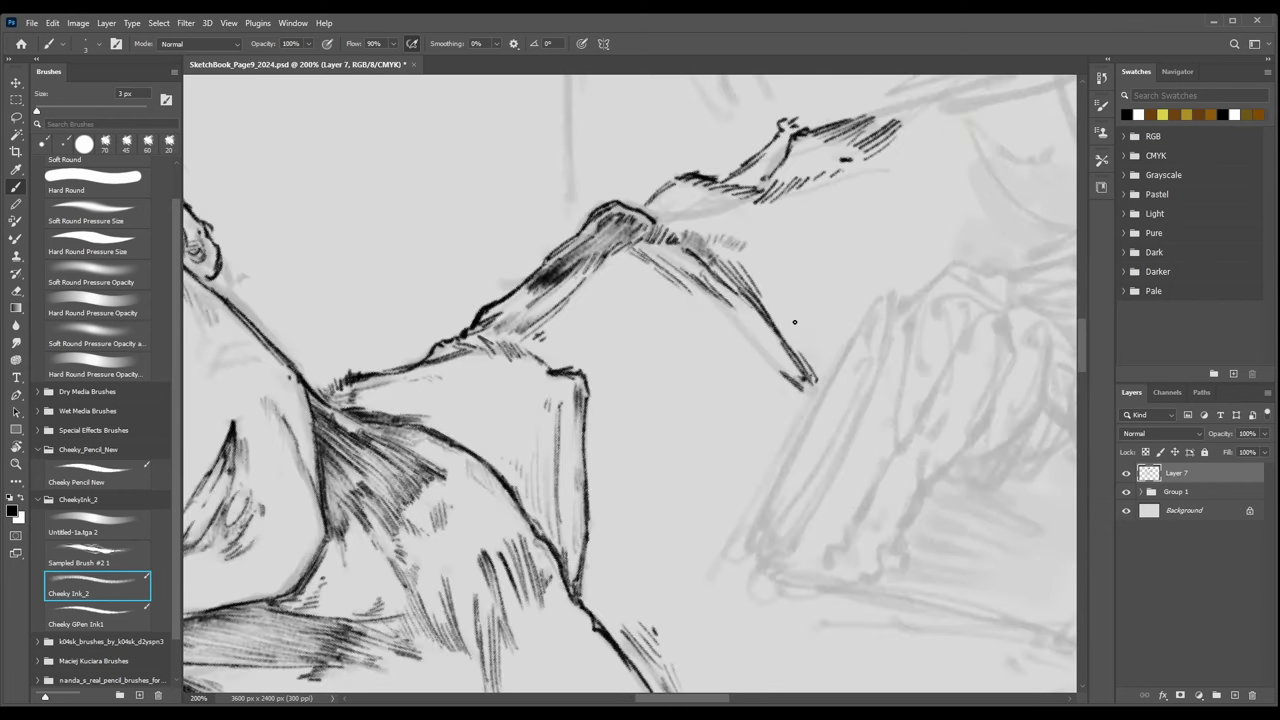
pyautogui.press(']')
pyautogui.moveTo(698, 291); pyautogui.dragTo(752, 338)
pyautogui.hotkey('ctrl', '-')
pyautogui.hotkey('ctrl', '-')
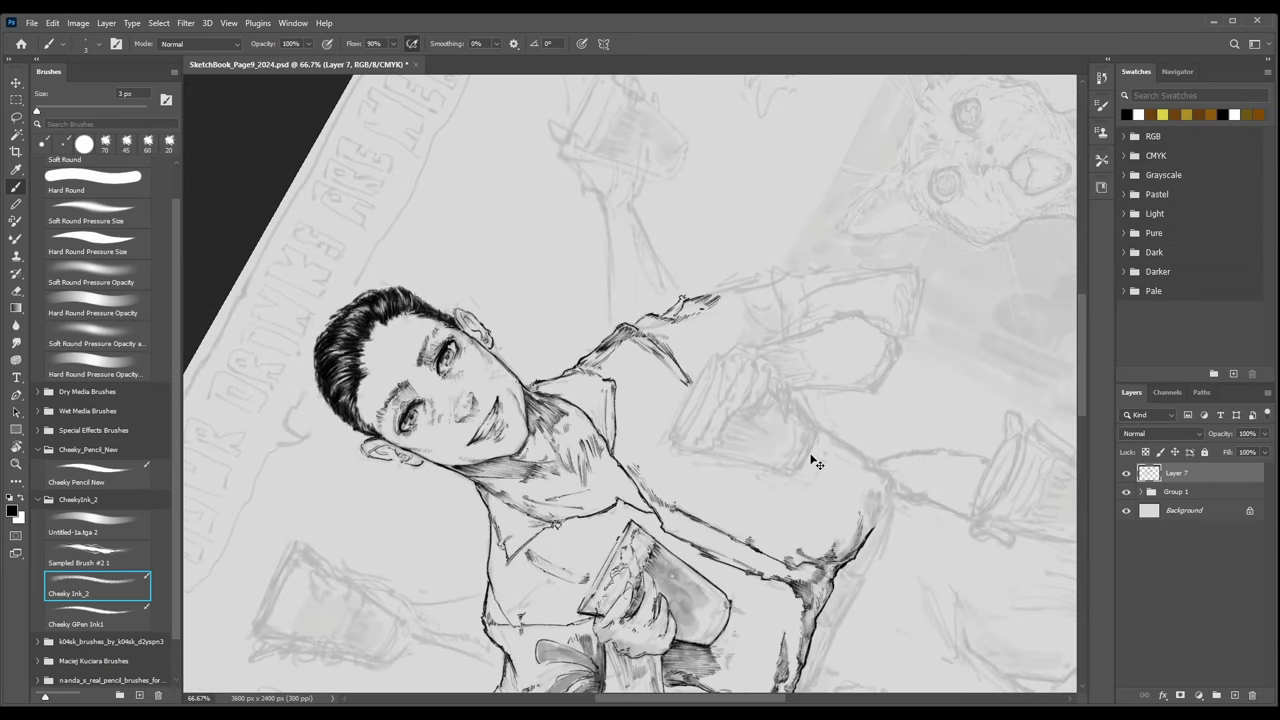
# Shade the underside of the first sleeve fold beyond the shoulder point with Cheeky Ink_2, varying the brush size.
pyautogui.hotkey('ctrl', '+')
pyautogui.hotkey('ctrl', '+')
pyautogui.moveTo(732, 258); pyautogui.dragTo(655, 362)
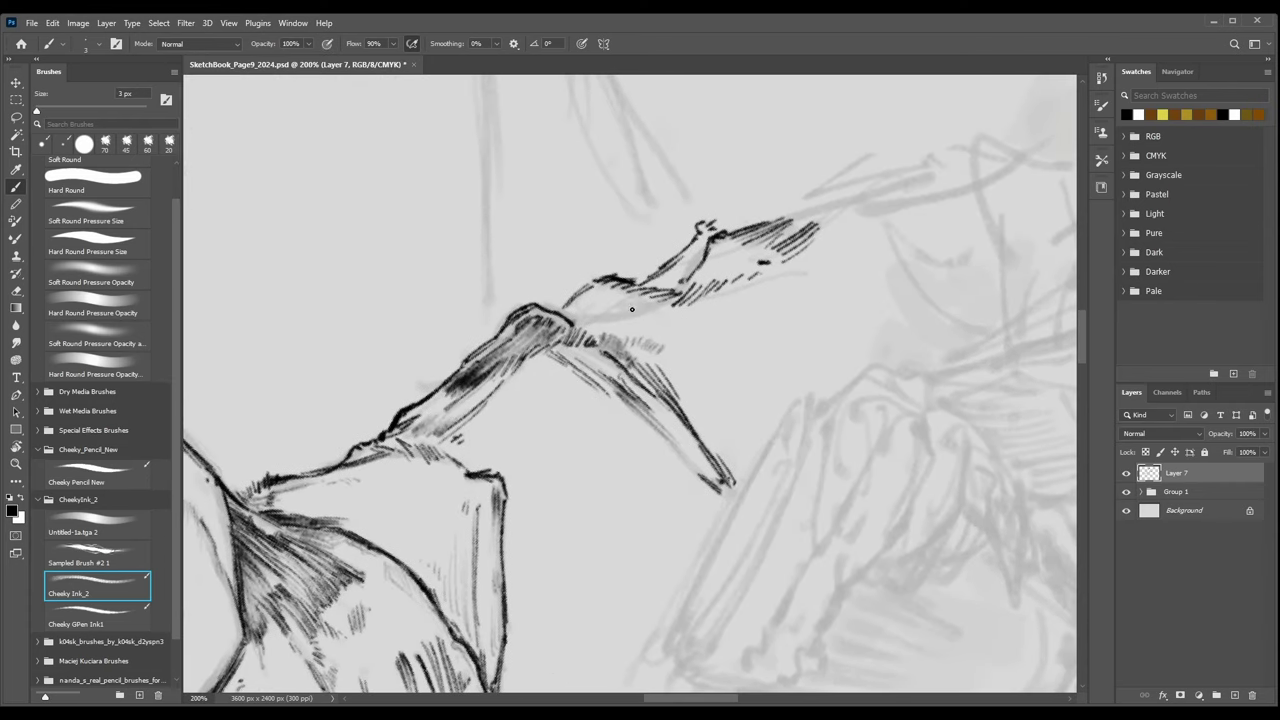
pyautogui.hotkey('ctrl', '+')
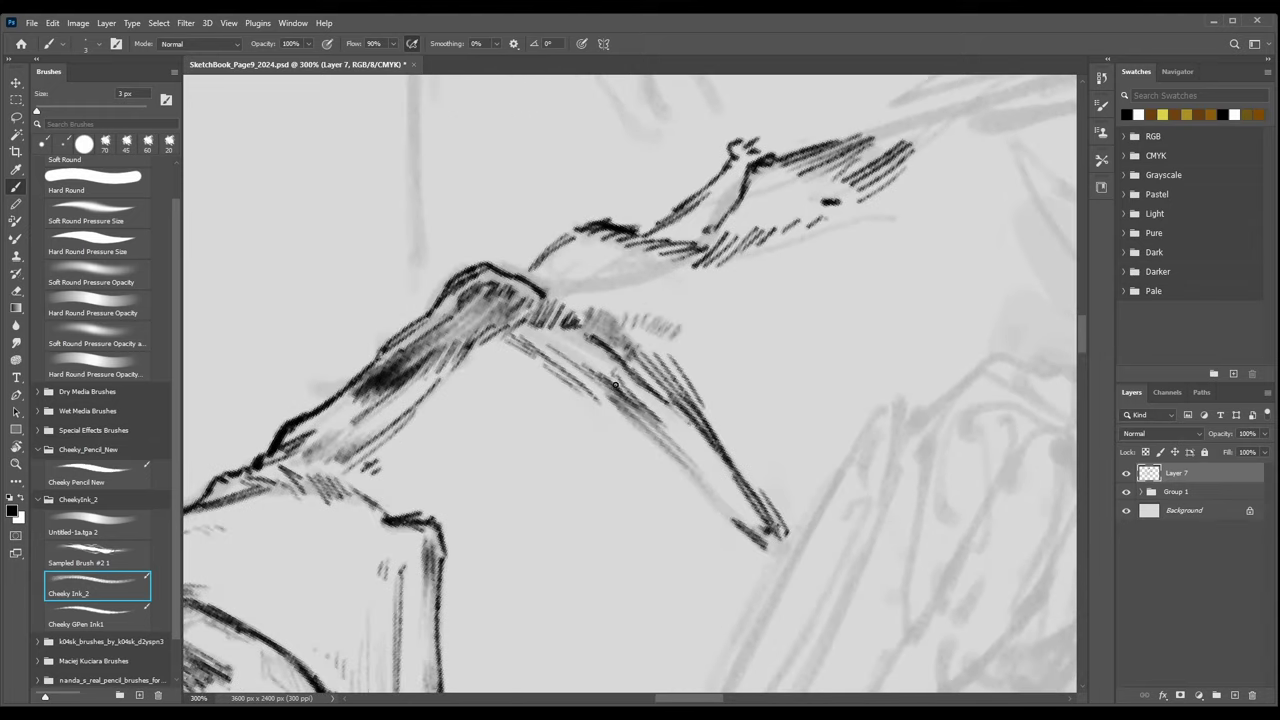
pyautogui.press(']')
pyautogui.moveTo(540, 288); pyautogui.dragTo(591, 269)
pyautogui.press(']')
pyautogui.press(']')
pyautogui.moveTo(573, 292)
pyautogui.mouseDown()
pyautogui.moveTo(600, 269)
pyautogui.moveTo(617, 275)
pyautogui.mouseUp()
pyautogui.moveTo(600, 295)
pyautogui.mouseDown()
pyautogui.moveTo(701, 252)
pyautogui.moveTo(646, 298)
pyautogui.moveTo(584, 322)
pyautogui.moveTo(640, 252)
pyautogui.mouseUp()
pyautogui.press('[')
pyautogui.press('[')
pyautogui.moveTo(623, 272); pyautogui.dragTo(653, 255)
pyautogui.hotkey('ctrl', '-')
pyautogui.hotkey('ctrl', '-')
pyautogui.hotkey('ctrl', '-')
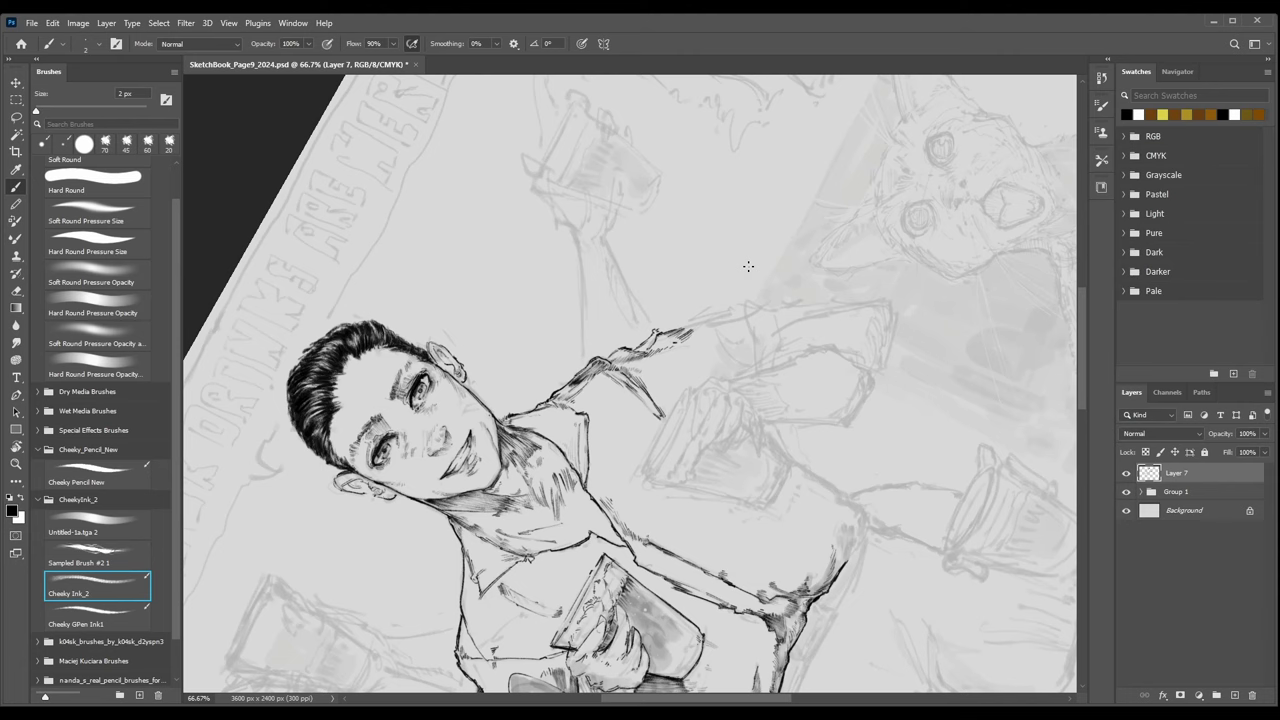
# Extend the upper sleeve outline toward the elbow and hatch beneath it with Cheeky GPen Ink1 at 5 px.
pyautogui.click(144, 608)
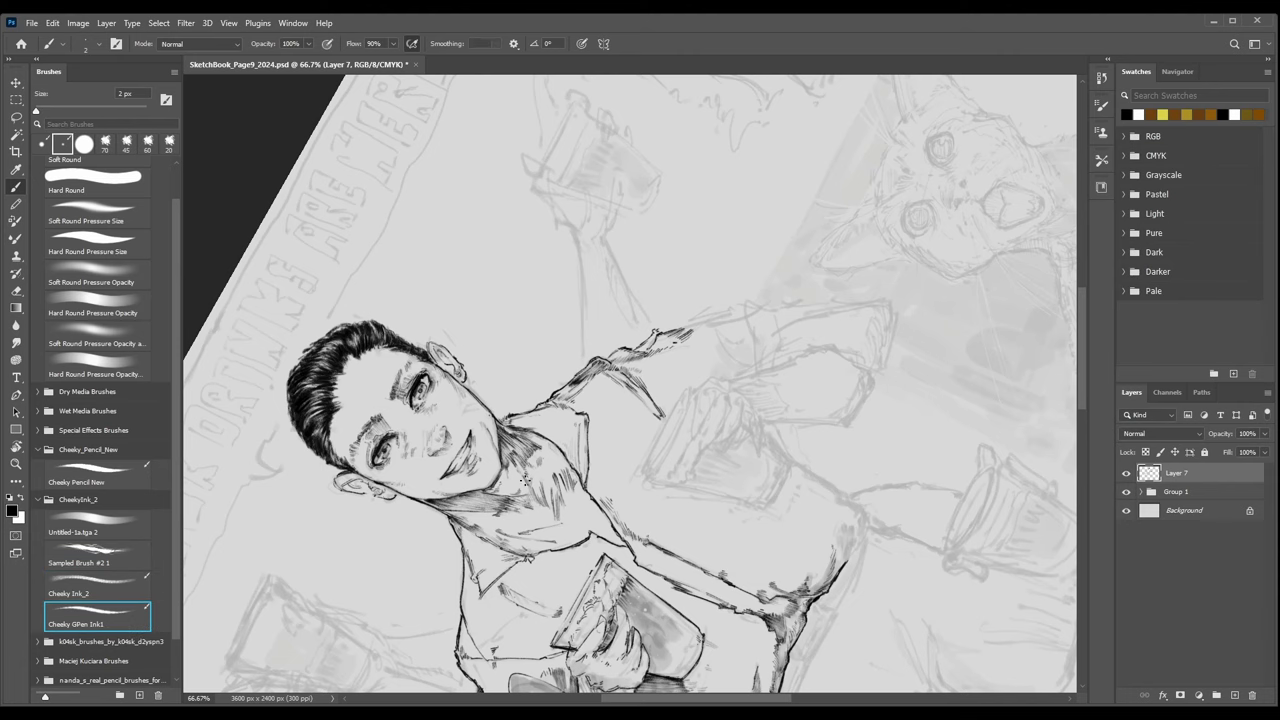
pyautogui.moveTo(692, 434); pyautogui.dragTo(544, 451)
pyautogui.hotkey('ctrl', '+')
pyautogui.hotkey('ctrl', '+')
pyautogui.scroll(1, 641, 336)
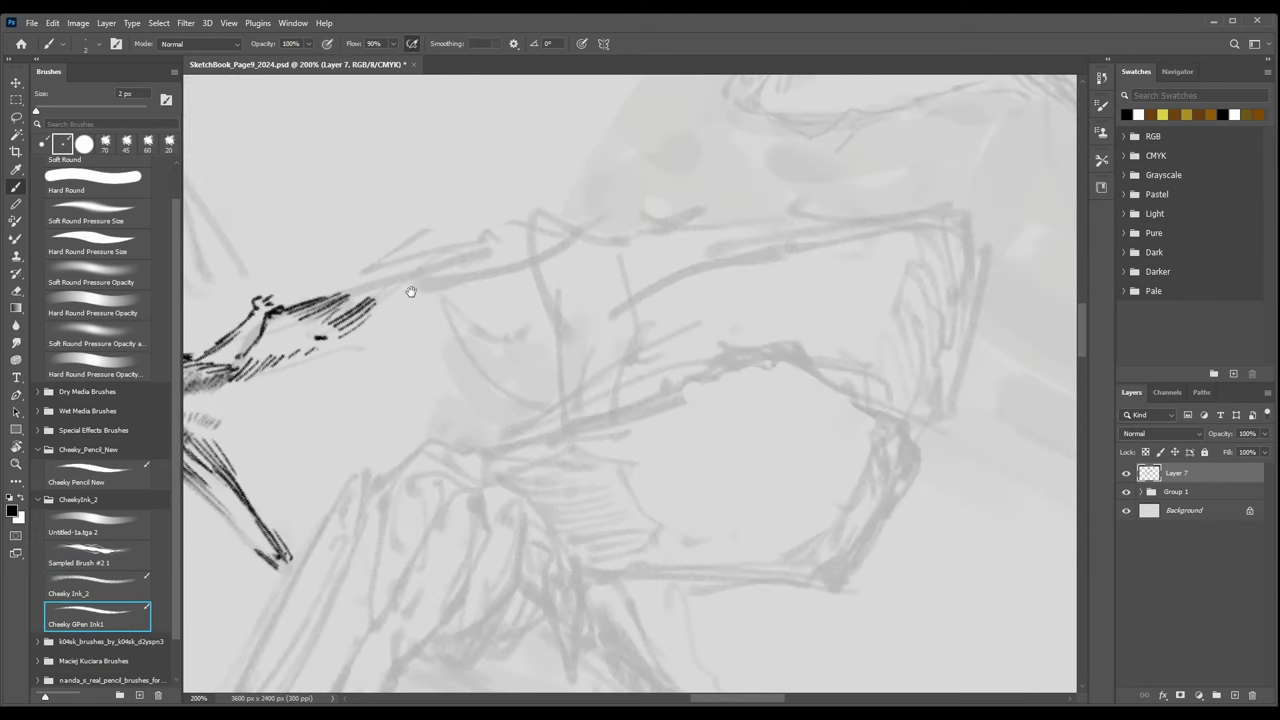
pyautogui.moveTo(415, 290); pyautogui.dragTo(584, 311)
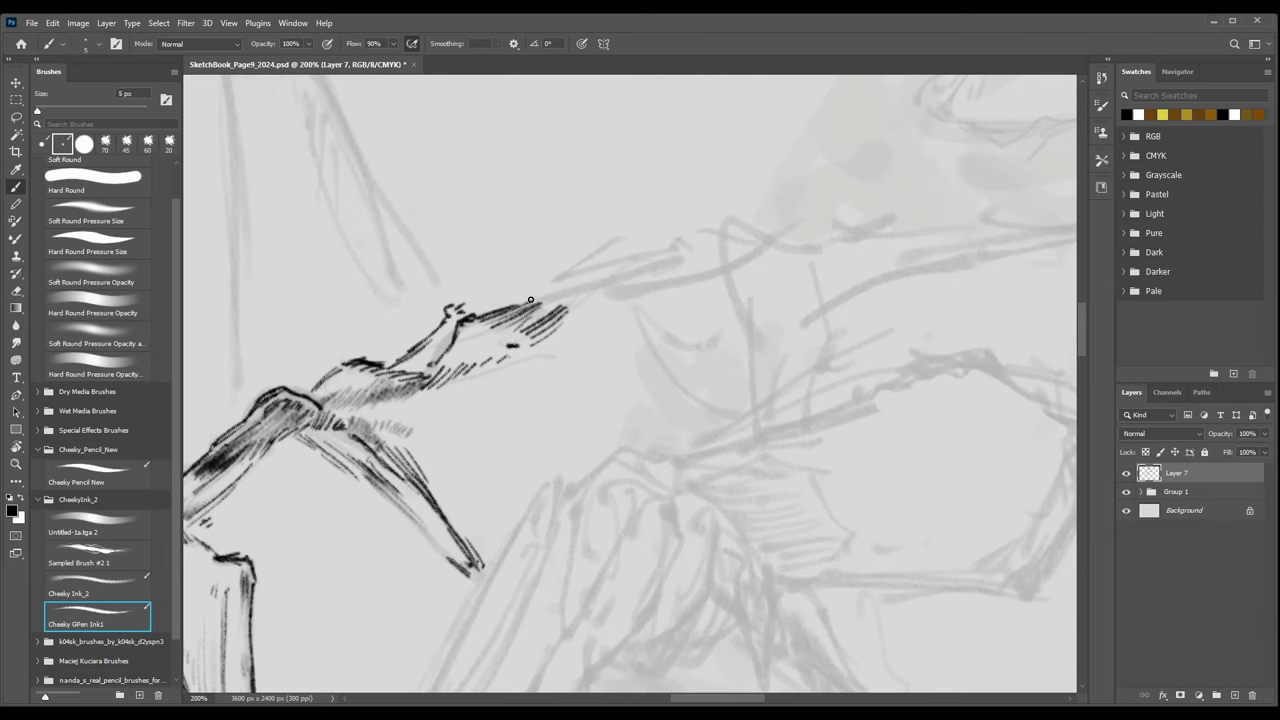
pyautogui.moveTo(520, 306)
pyautogui.mouseDown()
pyautogui.moveTo(637, 268)
pyautogui.moveTo(502, 313)
pyautogui.moveTo(687, 250)
pyautogui.mouseUp()
pyautogui.moveTo(588, 296); pyautogui.dragTo(642, 280)
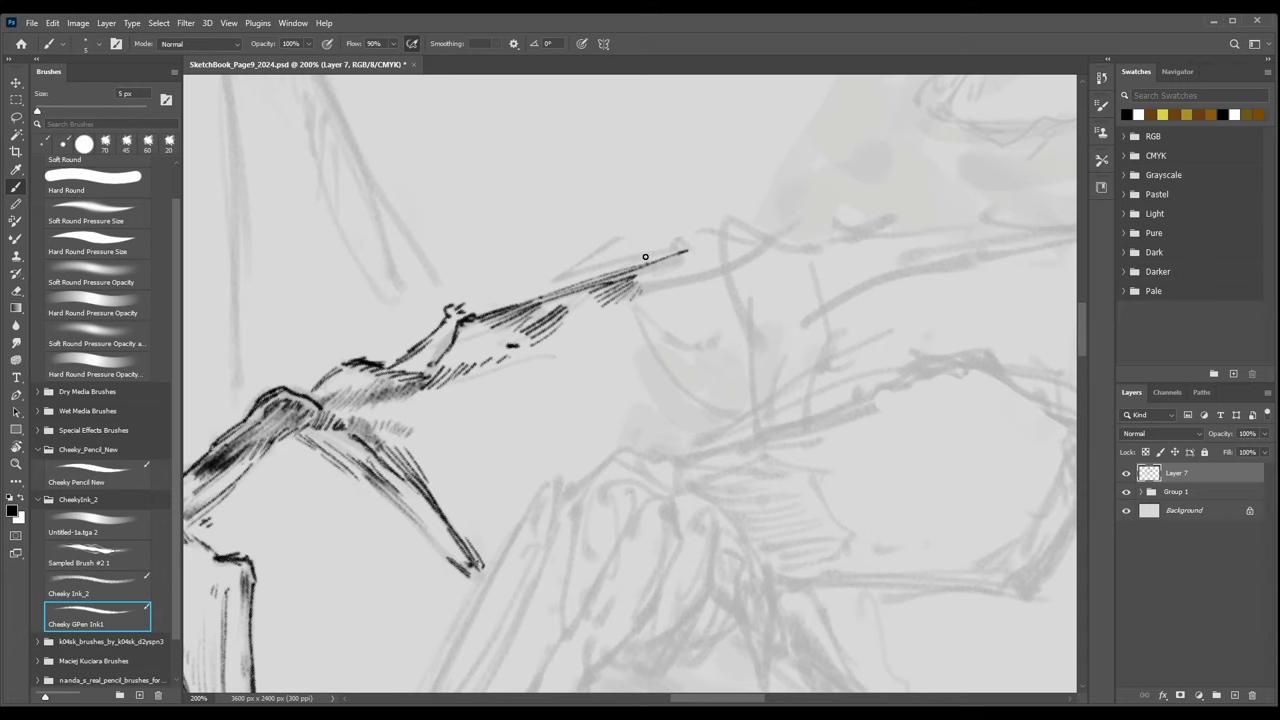
pyautogui.scroll(-1, 669, 309)
pyautogui.hotkey('ctrl', '+')
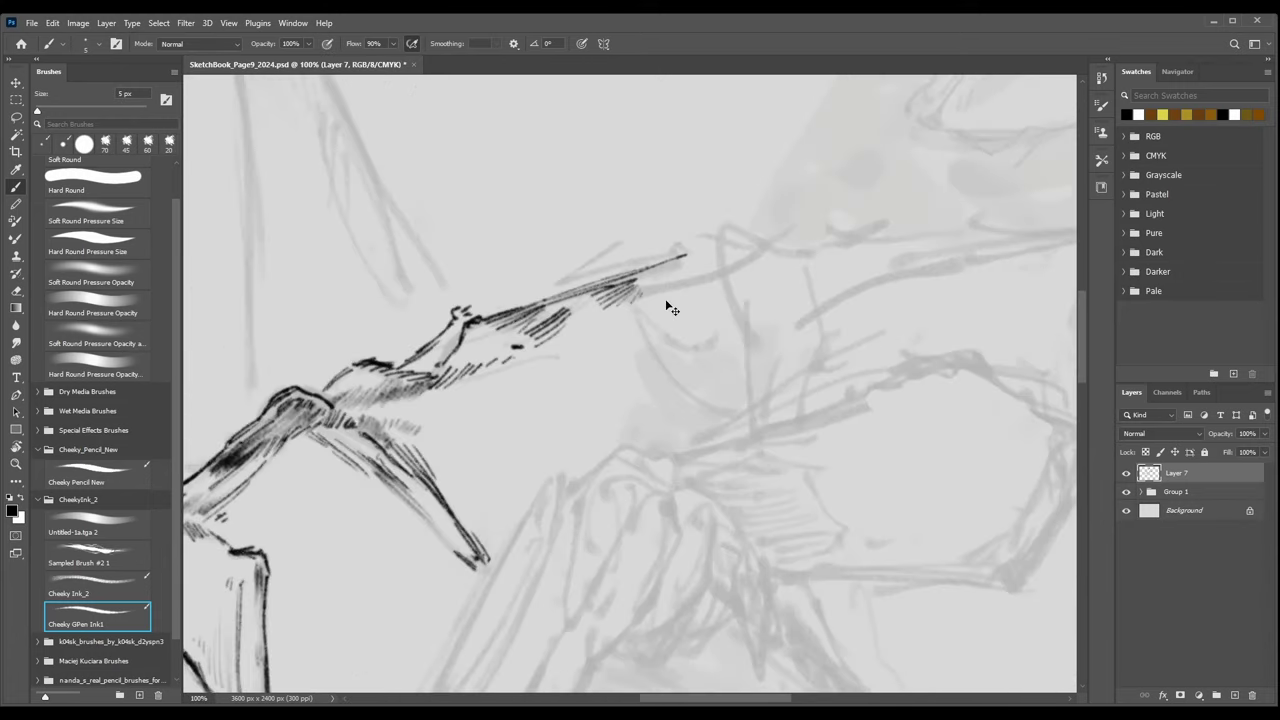
# Ink the raised fold at the elbow and continue the sleeve outline past it at 6 px.
pyautogui.press(']')
pyautogui.moveTo(602, 283)
pyautogui.mouseDown()
pyautogui.moveTo(694, 242)
pyautogui.moveTo(716, 268)
pyautogui.mouseUp()
pyautogui.moveTo(734, 218); pyautogui.dragTo(728, 280)
pyautogui.moveTo(722, 226)
pyautogui.mouseDown()
pyautogui.moveTo(688, 242)
pyautogui.moveTo(733, 223)
pyautogui.moveTo(749, 232)
pyautogui.moveTo(737, 220)
pyautogui.moveTo(822, 256)
pyautogui.mouseUp()
pyautogui.hotkey('ctrl', '-')
pyautogui.moveTo(775, 382); pyautogui.dragTo(693, 422)
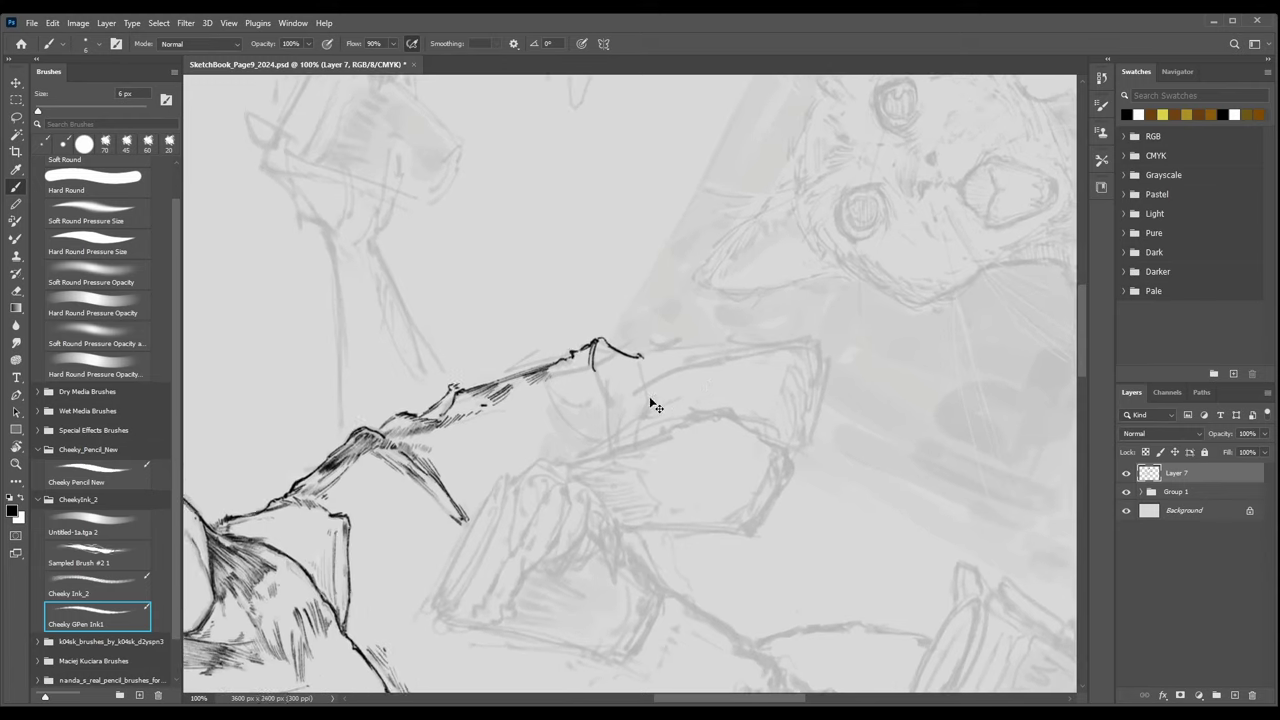
pyautogui.hotkey('ctrl', '+')
# Draw the curved and pointed creases inside the sleeve below the elbow's raised fold at 6 px.
pyautogui.moveTo(472, 376); pyautogui.dragTo(520, 454)
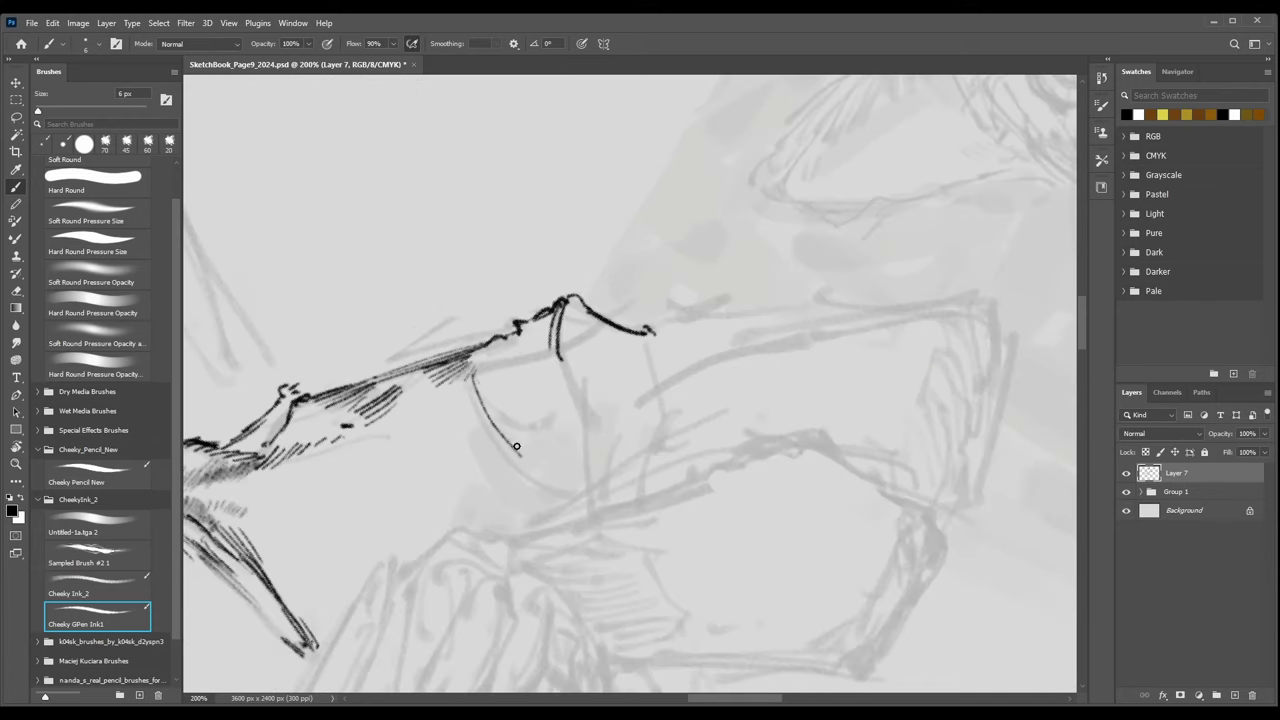
pyautogui.moveTo(584, 505); pyautogui.dragTo(488, 435)
pyautogui.moveTo(482, 390)
pyautogui.mouseDown()
pyautogui.moveTo(518, 440)
pyautogui.moveTo(530, 434)
pyautogui.mouseUp()
pyautogui.moveTo(522, 421)
pyautogui.mouseDown()
pyautogui.moveTo(538, 430)
pyautogui.moveTo(556, 414)
pyautogui.mouseUp()
pyautogui.moveTo(554, 332)
pyautogui.mouseDown()
pyautogui.moveTo(590, 418)
pyautogui.moveTo(586, 490)
pyautogui.mouseUp()
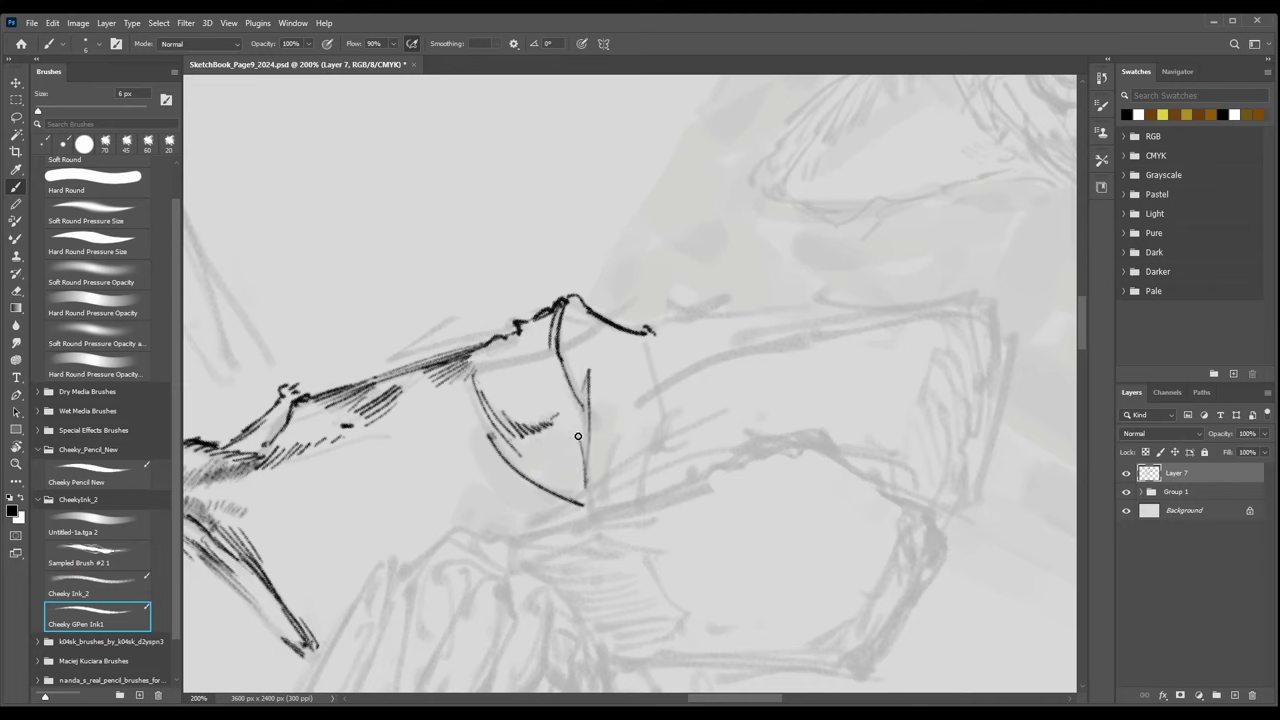
pyautogui.moveTo(577, 434); pyautogui.dragTo(592, 513)
pyautogui.moveTo(588, 394)
pyautogui.mouseDown()
pyautogui.moveTo(608, 418)
pyautogui.moveTo(609, 503)
pyautogui.moveTo(666, 413)
pyautogui.moveTo(649, 500)
pyautogui.mouseUp()
pyautogui.hotkey('ctrl', '-')
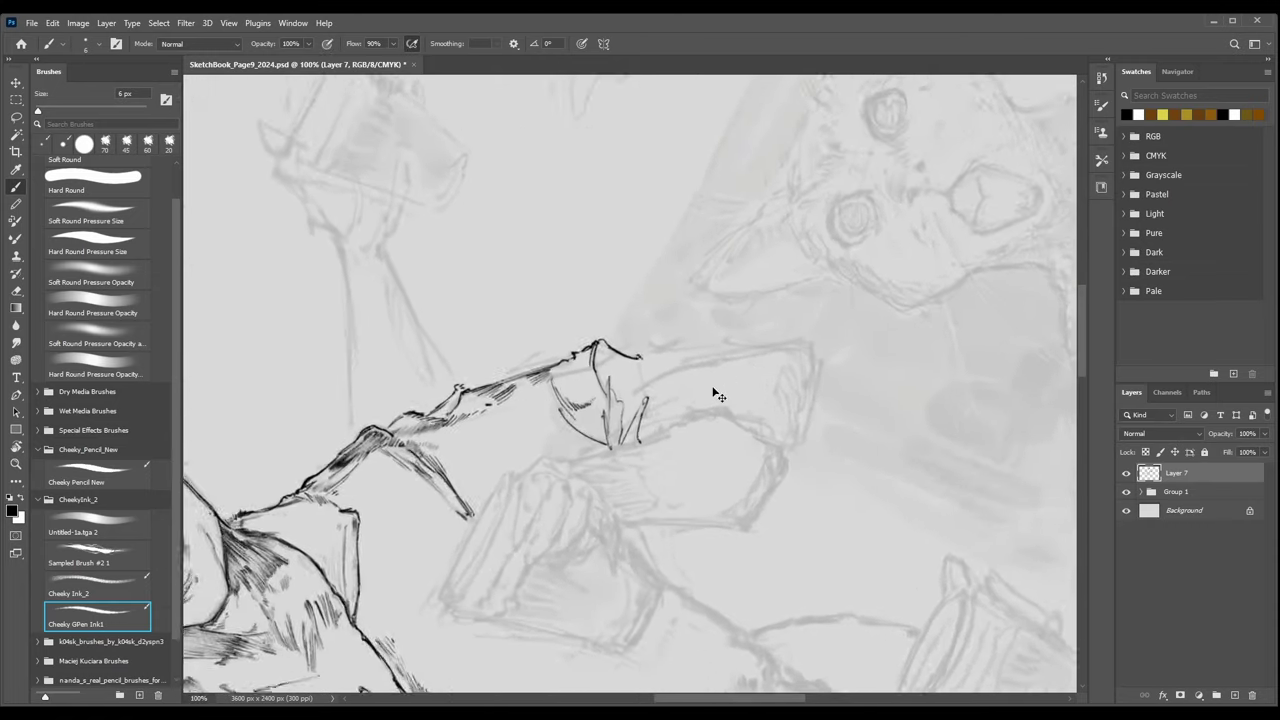
pyautogui.hotkey('ctrl', '+')
# Ink the forearm sleeve's upper outline, the long fold beneath it and the start of the cuff's outer edge.
pyautogui.moveTo(632, 408); pyautogui.dragTo(718, 357)
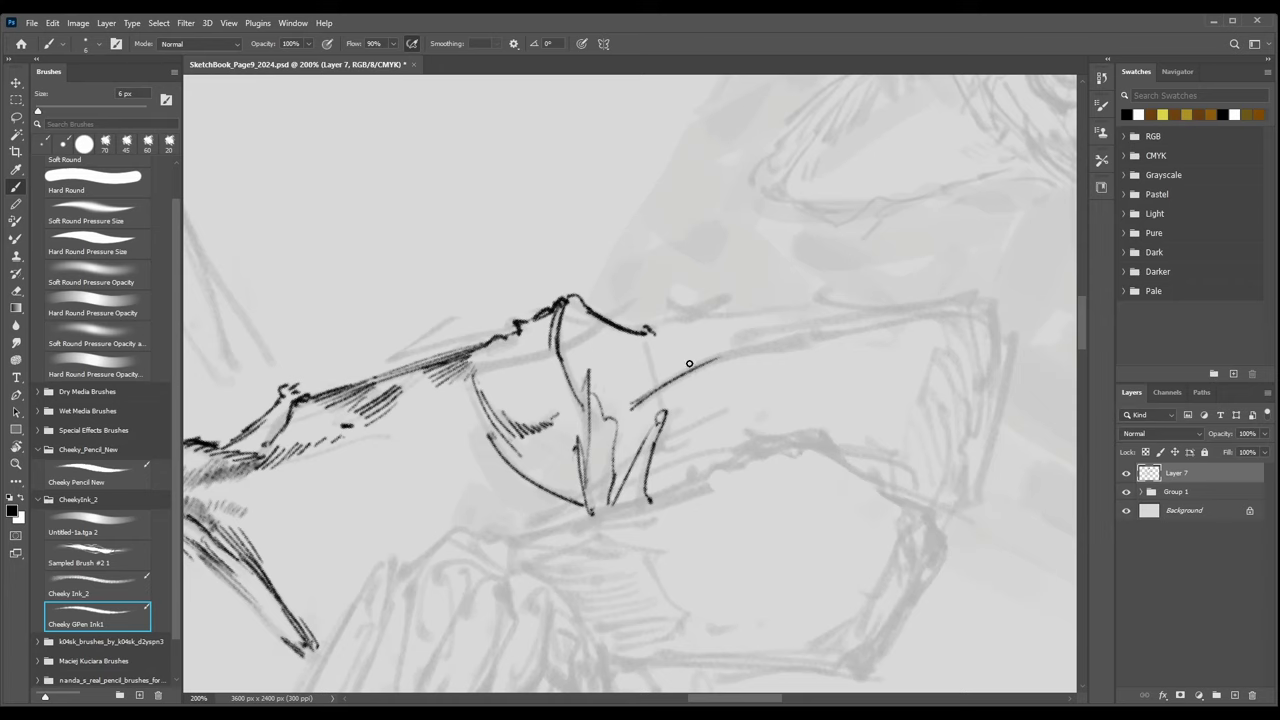
pyautogui.moveTo(640, 392)
pyautogui.mouseDown()
pyautogui.moveTo(759, 356)
pyautogui.moveTo(734, 349)
pyautogui.moveTo(816, 342)
pyautogui.mouseUp()
pyautogui.moveTo(794, 352)
pyautogui.mouseDown()
pyautogui.moveTo(942, 318)
pyautogui.moveTo(810, 342)
pyautogui.moveTo(868, 325)
pyautogui.moveTo(963, 315)
pyautogui.mouseUp()
pyautogui.moveTo(830, 330)
pyautogui.mouseDown()
pyautogui.moveTo(980, 306)
pyautogui.moveTo(992, 318)
pyautogui.moveTo(985, 292)
pyautogui.moveTo(1000, 315)
pyautogui.mouseUp()
pyautogui.press('[')
pyautogui.moveTo(997, 318)
pyautogui.mouseDown()
pyautogui.moveTo(1001, 354)
pyautogui.moveTo(1006, 325)
pyautogui.moveTo(1011, 346)
pyautogui.moveTo(991, 421)
pyautogui.mouseUp()
pyautogui.moveTo(969, 288); pyautogui.dragTo(806, 302)
pyautogui.moveTo(642, 328); pyautogui.dragTo(827, 307)
pyautogui.hotkey('ctrl', '-')
pyautogui.hotkey('ctrl', '-')
pyautogui.hotkey('ctrl', '-')
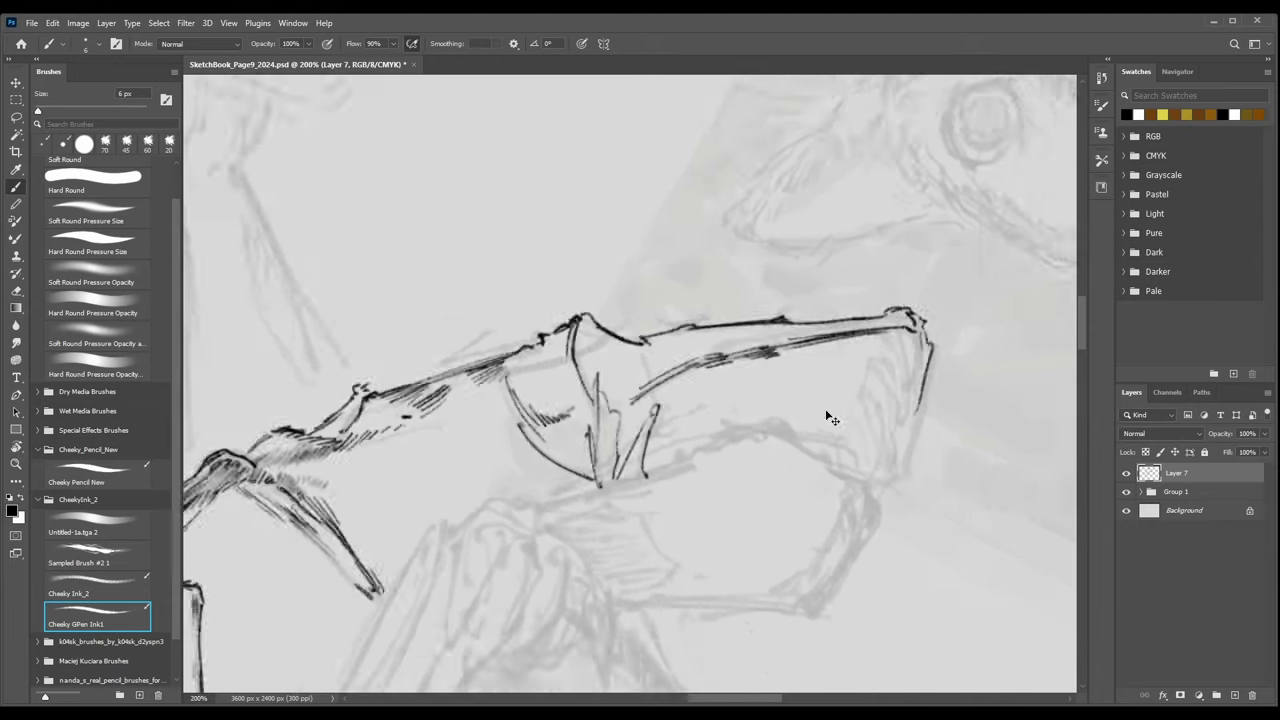
# Hatch the sleeve's underside beside the pointed crease and start the forearm's lower outline with a 4 px brush.
pyautogui.hotkey('ctrl', '+')
pyautogui.hotkey('ctrl', '+')
pyautogui.hotkey('ctrl', '+')
pyautogui.press('[')
pyautogui.press('[')
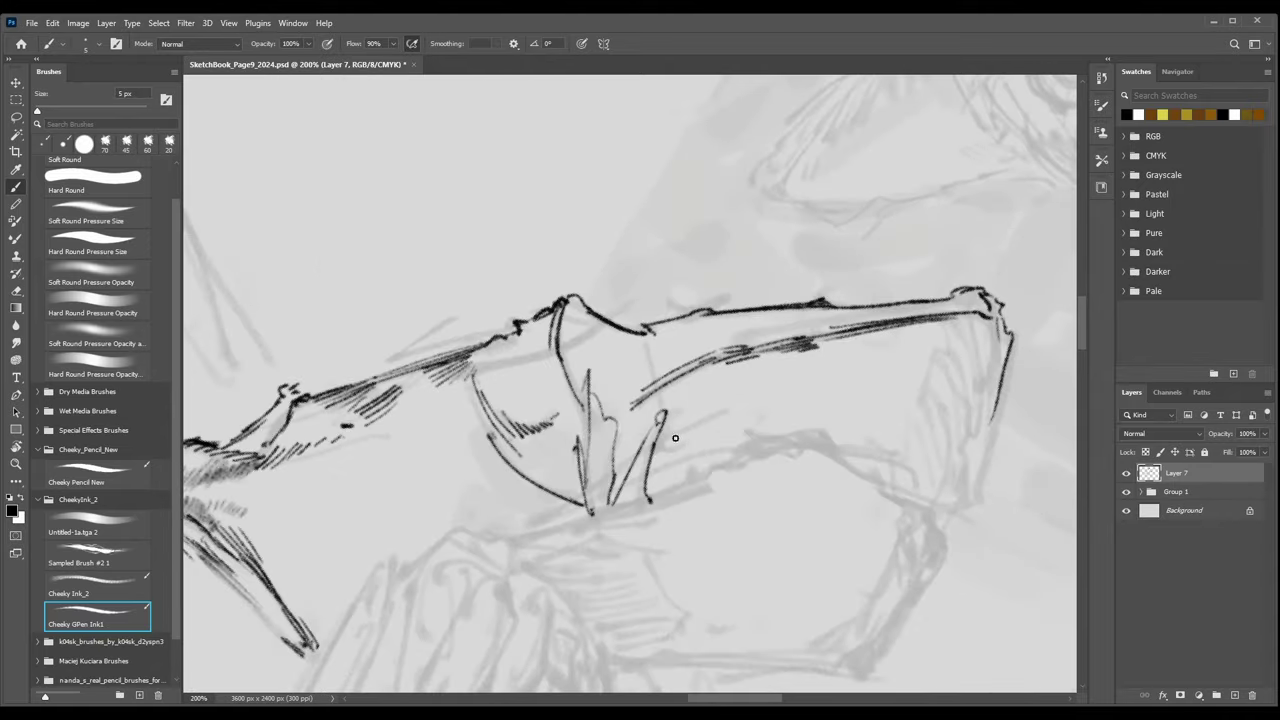
pyautogui.moveTo(653, 454); pyautogui.dragTo(723, 409)
pyautogui.moveTo(645, 477); pyautogui.dragTo(694, 447)
pyautogui.moveTo(649, 476); pyautogui.dragTo(714, 450)
pyautogui.moveTo(695, 470); pyautogui.dragTo(728, 450)
pyautogui.moveTo(708, 470); pyautogui.dragTo(766, 454)
pyautogui.moveTo(720, 480)
pyautogui.mouseDown()
pyautogui.moveTo(776, 457)
pyautogui.moveTo(790, 430)
pyautogui.moveTo(801, 443)
pyautogui.mouseUp()
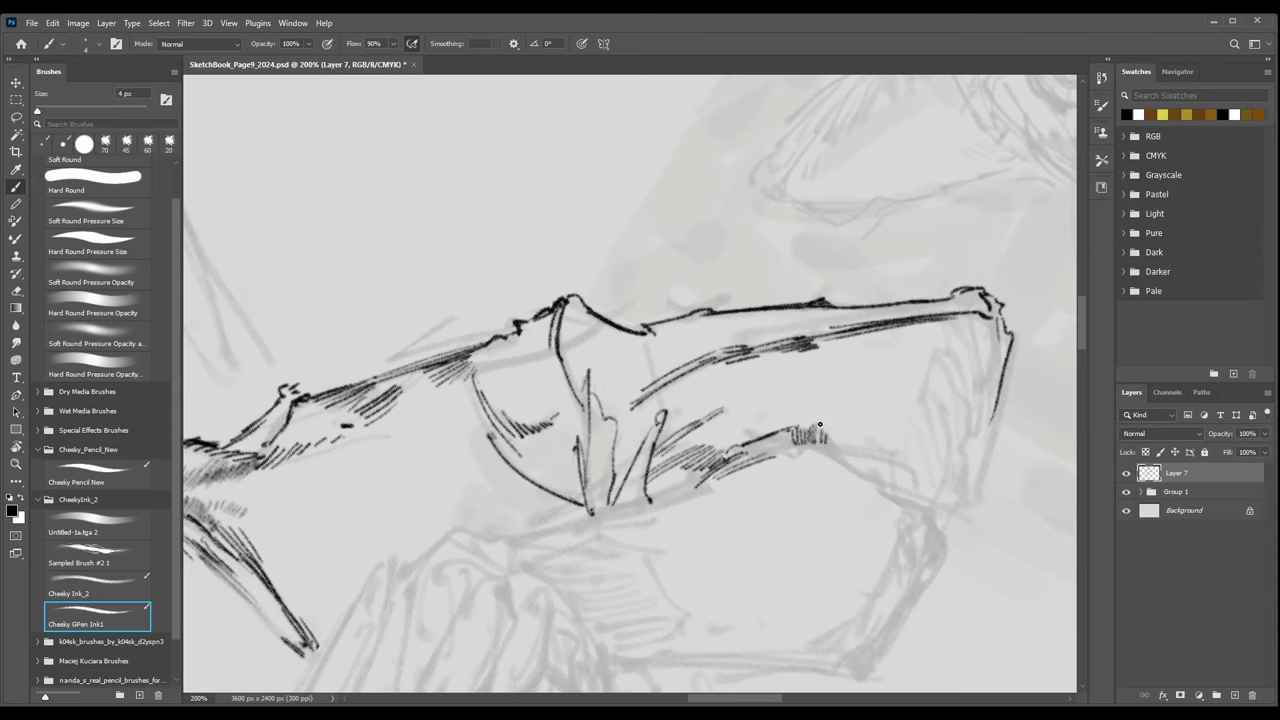
# Hatch the bend in the forearm sleeve's lower outline and ink the doubled edge from there to the cuff's lower corner.
pyautogui.moveTo(820, 424)
pyautogui.mouseDown()
pyautogui.moveTo(841, 448)
pyautogui.moveTo(772, 453)
pyautogui.mouseUp()
pyautogui.moveTo(833, 439)
pyautogui.mouseDown()
pyautogui.moveTo(870, 476)
pyautogui.moveTo(865, 458)
pyautogui.moveTo(880, 464)
pyautogui.moveTo(906, 488)
pyautogui.moveTo(876, 482)
pyautogui.moveTo(949, 545)
pyautogui.mouseUp()
pyautogui.moveTo(891, 491)
pyautogui.mouseDown()
pyautogui.moveTo(947, 534)
pyautogui.moveTo(951, 557)
pyautogui.moveTo(962, 553)
pyautogui.moveTo(953, 508)
pyautogui.moveTo(918, 474)
pyautogui.moveTo(955, 510)
pyautogui.mouseUp()
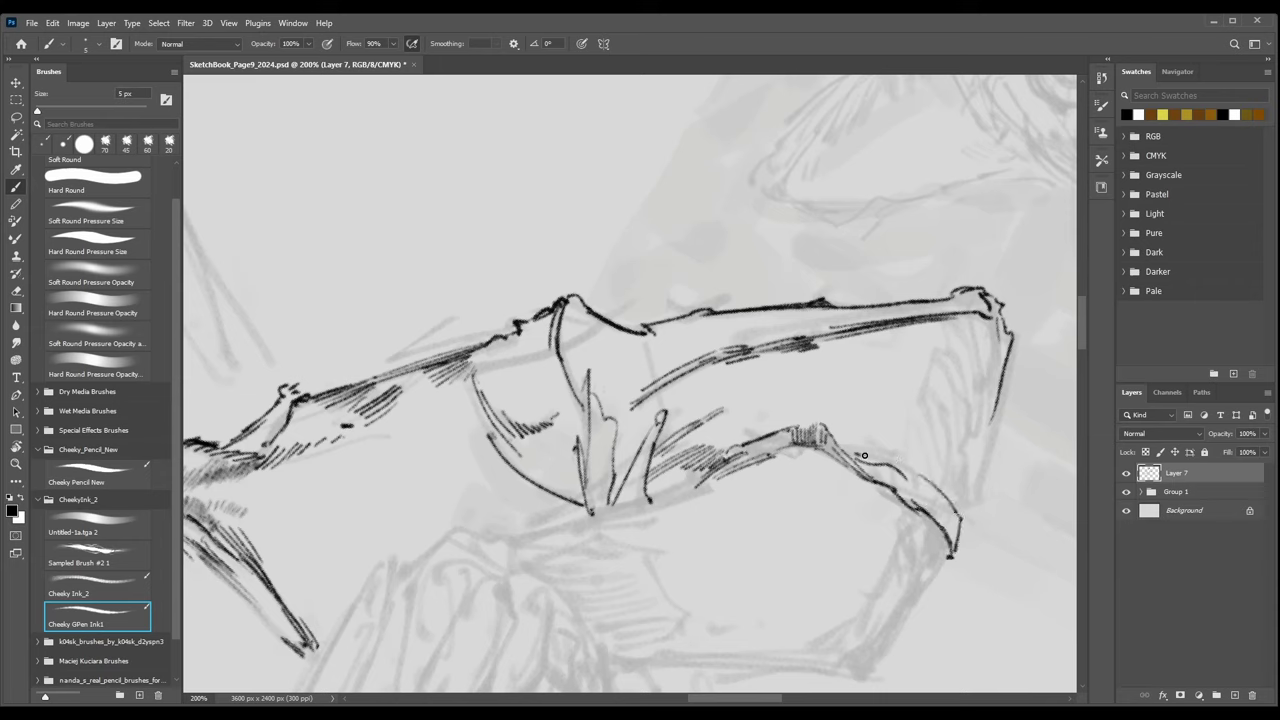
pyautogui.moveTo(845, 449); pyautogui.dragTo(872, 456)
# Extend the cuff's outer edge down to the sleeve's lower corner at 5 px.
pyautogui.hotkey('ctrl', '-')
pyautogui.hotkey('ctrl', '-')
pyautogui.hotkey('ctrl', '+')
pyautogui.hotkey('ctrl', '+')
pyautogui.press(']')
pyautogui.moveTo(997, 406)
pyautogui.mouseDown()
pyautogui.moveTo(986, 474)
pyautogui.moveTo(966, 500)
pyautogui.mouseUp()
pyautogui.hotkey('ctrl', '-')
pyautogui.hotkey('ctrl', '-')
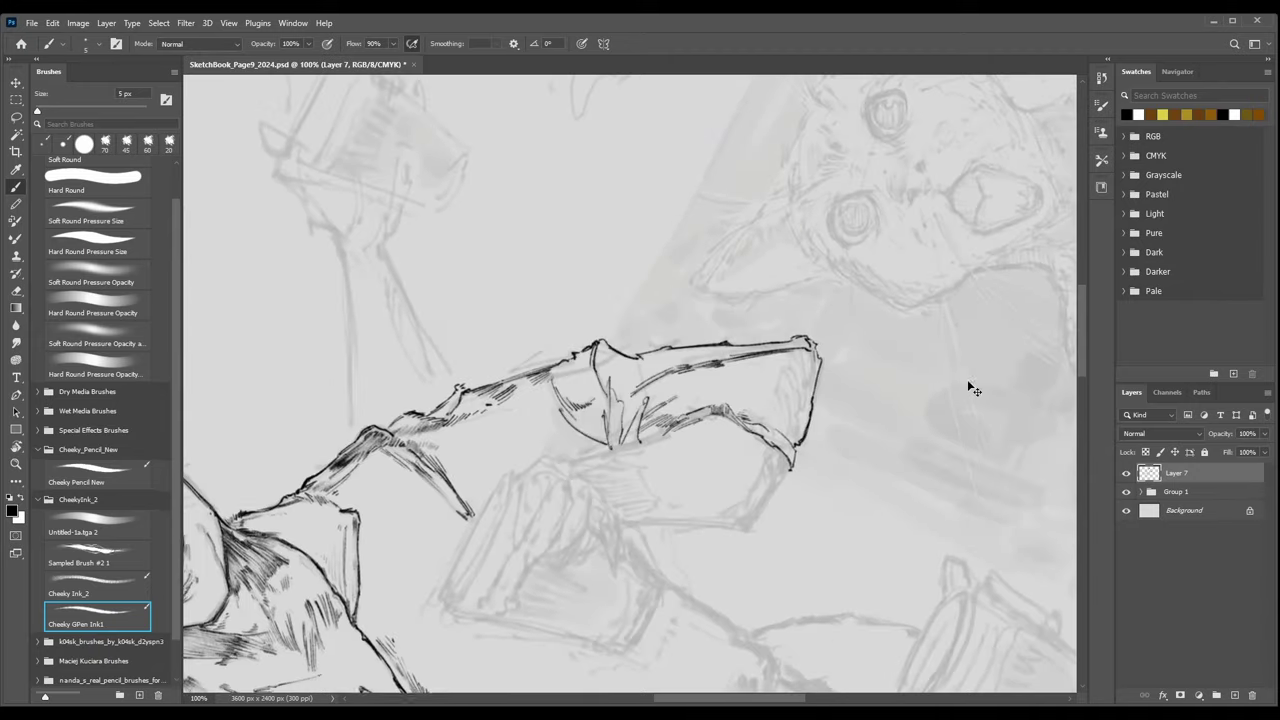
# Rotate the canvas until the cuff edge lies nearly horizontal and hatch the cuff's inner corner with Cheeky Ink_2 at 4 px.
pyautogui.press('r')
pyautogui.moveTo(699, 391); pyautogui.dragTo(917, 336)
pyautogui.hotkey('ctrl', '+')
pyautogui.hotkey('ctrl', '+')
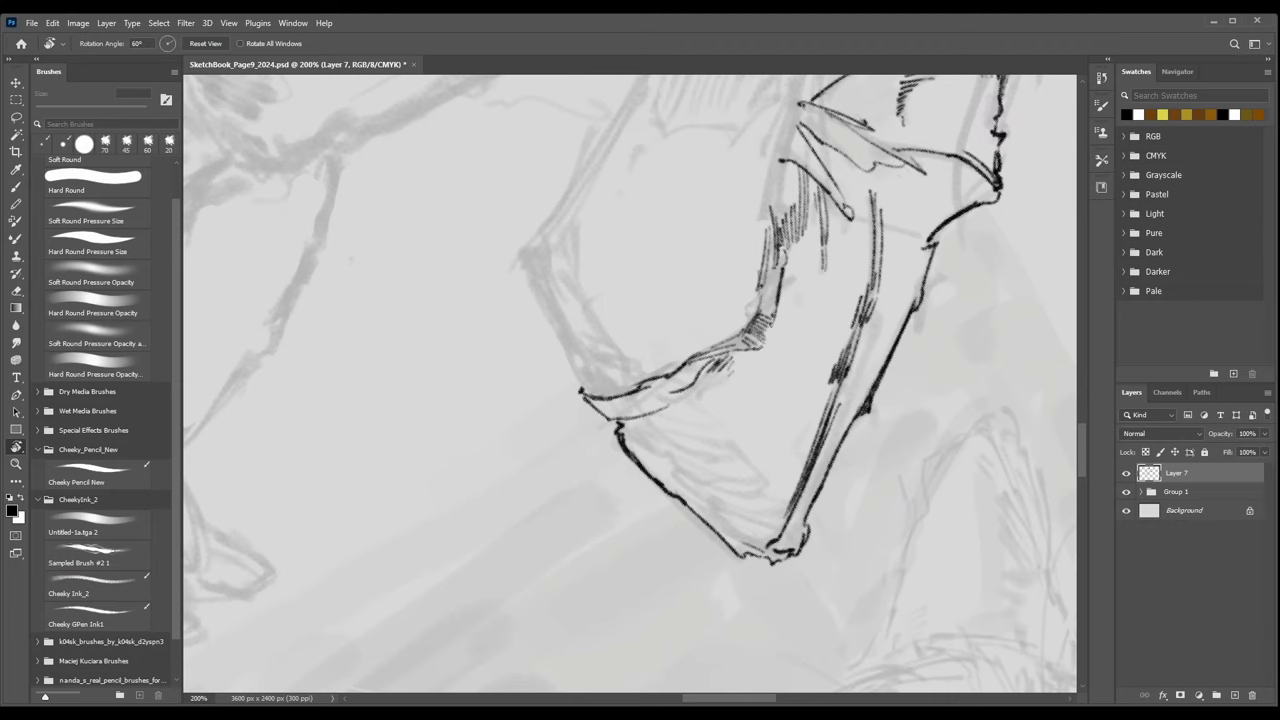
pyautogui.moveTo(880, 256); pyautogui.dragTo(688, 236)
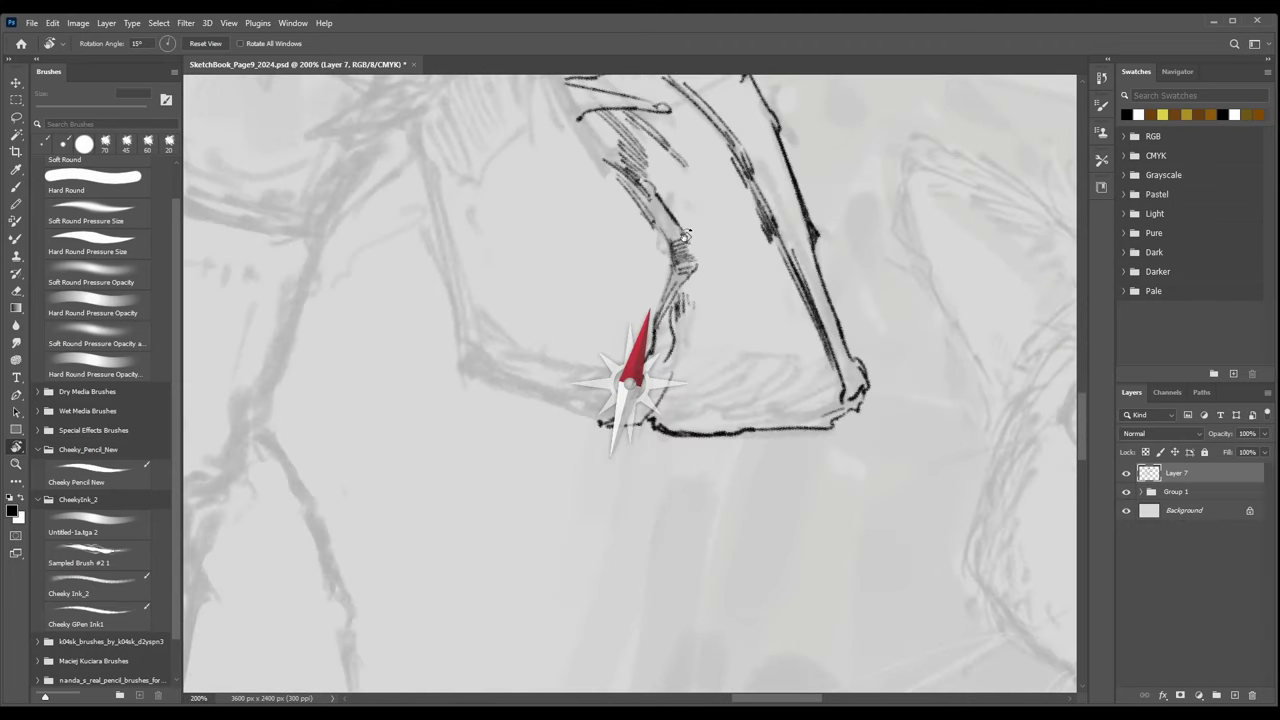
pyautogui.press('b')
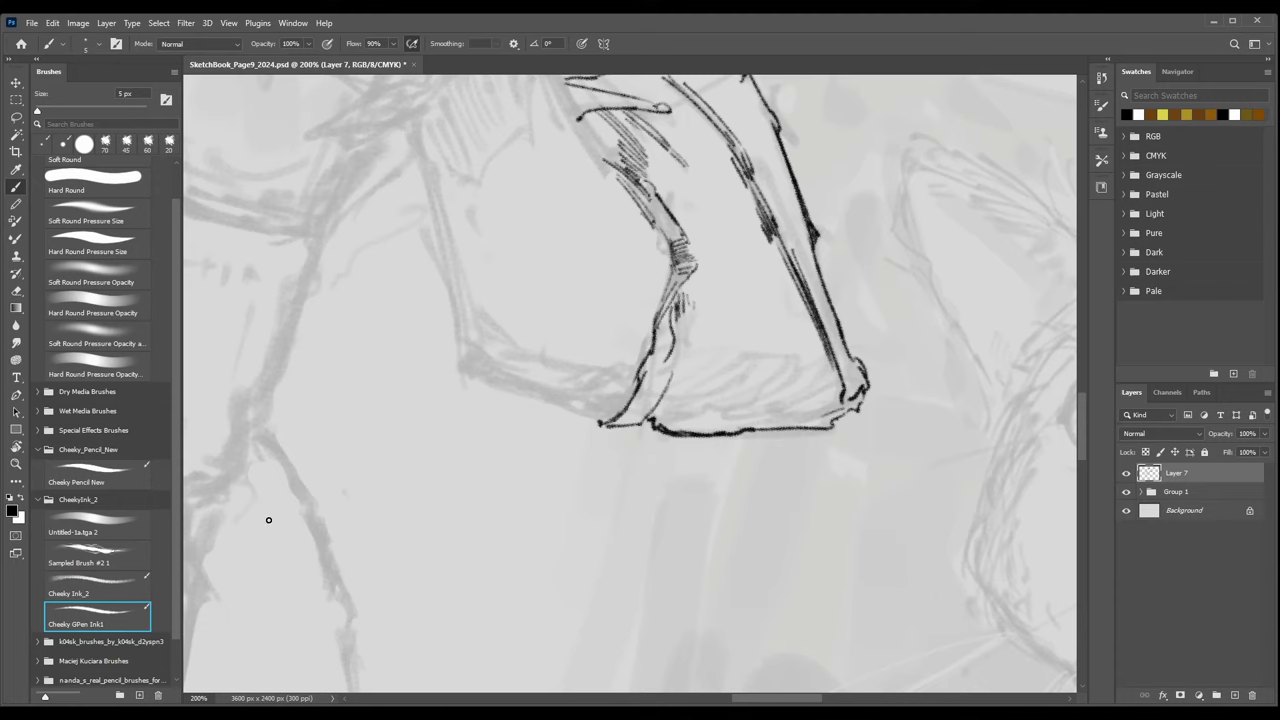
pyautogui.press(',')
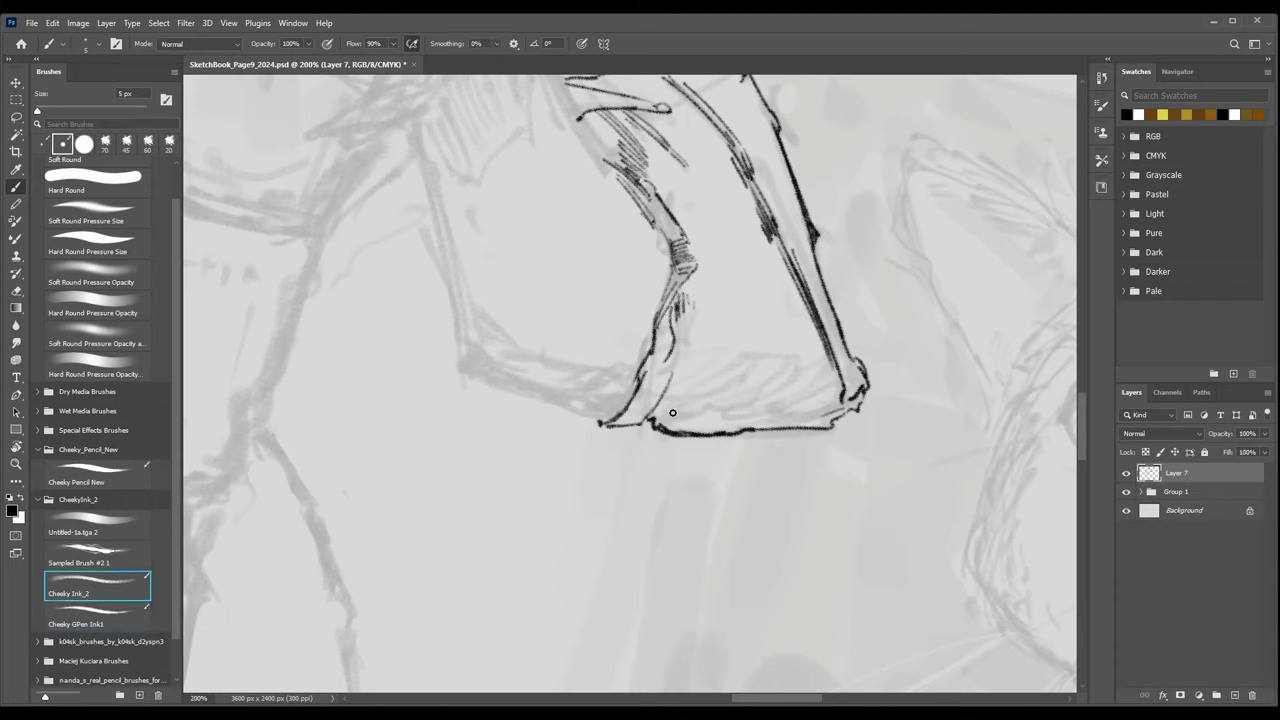
pyautogui.press('[')
pyautogui.moveTo(686, 391); pyautogui.dragTo(668, 417)
pyautogui.moveTo(702, 392); pyautogui.dragTo(684, 417)
pyautogui.moveTo(712, 398); pyautogui.dragTo(693, 415)
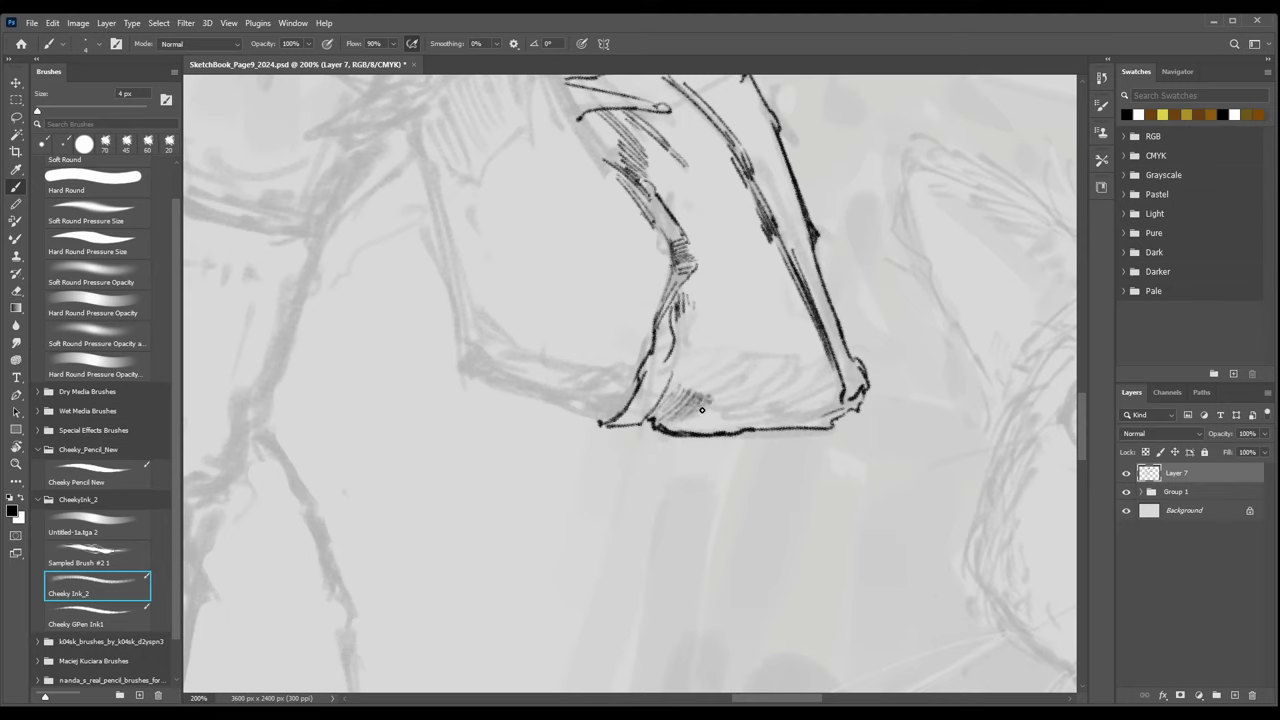
# Hatch shading across the rest of the cuff in two overlapping bands at 3 px.
pyautogui.press('[')
pyautogui.moveTo(752, 355)
pyautogui.mouseDown()
pyautogui.moveTo(746, 366)
pyautogui.moveTo(768, 382)
pyautogui.moveTo(790, 352)
pyautogui.moveTo(796, 370)
pyautogui.moveTo(777, 393)
pyautogui.moveTo(817, 373)
pyautogui.mouseUp()
pyautogui.press('[')
pyautogui.press('[')
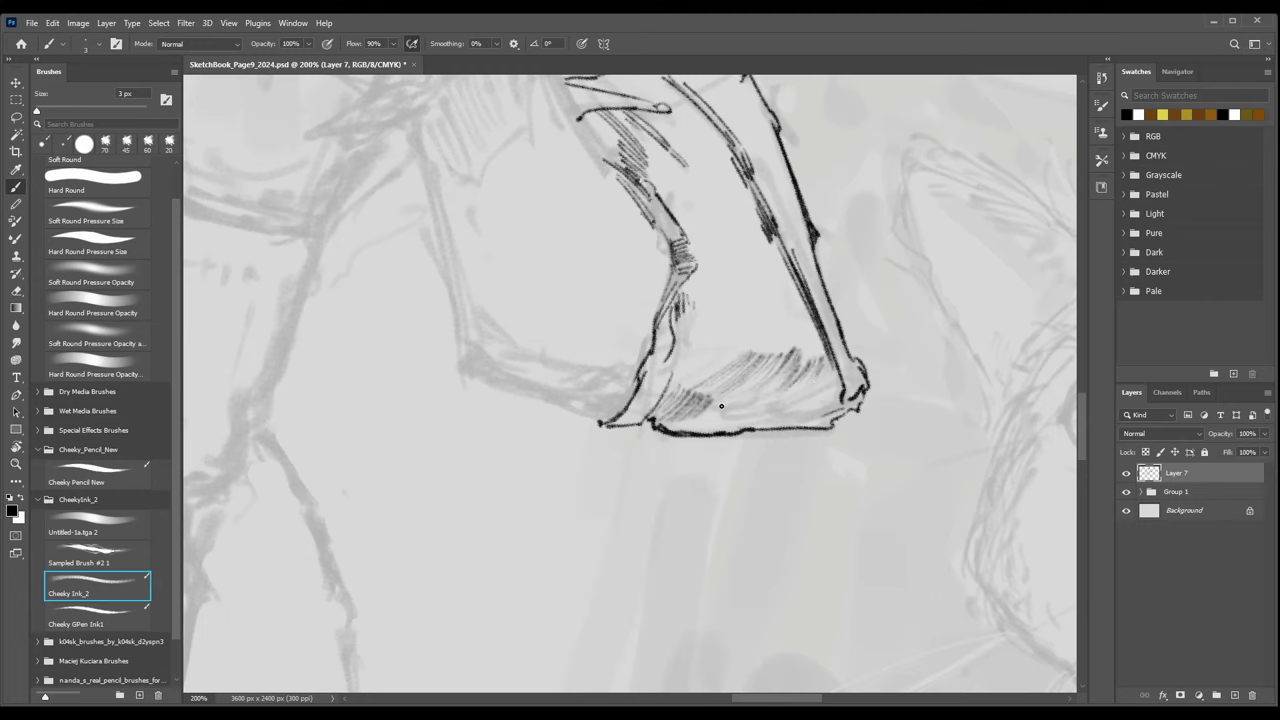
pyautogui.press(']')
pyautogui.moveTo(706, 414)
pyautogui.mouseDown()
pyautogui.moveTo(768, 380)
pyautogui.moveTo(758, 392)
pyautogui.moveTo(774, 382)
pyautogui.moveTo(835, 400)
pyautogui.moveTo(836, 378)
pyautogui.mouseUp()
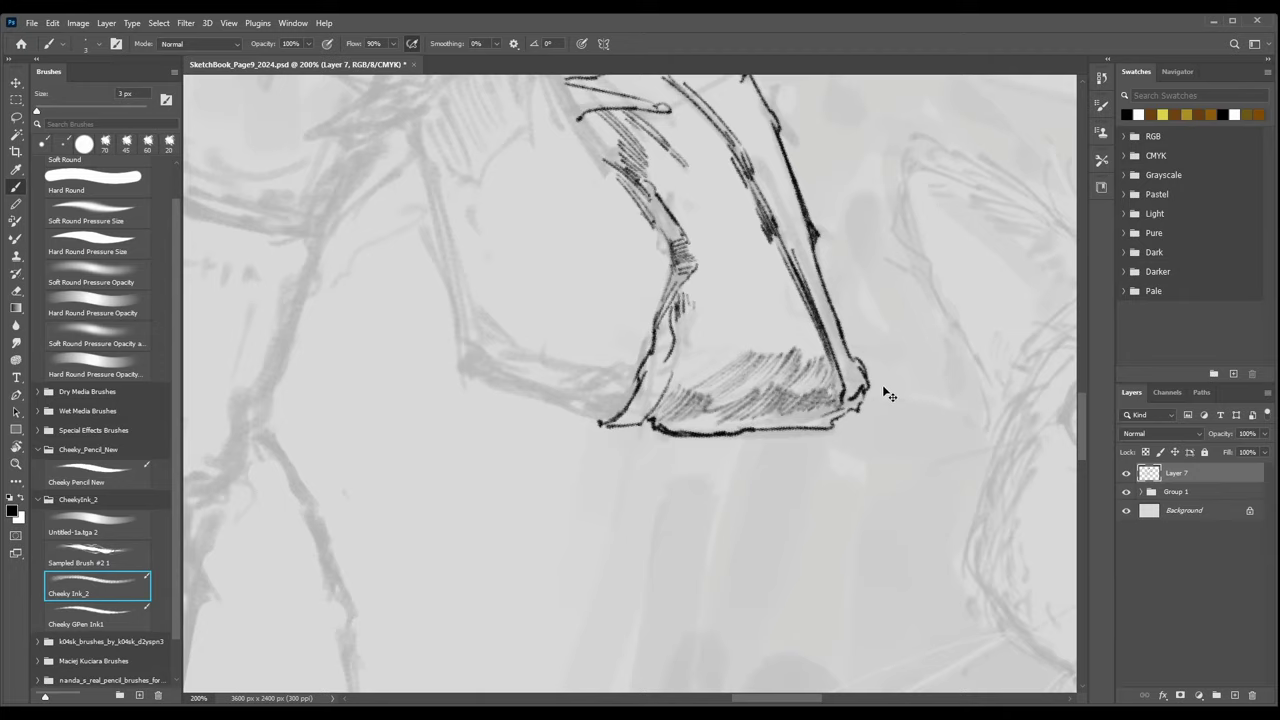
# Add short dark marks just above the cuff's hatching at 4 px.
pyautogui.hotkey('ctrl', '-')
pyautogui.hotkey('ctrl', '-')
pyautogui.hotkey('ctrl', '-')
pyautogui.hotkey('ctrl', '+')
pyautogui.hotkey('ctrl', '+')
pyautogui.hotkey('ctrl', '+')
pyautogui.press(']')
pyautogui.moveTo(724, 329)
pyautogui.mouseDown()
pyautogui.moveTo(718, 358)
pyautogui.moveTo(775, 357)
pyautogui.mouseUp()
pyautogui.hotkey('ctrl', '-')
pyautogui.hotkey('ctrl', '-')
pyautogui.hotkey('ctrl', '-')
pyautogui.hotkey('ctrl', '-')
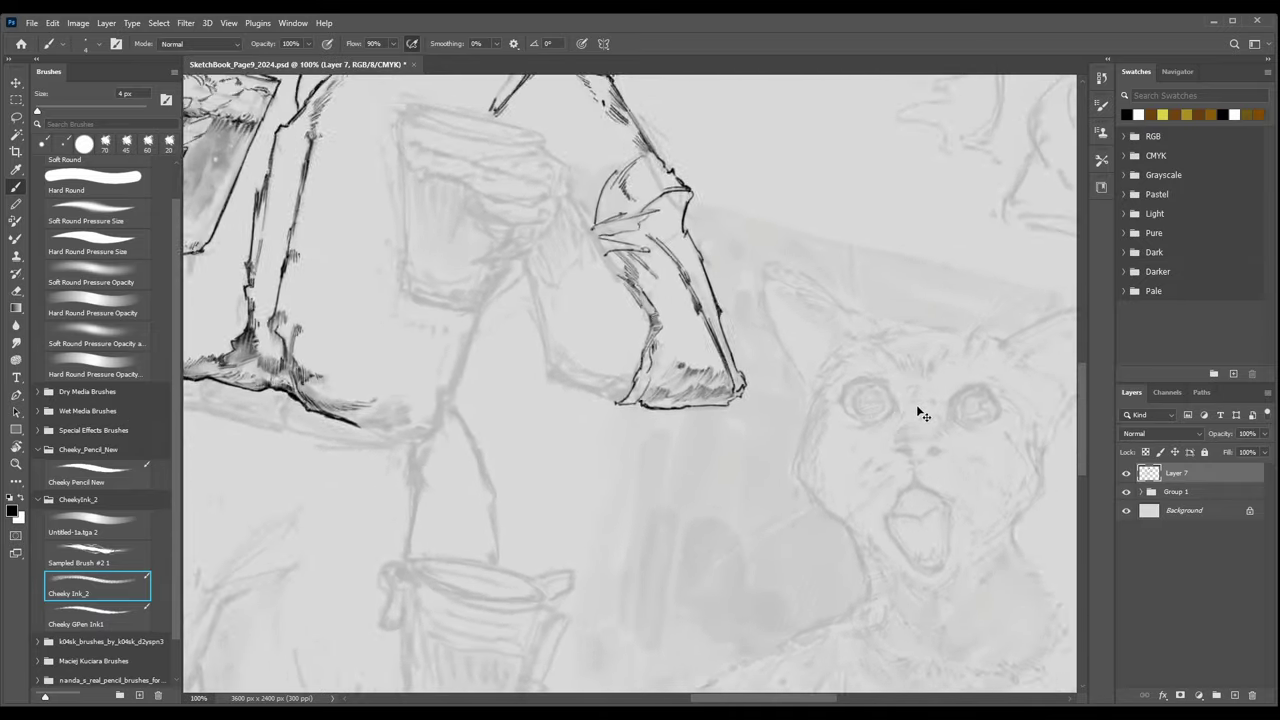
# Touch up the sleeve's ink between the elbow and the cuff at 5 px.
pyautogui.hotkey('ctrl', '+')
pyautogui.hotkey('ctrl', '+')
pyautogui.hotkey('ctrl', '+')
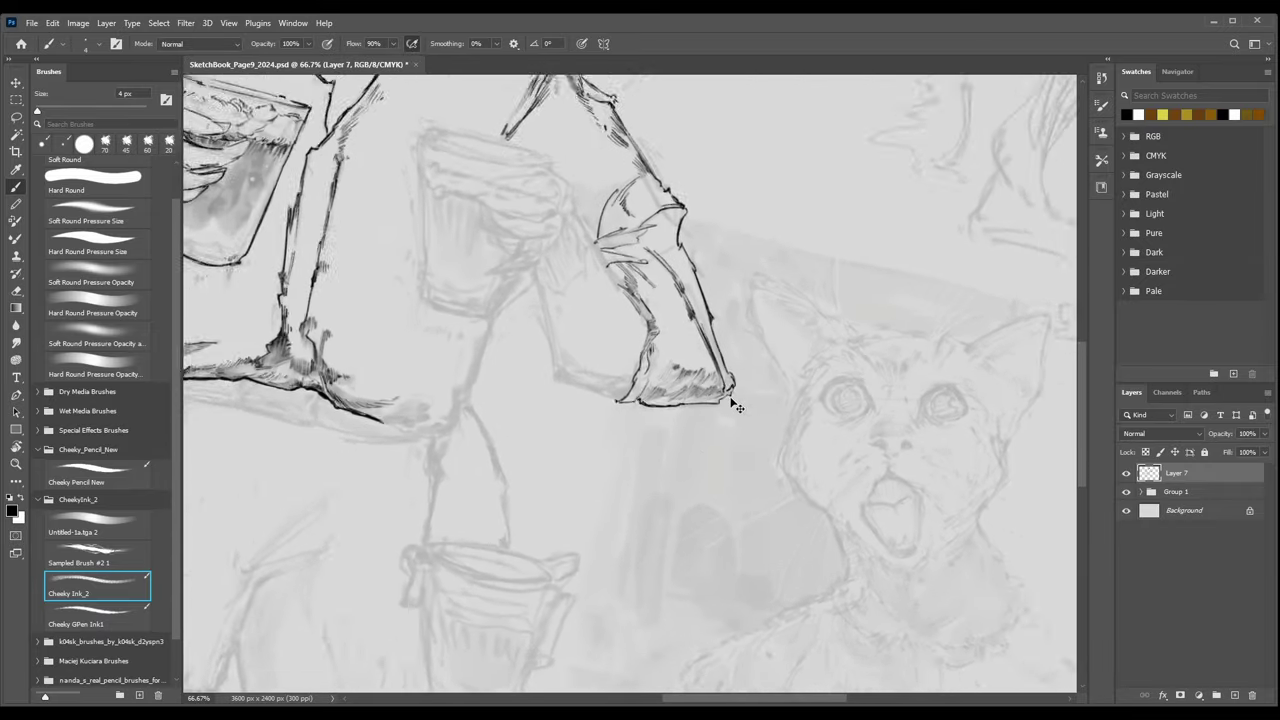
pyautogui.scroll(2, 640, 390)
pyautogui.moveTo(665, 240)
pyautogui.mouseDown()
pyautogui.moveTo(672, 278)
pyautogui.moveTo(649, 342)
pyautogui.mouseUp()
# Reset the canvas rotation and check the whole inked figure with the Group 1 sketch briefly hidden.
pyautogui.hotkey('ctrl', '0')
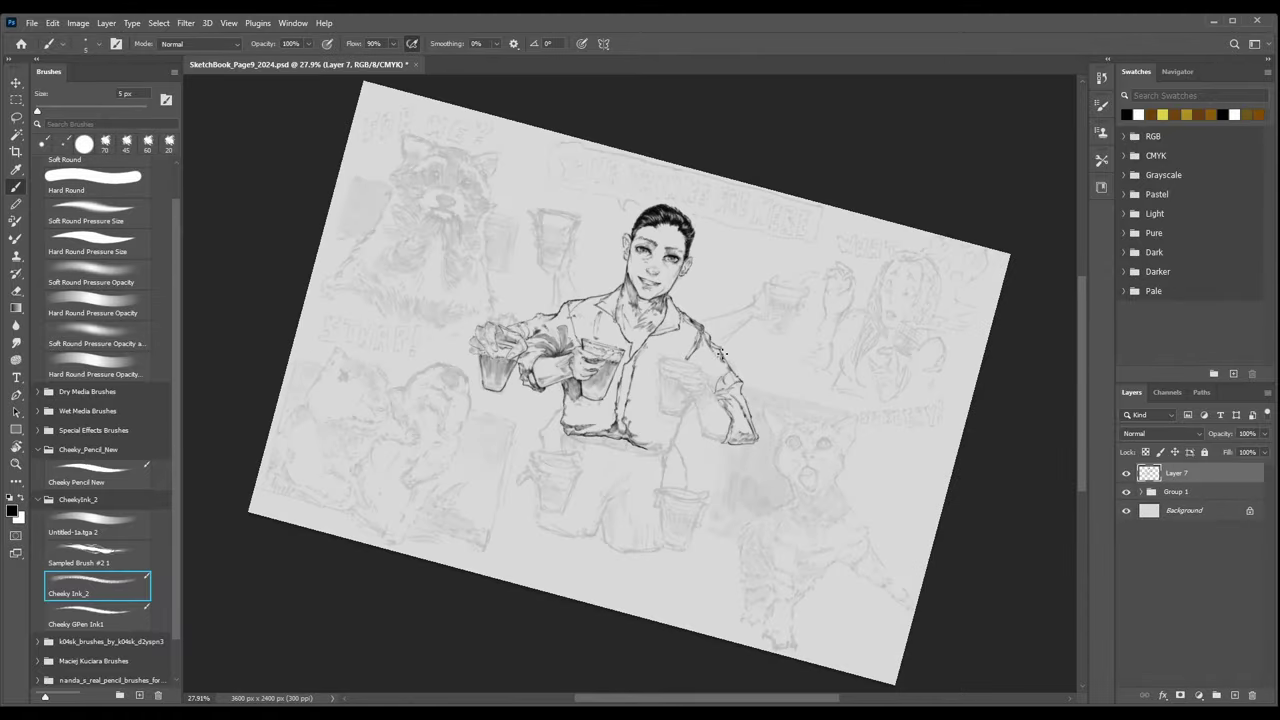
pyautogui.press('r')
pyautogui.press('Escape')
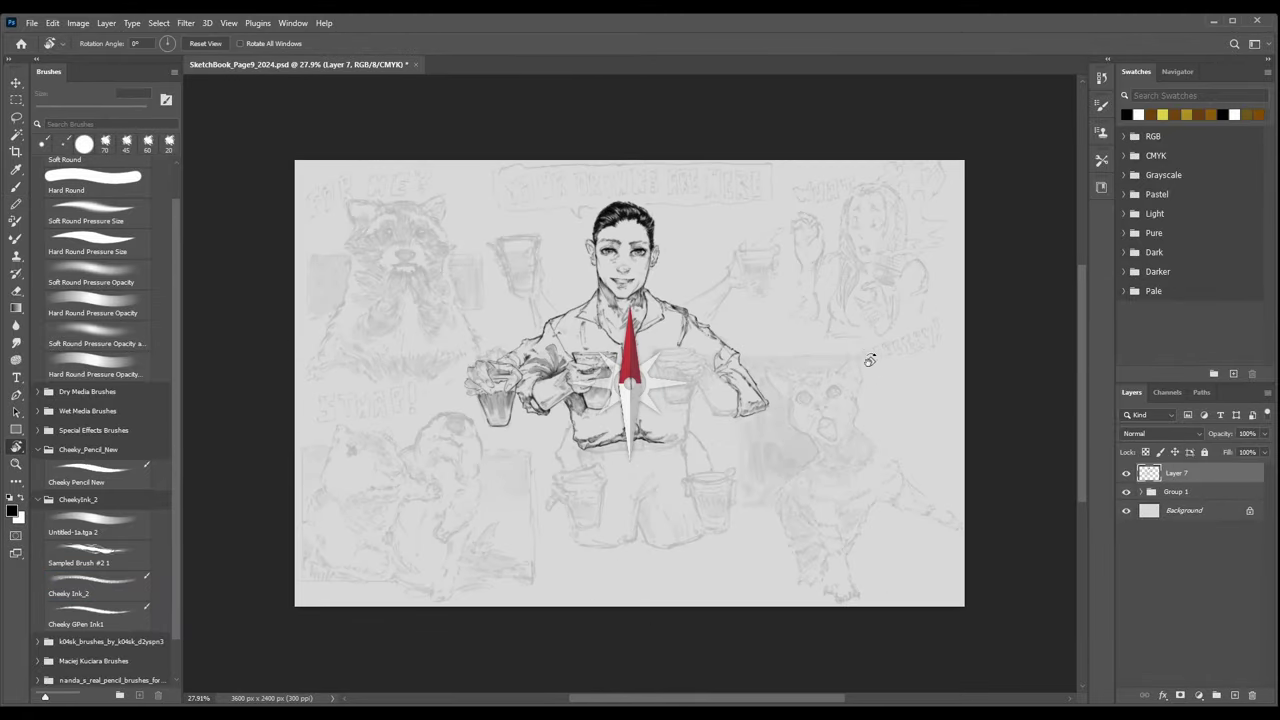
pyautogui.click(1126, 492)
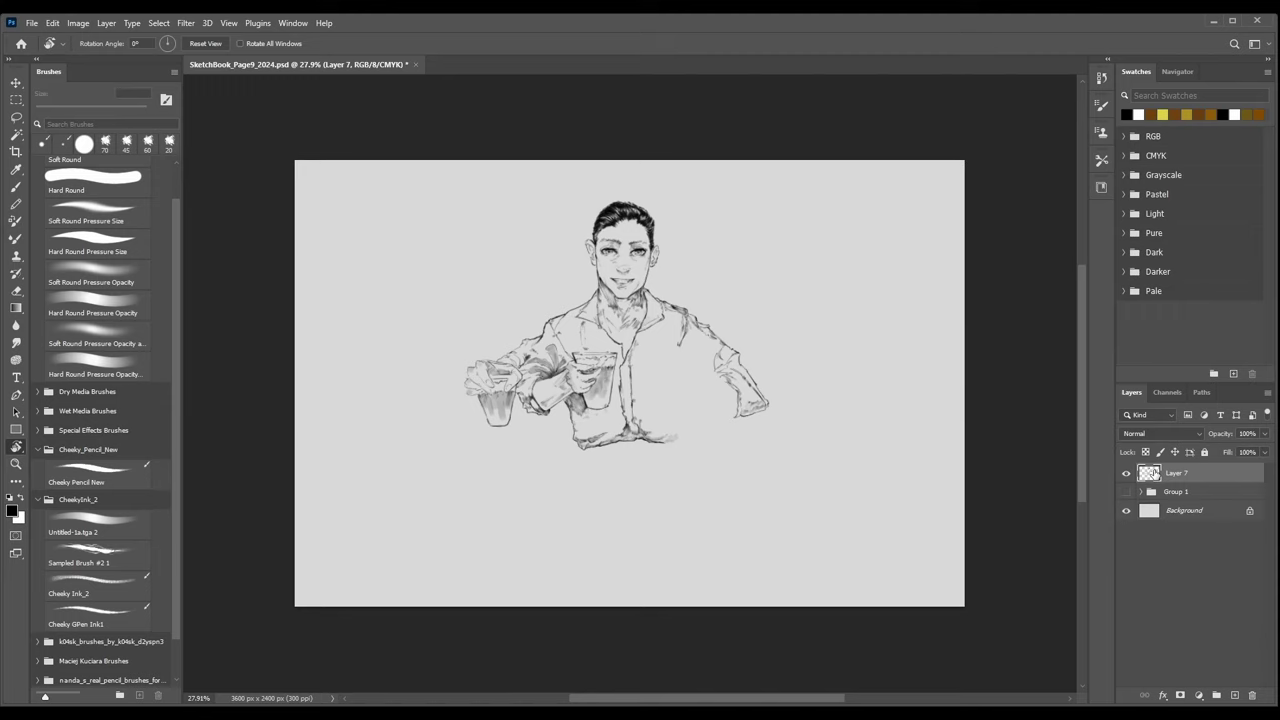
pyautogui.click(1126, 492)
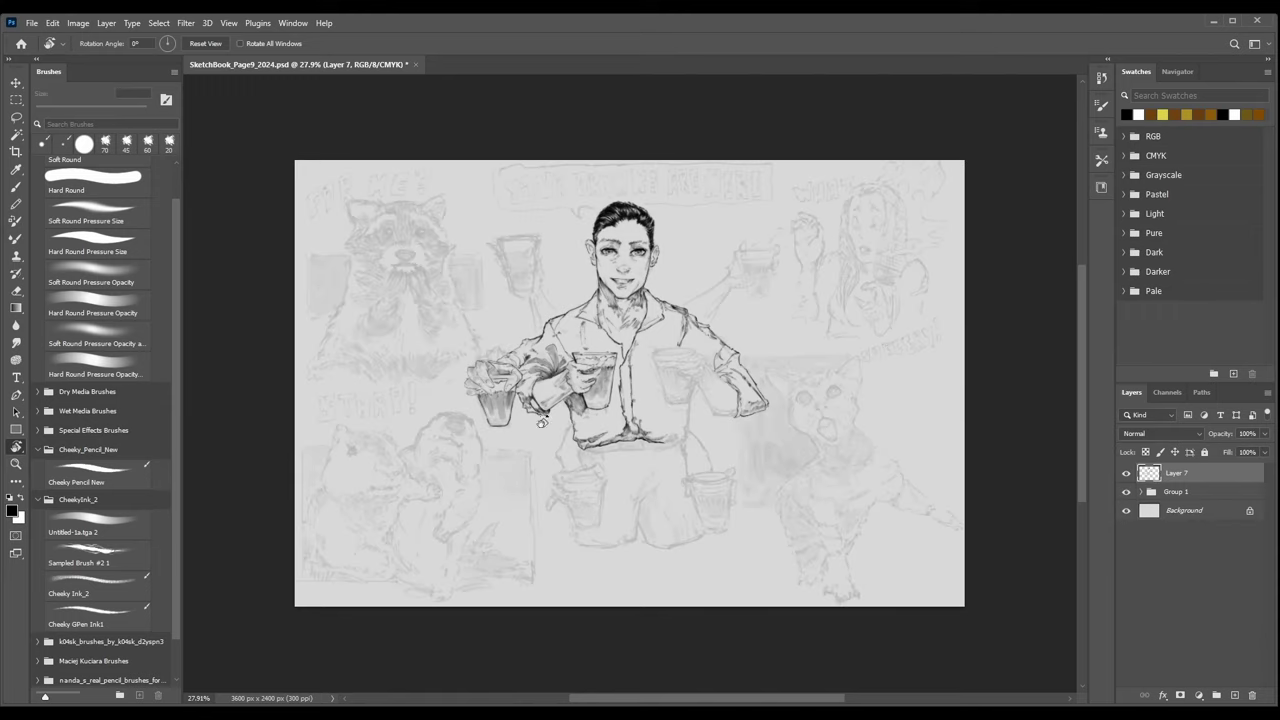
# Switch to the Cheeky Ink_2 brush and set its size to 4 px for inking the man's face.
pyautogui.click(112, 607)
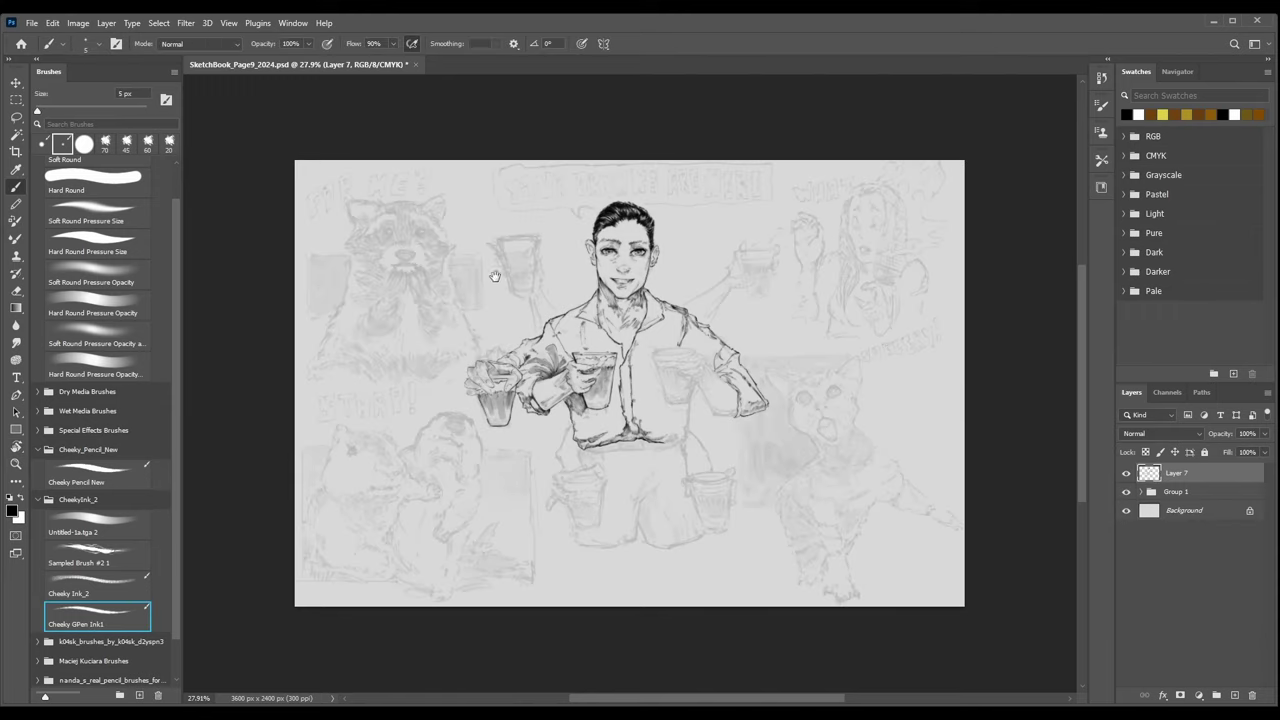
pyautogui.moveTo(495, 276); pyautogui.dragTo(449, 369)
pyautogui.hotkey('ctrl', '+')
pyautogui.hotkey('ctrl', '+')
pyautogui.hotkey('ctrl', '+')
pyautogui.click(146, 579)
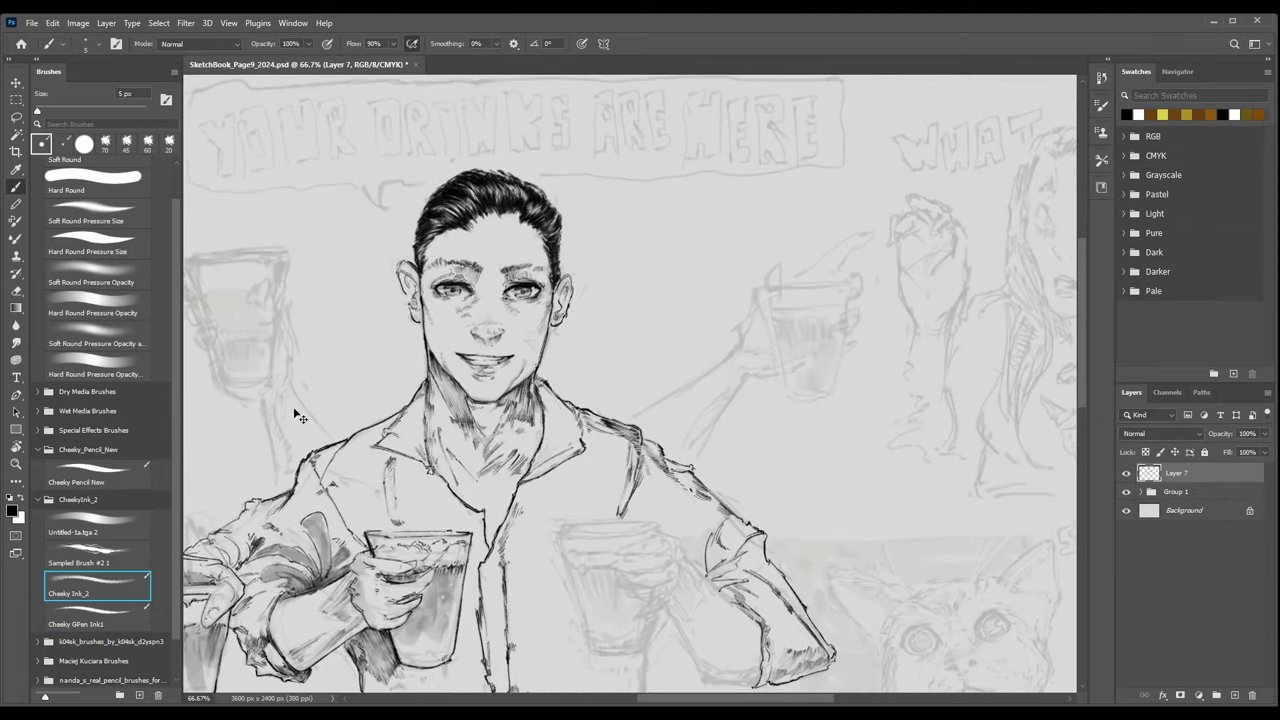
pyautogui.hotkey('ctrl', '+')
pyautogui.press('[')
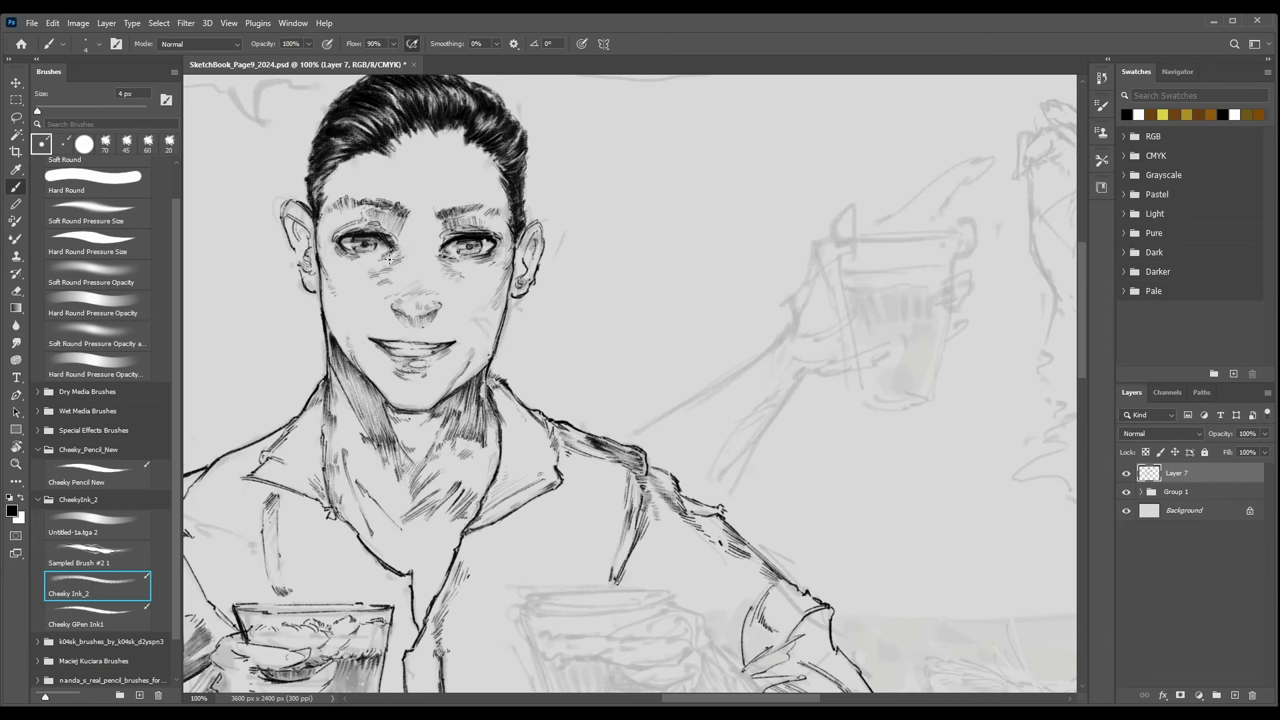
# Ink light hatching on the right-hand temple beside the hairline with the Cheeky Ink_2 brush at 3 px.
pyautogui.moveTo(342, 301); pyautogui.dragTo(402, 366)
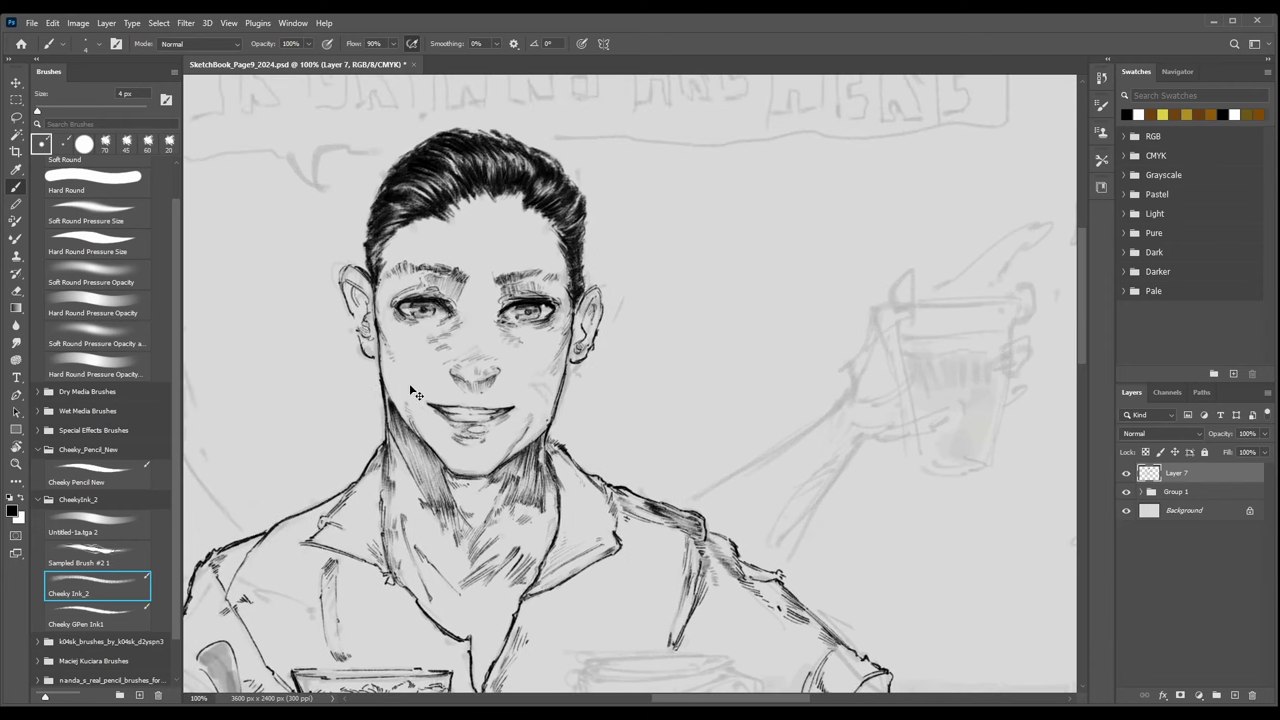
pyautogui.hotkey('ctrl', '+')
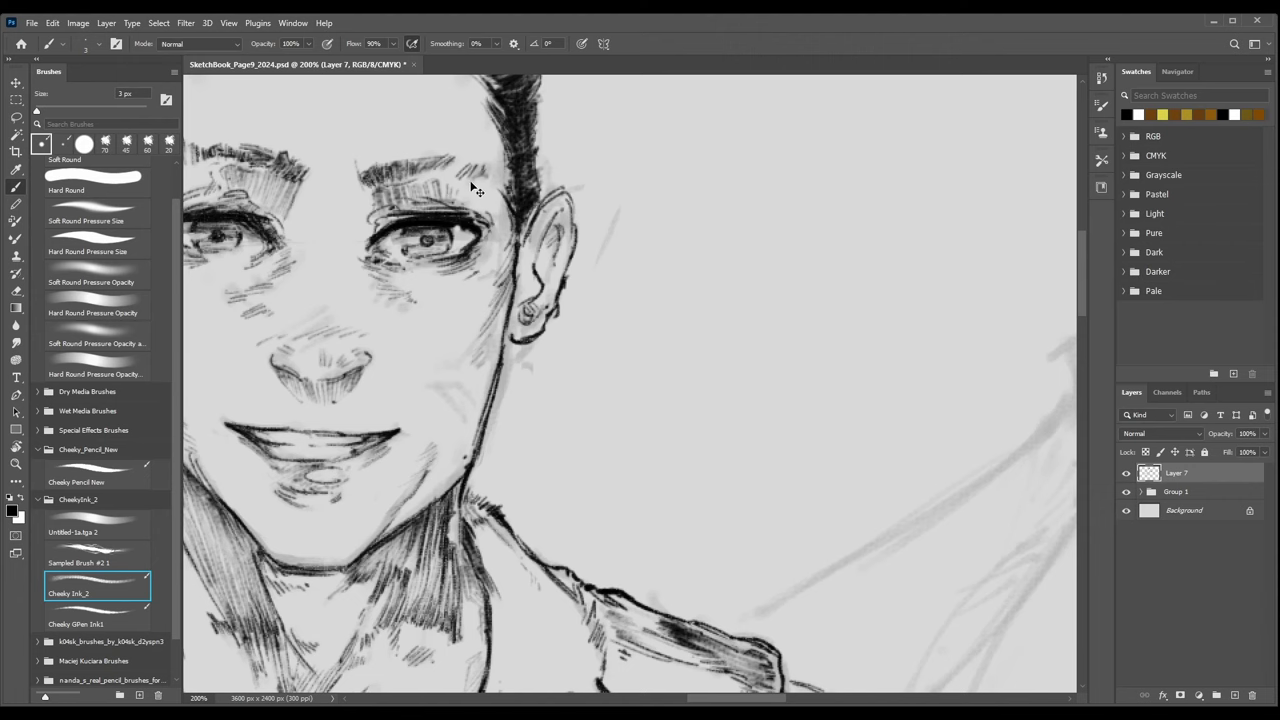
pyautogui.hotkey('ctrl', '-')
pyautogui.hotkey('ctrl', '+')
pyautogui.moveTo(500, 204); pyautogui.dragTo(579, 349)
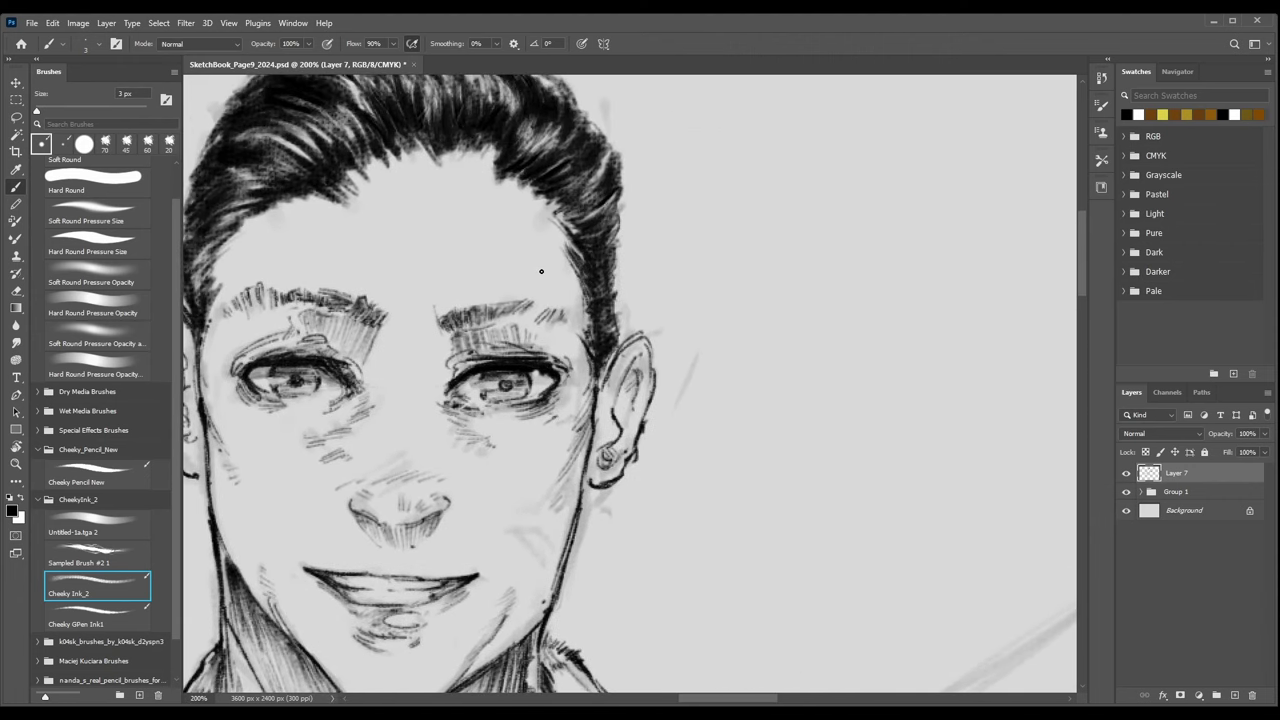
pyautogui.moveTo(549, 269)
pyautogui.mouseDown()
pyautogui.moveTo(560, 258)
pyautogui.moveTo(568, 268)
pyautogui.moveTo(575, 306)
pyautogui.mouseUp()
pyautogui.hotkey('ctrl', '-')
pyautogui.hotkey('ctrl', '-')
pyautogui.hotkey('ctrl', '+')
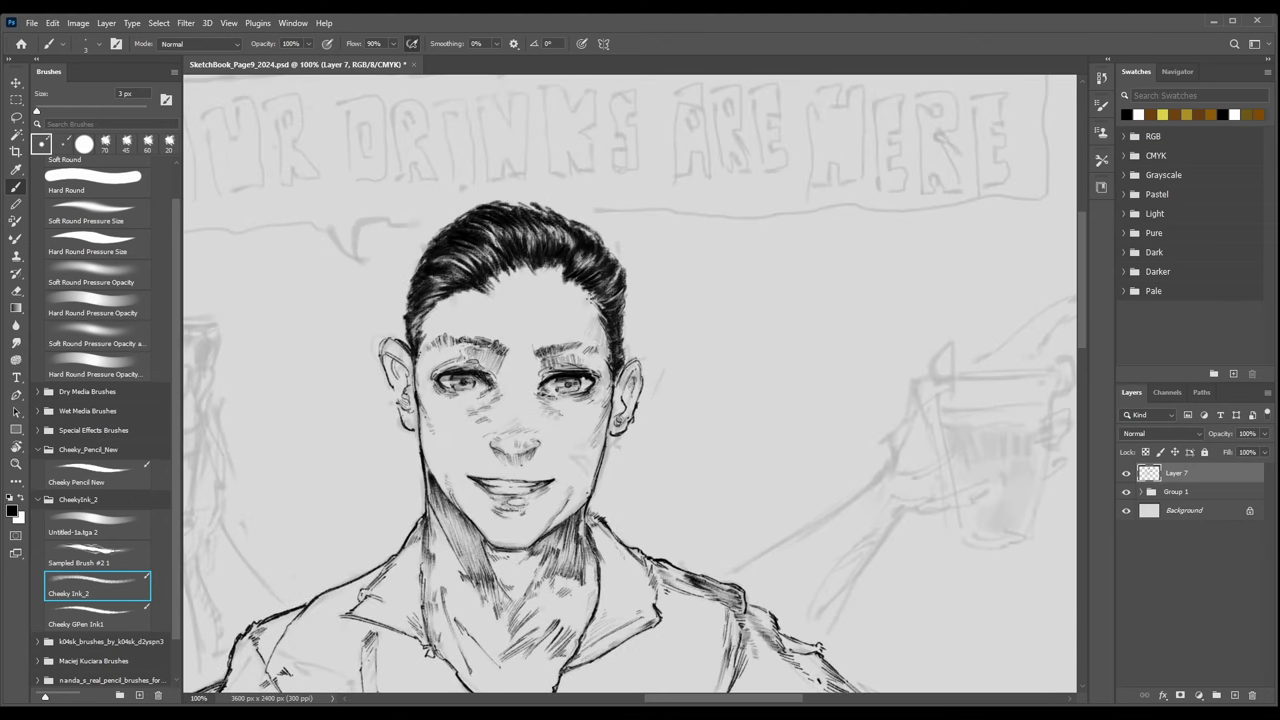
pyautogui.moveTo(584, 330); pyautogui.dragTo(588, 328)
# Erase marks on the cheek between the nose and the right-hand jawline, and return to the Cheeky Ink_2 brush.
pyautogui.press('[')
pyautogui.press(']')
pyautogui.press(']')
pyautogui.press('e')
pyautogui.moveTo(567, 467); pyautogui.dragTo(577, 447)
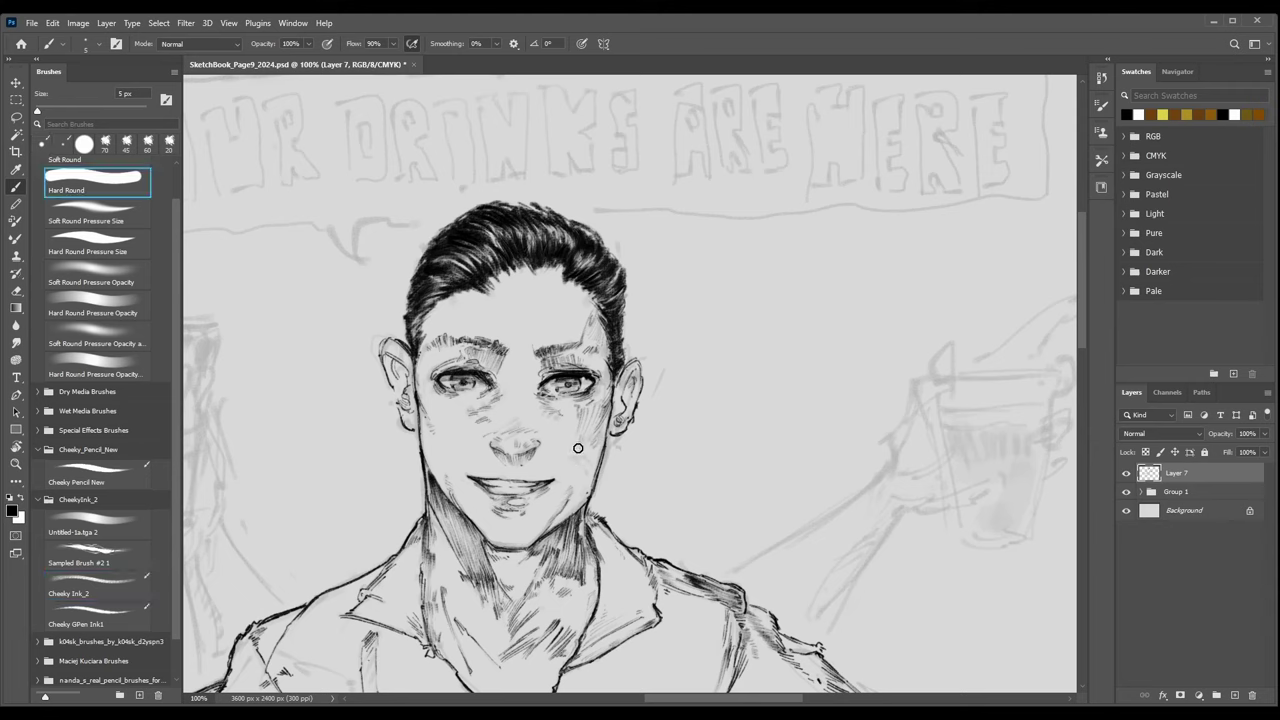
pyautogui.press('b')
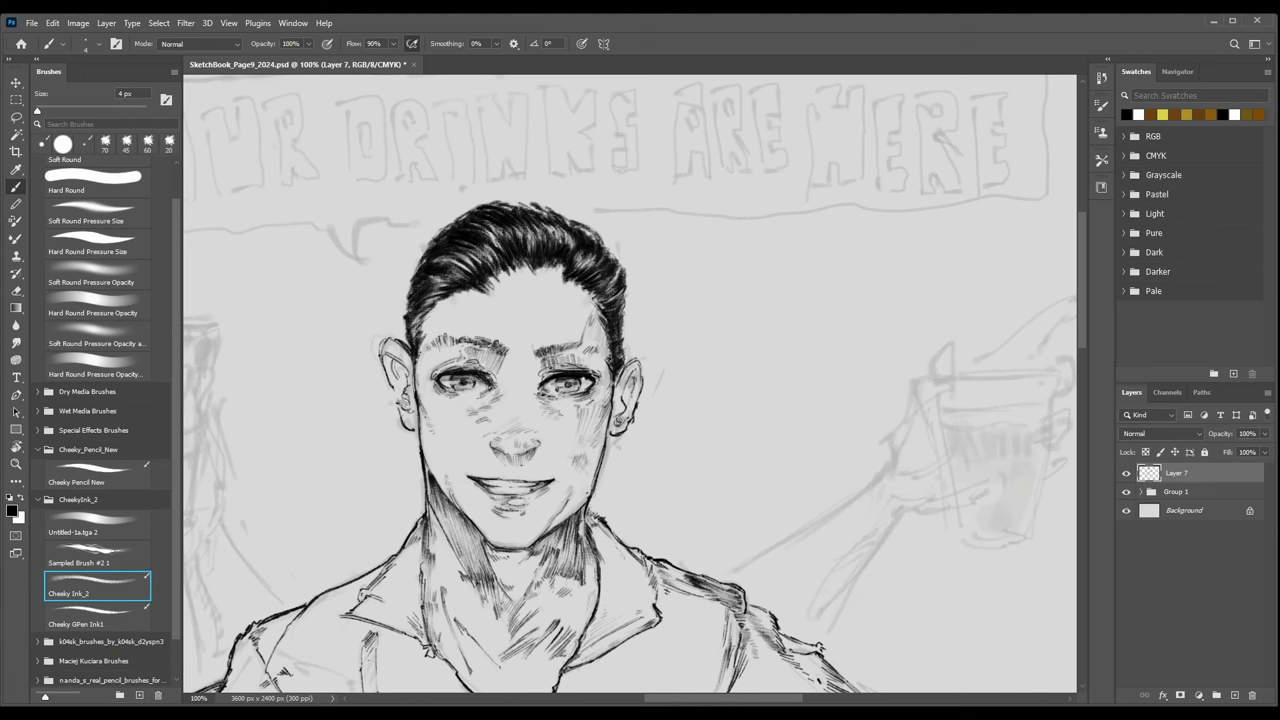
# Hide the Group 1 sketch temporarily to check the inked figure alone, and show it again.
pyautogui.hotkey('ctrl', '-')
pyautogui.hotkey('shift', ',')
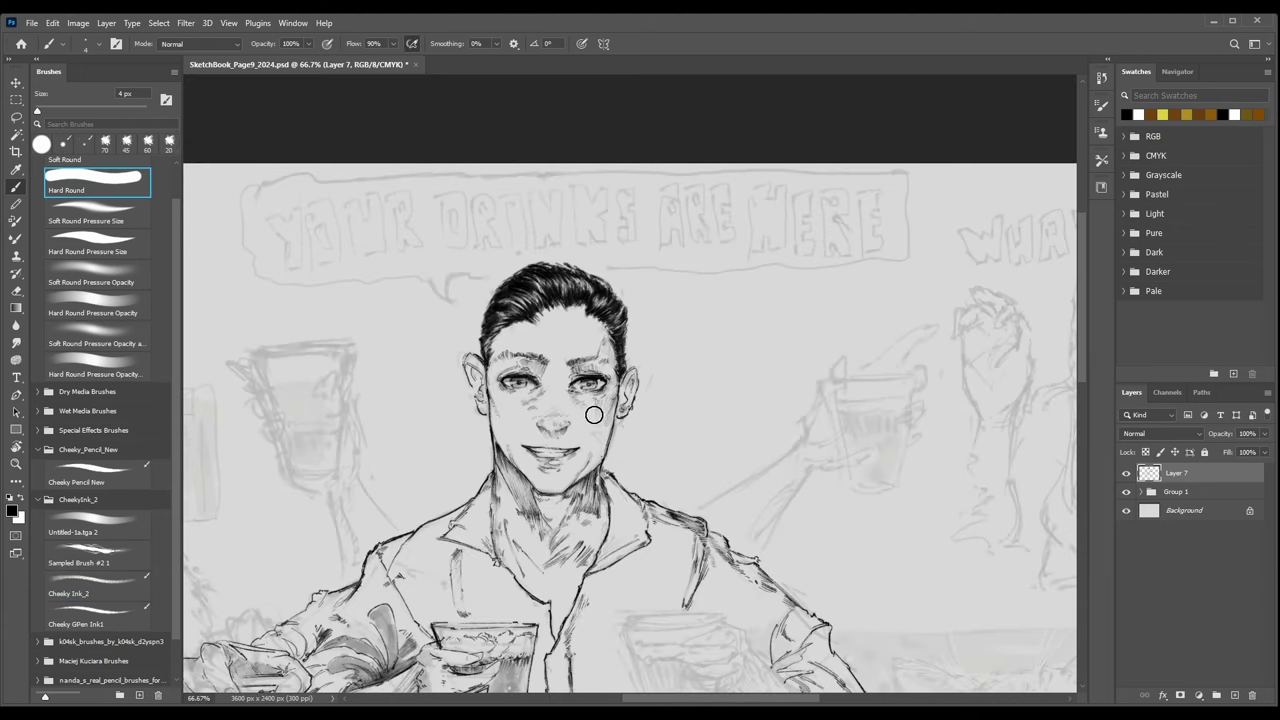
pyautogui.hotkey('ctrl', '-')
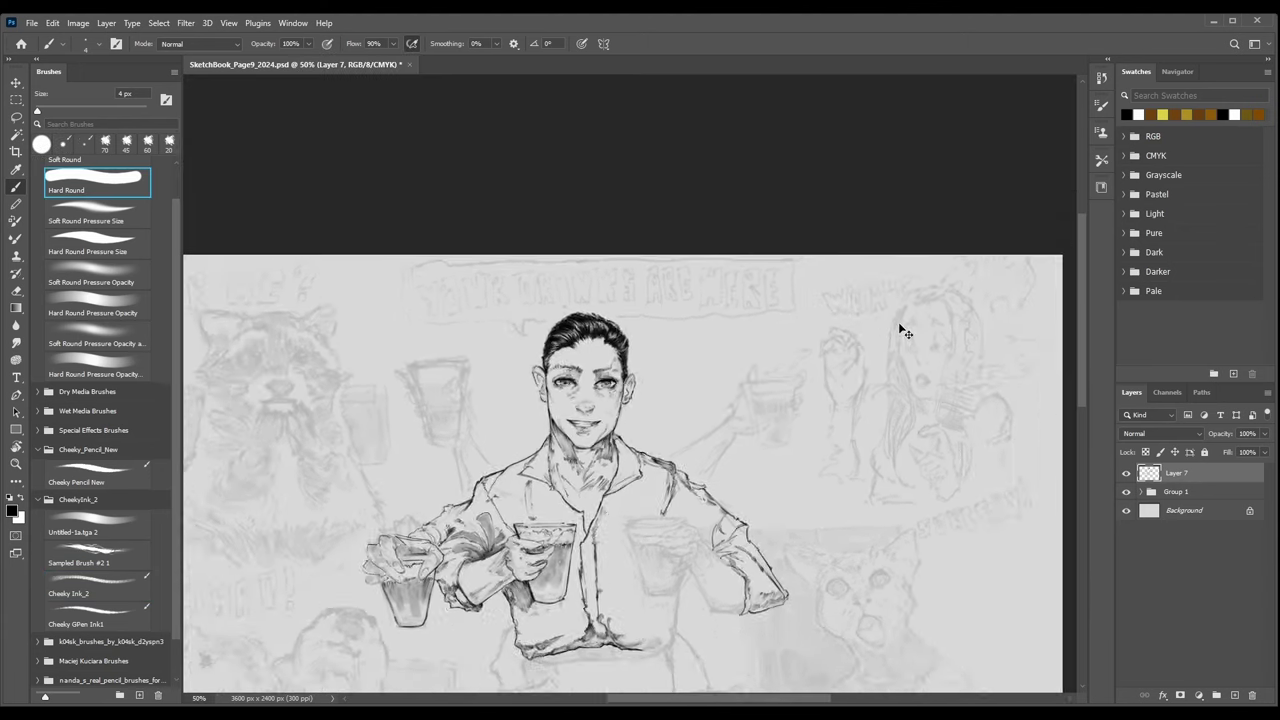
pyautogui.click(1126, 491)
pyautogui.hotkey('shift', '.')
pyautogui.hotkey('ctrl', '-')
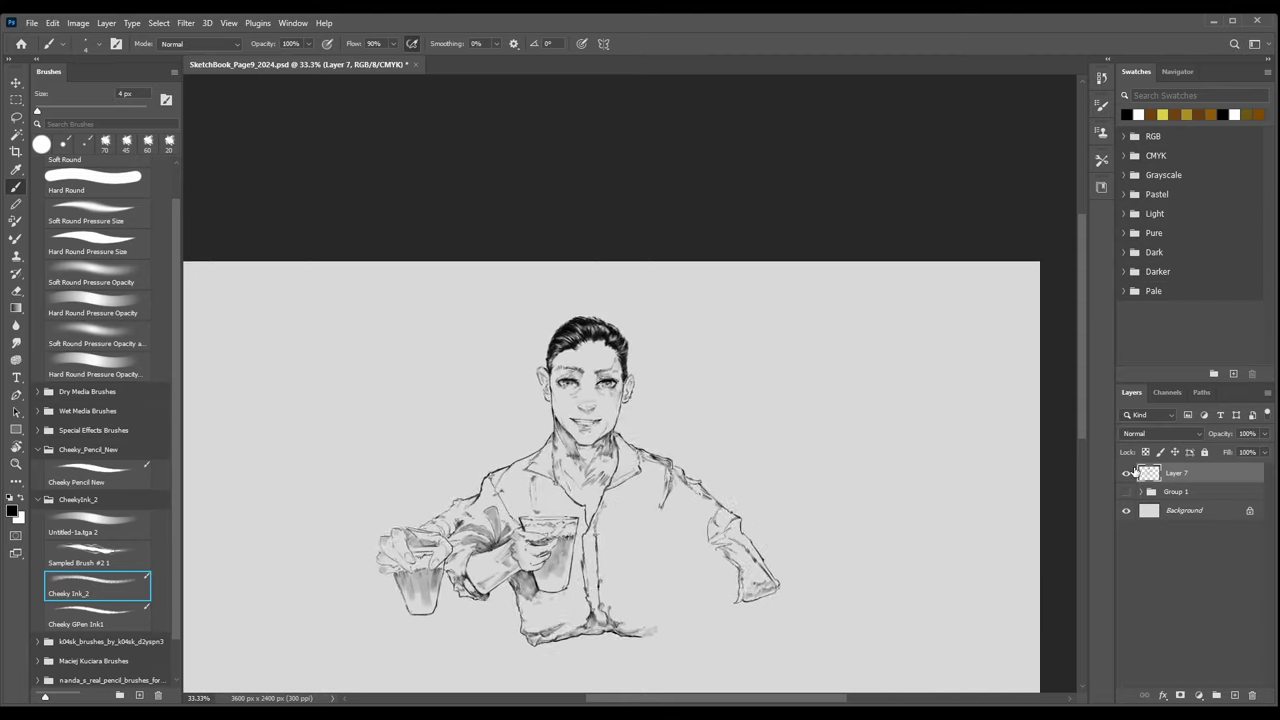
pyautogui.hotkey('ctrl', '+')
pyautogui.hotkey('ctrl', '+')
pyautogui.click(1126, 491)
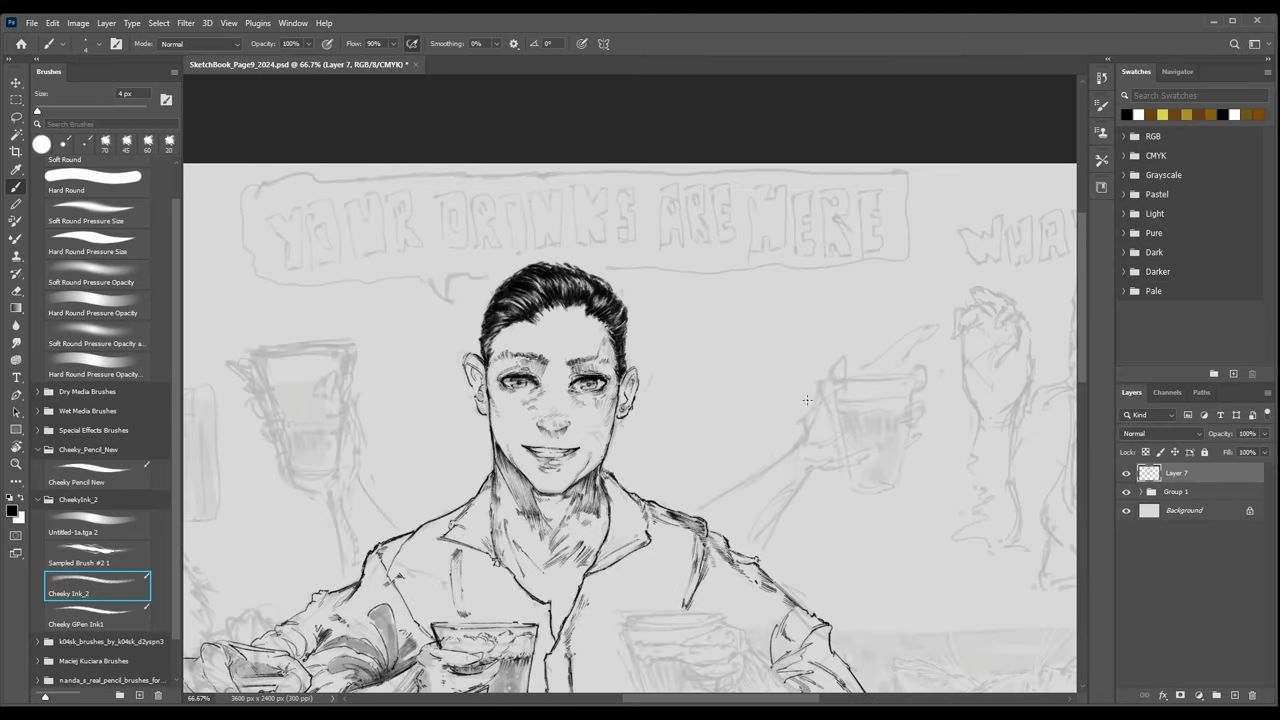
# Rotate the canvas clockwise and hatch shading along the jawline and lower cheek near the ear with the 3 px ink brush.
pyautogui.press('r')
pyautogui.moveTo(745, 403); pyautogui.dragTo(610, 418)
pyautogui.hotkey('ctrl', '+')
pyautogui.hotkey('ctrl', '+')
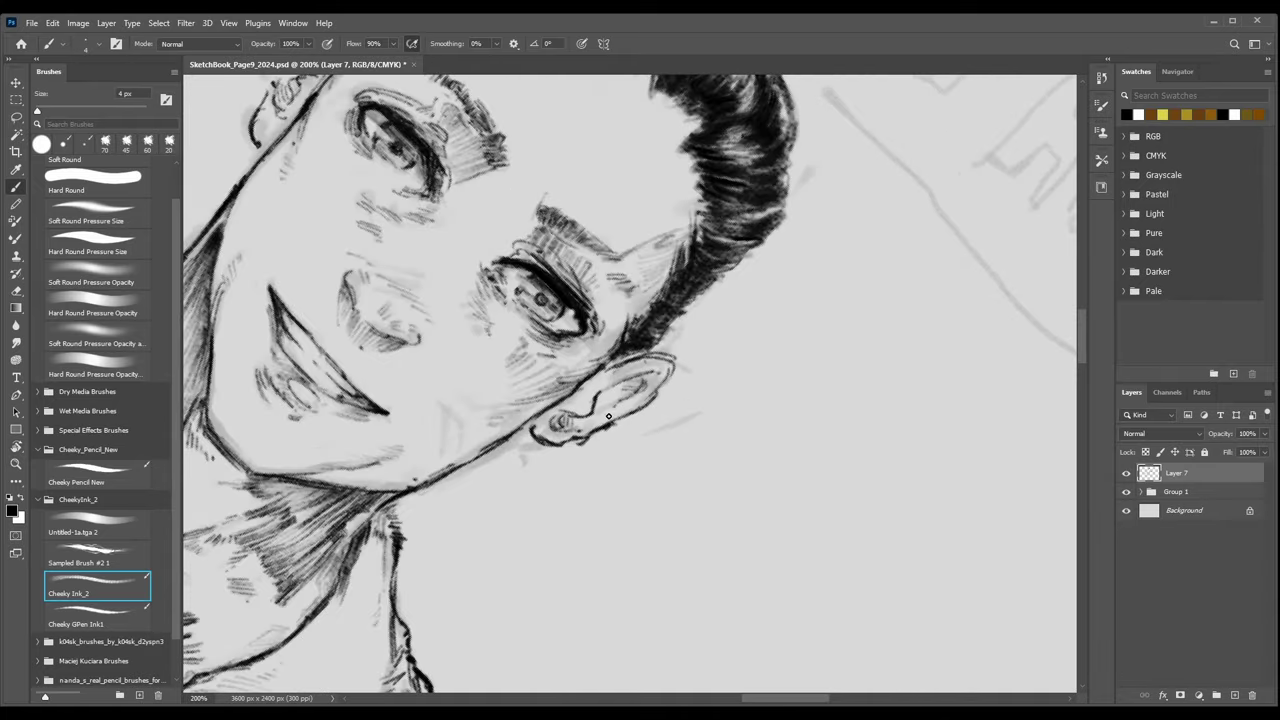
pyautogui.press('b')
pyautogui.hotkey('ctrl', '+')
pyautogui.hotkey('ctrl', '-')
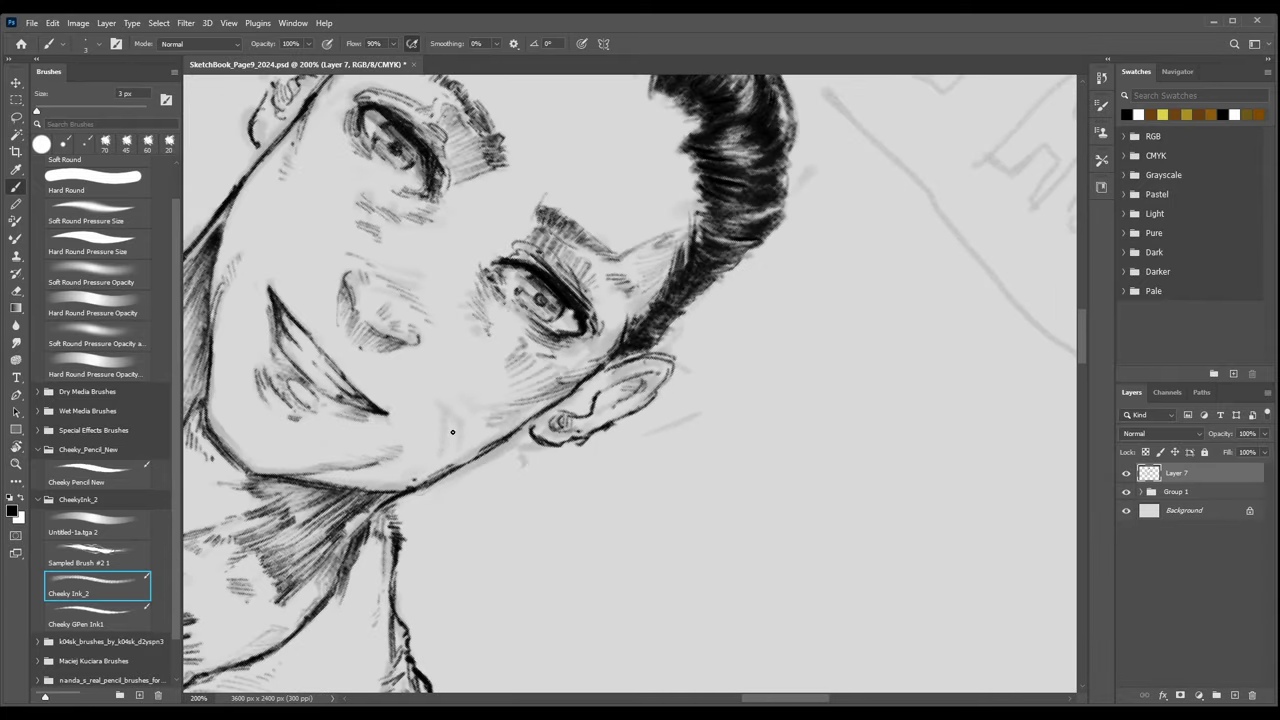
pyautogui.press(']')
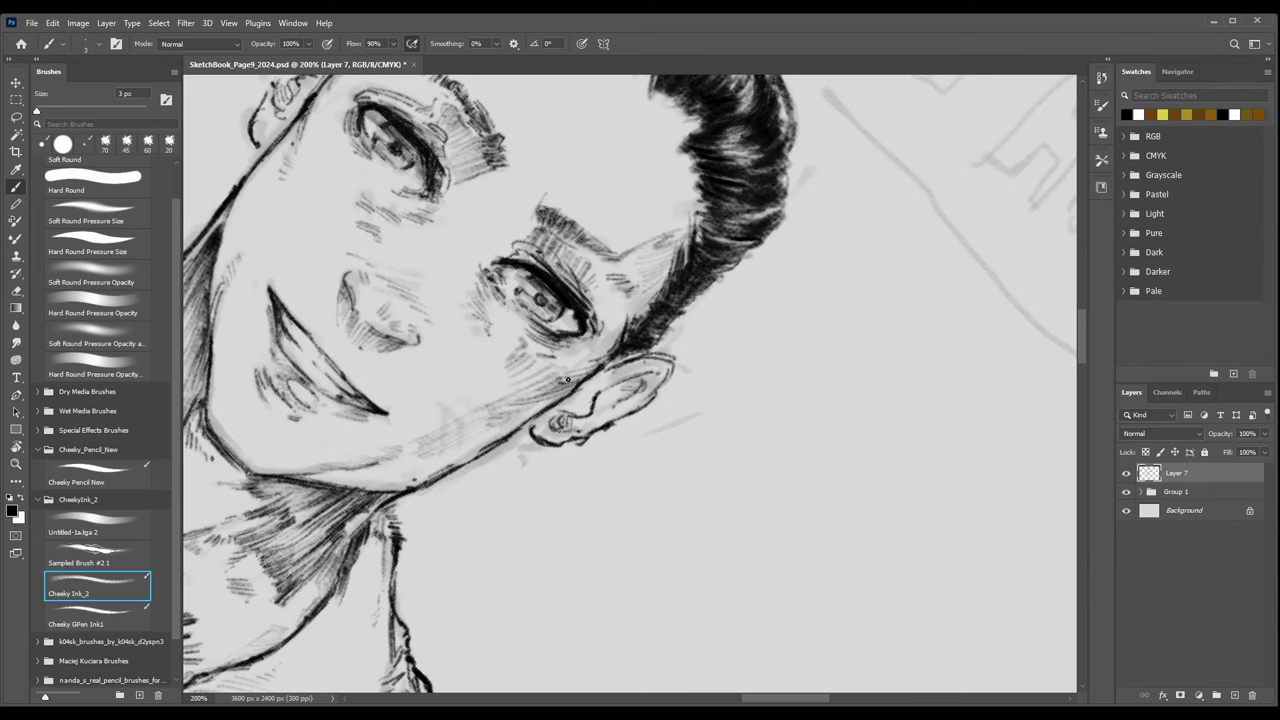
pyautogui.moveTo(431, 437)
pyautogui.mouseDown()
pyautogui.moveTo(406, 462)
pyautogui.moveTo(341, 478)
pyautogui.mouseUp()
pyautogui.press(']')
pyautogui.moveTo(469, 435); pyautogui.dragTo(531, 400)
pyautogui.press('[')
# Extend the cheek hatching toward the corner of the mouth with the Cheeky Ink_2 brush at 3 px.
pyautogui.hotkey('ctrl', '-')
pyautogui.hotkey('ctrl', '-')
pyautogui.hotkey('ctrl', '-')
pyautogui.hotkey('ctrl', '-')
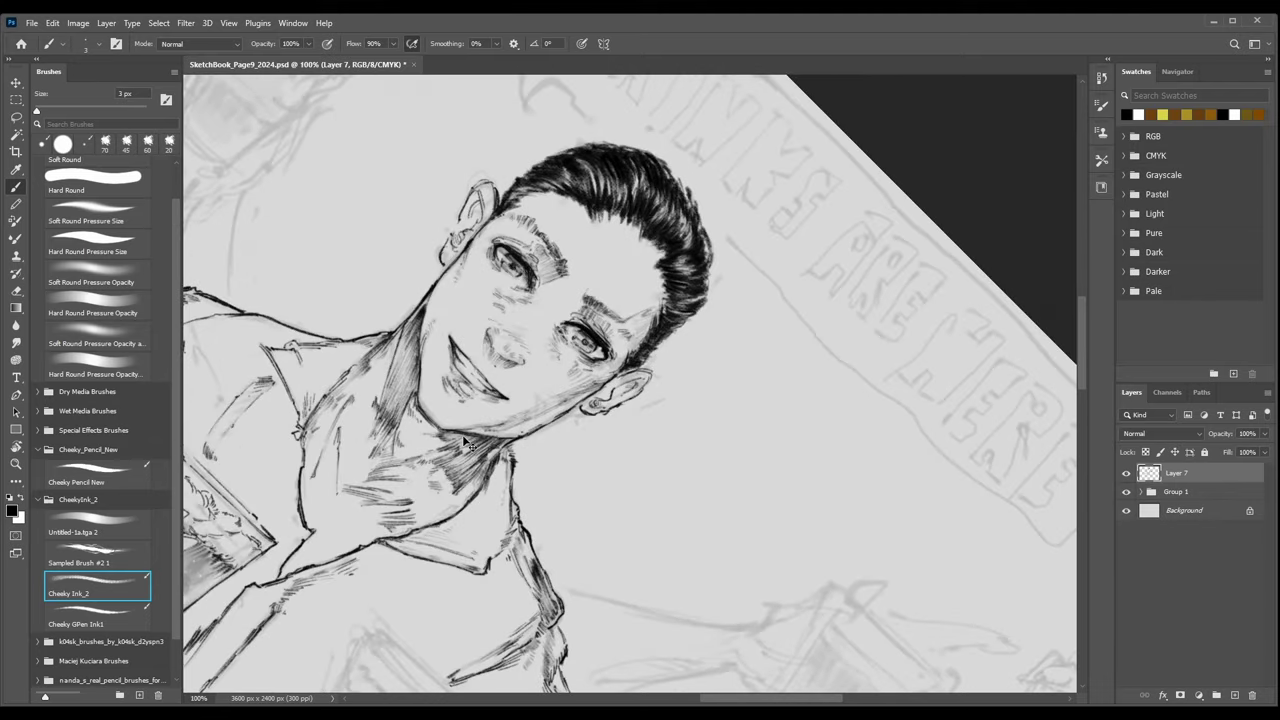
pyautogui.hotkey('ctrl', '+')
pyautogui.hotkey('ctrl', '+')
pyautogui.hotkey('ctrl', '+')
pyautogui.hotkey('ctrl', '+')
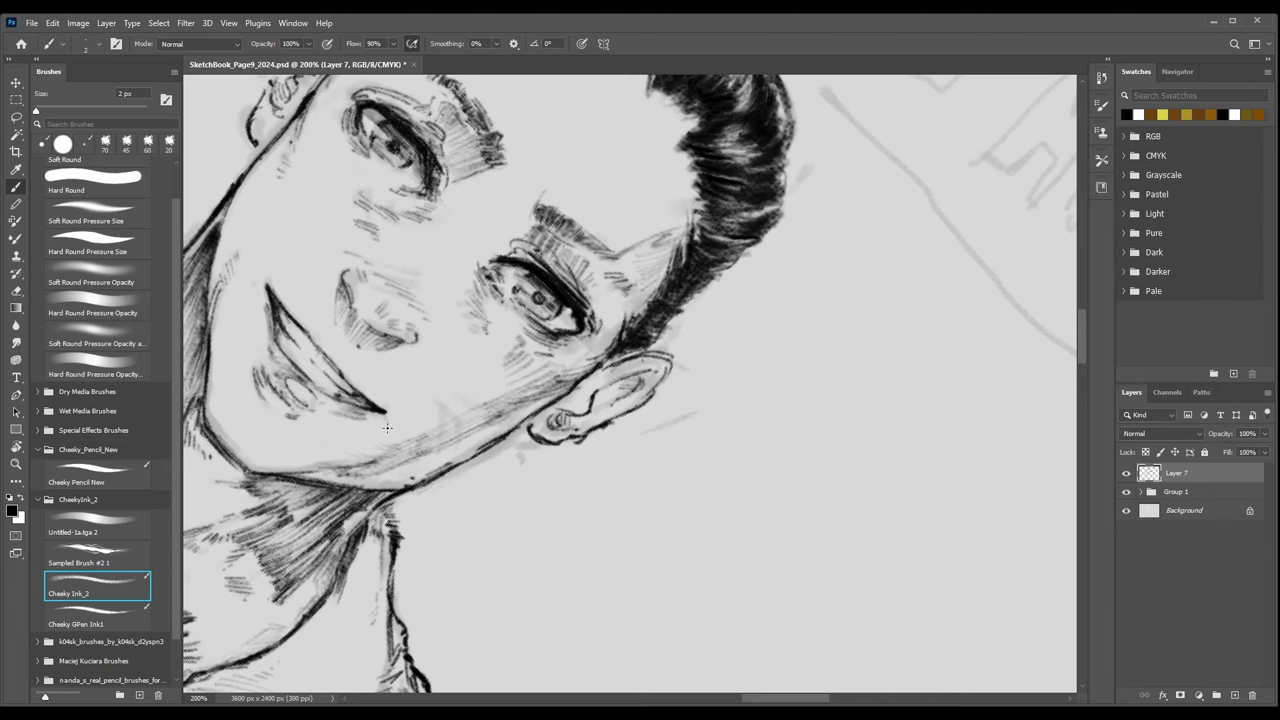
pyautogui.press(']')
pyautogui.moveTo(362, 438); pyautogui.dragTo(395, 422)
# Hatch the cheek below the right-hand eye and toward the ear, increasing the ink brush to 4 px.
pyautogui.hotkey('ctrl', '-')
pyautogui.hotkey('ctrl', '-')
pyautogui.hotkey('ctrl', '-')
pyautogui.hotkey('ctrl', '-')
pyautogui.hotkey('ctrl', '-')
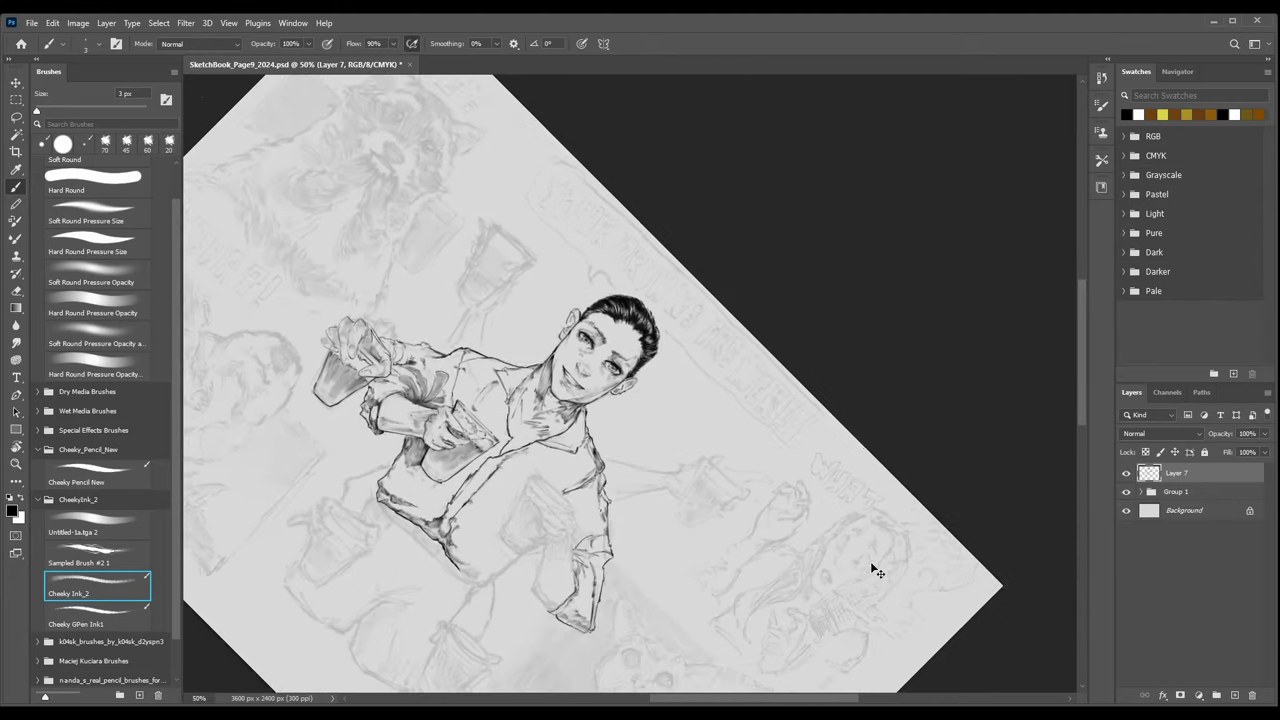
pyautogui.hotkey('ctrl', '+')
pyautogui.hotkey('ctrl', '+')
pyautogui.hotkey('ctrl', '+')
pyautogui.hotkey('ctrl', '+')
pyautogui.hotkey('ctrl', '+')
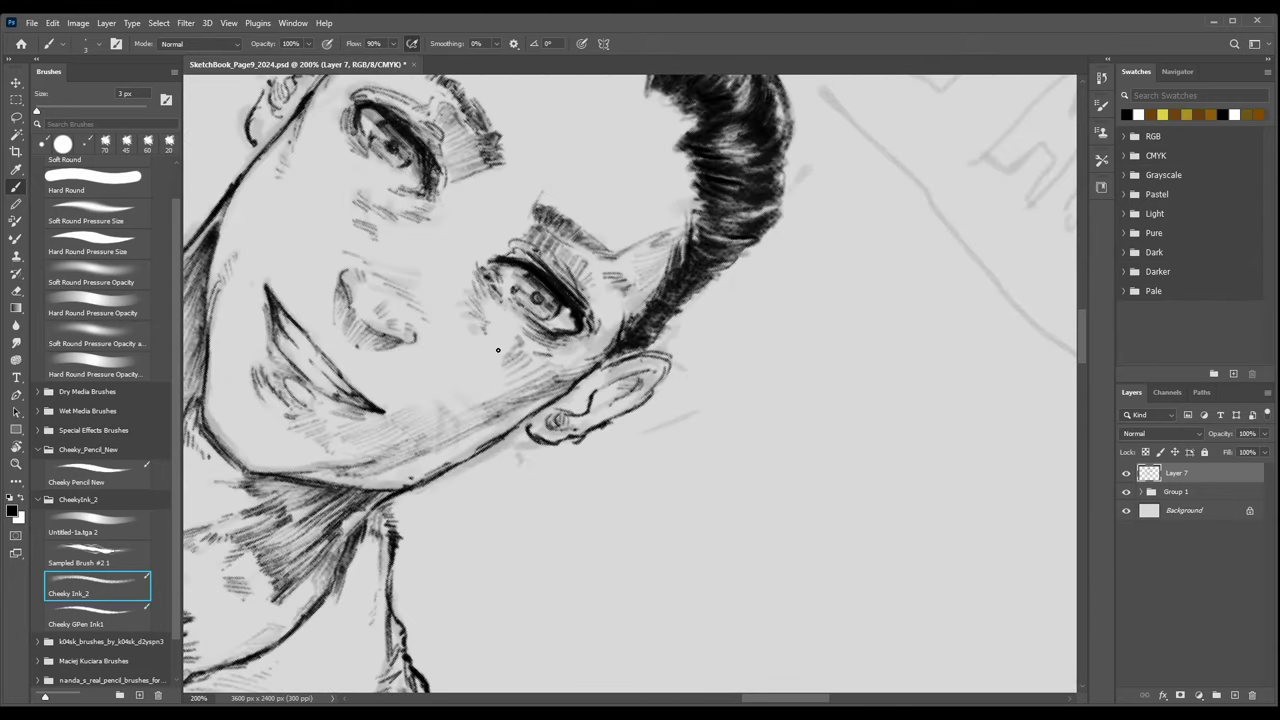
pyautogui.moveTo(506, 366); pyautogui.dragTo(552, 358)
pyautogui.press(']')
pyautogui.moveTo(524, 379); pyautogui.dragTo(558, 360)
pyautogui.moveTo(567, 346); pyautogui.dragTo(588, 336)
pyautogui.moveTo(564, 350); pyautogui.dragTo(587, 341)
pyautogui.moveTo(567, 354); pyautogui.dragTo(588, 345)
# Add short hatch strokes at the outer corner of the right-hand eye and across the temple.
pyautogui.moveTo(598, 297)
pyautogui.mouseDown()
pyautogui.moveTo(620, 294)
pyautogui.moveTo(599, 323)
pyautogui.moveTo(605, 279)
pyautogui.mouseUp()
pyautogui.moveTo(593, 287); pyautogui.dragTo(607, 273)
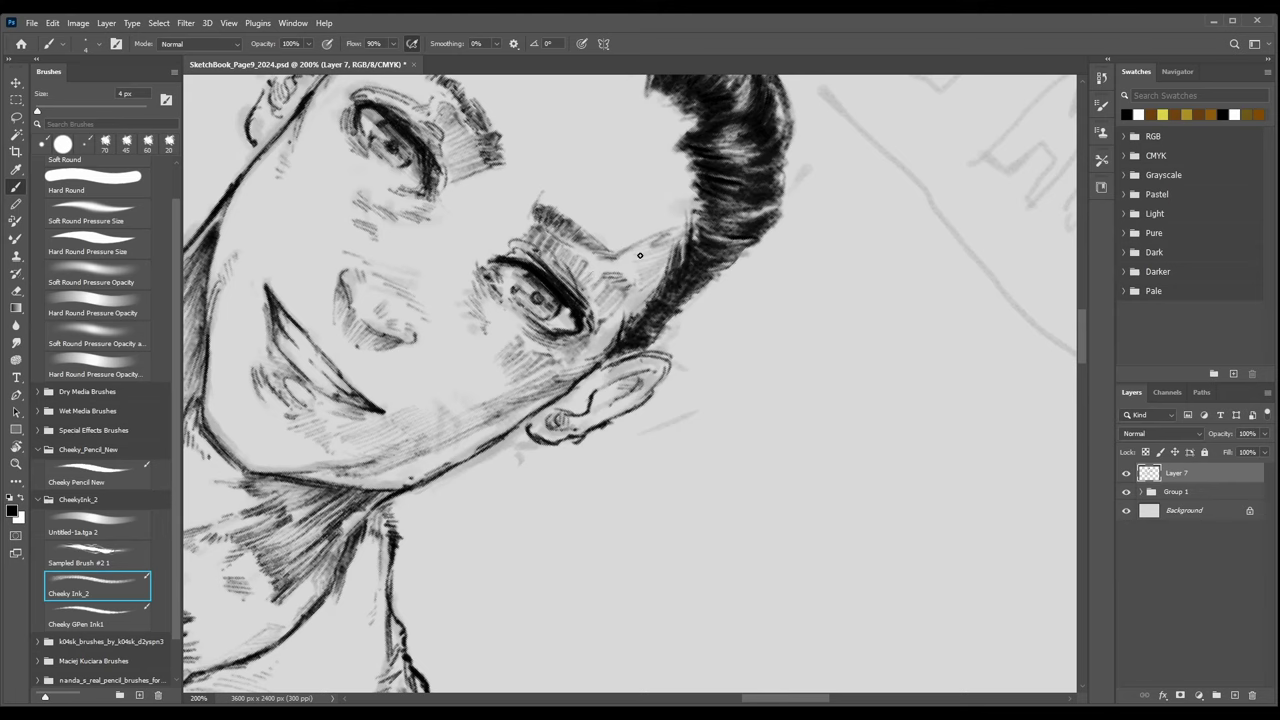
pyautogui.moveTo(625, 266); pyautogui.dragTo(641, 262)
# Darken the right-hand eyebrow with ink strokes from its outer end to its inner end.
pyautogui.moveTo(630, 271)
pyautogui.mouseDown()
pyautogui.moveTo(644, 266)
pyautogui.moveTo(626, 275)
pyautogui.moveTo(634, 284)
pyautogui.moveTo(612, 252)
pyautogui.moveTo(550, 226)
pyautogui.mouseUp()
pyautogui.moveTo(562, 236); pyautogui.dragTo(542, 228)
pyautogui.press(']')
pyautogui.press('[')
pyautogui.moveTo(564, 218); pyautogui.dragTo(544, 204)
# Add fine 2 px ink strokes to the left-hand side of the face and the inner end of the left-hand eyebrow.
pyautogui.hotkey('ctrl', '-')
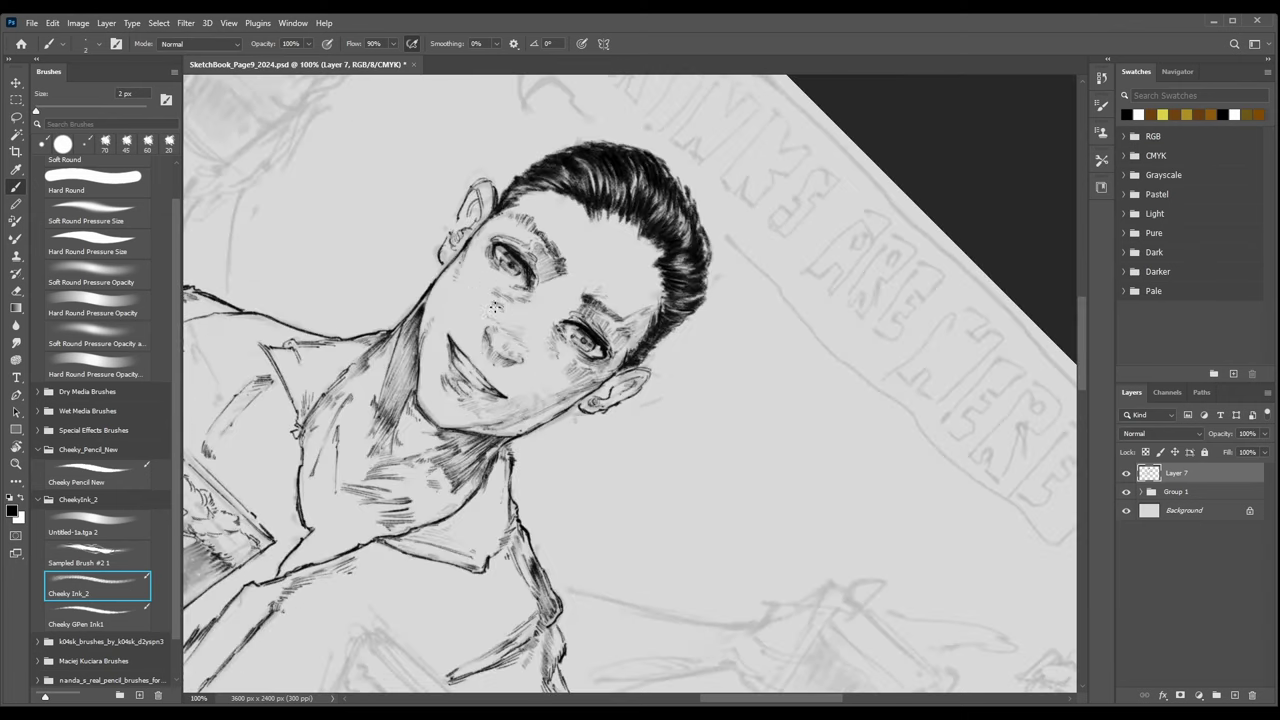
pyautogui.moveTo(455, 271); pyautogui.dragTo(473, 319)
pyautogui.hotkey('ctrl', '+')
pyautogui.hotkey('ctrl', '+')
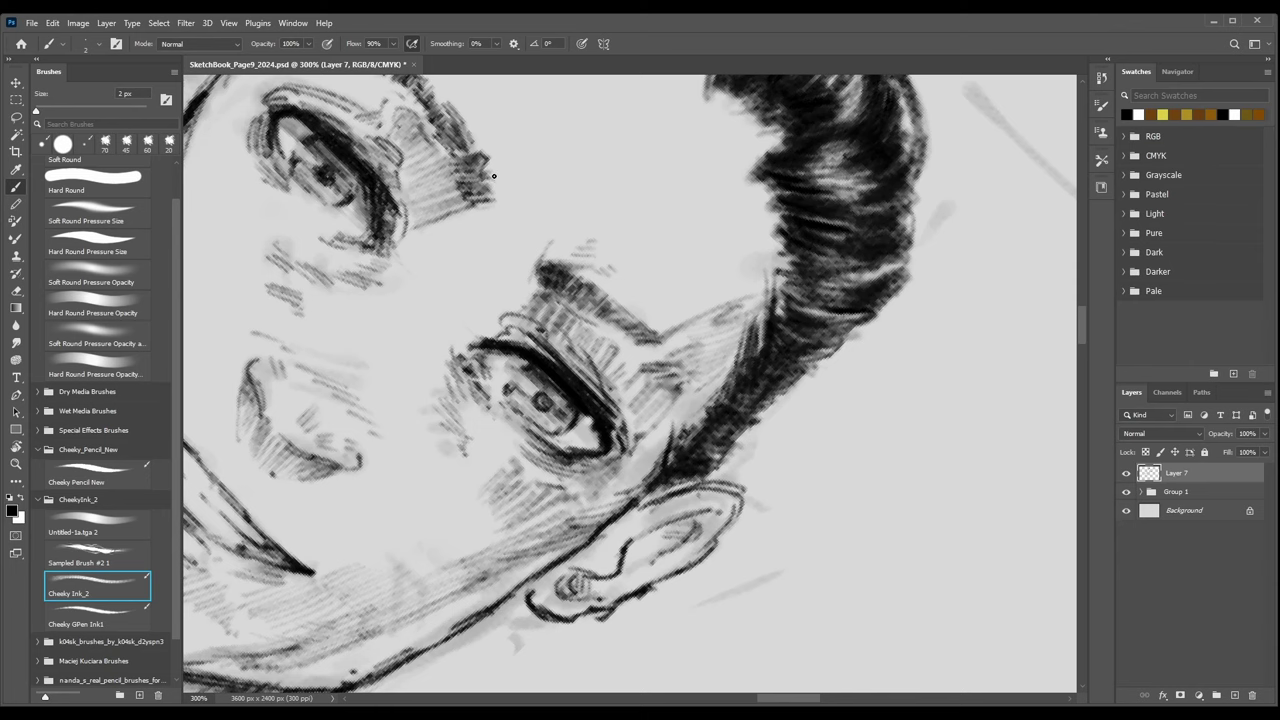
pyautogui.moveTo(495, 171); pyautogui.dragTo(505, 188)
# Reset the canvas rotation to 0° and hide the Group 1 sketch.
pyautogui.hotkey('ctrl', '-')
pyautogui.hotkey('ctrl', '0')
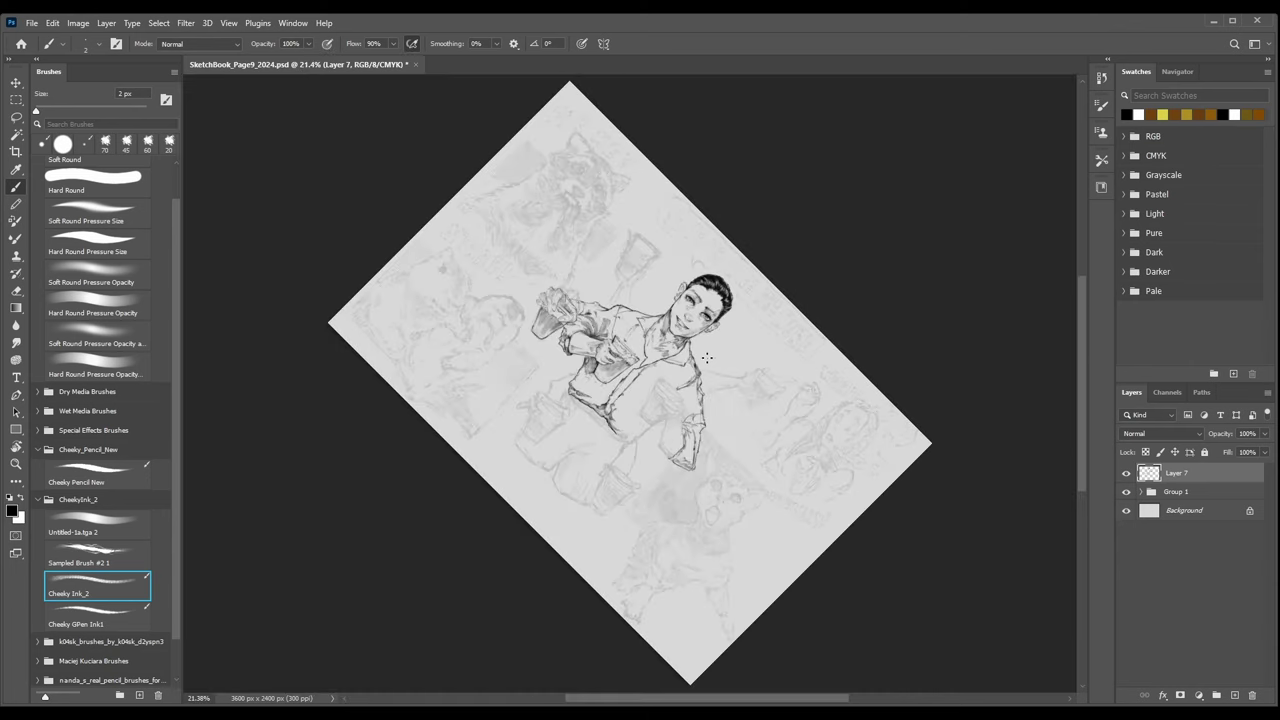
pyautogui.press('r')
pyautogui.press('Escape')
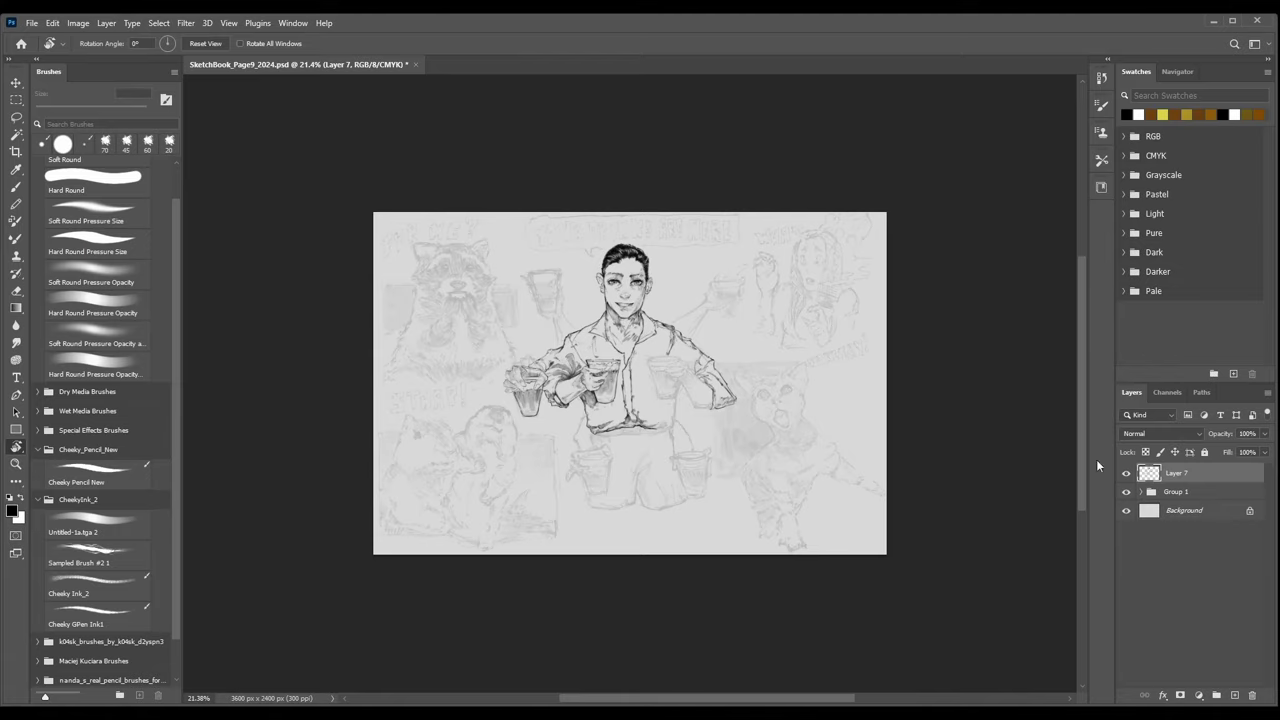
pyautogui.click(1126, 492)
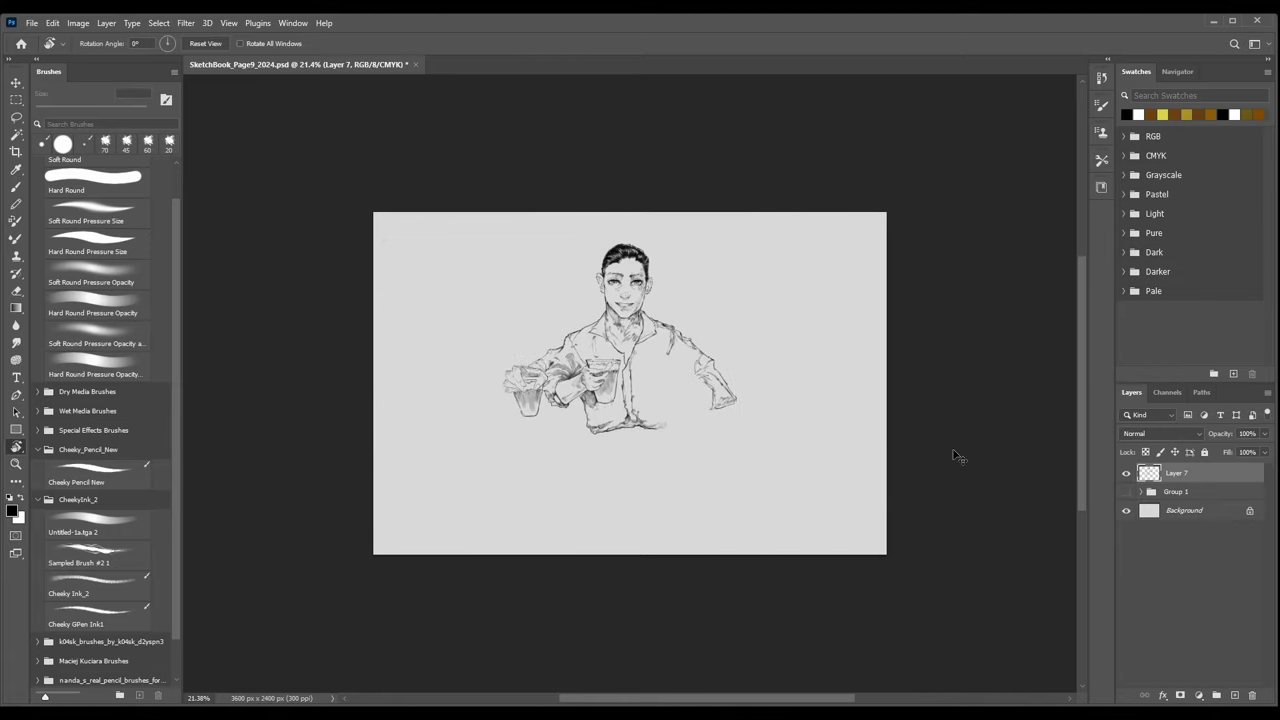
# Examine the inked figure without the sketch, from the whole composition down to the shading on the face.
pyautogui.hotkey('ctrl', '-')
pyautogui.hotkey('ctrl', '+')
pyautogui.hotkey('ctrl', '+')
pyautogui.hotkey('ctrl', '+')
pyautogui.moveTo(700, 314); pyautogui.dragTo(680, 386)
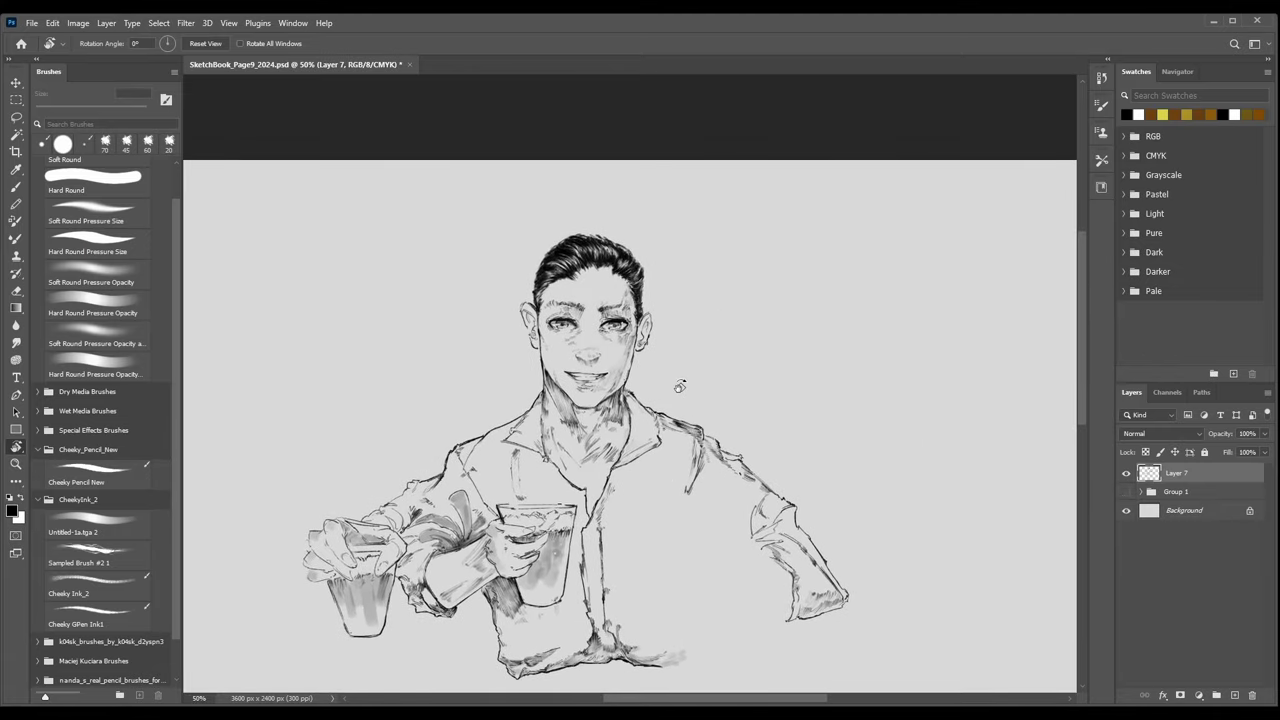
pyautogui.hotkey('ctrl', '+')
pyautogui.hotkey('ctrl', '+')
pyautogui.moveTo(601, 304); pyautogui.dragTo(608, 297)
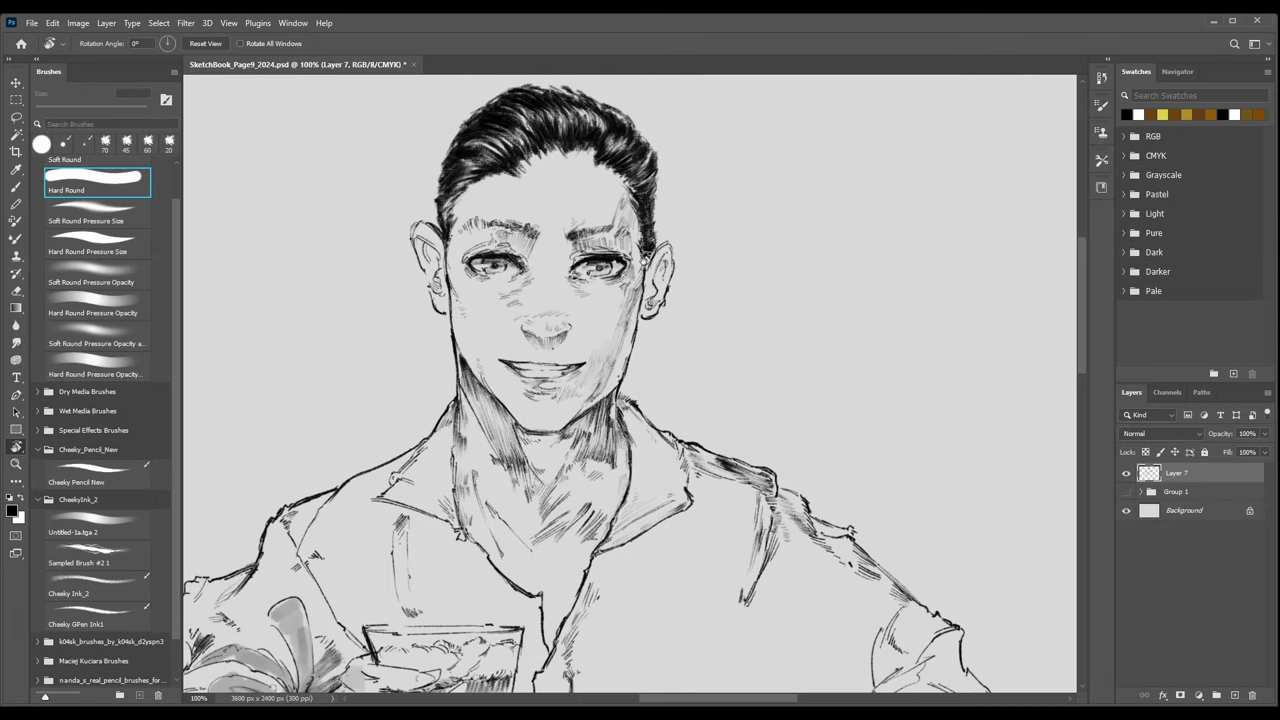
pyautogui.hotkey('ctrl', '-')
pyautogui.hotkey('ctrl', '-')
pyautogui.hotkey('ctrl', '-')
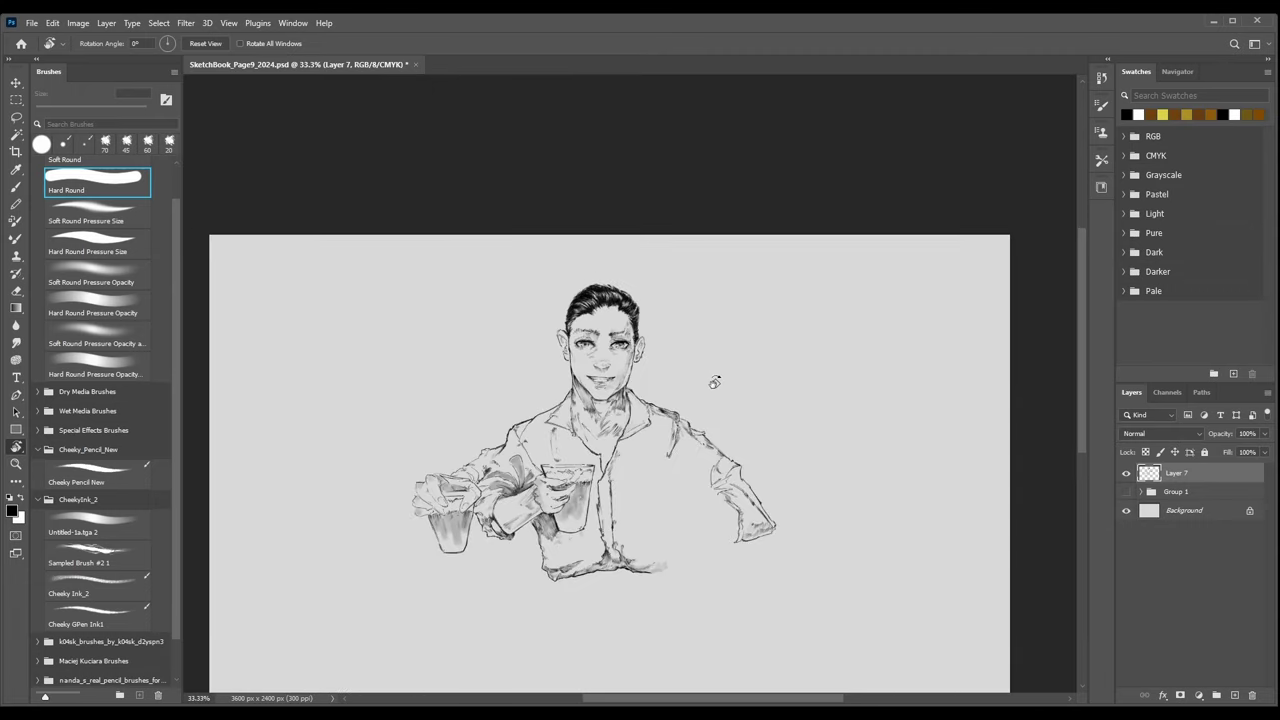
pyautogui.hotkey('ctrl', '-')
pyautogui.hotkey('ctrl', '+')
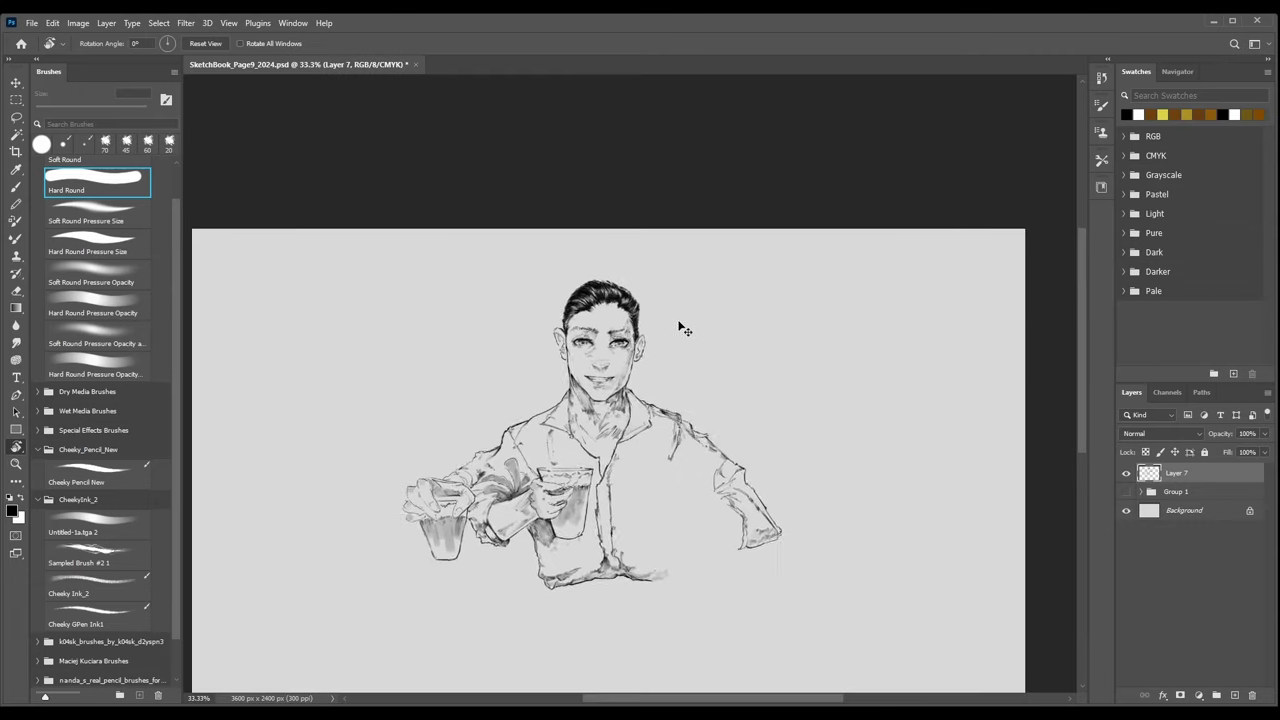
pyautogui.hotkey('ctrl', '+')
pyautogui.hotkey('ctrl', '-')
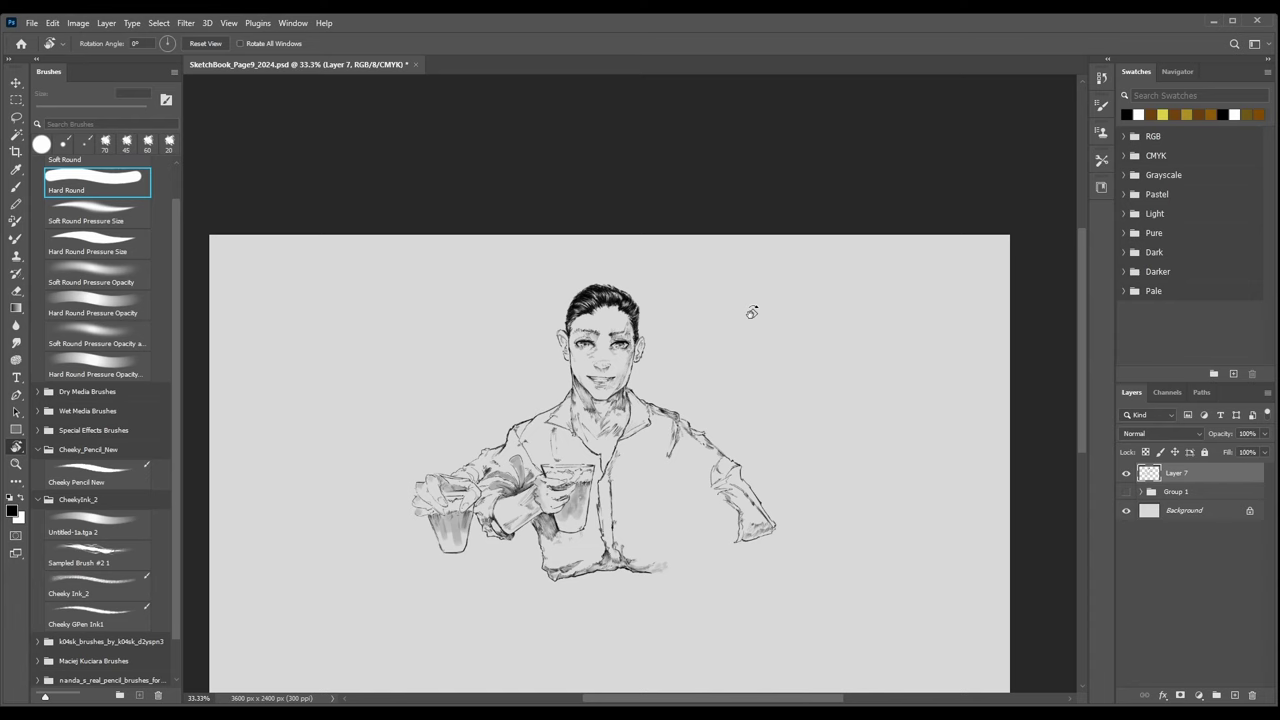
pyautogui.hotkey('ctrl', '+')
pyautogui.hotkey('ctrl', '+')
pyautogui.hotkey('ctrl', '+')
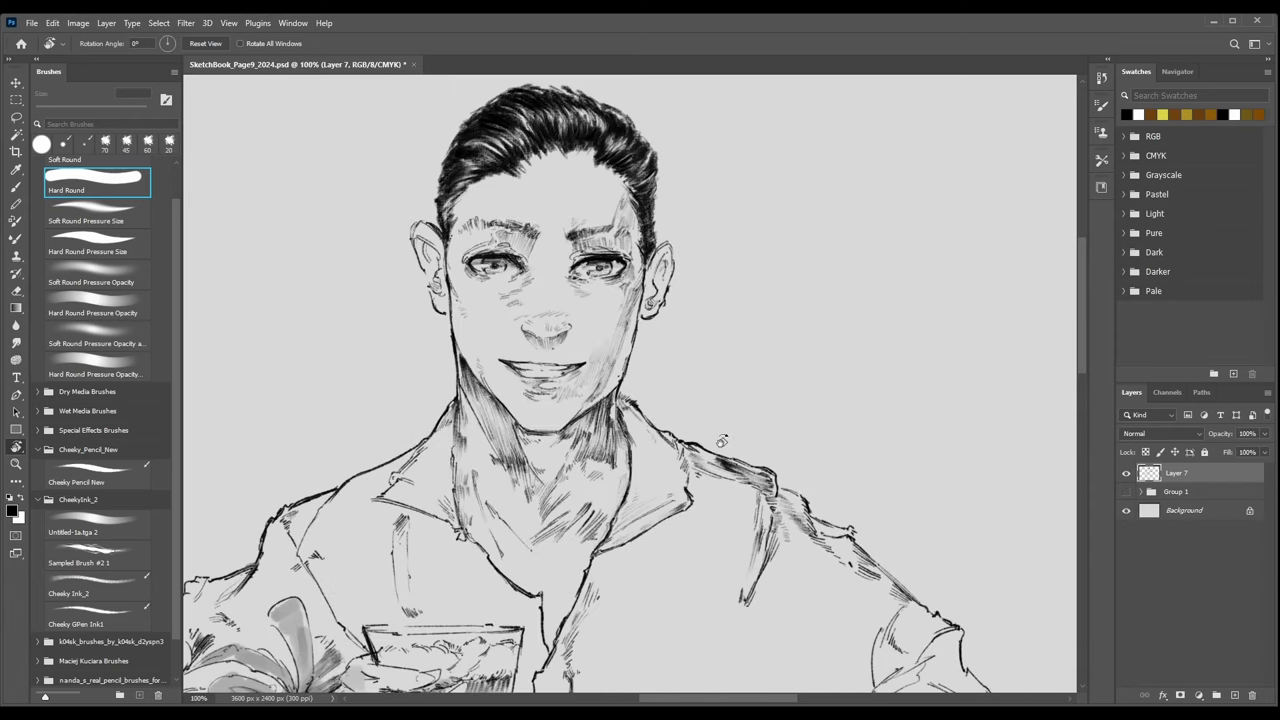
# Add a fine 2 px Cheeky Ink_2 stroke on the cheek below the right-hand eye.
pyautogui.press('b')
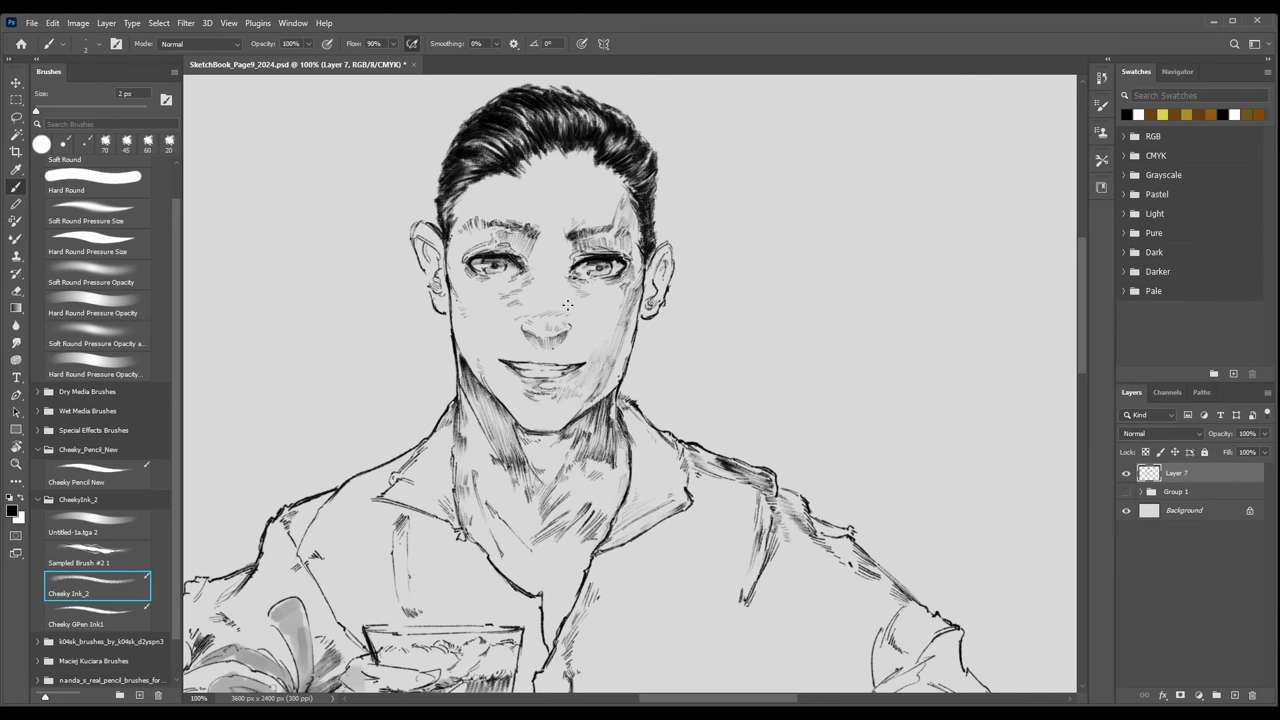
pyautogui.hotkey('ctrl', '+')
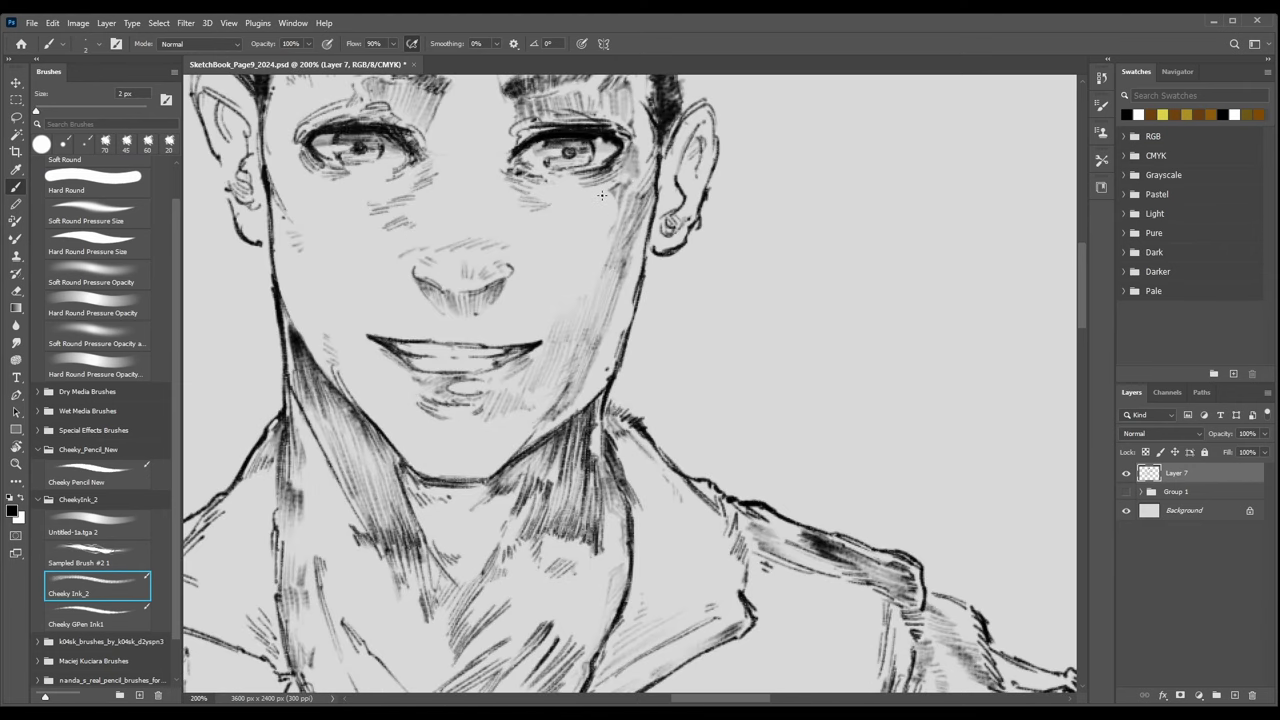
pyautogui.moveTo(602, 195); pyautogui.dragTo(605, 207)
pyautogui.hotkey('ctrl', '-')
pyautogui.hotkey('ctrl', '-')
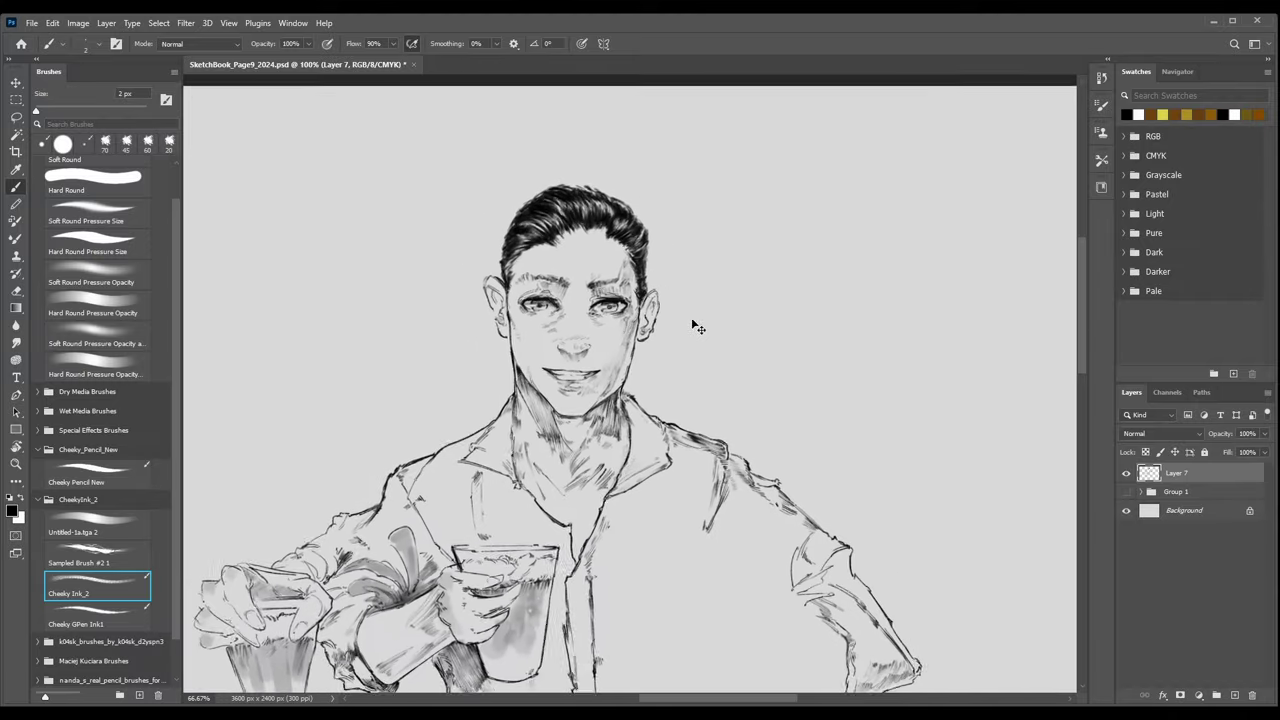
# Add a 4 px Cheeky Ink_2 stroke along the right-hand edge of the neck.
pyautogui.hotkey('ctrl', '+')
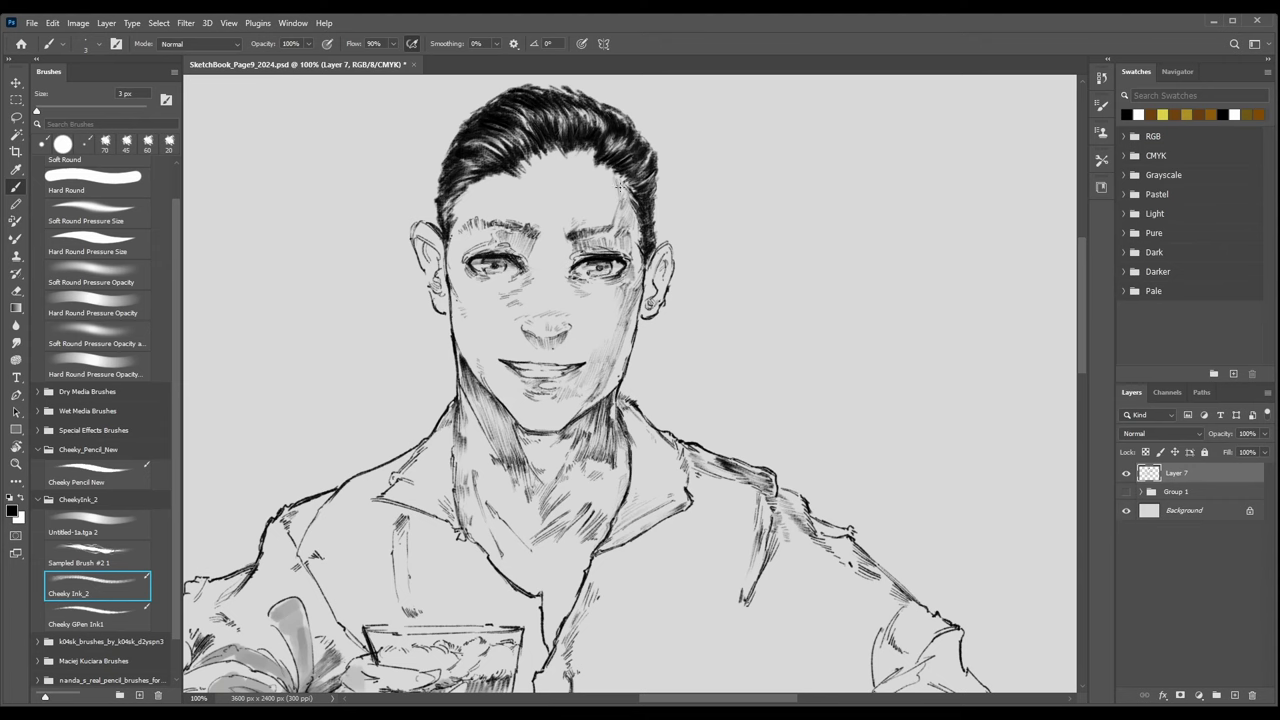
pyautogui.hotkey('ctrl', '-')
pyautogui.hotkey('ctrl', '-')
pyautogui.hotkey('ctrl', '-')
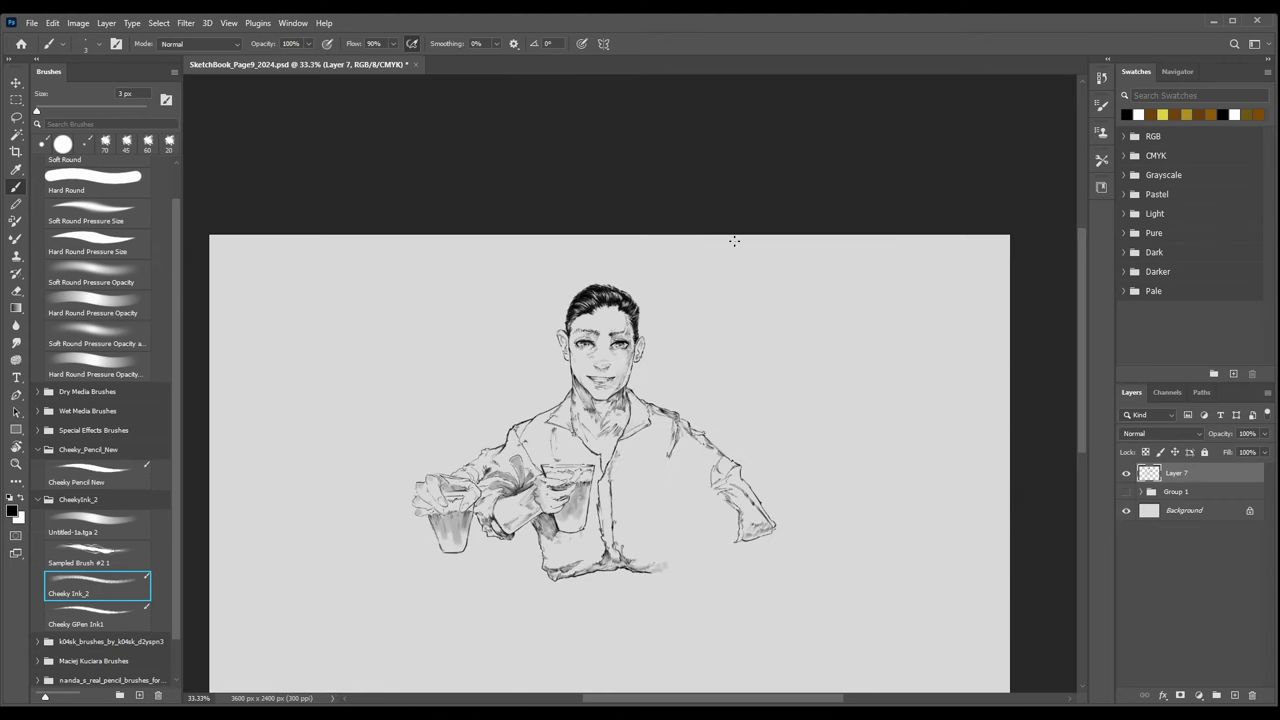
pyautogui.hotkey('ctrl', '+')
pyautogui.hotkey('ctrl', '+')
pyautogui.hotkey('ctrl', '+')
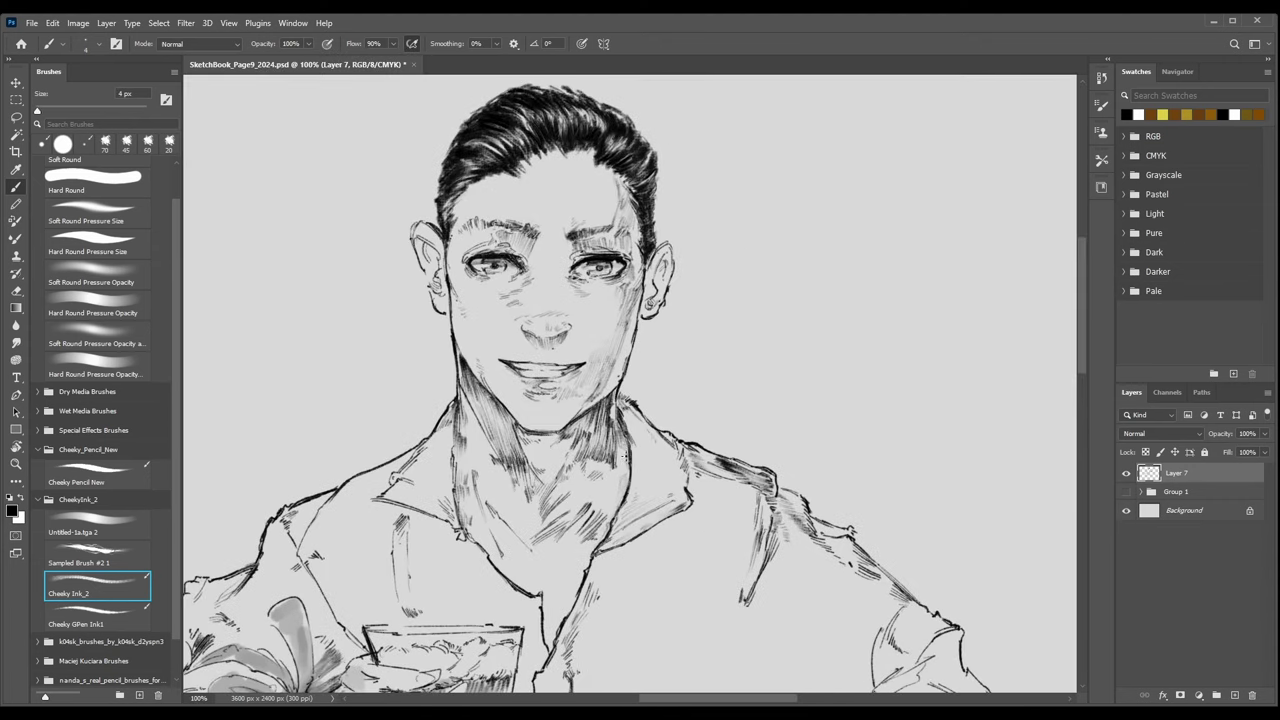
pyautogui.moveTo(627, 448)
pyautogui.mouseDown()
pyautogui.moveTo(617, 464)
pyautogui.moveTo(628, 480)
pyautogui.mouseUp()
pyautogui.hotkey('ctrl', '-')
pyautogui.hotkey('ctrl', '-')
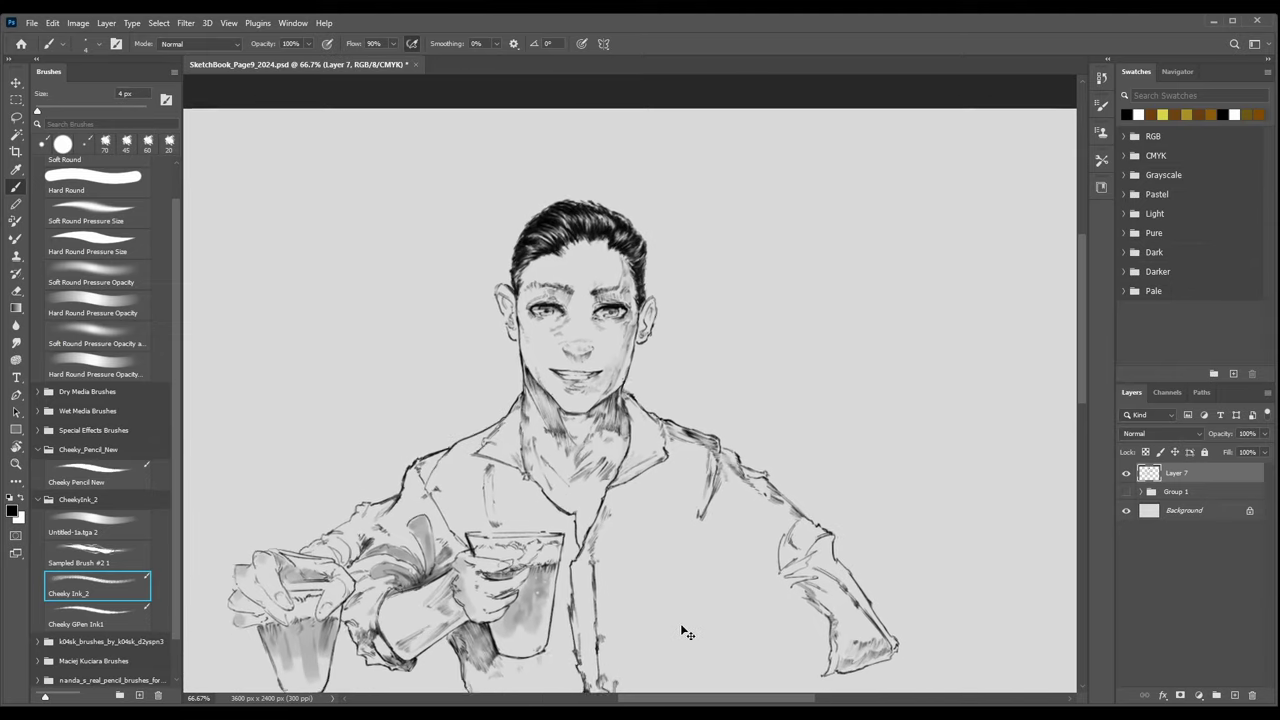
# Add short 5 px ink strokes along the inner edge of the right-hand collar, at the base of the neck.
pyautogui.hotkey('ctrl', '+')
pyautogui.hotkey('ctrl', '+')
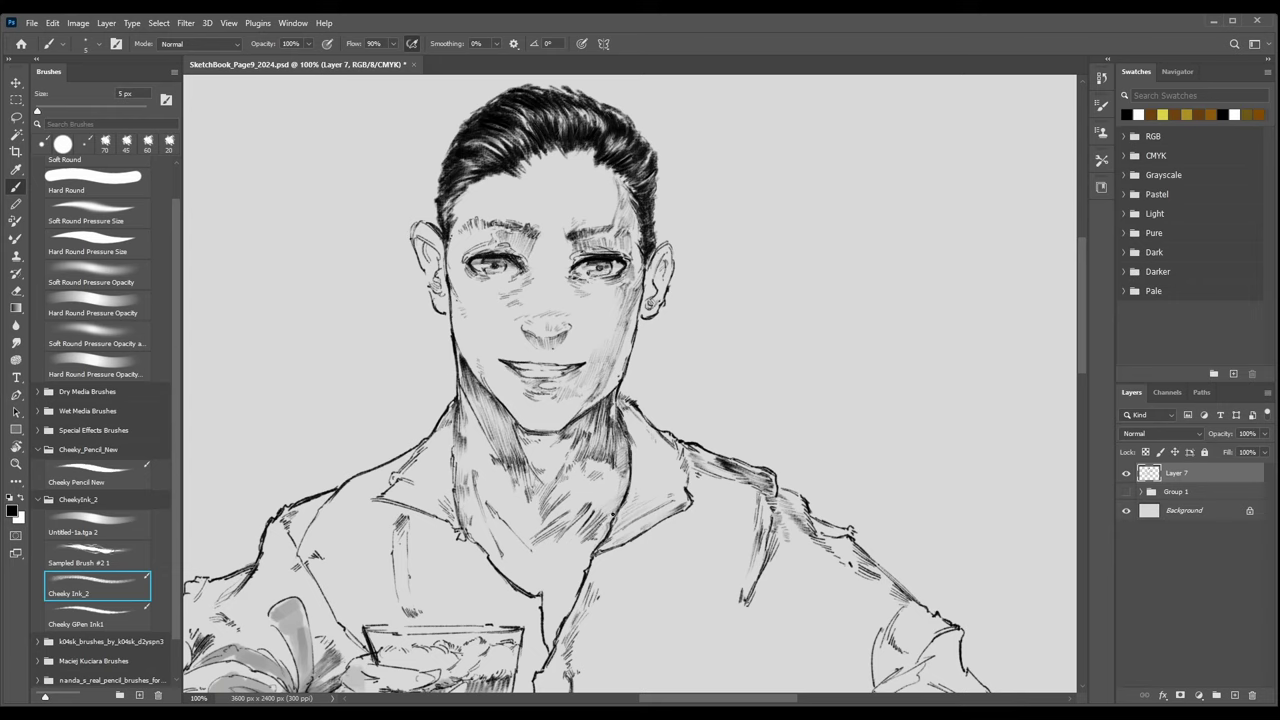
pyautogui.moveTo(607, 525); pyautogui.dragTo(598, 540)
pyautogui.moveTo(600, 540); pyautogui.dragTo(592, 554)
pyautogui.scroll(-5, 728, 586)
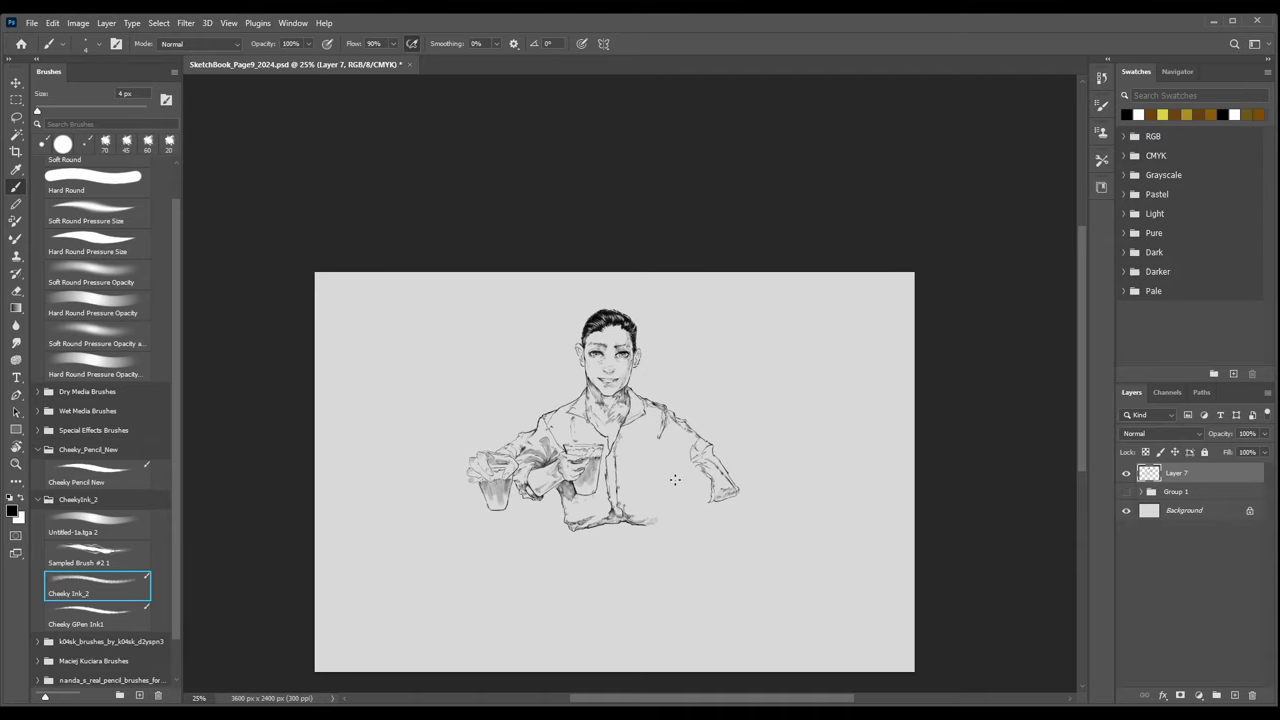
# Show the Group 1 sketch again and choose the Cheeky GPen Ink1 brush at 5 px for the right-hand cup and hand.
pyautogui.hotkey('ctrl', '+')
pyautogui.hotkey('ctrl', '+')
pyautogui.click(1126, 492)
pyautogui.moveTo(520, 508); pyautogui.dragTo(411, 344)
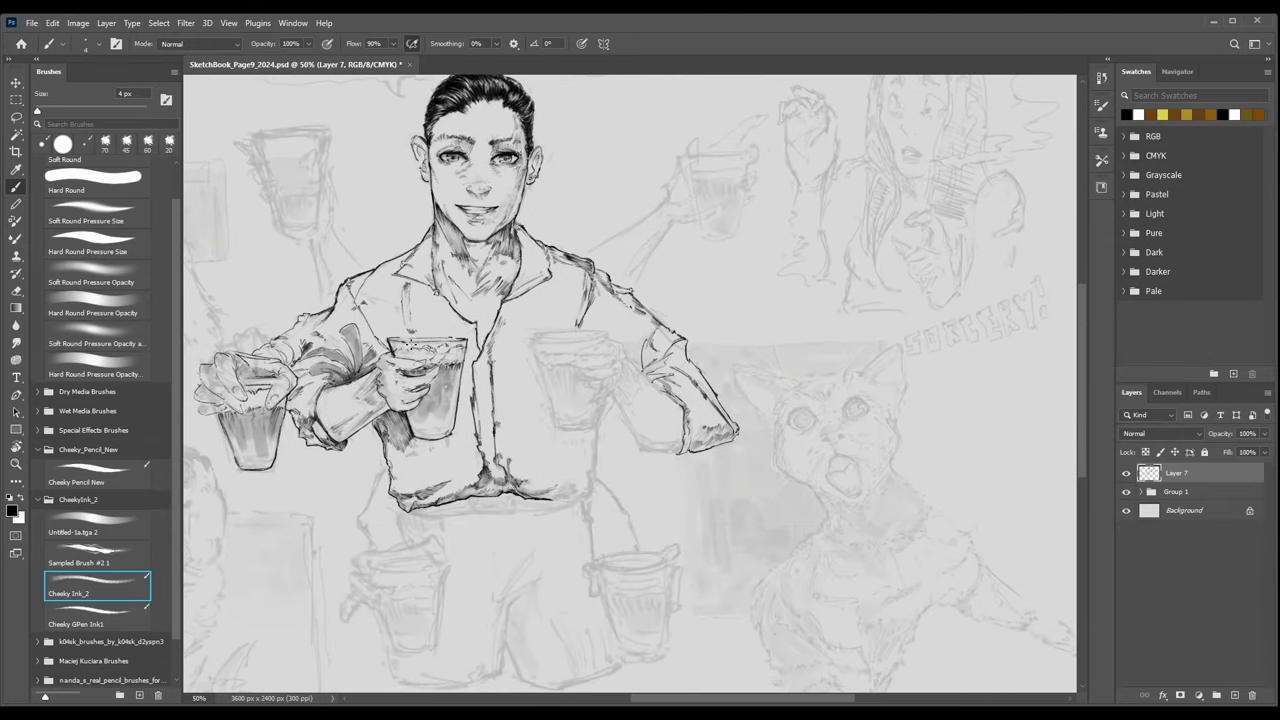
pyautogui.hotkey('ctrl', '+')
pyautogui.click(78, 626)
pyautogui.hotkey('ctrl', '+')
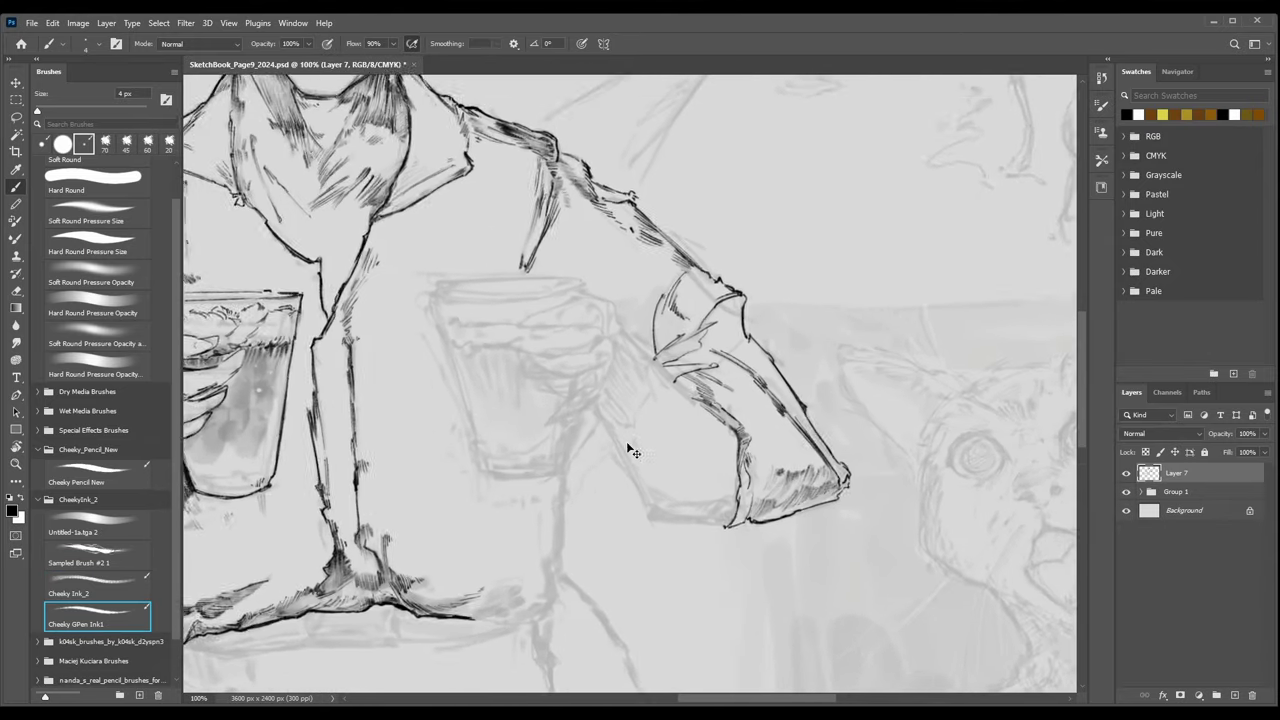
pyautogui.scroll(1, 628, 446)
pyautogui.press(']')
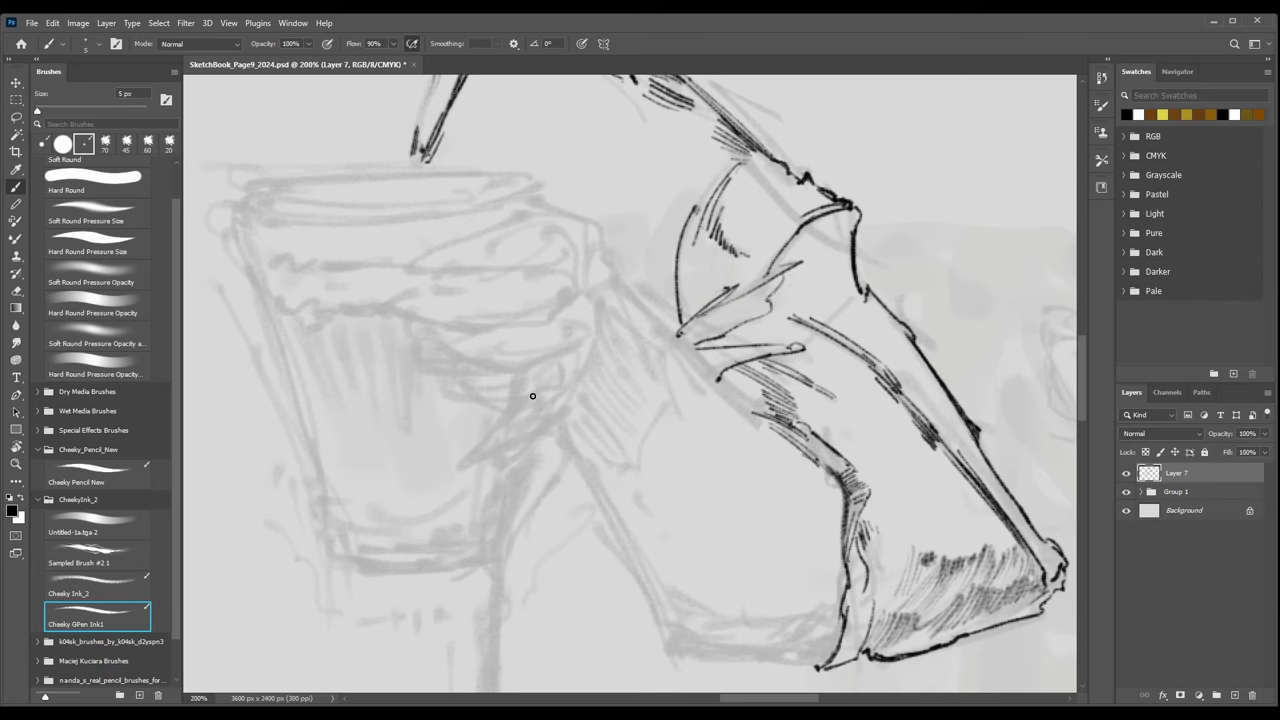
# Ink the lowest finger around the right-hand cup and the lower contour of the finger above it with 5 px strokes.
pyautogui.moveTo(518, 404)
pyautogui.mouseDown()
pyautogui.moveTo(445, 463)
pyautogui.moveTo(483, 464)
pyautogui.moveTo(561, 407)
pyautogui.moveTo(507, 446)
pyautogui.moveTo(451, 462)
pyautogui.moveTo(508, 454)
pyautogui.moveTo(470, 459)
pyautogui.moveTo(506, 428)
pyautogui.mouseUp()
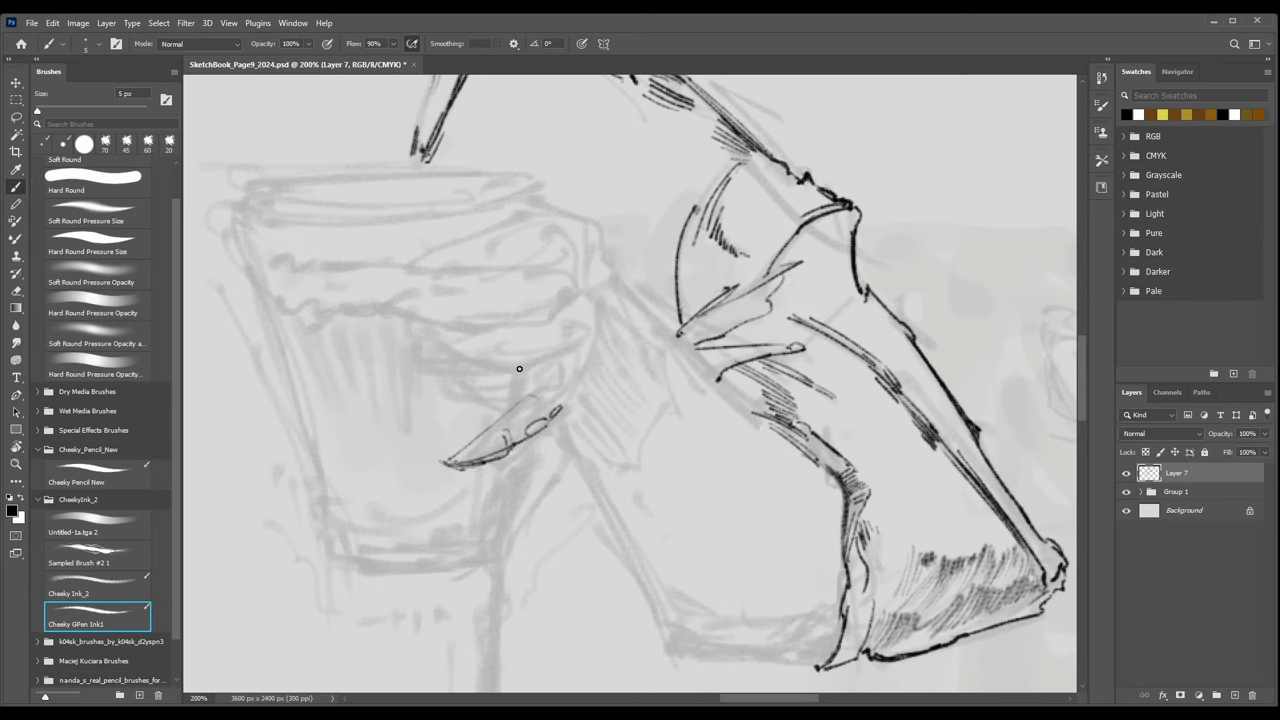
pyautogui.moveTo(438, 346); pyautogui.dragTo(498, 376)
pyautogui.moveTo(578, 353); pyautogui.dragTo(512, 375)
pyautogui.moveTo(578, 320); pyautogui.dragTo(580, 332)
pyautogui.moveTo(586, 324); pyautogui.dragTo(584, 352)
pyautogui.moveTo(559, 408)
pyautogui.mouseDown()
pyautogui.moveTo(594, 356)
pyautogui.moveTo(551, 419)
pyautogui.mouseUp()
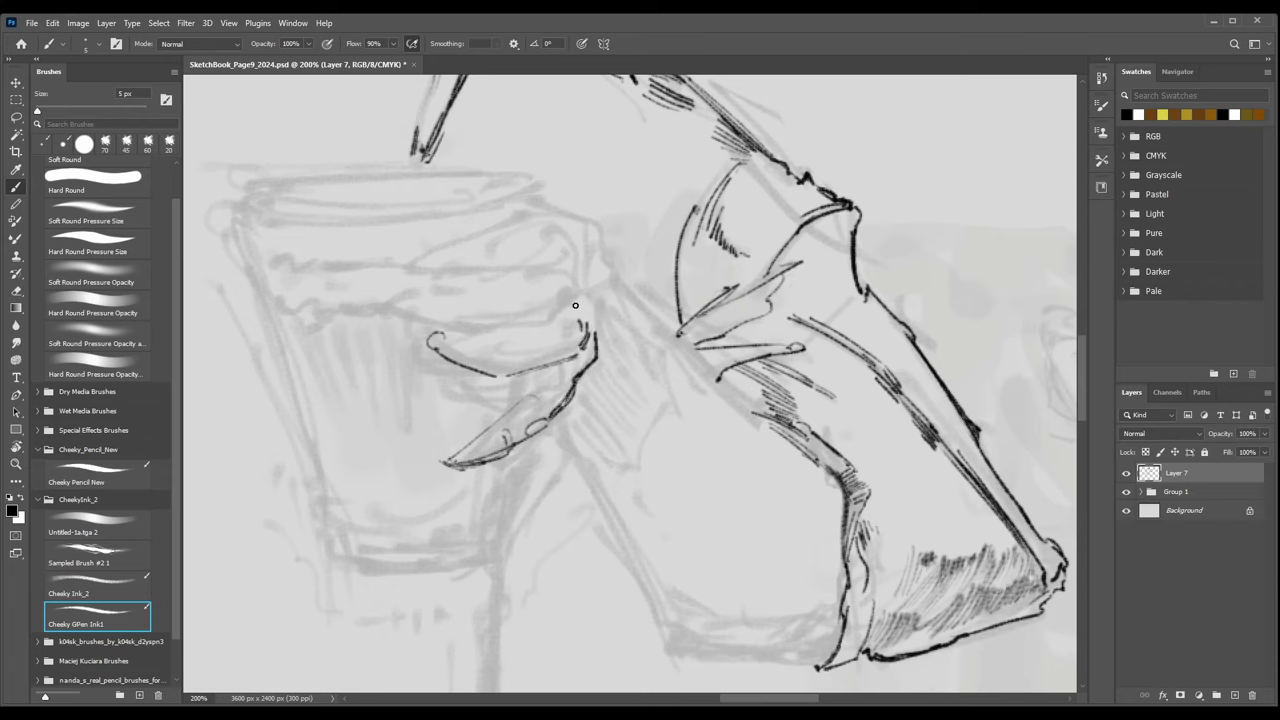
# Erase and redraw the outer edge of the lowest finger, and hatch the gap above it dark.
pyautogui.press(']')
pyautogui.moveTo(609, 355); pyautogui.dragTo(574, 396)
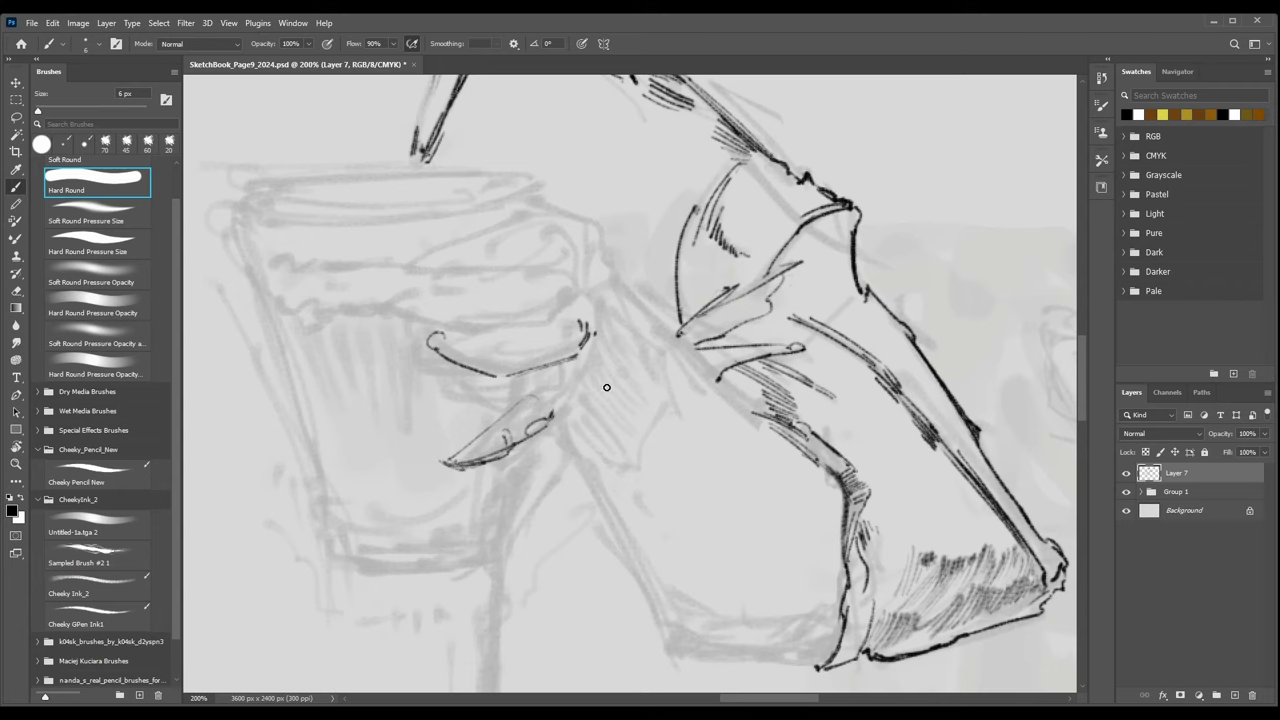
pyautogui.moveTo(592, 332)
pyautogui.mouseDown()
pyautogui.moveTo(573, 408)
pyautogui.moveTo(539, 381)
pyautogui.moveTo(554, 370)
pyautogui.moveTo(523, 376)
pyautogui.moveTo(539, 377)
pyautogui.moveTo(529, 393)
pyautogui.moveTo(545, 383)
pyautogui.moveTo(524, 377)
pyautogui.moveTo(518, 394)
pyautogui.moveTo(529, 374)
pyautogui.moveTo(523, 393)
pyautogui.moveTo(543, 380)
pyautogui.moveTo(522, 375)
pyautogui.moveTo(521, 393)
pyautogui.moveTo(545, 366)
pyautogui.mouseUp()
pyautogui.hotkey('ctrl', '-')
pyautogui.hotkey('ctrl', '-')
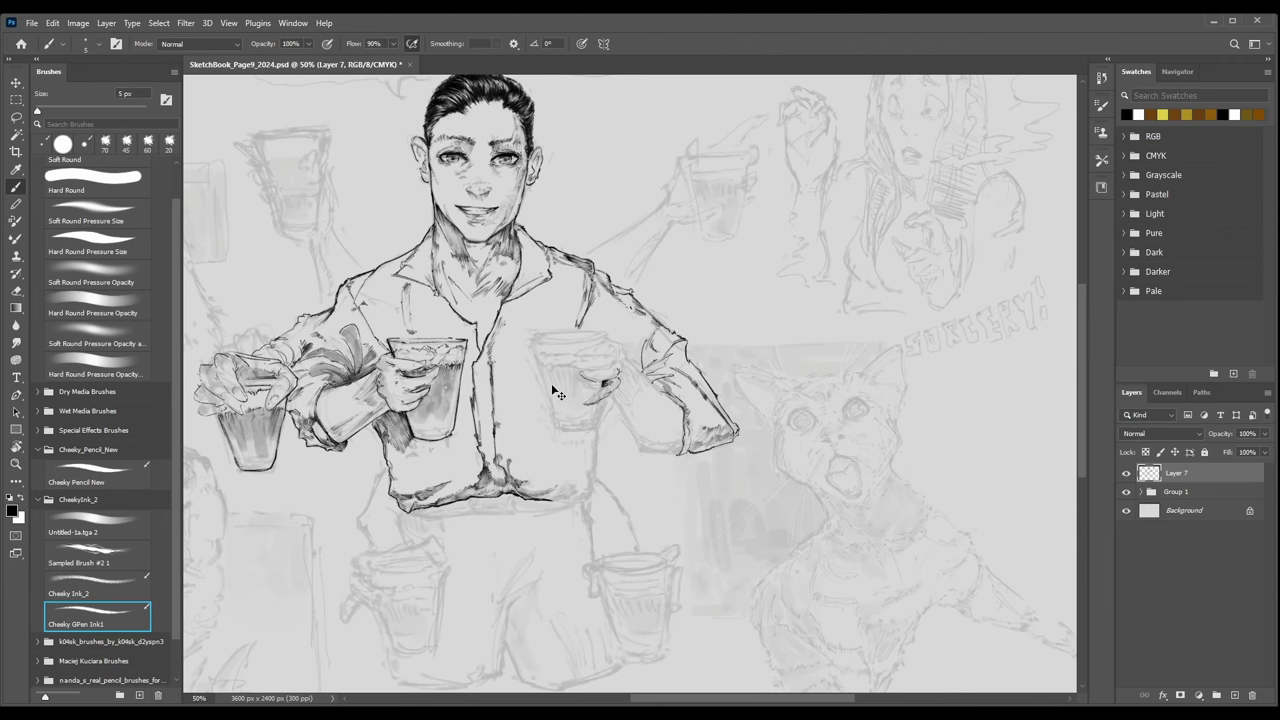
# Ink the contours and knuckles of the two middle fingers around the right-hand cup with 5 px strokes.
pyautogui.hotkey('ctrl', '+')
pyautogui.hotkey('ctrl', '+')
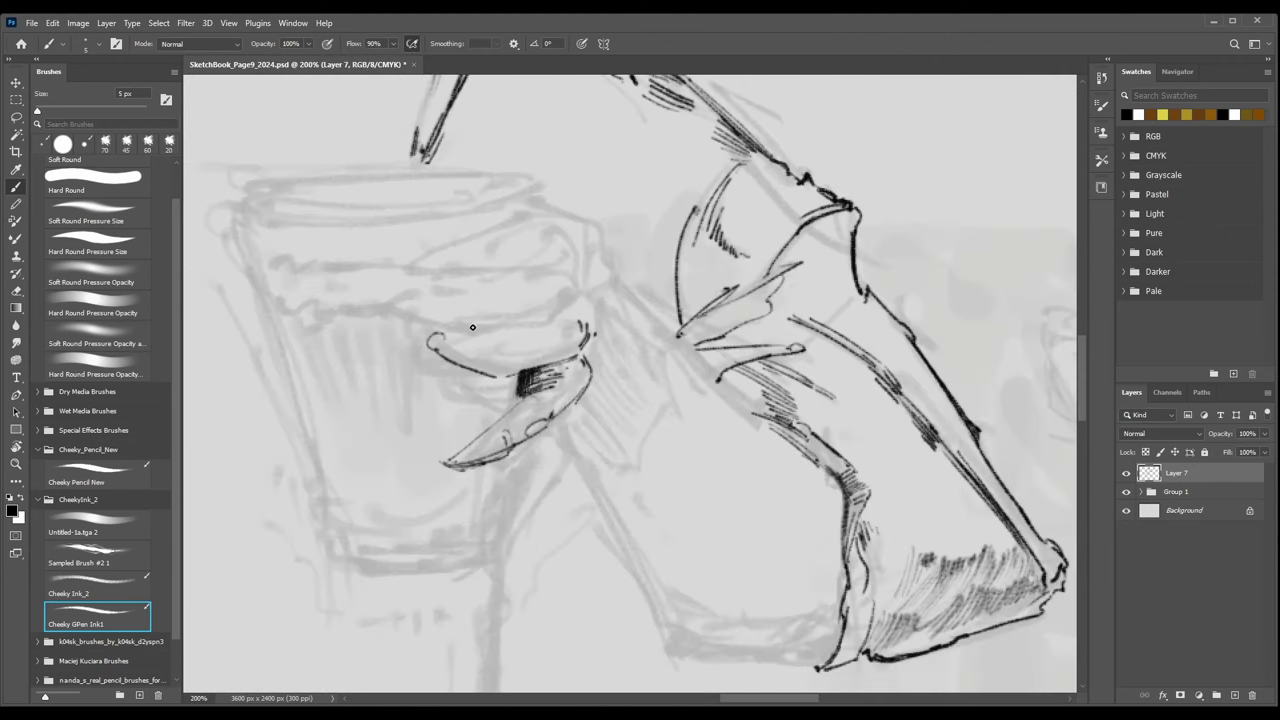
pyautogui.moveTo(390, 300)
pyautogui.mouseDown()
pyautogui.moveTo(467, 334)
pyautogui.moveTo(534, 324)
pyautogui.moveTo(577, 298)
pyautogui.mouseUp()
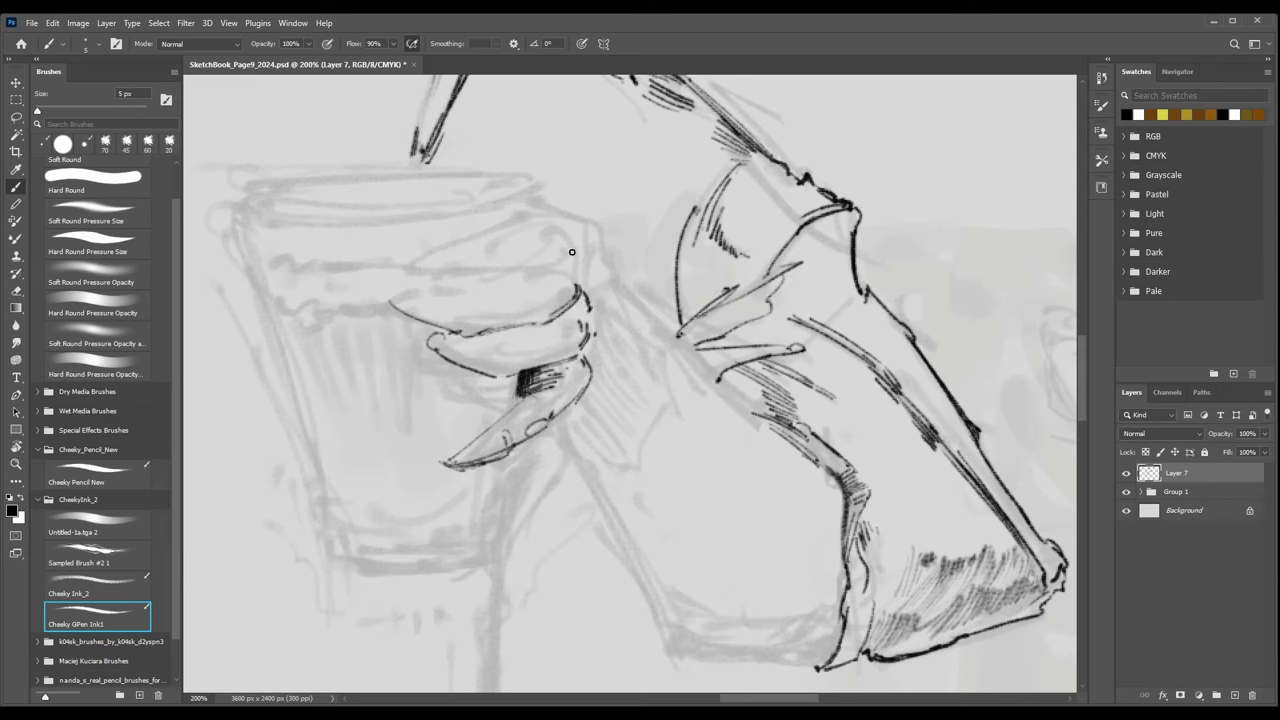
pyautogui.moveTo(577, 266); pyautogui.dragTo(589, 298)
pyautogui.moveTo(397, 293)
pyautogui.mouseDown()
pyautogui.moveTo(466, 296)
pyautogui.moveTo(569, 266)
pyautogui.moveTo(587, 277)
pyautogui.moveTo(575, 299)
pyautogui.mouseUp()
pyautogui.press('e')
pyautogui.press('[')
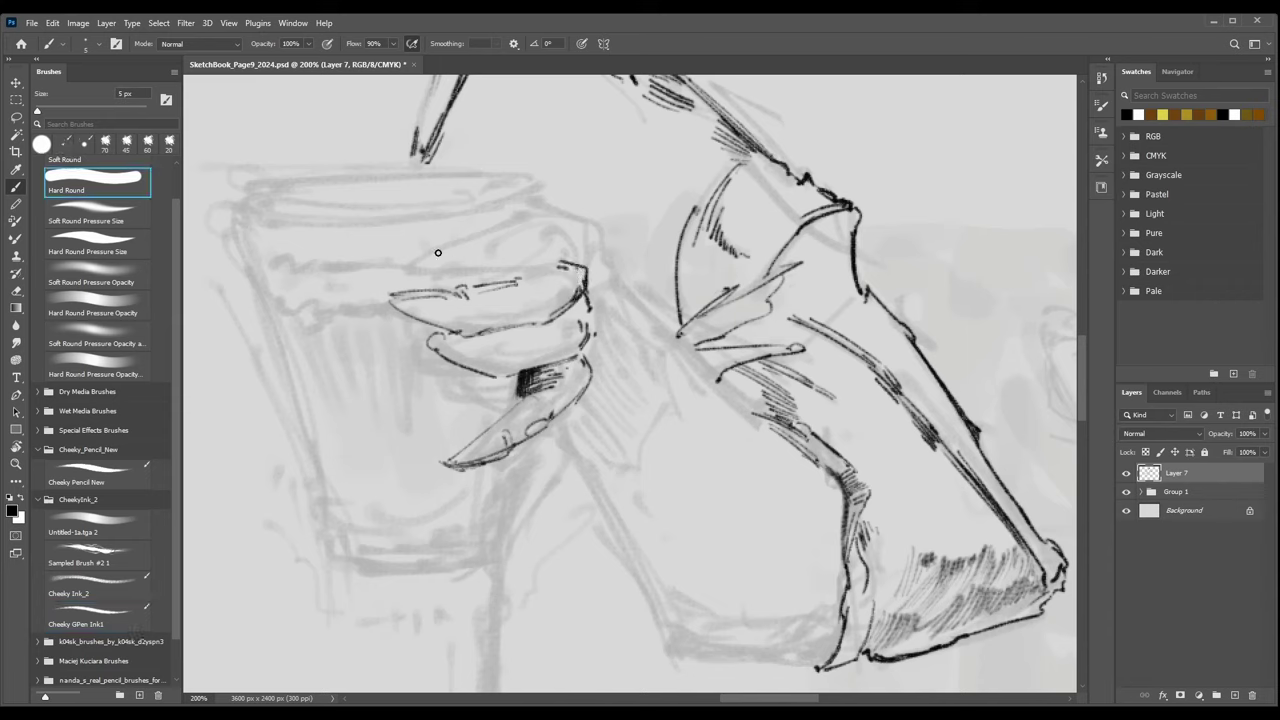
# Ink the top finger and the back of the hand up to the cup rim, erasing the excess outer knuckle line.
pyautogui.hotkey('shift', '.')
pyautogui.moveTo(452, 242)
pyautogui.mouseDown()
pyautogui.moveTo(423, 271)
pyautogui.moveTo(546, 218)
pyautogui.moveTo(532, 194)
pyautogui.moveTo(533, 218)
pyautogui.moveTo(544, 201)
pyautogui.moveTo(610, 262)
pyautogui.mouseUp()
pyautogui.moveTo(559, 207)
pyautogui.mouseDown()
pyautogui.moveTo(582, 227)
pyautogui.moveTo(585, 266)
pyautogui.mouseUp()
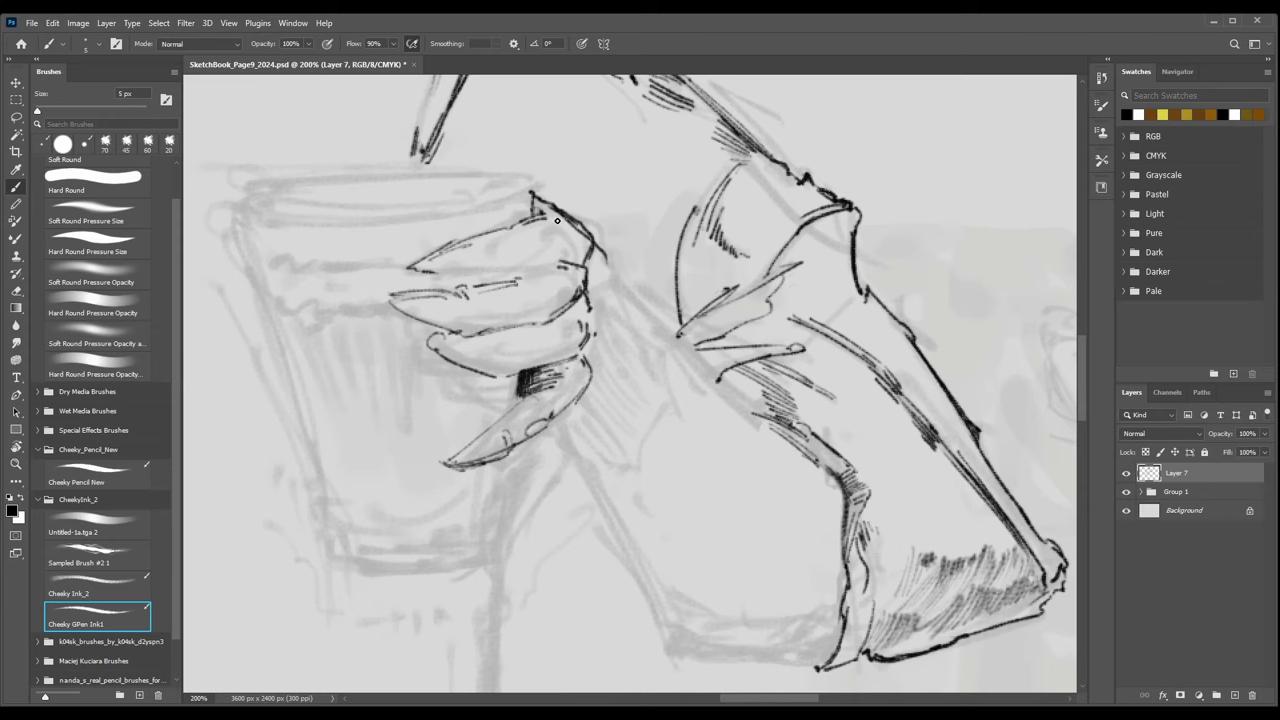
pyautogui.moveTo(557, 220)
pyautogui.mouseDown()
pyautogui.moveTo(585, 254)
pyautogui.moveTo(552, 219)
pyautogui.moveTo(595, 248)
pyautogui.moveTo(573, 287)
pyautogui.moveTo(637, 233)
pyautogui.moveTo(568, 230)
pyautogui.moveTo(595, 244)
pyautogui.mouseUp()
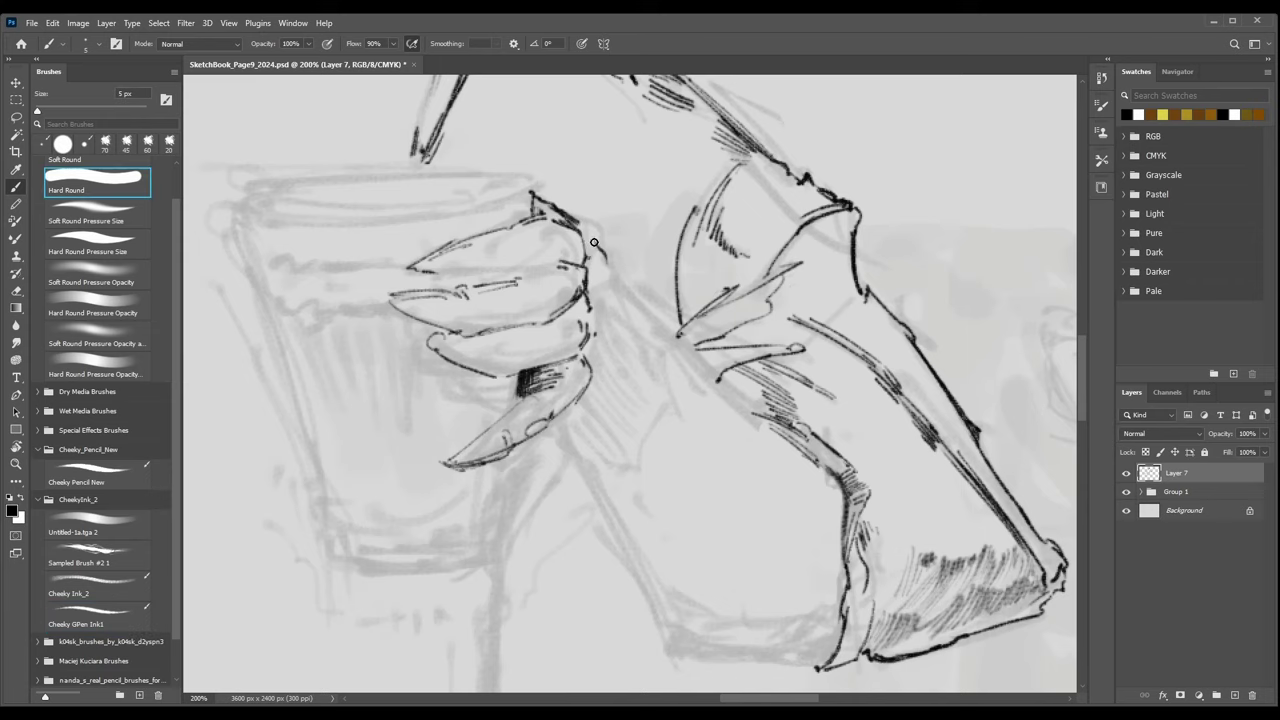
# Ink a pointed knuckle on the outer edge of the hand beside the upper middle finger.
pyautogui.hotkey('ctrl', '-')
pyautogui.hotkey('ctrl', '-')
pyautogui.hotkey('ctrl', '+')
pyautogui.hotkey('ctrl', '+')
pyautogui.press(',')
pyautogui.moveTo(580, 261)
pyautogui.mouseDown()
pyautogui.moveTo(600, 290)
pyautogui.moveTo(590, 310)
pyautogui.mouseUp()
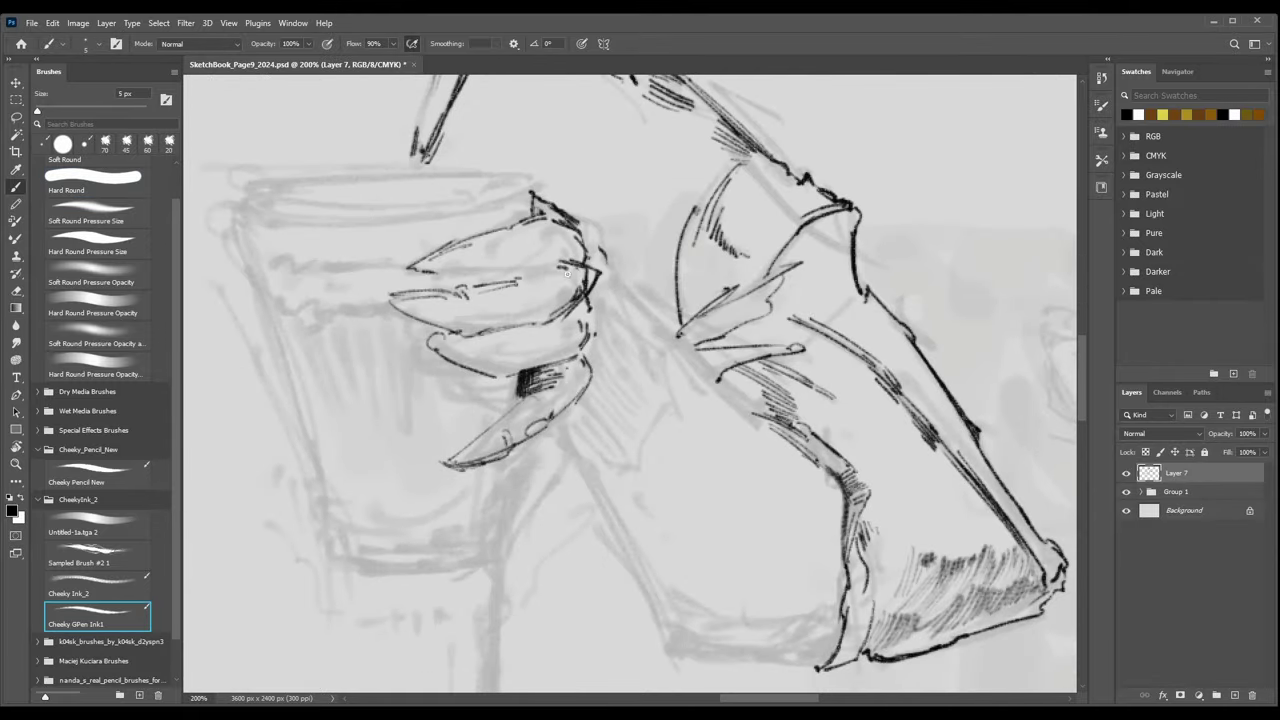
pyautogui.press('.')
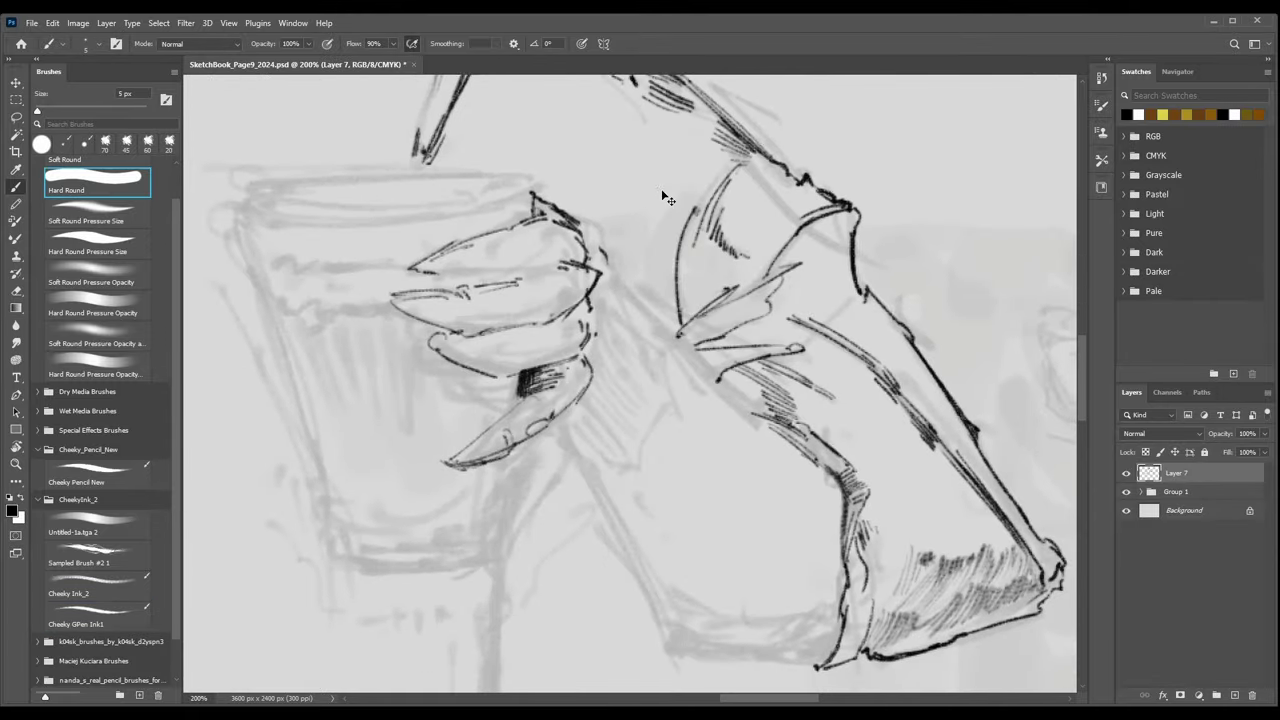
# Examine the newly inked hand against the whole figure and the surrounding sketch.
pyautogui.hotkey('ctrl', '-')
pyautogui.hotkey('ctrl', '-')
pyautogui.hotkey('ctrl', '-')
pyautogui.hotkey('ctrl', '+')
pyautogui.hotkey('ctrl', '-')
pyautogui.hotkey('ctrl', '-')
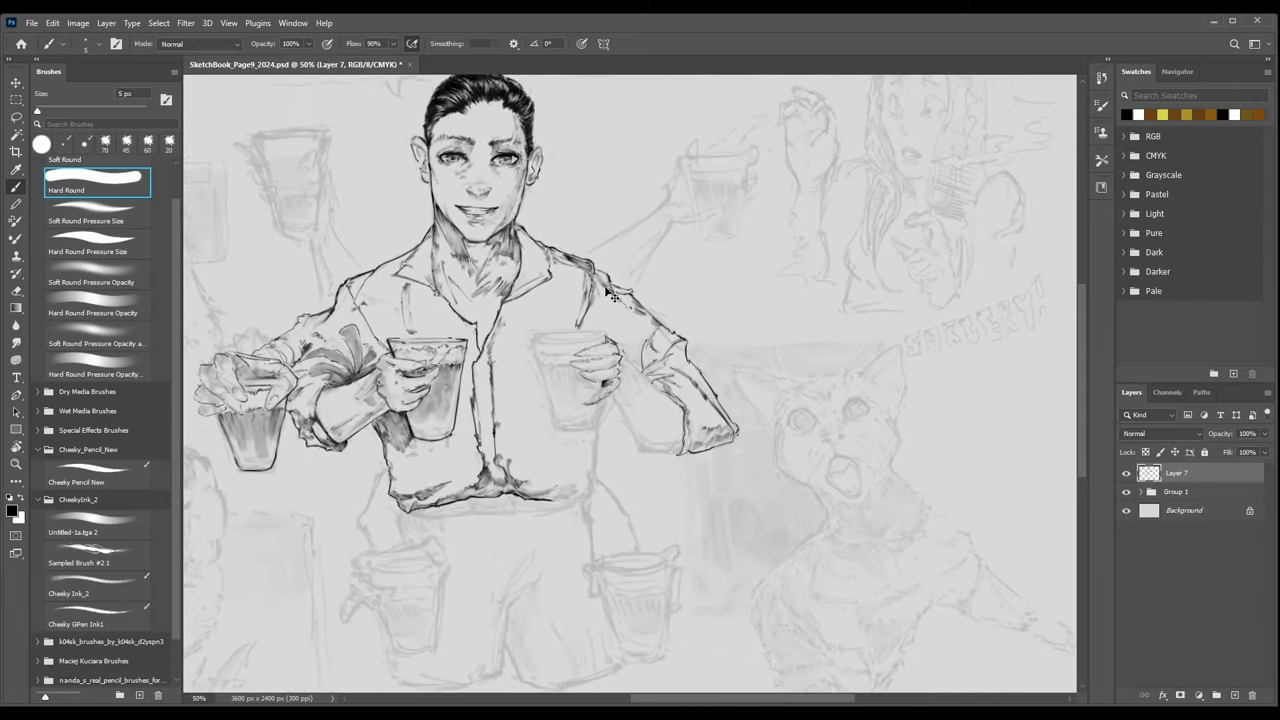
pyautogui.hotkey('ctrl', '+')
pyautogui.hotkey('ctrl', '+')
pyautogui.hotkey('ctrl', '+')
# Erase the long pointed tip of the lowest finger and redraw it shorter with Cheeky GPen Ink1.
pyautogui.press(',')
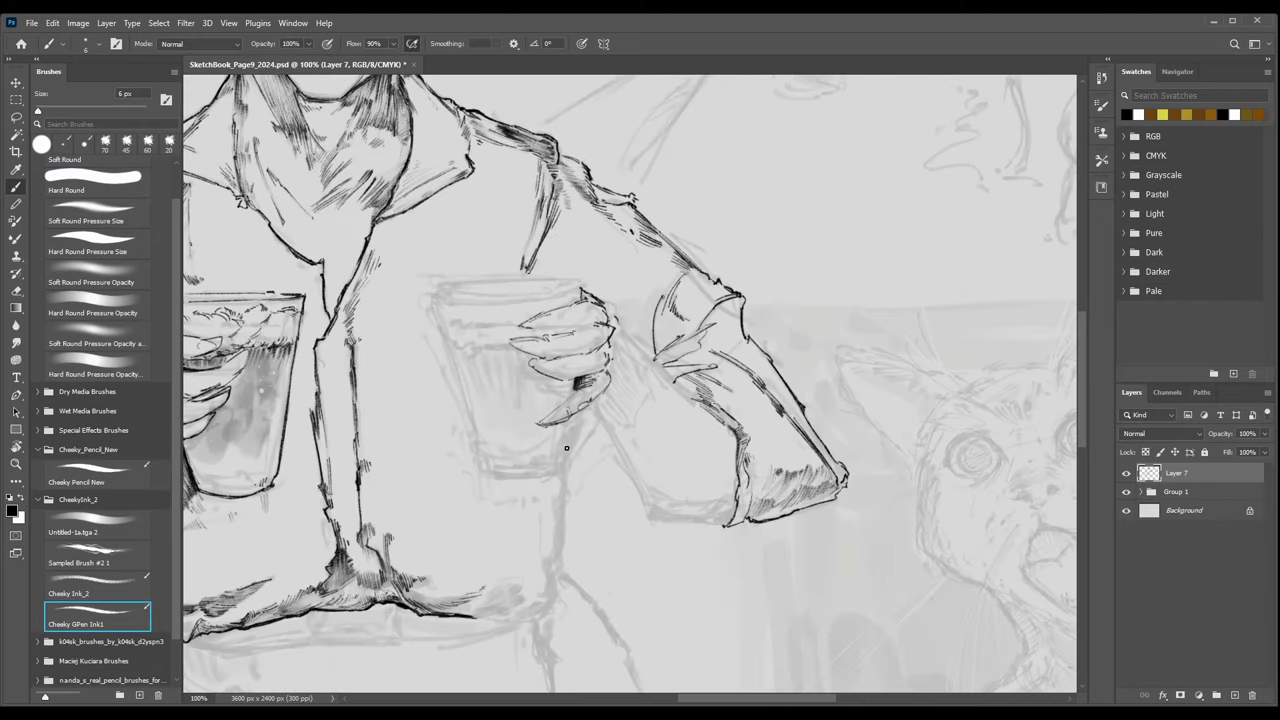
pyautogui.press('.')
pyautogui.hotkey('ctrl', '+')
pyautogui.hotkey('ctrl', '+')
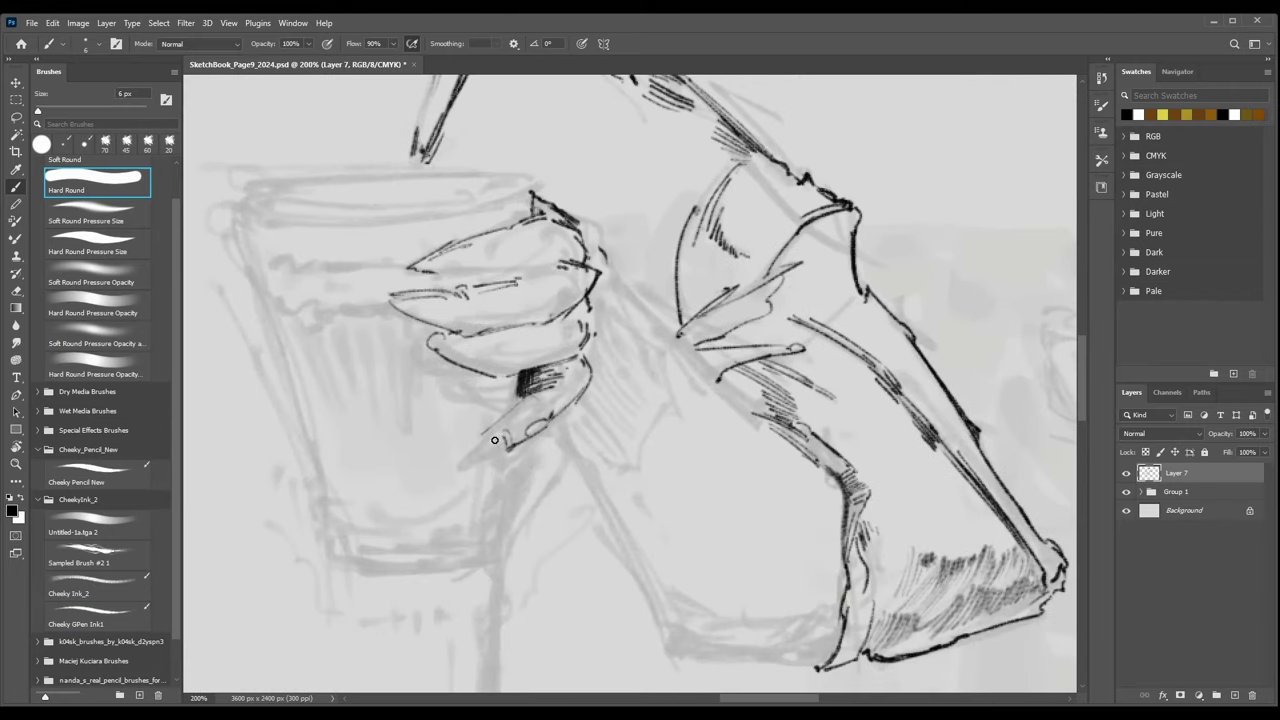
pyautogui.moveTo(489, 433)
pyautogui.mouseDown()
pyautogui.moveTo(535, 427)
pyautogui.moveTo(490, 429)
pyautogui.moveTo(523, 416)
pyautogui.moveTo(490, 431)
pyautogui.moveTo(534, 391)
pyautogui.mouseUp()
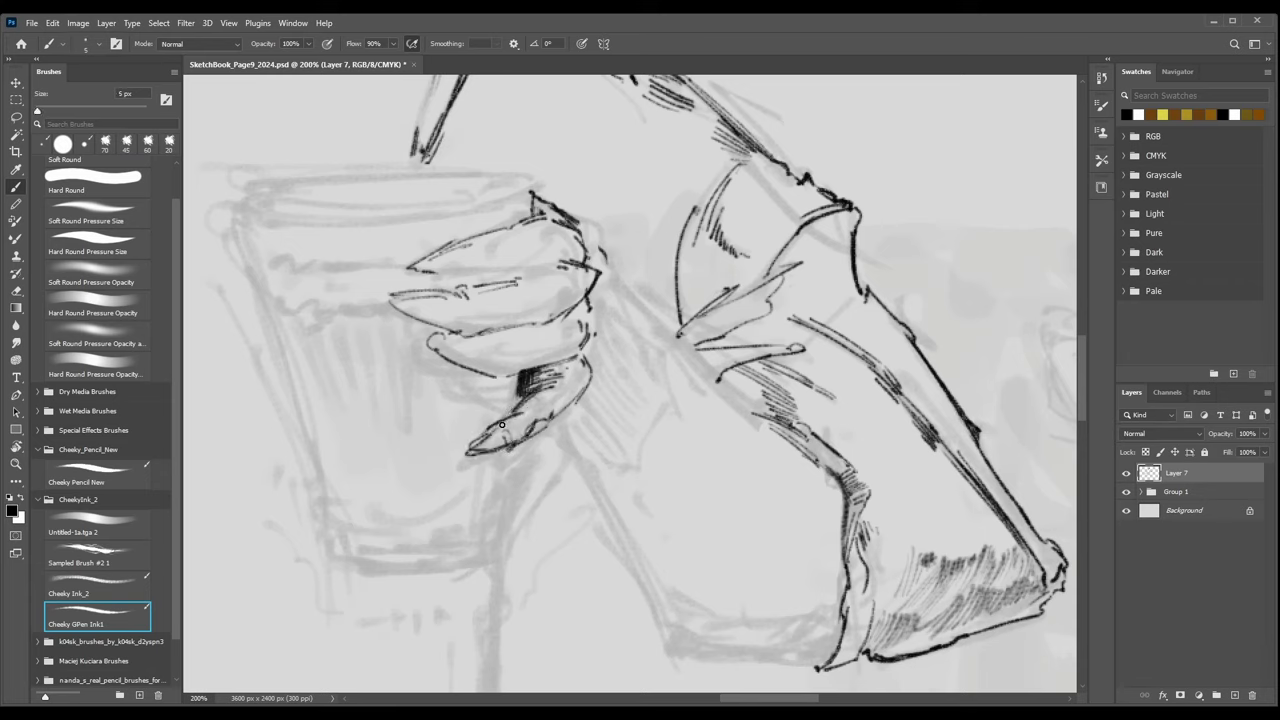
pyautogui.press('.')
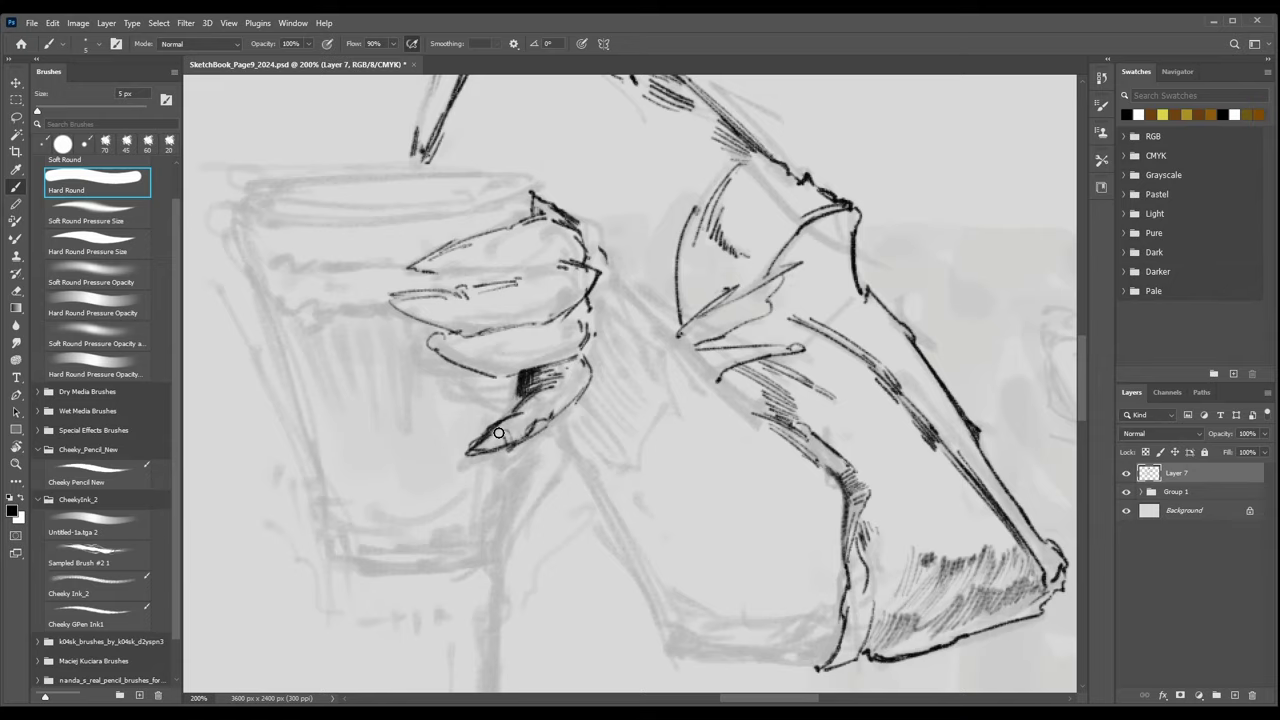
pyautogui.hotkey('ctrl', '-')
pyautogui.hotkey('ctrl', '-')
pyautogui.hotkey('ctrl', '-')
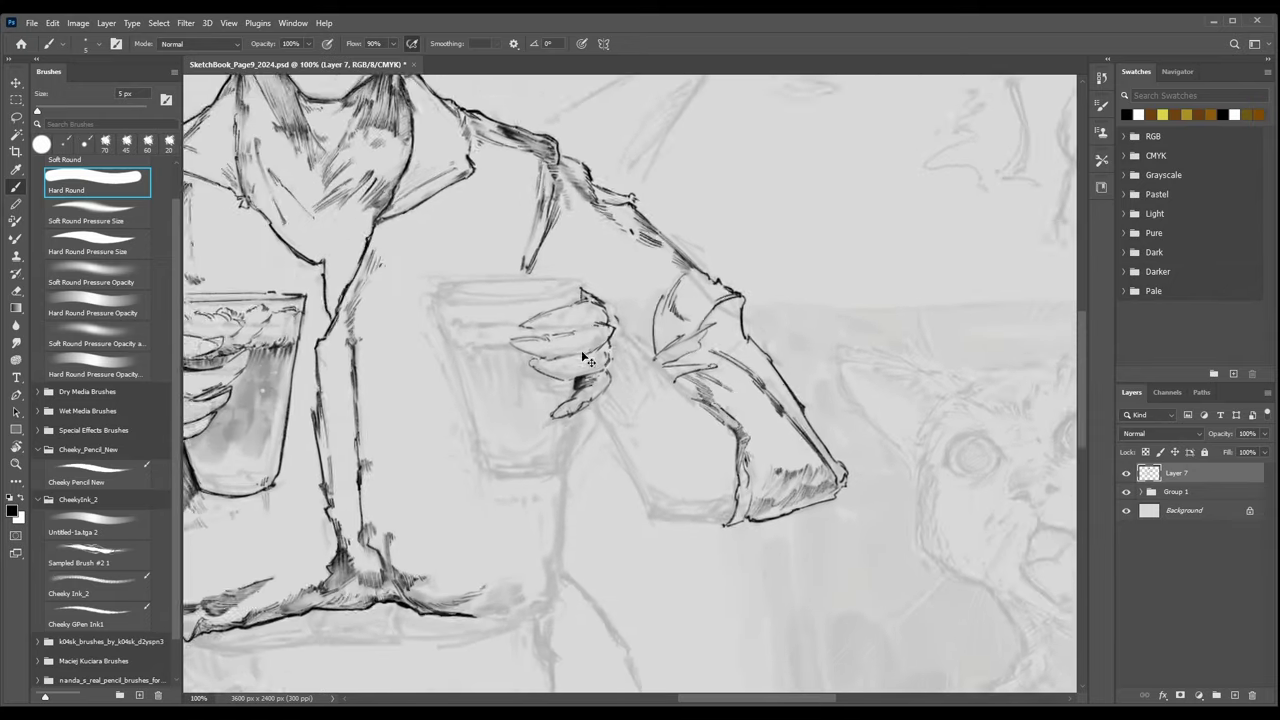
# Ink both sides and the base of the right-hand cup with 6 px Cheeky GPen Ink1 strokes.
pyautogui.hotkey('ctrl', '+')
pyautogui.hotkey('ctrl', '+')
pyautogui.hotkey('ctrl', '+')
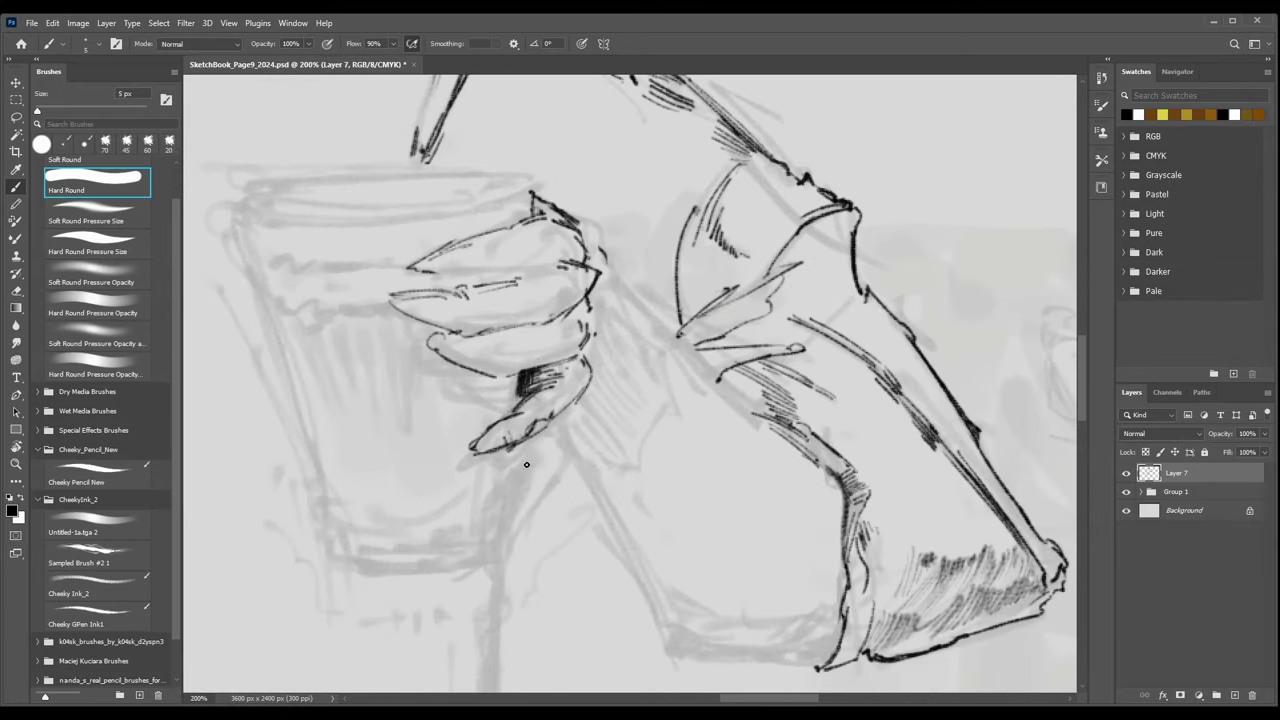
pyautogui.press(',')
pyautogui.moveTo(516, 451); pyautogui.dragTo(494, 562)
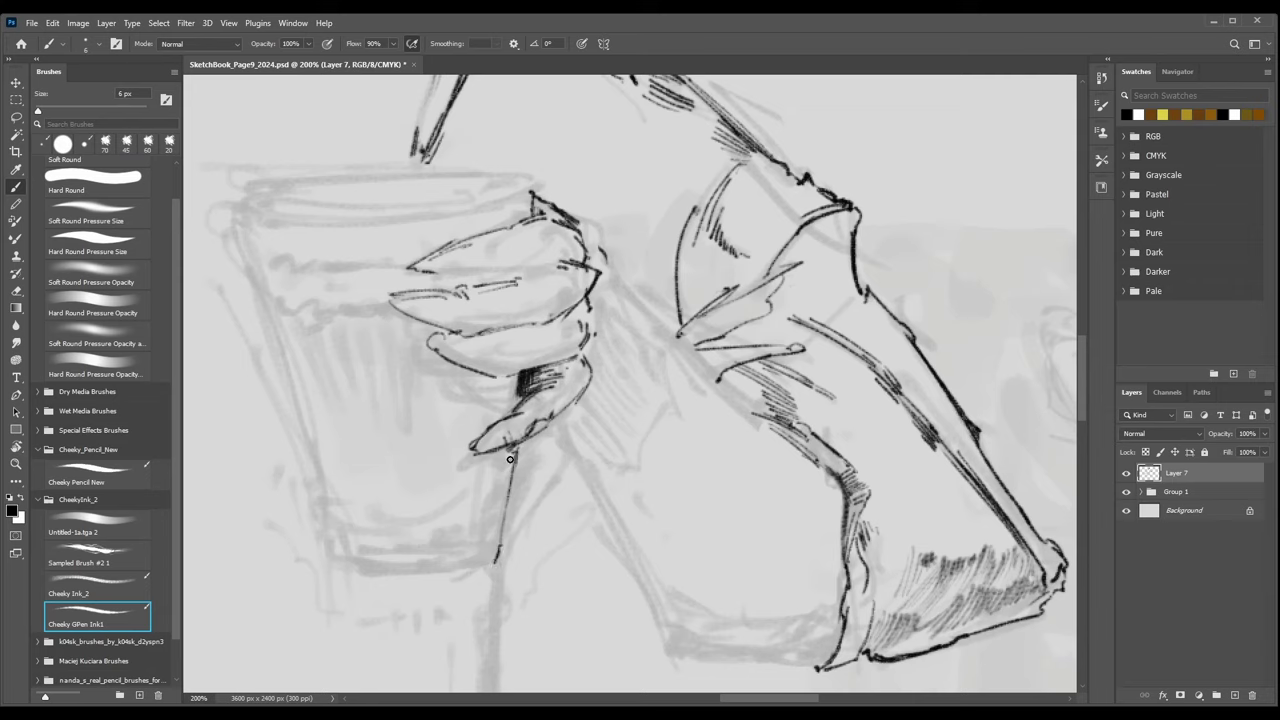
pyautogui.moveTo(334, 563)
pyautogui.mouseDown()
pyautogui.moveTo(465, 567)
pyautogui.moveTo(500, 553)
pyautogui.mouseUp()
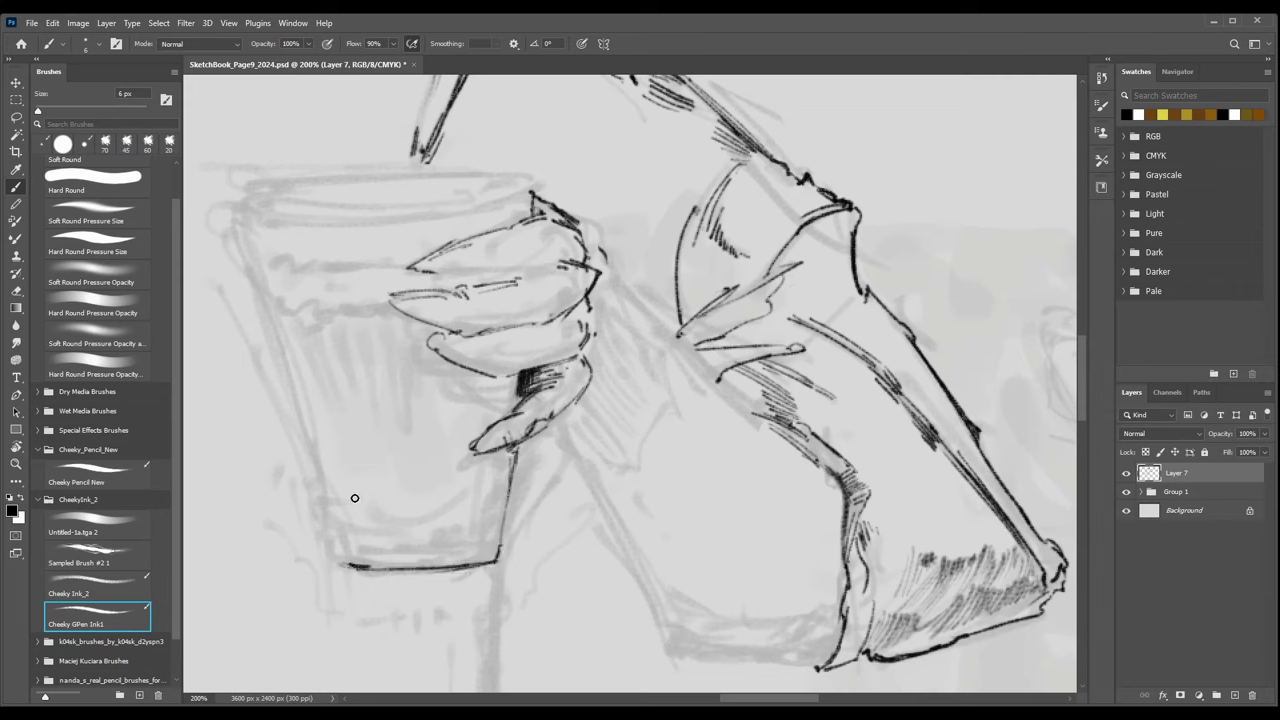
pyautogui.moveTo(326, 547); pyautogui.dragTo(363, 569)
pyautogui.moveTo(235, 195)
pyautogui.mouseDown()
pyautogui.moveTo(249, 275)
pyautogui.moveTo(327, 487)
pyautogui.moveTo(318, 476)
pyautogui.moveTo(333, 557)
pyautogui.mouseUp()
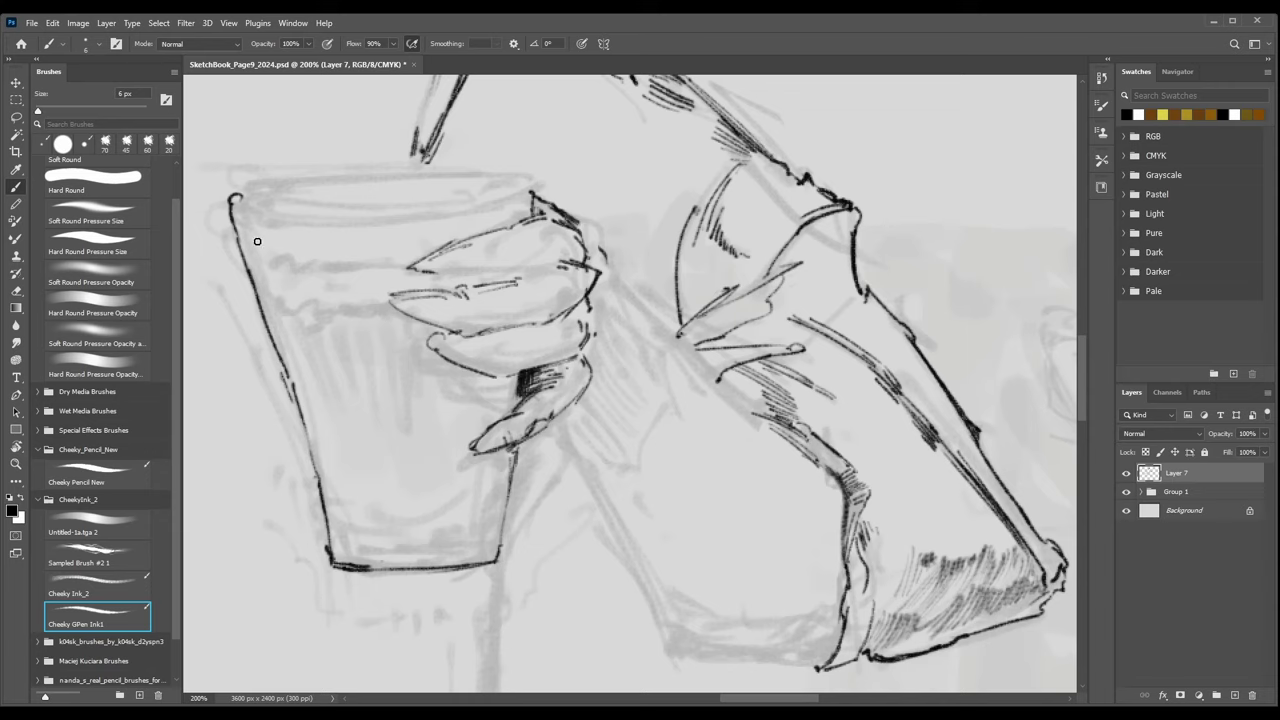
# Ink the elliptical rim of the right-hand cup, adding a second contour line inside it.
pyautogui.moveTo(244, 197)
pyautogui.mouseDown()
pyautogui.moveTo(480, 167)
pyautogui.moveTo(455, 173)
pyautogui.moveTo(507, 173)
pyautogui.moveTo(515, 186)
pyautogui.moveTo(281, 210)
pyautogui.moveTo(405, 207)
pyautogui.mouseUp()
pyautogui.moveTo(521, 183)
pyautogui.mouseDown()
pyautogui.moveTo(329, 213)
pyautogui.moveTo(520, 196)
pyautogui.moveTo(401, 206)
pyautogui.mouseUp()
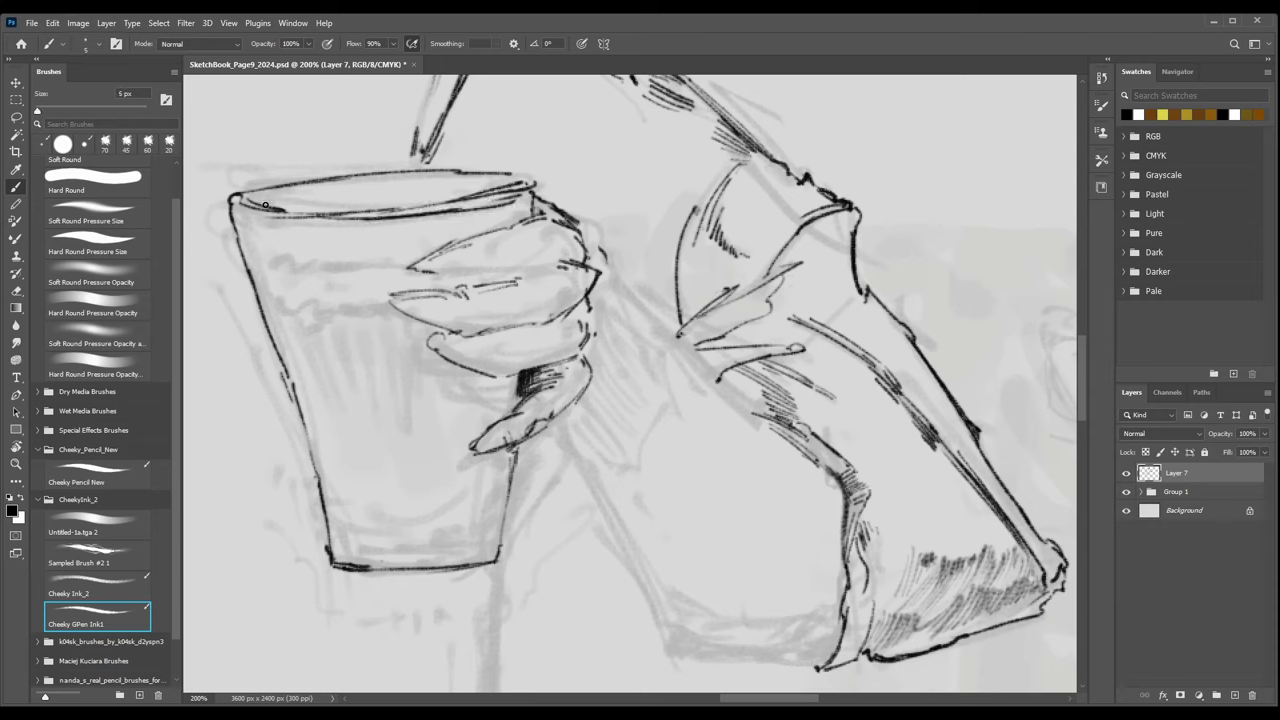
pyautogui.moveTo(252, 203)
pyautogui.mouseDown()
pyautogui.moveTo(294, 214)
pyautogui.moveTo(342, 184)
pyautogui.moveTo(420, 182)
pyautogui.mouseUp()
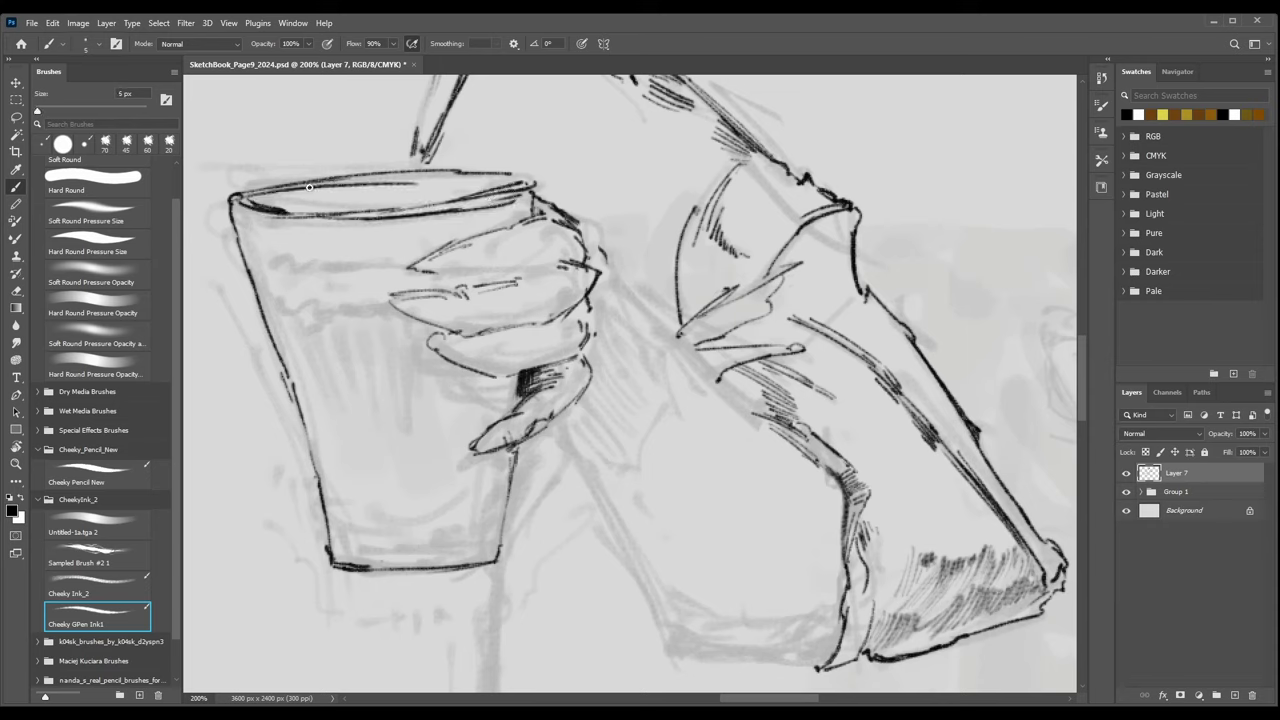
pyautogui.moveTo(312, 187)
pyautogui.mouseDown()
pyautogui.moveTo(480, 174)
pyautogui.moveTo(534, 185)
pyautogui.mouseUp()
pyautogui.hotkey('ctrl', '-')
pyautogui.hotkey('ctrl', '-')
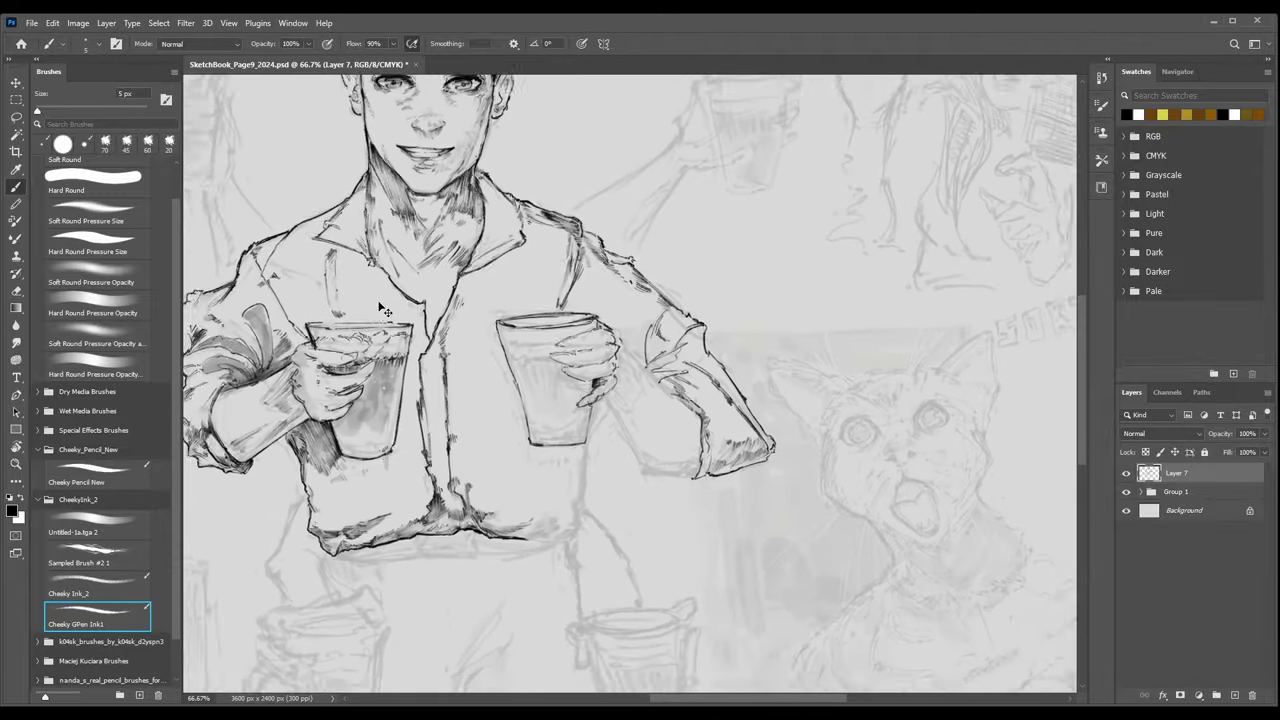
# Ink the jagged upper and lower edges of the drink's top layer inside the right-hand cup with 5 px strokes.
pyautogui.hotkey('ctrl', '+')
pyautogui.hotkey('ctrl', '+')
pyautogui.moveTo(302, 270); pyautogui.dragTo(399, 265)
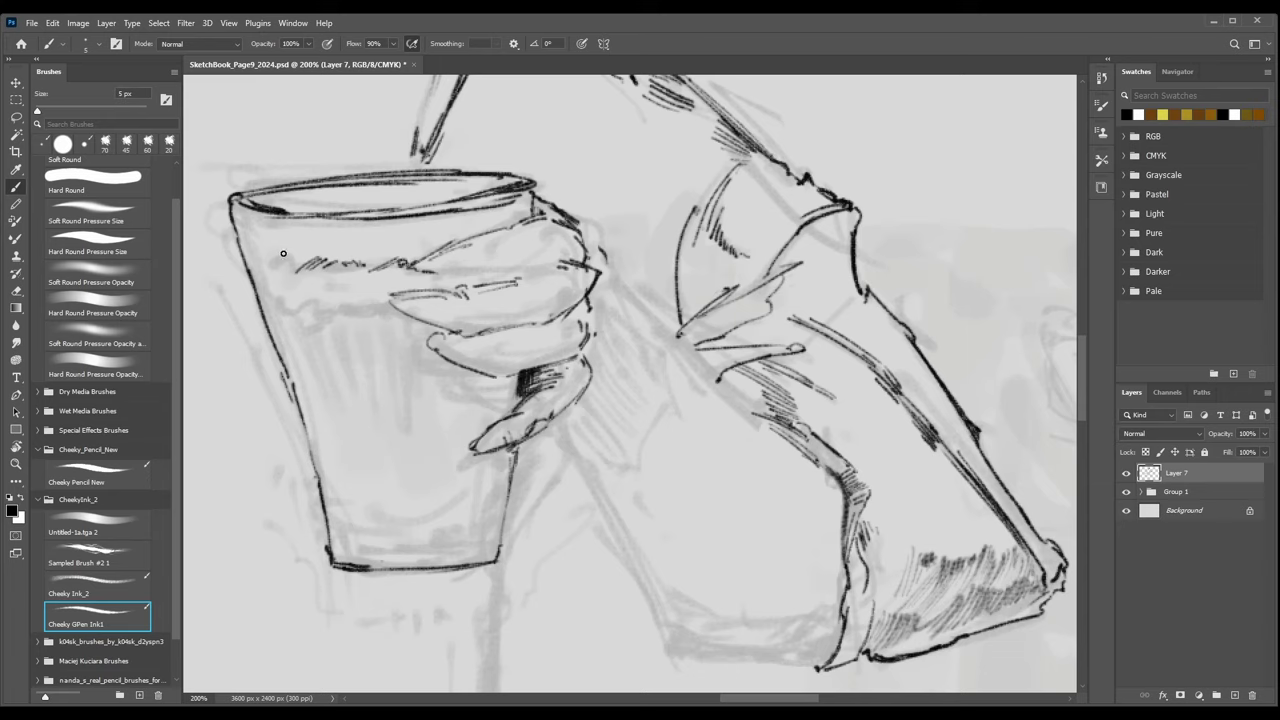
pyautogui.moveTo(294, 256); pyautogui.dragTo(267, 256)
pyautogui.moveTo(280, 314)
pyautogui.mouseDown()
pyautogui.moveTo(326, 320)
pyautogui.moveTo(377, 304)
pyautogui.mouseUp()
pyautogui.hotkey('ctrl', '-')
pyautogui.hotkey('ctrl', '-')
pyautogui.hotkey('ctrl', '-')
pyautogui.hotkey('ctrl', '-')
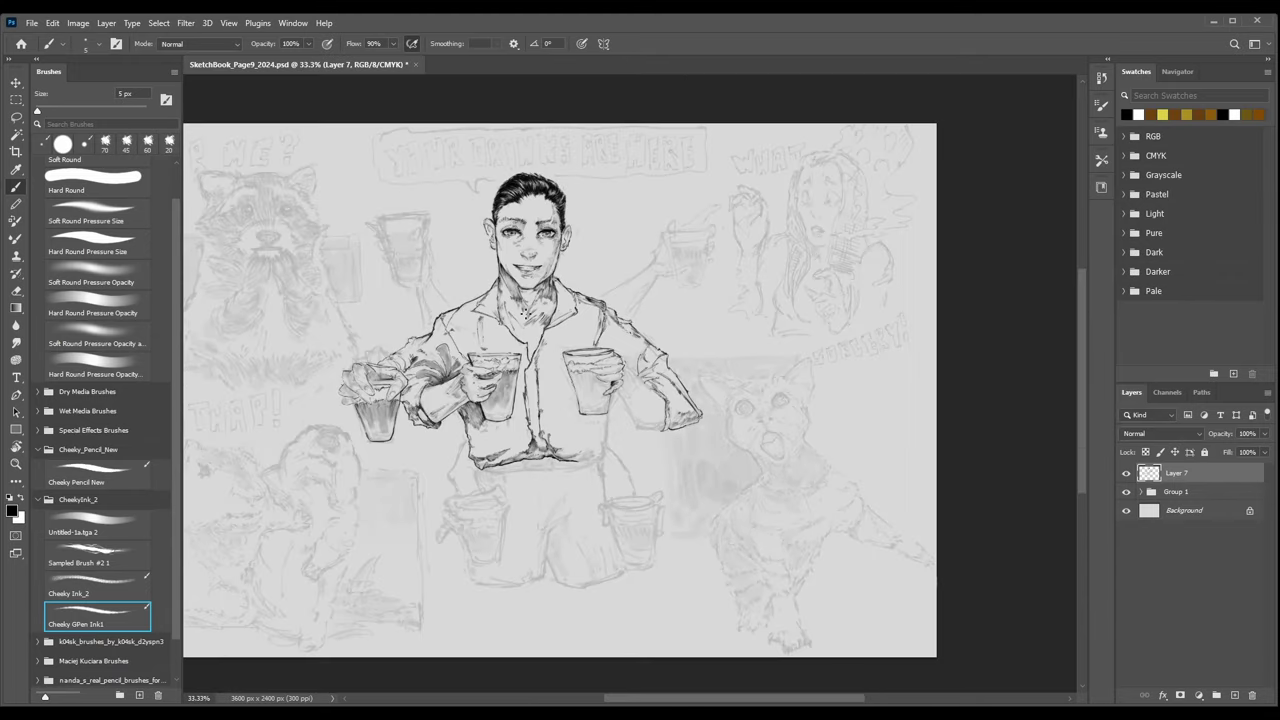
# Hatch short vertical strokes beneath the drink's top layer in the right-hand cup with 6 px Cheeky Ink_2.
pyautogui.hotkey('ctrl', '+')
pyautogui.hotkey('ctrl', '+')
pyautogui.click(95, 585)
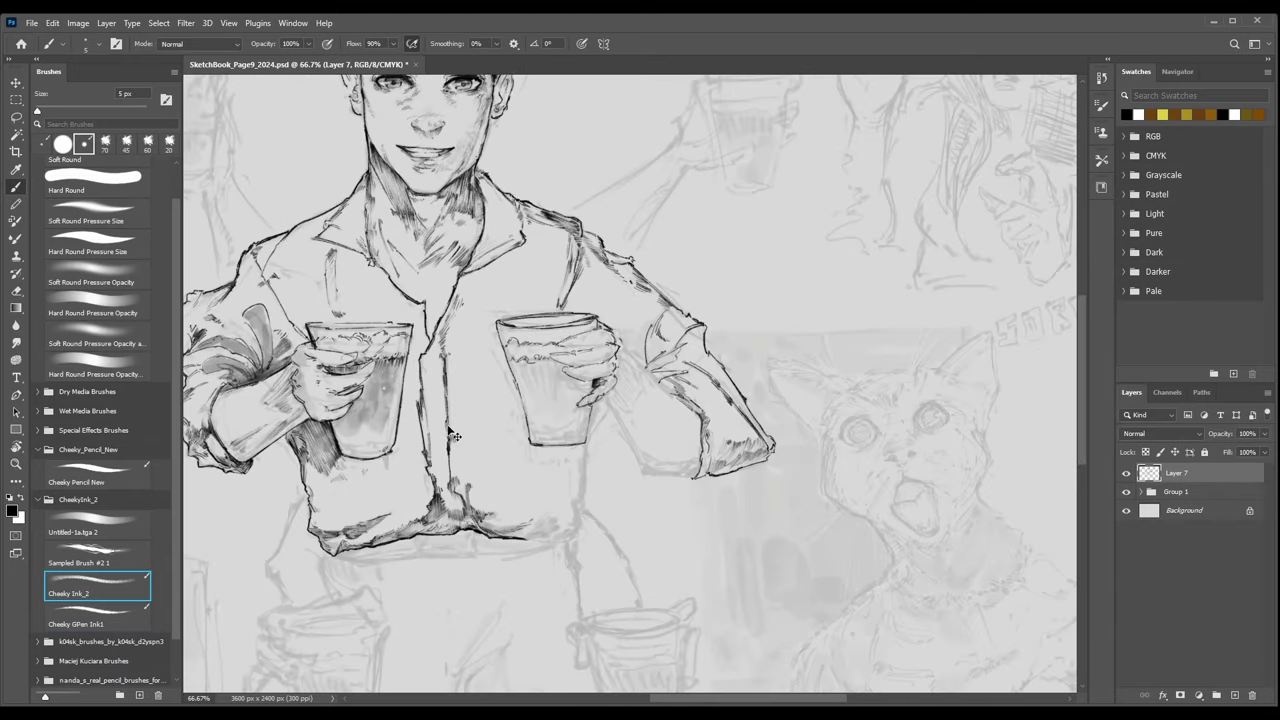
pyautogui.hotkey('ctrl', '+')
pyautogui.press(']')
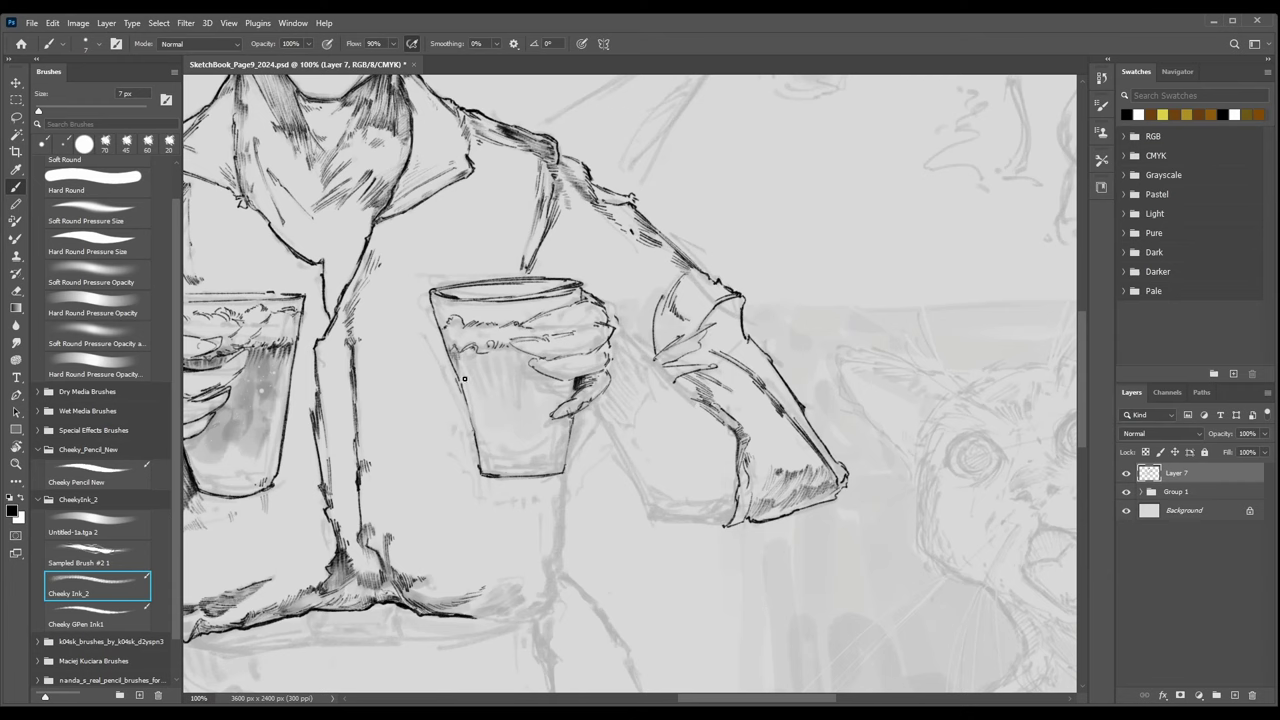
pyautogui.press('[')
pyautogui.moveTo(461, 348); pyautogui.dragTo(480, 390)
pyautogui.moveTo(474, 349); pyautogui.dragTo(485, 372)
pyautogui.moveTo(484, 351); pyautogui.dragTo(493, 374)
pyautogui.moveTo(493, 347); pyautogui.dragTo(498, 375)
pyautogui.moveTo(502, 342); pyautogui.dragTo(509, 373)
pyautogui.moveTo(513, 340); pyautogui.dragTo(518, 377)
pyautogui.moveTo(522, 348); pyautogui.dragTo(525, 374)
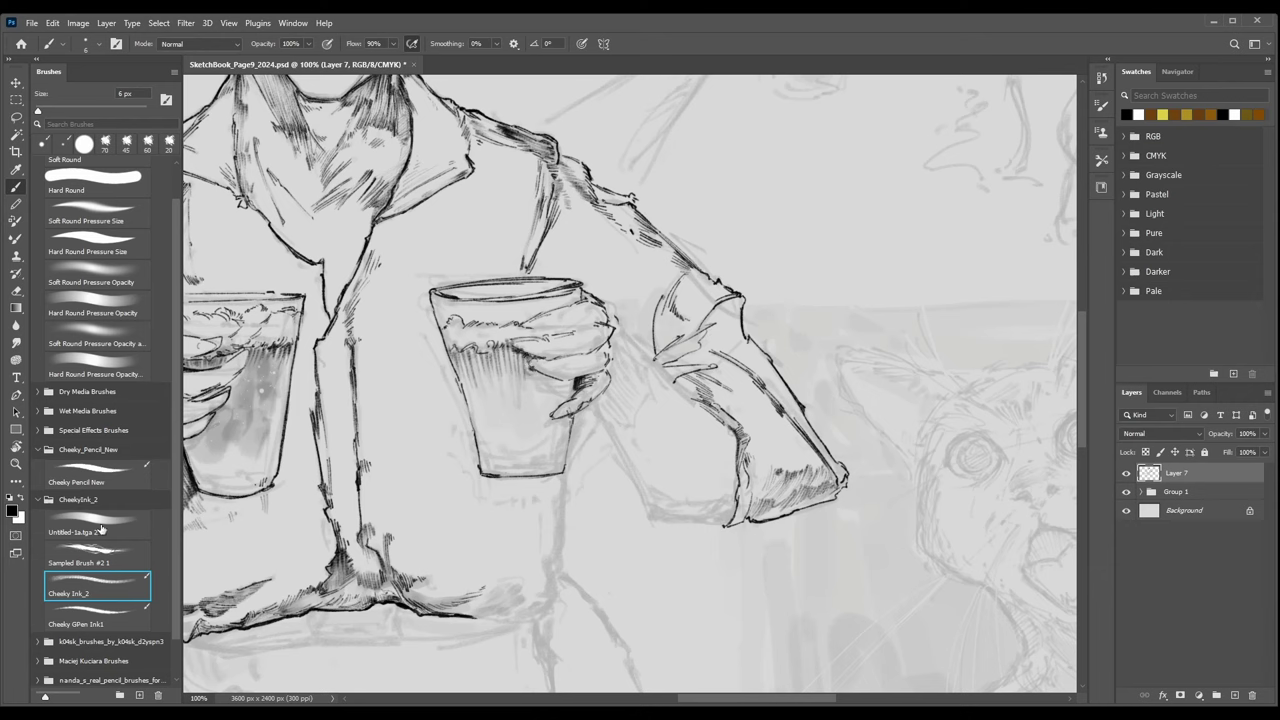
# Shade the drink and the gripping fingers of the right-hand cup with the Untitled-1a.tga 2 brush, reducing it from 80 to 40 px.
pyautogui.click(100, 528)
pyautogui.moveTo(475, 360); pyautogui.dragTo(520, 420)
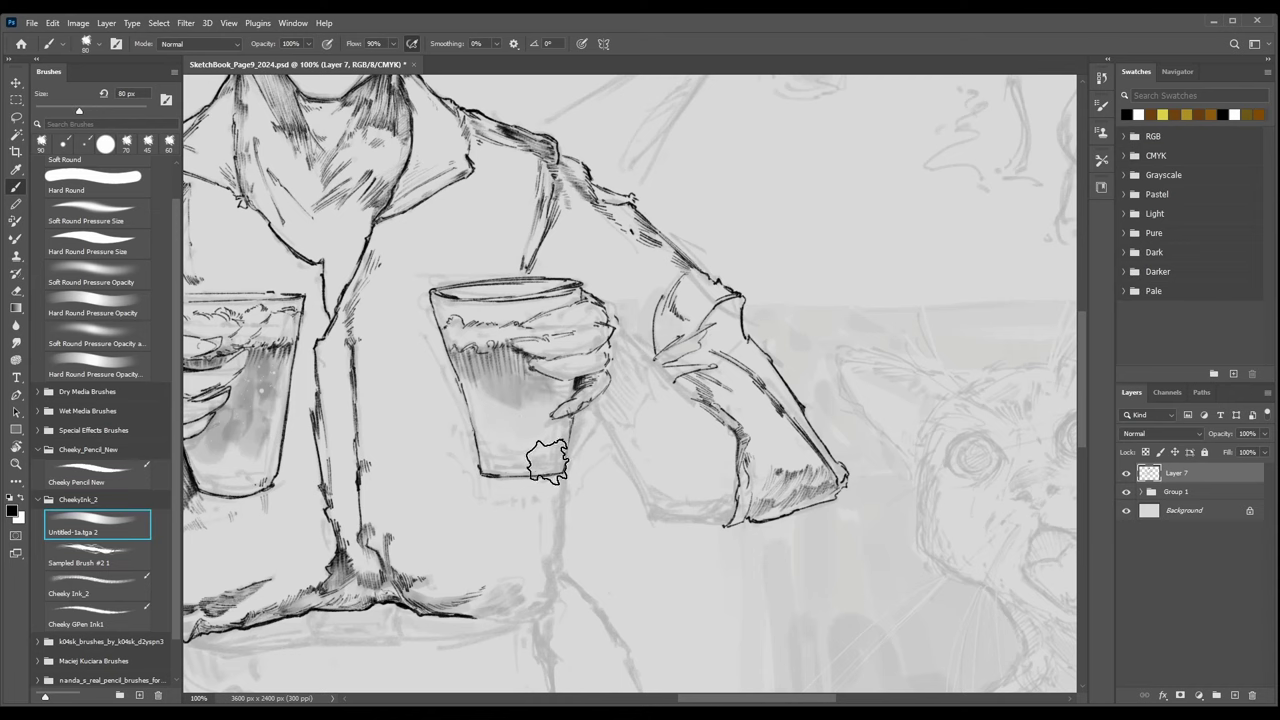
pyautogui.press('[')
pyautogui.press('[')
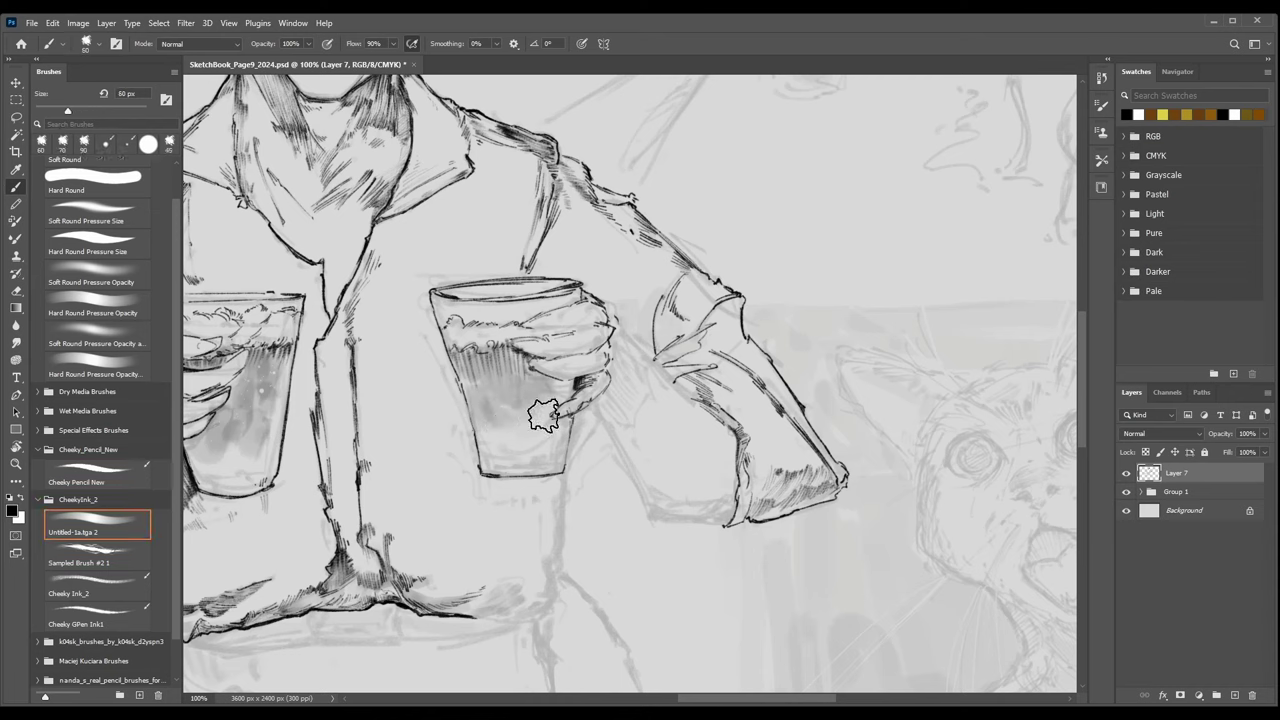
pyautogui.press('[')
pyautogui.press('[')
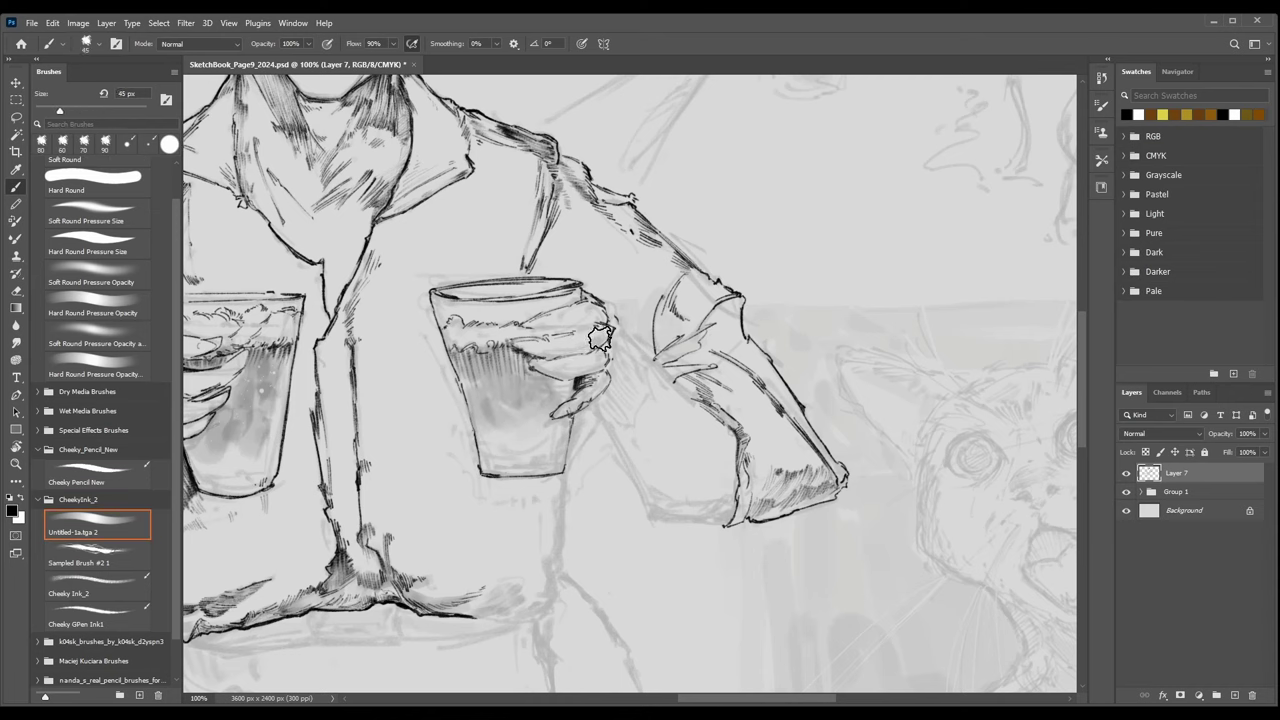
pyautogui.press('[')
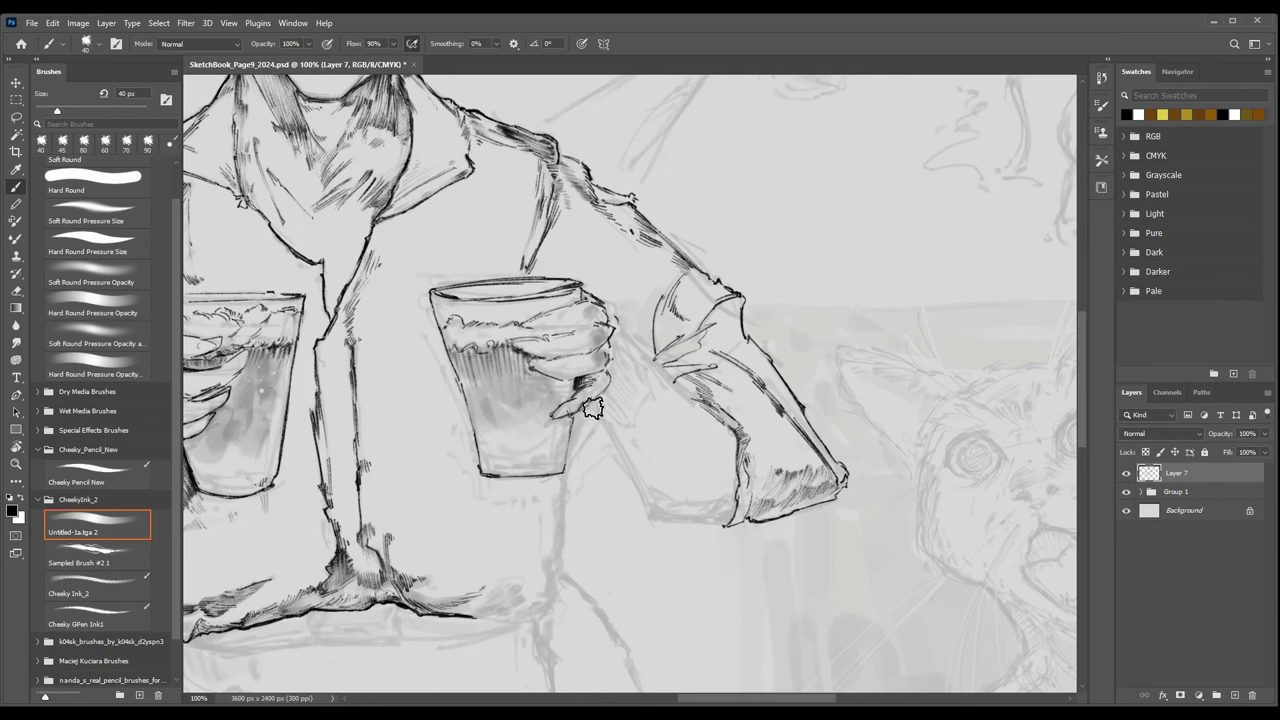
# Check the inks alone on the whole page by hiding the Group 1 sketch, and show the group again.
pyautogui.hotkey('ctrl', '-')
pyautogui.hotkey('ctrl', '-')
pyautogui.hotkey('ctrl', '-')
pyautogui.hotkey('ctrl', '+')
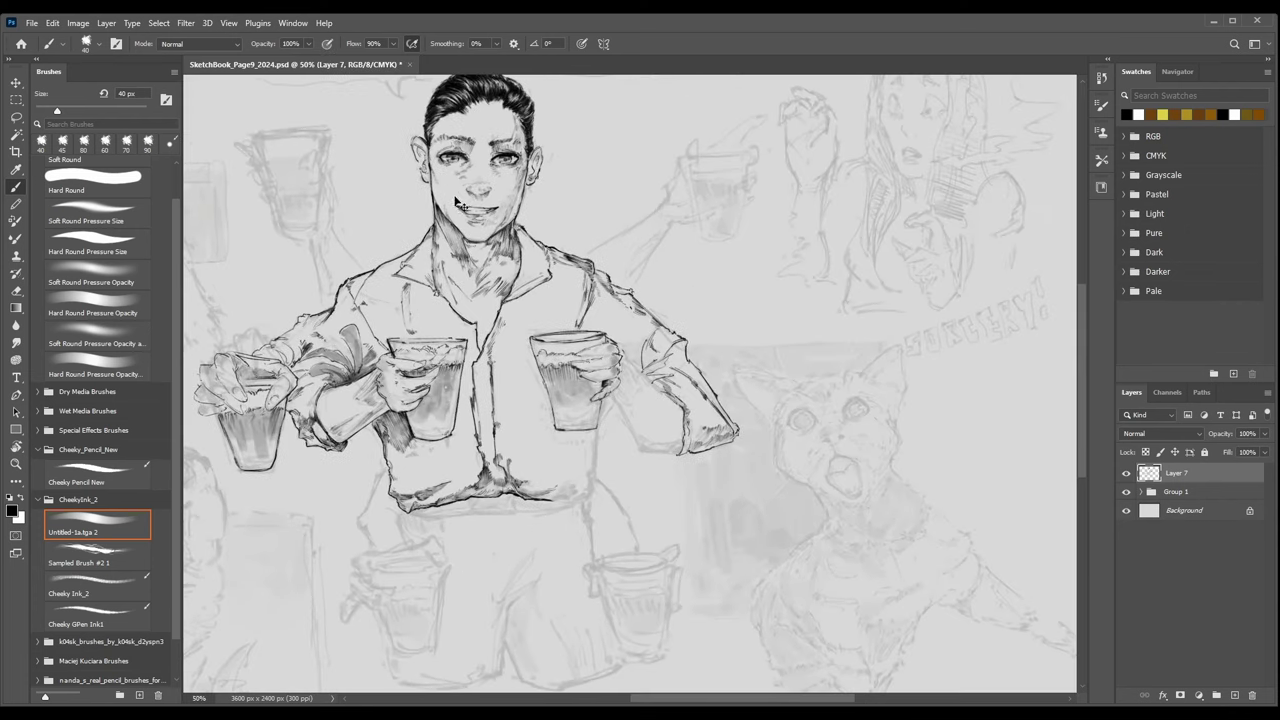
pyautogui.press(']')
pyautogui.scroll(-2, 600, 290)
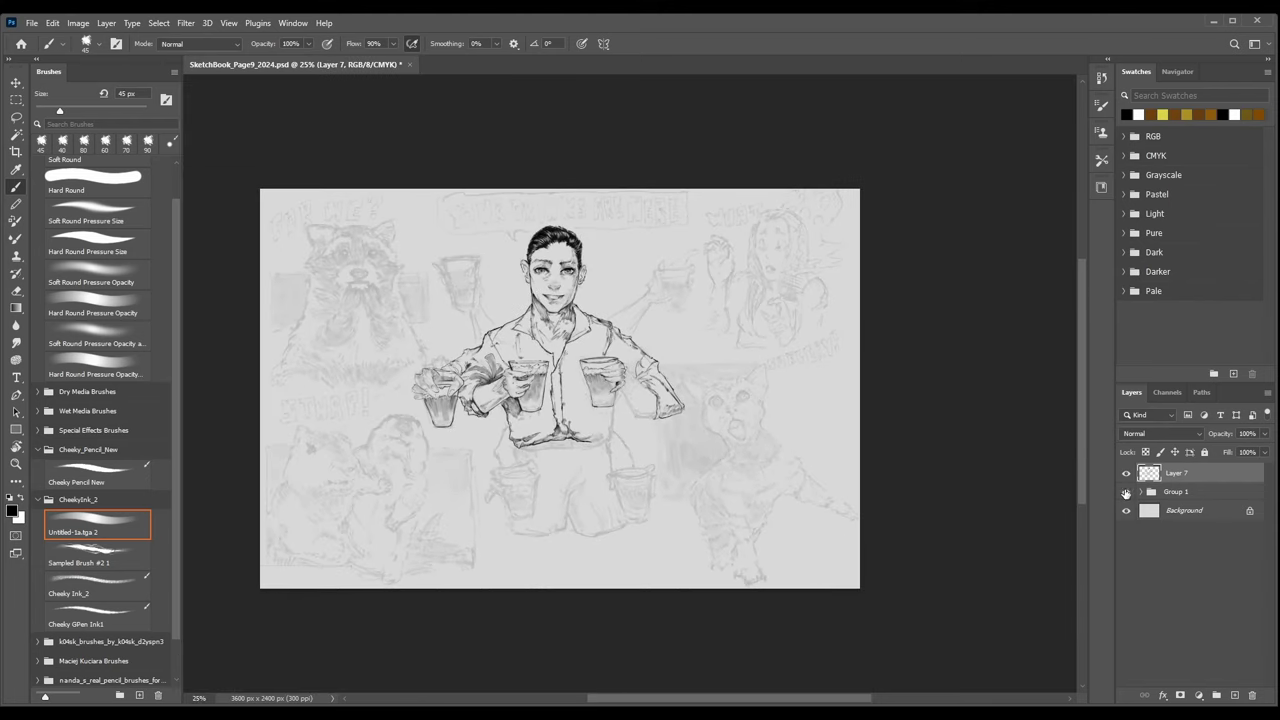
pyautogui.click(1126, 492)
pyautogui.hotkey('ctrl', '-')
pyautogui.hotkey('ctrl', '-')
pyautogui.hotkey('ctrl', '0')
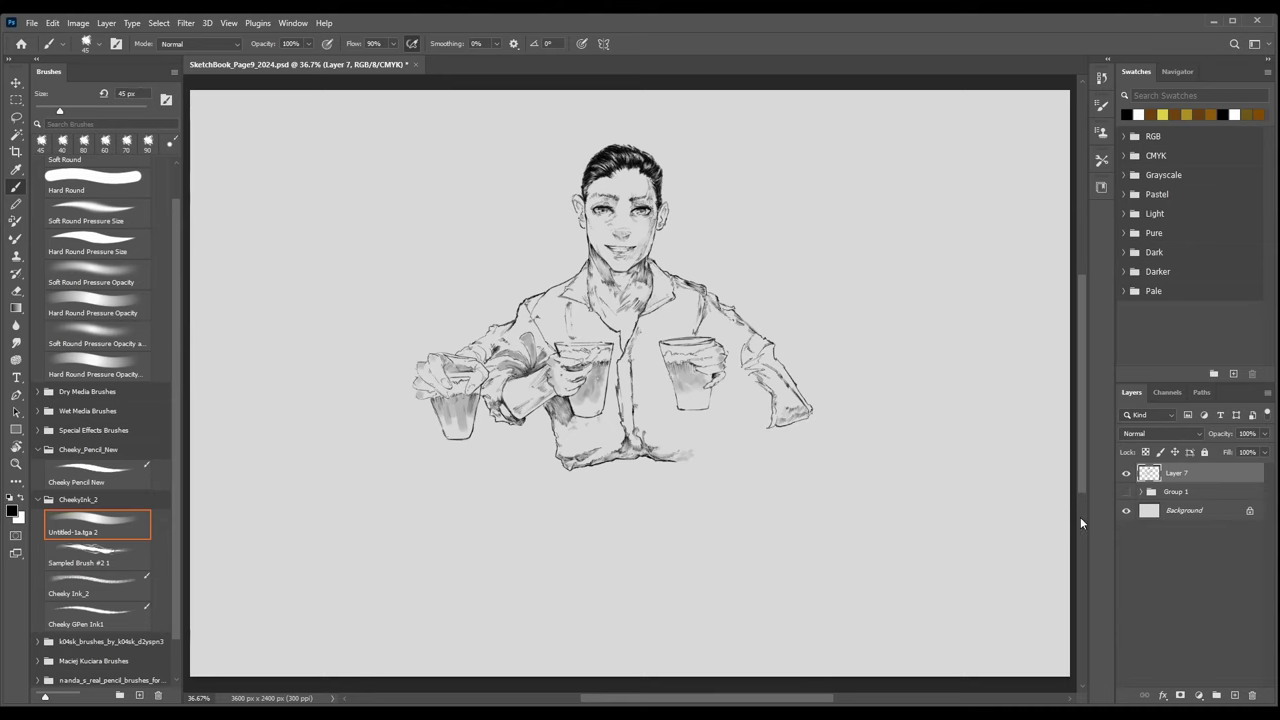
pyautogui.click(1126, 492)
# Hatch the shirt shadows below the right-hand cup, along the shirt's side and on the hem fold with 4–5 px Cheeky Ink_2.
pyautogui.hotkey('ctrl', '+')
pyautogui.hotkey('ctrl', '+')
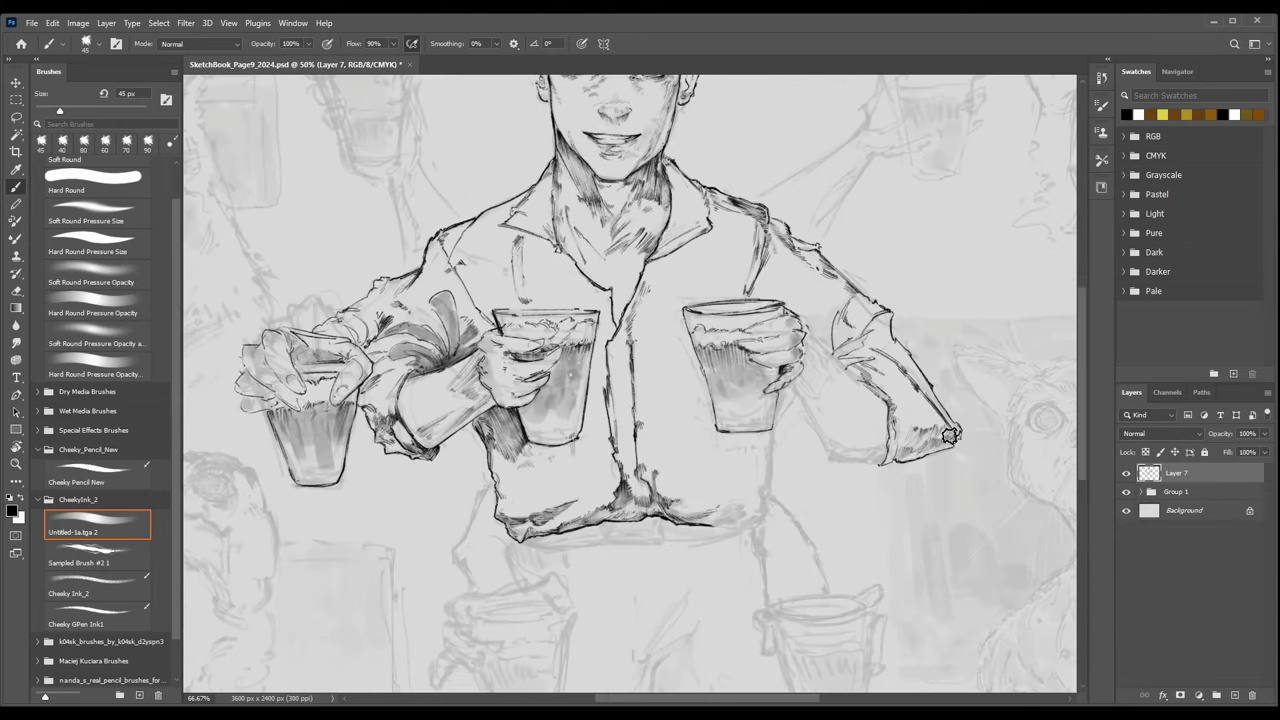
pyautogui.click(97, 586)
pyautogui.hotkey('ctrl', '+')
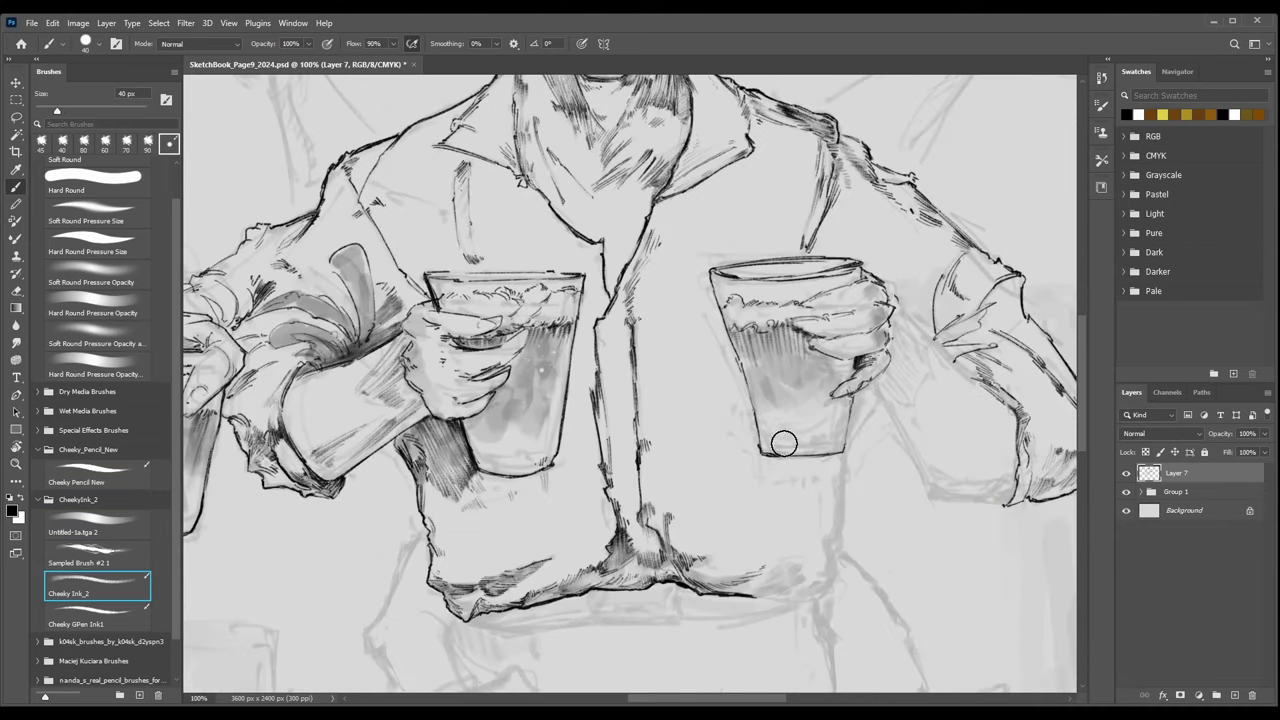
pyautogui.press('[')
pyautogui.press('[')
pyautogui.press('[')
pyautogui.press('[')
pyautogui.press('[')
pyautogui.press('[')
pyautogui.press('[')
pyautogui.press('[')
pyautogui.press('[')
pyautogui.press('[')
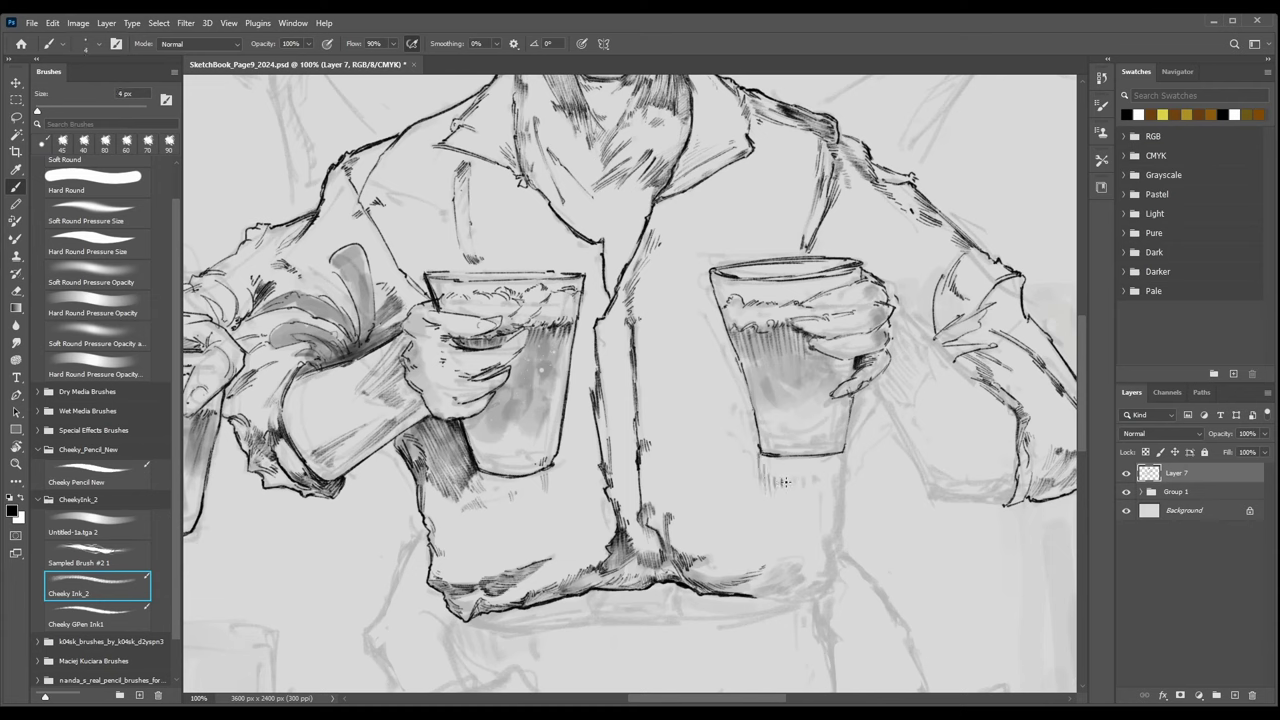
pyautogui.moveTo(805, 491); pyautogui.dragTo(818, 496)
pyautogui.moveTo(792, 559)
pyautogui.mouseDown()
pyautogui.moveTo(773, 572)
pyautogui.moveTo(802, 565)
pyautogui.mouseUp()
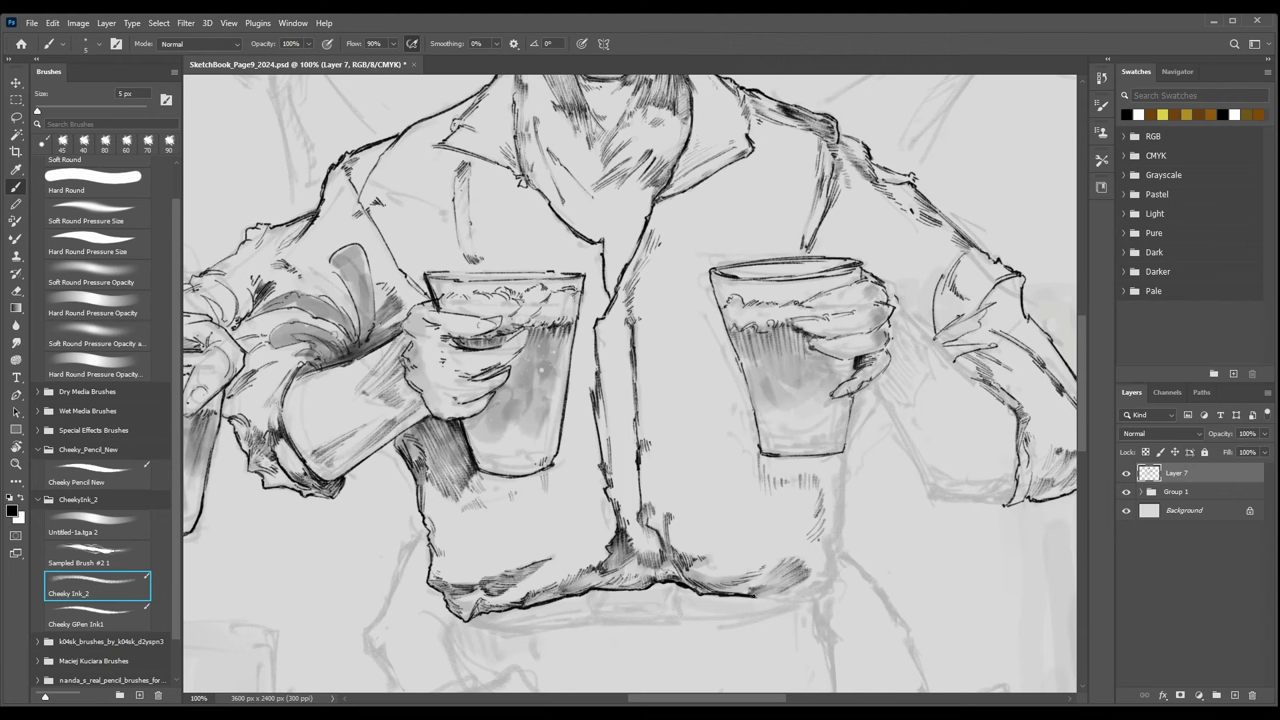
pyautogui.press('[')
pyautogui.moveTo(774, 580); pyautogui.dragTo(795, 578)
# Ink the rest of the shirt hem below the right-hand cup and around its corner with 5–6 px Cheeky GPen Ink1.
pyautogui.hotkey('ctrl', '-')
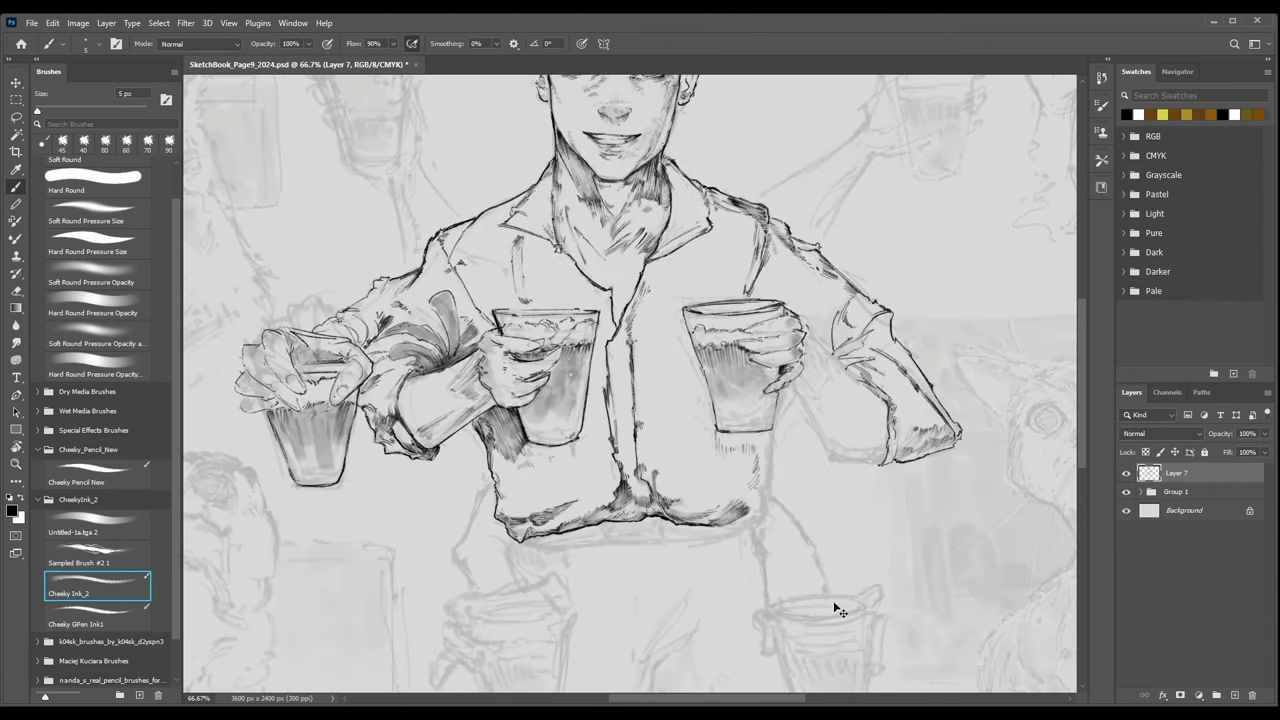
pyautogui.hotkey('ctrl', '+')
pyautogui.hotkey('ctrl', '+')
pyautogui.moveTo(825, 517); pyautogui.dragTo(563, 224)
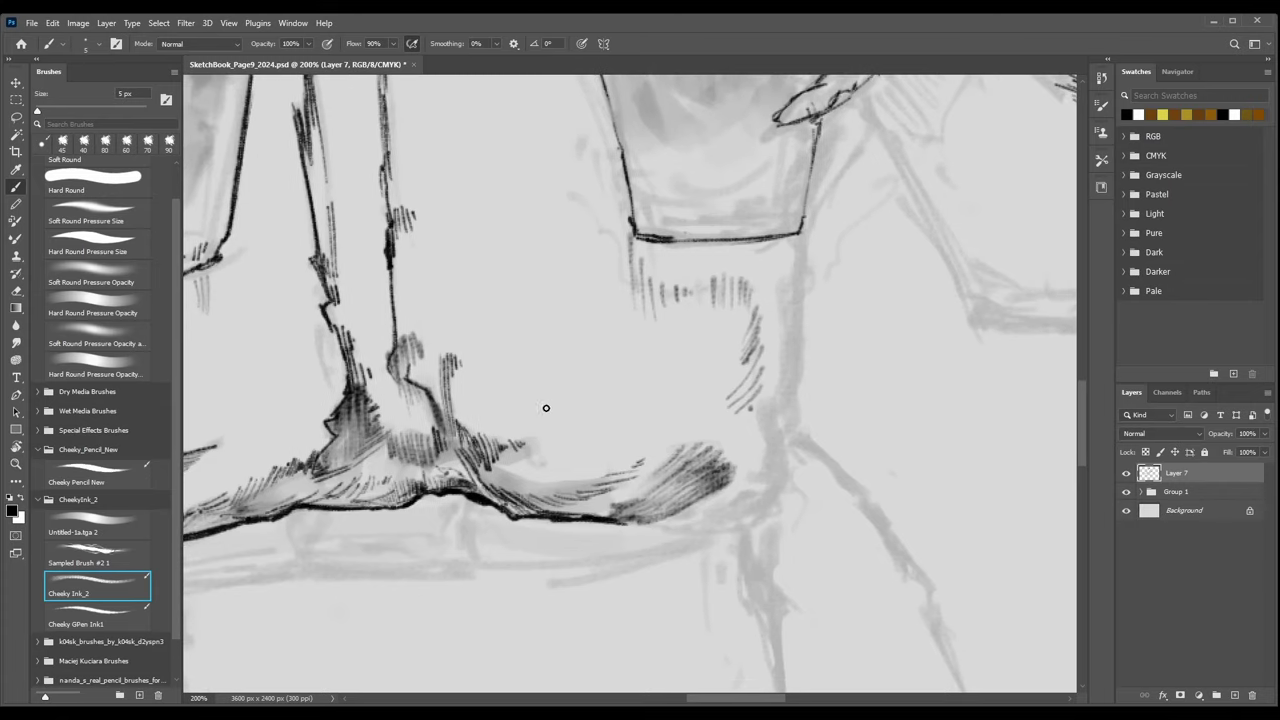
pyautogui.click(106, 621)
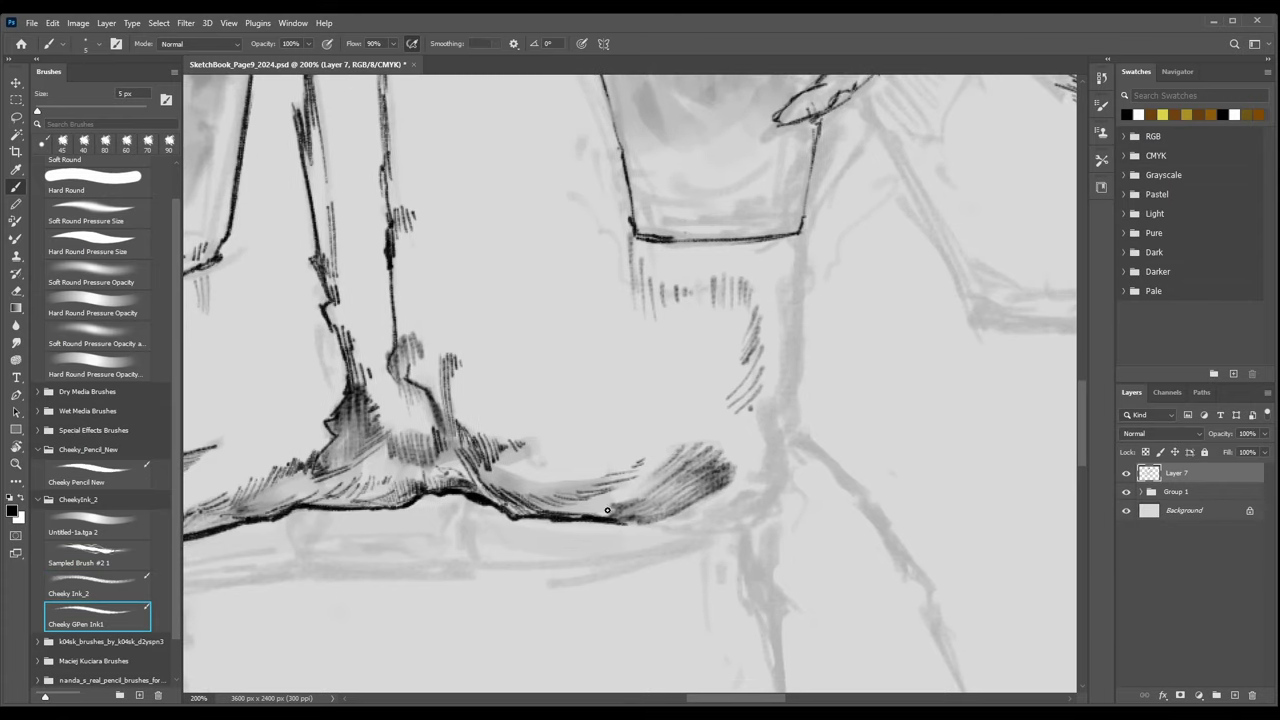
pyautogui.moveTo(641, 519); pyautogui.dragTo(743, 510)
pyautogui.press(']')
pyautogui.moveTo(707, 524); pyautogui.dragTo(750, 517)
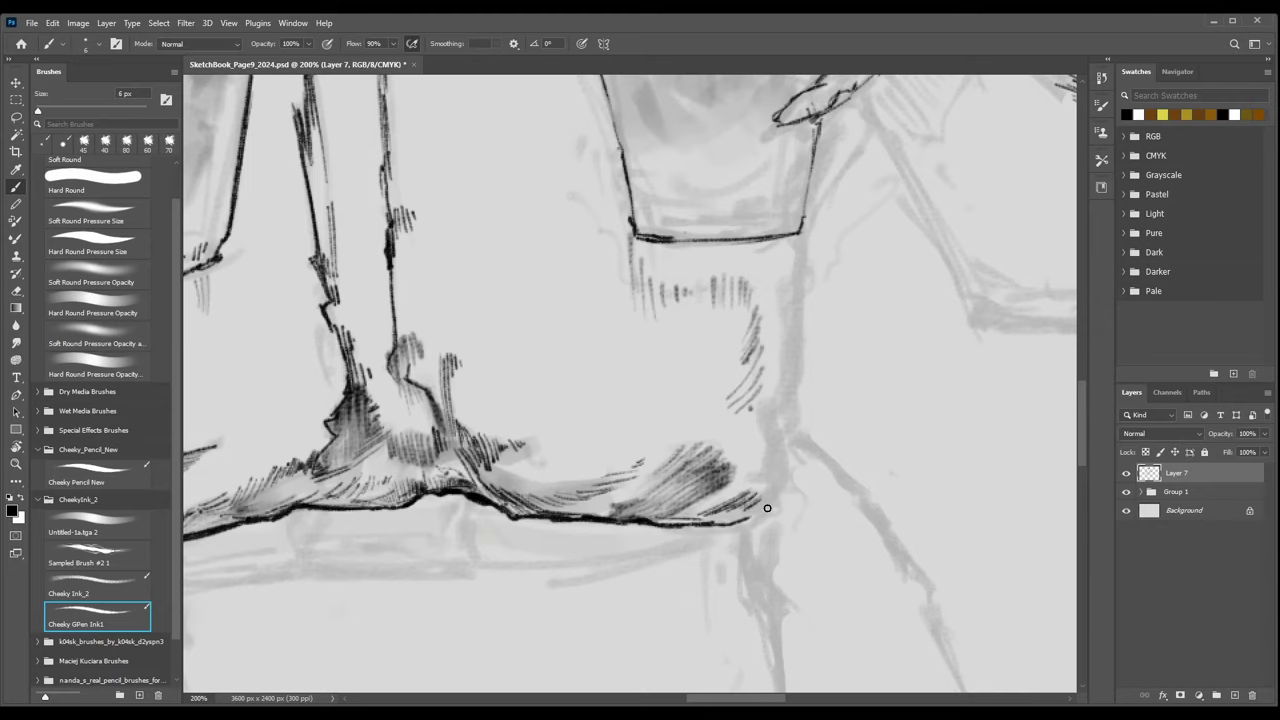
pyautogui.moveTo(783, 448)
pyautogui.mouseDown()
pyautogui.moveTo(751, 522)
pyautogui.moveTo(680, 530)
pyautogui.mouseUp()
# Add small fold lines and short hatching just inside the shirt's hem corner, undoing a misplaced stroke.
pyautogui.hotkey('ctrl', '-')
pyautogui.hotkey('ctrl', '-')
pyautogui.hotkey('ctrl', '+')
pyautogui.hotkey('ctrl', '+')
pyautogui.moveTo(782, 451)
pyautogui.mouseDown()
pyautogui.moveTo(764, 411)
pyautogui.moveTo(780, 446)
pyautogui.moveTo(758, 423)
pyautogui.moveTo(762, 448)
pyautogui.mouseUp()
pyautogui.hotkey('ctrl', 'z')
pyautogui.press('[')
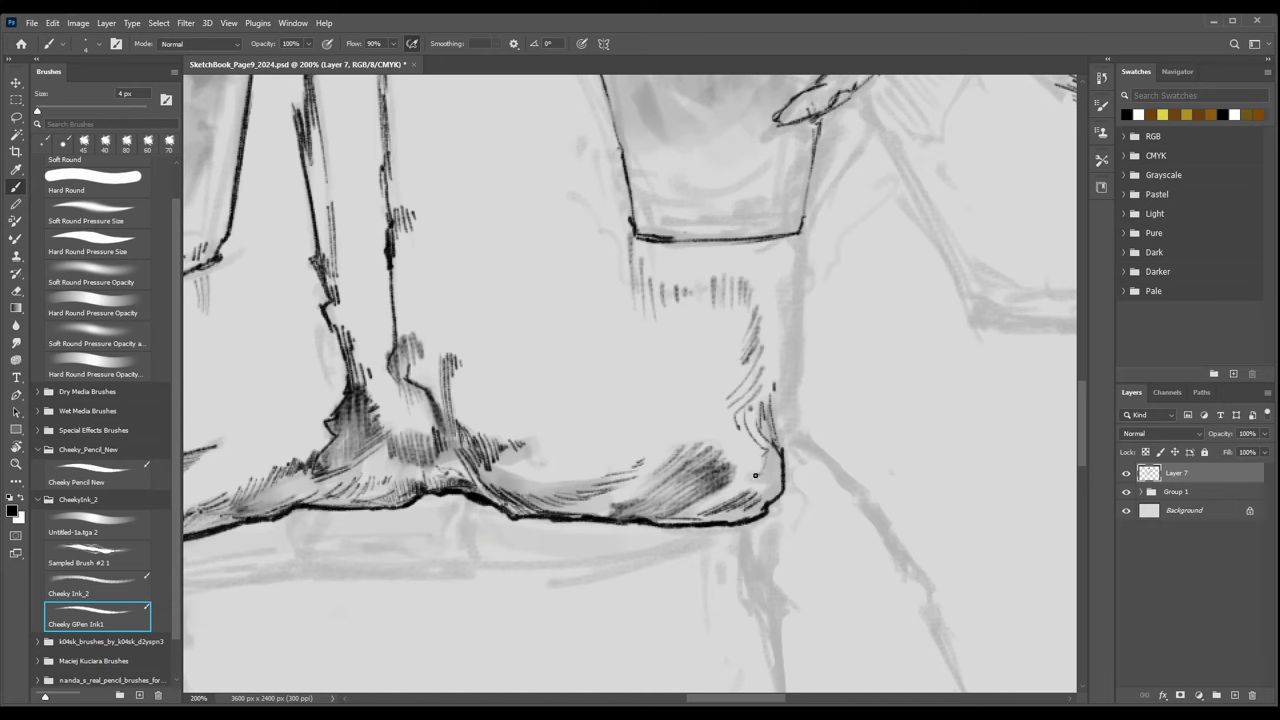
# Ink the shirt's side edge from the hem corner past the cup's base to below the hand, using strokes up to 7 px.
pyautogui.press(']')
pyautogui.press(']')
pyautogui.moveTo(780, 447); pyautogui.dragTo(804, 400)
pyautogui.press(']')
pyautogui.moveTo(799, 237); pyautogui.dragTo(796, 420)
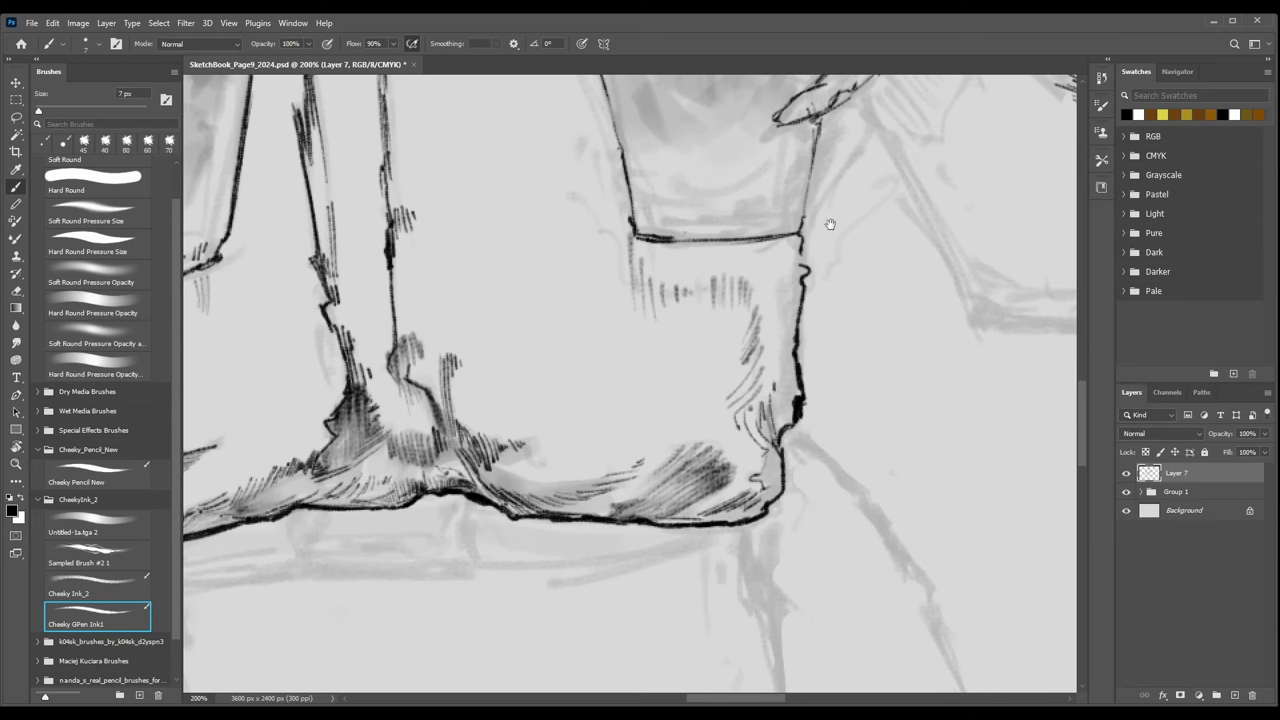
pyautogui.moveTo(815, 275)
pyautogui.mouseDown()
pyautogui.moveTo(720, 443)
pyautogui.moveTo(775, 291)
pyautogui.mouseUp()
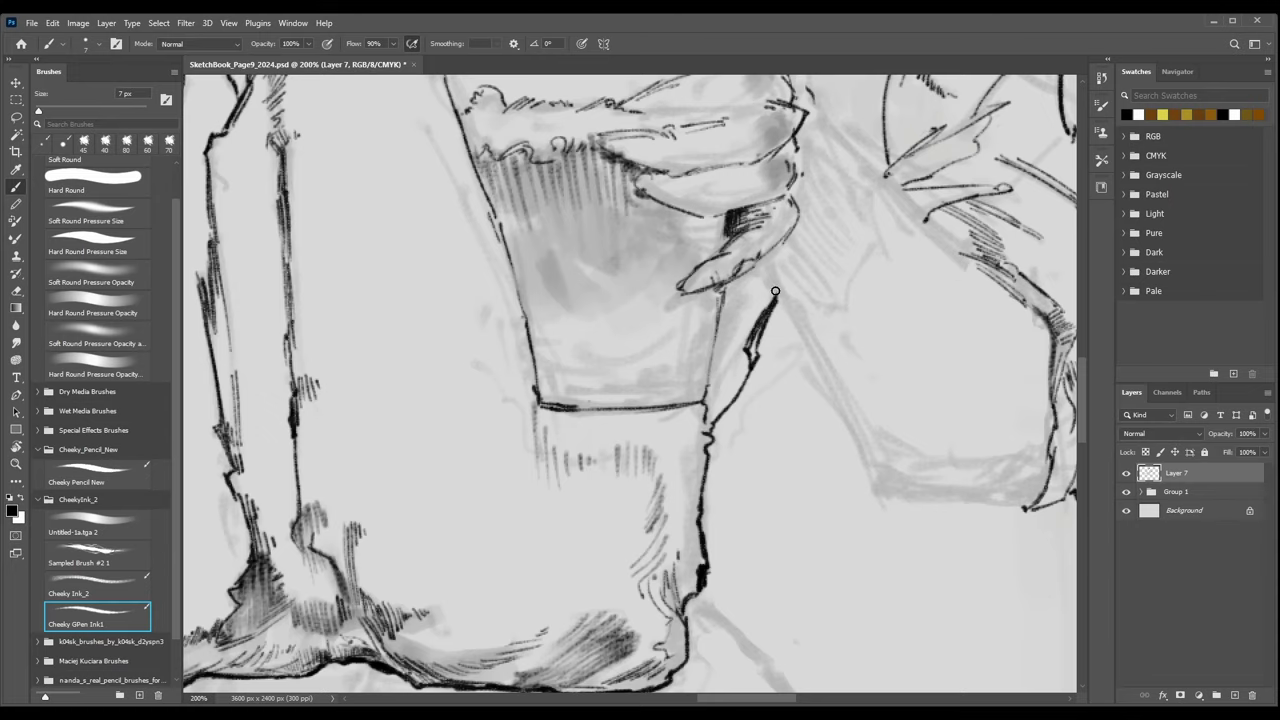
pyautogui.hotkey('ctrl', '-')
pyautogui.hotkey('ctrl', '+')
# Hatch the shirt strip beside the right-hand cup and down along the side edge with Cheeky Ink_2, reducing it to 4 px.
pyautogui.click(142, 583)
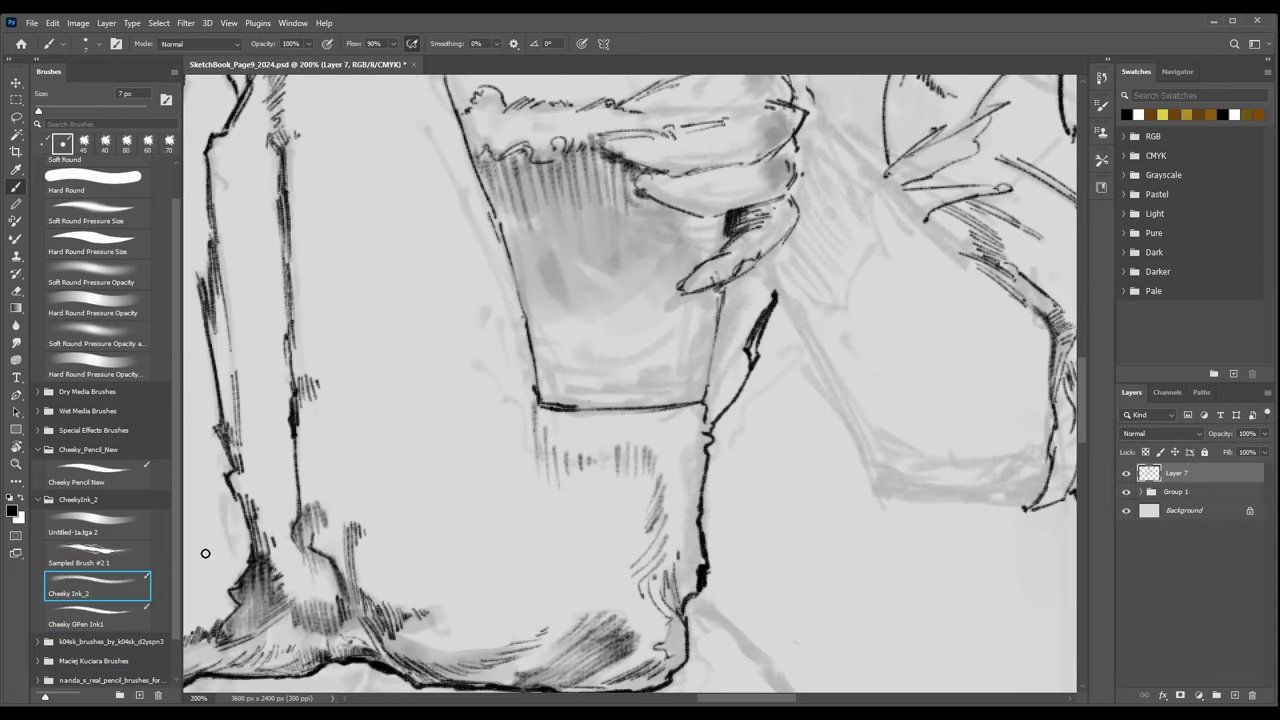
pyautogui.press('r')
pyautogui.moveTo(732, 381); pyautogui.dragTo(742, 435)
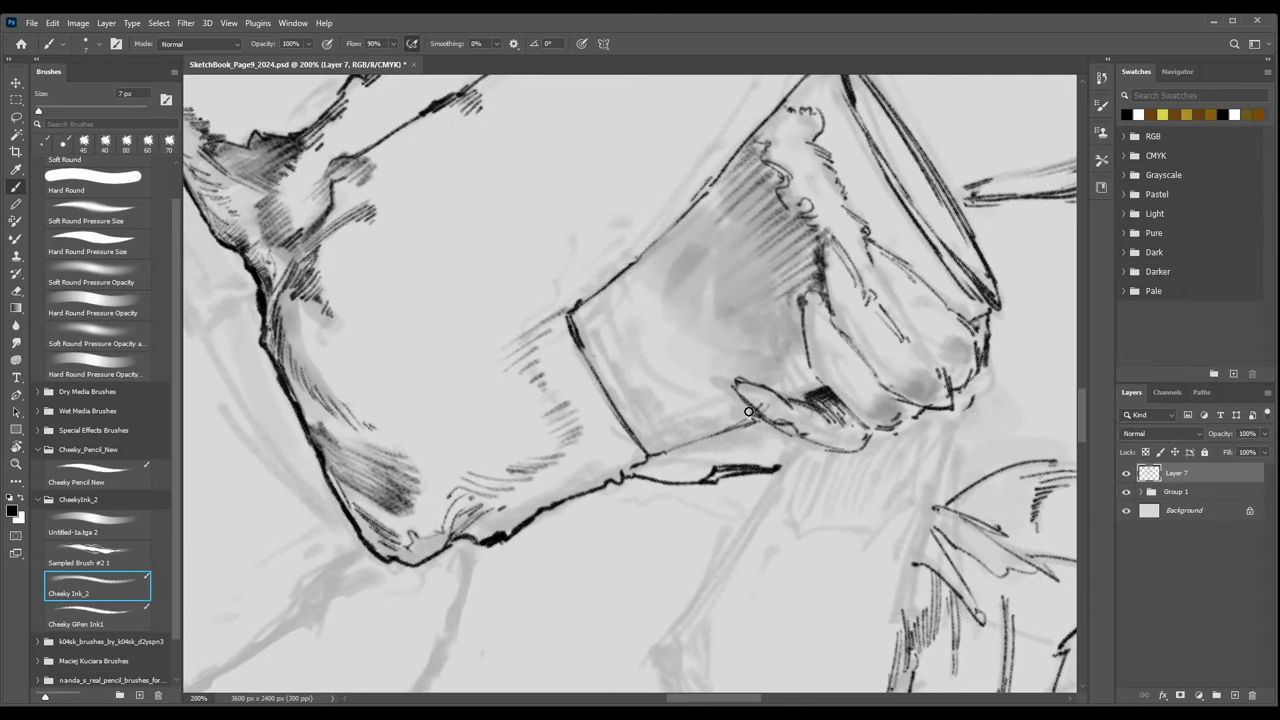
pyautogui.moveTo(660, 453)
pyautogui.mouseDown()
pyautogui.moveTo(746, 428)
pyautogui.moveTo(660, 455)
pyautogui.mouseUp()
pyautogui.moveTo(750, 427)
pyautogui.mouseDown()
pyautogui.moveTo(631, 476)
pyautogui.moveTo(760, 430)
pyautogui.moveTo(706, 452)
pyautogui.moveTo(715, 462)
pyautogui.moveTo(713, 447)
pyautogui.moveTo(775, 430)
pyautogui.moveTo(690, 455)
pyautogui.moveTo(775, 429)
pyautogui.moveTo(702, 457)
pyautogui.mouseUp()
pyautogui.press(']')
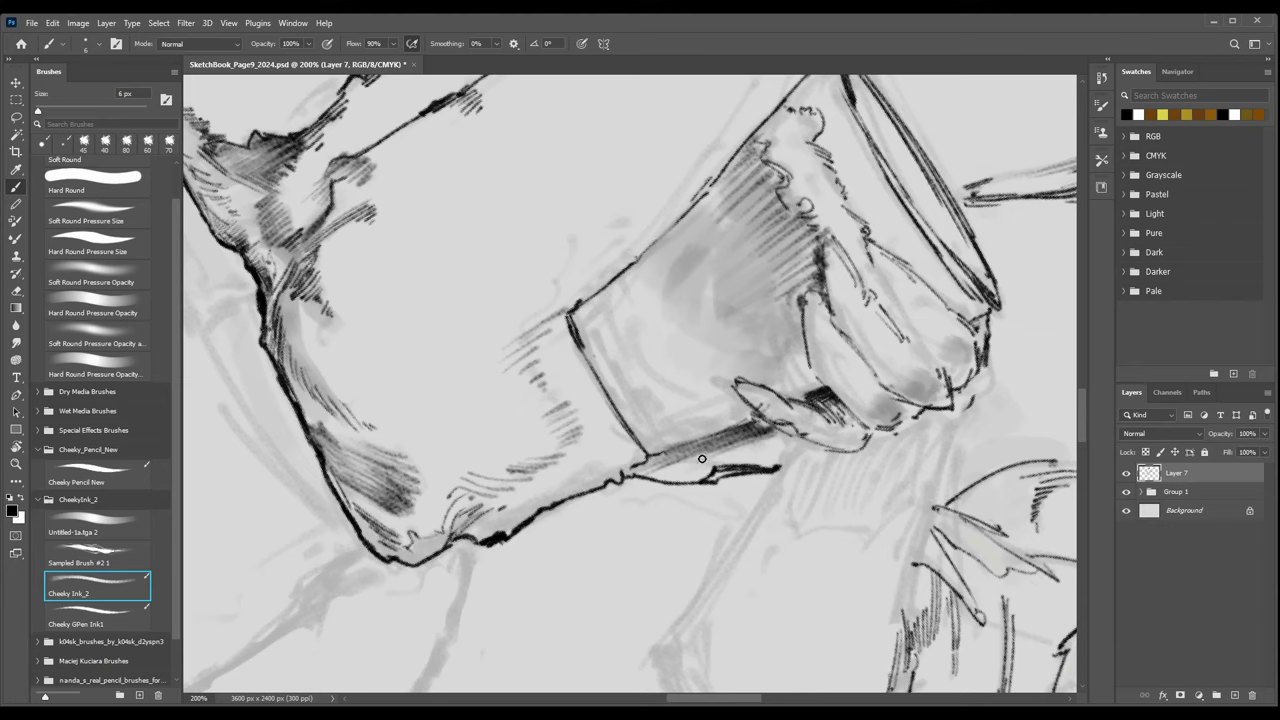
pyautogui.moveTo(788, 432)
pyautogui.mouseDown()
pyautogui.moveTo(770, 464)
pyautogui.moveTo(793, 458)
pyautogui.moveTo(652, 477)
pyautogui.moveTo(698, 457)
pyautogui.moveTo(681, 476)
pyautogui.moveTo(557, 487)
pyautogui.moveTo(606, 464)
pyautogui.moveTo(549, 503)
pyautogui.mouseUp()
pyautogui.press('[')
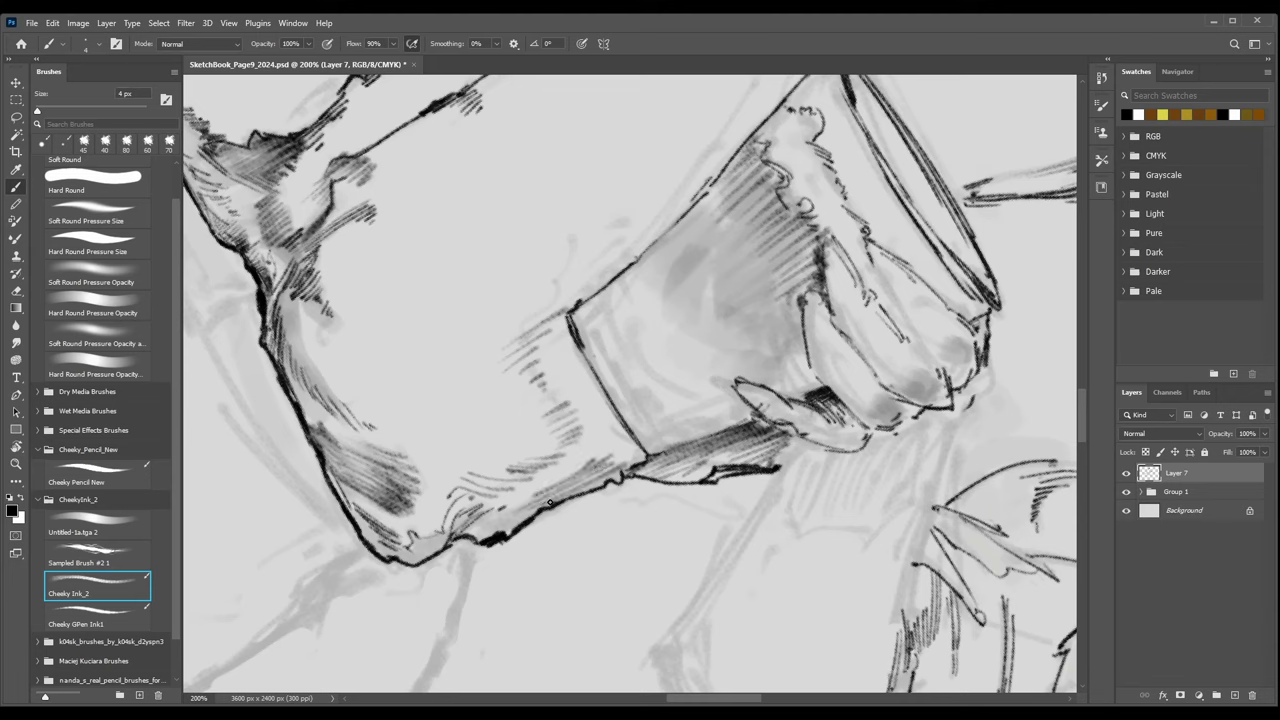
pyautogui.moveTo(622, 472)
pyautogui.mouseDown()
pyautogui.moveTo(572, 485)
pyautogui.moveTo(590, 485)
pyautogui.mouseUp()
pyautogui.moveTo(485, 523)
pyautogui.mouseDown()
pyautogui.moveTo(457, 535)
pyautogui.moveTo(557, 494)
pyautogui.moveTo(512, 526)
pyautogui.moveTo(536, 500)
pyautogui.mouseUp()
# Ink the forearm's outer edge from below the hand around the bend to the rolled cuff with 7 px Cheeky GPen Ink1.
pyautogui.hotkey('ctrl', '-')
pyautogui.hotkey('ctrl', '-')
pyautogui.hotkey('ctrl', '-')
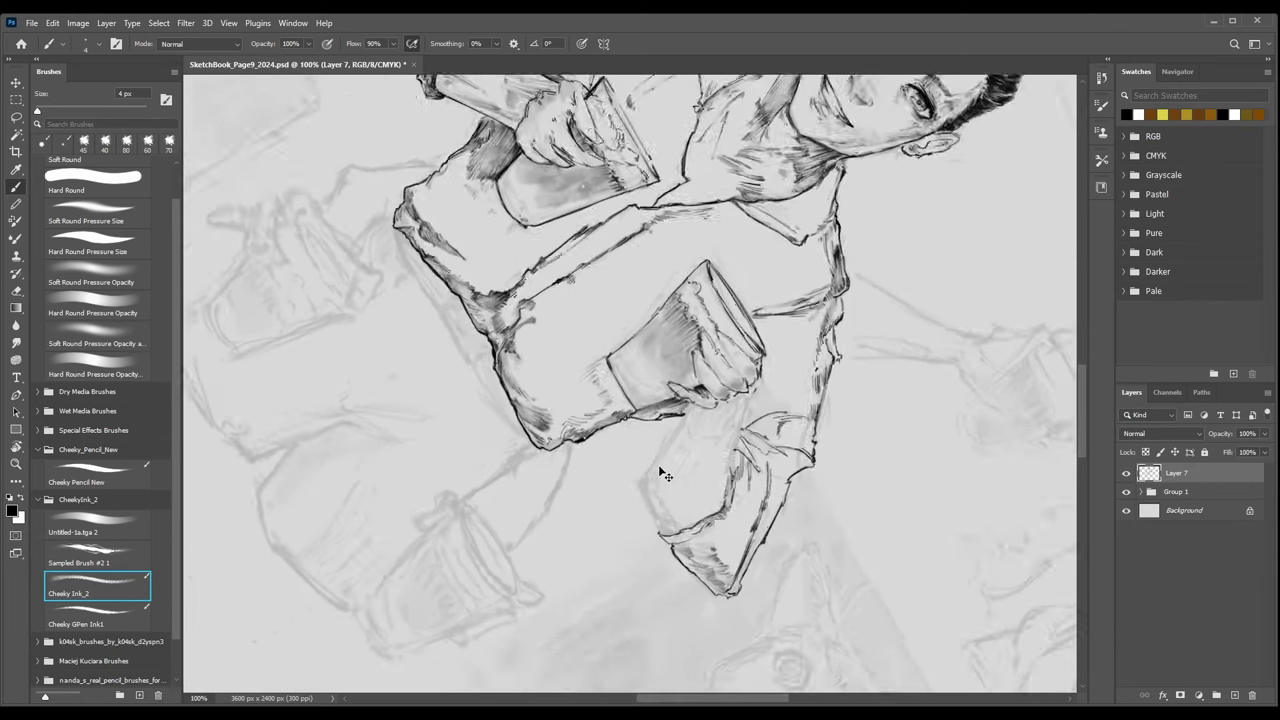
pyautogui.scroll(3, 659, 467)
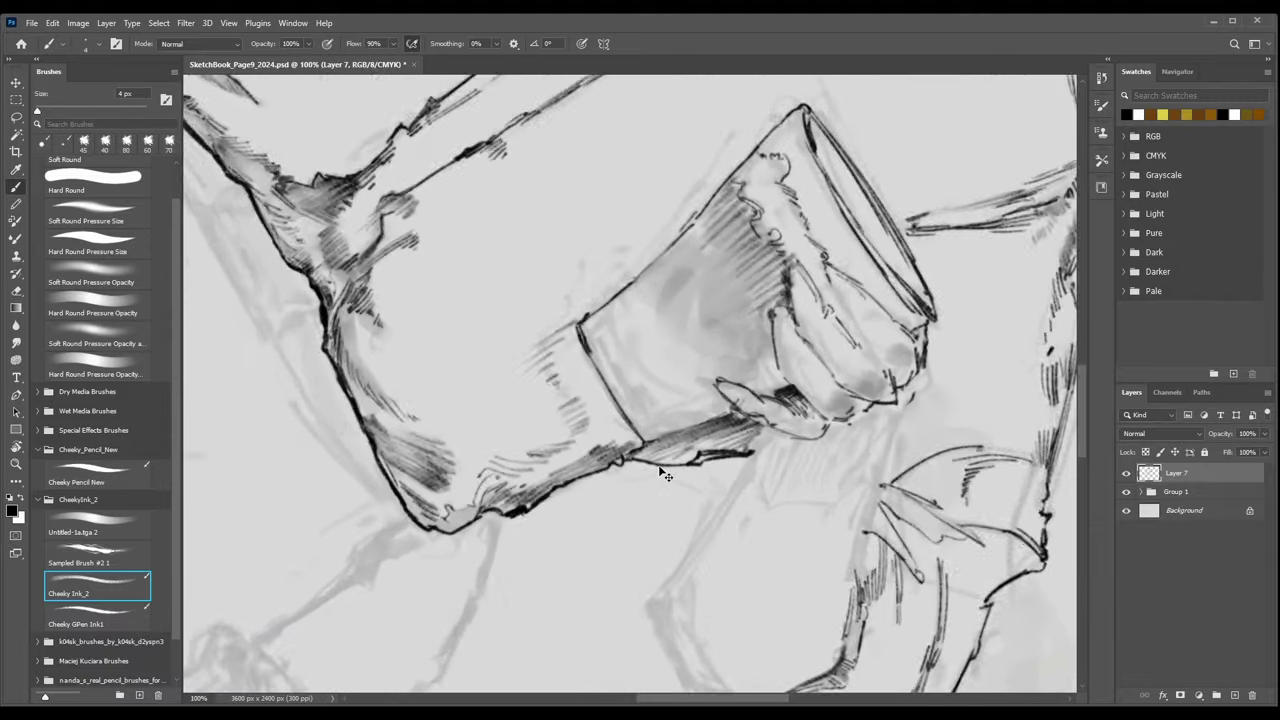
pyautogui.click(88, 616)
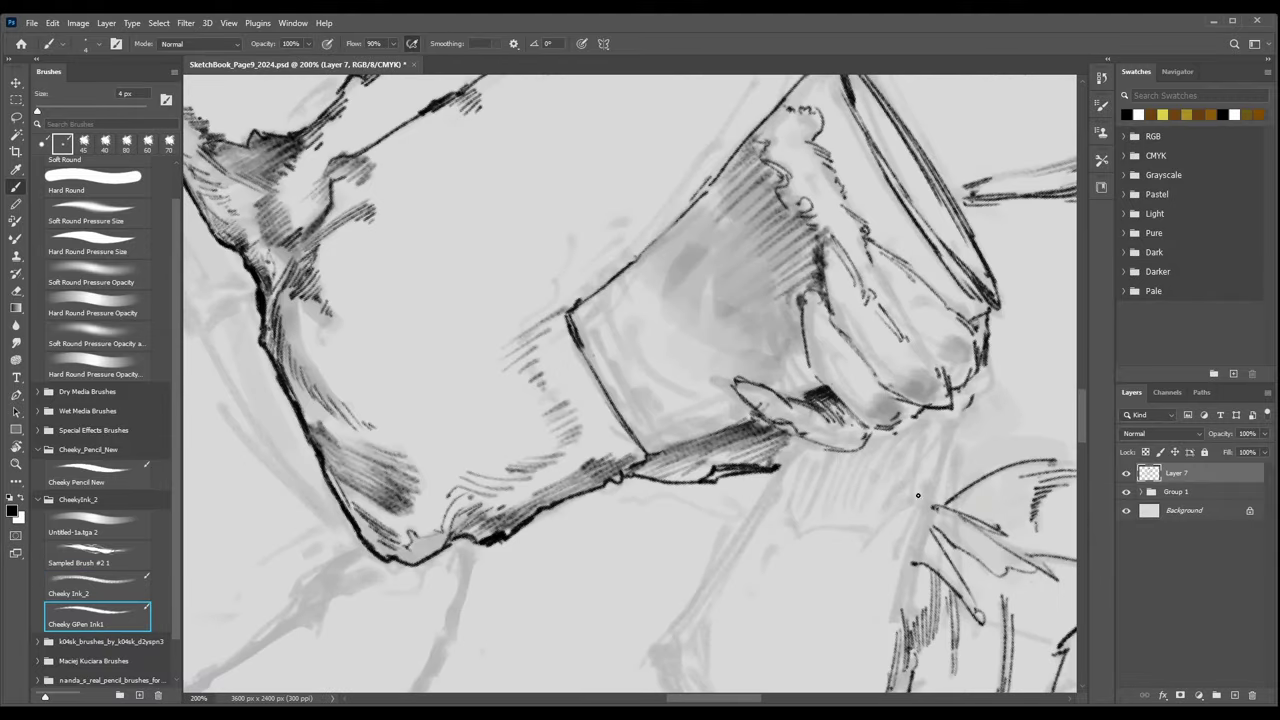
pyautogui.press(']')
pyautogui.scroll(-3, 790, 483)
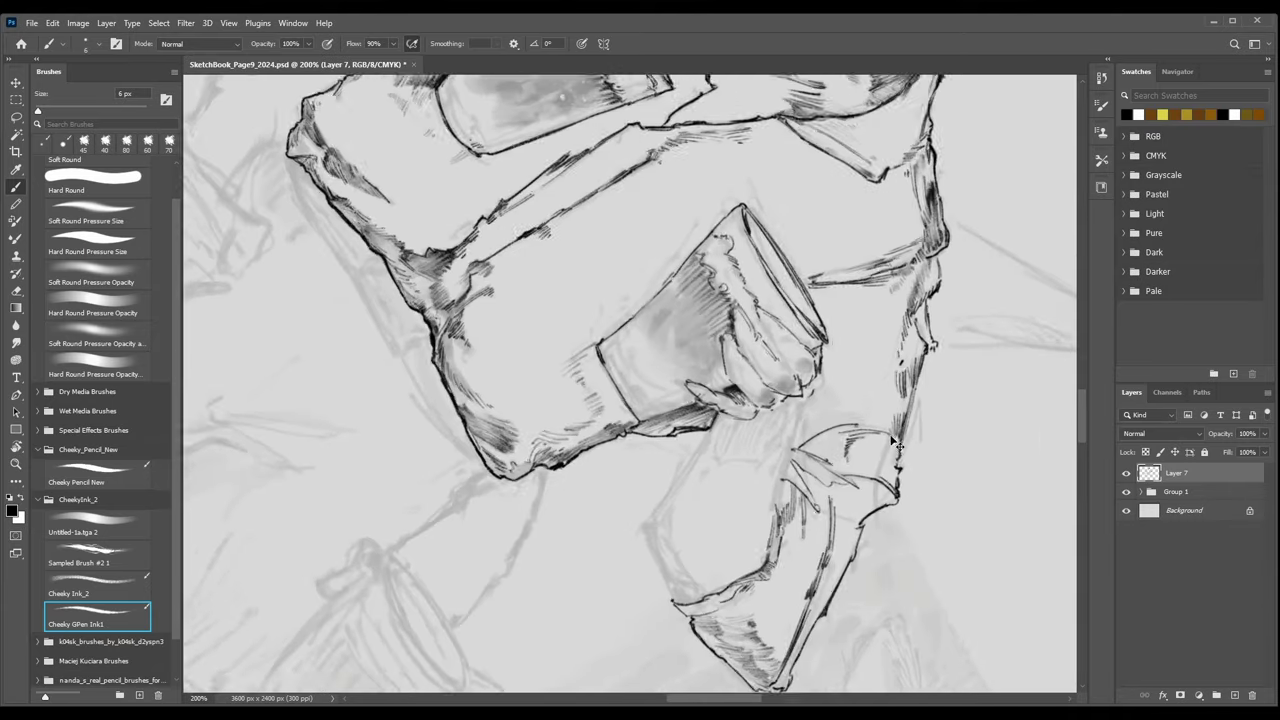
pyautogui.scroll(3, 783, 440)
pyautogui.press(']')
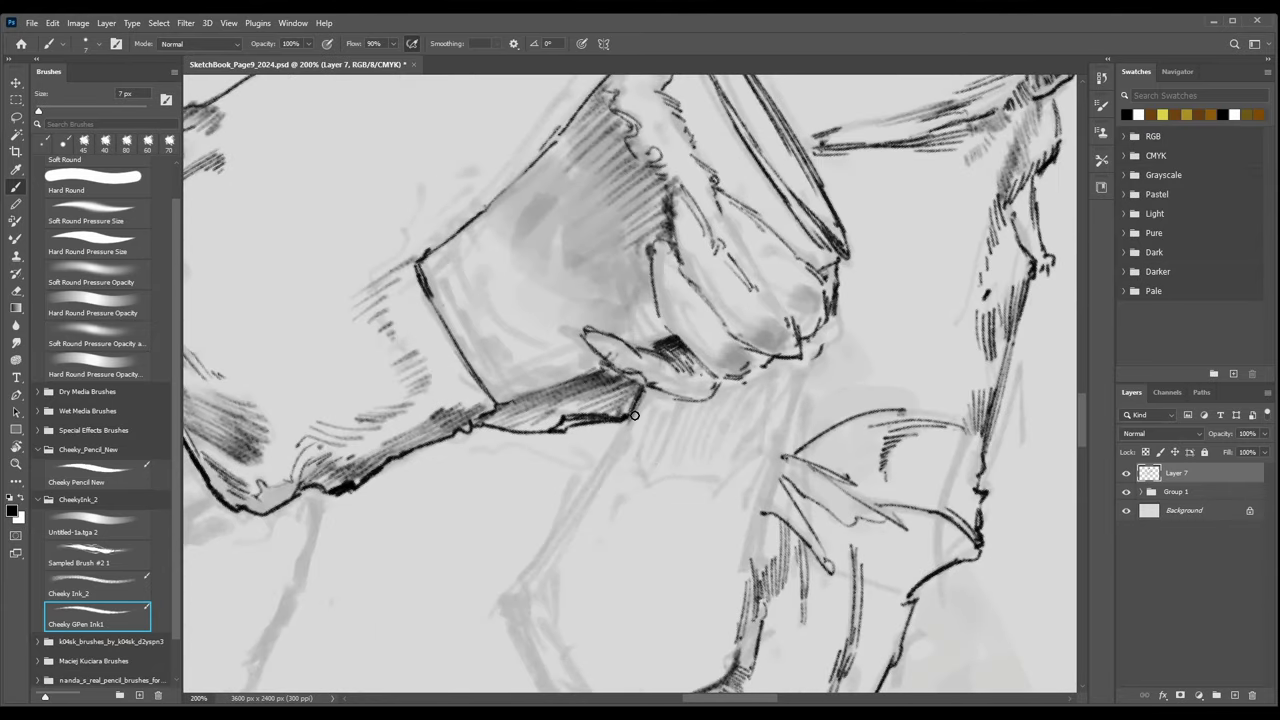
pyautogui.moveTo(638, 408); pyautogui.dragTo(508, 606)
pyautogui.hotkey('ctrl', '-')
pyautogui.moveTo(570, 494); pyautogui.dragTo(583, 531)
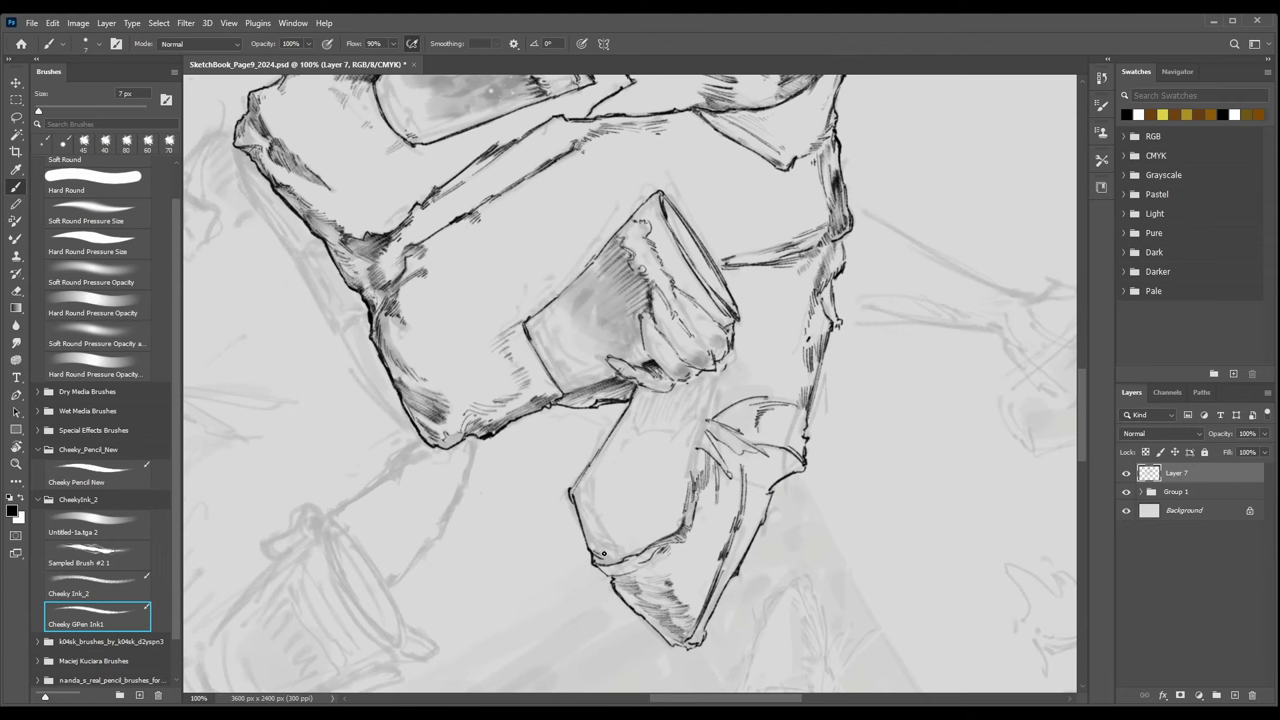
# Ink a curved shadow contour inside the forearm, running from its bend to the rolled cuff.
pyautogui.hotkey('ctrl', '+')
pyautogui.moveTo(637, 501); pyautogui.dragTo(631, 282)
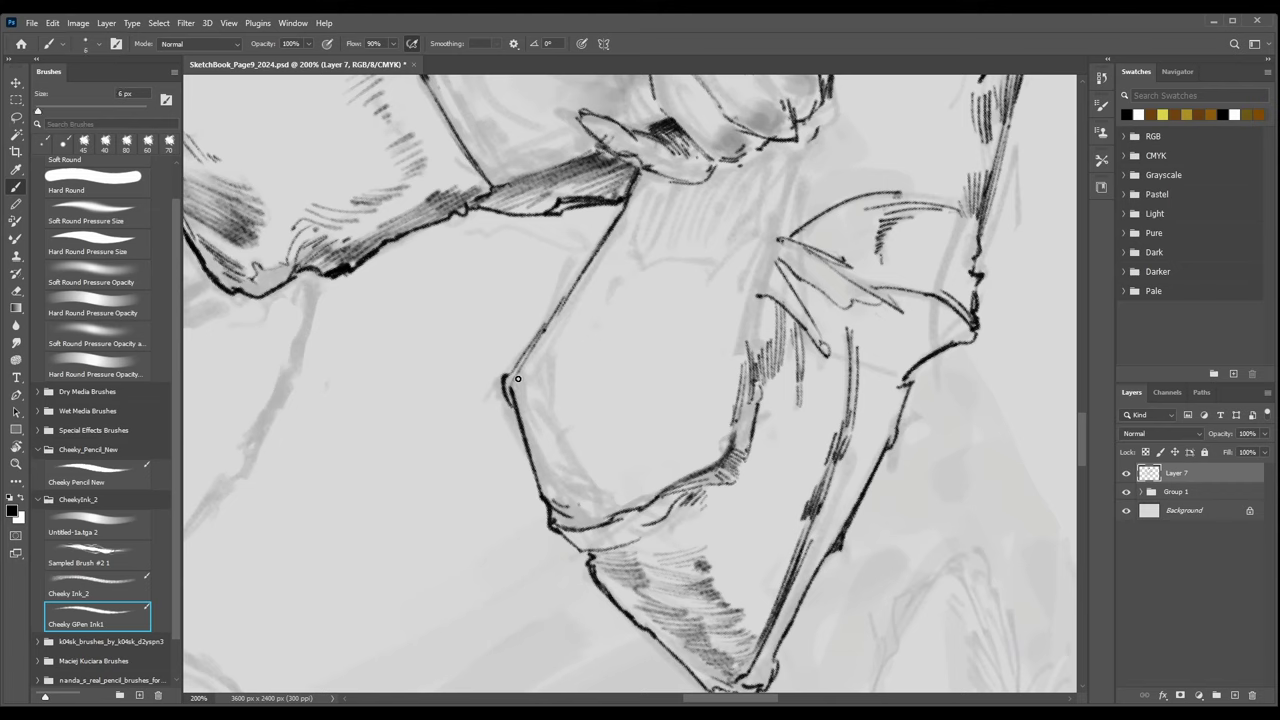
pyautogui.moveTo(554, 342)
pyautogui.mouseDown()
pyautogui.moveTo(567, 438)
pyautogui.moveTo(614, 497)
pyautogui.mouseUp()
# Hatch the start of the forearm's inner shadow strip at its bend with Cheeky Ink_2 at 4 px.
pyautogui.click(93, 586)
pyautogui.moveTo(520, 376)
pyautogui.mouseDown()
pyautogui.moveTo(529, 446)
pyautogui.moveTo(534, 382)
pyautogui.moveTo(535, 412)
pyautogui.mouseUp()
pyautogui.moveTo(544, 361)
pyautogui.mouseDown()
pyautogui.moveTo(539, 418)
pyautogui.moveTo(543, 403)
pyautogui.mouseUp()
pyautogui.moveTo(551, 350)
pyautogui.mouseDown()
pyautogui.moveTo(554, 428)
pyautogui.moveTo(552, 372)
pyautogui.mouseUp()
pyautogui.moveTo(548, 351)
pyautogui.mouseDown()
pyautogui.moveTo(541, 399)
pyautogui.moveTo(549, 352)
pyautogui.moveTo(527, 410)
pyautogui.moveTo(542, 457)
pyautogui.mouseUp()
pyautogui.press(']')
pyautogui.moveTo(523, 402); pyautogui.dragTo(540, 455)
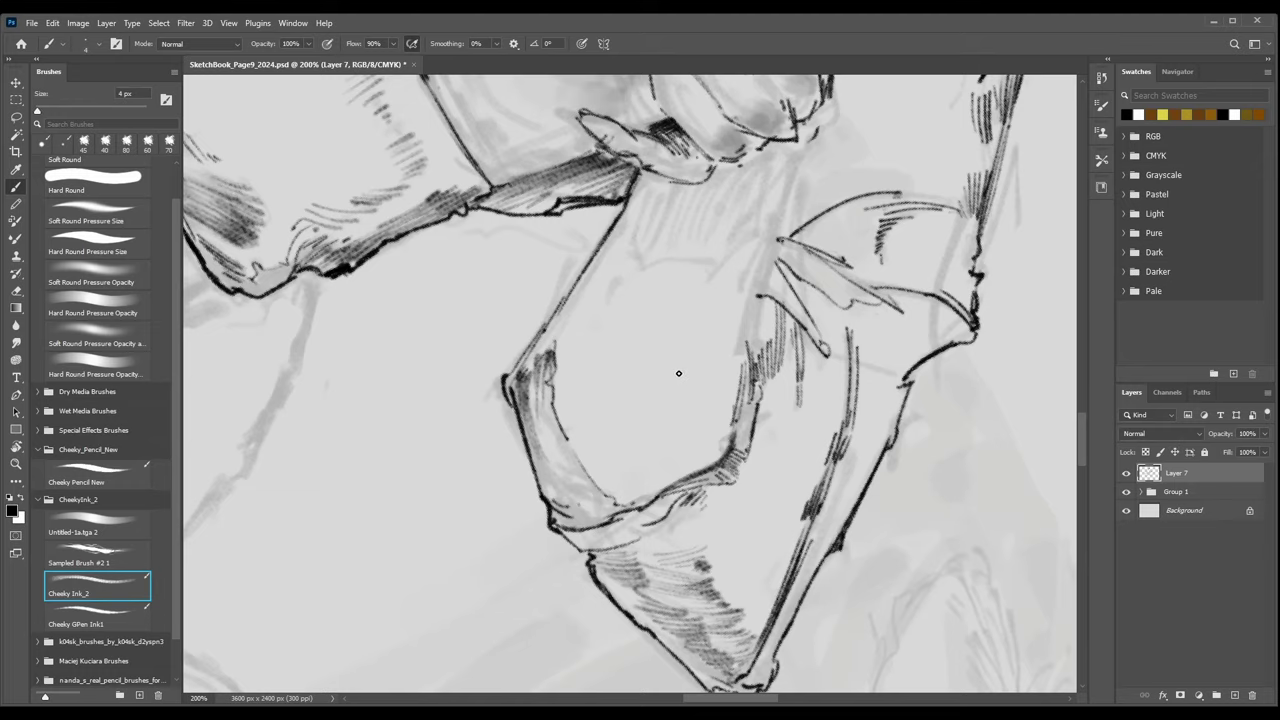
# Fill the rest of the forearm's curved shadow strip with 4 px hatching, from the bend to the rolled cuff.
pyautogui.press('r')
pyautogui.moveTo(683, 363)
pyautogui.mouseDown()
pyautogui.moveTo(620, 477)
pyautogui.moveTo(668, 437)
pyautogui.mouseUp()
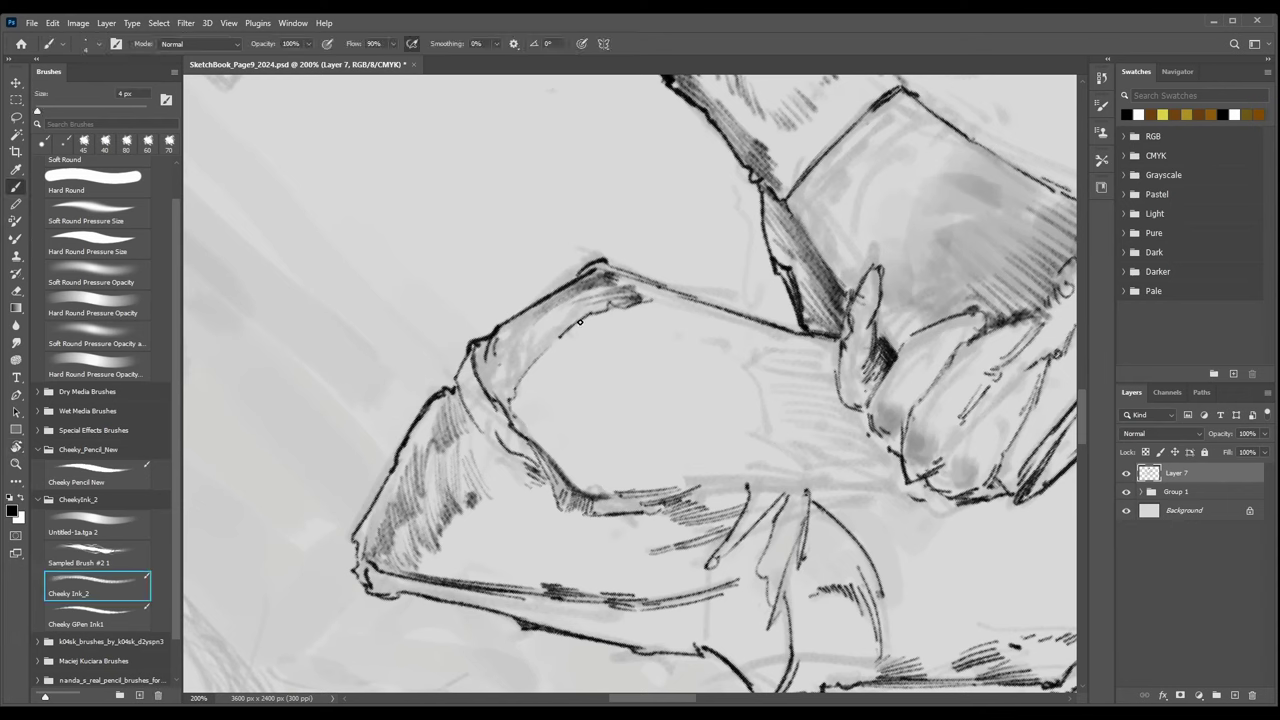
pyautogui.moveTo(590, 298)
pyautogui.mouseDown()
pyautogui.moveTo(553, 327)
pyautogui.moveTo(613, 304)
pyautogui.mouseUp()
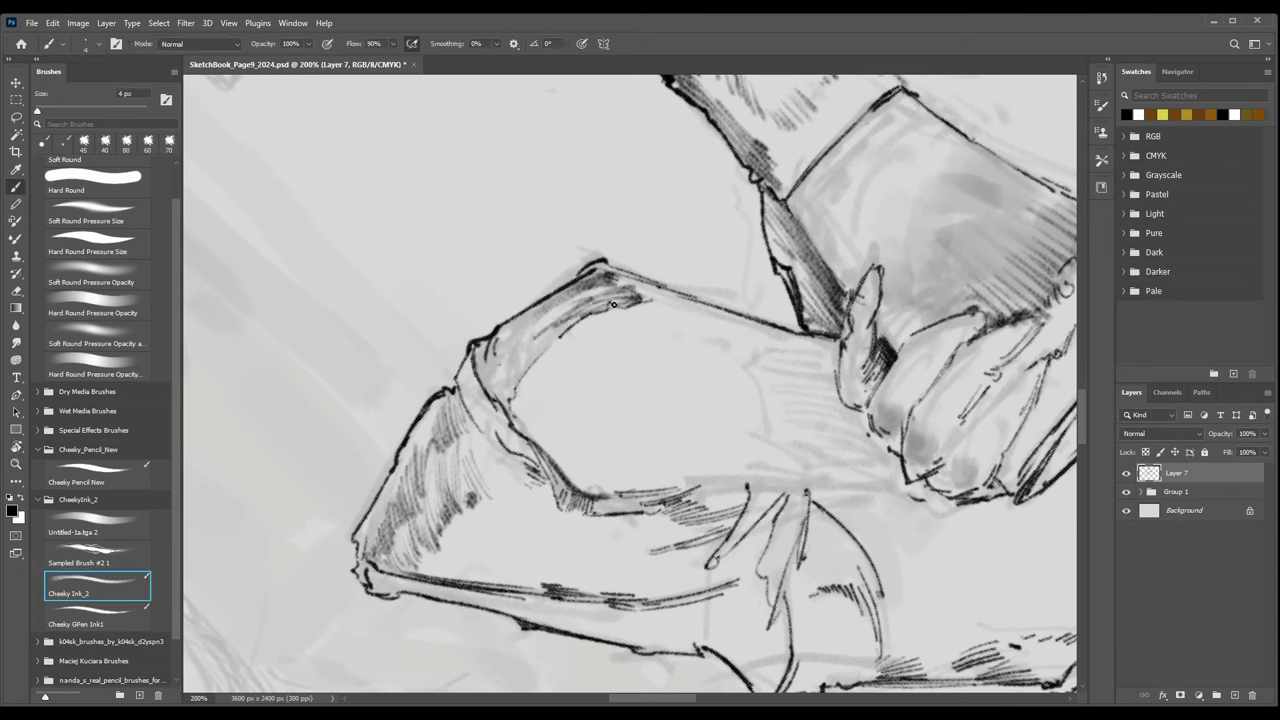
pyautogui.moveTo(527, 350); pyautogui.dragTo(572, 325)
pyautogui.moveTo(506, 378)
pyautogui.mouseDown()
pyautogui.moveTo(533, 317)
pyautogui.moveTo(508, 354)
pyautogui.moveTo(555, 312)
pyautogui.moveTo(517, 322)
pyautogui.moveTo(537, 312)
pyautogui.moveTo(499, 359)
pyautogui.moveTo(556, 307)
pyautogui.mouseUp()
pyautogui.moveTo(486, 358)
pyautogui.mouseDown()
pyautogui.moveTo(505, 397)
pyautogui.moveTo(536, 358)
pyautogui.moveTo(490, 419)
pyautogui.moveTo(531, 356)
pyautogui.moveTo(514, 371)
pyautogui.moveTo(587, 312)
pyautogui.moveTo(537, 347)
pyautogui.moveTo(590, 310)
pyautogui.mouseUp()
pyautogui.moveTo(576, 320); pyautogui.dragTo(592, 308)
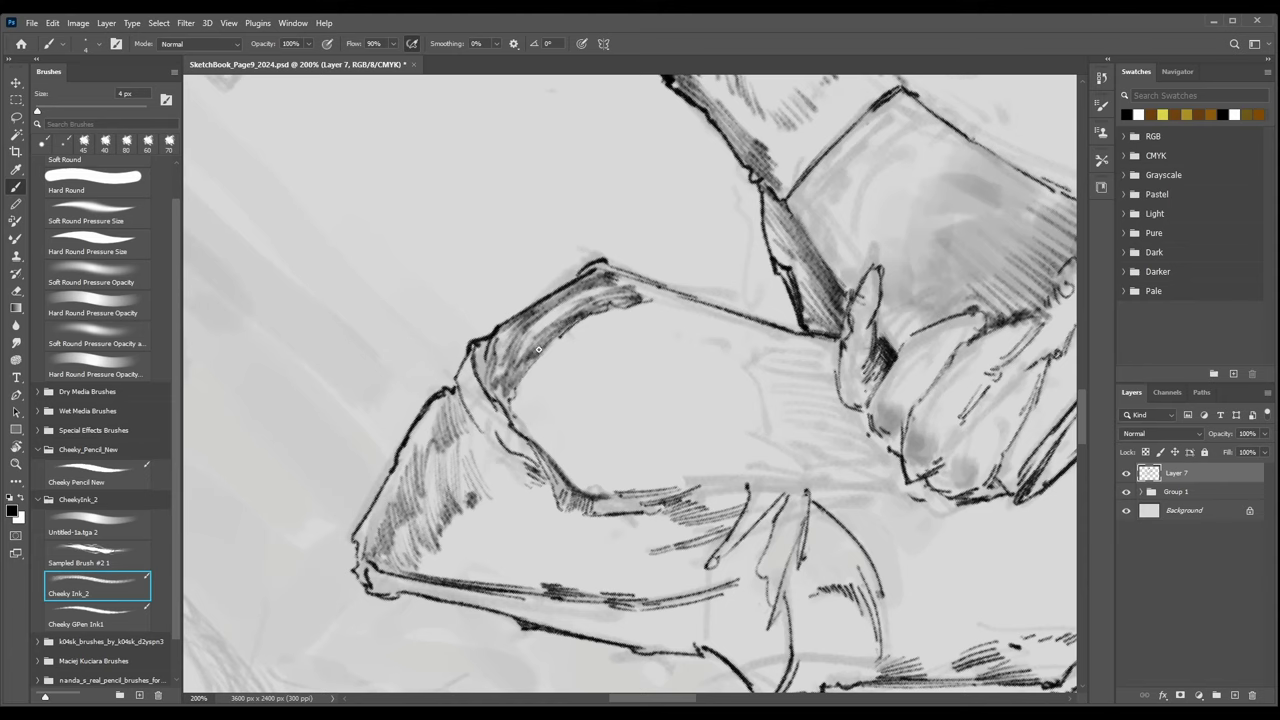
pyautogui.moveTo(481, 362)
pyautogui.mouseDown()
pyautogui.moveTo(508, 396)
pyautogui.moveTo(551, 338)
pyautogui.moveTo(507, 363)
pyautogui.moveTo(499, 387)
pyautogui.moveTo(521, 338)
pyautogui.mouseUp()
pyautogui.moveTo(572, 300)
pyautogui.mouseDown()
pyautogui.moveTo(634, 286)
pyautogui.moveTo(608, 277)
pyautogui.mouseUp()
pyautogui.moveTo(578, 282); pyautogui.dragTo(594, 277)
# Compare the inked figure at full-page scale with the Group 1 sketch hidden and shown, using an upright view.
pyautogui.hotkey('ctrl', '-')
pyautogui.hotkey('ctrl', '-')
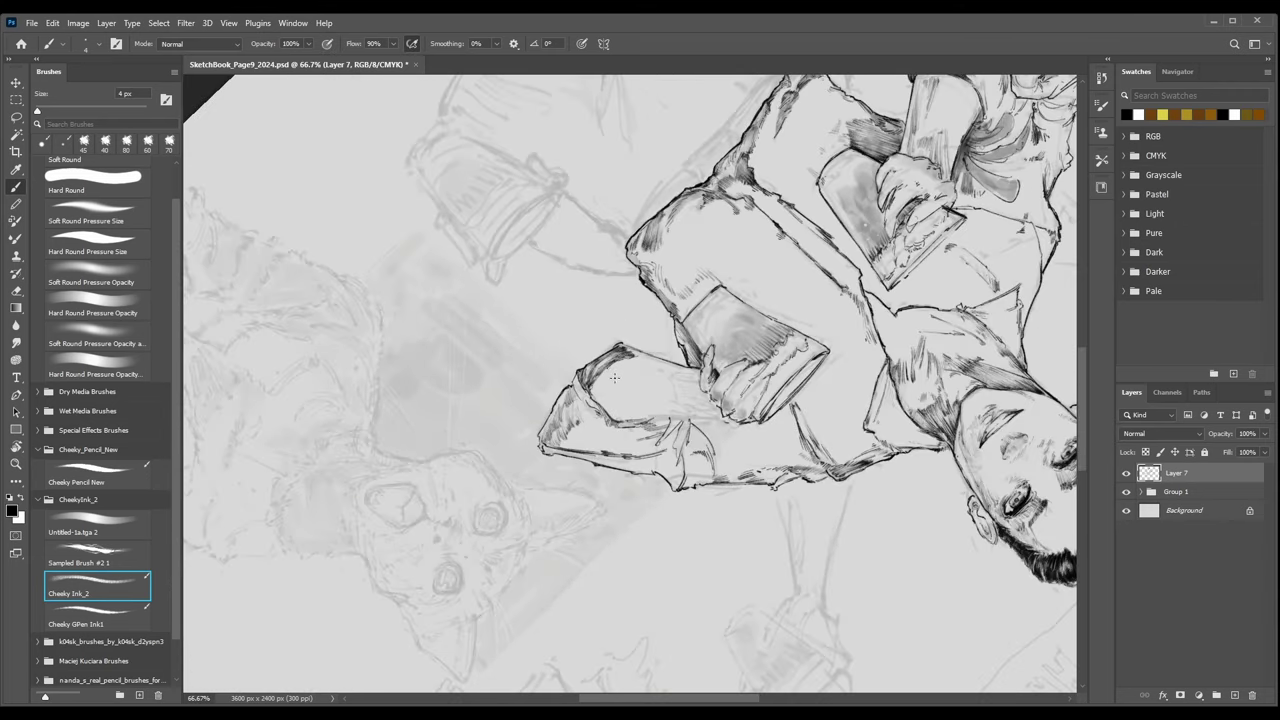
pyautogui.press('r')
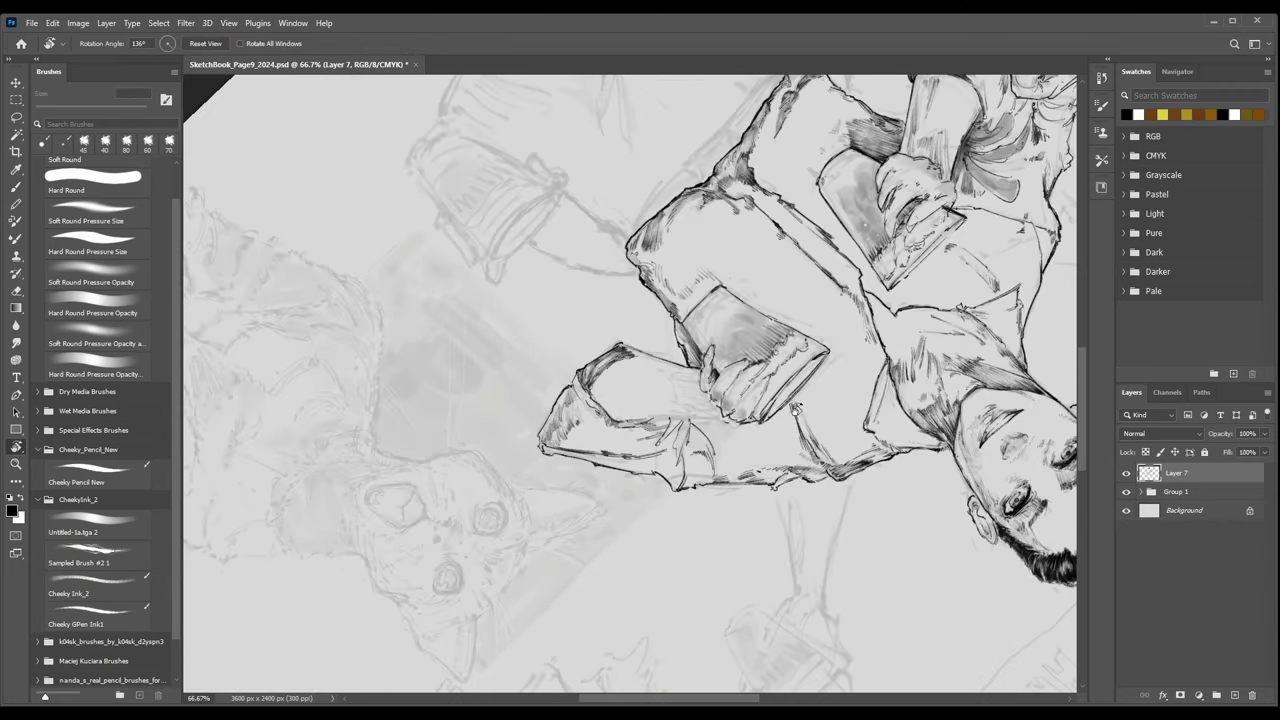
pyautogui.moveTo(797, 409); pyautogui.dragTo(537, 250)
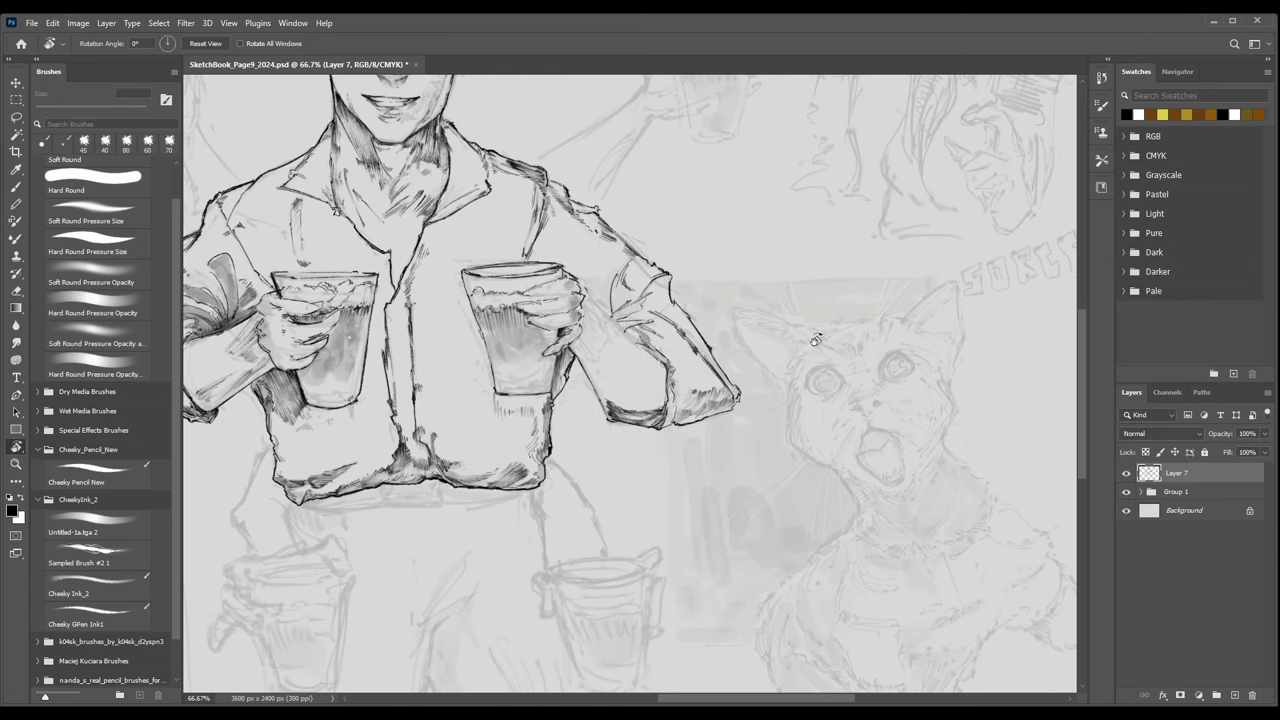
pyautogui.hotkey('ctrl', '-')
pyautogui.hotkey('ctrl', '-')
pyautogui.click(1125, 491)
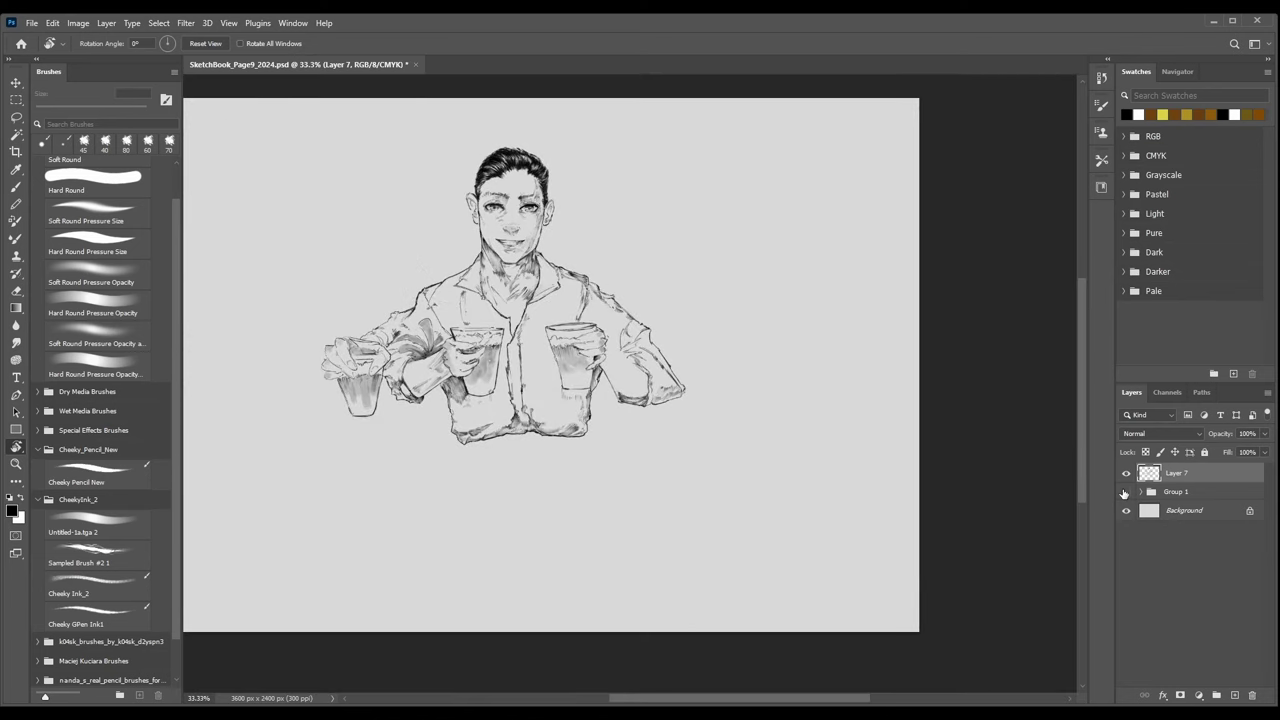
pyautogui.click(1126, 492)
pyautogui.hotkey('ctrl', '+')
pyautogui.hotkey('ctrl', '+')
pyautogui.hotkey('ctrl', '+')
pyautogui.hotkey('ctrl', '+')
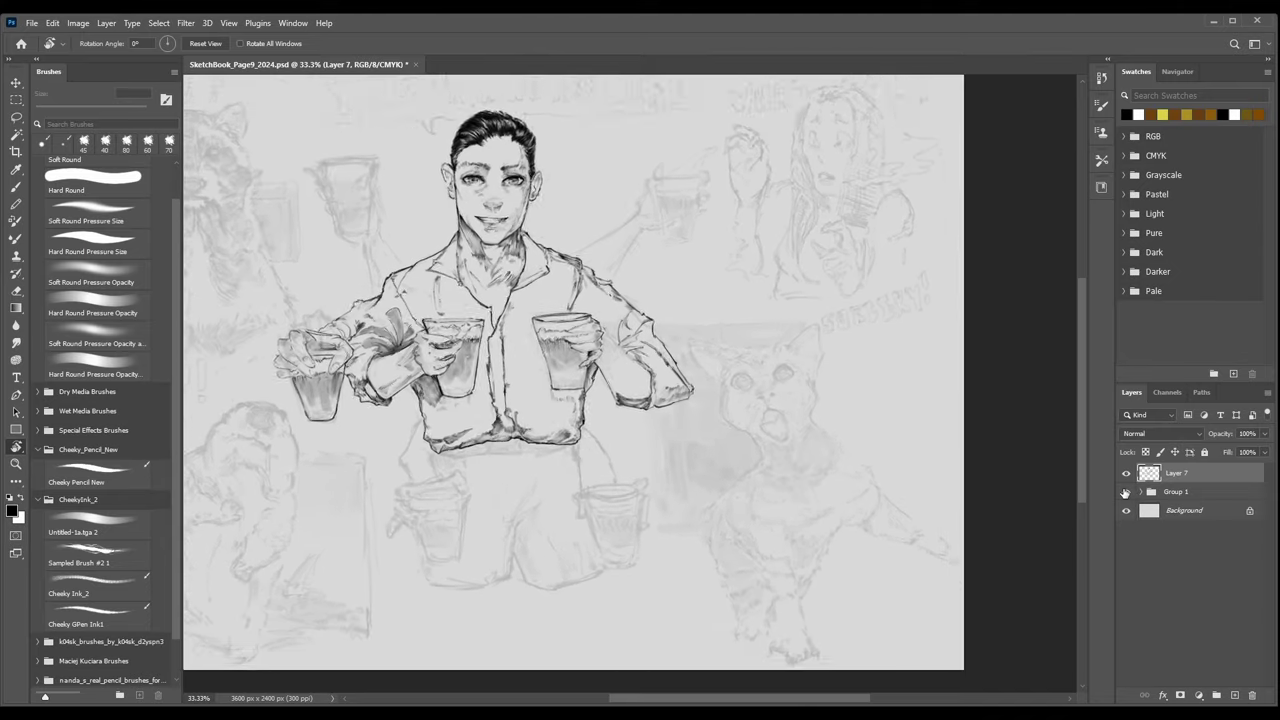
# Erase the inner hatching and contour of the forearm's shadow strip with an enlarged Hard Round eraser.
pyautogui.press('e')
pyautogui.press(']')
pyautogui.press(']')
pyautogui.press(']')
pyautogui.press(']')
pyautogui.press(']')
pyautogui.moveTo(583, 444)
pyautogui.mouseDown()
pyautogui.moveTo(694, 445)
pyautogui.moveTo(679, 461)
pyautogui.moveTo(686, 409)
pyautogui.mouseUp()
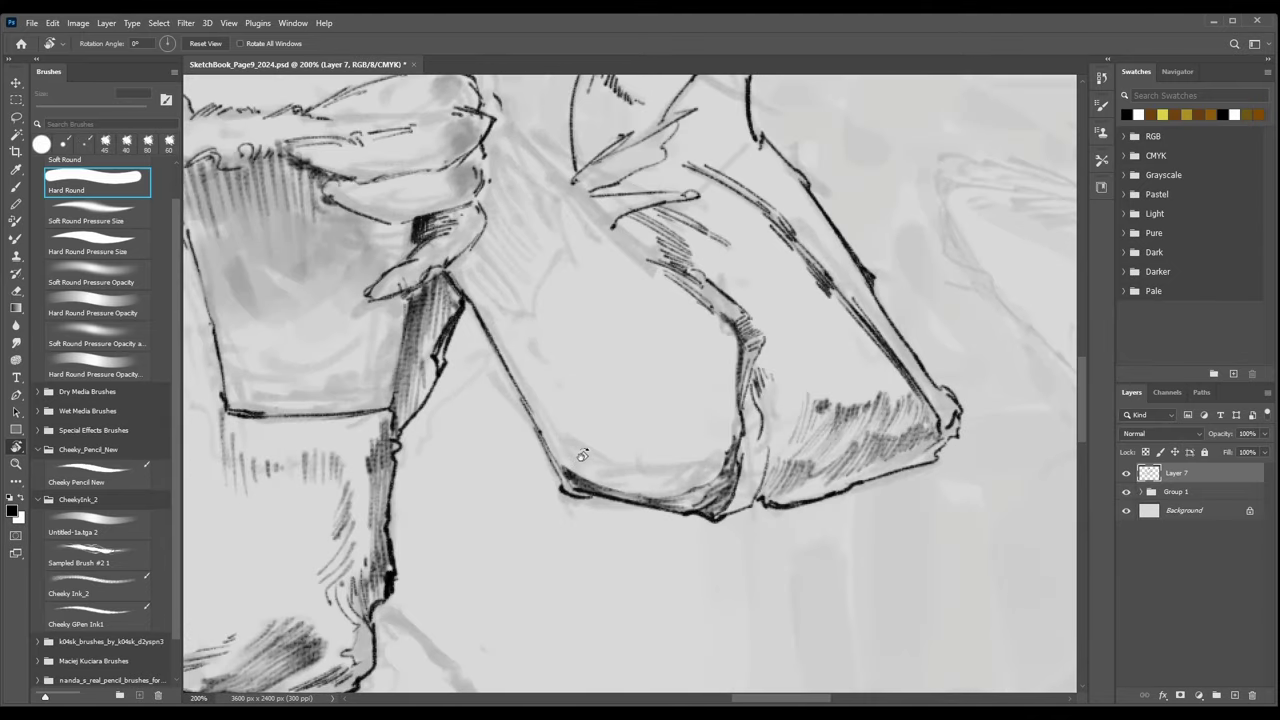
# Redraw the hatching along the forearm's lower edge up to the rolled cuff with 4 px Cheeky Ink_2.
pyautogui.press('b')
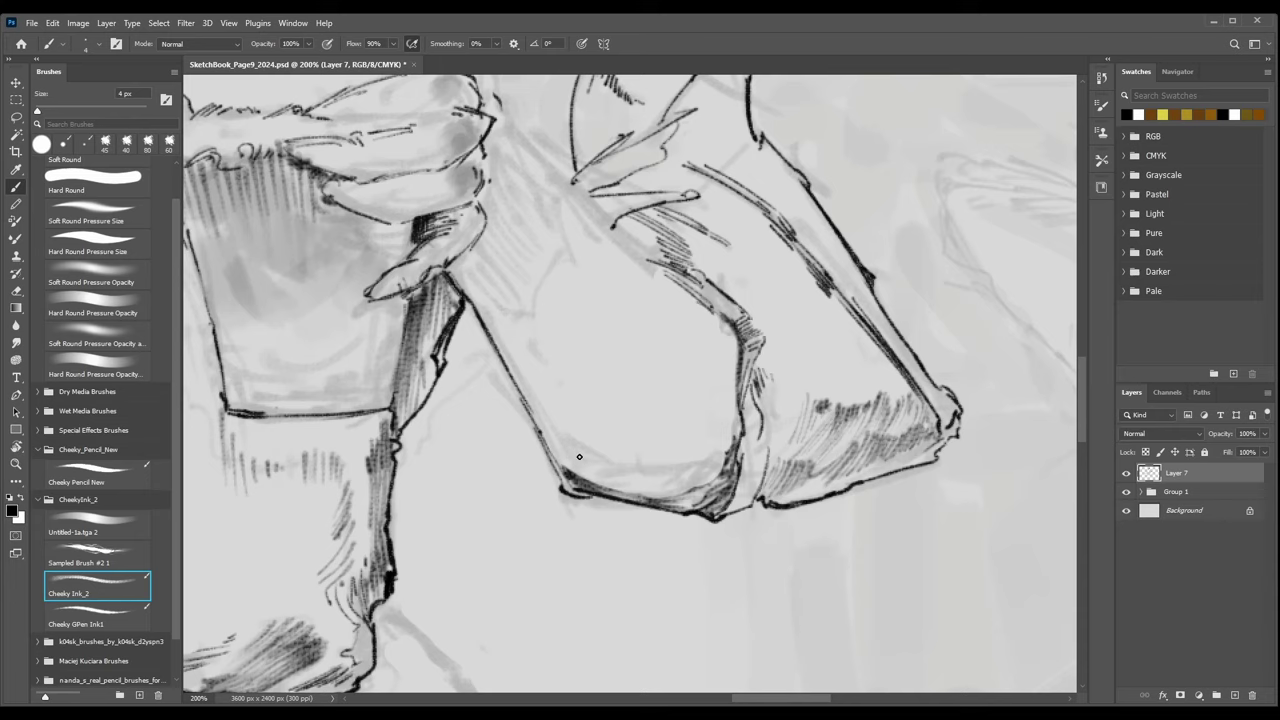
pyautogui.moveTo(570, 458)
pyautogui.mouseDown()
pyautogui.moveTo(598, 479)
pyautogui.moveTo(597, 465)
pyautogui.mouseUp()
pyautogui.moveTo(570, 440)
pyautogui.mouseDown()
pyautogui.moveTo(604, 463)
pyautogui.moveTo(710, 458)
pyautogui.moveTo(714, 470)
pyautogui.mouseUp()
pyautogui.moveTo(686, 490); pyautogui.dragTo(714, 476)
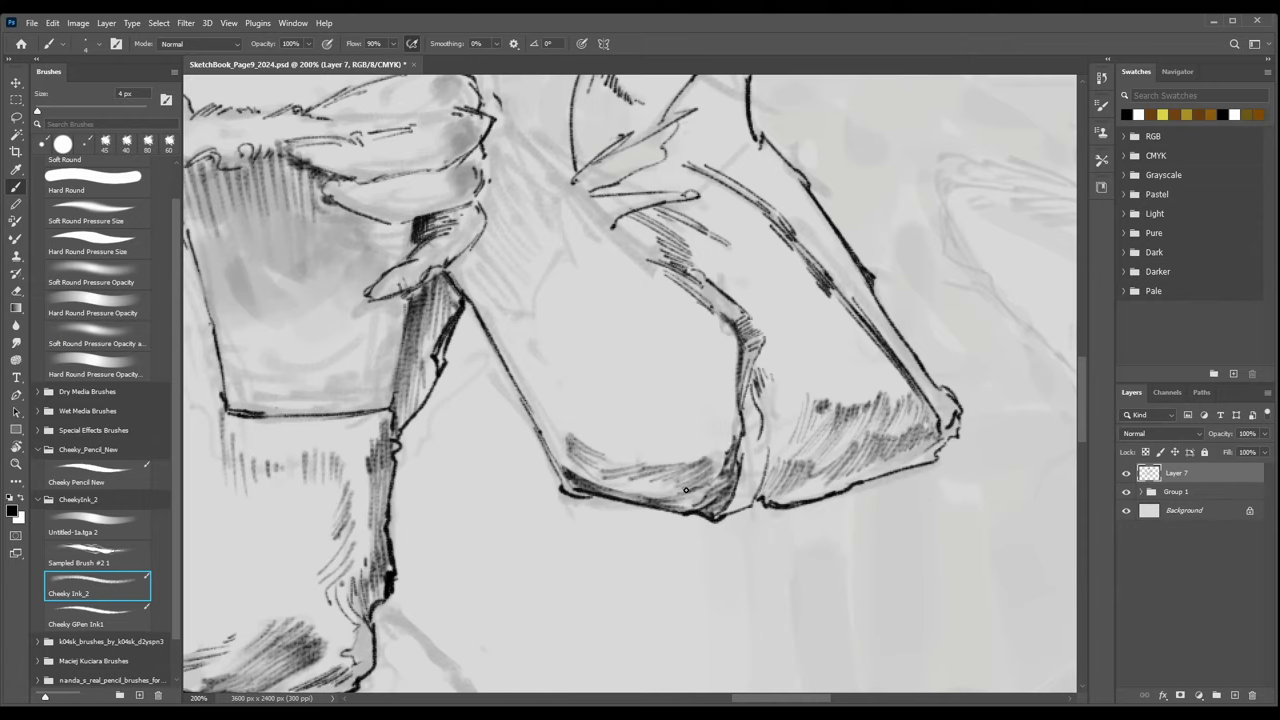
# Ink the boundary of the hand's cast shadow on the forearm with 4 px Cheeky Ink_2.
pyautogui.hotkey('ctrl', '-')
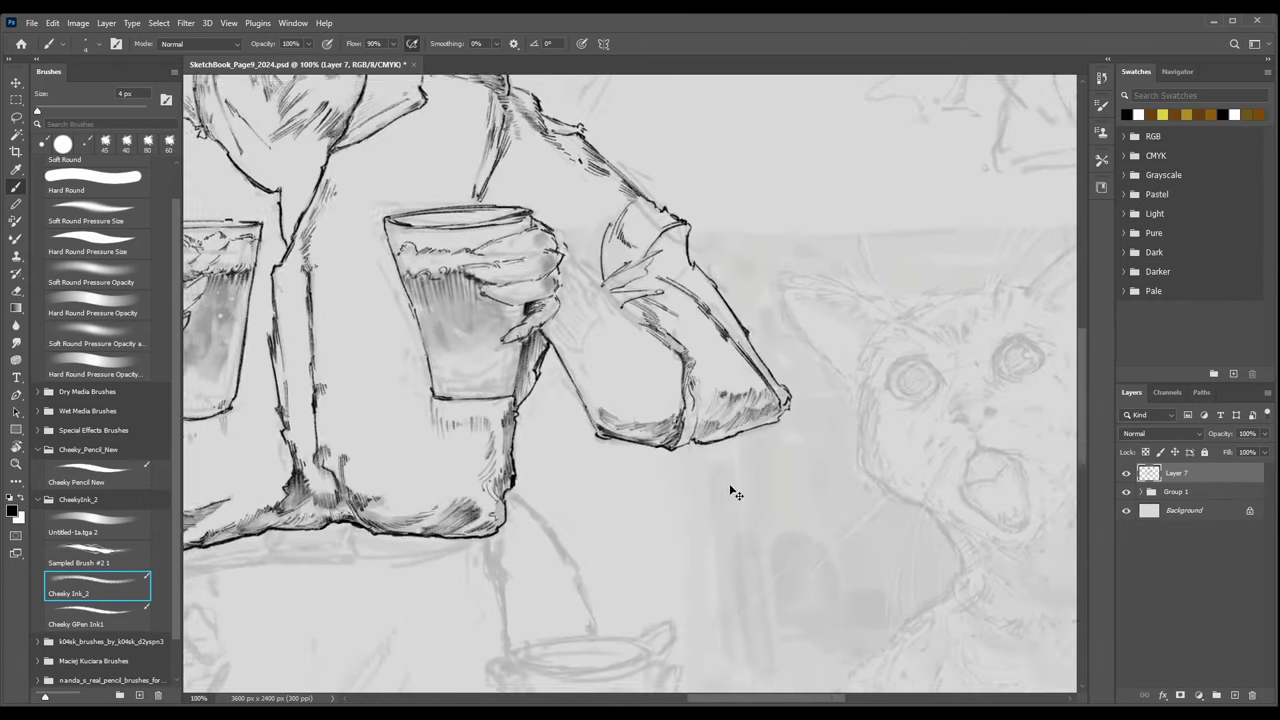
pyautogui.hotkey('ctrl', '-')
pyautogui.hotkey('ctrl', '+')
pyautogui.scroll(1, 527, 345)
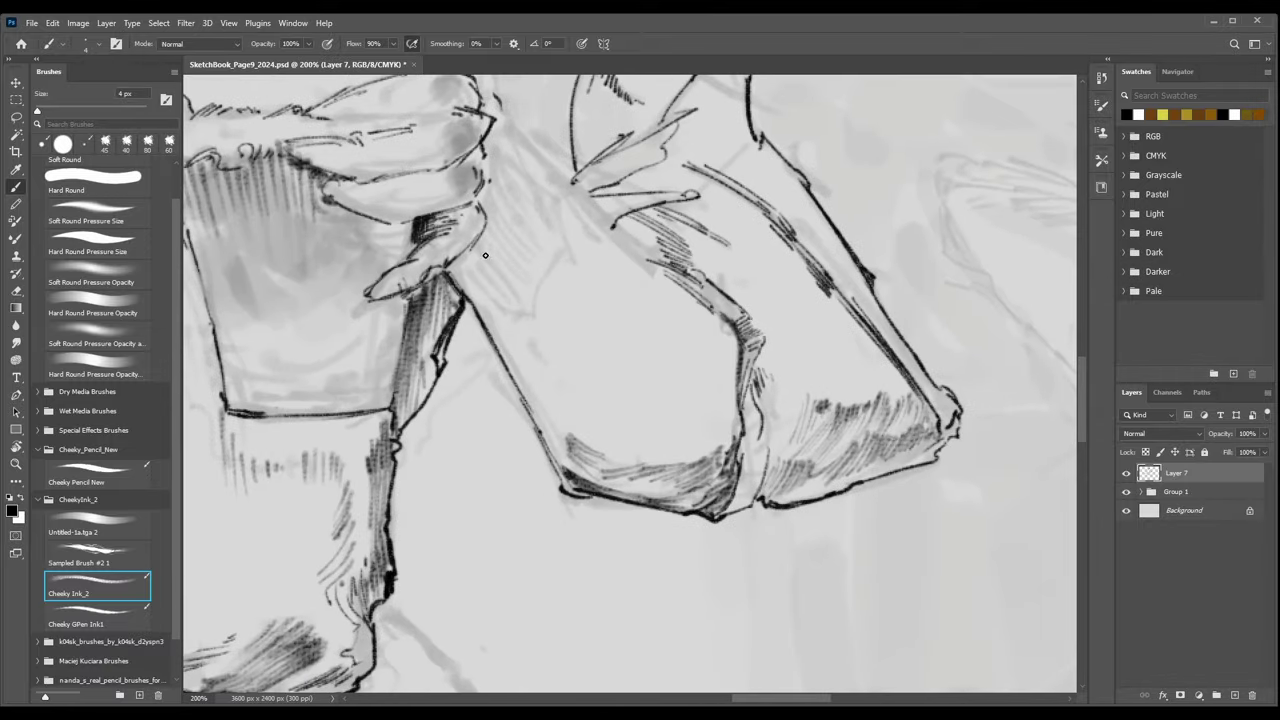
pyautogui.moveTo(463, 284); pyautogui.dragTo(488, 297)
pyautogui.moveTo(522, 146); pyautogui.dragTo(558, 259)
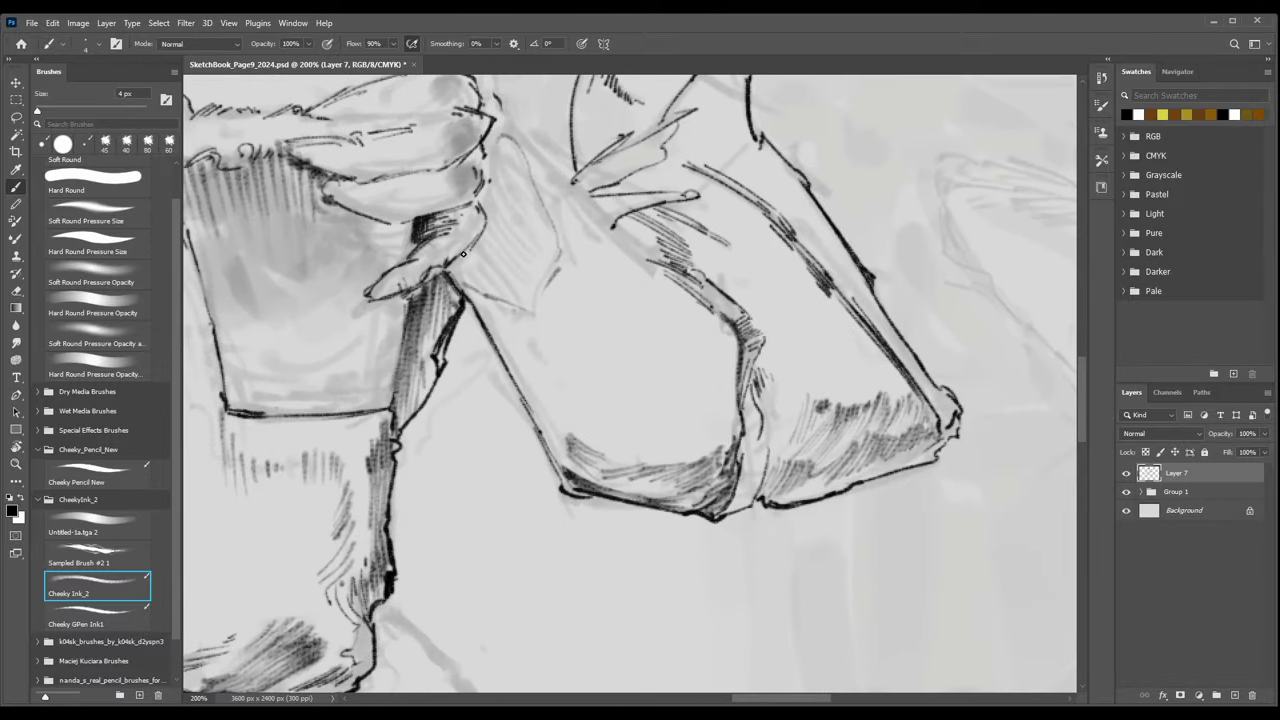
# Hatch the cast shadow on the forearm beside the fingers with diagonal strokes up to 5 px.
pyautogui.moveTo(457, 271)
pyautogui.mouseDown()
pyautogui.moveTo(502, 304)
pyautogui.moveTo(488, 286)
pyautogui.moveTo(500, 286)
pyautogui.mouseUp()
pyautogui.moveTo(470, 252)
pyautogui.mouseDown()
pyautogui.moveTo(518, 300)
pyautogui.moveTo(510, 270)
pyautogui.mouseUp()
pyautogui.moveTo(478, 220); pyautogui.dragTo(512, 258)
pyautogui.moveTo(482, 212); pyautogui.dragTo(526, 260)
pyautogui.moveTo(474, 186)
pyautogui.mouseDown()
pyautogui.moveTo(522, 252)
pyautogui.moveTo(508, 214)
pyautogui.mouseUp()
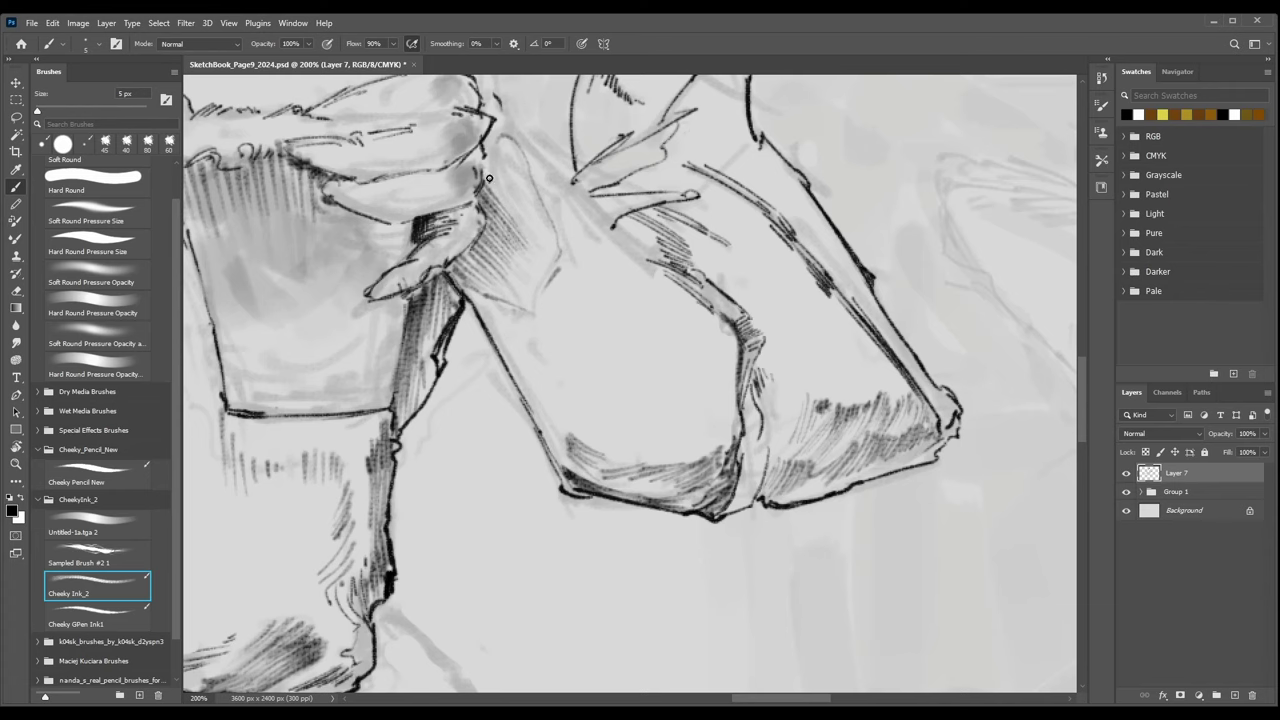
pyautogui.moveTo(482, 166); pyautogui.dragTo(532, 222)
pyautogui.moveTo(496, 140); pyautogui.dragTo(536, 218)
pyautogui.moveTo(502, 140); pyautogui.dragTo(544, 212)
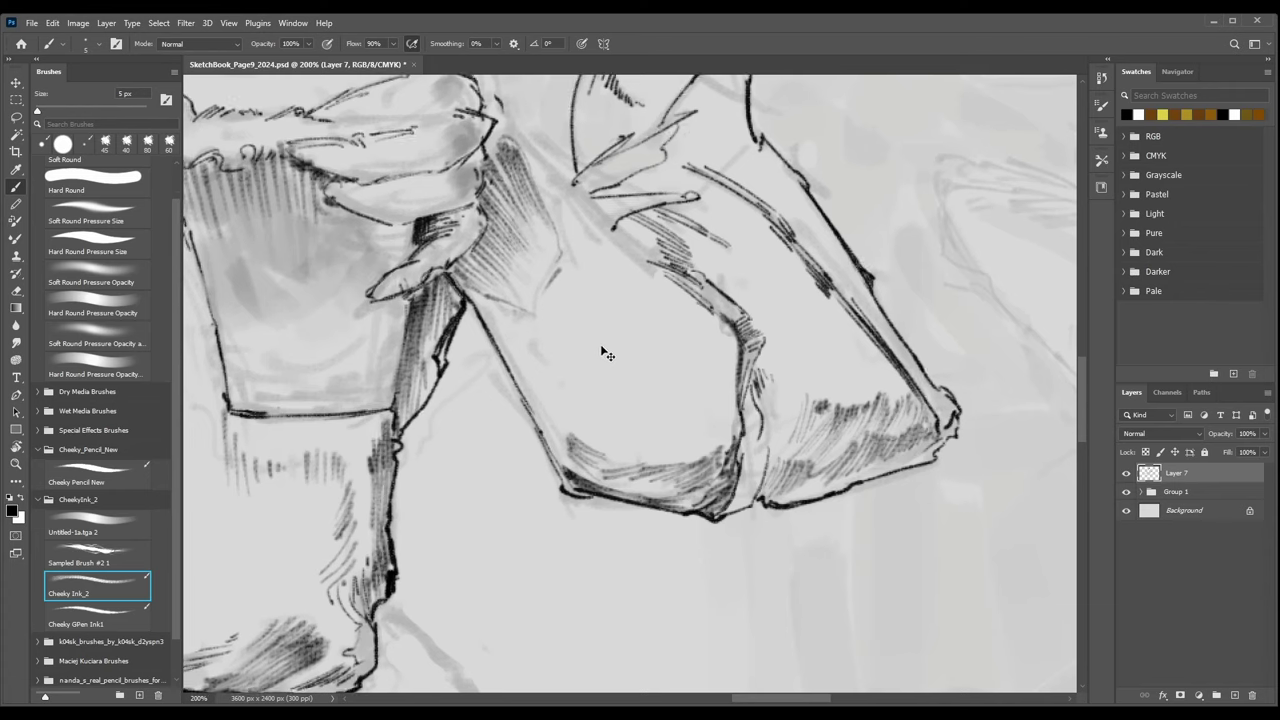
# Examine the finished forearm hatching at several zoom levels with Group 1 hidden, and show the sketch again.
pyautogui.hotkey('ctrl', '-')
pyautogui.hotkey('ctrl', '-')
pyautogui.hotkey('ctrl', '-')
pyautogui.hotkey('ctrl', '-')
pyautogui.click(1126, 491)
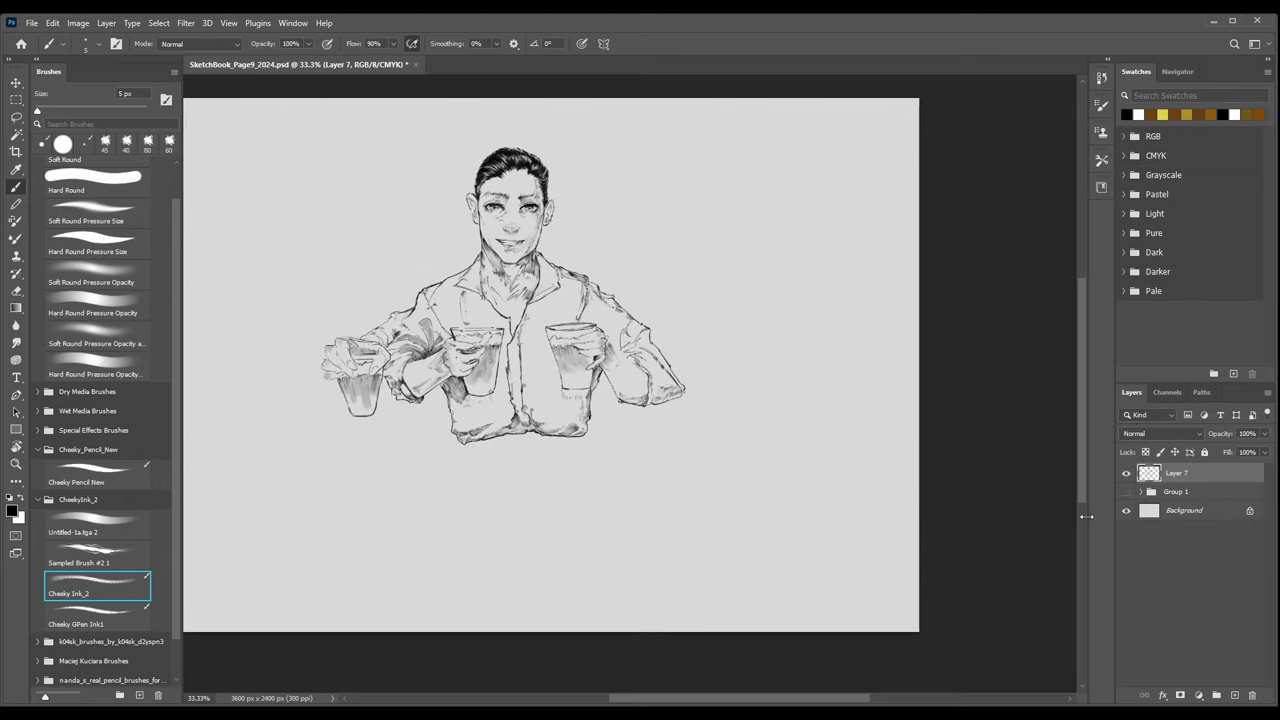
pyautogui.hotkey('ctrl', '+')
pyautogui.hotkey('ctrl', '+')
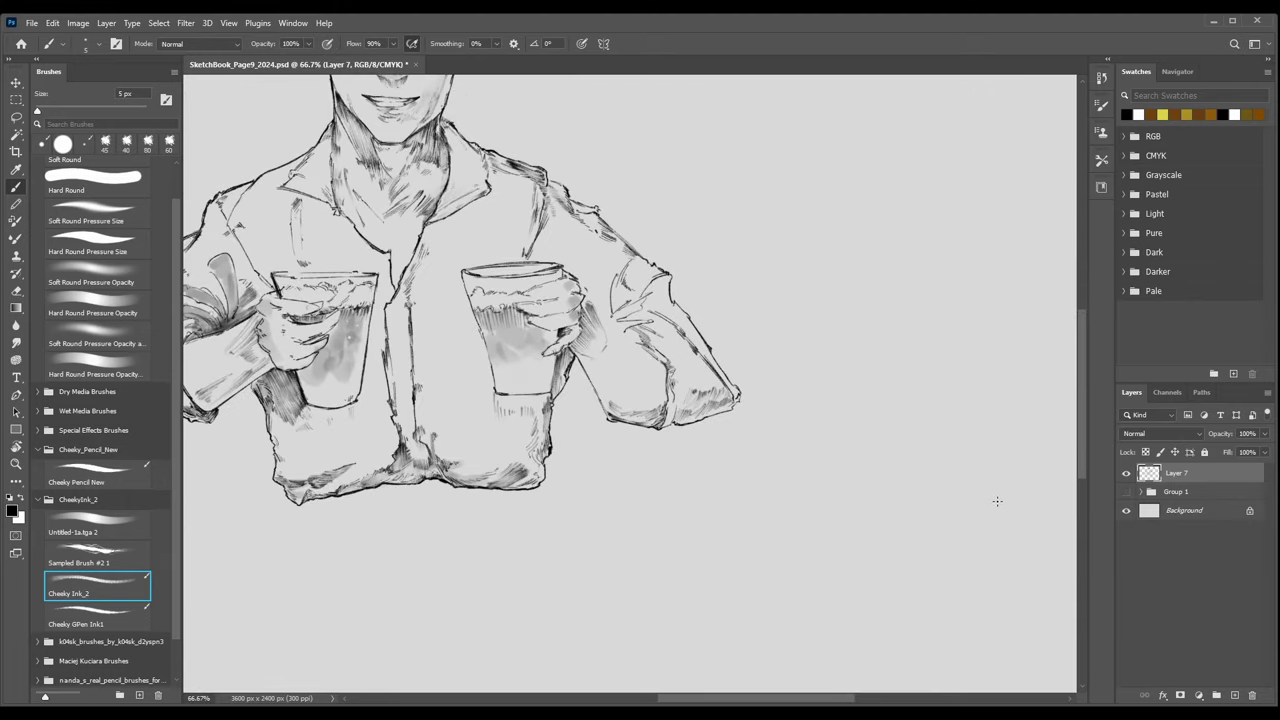
pyautogui.hotkey('ctrl', '-')
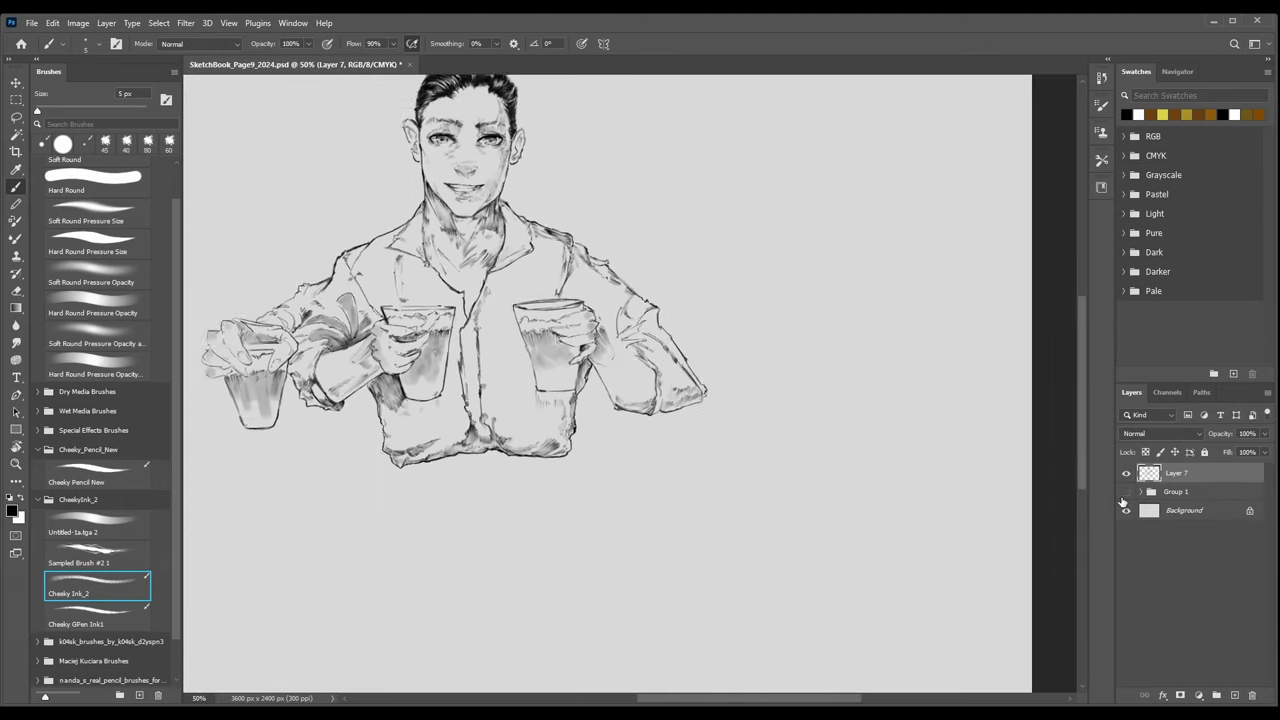
pyautogui.hotkey('ctrl', '-')
pyautogui.hotkey('ctrl', '+')
pyautogui.hotkey('ctrl', '+')
pyautogui.hotkey('ctrl', '+')
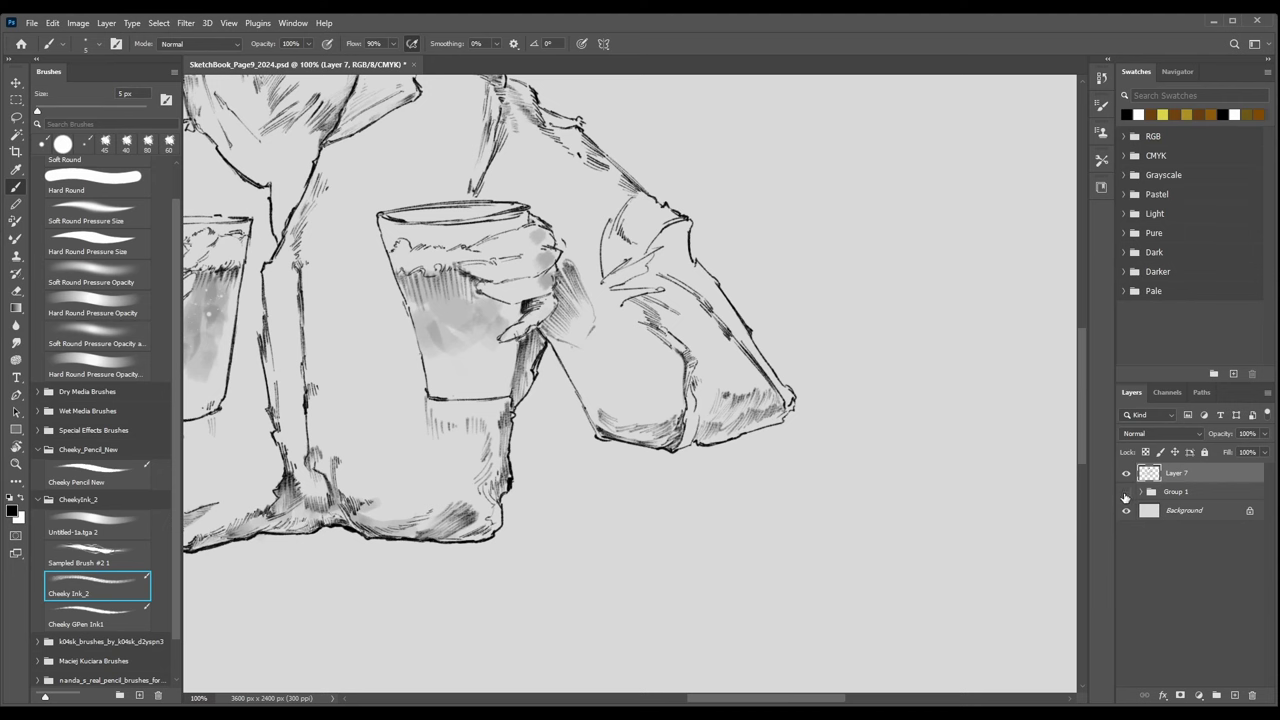
pyautogui.click(1126, 491)
pyautogui.scroll(3, 680, 410)
pyautogui.hotkey('ctrl', '+')
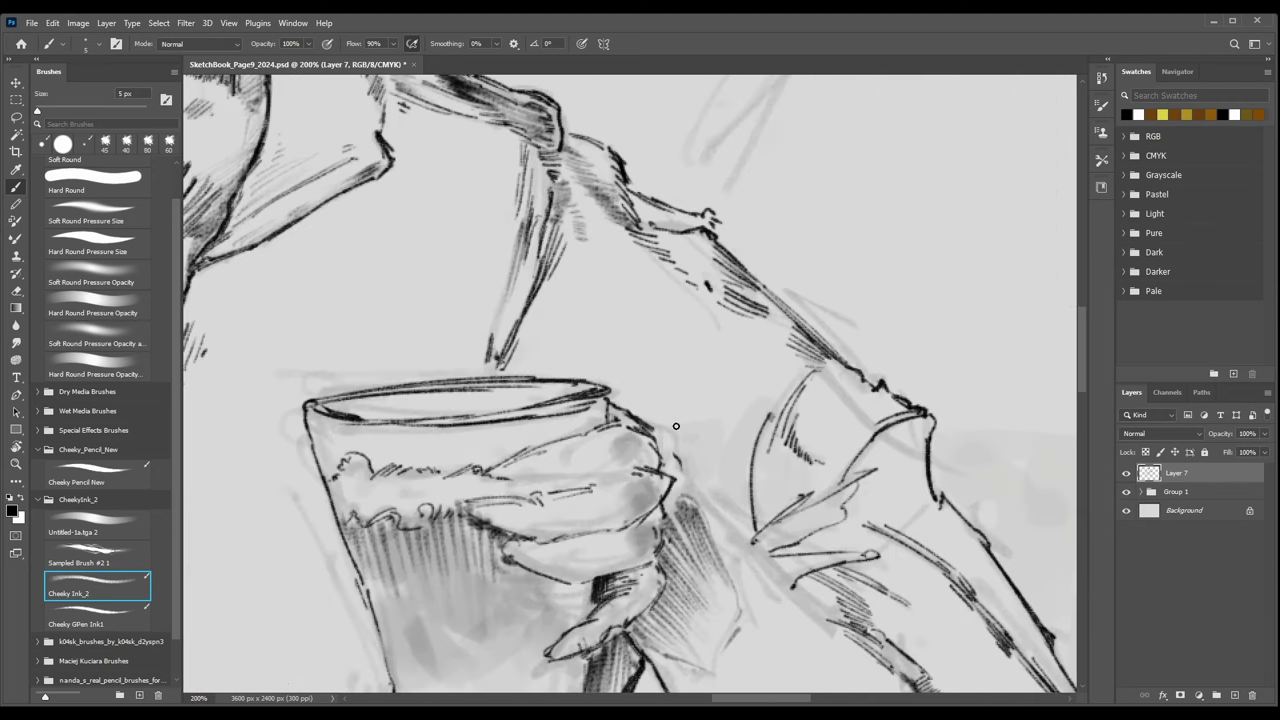
# Hatch the sleeve area between the right-hand cup's hand and the elbow folds with 4 px Cheeky Ink_2.
pyautogui.moveTo(677, 430)
pyautogui.mouseDown()
pyautogui.moveTo(714, 420)
pyautogui.moveTo(745, 436)
pyautogui.moveTo(742, 448)
pyautogui.moveTo(680, 458)
pyautogui.moveTo(702, 478)
pyautogui.moveTo(717, 458)
pyautogui.mouseUp()
pyautogui.scroll(-5, 711, 428)
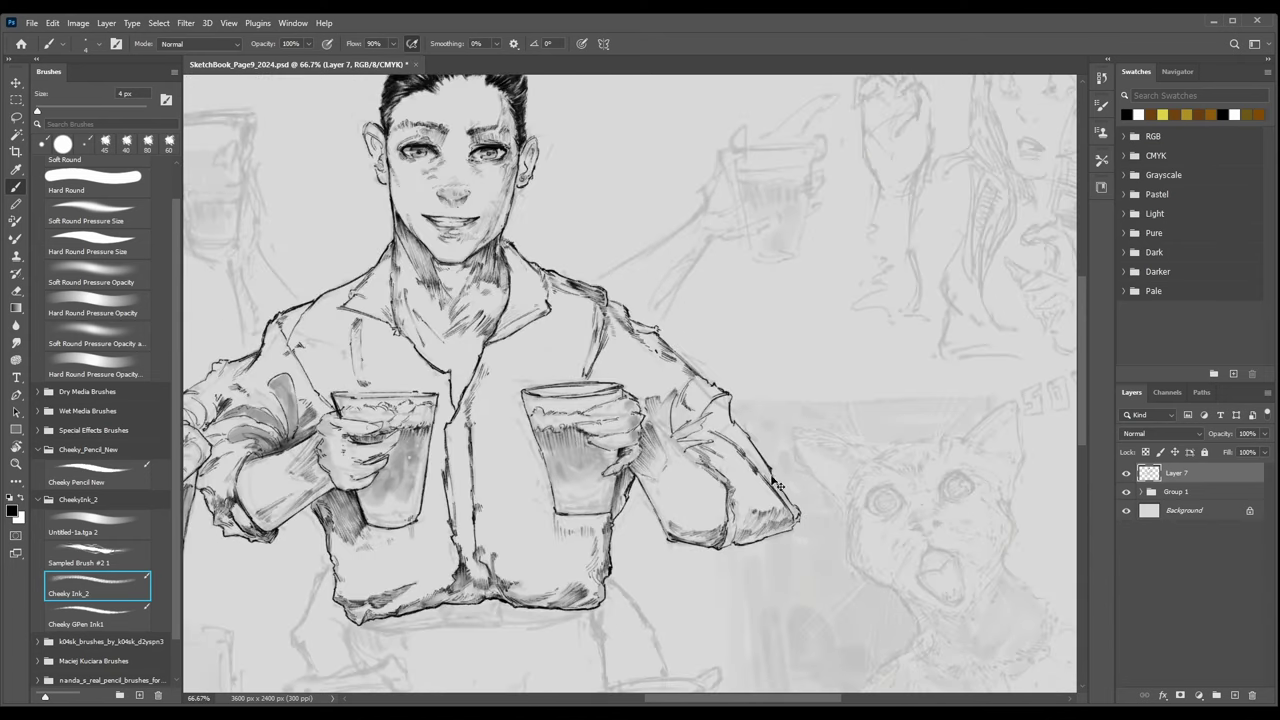
pyautogui.scroll(3, 683, 462)
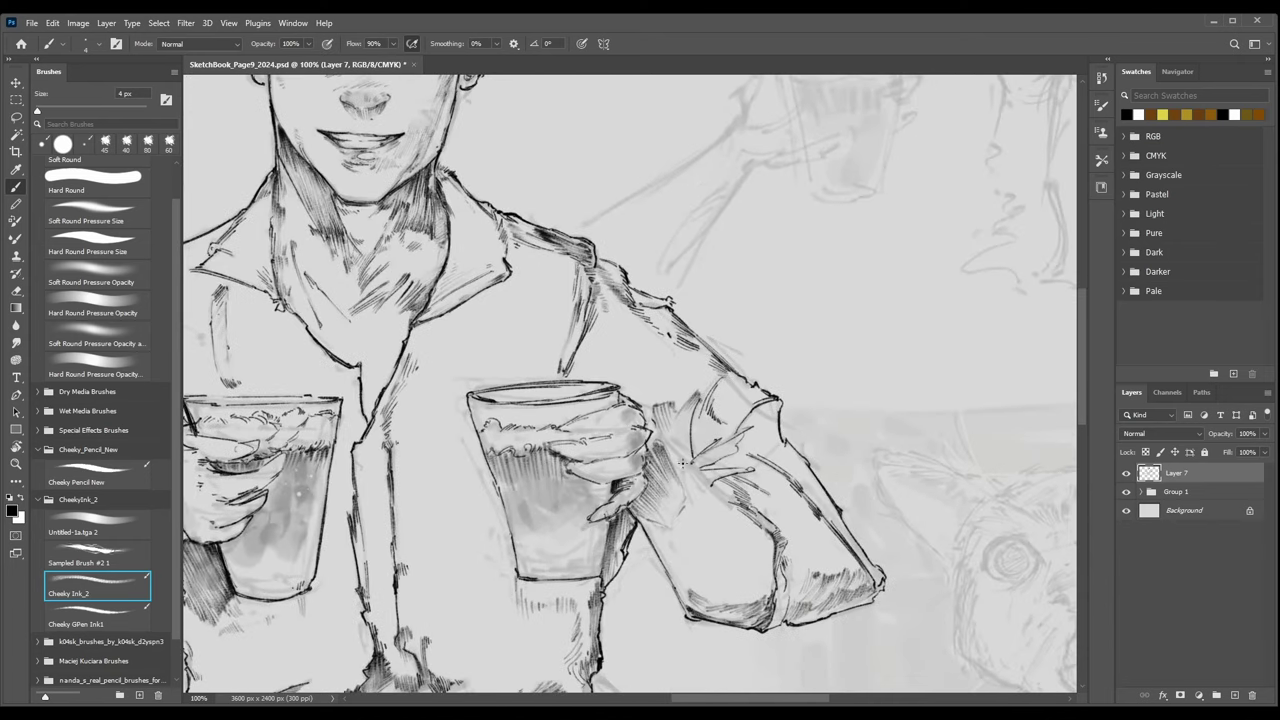
# Shade the right-hand sleeve's elbow folds, inner edge and rolled cuff in grey with Untitled-1a.tga 2, reducing it from 45 to 35 px.
pyautogui.click(106, 533)
pyautogui.press('[')
pyautogui.moveTo(669, 421)
pyautogui.mouseDown()
pyautogui.moveTo(680, 451)
pyautogui.moveTo(703, 410)
pyautogui.moveTo(704, 448)
pyautogui.moveTo(741, 447)
pyautogui.moveTo(735, 476)
pyautogui.mouseUp()
pyautogui.press('[')
pyautogui.press('[')
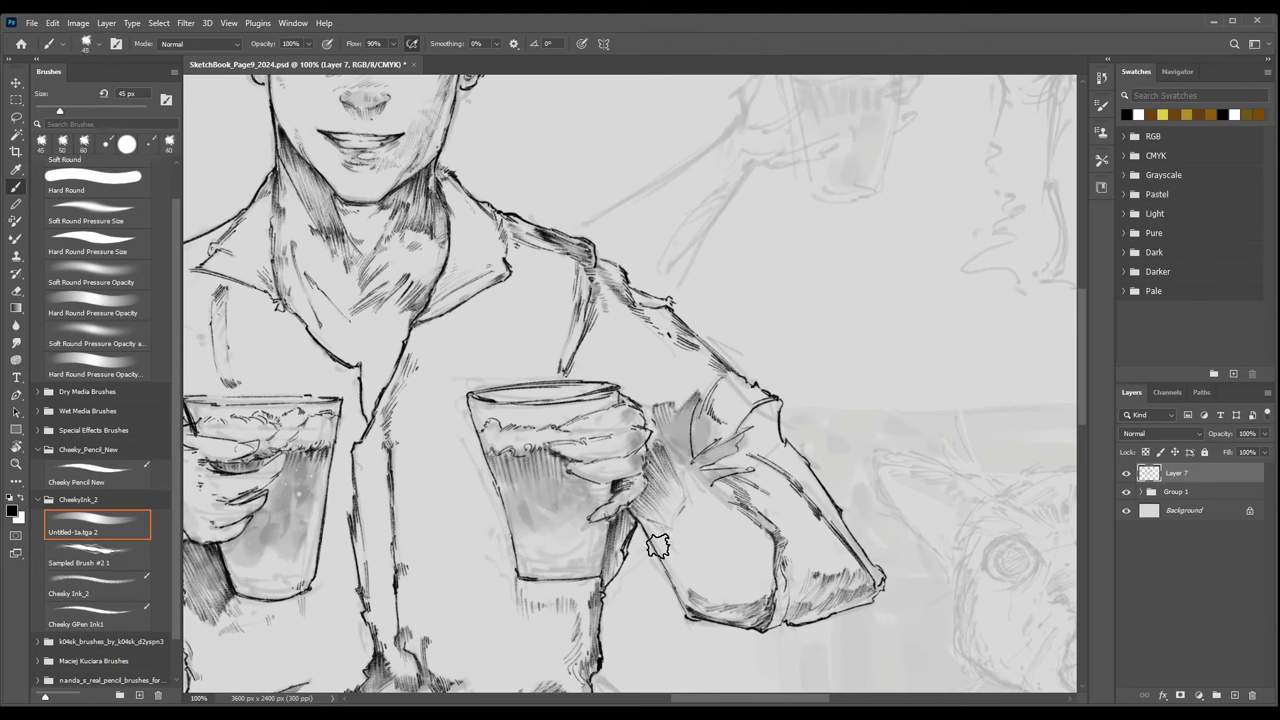
pyautogui.press('[')
pyautogui.moveTo(708, 411); pyautogui.dragTo(712, 430)
pyautogui.press('[')
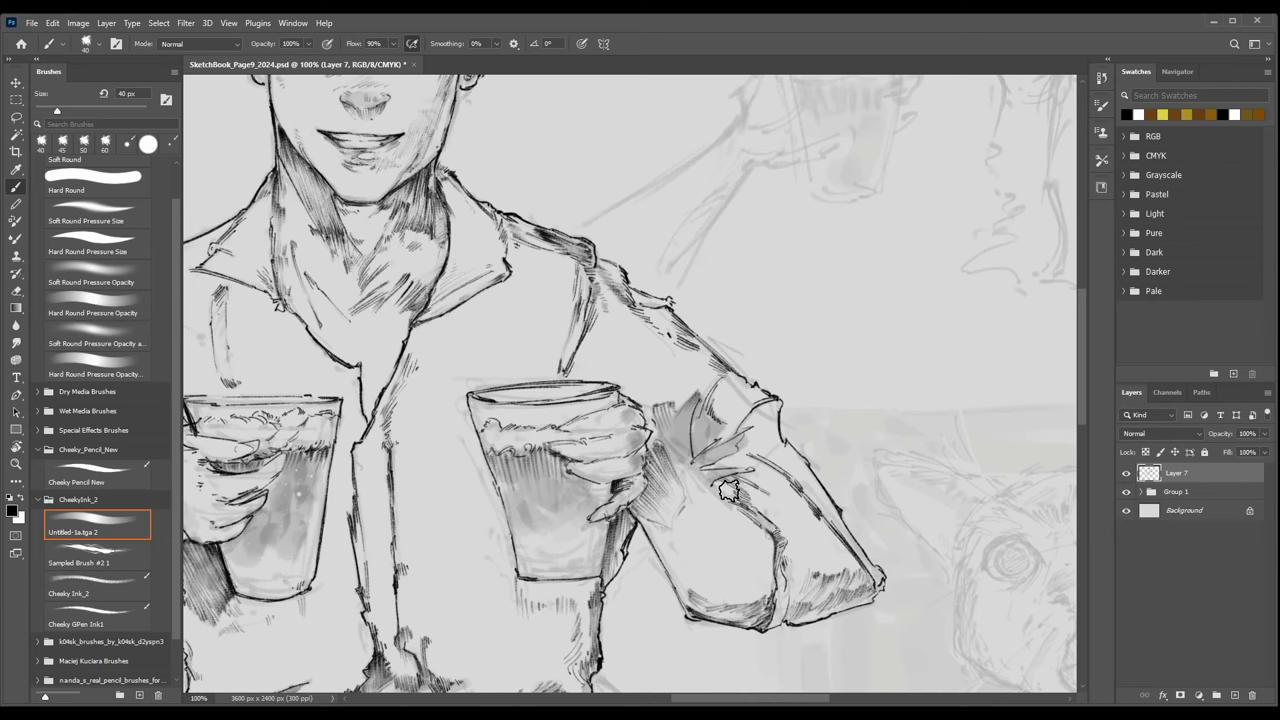
pyautogui.moveTo(725, 489); pyautogui.dragTo(749, 502)
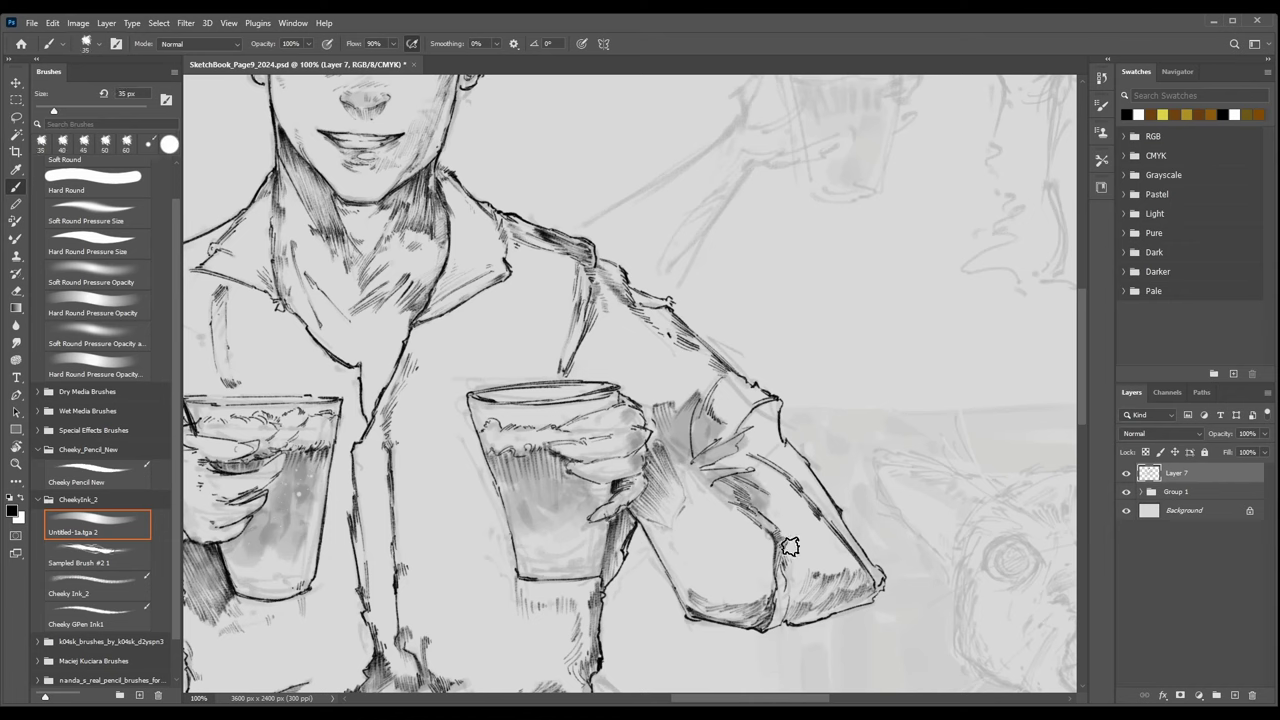
pyautogui.moveTo(796, 611)
pyautogui.mouseDown()
pyautogui.moveTo(869, 580)
pyautogui.moveTo(840, 595)
pyautogui.mouseUp()
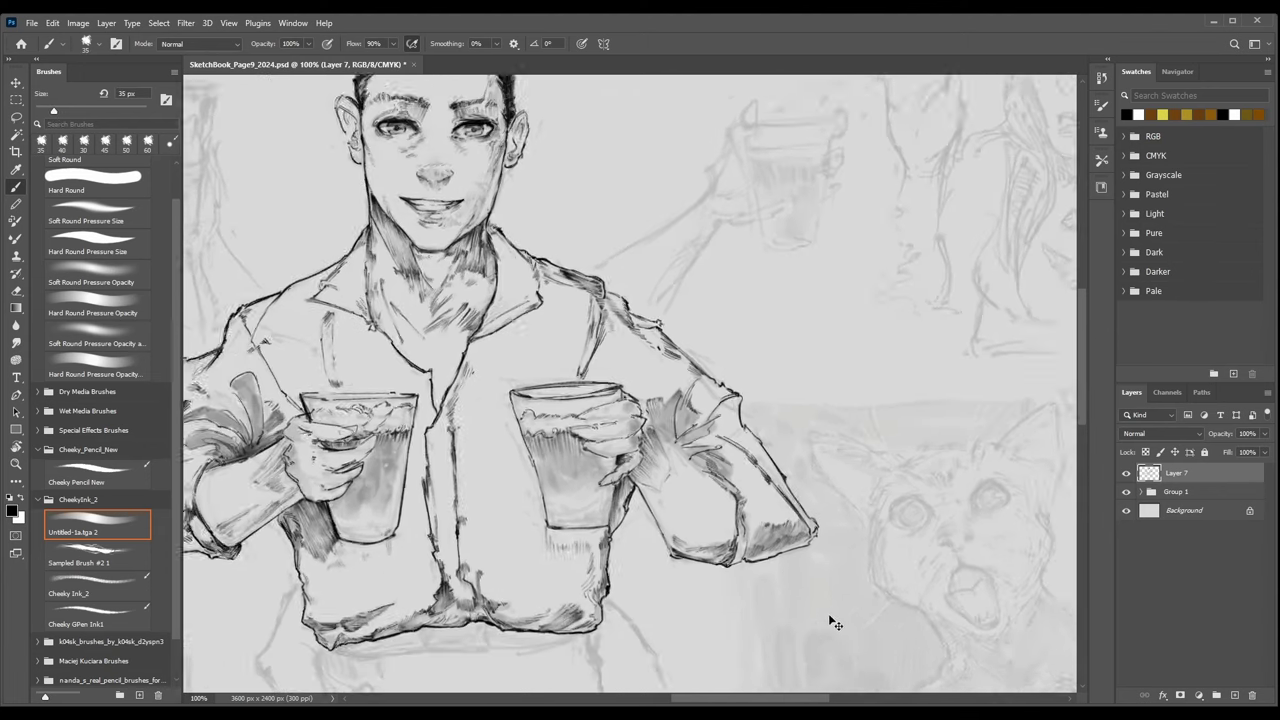
# Fit the whole page in view, check the inks with Group 1 hidden and shown, and make Layer 7 active.
pyautogui.hotkey('ctrl', '-')
pyautogui.hotkey('ctrl', '-')
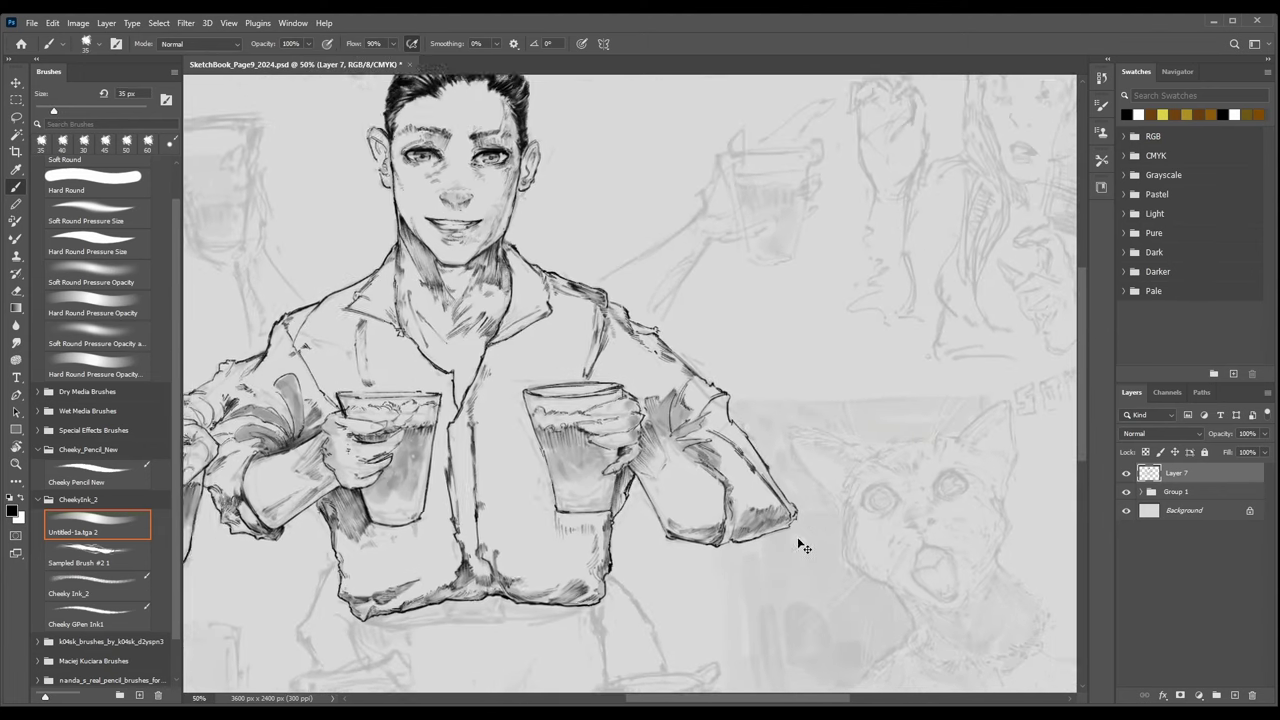
pyautogui.hotkey('ctrl', '0')
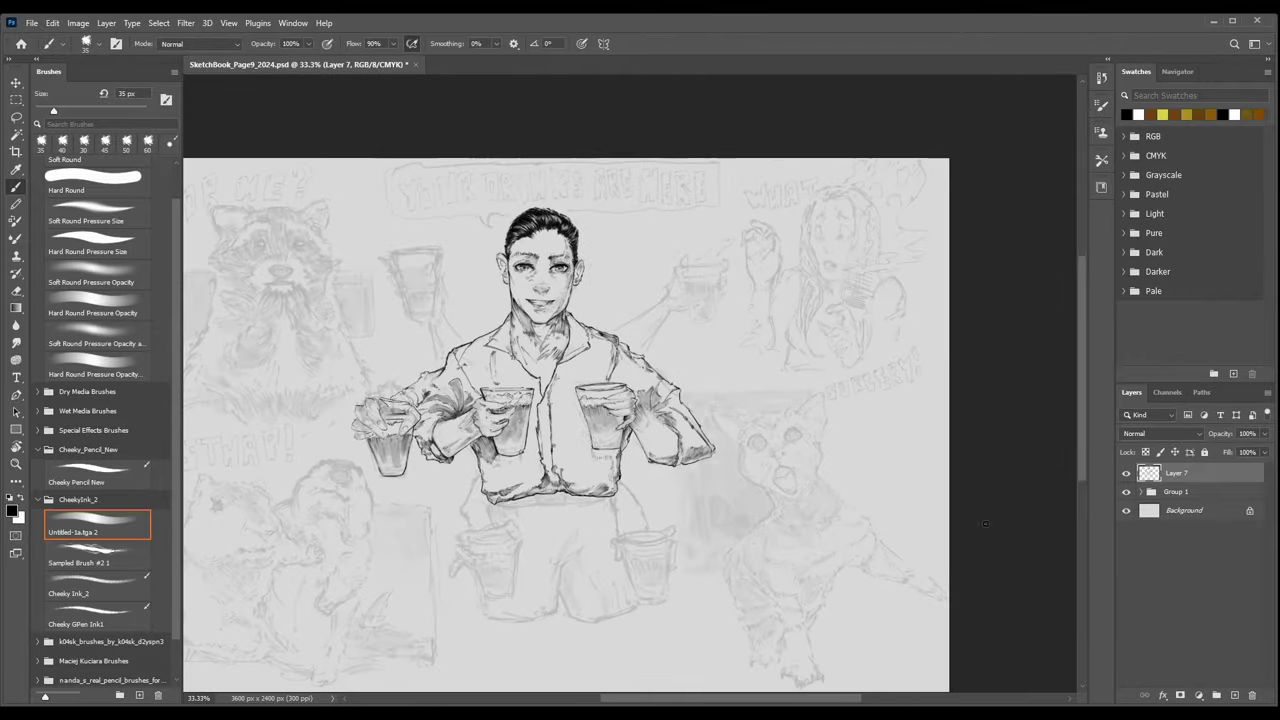
pyautogui.click(1150, 492)
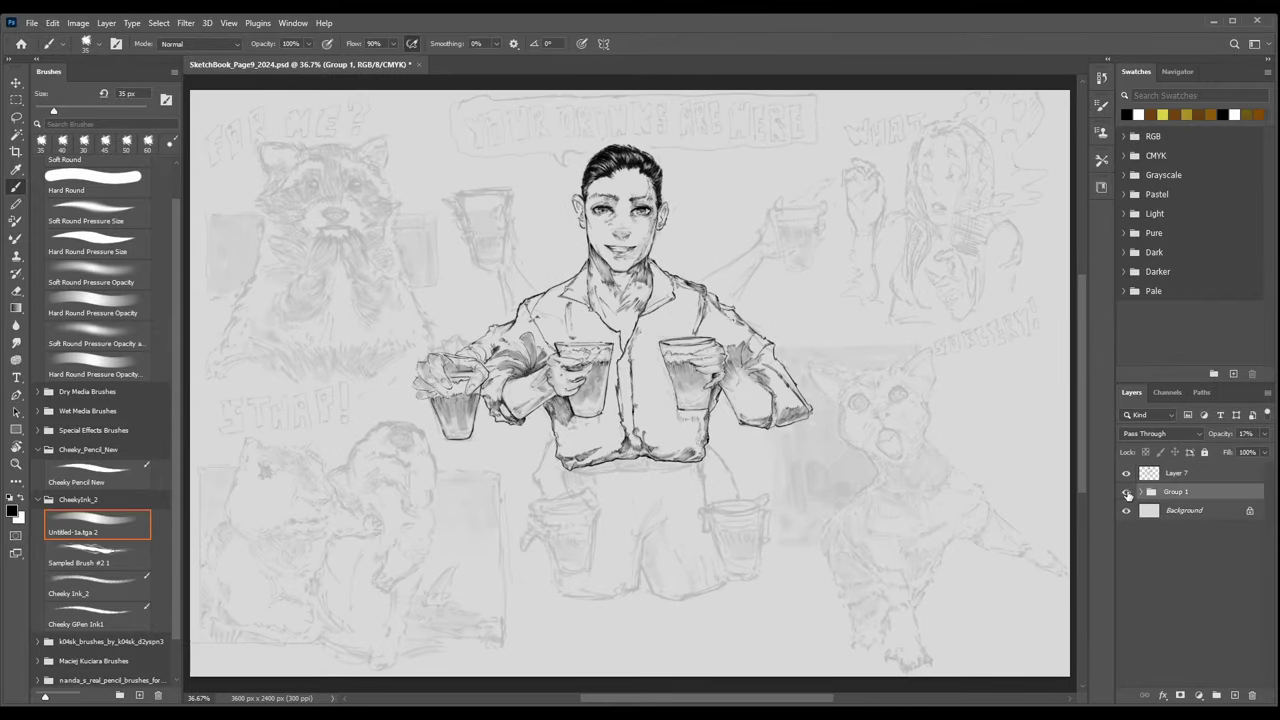
pyautogui.click(1127, 499)
pyautogui.click(1124, 501)
pyautogui.click(1122, 494)
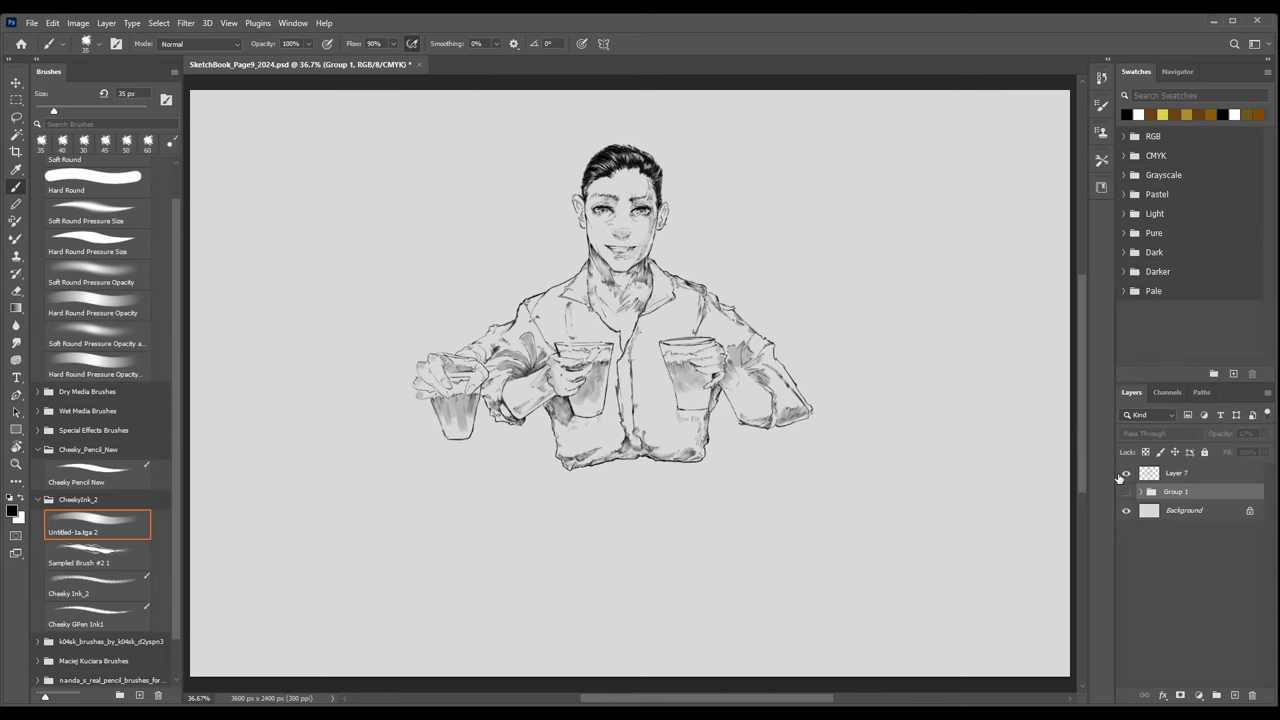
pyautogui.click(1124, 492)
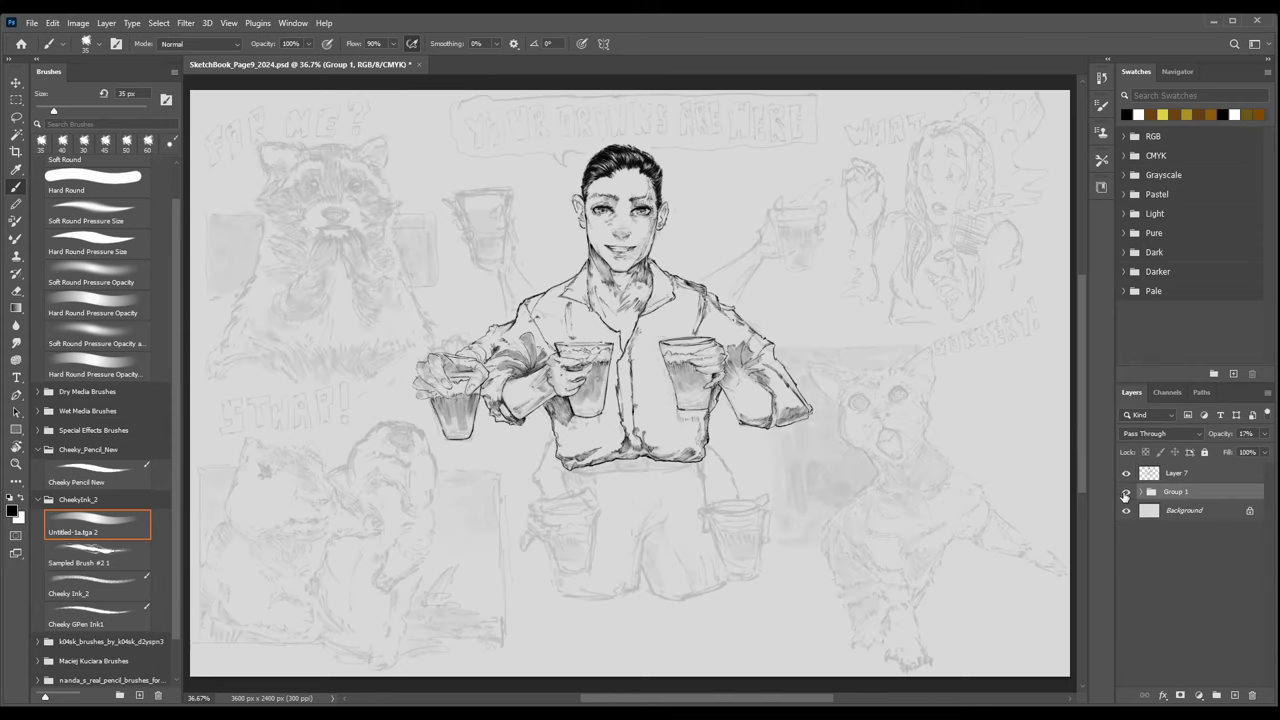
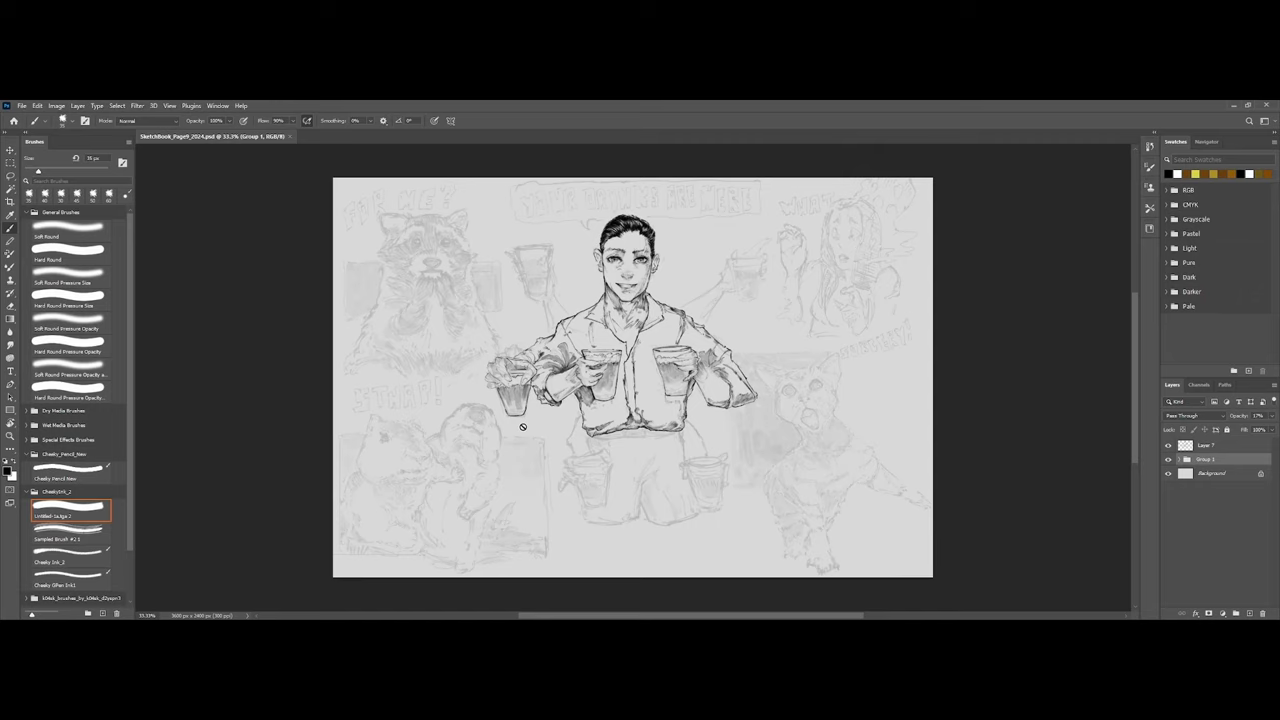
pyautogui.click(1187, 448)
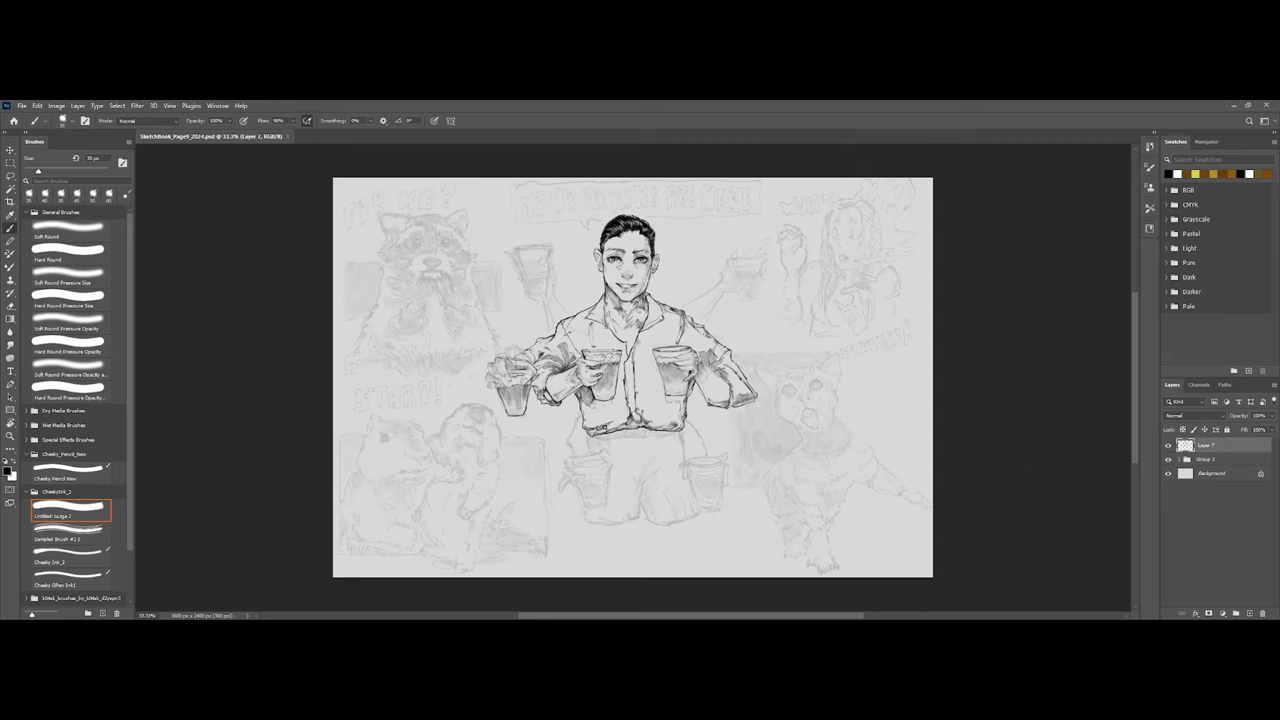
# Ink the inner contour of the lower left-hand arm just below the shirt hem, using Cheeky GPen Ink1 at 7 px.
pyautogui.click(85, 580)
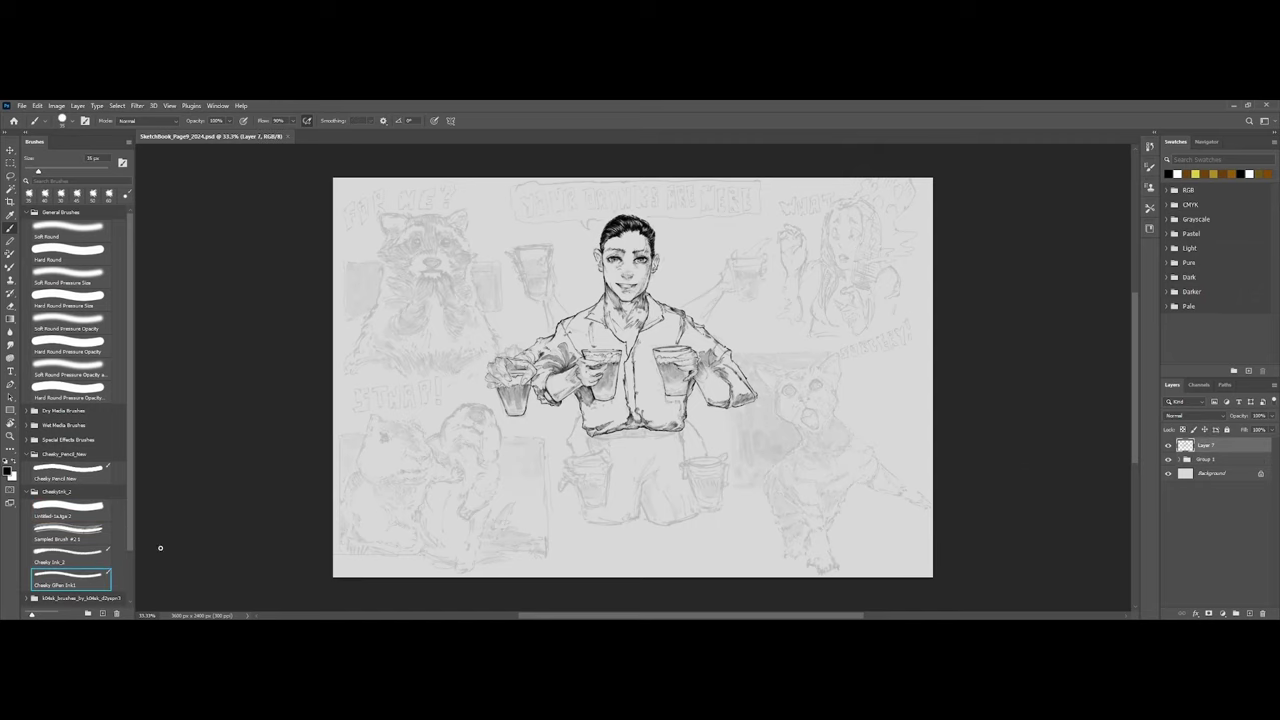
pyautogui.hotkey('ctrl', '+')
pyautogui.hotkey('ctrl', '+')
pyautogui.moveTo(505, 493)
pyautogui.mouseDown()
pyautogui.moveTo(542, 423)
pyautogui.moveTo(571, 436)
pyautogui.moveTo(593, 409)
pyautogui.mouseUp()
pyautogui.hotkey('ctrl', '+')
pyautogui.press('[')
pyautogui.press('[')
pyautogui.press('[')
pyautogui.press('[')
pyautogui.hotkey('ctrl', '+')
pyautogui.press('[')
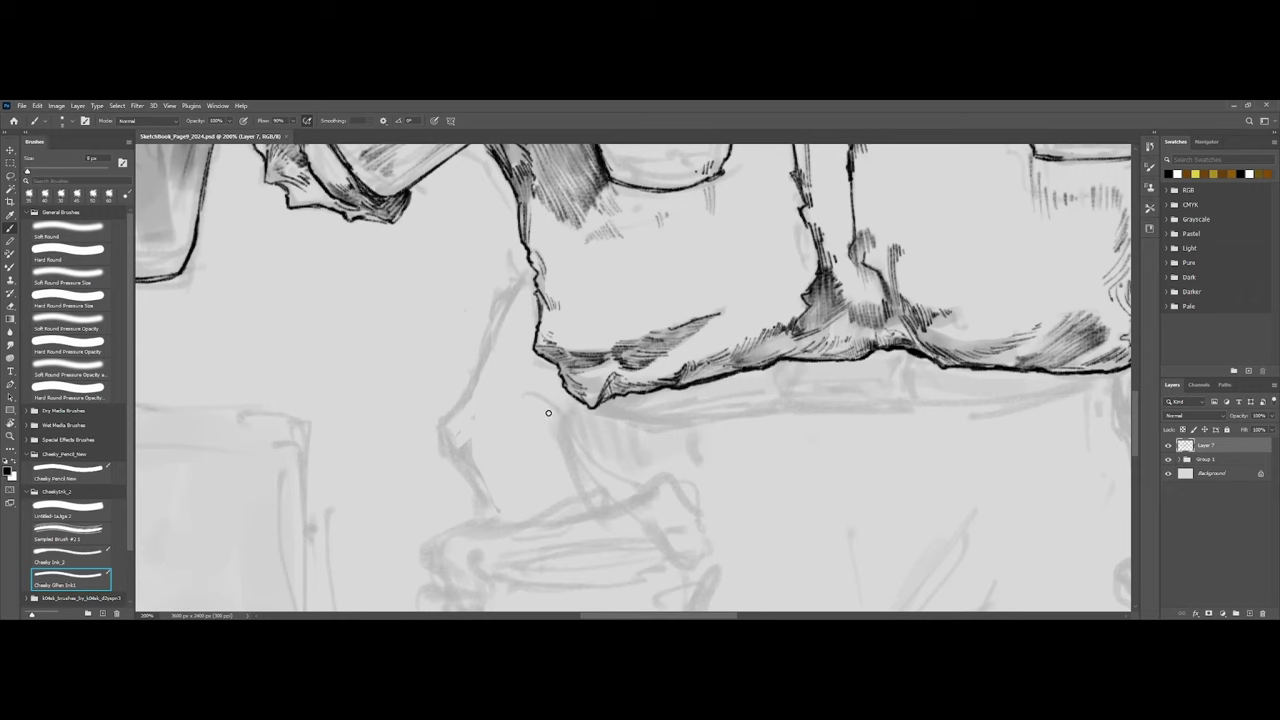
pyautogui.moveTo(560, 416)
pyautogui.mouseDown()
pyautogui.moveTo(532, 397)
pyautogui.moveTo(565, 417)
pyautogui.moveTo(556, 442)
pyautogui.moveTo(584, 492)
pyautogui.mouseUp()
pyautogui.hotkey('ctrl', '-')
pyautogui.hotkey('ctrl', '-')
pyautogui.hotkey('ctrl', '-')
pyautogui.hotkey('ctrl', '-')
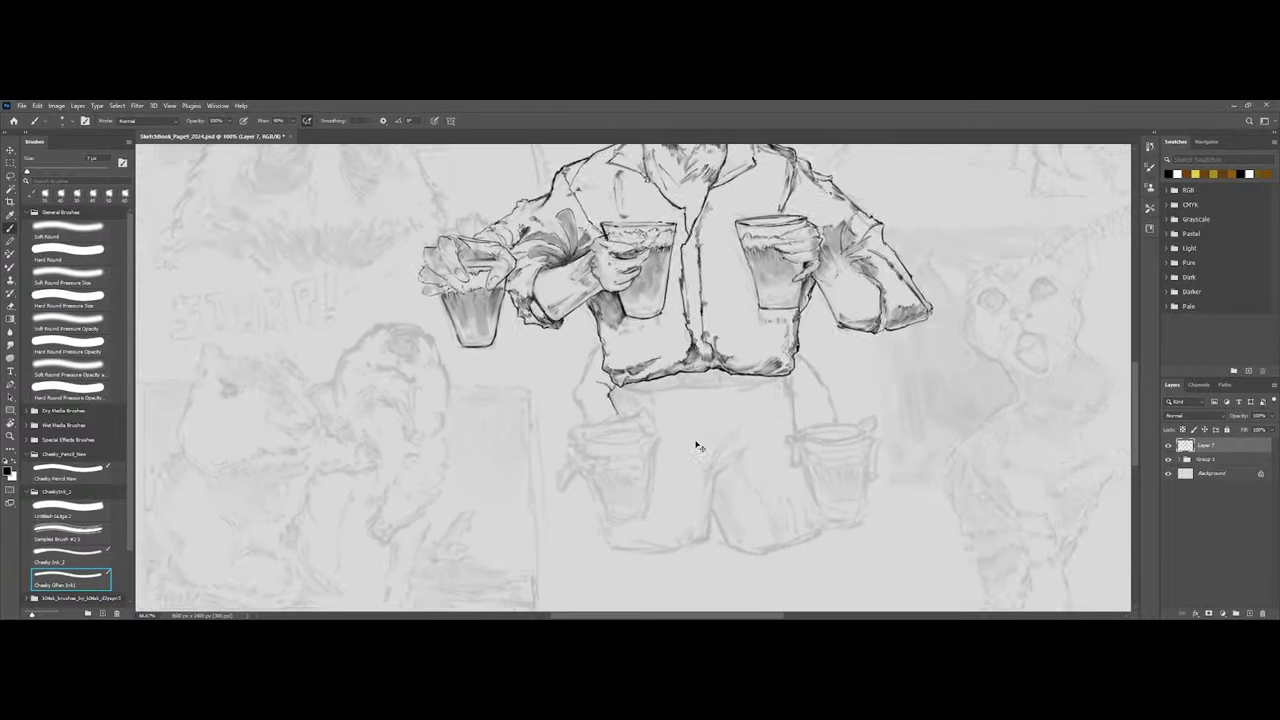
# Ink the outer contour and wrist bump of the lower left-hand arm, and add short strokes beside its inner edge.
pyautogui.hotkey('ctrl', '+')
pyautogui.hotkey('ctrl', '+')
pyautogui.hotkey('ctrl', '+')
pyautogui.hotkey('ctrl', '+')
pyautogui.scroll(2, 637, 394)
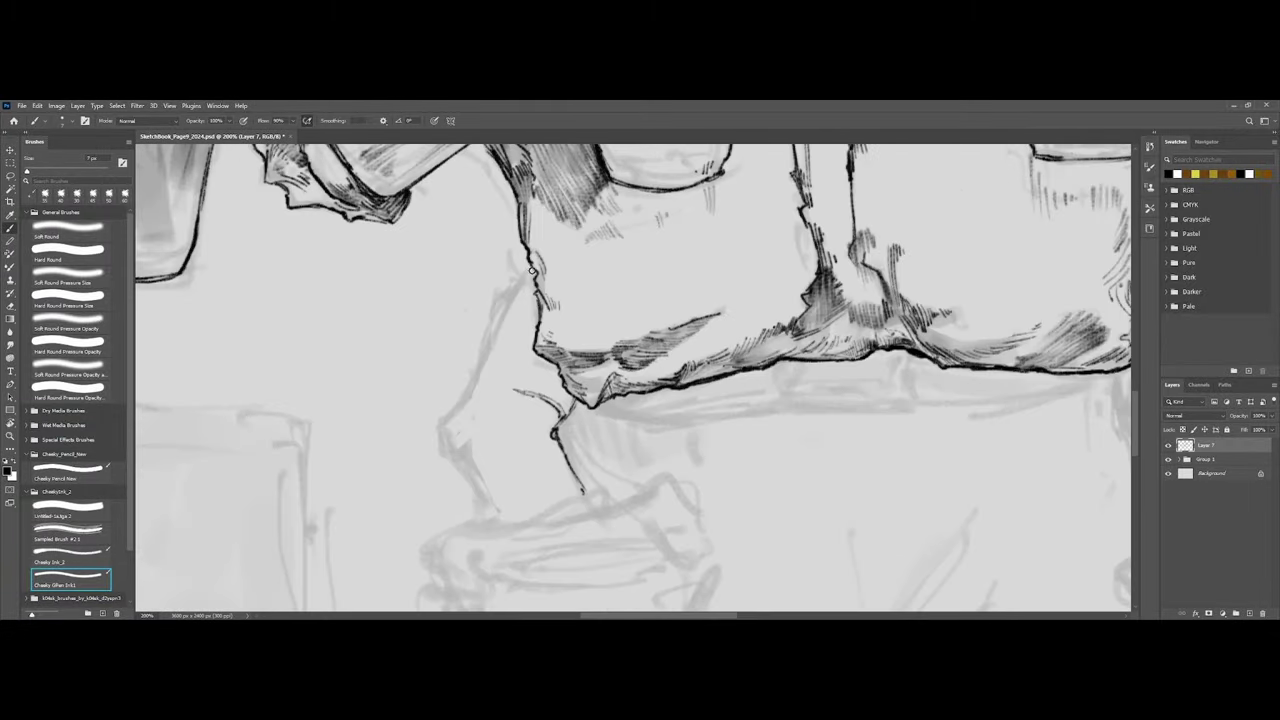
pyautogui.moveTo(521, 266)
pyautogui.mouseDown()
pyautogui.moveTo(471, 392)
pyautogui.moveTo(441, 428)
pyautogui.moveTo(463, 451)
pyautogui.mouseUp()
pyautogui.moveTo(452, 448); pyautogui.dragTo(479, 515)
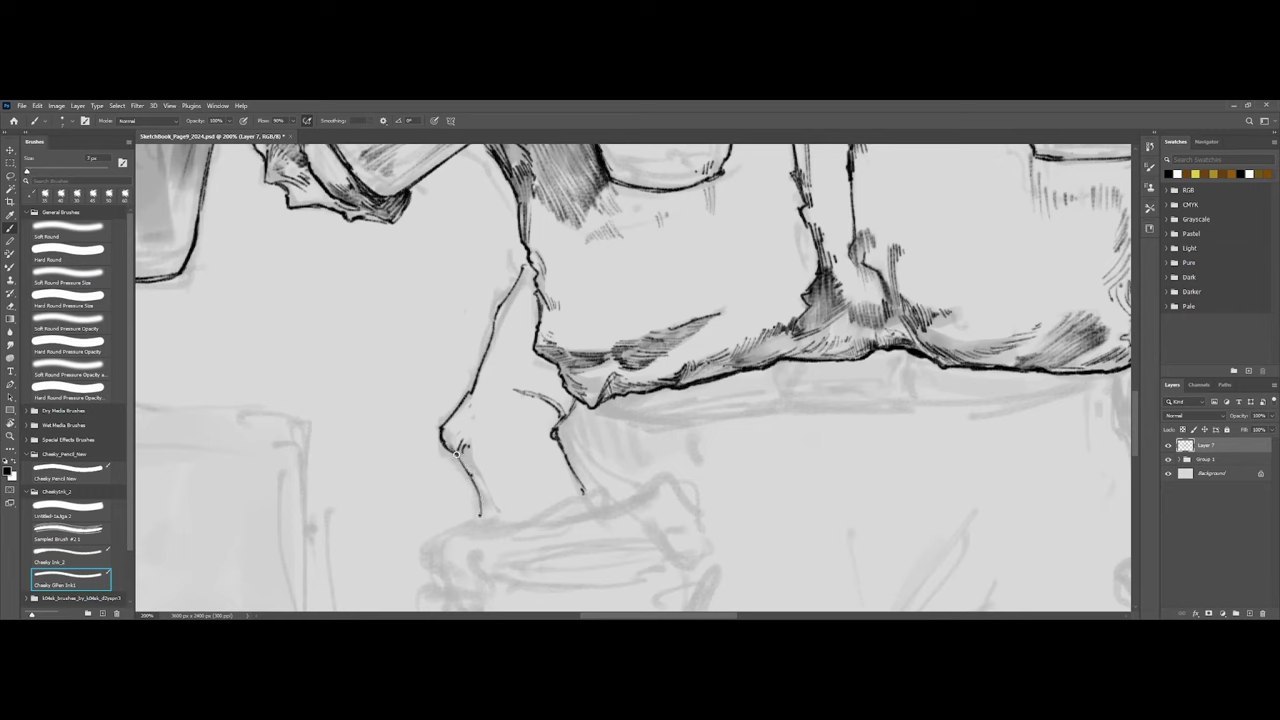
pyautogui.moveTo(456, 453); pyautogui.dragTo(479, 505)
pyautogui.press('e')
pyautogui.press('b')
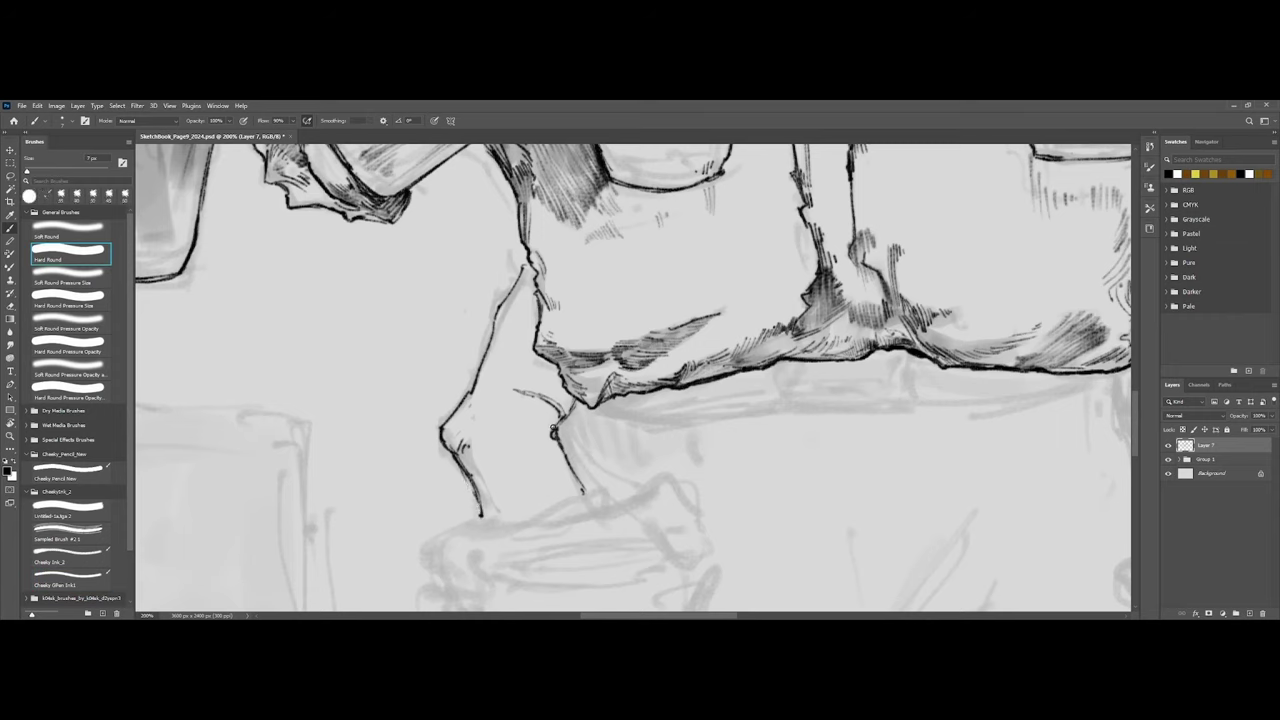
pyautogui.hotkey('shift', '.')
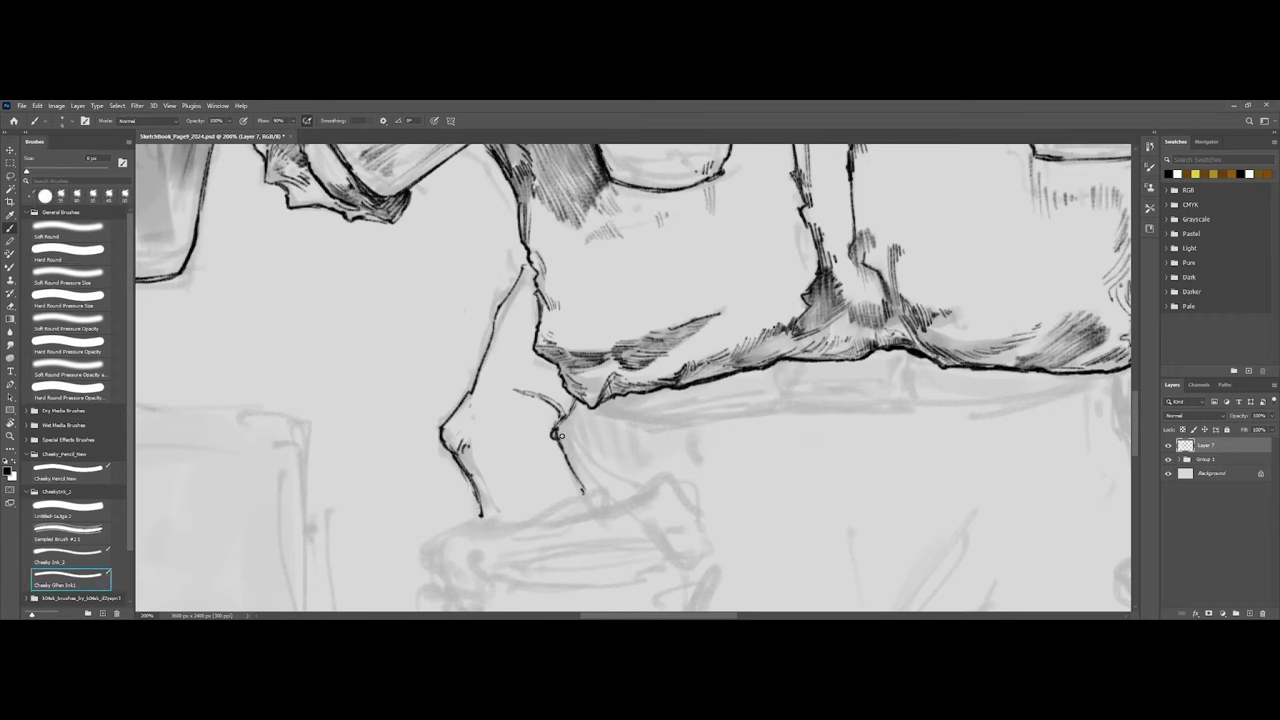
pyautogui.moveTo(565, 442); pyautogui.dragTo(583, 489)
pyautogui.moveTo(569, 441); pyautogui.dragTo(595, 463)
# Ink the lower edge of the left-hand belt section and the vertical bars and bottom edge of the middle section.
pyautogui.moveTo(602, 406)
pyautogui.mouseDown()
pyautogui.moveTo(658, 421)
pyautogui.moveTo(746, 414)
pyautogui.mouseUp()
pyautogui.moveTo(601, 405)
pyautogui.mouseDown()
pyautogui.moveTo(750, 419)
pyautogui.moveTo(779, 407)
pyautogui.moveTo(780, 382)
pyautogui.moveTo(794, 413)
pyautogui.mouseUp()
pyautogui.moveTo(880, 360)
pyautogui.mouseDown()
pyautogui.moveTo(895, 406)
pyautogui.moveTo(909, 369)
pyautogui.moveTo(909, 410)
pyautogui.mouseUp()
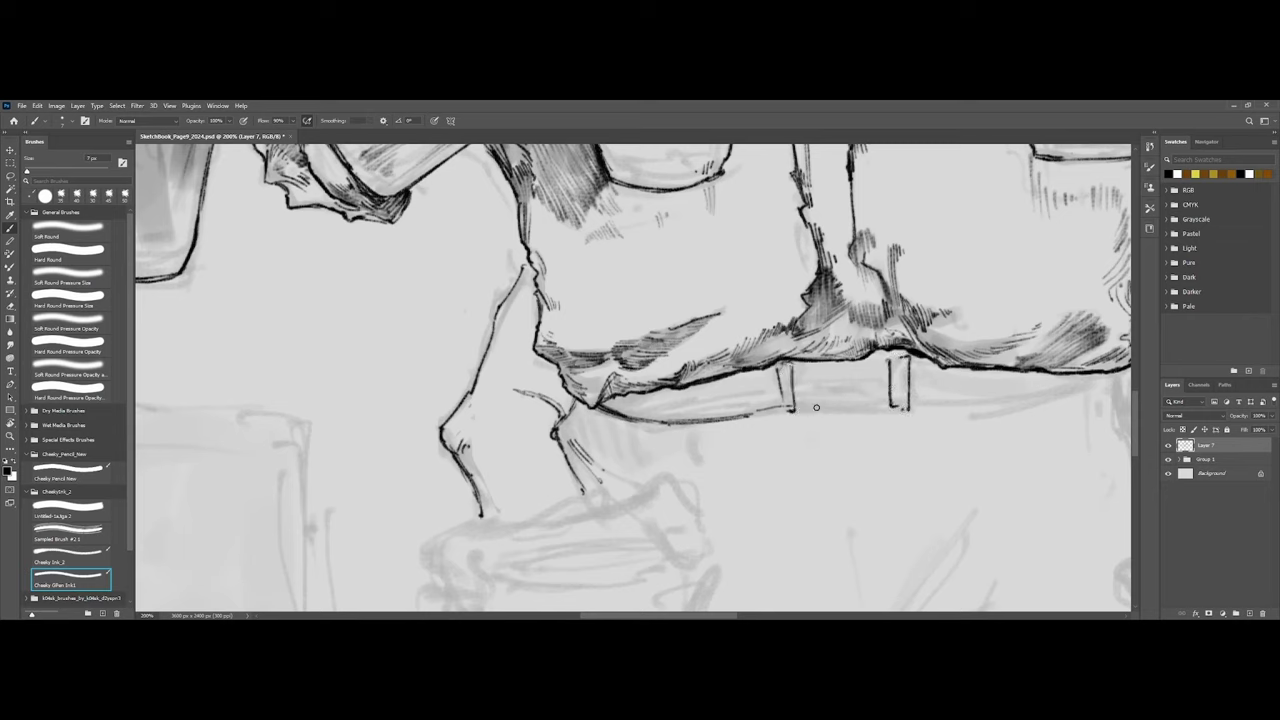
pyautogui.moveTo(800, 403); pyautogui.dragTo(890, 406)
# Ink the lower edge of the right-hand belt section up to the hem and add hatching below it.
pyautogui.moveTo(935, 431); pyautogui.dragTo(732, 479)
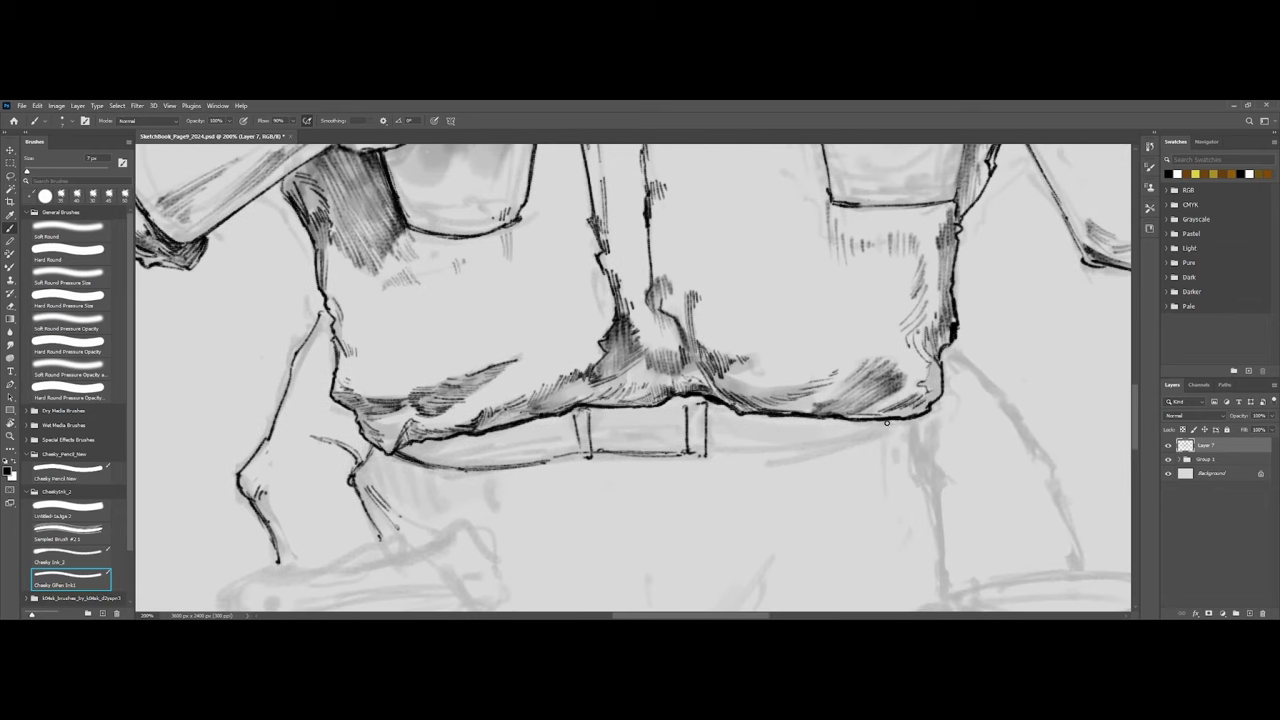
pyautogui.moveTo(889, 421); pyautogui.dragTo(832, 441)
pyautogui.moveTo(712, 451); pyautogui.dragTo(843, 438)
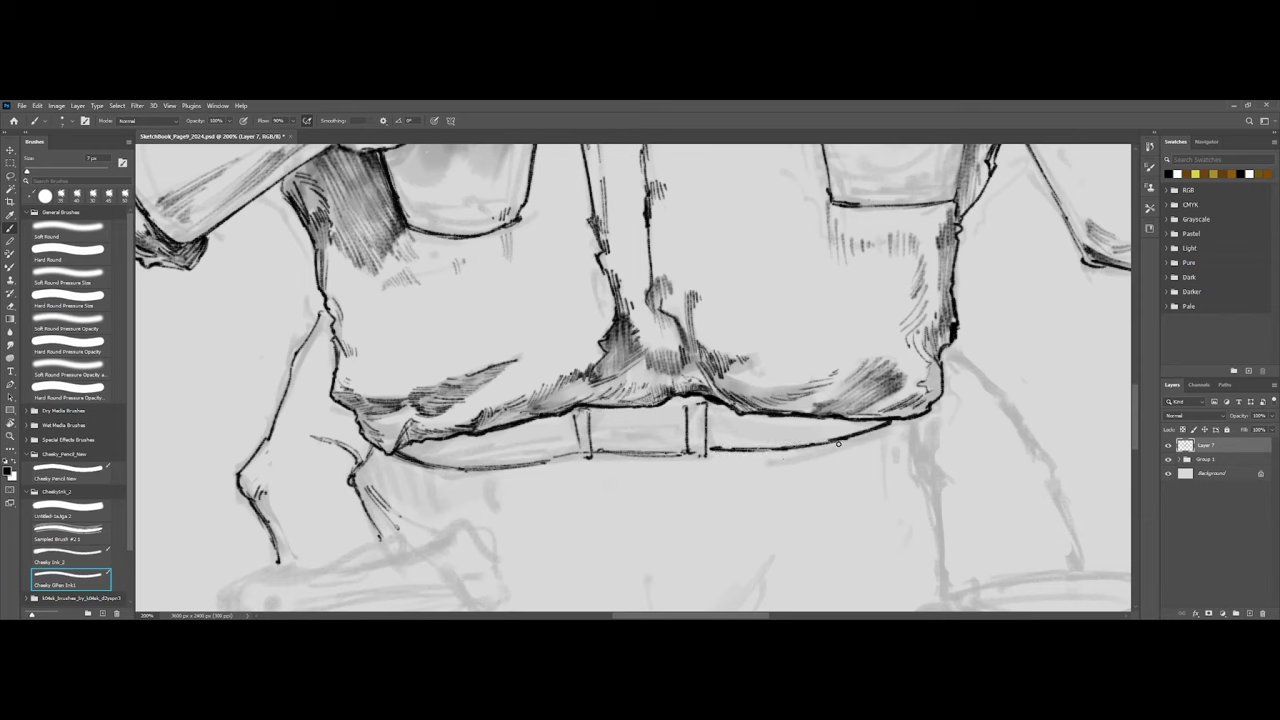
pyautogui.moveTo(822, 447); pyautogui.dragTo(774, 467)
pyautogui.moveTo(900, 425); pyautogui.dragTo(871, 437)
pyautogui.moveTo(897, 433); pyautogui.dragTo(866, 442)
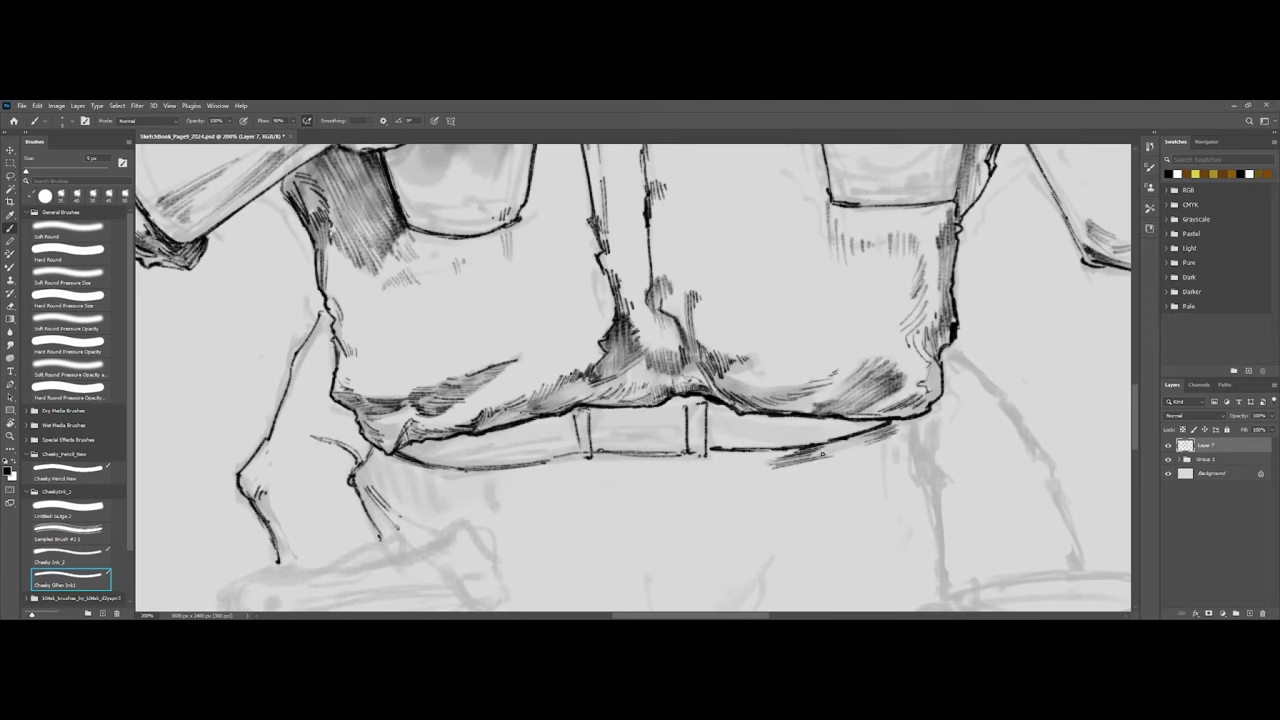
# Join the left-hand belt edge to the middle section and reinforce the middle section's vertical bars.
pyautogui.hotkey('ctrl', '-')
pyautogui.hotkey('ctrl', '-')
pyautogui.hotkey('ctrl', '-')
pyautogui.hotkey('ctrl', '+')
pyautogui.hotkey('ctrl', '+')
pyautogui.hotkey('ctrl', '+')
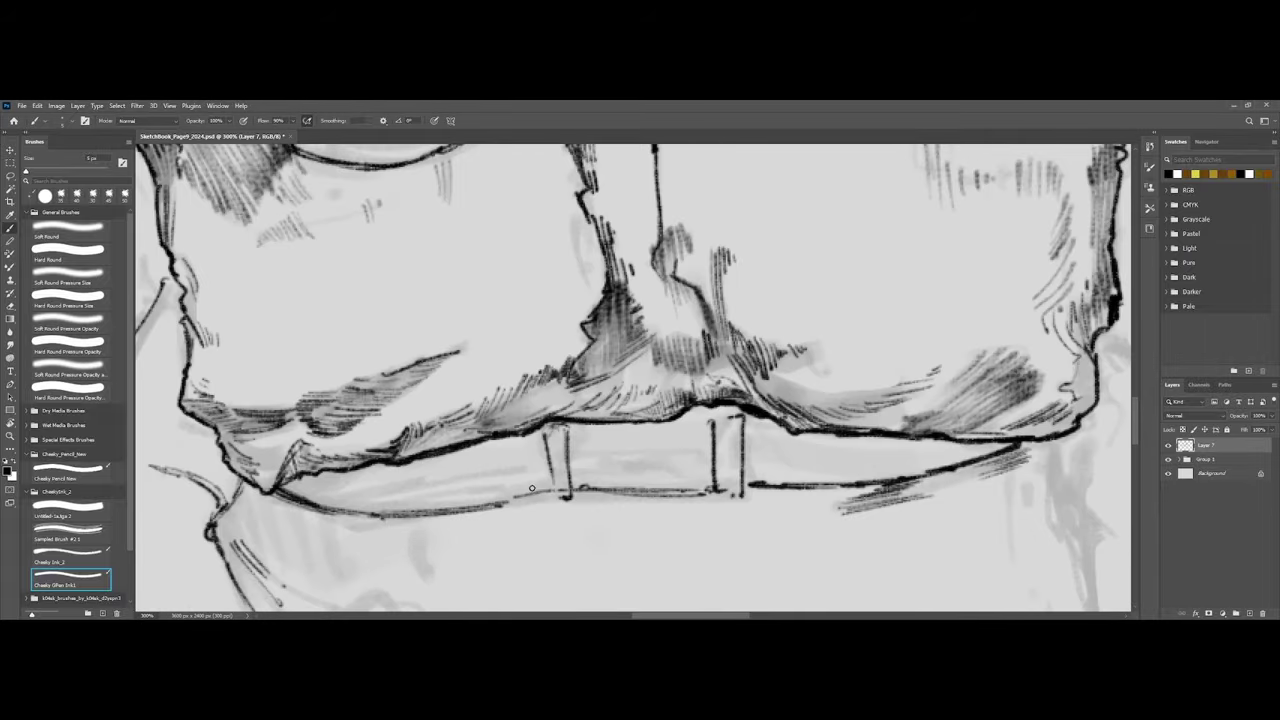
pyautogui.moveTo(502, 505); pyautogui.dragTo(566, 497)
pyautogui.moveTo(546, 431); pyautogui.dragTo(553, 490)
pyautogui.moveTo(714, 417)
pyautogui.mouseDown()
pyautogui.moveTo(734, 412)
pyautogui.moveTo(686, 415)
pyautogui.moveTo(724, 413)
pyautogui.moveTo(762, 434)
pyautogui.mouseUp()
# Hatch the inner end and tapering tip of the right-hand belt section, switching from Cheeky GPen Ink1 to Cheeky Ink_2.
pyautogui.press('[')
pyautogui.moveTo(751, 438)
pyautogui.mouseDown()
pyautogui.moveTo(766, 443)
pyautogui.moveTo(768, 476)
pyautogui.mouseUp()
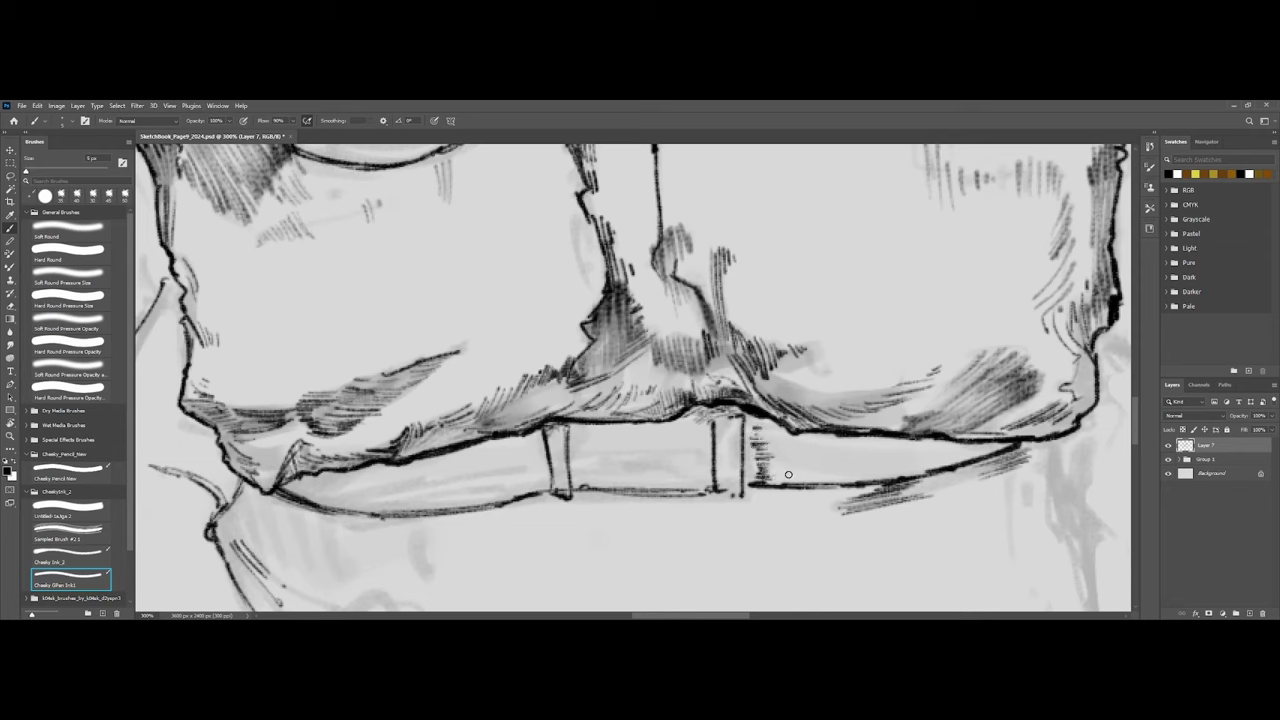
pyautogui.moveTo(932, 452)
pyautogui.mouseDown()
pyautogui.moveTo(992, 456)
pyautogui.moveTo(957, 449)
pyautogui.moveTo(996, 443)
pyautogui.moveTo(962, 452)
pyautogui.mouseUp()
pyautogui.click(104, 551)
pyautogui.press('[')
pyautogui.moveTo(1003, 446); pyautogui.dragTo(942, 461)
pyautogui.moveTo(983, 455)
pyautogui.mouseDown()
pyautogui.moveTo(924, 467)
pyautogui.moveTo(897, 446)
pyautogui.mouseUp()
# Fill the right-hand belt section with horizontal hatching from its inner end along the lower edge.
pyautogui.press(']')
pyautogui.press('[')
pyautogui.moveTo(765, 441); pyautogui.dragTo(799, 442)
pyautogui.moveTo(765, 446)
pyautogui.mouseDown()
pyautogui.moveTo(804, 447)
pyautogui.moveTo(792, 456)
pyautogui.mouseUp()
pyautogui.moveTo(765, 457); pyautogui.dragTo(786, 460)
pyautogui.moveTo(766, 461)
pyautogui.mouseDown()
pyautogui.moveTo(792, 462)
pyautogui.moveTo(770, 472)
pyautogui.mouseUp()
pyautogui.moveTo(864, 446)
pyautogui.mouseDown()
pyautogui.moveTo(812, 454)
pyautogui.moveTo(854, 460)
pyautogui.mouseUp()
pyautogui.moveTo(814, 463); pyautogui.dragTo(866, 468)
pyautogui.moveTo(838, 473)
pyautogui.mouseDown()
pyautogui.moveTo(909, 453)
pyautogui.moveTo(891, 452)
pyautogui.moveTo(955, 454)
pyautogui.mouseUp()
pyautogui.moveTo(908, 467)
pyautogui.mouseDown()
pyautogui.moveTo(949, 459)
pyautogui.moveTo(927, 465)
pyautogui.mouseUp()
pyautogui.hotkey('ctrl', '-')
pyautogui.hotkey('ctrl', '-')
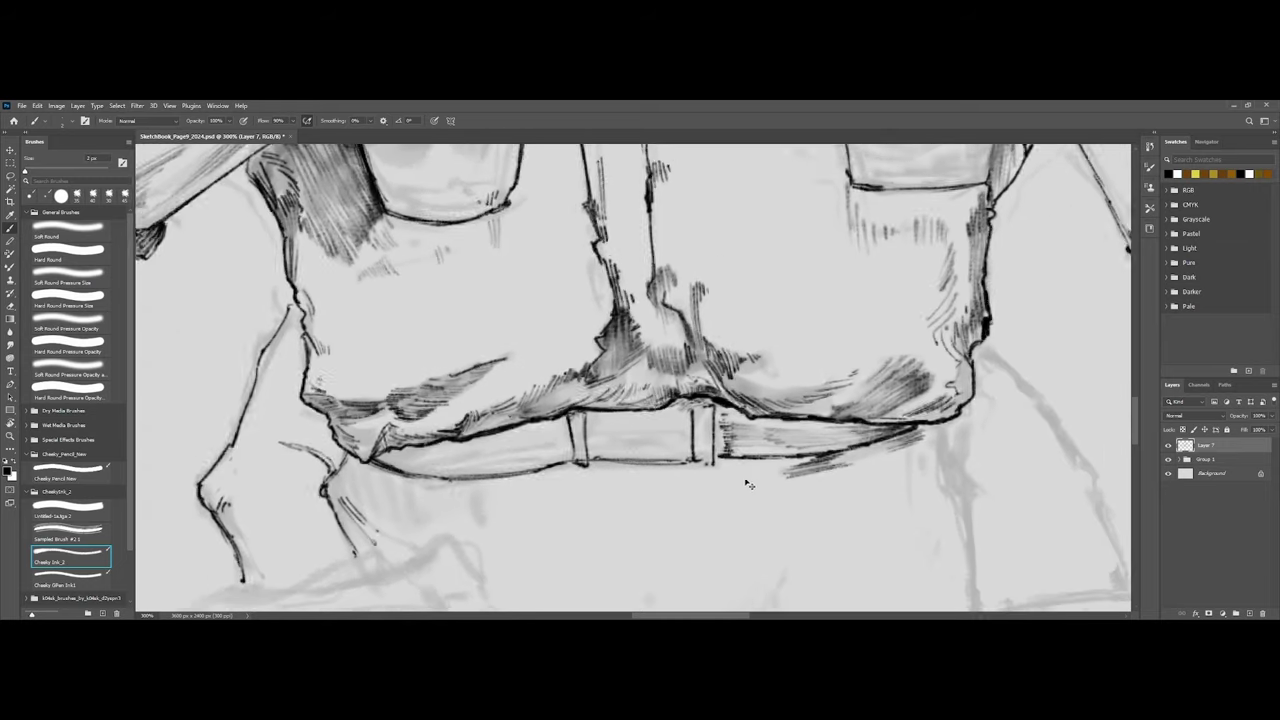
# Hatch both ends and the lower edge of the left-hand belt section with Cheeky Ink_2.
pyautogui.hotkey('ctrl', '+')
pyautogui.hotkey('ctrl', '+')
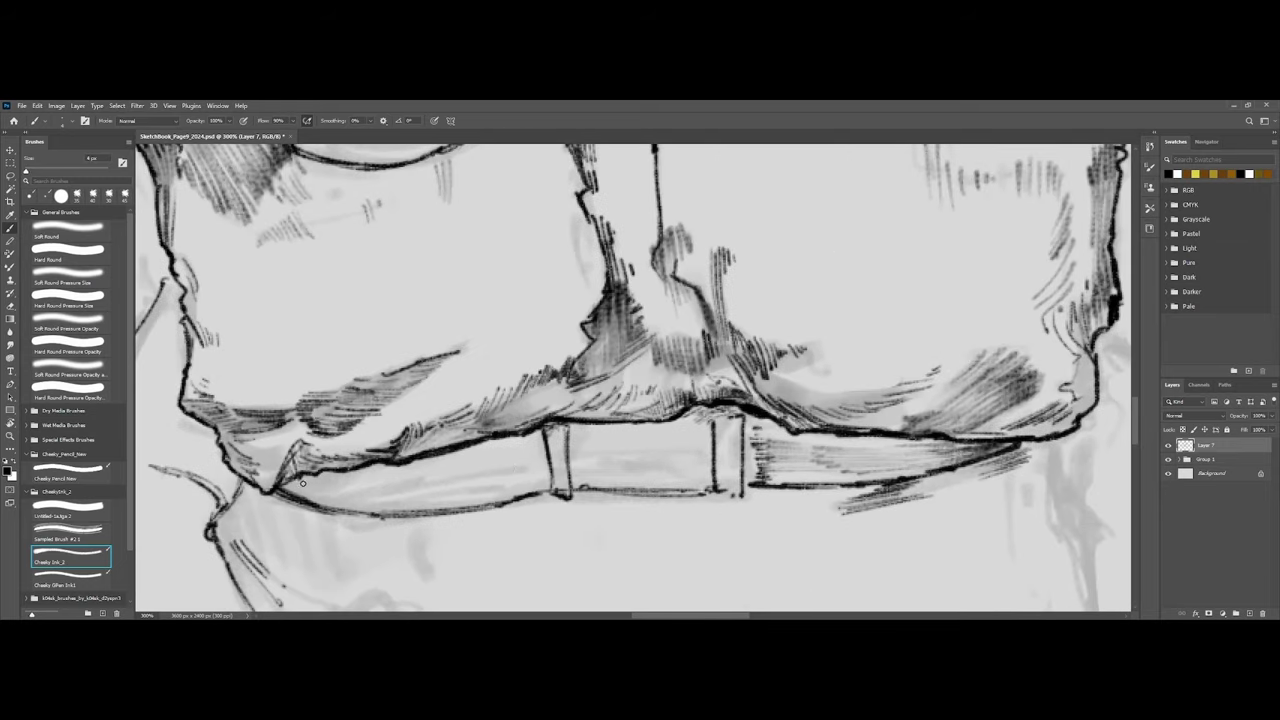
pyautogui.moveTo(288, 488); pyautogui.dragTo(336, 496)
pyautogui.moveTo(293, 486); pyautogui.dragTo(334, 478)
pyautogui.moveTo(301, 479)
pyautogui.mouseDown()
pyautogui.moveTo(321, 475)
pyautogui.moveTo(318, 496)
pyautogui.moveTo(348, 488)
pyautogui.mouseUp()
pyautogui.press(']')
pyautogui.press(']')
pyautogui.moveTo(472, 495); pyautogui.dragTo(379, 504)
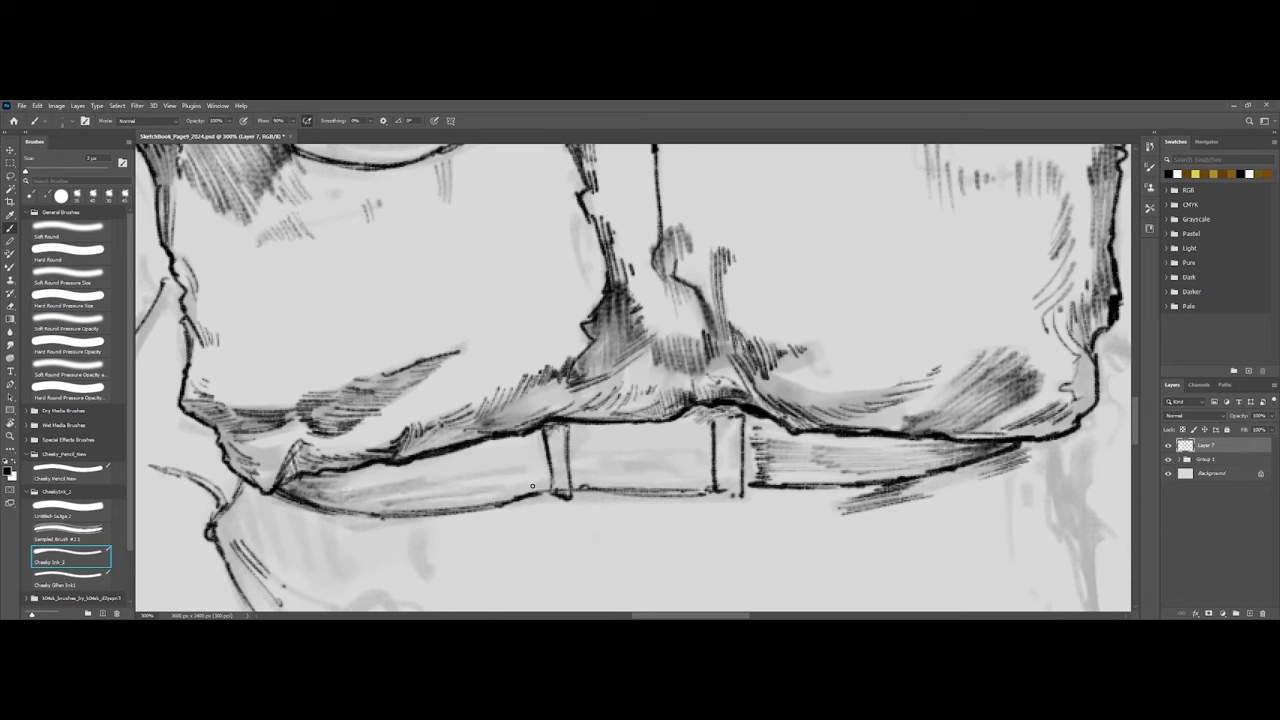
pyautogui.moveTo(532, 466)
pyautogui.mouseDown()
pyautogui.moveTo(436, 483)
pyautogui.moveTo(460, 483)
pyautogui.mouseUp()
pyautogui.moveTo(531, 472)
pyautogui.mouseDown()
pyautogui.moveTo(464, 484)
pyautogui.moveTo(475, 486)
pyautogui.mouseUp()
pyautogui.moveTo(536, 480); pyautogui.dragTo(498, 490)
# Hatch the middle belt section between the two vertical bars with horizontal strokes from both sides.
pyautogui.press('[')
pyautogui.press('[')
pyautogui.moveTo(570, 455)
pyautogui.mouseDown()
pyautogui.moveTo(664, 460)
pyautogui.moveTo(644, 468)
pyautogui.mouseUp()
pyautogui.press(']')
pyautogui.press(']')
pyautogui.moveTo(584, 475); pyautogui.dragTo(676, 476)
pyautogui.moveTo(702, 449); pyautogui.dragTo(673, 455)
pyautogui.moveTo(698, 456); pyautogui.dragTo(669, 462)
pyautogui.moveTo(704, 464); pyautogui.dragTo(658, 473)
pyautogui.moveTo(704, 473); pyautogui.dragTo(677, 480)
# Add hatching along the upper edge of the left-hand belt section, directly beneath the shirt hem.
pyautogui.hotkey('ctrl', '-')
pyautogui.hotkey('ctrl', '-')
pyautogui.hotkey('ctrl', '-')
pyautogui.hotkey('ctrl', '-')
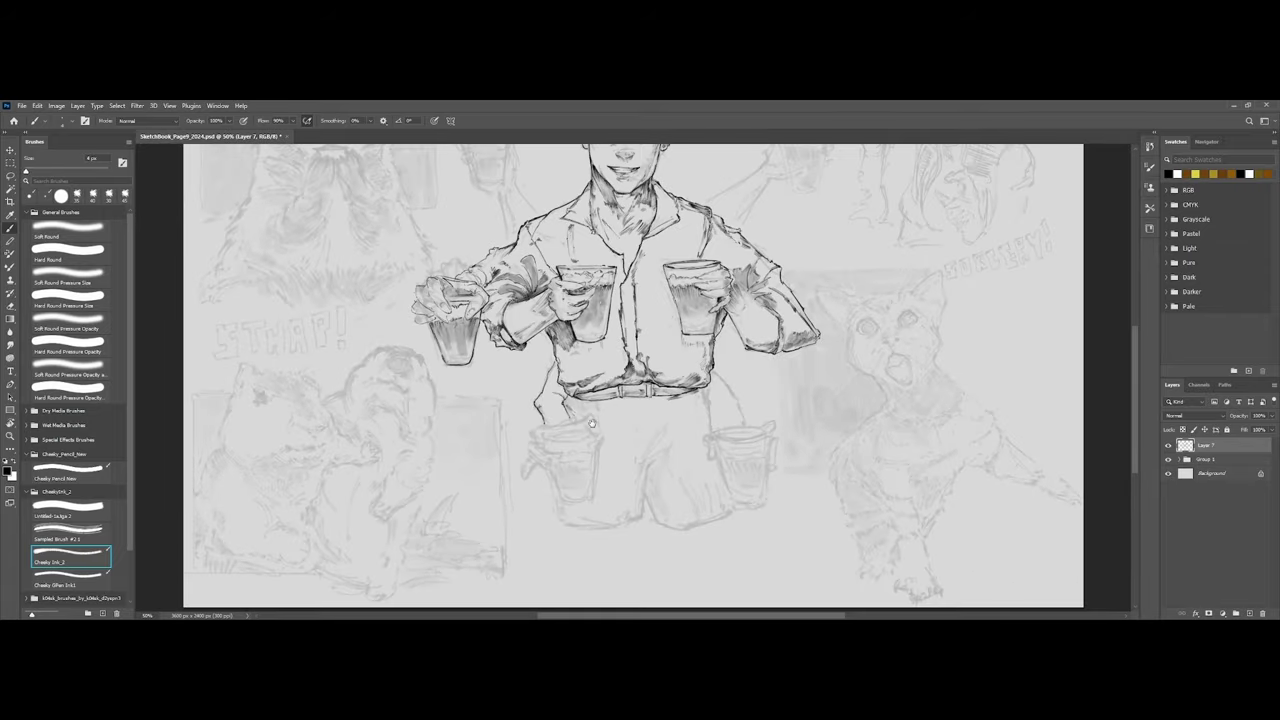
pyautogui.moveTo(593, 423); pyautogui.dragTo(663, 397)
pyautogui.scroll(4, 664, 384)
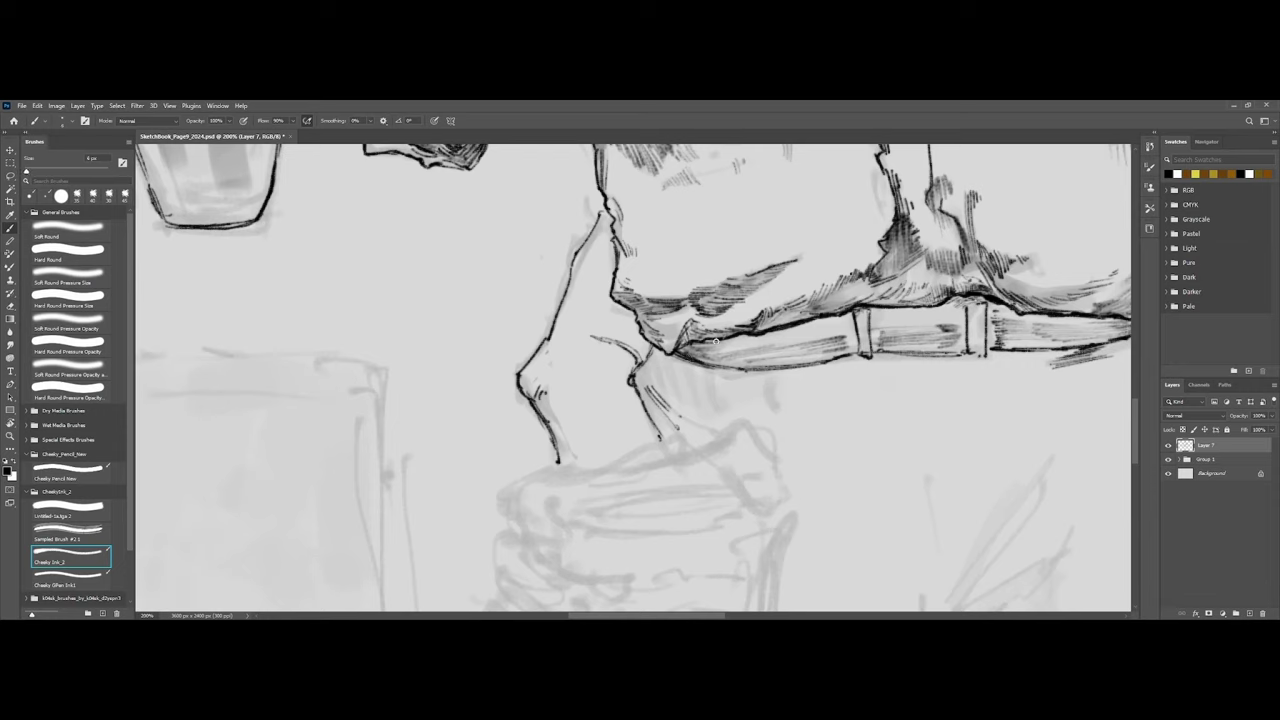
pyautogui.moveTo(713, 342); pyautogui.dragTo(829, 321)
# Shade the belt in grey beneath the shirt hem with Untitled-1a.tga 2, varying the brush size across its three sections.
pyautogui.click(68, 508)
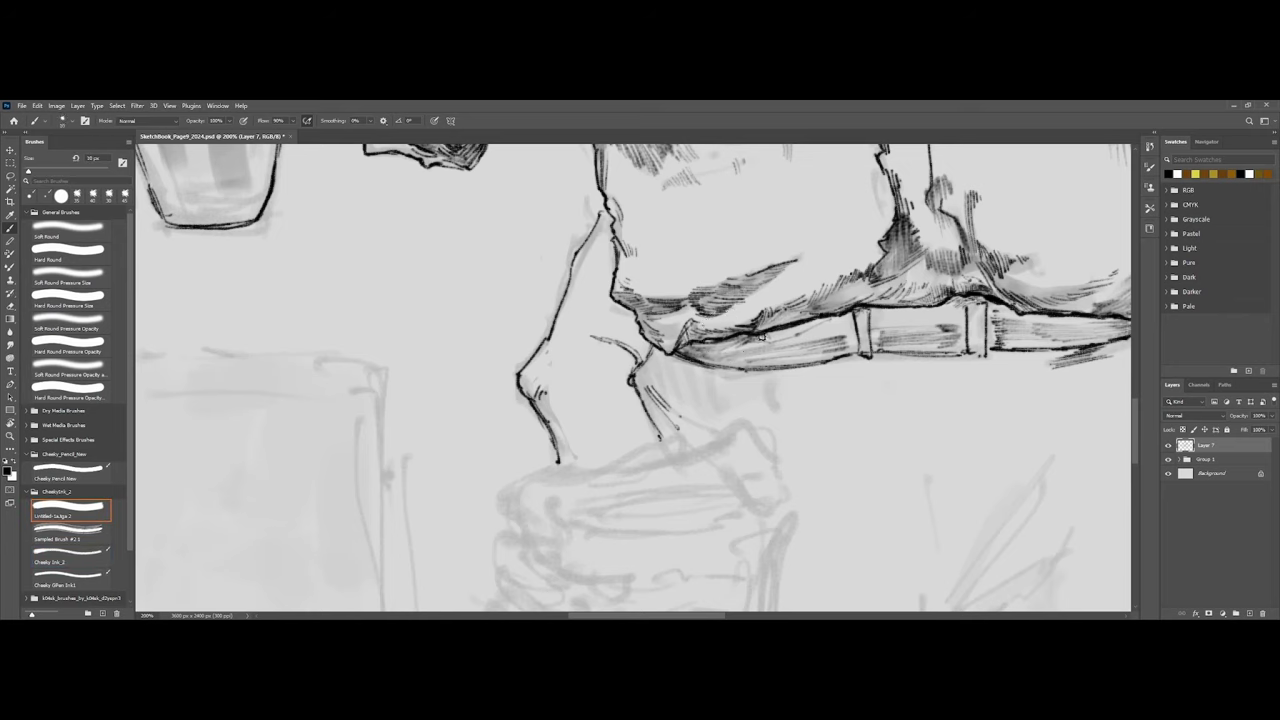
pyautogui.press(']')
pyautogui.moveTo(764, 336); pyautogui.dragTo(954, 307)
pyautogui.press('[')
pyautogui.press(']')
pyautogui.press(']')
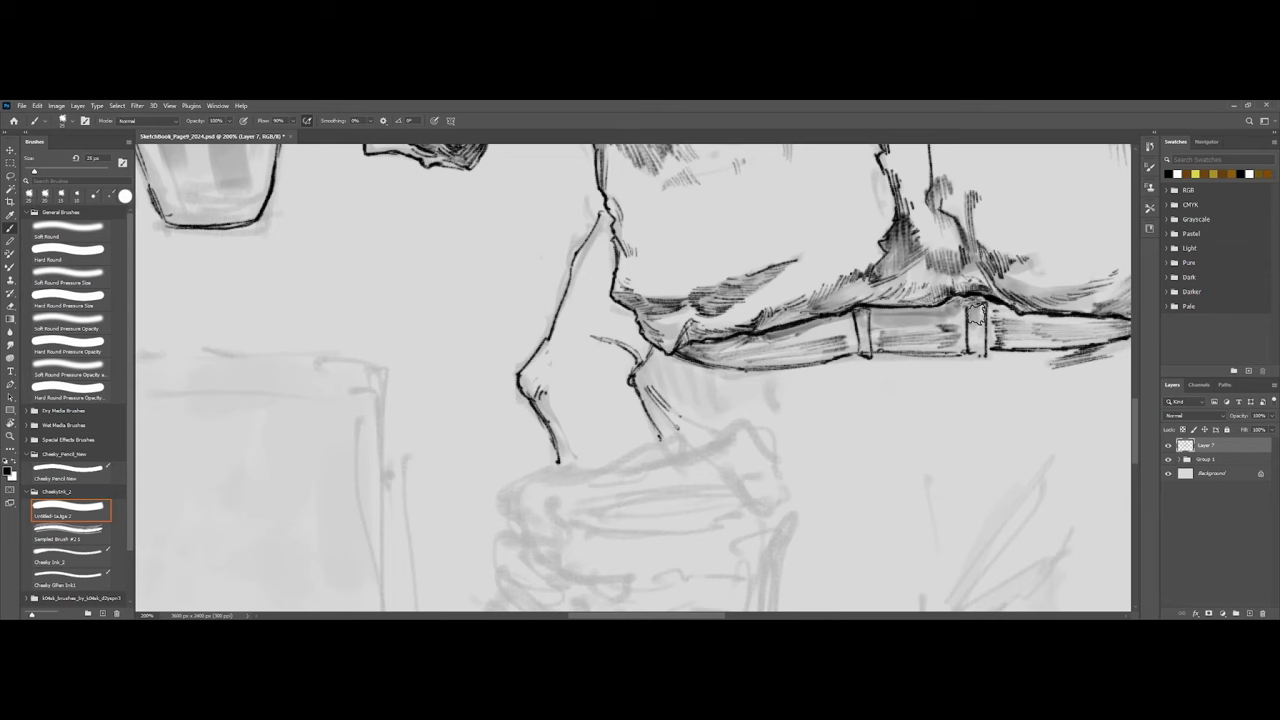
pyautogui.press(']')
pyautogui.press(']')
pyautogui.moveTo(994, 311); pyautogui.dragTo(1041, 320)
pyautogui.press('[')
pyautogui.press('[')
pyautogui.press('[')
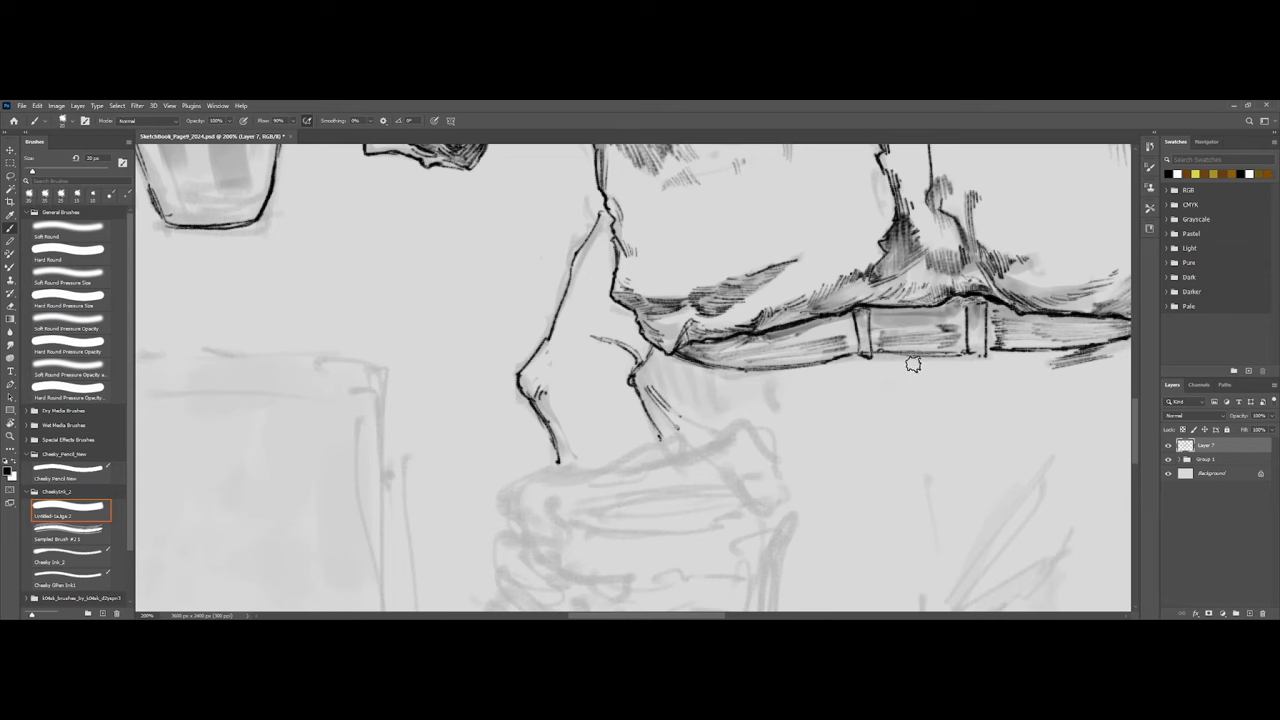
# Deepen the grey shading across the belt, darkening the middle section under the hem.
pyautogui.hotkey('ctrl', '-')
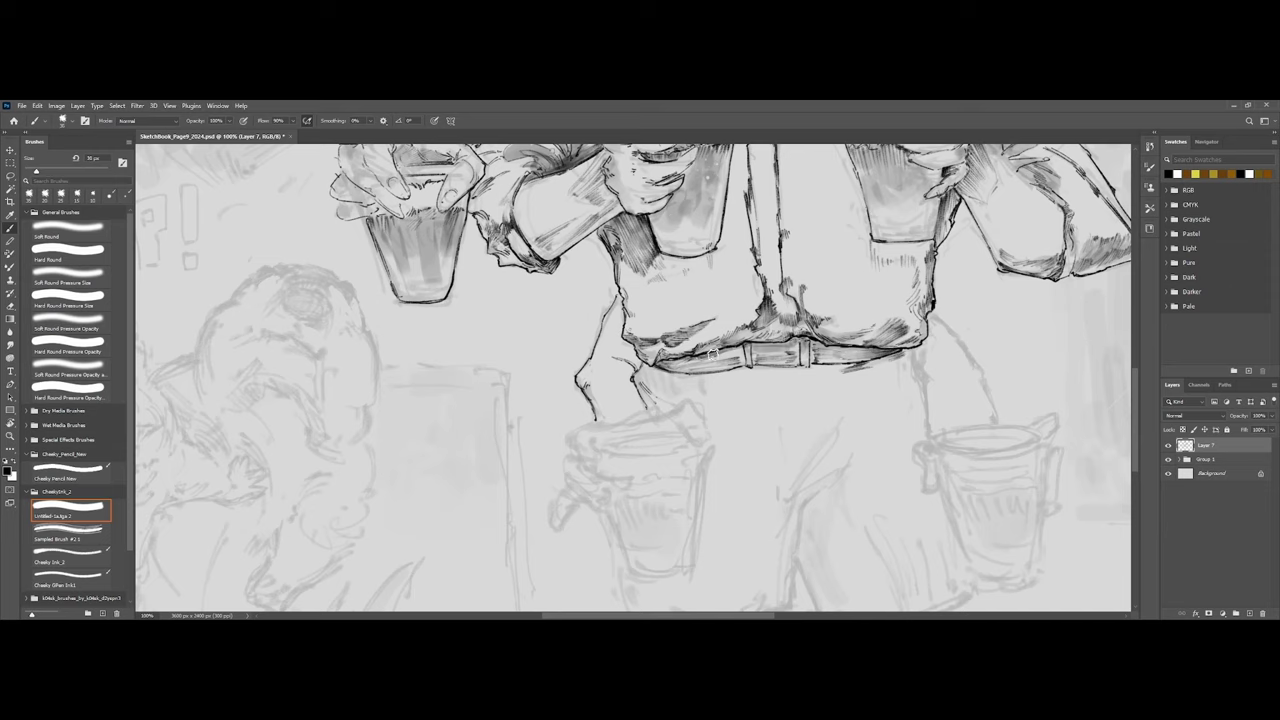
pyautogui.press(']')
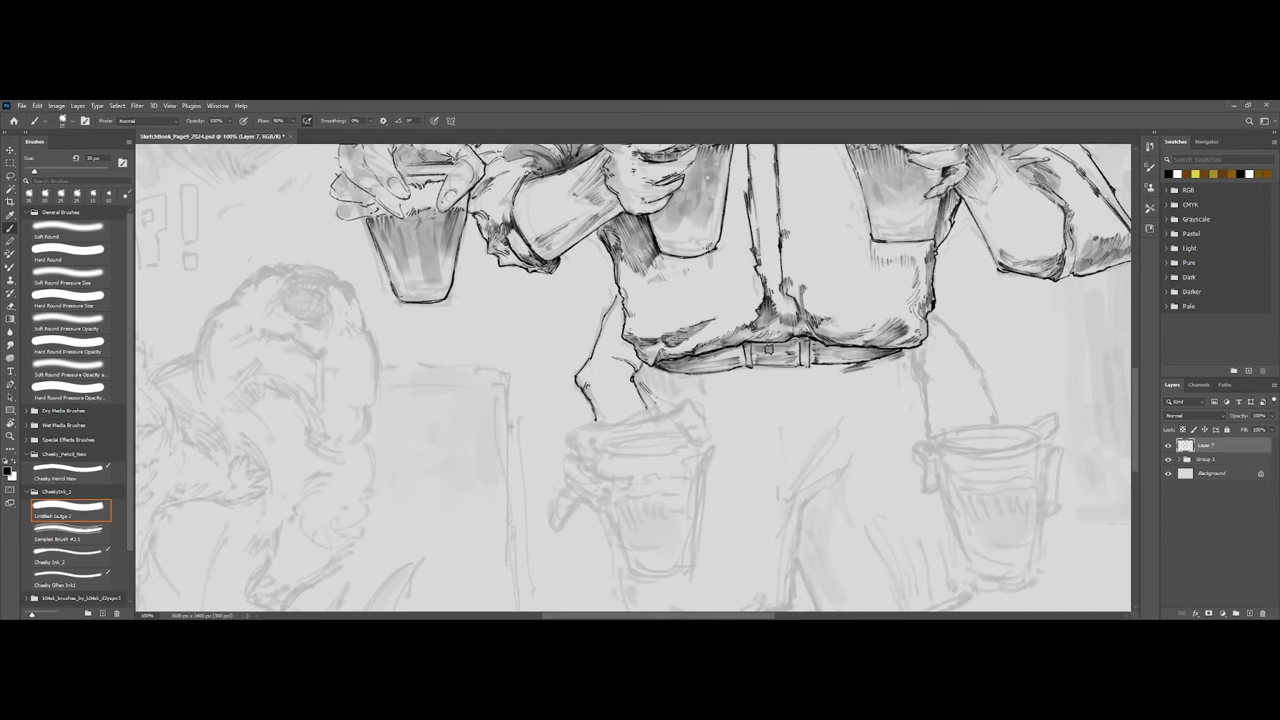
pyautogui.moveTo(756, 353)
pyautogui.mouseDown()
pyautogui.moveTo(793, 362)
pyautogui.moveTo(788, 342)
pyautogui.mouseUp()
pyautogui.press('[')
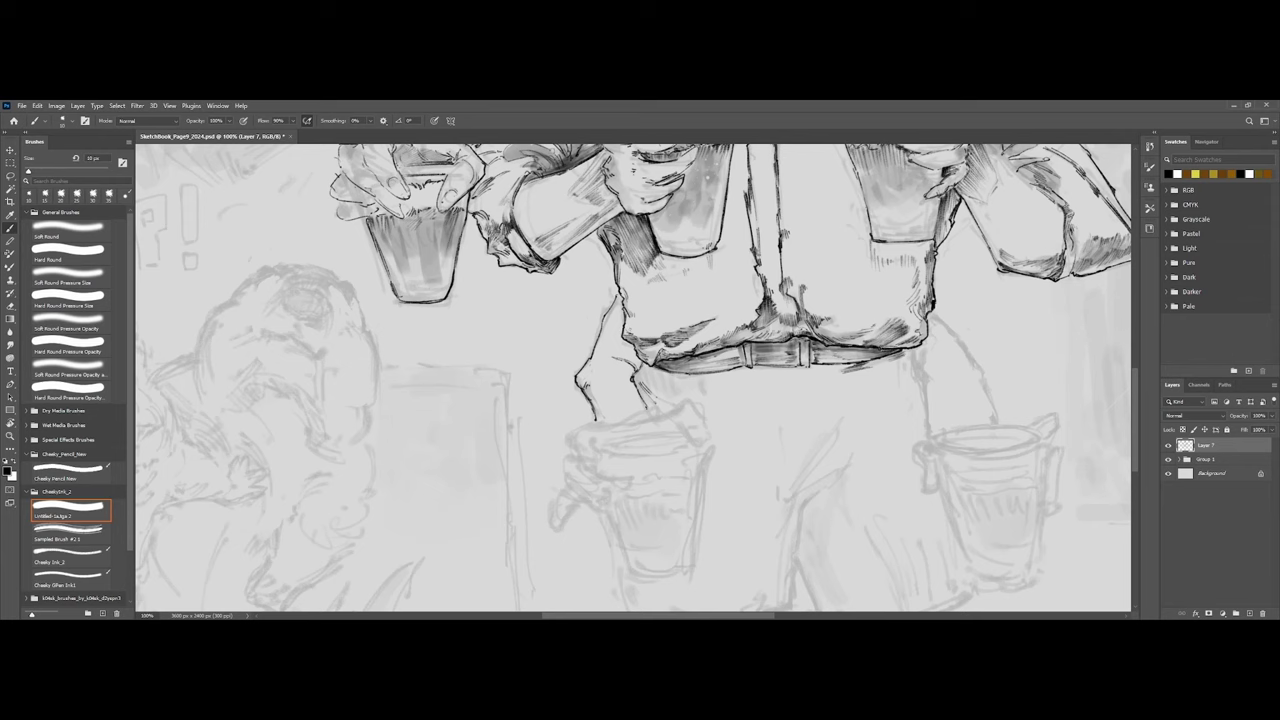
pyautogui.press(']')
pyautogui.hotkey('ctrl', '-')
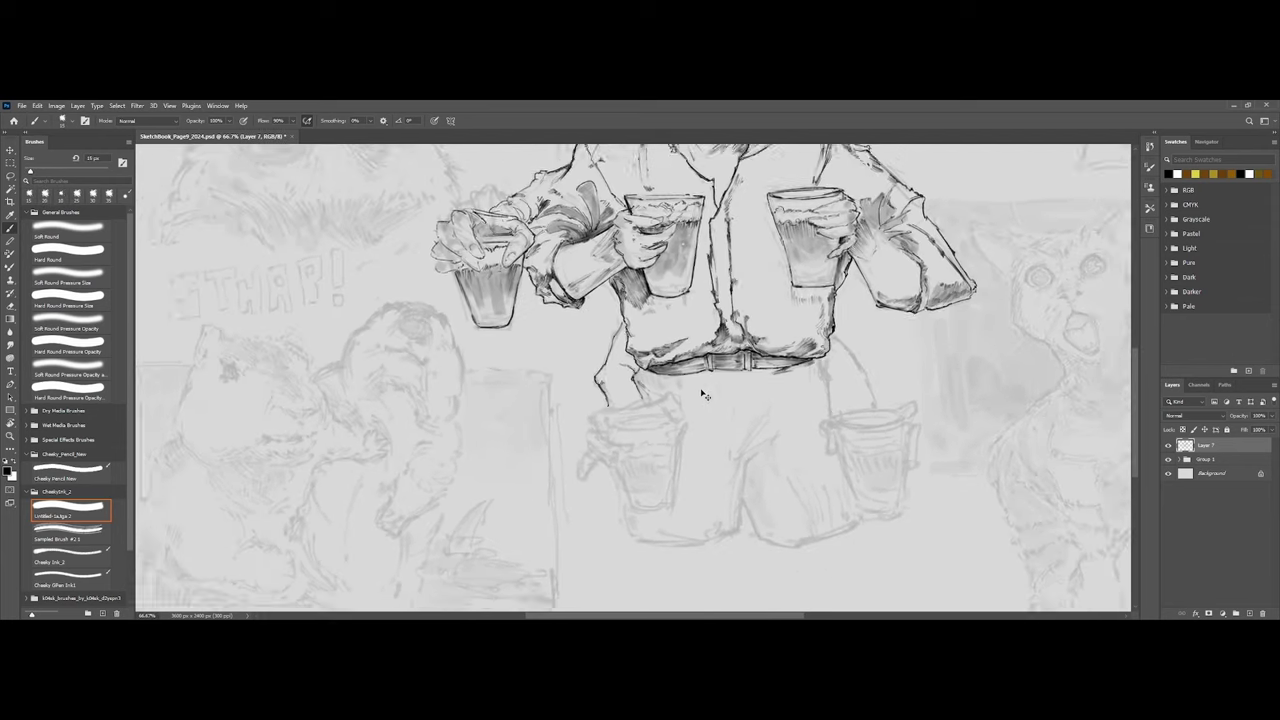
pyautogui.hotkey('ctrl', '+')
pyautogui.press(']')
pyautogui.press(']')
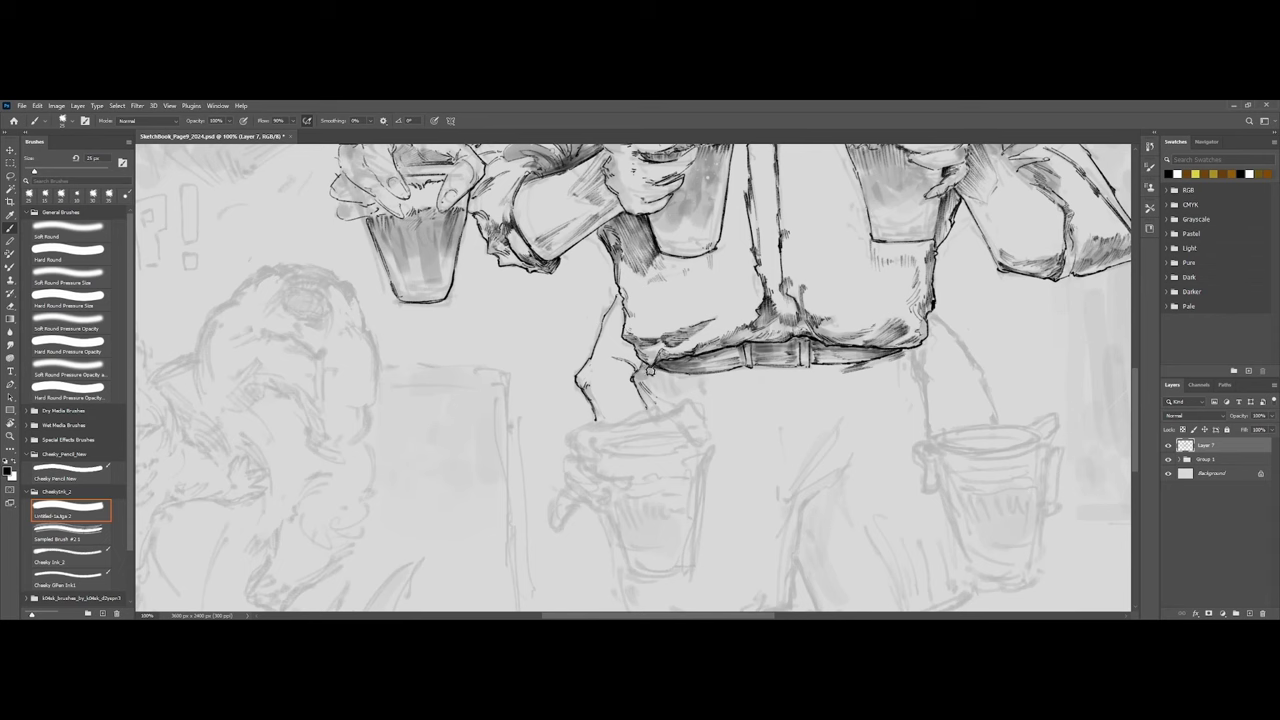
pyautogui.press('[')
# Ink the curled finger and its knuckle creases at the right-hand end of the lower left-hand cup's grip, using Cheeky GPen Ink1 at 7 px.
pyautogui.click(68, 576)
pyautogui.hotkey('ctrl', '+')
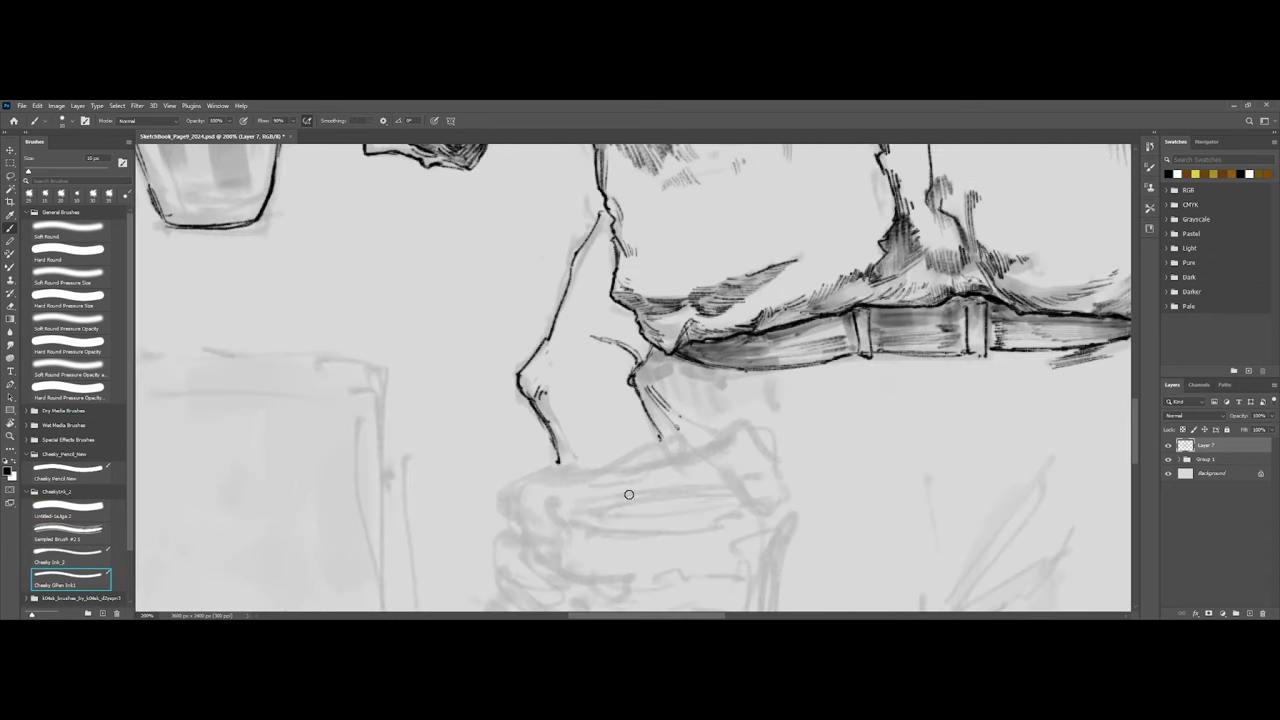
pyautogui.press('[')
pyautogui.press('[')
pyautogui.moveTo(744, 469)
pyautogui.mouseDown()
pyautogui.moveTo(697, 380)
pyautogui.moveTo(704, 339)
pyautogui.moveTo(737, 358)
pyautogui.moveTo(744, 420)
pyautogui.mouseUp()
pyautogui.press('[')
pyautogui.moveTo(680, 369)
pyautogui.mouseDown()
pyautogui.moveTo(718, 425)
pyautogui.moveTo(744, 418)
pyautogui.moveTo(713, 421)
pyautogui.mouseUp()
pyautogui.moveTo(686, 375)
pyautogui.mouseDown()
pyautogui.moveTo(623, 372)
pyautogui.moveTo(678, 355)
pyautogui.moveTo(678, 389)
pyautogui.mouseUp()
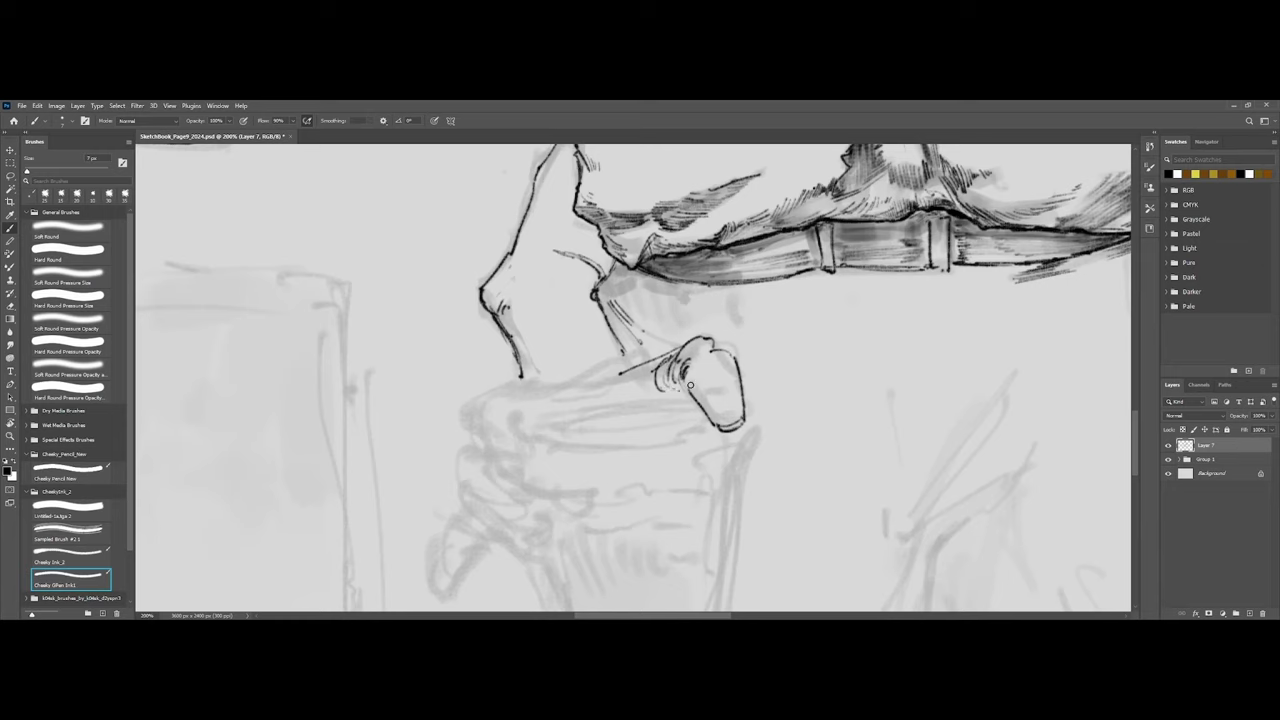
# Ink the top contour of the hand over the lower left-hand cup and outline the digit at its left-hand end.
pyautogui.press('[')
pyautogui.moveTo(484, 401); pyautogui.dragTo(634, 366)
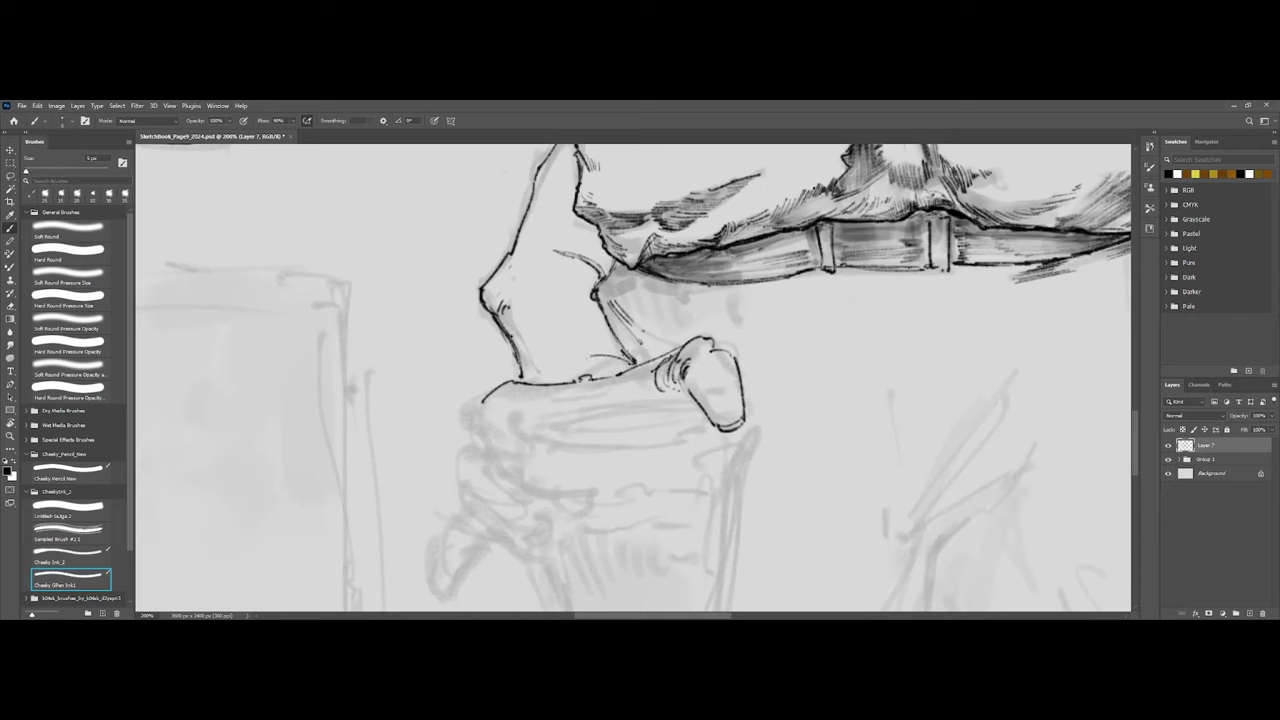
pyautogui.moveTo(490, 395)
pyautogui.mouseDown()
pyautogui.moveTo(468, 428)
pyautogui.moveTo(536, 455)
pyautogui.mouseUp()
pyautogui.moveTo(472, 431); pyautogui.dragTo(532, 461)
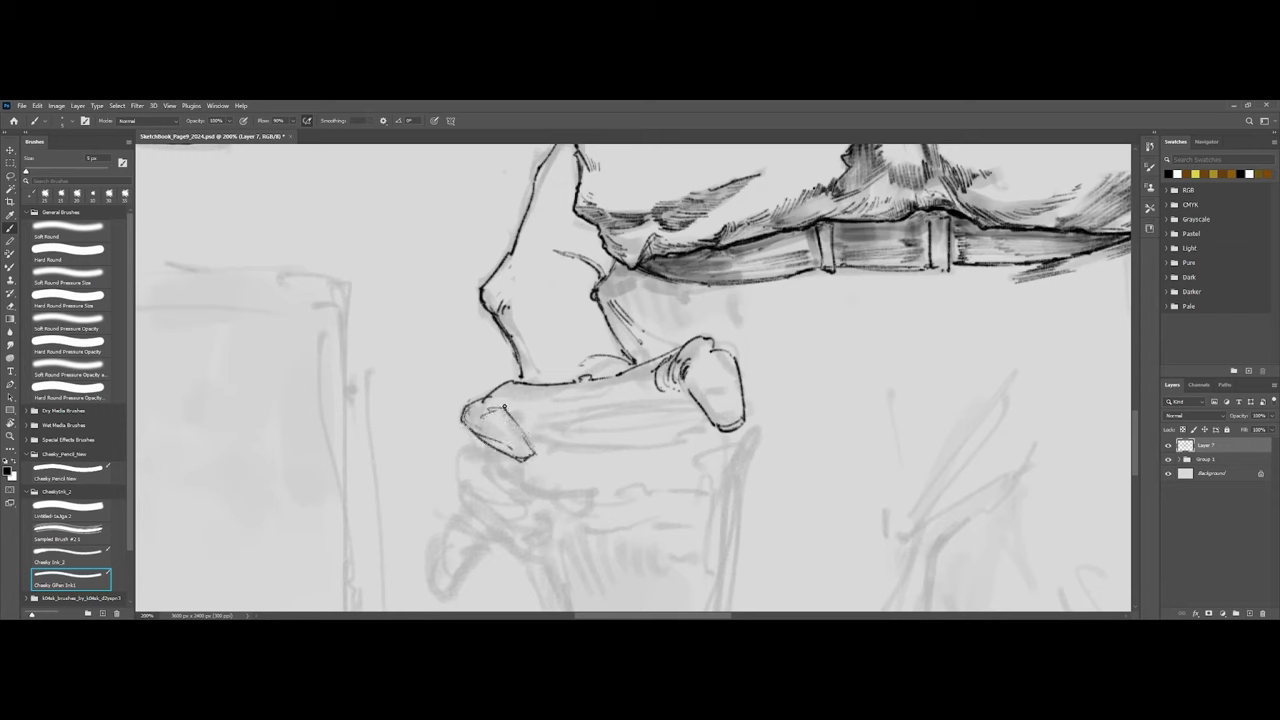
# Ink the hand's lower edge and creases, and draw the rim of the lower left-hand cup beneath it.
pyautogui.moveTo(504, 406)
pyautogui.mouseDown()
pyautogui.moveTo(518, 399)
pyautogui.moveTo(522, 413)
pyautogui.moveTo(541, 407)
pyautogui.moveTo(524, 419)
pyautogui.moveTo(573, 404)
pyautogui.moveTo(518, 425)
pyautogui.moveTo(693, 403)
pyautogui.mouseUp()
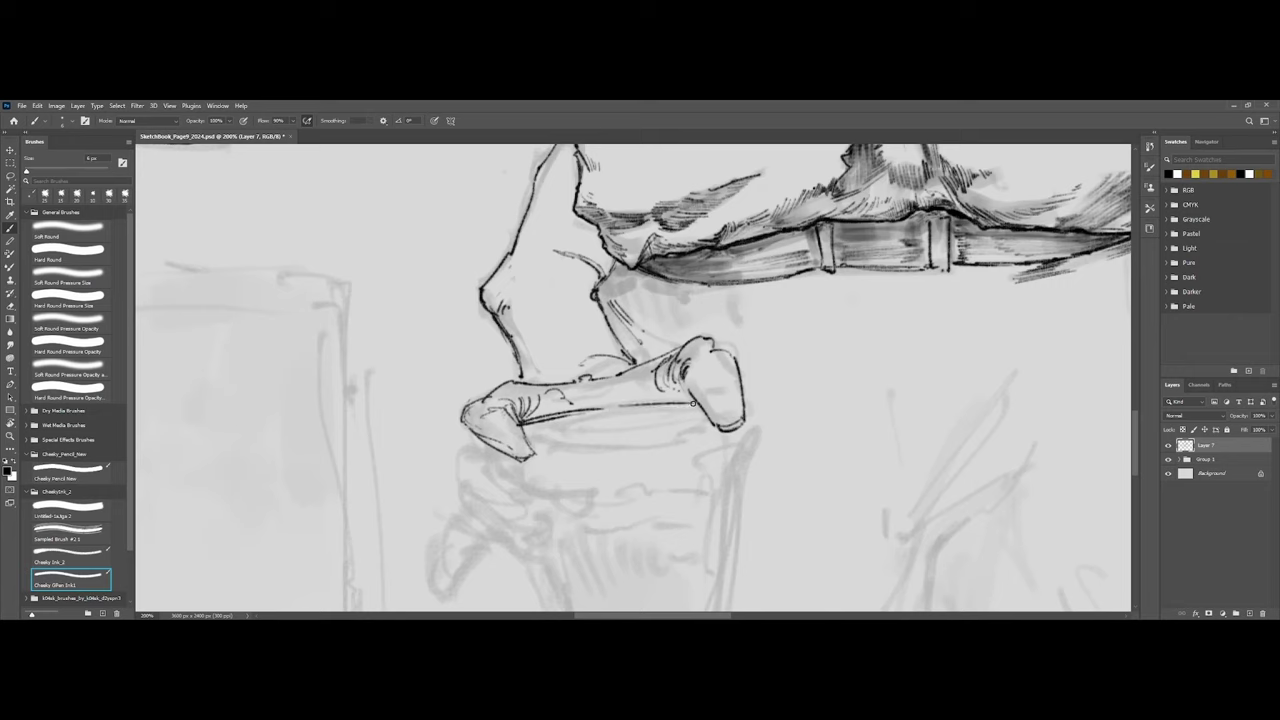
pyautogui.moveTo(565, 412); pyautogui.dragTo(690, 402)
pyautogui.moveTo(526, 434)
pyautogui.mouseDown()
pyautogui.moveTo(623, 450)
pyautogui.moveTo(697, 437)
pyautogui.moveTo(666, 443)
pyautogui.mouseUp()
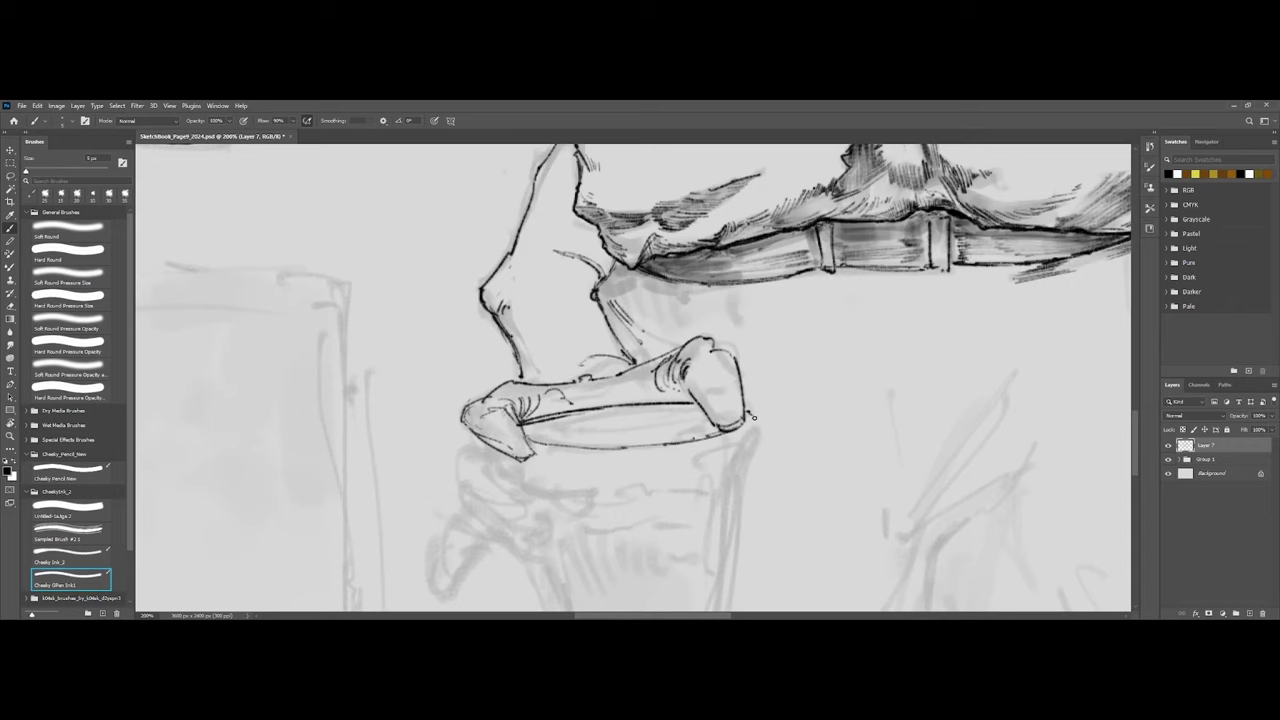
# Enlarge the brush and ink the right-hand side of the lower left-hand cup from its rim down to the base.
pyautogui.hotkey('ctrl', '-')
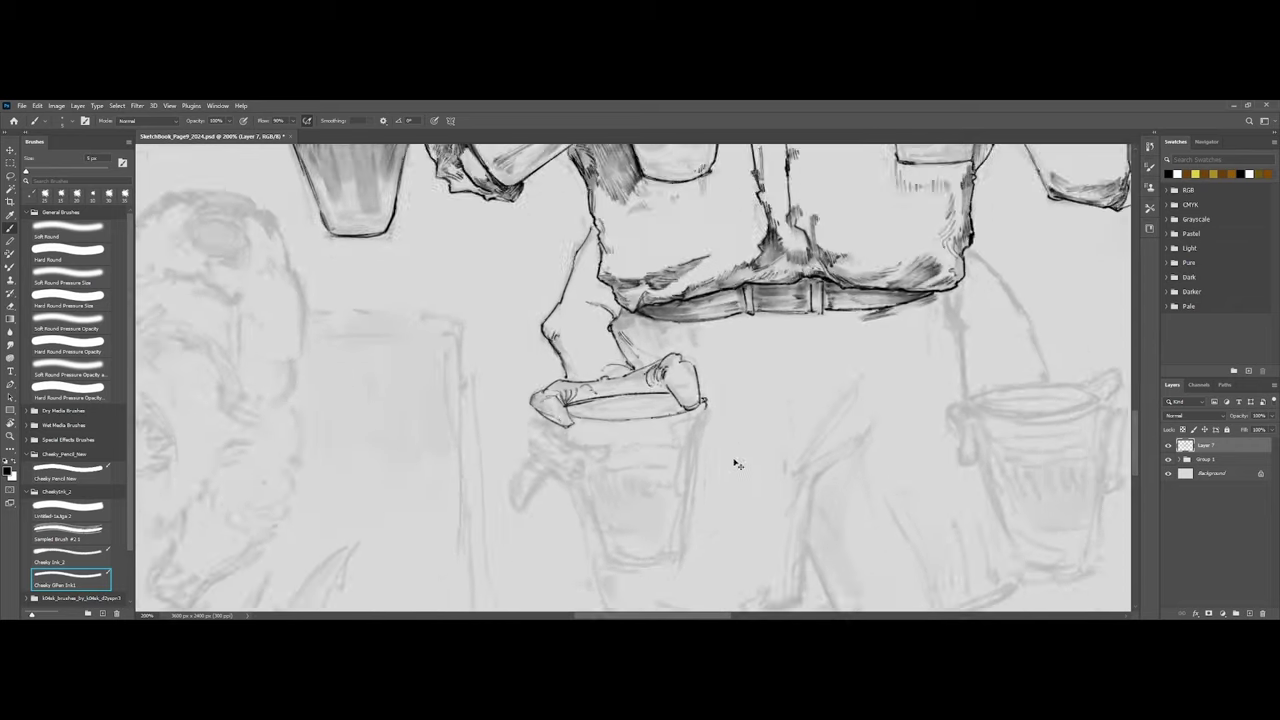
pyautogui.hotkey('ctrl', '+')
pyautogui.press(']')
pyautogui.press(']')
pyautogui.press(']')
pyautogui.moveTo(760, 429); pyautogui.dragTo(740, 505)
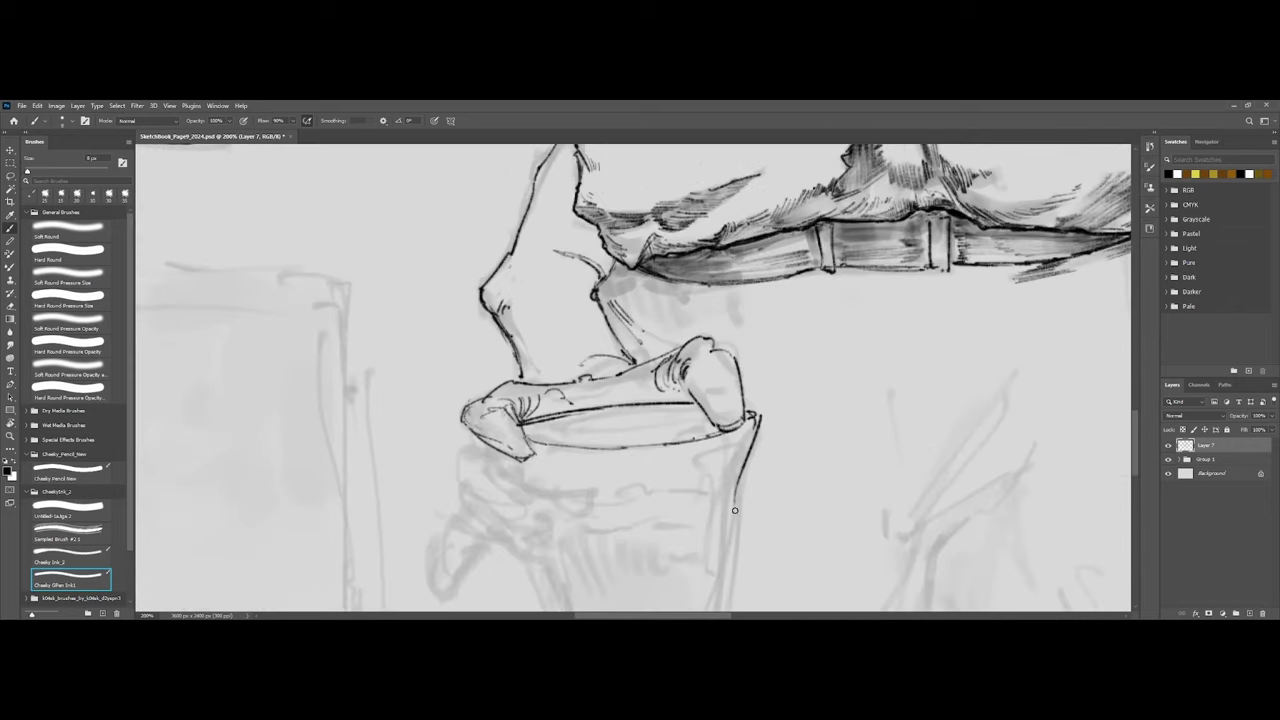
pyautogui.hotkey('ctrl', '-')
pyautogui.moveTo(700, 394); pyautogui.dragTo(675, 513)
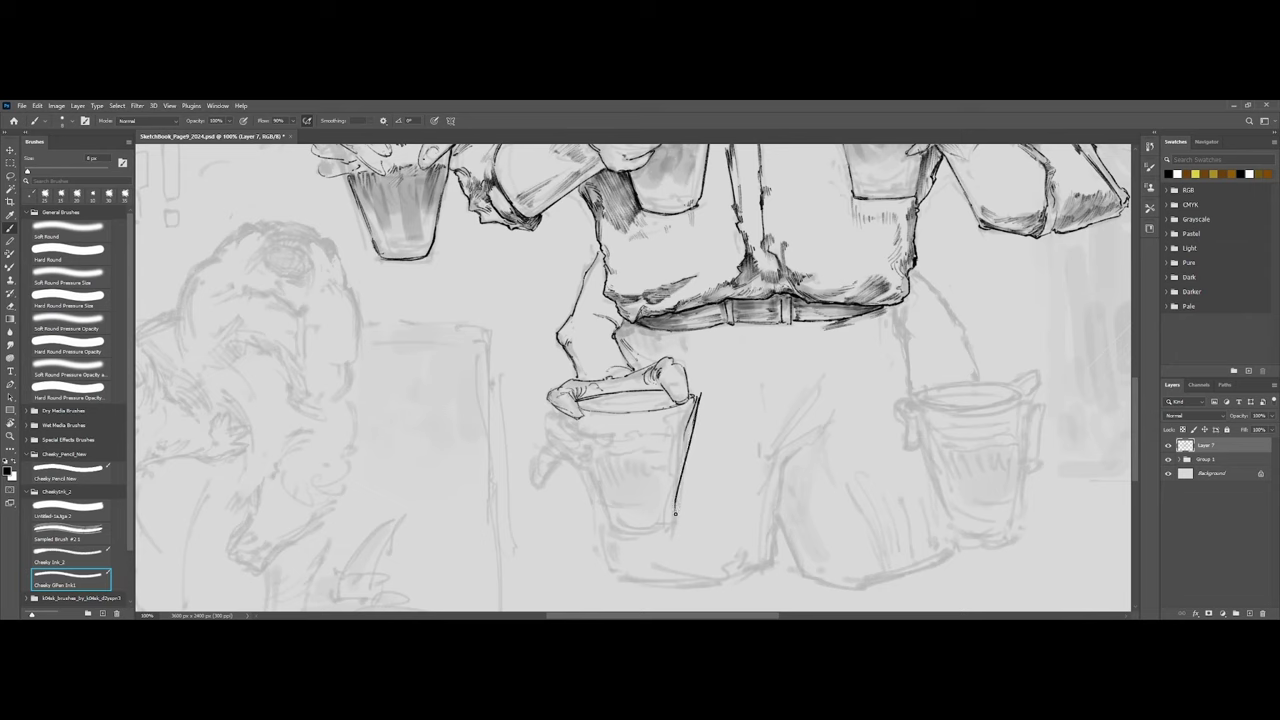
# Ink the second finger wrapping the cup below the rim, with its knuckle and crease details, using a finer brush.
pyautogui.press('e')
pyautogui.moveTo(684, 422); pyautogui.dragTo(680, 443)
pyautogui.press('b')
pyautogui.press(',')
pyautogui.moveTo(548, 411)
pyautogui.mouseDown()
pyautogui.moveTo(558, 421)
pyautogui.moveTo(546, 432)
pyautogui.moveTo(574, 437)
pyautogui.mouseUp()
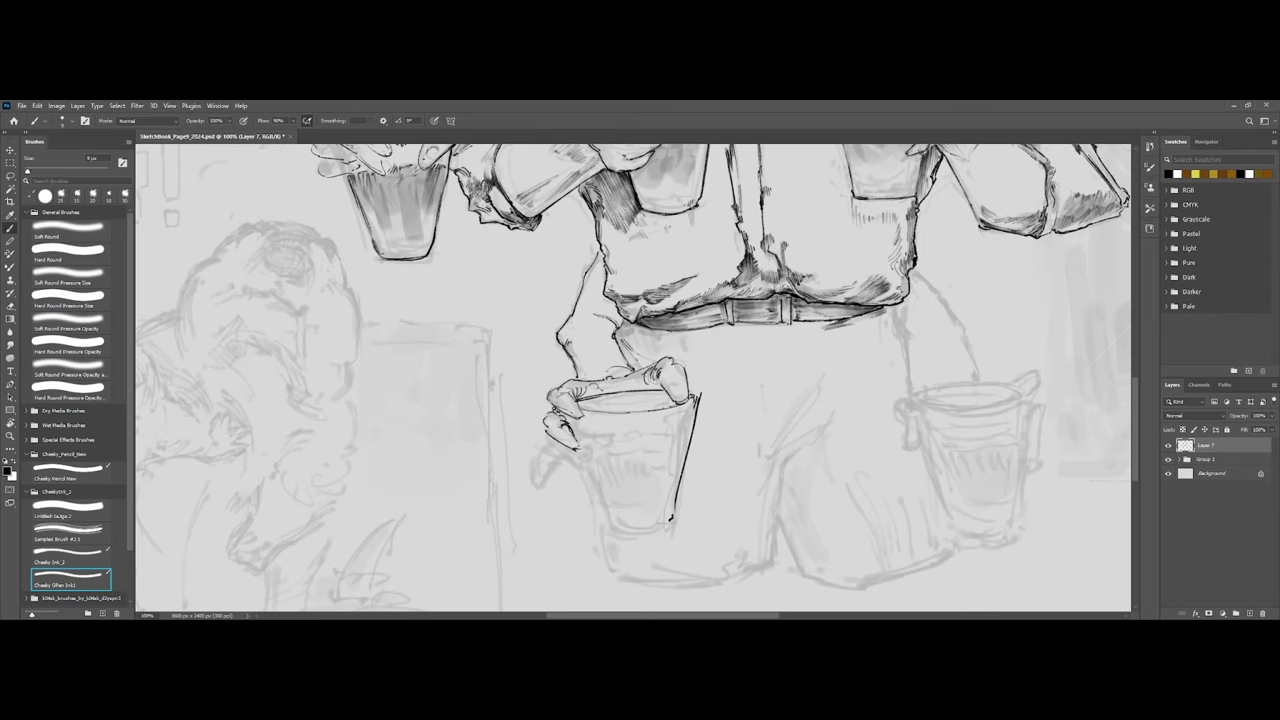
pyautogui.hotkey('ctrl', '=')
pyautogui.press('[')
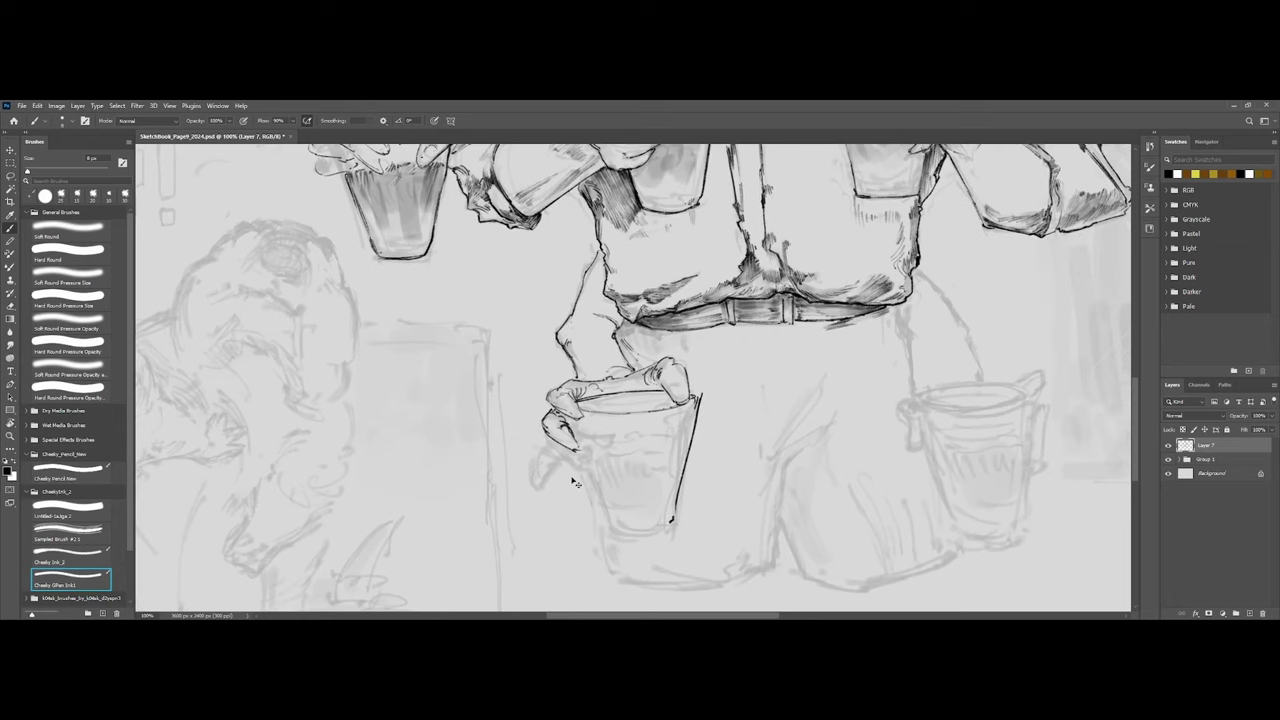
pyautogui.press('[')
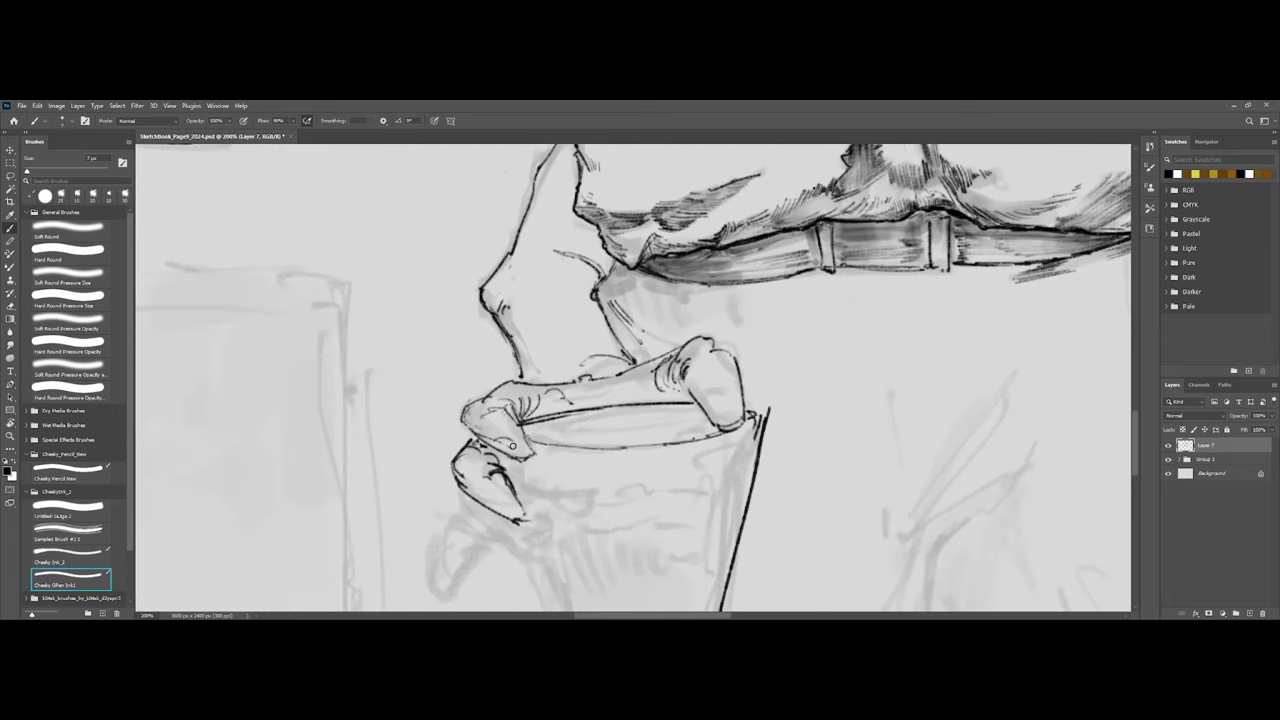
pyautogui.moveTo(484, 499)
pyautogui.mouseDown()
pyautogui.moveTo(522, 510)
pyautogui.moveTo(536, 455)
pyautogui.mouseUp()
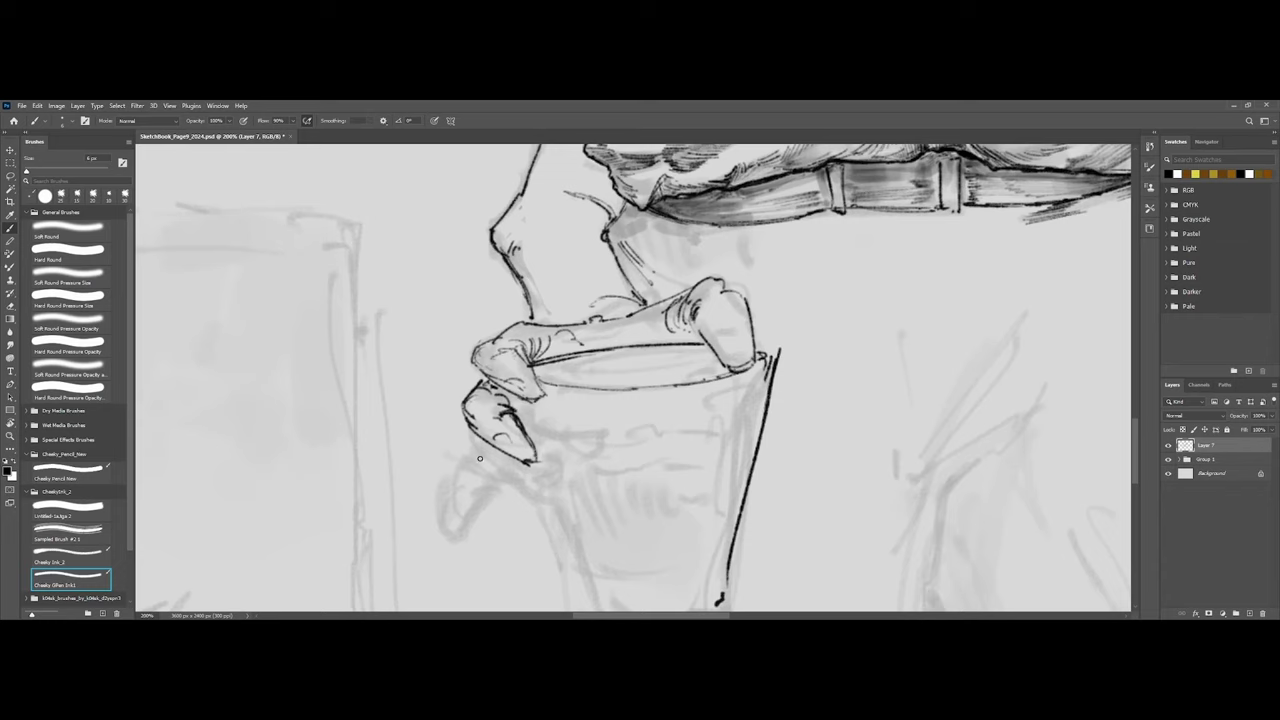
# Ink the extended little finger beneath the second finger on the lower left-hand cup.
pyautogui.moveTo(469, 432)
pyautogui.mouseDown()
pyautogui.moveTo(470, 457)
pyautogui.moveTo(521, 474)
pyautogui.moveTo(455, 490)
pyautogui.moveTo(447, 527)
pyautogui.mouseUp()
pyautogui.moveTo(457, 482)
pyautogui.mouseDown()
pyautogui.moveTo(446, 530)
pyautogui.moveTo(502, 480)
pyautogui.moveTo(480, 496)
pyautogui.moveTo(485, 483)
pyautogui.mouseUp()
pyautogui.hotkey('ctrl', '-')
pyautogui.hotkey('ctrl', '-')
pyautogui.hotkey('ctrl', '-')
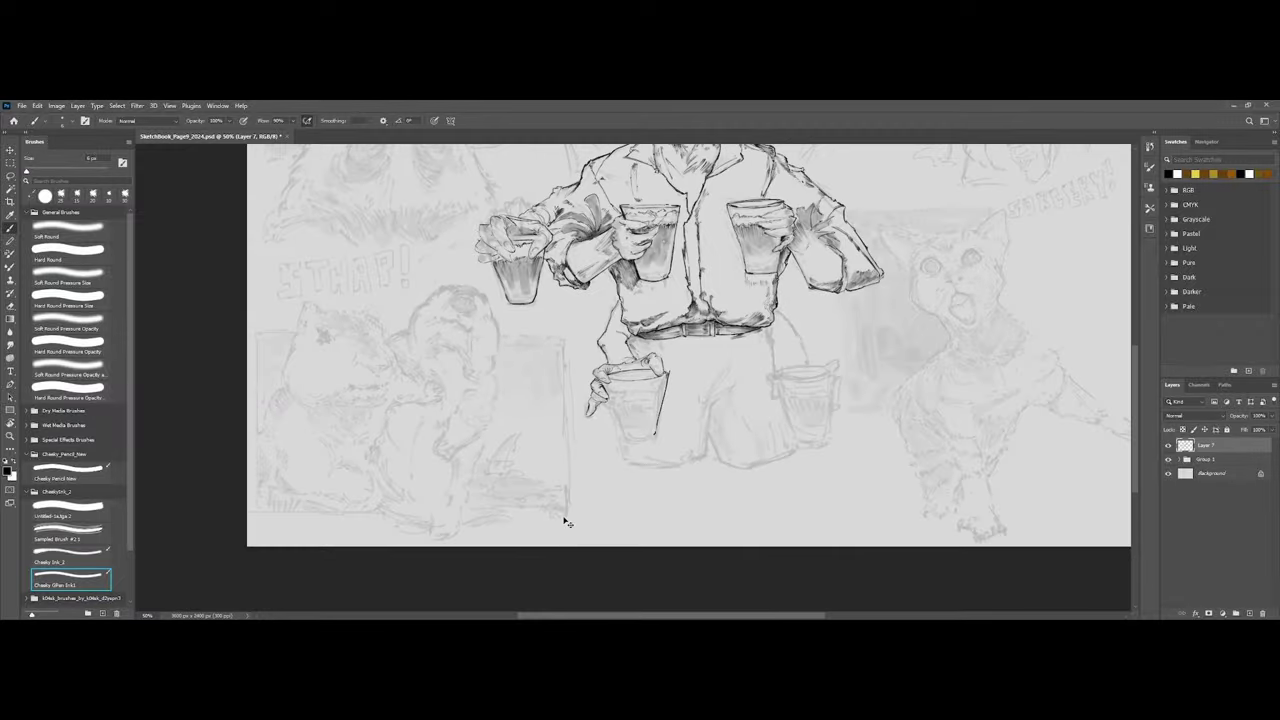
pyautogui.hotkey('ctrl', '+')
pyautogui.hotkey('ctrl', '+')
pyautogui.hotkey('ctrl', '+')
pyautogui.moveTo(587, 438); pyautogui.dragTo(621, 394)
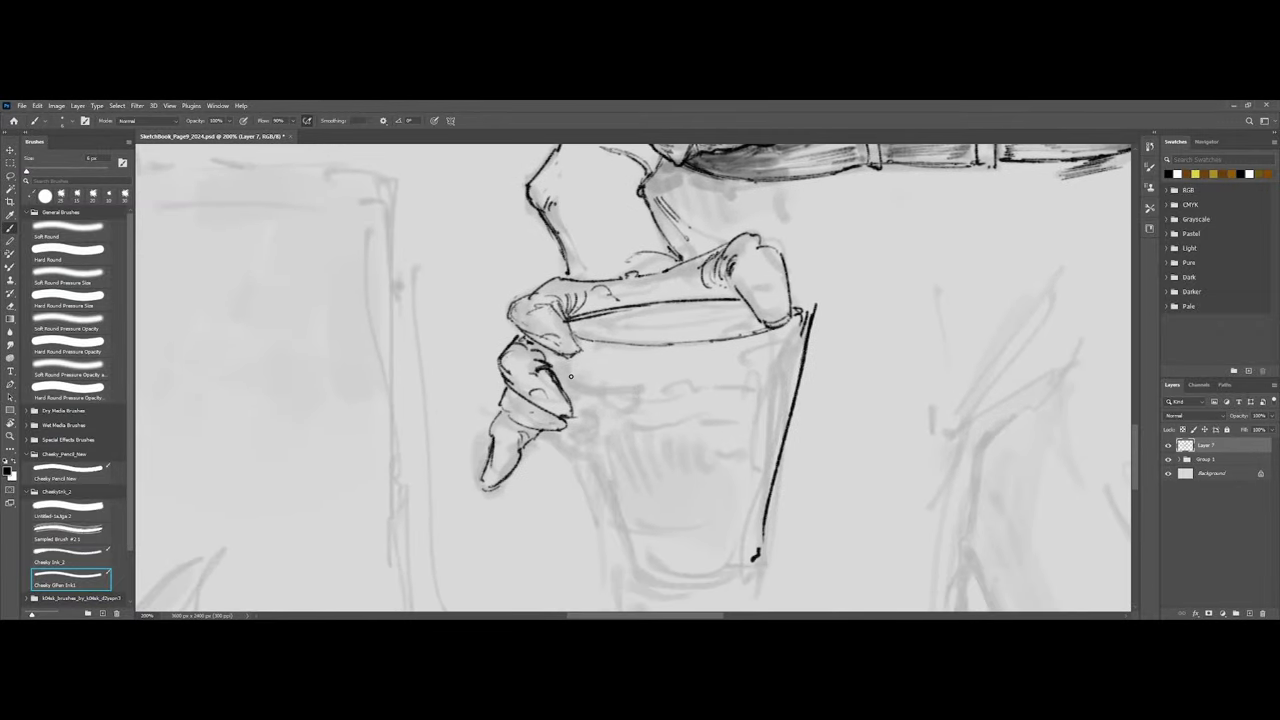
# Rotate the canvas and ink the cup's left-hand side from the fingers to the base, thickening the line.
pyautogui.press('r')
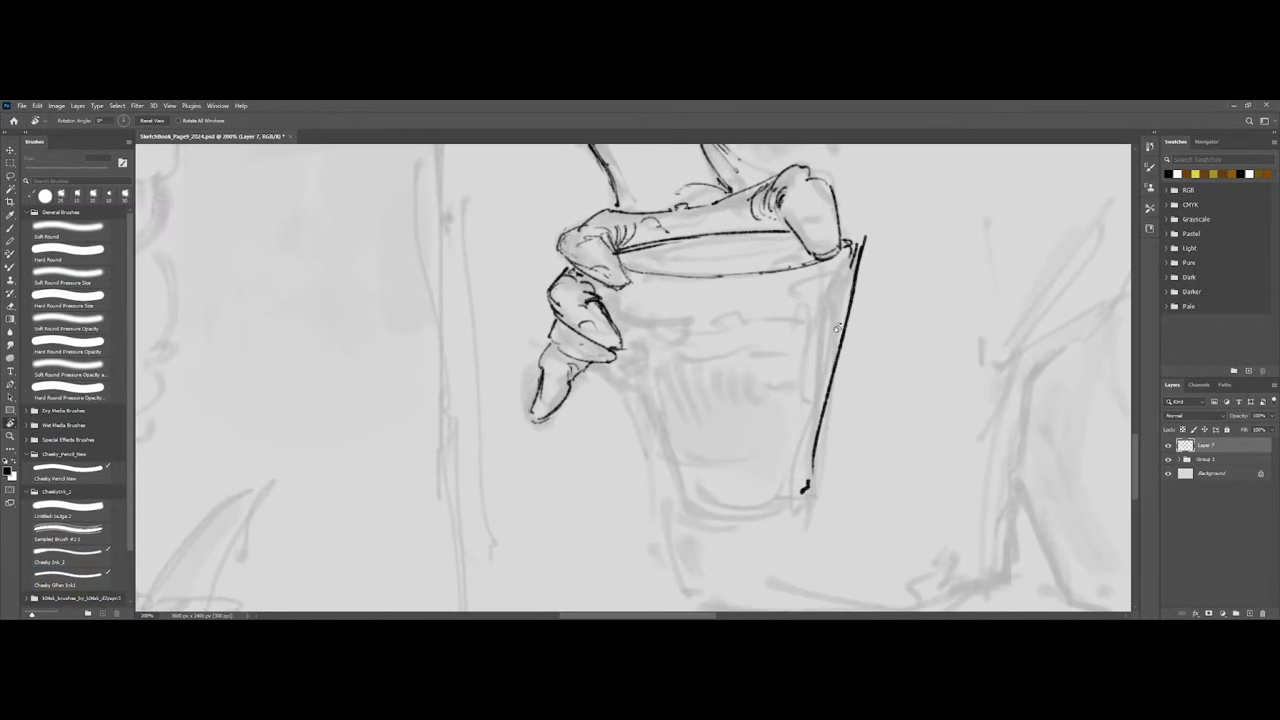
pyautogui.moveTo(700, 420)
pyautogui.mouseDown()
pyautogui.moveTo(705, 484)
pyautogui.moveTo(715, 405)
pyautogui.mouseUp()
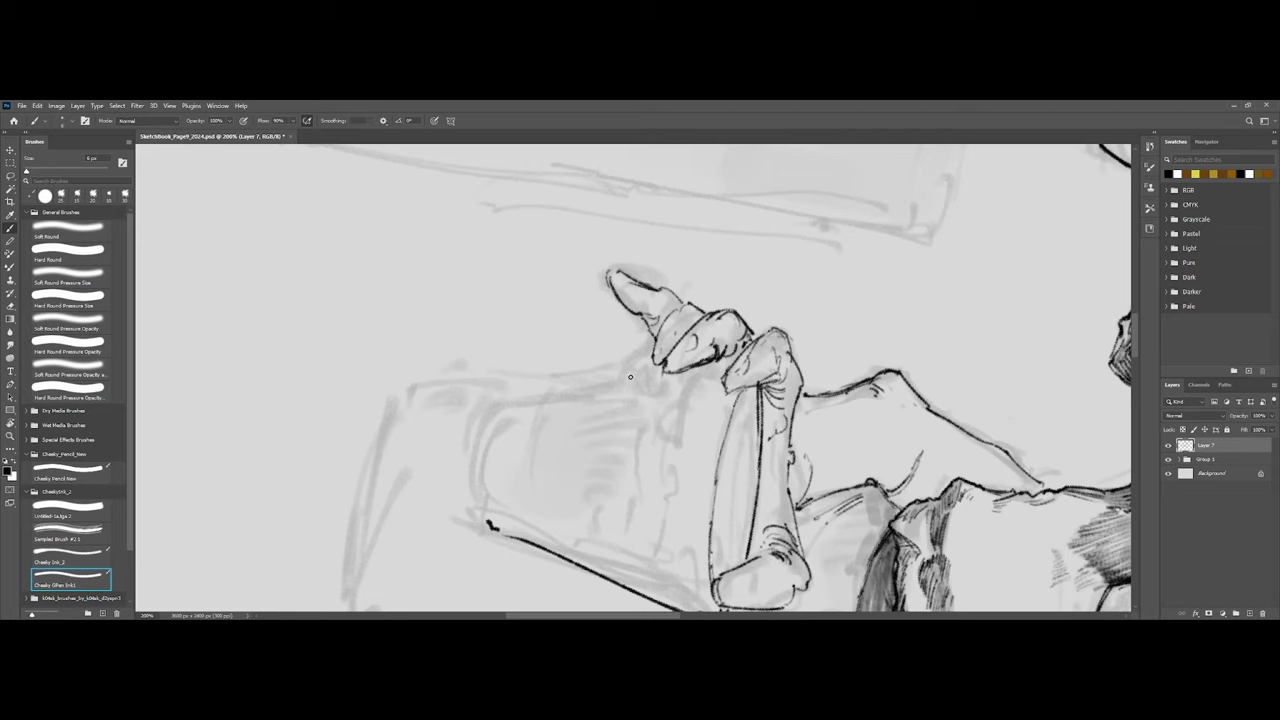
pyautogui.moveTo(498, 392); pyautogui.dragTo(661, 365)
pyautogui.moveTo(582, 380); pyautogui.dragTo(634, 371)
pyautogui.moveTo(495, 393); pyautogui.dragTo(655, 367)
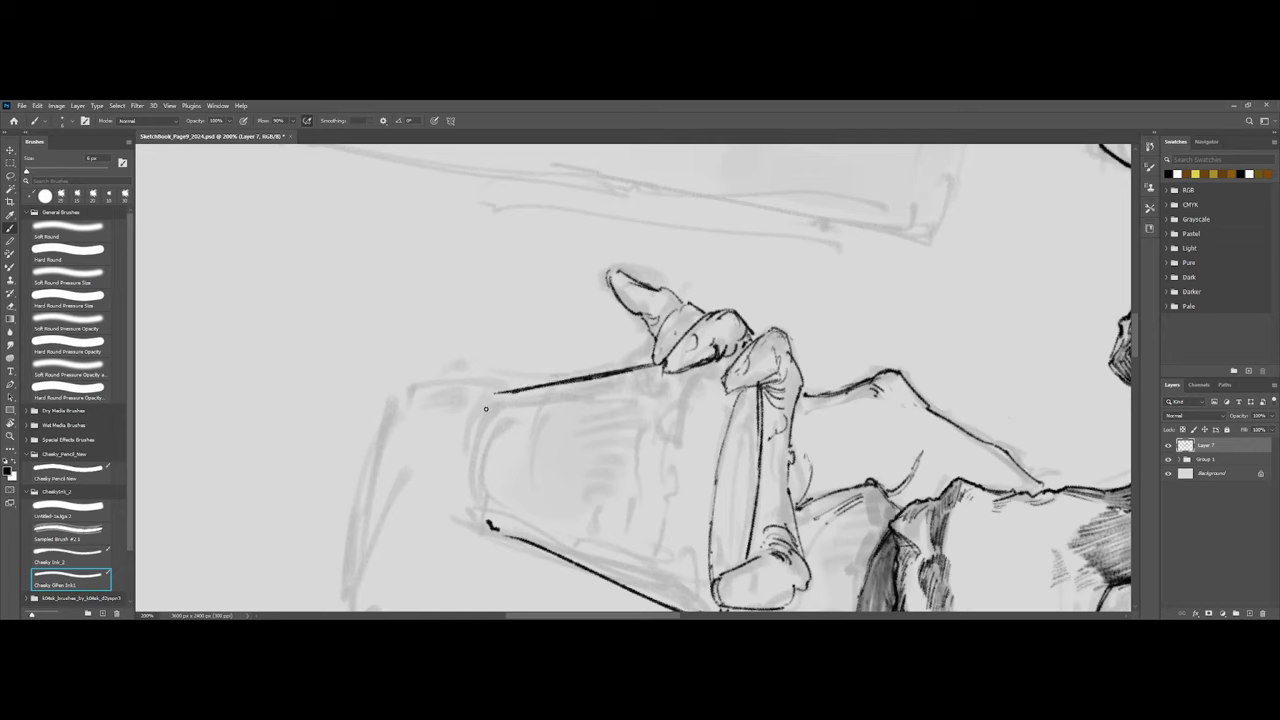
# Ink the curved base of the lower left-hand cup, joining both sides with a thickened line.
pyautogui.moveTo(491, 395); pyautogui.dragTo(472, 436)
pyautogui.hotkey('ctrl', 'z')
pyautogui.moveTo(496, 394)
pyautogui.mouseDown()
pyautogui.moveTo(478, 435)
pyautogui.moveTo(488, 525)
pyautogui.mouseUp()
pyautogui.hotkey('ctrl', 'z')
pyautogui.moveTo(476, 444); pyautogui.dragTo(475, 462)
pyautogui.press('r')
pyautogui.moveTo(621, 393)
pyautogui.mouseDown()
pyautogui.moveTo(522, 312)
pyautogui.moveTo(565, 460)
pyautogui.moveTo(468, 399)
pyautogui.moveTo(436, 354)
pyautogui.moveTo(488, 306)
pyautogui.mouseUp()
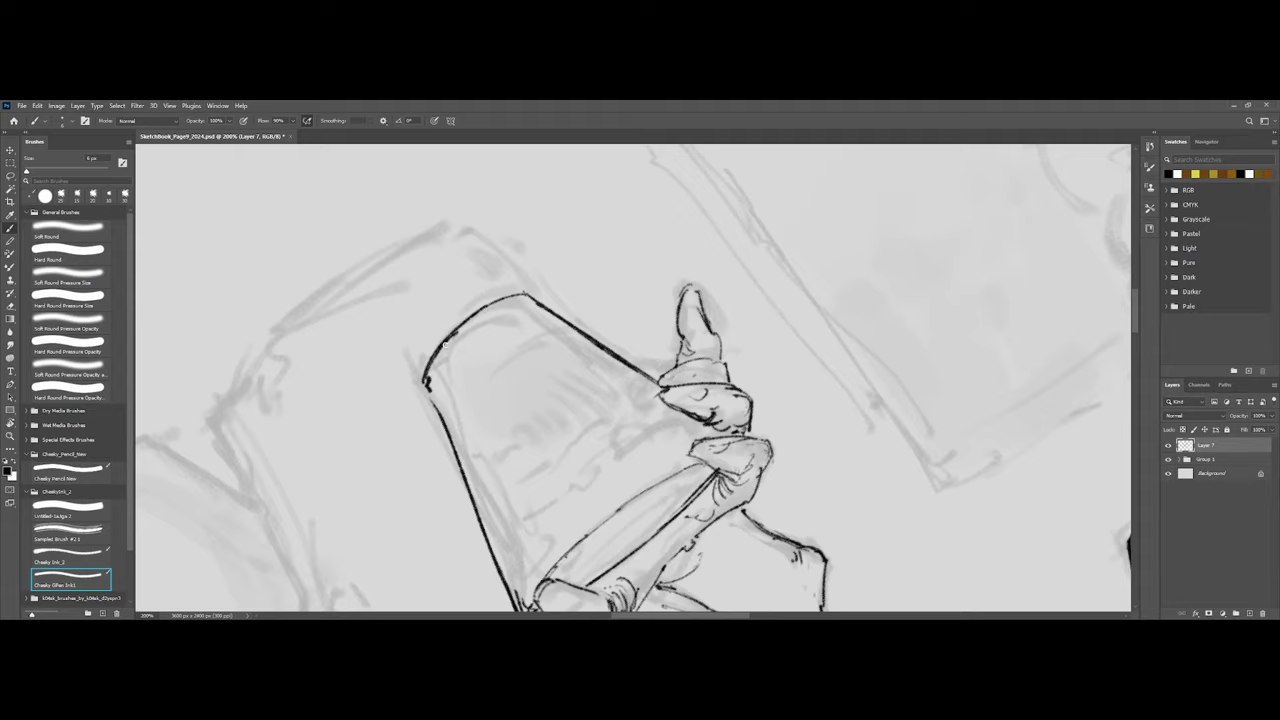
pyautogui.moveTo(430, 366)
pyautogui.mouseDown()
pyautogui.moveTo(477, 312)
pyautogui.moveTo(523, 293)
pyautogui.mouseUp()
pyautogui.moveTo(459, 330)
pyautogui.mouseDown()
pyautogui.moveTo(523, 293)
pyautogui.moveTo(449, 341)
pyautogui.mouseUp()
# Ink the broken, frothy texture lines around the upper part of the cup, below the rim and fingers.
pyautogui.press('r')
pyautogui.moveTo(690, 235)
pyautogui.mouseDown()
pyautogui.moveTo(471, 249)
pyautogui.moveTo(563, 366)
pyautogui.mouseUp()
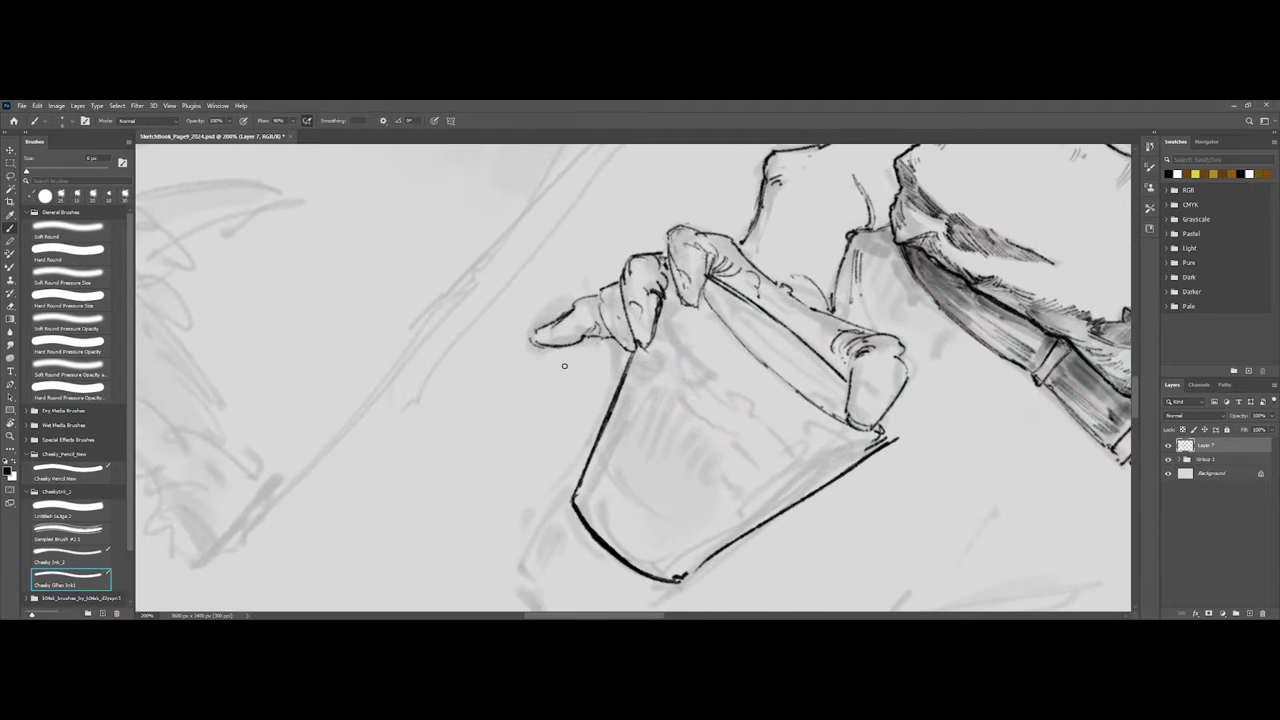
pyautogui.press('space')
pyautogui.moveTo(773, 361); pyautogui.dragTo(697, 333)
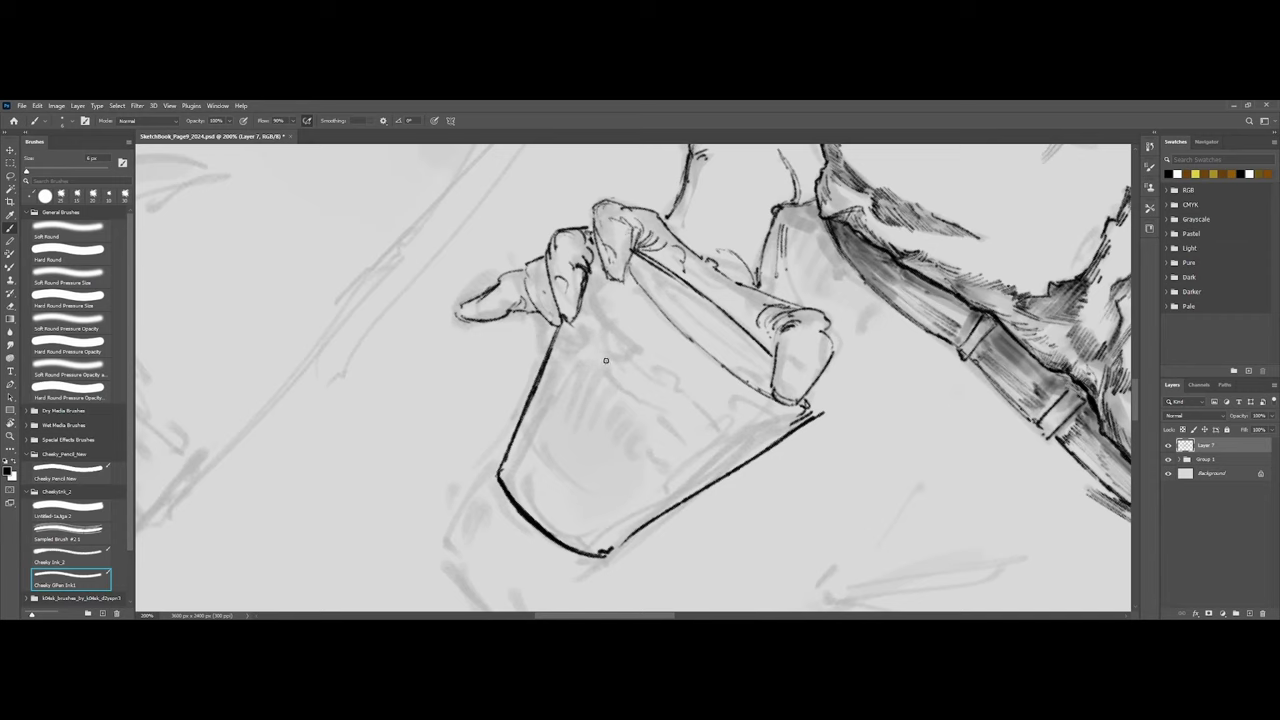
pyautogui.moveTo(605, 360); pyautogui.dragTo(607, 377)
pyautogui.moveTo(606, 312)
pyautogui.mouseDown()
pyautogui.moveTo(630, 352)
pyautogui.moveTo(663, 358)
pyautogui.moveTo(692, 394)
pyautogui.moveTo(766, 436)
pyautogui.mouseUp()
pyautogui.moveTo(593, 280); pyautogui.dragTo(621, 312)
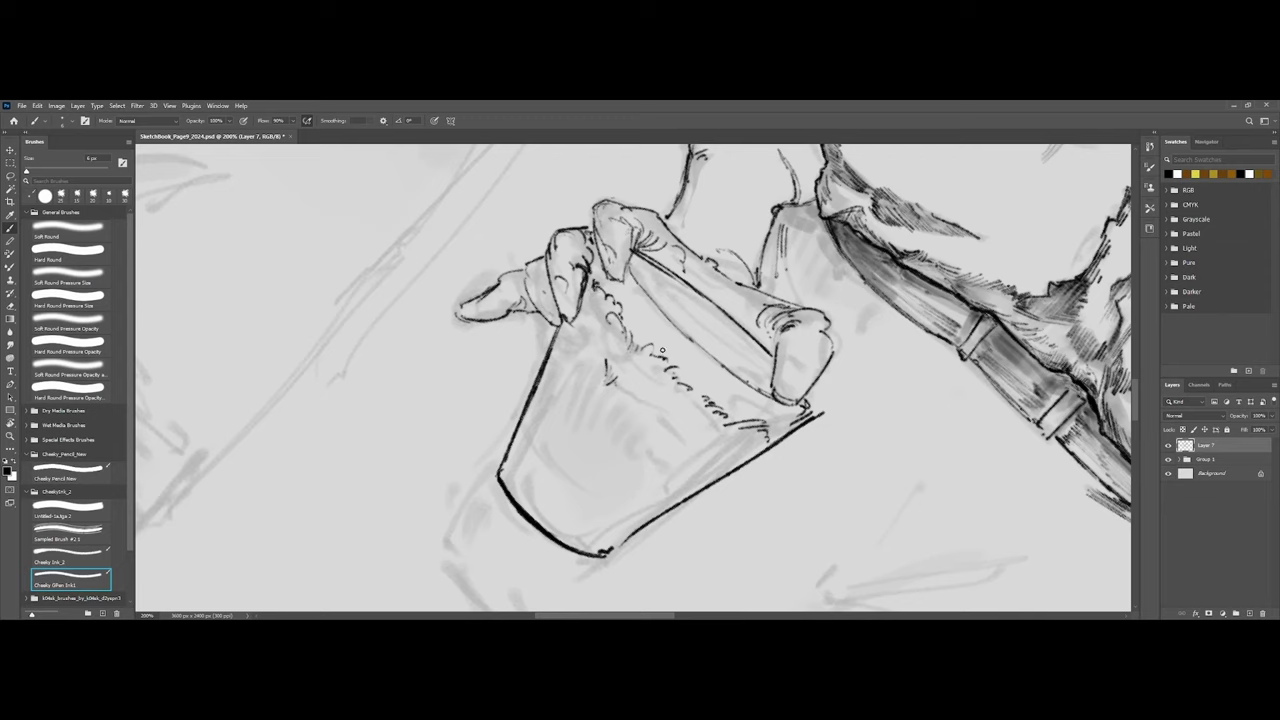
pyautogui.moveTo(661, 351)
pyautogui.mouseDown()
pyautogui.moveTo(682, 354)
pyautogui.moveTo(695, 385)
pyautogui.mouseUp()
pyautogui.moveTo(577, 329)
pyautogui.mouseDown()
pyautogui.moveTo(595, 341)
pyautogui.moveTo(577, 338)
pyautogui.mouseUp()
pyautogui.moveTo(619, 388); pyautogui.dragTo(738, 465)
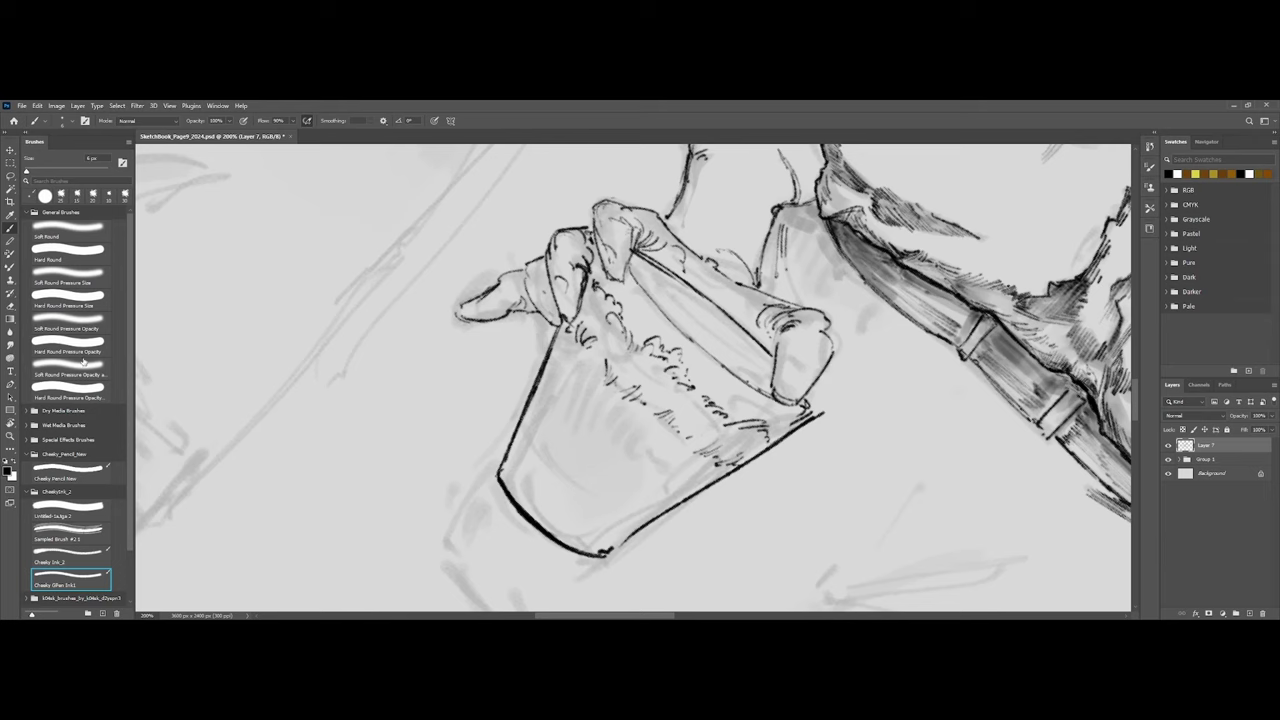
# Hatch shading lines down the cup from the lower froth edge using the Cheeky Ink_2 brush.
pyautogui.click(72, 555)
pyautogui.moveTo(568, 331); pyautogui.dragTo(565, 344)
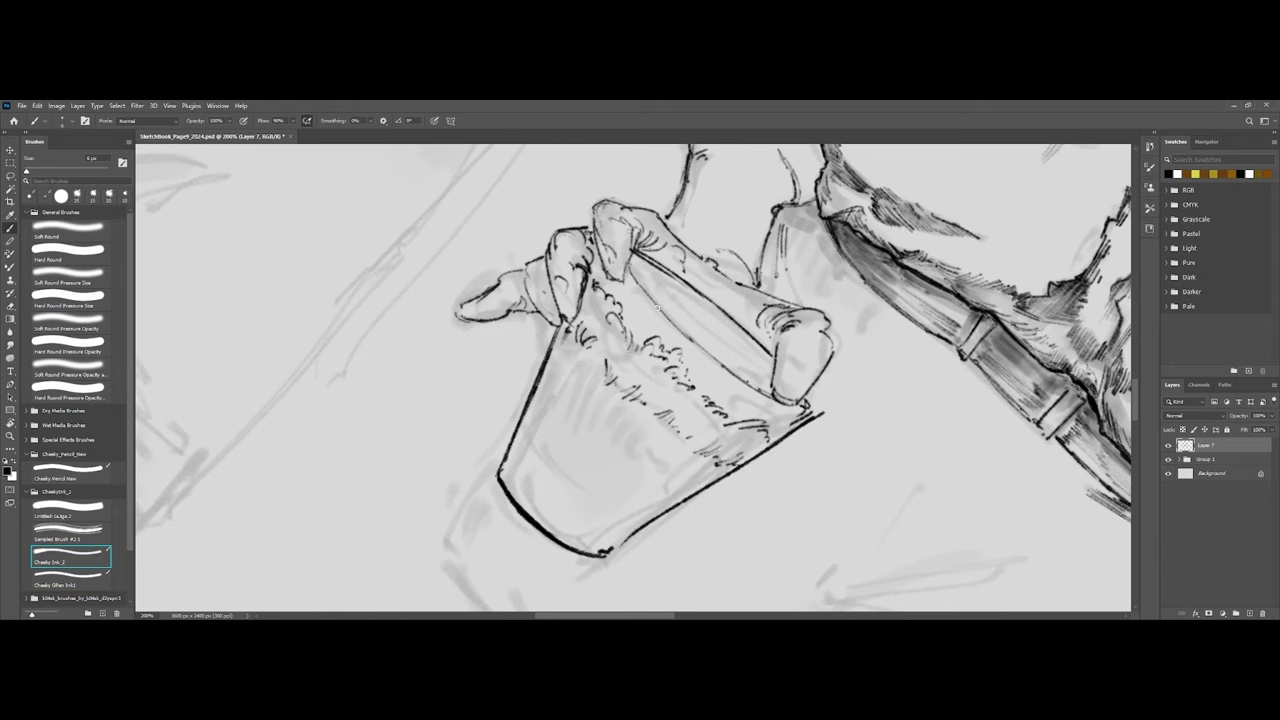
pyautogui.press('r')
pyautogui.moveTo(780, 315); pyautogui.dragTo(726, 414)
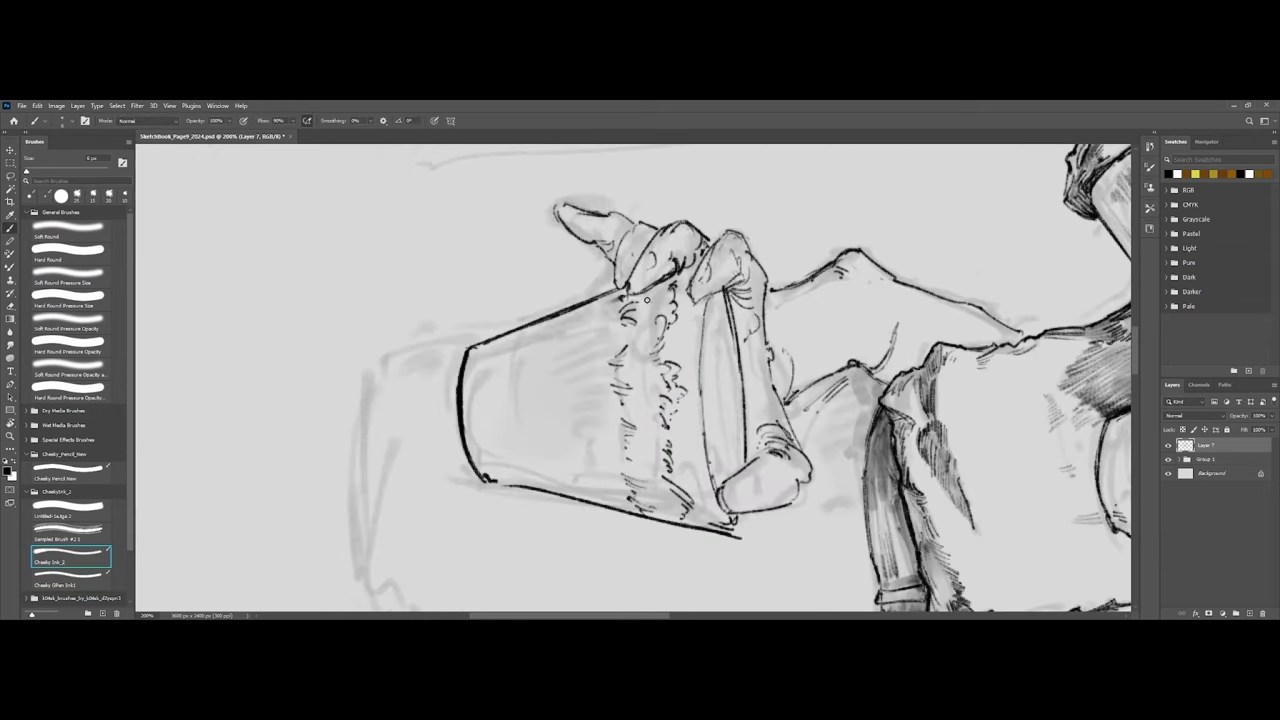
pyautogui.moveTo(628, 292)
pyautogui.mouseDown()
pyautogui.moveTo(586, 306)
pyautogui.moveTo(562, 336)
pyautogui.mouseUp()
pyautogui.moveTo(624, 328)
pyautogui.mouseDown()
pyautogui.moveTo(570, 348)
pyautogui.moveTo(592, 392)
pyautogui.moveTo(556, 414)
pyautogui.moveTo(574, 448)
pyautogui.moveTo(566, 480)
pyautogui.mouseUp()
pyautogui.moveTo(610, 482)
pyautogui.mouseDown()
pyautogui.moveTo(570, 487)
pyautogui.moveTo(620, 503)
pyautogui.mouseUp()
# Shade the cup's body below the froth with soft grey tones using the large textured brush.
pyautogui.click(72, 516)
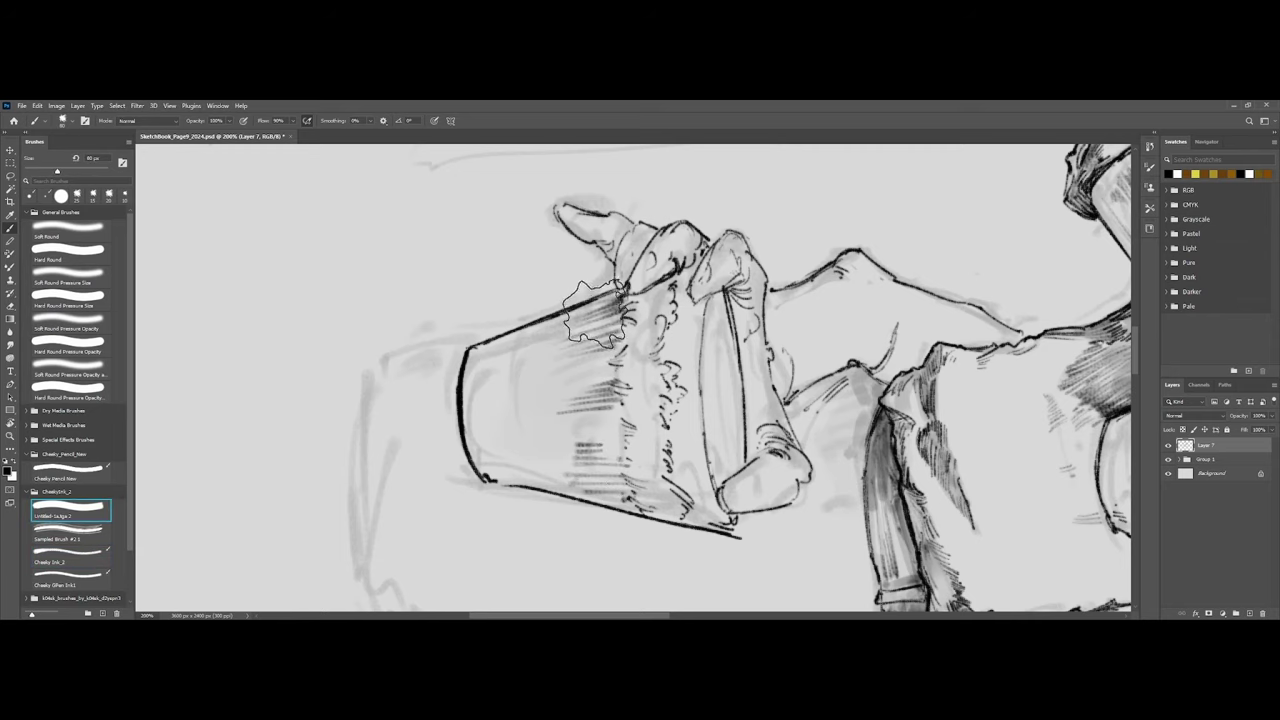
pyautogui.moveTo(594, 300); pyautogui.dragTo(600, 500)
pyautogui.hotkey('ctrl', 'z')
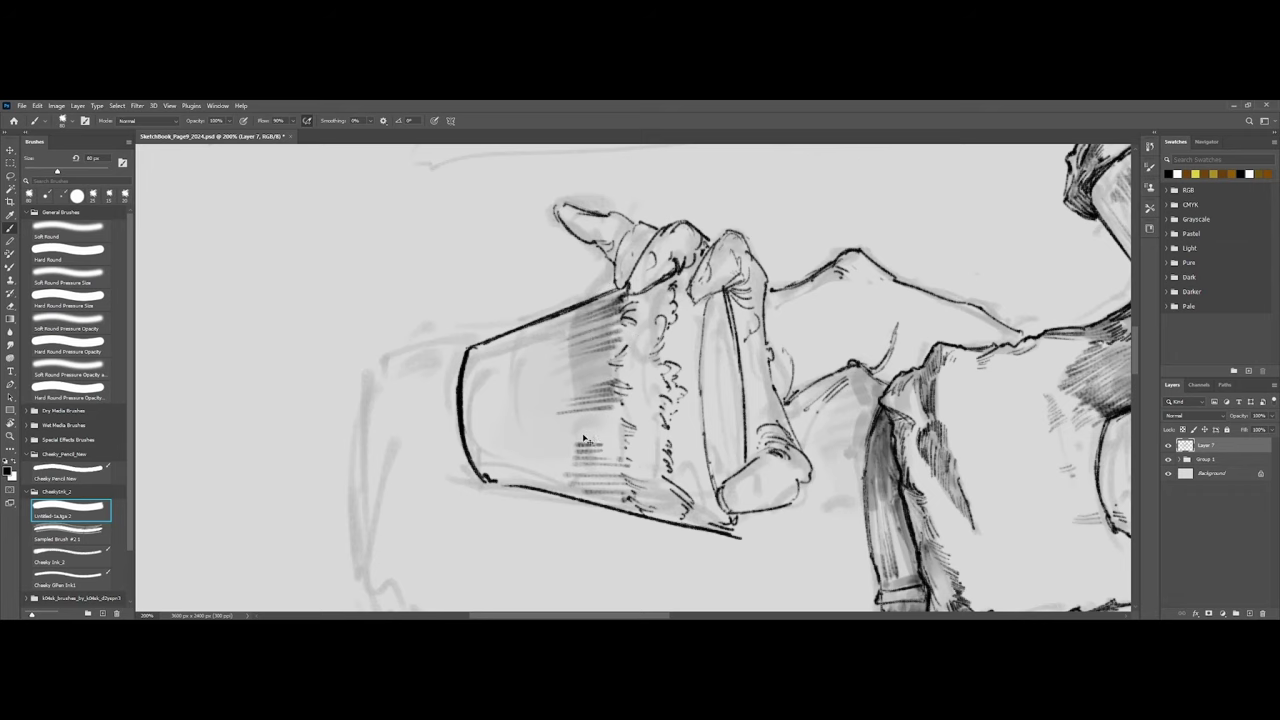
pyautogui.hotkey('ctrl', 'z')
pyautogui.moveTo(606, 328); pyautogui.dragTo(611, 475)
pyautogui.moveTo(563, 367)
pyautogui.mouseDown()
pyautogui.moveTo(524, 366)
pyautogui.moveTo(559, 350)
pyautogui.moveTo(556, 454)
pyautogui.mouseUp()
pyautogui.hotkey('ctrl', 'z')
pyautogui.moveTo(513, 400); pyautogui.dragTo(511, 420)
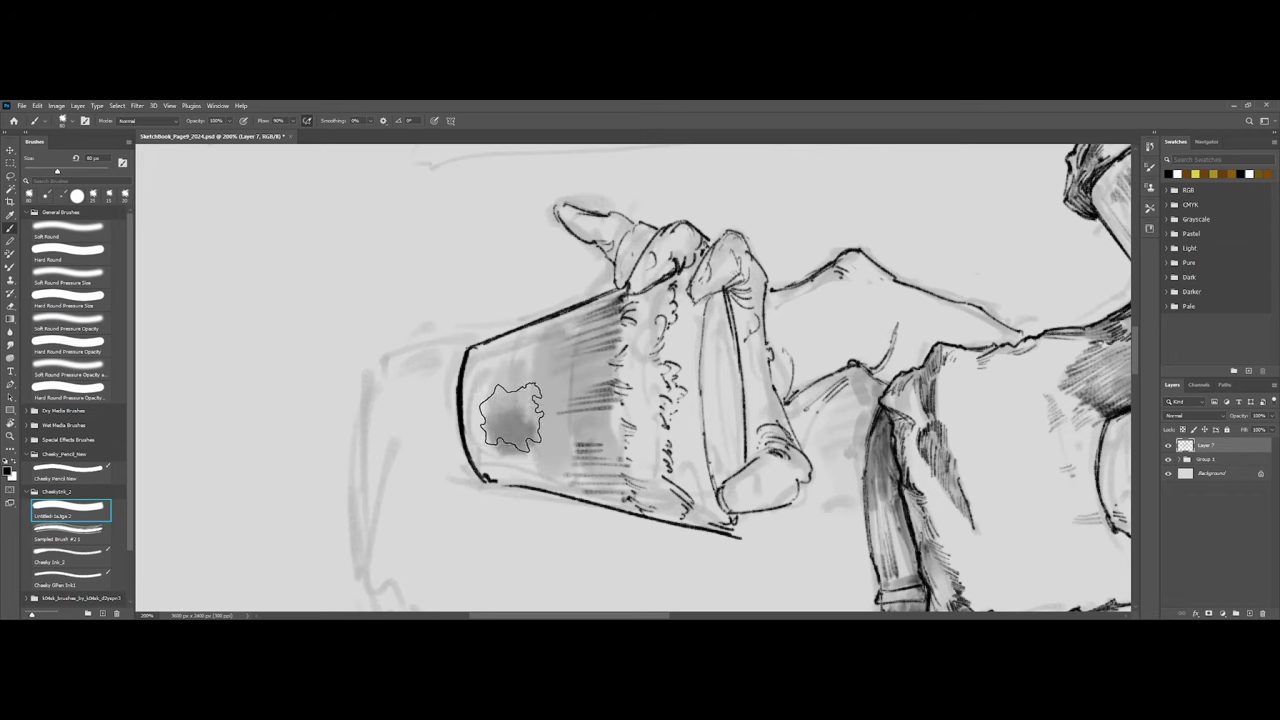
pyautogui.click(540, 354)
pyautogui.hotkey('ctrl', 'z')
pyautogui.hotkey('ctrl', 'z')
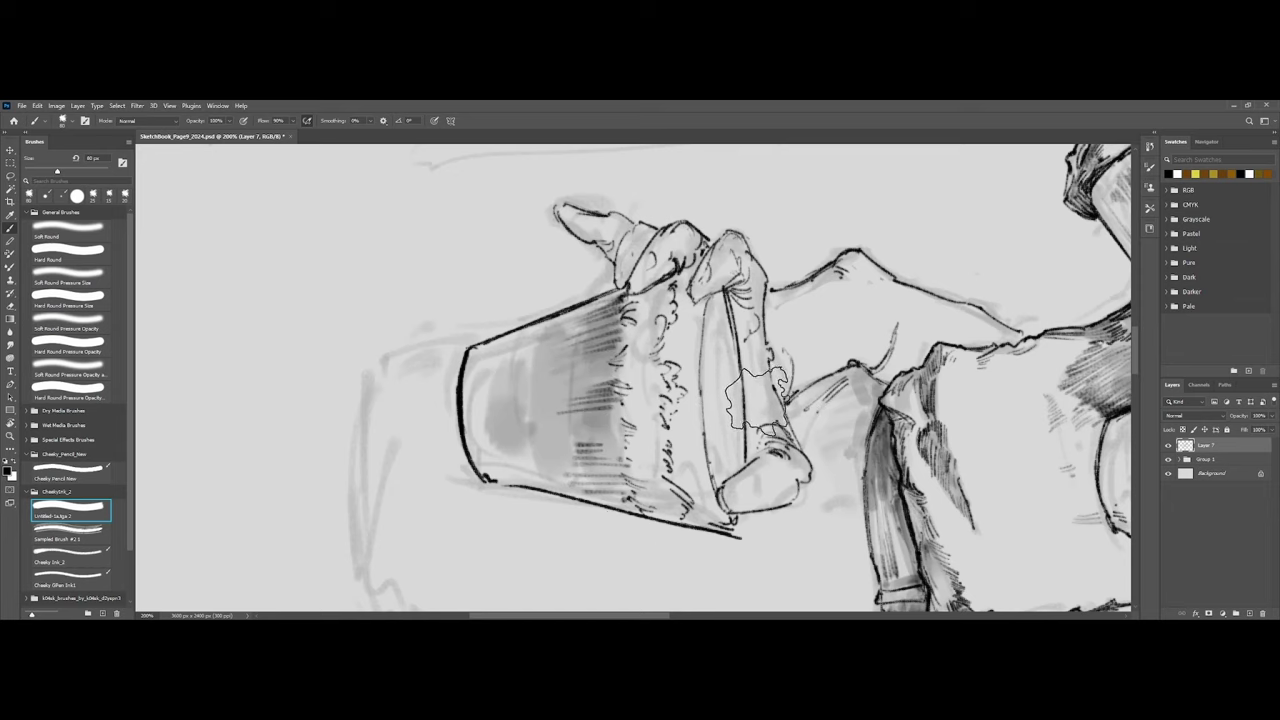
# Switch back to Cheeky Ink_2 at a fine size and hatch the band between the cup's rim and the froth.
pyautogui.click(70, 578)
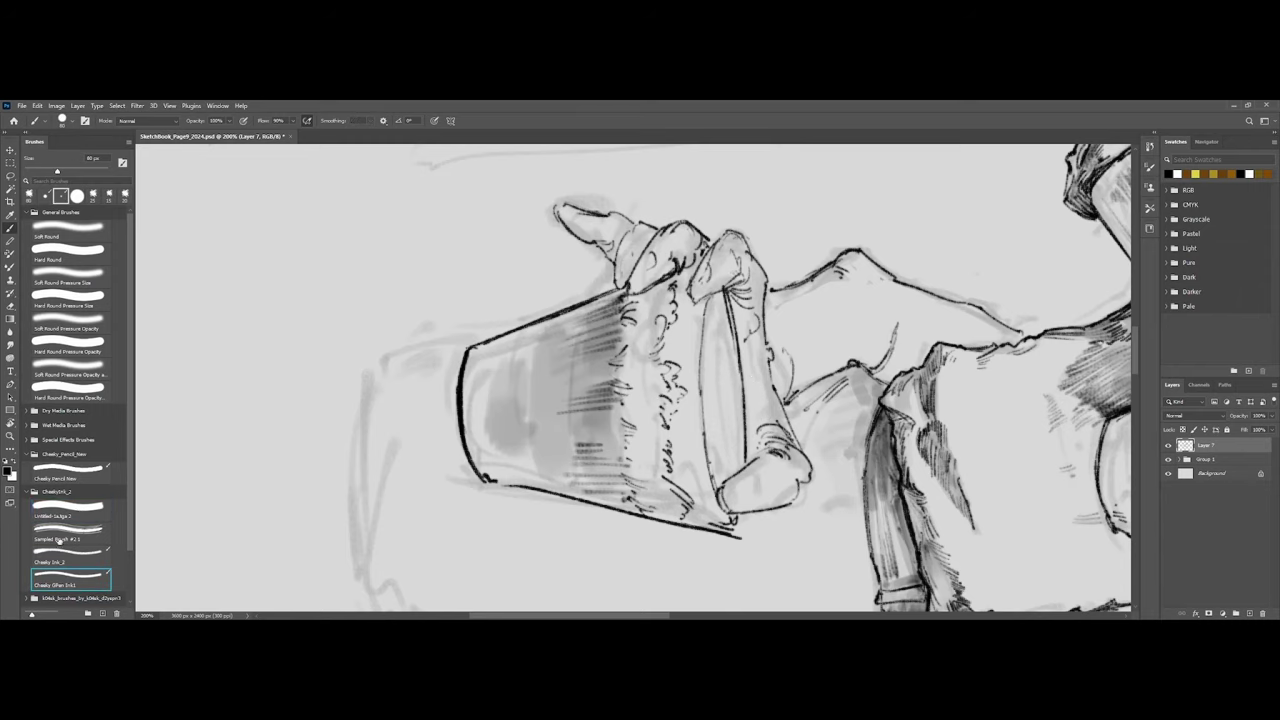
pyautogui.click(70, 553)
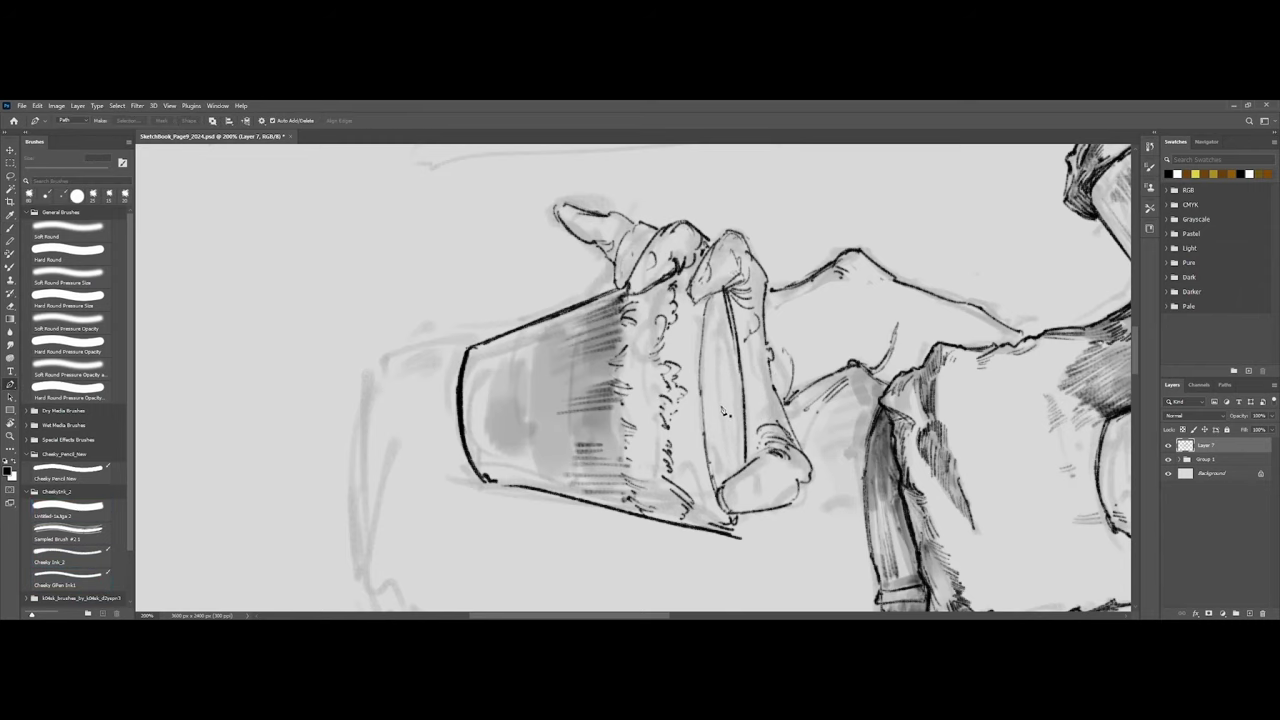
pyautogui.press('[')
pyautogui.press('[')
pyautogui.press('[')
pyautogui.press('[')
pyautogui.press('[')
pyautogui.press('[')
pyautogui.press('[')
pyautogui.press('[')
pyautogui.press('[')
pyautogui.press('[')
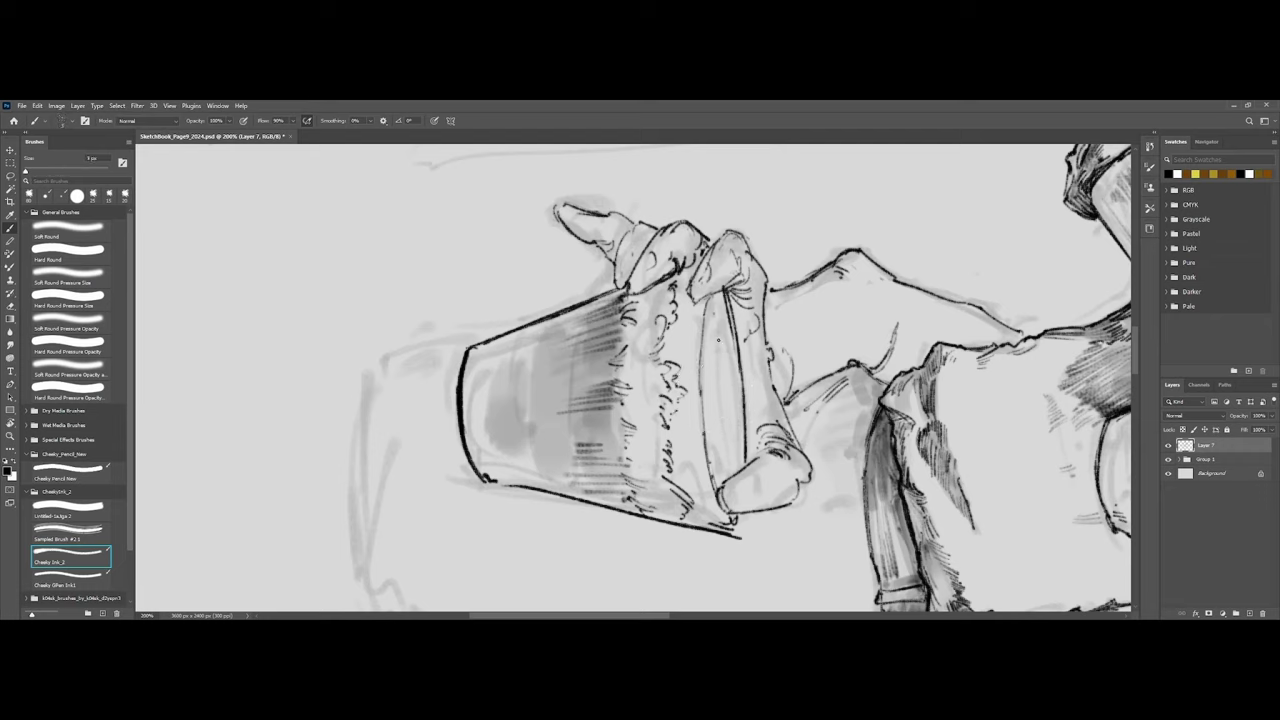
pyautogui.press('[')
pyautogui.moveTo(727, 417)
pyautogui.mouseDown()
pyautogui.moveTo(726, 365)
pyautogui.moveTo(695, 301)
pyautogui.moveTo(689, 360)
pyautogui.moveTo(678, 323)
pyautogui.mouseUp()
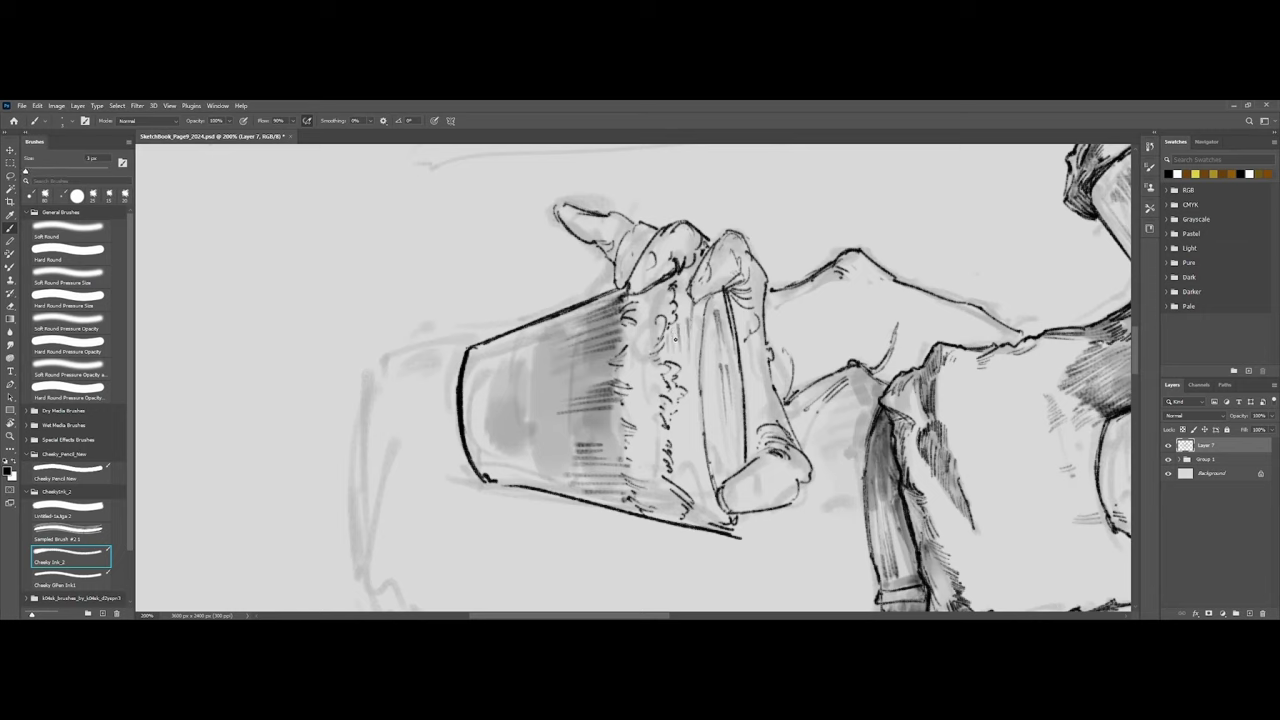
pyautogui.moveTo(690, 321); pyautogui.dragTo(698, 360)
pyautogui.moveTo(678, 304); pyautogui.dragTo(701, 288)
pyautogui.moveTo(699, 380)
pyautogui.mouseDown()
pyautogui.moveTo(706, 448)
pyautogui.moveTo(686, 418)
pyautogui.mouseUp()
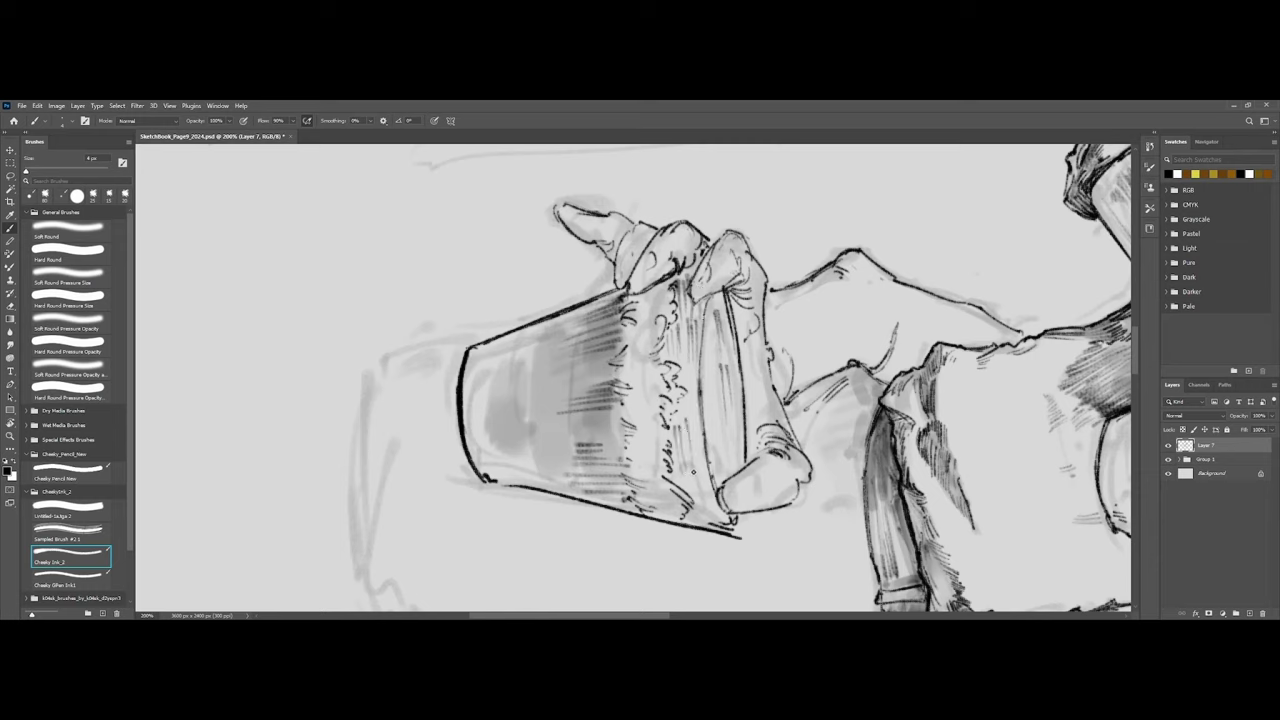
# Hatch the inside of the cup's opening with fine strokes following the rim, darkening both ends.
pyautogui.moveTo(696, 474); pyautogui.dragTo(690, 424)
pyautogui.moveTo(713, 474)
pyautogui.mouseDown()
pyautogui.moveTo(714, 436)
pyautogui.moveTo(741, 452)
pyautogui.moveTo(743, 440)
pyautogui.mouseUp()
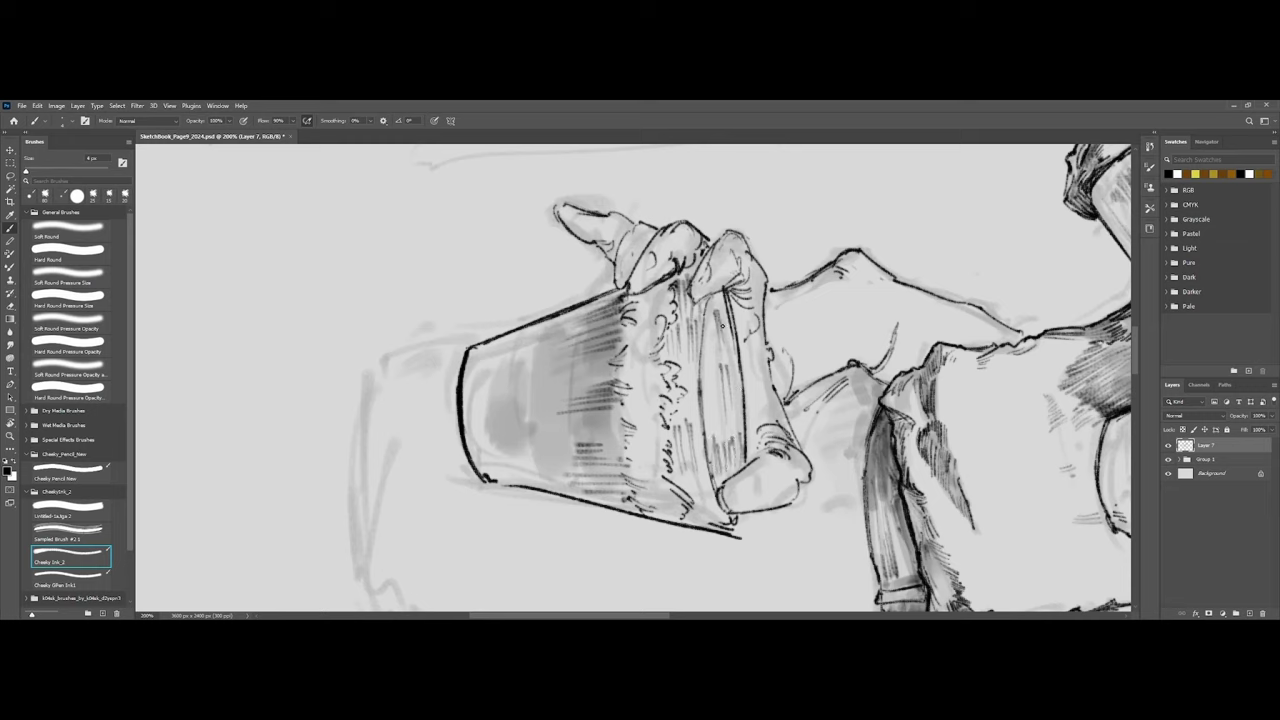
pyautogui.moveTo(712, 334); pyautogui.dragTo(708, 297)
pyautogui.moveTo(704, 366); pyautogui.dragTo(708, 312)
pyautogui.moveTo(701, 403); pyautogui.dragTo(711, 301)
pyautogui.moveTo(714, 414); pyautogui.dragTo(714, 358)
pyautogui.moveTo(721, 416)
pyautogui.mouseDown()
pyautogui.moveTo(712, 324)
pyautogui.moveTo(724, 304)
pyautogui.mouseUp()
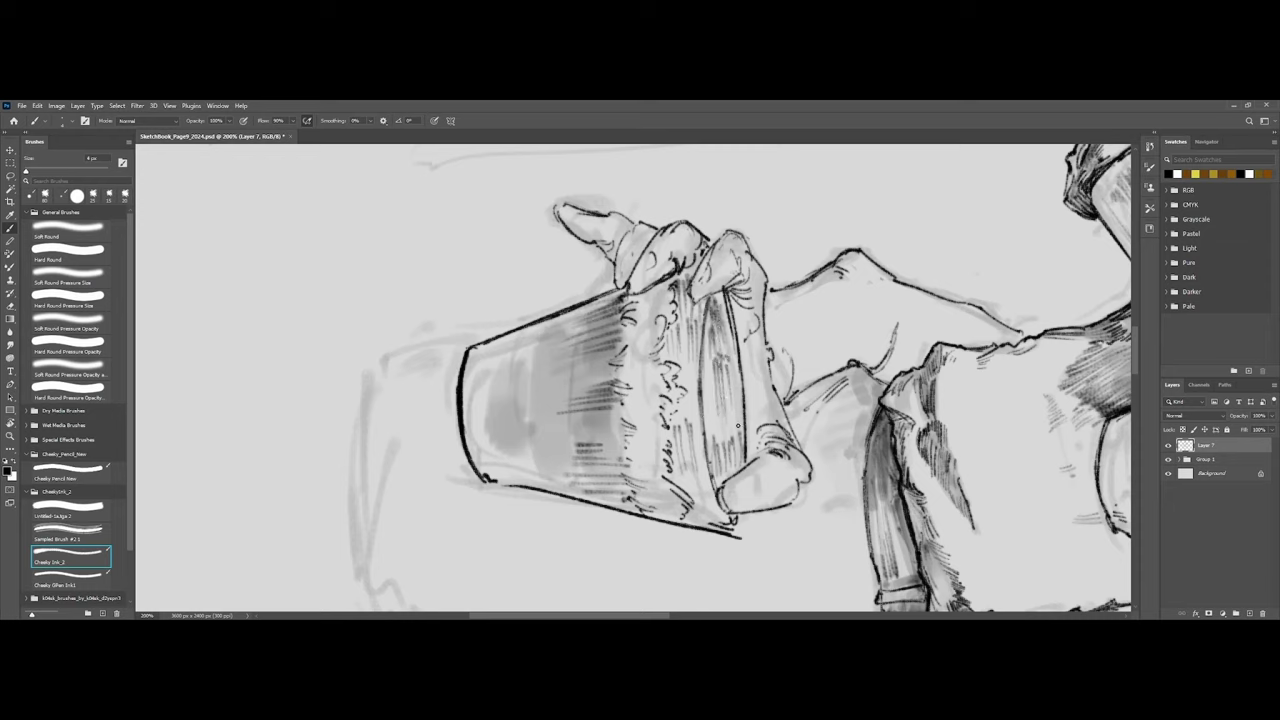
pyautogui.moveTo(731, 384); pyautogui.dragTo(733, 354)
pyautogui.moveTo(731, 436); pyautogui.dragTo(729, 368)
pyautogui.moveTo(729, 396); pyautogui.dragTo(728, 368)
pyautogui.moveTo(734, 434)
pyautogui.mouseDown()
pyautogui.moveTo(732, 396)
pyautogui.moveTo(684, 404)
pyautogui.mouseUp()
# Add fine ink strokes at the rim's thumb end and strengthen the froth texture, then restore the canvas to upright.
pyautogui.press('[')
pyautogui.moveTo(702, 488); pyautogui.dragTo(720, 518)
pyautogui.moveTo(698, 490); pyautogui.dragTo(710, 516)
pyautogui.press(']')
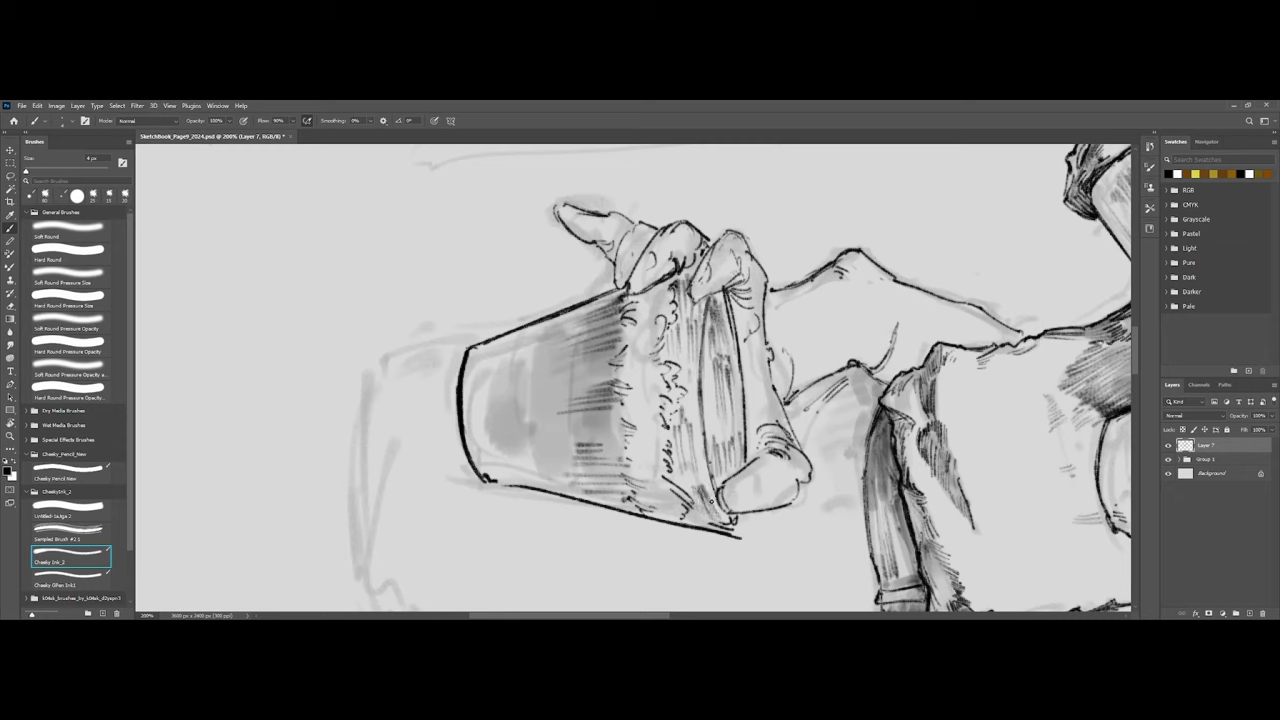
pyautogui.press(']')
pyautogui.press(']')
pyautogui.moveTo(689, 416); pyautogui.dragTo(697, 456)
pyautogui.moveTo(693, 426)
pyautogui.mouseDown()
pyautogui.moveTo(699, 460)
pyautogui.moveTo(685, 448)
pyautogui.mouseUp()
pyautogui.moveTo(684, 392); pyautogui.dragTo(680, 356)
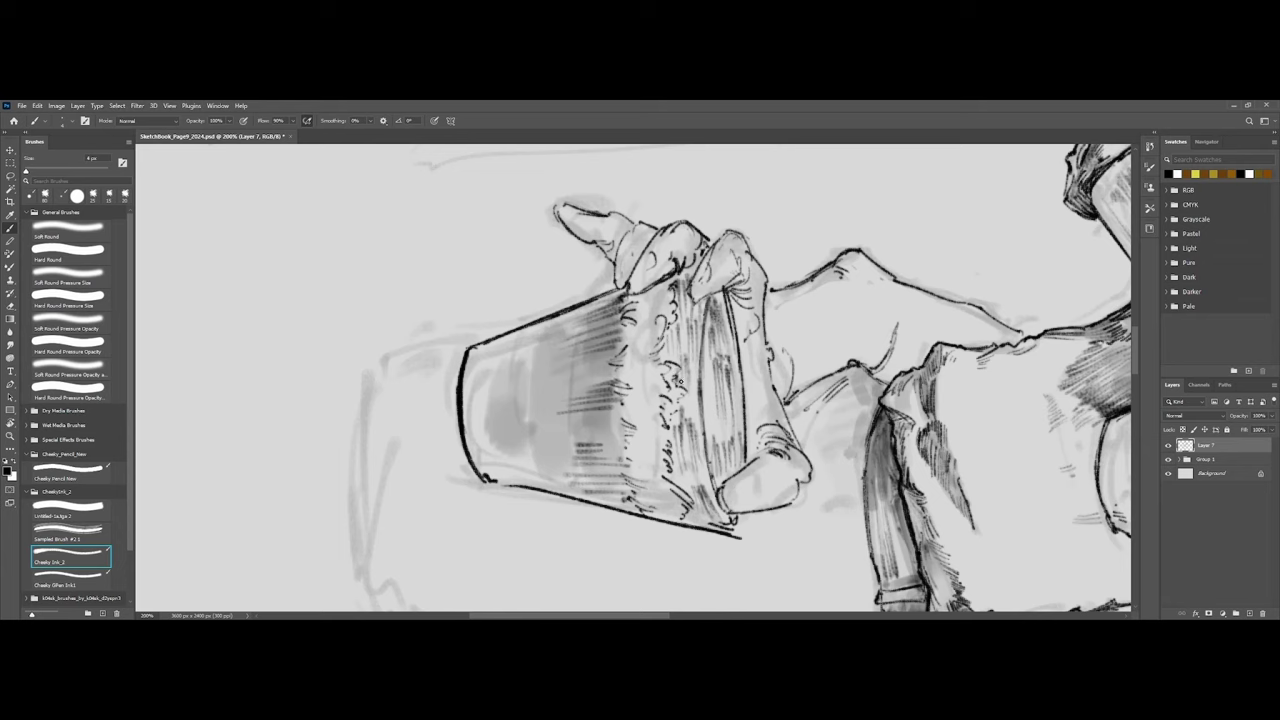
pyautogui.hotkey('ctrl', '-')
pyautogui.hotkey('ctrl', '-')
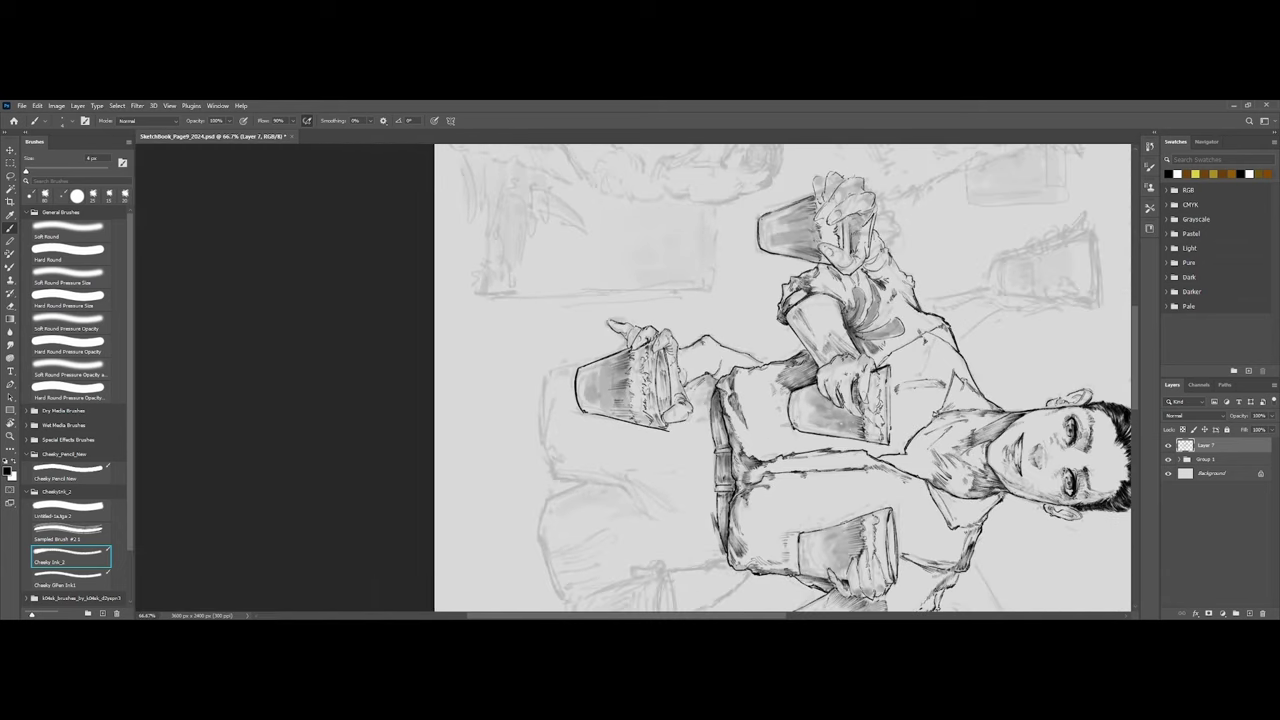
pyautogui.press('r')
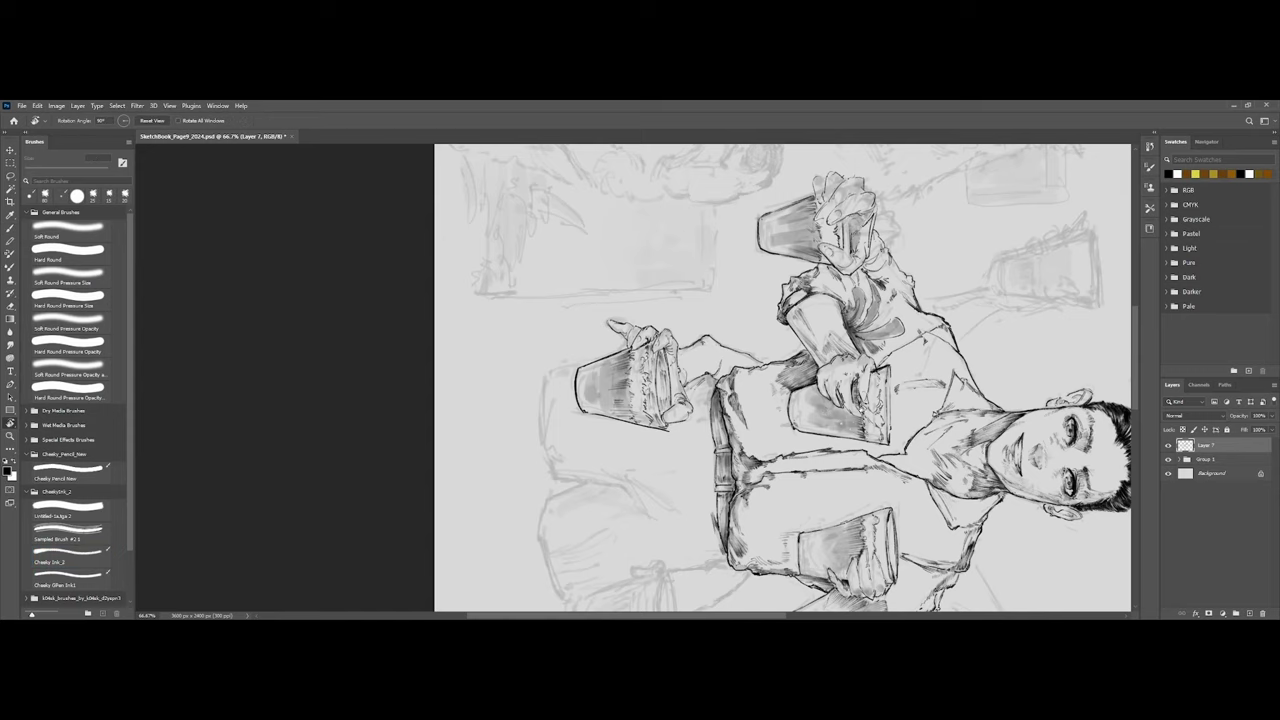
pyautogui.moveTo(868, 416); pyautogui.dragTo(658, 225)
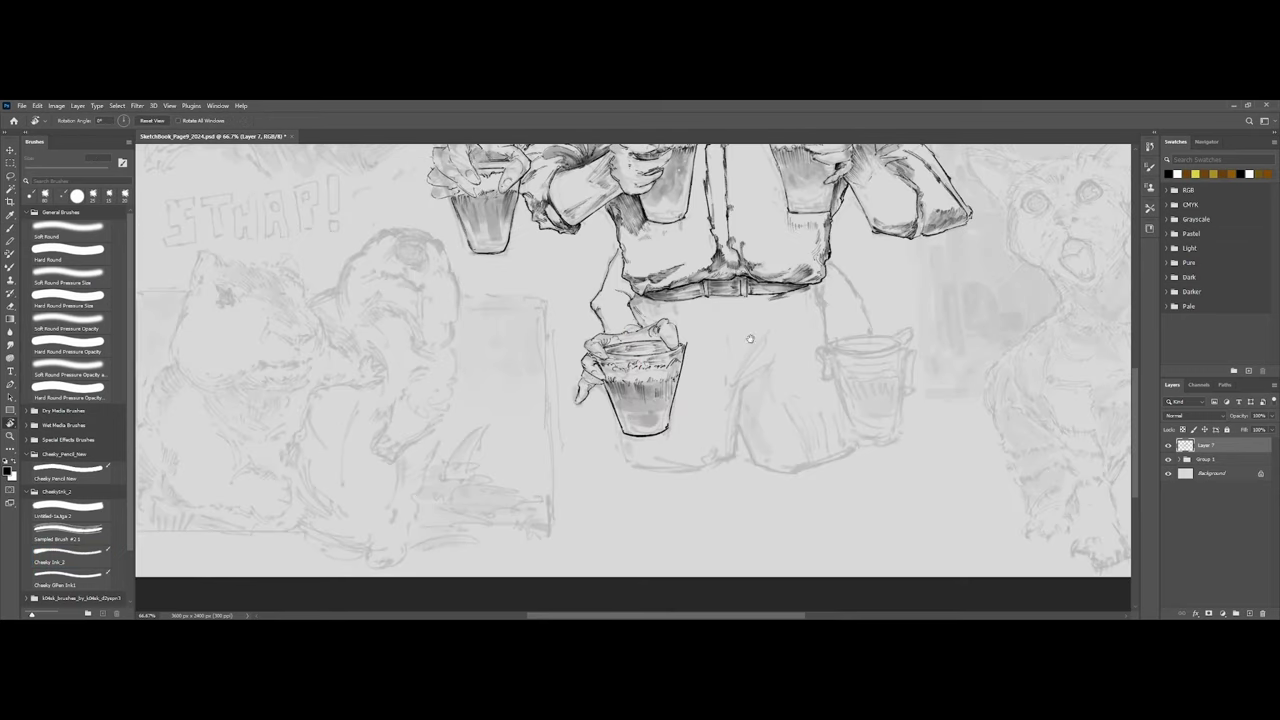
# Erase the dark hatching inside the opening of the lower left-hand cup.
pyautogui.moveTo(647, 357); pyautogui.dragTo(683, 416)
pyautogui.hotkey('ctrl', '+')
pyautogui.hotkey('ctrl', '+')
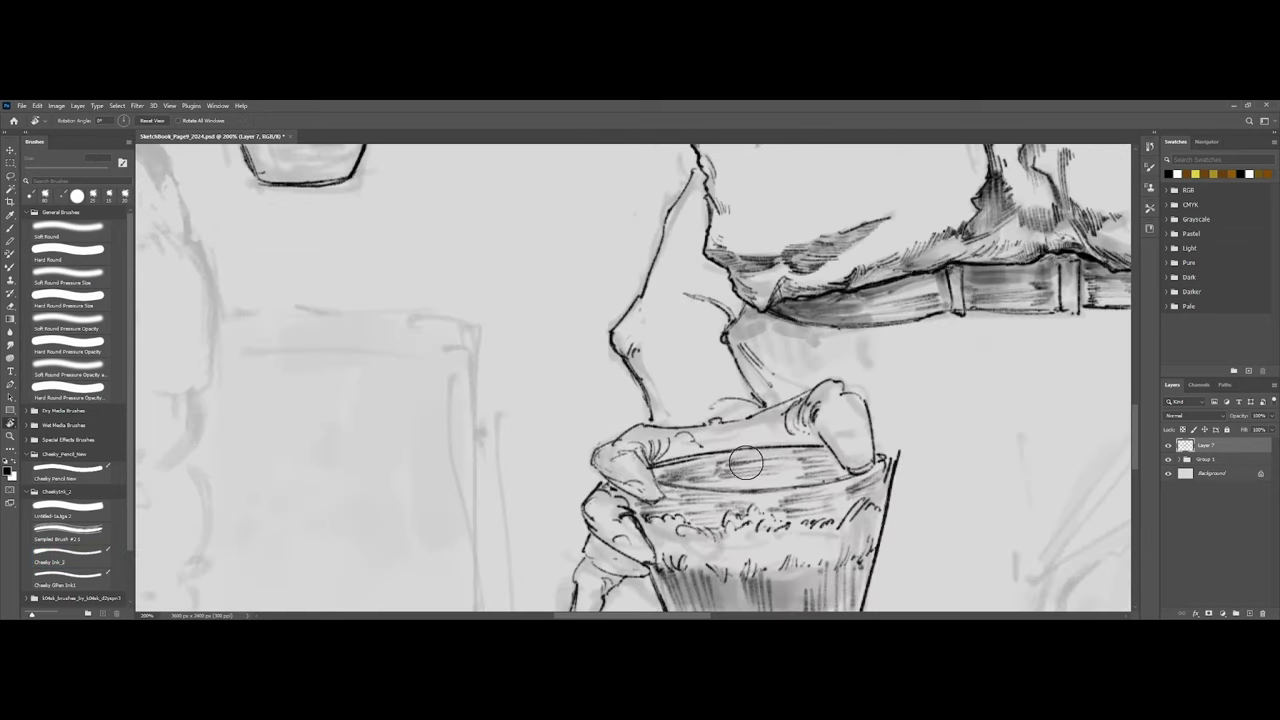
pyautogui.press('e')
pyautogui.moveTo(740, 466)
pyautogui.mouseDown()
pyautogui.moveTo(708, 476)
pyautogui.moveTo(803, 466)
pyautogui.mouseUp()
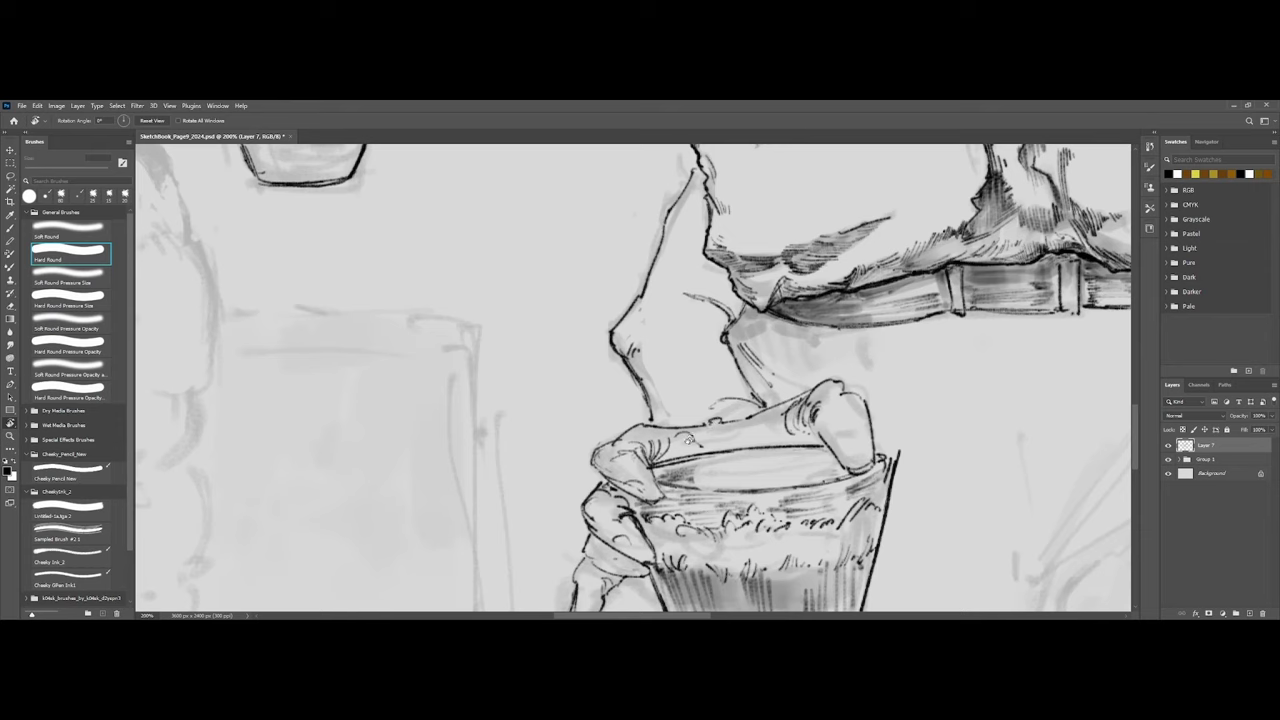
# Redraw the inside of the cup's opening with light, curved Cheeky Ink_2 strokes.
pyautogui.press('b')
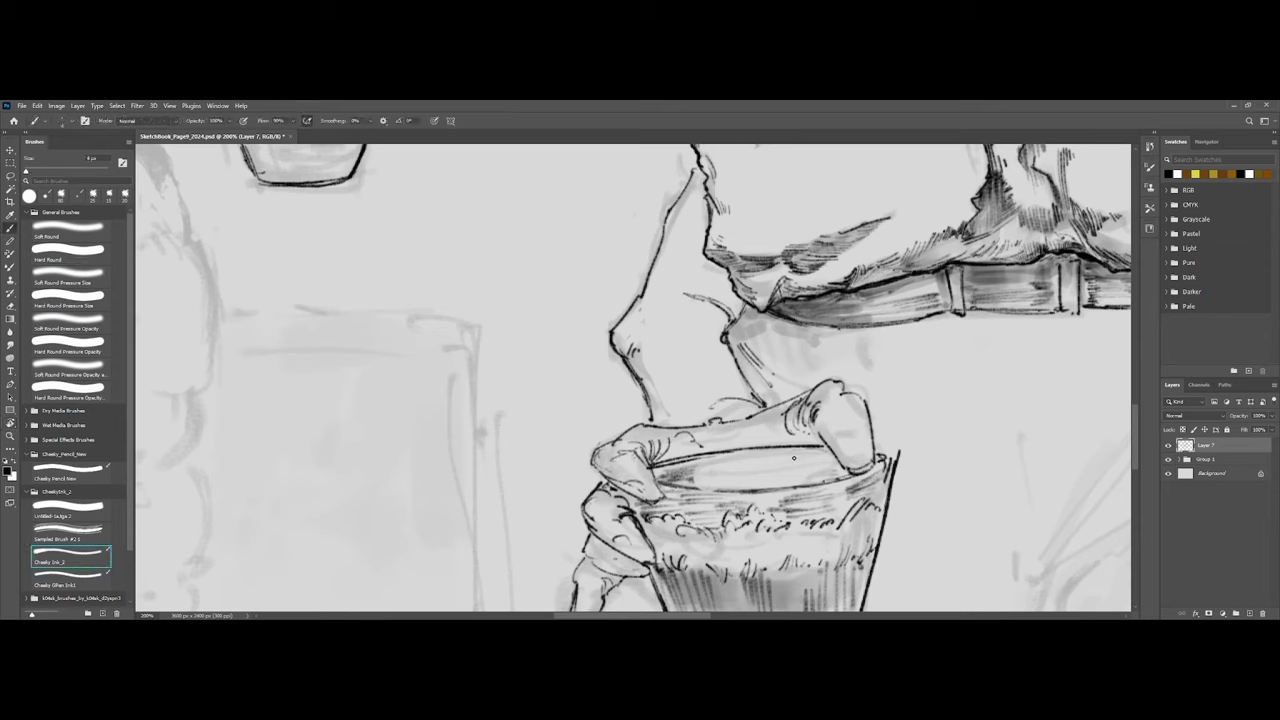
pyautogui.moveTo(782, 455); pyautogui.dragTo(768, 459)
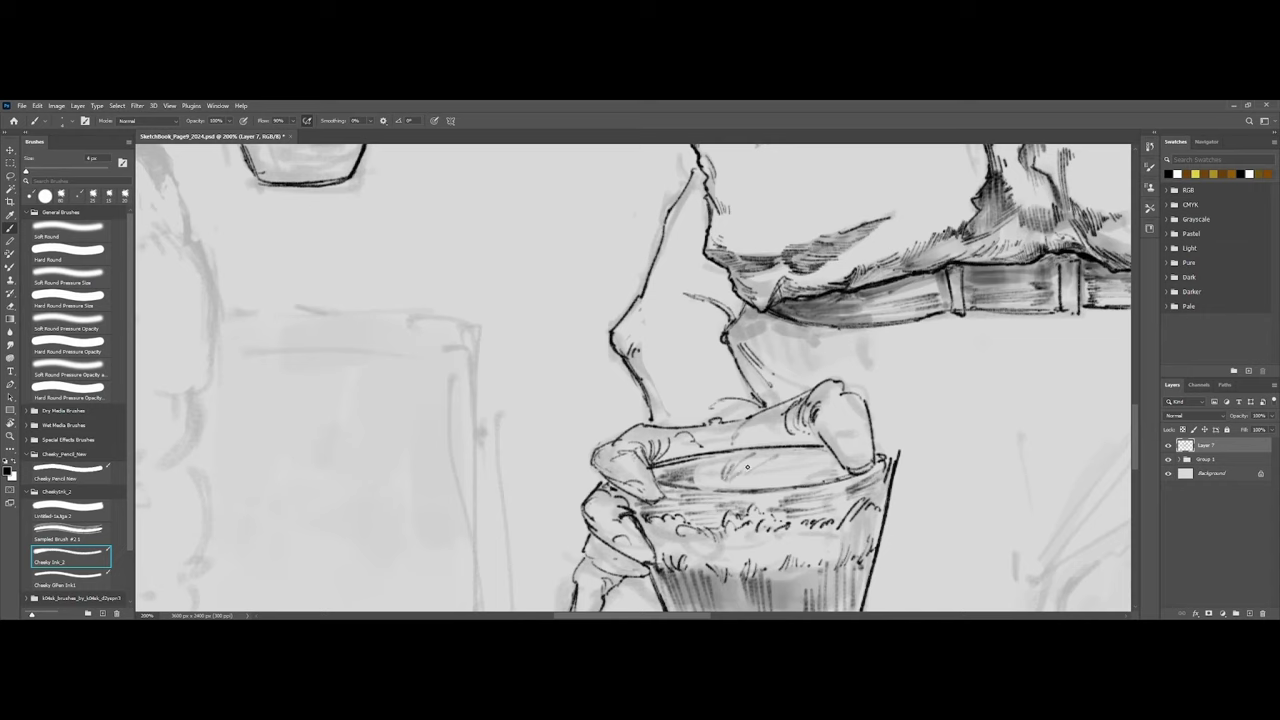
pyautogui.moveTo(747, 467)
pyautogui.mouseDown()
pyautogui.moveTo(733, 480)
pyautogui.moveTo(687, 477)
pyautogui.moveTo(685, 459)
pyautogui.mouseUp()
pyautogui.press('e')
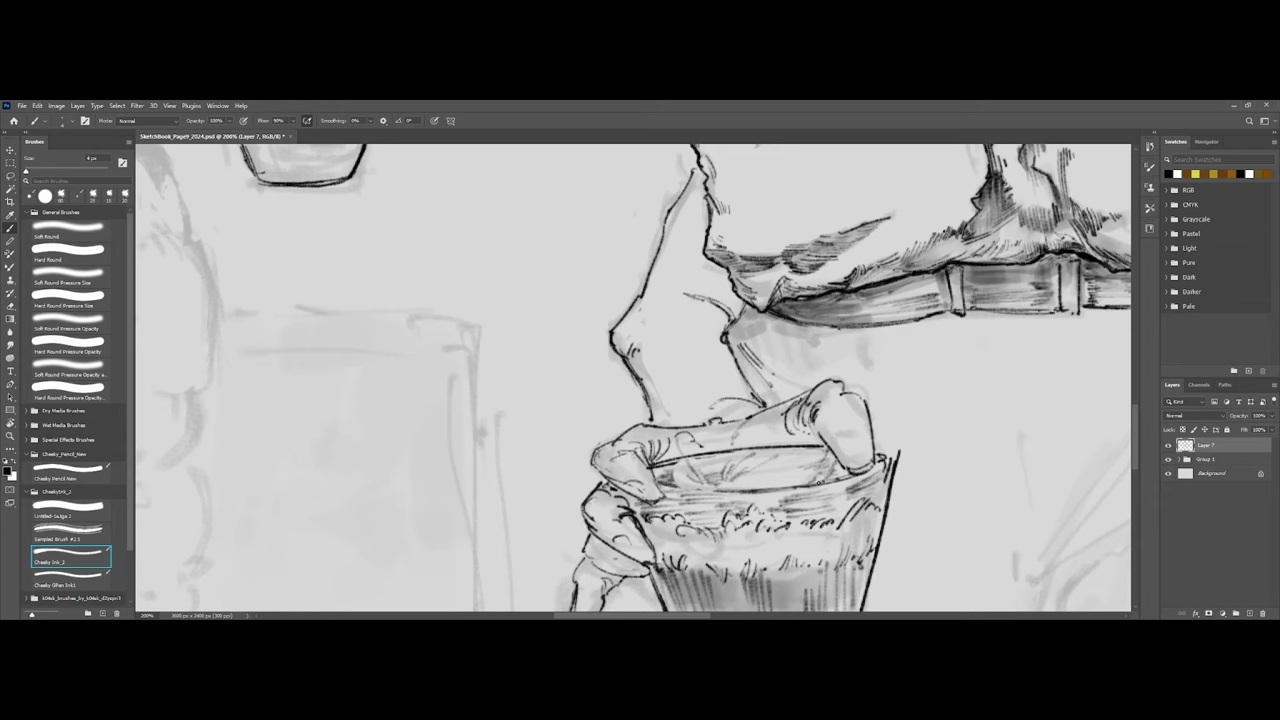
pyautogui.hotkey('ctrl', '-')
pyautogui.hotkey('ctrl', '-')
pyautogui.hotkey('ctrl', '-')
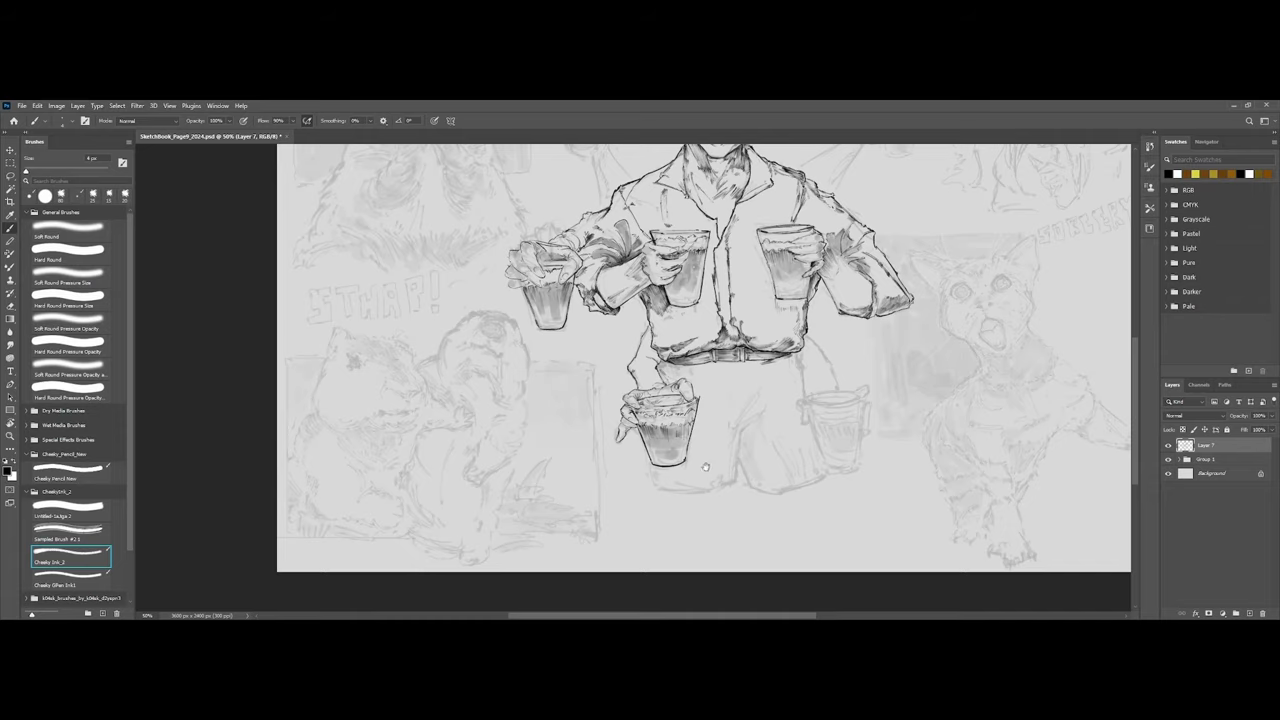
pyautogui.moveTo(705, 467); pyautogui.dragTo(658, 467)
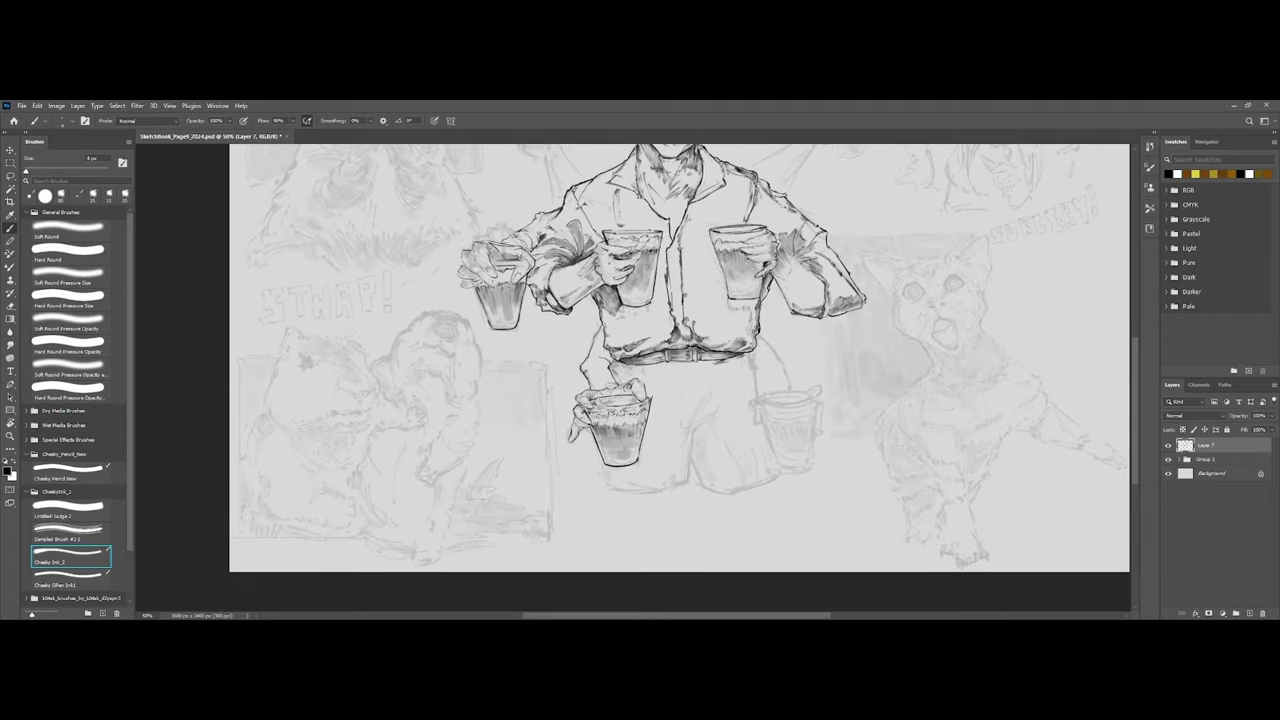
# Switch to the bolder Cheeky ink brush and ink the diagonal crease lines at the crotch of the shorts.
pyautogui.click(84, 584)
pyautogui.scroll(4, 652, 400)
pyautogui.moveTo(657, 354); pyautogui.dragTo(627, 308)
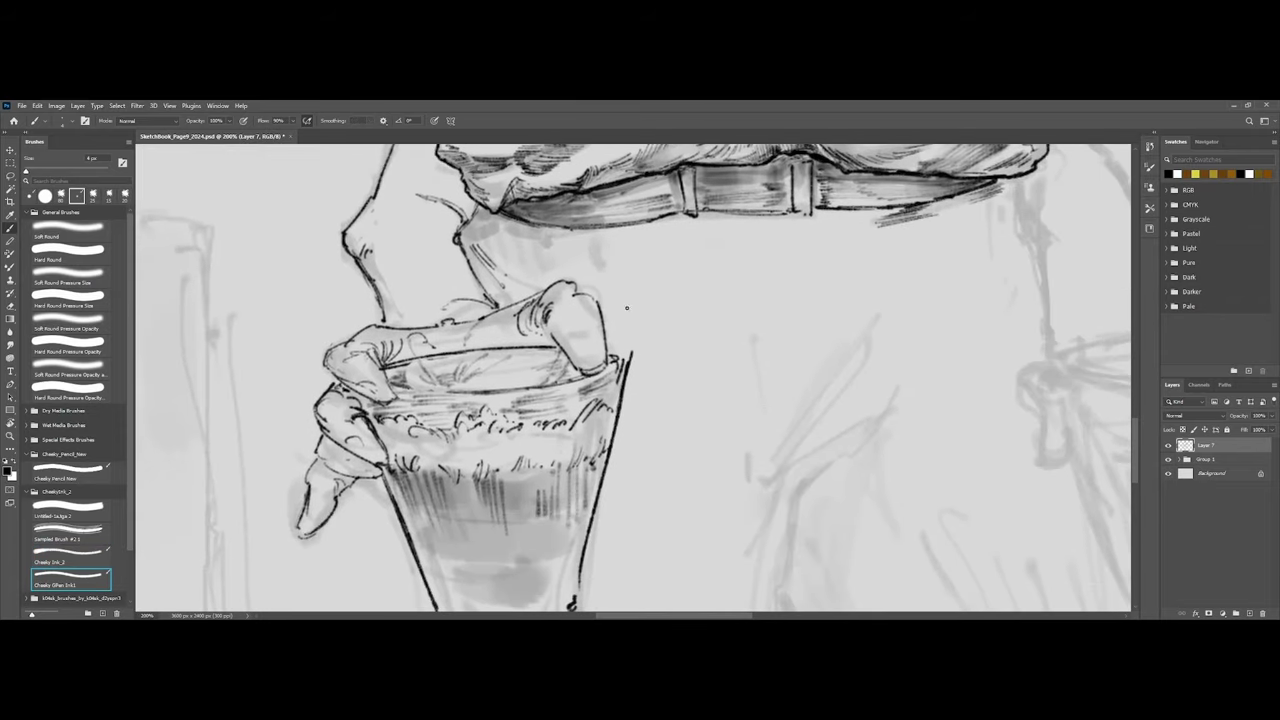
pyautogui.hotkey('ctrl', '-')
pyautogui.hotkey('ctrl', '+')
pyautogui.press(']')
pyautogui.moveTo(786, 470); pyautogui.dragTo(866, 420)
pyautogui.moveTo(782, 466); pyautogui.dragTo(815, 434)
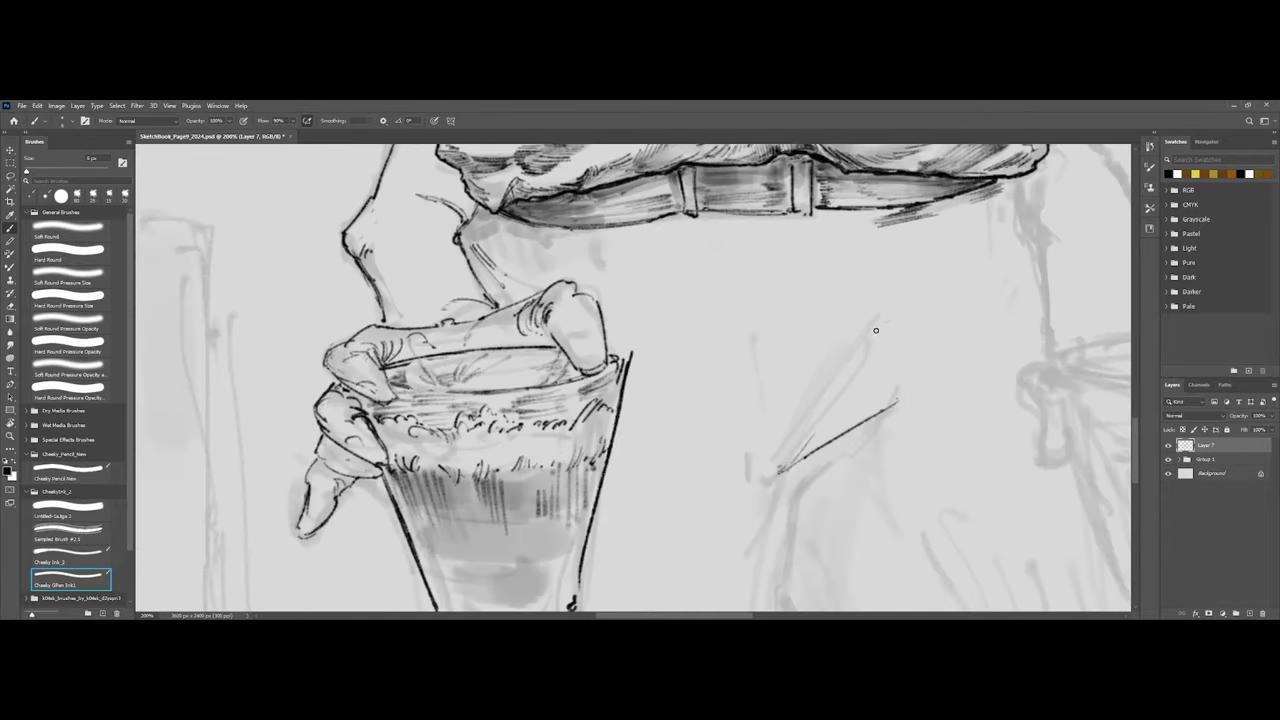
pyautogui.moveTo(875, 331)
pyautogui.mouseDown()
pyautogui.moveTo(786, 467)
pyautogui.moveTo(786, 446)
pyautogui.mouseUp()
pyautogui.moveTo(866, 344)
pyautogui.mouseDown()
pyautogui.moveTo(771, 450)
pyautogui.moveTo(765, 463)
pyautogui.moveTo(781, 447)
pyautogui.moveTo(754, 490)
pyautogui.moveTo(782, 485)
pyautogui.moveTo(748, 558)
pyautogui.mouseUp()
pyautogui.hotkey('ctrl', '-')
pyautogui.hotkey('ctrl', '-')
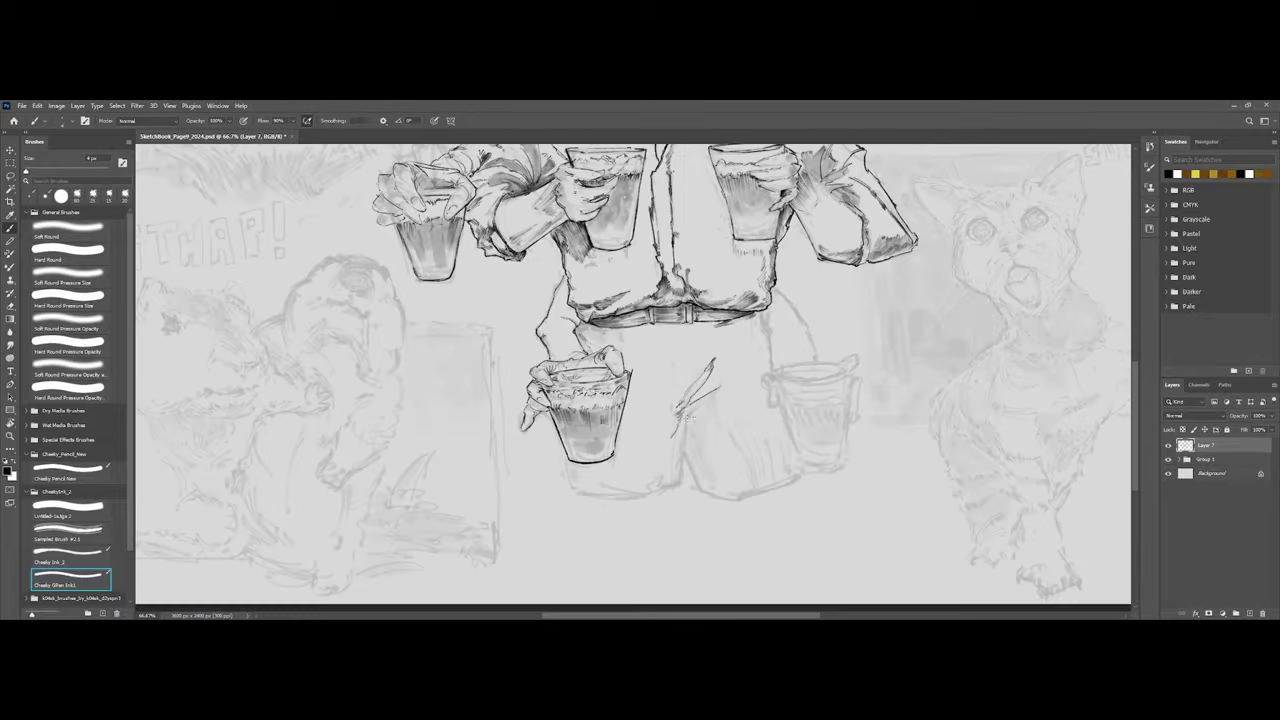
# Add the lower crotch crease where the legs divide and hatch short shading strokes along its upper end.
pyautogui.hotkey('ctrl', '+')
pyautogui.scroll(3, 755, 418)
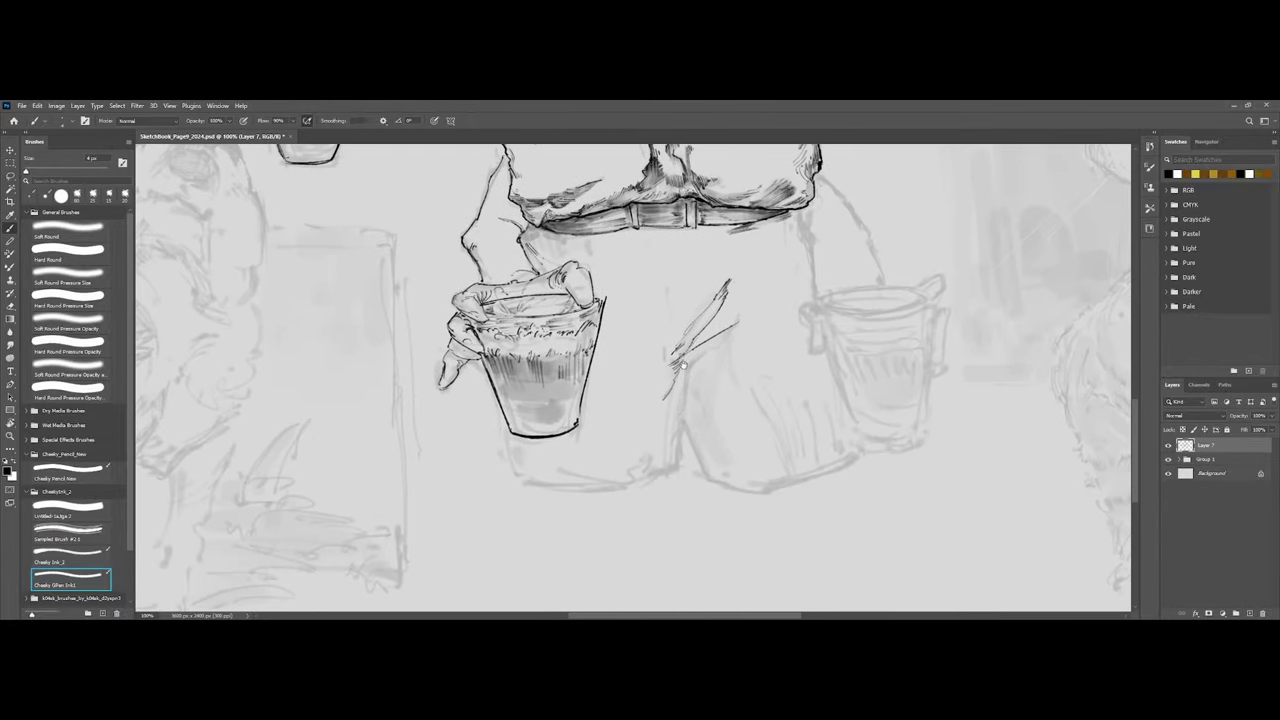
pyautogui.scroll(3, 745, 382)
pyautogui.moveTo(797, 358); pyautogui.dragTo(905, 265)
pyautogui.moveTo(798, 350); pyautogui.dragTo(791, 362)
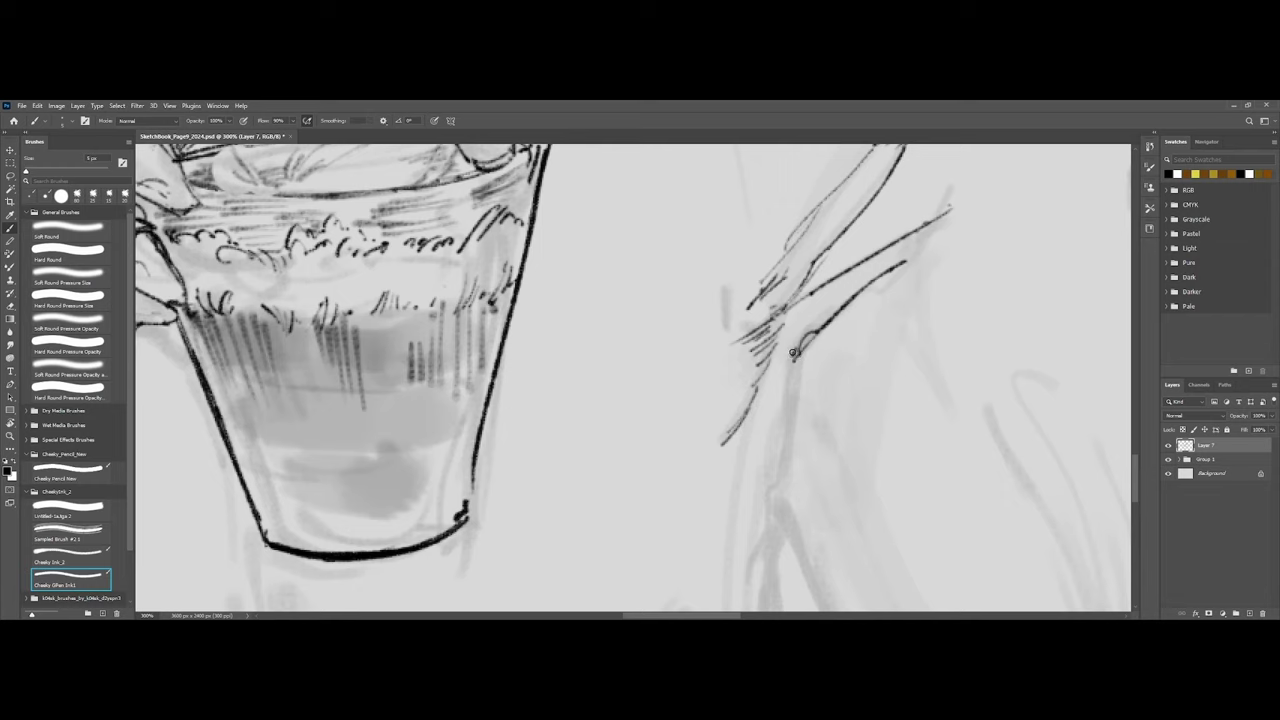
pyautogui.moveTo(898, 264)
pyautogui.mouseDown()
pyautogui.moveTo(938, 228)
pyautogui.moveTo(872, 298)
pyautogui.moveTo(944, 248)
pyautogui.mouseUp()
pyautogui.moveTo(886, 288)
pyautogui.mouseDown()
pyautogui.moveTo(962, 241)
pyautogui.moveTo(922, 297)
pyautogui.mouseUp()
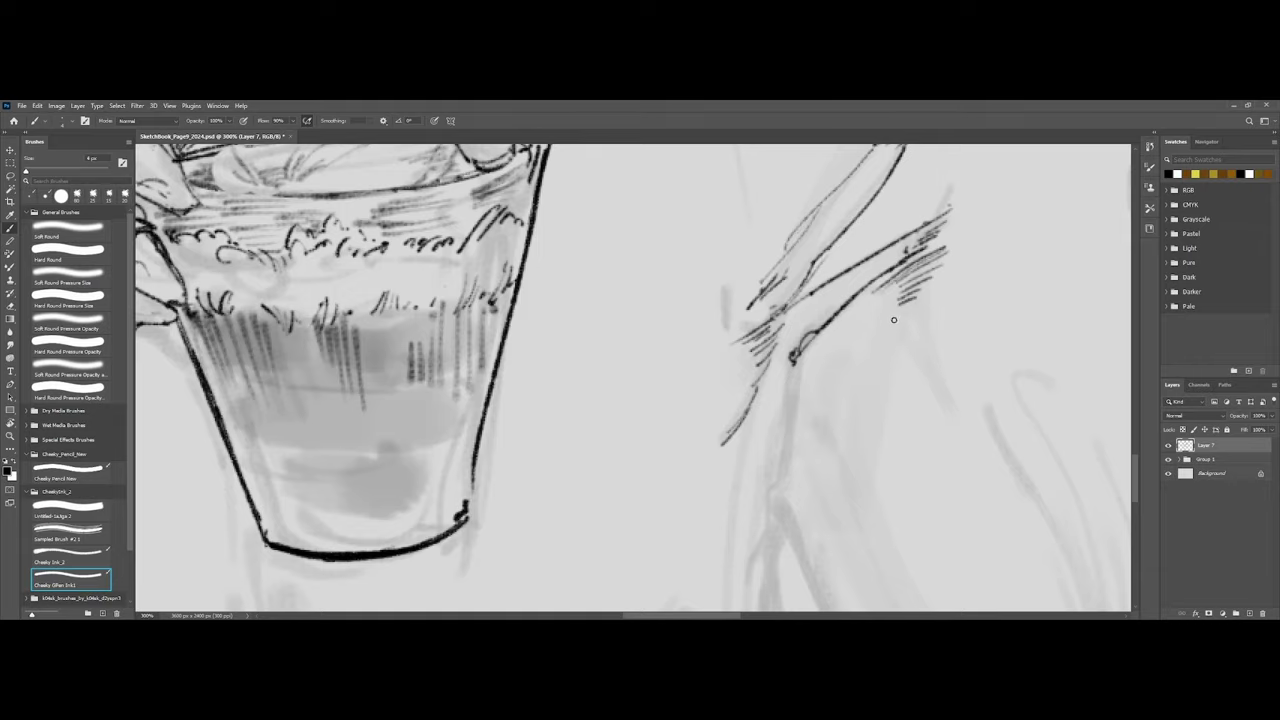
pyautogui.hotkey('ctrl', '-')
pyautogui.hotkey('ctrl', '-')
pyautogui.hotkey('ctrl', '-')
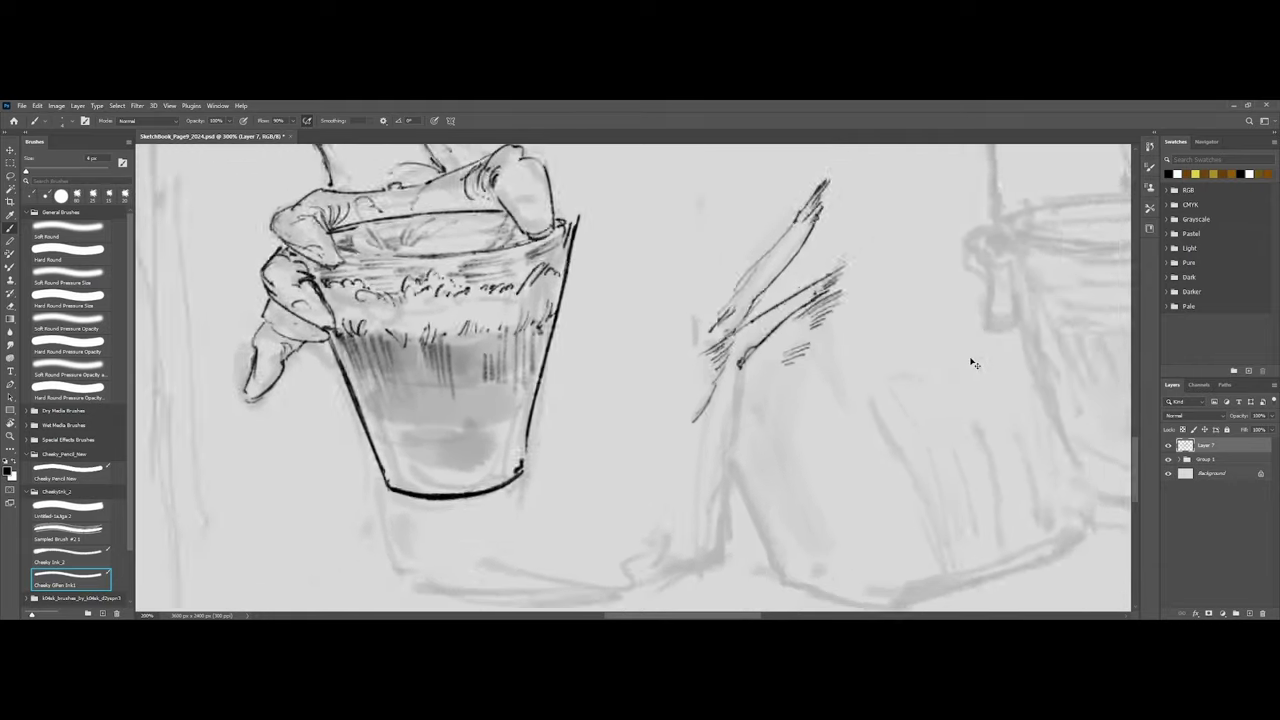
# Ink the inner edge of the left-hand shorts leg from the crotch crease down to the hem corner.
pyautogui.hotkey('ctrl', '+')
pyautogui.hotkey('ctrl', '+')
pyautogui.moveTo(667, 457); pyautogui.dragTo(712, 382)
pyautogui.moveTo(786, 290)
pyautogui.mouseDown()
pyautogui.moveTo(783, 406)
pyautogui.moveTo(778, 367)
pyautogui.moveTo(781, 405)
pyautogui.mouseUp()
pyautogui.moveTo(787, 360)
pyautogui.mouseDown()
pyautogui.moveTo(765, 477)
pyautogui.moveTo(716, 503)
pyautogui.mouseUp()
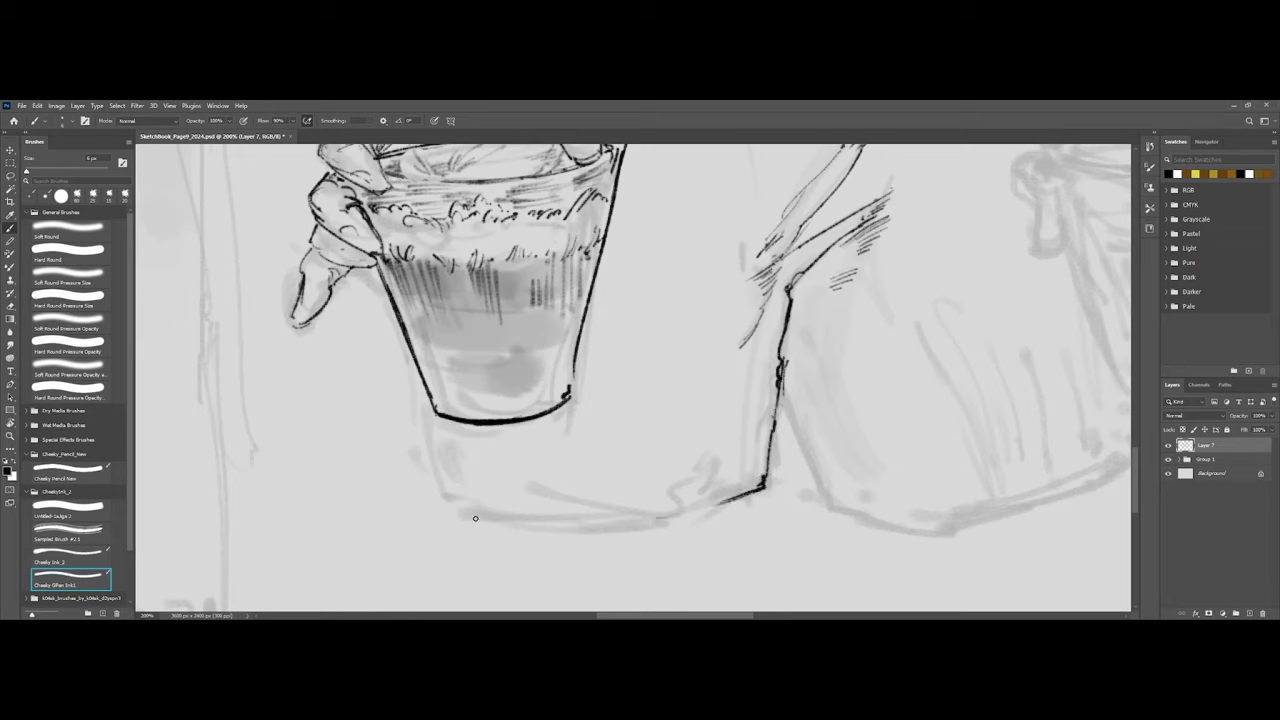
# Ink the curved hem of the left-hand shorts leg with overlapping strokes across its full width.
pyautogui.moveTo(455, 510); pyautogui.dragTo(619, 518)
pyautogui.moveTo(477, 515)
pyautogui.mouseDown()
pyautogui.moveTo(693, 514)
pyautogui.moveTo(741, 498)
pyautogui.mouseUp()
pyautogui.moveTo(738, 502)
pyautogui.mouseDown()
pyautogui.moveTo(590, 519)
pyautogui.moveTo(738, 500)
pyautogui.mouseUp()
pyautogui.moveTo(751, 493); pyautogui.dragTo(558, 520)
pyautogui.hotkey('ctrl', '-')
pyautogui.hotkey('ctrl', '-')
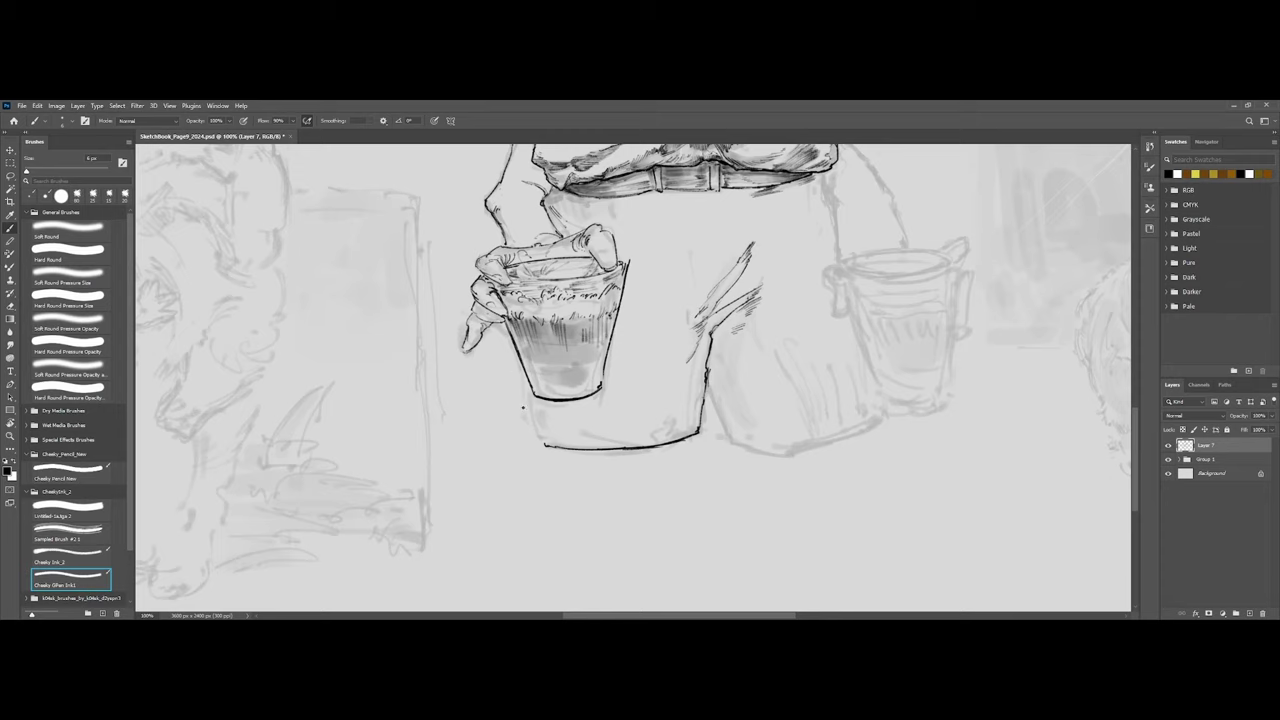
# Ink the left-hand leg's outer edge from below the cup to the hem and thicken the hem line.
pyautogui.hotkey('ctrl', '+')
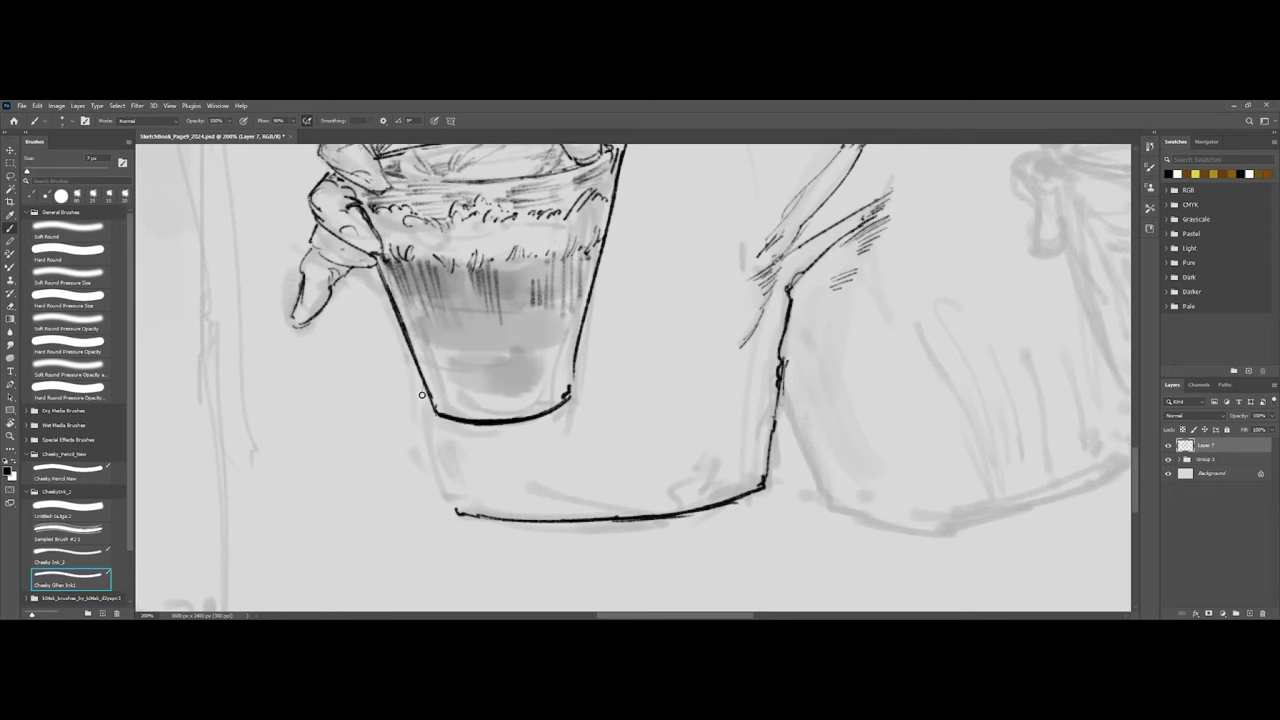
pyautogui.moveTo(423, 392)
pyautogui.mouseDown()
pyautogui.moveTo(456, 511)
pyautogui.moveTo(628, 515)
pyautogui.mouseUp()
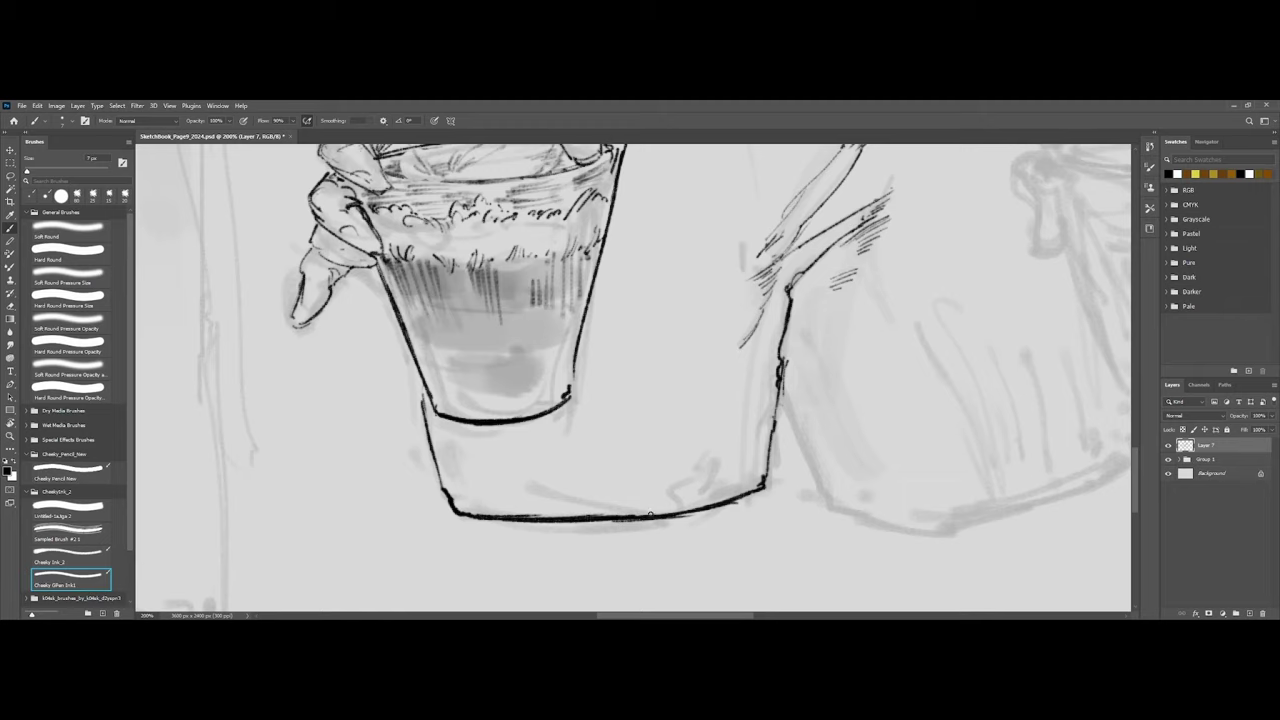
pyautogui.hotkey('ctrl', '-')
pyautogui.hotkey('ctrl', '-')
pyautogui.hotkey('ctrl', '+')
pyautogui.hotkey('ctrl', '+')
# Thicken the left-hand leg's inner edge and ink the inner edge of the right-hand leg down to its hem.
pyautogui.moveTo(783, 392); pyautogui.dragTo(762, 492)
pyautogui.moveTo(791, 421); pyautogui.dragTo(830, 502)
pyautogui.press('[')
pyautogui.hotkey('ctrl', '-')
pyautogui.hotkey('ctrl', '-')
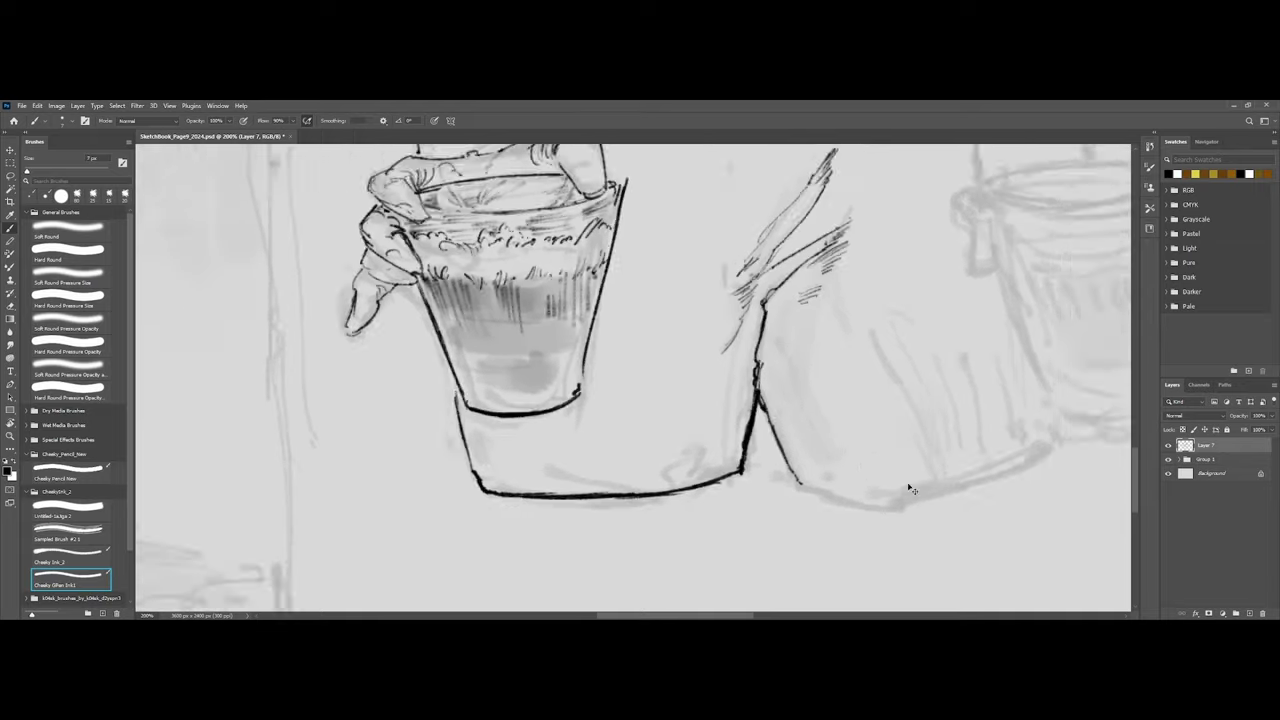
# Ink the hem of the right-hand shorts leg from its inner corner out to below the uninked cup.
pyautogui.hotkey('ctrl', '+')
pyautogui.hotkey('ctrl', '+')
pyautogui.press(']')
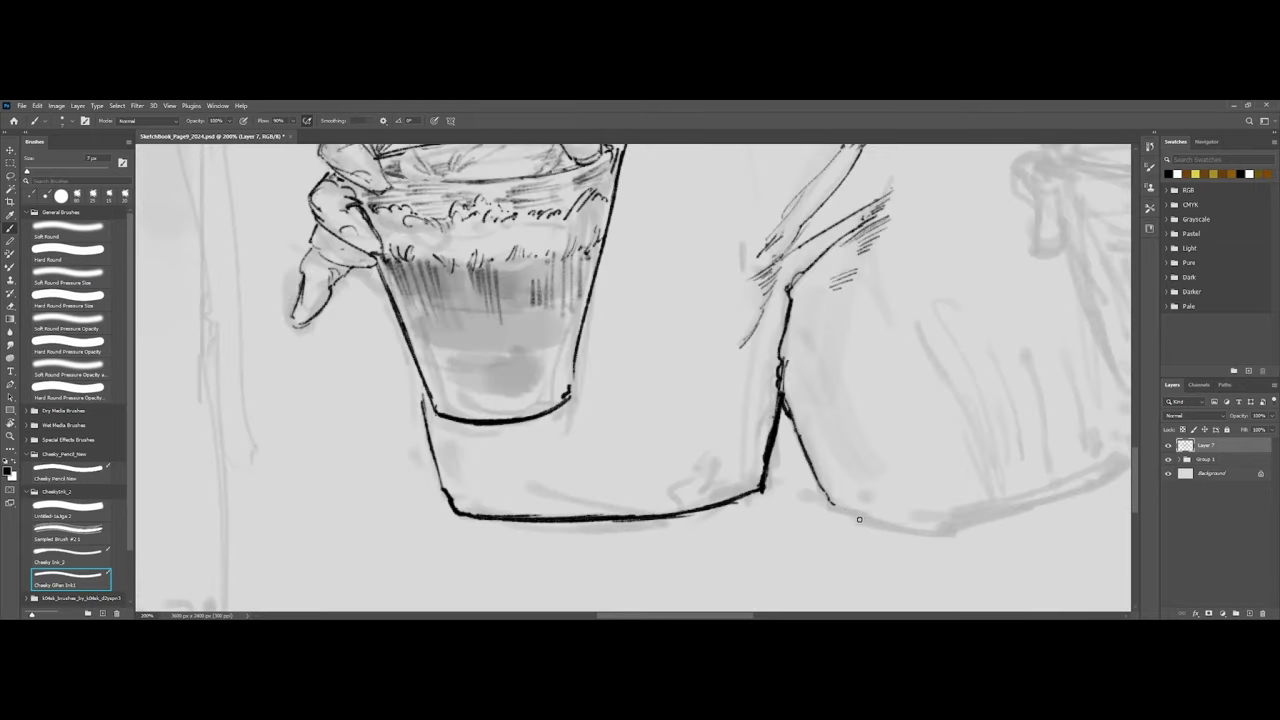
pyautogui.moveTo(828, 503)
pyautogui.mouseDown()
pyautogui.moveTo(928, 535)
pyautogui.moveTo(973, 521)
pyautogui.mouseUp()
pyautogui.hotkey('ctrl', '-')
pyautogui.moveTo(806, 450); pyautogui.dragTo(882, 420)
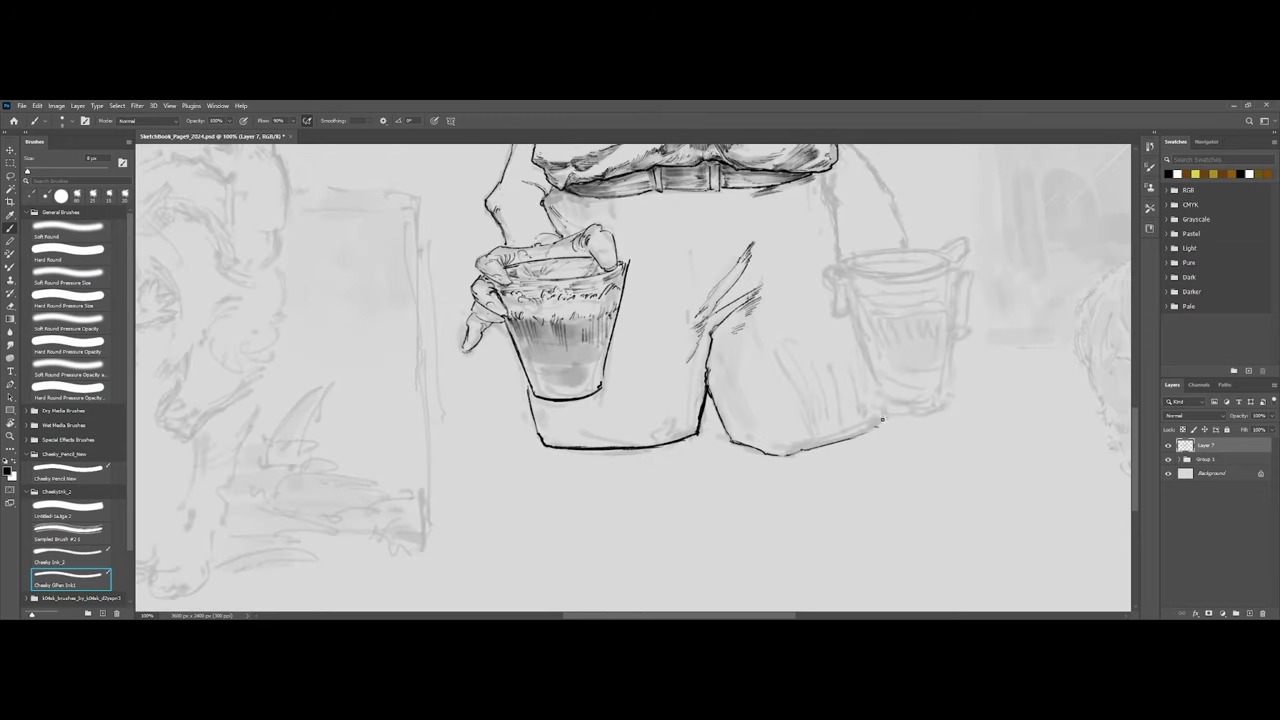
pyautogui.moveTo(842, 461); pyautogui.dragTo(726, 477)
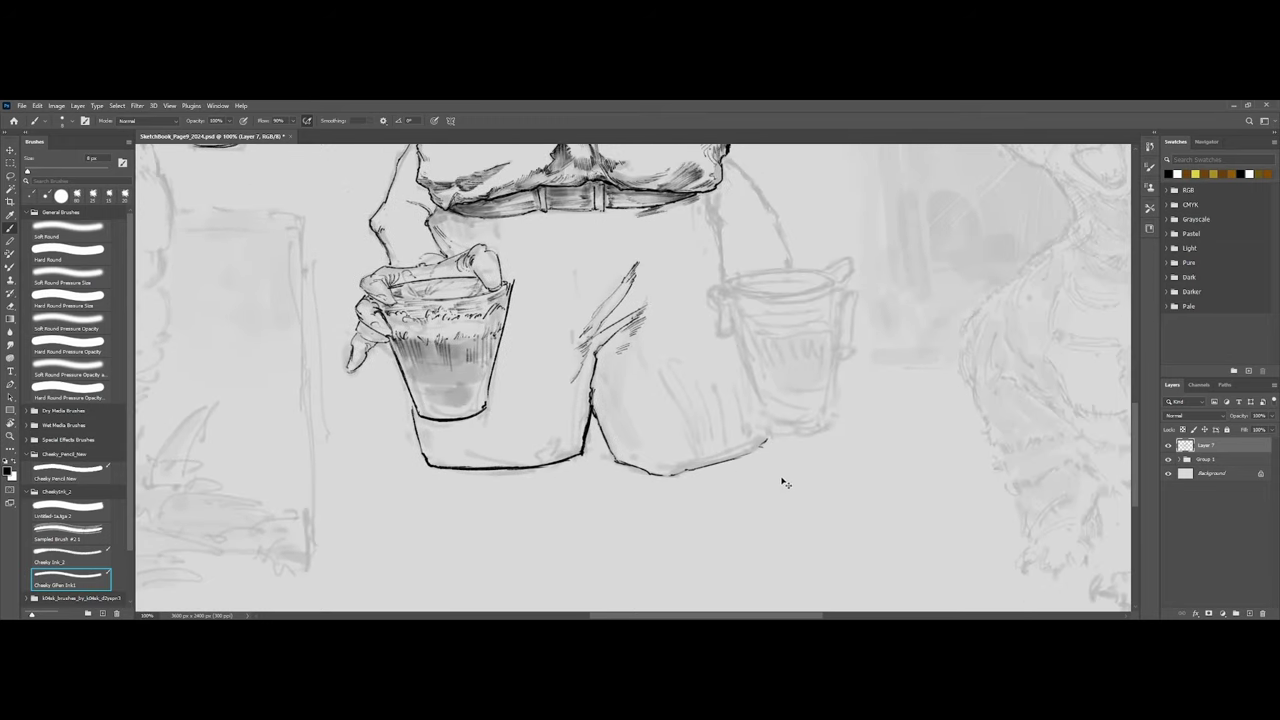
# Ink the inner edge of the lower right-hand arm from the shirt hem to the cup, with a bold crook midway.
pyautogui.hotkey('ctrl', '+')
pyautogui.hotkey('ctrl', '-')
pyautogui.moveTo(857, 400); pyautogui.dragTo(839, 475)
pyautogui.scroll(3, 797, 368)
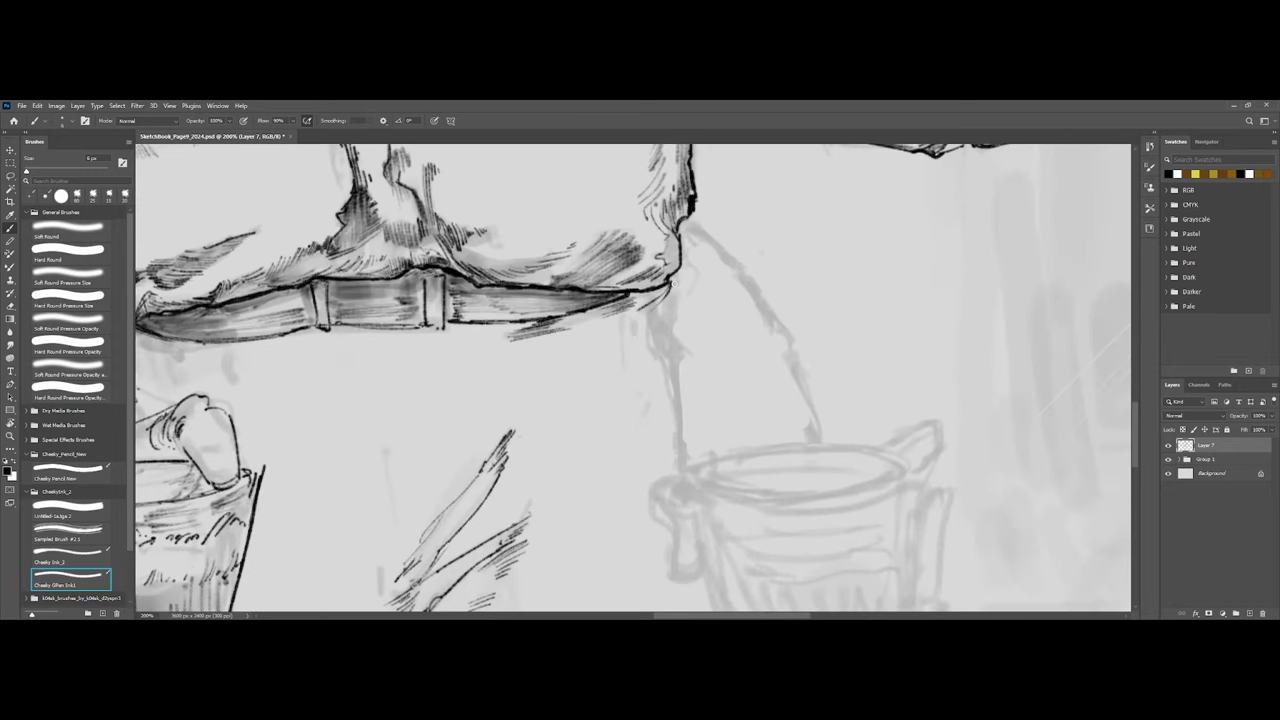
pyautogui.moveTo(672, 291)
pyautogui.mouseDown()
pyautogui.moveTo(666, 350)
pyautogui.moveTo(680, 357)
pyautogui.moveTo(670, 375)
pyautogui.moveTo(685, 470)
pyautogui.mouseUp()
pyautogui.press('[')
pyautogui.moveTo(671, 373)
pyautogui.mouseDown()
pyautogui.moveTo(677, 392)
pyautogui.moveTo(683, 359)
pyautogui.mouseUp()
pyautogui.hotkey('ctrl', '-')
pyautogui.hotkey('ctrl', '-')
pyautogui.hotkey('ctrl', '+')
pyautogui.hotkey('ctrl', '+')
pyautogui.press(']')
pyautogui.press('[')
# Ink the arm's outer edge from the shirt down to the cup rim and clean up the elbow with the eraser.
pyautogui.moveTo(693, 220)
pyautogui.mouseDown()
pyautogui.moveTo(685, 227)
pyautogui.moveTo(748, 278)
pyautogui.moveTo(791, 367)
pyautogui.moveTo(780, 328)
pyautogui.moveTo(795, 354)
pyautogui.moveTo(816, 437)
pyautogui.mouseUp()
pyautogui.press('e')
pyautogui.moveTo(767, 343)
pyautogui.mouseDown()
pyautogui.moveTo(776, 355)
pyautogui.moveTo(764, 331)
pyautogui.mouseUp()
pyautogui.press('b')
pyautogui.press('[')
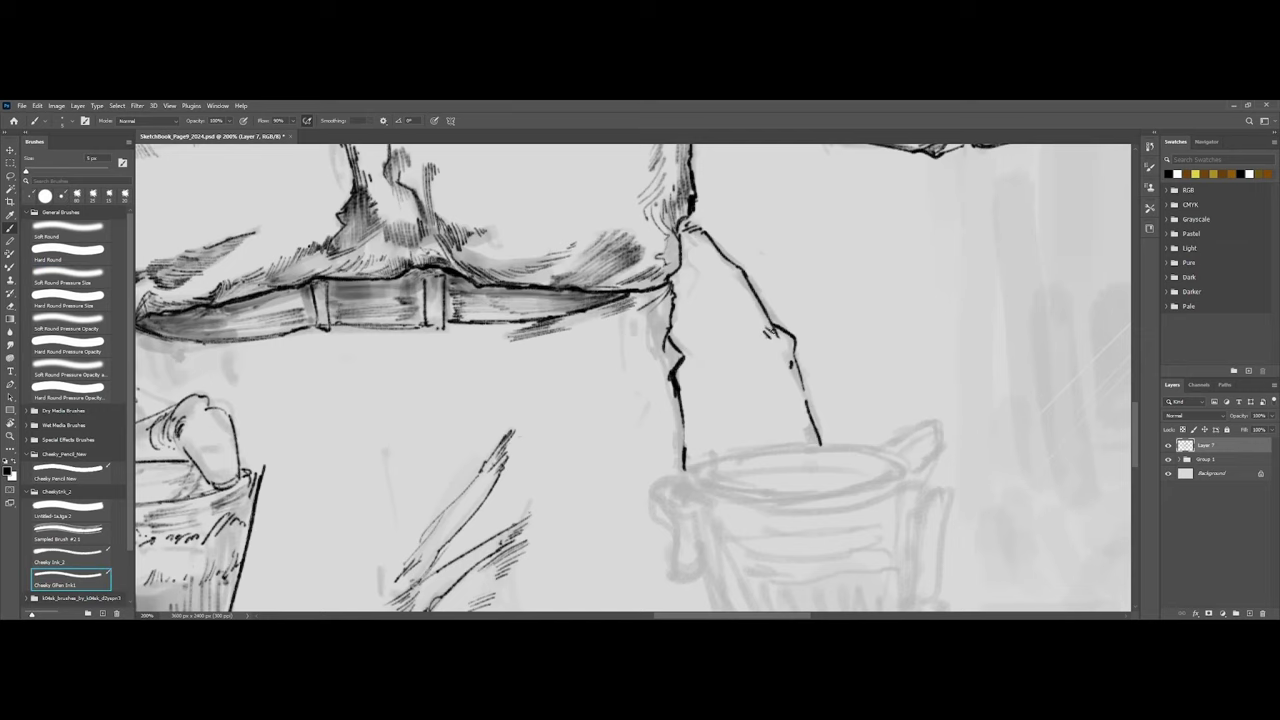
pyautogui.hotkey('ctrl', '-')
pyautogui.hotkey('ctrl', '-')
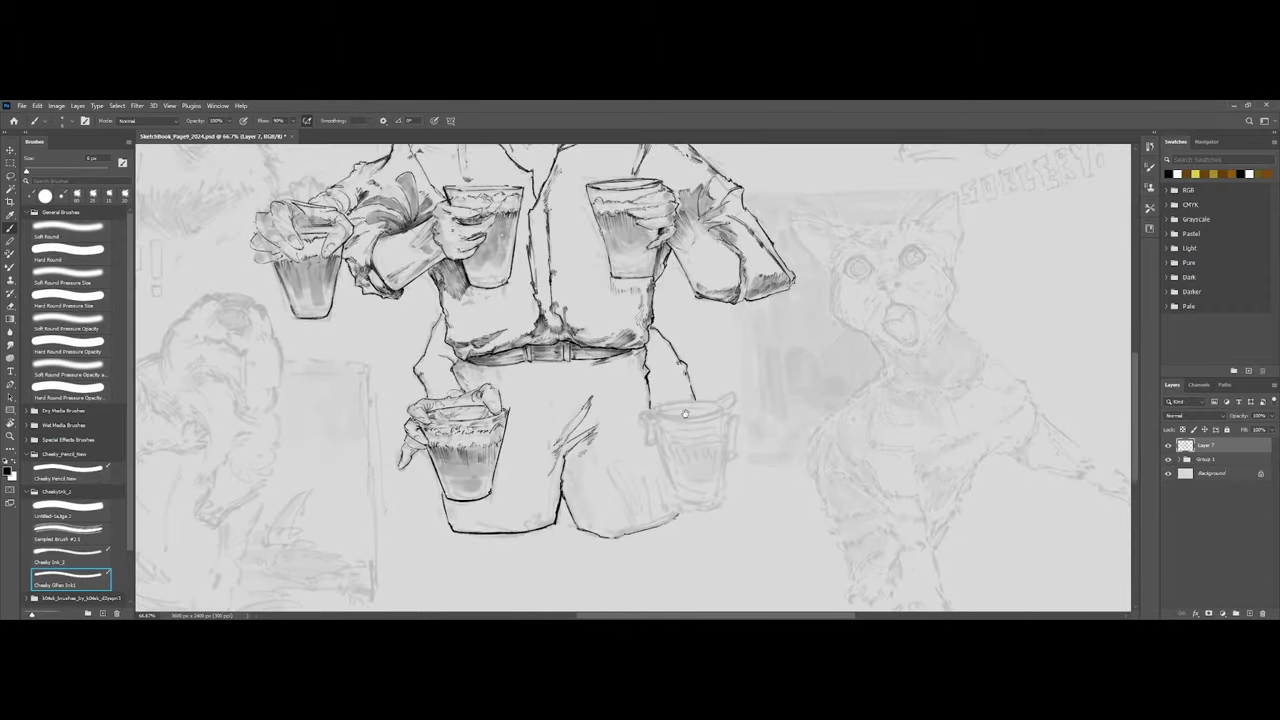
# Ink the fingertip gripping the inner end of the lower right-hand cup and the back line of its rim.
pyautogui.moveTo(685, 414); pyautogui.dragTo(685, 372)
pyautogui.scroll(2, 722, 368)
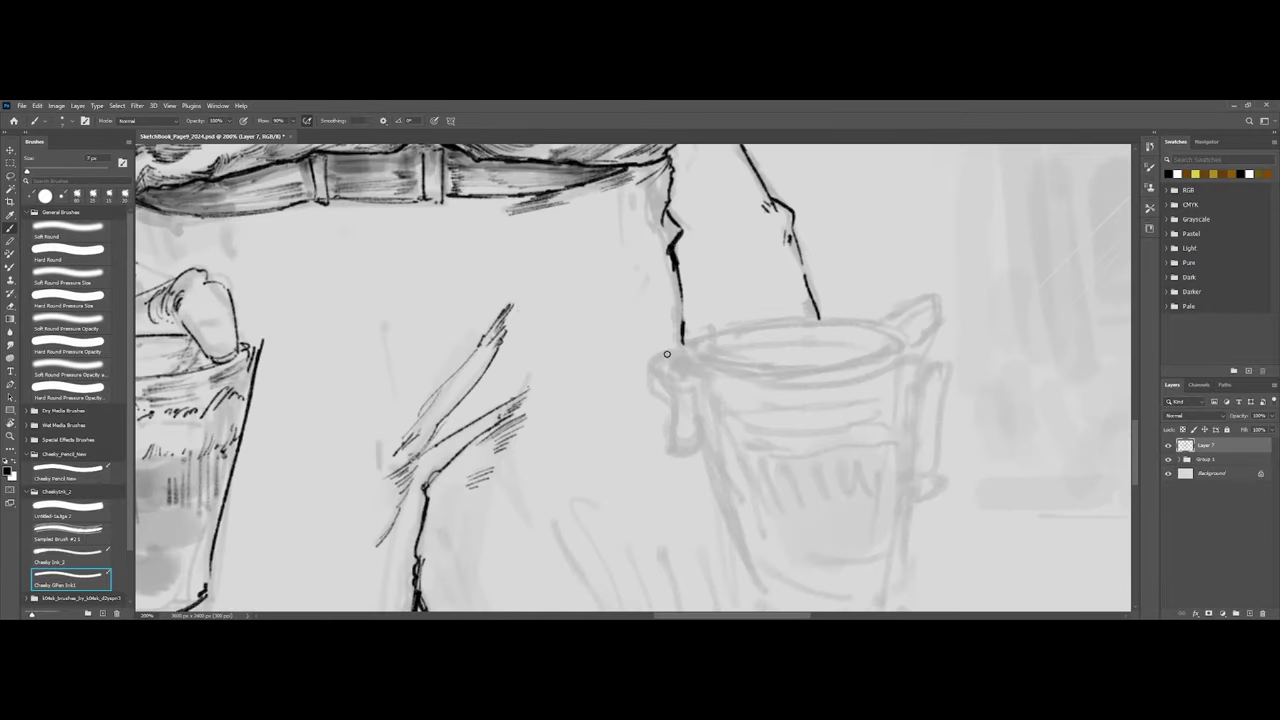
pyautogui.moveTo(682, 343)
pyautogui.mouseDown()
pyautogui.moveTo(657, 364)
pyautogui.moveTo(660, 428)
pyautogui.mouseUp()
pyautogui.moveTo(656, 367)
pyautogui.mouseDown()
pyautogui.moveTo(659, 414)
pyautogui.moveTo(689, 395)
pyautogui.mouseUp()
pyautogui.click(694, 390)
pyautogui.moveTo(674, 346)
pyautogui.mouseDown()
pyautogui.moveTo(690, 362)
pyautogui.moveTo(765, 322)
pyautogui.moveTo(826, 320)
pyautogui.mouseUp()
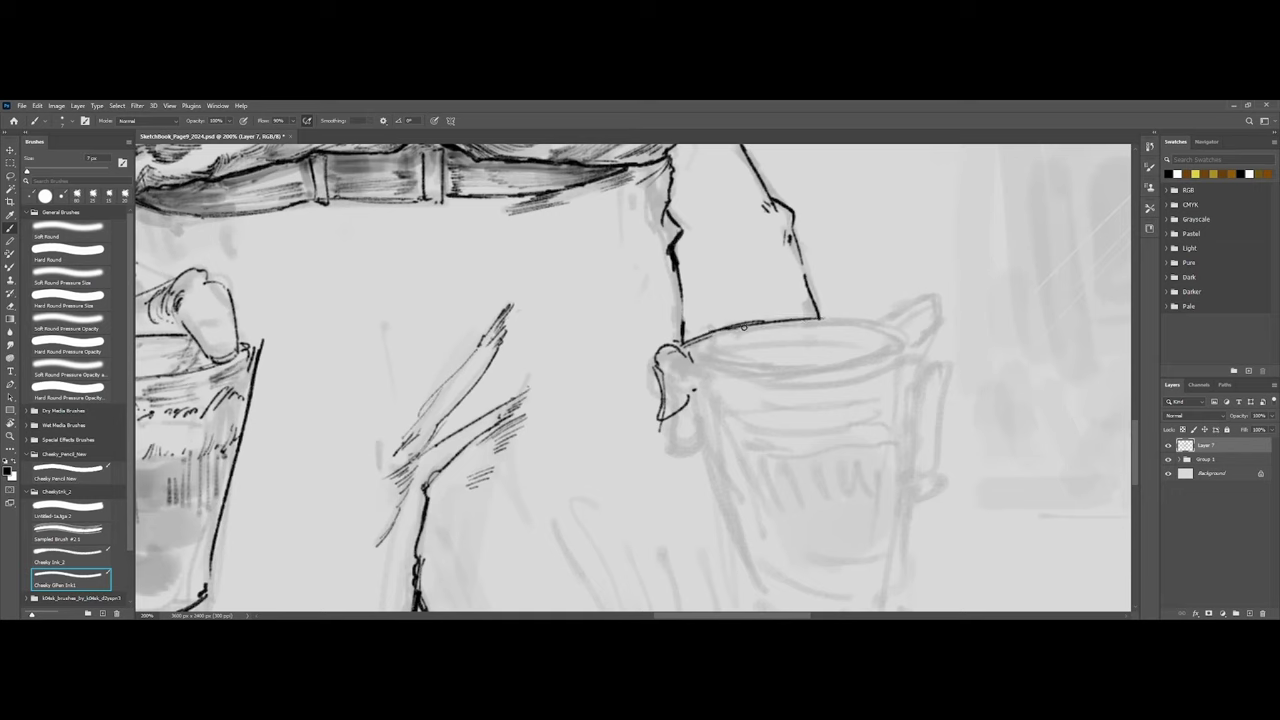
# Extend the back rim line and ink the finger over the cup's outer end and the fingers hanging below it.
pyautogui.moveTo(738, 328)
pyautogui.mouseDown()
pyautogui.moveTo(870, 322)
pyautogui.moveTo(927, 297)
pyautogui.moveTo(935, 320)
pyautogui.moveTo(922, 342)
pyautogui.moveTo(881, 366)
pyautogui.mouseUp()
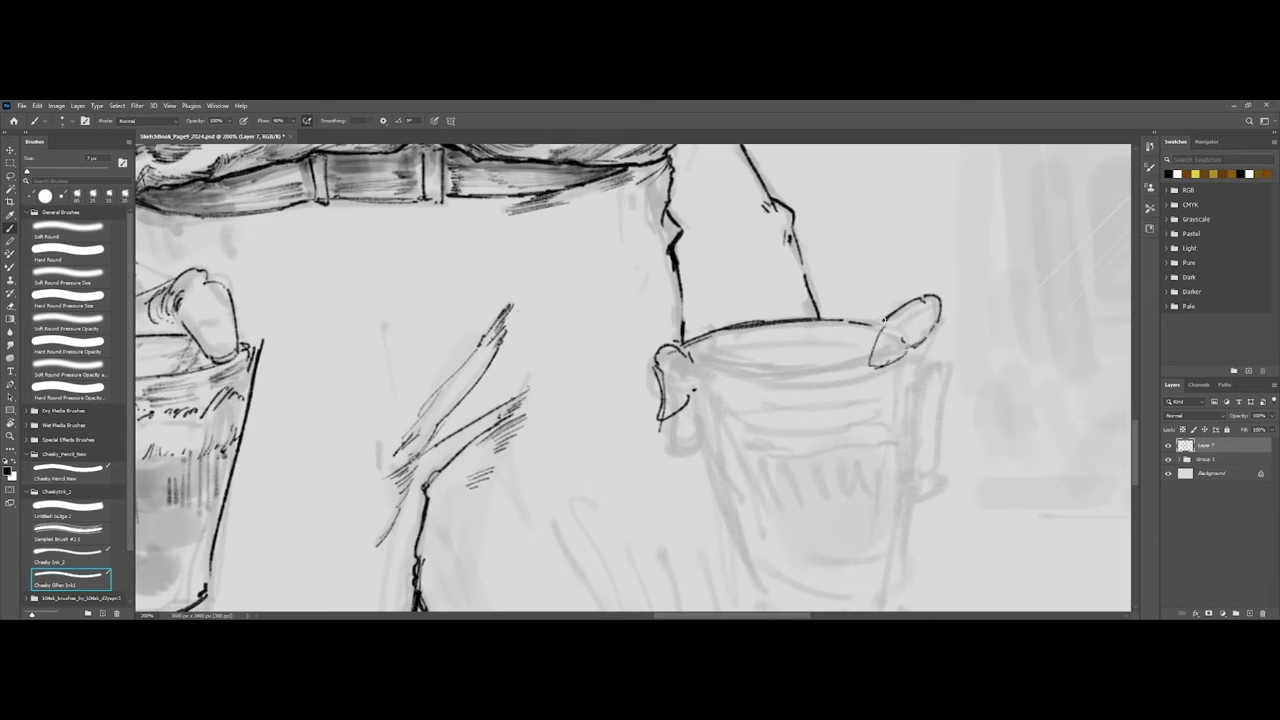
pyautogui.moveTo(880, 318); pyautogui.dragTo(897, 358)
pyautogui.moveTo(913, 347)
pyautogui.mouseDown()
pyautogui.moveTo(938, 358)
pyautogui.moveTo(926, 431)
pyautogui.moveTo(938, 458)
pyautogui.mouseUp()
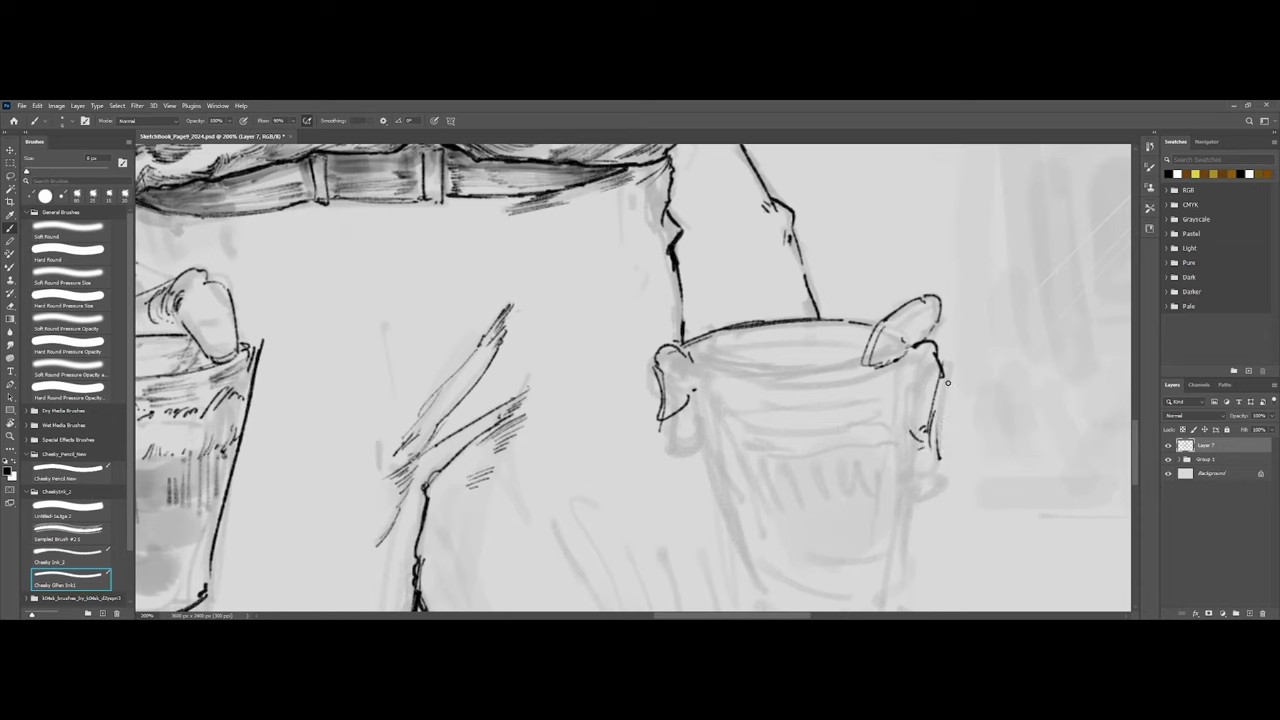
pyautogui.moveTo(952, 352); pyautogui.dragTo(934, 416)
pyautogui.hotkey('ctrl', 'z')
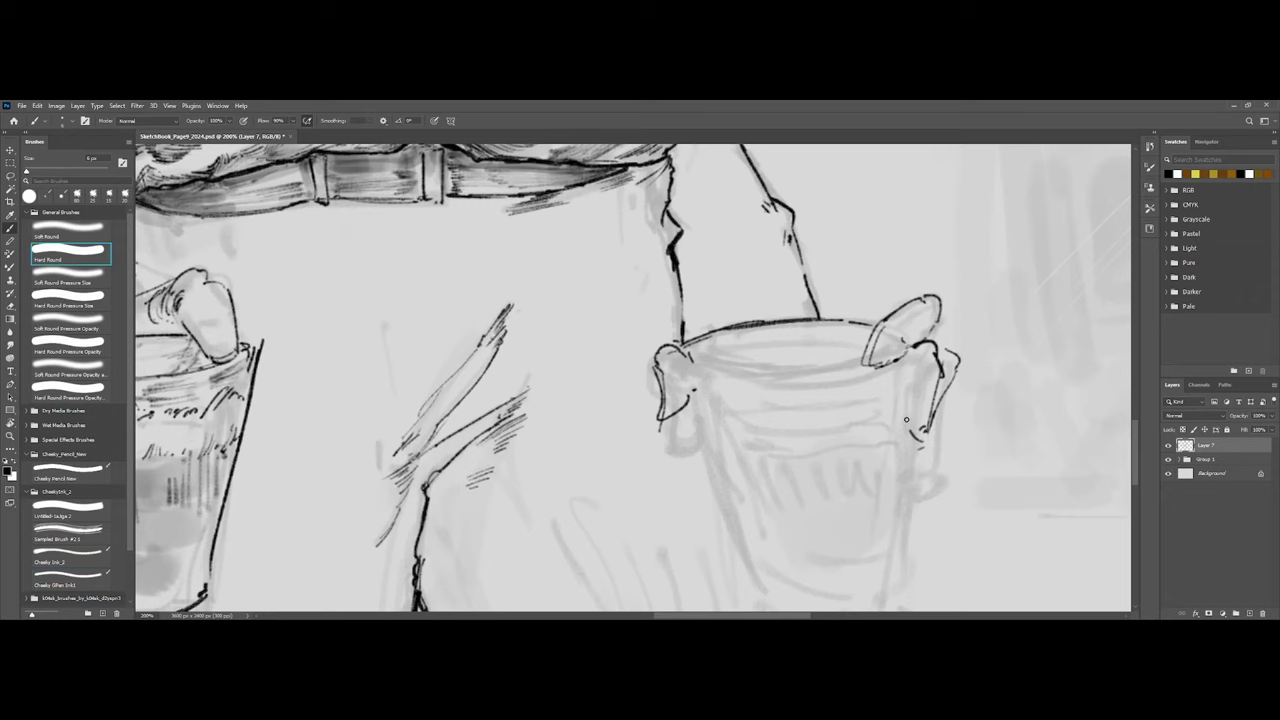
pyautogui.moveTo(907, 398)
pyautogui.mouseDown()
pyautogui.moveTo(913, 432)
pyautogui.moveTo(917, 387)
pyautogui.mouseUp()
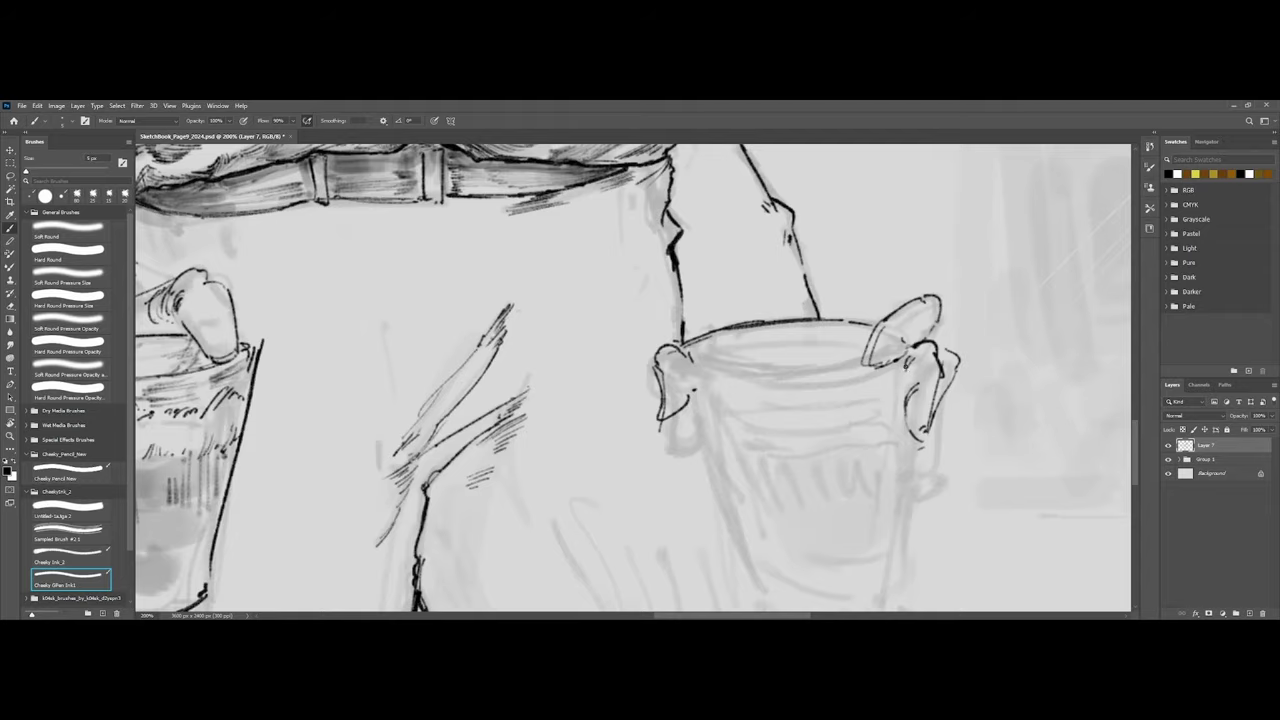
# Strengthen the outlines of the fingers at the cup's outer end with a slightly larger brush.
pyautogui.hotkey('ctrl', '-')
pyautogui.hotkey('ctrl', '-')
pyautogui.hotkey('ctrl', '-')
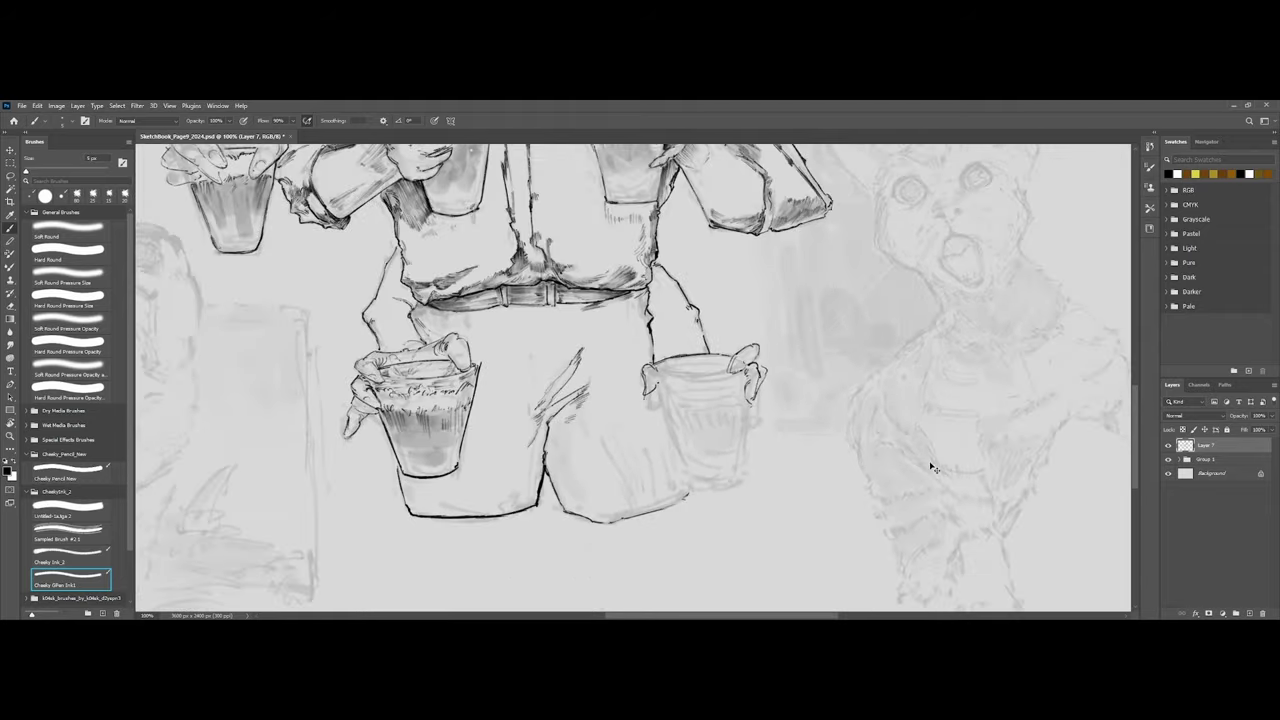
pyautogui.hotkey('ctrl', '+')
pyautogui.hotkey('ctrl', '+')
pyautogui.hotkey('ctrl', '+')
pyautogui.press(']')
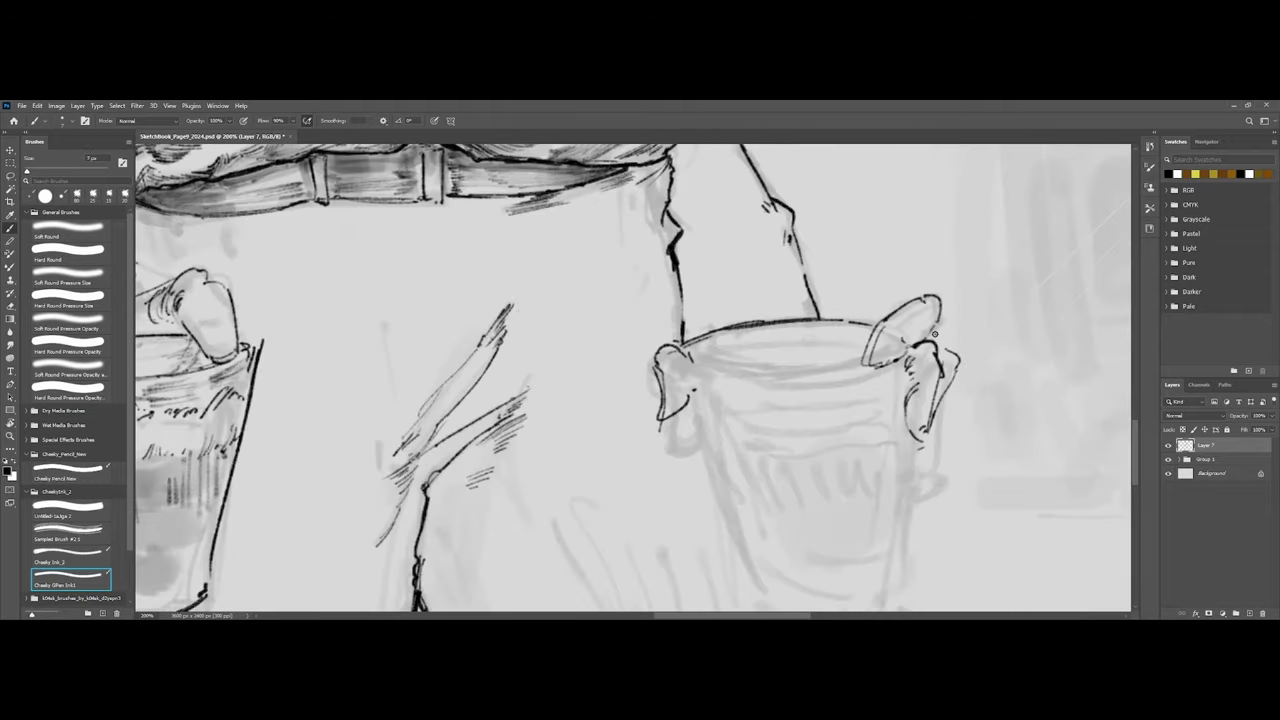
pyautogui.moveTo(934, 334)
pyautogui.mouseDown()
pyautogui.moveTo(955, 375)
pyautogui.moveTo(926, 437)
pyautogui.mouseUp()
pyautogui.moveTo(939, 324); pyautogui.dragTo(936, 297)
pyautogui.hotkey('ctrl', '-')
pyautogui.hotkey('ctrl', '-')
pyautogui.hotkey('ctrl', '-')
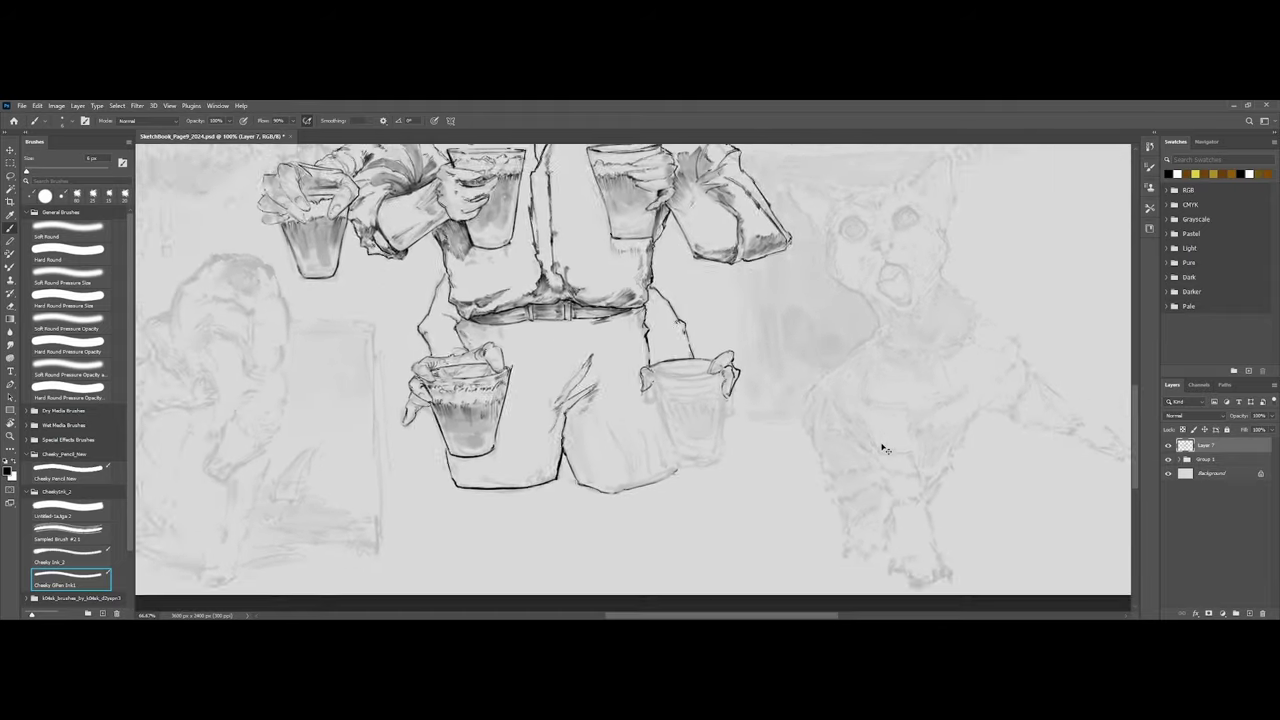
pyautogui.moveTo(743, 437); pyautogui.dragTo(797, 407)
pyautogui.hotkey('ctrl', '+')
pyautogui.hotkey('ctrl', '+')
pyautogui.hotkey('ctrl', '+')
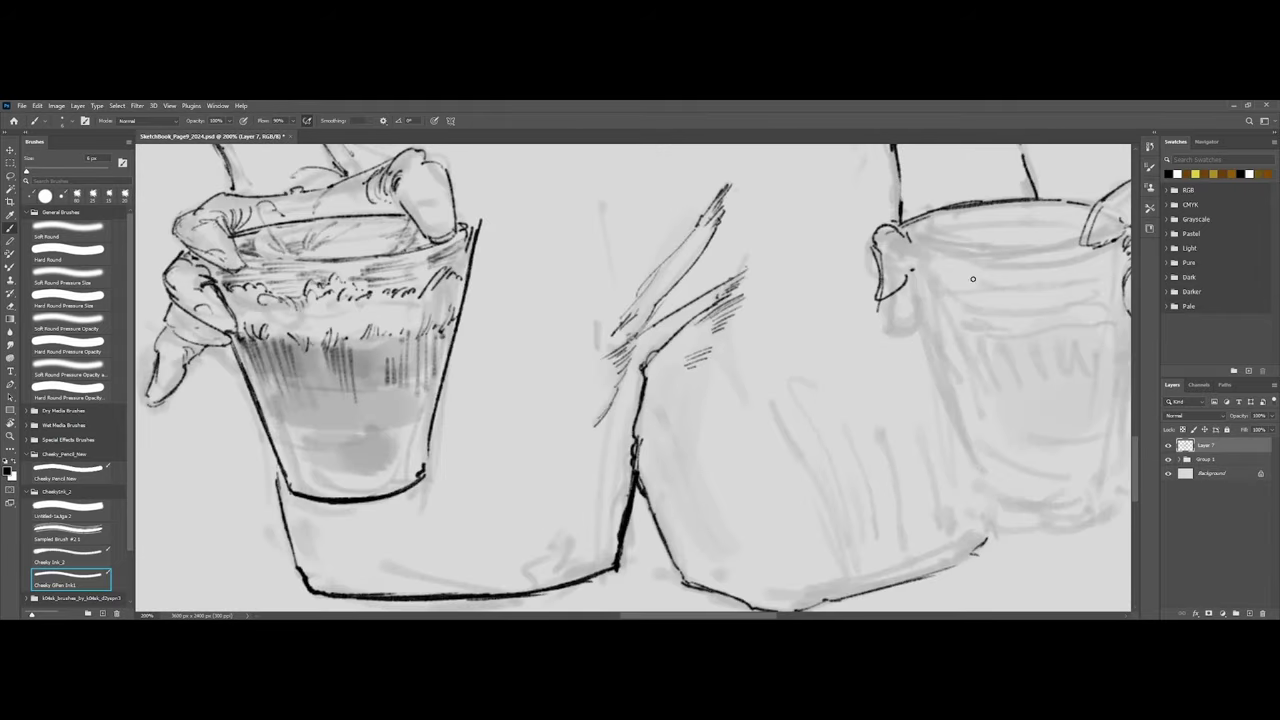
# Ink the start of the lower right-hand cup's inner side and a second fingertip beneath the gripping finger.
pyautogui.moveTo(880, 311); pyautogui.dragTo(689, 359)
pyautogui.moveTo(724, 285); pyautogui.dragTo(765, 296)
pyautogui.moveTo(897, 290)
pyautogui.mouseDown()
pyautogui.moveTo(748, 290)
pyautogui.moveTo(831, 296)
pyautogui.mouseUp()
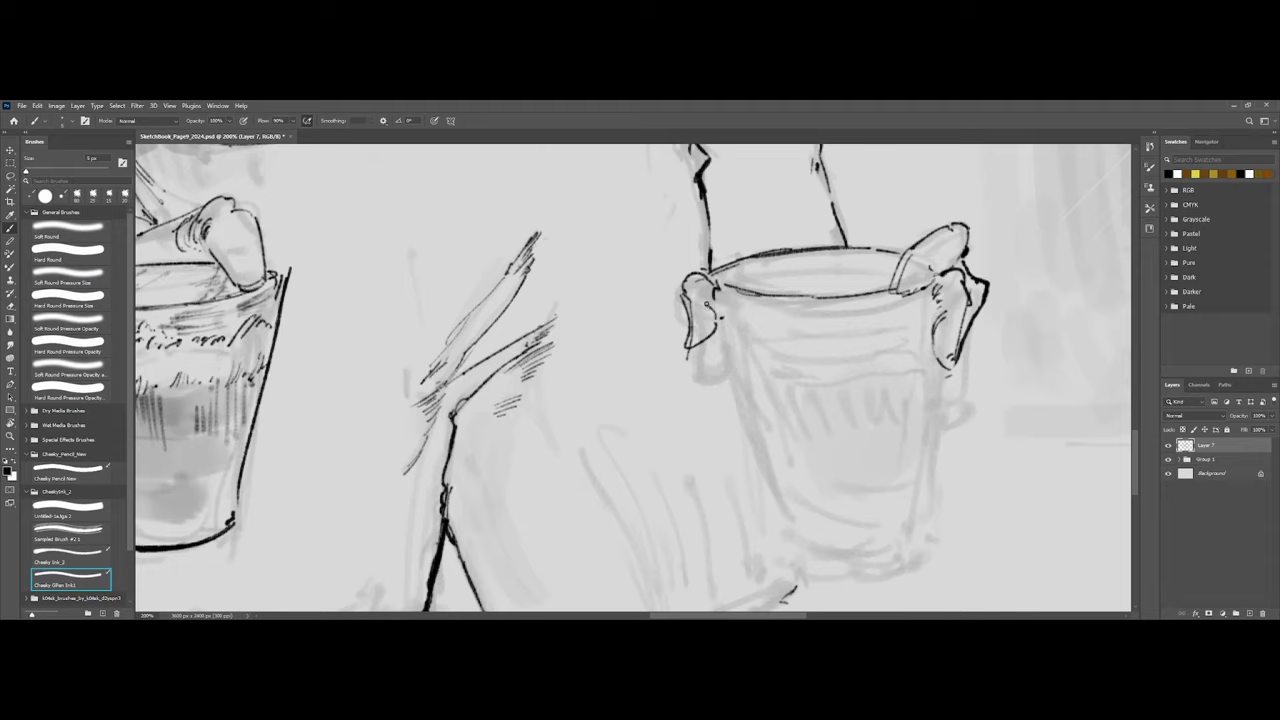
pyautogui.moveTo(720, 330)
pyautogui.mouseDown()
pyautogui.moveTo(742, 402)
pyautogui.moveTo(710, 381)
pyautogui.moveTo(728, 371)
pyautogui.mouseUp()
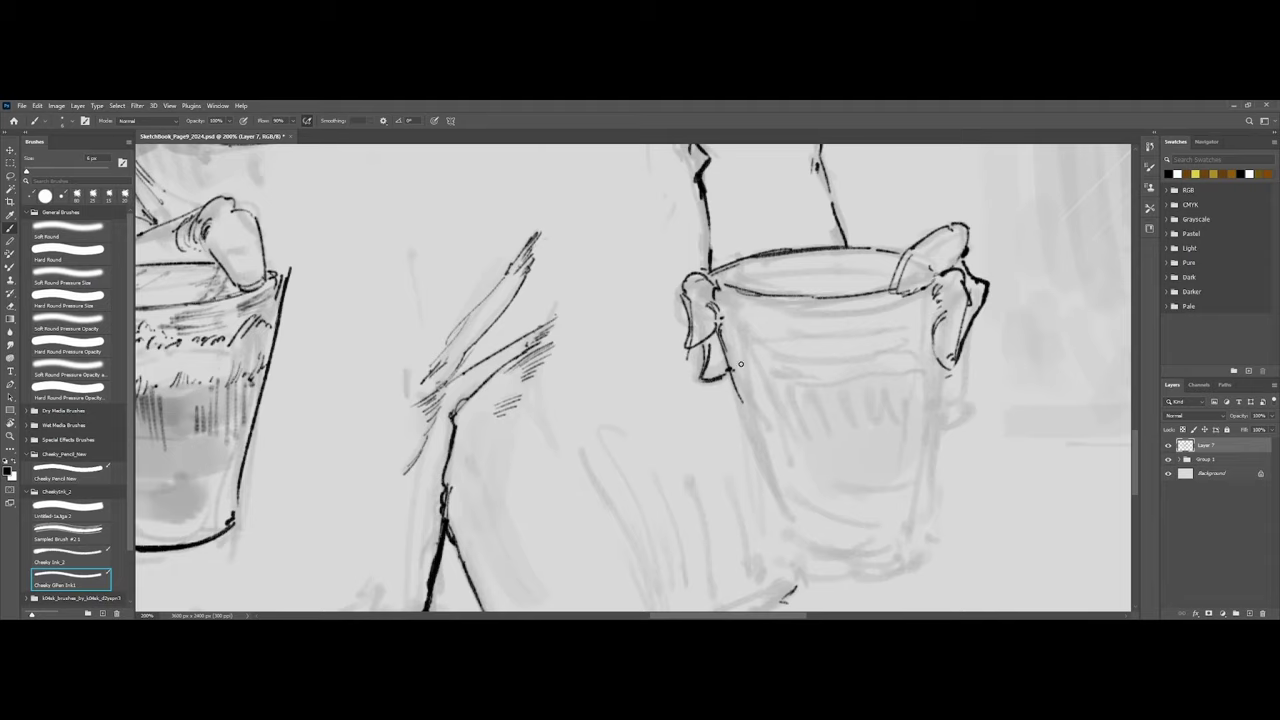
# Remove the second fingertip's outline beneath the gripping finger at the cup's inner end.
pyautogui.hotkey('ctrl', '-')
pyautogui.hotkey('ctrl', '-')
pyautogui.hotkey('ctrl', '+')
pyautogui.hotkey('ctrl', '+')
pyautogui.hotkey('ctrl', '-')
pyautogui.hotkey('ctrl', '-')
pyautogui.hotkey('ctrl', '+')
pyautogui.press(']')
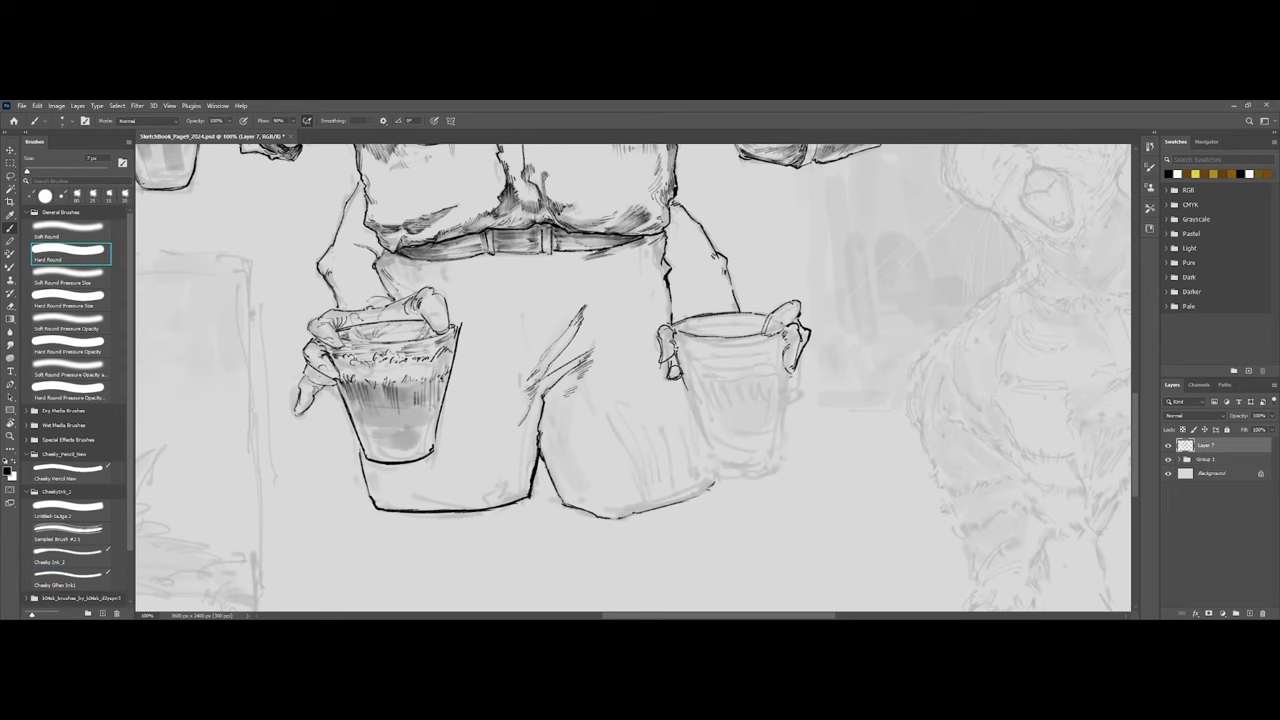
pyautogui.click(705, 350)
pyautogui.hotkey('ctrl', '+')
pyautogui.press(']')
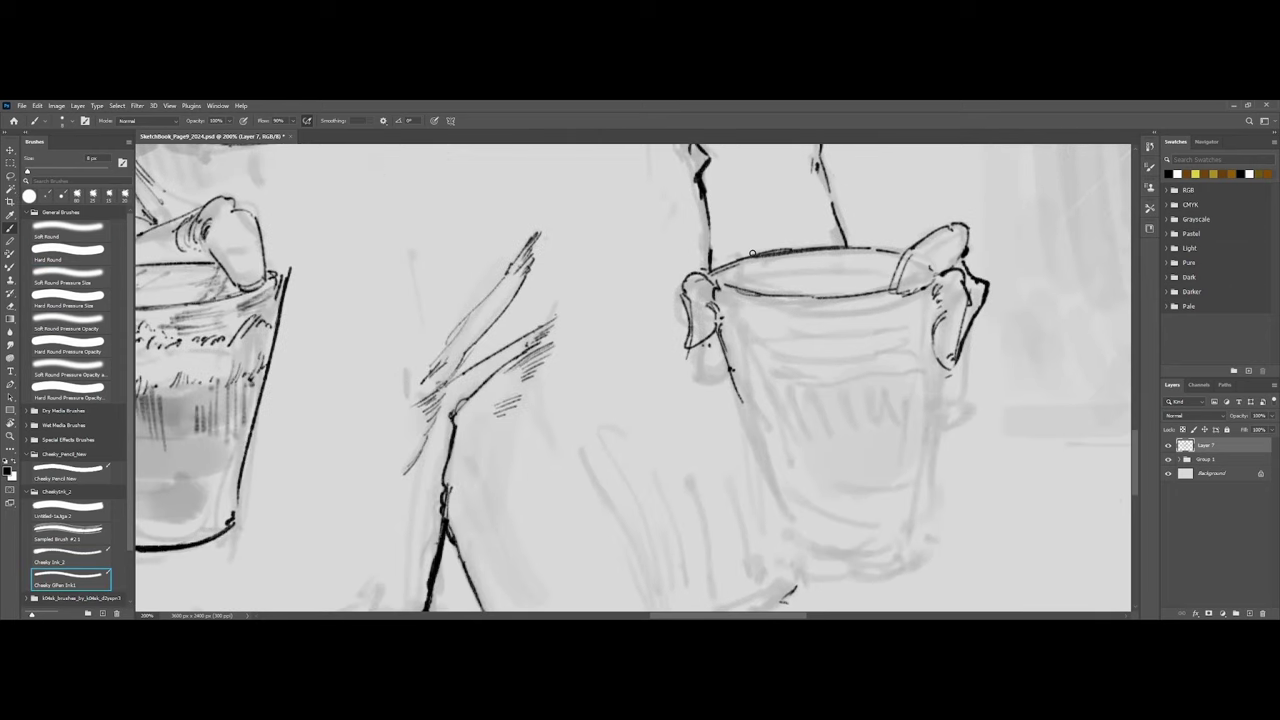
# Extend the gripping finger at the cup's inner end downward and redraw its tip.
pyautogui.moveTo(667, 315)
pyautogui.mouseDown()
pyautogui.moveTo(688, 317)
pyautogui.moveTo(688, 372)
pyautogui.moveTo(714, 352)
pyautogui.mouseUp()
pyautogui.press(',')
pyautogui.press('.')
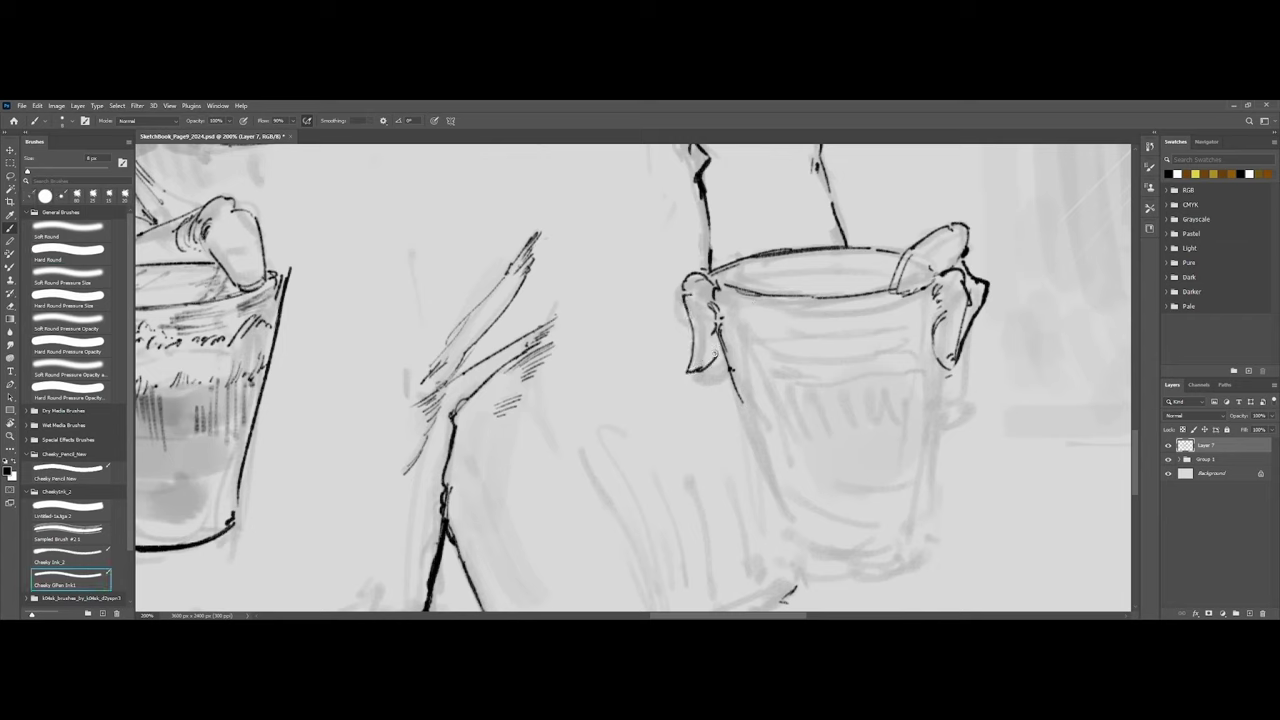
pyautogui.hotkey('ctrl', 'z')
pyautogui.moveTo(690, 373)
pyautogui.mouseDown()
pyautogui.moveTo(721, 358)
pyautogui.moveTo(715, 368)
pyautogui.mouseUp()
# Rotate the canvas and ink the lower right-hand cup's long inner side and the curve of its base.
pyautogui.press('r')
pyautogui.moveTo(905, 385)
pyautogui.mouseDown()
pyautogui.moveTo(893, 436)
pyautogui.moveTo(620, 560)
pyautogui.mouseUp()
pyautogui.press('space')
pyautogui.moveTo(480, 487)
pyautogui.mouseDown()
pyautogui.moveTo(586, 404)
pyautogui.moveTo(560, 416)
pyautogui.moveTo(697, 393)
pyautogui.mouseUp()
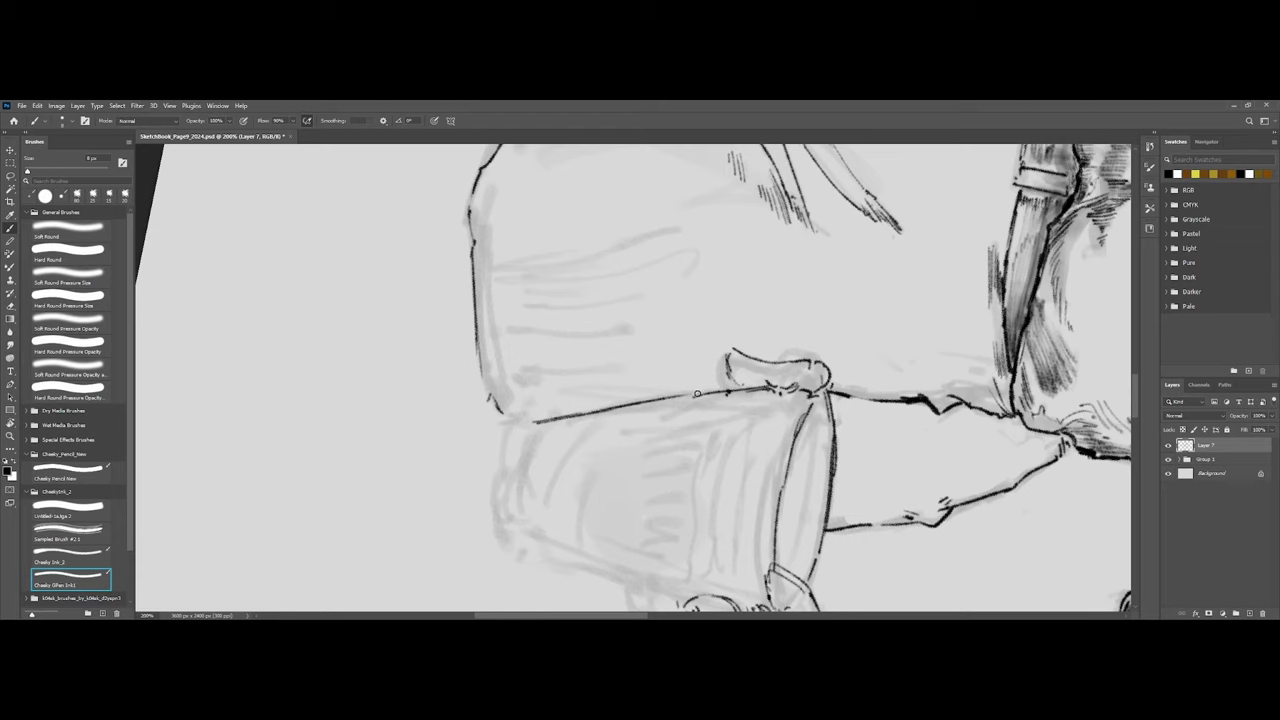
pyautogui.moveTo(590, 414)
pyautogui.mouseDown()
pyautogui.moveTo(722, 392)
pyautogui.moveTo(593, 414)
pyautogui.moveTo(766, 385)
pyautogui.mouseUp()
pyautogui.moveTo(540, 442)
pyautogui.mouseDown()
pyautogui.moveTo(607, 381)
pyautogui.moveTo(579, 401)
pyautogui.moveTo(588, 488)
pyautogui.mouseUp()
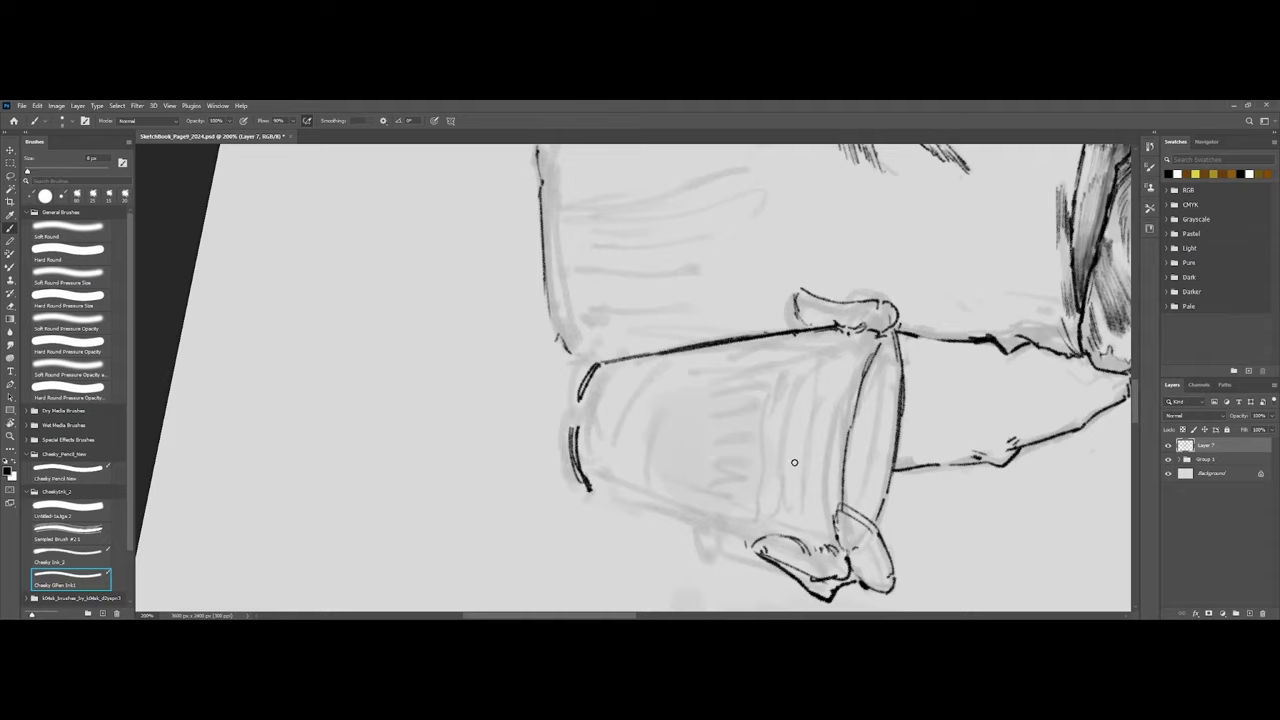
# Ink the cup's outer side from below the fingers to the base, adjusting the canvas rotation around the stroke.
pyautogui.press('r')
pyautogui.moveTo(812, 518)
pyautogui.mouseDown()
pyautogui.moveTo(772, 234)
pyautogui.moveTo(438, 333)
pyautogui.moveTo(446, 347)
pyautogui.moveTo(478, 298)
pyautogui.moveTo(564, 273)
pyautogui.mouseUp()
pyautogui.moveTo(459, 302)
pyautogui.mouseDown()
pyautogui.moveTo(622, 259)
pyautogui.moveTo(650, 292)
pyautogui.mouseUp()
pyautogui.press('r')
pyautogui.moveTo(716, 320)
pyautogui.mouseDown()
pyautogui.moveTo(551, 480)
pyautogui.moveTo(634, 451)
pyautogui.moveTo(593, 485)
pyautogui.mouseUp()
# Ink the two wavy froth lines across the upper part of the lower right-hand cup.
pyautogui.press('b')
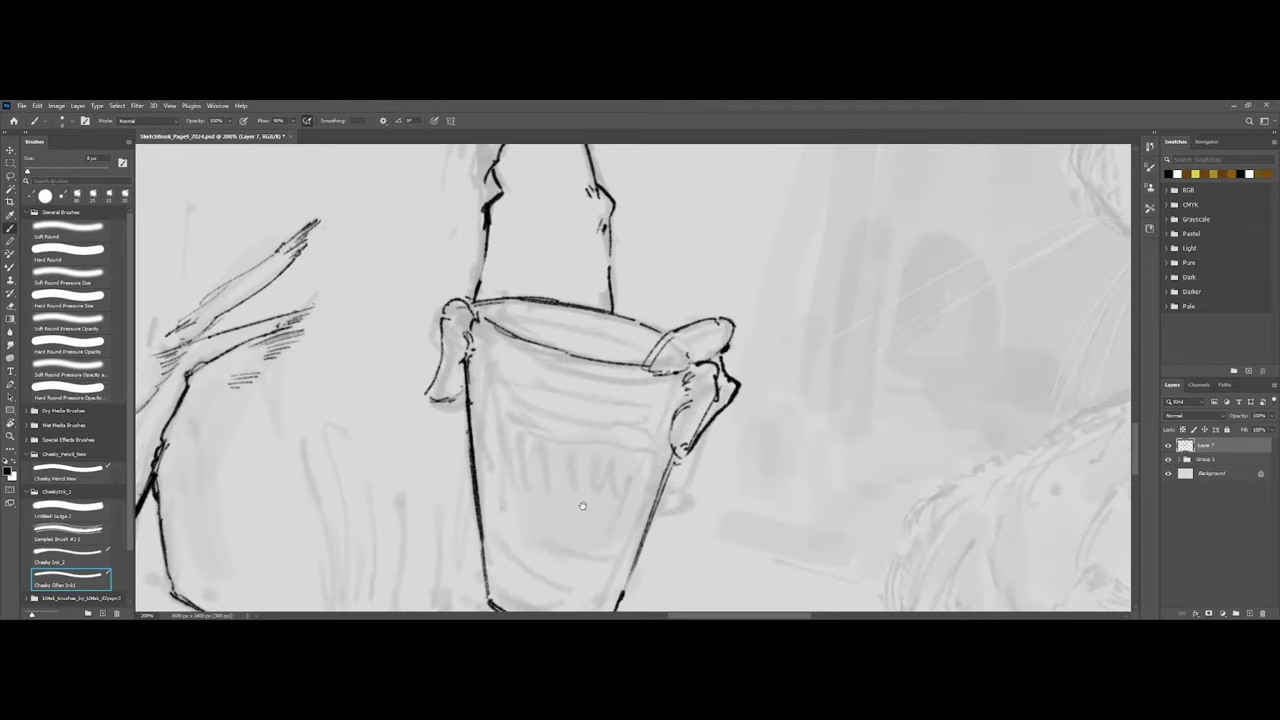
pyautogui.moveTo(489, 410)
pyautogui.mouseDown()
pyautogui.moveTo(584, 446)
pyautogui.moveTo(670, 443)
pyautogui.moveTo(484, 376)
pyautogui.moveTo(516, 361)
pyautogui.moveTo(528, 386)
pyautogui.moveTo(560, 370)
pyautogui.moveTo(581, 380)
pyautogui.moveTo(577, 393)
pyautogui.mouseUp()
pyautogui.moveTo(585, 389); pyautogui.dragTo(677, 402)
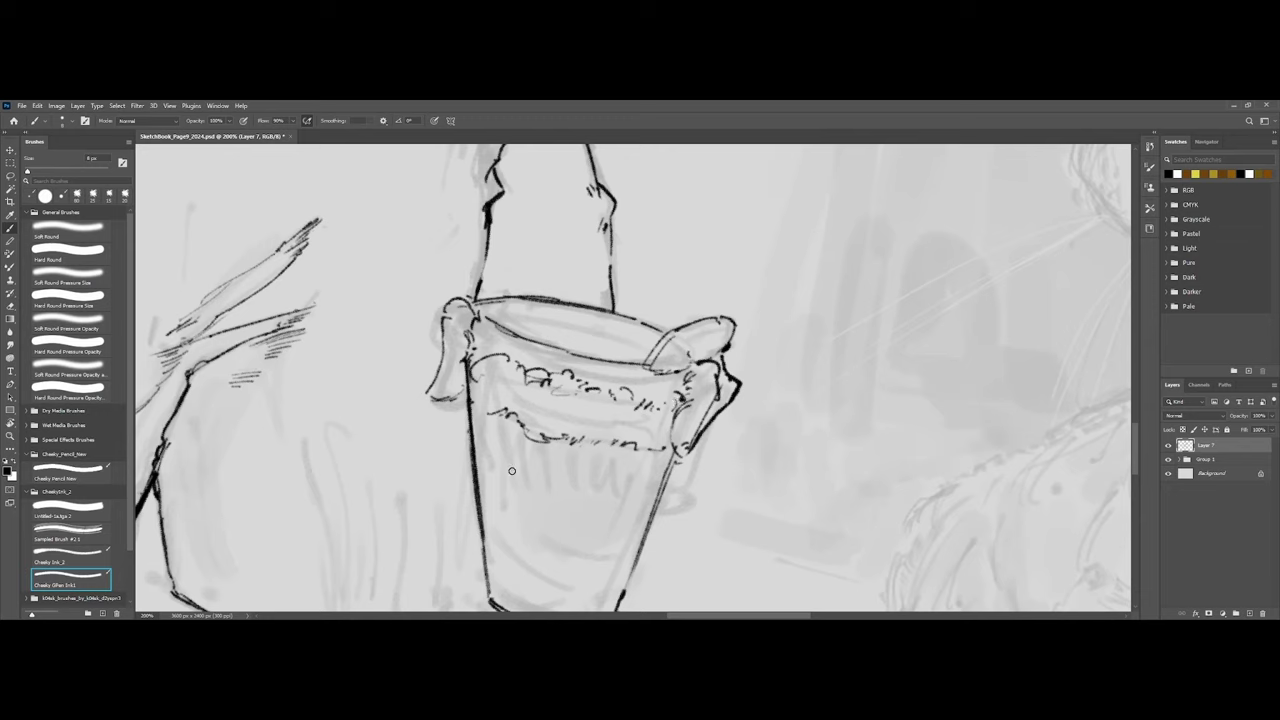
# Hatch short vertical lines beneath the froth across the cup with the Cheeky Ink_2 brush.
pyautogui.click(85, 565)
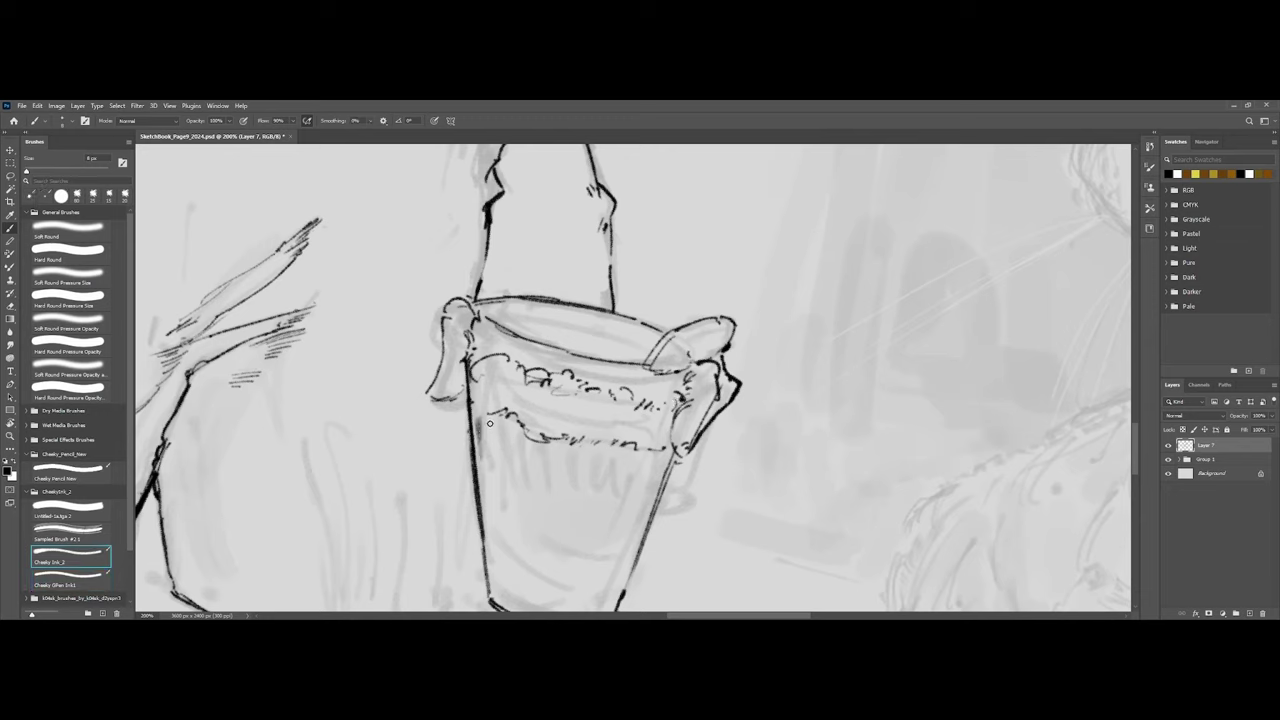
pyautogui.moveTo(490, 424); pyautogui.dragTo(510, 482)
pyautogui.moveTo(526, 438); pyautogui.dragTo(528, 472)
pyautogui.moveTo(538, 442)
pyautogui.mouseDown()
pyautogui.moveTo(538, 481)
pyautogui.moveTo(550, 447)
pyautogui.moveTo(574, 480)
pyautogui.mouseUp()
pyautogui.moveTo(584, 444); pyautogui.dragTo(590, 482)
pyautogui.moveTo(608, 448)
pyautogui.mouseDown()
pyautogui.moveTo(612, 490)
pyautogui.moveTo(636, 494)
pyautogui.mouseUp()
pyautogui.moveTo(648, 448); pyautogui.dragTo(660, 494)
pyautogui.moveTo(668, 446); pyautogui.dragTo(670, 486)
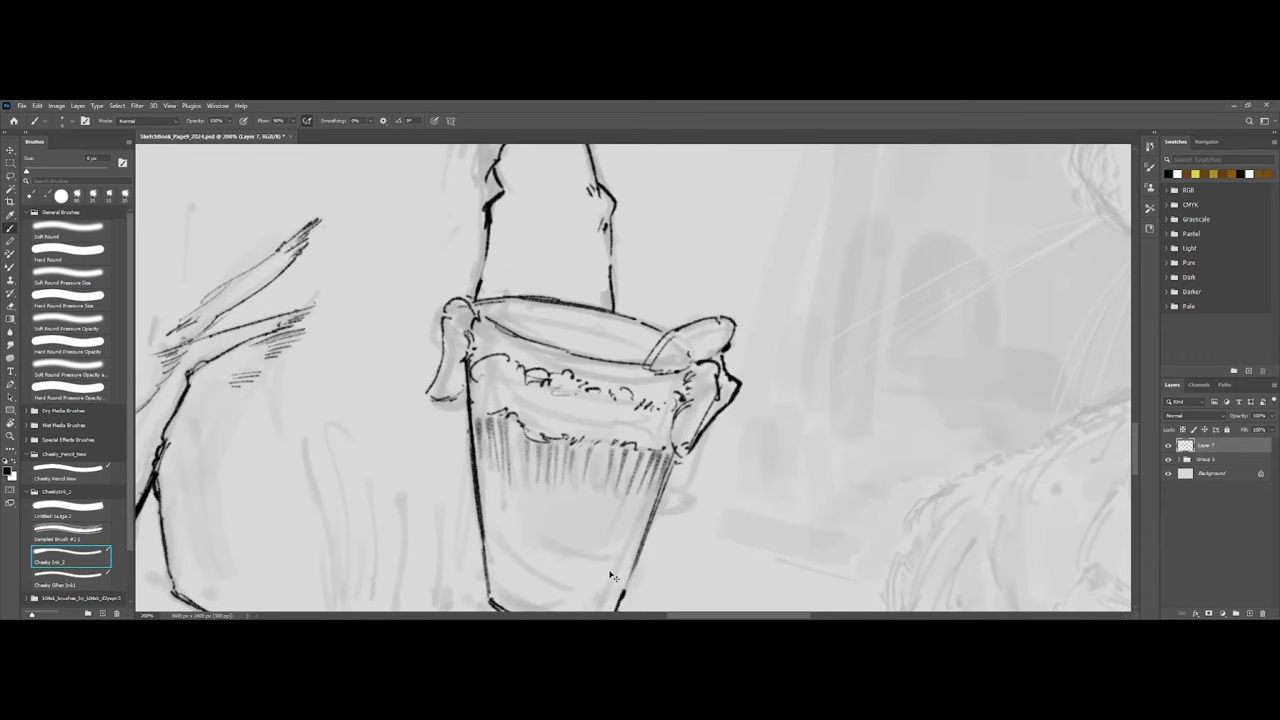
# Shade the drink inside the lower right-hand cup with broad grey brush strokes.
pyautogui.hotkey('ctrl', '-')
pyautogui.hotkey('ctrl', '-')
pyautogui.click(67, 508)
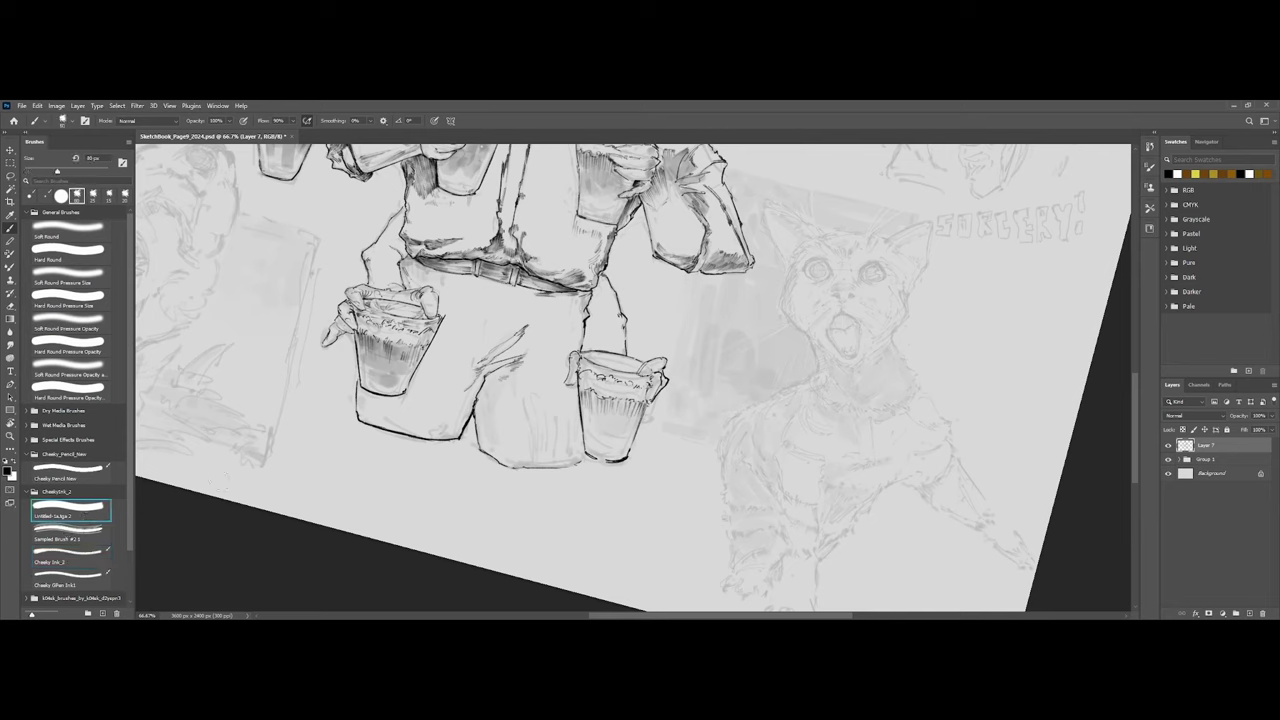
pyautogui.moveTo(596, 408)
pyautogui.mouseDown()
pyautogui.moveTo(586, 464)
pyautogui.moveTo(606, 447)
pyautogui.moveTo(637, 451)
pyautogui.moveTo(607, 403)
pyautogui.moveTo(586, 401)
pyautogui.moveTo(619, 406)
pyautogui.moveTo(588, 416)
pyautogui.moveTo(637, 439)
pyautogui.moveTo(630, 422)
pyautogui.moveTo(615, 474)
pyautogui.moveTo(591, 424)
pyautogui.moveTo(629, 432)
pyautogui.moveTo(567, 536)
pyautogui.moveTo(659, 456)
pyautogui.moveTo(602, 415)
pyautogui.moveTo(653, 451)
pyautogui.mouseUp()
pyautogui.hotkey('ctrl', '-')
pyautogui.hotkey('ctrl', '-')
pyautogui.hotkey('ctrl', '+')
pyautogui.hotkey('ctrl', '+')
# Lay a grey shadow along the inner edge of the right-hand shorts leg below the crotch fold.
pyautogui.press('[')
pyautogui.press('[')
pyautogui.hotkey('ctrl', '+')
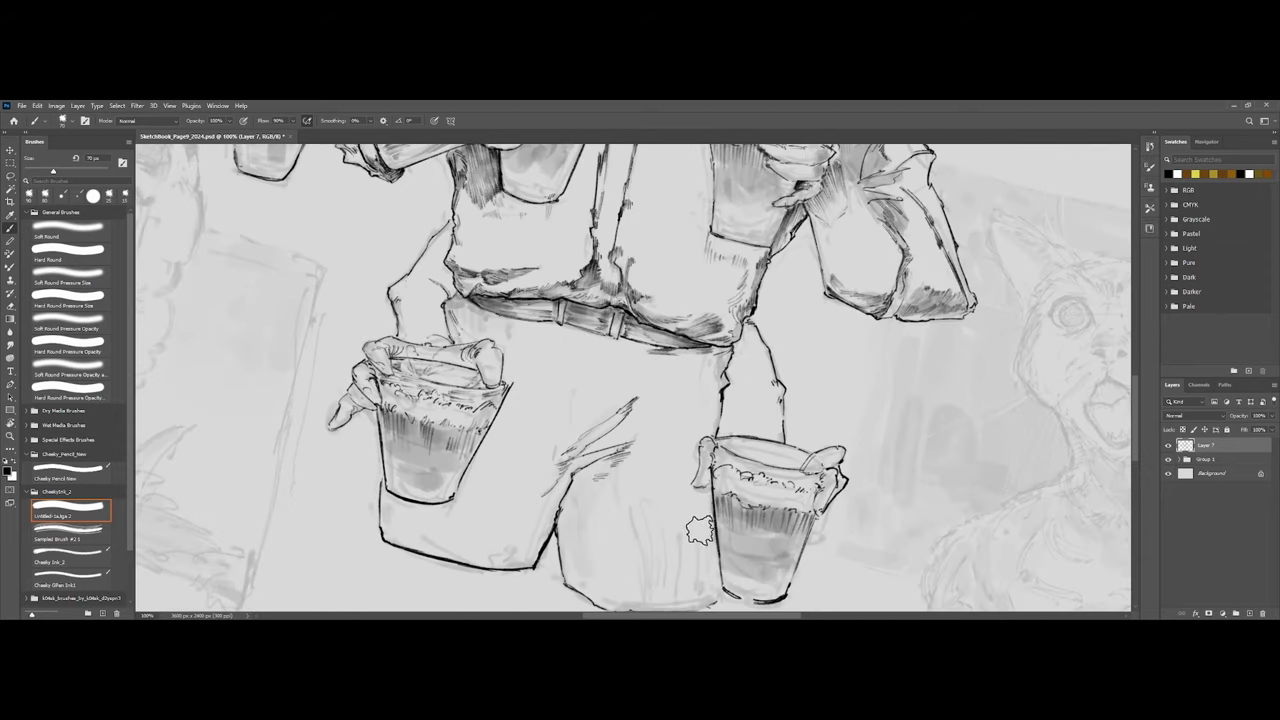
pyautogui.moveTo(615, 503); pyautogui.dragTo(650, 434)
pyautogui.press('[')
pyautogui.press('[')
pyautogui.press('[')
pyautogui.press('[')
pyautogui.press('[')
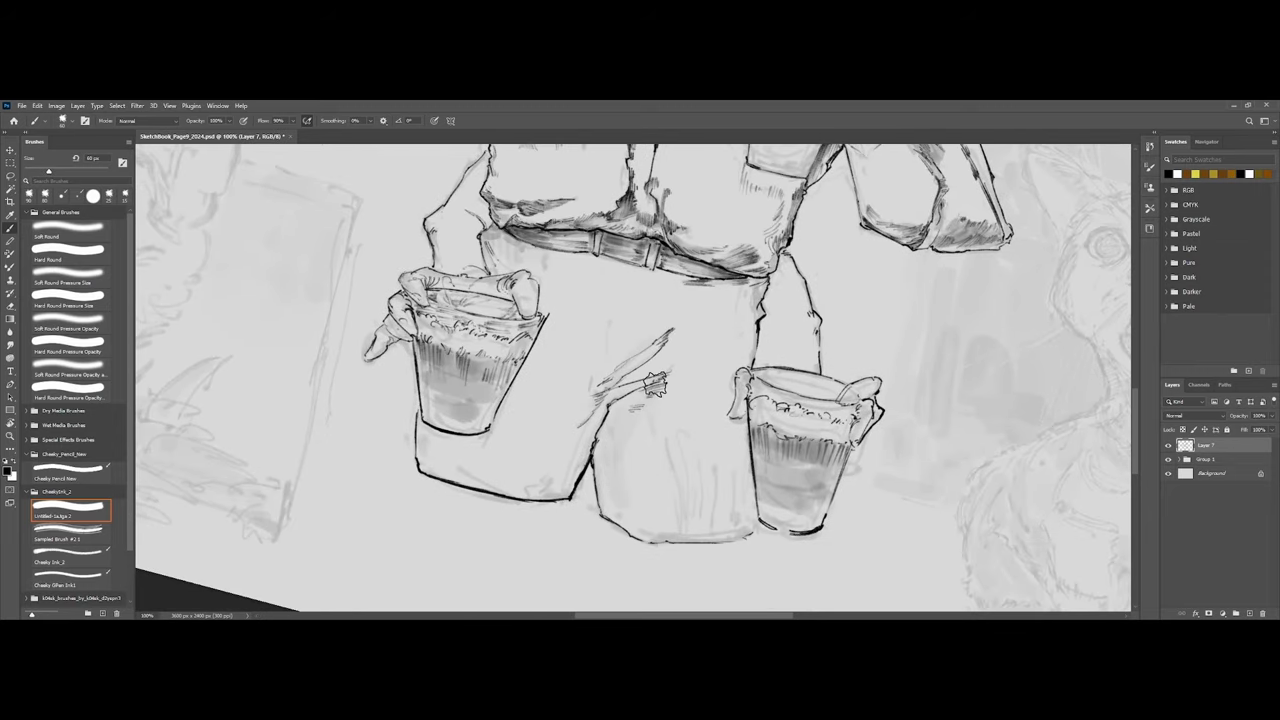
pyautogui.moveTo(650, 391)
pyautogui.mouseDown()
pyautogui.moveTo(621, 428)
pyautogui.moveTo(613, 404)
pyautogui.moveTo(617, 431)
pyautogui.moveTo(596, 443)
pyautogui.moveTo(611, 442)
pyautogui.moveTo(599, 456)
pyautogui.moveTo(616, 443)
pyautogui.moveTo(600, 477)
pyautogui.moveTo(599, 451)
pyautogui.moveTo(603, 505)
pyautogui.mouseUp()
# Refine the shadow on the shorts leg up to the fold line with a smaller shading brush.
pyautogui.press('[')
pyautogui.press('[')
pyautogui.press('[')
pyautogui.moveTo(609, 405); pyautogui.dragTo(661, 381)
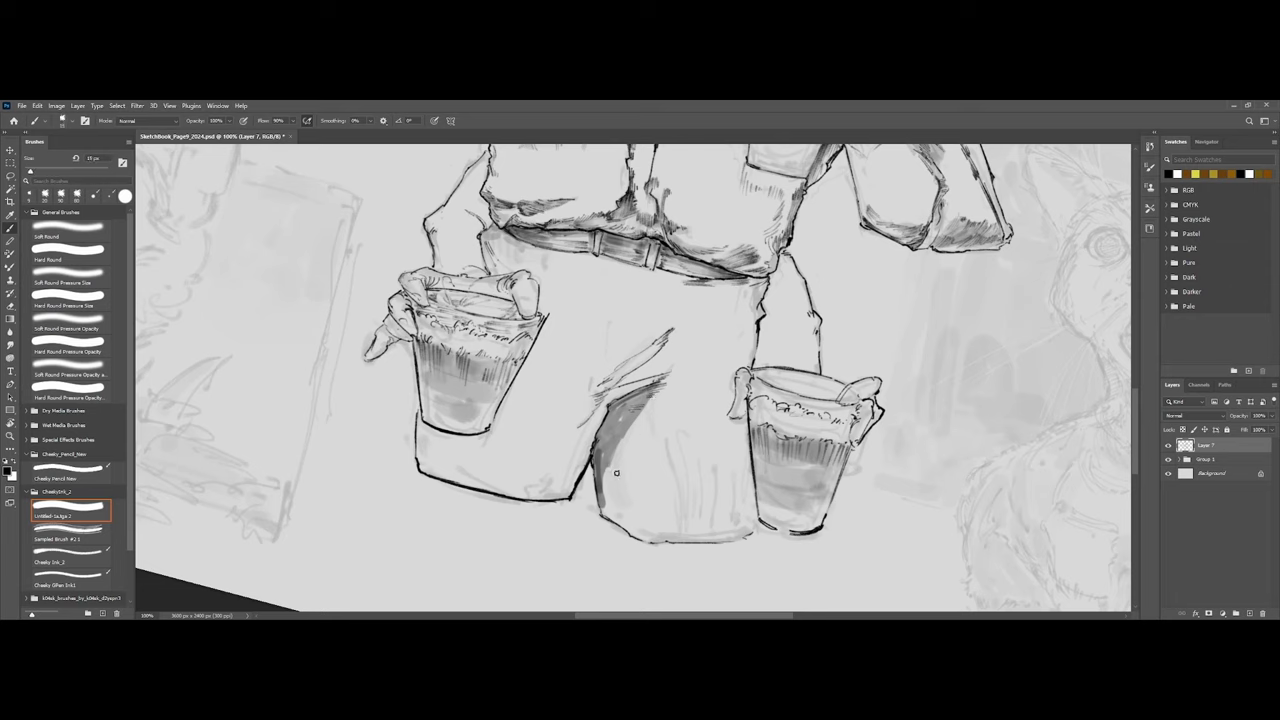
pyautogui.moveTo(646, 410); pyautogui.dragTo(620, 451)
pyautogui.press(']')
pyautogui.press(']')
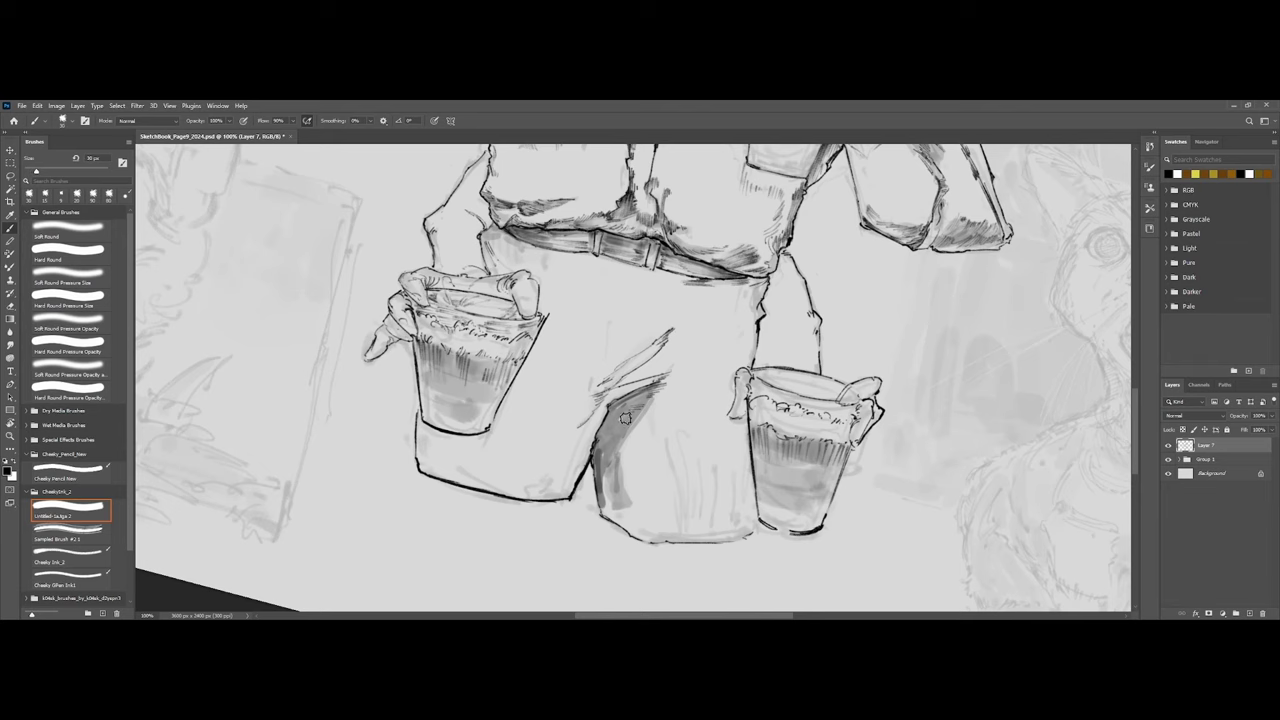
# Hatch over the shadow and its edge on the right-hand shorts leg with a fine Cheeky Ink_2 brush.
pyautogui.hotkey('ctrl', '-')
pyautogui.hotkey('ctrl', '+')
pyautogui.press('.')
pyautogui.press('.')
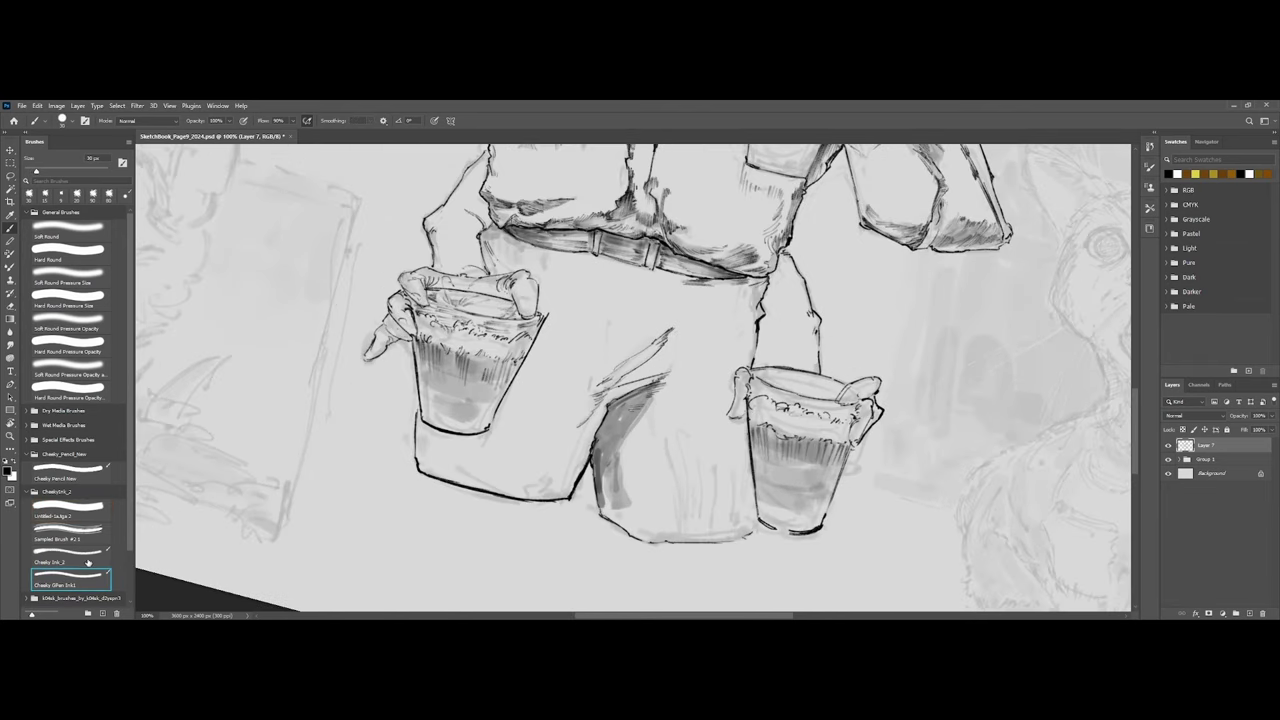
pyautogui.hotkey('ctrl', '+')
pyautogui.hotkey('ctrl', '+')
pyautogui.press('[')
pyautogui.press('[')
pyautogui.press('[')
pyautogui.press('[')
pyautogui.press('[')
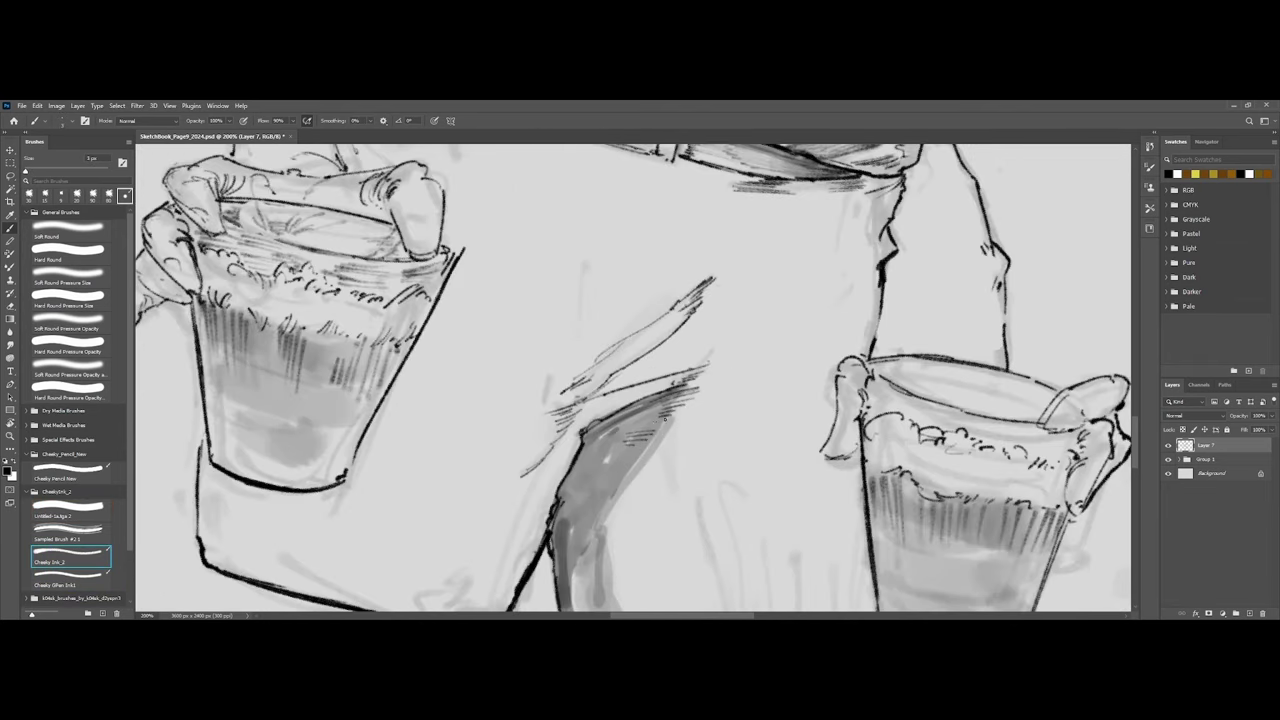
pyautogui.moveTo(642, 432); pyautogui.dragTo(659, 427)
pyautogui.moveTo(645, 434); pyautogui.dragTo(660, 431)
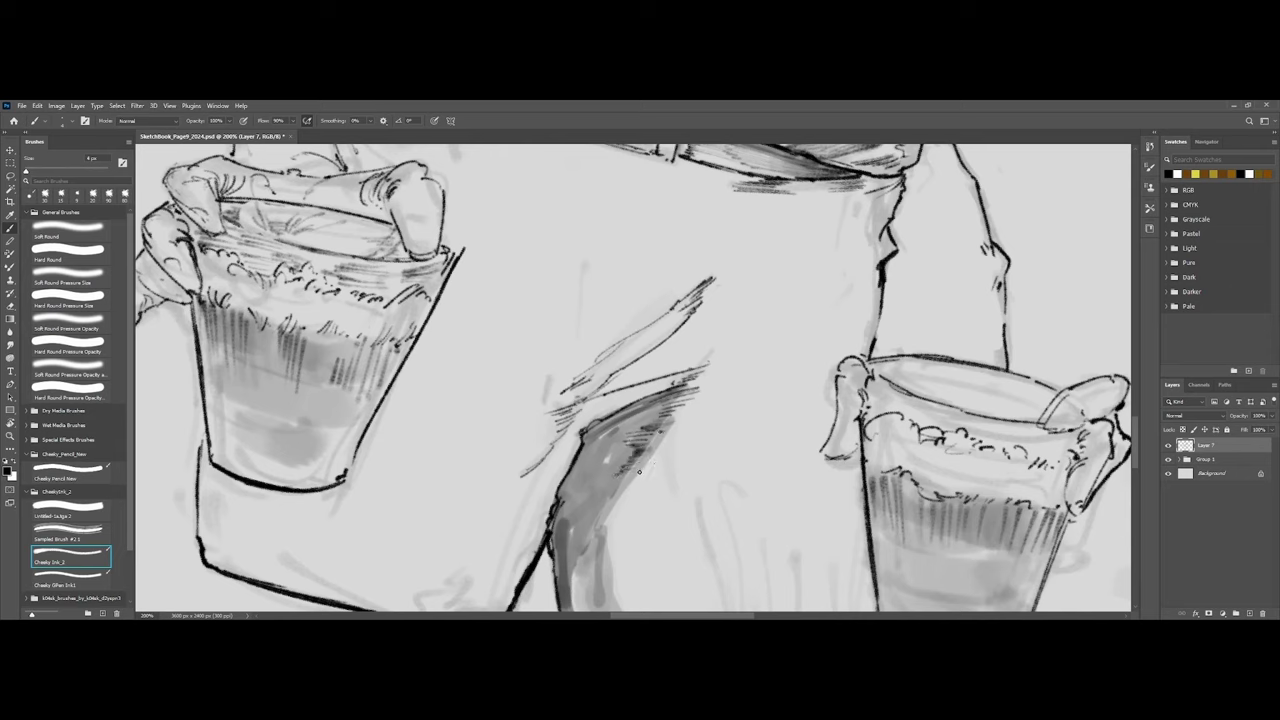
pyautogui.moveTo(645, 475)
pyautogui.mouseDown()
pyautogui.moveTo(604, 488)
pyautogui.moveTo(647, 479)
pyautogui.moveTo(592, 509)
pyautogui.moveTo(638, 491)
pyautogui.mouseUp()
pyautogui.moveTo(595, 439)
pyautogui.mouseDown()
pyautogui.moveTo(580, 478)
pyautogui.moveTo(605, 470)
pyautogui.moveTo(565, 500)
pyautogui.moveTo(575, 519)
pyautogui.mouseUp()
pyautogui.hotkey('ctrl', '-')
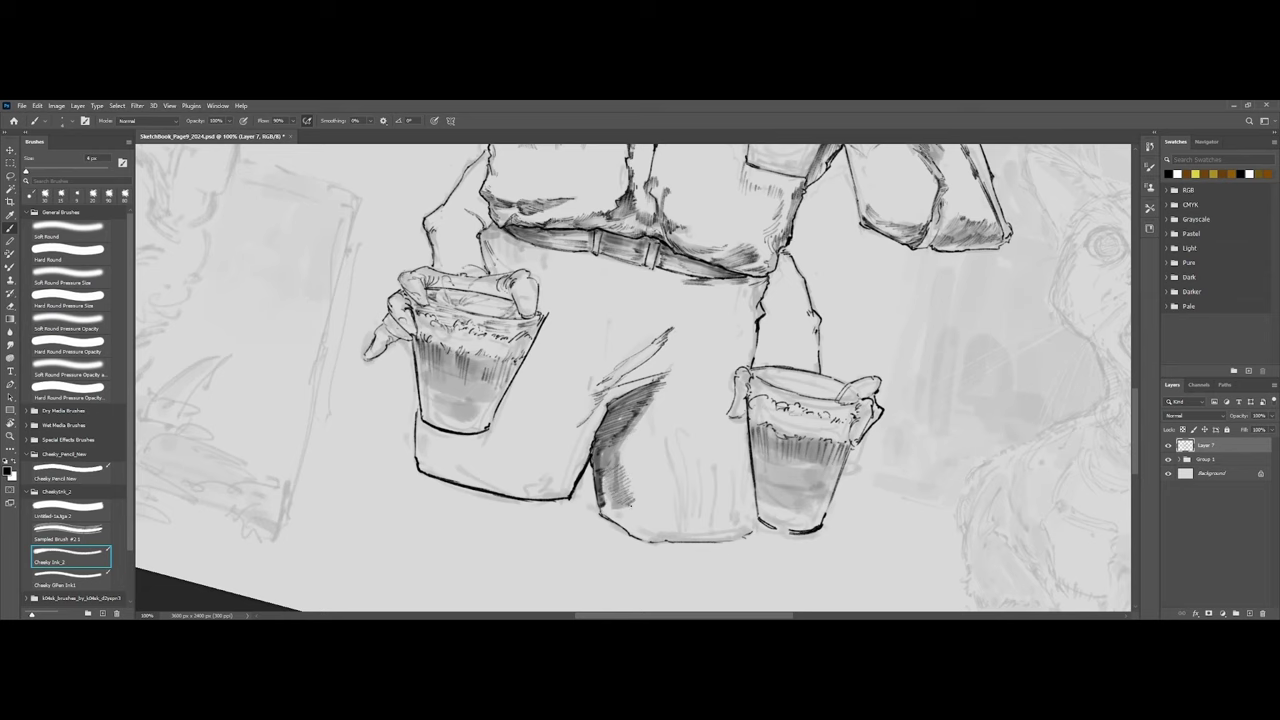
# Fit the page in view with its rotation reset and hide the sketch group beneath the inks.
pyautogui.hotkey('ctrl', '-')
pyautogui.hotkey('ctrl', '-')
pyautogui.hotkey('ctrl', '0')
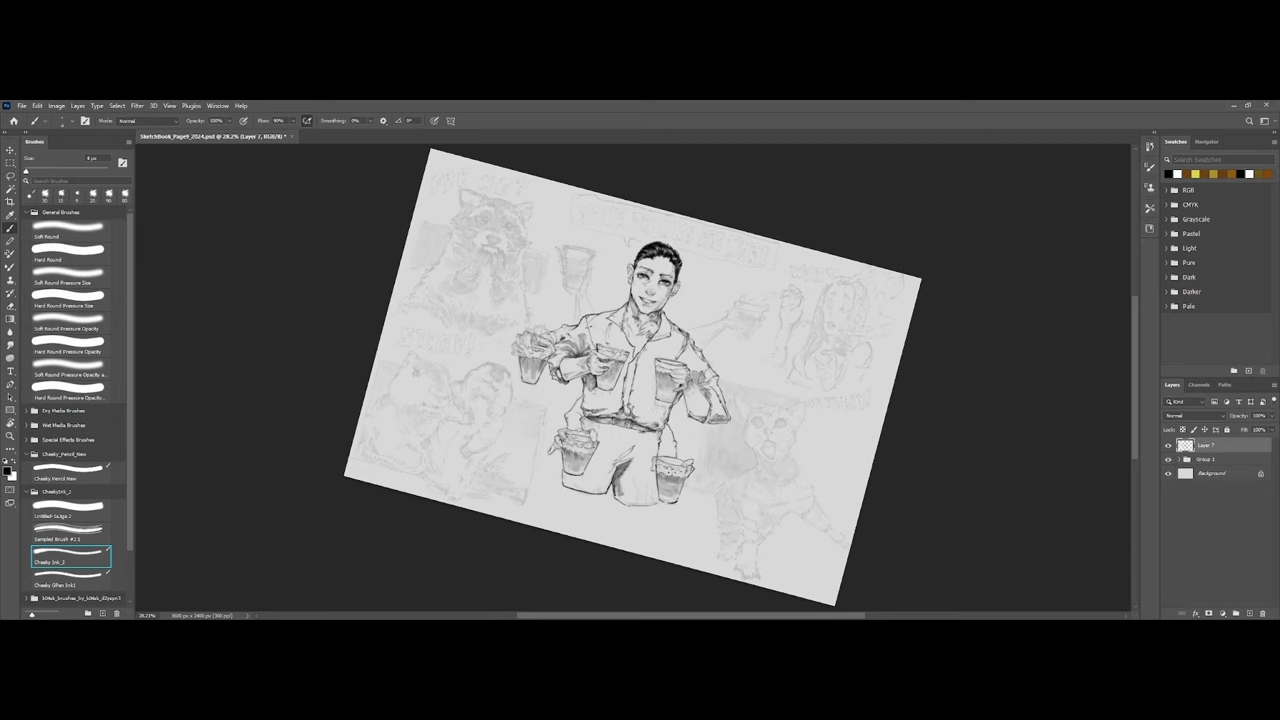
pyautogui.press('e')
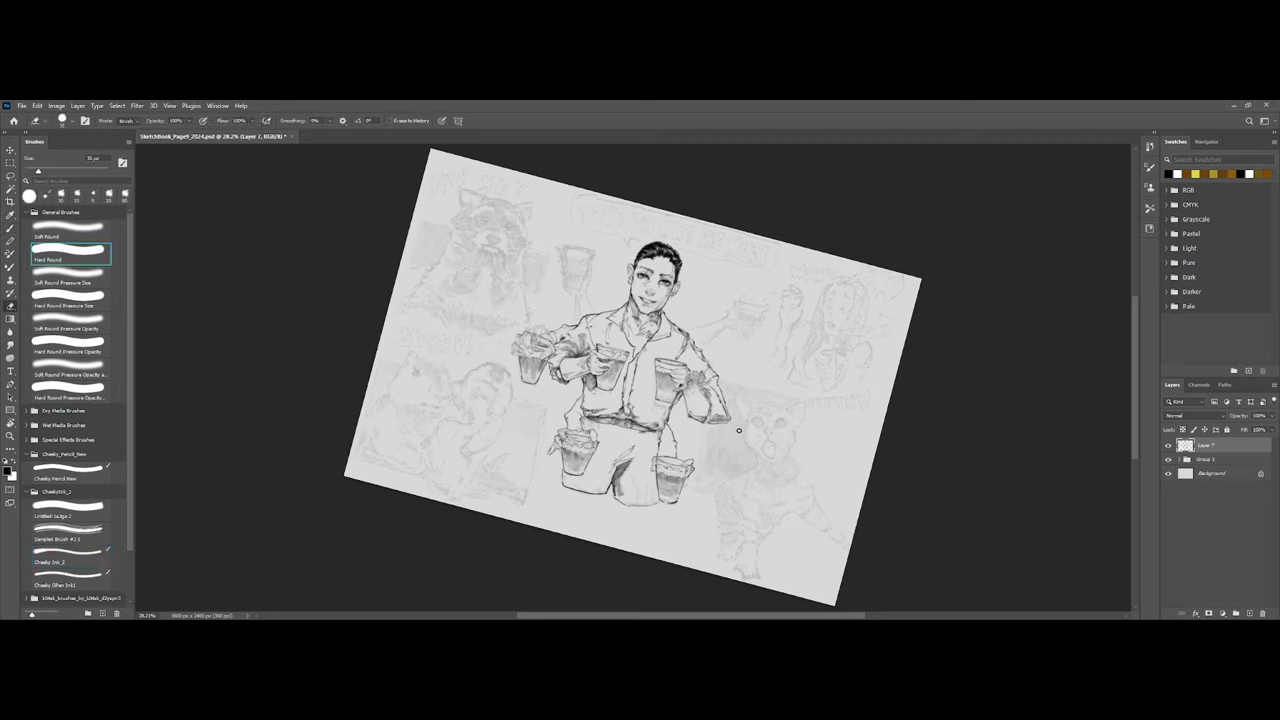
pyautogui.press('r')
pyautogui.press('Escape')
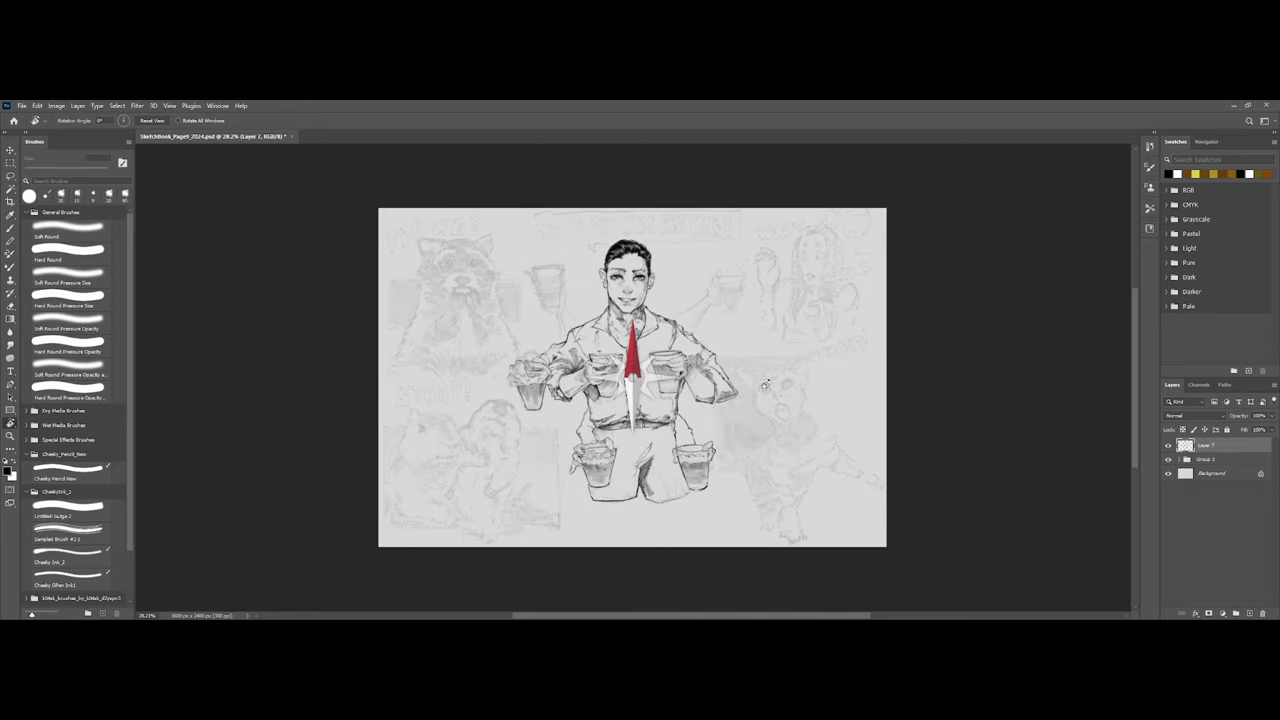
pyautogui.click(1167, 459)
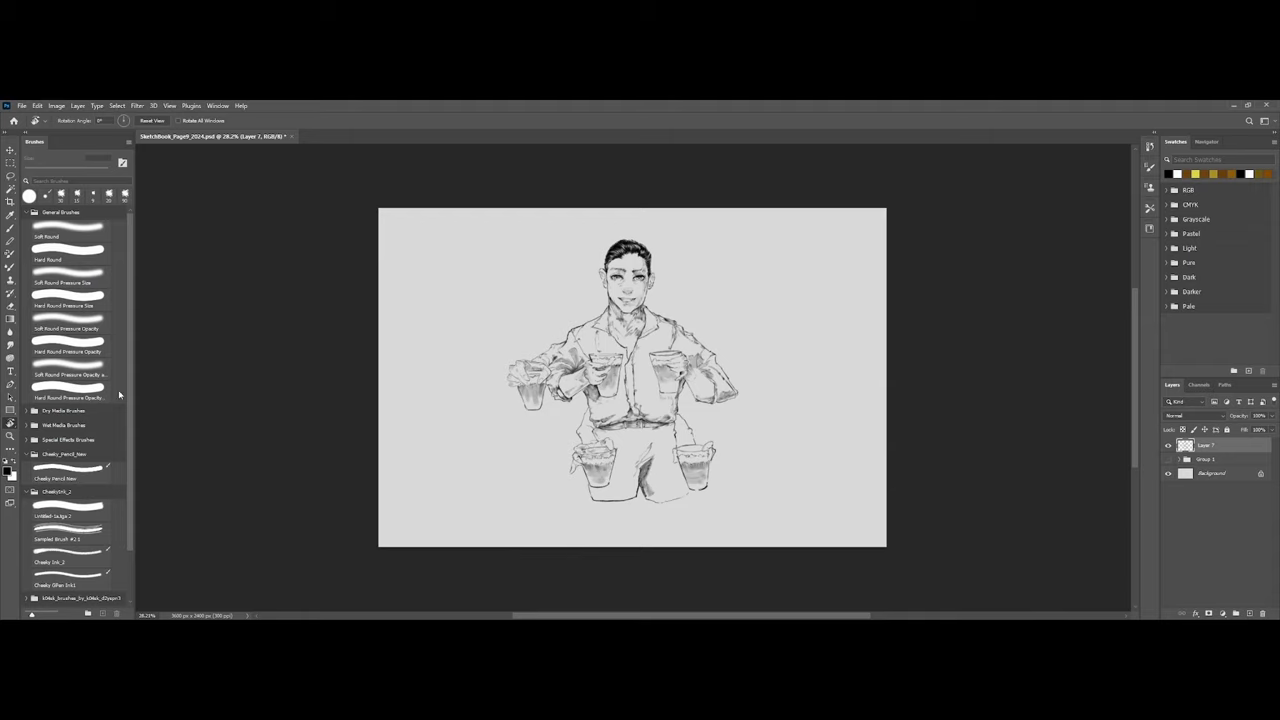
# Search the brushes for "scre", choose the first Kyle's Screentones brush and add a new layer for the tone.
pyautogui.write('scre')
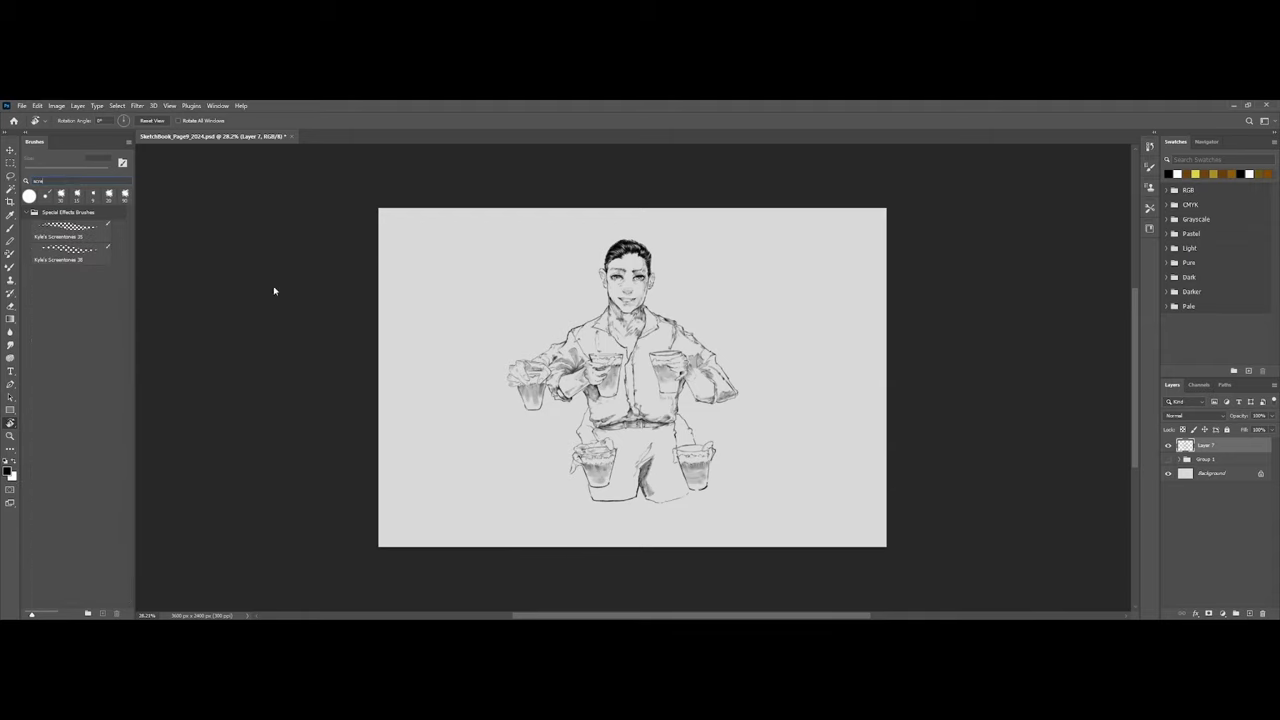
pyautogui.click(85, 252)
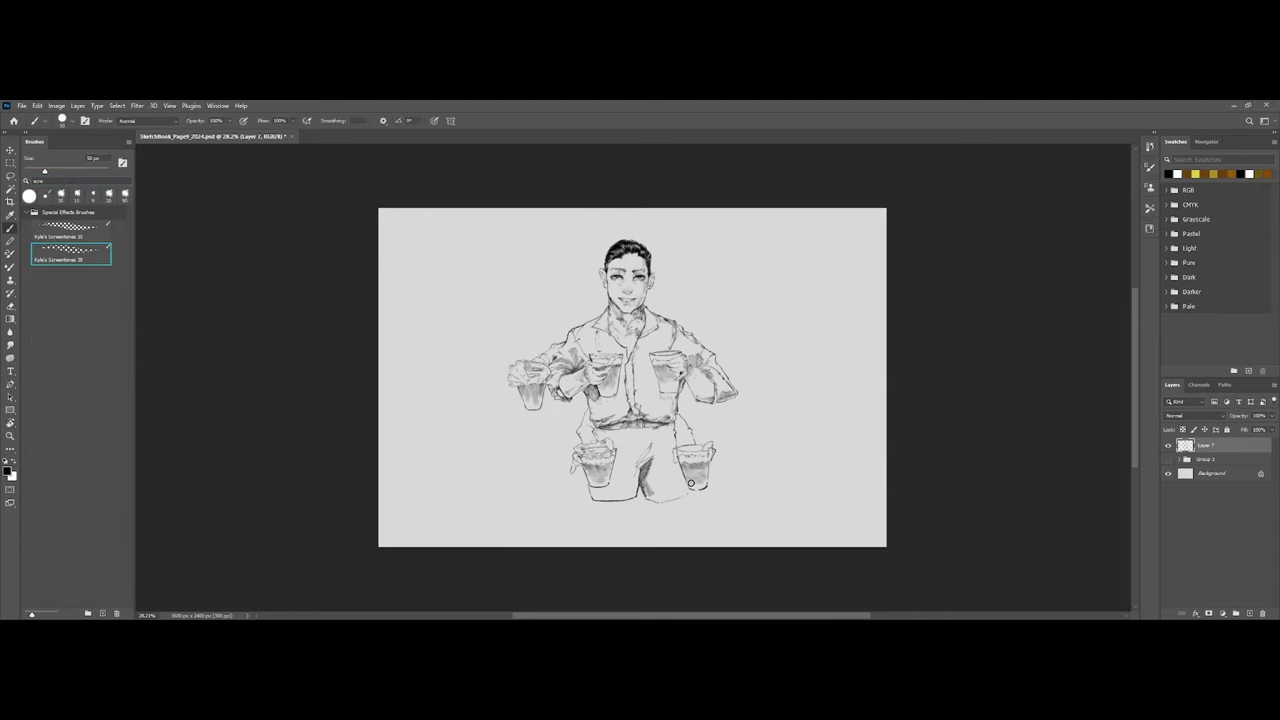
pyautogui.hotkey('ctrl', '+')
pyautogui.hotkey('ctrl', '+')
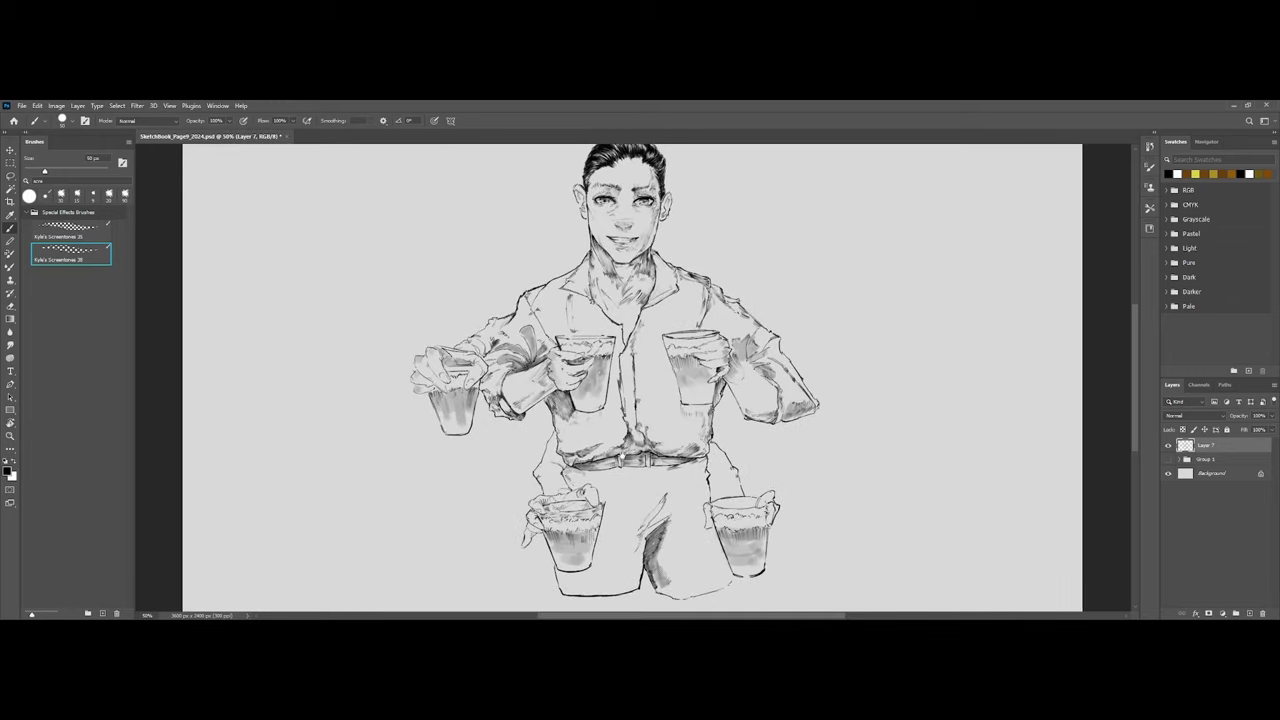
pyautogui.moveTo(611, 447); pyautogui.dragTo(638, 357)
pyautogui.click(76, 230)
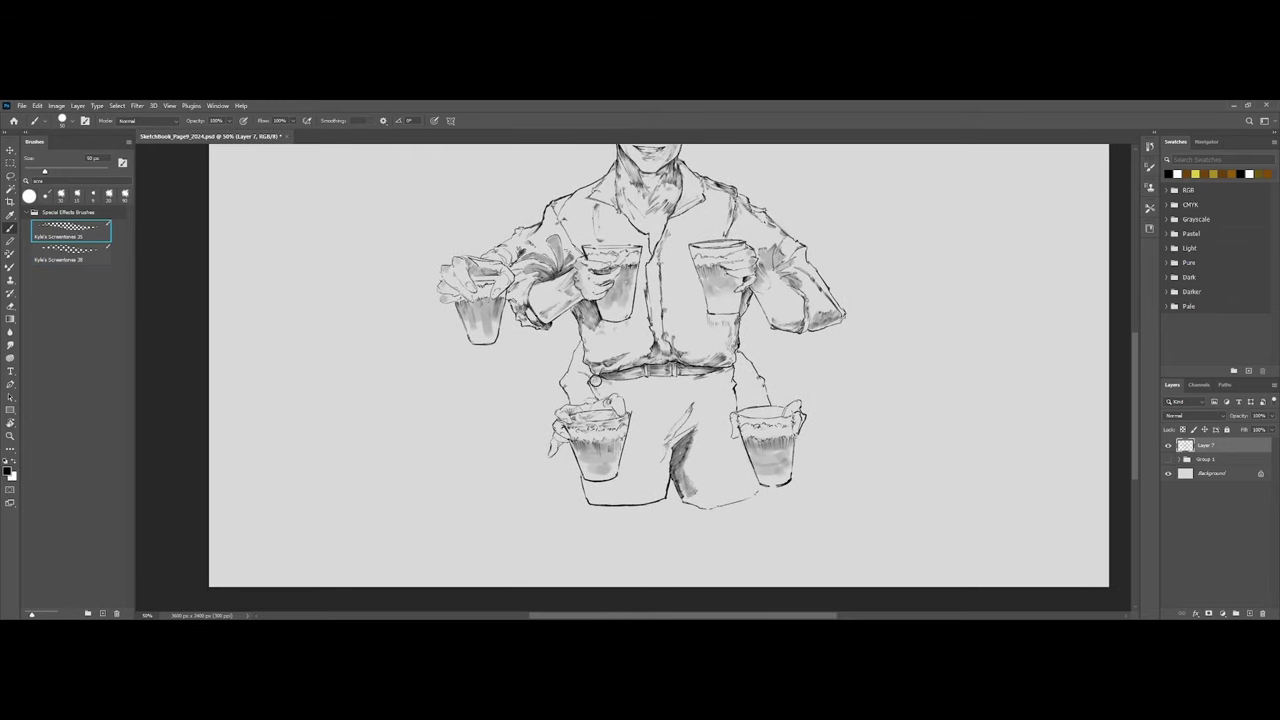
pyautogui.press(']')
pyautogui.press(']')
pyautogui.press(']')
pyautogui.click(1261, 613)
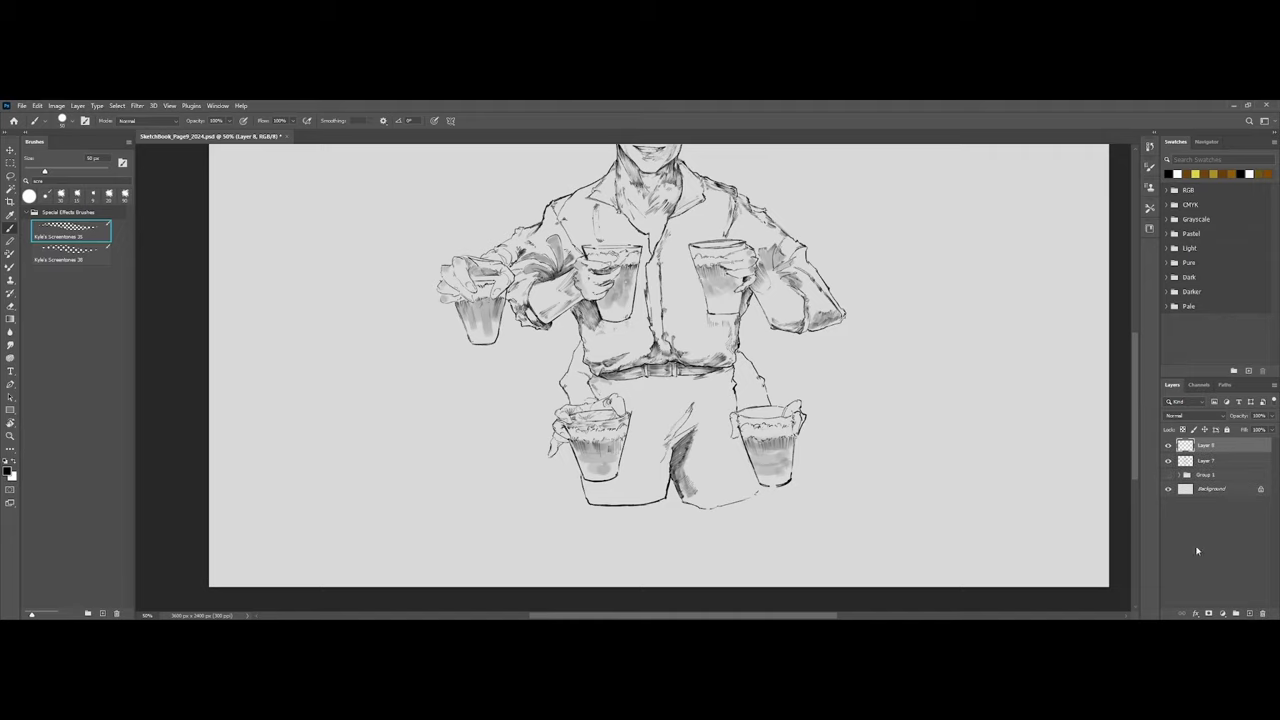
pyautogui.moveTo(953, 355)
pyautogui.mouseDown()
pyautogui.moveTo(946, 383)
pyautogui.moveTo(959, 402)
pyautogui.mouseUp()
pyautogui.hotkey('ctrl', 'z')
pyautogui.click(1189, 464)
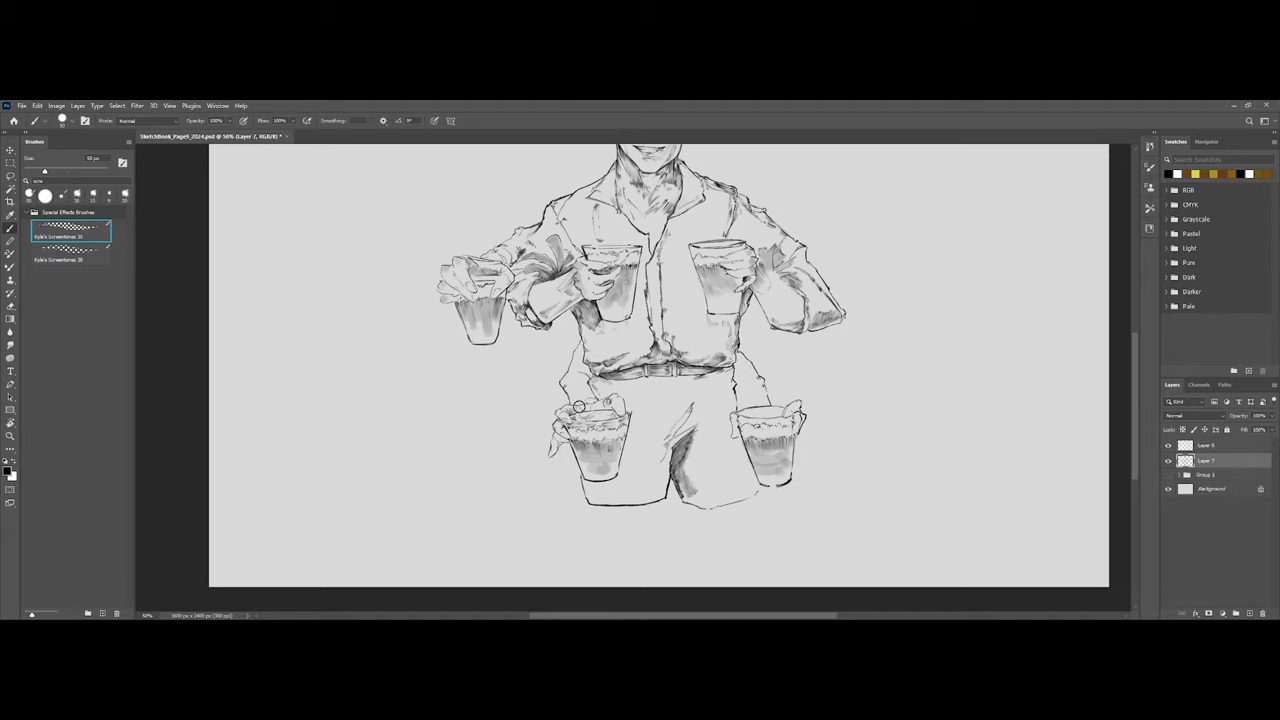
pyautogui.hotkey('ctrl', '+')
pyautogui.hotkey('ctrl', '+')
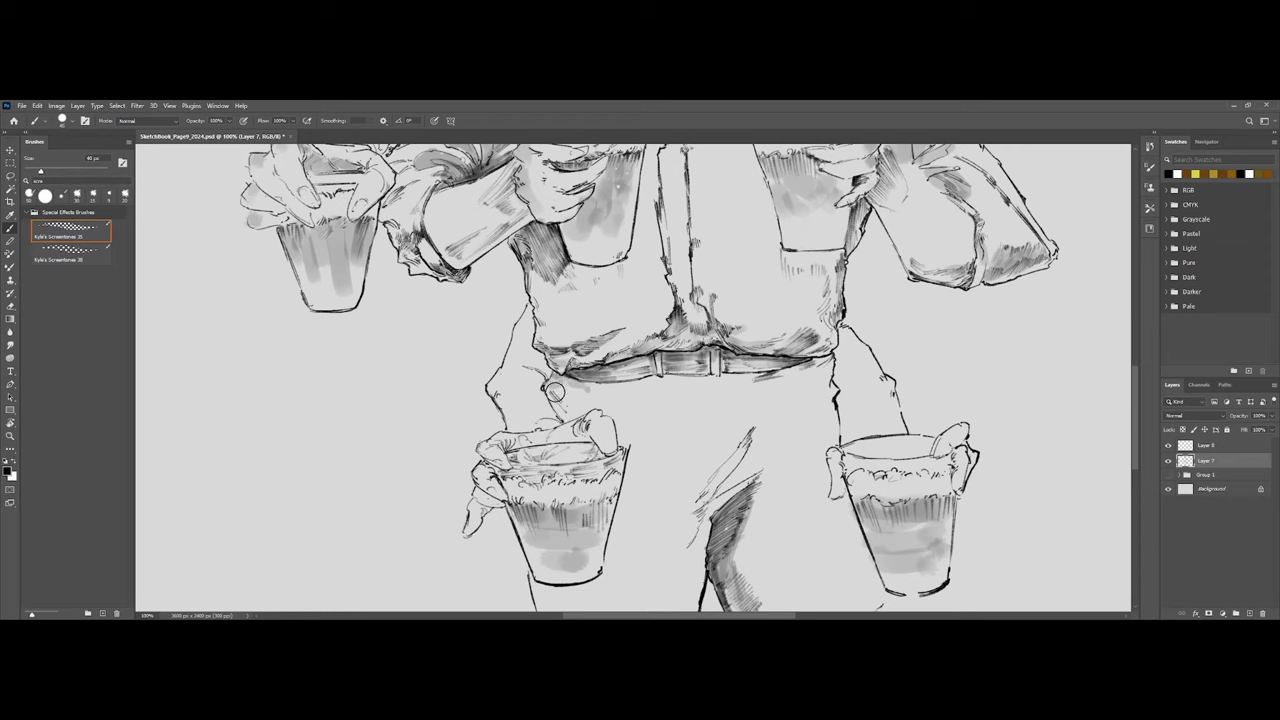
pyautogui.moveTo(557, 398)
pyautogui.mouseDown()
pyautogui.moveTo(569, 417)
pyautogui.moveTo(555, 385)
pyautogui.moveTo(584, 408)
pyautogui.mouseUp()
pyautogui.hotkey('ctrl', 'z')
pyautogui.hotkey('ctrl', 'z')
# Place Layer 8 beneath Layer 7 and paint the first screentone patch on the shorts just under the belt.
pyautogui.moveTo(1219, 447); pyautogui.dragTo(1191, 467)
pyautogui.moveTo(568, 394)
pyautogui.mouseDown()
pyautogui.moveTo(552, 410)
pyautogui.moveTo(560, 384)
pyautogui.moveTo(580, 402)
pyautogui.moveTo(658, 386)
pyautogui.moveTo(639, 384)
pyautogui.moveTo(675, 400)
pyautogui.moveTo(610, 410)
pyautogui.moveTo(627, 385)
pyautogui.mouseUp()
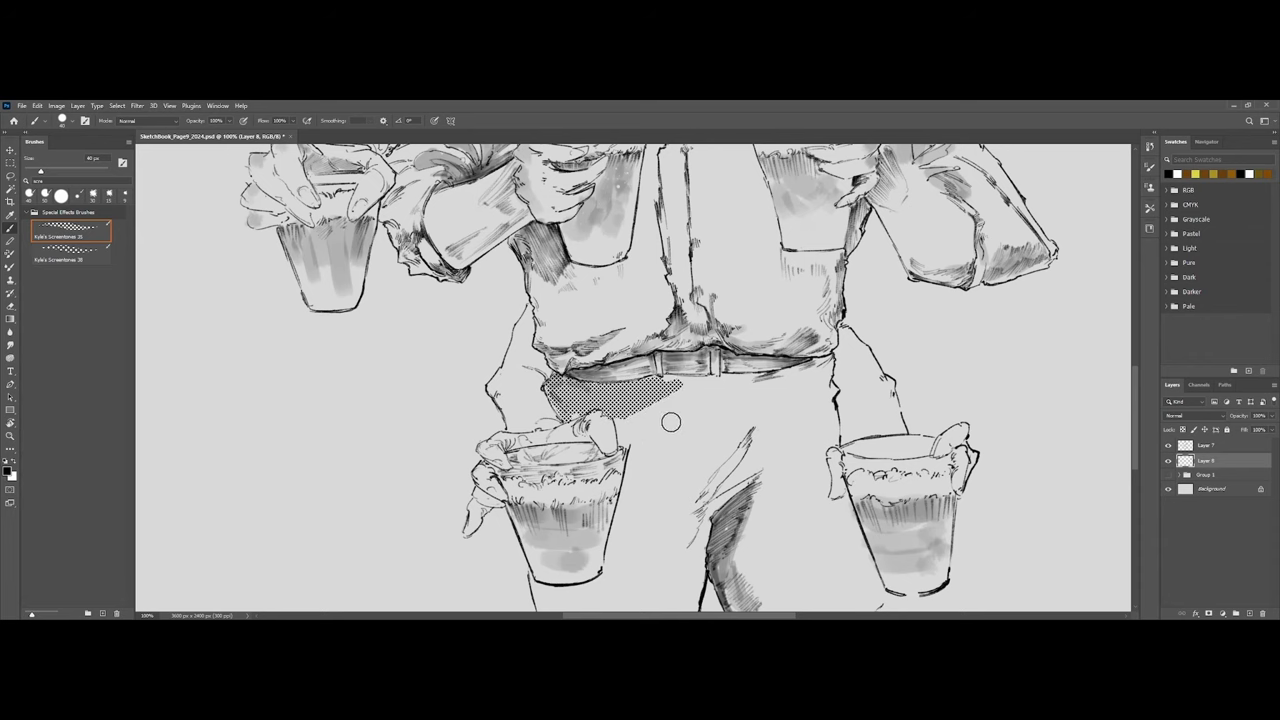
# Fill the rest of both shorts legs with screentone dots using progressively larger brush sizes.
pyautogui.hotkey('ctrl', '-')
pyautogui.press(']')
pyautogui.press(']')
pyautogui.press(']')
pyautogui.press(']')
pyautogui.press(']')
pyautogui.press(']')
pyautogui.moveTo(600, 400)
pyautogui.mouseDown()
pyautogui.moveTo(755, 381)
pyautogui.moveTo(646, 433)
pyautogui.moveTo(626, 495)
pyautogui.moveTo(661, 488)
pyautogui.moveTo(685, 453)
pyautogui.moveTo(623, 509)
pyautogui.moveTo(637, 503)
pyautogui.moveTo(626, 504)
pyautogui.moveTo(634, 469)
pyautogui.mouseUp()
pyautogui.press(']')
pyautogui.press(']')
pyautogui.moveTo(588, 518)
pyautogui.mouseDown()
pyautogui.moveTo(640, 517)
pyautogui.moveTo(629, 526)
pyautogui.moveTo(652, 531)
pyautogui.moveTo(660, 518)
pyautogui.moveTo(627, 522)
pyautogui.moveTo(676, 467)
pyautogui.moveTo(641, 529)
pyautogui.moveTo(600, 529)
pyautogui.moveTo(728, 440)
pyautogui.moveTo(758, 383)
pyautogui.moveTo(735, 479)
pyautogui.moveTo(704, 525)
pyautogui.moveTo(755, 508)
pyautogui.moveTo(766, 468)
pyautogui.moveTo(760, 524)
pyautogui.moveTo(708, 533)
pyautogui.moveTo(760, 530)
pyautogui.mouseUp()
pyautogui.press(']')
pyautogui.press('[')
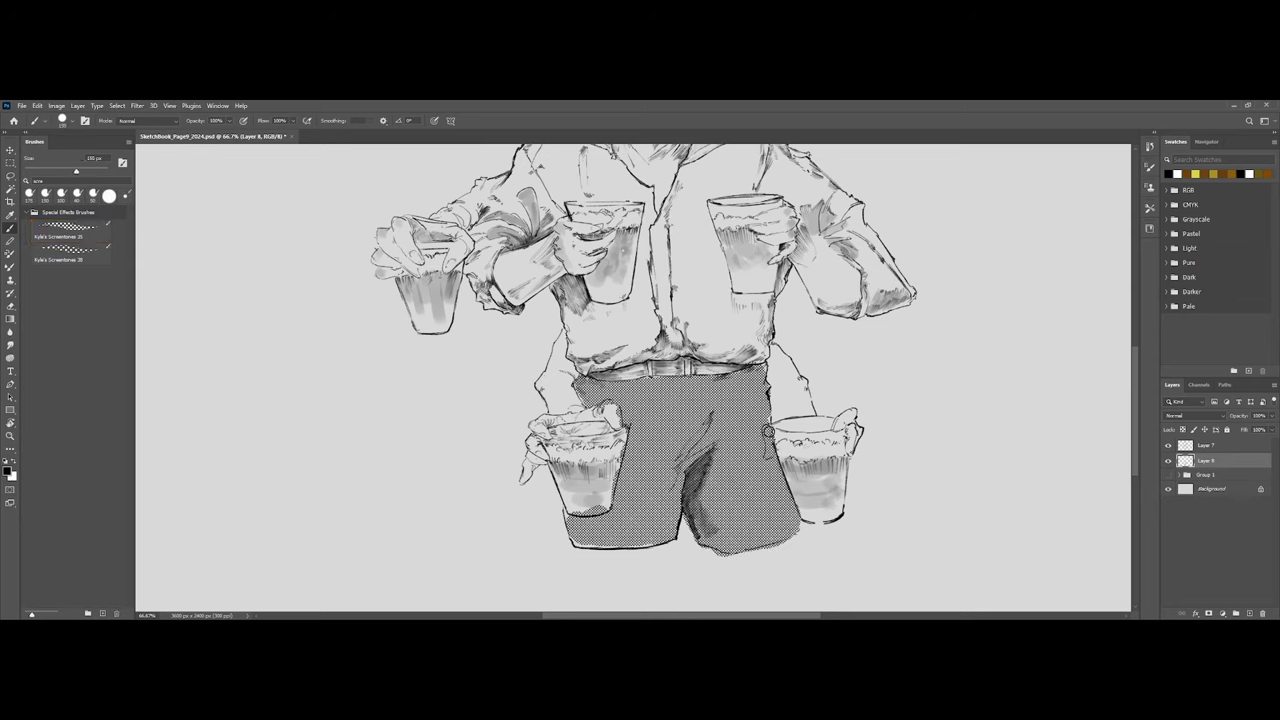
# Clear the screentone from the finger at the inner end of the lower right-hand cup.
pyautogui.moveTo(768, 432); pyautogui.dragTo(769, 453)
pyautogui.press('b')
pyautogui.press('e')
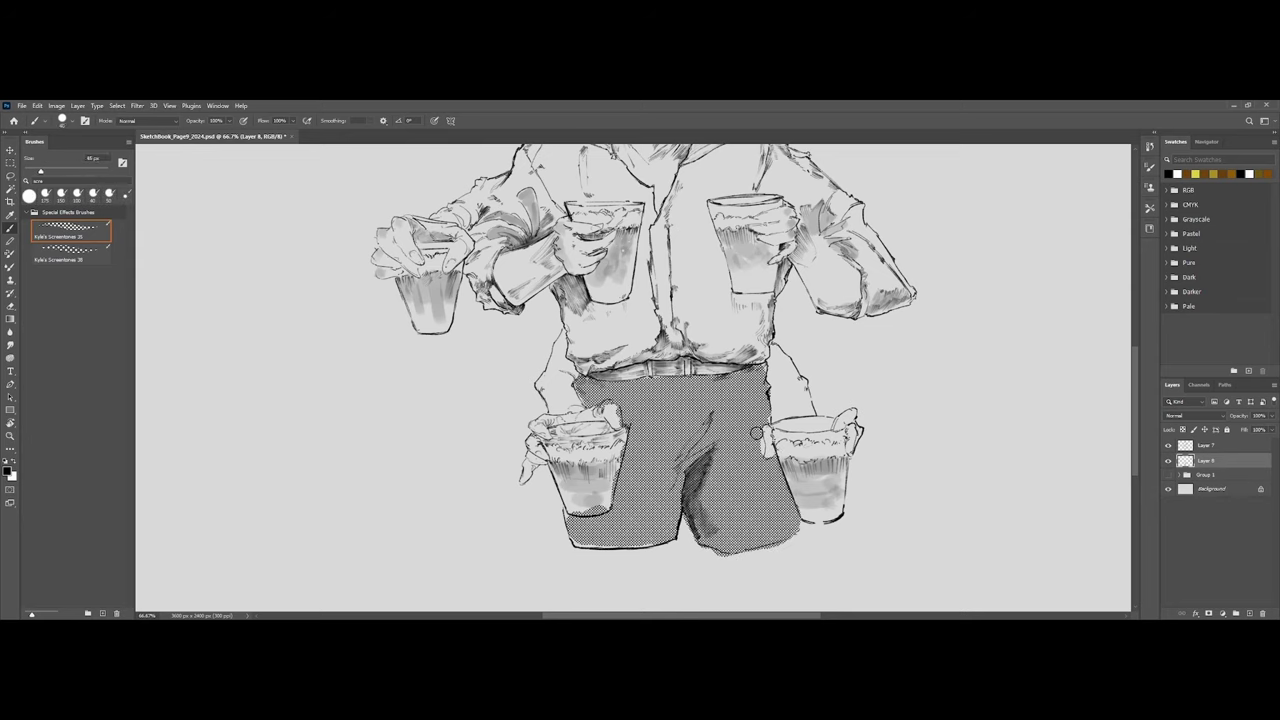
pyautogui.moveTo(762, 455); pyautogui.dragTo(766, 413)
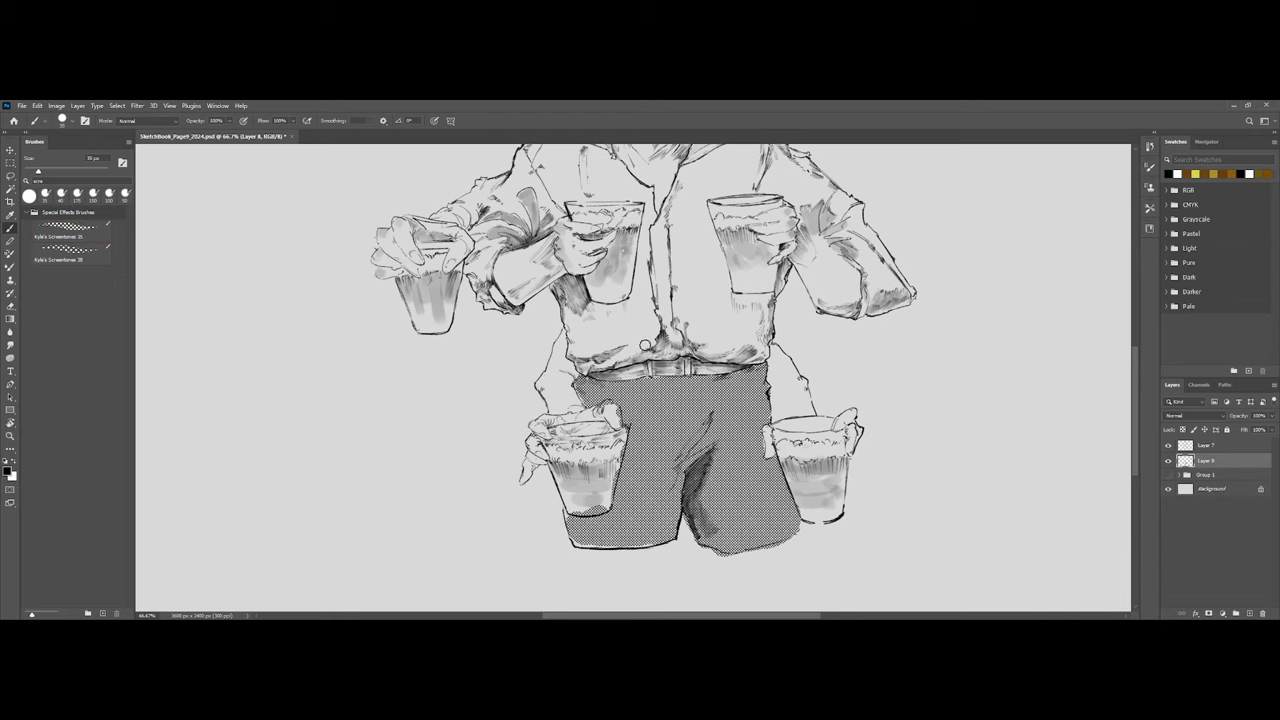
# Add a layer mask to Layer 8, which holds the shorts' screentone.
pyautogui.hotkey('ctrl', '-')
pyautogui.hotkey('ctrl', '-')
pyautogui.hotkey('ctrl', '=')
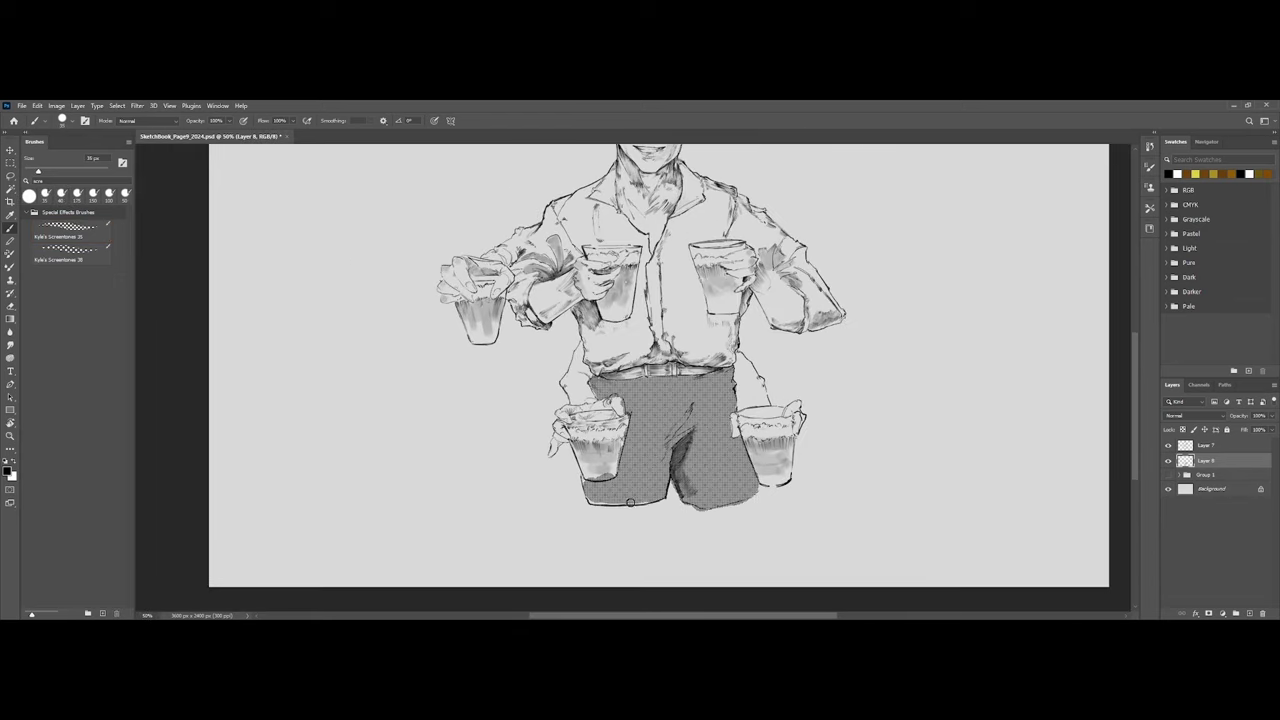
pyautogui.press(']')
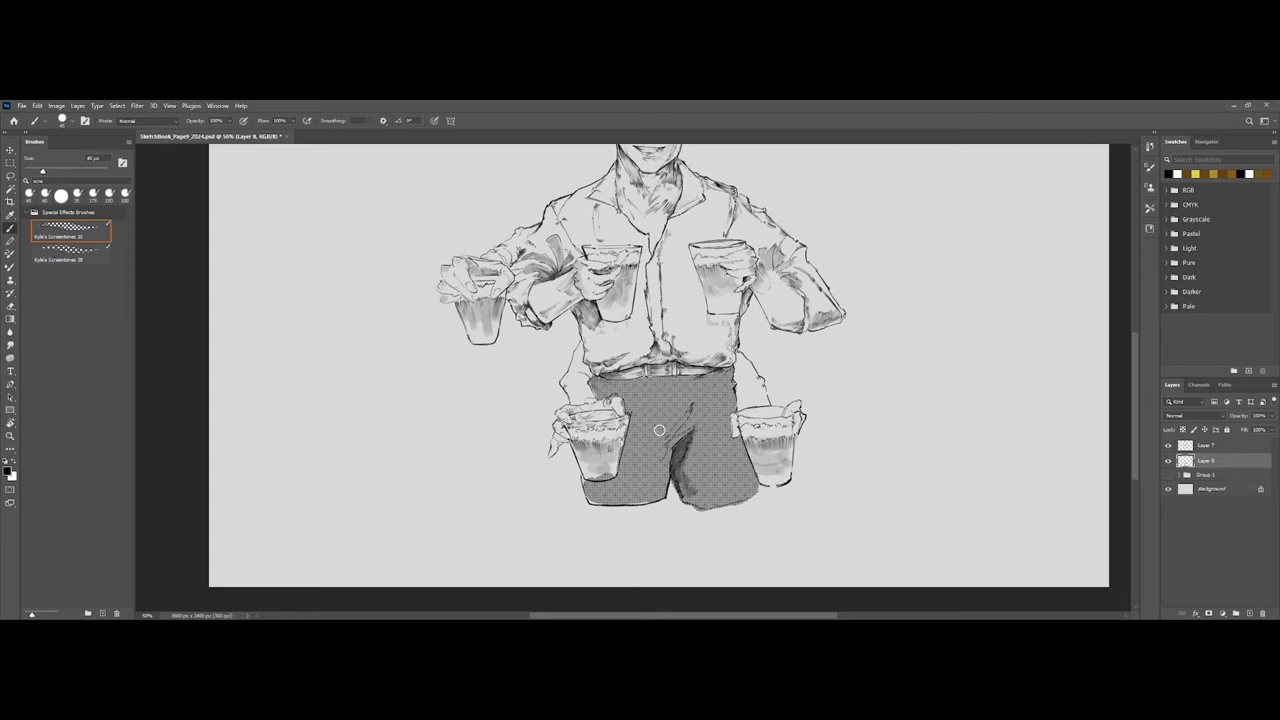
pyautogui.hotkey('ctrl', '-')
pyautogui.click(1209, 613)
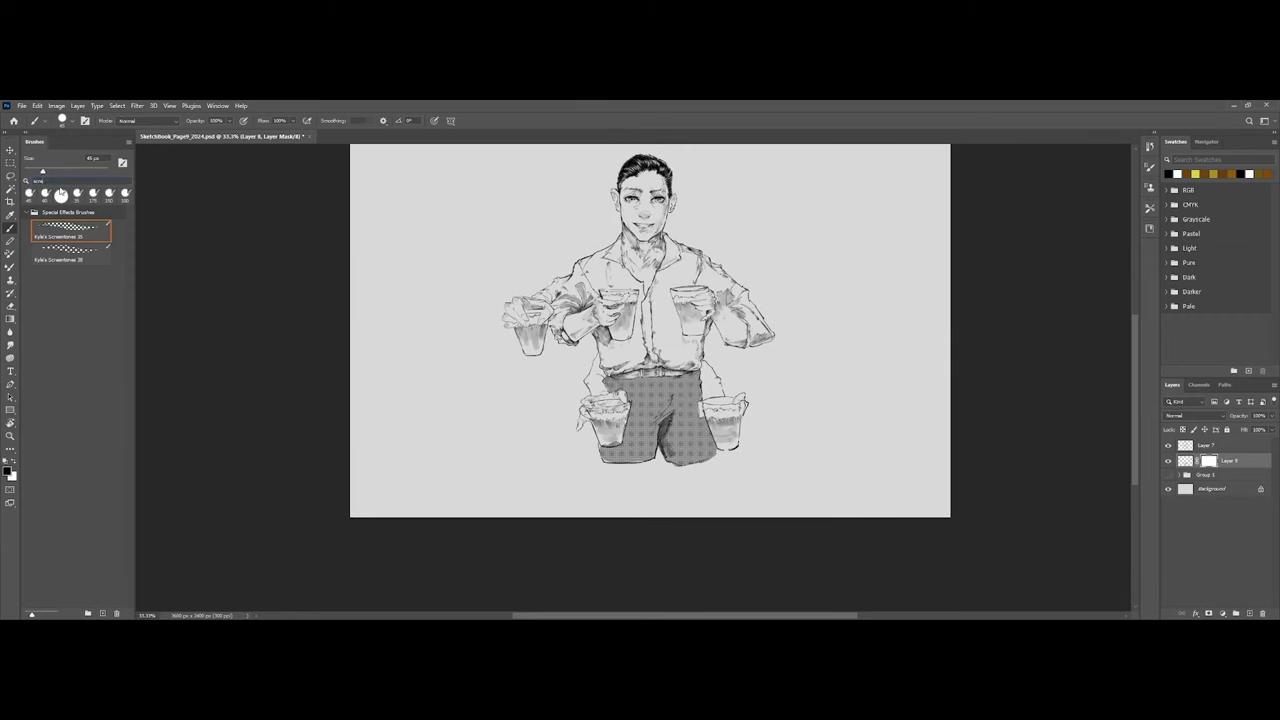
# Search the brushes for "over" and choose the Overlay Brush.
pyautogui.press('BackSpace')
pyautogui.press('BackSpace')
pyautogui.press('BackSpace')
pyautogui.press('BackSpace')
pyautogui.write('ob')
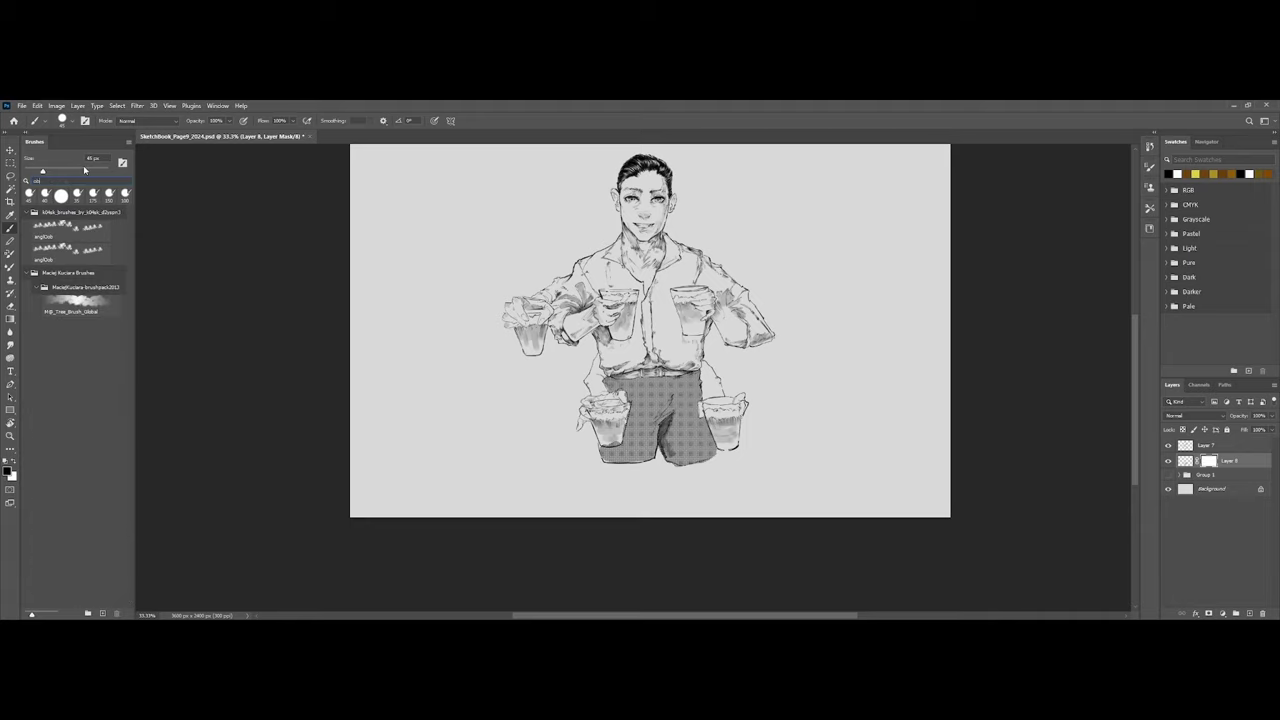
pyautogui.press('BackSpace')
pyautogui.write('ver')
pyautogui.click(100, 292)
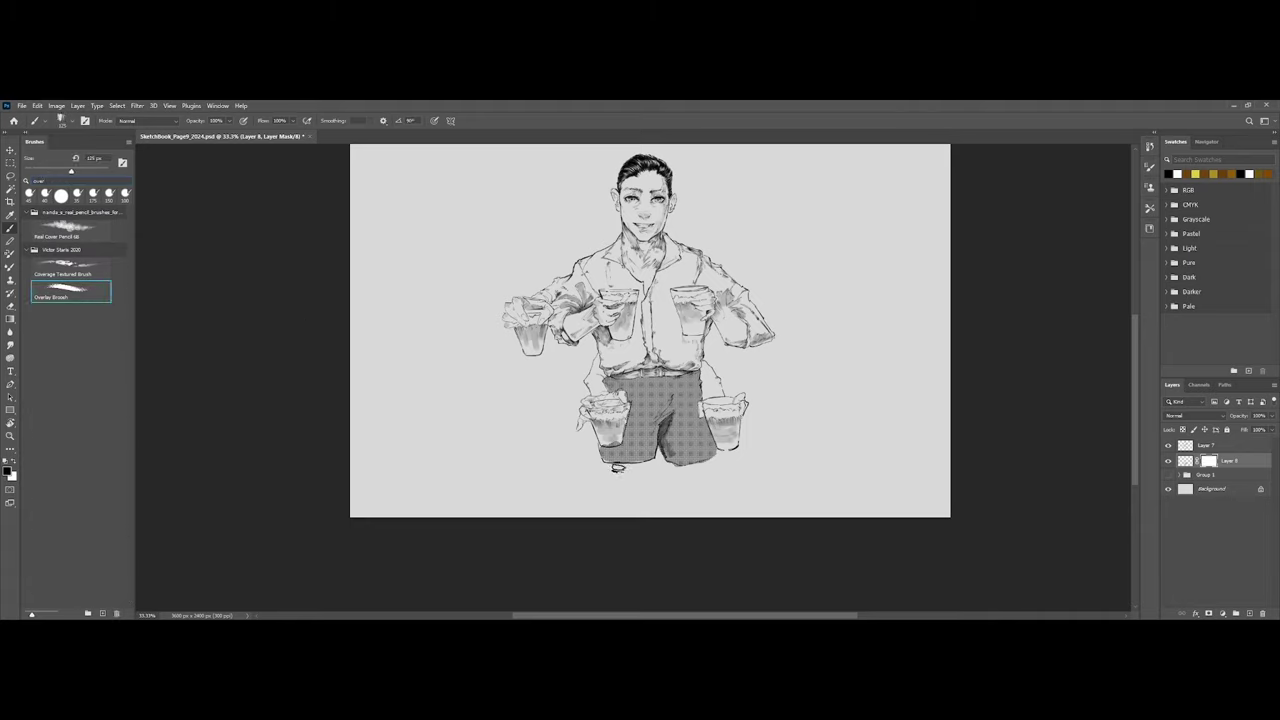
# Paint on Layer 8's mask to fade the screentone on the thighs and lower legs of the shorts, enlarging the brush to 300 px.
pyautogui.press(']')
pyautogui.press(']')
pyautogui.press(']')
pyautogui.press(']')
pyautogui.moveTo(624, 400)
pyautogui.mouseDown()
pyautogui.moveTo(615, 449)
pyautogui.moveTo(595, 464)
pyautogui.moveTo(605, 434)
pyautogui.moveTo(618, 434)
pyautogui.moveTo(605, 479)
pyautogui.moveTo(658, 426)
pyautogui.moveTo(618, 429)
pyautogui.moveTo(648, 439)
pyautogui.moveTo(648, 459)
pyautogui.moveTo(678, 461)
pyautogui.moveTo(663, 439)
pyautogui.moveTo(688, 479)
pyautogui.moveTo(661, 422)
pyautogui.moveTo(698, 424)
pyautogui.moveTo(688, 429)
pyautogui.moveTo(690, 384)
pyautogui.moveTo(691, 459)
pyautogui.moveTo(690, 392)
pyautogui.mouseUp()
pyautogui.press(']')
pyautogui.press(']')
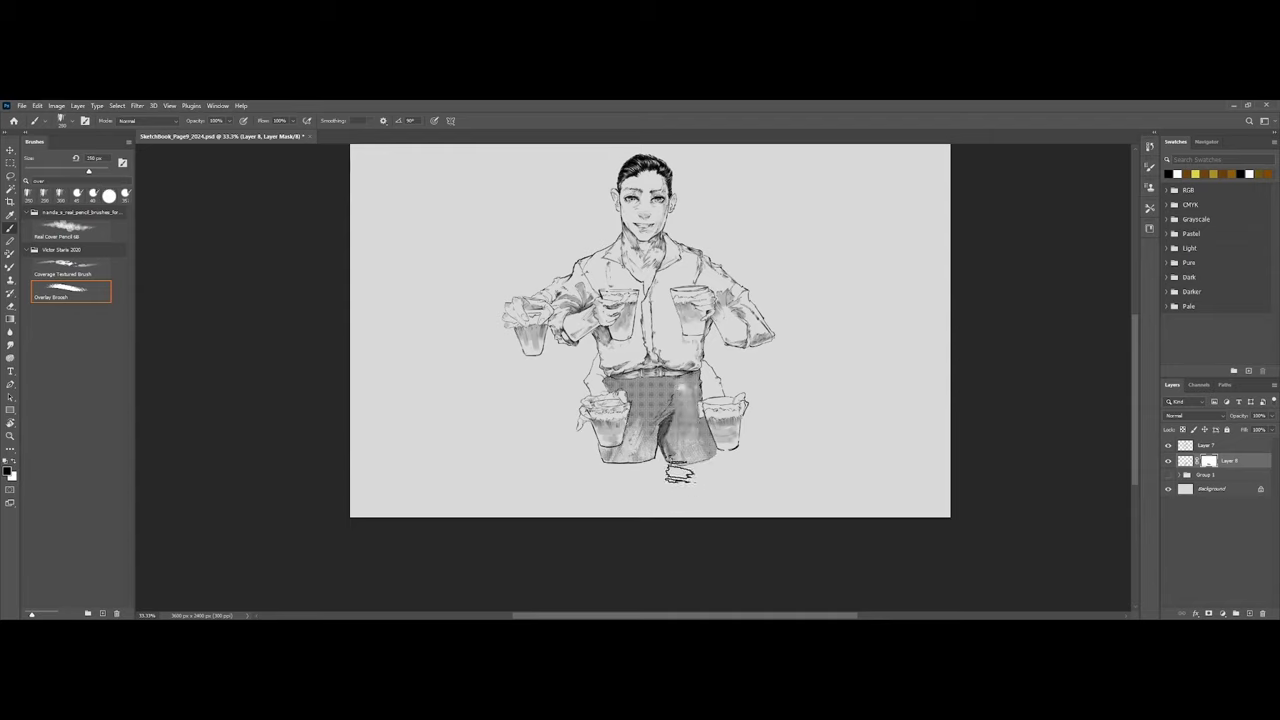
pyautogui.moveTo(631, 476)
pyautogui.mouseDown()
pyautogui.moveTo(631, 419)
pyautogui.moveTo(641, 397)
pyautogui.moveTo(646, 465)
pyautogui.moveTo(641, 395)
pyautogui.moveTo(653, 379)
pyautogui.moveTo(666, 402)
pyautogui.moveTo(639, 407)
pyautogui.moveTo(633, 452)
pyautogui.moveTo(646, 455)
pyautogui.moveTo(639, 422)
pyautogui.moveTo(613, 379)
pyautogui.moveTo(661, 399)
pyautogui.moveTo(641, 405)
pyautogui.moveTo(689, 377)
pyautogui.moveTo(686, 452)
pyautogui.moveTo(691, 432)
pyautogui.moveTo(609, 477)
pyautogui.moveTo(716, 447)
pyautogui.moveTo(706, 452)
pyautogui.moveTo(814, 475)
pyautogui.moveTo(944, 484)
pyautogui.moveTo(700, 431)
pyautogui.mouseUp()
pyautogui.press('x')
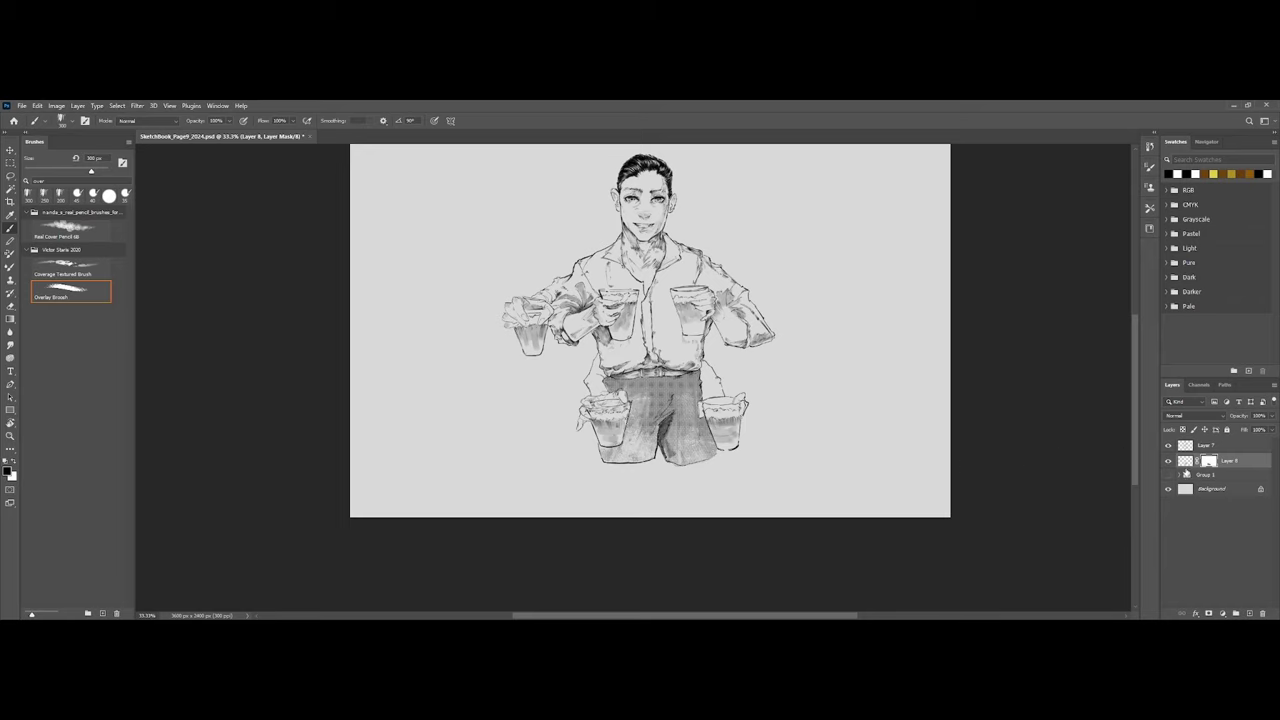
# Make Layer 7 active, clear the brush search and choose the first brush in the CheekyInk_2 group.
pyautogui.click(1215, 445)
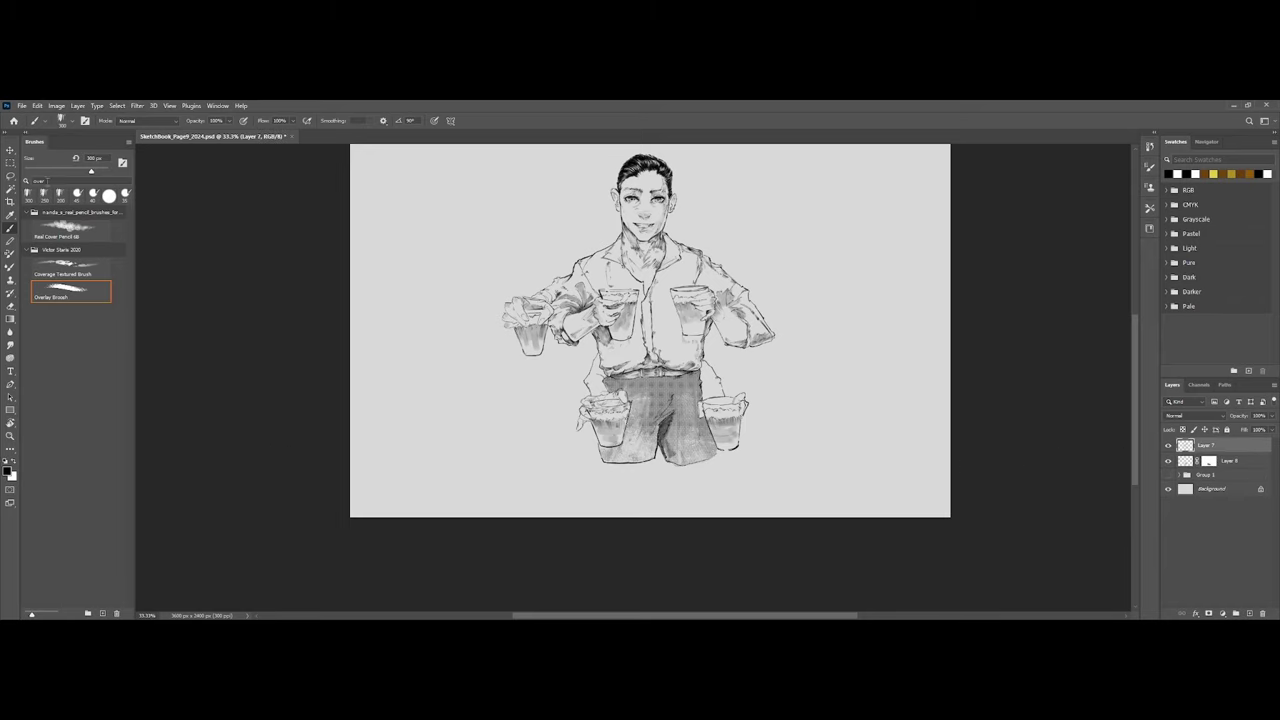
pyautogui.moveTo(47, 181); pyautogui.dragTo(10, 187)
pyautogui.press('BackSpace')
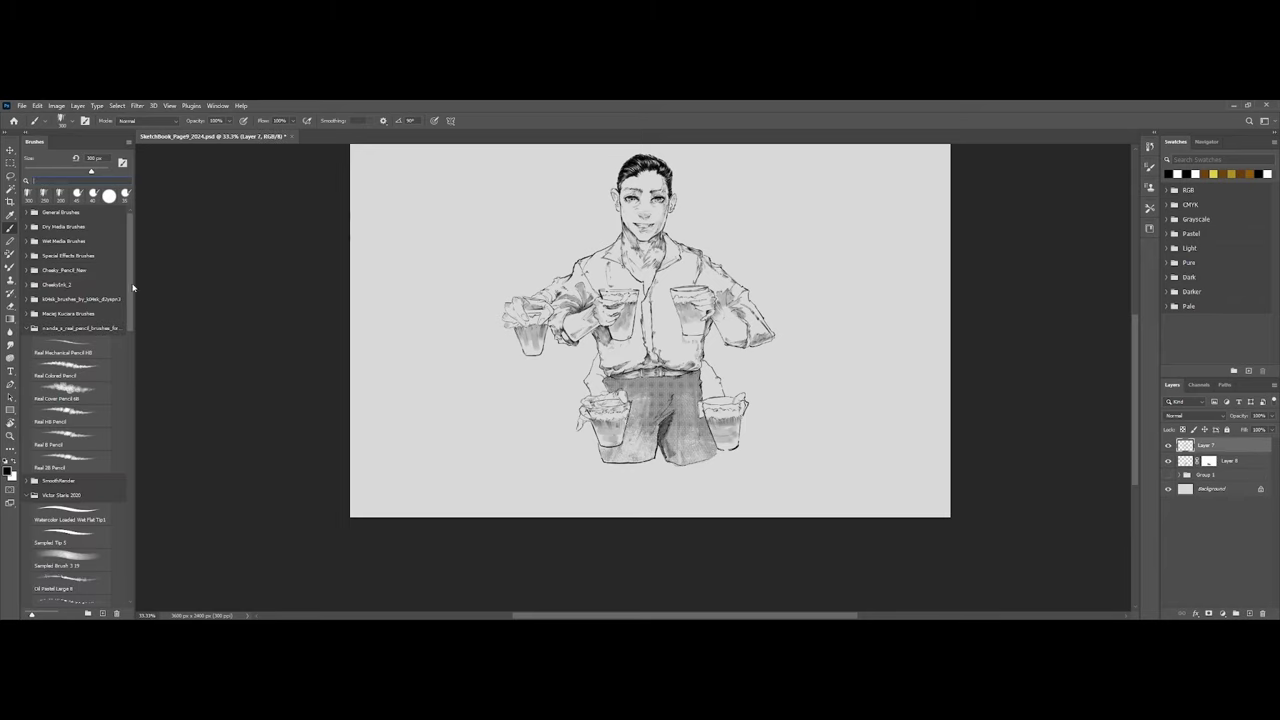
pyautogui.click(31, 285)
pyautogui.click(67, 300)
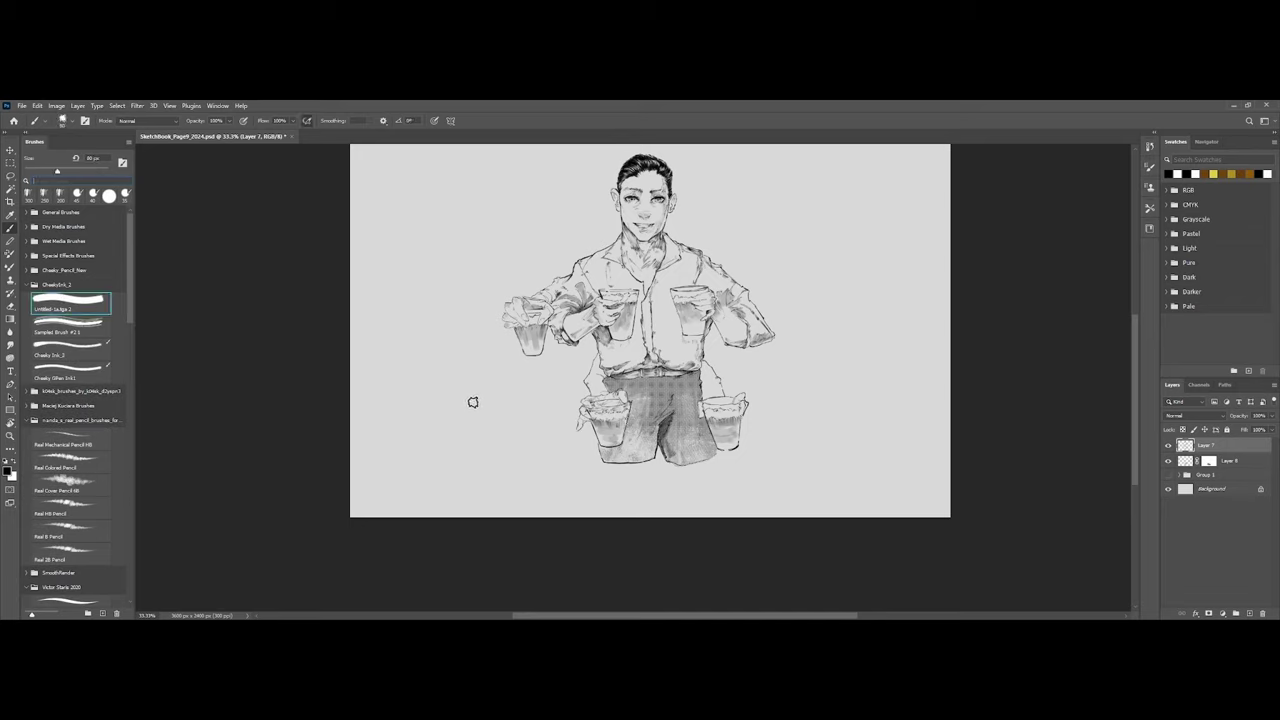
pyautogui.hotkey('ctrl', '+')
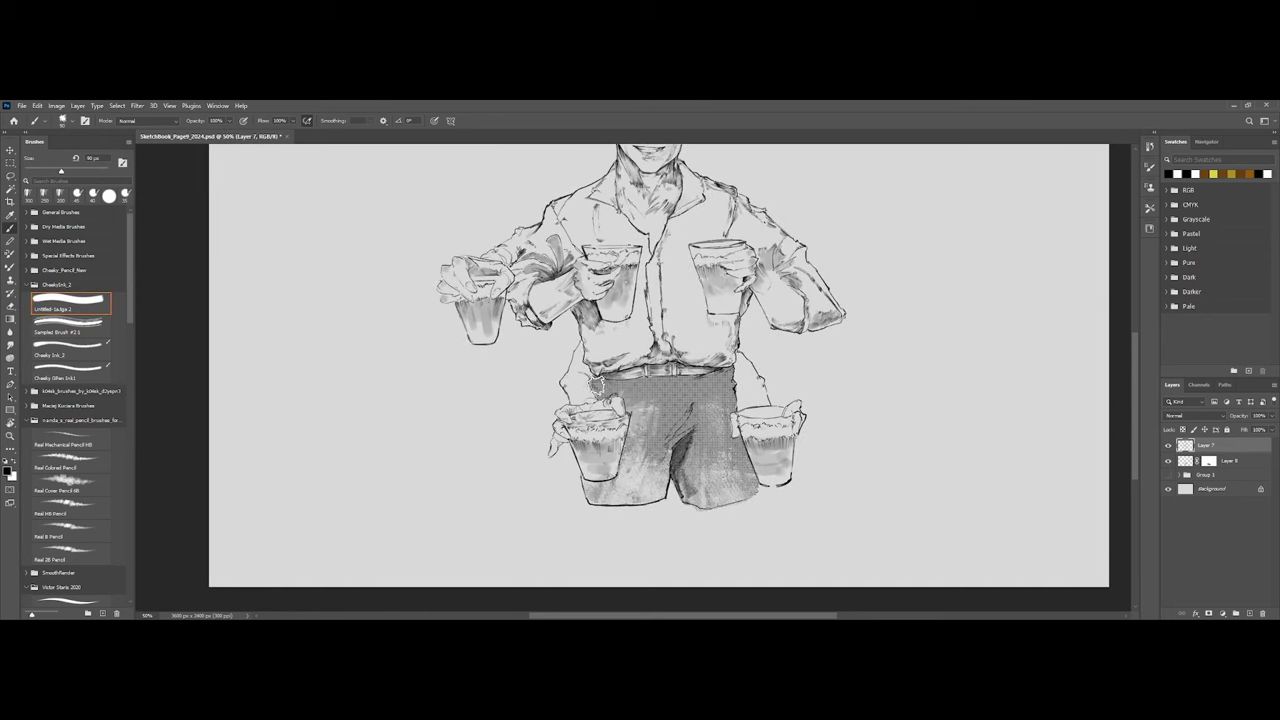
pyautogui.moveTo(598, 385)
pyautogui.mouseDown()
pyautogui.moveTo(699, 381)
pyautogui.moveTo(614, 393)
pyautogui.moveTo(731, 380)
pyautogui.mouseUp()
pyautogui.press(']')
pyautogui.press(']')
pyautogui.hotkey('ctrl', 'z')
pyautogui.hotkey('ctrl', 'z')
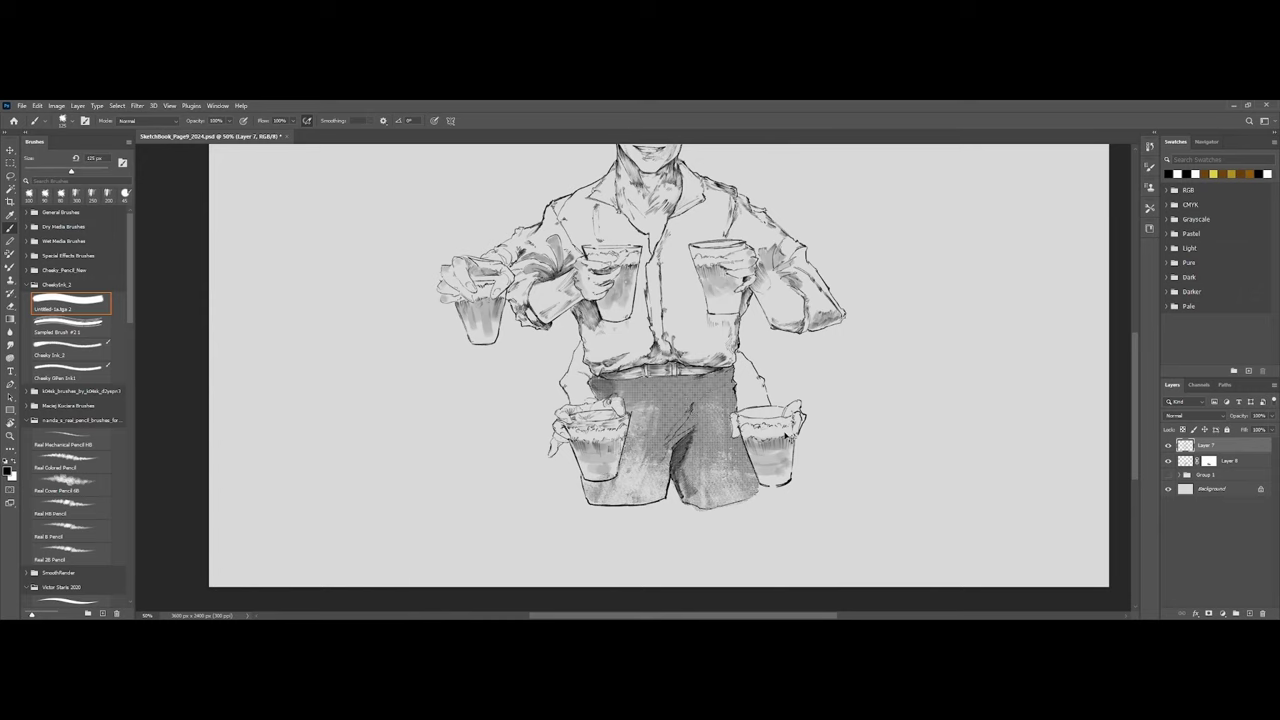
pyautogui.hotkey('ctrl', 'z')
# Add a new layer beneath Layer 7 and brush a grey shade over the waist and upper legs of the shorts at 125 px.
pyautogui.click(1248, 614)
pyautogui.moveTo(1199, 449); pyautogui.dragTo(1190, 468)
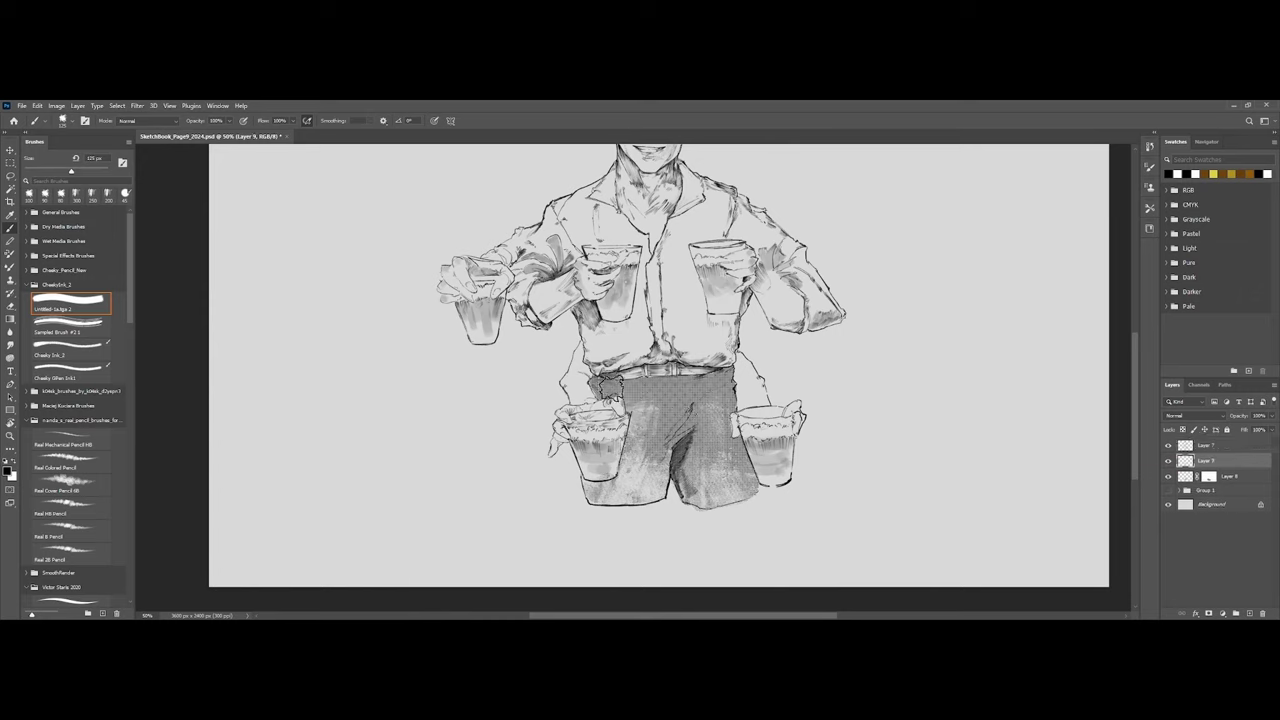
pyautogui.moveTo(590, 385)
pyautogui.mouseDown()
pyautogui.moveTo(715, 381)
pyautogui.moveTo(616, 392)
pyautogui.moveTo(697, 397)
pyautogui.moveTo(683, 424)
pyautogui.mouseUp()
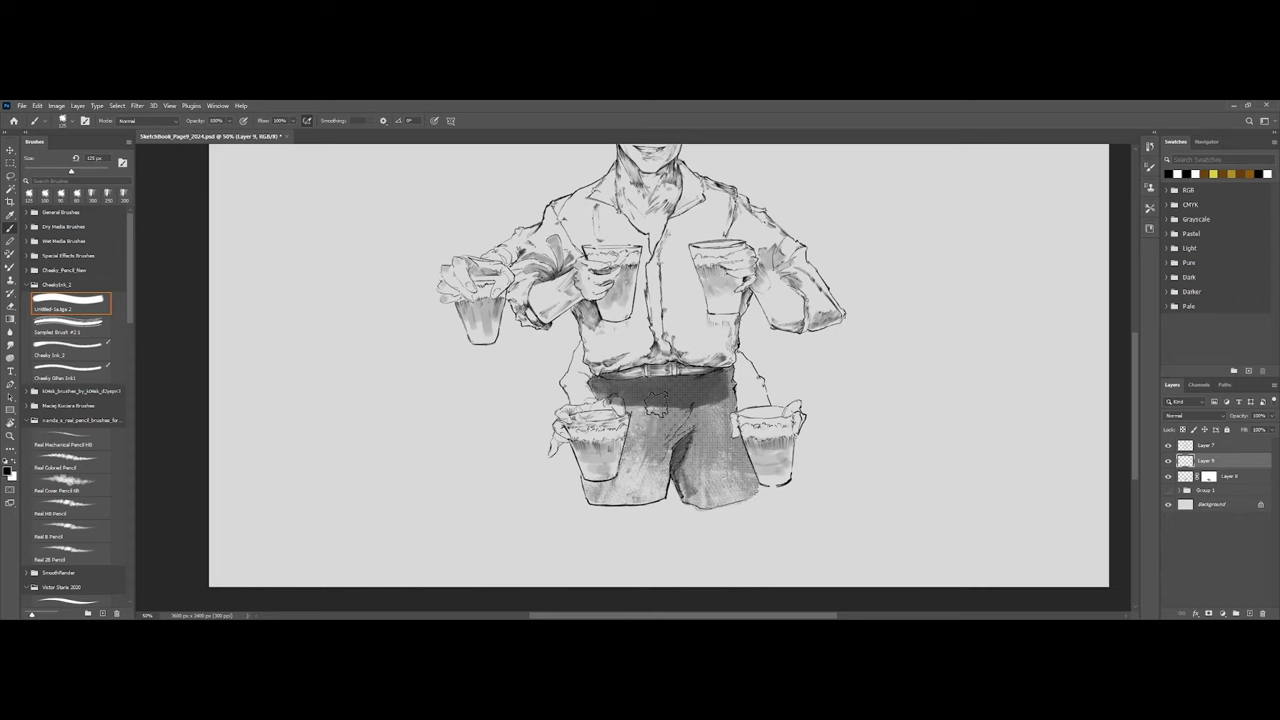
pyautogui.hotkey('ctrl', 'z')
pyautogui.moveTo(604, 386)
pyautogui.mouseDown()
pyautogui.moveTo(718, 381)
pyautogui.moveTo(610, 410)
pyautogui.moveTo(721, 383)
pyautogui.moveTo(721, 411)
pyautogui.moveTo(639, 406)
pyautogui.moveTo(724, 401)
pyautogui.moveTo(636, 429)
pyautogui.moveTo(668, 437)
pyautogui.moveTo(643, 443)
pyautogui.moveTo(718, 422)
pyautogui.moveTo(723, 456)
pyautogui.moveTo(701, 451)
pyautogui.moveTo(726, 429)
pyautogui.moveTo(694, 482)
pyautogui.moveTo(643, 446)
pyautogui.moveTo(608, 459)
pyautogui.moveTo(658, 466)
pyautogui.moveTo(668, 420)
pyautogui.mouseUp()
pyautogui.hotkey('ctrl', 'z')
pyautogui.hotkey('ctrl', 'z')
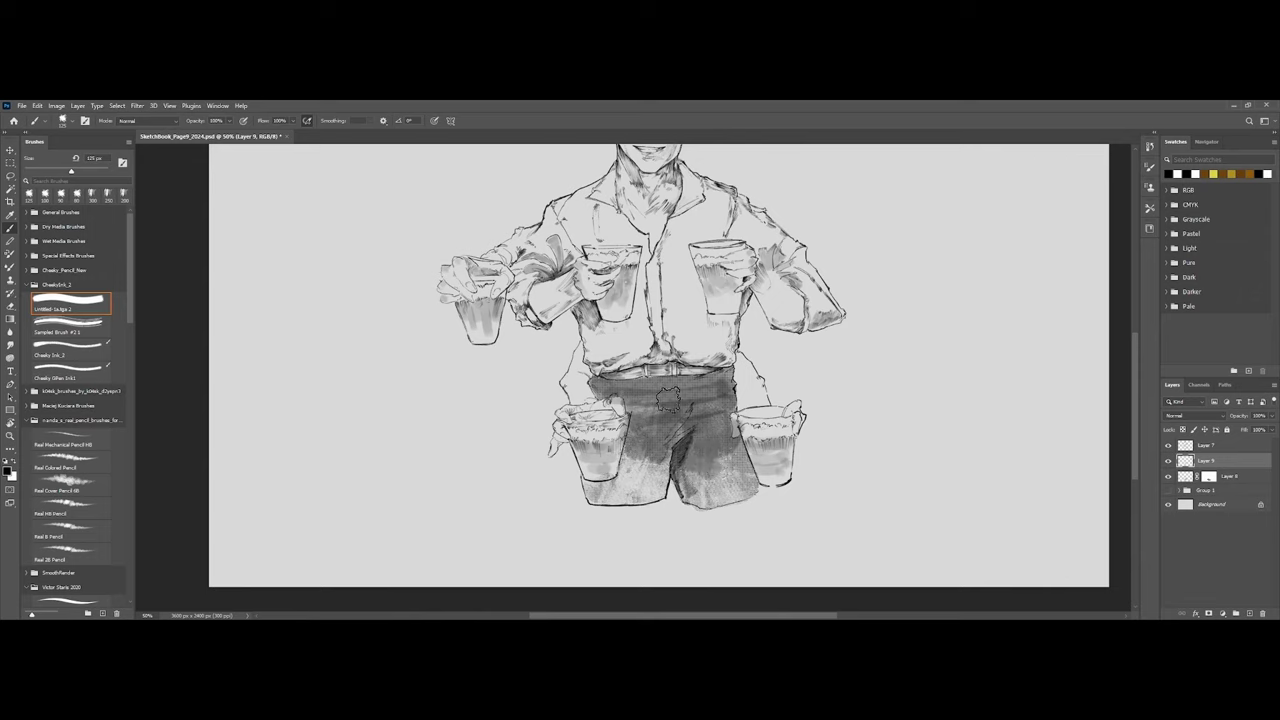
# Add a mask to Layer 9 and fade its grey shade on the shorts legs, using a 250 px brush and then 175 px.
pyautogui.click(1208, 613)
pyautogui.press(']')
pyautogui.press(']')
pyautogui.press(']')
pyautogui.press(']')
pyautogui.press(']')
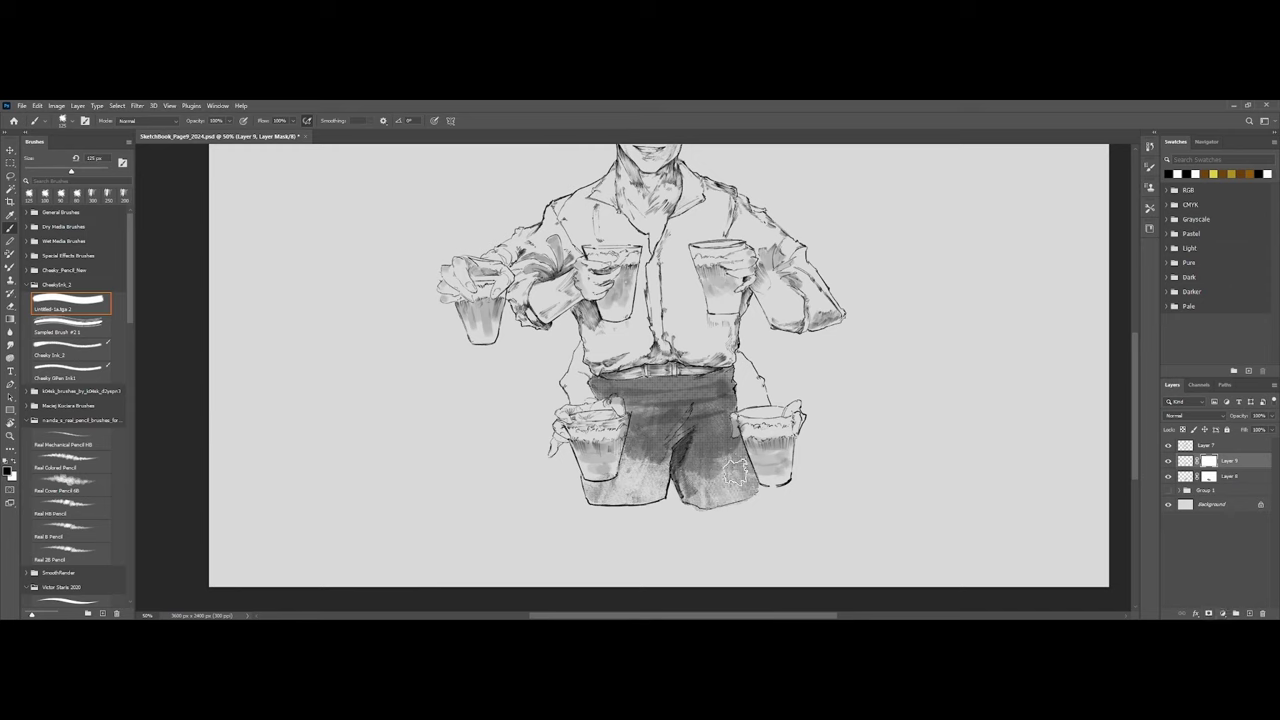
pyautogui.press(']')
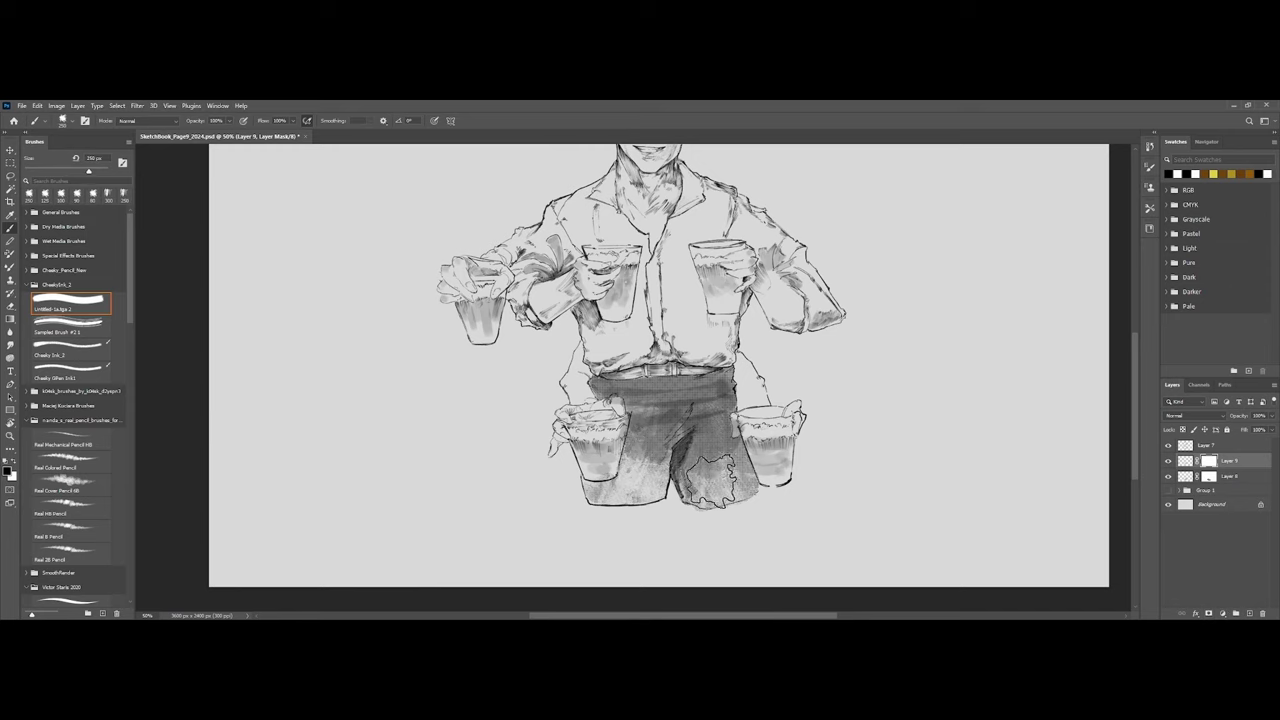
pyautogui.moveTo(631, 444); pyautogui.dragTo(726, 426)
pyautogui.press('[')
pyautogui.press('[')
pyautogui.press('[')
pyautogui.press('[')
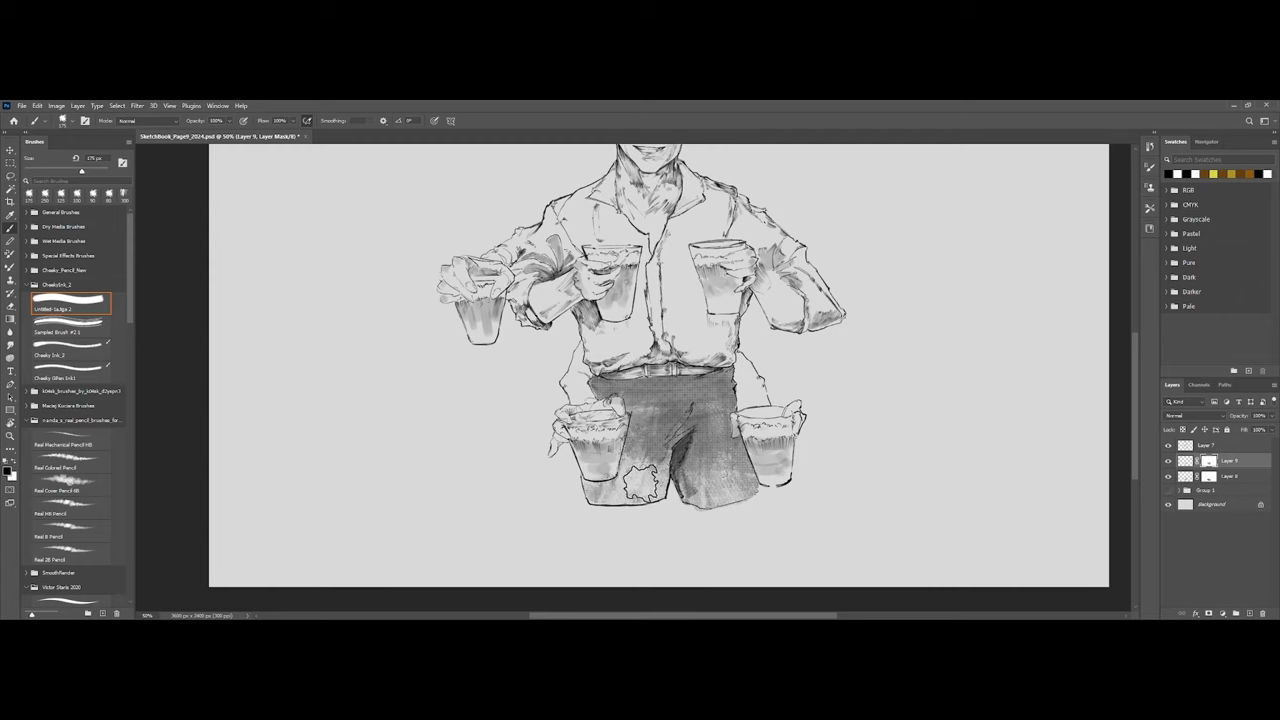
# Return to Layer 9's pixels and darken the shade just under the belt with brush sizes reduced to 60 px.
pyautogui.scroll(-4, 706, 486)
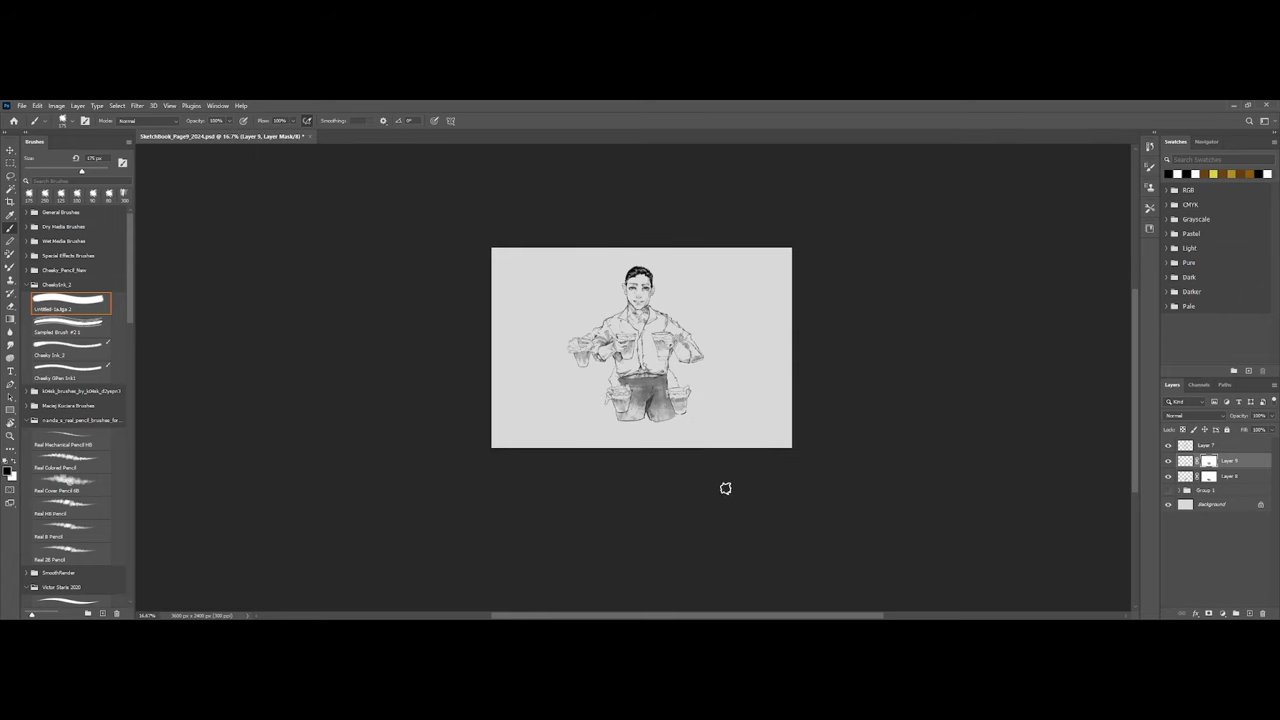
pyautogui.scroll(2, 714, 490)
pyautogui.scroll(-2, 717, 487)
pyautogui.hotkey('ctrl', '0')
pyautogui.moveTo(608, 407); pyautogui.dragTo(613, 392)
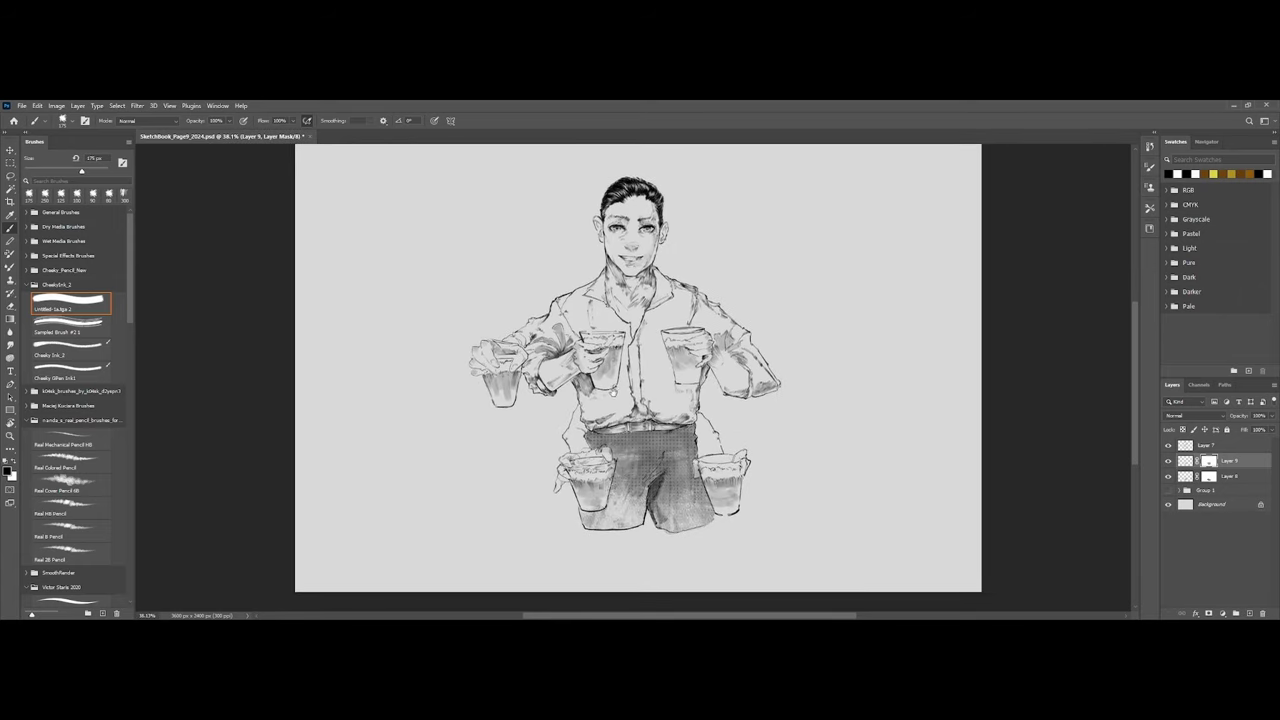
pyautogui.click(1184, 462)
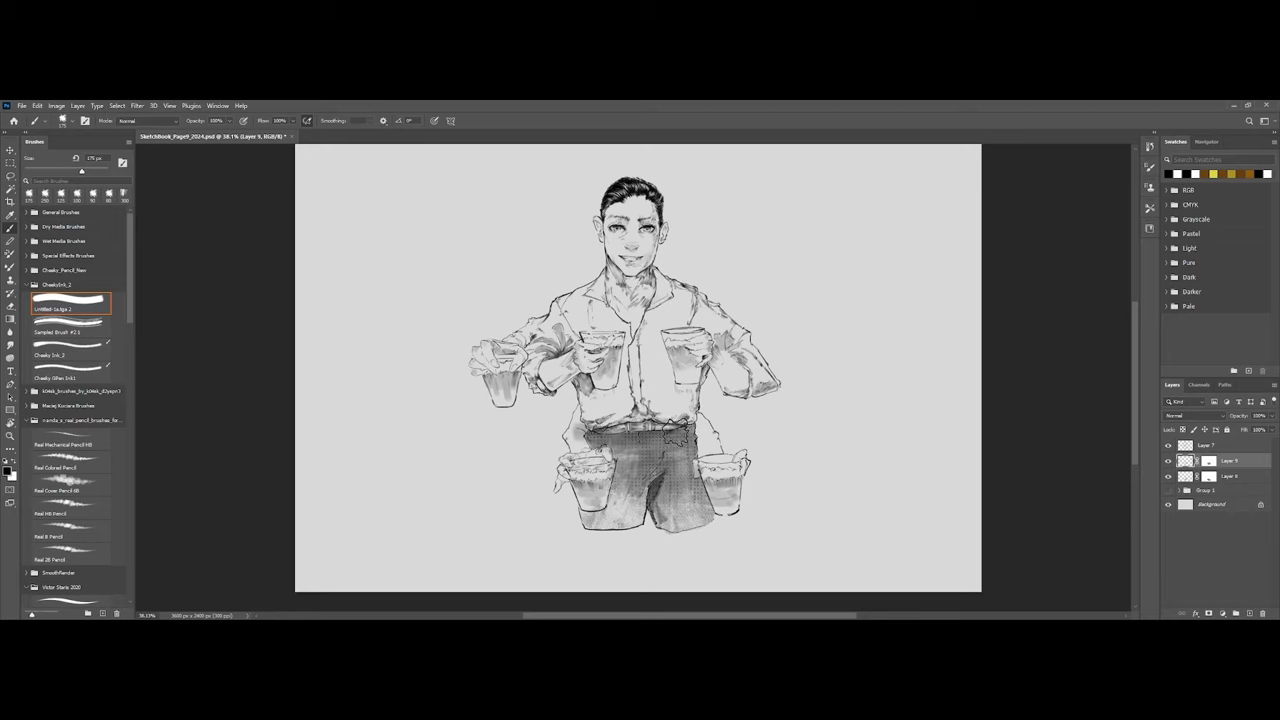
pyautogui.press('[')
pyautogui.press('[')
pyautogui.press('[')
pyautogui.press('[')
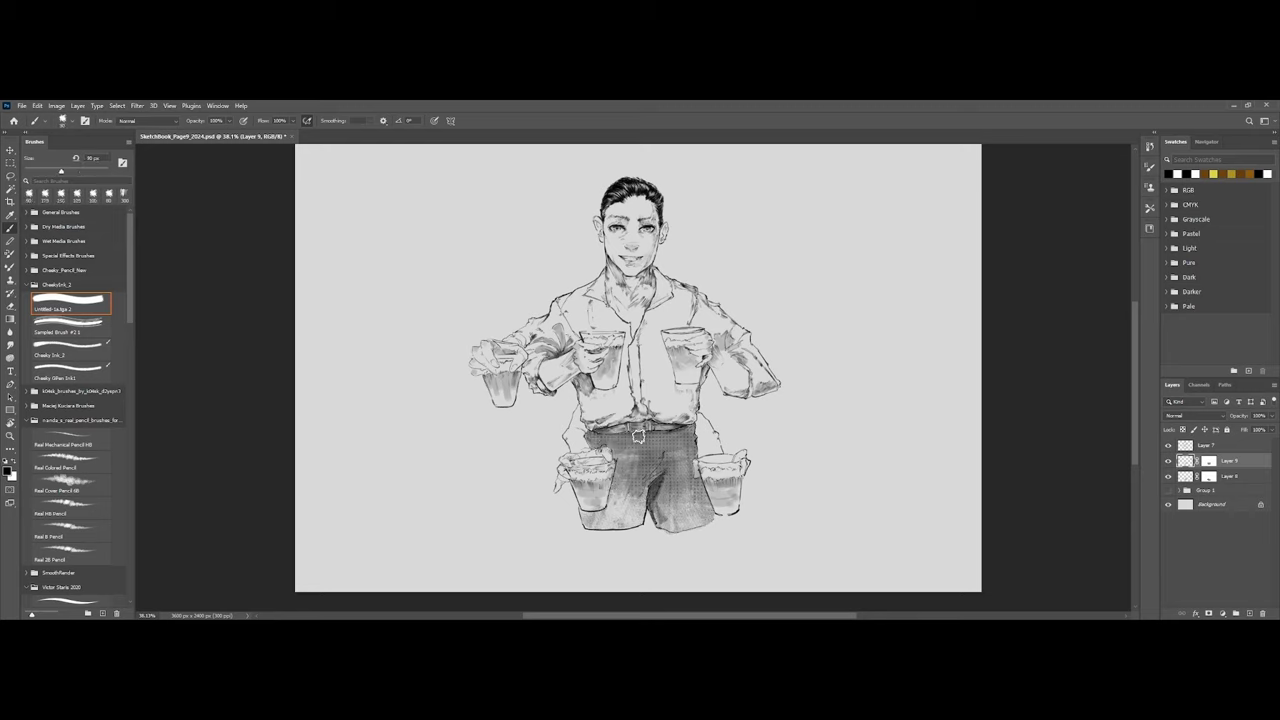
pyautogui.press('[')
pyautogui.press('[')
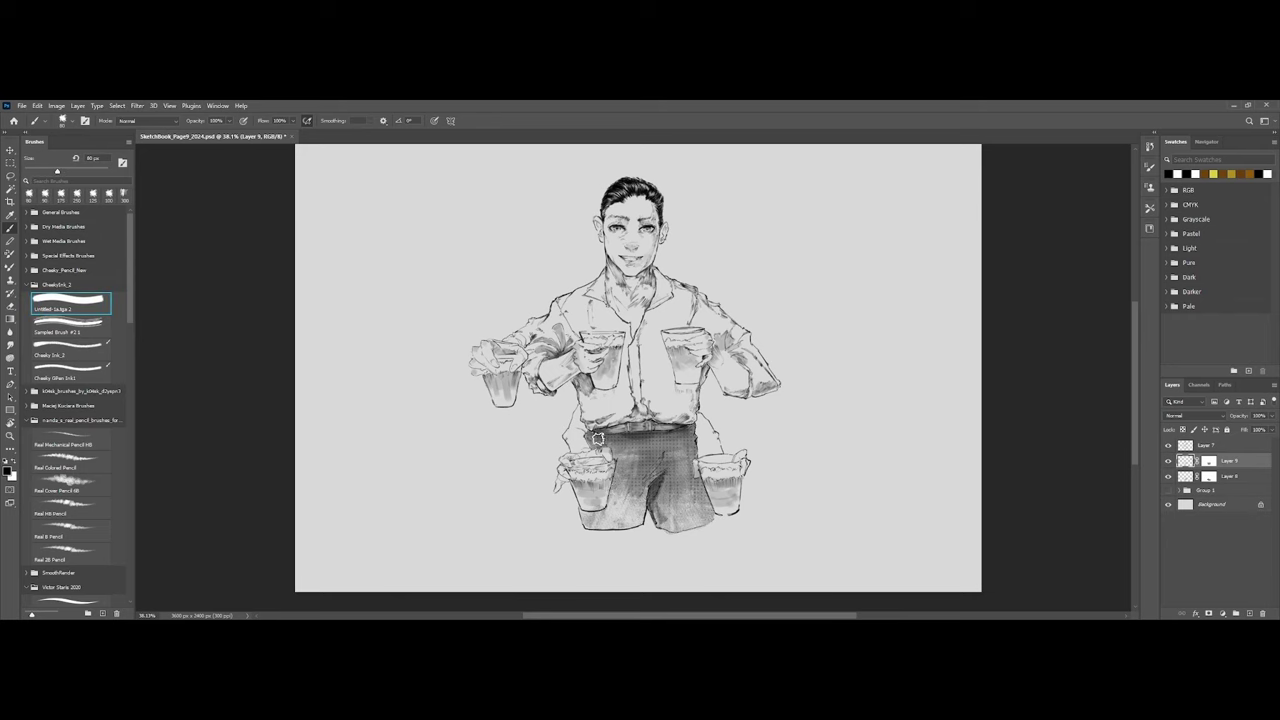
pyautogui.hotkey('ctrl', '-')
pyautogui.hotkey('ctrl', '-')
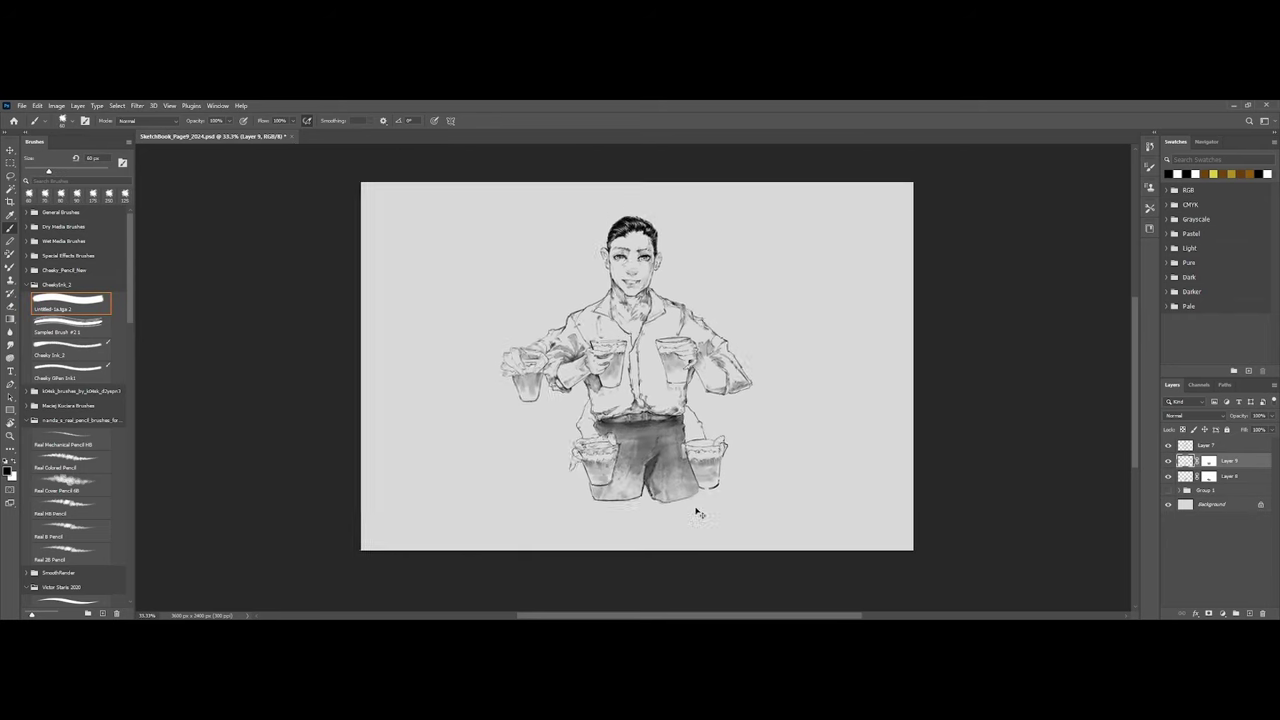
pyautogui.hotkey('ctrl', '+')
pyautogui.hotkey('ctrl', '+')
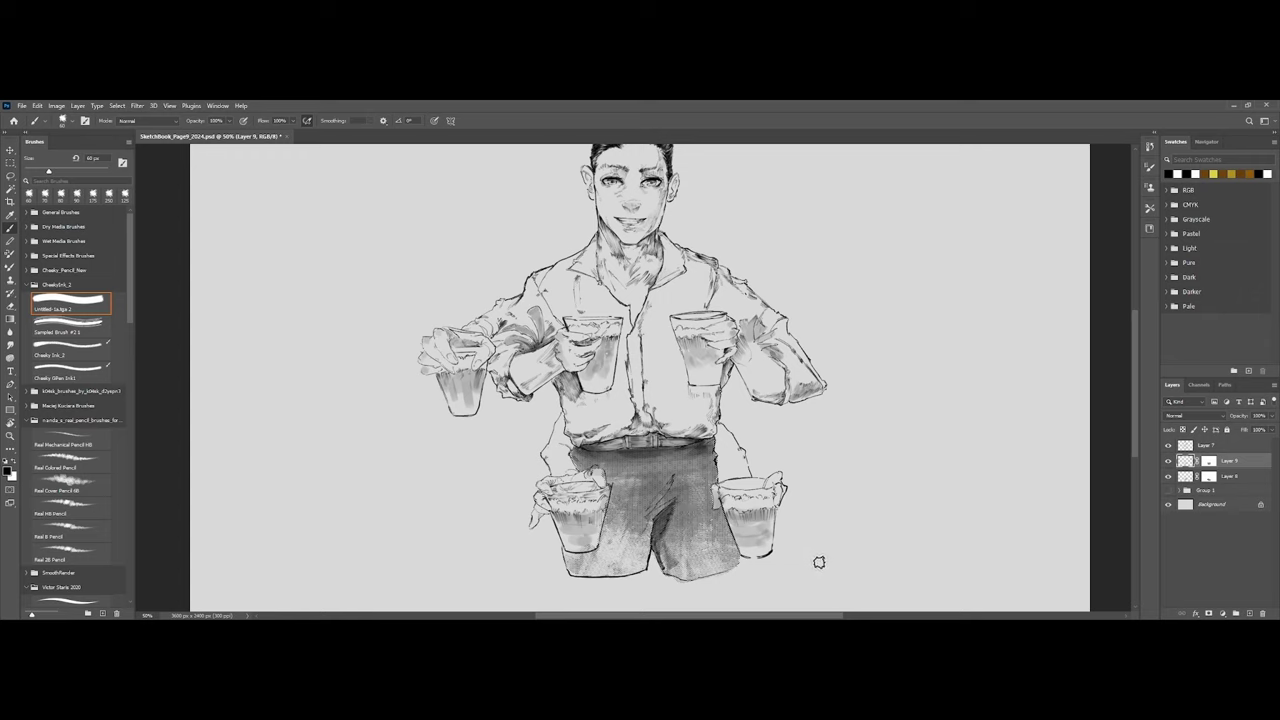
pyautogui.hotkey('ctrl', '-')
pyautogui.hotkey('ctrl', '+')
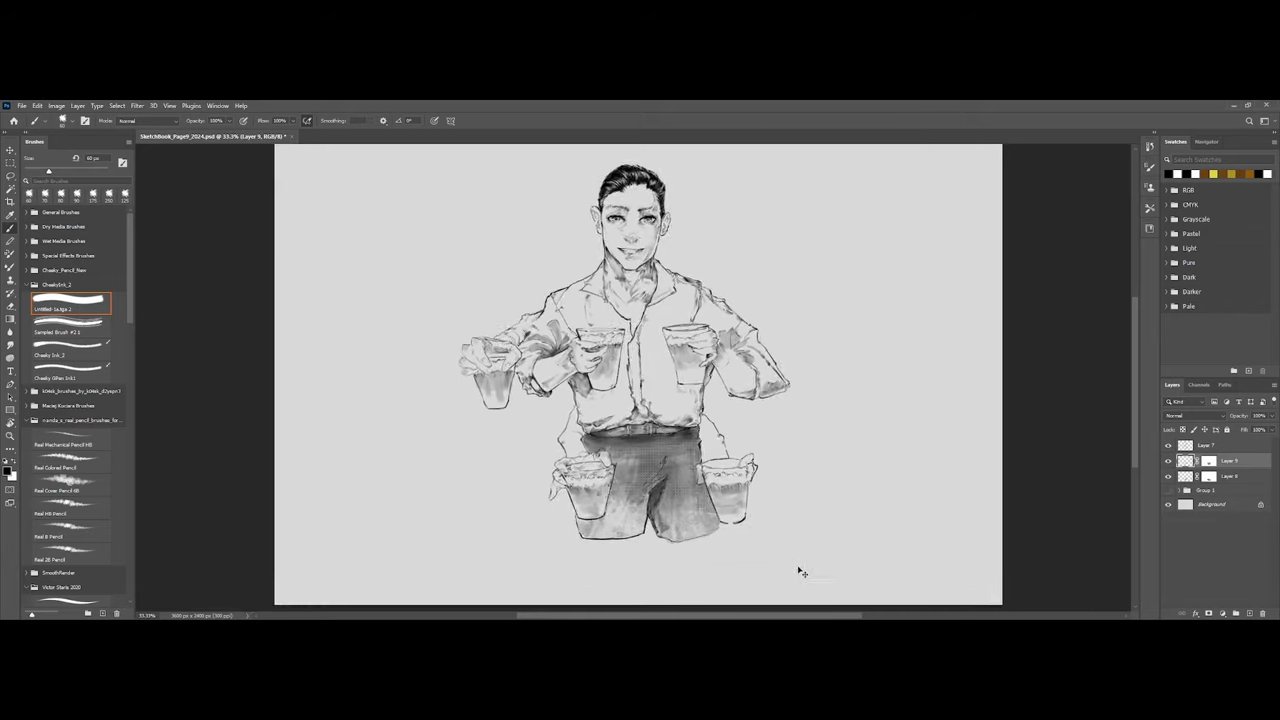
pyautogui.hotkey('ctrl', '+')
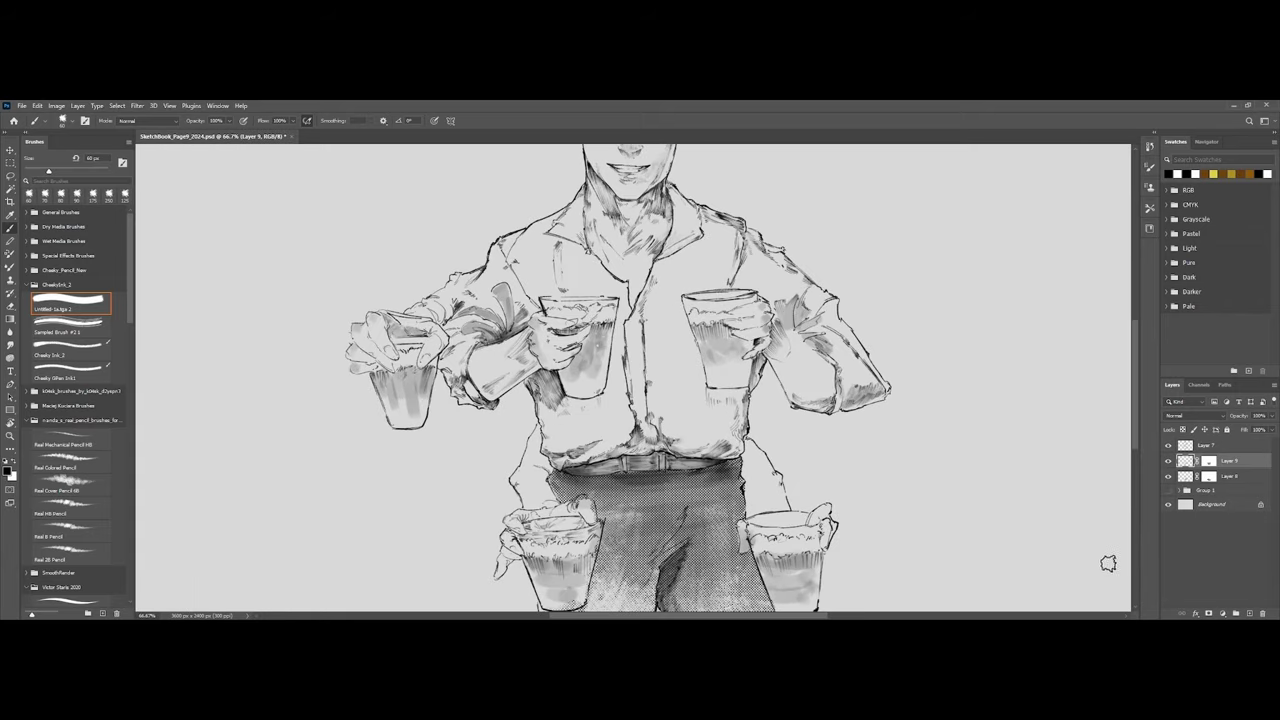
# Show the Group 1 sketches, make Layer 7 active and choose the last ink brush in the CheekyInk_2 group.
pyautogui.click(1168, 491)
pyautogui.click(1188, 450)
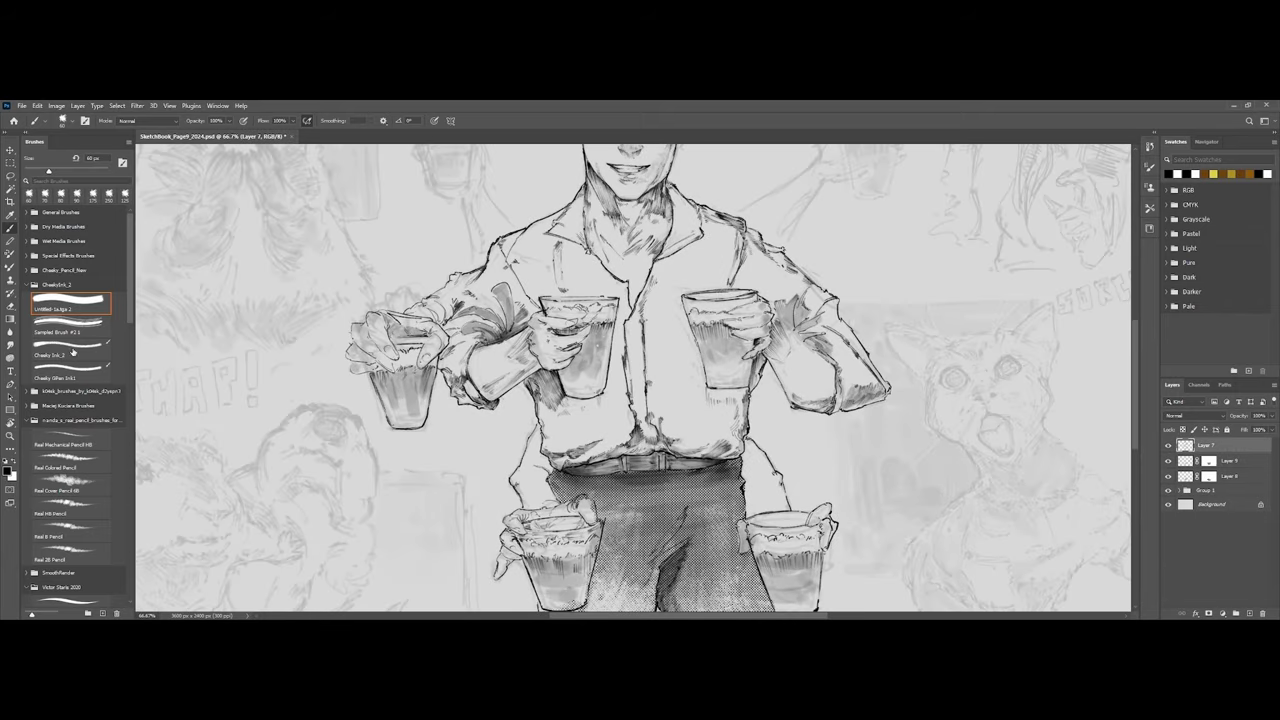
pyautogui.click(78, 372)
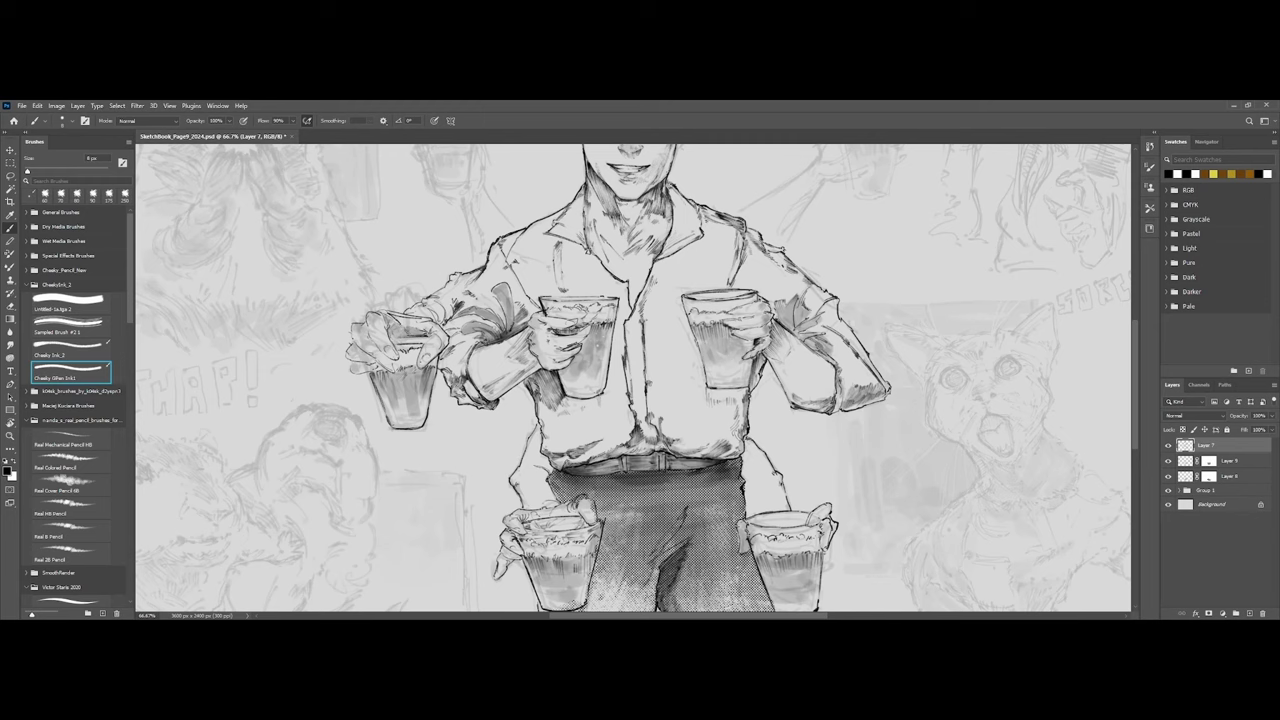
# Ink extra strokes on the fingers at the outer edge of the lower left-hand cup on Layer 7.
pyautogui.hotkey('ctrl', '-')
pyautogui.hotkey('ctrl', '-')
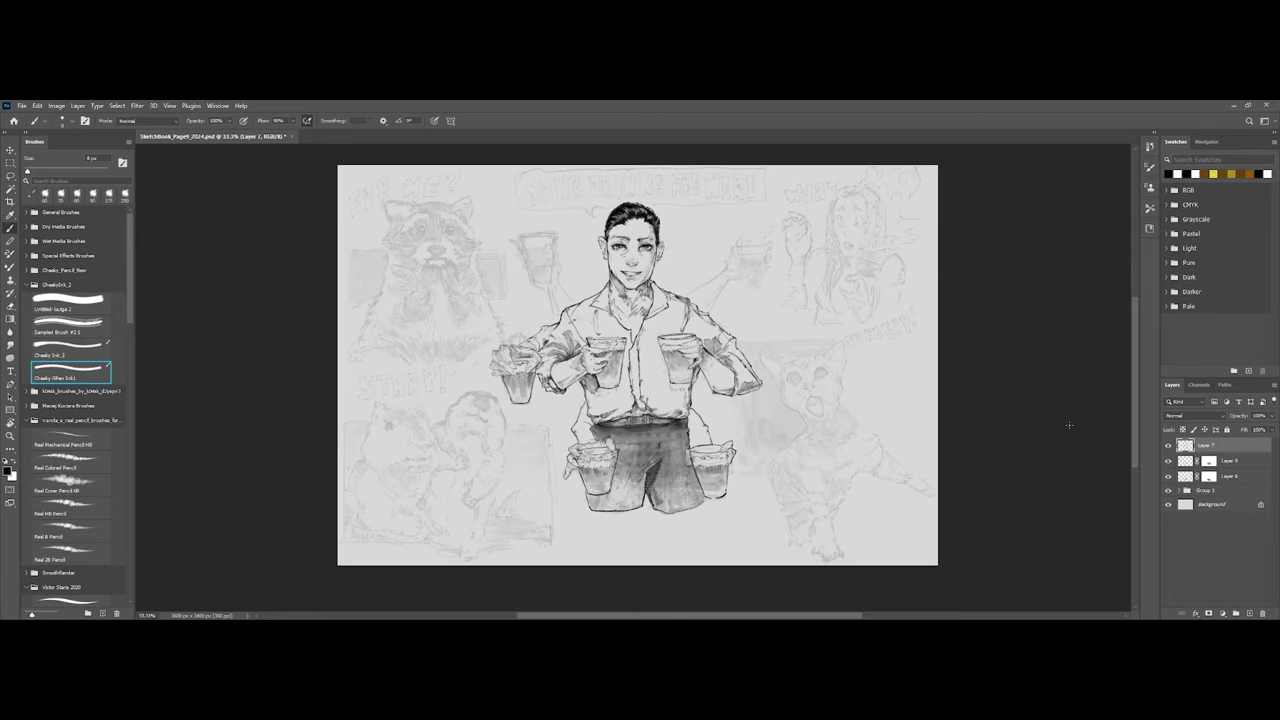
pyautogui.hotkey('ctrl', '+')
pyautogui.hotkey('ctrl', '+')
pyautogui.hotkey('ctrl', '+')
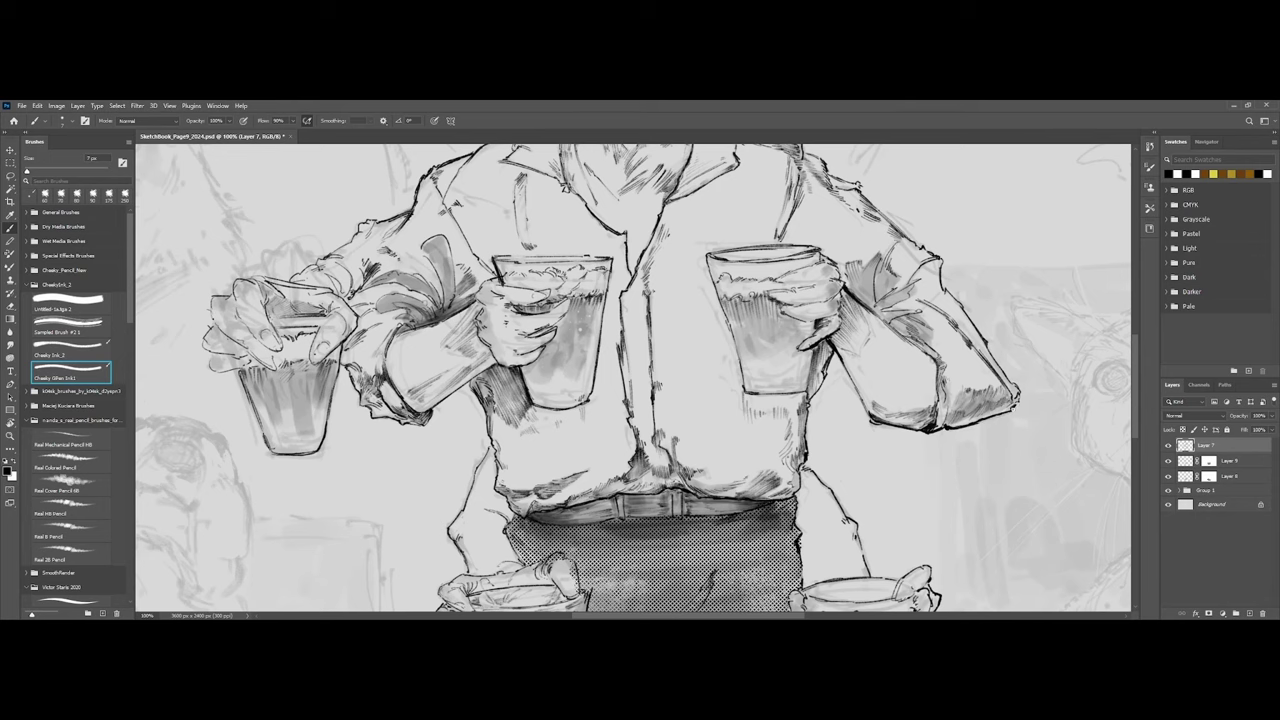
pyautogui.scroll(-3, 796, 447)
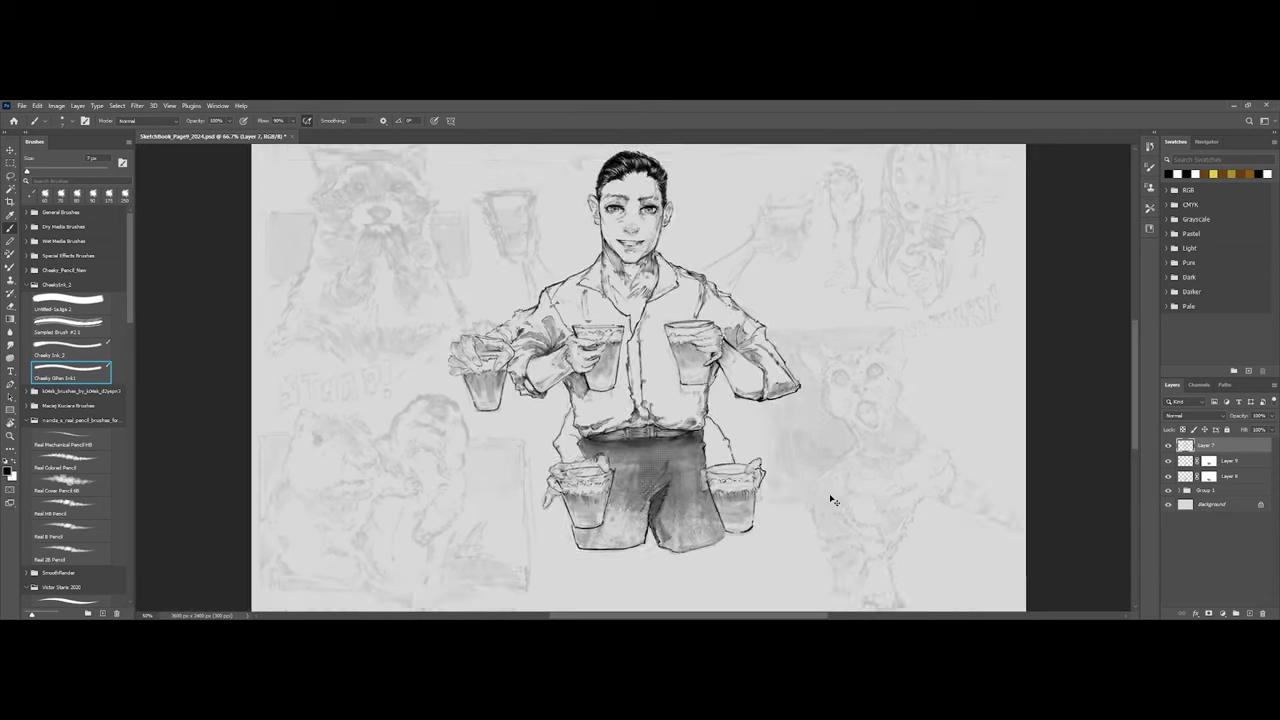
pyautogui.hotkey('ctrl', '+')
pyautogui.hotkey('ctrl', '+')
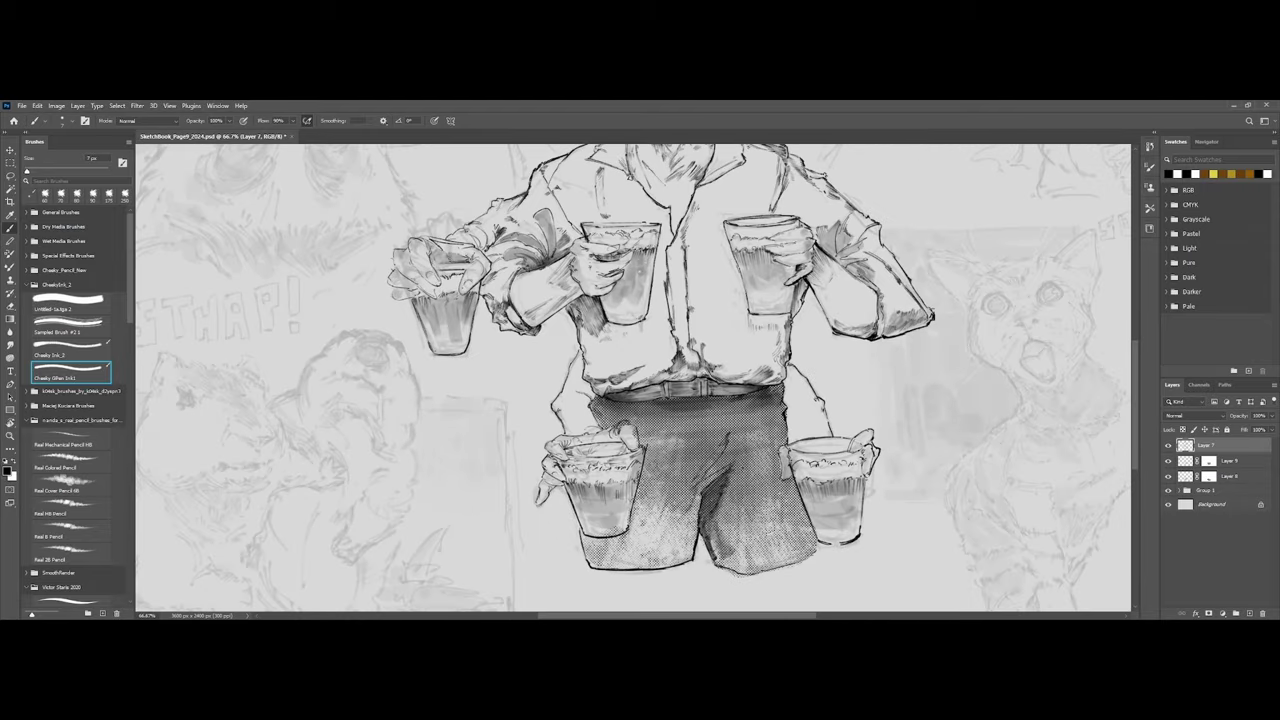
pyautogui.hotkey('ctrl', '+')
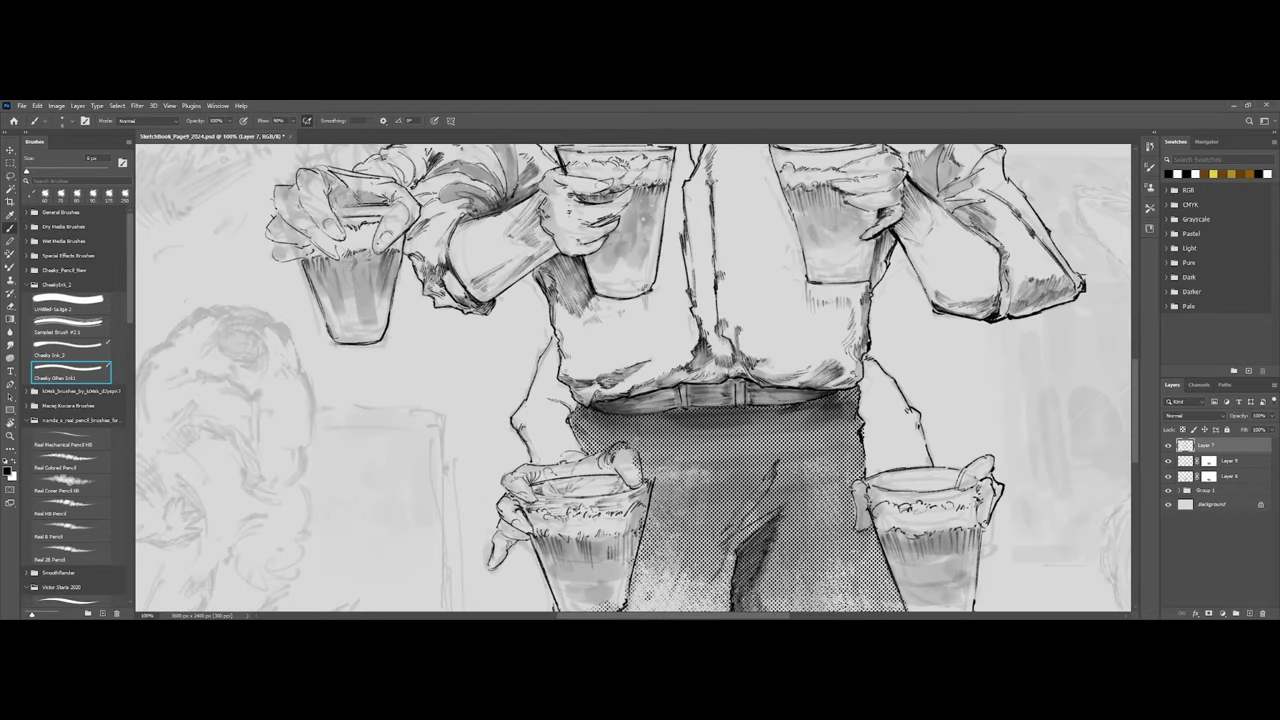
pyautogui.moveTo(507, 521); pyautogui.dragTo(526, 535)
pyautogui.moveTo(507, 488); pyautogui.dragTo(532, 502)
pyautogui.hotkey('ctrl', '-')
pyautogui.hotkey('ctrl', '-')
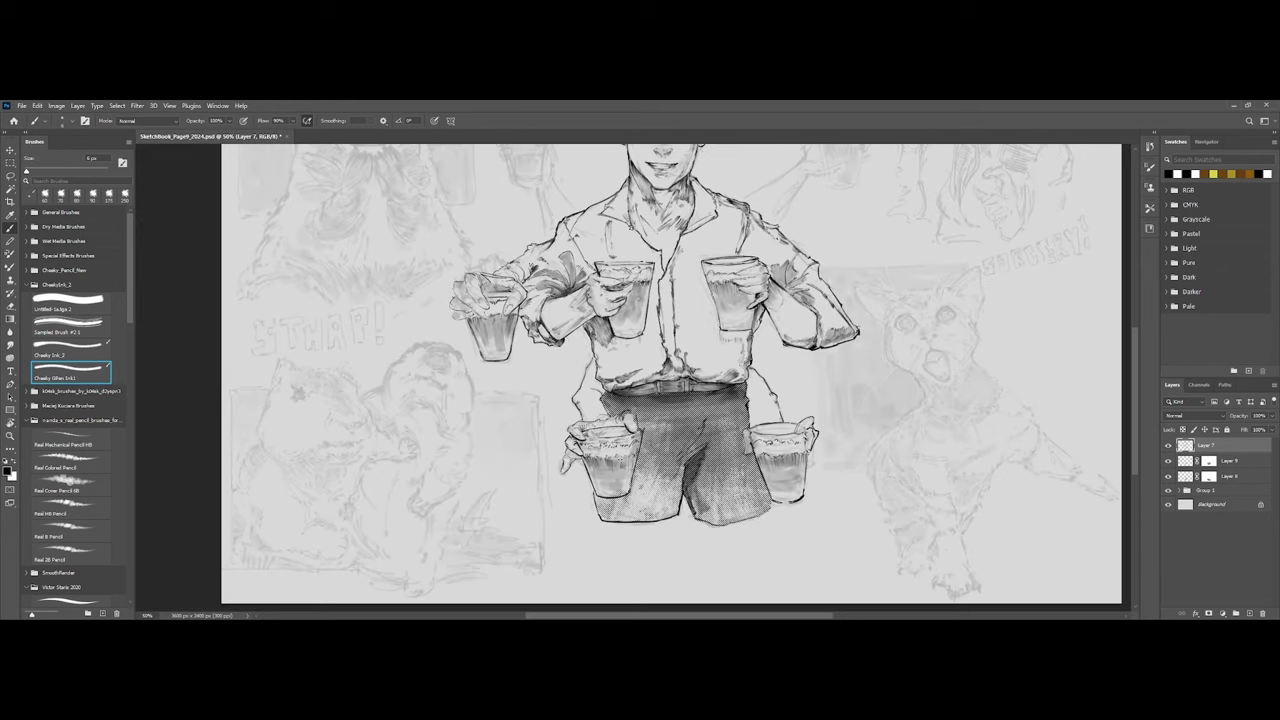
# Reinforce the outer side of the lower left-hand cup and the underside of the forearm holding the left chest-level cup with a 7 px brush.
pyautogui.moveTo(601, 456); pyautogui.dragTo(615, 516)
pyautogui.hotkey('ctrl', '+')
pyautogui.press(']')
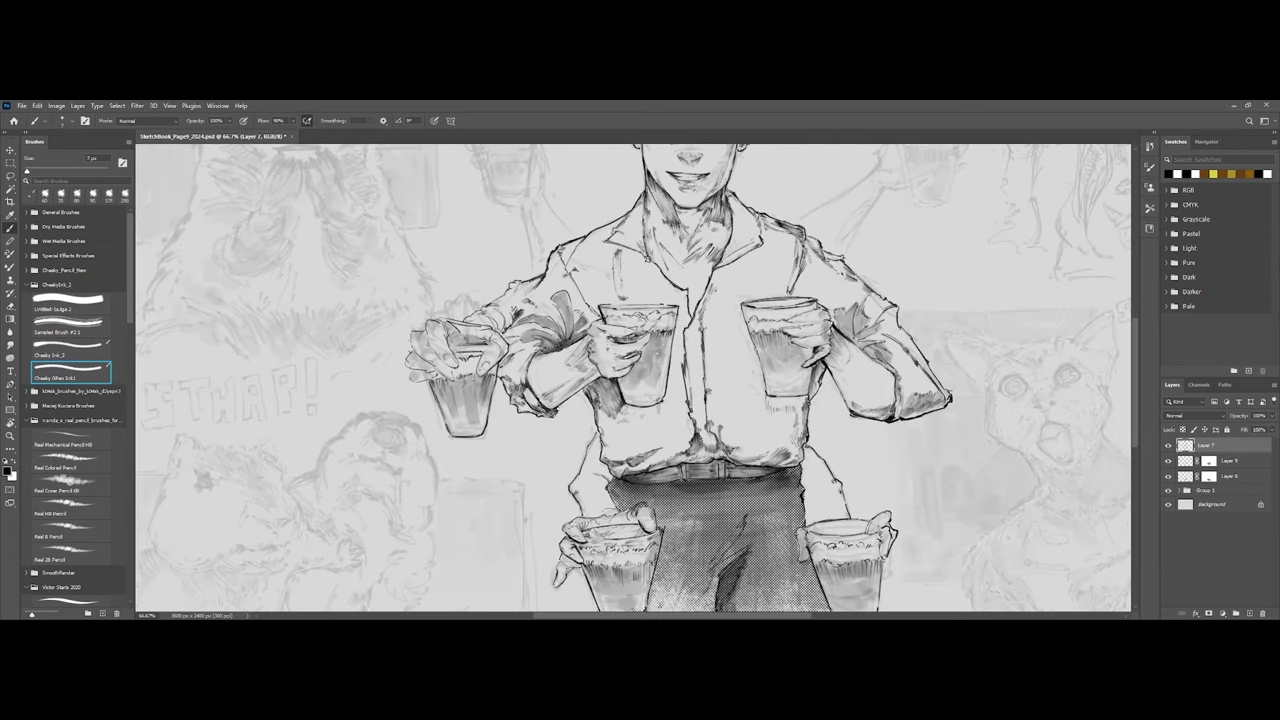
pyautogui.press(']')
pyautogui.moveTo(564, 403); pyautogui.dragTo(615, 380)
pyautogui.hotkey('ctrl', '+')
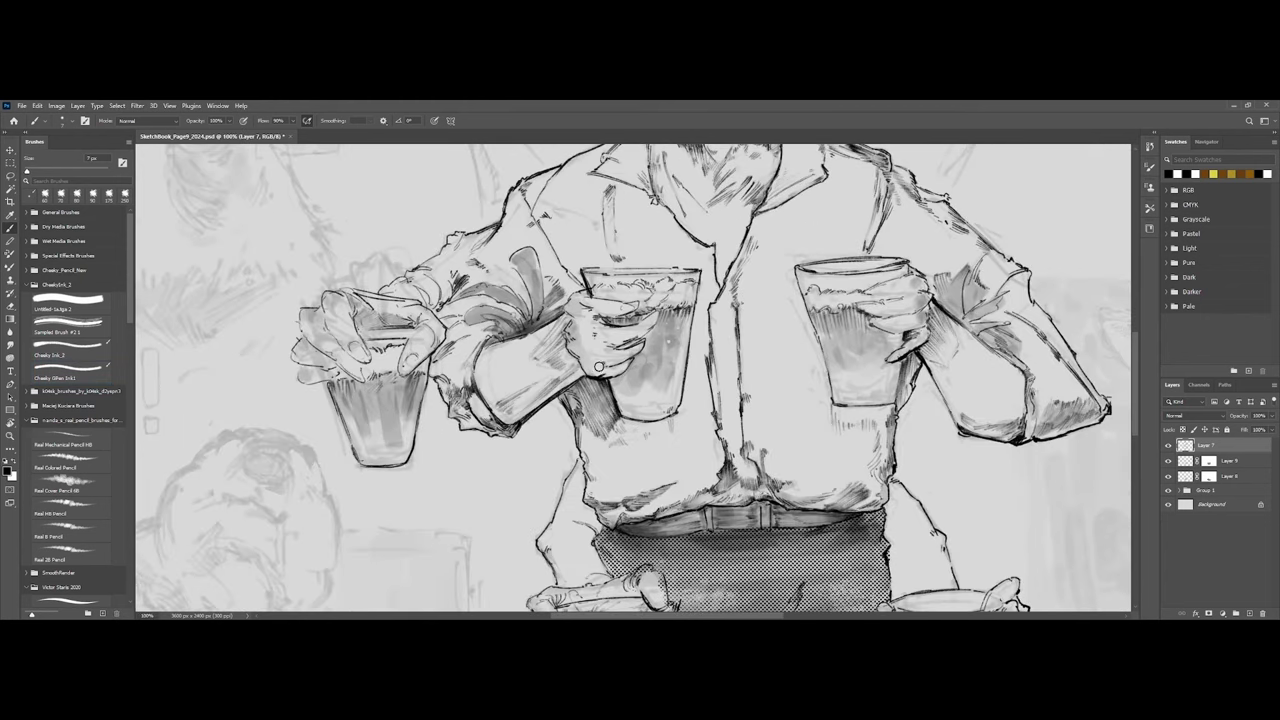
pyautogui.hotkey('ctrl', '-')
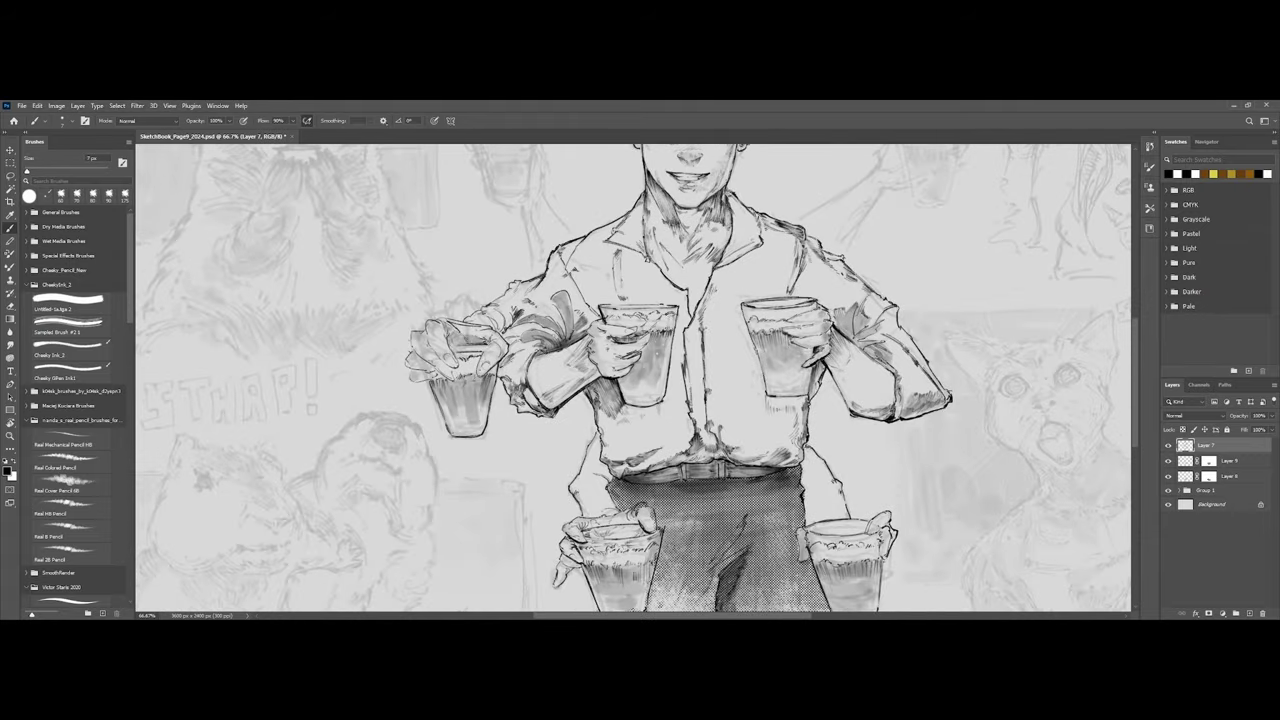
# Reselect the last CheekyInk_2 ink brush and thicken the upper edge and rolled cuff of the forearm holding the left chest-level cup.
pyautogui.click(70, 372)
pyautogui.moveTo(539, 356); pyautogui.dragTo(563, 347)
pyautogui.press('[')
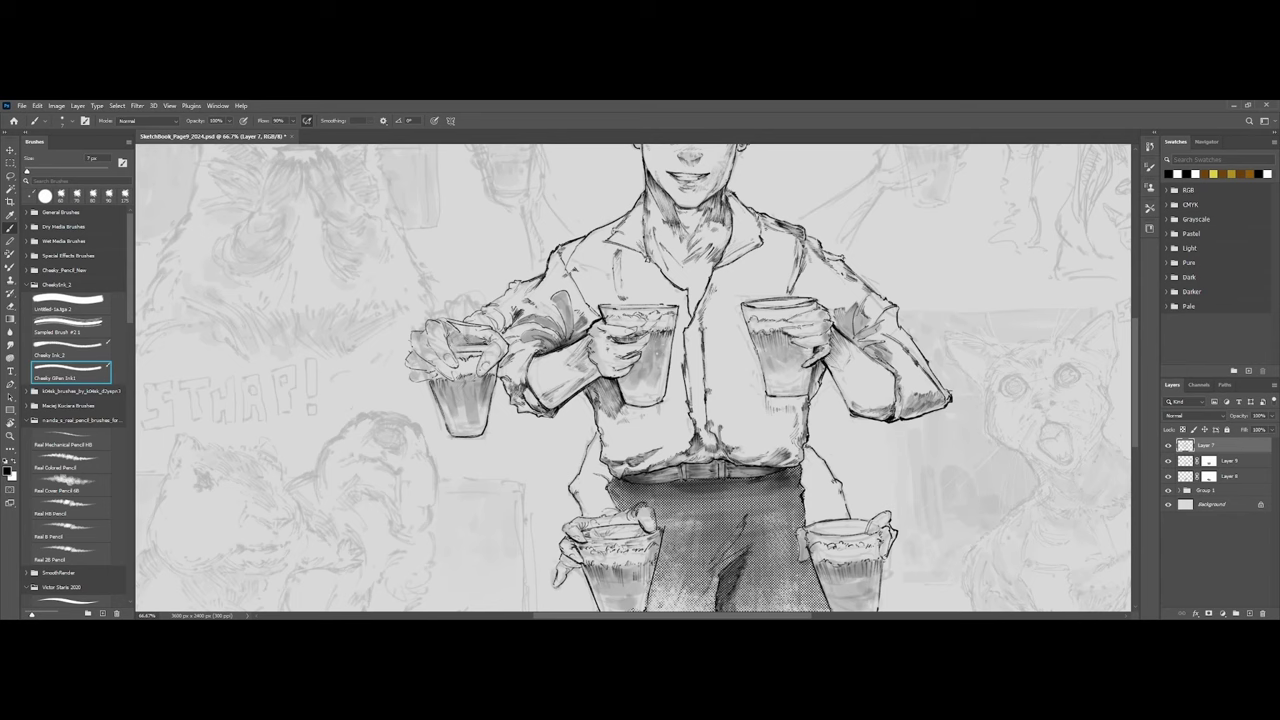
pyautogui.moveTo(539, 351); pyautogui.dragTo(520, 379)
pyautogui.hotkey('ctrl', '+')
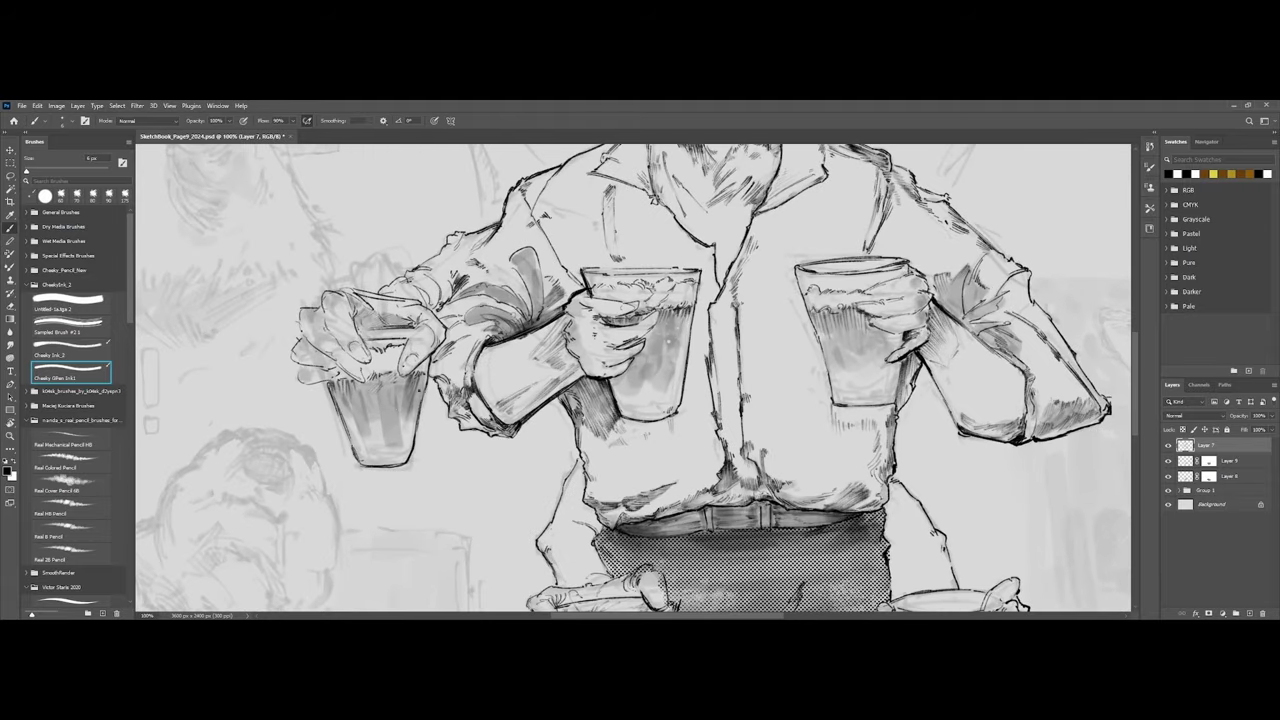
# Thicken both side outlines of the outstretched left-hand cup with a 9 px brush, building up the inner side with repeated strokes.
pyautogui.press(']')
pyautogui.moveTo(429, 358); pyautogui.dragTo(414, 452)
pyautogui.moveTo(426, 386); pyautogui.dragTo(420, 430)
pyautogui.moveTo(432, 358); pyautogui.dragTo(422, 410)
pyautogui.moveTo(433, 358); pyautogui.dragTo(429, 380)
pyautogui.moveTo(416, 444)
pyautogui.mouseDown()
pyautogui.moveTo(374, 470)
pyautogui.moveTo(414, 457)
pyautogui.mouseUp()
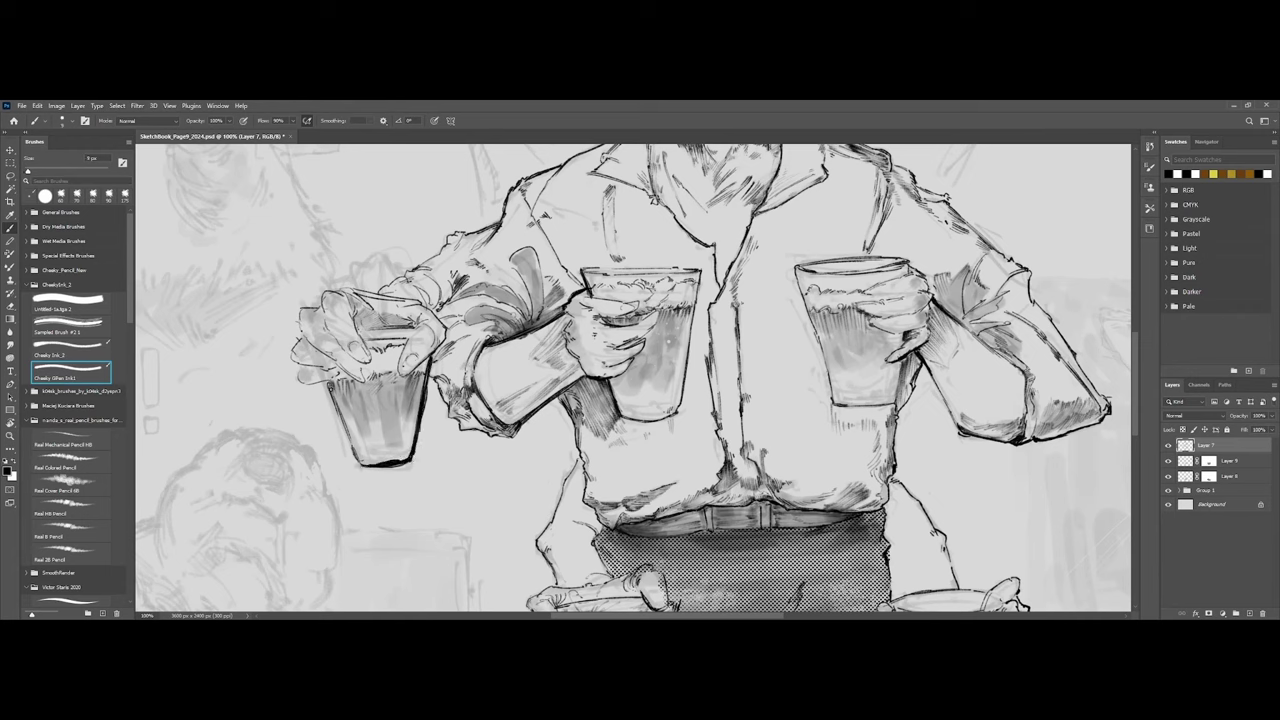
pyautogui.moveTo(326, 384); pyautogui.dragTo(367, 464)
pyautogui.hotkey('ctrl', '-')
pyautogui.hotkey('ctrl', '-')
pyautogui.hotkey('ctrl', '-')
pyautogui.moveTo(571, 445); pyautogui.dragTo(573, 413)
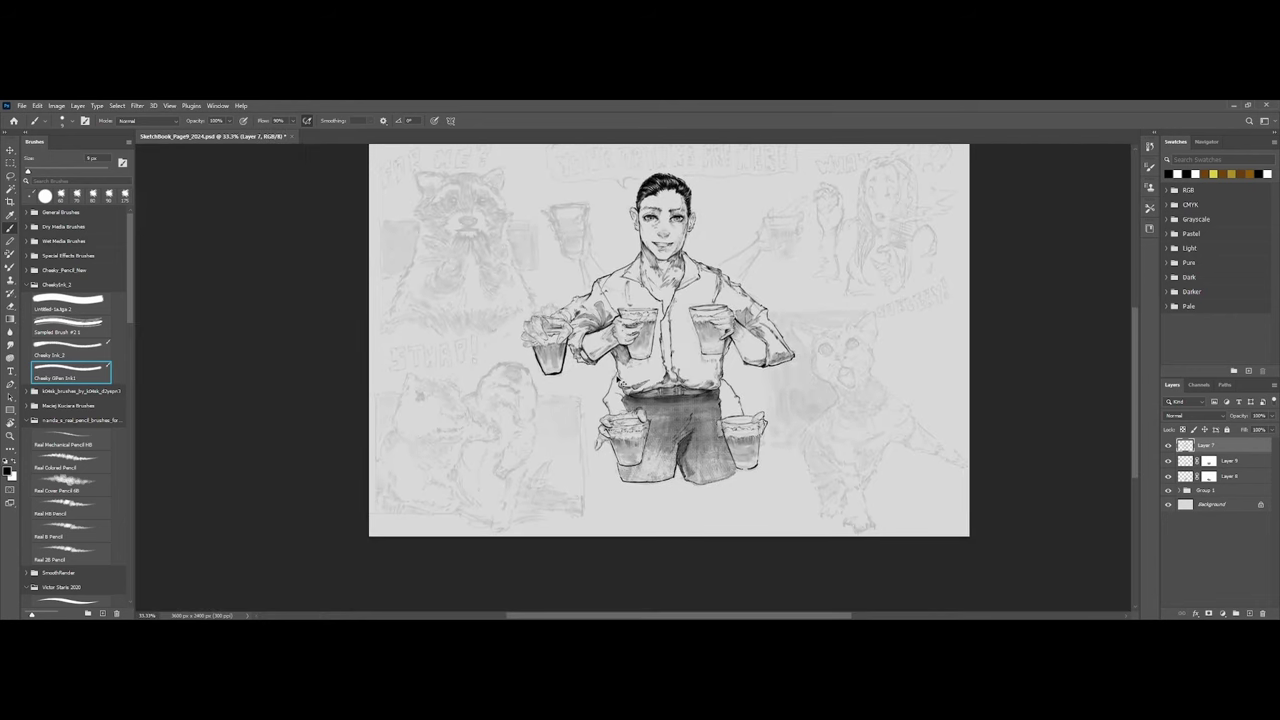
# Ink the outlines of the fingers gripping the cup held out at the far left of the figure.
pyautogui.hotkey('ctrl', '+')
pyautogui.hotkey('ctrl', '+')
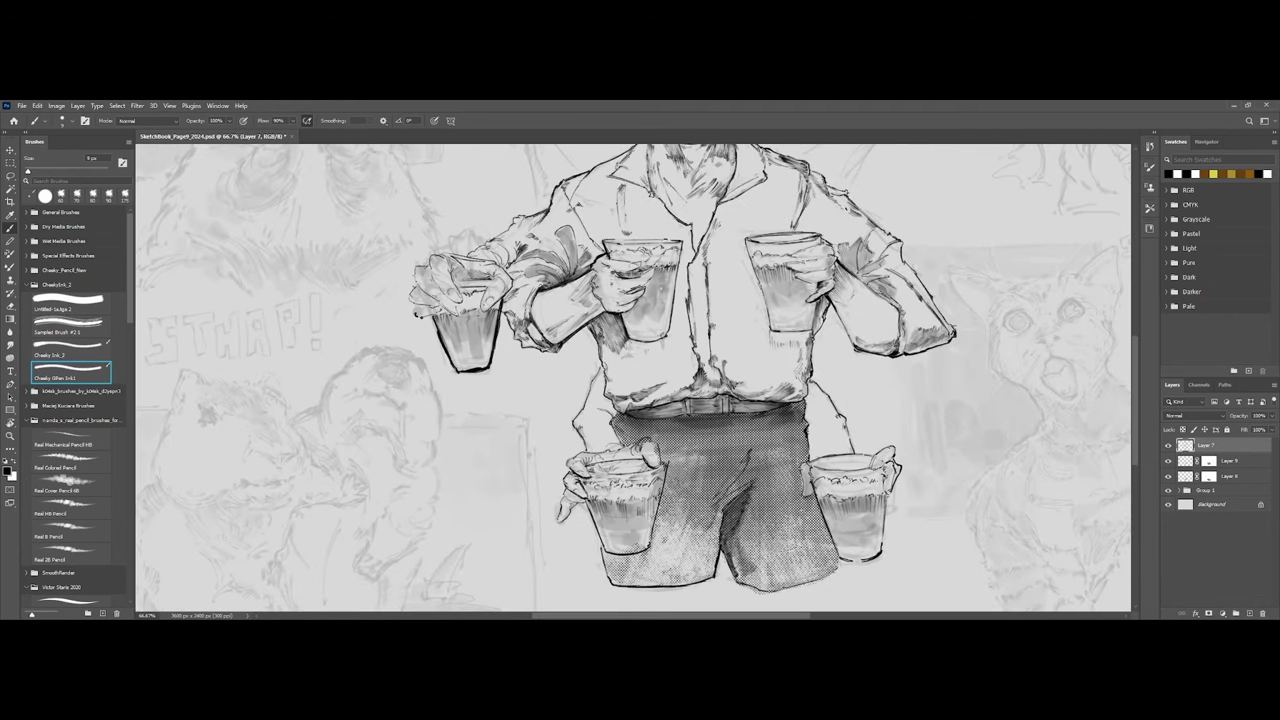
pyautogui.moveTo(418, 316)
pyautogui.mouseDown()
pyautogui.moveTo(434, 308)
pyautogui.moveTo(412, 285)
pyautogui.moveTo(438, 283)
pyautogui.mouseUp()
pyautogui.moveTo(435, 257); pyautogui.dragTo(471, 259)
pyautogui.hotkey('ctrl', '-')
pyautogui.hotkey('ctrl', '-')
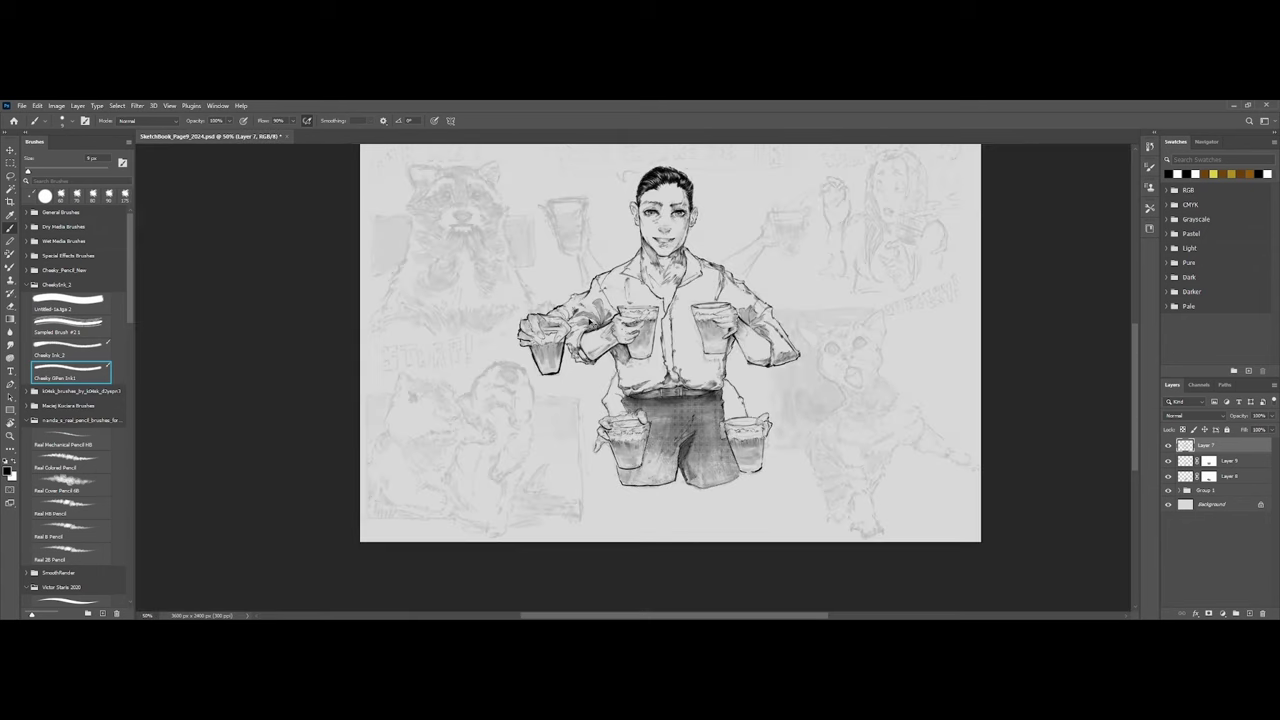
pyautogui.hotkey('ctrl', '+')
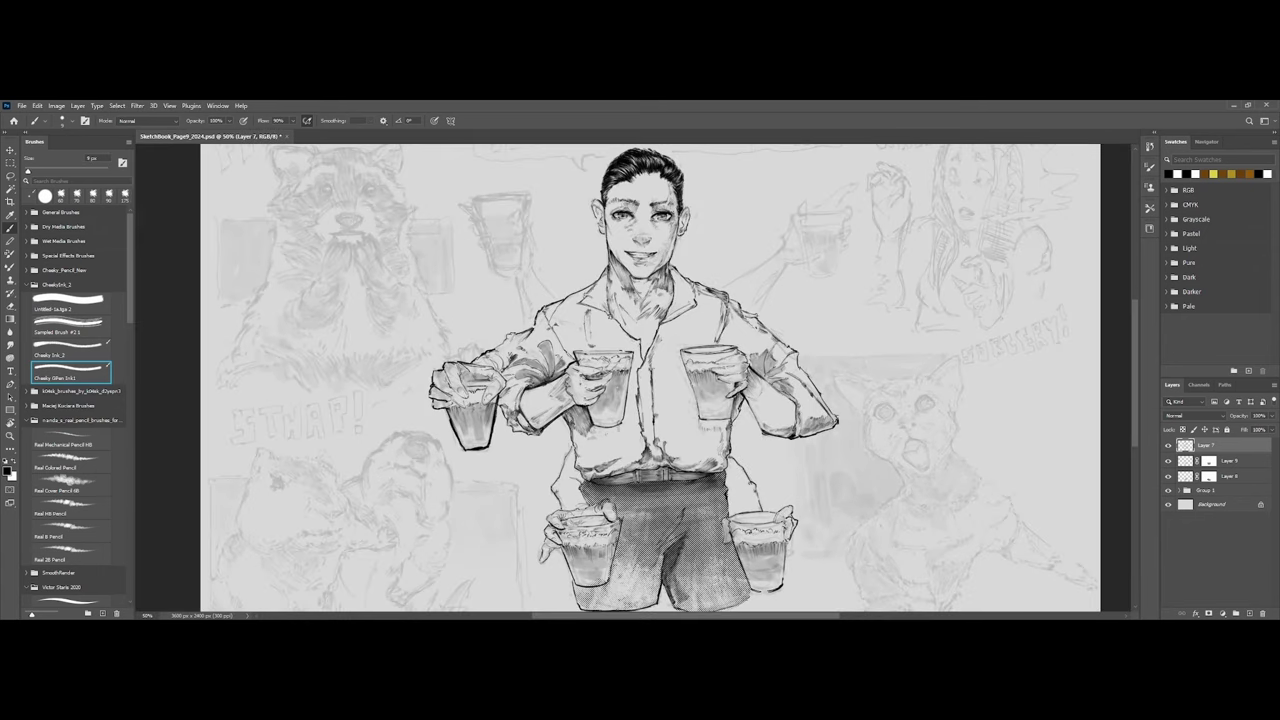
pyautogui.hotkey('ctrl', '-')
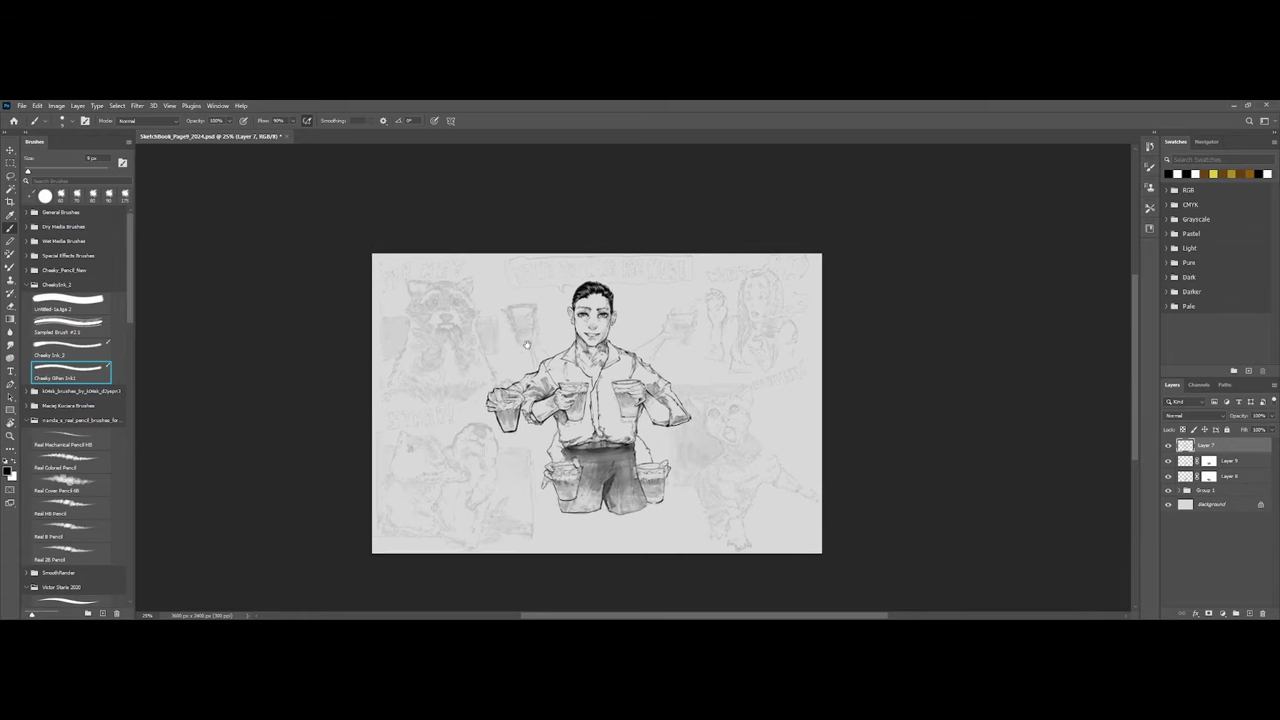
pyautogui.hotkey('ctrl', '-')
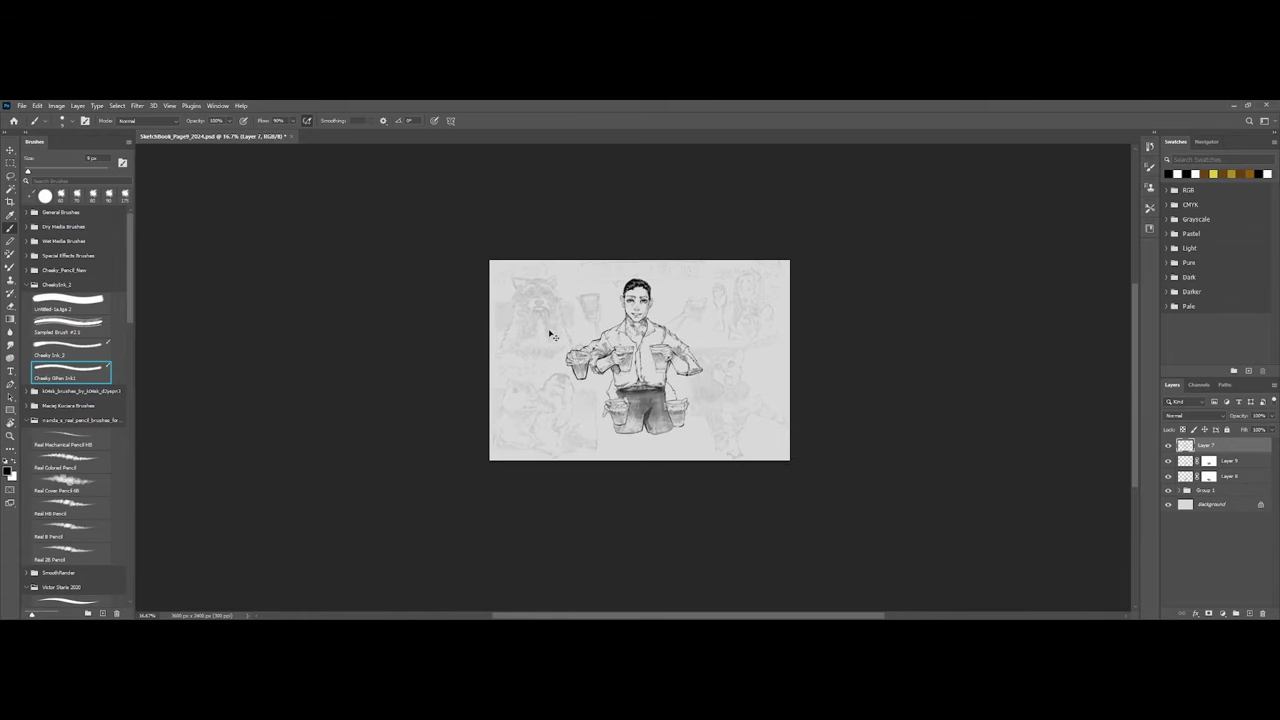
# Ink a darker contour along the side and base of the cup at the chest on the right of the drawing.
pyautogui.hotkey('ctrl', '+')
pyautogui.hotkey('ctrl', '+')
pyautogui.hotkey('ctrl', '+')
pyautogui.hotkey('ctrl', '+')
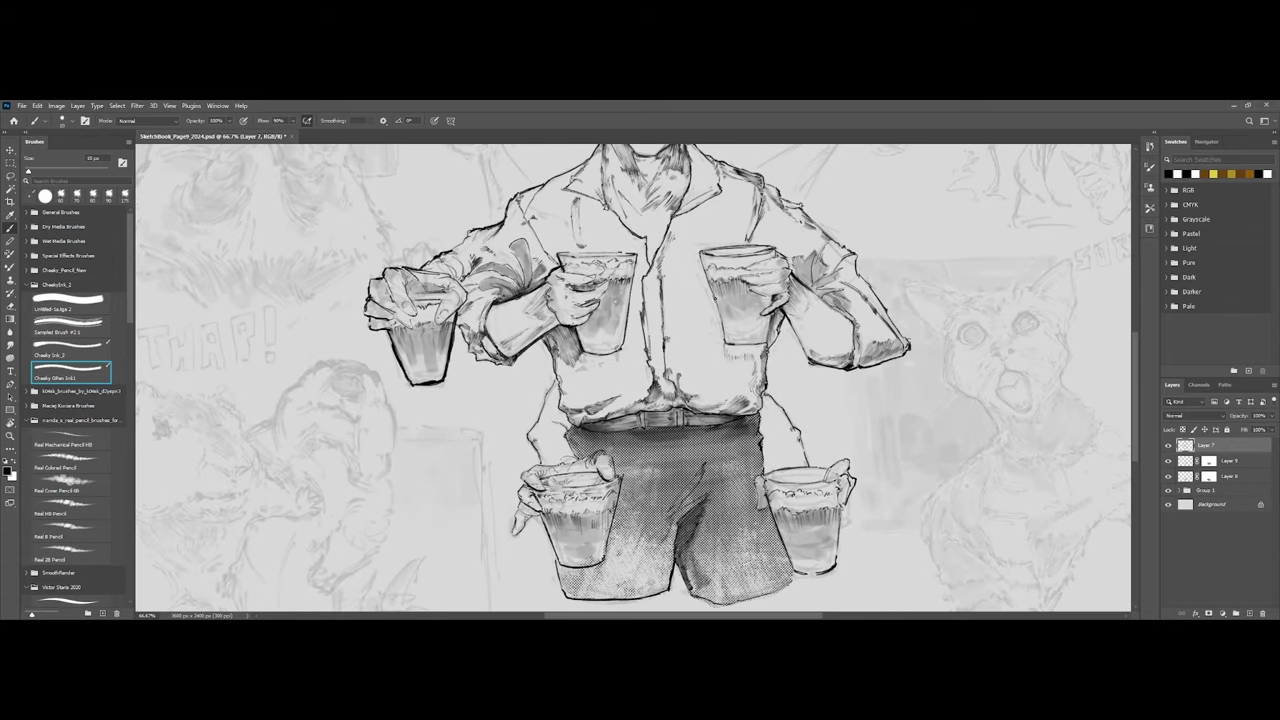
pyautogui.moveTo(705, 258); pyautogui.dragTo(715, 307)
pyautogui.moveTo(707, 267); pyautogui.dragTo(721, 333)
pyautogui.moveTo(711, 281)
pyautogui.mouseDown()
pyautogui.moveTo(722, 341)
pyautogui.moveTo(772, 341)
pyautogui.mouseUp()
# Strengthen the ink outline along the sides and base of the lower-left cup in front of the trousers.
pyautogui.press('[')
pyautogui.press(']')
pyautogui.moveTo(540, 513); pyautogui.dragTo(596, 564)
pyautogui.moveTo(618, 503); pyautogui.dragTo(608, 551)
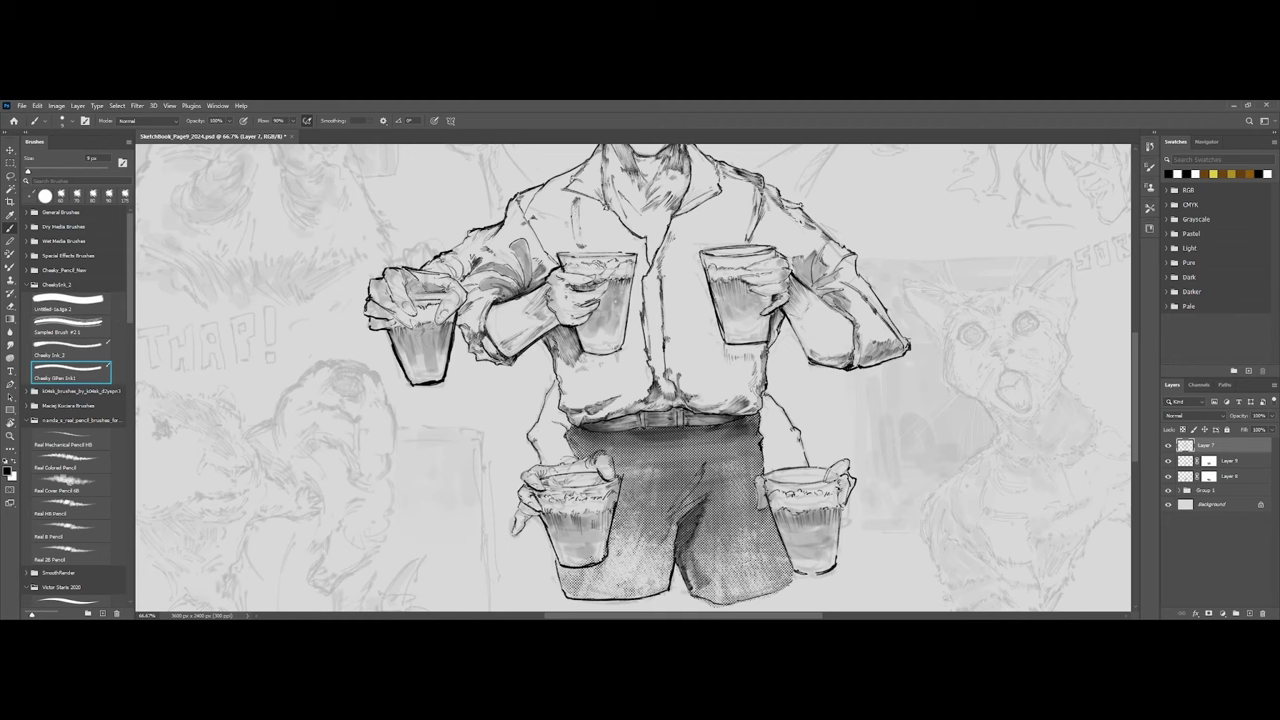
# Ink the base, side, rim and nearby fingers of the lower-right cup, and save the document.
pyautogui.moveTo(796, 572); pyautogui.dragTo(836, 570)
pyautogui.moveTo(841, 508); pyautogui.dragTo(838, 566)
pyautogui.moveTo(764, 478); pyautogui.dragTo(808, 483)
pyautogui.moveTo(756, 487); pyautogui.dragTo(757, 512)
pyautogui.hotkey('ctrl', '-')
pyautogui.hotkey('ctrl', '-')
pyautogui.hotkey('ctrl', '-')
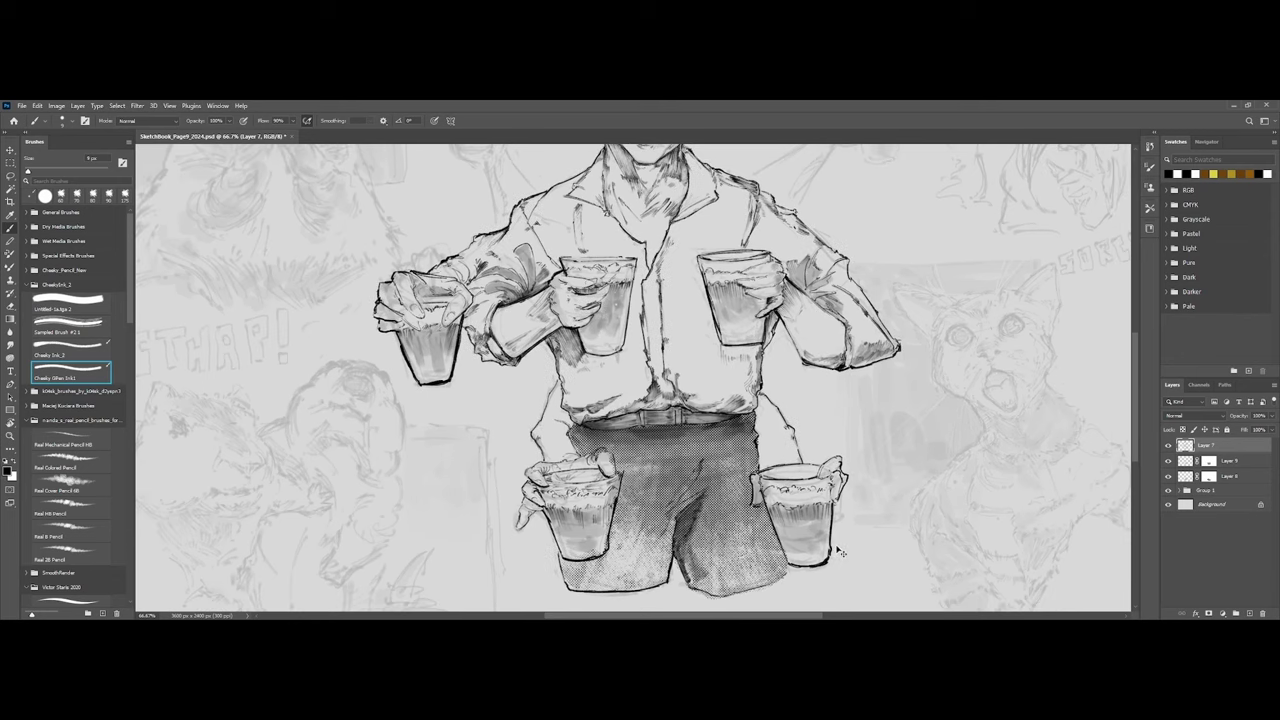
pyautogui.hotkey('ctrl', '0')
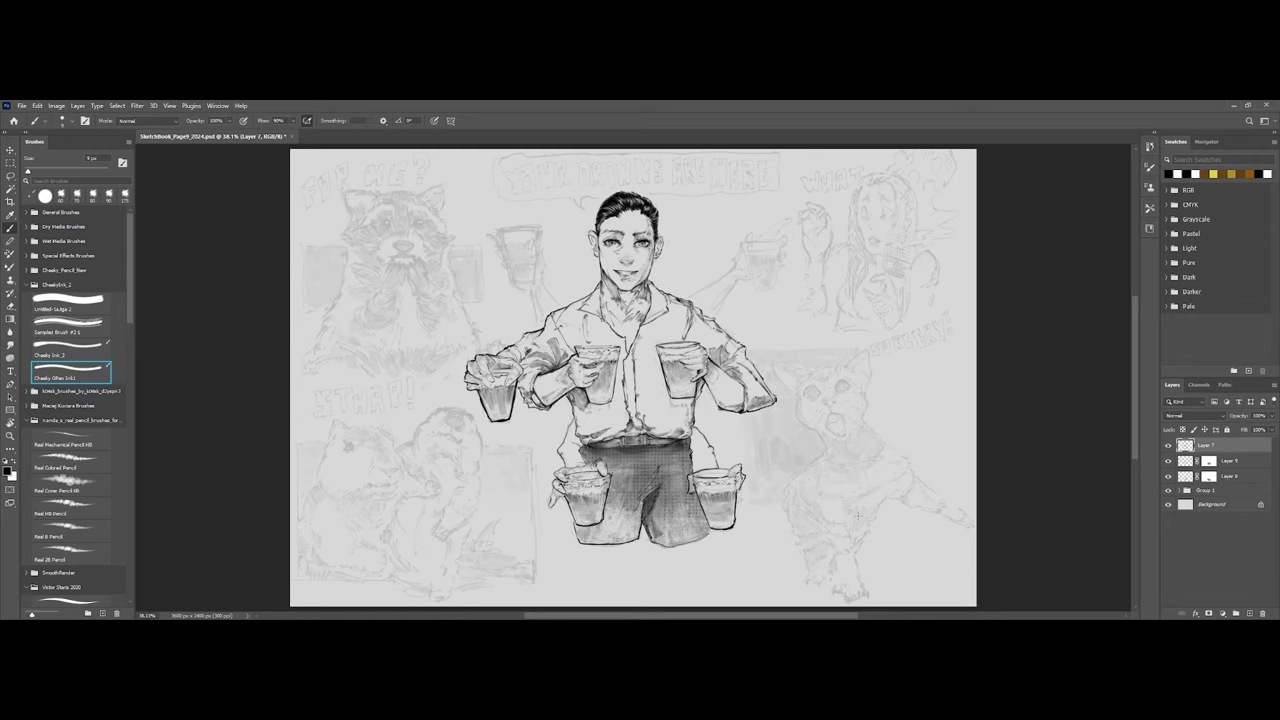
pyautogui.hotkey('ctrl', 's')
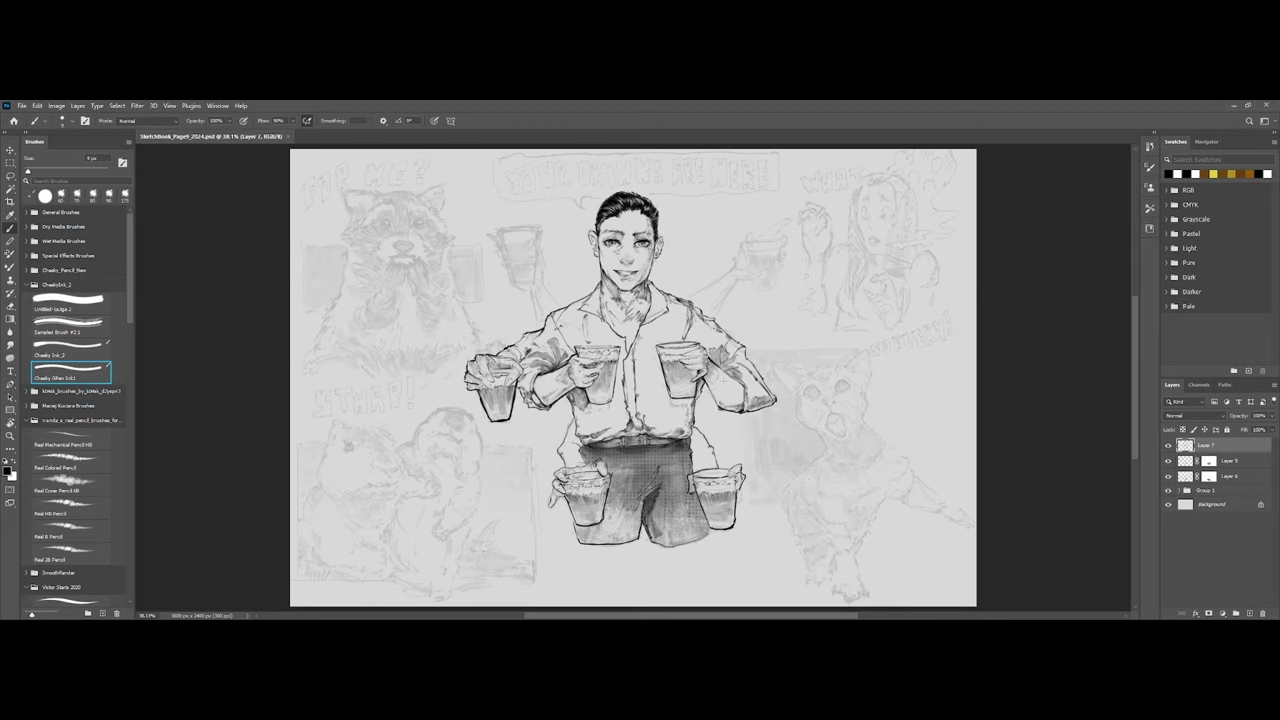
# Ink the upper and lower contour lines of the raised arm behind the shoulder on the right of the drawing.
pyautogui.moveTo(559, 391); pyautogui.dragTo(518, 486)
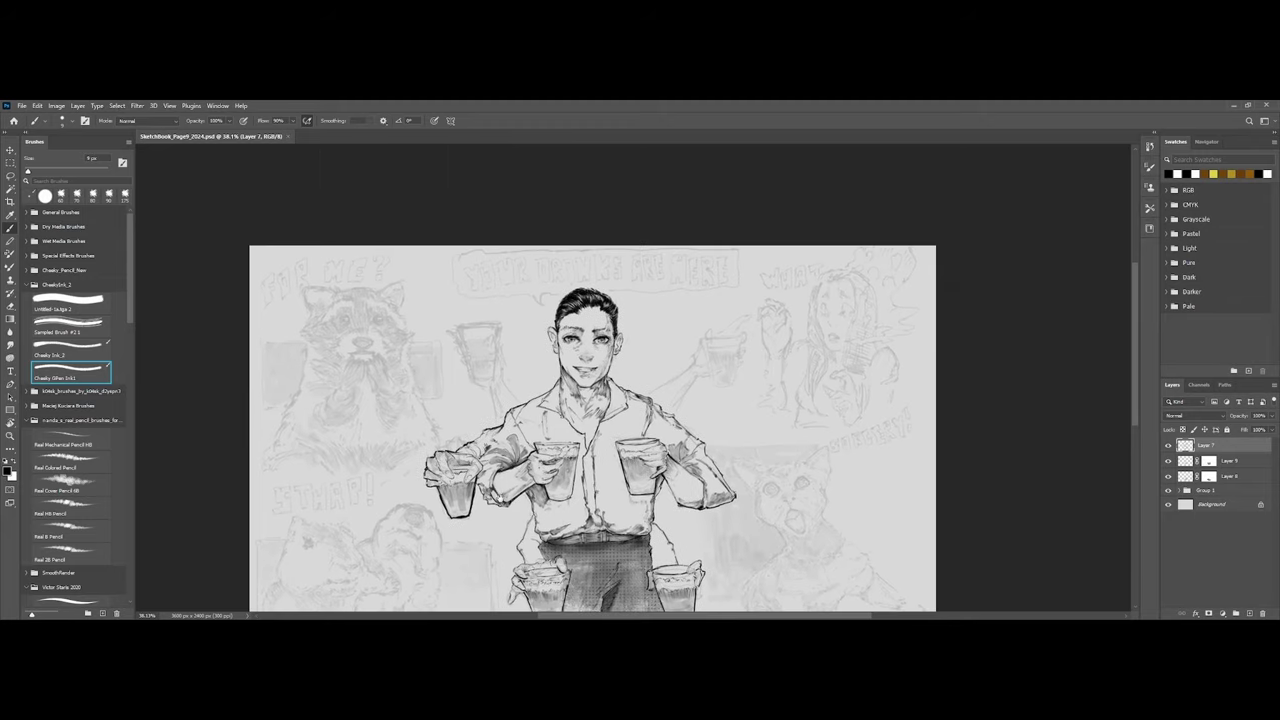
pyautogui.hotkey('ctrl', '1')
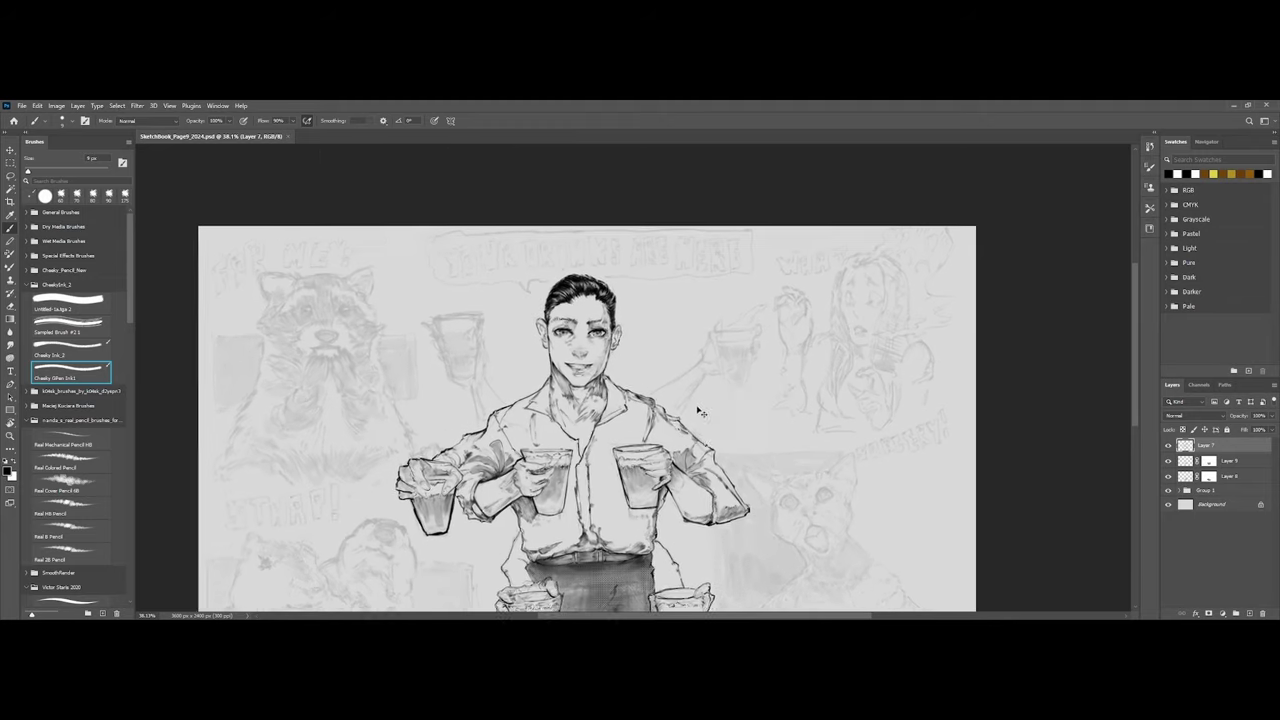
pyautogui.hotkey('ctrl', '+')
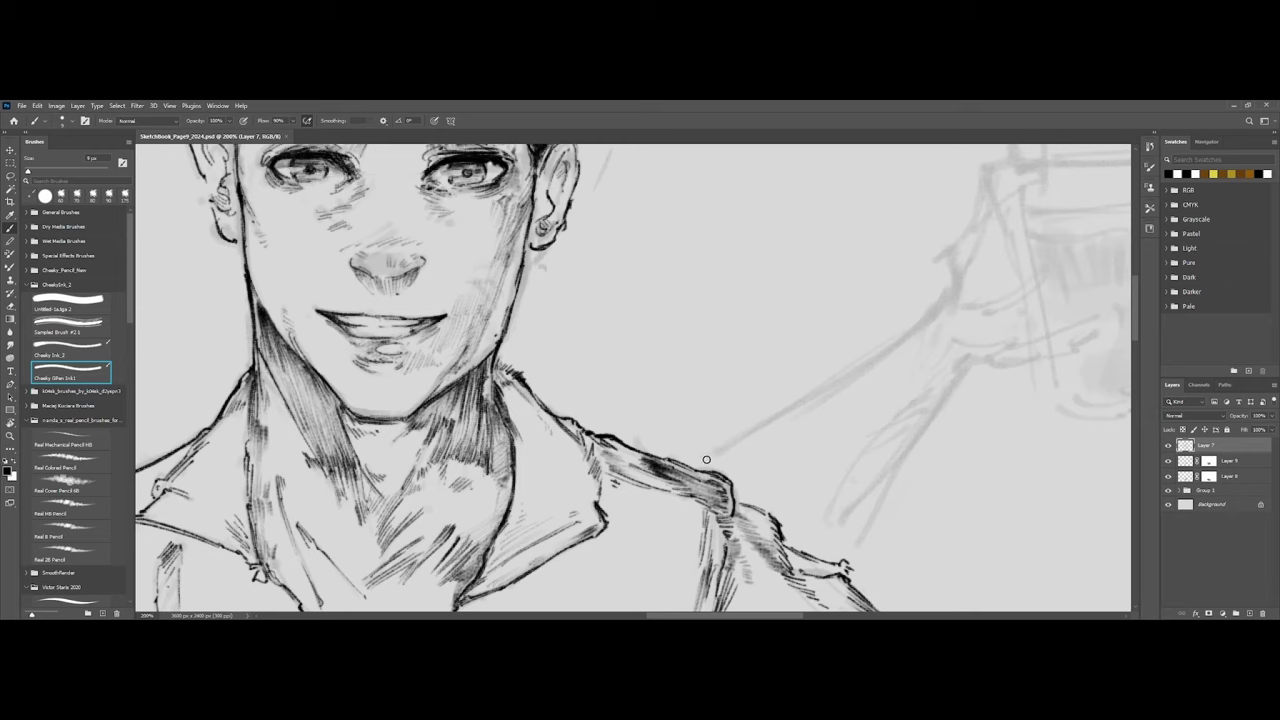
pyautogui.moveTo(705, 460); pyautogui.dragTo(828, 382)
pyautogui.moveTo(950, 290)
pyautogui.mouseDown()
pyautogui.moveTo(818, 396)
pyautogui.moveTo(851, 376)
pyautogui.mouseUp()
pyautogui.moveTo(777, 419); pyautogui.dragTo(859, 373)
pyautogui.press('[')
pyautogui.press('[')
pyautogui.moveTo(848, 554); pyautogui.dragTo(882, 501)
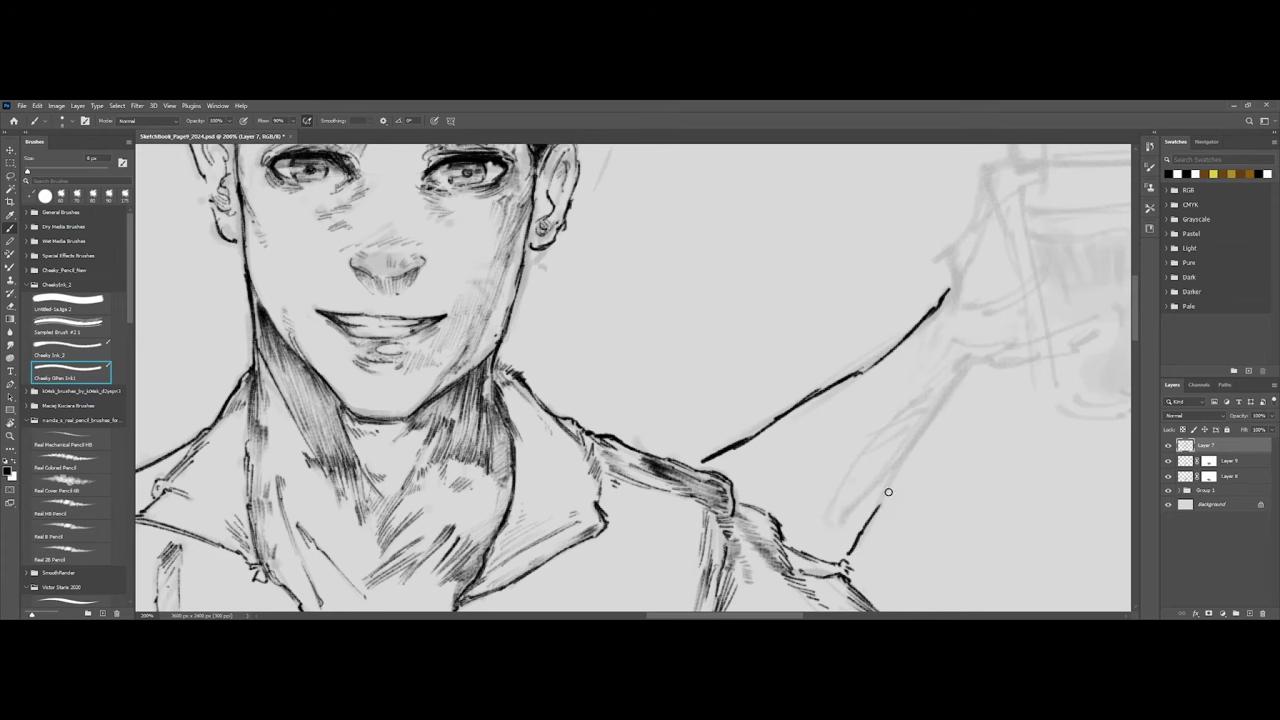
pyautogui.moveTo(932, 416); pyautogui.dragTo(694, 469)
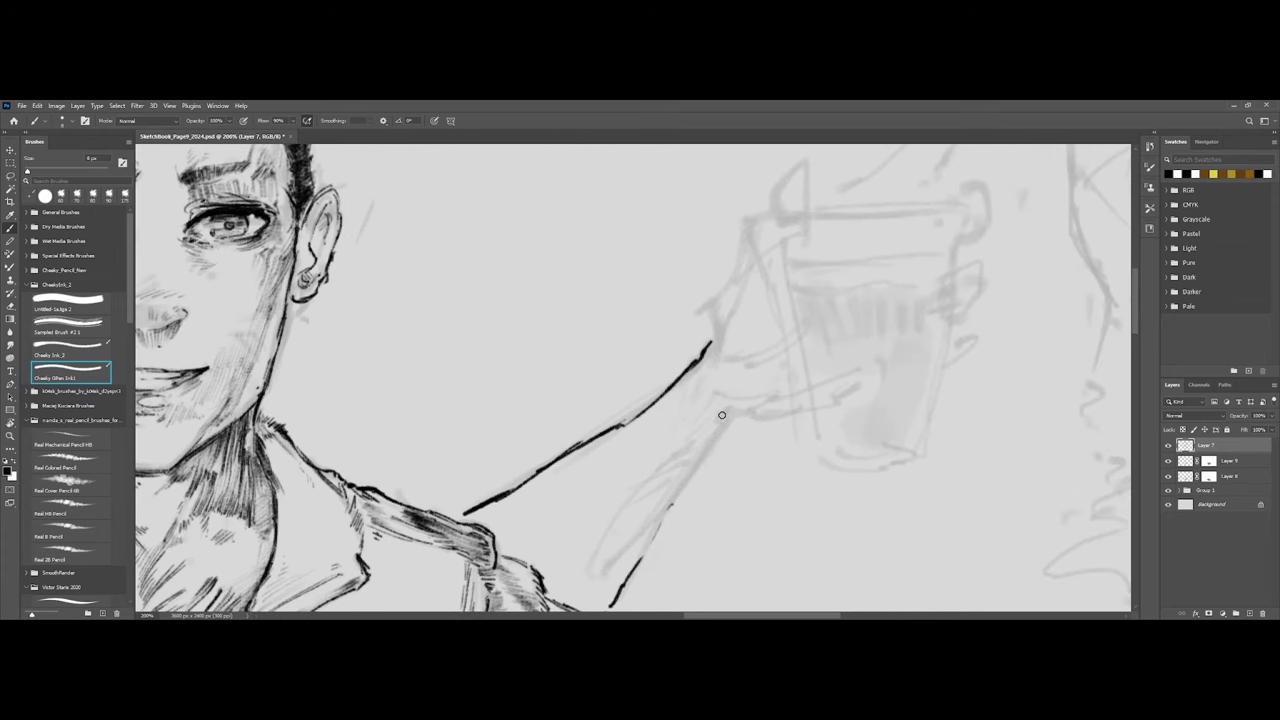
# Complete the raised forearm's lower contour and hatch shading along its underside with a thinner brush.
pyautogui.press('[')
pyautogui.press('[')
pyautogui.press('[')
pyautogui.moveTo(733, 409); pyautogui.dragTo(705, 437)
pyautogui.moveTo(738, 414); pyautogui.dragTo(630, 576)
pyautogui.moveTo(692, 441)
pyautogui.mouseDown()
pyautogui.moveTo(642, 481)
pyautogui.moveTo(656, 487)
pyautogui.moveTo(646, 480)
pyautogui.moveTo(609, 508)
pyautogui.moveTo(648, 491)
pyautogui.moveTo(598, 525)
pyautogui.moveTo(615, 519)
pyautogui.moveTo(581, 568)
pyautogui.moveTo(641, 542)
pyautogui.moveTo(597, 579)
pyautogui.moveTo(632, 544)
pyautogui.moveTo(598, 578)
pyautogui.mouseUp()
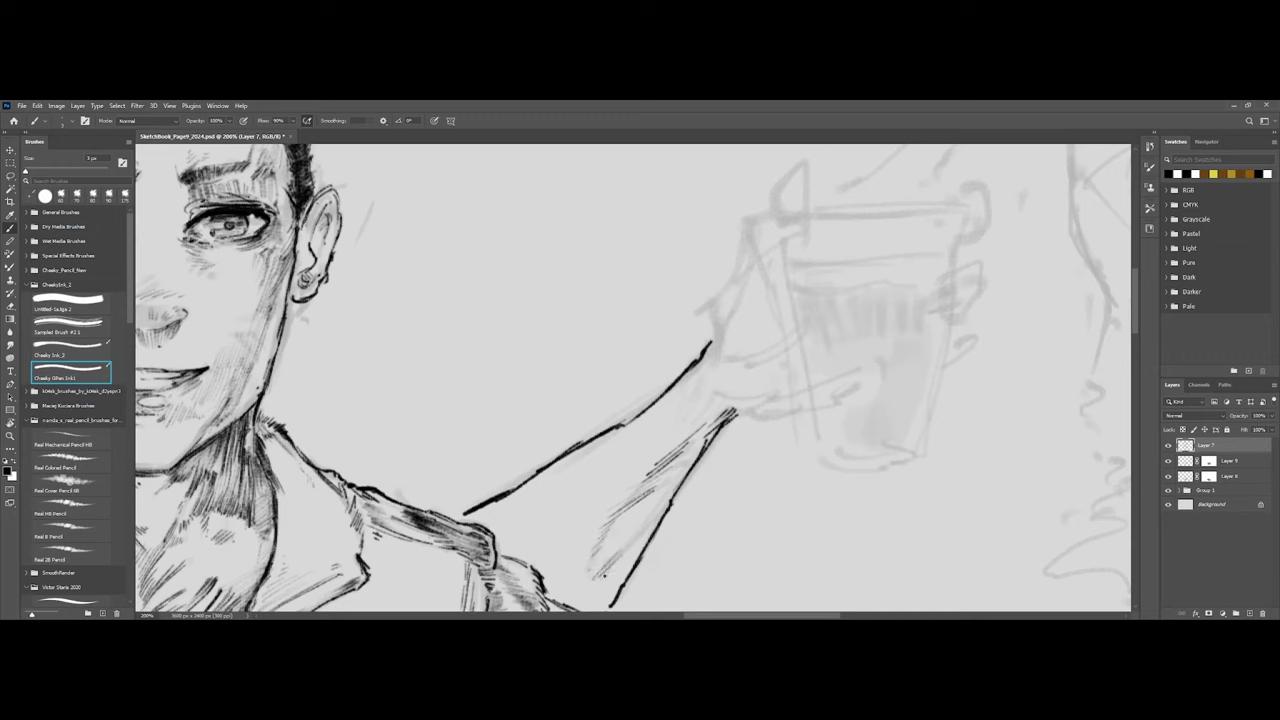
pyautogui.press('[')
pyautogui.moveTo(688, 457)
pyautogui.mouseDown()
pyautogui.moveTo(662, 478)
pyautogui.moveTo(673, 480)
pyautogui.mouseUp()
# Deepen the hatching under the raised forearm with fine strokes of the Cheeky Ink_2 brush.
pyautogui.click(74, 356)
pyautogui.press('[')
pyautogui.press('[')
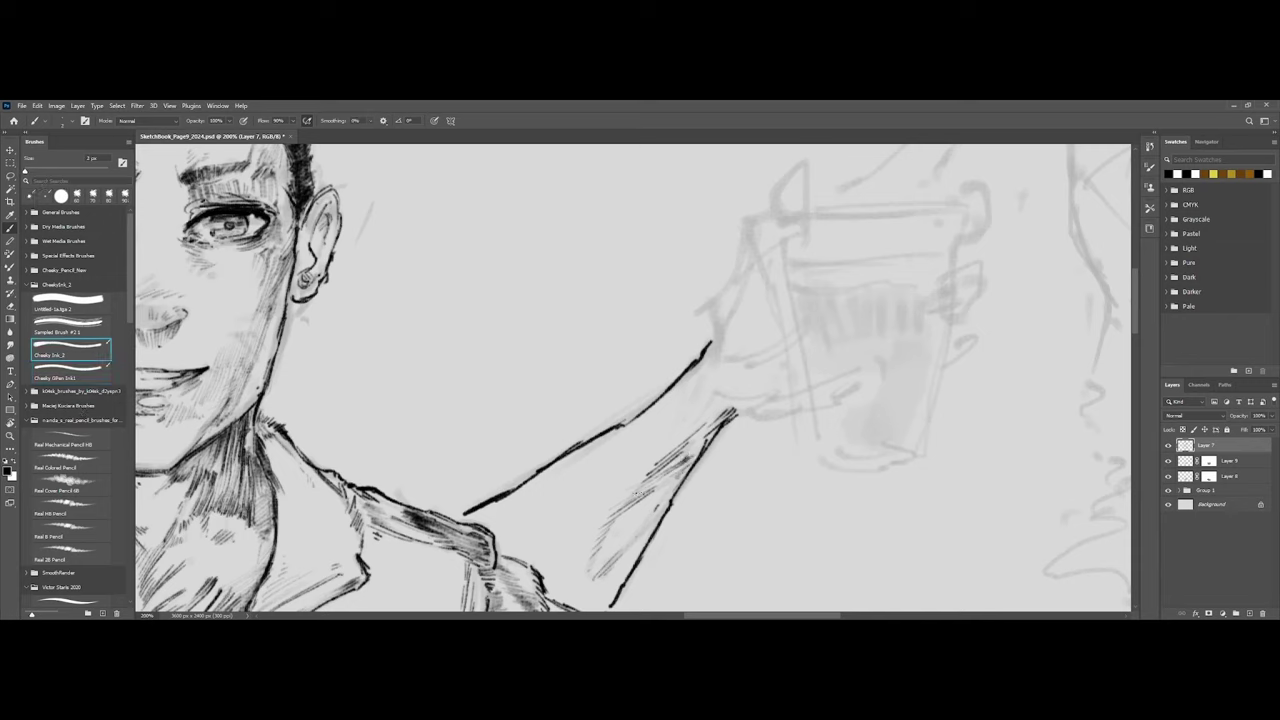
pyautogui.press('[')
pyautogui.moveTo(711, 426); pyautogui.dragTo(687, 455)
pyautogui.moveTo(709, 431); pyautogui.dragTo(586, 584)
# Ink the raised arm's wrist and the hand contour up to the thumb's base, switching to the other Cheeky ink brush.
pyautogui.press(']')
pyautogui.press(']')
pyautogui.press(']')
pyautogui.moveTo(712, 301); pyautogui.dragTo(706, 353)
pyautogui.press('[')
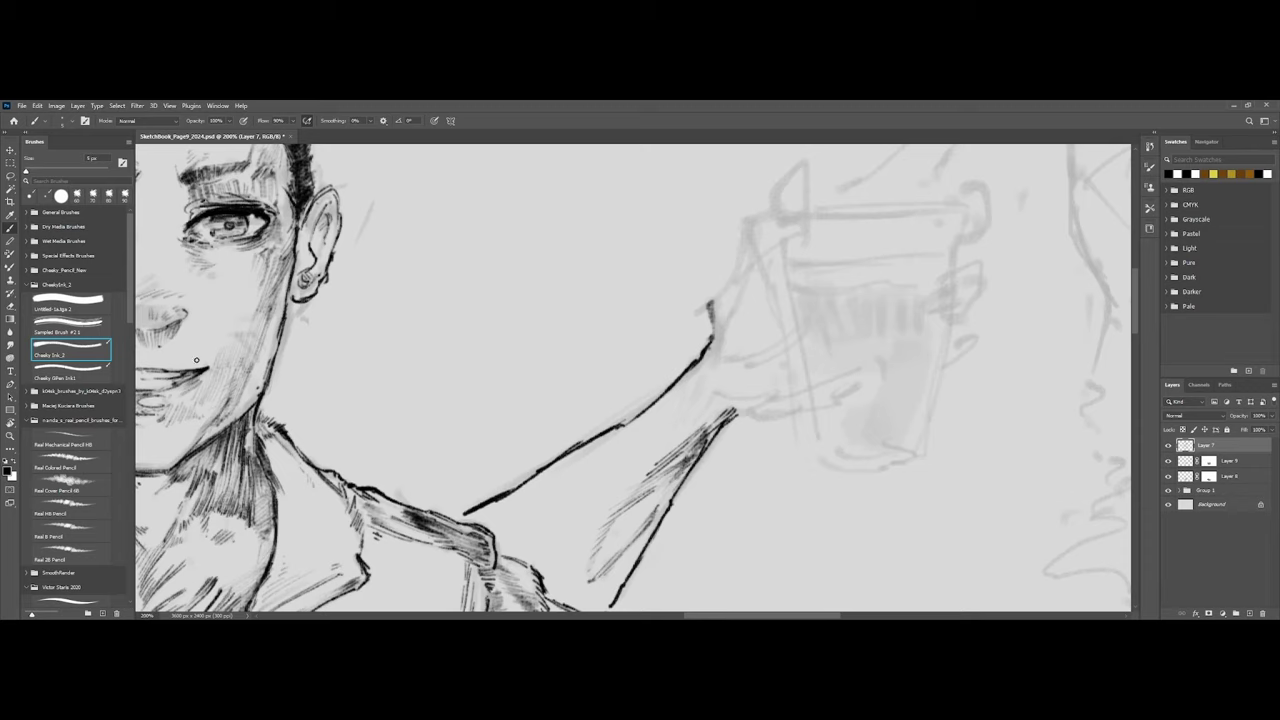
pyautogui.click(68, 374)
pyautogui.moveTo(709, 303)
pyautogui.mouseDown()
pyautogui.moveTo(712, 337)
pyautogui.moveTo(714, 294)
pyautogui.moveTo(764, 265)
pyautogui.moveTo(669, 367)
pyautogui.mouseUp()
pyautogui.moveTo(652, 324); pyautogui.dragTo(637, 384)
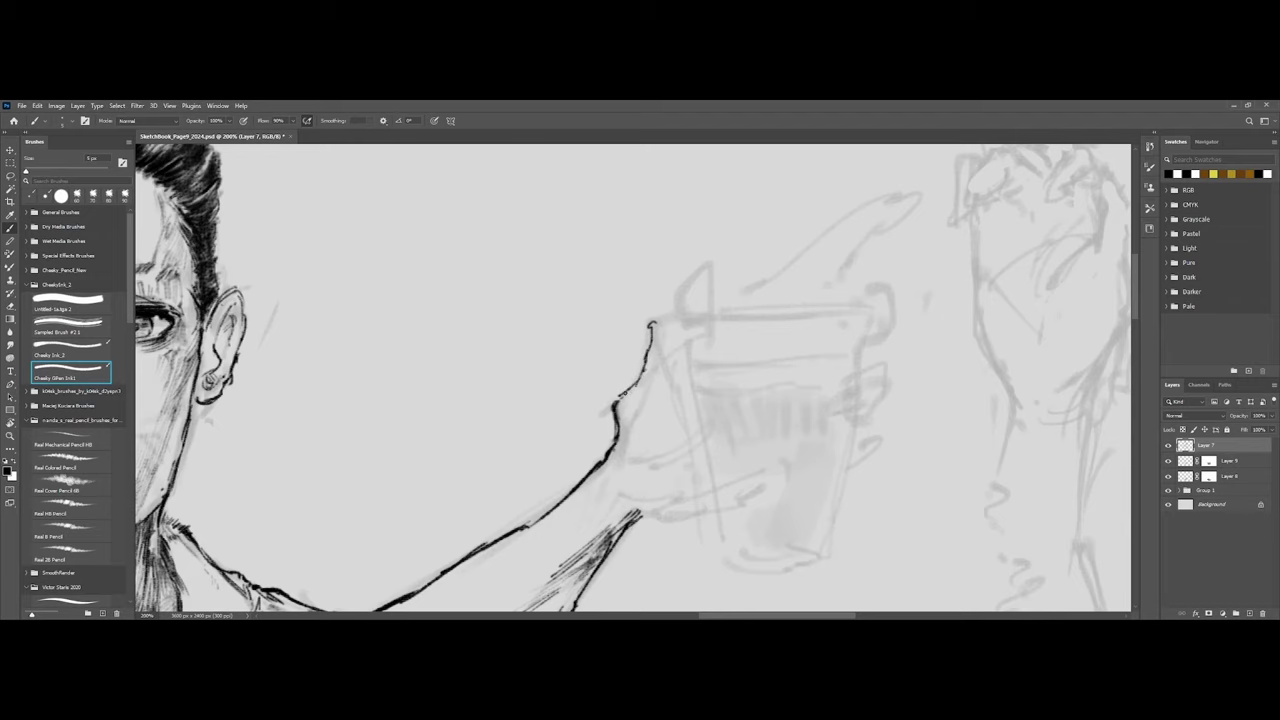
# Ink the outline of the raised hand's thumb hooked over the cup's rim.
pyautogui.moveTo(654, 322); pyautogui.dragTo(677, 304)
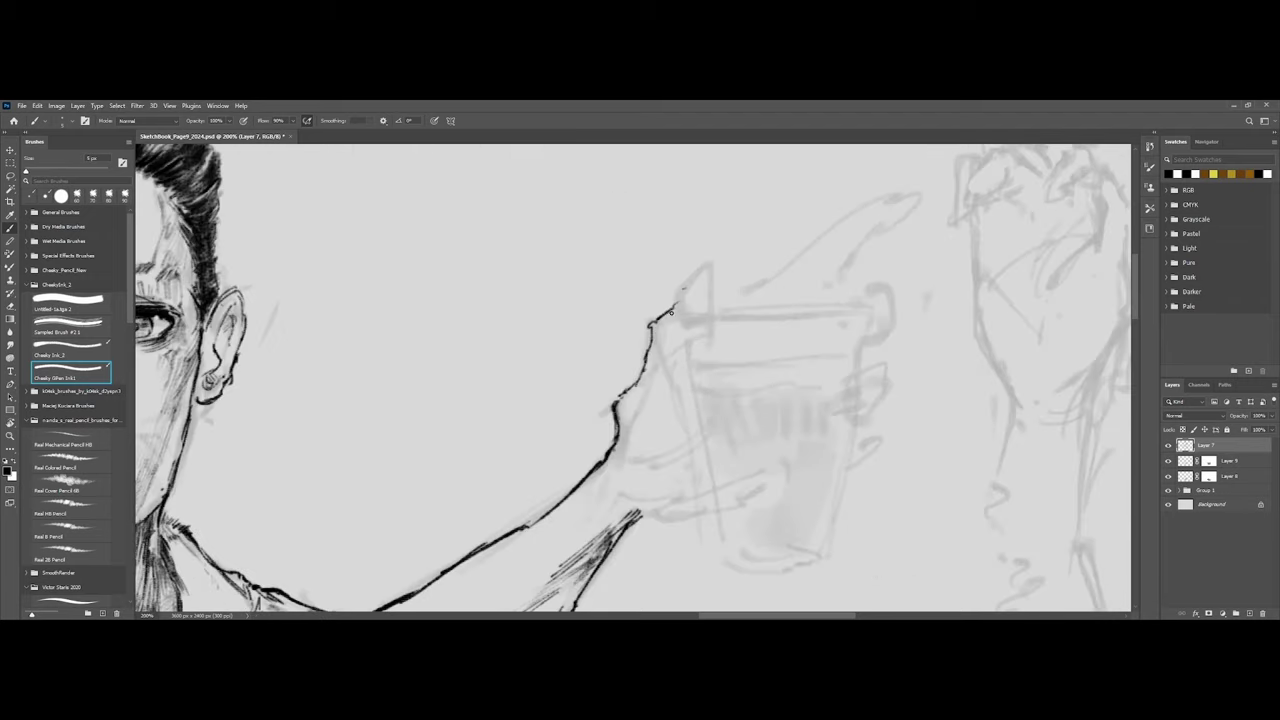
pyautogui.moveTo(676, 302)
pyautogui.mouseDown()
pyautogui.moveTo(706, 340)
pyautogui.moveTo(705, 271)
pyautogui.moveTo(712, 305)
pyautogui.mouseUp()
pyautogui.press(']')
pyautogui.press('[')
pyautogui.moveTo(676, 327); pyautogui.dragTo(690, 328)
pyautogui.moveTo(690, 322); pyautogui.dragTo(716, 348)
pyautogui.moveTo(716, 298); pyautogui.dragTo(713, 345)
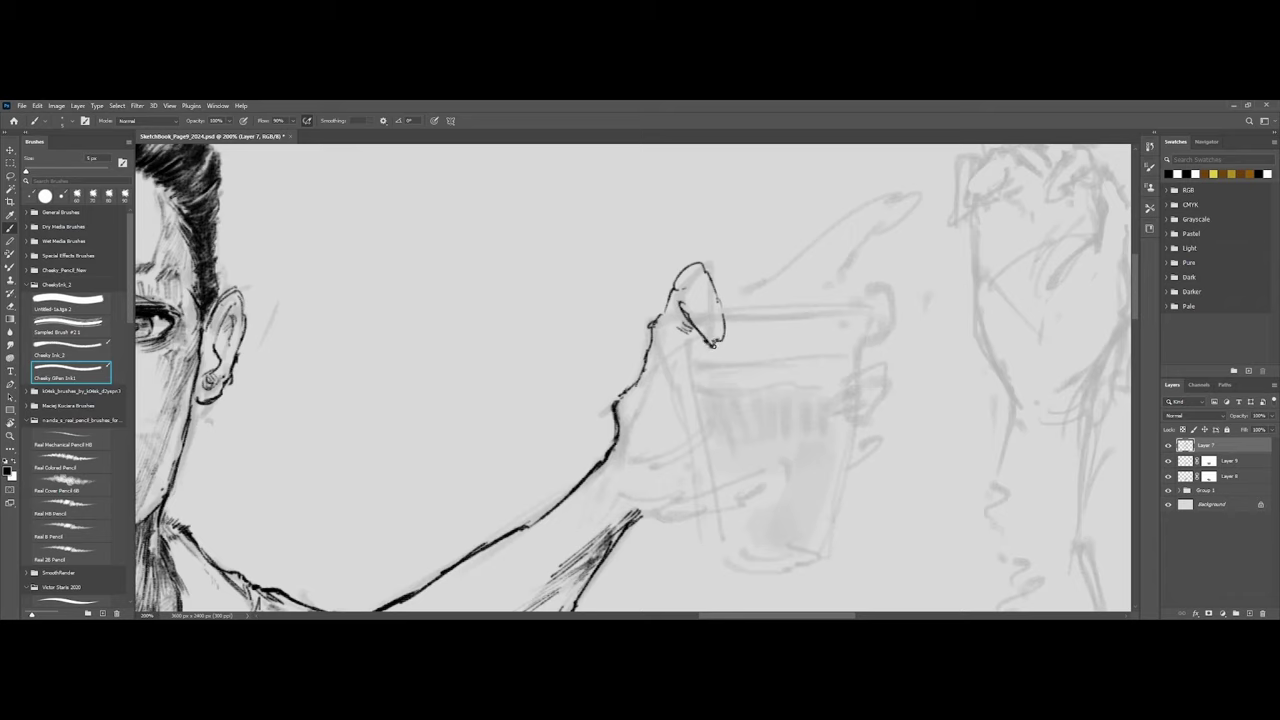
# Hatch shading beneath the thumb and down the hand's edge with the Cheeky Ink_2 brush.
pyautogui.click(66, 349)
pyautogui.moveTo(676, 318); pyautogui.dragTo(686, 326)
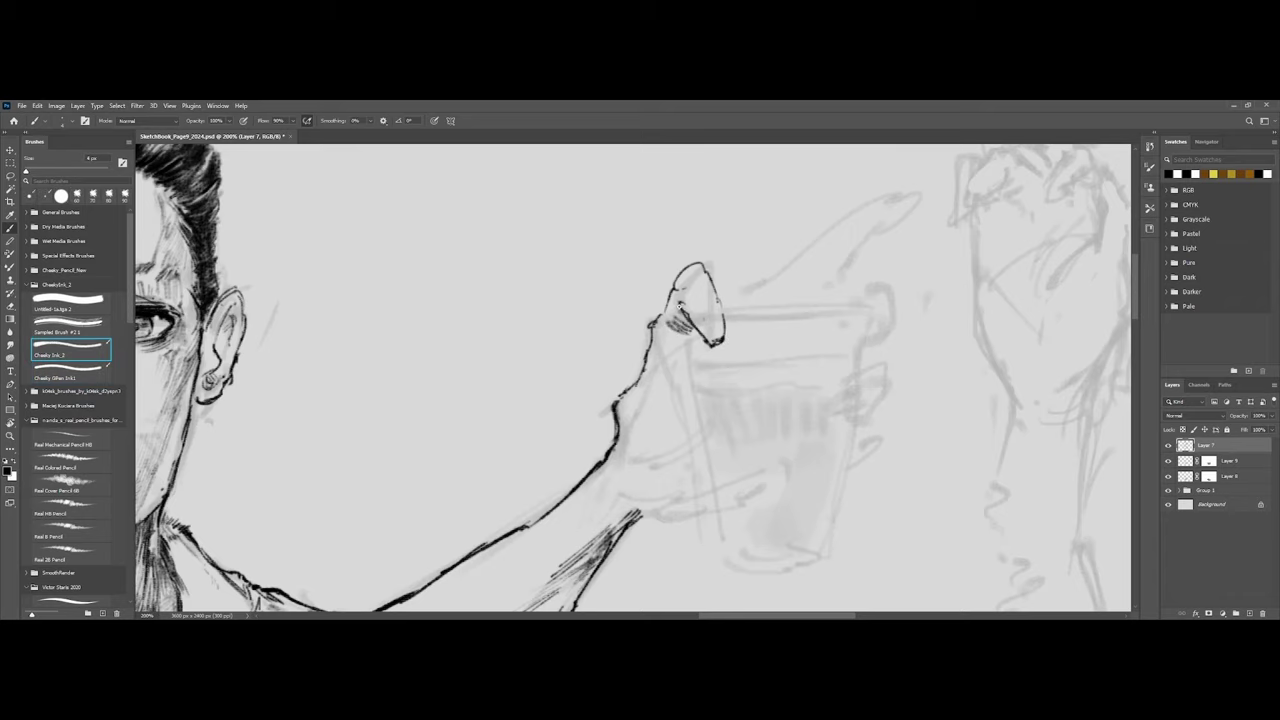
pyautogui.moveTo(678, 302); pyautogui.dragTo(682, 316)
pyautogui.moveTo(684, 338); pyautogui.dragTo(674, 330)
pyautogui.moveTo(676, 350); pyautogui.dragTo(688, 362)
pyautogui.moveTo(690, 334); pyautogui.dragTo(682, 344)
pyautogui.moveTo(680, 340); pyautogui.dragTo(690, 372)
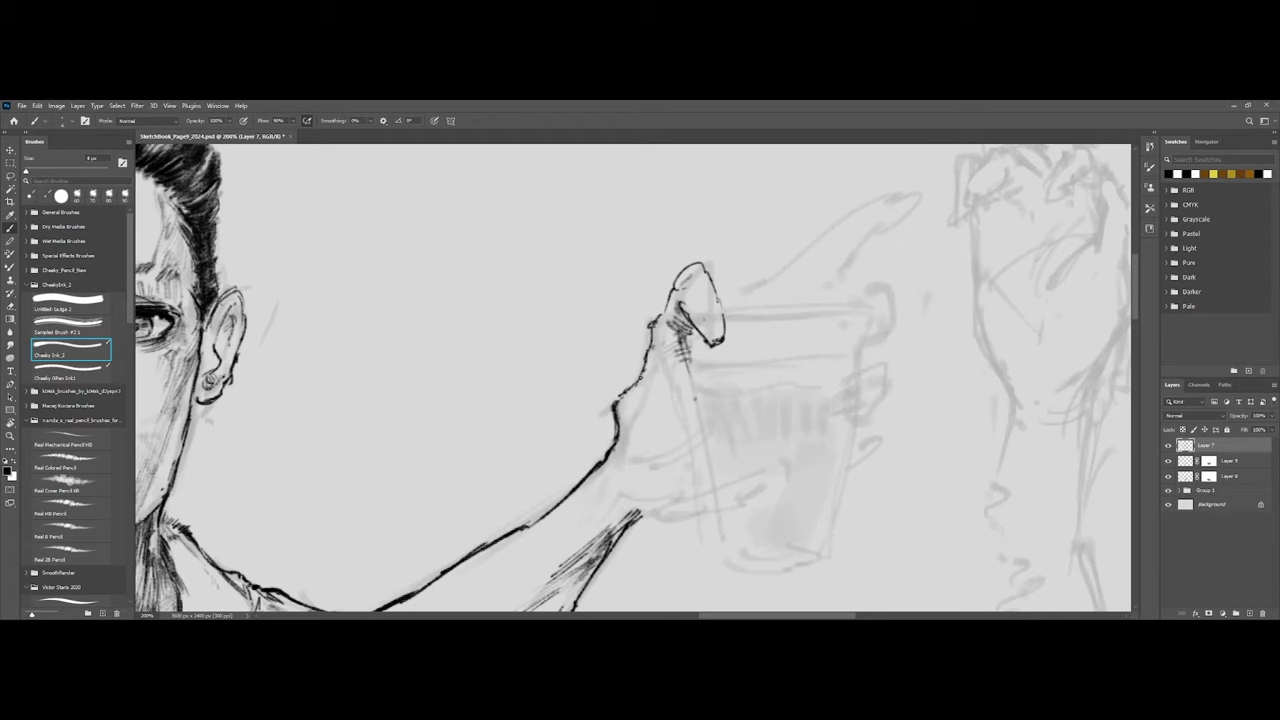
pyautogui.moveTo(672, 356)
pyautogui.mouseDown()
pyautogui.moveTo(650, 382)
pyautogui.moveTo(670, 382)
pyautogui.mouseUp()
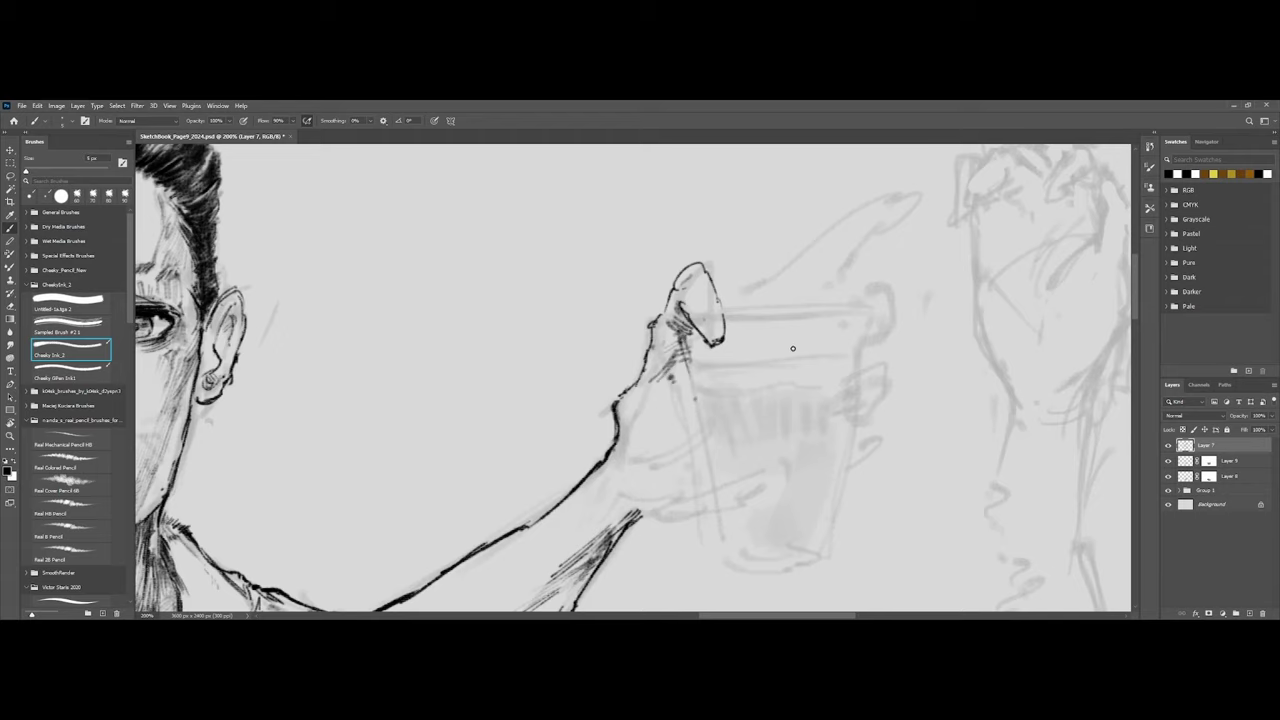
# Hatch shading on the heel of the raised hand's palm and along the forearm beneath it.
pyautogui.hotkey('ctrl', '-')
pyautogui.hotkey('ctrl', '-')
pyautogui.hotkey('ctrl', '+')
pyautogui.press(']')
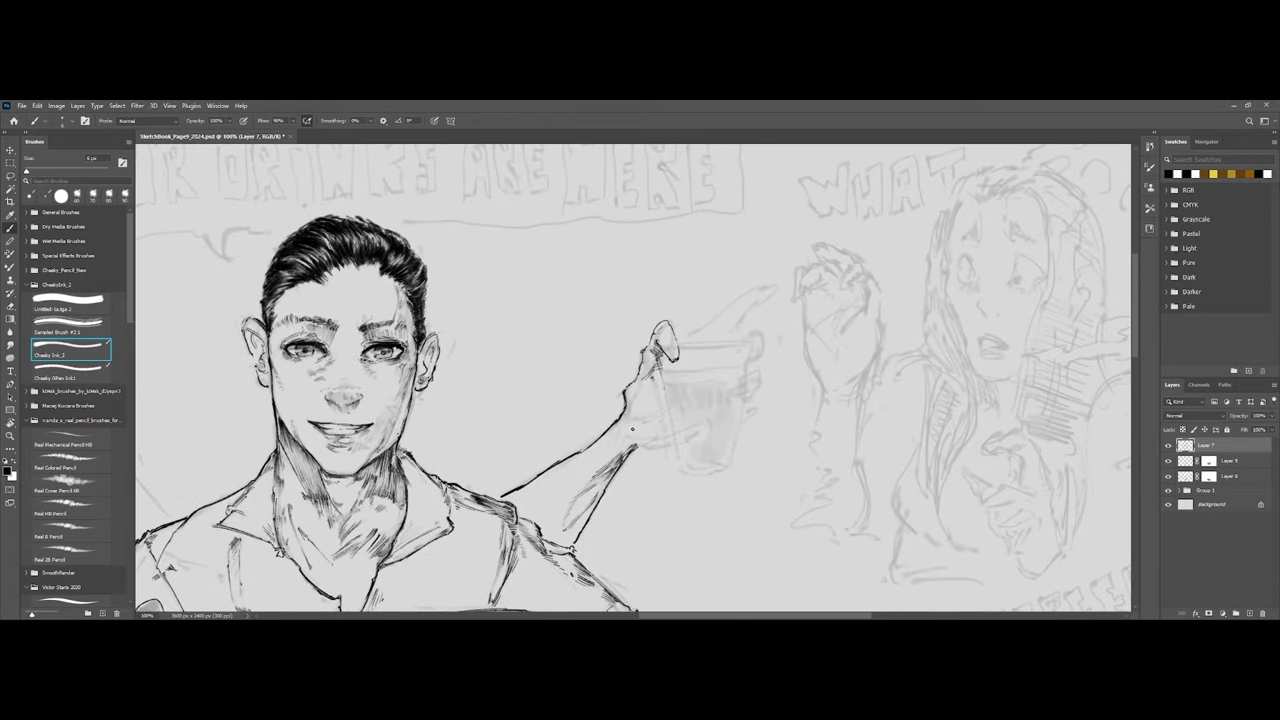
pyautogui.moveTo(656, 412)
pyautogui.mouseDown()
pyautogui.moveTo(630, 424)
pyautogui.moveTo(638, 442)
pyautogui.mouseUp()
pyautogui.moveTo(654, 440); pyautogui.dragTo(640, 447)
pyautogui.moveTo(583, 503); pyautogui.dragTo(567, 515)
pyautogui.moveTo(597, 493)
pyautogui.mouseDown()
pyautogui.moveTo(571, 515)
pyautogui.moveTo(587, 511)
pyautogui.mouseUp()
pyautogui.moveTo(640, 432)
pyautogui.mouseDown()
pyautogui.moveTo(620, 442)
pyautogui.moveTo(648, 444)
pyautogui.mouseUp()
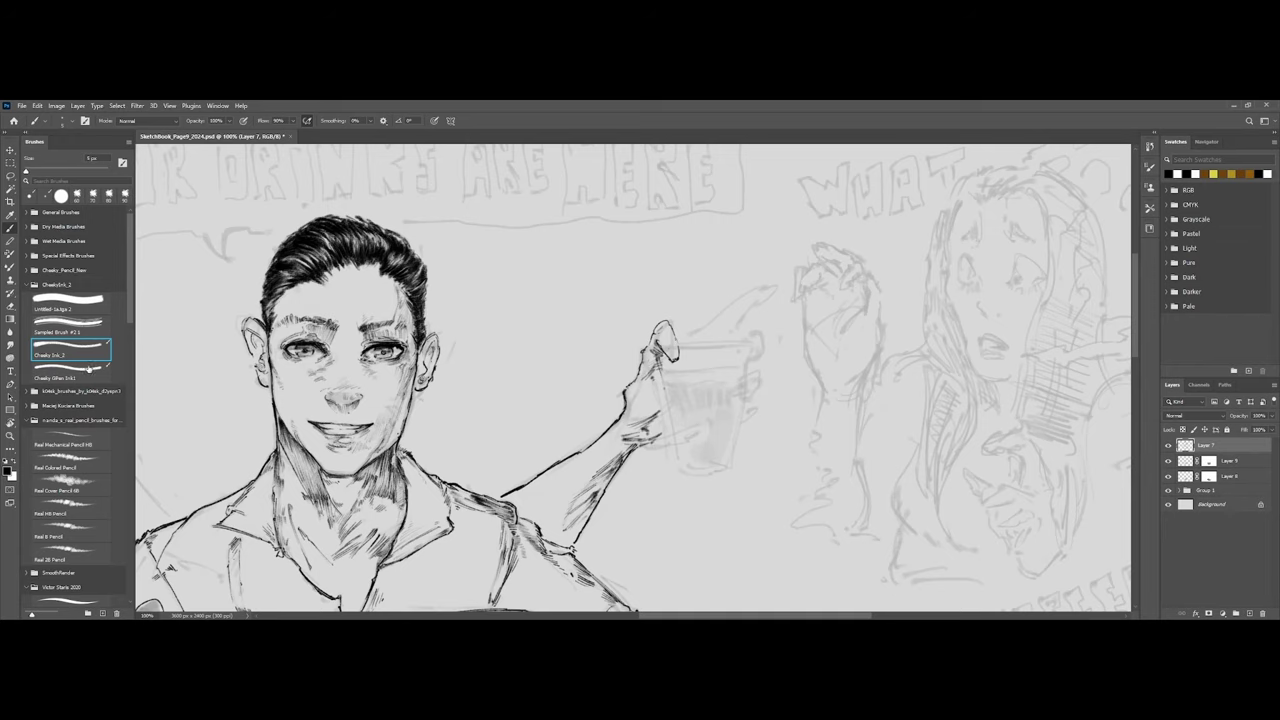
# Ink the lower edge of the raised hand's palm where it meets the cup, using the other Cheeky ink brush.
pyautogui.press('.')
pyautogui.hotkey('ctrl', '+')
pyautogui.moveTo(650, 515); pyautogui.dragTo(690, 516)
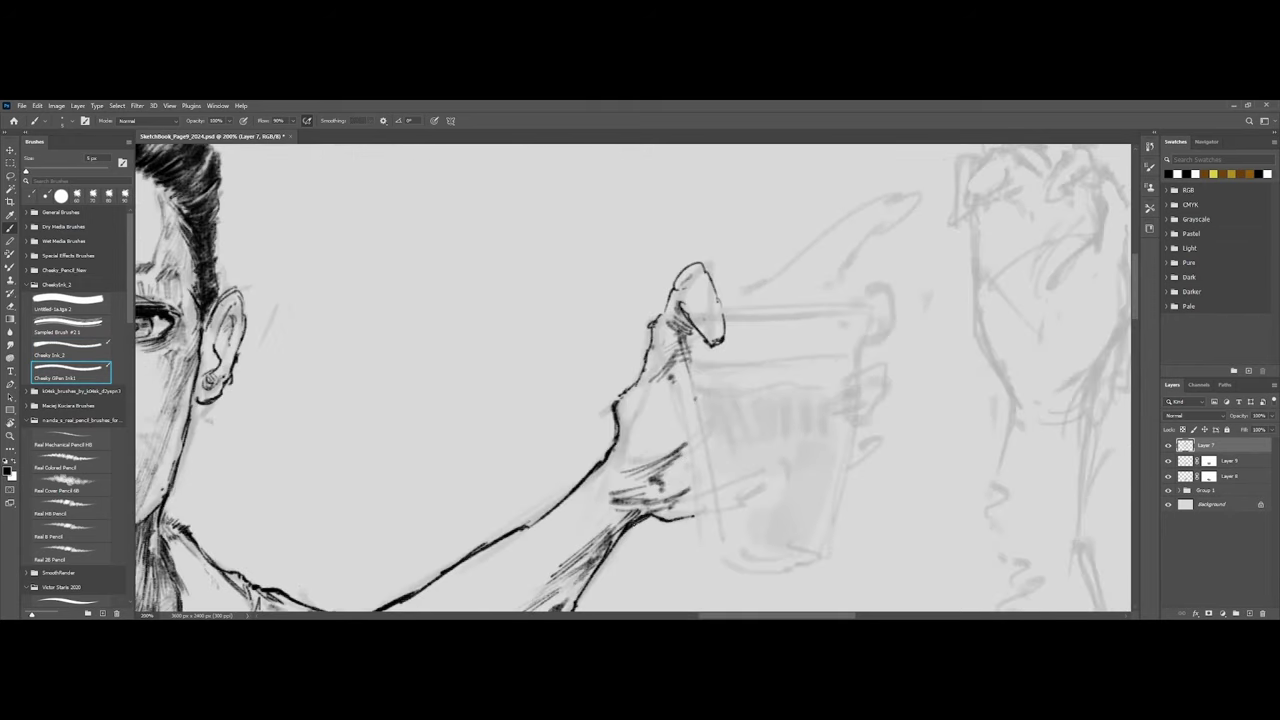
# Ink the raised cup's rim and the three fingertips wrapped around its far side, redrawing the middle one and adding shading.
pyautogui.hotkey('ctrl', '-')
pyautogui.hotkey('ctrl', '-')
pyautogui.hotkey('ctrl', '-')
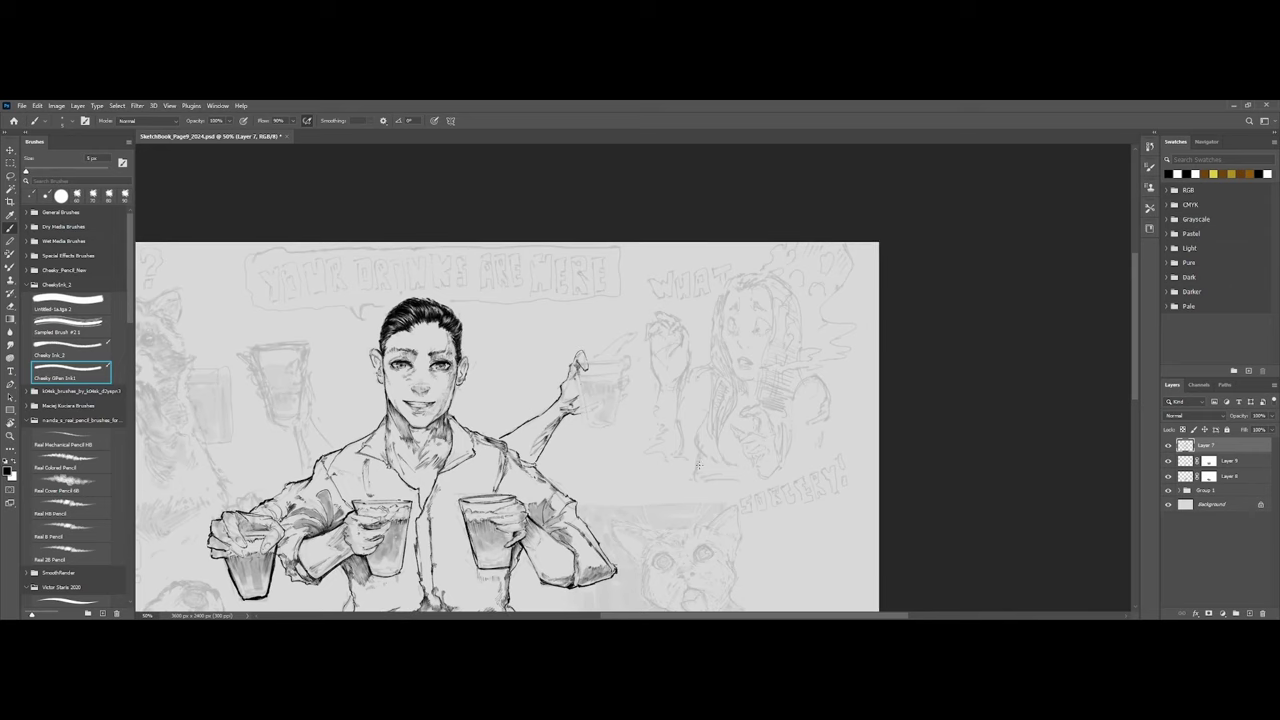
pyautogui.hotkey('ctrl', '+')
pyautogui.hotkey('ctrl', '+')
pyautogui.hotkey('ctrl', '+')
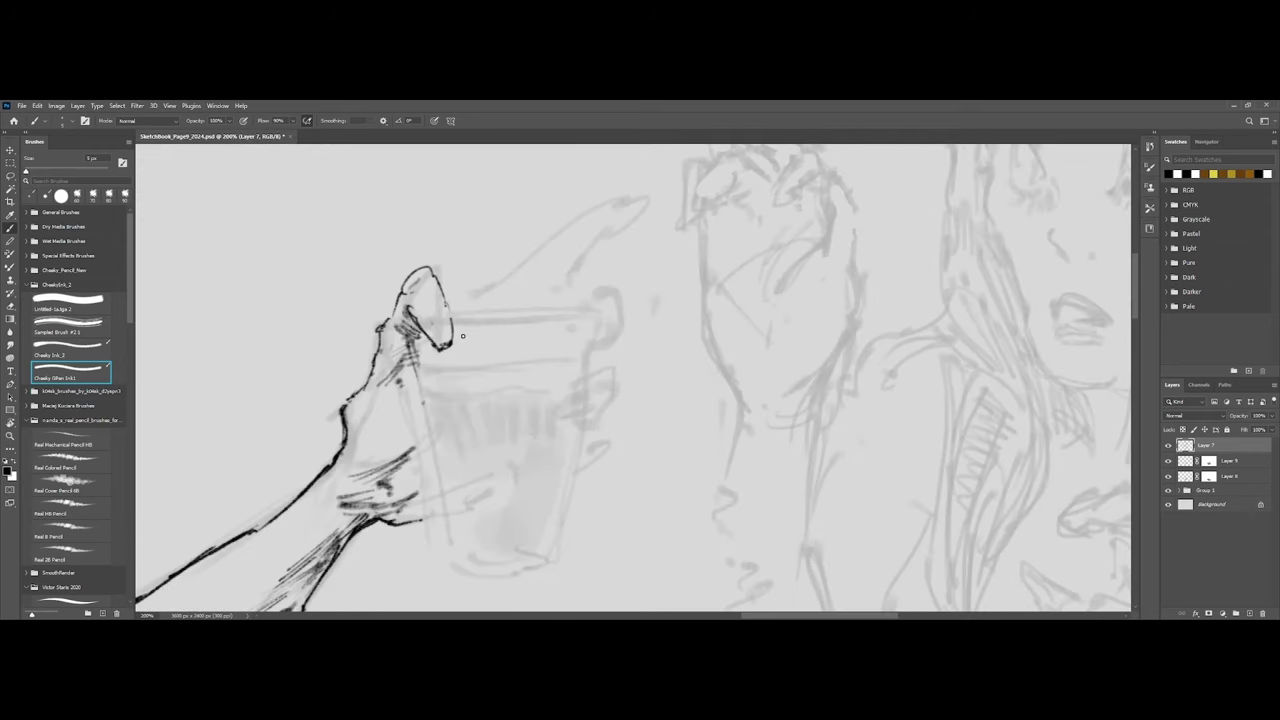
pyautogui.moveTo(453, 316); pyautogui.dragTo(590, 315)
pyautogui.moveTo(496, 316)
pyautogui.mouseDown()
pyautogui.moveTo(594, 314)
pyautogui.moveTo(597, 334)
pyautogui.moveTo(622, 290)
pyautogui.moveTo(616, 344)
pyautogui.moveTo(592, 368)
pyautogui.moveTo(620, 360)
pyautogui.moveTo(580, 424)
pyautogui.mouseUp()
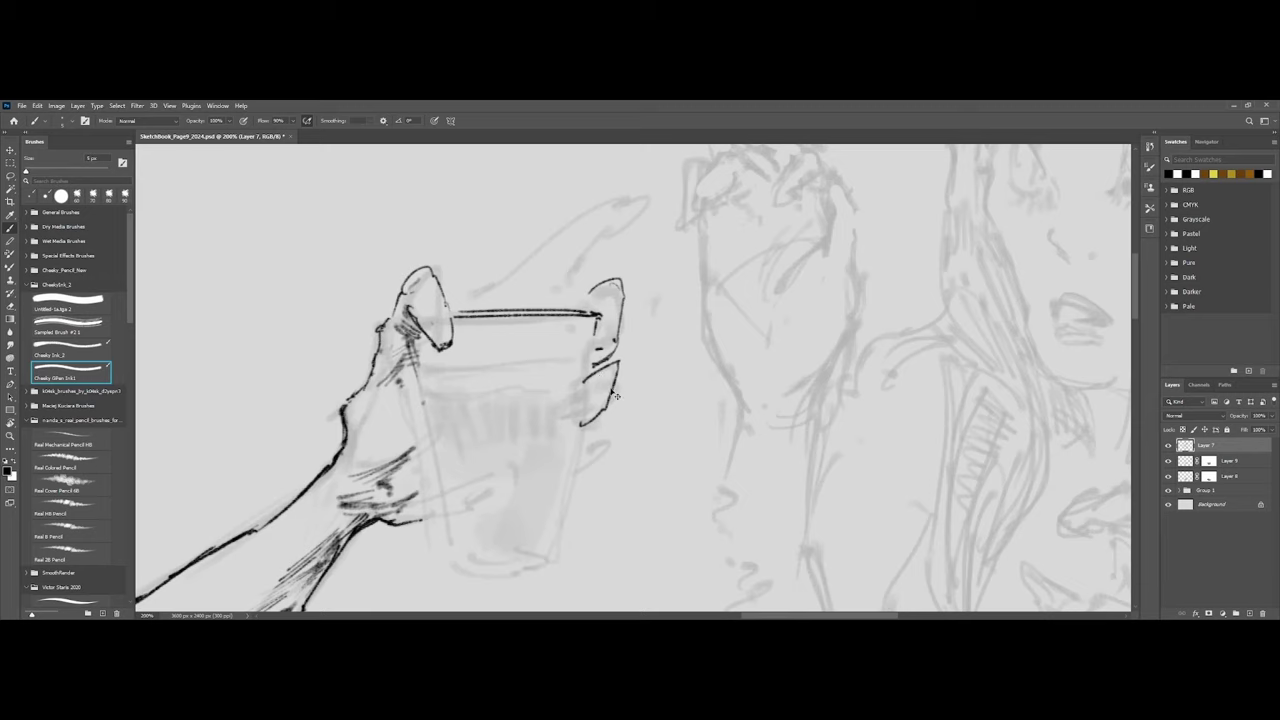
pyautogui.hotkey('ctrl', 'z')
pyautogui.moveTo(586, 376)
pyautogui.mouseDown()
pyautogui.moveTo(612, 367)
pyautogui.moveTo(585, 433)
pyautogui.moveTo(598, 438)
pyautogui.moveTo(590, 471)
pyautogui.moveTo(579, 477)
pyautogui.moveTo(565, 458)
pyautogui.moveTo(573, 477)
pyautogui.mouseUp()
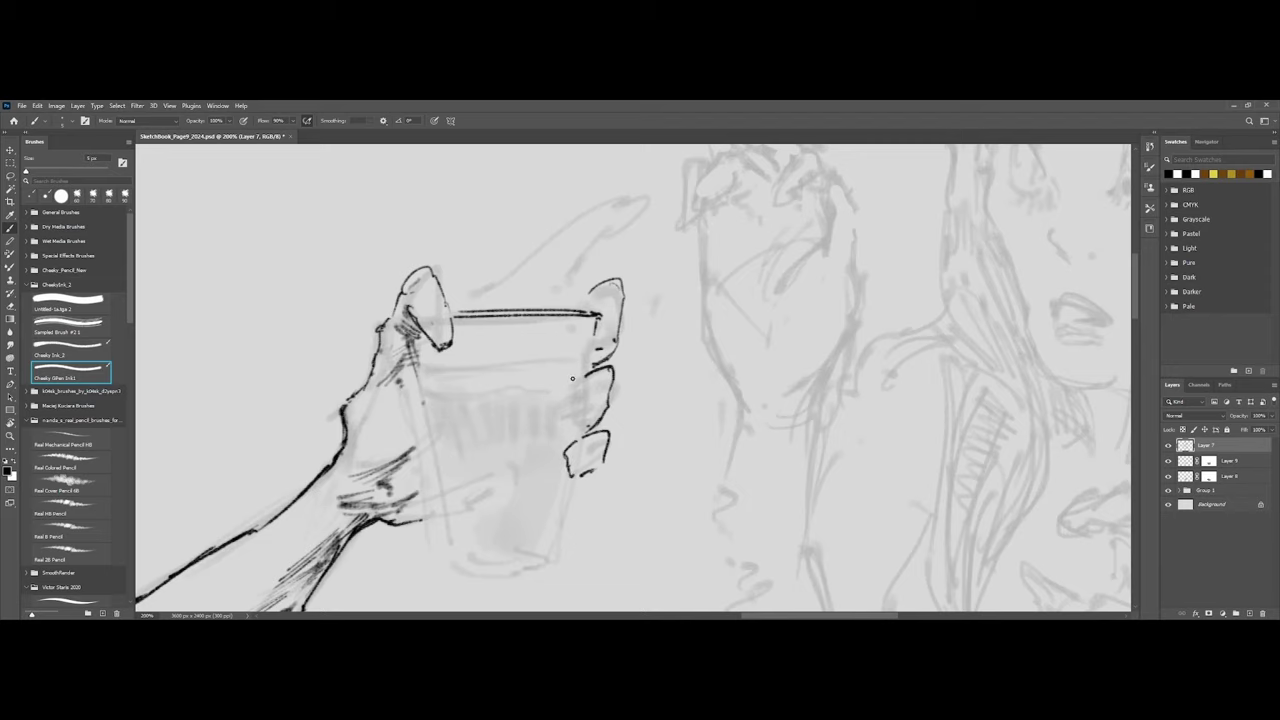
pyautogui.moveTo(586, 386); pyautogui.dragTo(575, 425)
pyautogui.moveTo(577, 381)
pyautogui.mouseDown()
pyautogui.moveTo(570, 400)
pyautogui.moveTo(592, 426)
pyautogui.mouseUp()
pyautogui.moveTo(598, 332)
pyautogui.mouseDown()
pyautogui.moveTo(580, 360)
pyautogui.moveTo(604, 358)
pyautogui.mouseUp()
pyautogui.hotkey('ctrl', '-')
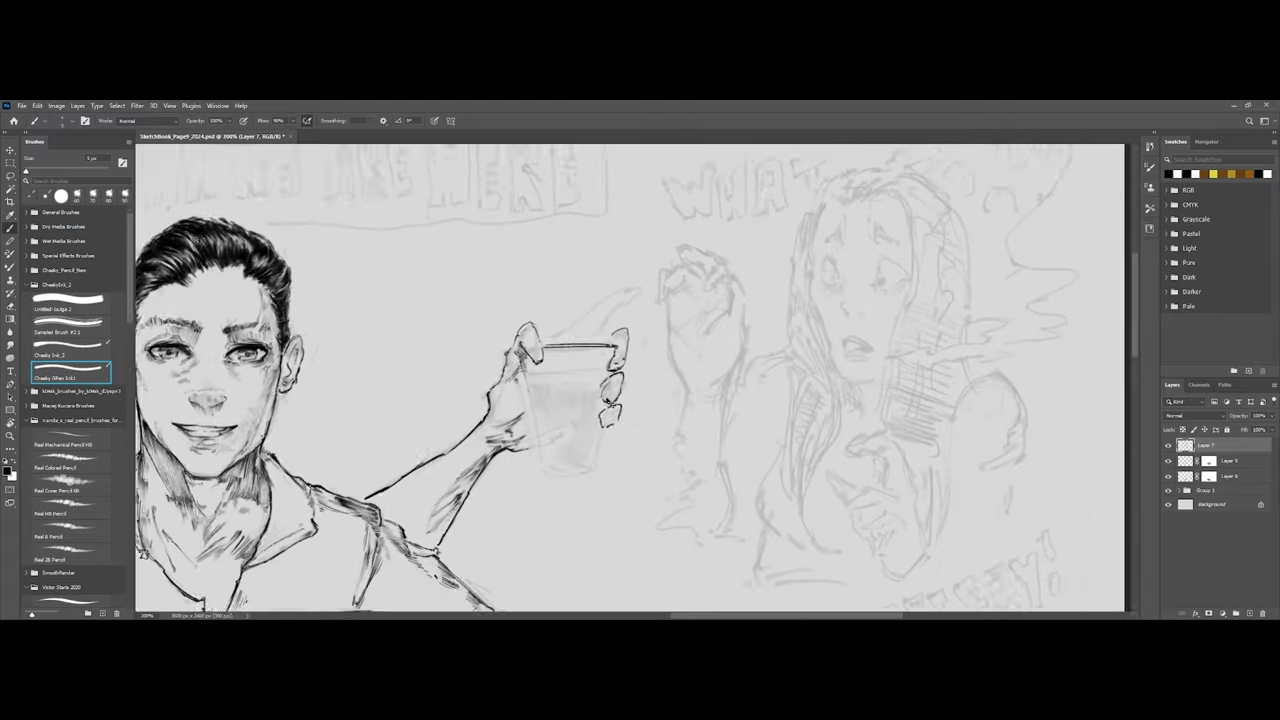
# Ink the finger extending above the raised cup's rim, with light hatching at its base.
pyautogui.hotkey('ctrl', '+')
pyautogui.moveTo(456, 303)
pyautogui.mouseDown()
pyautogui.moveTo(529, 269)
pyautogui.moveTo(566, 290)
pyautogui.mouseUp()
pyautogui.moveTo(482, 295)
pyautogui.mouseDown()
pyautogui.moveTo(571, 275)
pyautogui.moveTo(586, 254)
pyautogui.mouseUp()
pyautogui.moveTo(640, 217)
pyautogui.mouseDown()
pyautogui.moveTo(560, 264)
pyautogui.moveTo(595, 206)
pyautogui.moveTo(652, 190)
pyautogui.moveTo(626, 226)
pyautogui.mouseUp()
pyautogui.moveTo(593, 242); pyautogui.dragTo(566, 304)
pyautogui.hotkey('ctrl', '-')
pyautogui.hotkey('ctrl', '-')
pyautogui.hotkey('ctrl', '-')
pyautogui.hotkey('ctrl', '-')
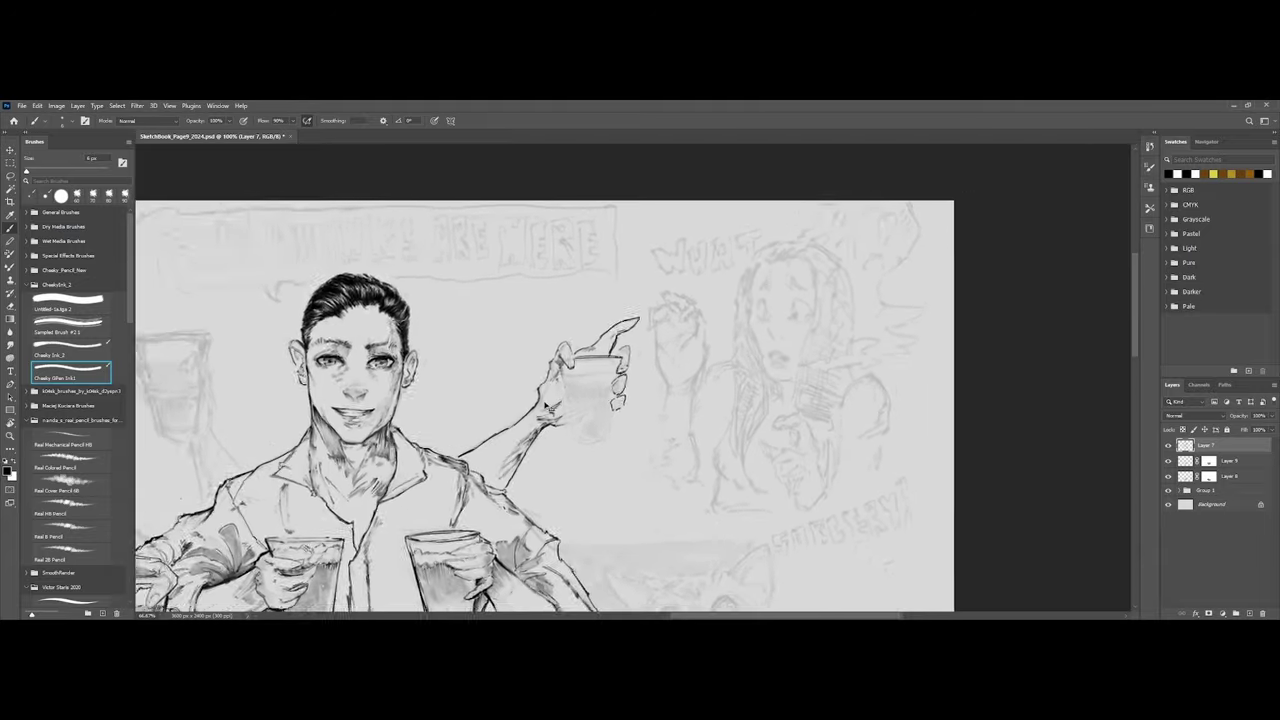
# Ink the sides and curved base of the raised cup held by the pointing hand.
pyautogui.hotkey('ctrl', '+')
pyautogui.hotkey('ctrl', '+')
pyautogui.hotkey('ctrl', '+')
pyautogui.scroll(1, 628, 382)
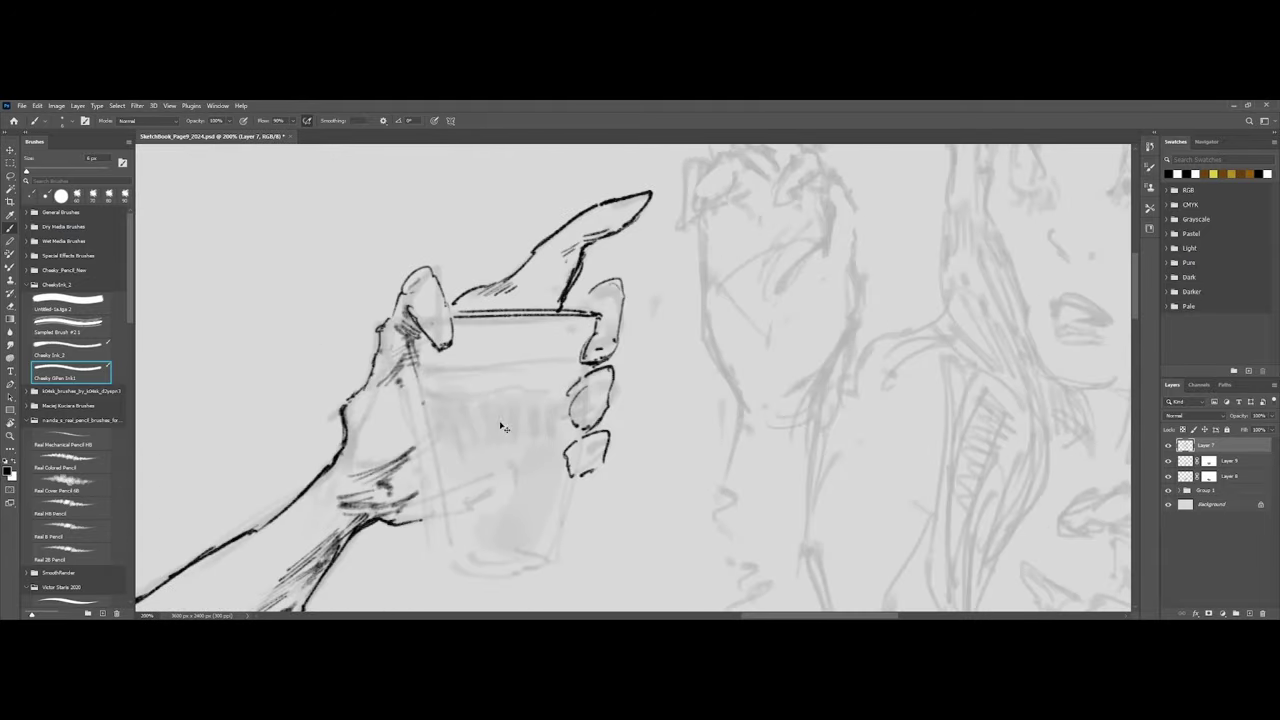
pyautogui.moveTo(408, 345)
pyautogui.mouseDown()
pyautogui.moveTo(434, 529)
pyautogui.moveTo(446, 564)
pyautogui.moveTo(478, 574)
pyautogui.mouseUp()
pyautogui.press(']')
pyautogui.moveTo(554, 557); pyautogui.dragTo(477, 573)
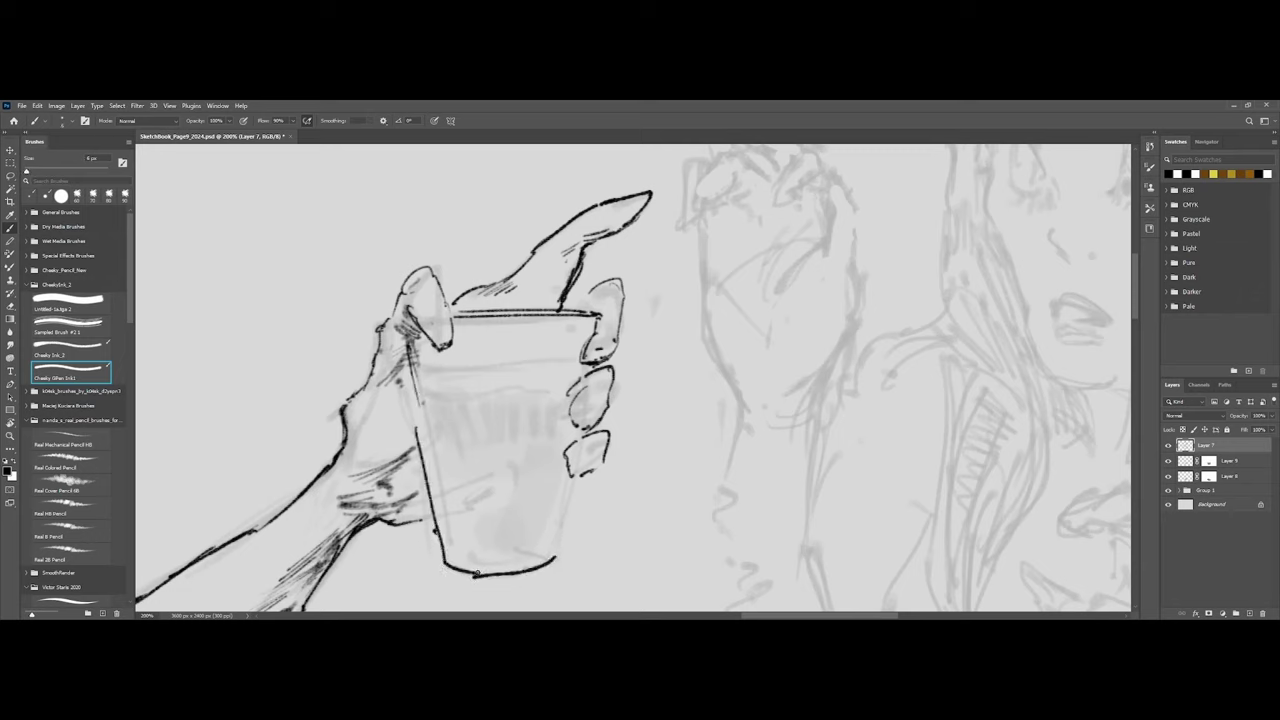
pyautogui.moveTo(572, 480)
pyautogui.mouseDown()
pyautogui.moveTo(560, 554)
pyautogui.moveTo(548, 558)
pyautogui.mouseUp()
pyautogui.scroll(-4, 663, 400)
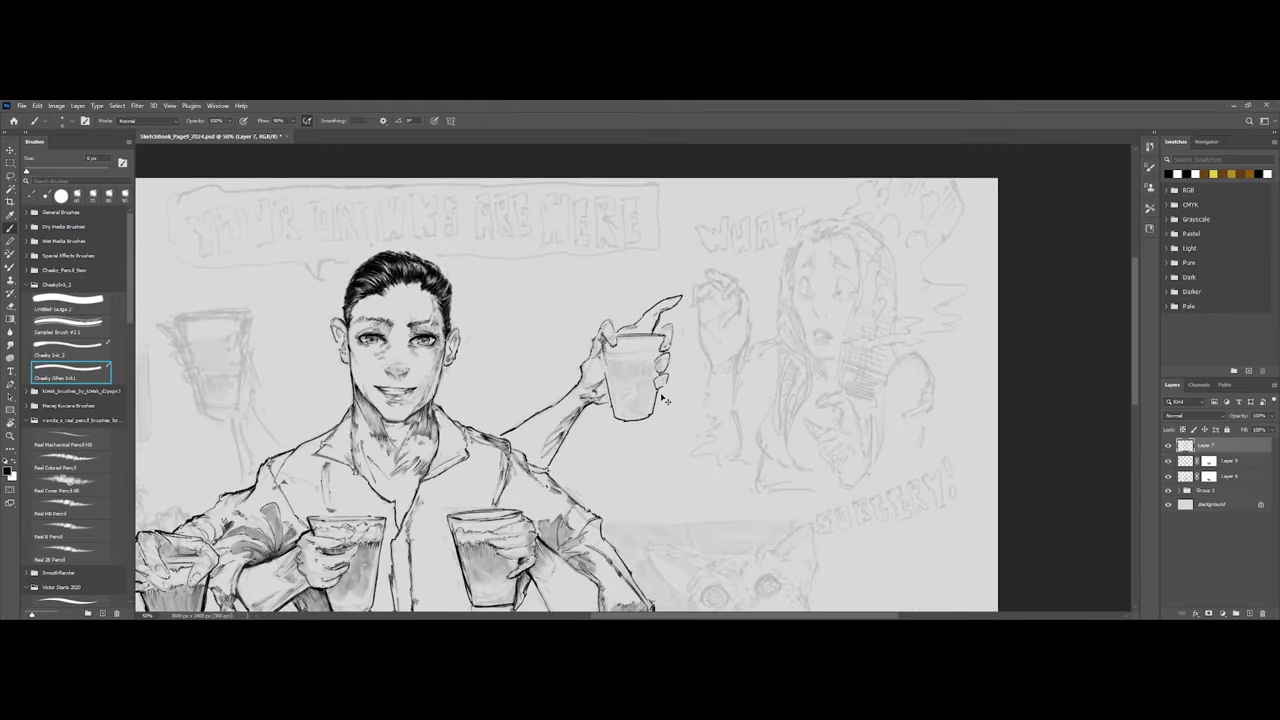
# Draw the bubbly foam edge and the liquid line inside the raised cup with the Cheeky Ink_2 brush.
pyautogui.scroll(4, 663, 400)
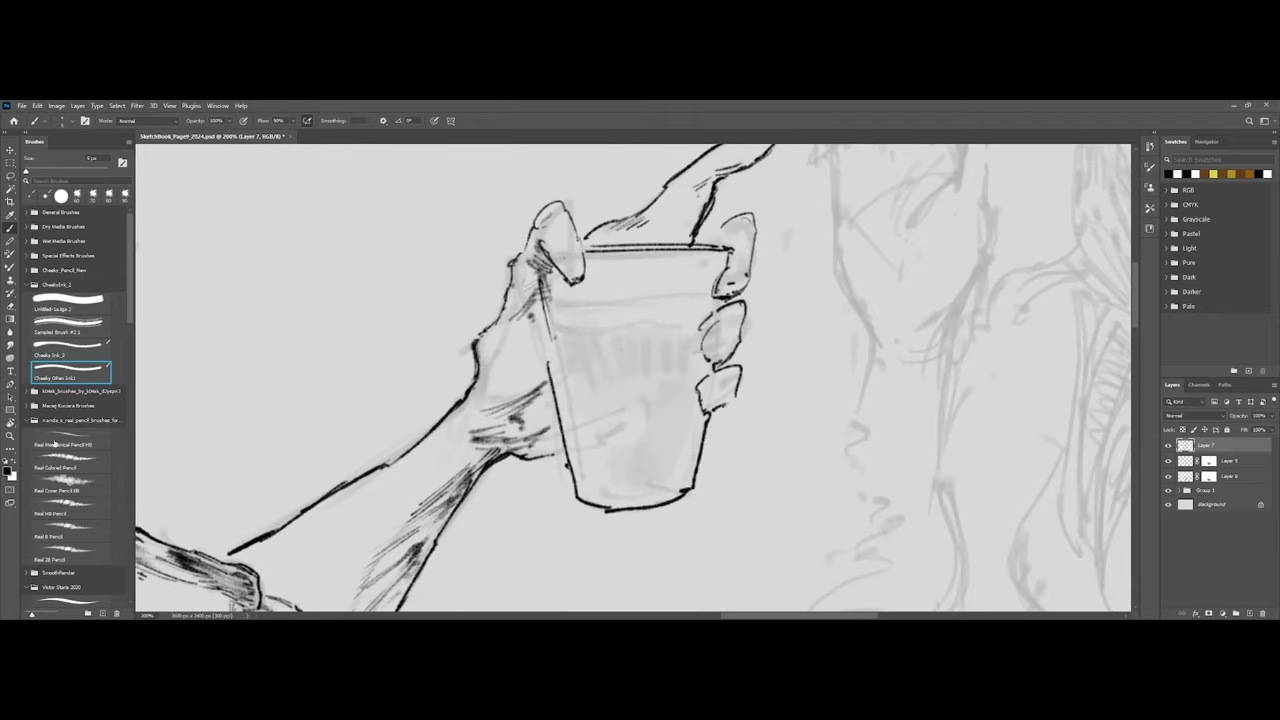
pyautogui.click(70, 348)
pyautogui.moveTo(554, 334); pyautogui.dragTo(620, 322)
pyautogui.moveTo(624, 332); pyautogui.dragTo(684, 322)
pyautogui.moveTo(684, 330); pyautogui.dragTo(697, 325)
pyautogui.moveTo(555, 295)
pyautogui.mouseDown()
pyautogui.moveTo(651, 297)
pyautogui.moveTo(644, 282)
pyautogui.moveTo(713, 289)
pyautogui.mouseUp()
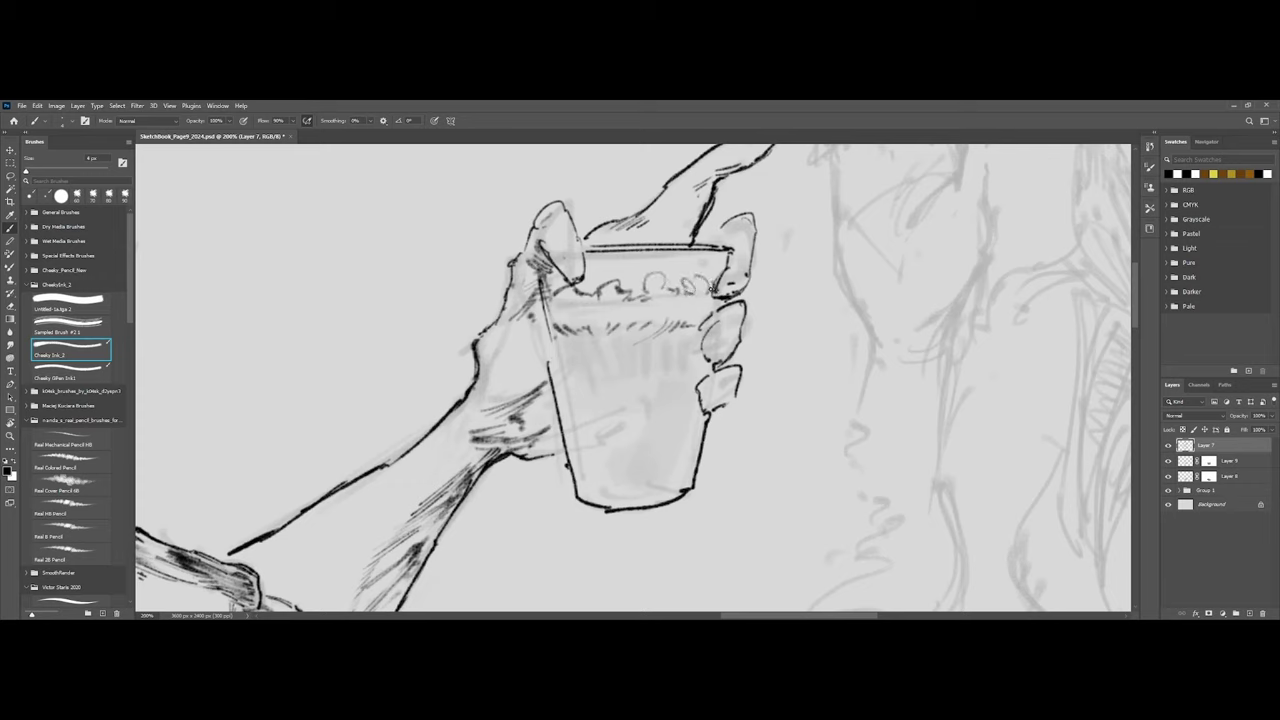
# Hatch the drink below the foam with vertical strokes and lay a grey tone over it with the broad brush.
pyautogui.moveTo(558, 326)
pyautogui.mouseDown()
pyautogui.moveTo(575, 391)
pyautogui.moveTo(568, 338)
pyautogui.moveTo(590, 398)
pyautogui.mouseUp()
pyautogui.moveTo(596, 340)
pyautogui.mouseDown()
pyautogui.moveTo(627, 384)
pyautogui.moveTo(652, 371)
pyautogui.moveTo(652, 336)
pyautogui.moveTo(663, 351)
pyautogui.moveTo(637, 364)
pyautogui.moveTo(614, 336)
pyautogui.moveTo(628, 368)
pyautogui.mouseUp()
pyautogui.moveTo(634, 326)
pyautogui.mouseDown()
pyautogui.moveTo(642, 370)
pyautogui.moveTo(652, 358)
pyautogui.mouseUp()
pyautogui.moveTo(652, 326)
pyautogui.mouseDown()
pyautogui.moveTo(686, 364)
pyautogui.moveTo(697, 350)
pyautogui.mouseUp()
pyautogui.hotkey('ctrl', '-')
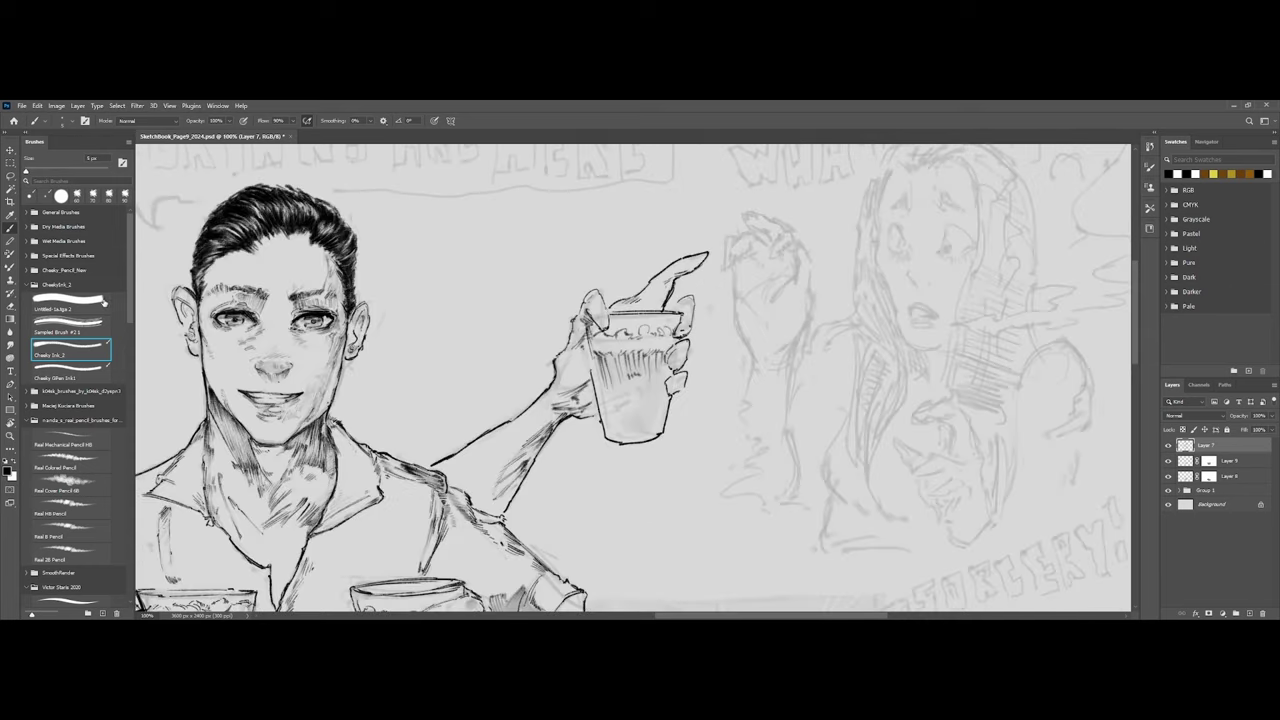
pyautogui.click(70, 302)
pyautogui.moveTo(604, 367); pyautogui.dragTo(657, 402)
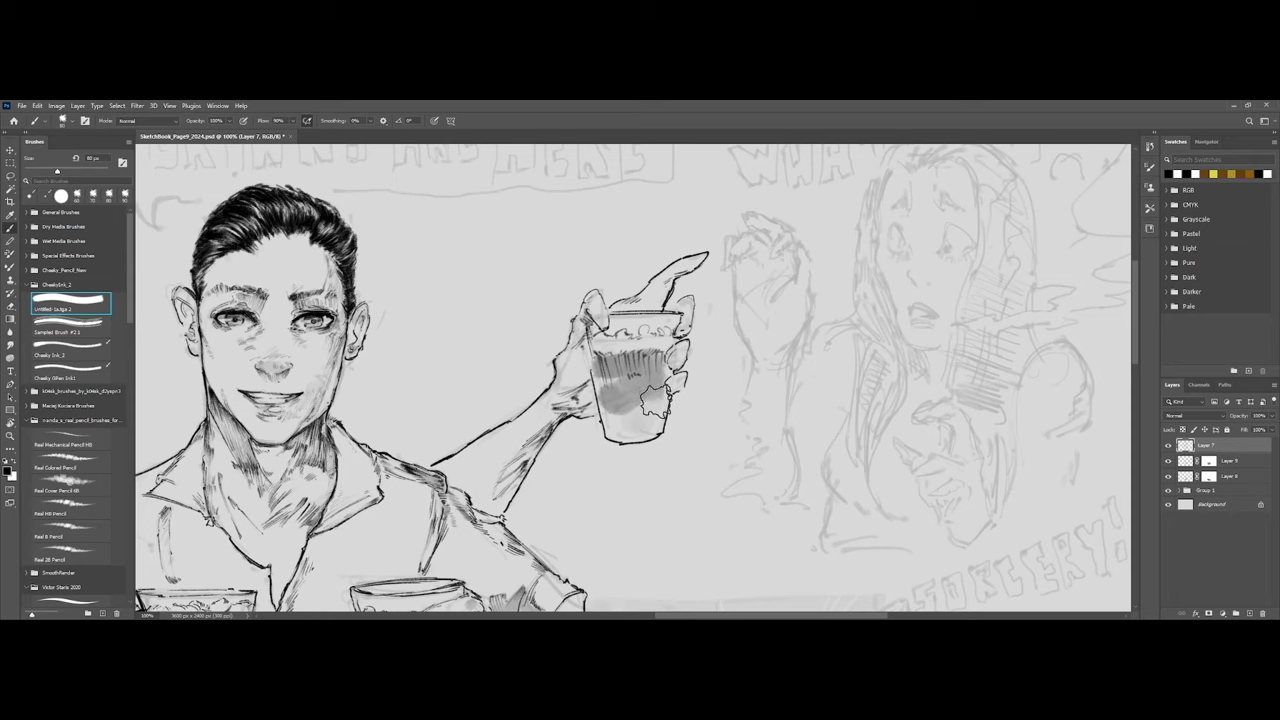
pyautogui.hotkey('ctrl', '-')
pyautogui.hotkey('ctrl', '-')
pyautogui.hotkey('ctrl', '-')
pyautogui.scroll(-1, 663, 406)
# Ink both edges of the opposite raised forearm down to the shoulder, with light wrist hatching, using the other Cheeky ink brush at a small size.
pyautogui.hotkey('ctrl', '+')
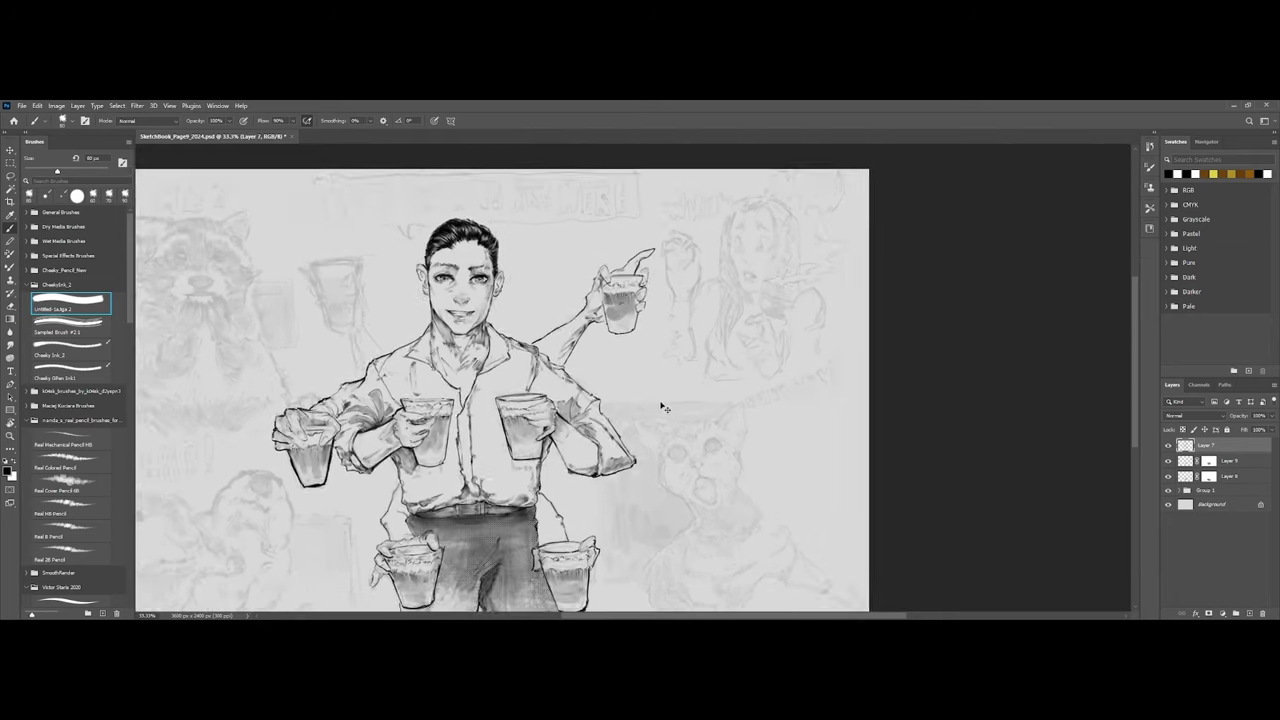
pyautogui.hotkey('ctrl', '+')
pyautogui.click(83, 379)
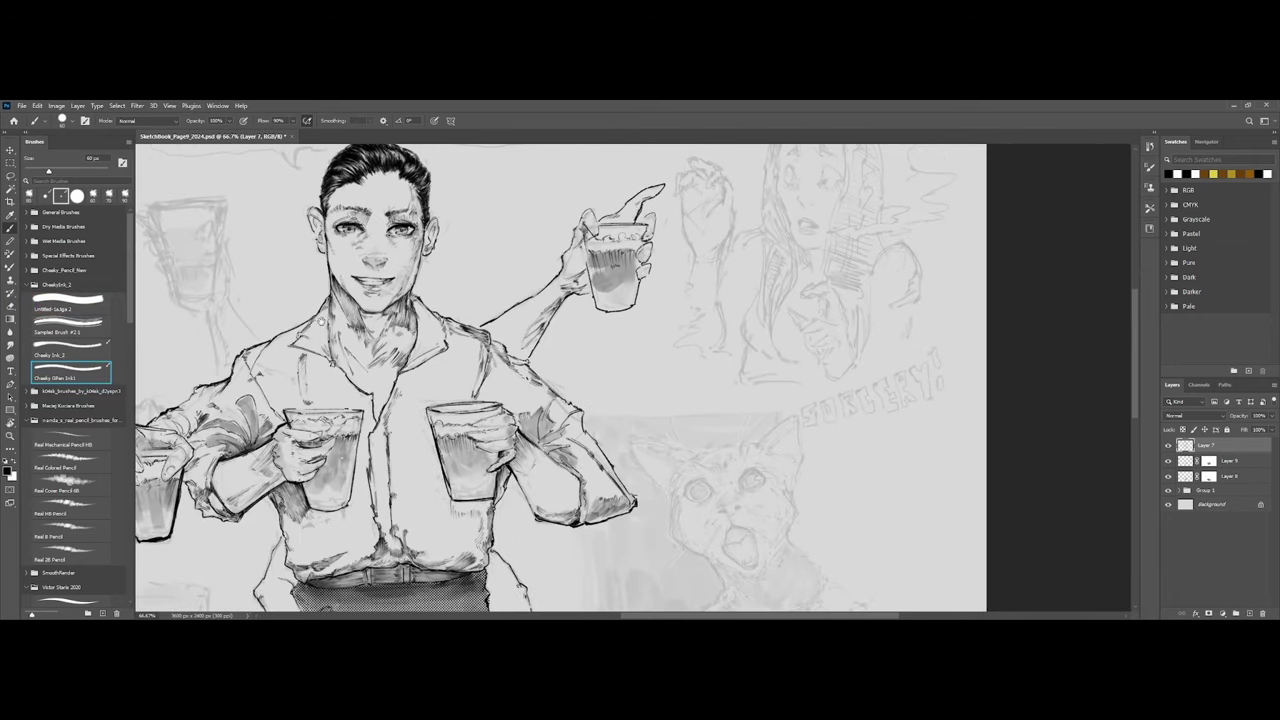
pyautogui.moveTo(321, 321); pyautogui.dragTo(596, 413)
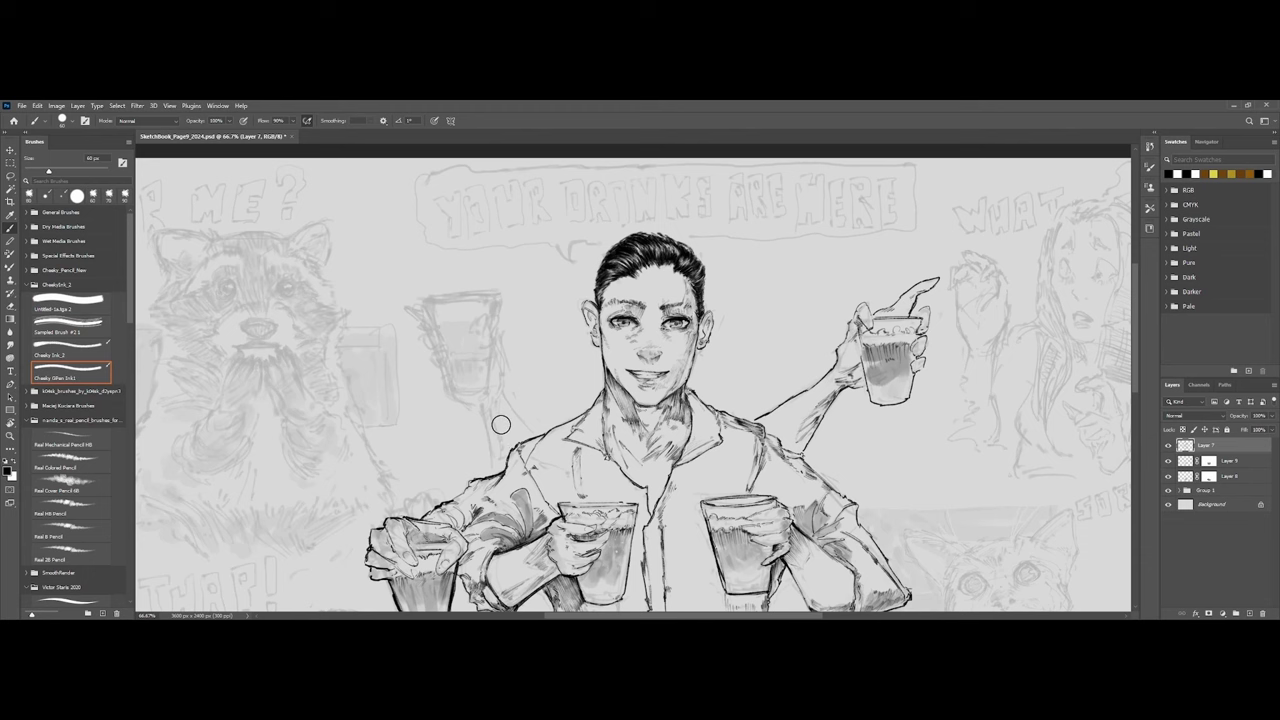
pyautogui.hotkey('ctrl', '+')
pyautogui.press('[')
pyautogui.press('[')
pyautogui.press('[')
pyautogui.press('[')
pyautogui.press('[')
pyautogui.press('[')
pyautogui.press('[')
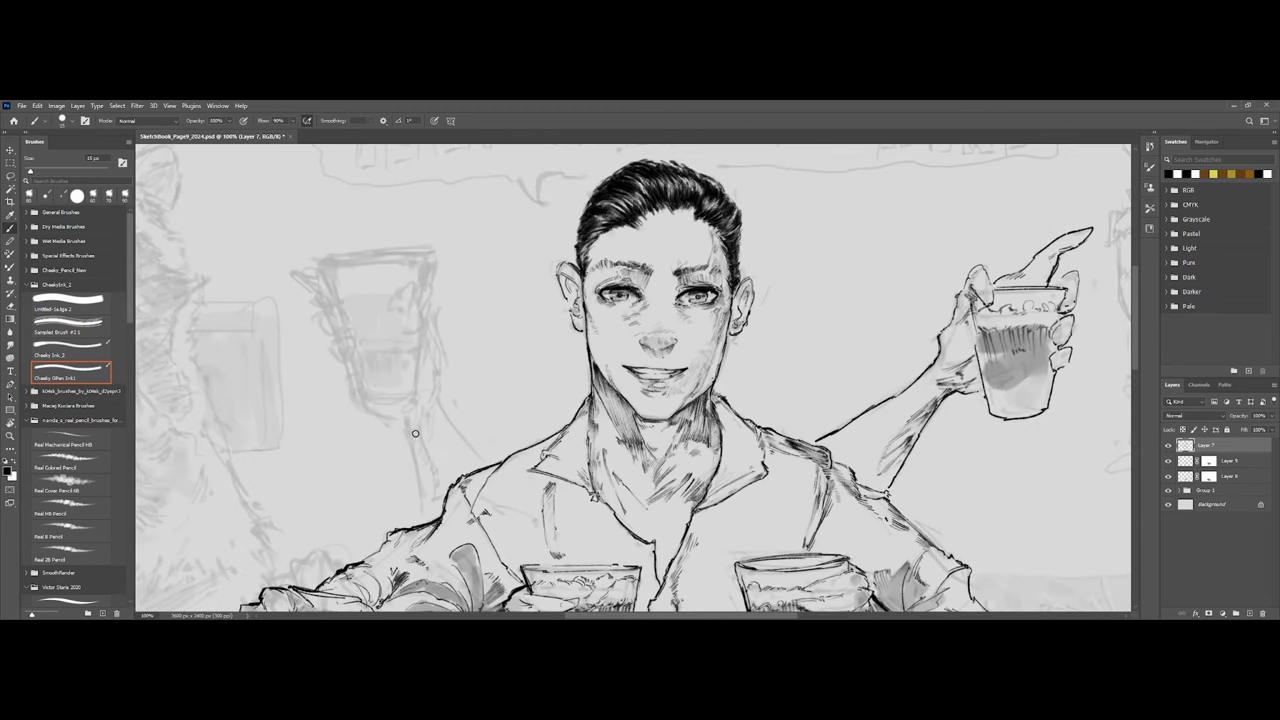
pyautogui.moveTo(403, 442); pyautogui.dragTo(497, 377)
pyautogui.hotkey('ctrl', '+')
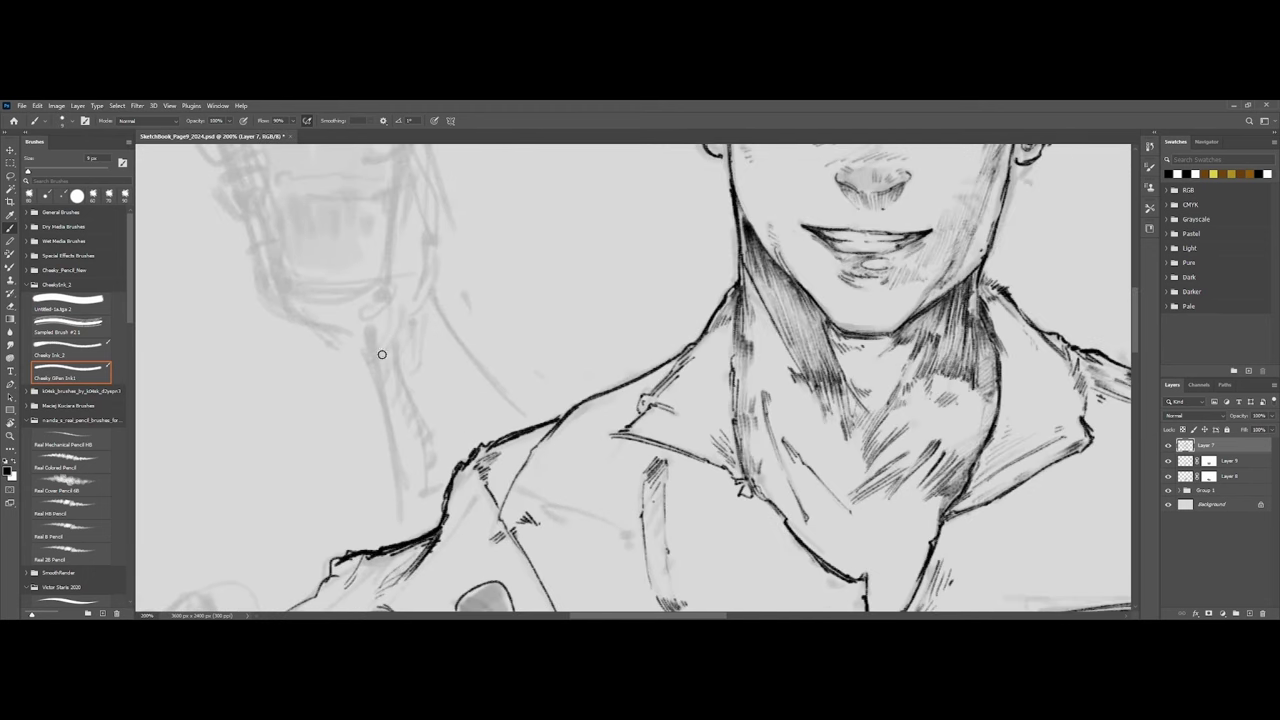
pyautogui.press('[')
pyautogui.press('[')
pyautogui.moveTo(368, 329); pyautogui.dragTo(414, 528)
pyautogui.press('[')
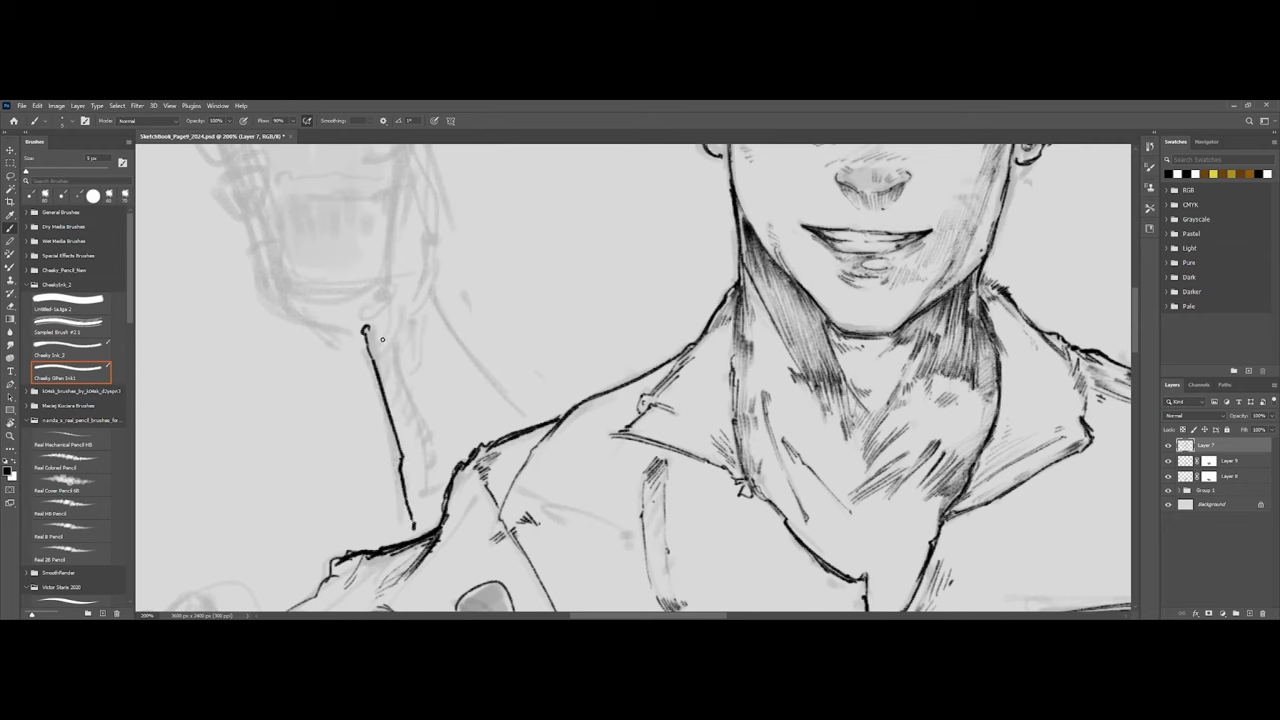
pyautogui.moveTo(401, 312); pyautogui.dragTo(380, 348)
pyautogui.moveTo(430, 289); pyautogui.dragTo(530, 414)
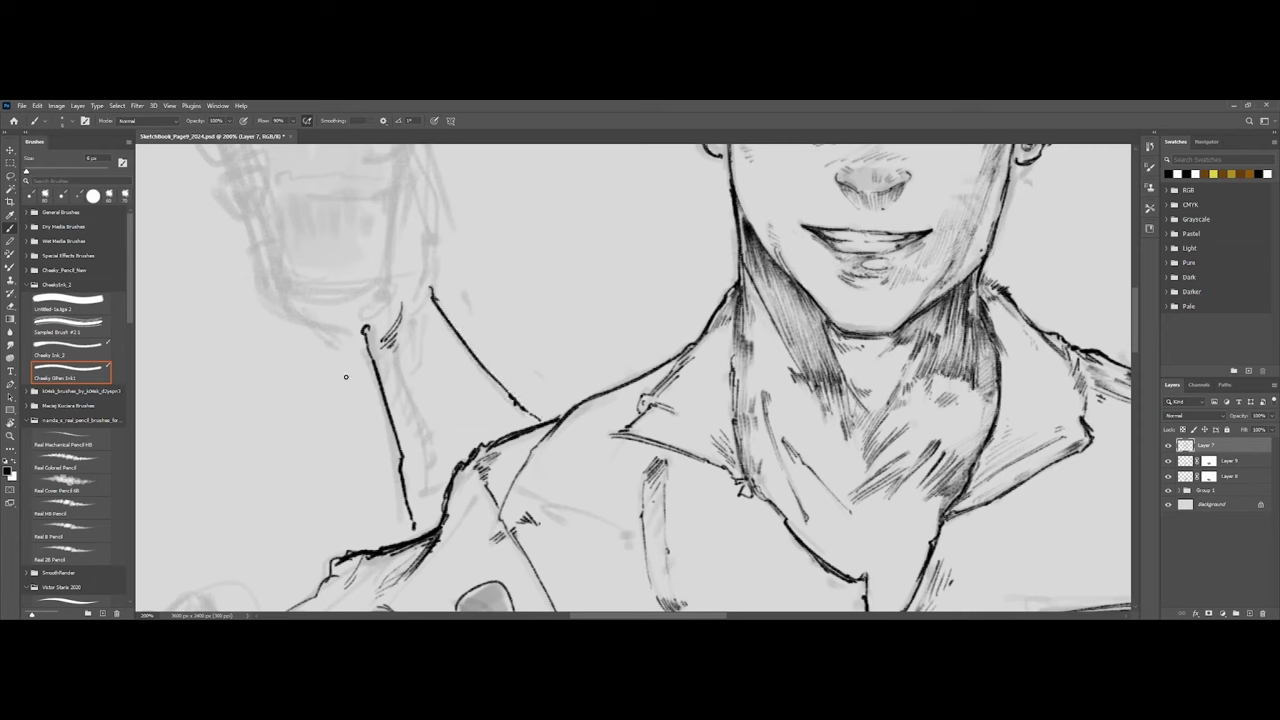
# Hatch shading from the wrist down the length of the newly inked forearm, switching to the Cheeky Ink_2 brush.
pyautogui.moveTo(410, 320); pyautogui.dragTo(410, 350)
pyautogui.moveTo(414, 304); pyautogui.dragTo(420, 372)
pyautogui.click(72, 349)
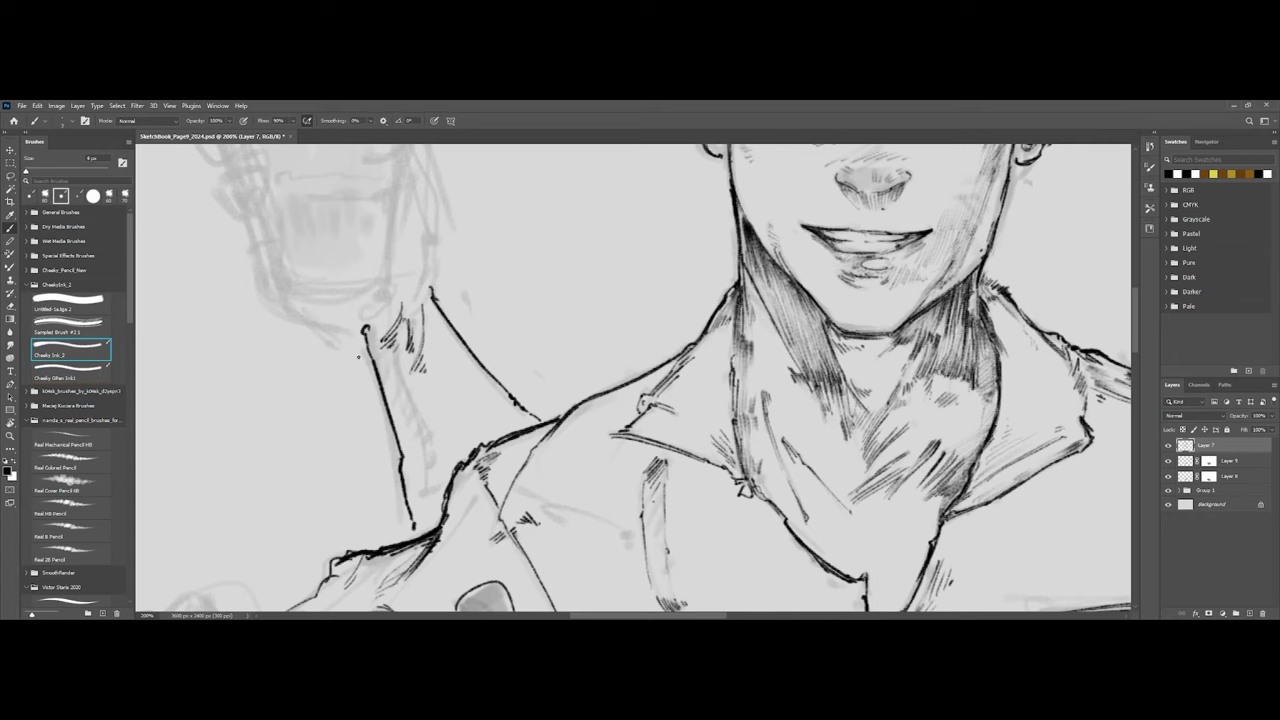
pyautogui.moveTo(398, 346)
pyautogui.mouseDown()
pyautogui.moveTo(431, 358)
pyautogui.moveTo(398, 366)
pyautogui.moveTo(401, 355)
pyautogui.moveTo(390, 386)
pyautogui.mouseUp()
pyautogui.moveTo(410, 370); pyautogui.dragTo(399, 393)
pyautogui.hotkey('ctrl', '-')
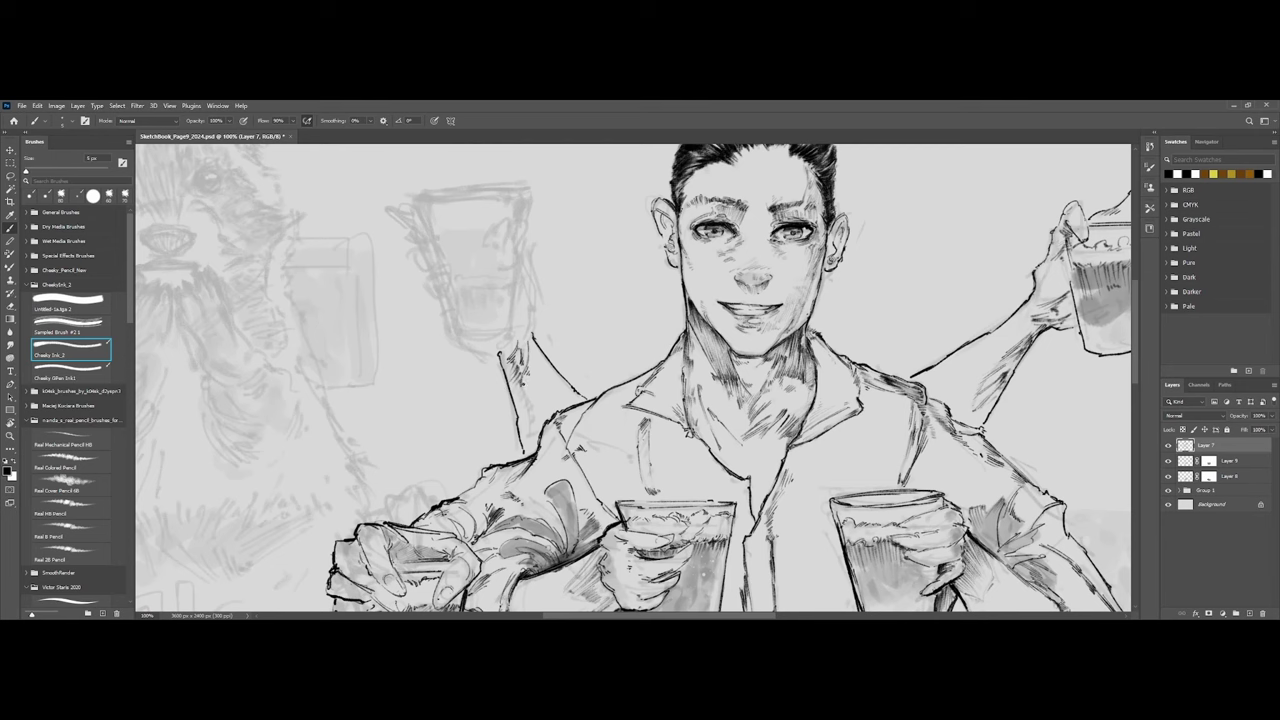
pyautogui.hotkey('ctrl', '+')
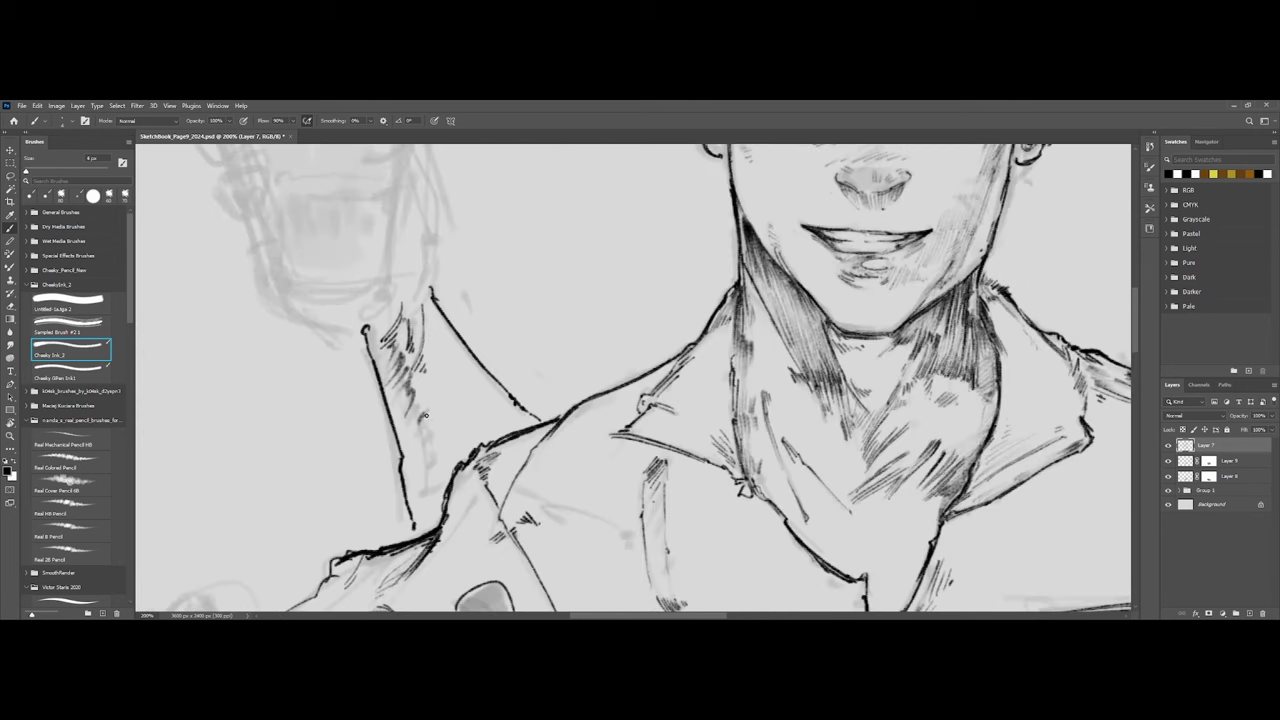
pyautogui.moveTo(424, 410); pyautogui.dragTo(410, 440)
pyautogui.moveTo(430, 426)
pyautogui.mouseDown()
pyautogui.moveTo(414, 456)
pyautogui.moveTo(420, 506)
pyautogui.mouseUp()
pyautogui.moveTo(438, 490); pyautogui.dragTo(424, 508)
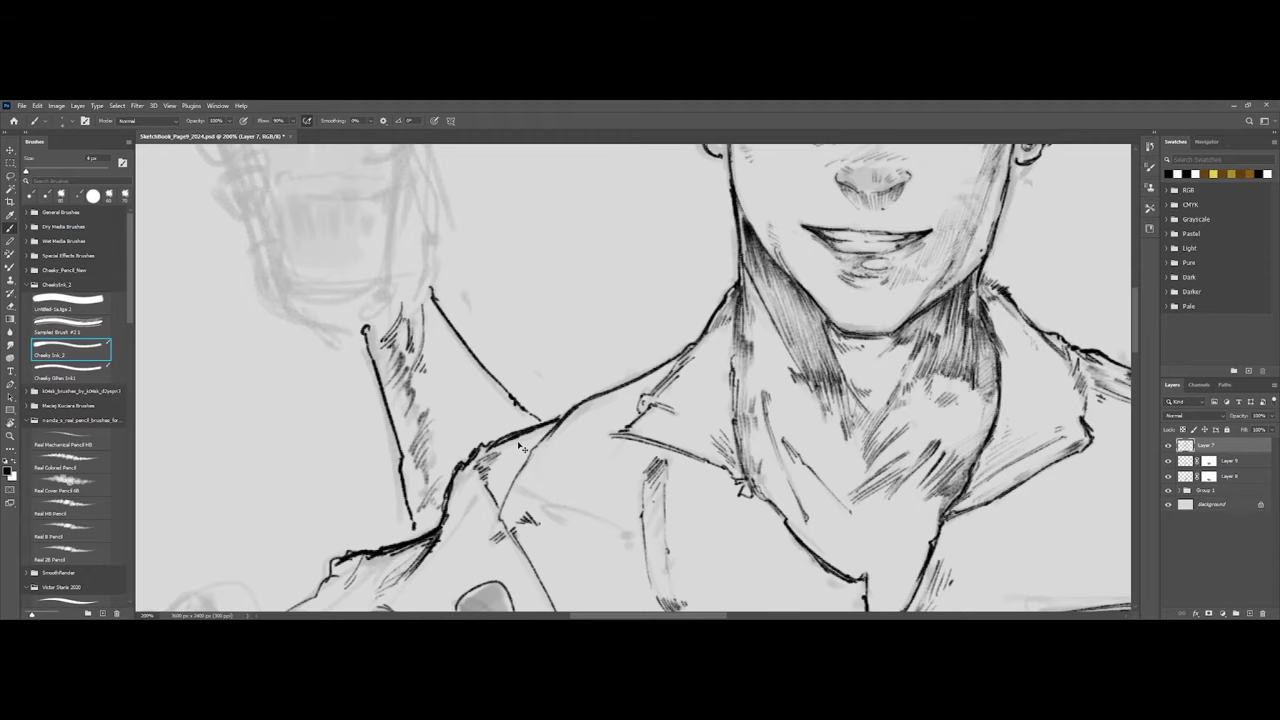
pyautogui.hotkey('ctrl', '-')
pyautogui.hotkey('ctrl', '-')
# Ink the palm's lower and outer edges and the base of the thumb beneath the sketched raised cup.
pyautogui.hotkey('ctrl', '-')
pyautogui.moveTo(551, 337); pyautogui.dragTo(546, 366)
pyautogui.hotkey('ctrl', '+')
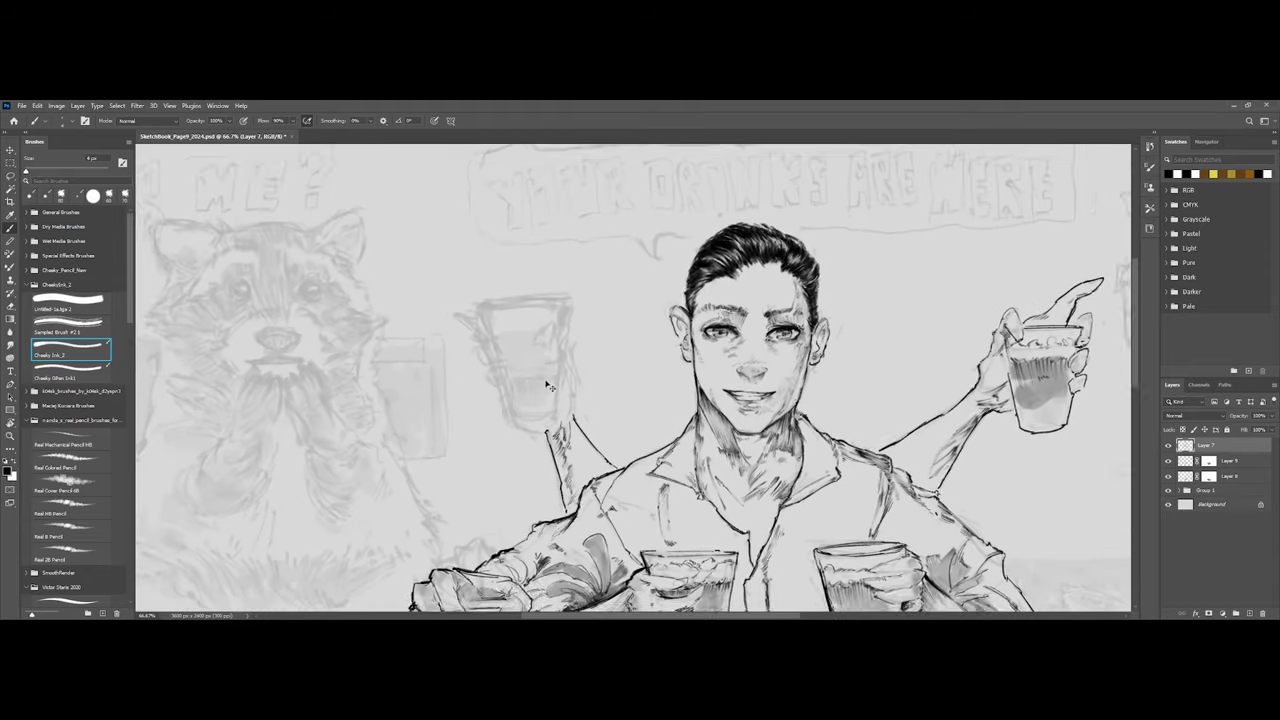
pyautogui.scroll(1, 549, 386)
pyautogui.scroll(2, 504, 463)
pyautogui.moveTo(333, 476)
pyautogui.mouseDown()
pyautogui.moveTo(346, 497)
pyautogui.moveTo(418, 520)
pyautogui.mouseUp()
pyautogui.moveTo(348, 499); pyautogui.dragTo(422, 526)
pyautogui.moveTo(484, 476)
pyautogui.mouseDown()
pyautogui.moveTo(485, 460)
pyautogui.moveTo(471, 476)
pyautogui.moveTo(487, 434)
pyautogui.moveTo(484, 470)
pyautogui.mouseUp()
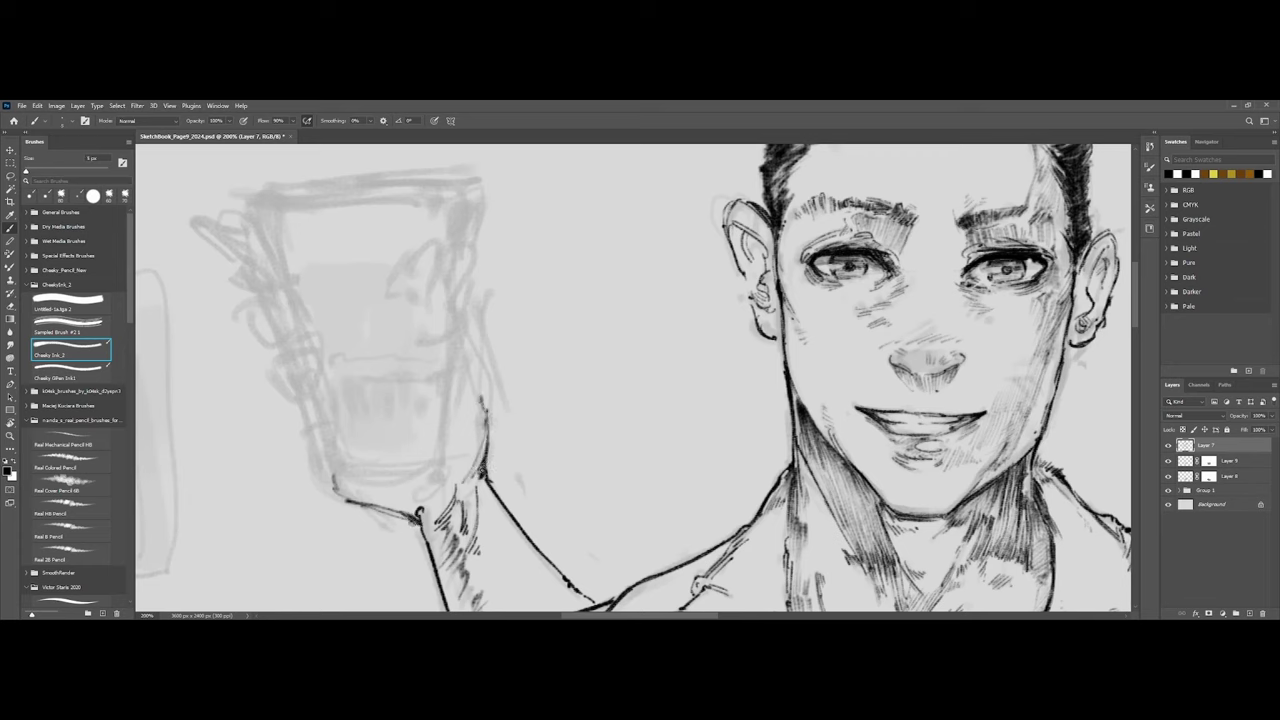
pyautogui.moveTo(334, 490); pyautogui.dragTo(318, 463)
pyautogui.click(98, 378)
pyautogui.moveTo(300, 398); pyautogui.dragTo(346, 500)
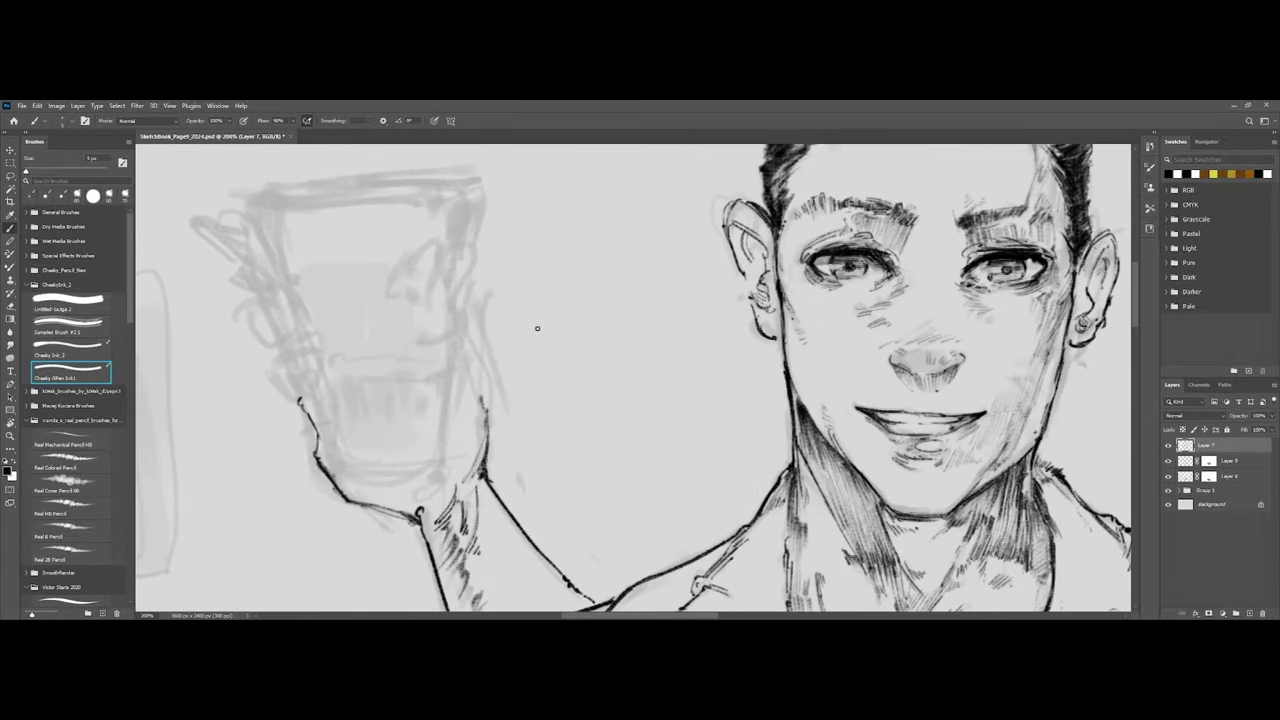
# Ink the thumb's tip, knuckle and outer contour alongside the sketched cup, joining it to the wrist.
pyautogui.moveTo(466, 294); pyautogui.dragTo(481, 318)
pyautogui.moveTo(489, 331); pyautogui.dragTo(490, 366)
pyautogui.moveTo(490, 366); pyautogui.dragTo(482, 404)
pyautogui.press(']')
pyautogui.moveTo(453, 287)
pyautogui.mouseDown()
pyautogui.moveTo(460, 333)
pyautogui.moveTo(454, 295)
pyautogui.mouseUp()
pyautogui.moveTo(458, 349); pyautogui.dragTo(463, 360)
pyautogui.moveTo(462, 285)
pyautogui.mouseDown()
pyautogui.moveTo(490, 330)
pyautogui.moveTo(486, 471)
pyautogui.mouseUp()
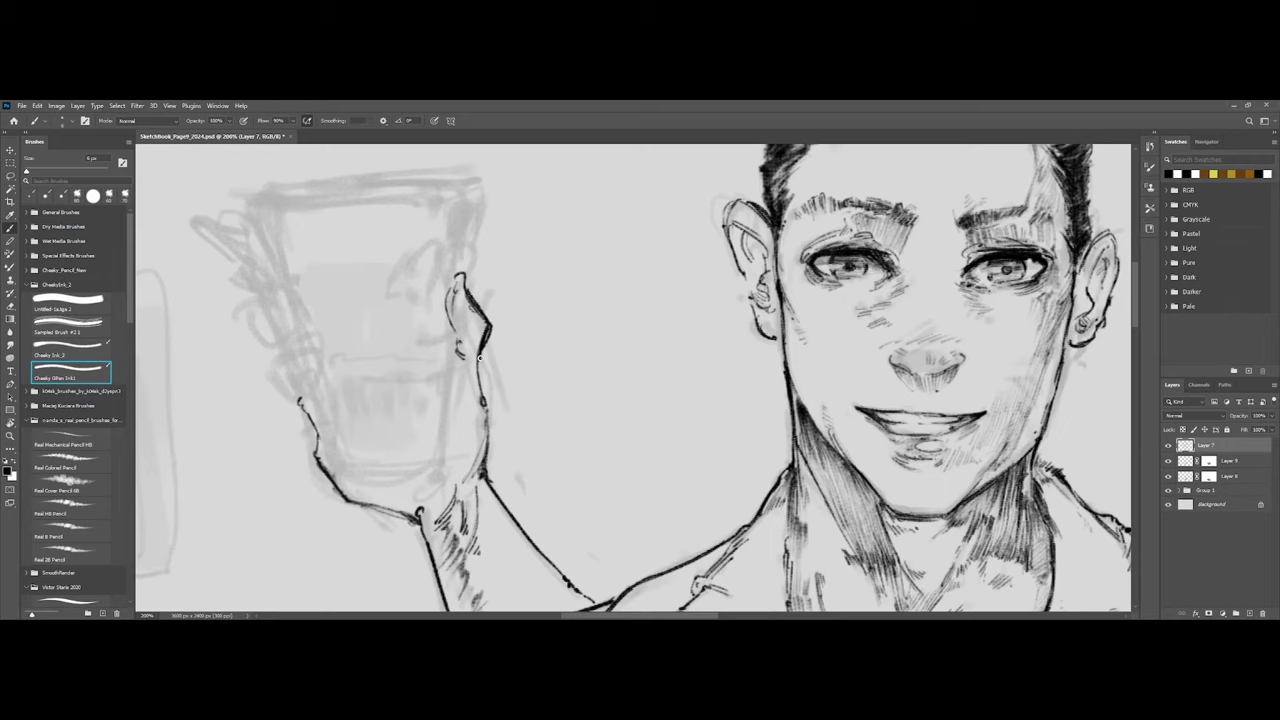
# Ink the curved base of the cup resting in the newly inked palm.
pyautogui.hotkey('ctrl', '-')
pyautogui.hotkey('ctrl', '-')
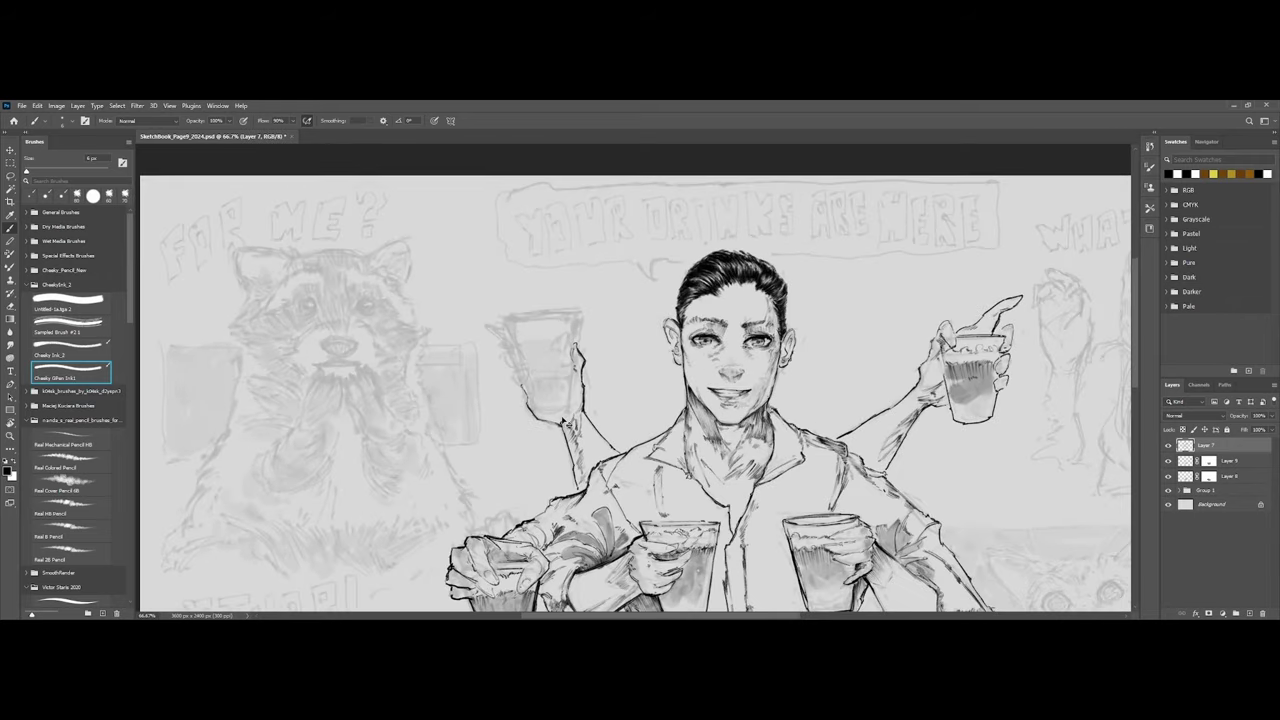
pyautogui.hotkey('ctrl', '+')
pyautogui.moveTo(484, 423); pyautogui.dragTo(524, 428)
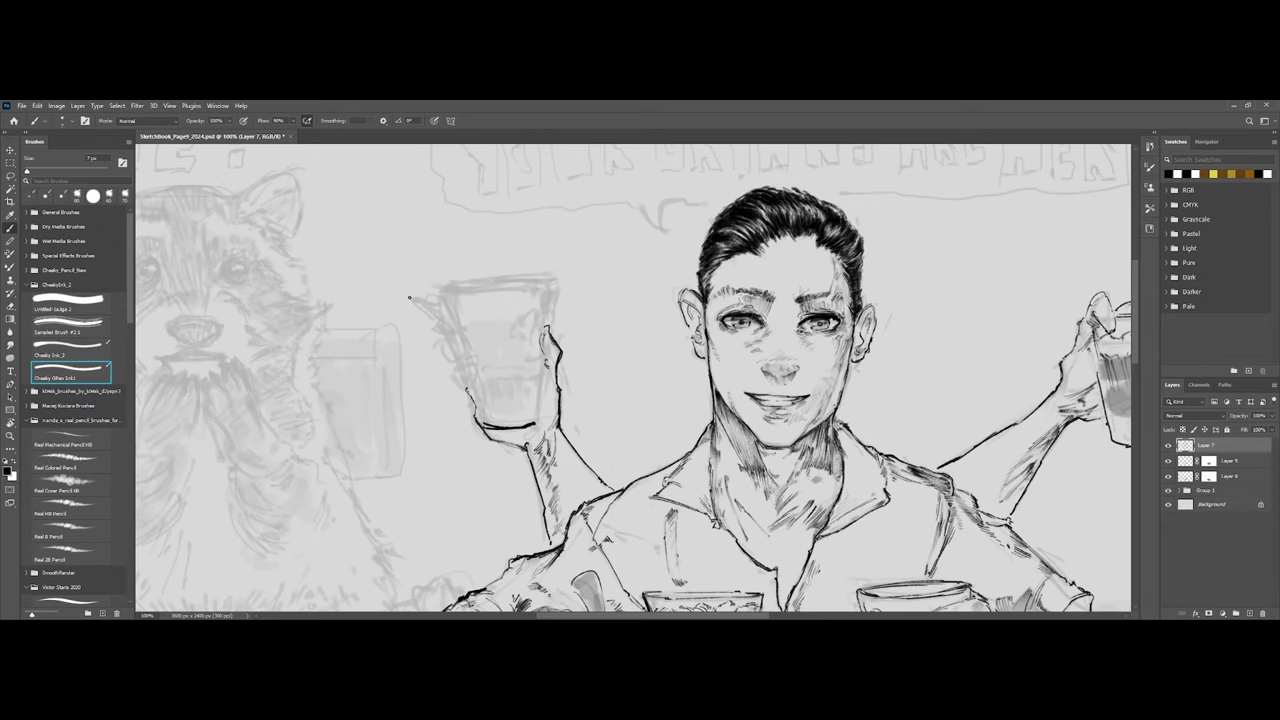
# Ink the extended finger and the curled fingertips on the cup's far side, undoing unwanted strokes and redrawing them.
pyautogui.moveTo(416, 285); pyautogui.dragTo(397, 288)
pyautogui.hotkey('ctrl', 'z')
pyautogui.moveTo(442, 317)
pyautogui.mouseDown()
pyautogui.moveTo(466, 334)
pyautogui.moveTo(442, 334)
pyautogui.moveTo(466, 342)
pyautogui.moveTo(462, 358)
pyautogui.mouseUp()
pyautogui.hotkey('ctrl', 'z')
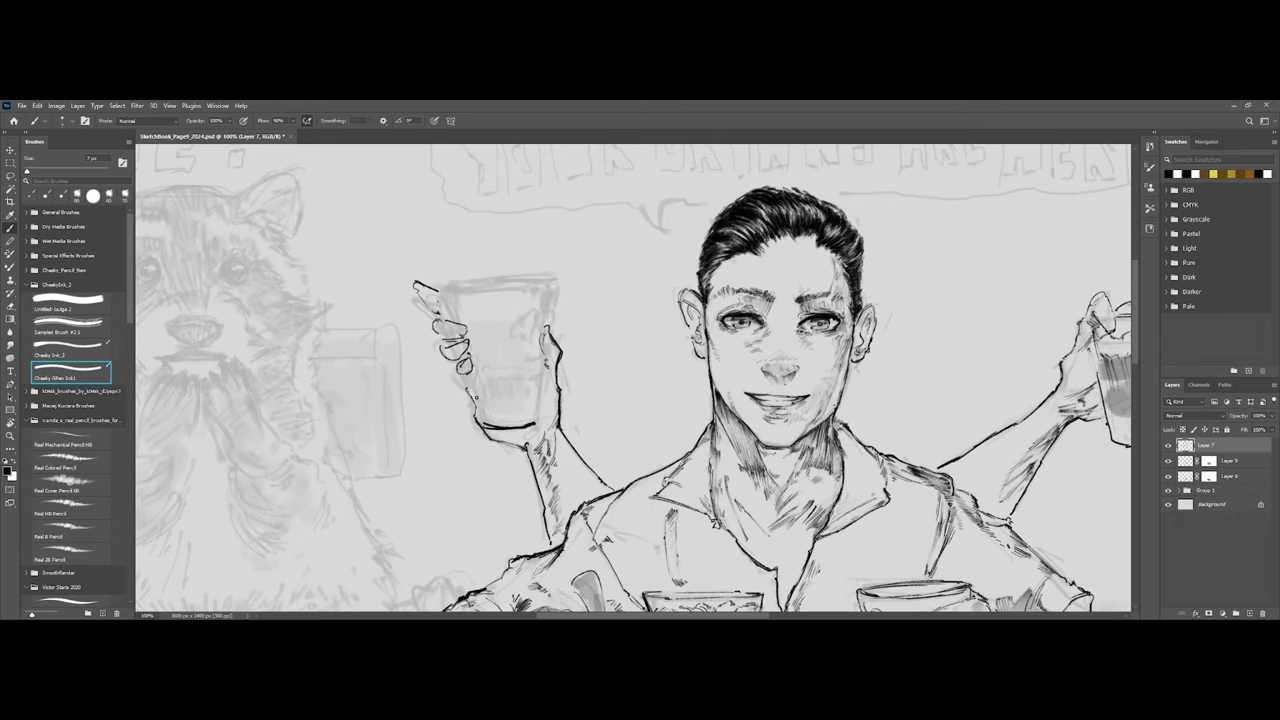
# Ink both sides and the double-lined rim of the cup between the thumb and fingers.
pyautogui.moveTo(468, 376); pyautogui.dragTo(485, 425)
pyautogui.moveTo(546, 366); pyautogui.dragTo(533, 418)
pyautogui.moveTo(444, 290)
pyautogui.mouseDown()
pyautogui.moveTo(450, 318)
pyautogui.moveTo(471, 290)
pyautogui.moveTo(552, 282)
pyautogui.moveTo(550, 320)
pyautogui.mouseUp()
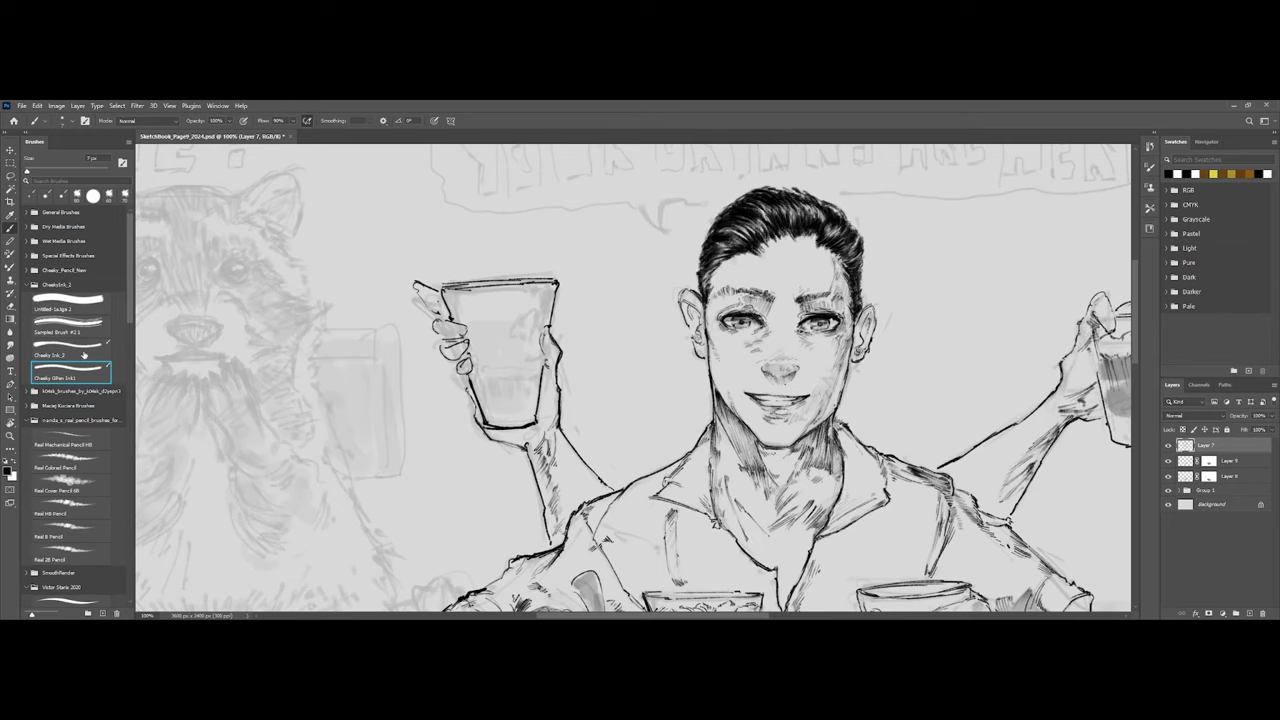
# Draw the foam lines and vertical hatching of the drink inside this cup with the Cheeky Ink_2 brush, adjusting its size.
pyautogui.click(78, 352)
pyautogui.moveTo(472, 323); pyautogui.dragTo(484, 324)
pyautogui.press('p')
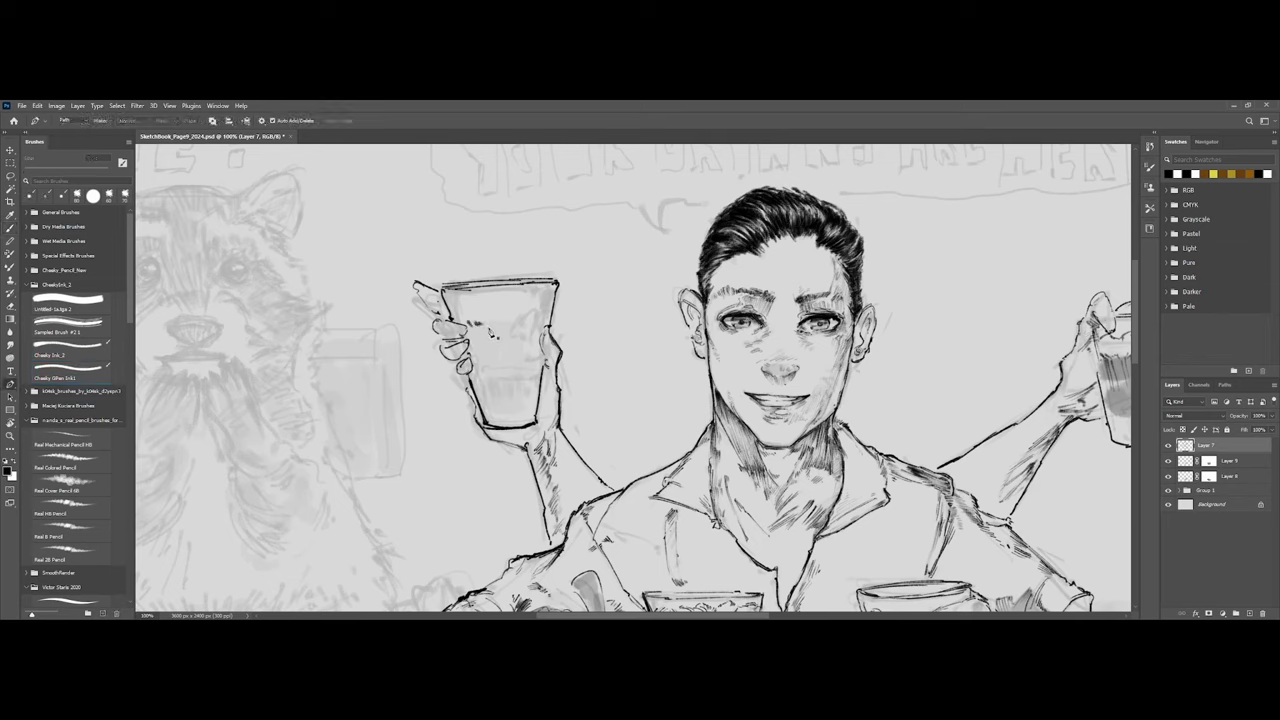
pyautogui.press('b')
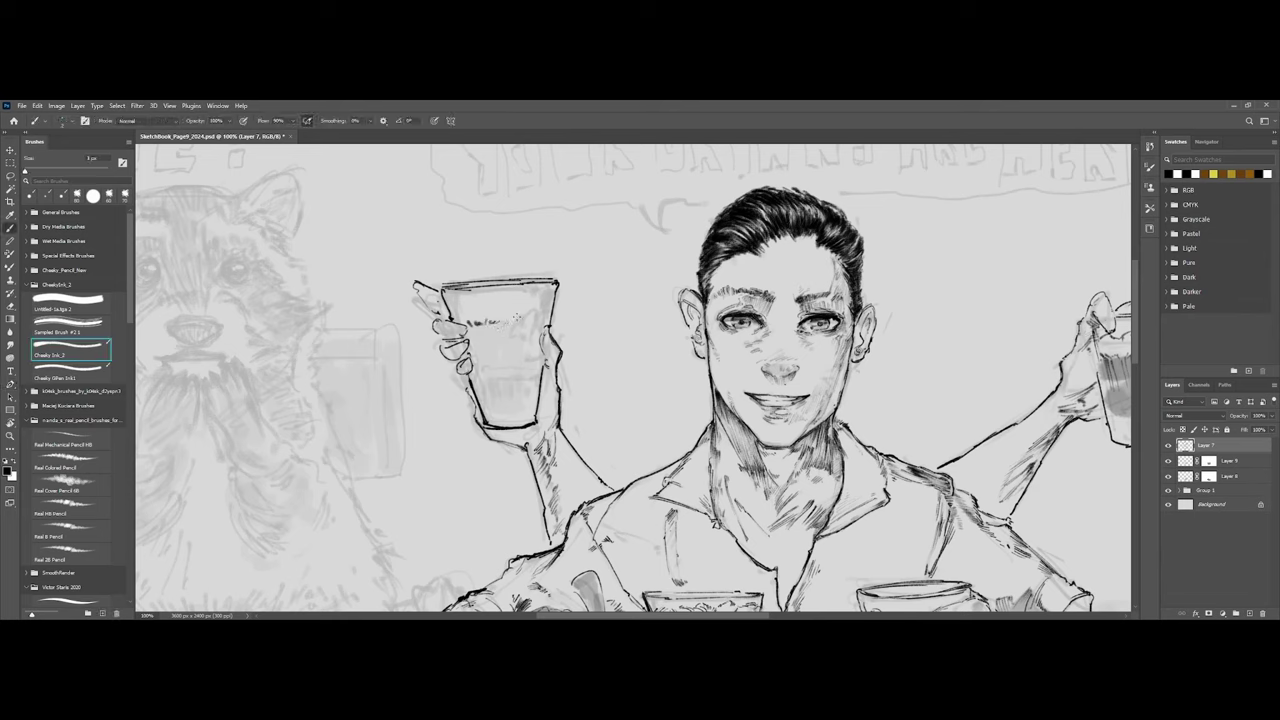
pyautogui.press(']')
pyautogui.press(']')
pyautogui.press(']')
pyautogui.press(']')
pyautogui.press(']')
pyautogui.press(']')
pyautogui.press('[')
pyautogui.press('[')
pyautogui.press('[')
pyautogui.moveTo(460, 297); pyautogui.dragTo(502, 299)
pyautogui.moveTo(477, 345)
pyautogui.mouseDown()
pyautogui.moveTo(522, 339)
pyautogui.moveTo(549, 292)
pyautogui.mouseUp()
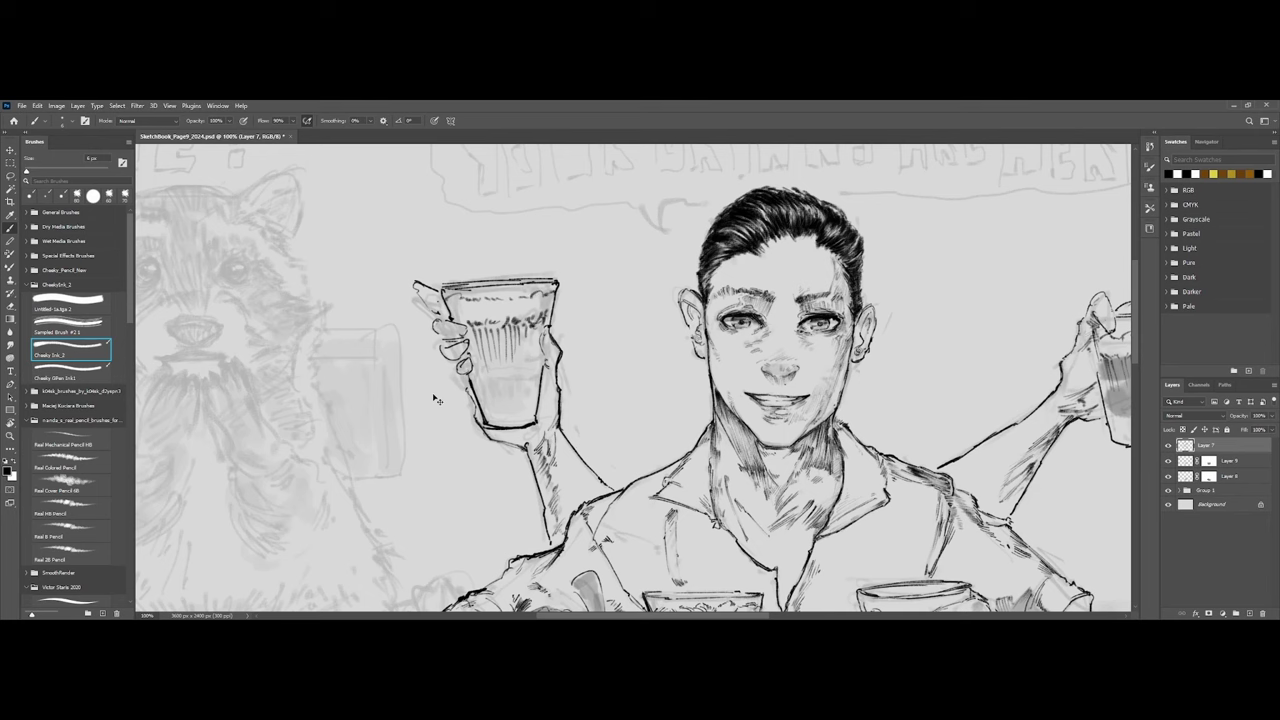
# Lay a grey tone over the hatched drink in the newly inked raised cup with the broad brush.
pyautogui.hotkey('ctrl', '-')
pyautogui.hotkey('ctrl', '-')
pyautogui.hotkey('ctrl', '+')
pyautogui.click(80, 302)
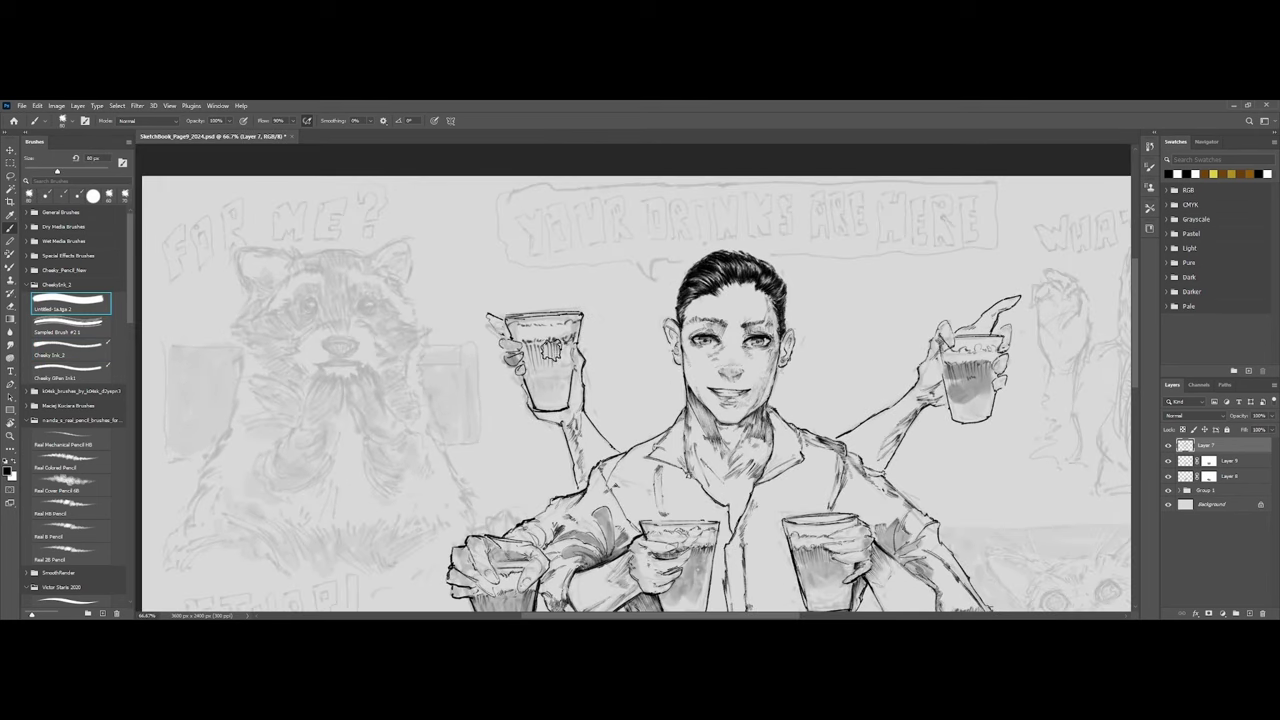
pyautogui.moveTo(538, 352)
pyautogui.mouseDown()
pyautogui.moveTo(557, 355)
pyautogui.moveTo(542, 368)
pyautogui.mouseUp()
# Check the whole inked figure with the rough sketch group hidden, and show the group again.
pyautogui.scroll(-2, 595, 420)
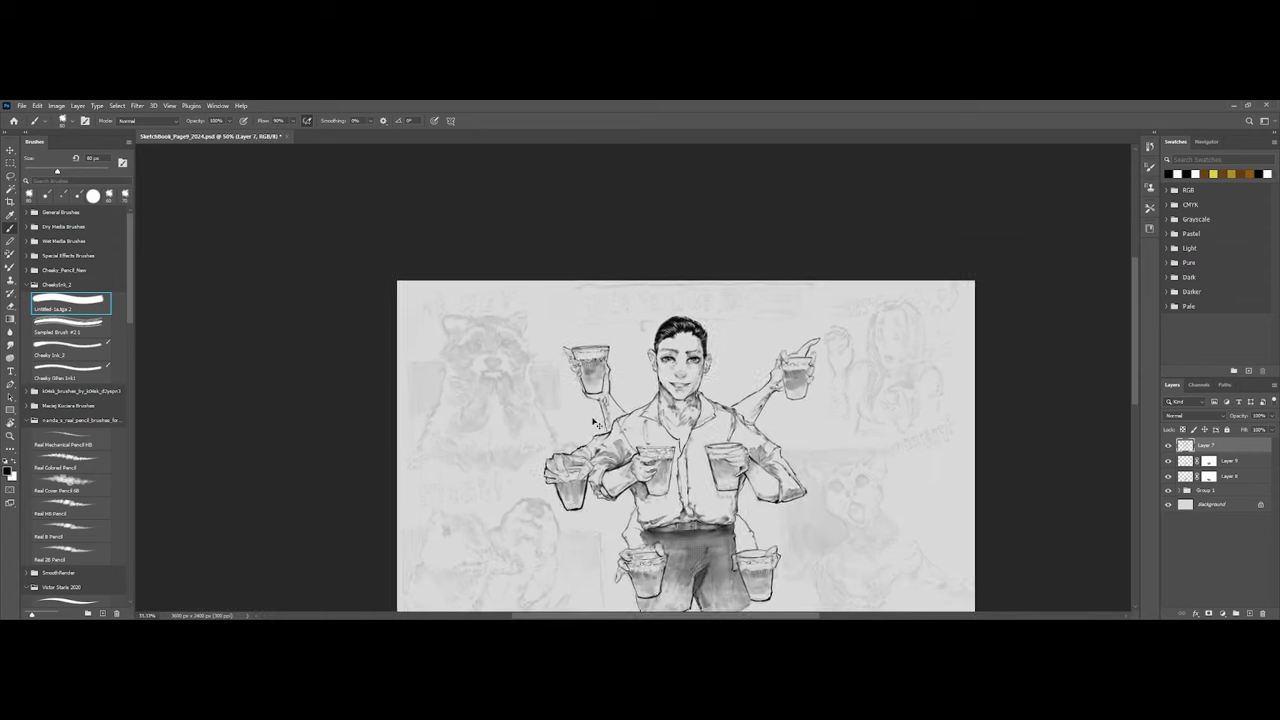
pyautogui.scroll(-1, 597, 423)
pyautogui.scroll(2, 546, 397)
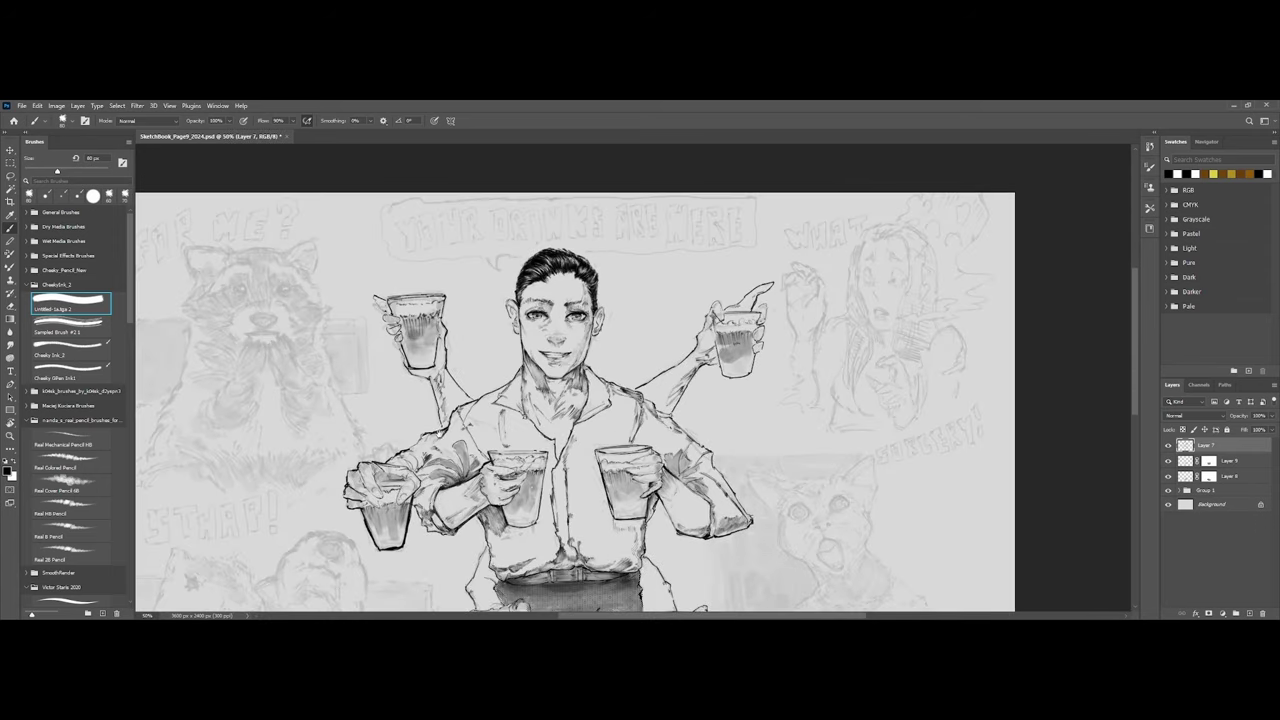
pyautogui.scroll(-3, 553, 408)
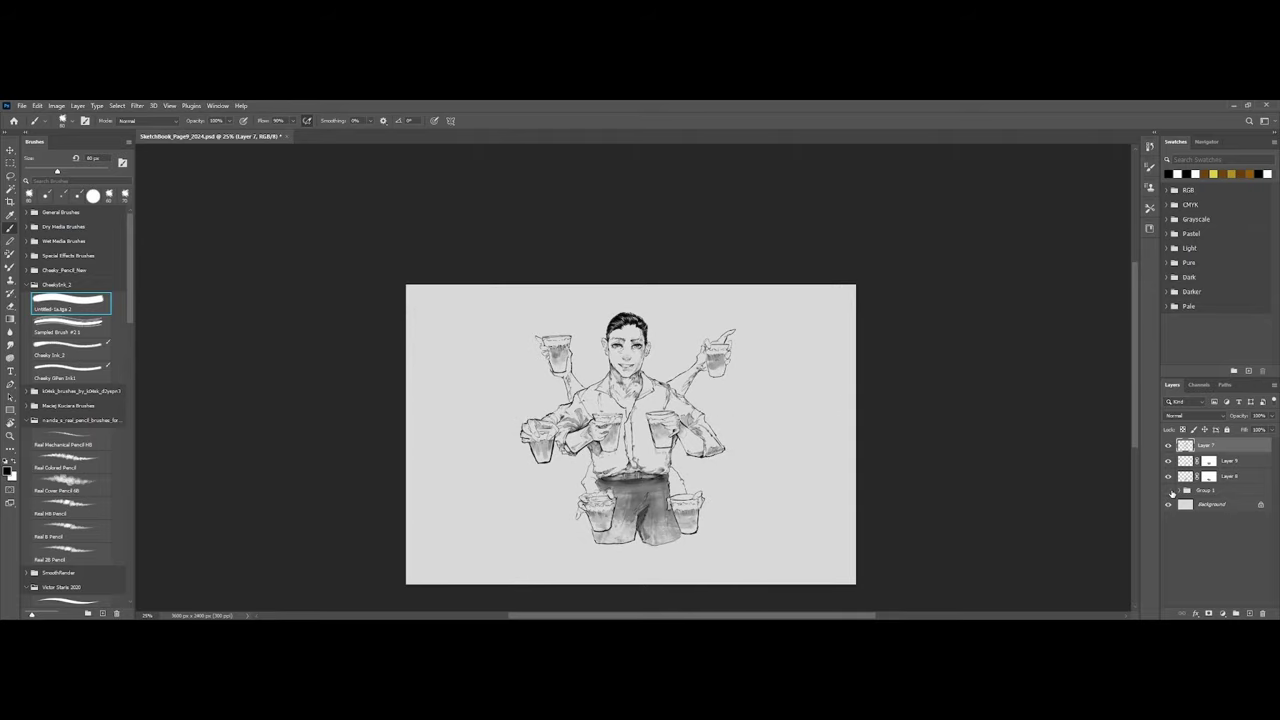
pyautogui.click(1168, 491)
# Try inking short fur tufts where the raccoon's left-hand ear meets its head, using a smaller ink brush.
pyautogui.hotkey('ctrl', '+')
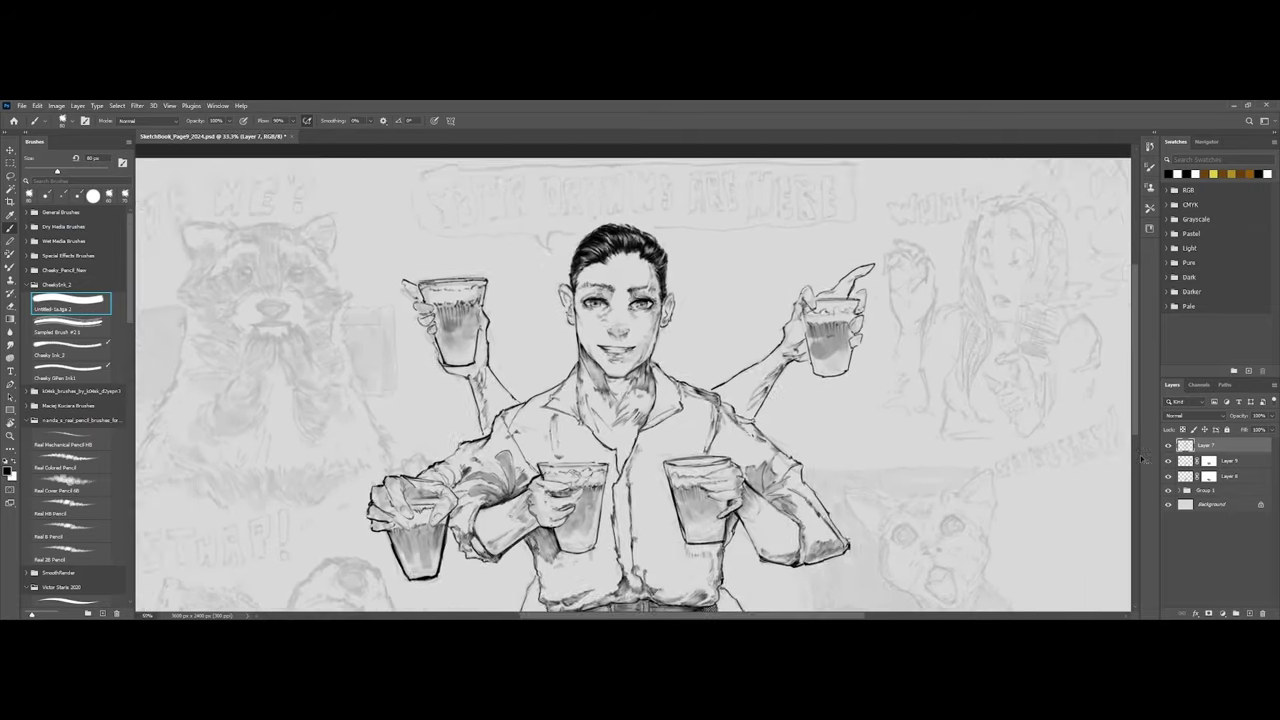
pyautogui.click(68, 372)
pyautogui.scroll(2, 568, 457)
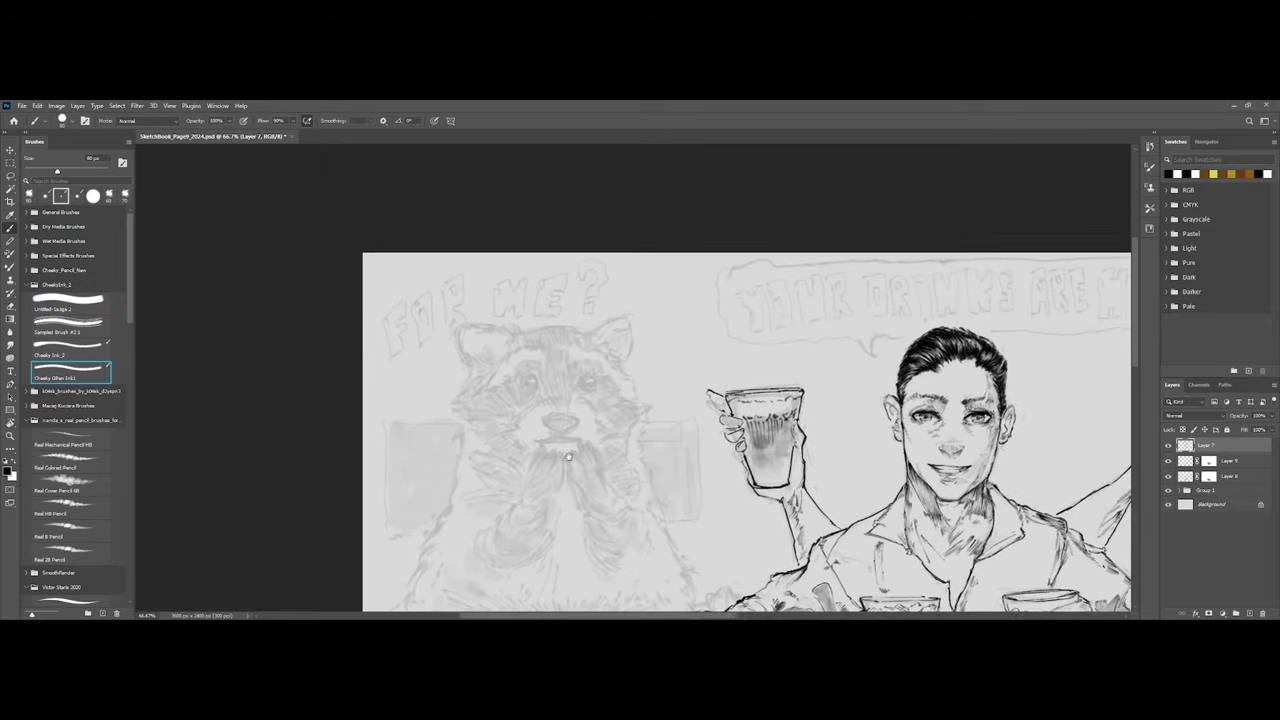
pyautogui.scroll(3, 543, 408)
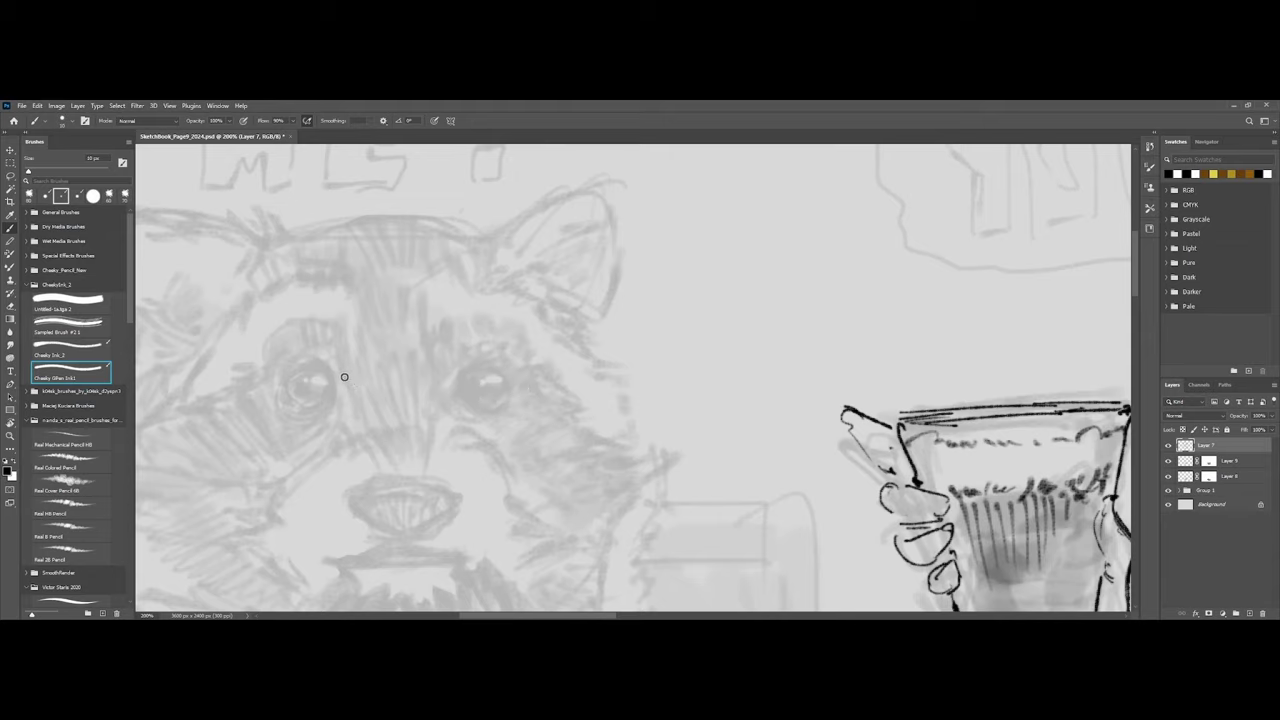
pyautogui.scroll(-4, 344, 377)
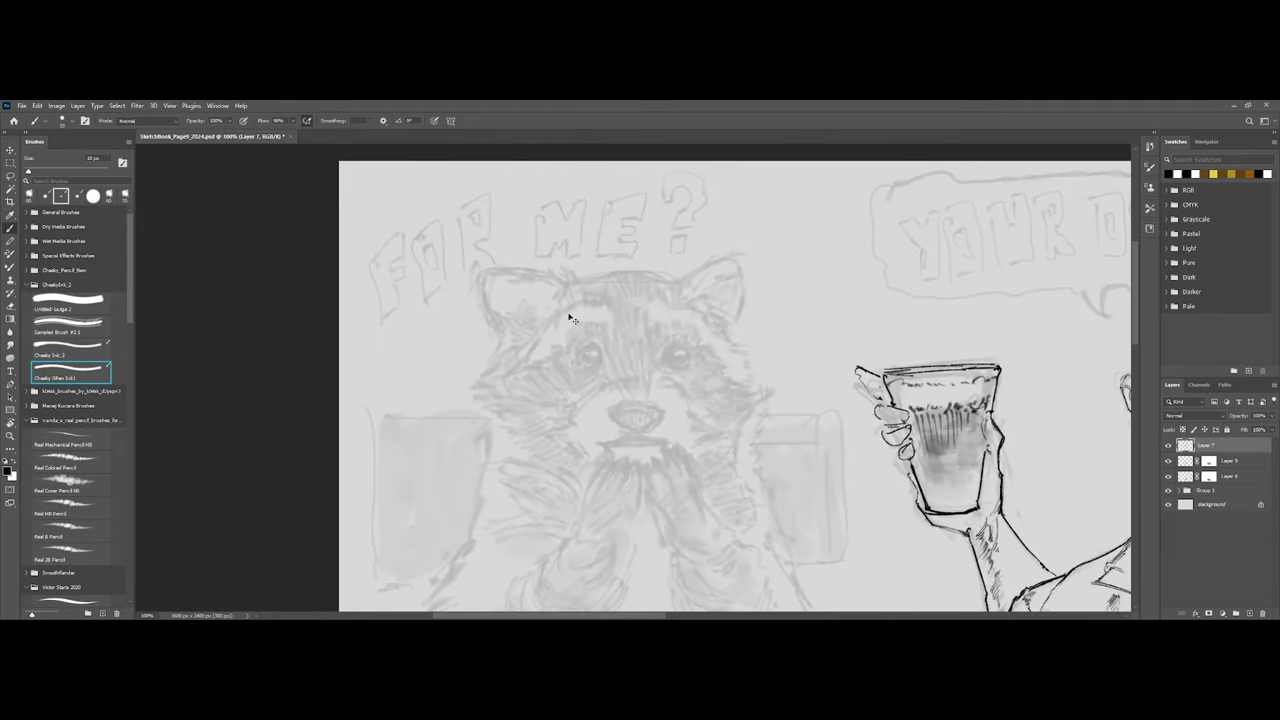
pyautogui.scroll(2, 572, 318)
pyautogui.scroll(-2, 409, 263)
pyautogui.scroll(2, 505, 287)
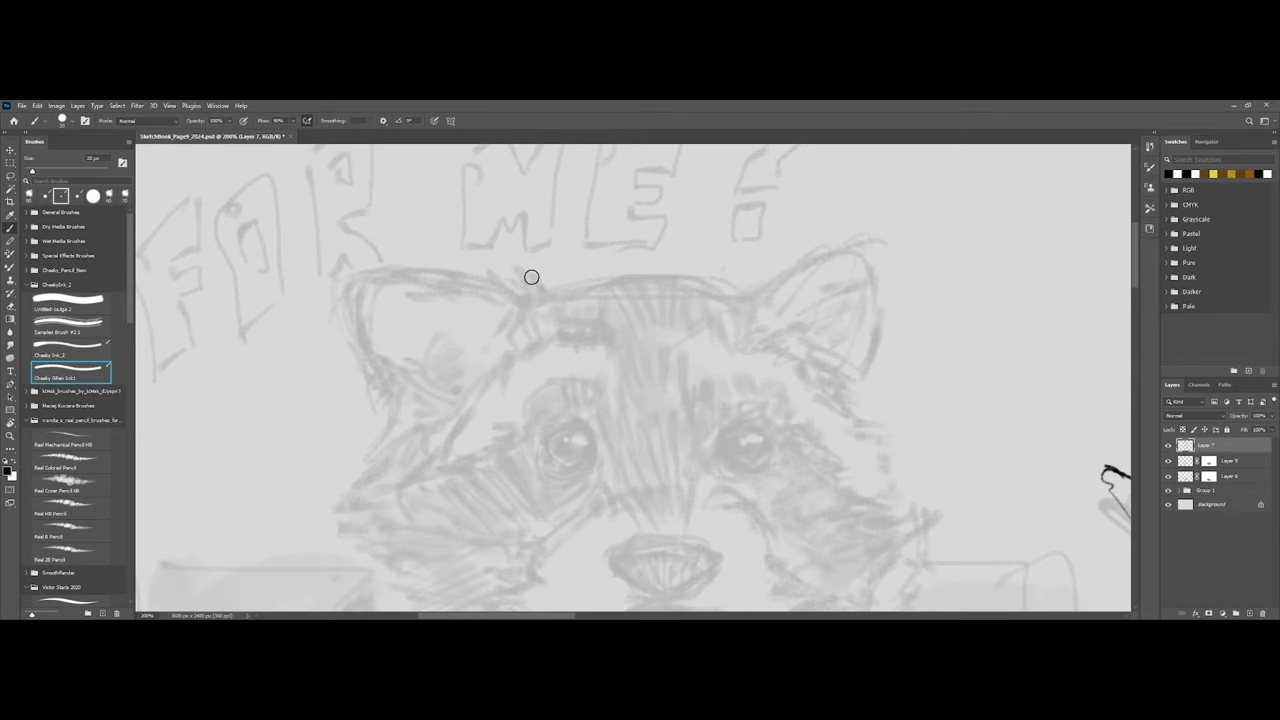
pyautogui.press('[')
pyautogui.press('[')
pyautogui.press('[')
pyautogui.moveTo(513, 268); pyautogui.dragTo(564, 292)
pyautogui.moveTo(472, 282)
pyautogui.mouseDown()
pyautogui.moveTo(535, 309)
pyautogui.moveTo(603, 299)
pyautogui.mouseUp()
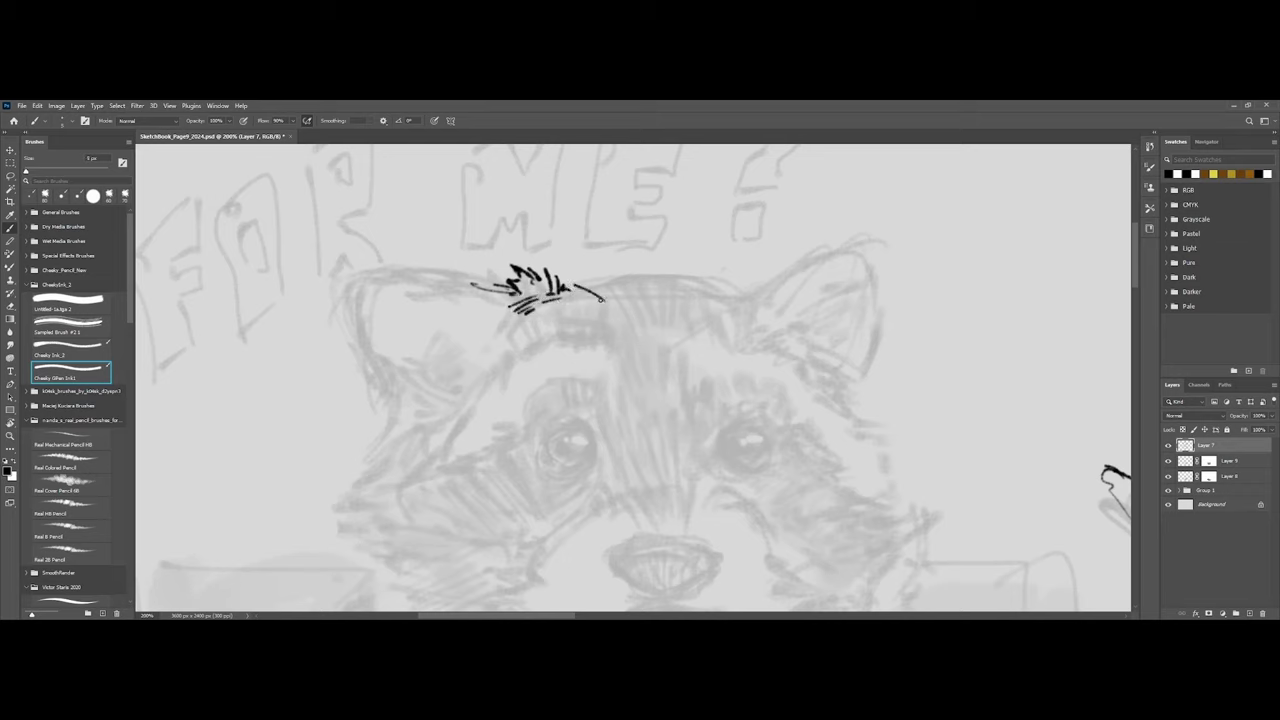
# Hatch the fur at the top of the raccoon's forehead with Cheeky Ink_2 and erase the tufts beside the ear.
pyautogui.click(121, 346)
pyautogui.hotkey('ctrl', '-')
pyautogui.moveTo(633, 345)
pyautogui.mouseDown()
pyautogui.moveTo(655, 354)
pyautogui.moveTo(679, 338)
pyautogui.mouseUp()
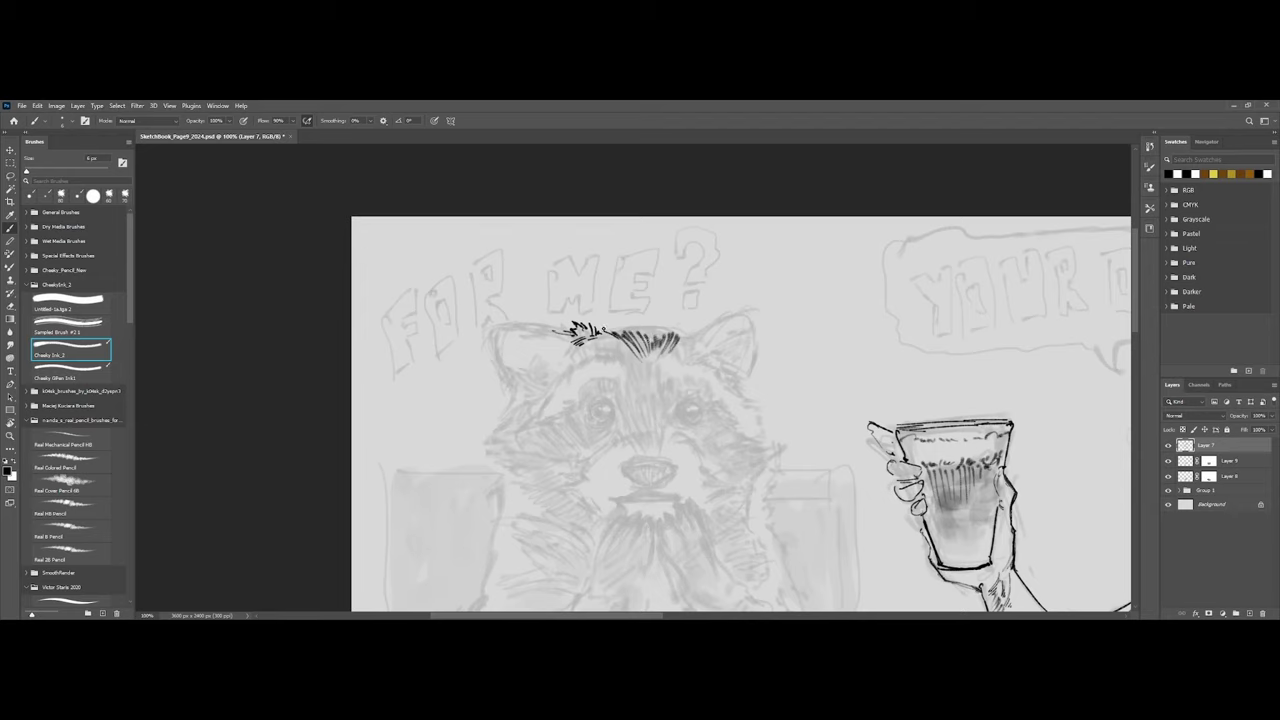
pyautogui.moveTo(566, 332); pyautogui.dragTo(594, 334)
pyautogui.press('b')
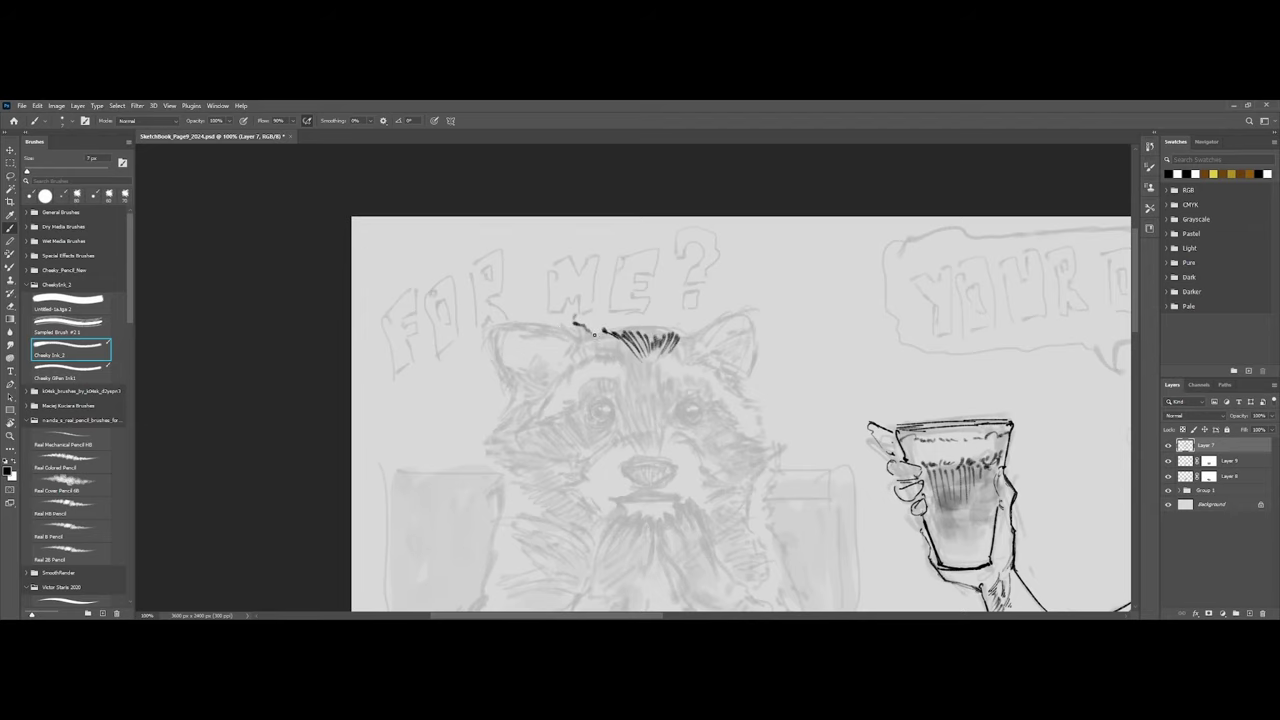
pyautogui.press('e')
pyautogui.click(570, 312)
pyautogui.press('b')
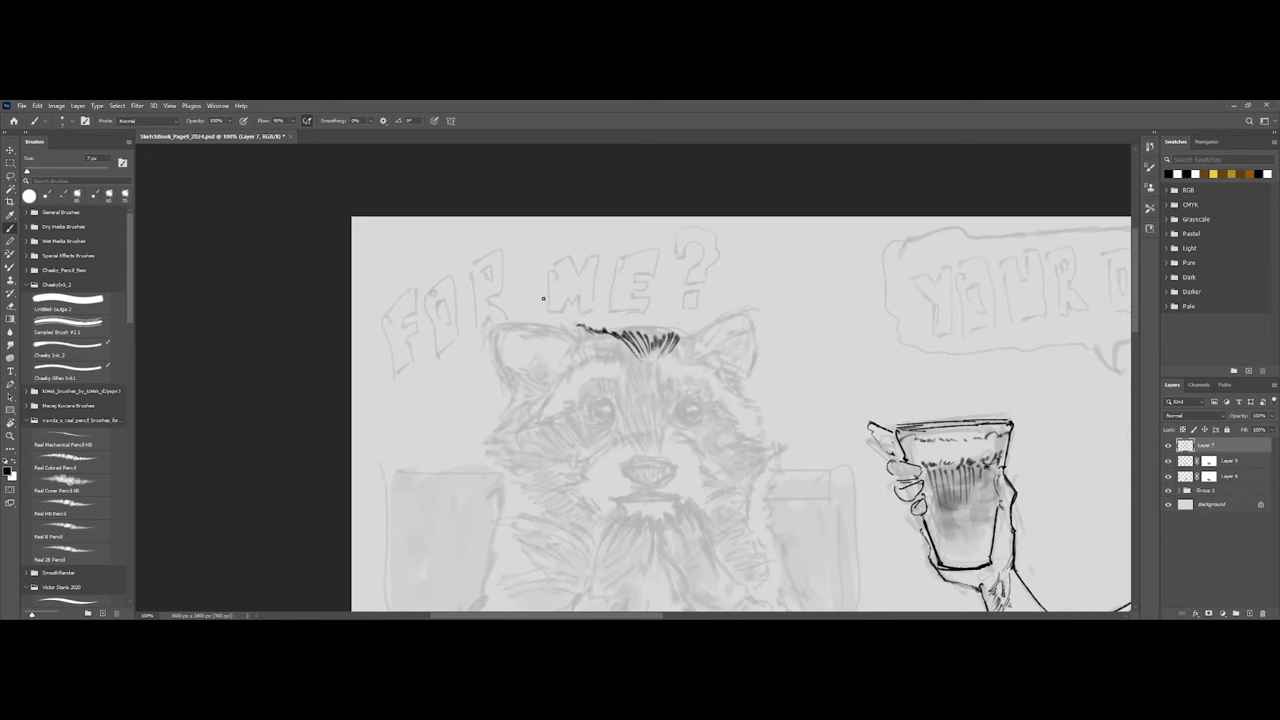
# Extend the fine fur hatching from the middle of the forehead to the base of the left-hand ear.
pyautogui.hotkey('ctrl', '+')
pyautogui.press('[')
pyautogui.press('[')
pyautogui.moveTo(503, 276)
pyautogui.mouseDown()
pyautogui.moveTo(537, 303)
pyautogui.moveTo(563, 284)
pyautogui.mouseUp()
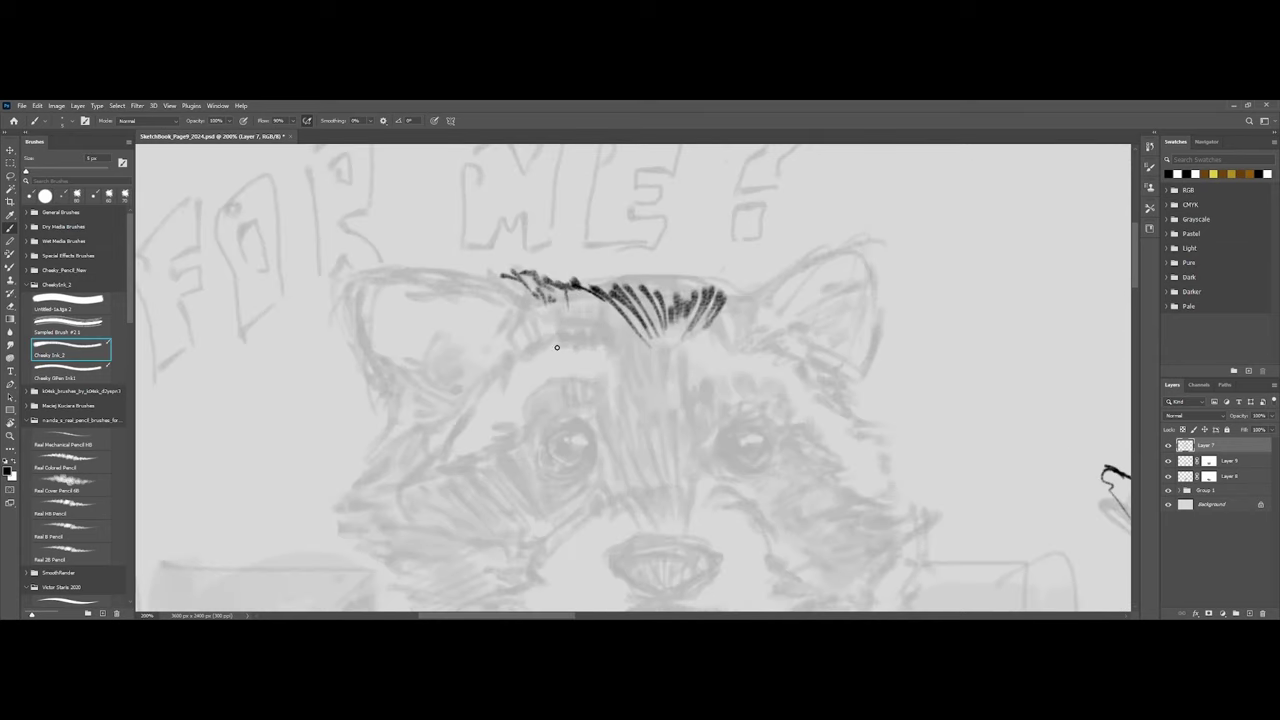
pyautogui.moveTo(557, 347)
pyautogui.mouseDown()
pyautogui.moveTo(616, 341)
pyautogui.moveTo(544, 271)
pyautogui.moveTo(535, 298)
pyautogui.moveTo(557, 325)
pyautogui.moveTo(565, 294)
pyautogui.moveTo(589, 326)
pyautogui.moveTo(601, 314)
pyautogui.moveTo(601, 335)
pyautogui.moveTo(613, 303)
pyautogui.moveTo(610, 335)
pyautogui.moveTo(627, 323)
pyautogui.moveTo(636, 352)
pyautogui.mouseUp()
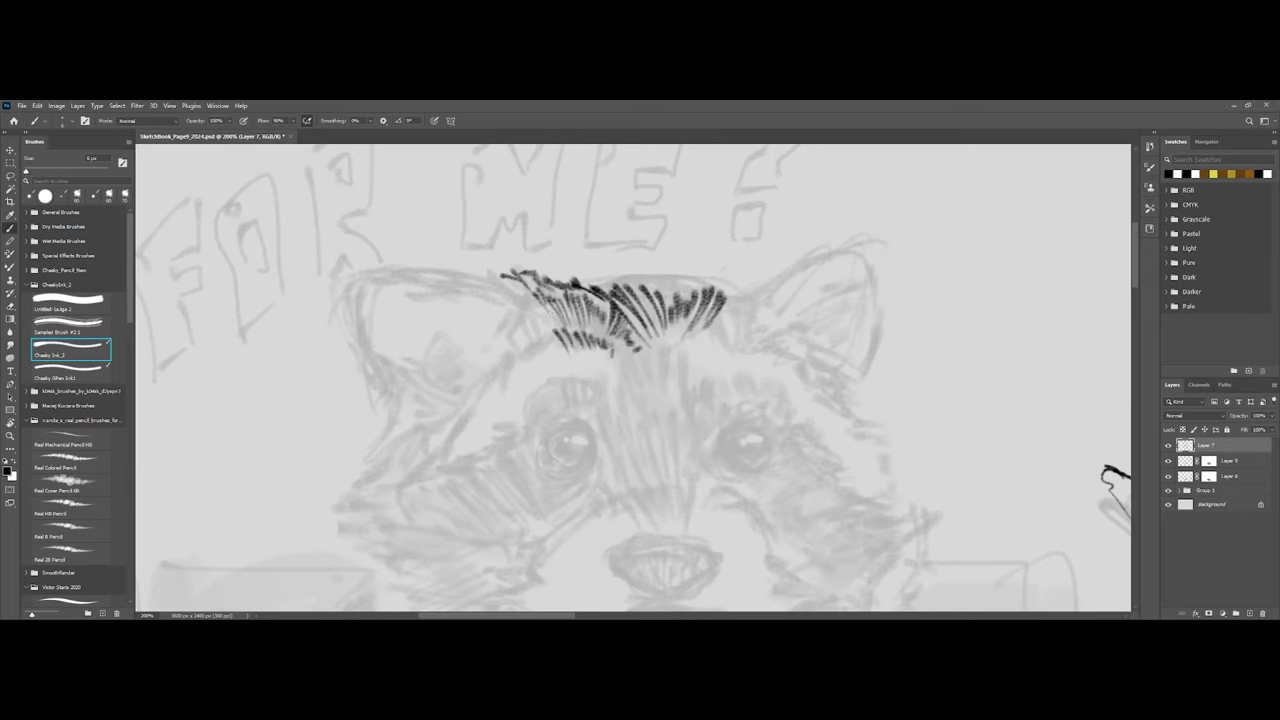
pyautogui.moveTo(527, 297)
pyautogui.mouseDown()
pyautogui.moveTo(507, 353)
pyautogui.moveTo(524, 338)
pyautogui.moveTo(521, 356)
pyautogui.moveTo(556, 341)
pyautogui.moveTo(546, 318)
pyautogui.moveTo(560, 328)
pyautogui.mouseUp()
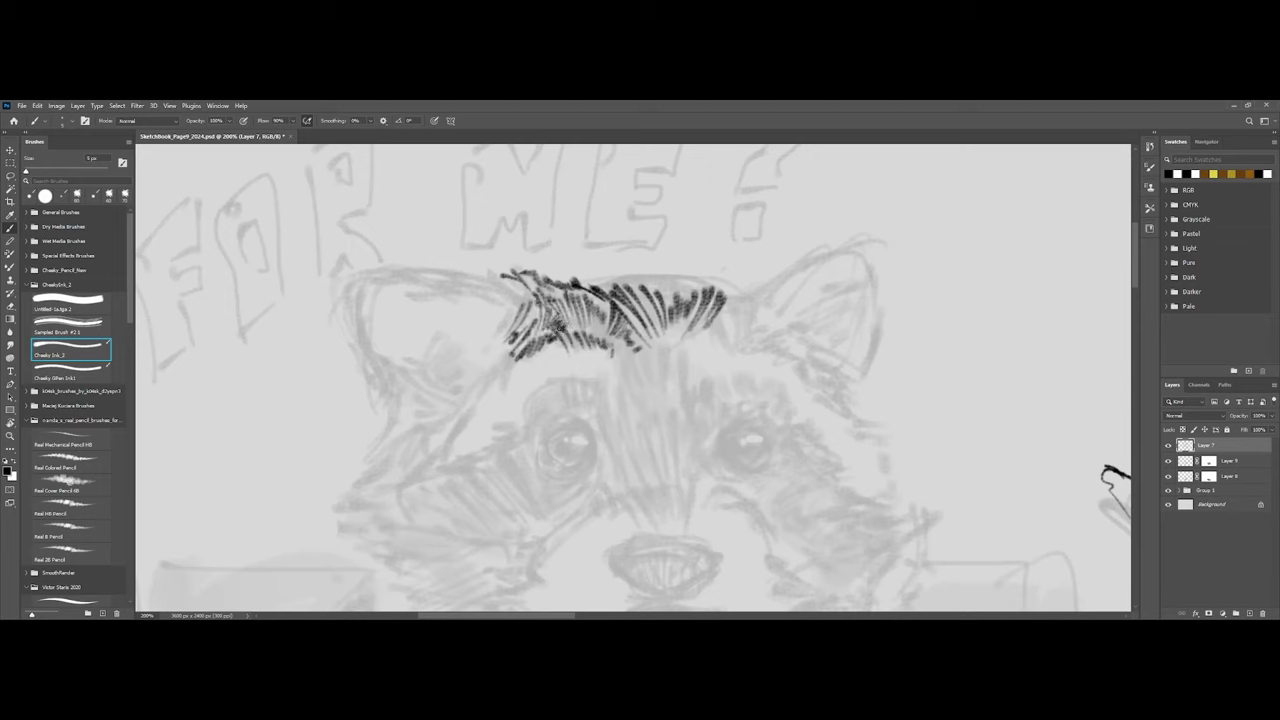
# Ink the left-hand ear's upper edge, outer outline and inner fur tuft with the Cheeky Ink_2 brush.
pyautogui.moveTo(446, 290); pyautogui.dragTo(515, 302)
pyautogui.moveTo(412, 268)
pyautogui.mouseDown()
pyautogui.moveTo(472, 268)
pyautogui.moveTo(526, 304)
pyautogui.mouseUp()
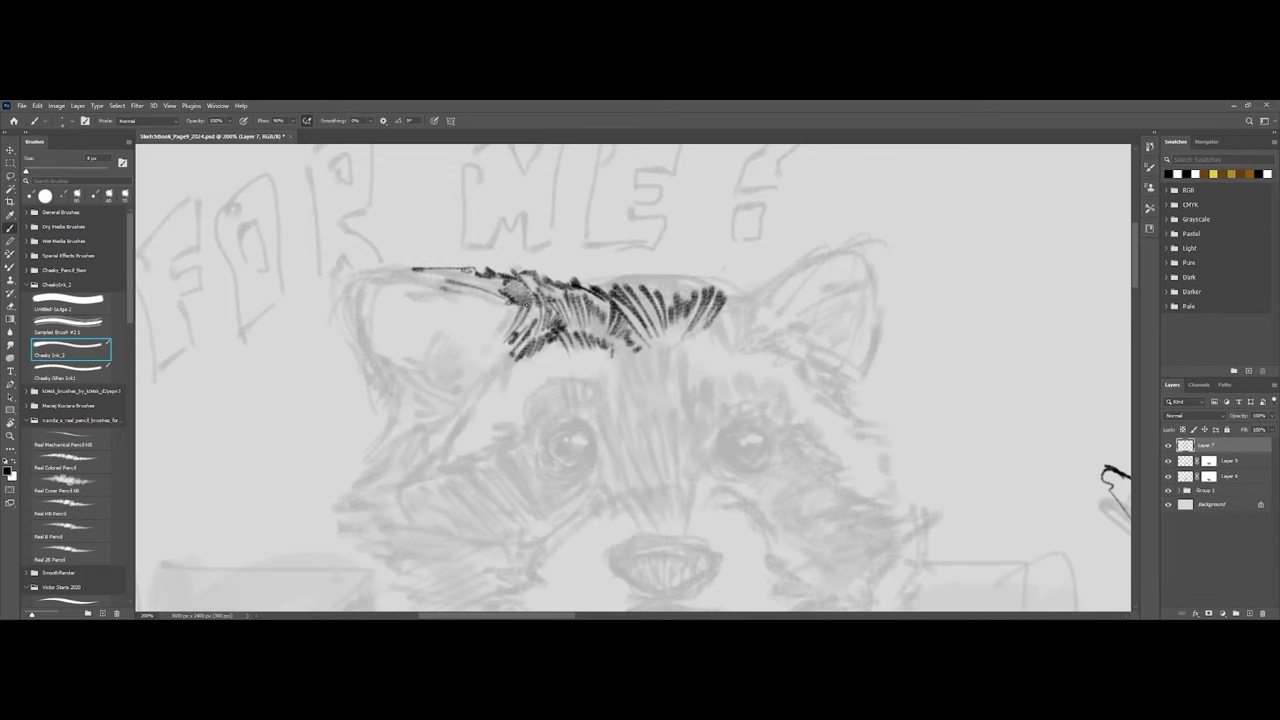
pyautogui.hotkey('ctrl', '-')
pyautogui.hotkey('ctrl', '+')
pyautogui.press(']')
pyautogui.moveTo(445, 282); pyautogui.dragTo(494, 292)
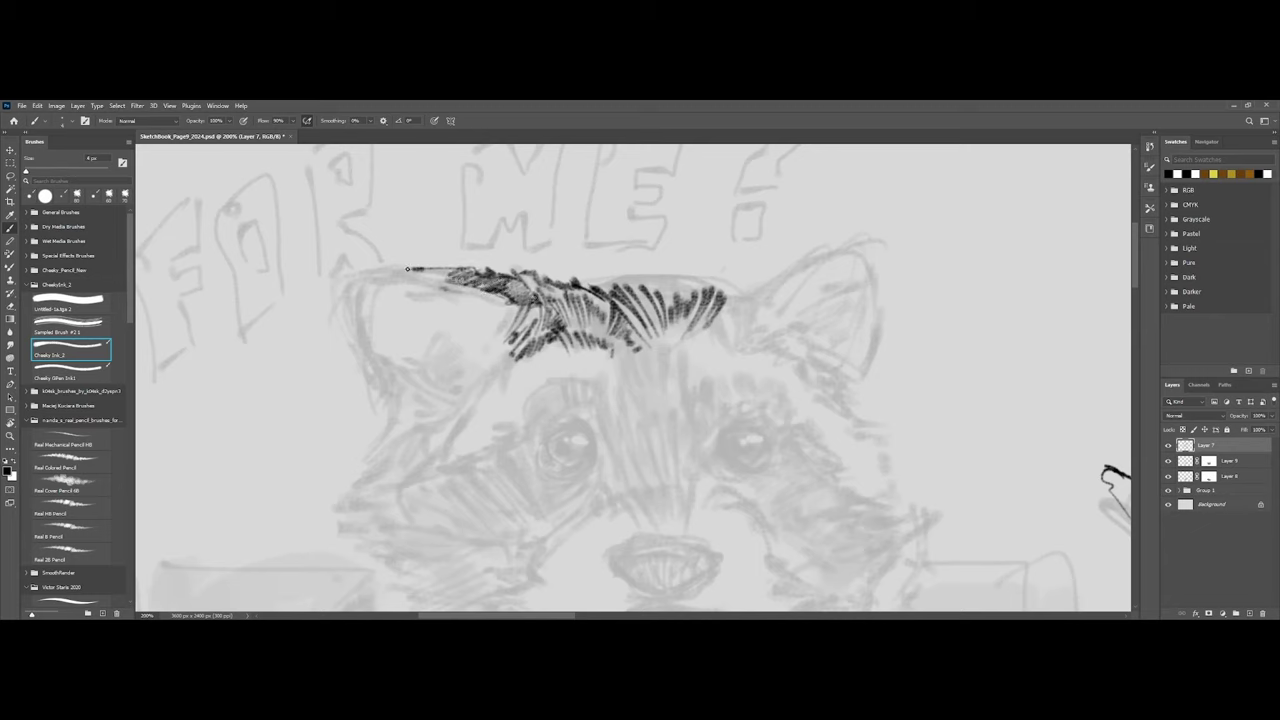
pyautogui.moveTo(407, 268)
pyautogui.mouseDown()
pyautogui.moveTo(339, 261)
pyautogui.moveTo(342, 320)
pyautogui.moveTo(377, 377)
pyautogui.moveTo(461, 344)
pyautogui.moveTo(444, 359)
pyautogui.moveTo(476, 356)
pyautogui.moveTo(449, 376)
pyautogui.moveTo(467, 380)
pyautogui.moveTo(469, 351)
pyautogui.moveTo(428, 352)
pyautogui.moveTo(423, 365)
pyautogui.moveTo(443, 365)
pyautogui.moveTo(426, 379)
pyautogui.moveTo(445, 373)
pyautogui.moveTo(425, 388)
pyautogui.moveTo(463, 388)
pyautogui.moveTo(427, 355)
pyautogui.moveTo(434, 347)
pyautogui.moveTo(417, 382)
pyautogui.moveTo(415, 365)
pyautogui.moveTo(368, 359)
pyautogui.moveTo(400, 388)
pyautogui.moveTo(376, 364)
pyautogui.moveTo(448, 399)
pyautogui.moveTo(494, 370)
pyautogui.moveTo(463, 406)
pyautogui.moveTo(505, 397)
pyautogui.moveTo(490, 356)
pyautogui.mouseUp()
pyautogui.moveTo(507, 312)
pyautogui.mouseDown()
pyautogui.moveTo(492, 347)
pyautogui.moveTo(516, 331)
pyautogui.moveTo(514, 312)
pyautogui.moveTo(545, 336)
pyautogui.mouseUp()
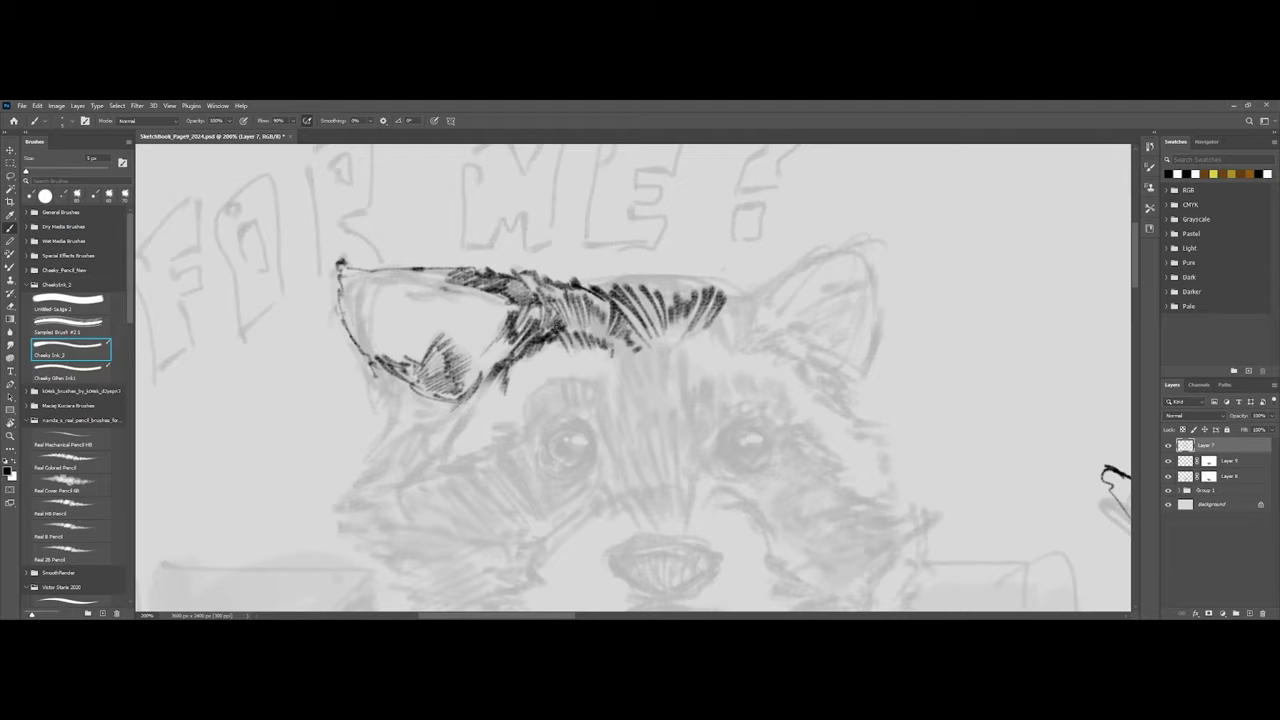
# Draw the inner rim of the left-hand ear and hatch the band between rim and outline.
pyautogui.moveTo(423, 290); pyautogui.dragTo(499, 305)
pyautogui.hotkey('ctrl', '-')
pyautogui.hotkey('ctrl', '-')
pyautogui.hotkey('ctrl', '+')
pyautogui.hotkey('ctrl', '+')
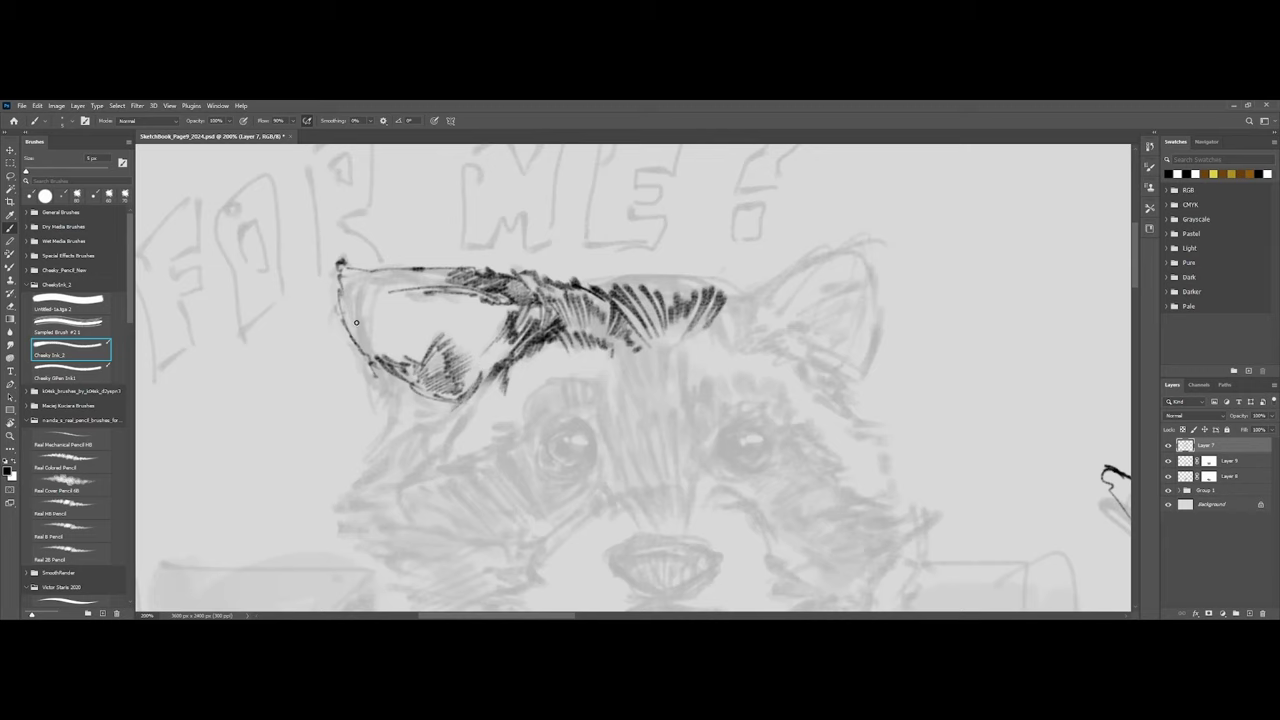
pyautogui.moveTo(344, 286)
pyautogui.mouseDown()
pyautogui.moveTo(376, 356)
pyautogui.moveTo(395, 301)
pyautogui.moveTo(367, 314)
pyautogui.moveTo(373, 331)
pyautogui.moveTo(389, 283)
pyautogui.moveTo(353, 288)
pyautogui.moveTo(442, 280)
pyautogui.mouseUp()
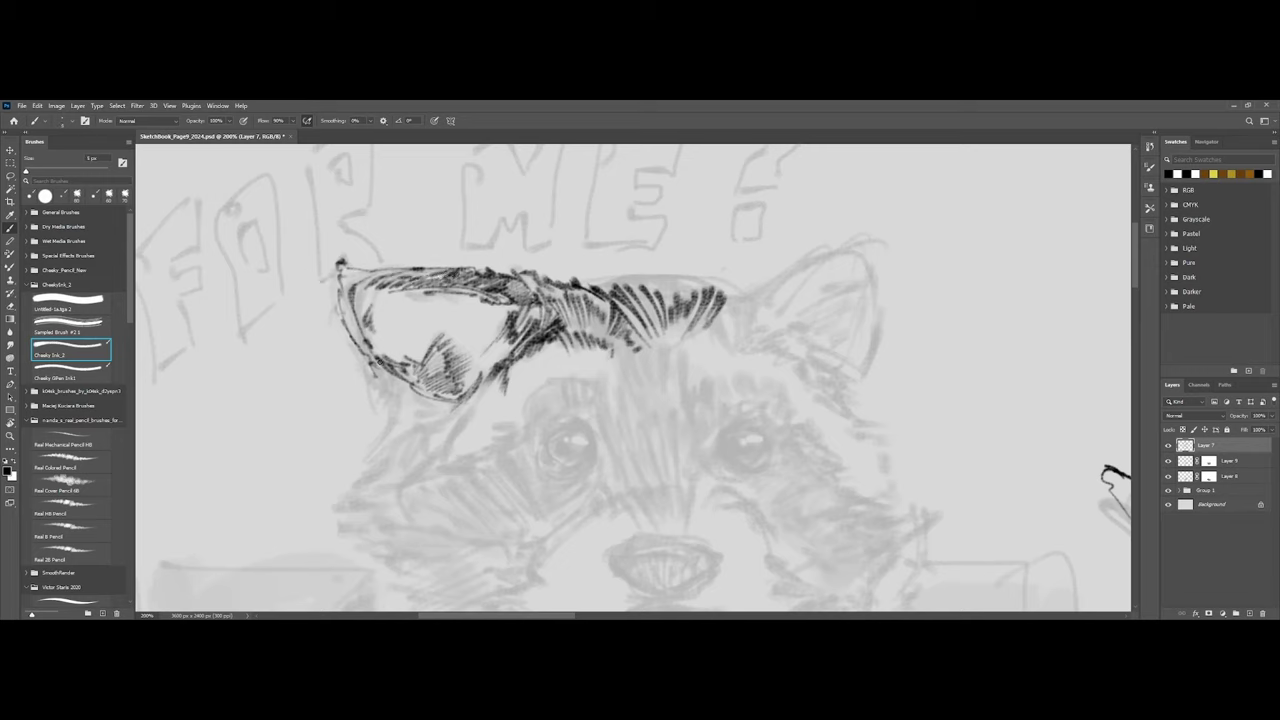
# Strengthen the left-hand ear's outline with the other Cheeky ink brush and extend its outer edge below the ear.
pyautogui.click(80, 372)
pyautogui.moveTo(342, 263); pyautogui.dragTo(520, 272)
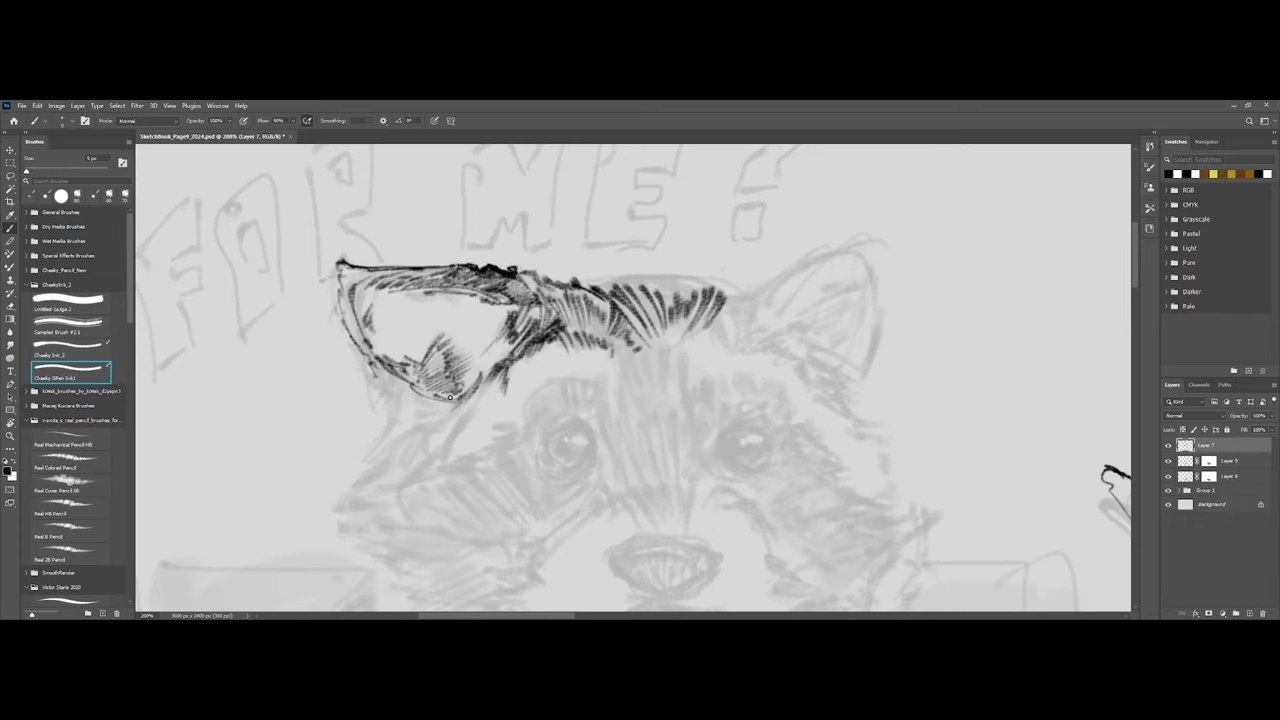
pyautogui.moveTo(458, 399); pyautogui.dragTo(442, 403)
pyautogui.moveTo(373, 369); pyautogui.dragTo(389, 407)
pyautogui.moveTo(371, 360); pyautogui.dragTo(340, 316)
pyautogui.moveTo(337, 266); pyautogui.dragTo(340, 288)
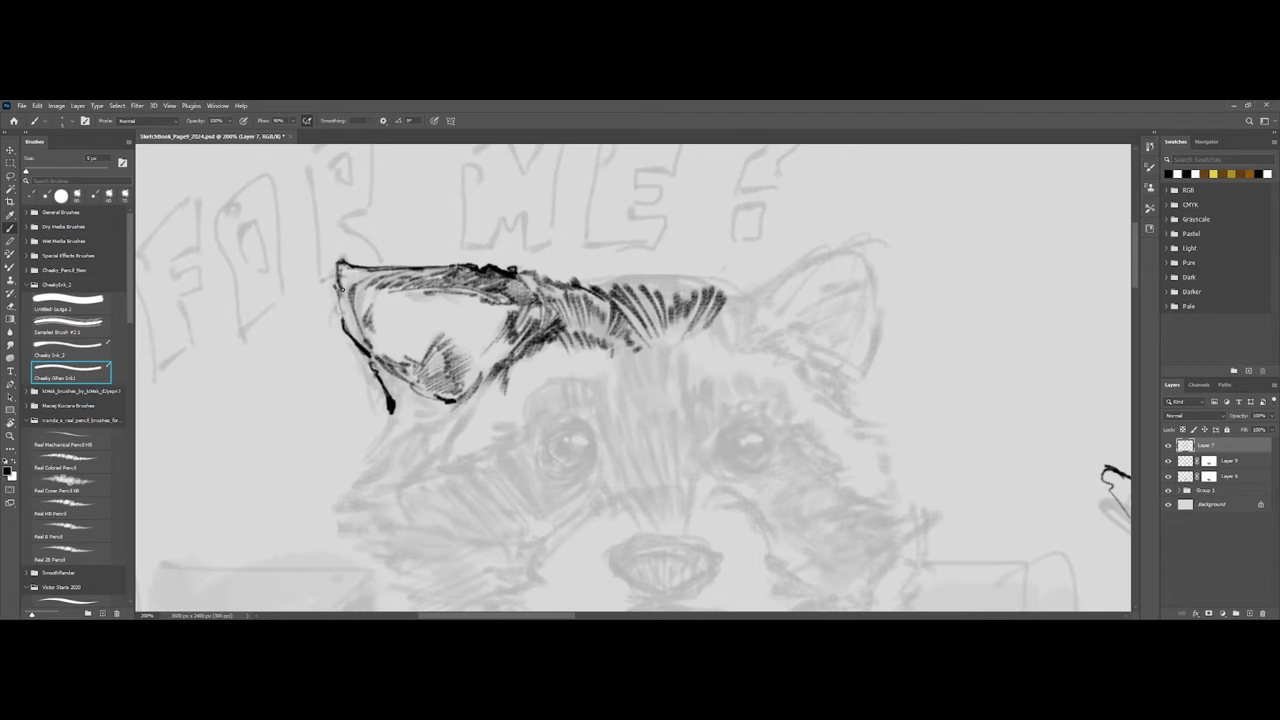
# Hatch the fur beneath the left-hand ear and the dark brow fur toward the eye with Cheeky Ink_2.
pyautogui.hotkey('ctrl', '-')
pyautogui.hotkey('ctrl', '-')
pyautogui.hotkey('ctrl', '-')
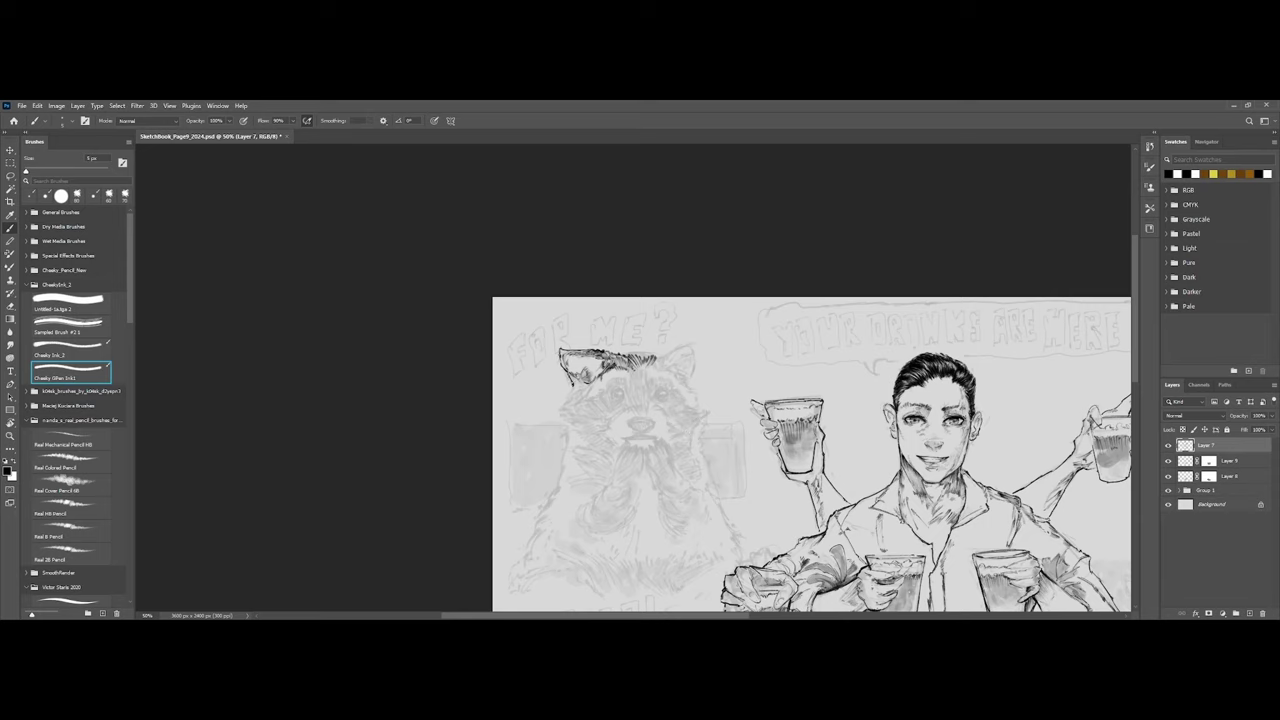
pyautogui.hotkey('ctrl', '+')
pyautogui.hotkey('ctrl', '+')
pyautogui.hotkey('ctrl', '+')
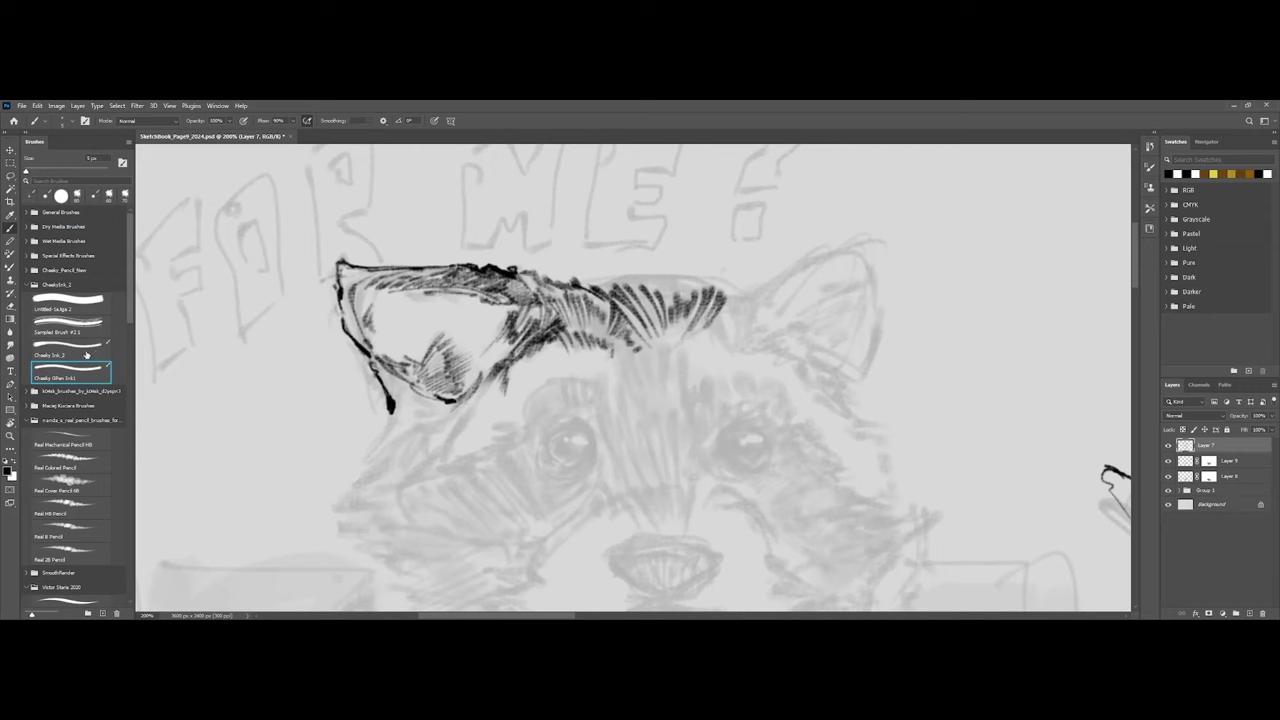
pyautogui.click(87, 350)
pyautogui.moveTo(404, 397); pyautogui.dragTo(438, 413)
pyautogui.moveTo(441, 412)
pyautogui.mouseDown()
pyautogui.moveTo(472, 396)
pyautogui.moveTo(418, 424)
pyautogui.mouseUp()
pyautogui.press(']')
pyautogui.moveTo(464, 405)
pyautogui.mouseDown()
pyautogui.moveTo(414, 426)
pyautogui.moveTo(440, 422)
pyautogui.moveTo(404, 458)
pyautogui.moveTo(440, 446)
pyautogui.moveTo(414, 470)
pyautogui.mouseUp()
pyautogui.moveTo(464, 415)
pyautogui.mouseDown()
pyautogui.moveTo(440, 446)
pyautogui.moveTo(466, 437)
pyautogui.moveTo(446, 456)
pyautogui.moveTo(480, 440)
pyautogui.moveTo(408, 486)
pyautogui.mouseUp()
pyautogui.moveTo(480, 448); pyautogui.dragTo(416, 484)
pyautogui.moveTo(478, 454); pyautogui.dragTo(440, 472)
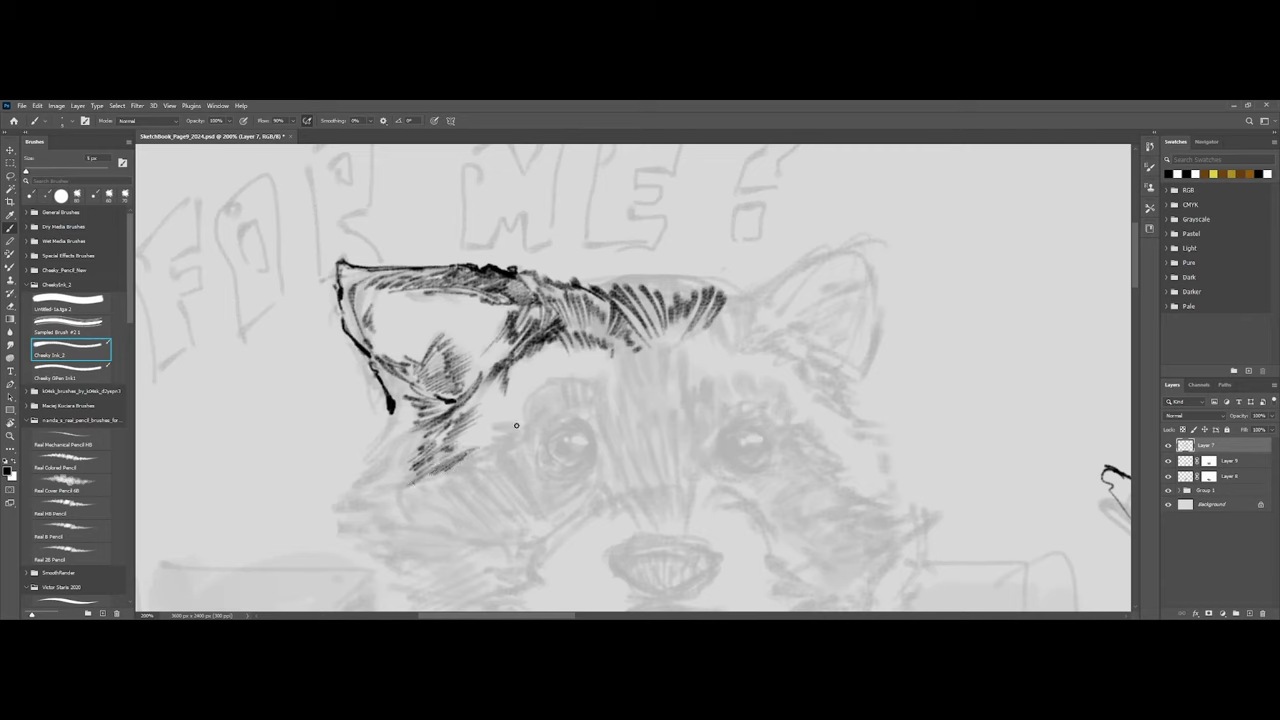
pyautogui.moveTo(516, 424); pyautogui.dragTo(484, 428)
pyautogui.moveTo(506, 430)
pyautogui.mouseDown()
pyautogui.moveTo(462, 454)
pyautogui.moveTo(498, 462)
pyautogui.mouseUp()
# Ink the fur down the side of the raccoon's head from below the left-hand ear to the cheek point.
pyautogui.hotkey('ctrl', '-')
pyautogui.hotkey('ctrl', '-')
pyautogui.hotkey('ctrl', '-')
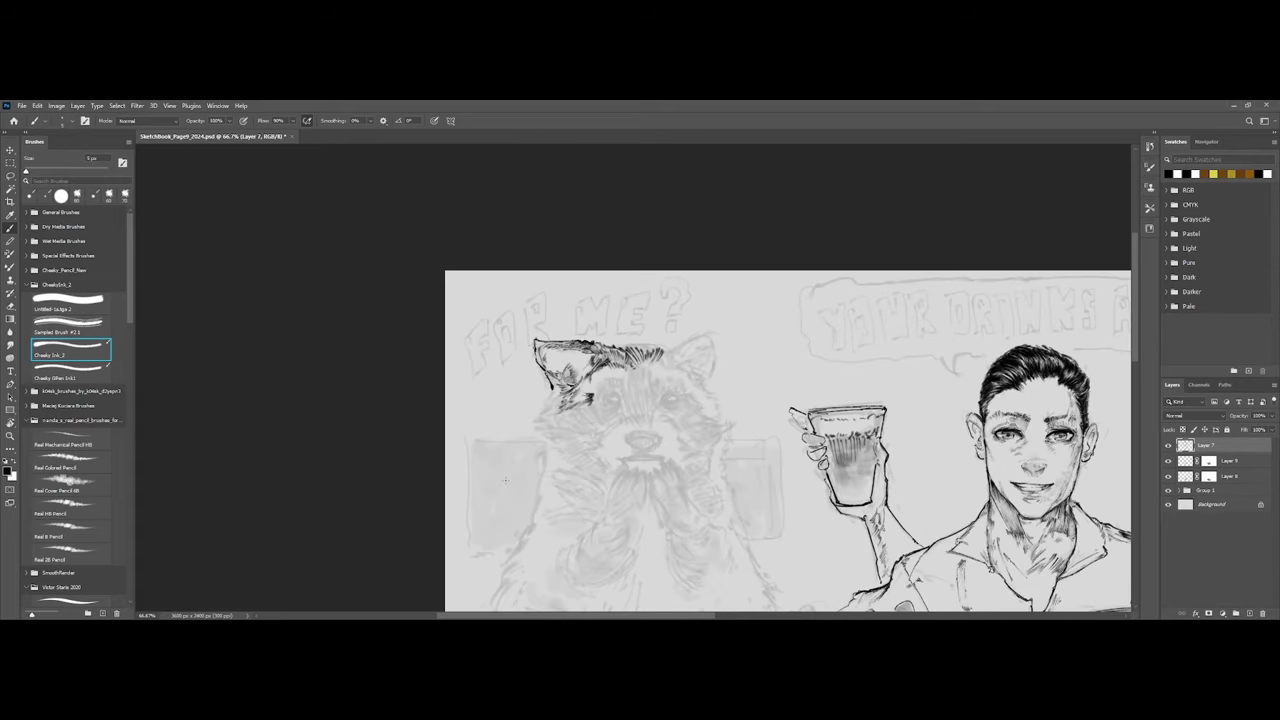
pyautogui.hotkey('ctrl', '+')
pyautogui.hotkey('ctrl', '+')
pyautogui.hotkey('ctrl', '+')
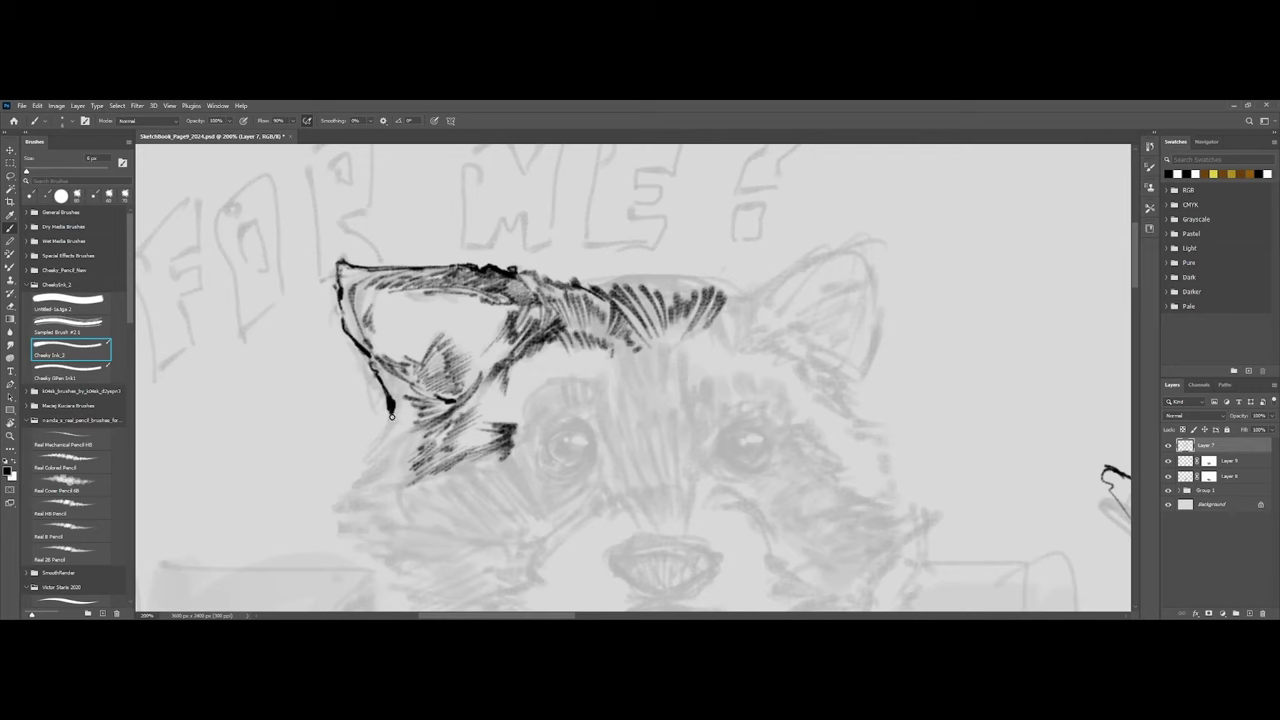
pyautogui.moveTo(391, 416)
pyautogui.mouseDown()
pyautogui.moveTo(363, 462)
pyautogui.moveTo(411, 425)
pyautogui.moveTo(366, 470)
pyautogui.moveTo(416, 462)
pyautogui.moveTo(394, 445)
pyautogui.moveTo(350, 482)
pyautogui.mouseUp()
pyautogui.hotkey('ctrl', '-')
pyautogui.hotkey('ctrl', '-')
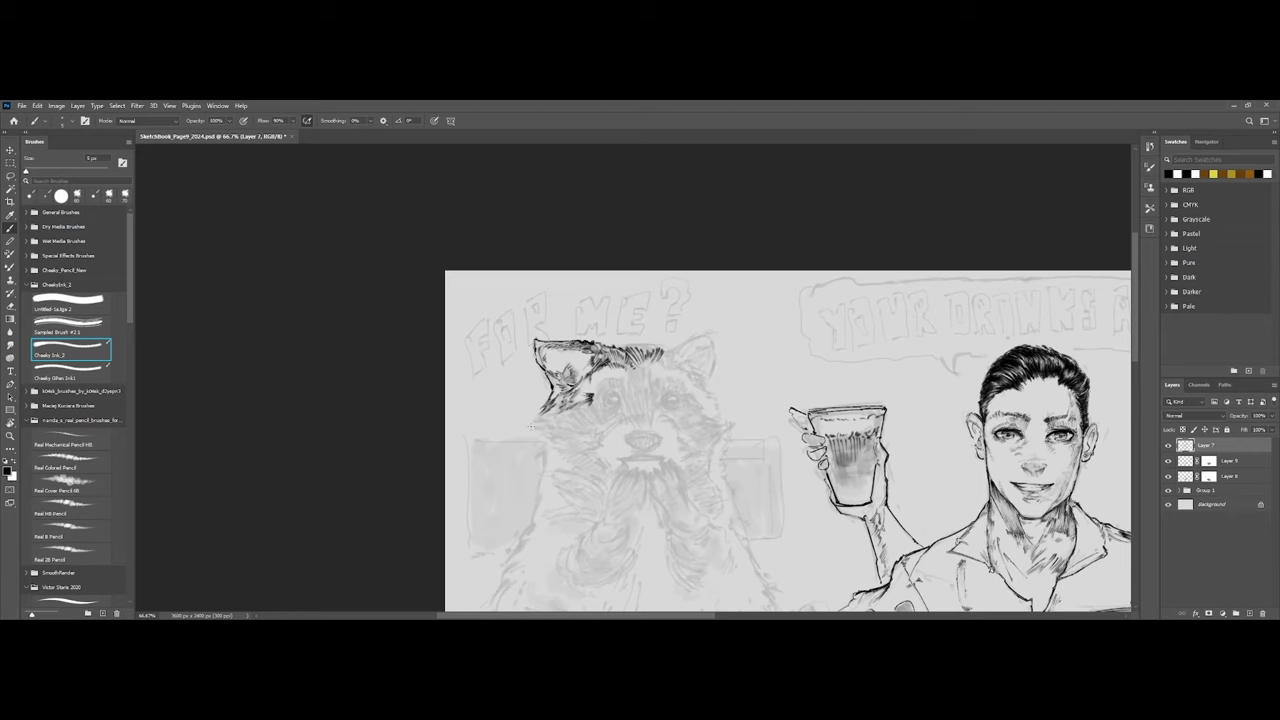
pyautogui.hotkey('ctrl', '+')
pyautogui.hotkey('ctrl', '+')
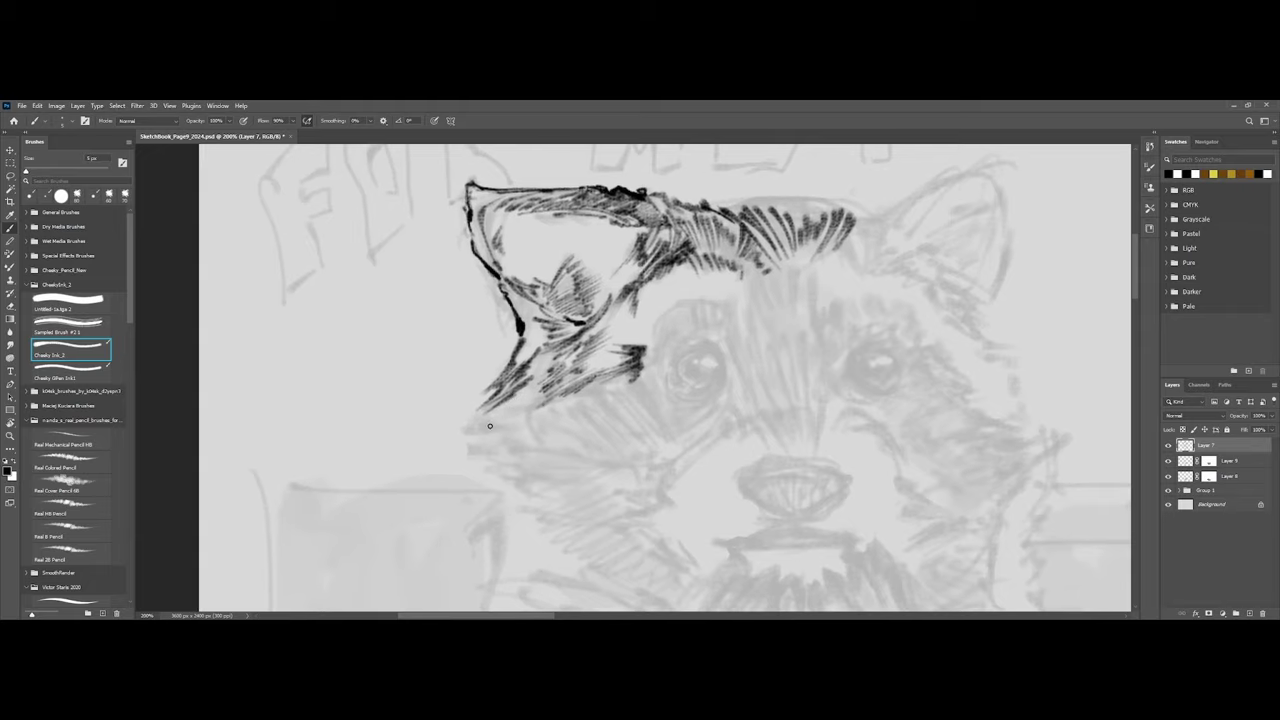
pyautogui.moveTo(492, 412)
pyautogui.mouseDown()
pyautogui.moveTo(439, 437)
pyautogui.moveTo(484, 428)
pyautogui.mouseUp()
pyautogui.moveTo(492, 424); pyautogui.dragTo(468, 438)
pyautogui.moveTo(496, 428)
pyautogui.mouseDown()
pyautogui.moveTo(535, 415)
pyautogui.moveTo(497, 436)
pyautogui.mouseUp()
pyautogui.moveTo(523, 428)
pyautogui.mouseDown()
pyautogui.moveTo(500, 443)
pyautogui.moveTo(504, 422)
pyautogui.moveTo(526, 412)
pyautogui.mouseUp()
# Darken the head contour, the fur below the left-hand ear and the ear base with the other Cheeky ink brush.
pyautogui.hotkey('ctrl', '-')
pyautogui.hotkey('ctrl', '-')
pyautogui.hotkey('ctrl', '+')
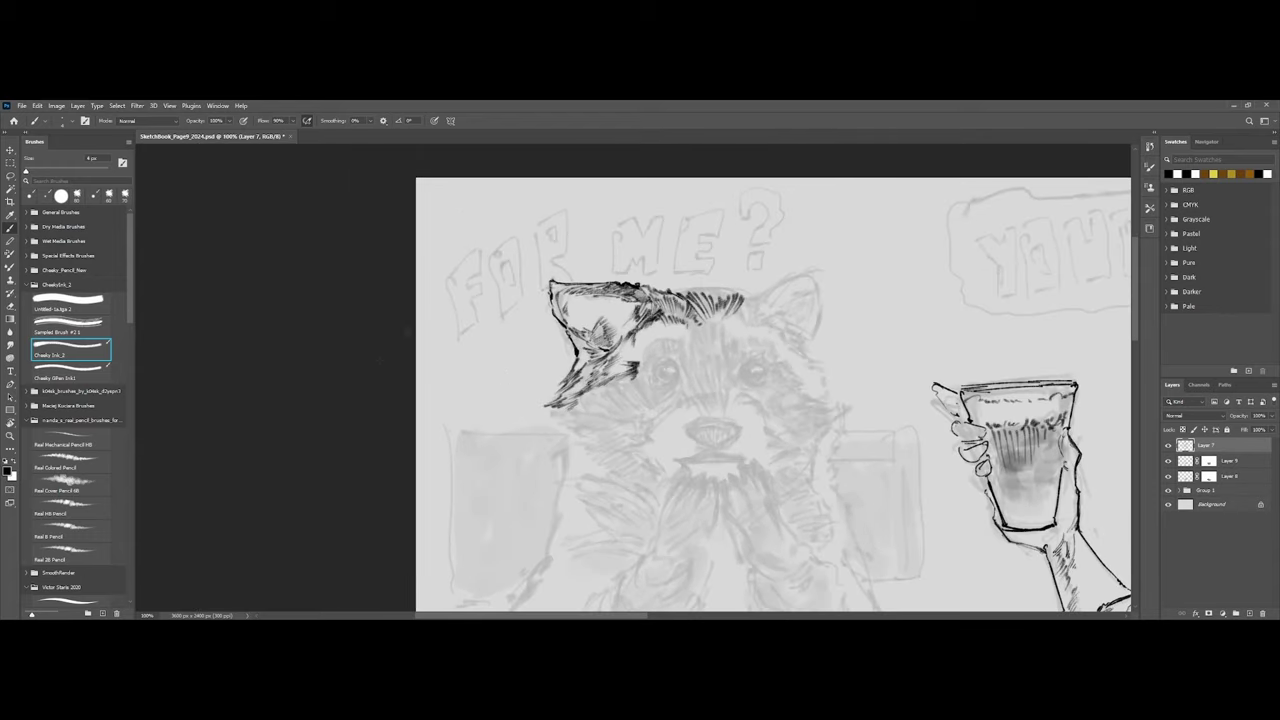
pyautogui.click(70, 378)
pyautogui.hotkey('ctrl', '+')
pyautogui.moveTo(321, 385)
pyautogui.mouseDown()
pyautogui.moveTo(389, 338)
pyautogui.moveTo(352, 407)
pyautogui.moveTo(371, 340)
pyautogui.mouseUp()
pyautogui.press('e')
pyautogui.press('b')
pyautogui.hotkey('ctrl', '-')
pyautogui.moveTo(716, 454); pyautogui.dragTo(664, 452)
pyautogui.hscroll(2, 664, 452)
pyautogui.hotkey('ctrl', '+')
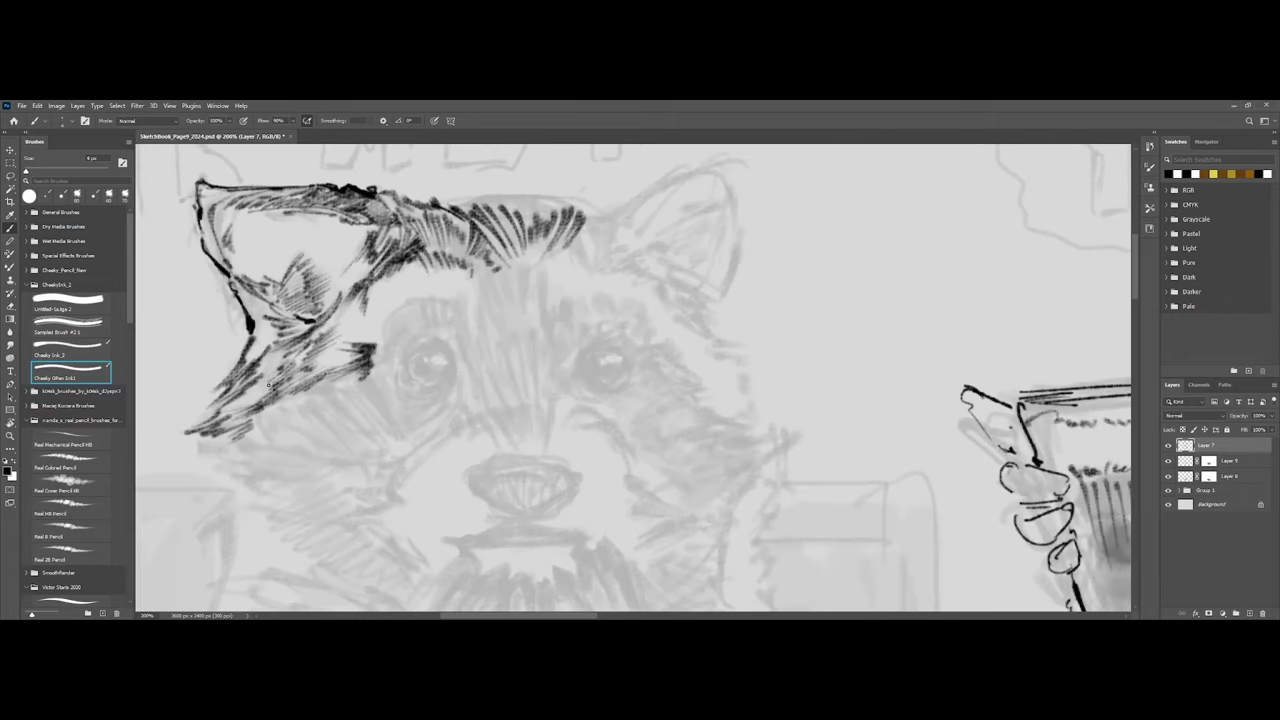
pyautogui.press('b')
pyautogui.moveTo(248, 338); pyautogui.dragTo(217, 389)
pyautogui.moveTo(235, 382); pyautogui.dragTo(250, 372)
pyautogui.moveTo(303, 335)
pyautogui.mouseDown()
pyautogui.moveTo(284, 347)
pyautogui.moveTo(296, 344)
pyautogui.mouseUp()
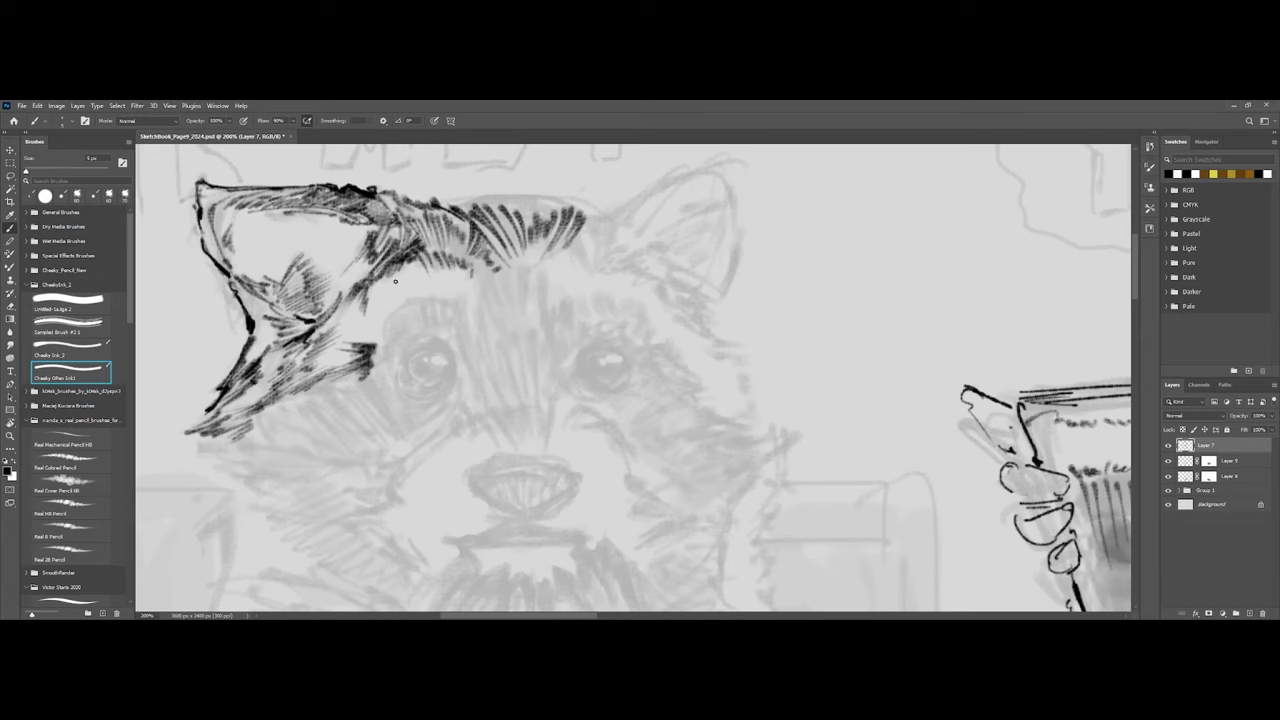
pyautogui.moveTo(392, 267); pyautogui.dragTo(411, 259)
pyautogui.hotkey('ctrl', '-')
pyautogui.moveTo(374, 345); pyautogui.dragTo(497, 311)
pyautogui.hotkey('ctrl', '+')
pyautogui.hotkey('ctrl', '+')
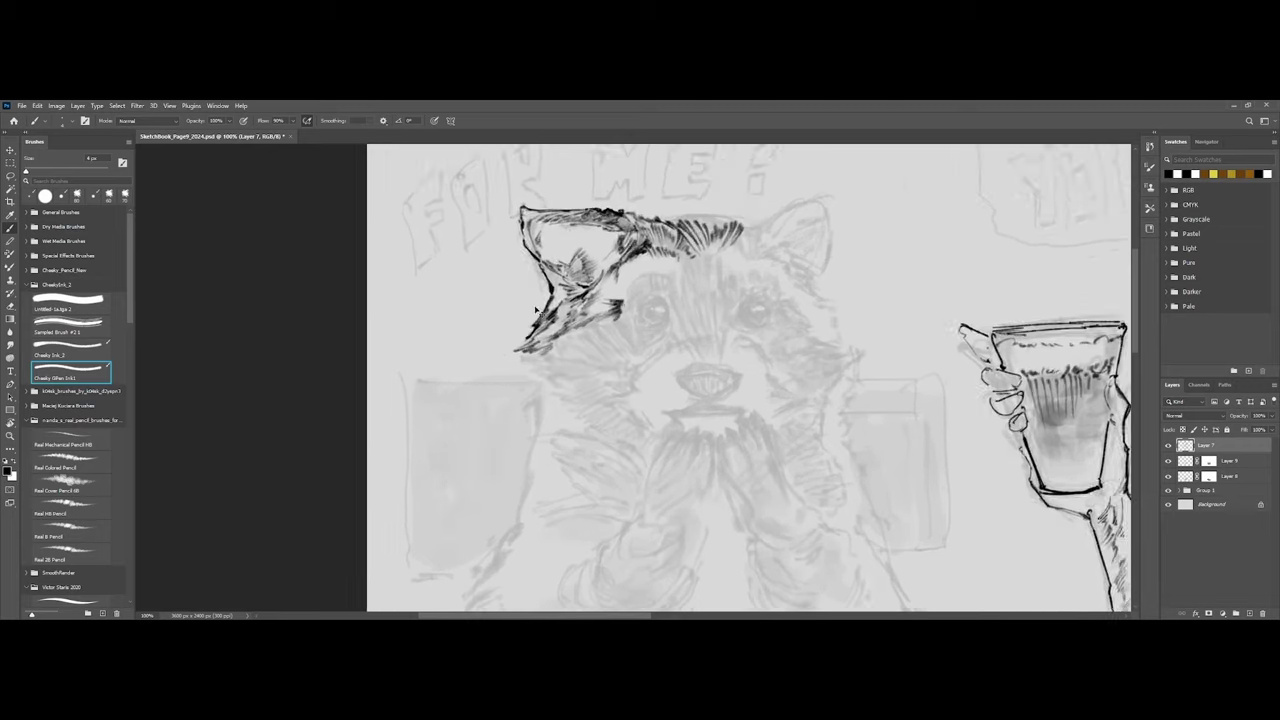
pyautogui.moveTo(459, 240)
pyautogui.mouseDown()
pyautogui.moveTo(440, 268)
pyautogui.moveTo(350, 279)
pyautogui.moveTo(322, 310)
pyautogui.moveTo(364, 317)
pyautogui.mouseUp()
pyautogui.click(78, 354)
pyautogui.hotkey('ctrl', '-')
pyautogui.press(']')
pyautogui.press(']')
pyautogui.moveTo(274, 333); pyautogui.dragTo(318, 334)
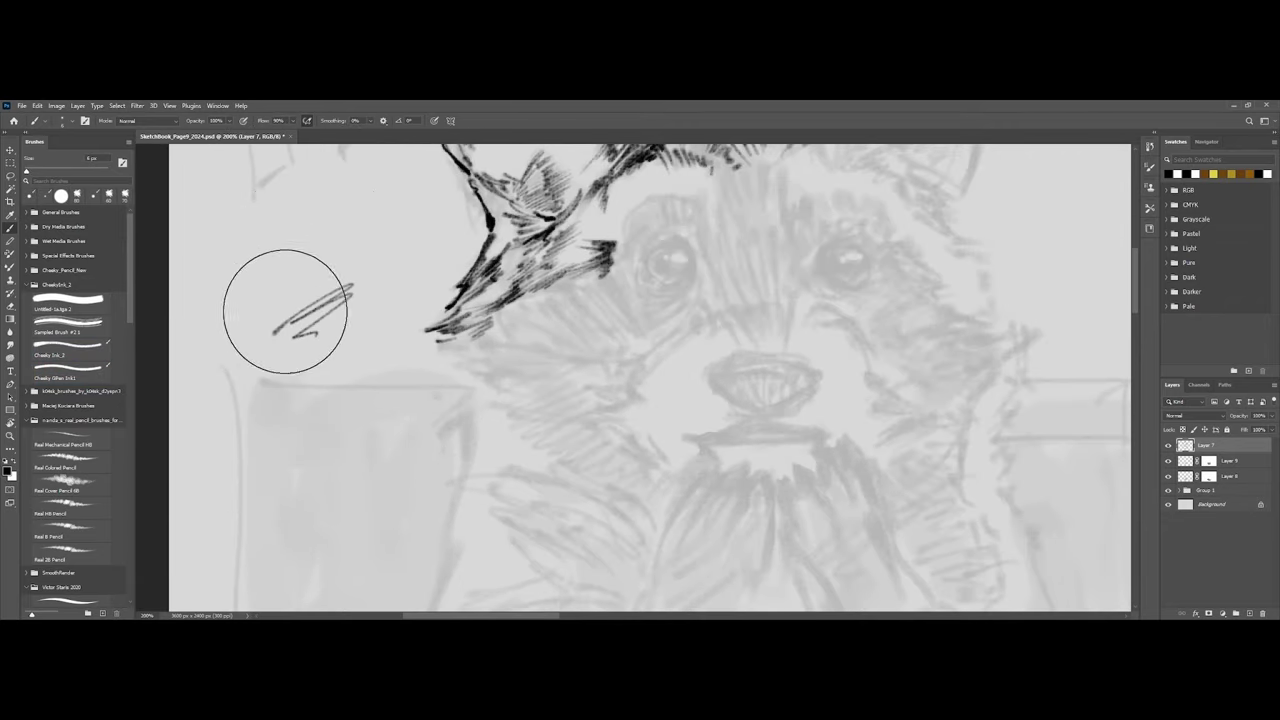
pyautogui.hotkey('ctrl', 'z')
# Hatch a second layer of pointed fur on the left-hand cheek with Cheeky Ink_2, adjusting the brush size.
pyautogui.hotkey('ctrl', '+')
pyautogui.click(72, 350)
pyautogui.moveTo(342, 324); pyautogui.dragTo(380, 323)
pyautogui.moveTo(397, 320)
pyautogui.mouseDown()
pyautogui.moveTo(334, 344)
pyautogui.moveTo(356, 344)
pyautogui.mouseUp()
pyautogui.moveTo(432, 310)
pyautogui.mouseDown()
pyautogui.moveTo(392, 328)
pyautogui.moveTo(395, 342)
pyautogui.mouseUp()
pyautogui.moveTo(469, 327)
pyautogui.mouseDown()
pyautogui.moveTo(397, 344)
pyautogui.moveTo(424, 323)
pyautogui.moveTo(428, 283)
pyautogui.moveTo(455, 322)
pyautogui.moveTo(518, 350)
pyautogui.moveTo(518, 327)
pyautogui.mouseUp()
pyautogui.press('[')
pyautogui.hotkey('ctrl', '-')
pyautogui.moveTo(503, 312); pyautogui.dragTo(518, 320)
pyautogui.moveTo(506, 308)
pyautogui.mouseDown()
pyautogui.moveTo(533, 321)
pyautogui.moveTo(544, 310)
pyautogui.mouseUp()
pyautogui.press(']')
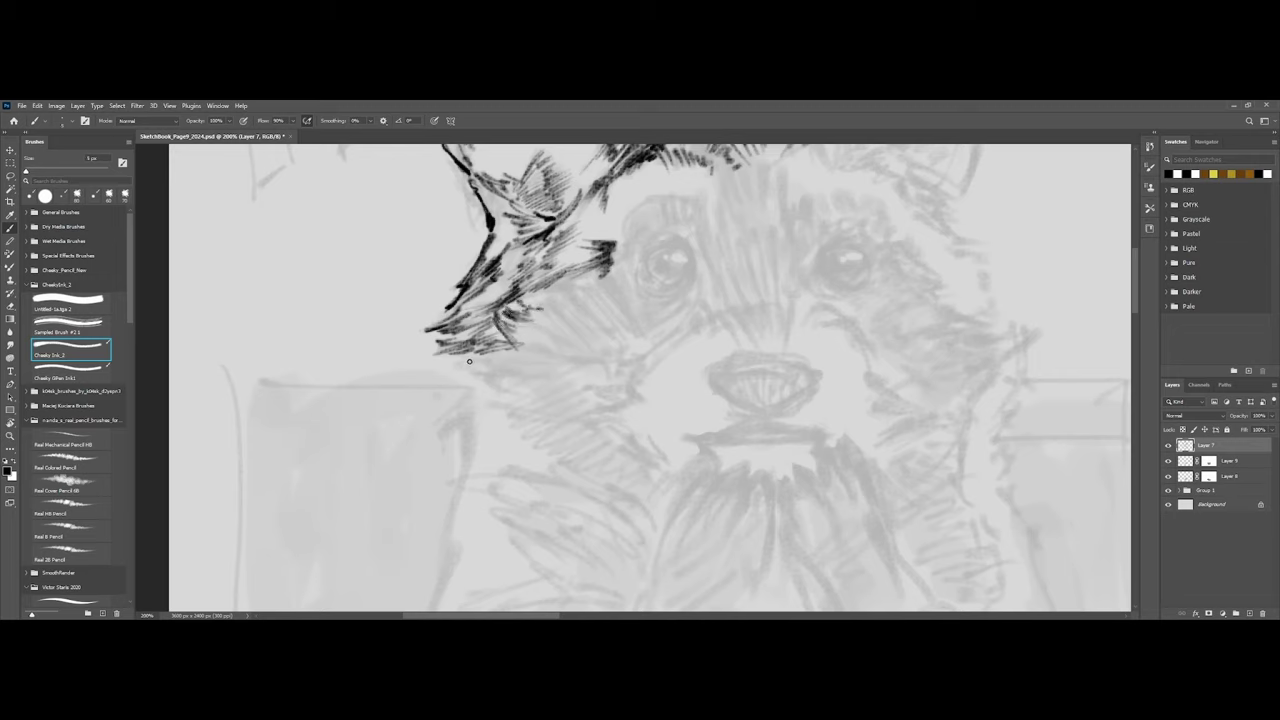
pyautogui.moveTo(455, 356)
pyautogui.mouseDown()
pyautogui.moveTo(500, 350)
pyautogui.moveTo(495, 372)
pyautogui.moveTo(480, 368)
pyautogui.moveTo(497, 375)
pyautogui.moveTo(496, 346)
pyautogui.moveTo(480, 360)
pyautogui.mouseUp()
pyautogui.moveTo(482, 356); pyautogui.dragTo(495, 365)
# Darken the tips of the left-hand cheek fur with Sampled Brush #2 1 at a greatly reduced size.
pyautogui.hotkey('ctrl', '-')
pyautogui.click(64, 329)
pyautogui.hotkey('ctrl', '+')
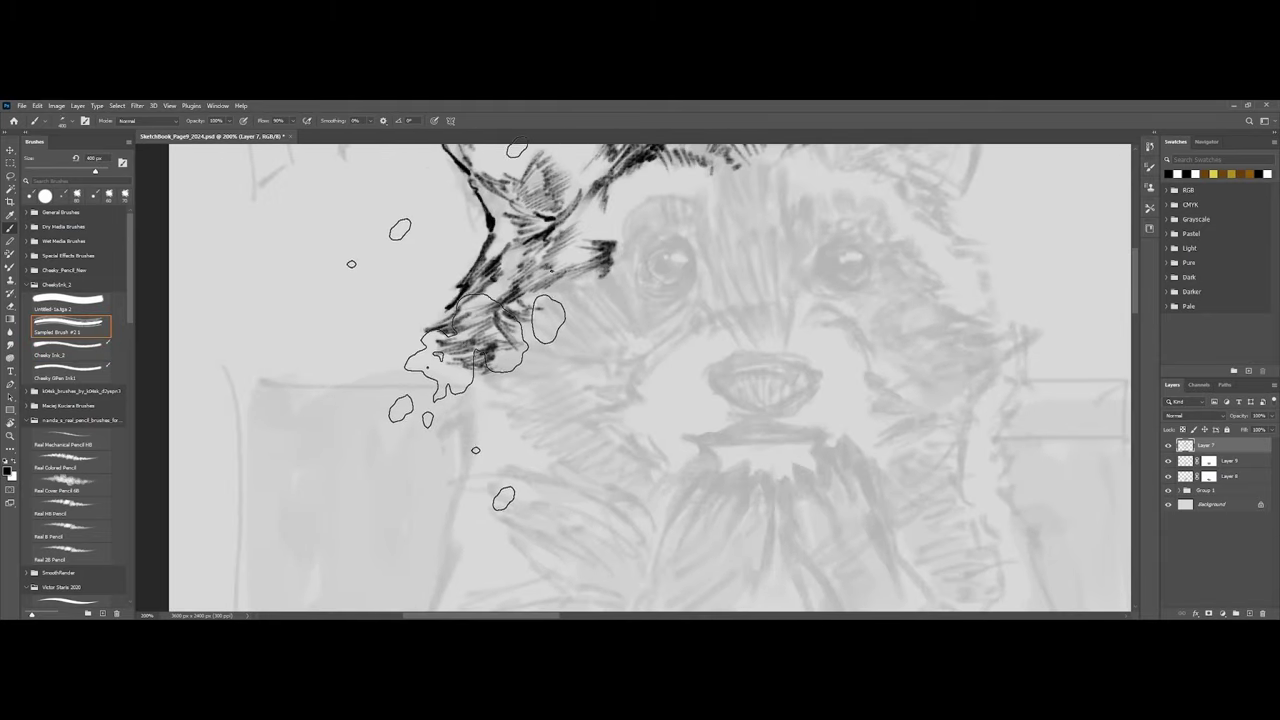
pyautogui.press('[')
pyautogui.press('[')
pyautogui.press('[')
pyautogui.press('[')
pyautogui.press('[')
pyautogui.press('[')
pyautogui.press('[')
pyautogui.press('[')
pyautogui.press('[')
pyautogui.press('[')
pyautogui.press('[')
pyautogui.press('[')
pyautogui.press('[')
pyautogui.press('[')
pyautogui.press('[')
pyautogui.press('[')
pyautogui.moveTo(497, 346); pyautogui.dragTo(488, 360)
pyautogui.press('[')
pyautogui.moveTo(500, 343)
pyautogui.mouseDown()
pyautogui.moveTo(468, 358)
pyautogui.moveTo(488, 352)
pyautogui.moveTo(478, 342)
pyautogui.mouseUp()
pyautogui.press('[')
pyautogui.press(']')
# Add textured dark strokes along the fur band between the left-hand cheek, ear and brow with Sampled Brush #2 1.
pyautogui.moveTo(502, 342)
pyautogui.mouseDown()
pyautogui.moveTo(465, 350)
pyautogui.moveTo(482, 346)
pyautogui.moveTo(509, 295)
pyautogui.mouseUp()
pyautogui.moveTo(513, 288); pyautogui.dragTo(490, 308)
pyautogui.moveTo(598, 260); pyautogui.dragTo(522, 294)
pyautogui.press('[')
pyautogui.moveTo(553, 247); pyautogui.dragTo(533, 282)
pyautogui.moveTo(610, 238); pyautogui.dragTo(528, 352)
pyautogui.press(']')
pyautogui.press(']')
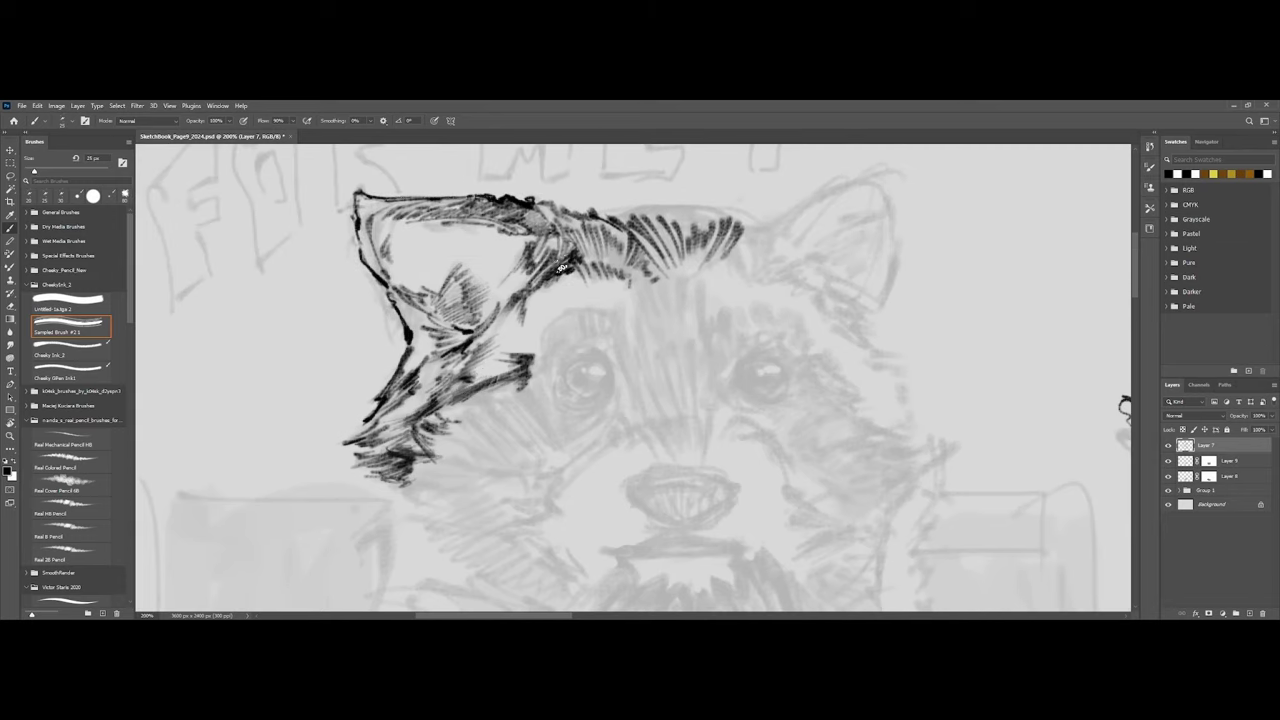
# Darken the forehead fur beside the left-hand ear base with textured strokes of Sampled Brush #2 1.
pyautogui.moveTo(565, 240); pyautogui.dragTo(550, 272)
pyautogui.moveTo(560, 222); pyautogui.dragTo(591, 246)
pyautogui.press(']')
pyautogui.moveTo(573, 222); pyautogui.dragTo(595, 252)
pyautogui.moveTo(590, 224); pyautogui.dragTo(632, 264)
pyautogui.moveTo(636, 242)
pyautogui.mouseDown()
pyautogui.moveTo(648, 262)
pyautogui.moveTo(588, 260)
pyautogui.moveTo(610, 270)
pyautogui.moveTo(606, 250)
pyautogui.moveTo(617, 253)
pyautogui.moveTo(636, 276)
pyautogui.moveTo(638, 262)
pyautogui.moveTo(647, 270)
pyautogui.moveTo(632, 288)
pyautogui.moveTo(660, 290)
pyautogui.moveTo(675, 285)
pyautogui.moveTo(675, 260)
pyautogui.moveTo(655, 245)
pyautogui.moveTo(680, 275)
pyautogui.moveTo(675, 300)
pyautogui.moveTo(614, 310)
pyautogui.moveTo(637, 316)
pyautogui.moveTo(604, 303)
pyautogui.mouseUp()
# Fill the gaps in the dark fur band from the mid-forehead to the left-hand ear, adjusting the brush size.
pyautogui.press(']')
pyautogui.press(']')
pyautogui.press(']')
pyautogui.hotkey('ctrl', '-')
pyautogui.hotkey('ctrl', '-')
pyautogui.hotkey('ctrl', '+')
pyautogui.press(']')
pyautogui.press(']')
pyautogui.press(']')
pyautogui.press('[')
pyautogui.moveTo(628, 322); pyautogui.dragTo(592, 310)
pyautogui.moveTo(596, 314); pyautogui.dragTo(555, 293)
pyautogui.press('[')
pyautogui.moveTo(582, 308); pyautogui.dragTo(546, 295)
pyautogui.press('[')
pyautogui.moveTo(558, 299); pyautogui.dragTo(533, 290)
pyautogui.moveTo(577, 301)
pyautogui.mouseDown()
pyautogui.moveTo(557, 293)
pyautogui.moveTo(586, 318)
pyautogui.mouseUp()
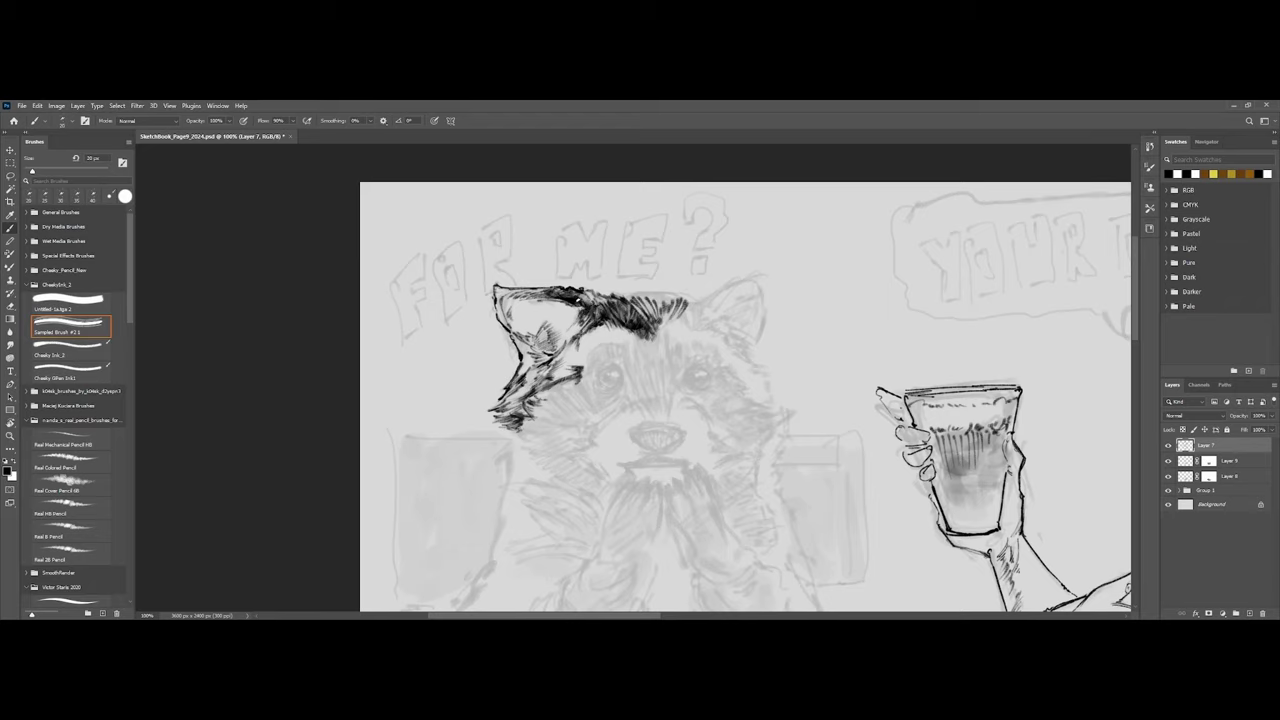
# Darken the fur tuft at the inner base of the left-hand ear and the strands just below it.
pyautogui.press(']')
pyautogui.press(']')
pyautogui.moveTo(436, 316)
pyautogui.mouseDown()
pyautogui.moveTo(430, 334)
pyautogui.moveTo(457, 366)
pyautogui.moveTo(426, 338)
pyautogui.mouseUp()
pyautogui.press(']')
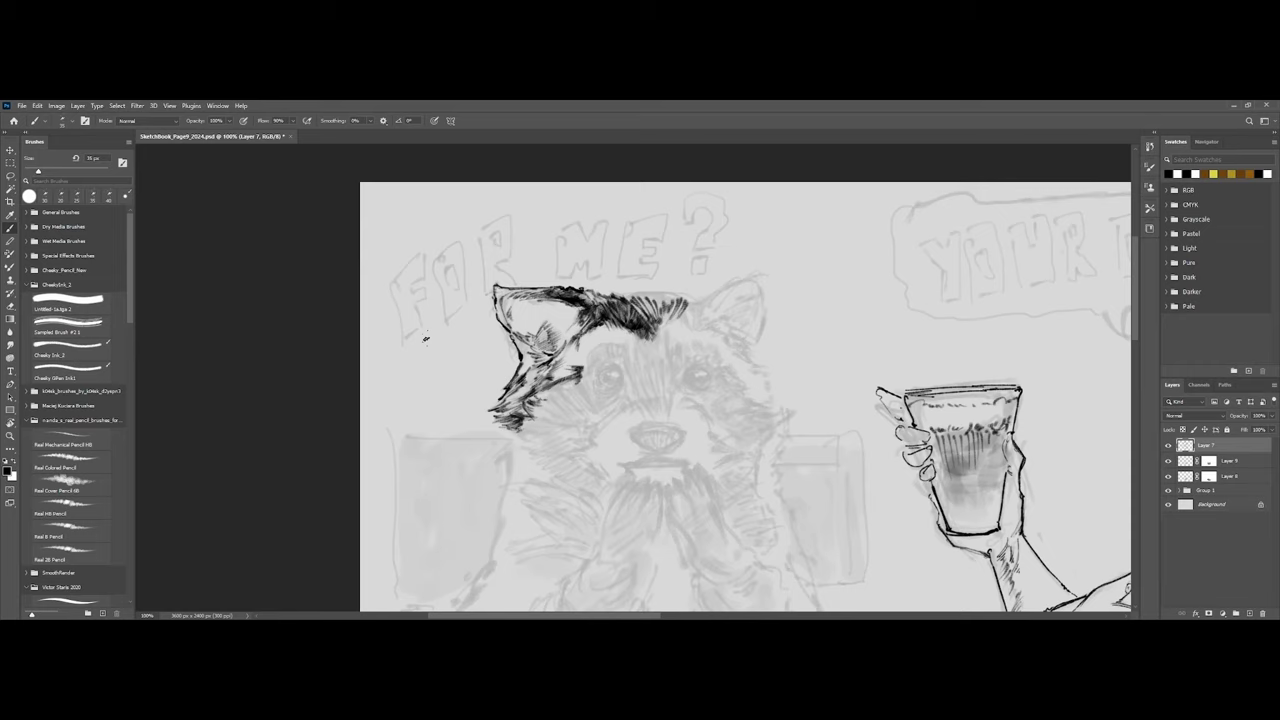
pyautogui.hotkey('ctrl', '+')
pyautogui.press('.')
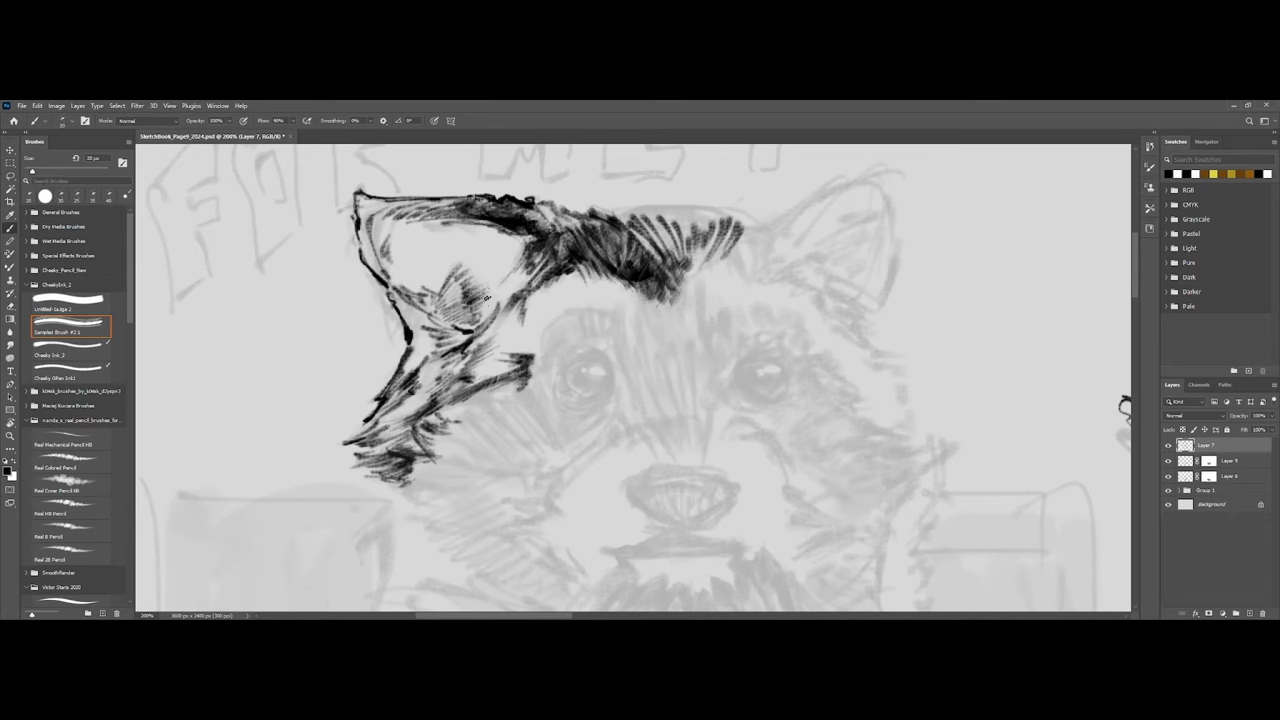
pyautogui.moveTo(477, 301)
pyautogui.mouseDown()
pyautogui.moveTo(424, 327)
pyautogui.moveTo(429, 378)
pyautogui.moveTo(434, 333)
pyautogui.moveTo(413, 314)
pyautogui.moveTo(435, 335)
pyautogui.mouseUp()
pyautogui.press('[')
pyautogui.moveTo(455, 328); pyautogui.dragTo(437, 348)
pyautogui.moveTo(453, 341)
pyautogui.mouseDown()
pyautogui.moveTo(433, 353)
pyautogui.moveTo(468, 354)
pyautogui.moveTo(466, 374)
pyautogui.mouseUp()
pyautogui.press('[')
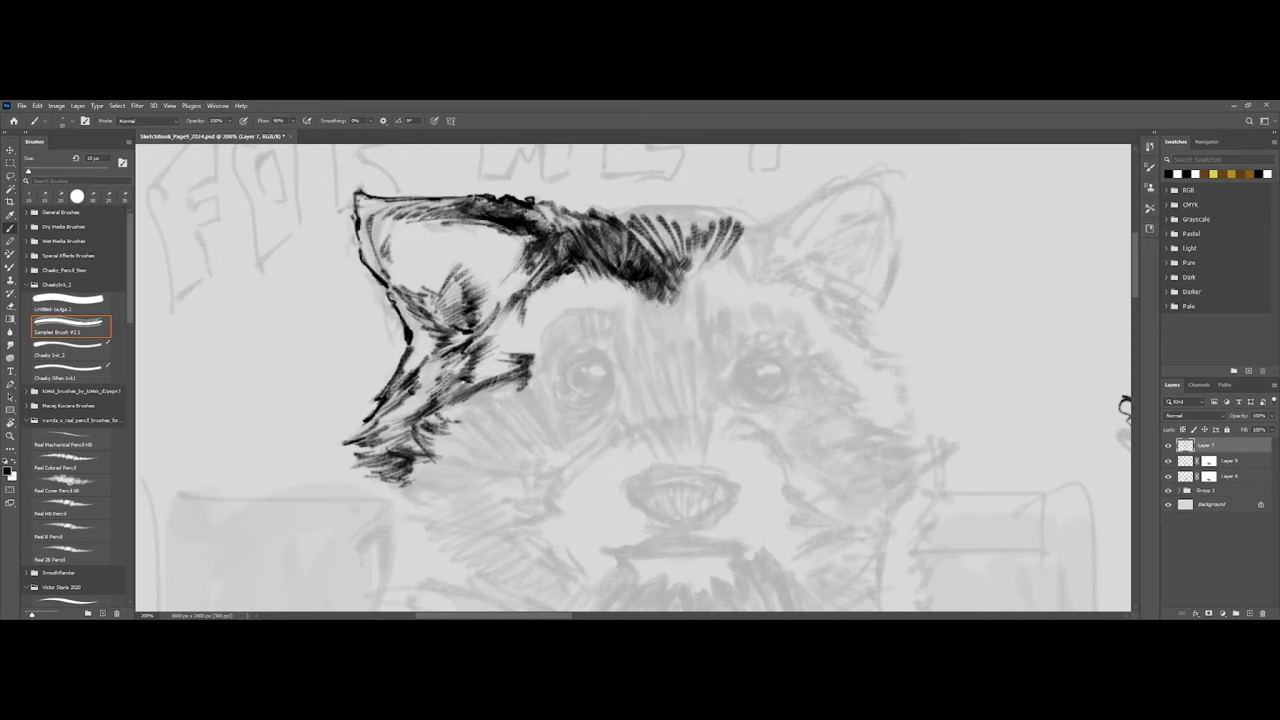
pyautogui.press(']')
pyautogui.press(']')
pyautogui.moveTo(526, 314)
pyautogui.mouseDown()
pyautogui.moveTo(480, 344)
pyautogui.moveTo(490, 348)
pyautogui.mouseUp()
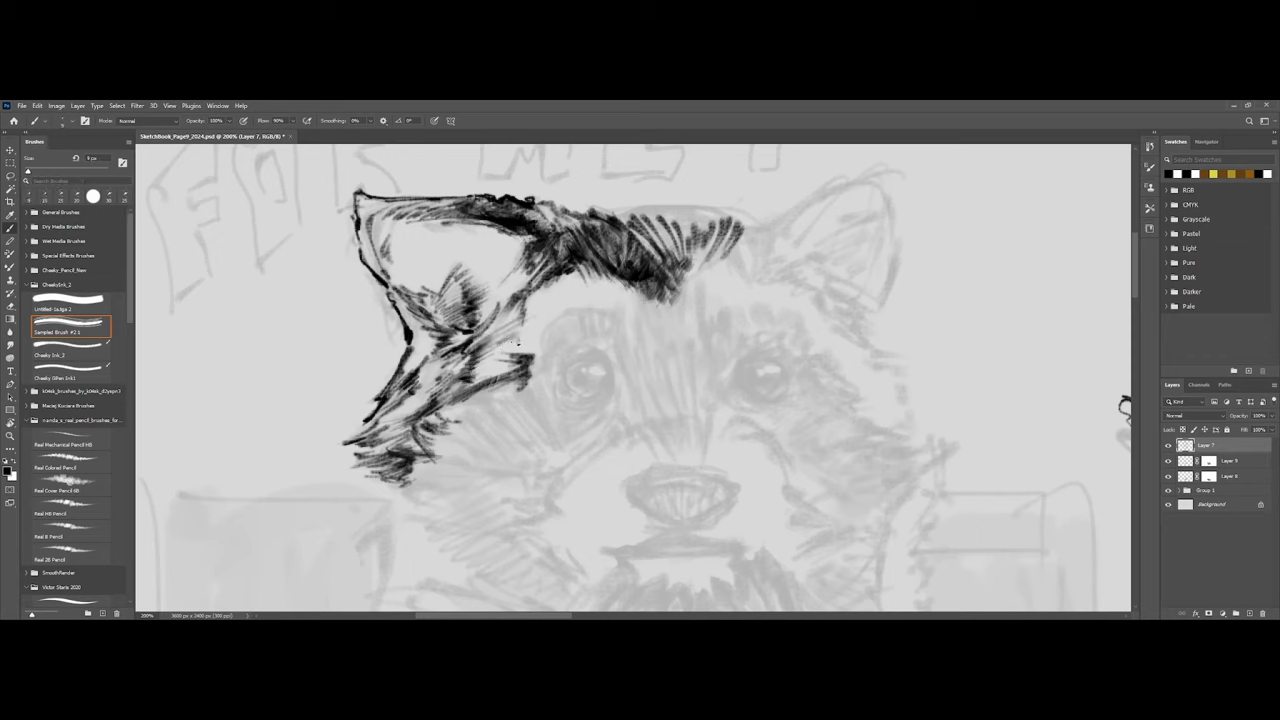
# Hatch fine fur strands down the left-hand cheek band to its tip with Cheeky Ink_2.
pyautogui.click(76, 349)
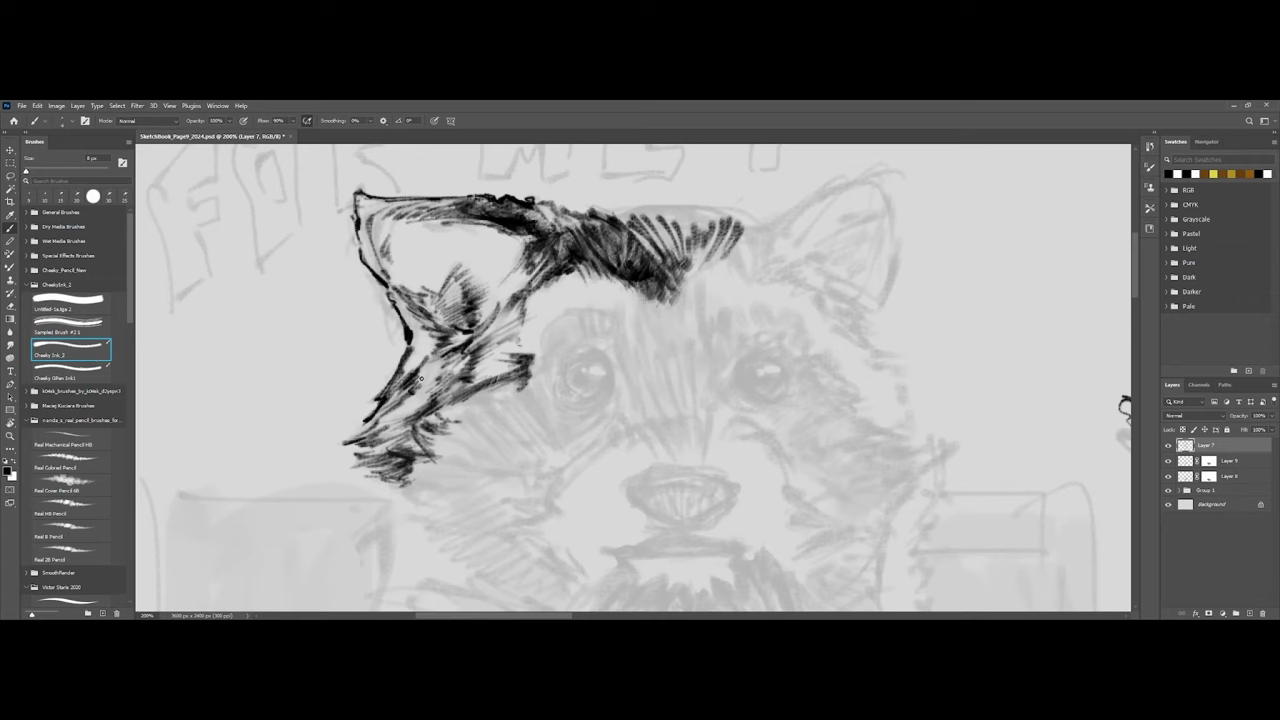
pyautogui.press(']')
pyautogui.moveTo(436, 376)
pyautogui.mouseDown()
pyautogui.moveTo(404, 406)
pyautogui.moveTo(414, 410)
pyautogui.moveTo(388, 419)
pyautogui.moveTo(410, 410)
pyautogui.moveTo(380, 432)
pyautogui.moveTo(396, 433)
pyautogui.moveTo(384, 444)
pyautogui.mouseUp()
pyautogui.moveTo(408, 432); pyautogui.dragTo(390, 449)
pyautogui.moveTo(415, 440)
pyautogui.mouseDown()
pyautogui.moveTo(404, 448)
pyautogui.moveTo(421, 450)
pyautogui.mouseUp()
pyautogui.hotkey('ctrl', '-')
pyautogui.hotkey('ctrl', '-')
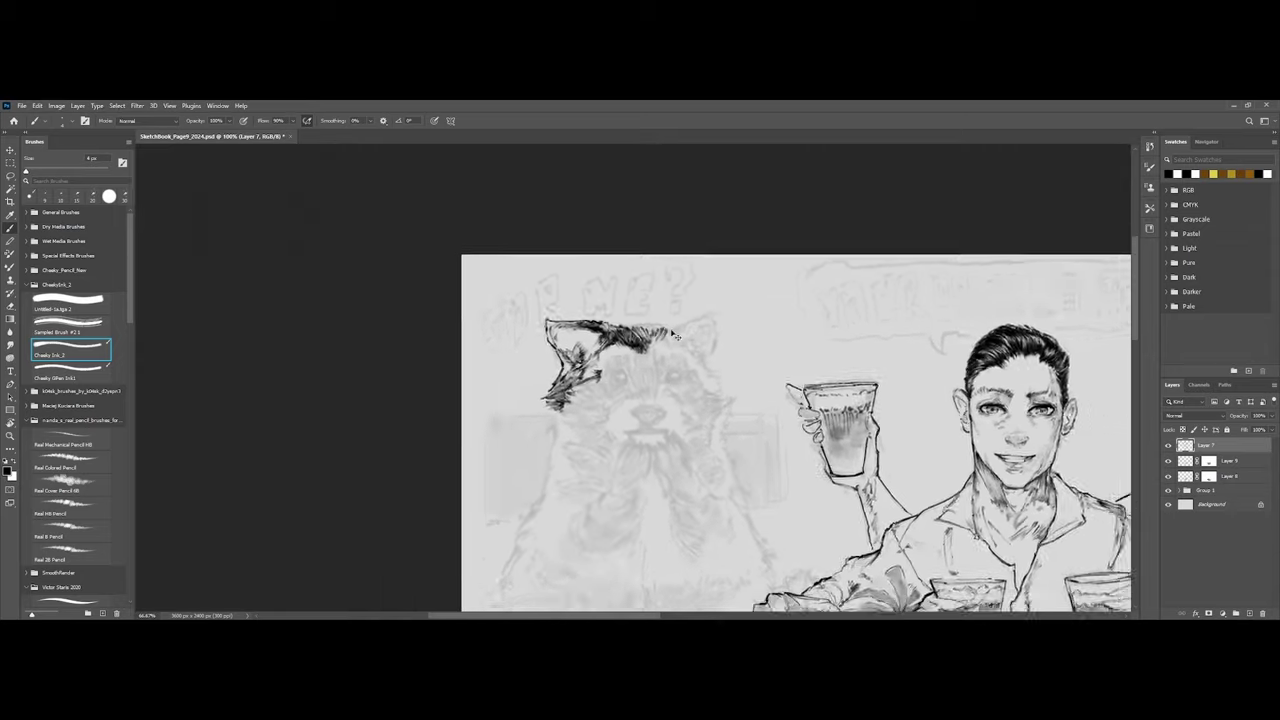
pyautogui.hotkey('ctrl', '+')
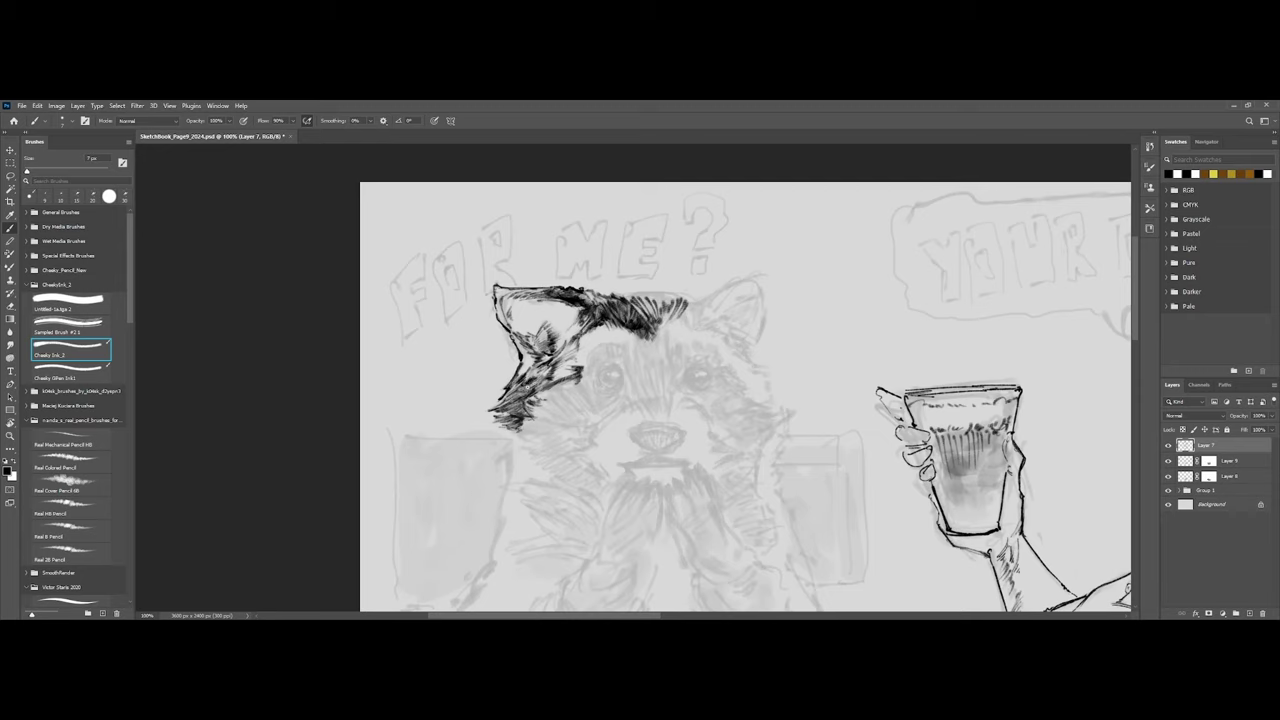
# Shade the left-hand cheek band and the fur below the ear with Sampled Brush #2 1 at a reduced size.
pyautogui.click(88, 322)
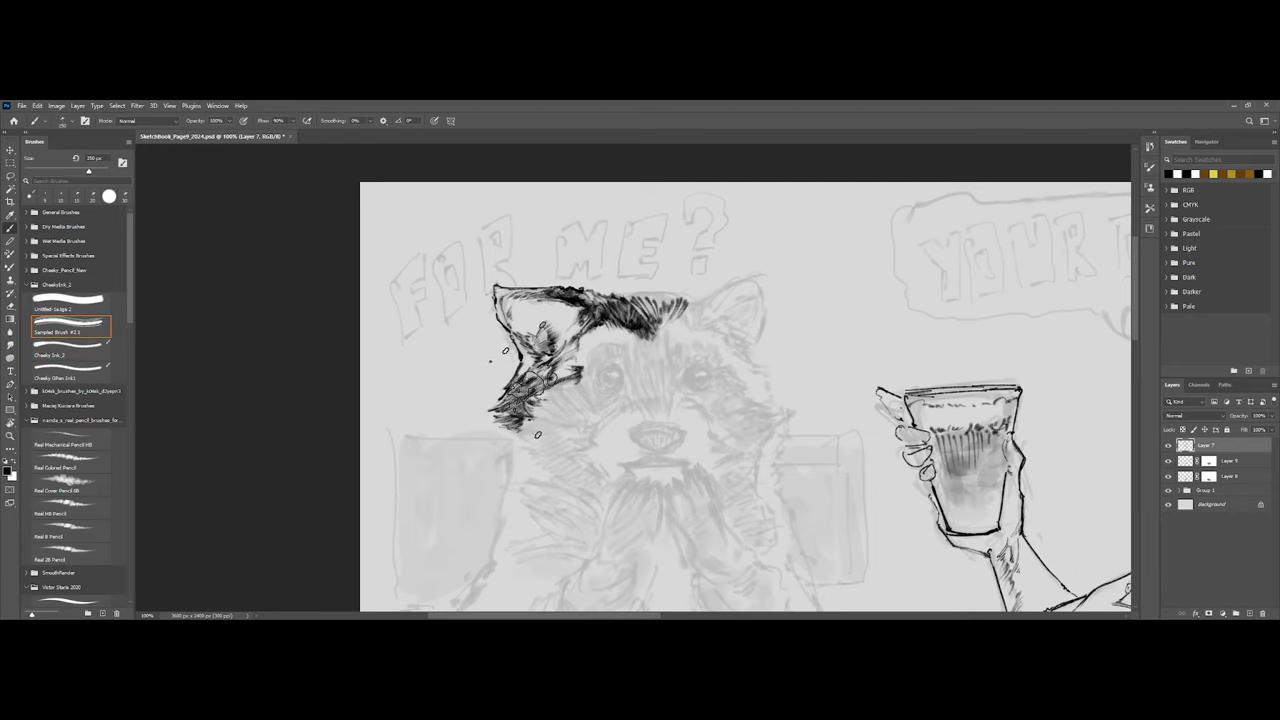
pyautogui.moveTo(533, 377); pyautogui.dragTo(516, 420)
pyautogui.press(']')
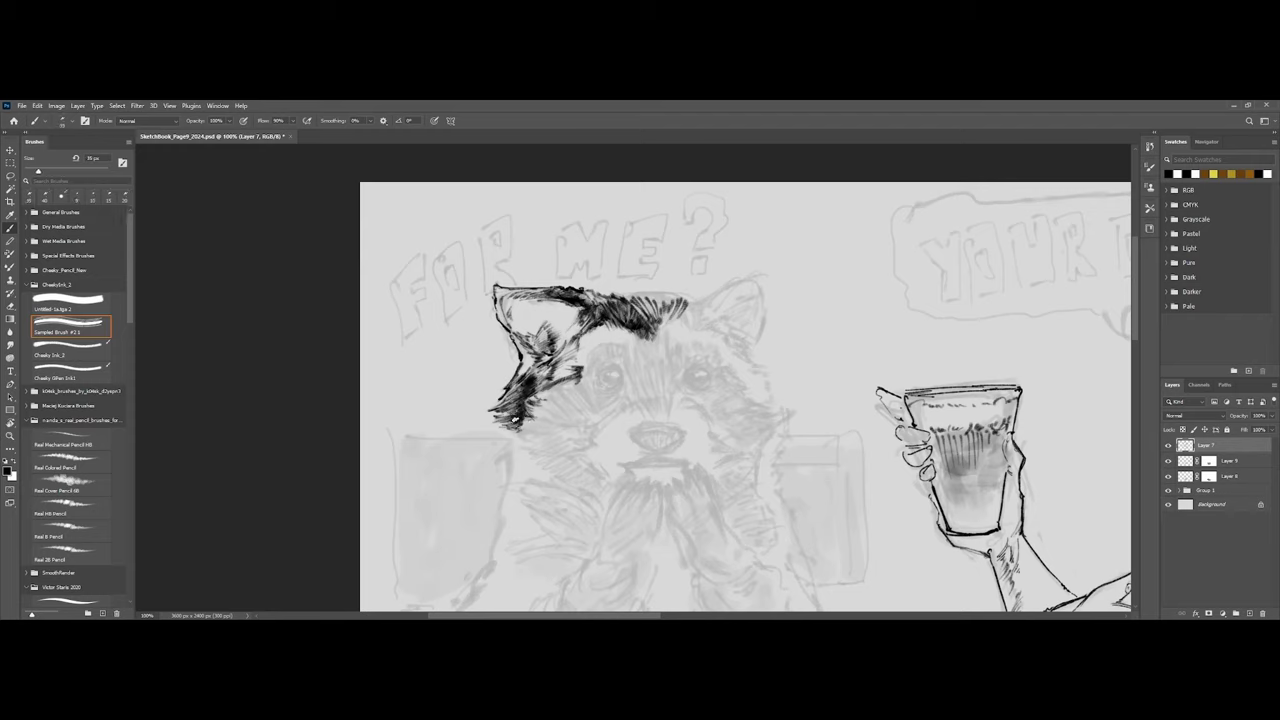
pyautogui.moveTo(542, 373); pyautogui.dragTo(530, 384)
pyautogui.moveTo(546, 375)
pyautogui.mouseDown()
pyautogui.moveTo(534, 391)
pyautogui.moveTo(536, 356)
pyautogui.mouseUp()
pyautogui.moveTo(558, 346); pyautogui.dragTo(543, 348)
pyautogui.press(']')
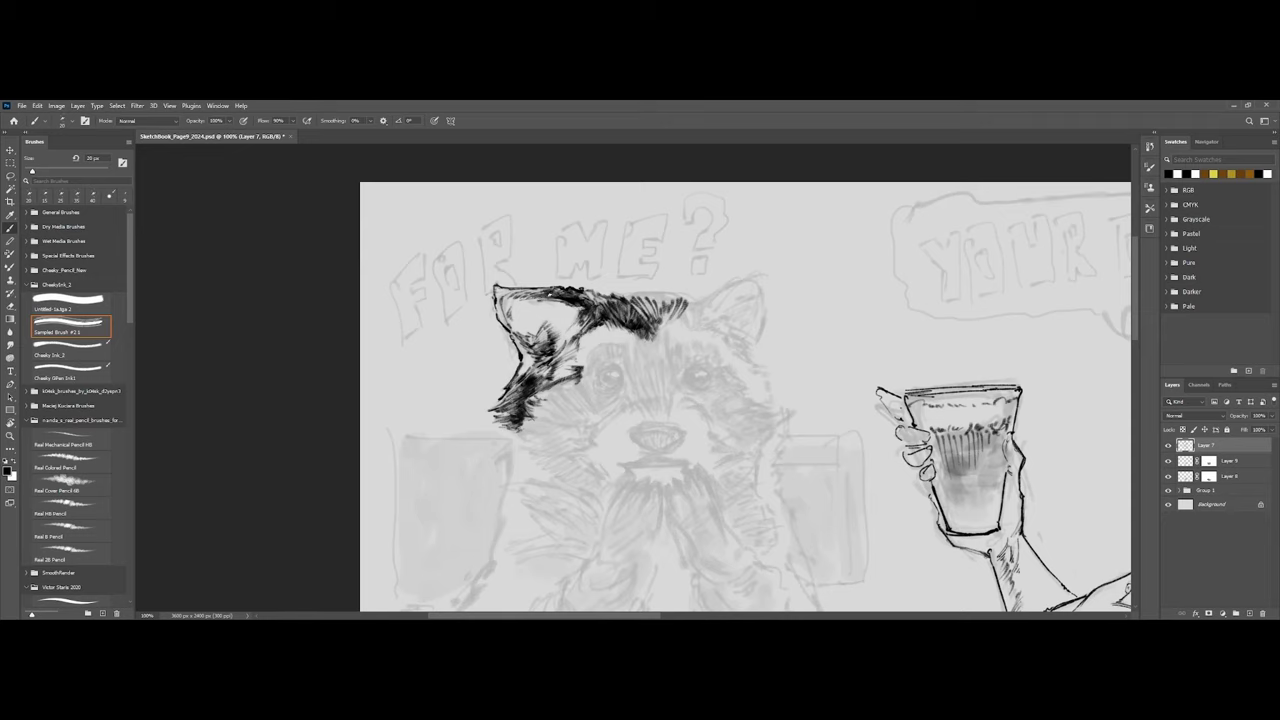
# Add small dark strokes under the left-hand ear's upper rim and along the fur beside the brow with a smaller brush.
pyautogui.press('[')
pyautogui.press('[')
pyautogui.press('[')
pyautogui.moveTo(552, 293); pyautogui.dragTo(535, 311)
pyautogui.moveTo(578, 349); pyautogui.dragTo(560, 361)
# Ink the left-hand eye's upper lid, highlight and pupil with Cheeky Ink_2 at a small size.
pyautogui.click(97, 350)
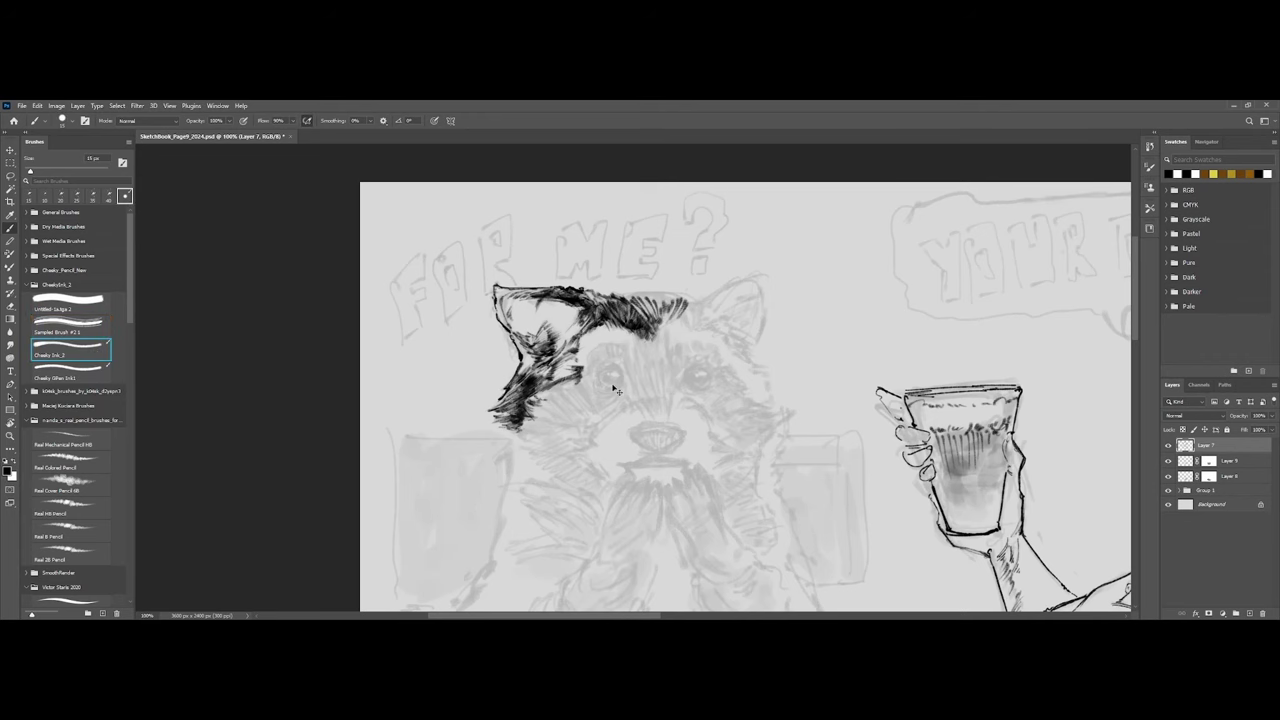
pyautogui.hotkey('ctrl', '+')
pyautogui.press('[')
pyautogui.press('[')
pyautogui.press('[')
pyautogui.press('[')
pyautogui.moveTo(578, 357)
pyautogui.mouseDown()
pyautogui.moveTo(611, 364)
pyautogui.moveTo(588, 367)
pyautogui.moveTo(598, 373)
pyautogui.mouseUp()
pyautogui.press('[')
pyautogui.press('[')
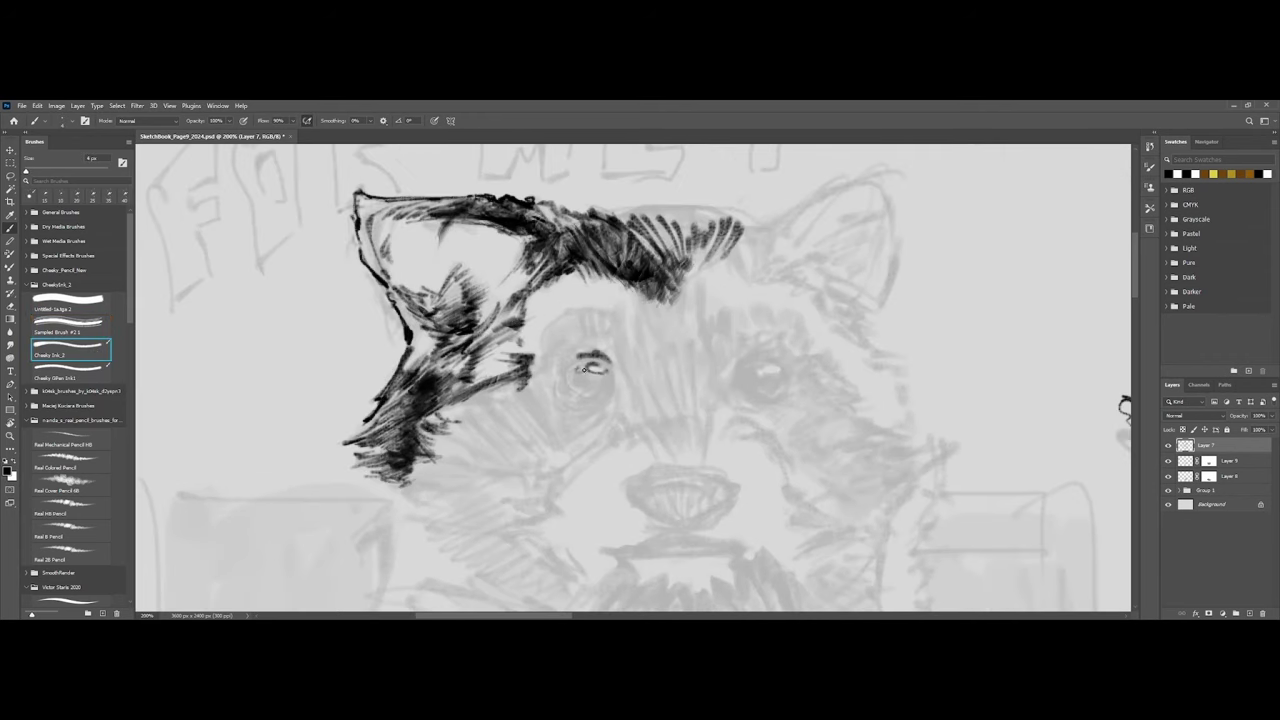
pyautogui.moveTo(585, 378); pyautogui.dragTo(593, 377)
# Ink the rim of the left-hand eye, its inner corner and the diagonal fur crease beneath it.
pyautogui.moveTo(614, 358)
pyautogui.mouseDown()
pyautogui.moveTo(565, 363)
pyautogui.moveTo(585, 366)
pyautogui.moveTo(595, 392)
pyautogui.moveTo(579, 358)
pyautogui.moveTo(617, 366)
pyautogui.moveTo(609, 395)
pyautogui.moveTo(579, 392)
pyautogui.moveTo(608, 395)
pyautogui.moveTo(589, 413)
pyautogui.moveTo(611, 383)
pyautogui.moveTo(566, 365)
pyautogui.moveTo(570, 389)
pyautogui.moveTo(569, 363)
pyautogui.moveTo(572, 389)
pyautogui.moveTo(608, 421)
pyautogui.moveTo(615, 411)
pyautogui.moveTo(568, 441)
pyautogui.mouseUp()
pyautogui.moveTo(614, 415)
pyautogui.mouseDown()
pyautogui.moveTo(574, 435)
pyautogui.moveTo(647, 409)
pyautogui.moveTo(606, 437)
pyautogui.moveTo(611, 421)
pyautogui.moveTo(631, 423)
pyautogui.moveTo(543, 497)
pyautogui.moveTo(611, 437)
pyautogui.moveTo(570, 478)
pyautogui.mouseUp()
pyautogui.press(']')
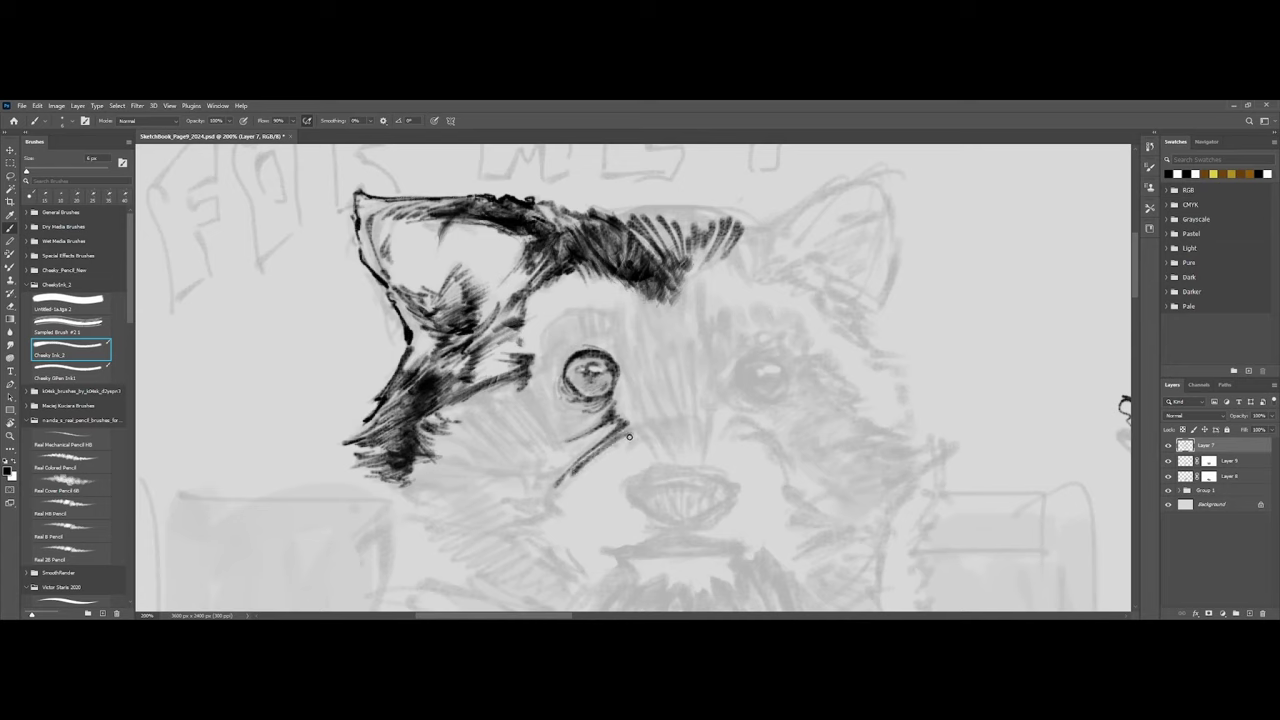
pyautogui.moveTo(640, 432); pyautogui.dragTo(626, 444)
# Outline the pale brow patch around the left-hand eye and hatch the fur directly above the eyelid.
pyautogui.moveTo(531, 352); pyautogui.dragTo(542, 342)
pyautogui.moveTo(536, 347)
pyautogui.mouseDown()
pyautogui.moveTo(582, 306)
pyautogui.moveTo(621, 309)
pyautogui.moveTo(615, 350)
pyautogui.moveTo(627, 352)
pyautogui.moveTo(646, 334)
pyautogui.moveTo(620, 274)
pyautogui.moveTo(646, 334)
pyautogui.mouseUp()
pyautogui.moveTo(648, 322); pyautogui.dragTo(638, 342)
pyautogui.hotkey('ctrl', '-')
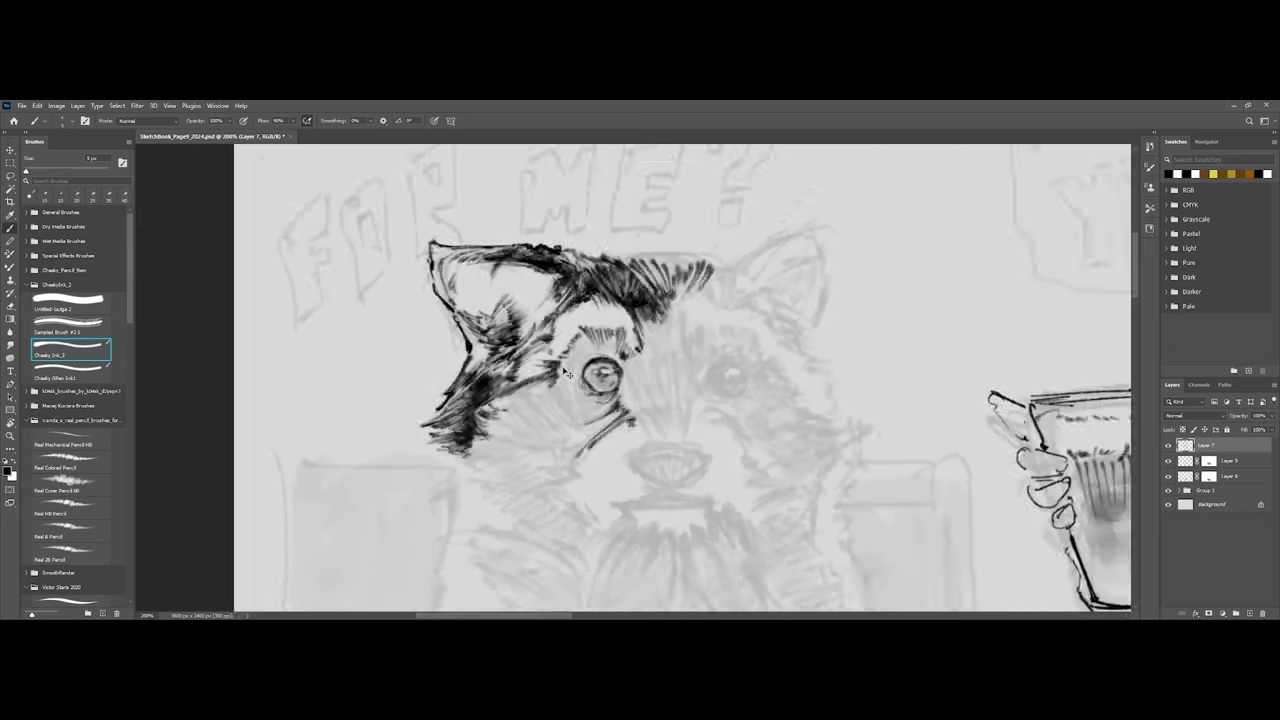
pyautogui.hotkey('ctrl', '+')
pyautogui.moveTo(566, 320); pyautogui.dragTo(572, 345)
pyautogui.moveTo(578, 318)
pyautogui.mouseDown()
pyautogui.moveTo(584, 344)
pyautogui.moveTo(609, 353)
pyautogui.mouseUp()
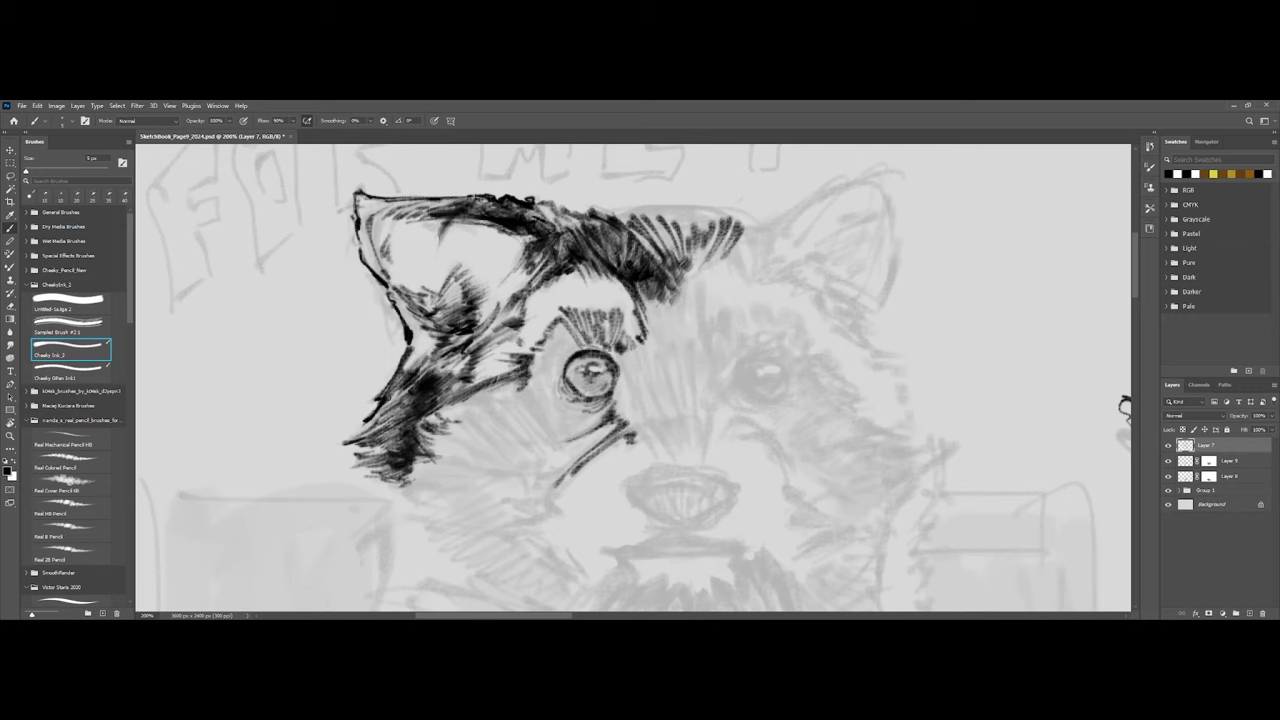
# Shade the hatched fur above the left-hand eye with Sampled Brush #2 1.
pyautogui.click(72, 326)
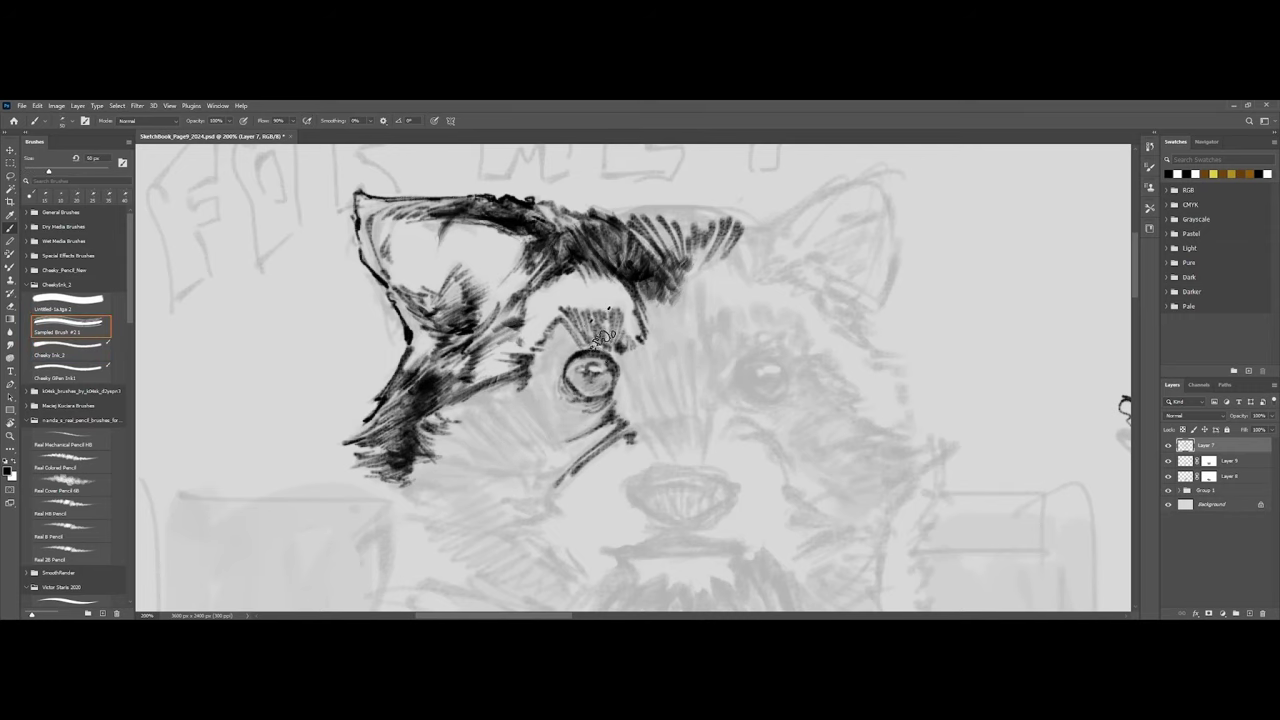
pyautogui.moveTo(609, 326); pyautogui.dragTo(611, 349)
pyautogui.moveTo(622, 332)
pyautogui.mouseDown()
pyautogui.moveTo(620, 351)
pyautogui.moveTo(568, 341)
pyautogui.moveTo(566, 360)
pyautogui.mouseUp()
# Darken the fur around the outer corner of the left-hand eye with Sampled Brush #2 1 at a smaller size.
pyautogui.press('[')
pyautogui.press('[')
pyautogui.press('[')
pyautogui.press('[')
pyautogui.press('[')
pyautogui.press('[')
pyautogui.moveTo(534, 355); pyautogui.dragTo(566, 373)
pyautogui.moveTo(543, 382)
pyautogui.mouseDown()
pyautogui.moveTo(563, 364)
pyautogui.moveTo(562, 376)
pyautogui.moveTo(528, 372)
pyautogui.mouseUp()
pyautogui.moveTo(544, 372); pyautogui.dragTo(530, 386)
pyautogui.moveTo(564, 340)
pyautogui.mouseDown()
pyautogui.moveTo(544, 350)
pyautogui.moveTo(560, 362)
pyautogui.moveTo(572, 350)
pyautogui.mouseUp()
pyautogui.hotkey('ctrl', '-')
pyautogui.hotkey('ctrl', '-')
pyautogui.hotkey('ctrl', '-')
pyautogui.hotkey('ctrl', '+')
pyautogui.hotkey('ctrl', '+')
pyautogui.hotkey('ctrl', '+')
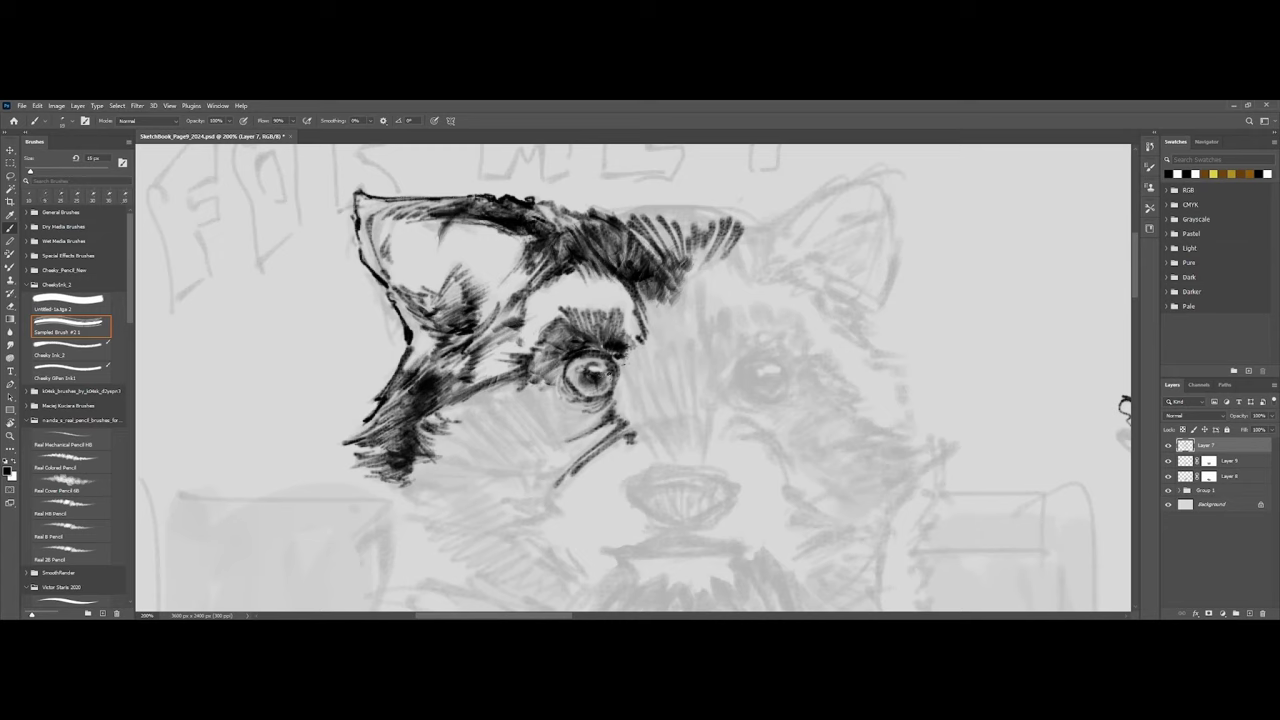
# Darken the iris of the left-hand eye around its highlight with a finer Sampled Brush #2 1.
pyautogui.press('[')
pyautogui.moveTo(578, 360); pyautogui.dragTo(574, 390)
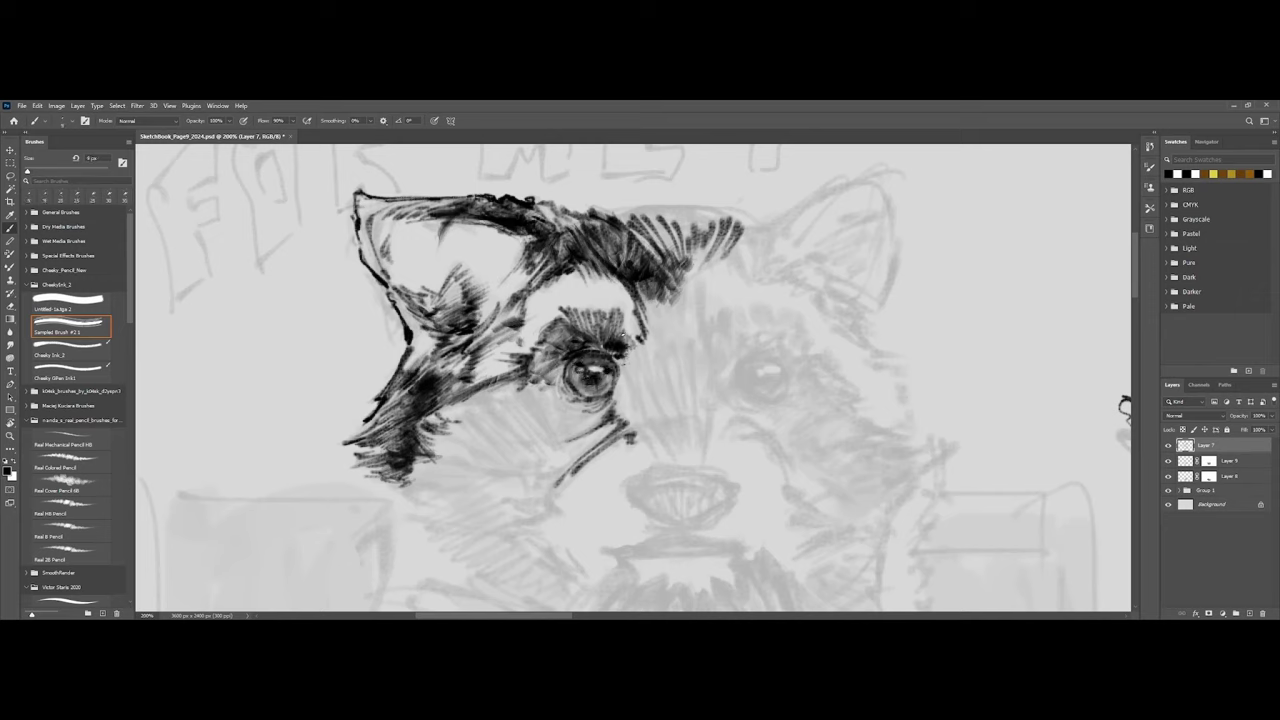
pyautogui.press('e')
pyautogui.press('b')
pyautogui.press('[')
pyautogui.keyDown('alt'); pyautogui.scroll(-5, 644, 364); pyautogui.keyUp('alt')
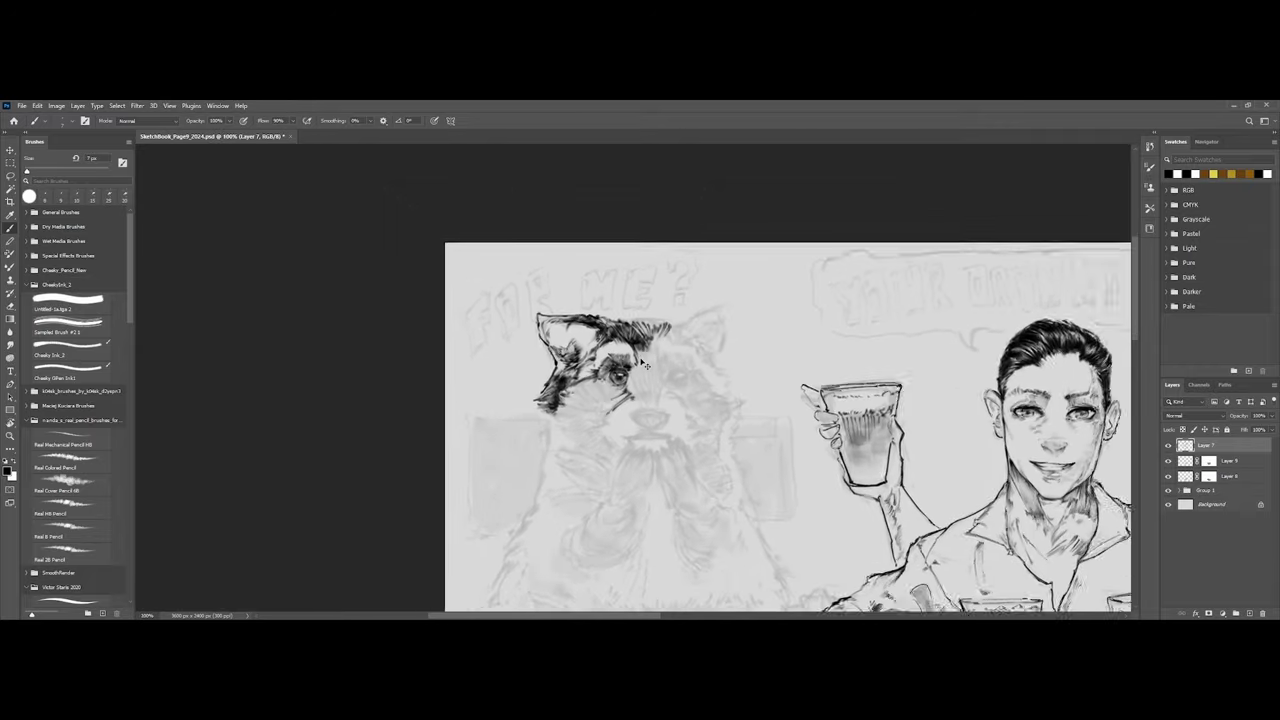
pyautogui.keyDown('alt'); pyautogui.scroll(5, 628, 372); pyautogui.keyUp('alt')
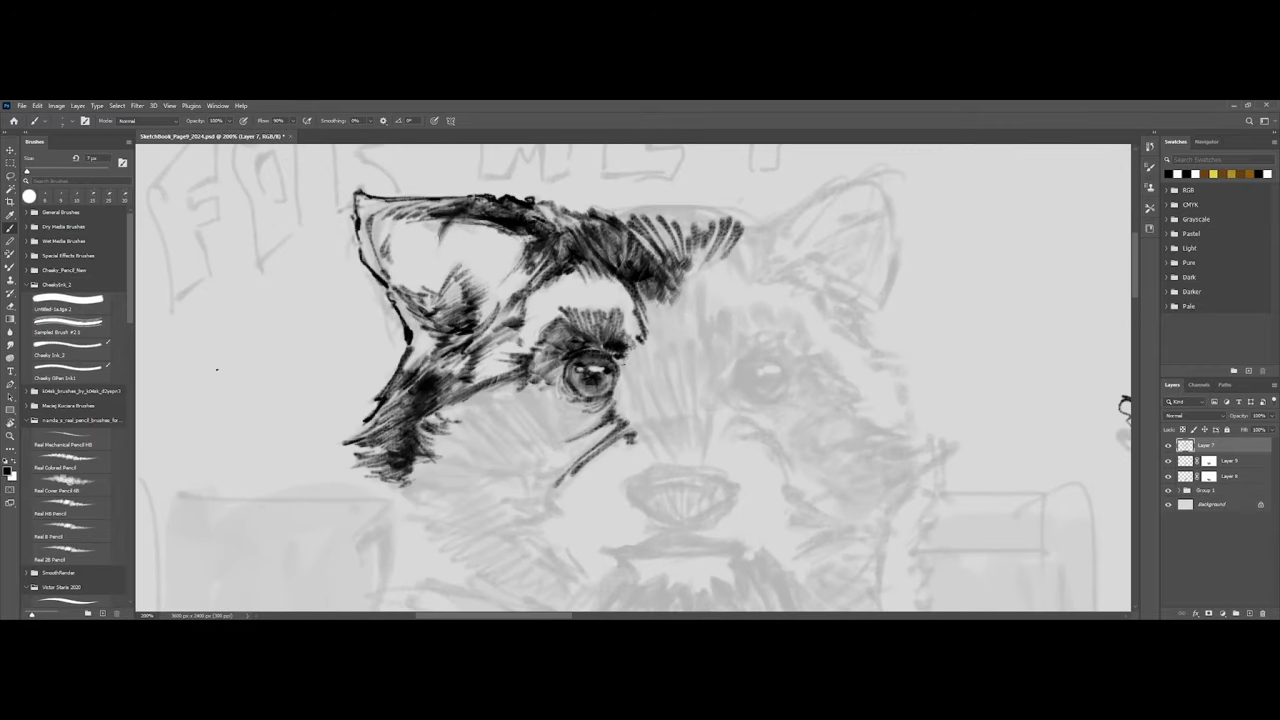
# Hatch curved fur lines around the outer side and underside of the left-hand eye with Cheeky Ink_2.
pyautogui.click(102, 346)
pyautogui.hotkey('ctrl', '+')
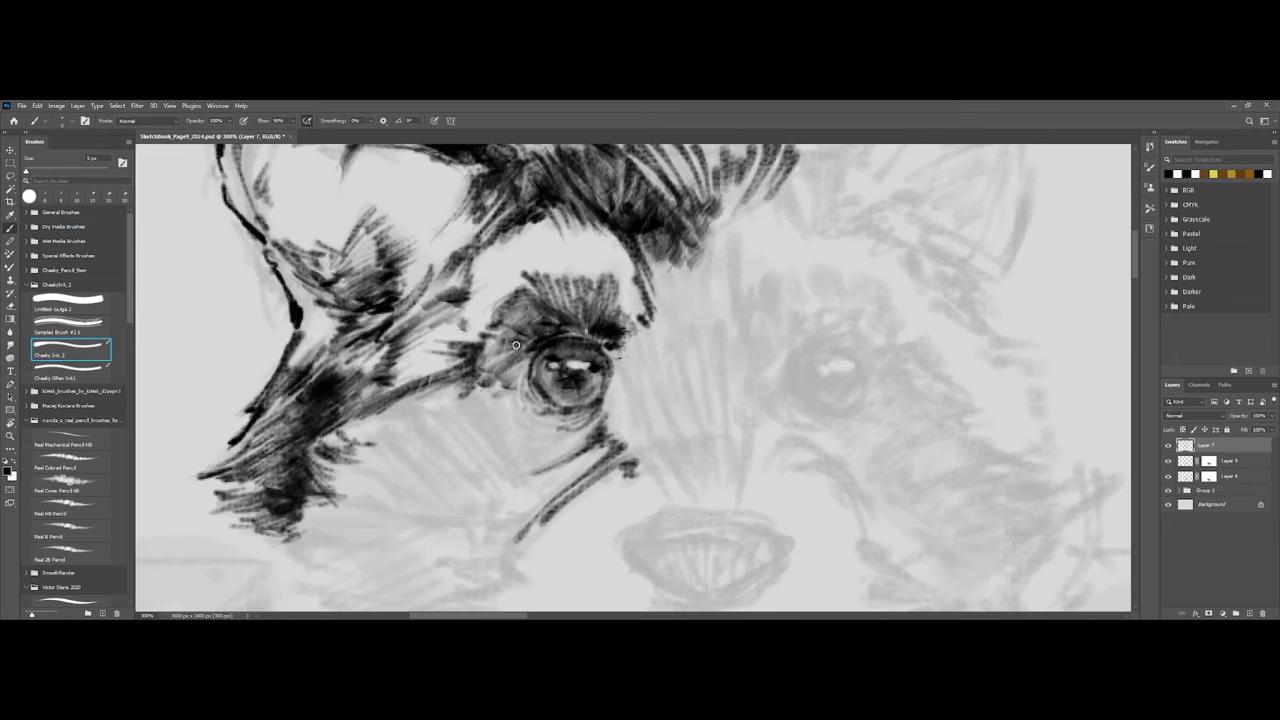
pyautogui.moveTo(534, 340)
pyautogui.mouseDown()
pyautogui.moveTo(486, 350)
pyautogui.moveTo(464, 408)
pyautogui.moveTo(532, 416)
pyautogui.mouseUp()
pyautogui.moveTo(515, 367); pyautogui.dragTo(546, 418)
pyautogui.moveTo(524, 370); pyautogui.dragTo(542, 406)
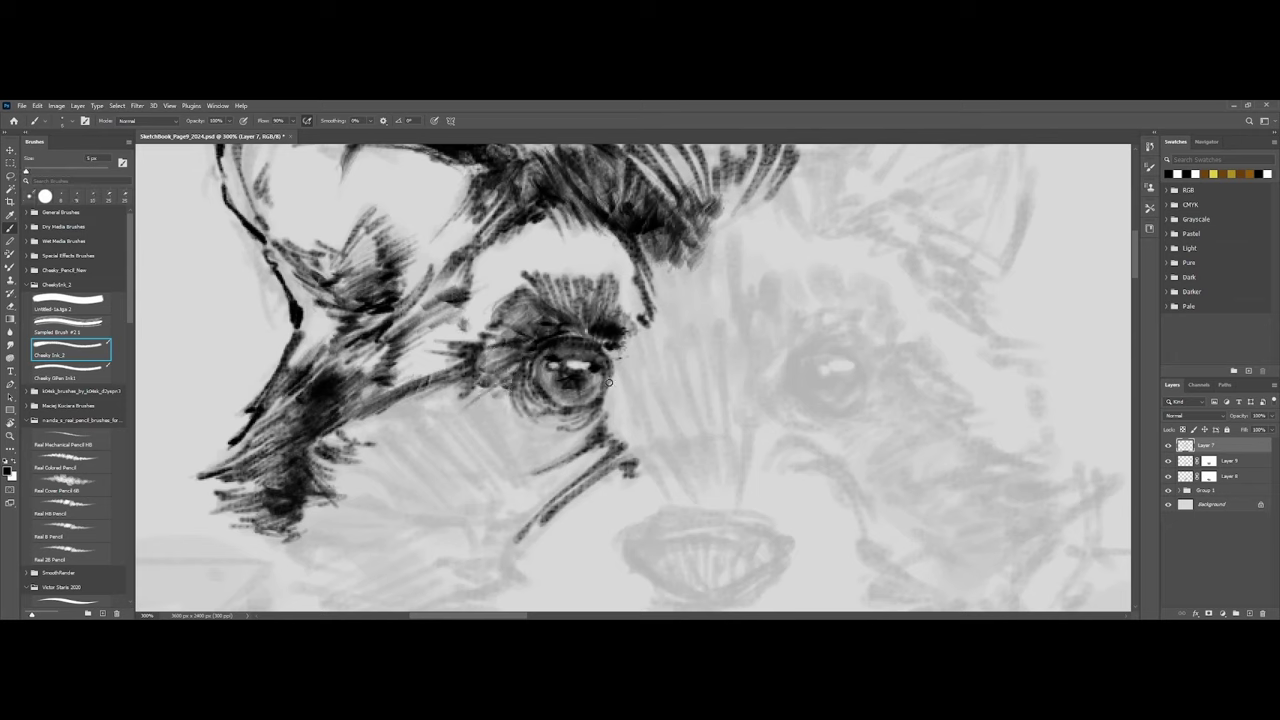
# Hatch long fur strands from the inner corner of the left-hand eye down the side of the nose bridge.
pyautogui.moveTo(611, 364)
pyautogui.mouseDown()
pyautogui.moveTo(596, 406)
pyautogui.moveTo(601, 395)
pyautogui.moveTo(656, 458)
pyautogui.mouseUp()
pyautogui.press(']')
pyautogui.moveTo(622, 390); pyautogui.dragTo(648, 438)
pyautogui.moveTo(618, 364)
pyautogui.mouseDown()
pyautogui.moveTo(656, 446)
pyautogui.moveTo(662, 428)
pyautogui.mouseUp()
pyautogui.moveTo(627, 340)
pyautogui.mouseDown()
pyautogui.moveTo(674, 430)
pyautogui.moveTo(682, 412)
pyautogui.mouseUp()
pyautogui.moveTo(642, 318)
pyautogui.mouseDown()
pyautogui.moveTo(688, 414)
pyautogui.moveTo(686, 392)
pyautogui.mouseUp()
pyautogui.moveTo(678, 338); pyautogui.dragTo(704, 404)
pyautogui.hotkey('ctrl', '-')
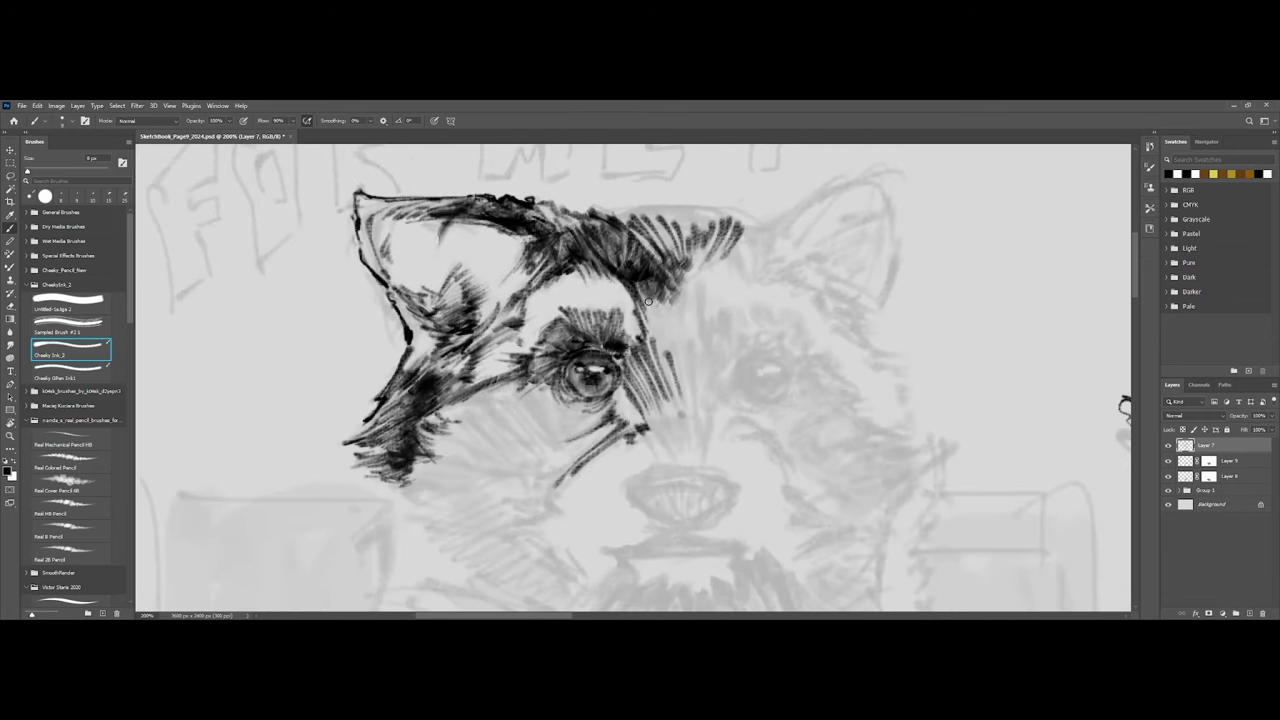
# Hatch the central forehead stripe from the hairline down between the eyes with Cheeky Ink_2, adjusting the brush size.
pyautogui.moveTo(642, 298); pyautogui.dragTo(664, 354)
pyautogui.moveTo(646, 298)
pyautogui.mouseDown()
pyautogui.moveTo(675, 394)
pyautogui.moveTo(661, 368)
pyautogui.moveTo(674, 356)
pyautogui.mouseUp()
pyautogui.moveTo(657, 300)
pyautogui.mouseDown()
pyautogui.moveTo(677, 378)
pyautogui.moveTo(681, 366)
pyautogui.mouseUp()
pyautogui.moveTo(672, 298); pyautogui.dragTo(685, 389)
pyautogui.press('[')
pyautogui.moveTo(682, 340); pyautogui.dragTo(690, 352)
pyautogui.press(']')
pyautogui.moveTo(684, 278)
pyautogui.mouseDown()
pyautogui.moveTo(690, 320)
pyautogui.moveTo(690, 298)
pyautogui.mouseUp()
pyautogui.moveTo(680, 278)
pyautogui.mouseDown()
pyautogui.moveTo(700, 350)
pyautogui.moveTo(720, 350)
pyautogui.mouseUp()
pyautogui.press(']')
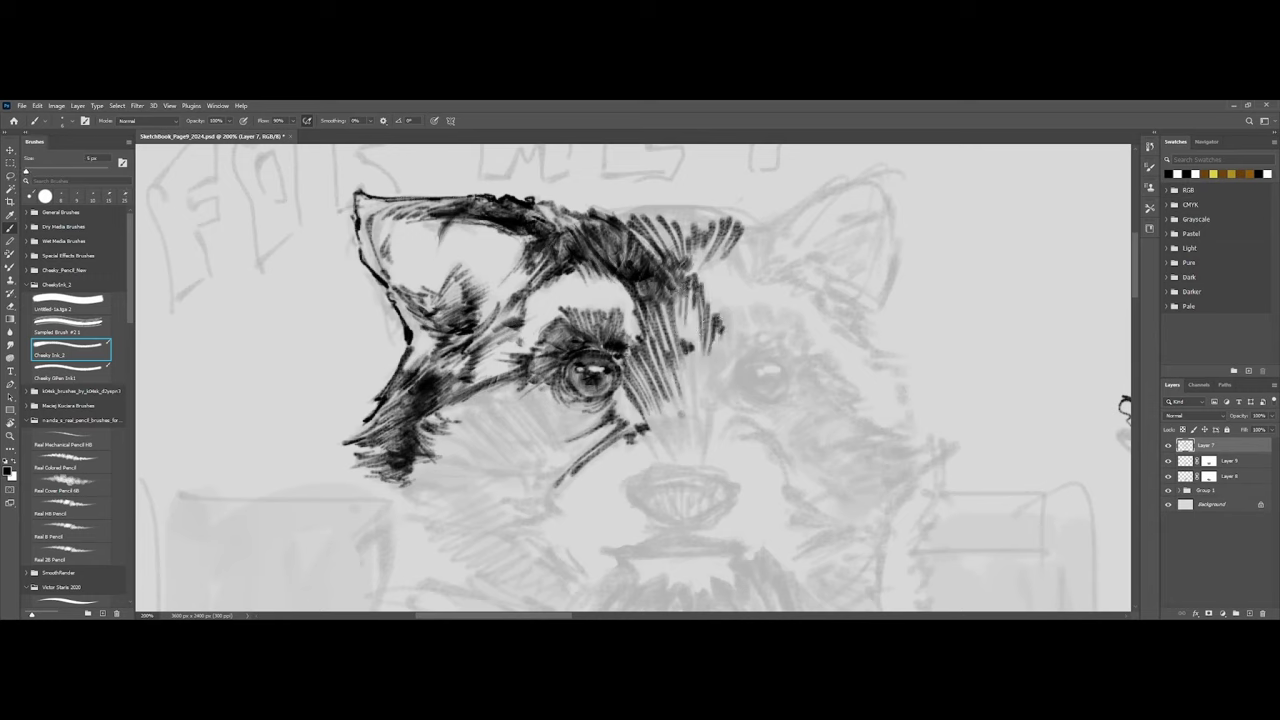
# Extend the hatched fur strands down the nose bridge toward the muzzle.
pyautogui.moveTo(682, 410)
pyautogui.mouseDown()
pyautogui.moveTo(688, 348)
pyautogui.moveTo(700, 357)
pyautogui.mouseUp()
pyautogui.moveTo(697, 402)
pyautogui.mouseDown()
pyautogui.moveTo(724, 346)
pyautogui.moveTo(713, 395)
pyautogui.mouseUp()
pyautogui.moveTo(652, 359)
pyautogui.mouseDown()
pyautogui.moveTo(658, 410)
pyautogui.moveTo(686, 400)
pyautogui.mouseUp()
pyautogui.hotkey('ctrl', '-')
pyautogui.hotkey('ctrl', '-')
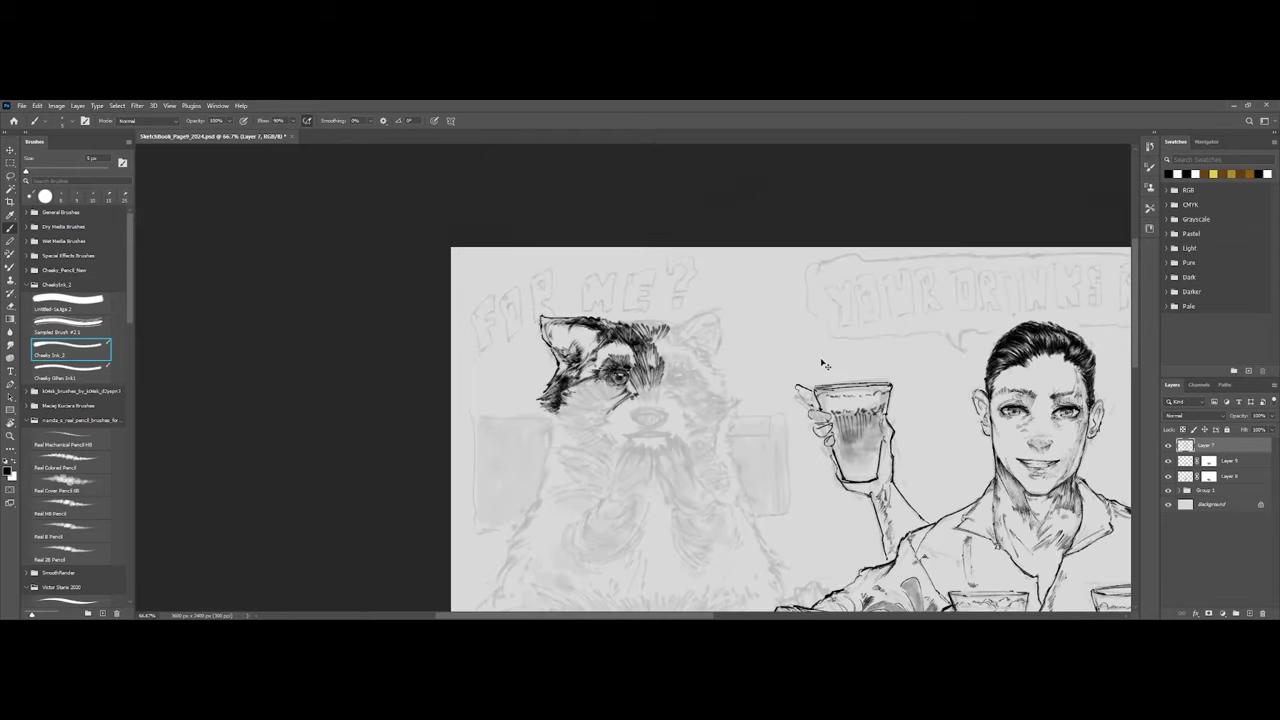
# Shade the fur beside the inner corner of the left-hand eye with Sampled Brush #2 1 at a reduced size.
pyautogui.hotkey('ctrl', '+')
pyautogui.hotkey('ctrl', '+')
pyautogui.click(80, 328)
pyautogui.press('[')
pyautogui.press('[')
pyautogui.press('[')
pyautogui.press('[')
pyautogui.press('[')
pyautogui.press('[')
pyautogui.press('[')
pyautogui.press('[')
pyautogui.press('[')
pyautogui.press('[')
pyautogui.press('[')
pyautogui.press('[')
pyautogui.press('[')
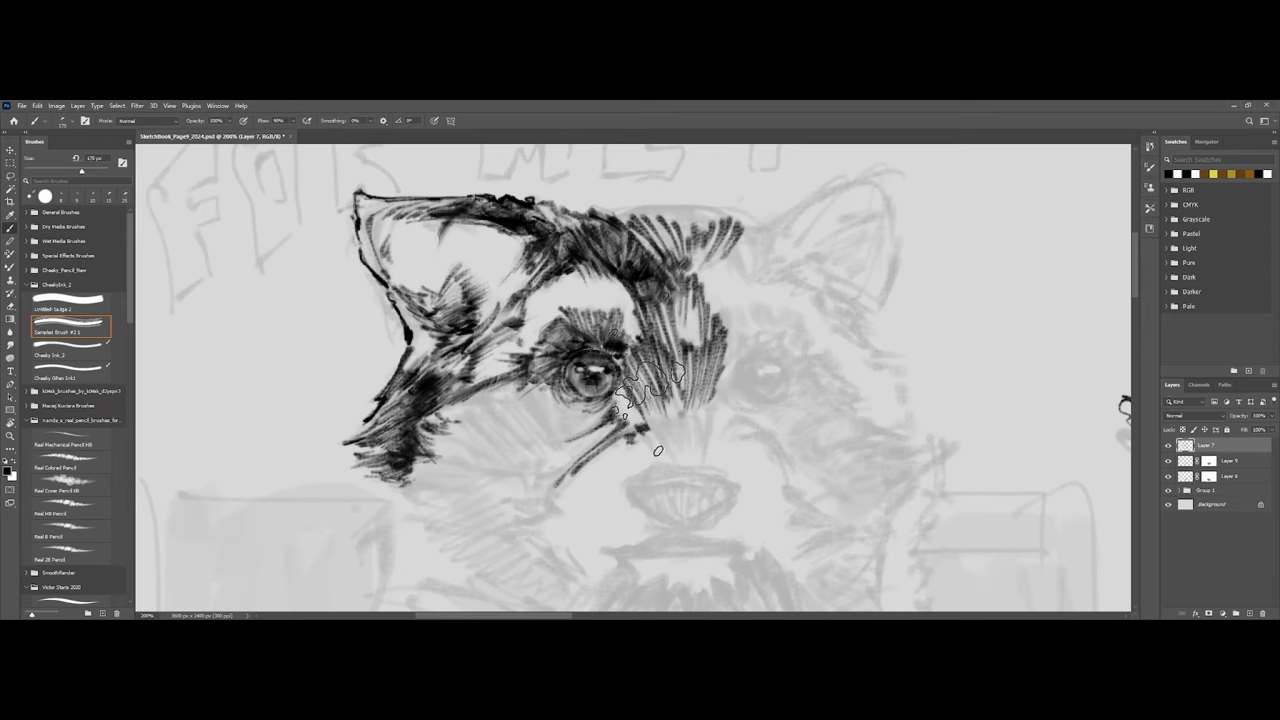
pyautogui.moveTo(638, 353); pyautogui.dragTo(665, 394)
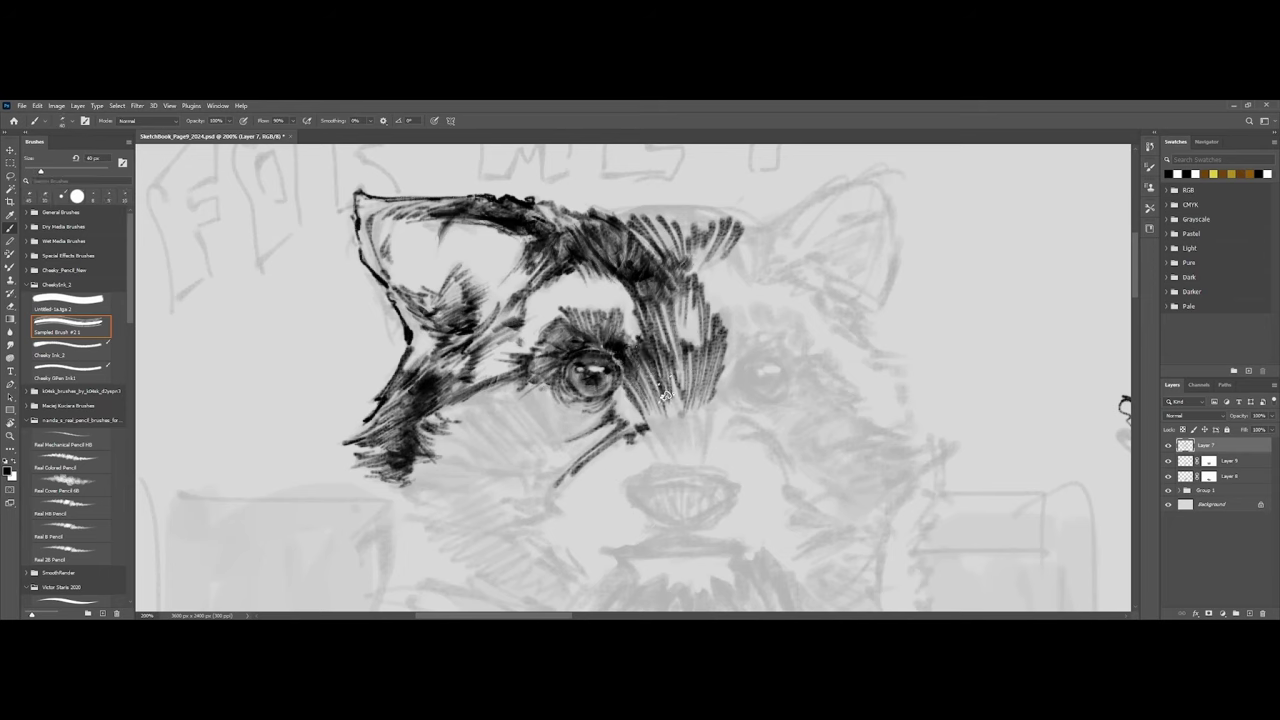
# Darken the upper part of the raccoon's forehead stripe with short downward strokes of a smaller Sampled Brush #2 1.
pyautogui.press('[')
pyautogui.press('[')
pyautogui.moveTo(646, 302)
pyautogui.mouseDown()
pyautogui.moveTo(658, 395)
pyautogui.moveTo(656, 341)
pyautogui.mouseUp()
pyautogui.moveTo(650, 285); pyautogui.dragTo(664, 308)
pyautogui.moveTo(657, 287); pyautogui.dragTo(670, 319)
pyautogui.moveTo(670, 275)
pyautogui.mouseDown()
pyautogui.moveTo(676, 326)
pyautogui.moveTo(692, 299)
pyautogui.mouseUp()
# Shade the right-hand edge of the forehead stripe down to the nose bridge, varying the brush size.
pyautogui.press('[')
pyautogui.moveTo(690, 278); pyautogui.dragTo(705, 320)
pyautogui.moveTo(702, 304); pyautogui.dragTo(718, 340)
pyautogui.moveTo(716, 328)
pyautogui.mouseDown()
pyautogui.moveTo(711, 361)
pyautogui.moveTo(671, 346)
pyautogui.moveTo(686, 394)
pyautogui.mouseUp()
pyautogui.press(']')
pyautogui.moveTo(689, 343)
pyautogui.mouseDown()
pyautogui.moveTo(690, 379)
pyautogui.moveTo(718, 384)
pyautogui.mouseUp()
pyautogui.press('[')
pyautogui.moveTo(660, 352); pyautogui.dragTo(670, 368)
pyautogui.press(']')
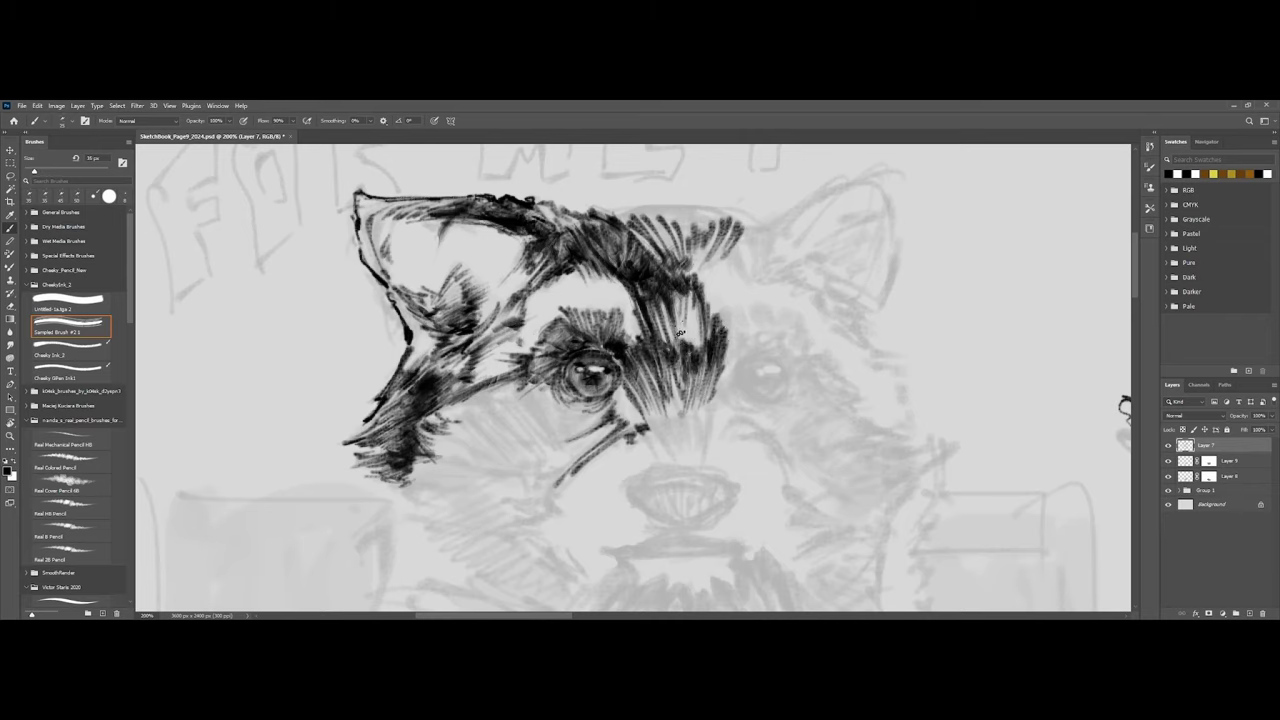
pyautogui.moveTo(676, 284)
pyautogui.mouseDown()
pyautogui.moveTo(679, 365)
pyautogui.moveTo(698, 310)
pyautogui.mouseUp()
# Fill the light gaps in the middle of the forehead stripe with a larger Sampled Brush #2 1.
pyautogui.hotkey('ctrl', '-')
pyautogui.hotkey('ctrl', '-')
pyautogui.hotkey('ctrl', '-')
pyautogui.hotkey('ctrl', '-')
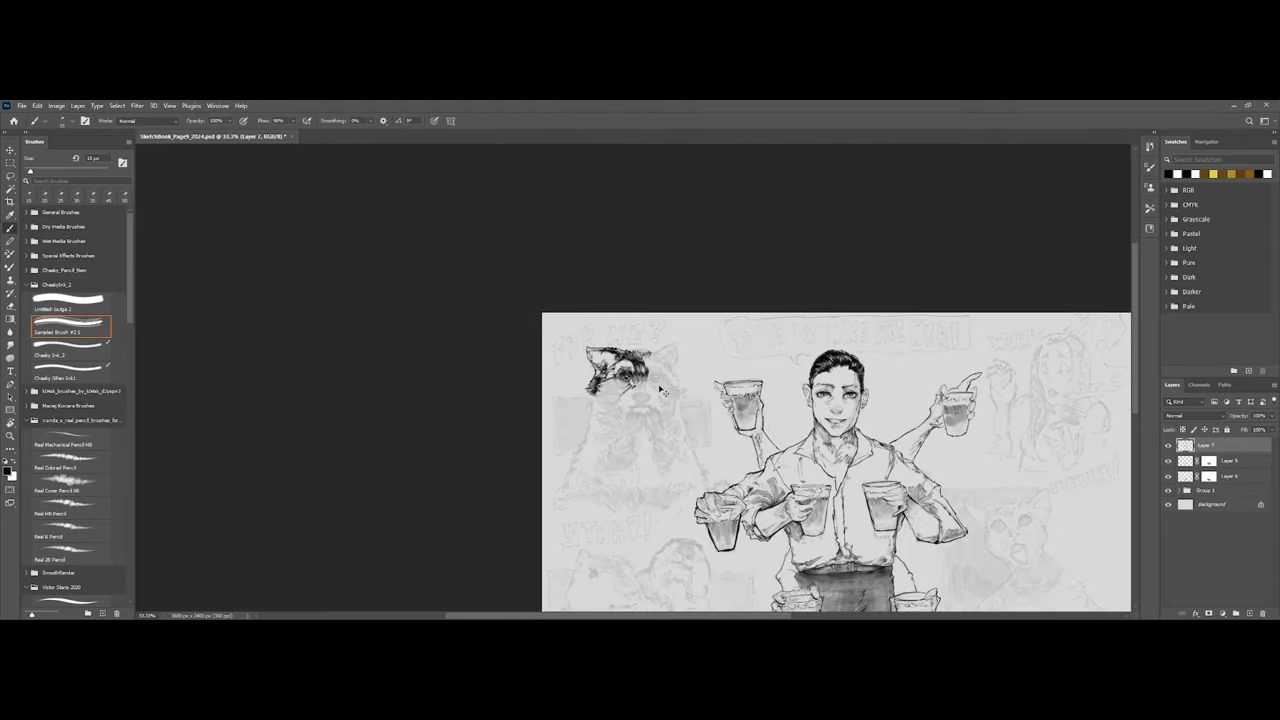
pyautogui.hotkey('ctrl', '+')
pyautogui.hotkey('ctrl', '+')
pyautogui.hotkey('ctrl', '+')
pyautogui.hotkey('ctrl', '+')
pyautogui.press(']')
pyautogui.press(']')
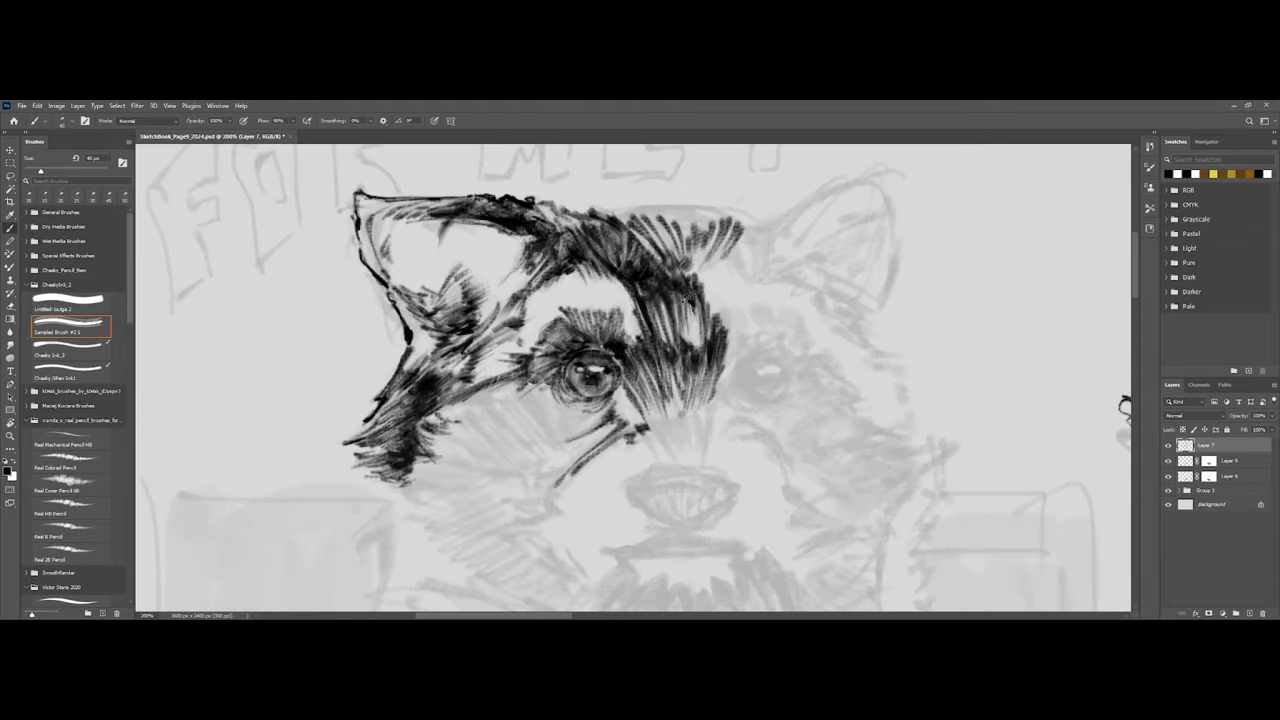
pyautogui.moveTo(700, 292)
pyautogui.mouseDown()
pyautogui.moveTo(696, 346)
pyautogui.moveTo(684, 344)
pyautogui.mouseUp()
pyautogui.moveTo(660, 302)
pyautogui.mouseDown()
pyautogui.moveTo(672, 350)
pyautogui.moveTo(700, 342)
pyautogui.mouseUp()
pyautogui.moveTo(680, 288); pyautogui.dragTo(685, 328)
# Deepen the shadow at the upper end of the forehead stripe, just below the hairline.
pyautogui.hotkey('ctrl', '-')
pyautogui.hotkey('ctrl', '-')
pyautogui.hotkey('ctrl', '-')
pyautogui.hotkey('ctrl', '-')
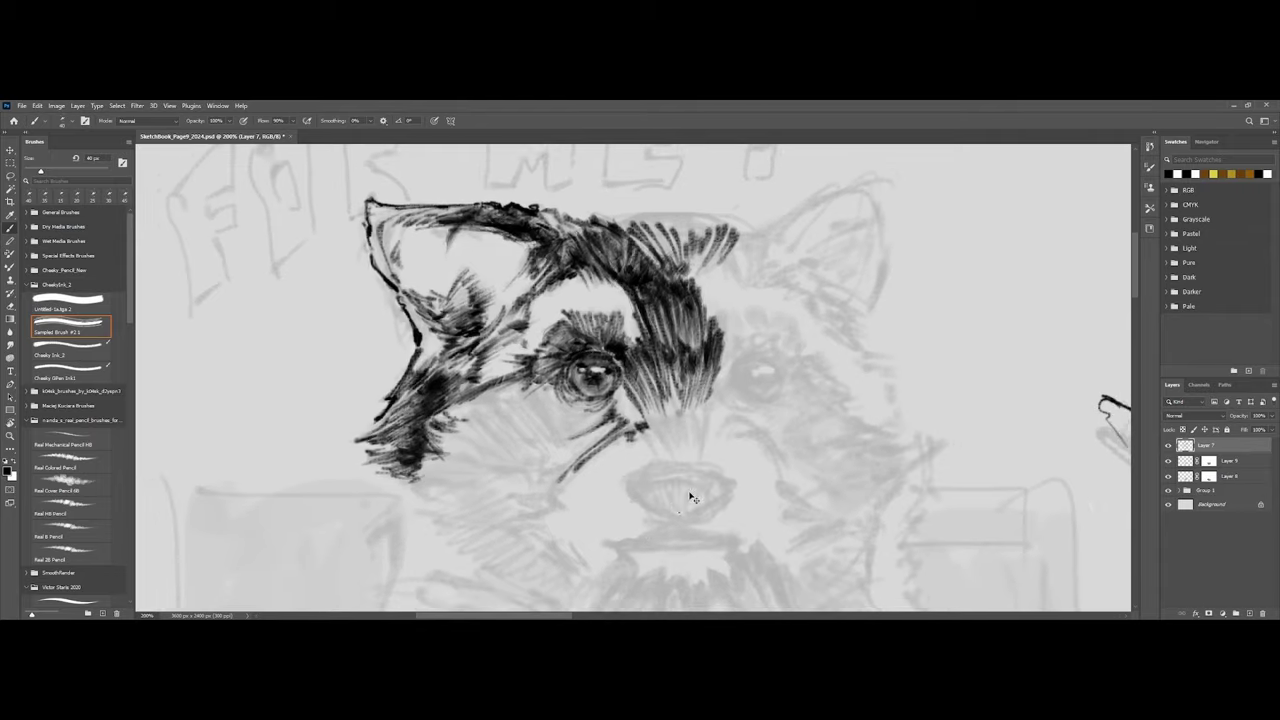
pyautogui.scroll(3, 630, 377)
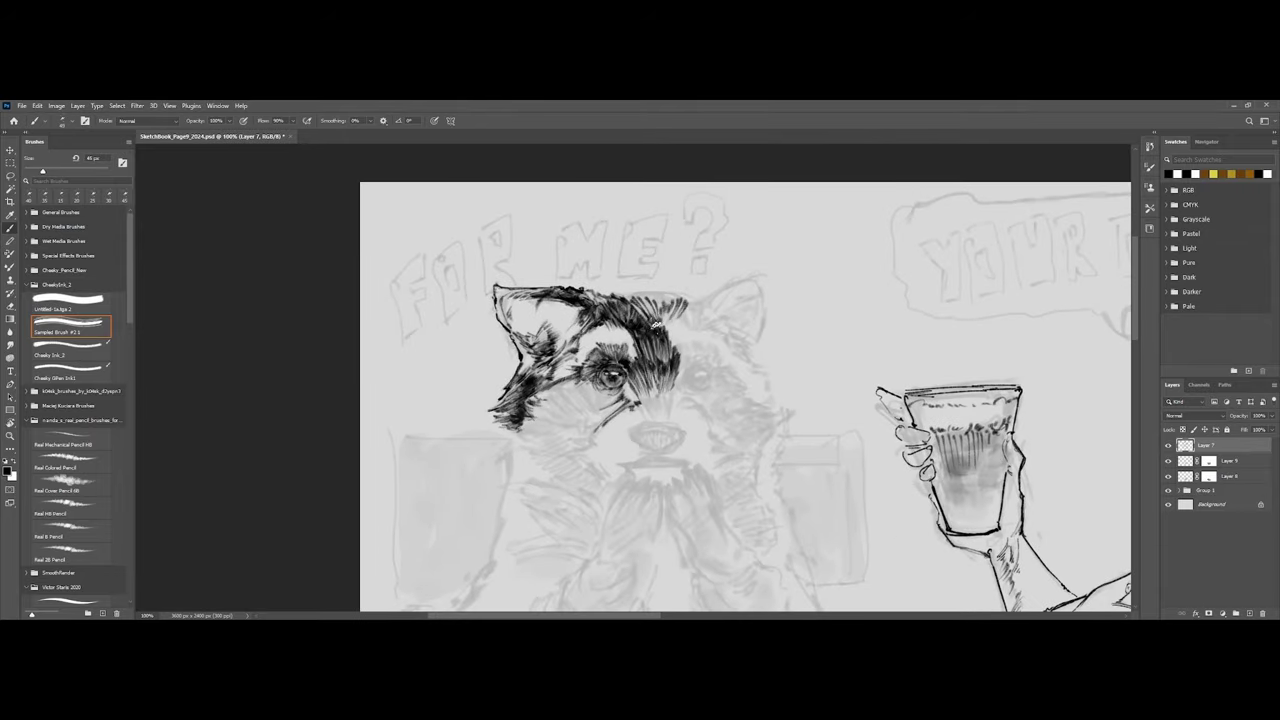
pyautogui.moveTo(648, 308)
pyautogui.mouseDown()
pyautogui.moveTo(656, 338)
pyautogui.moveTo(670, 328)
pyautogui.moveTo(659, 335)
pyautogui.mouseUp()
pyautogui.press('[')
# Hatch fur strands below the left-hand eye toward the side of the muzzle with a small Cheeky Ink_2 brush.
pyautogui.hotkey('ctrl', '=')
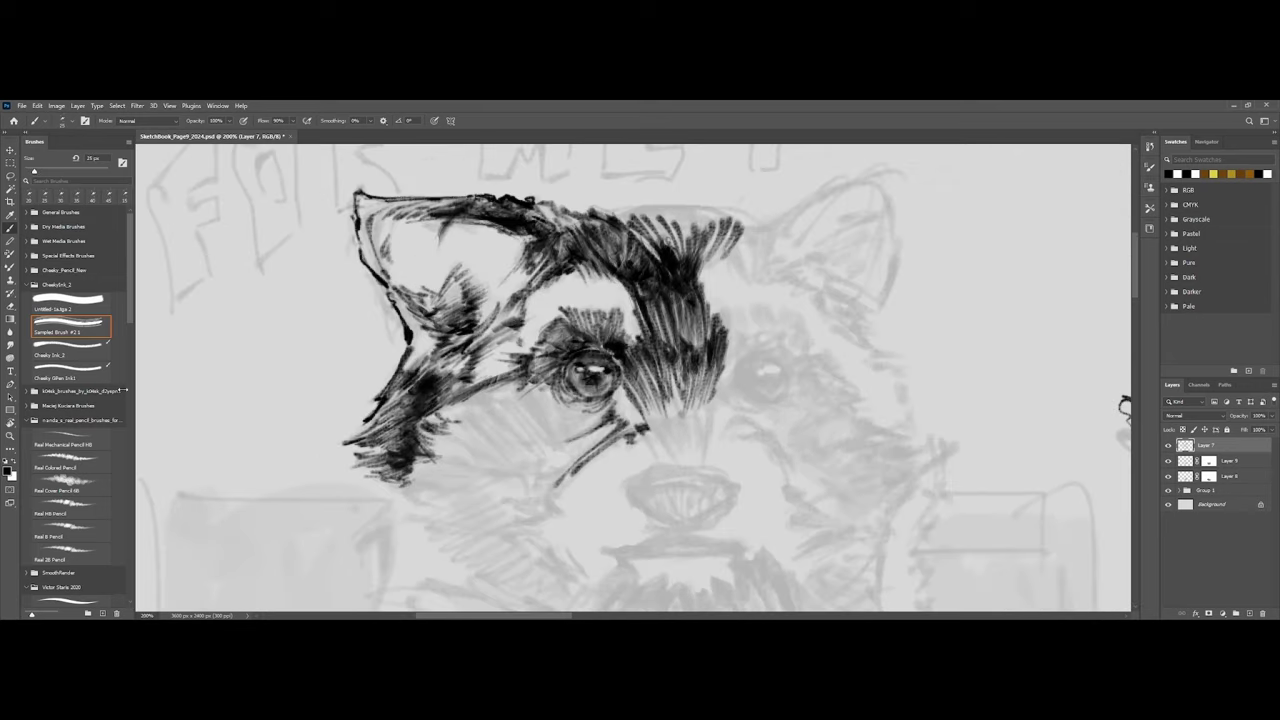
pyautogui.click(90, 348)
pyautogui.press('[')
pyautogui.press('[')
pyautogui.press('[')
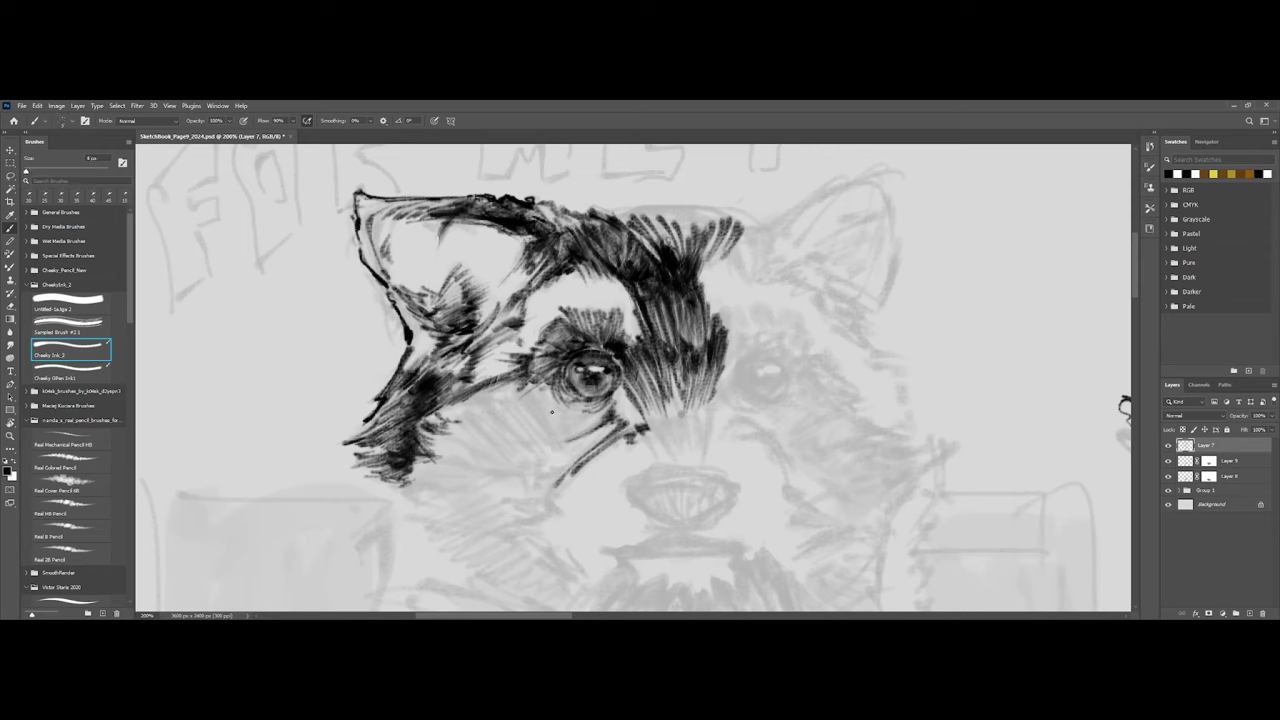
pyautogui.moveTo(522, 406)
pyautogui.mouseDown()
pyautogui.moveTo(546, 434)
pyautogui.moveTo(563, 410)
pyautogui.moveTo(536, 396)
pyautogui.moveTo(610, 410)
pyautogui.moveTo(562, 452)
pyautogui.mouseUp()
pyautogui.moveTo(624, 422)
pyautogui.mouseDown()
pyautogui.moveTo(549, 464)
pyautogui.moveTo(544, 450)
pyautogui.moveTo(597, 441)
pyautogui.moveTo(582, 418)
pyautogui.moveTo(559, 425)
pyautogui.moveTo(572, 434)
pyautogui.moveTo(544, 417)
pyautogui.moveTo(593, 414)
pyautogui.moveTo(556, 410)
pyautogui.mouseUp()
# Hatch curved fur strands across the upper cheek, below the outer corner of the left-hand eye.
pyautogui.hotkey('ctrl', '-')
pyautogui.hotkey('ctrl', '-')
pyautogui.hotkey('ctrl', '-')
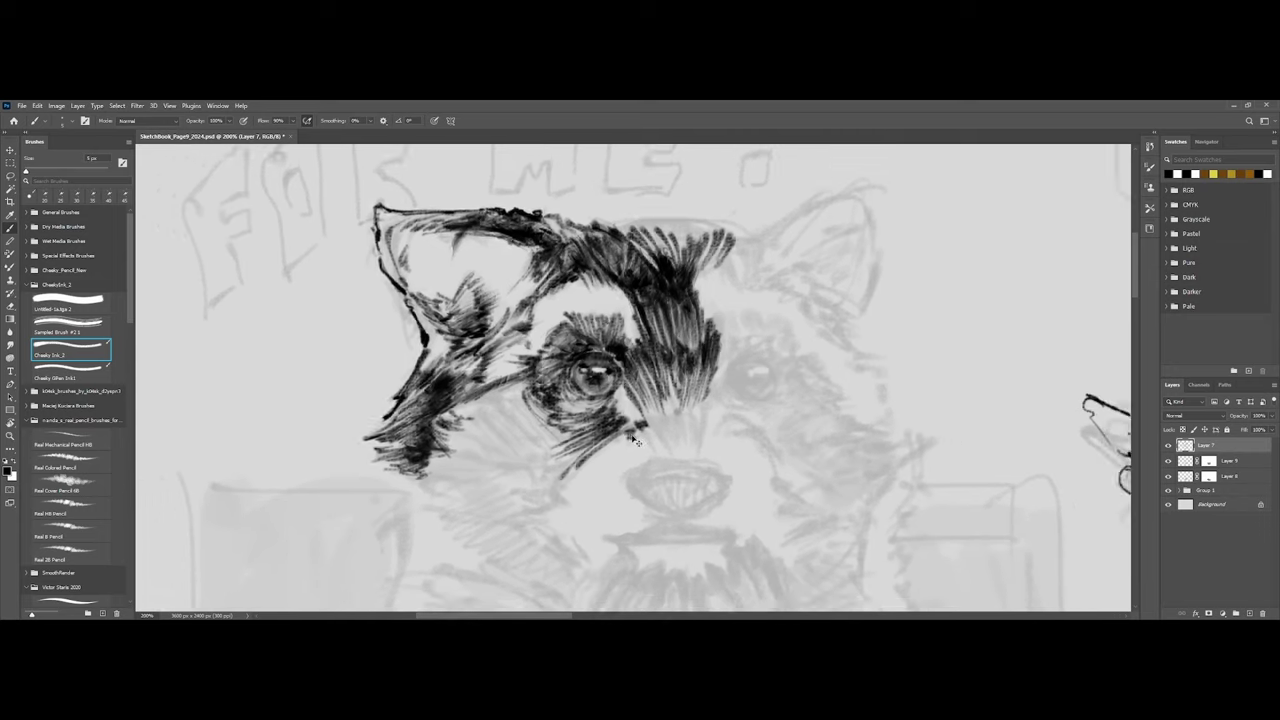
pyautogui.hotkey('ctrl', '-')
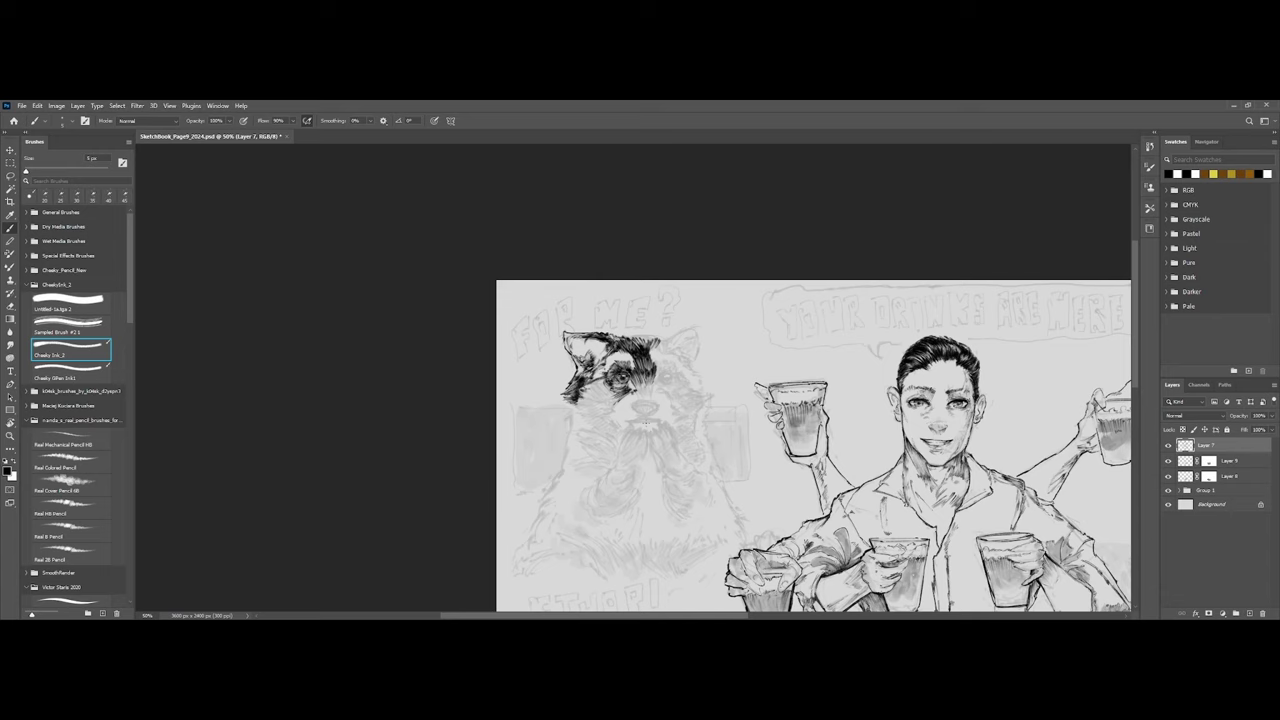
pyautogui.hotkey('ctrl', '+')
pyautogui.hotkey('ctrl', '+')
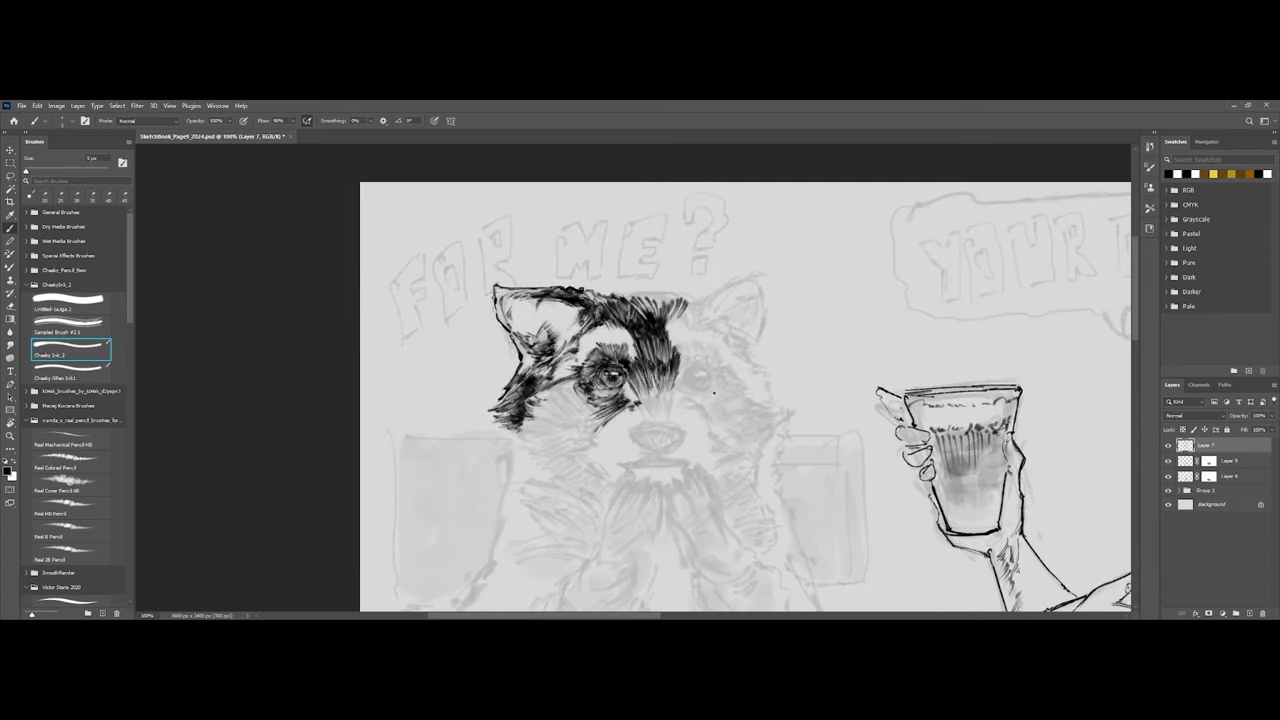
pyautogui.hotkey('ctrl', '+')
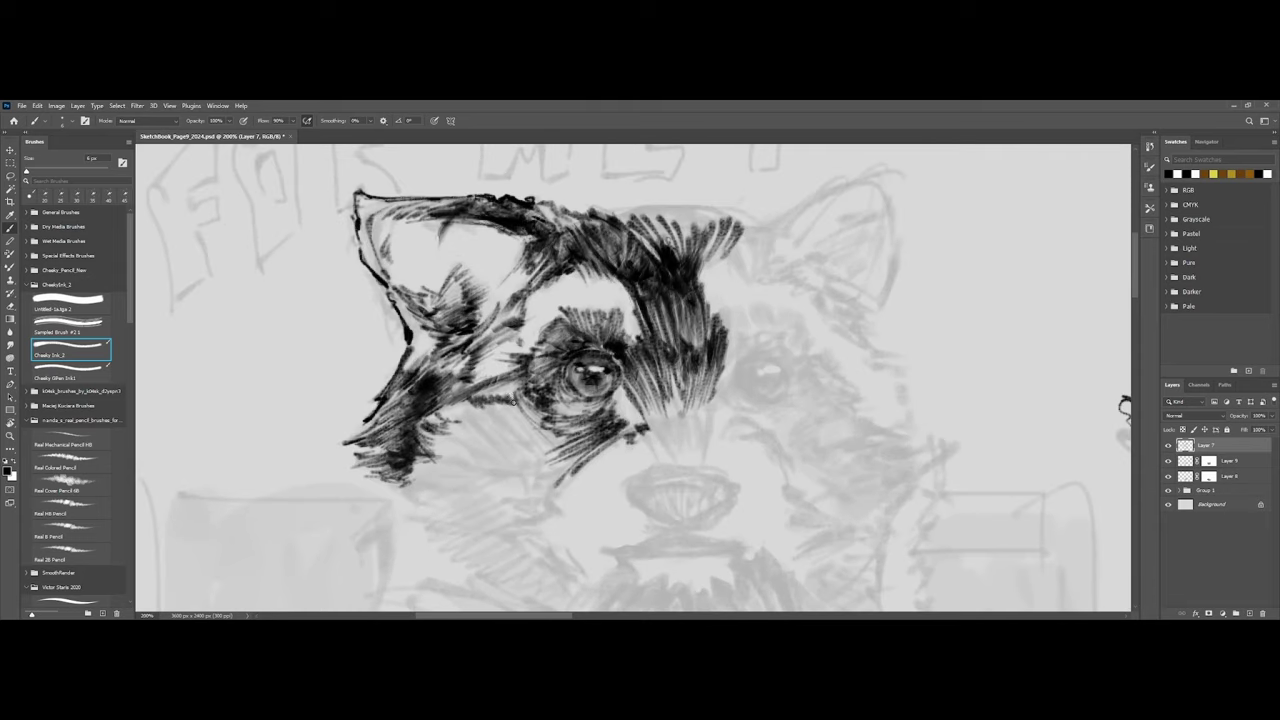
pyautogui.moveTo(460, 420)
pyautogui.mouseDown()
pyautogui.moveTo(520, 476)
pyautogui.moveTo(528, 466)
pyautogui.mouseUp()
pyautogui.moveTo(476, 424)
pyautogui.mouseDown()
pyautogui.moveTo(540, 468)
pyautogui.moveTo(554, 445)
pyautogui.mouseUp()
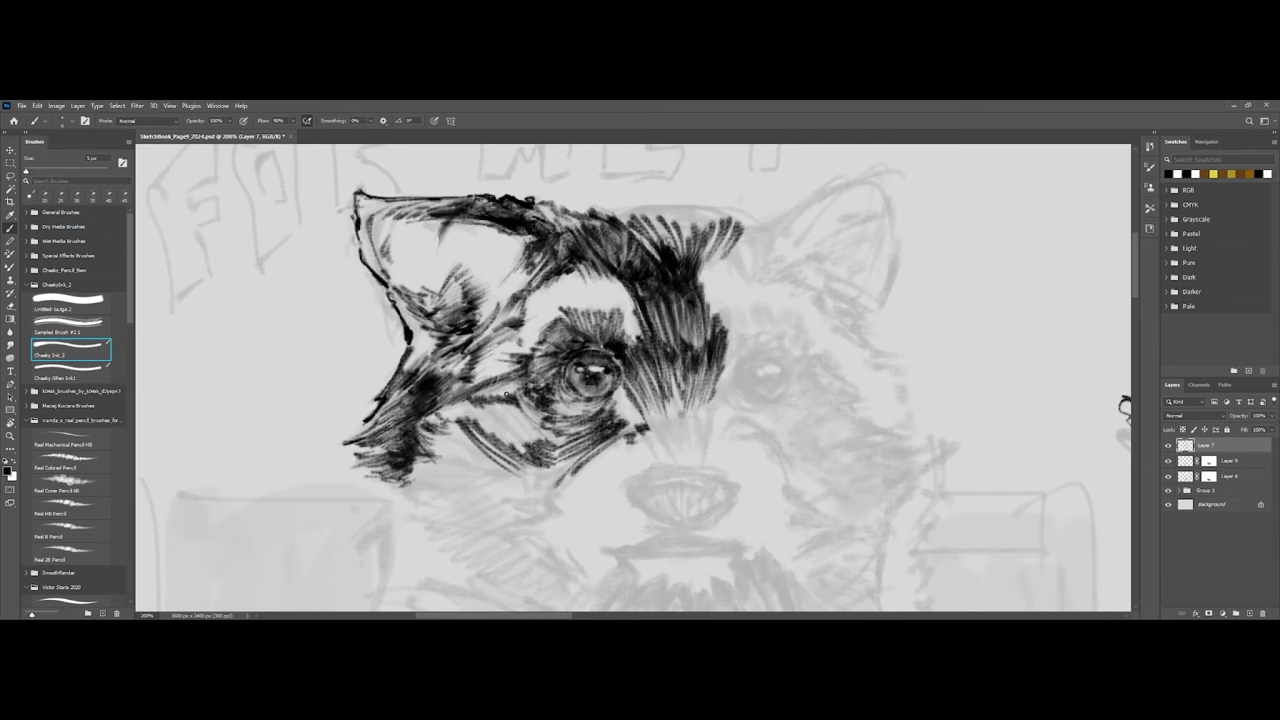
pyautogui.moveTo(484, 421)
pyautogui.mouseDown()
pyautogui.moveTo(531, 443)
pyautogui.moveTo(509, 412)
pyautogui.moveTo(545, 427)
pyautogui.mouseUp()
# Fill the outer left-hand cheek with fur hatching between the eye patch and the dark fur below the ear.
pyautogui.hotkey('ctrl', '-')
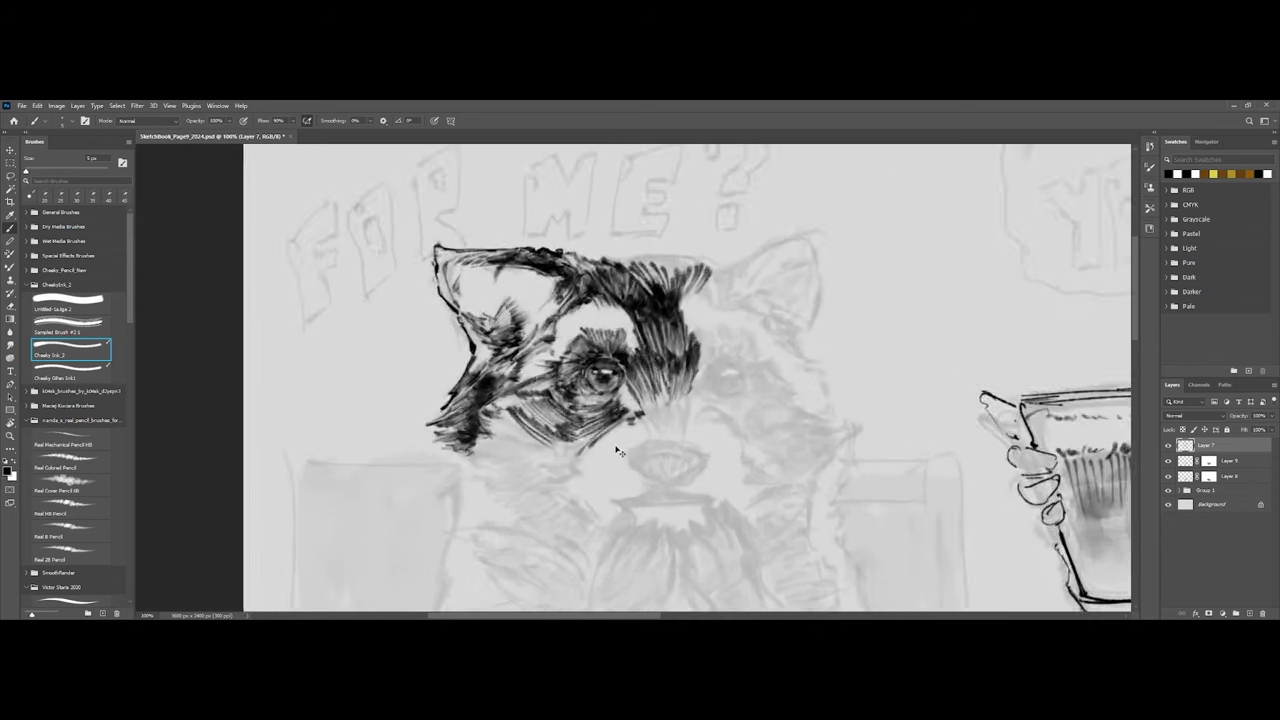
pyautogui.hotkey('ctrl', '+')
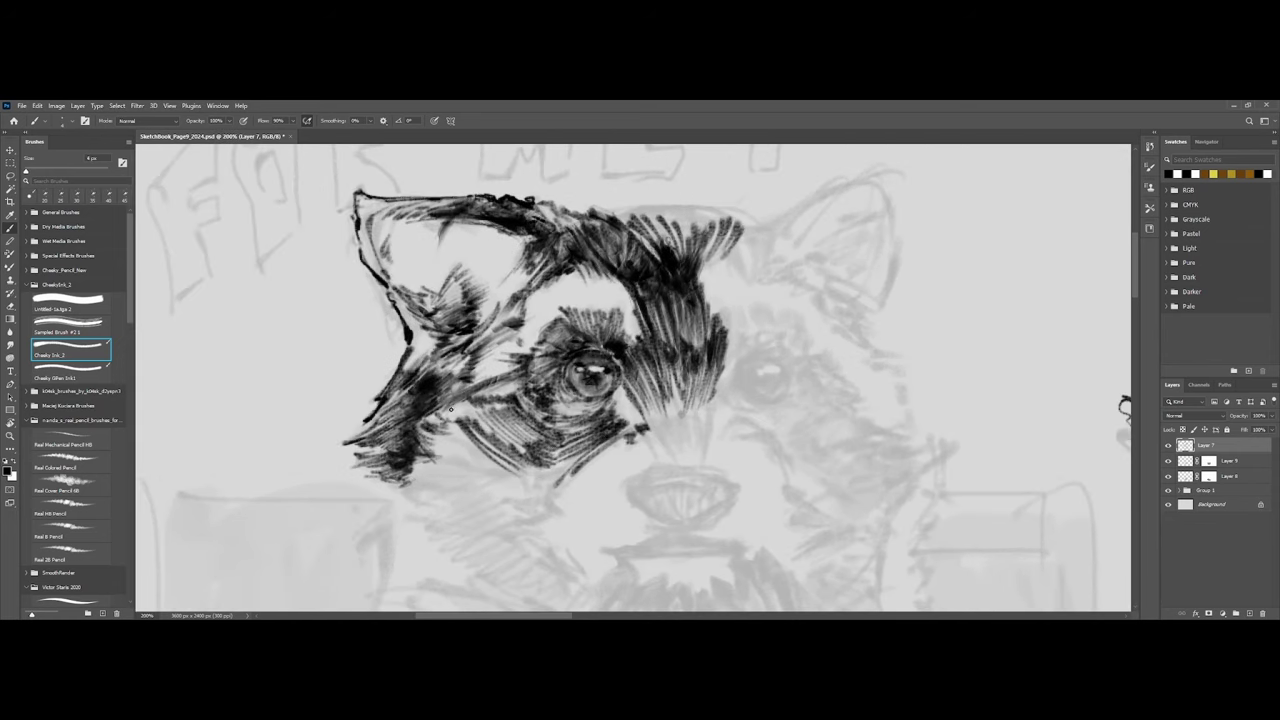
pyautogui.moveTo(450, 406); pyautogui.dragTo(469, 414)
pyautogui.hotkey('ctrl', '-')
pyautogui.hotkey('ctrl', '+')
pyautogui.press(']')
pyautogui.moveTo(441, 427); pyautogui.dragTo(449, 437)
pyautogui.moveTo(433, 431)
pyautogui.mouseDown()
pyautogui.moveTo(480, 439)
pyautogui.moveTo(440, 428)
pyautogui.moveTo(472, 444)
pyautogui.moveTo(458, 450)
pyautogui.moveTo(468, 456)
pyautogui.moveTo(484, 451)
pyautogui.moveTo(473, 469)
pyautogui.moveTo(504, 461)
pyautogui.moveTo(481, 486)
pyautogui.moveTo(449, 462)
pyautogui.moveTo(490, 477)
pyautogui.moveTo(473, 469)
pyautogui.moveTo(488, 464)
pyautogui.moveTo(431, 465)
pyautogui.moveTo(439, 474)
pyautogui.moveTo(496, 479)
pyautogui.moveTo(422, 468)
pyautogui.mouseUp()
pyautogui.press(']')
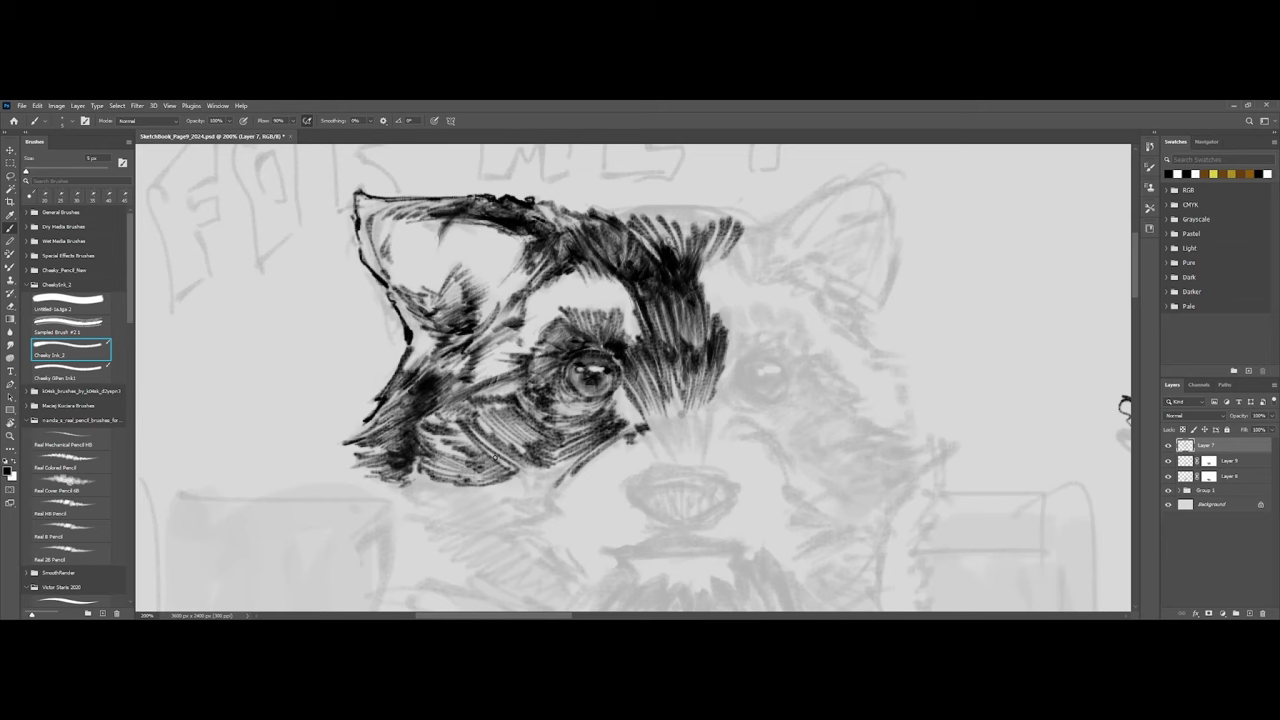
# Hatch the lower left-hand cheek fur down to the jaw and begin the tuft of neck fur below it.
pyautogui.hotkey('ctrl', '-')
pyautogui.hotkey('ctrl', '-')
pyautogui.hotkey('ctrl', '+')
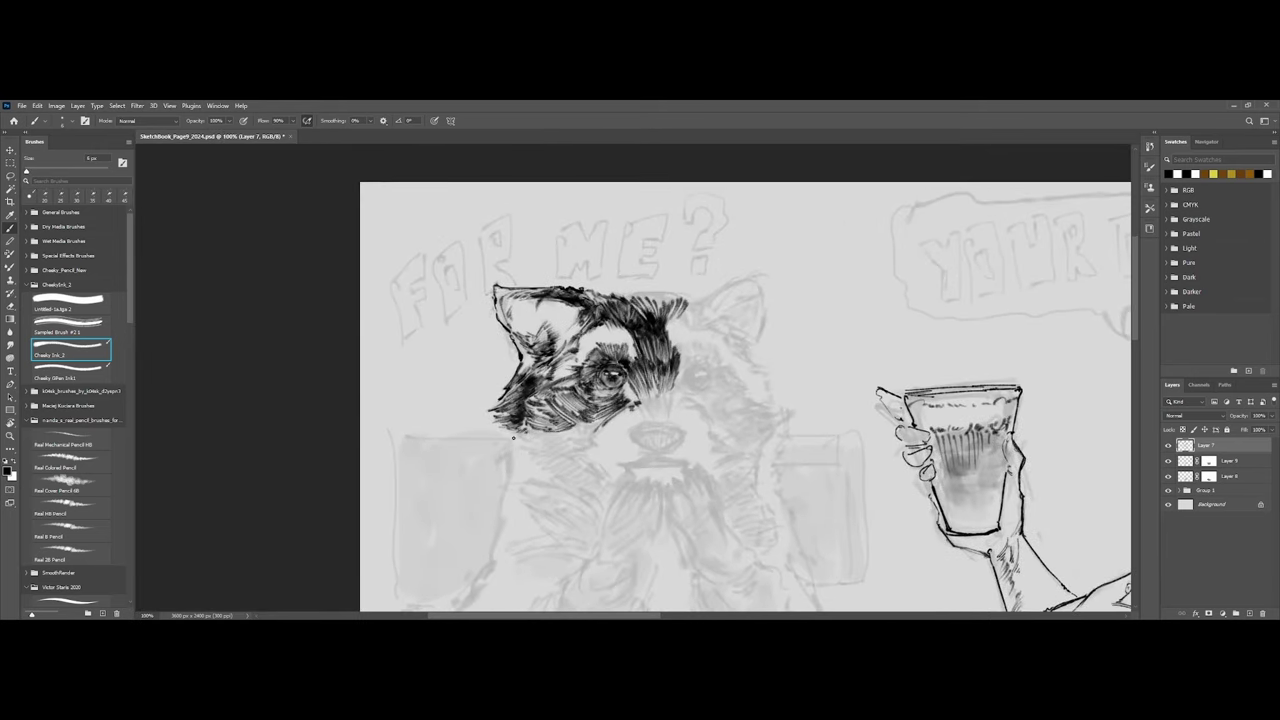
pyautogui.moveTo(530, 434)
pyautogui.mouseDown()
pyautogui.moveTo(566, 436)
pyautogui.moveTo(545, 444)
pyautogui.moveTo(556, 445)
pyautogui.moveTo(608, 418)
pyautogui.moveTo(592, 430)
pyautogui.mouseUp()
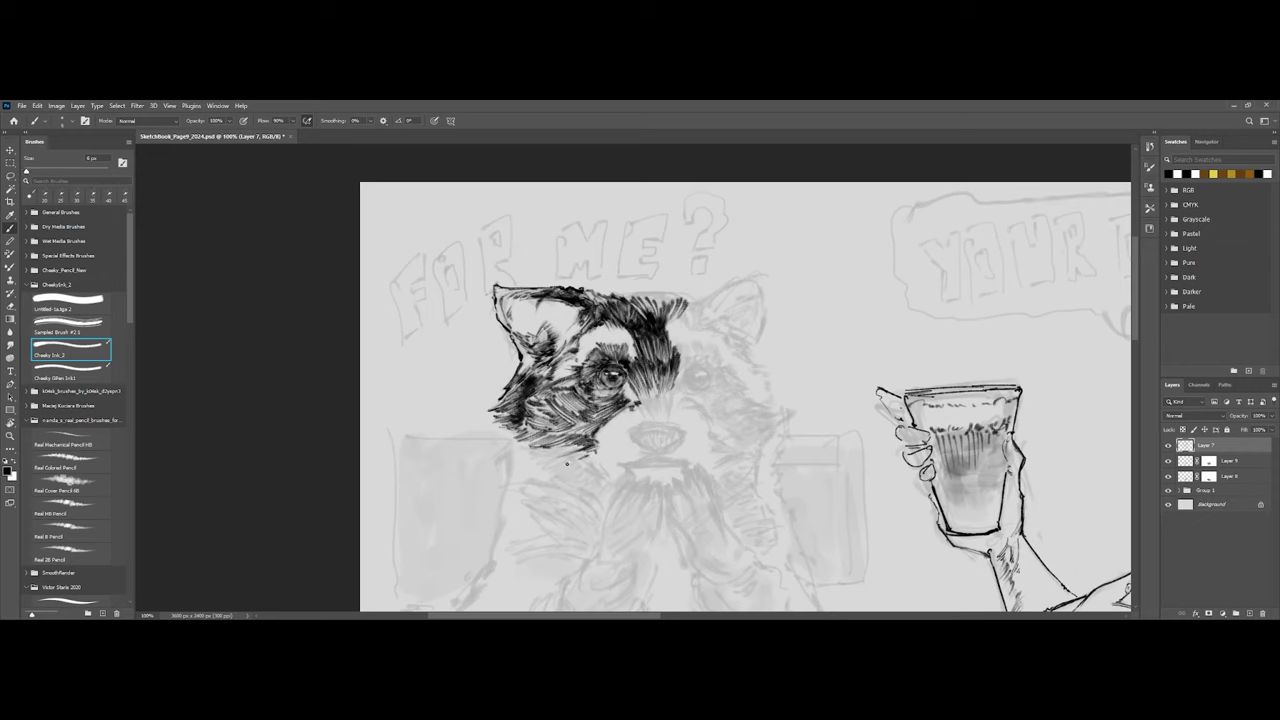
pyautogui.moveTo(567, 463)
pyautogui.mouseDown()
pyautogui.moveTo(589, 464)
pyautogui.moveTo(588, 480)
pyautogui.moveTo(570, 455)
pyautogui.moveTo(541, 471)
pyautogui.moveTo(540, 460)
pyautogui.moveTo(562, 482)
pyautogui.moveTo(528, 486)
pyautogui.moveTo(546, 501)
pyautogui.mouseUp()
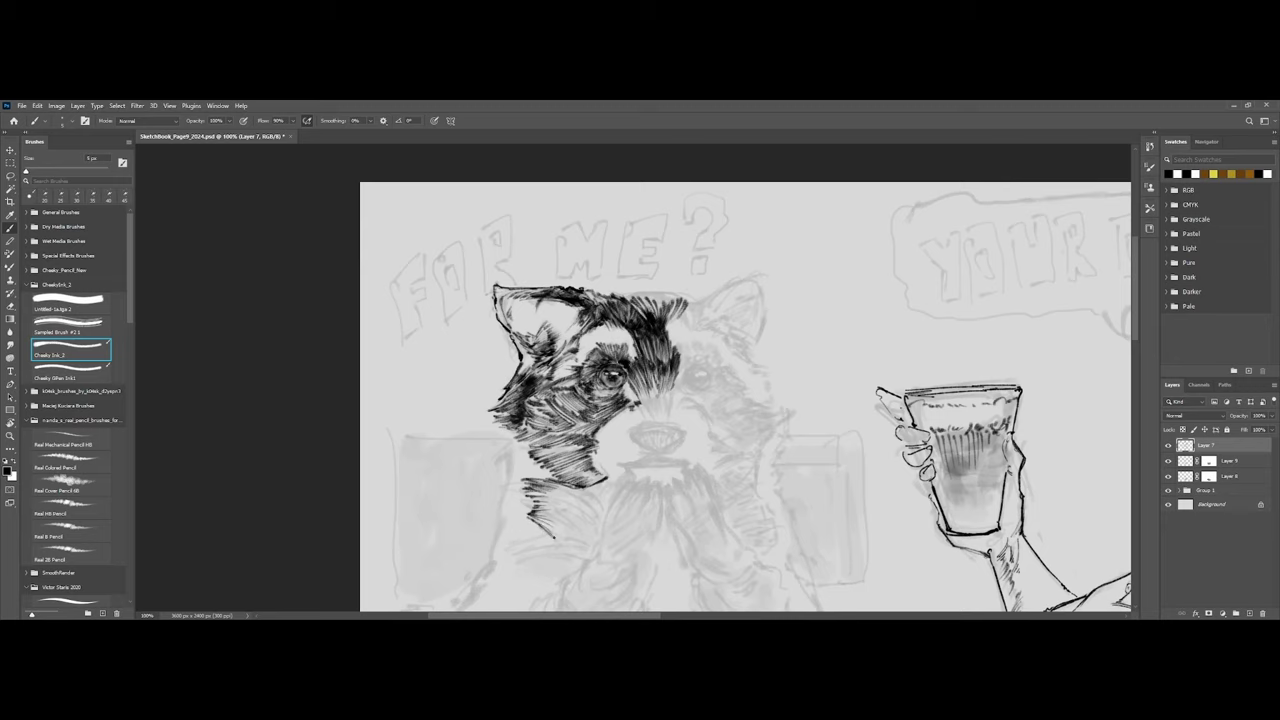
# Add more short fur strands to the neck tuft below the left-hand cheek.
pyautogui.moveTo(536, 517); pyautogui.dragTo(555, 533)
pyautogui.moveTo(540, 519); pyautogui.dragTo(558, 537)
pyautogui.moveTo(530, 489); pyautogui.dragTo(562, 493)
pyautogui.moveTo(534, 492); pyautogui.dragTo(570, 490)
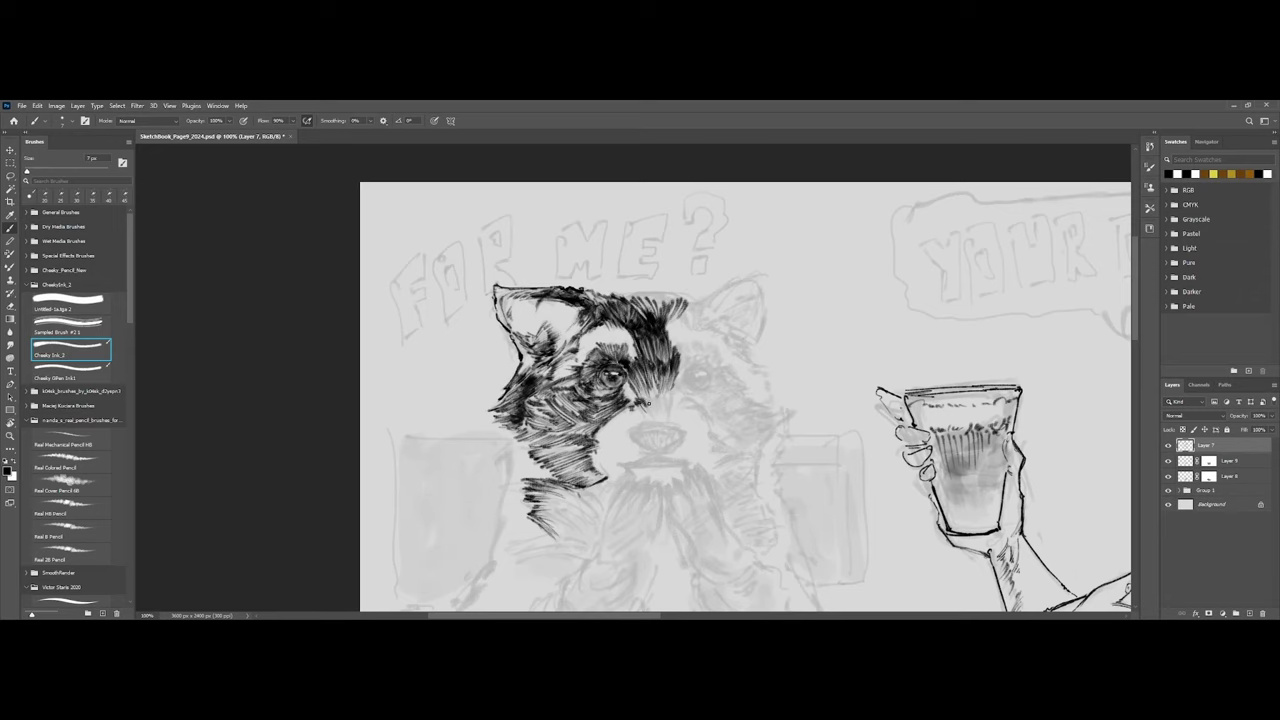
# Extend the hatched fur down the nose bridge to just above the nose with a larger Cheeky Ink_2 brush.
pyautogui.press(']')
pyautogui.press(']')
pyautogui.hotkey('ctrl', '+')
pyautogui.press(']')
pyautogui.moveTo(668, 434); pyautogui.dragTo(680, 458)
pyautogui.moveTo(680, 430)
pyautogui.mouseDown()
pyautogui.moveTo(685, 451)
pyautogui.moveTo(704, 430)
pyautogui.mouseUp()
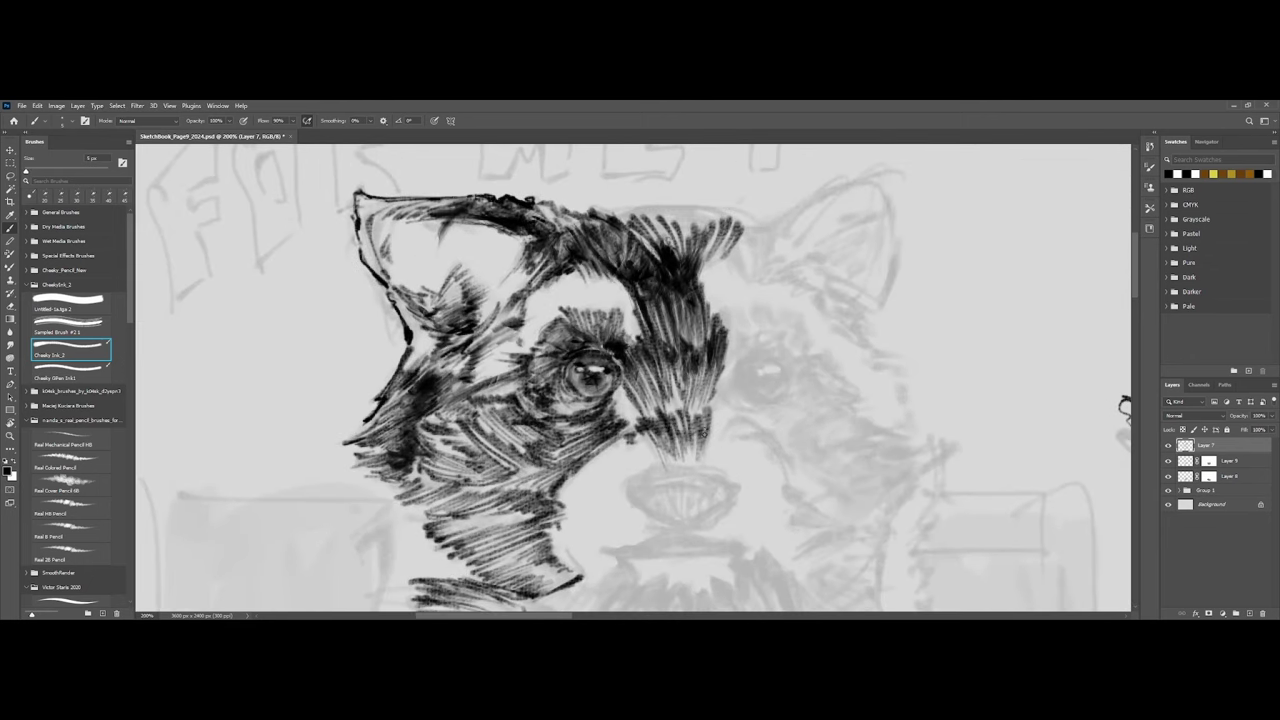
# Outline the raccoon's nose and fill its front with fine vertical hatching and an upper rim line.
pyautogui.moveTo(635, 482)
pyautogui.mouseDown()
pyautogui.moveTo(658, 472)
pyautogui.moveTo(738, 486)
pyautogui.moveTo(690, 470)
pyautogui.moveTo(714, 472)
pyautogui.moveTo(641, 477)
pyautogui.moveTo(628, 487)
pyautogui.moveTo(662, 527)
pyautogui.moveTo(710, 520)
pyautogui.moveTo(664, 530)
pyautogui.moveTo(727, 505)
pyautogui.mouseUp()
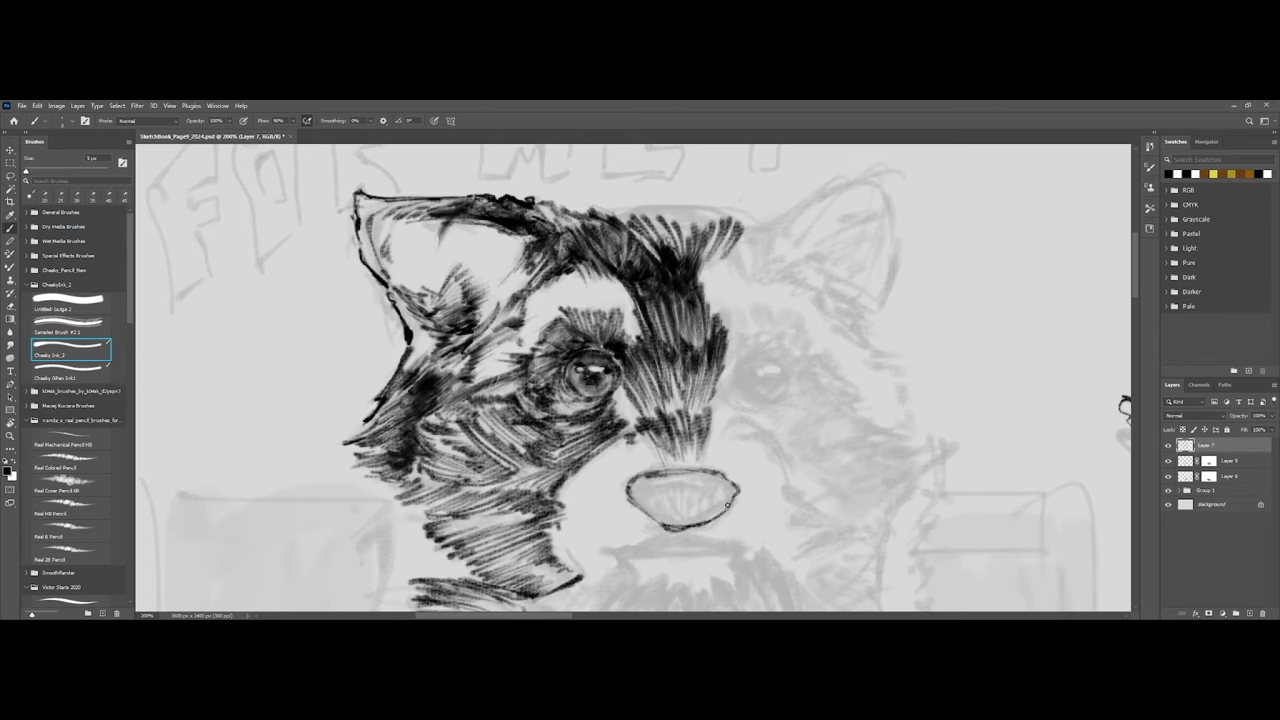
pyautogui.moveTo(629, 487); pyautogui.dragTo(674, 528)
pyautogui.moveTo(635, 487)
pyautogui.mouseDown()
pyautogui.moveTo(654, 522)
pyautogui.moveTo(660, 506)
pyautogui.moveTo(714, 515)
pyautogui.moveTo(727, 496)
pyautogui.mouseUp()
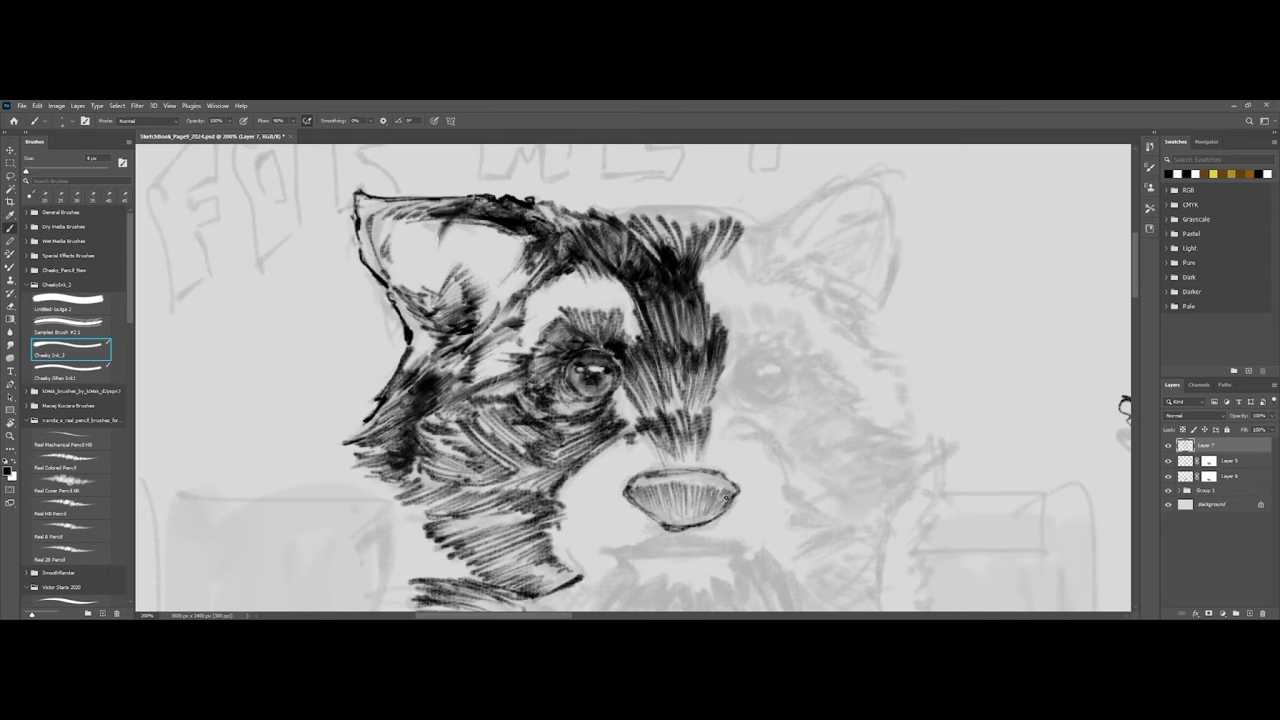
pyautogui.moveTo(642, 482); pyautogui.dragTo(740, 490)
# Shade the left-hand part of the nose front with Sampled Brush #2 1 at a reduced size.
pyautogui.hotkey('ctrl', '-')
pyautogui.hotkey('ctrl', '+')
pyautogui.click(70, 335)
pyautogui.press('[')
pyautogui.press('[')
pyautogui.press('[')
pyautogui.press('[')
pyautogui.press('[')
pyautogui.press('[')
pyautogui.press('[')
pyautogui.press('[')
pyautogui.press('[')
pyautogui.press('[')
pyautogui.press('[')
pyautogui.press('[')
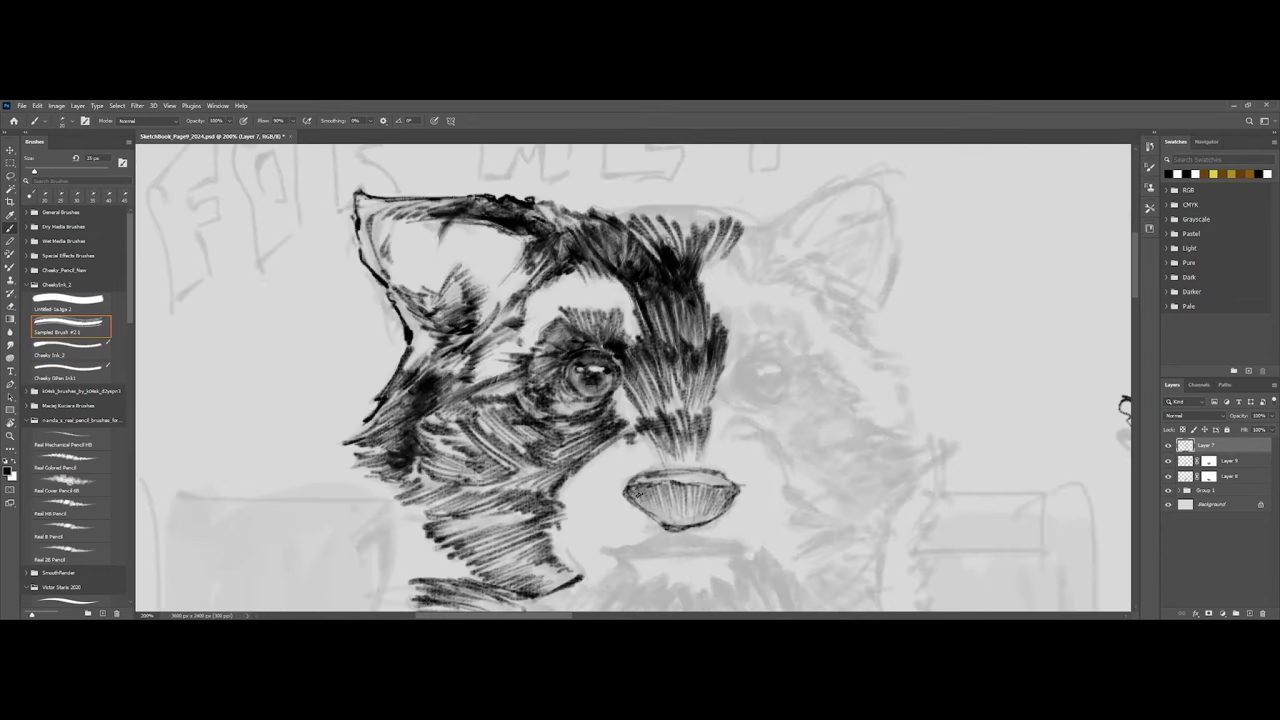
pyautogui.moveTo(633, 491); pyautogui.dragTo(644, 508)
pyautogui.moveTo(639, 486)
pyautogui.mouseDown()
pyautogui.moveTo(649, 506)
pyautogui.moveTo(656, 490)
pyautogui.moveTo(683, 508)
pyautogui.mouseUp()
# Darken the front of the nose below its upper rim and along its right-hand side, varying the brush size.
pyautogui.press(']')
pyautogui.press(']')
pyautogui.press(']')
pyautogui.moveTo(688, 485)
pyautogui.mouseDown()
pyautogui.moveTo(690, 508)
pyautogui.moveTo(700, 503)
pyautogui.mouseUp()
pyautogui.moveTo(713, 486); pyautogui.dragTo(711, 510)
pyautogui.moveTo(727, 487)
pyautogui.mouseDown()
pyautogui.moveTo(720, 512)
pyautogui.moveTo(697, 500)
pyautogui.mouseUp()
pyautogui.press('[')
pyautogui.moveTo(681, 485)
pyautogui.mouseDown()
pyautogui.moveTo(684, 499)
pyautogui.moveTo(662, 502)
pyautogui.mouseUp()
pyautogui.moveTo(644, 498)
pyautogui.mouseDown()
pyautogui.moveTo(664, 525)
pyautogui.moveTo(645, 502)
pyautogui.mouseUp()
pyautogui.press('[')
pyautogui.press('[')
pyautogui.moveTo(728, 488)
pyautogui.mouseDown()
pyautogui.moveTo(741, 488)
pyautogui.moveTo(713, 520)
pyautogui.mouseUp()
pyautogui.press('[')
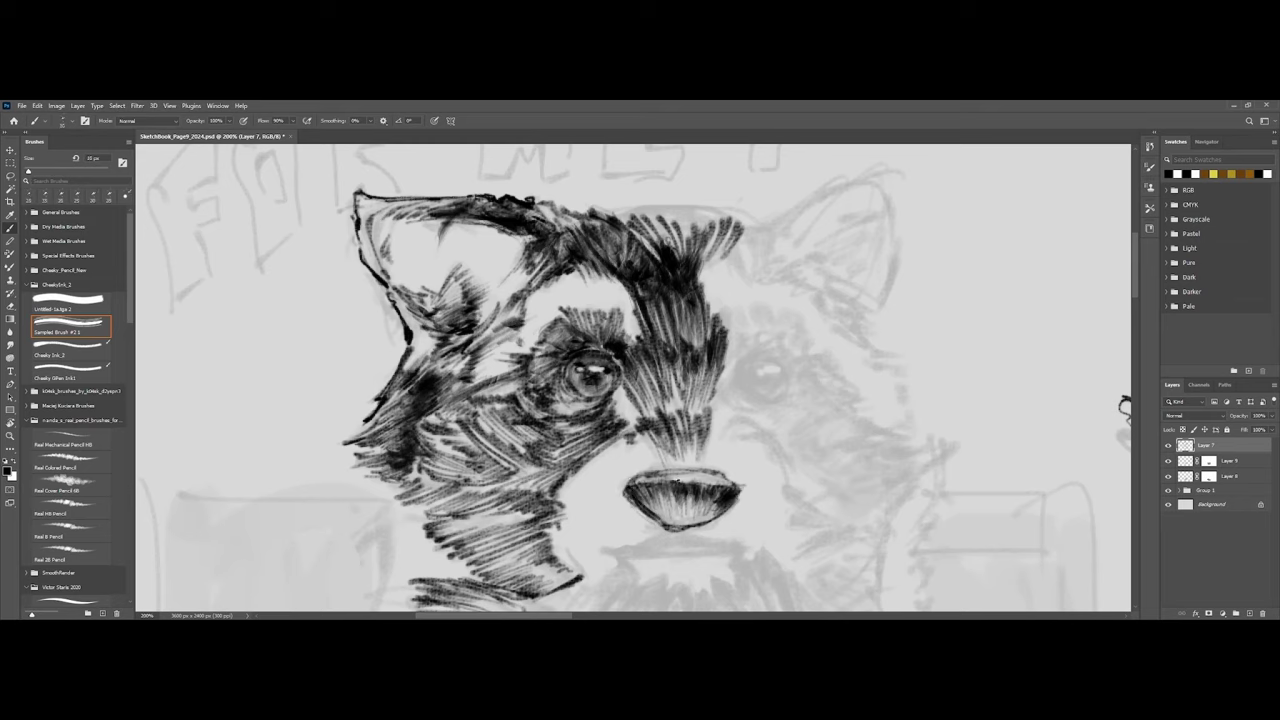
# Darken the nose-bridge fur just above the nose with a larger Sampled Brush #2 1.
pyautogui.moveTo(630, 482); pyautogui.dragTo(684, 456)
pyautogui.press(']')
pyautogui.press(']')
pyautogui.moveTo(697, 419)
pyautogui.mouseDown()
pyautogui.moveTo(691, 456)
pyautogui.moveTo(704, 466)
pyautogui.mouseUp()
pyautogui.press(']')
pyautogui.moveTo(677, 409); pyautogui.dragTo(676, 413)
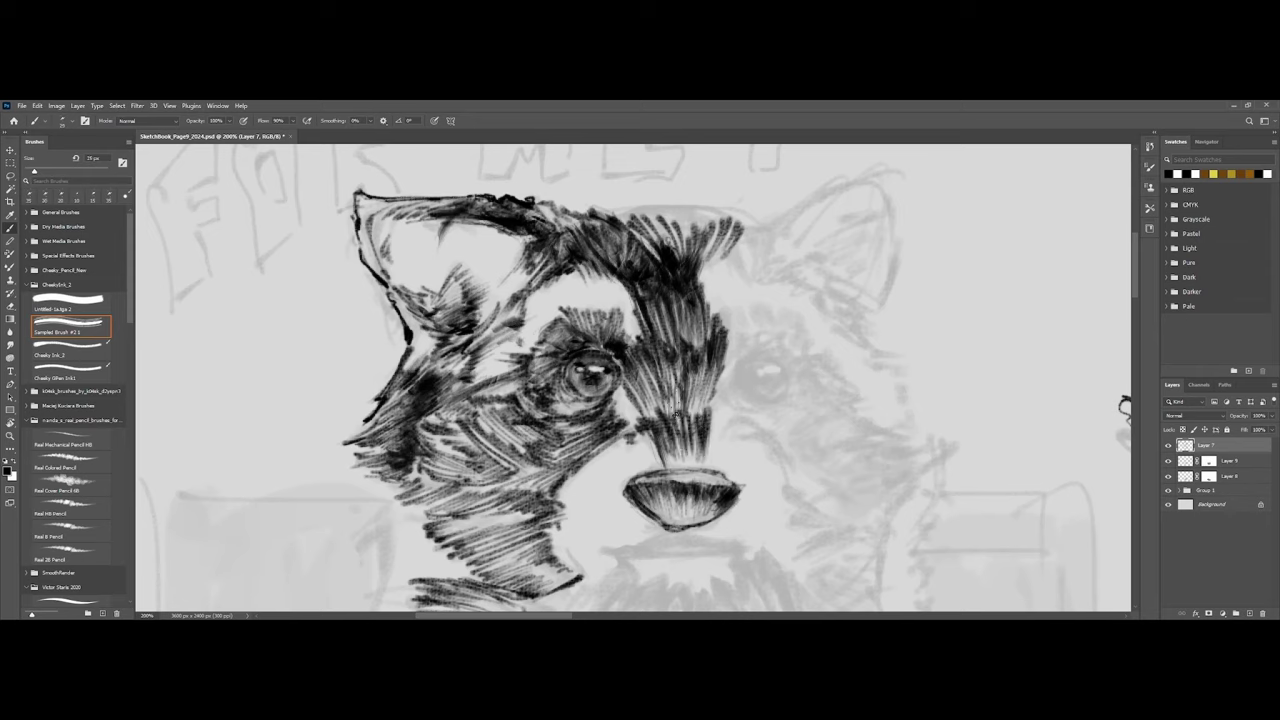
# Tone the lower nose-bridge fur and the forehead stripe with the first CheekyInk_2 brush at progressively smaller sizes.
pyautogui.click(75, 300)
pyautogui.press('[')
pyautogui.press('[')
pyautogui.press('[')
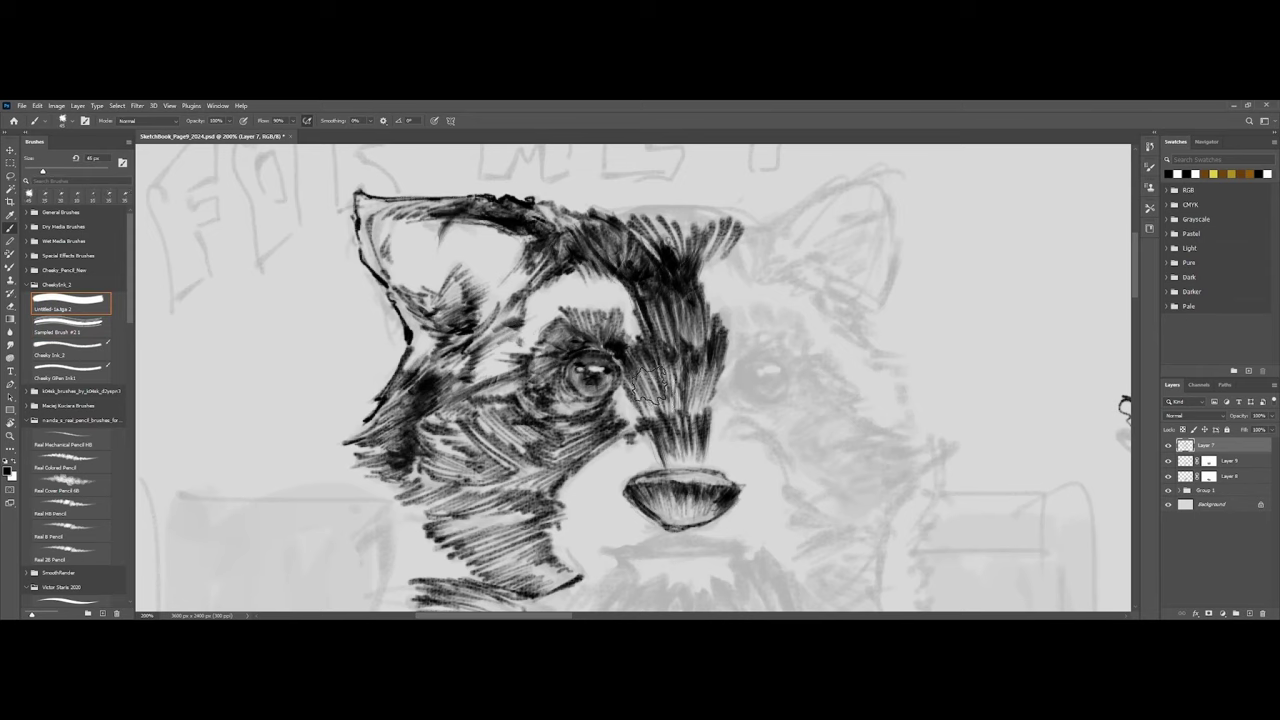
pyautogui.moveTo(656, 424)
pyautogui.mouseDown()
pyautogui.moveTo(662, 450)
pyautogui.moveTo(682, 458)
pyautogui.mouseUp()
pyautogui.moveTo(697, 420)
pyautogui.mouseDown()
pyautogui.moveTo(693, 458)
pyautogui.moveTo(684, 450)
pyautogui.mouseUp()
pyautogui.press('[')
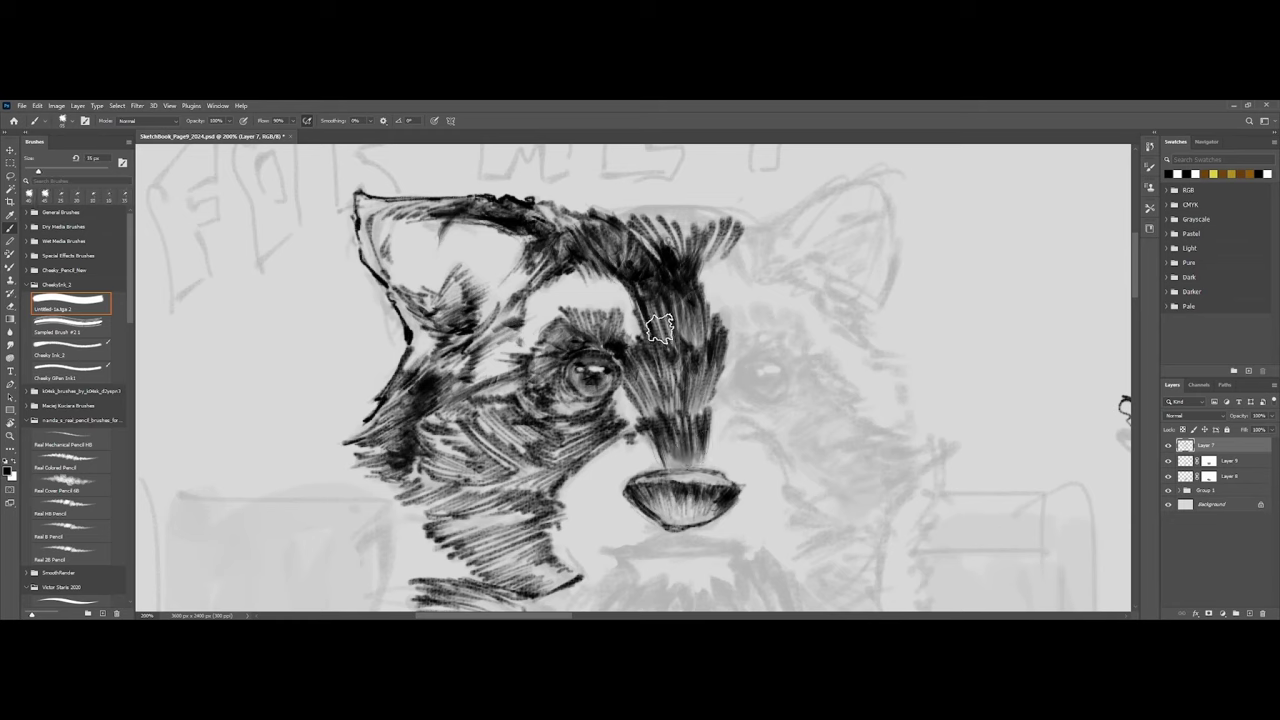
pyautogui.press('[')
pyautogui.moveTo(657, 312); pyautogui.dragTo(662, 344)
pyautogui.press('[')
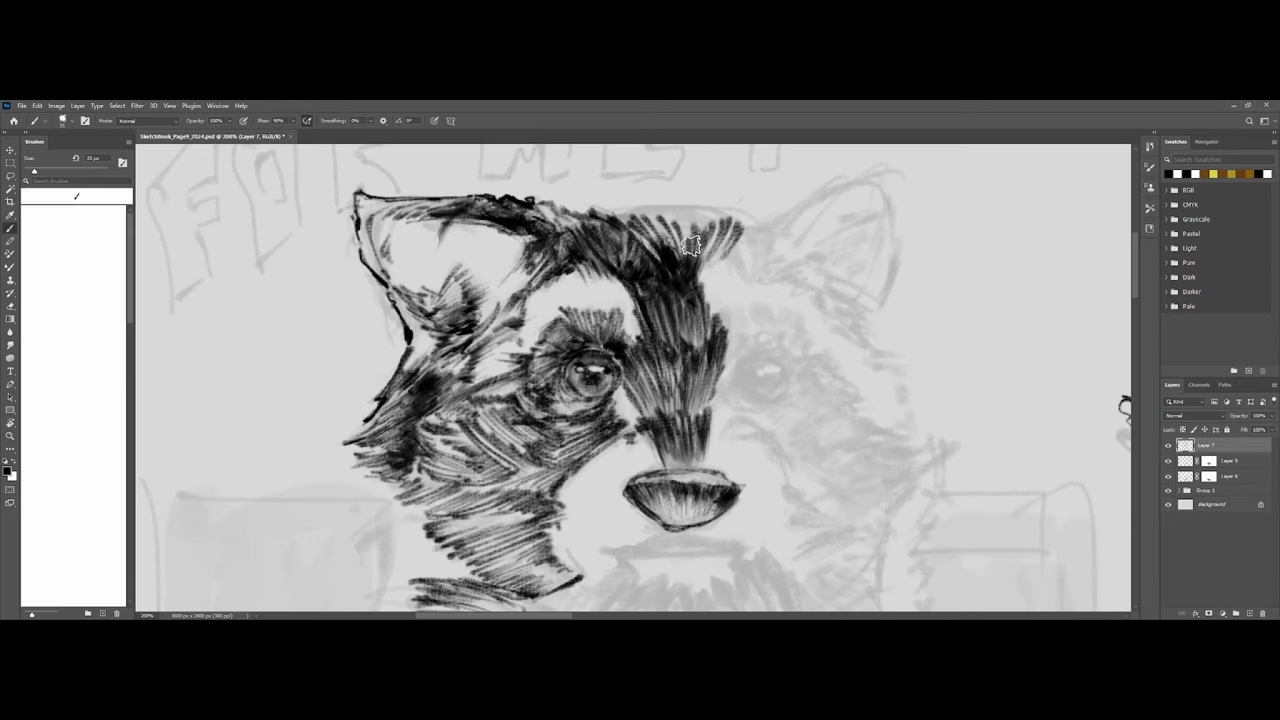
# Tone the raccoon's outer cheek fur and the fur beneath its shaded eye with a larger first CheekyInk_2 brush.
pyautogui.press(']')
pyautogui.press(']')
pyautogui.press(']')
pyautogui.moveTo(454, 414); pyautogui.dragTo(522, 466)
pyautogui.moveTo(472, 414)
pyautogui.mouseDown()
pyautogui.moveTo(524, 472)
pyautogui.moveTo(482, 423)
pyautogui.moveTo(536, 444)
pyautogui.mouseUp()
pyautogui.moveTo(502, 426); pyautogui.dragTo(560, 462)
pyautogui.moveTo(471, 407); pyautogui.dragTo(512, 397)
pyautogui.moveTo(494, 394); pyautogui.dragTo(530, 406)
pyautogui.press('[')
# Extend the grey toning across the cheek fur and around the shaded eye with a slightly smaller brush.
pyautogui.moveTo(438, 432); pyautogui.dragTo(504, 474)
pyautogui.moveTo(580, 446); pyautogui.dragTo(535, 481)
pyautogui.moveTo(484, 448); pyautogui.dragTo(502, 474)
pyautogui.moveTo(480, 450); pyautogui.dragTo(548, 486)
pyautogui.moveTo(564, 328); pyautogui.dragTo(552, 348)
pyautogui.press('[')
pyautogui.moveTo(550, 340)
pyautogui.mouseDown()
pyautogui.moveTo(534, 378)
pyautogui.moveTo(564, 396)
pyautogui.moveTo(594, 472)
pyautogui.mouseUp()
# Tone the lower cheek fur down to the jaw with an enlarged first CheekyInk_2 brush.
pyautogui.hotkey('ctrl', '-')
pyautogui.press(']')
pyautogui.press(']')
pyautogui.press(']')
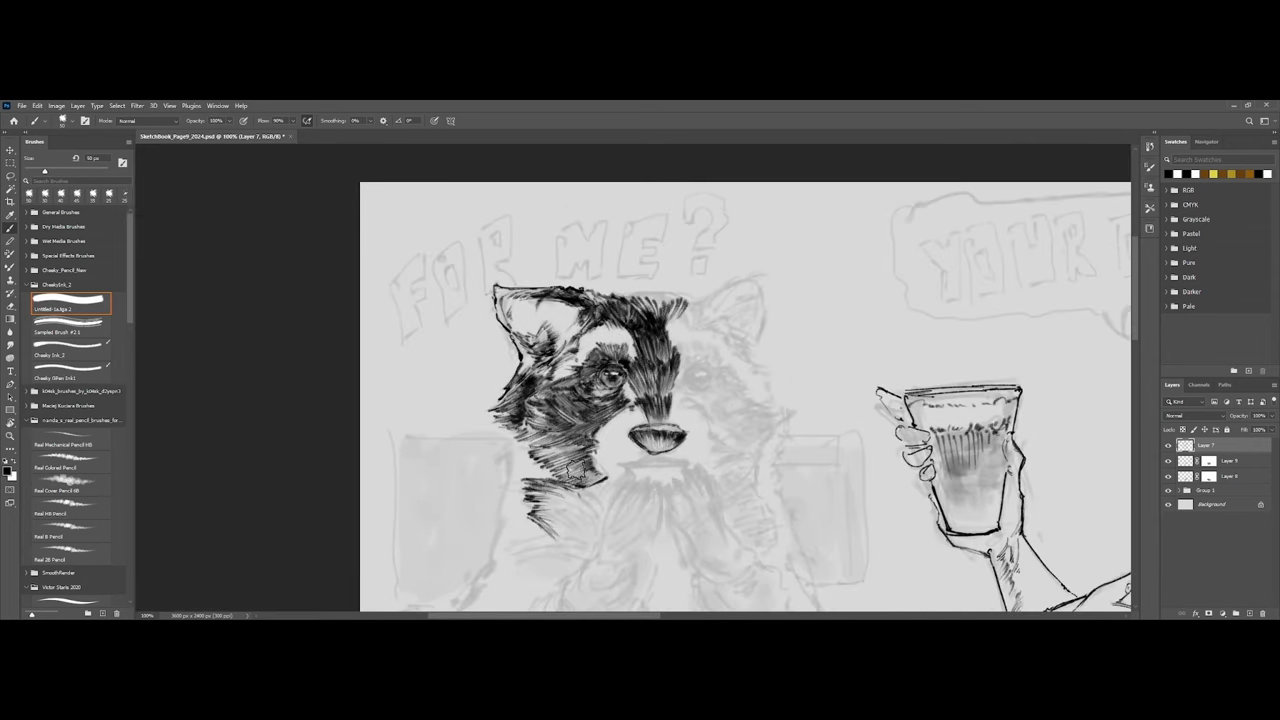
pyautogui.moveTo(539, 433); pyautogui.dragTo(579, 477)
pyautogui.press('[')
pyautogui.moveTo(530, 408); pyautogui.dragTo(556, 422)
pyautogui.moveTo(522, 418)
pyautogui.mouseDown()
pyautogui.moveTo(546, 404)
pyautogui.moveTo(560, 447)
pyautogui.mouseUp()
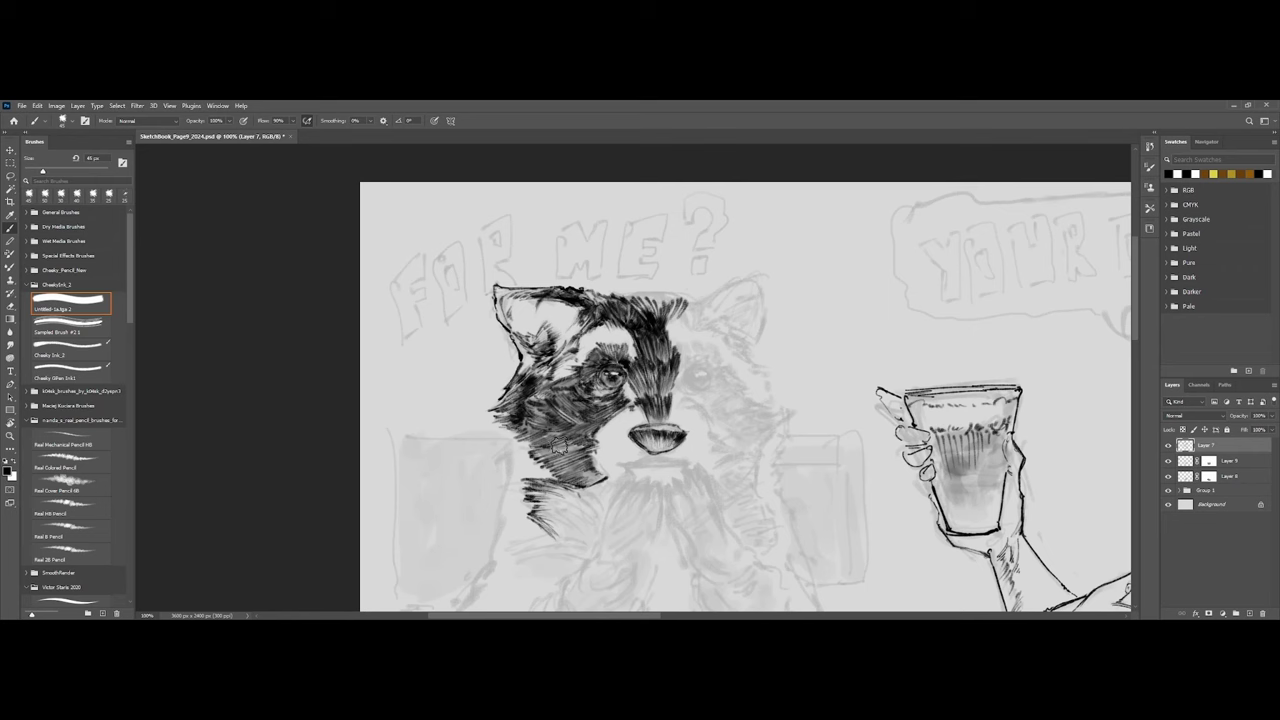
# Lay a grey tone over the neck fur below the jaw, undoing stray strokes and enlarging the brush.
pyautogui.hotkey('ctrl', '-')
pyautogui.hotkey('ctrl', '+')
pyautogui.moveTo(540, 510); pyautogui.dragTo(575, 540)
pyautogui.moveTo(535, 485)
pyautogui.mouseDown()
pyautogui.moveTo(565, 509)
pyautogui.moveTo(588, 517)
pyautogui.moveTo(564, 505)
pyautogui.moveTo(577, 499)
pyautogui.moveTo(595, 540)
pyautogui.mouseUp()
pyautogui.hotkey('ctrl', 'z')
pyautogui.hotkey('ctrl', 'z')
pyautogui.hotkey('ctrl', 'z')
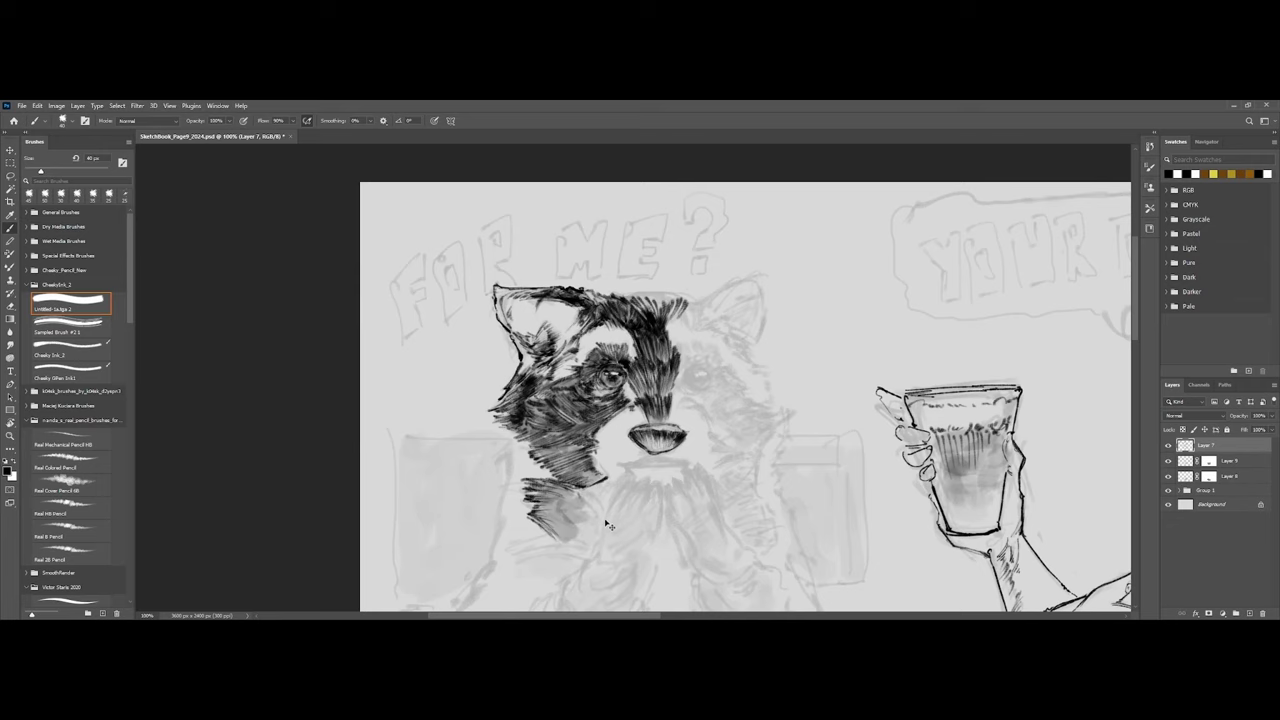
pyautogui.press(']')
pyautogui.press(']')
pyautogui.press(']')
pyautogui.moveTo(597, 523)
pyautogui.mouseDown()
pyautogui.moveTo(589, 509)
pyautogui.moveTo(596, 527)
pyautogui.mouseUp()
pyautogui.hotkey('ctrl', '-')
pyautogui.hotkey('ctrl', '-')
pyautogui.hotkey('ctrl', '-')
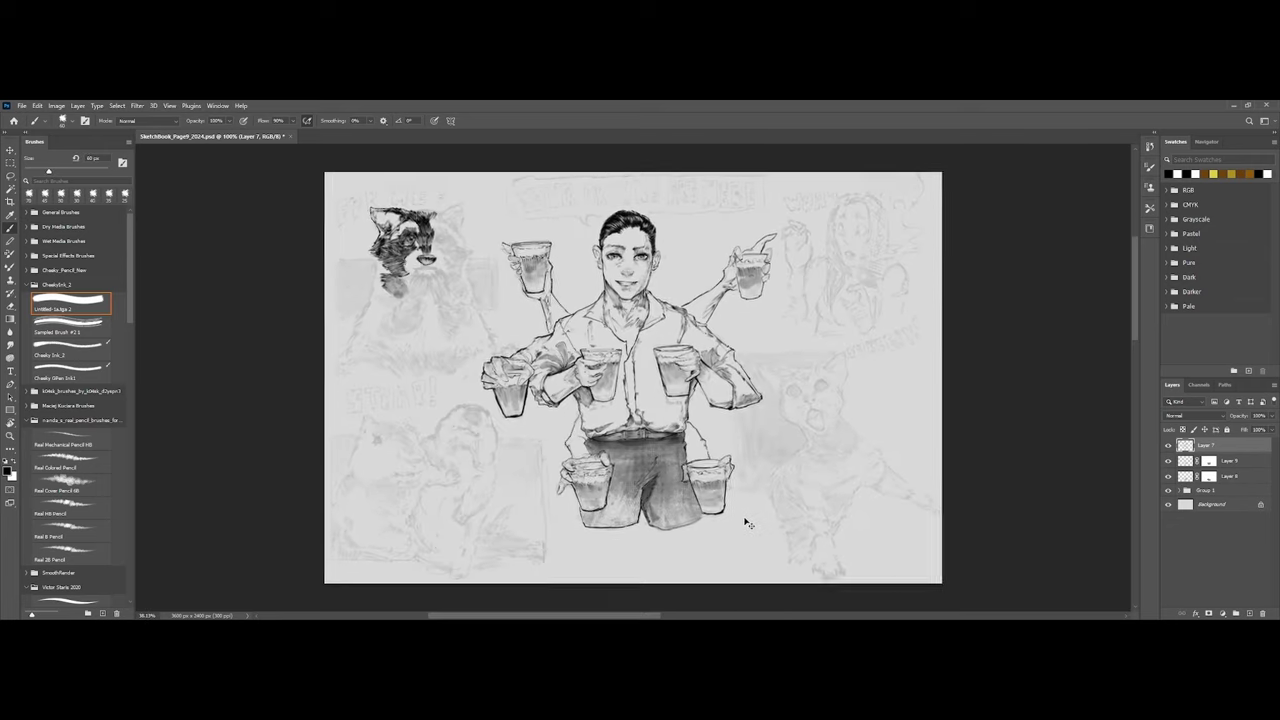
pyautogui.moveTo(445, 351); pyautogui.dragTo(695, 479)
pyautogui.hotkey('ctrl', '+')
pyautogui.hotkey('ctrl', '+')
pyautogui.hotkey('ctrl', '+')
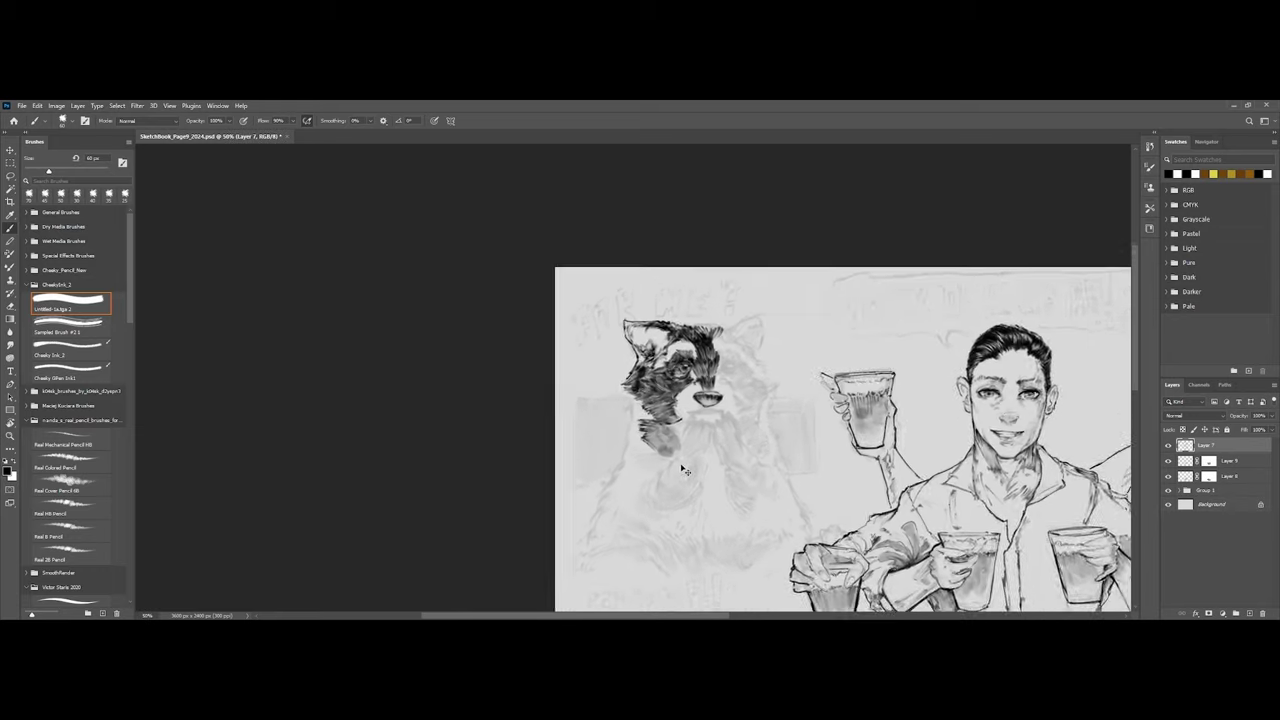
# Add a fine fur stroke at the jaw edge beside the mouth with Cheeky Ink_2 at a much smaller size.
pyautogui.press('[')
pyautogui.click(89, 346)
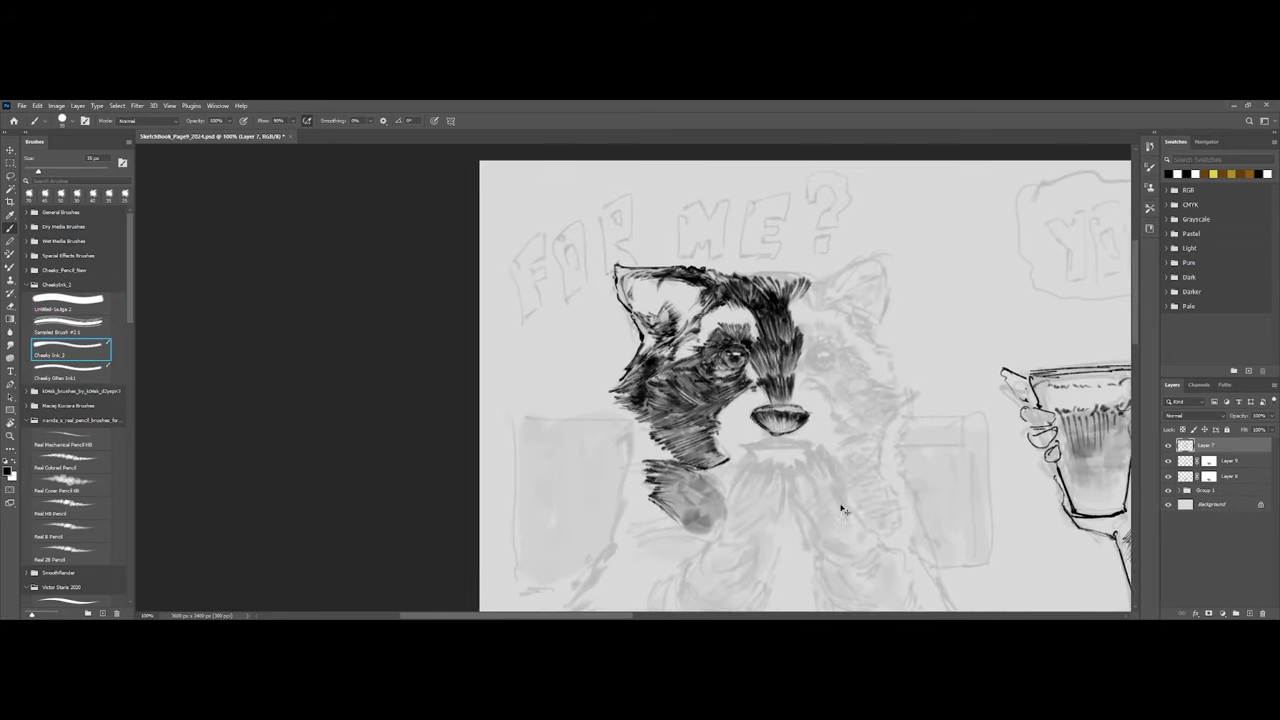
pyautogui.hotkey('ctrl', '+')
pyautogui.scroll(-3, 778, 428)
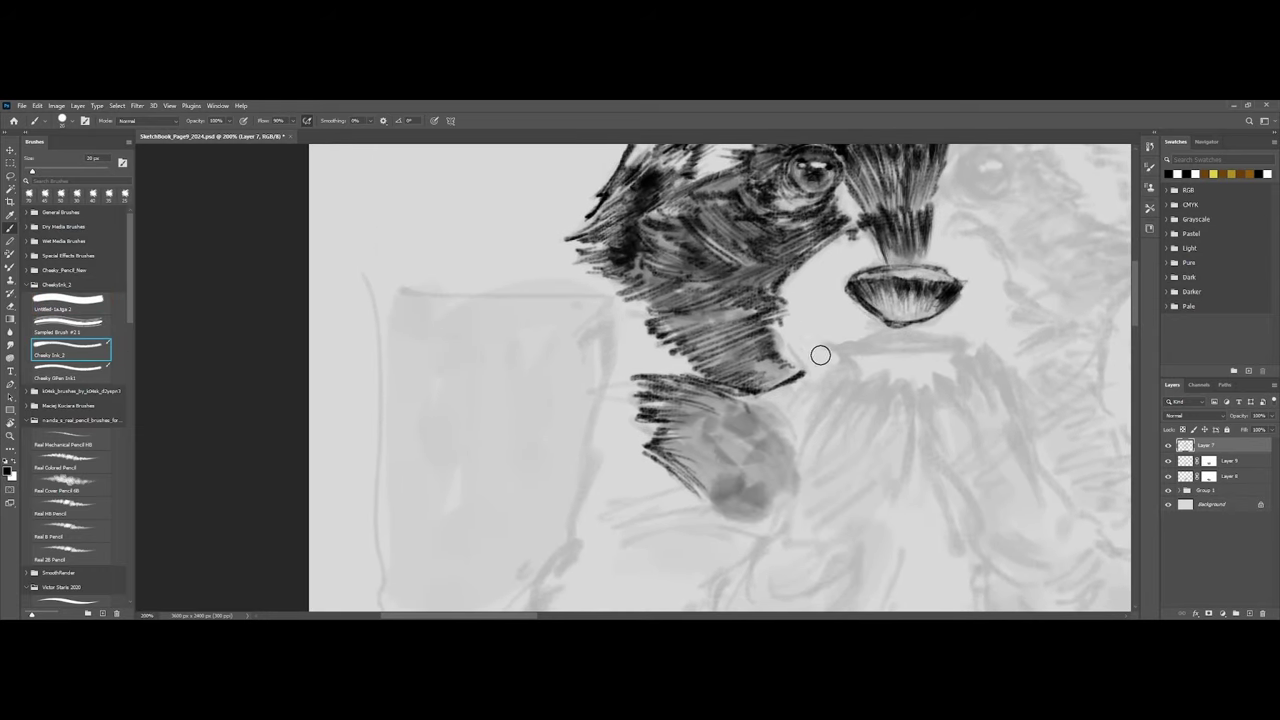
pyautogui.press('[')
pyautogui.press('[')
pyautogui.press('[')
pyautogui.press('[')
pyautogui.press('[')
pyautogui.press('[')
pyautogui.press('[')
pyautogui.press('[')
pyautogui.press('[')
pyautogui.press('[')
pyautogui.press('[')
pyautogui.press('[')
pyautogui.press('[')
pyautogui.press(']')
pyautogui.press(']')
pyautogui.press(']')
pyautogui.press(']')
pyautogui.press(']')
pyautogui.moveTo(786, 346)
pyautogui.mouseDown()
pyautogui.moveTo(808, 371)
pyautogui.moveTo(794, 365)
pyautogui.moveTo(771, 386)
pyautogui.mouseUp()
# Ink the raccoon's mouth line and the short connecting strokes beneath the nose with Cheeky Ink_2.
pyautogui.press(']')
pyautogui.moveTo(825, 347)
pyautogui.mouseDown()
pyautogui.moveTo(860, 366)
pyautogui.moveTo(852, 350)
pyautogui.moveTo(902, 346)
pyautogui.mouseUp()
pyautogui.moveTo(896, 348)
pyautogui.mouseDown()
pyautogui.moveTo(843, 343)
pyautogui.moveTo(948, 344)
pyautogui.mouseUp()
pyautogui.moveTo(828, 345); pyautogui.dragTo(914, 329)
pyautogui.moveTo(890, 332)
pyautogui.mouseDown()
pyautogui.moveTo(935, 328)
pyautogui.moveTo(862, 343)
pyautogui.moveTo(919, 331)
pyautogui.moveTo(907, 336)
pyautogui.moveTo(969, 345)
pyautogui.moveTo(913, 347)
pyautogui.moveTo(980, 348)
pyautogui.mouseUp()
pyautogui.press('[')
pyautogui.press('[')
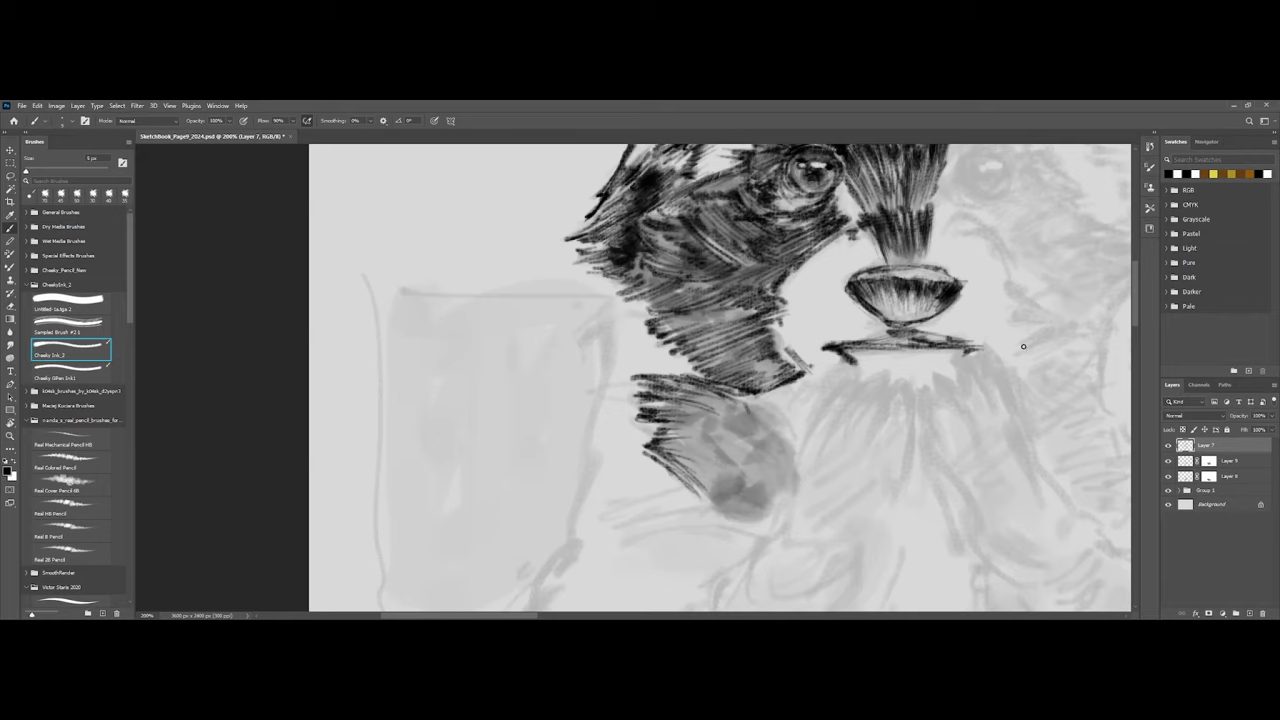
# Ink a dark fur tuft on the outer edge of the inked cheek with the last CheekyInk_2 brush.
pyautogui.hotkey('ctrl', '-')
pyautogui.hotkey('ctrl', '-')
pyautogui.hotkey('ctrl', '-')
pyautogui.hotkey('ctrl', '+')
pyautogui.hotkey('ctrl', '+')
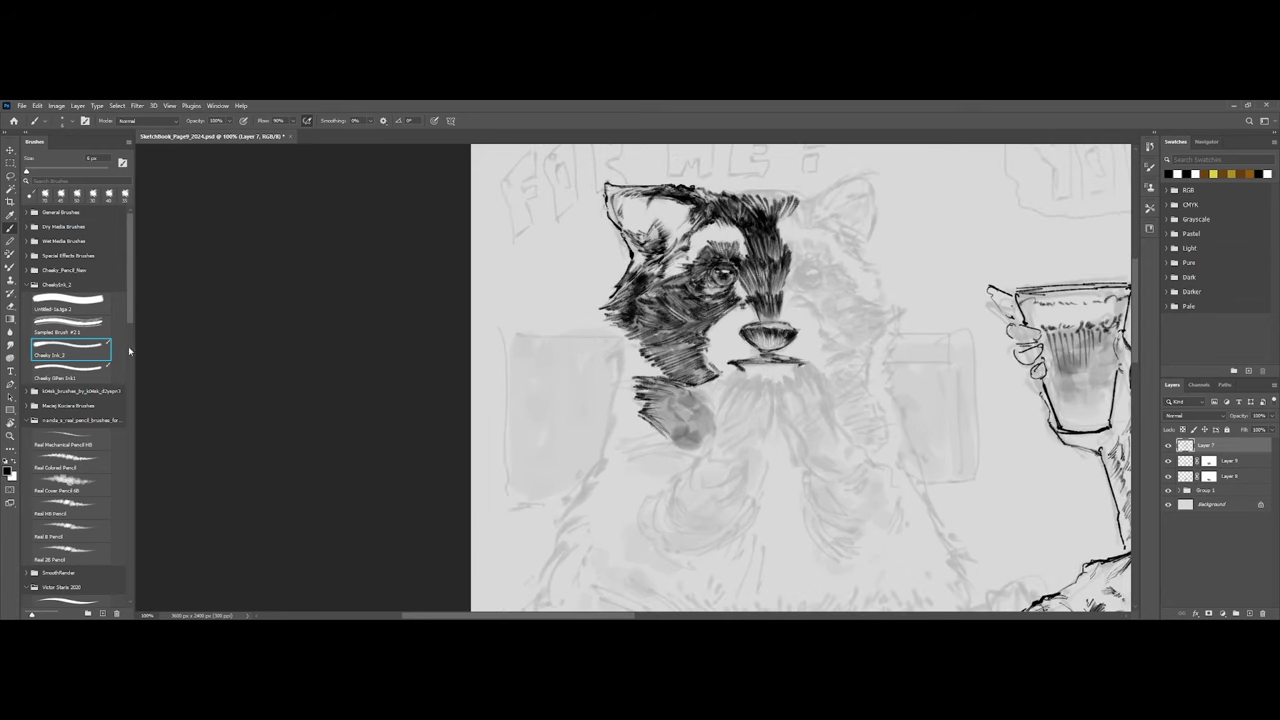
pyautogui.click(82, 326)
pyautogui.click(97, 368)
pyautogui.press('[')
pyautogui.moveTo(620, 336); pyautogui.dragTo(606, 356)
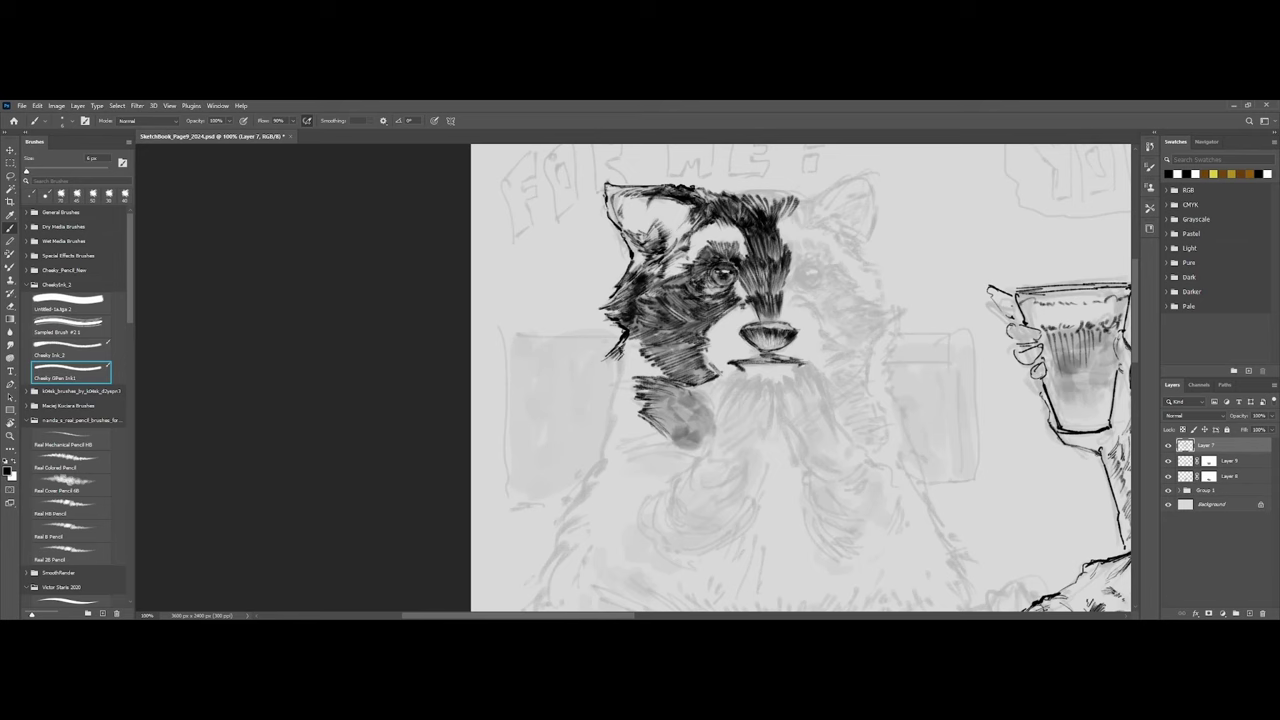
# Hide the rough sketch group to check the inks across the whole page, and show it again.
pyautogui.hotkey('ctrl', '-')
pyautogui.hotkey('ctrl', '-')
pyautogui.hotkey('ctrl', '-')
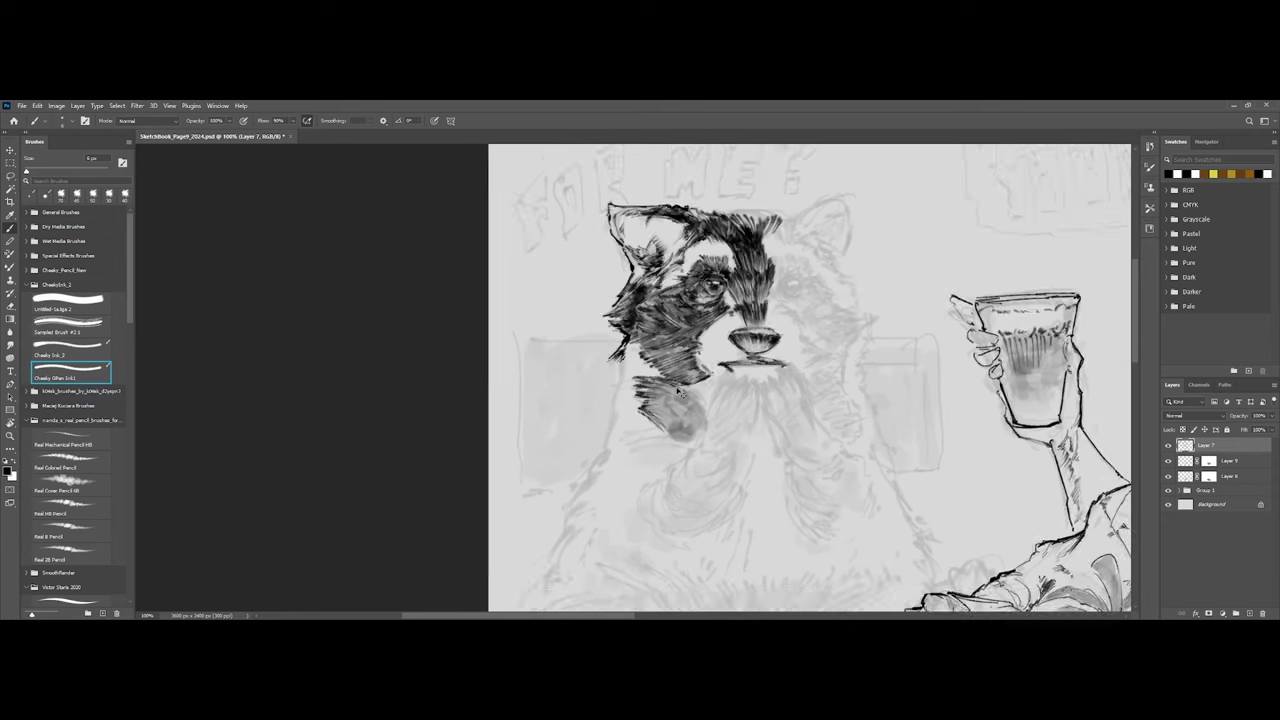
pyautogui.moveTo(537, 478); pyautogui.dragTo(610, 450)
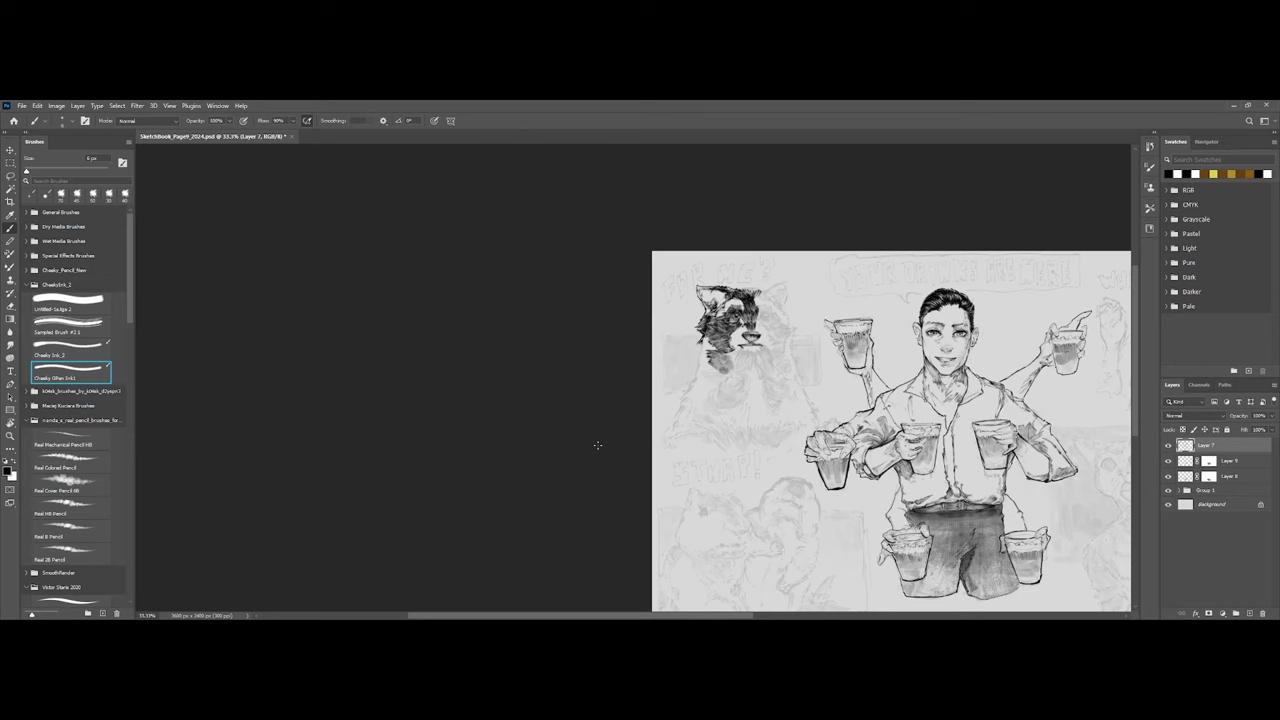
pyautogui.hotkey('ctrl', '-')
pyautogui.click(1168, 490)
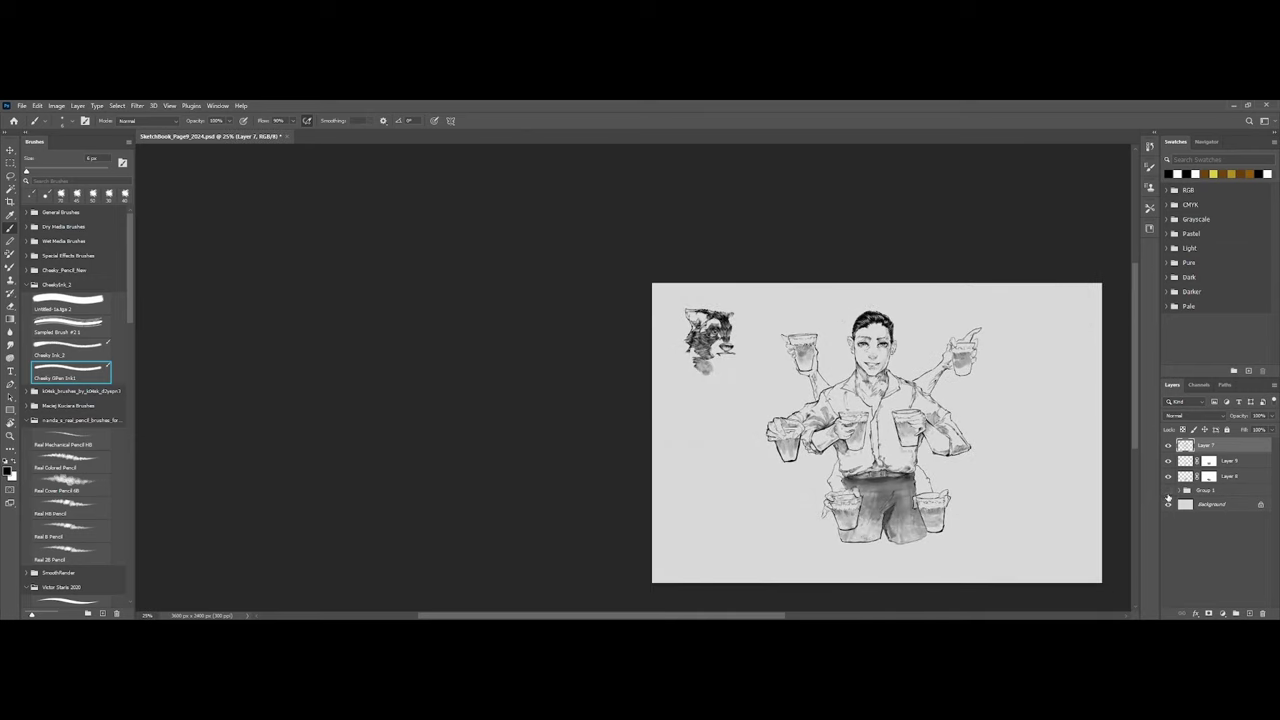
pyautogui.moveTo(1023, 509); pyautogui.dragTo(734, 475)
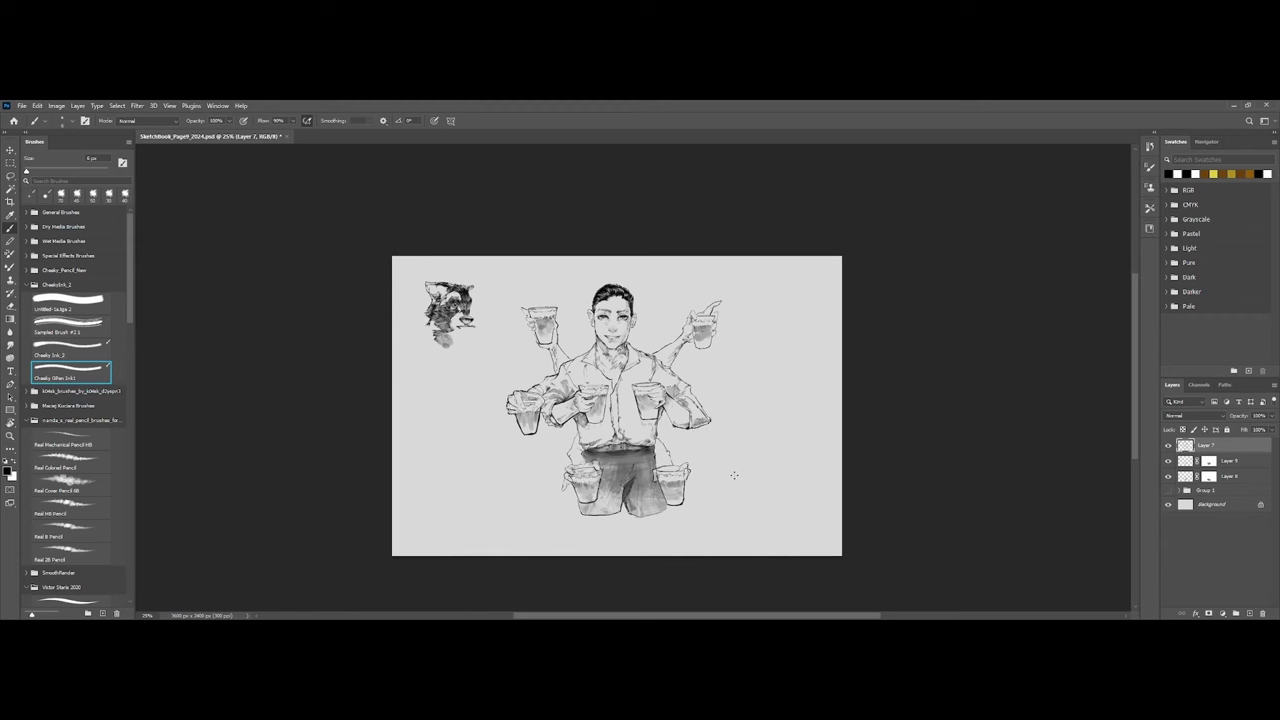
pyautogui.moveTo(664, 428); pyautogui.dragTo(813, 449)
pyautogui.hotkey('ctrl', '+')
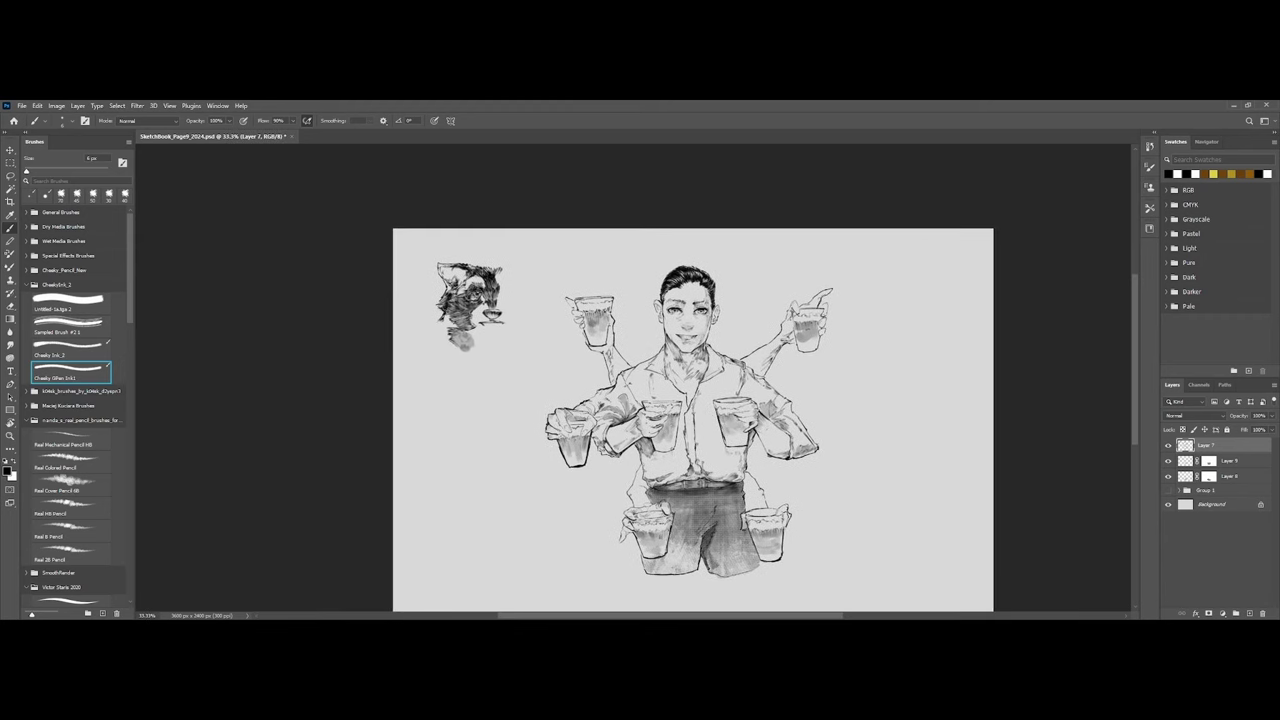
pyautogui.click(1168, 490)
pyautogui.hotkey('ctrl', '+')
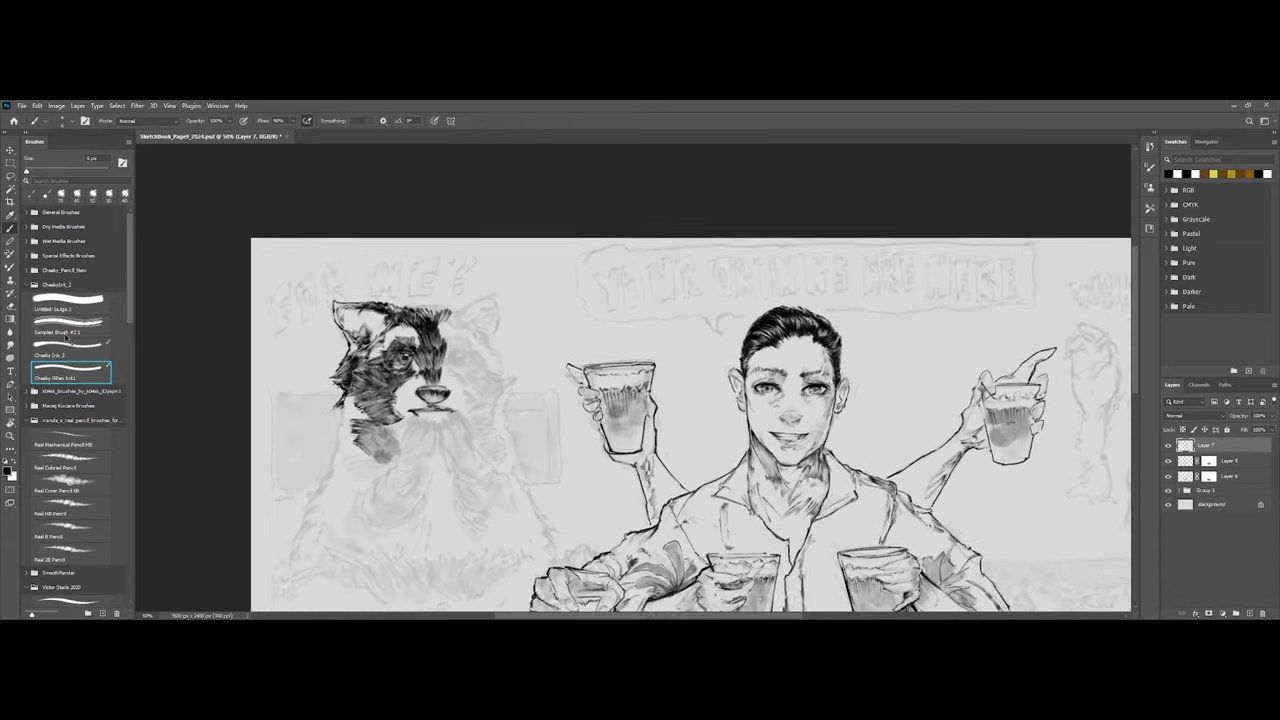
# Ink the fur edge of the muzzle's uninked side from the nose bridge down to the jaw with Cheeky Ink_2.
pyautogui.click(67, 347)
pyautogui.hotkey('ctrl', '+')
pyautogui.moveTo(286, 340); pyautogui.dragTo(504, 384)
pyautogui.hotkey('ctrl', '+')
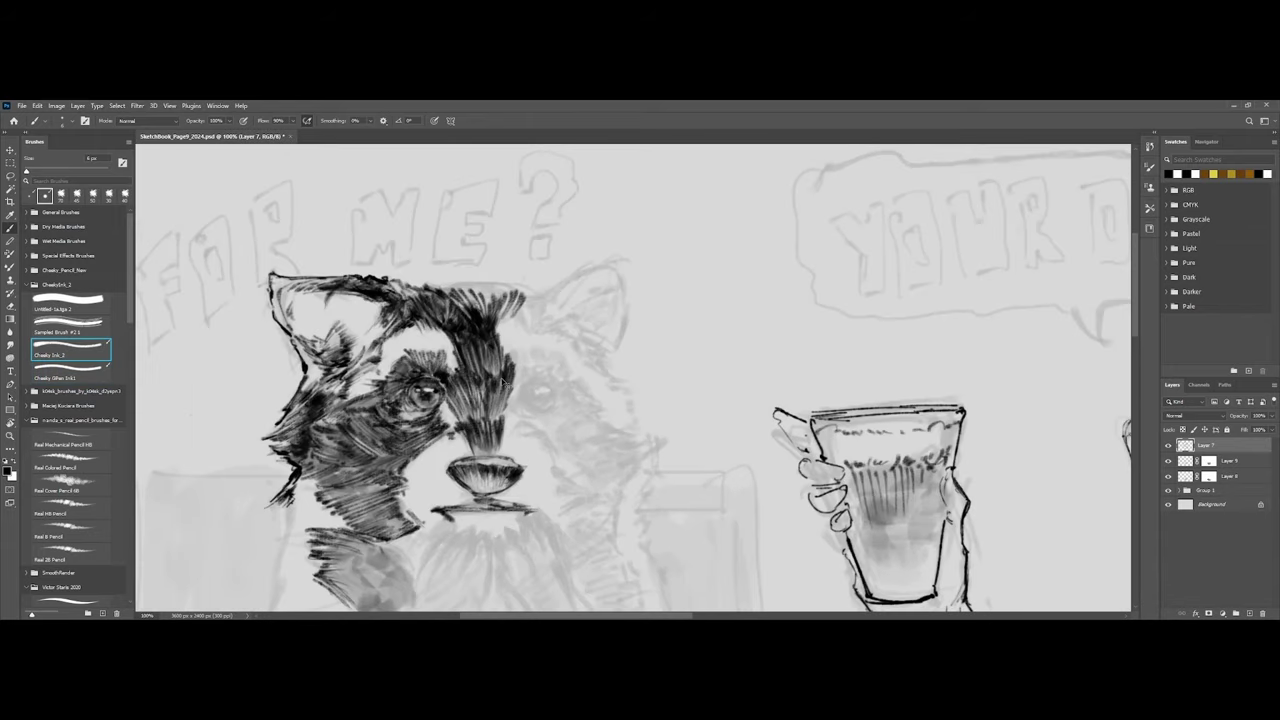
pyautogui.hotkey('ctrl', '+')
pyautogui.press(']')
pyautogui.moveTo(433, 430)
pyautogui.mouseDown()
pyautogui.moveTo(477, 438)
pyautogui.moveTo(458, 430)
pyautogui.moveTo(473, 445)
pyautogui.moveTo(456, 461)
pyautogui.moveTo(488, 455)
pyautogui.moveTo(457, 463)
pyautogui.moveTo(487, 460)
pyautogui.moveTo(514, 497)
pyautogui.mouseUp()
pyautogui.press(']')
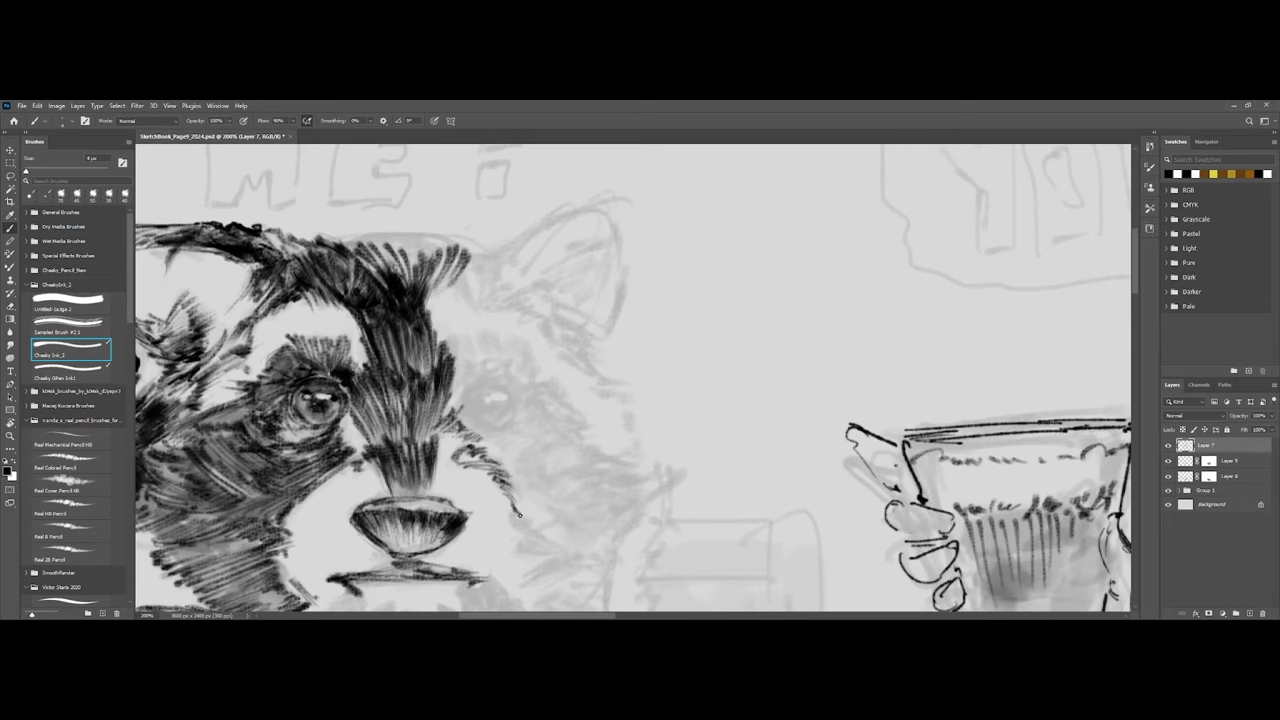
pyautogui.moveTo(512, 516)
pyautogui.mouseDown()
pyautogui.moveTo(522, 548)
pyautogui.moveTo(526, 530)
pyautogui.moveTo(539, 538)
pyautogui.moveTo(519, 550)
pyautogui.moveTo(596, 528)
pyautogui.moveTo(622, 482)
pyautogui.moveTo(589, 503)
pyautogui.moveTo(593, 467)
pyautogui.moveTo(570, 480)
pyautogui.moveTo(657, 462)
pyautogui.moveTo(628, 452)
pyautogui.mouseUp()
# Outline the raccoon's second eye and draw its iris and pupil with Cheeky Ink_2.
pyautogui.hotkey('ctrl', '-')
pyautogui.hotkey('ctrl', '-')
pyautogui.hotkey('ctrl', '+')
pyautogui.hotkey('ctrl', '+')
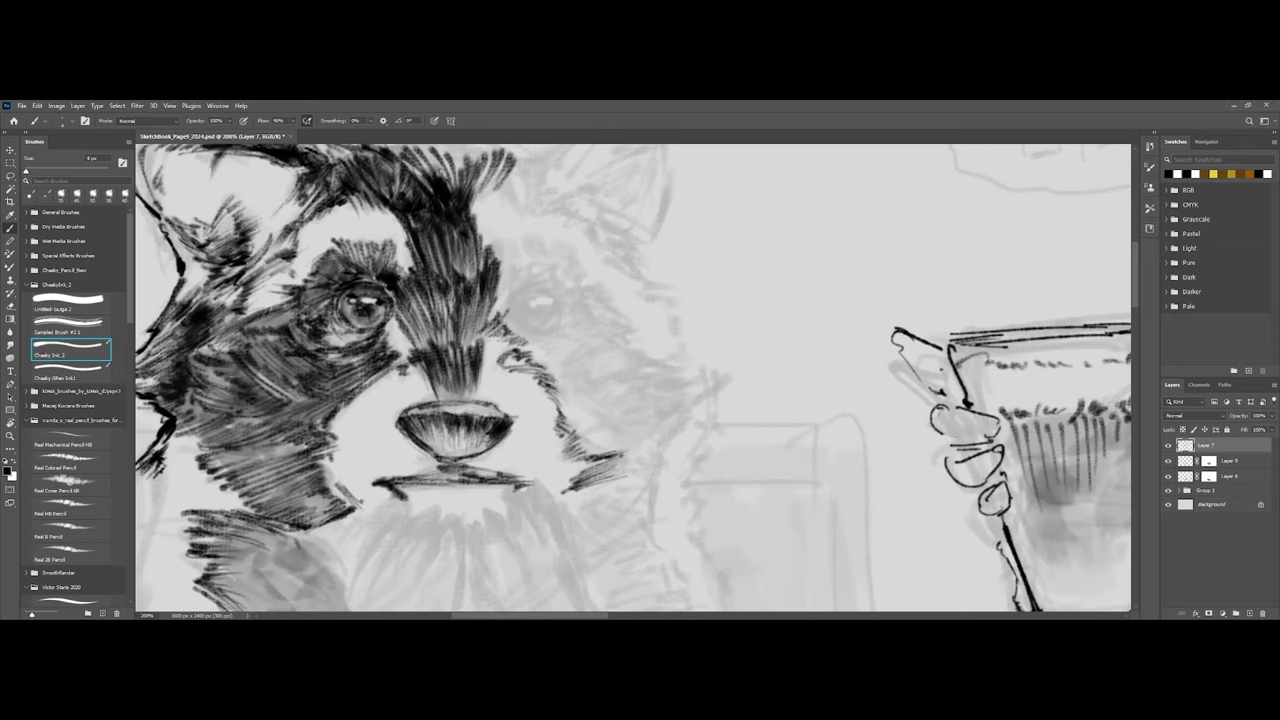
pyautogui.moveTo(370, 476)
pyautogui.mouseDown()
pyautogui.moveTo(410, 442)
pyautogui.moveTo(400, 493)
pyautogui.mouseUp()
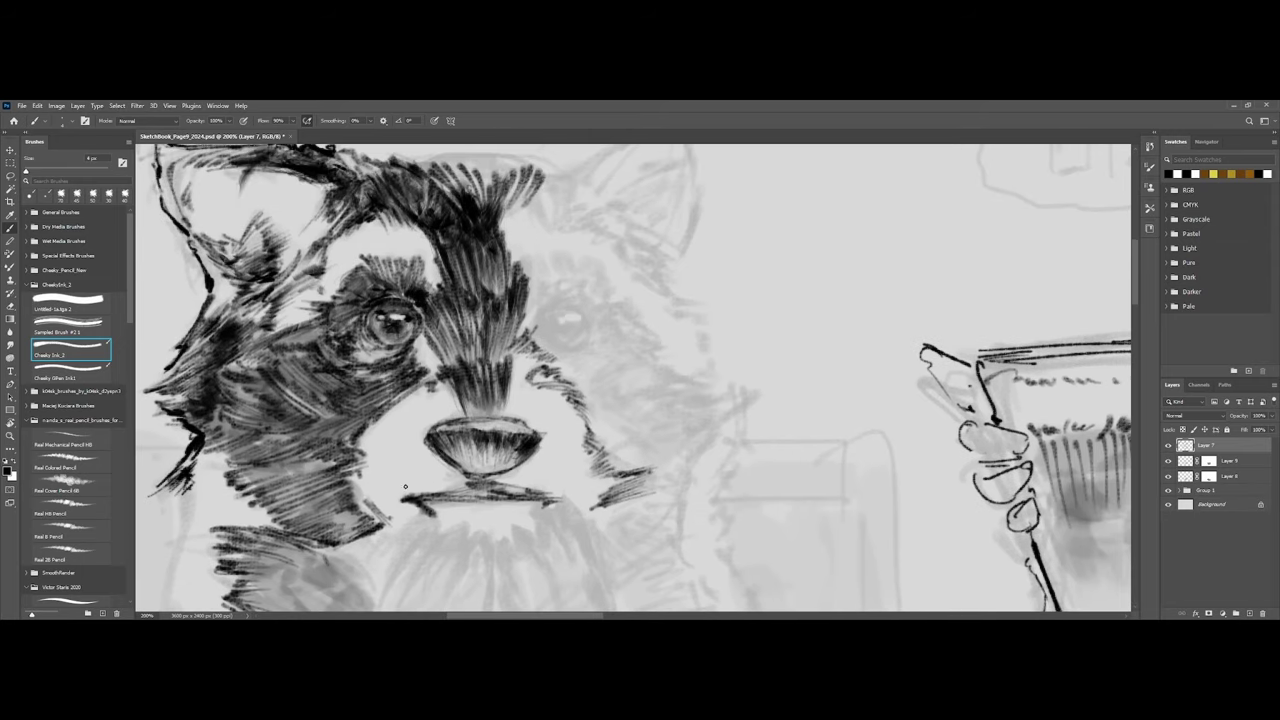
pyautogui.moveTo(546, 310)
pyautogui.mouseDown()
pyautogui.moveTo(584, 315)
pyautogui.moveTo(540, 326)
pyautogui.mouseUp()
pyautogui.moveTo(558, 305); pyautogui.dragTo(562, 348)
pyautogui.moveTo(570, 304)
pyautogui.mouseDown()
pyautogui.moveTo(588, 316)
pyautogui.moveTo(580, 346)
pyautogui.mouseUp()
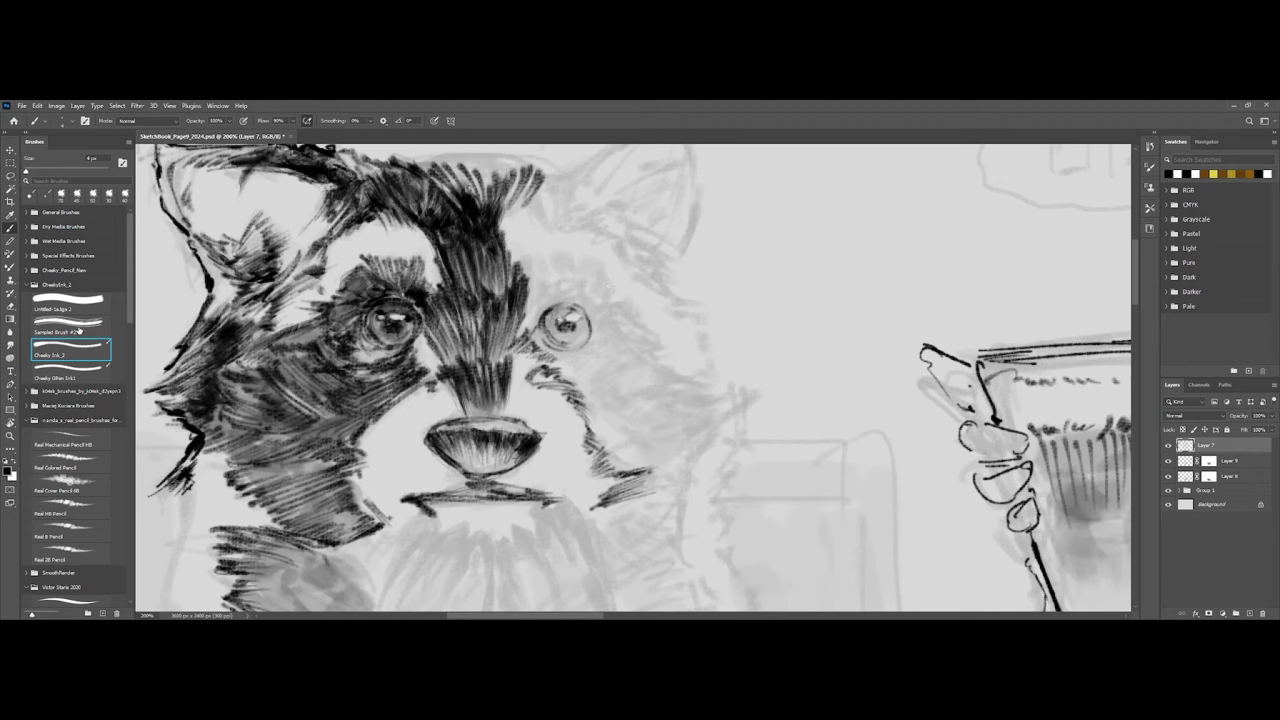
# Shade the second eye's iris and upper eyeball with Sampled Brush #2 1 at progressively smaller sizes.
pyautogui.click(78, 330)
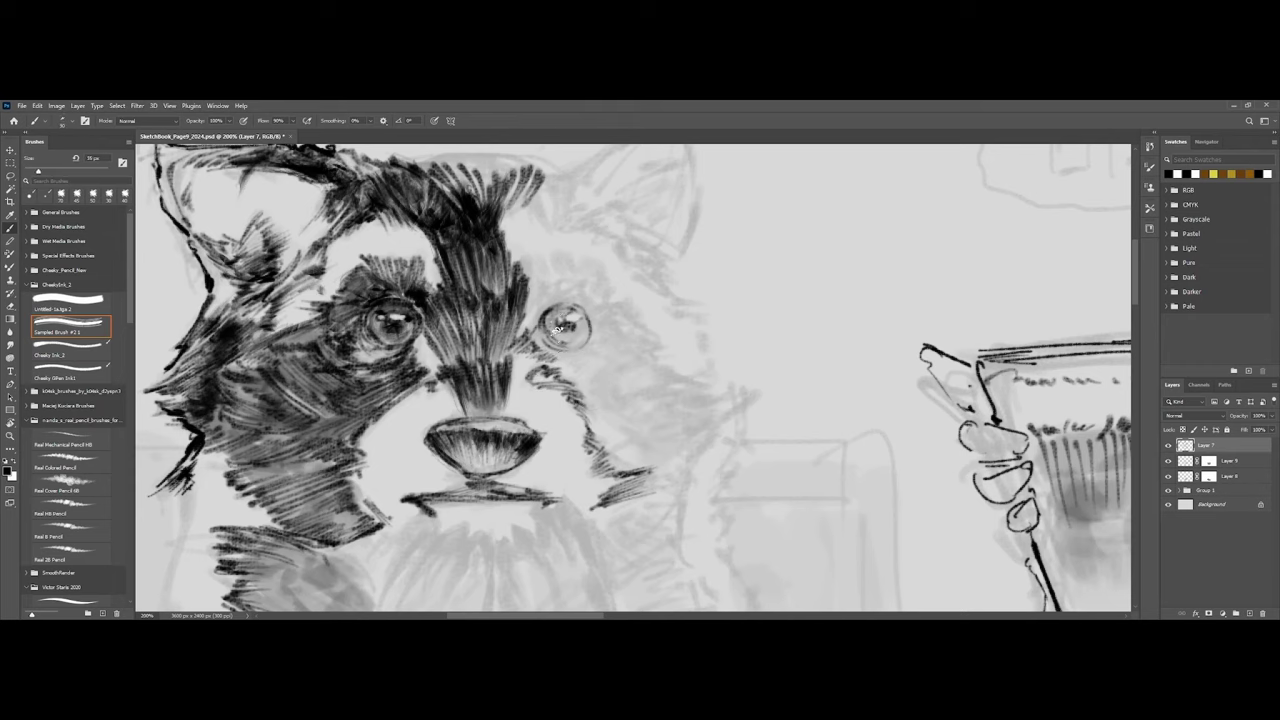
pyautogui.moveTo(549, 316)
pyautogui.mouseDown()
pyautogui.moveTo(579, 342)
pyautogui.moveTo(566, 313)
pyautogui.mouseUp()
pyautogui.press('[')
pyautogui.press('[')
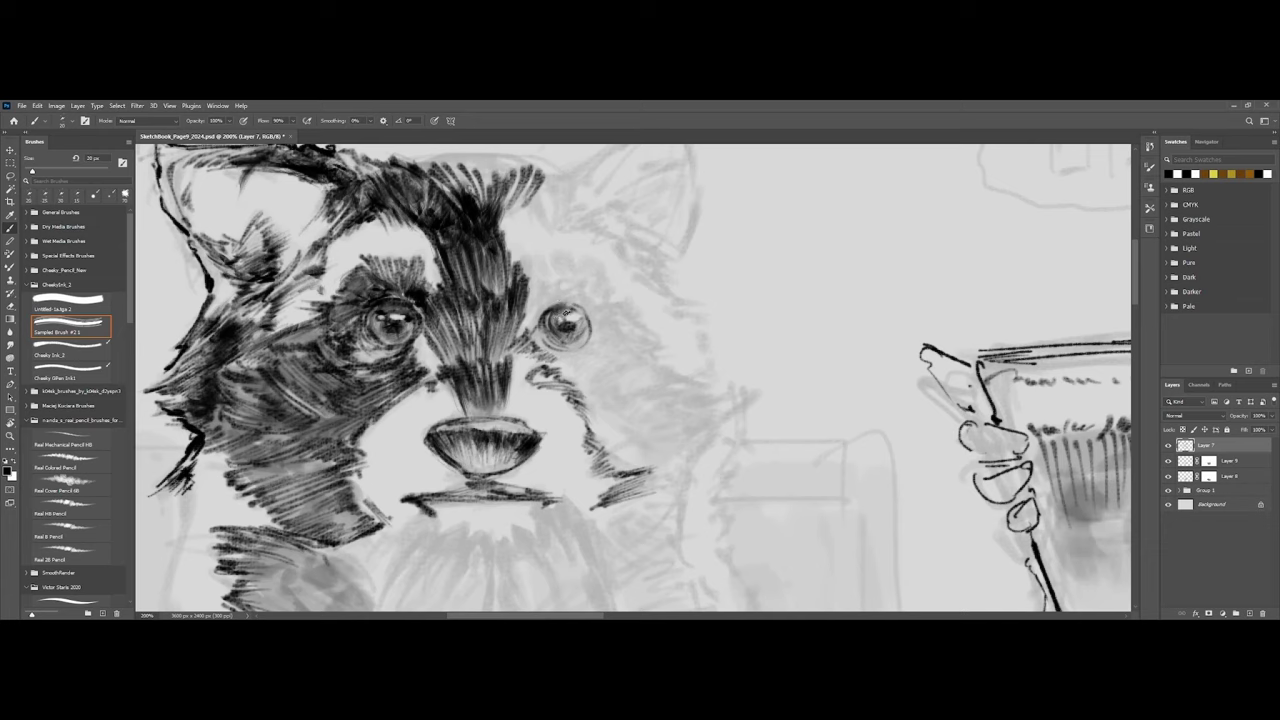
pyautogui.press('[')
pyautogui.moveTo(549, 319); pyautogui.dragTo(561, 315)
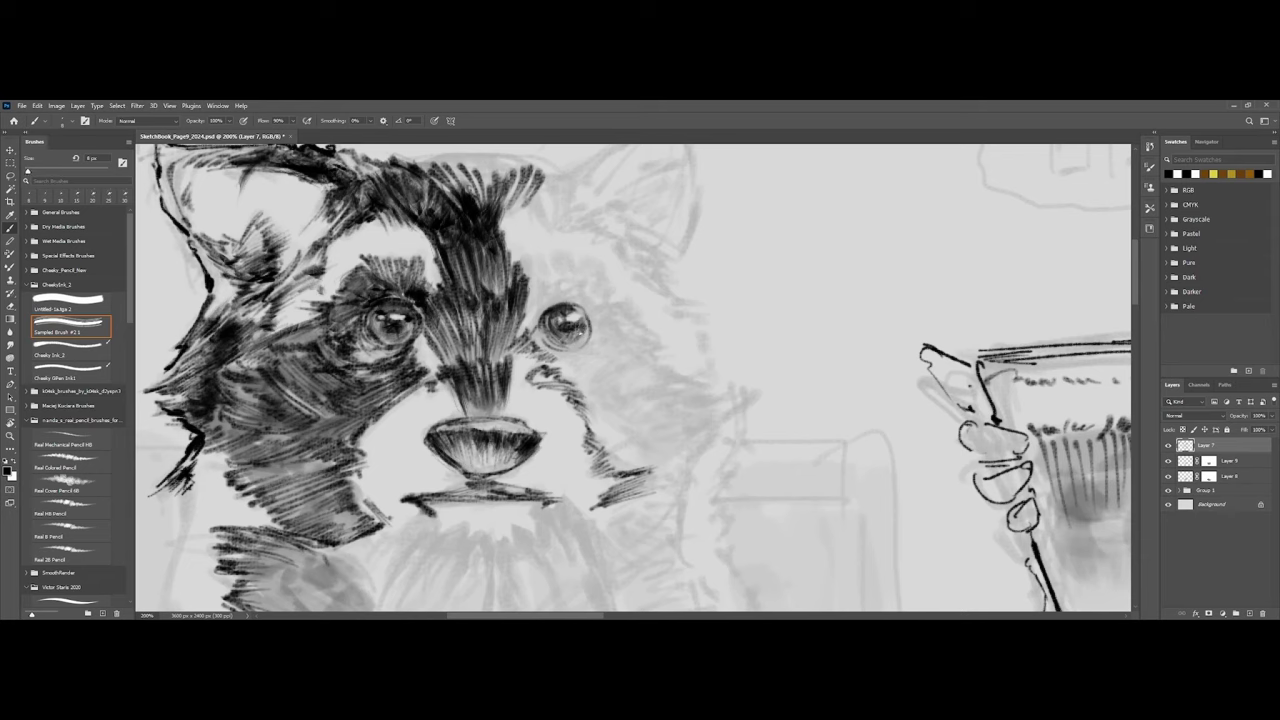
pyautogui.press(']')
pyautogui.press('[')
# Hatch the fur beneath the second eye and ink its inner corner with Cheeky Ink_2, varying the brush size.
pyautogui.click(70, 357)
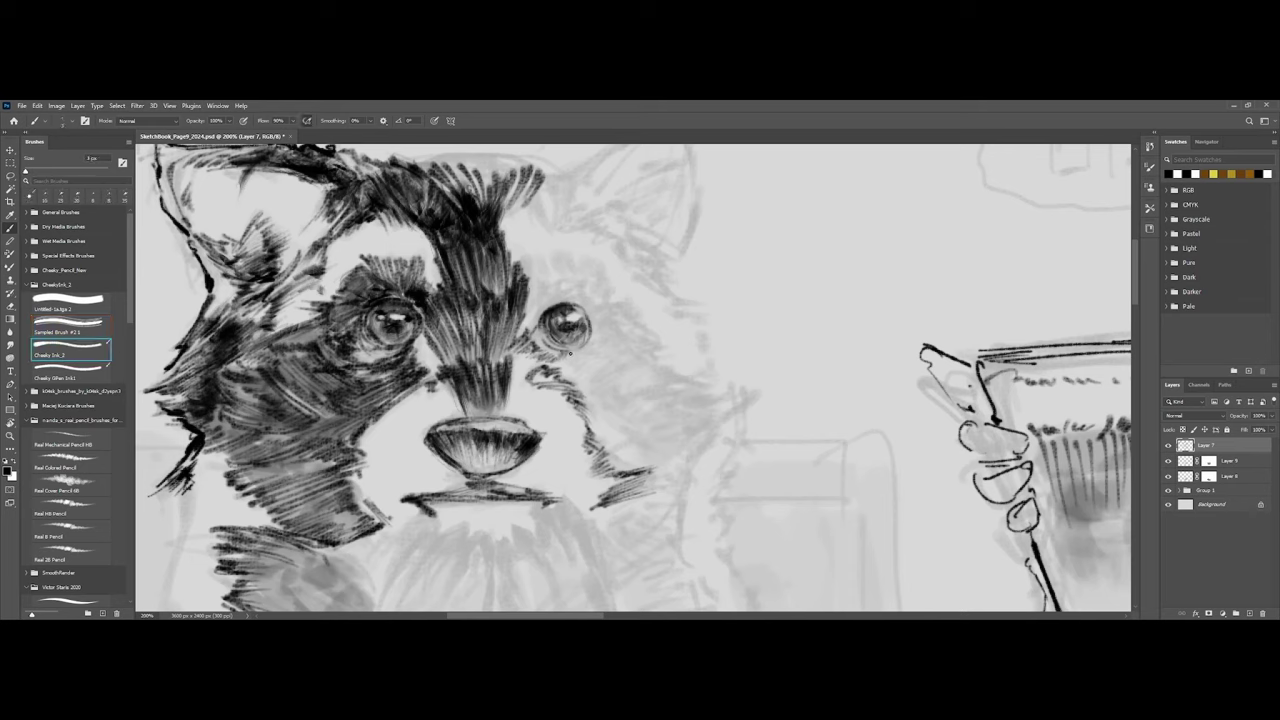
pyautogui.press(']')
pyautogui.moveTo(569, 358); pyautogui.dragTo(612, 358)
pyautogui.press('[')
pyautogui.press(']')
pyautogui.moveTo(579, 376)
pyautogui.mouseDown()
pyautogui.moveTo(606, 365)
pyautogui.moveTo(592, 359)
pyautogui.mouseUp()
pyautogui.press('[')
pyautogui.press('[')
pyautogui.moveTo(542, 302)
pyautogui.mouseDown()
pyautogui.moveTo(524, 337)
pyautogui.moveTo(546, 357)
pyautogui.mouseUp()
pyautogui.moveTo(560, 350); pyautogui.dragTo(558, 362)
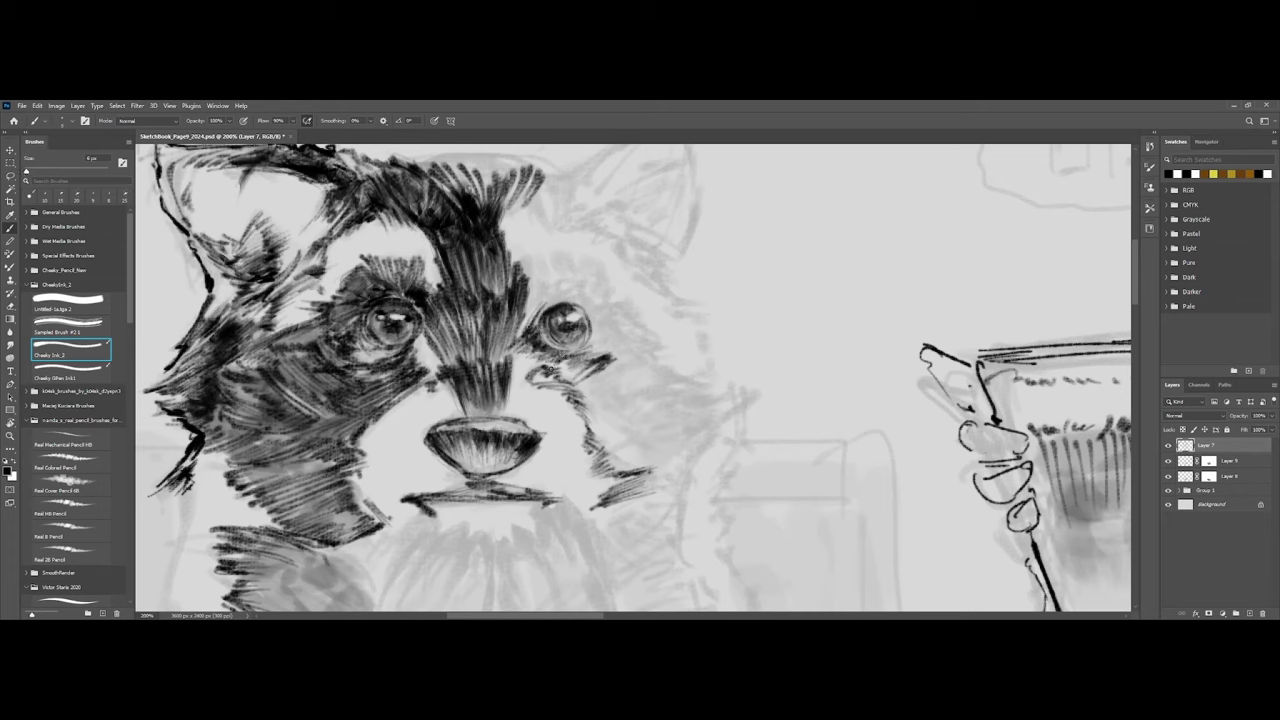
# Ink short fur strokes above and around the second eye with a smaller Cheeky Ink_2 brush.
pyautogui.press('[')
pyautogui.moveTo(546, 288); pyautogui.dragTo(539, 312)
pyautogui.moveTo(533, 331)
pyautogui.mouseDown()
pyautogui.moveTo(550, 279)
pyautogui.moveTo(534, 280)
pyautogui.moveTo(566, 260)
pyautogui.moveTo(553, 250)
pyautogui.moveTo(571, 281)
pyautogui.moveTo(552, 284)
pyautogui.moveTo(590, 286)
pyautogui.moveTo(560, 312)
pyautogui.moveTo(588, 321)
pyautogui.moveTo(586, 302)
pyautogui.moveTo(590, 334)
pyautogui.mouseUp()
# Hatch the dark brow fur above the second eye out toward its outer corner with a finer brush.
pyautogui.hotkey('ctrl', '-')
pyautogui.hotkey('ctrl', '-')
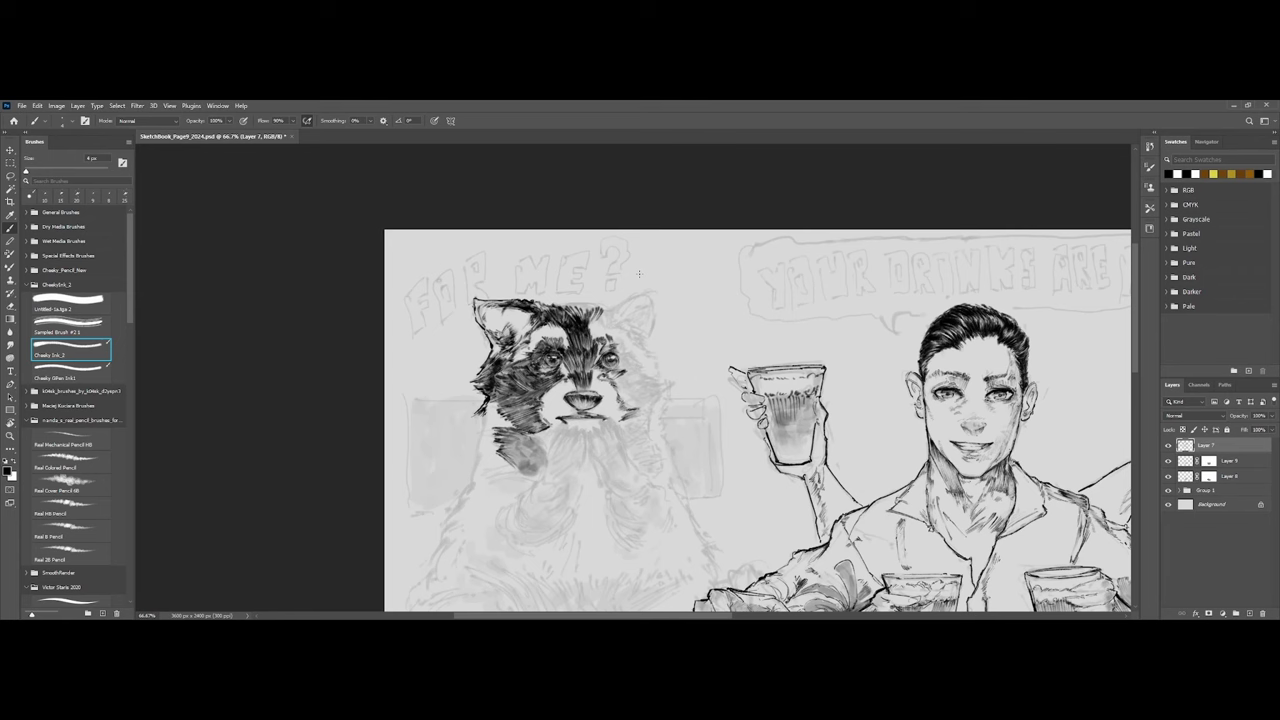
pyautogui.hotkey('ctrl', '+')
pyautogui.hotkey('ctrl', '+')
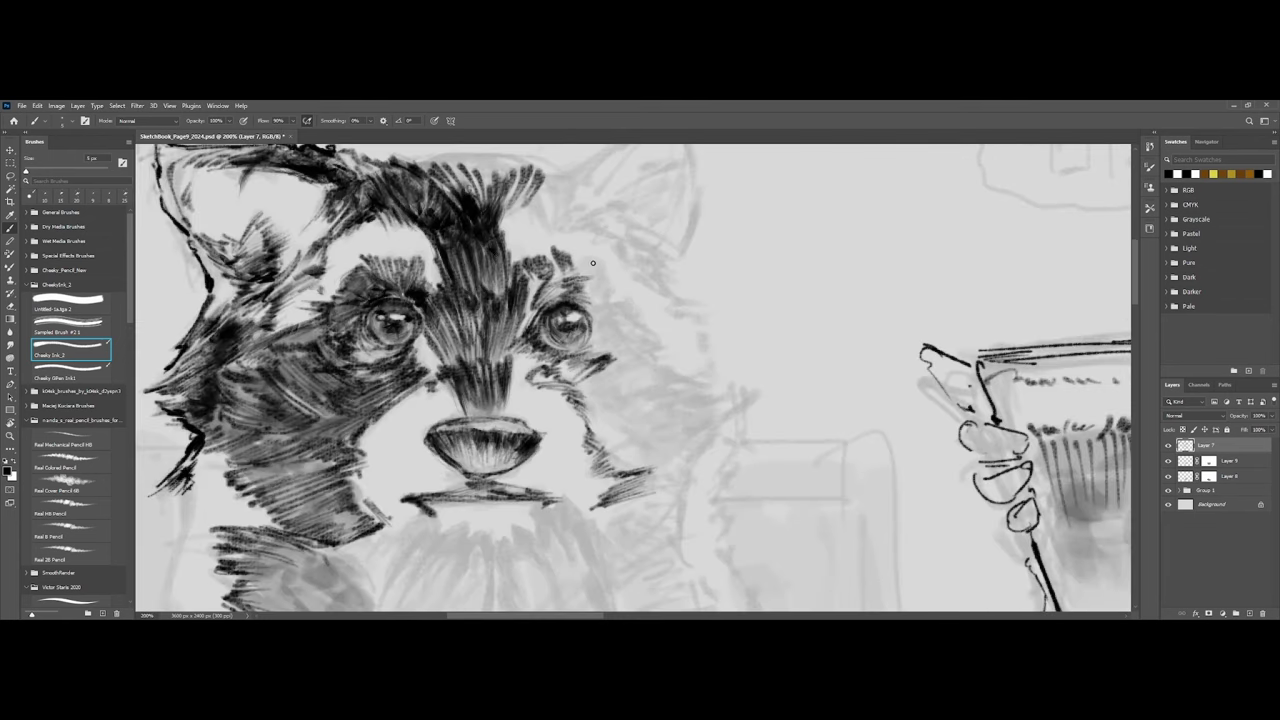
pyautogui.press('[')
pyautogui.moveTo(588, 258); pyautogui.dragTo(576, 268)
pyautogui.moveTo(579, 271)
pyautogui.mouseDown()
pyautogui.moveTo(626, 276)
pyautogui.moveTo(594, 298)
pyautogui.moveTo(638, 303)
pyautogui.mouseUp()
# Rotate the canvas and hatch the dark fur patch extending outward from the second eye's outer corner.
pyautogui.press('r')
pyautogui.moveTo(740, 301)
pyautogui.mouseDown()
pyautogui.moveTo(646, 480)
pyautogui.moveTo(607, 480)
pyautogui.mouseUp()
pyautogui.moveTo(626, 425)
pyautogui.mouseDown()
pyautogui.moveTo(660, 409)
pyautogui.moveTo(652, 426)
pyautogui.moveTo(654, 408)
pyautogui.moveTo(673, 414)
pyautogui.moveTo(642, 428)
pyautogui.moveTo(697, 416)
pyautogui.moveTo(675, 427)
pyautogui.moveTo(692, 427)
pyautogui.moveTo(684, 381)
pyautogui.moveTo(715, 407)
pyautogui.moveTo(662, 414)
pyautogui.moveTo(694, 401)
pyautogui.moveTo(690, 415)
pyautogui.moveTo(724, 416)
pyautogui.moveTo(680, 388)
pyautogui.mouseUp()
pyautogui.moveTo(656, 404)
pyautogui.mouseDown()
pyautogui.moveTo(627, 420)
pyautogui.moveTo(674, 390)
pyautogui.mouseUp()
pyautogui.moveTo(580, 416); pyautogui.dragTo(662, 400)
pyautogui.moveTo(568, 420); pyautogui.dragTo(622, 388)
pyautogui.moveTo(574, 420)
pyautogui.mouseDown()
pyautogui.moveTo(669, 376)
pyautogui.moveTo(628, 396)
pyautogui.moveTo(662, 378)
pyautogui.mouseUp()
pyautogui.moveTo(628, 402); pyautogui.dragTo(686, 386)
# Hatch the upper edge of the second cheek's dark patch out to the cheek's outer tip on the rotated canvas.
pyautogui.press('r')
pyautogui.moveTo(768, 397); pyautogui.dragTo(656, 387)
pyautogui.scroll(-1, 610, 378)
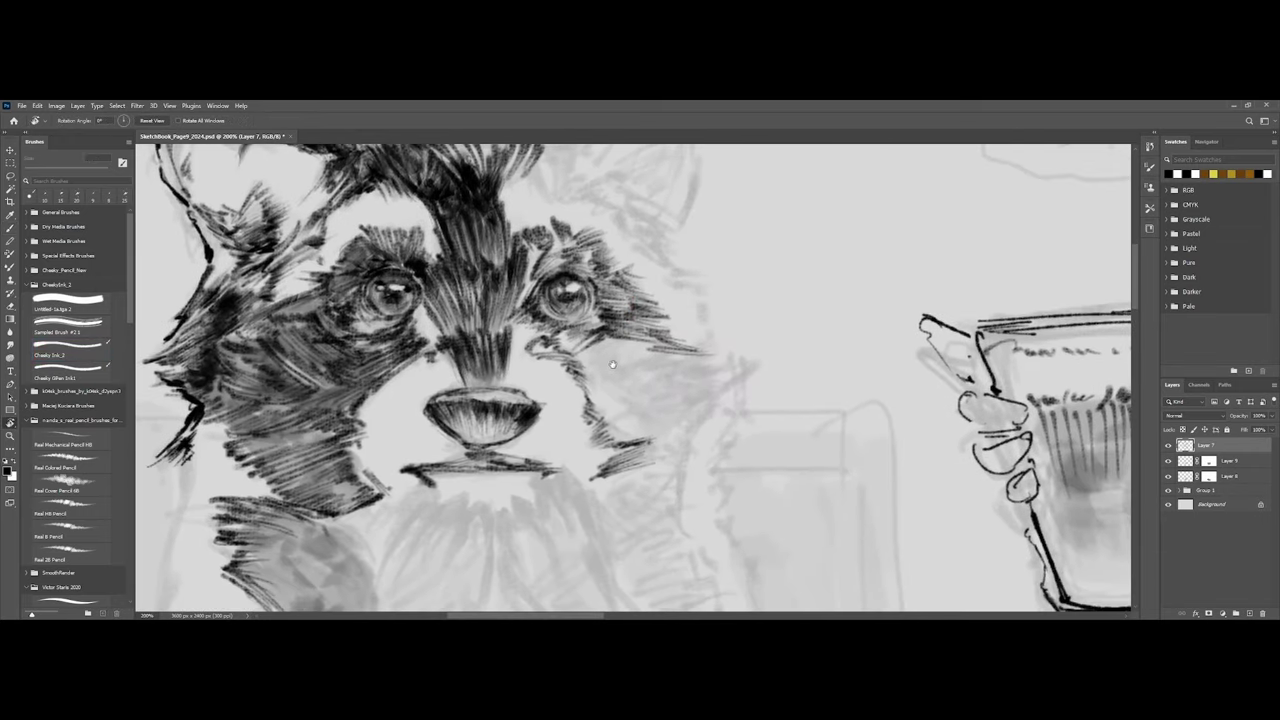
pyautogui.moveTo(717, 354); pyautogui.dragTo(691, 368)
pyautogui.press('b')
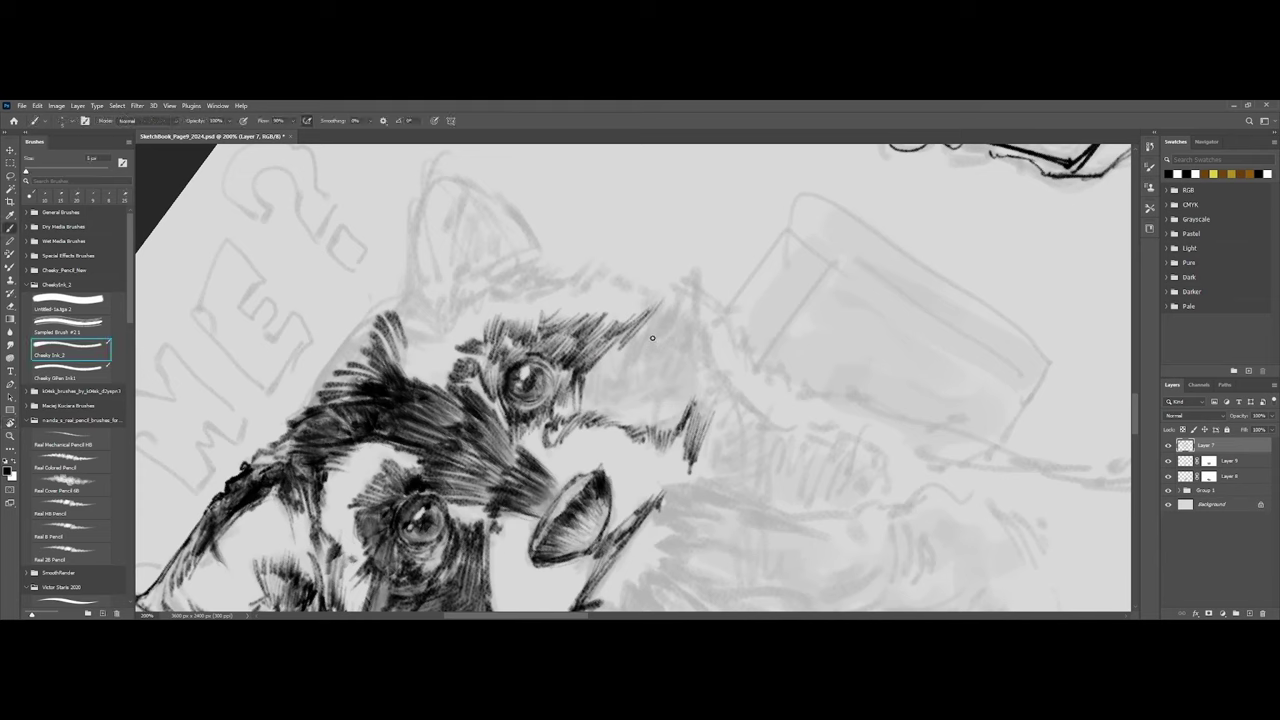
pyautogui.moveTo(630, 345); pyautogui.dragTo(685, 299)
pyautogui.moveTo(674, 331)
pyautogui.mouseDown()
pyautogui.moveTo(694, 301)
pyautogui.moveTo(698, 314)
pyautogui.moveTo(697, 280)
pyautogui.moveTo(700, 331)
pyautogui.moveTo(734, 304)
pyautogui.mouseUp()
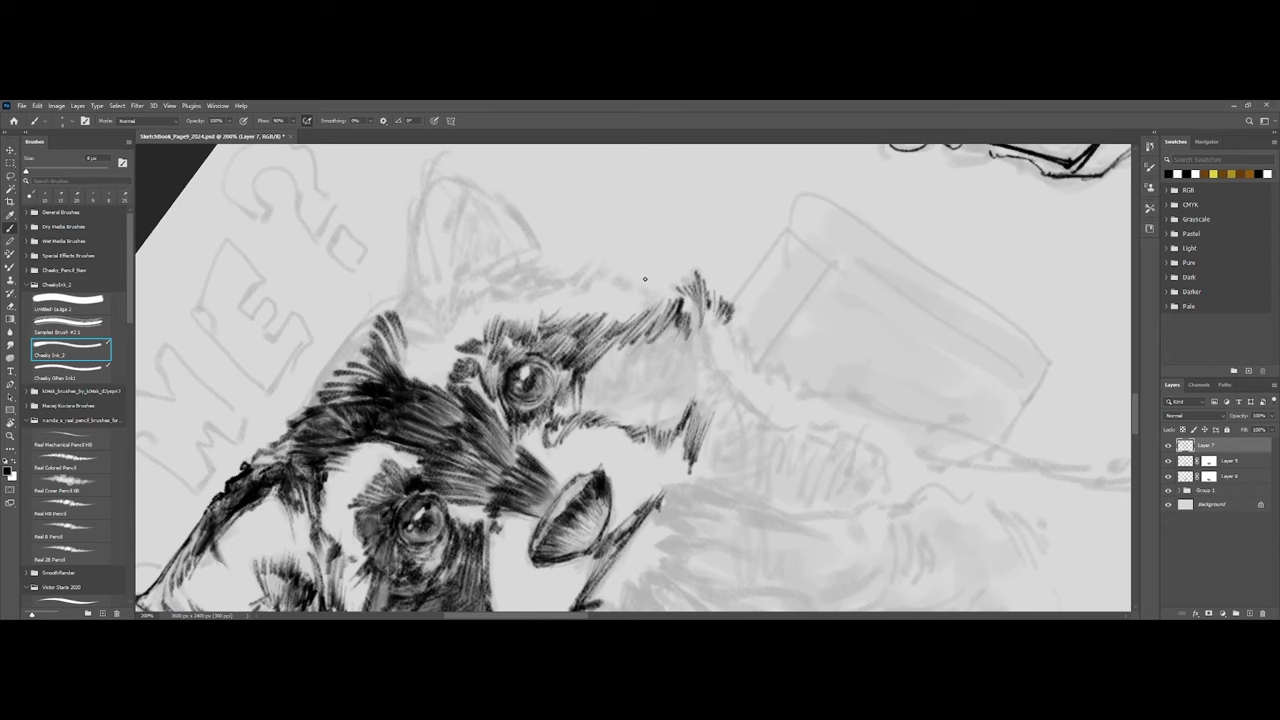
pyautogui.moveTo(642, 310)
pyautogui.mouseDown()
pyautogui.moveTo(646, 283)
pyautogui.moveTo(660, 297)
pyautogui.mouseUp()
# Ink the outer fur edge of the head between the second cheek and the uninked ear.
pyautogui.moveTo(576, 294)
pyautogui.mouseDown()
pyautogui.moveTo(608, 258)
pyautogui.moveTo(628, 275)
pyautogui.mouseUp()
pyautogui.moveTo(624, 292); pyautogui.dragTo(634, 280)
pyautogui.hotkey('ctrl', '-')
pyautogui.hotkey('ctrl', '-')
pyautogui.hotkey('ctrl', '+')
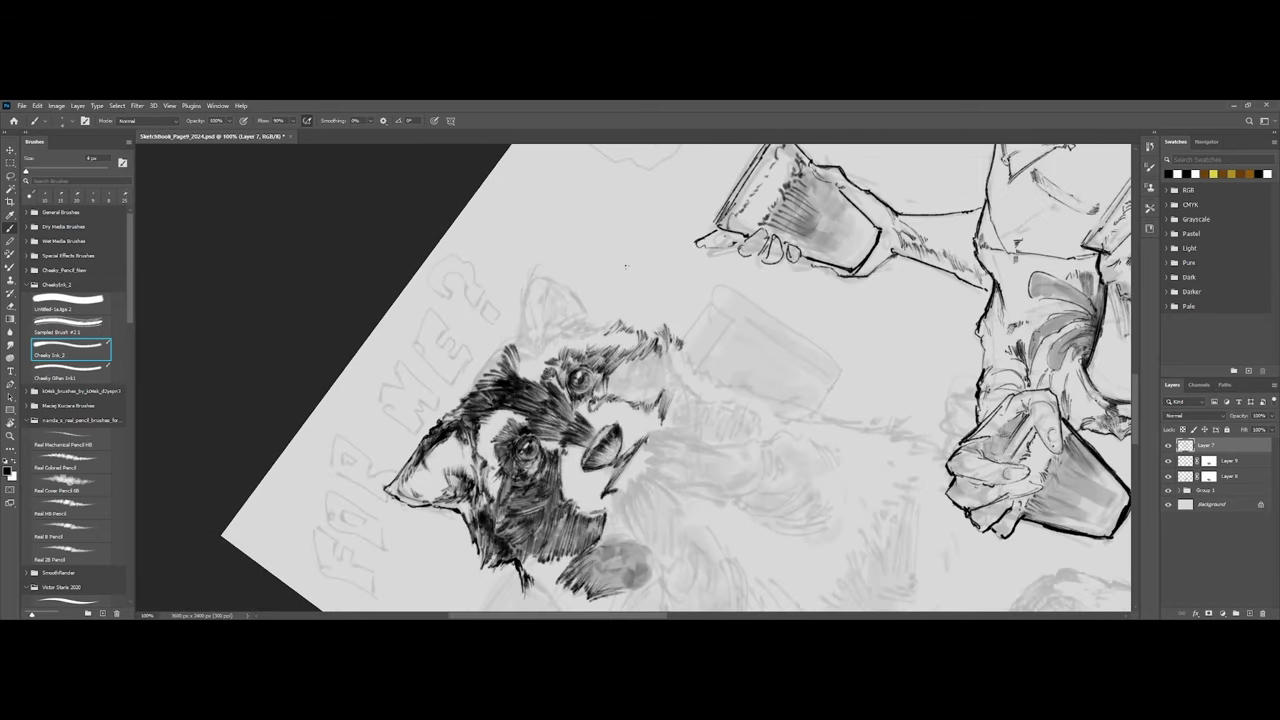
pyautogui.scroll(3, 626, 266)
pyautogui.moveTo(560, 292)
pyautogui.mouseDown()
pyautogui.moveTo(591, 264)
pyautogui.moveTo(529, 298)
pyautogui.moveTo(565, 266)
pyautogui.moveTo(524, 281)
pyautogui.moveTo(567, 275)
pyautogui.mouseUp()
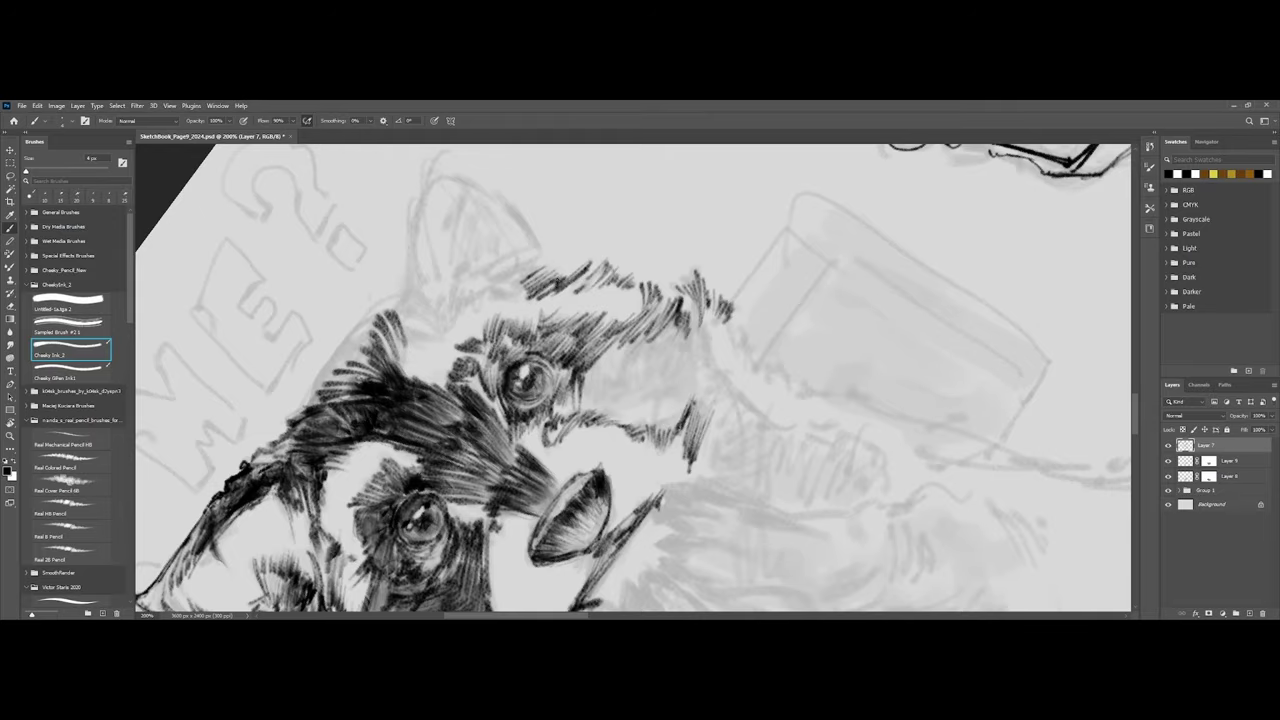
# Hatch dark fur along the base of the uninked ear, extending the head's outer fur edge toward the crown.
pyautogui.scroll(-5, 640, 264)
pyautogui.scroll(5, 552, 311)
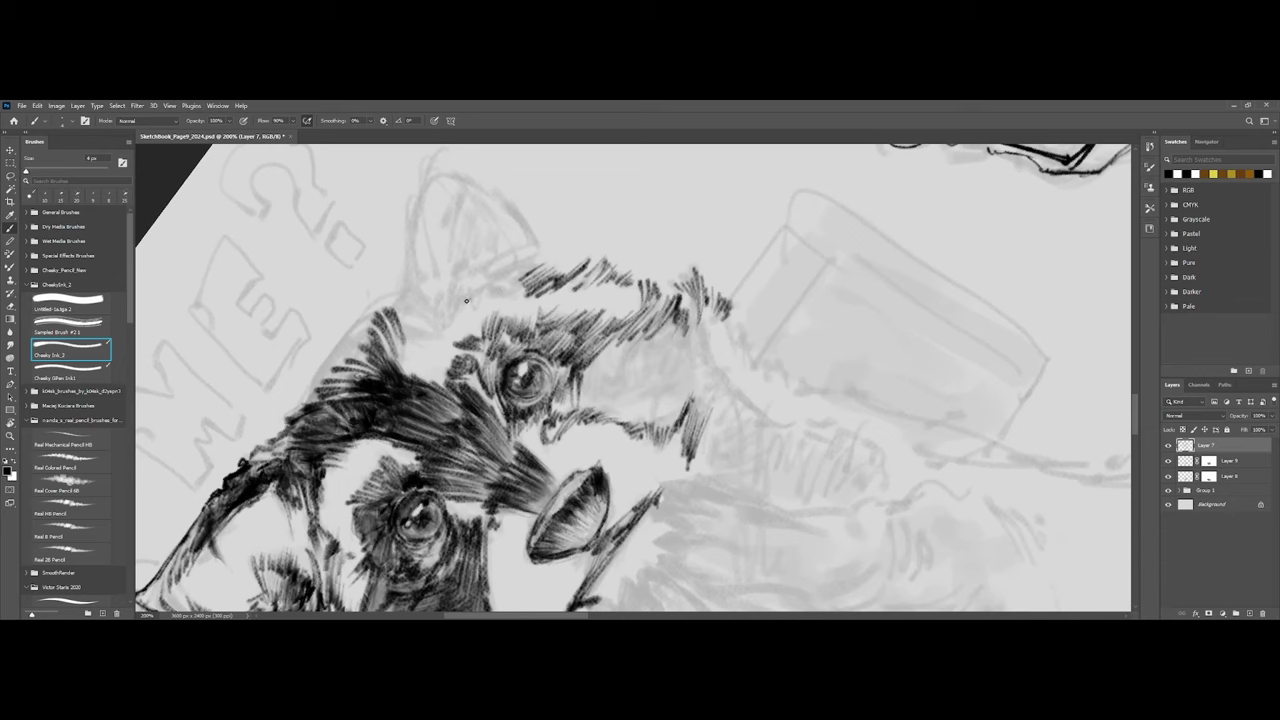
pyautogui.moveTo(466, 300)
pyautogui.mouseDown()
pyautogui.moveTo(532, 266)
pyautogui.moveTo(514, 290)
pyautogui.moveTo(535, 285)
pyautogui.mouseUp()
pyautogui.moveTo(449, 316)
pyautogui.mouseDown()
pyautogui.moveTo(448, 286)
pyautogui.moveTo(456, 302)
pyautogui.moveTo(465, 288)
pyautogui.moveTo(473, 297)
pyautogui.moveTo(542, 252)
pyautogui.moveTo(532, 261)
pyautogui.mouseUp()
pyautogui.moveTo(508, 284); pyautogui.dragTo(540, 256)
pyautogui.moveTo(462, 280)
pyautogui.mouseDown()
pyautogui.moveTo(516, 244)
pyautogui.moveTo(508, 264)
pyautogui.mouseUp()
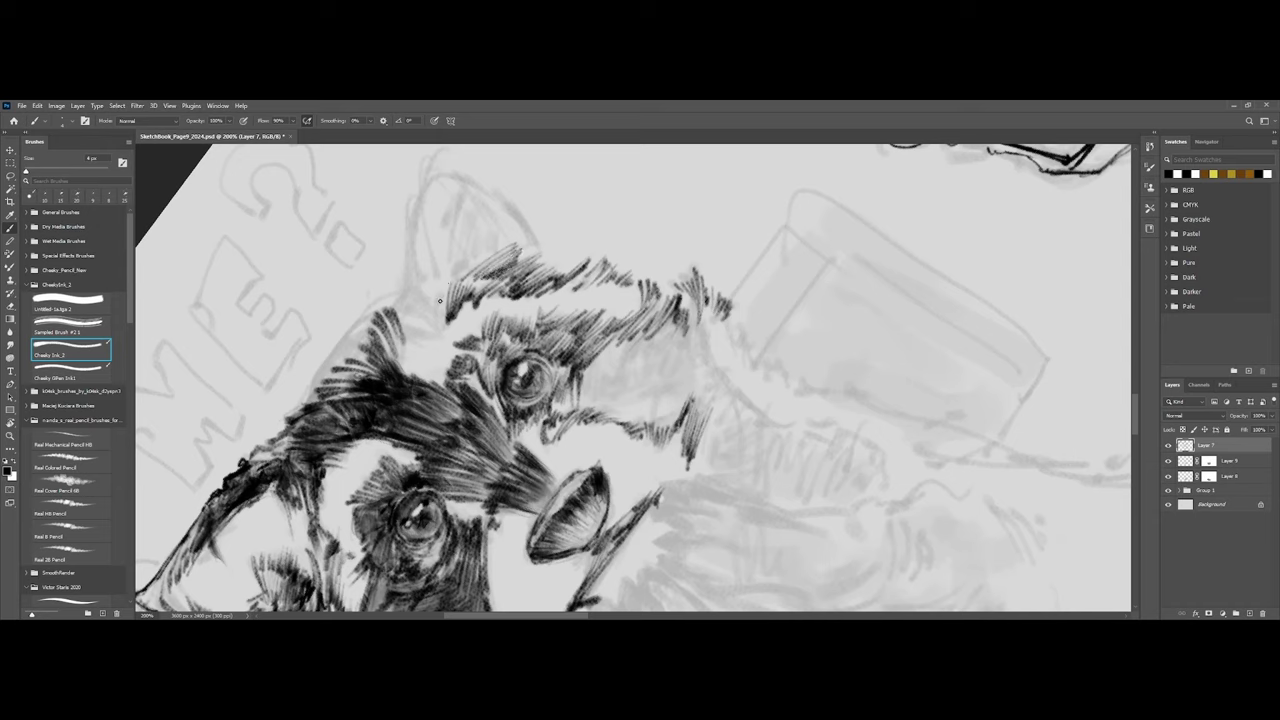
# Hatch short fur strokes from the uninked ear's base to the dark forehead stripe.
pyautogui.moveTo(437, 322); pyautogui.dragTo(441, 292)
pyautogui.moveTo(438, 296); pyautogui.dragTo(446, 281)
pyautogui.moveTo(439, 326); pyautogui.dragTo(448, 288)
pyautogui.moveTo(443, 318); pyautogui.dragTo(451, 292)
pyautogui.moveTo(413, 339)
pyautogui.mouseDown()
pyautogui.moveTo(443, 340)
pyautogui.moveTo(407, 320)
pyautogui.moveTo(437, 329)
pyautogui.moveTo(420, 301)
pyautogui.moveTo(443, 326)
pyautogui.moveTo(416, 311)
pyautogui.moveTo(411, 289)
pyautogui.moveTo(396, 312)
pyautogui.moveTo(426, 303)
pyautogui.mouseUp()
pyautogui.hotkey('ctrl', '-')
pyautogui.hotkey('ctrl', '-')
pyautogui.hotkey('ctrl', '+')
pyautogui.hotkey('ctrl', '+')
# Outline the crown of the head between the forehead stripe and the second ear with a different ink brush.
pyautogui.press(']')
pyautogui.click(72, 370)
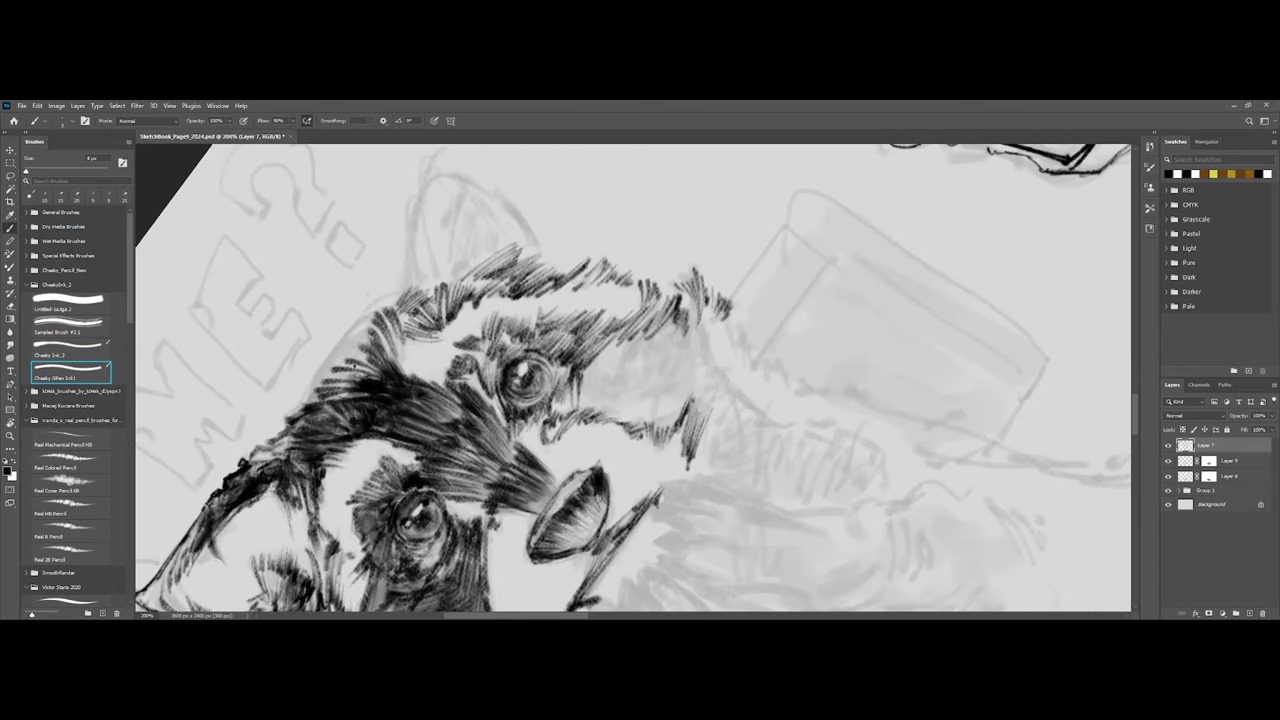
pyautogui.moveTo(310, 396); pyautogui.dragTo(355, 322)
pyautogui.moveTo(333, 351)
pyautogui.mouseDown()
pyautogui.moveTo(406, 289)
pyautogui.moveTo(380, 301)
pyautogui.mouseUp()
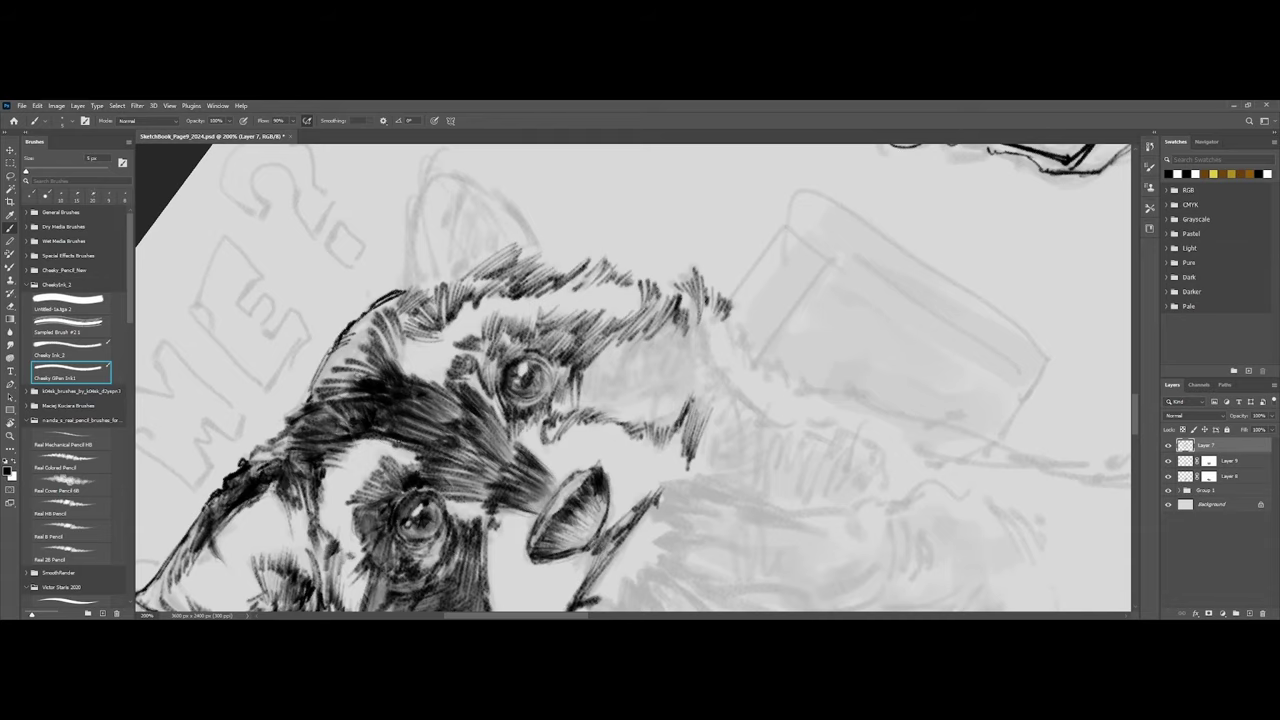
pyautogui.hotkey('ctrl', '-')
pyautogui.hotkey('ctrl', '-')
pyautogui.hotkey('ctrl', '+')
pyautogui.hotkey('ctrl', '+')
pyautogui.moveTo(291, 417)
pyautogui.mouseDown()
pyautogui.moveTo(366, 340)
pyautogui.moveTo(444, 358)
pyautogui.moveTo(326, 367)
pyautogui.mouseUp()
pyautogui.hotkey('ctrl', '-')
pyautogui.hotkey('ctrl', '+')
pyautogui.press('h')
pyautogui.click(381, 295)
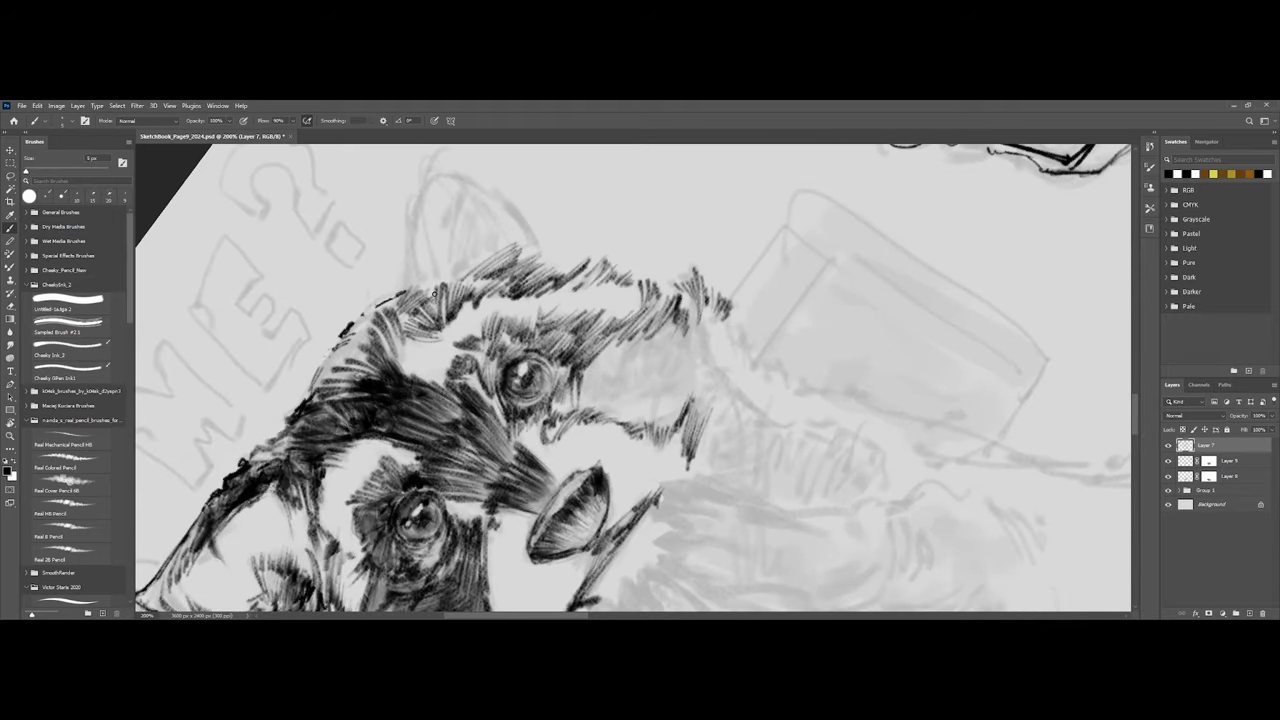
# Fill the space inside the crown outline with fur hatching using the Cheeky Ink_2 brush.
pyautogui.hotkey('ctrl', '-')
pyautogui.hotkey('ctrl', '-')
pyautogui.hotkey('ctrl', '+')
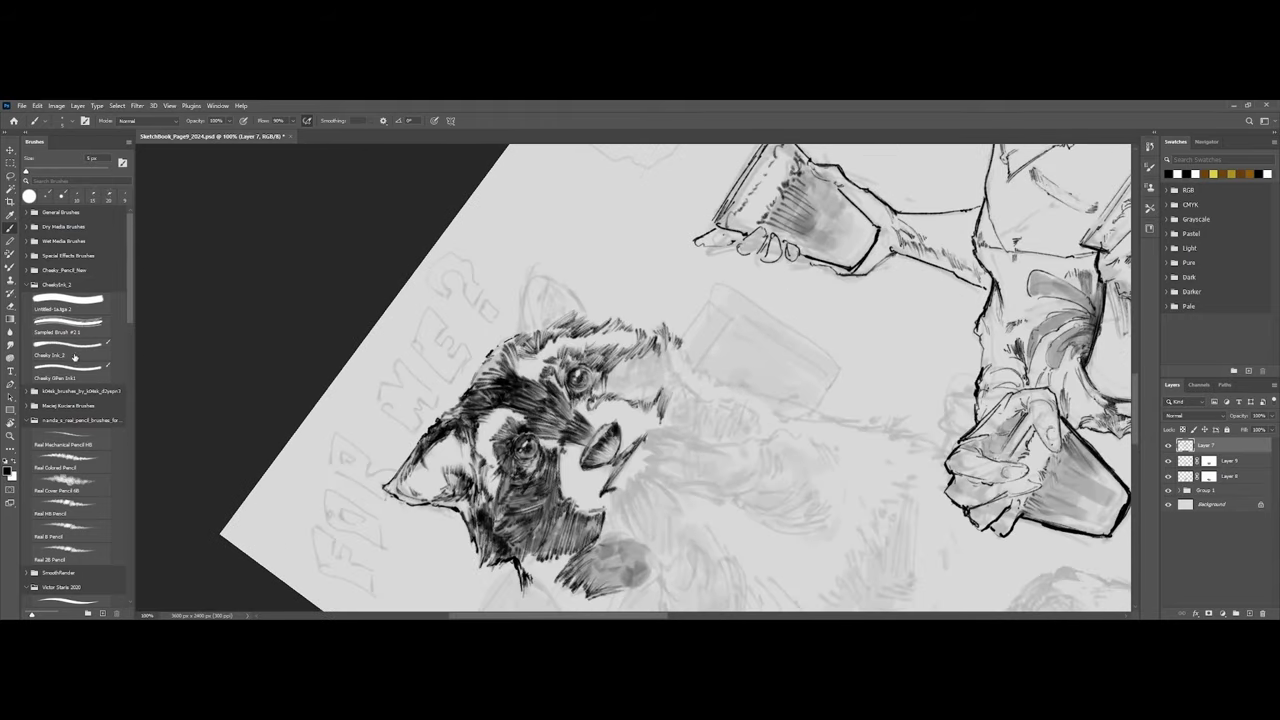
pyautogui.click(70, 355)
pyautogui.hotkey('ctrl', '+')
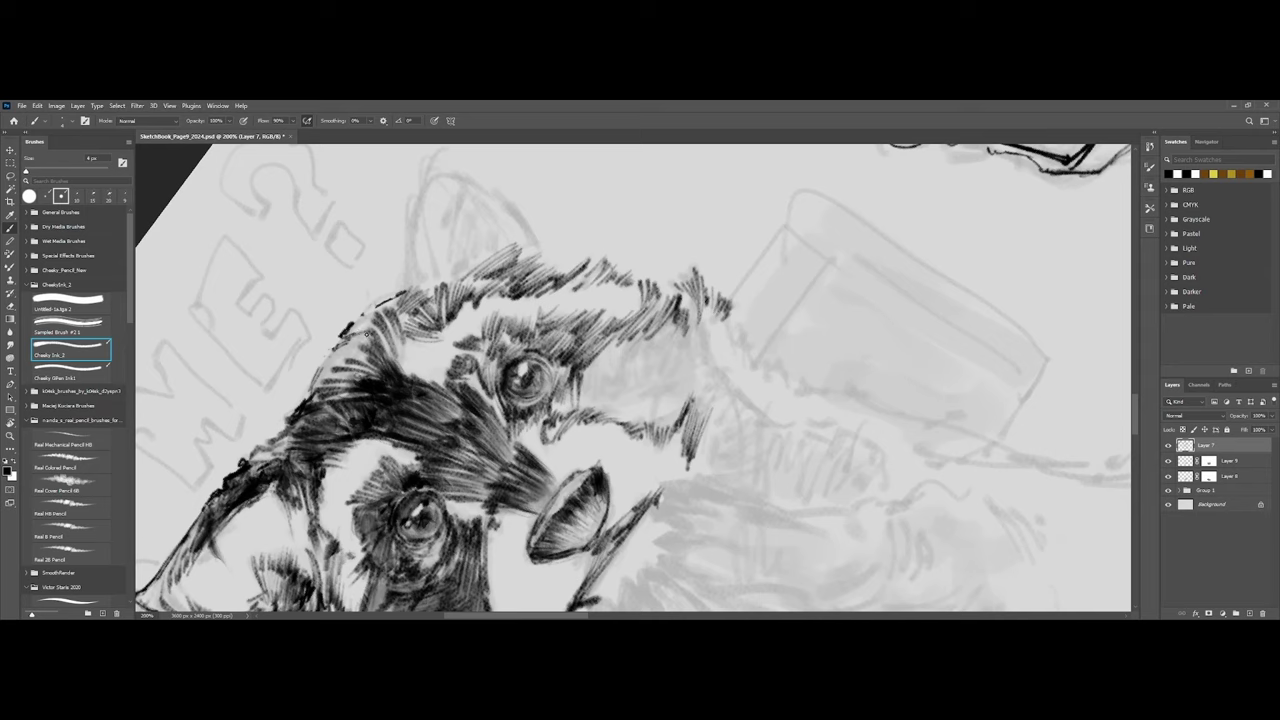
pyautogui.press(']')
pyautogui.moveTo(350, 355)
pyautogui.mouseDown()
pyautogui.moveTo(303, 379)
pyautogui.moveTo(332, 398)
pyautogui.mouseUp()
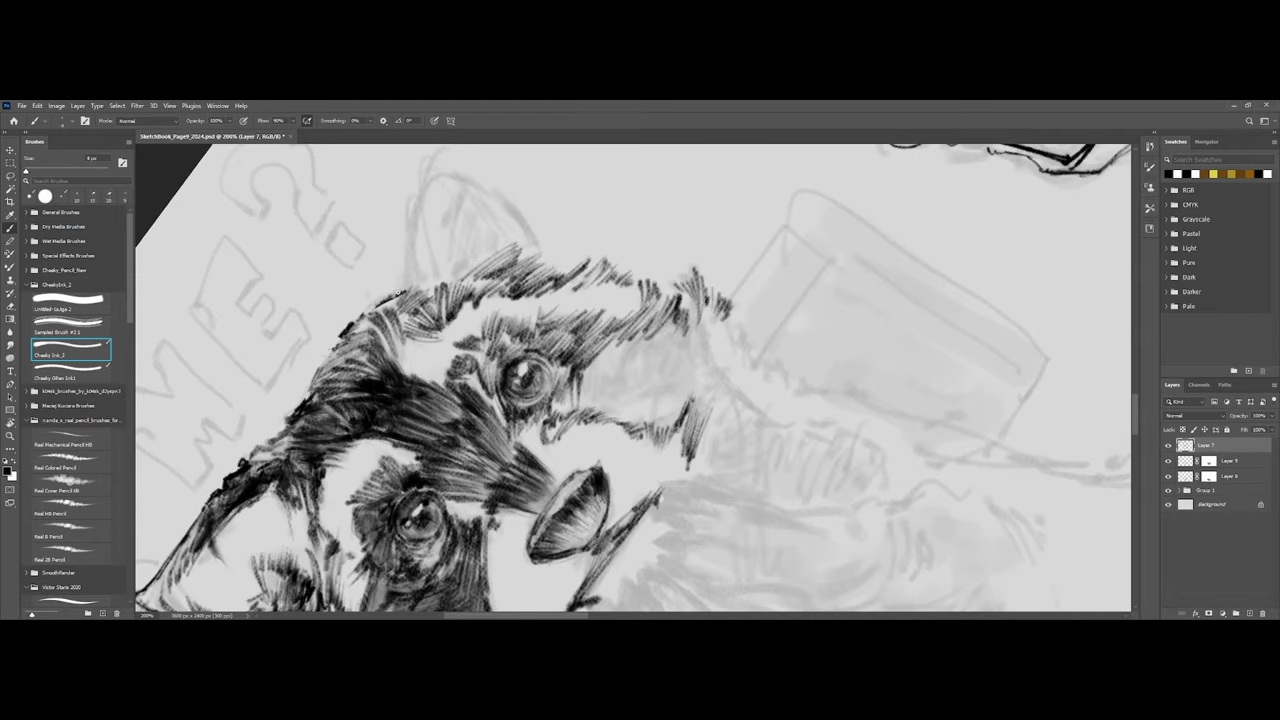
pyautogui.moveTo(398, 292); pyautogui.dragTo(407, 288)
# Hatch the inner fur of the second ear and ink its outer rim up to the tip with a smaller brush.
pyautogui.hotkey('ctrl', '-')
pyautogui.hotkey('ctrl', '-')
pyautogui.hotkey('ctrl', '-')
pyautogui.hotkey('ctrl', '-')
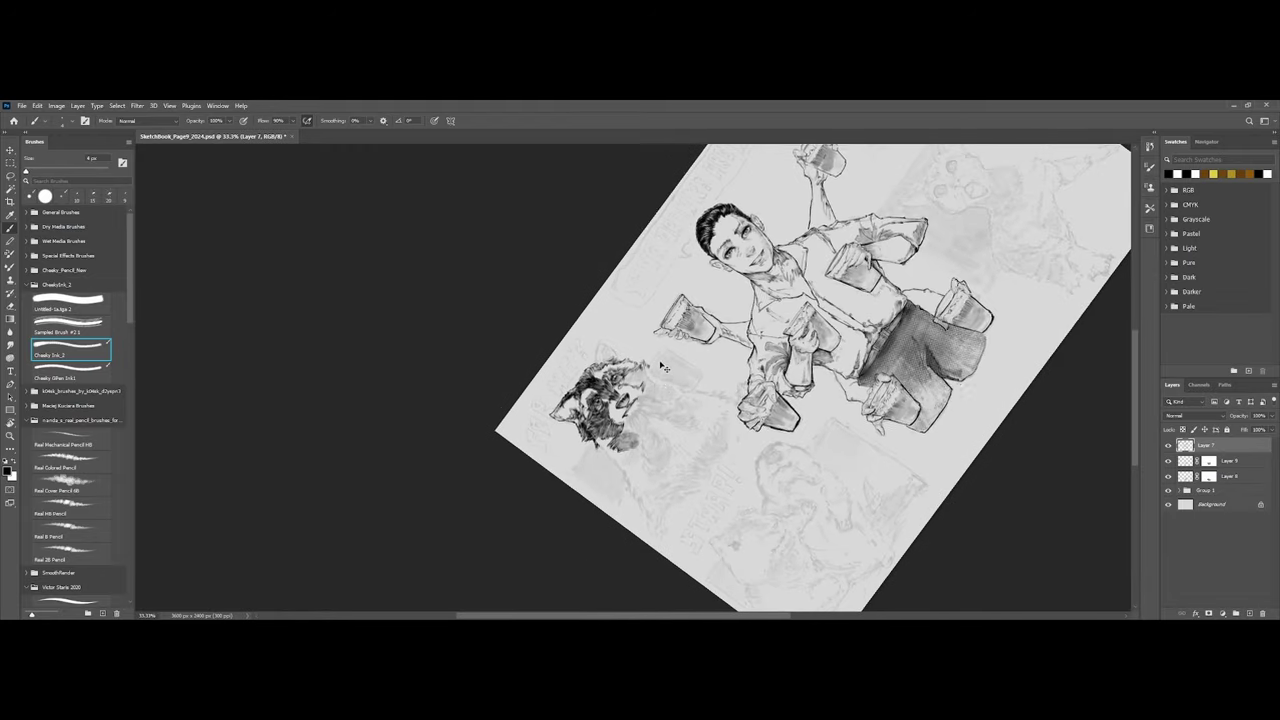
pyautogui.hotkey('ctrl', '+')
pyautogui.hotkey('ctrl', '+')
pyautogui.moveTo(664, 368); pyautogui.dragTo(716, 420)
pyautogui.hotkey('ctrl', '+')
pyautogui.hotkey('ctrl', '+')
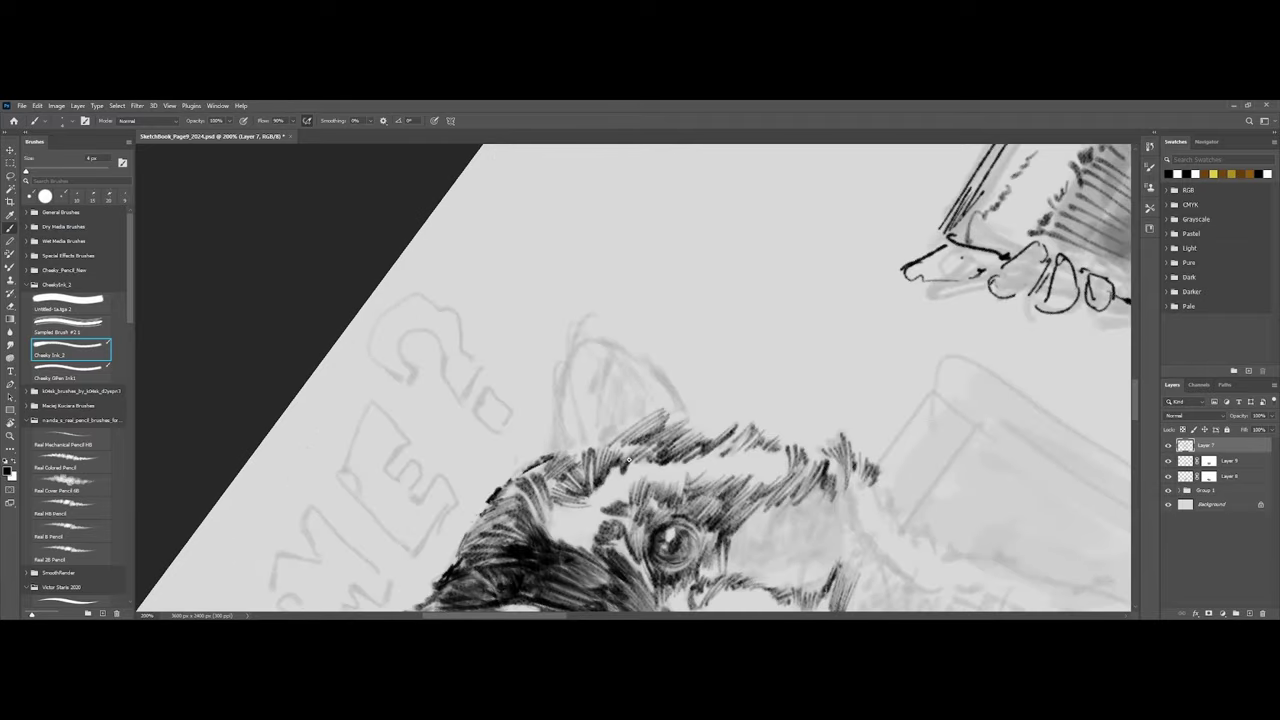
pyautogui.press('[')
pyautogui.moveTo(601, 443)
pyautogui.mouseDown()
pyautogui.moveTo(619, 419)
pyautogui.moveTo(613, 356)
pyautogui.mouseUp()
pyautogui.moveTo(602, 420)
pyautogui.mouseDown()
pyautogui.moveTo(618, 360)
pyautogui.moveTo(636, 394)
pyautogui.moveTo(654, 396)
pyautogui.moveTo(641, 400)
pyautogui.moveTo(632, 364)
pyautogui.moveTo(644, 370)
pyautogui.moveTo(648, 356)
pyautogui.moveTo(678, 408)
pyautogui.moveTo(666, 428)
pyautogui.mouseUp()
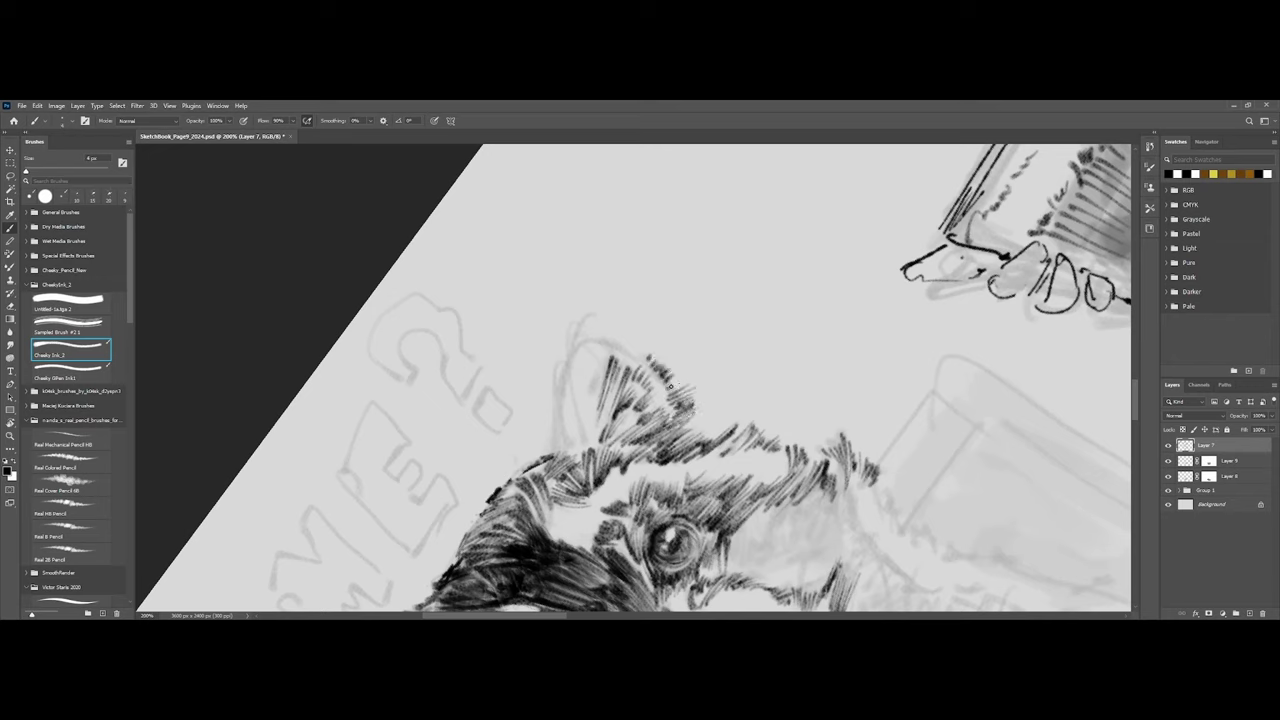
pyautogui.moveTo(650, 362)
pyautogui.mouseDown()
pyautogui.moveTo(638, 340)
pyautogui.moveTo(578, 326)
pyautogui.moveTo(627, 340)
pyautogui.mouseUp()
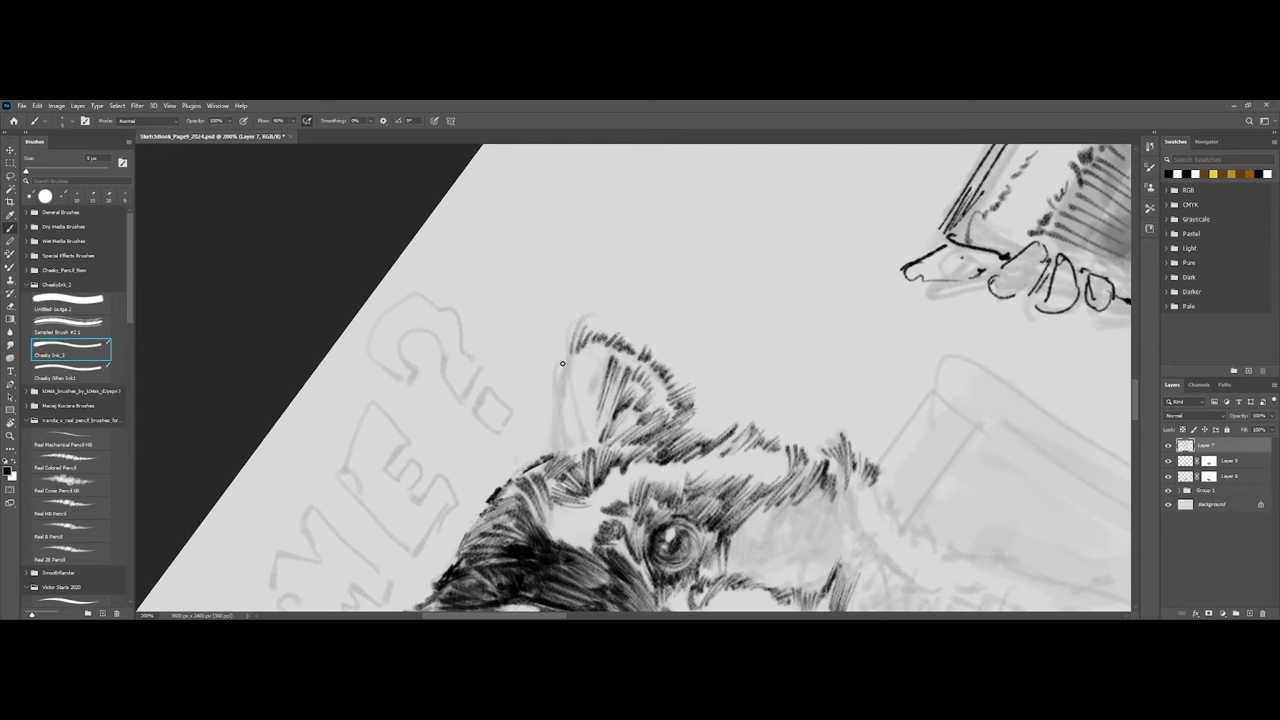
# Ink the second ear's remaining edge from the tip down to the crown and add hairs inside the ear.
pyautogui.moveTo(566, 374); pyautogui.dragTo(568, 338)
pyautogui.moveTo(577, 364); pyautogui.dragTo(575, 348)
pyautogui.moveTo(573, 458)
pyautogui.mouseDown()
pyautogui.moveTo(540, 426)
pyautogui.moveTo(554, 426)
pyautogui.moveTo(556, 374)
pyautogui.mouseUp()
pyautogui.moveTo(580, 438); pyautogui.dragTo(566, 384)
pyautogui.moveTo(596, 432)
pyautogui.mouseDown()
pyautogui.moveTo(578, 392)
pyautogui.moveTo(601, 367)
pyautogui.mouseUp()
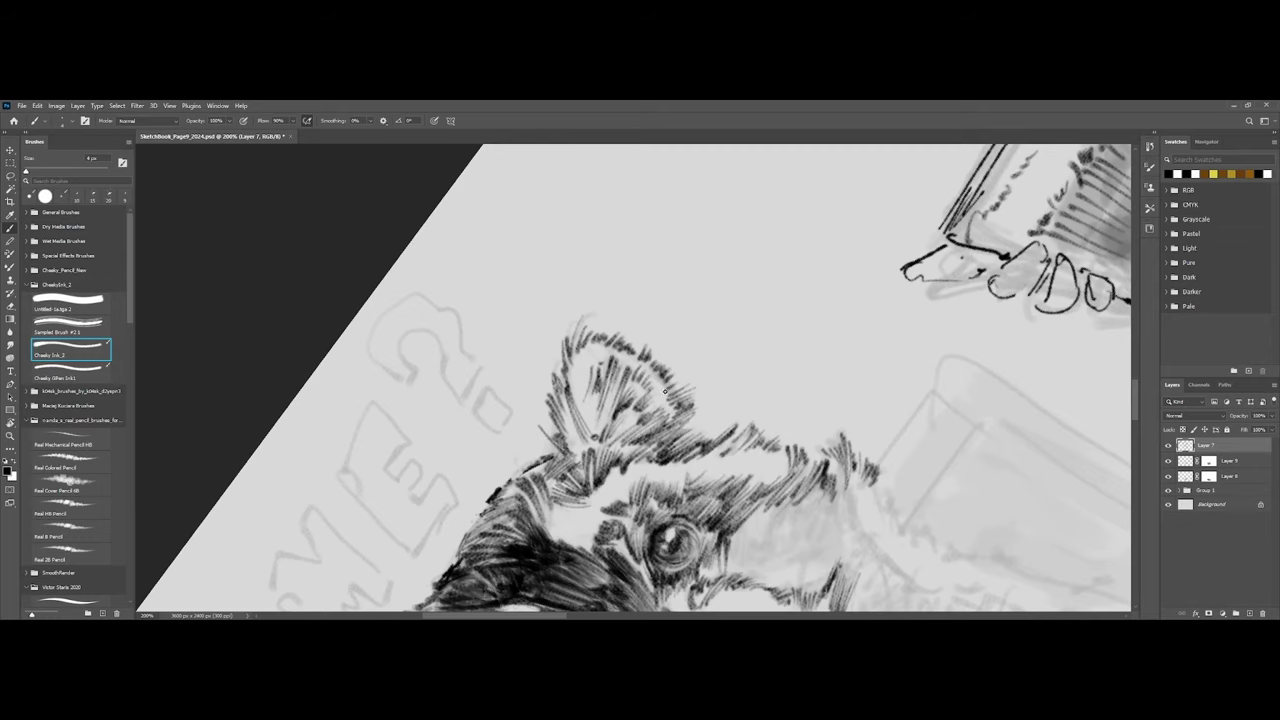
# Straighten the canvas rotation and examine the inked head with the Group 1 sketch hidden, restoring the sketch for further inking.
pyautogui.scroll(-4, 664, 392)
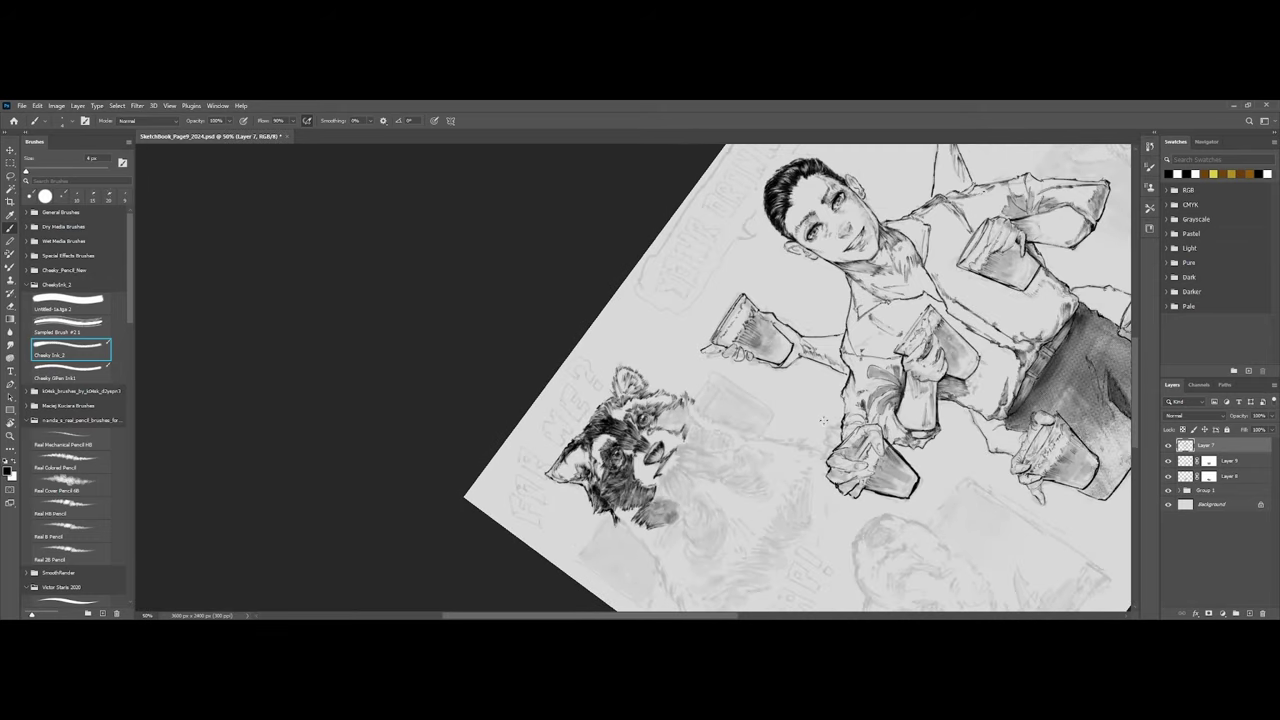
pyautogui.press('r')
pyautogui.moveTo(803, 404); pyautogui.dragTo(721, 518)
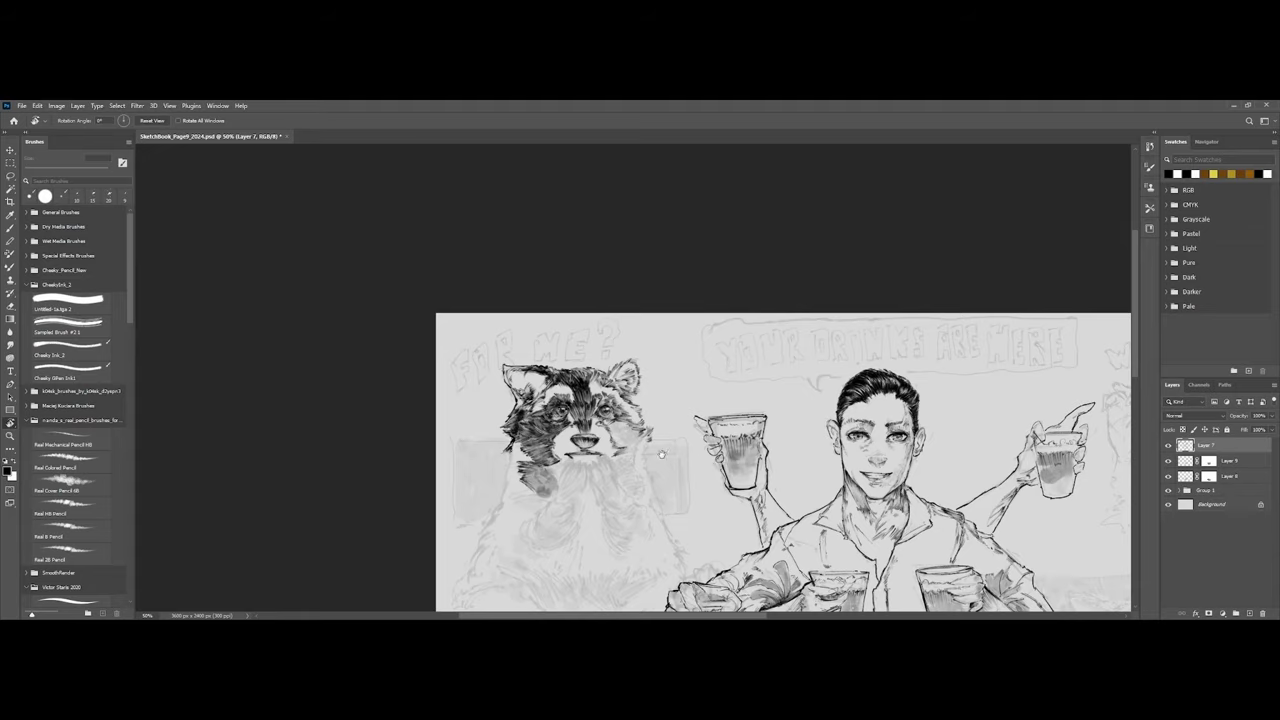
pyautogui.moveTo(662, 455); pyautogui.dragTo(688, 407)
pyautogui.hotkey('ctrl', '-')
pyautogui.click(1170, 491)
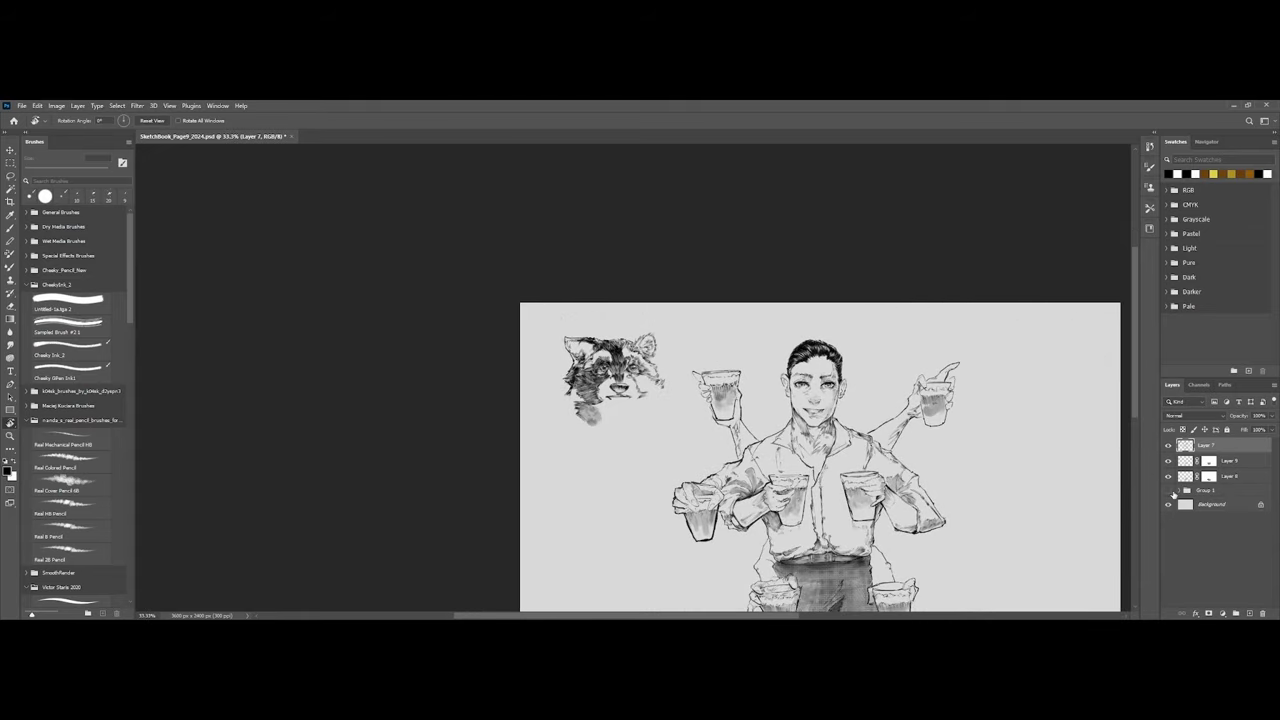
pyautogui.click(1168, 490)
pyautogui.scroll(5, 620, 380)
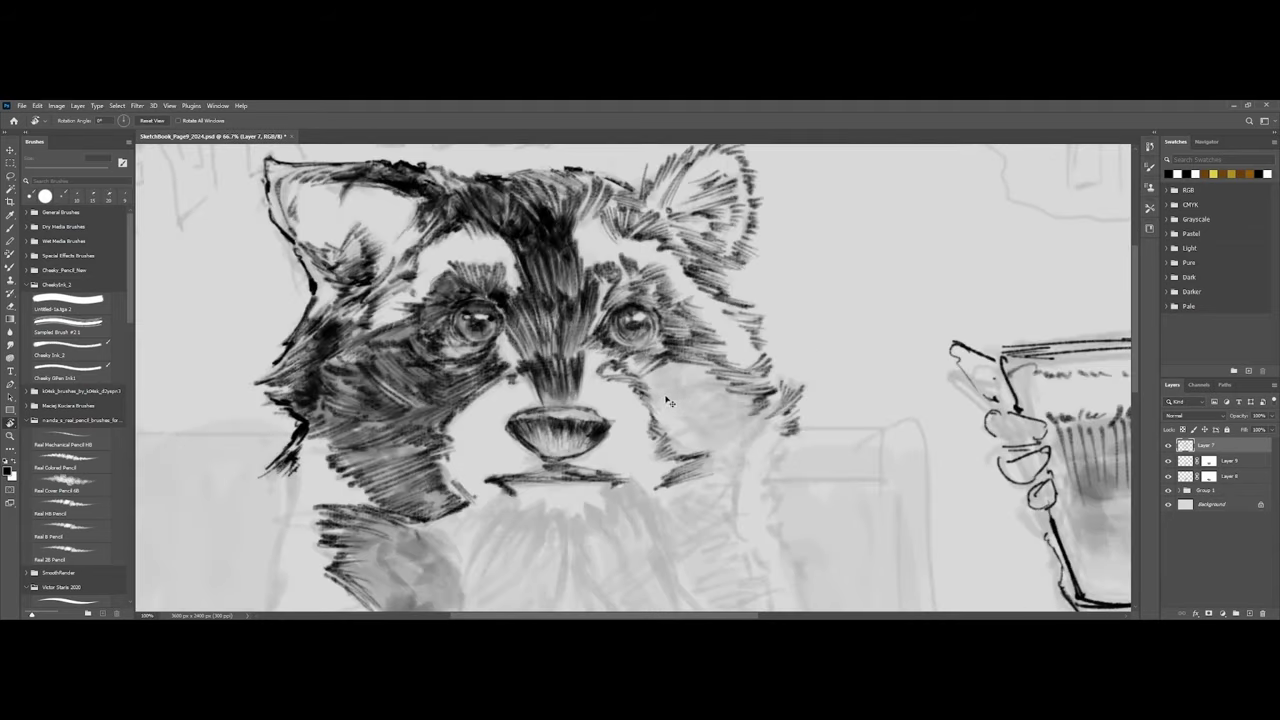
# Hatch the upper part of the second cheek's dark patch from below the eye out to the cheek tip.
pyautogui.press('b')
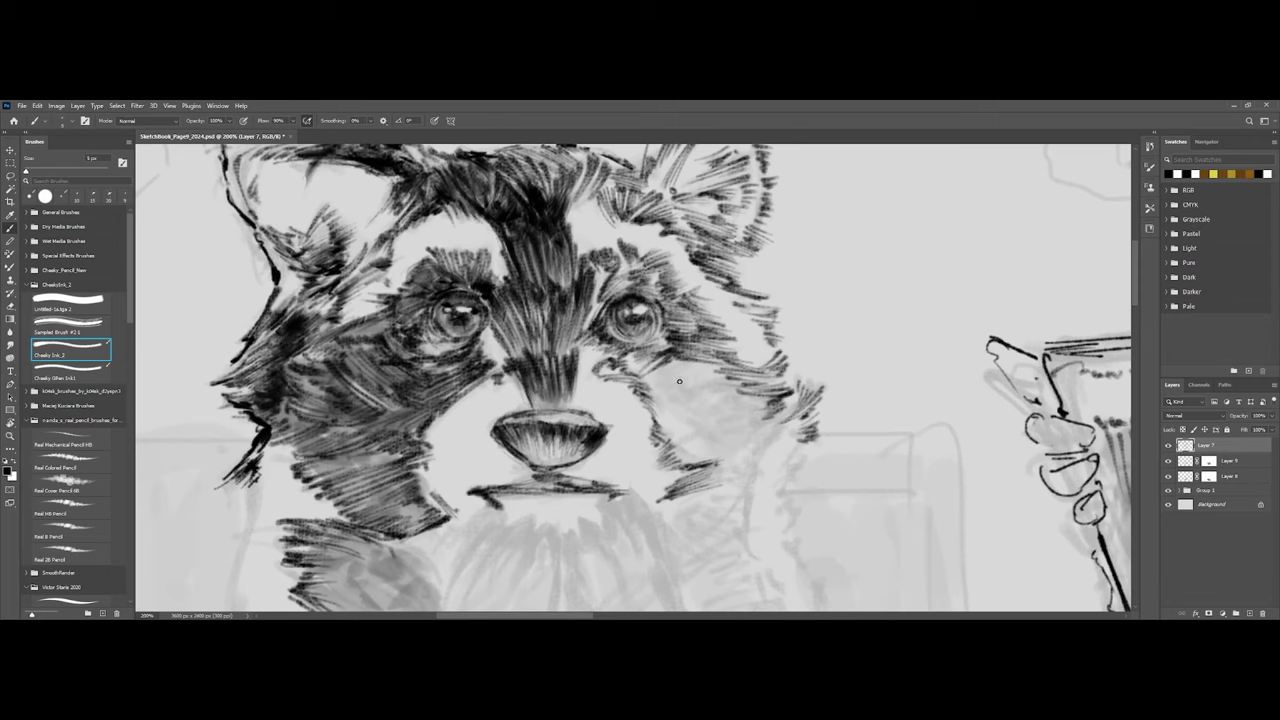
pyautogui.moveTo(646, 373)
pyautogui.mouseDown()
pyautogui.moveTo(682, 364)
pyautogui.moveTo(650, 384)
pyautogui.moveTo(686, 368)
pyautogui.moveTo(636, 404)
pyautogui.moveTo(664, 398)
pyautogui.moveTo(660, 410)
pyautogui.moveTo(704, 391)
pyautogui.moveTo(686, 408)
pyautogui.moveTo(700, 414)
pyautogui.moveTo(716, 390)
pyautogui.moveTo(738, 388)
pyautogui.moveTo(700, 398)
pyautogui.moveTo(806, 387)
pyautogui.mouseUp()
pyautogui.press(']')
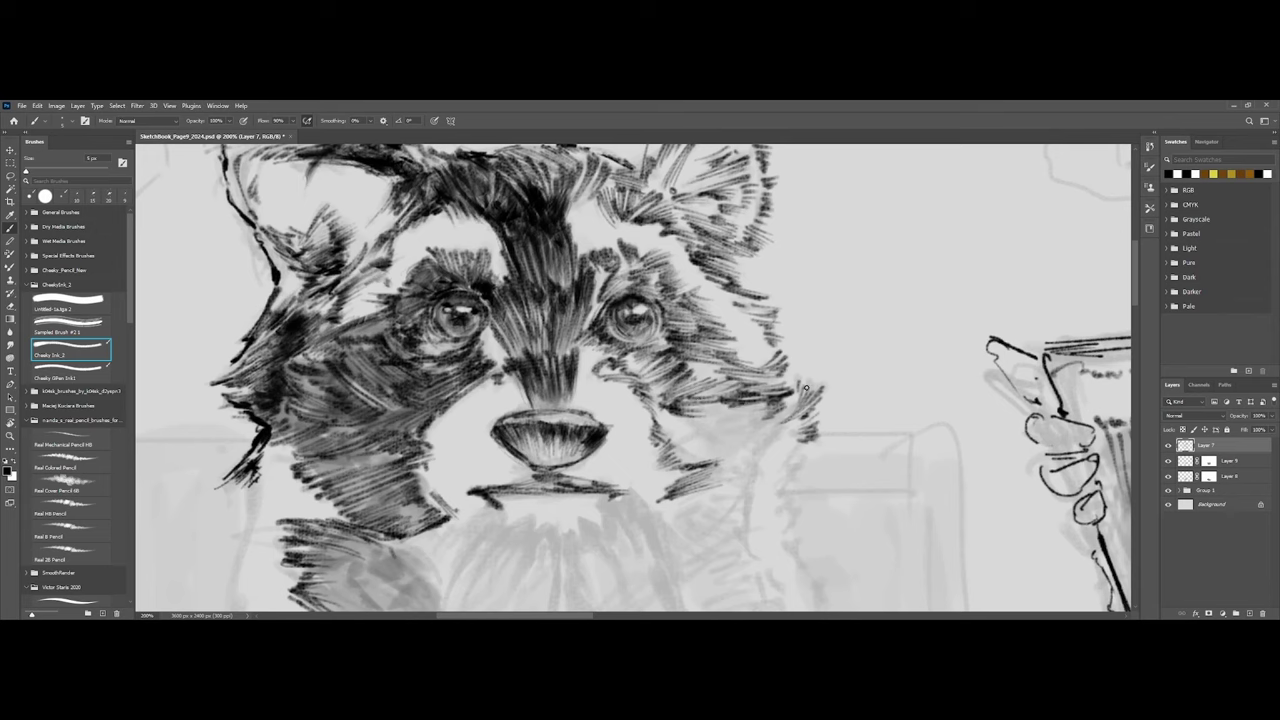
# Hatch the lower part of the second cheek's dark patch down to the jaw, undoing unwanted strokes.
pyautogui.moveTo(696, 418)
pyautogui.mouseDown()
pyautogui.moveTo(772, 404)
pyautogui.moveTo(788, 422)
pyautogui.moveTo(704, 456)
pyautogui.moveTo(690, 448)
pyautogui.moveTo(716, 445)
pyautogui.mouseUp()
pyautogui.hotkey('ctrl', 'z')
pyautogui.hotkey('ctrl', 'z')
pyautogui.hotkey('ctrl', 'z')
pyautogui.hotkey('ctrl', 'z')
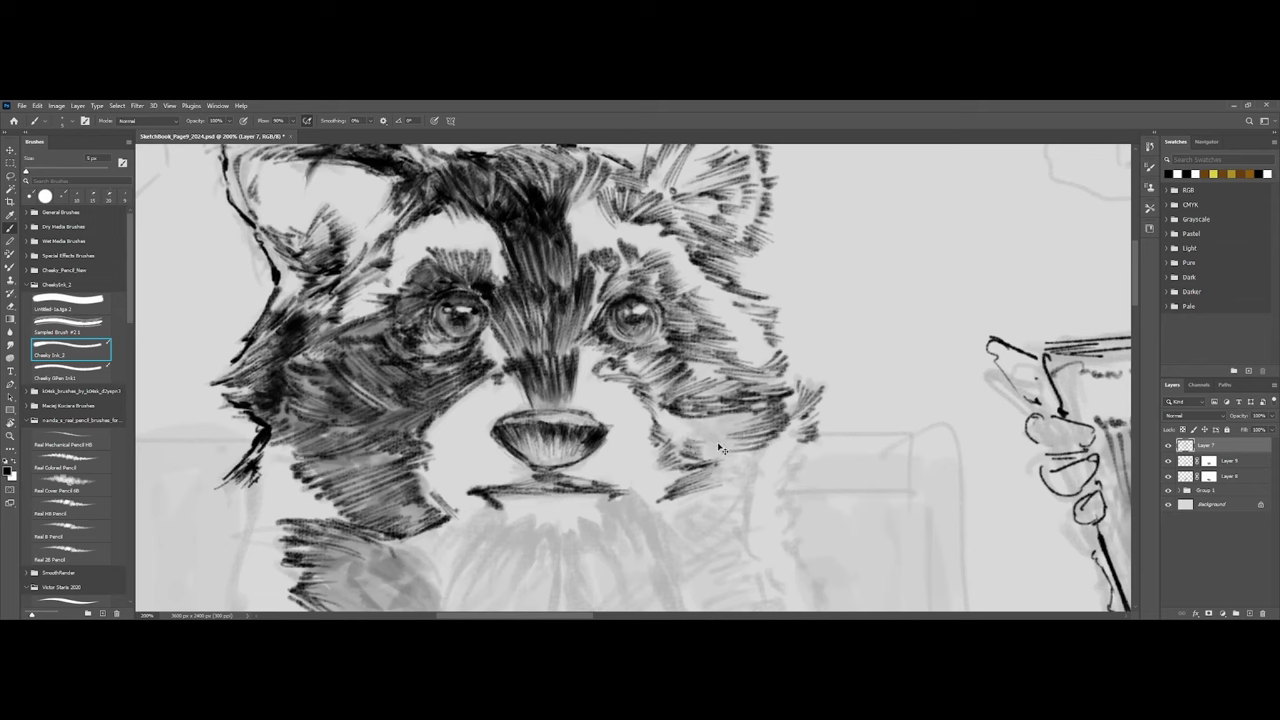
pyautogui.moveTo(714, 456)
pyautogui.mouseDown()
pyautogui.moveTo(688, 425)
pyautogui.moveTo(708, 425)
pyautogui.moveTo(695, 415)
pyautogui.moveTo(779, 371)
pyautogui.moveTo(700, 397)
pyautogui.moveTo(750, 409)
pyautogui.moveTo(720, 422)
pyautogui.moveTo(758, 421)
pyautogui.moveTo(748, 407)
pyautogui.moveTo(703, 422)
pyautogui.mouseUp()
pyautogui.moveTo(711, 466)
pyautogui.mouseDown()
pyautogui.moveTo(777, 447)
pyautogui.moveTo(688, 492)
pyautogui.mouseUp()
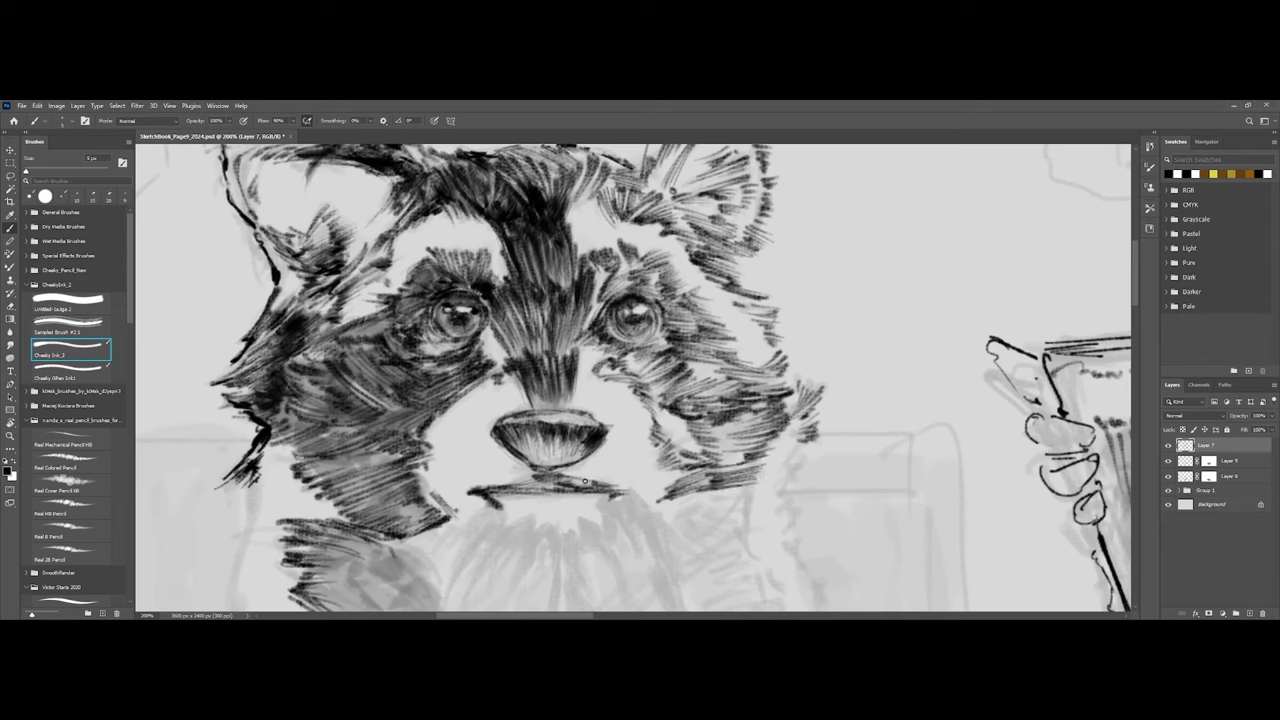
# Add grey tone over the second cheek's hatching and around the second eye using the broad textured brush in the Cheeky ink set.
pyautogui.click(76, 288)
pyautogui.click(93, 299)
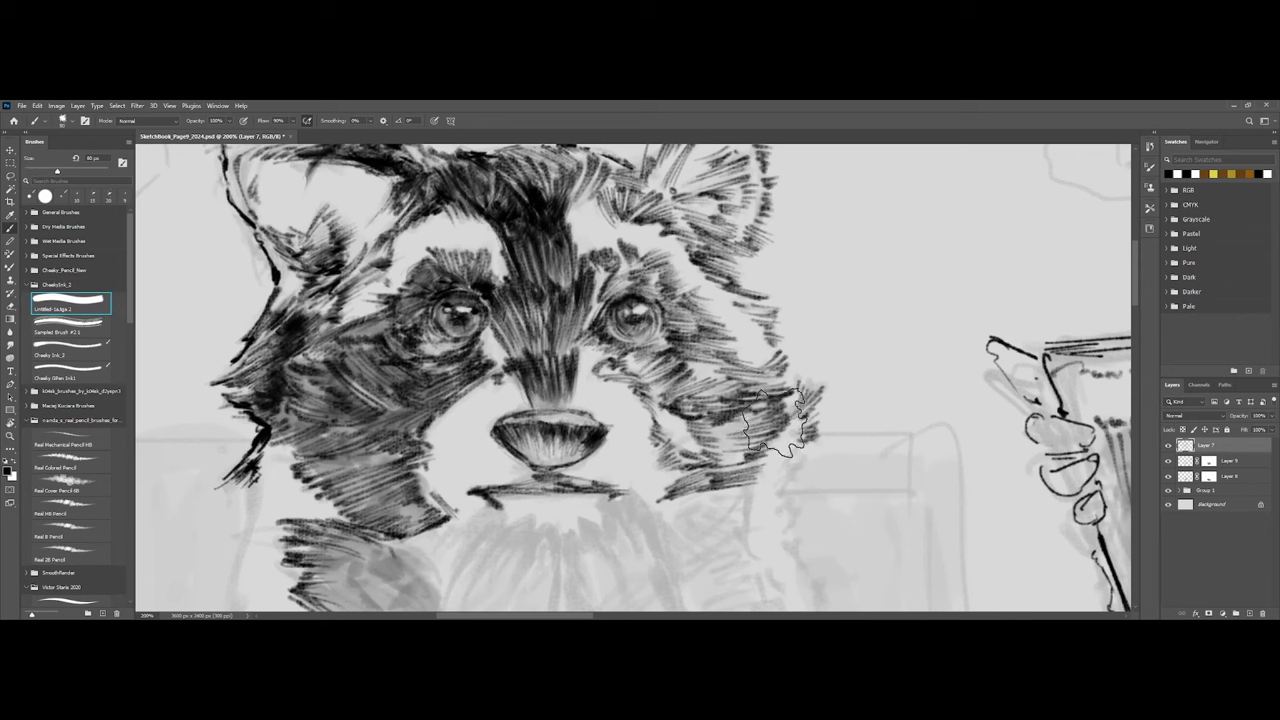
pyautogui.moveTo(730, 421); pyautogui.dragTo(763, 444)
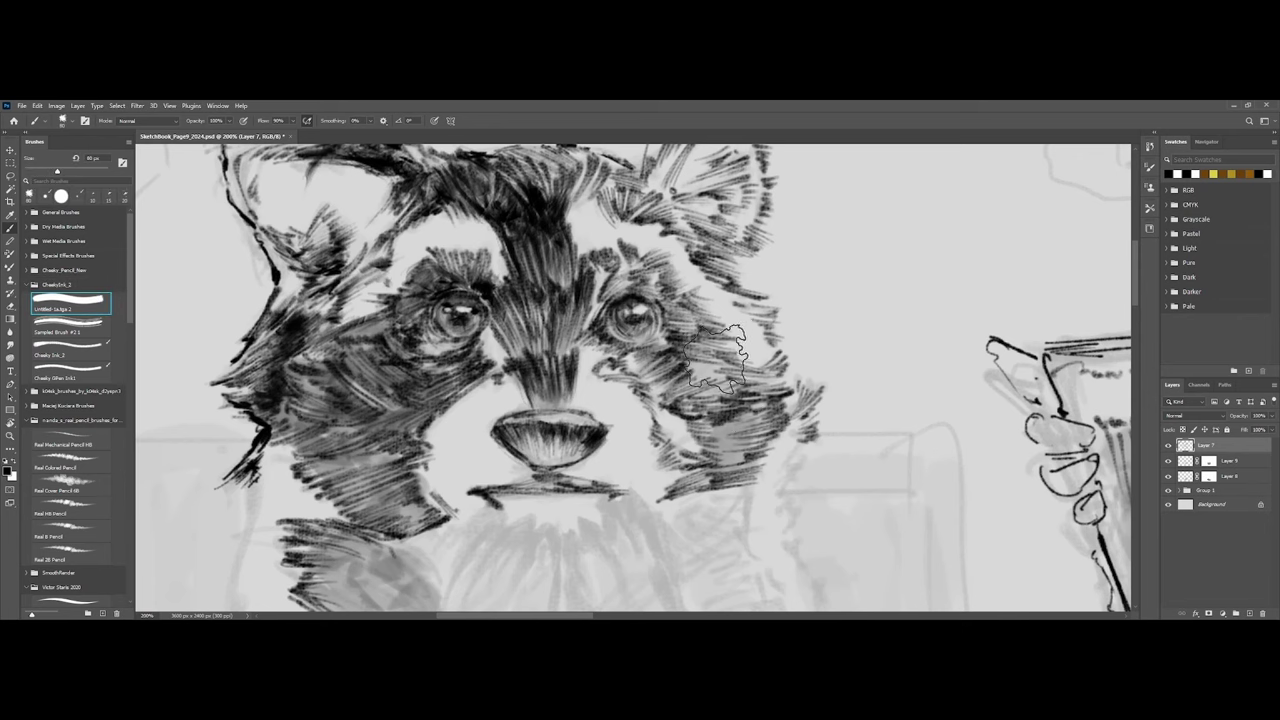
pyautogui.moveTo(699, 334); pyautogui.dragTo(707, 366)
pyautogui.moveTo(625, 274)
pyautogui.mouseDown()
pyautogui.moveTo(659, 303)
pyautogui.moveTo(609, 328)
pyautogui.mouseUp()
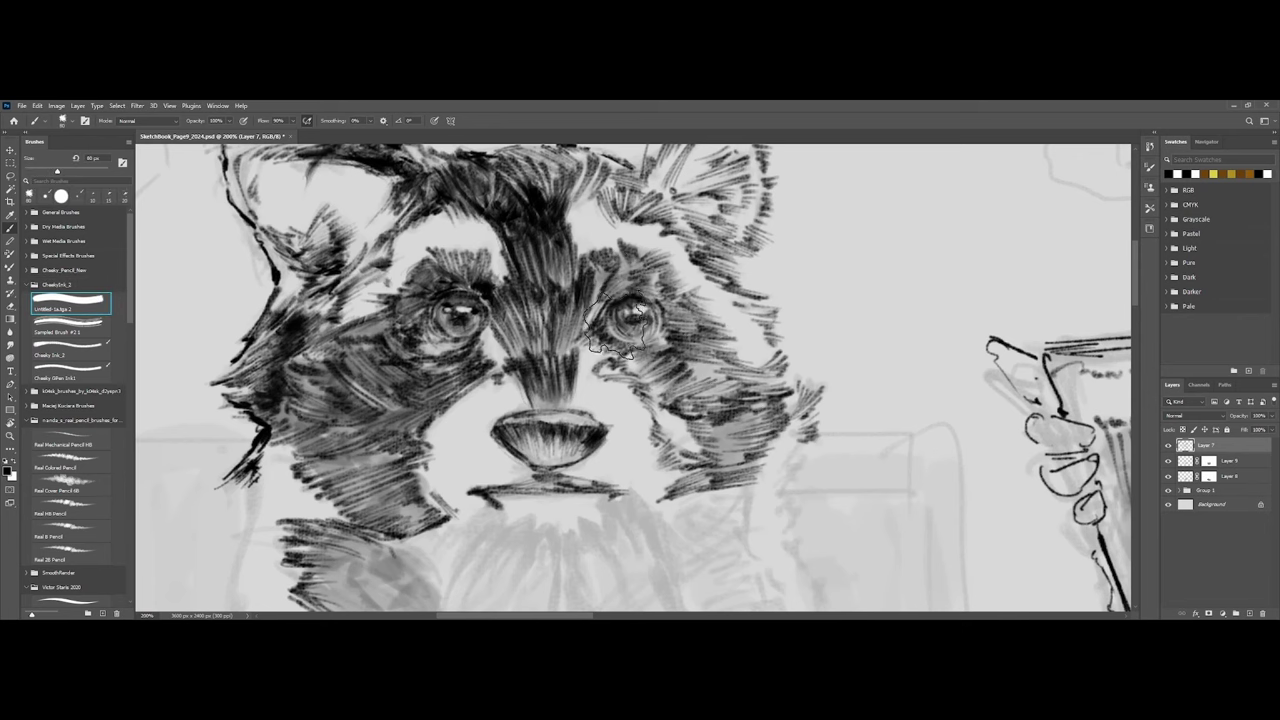
pyautogui.moveTo(743, 380)
pyautogui.mouseDown()
pyautogui.moveTo(715, 384)
pyautogui.moveTo(779, 388)
pyautogui.mouseUp()
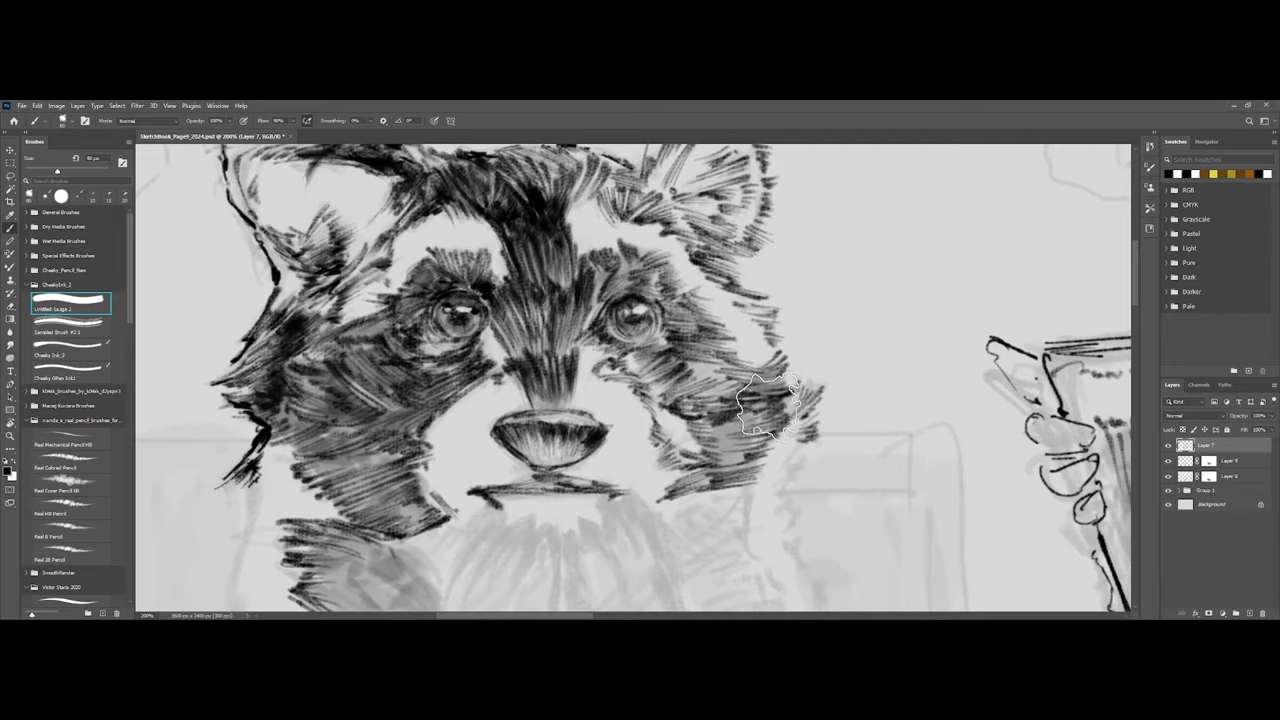
# Tone the dark cheek fur bordering the muzzle below the second eye with a smaller textured brush.
pyautogui.hotkey('ctrl', '-')
pyautogui.hotkey('ctrl', '-')
pyautogui.hotkey('ctrl', '-')
pyautogui.hotkey('ctrl', '+')
pyautogui.scroll(3, 740, 427)
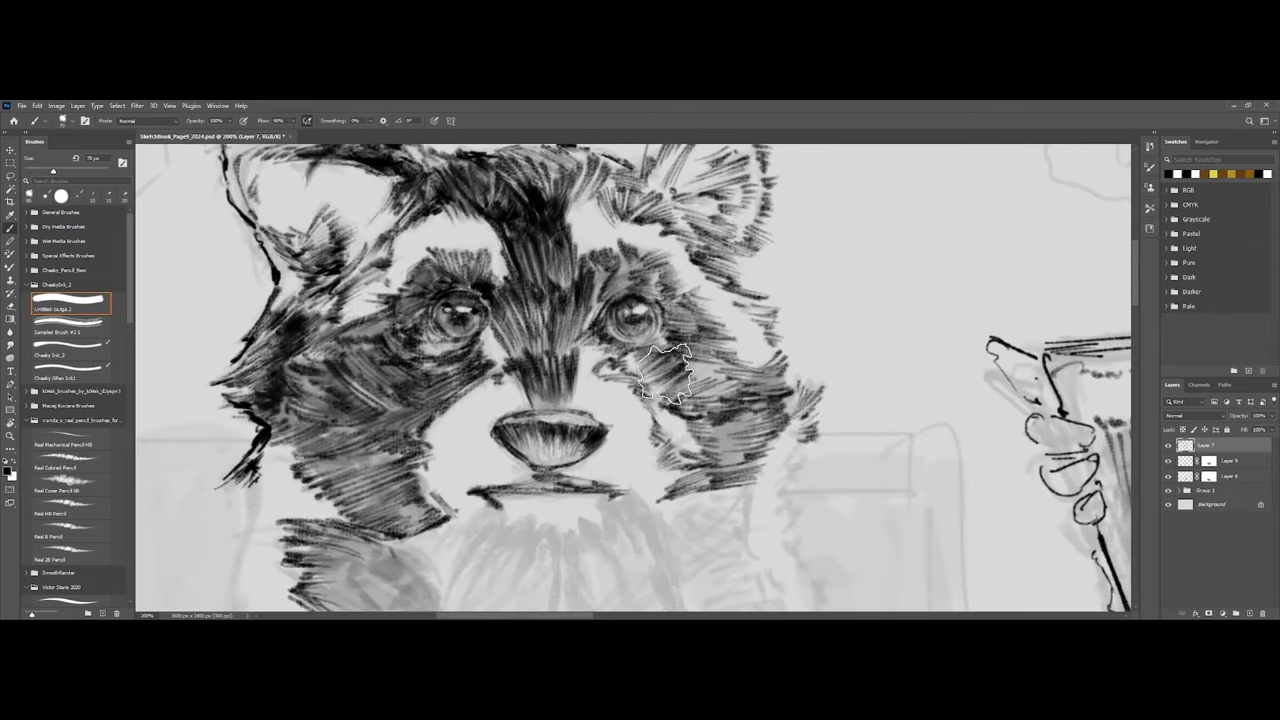
pyautogui.moveTo(645, 355)
pyautogui.mouseDown()
pyautogui.moveTo(709, 450)
pyautogui.moveTo(702, 474)
pyautogui.mouseUp()
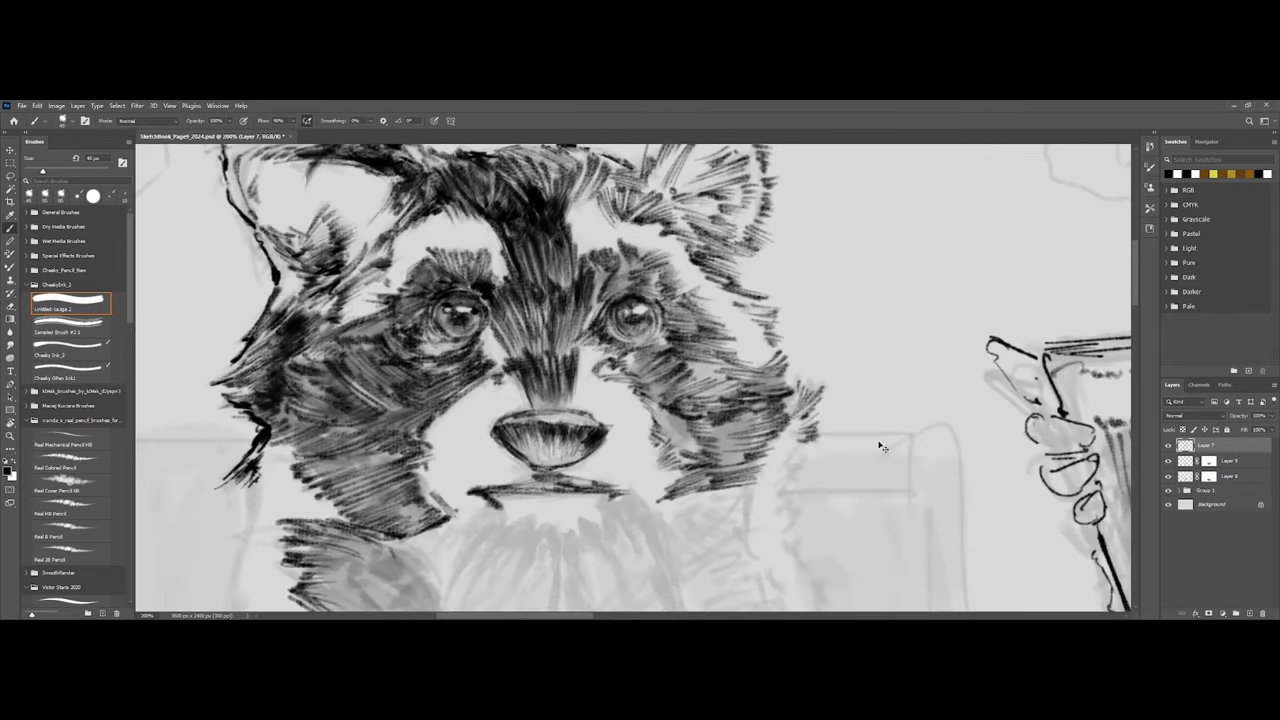
pyautogui.hotkey('ctrl', '-')
pyautogui.hotkey('ctrl', '-')
pyautogui.hotkey('ctrl', '+')
pyautogui.hotkey('ctrl', '+')
pyautogui.moveTo(649, 412); pyautogui.dragTo(659, 442)
# Examine the raccoon's head at several zoom levels with the Group 1 sketch hidden and shown again.
pyautogui.scroll(-4, 678, 430)
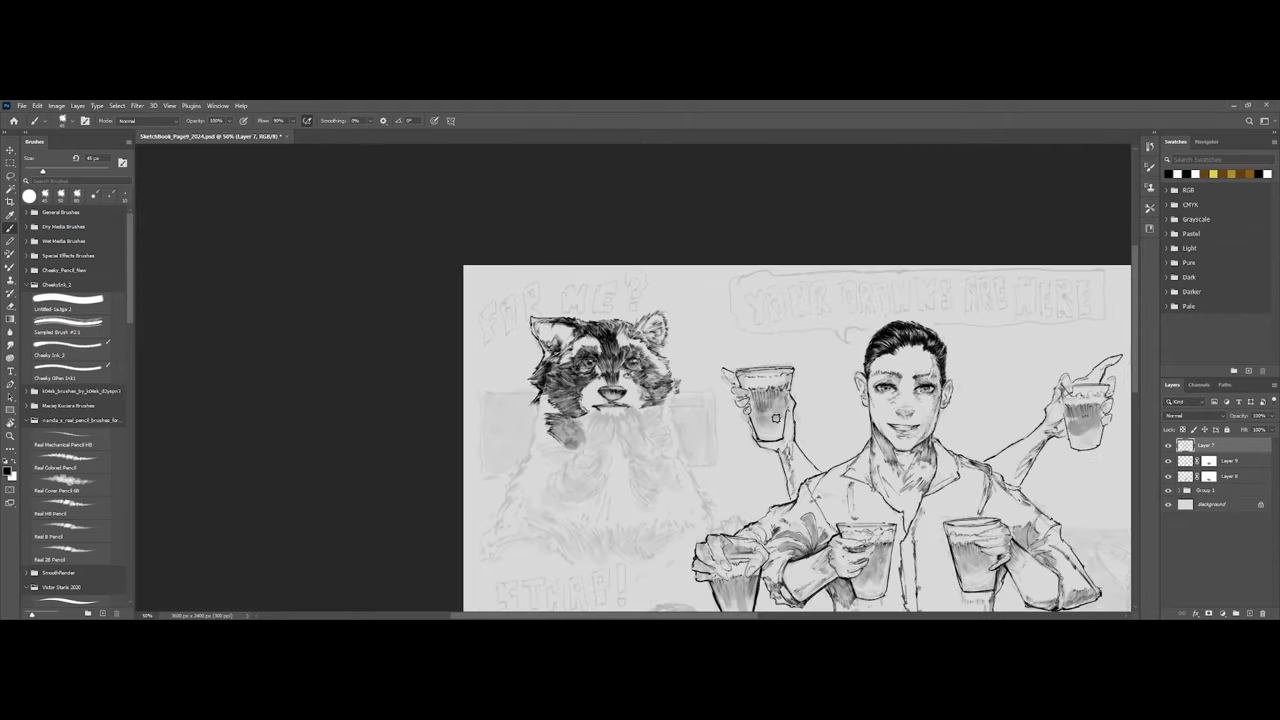
pyautogui.scroll(4, 763, 332)
pyautogui.scroll(-4, 763, 332)
pyautogui.scroll(5, 627, 430)
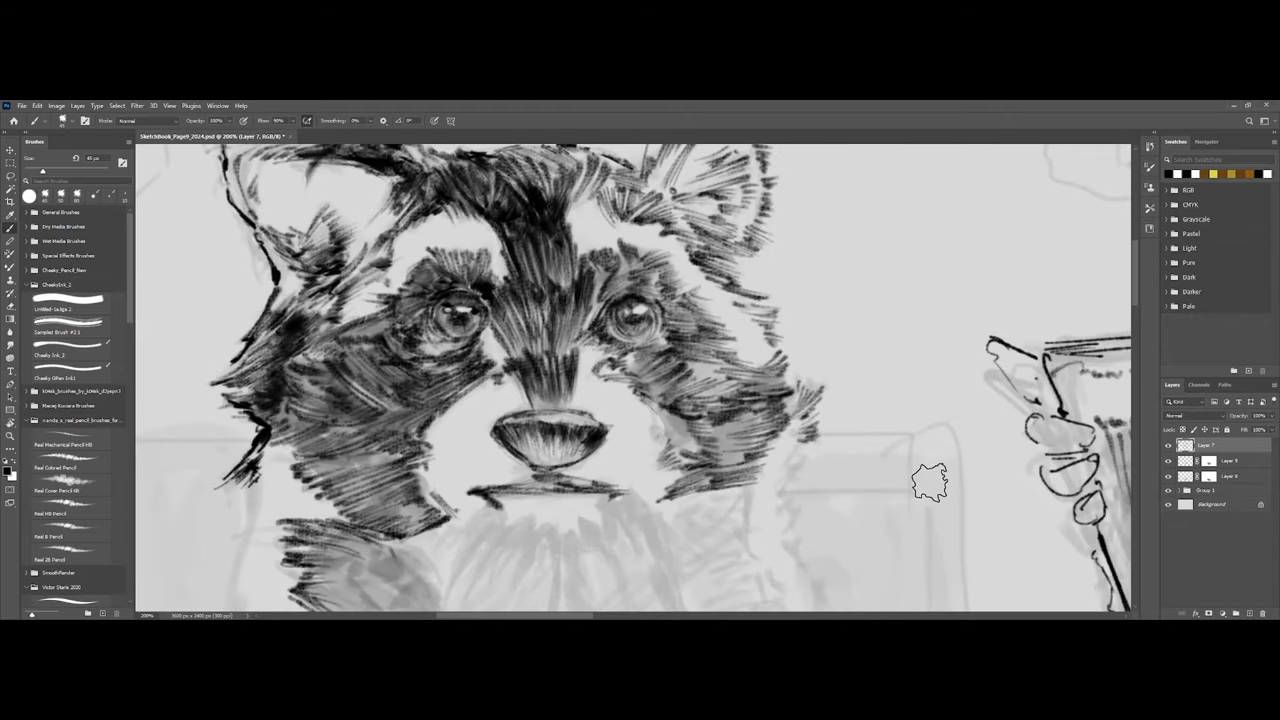
pyautogui.scroll(-5, 657, 431)
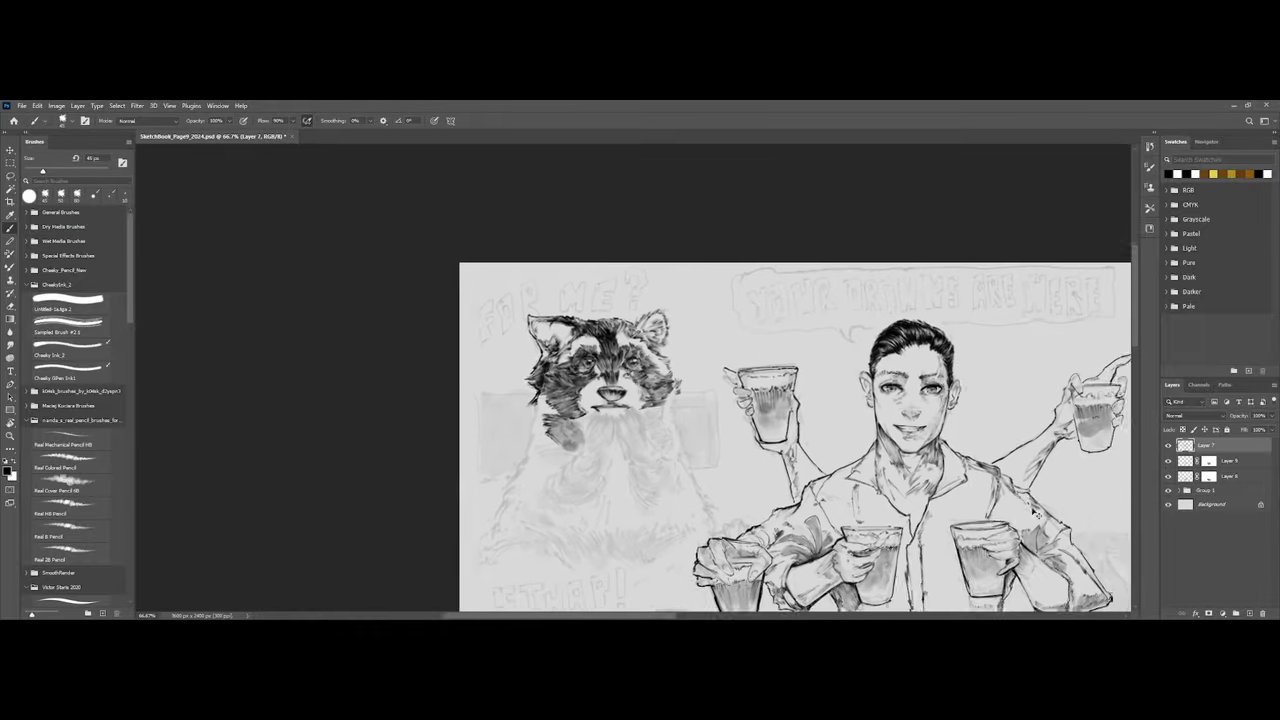
pyautogui.hotkey('ctrl', '-')
pyautogui.hotkey('ctrl', '+')
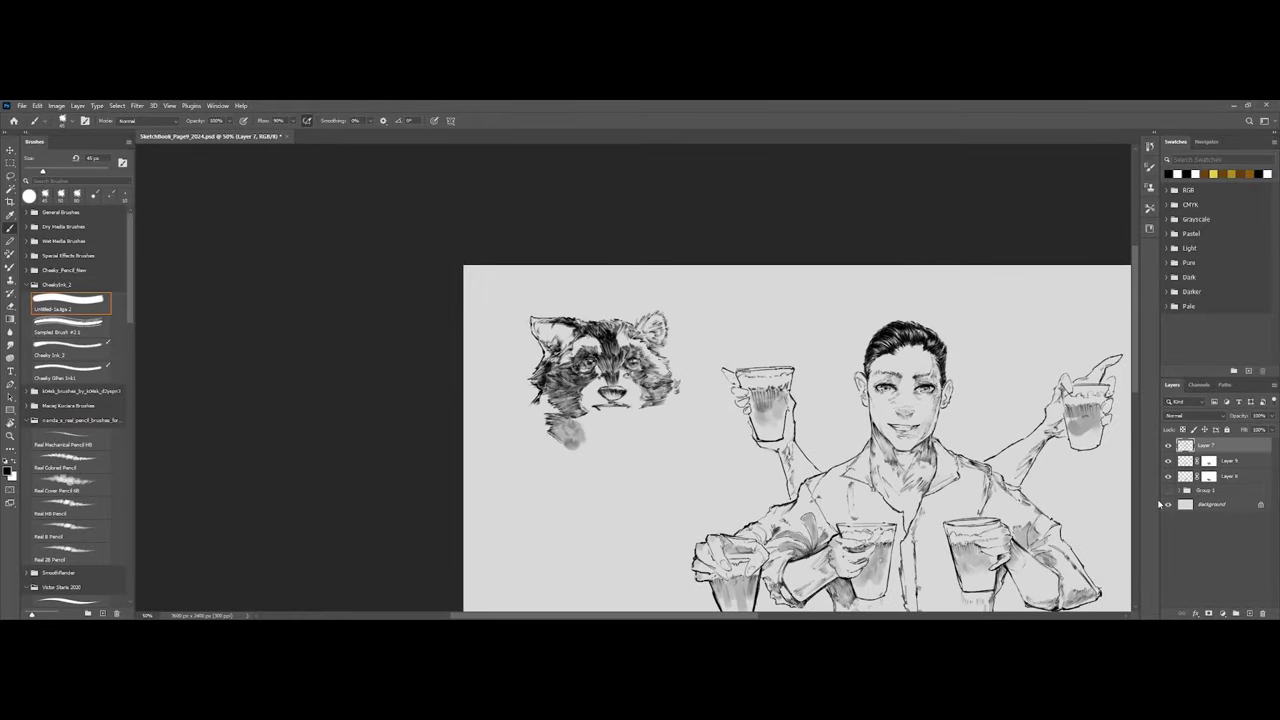
pyautogui.hotkey('ctrl', '+')
pyautogui.hotkey('ctrl', '+')
pyautogui.click(1167, 491)
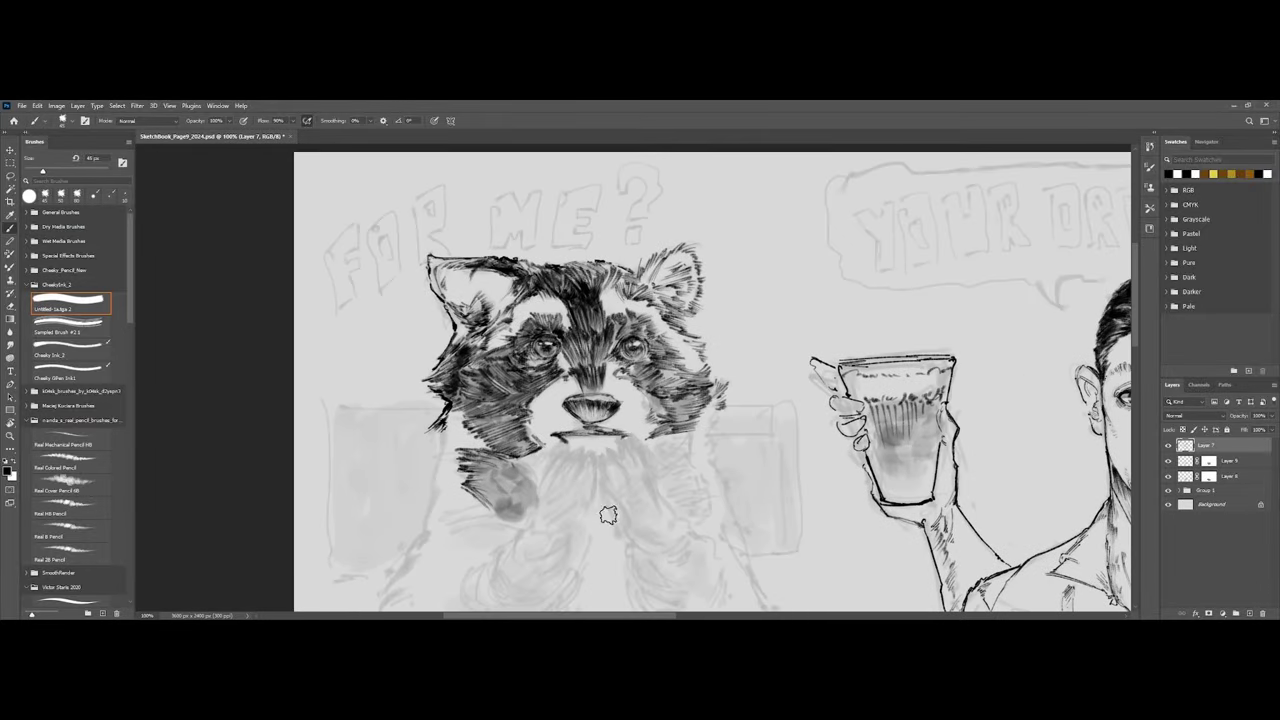
# Extend the second cheek's dark fur below the jaw edge with fine Cheeky Ink_2 hatching strokes.
pyautogui.click(89, 354)
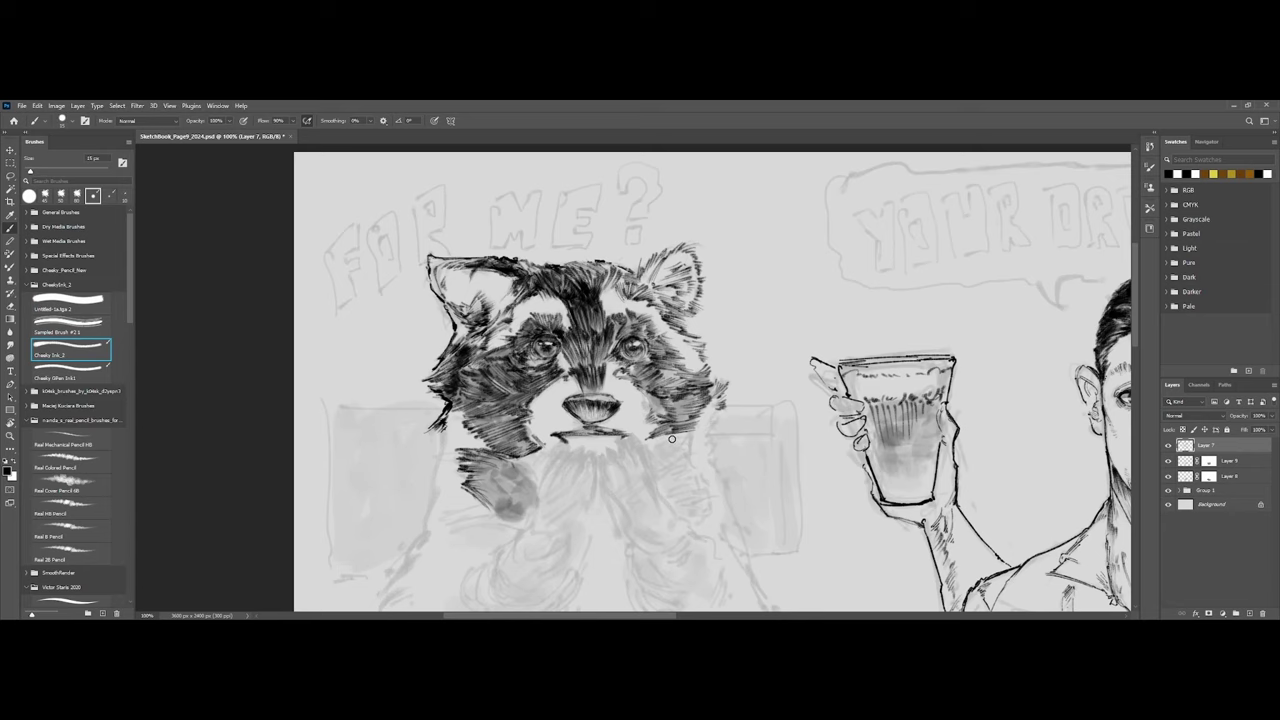
pyautogui.hotkey('ctrl', '+')
pyautogui.press('[')
pyautogui.press('[')
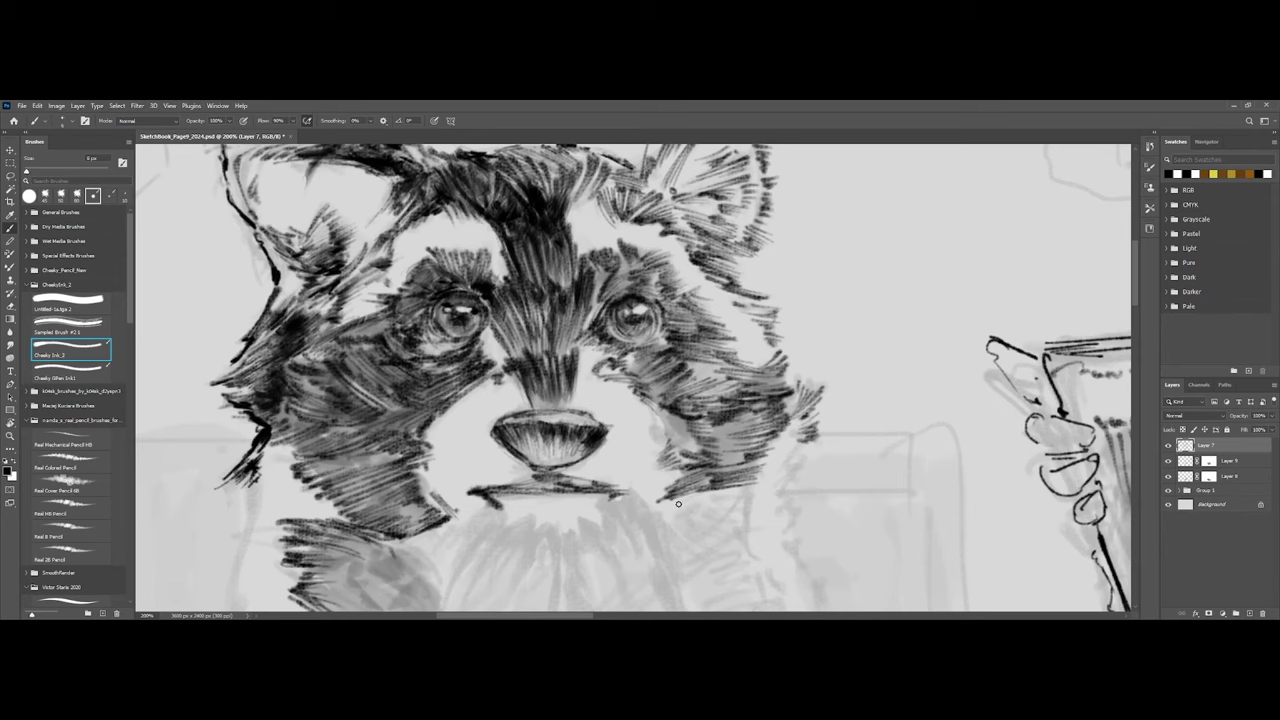
pyautogui.moveTo(709, 492); pyautogui.dragTo(673, 509)
pyautogui.moveTo(710, 494); pyautogui.dragTo(669, 517)
pyautogui.moveTo(708, 503); pyautogui.dragTo(655, 524)
pyautogui.moveTo(757, 507)
pyautogui.mouseDown()
pyautogui.moveTo(681, 521)
pyautogui.moveTo(738, 511)
pyautogui.moveTo(687, 505)
pyautogui.moveTo(724, 495)
pyautogui.moveTo(682, 498)
pyautogui.mouseUp()
pyautogui.moveTo(758, 477)
pyautogui.mouseDown()
pyautogui.moveTo(722, 485)
pyautogui.moveTo(712, 468)
pyautogui.mouseUp()
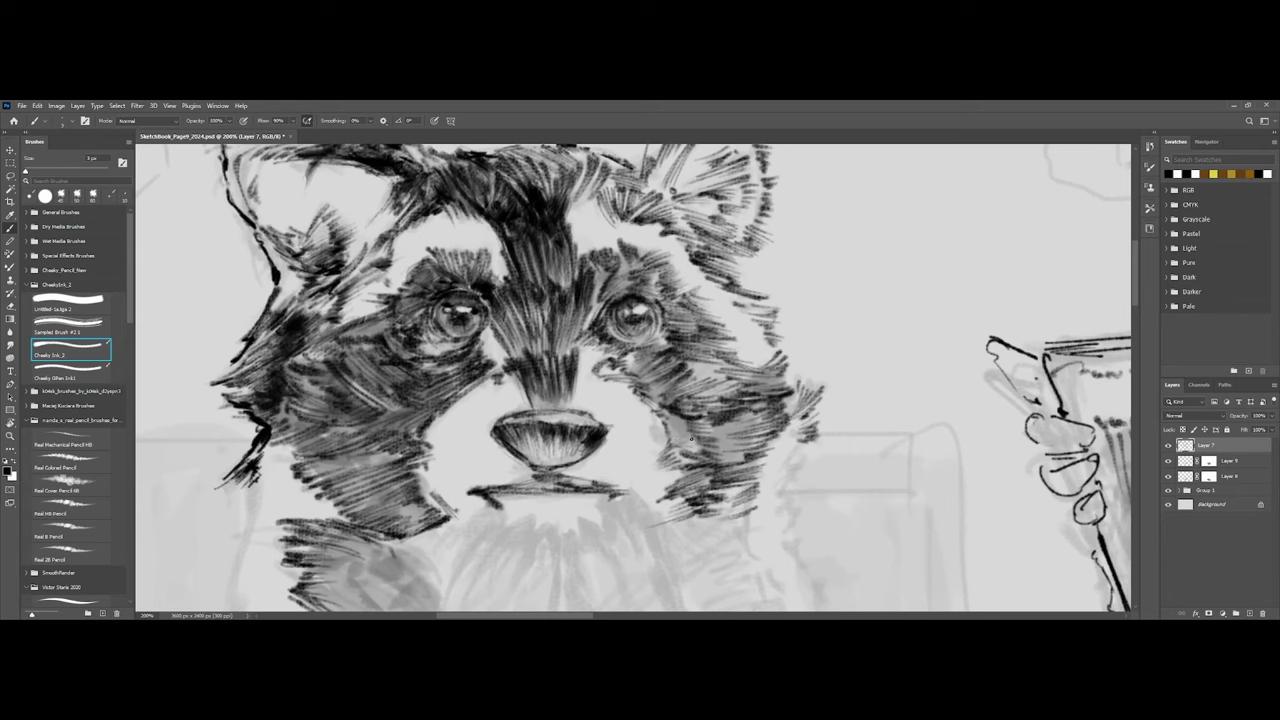
# Extend the white outer fringe of the second cheek downward with short ink hatching strokes past the jaw.
pyautogui.hotkey('ctrl', '-')
pyautogui.hotkey('ctrl', '-')
pyautogui.hotkey('ctrl', '+')
pyautogui.hotkey('ctrl', '+')
pyautogui.press(']')
pyautogui.press(']')
pyautogui.moveTo(808, 437)
pyautogui.mouseDown()
pyautogui.moveTo(770, 466)
pyautogui.moveTo(785, 479)
pyautogui.moveTo(767, 515)
pyautogui.mouseUp()
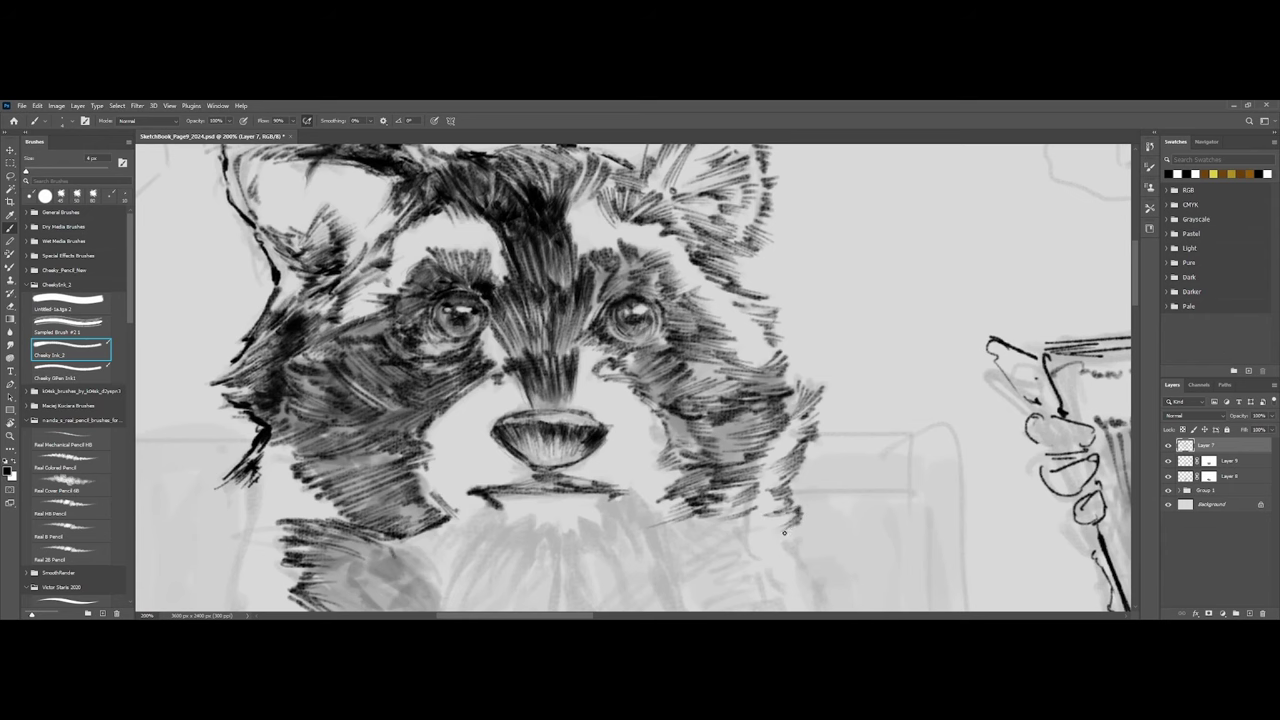
# Examine the inked raccoon head and the neighbouring figure with the drinks at several zoom levels.
pyautogui.hotkey('ctrl', '-')
pyautogui.hotkey('ctrl', '-')
pyautogui.hotkey('ctrl', '-')
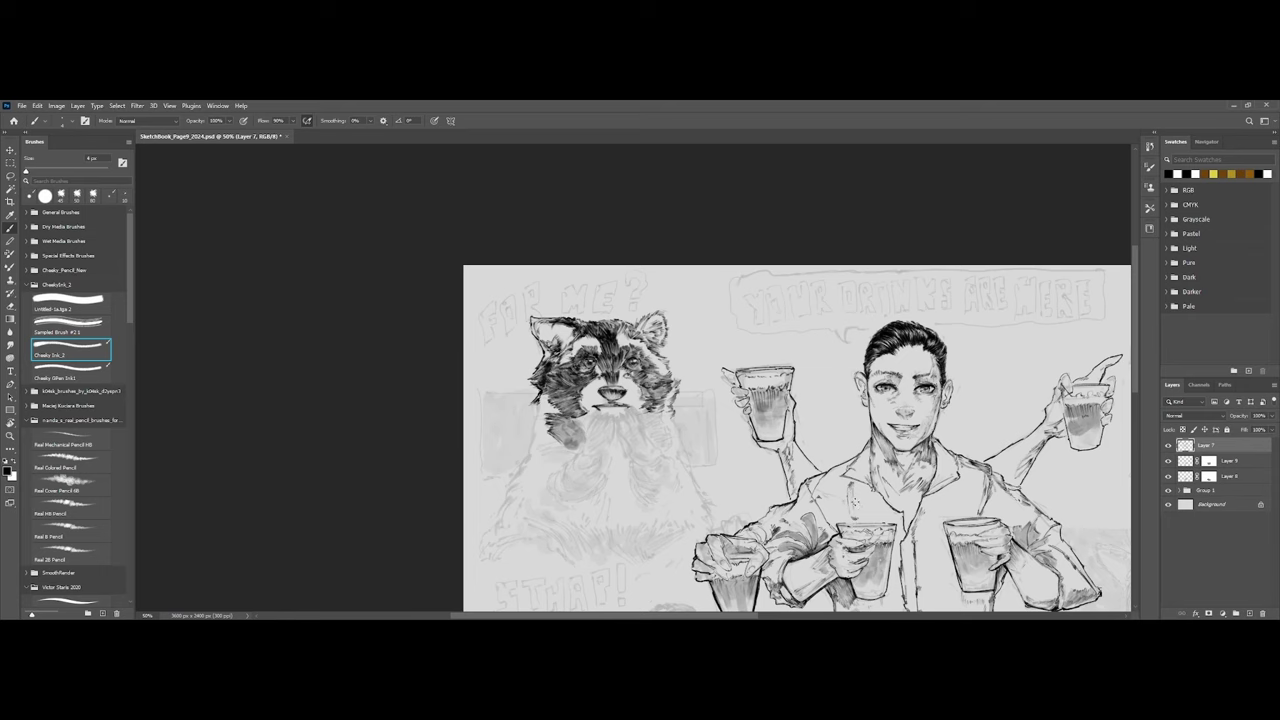
pyautogui.hotkey('ctrl', '+')
pyautogui.hotkey('ctrl', '+')
pyautogui.hotkey('ctrl', '+')
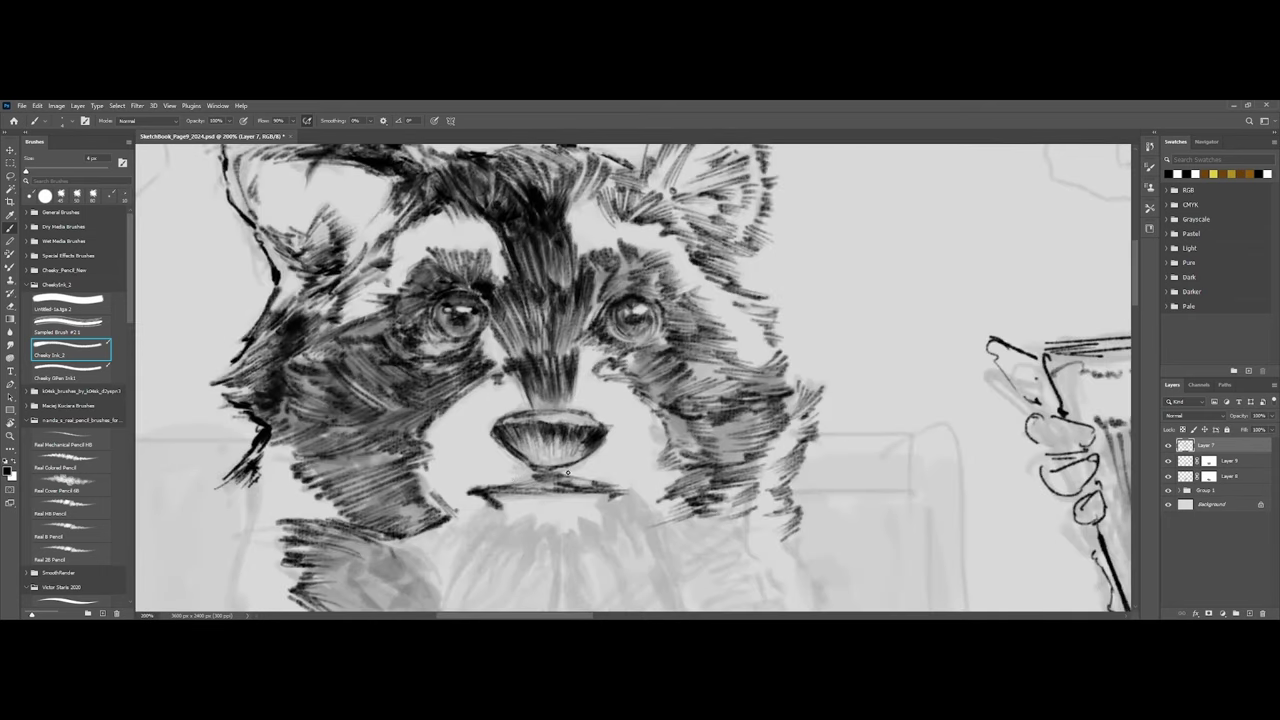
pyautogui.moveTo(489, 511); pyautogui.dragTo(589, 400)
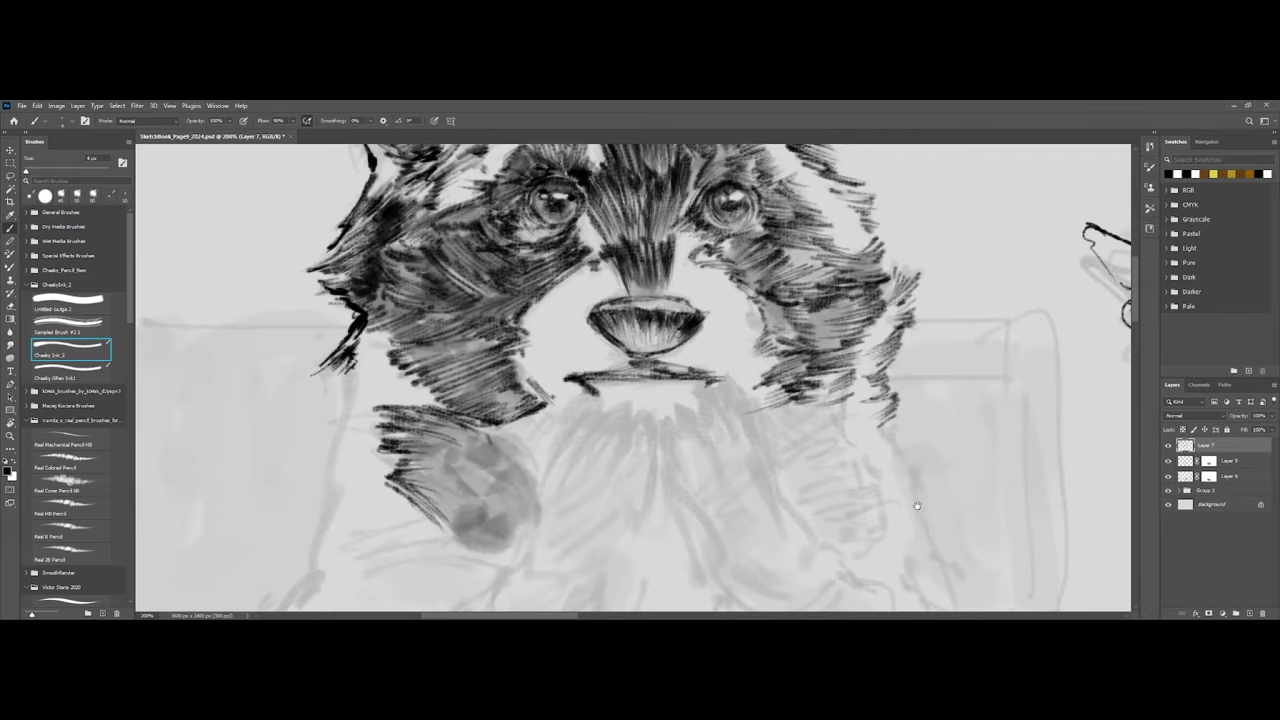
pyautogui.moveTo(903, 514); pyautogui.dragTo(512, 433)
pyautogui.hotkey('ctrl', '-')
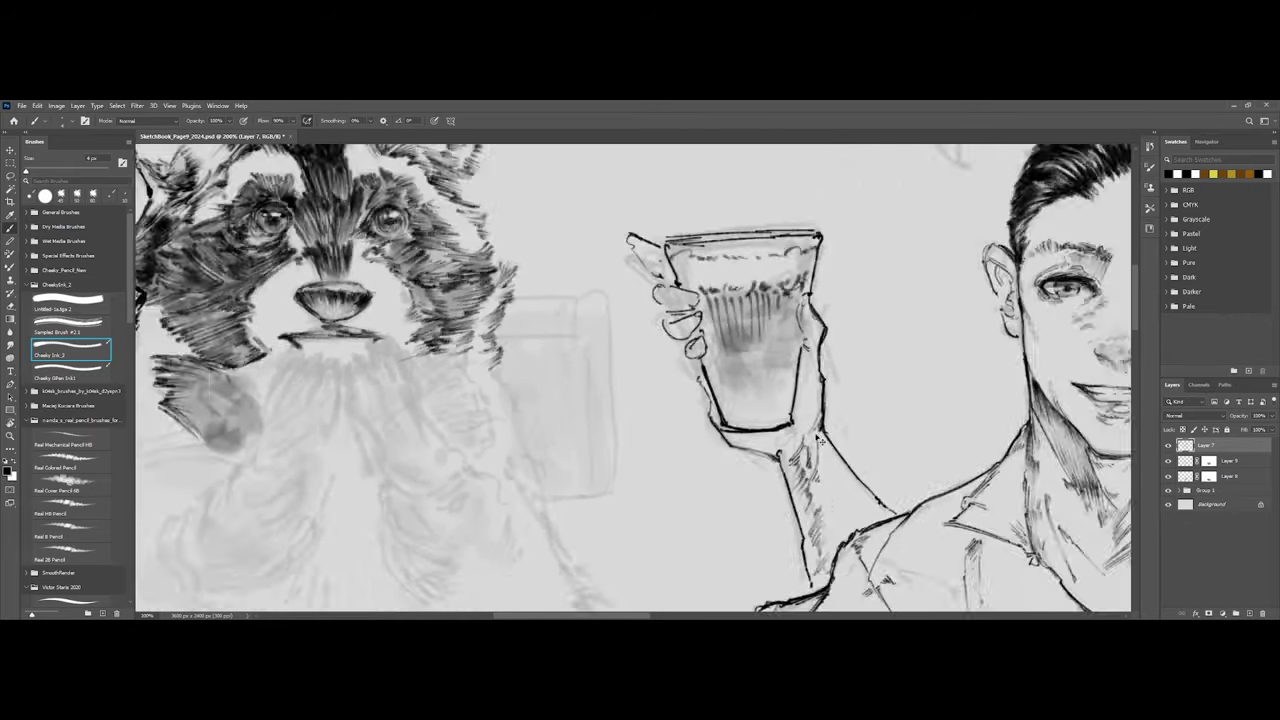
pyautogui.hotkey('ctrl', '-')
pyautogui.hotkey('ctrl', '-')
pyautogui.hotkey('ctrl', '-')
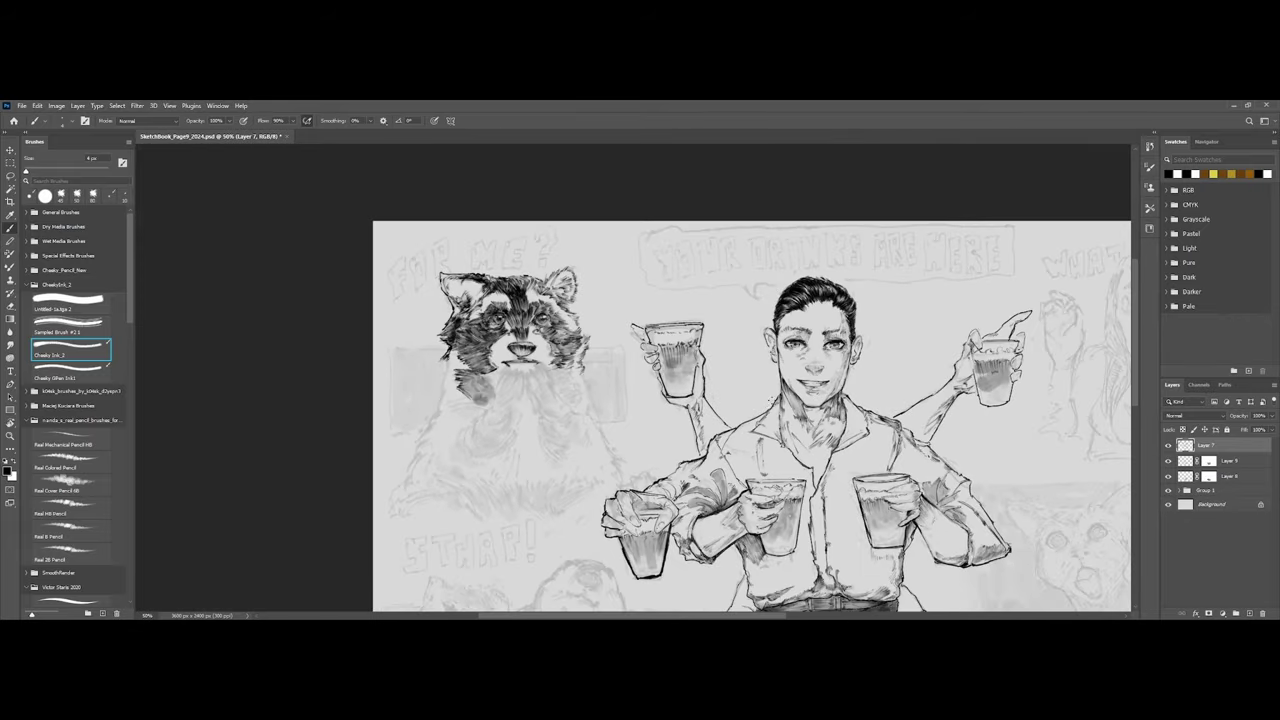
# Outline the fingertips of the raccoon's first paw just below the mouth with fine ink strokes.
pyautogui.hotkey('ctrl', '+')
pyautogui.hotkey('ctrl', '+')
pyautogui.hotkey('ctrl', '+')
pyautogui.moveTo(229, 353); pyautogui.dragTo(451, 396)
pyautogui.hotkey('ctrl', '+')
pyautogui.moveTo(302, 378); pyautogui.dragTo(443, 338)
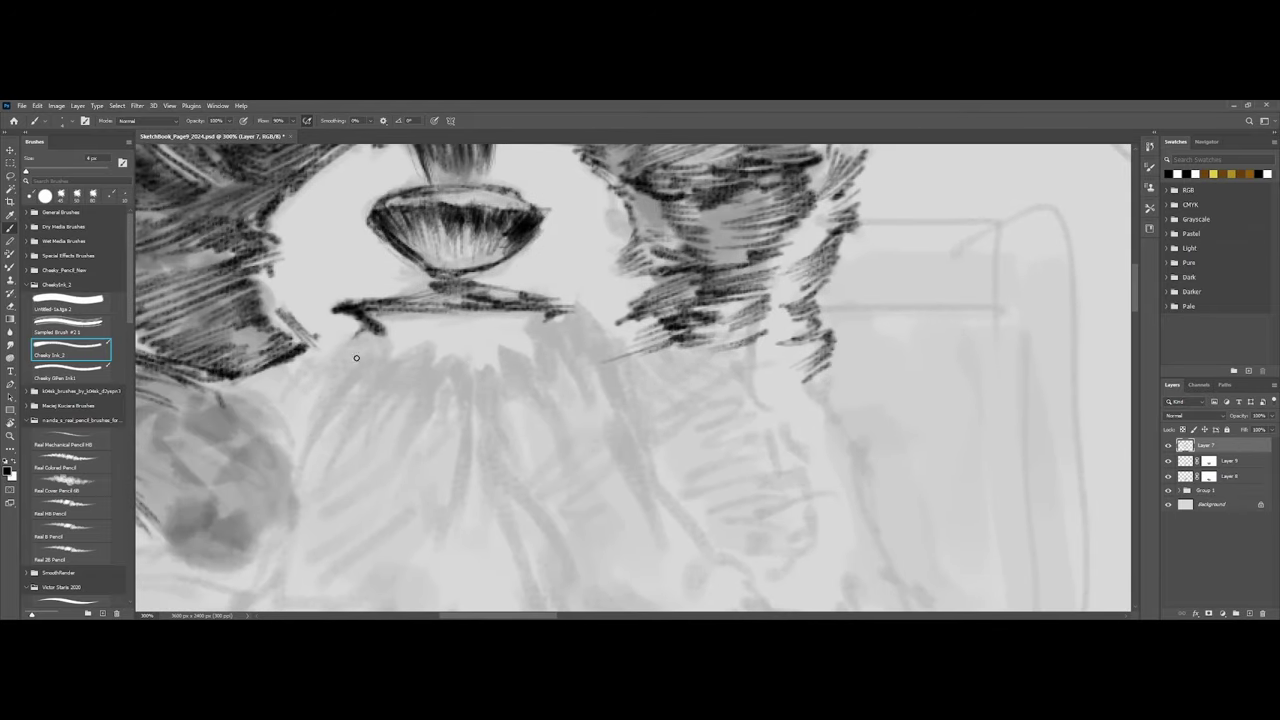
pyautogui.moveTo(364, 328)
pyautogui.mouseDown()
pyautogui.moveTo(328, 381)
pyautogui.moveTo(362, 339)
pyautogui.moveTo(386, 357)
pyautogui.moveTo(348, 410)
pyautogui.moveTo(391, 354)
pyautogui.mouseUp()
pyautogui.moveTo(359, 398)
pyautogui.mouseDown()
pyautogui.moveTo(404, 349)
pyautogui.moveTo(355, 377)
pyautogui.moveTo(408, 345)
pyautogui.moveTo(384, 347)
pyautogui.moveTo(437, 332)
pyautogui.moveTo(366, 406)
pyautogui.moveTo(431, 340)
pyautogui.moveTo(474, 408)
pyautogui.mouseUp()
pyautogui.moveTo(434, 364); pyautogui.dragTo(422, 396)
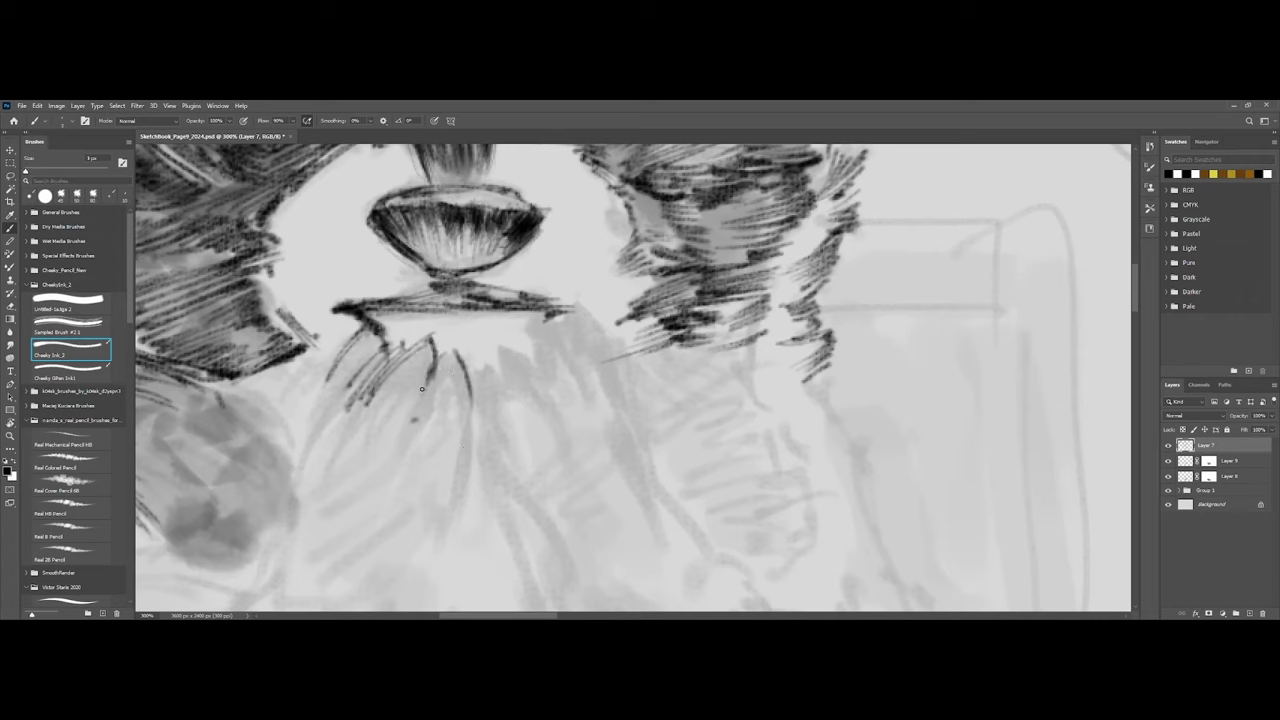
# Ink the first paw's outer edge down to its lower corner and lightly hatch between the fingers.
pyautogui.moveTo(420, 408)
pyautogui.mouseDown()
pyautogui.moveTo(399, 453)
pyautogui.moveTo(350, 414)
pyautogui.moveTo(367, 409)
pyautogui.moveTo(341, 425)
pyautogui.moveTo(369, 415)
pyautogui.moveTo(338, 457)
pyautogui.mouseUp()
pyautogui.moveTo(339, 402); pyautogui.dragTo(322, 426)
pyautogui.moveTo(331, 418); pyautogui.dragTo(320, 437)
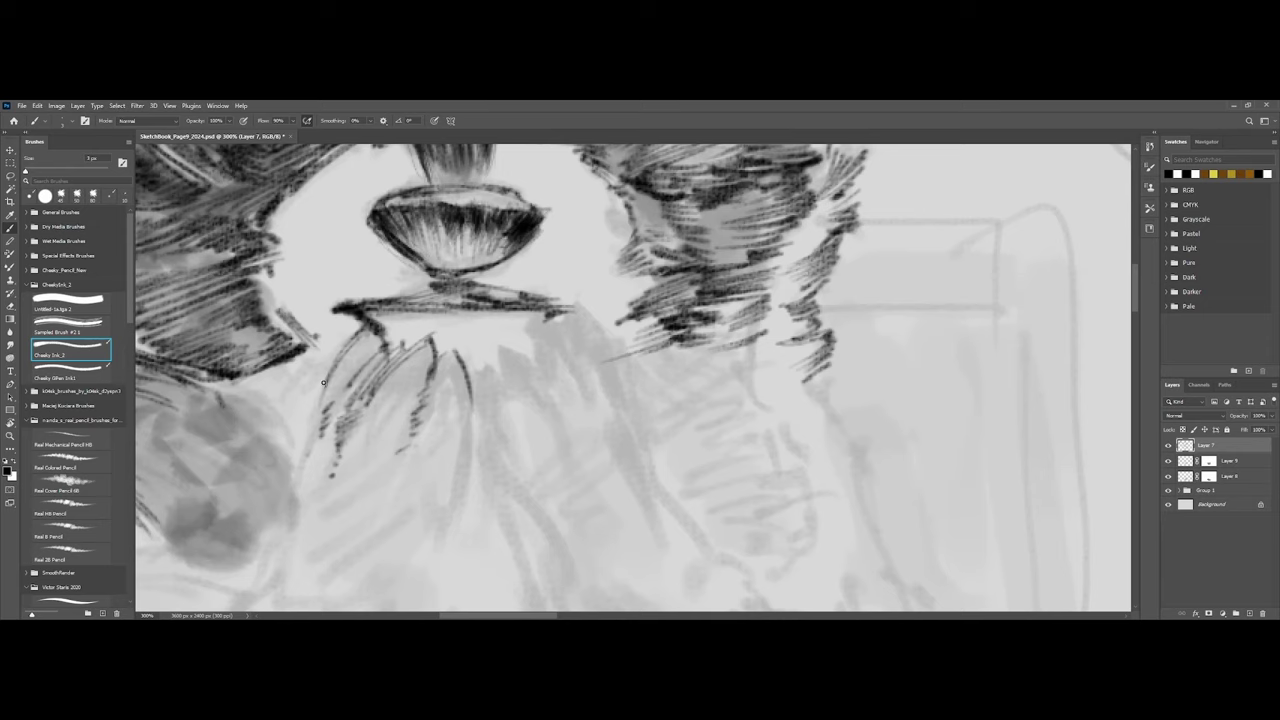
pyautogui.moveTo(362, 329)
pyautogui.mouseDown()
pyautogui.moveTo(305, 453)
pyautogui.moveTo(319, 406)
pyautogui.moveTo(301, 494)
pyautogui.moveTo(382, 476)
pyautogui.mouseUp()
pyautogui.moveTo(300, 532); pyautogui.dragTo(380, 478)
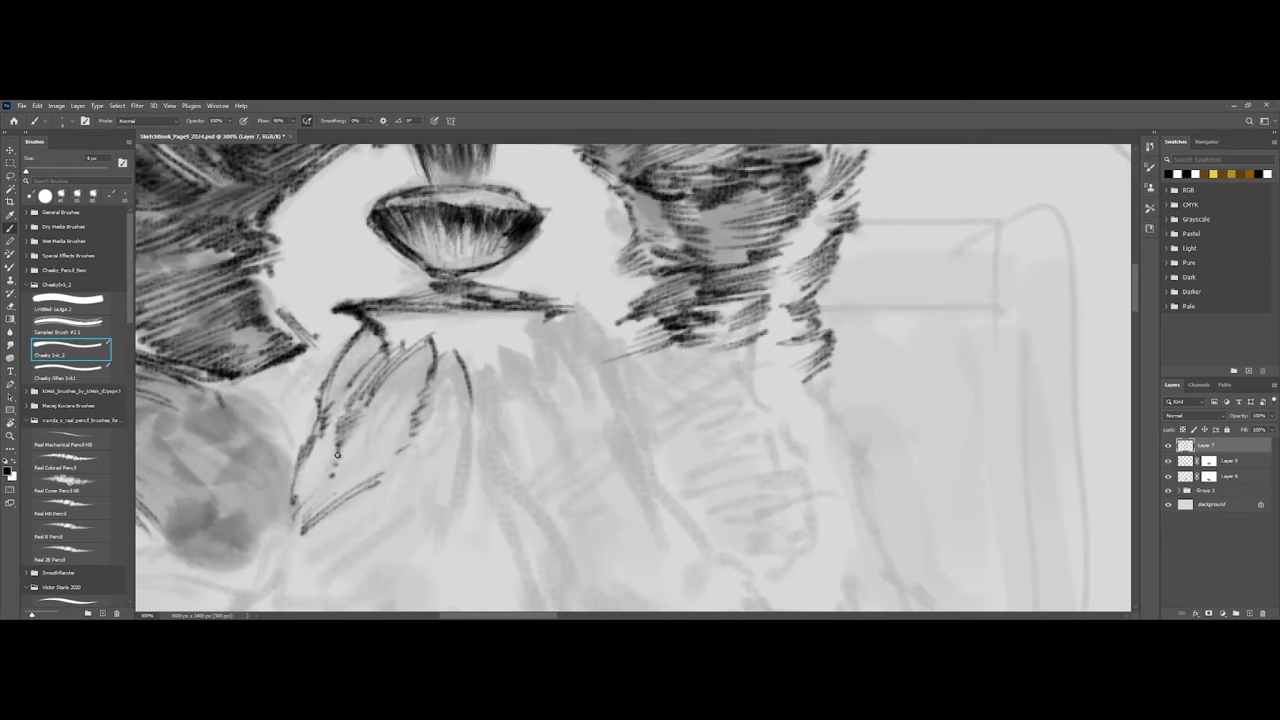
pyautogui.moveTo(402, 356)
pyautogui.mouseDown()
pyautogui.moveTo(389, 390)
pyautogui.moveTo(405, 390)
pyautogui.moveTo(379, 425)
pyautogui.mouseUp()
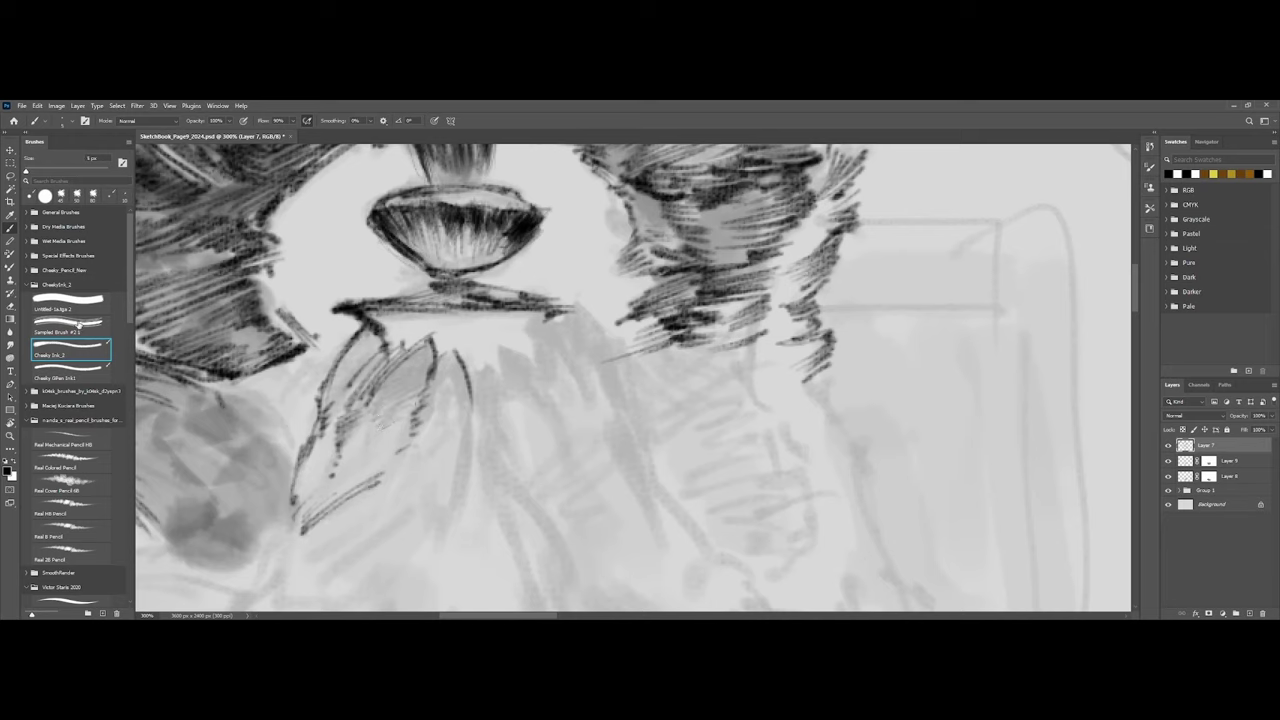
# Darken the first paw's middle fingertip with the textured Sampled Brush #2 1.
pyautogui.click(78, 323)
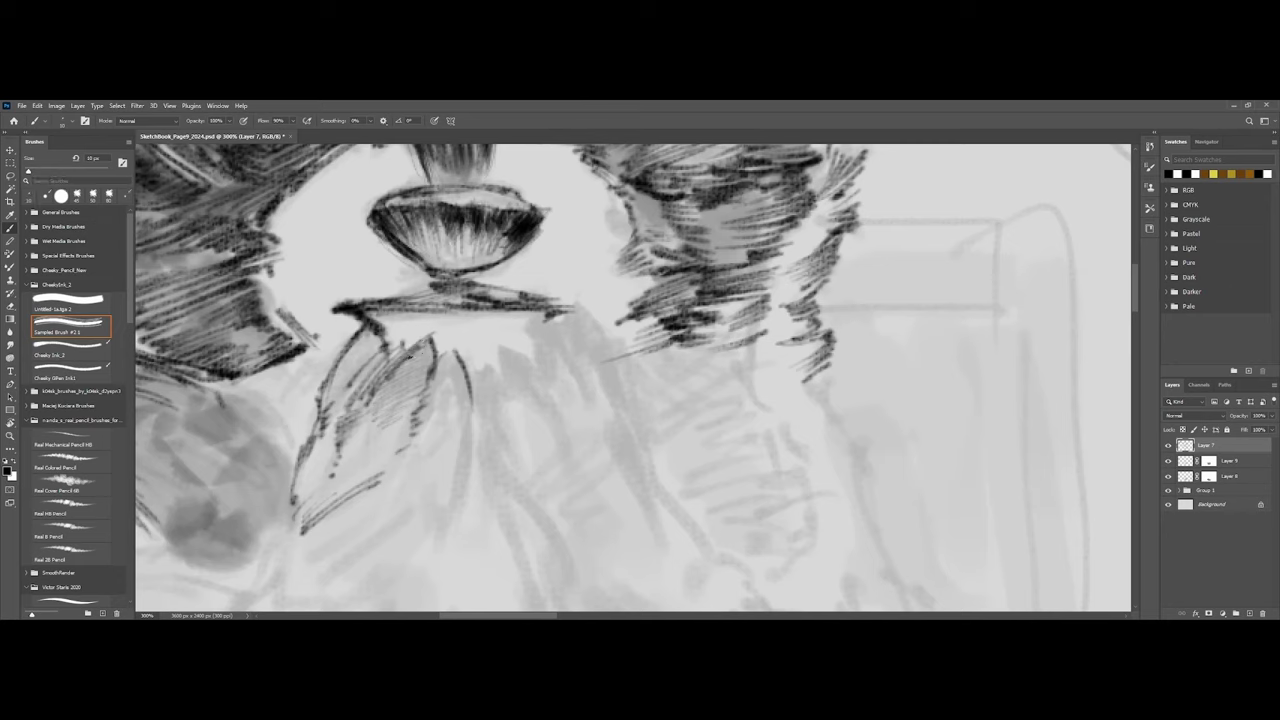
pyautogui.moveTo(422, 344); pyautogui.dragTo(386, 378)
pyautogui.press(']')
pyautogui.press(']')
pyautogui.press(']')
pyautogui.moveTo(431, 340); pyautogui.dragTo(388, 380)
pyautogui.press(']')
pyautogui.moveTo(430, 354); pyautogui.dragTo(422, 382)
pyautogui.press('[')
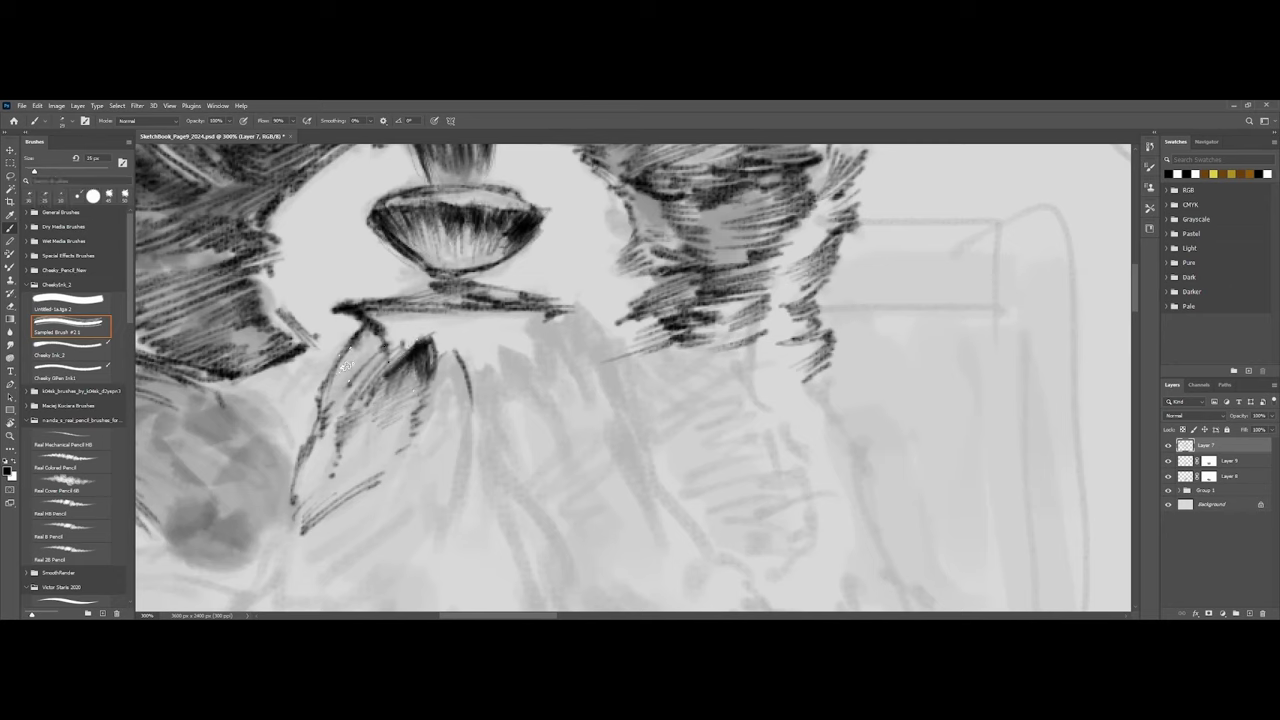
# Shade the first paw's outermost fingertip dark with the textured brush, fading the tone down the finger.
pyautogui.moveTo(366, 332); pyautogui.dragTo(348, 368)
pyautogui.moveTo(370, 334)
pyautogui.mouseDown()
pyautogui.moveTo(356, 364)
pyautogui.moveTo(370, 358)
pyautogui.moveTo(324, 406)
pyautogui.mouseUp()
pyautogui.press('[')
pyautogui.moveTo(350, 360); pyautogui.dragTo(324, 420)
pyautogui.moveTo(354, 348); pyautogui.dragTo(325, 416)
pyautogui.press(']')
pyautogui.moveTo(356, 350)
pyautogui.mouseDown()
pyautogui.moveTo(328, 414)
pyautogui.moveTo(368, 396)
pyautogui.mouseUp()
pyautogui.press('[')
pyautogui.press('[')
pyautogui.press('[')
pyautogui.press('[')
pyautogui.press('[')
# Darken the first paw's inner fingertip and the gaps between its fingers with the textured brush.
pyautogui.moveTo(390, 324)
pyautogui.mouseDown()
pyautogui.moveTo(374, 368)
pyautogui.moveTo(386, 378)
pyautogui.mouseUp()
pyautogui.press(']')
pyautogui.moveTo(420, 338)
pyautogui.mouseDown()
pyautogui.moveTo(468, 362)
pyautogui.moveTo(458, 384)
pyautogui.moveTo(438, 370)
pyautogui.moveTo(455, 368)
pyautogui.moveTo(460, 392)
pyautogui.moveTo(454, 374)
pyautogui.moveTo(463, 410)
pyautogui.mouseUp()
pyautogui.press(']')
pyautogui.press(']')
pyautogui.press(']')
pyautogui.press(']')
pyautogui.press('[')
pyautogui.press('[')
pyautogui.moveTo(454, 356)
pyautogui.mouseDown()
pyautogui.moveTo(466, 390)
pyautogui.moveTo(418, 368)
pyautogui.moveTo(392, 380)
pyautogui.moveTo(406, 406)
pyautogui.mouseUp()
pyautogui.press('[')
pyautogui.press('[')
# Hatch across the middle of the first paw below the dark fingertips with the Cheeky Ink_2 brush.
pyautogui.click(70, 352)
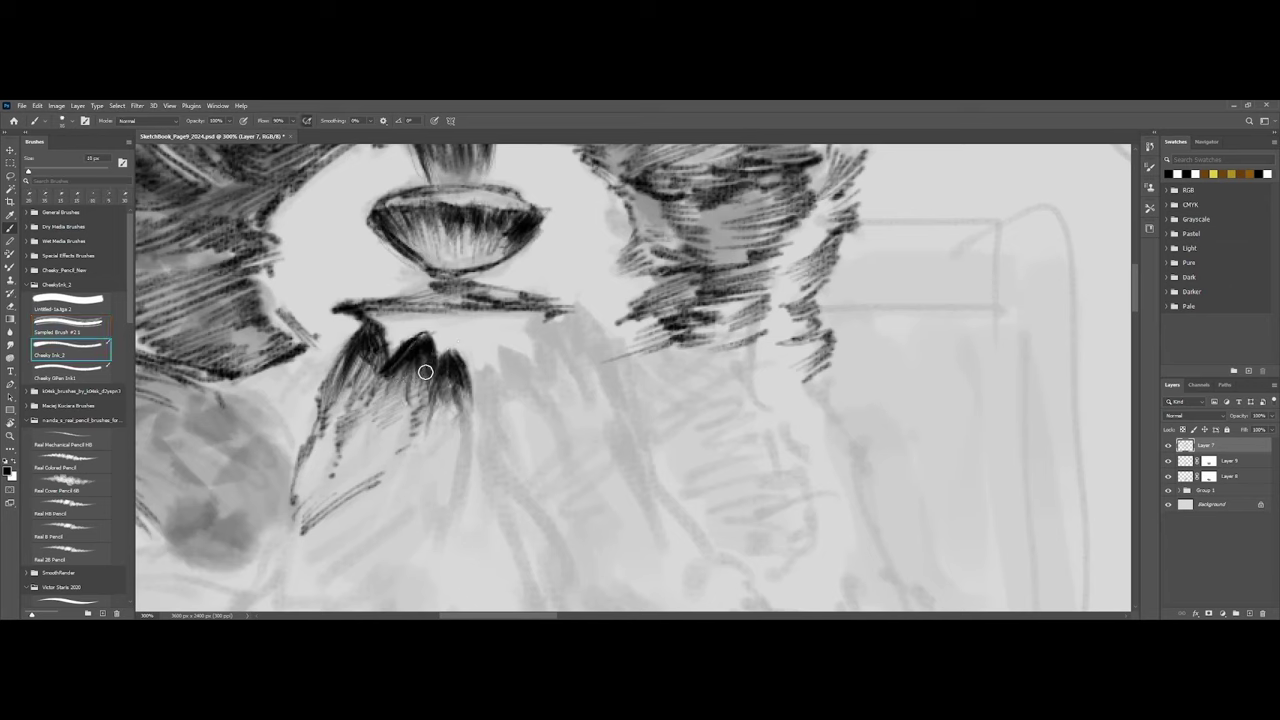
pyautogui.moveTo(432, 358)
pyautogui.mouseDown()
pyautogui.moveTo(356, 411)
pyautogui.moveTo(436, 394)
pyautogui.mouseUp()
pyautogui.press('[')
pyautogui.press('[')
pyautogui.moveTo(357, 417); pyautogui.dragTo(434, 407)
pyautogui.moveTo(347, 430); pyautogui.dragTo(412, 414)
pyautogui.moveTo(344, 458); pyautogui.dragTo(406, 428)
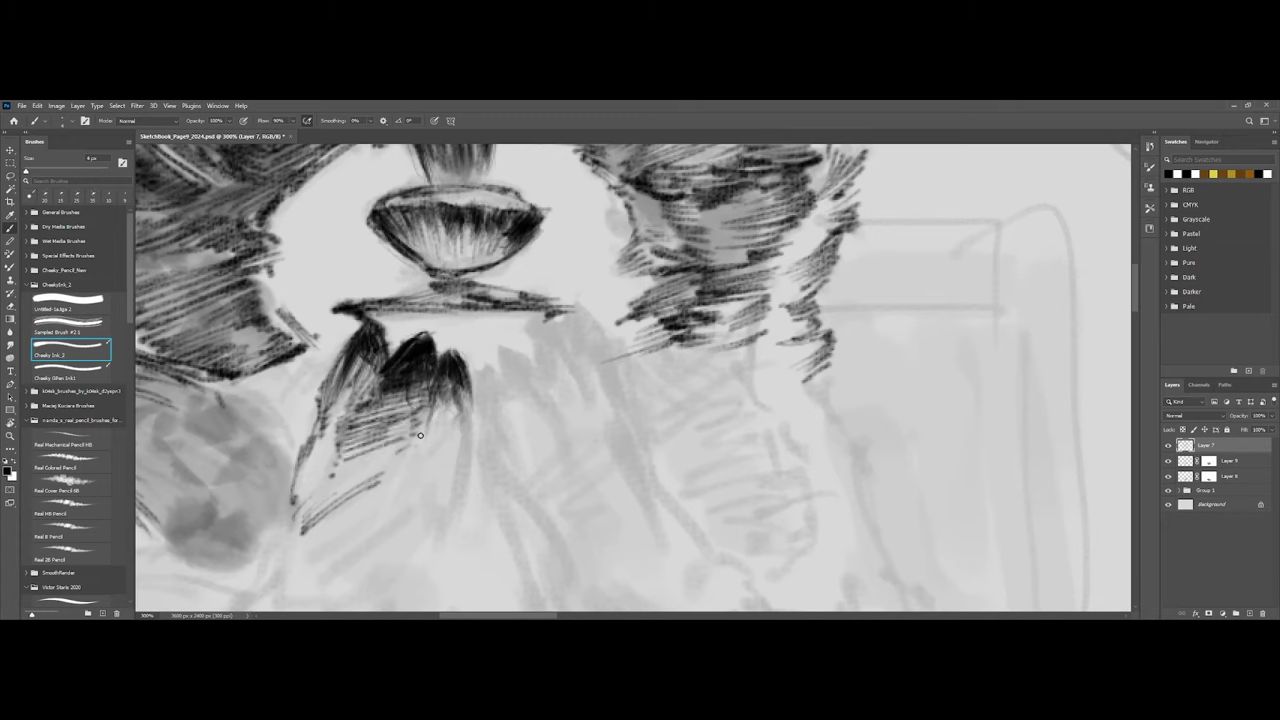
pyautogui.moveTo(340, 480)
pyautogui.mouseDown()
pyautogui.moveTo(398, 446)
pyautogui.moveTo(370, 474)
pyautogui.mouseUp()
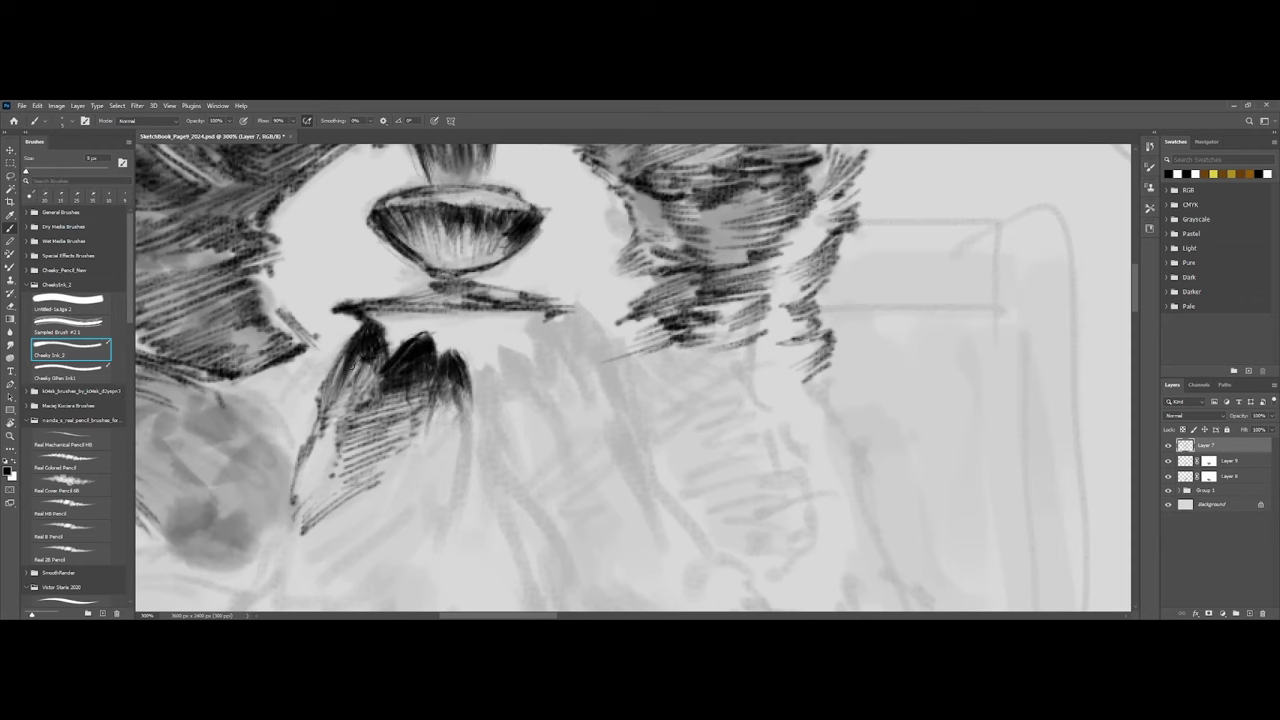
# Hatch the outer and inner sides of the first paw with fine strokes that thin out downward.
pyautogui.moveTo(340, 382)
pyautogui.mouseDown()
pyautogui.moveTo(390, 356)
pyautogui.moveTo(384, 372)
pyautogui.mouseUp()
pyautogui.moveTo(316, 432); pyautogui.dragTo(376, 386)
pyautogui.moveTo(314, 470); pyautogui.dragTo(348, 422)
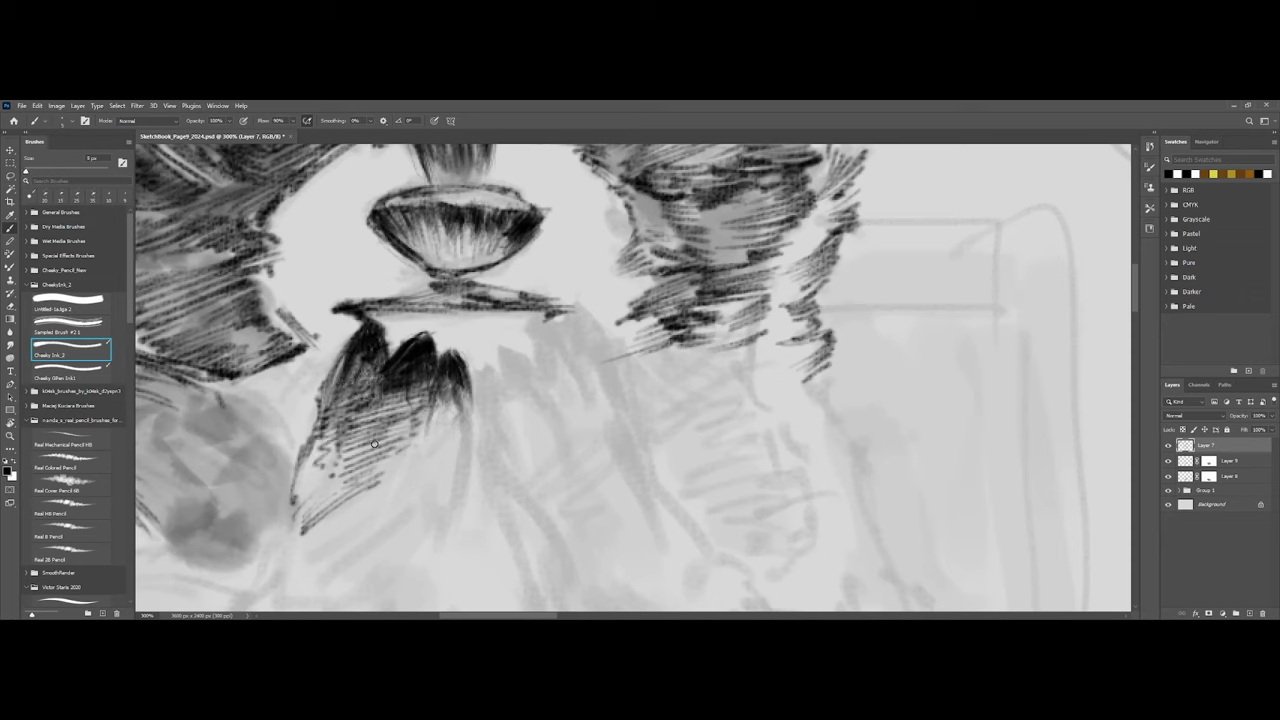
pyautogui.press('[')
pyautogui.moveTo(434, 401)
pyautogui.mouseDown()
pyautogui.moveTo(462, 372)
pyautogui.moveTo(470, 397)
pyautogui.mouseUp()
pyautogui.moveTo(420, 436); pyautogui.dragTo(468, 418)
pyautogui.moveTo(418, 462)
pyautogui.mouseDown()
pyautogui.moveTo(466, 436)
pyautogui.moveTo(450, 464)
pyautogui.mouseUp()
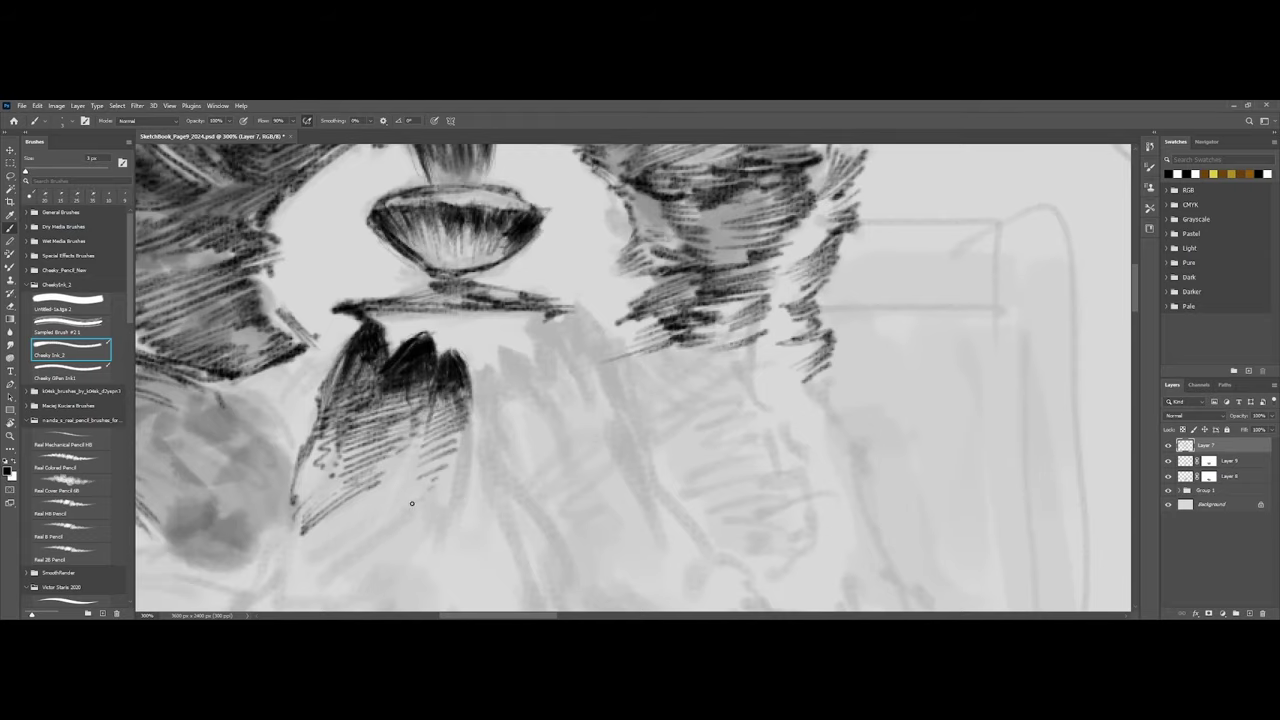
# Touch up the first paw's dark fingertips with short ink strokes and check them at several zoom levels.
pyautogui.hotkey('ctrl', '-')
pyautogui.hotkey('ctrl', '-')
pyautogui.hotkey('ctrl', '-')
pyautogui.hotkey('ctrl', '-')
pyautogui.hotkey('ctrl', '-')
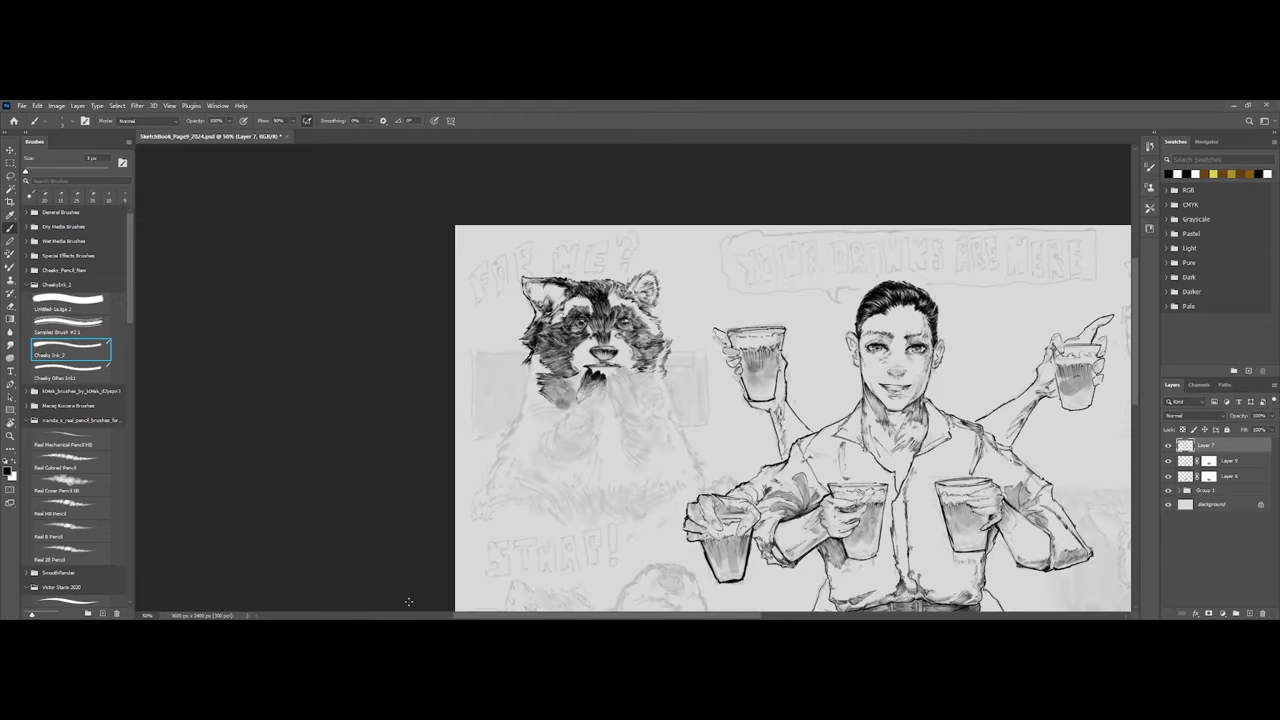
pyautogui.hotkey('ctrl', '+')
pyautogui.hotkey('ctrl', '+')
pyautogui.hotkey('ctrl', '+')
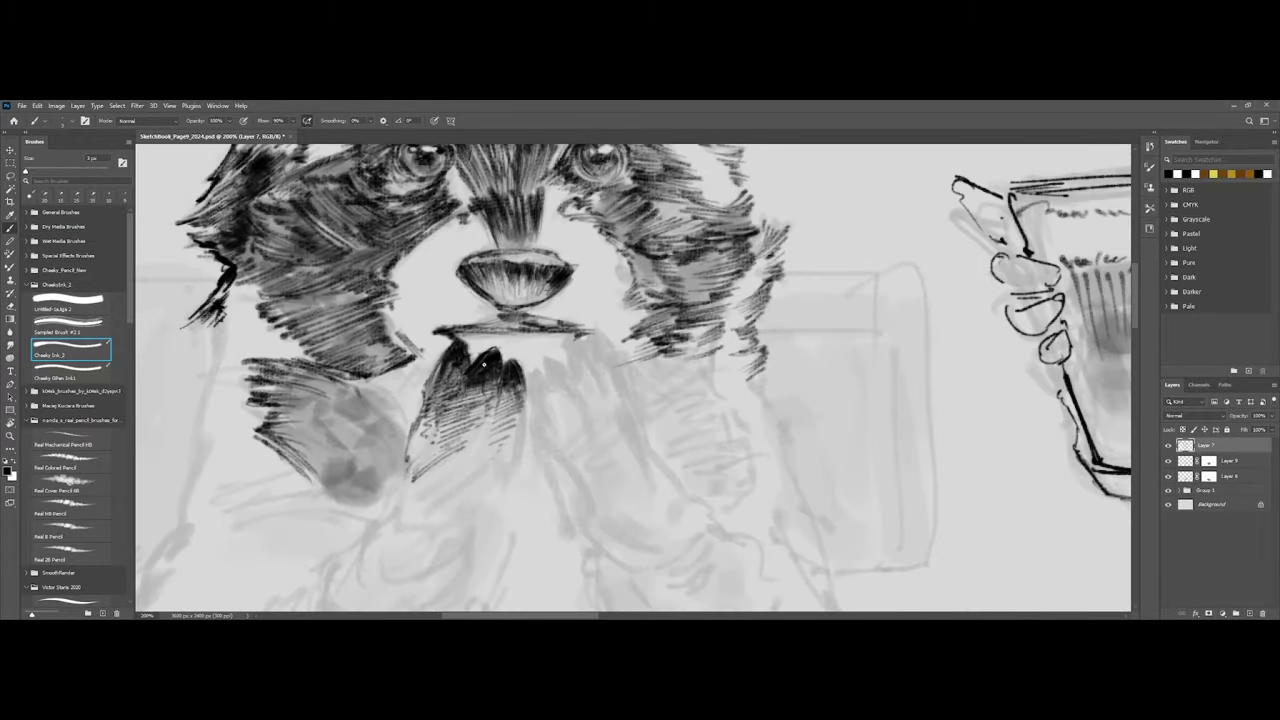
pyautogui.hotkey('ctrl', '+')
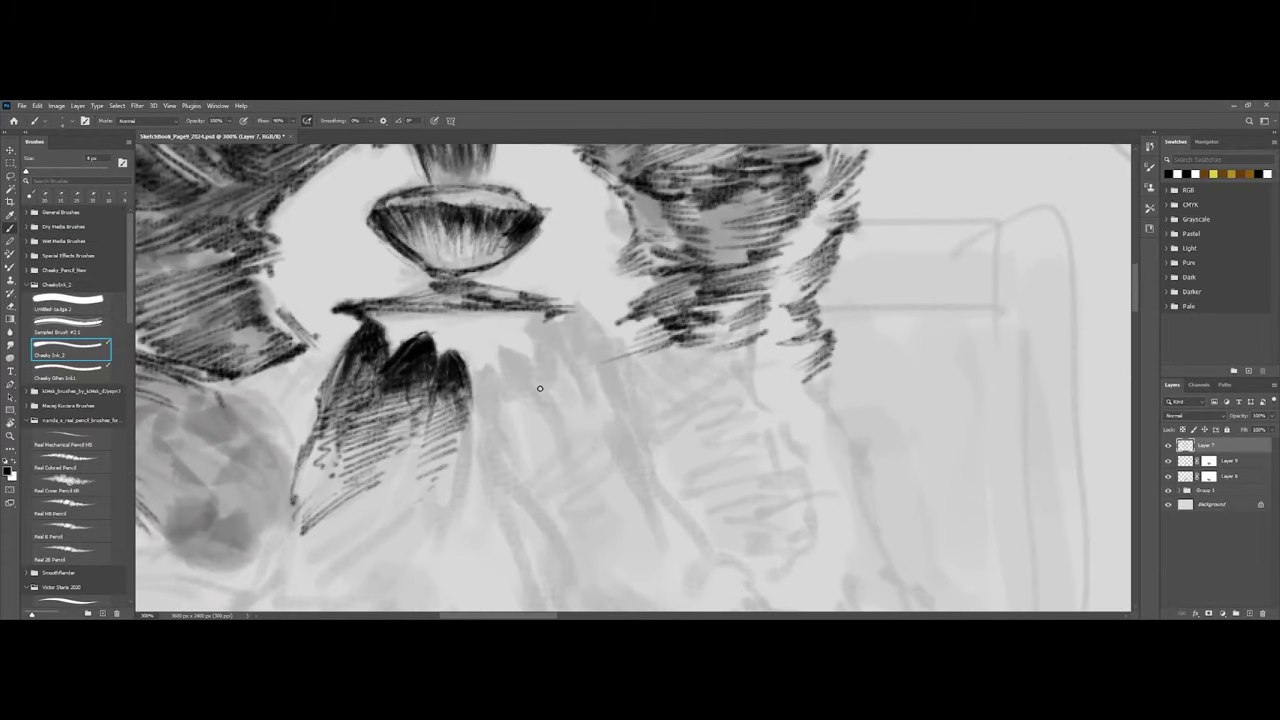
pyautogui.moveTo(463, 365); pyautogui.dragTo(445, 402)
pyautogui.moveTo(392, 330)
pyautogui.mouseDown()
pyautogui.moveTo(392, 358)
pyautogui.moveTo(393, 336)
pyautogui.mouseUp()
pyautogui.press('e')
pyautogui.hotkey('ctrl', '-')
pyautogui.hotkey('ctrl', '+')
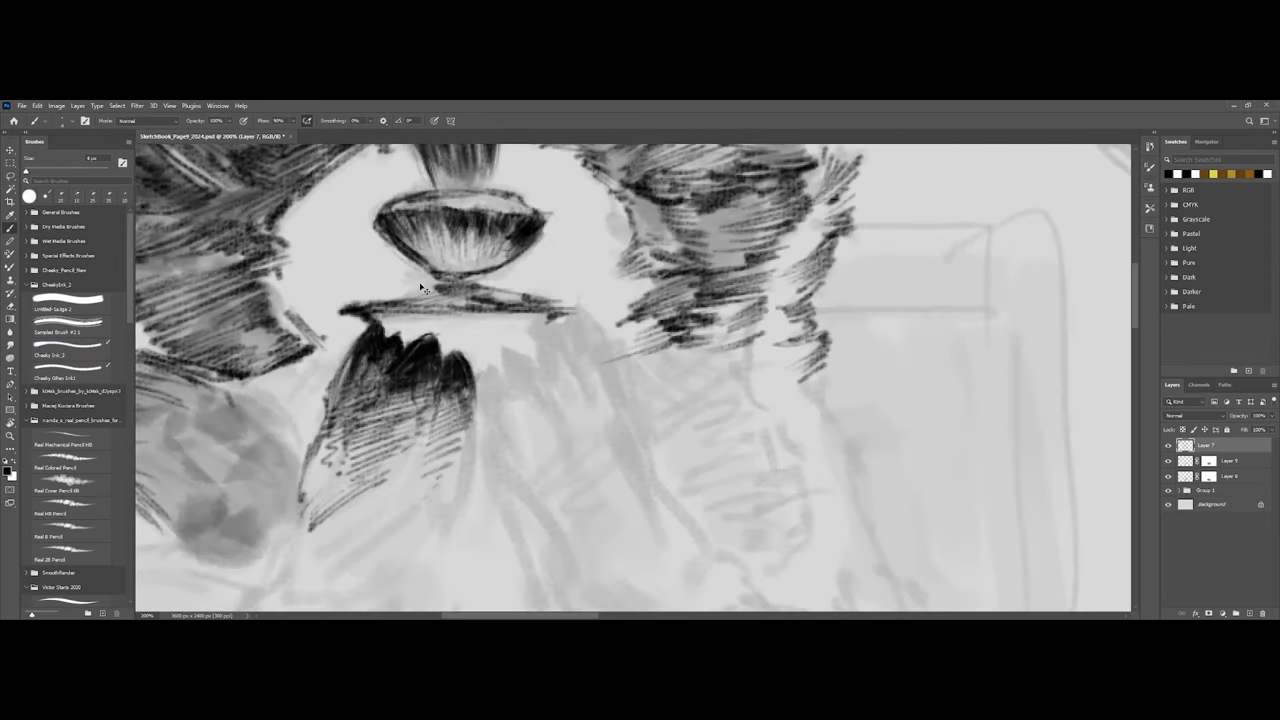
# Outline the second paw's pointed fingertips and begin its outer and inner edges with Cheeky Ink_2 strokes.
pyautogui.press(']')
pyautogui.press('[')
pyautogui.moveTo(484, 367)
pyautogui.mouseDown()
pyautogui.moveTo(478, 412)
pyautogui.moveTo(498, 375)
pyautogui.moveTo(536, 364)
pyautogui.moveTo(534, 326)
pyautogui.moveTo(542, 362)
pyautogui.moveTo(582, 308)
pyautogui.moveTo(616, 358)
pyautogui.moveTo(614, 346)
pyautogui.moveTo(631, 401)
pyautogui.mouseUp()
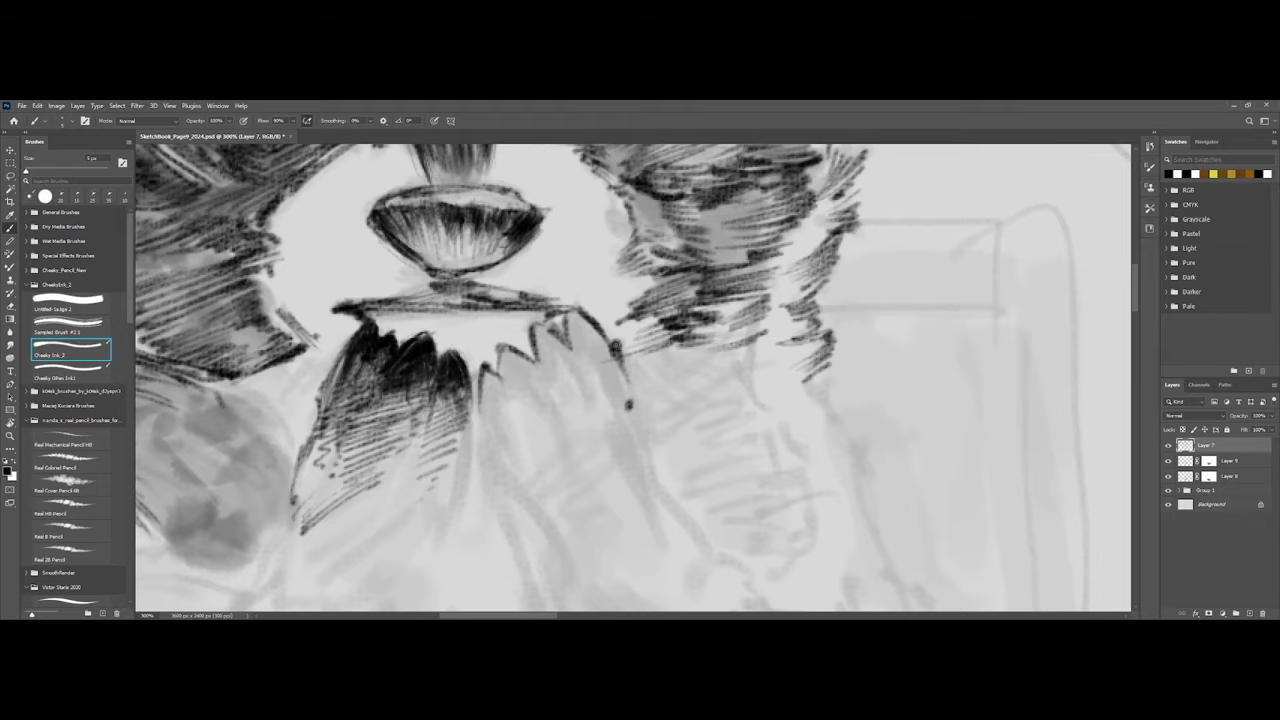
pyautogui.moveTo(608, 342); pyautogui.dragTo(630, 408)
pyautogui.press(']')
pyautogui.moveTo(478, 403); pyautogui.dragTo(503, 510)
pyautogui.moveTo(492, 464); pyautogui.dragTo(508, 524)
pyautogui.hotkey('ctrl', '-')
pyautogui.hotkey('ctrl', '-')
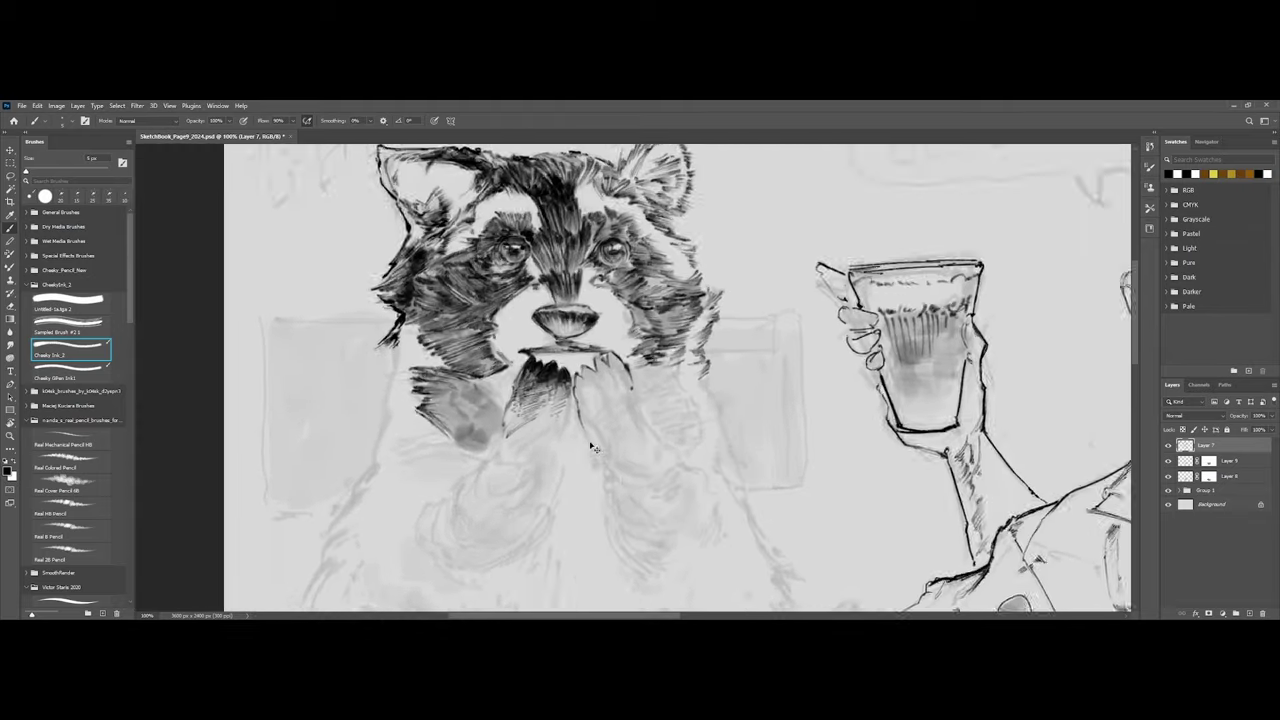
# Ink the first paw's inner edge from the fingertip down along the gap between the two paws.
pyautogui.hotkey('ctrl', '+')
pyautogui.hotkey('ctrl', '+')
pyautogui.press('[')
pyautogui.press(']')
pyautogui.press(']')
pyautogui.moveTo(482, 369); pyautogui.dragTo(479, 424)
pyautogui.moveTo(469, 430)
pyautogui.mouseDown()
pyautogui.moveTo(502, 464)
pyautogui.moveTo(570, 440)
pyautogui.moveTo(506, 466)
pyautogui.moveTo(525, 420)
pyautogui.mouseUp()
pyautogui.hotkey('ctrl', '-')
pyautogui.hotkey('ctrl', '-')
pyautogui.hotkey('ctrl', '+')
pyautogui.hotkey('ctrl', '+')
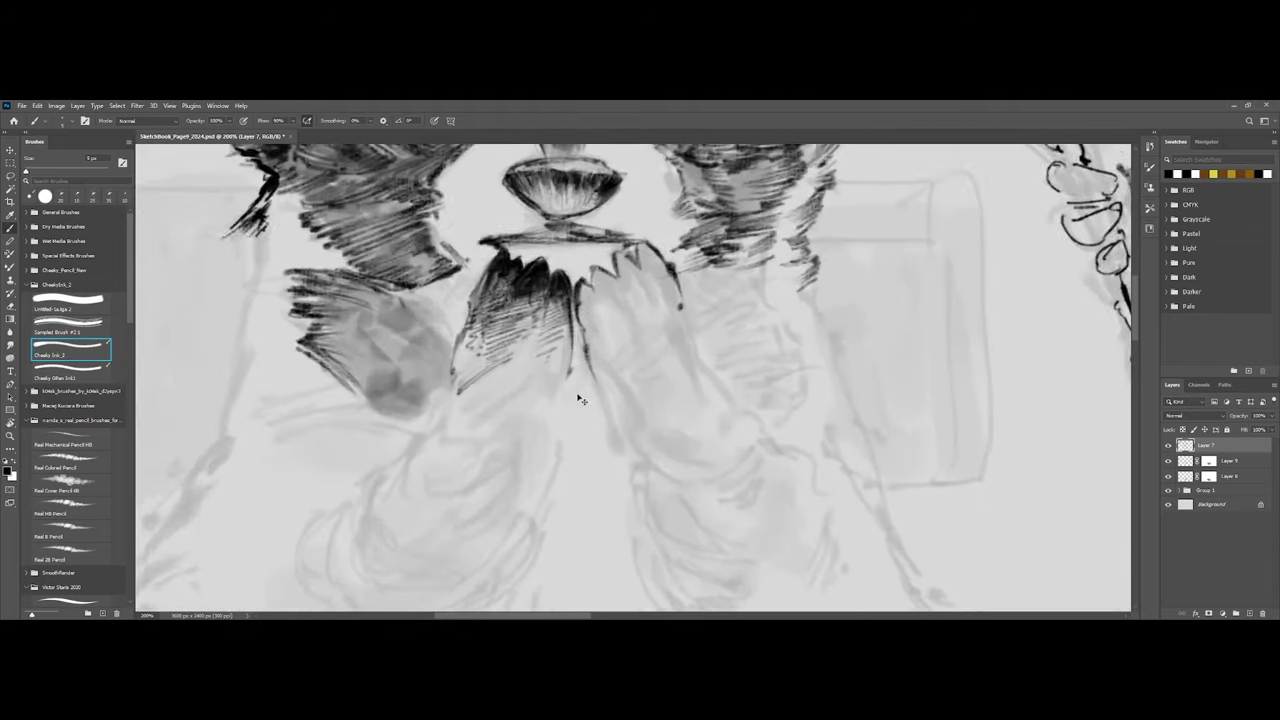
pyautogui.press(']')
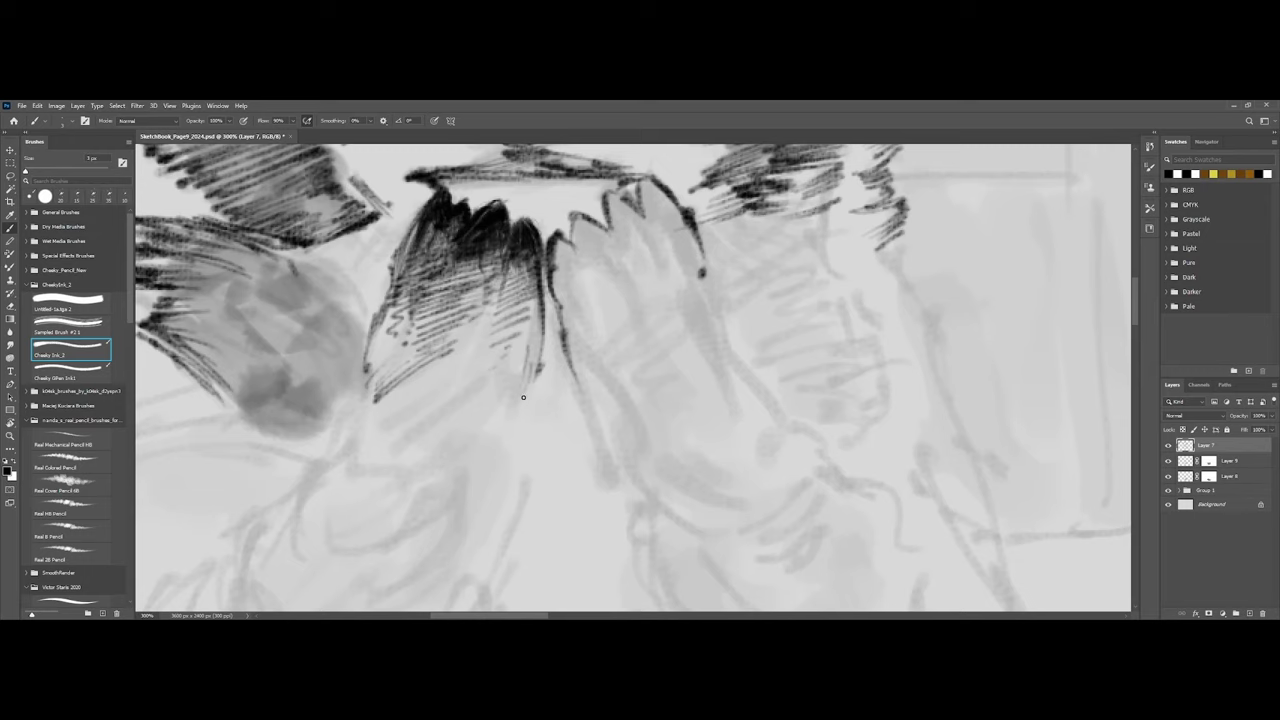
pyautogui.moveTo(537, 369); pyautogui.dragTo(526, 403)
pyautogui.moveTo(529, 311); pyautogui.dragTo(536, 378)
# Add a dark notch at the first paw's lower inner edge and diagonal hatching across the lower paw.
pyautogui.press('[')
pyautogui.press('[')
pyautogui.press('[')
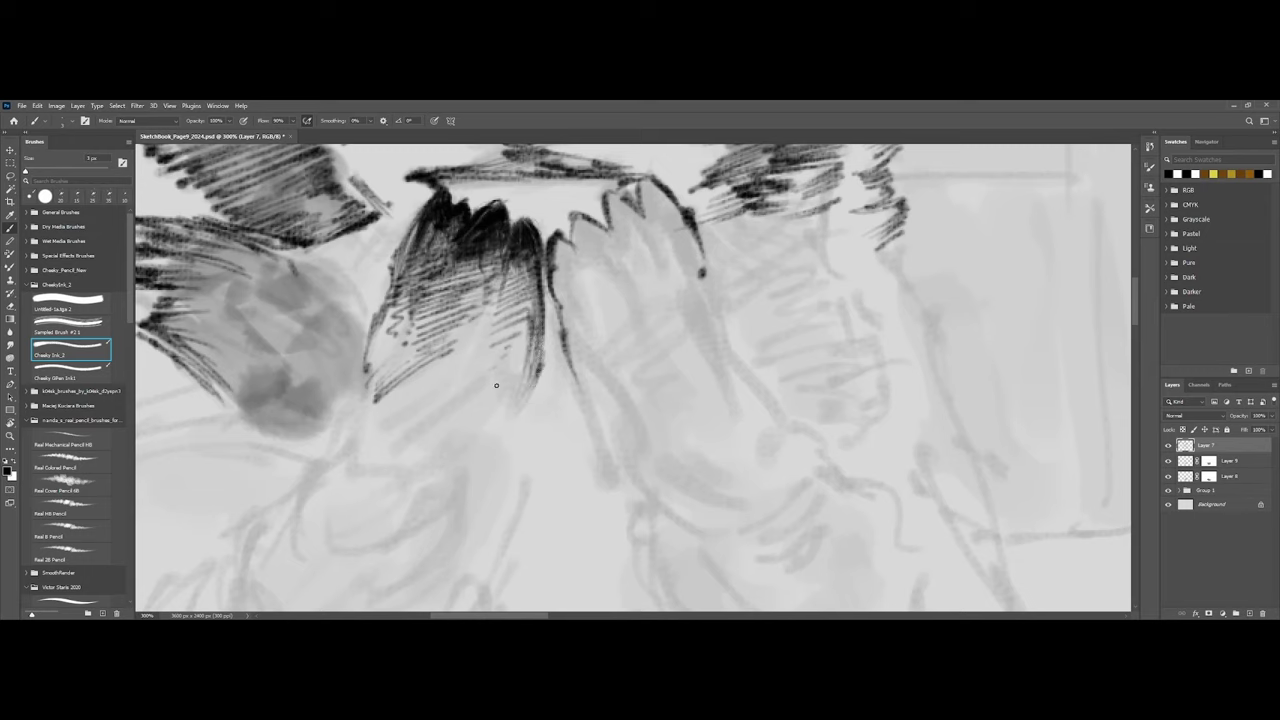
pyautogui.press('[')
pyautogui.press('[')
pyautogui.press('[')
pyautogui.moveTo(510, 368); pyautogui.dragTo(514, 410)
pyautogui.moveTo(383, 447)
pyautogui.mouseDown()
pyautogui.moveTo(492, 365)
pyautogui.moveTo(393, 443)
pyautogui.moveTo(449, 401)
pyautogui.moveTo(401, 449)
pyautogui.moveTo(473, 404)
pyautogui.mouseUp()
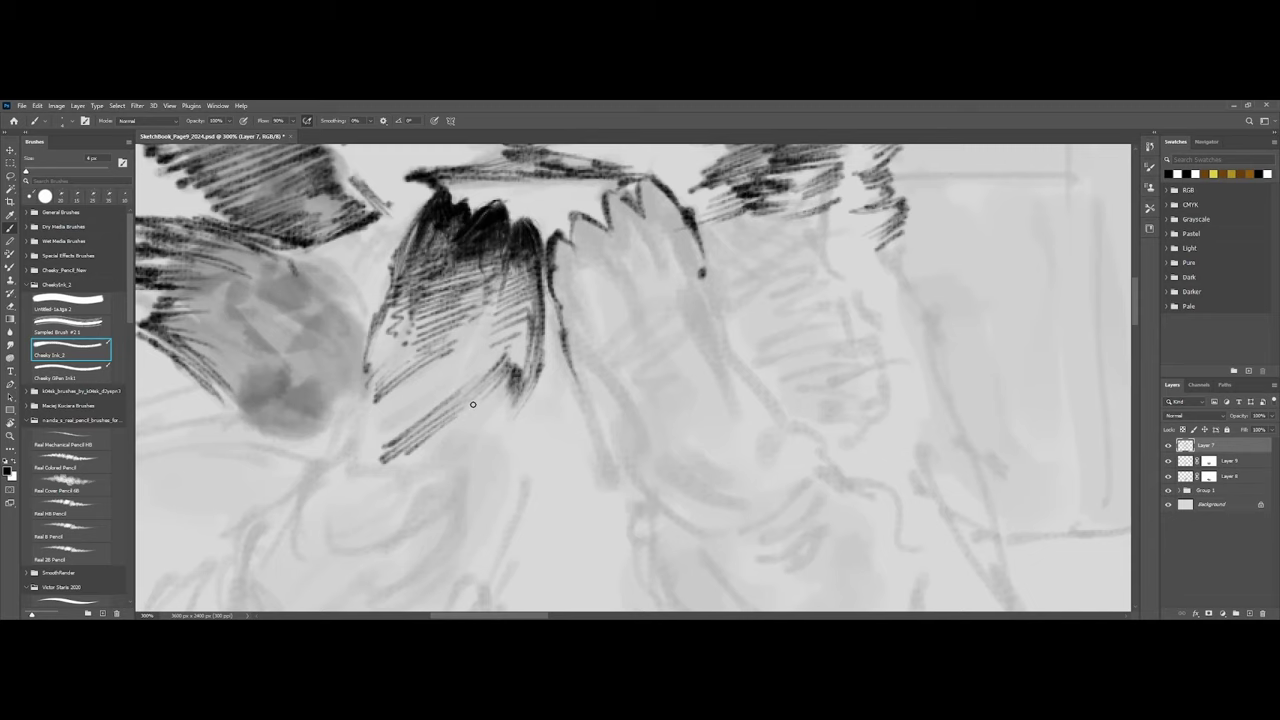
pyautogui.moveTo(380, 421)
pyautogui.mouseDown()
pyautogui.moveTo(454, 375)
pyautogui.moveTo(385, 427)
pyautogui.moveTo(432, 392)
pyautogui.moveTo(415, 416)
pyautogui.moveTo(487, 358)
pyautogui.moveTo(471, 358)
pyautogui.moveTo(458, 386)
pyautogui.moveTo(498, 357)
pyautogui.moveTo(487, 374)
pyautogui.moveTo(516, 362)
pyautogui.mouseUp()
# Fill the lower part of the first paw with denser diagonal hatching beneath the dark notch.
pyautogui.press(']')
pyautogui.hotkey('ctrl', '-')
pyautogui.hotkey('ctrl', '-')
pyautogui.hotkey('ctrl', '-')
pyautogui.hotkey('ctrl', '-')
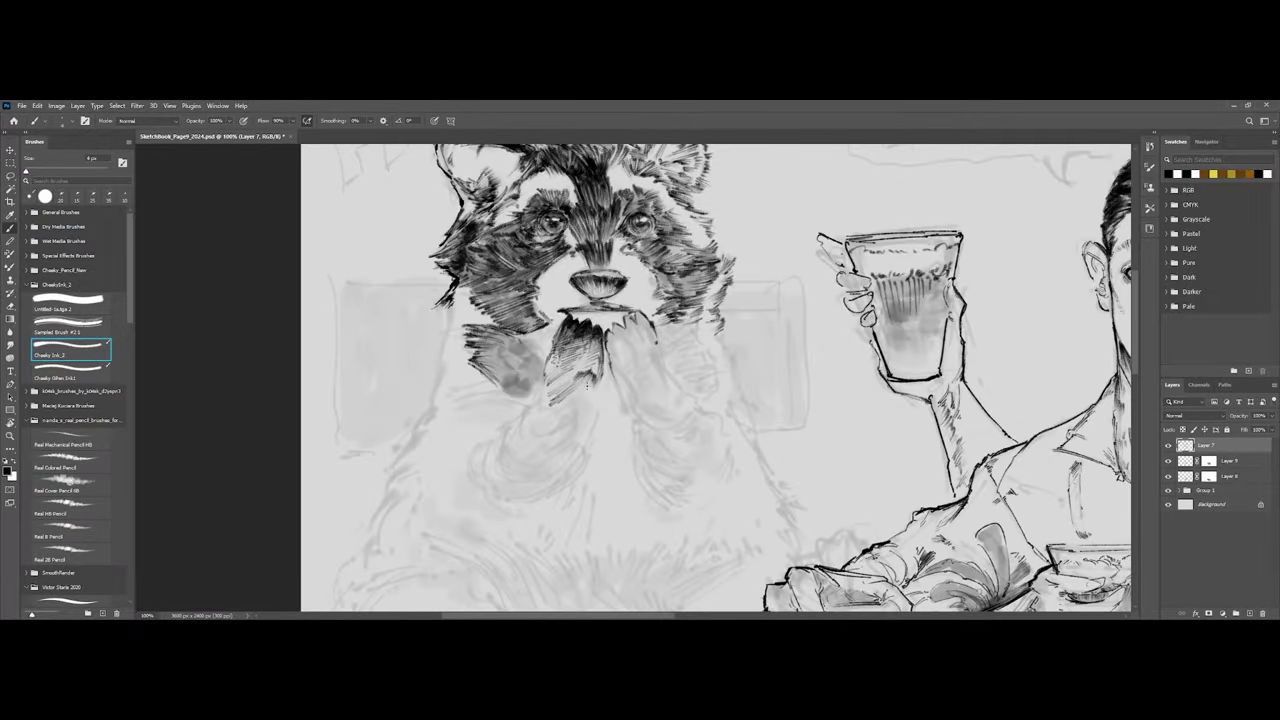
pyautogui.scroll(5, 566, 440)
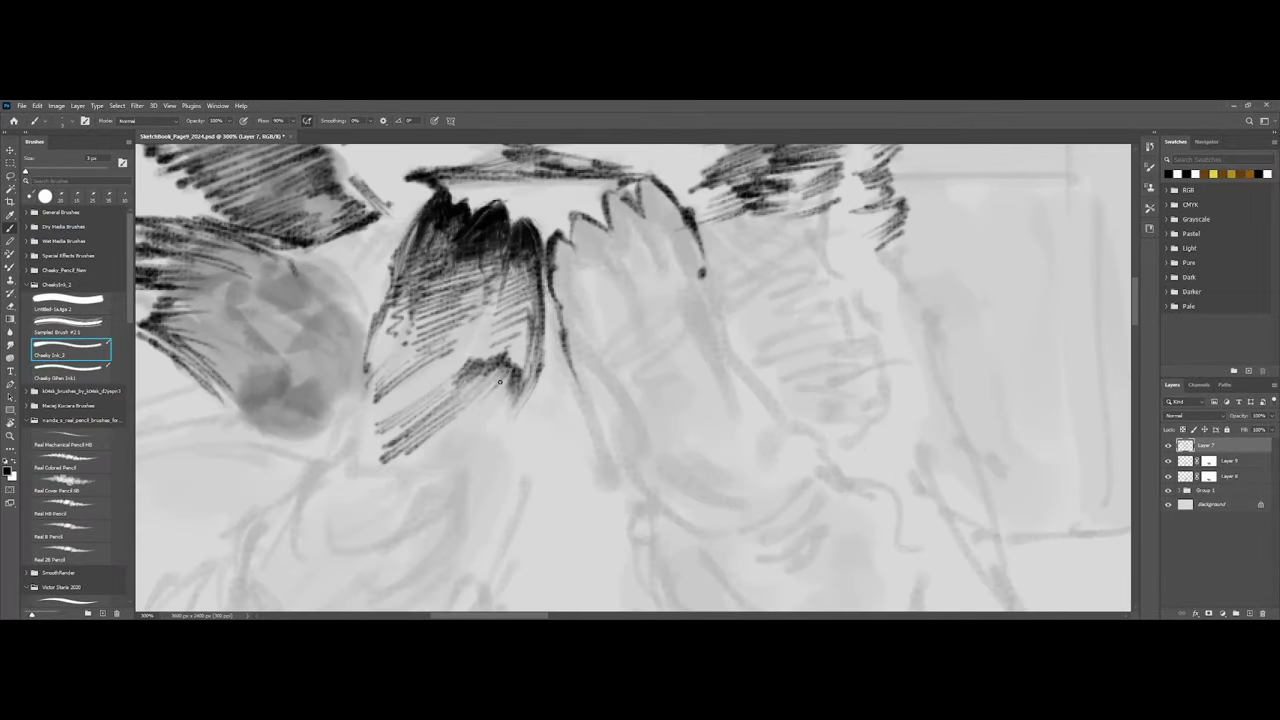
pyautogui.moveTo(474, 386)
pyautogui.mouseDown()
pyautogui.moveTo(505, 382)
pyautogui.moveTo(487, 416)
pyautogui.mouseUp()
pyautogui.moveTo(462, 417)
pyautogui.mouseDown()
pyautogui.moveTo(428, 451)
pyautogui.moveTo(472, 444)
pyautogui.moveTo(401, 482)
pyautogui.moveTo(424, 482)
pyautogui.moveTo(399, 488)
pyautogui.moveTo(448, 454)
pyautogui.moveTo(401, 479)
pyautogui.mouseUp()
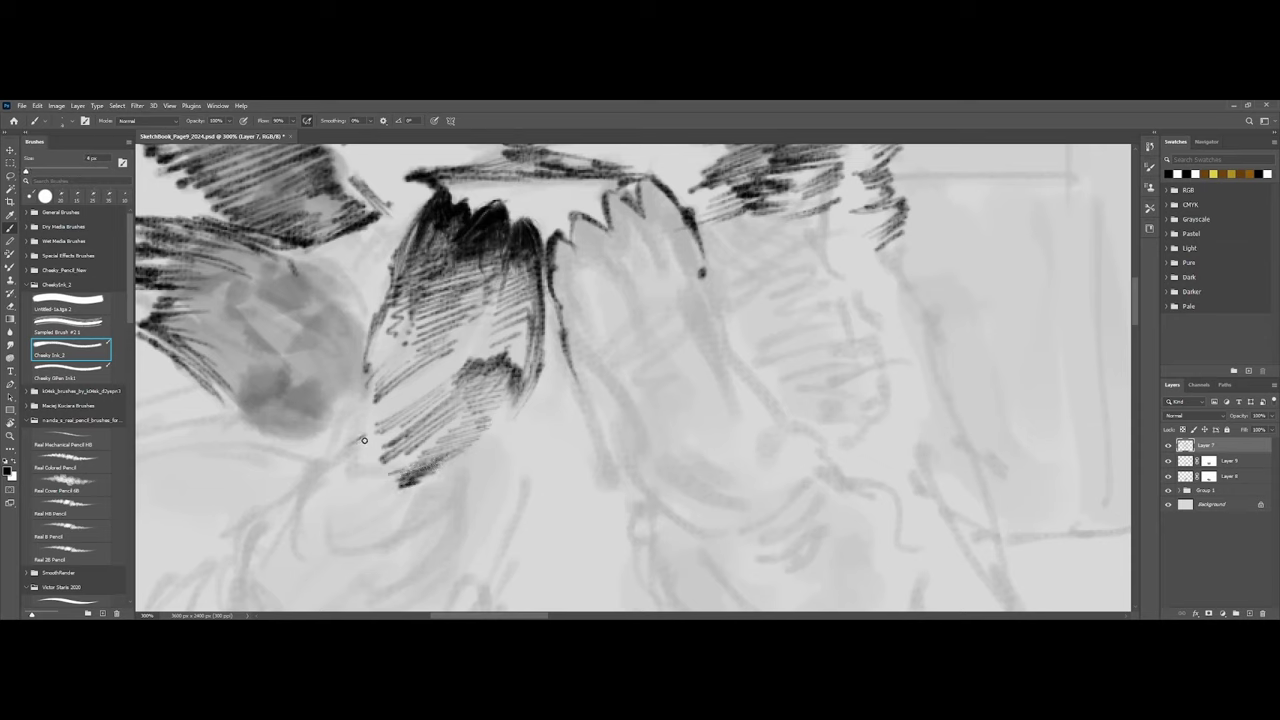
# Close off the base of the first paw with dark ink strokes at its outer corner.
pyautogui.moveTo(364, 440)
pyautogui.mouseDown()
pyautogui.moveTo(341, 468)
pyautogui.moveTo(417, 471)
pyautogui.moveTo(382, 480)
pyautogui.moveTo(435, 460)
pyautogui.moveTo(376, 473)
pyautogui.mouseUp()
pyautogui.press('[')
pyautogui.hotkey('ctrl', '-')
pyautogui.hotkey('ctrl', '-')
pyautogui.hotkey('ctrl', '-')
pyautogui.hotkey('ctrl', '-')
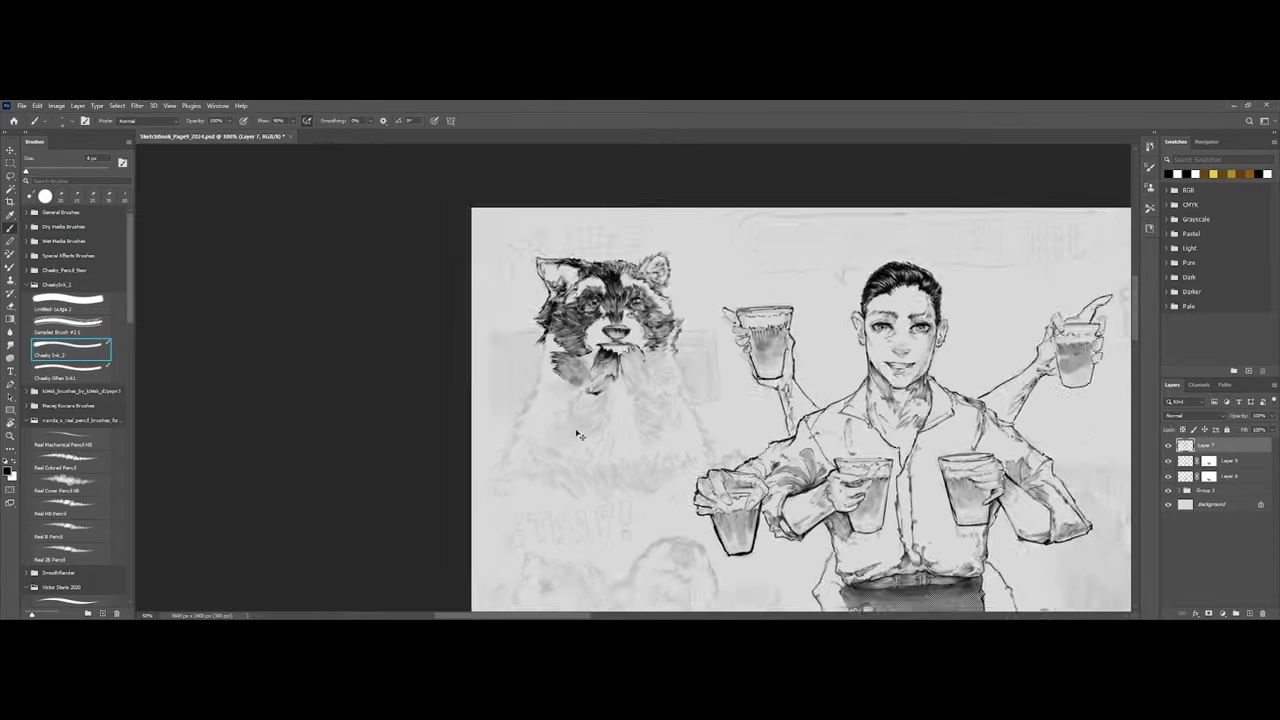
# Ink the second paw's finger divisions and extend its outer and inner contours toward the wrist.
pyautogui.scroll(-1, 578, 435)
pyautogui.scroll(4, 578, 435)
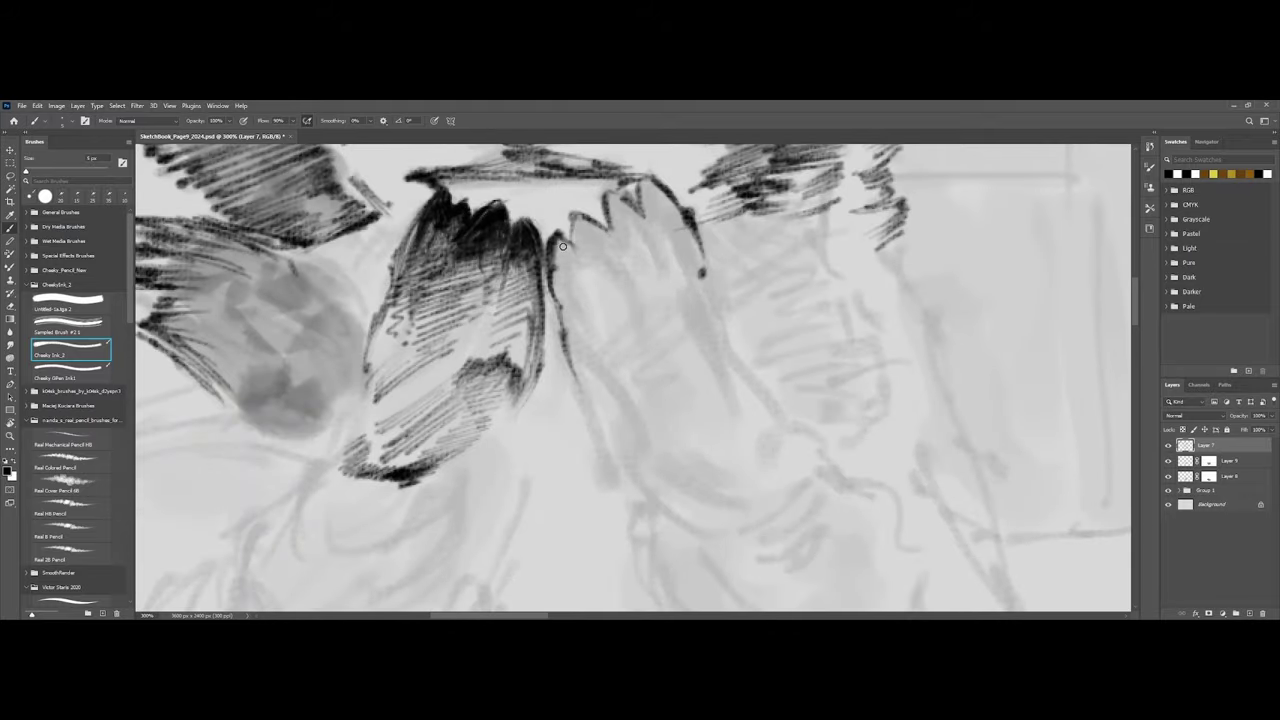
pyautogui.moveTo(562, 236)
pyautogui.mouseDown()
pyautogui.moveTo(554, 265)
pyautogui.moveTo(560, 243)
pyautogui.moveTo(597, 281)
pyautogui.moveTo(575, 254)
pyautogui.moveTo(601, 269)
pyautogui.moveTo(611, 302)
pyautogui.mouseUp()
pyautogui.moveTo(610, 243); pyautogui.dragTo(633, 273)
pyautogui.moveTo(645, 222)
pyautogui.mouseDown()
pyautogui.moveTo(709, 284)
pyautogui.moveTo(734, 360)
pyautogui.mouseUp()
pyautogui.moveTo(570, 380); pyautogui.dragTo(632, 492)
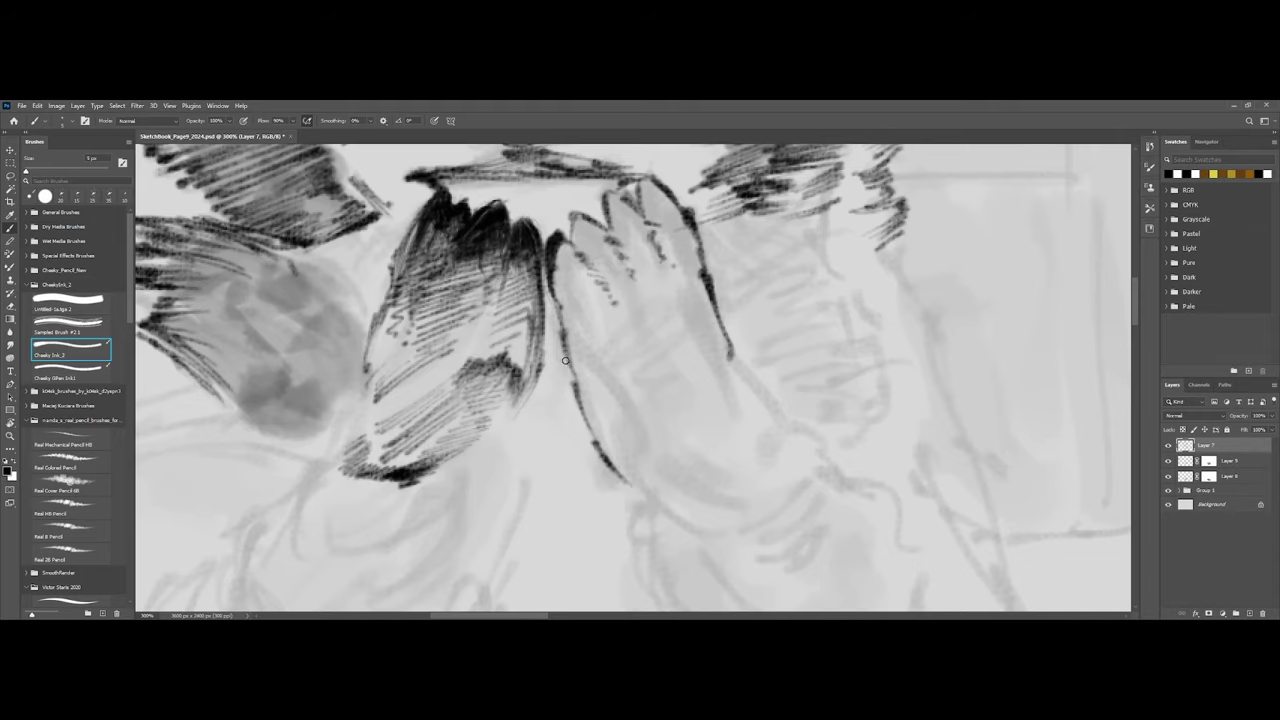
pyautogui.moveTo(556, 305); pyautogui.dragTo(600, 450)
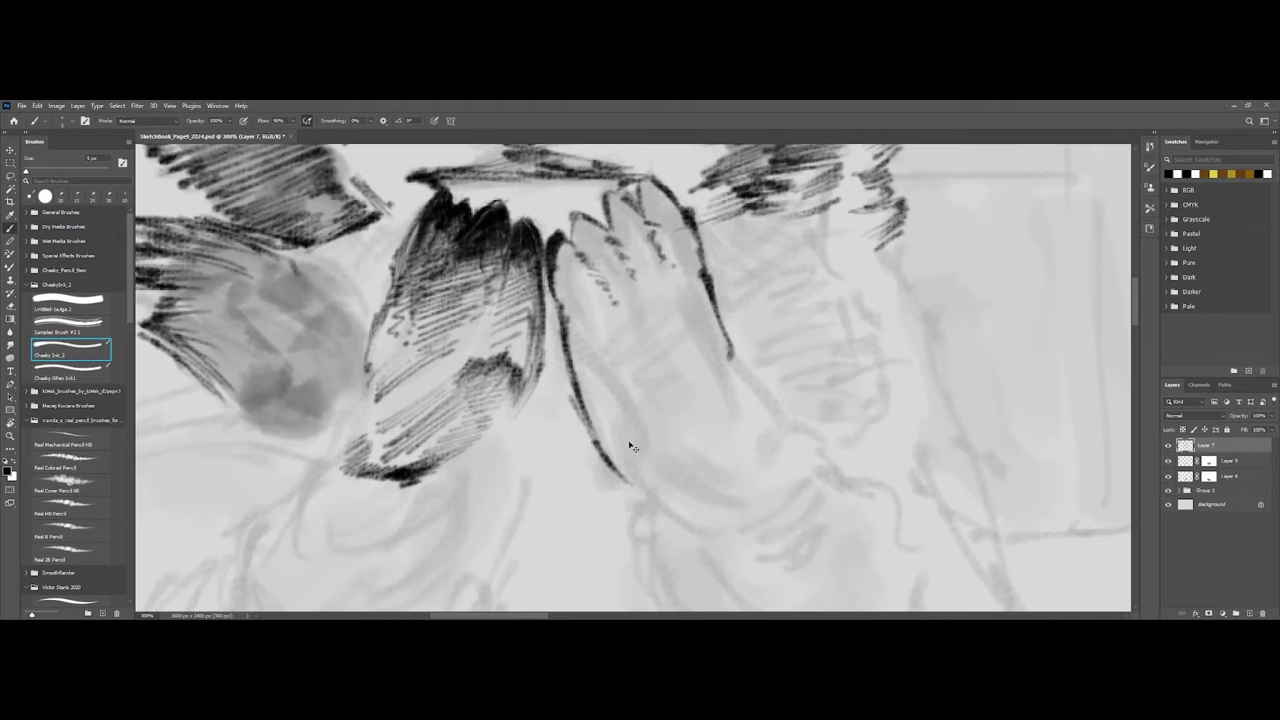
# Reinforce the second paw's inner contour down to the wrist with a heavier line, using the Cheeky Other Ink1 brush.
pyautogui.hotkey('ctrl', '-')
pyautogui.hotkey('ctrl', '-')
pyautogui.hotkey('ctrl', '-')
pyautogui.hotkey('ctrl', '-')
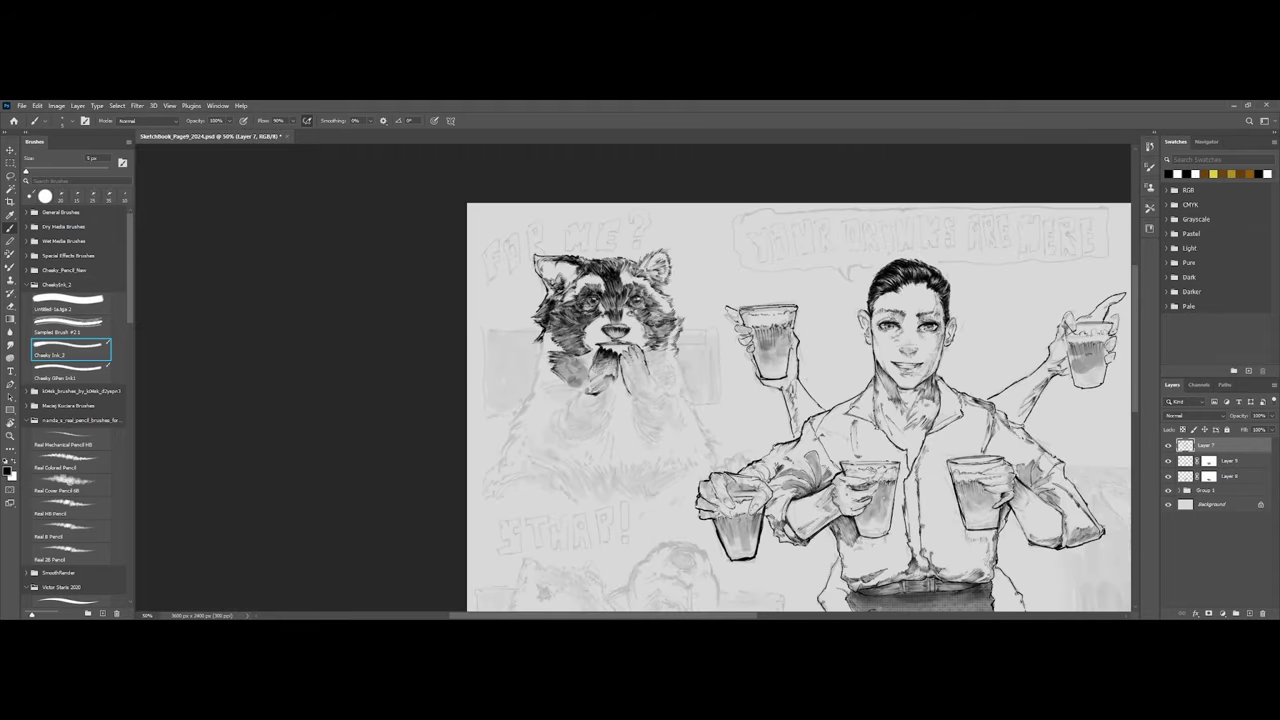
pyautogui.hotkey('ctrl', '-')
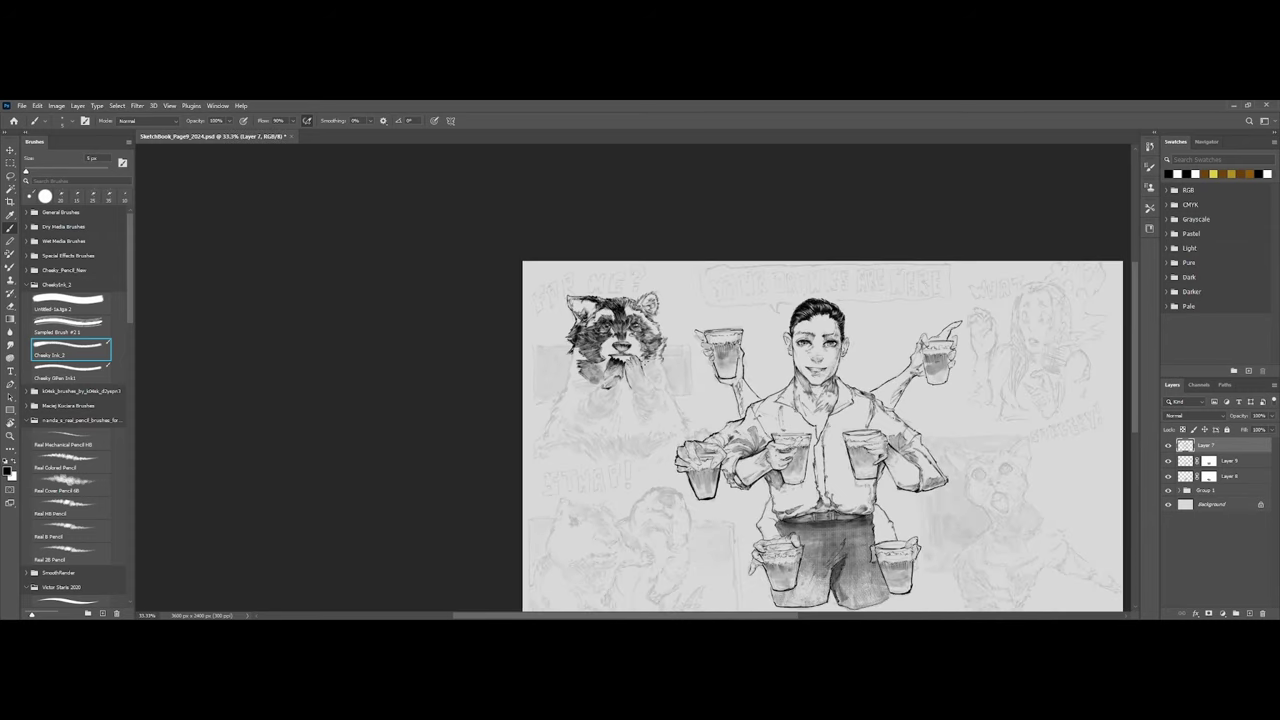
pyautogui.scroll(3, 640, 366)
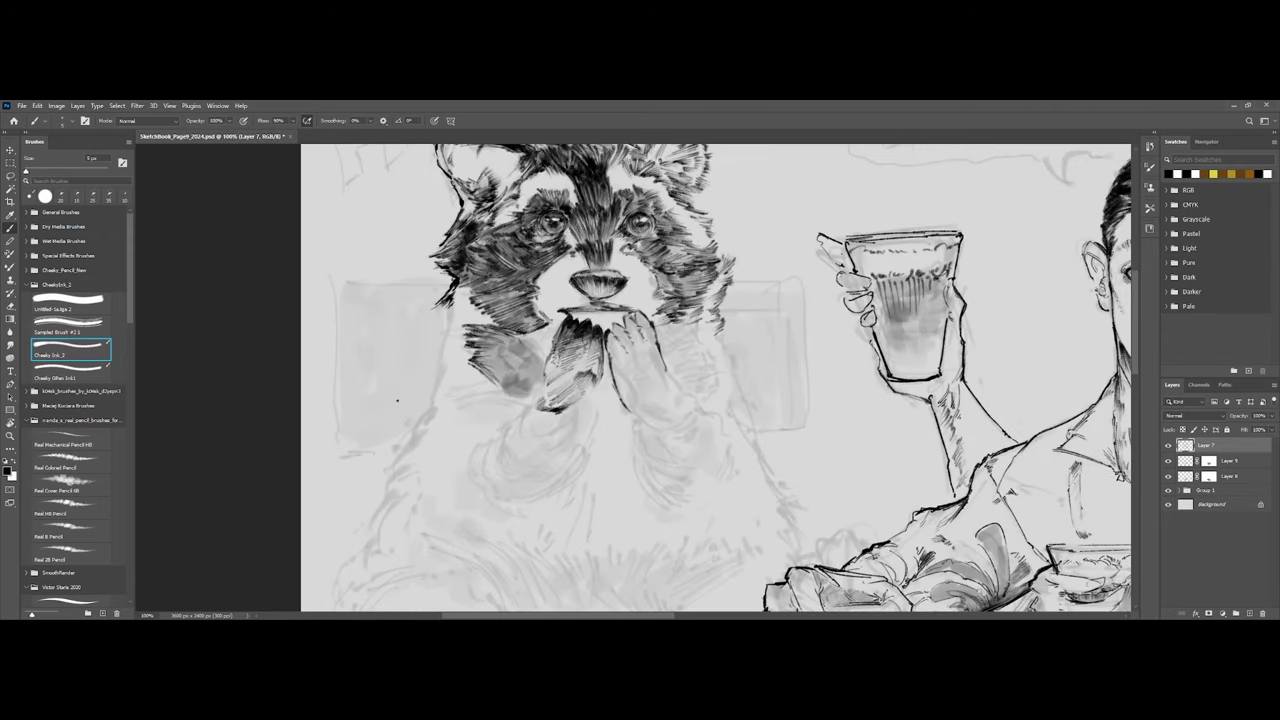
pyautogui.hotkey('ctrl', '+')
pyautogui.click(93, 373)
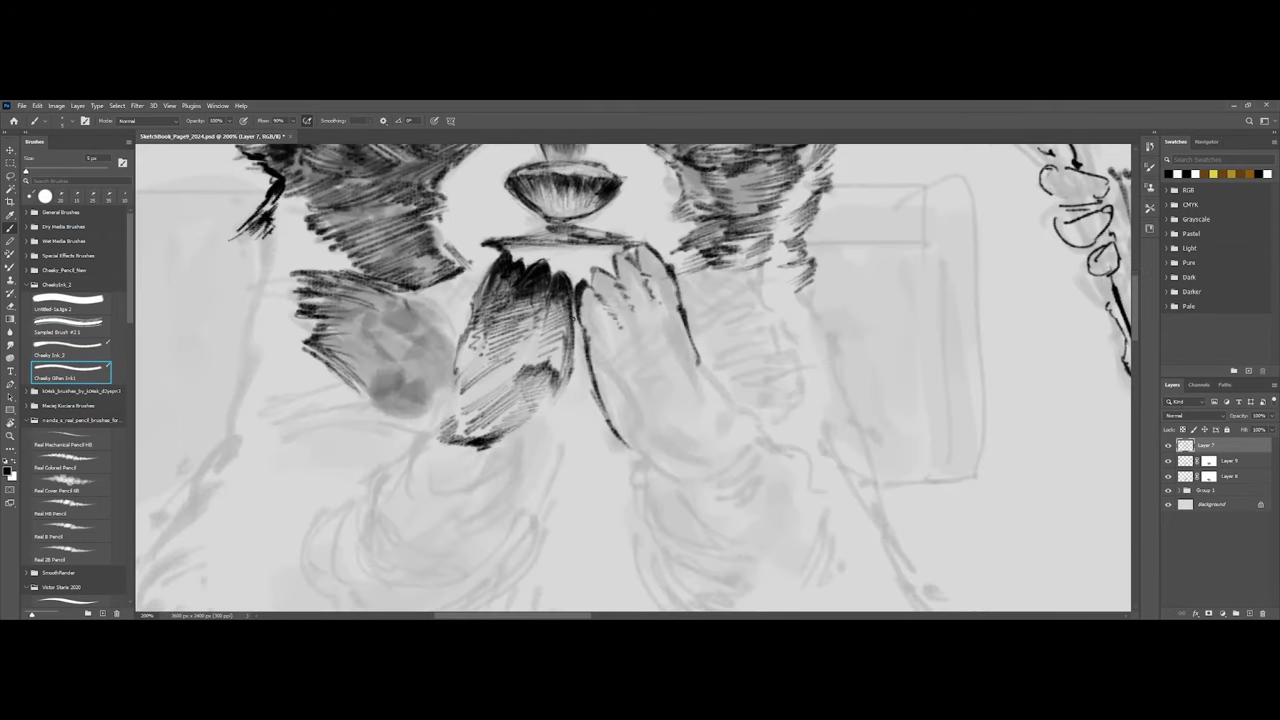
pyautogui.press(']')
pyautogui.moveTo(581, 326); pyautogui.dragTo(619, 436)
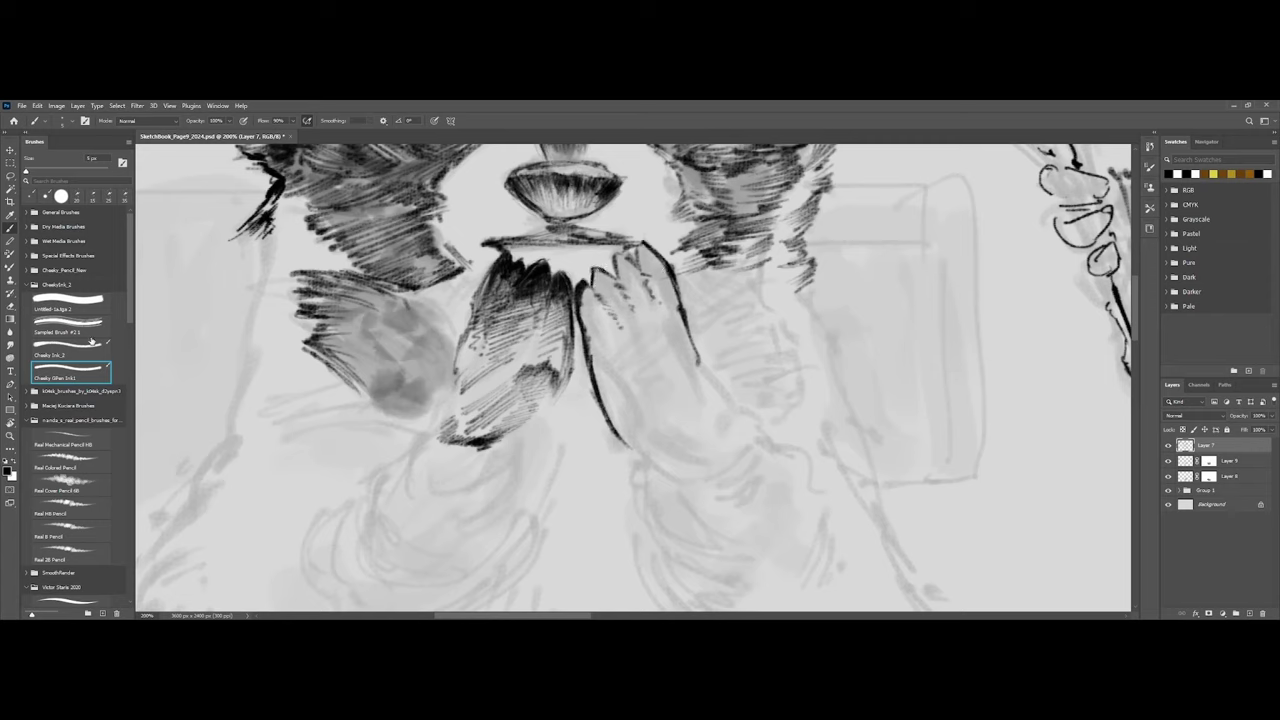
# Shade the second paw's fingertips and knuckles dark with the Sampled Brush #2 1 brush.
pyautogui.click(92, 342)
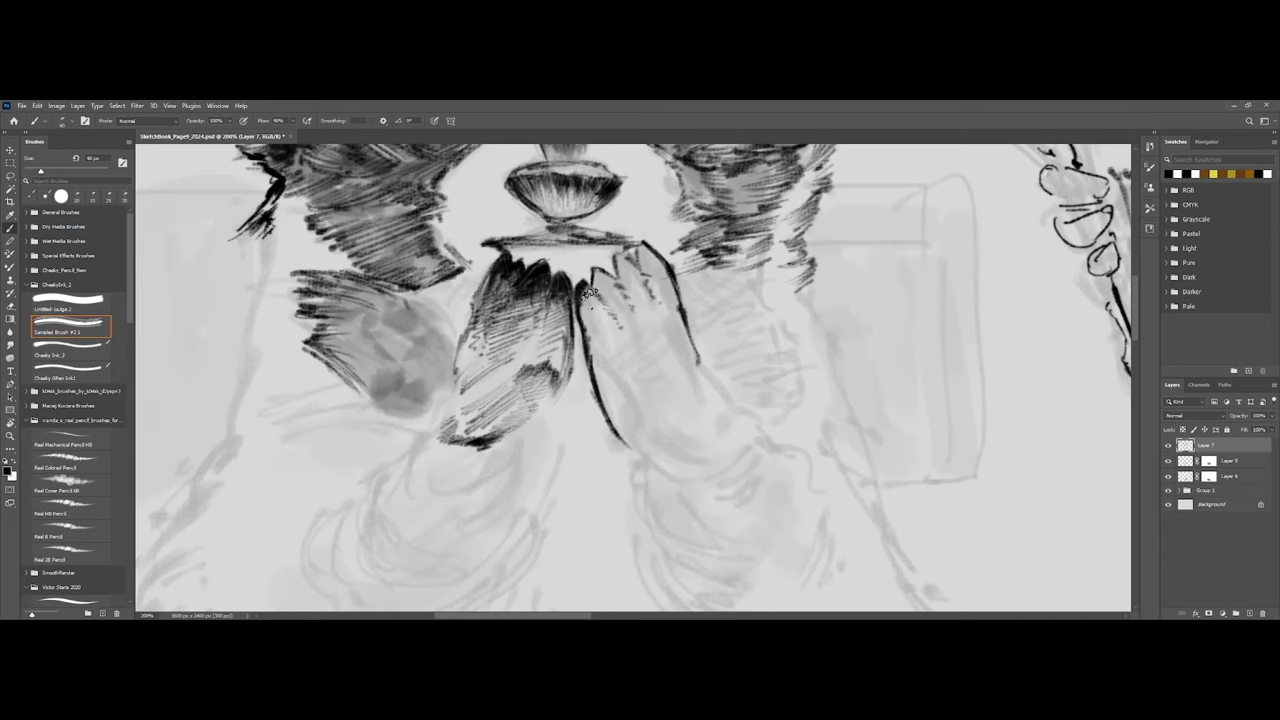
pyautogui.moveTo(589, 294)
pyautogui.mouseDown()
pyautogui.moveTo(592, 341)
pyautogui.moveTo(596, 308)
pyautogui.moveTo(603, 325)
pyautogui.moveTo(575, 294)
pyautogui.moveTo(603, 340)
pyautogui.moveTo(595, 282)
pyautogui.moveTo(611, 328)
pyautogui.moveTo(611, 288)
pyautogui.moveTo(625, 334)
pyautogui.moveTo(641, 332)
pyautogui.moveTo(595, 278)
pyautogui.moveTo(631, 286)
pyautogui.moveTo(623, 260)
pyautogui.moveTo(631, 290)
pyautogui.moveTo(647, 290)
pyautogui.moveTo(619, 262)
pyautogui.moveTo(698, 245)
pyautogui.moveTo(653, 235)
pyautogui.moveTo(641, 248)
pyautogui.moveTo(669, 311)
pyautogui.moveTo(651, 292)
pyautogui.moveTo(638, 312)
pyautogui.moveTo(653, 300)
pyautogui.moveTo(653, 328)
pyautogui.moveTo(635, 304)
pyautogui.moveTo(643, 338)
pyautogui.moveTo(625, 300)
pyautogui.moveTo(648, 370)
pyautogui.moveTo(478, 408)
pyautogui.moveTo(613, 375)
pyautogui.moveTo(631, 350)
pyautogui.moveTo(608, 340)
pyautogui.moveTo(632, 305)
pyautogui.moveTo(645, 340)
pyautogui.moveTo(611, 338)
pyautogui.moveTo(616, 351)
pyautogui.moveTo(590, 290)
pyautogui.moveTo(636, 280)
pyautogui.moveTo(624, 260)
pyautogui.moveTo(622, 290)
pyautogui.moveTo(658, 262)
pyautogui.mouseUp()
pyautogui.press(']')
pyautogui.press(']')
pyautogui.press('[')
pyautogui.press('[')
pyautogui.press('[')
pyautogui.press('[')
pyautogui.press('[')
pyautogui.hotkey('ctrl', '-')
pyautogui.hotkey('ctrl', '-')
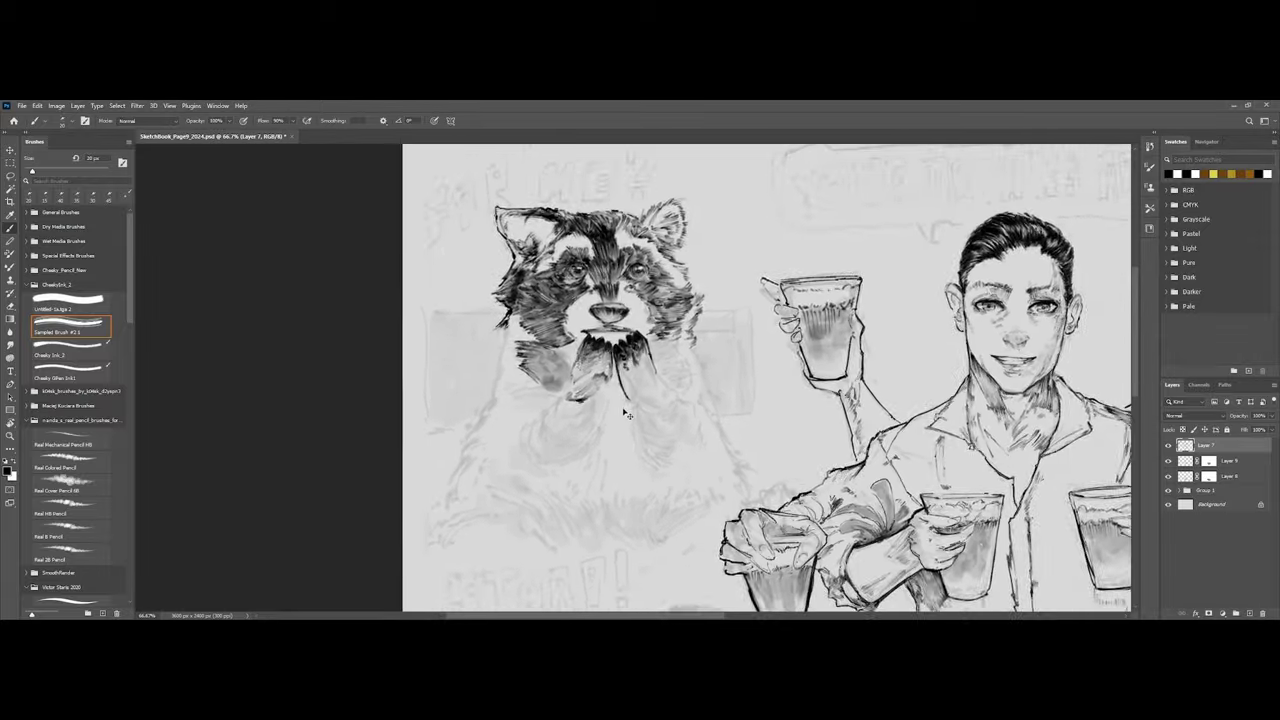
# Hatch the second paw from its dark fingertips toward the wrist with the Cheeky Ink_2 brush.
pyautogui.hotkey('ctrl', '+')
pyautogui.click(87, 354)
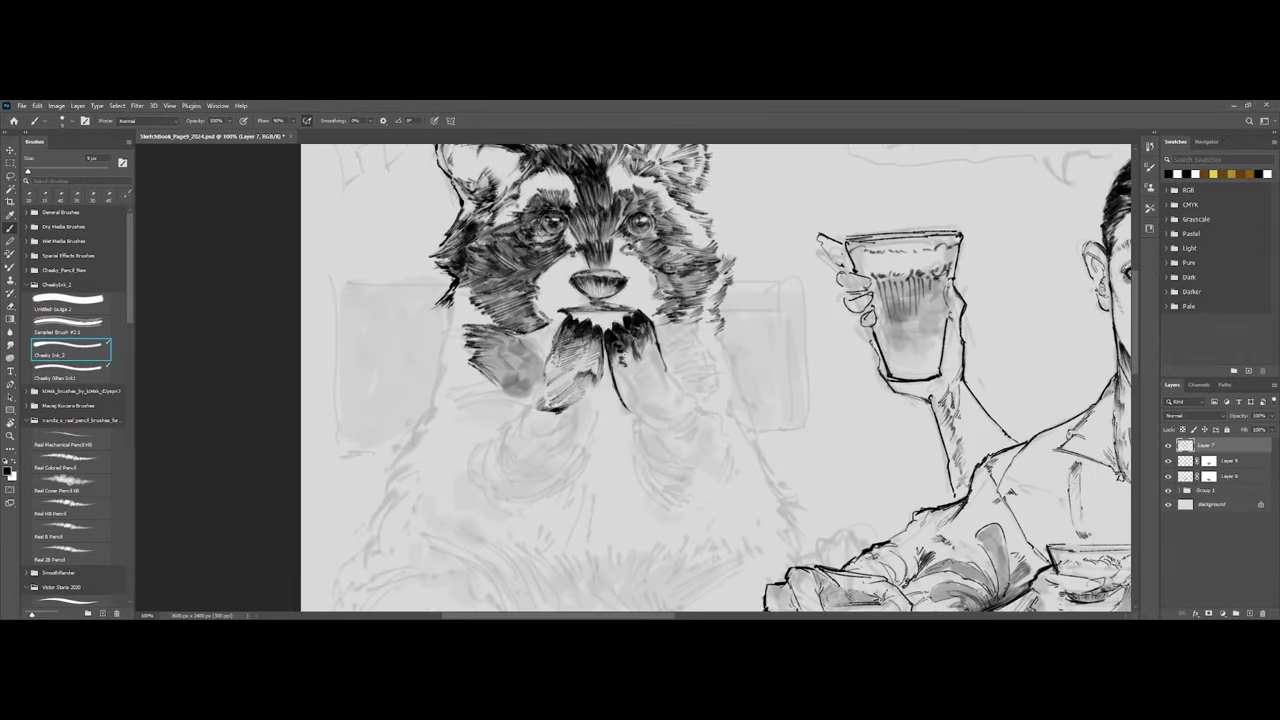
pyautogui.hotkey('ctrl', '+')
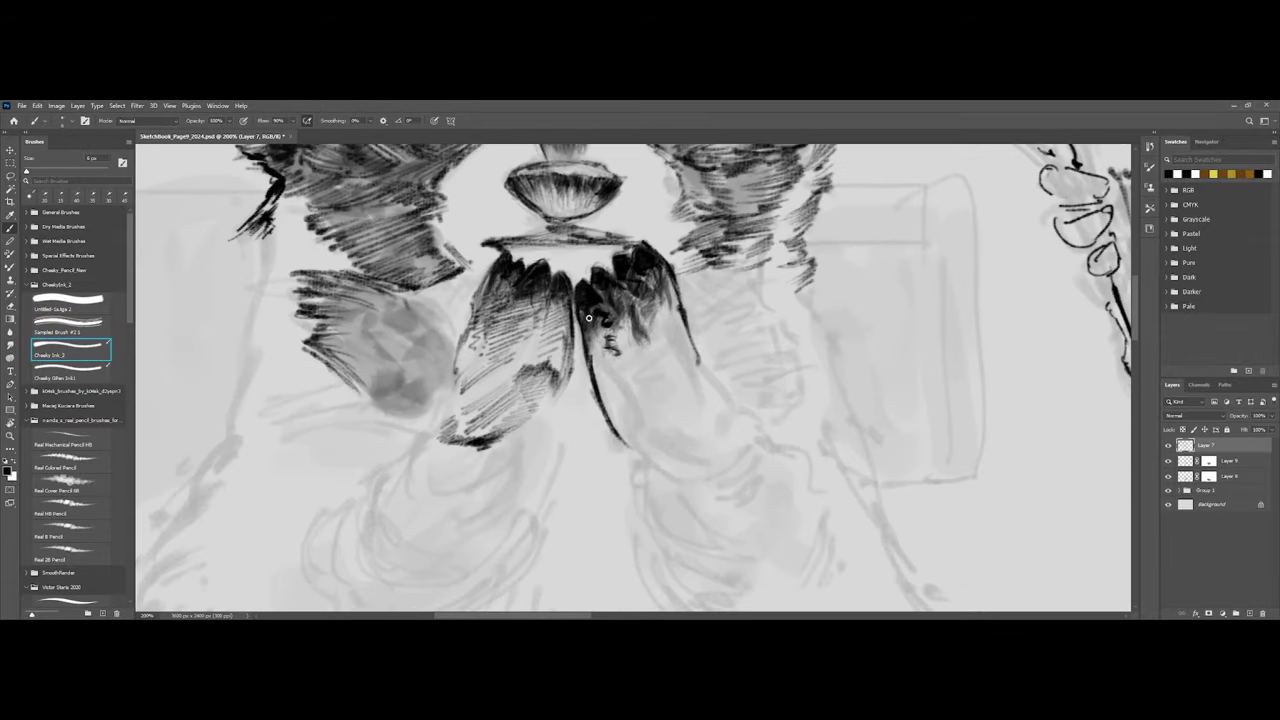
pyautogui.moveTo(588, 318)
pyautogui.mouseDown()
pyautogui.moveTo(612, 316)
pyautogui.moveTo(600, 340)
pyautogui.moveTo(626, 381)
pyautogui.mouseUp()
pyautogui.moveTo(619, 318)
pyautogui.mouseDown()
pyautogui.moveTo(658, 319)
pyautogui.moveTo(640, 338)
pyautogui.moveTo(648, 358)
pyautogui.moveTo(655, 368)
pyautogui.mouseUp()
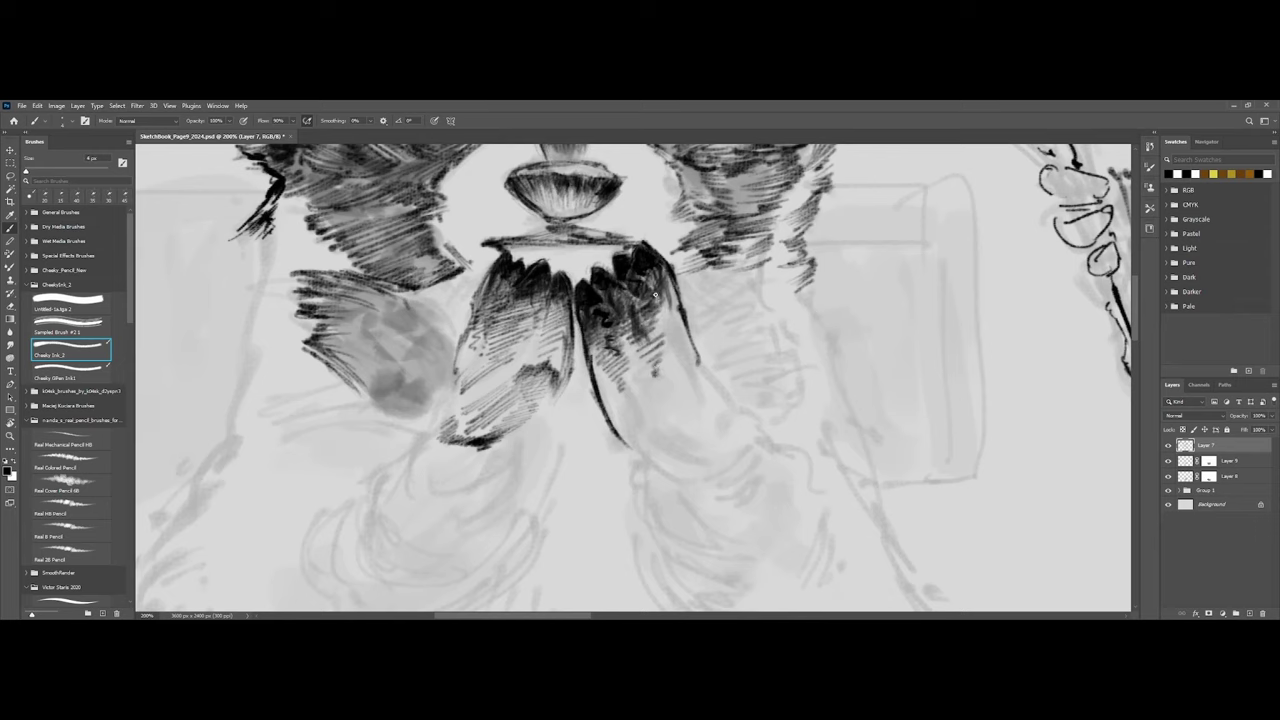
pyautogui.moveTo(655, 295)
pyautogui.mouseDown()
pyautogui.moveTo(699, 389)
pyautogui.moveTo(677, 354)
pyautogui.mouseUp()
pyautogui.moveTo(619, 388)
pyautogui.mouseDown()
pyautogui.moveTo(649, 403)
pyautogui.moveTo(632, 434)
pyautogui.mouseUp()
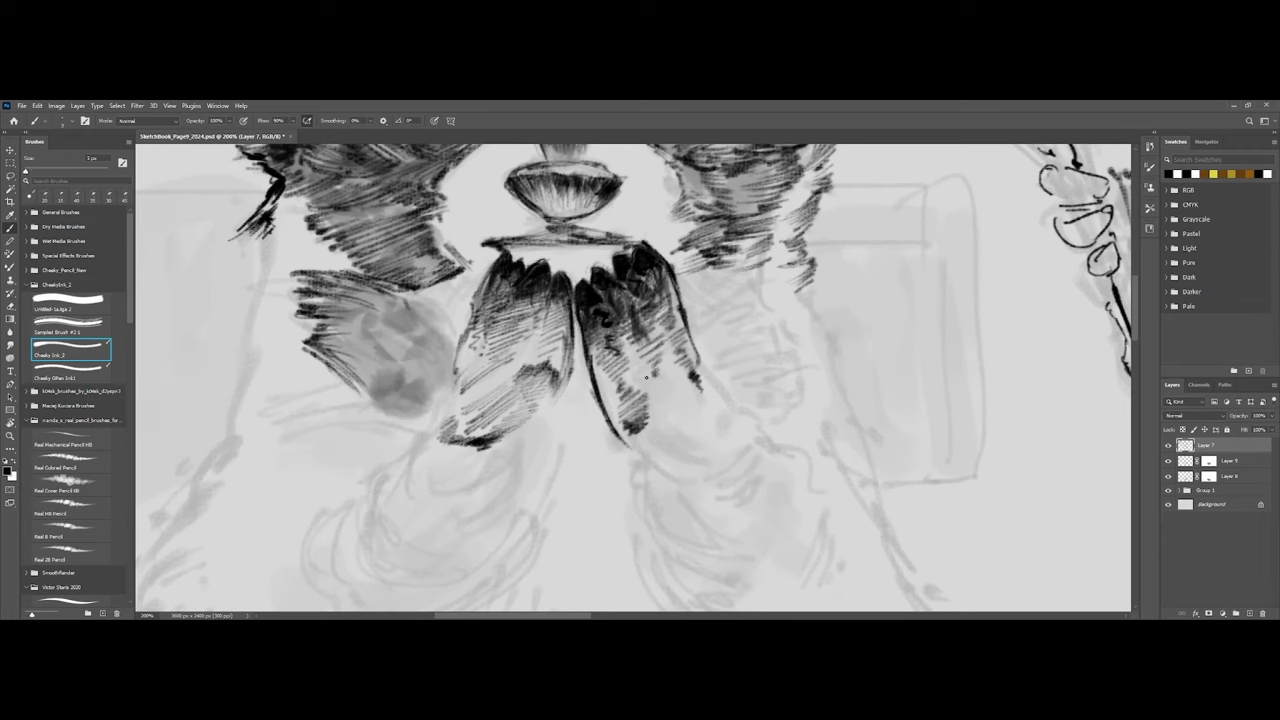
pyautogui.moveTo(643, 375)
pyautogui.mouseDown()
pyautogui.moveTo(669, 389)
pyautogui.moveTo(656, 413)
pyautogui.mouseUp()
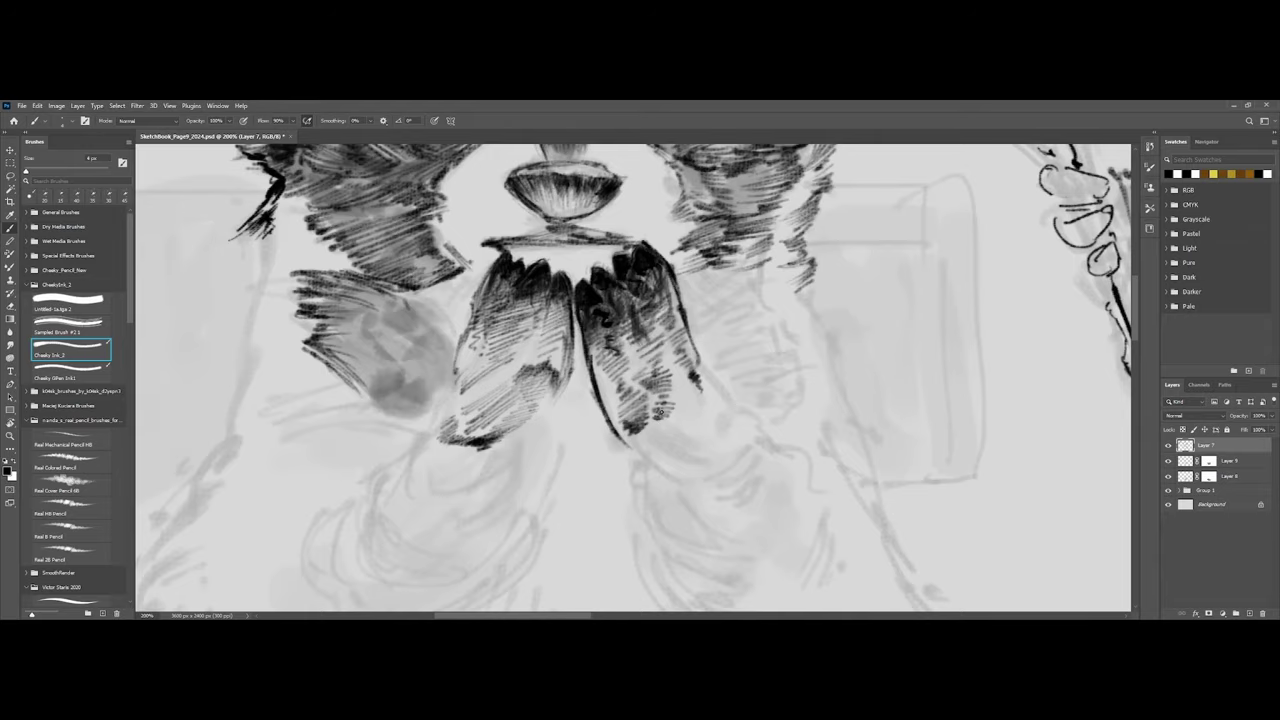
# Hatch a dark band across the base of the second paw and a small patch at its outer wrist corner.
pyautogui.scroll(-6, 660, 412)
pyautogui.scroll(4, 714, 451)
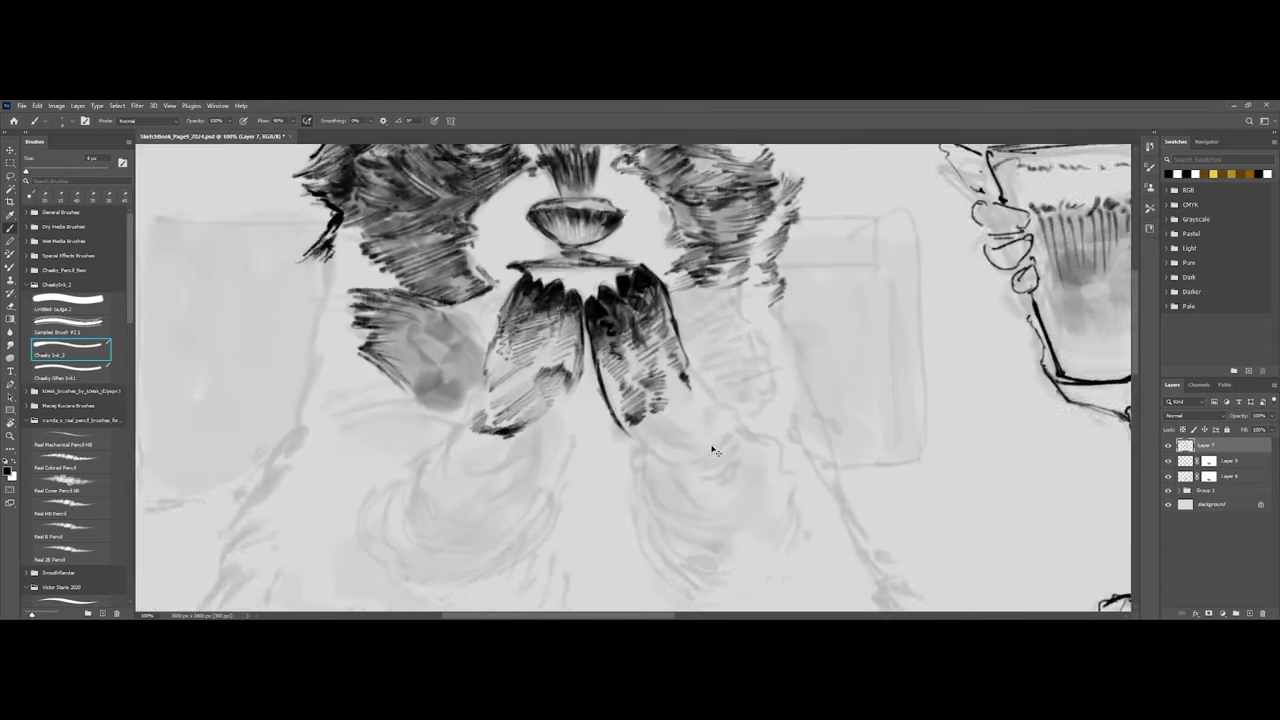
pyautogui.scroll(2, 714, 451)
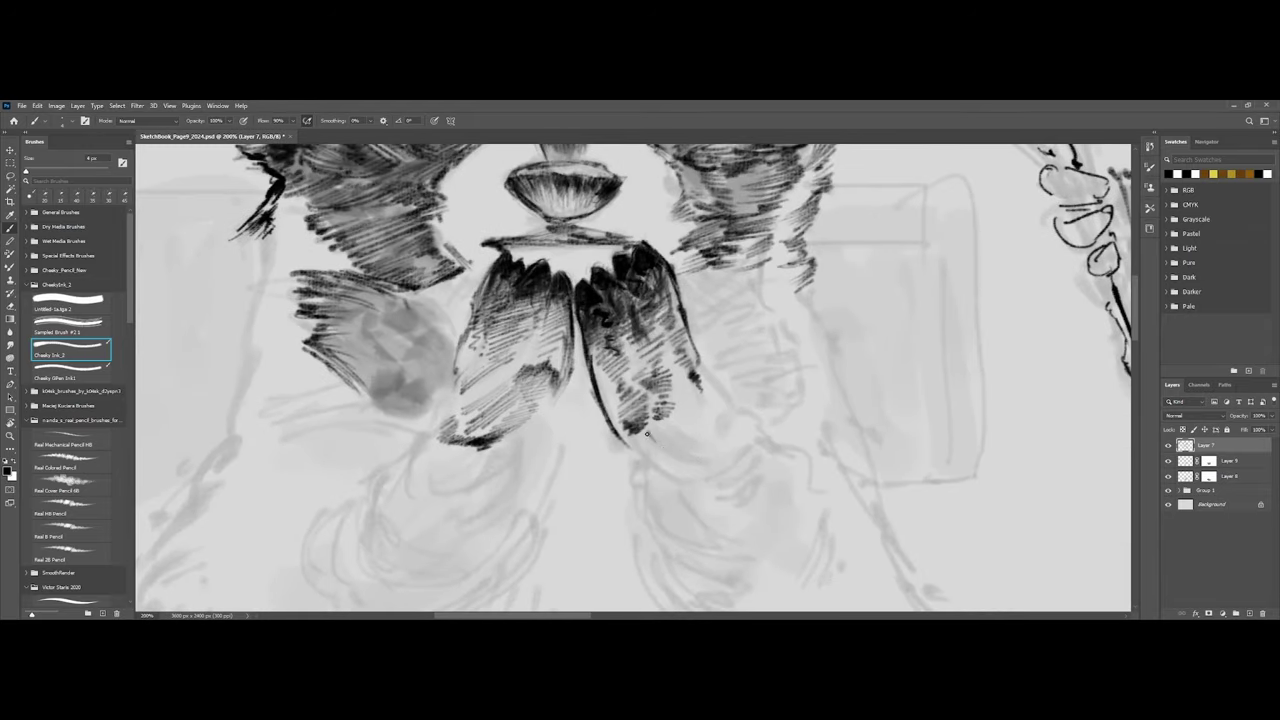
pyautogui.moveTo(647, 433)
pyautogui.mouseDown()
pyautogui.moveTo(688, 465)
pyautogui.moveTo(653, 425)
pyautogui.moveTo(710, 452)
pyautogui.moveTo(669, 433)
pyautogui.moveTo(689, 433)
pyautogui.moveTo(672, 459)
pyautogui.moveTo(703, 461)
pyautogui.mouseUp()
pyautogui.press(']')
pyautogui.press('[')
pyautogui.press('[')
pyautogui.moveTo(724, 414); pyautogui.dragTo(721, 435)
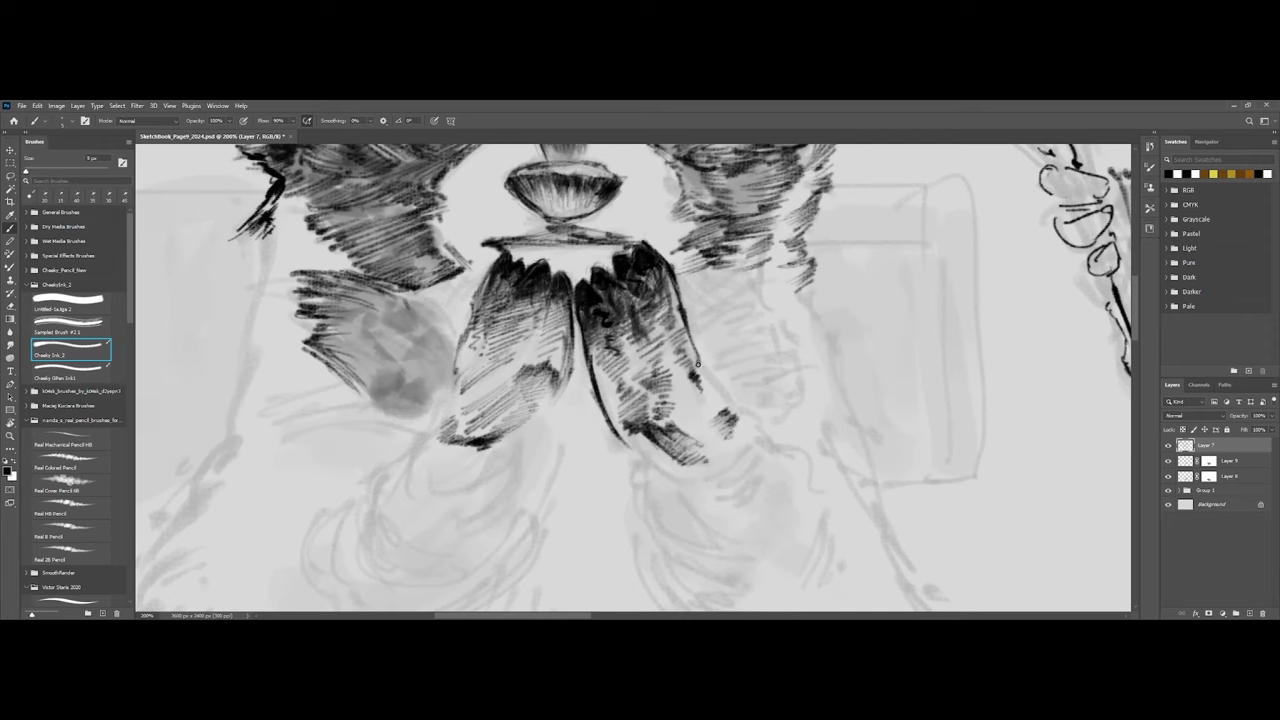
# Extend the second paw's contours to the wrist, then thicken its outer line and the first paw's edges with the Cheeky Other Ink1 brush.
pyautogui.moveTo(697, 364); pyautogui.dragTo(732, 402)
pyautogui.moveTo(628, 448); pyautogui.dragTo(643, 460)
pyautogui.click(101, 365)
pyautogui.press('[')
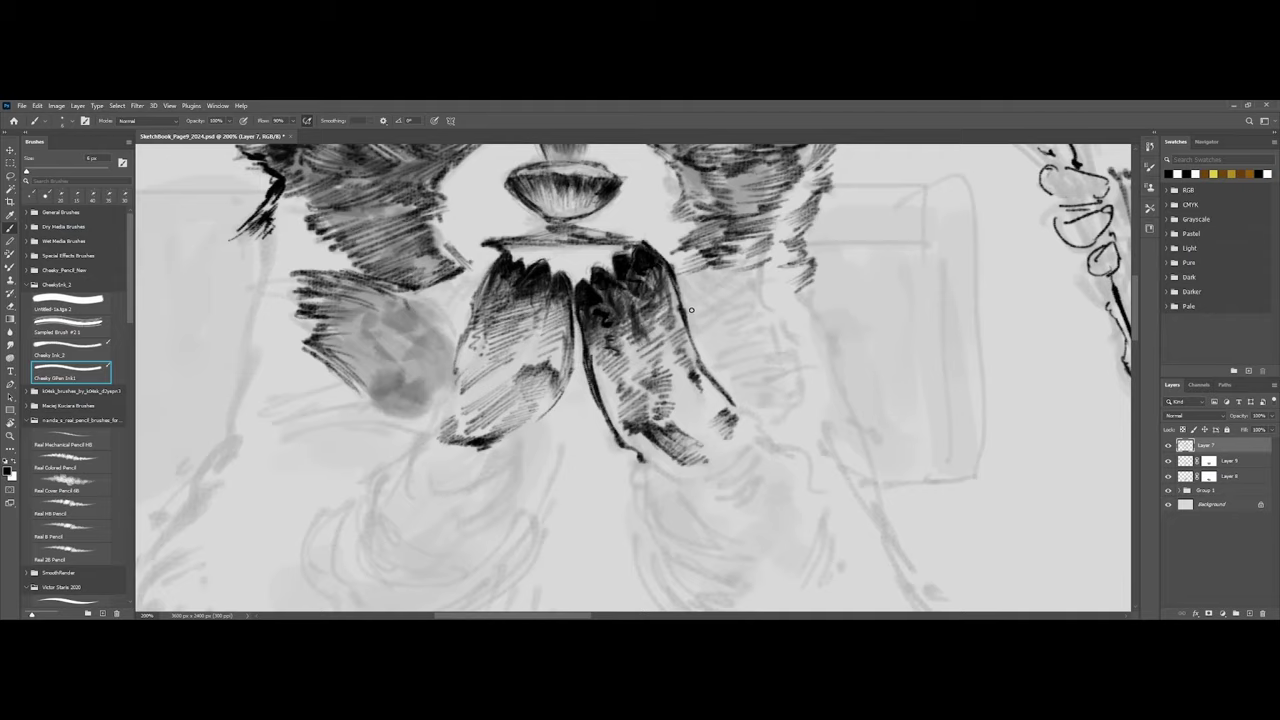
pyautogui.moveTo(677, 288)
pyautogui.mouseDown()
pyautogui.moveTo(702, 366)
pyautogui.moveTo(732, 402)
pyautogui.mouseUp()
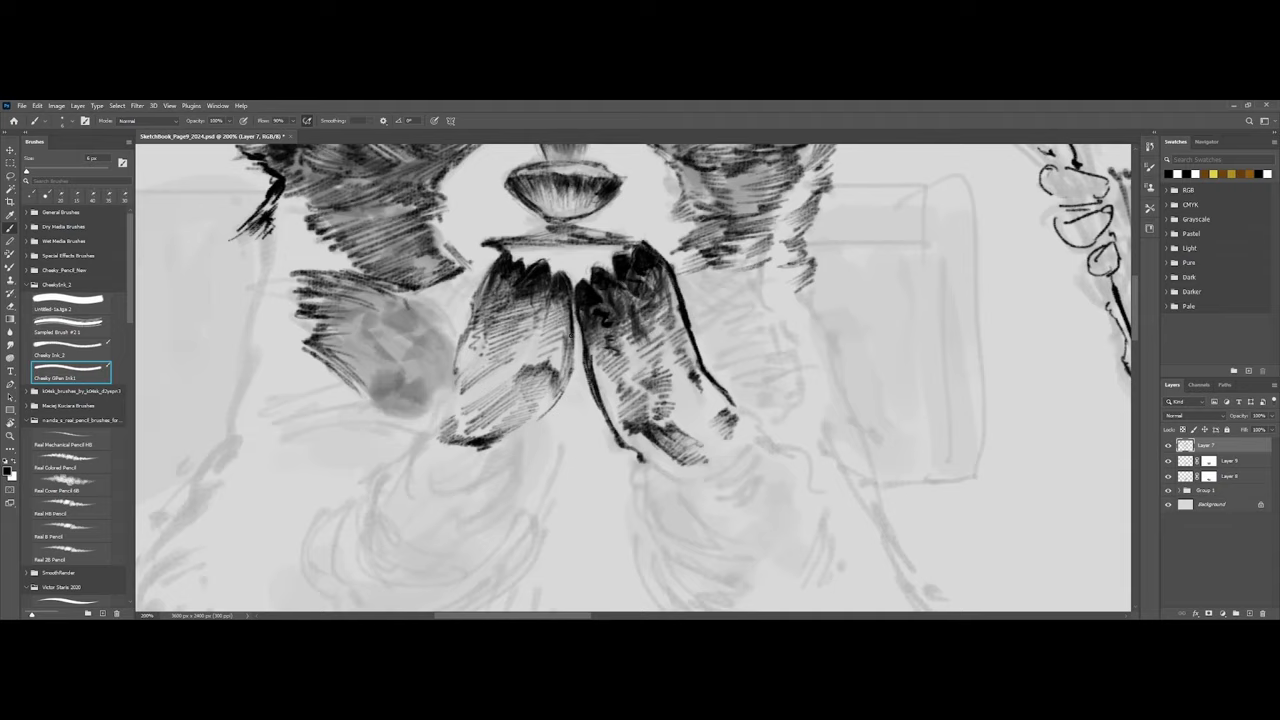
pyautogui.moveTo(569, 334); pyautogui.dragTo(577, 374)
pyautogui.moveTo(492, 265); pyautogui.dragTo(474, 298)
pyautogui.hotkey('ctrl', '-')
pyautogui.hotkey('ctrl', '-')
pyautogui.hotkey('ctrl', '-')
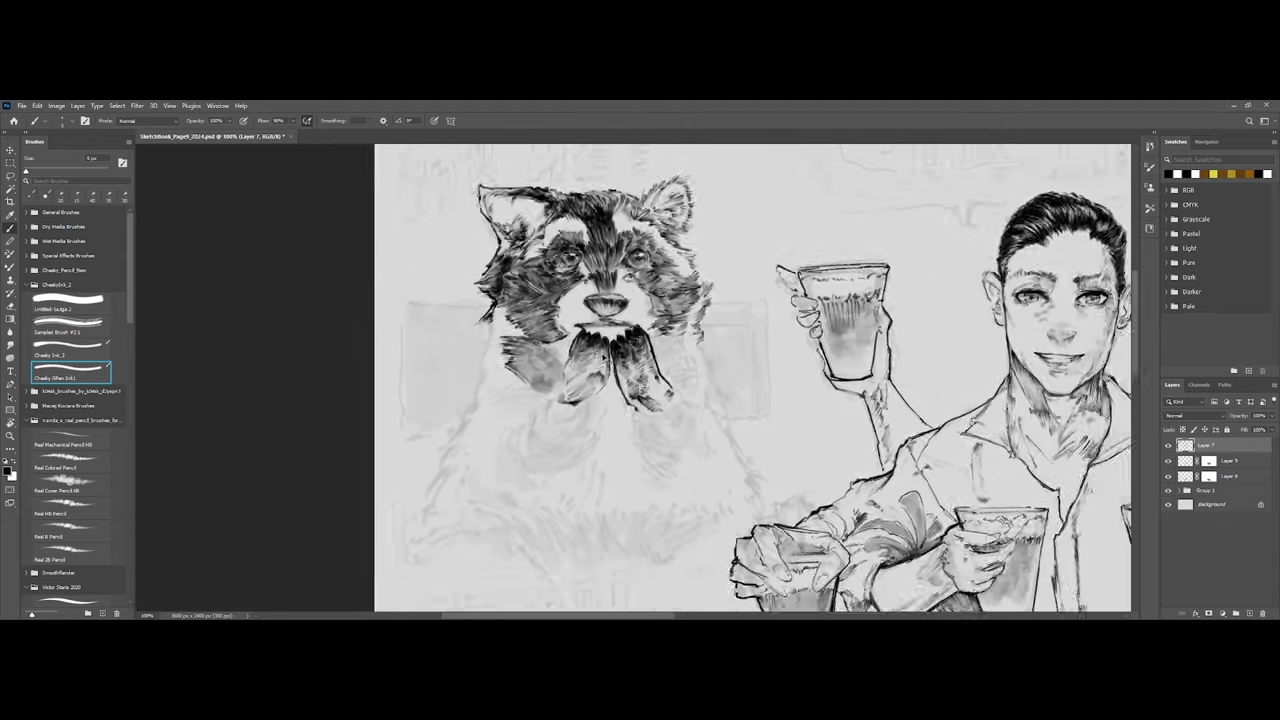
# Add dark fur strokes inside the cheek tuft beside the first paw with the Cheeky Ink_2 brush, on a rotated canvas.
pyautogui.hotkey('ctrl', '+')
pyautogui.hotkey('ctrl', '+')
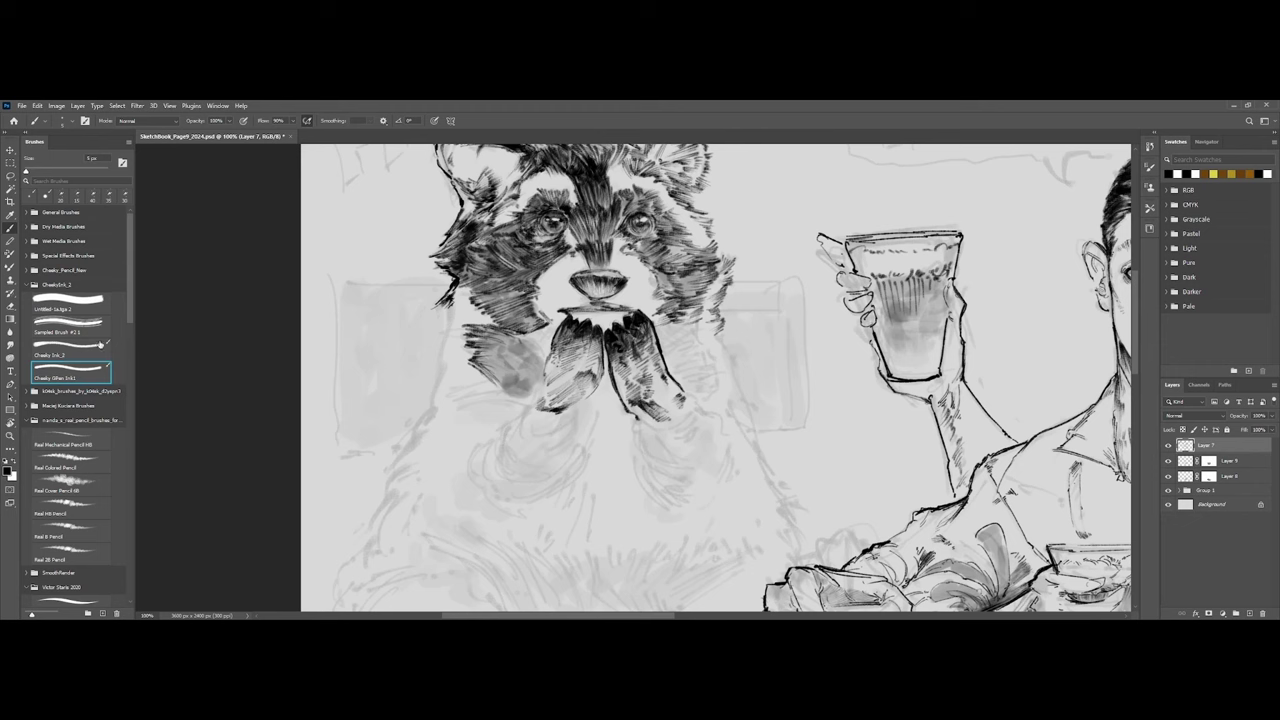
pyautogui.click(100, 344)
pyautogui.hotkey('ctrl', '+')
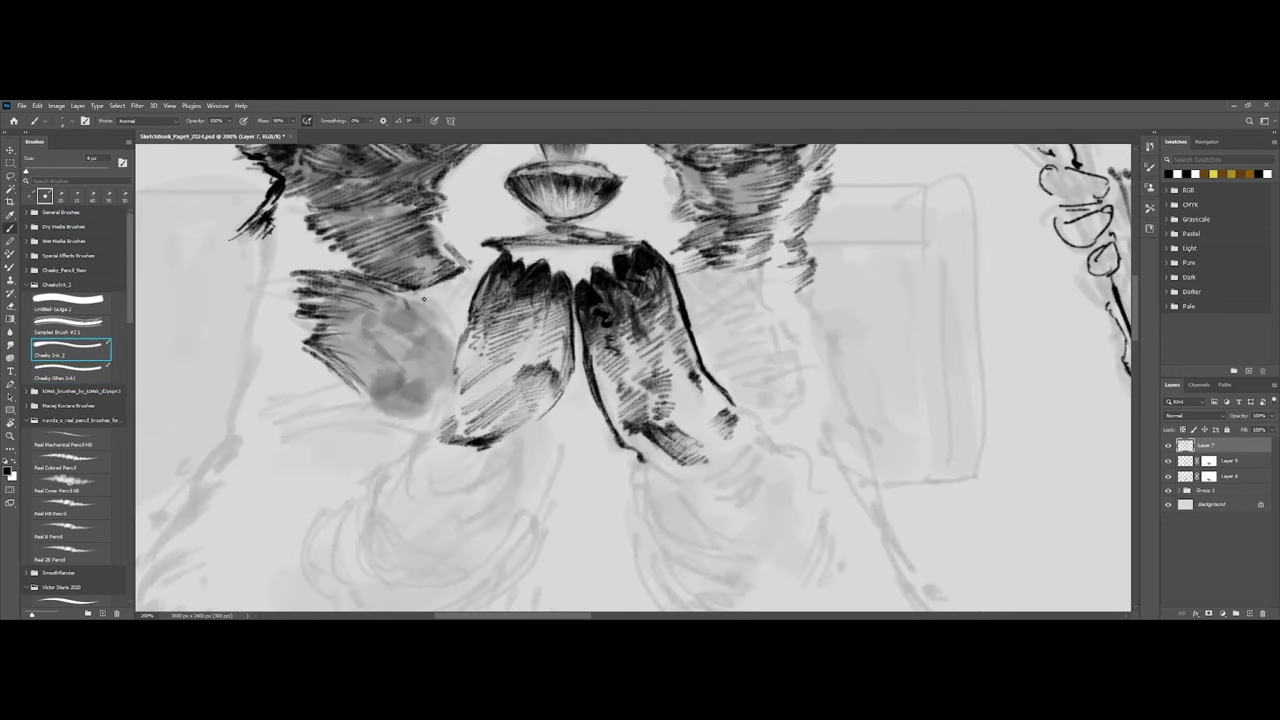
pyautogui.press(']')
pyautogui.moveTo(466, 273)
pyautogui.mouseDown()
pyautogui.moveTo(430, 361)
pyautogui.moveTo(425, 334)
pyautogui.moveTo(396, 328)
pyautogui.moveTo(416, 317)
pyautogui.moveTo(407, 291)
pyautogui.moveTo(446, 314)
pyautogui.mouseUp()
pyautogui.press(']')
pyautogui.press('r')
pyautogui.moveTo(530, 356); pyautogui.dragTo(491, 478)
pyautogui.moveTo(457, 500)
pyautogui.mouseDown()
pyautogui.moveTo(445, 541)
pyautogui.moveTo(466, 532)
pyautogui.moveTo(489, 550)
pyautogui.moveTo(537, 432)
pyautogui.mouseUp()
pyautogui.hotkey('ctrl', '-')
pyautogui.hotkey('ctrl', '+')
# Ink long fur strands trailing down from the lower edge of the cheek tuft.
pyautogui.moveTo(481, 488); pyautogui.dragTo(446, 574)
pyautogui.moveTo(469, 522); pyautogui.dragTo(450, 578)
pyautogui.moveTo(474, 540)
pyautogui.mouseDown()
pyautogui.moveTo(456, 570)
pyautogui.moveTo(465, 558)
pyautogui.mouseUp()
pyautogui.moveTo(506, 488); pyautogui.dragTo(462, 570)
pyautogui.moveTo(494, 502); pyautogui.dragTo(470, 550)
pyautogui.moveTo(514, 488)
pyautogui.mouseDown()
pyautogui.moveTo(476, 538)
pyautogui.moveTo(494, 514)
pyautogui.mouseUp()
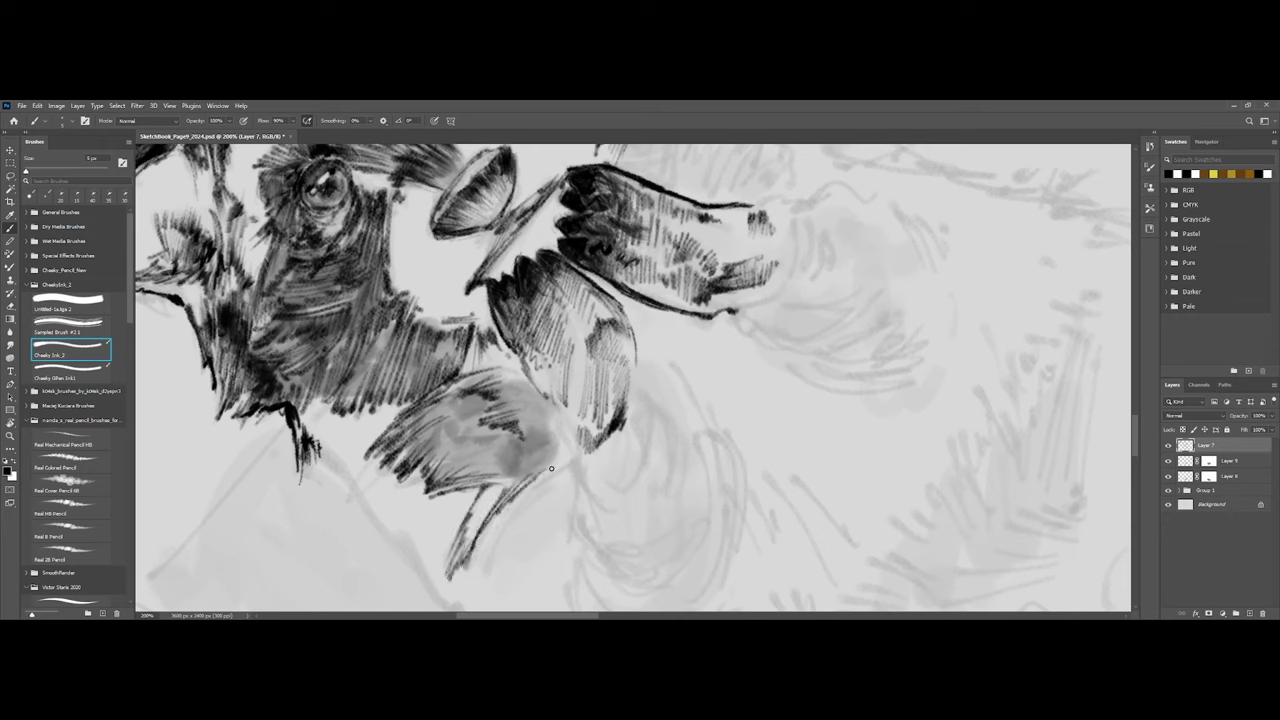
pyautogui.moveTo(554, 467); pyautogui.dragTo(508, 502)
pyautogui.moveTo(552, 460)
pyautogui.mouseDown()
pyautogui.moveTo(522, 478)
pyautogui.moveTo(546, 460)
pyautogui.mouseUp()
# Ink short fur strokes between the cheek tuft and the first paw, and outline the fur around that paw's wrist.
pyautogui.moveTo(565, 412); pyautogui.dragTo(558, 424)
pyautogui.moveTo(569, 414); pyautogui.dragTo(561, 431)
pyautogui.moveTo(573, 418); pyautogui.dragTo(568, 438)
pyautogui.moveTo(578, 425)
pyautogui.mouseDown()
pyautogui.moveTo(569, 473)
pyautogui.moveTo(583, 435)
pyautogui.moveTo(583, 496)
pyautogui.moveTo(603, 503)
pyautogui.moveTo(612, 451)
pyautogui.moveTo(610, 499)
pyautogui.moveTo(583, 468)
pyautogui.moveTo(594, 506)
pyautogui.mouseUp()
pyautogui.moveTo(576, 462)
pyautogui.mouseDown()
pyautogui.moveTo(604, 510)
pyautogui.moveTo(636, 488)
pyautogui.mouseUp()
pyautogui.moveTo(638, 392)
pyautogui.mouseDown()
pyautogui.moveTo(626, 431)
pyautogui.moveTo(645, 425)
pyautogui.moveTo(647, 404)
pyautogui.moveTo(627, 428)
pyautogui.moveTo(645, 459)
pyautogui.mouseUp()
pyautogui.moveTo(655, 452); pyautogui.dragTo(643, 473)
pyautogui.hotkey('ctrl', '-')
pyautogui.hotkey('ctrl', '-')
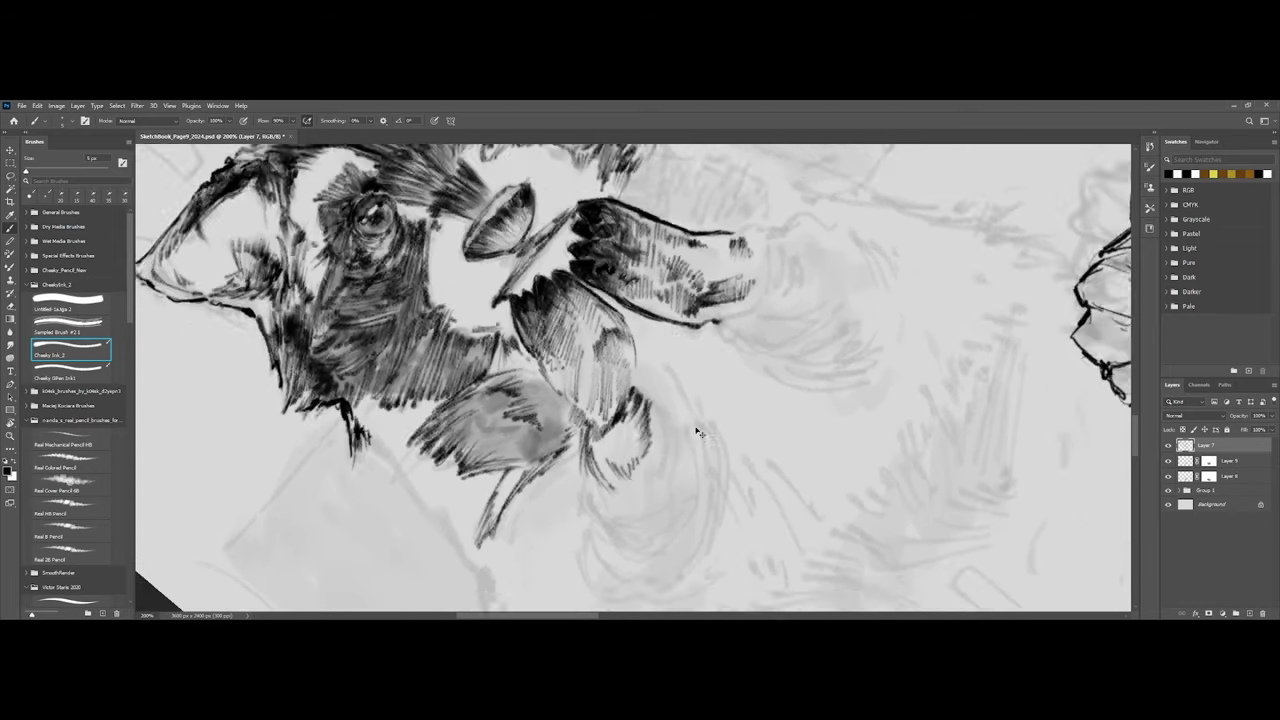
# Hatch curved fur strokes along the outer side of the first forearm with a finer brush.
pyautogui.hotkey('ctrl', '+')
pyautogui.hotkey('ctrl', '+')
pyautogui.press('[')
pyautogui.moveTo(658, 402)
pyautogui.mouseDown()
pyautogui.moveTo(671, 441)
pyautogui.moveTo(682, 431)
pyautogui.moveTo(647, 497)
pyautogui.mouseUp()
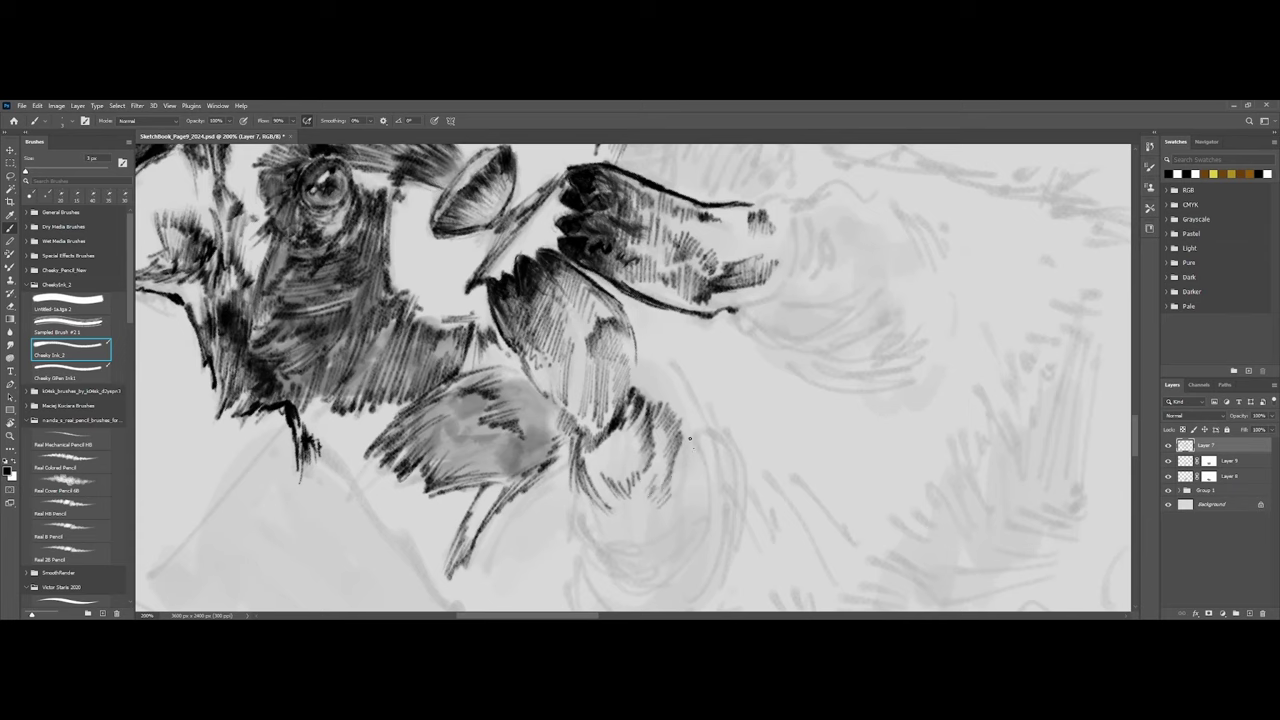
pyautogui.moveTo(686, 434); pyautogui.dragTo(682, 478)
pyautogui.moveTo(687, 473); pyautogui.dragTo(679, 498)
pyautogui.moveTo(685, 491); pyautogui.dragTo(677, 512)
pyautogui.moveTo(684, 509); pyautogui.dragTo(675, 526)
pyautogui.hotkey('ctrl', '-')
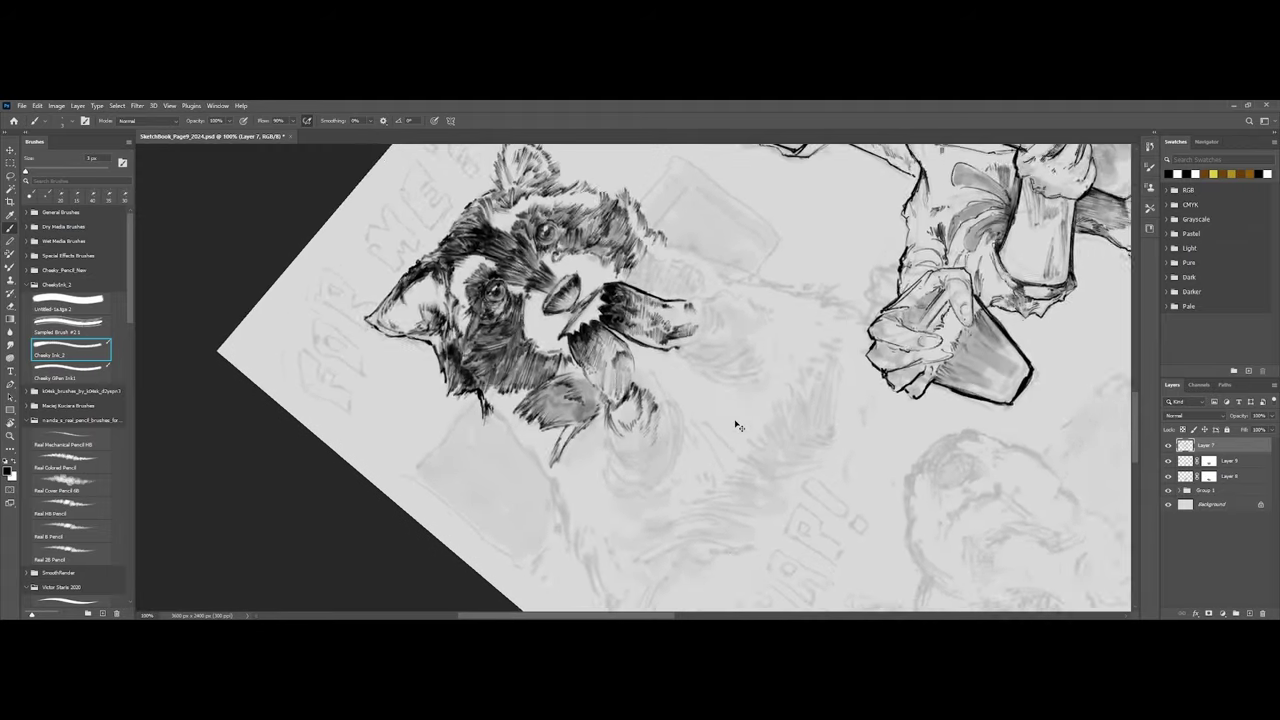
# Ink a curved row of short fur strokes beyond the first paw's wrist, following the sketched forearm edge.
pyautogui.hotkey('ctrl', '-')
pyautogui.hotkey('ctrl', '+')
pyautogui.hotkey('ctrl', '+')
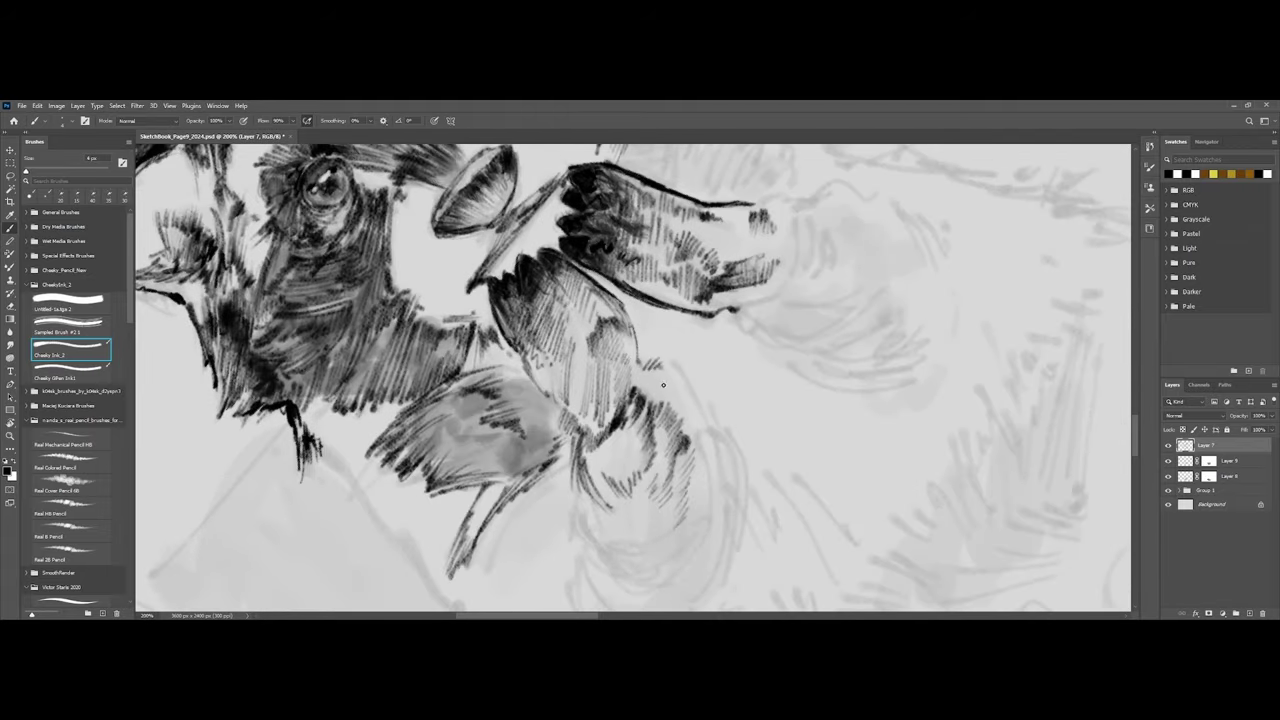
pyautogui.moveTo(668, 360)
pyautogui.mouseDown()
pyautogui.moveTo(702, 412)
pyautogui.moveTo(699, 391)
pyautogui.moveTo(698, 431)
pyautogui.moveTo(710, 405)
pyautogui.moveTo(712, 429)
pyautogui.moveTo(741, 426)
pyautogui.moveTo(736, 437)
pyautogui.moveTo(699, 443)
pyautogui.mouseUp()
pyautogui.hotkey('ctrl', '-')
pyautogui.hotkey('ctrl', '-')
pyautogui.hotkey('ctrl', '-')
pyautogui.moveTo(669, 424); pyautogui.dragTo(723, 395)
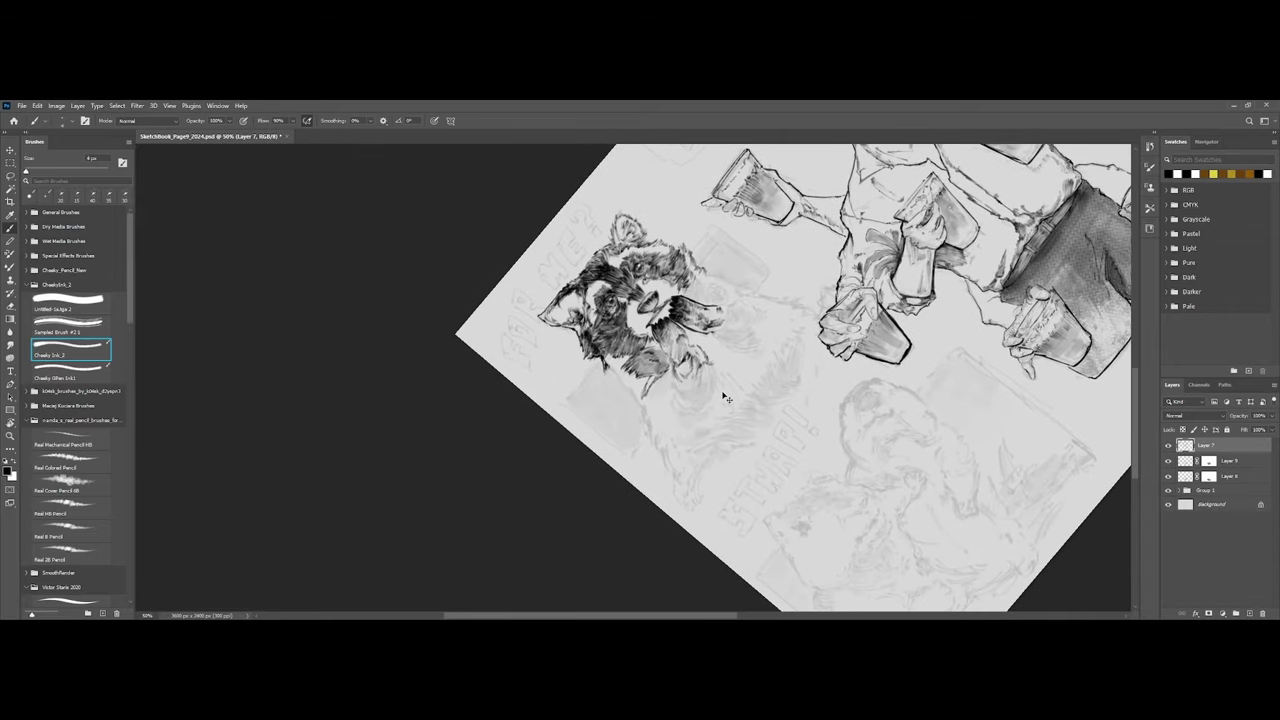
# Add a second row of fur strands below the cheek tuft and darken the tuft's lower edge.
pyautogui.scroll(3, 726, 398)
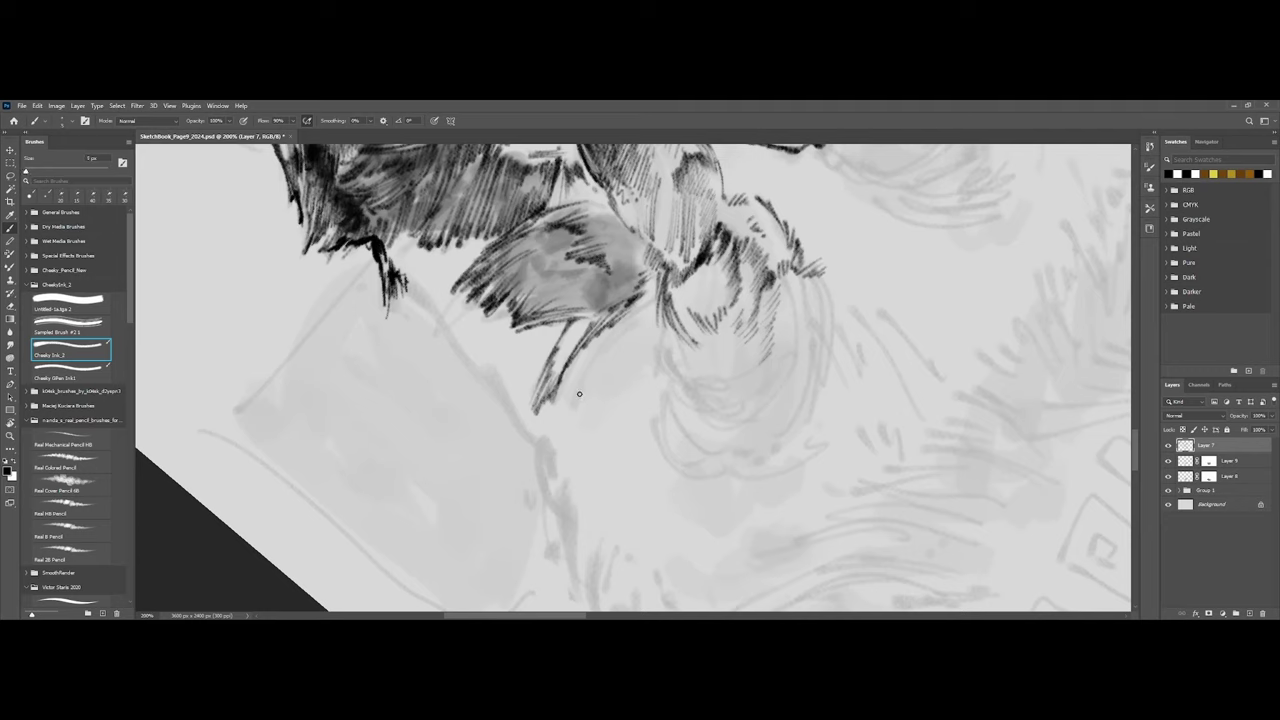
pyautogui.moveTo(590, 370); pyautogui.dragTo(574, 408)
pyautogui.moveTo(582, 355); pyautogui.dragTo(557, 408)
pyautogui.moveTo(630, 314)
pyautogui.mouseDown()
pyautogui.moveTo(586, 362)
pyautogui.moveTo(598, 370)
pyautogui.mouseUp()
pyautogui.moveTo(638, 318)
pyautogui.mouseDown()
pyautogui.moveTo(612, 344)
pyautogui.moveTo(628, 332)
pyautogui.mouseUp()
pyautogui.moveTo(644, 316); pyautogui.dragTo(594, 340)
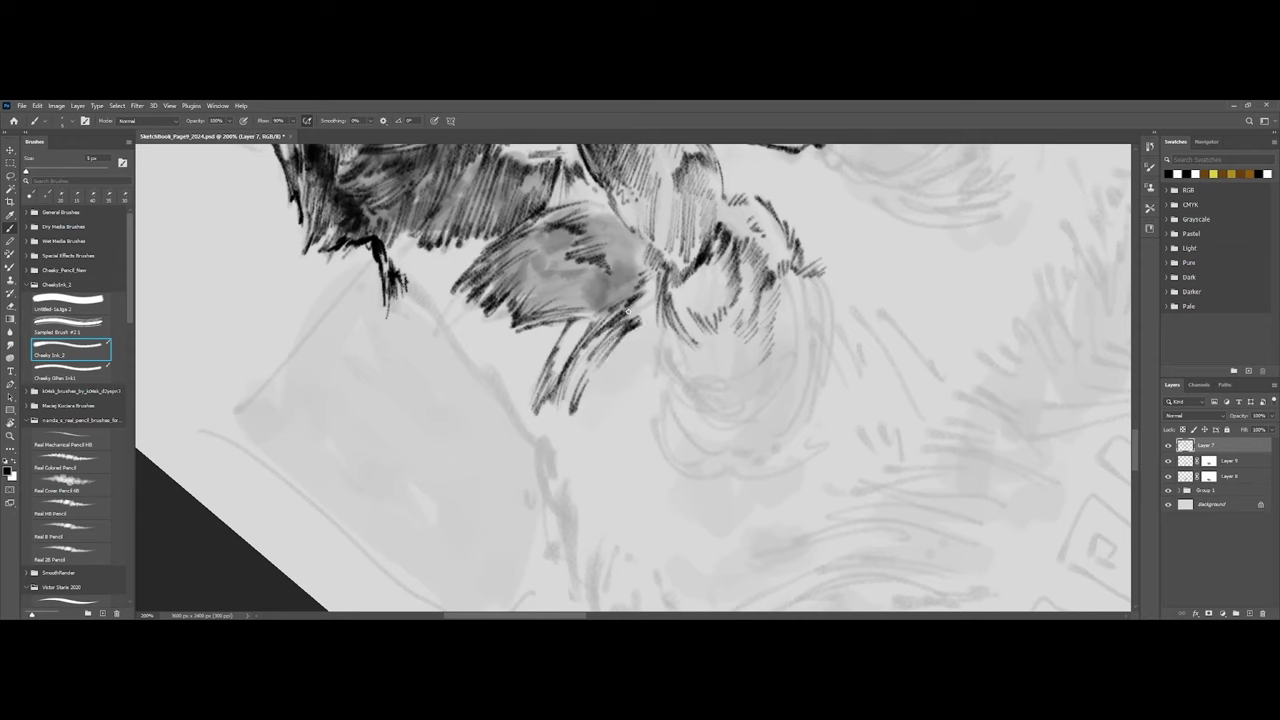
pyautogui.moveTo(650, 307)
pyautogui.mouseDown()
pyautogui.moveTo(626, 321)
pyautogui.moveTo(604, 302)
pyautogui.mouseUp()
pyautogui.moveTo(587, 317)
pyautogui.mouseDown()
pyautogui.moveTo(637, 277)
pyautogui.moveTo(530, 322)
pyautogui.mouseUp()
pyautogui.press('[')
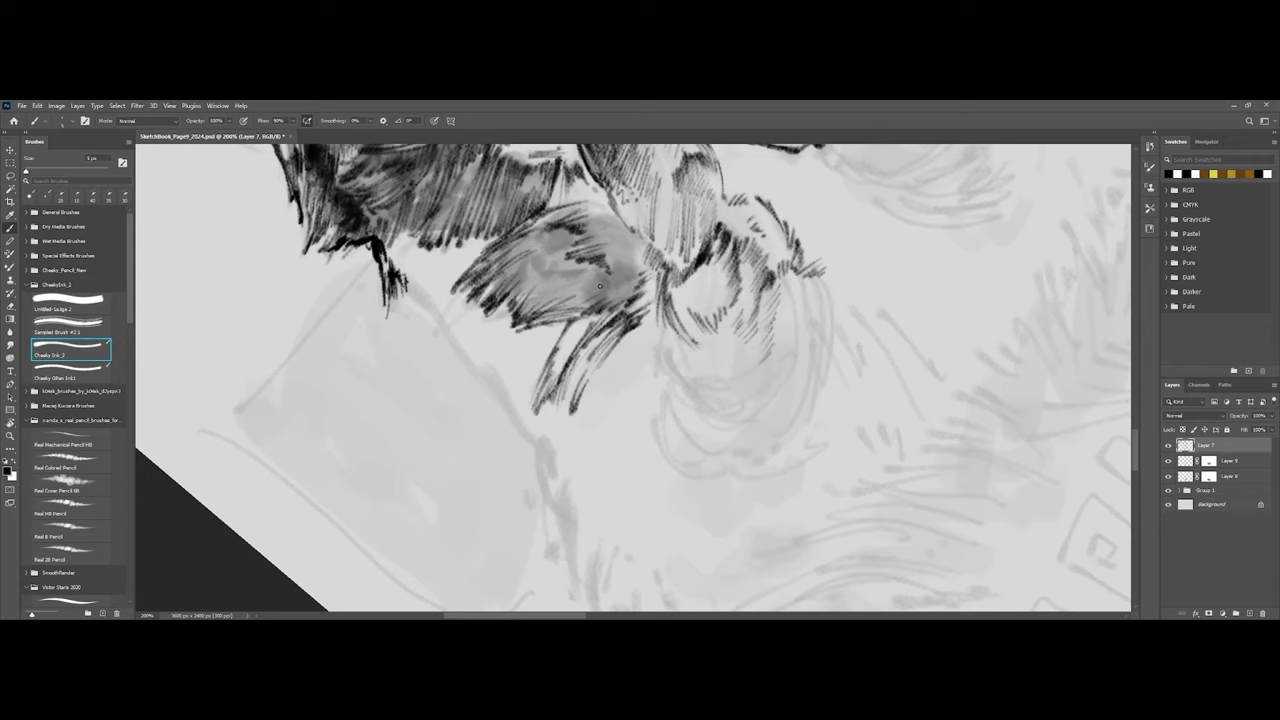
# Fill the interior of the cheek tuft with long directional fur hatching.
pyautogui.moveTo(616, 282); pyautogui.dragTo(566, 310)
pyautogui.moveTo(656, 264)
pyautogui.mouseDown()
pyautogui.moveTo(618, 292)
pyautogui.moveTo(630, 296)
pyautogui.moveTo(636, 270)
pyautogui.moveTo(604, 276)
pyautogui.mouseUp()
pyautogui.moveTo(656, 262); pyautogui.dragTo(522, 314)
pyautogui.moveTo(582, 278); pyautogui.dragTo(522, 322)
pyautogui.moveTo(552, 268)
pyautogui.mouseDown()
pyautogui.moveTo(508, 302)
pyautogui.moveTo(520, 308)
pyautogui.moveTo(494, 300)
pyautogui.moveTo(506, 292)
pyautogui.mouseUp()
pyautogui.moveTo(552, 256); pyautogui.dragTo(489, 288)
pyautogui.moveTo(537, 250)
pyautogui.mouseDown()
pyautogui.moveTo(491, 286)
pyautogui.moveTo(501, 282)
pyautogui.mouseUp()
pyautogui.hotkey('ctrl', '-')
pyautogui.hotkey('ctrl', '-')
pyautogui.hotkey('ctrl', '-')
pyautogui.moveTo(604, 336); pyautogui.dragTo(619, 357)
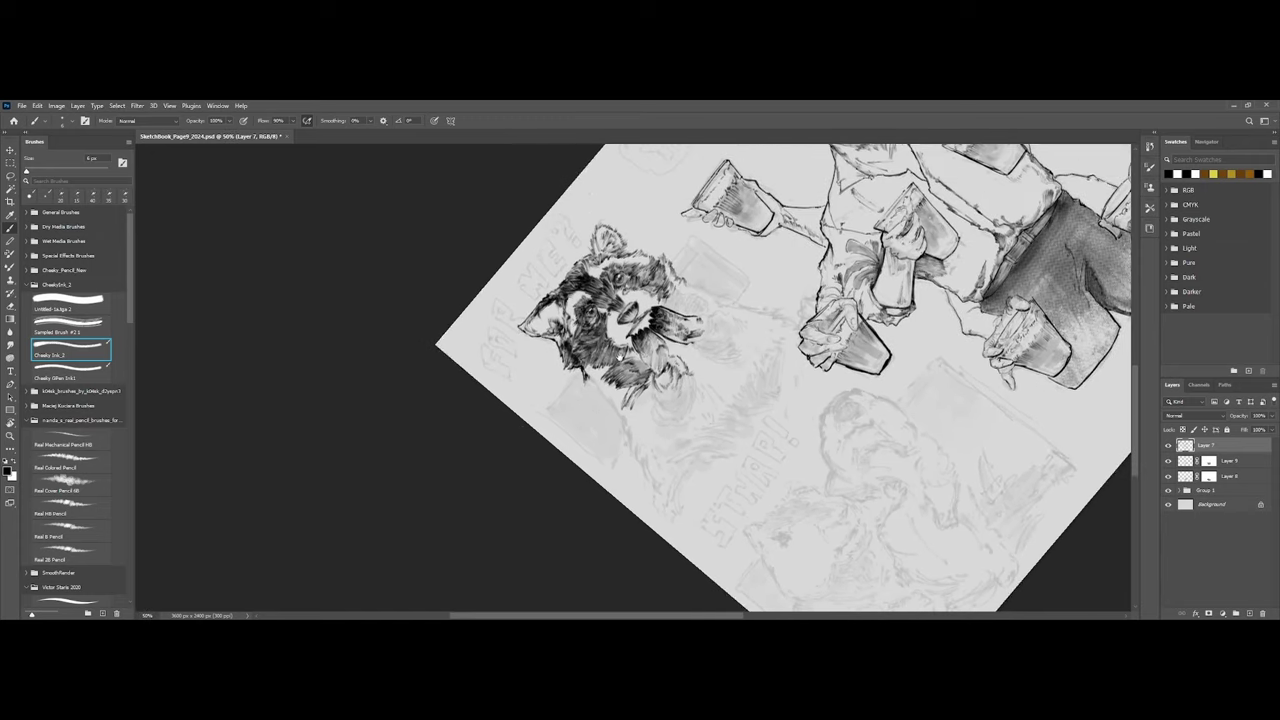
# Close the cheek tuft's edge beside the first paw with fine contour and hatching strokes.
pyautogui.hotkey('ctrl', '+')
pyautogui.hotkey('ctrl', '+')
pyautogui.hotkey('ctrl', '+')
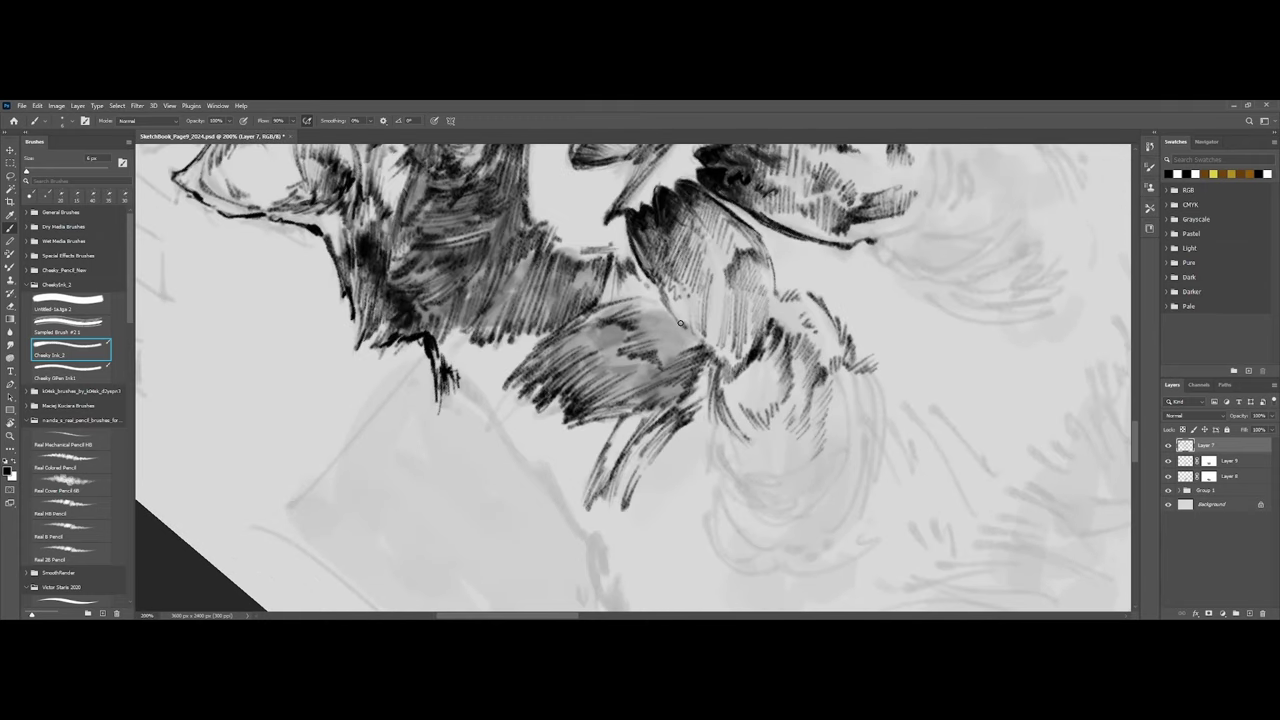
pyautogui.press('[')
pyautogui.moveTo(661, 307); pyautogui.dragTo(707, 347)
pyautogui.moveTo(702, 327); pyautogui.dragTo(670, 349)
pyautogui.moveTo(688, 334); pyautogui.dragTo(668, 347)
pyautogui.hotkey('ctrl', '-')
pyautogui.moveTo(860, 196); pyautogui.dragTo(800, 274)
pyautogui.hotkey('ctrl', '-')
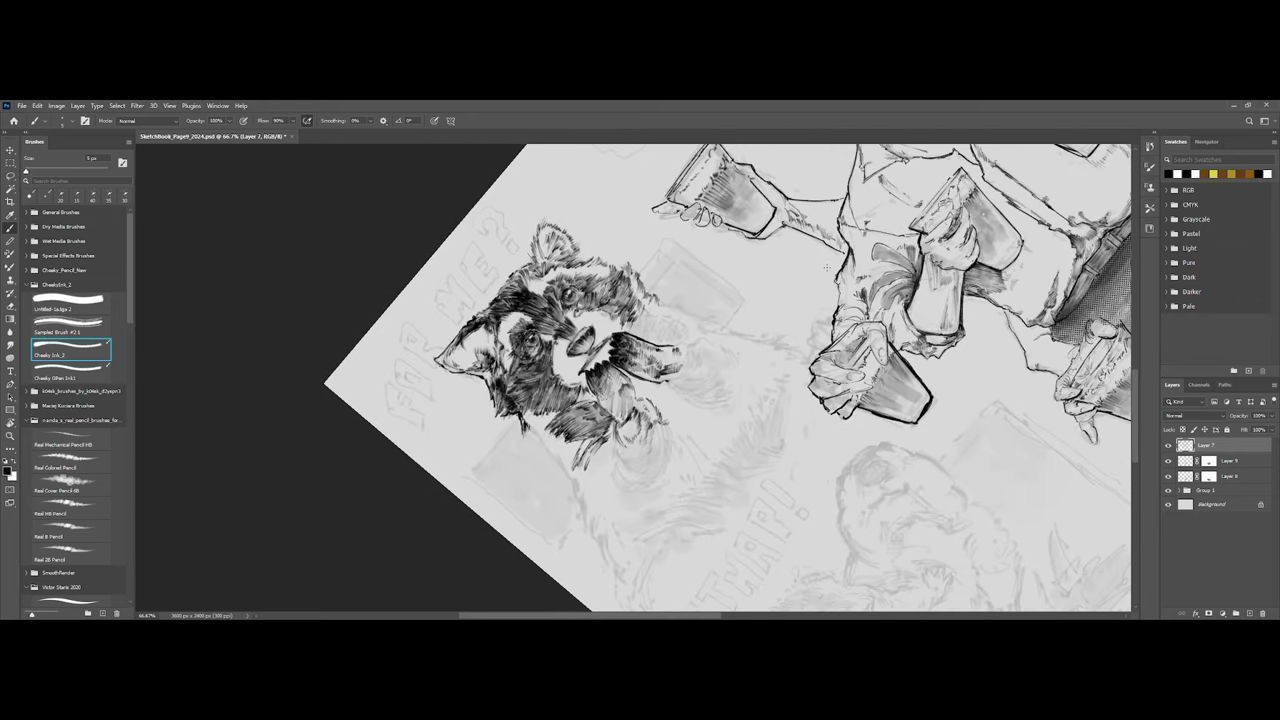
# Reset the canvas rotation and hide the Group 1 sketch layers to check the ink alone.
pyautogui.press('r')
pyautogui.press('Escape')
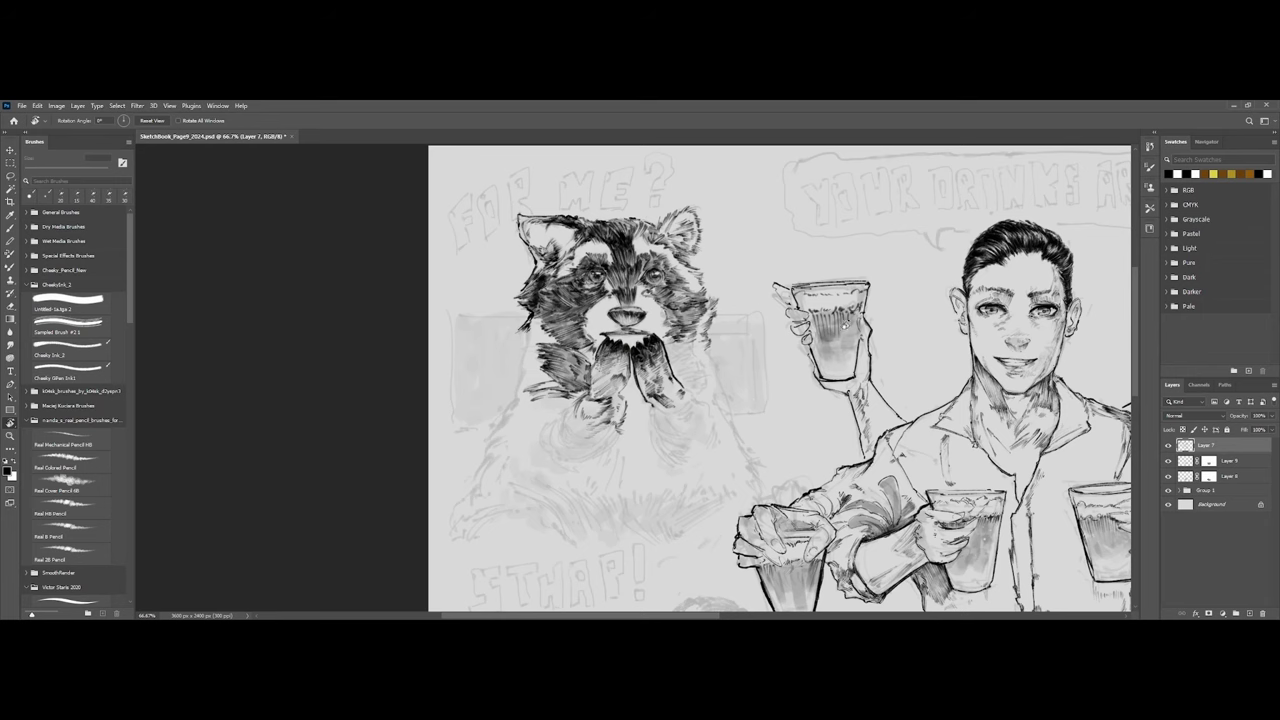
pyautogui.hotkey('ctrl', '-')
pyautogui.hotkey('ctrl', '-')
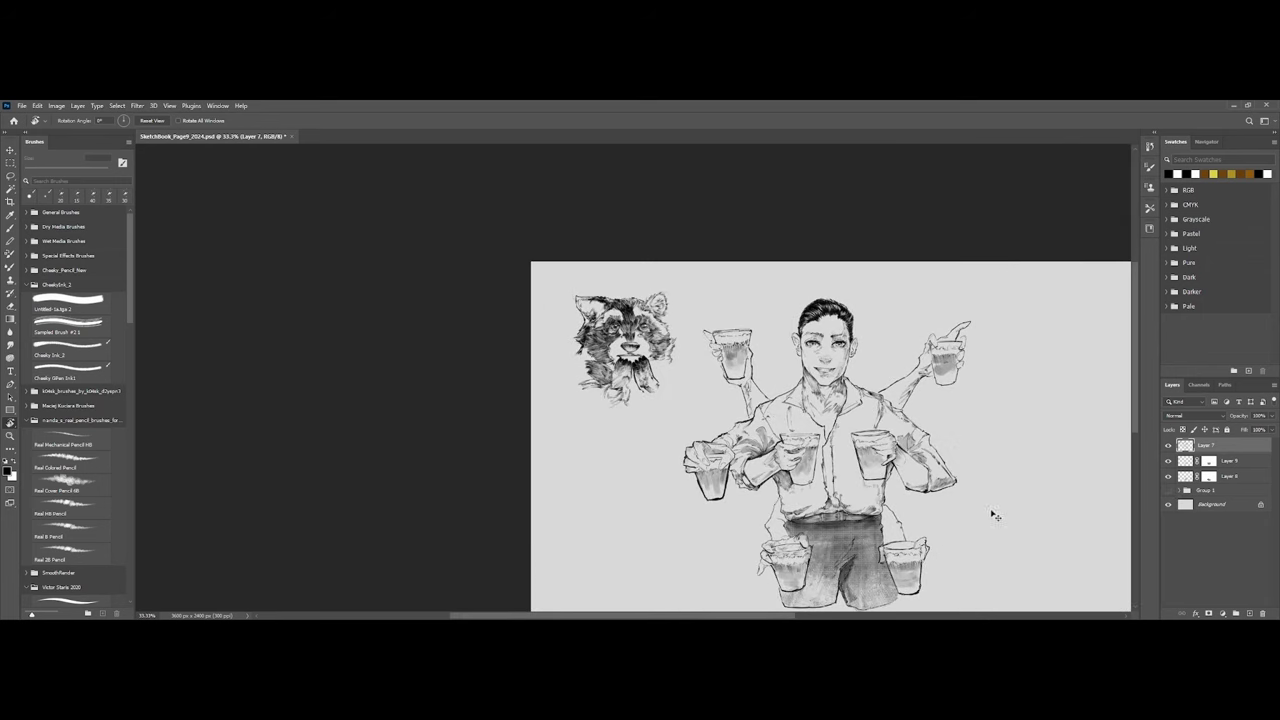
pyautogui.hotkey('ctrl', '+')
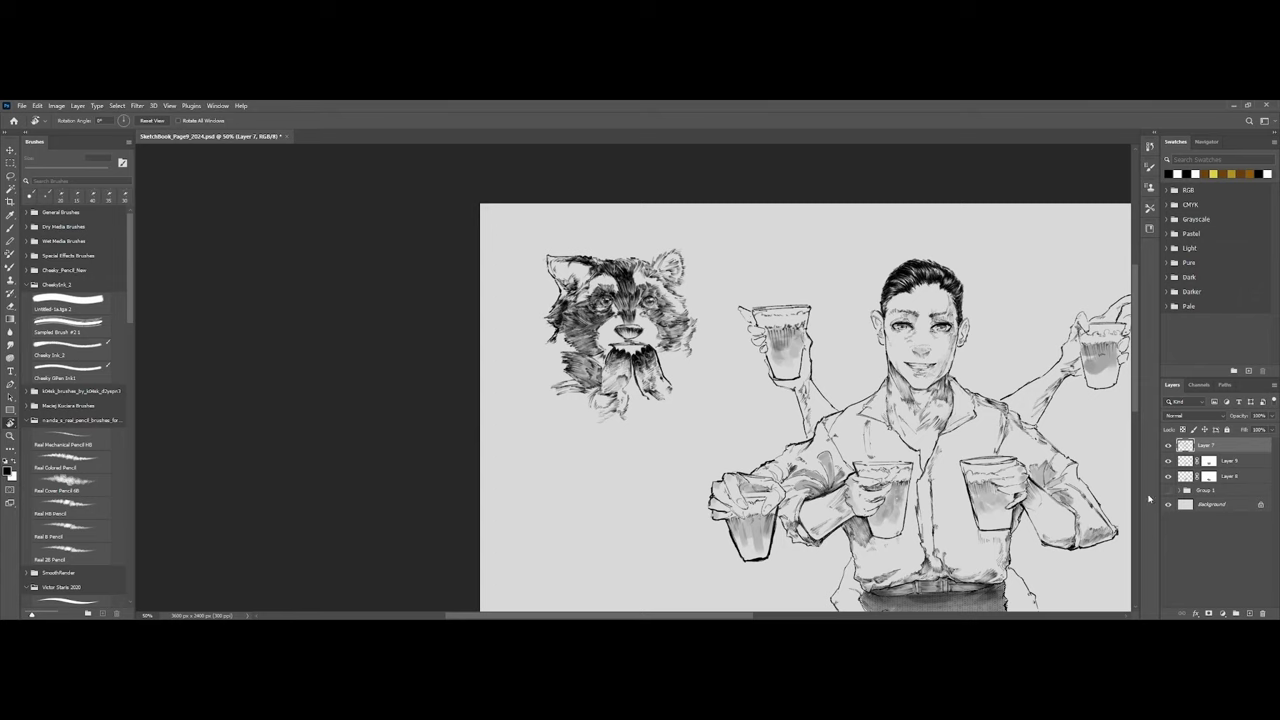
# Show the Group 1 sketch again and ink short fur strands from the cheek down alongside the second paw's outer edge.
pyautogui.click(1168, 490)
pyautogui.scroll(4, 648, 344)
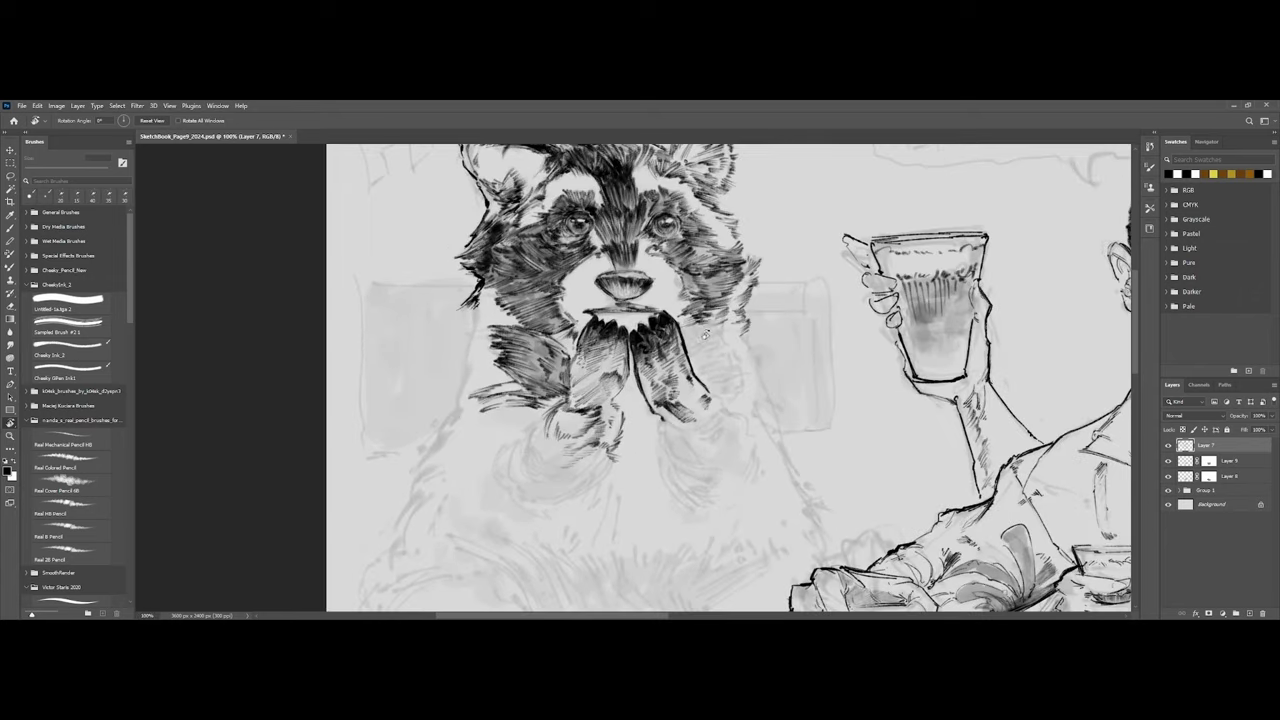
pyautogui.press('b')
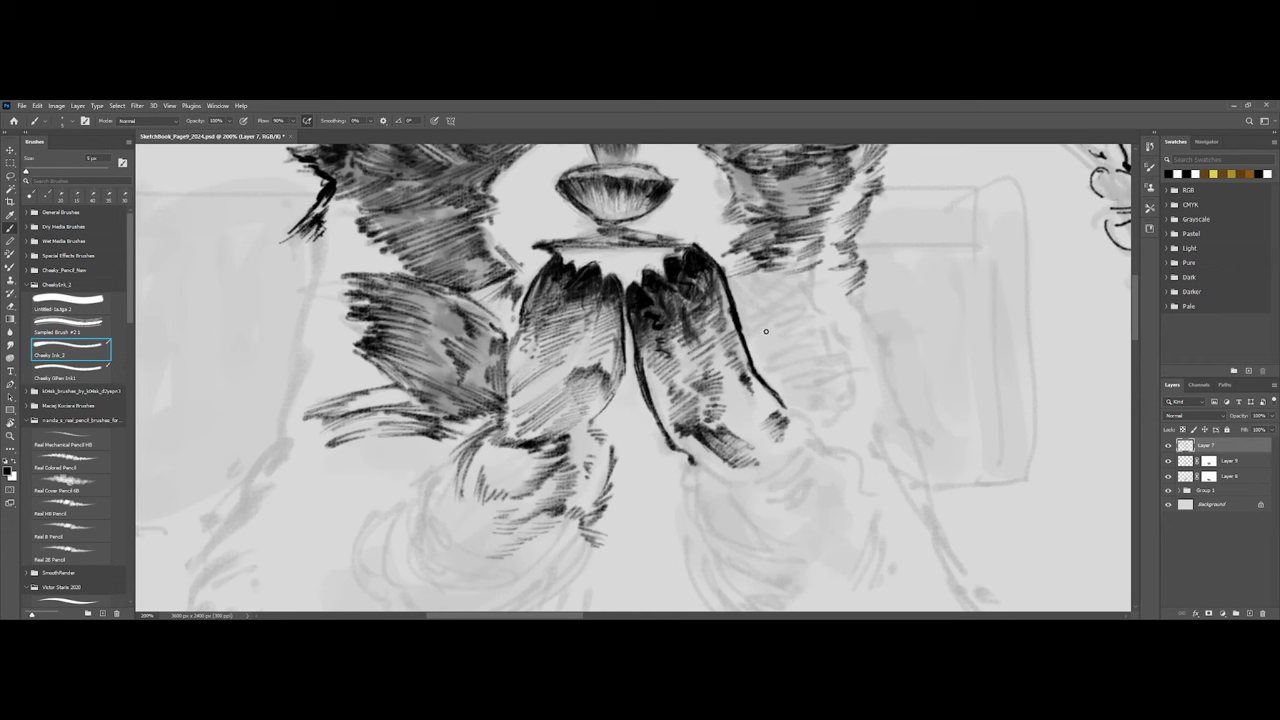
pyautogui.moveTo(769, 311); pyautogui.dragTo(666, 340)
pyautogui.press('r')
pyautogui.moveTo(808, 314); pyautogui.dragTo(749, 250)
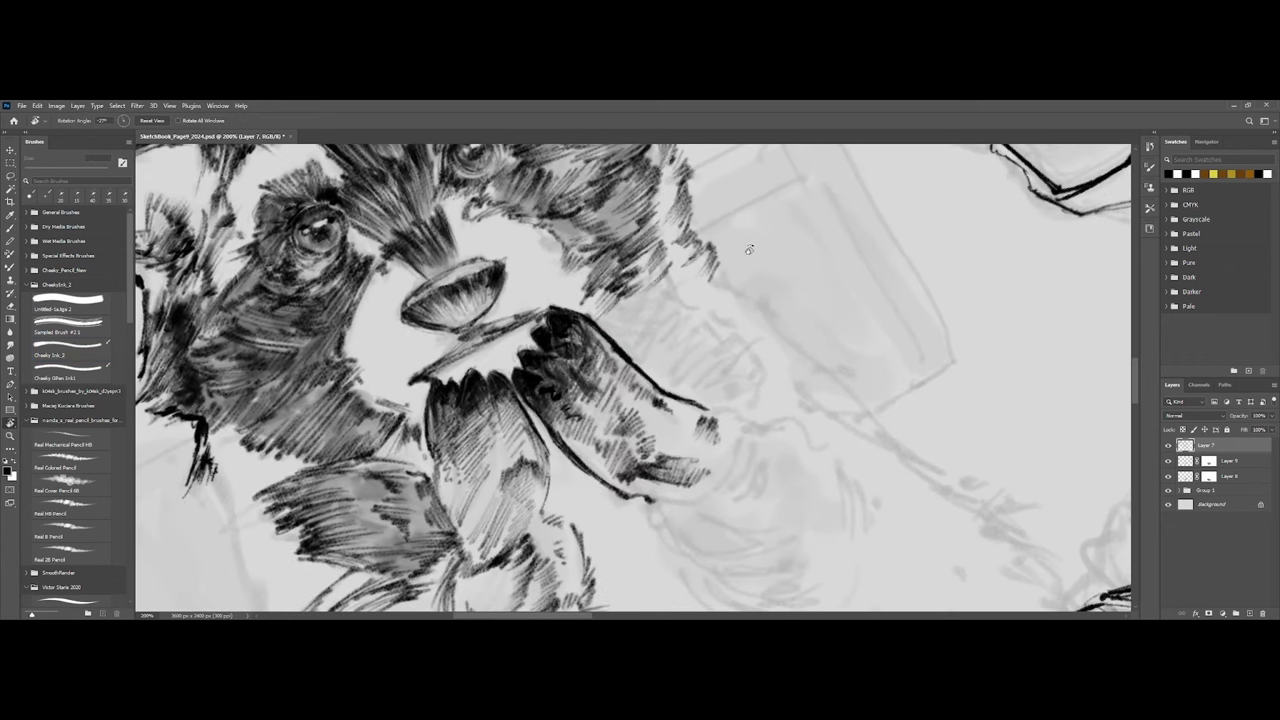
pyautogui.press('b')
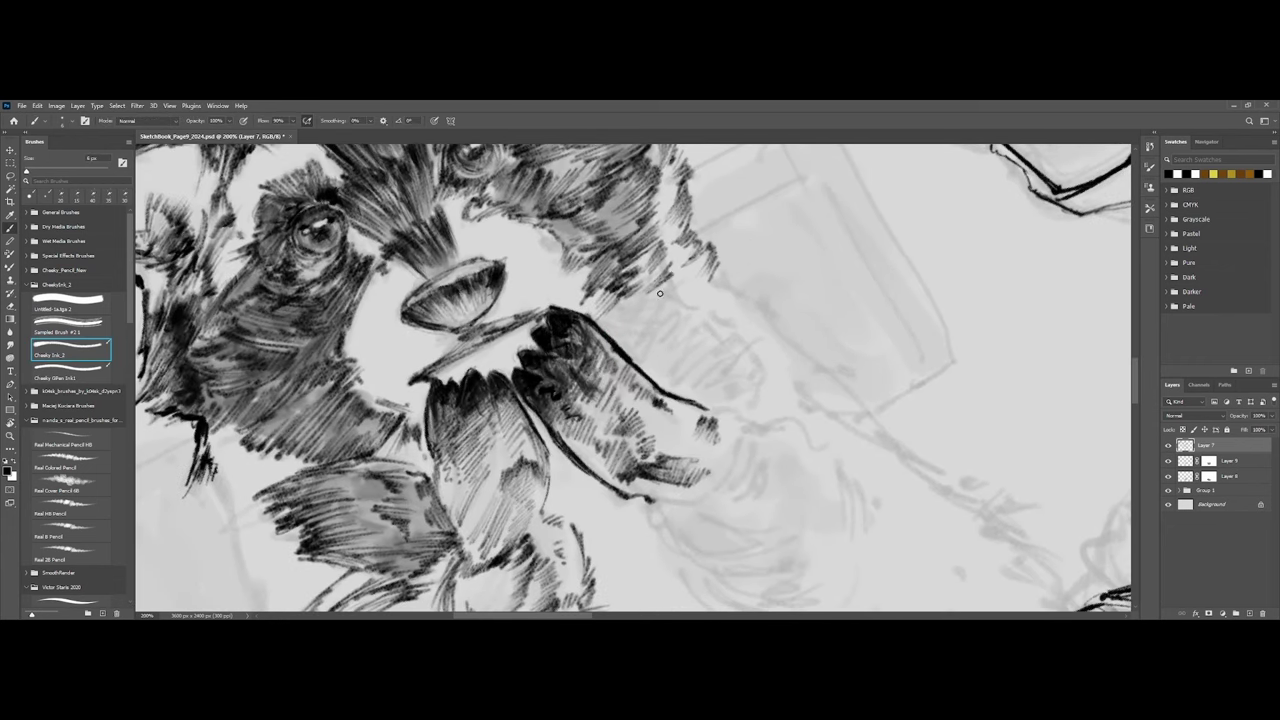
pyautogui.press('[')
pyautogui.moveTo(641, 291); pyautogui.dragTo(670, 301)
pyautogui.moveTo(660, 286)
pyautogui.mouseDown()
pyautogui.moveTo(685, 303)
pyautogui.moveTo(606, 326)
pyautogui.moveTo(622, 340)
pyautogui.mouseUp()
pyautogui.moveTo(698, 300)
pyautogui.mouseDown()
pyautogui.moveTo(636, 332)
pyautogui.moveTo(717, 318)
pyautogui.moveTo(694, 334)
pyautogui.moveTo(706, 344)
pyautogui.moveTo(648, 356)
pyautogui.moveTo(664, 348)
pyautogui.moveTo(662, 374)
pyautogui.mouseUp()
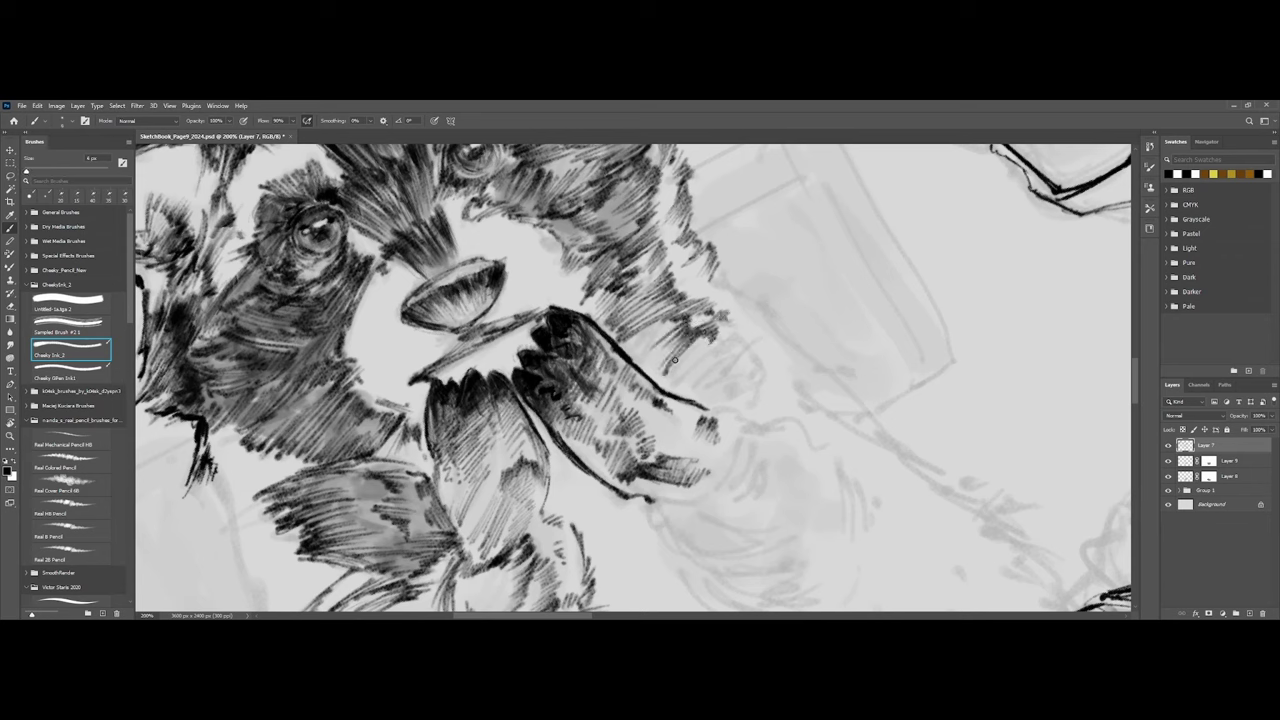
# Extend the cheek fur down to the second paw's tip with dense diagonal hatching and darken the gap beside the paw.
pyautogui.moveTo(714, 334); pyautogui.dragTo(672, 378)
pyautogui.moveTo(654, 322)
pyautogui.mouseDown()
pyautogui.moveTo(624, 356)
pyautogui.moveTo(636, 358)
pyautogui.mouseUp()
pyautogui.moveTo(674, 320); pyautogui.dragTo(642, 358)
pyautogui.moveTo(664, 316); pyautogui.dragTo(642, 334)
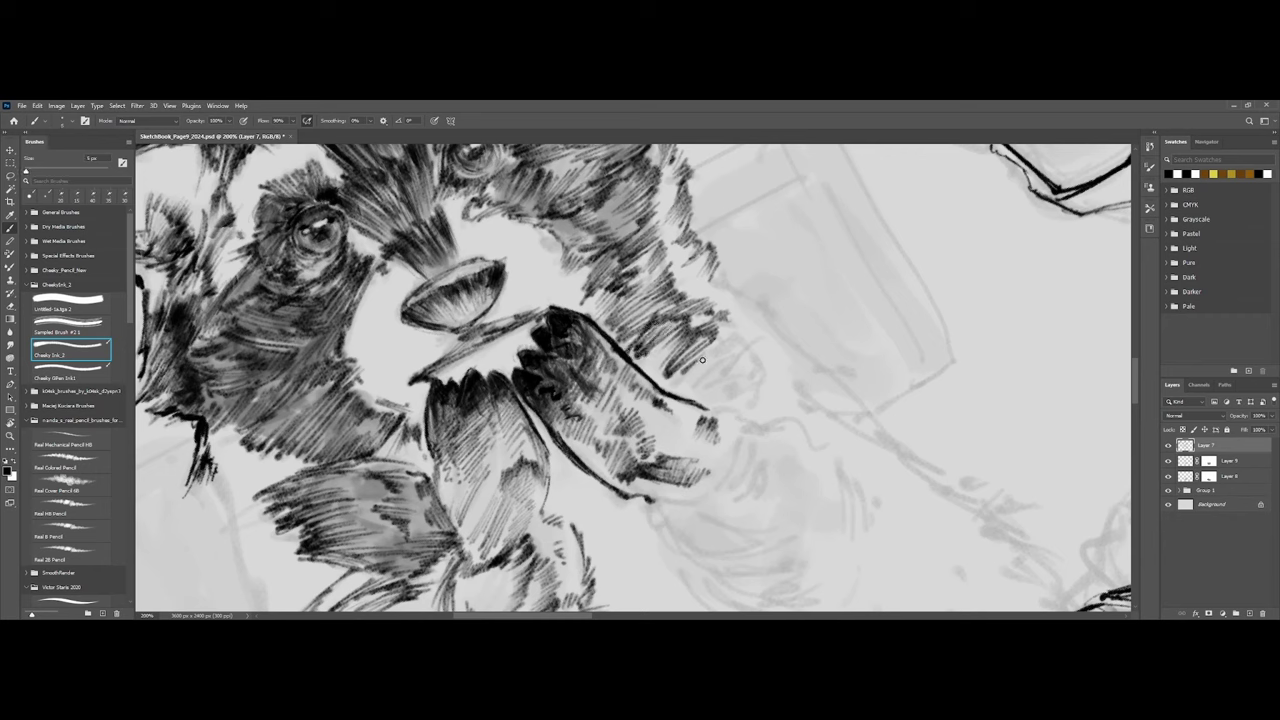
pyautogui.moveTo(742, 328); pyautogui.dragTo(682, 388)
pyautogui.moveTo(762, 348)
pyautogui.mouseDown()
pyautogui.moveTo(700, 380)
pyautogui.moveTo(744, 366)
pyautogui.moveTo(704, 390)
pyautogui.moveTo(722, 373)
pyautogui.moveTo(714, 394)
pyautogui.moveTo(752, 398)
pyautogui.mouseUp()
pyautogui.press(']')
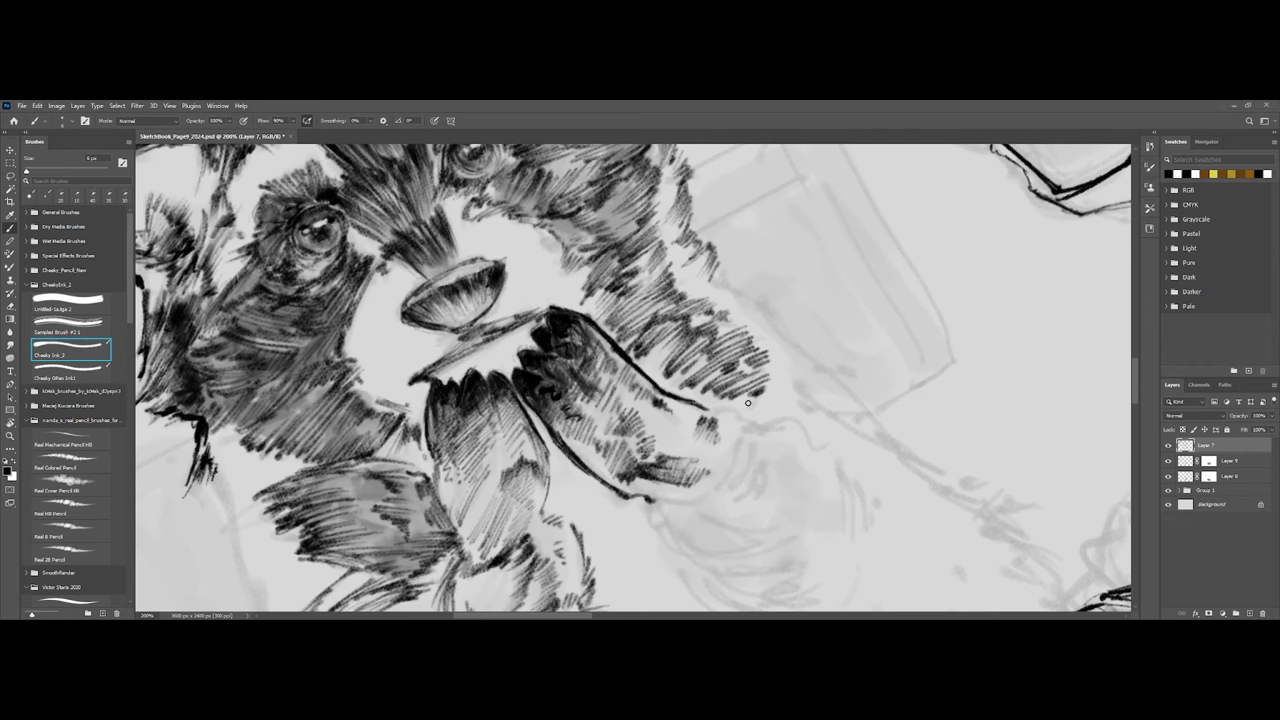
# Close the second paw's end with a curved contour and start the wrist fur with short curved strokes.
pyautogui.moveTo(766, 396)
pyautogui.mouseDown()
pyautogui.moveTo(712, 414)
pyautogui.moveTo(752, 422)
pyautogui.moveTo(736, 434)
pyautogui.moveTo(756, 440)
pyautogui.moveTo(790, 427)
pyautogui.moveTo(812, 454)
pyautogui.moveTo(712, 492)
pyautogui.mouseUp()
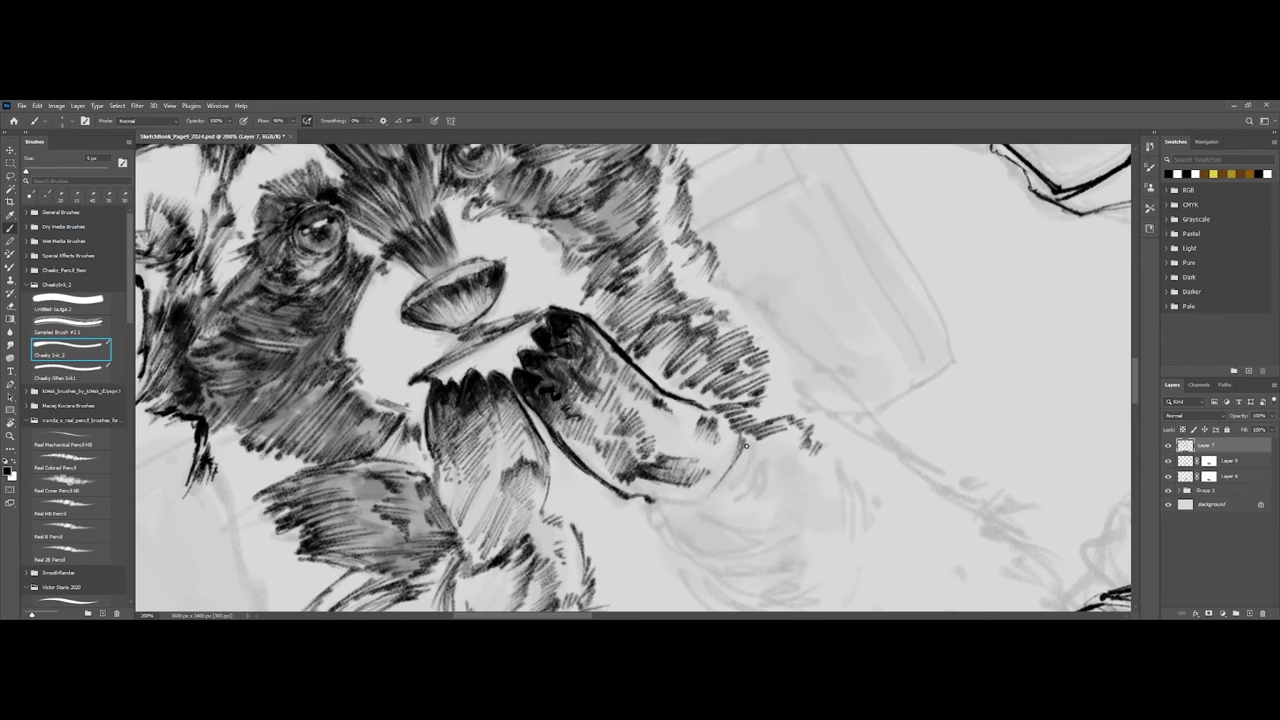
pyautogui.moveTo(748, 443)
pyautogui.mouseDown()
pyautogui.moveTo(716, 500)
pyautogui.moveTo(740, 482)
pyautogui.moveTo(748, 506)
pyautogui.mouseUp()
pyautogui.moveTo(774, 462)
pyautogui.mouseDown()
pyautogui.moveTo(744, 510)
pyautogui.moveTo(736, 500)
pyautogui.mouseUp()
pyautogui.hotkey('ctrl', '-')
pyautogui.hotkey('ctrl', '-')
pyautogui.hotkey('ctrl', '-')
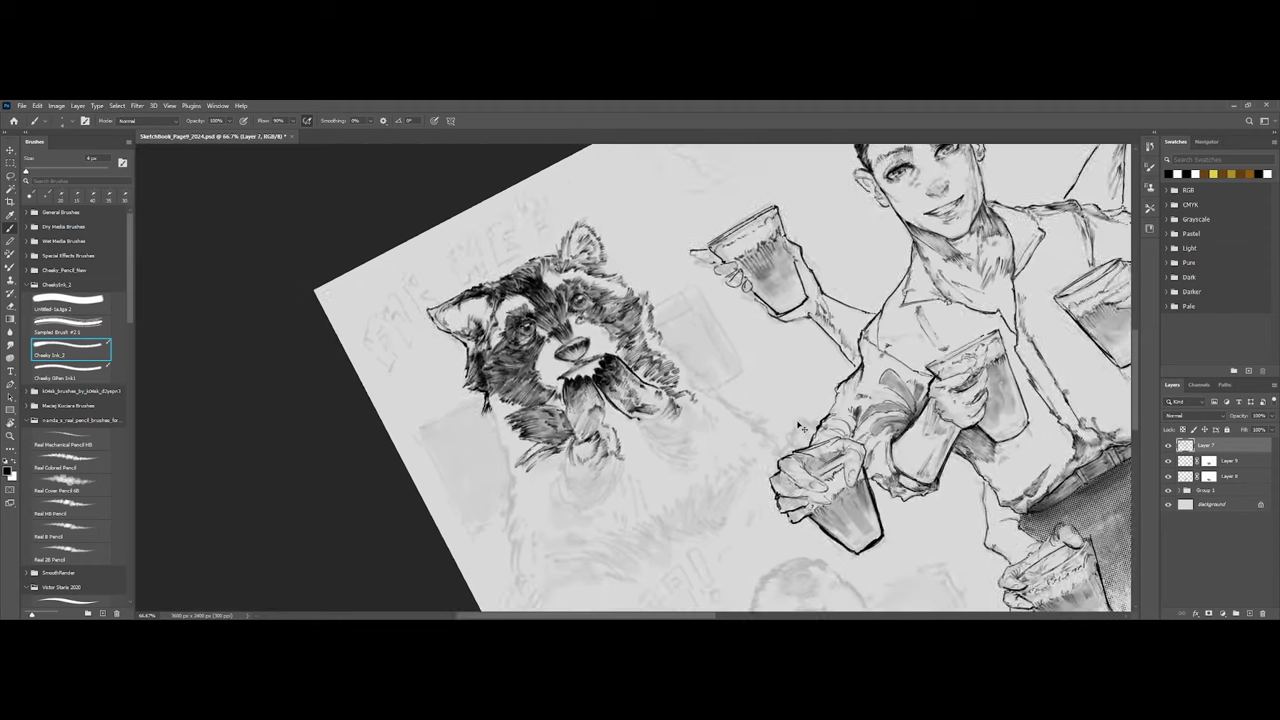
pyautogui.hotkey('ctrl', '+')
pyautogui.hotkey('ctrl', '+')
pyautogui.hotkey('ctrl', '+')
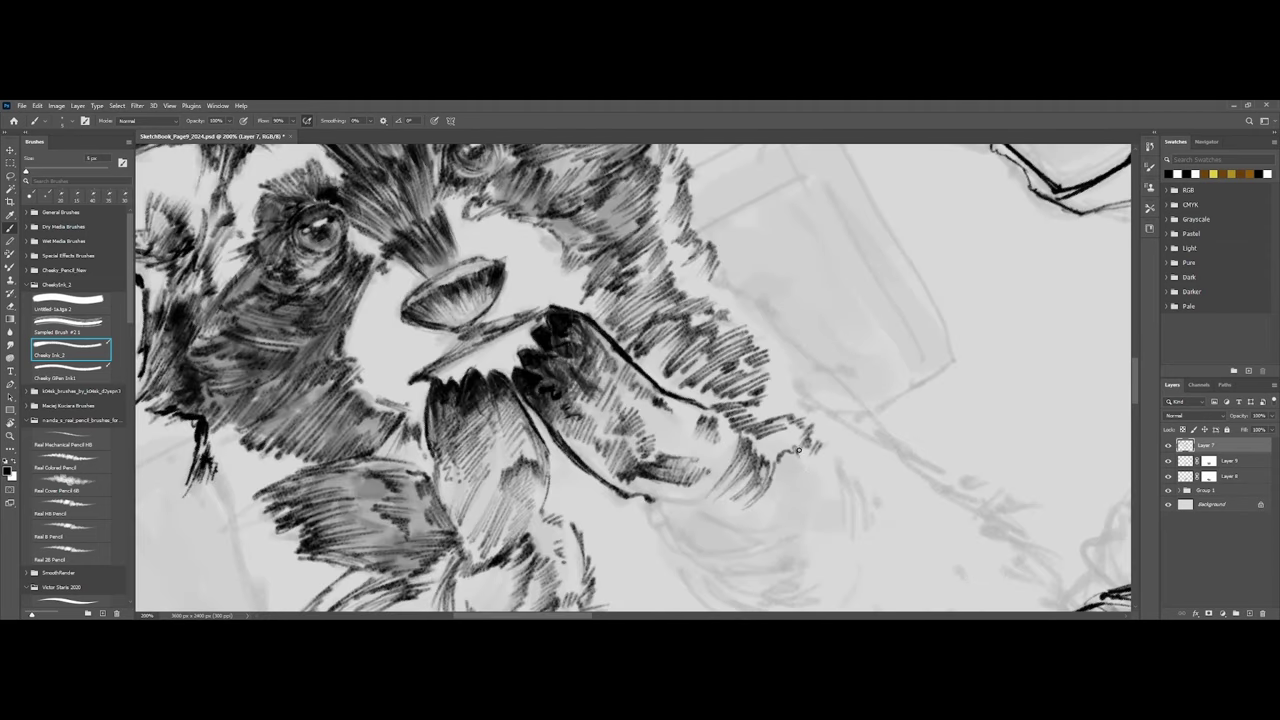
# Continue the second wrist's fur with a further band of fine strands and a dark accent below the paw.
pyautogui.press('[')
pyautogui.moveTo(786, 458)
pyautogui.mouseDown()
pyautogui.moveTo(786, 522)
pyautogui.moveTo(768, 526)
pyautogui.mouseUp()
pyautogui.moveTo(790, 455); pyautogui.dragTo(785, 470)
pyautogui.moveTo(796, 454)
pyautogui.mouseDown()
pyautogui.moveTo(784, 466)
pyautogui.moveTo(804, 480)
pyautogui.mouseUp()
pyautogui.moveTo(797, 523)
pyautogui.mouseDown()
pyautogui.moveTo(812, 500)
pyautogui.moveTo(834, 498)
pyautogui.mouseUp()
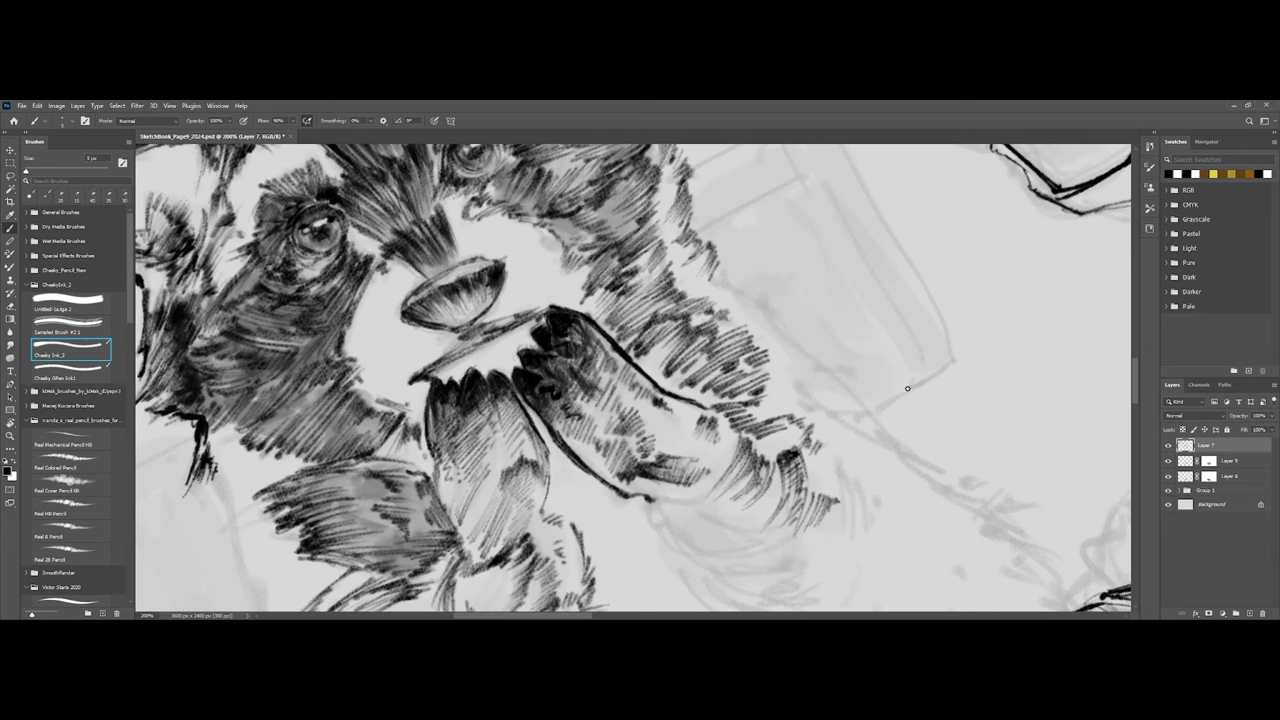
# Rotate the canvas and ink the inner edge of the second forearm with long curved strands and cross-hatched shadow.
pyautogui.press('r')
pyautogui.moveTo(920, 416)
pyautogui.mouseDown()
pyautogui.moveTo(690, 532)
pyautogui.moveTo(751, 406)
pyautogui.mouseUp()
pyautogui.press('space')
pyautogui.moveTo(697, 461)
pyautogui.mouseDown()
pyautogui.moveTo(712, 449)
pyautogui.moveTo(717, 463)
pyautogui.mouseUp()
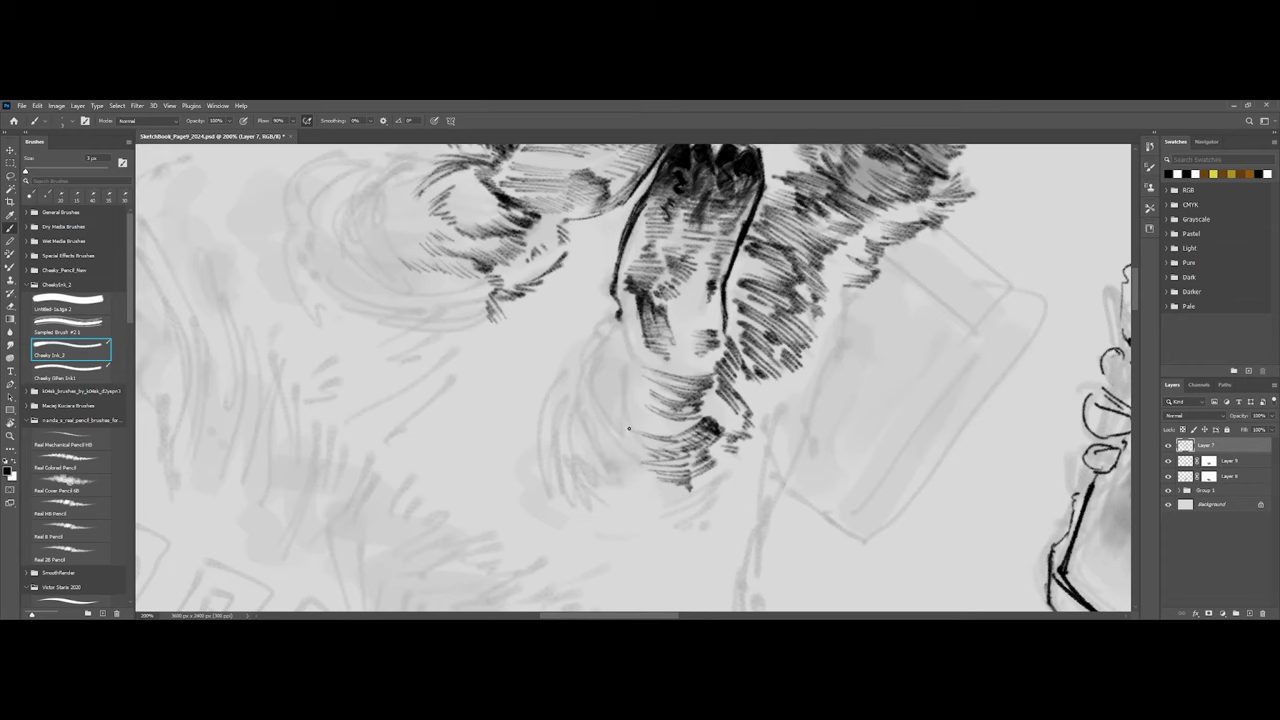
pyautogui.moveTo(587, 369)
pyautogui.mouseDown()
pyautogui.moveTo(619, 428)
pyautogui.moveTo(626, 368)
pyautogui.moveTo(647, 441)
pyautogui.mouseUp()
pyautogui.press(']')
pyautogui.moveTo(579, 366)
pyautogui.mouseDown()
pyautogui.moveTo(610, 438)
pyautogui.moveTo(628, 460)
pyautogui.moveTo(598, 412)
pyautogui.moveTo(632, 423)
pyautogui.moveTo(648, 456)
pyautogui.mouseUp()
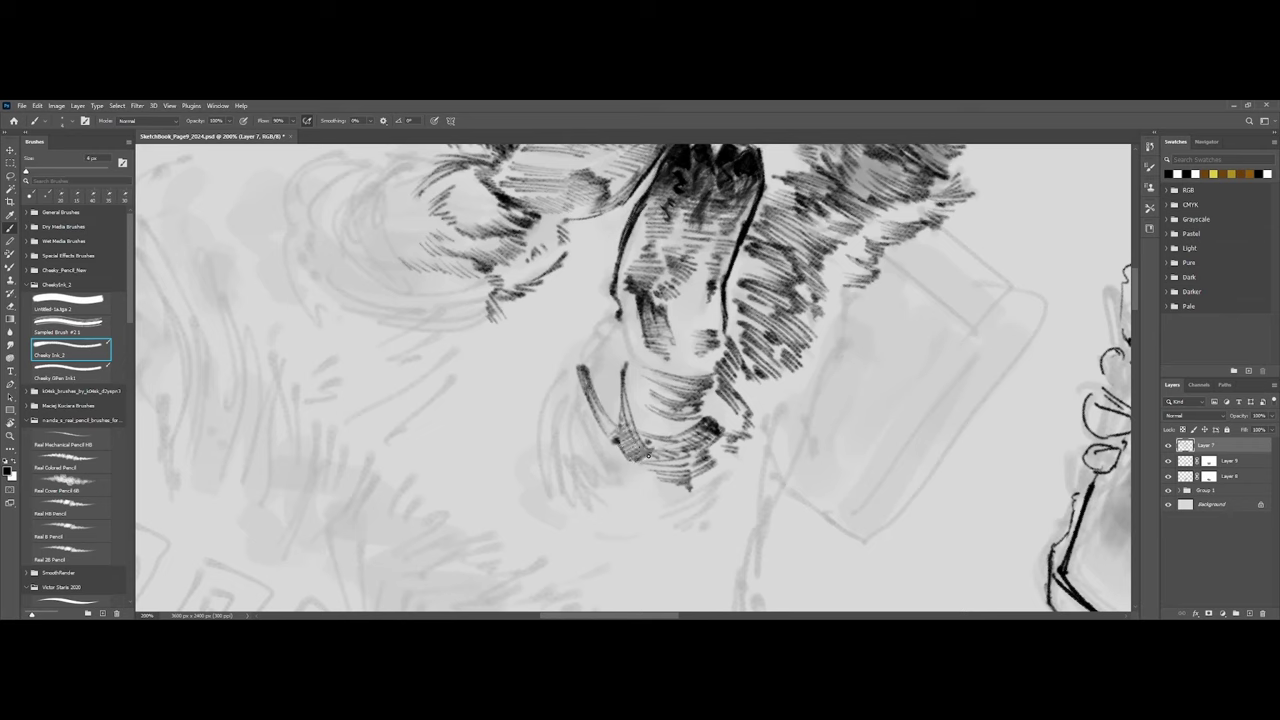
pyautogui.moveTo(654, 458); pyautogui.dragTo(631, 447)
# Examine the new forearm strokes against the whole raccoon drawing.
pyautogui.hotkey('ctrl', '-')
pyautogui.hotkey('ctrl', '-')
pyautogui.hotkey('ctrl', '-')
pyautogui.hotkey('ctrl', '-')
pyautogui.hotkey('ctrl', '-')
pyautogui.hotkey('ctrl', '+')
pyautogui.hotkey('ctrl', '+')
pyautogui.hotkey('ctrl', '+')
pyautogui.hotkey('ctrl', '+')
pyautogui.hotkey('ctrl', '+')
pyautogui.hotkey('ctrl', '+')
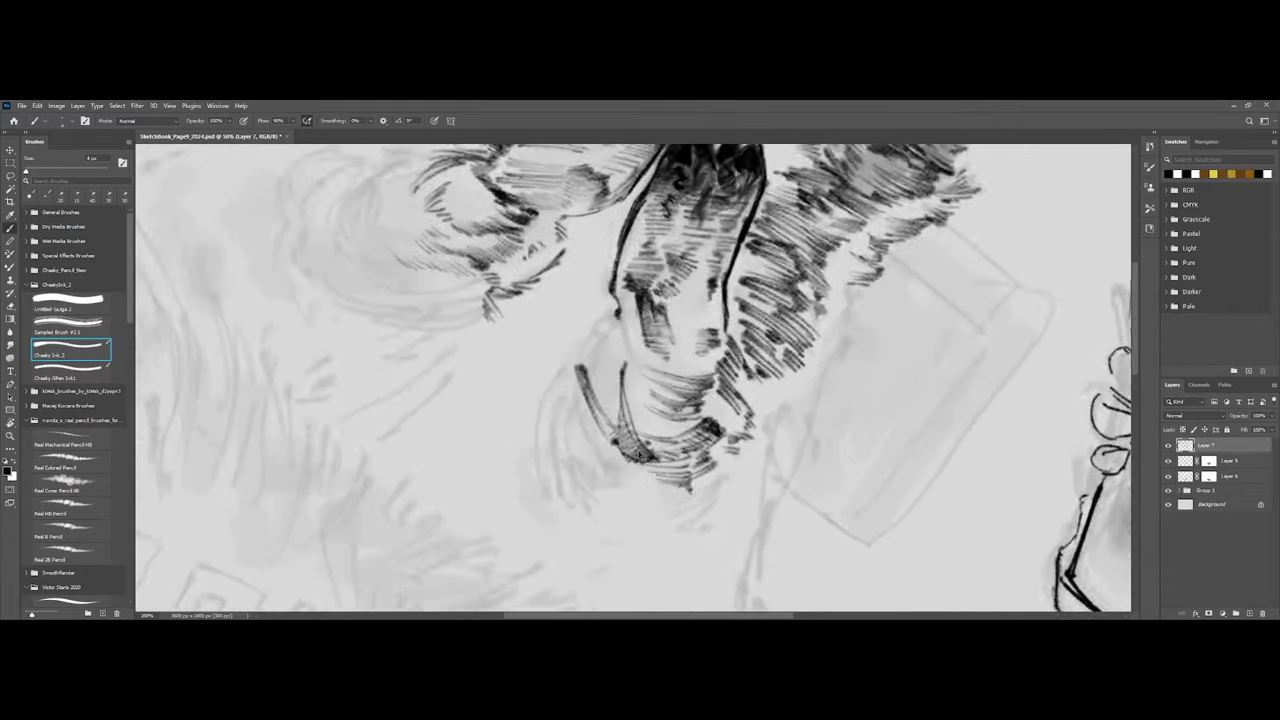
# Connect the forearm's inner contour to the paw and wrap fine curved hatching around the second wrist.
pyautogui.moveTo(556, 350)
pyautogui.mouseDown()
pyautogui.moveTo(581, 293)
pyautogui.moveTo(594, 305)
pyautogui.moveTo(580, 342)
pyautogui.mouseUp()
pyautogui.press('[')
pyautogui.moveTo(584, 292)
pyautogui.mouseDown()
pyautogui.moveTo(594, 332)
pyautogui.moveTo(589, 311)
pyautogui.moveTo(621, 290)
pyautogui.moveTo(621, 325)
pyautogui.mouseUp()
pyautogui.moveTo(617, 285); pyautogui.dragTo(643, 354)
pyautogui.moveTo(626, 362)
pyautogui.mouseDown()
pyautogui.moveTo(650, 360)
pyautogui.moveTo(638, 349)
pyautogui.moveTo(656, 381)
pyautogui.moveTo(652, 370)
pyautogui.moveTo(676, 370)
pyautogui.moveTo(666, 380)
pyautogui.moveTo(682, 399)
pyautogui.moveTo(661, 432)
pyautogui.mouseUp()
pyautogui.press('[')
pyautogui.moveTo(621, 390)
pyautogui.mouseDown()
pyautogui.moveTo(703, 456)
pyautogui.moveTo(691, 452)
pyautogui.mouseUp()
pyautogui.press('[')
pyautogui.moveTo(738, 438); pyautogui.dragTo(689, 462)
pyautogui.moveTo(727, 442); pyautogui.dragTo(658, 454)
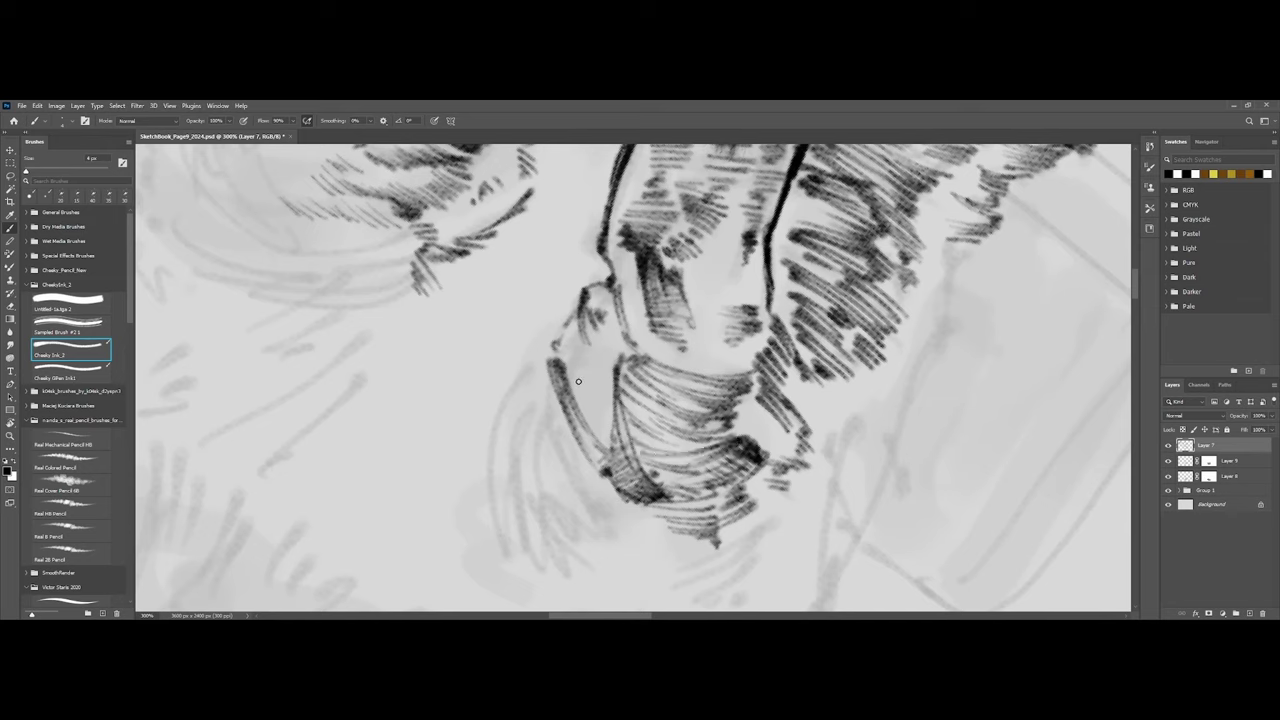
# Fill the inner strip of the second forearm with fine lengthwise fur strokes up to the paw.
pyautogui.moveTo(561, 334)
pyautogui.mouseDown()
pyautogui.moveTo(571, 365)
pyautogui.moveTo(596, 340)
pyautogui.moveTo(590, 410)
pyautogui.mouseUp()
pyautogui.moveTo(580, 342)
pyautogui.mouseDown()
pyautogui.moveTo(614, 428)
pyautogui.moveTo(600, 378)
pyautogui.mouseUp()
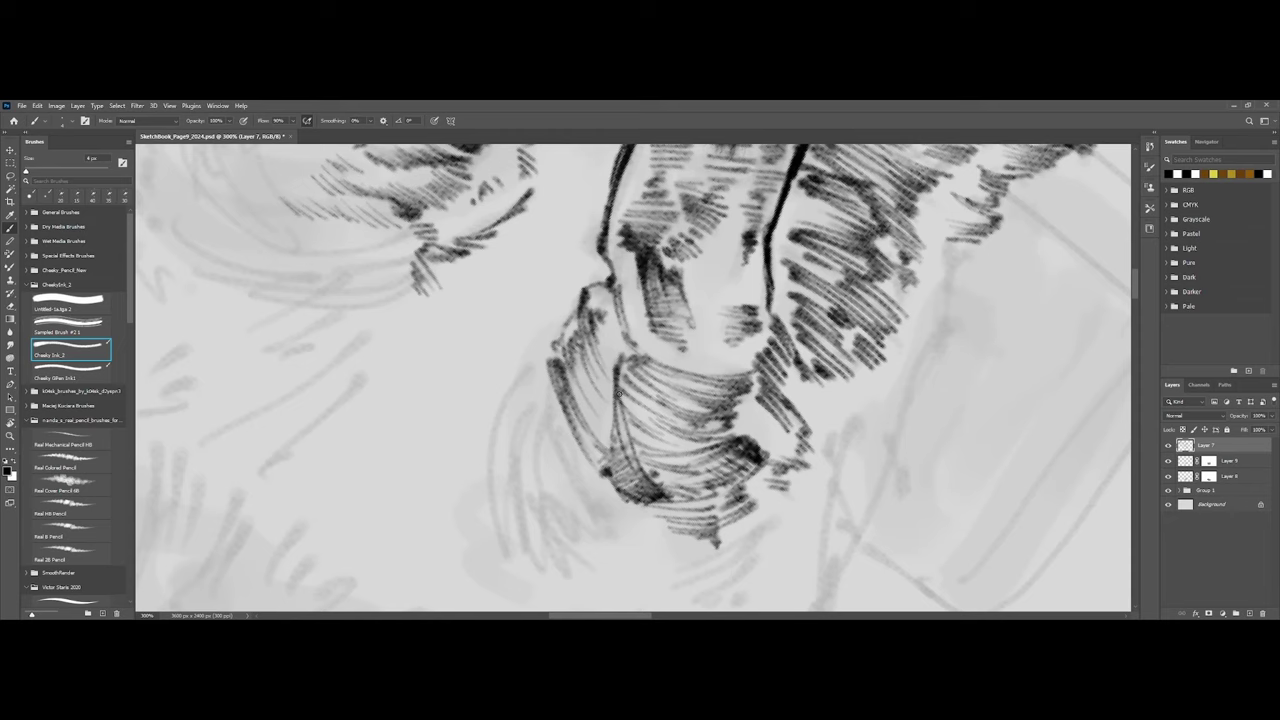
pyautogui.moveTo(596, 310)
pyautogui.mouseDown()
pyautogui.moveTo(608, 340)
pyautogui.moveTo(612, 314)
pyautogui.mouseUp()
pyautogui.moveTo(611, 303); pyautogui.dragTo(618, 316)
# Shade the raccoon's paws and second forearm with a broad textured brush from the CheekyInk_2 set.
pyautogui.hotkey('ctrl', '-')
pyautogui.hotkey('ctrl', '-')
pyautogui.hotkey('ctrl', '-')
pyautogui.click(68, 300)
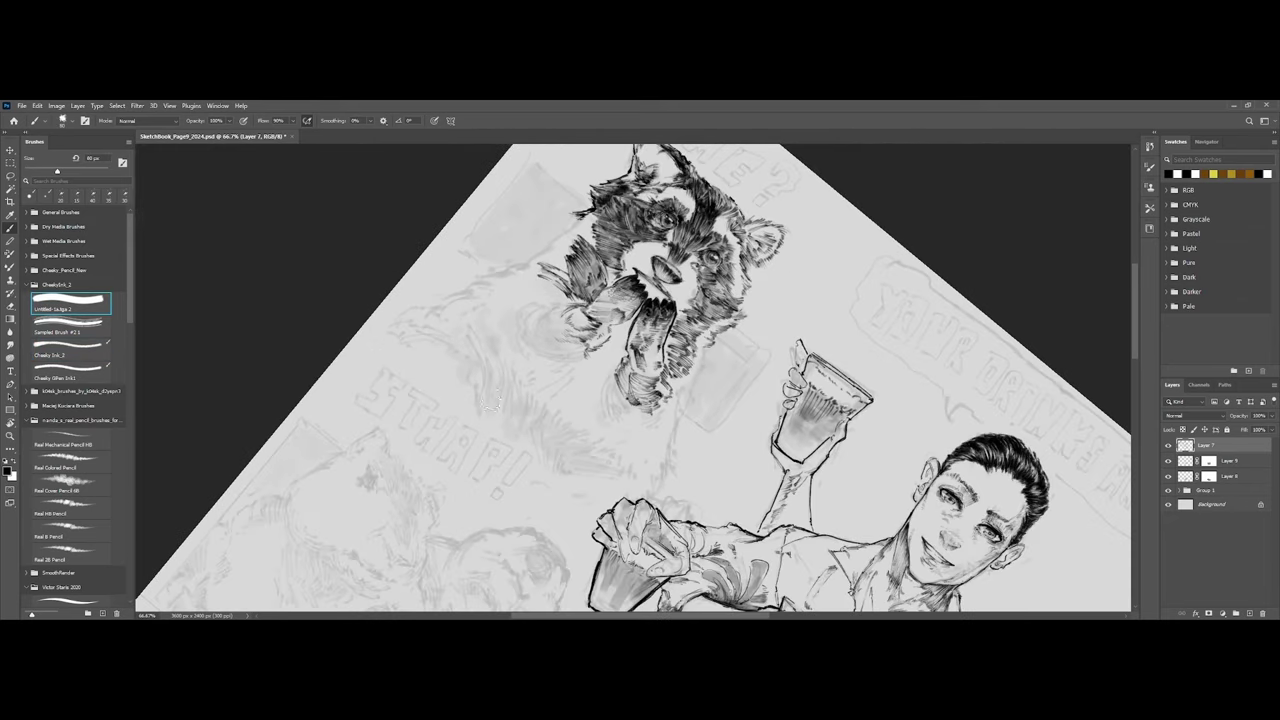
pyautogui.moveTo(628, 366)
pyautogui.mouseDown()
pyautogui.moveTo(634, 400)
pyautogui.moveTo(665, 382)
pyautogui.mouseUp()
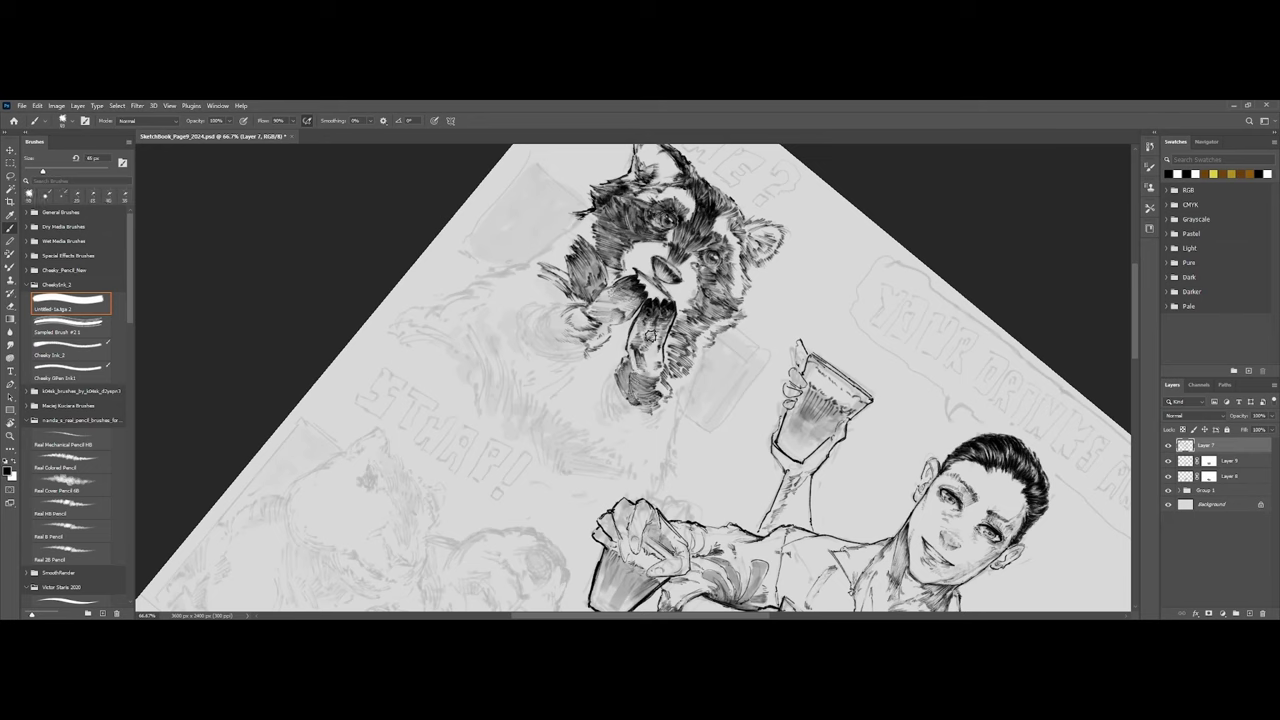
pyautogui.moveTo(651, 336)
pyautogui.mouseDown()
pyautogui.moveTo(649, 314)
pyautogui.moveTo(642, 342)
pyautogui.moveTo(661, 337)
pyautogui.mouseUp()
pyautogui.moveTo(625, 286); pyautogui.dragTo(613, 296)
pyautogui.moveTo(638, 288)
pyautogui.mouseDown()
pyautogui.moveTo(627, 301)
pyautogui.moveTo(614, 314)
pyautogui.moveTo(595, 299)
pyautogui.moveTo(718, 342)
pyautogui.moveTo(675, 328)
pyautogui.moveTo(680, 358)
pyautogui.moveTo(688, 326)
pyautogui.moveTo(707, 317)
pyautogui.moveTo(672, 334)
pyautogui.moveTo(673, 352)
pyautogui.moveTo(708, 322)
pyautogui.moveTo(669, 369)
pyautogui.mouseUp()
pyautogui.press('[')
pyautogui.press(']')
pyautogui.press(']')
pyautogui.press('[')
pyautogui.press('[')
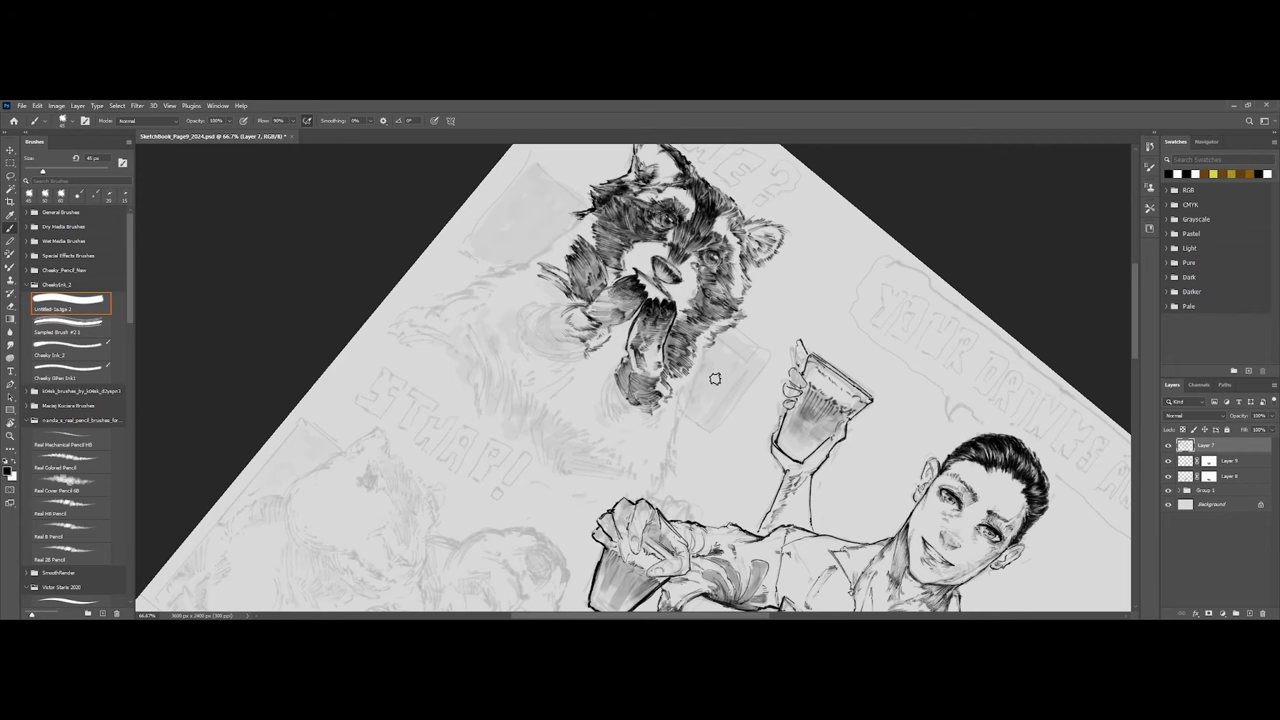
# Straighten the canvas, hide the Group 1 sketch layers and fit the whole page in view to check the ink.
pyautogui.hotkey('ctrl', '-')
pyautogui.hotkey('ctrl', '-')
pyautogui.press('r')
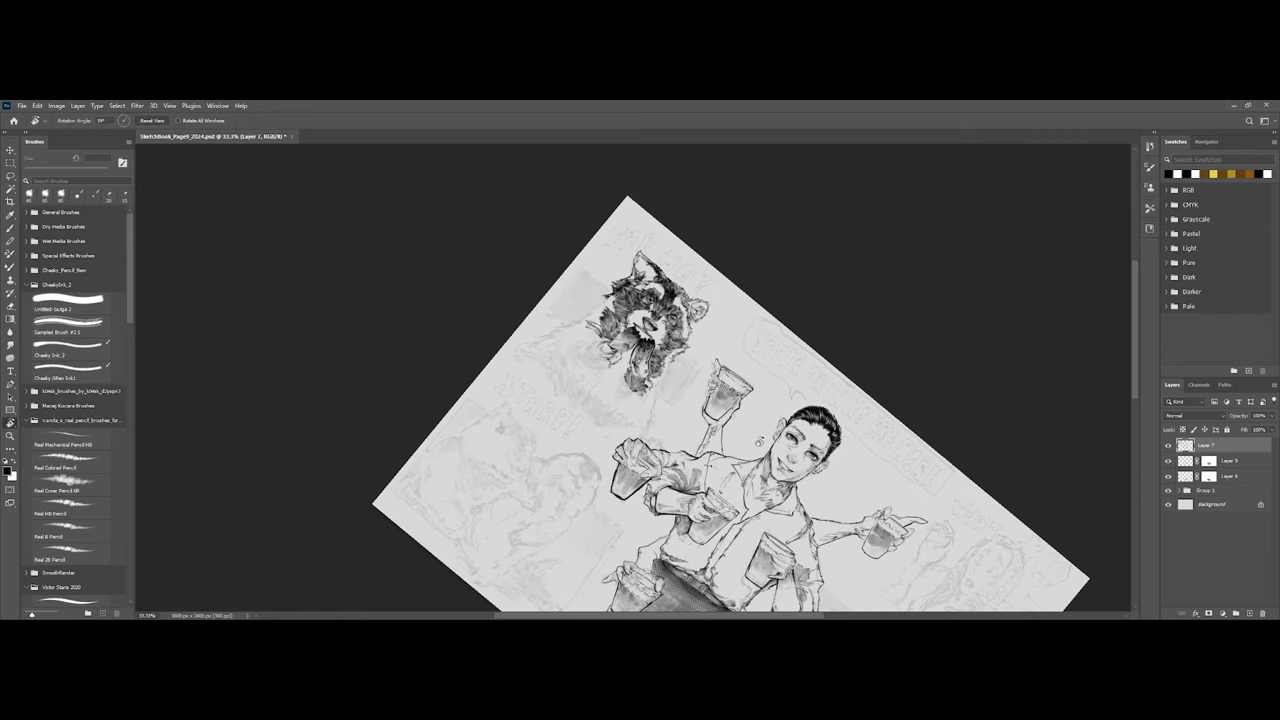
pyautogui.moveTo(760, 442); pyautogui.dragTo(735, 355)
pyautogui.hotkey('ctrl', '-')
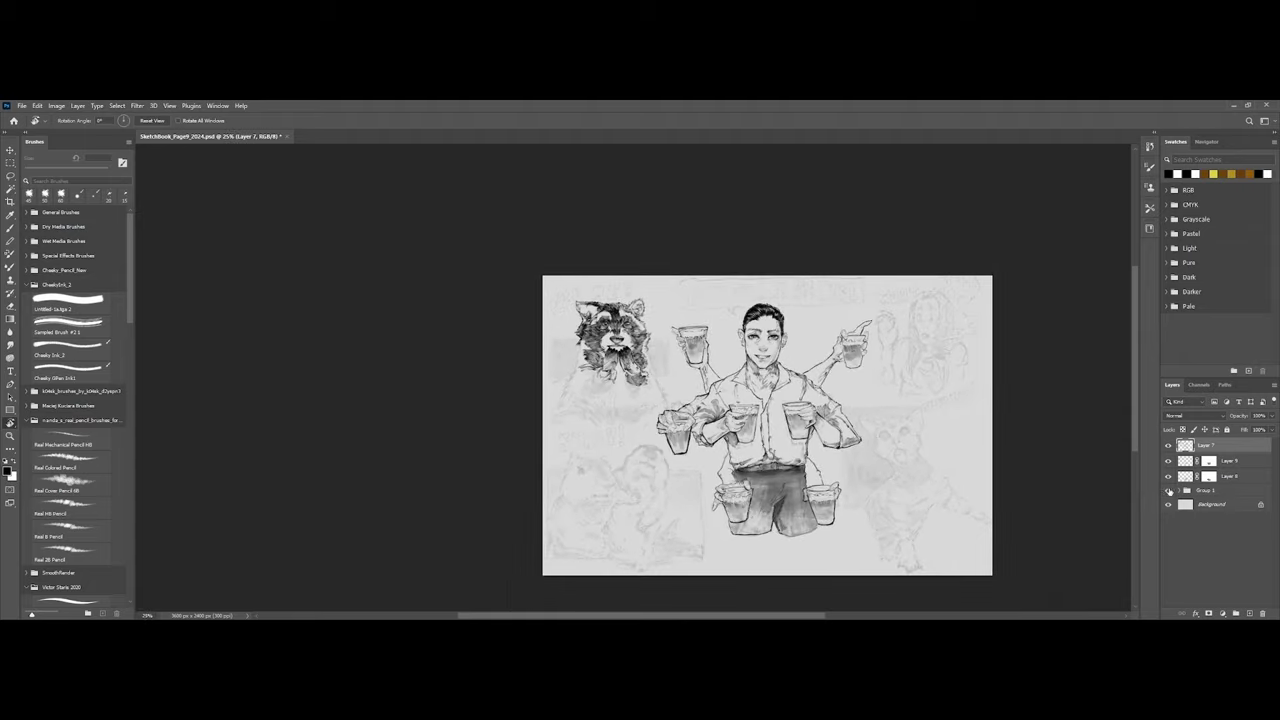
pyautogui.click(1168, 491)
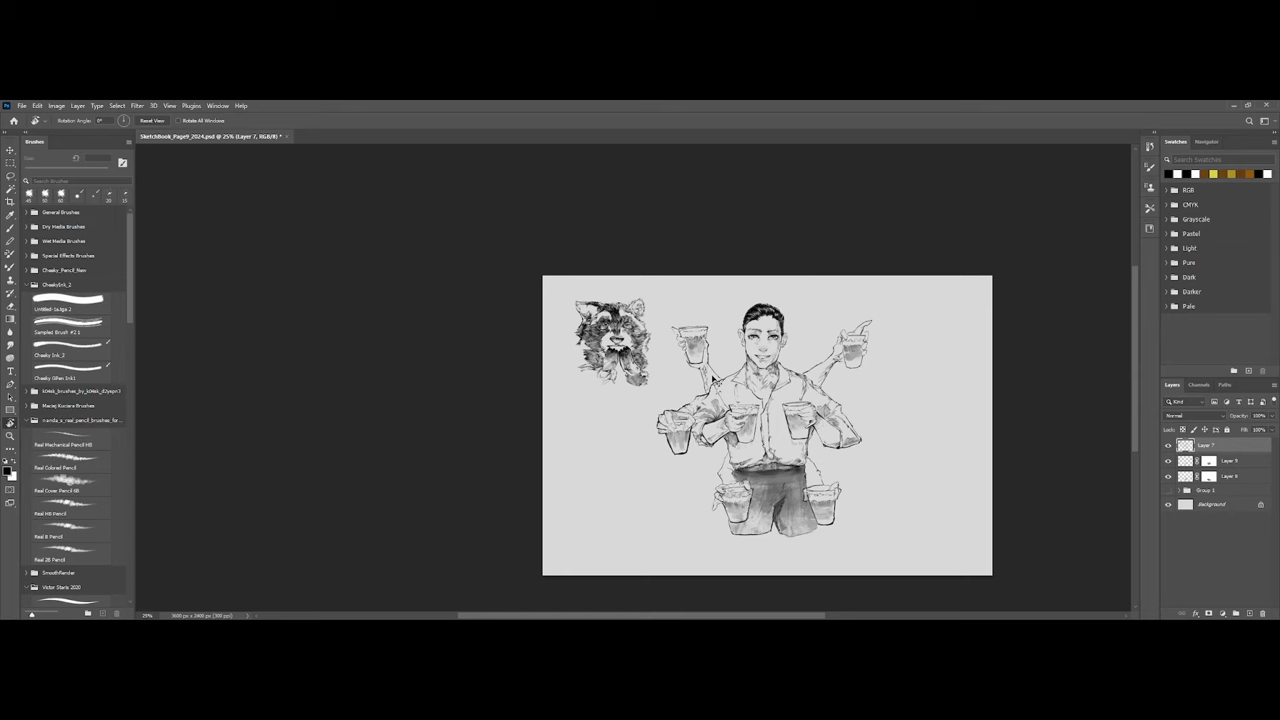
pyautogui.hotkey('ctrl', '0')
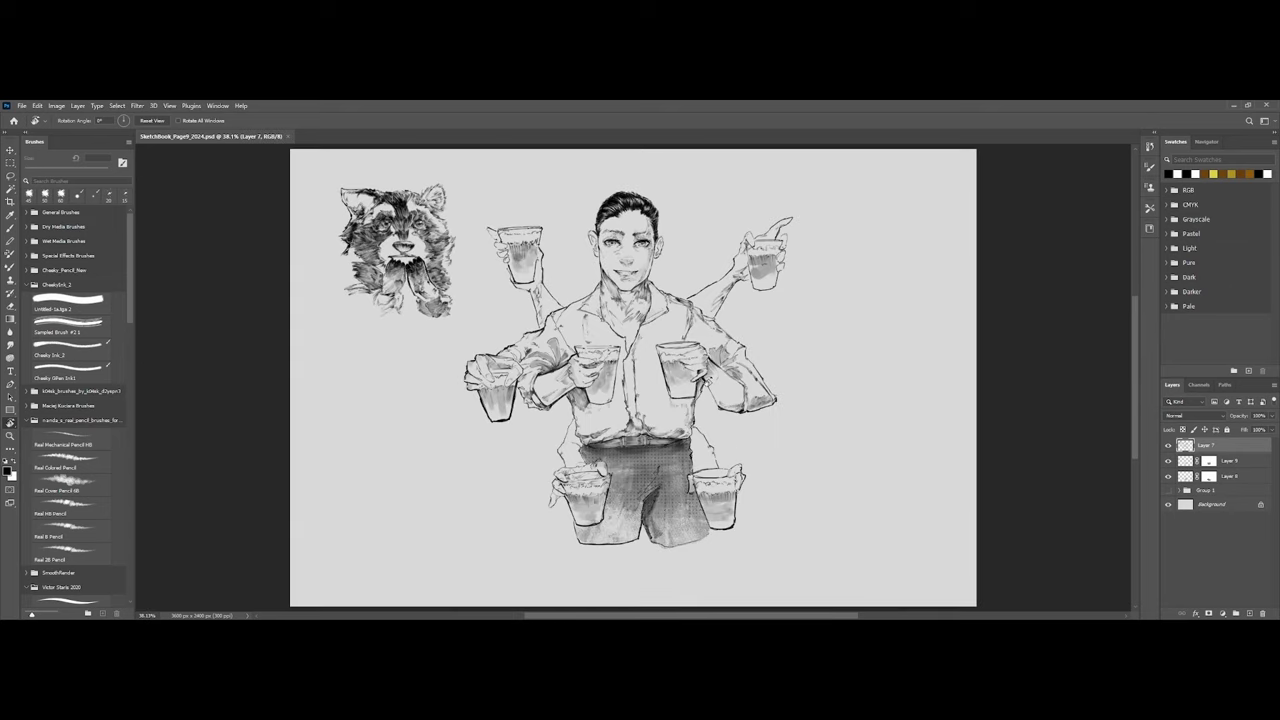